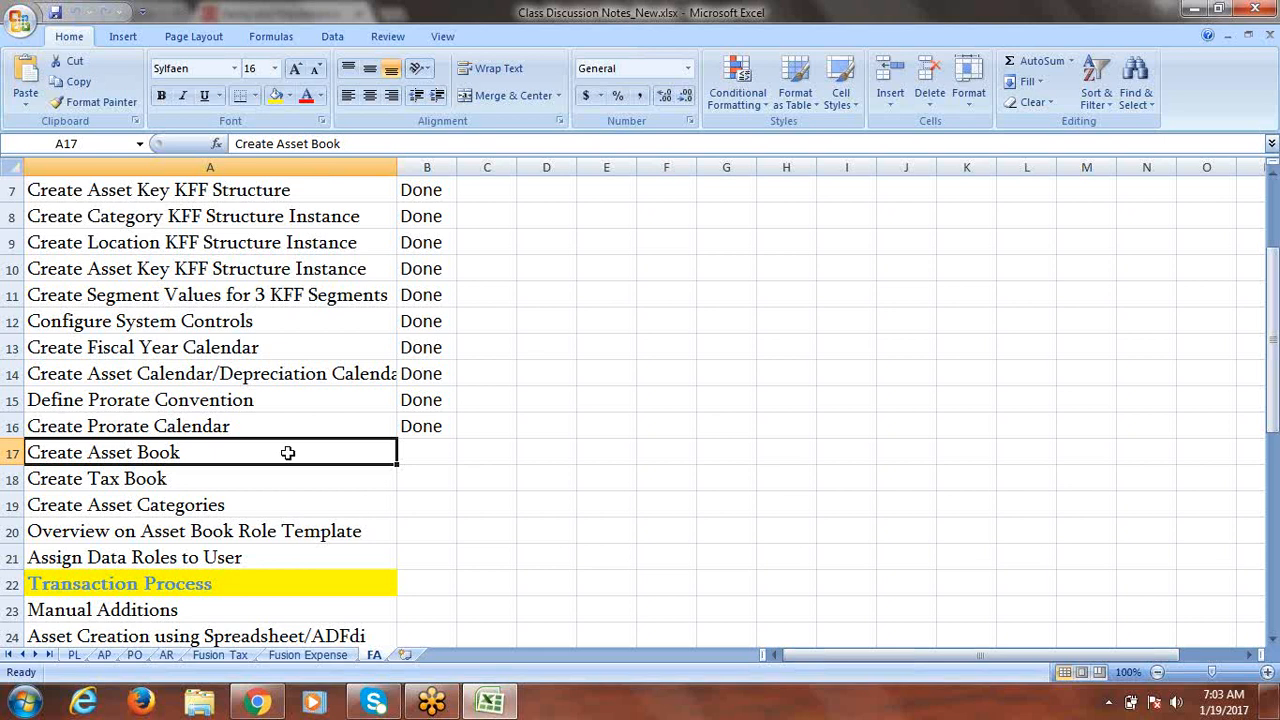
Append '/Corporate Book' to the Create Asset Book task text in Excel cell A17.
double_click(236, 449)
text(/c)
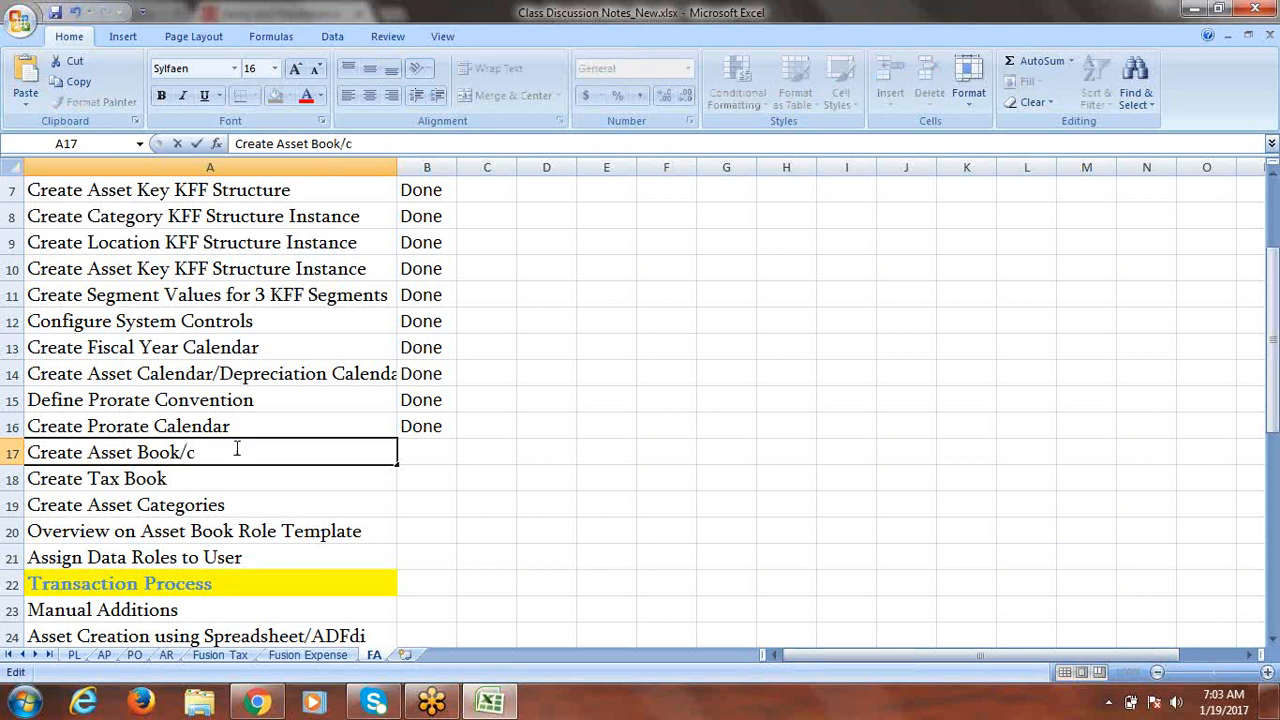
key(BackSpace)
text(Corporate)
text( Book)
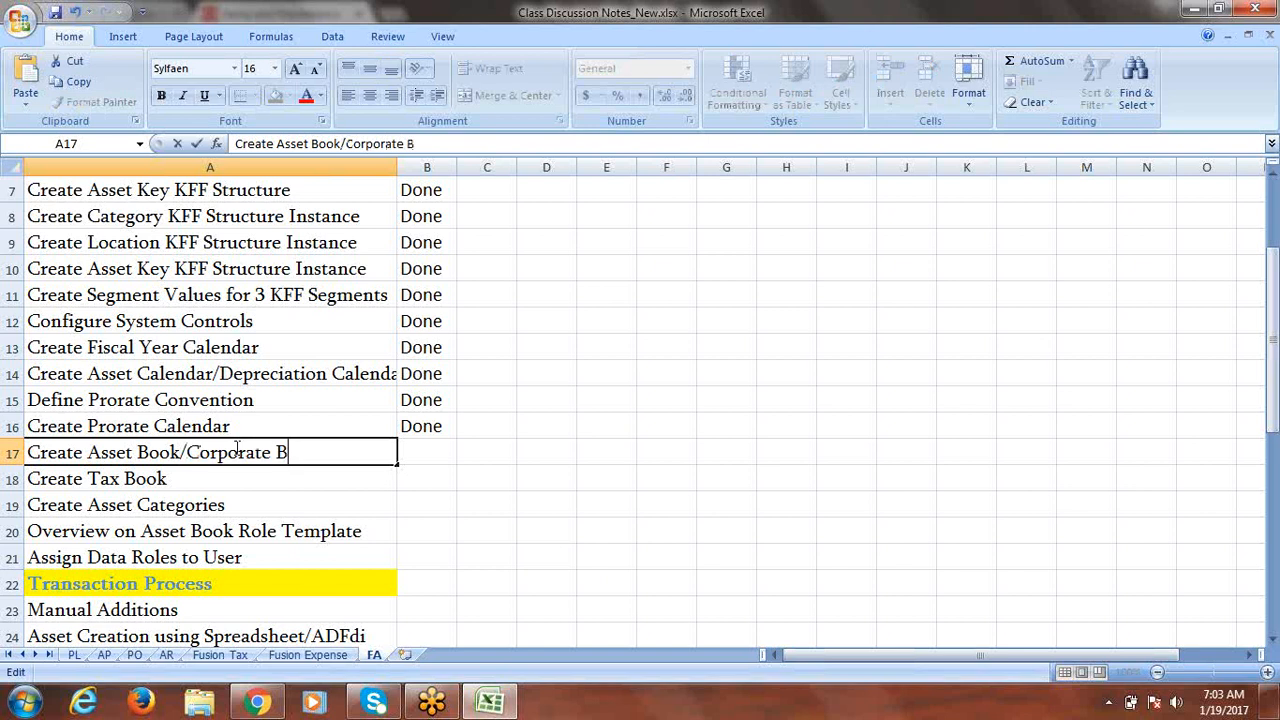
key(Tab)
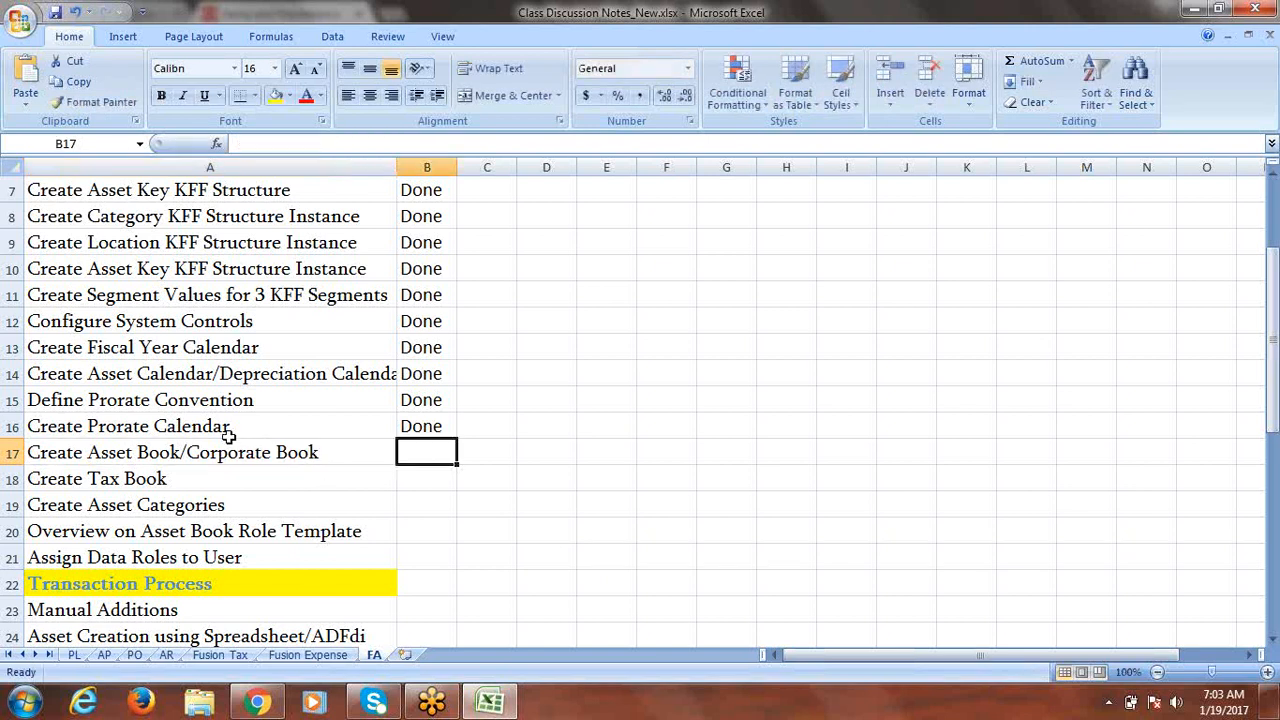
click(148, 452)
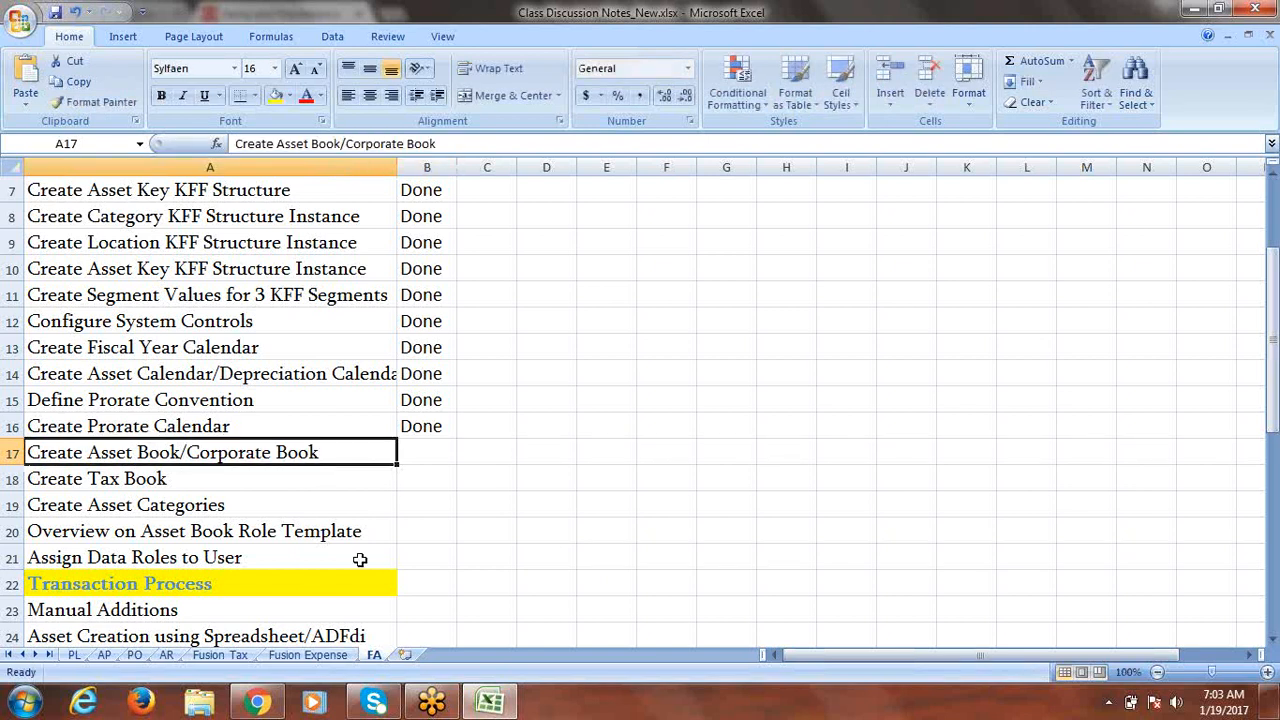
click(257, 703)
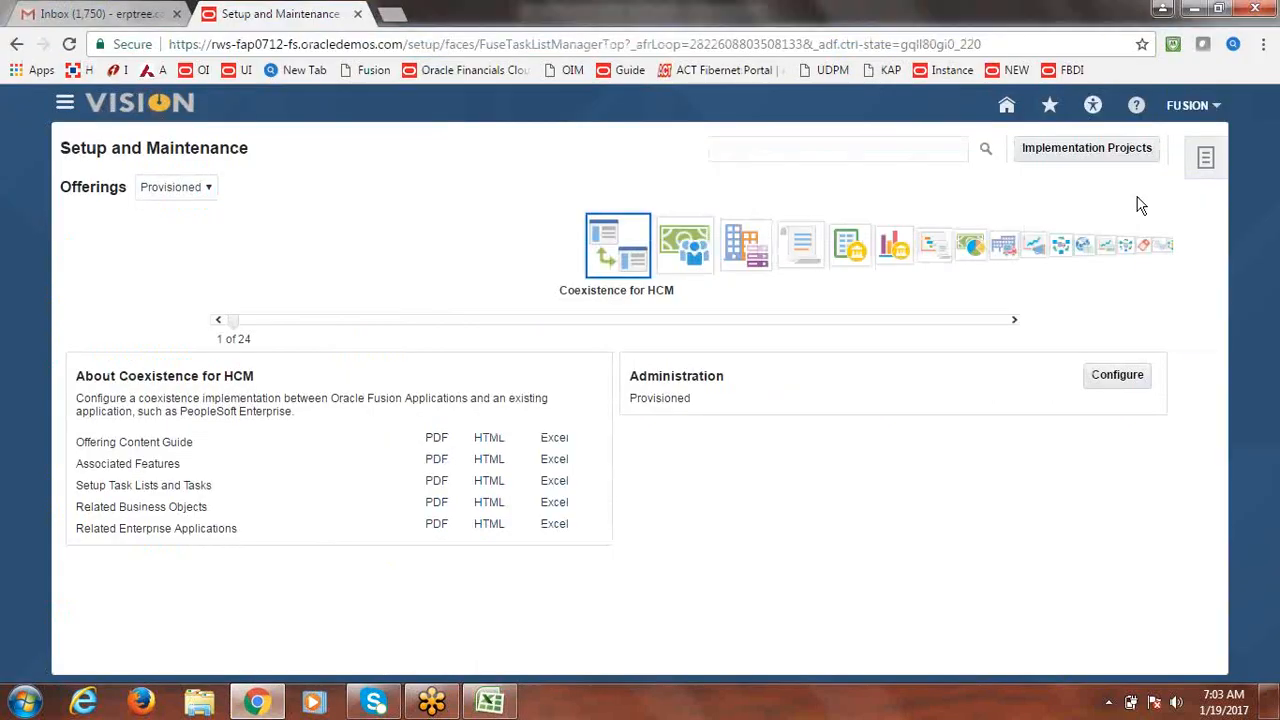
Open the Fusion Implementation Project from the implementation projects overview.
click(1083, 158)
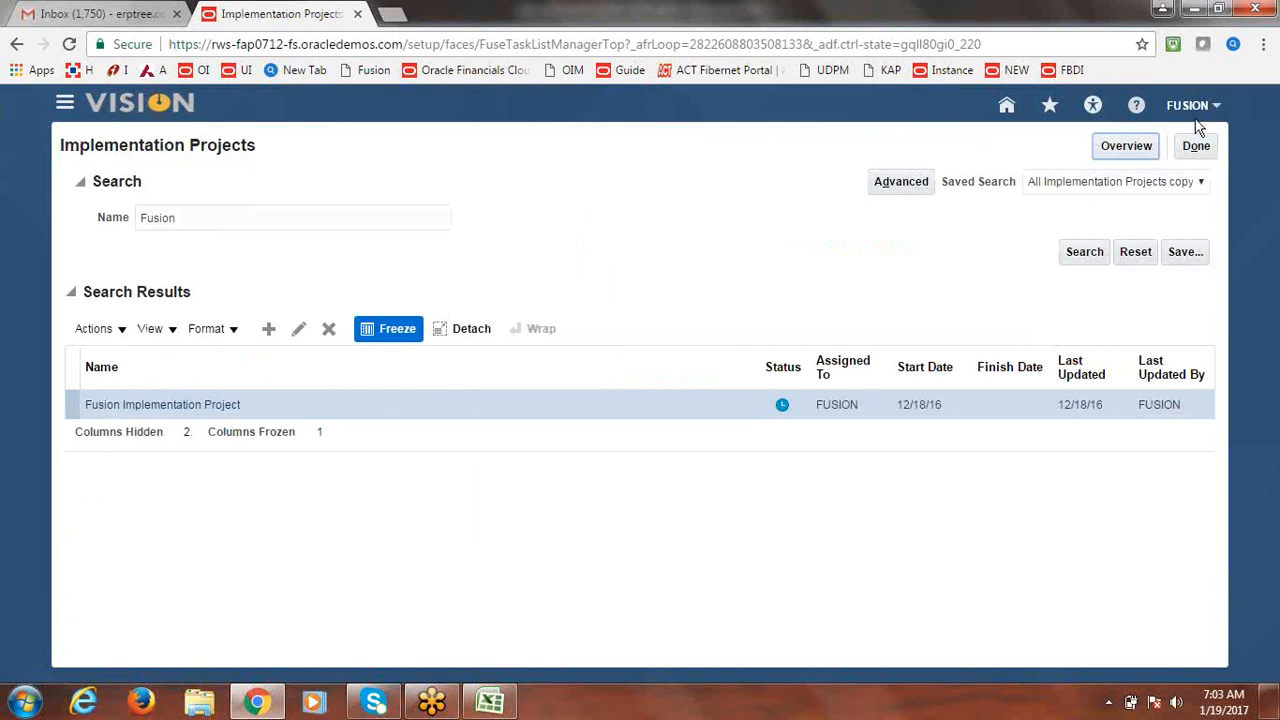
click(1122, 146)
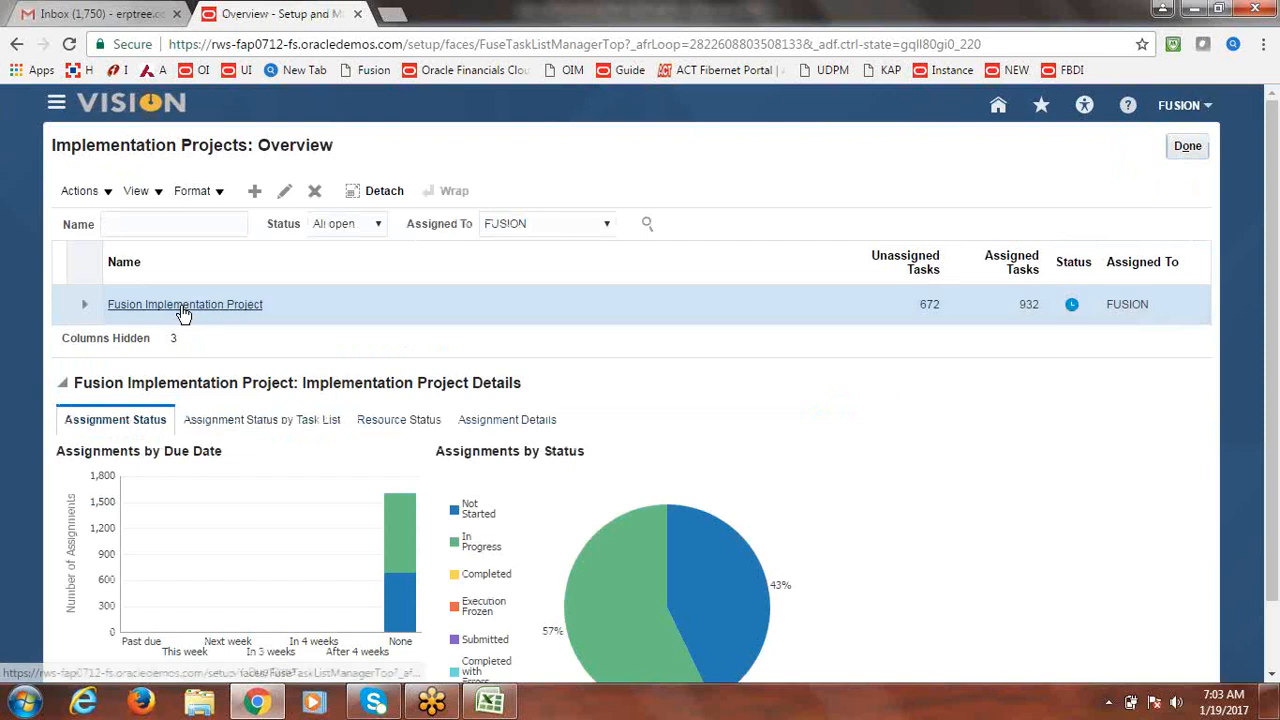
click(182, 308)
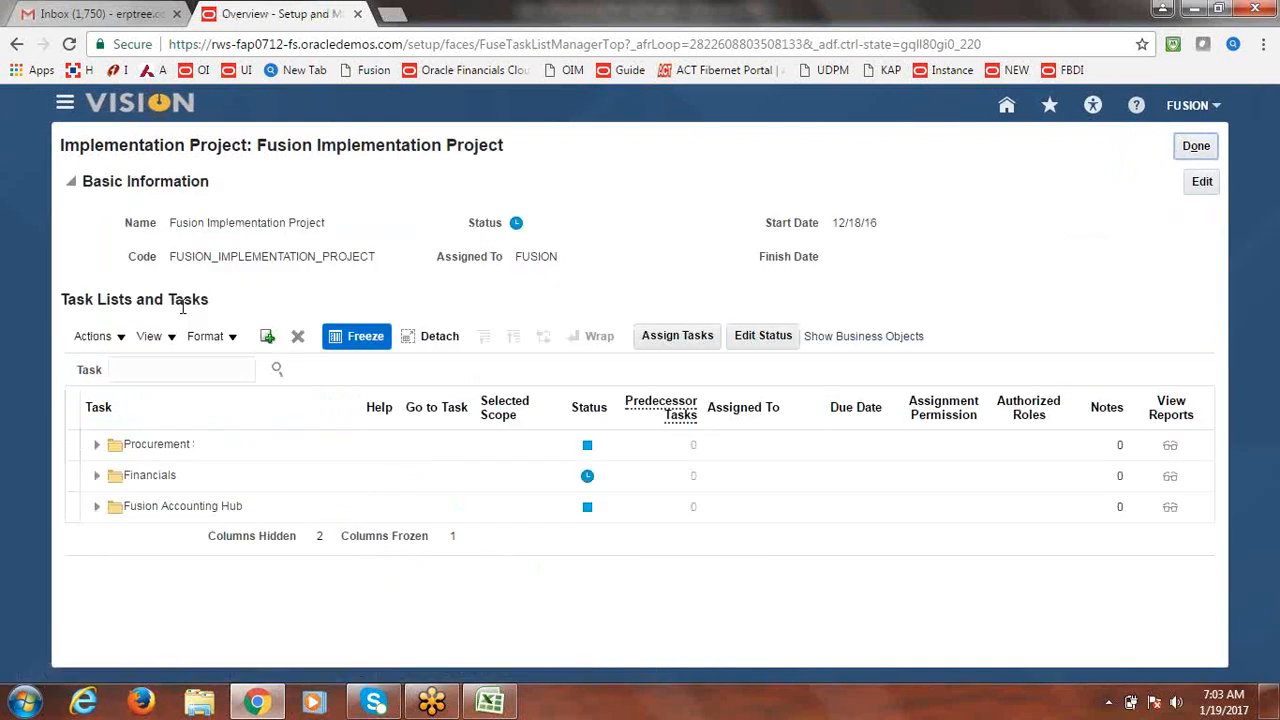
Search the project's tasks for 'Asset Book' and launch Manage Asset Books.
click(158, 368)
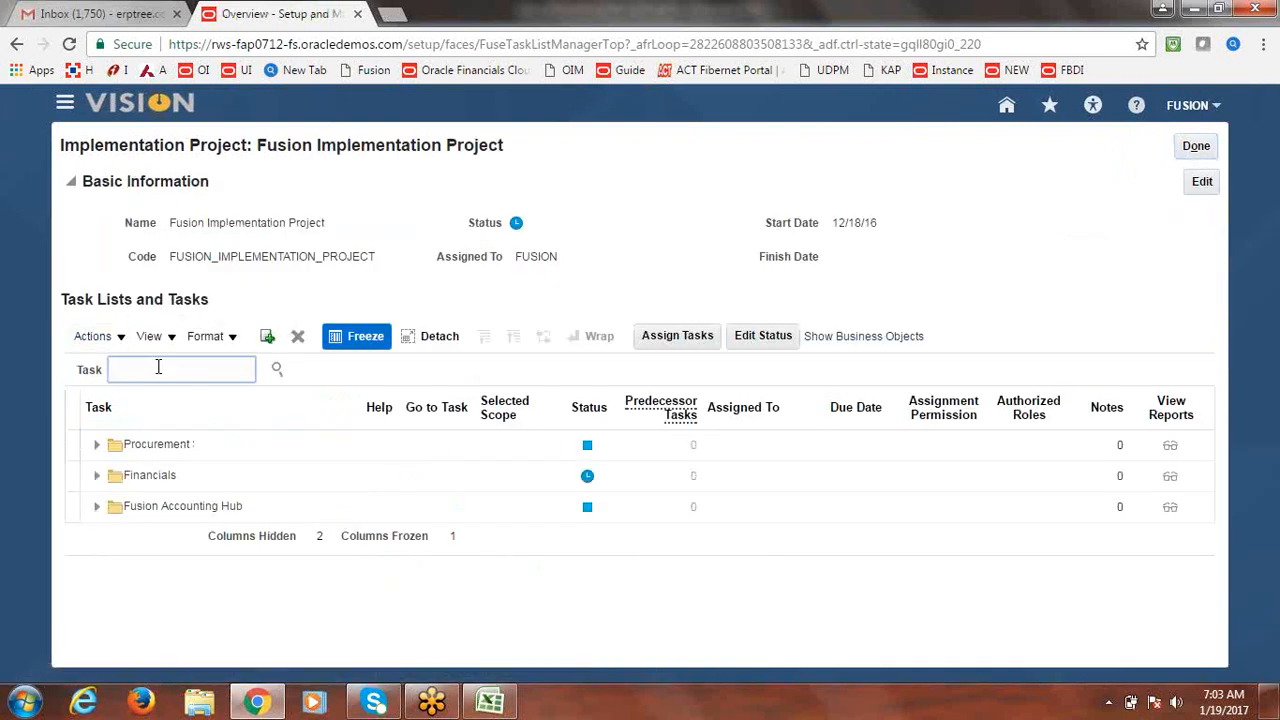
text(Asset Book)
key(Return)
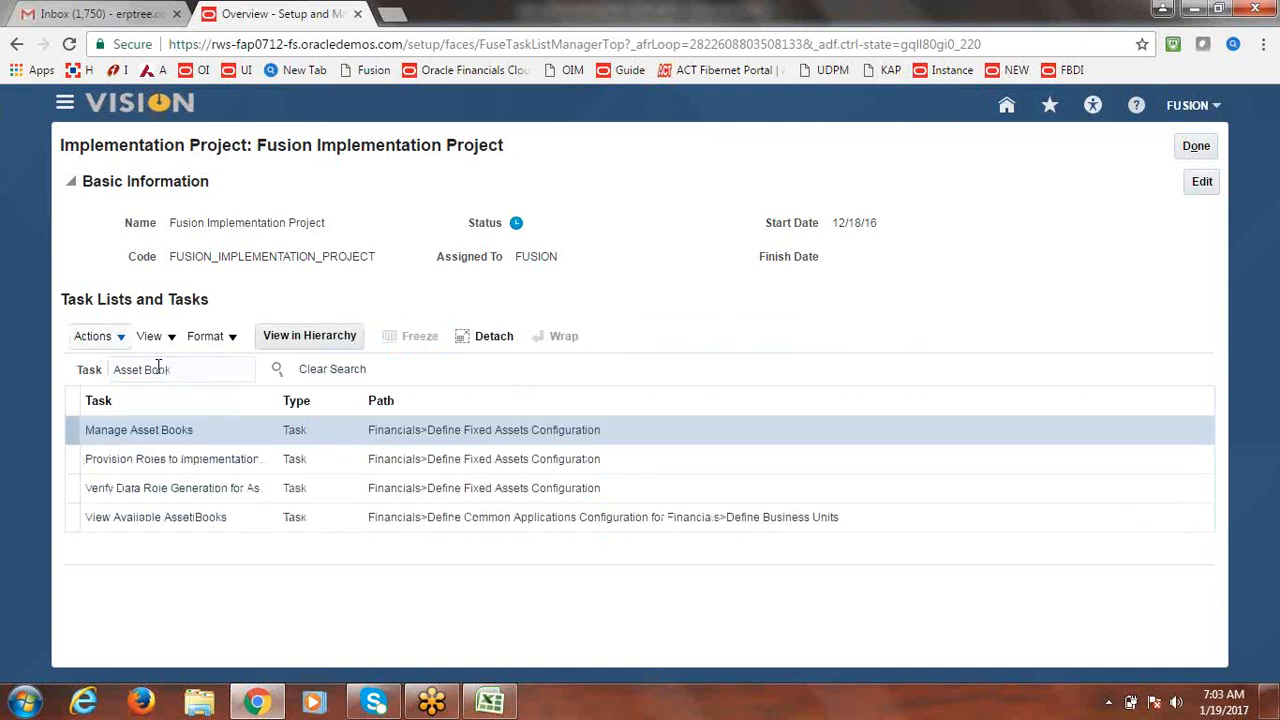
click(165, 438)
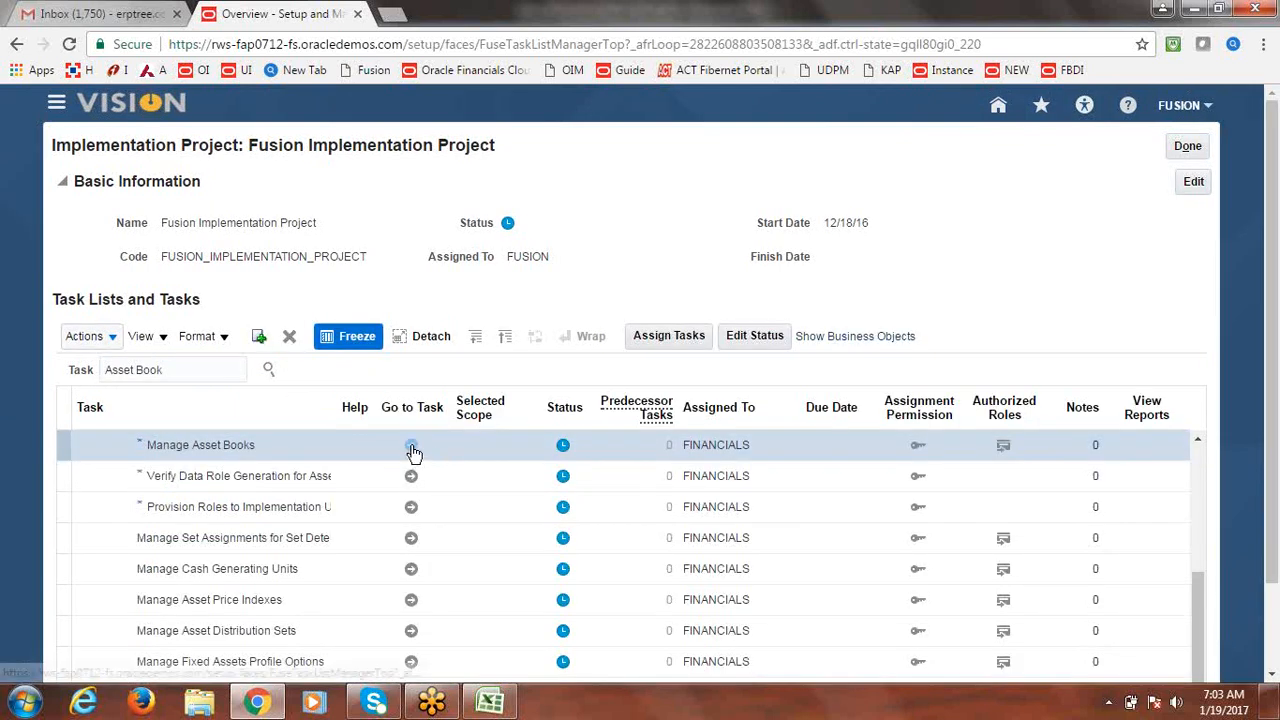
click(411, 447)
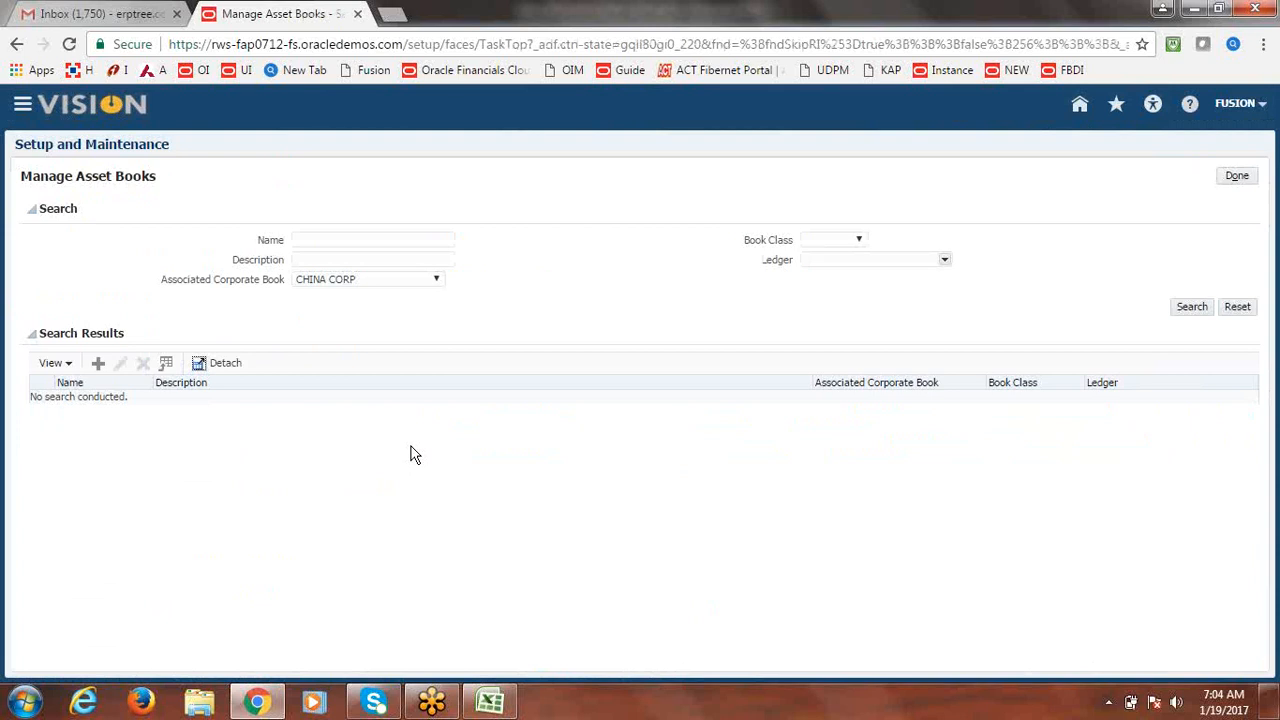
Start a new asset book, entering 'Fusion Corporate Book' as its name.
click(100, 366)
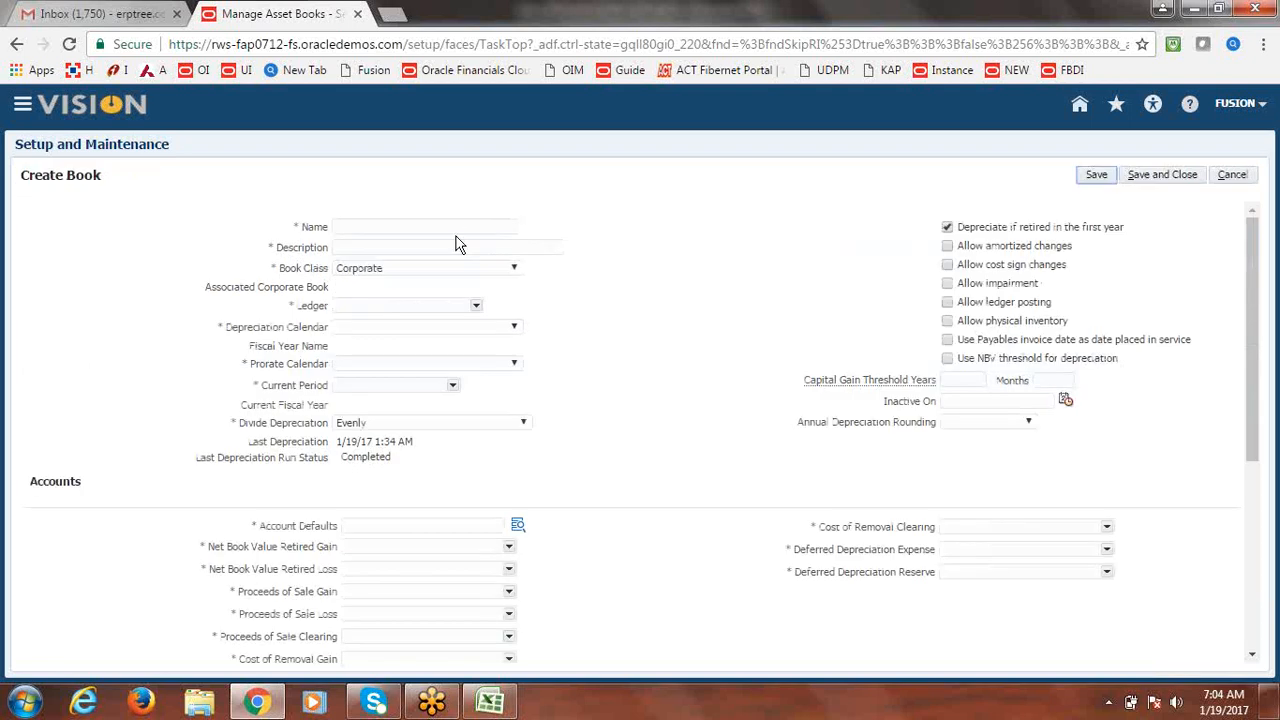
click(413, 226)
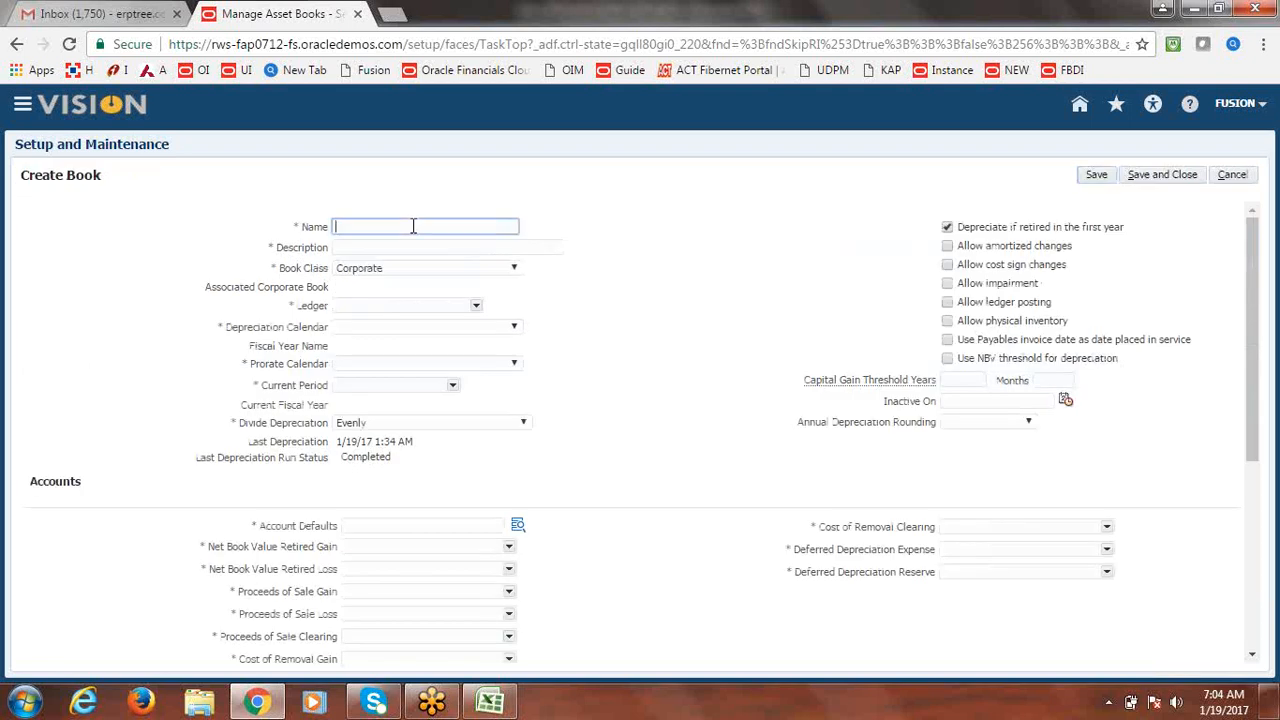
text(Fusion Corporate Book)
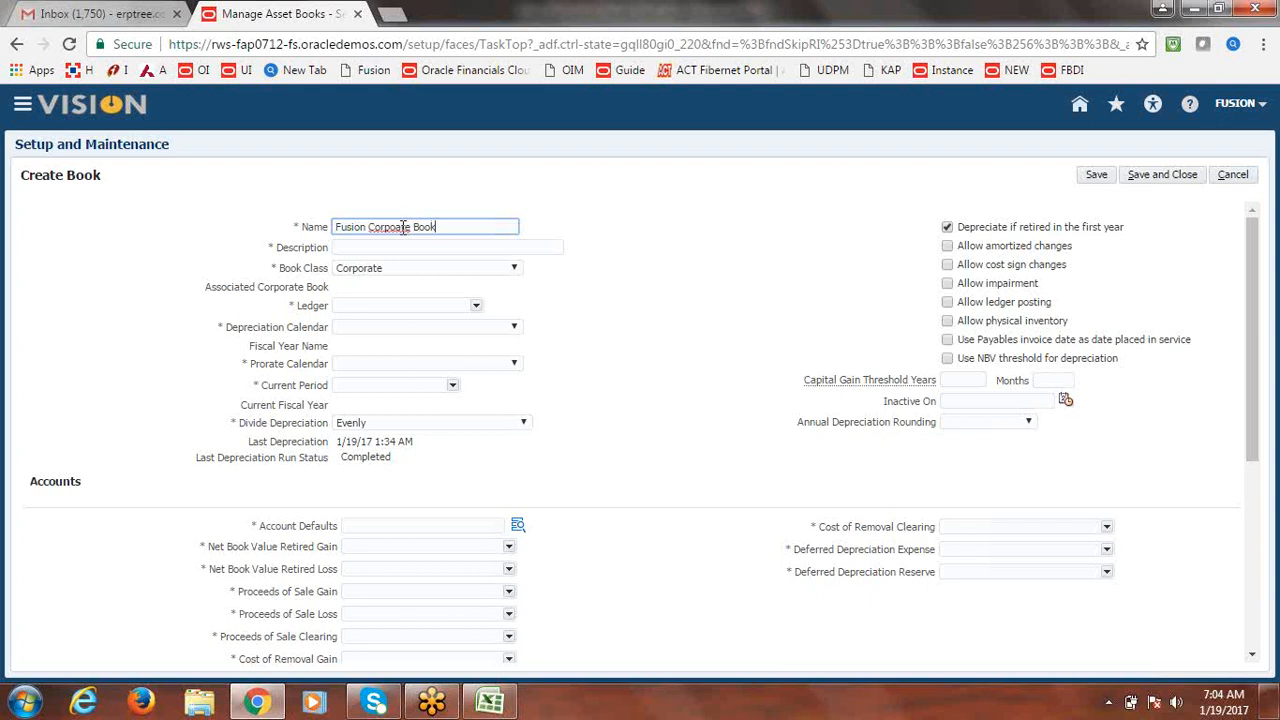
click(406, 226)
text(r)
key(Tab)
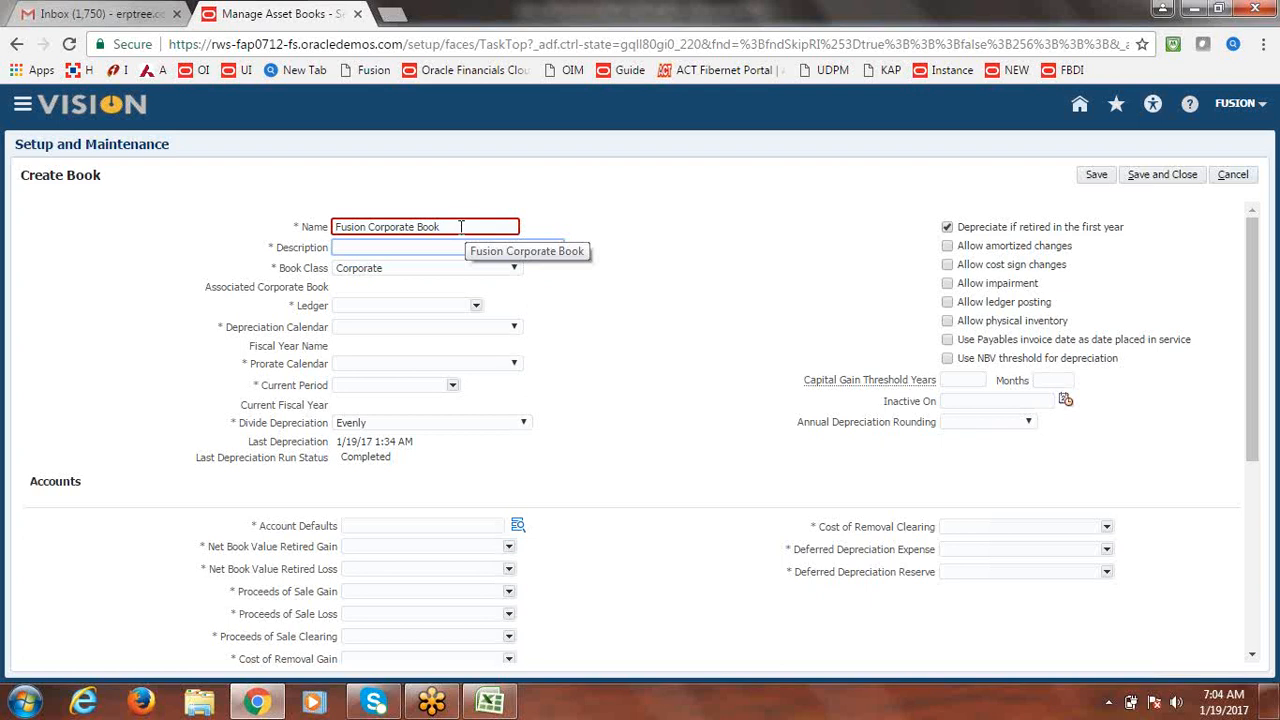
Replace the invalid name with FUSION CORP and add the description 'Fusion Corporate Book'.
click(460, 226)
key(ctrl+a)
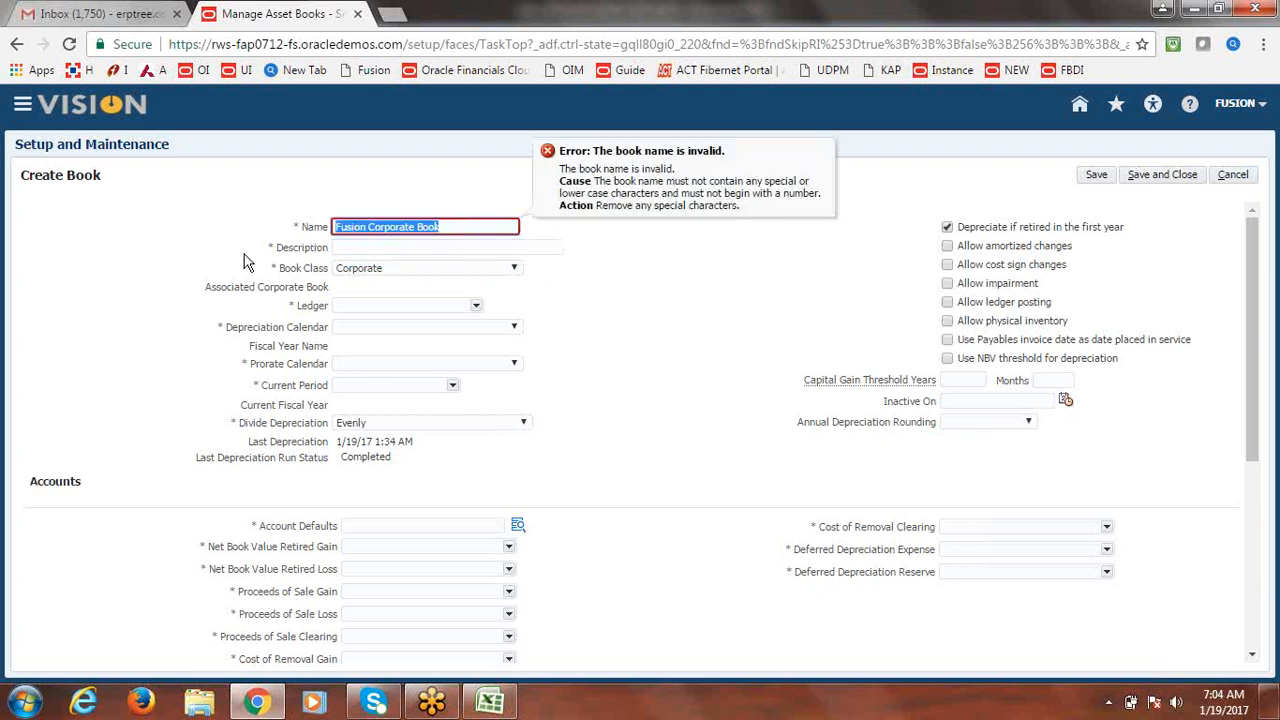
text(FUSION)
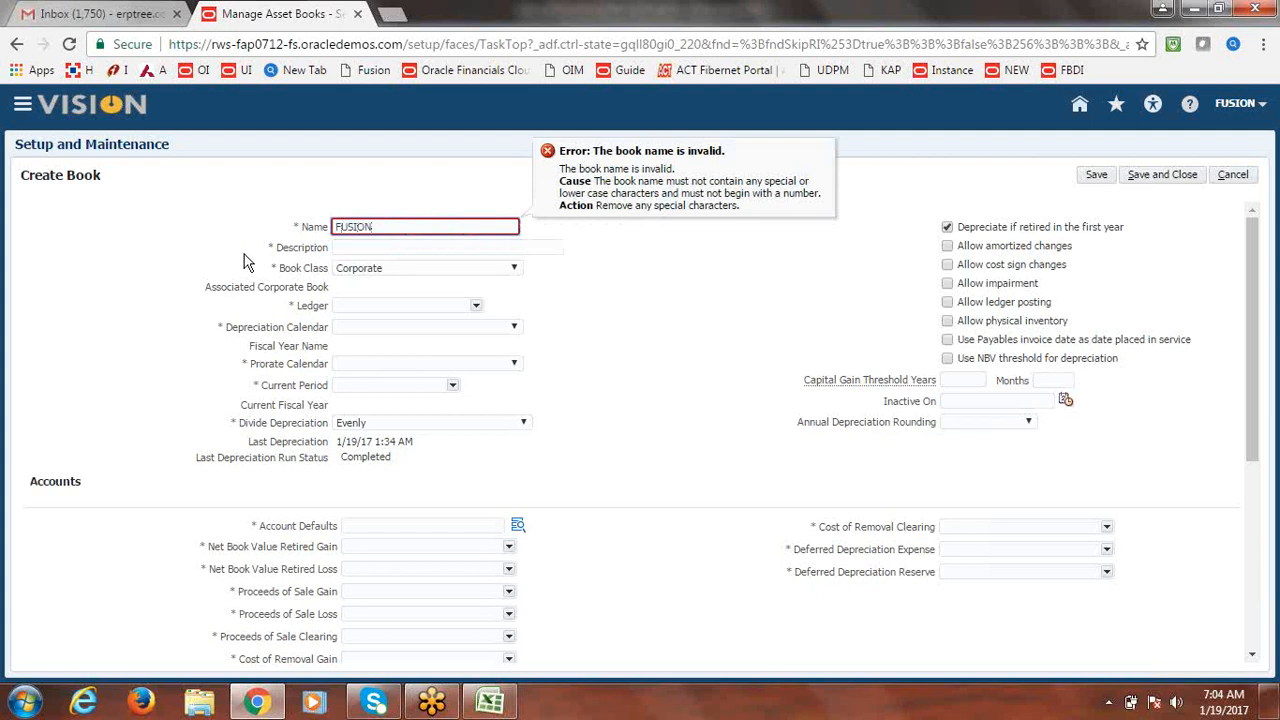
text( CORP)
key(Tab)
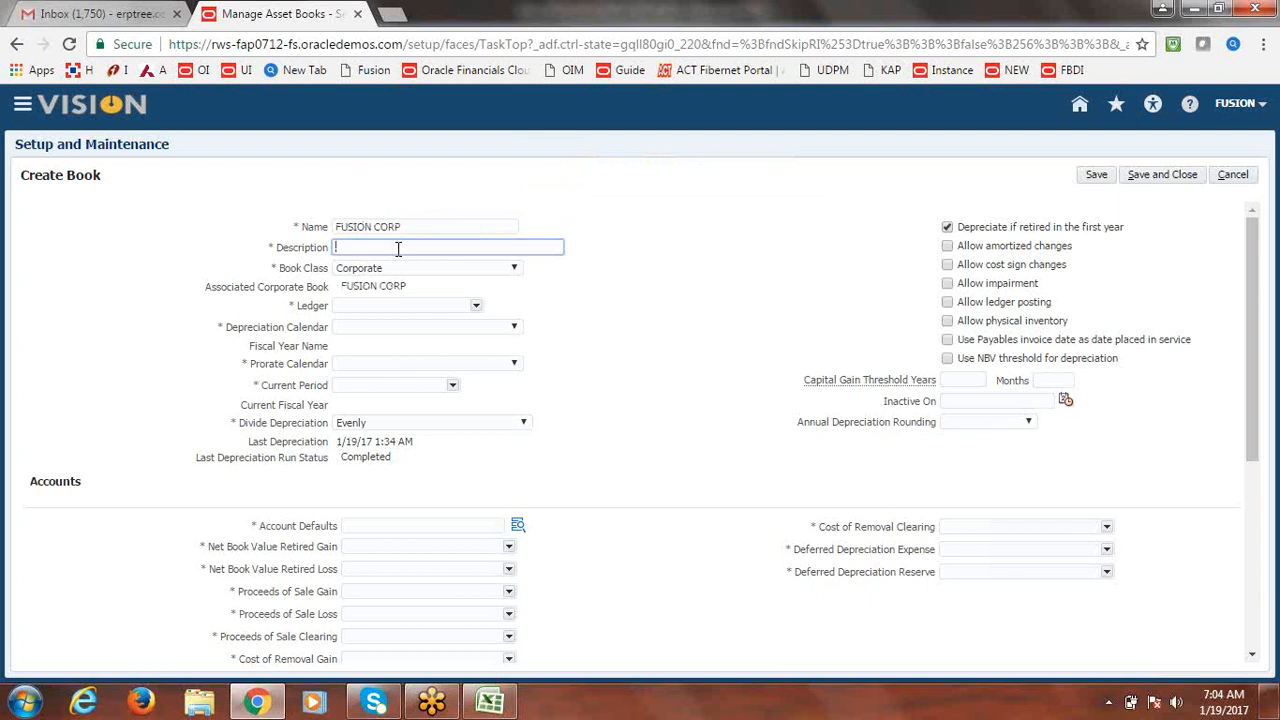
text(Fusion Corporate Book)
key(Tab)
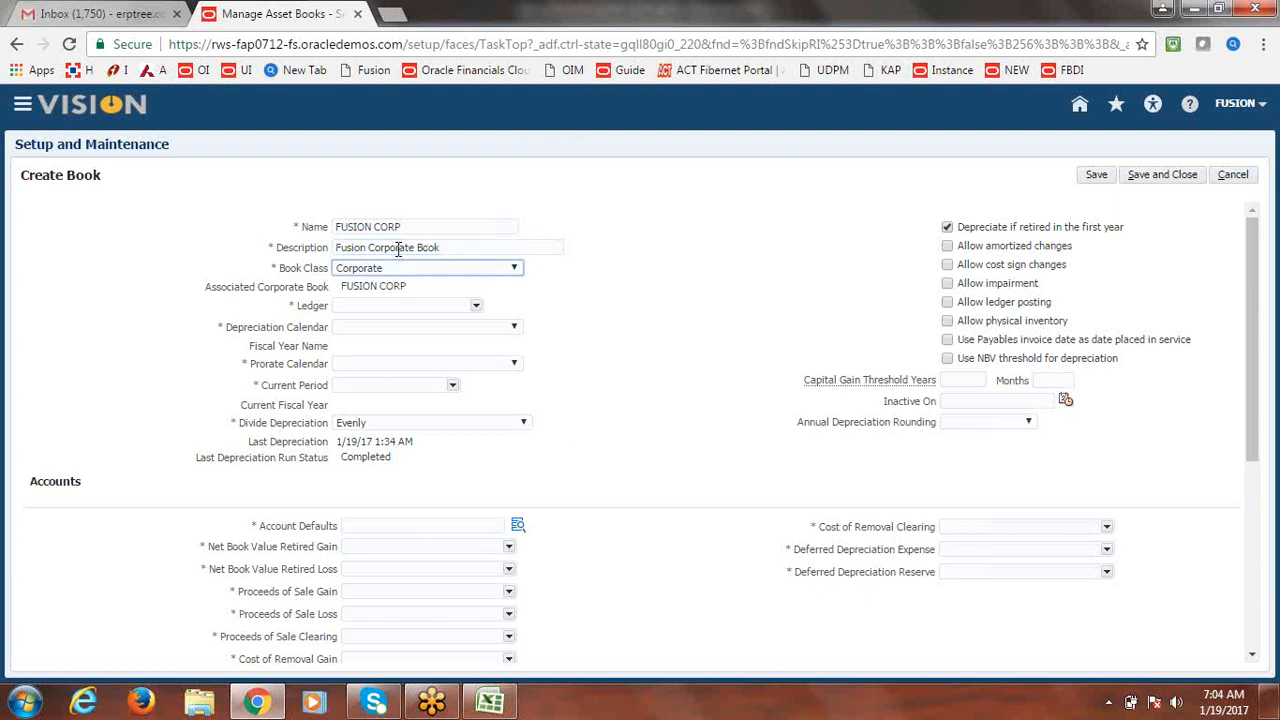
key(Tab)
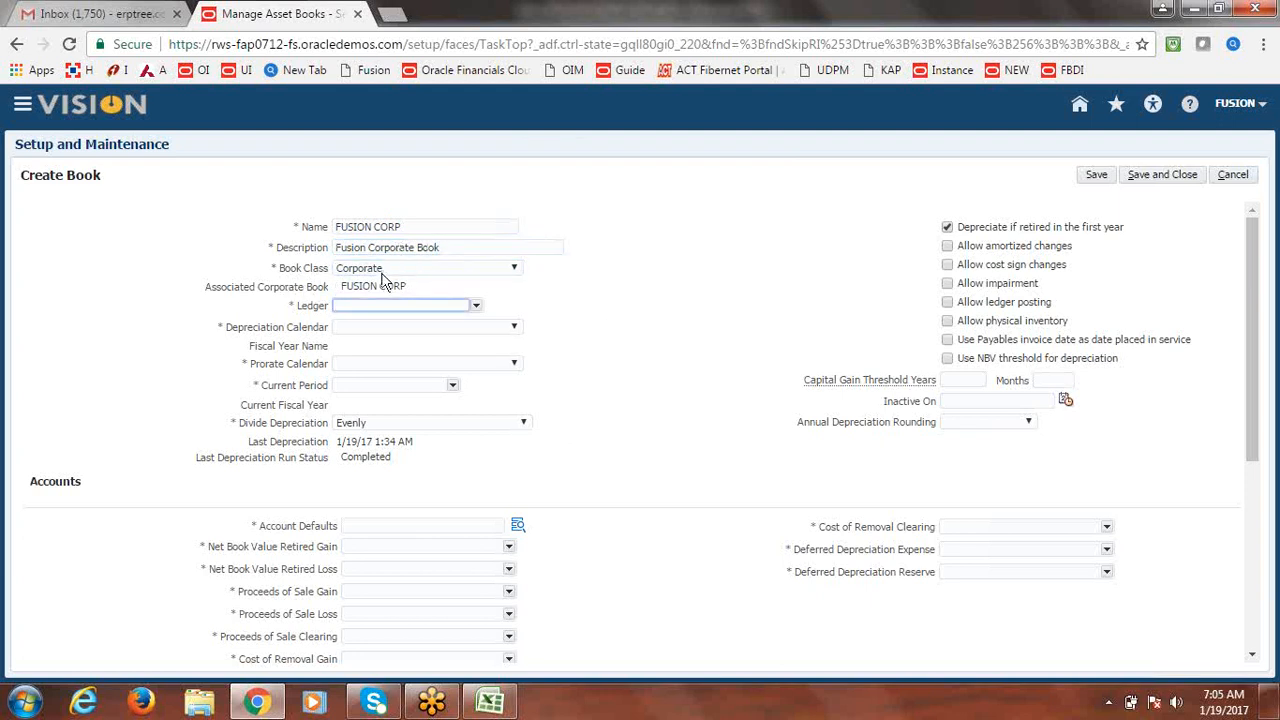
Keep Book Class as Corporate and set the Ledger to Fusion USA Primary Ledger via search.
click(514, 271)
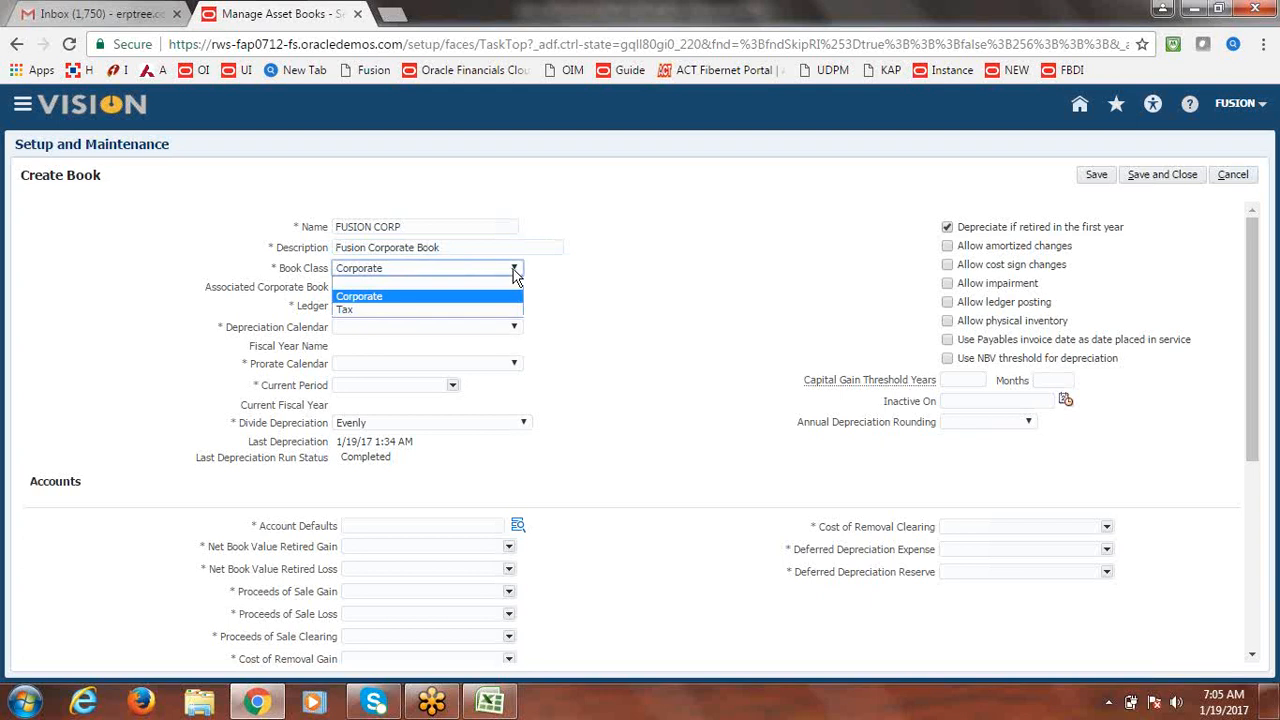
click(605, 311)
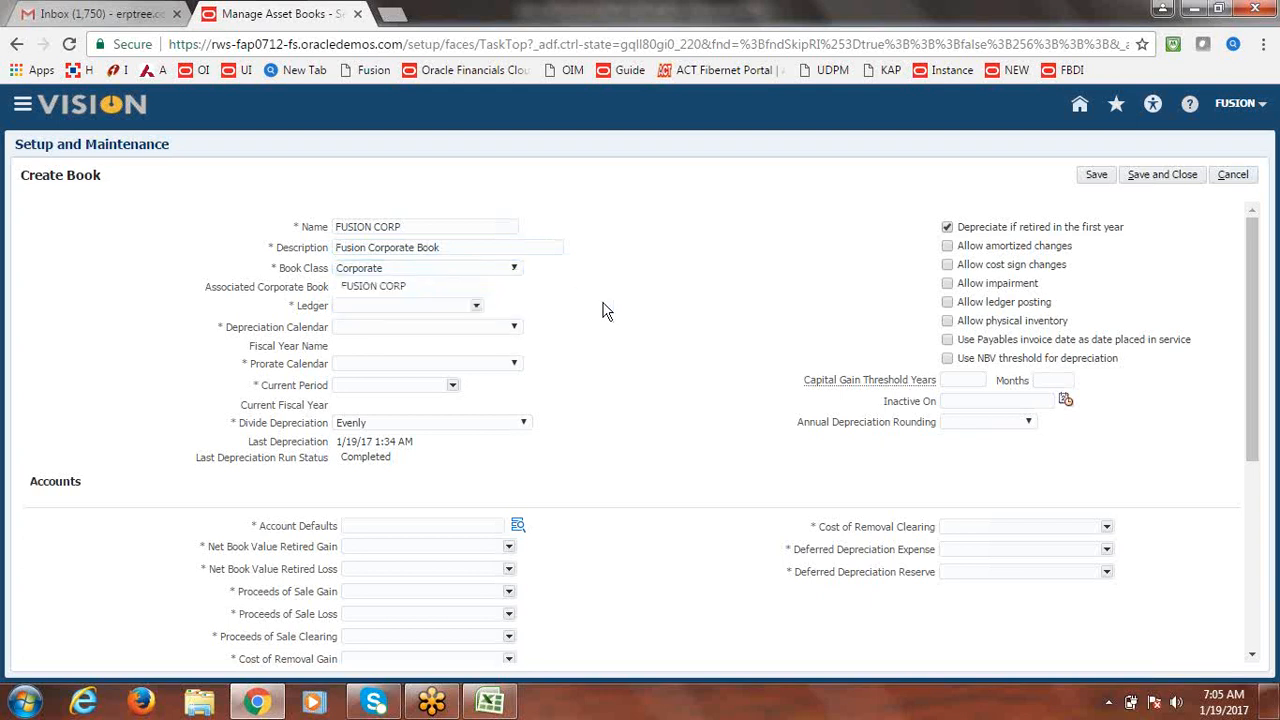
click(477, 306)
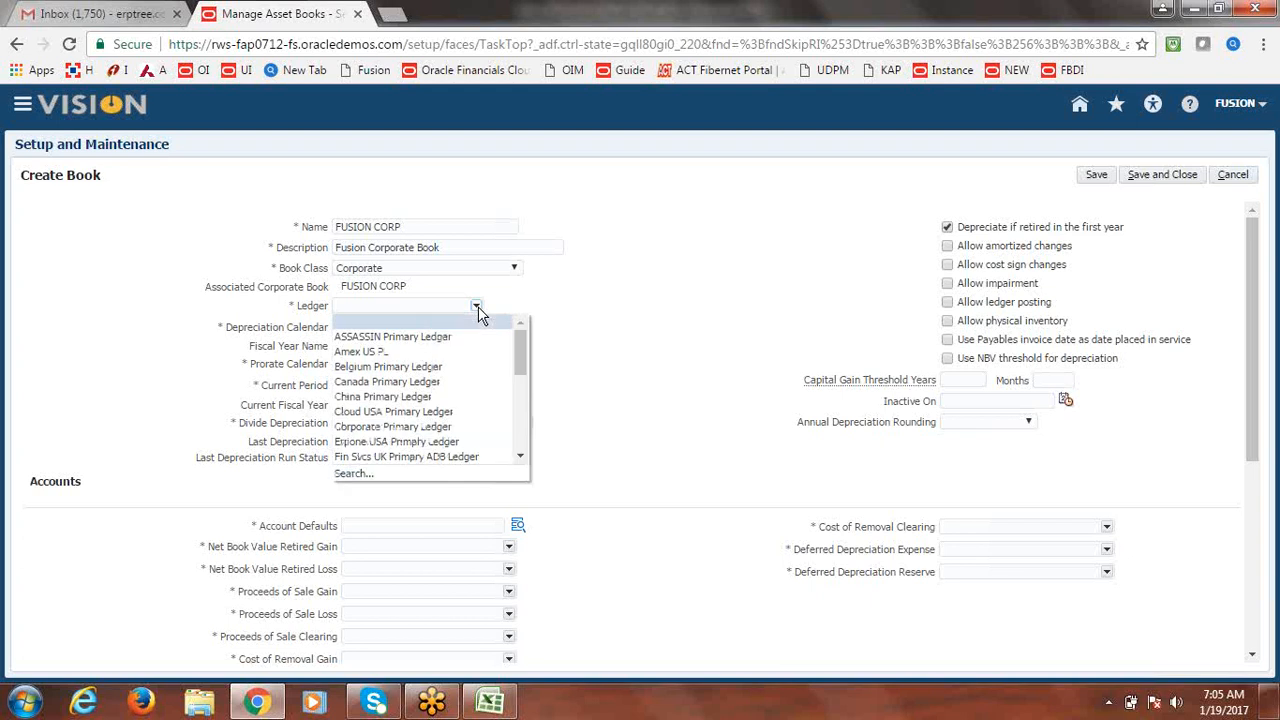
click(353, 475)
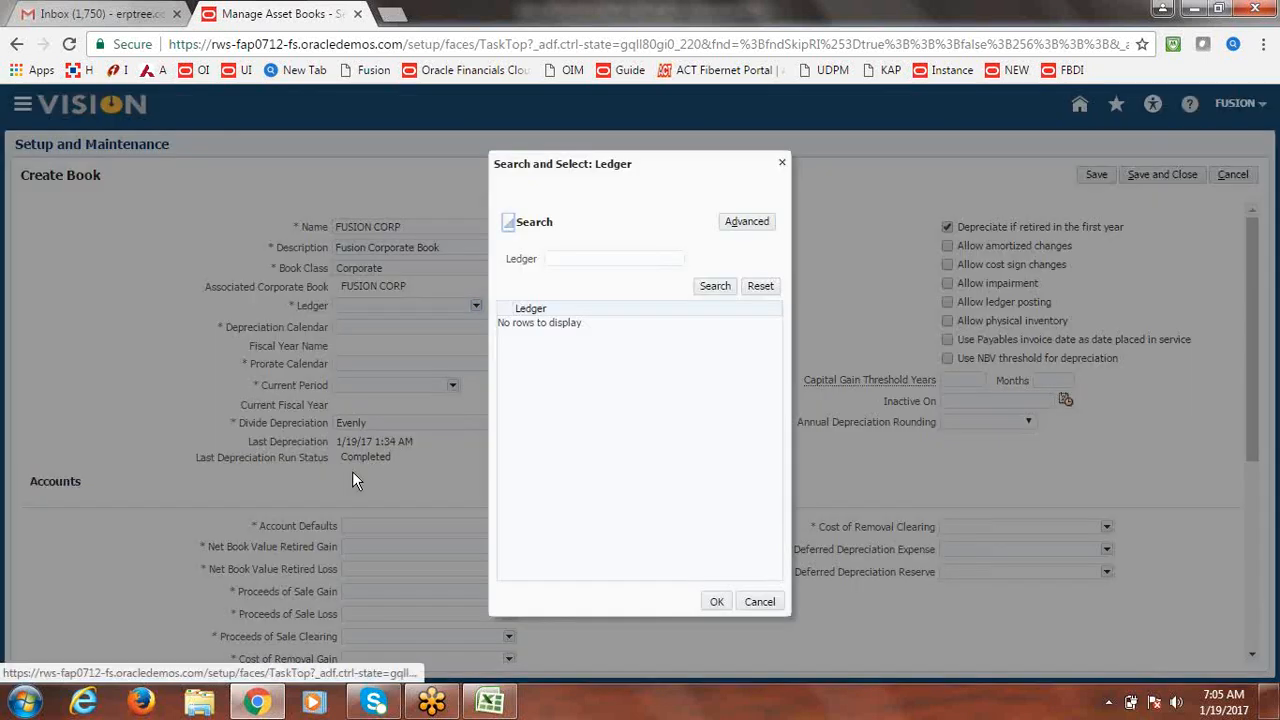
click(592, 259)
text(Fusion)
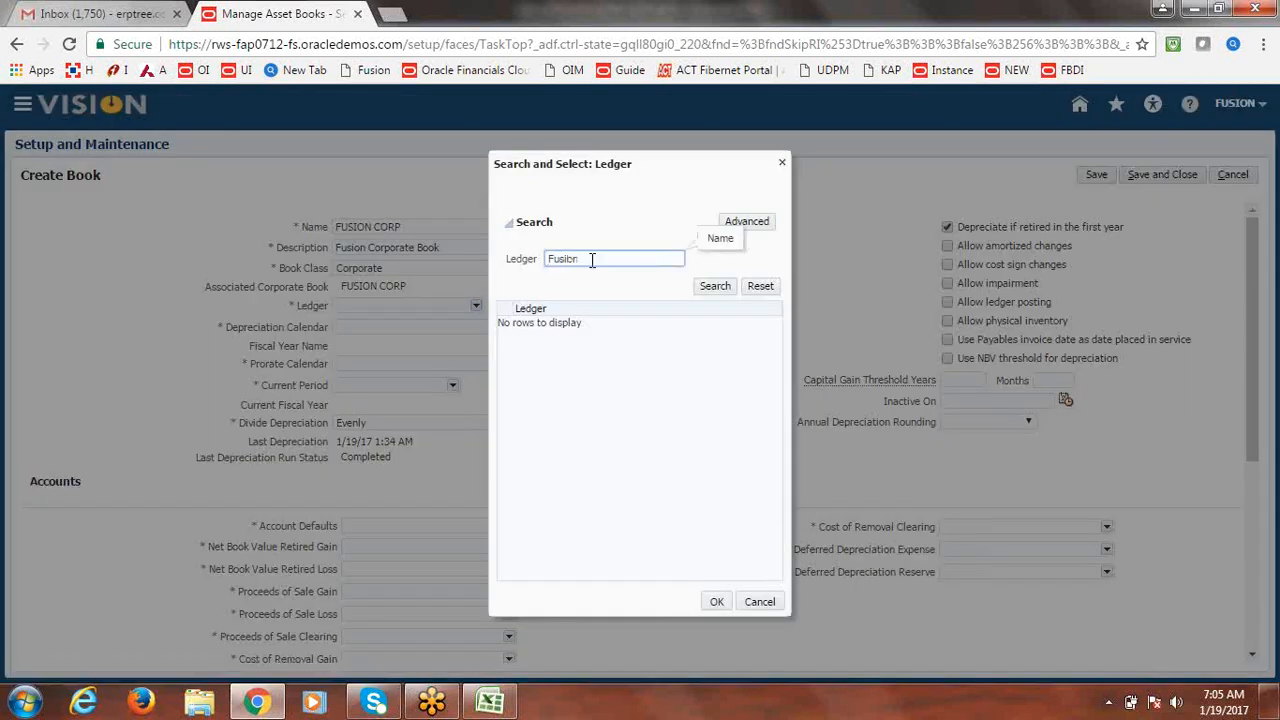
key(Return)
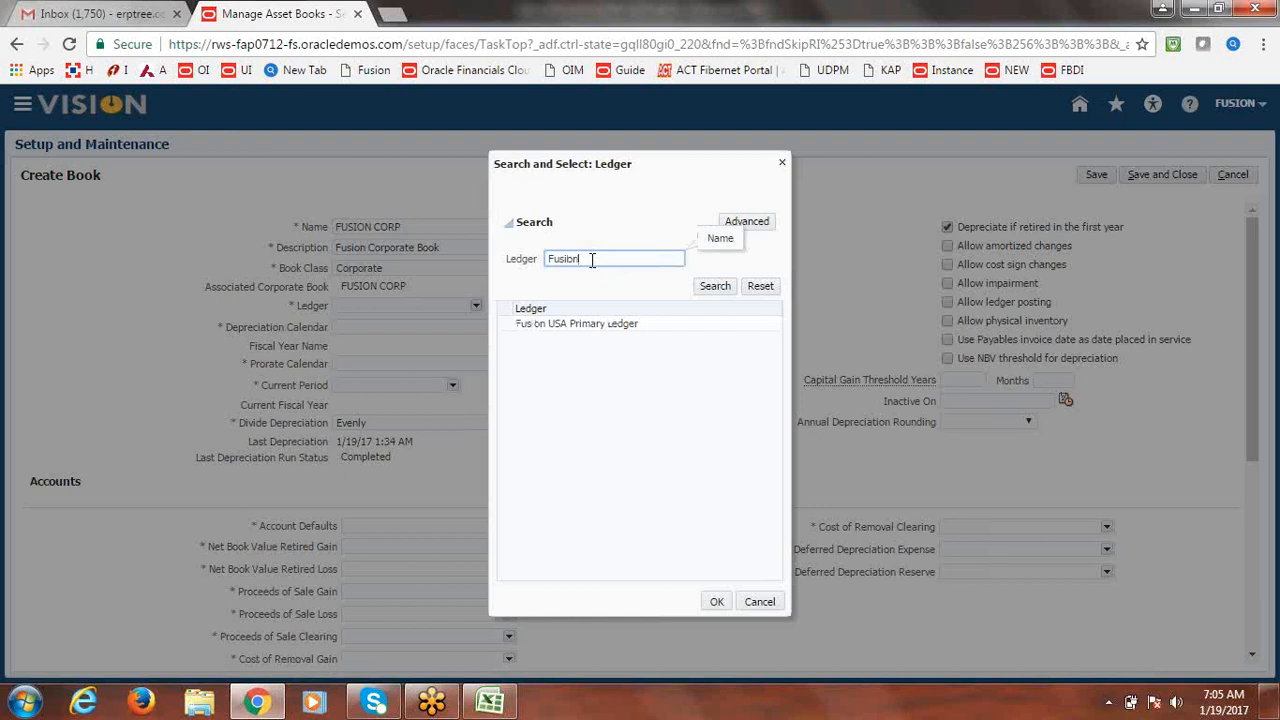
click(574, 322)
click(716, 601)
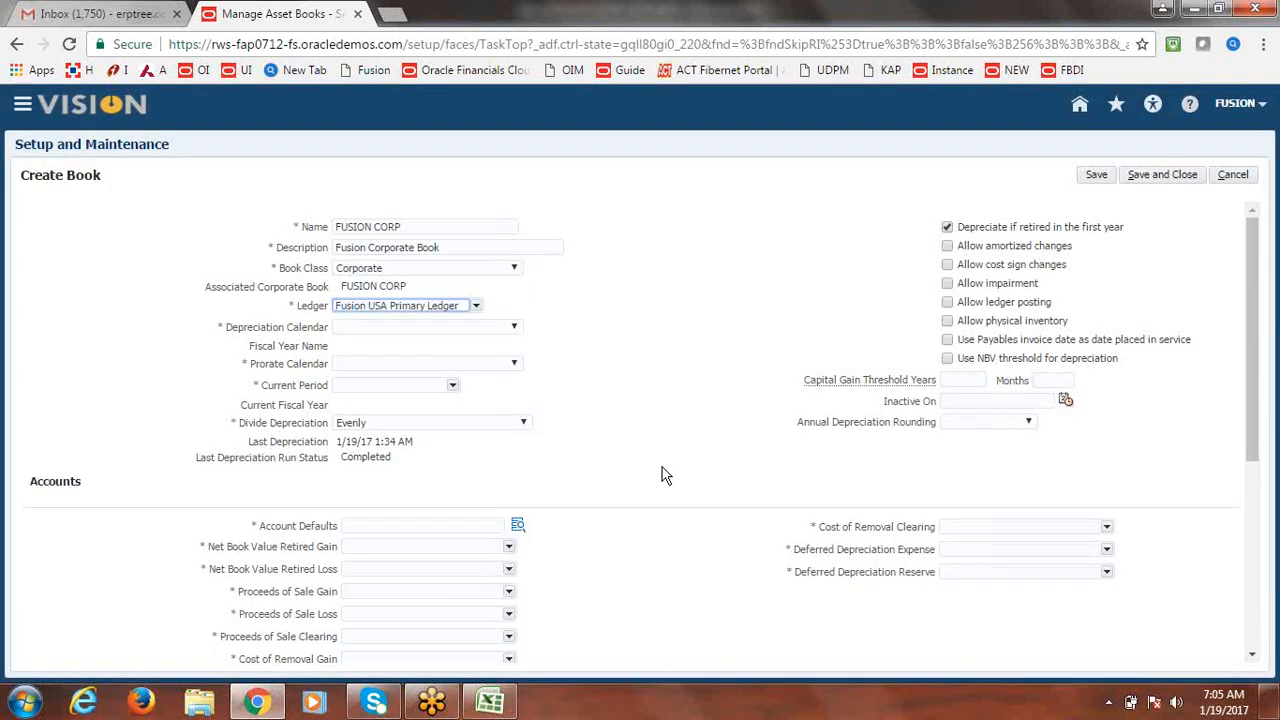
click(514, 330)
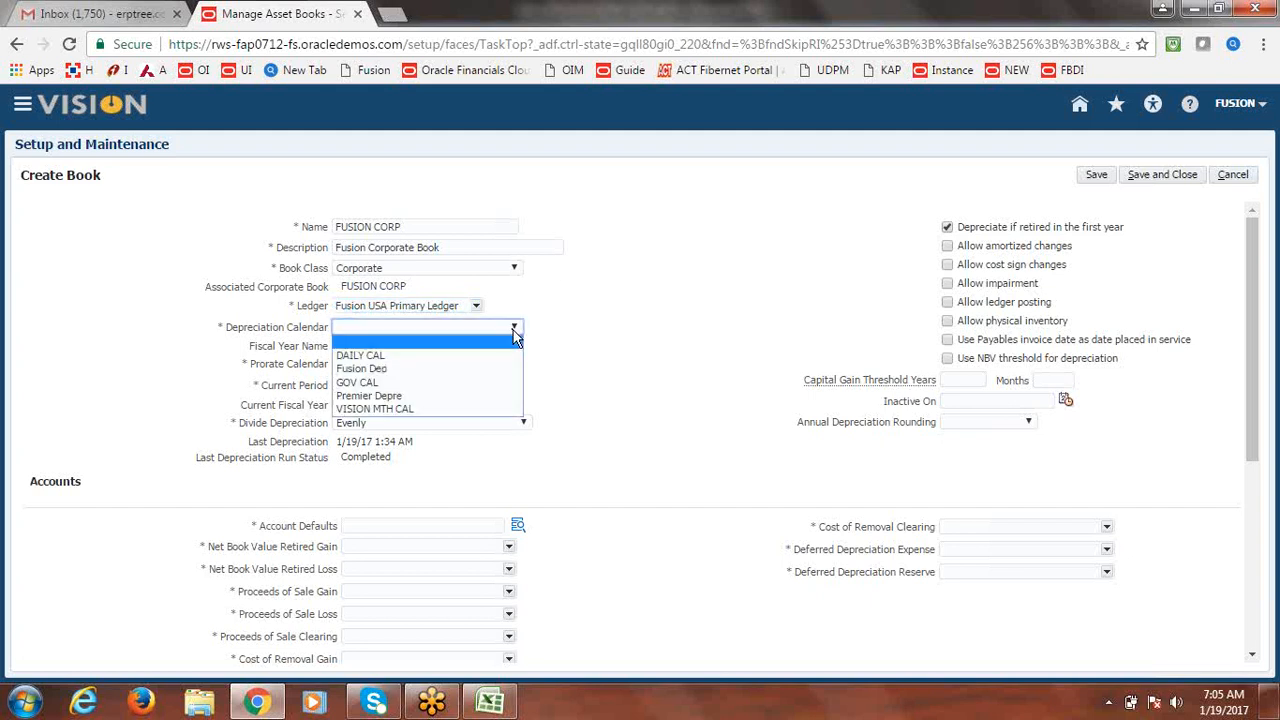
Set the depreciation calendar to Fusion Dep and the current period to Jan-17.
click(433, 367)
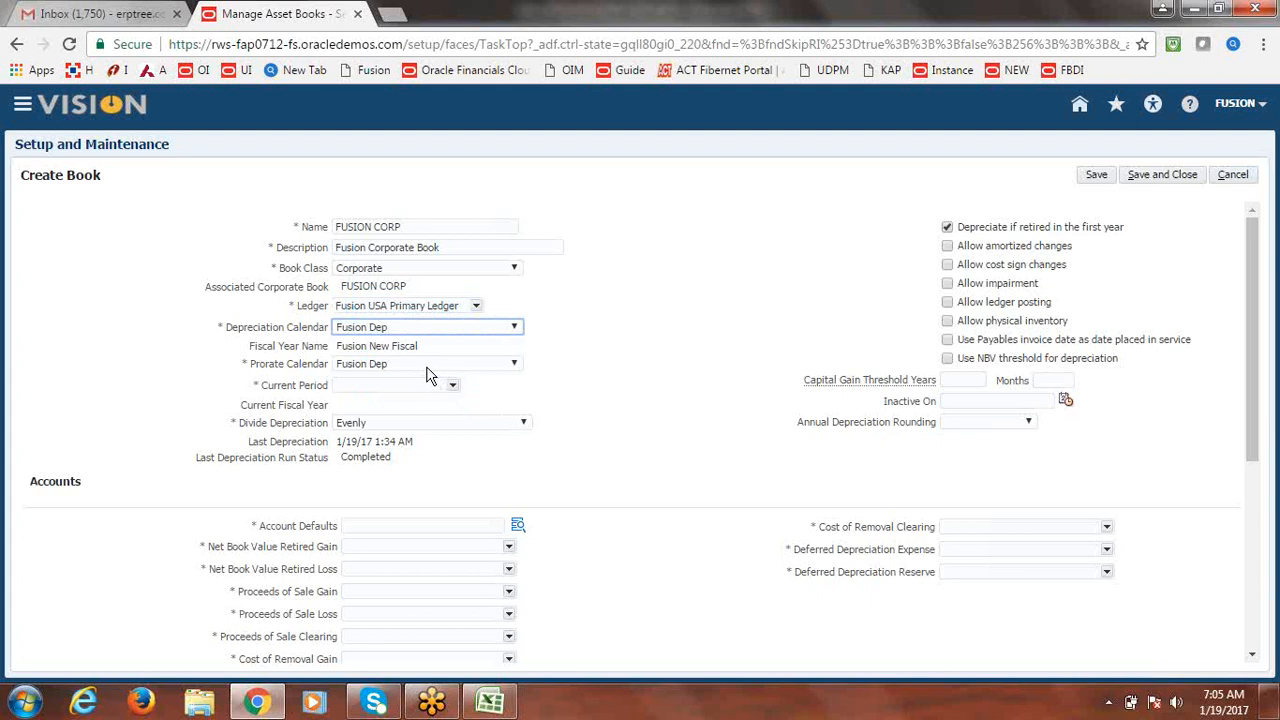
click(452, 389)
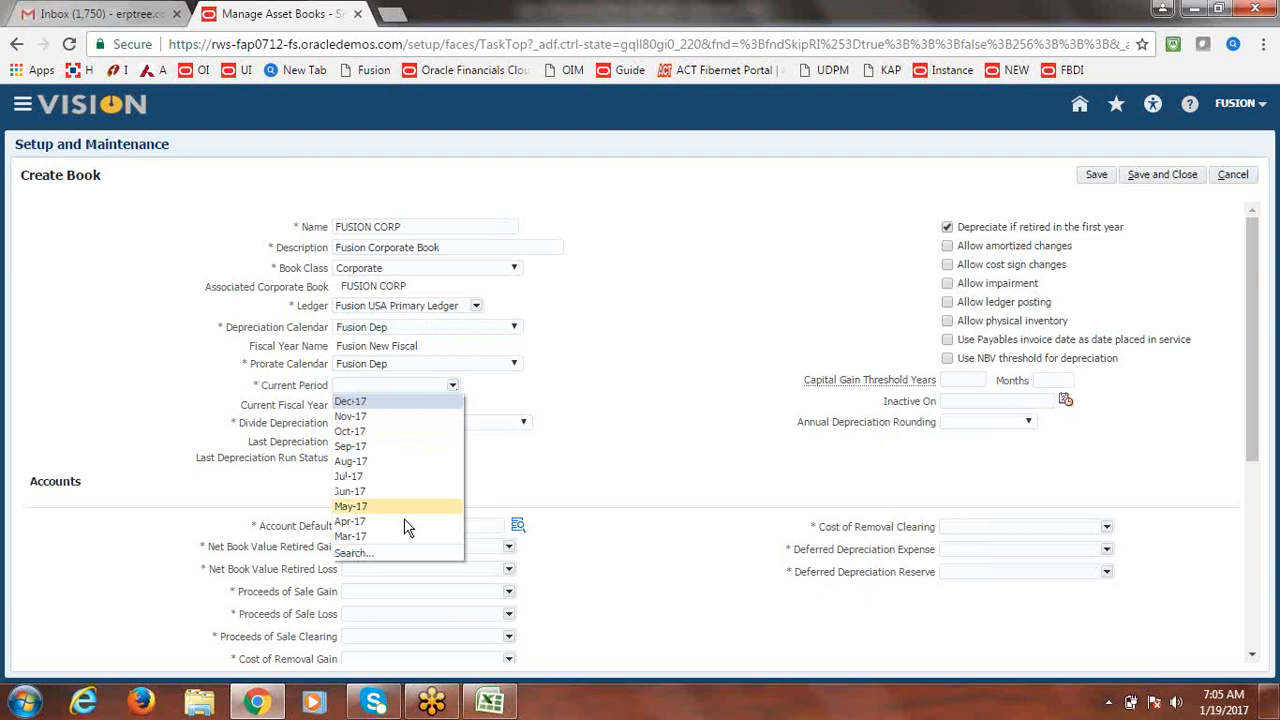
click(356, 554)
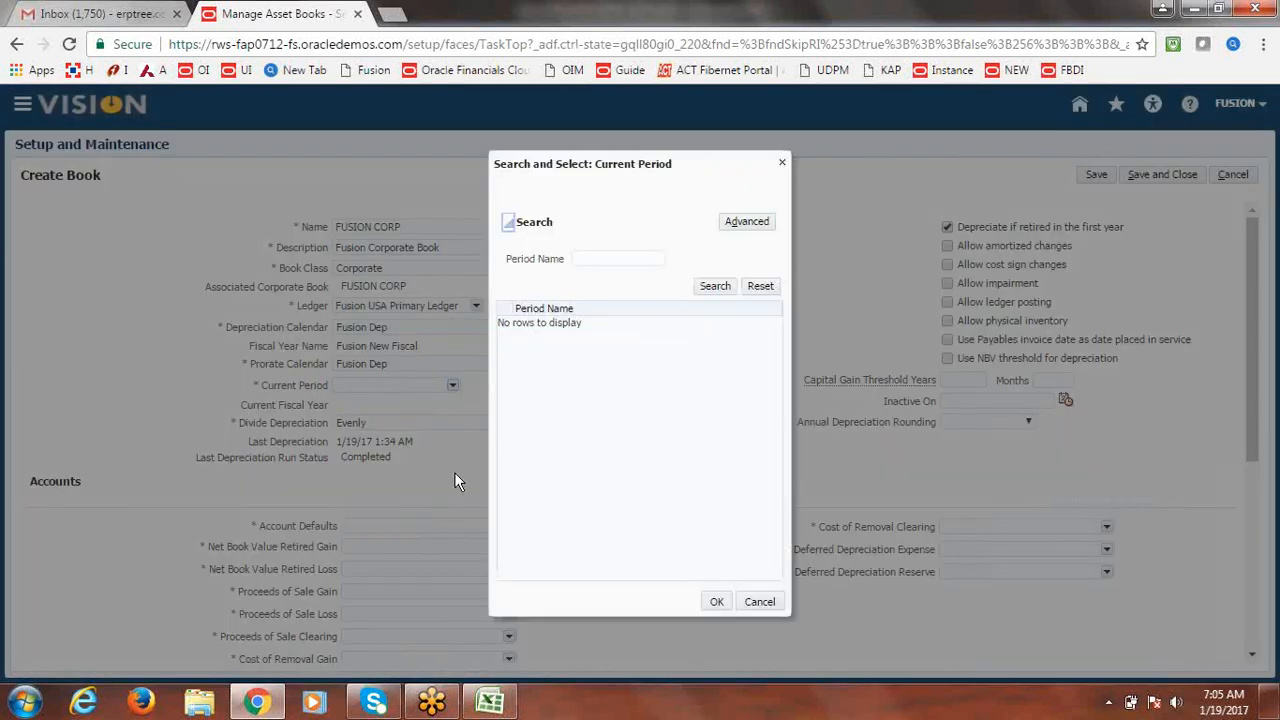
click(607, 259)
text(JA)
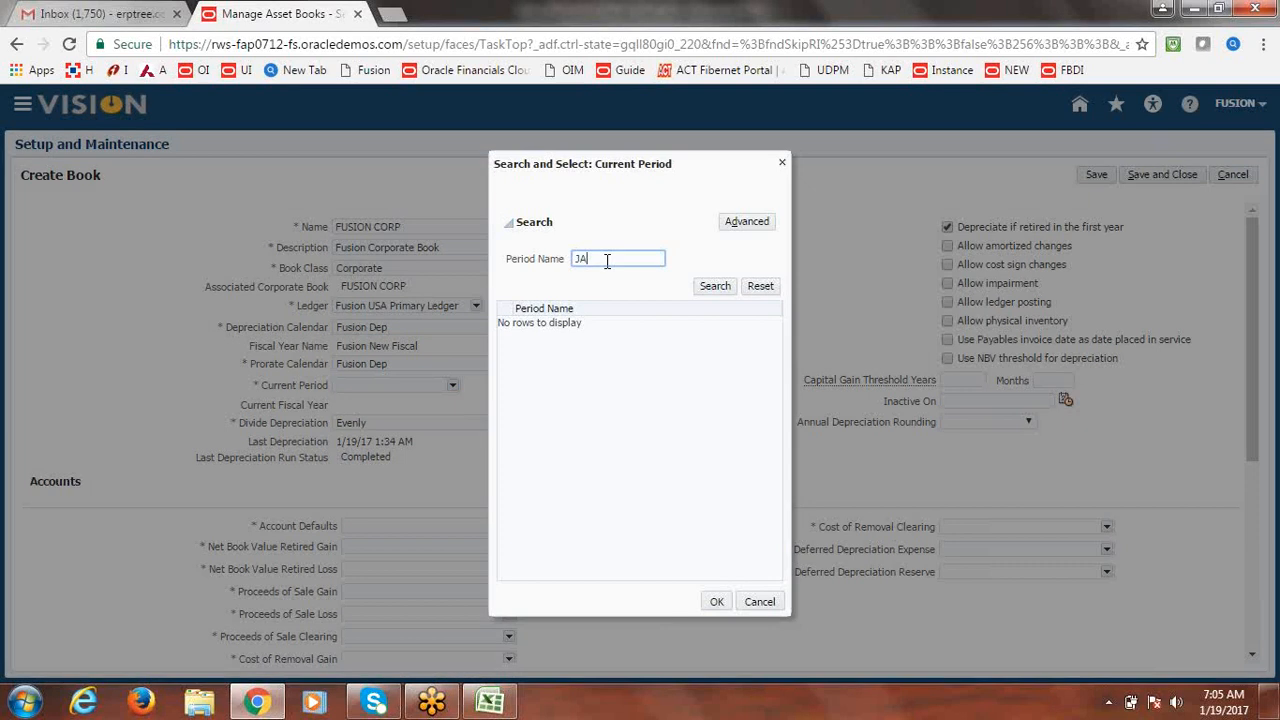
text(N)
key(BackSpace)
key(BackSpace)
key(BackSpace)
text(Jan-17)
click(714, 286)
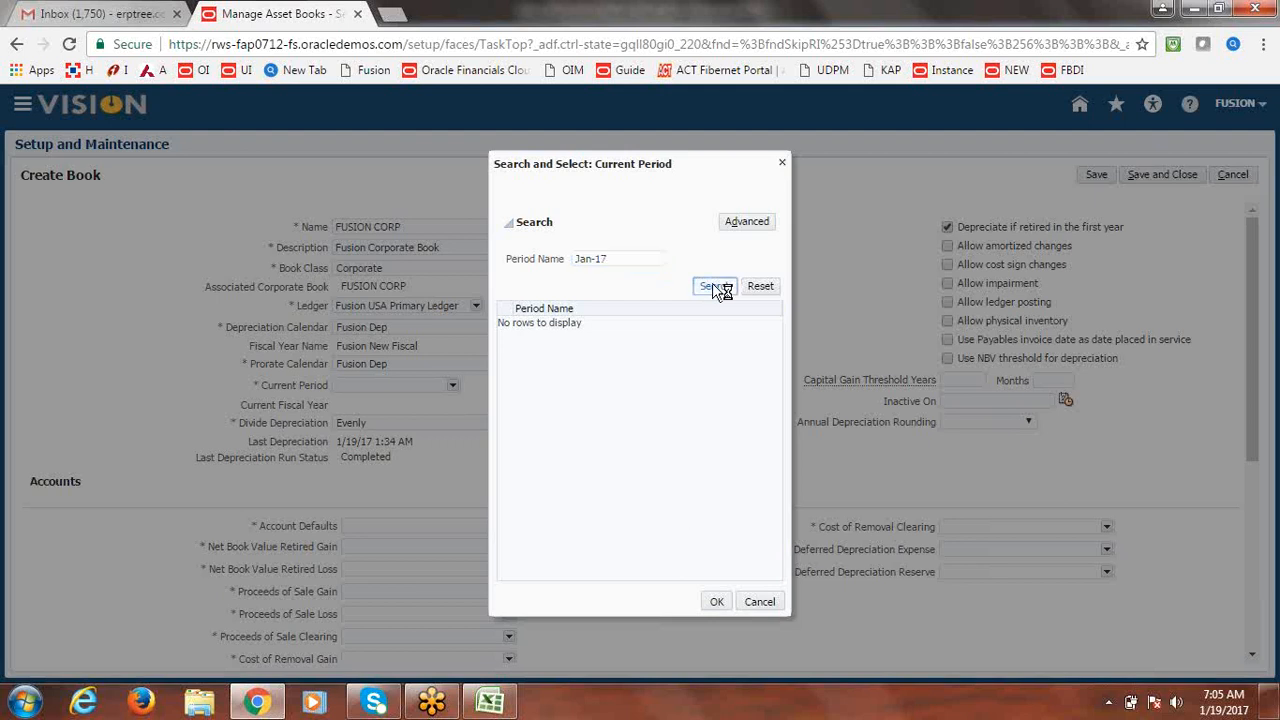
click(535, 325)
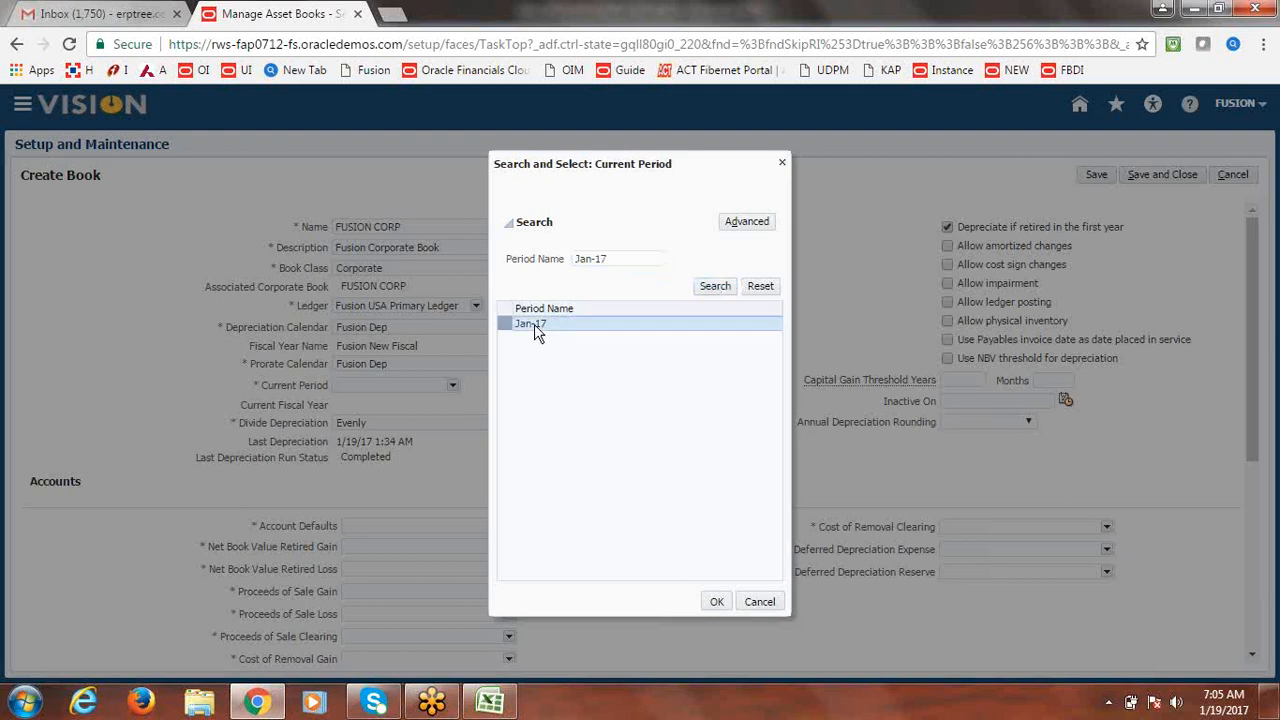
click(716, 602)
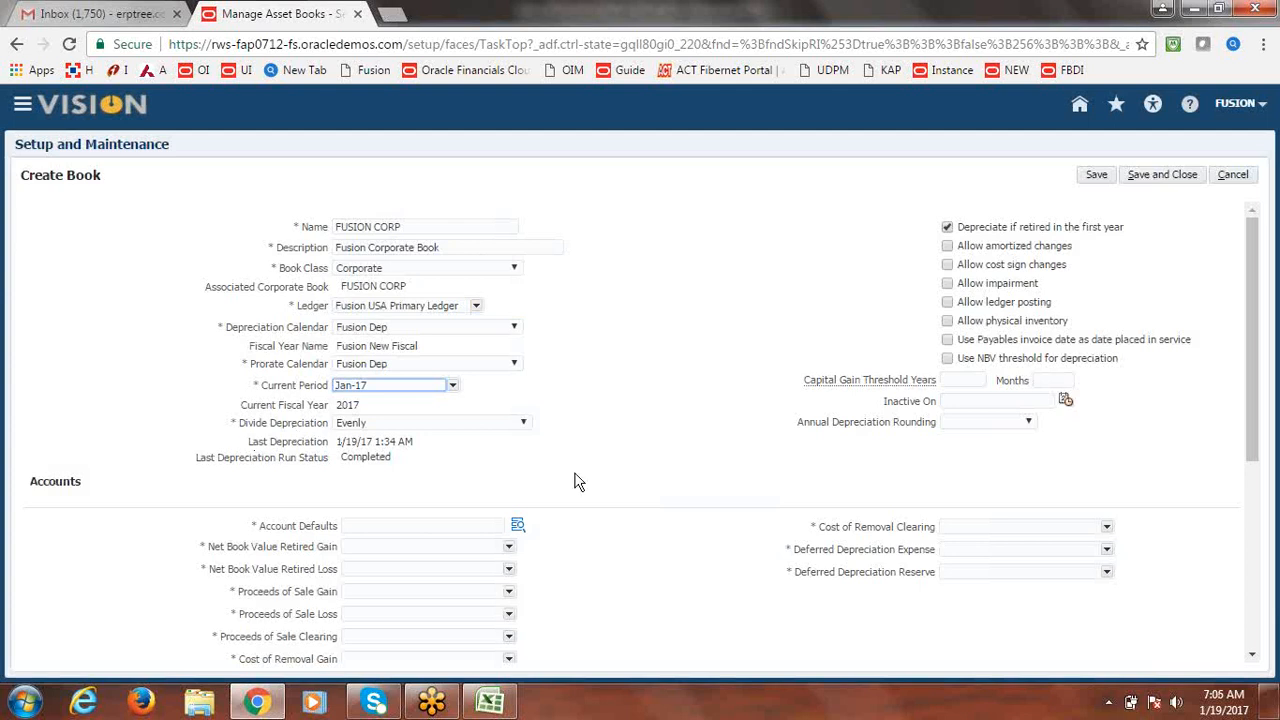
Keep Divide Depreciation set to Evenly.
click(525, 423)
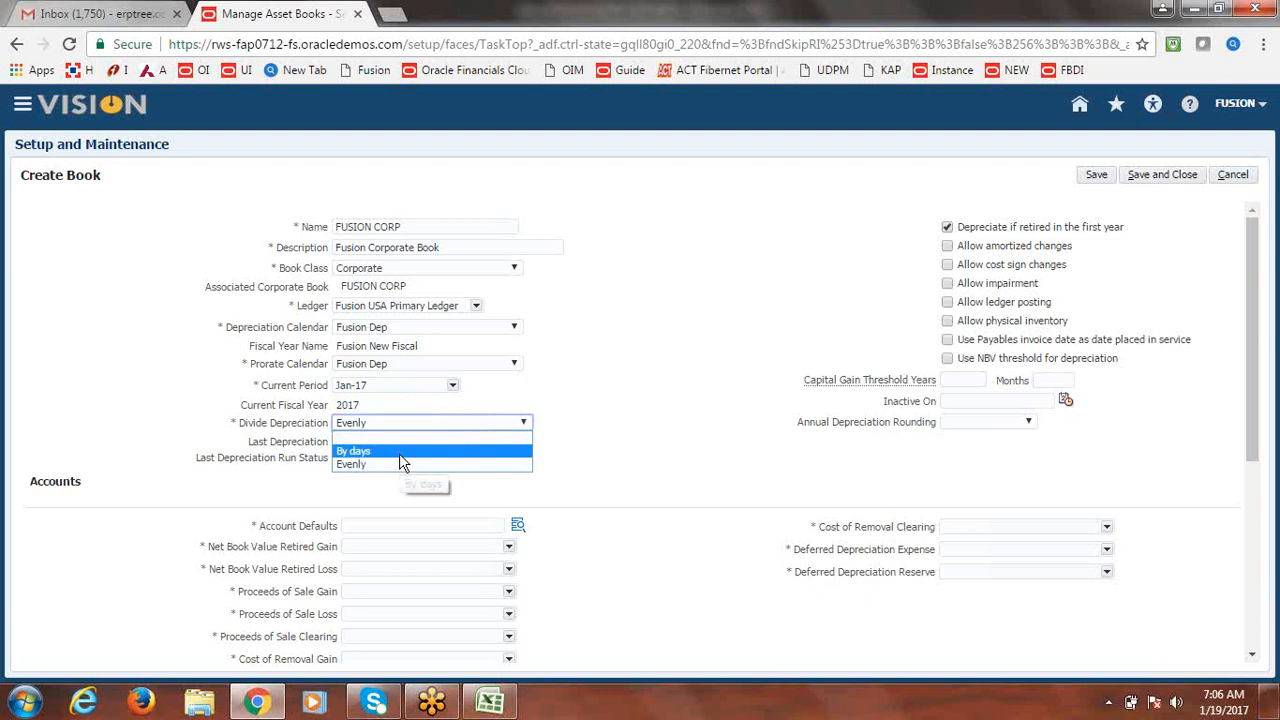
click(637, 363)
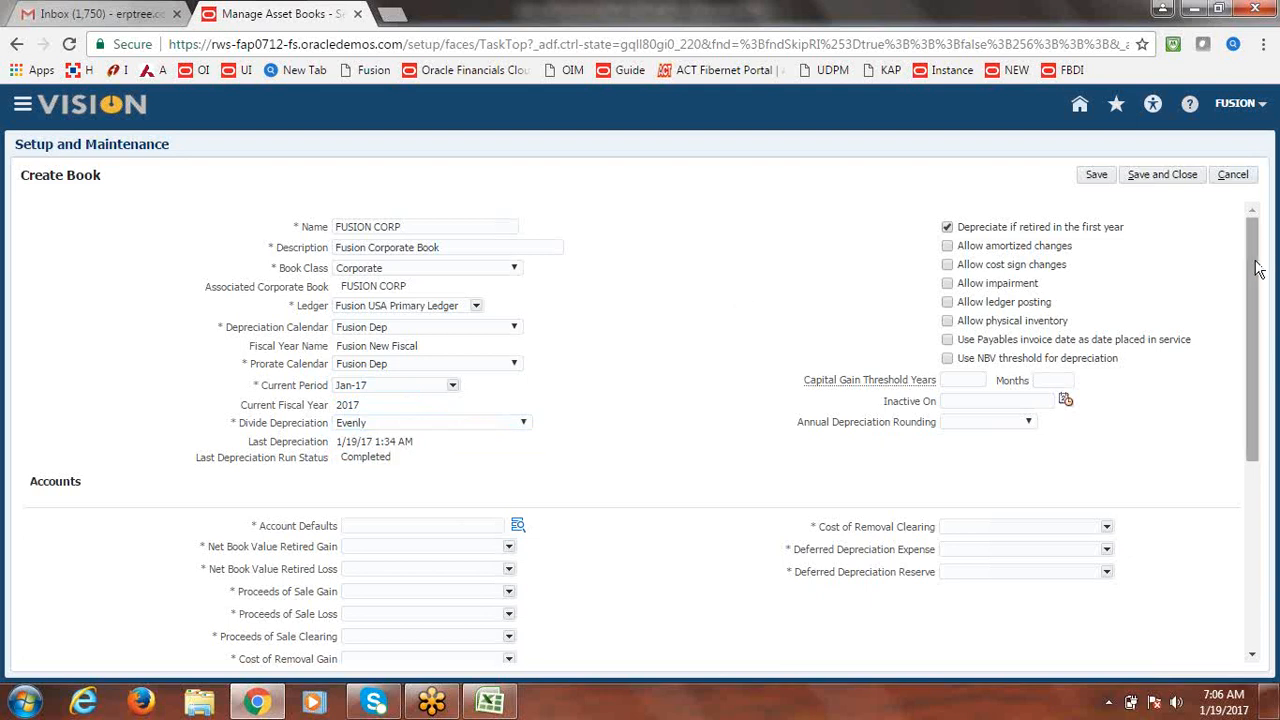
drag(1260, 277, 1274, 326)
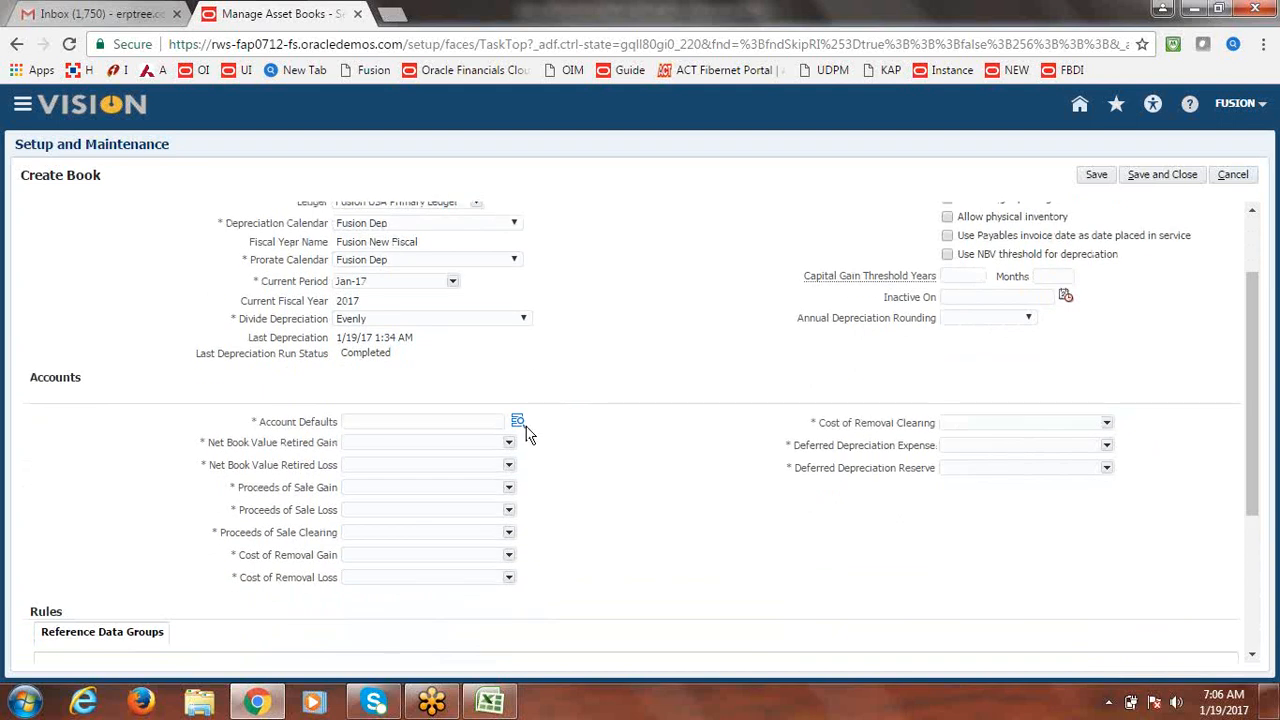
Enter account defaults 1000.1000.10000, then remove the 10000 account after the parent-value error.
click(524, 425)
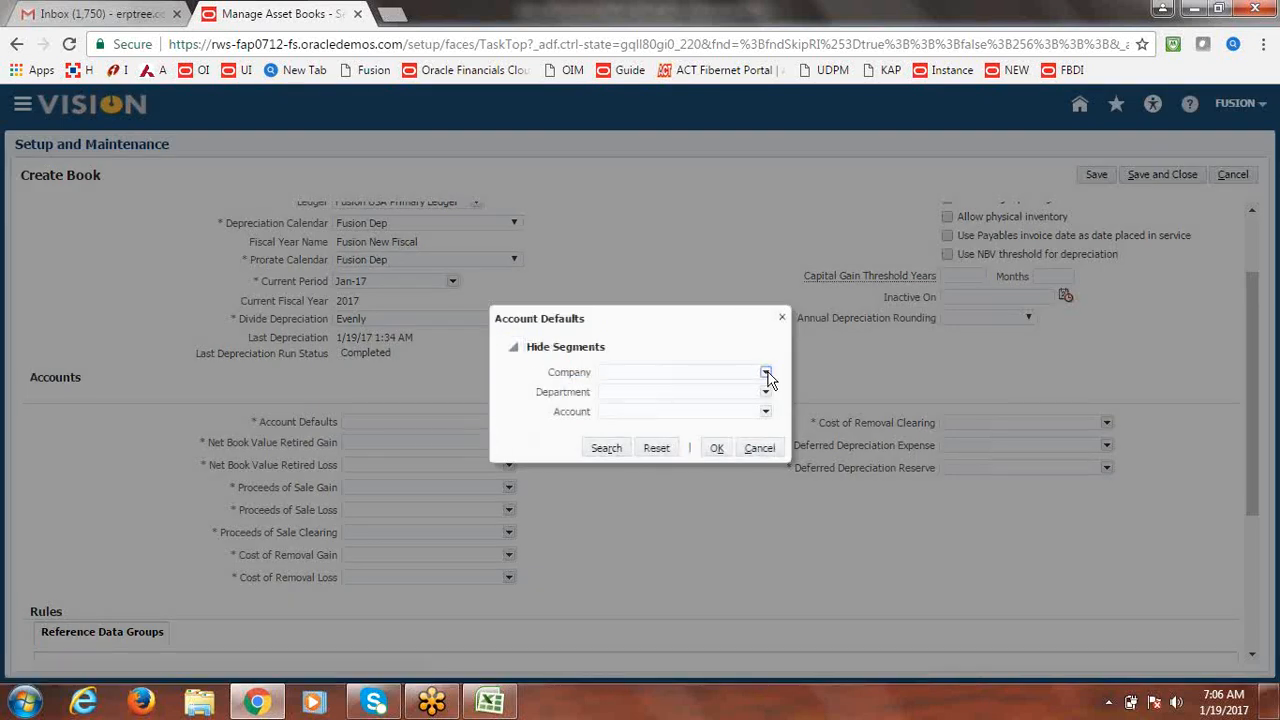
click(767, 375)
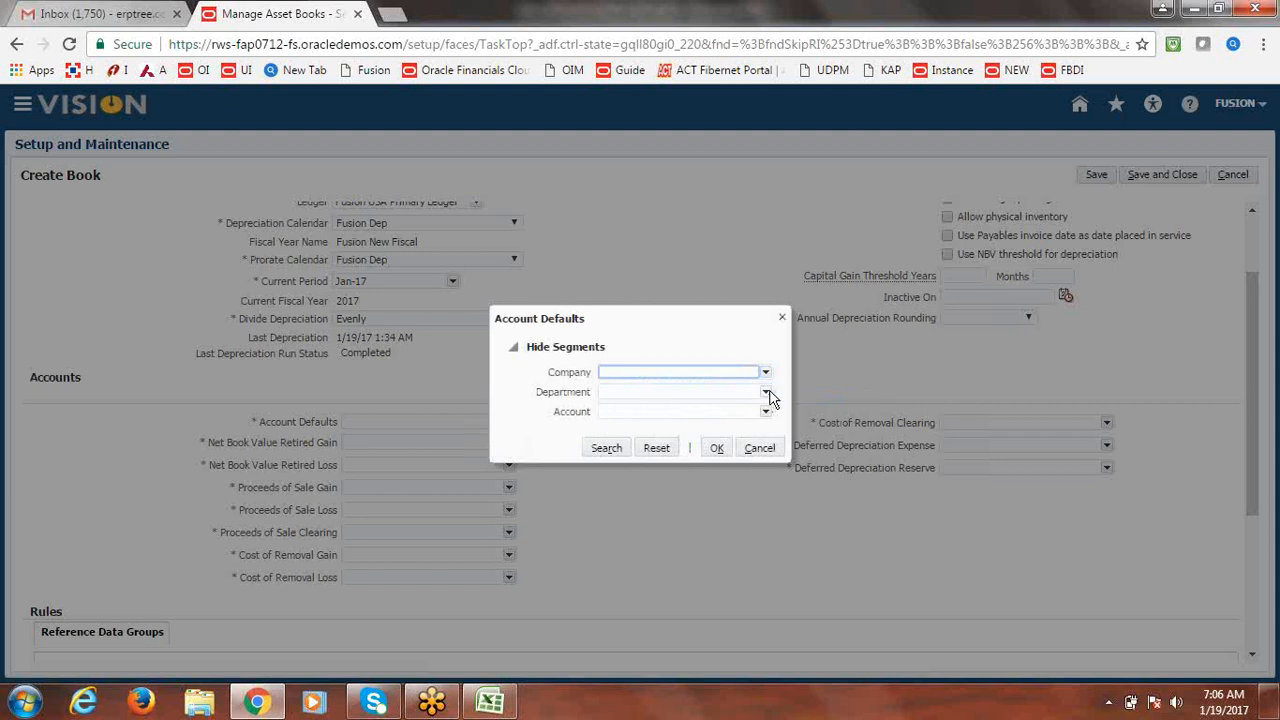
text(1000)
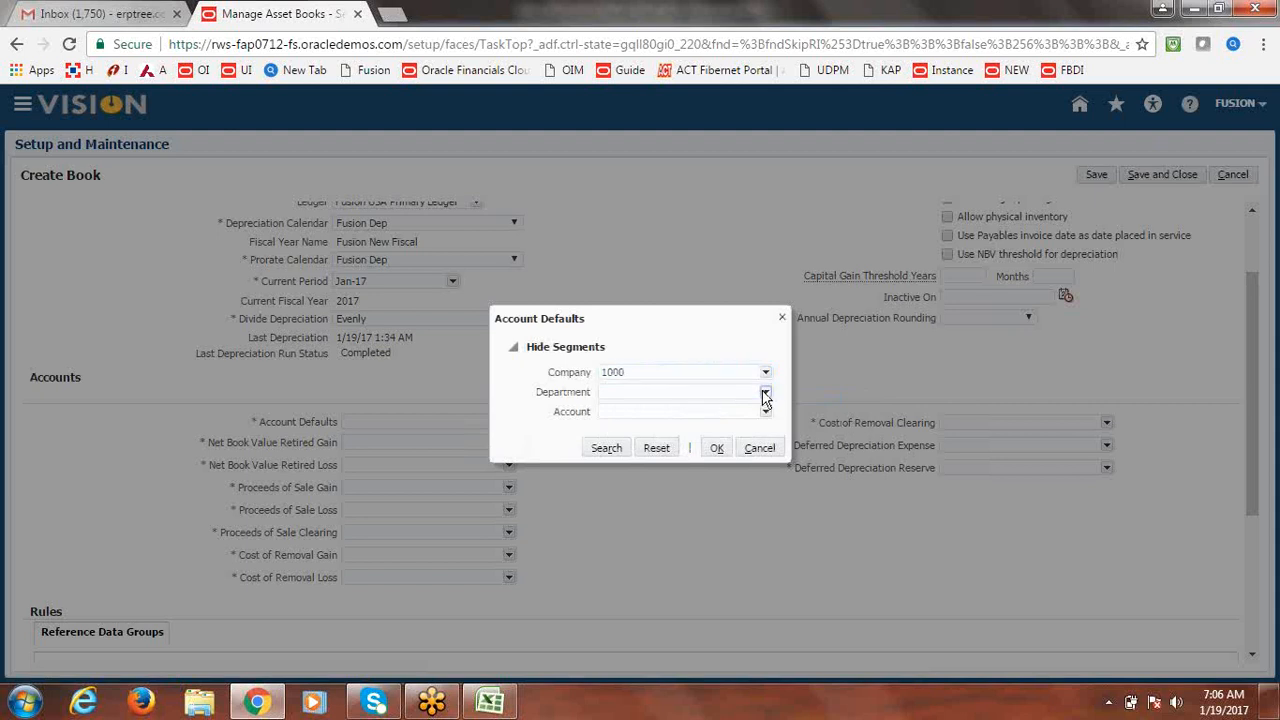
click(766, 396)
click(684, 411)
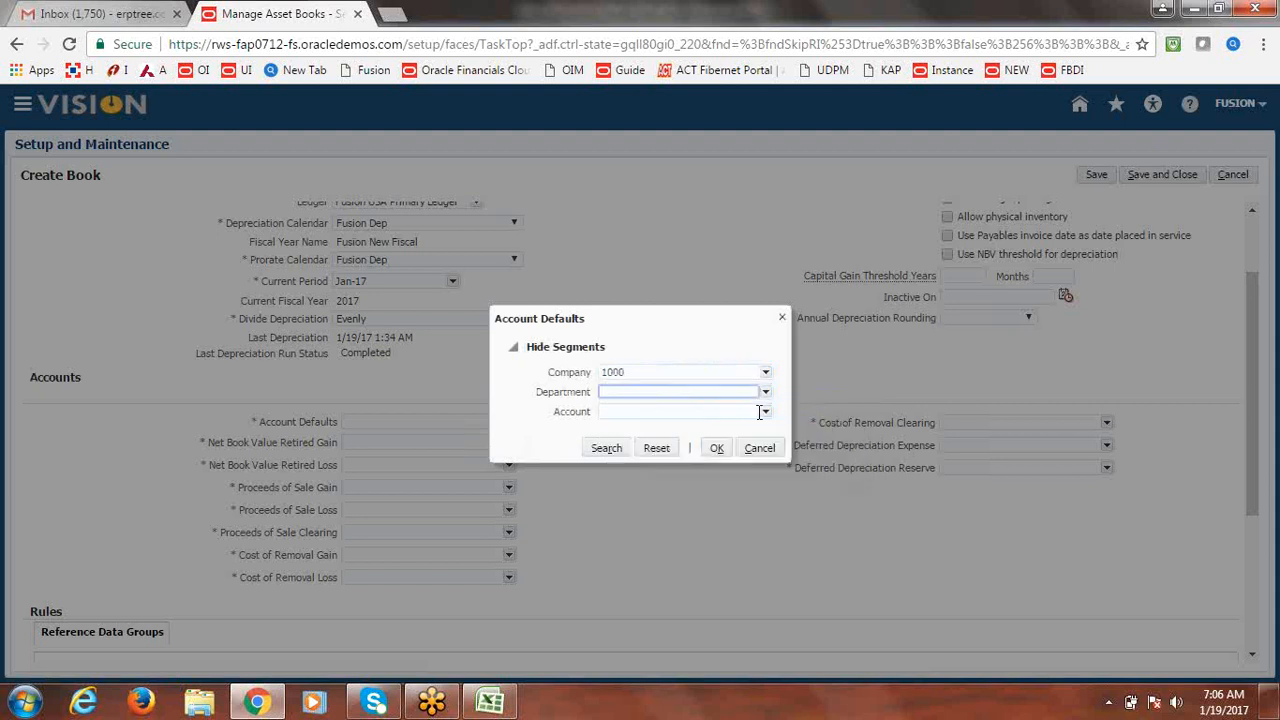
text(1000)
click(766, 412)
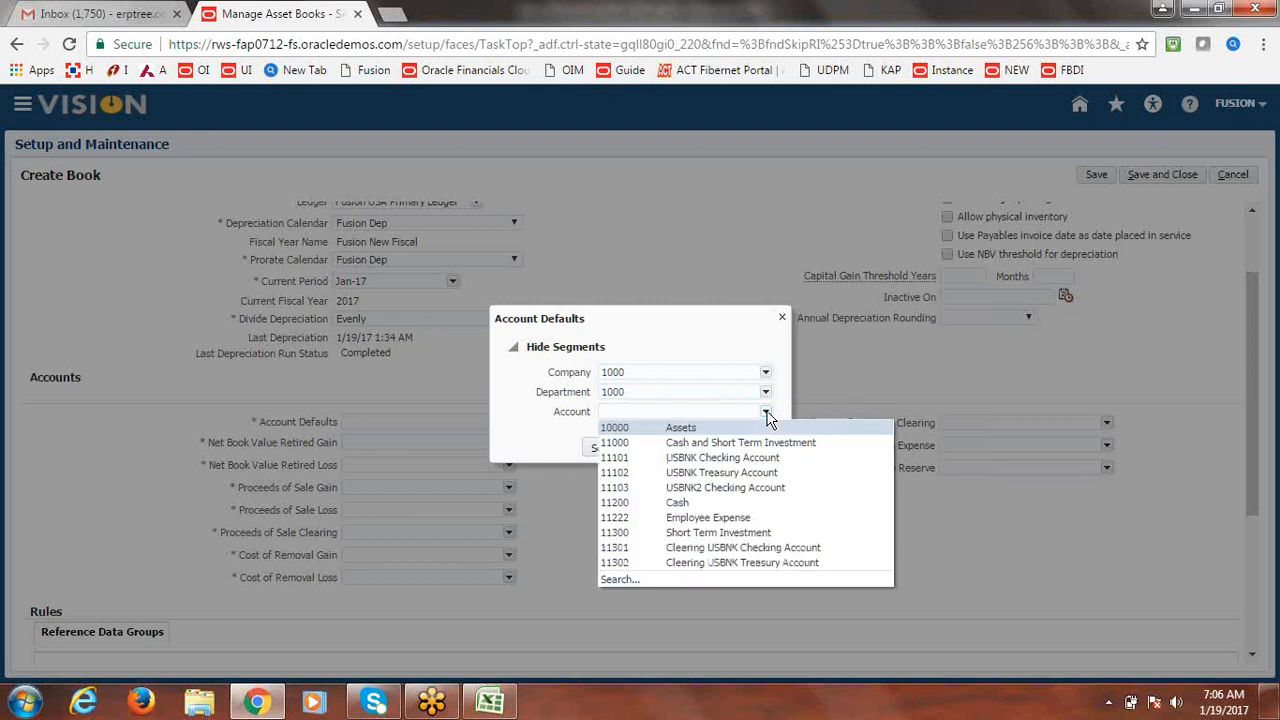
click(711, 426)
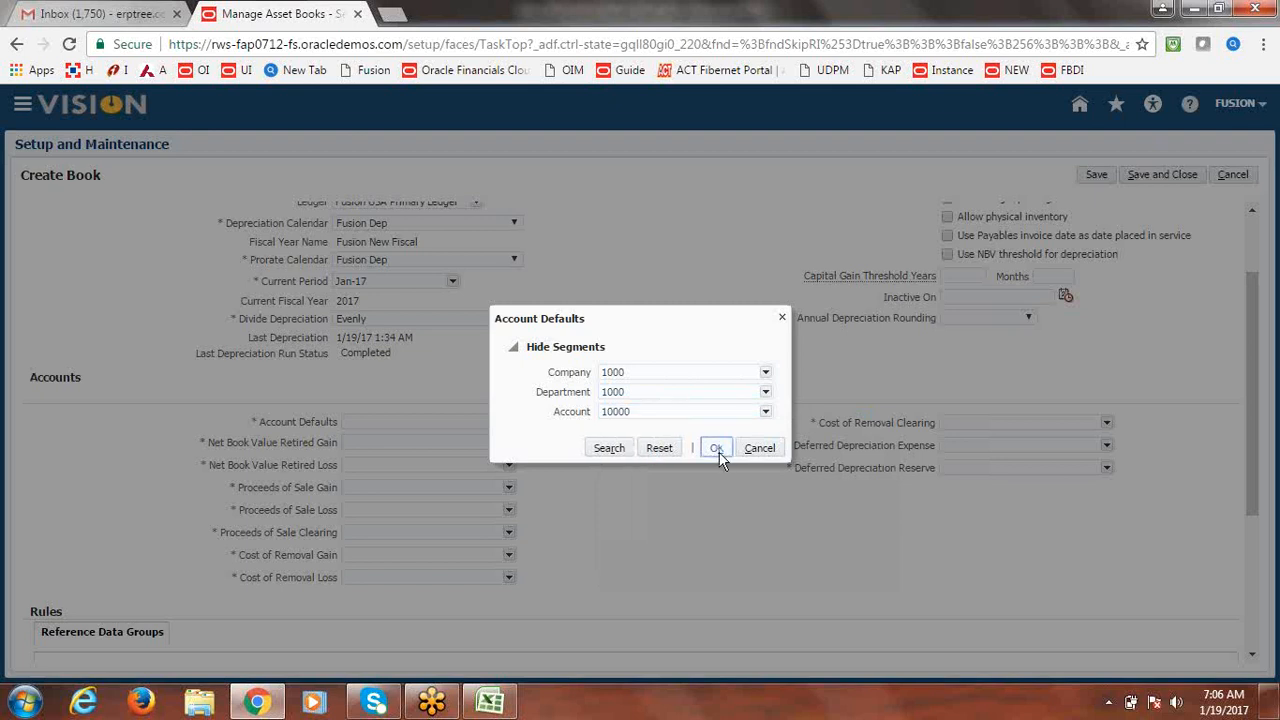
click(717, 449)
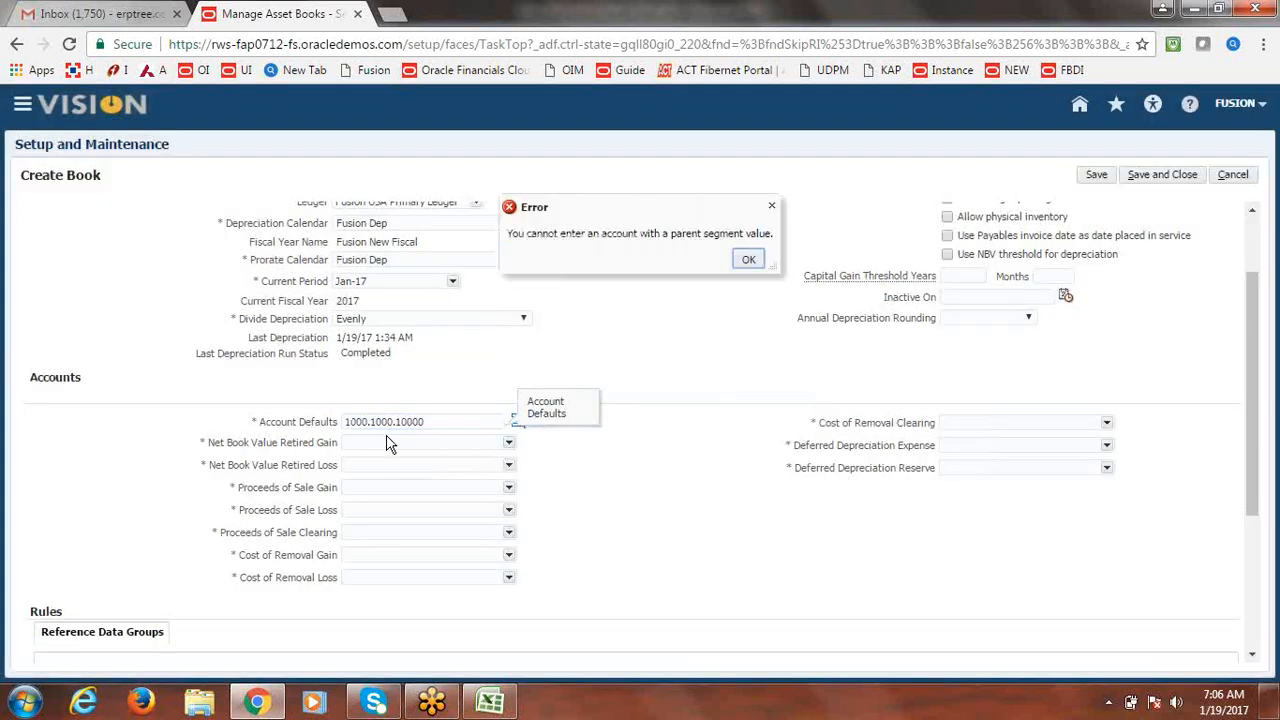
click(749, 260)
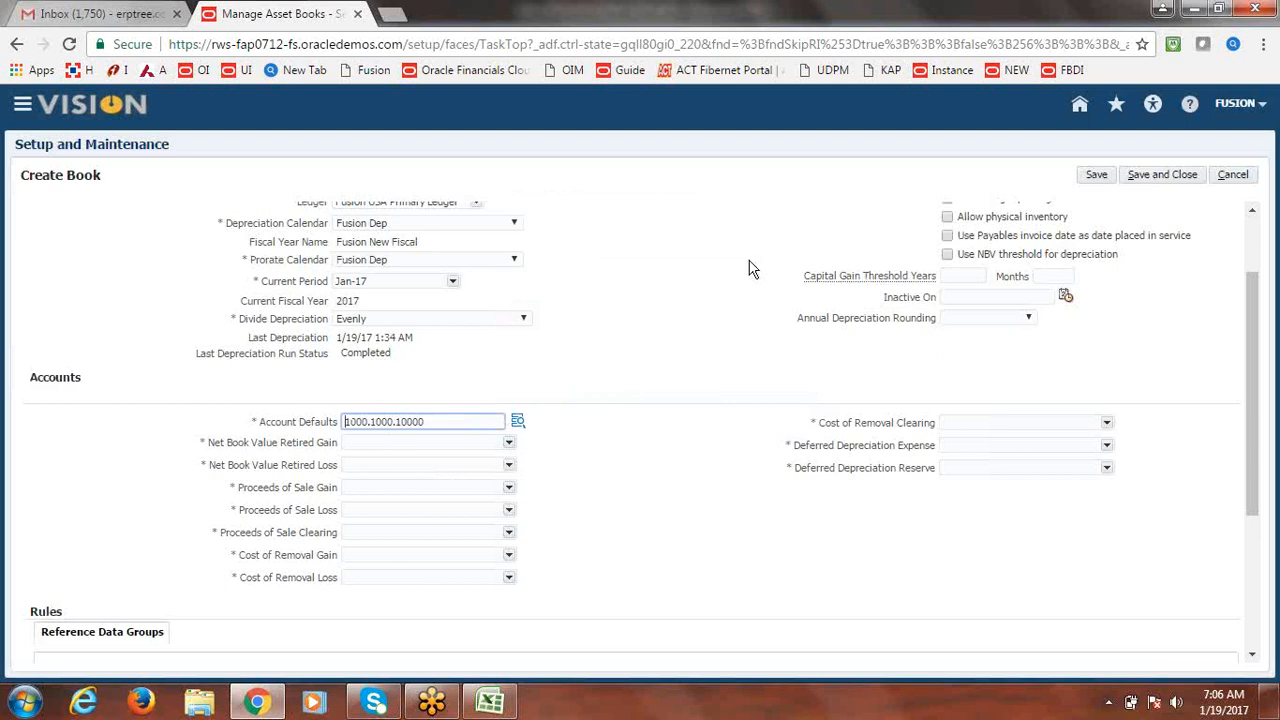
key(BackSpace)
key(BackSpace)
key(BackSpace)
key(BackSpace)
key(BackSpace)
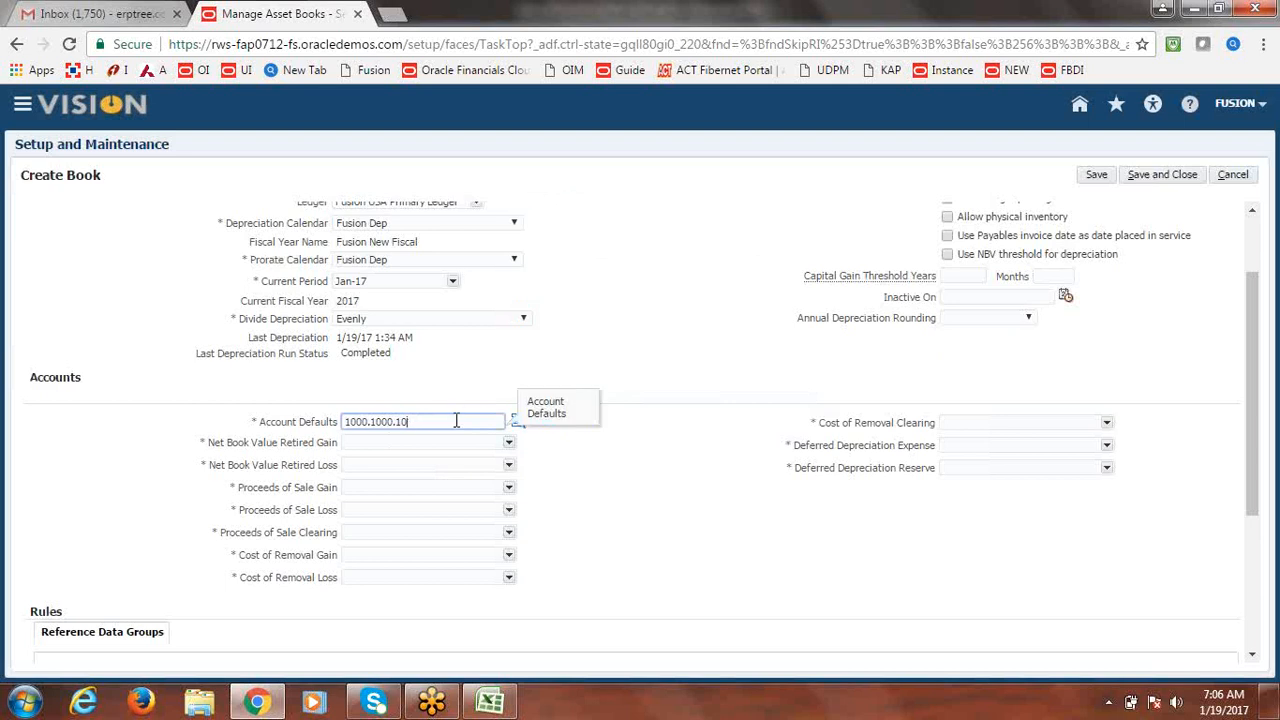
Try account 99999, clear it after the invalid-combination error, and open the full account search.
click(517, 421)
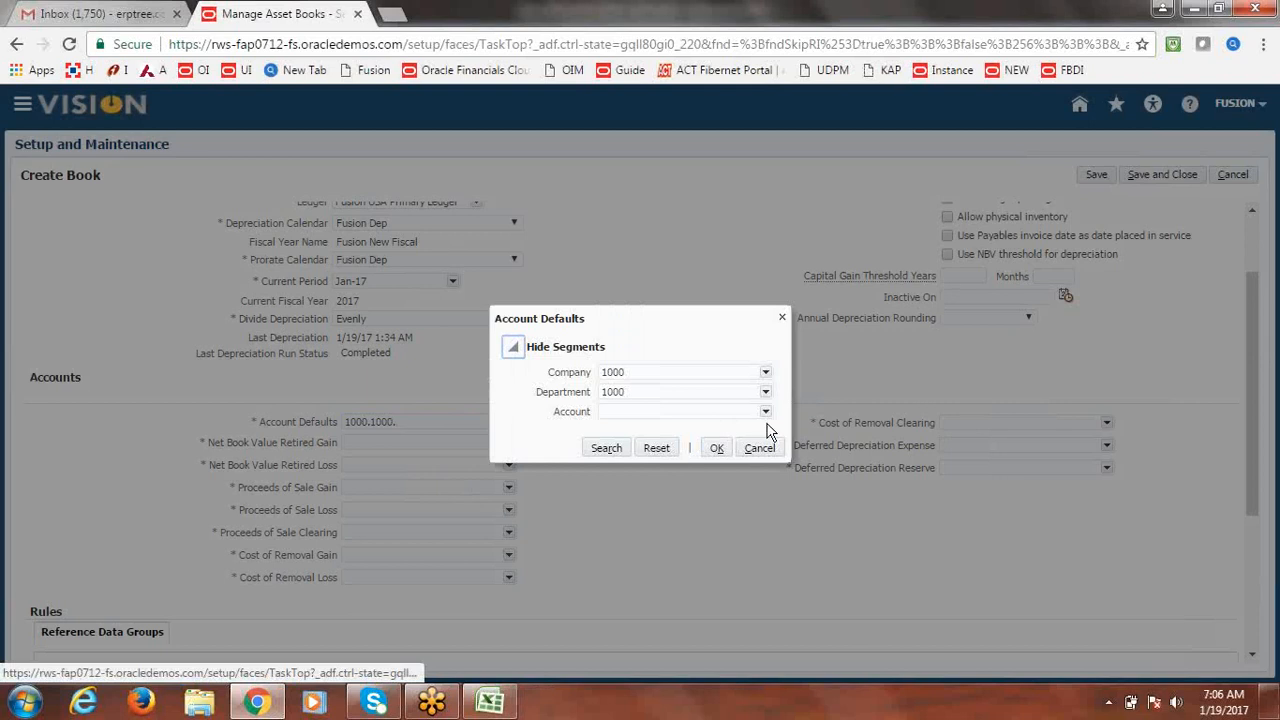
click(698, 412)
text(99999)
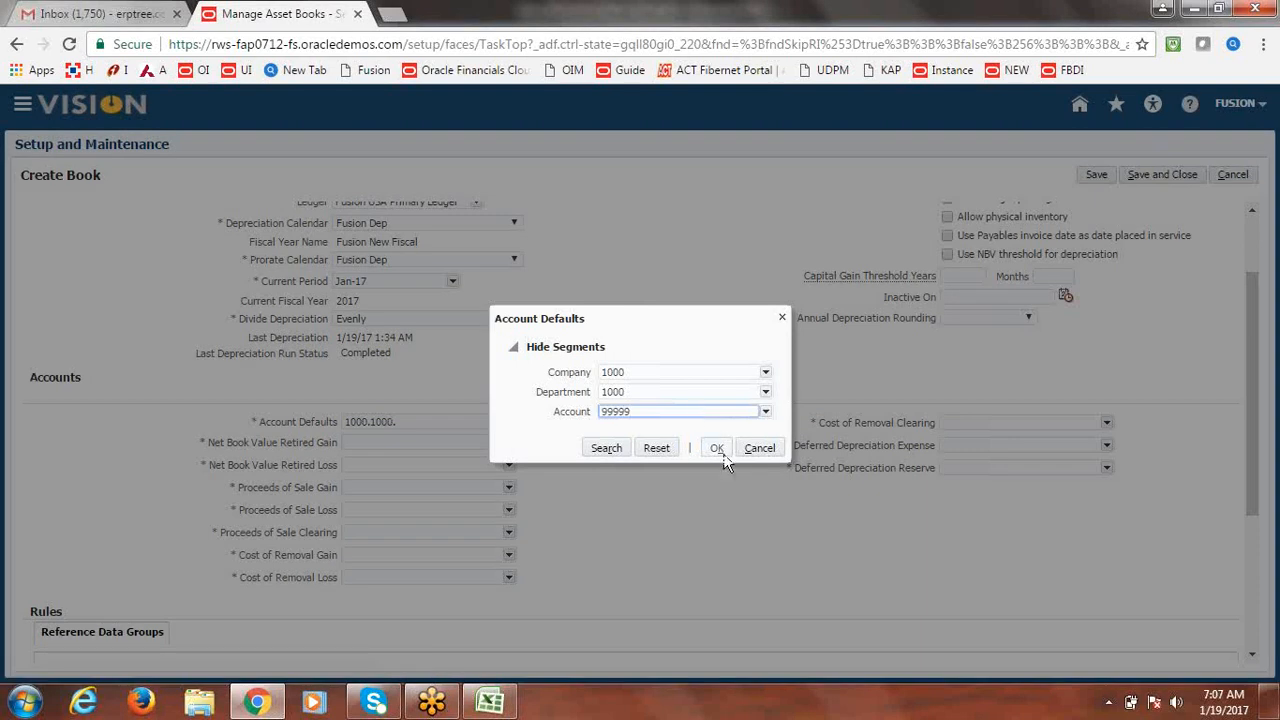
click(715, 448)
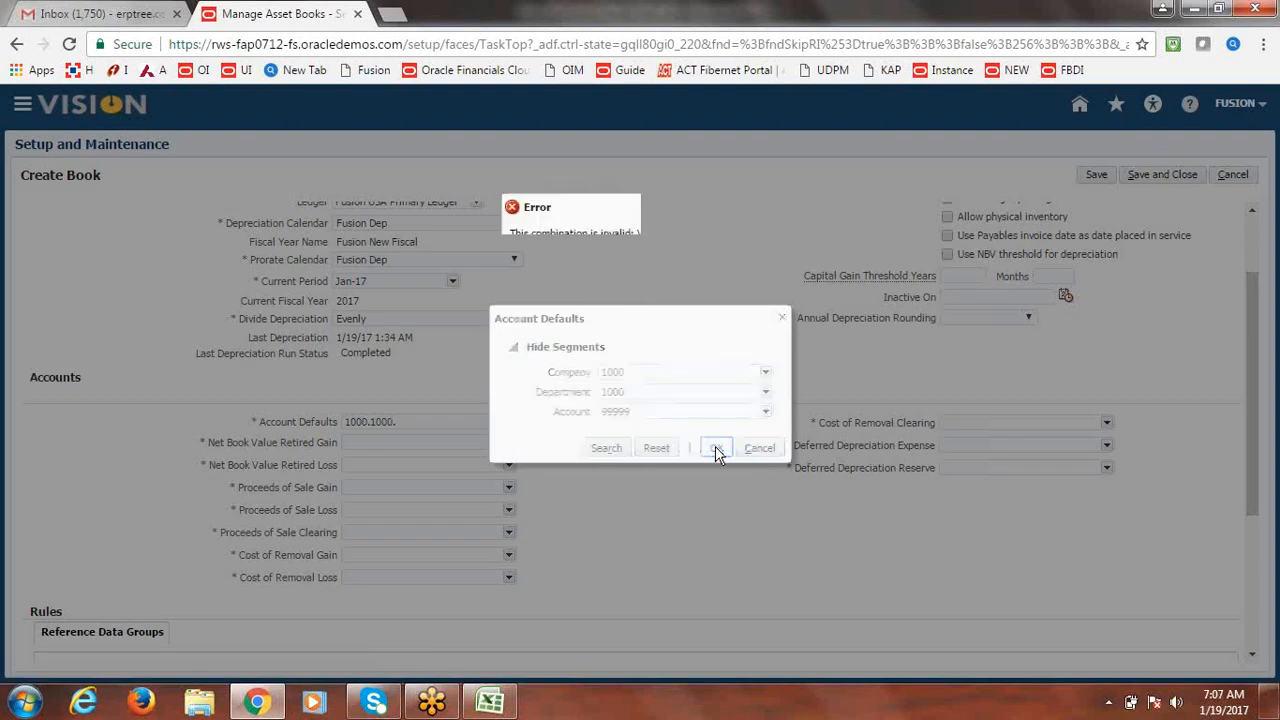
click(746, 261)
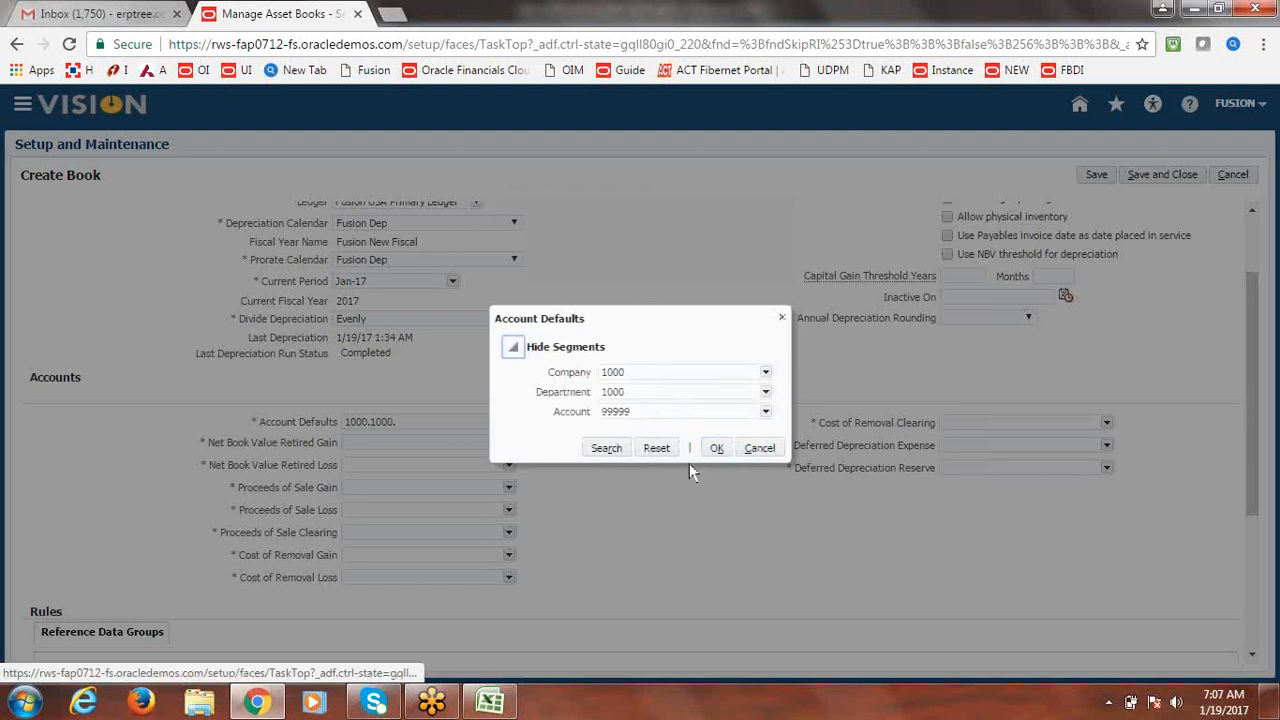
double_click(669, 412)
key(BackSpace)
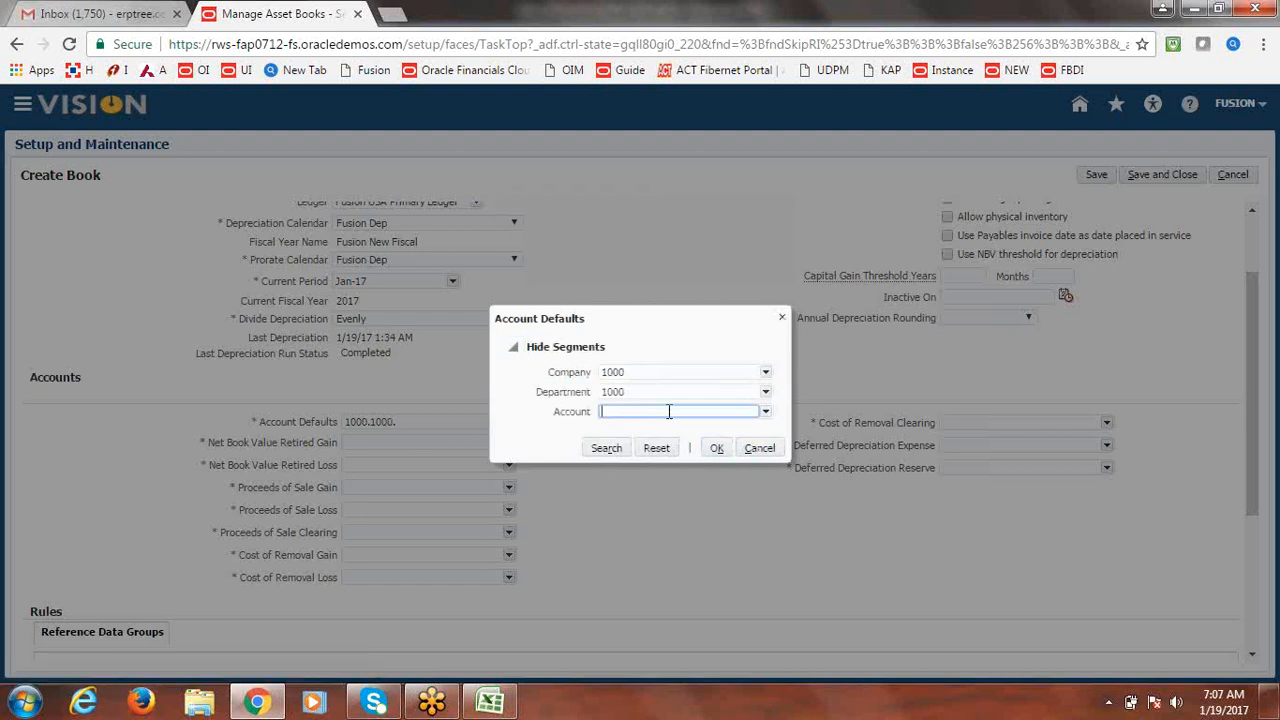
click(766, 413)
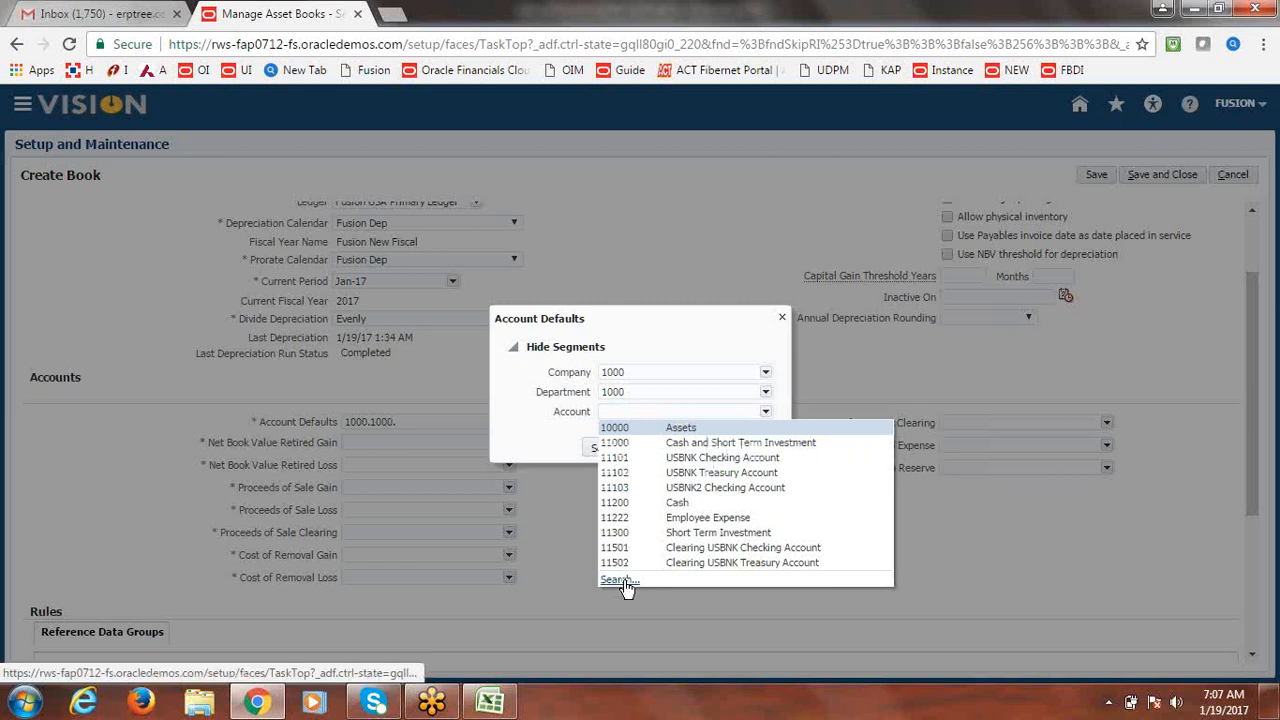
click(618, 580)
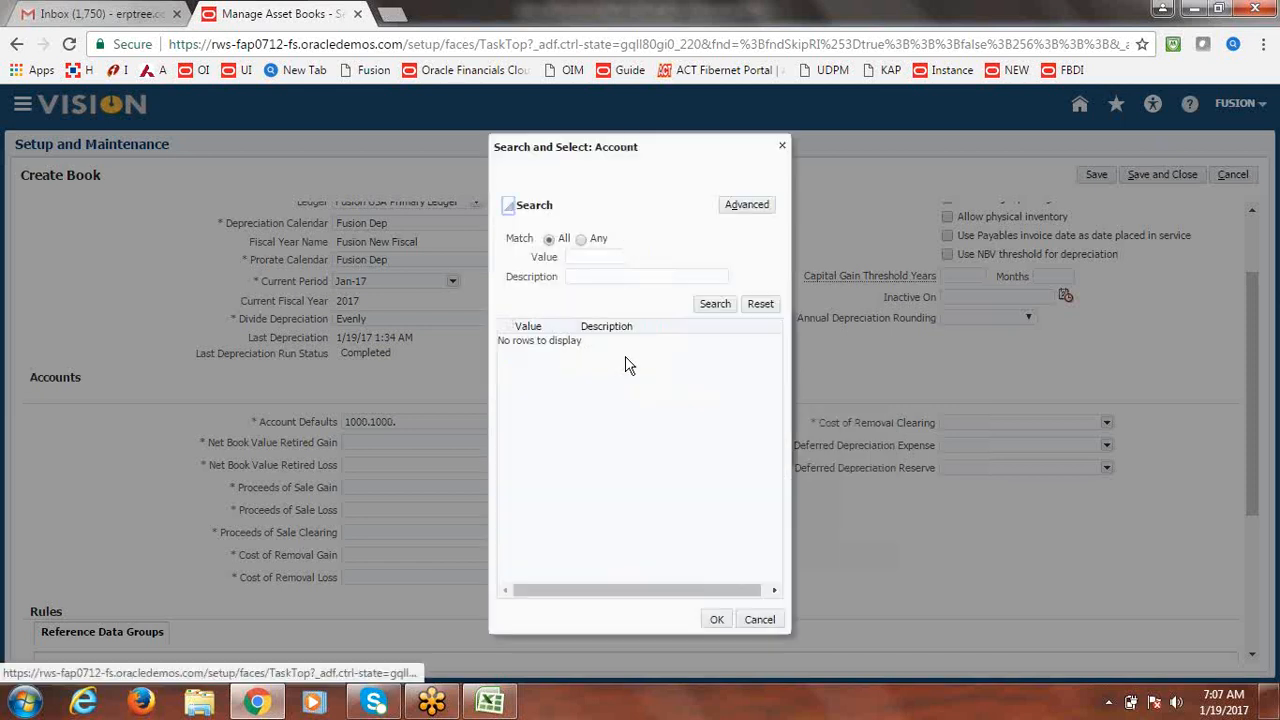
Pick account 15110 Land from the search, completing Account Defaults as 1000.1000.15110.
click(597, 277)
click(715, 304)
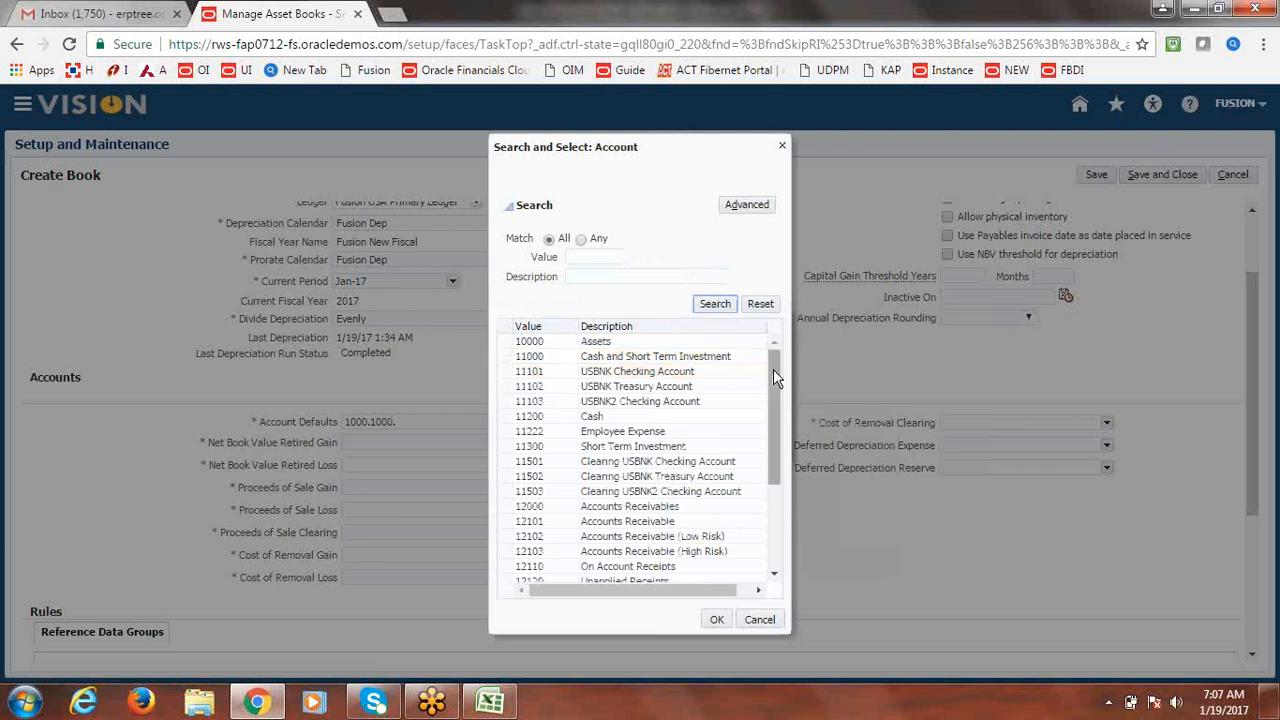
drag(774, 369, 795, 574)
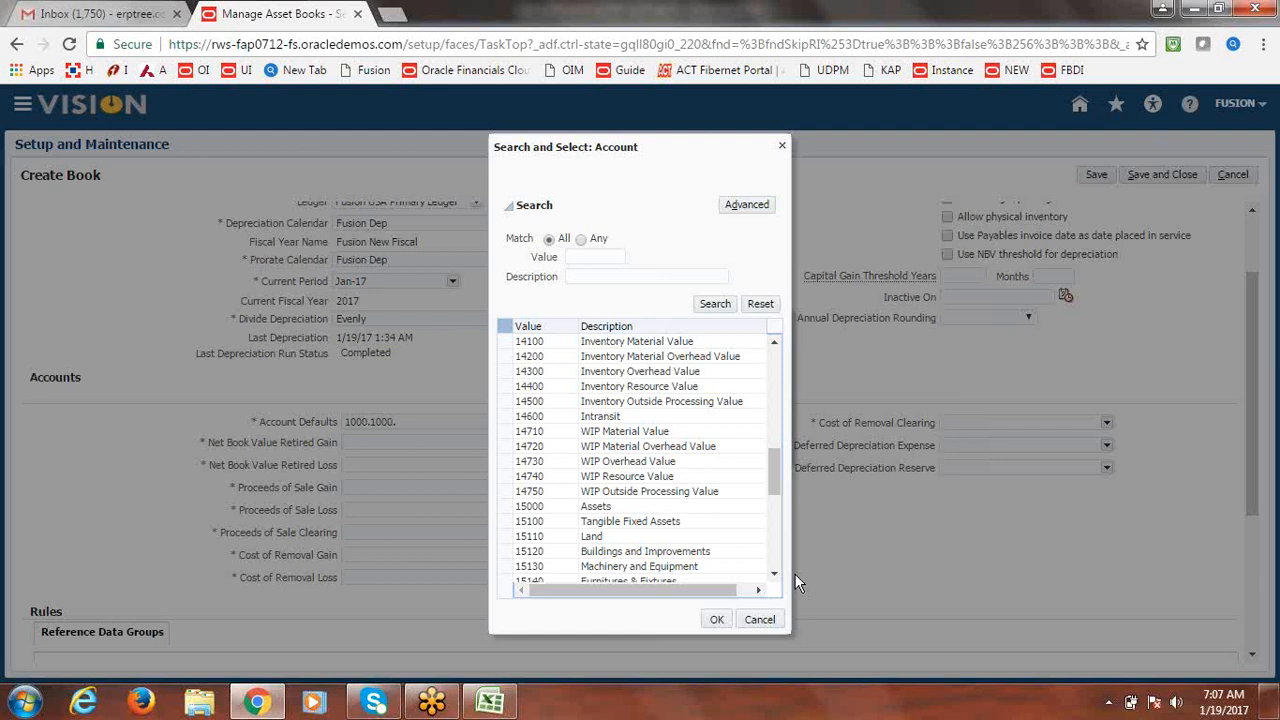
click(594, 537)
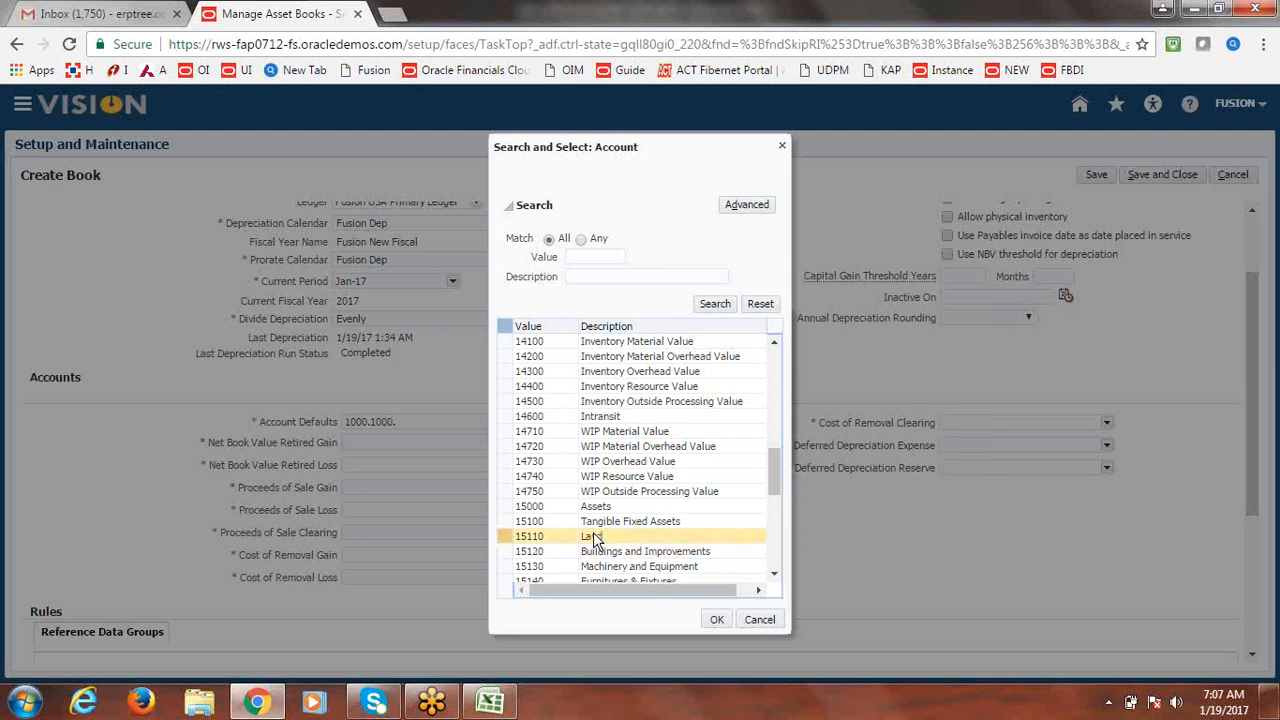
click(716, 620)
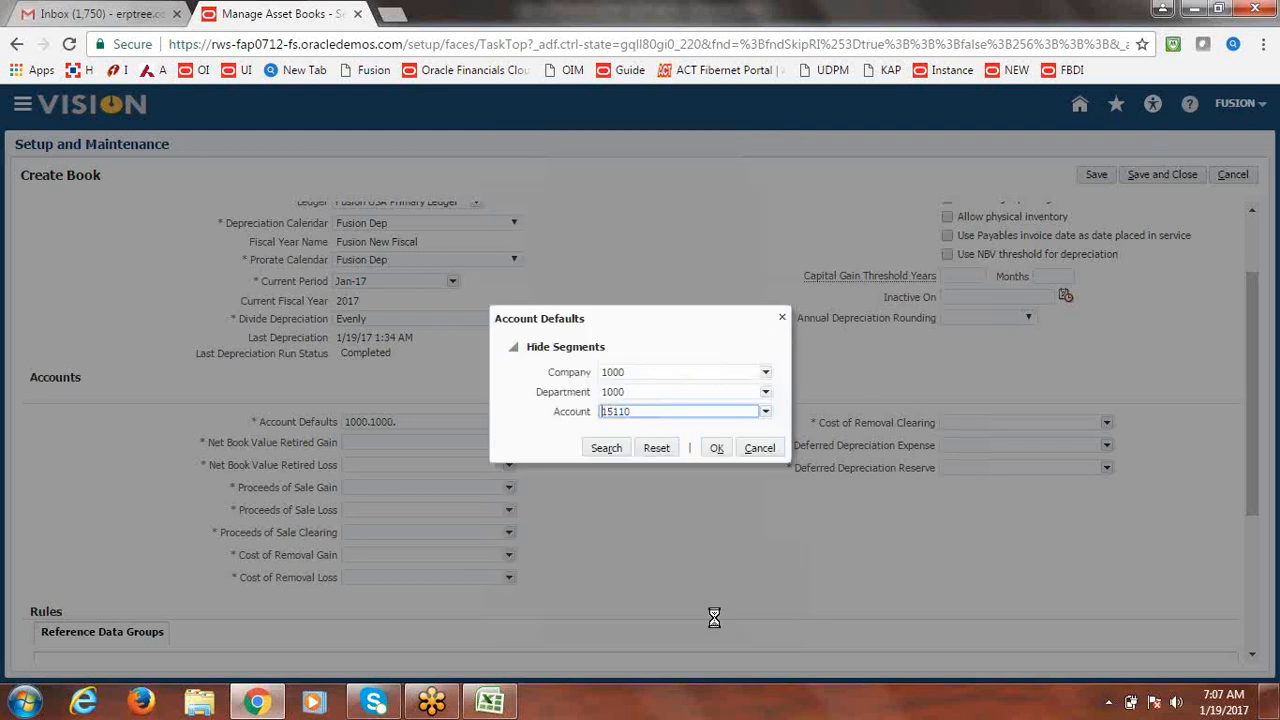
click(716, 449)
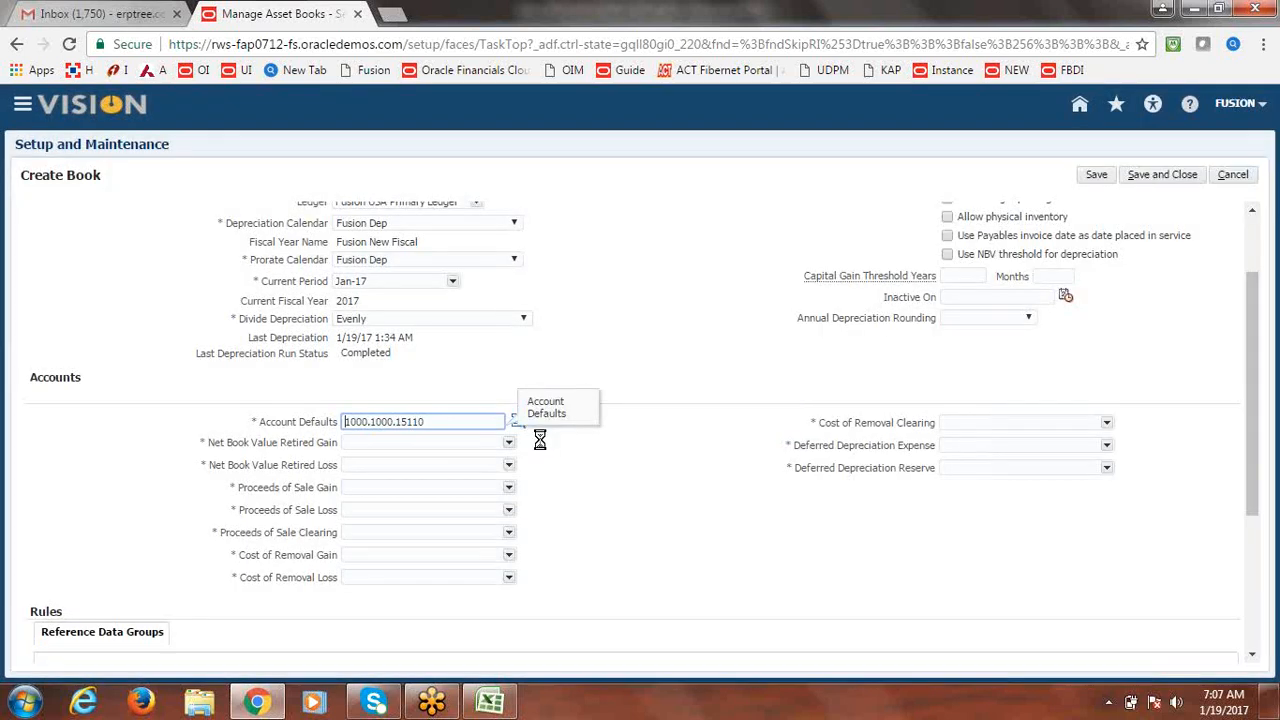
click(509, 443)
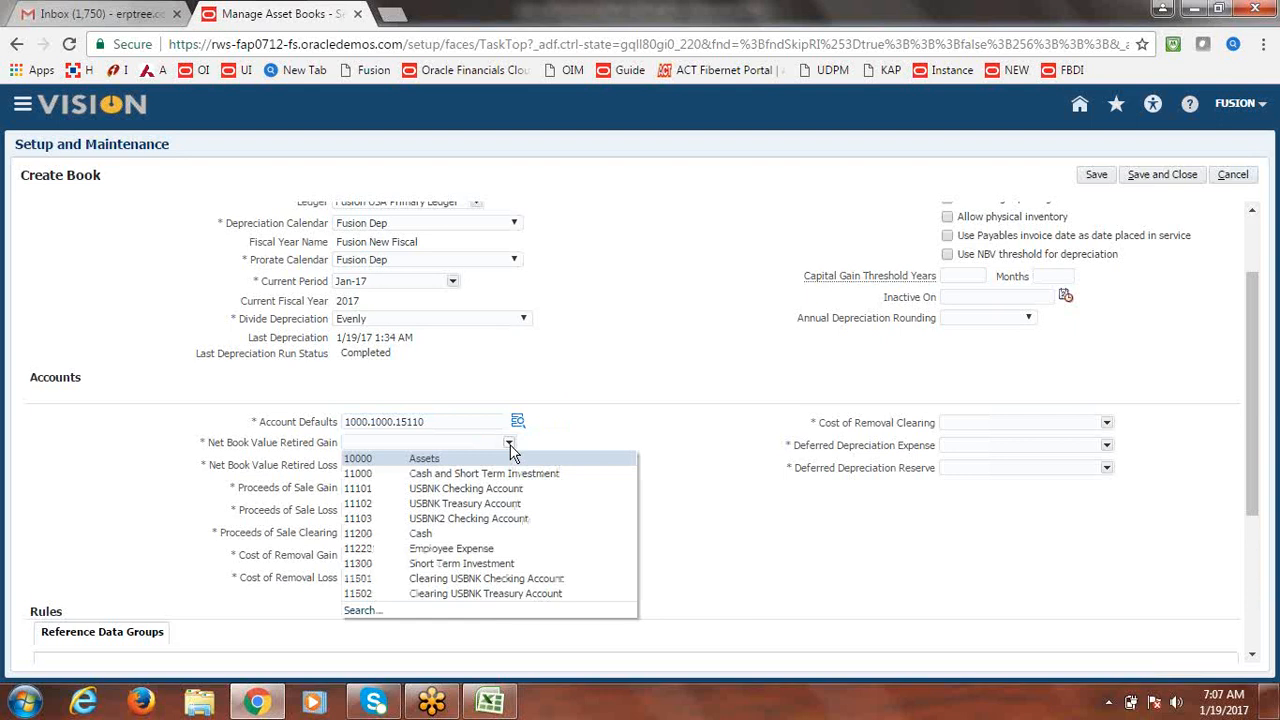
Search account descriptions for 'Gain' and choose 78510 Proceeds of Sale for Net Book Value Retired Gain.
click(362, 610)
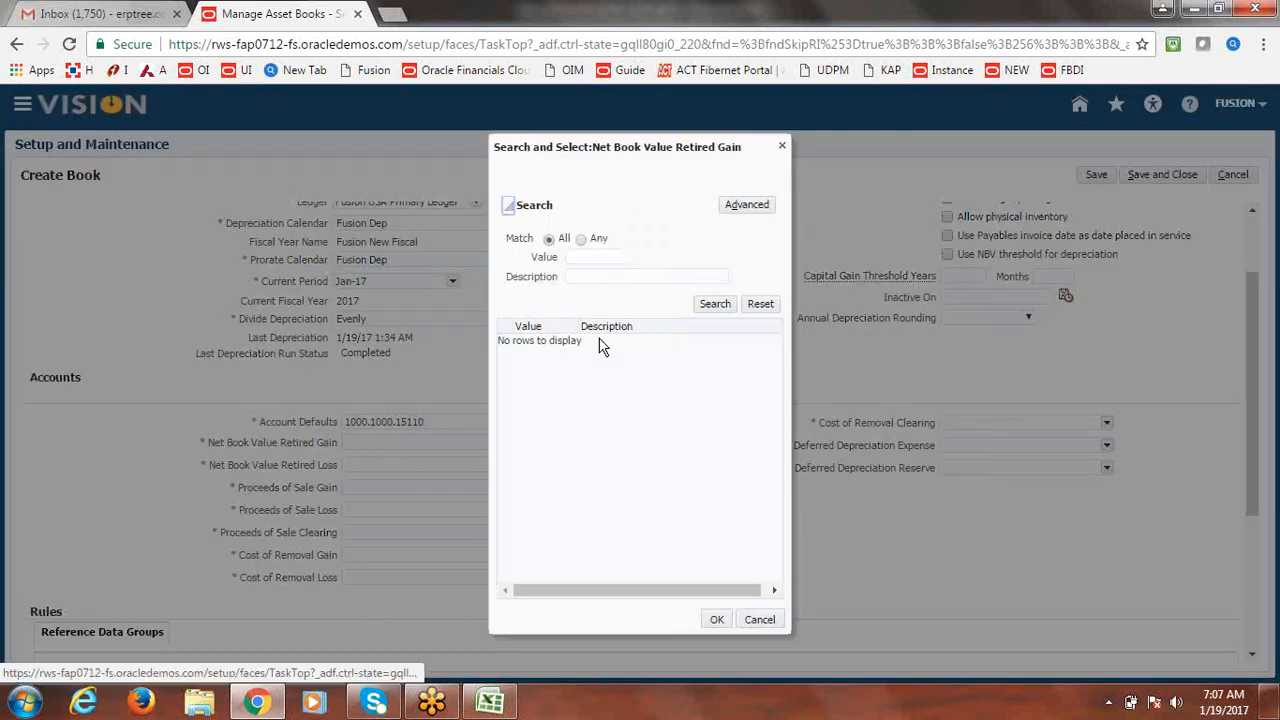
click(597, 277)
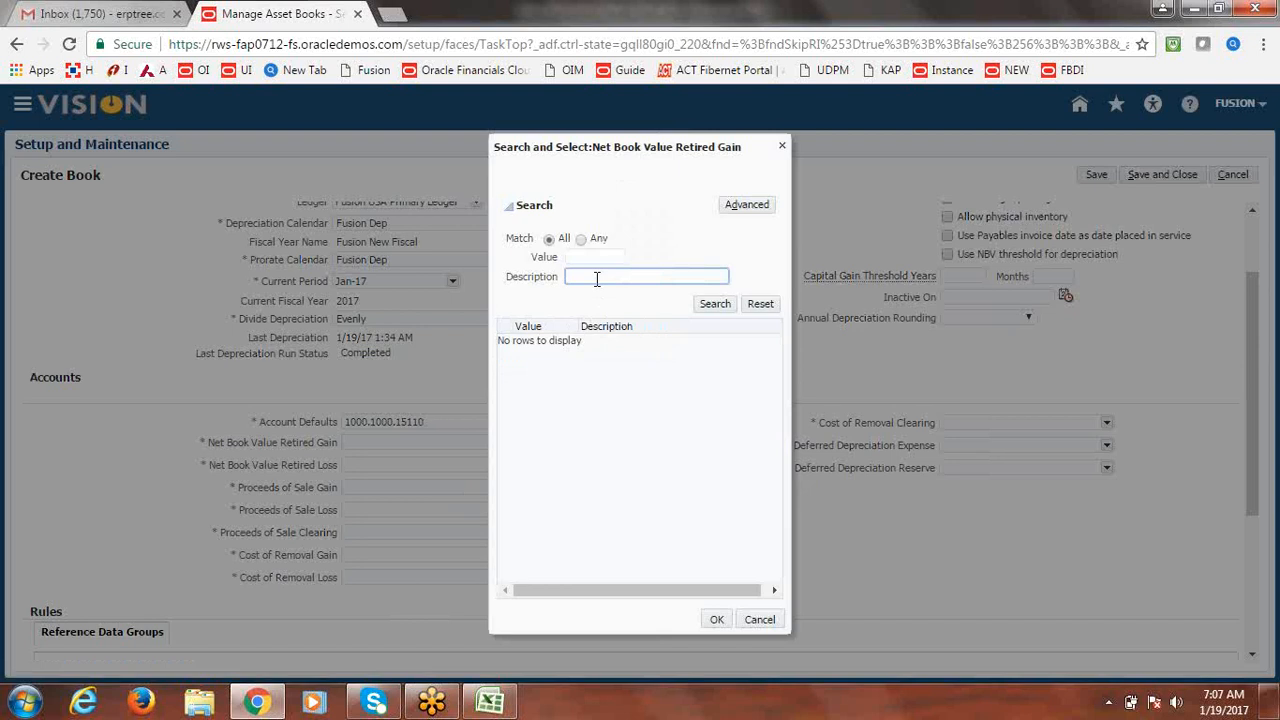
text(Net Book)
click(718, 305)
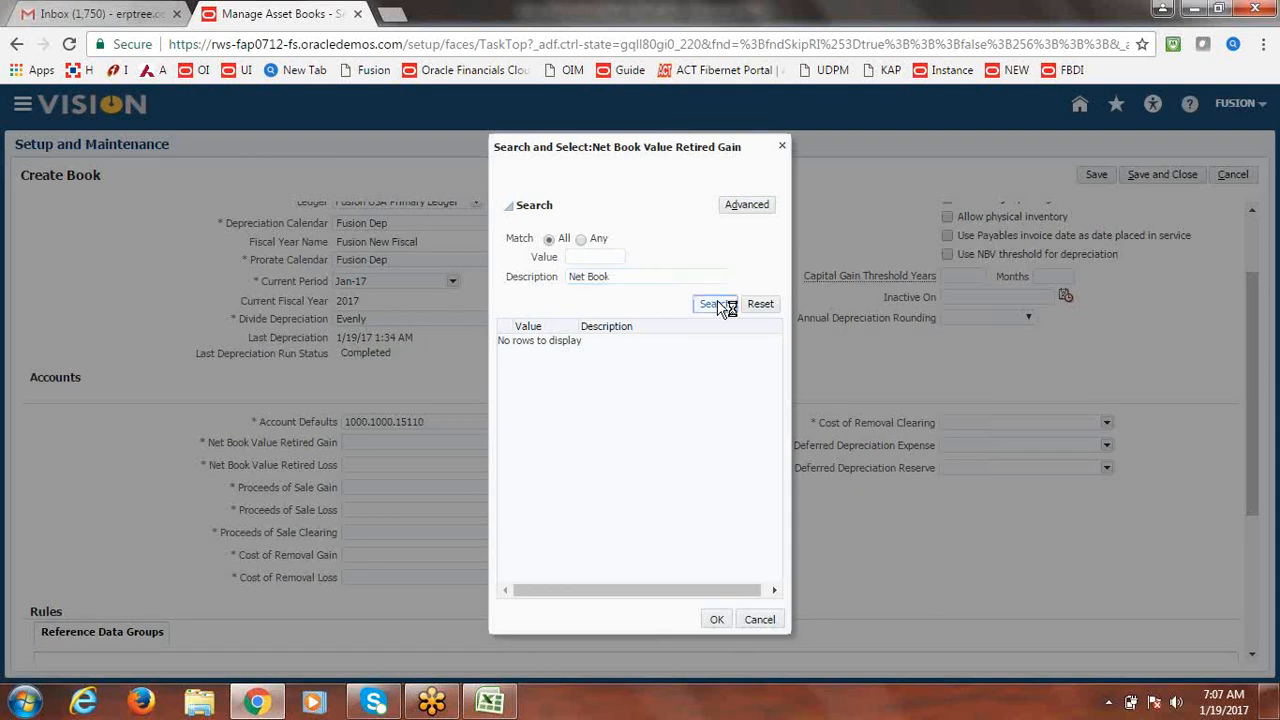
triple_click(634, 277)
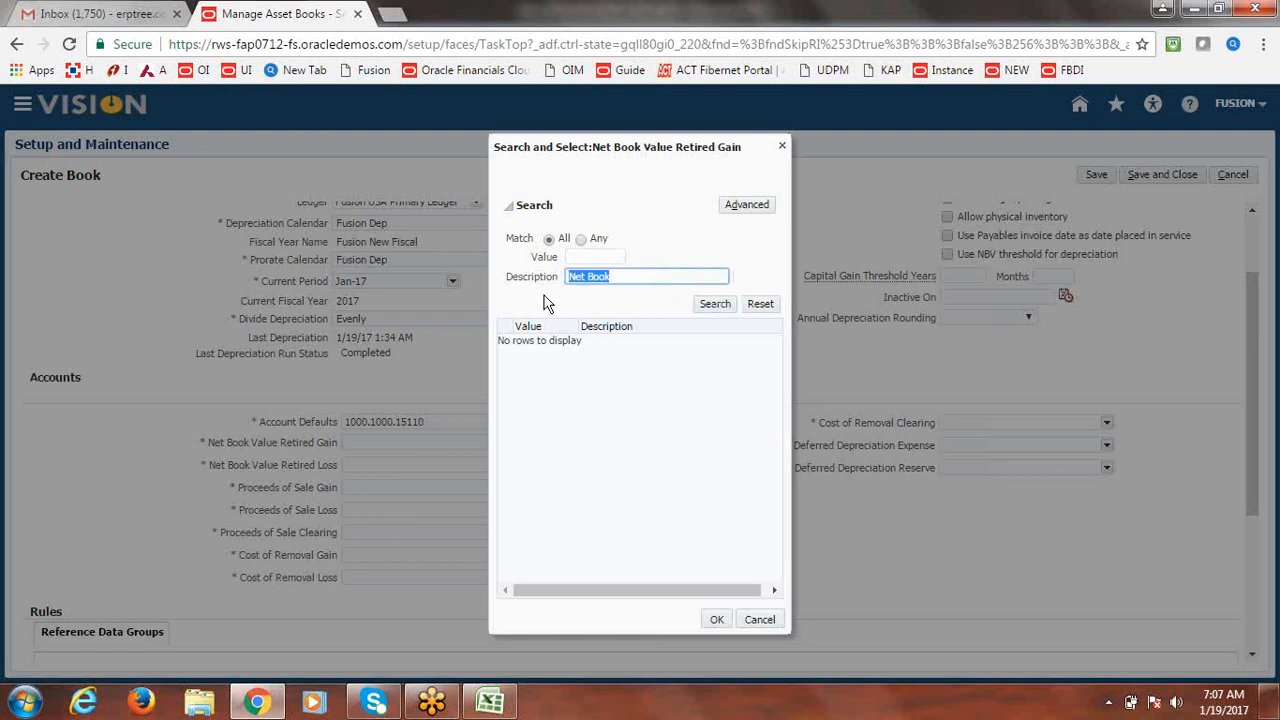
text(Gain)
key(Return)
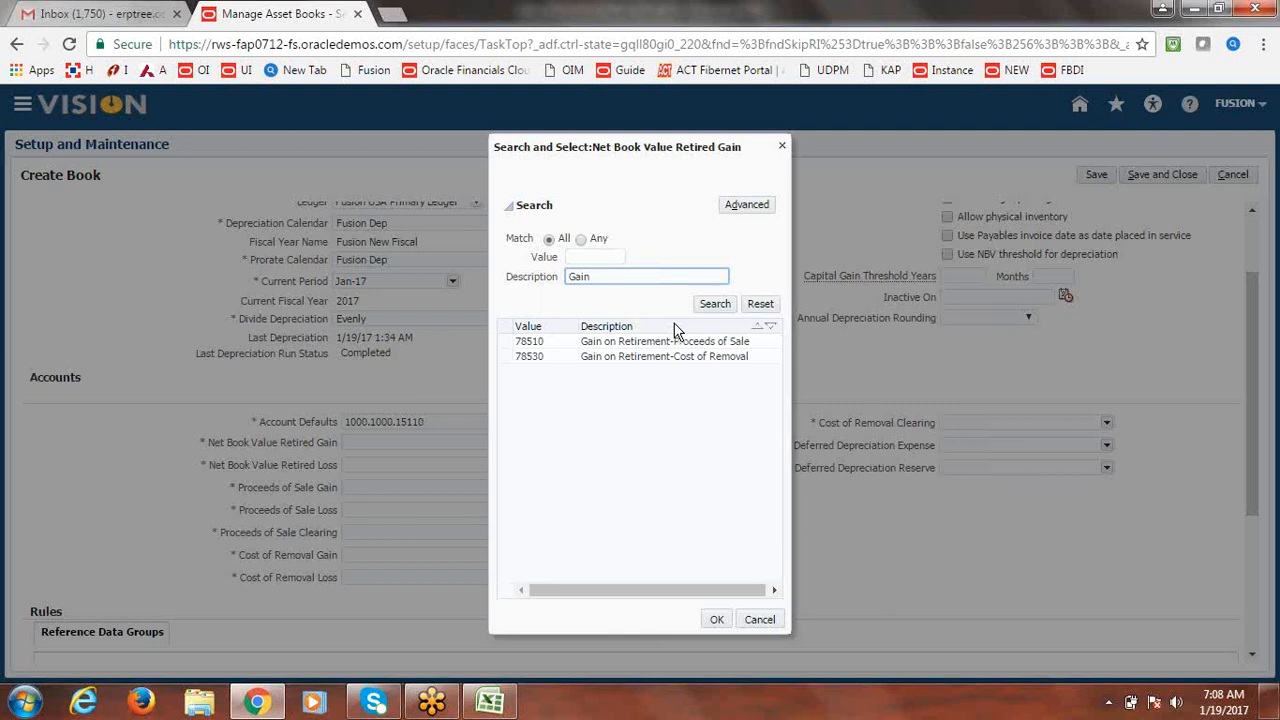
click(612, 366)
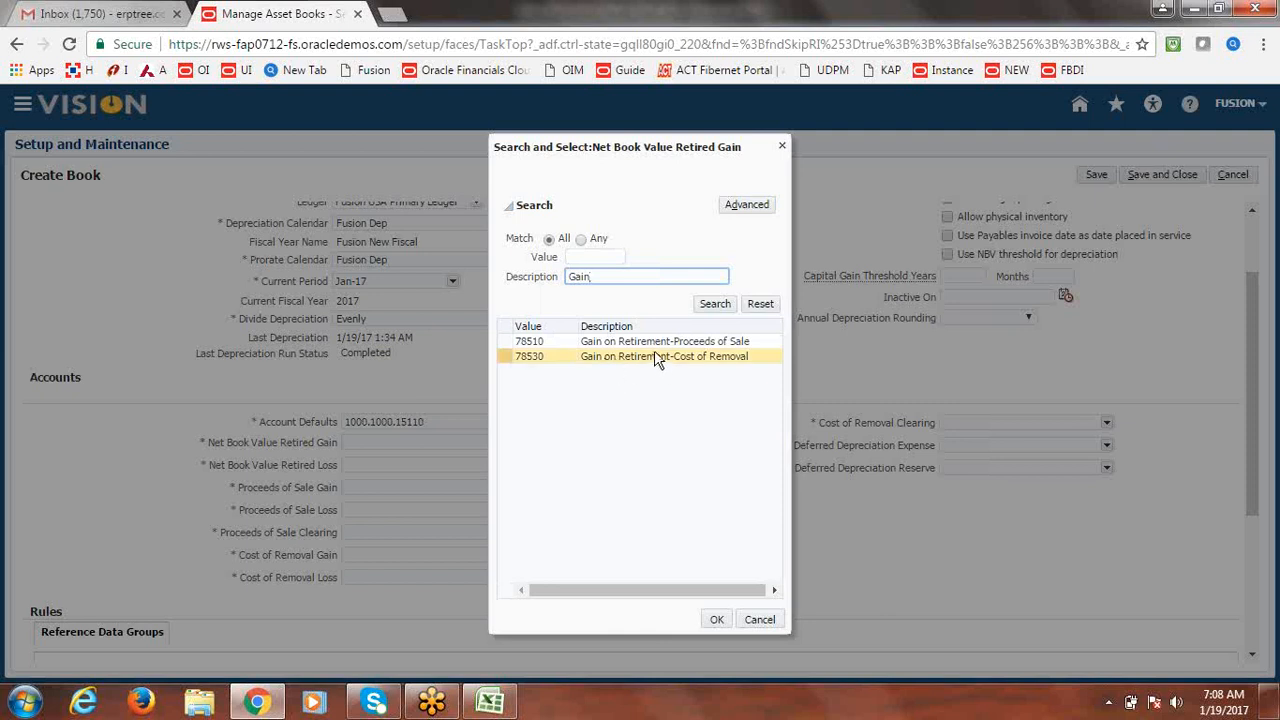
click(654, 343)
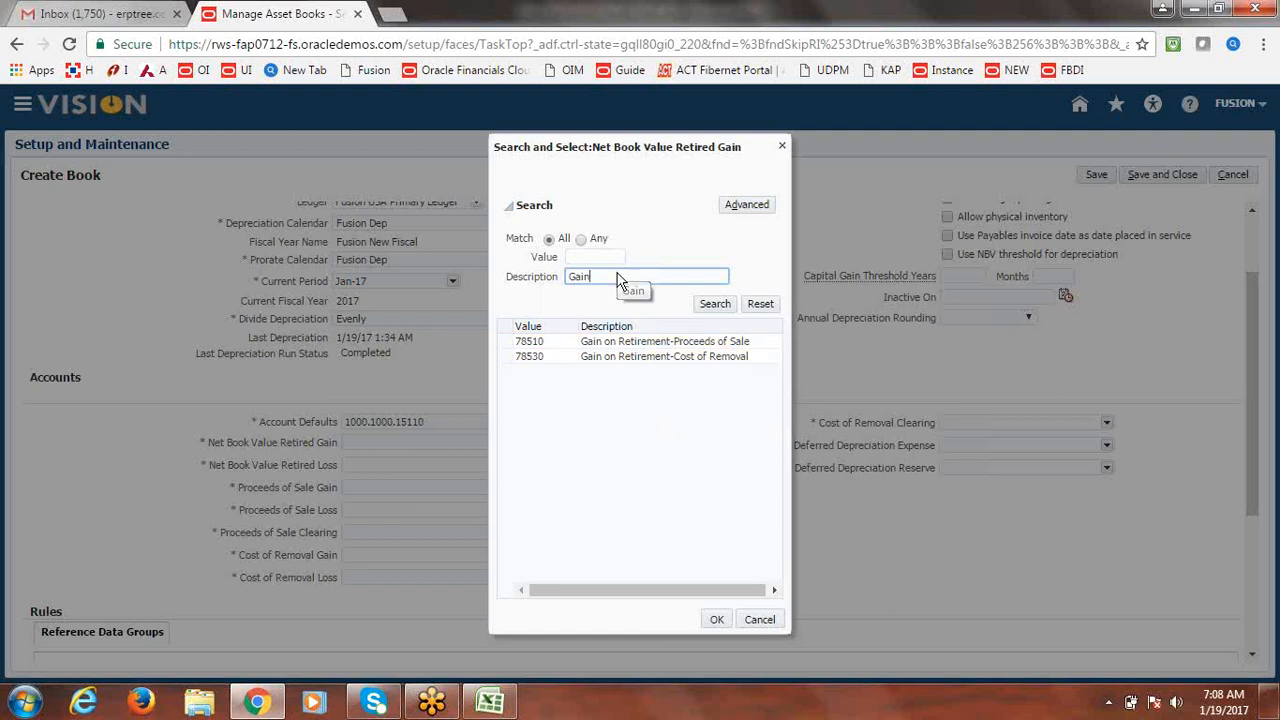
click(529, 344)
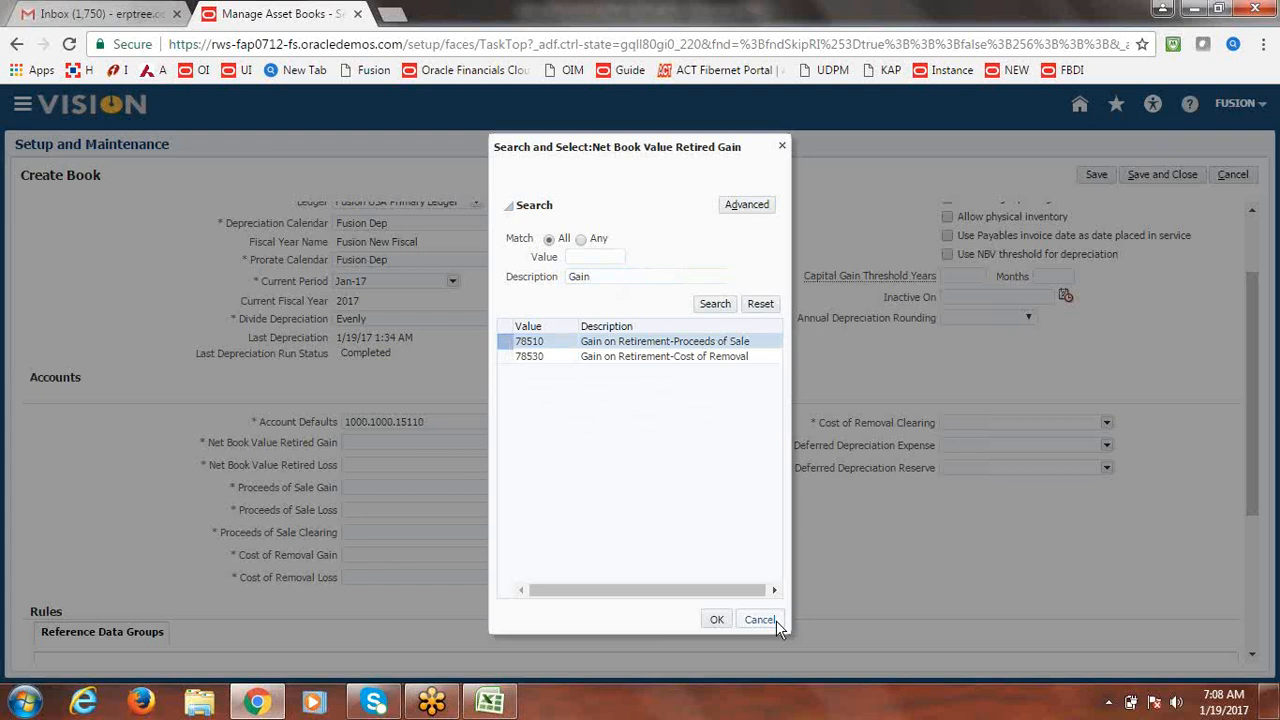
click(718, 620)
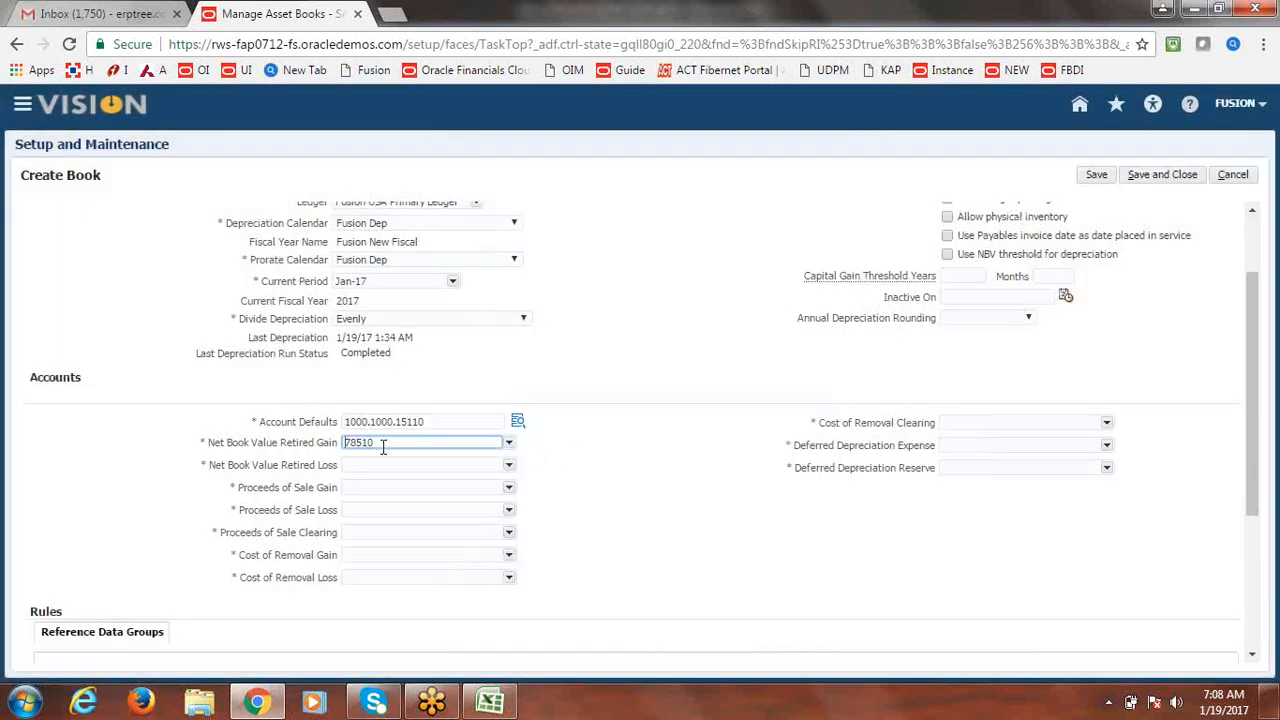
Copy 78510 into Net Book Value Retired Loss and the Proceeds of Sale Gain, Loss and Clearing accounts.
drag(383, 447, 328, 455)
key(ctrl+c)
click(348, 465)
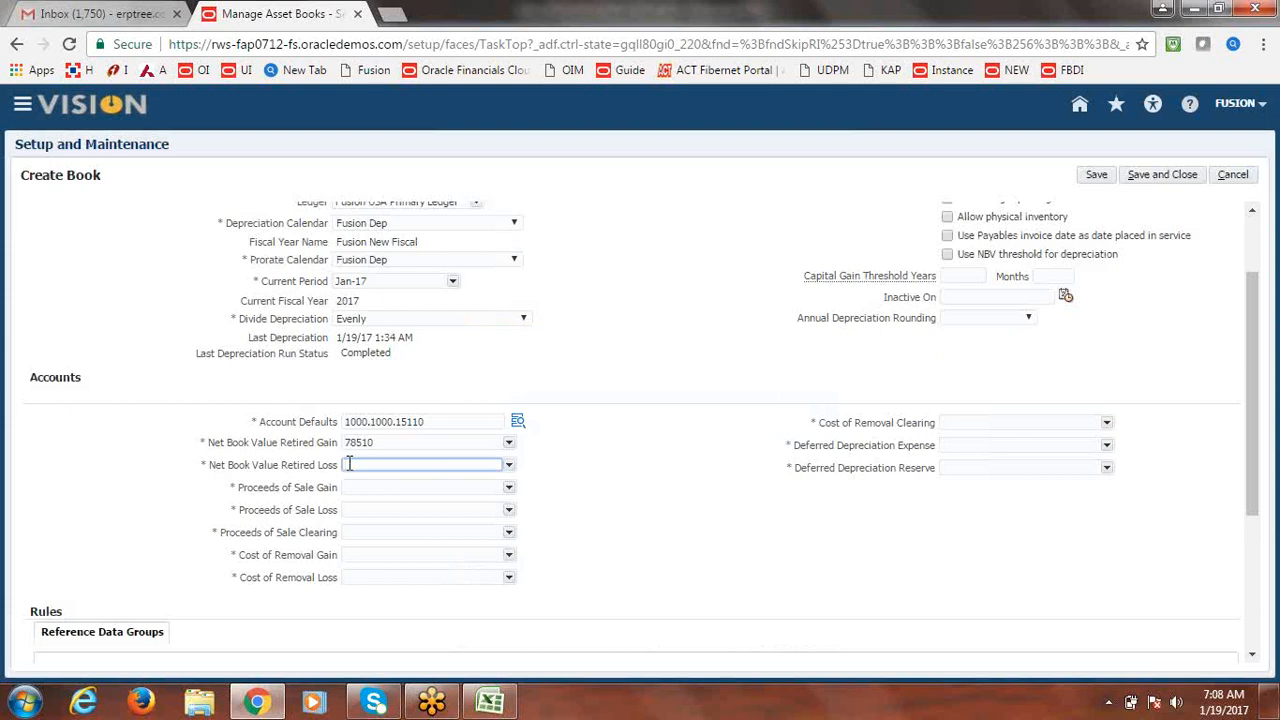
key(ctrl+v)
click(356, 488)
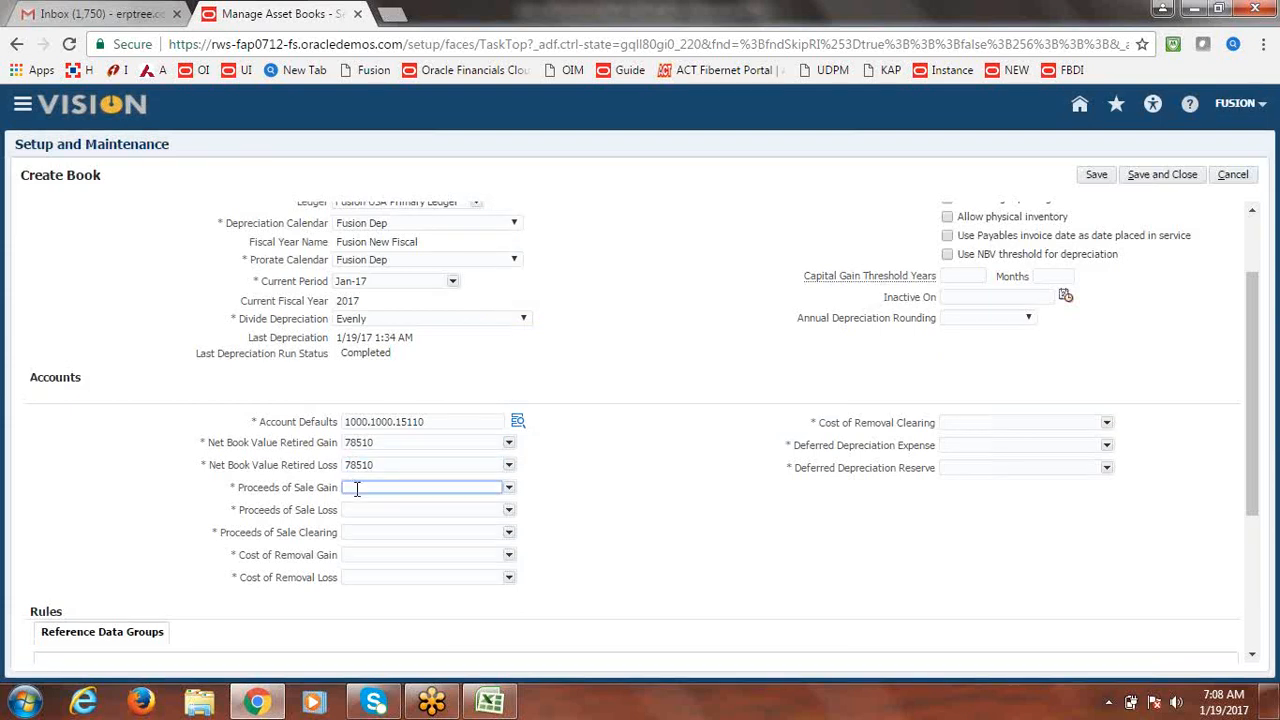
key(ctrl+v)
key(Tab)
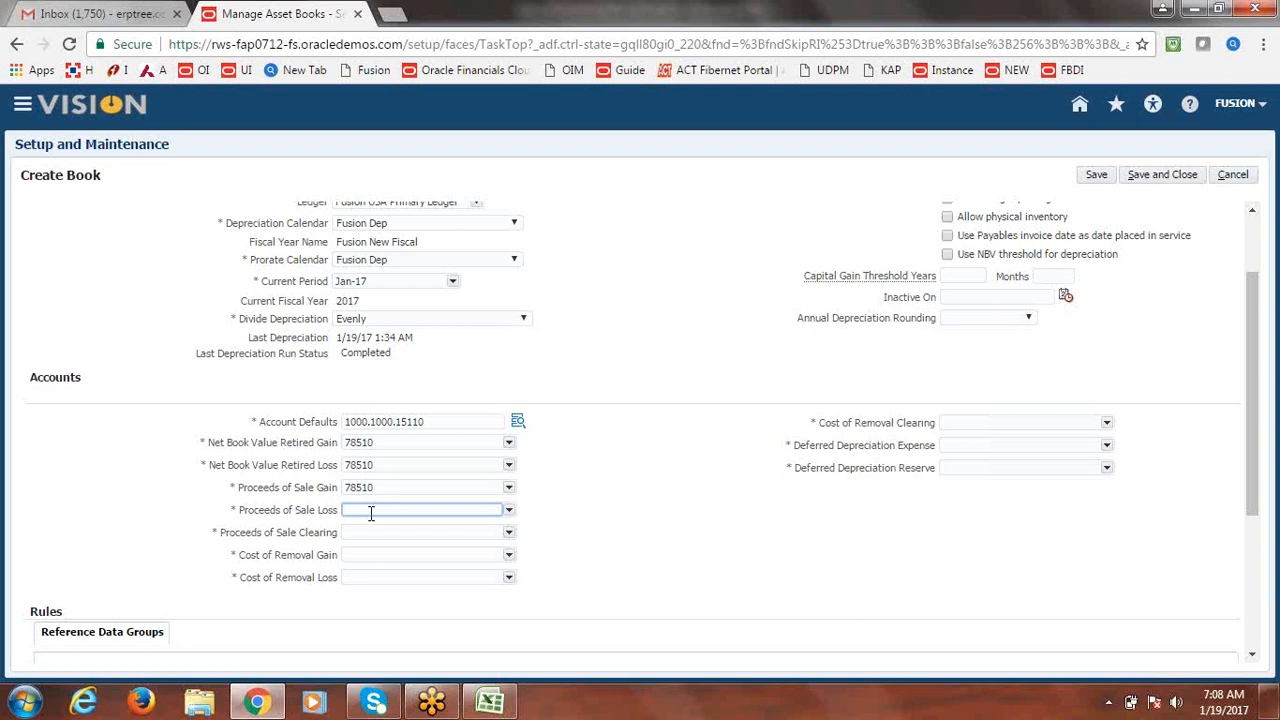
key(ctrl+v)
click(371, 532)
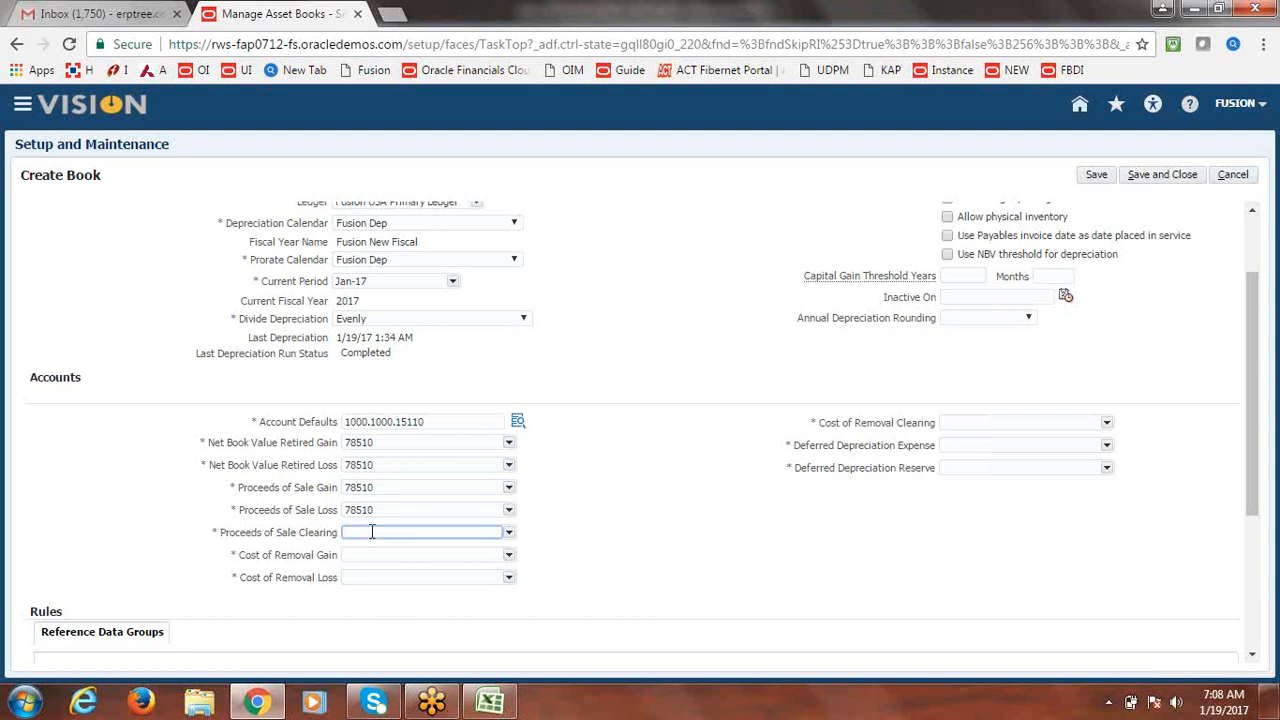
key(ctrl+v)
Paste 78510 into Cost of Removal Gain, Loss, Clearing and Deferred Depreciation Expense and Reserve.
click(386, 555)
key(ctrl+v)
click(386, 577)
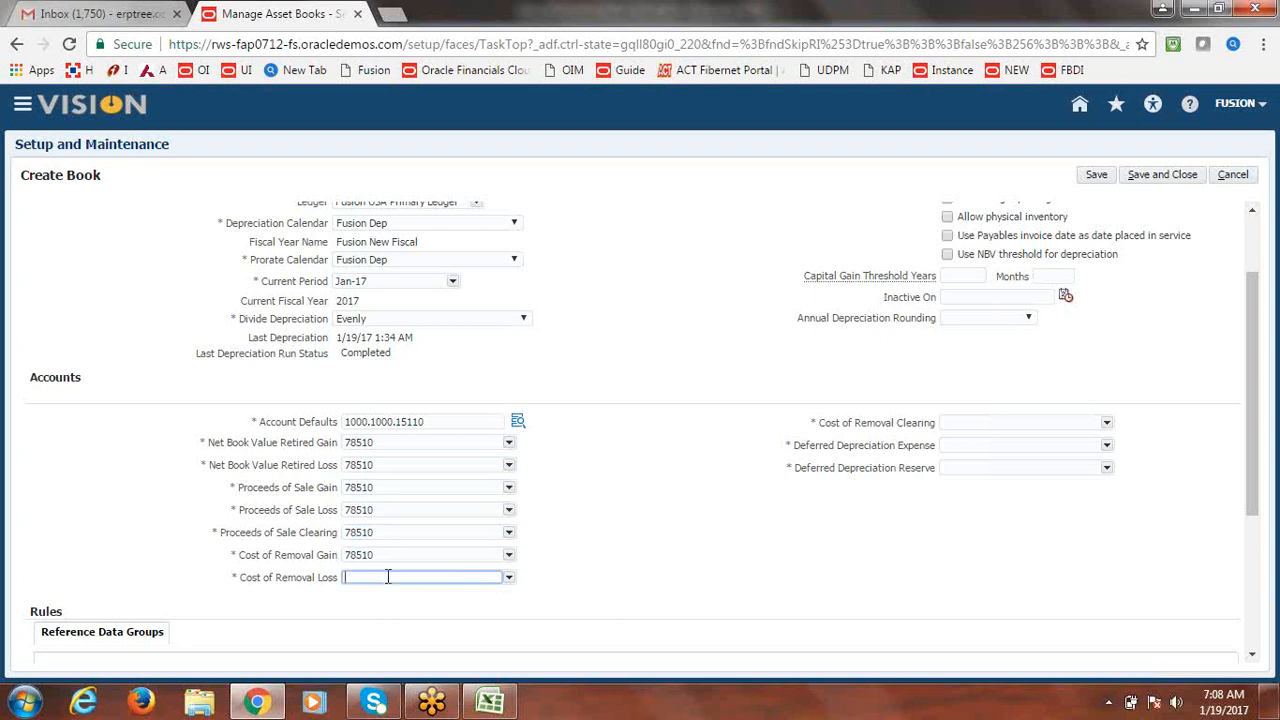
key(ctrl+v)
click(969, 429)
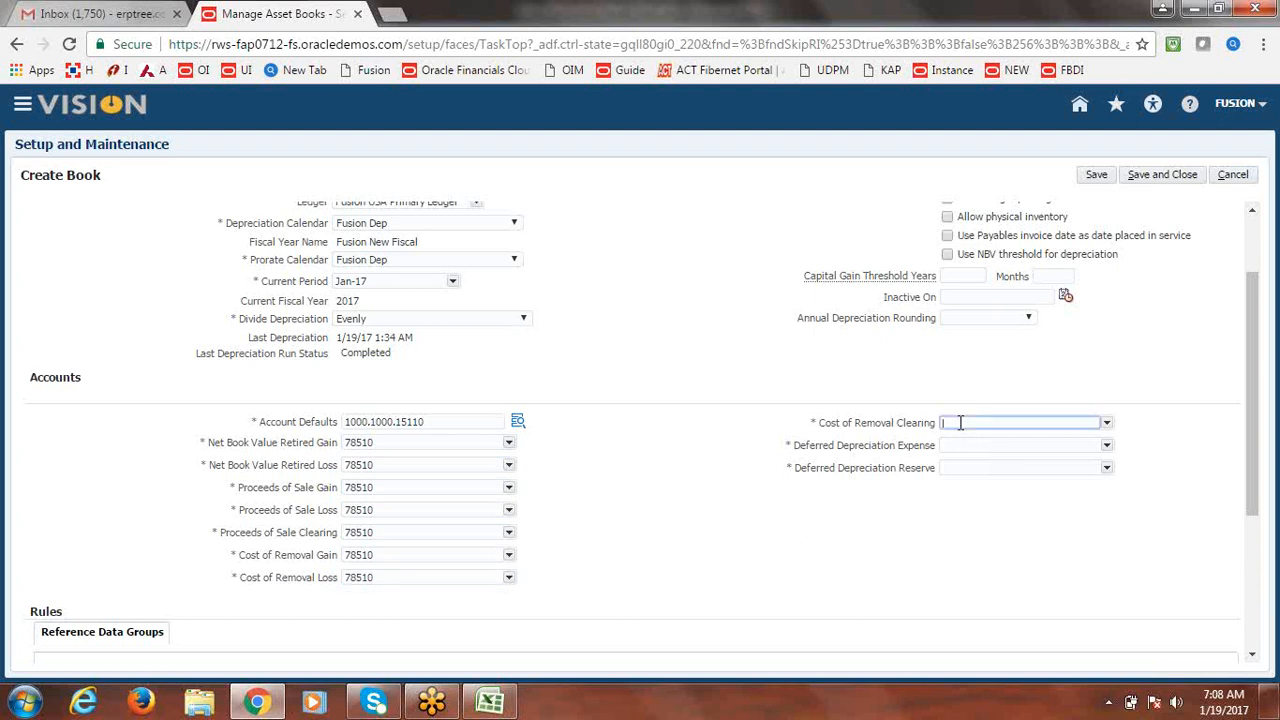
key(ctrl+v)
click(967, 440)
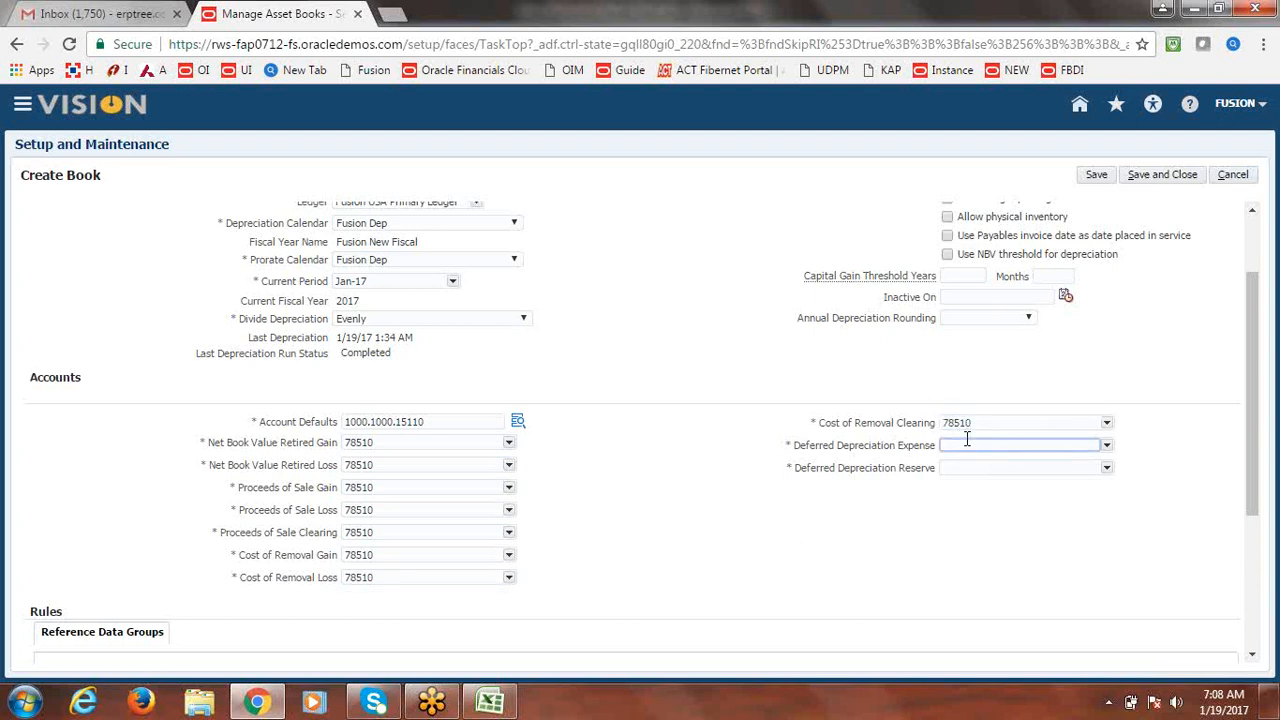
key(ctrl+v)
click(965, 467)
key(ctrl+v)
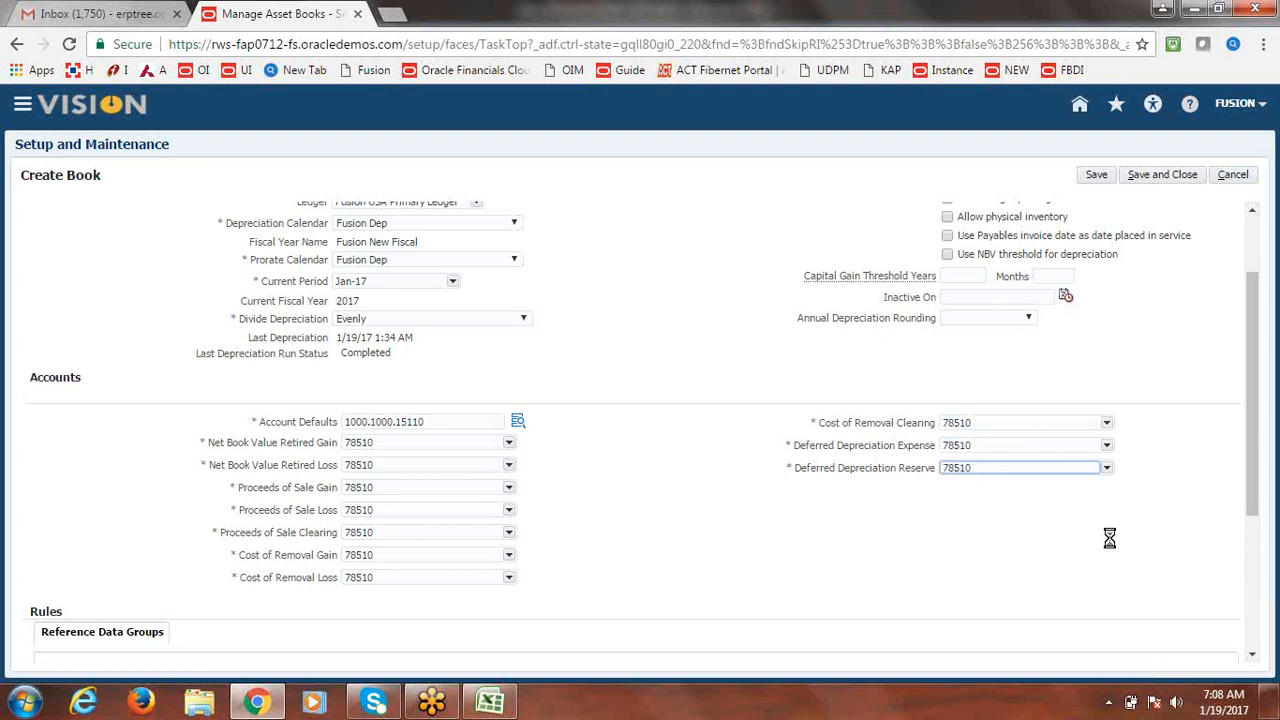
click(1109, 538)
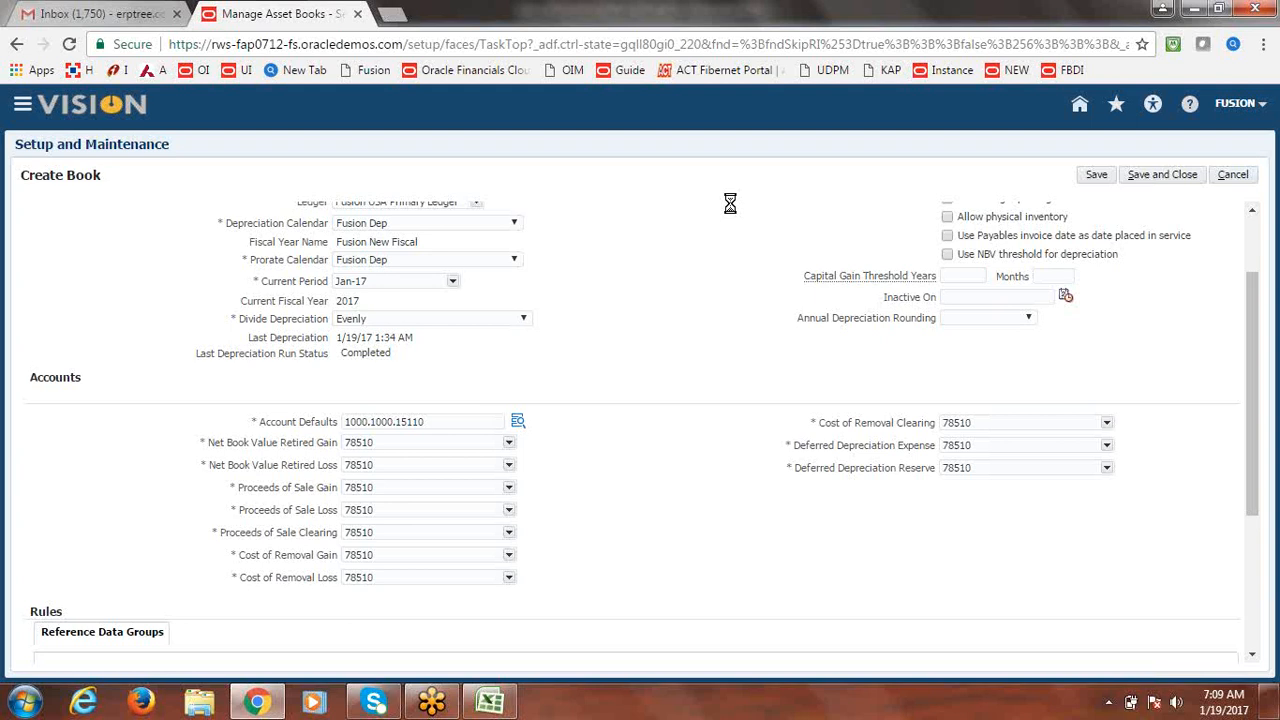
Scroll to the Reference Data Groups and select the Asset Bonus Rules row, set to ENTERPRISE.
key(Tab)
key(Tab)
key(Tab)
key(Tab)
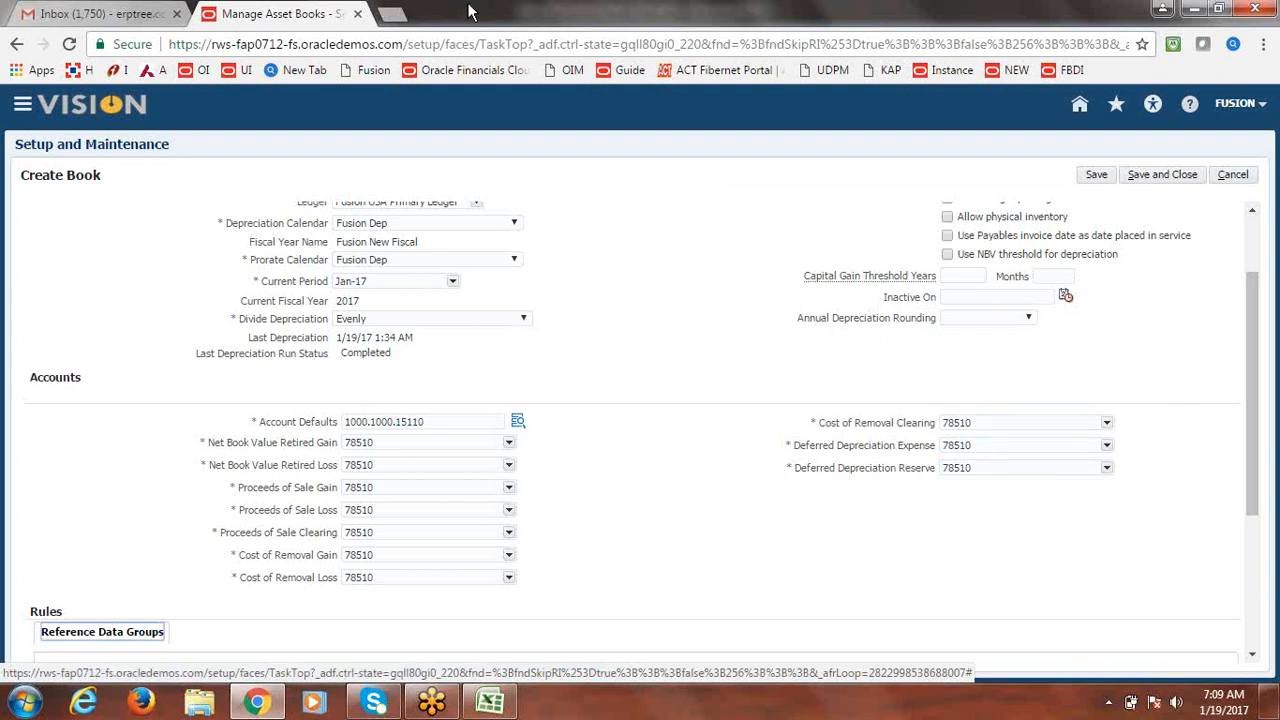
click(394, 17)
click(316, 13)
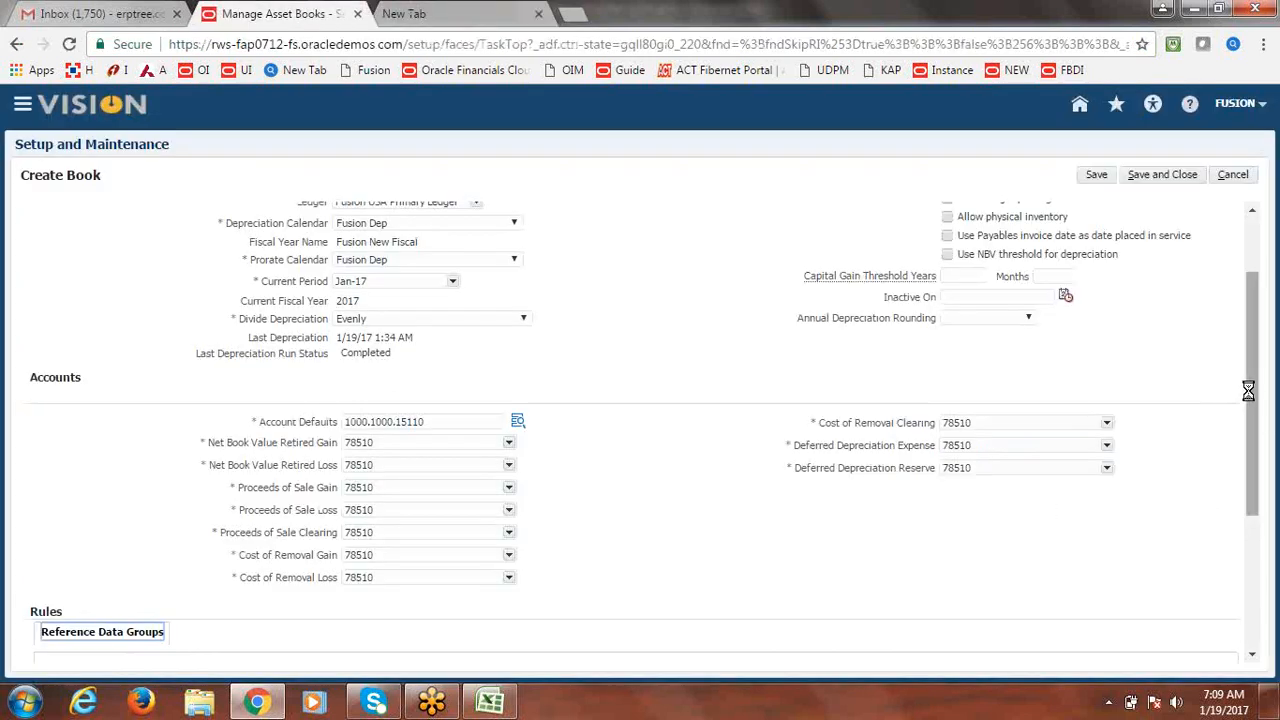
click(1252, 654)
click(1252, 654)
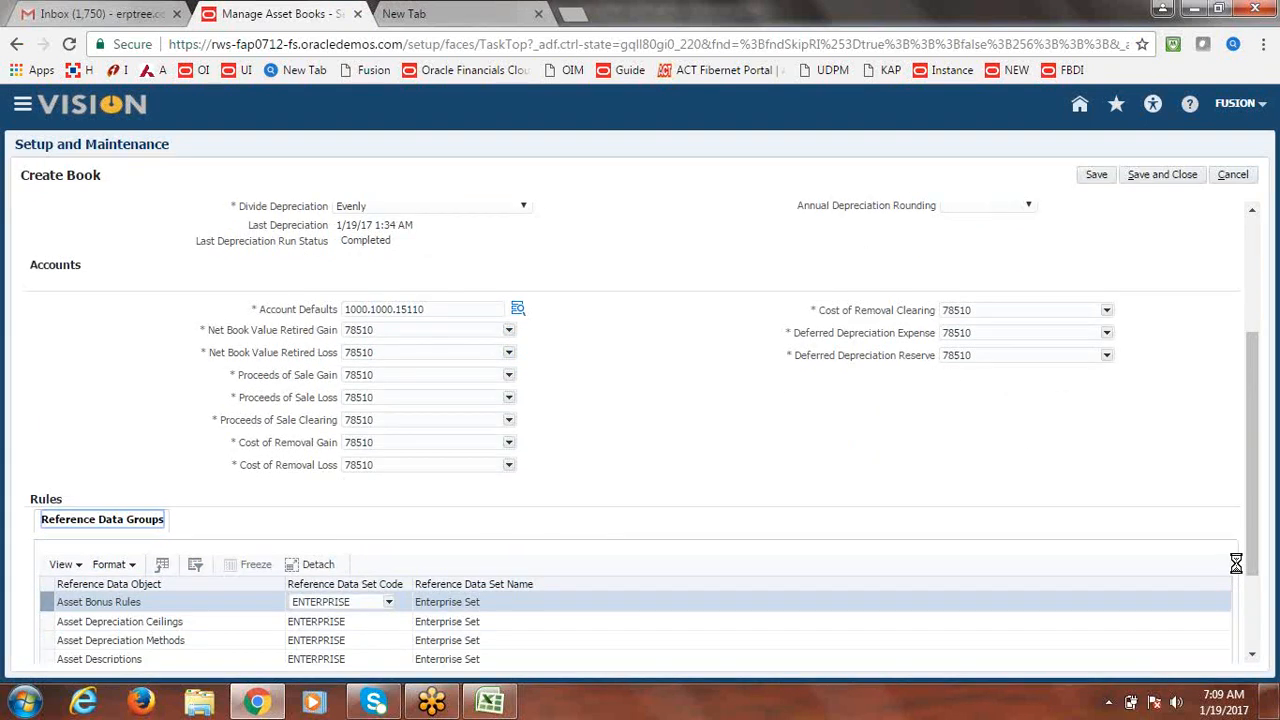
click(1252, 654)
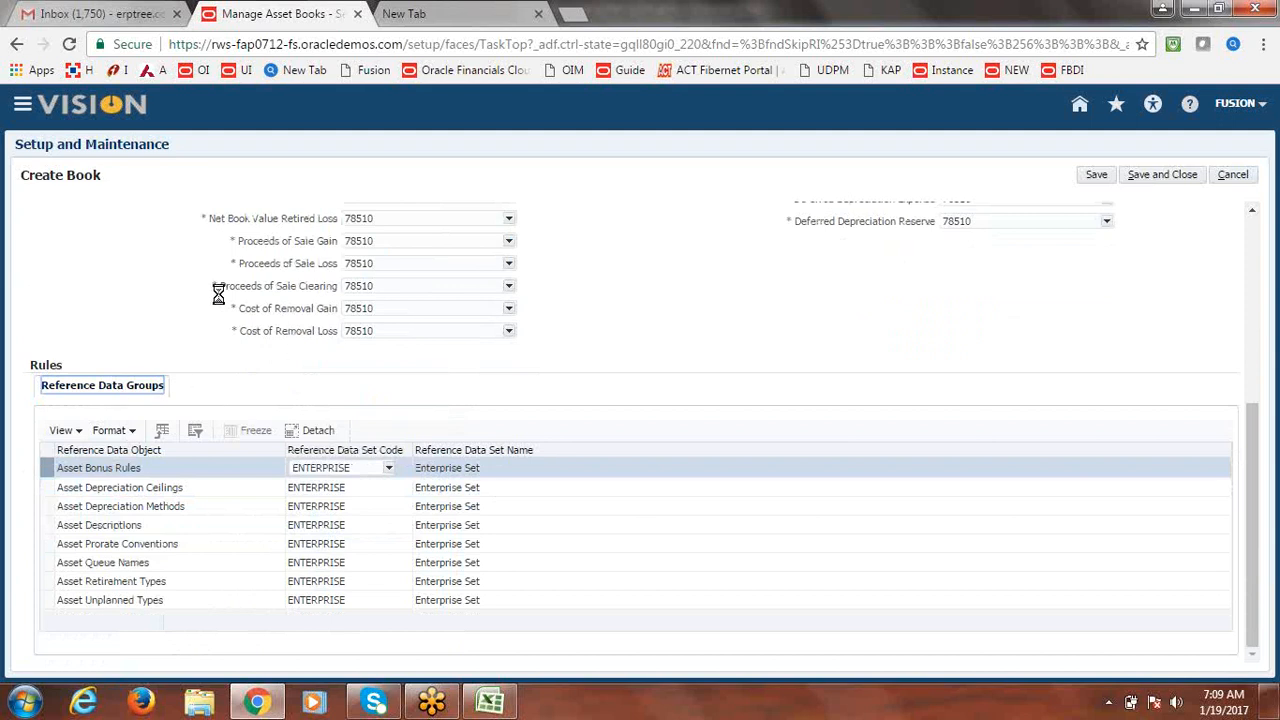
click(393, 475)
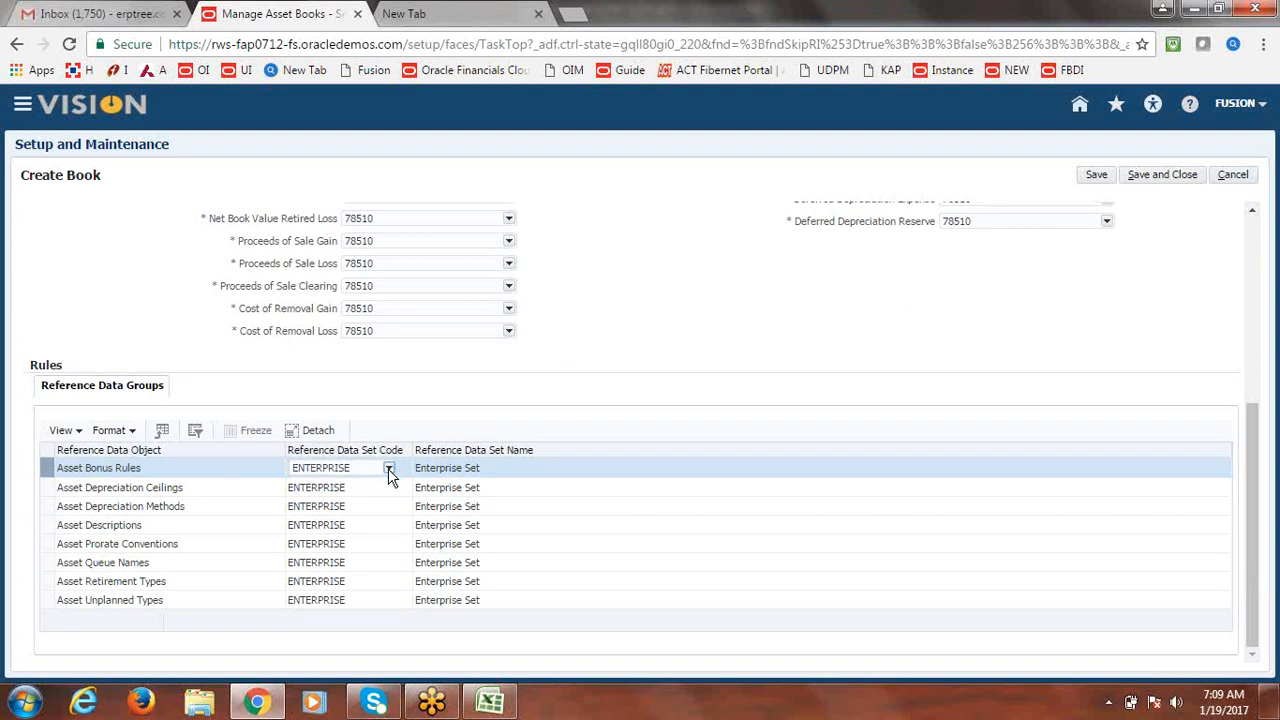
Search for the COMMON reference data set code and assign it to Asset Bonus Rules.
click(390, 471)
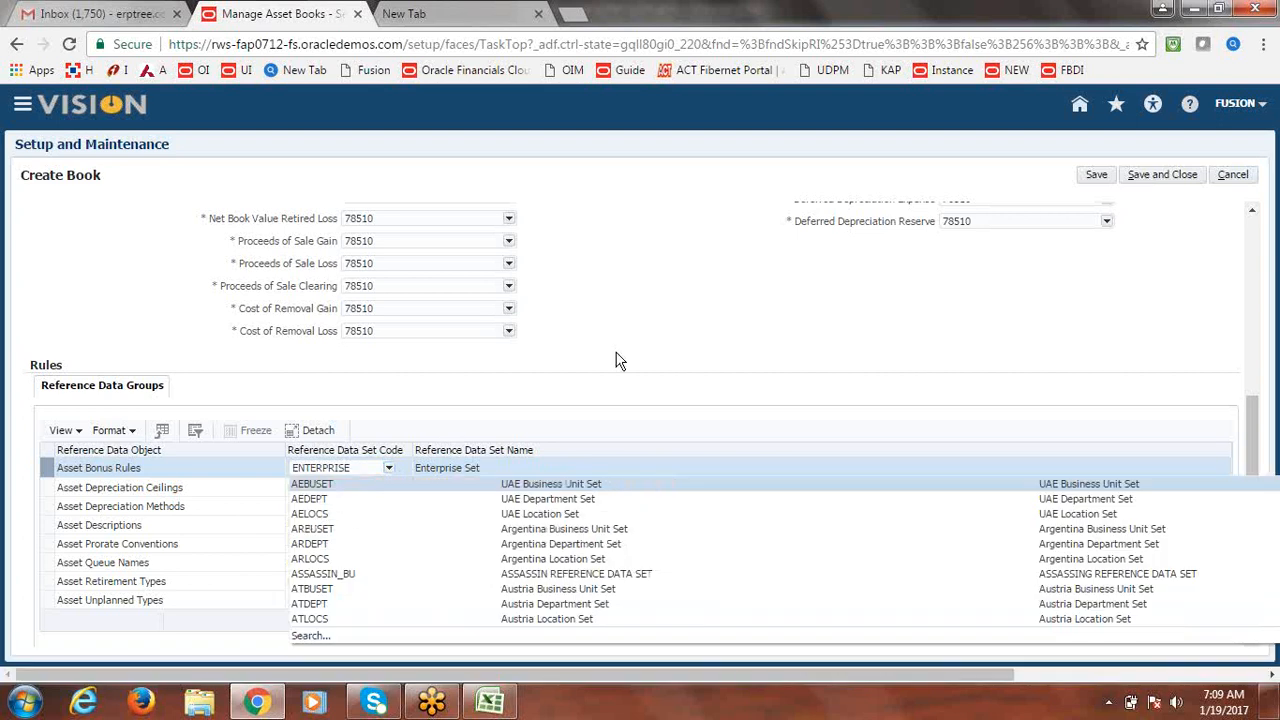
click(390, 472)
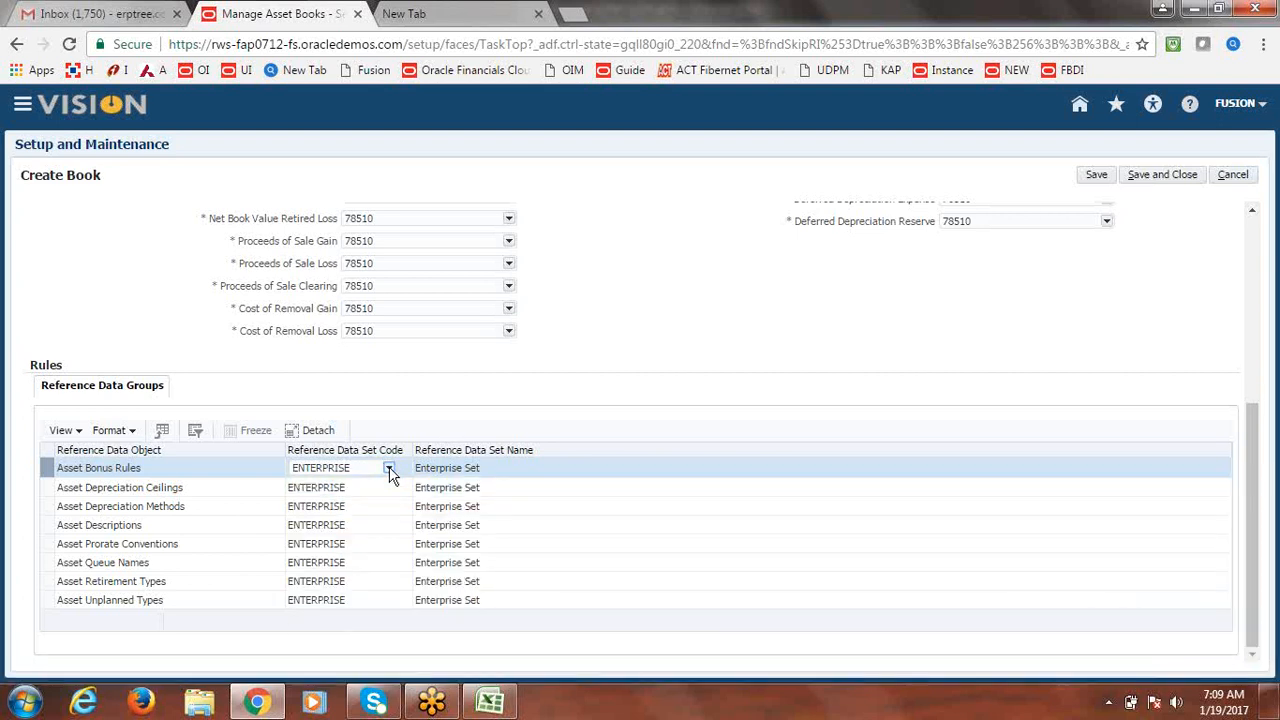
click(390, 472)
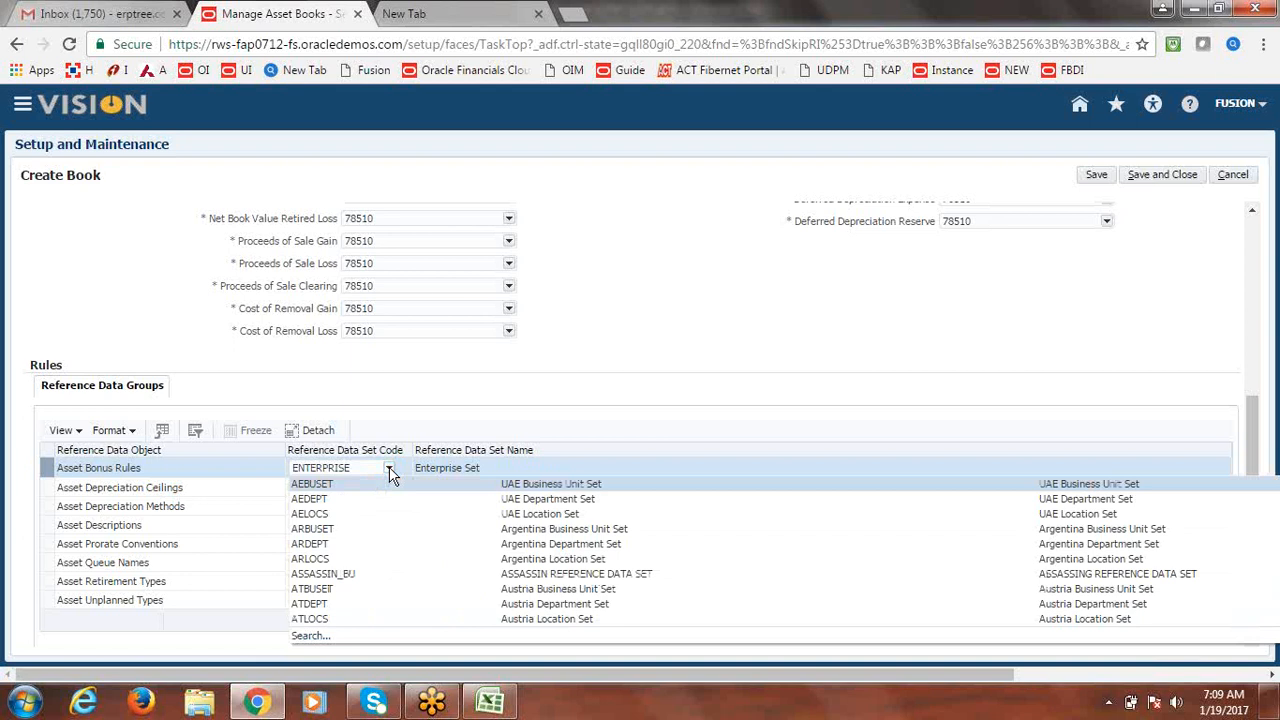
click(314, 634)
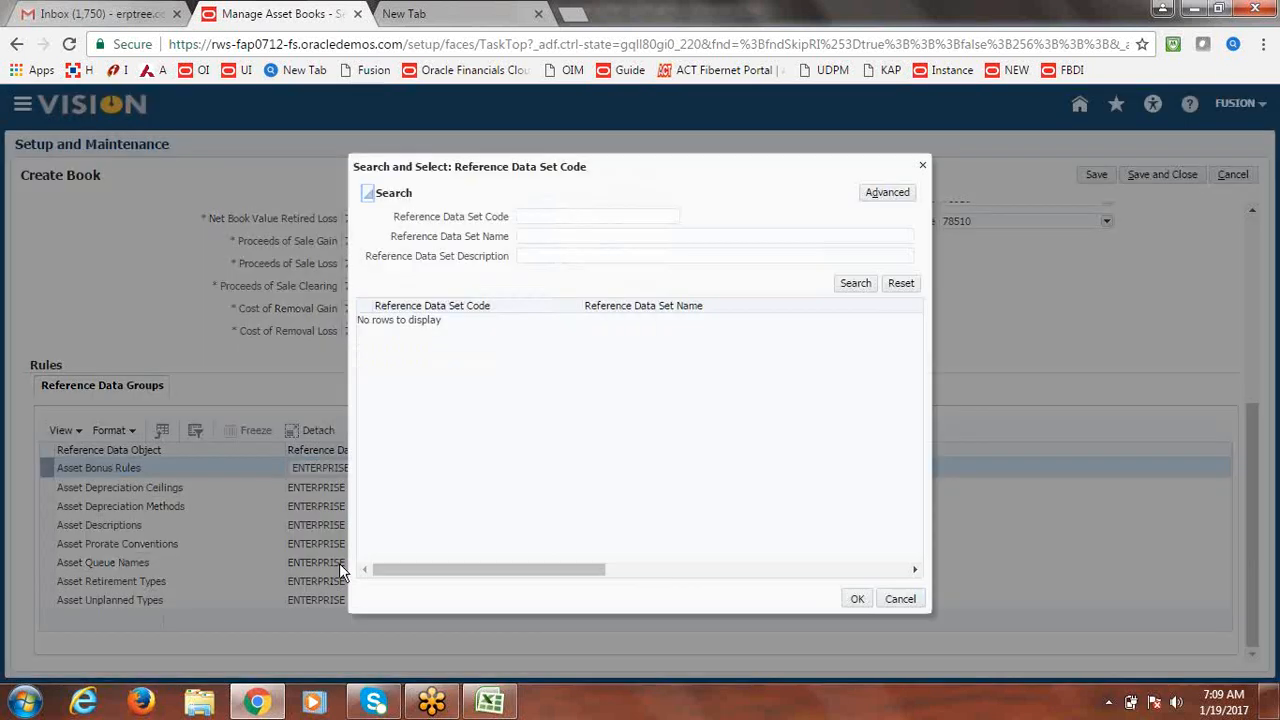
click(575, 215)
text(COC)
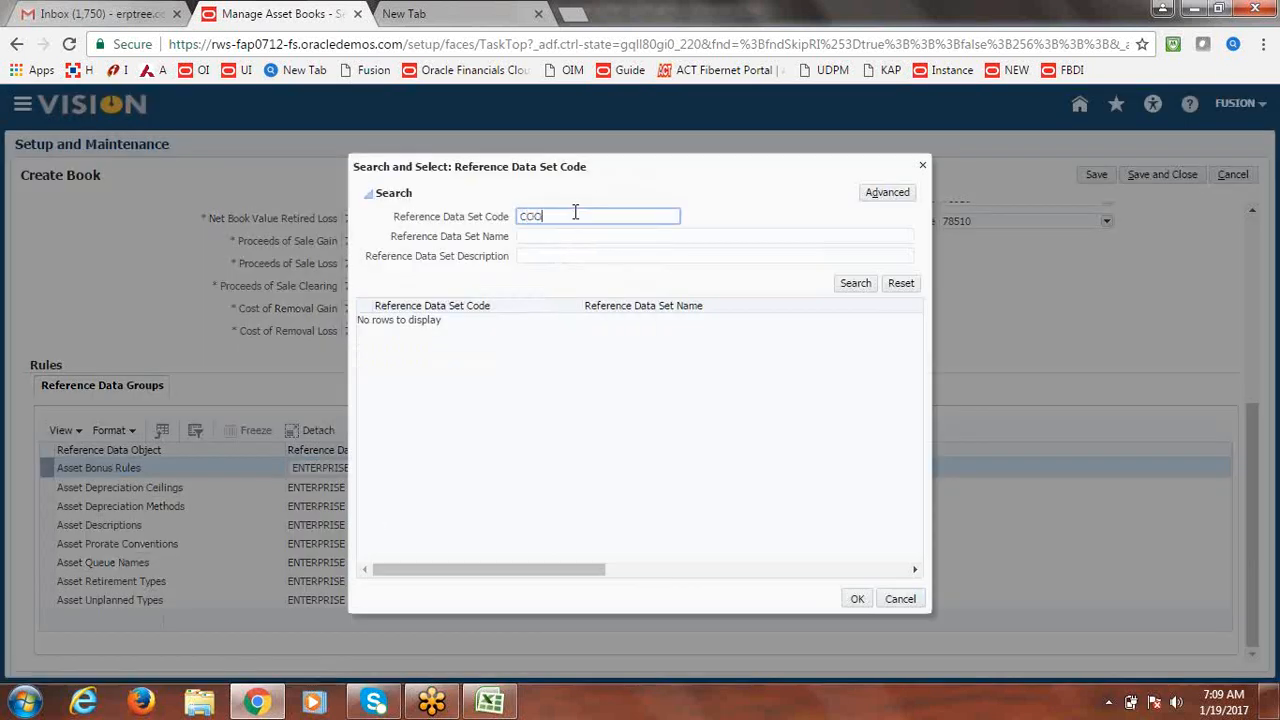
text(MMON)
click(857, 284)
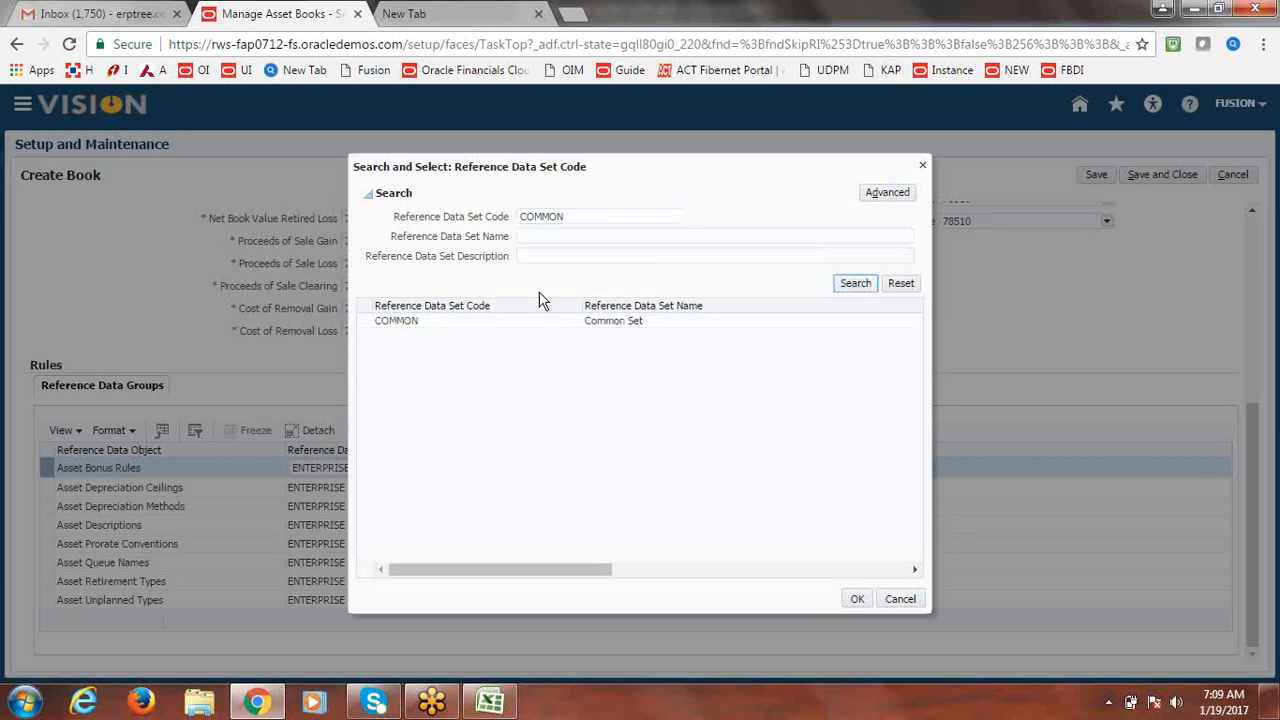
click(418, 321)
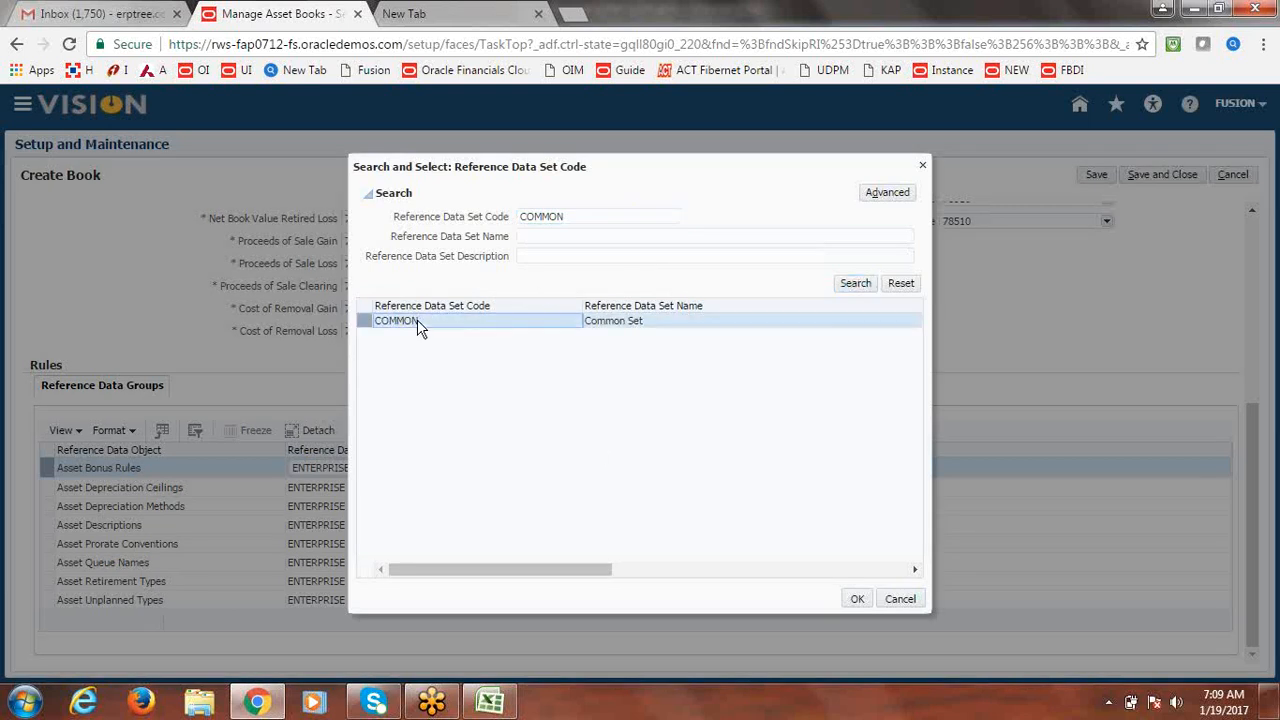
click(857, 599)
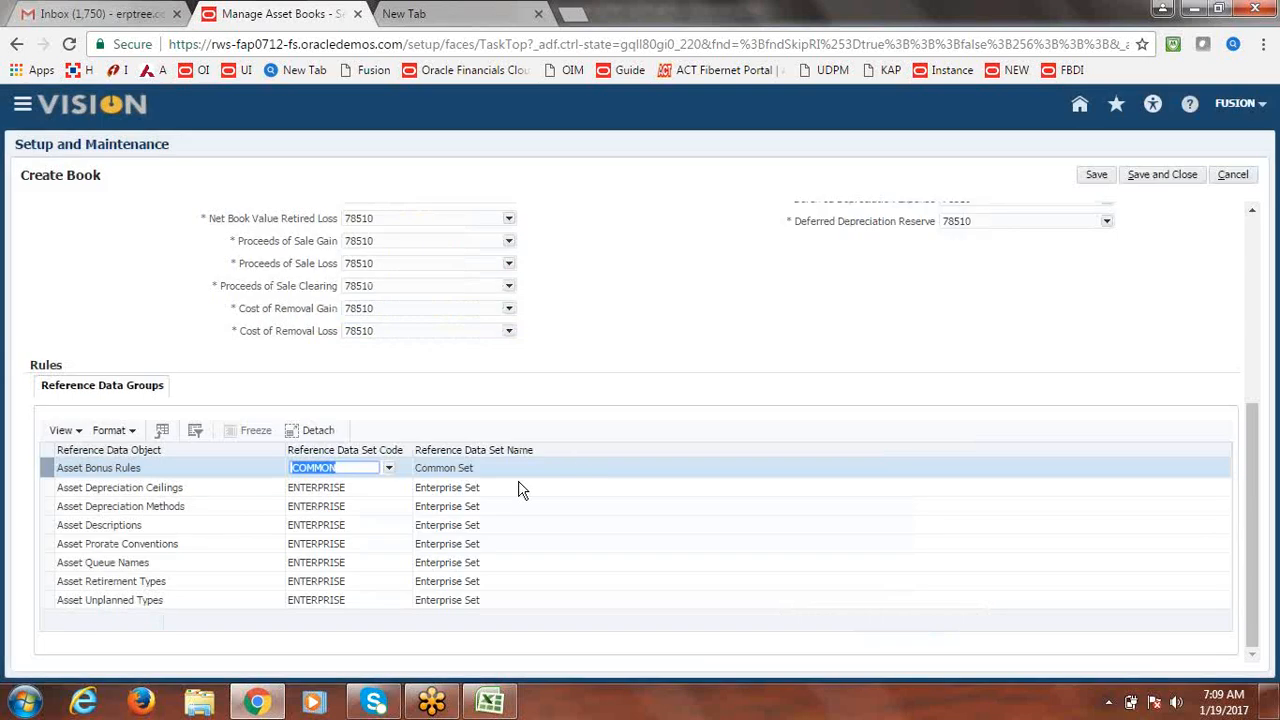
click(312, 489)
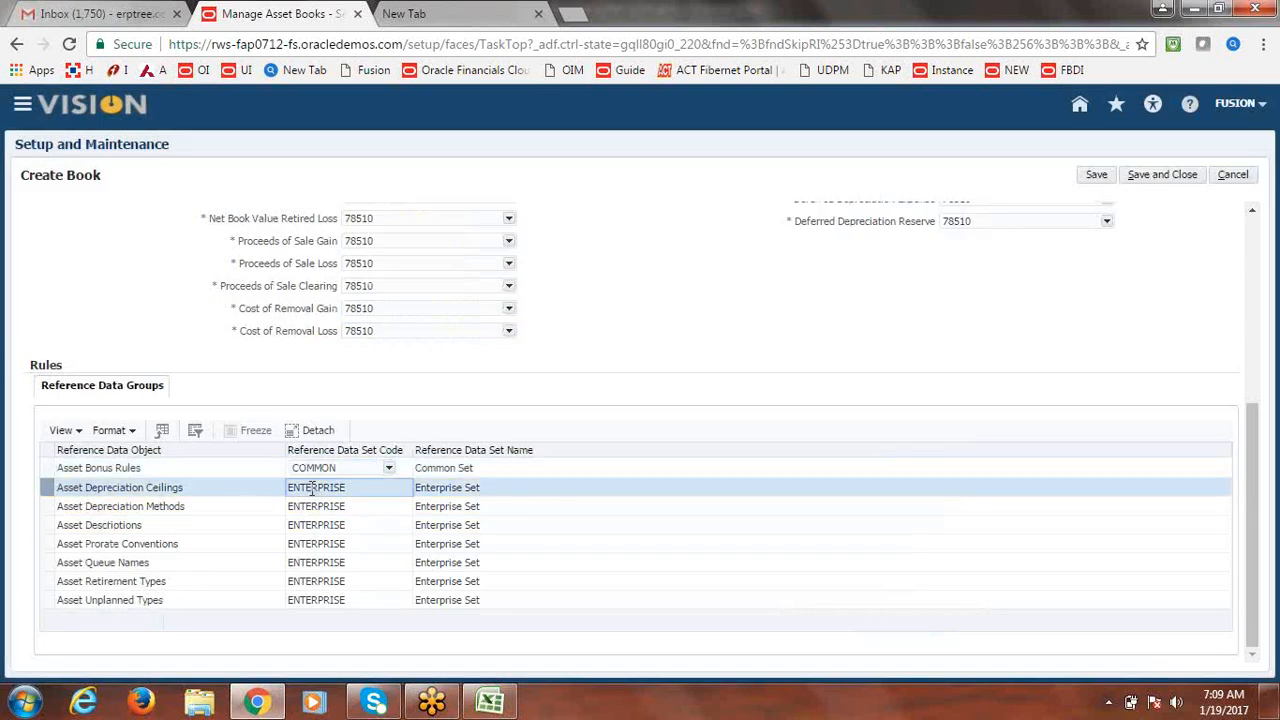
Set Asset Depreciation Ceilings, Depreciation Methods and Descriptions to COMMON.
text(COMMON)
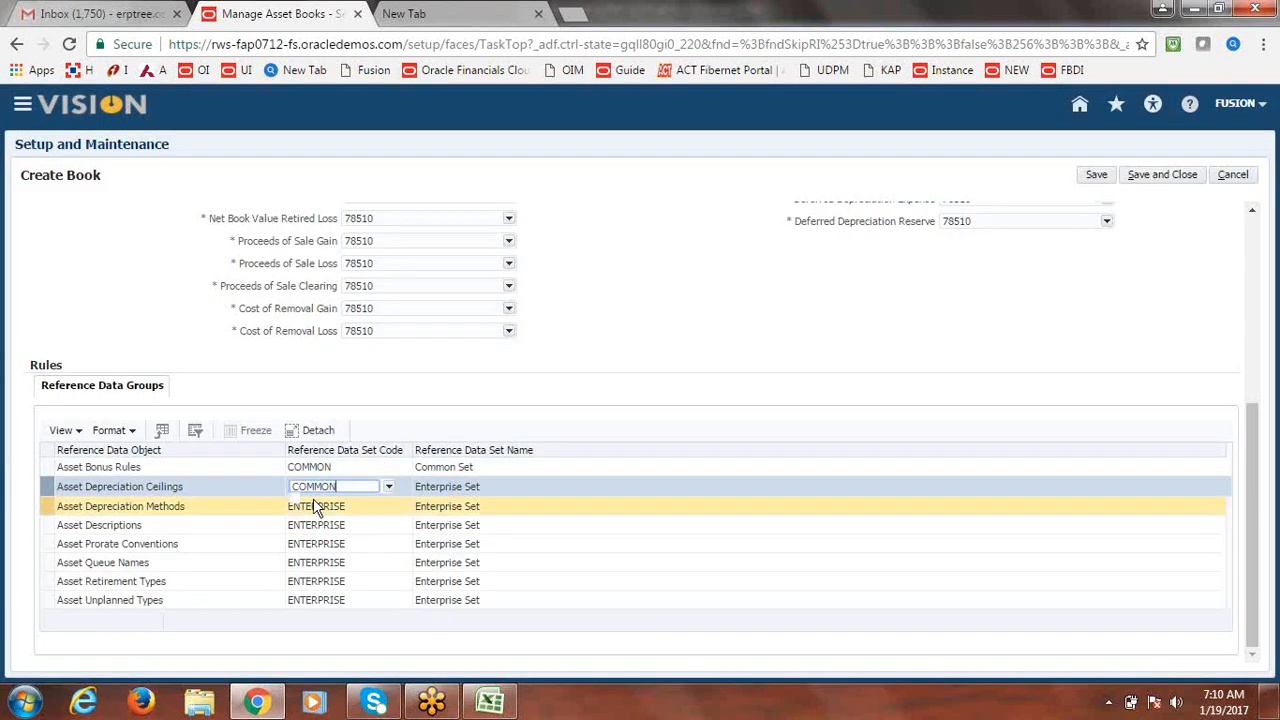
click(313, 504)
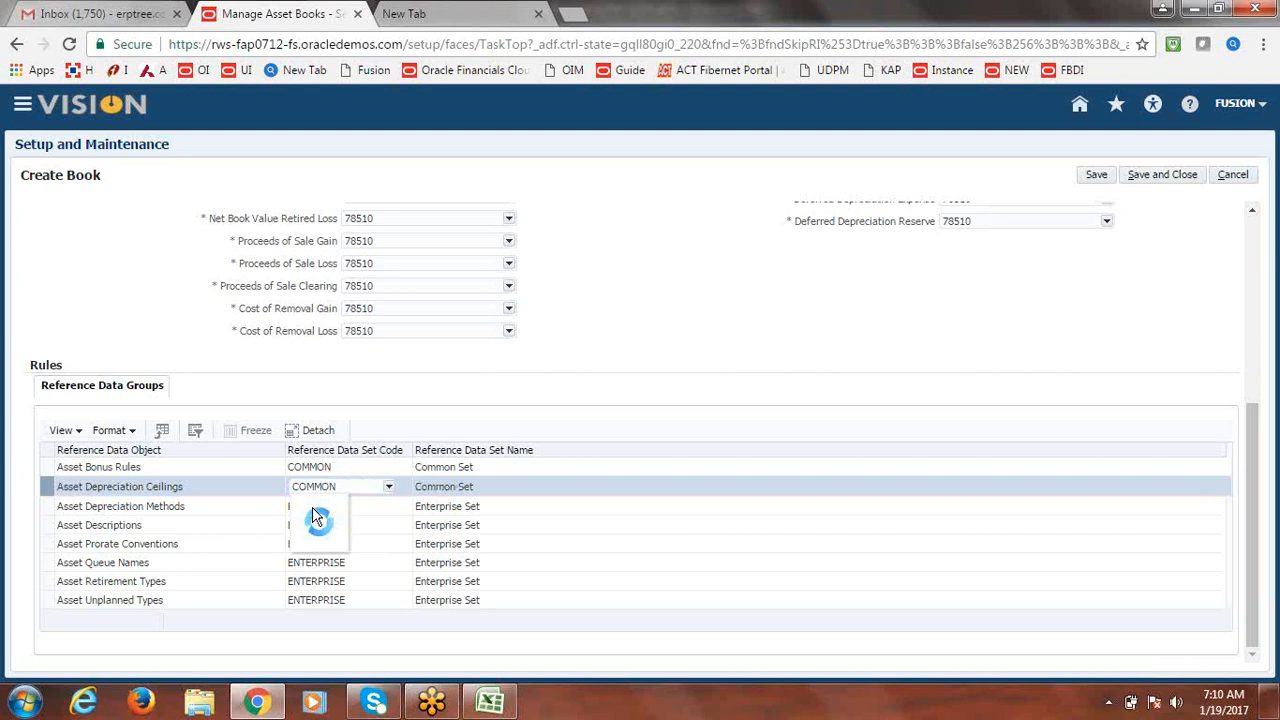
click(371, 505)
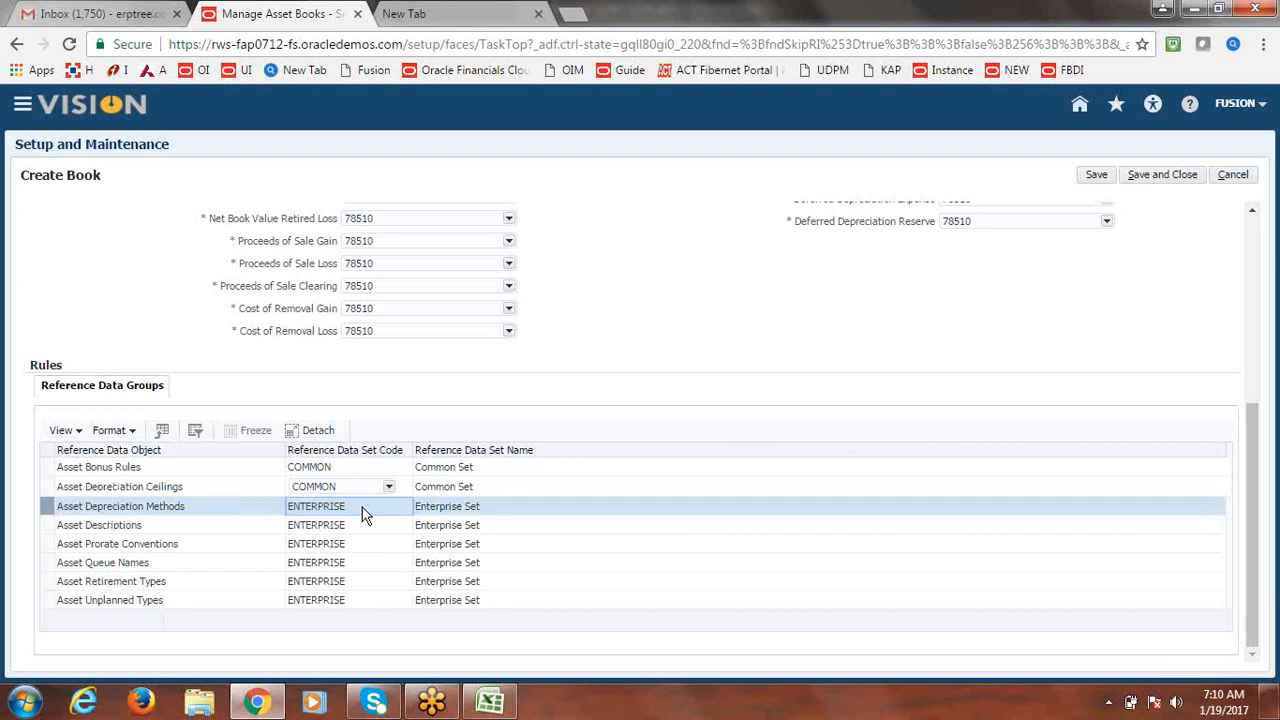
text(COMMON)
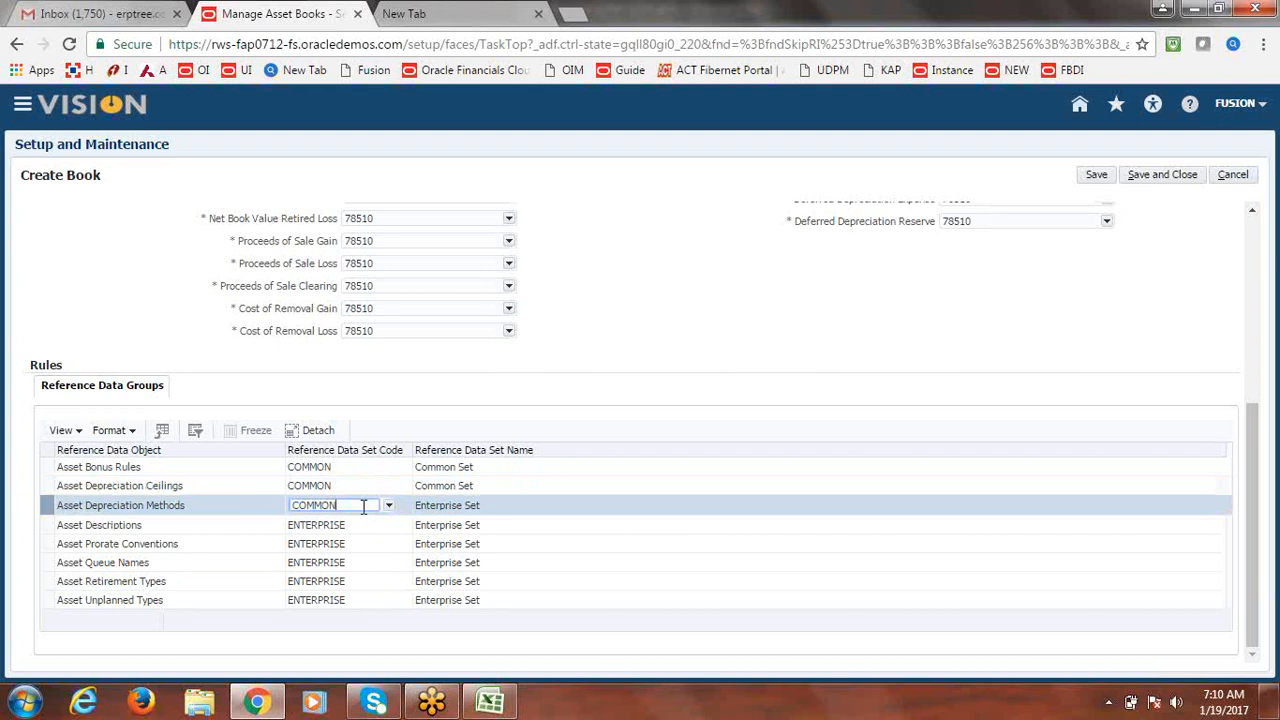
click(347, 525)
double_click(348, 525)
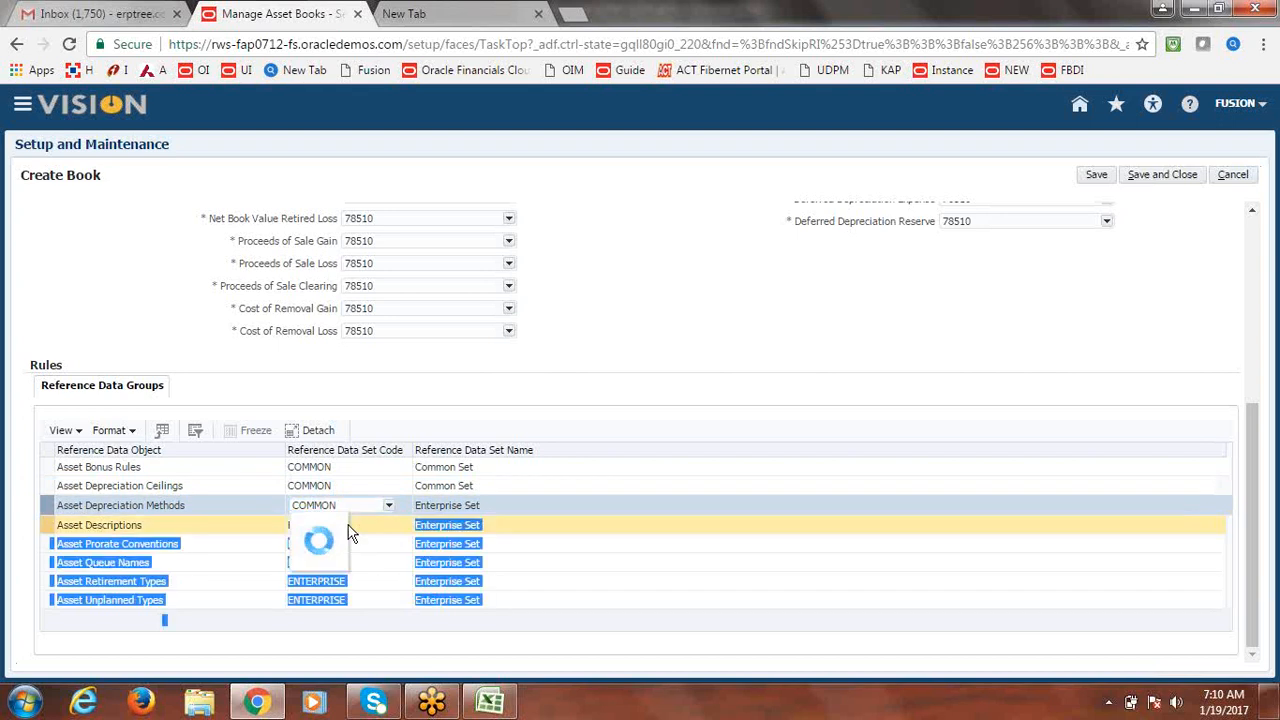
click(350, 526)
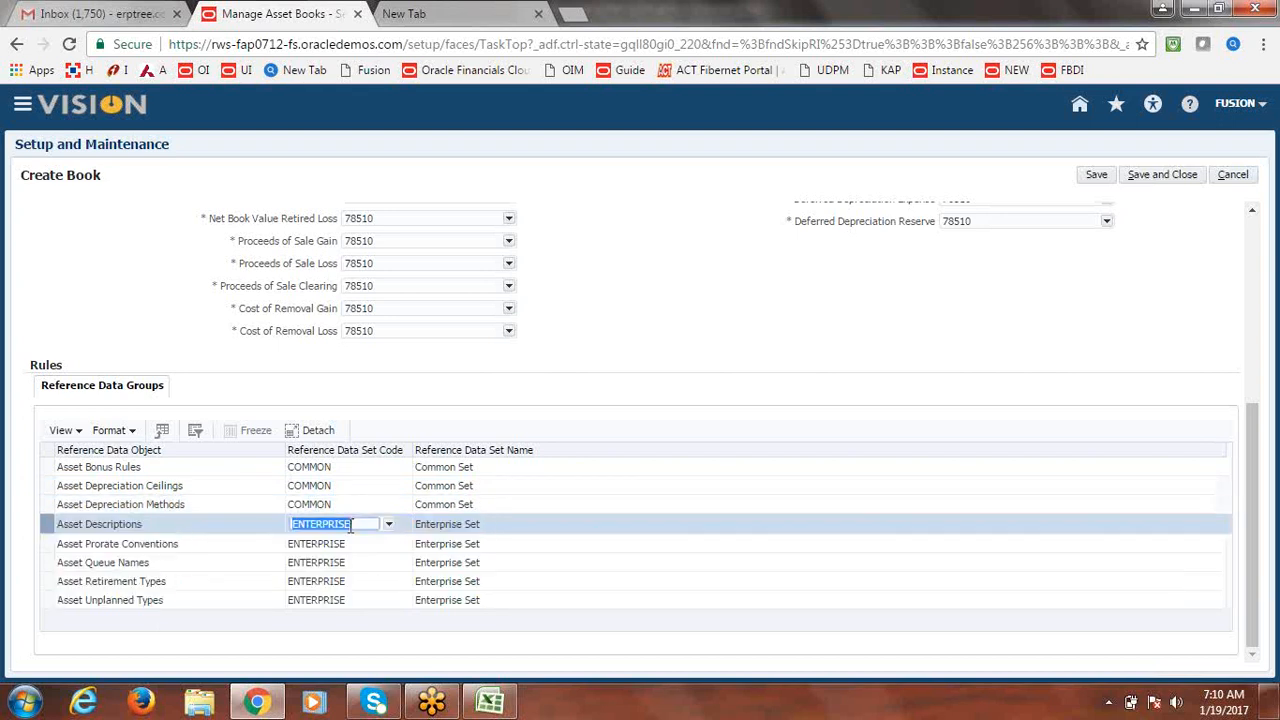
text(COMMON)
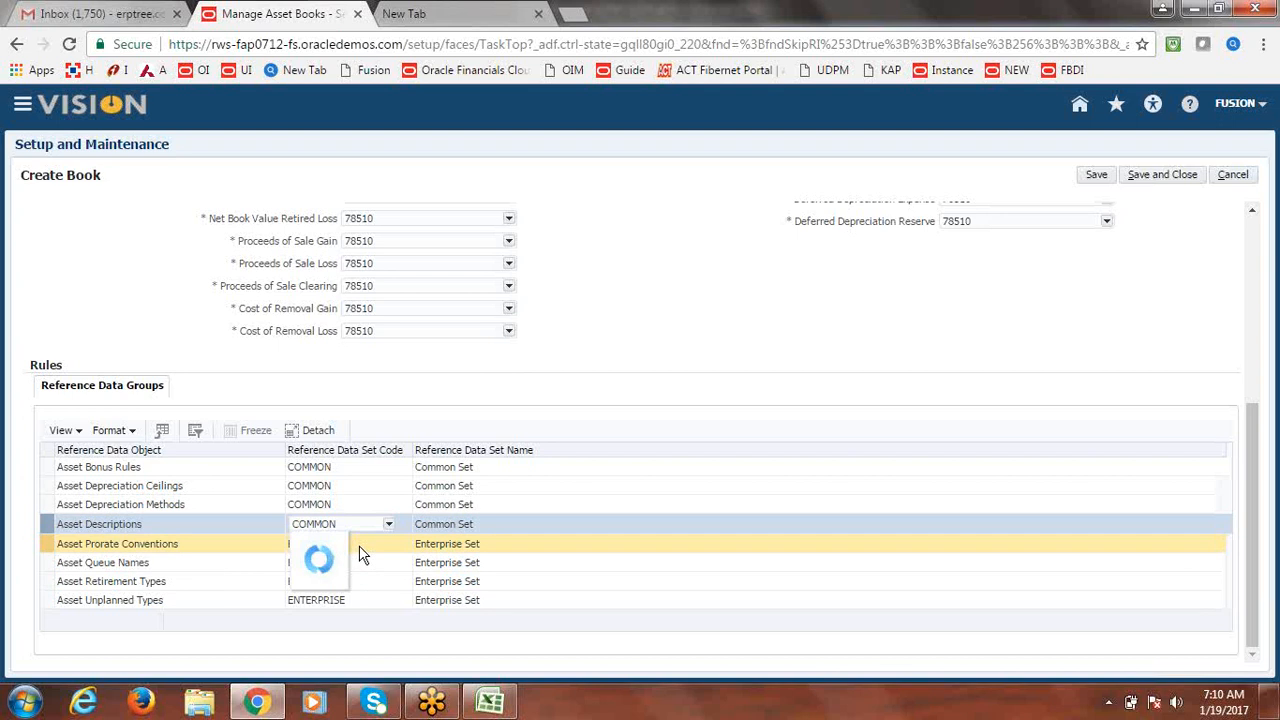
Set Asset Prorate Conventions, Queue Names, Retirement Types and Unplanned Types to COMMON.
click(362, 556)
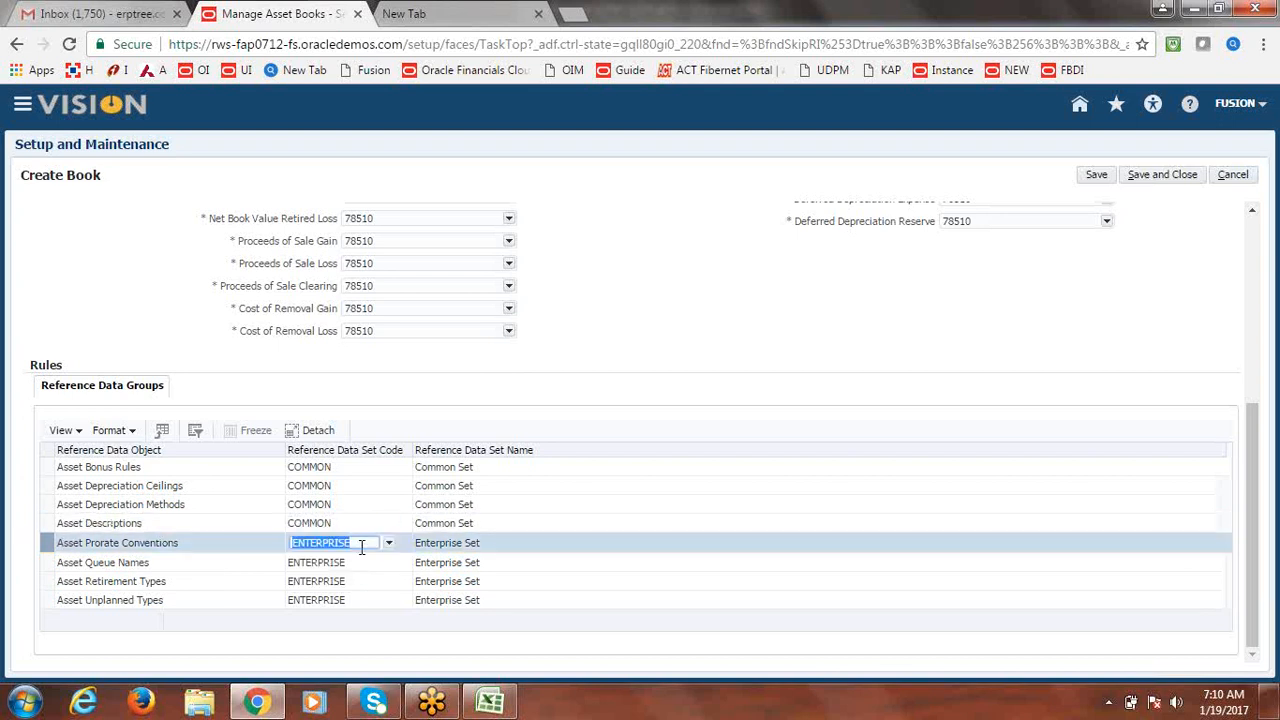
key(BackSpace)
text(COMMON)
click(362, 566)
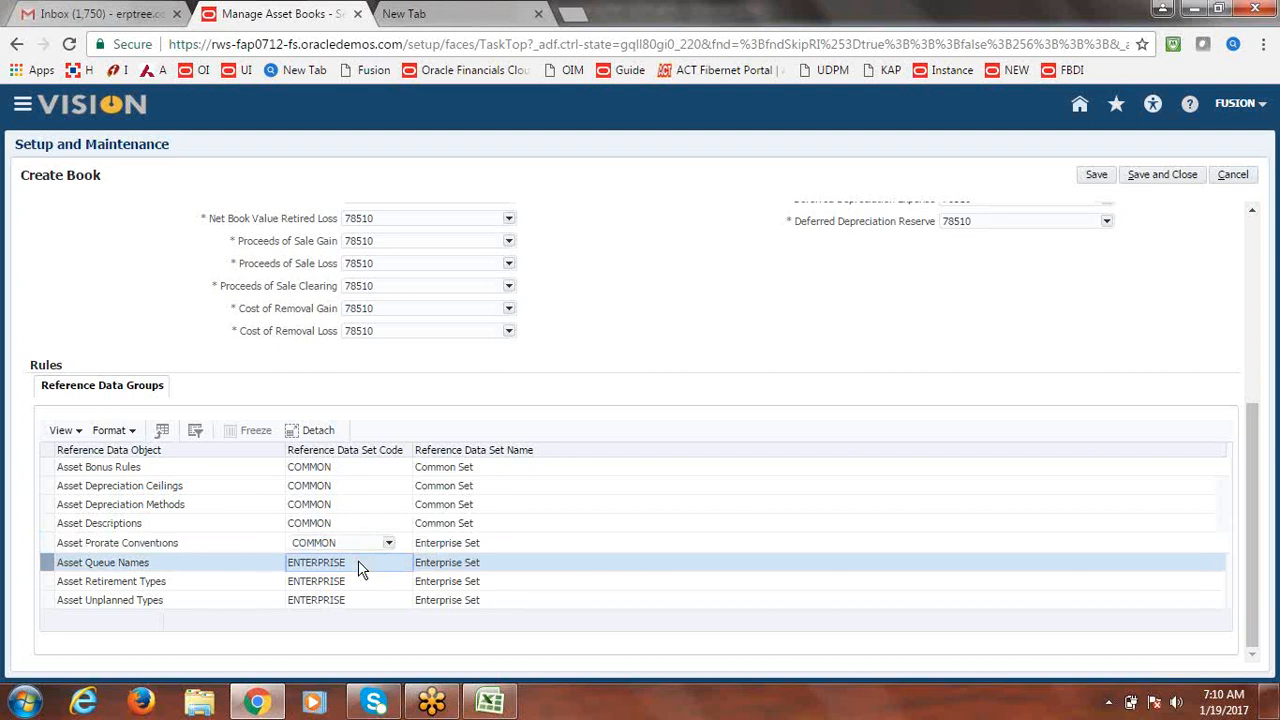
text(CO)
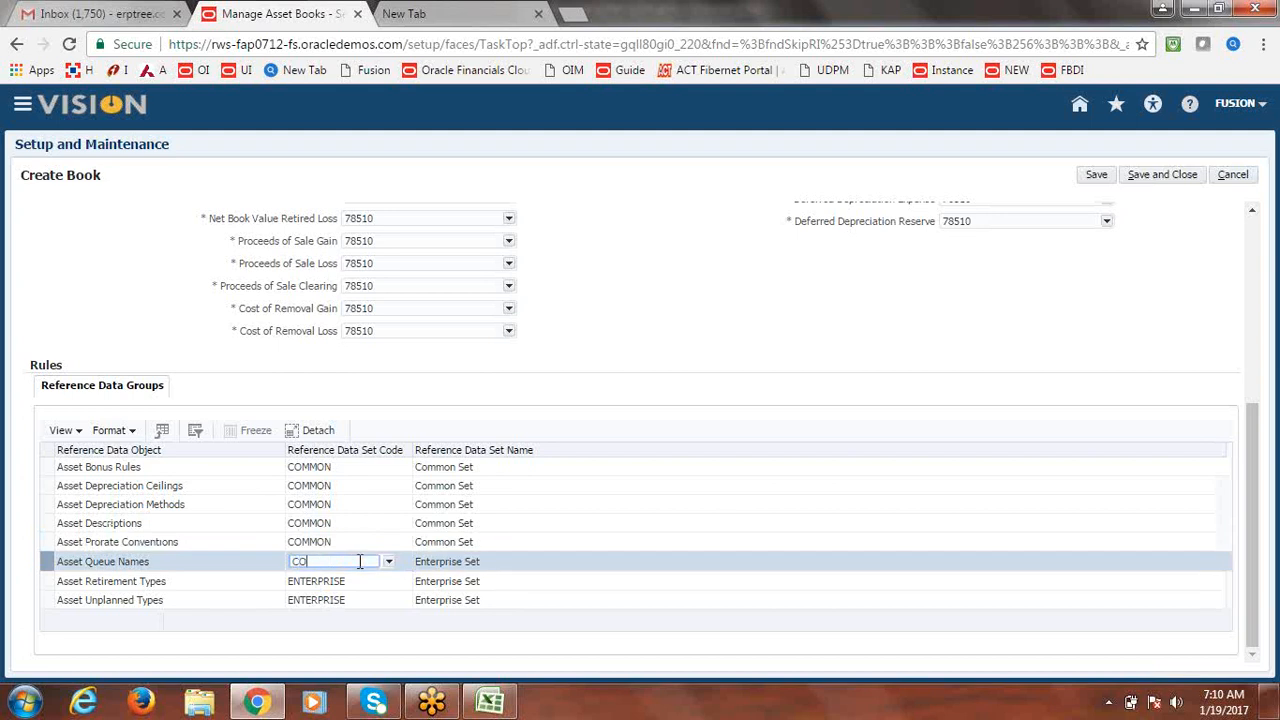
text(MMON)
click(352, 588)
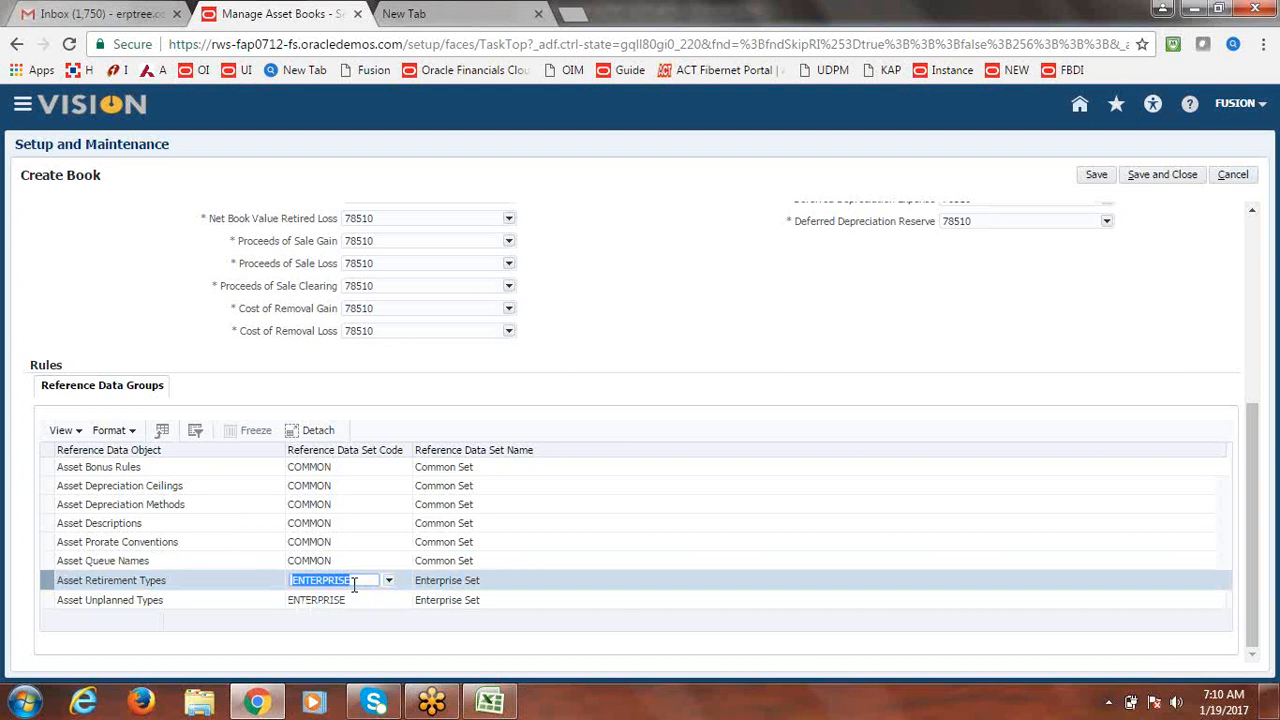
text(COMMON)
click(352, 600)
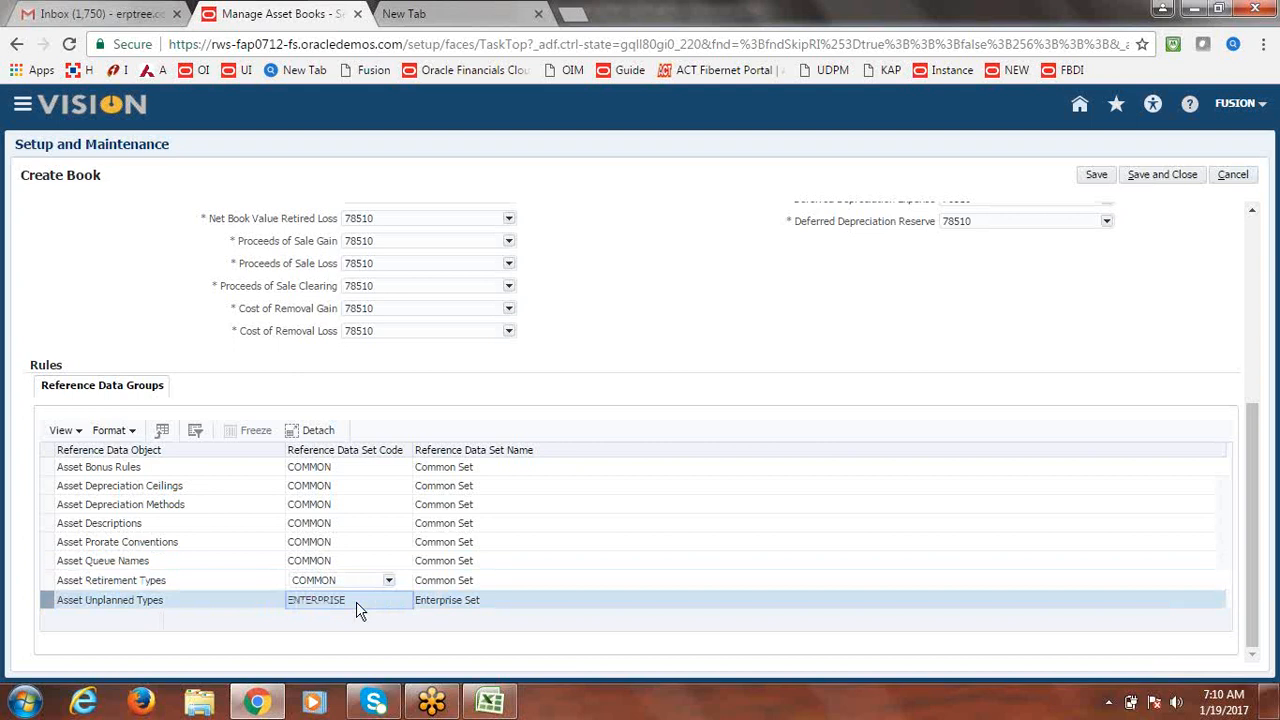
click(357, 601)
text(COMM)
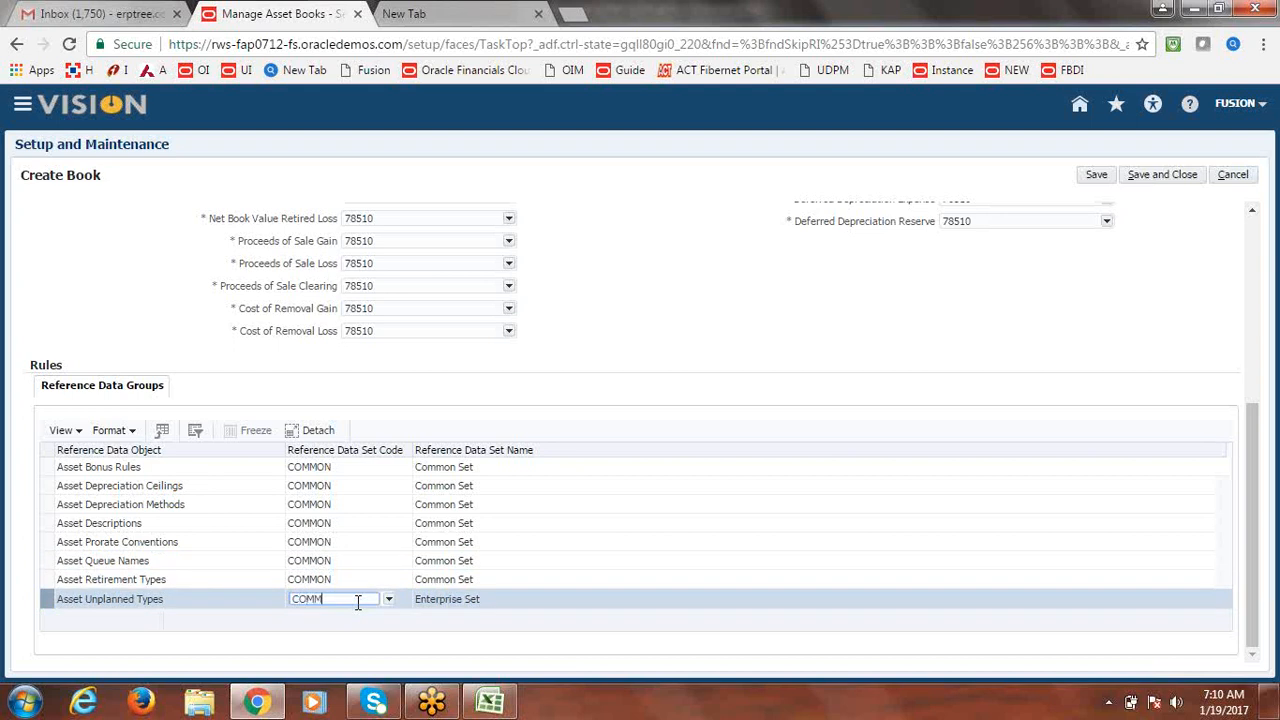
text(ON)
Save and close the FUSION CORP asset book.
drag(1257, 504, 1263, 527)
drag(1260, 512, 1258, 322)
click(1152, 178)
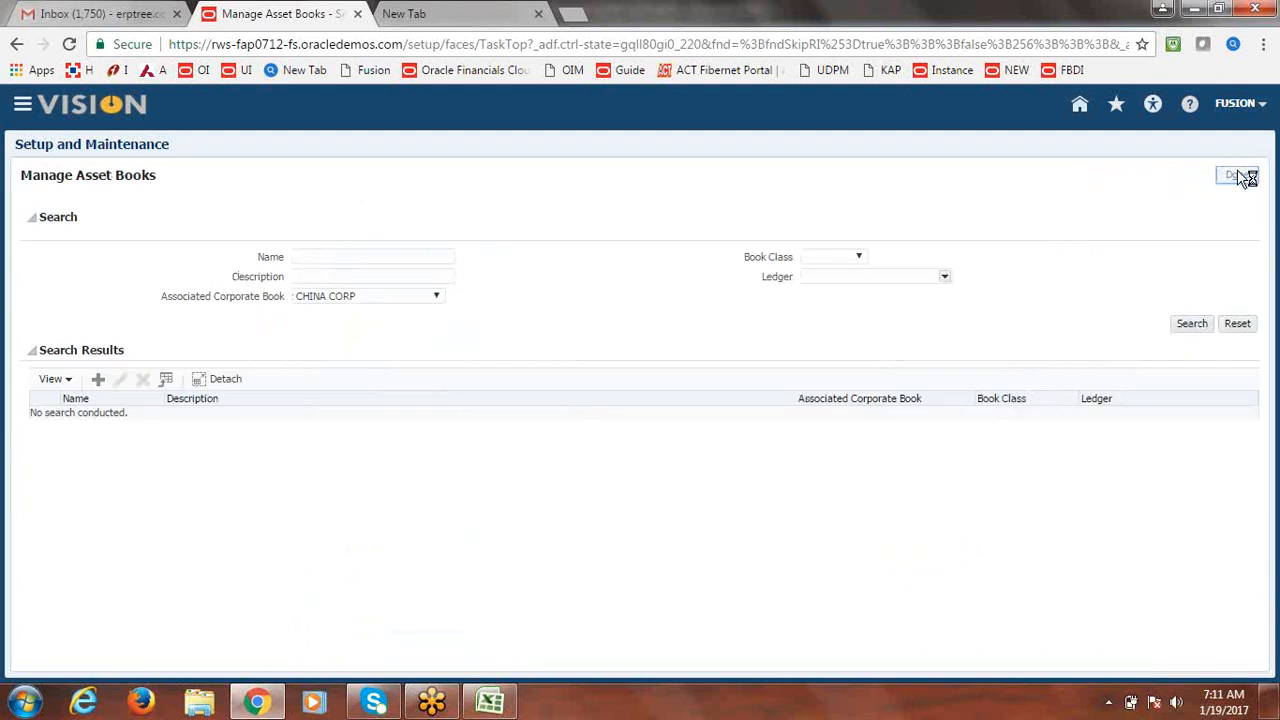
Mark Create Asset Book/Corporate Book as Done in the Excel tracker.
key(alt+Tab)
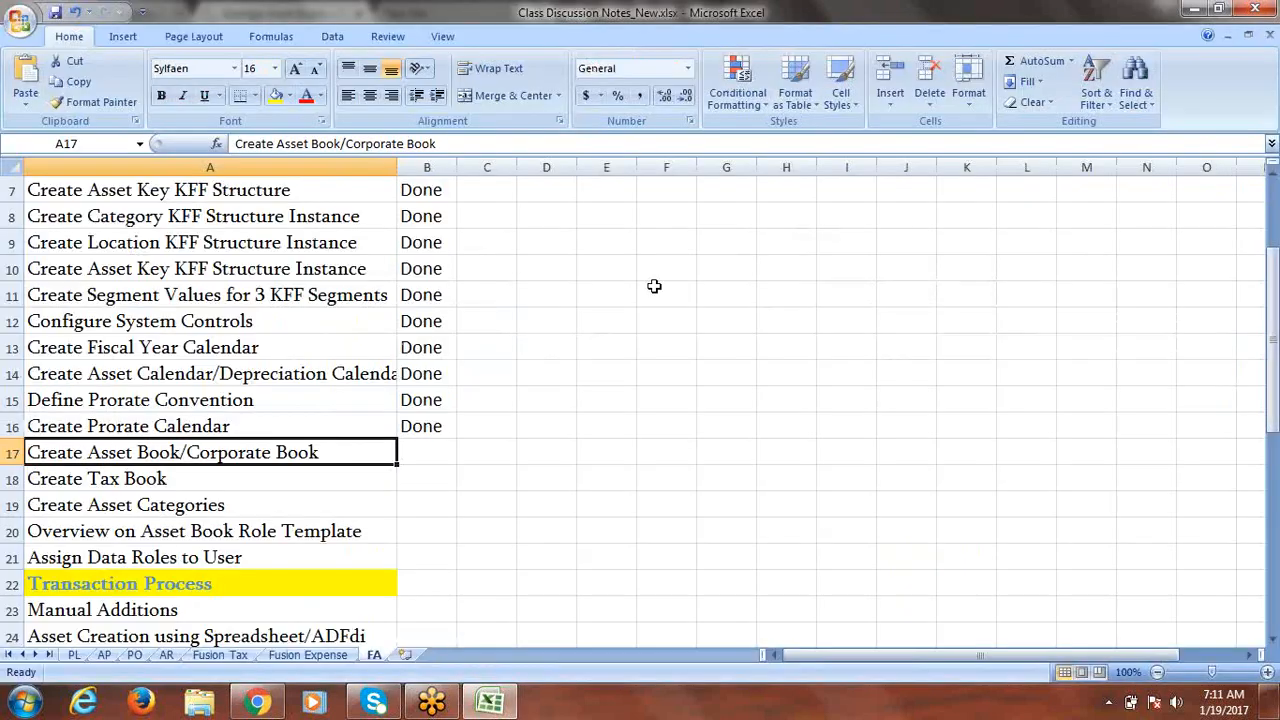
click(420, 446)
text(Done)
key(Tab)
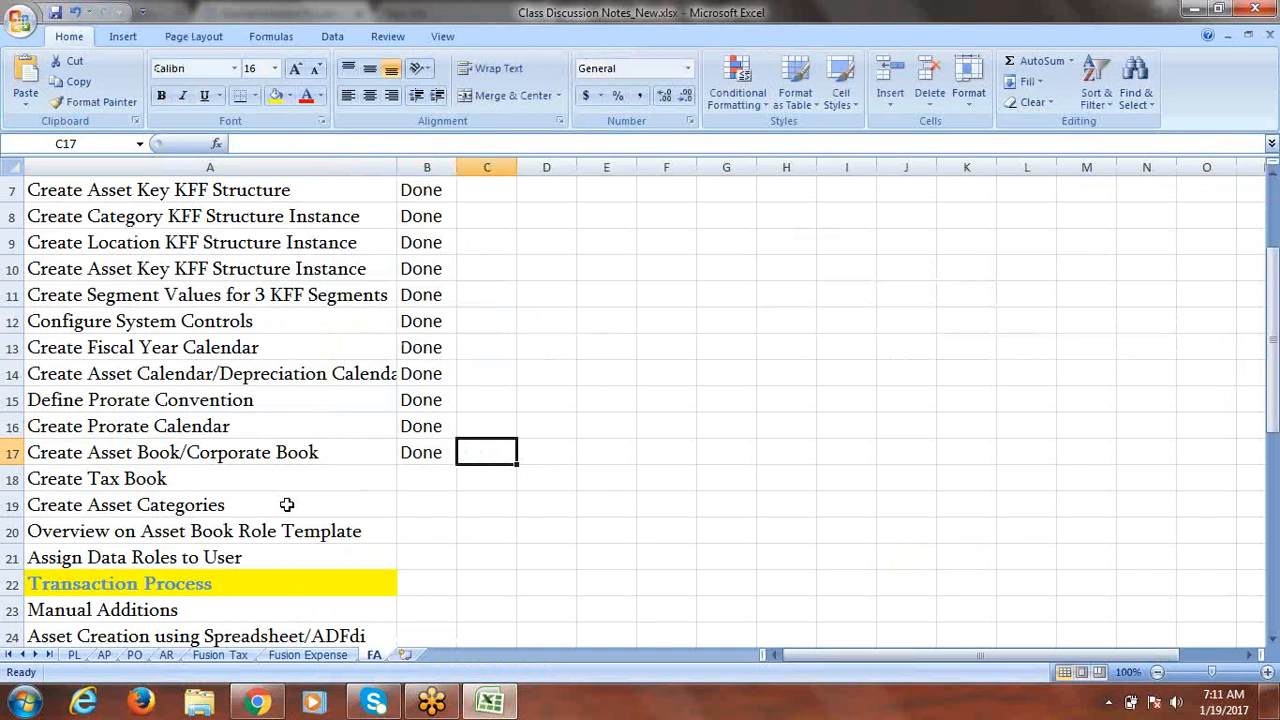
Mark Create Tax Book as Pending and save the workbook.
click(254, 470)
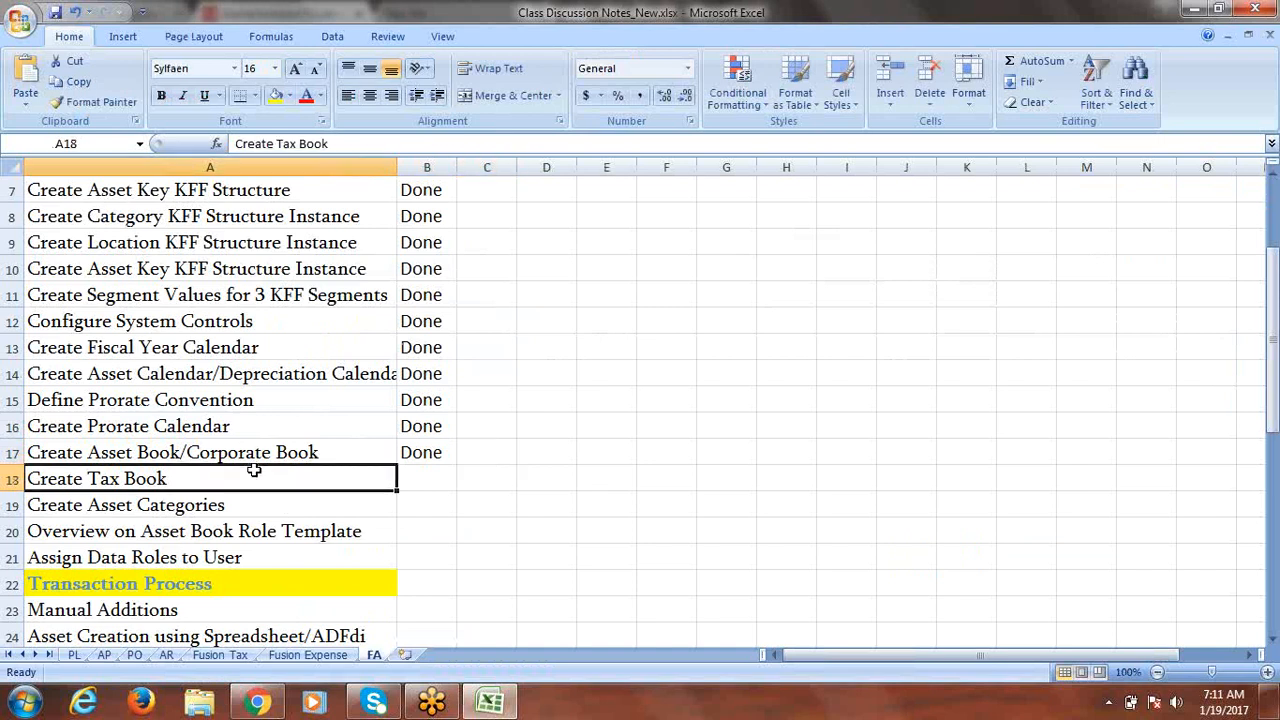
key(Tab)
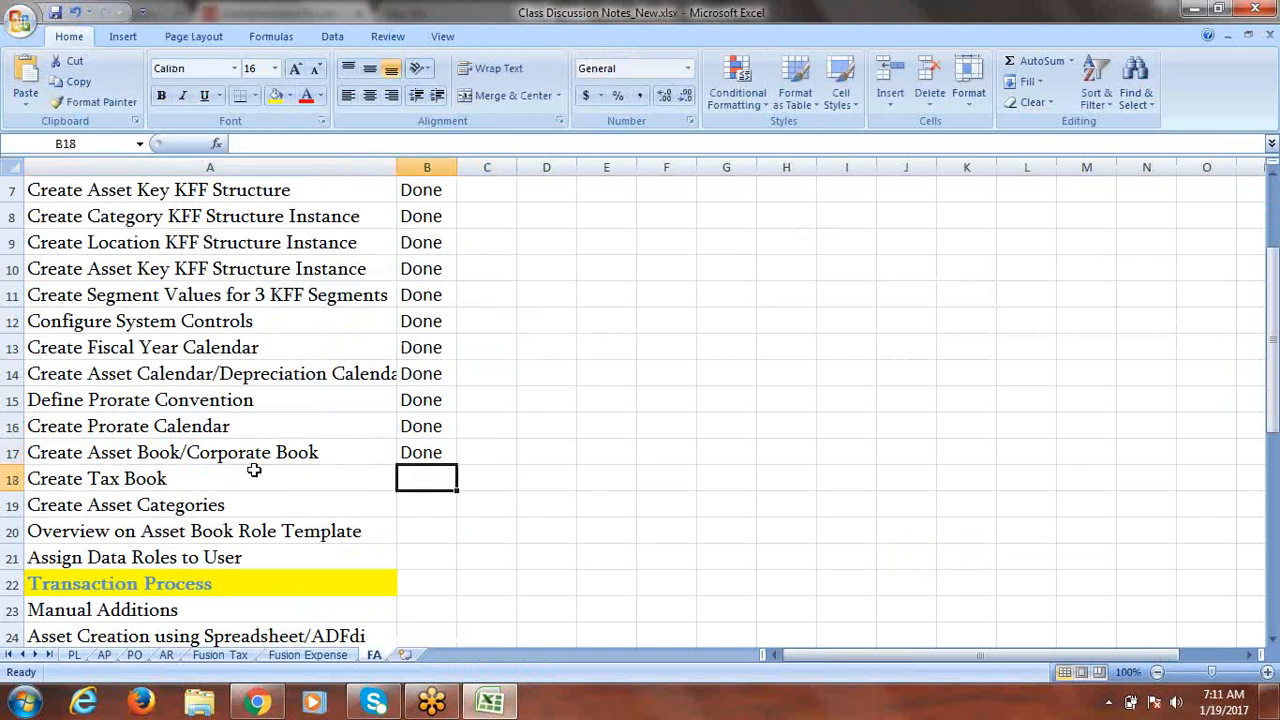
text(P)
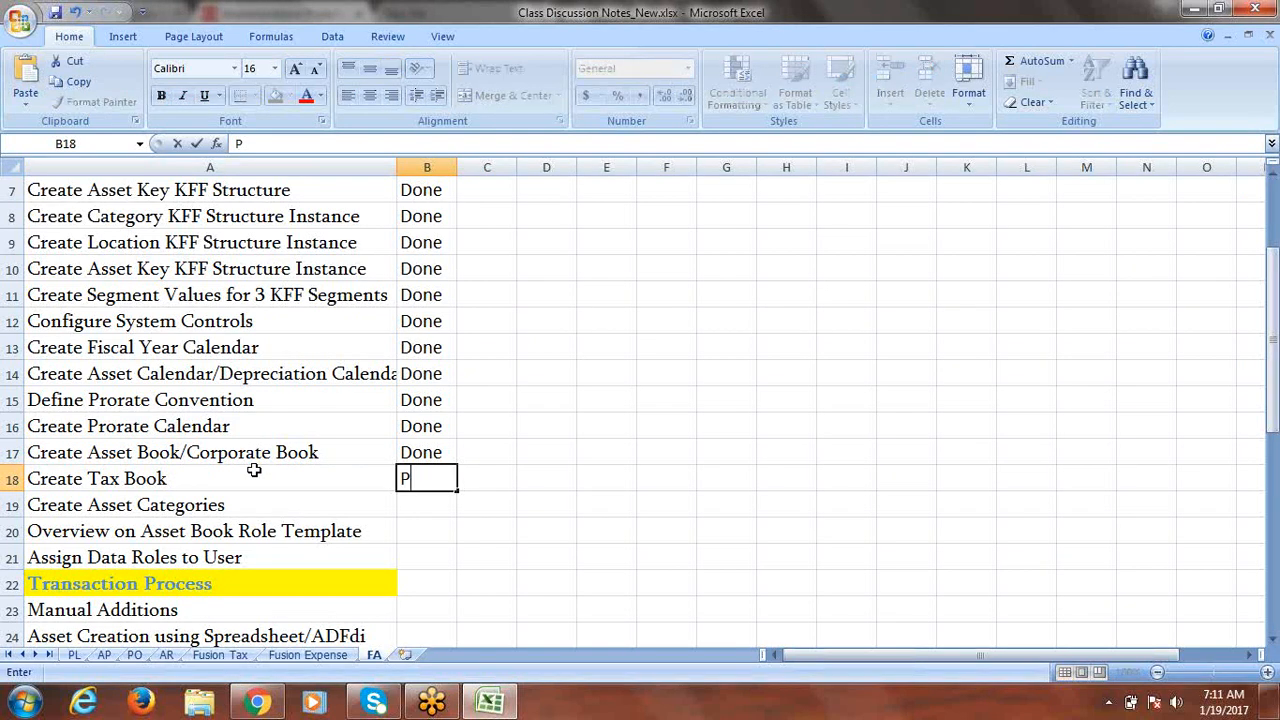
text(ending)
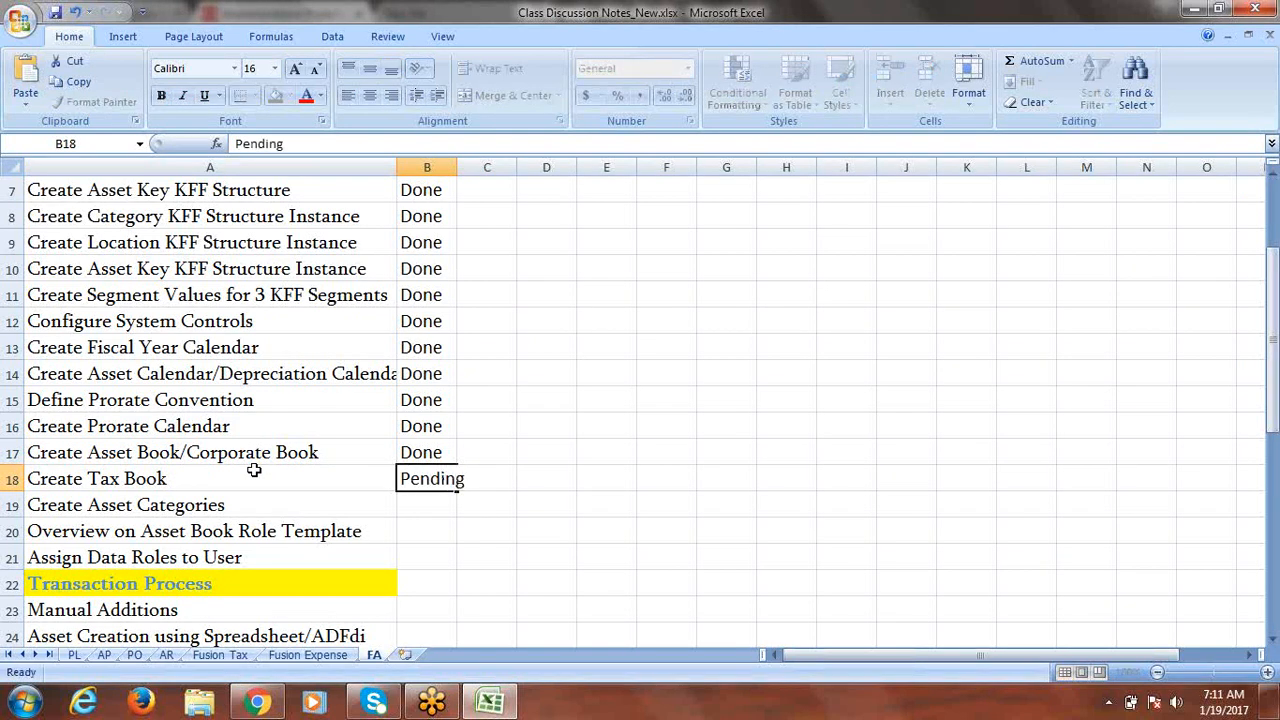
key(Tab)
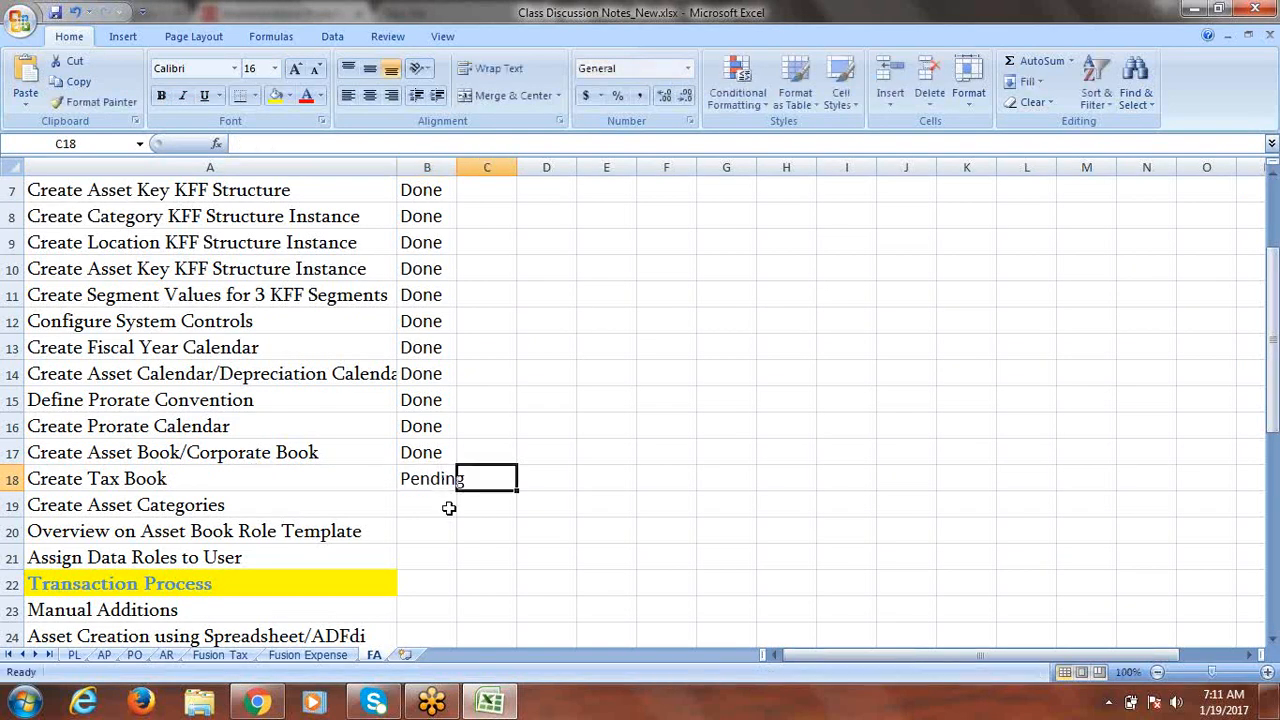
click(229, 506)
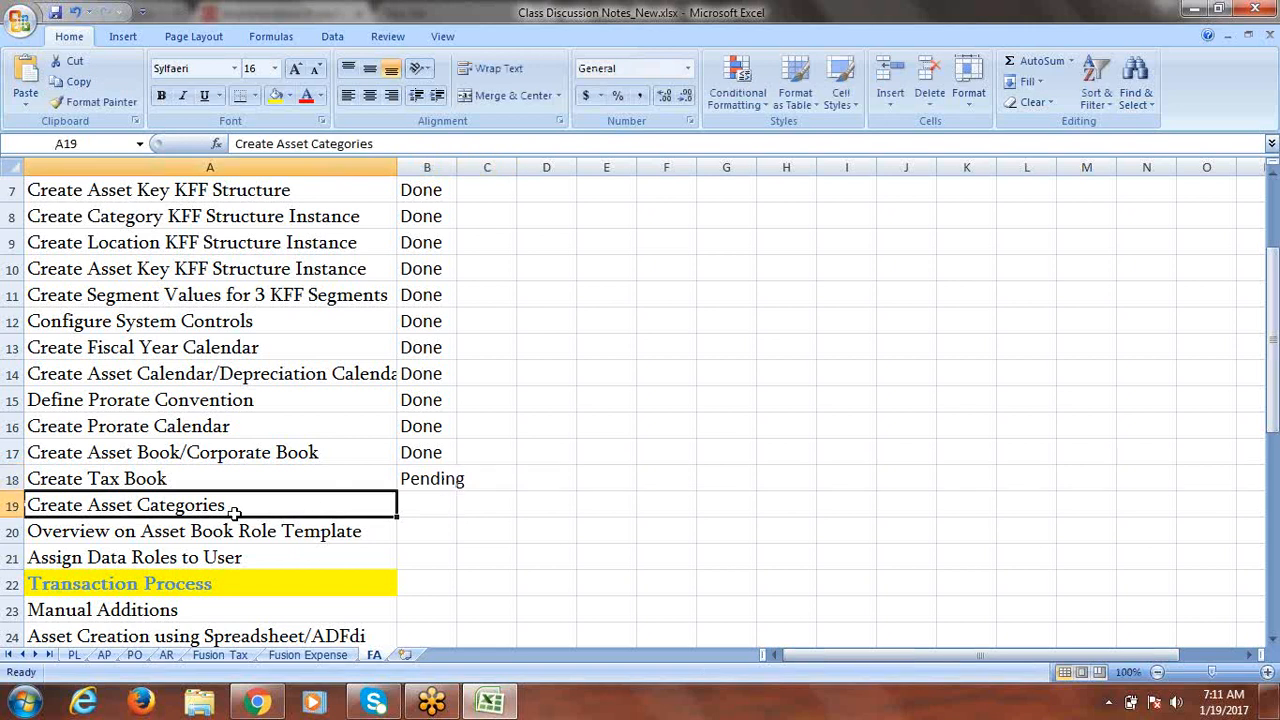
key(ctrl+s)
Back in the implementation project, scroll to Manage Asset Categories and open that task.
click(259, 703)
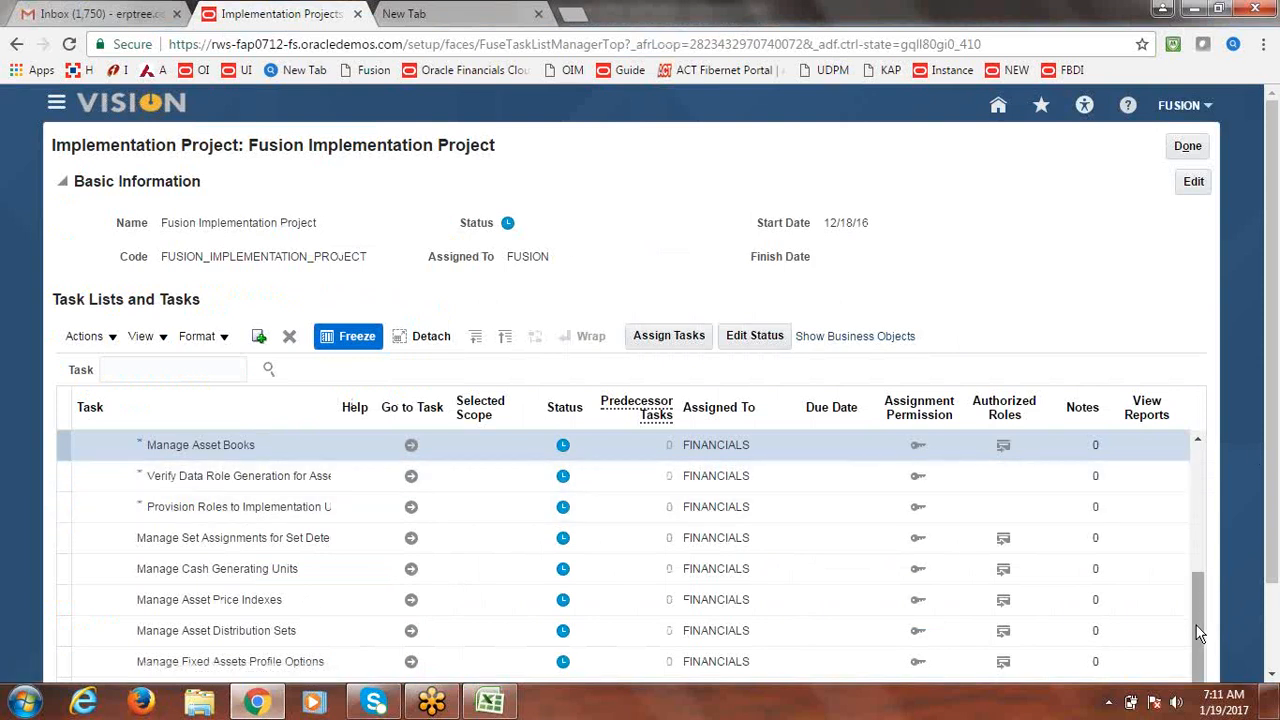
drag(1276, 469, 1278, 562)
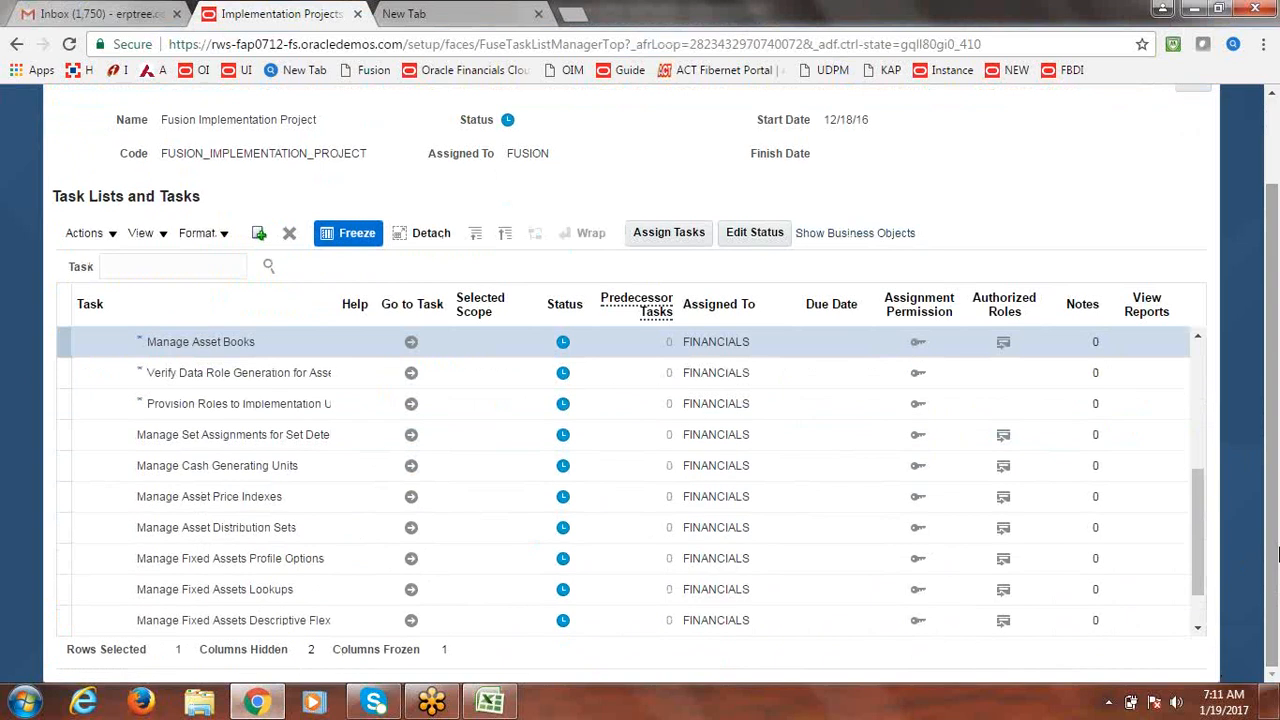
drag(1202, 543, 1203, 584)
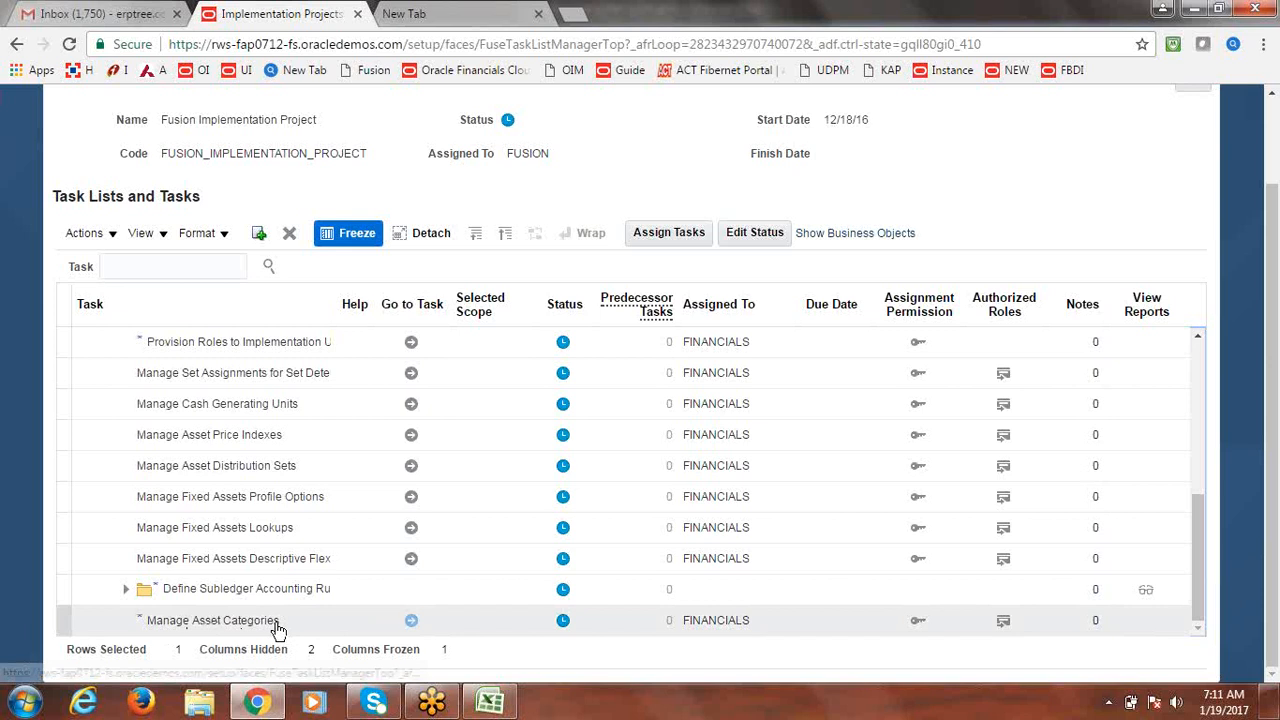
click(411, 622)
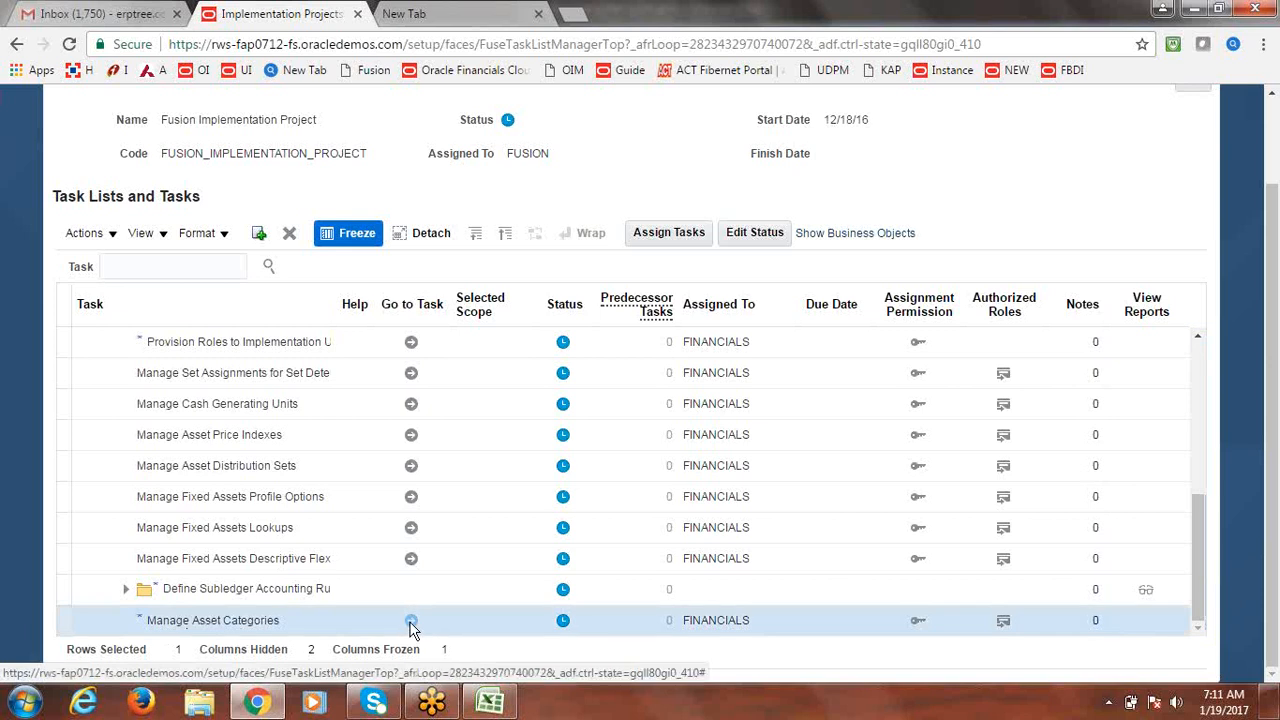
click(411, 622)
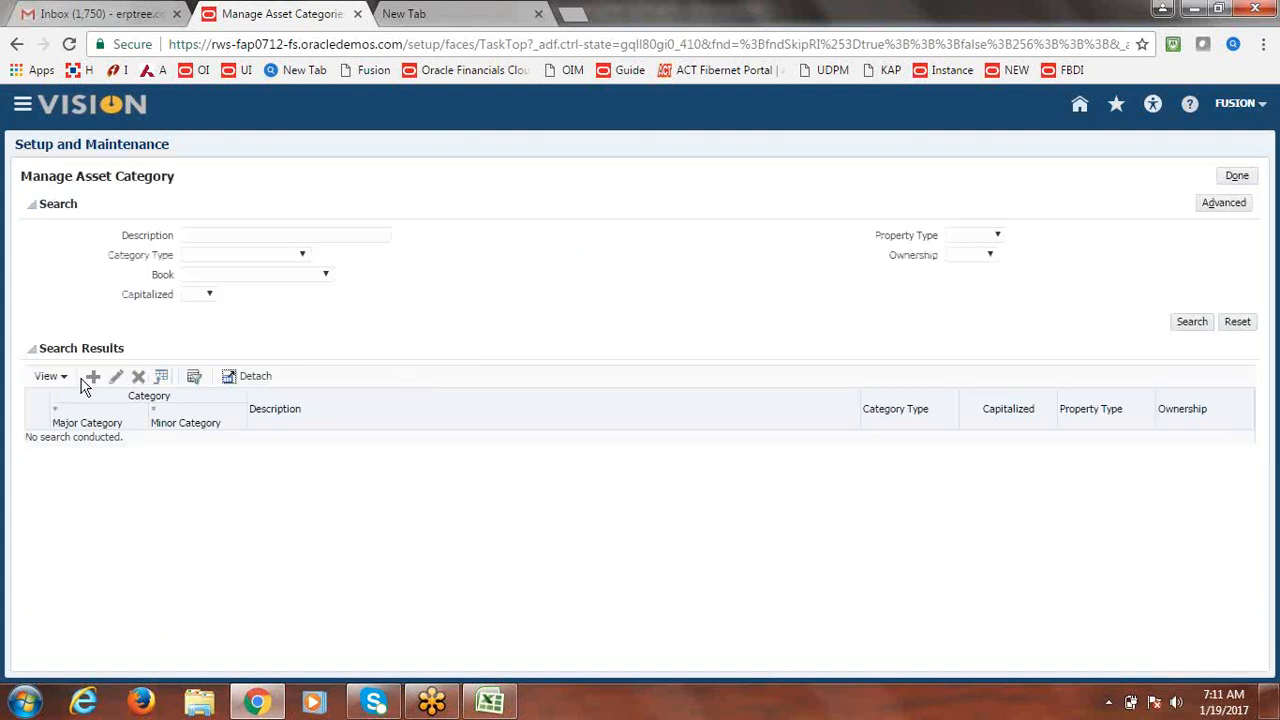
Start a new asset category, discard it without saving, and close the categories page.
click(92, 377)
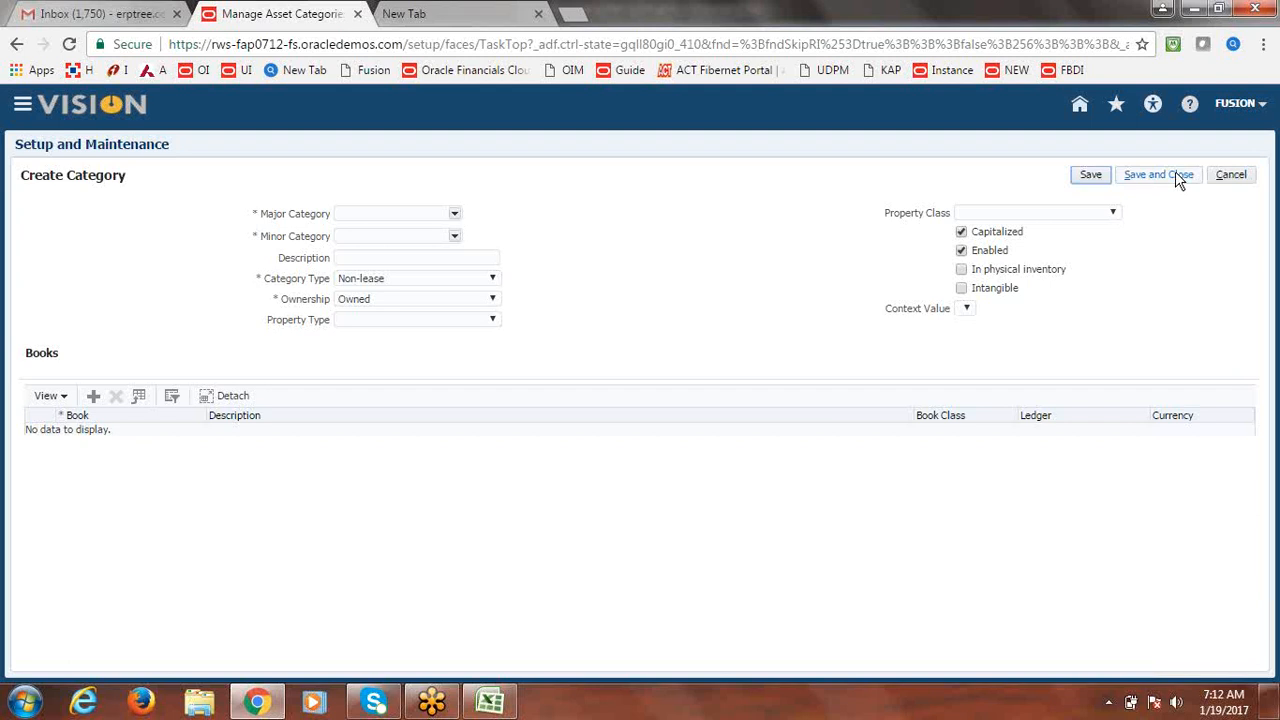
click(1230, 174)
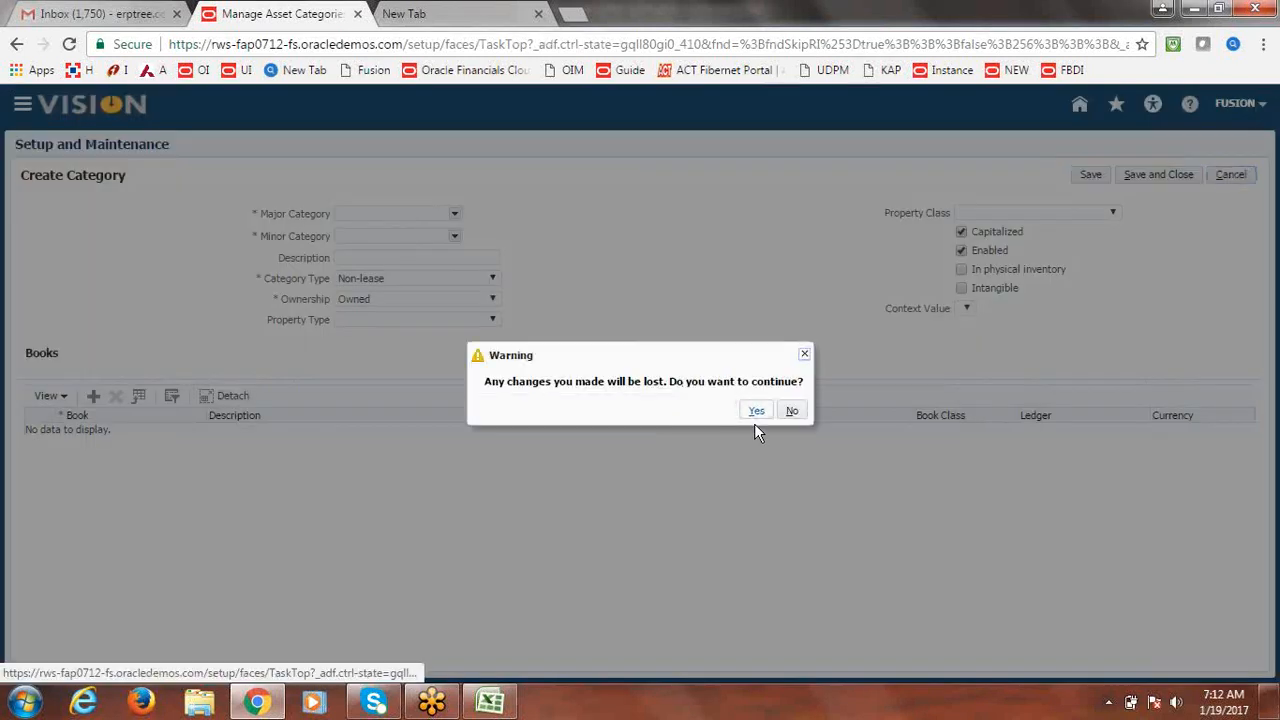
click(756, 416)
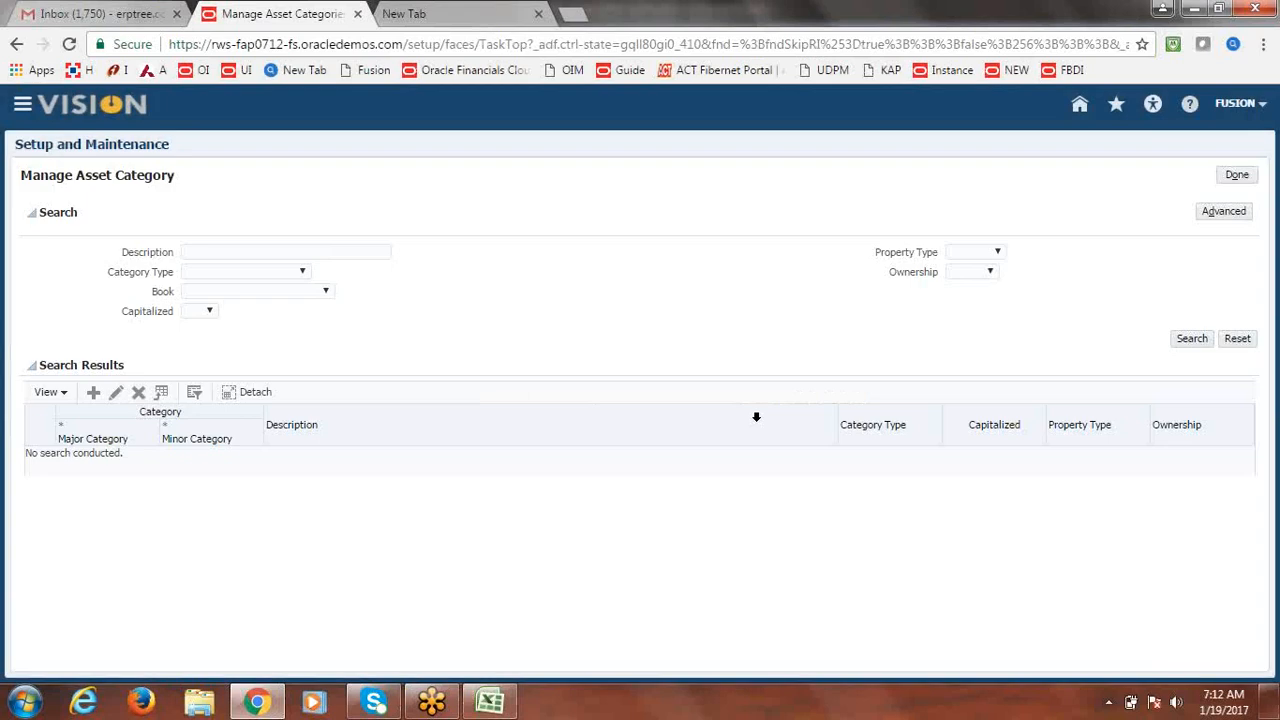
click(1238, 176)
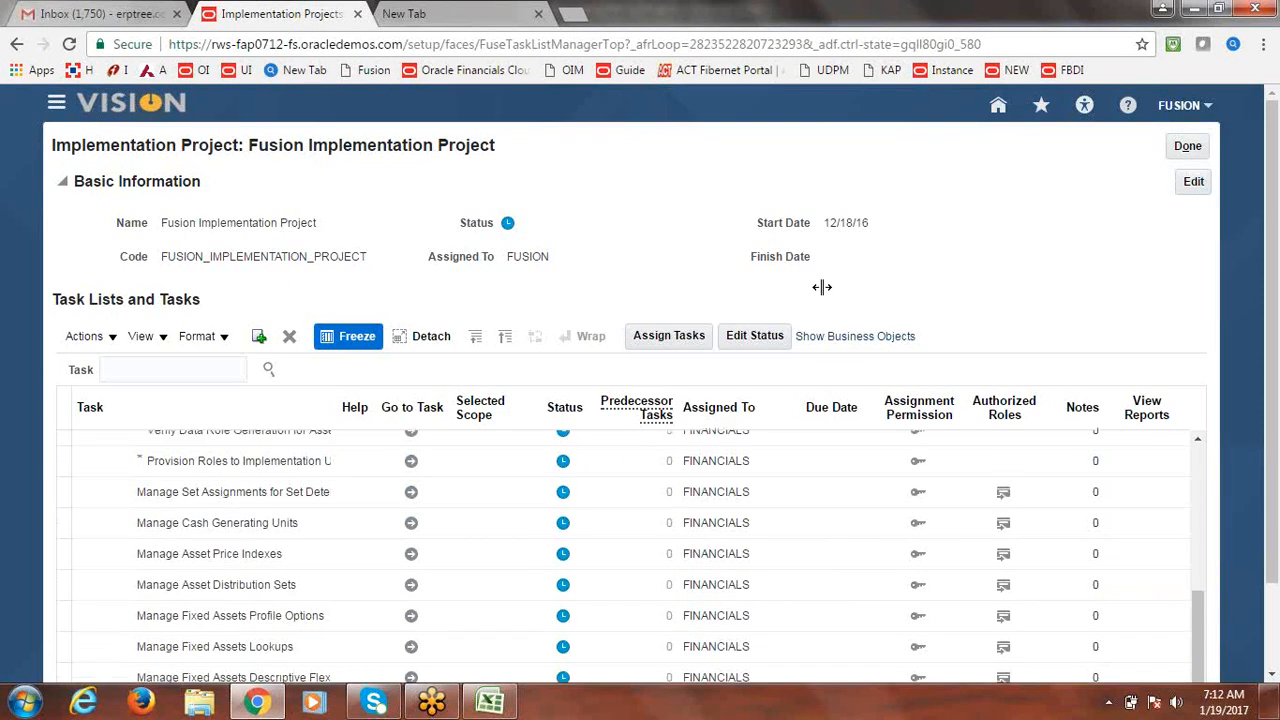
Scroll the task list up and open Manage Fixed Assets Flexfield Value Sets.
drag(1201, 618, 1206, 460)
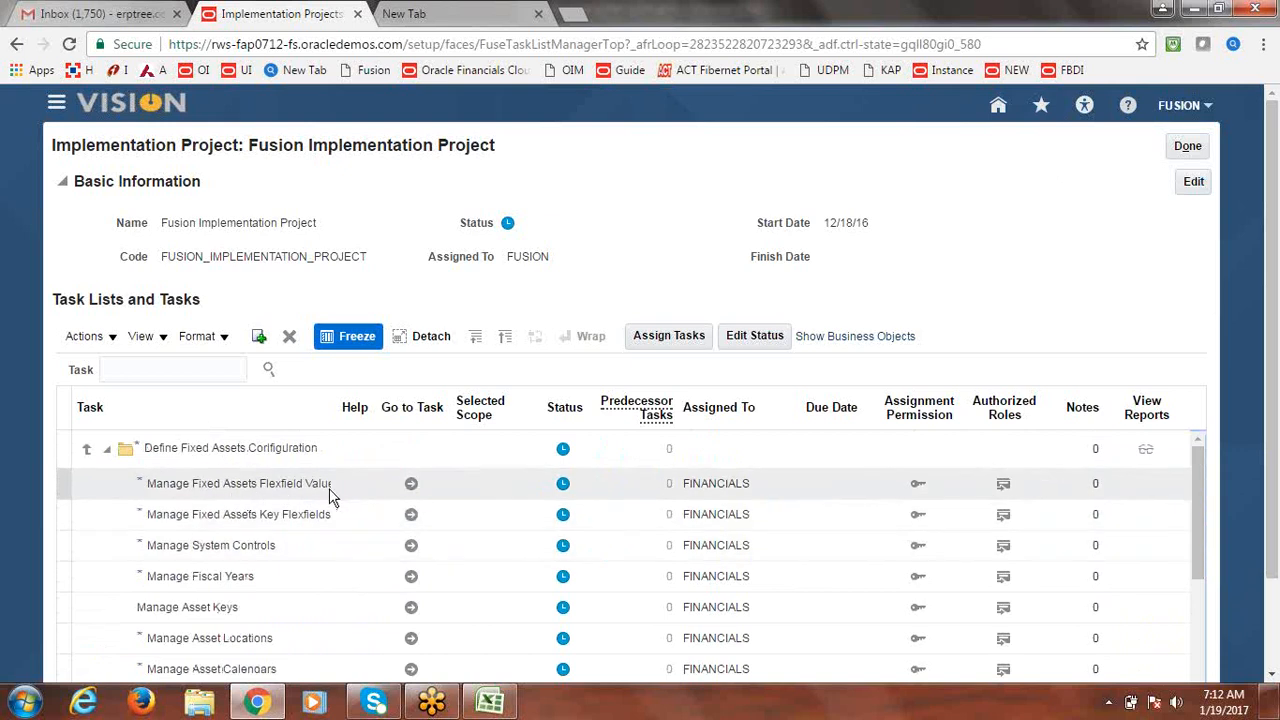
click(411, 483)
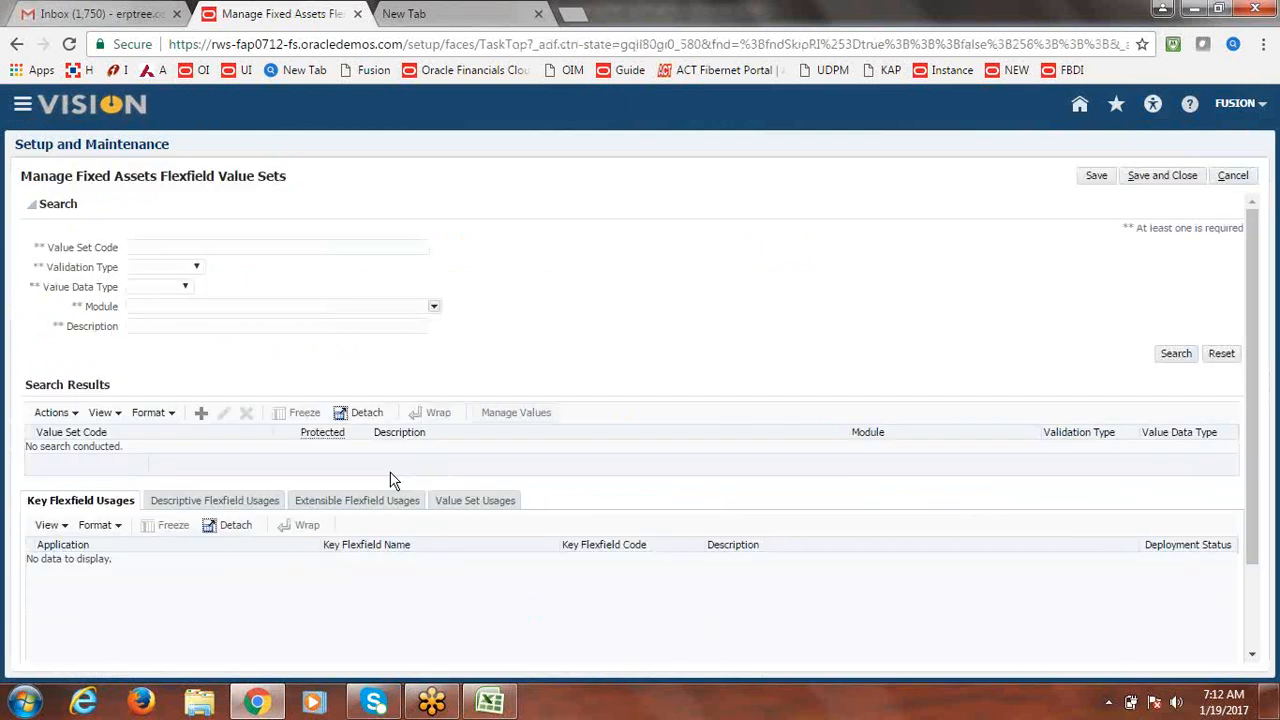
Search value set codes for Major, then an ASSET-prefixed variant, and cancel out.
click(236, 247)
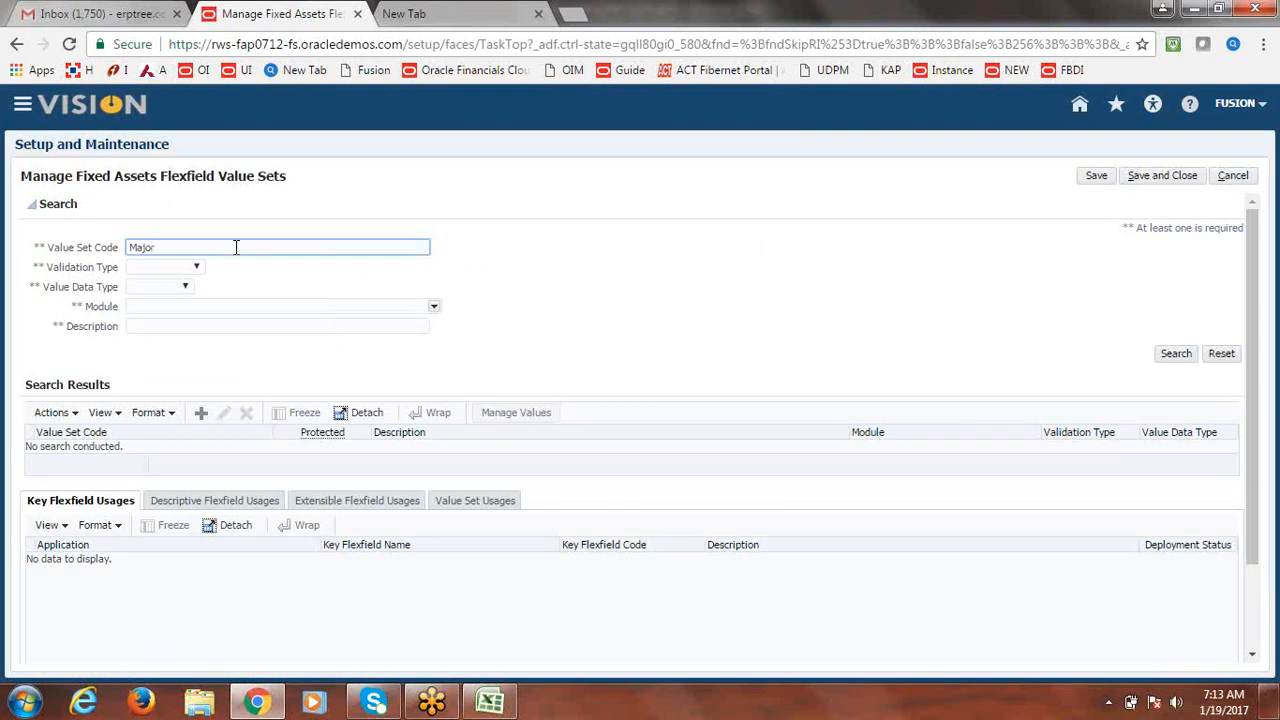
key(Return)
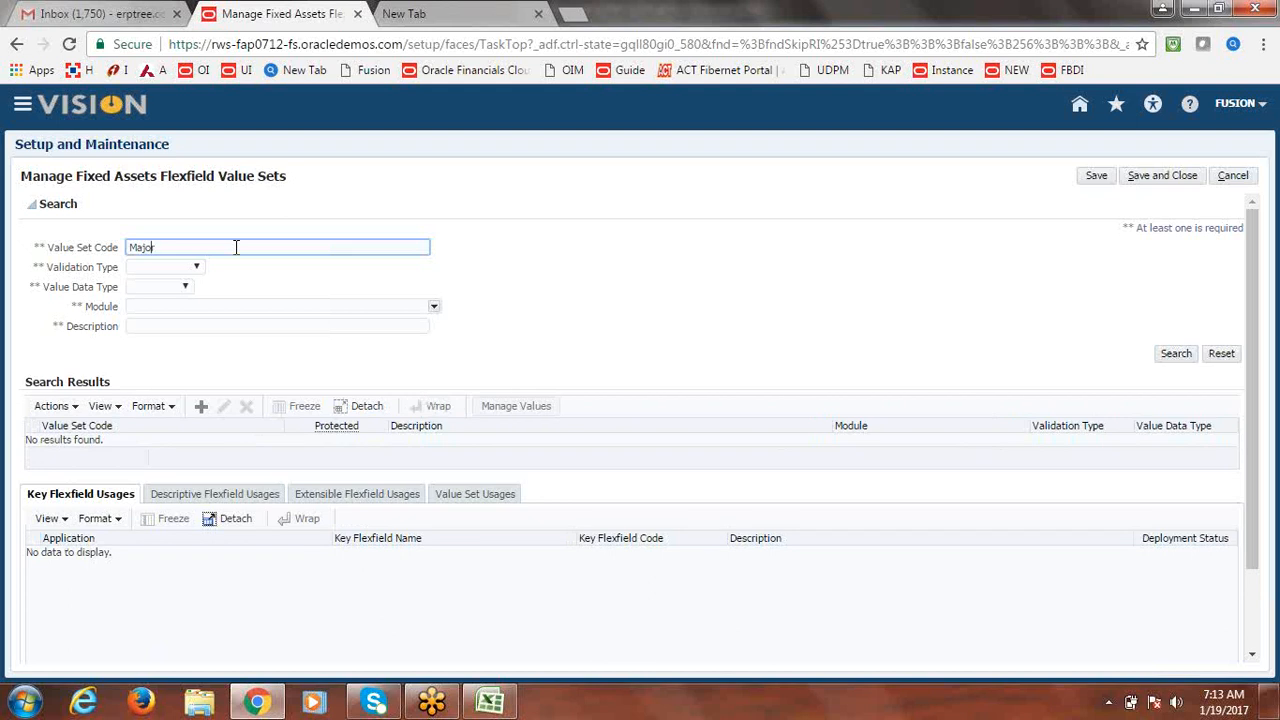
key(Home)
text(FA)
key(BackSpace)
key(BackSpace)
key(BackSpace)
text(ASSET S)
key(Return)
click(1233, 177)
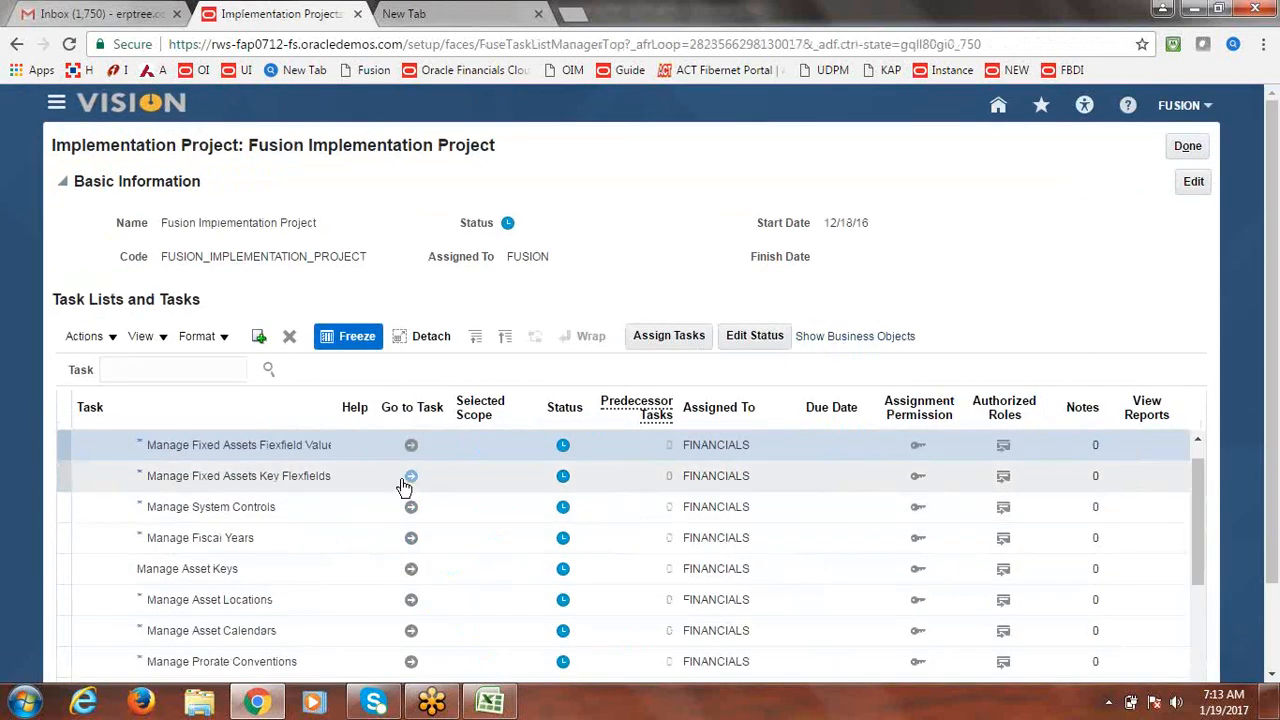
Search key flexfields for CATE, list the Category Flexfield structures, review ASSET_CATEGORY_FLEXFIELD, and close.
click(410, 480)
click(410, 478)
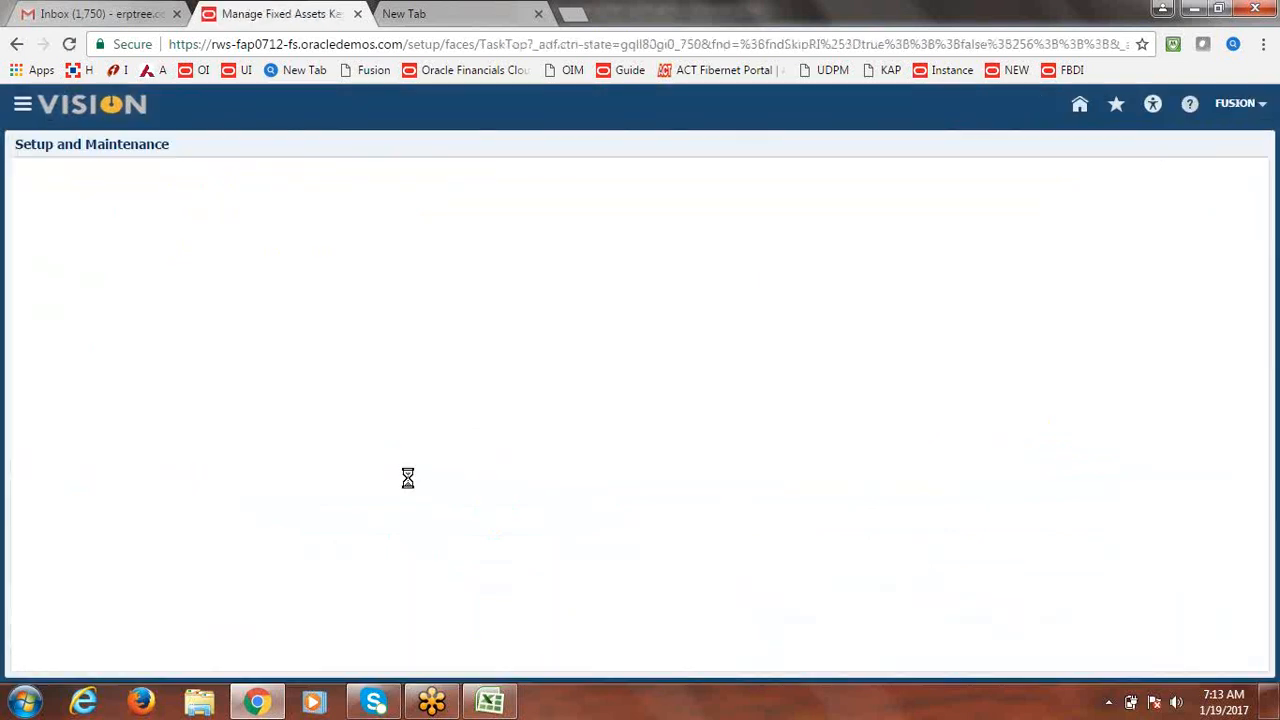
click(232, 253)
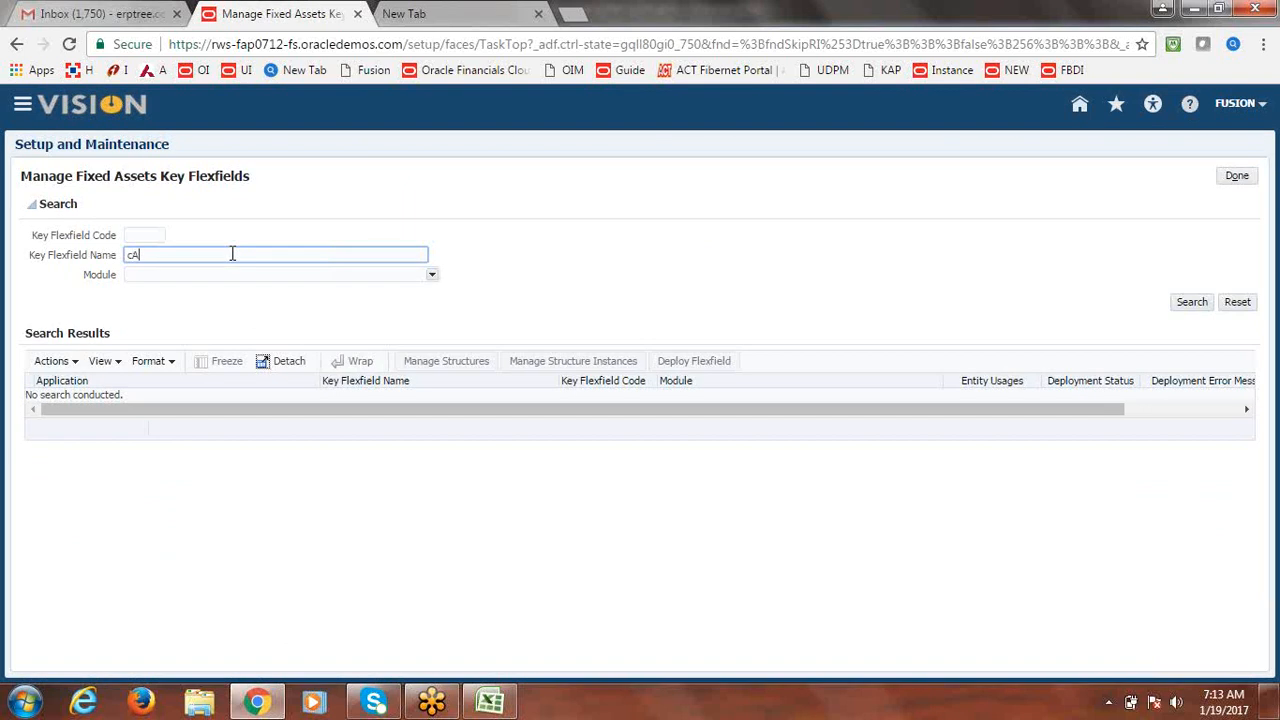
key(BackSpace)
key(BackSpace)
text(CATE)
key(Return)
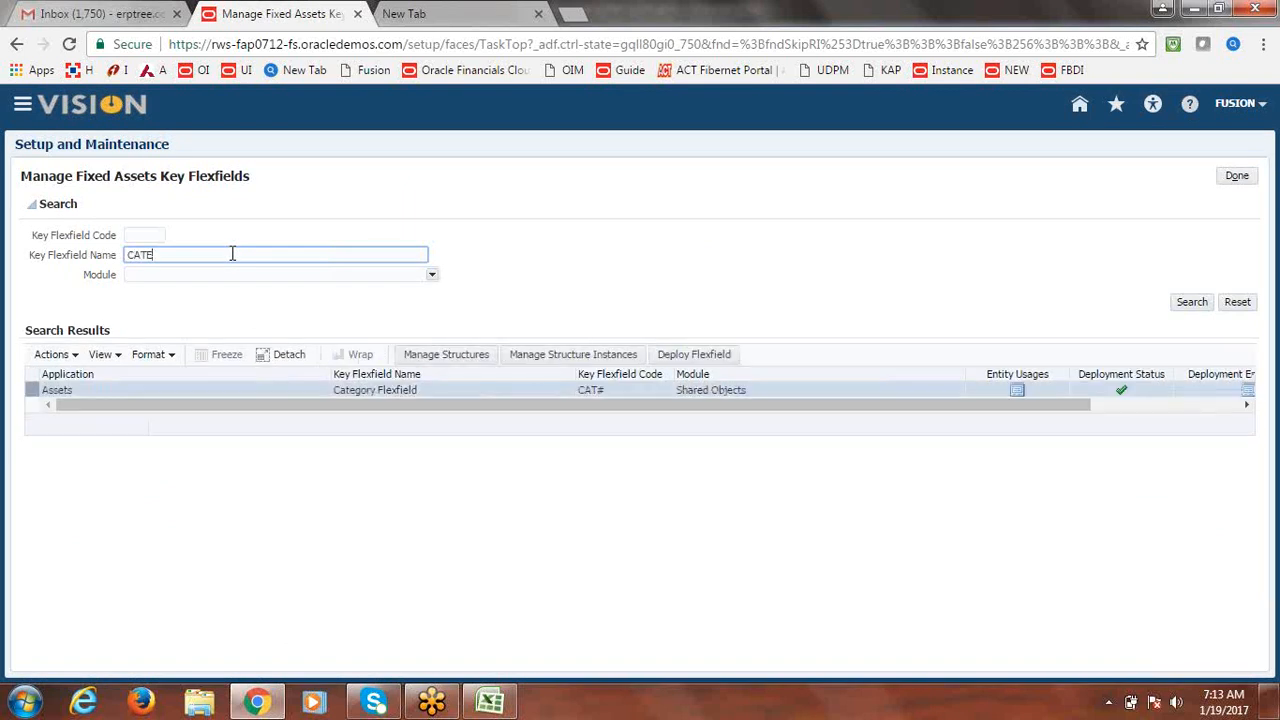
click(458, 355)
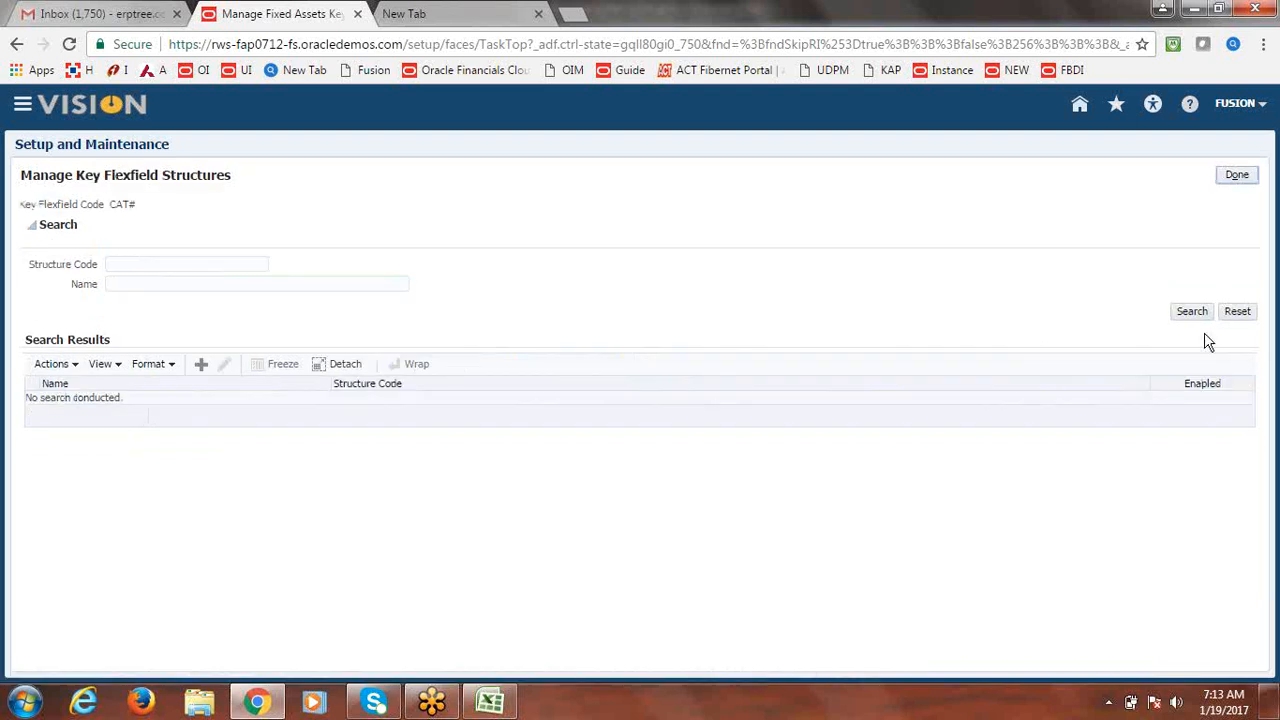
click(1189, 311)
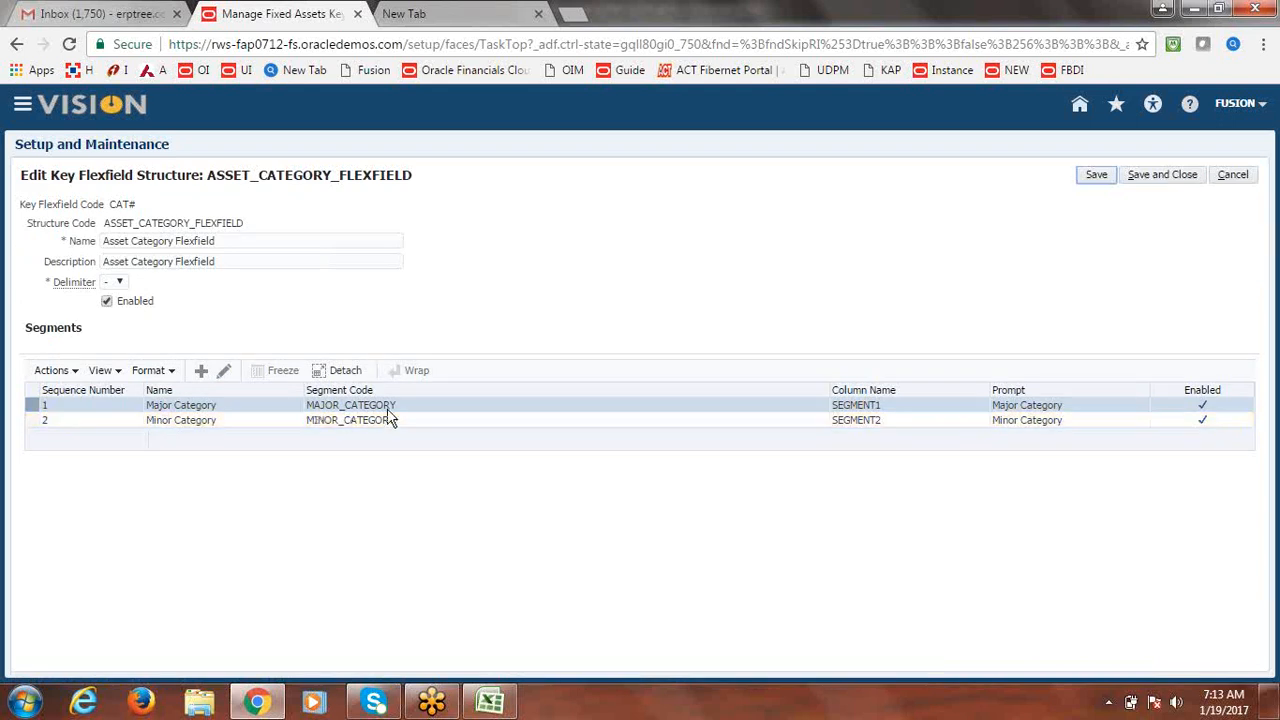
click(1196, 178)
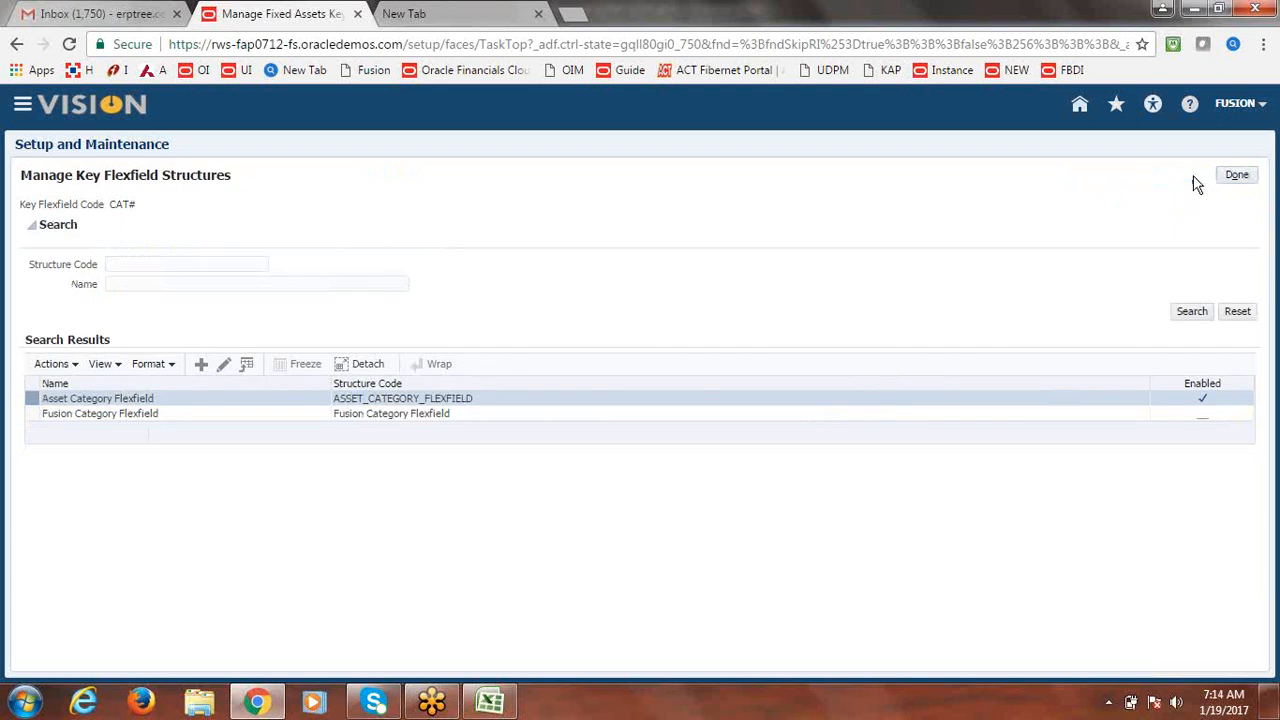
click(1240, 178)
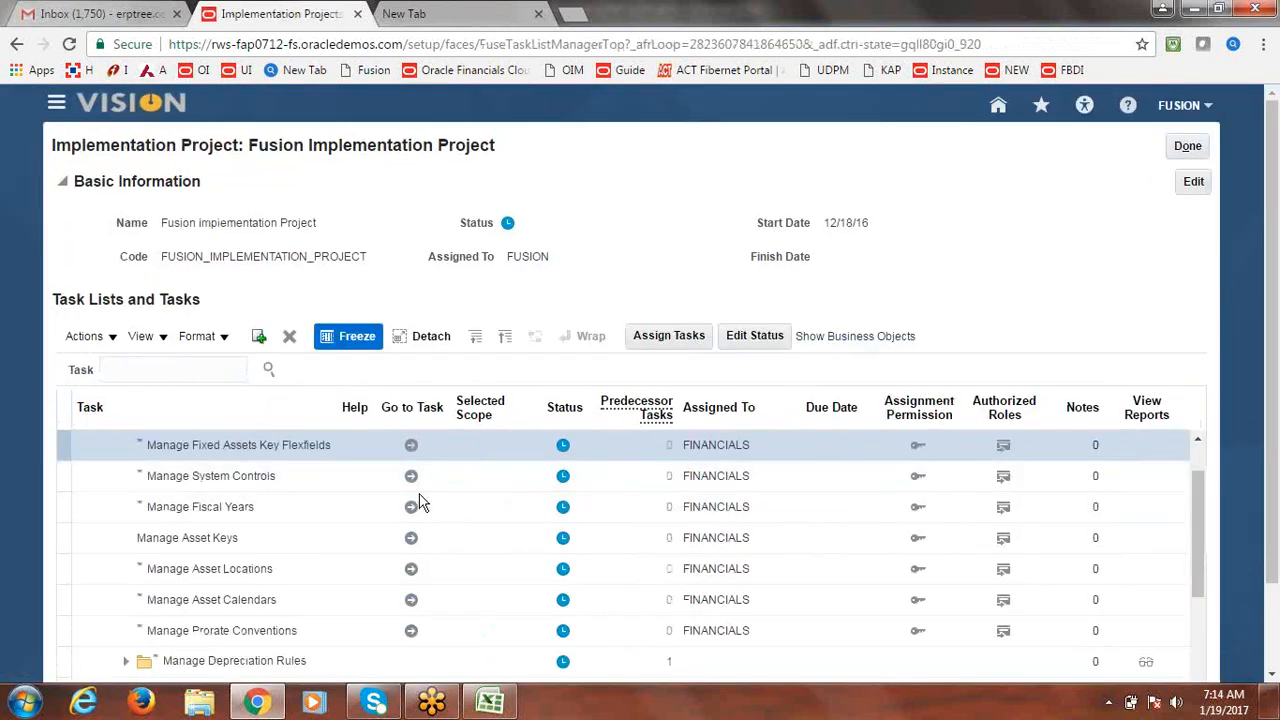
click(1201, 441)
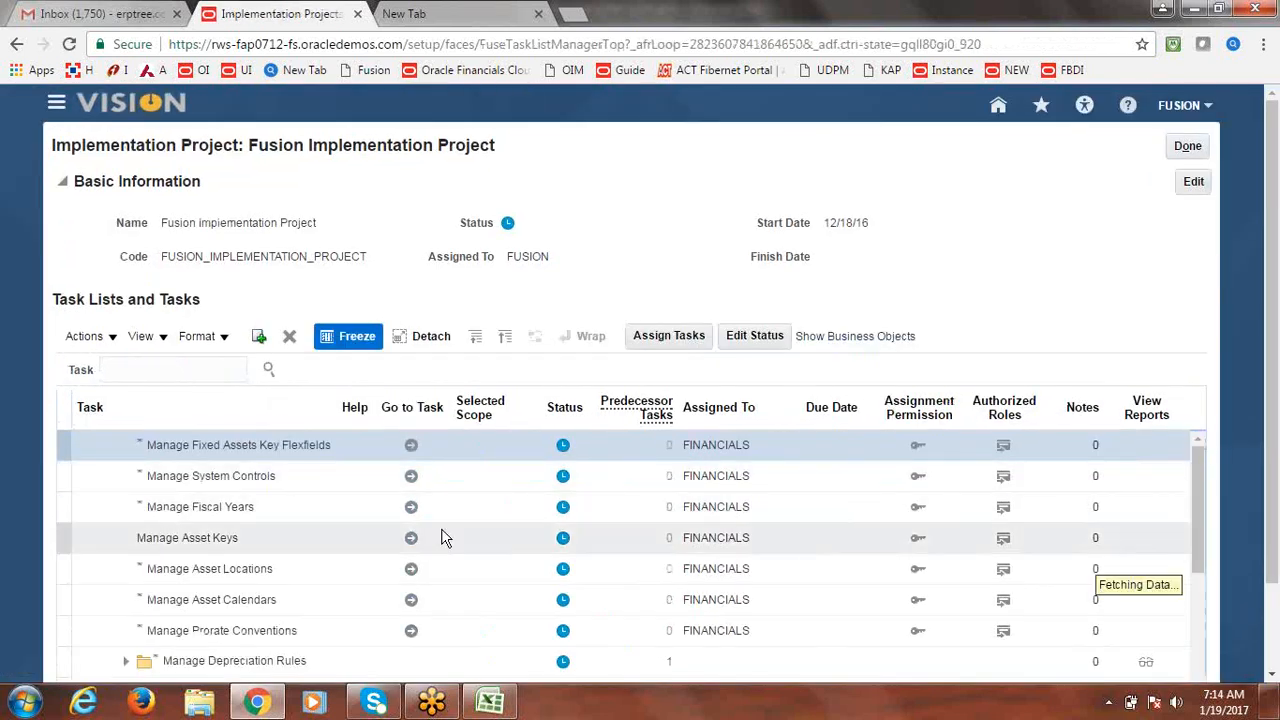
Open the fixed assets value sets and search codes MAJOR_CA, then MAJOR_CATEGORY.
click(410, 483)
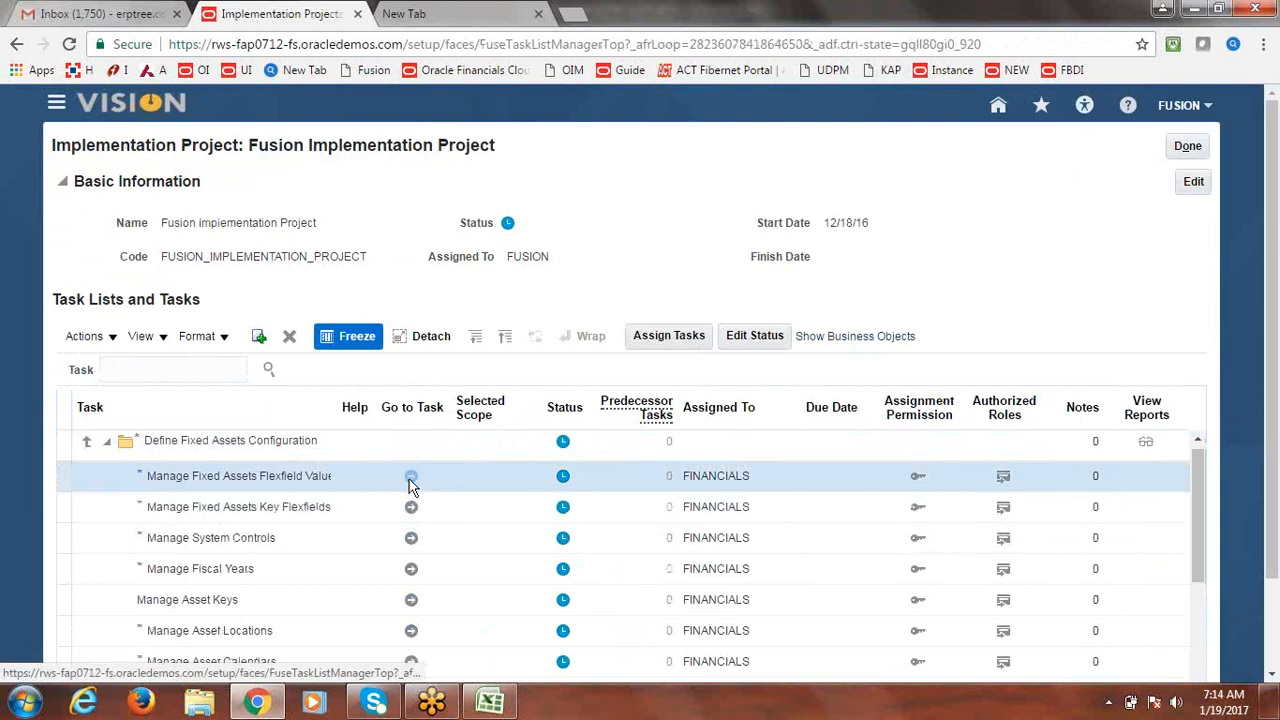
click(410, 483)
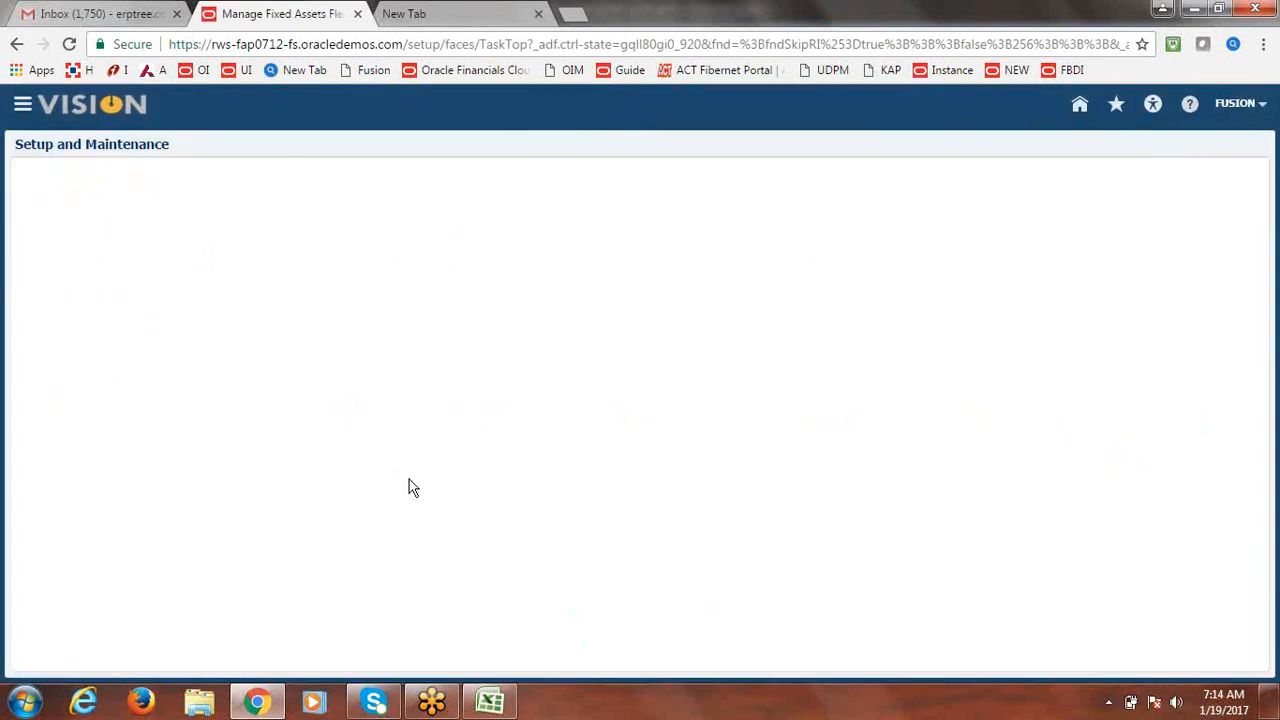
click(203, 245)
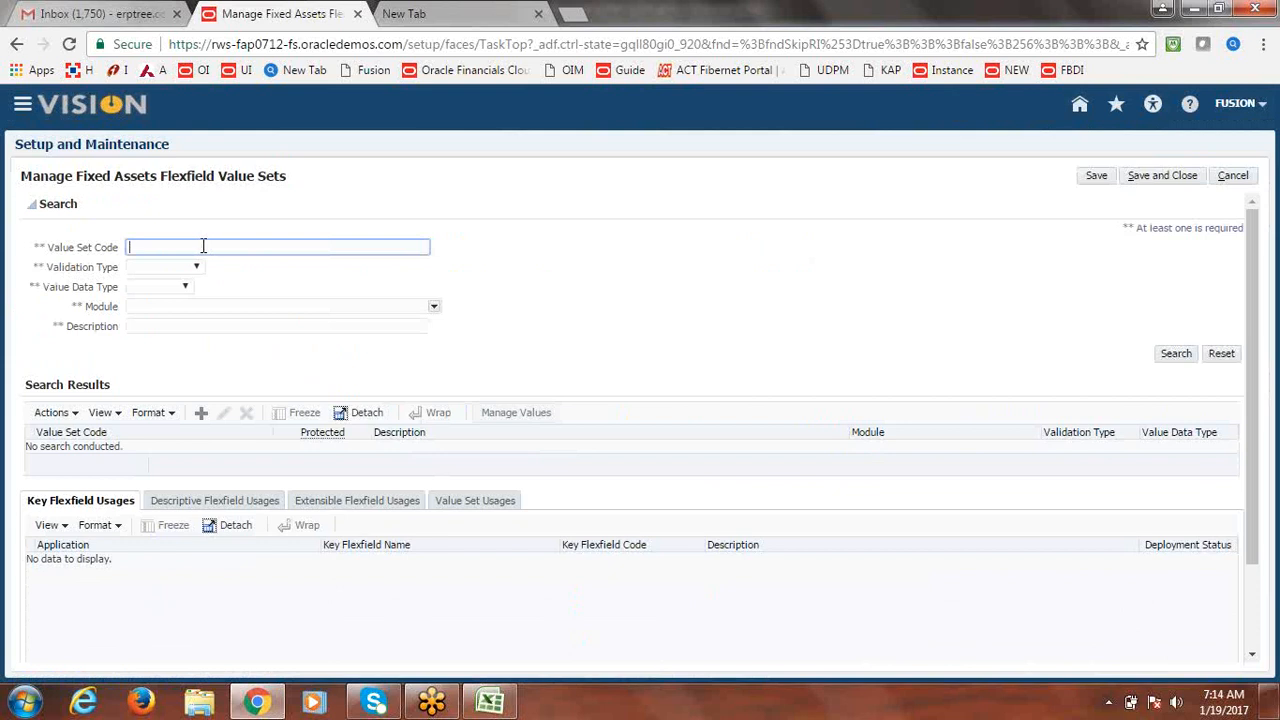
text(m)
text(MAJOR)
text(_CA)
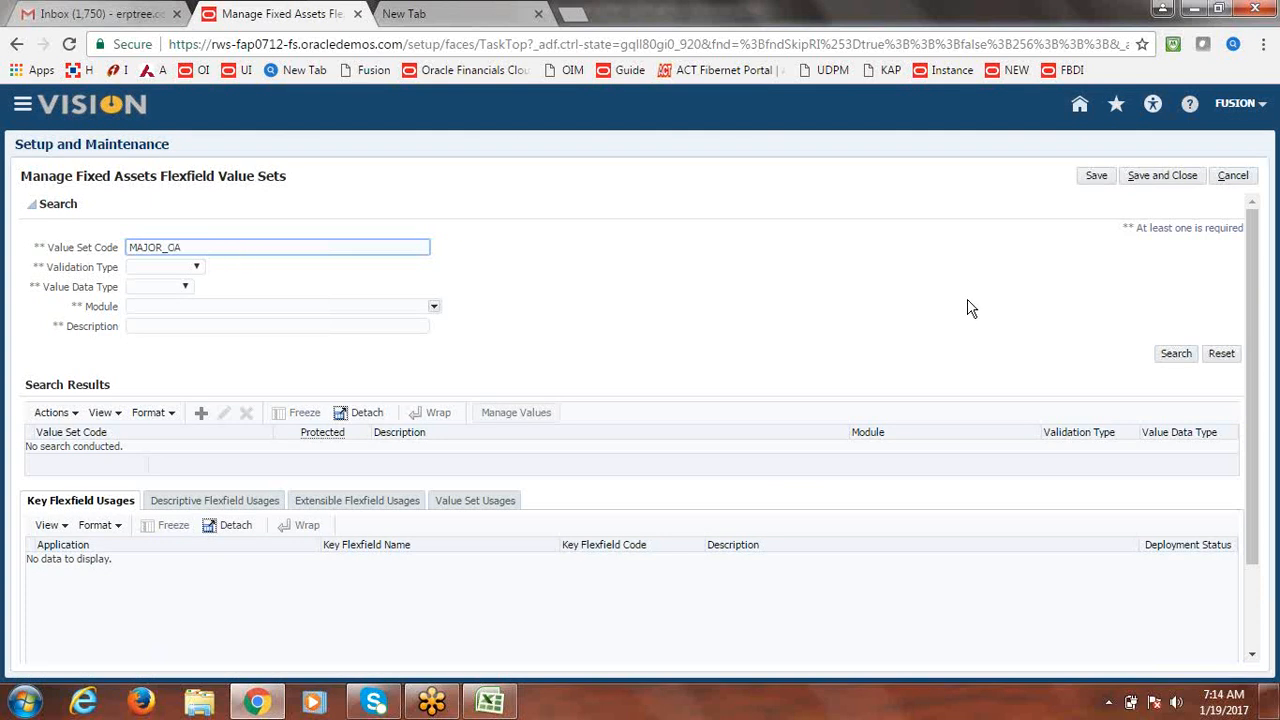
click(1176, 353)
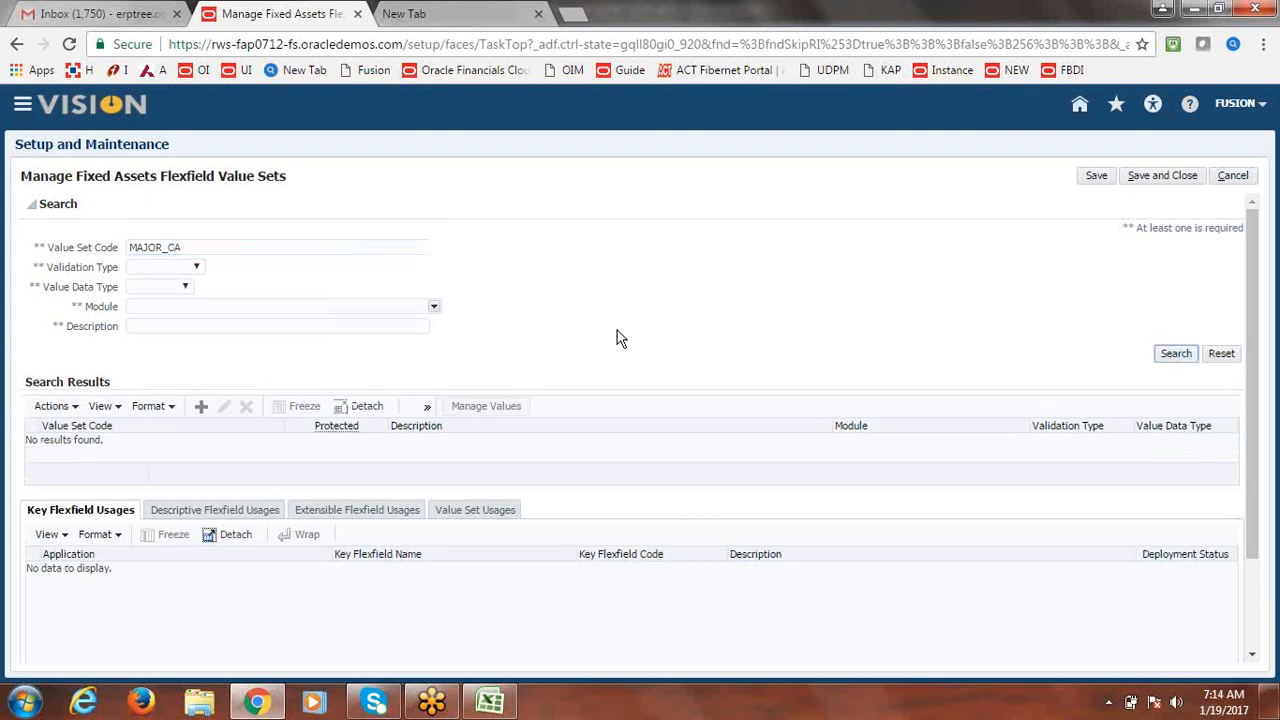
click(222, 243)
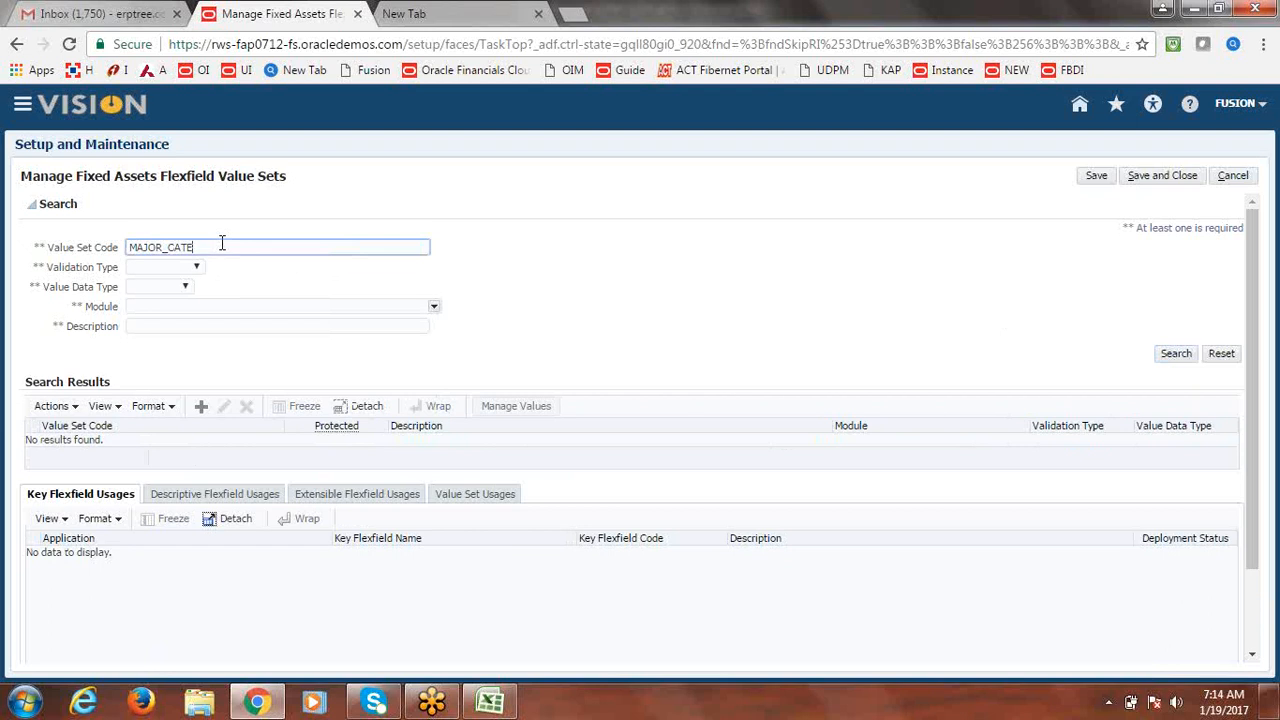
text(TEGORY)
click(1187, 354)
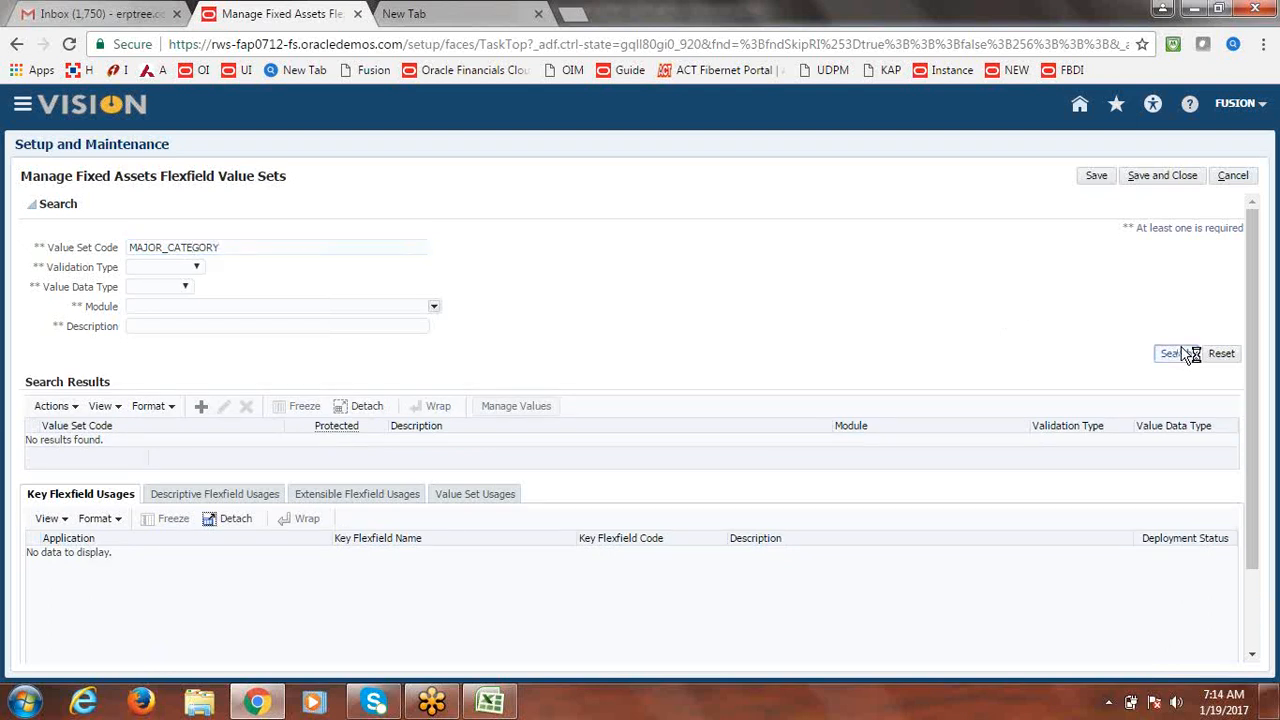
Search value set codes MAJOR and MINOR, then cancel back to the task list.
click(235, 249)
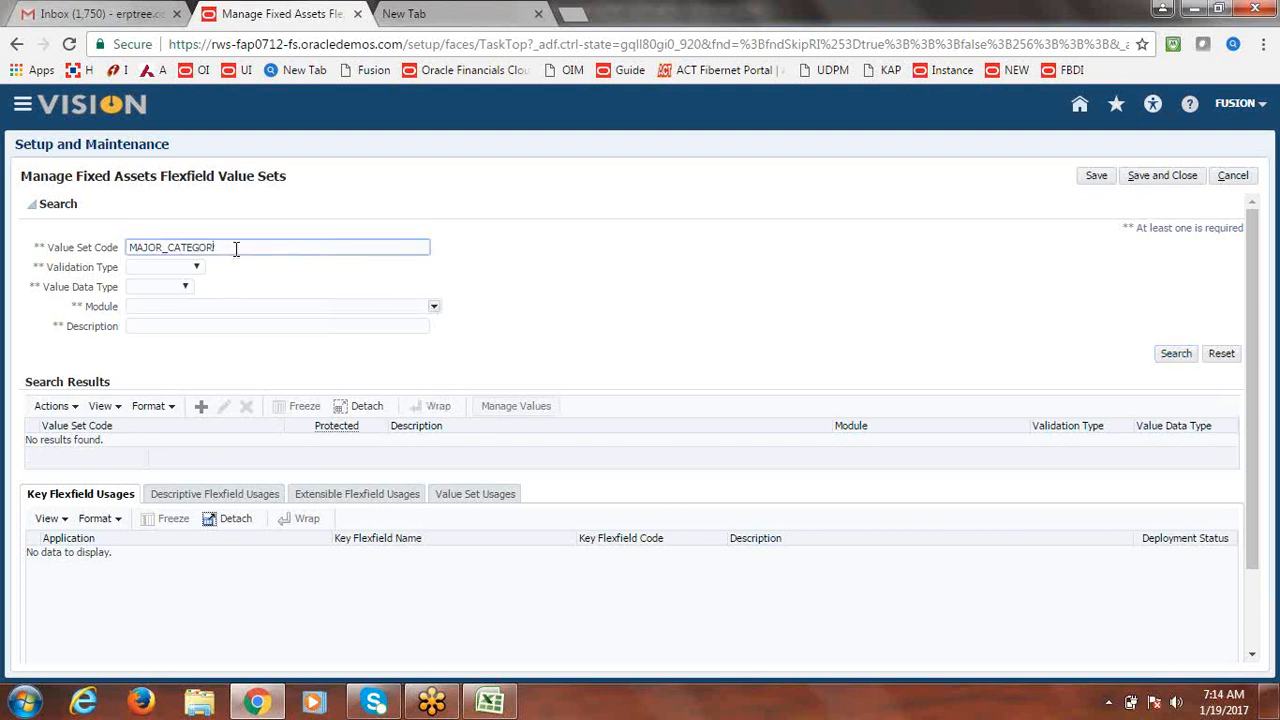
key(BackSpace)
key(BackSpace)
key(BackSpace)
key(BackSpace)
key(BackSpace)
key(BackSpace)
click(1175, 354)
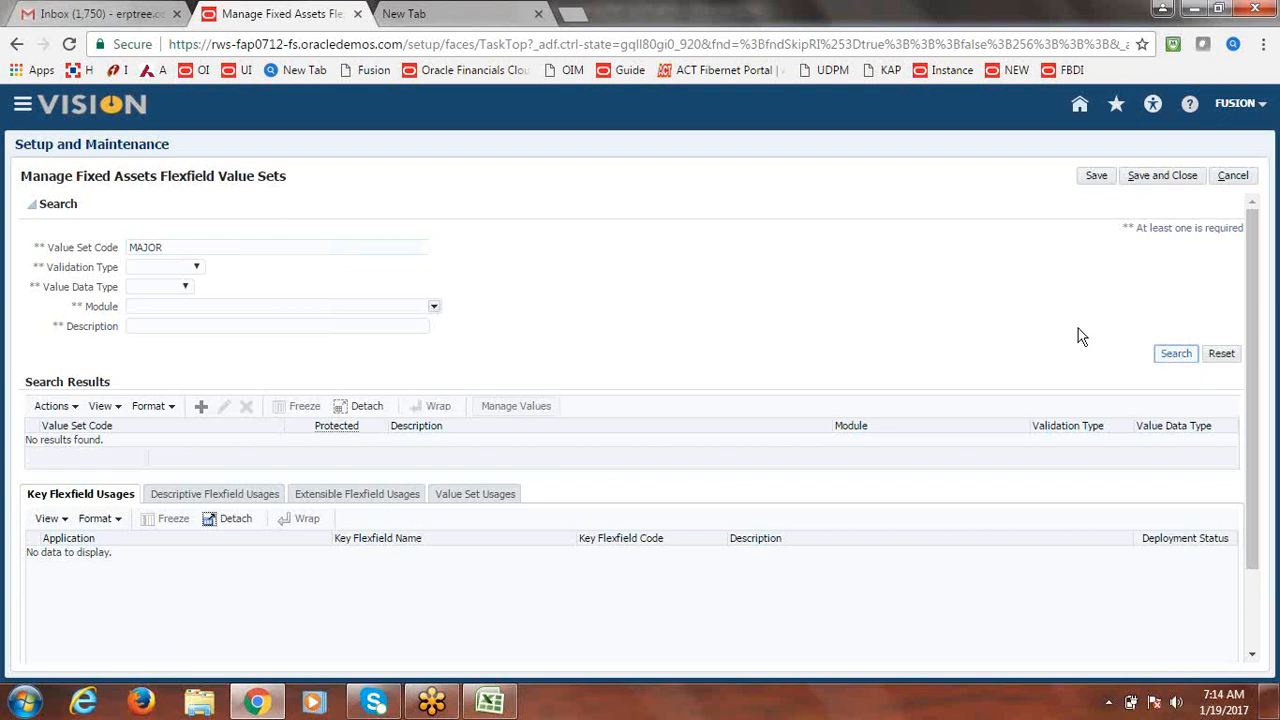
click(211, 248)
key(BackSpace)
key(BackSpace)
key(BackSpace)
key(BackSpace)
key(BackSpace)
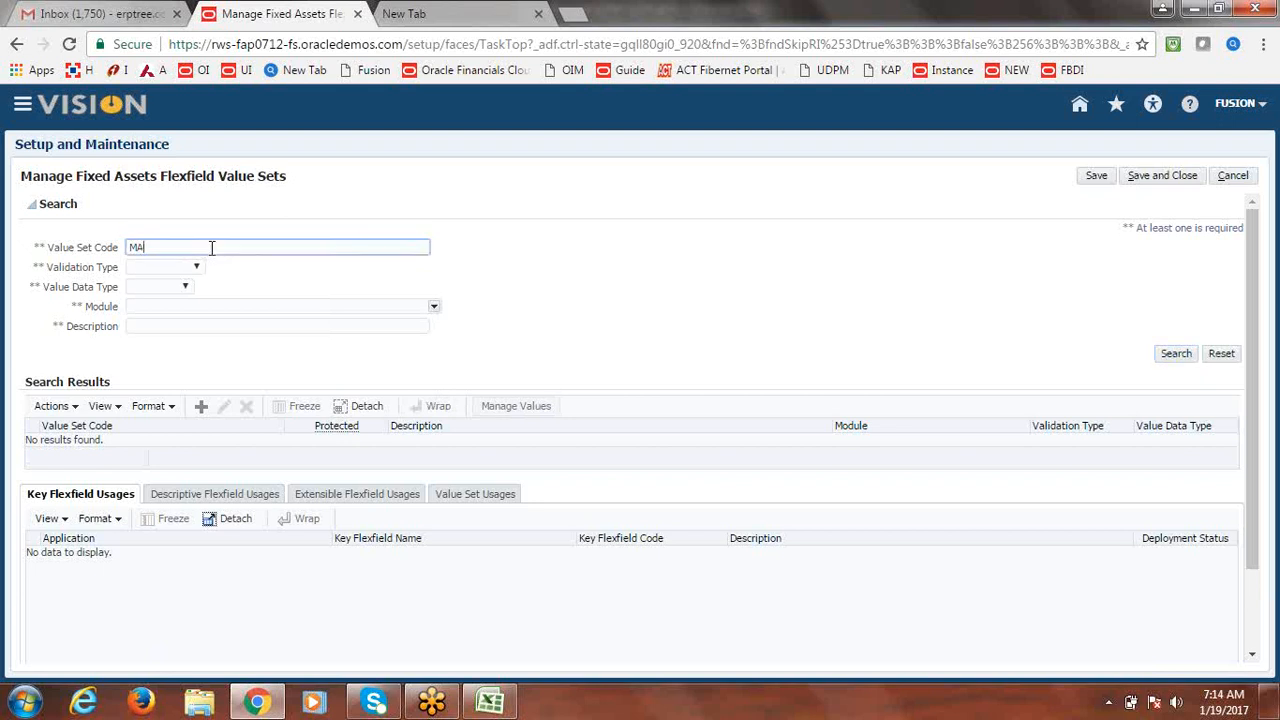
text(MINOR)
click(1180, 358)
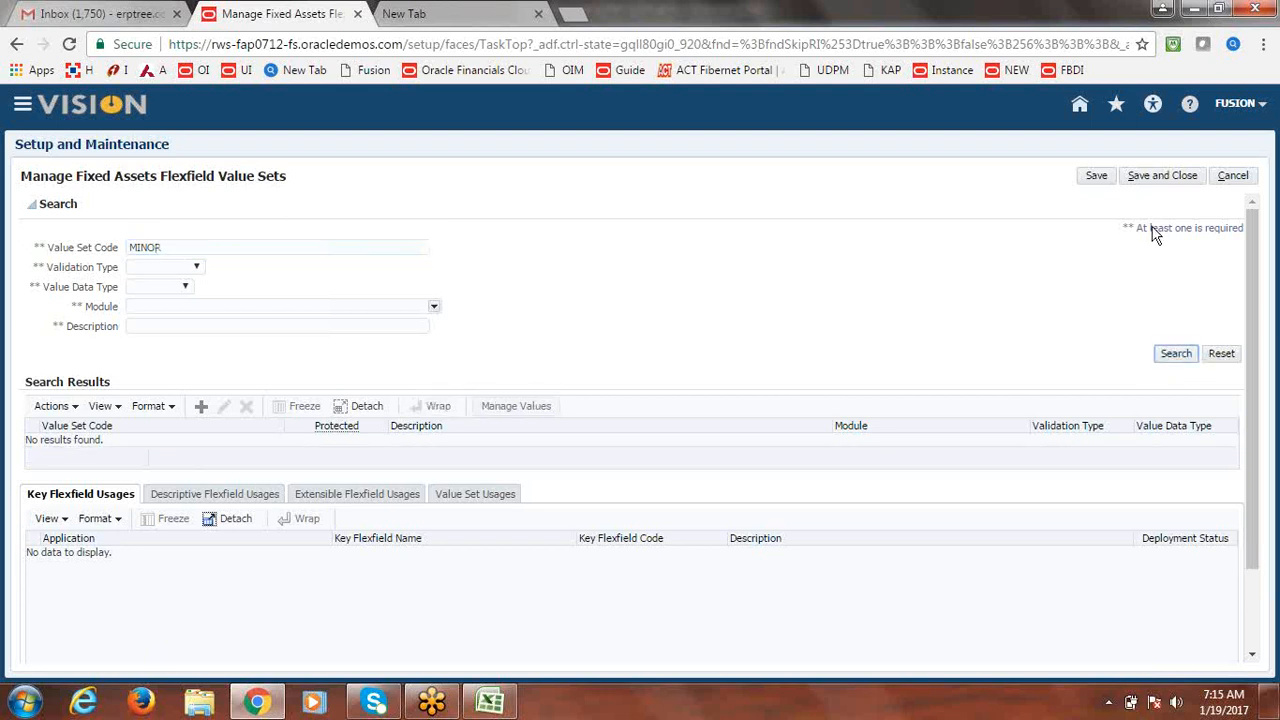
click(1245, 177)
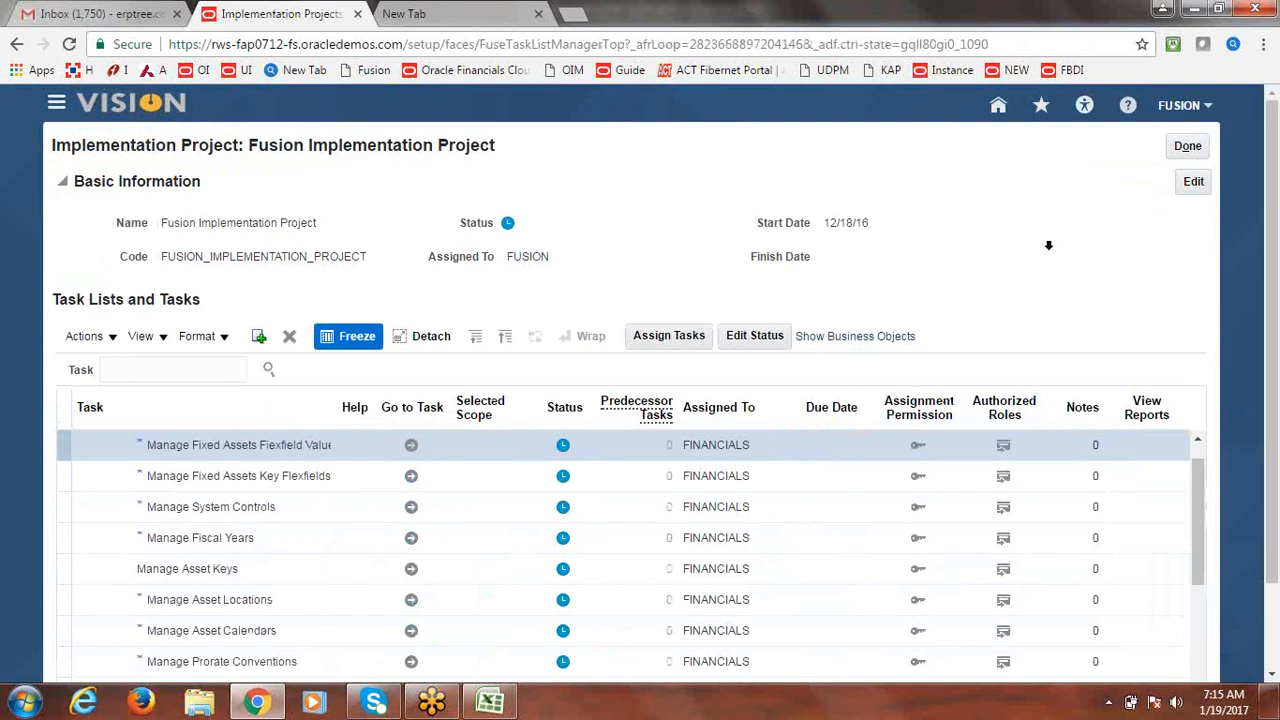
Search key flexfields for CATE, open ASSET_CATEGORY_FLEXFIELD, then close everything unchanged.
click(413, 476)
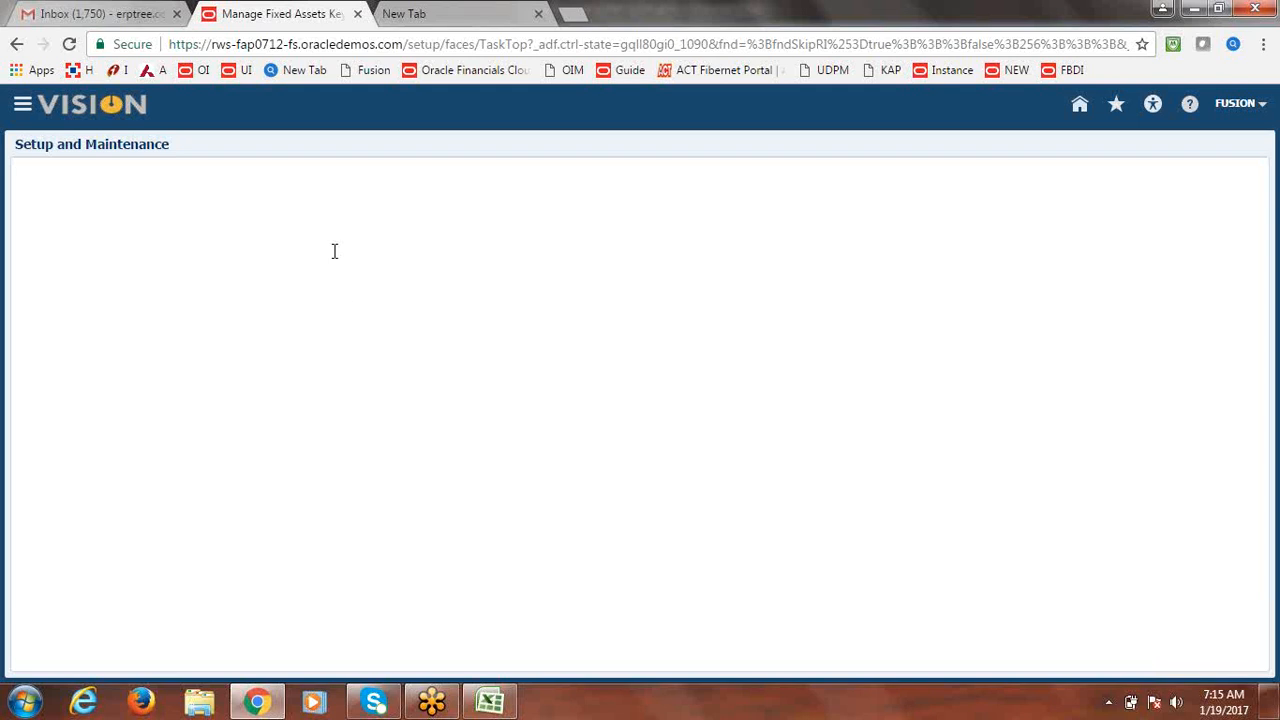
click(281, 258)
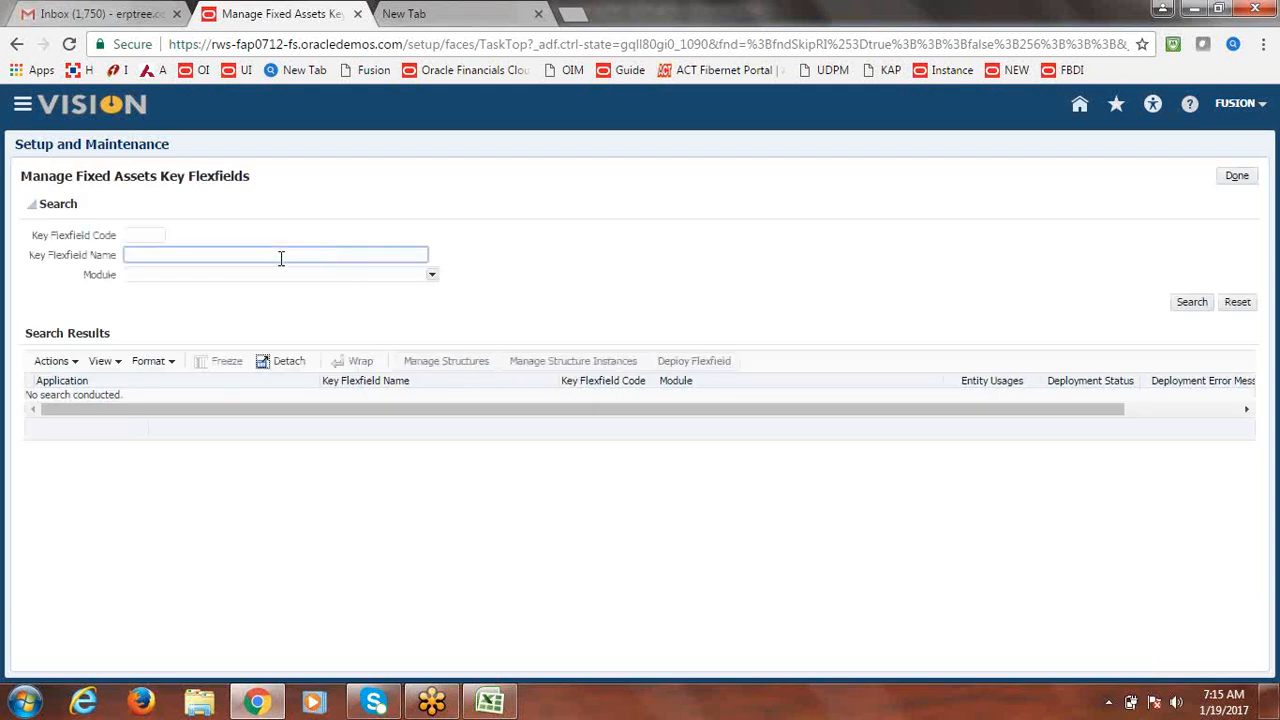
text(CATE)
key(Return)
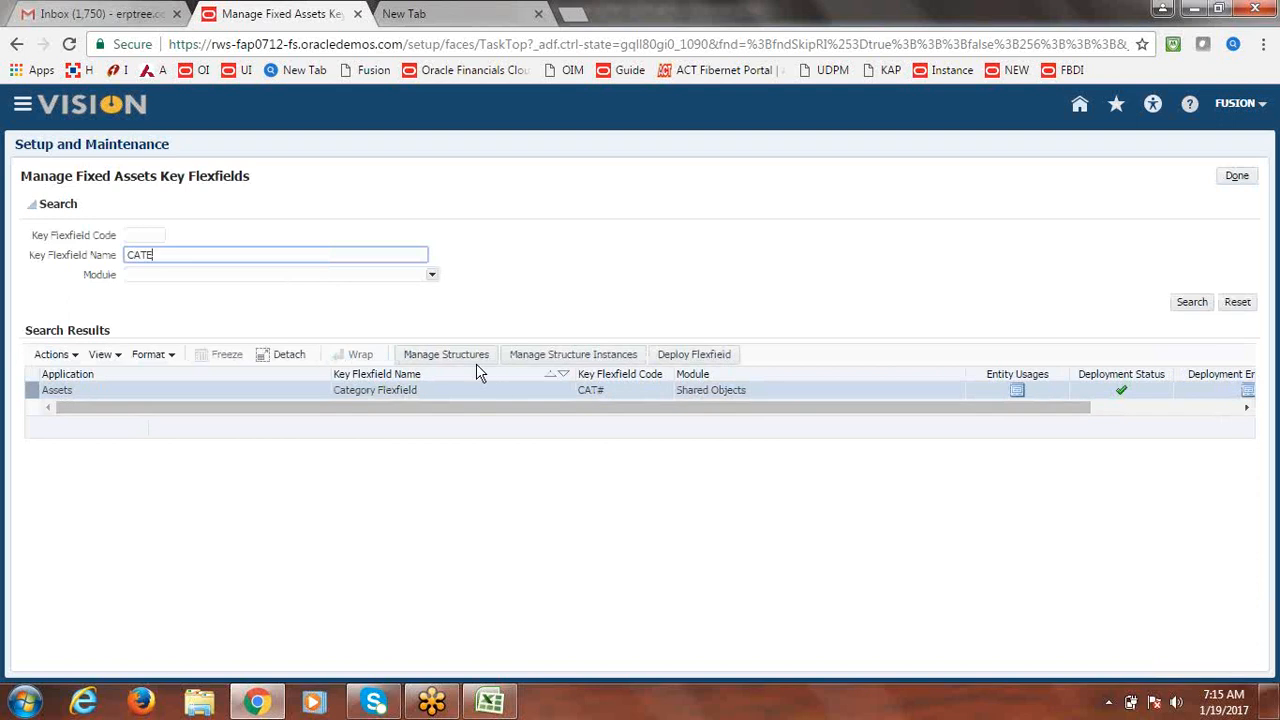
click(460, 355)
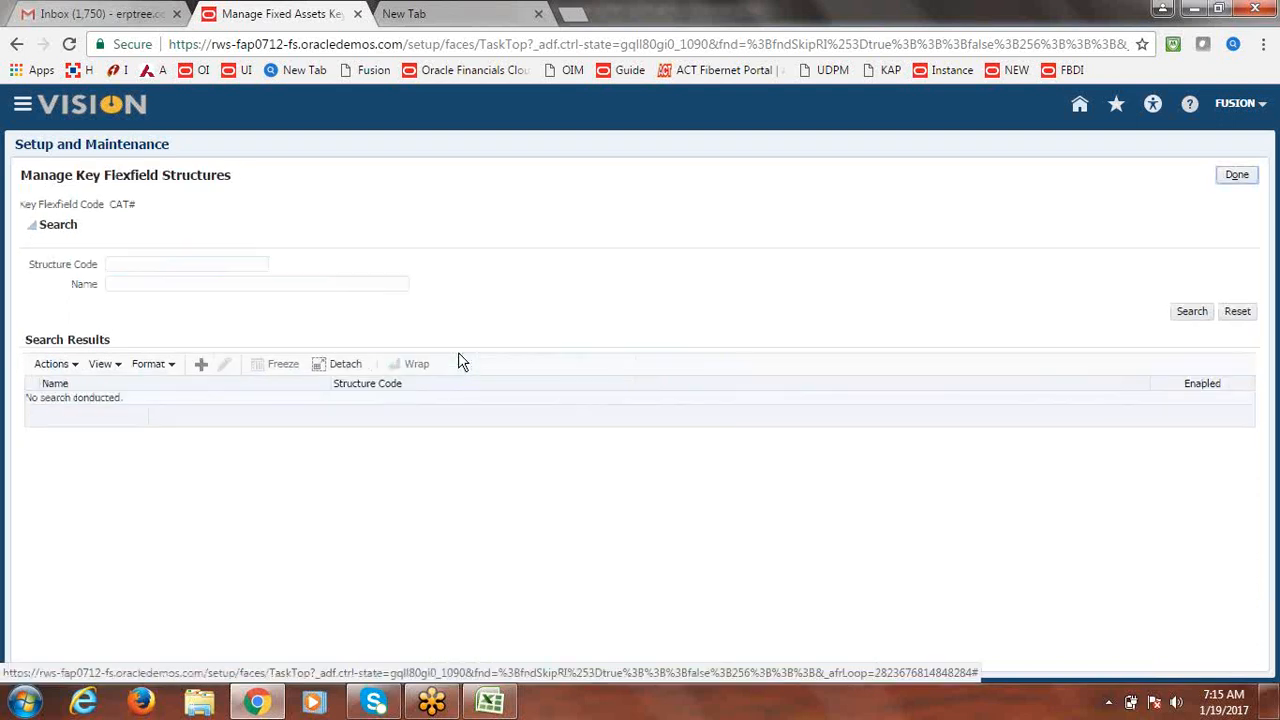
click(1205, 312)
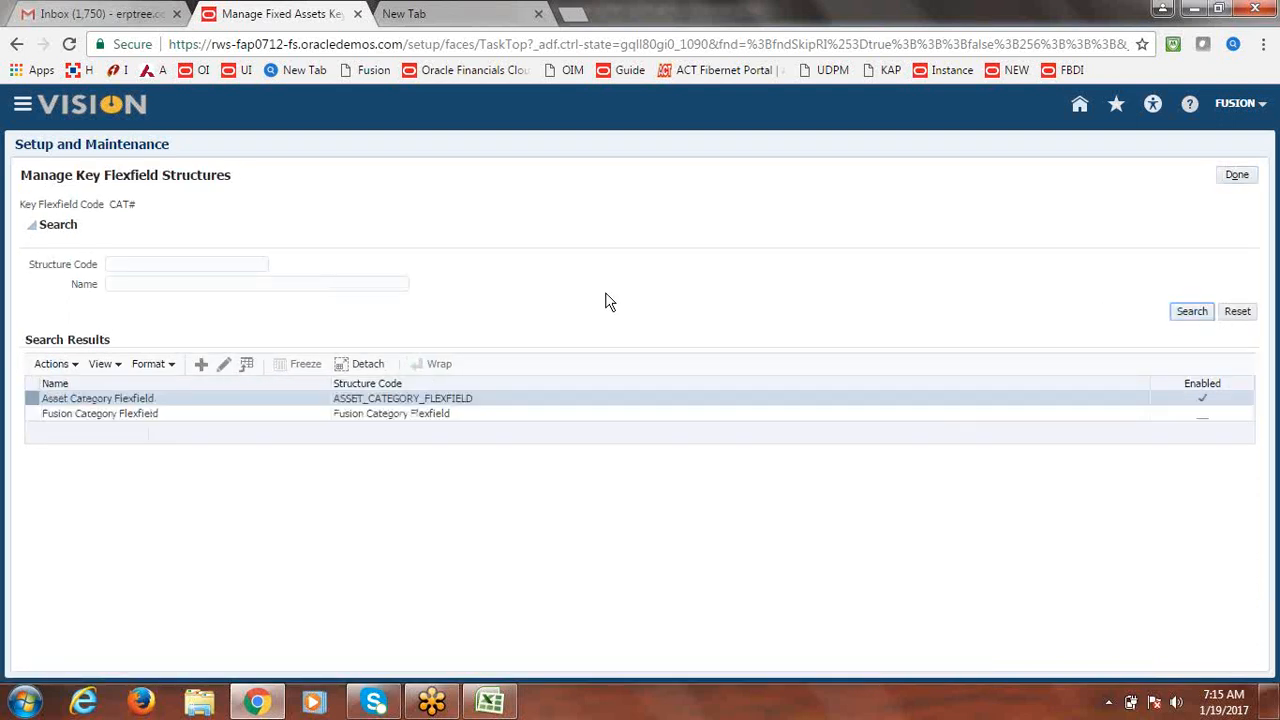
click(224, 366)
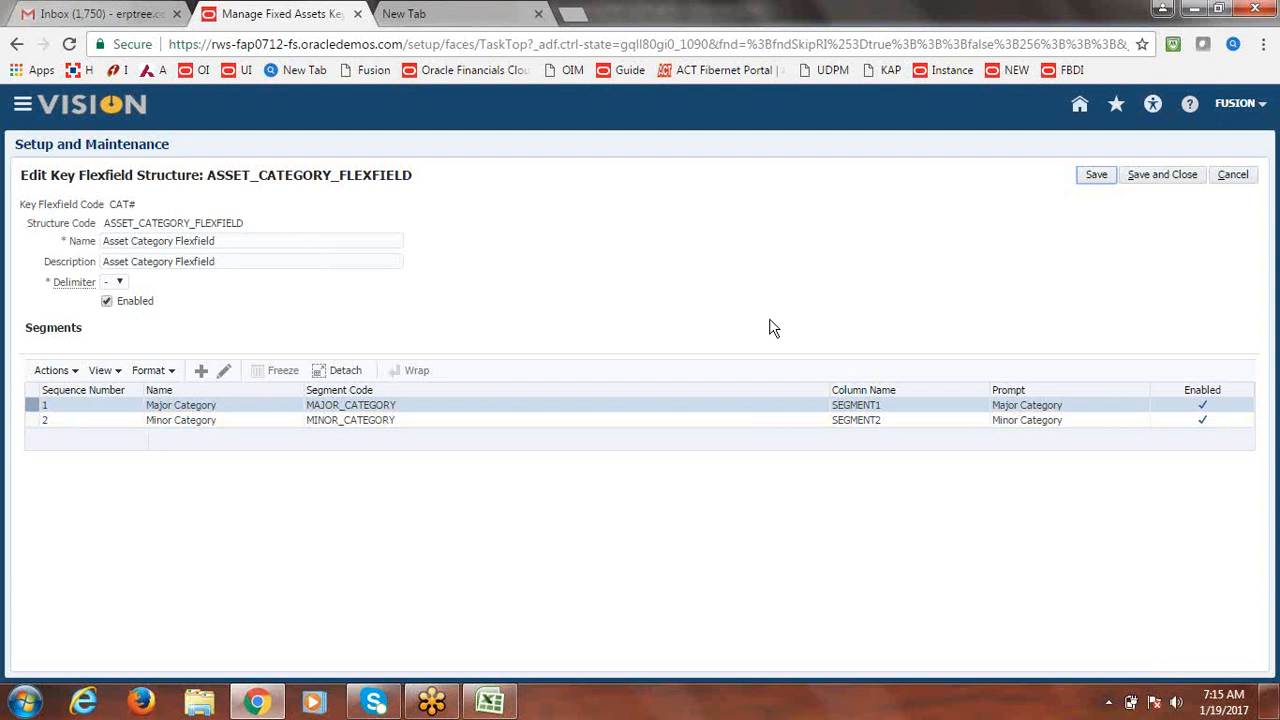
click(1233, 175)
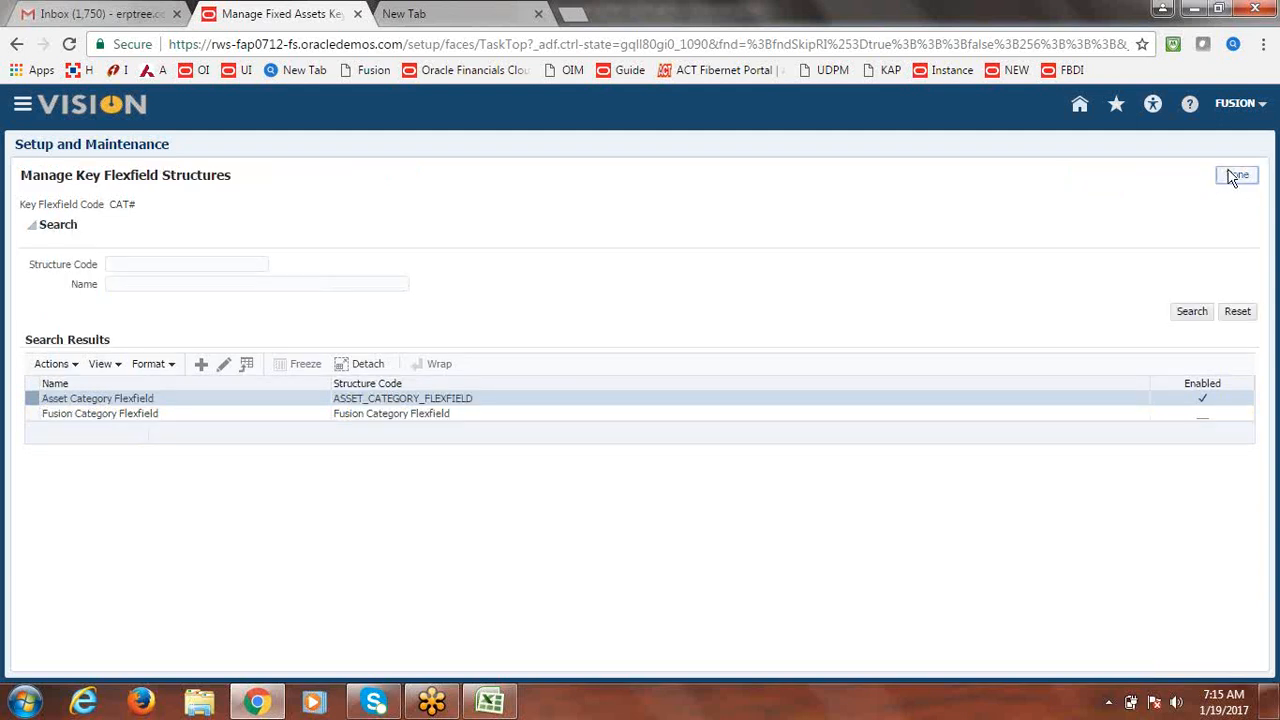
click(1236, 176)
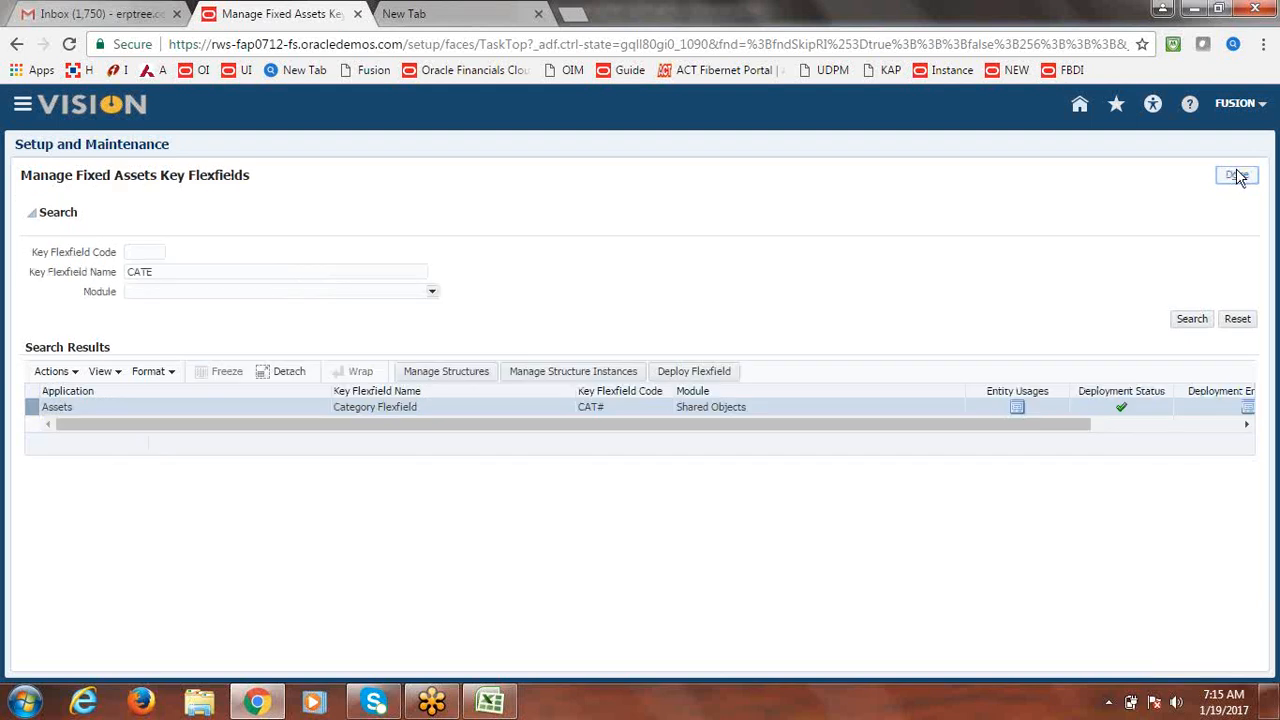
click(1237, 176)
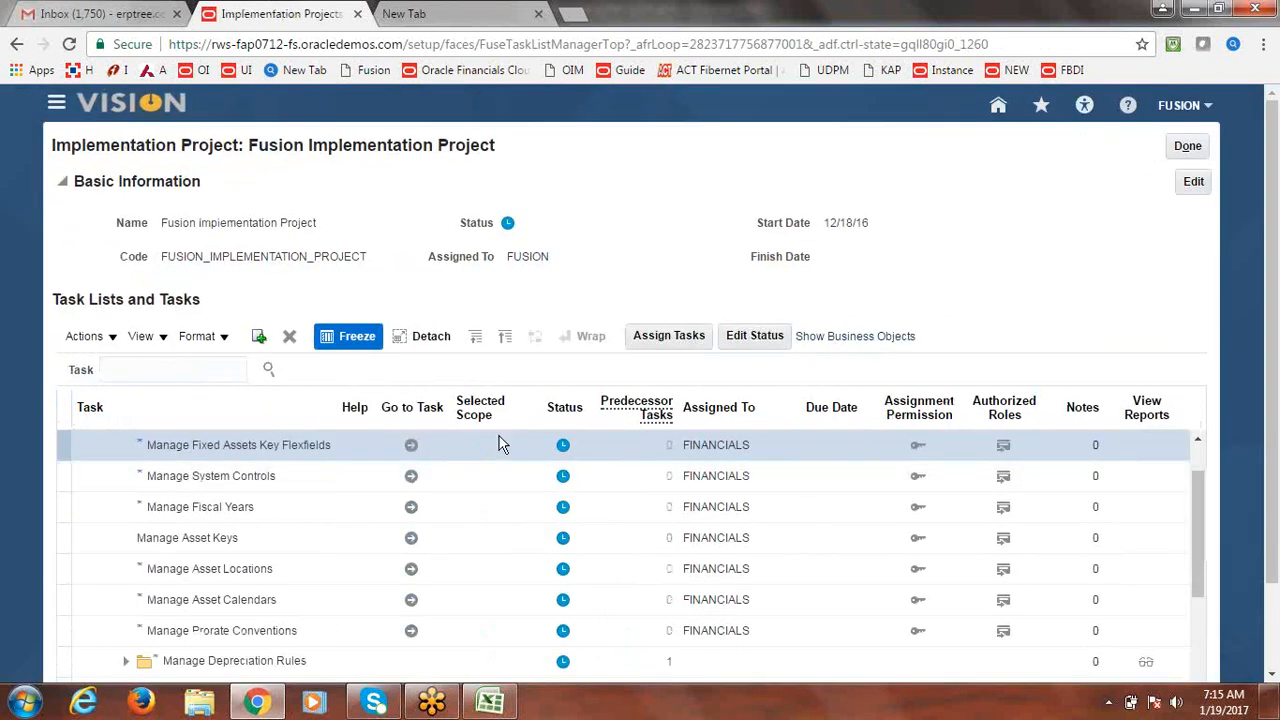
click(1199, 441)
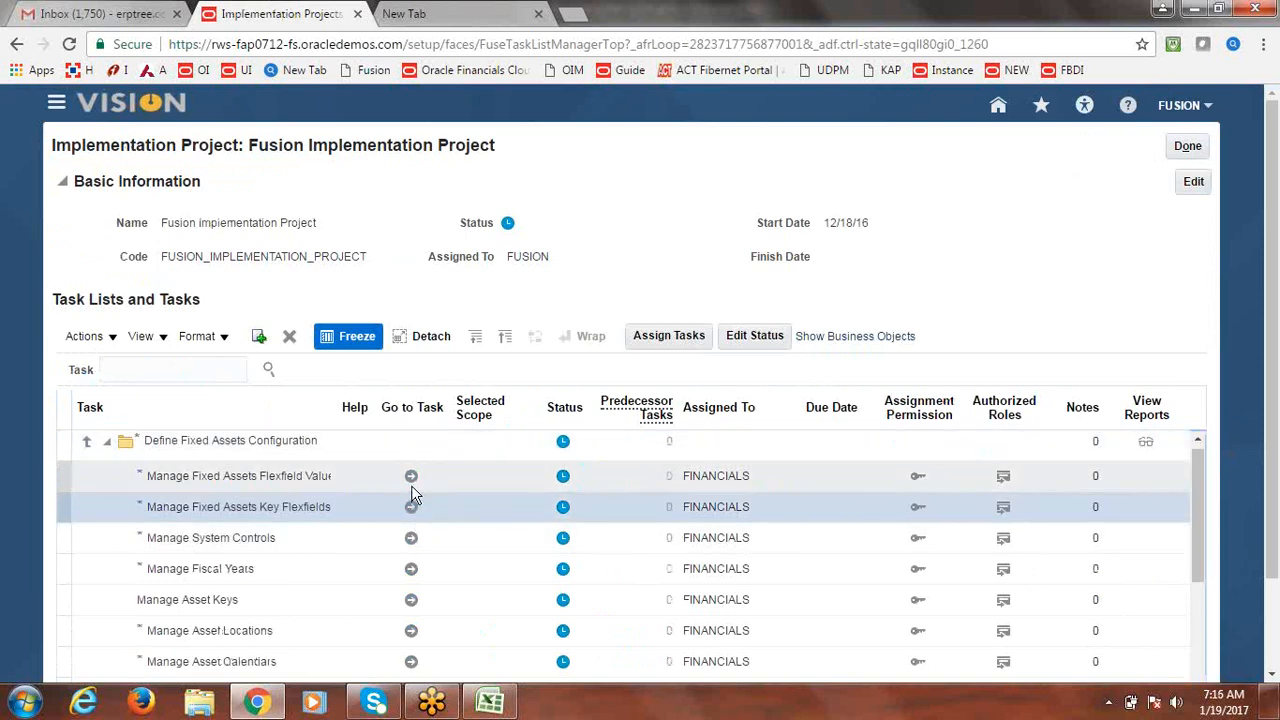
click(411, 479)
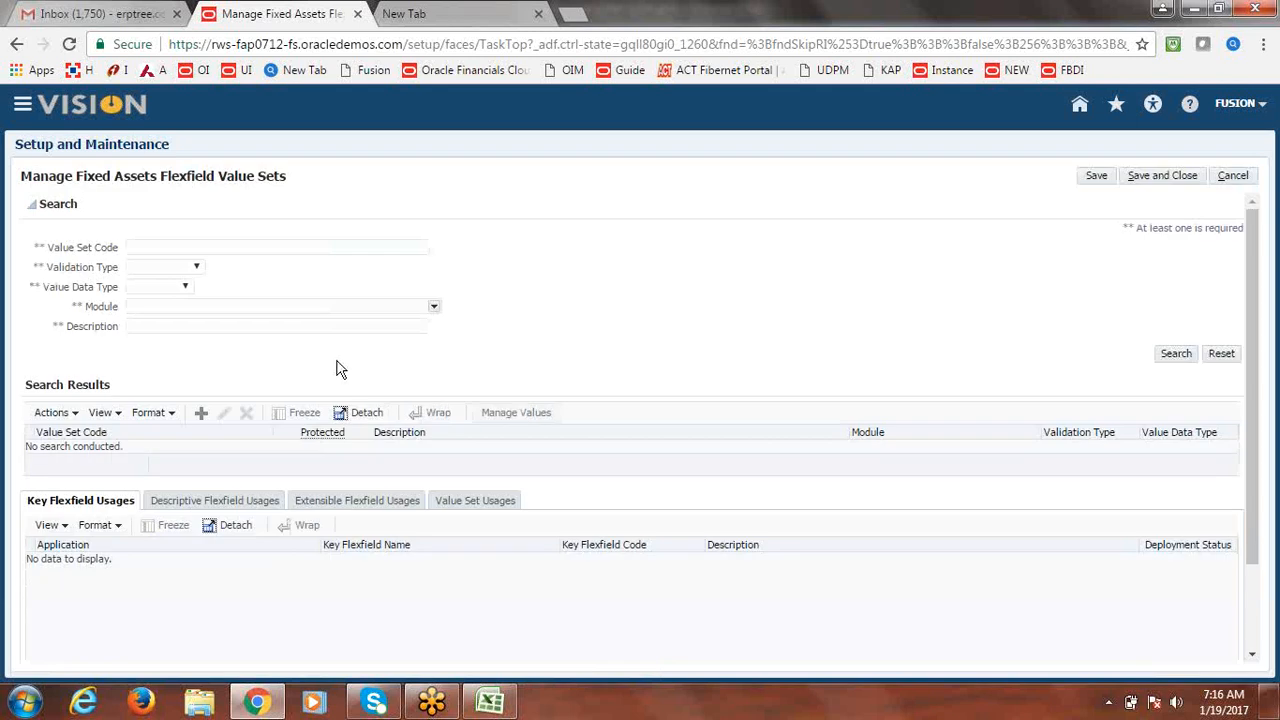
click(258, 250)
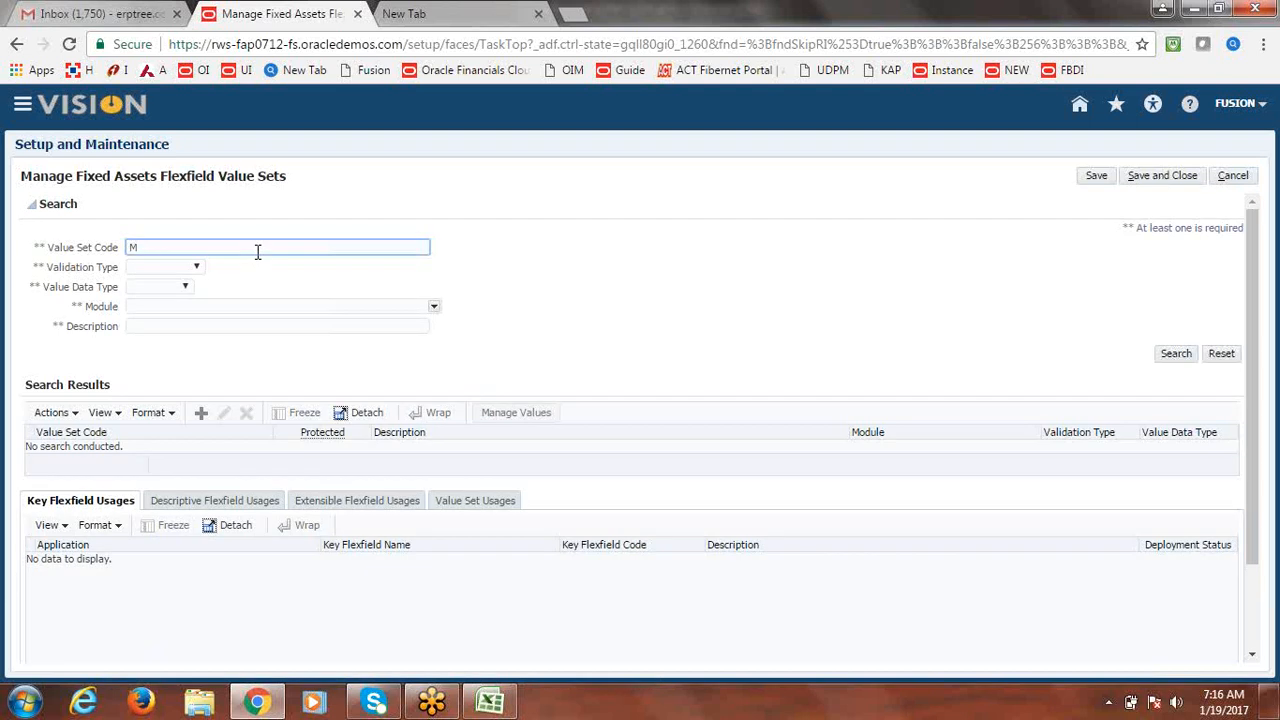
text(MAJOR)
click(1180, 357)
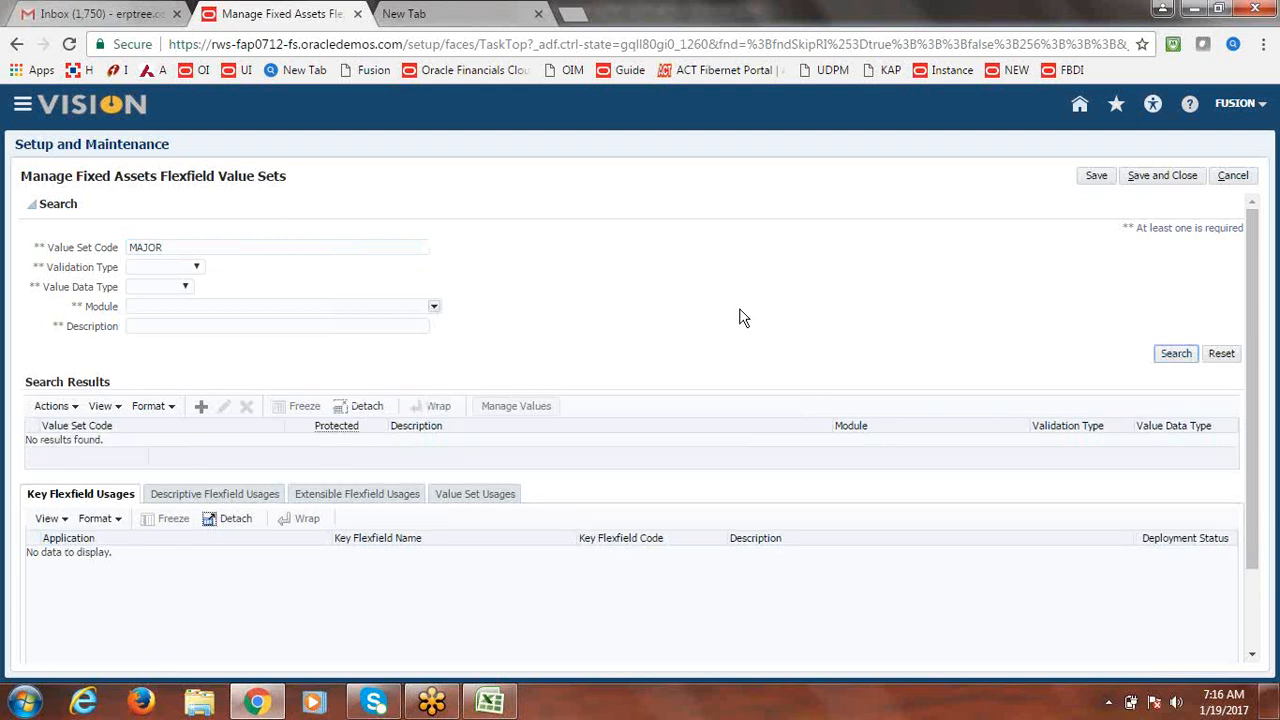
click(259, 246)
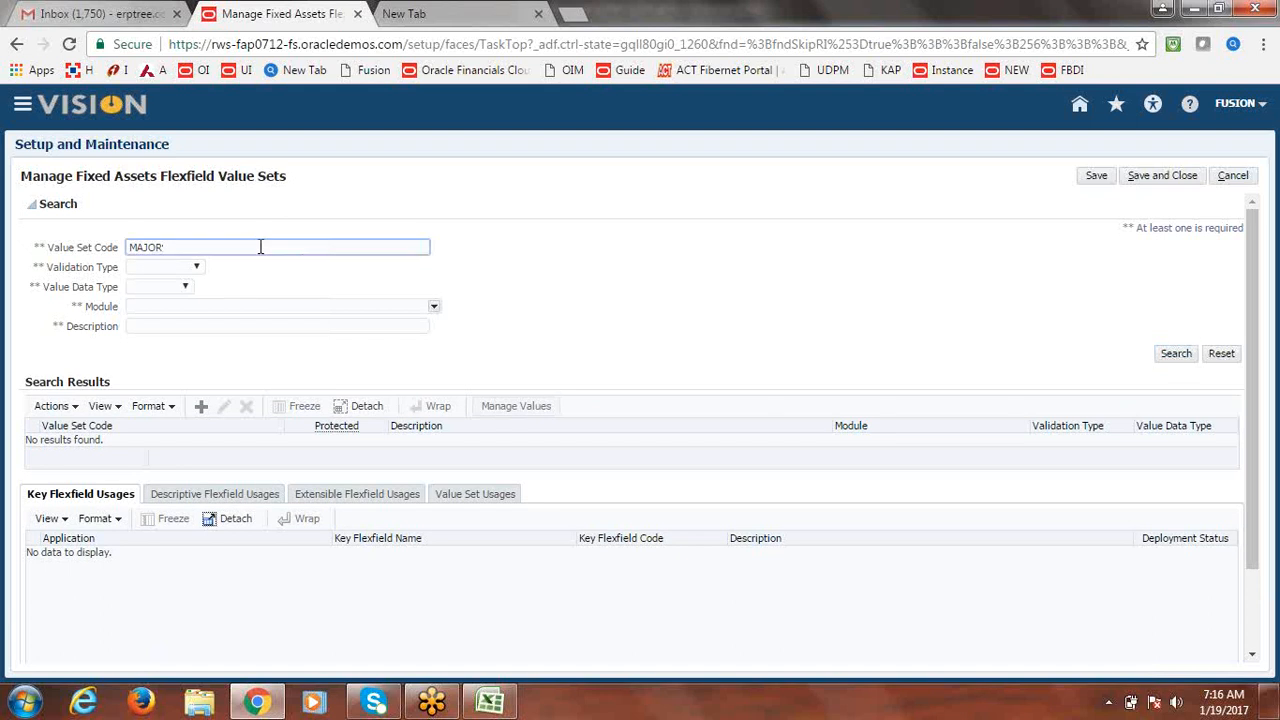
key(BackSpace)
key(BackSpace)
key(BackSpace)
key(BackSpace)
text(Ajor)
click(1175, 355)
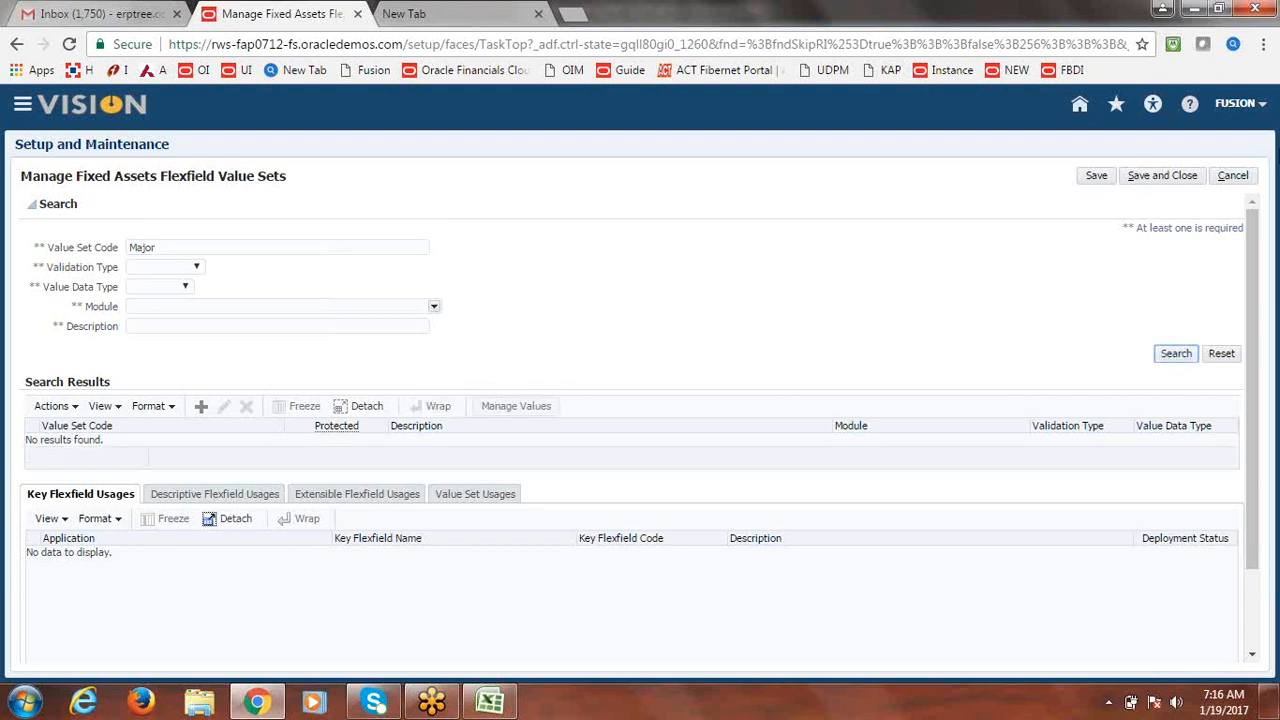
double_click(1228, 183)
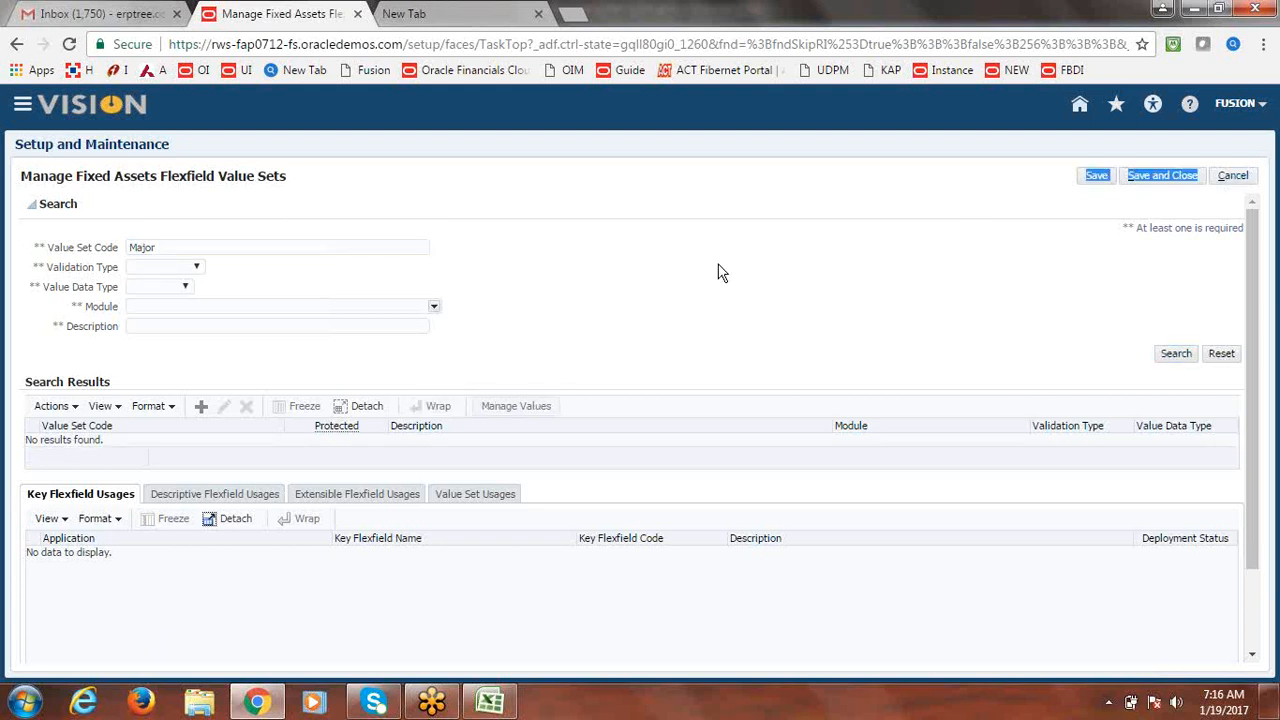
click(1236, 178)
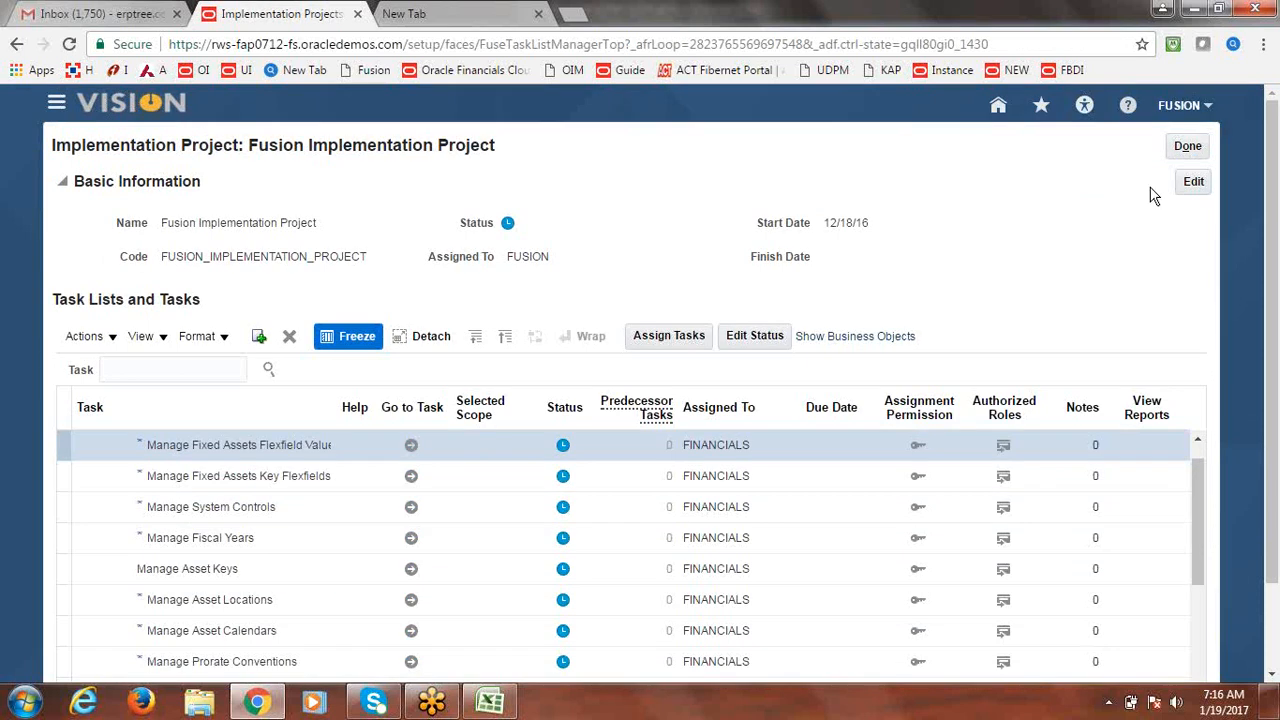
Search the project tasks for 'Chart of accounts value set' and widen the Task column.
click(1198, 440)
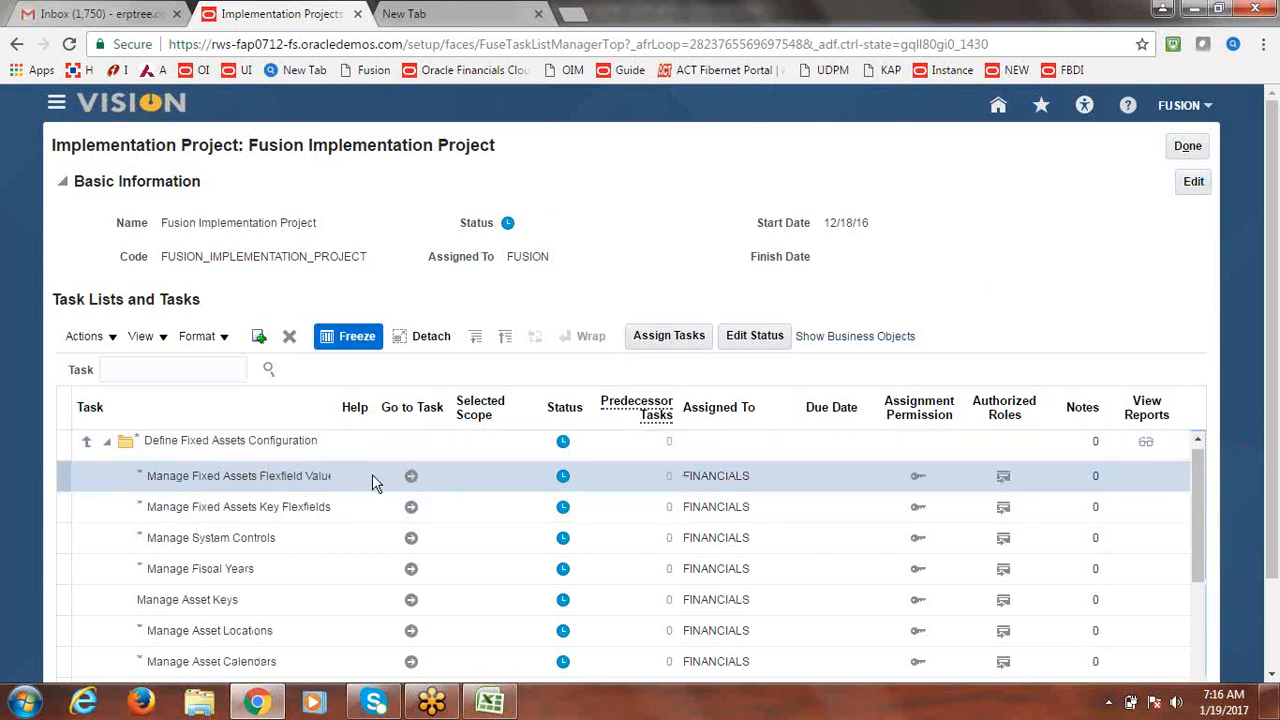
click(156, 371)
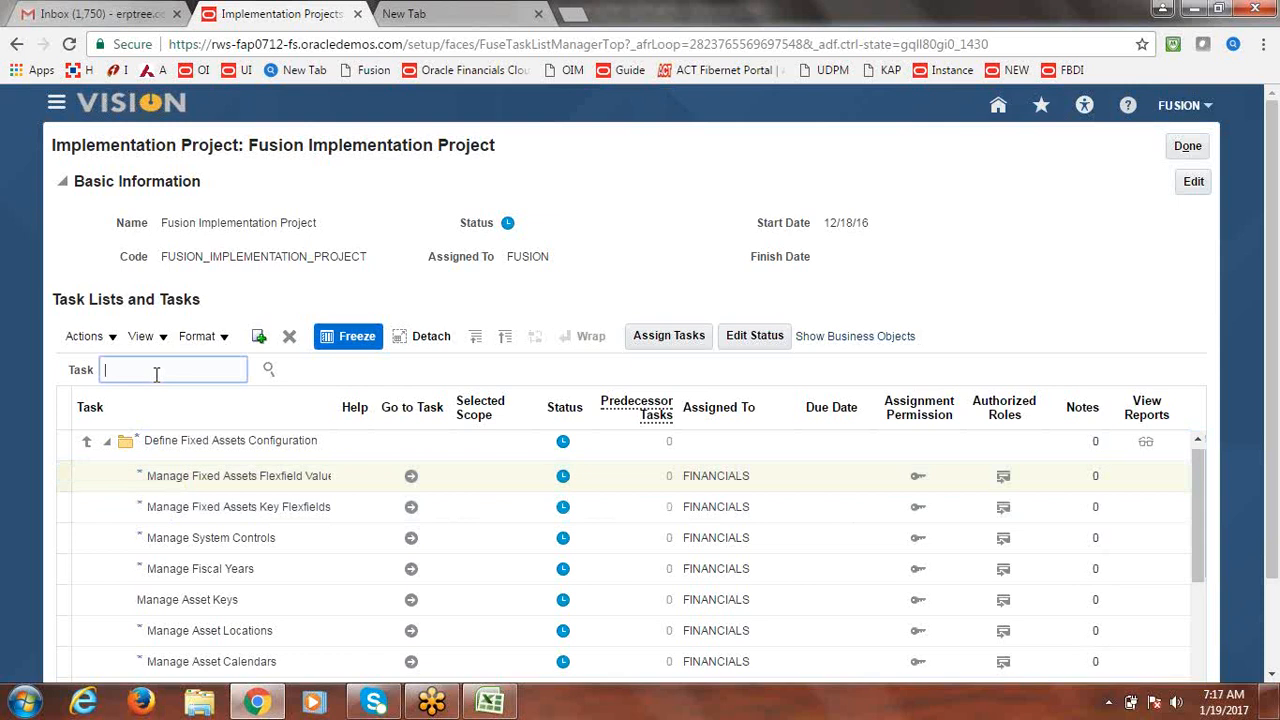
text(Chart of accounts value set)
key(Return)
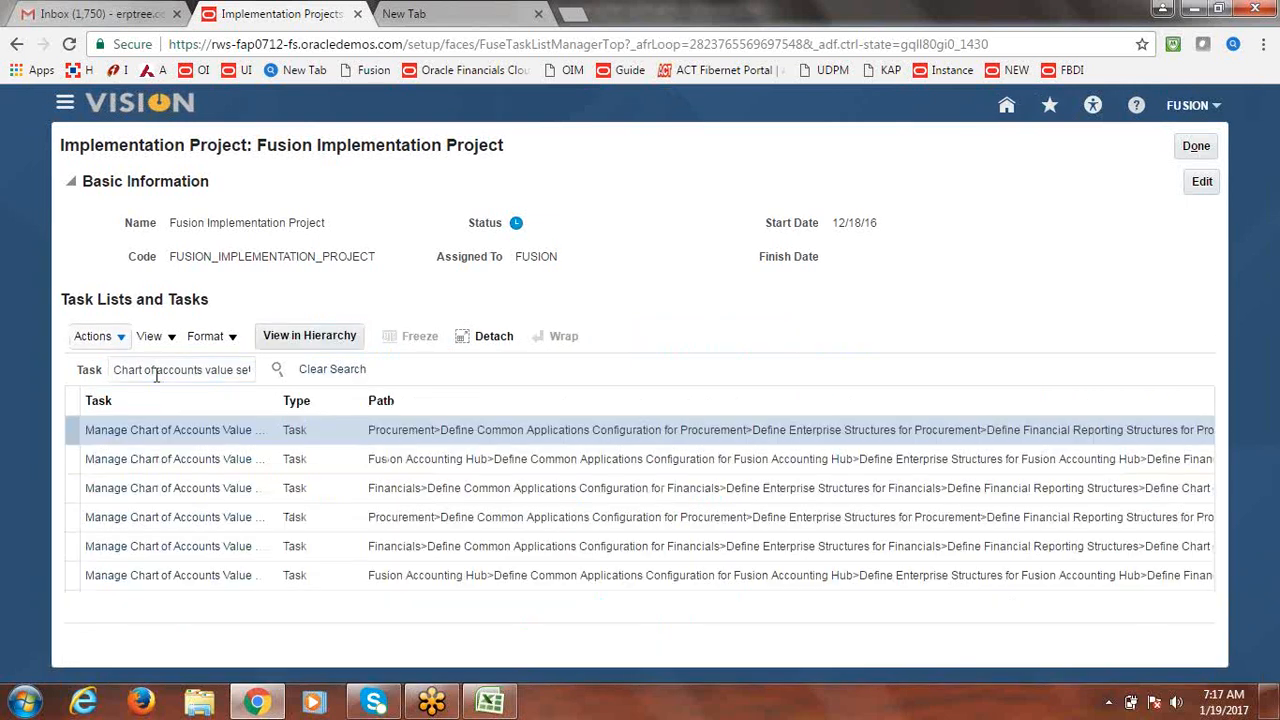
drag(285, 417, 518, 417)
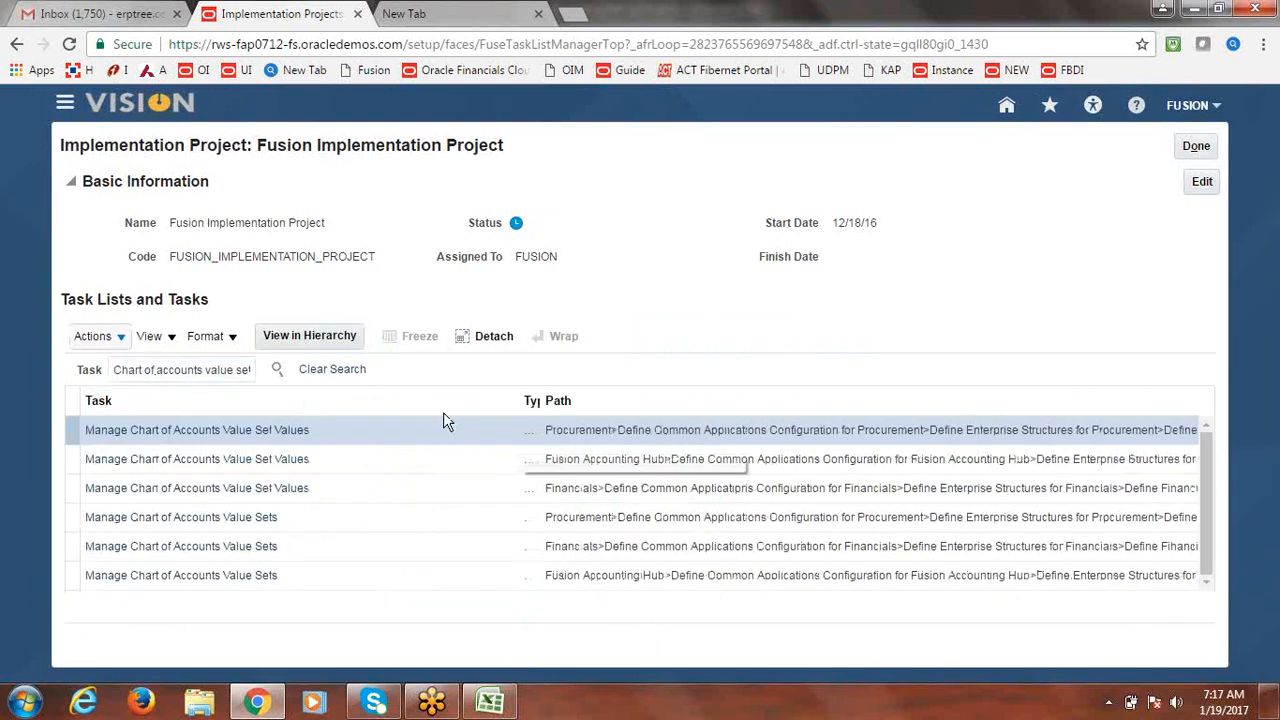
Show the found task in its Define Chart of Accounts hierarchy and select Manage Chart of Accounts Value Sets.
click(236, 462)
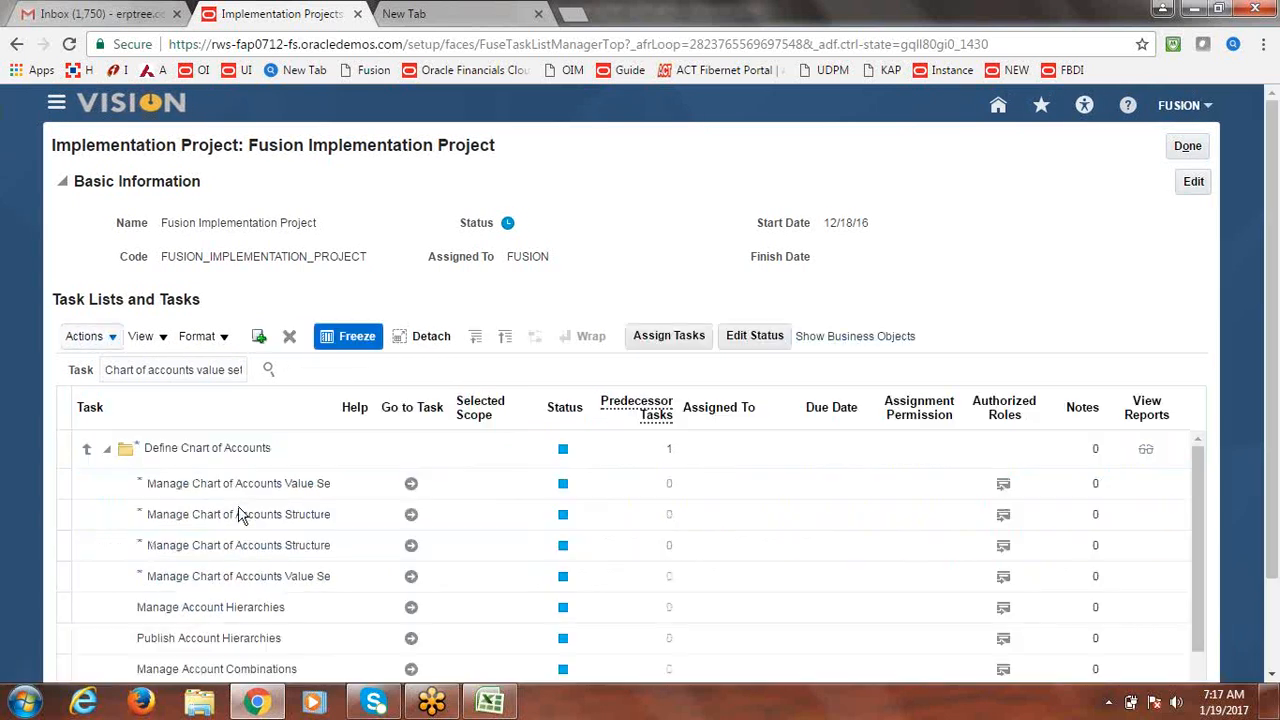
click(271, 368)
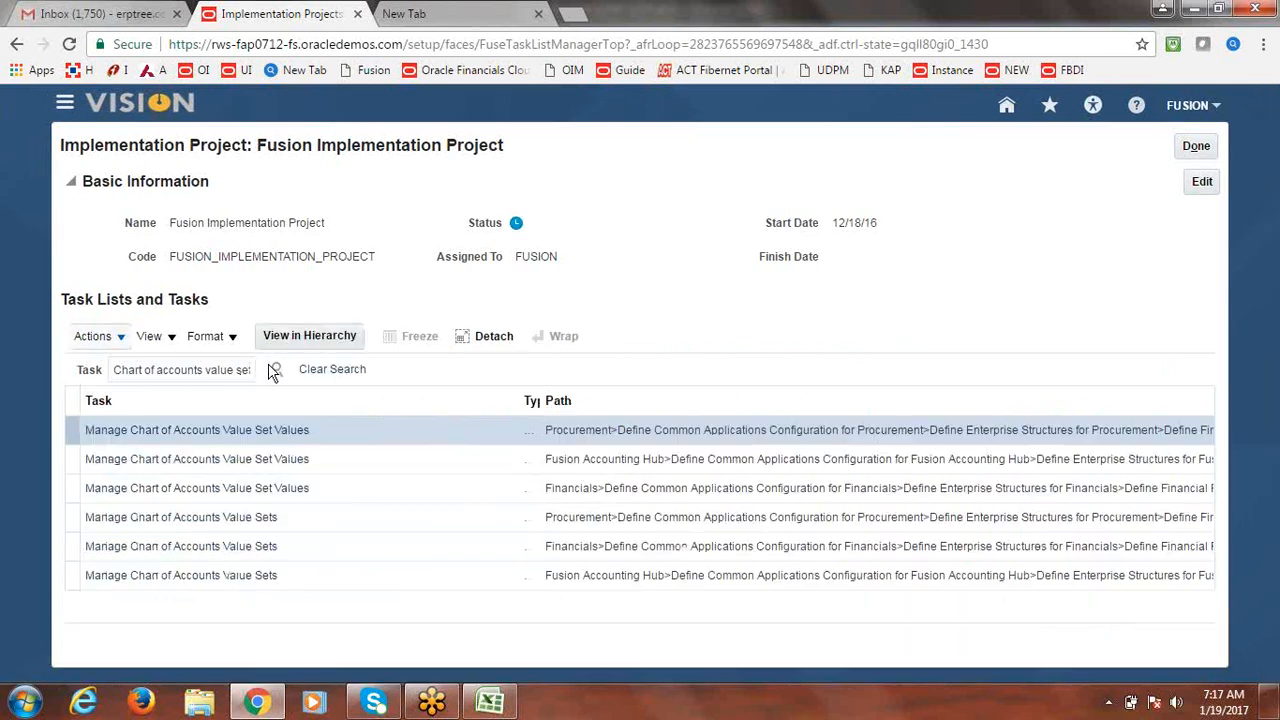
click(265, 488)
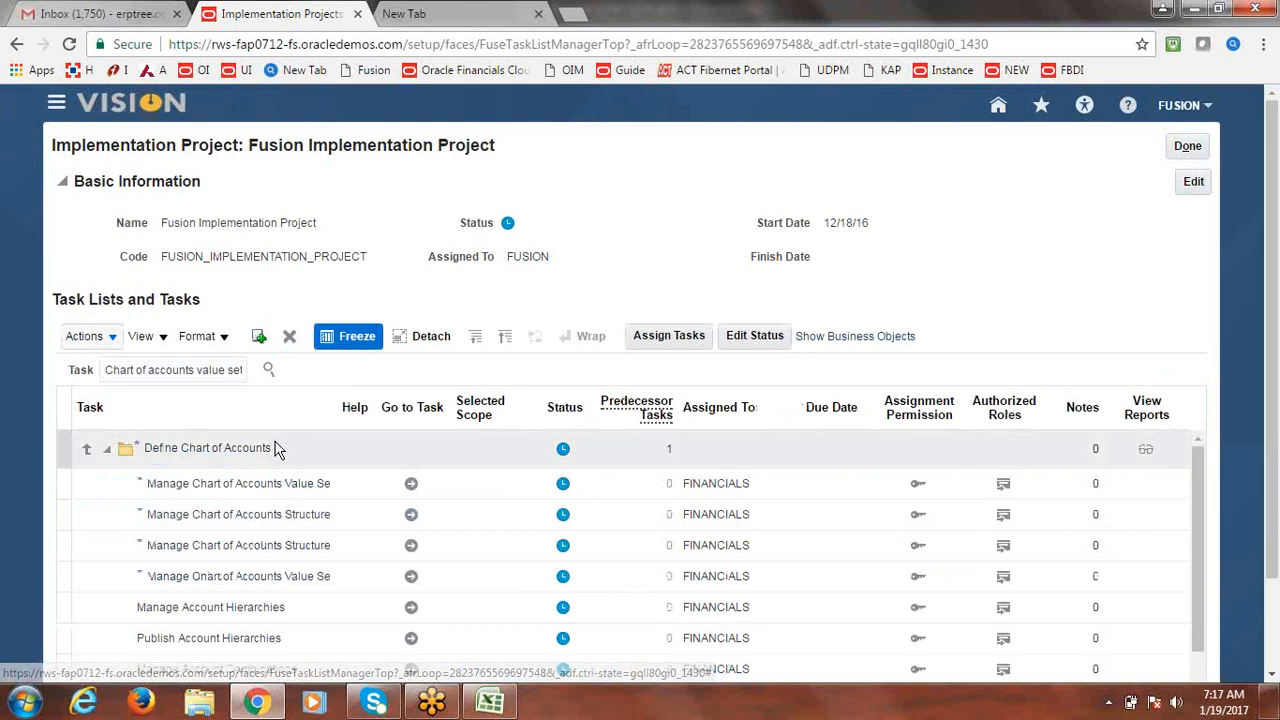
click(390, 491)
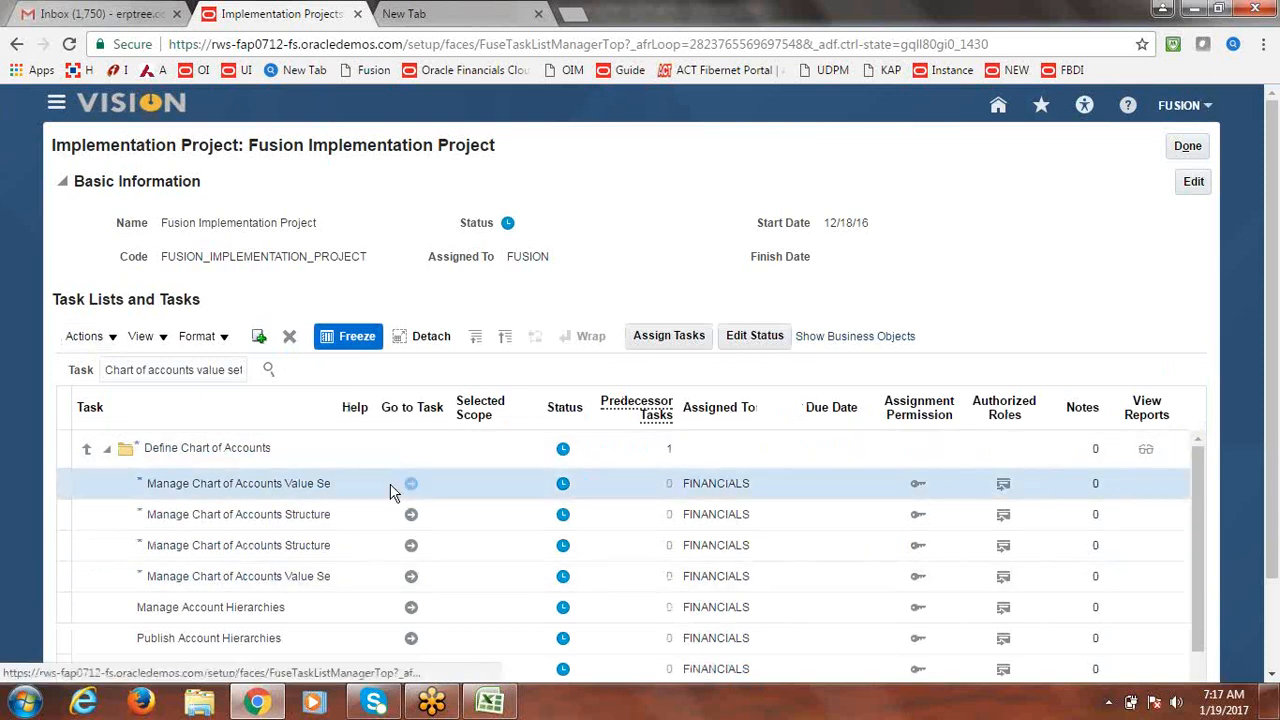
Open Manage Chart of Accounts Value Sets and search for value set code 'Major'.
click(392, 490)
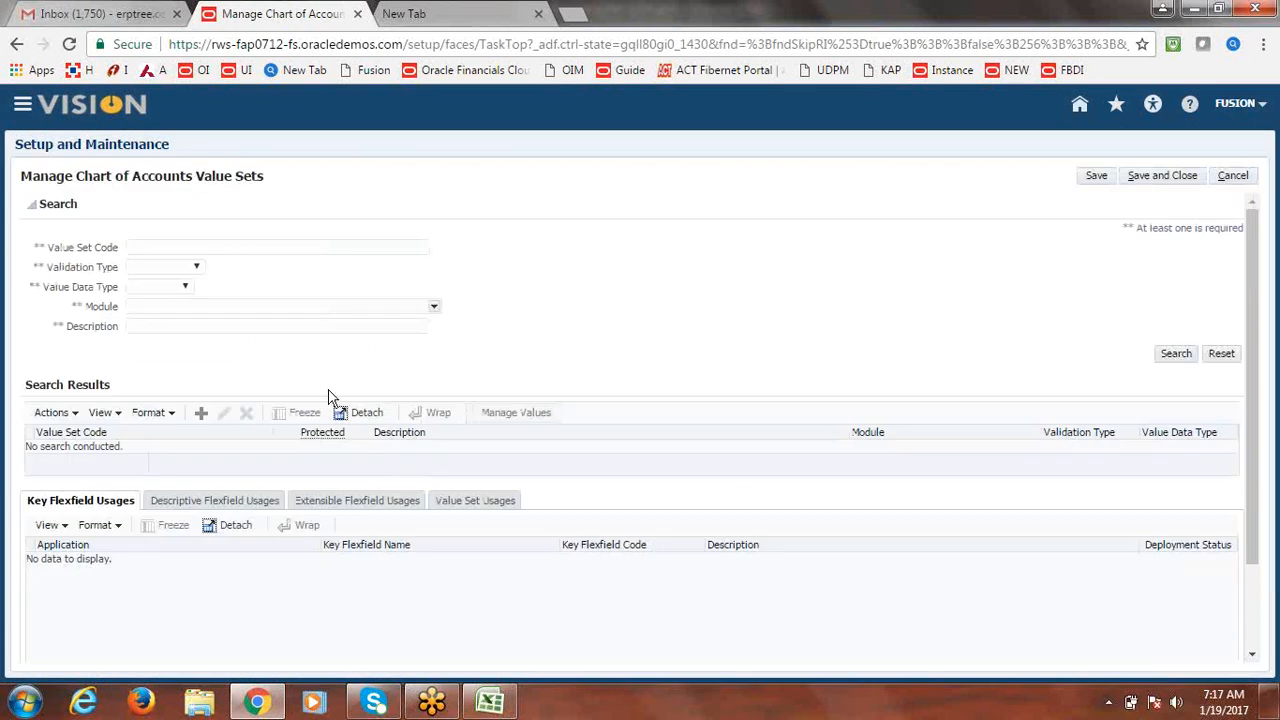
click(252, 244)
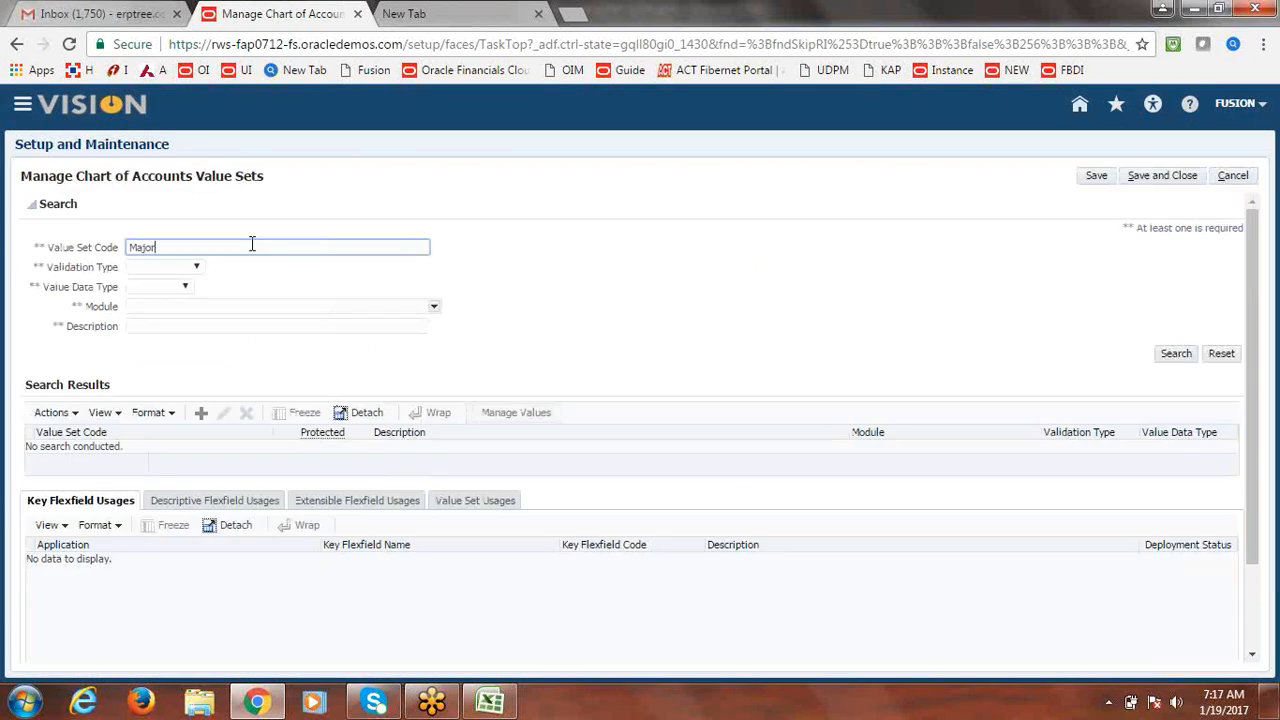
text(Major)
key(Return)
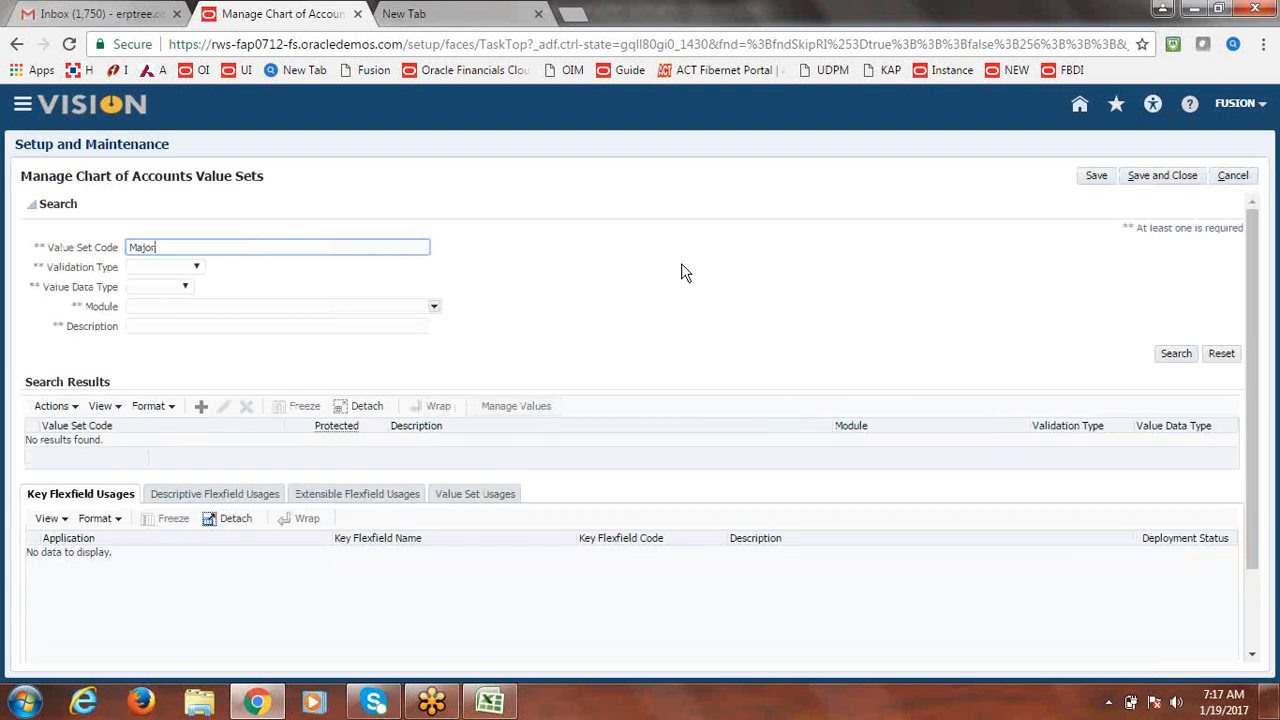
click(1172, 355)
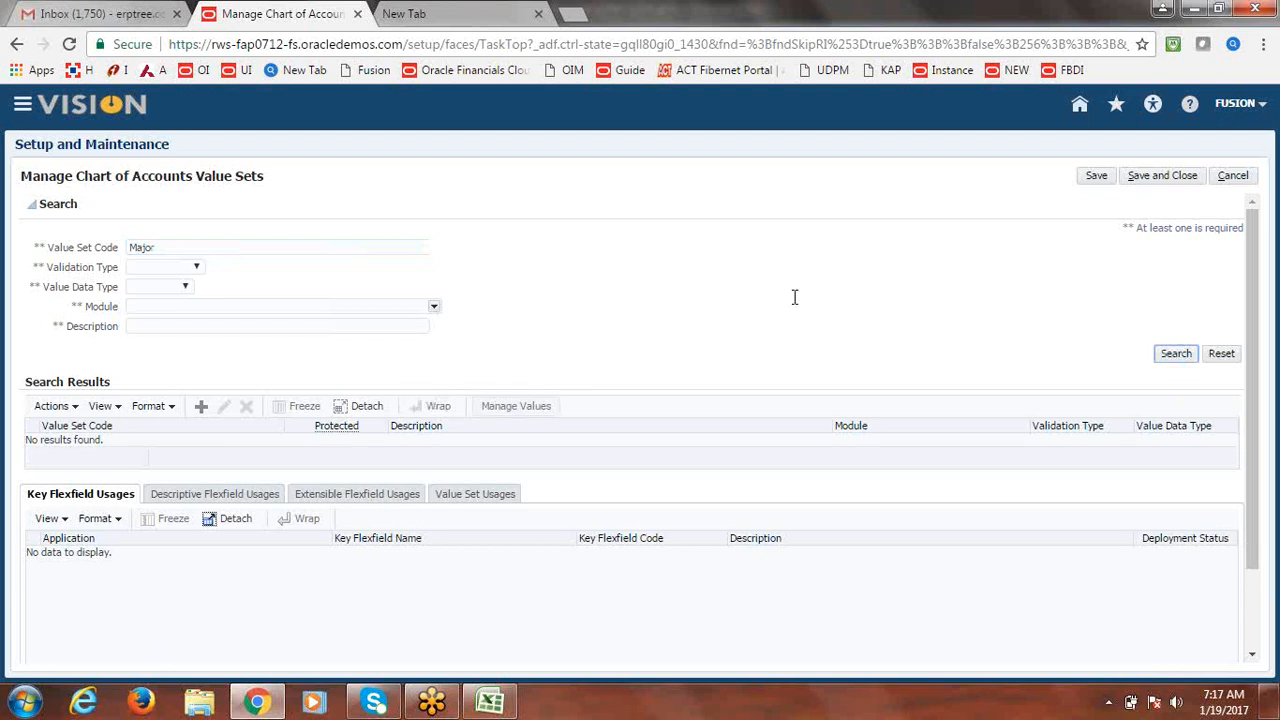
Look up the Assets module for the search, then abandon it and return to the task list.
click(434, 306)
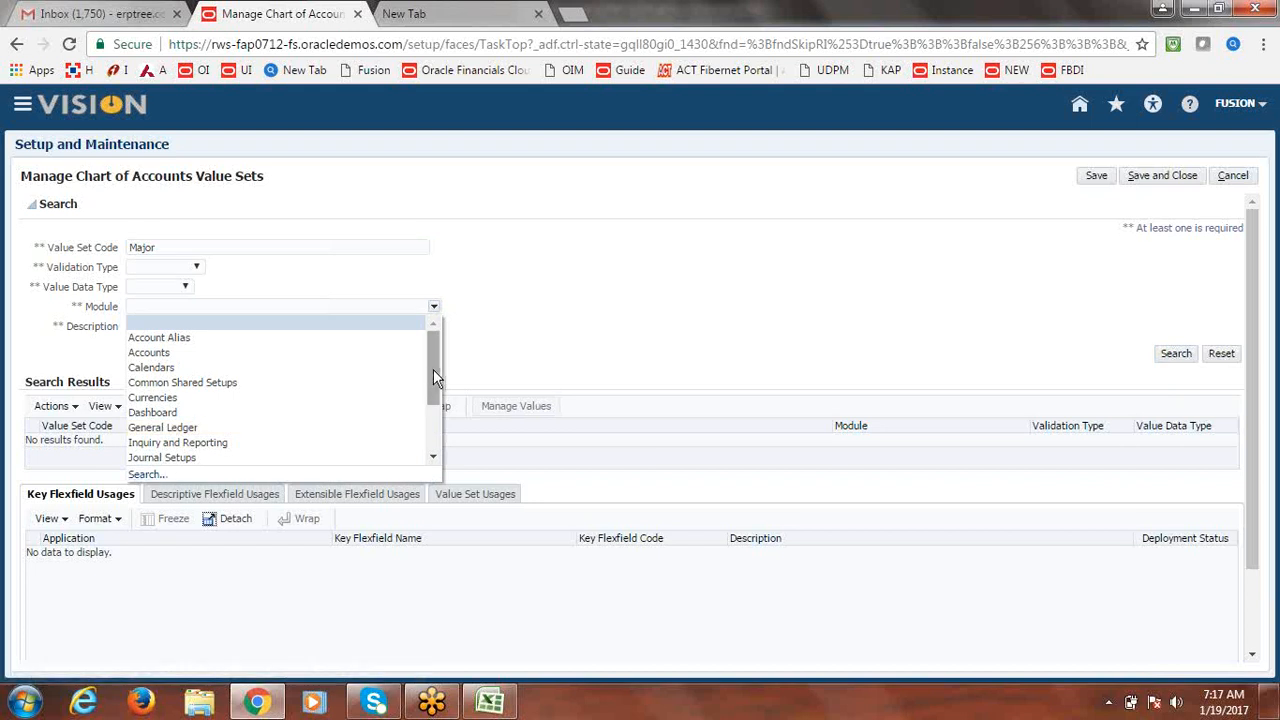
drag(433, 369, 430, 431)
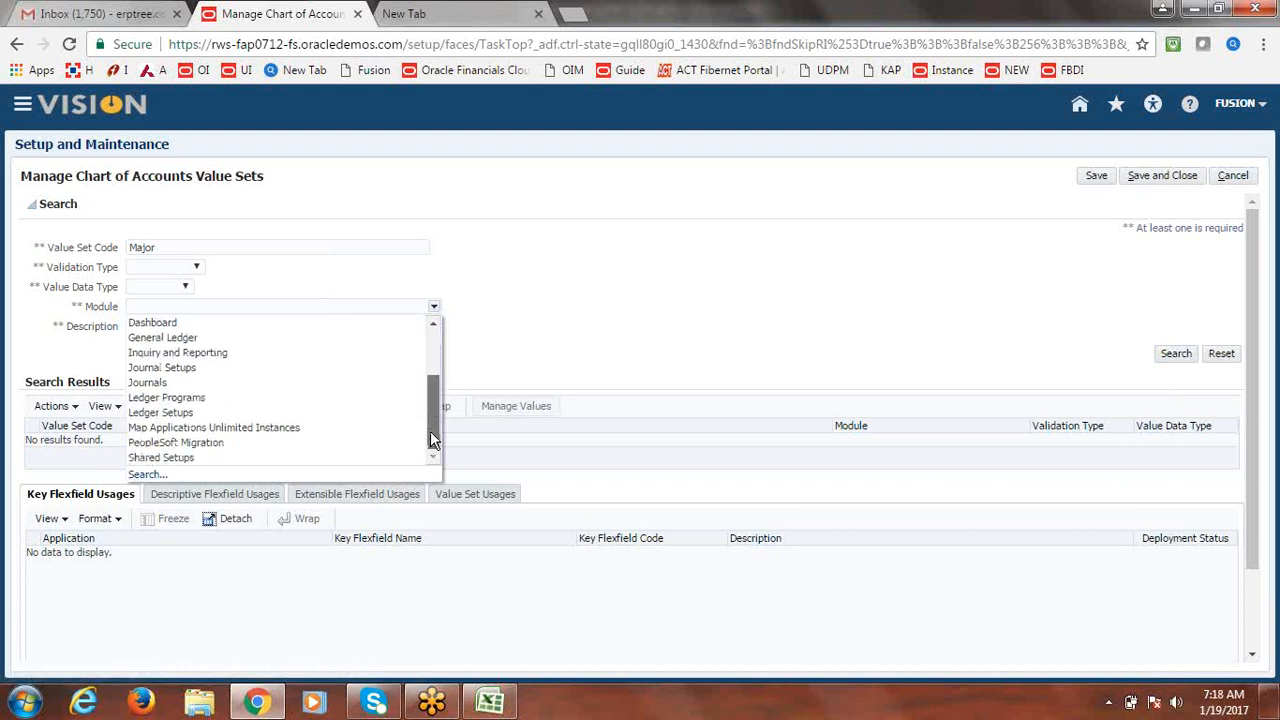
click(150, 472)
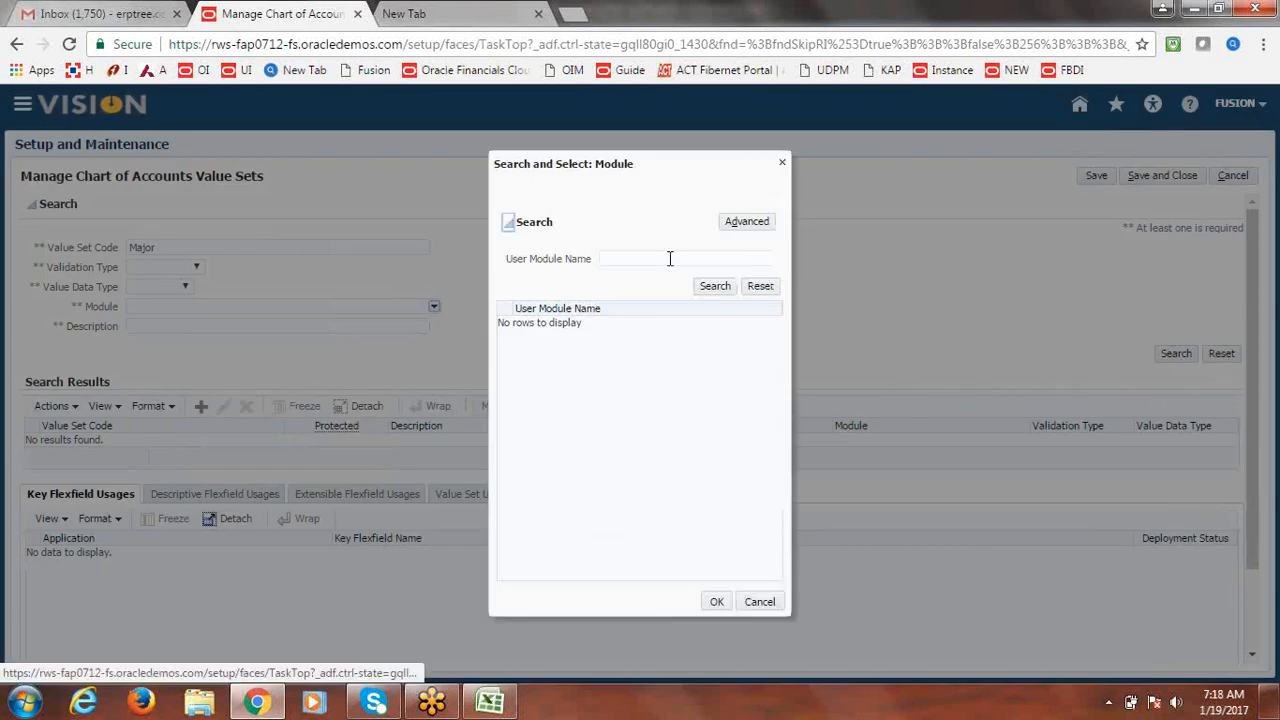
click(670, 258)
text(A)
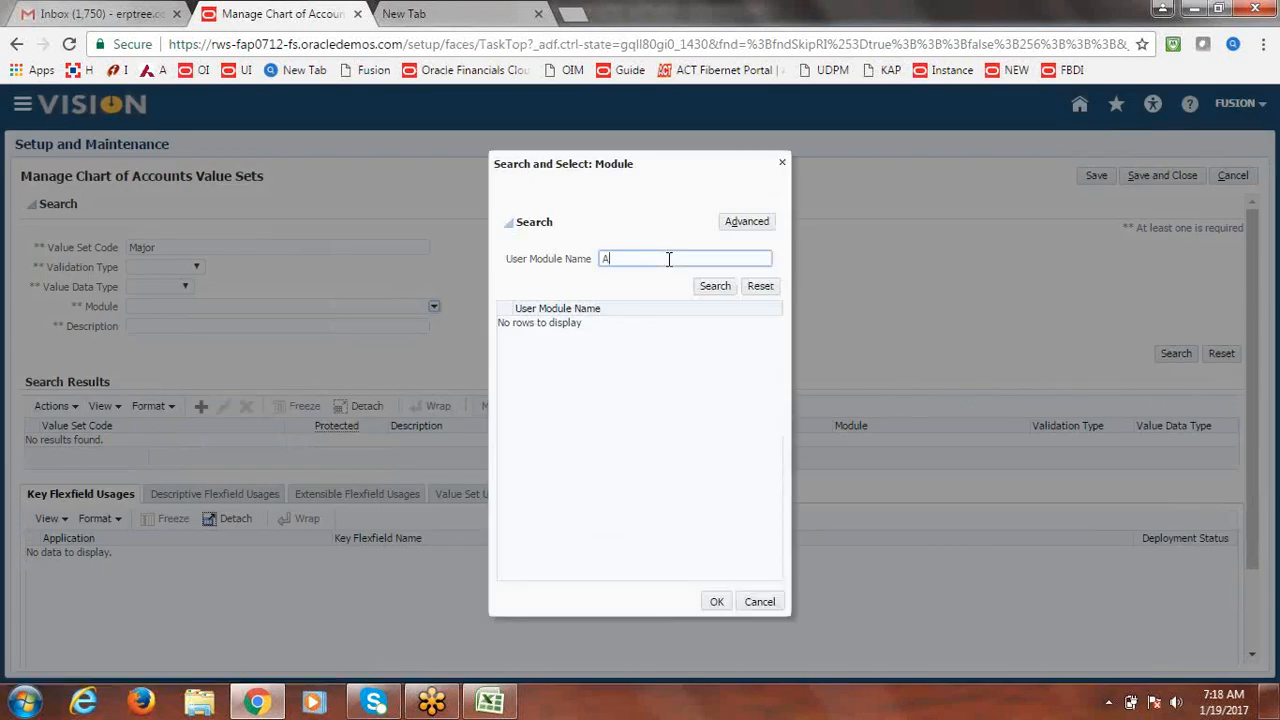
text(sset)
text(s)
click(716, 287)
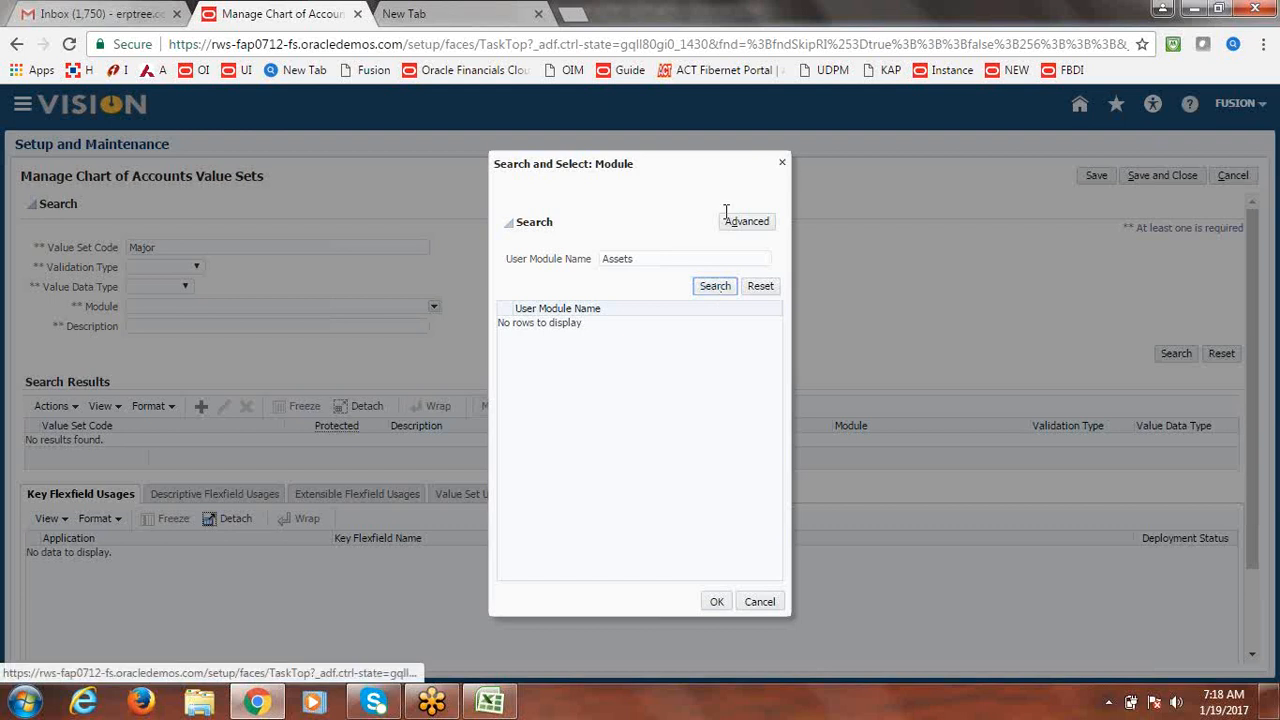
click(677, 260)
key(BackSpace)
key(BackSpace)
key(BackSpace)
key(BackSpace)
key(BackSpace)
key(BackSpace)
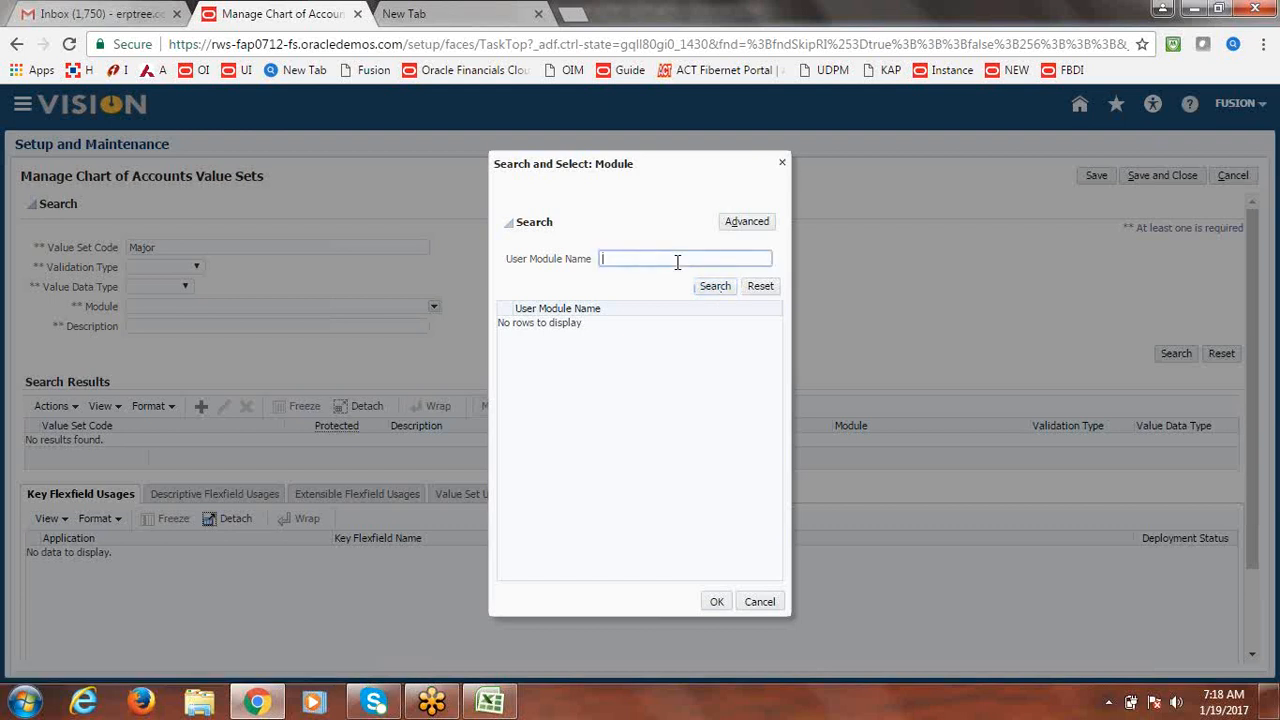
click(782, 163)
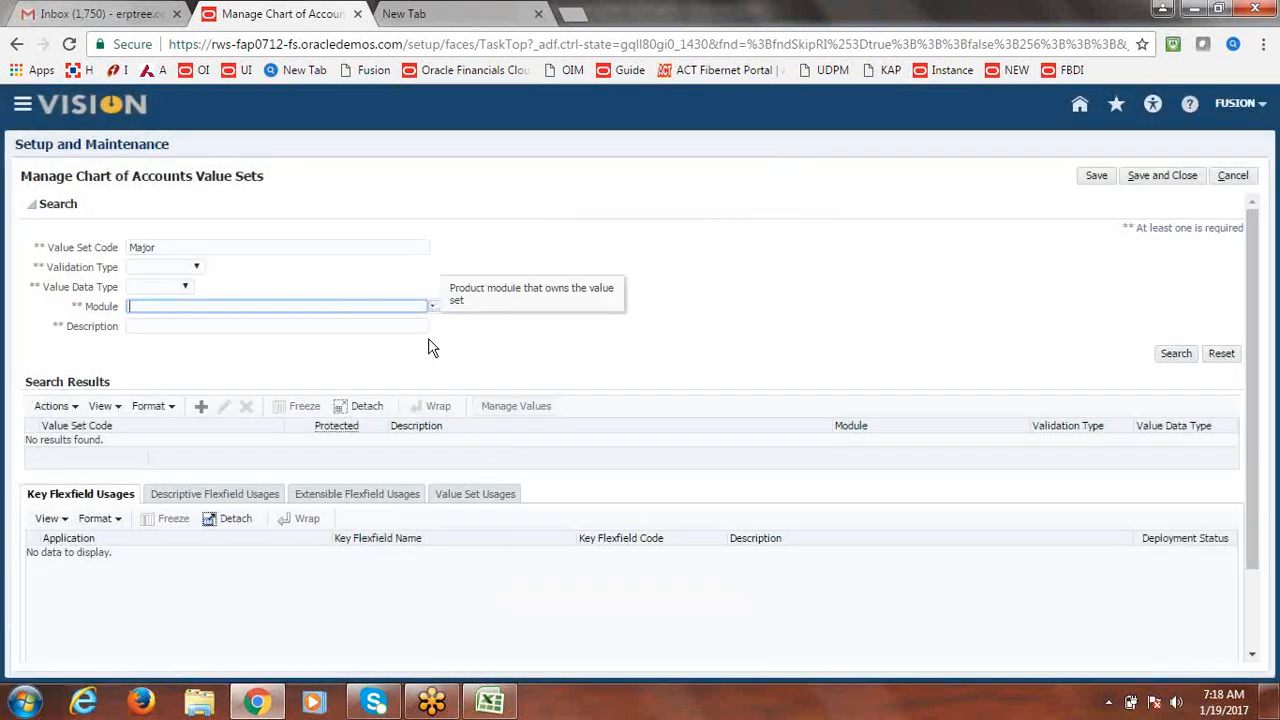
click(1180, 176)
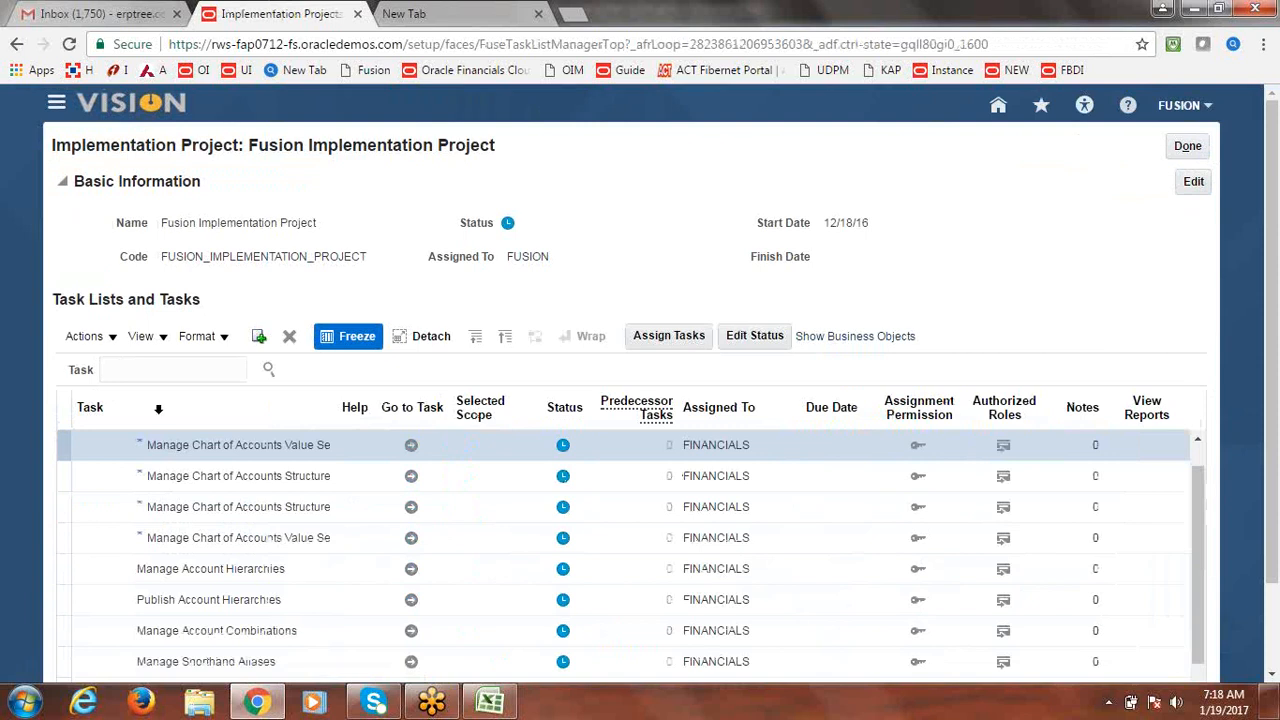
click(172, 372)
click(411, 478)
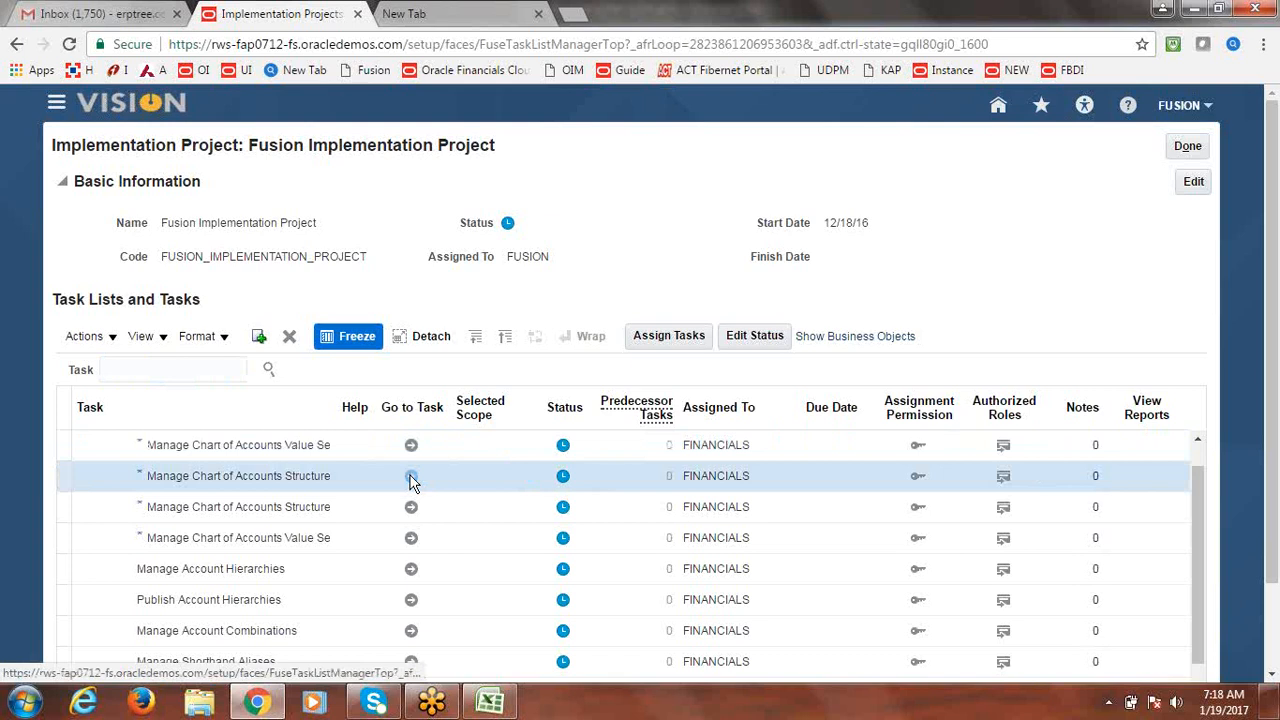
click(411, 478)
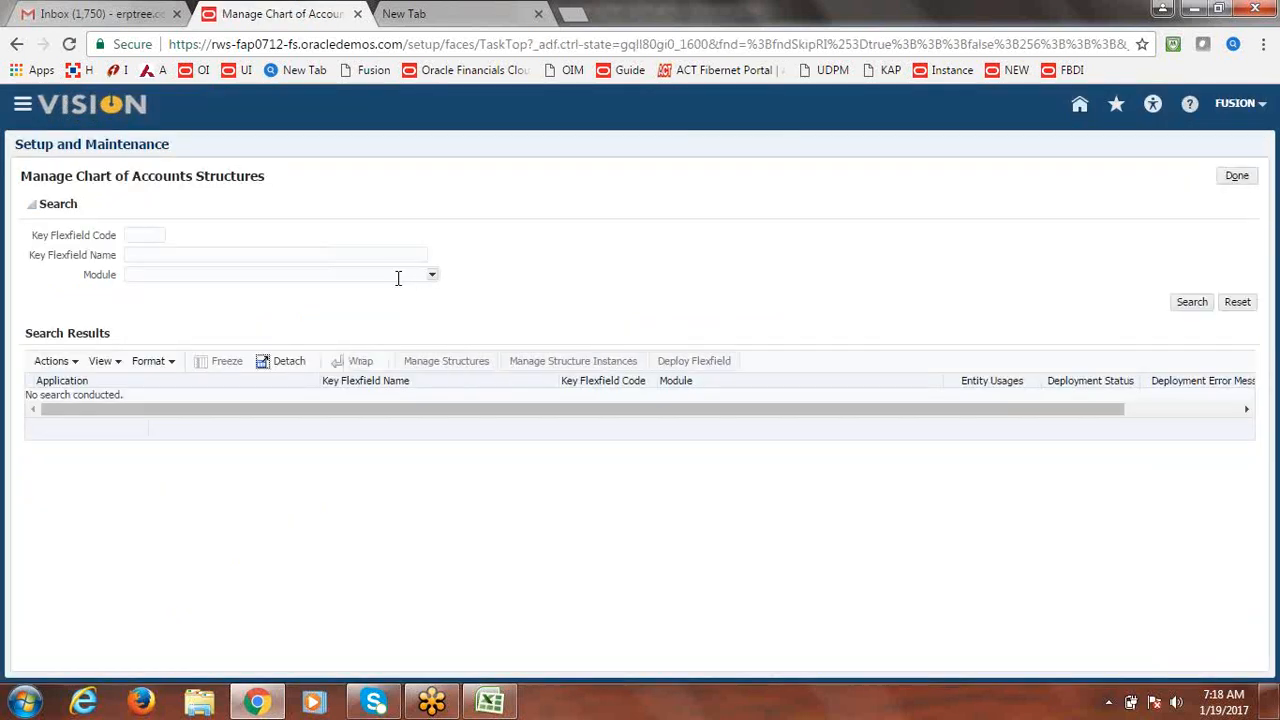
click(232, 256)
text(Cete)
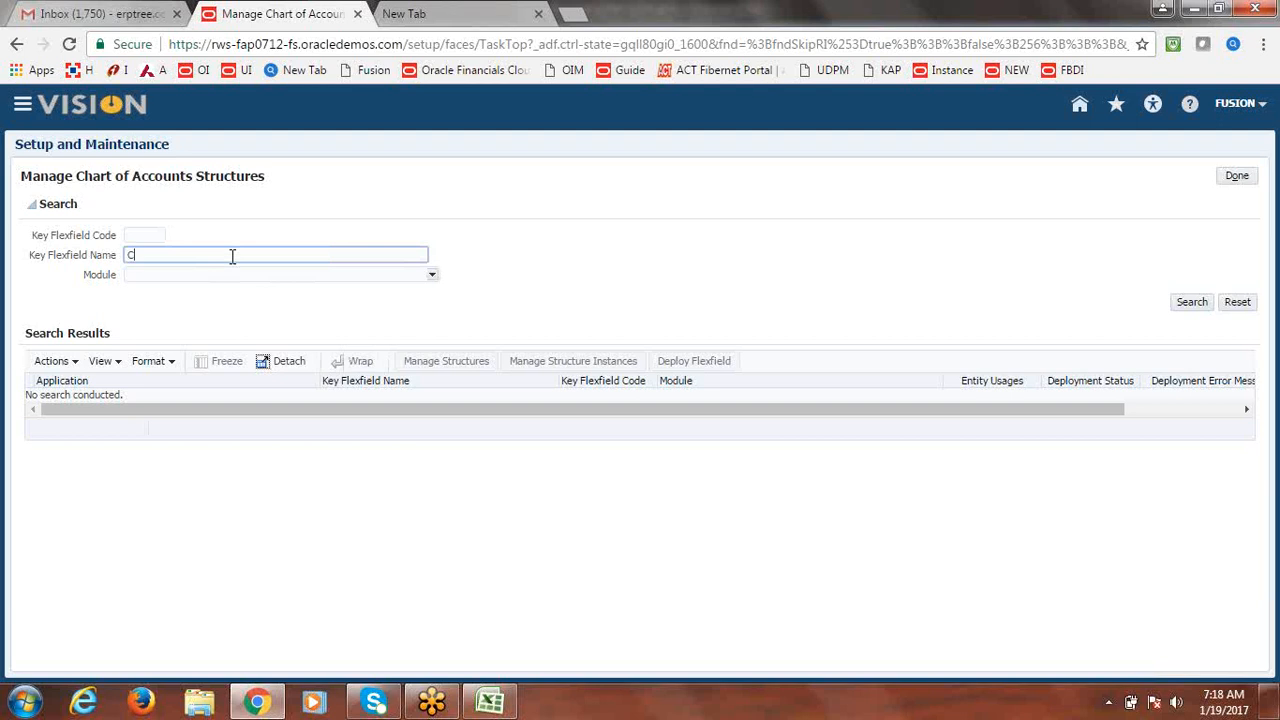
key(Return)
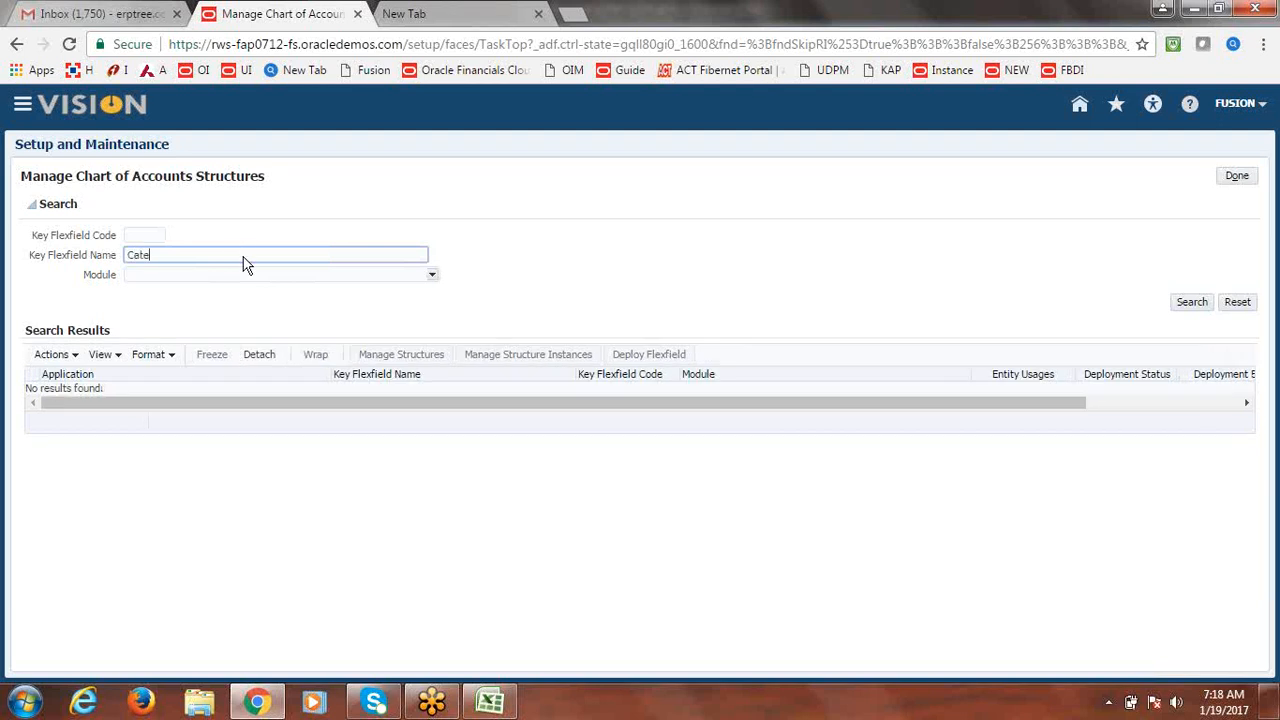
click(1237, 180)
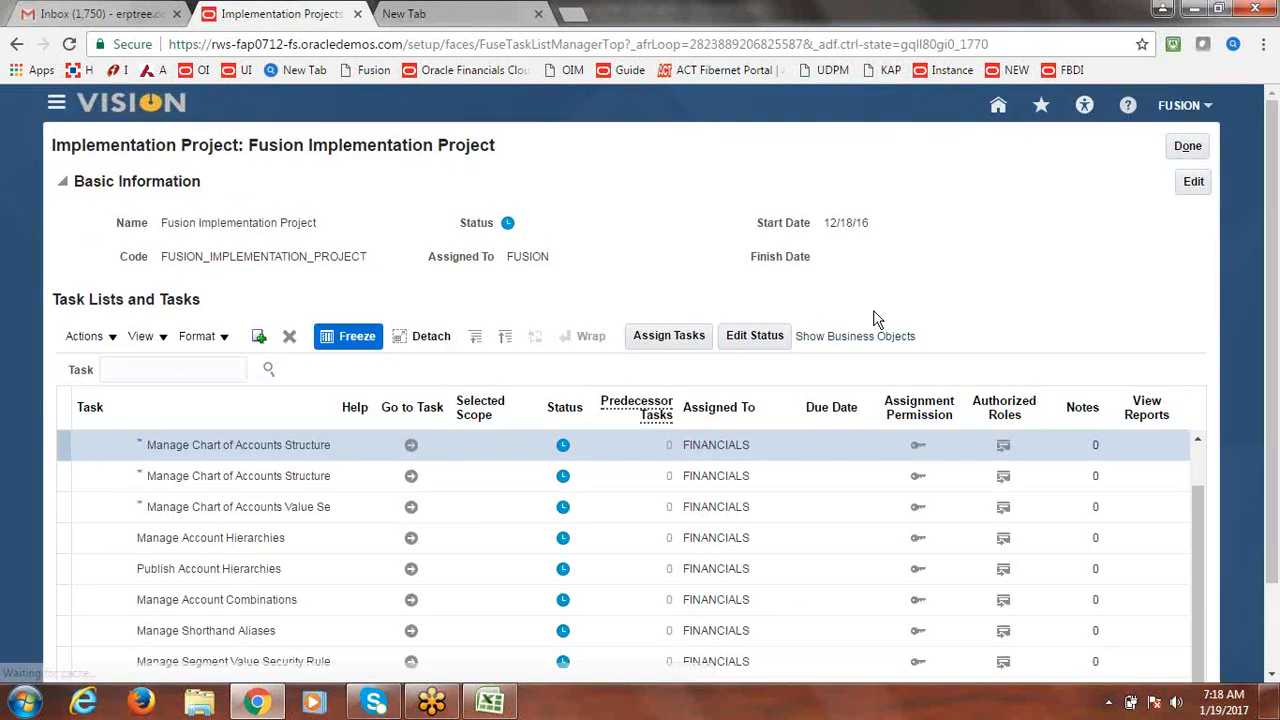
Find 'Asset Book' tasks, view their hierarchy, and go to Manage Fixed Assets Key Flexfields.
click(181, 368)
text(As)
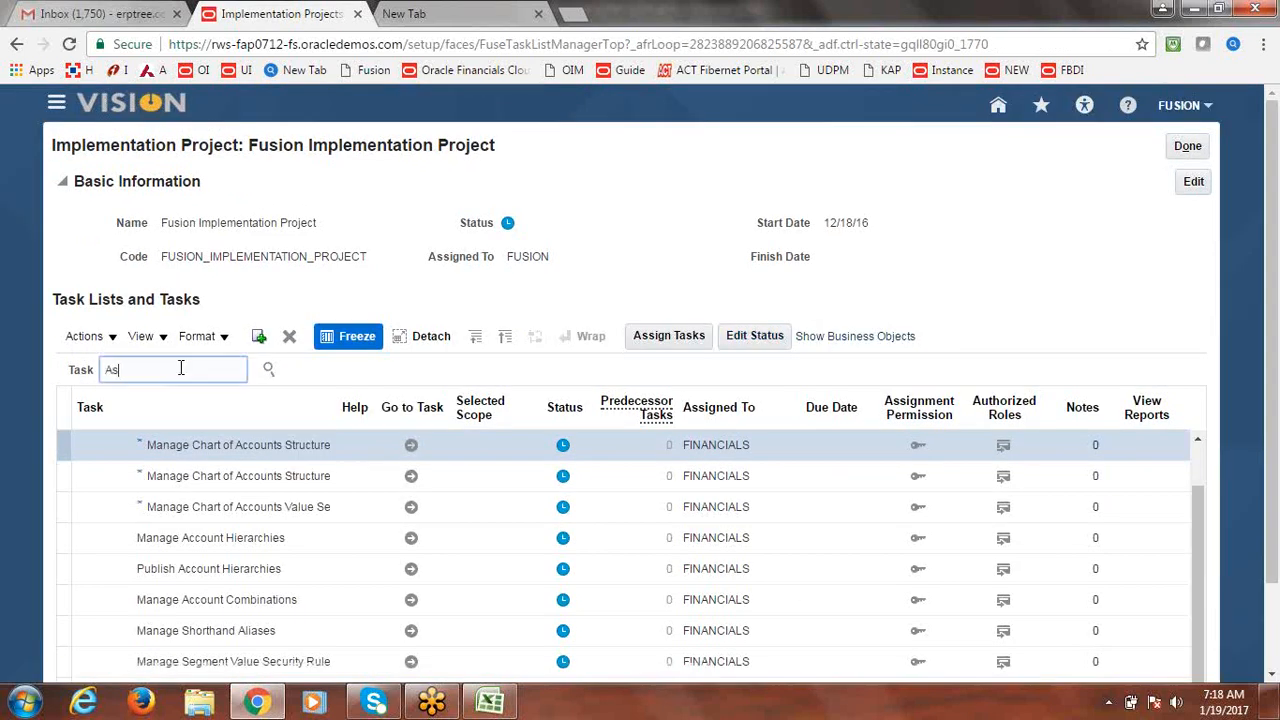
text(set Book)
key(Return)
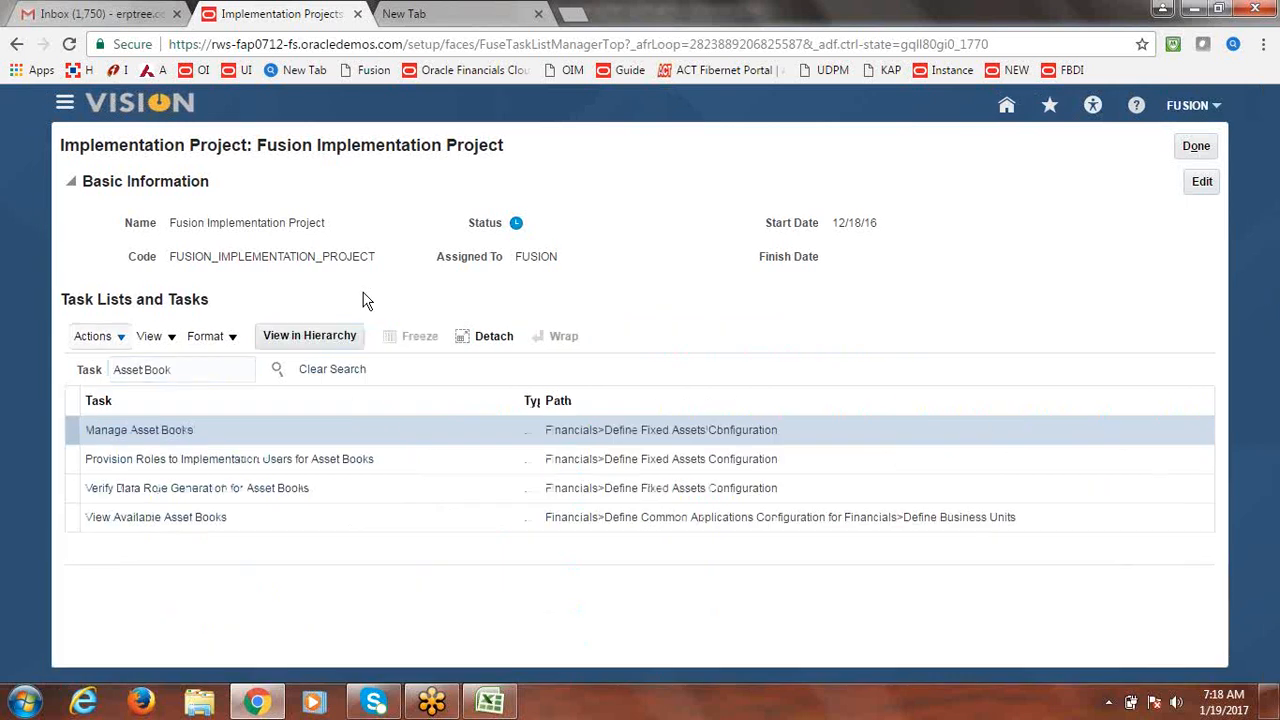
click(152, 436)
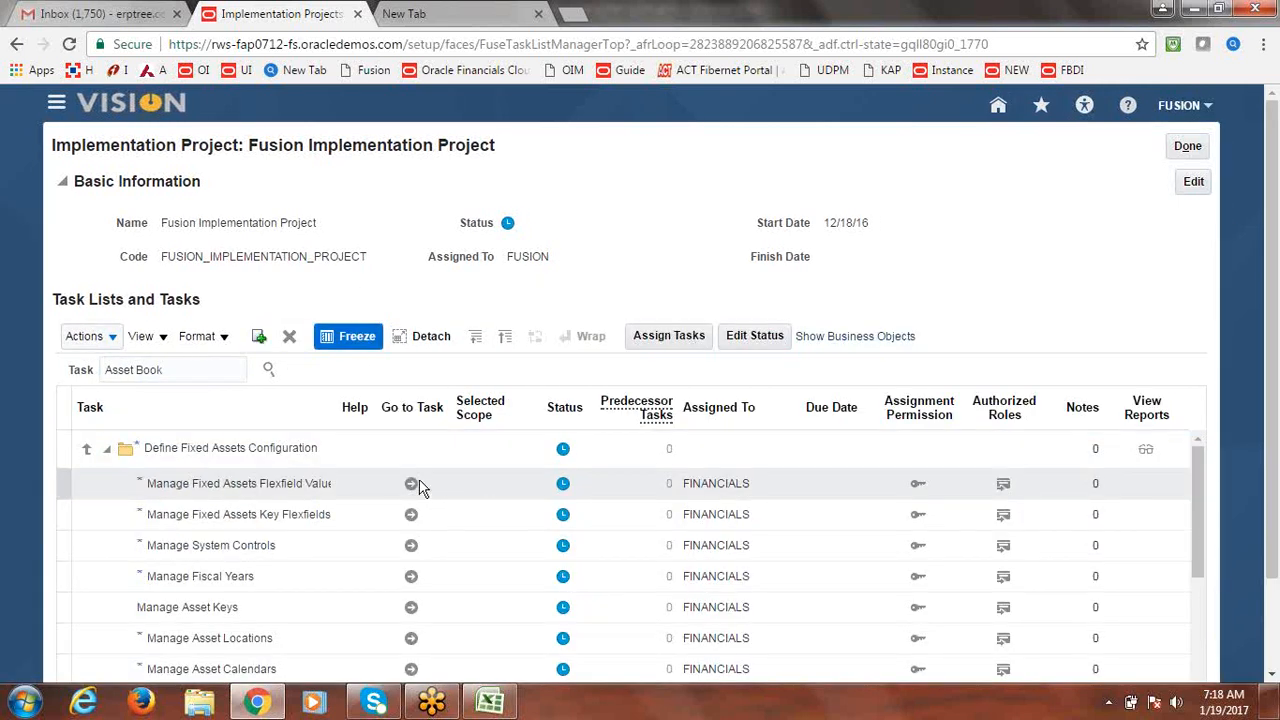
drag(334, 416, 480, 400)
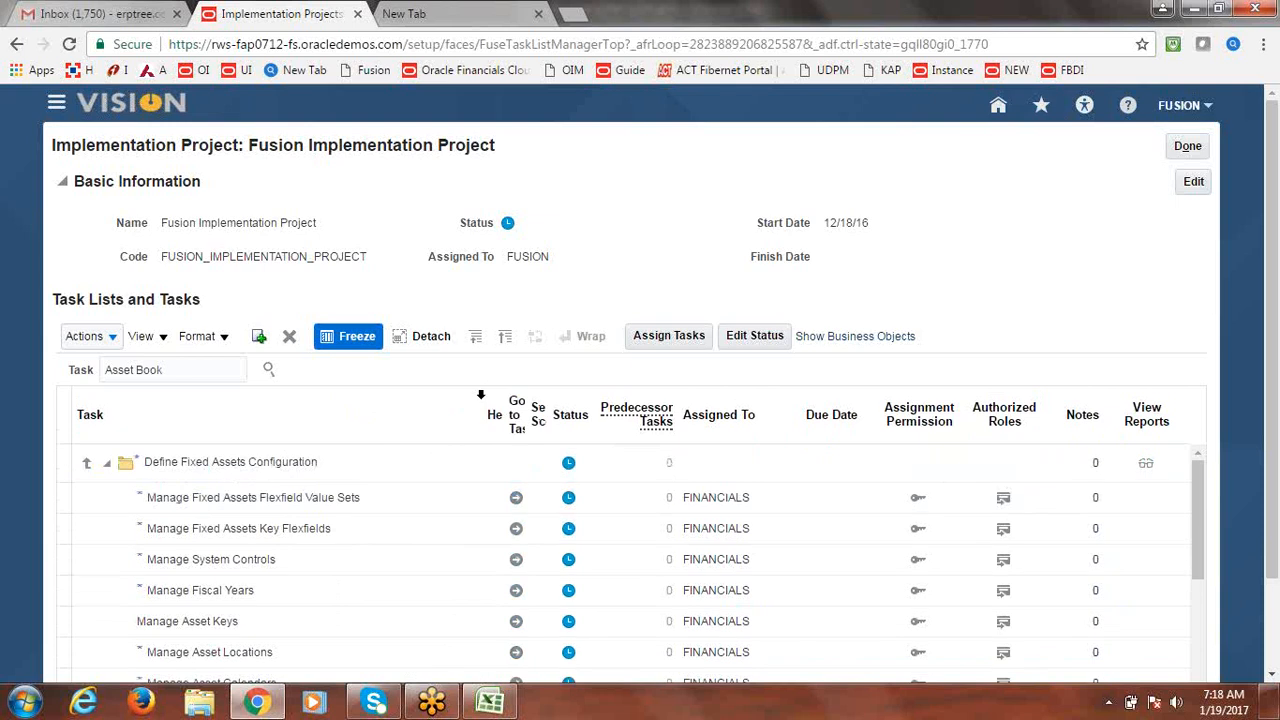
click(516, 534)
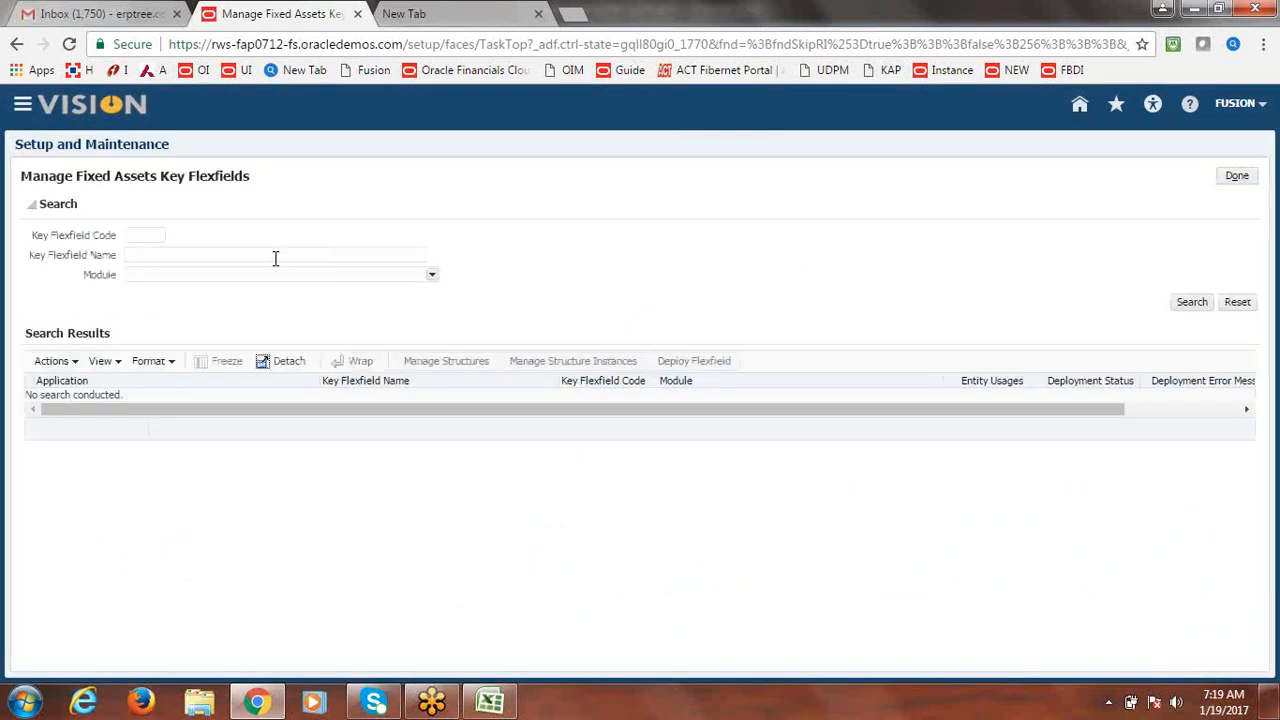
Search key flexfields for 'Categor' and list all structures of the CAT# Category Flexfield.
click(275, 258)
text(Category)
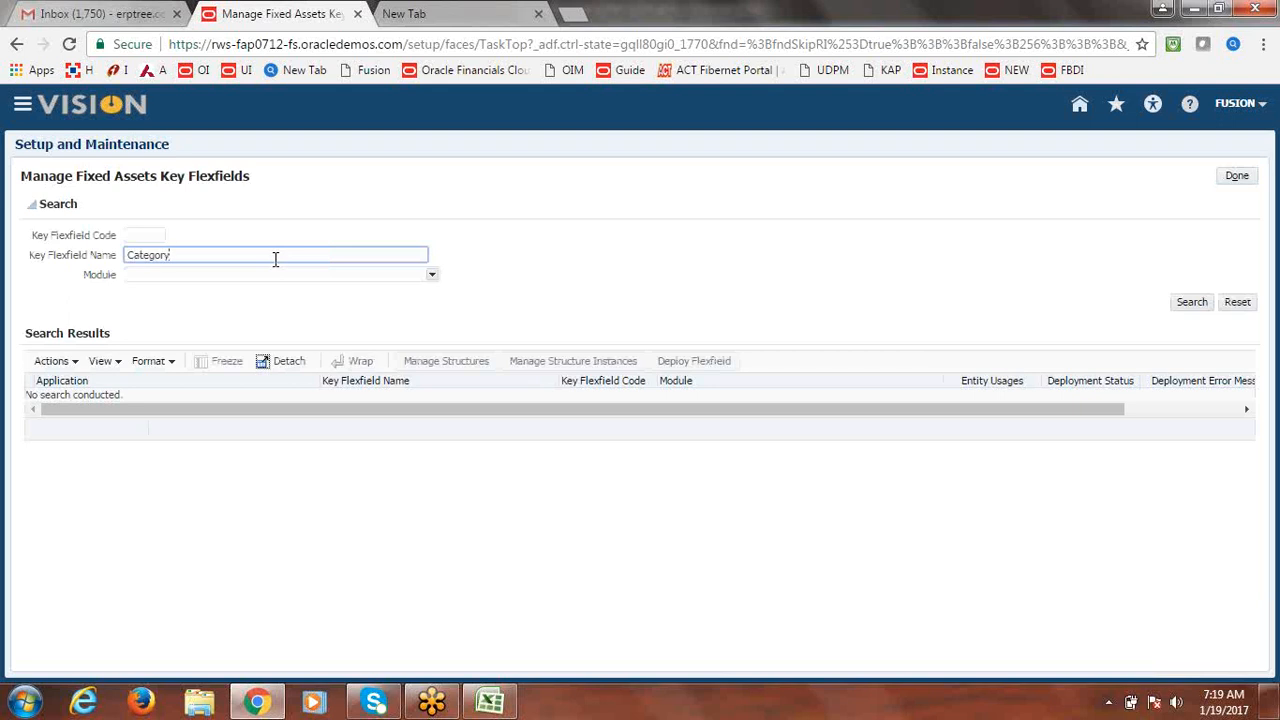
key(Return)
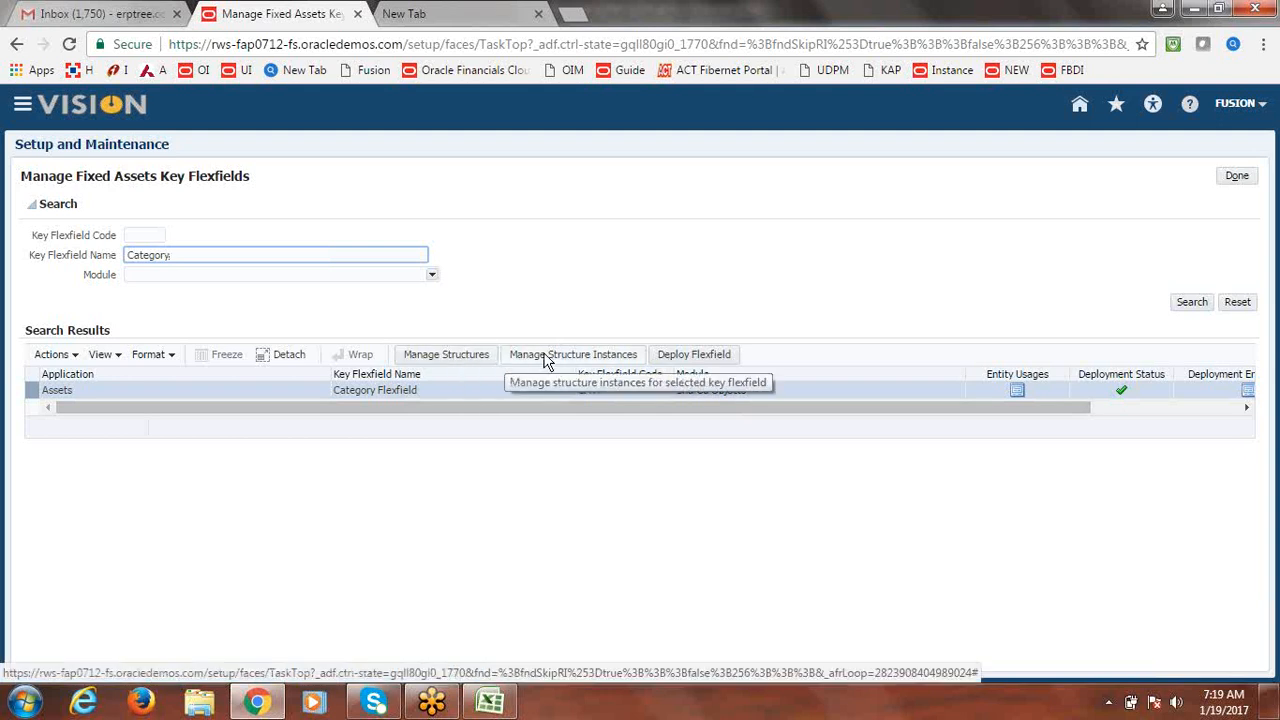
click(462, 358)
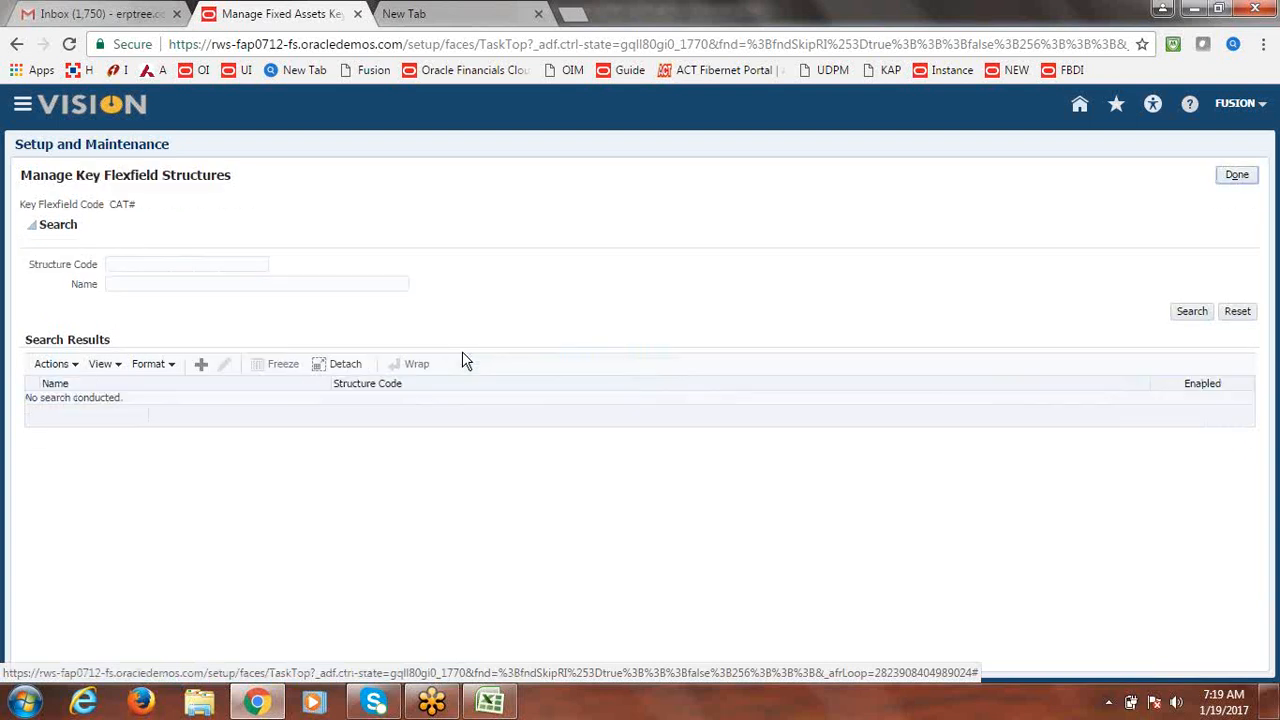
click(182, 265)
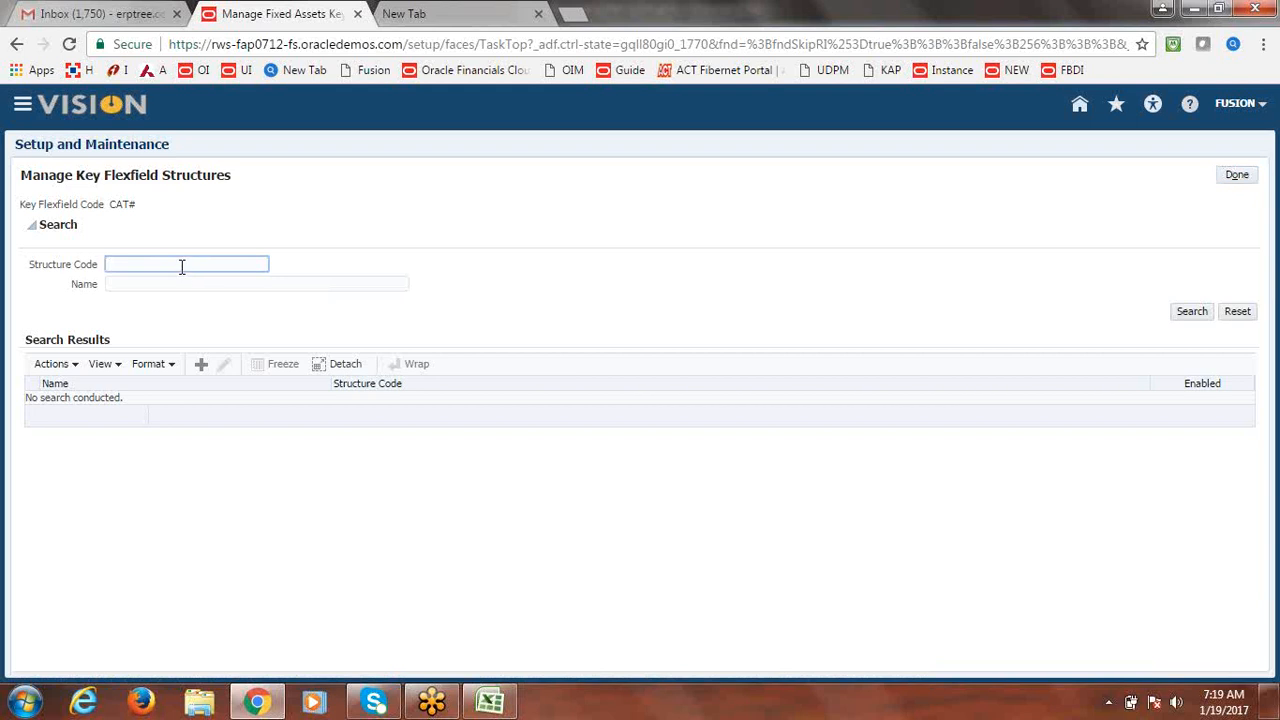
click(1200, 313)
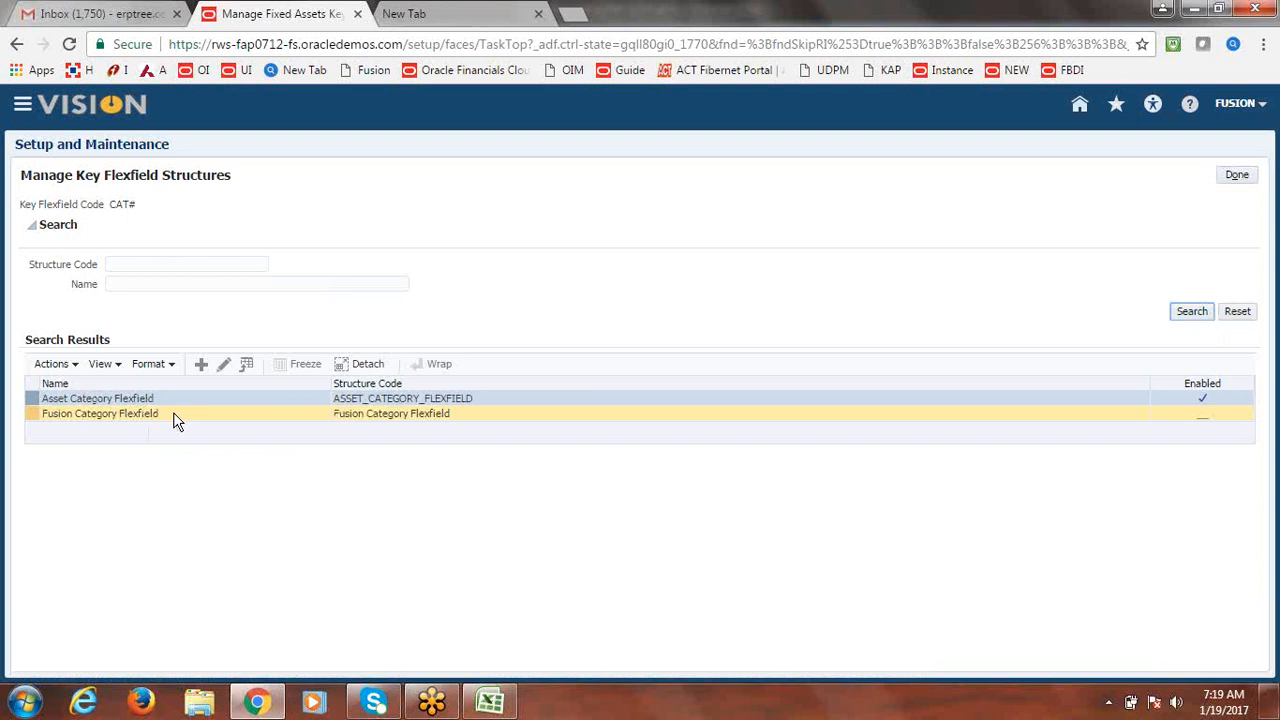
Edit the Asset Category Flexfield structure and open its Major Category segment.
click(222, 366)
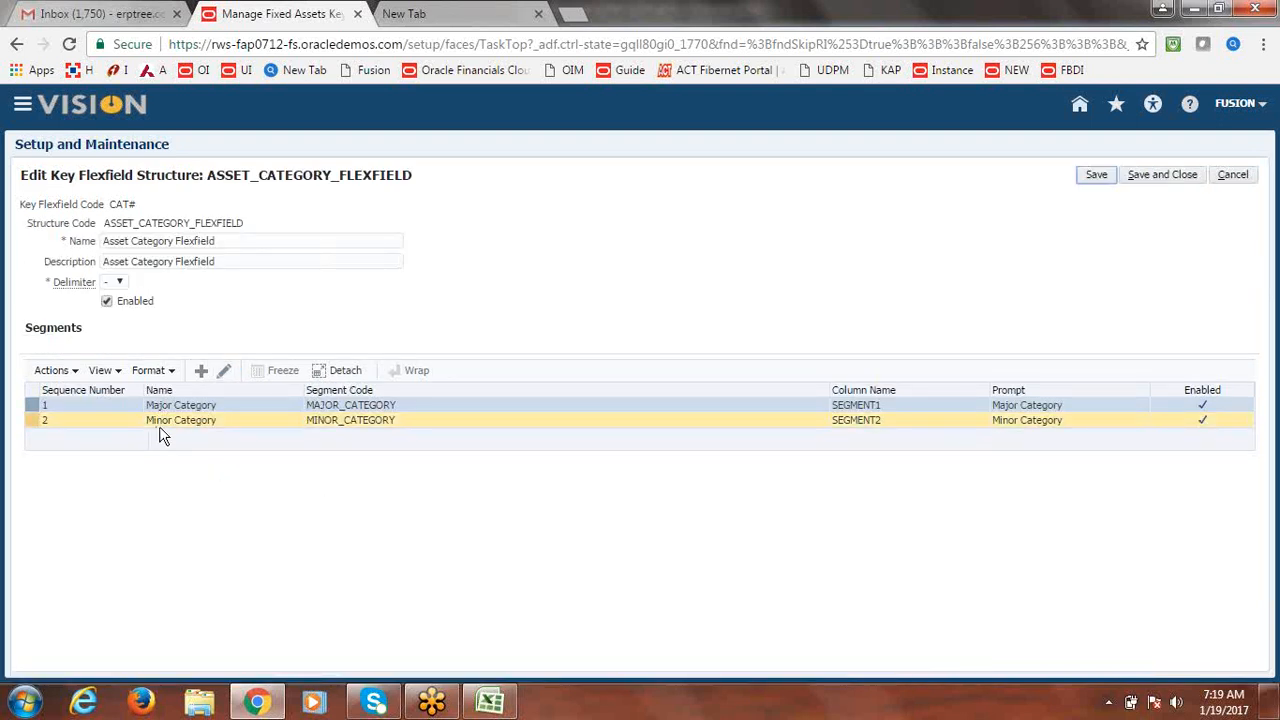
click(28, 406)
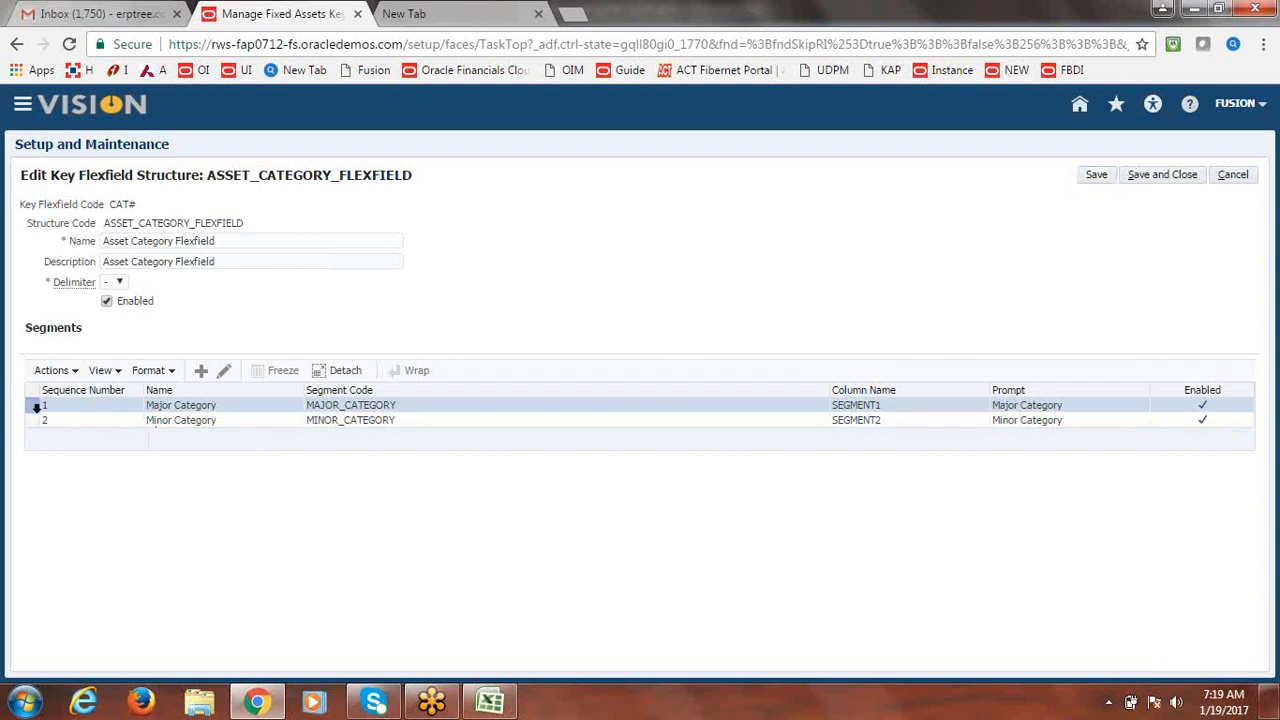
click(224, 371)
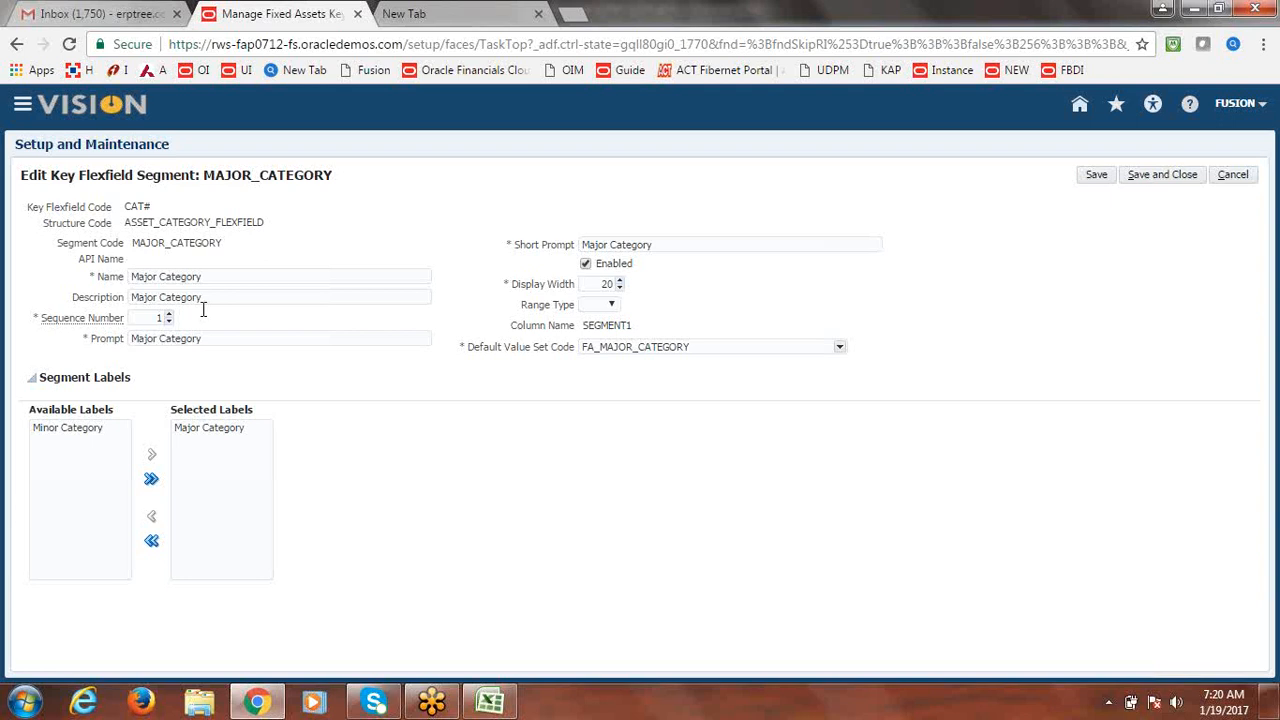
Review the segment's name, short prompt, and default value set code FA_MAJOR_CATEGORY.
click(206, 276)
drag(206, 276, 125, 285)
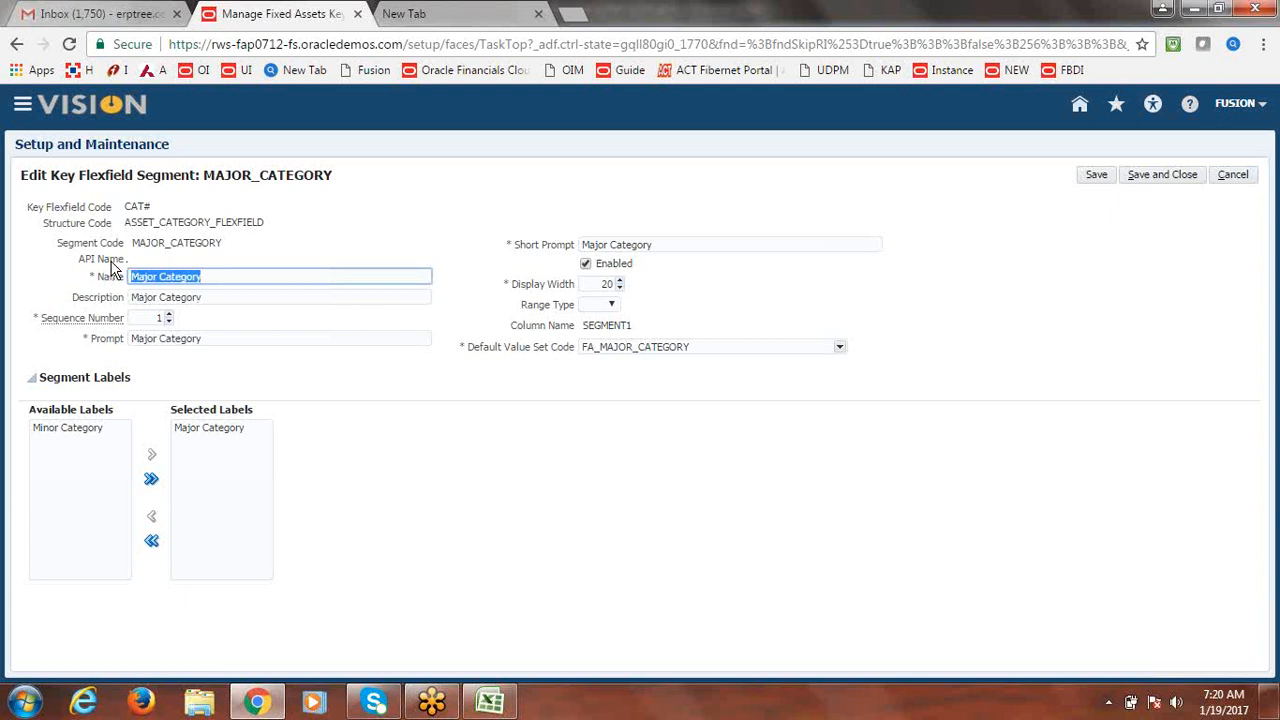
click(158, 262)
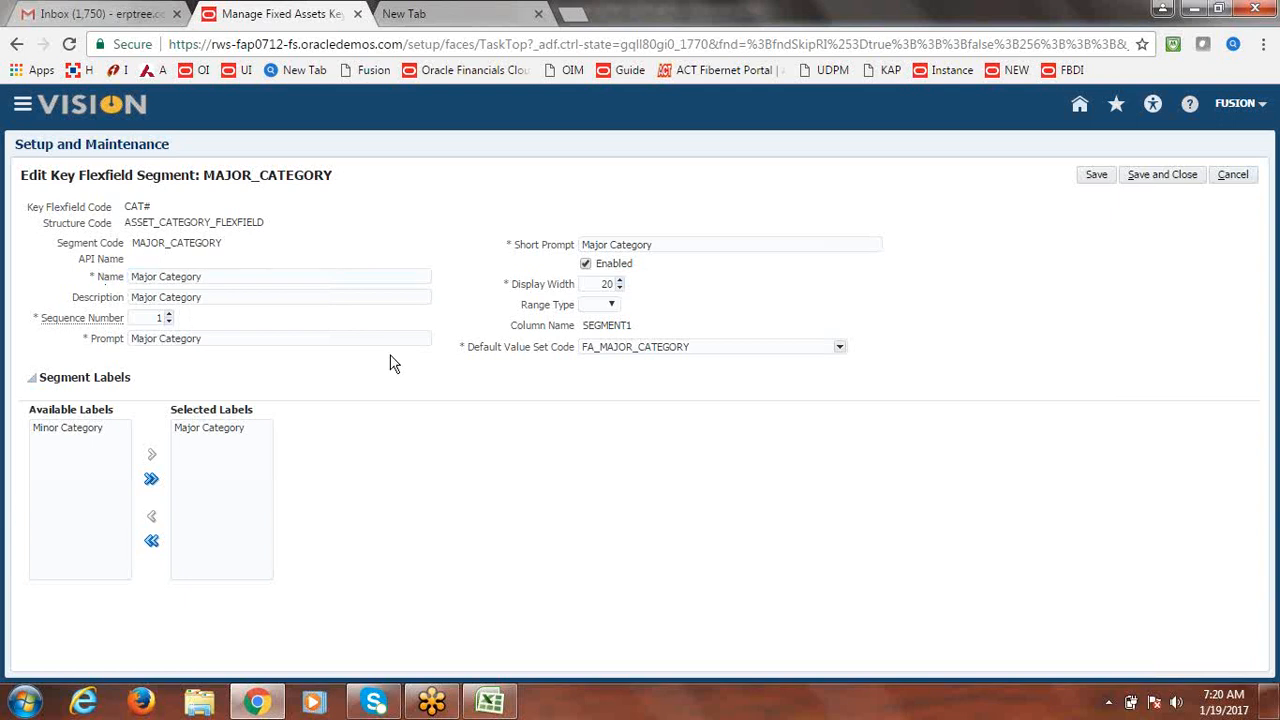
click(723, 249)
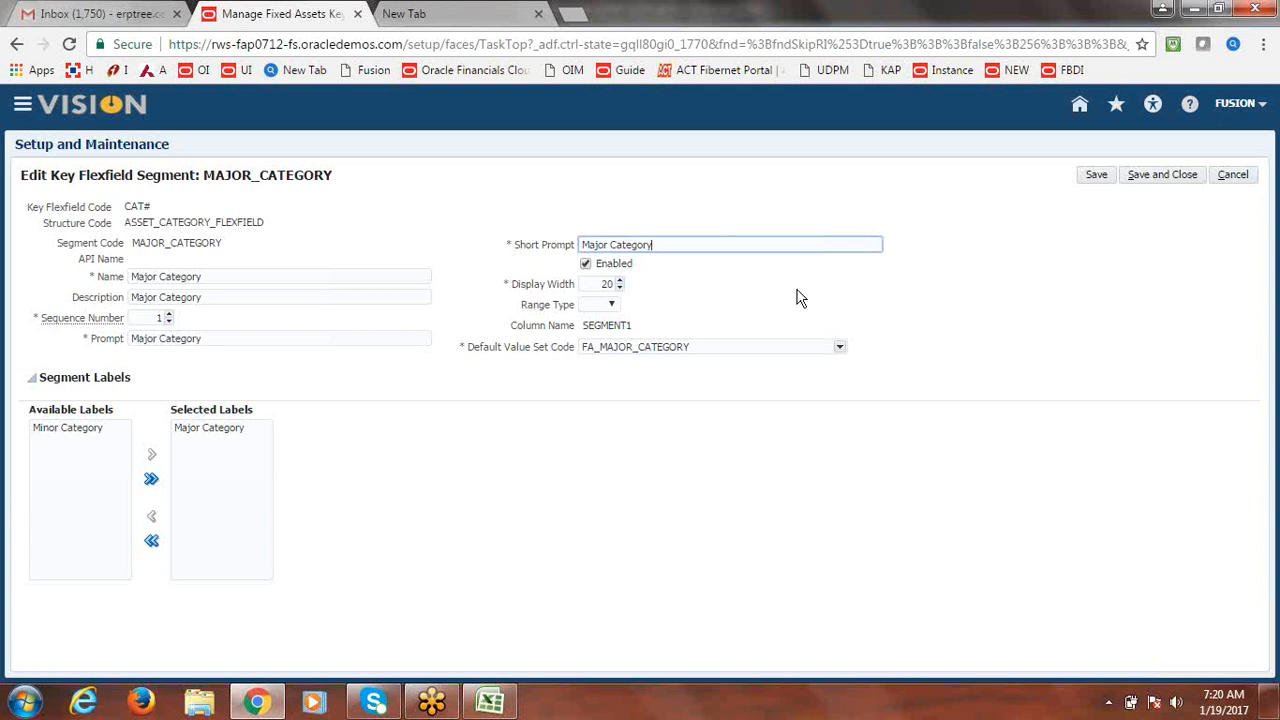
click(700, 347)
drag(695, 347, 572, 354)
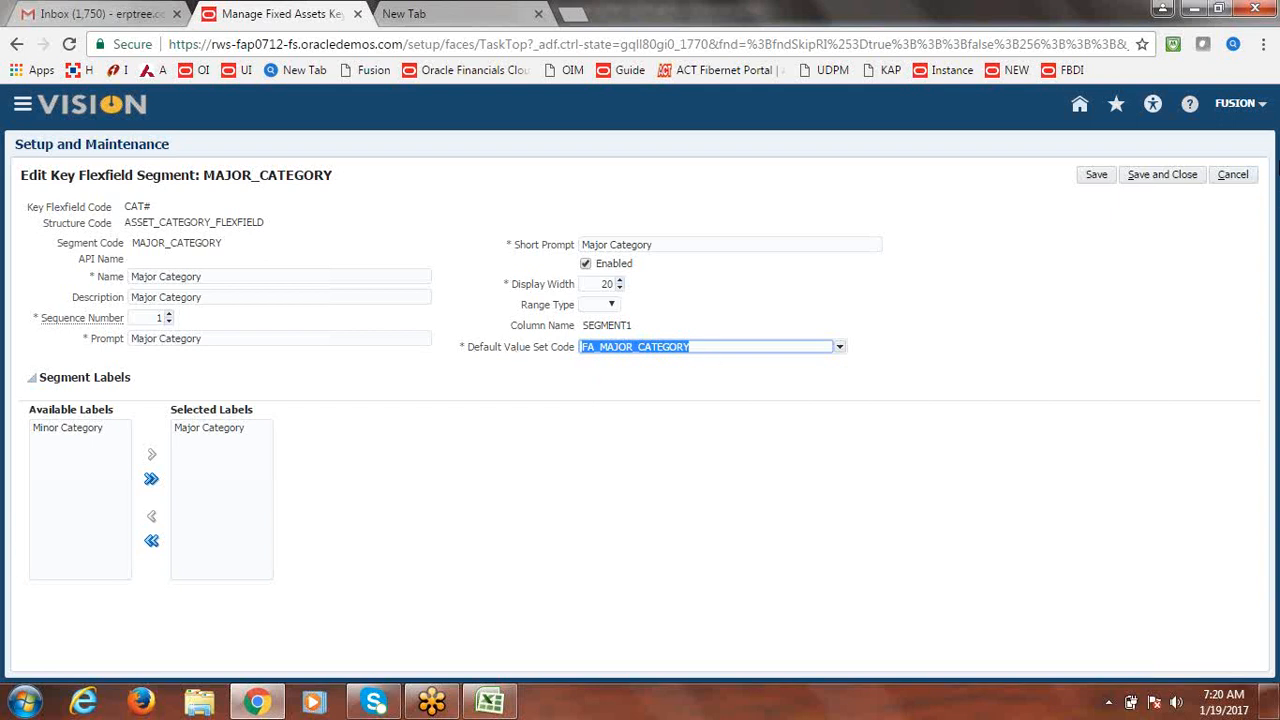
Discard the Major Category segment edit, save the Asset Category structure, and return to the task list.
click(1238, 176)
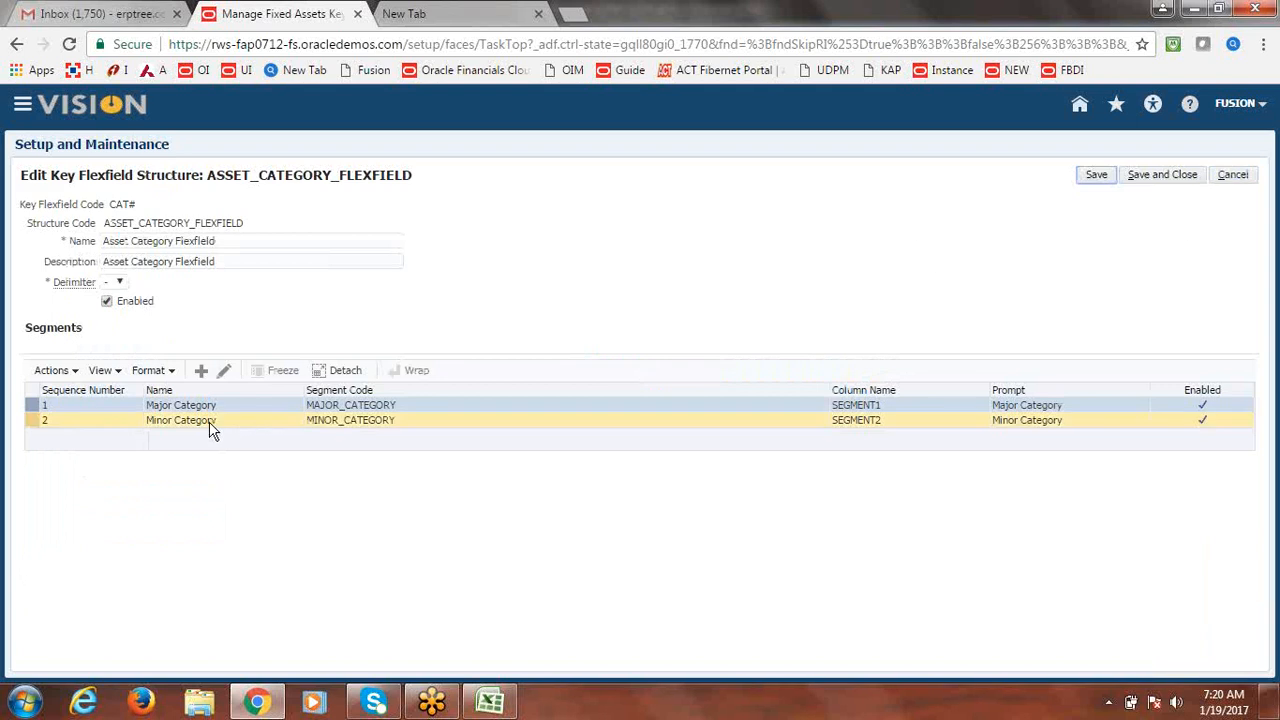
click(1192, 176)
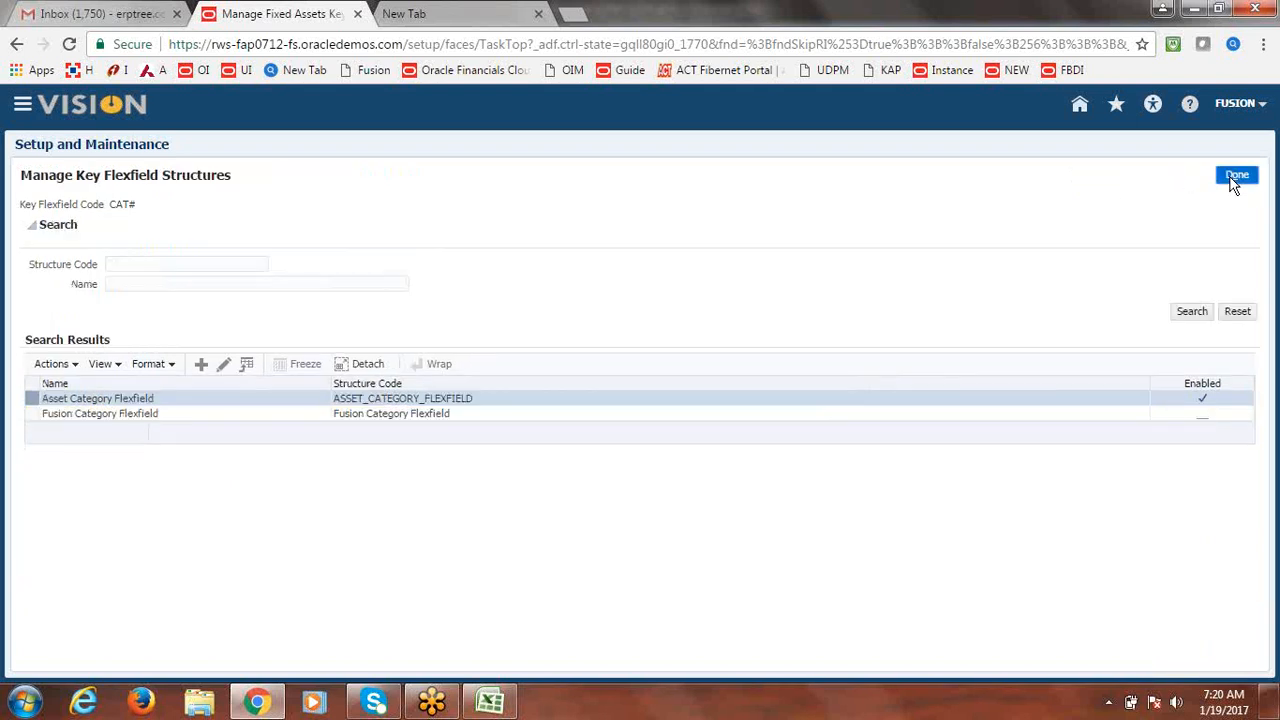
click(1230, 176)
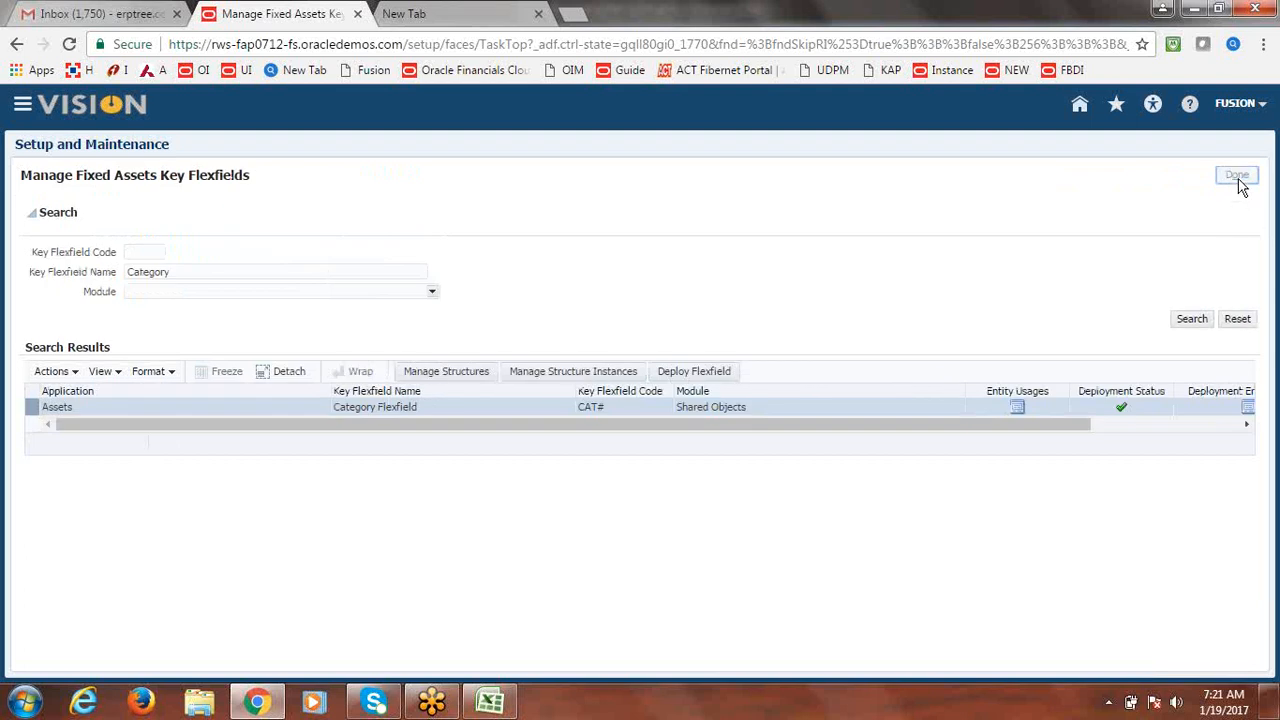
click(1238, 181)
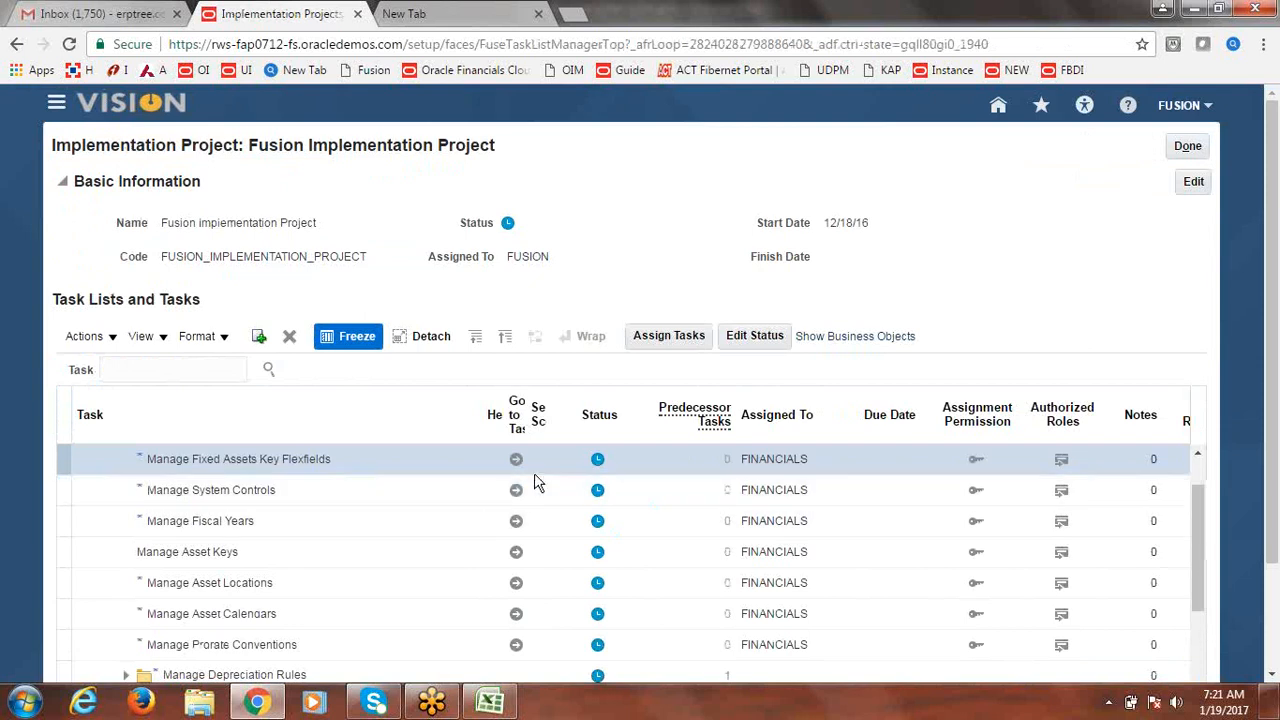
Search Fixed Assets value sets for FA_MAJOR and open the FA_MAJOR_CATEGORY values.
click(1199, 456)
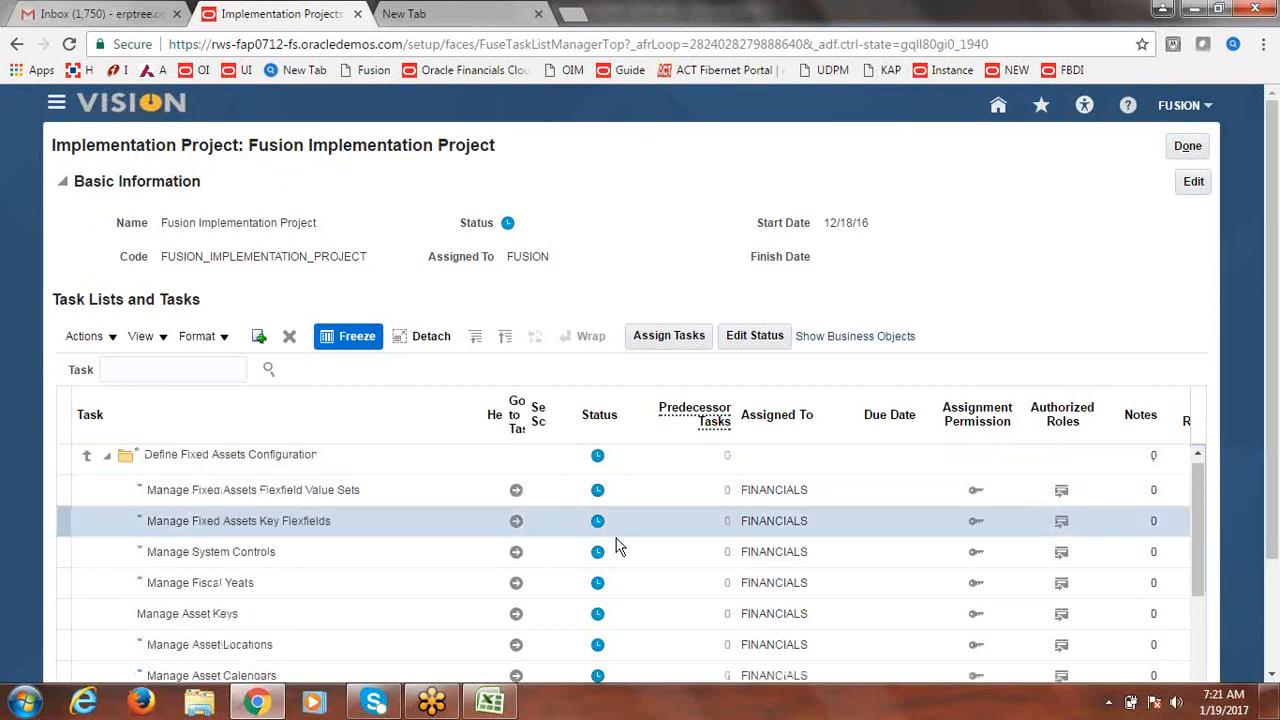
click(512, 490)
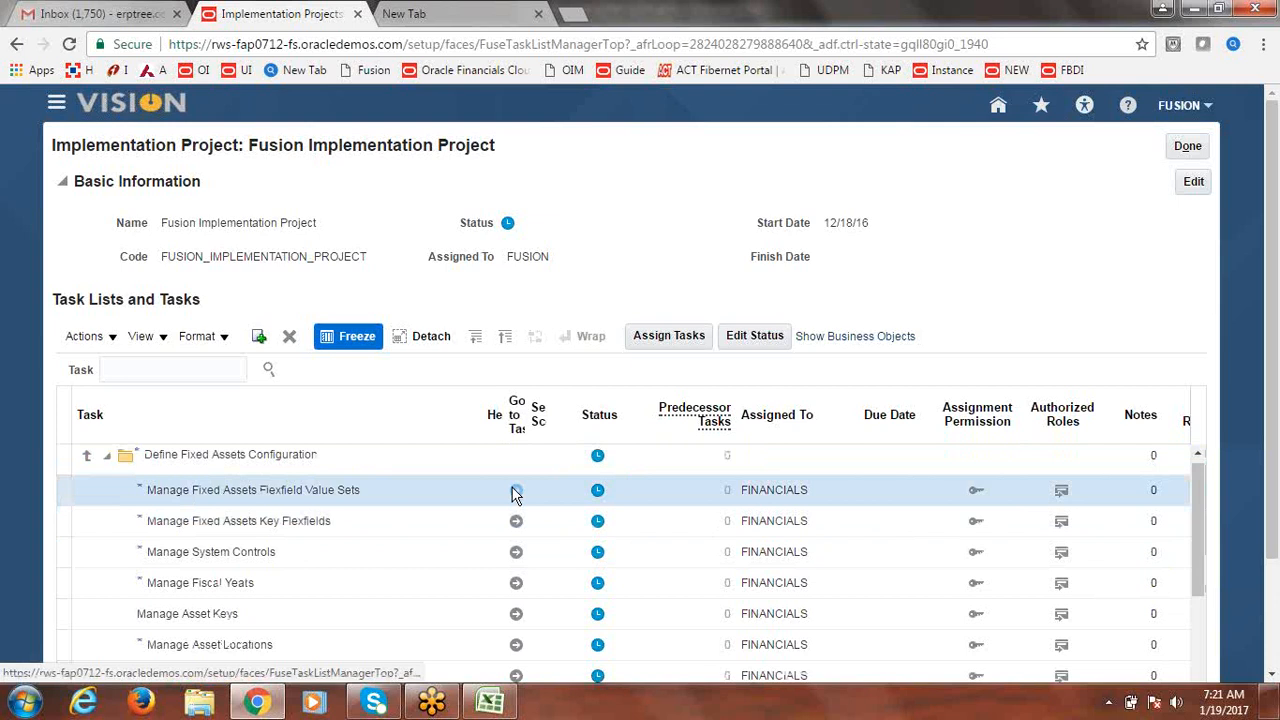
click(512, 490)
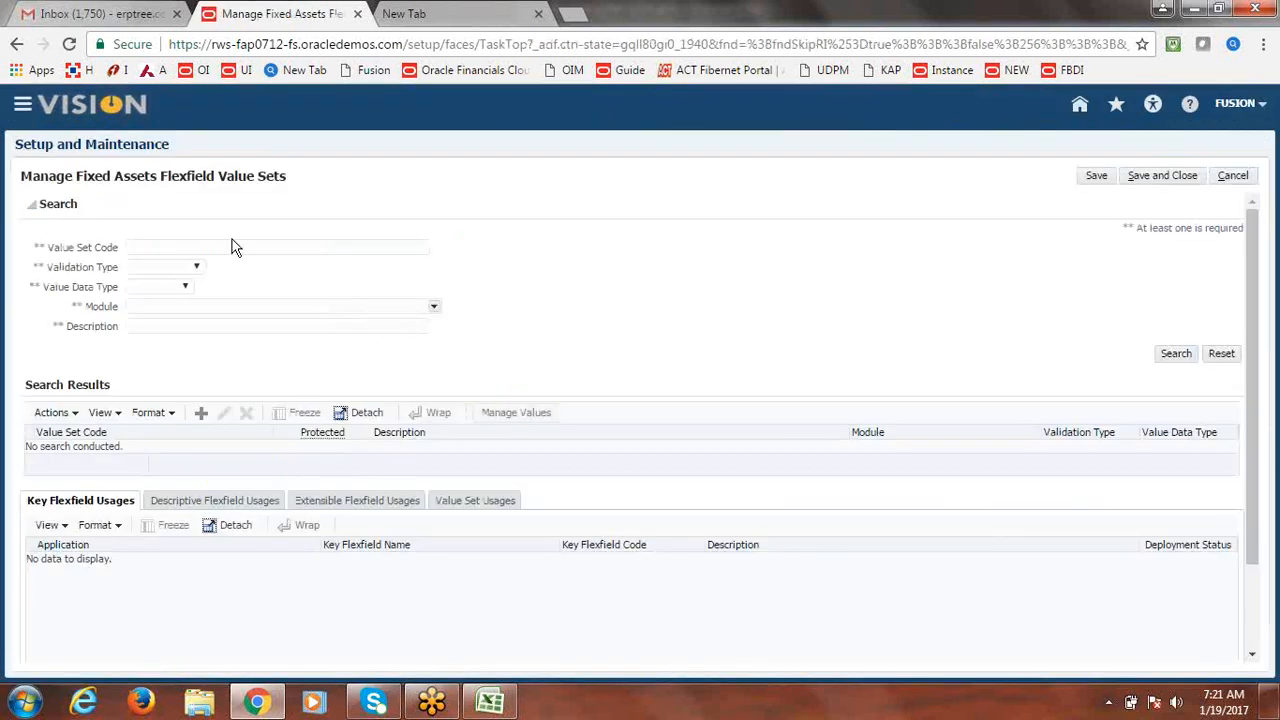
click(230, 247)
text(FA)
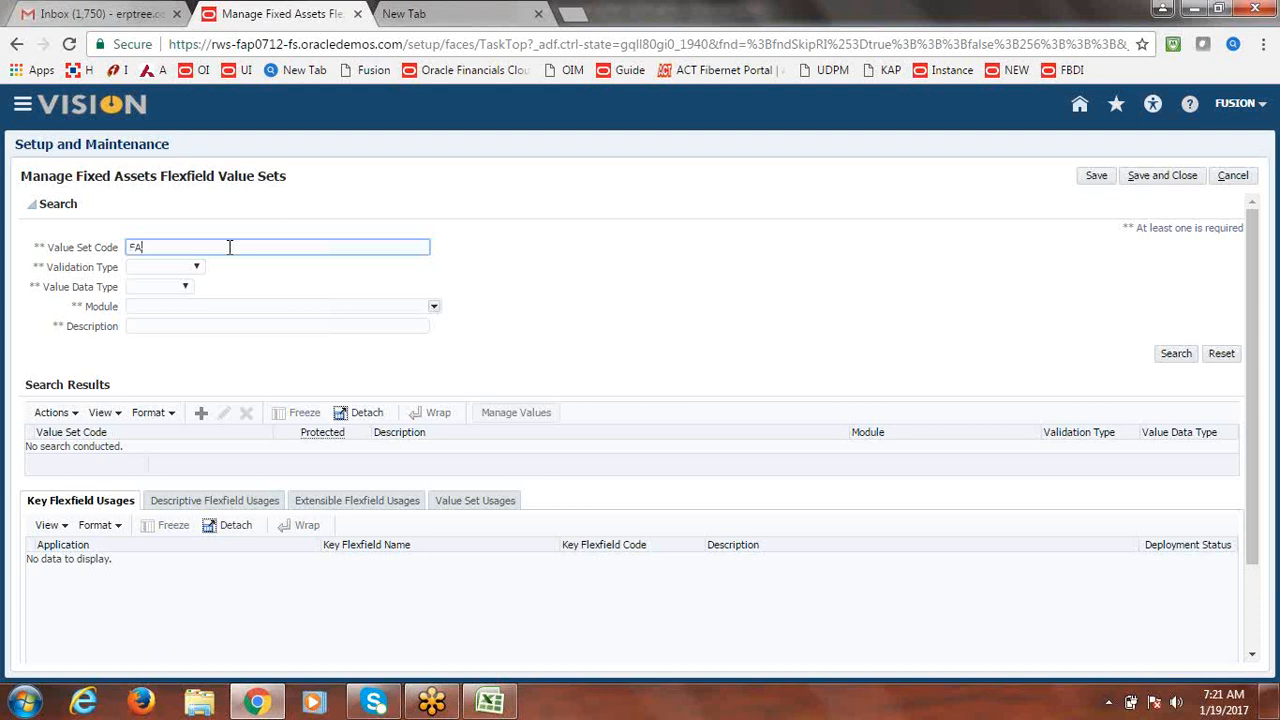
text(_MAJOR)
key(Return)
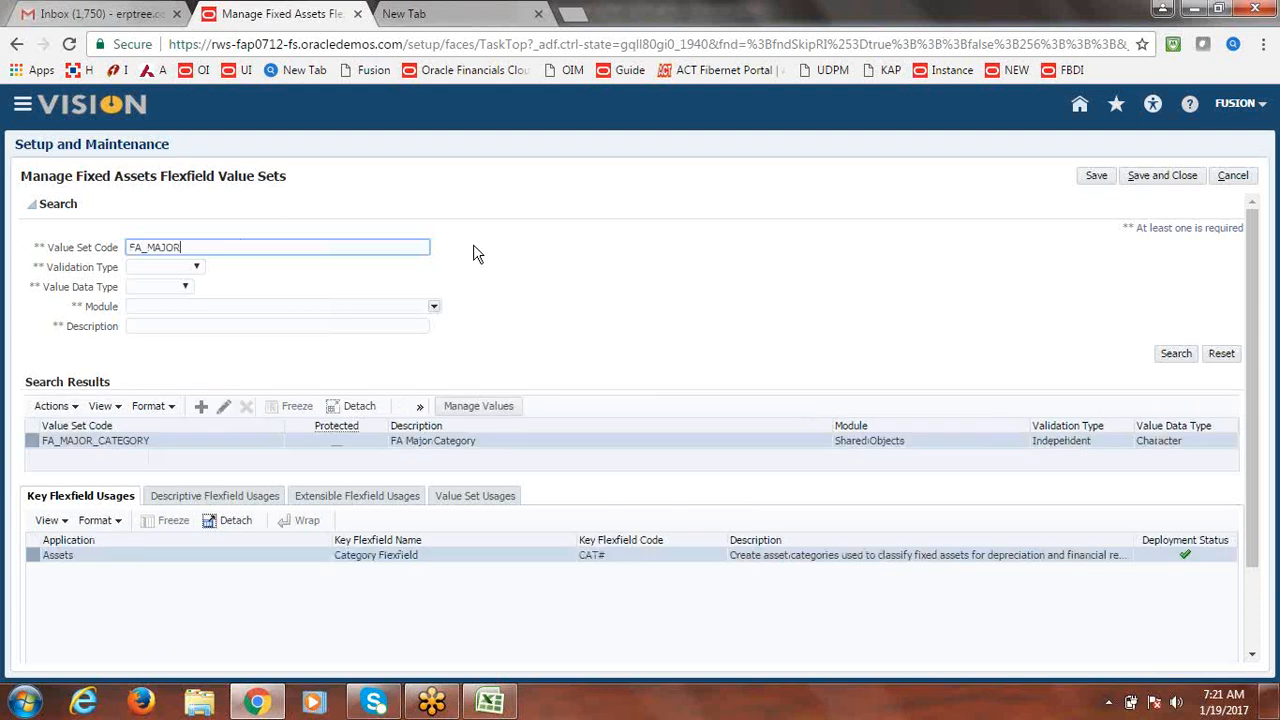
click(551, 409)
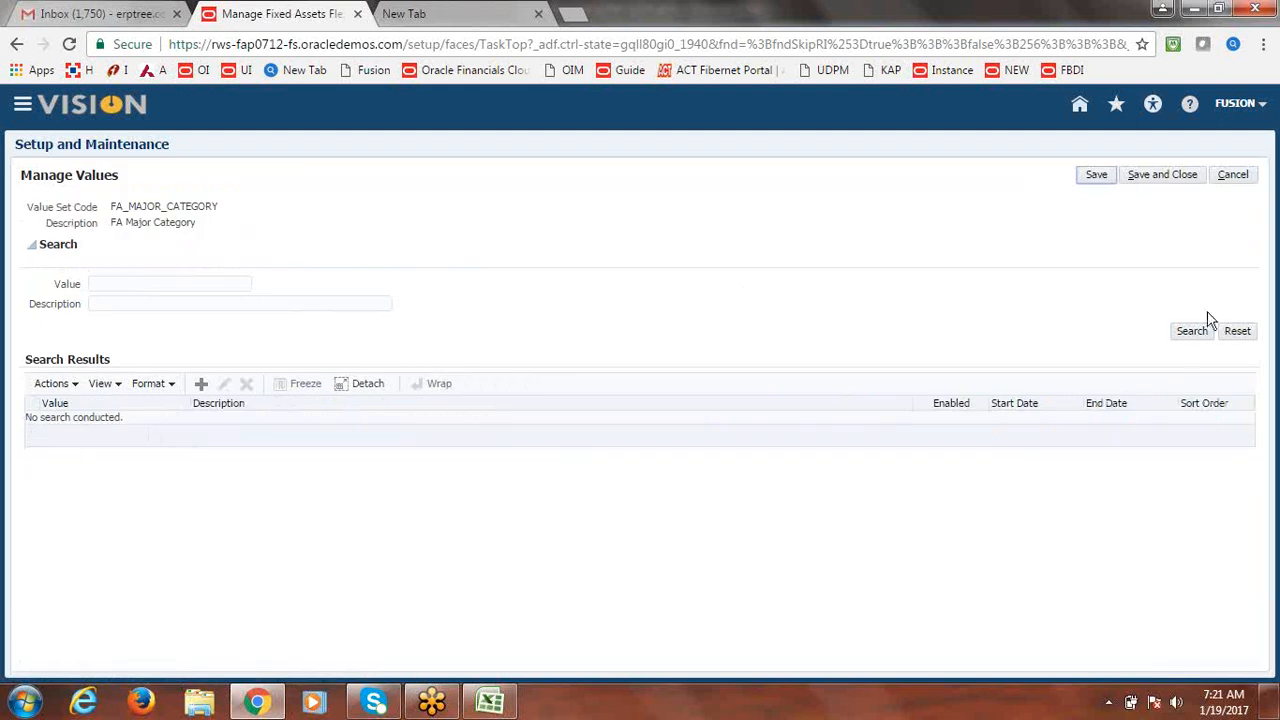
List the existing major category values and enter a new value 'Fusion Buildings' with the same description.
click(1189, 333)
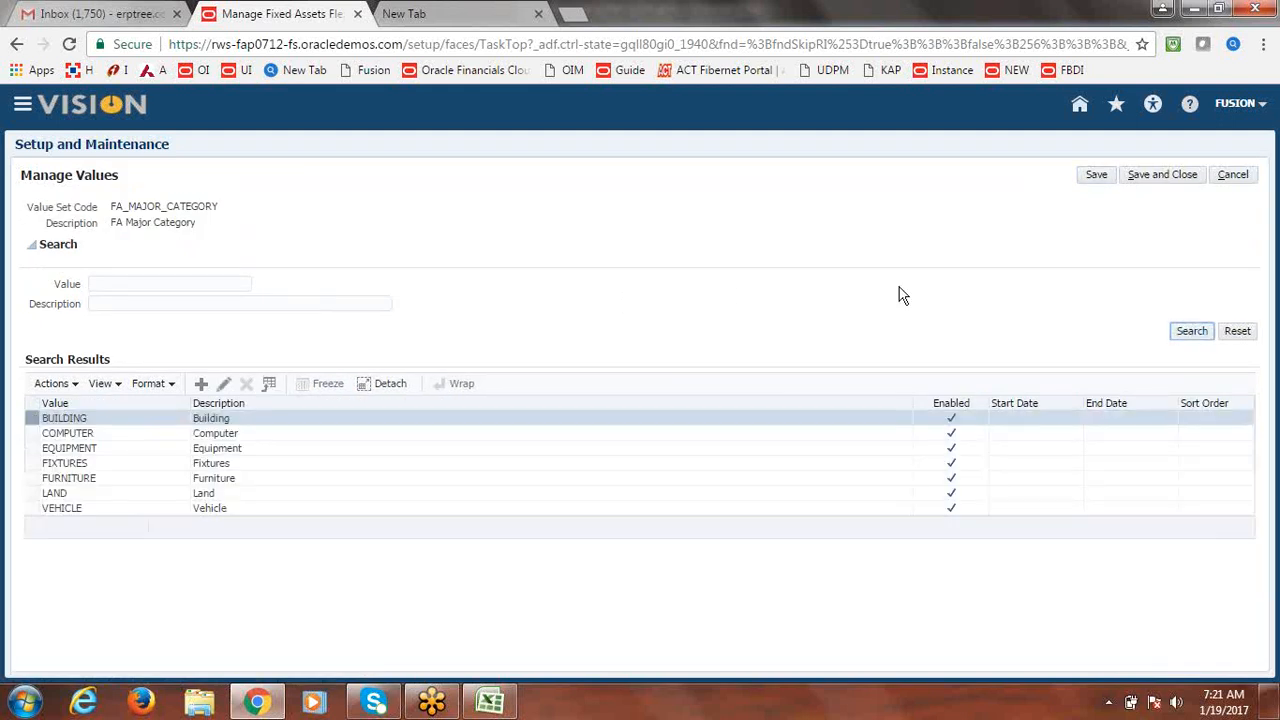
click(202, 385)
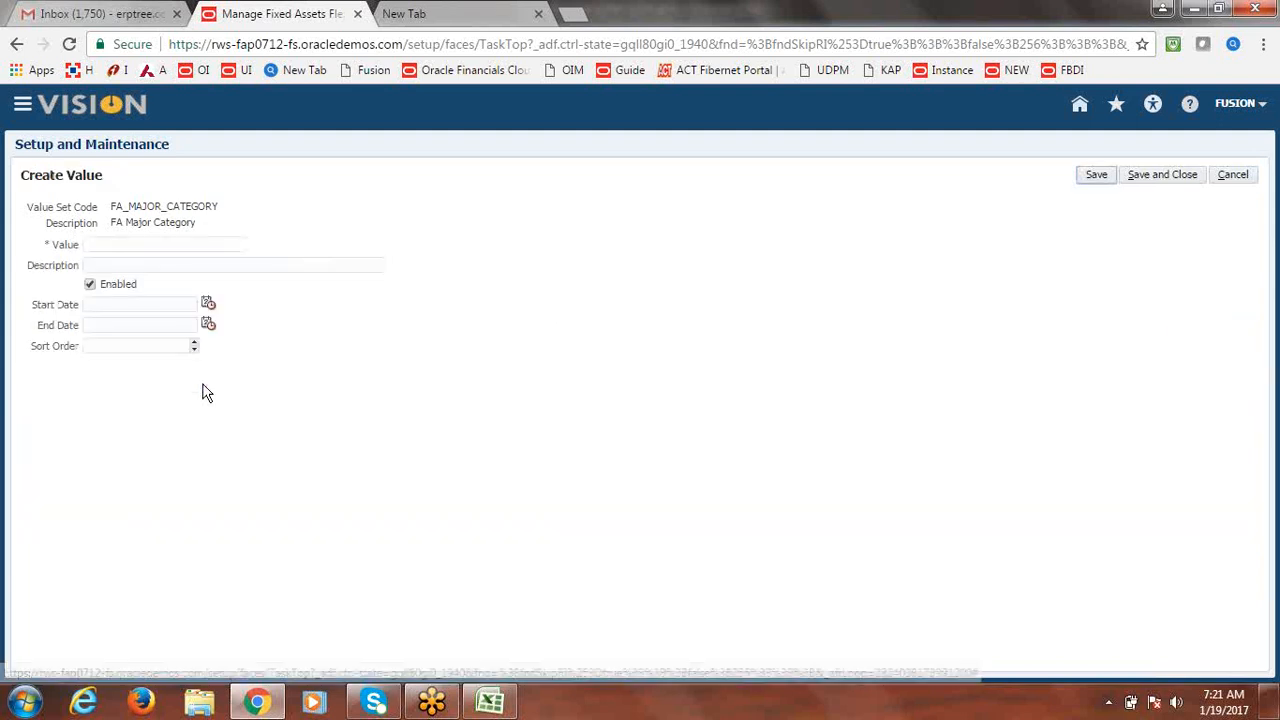
click(168, 247)
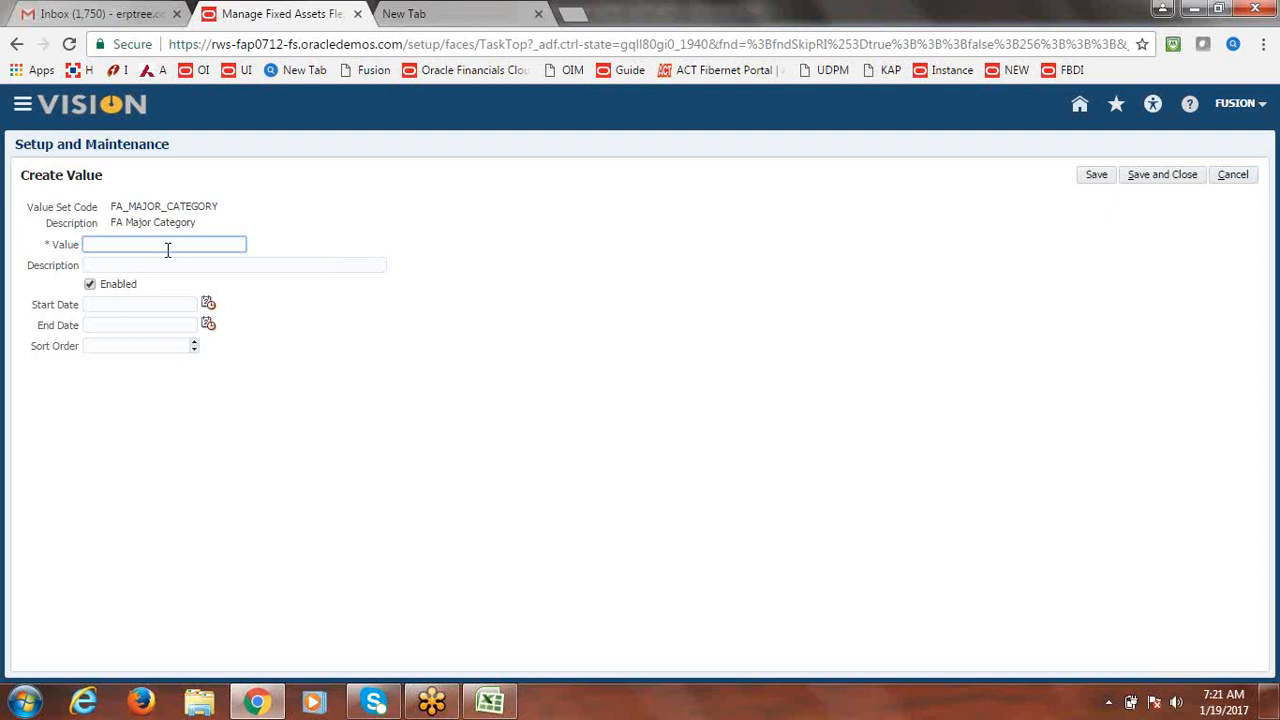
text(Fusion Buildings)
drag(206, 249, 36, 262)
key(ctrl+c)
click(184, 266)
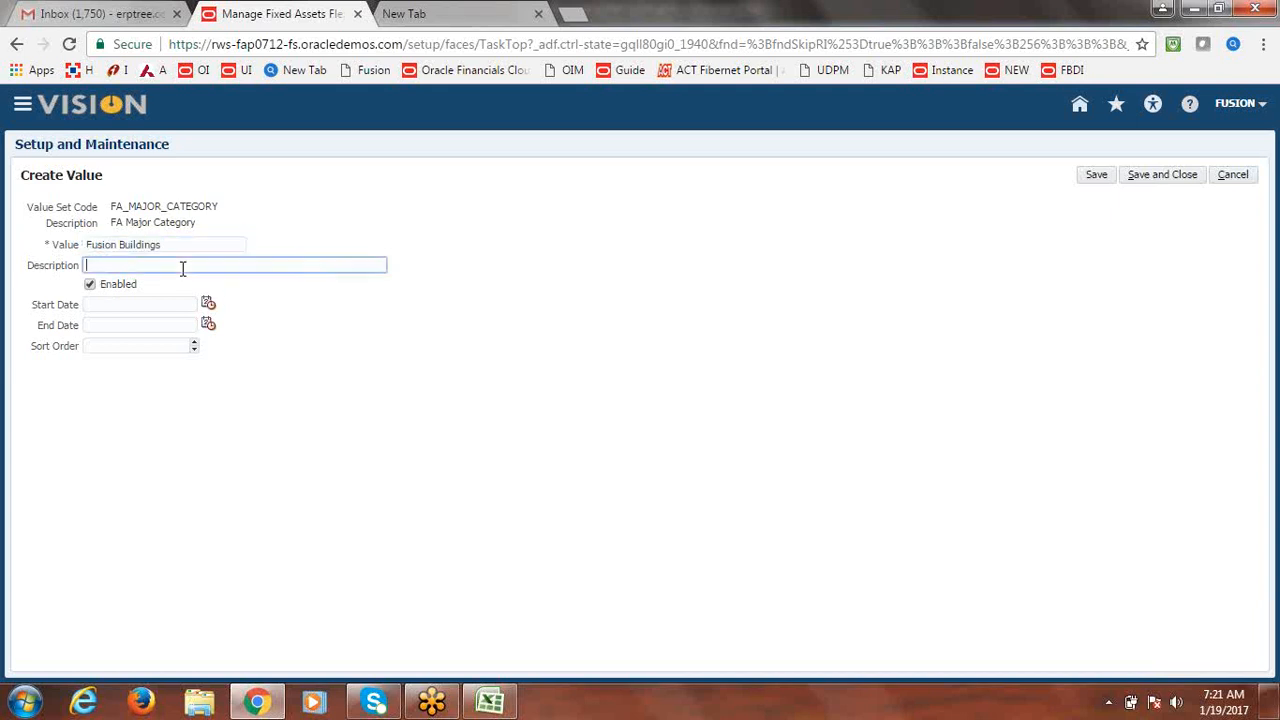
key(ctrl+v)
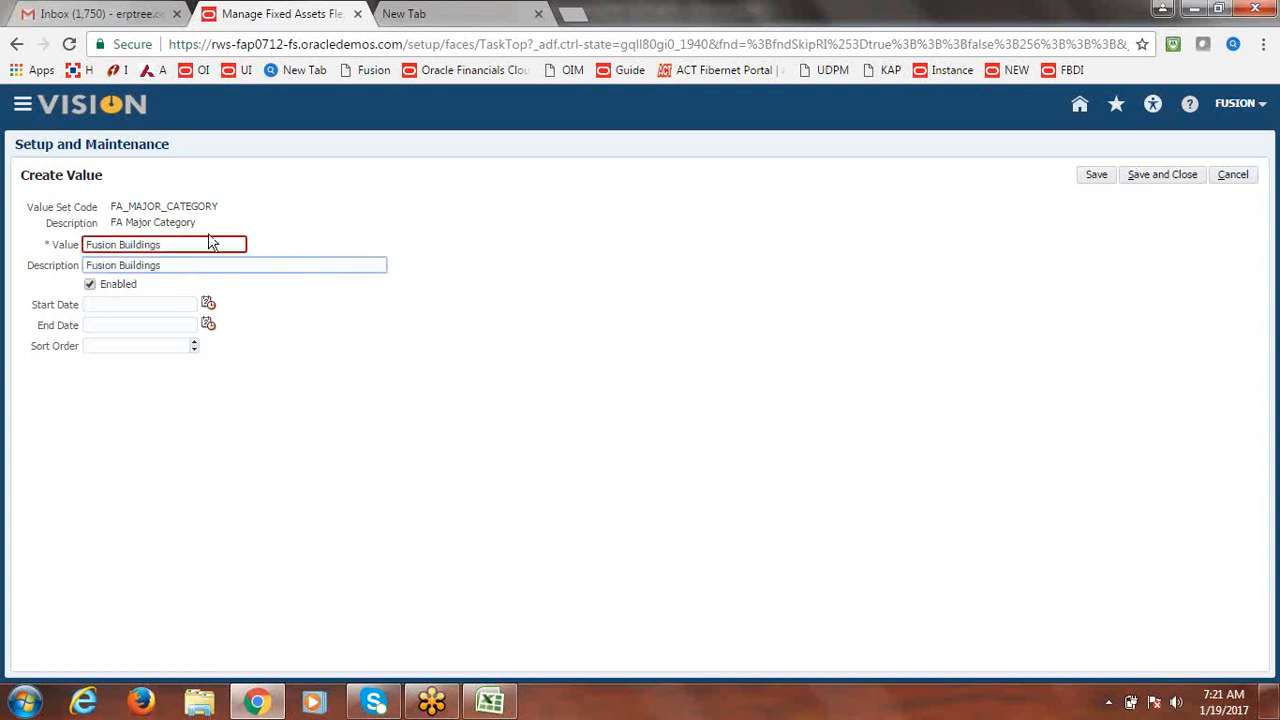
Change the rejected value to uppercase FUSION BUILDINGS and save it.
click(177, 246)
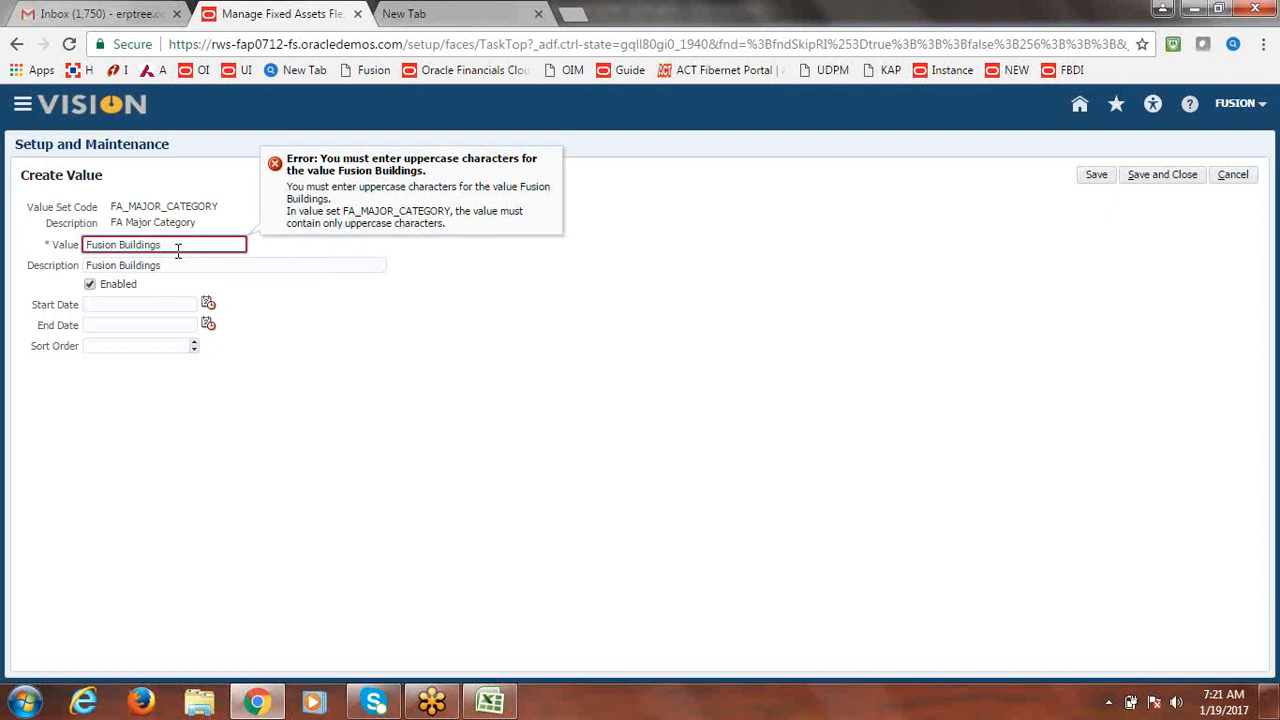
triple_click(178, 248)
text(FUSION BUILDINGS)
key(Tab)
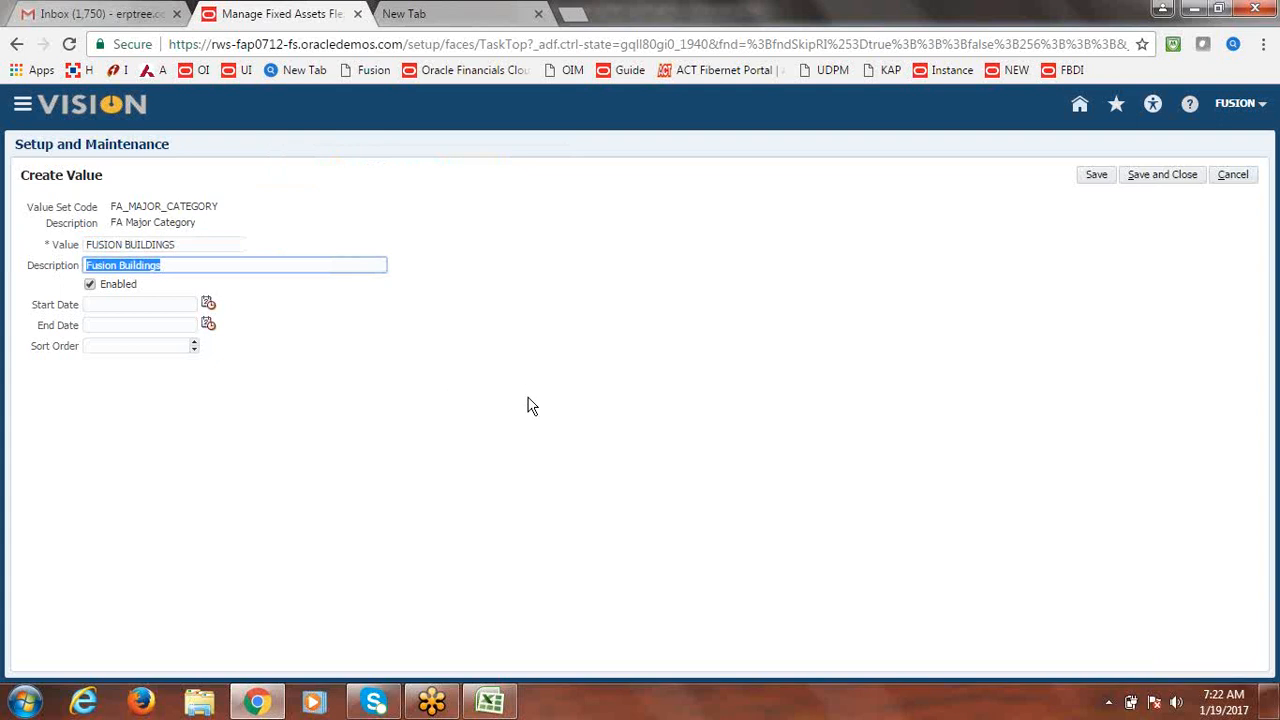
key(Tab)
click(1181, 177)
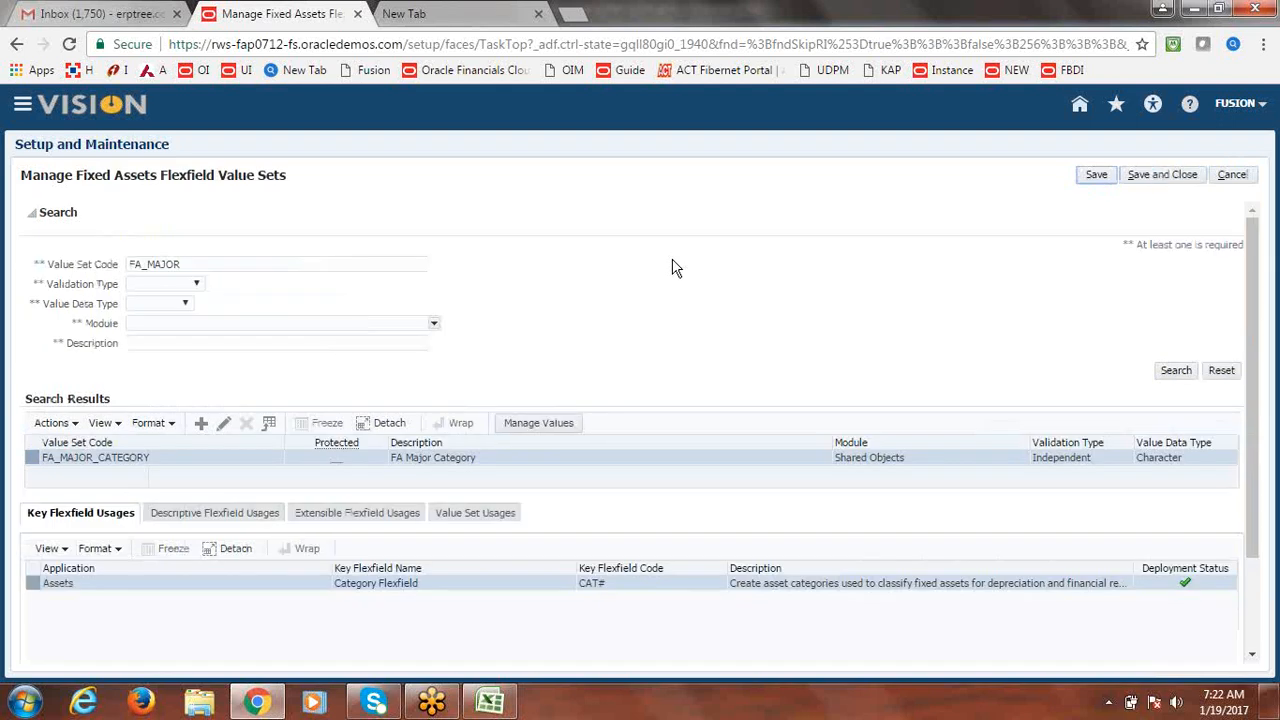
Search for FA_MINOR, list the FA_MINOR_CATEGORY values, and begin a new value.
click(214, 264)
key(BackSpace)
key(BackSpace)
key(BackSpace)
key(BackSpace)
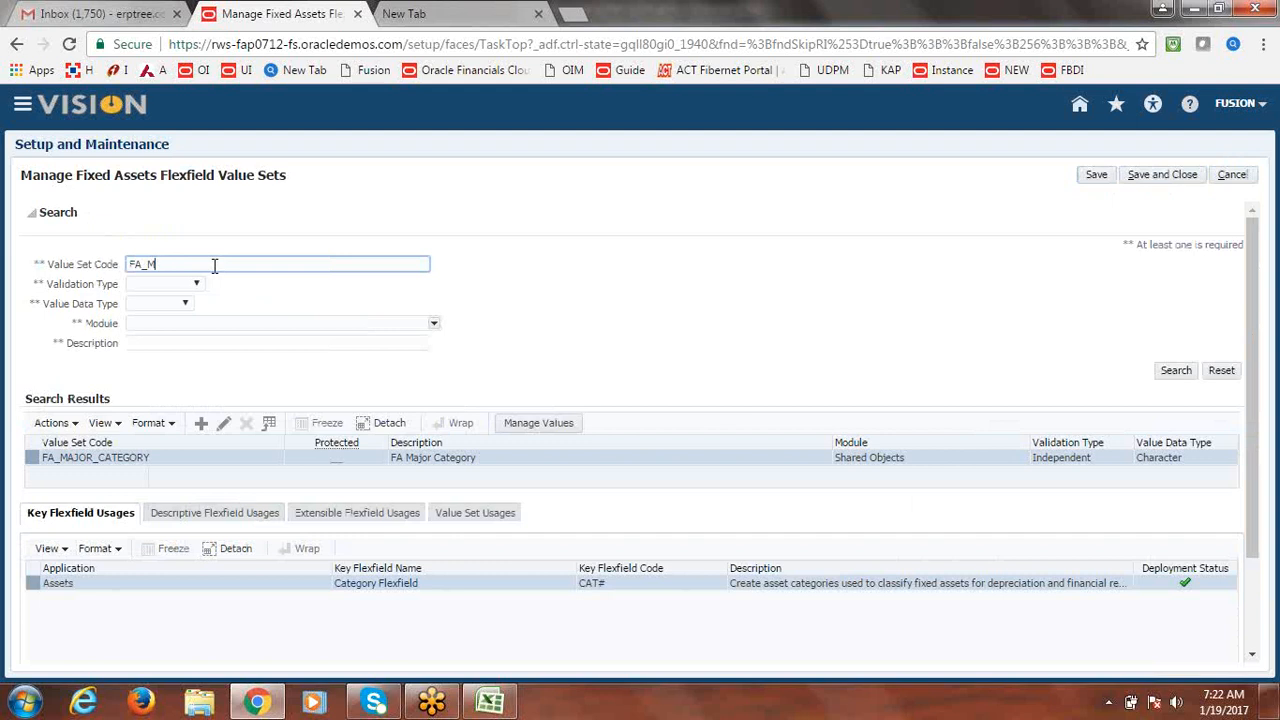
text(INOR)
click(1168, 375)
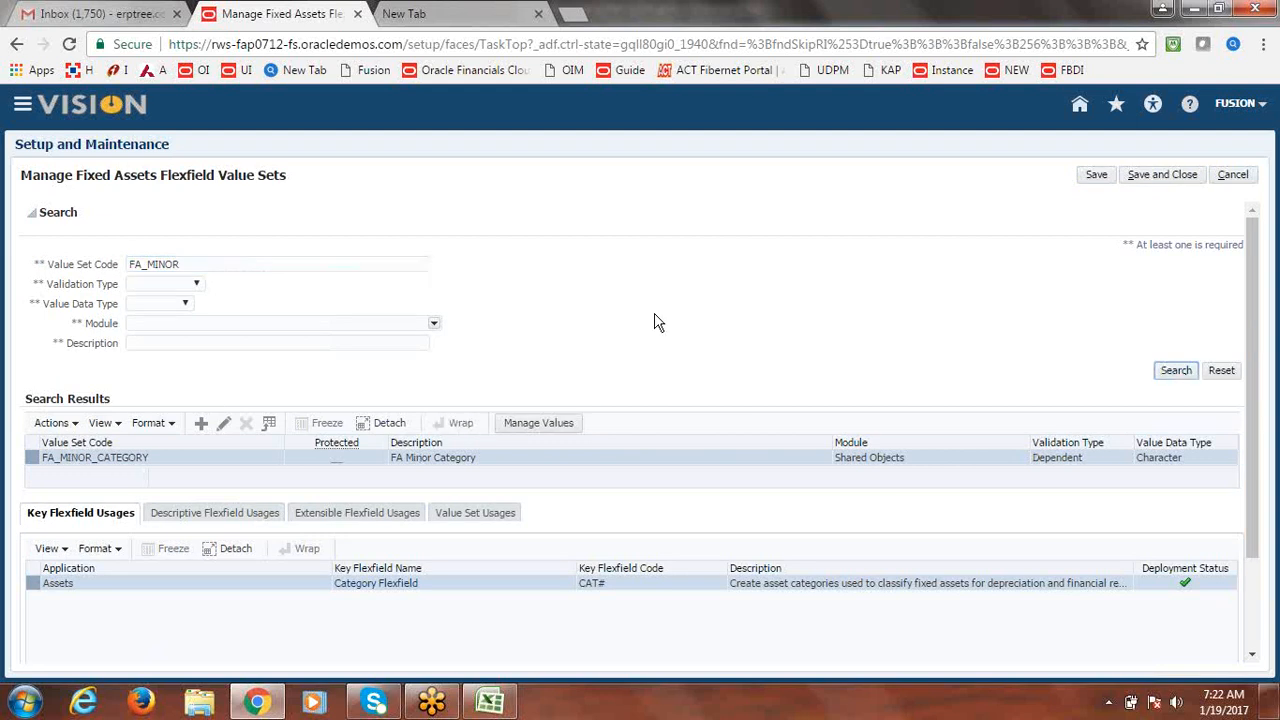
click(549, 422)
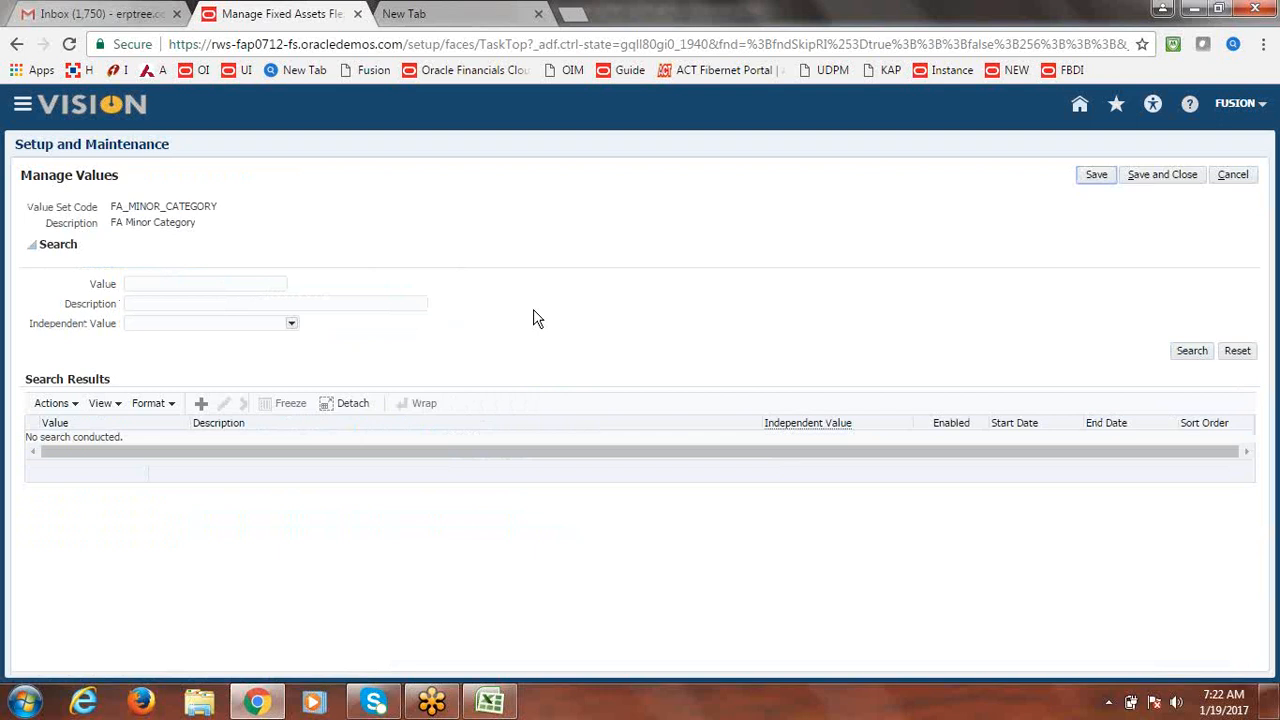
click(1197, 360)
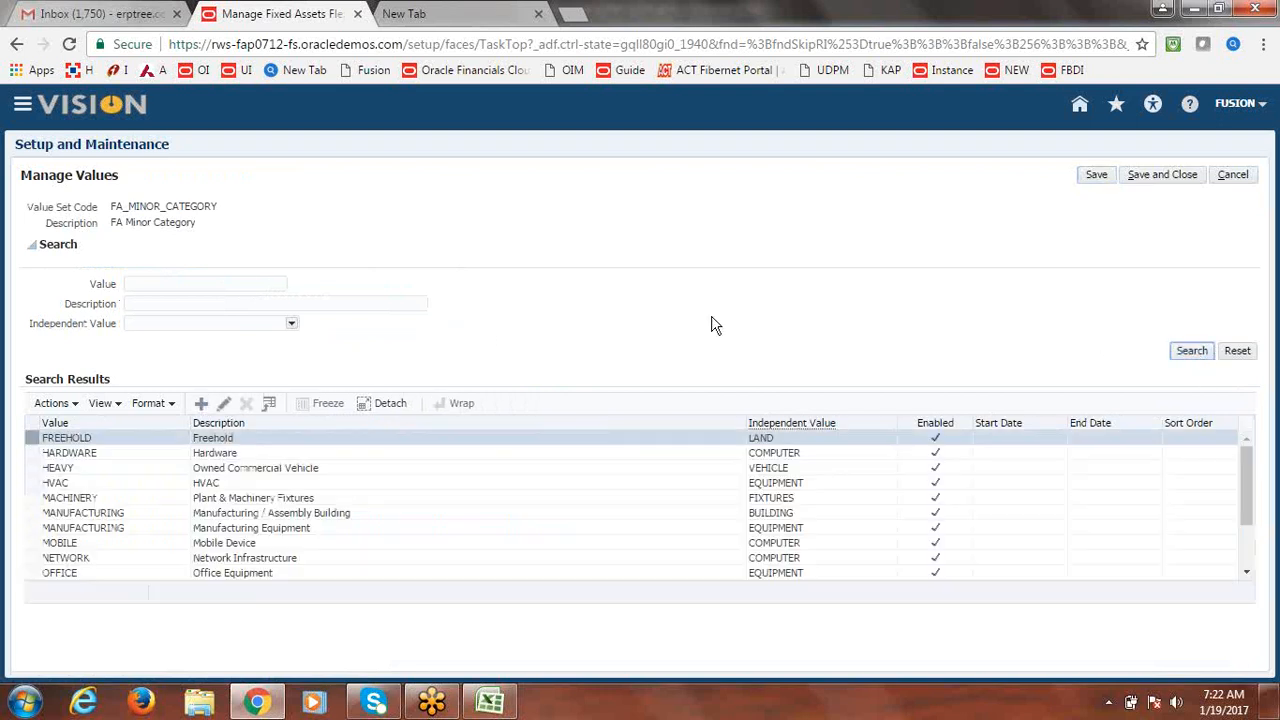
click(200, 407)
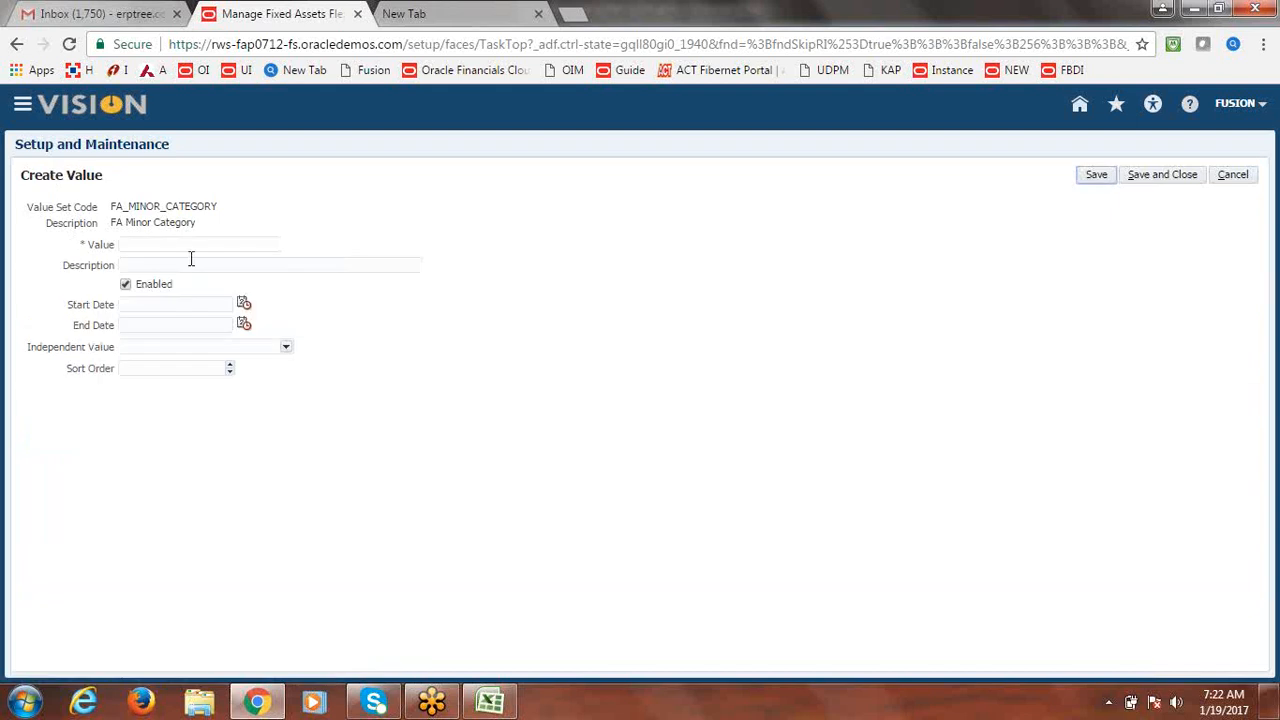
Enter minor value FUSION ADMIN B, shortened to fit 20 characters, with description FUSION ADMIN BUILDING.
click(188, 246)
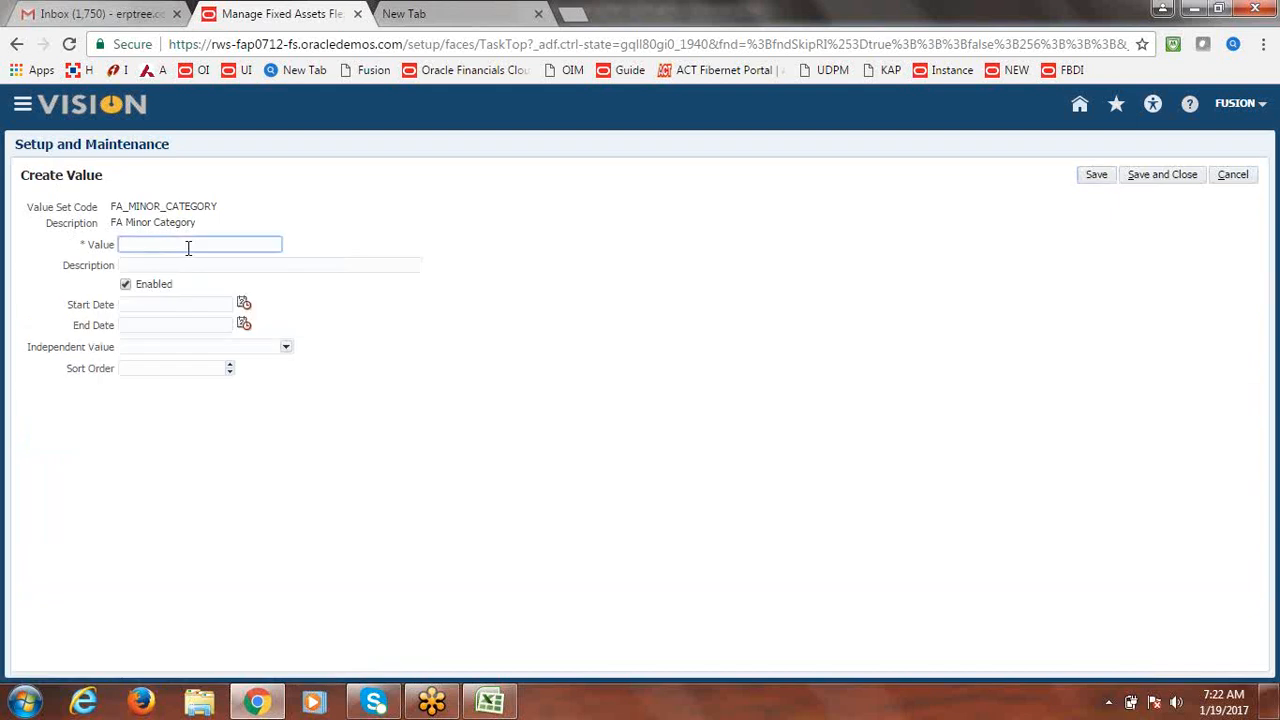
text(Fusion)
key(BackSpace)
key(BackSpace)
key(BackSpace)
key(BackSpace)
key(BackSpace)
text(USION)
text(ADMIN BUILDINGS)
key(Tab)
text(FUSION)
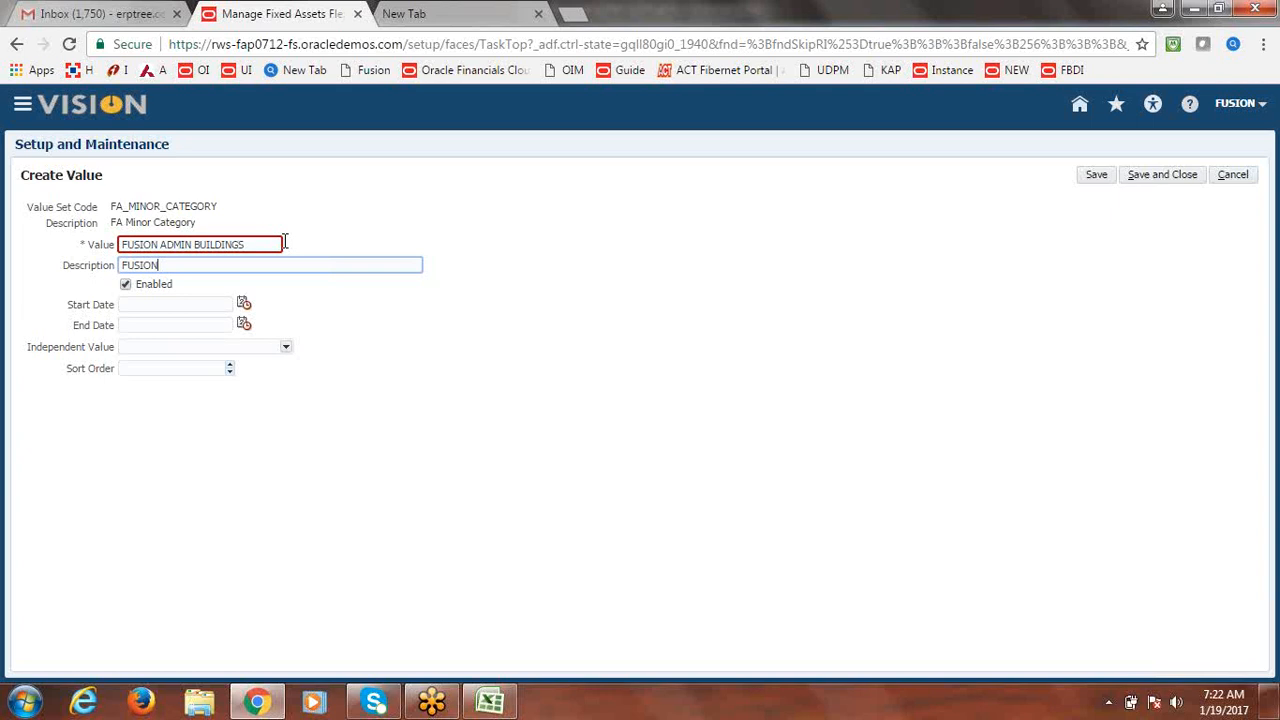
text( ADMIN BUILDING)
key(Tab)
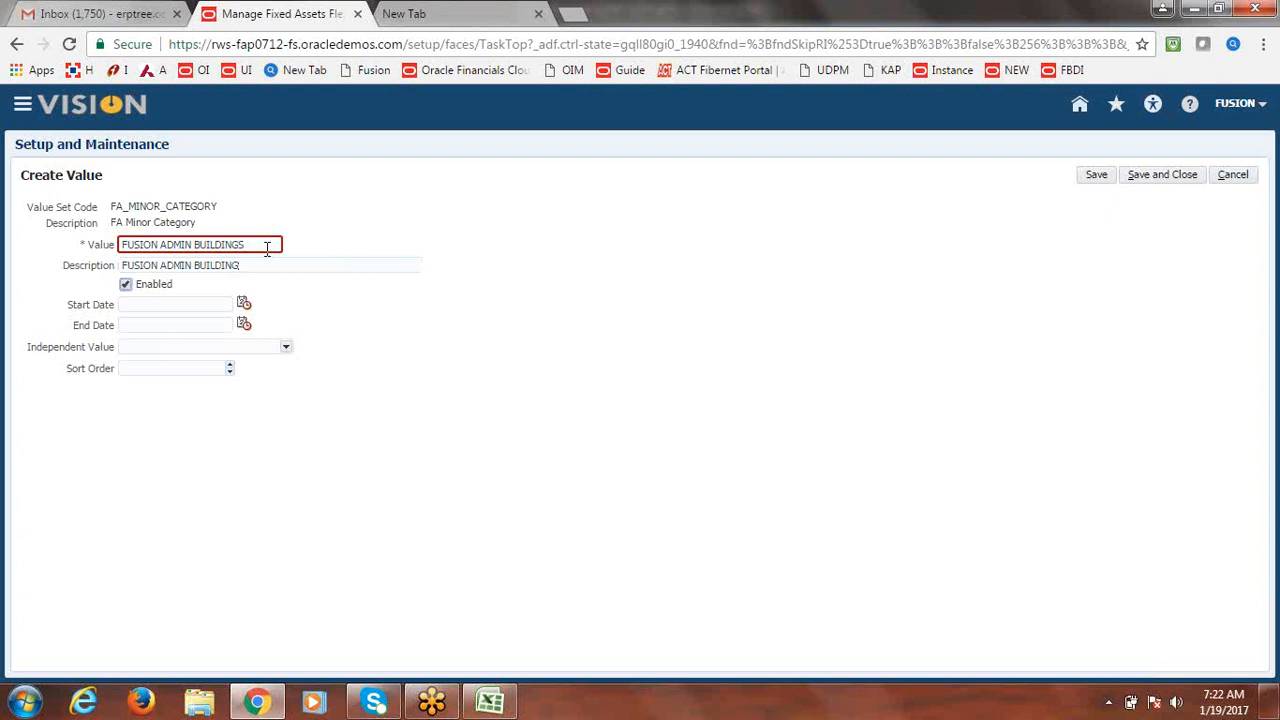
click(262, 245)
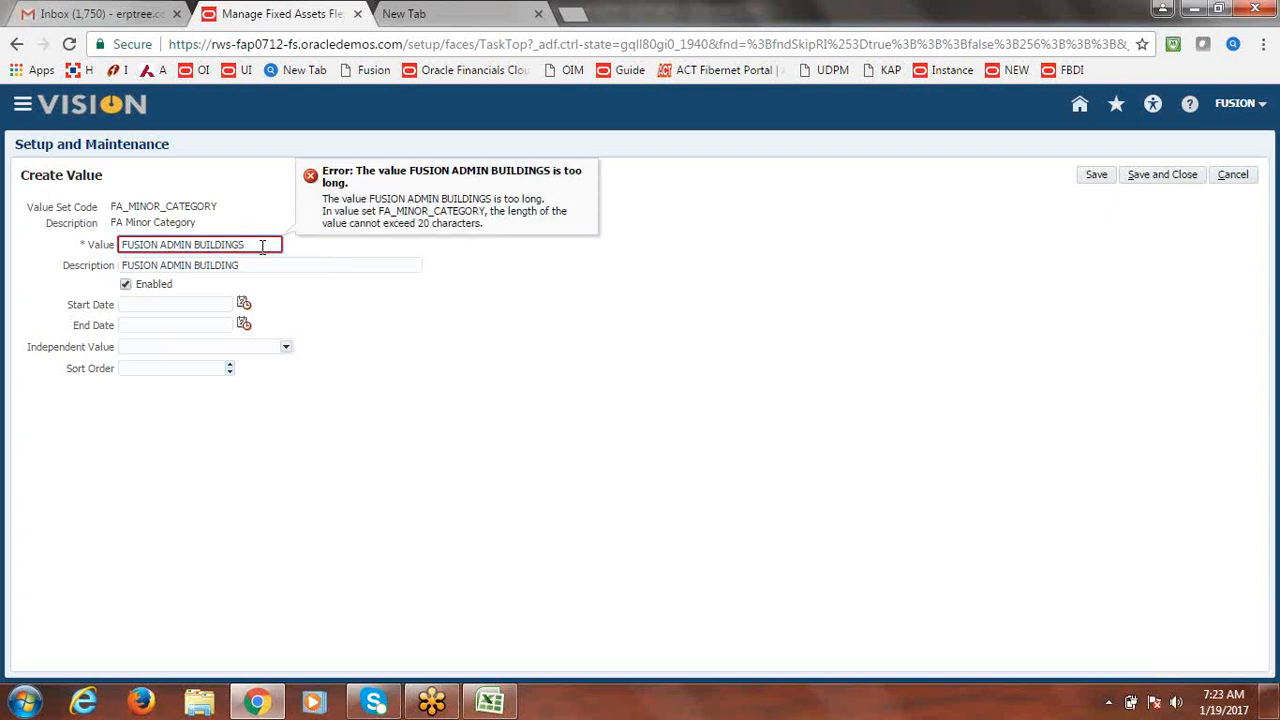
key(BackSpace)
key(BackSpace)
key(BackSpace)
key(BackSpace)
key(BackSpace)
text(.)
key(Tab)
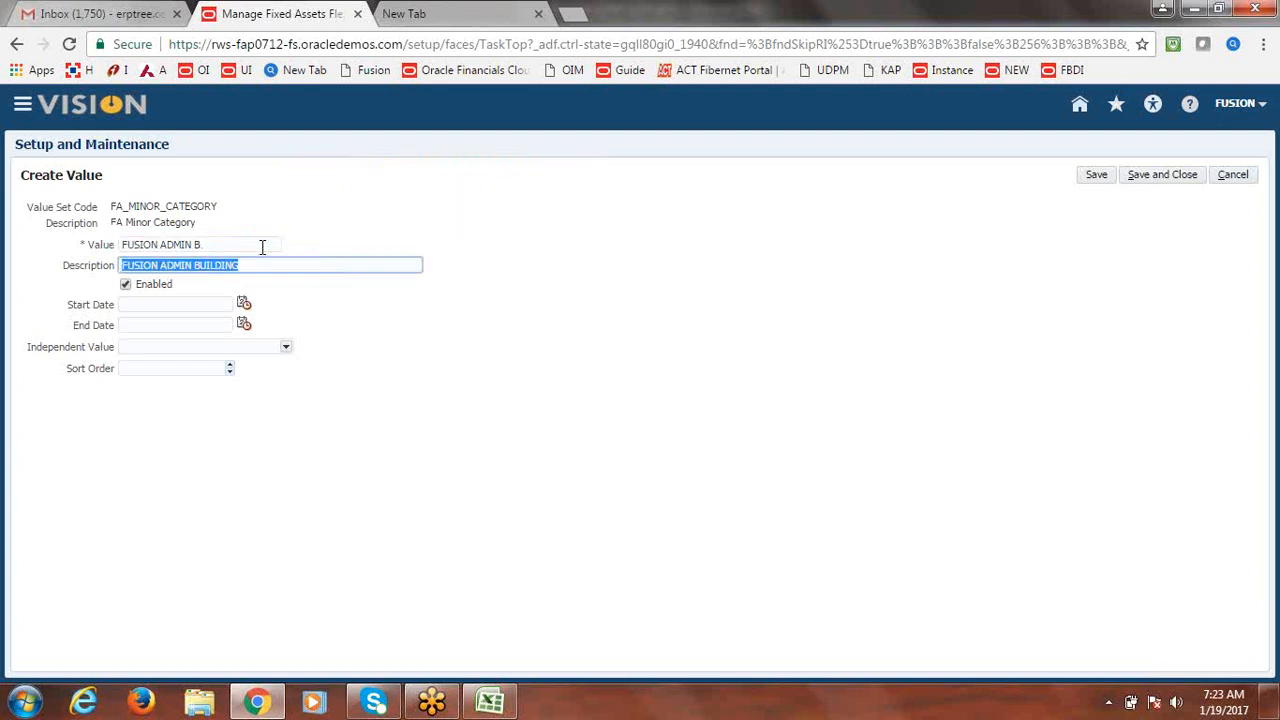
key(Tab)
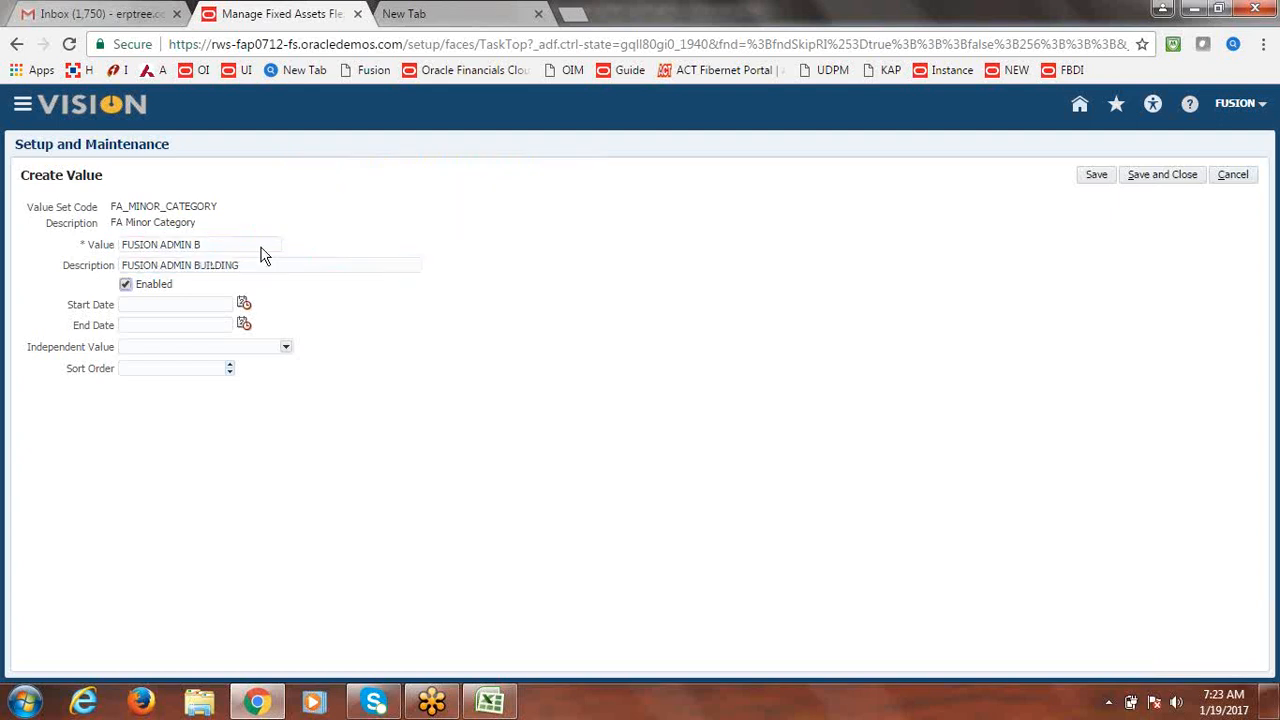
Set the independent value to FUSION BUILDINGS, save, and begin another minor value.
click(287, 350)
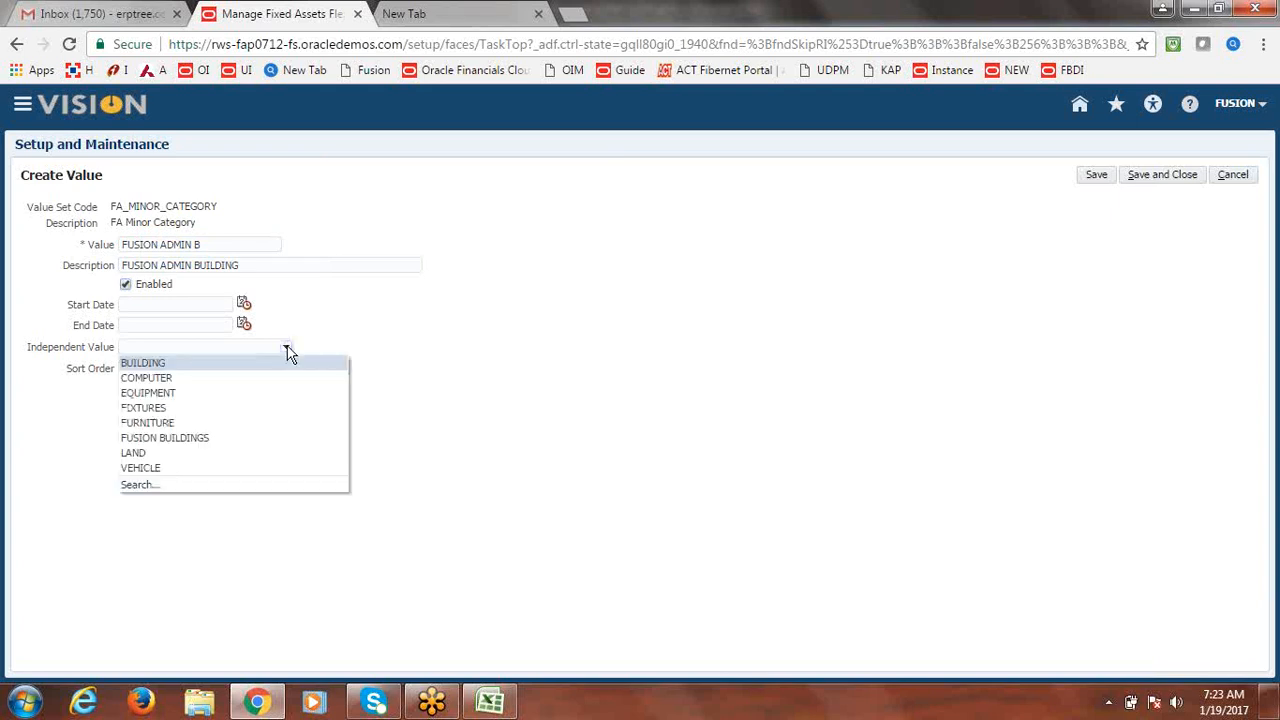
click(176, 438)
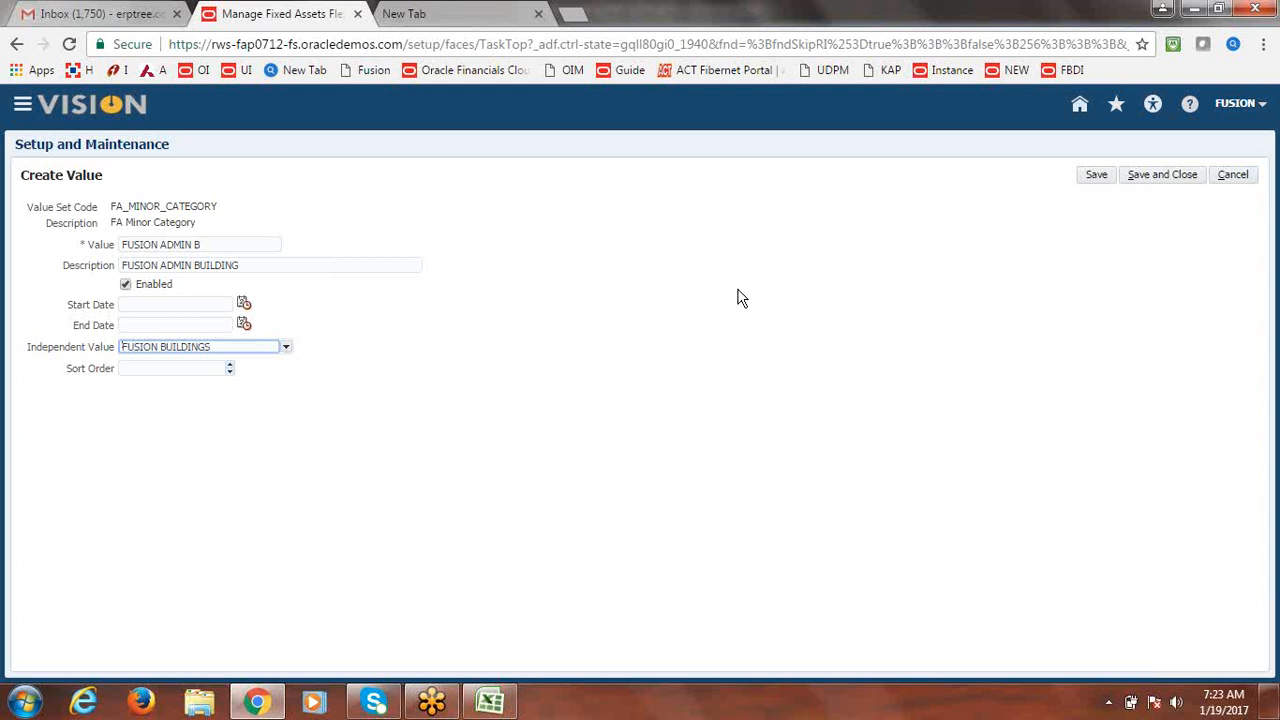
click(1168, 178)
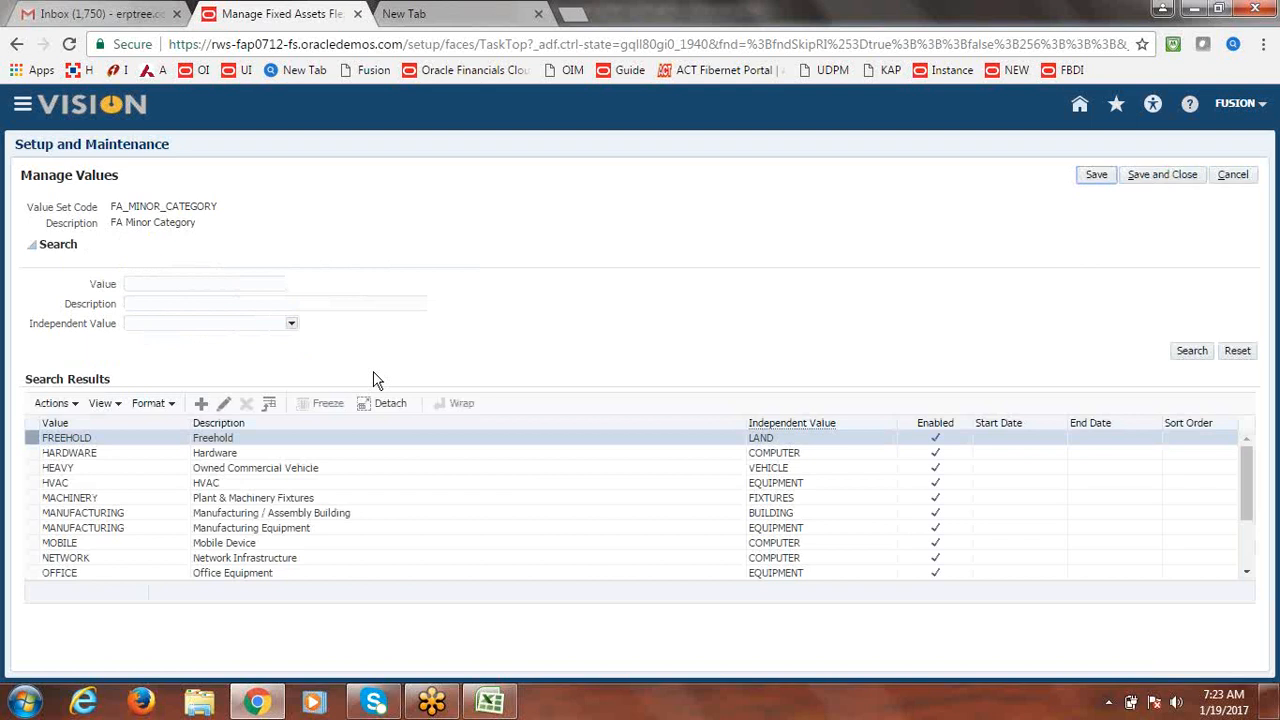
click(202, 404)
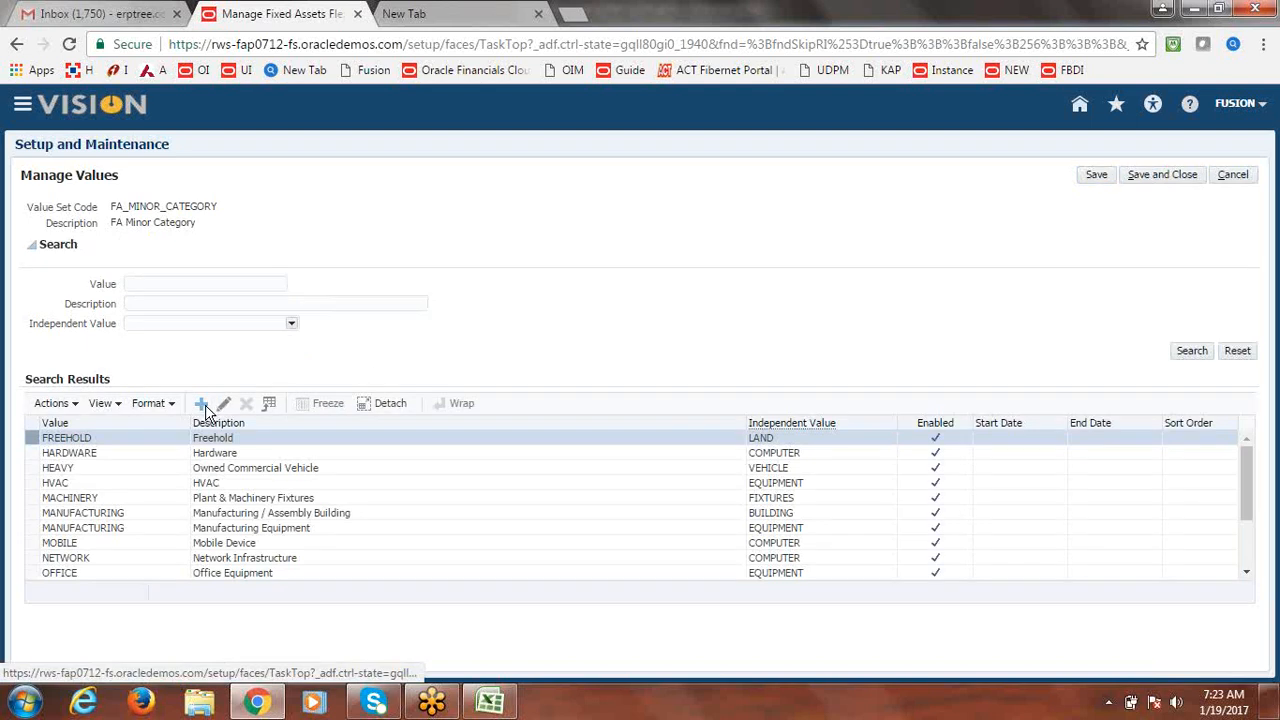
Add FUSION SHOPPING COM, described Fusion Shopping Complex, under FUSION BUILDINGS and save the value list.
click(205, 243)
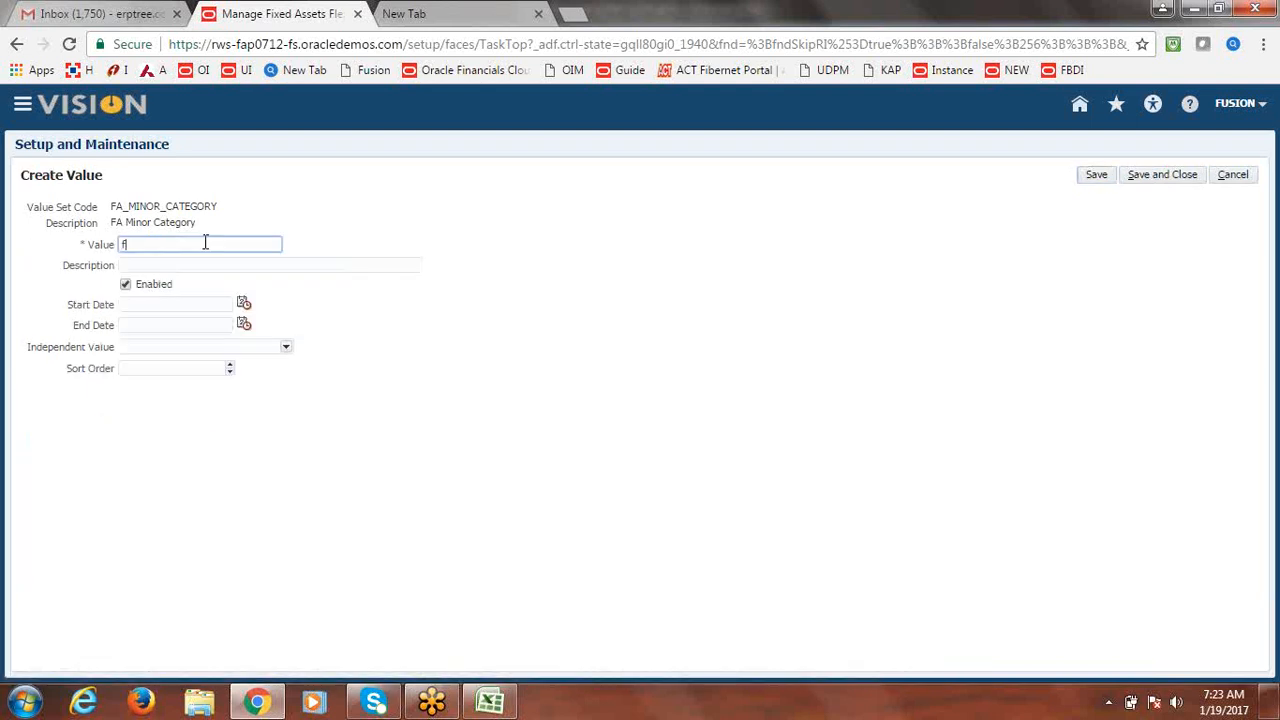
text(FUSION SHOPPING COM)
key(Tab)
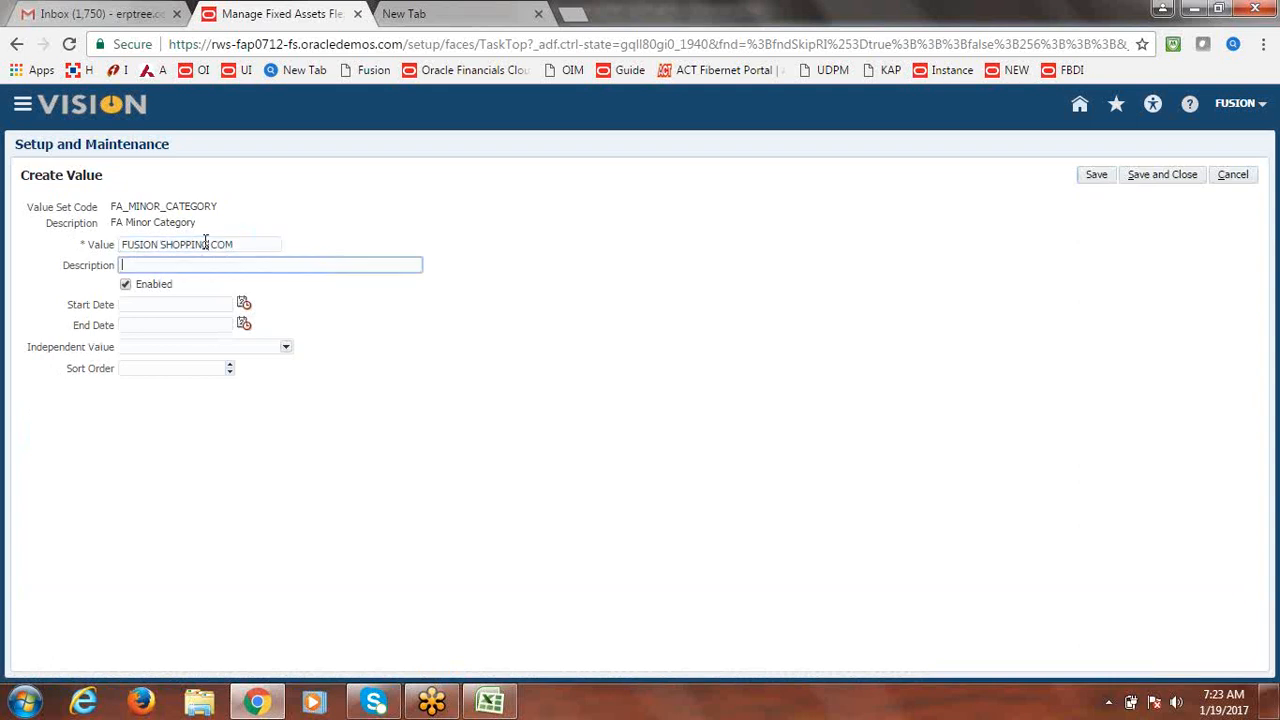
text(Fusion Shopping Complex)
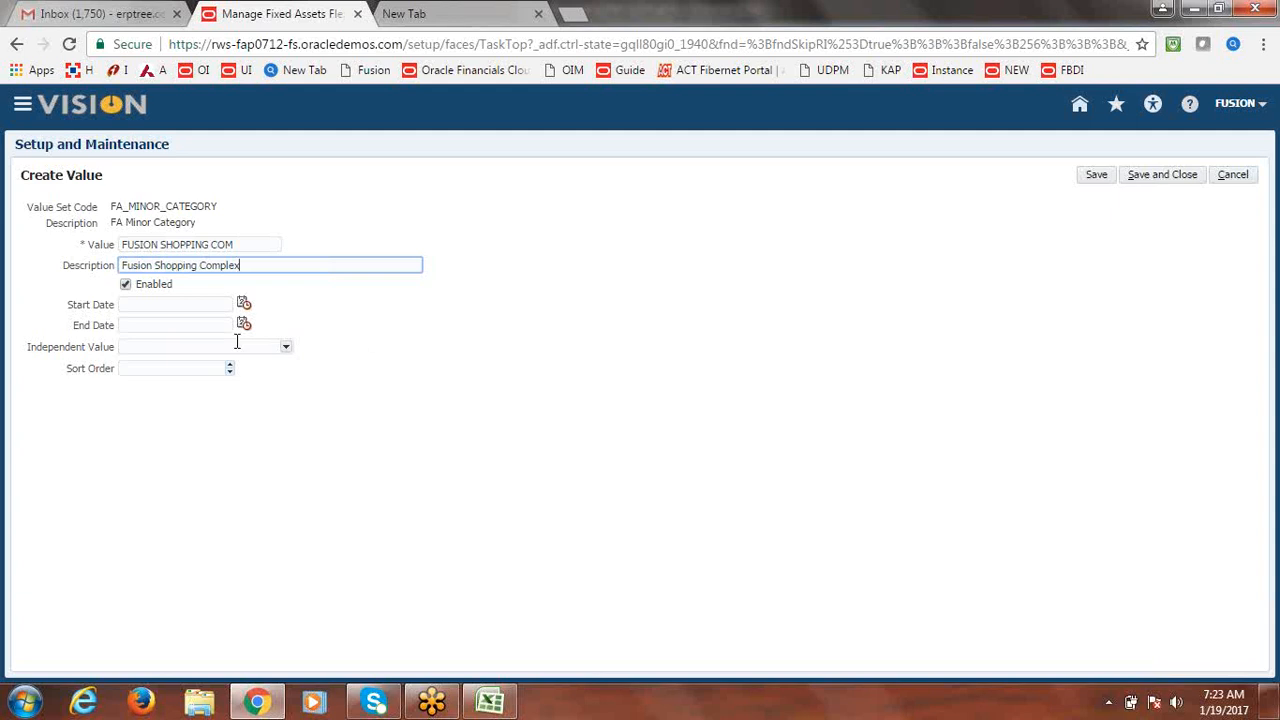
click(285, 347)
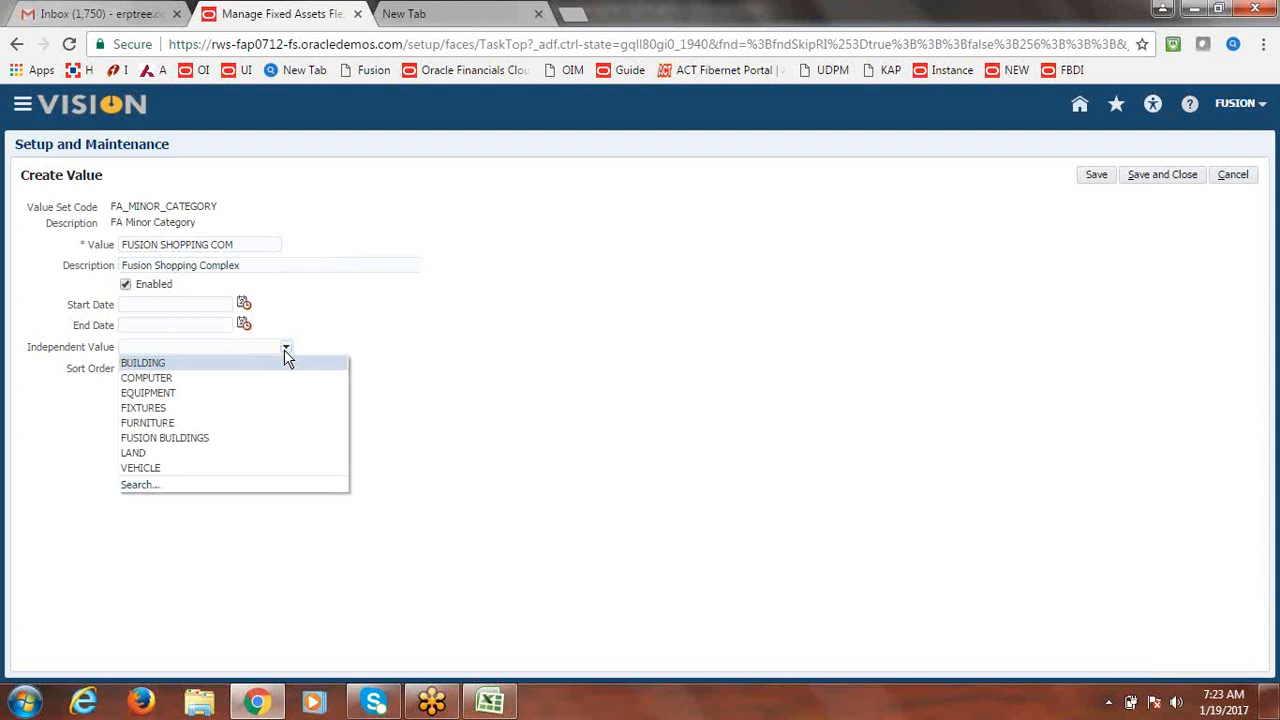
click(200, 438)
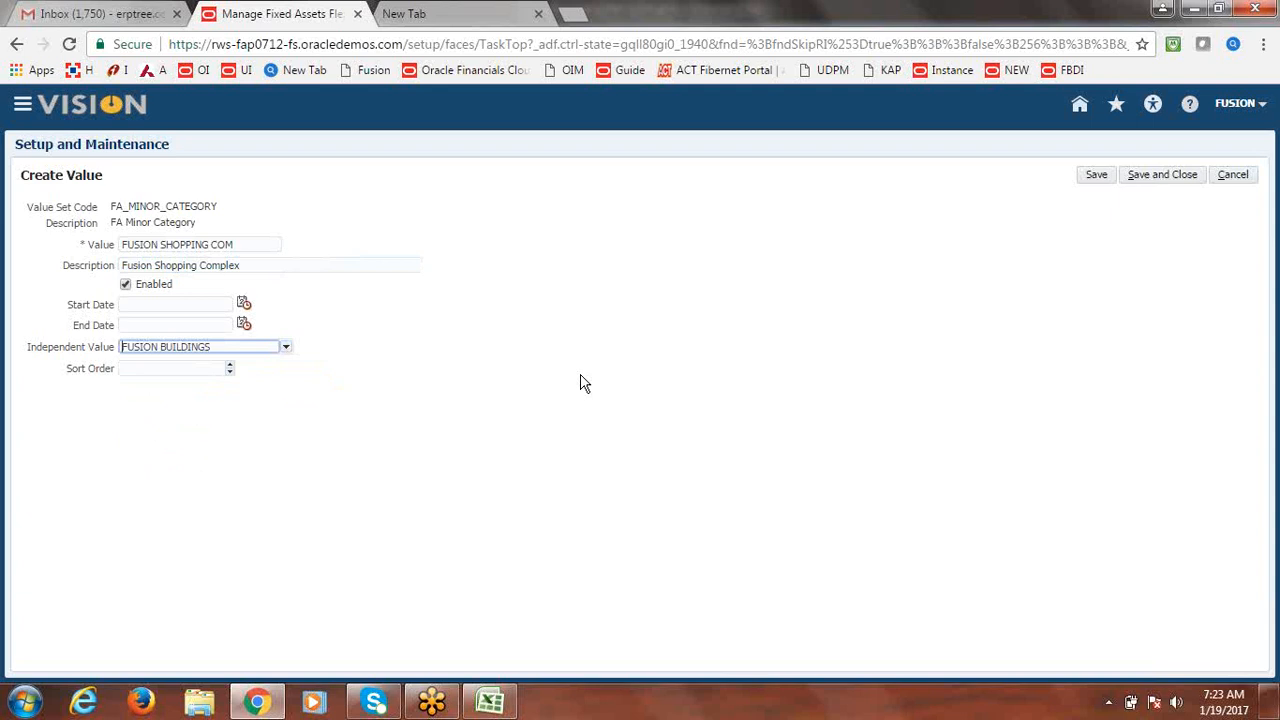
click(1185, 184)
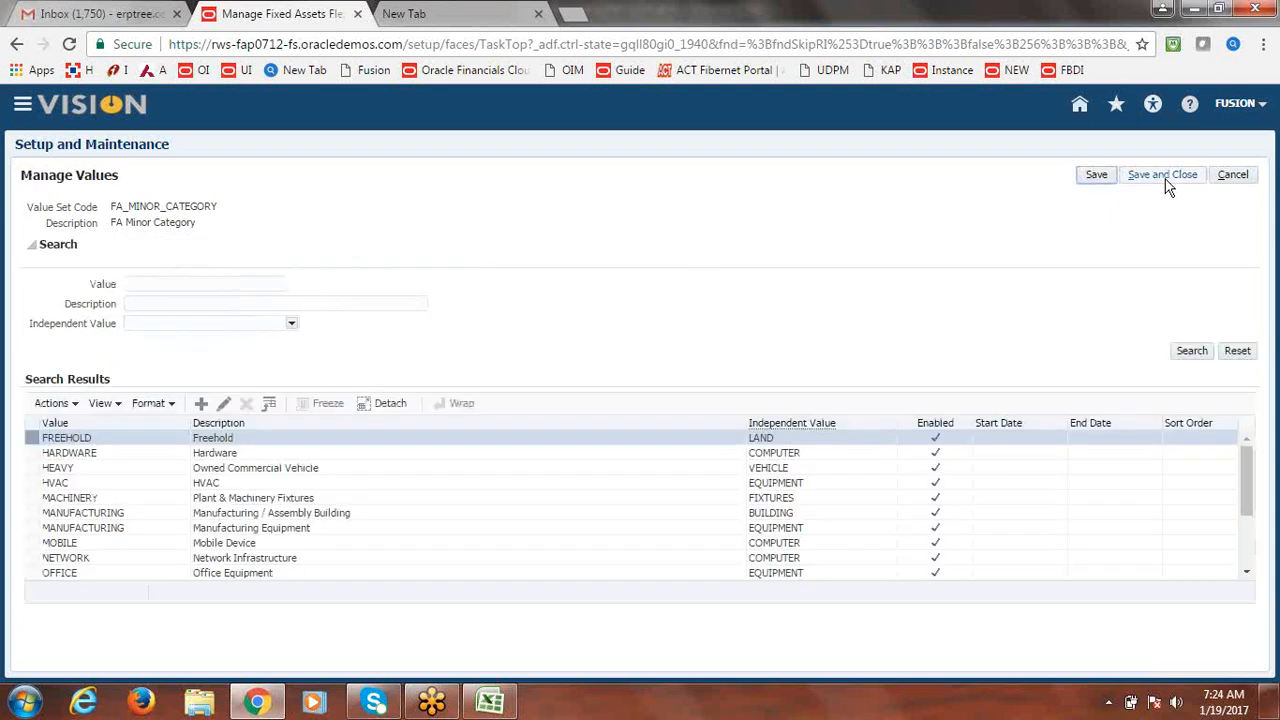
click(1165, 180)
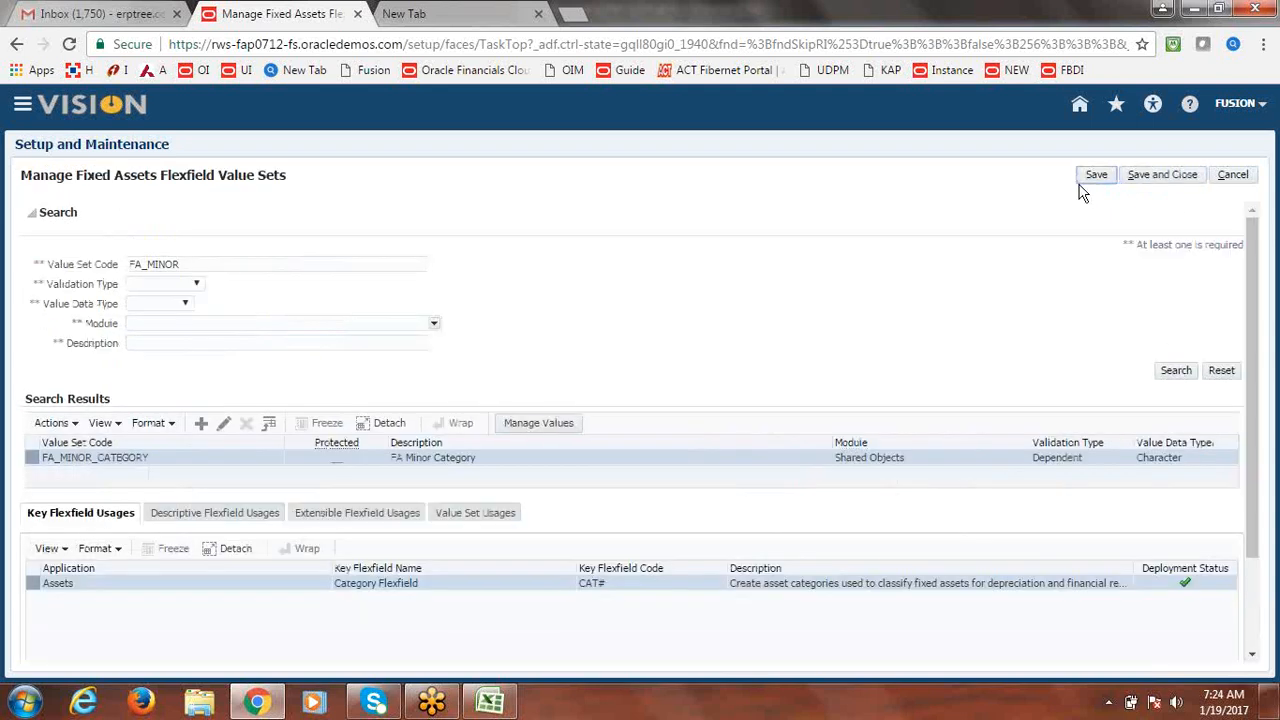
Save the value sets and open Manage Asset Categories from the project task list.
click(1165, 180)
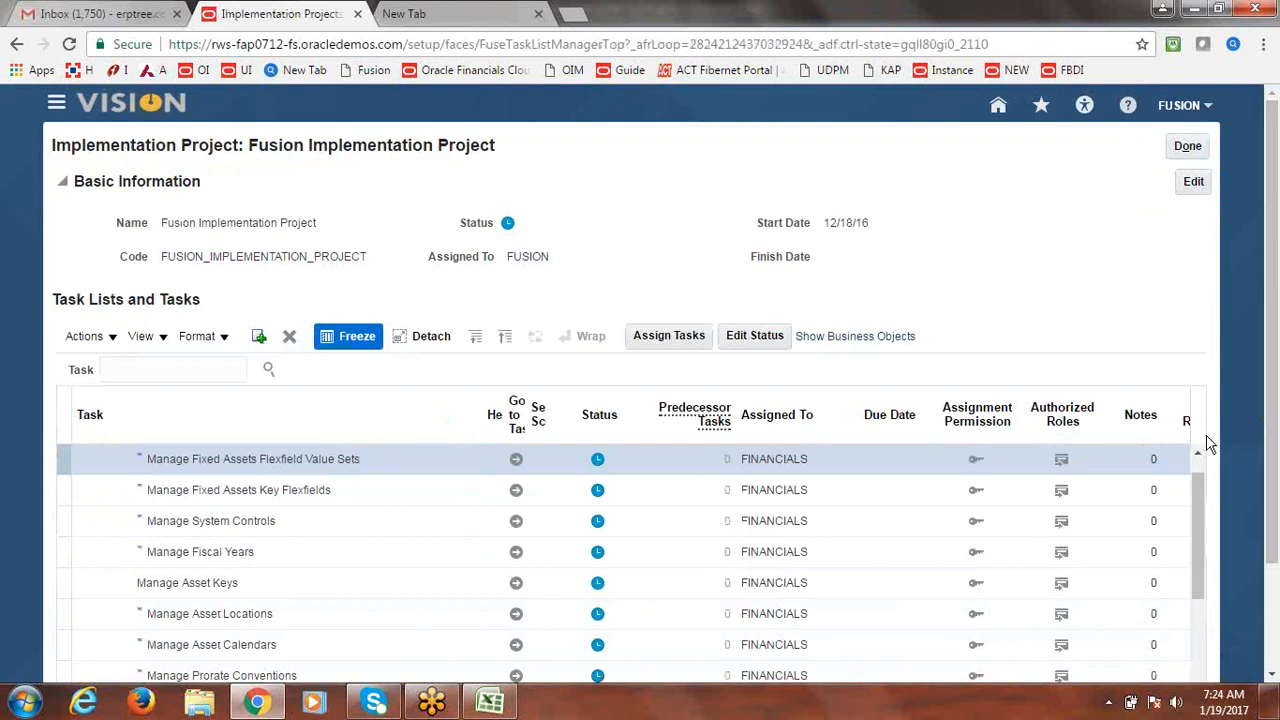
drag(1276, 397, 1276, 632)
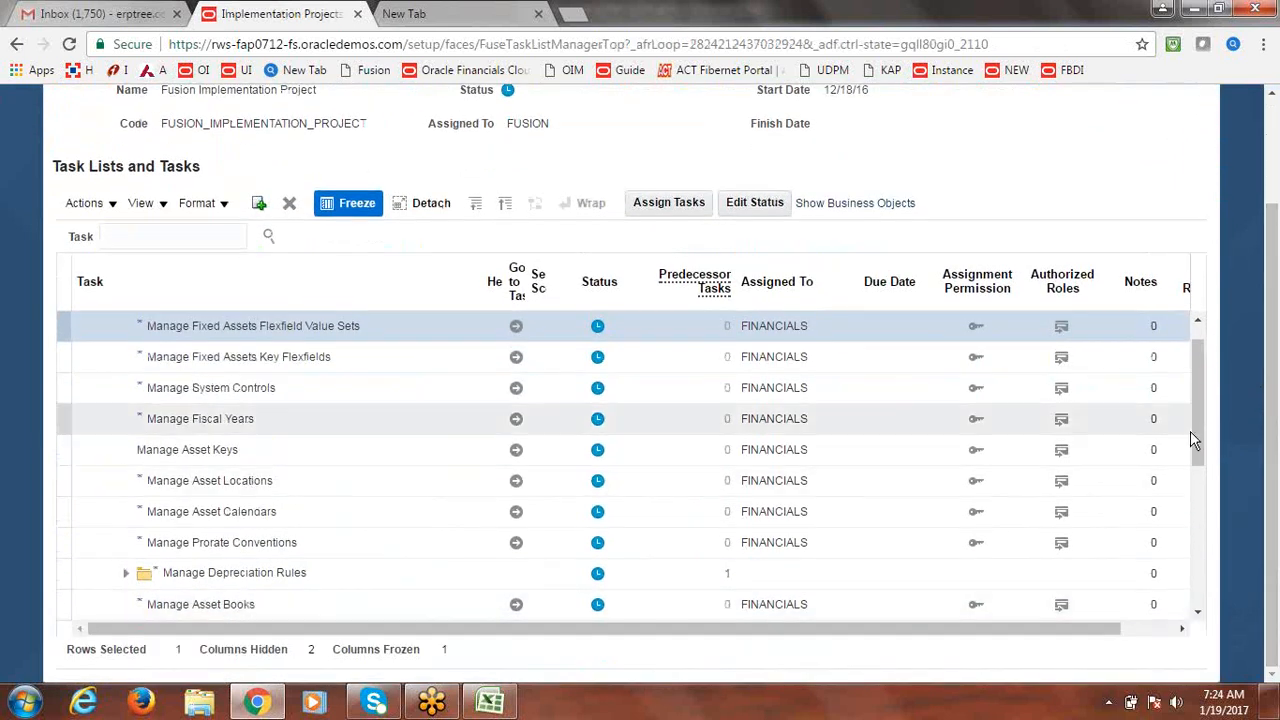
drag(1203, 429, 1219, 580)
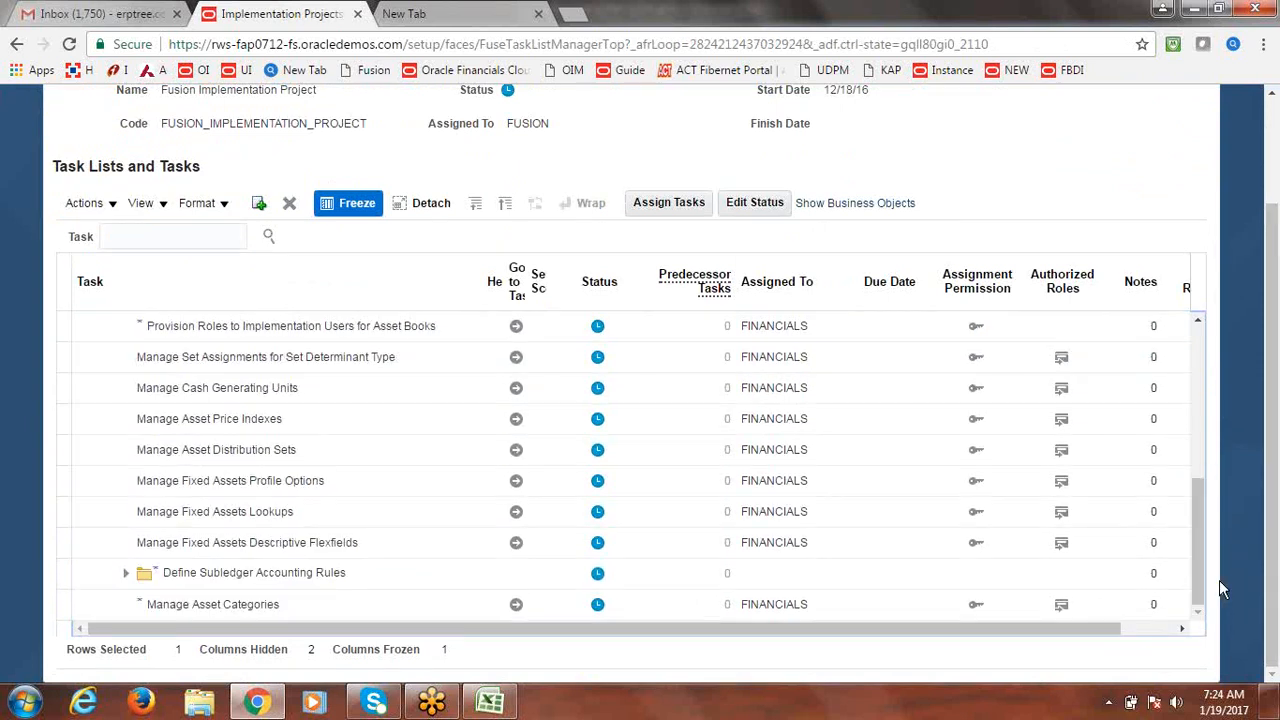
click(516, 610)
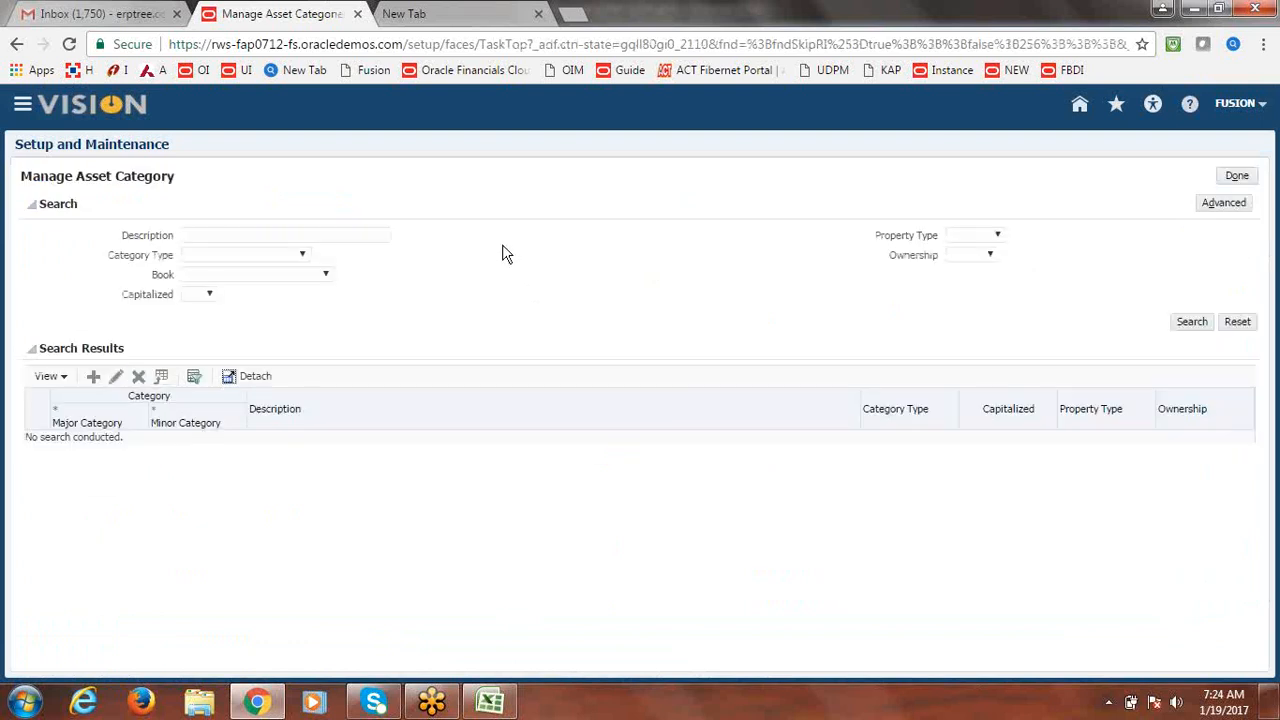
Create a category with major category FUSION BUILDINGS and minor category FUSION ADMIN B.
click(88, 378)
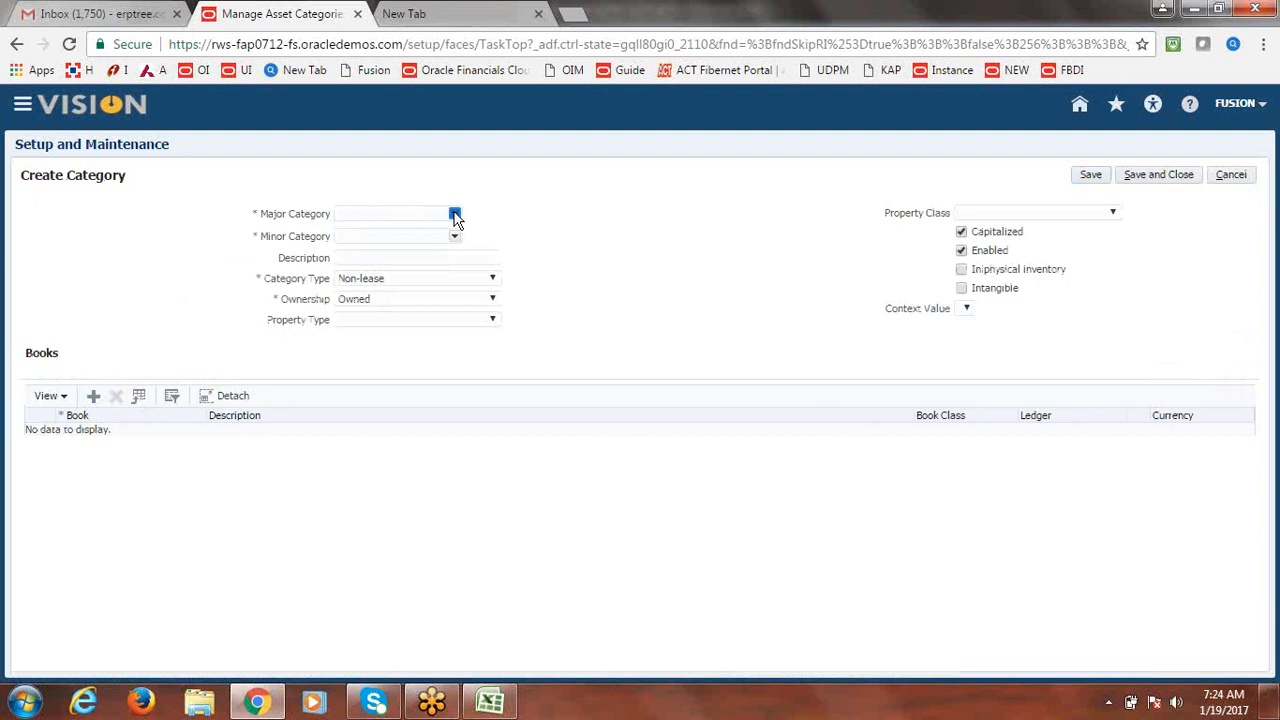
click(454, 214)
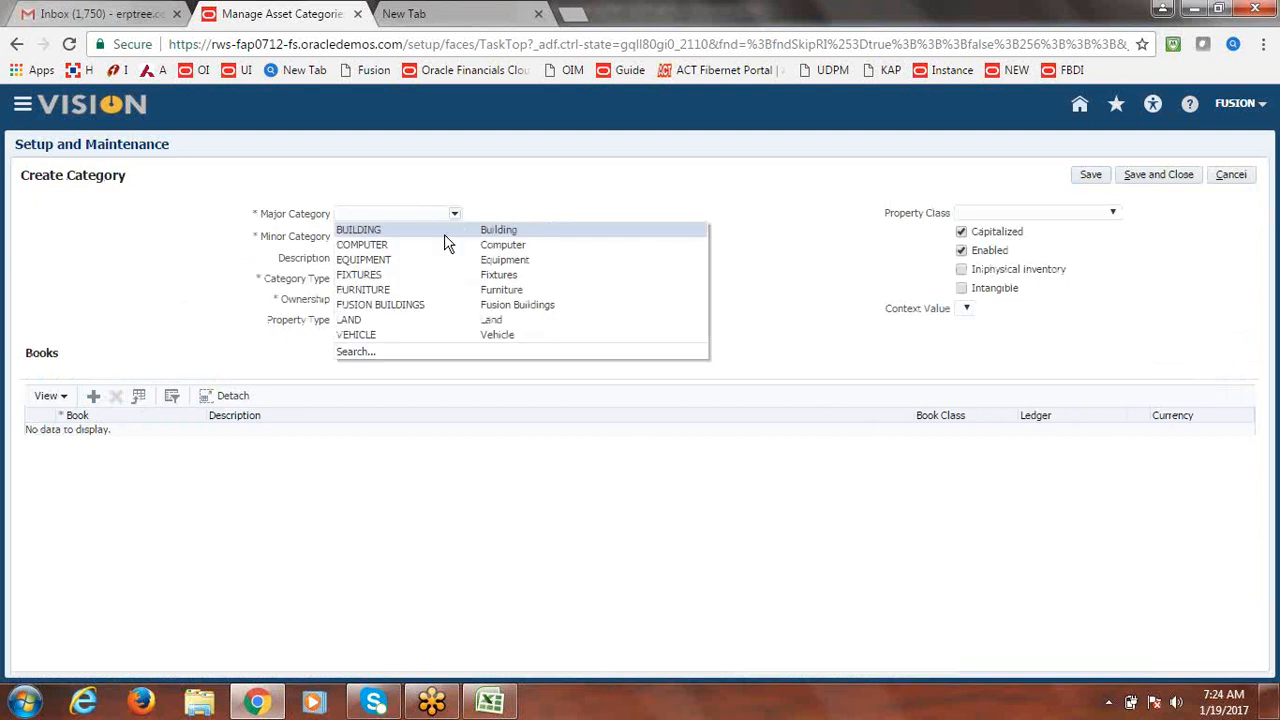
click(420, 304)
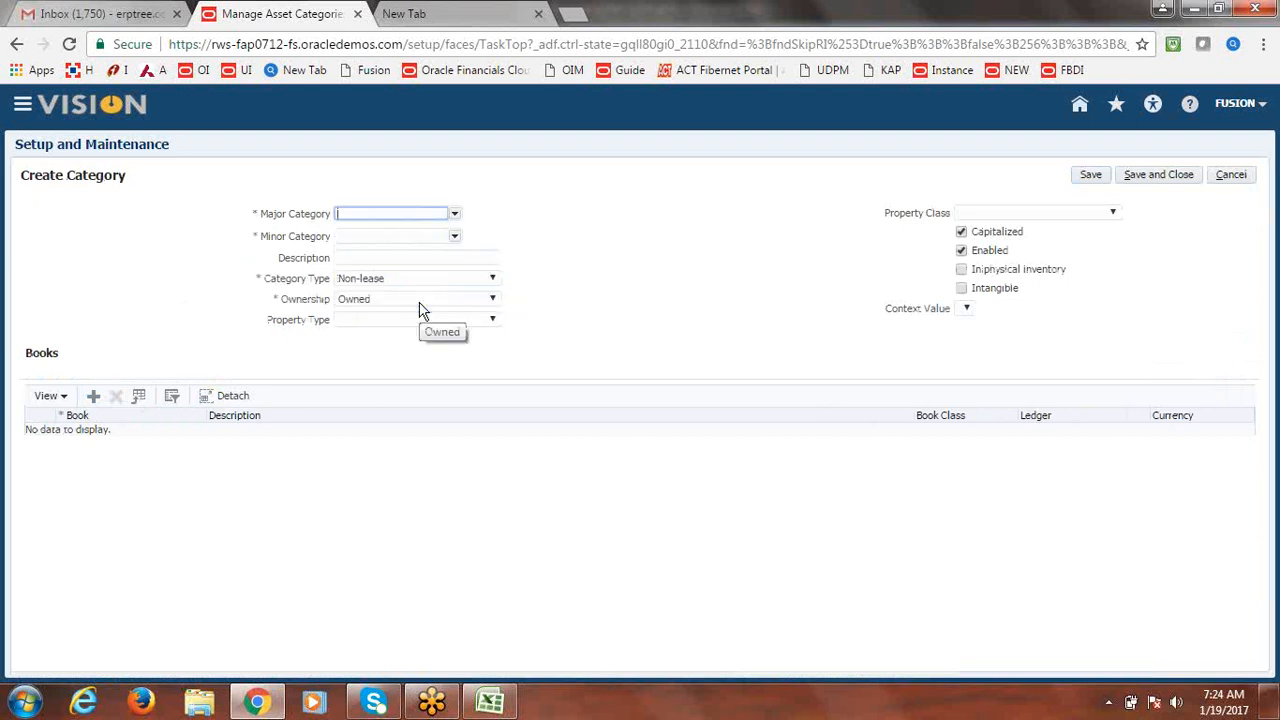
click(455, 236)
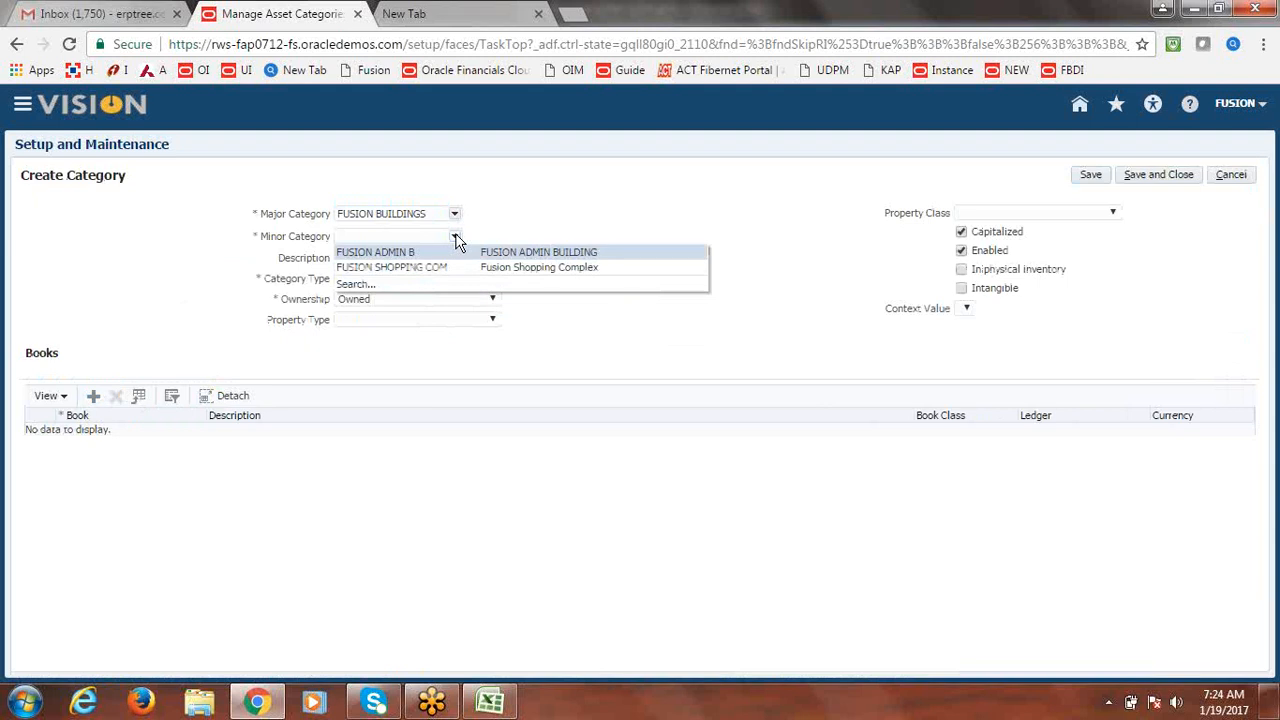
click(538, 254)
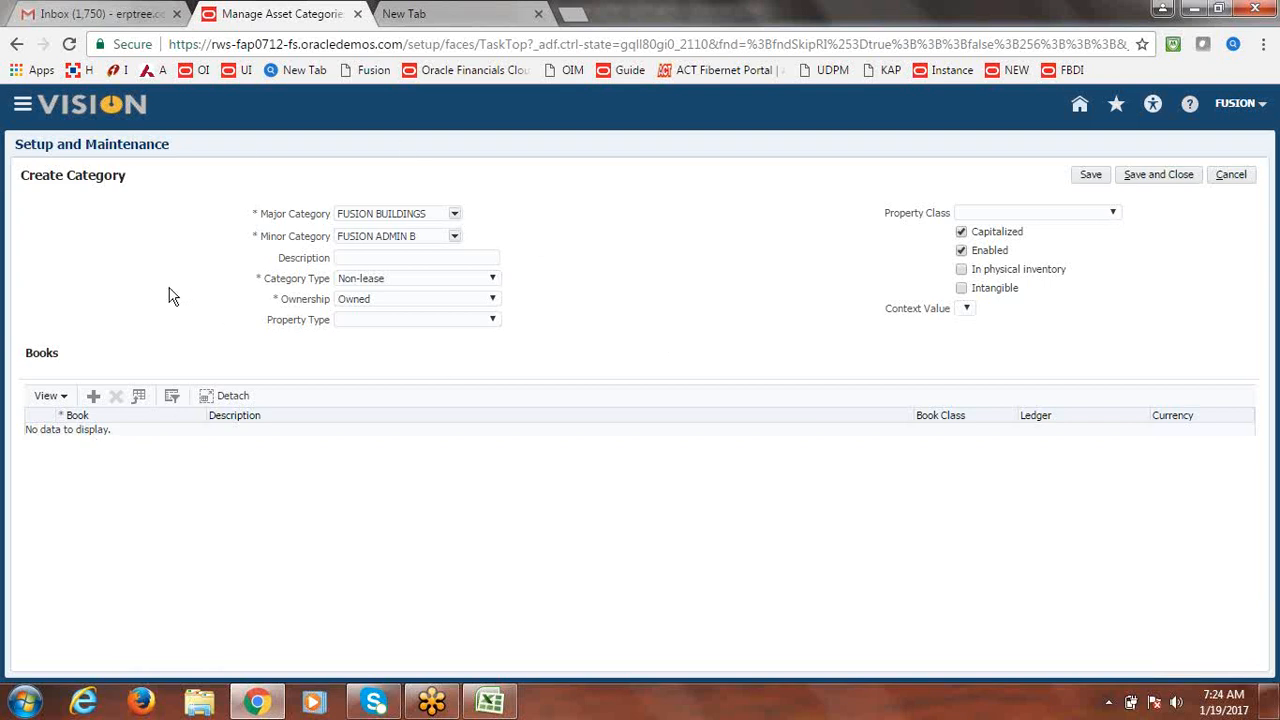
Add a book row to the category and select the FUSION CORP book.
click(94, 400)
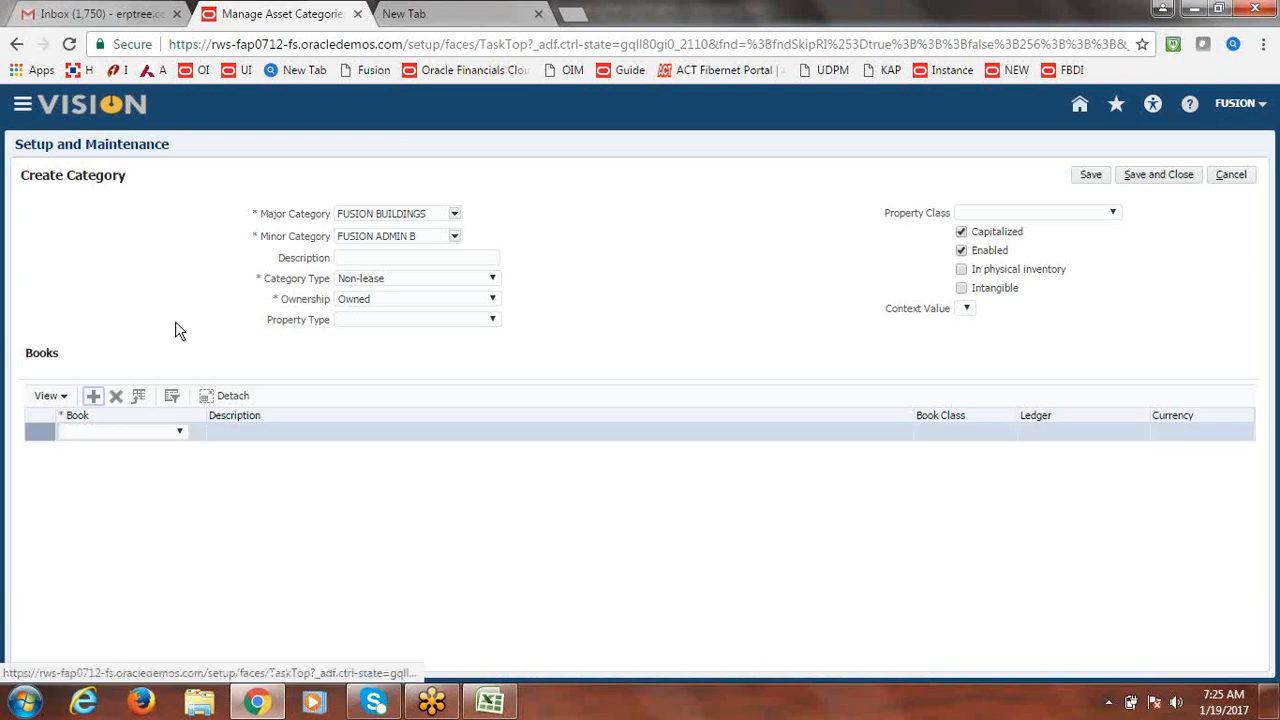
click(181, 434)
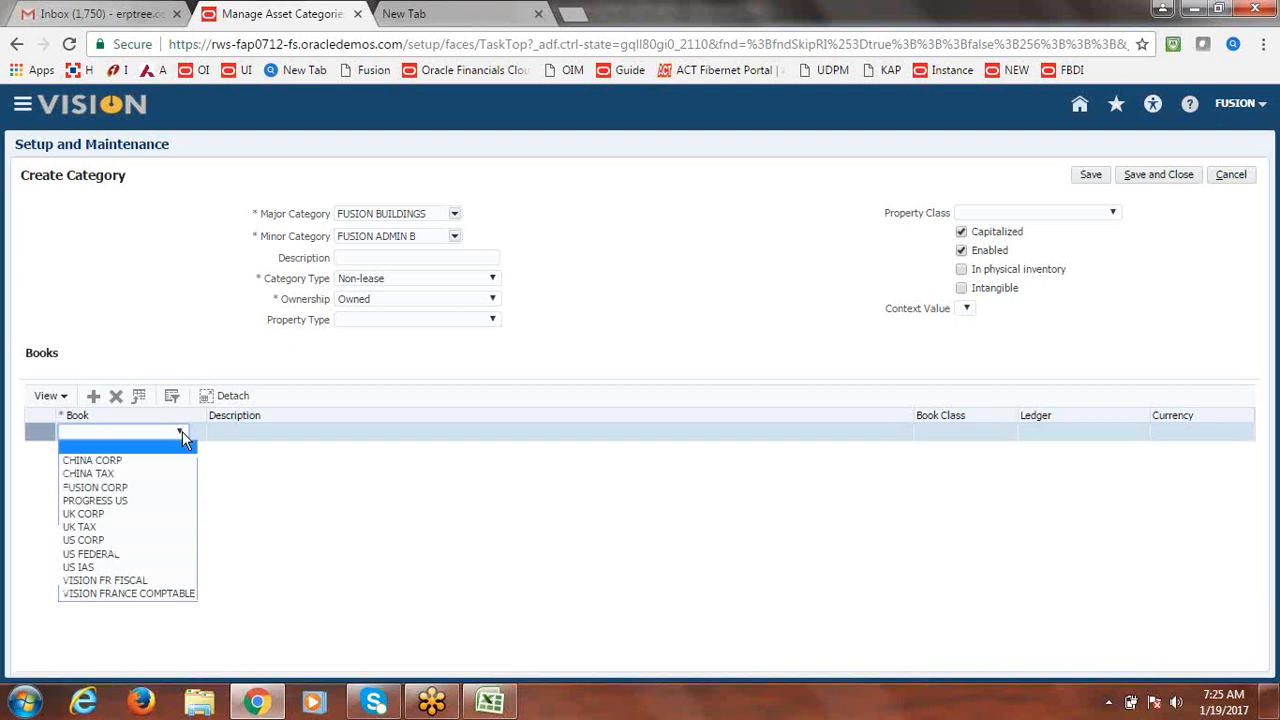
click(149, 488)
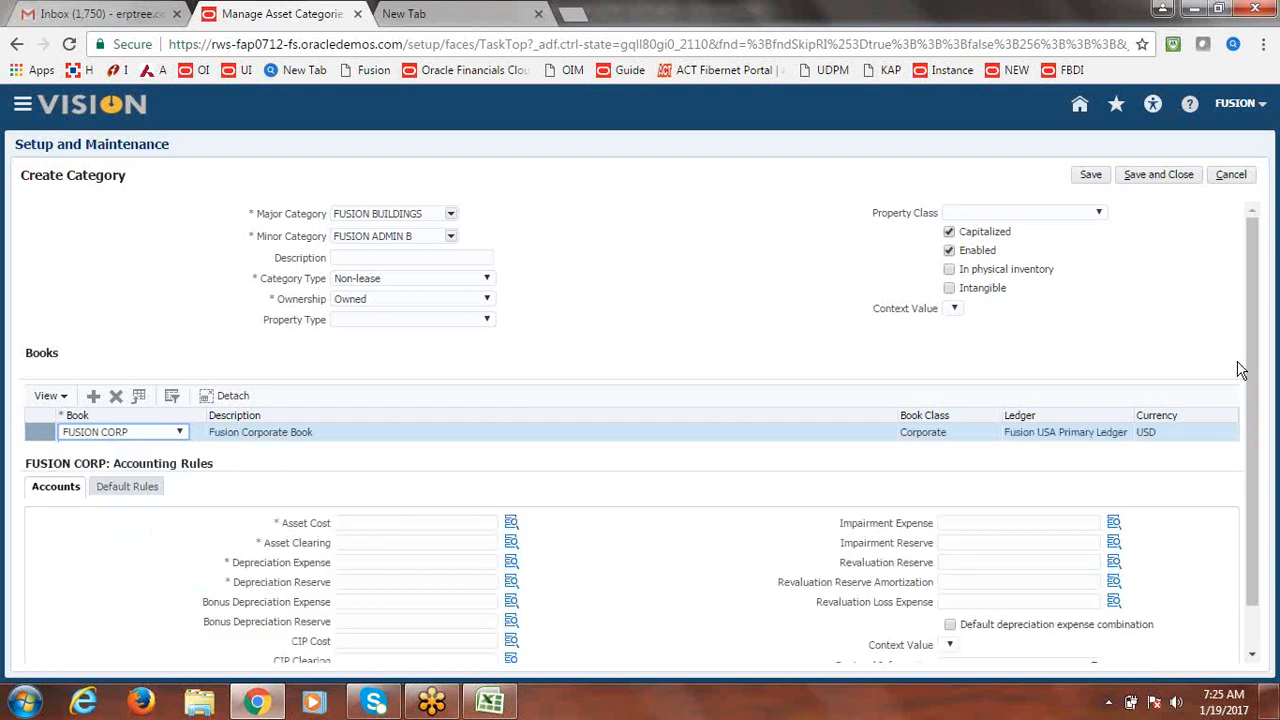
scroll(1248, 364, down, 1)
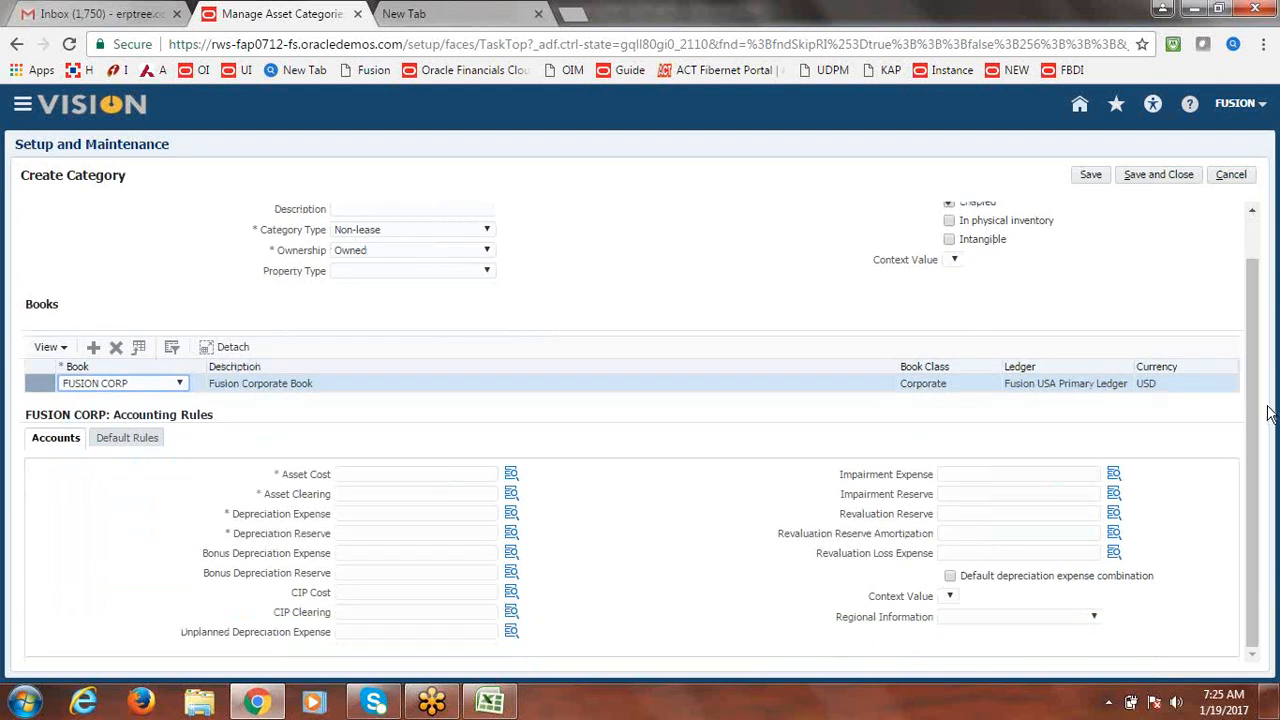
Start the Asset Cost account with company 1000 and the Finance department.
click(512, 476)
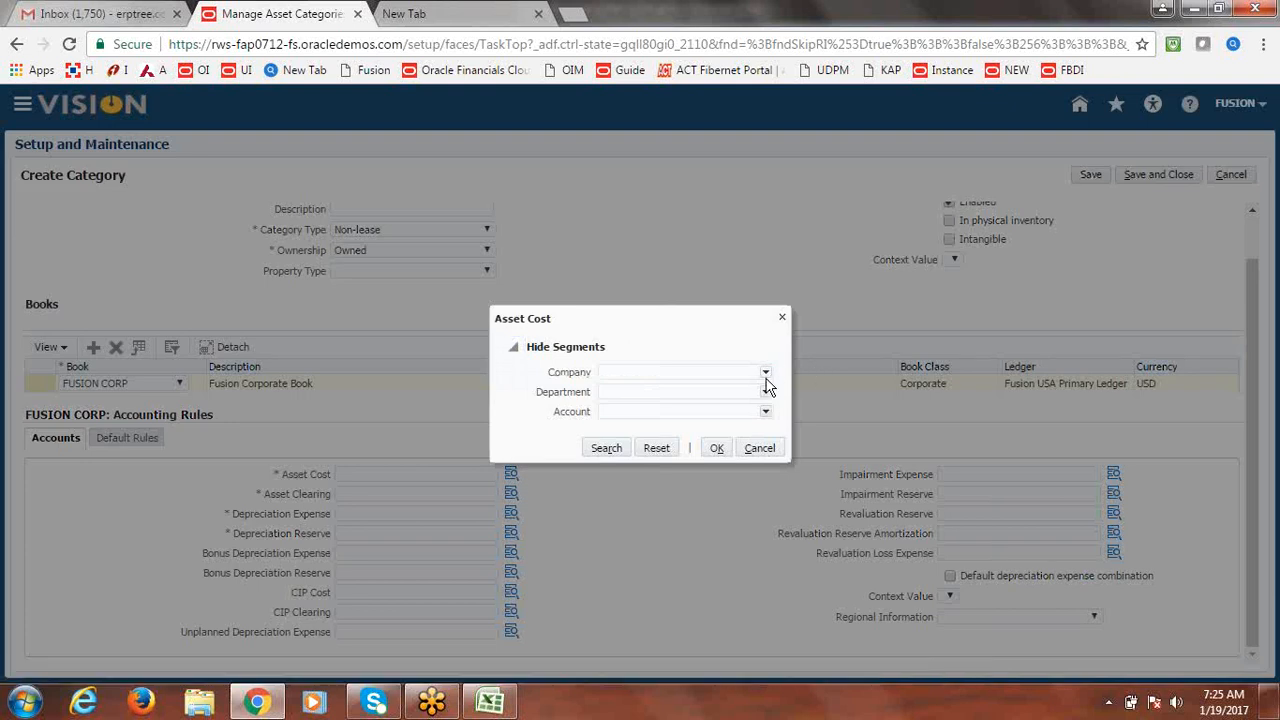
click(766, 374)
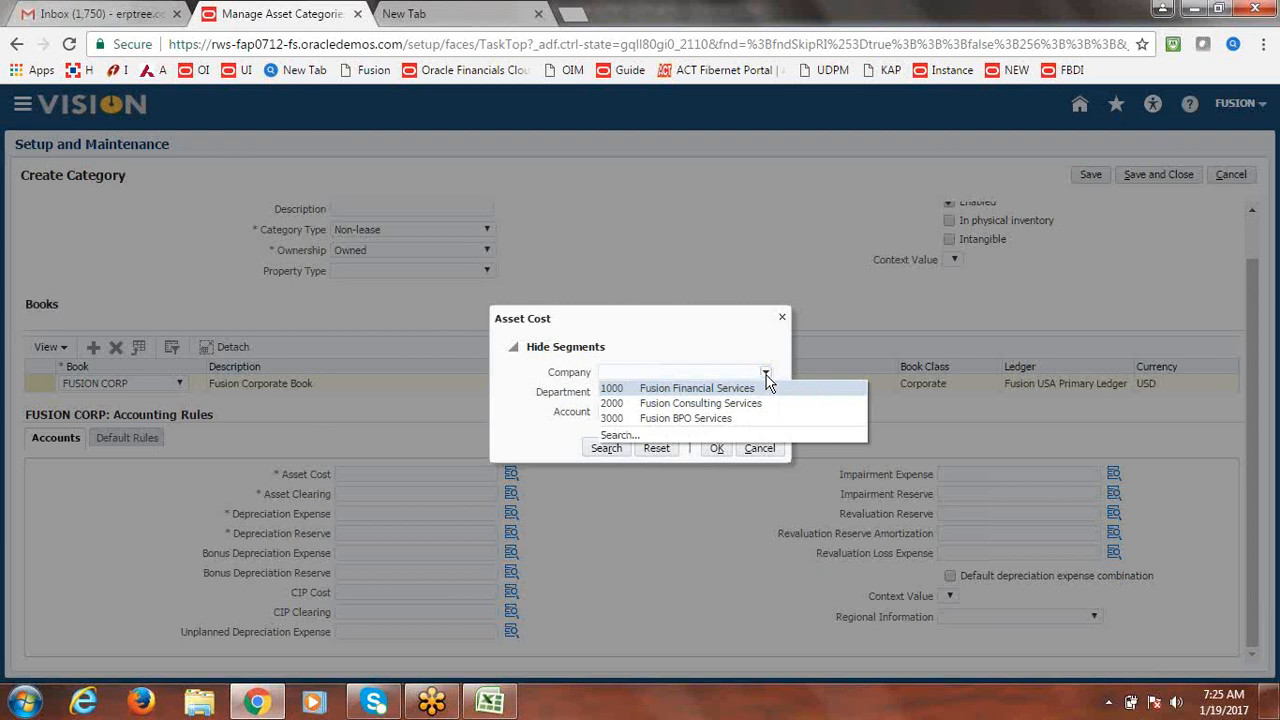
click(688, 387)
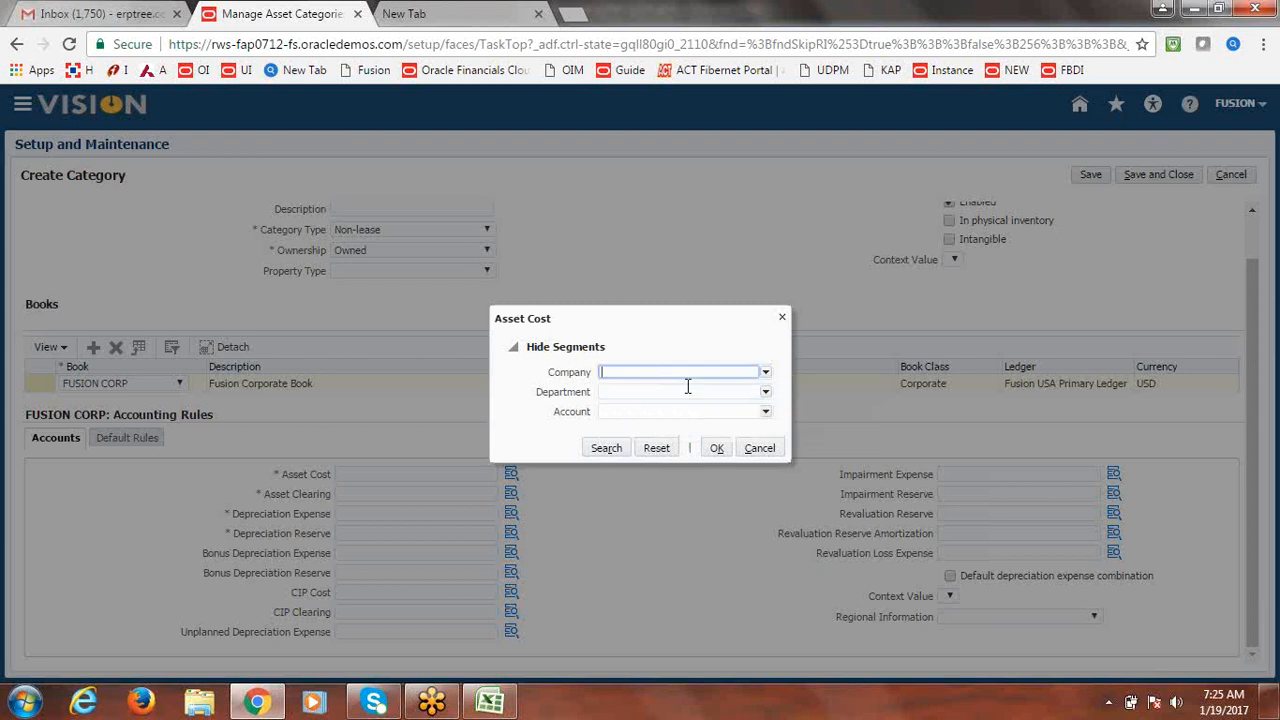
click(767, 397)
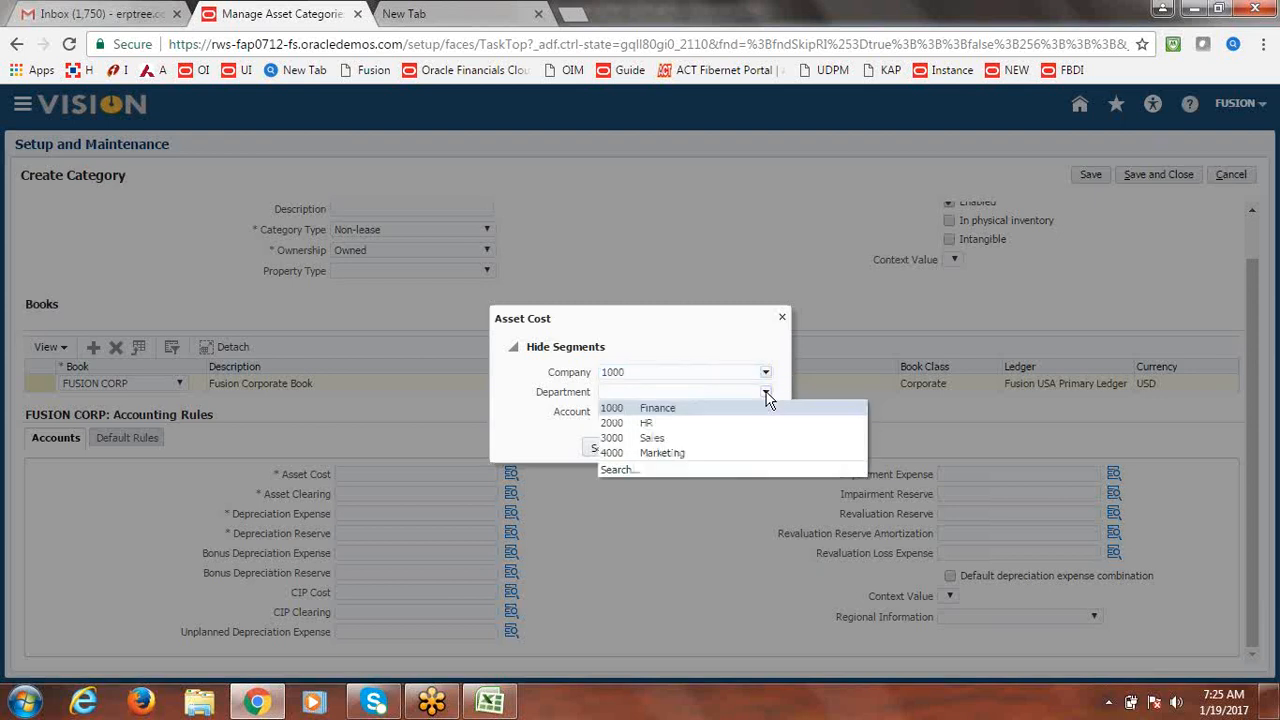
click(682, 407)
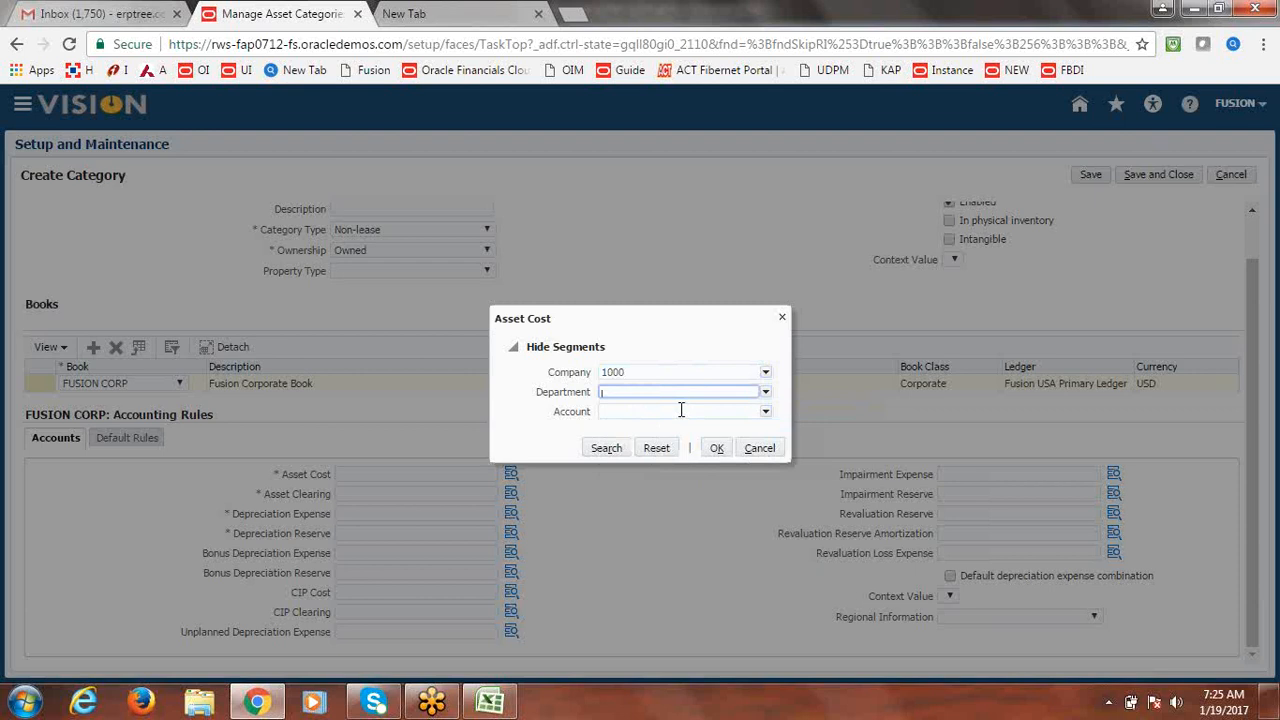
click(766, 414)
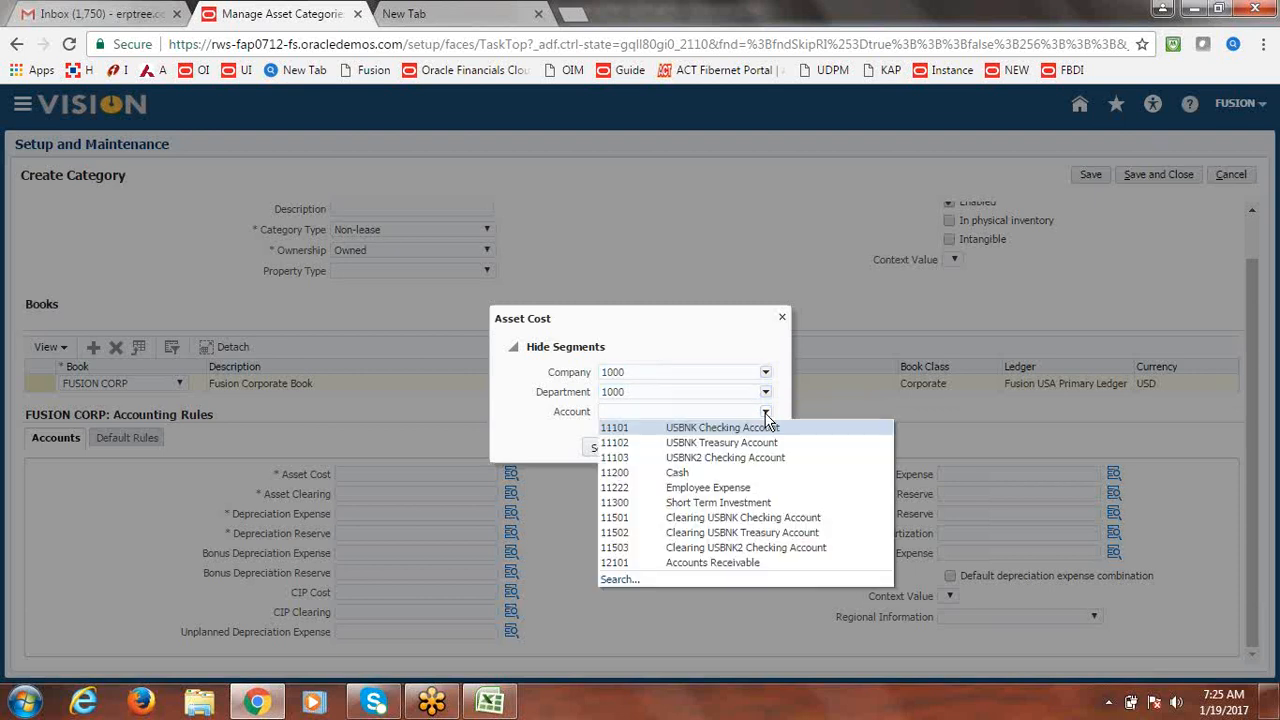
Search accounts for 'Building', pick 15120 Buildings and Improvements, and copy the resulting combination.
click(618, 581)
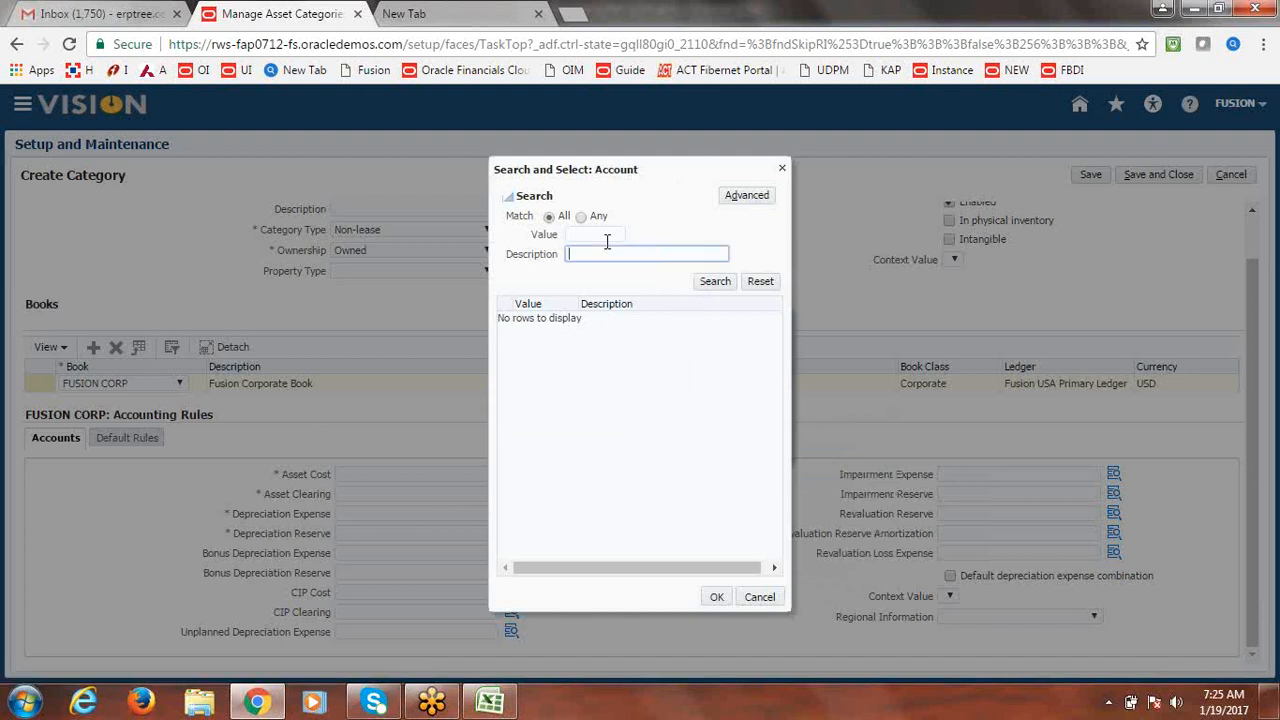
text(Buildings)
key(Return)
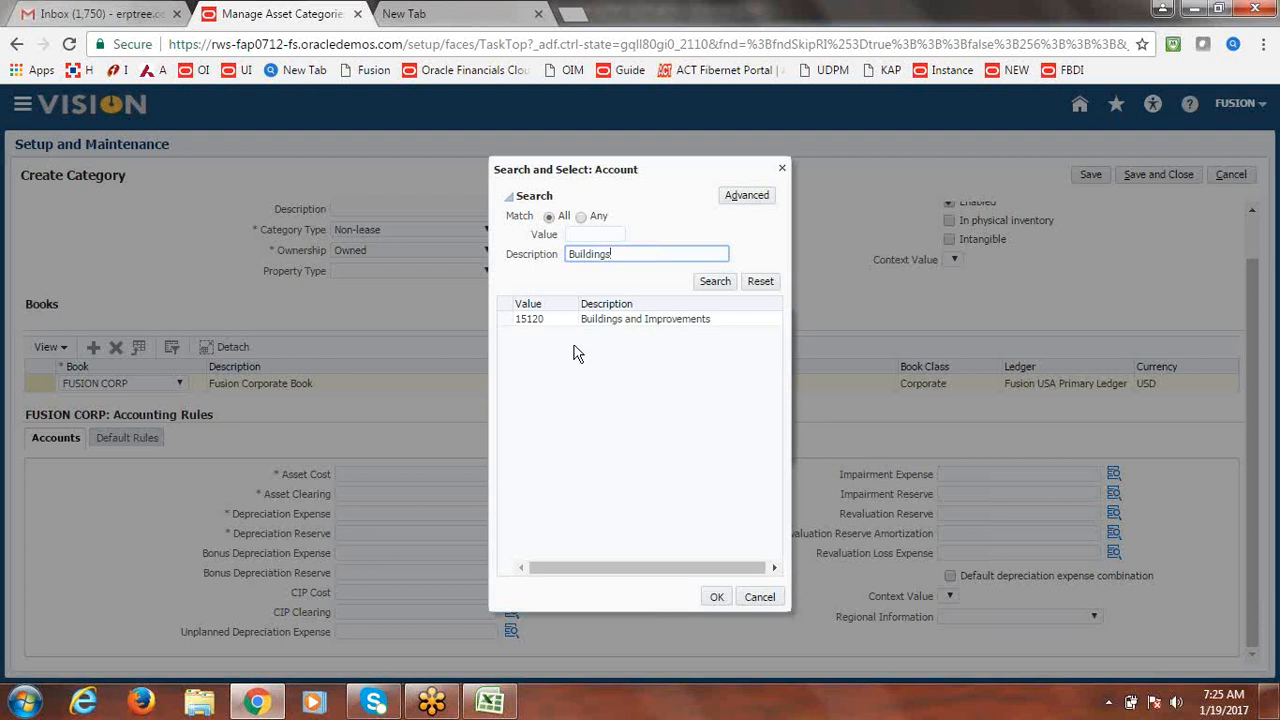
click(506, 320)
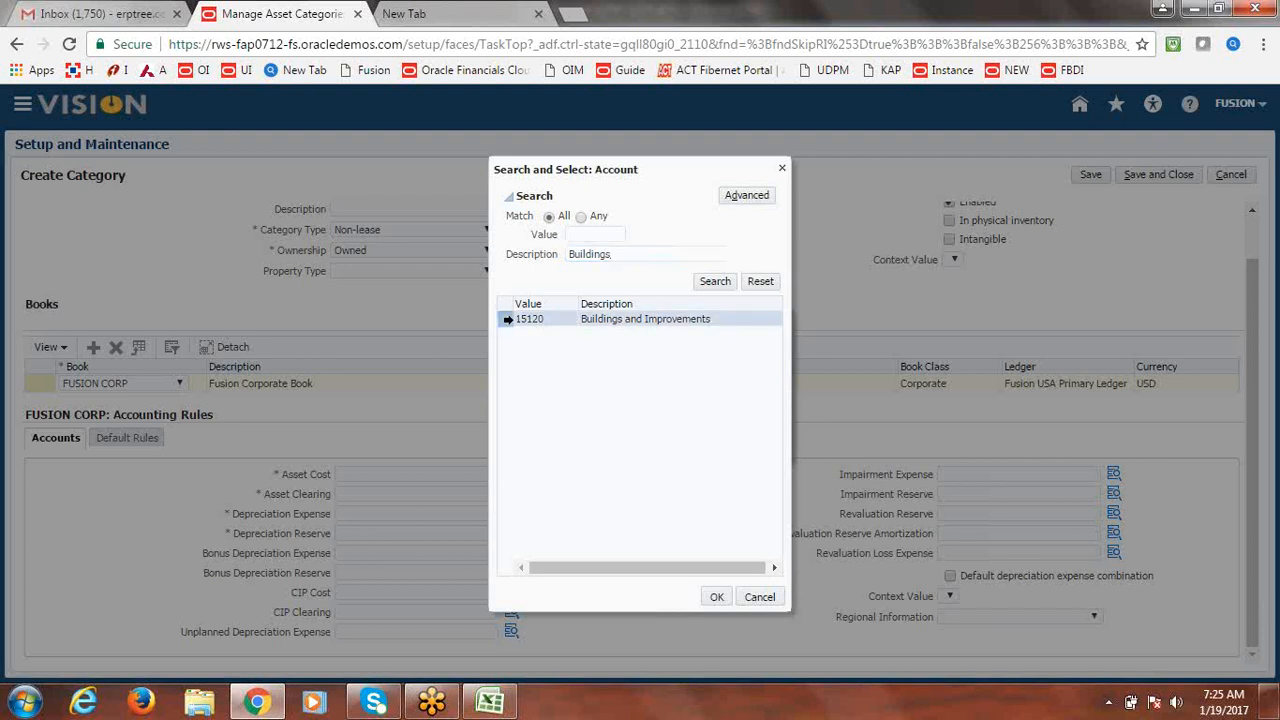
click(718, 598)
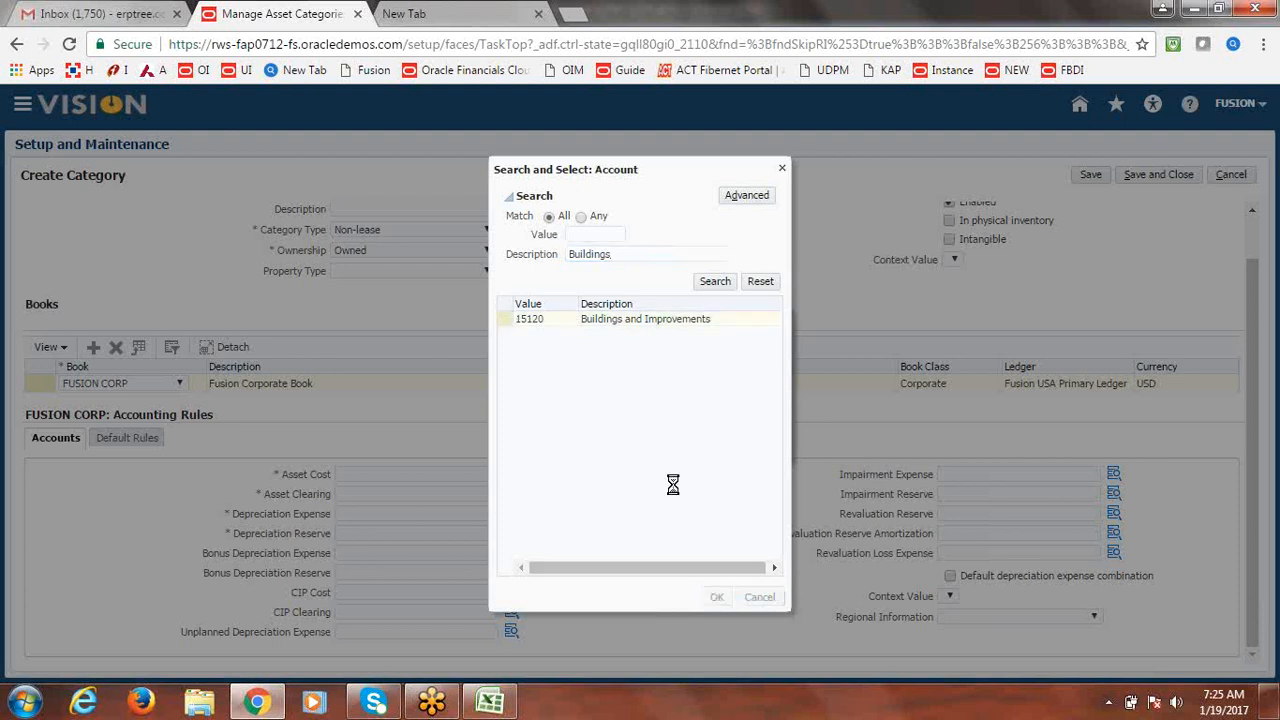
click(727, 450)
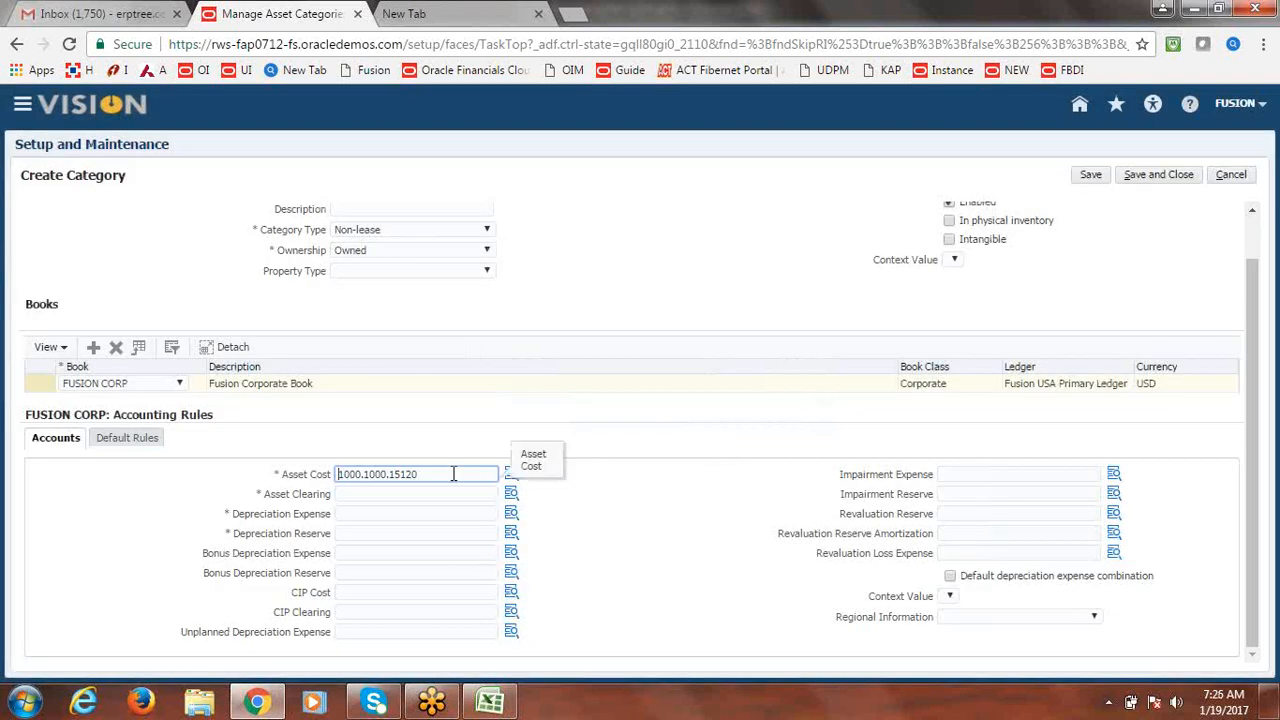
drag(443, 474, 270, 474)
key(ctrl+c)
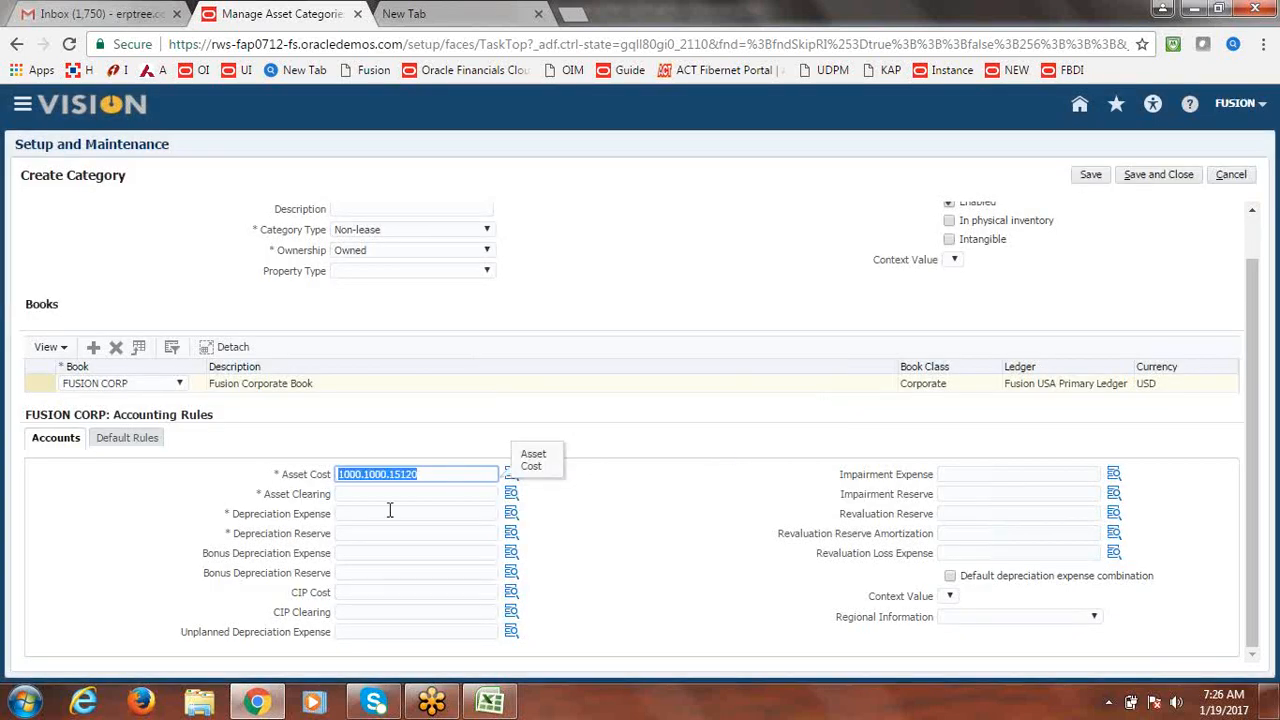
Paste the copied Asset Cost account into Asset Clearing and clear its Account segment value 15120.
click(366, 494)
key(ctrl+v)
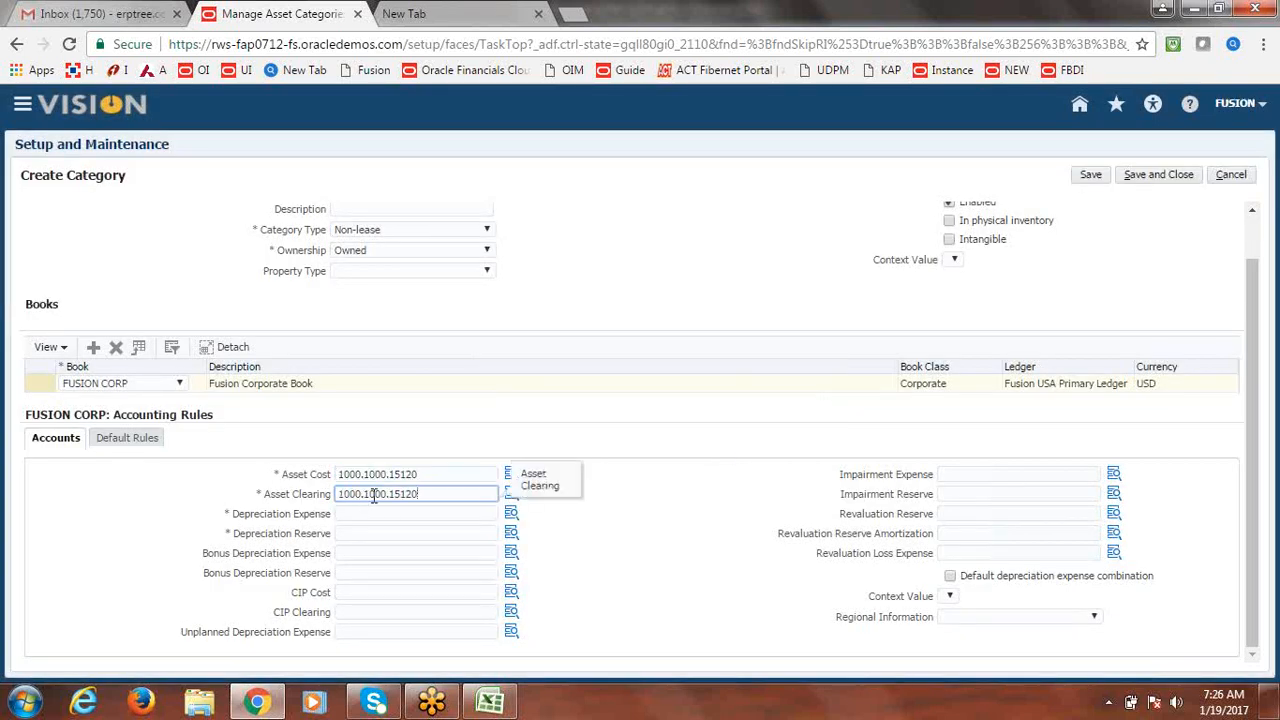
click(509, 495)
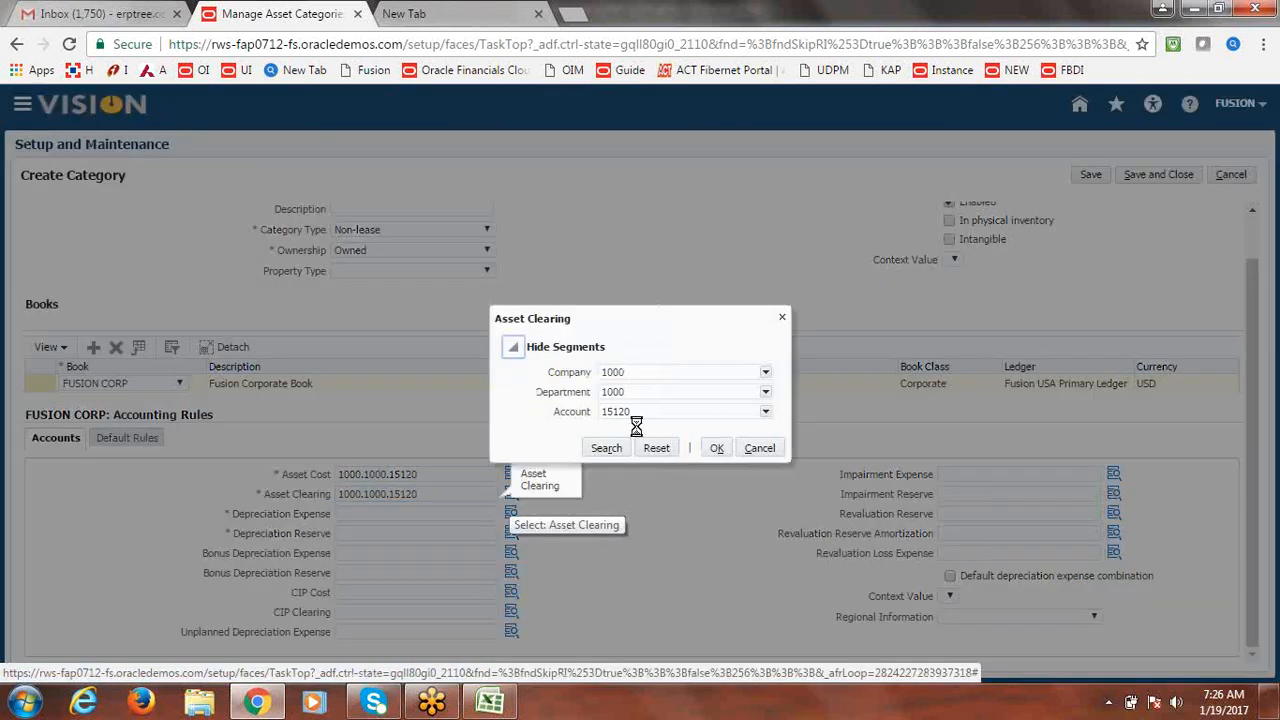
double_click(647, 413)
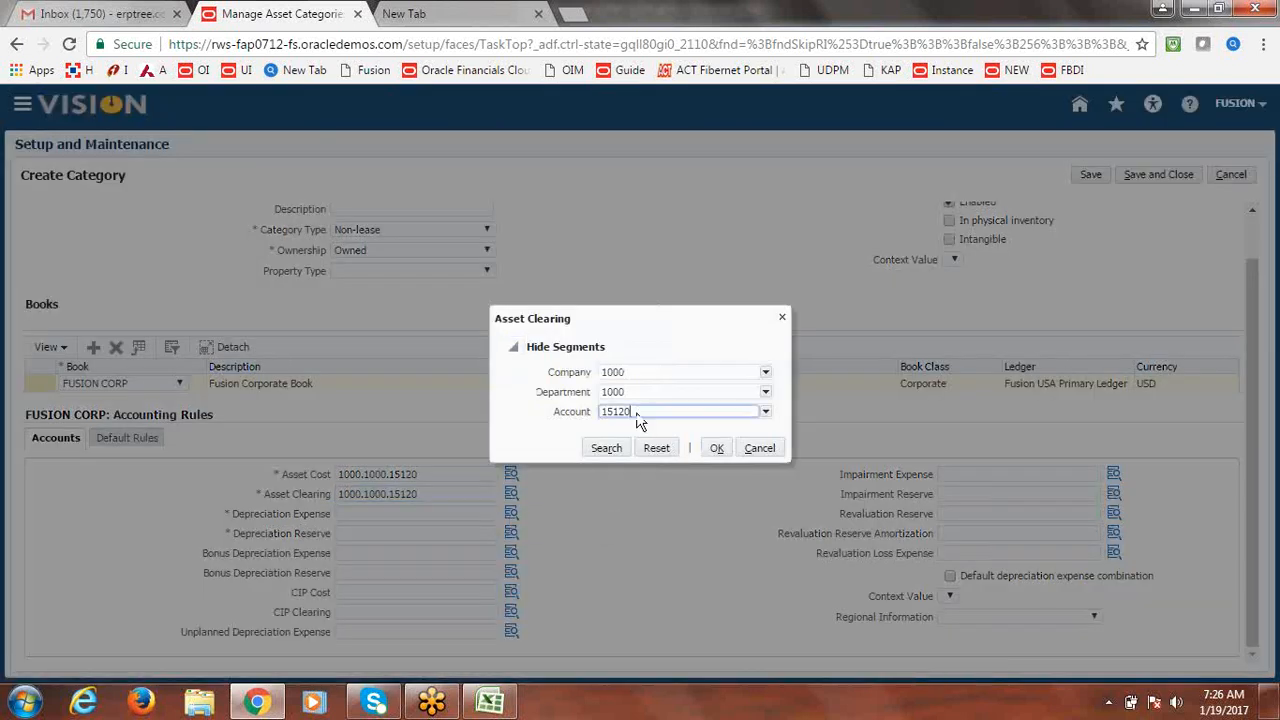
key(BackSpace)
Search account descriptions for 'Clearing' and accept 15910 Asset Clearing, giving 1000.1000.15910.
click(765, 412)
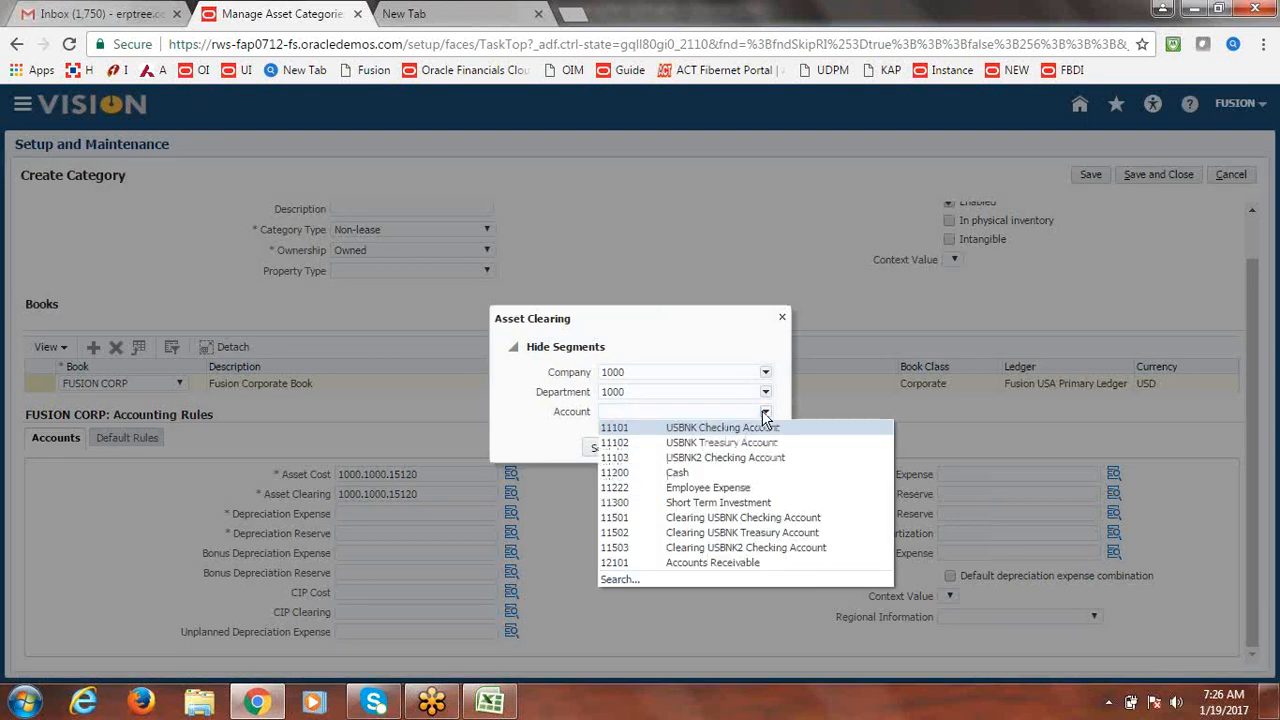
click(628, 564)
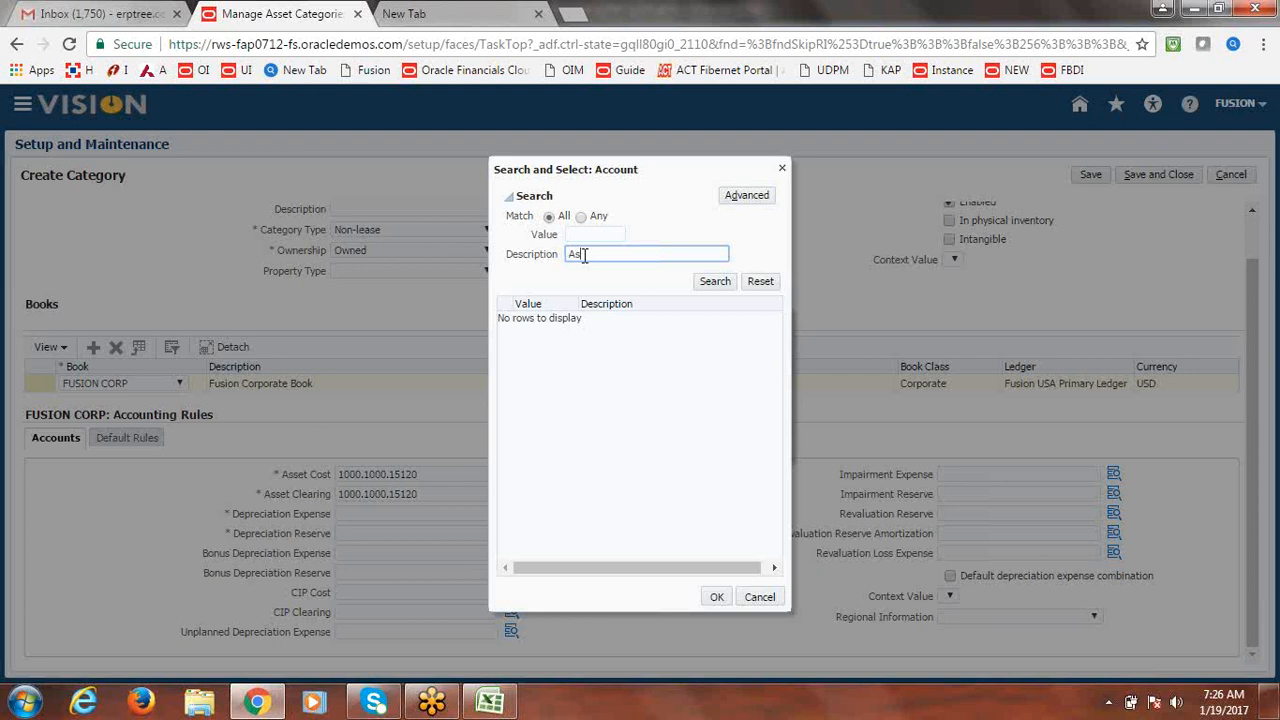
text(t Clearing)
key(Return)
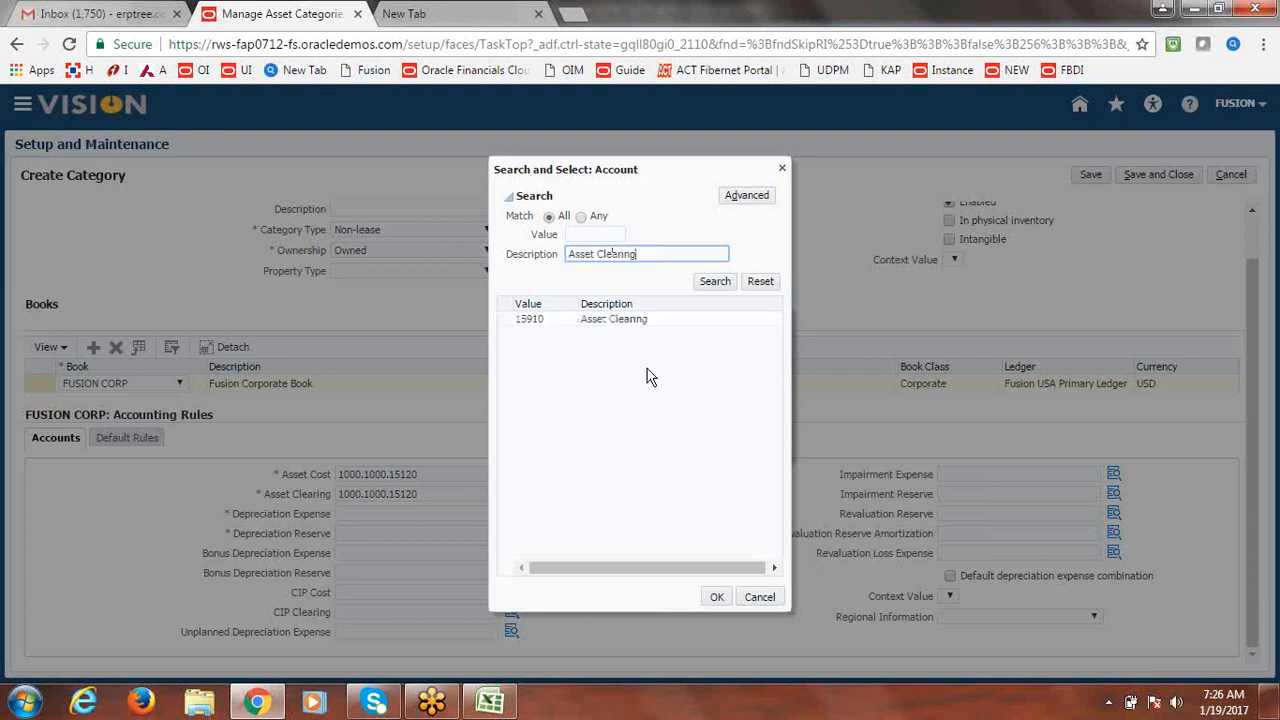
click(530, 318)
click(710, 597)
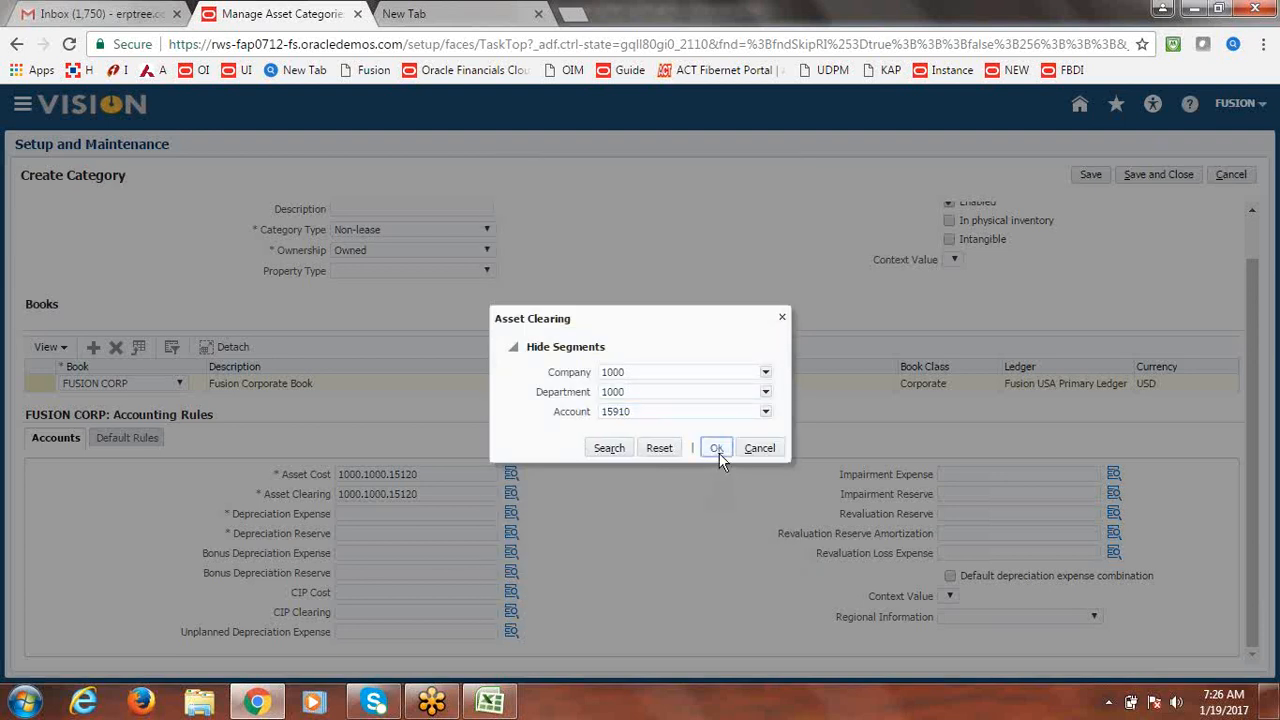
click(717, 449)
click(381, 514)
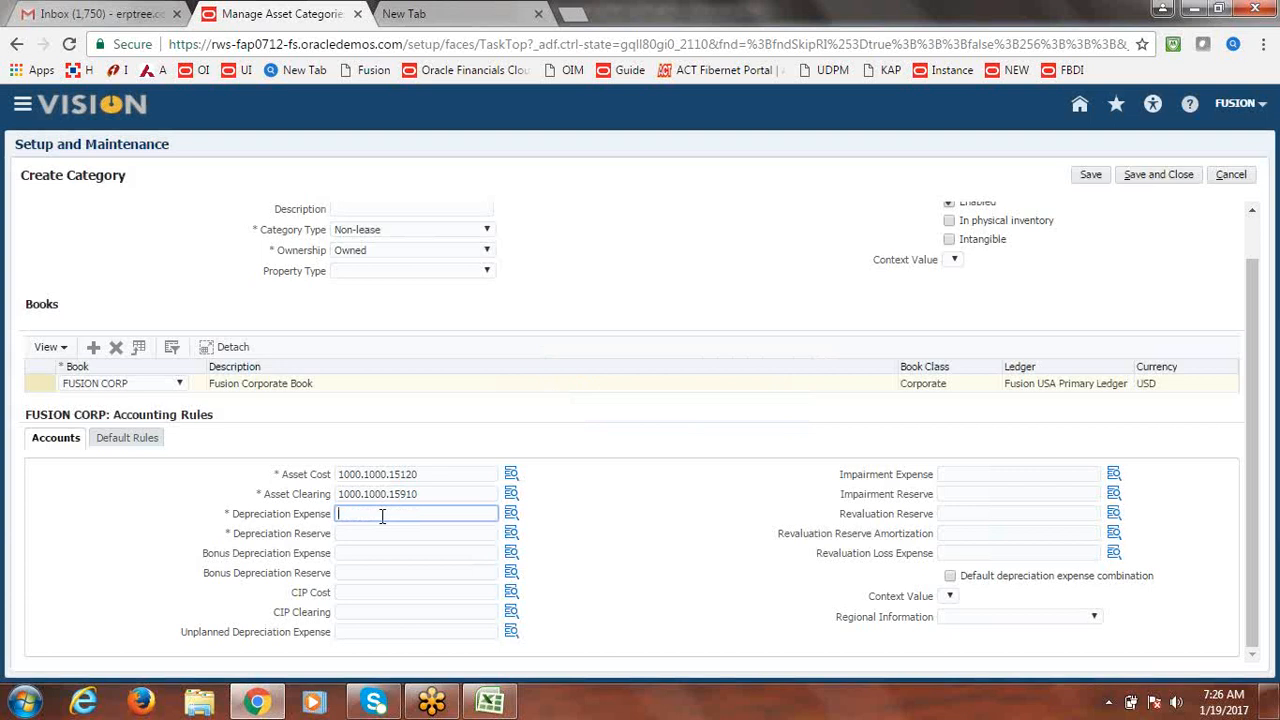
Paste the copied account into Depreciation Expense and clear its Account segment.
key(ctrl+v)
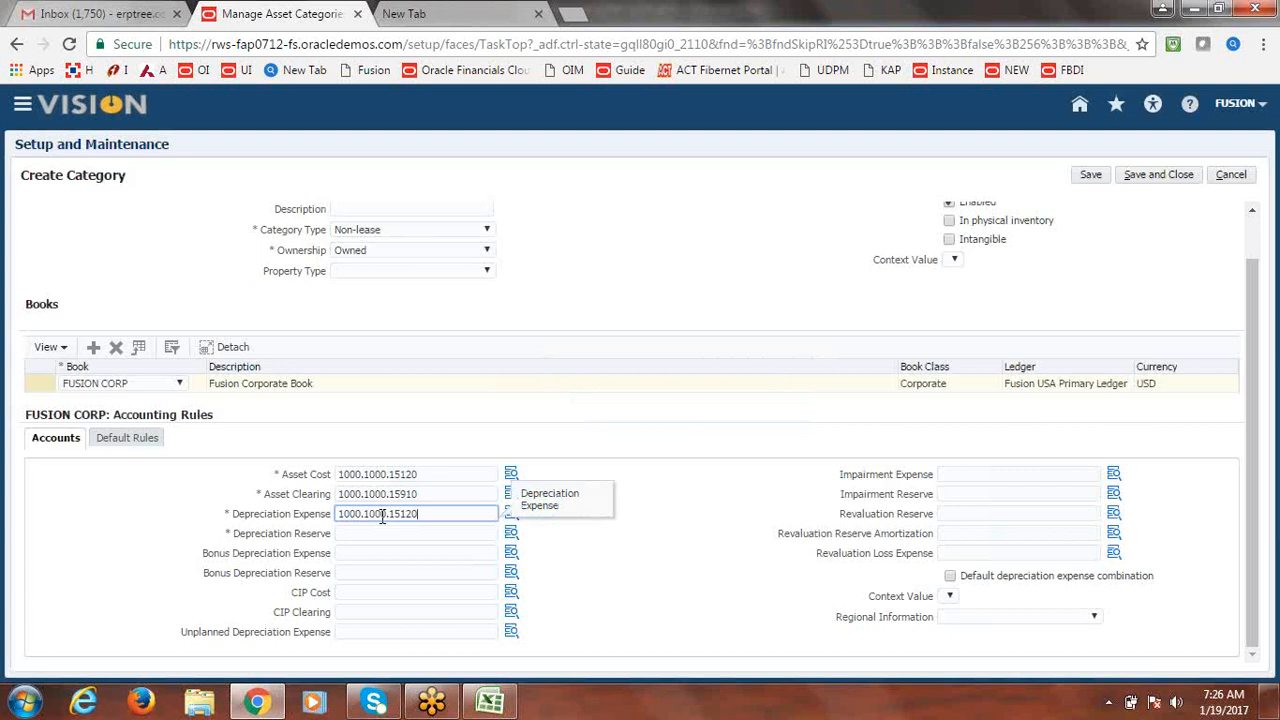
click(505, 515)
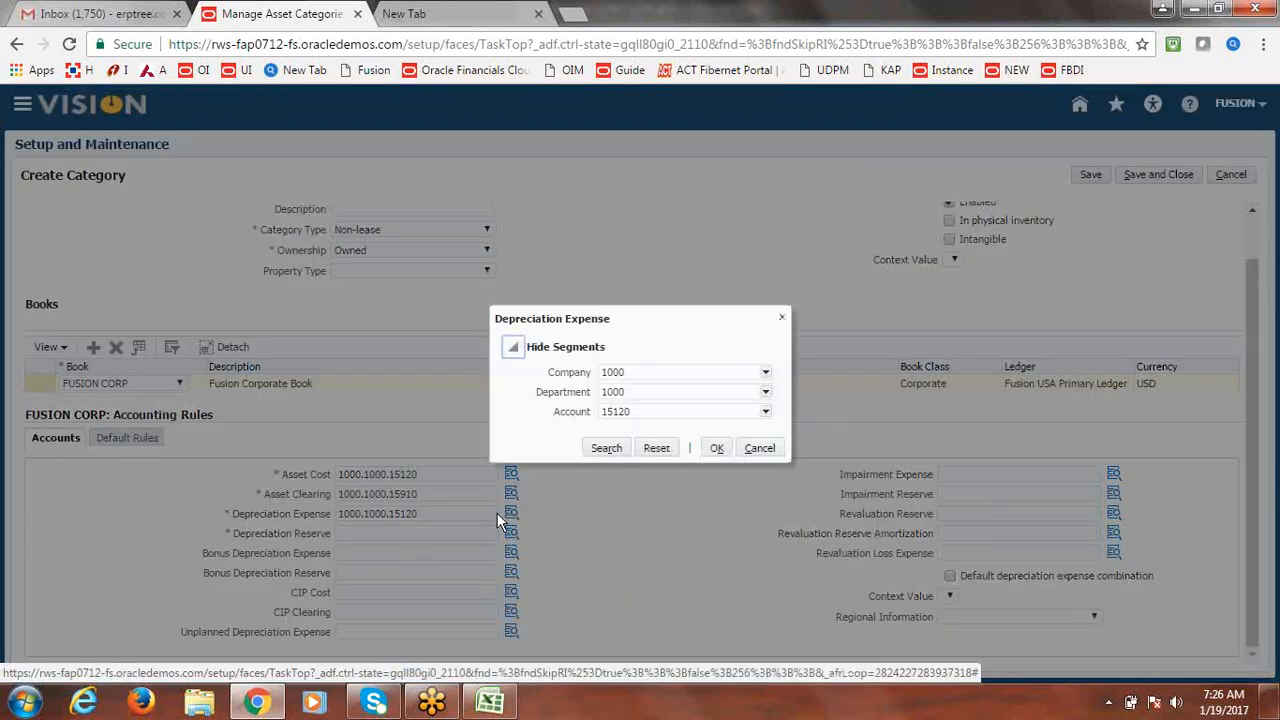
double_click(620, 412)
double_click(620, 412)
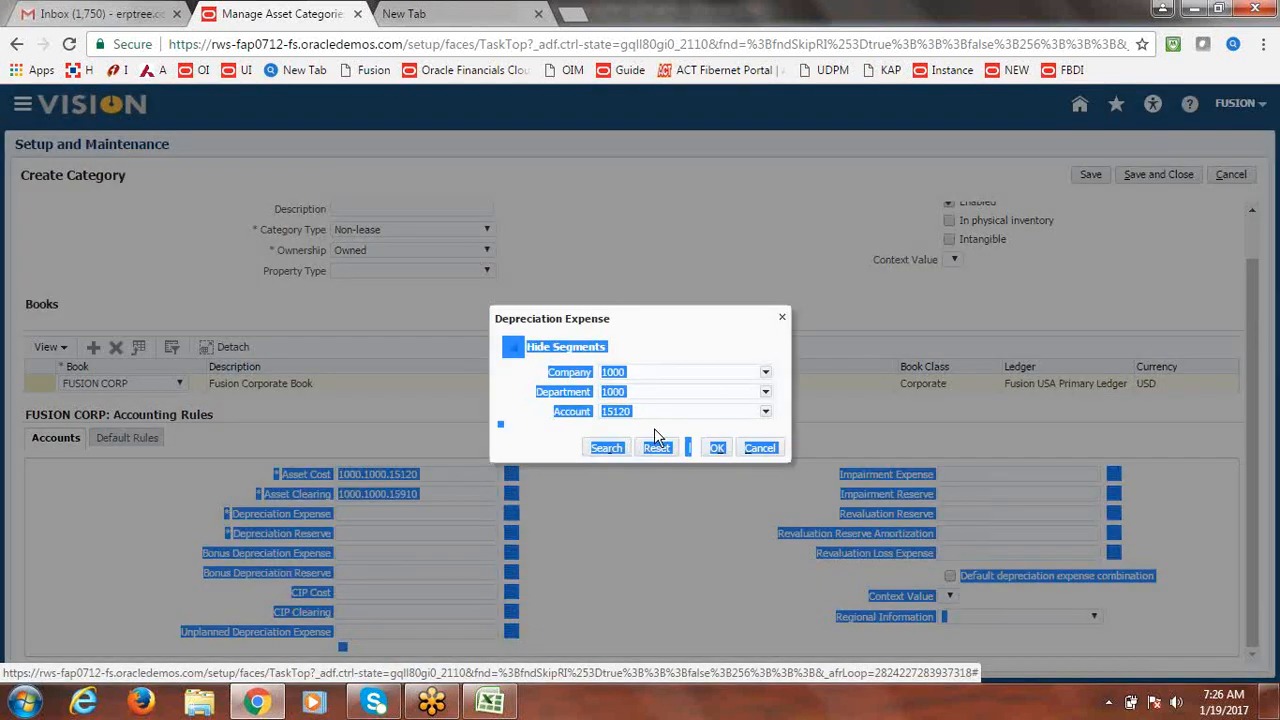
click(649, 413)
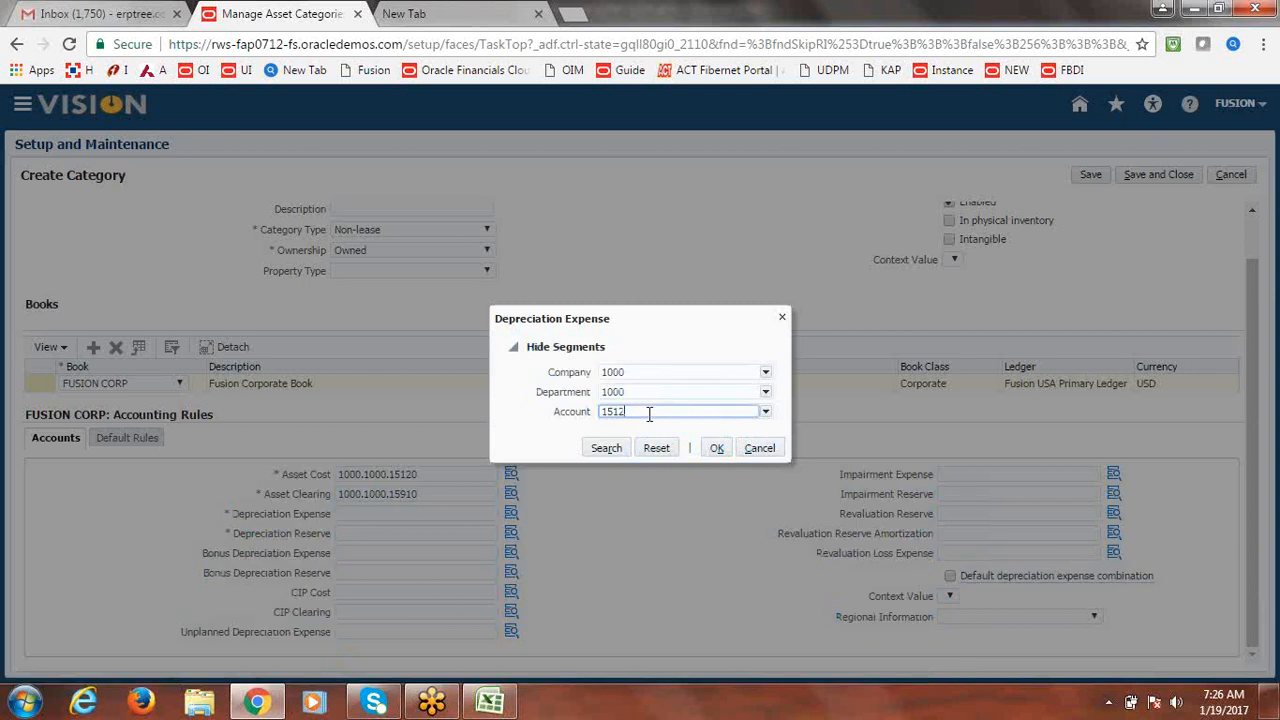
key(BackSpace)
key(BackSpace)
key(BackSpace)
key(BackSpace)
Search account values by description for 'Building'.
click(766, 413)
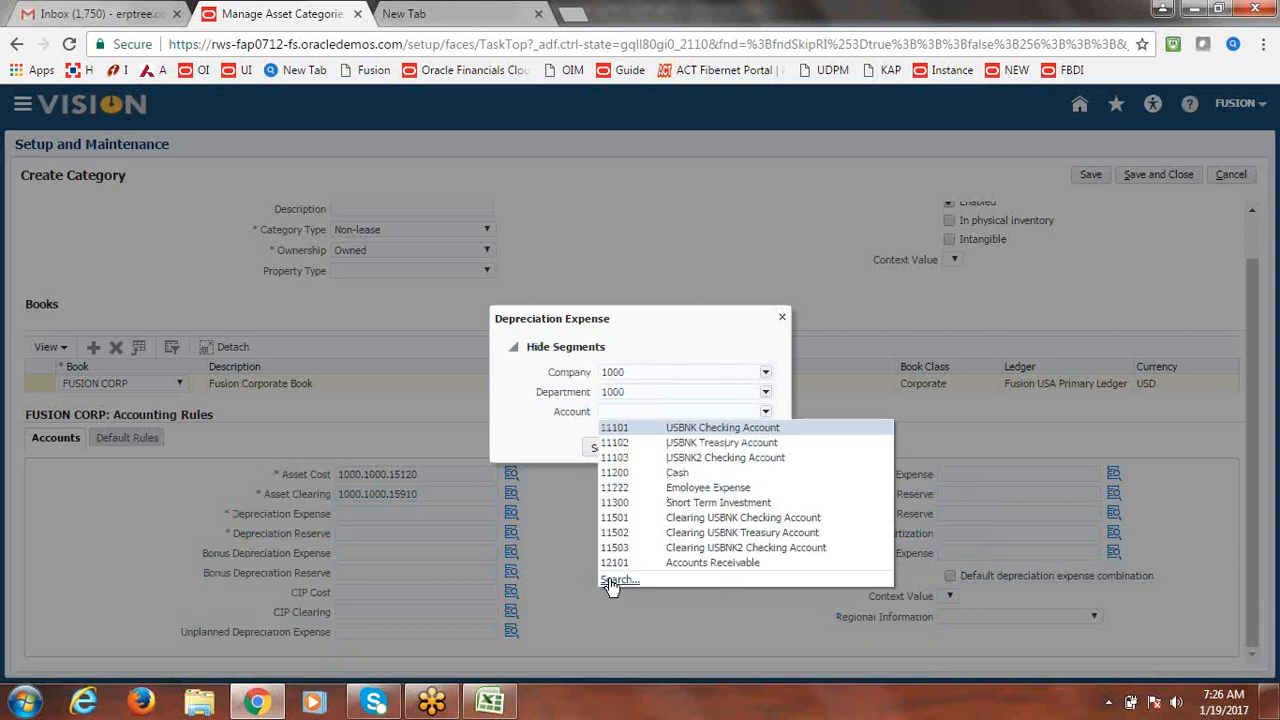
click(610, 580)
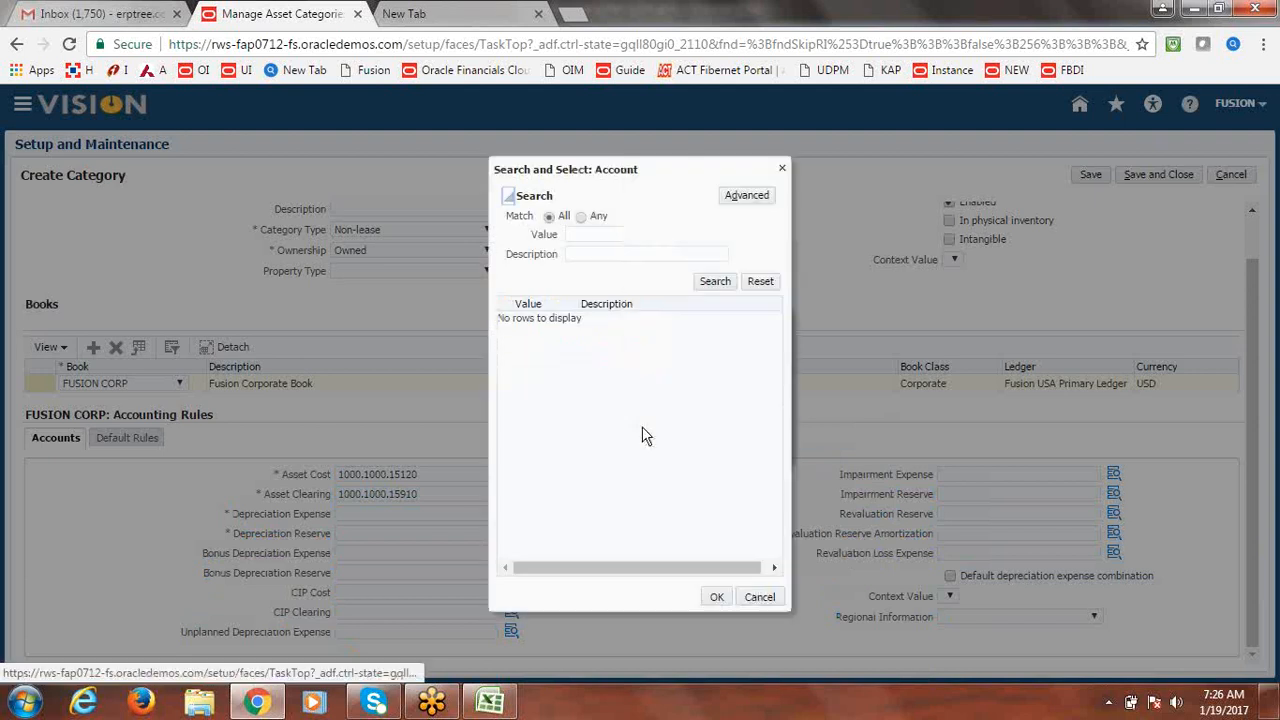
click(581, 255)
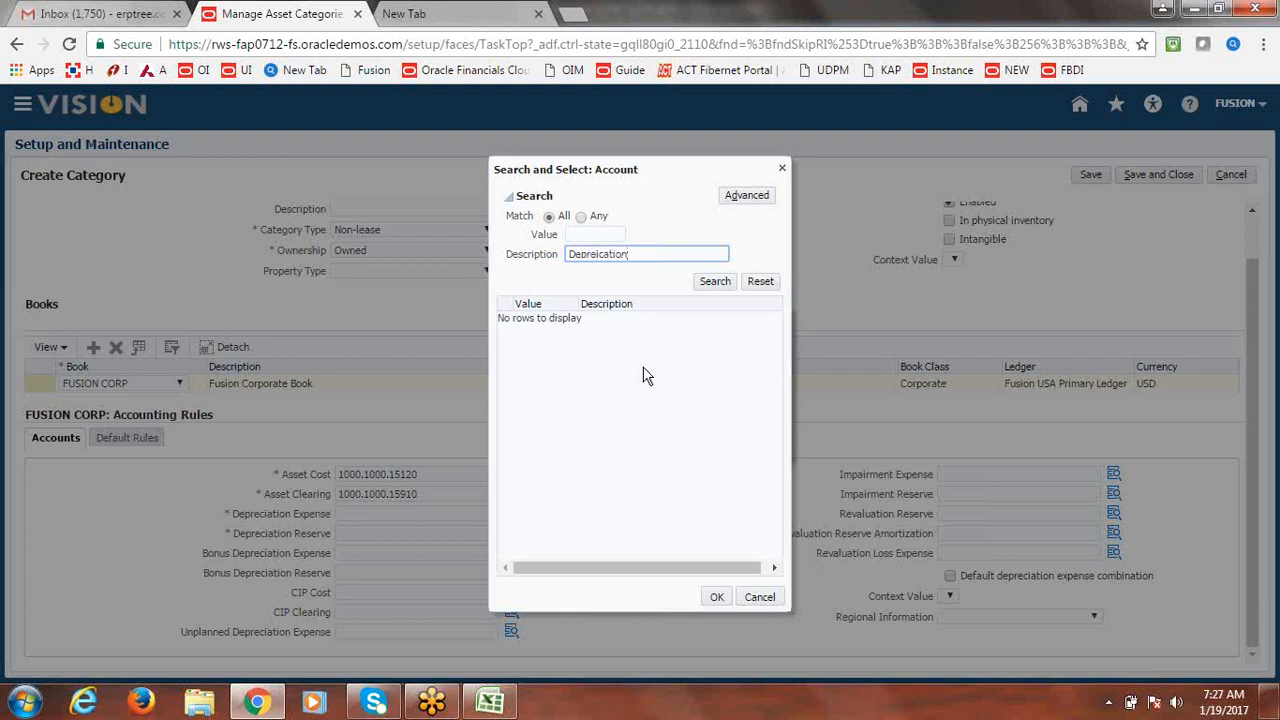
key(BackSpace)
key(BackSpace)
key(BackSpace)
key(BackSpace)
key(BackSpace)
key(BackSpace)
key(BackSpace)
key(BackSpace)
text(Building)
key(Return)
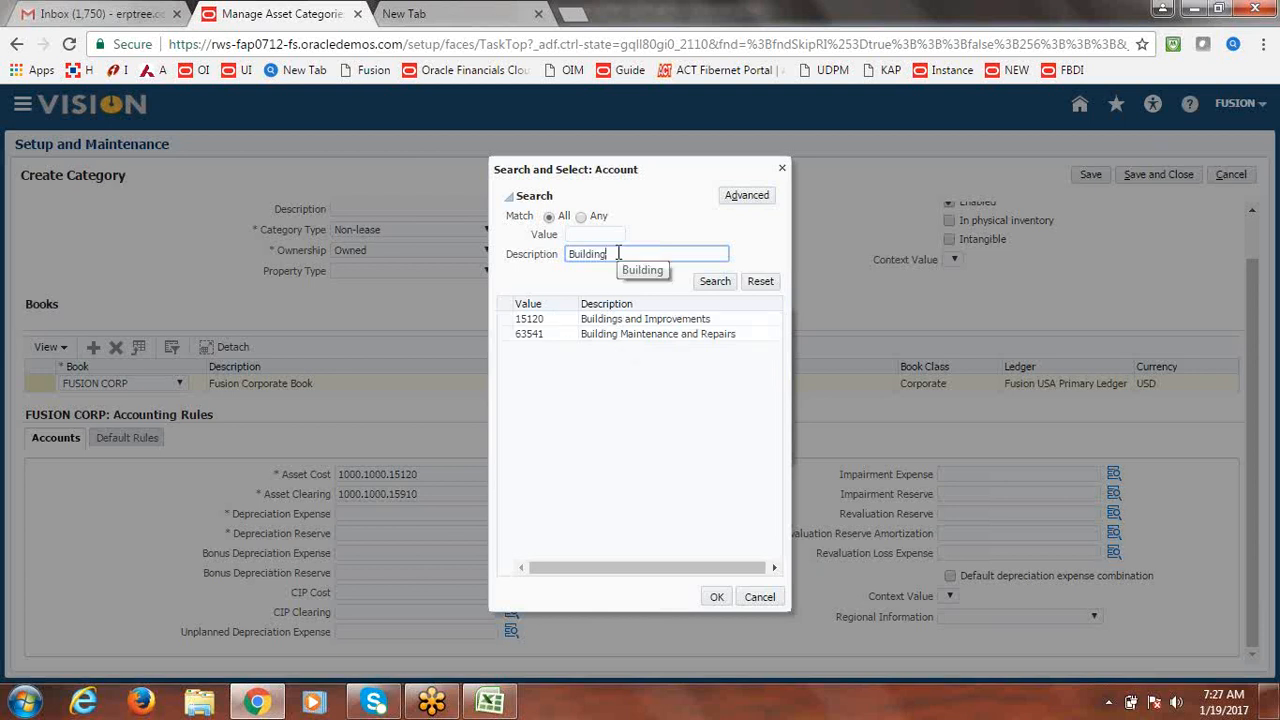
Search 'Dep' and accept 68120 Depreciation Building and Improvements, giving 1000.1000.68120.
drag(613, 253, 463, 262)
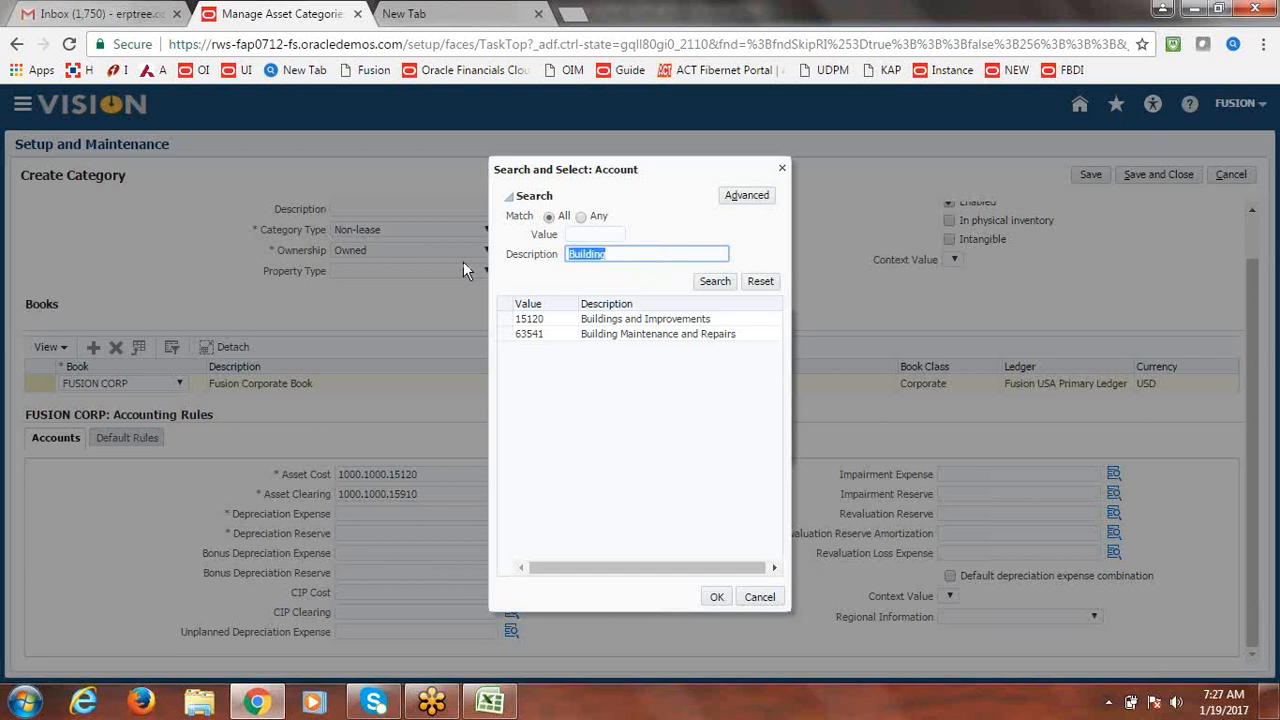
text(Dep)
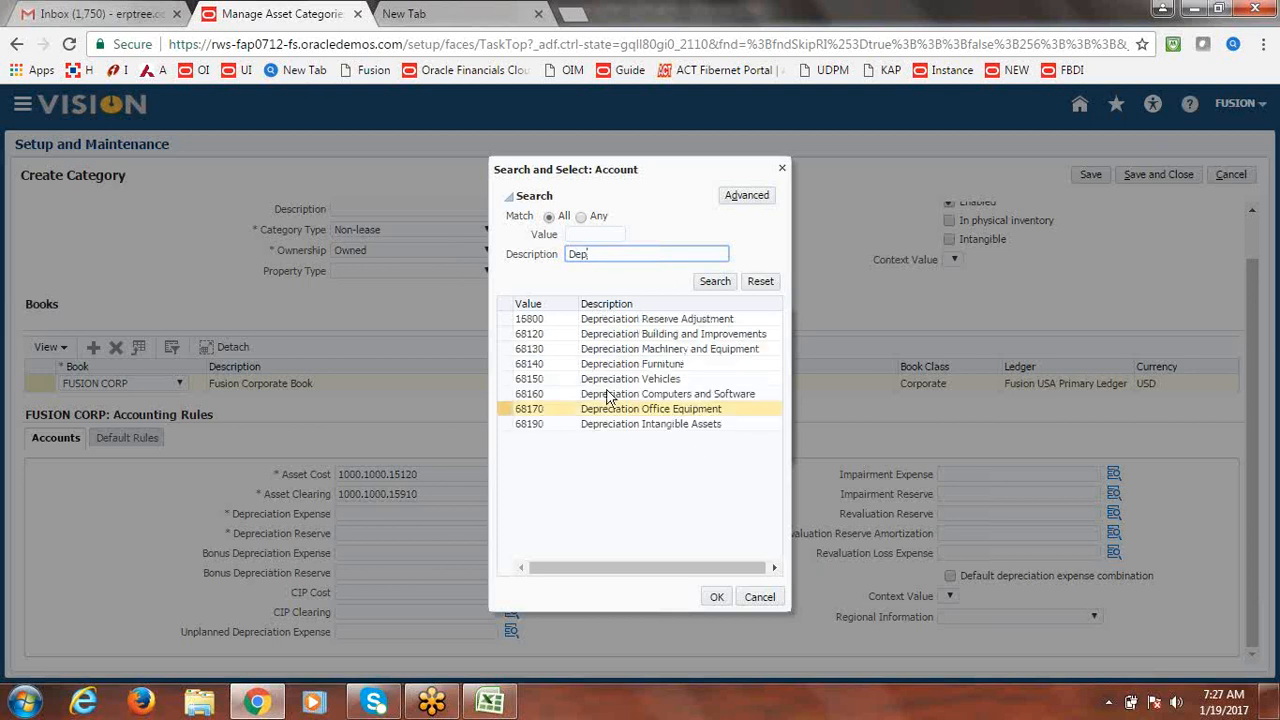
click(634, 334)
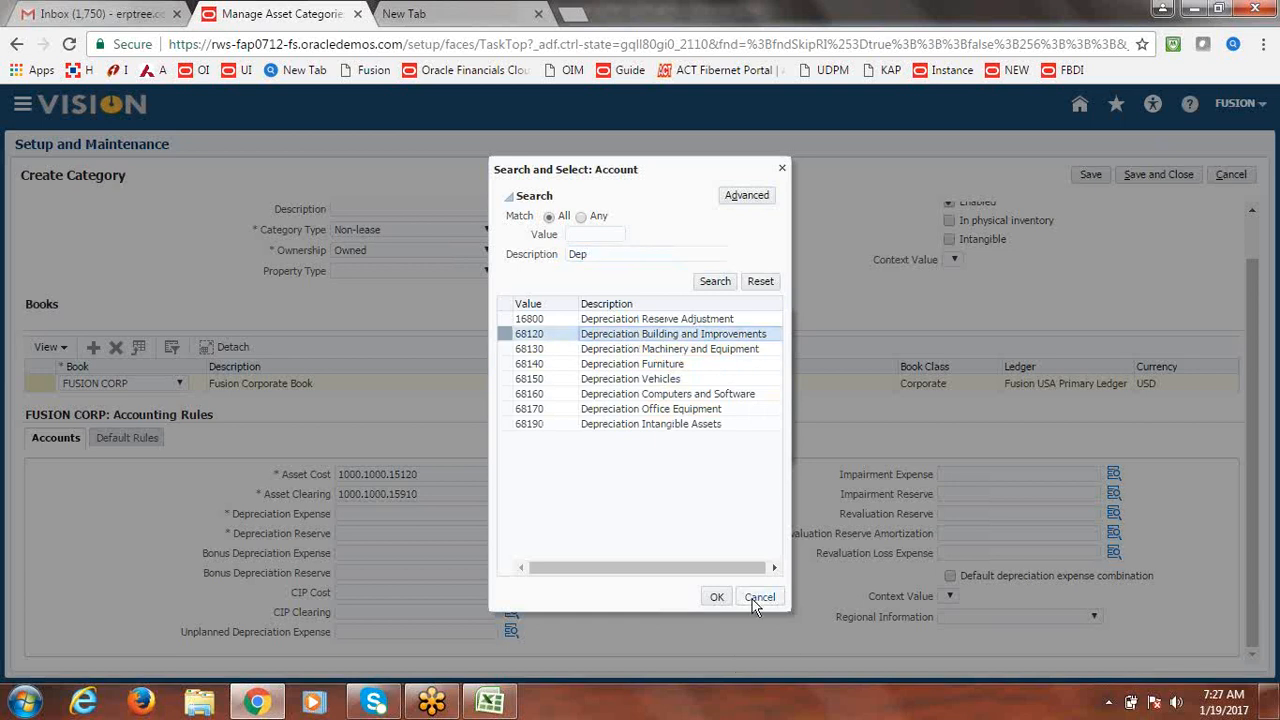
click(717, 597)
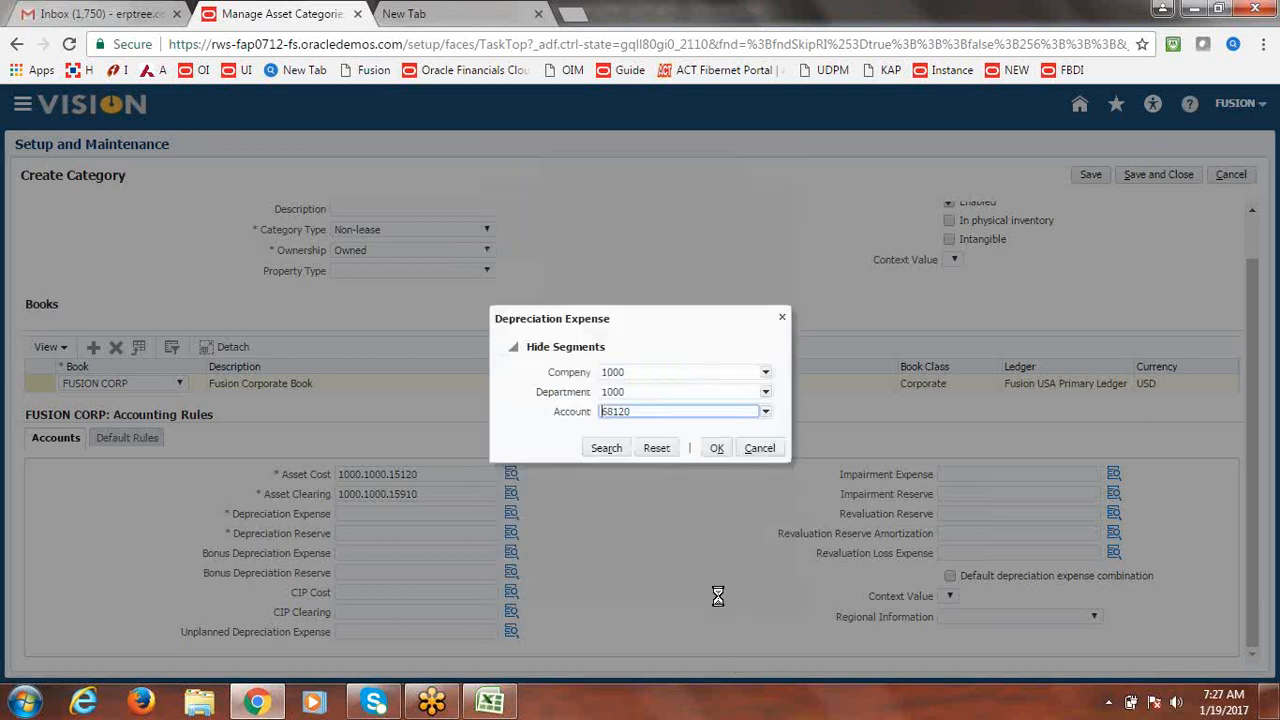
click(714, 448)
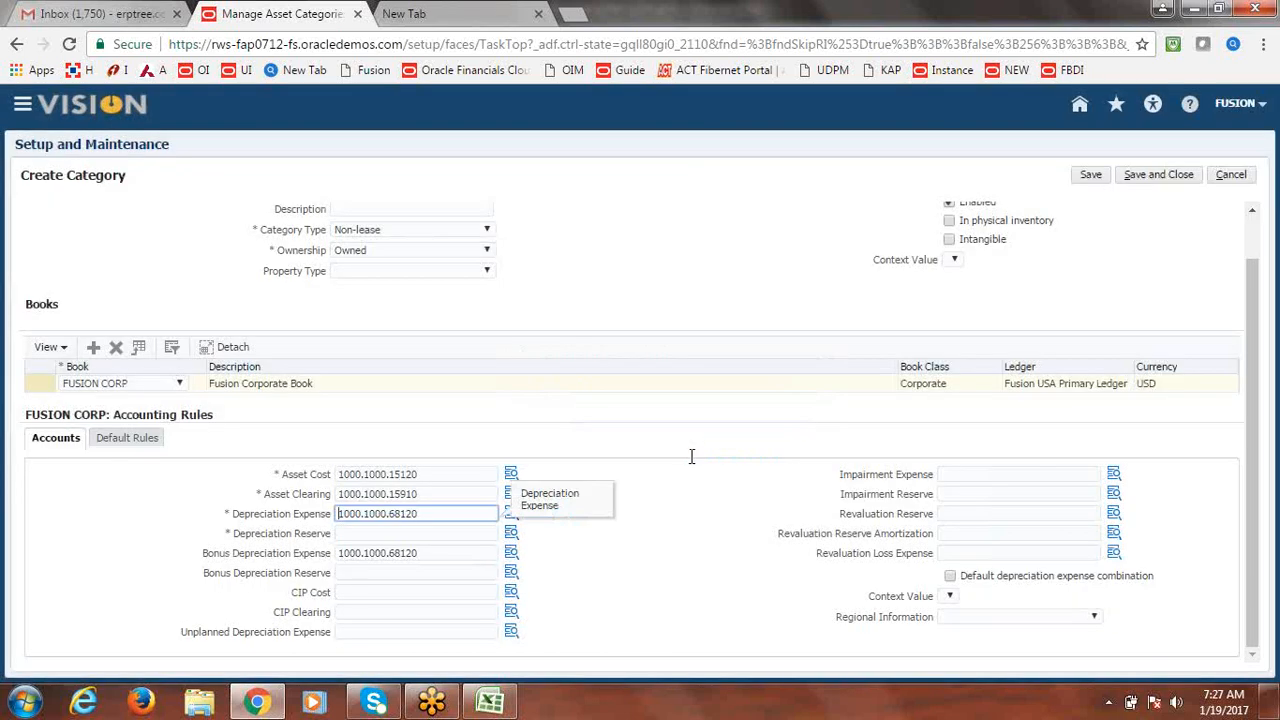
drag(440, 513, 266, 530)
Copy 1000.1000.68120 from Depreciation Expense and paste it into Depreciation Reserve.
key(ctrl+c)
click(368, 533)
key(ctrl+v)
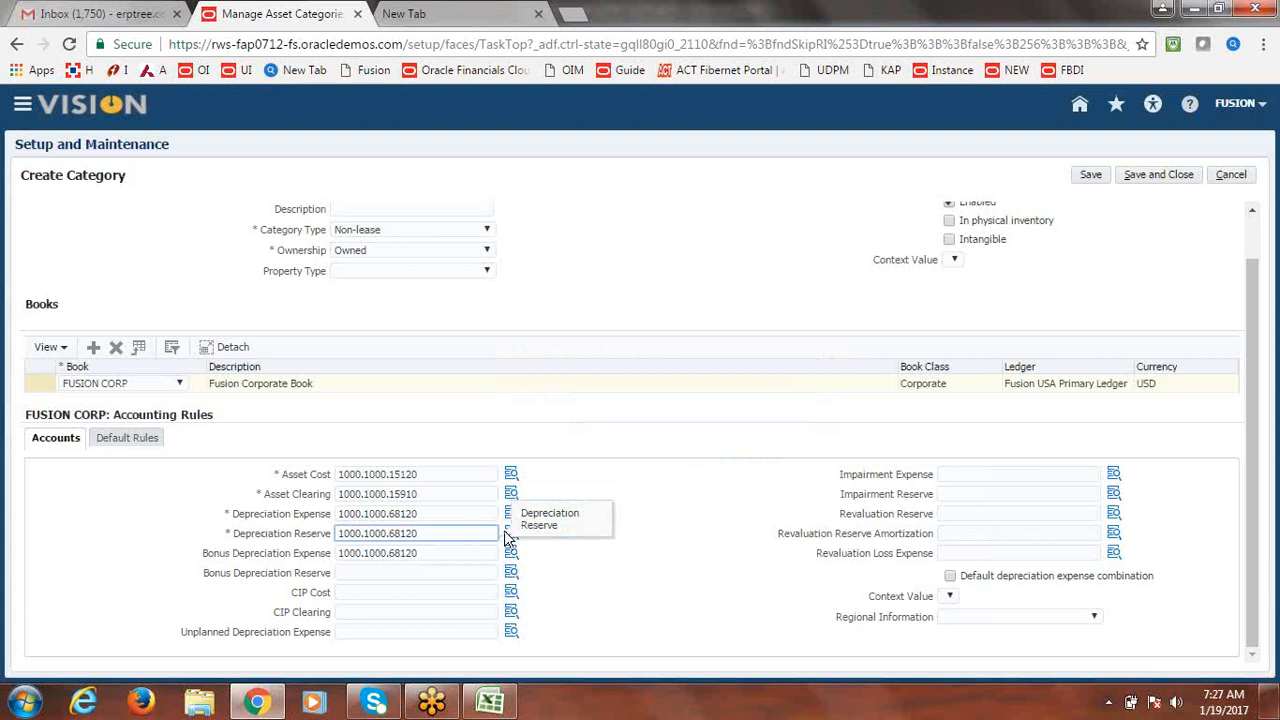
click(512, 535)
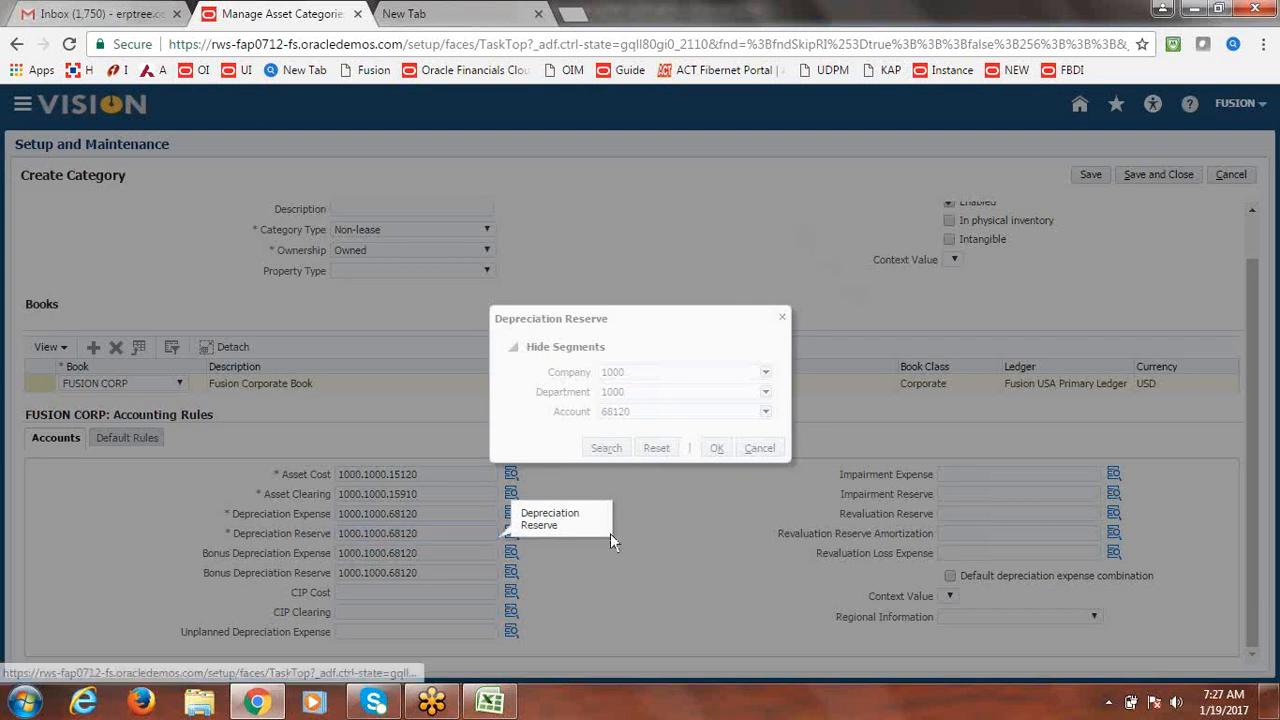
click(784, 317)
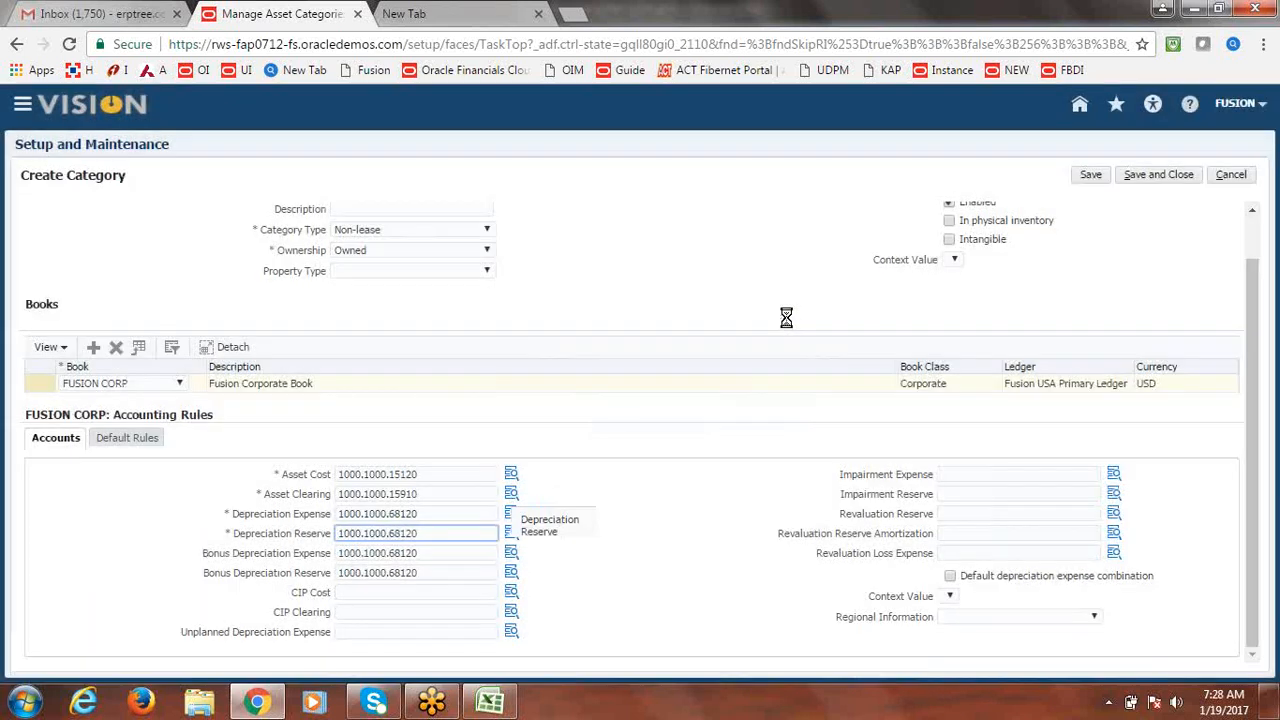
click(514, 536)
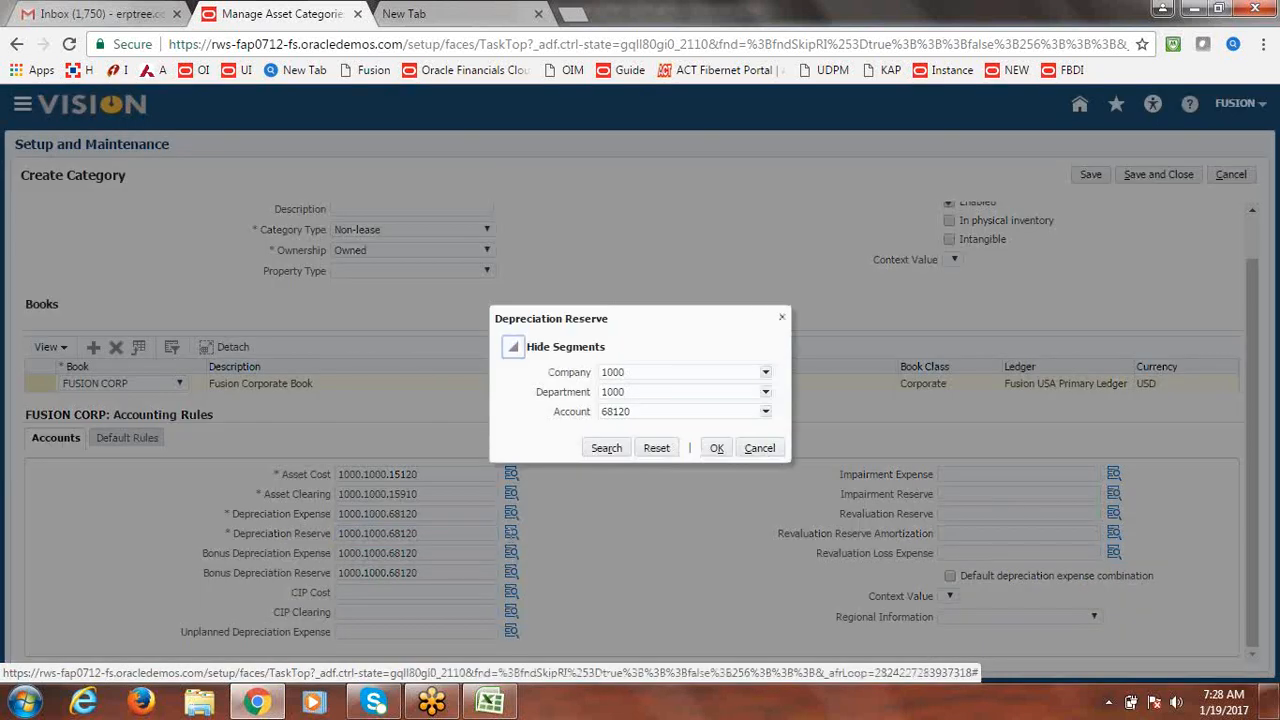
Try a description search for 'Re' accounts, which returns nothing, then cancel the segment changes.
click(692, 412)
key(BackSpace)
key(BackSpace)
key(BackSpace)
key(BackSpace)
key(BackSpace)
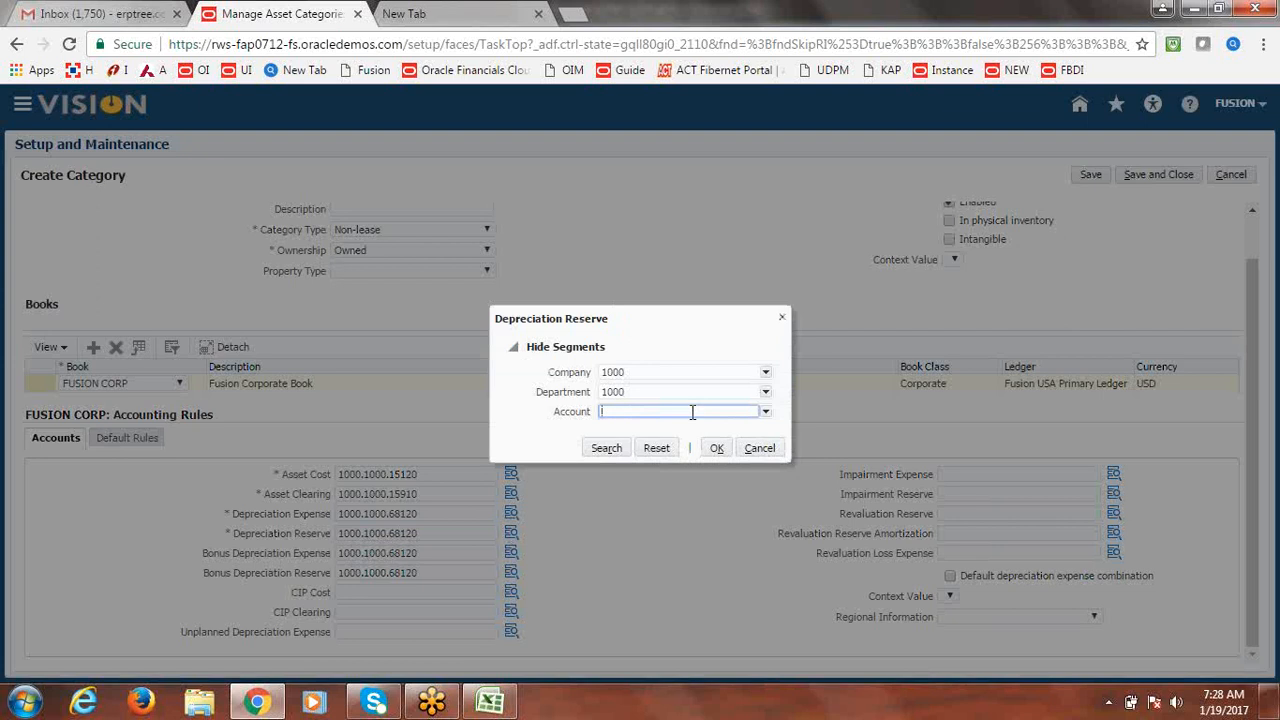
click(766, 413)
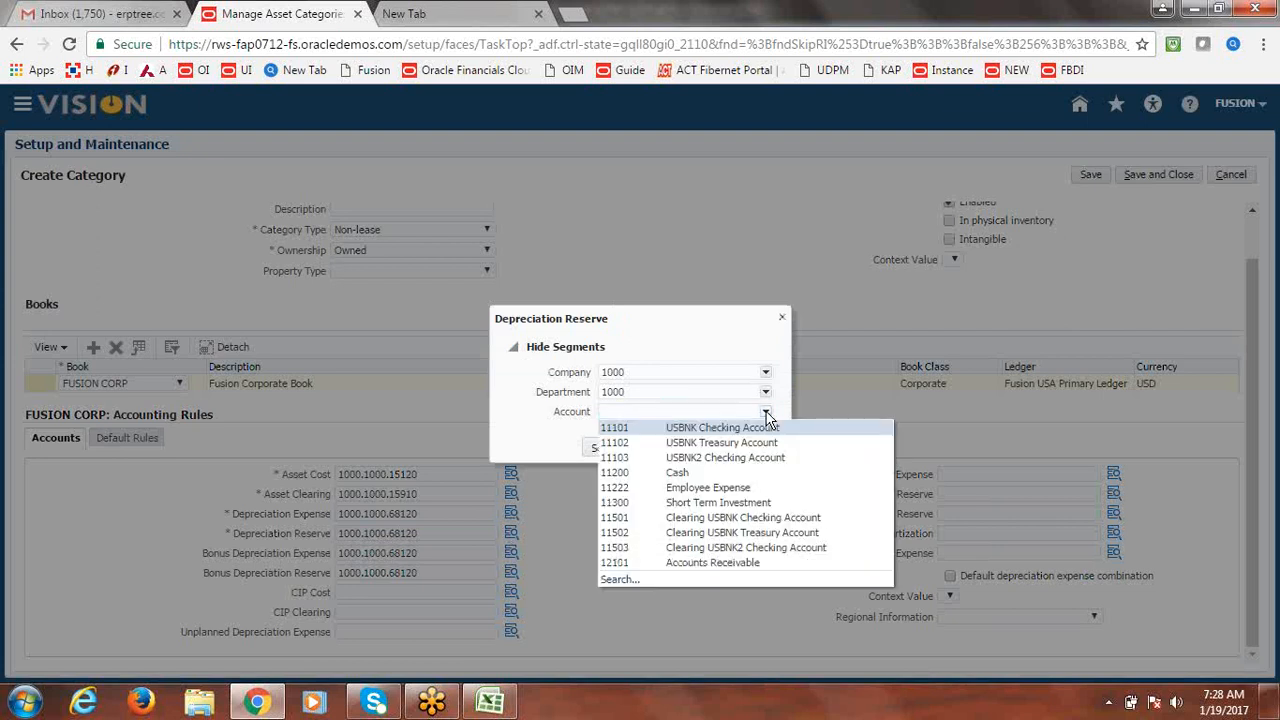
click(618, 579)
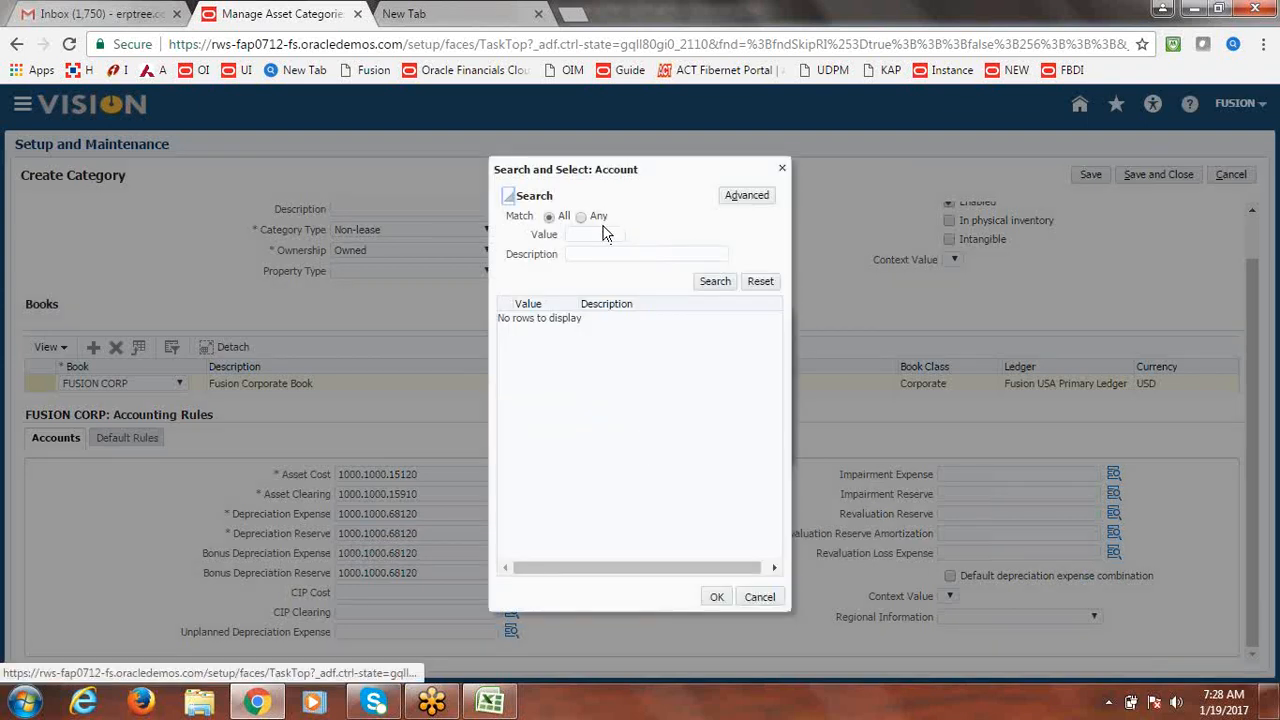
click(601, 257)
text(Reserve)
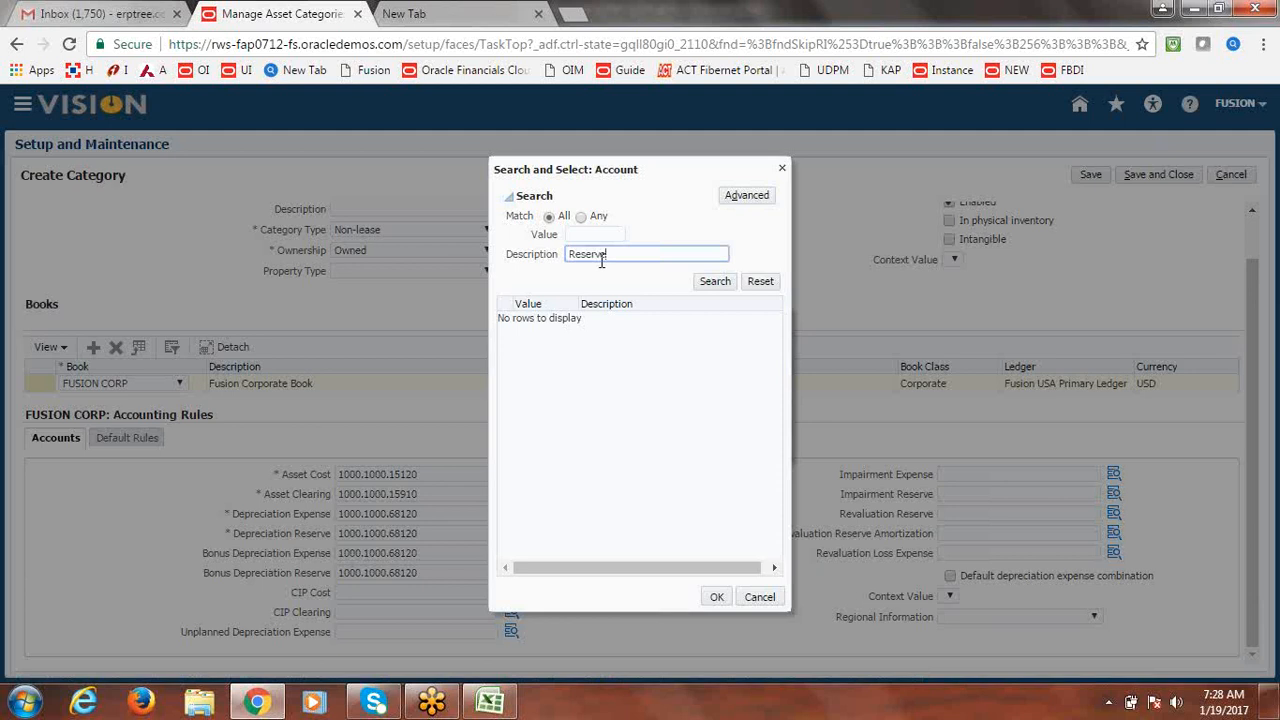
click(716, 282)
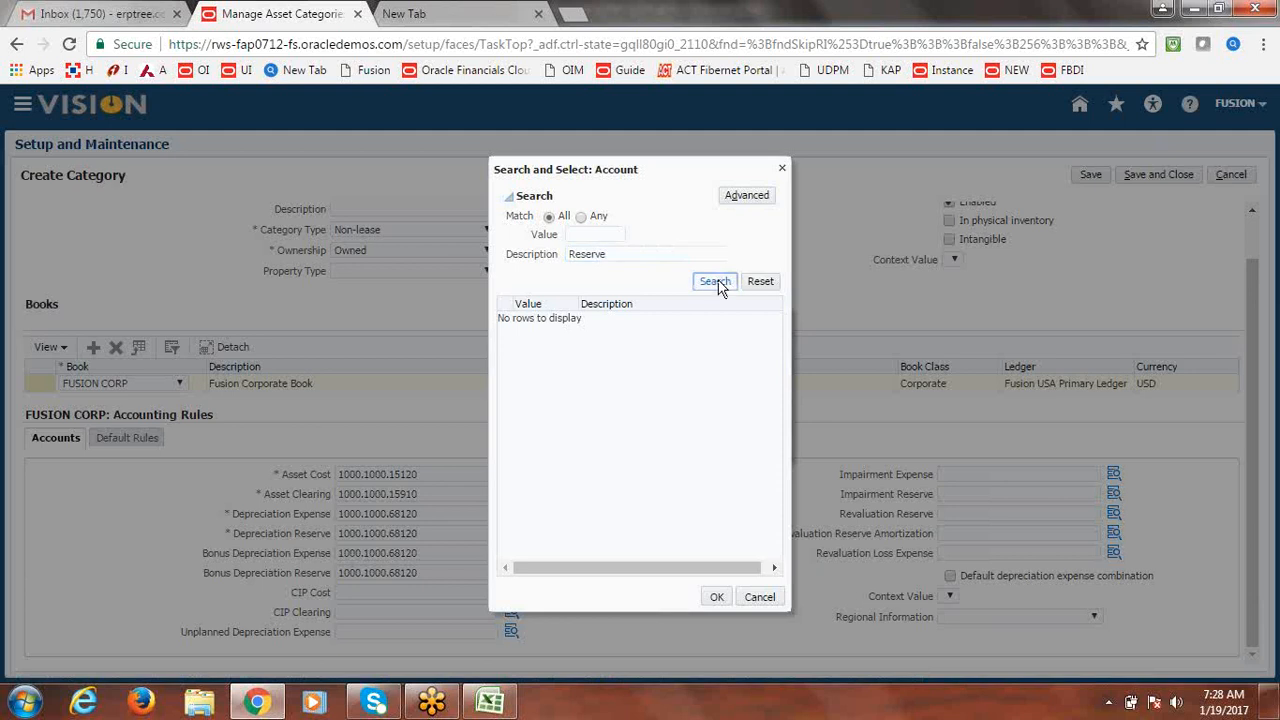
click(782, 168)
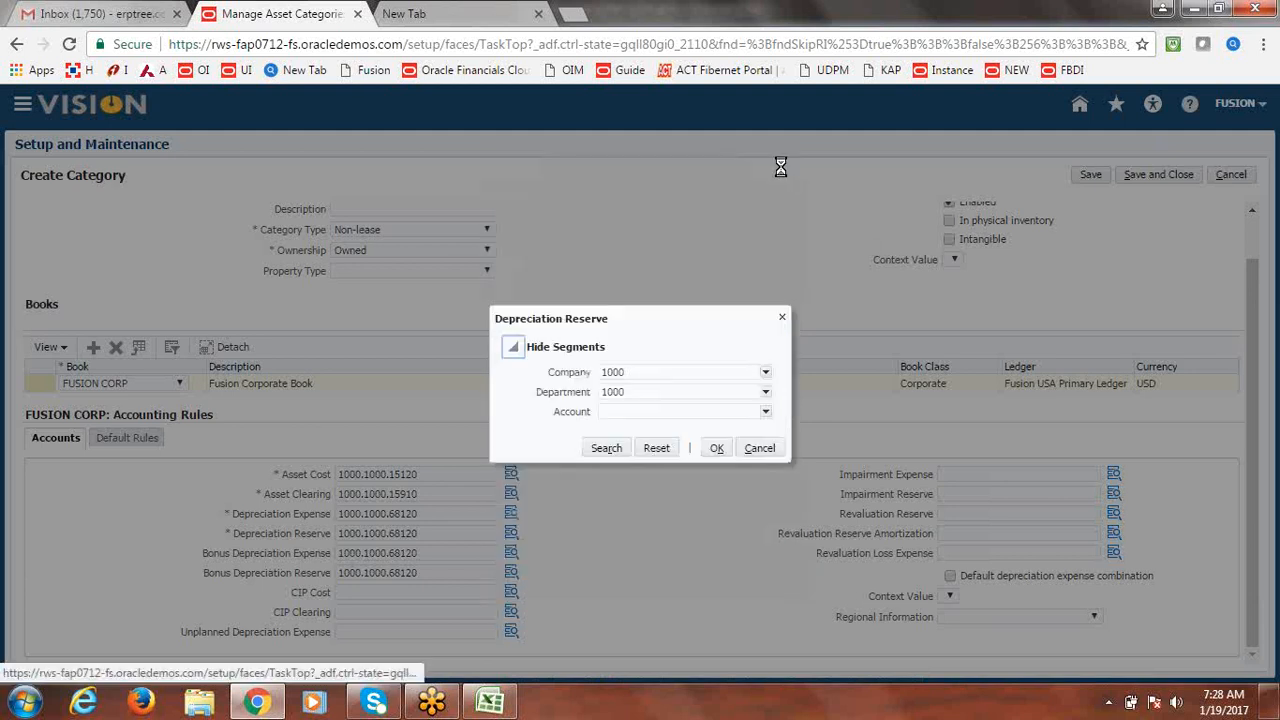
click(760, 448)
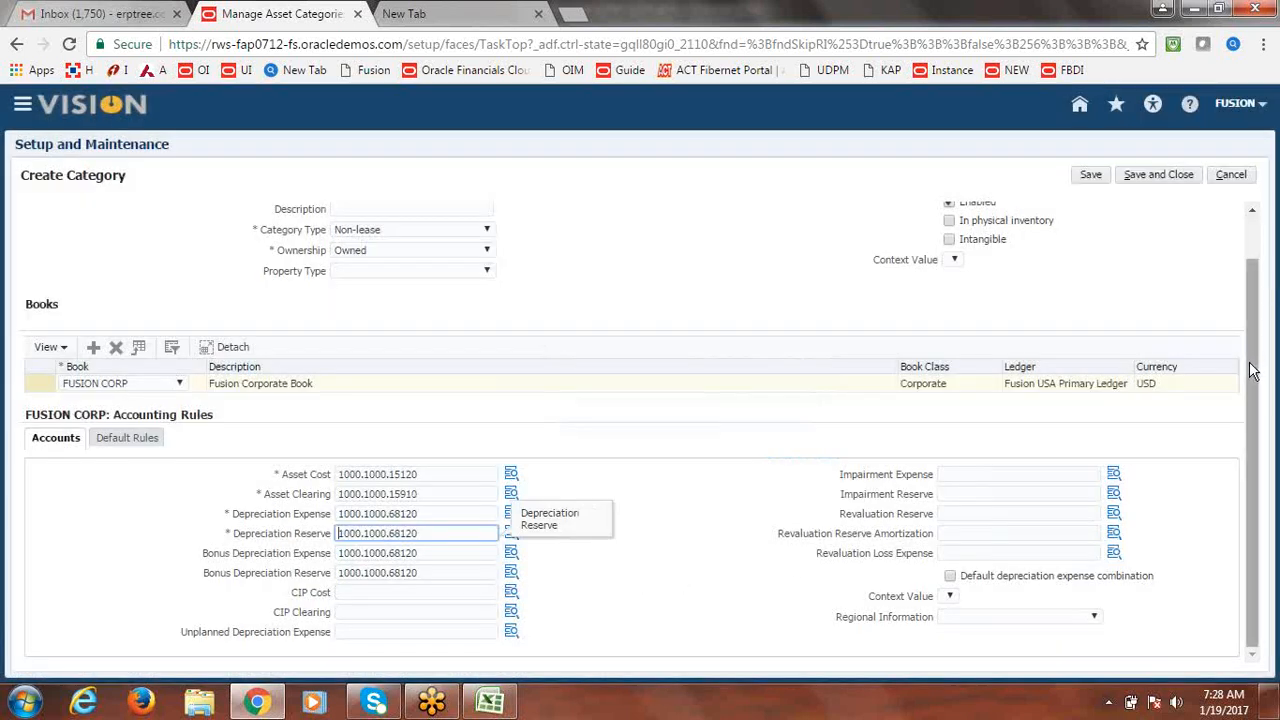
Paste 1000.1000.68120 into the empty CIP Cost field.
click(363, 593)
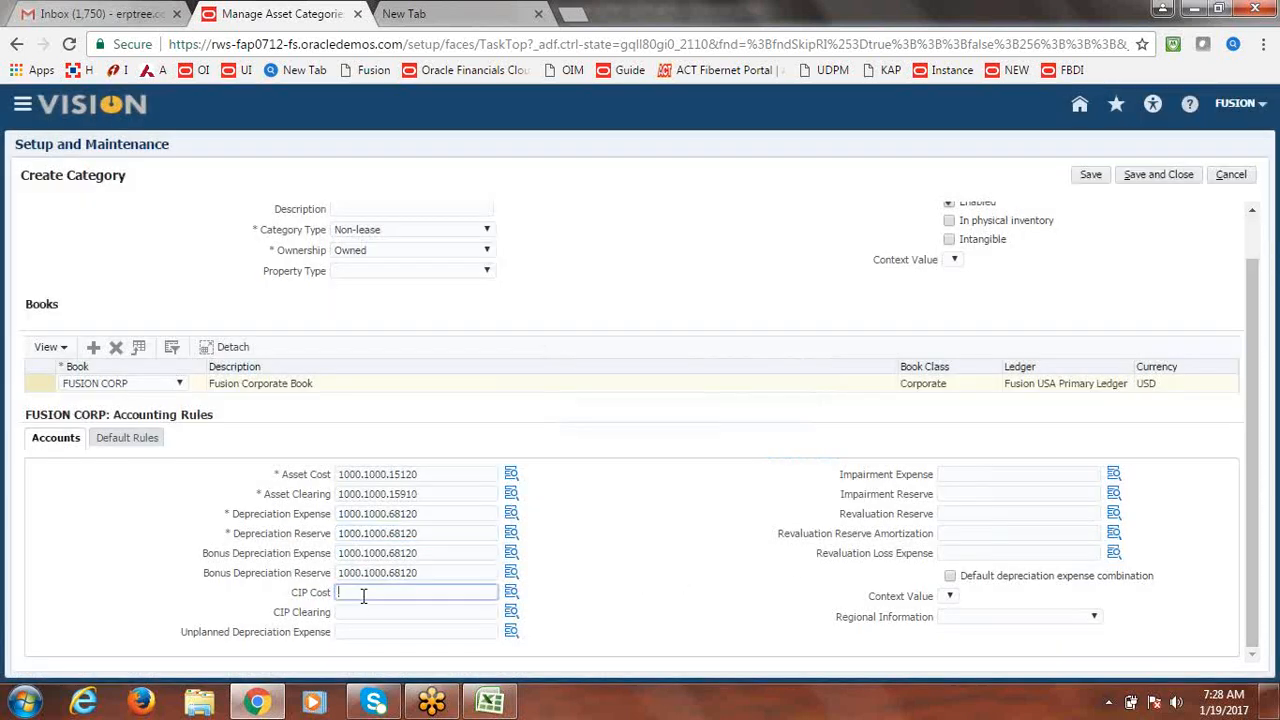
click(508, 596)
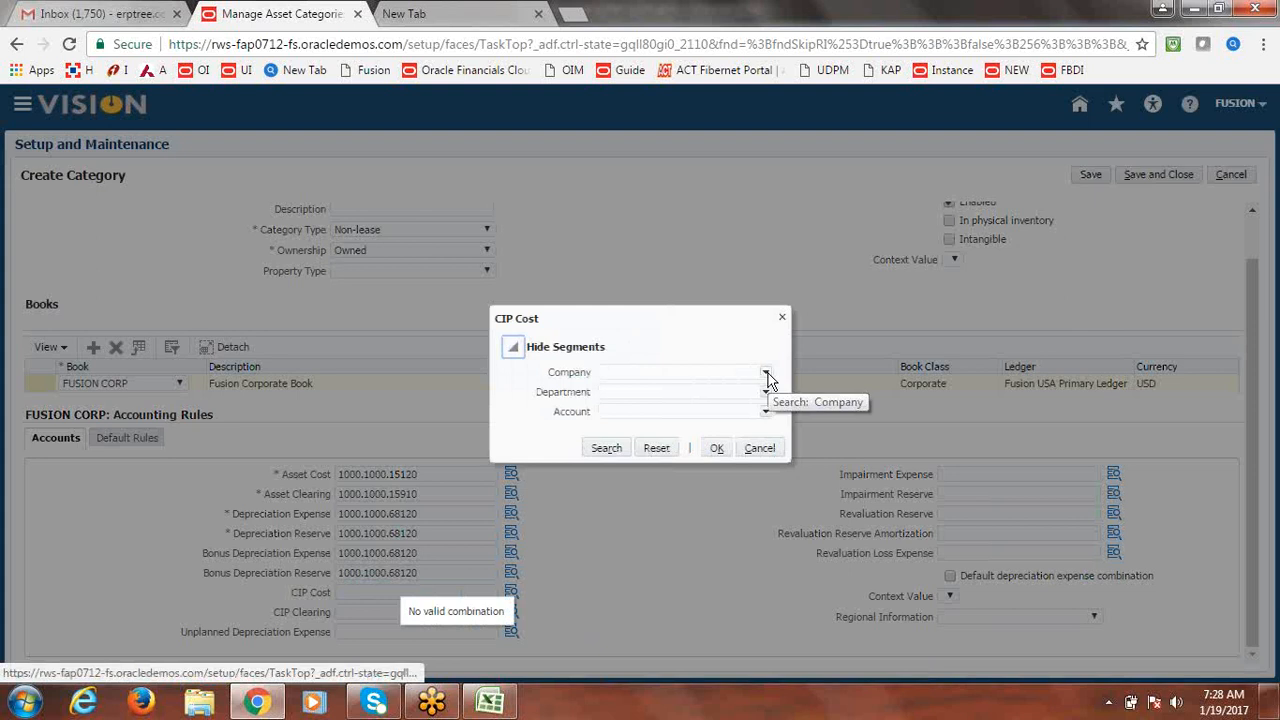
click(759, 448)
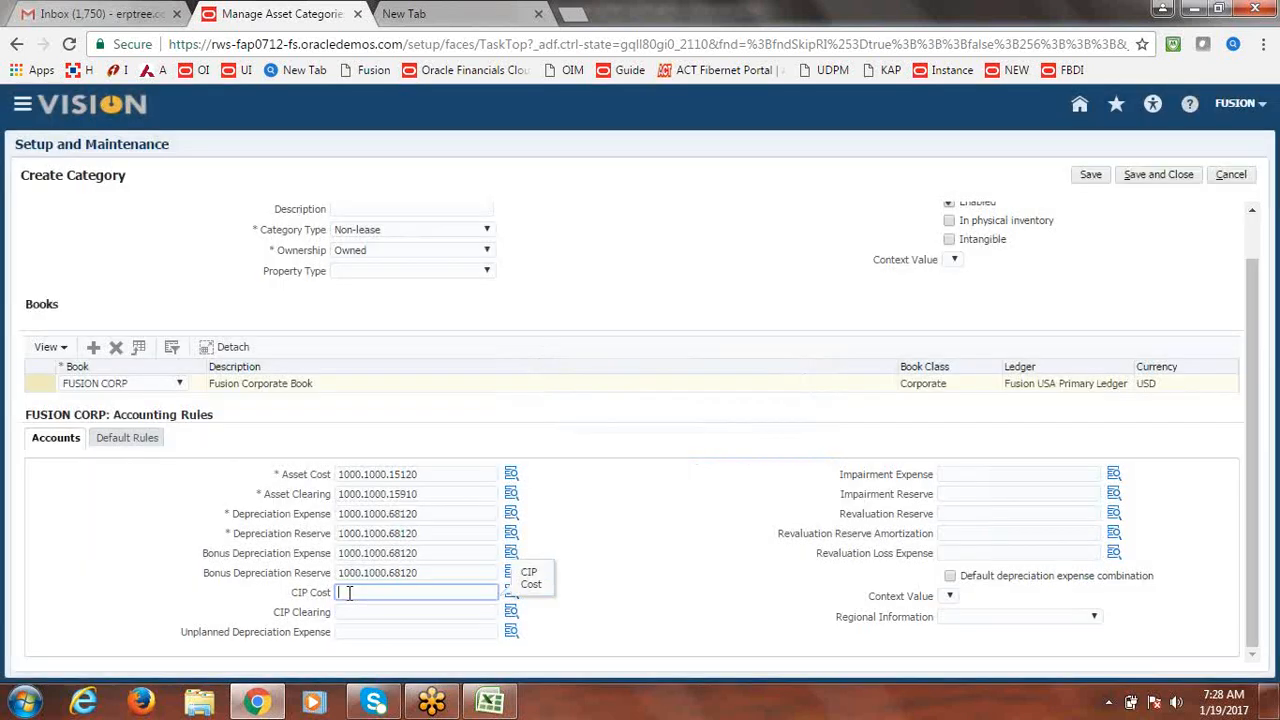
key(ctrl+v)
Change CIP Cost to 1000.1000.15400 (CIP), then paste 1000.1000.68120 into CIP Clearing.
click(512, 596)
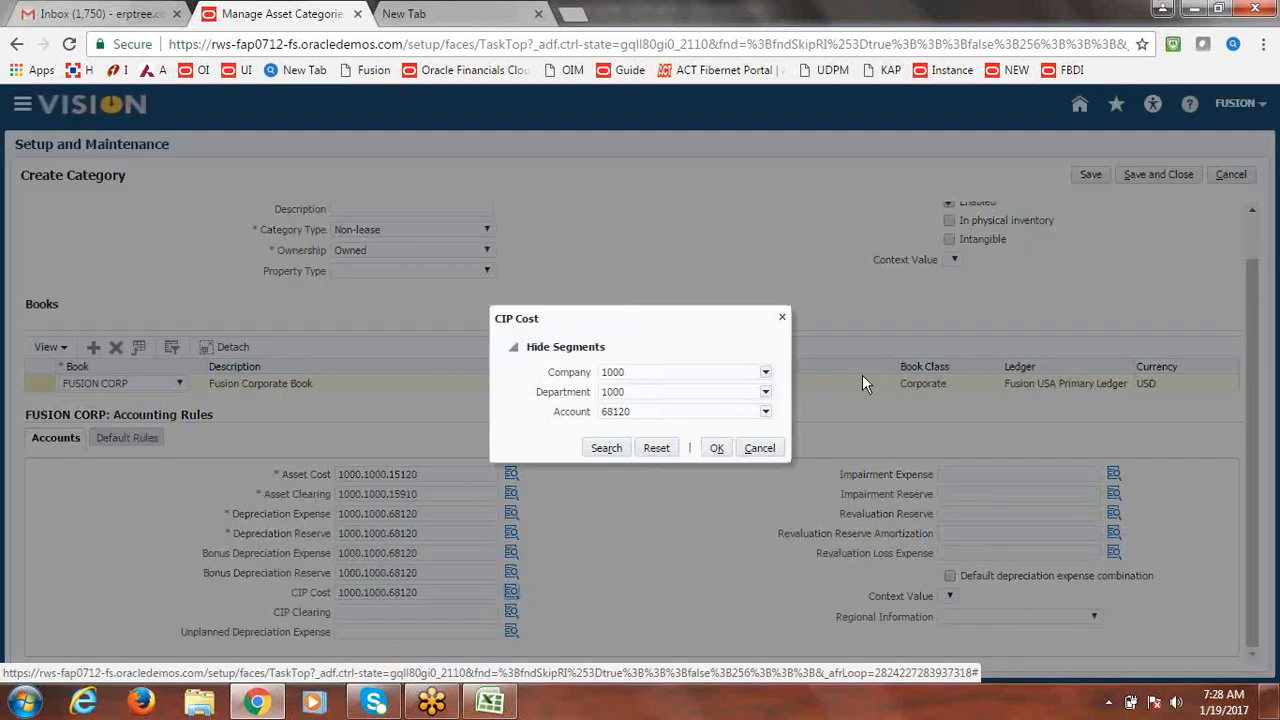
click(735, 417)
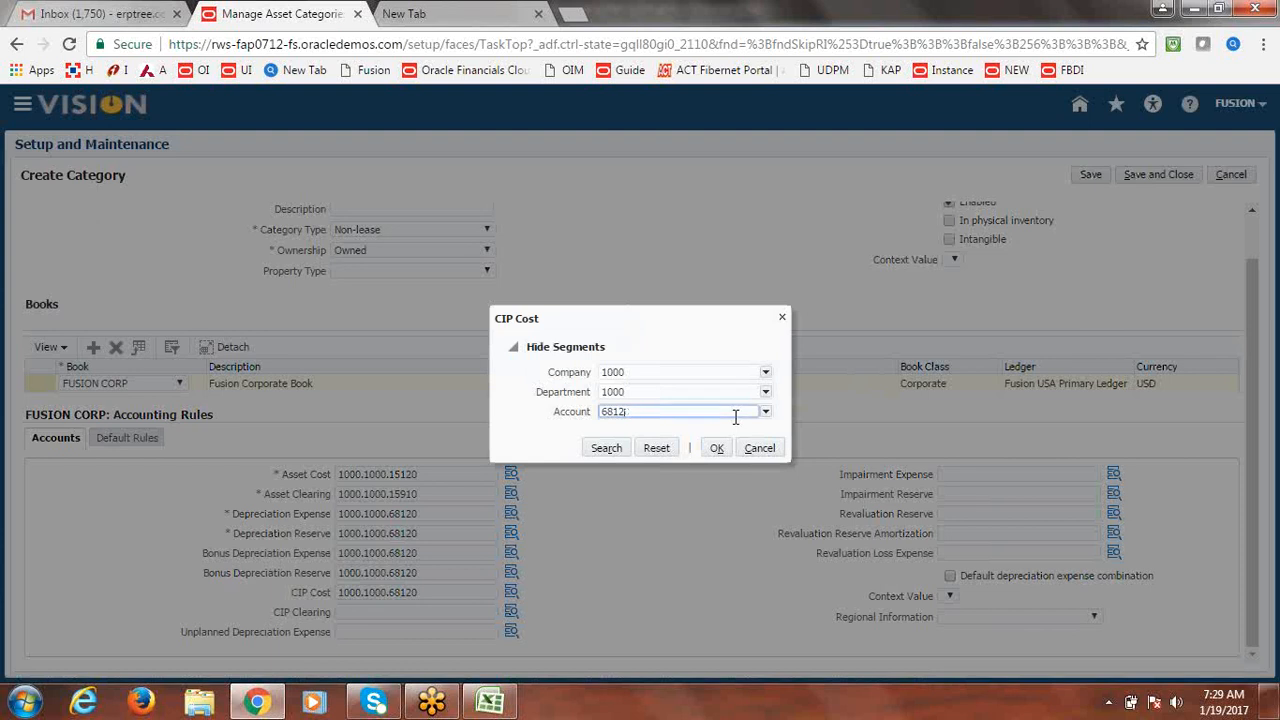
click(766, 412)
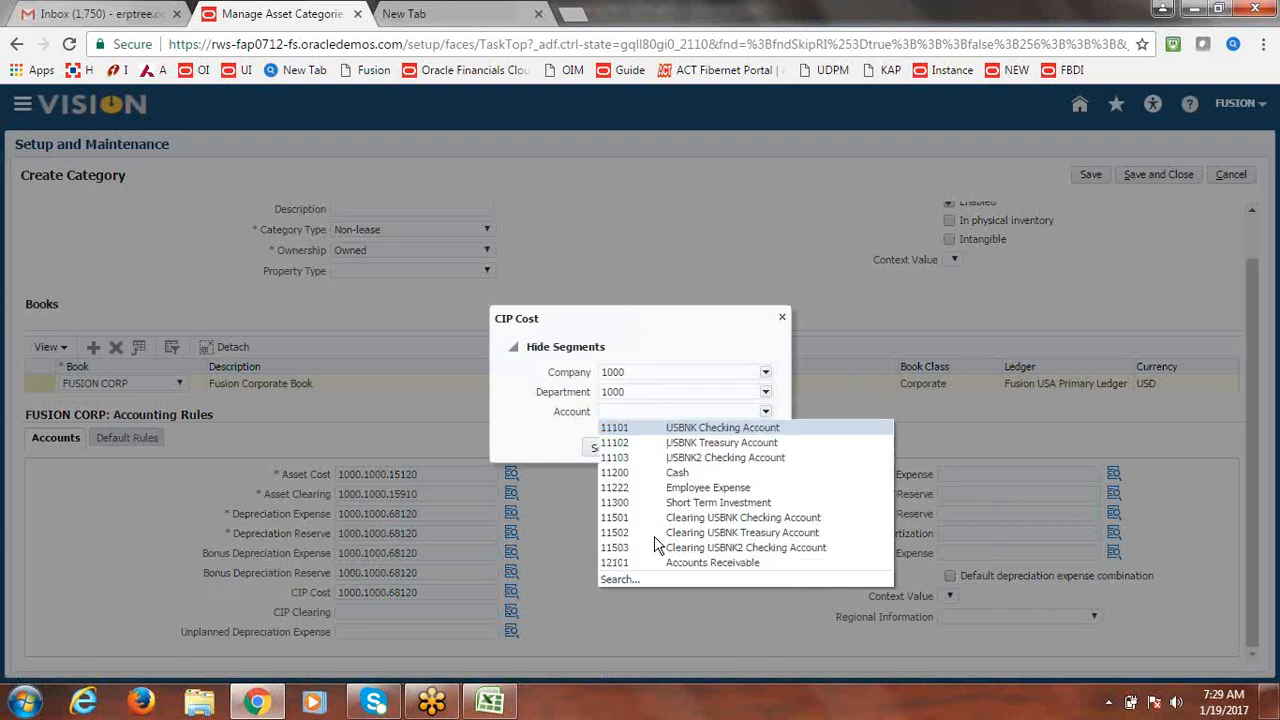
click(621, 584)
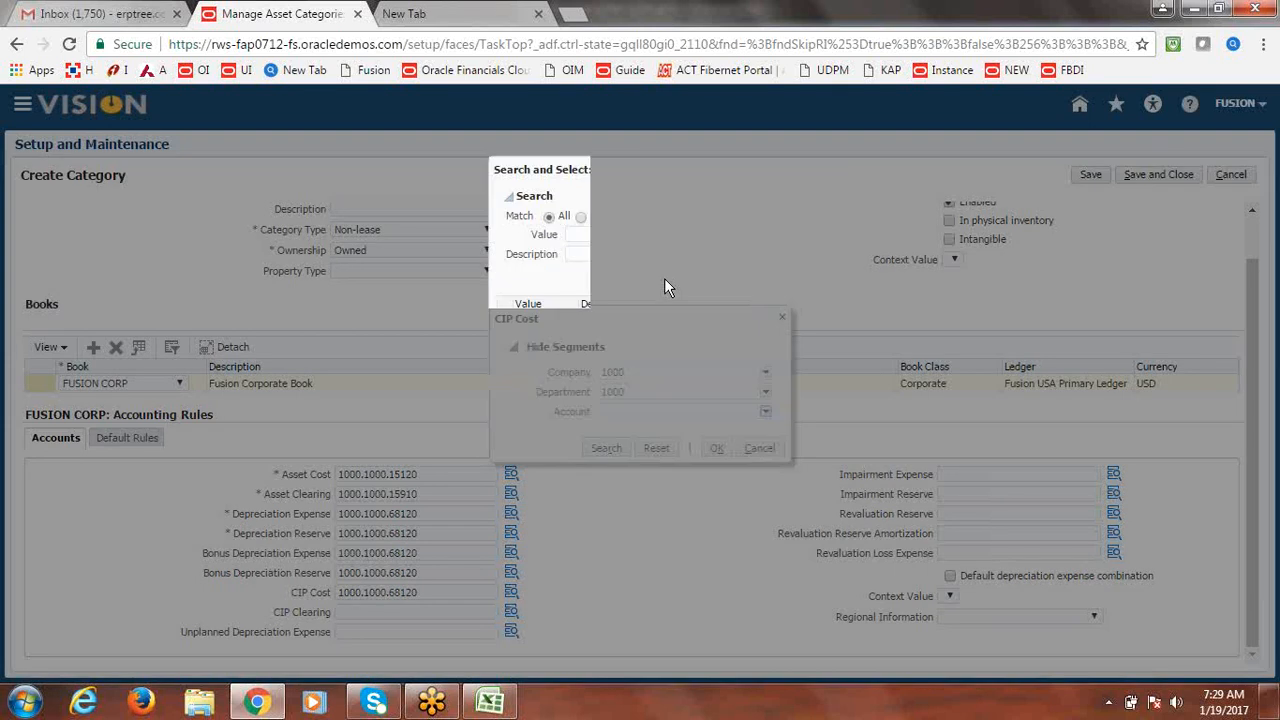
click(587, 253)
text(CIP)
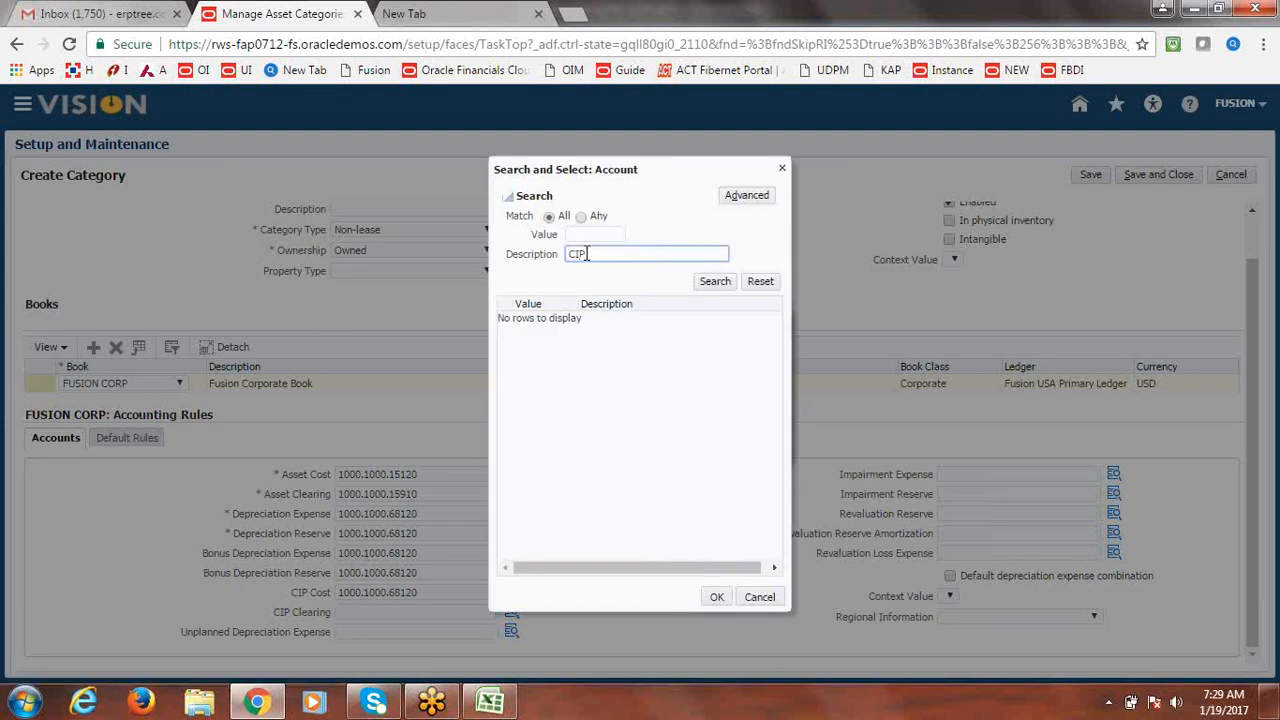
key(Return)
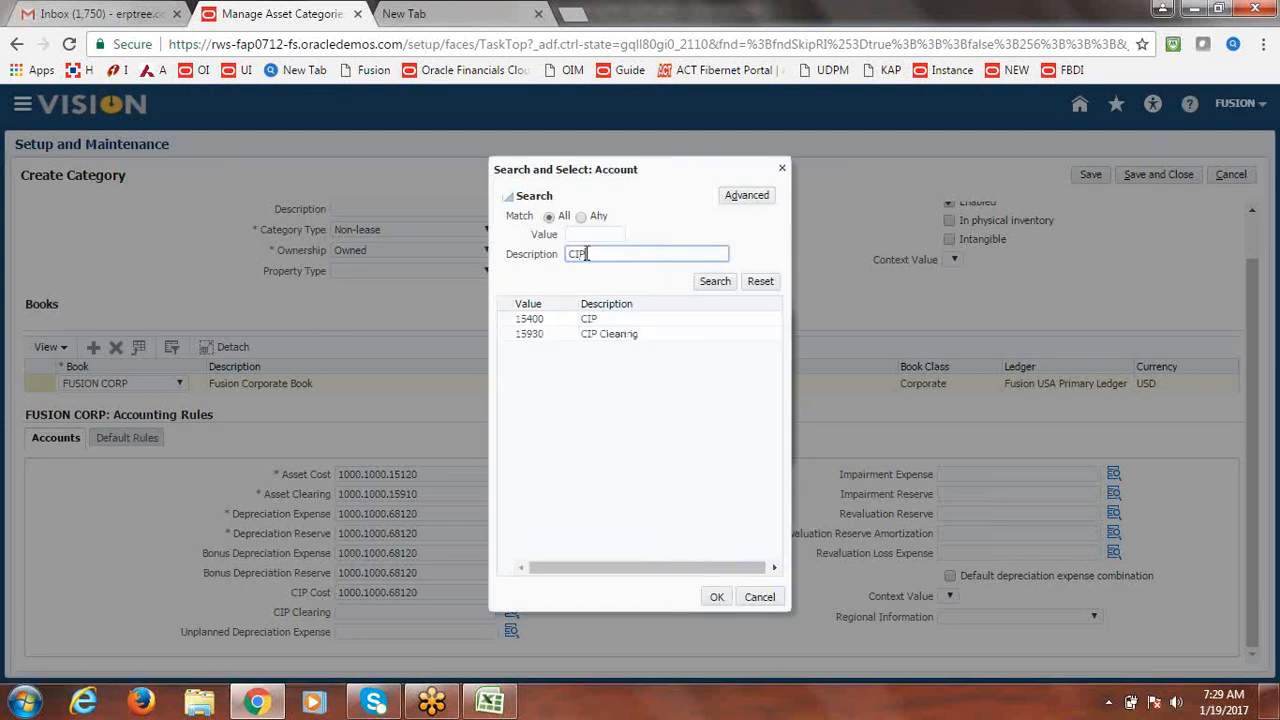
click(600, 318)
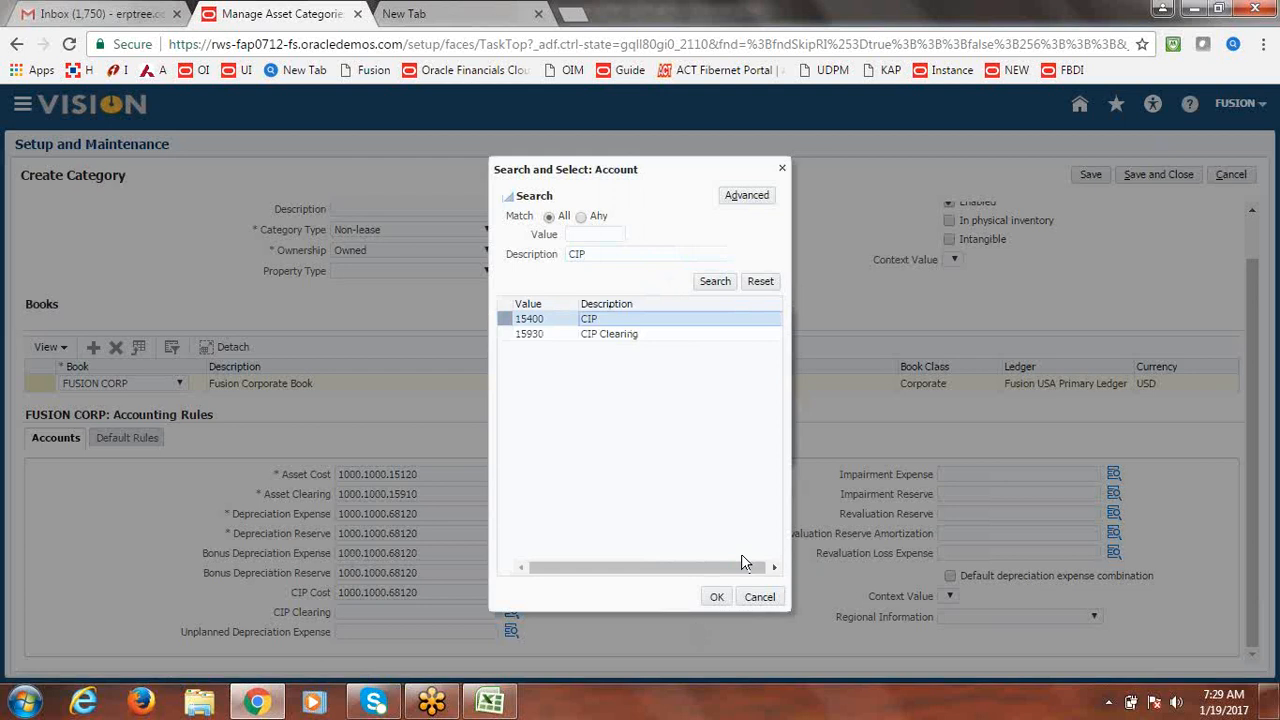
click(717, 596)
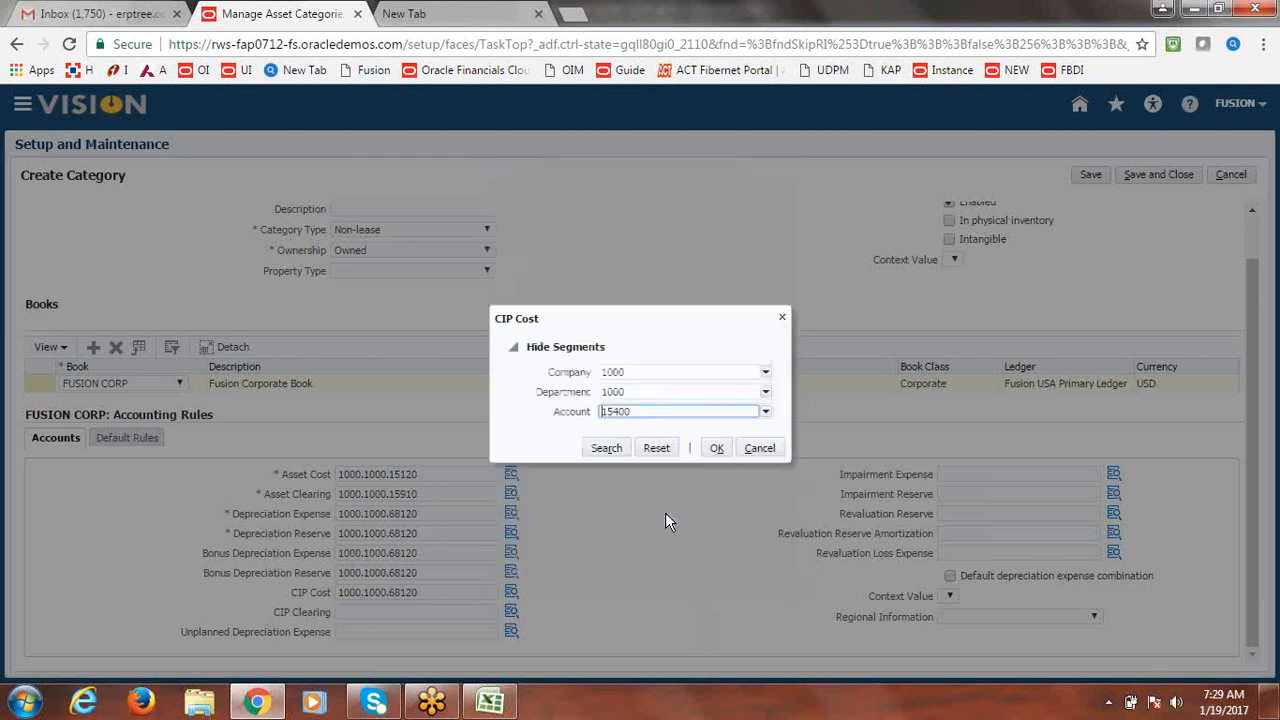
click(718, 449)
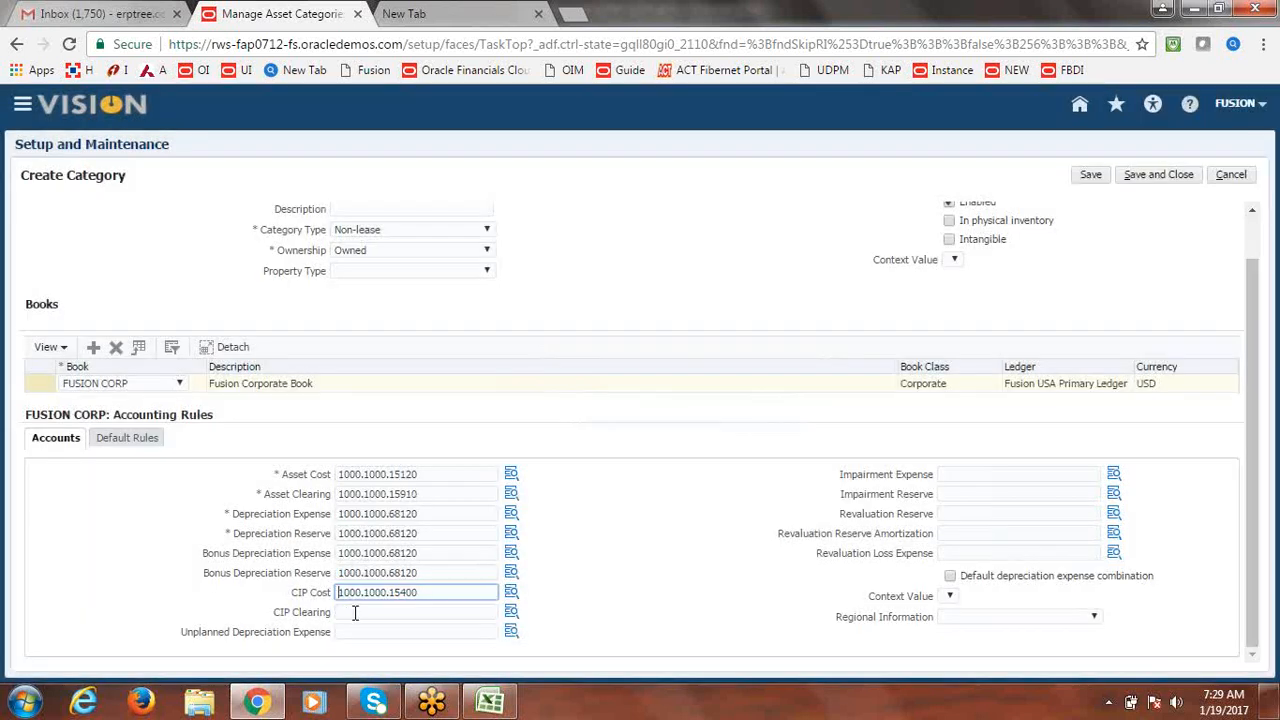
click(350, 613)
key(ctrl+v)
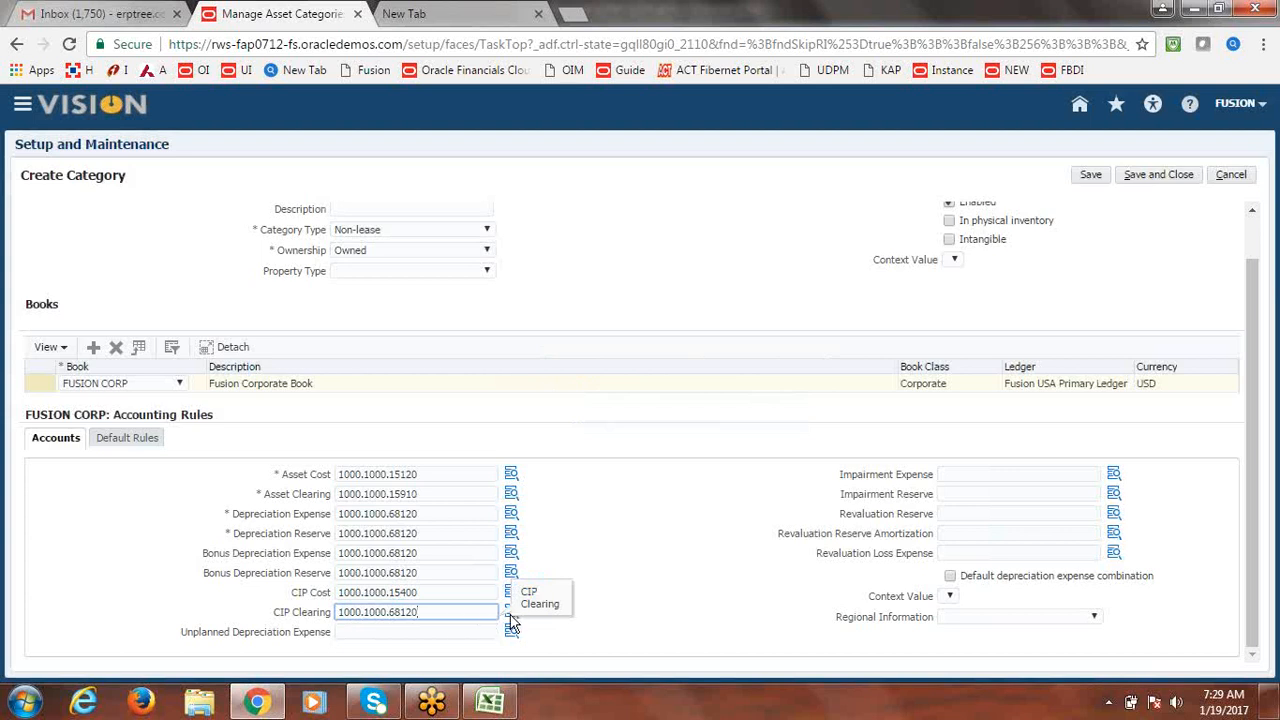
Search 'CIP' accounts and set CIP Clearing to 1000.1000.15930.
click(575, 628)
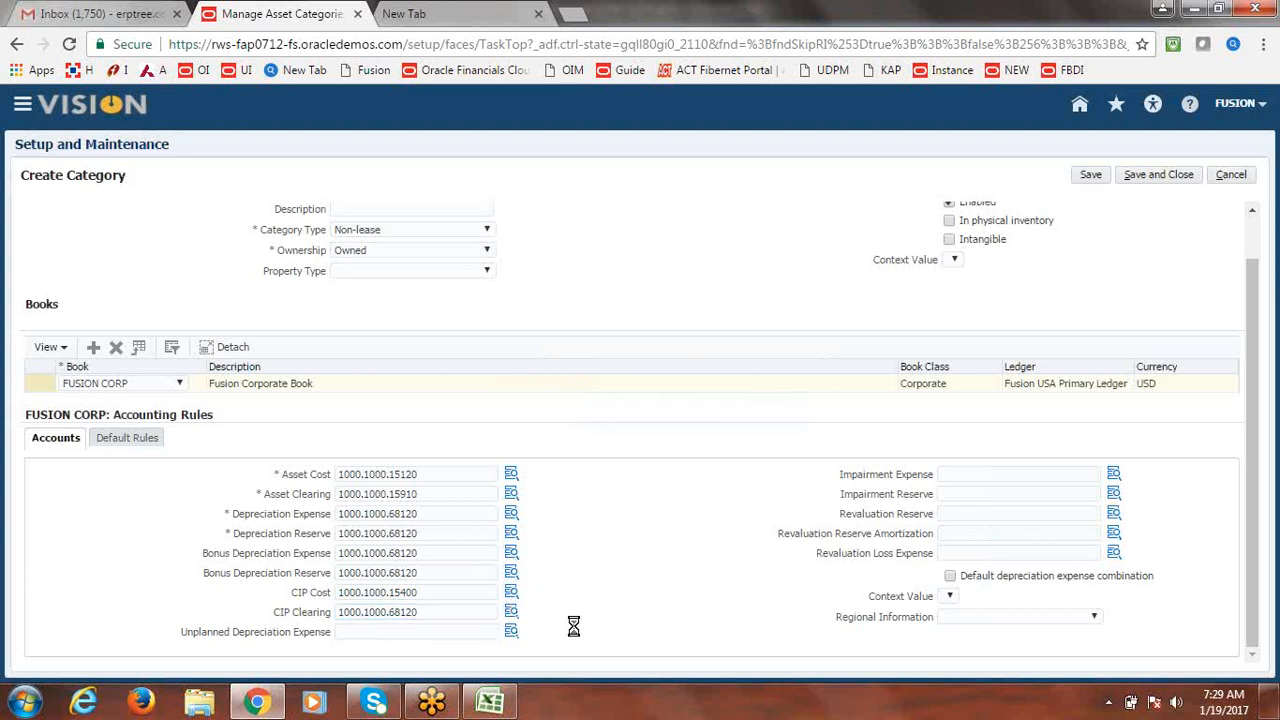
click(512, 612)
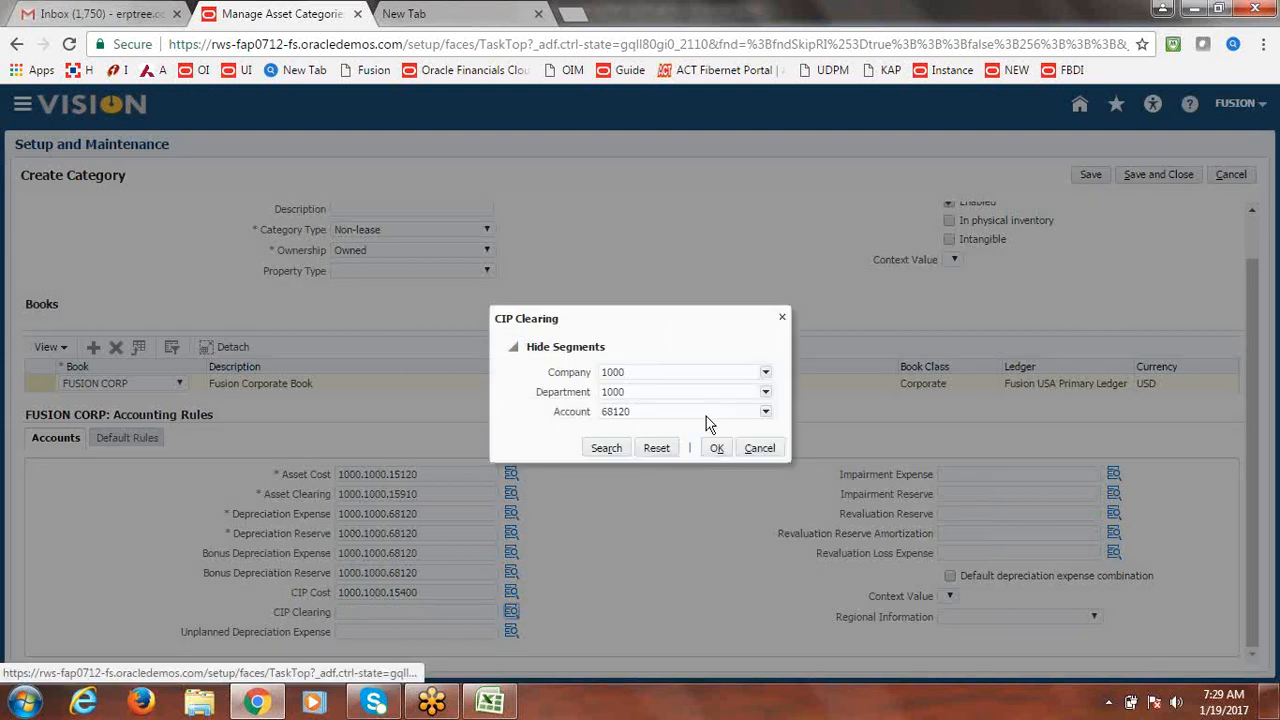
click(676, 413)
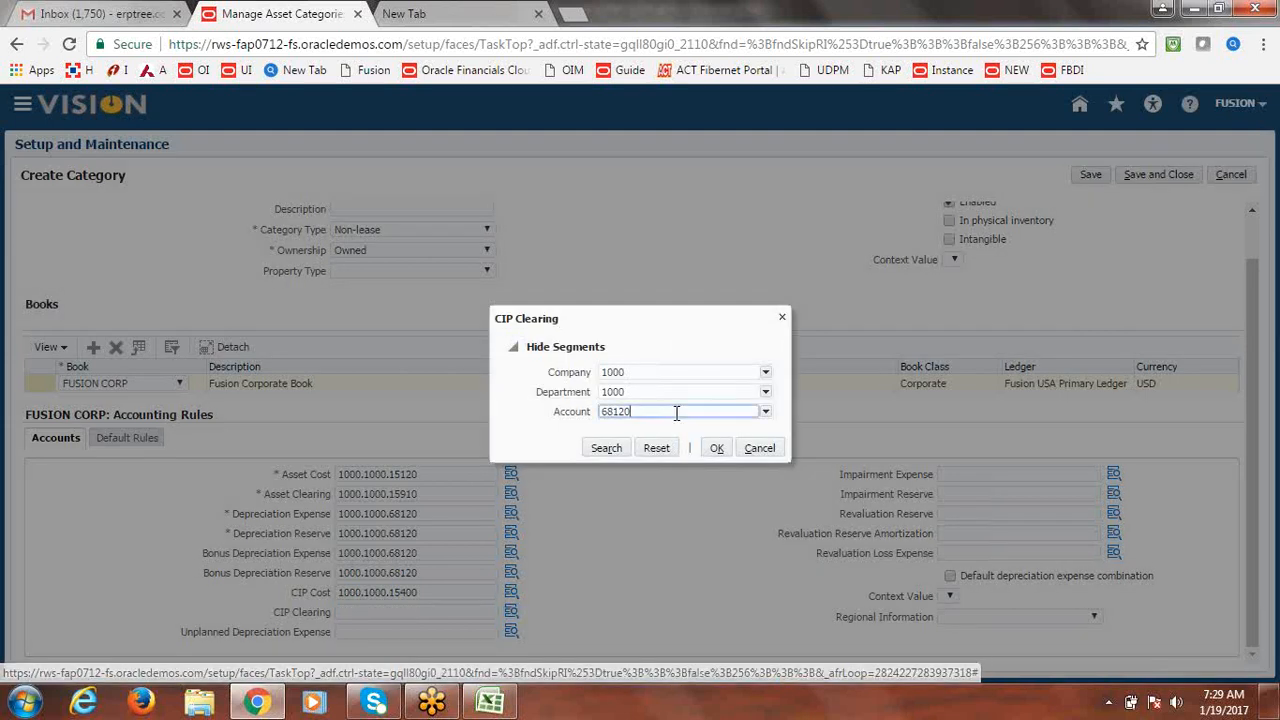
key(BackSpace)
click(765, 413)
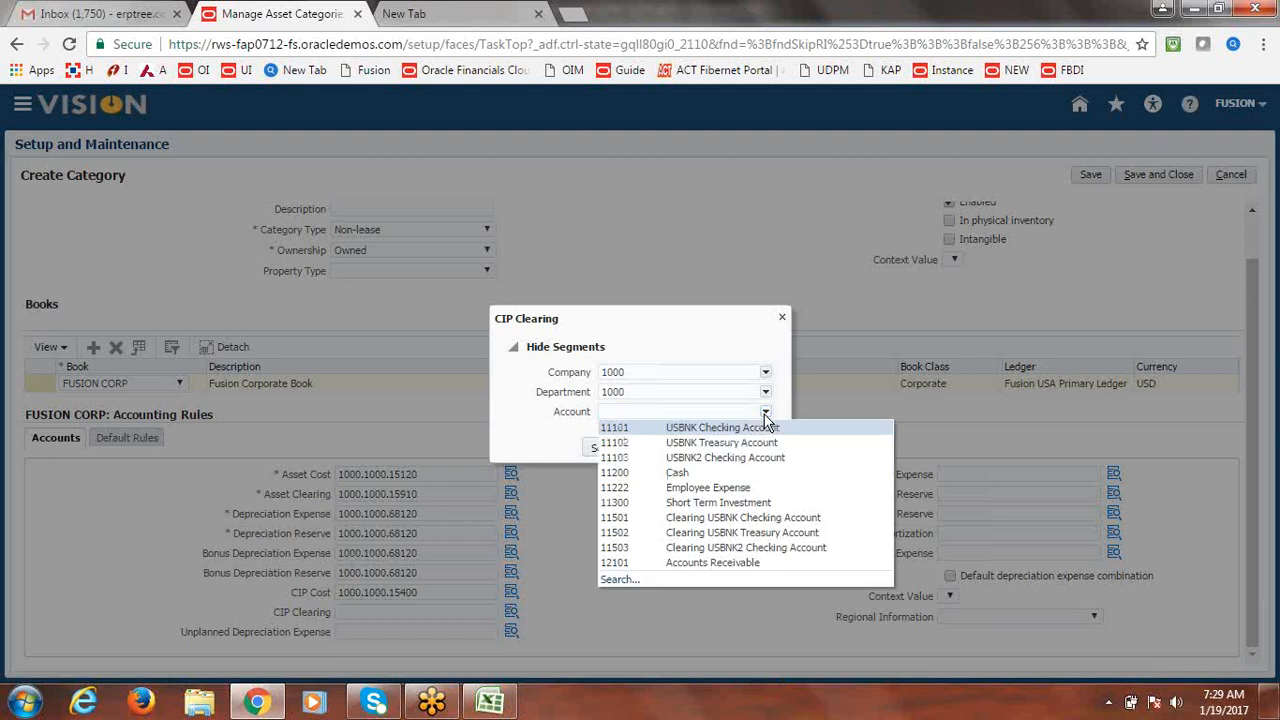
click(617, 583)
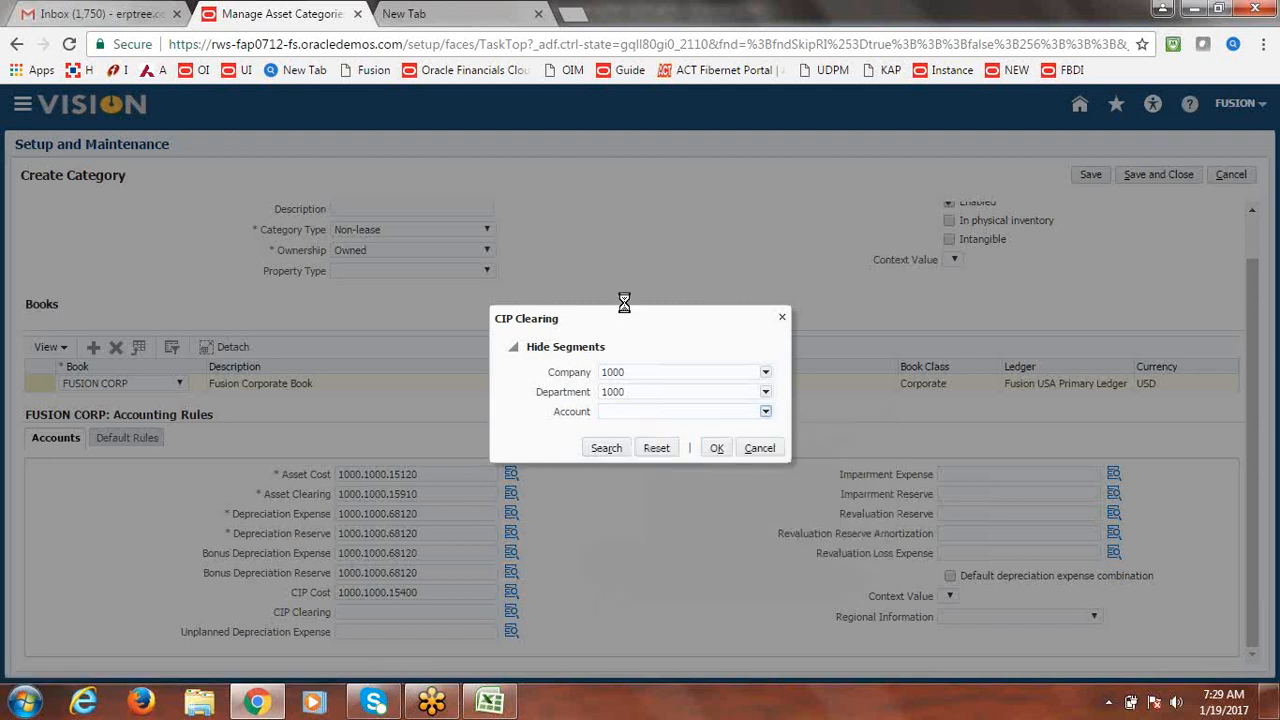
text(c)
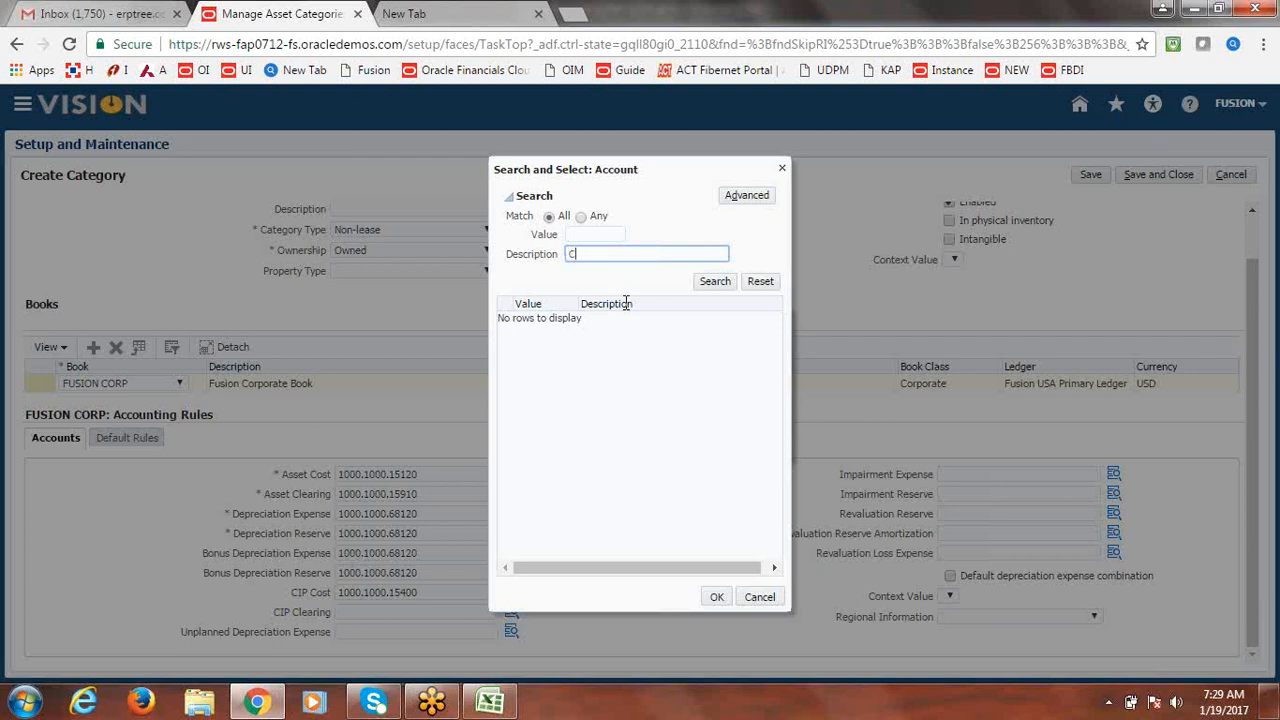
text(IP)
key(Return)
click(572, 334)
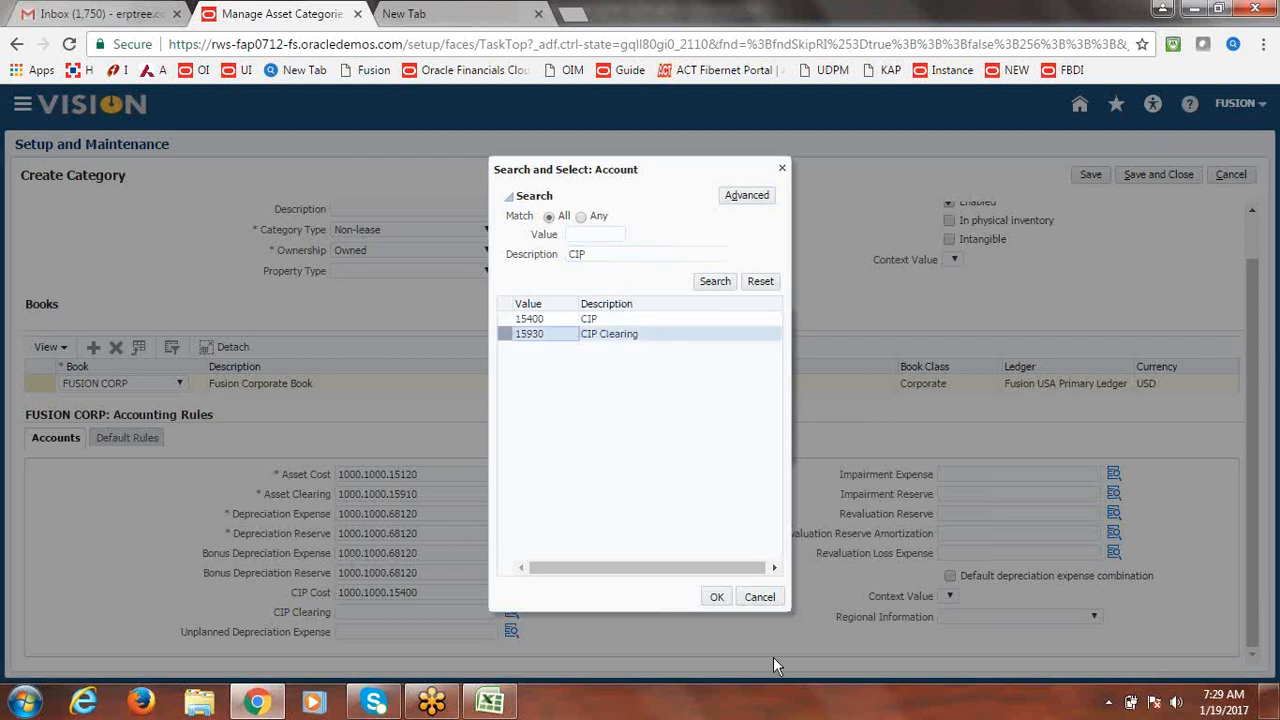
click(717, 598)
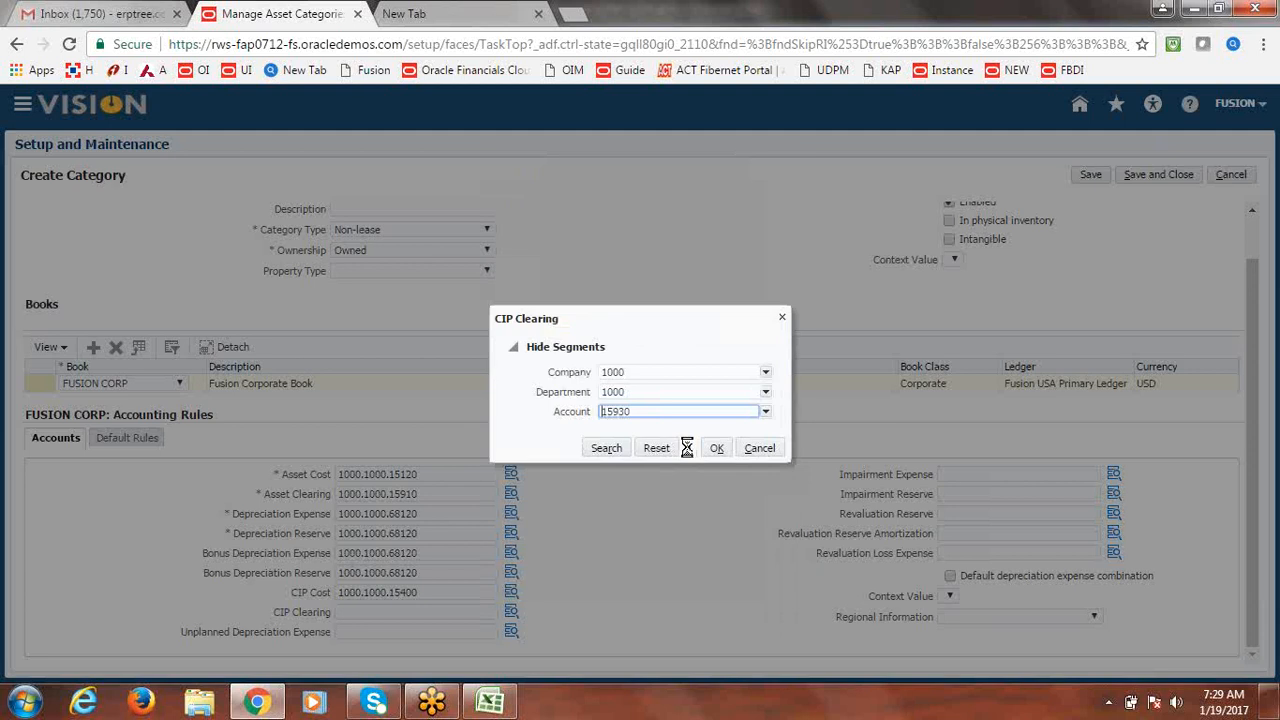
click(714, 449)
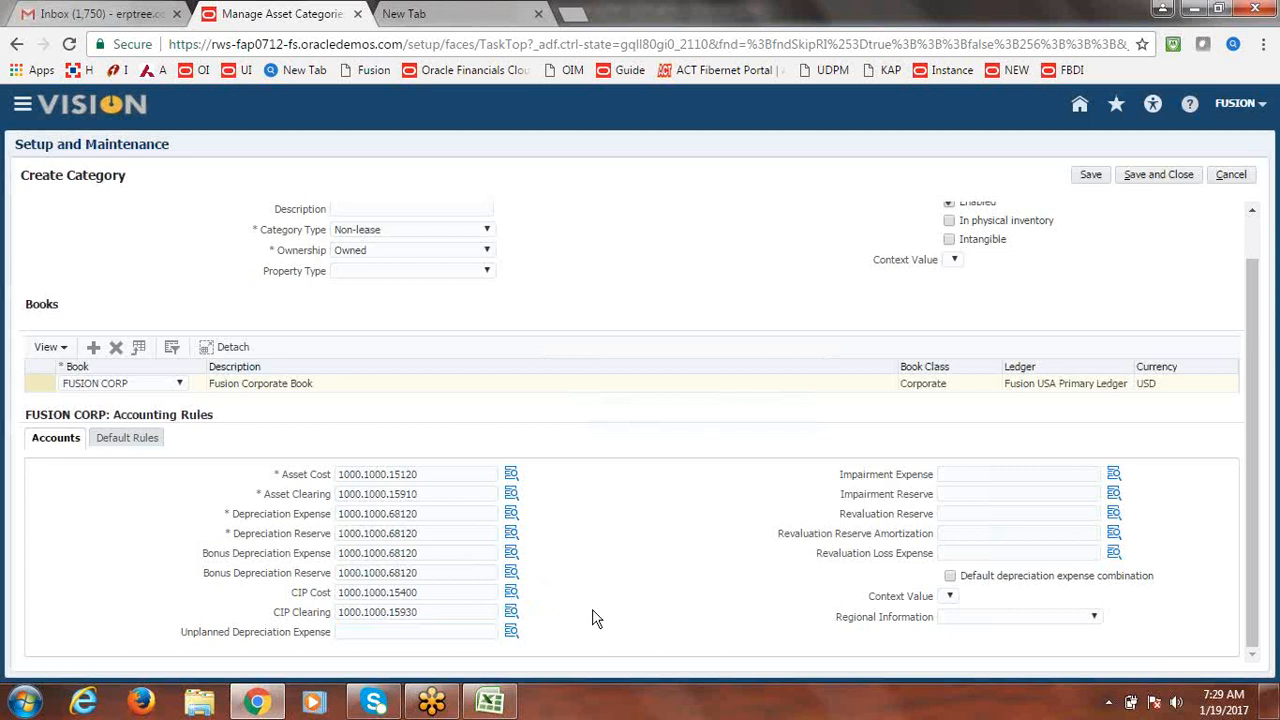
Copy the Depreciation Reserve account 1000.1000.68120 into Unplanned Depreciation Expense.
drag(451, 616, 355, 630)
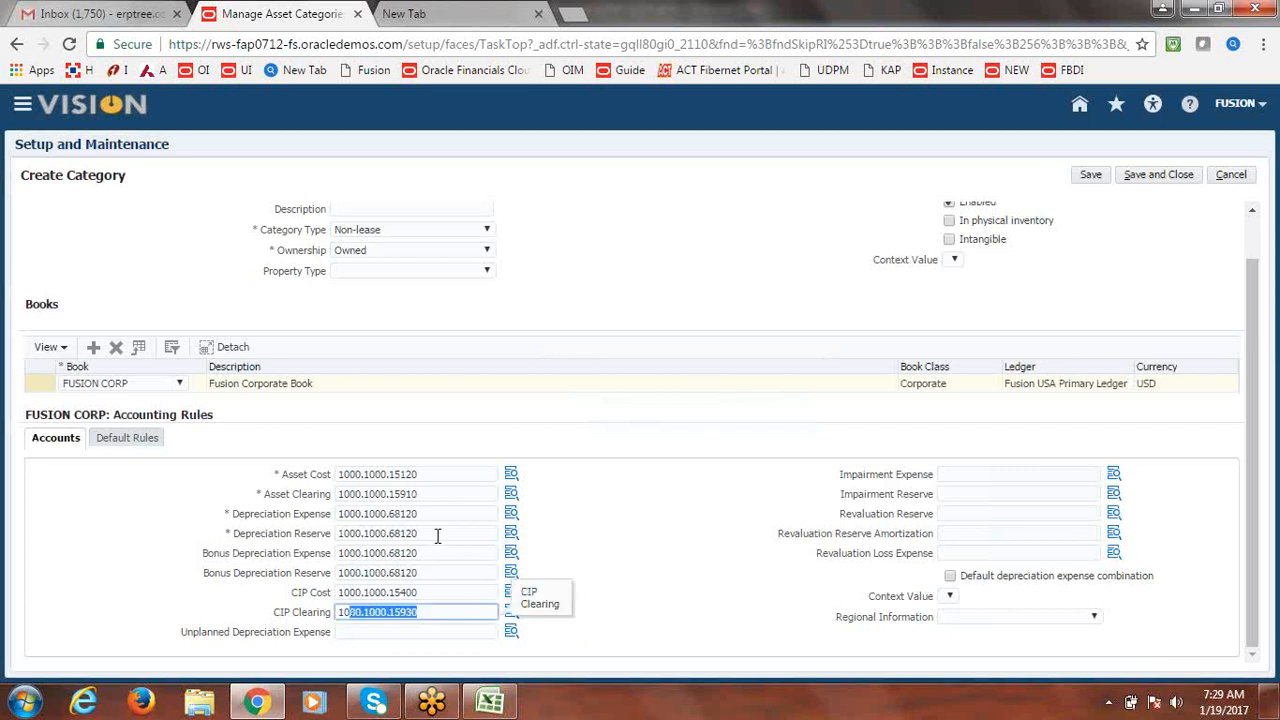
drag(437, 536, 269, 533)
key(ctrl+c)
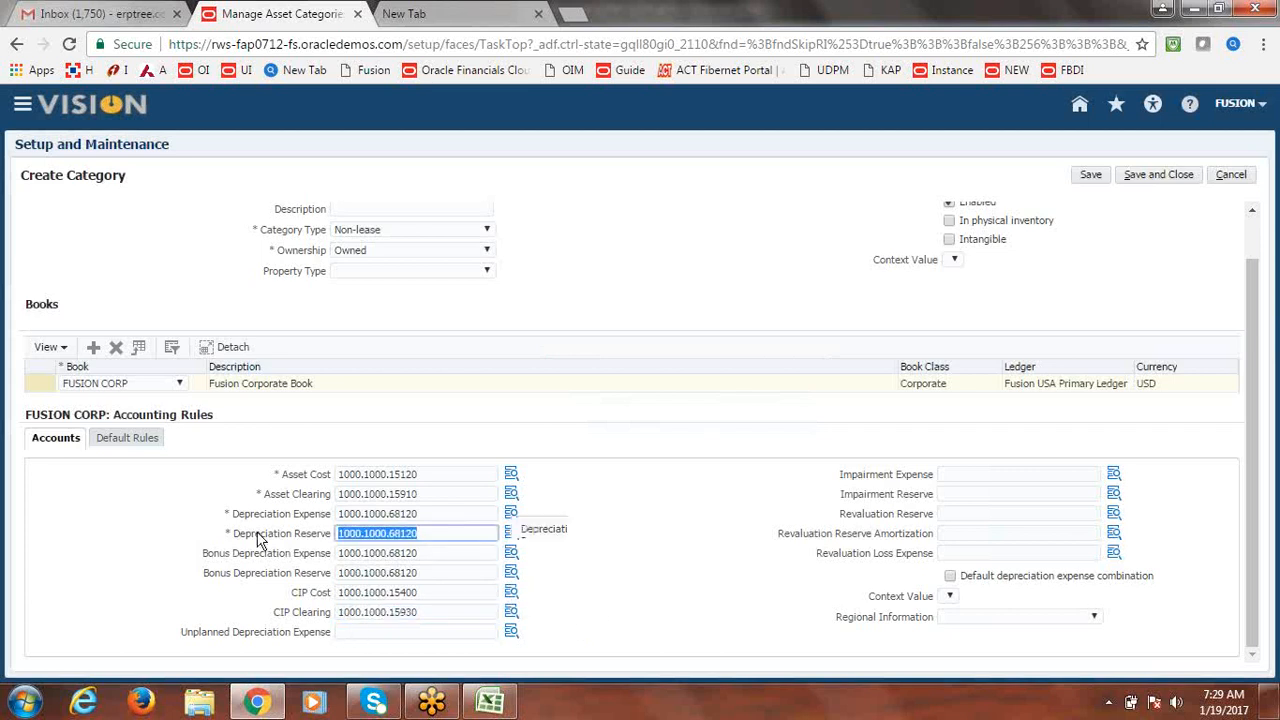
click(389, 626)
key(ctrl+v)
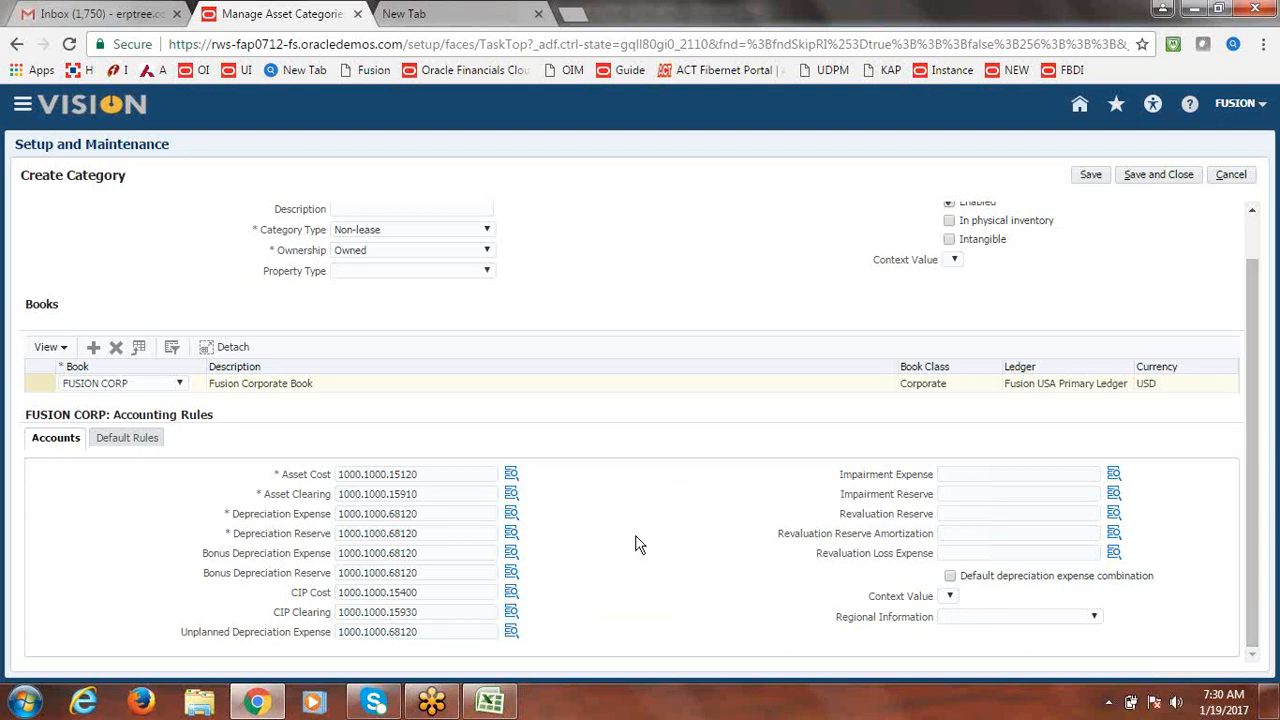
click(121, 442)
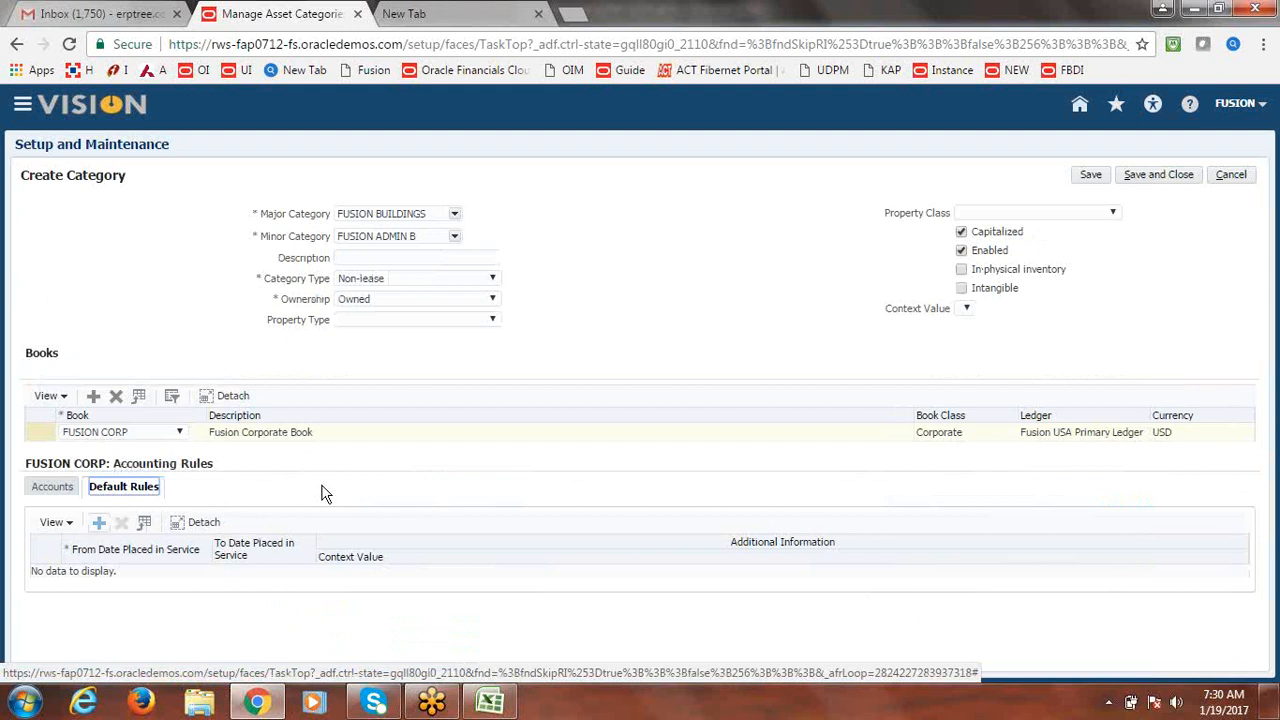
Add a default rule row dated 1/1/50 and bring up the Depreciation Method search.
click(99, 524)
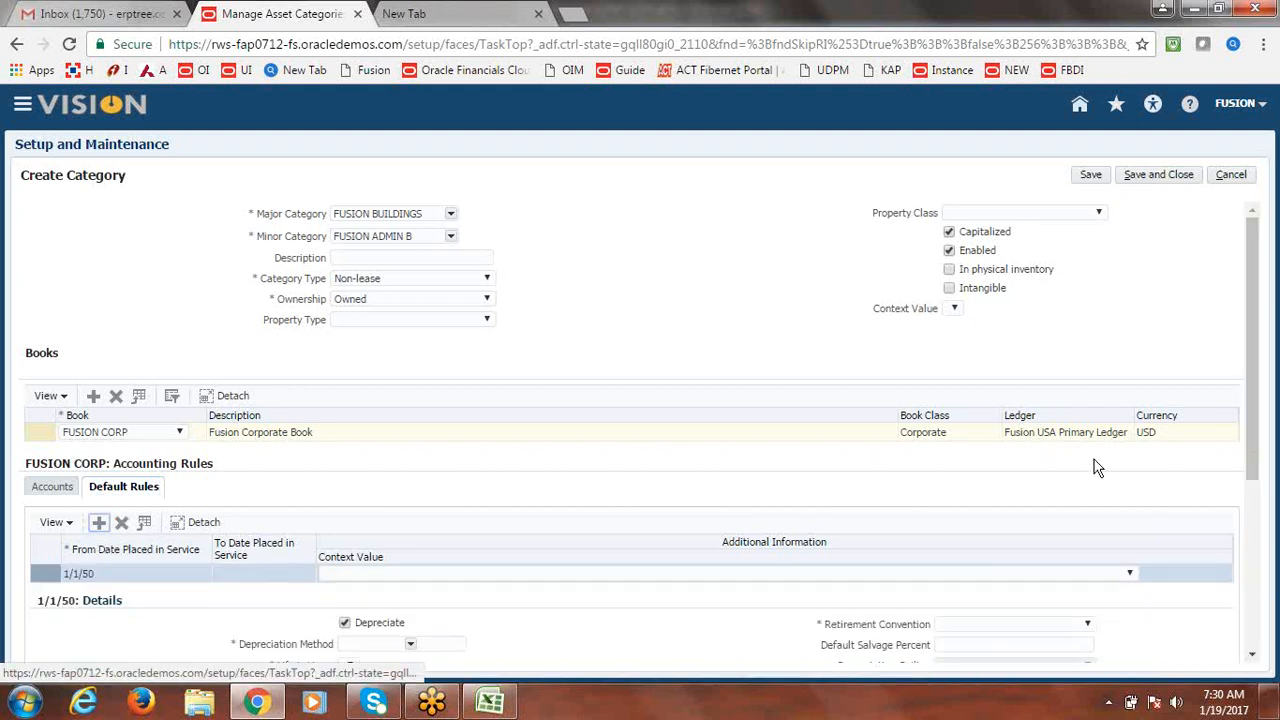
click(1132, 575)
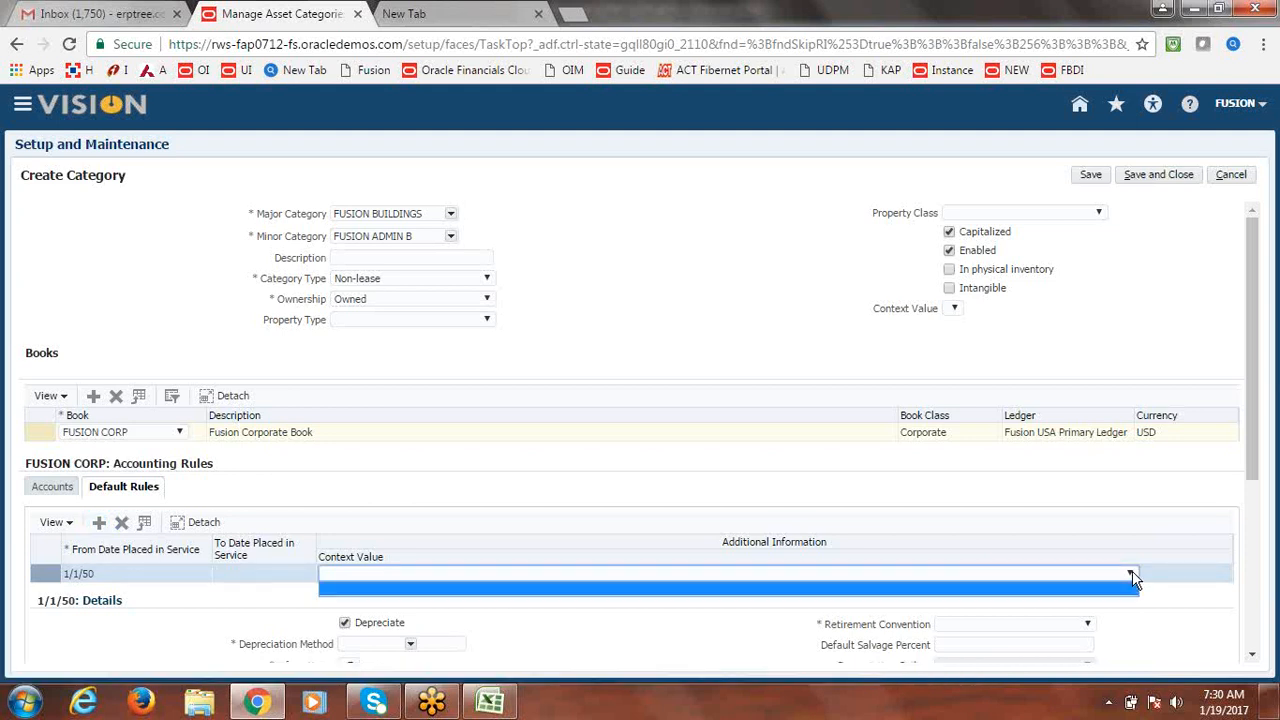
click(1132, 575)
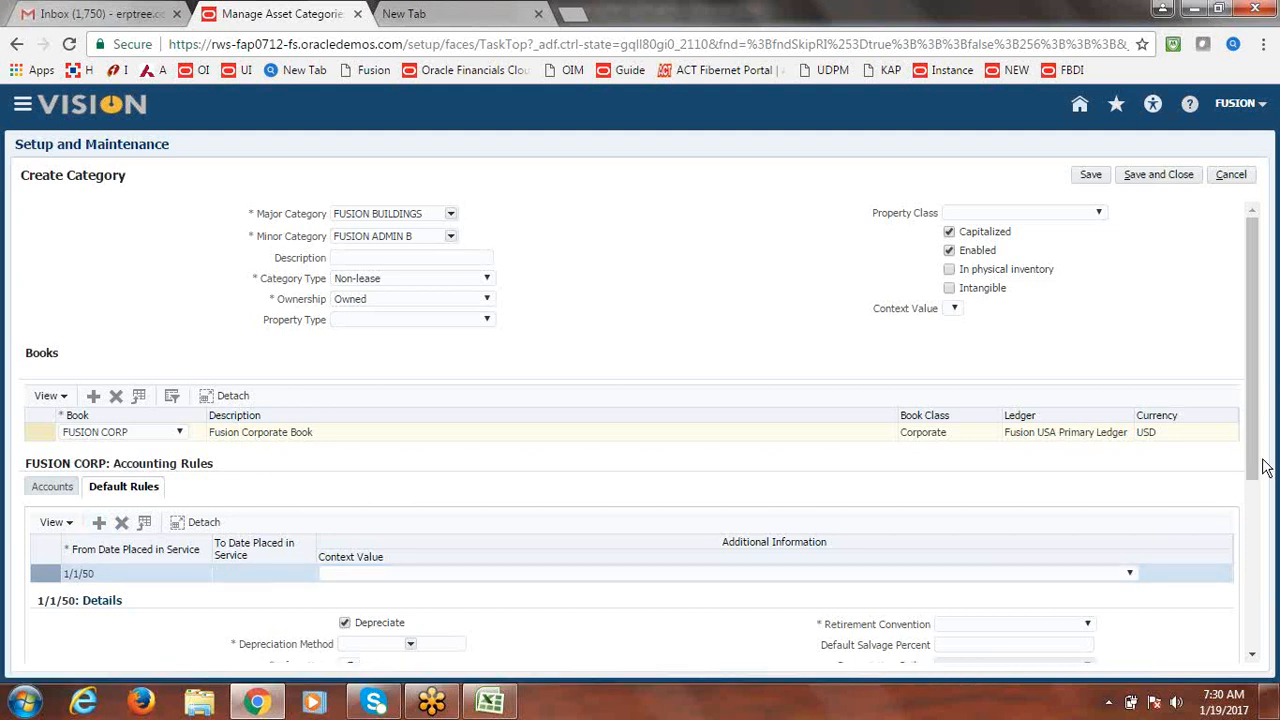
scroll(1260, 372, down, 3)
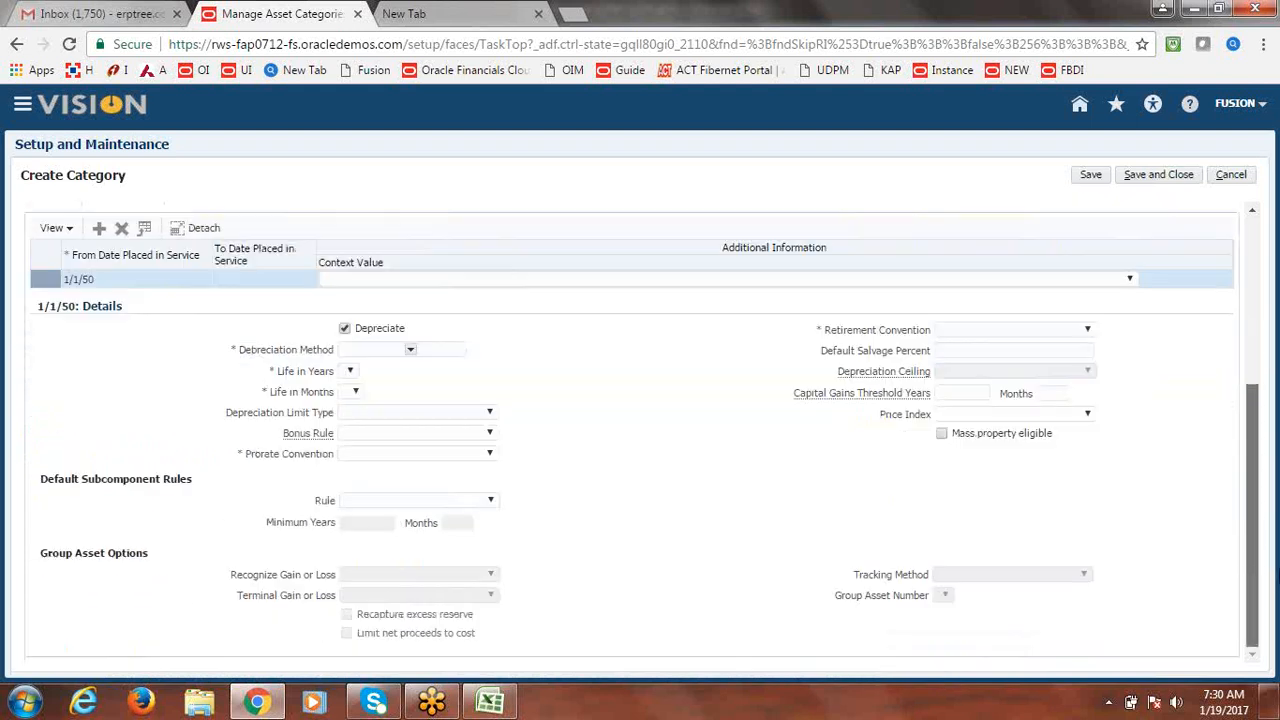
click(410, 349)
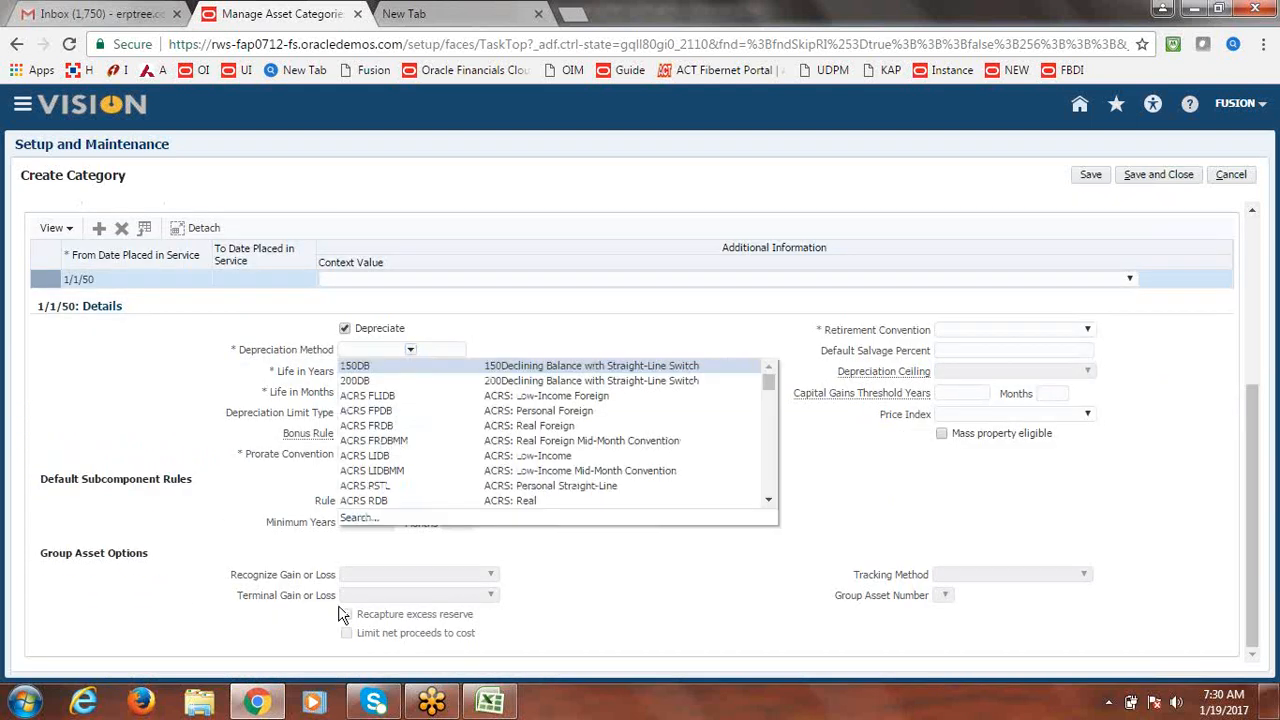
click(358, 519)
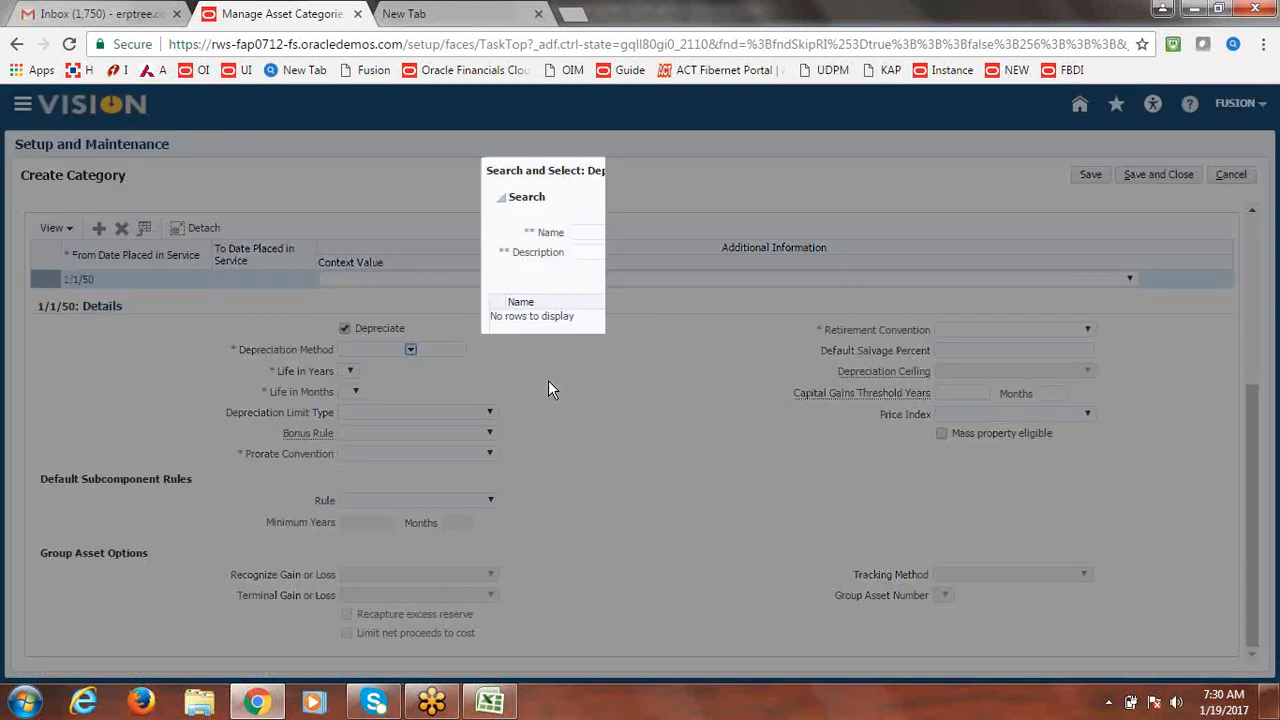
Search depreciation methods by name 'STL' and select STL Straight-Line for the rule.
click(596, 252)
text(s)
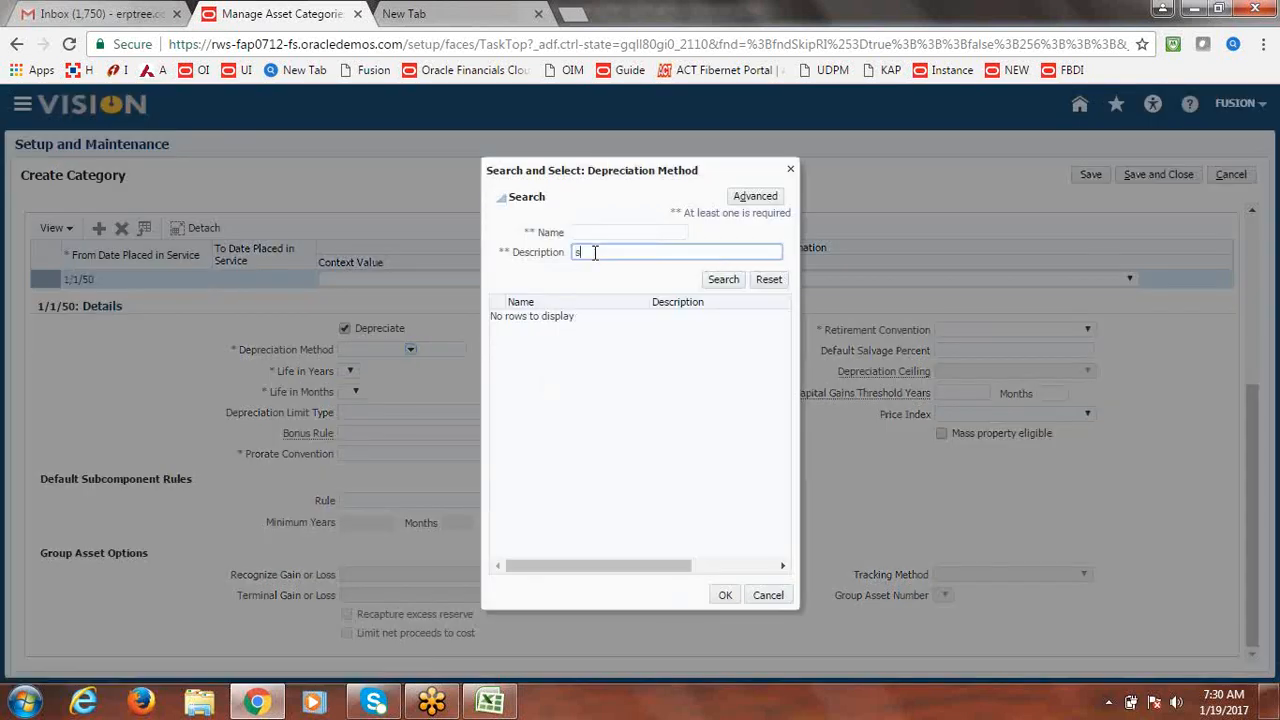
text(TL)
key(BackSpace)
key(BackSpace)
key(BackSpace)
click(723, 279)
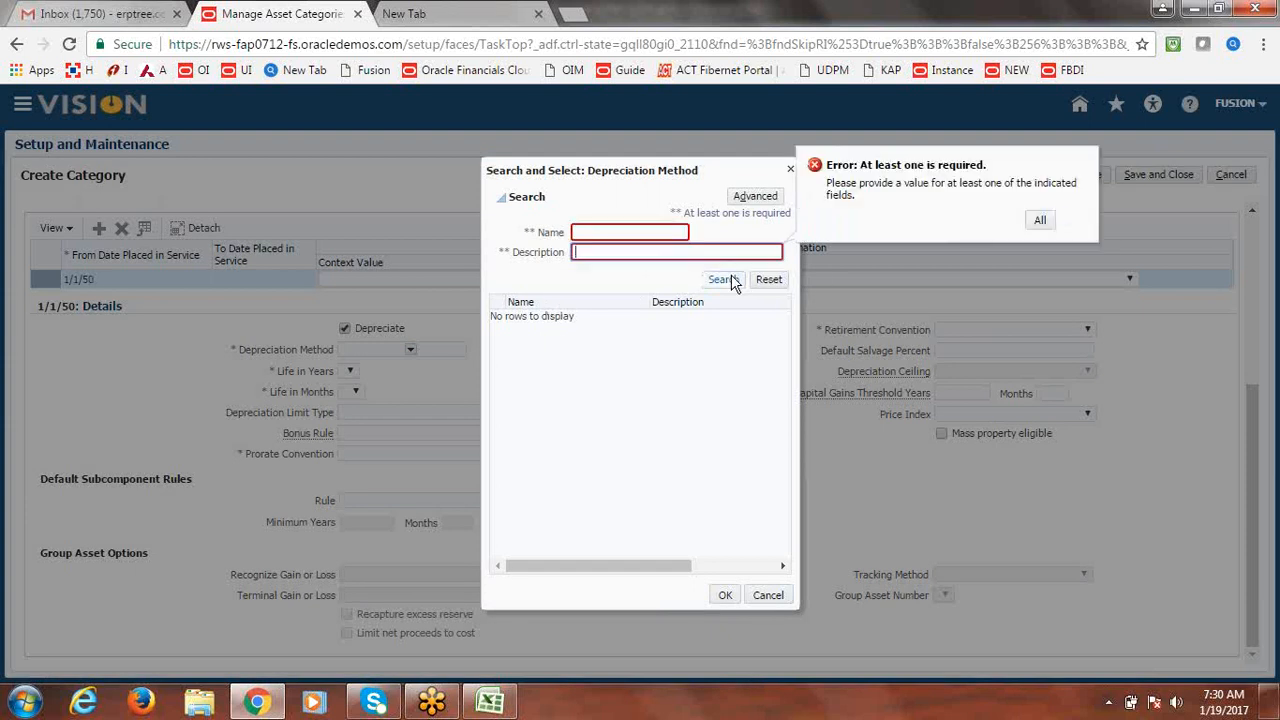
click(610, 232)
text(STL)
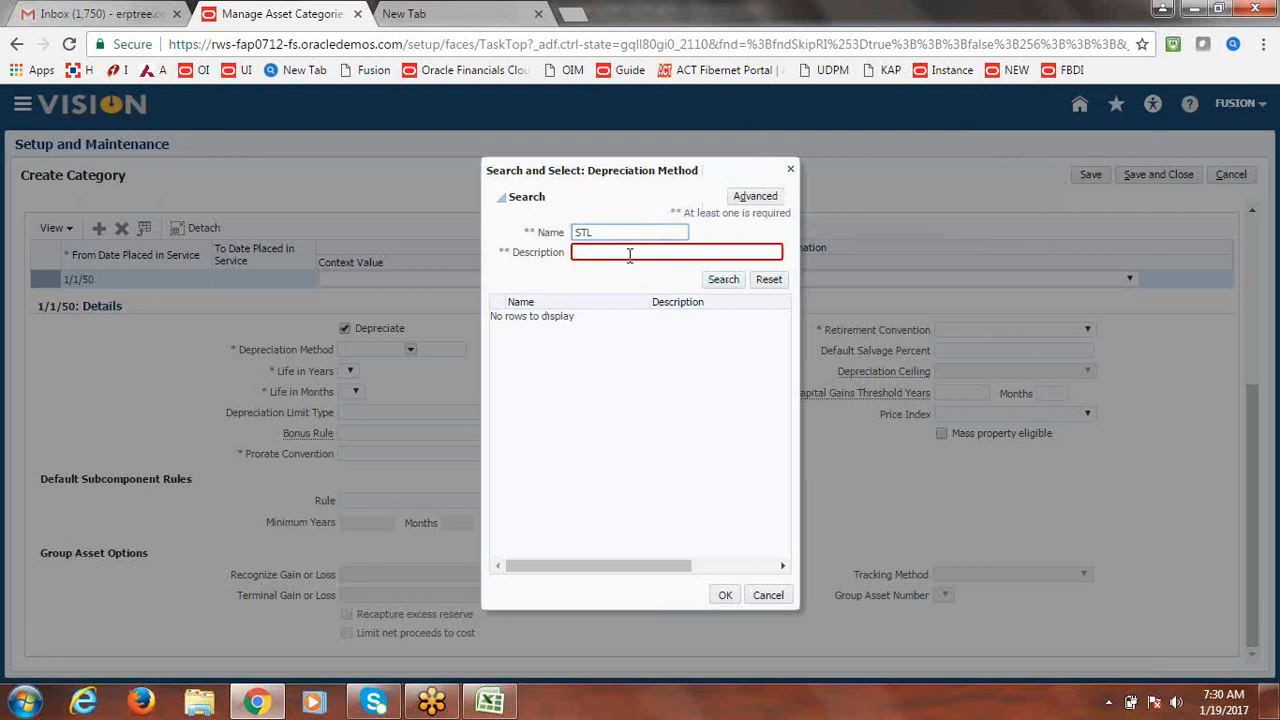
key(Return)
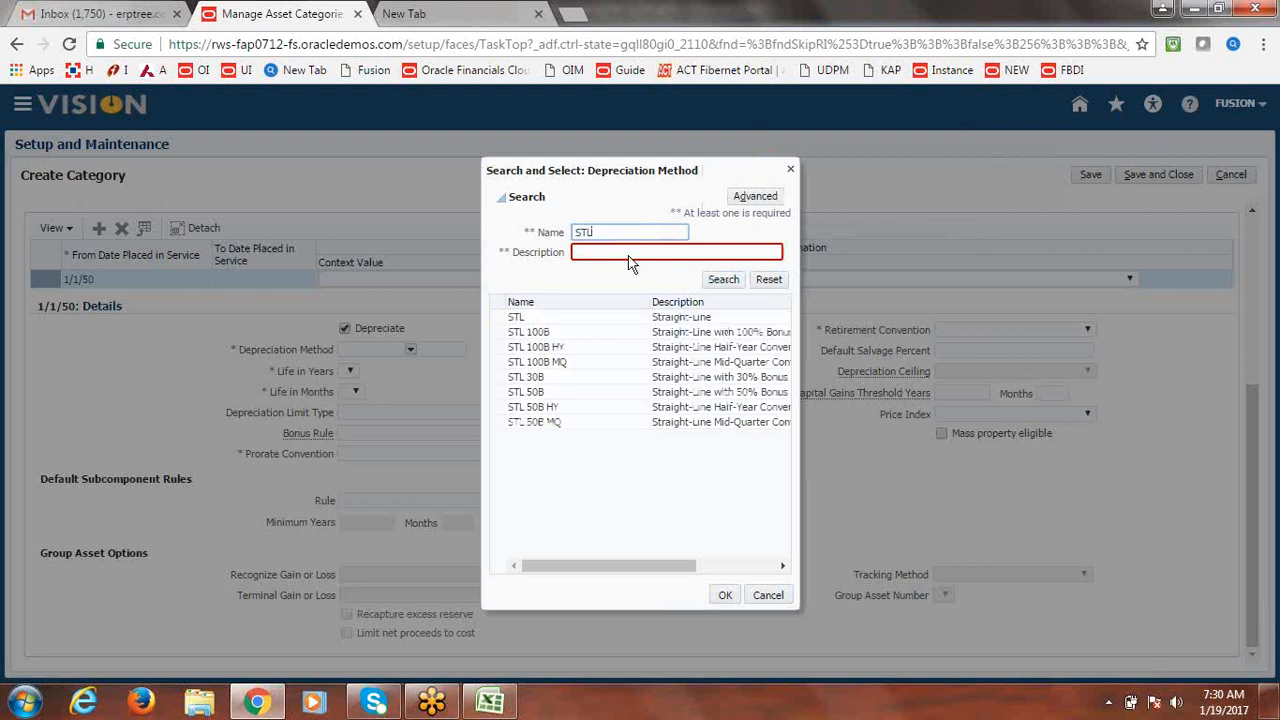
click(522, 317)
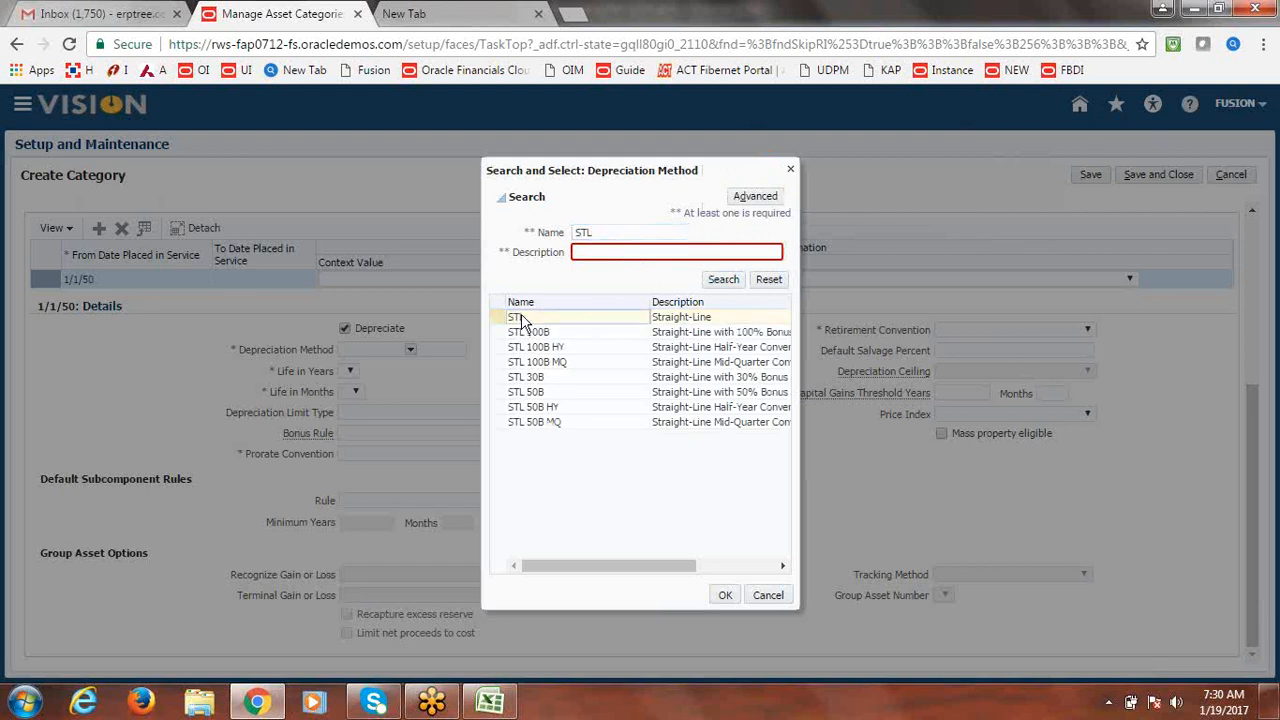
click(725, 596)
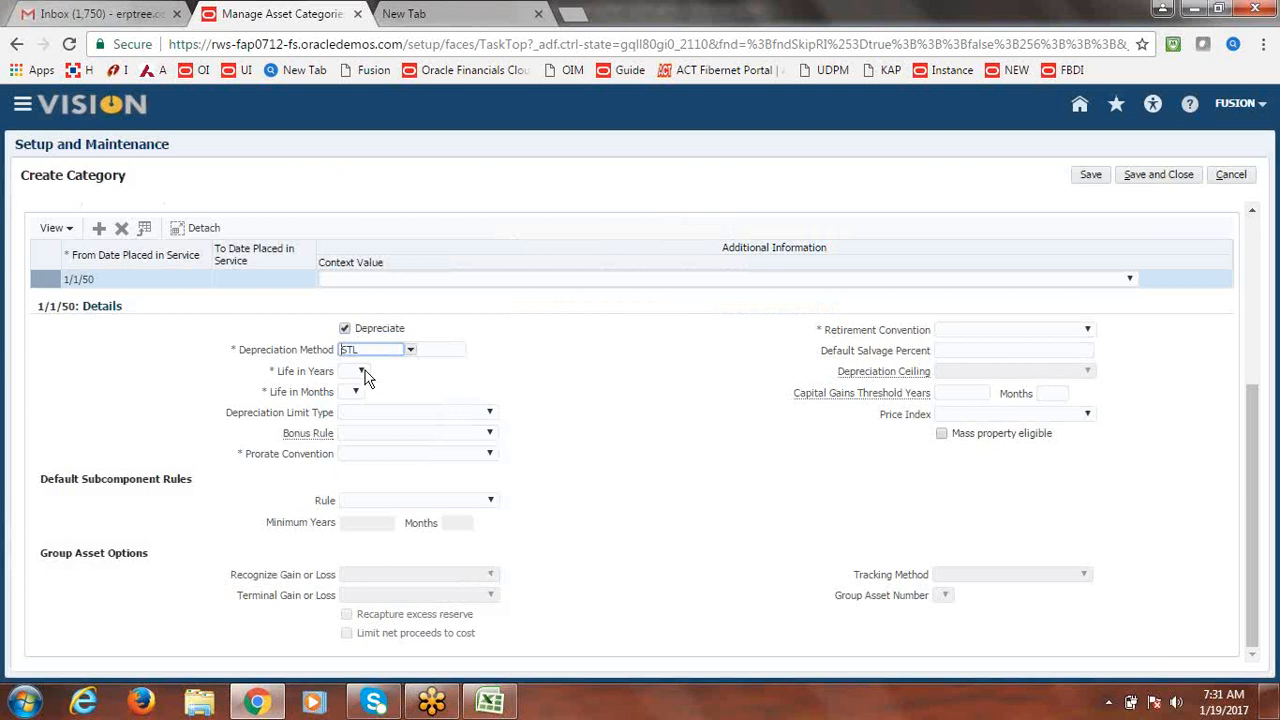
Set life to 60 years and both prorate and retirement conventions to Fusion Ful.
click(362, 372)
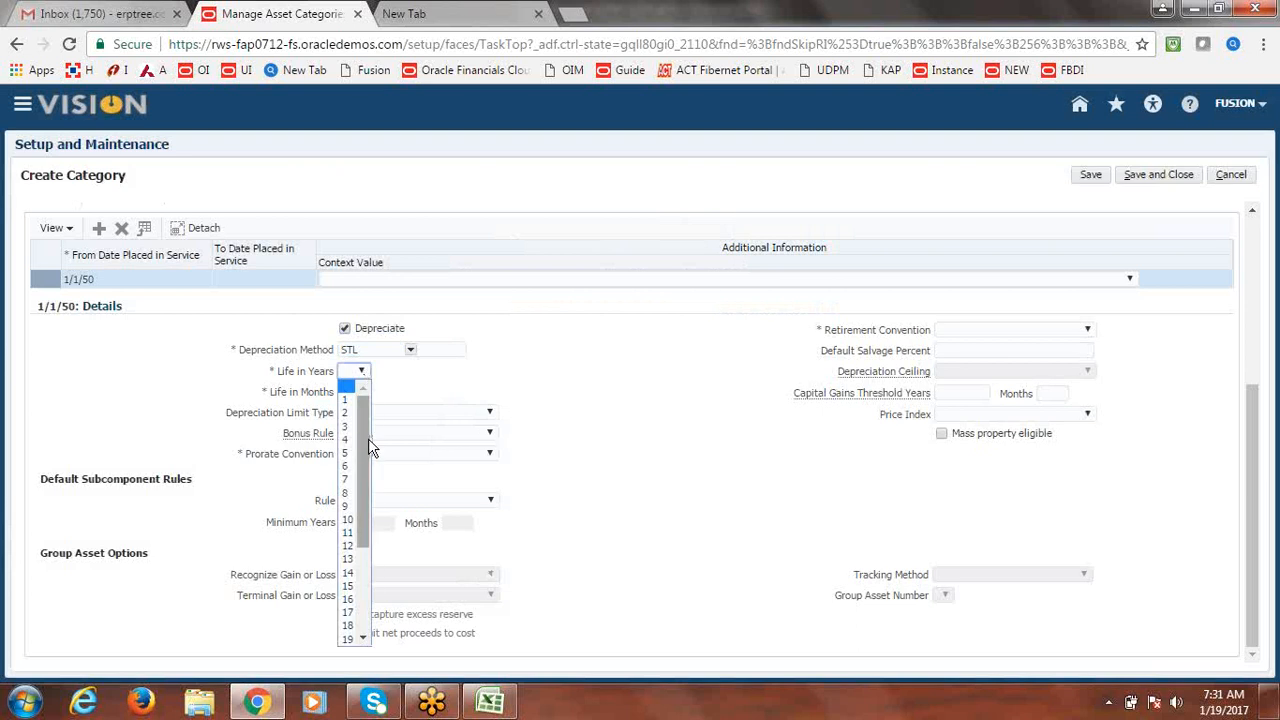
drag(368, 438, 364, 513)
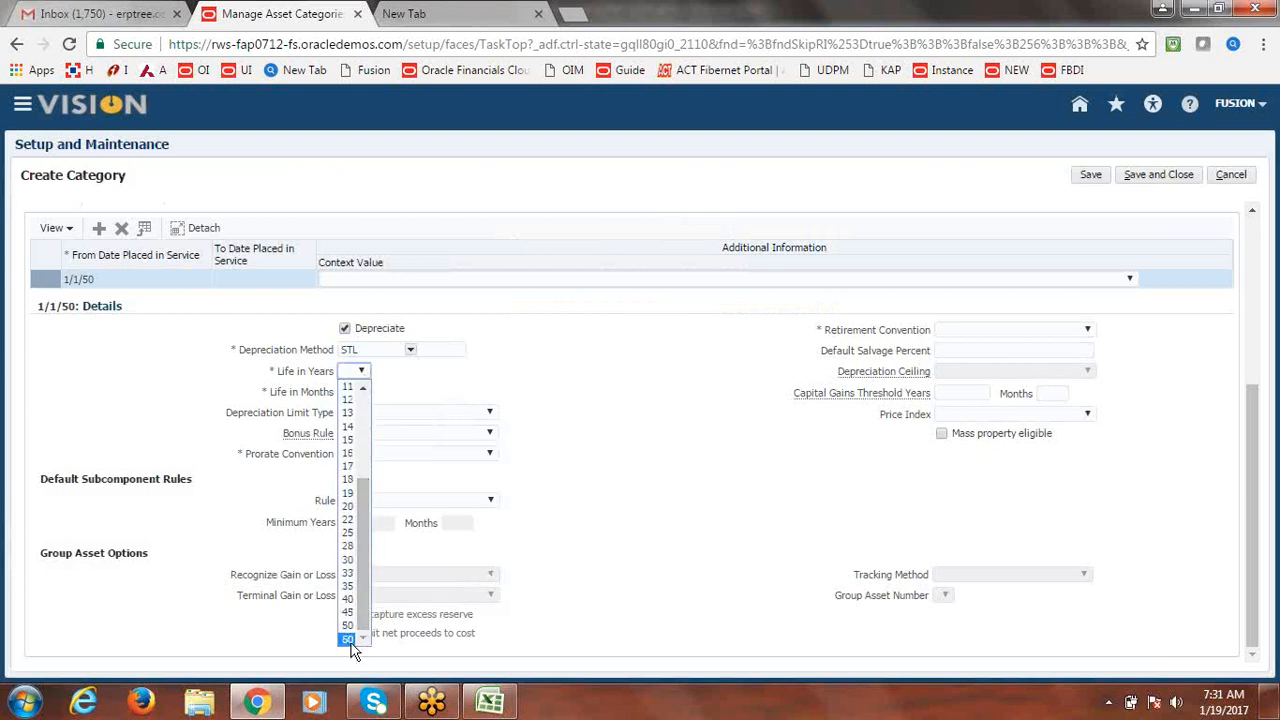
click(350, 638)
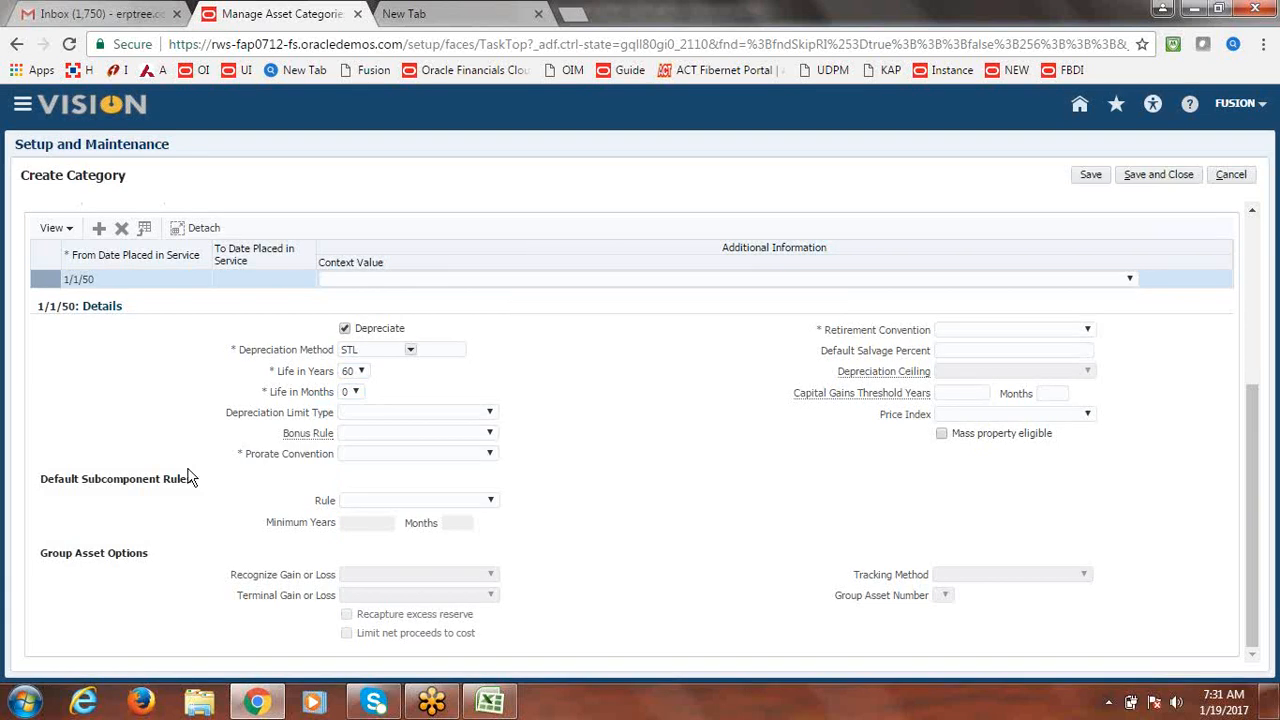
click(490, 454)
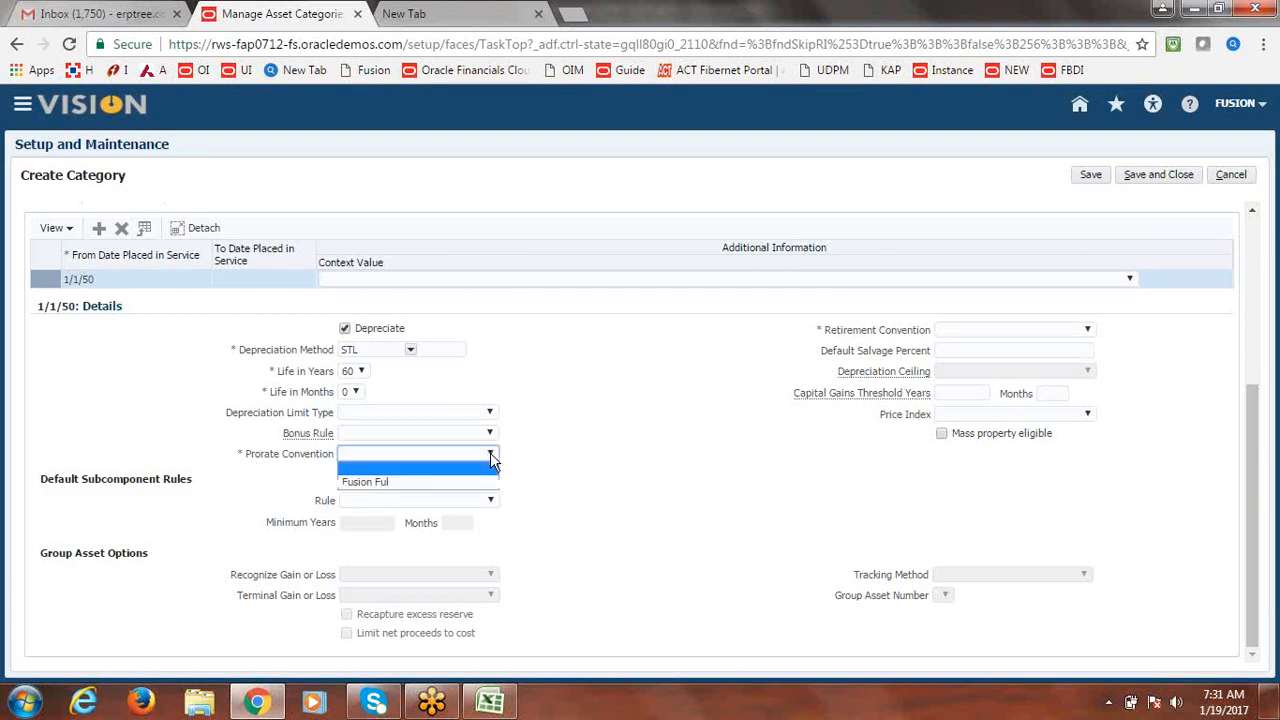
click(440, 482)
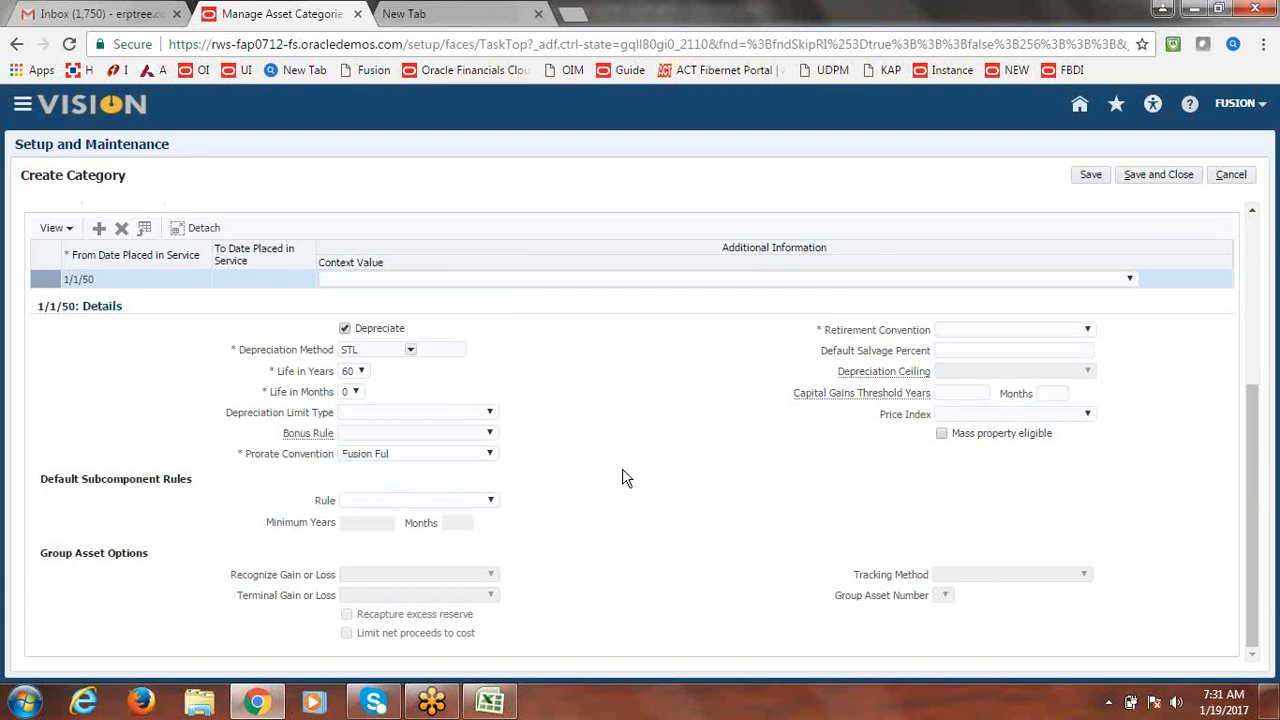
click(1086, 330)
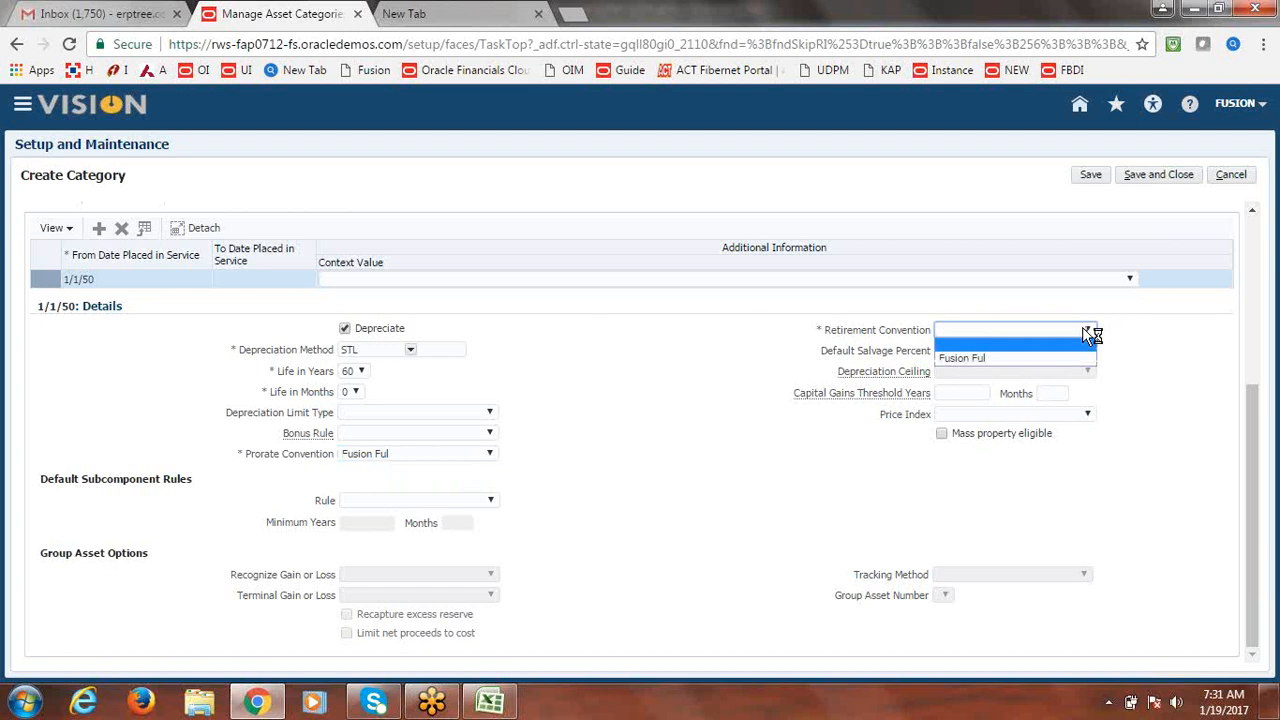
click(1020, 357)
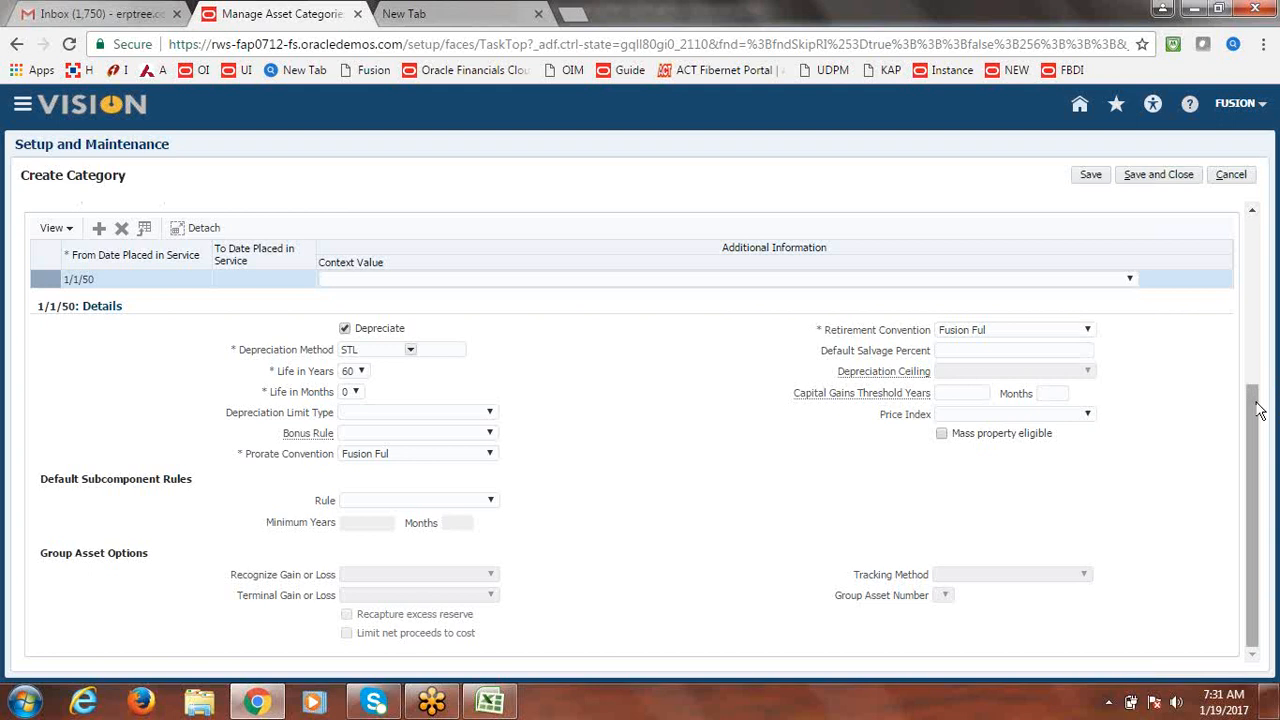
Save the new asset category and close Manage Asset Category.
drag(1257, 437, 1275, 520)
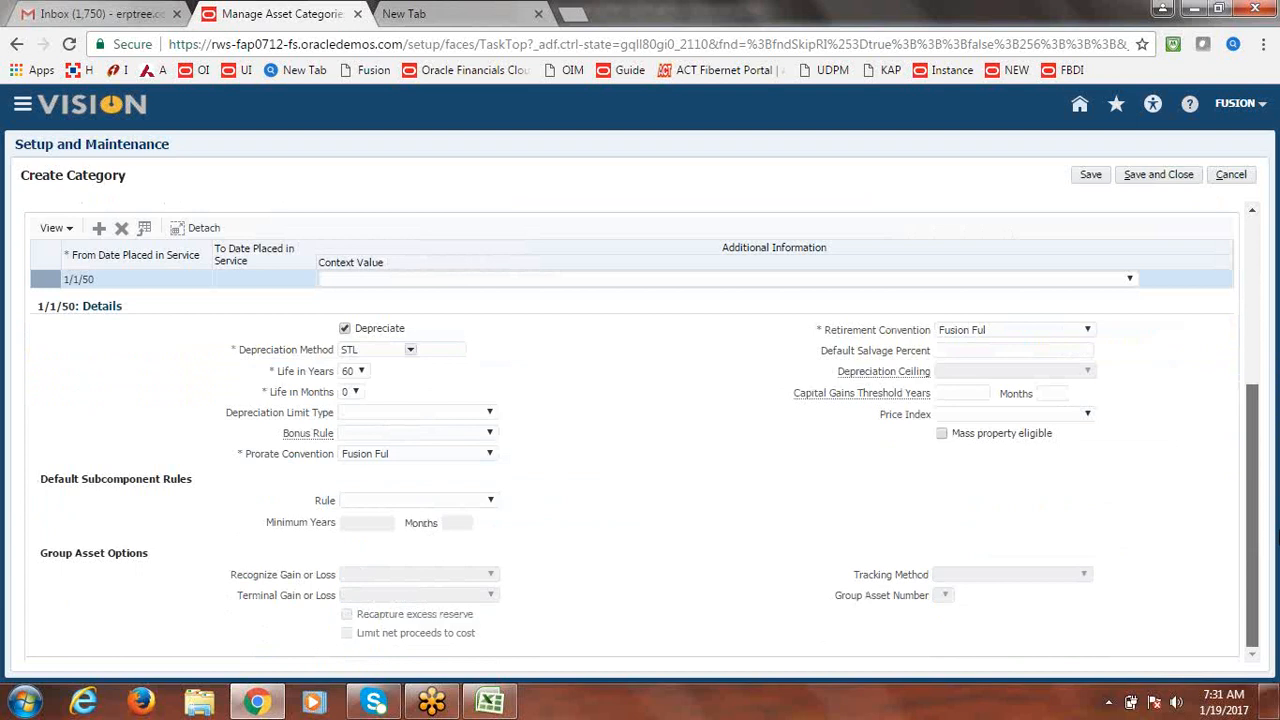
drag(1276, 336, 1276, 318)
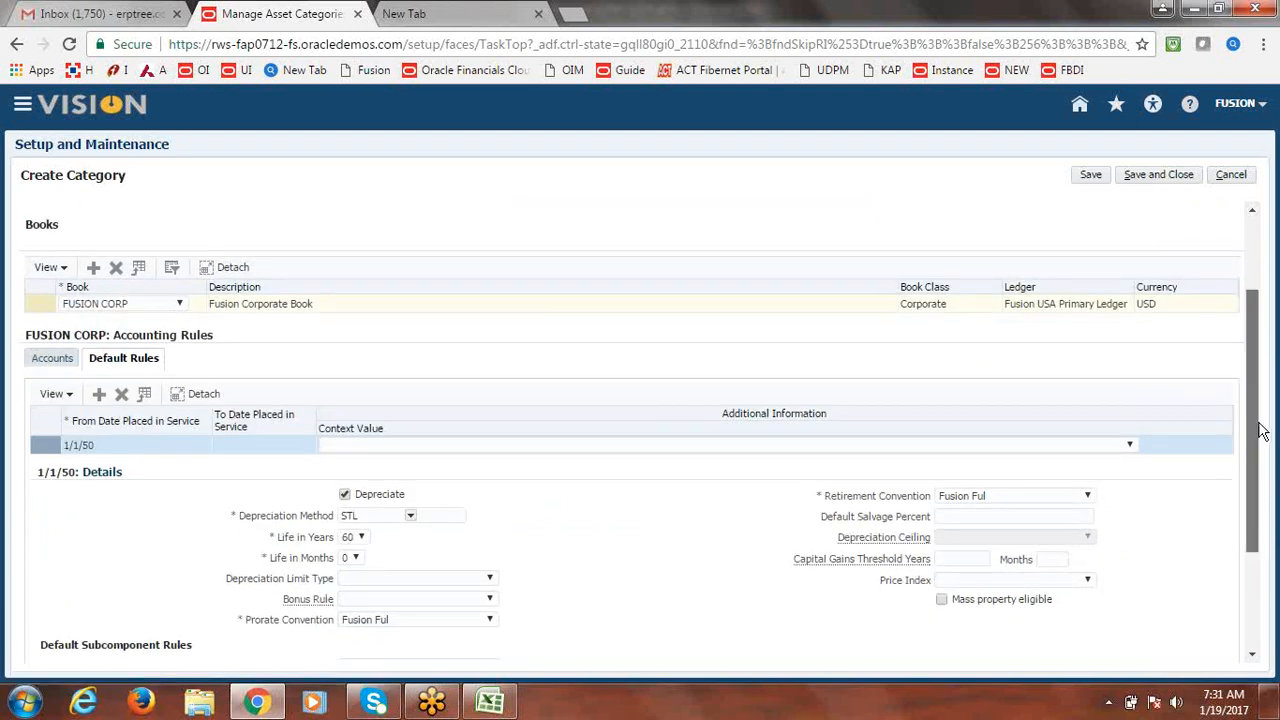
scroll(1260, 435, up, 3)
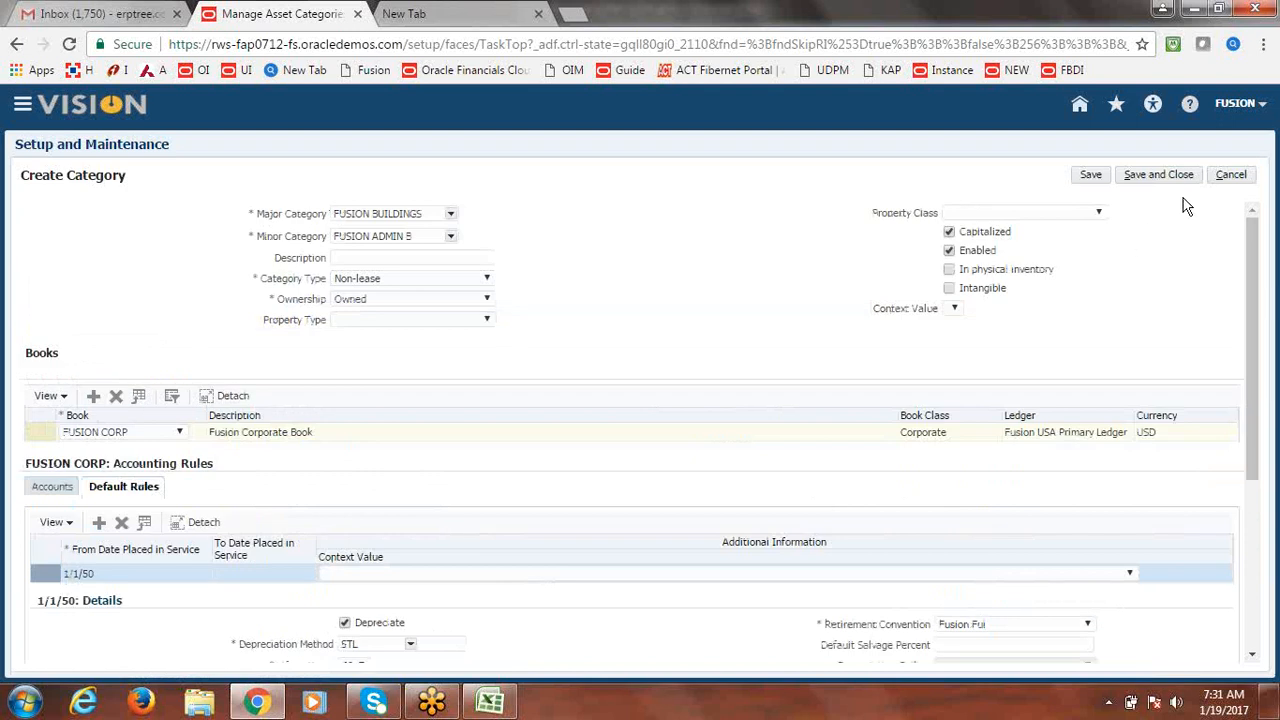
click(1161, 174)
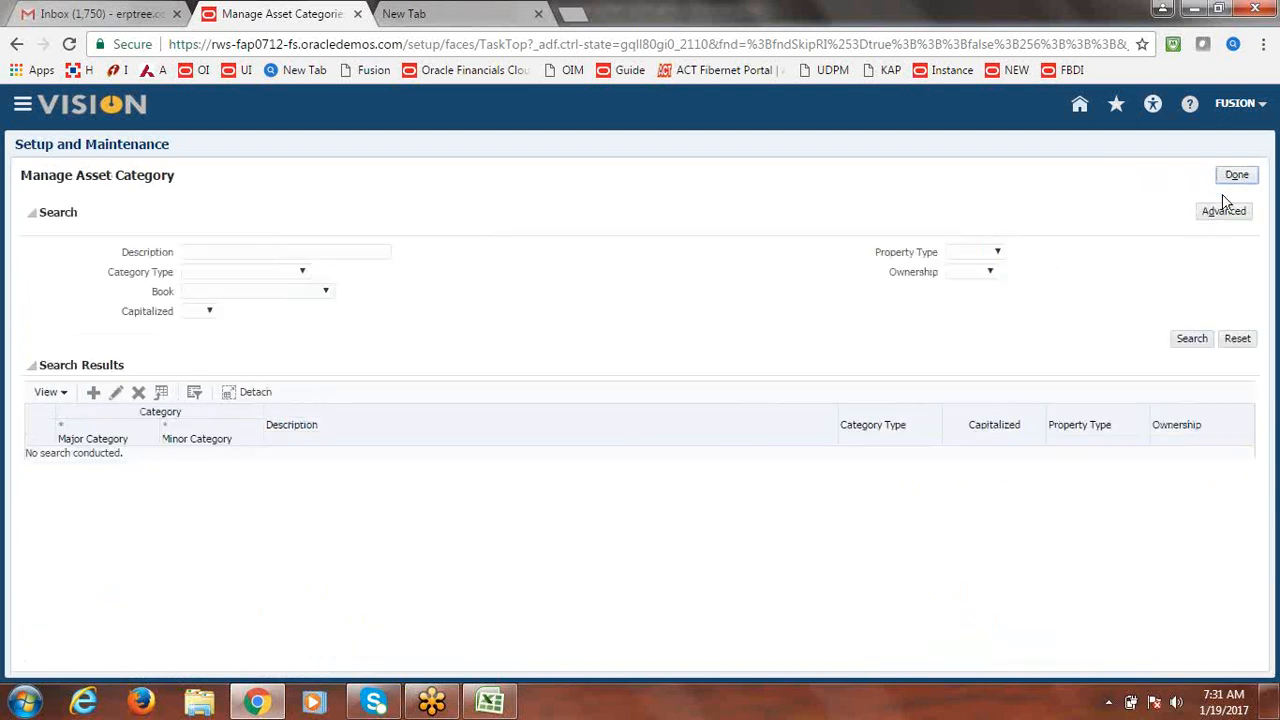
click(1237, 183)
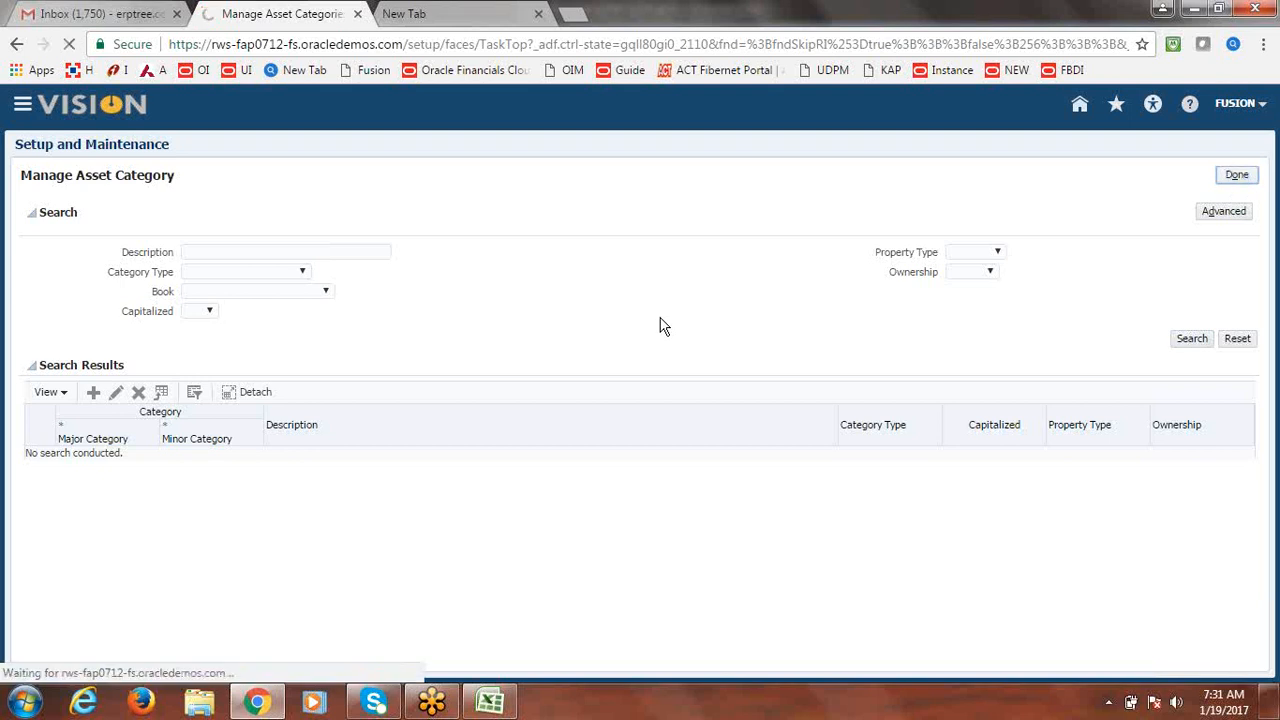
click(490, 702)
Enter Done as the Create Asset Categories status in B19, then return to the browser.
key(Tab)
text(Done)
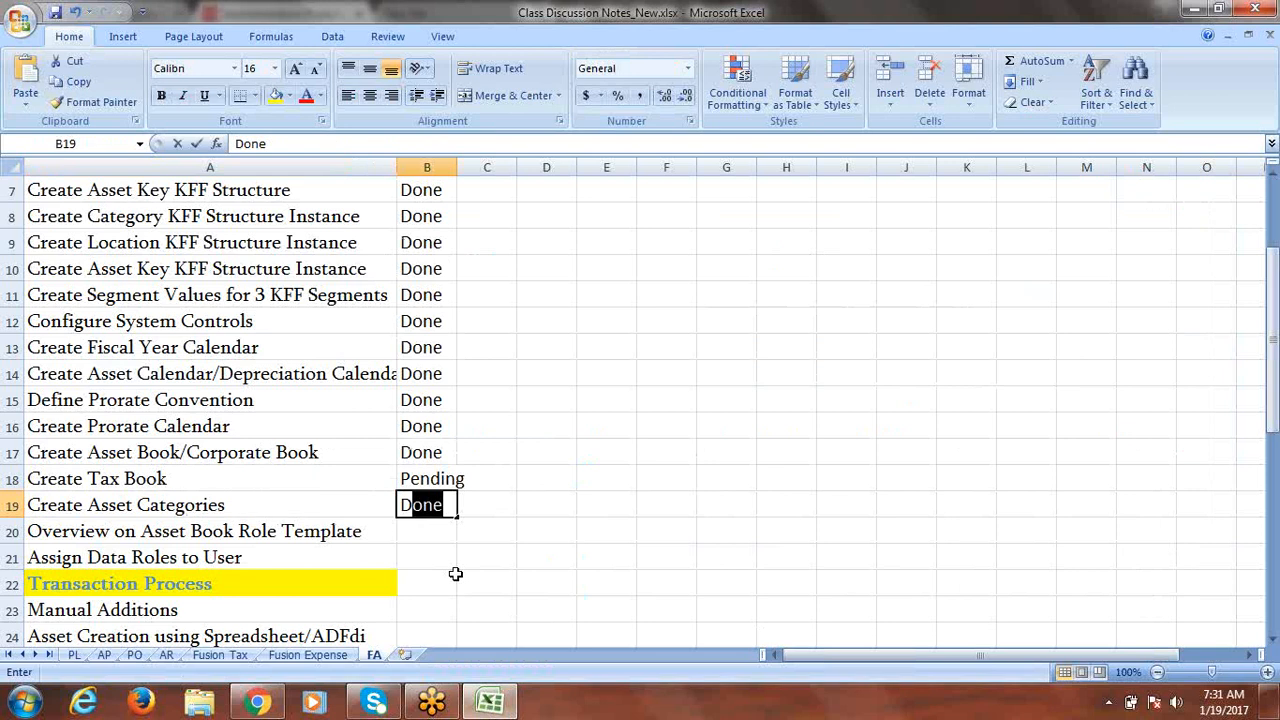
key(Tab)
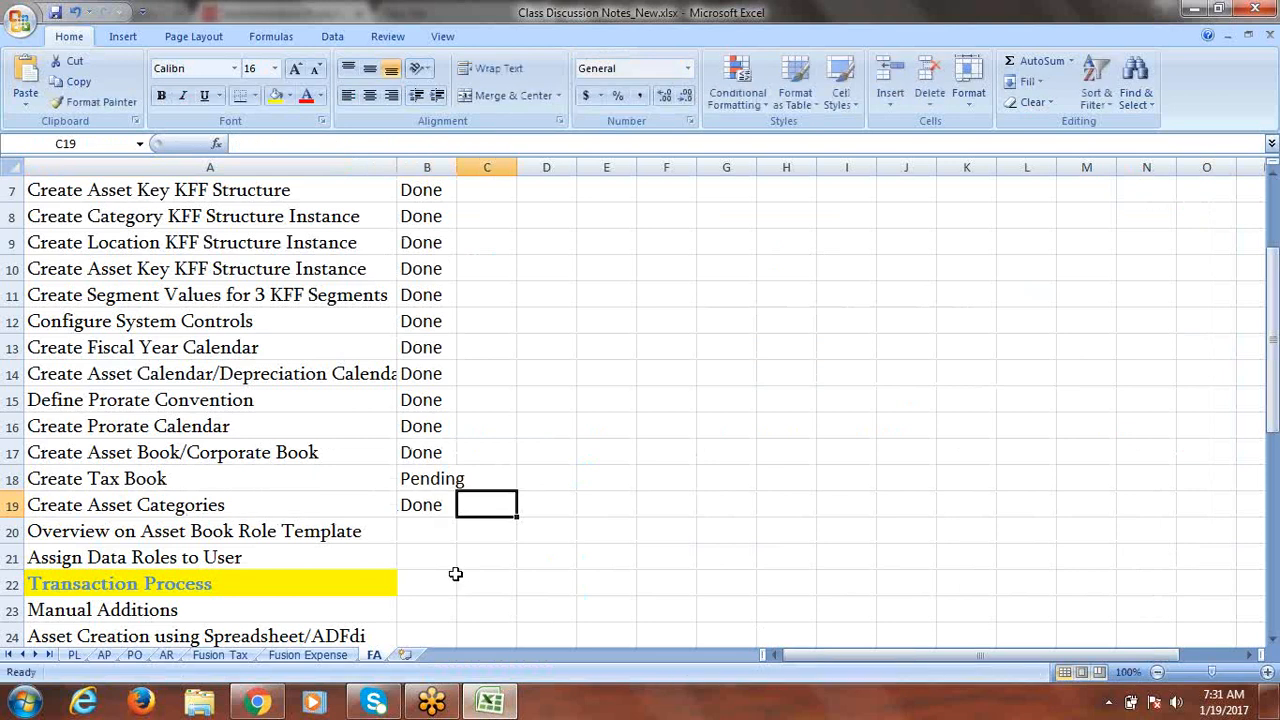
click(297, 533)
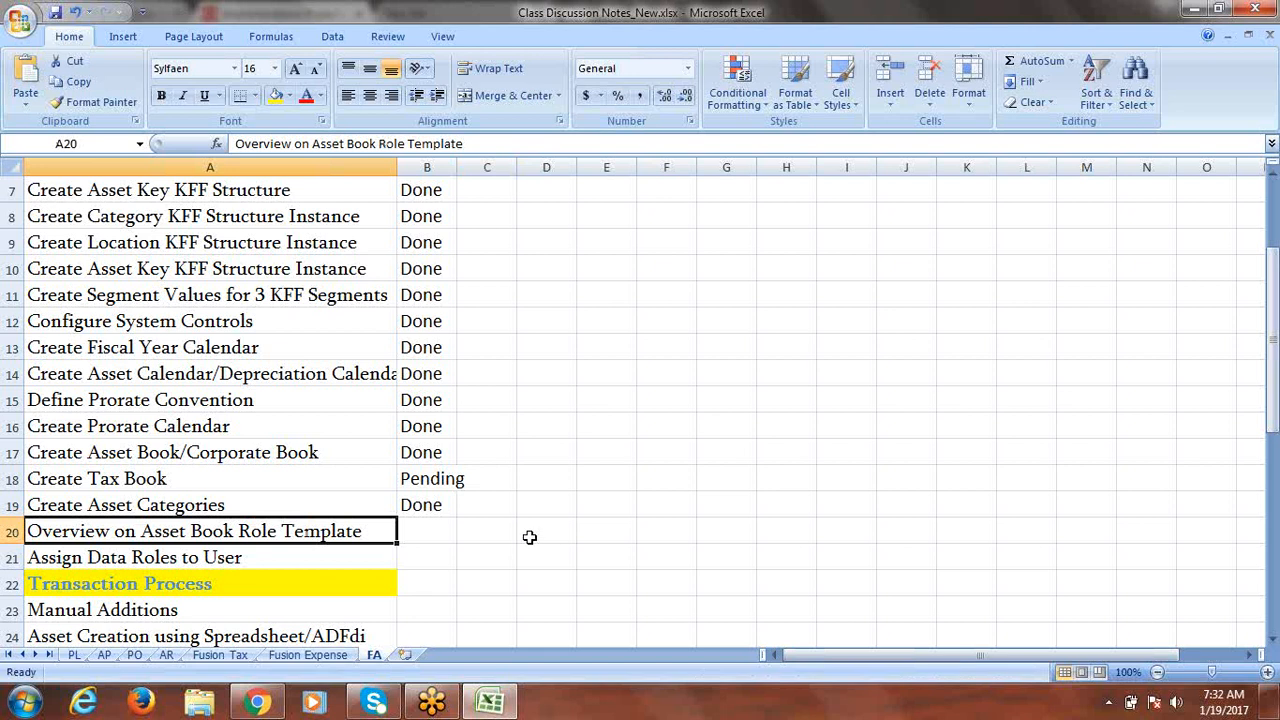
click(262, 705)
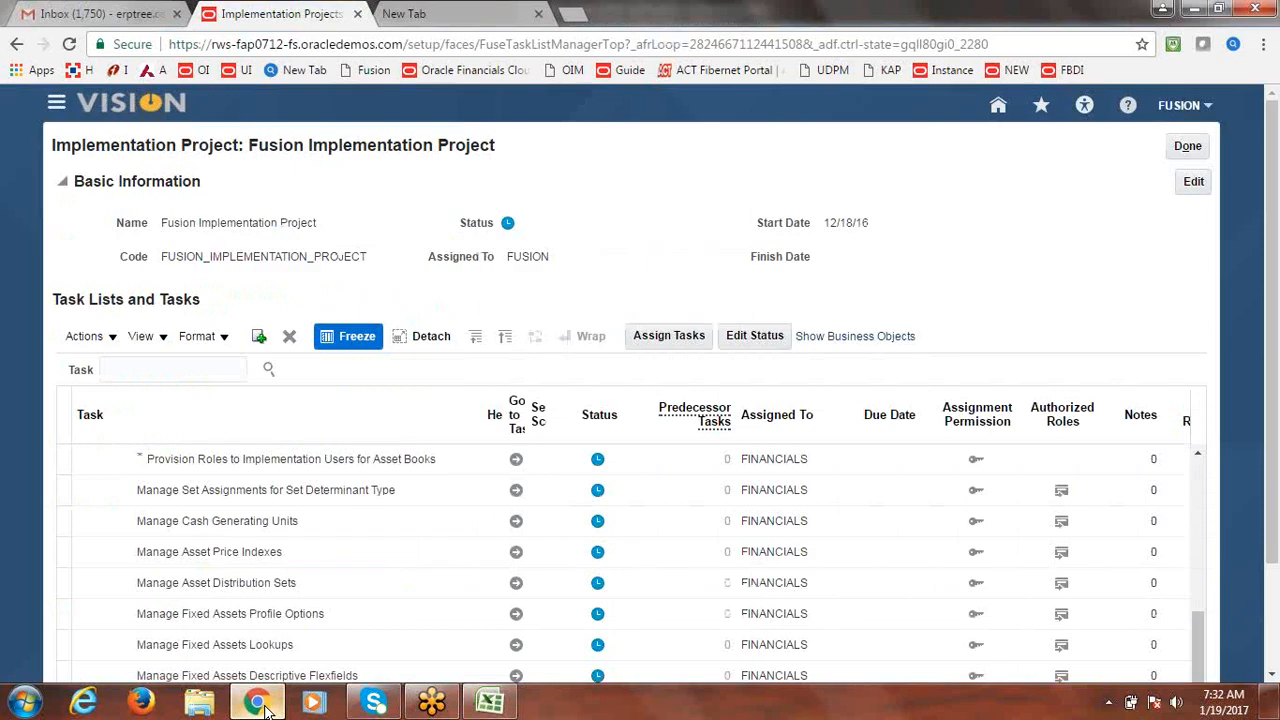
Exit the implementation project, search Setup and Maintenance for 'Manage Duties', and open that task.
click(1188, 146)
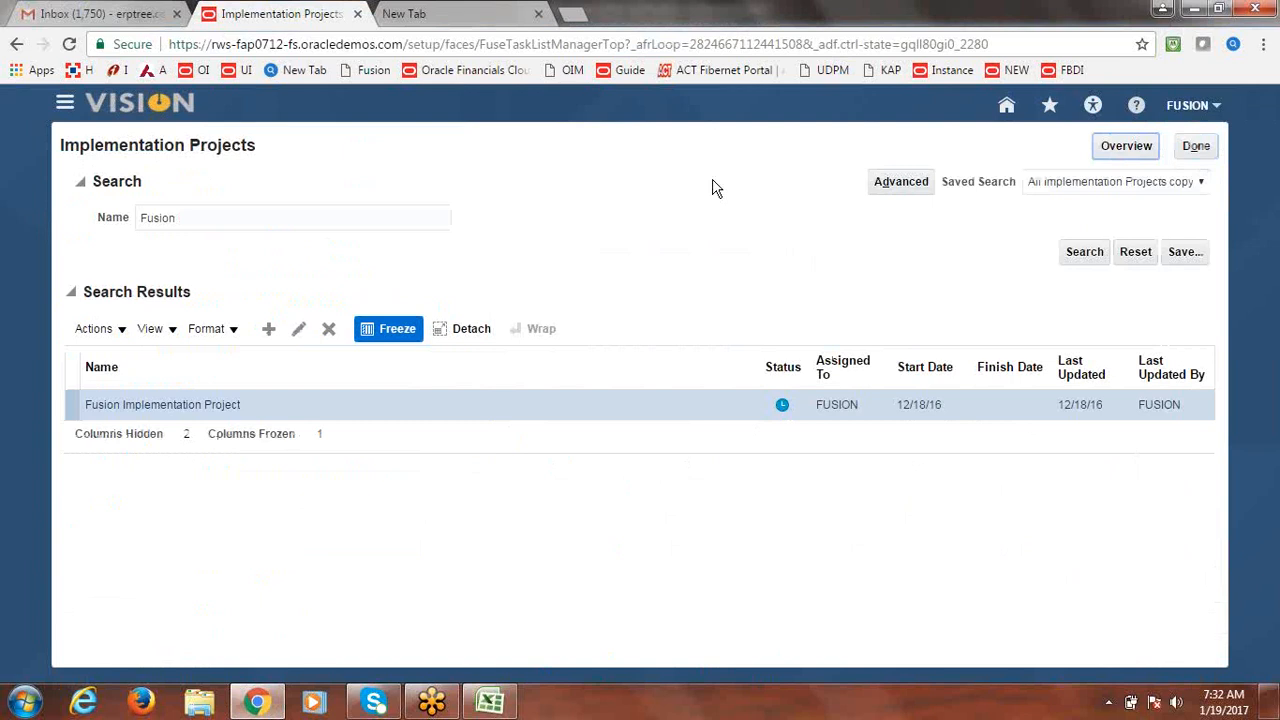
click(1198, 147)
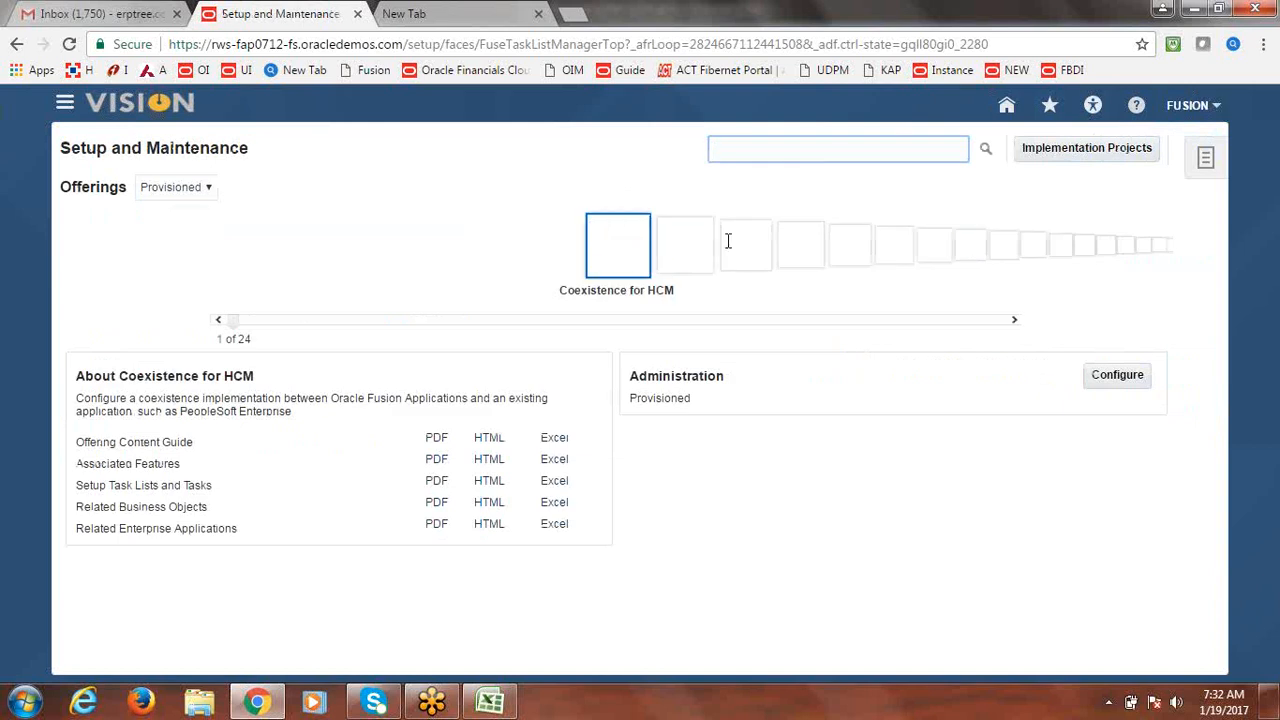
click(781, 149)
text(mA)
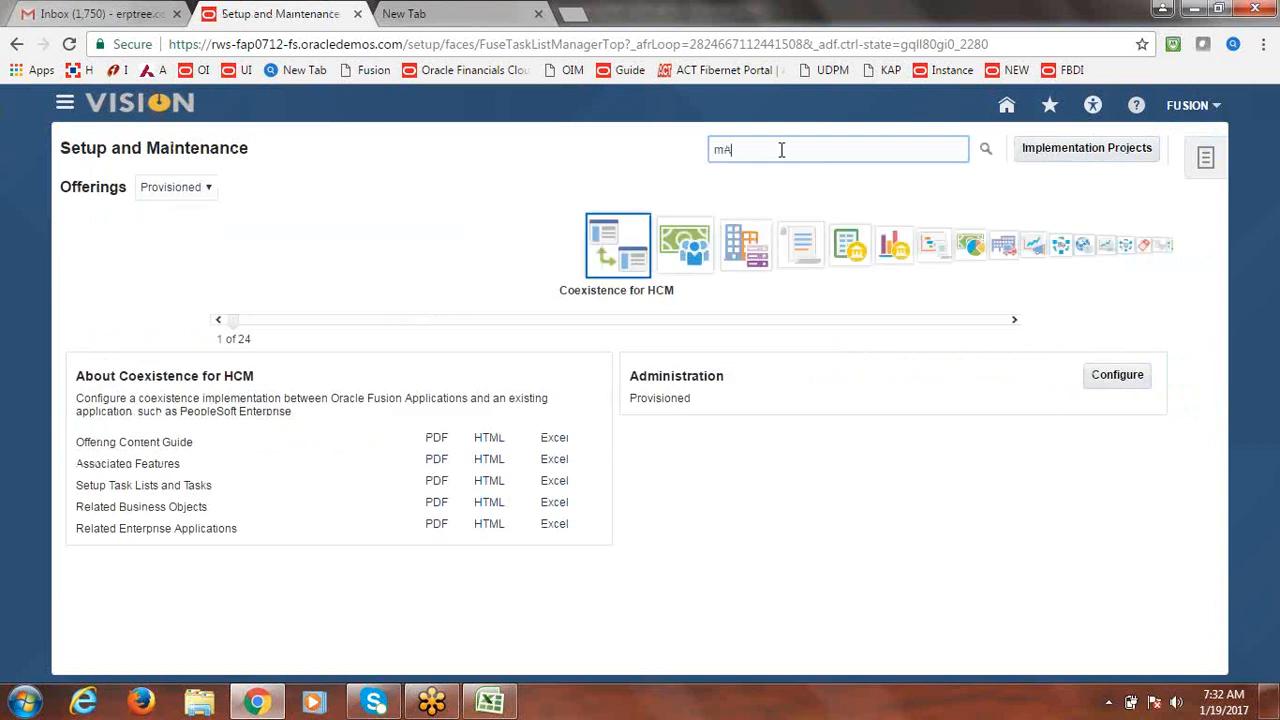
key(BackSpace)
key(BackSpace)
text(Manage D)
key(Return)
click(124, 265)
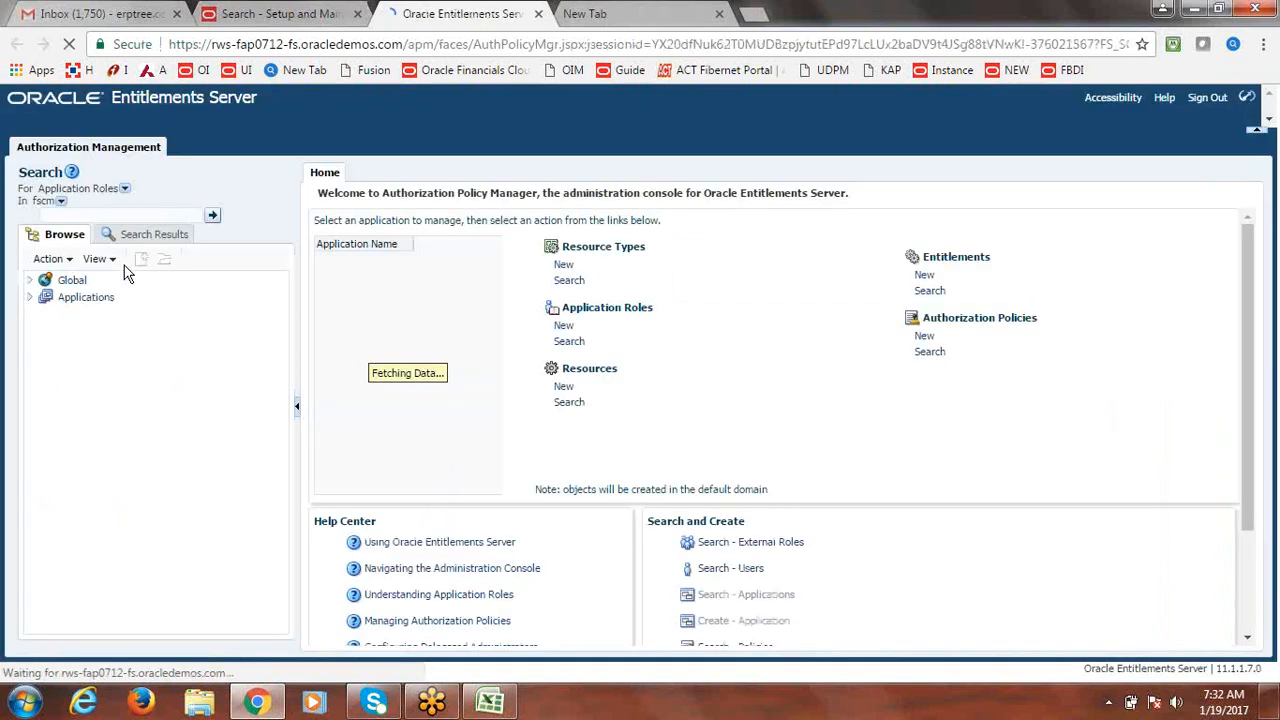
Search role templates for Asset and view the Assets Template for Asset Book's external roles.
click(125, 189)
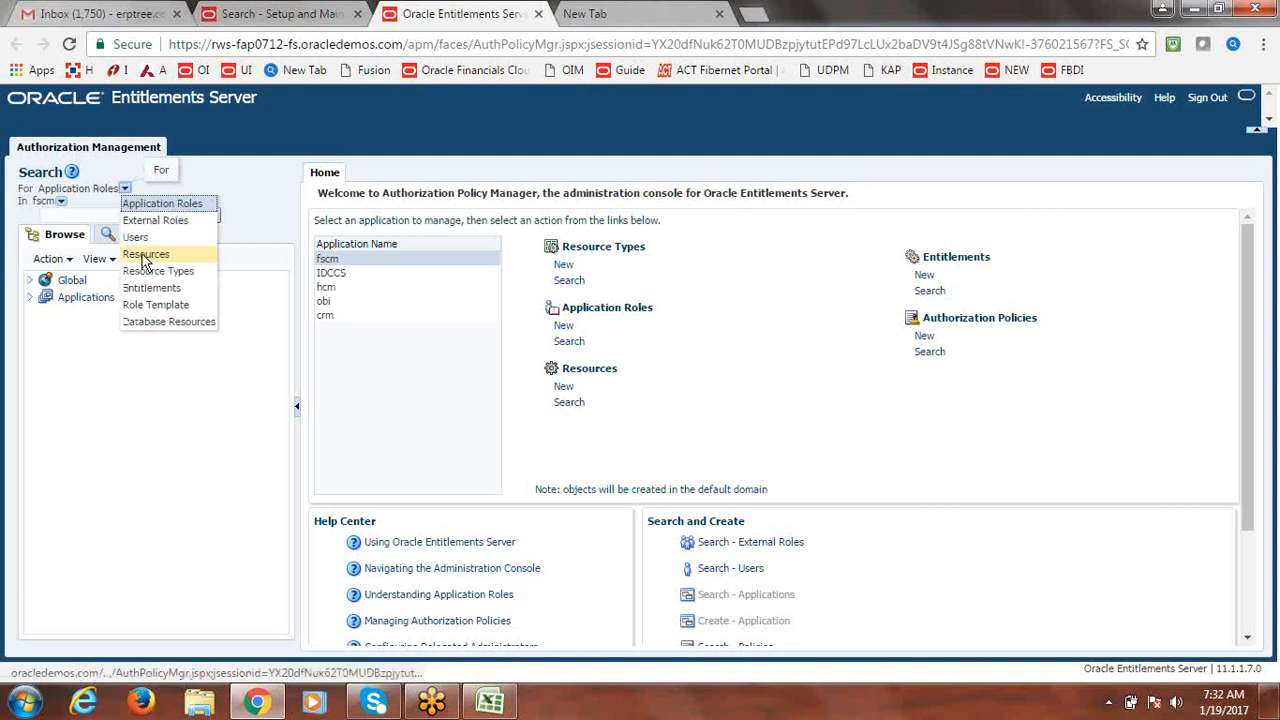
click(156, 304)
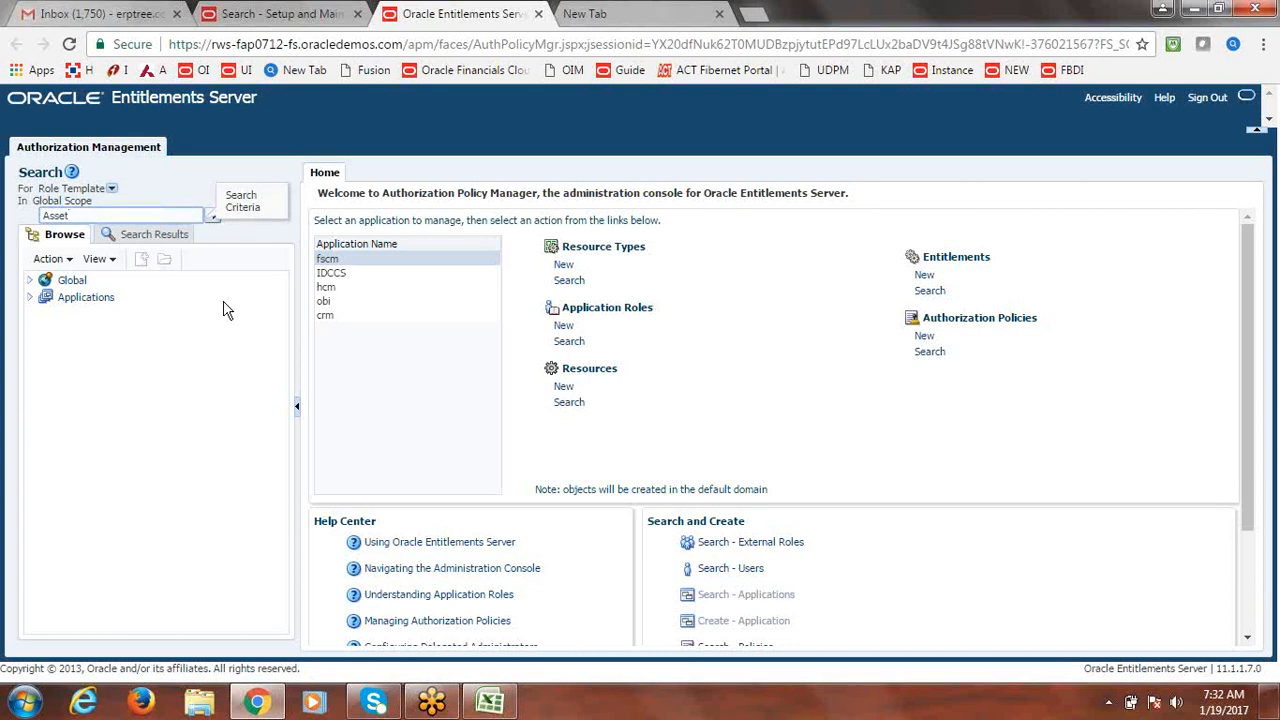
click(212, 216)
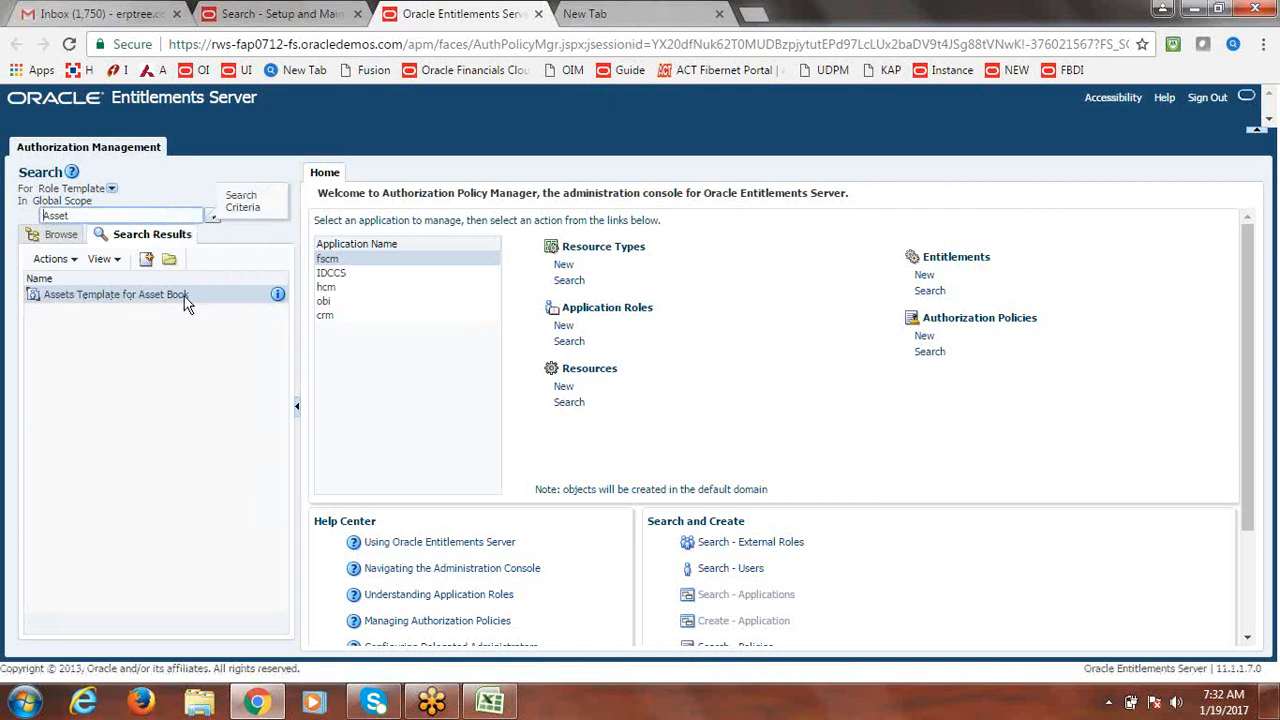
click(155, 300)
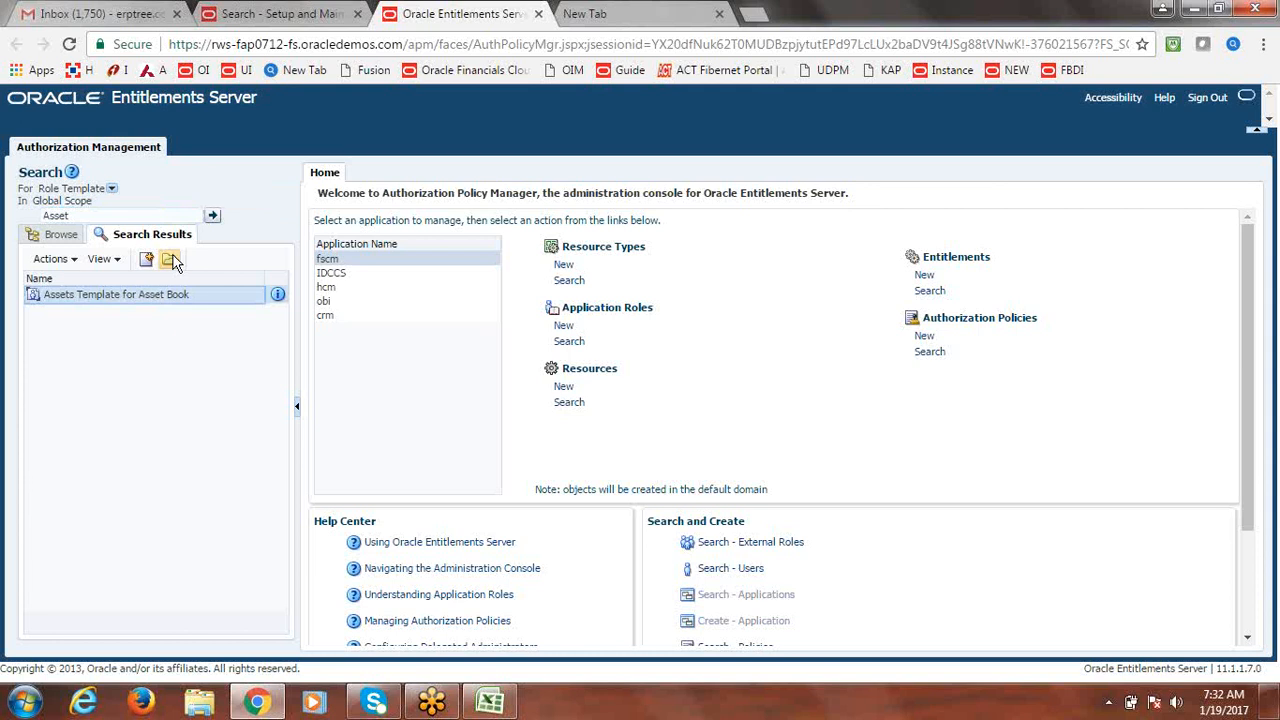
click(171, 259)
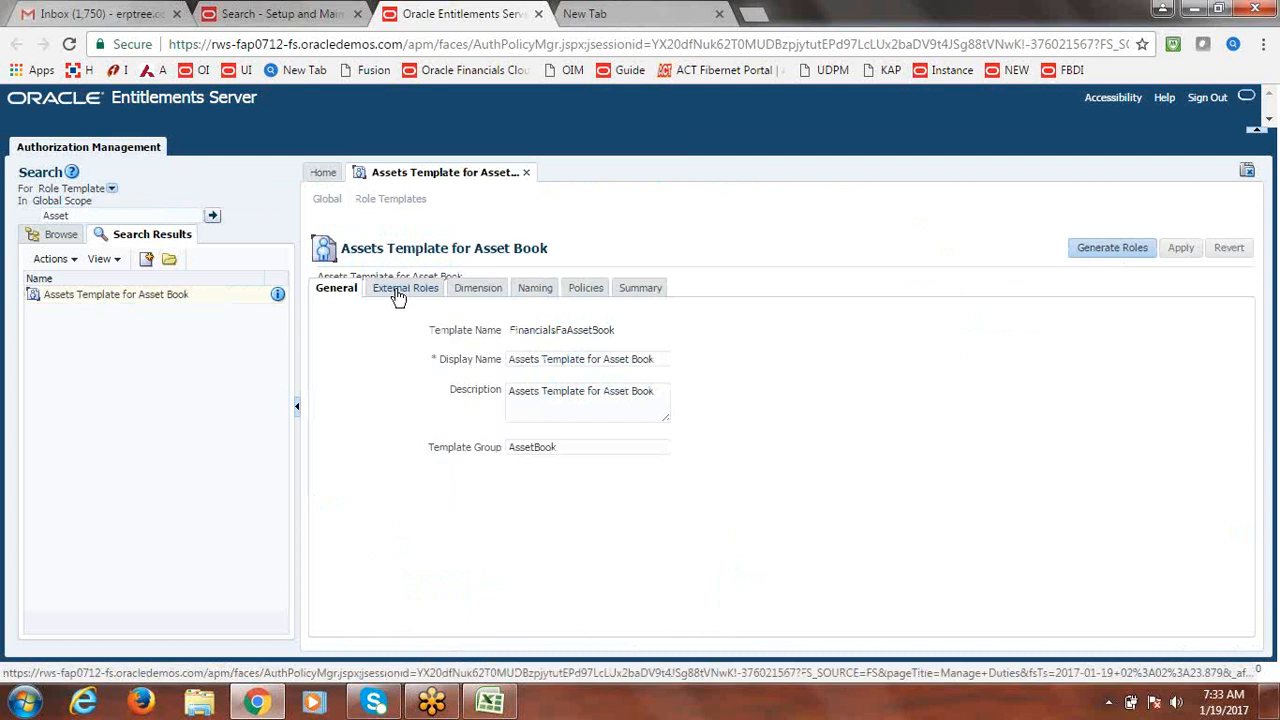
click(401, 292)
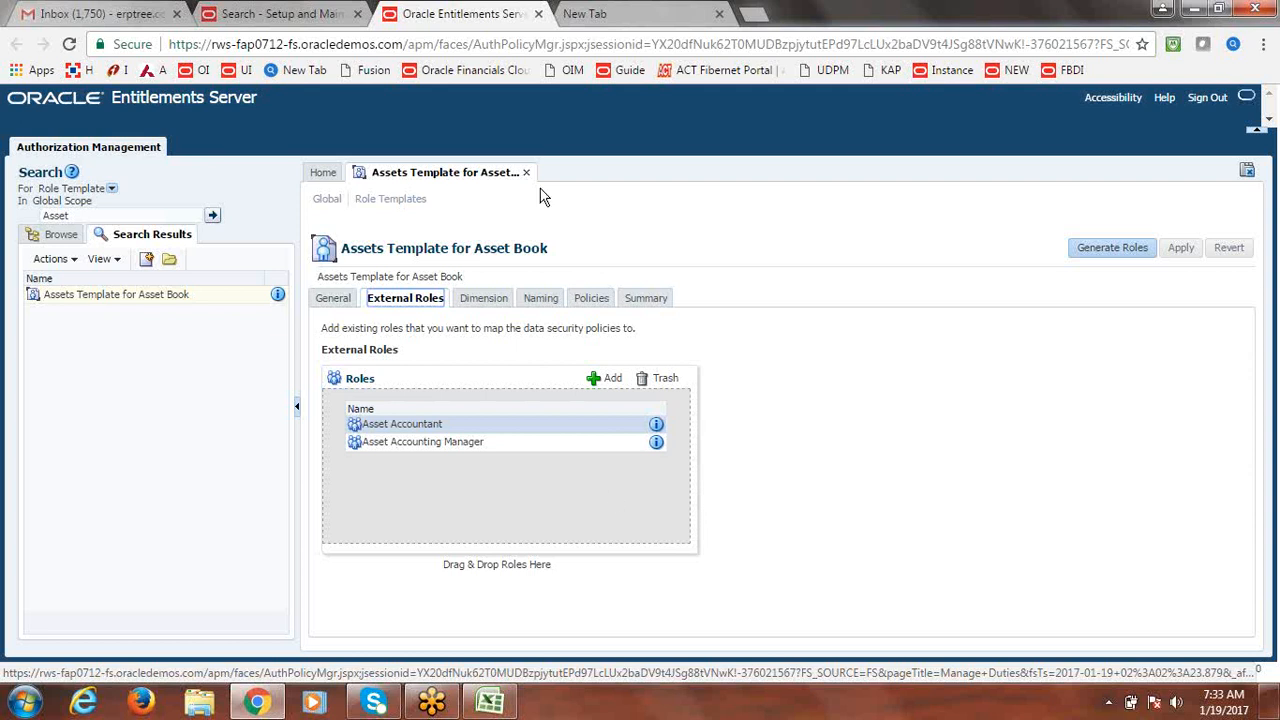
click(280, 13)
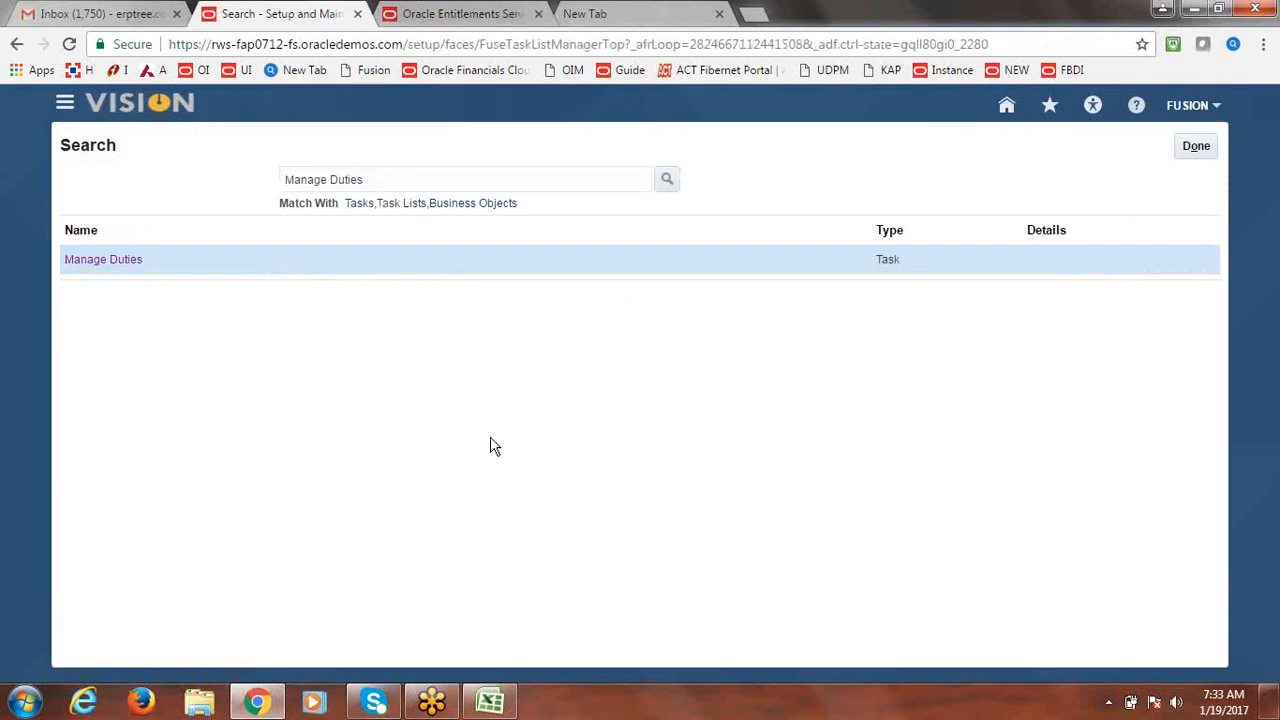
Set cell B20 to Done for the Asset Book Role Template overview and save the notes workbook.
click(490, 702)
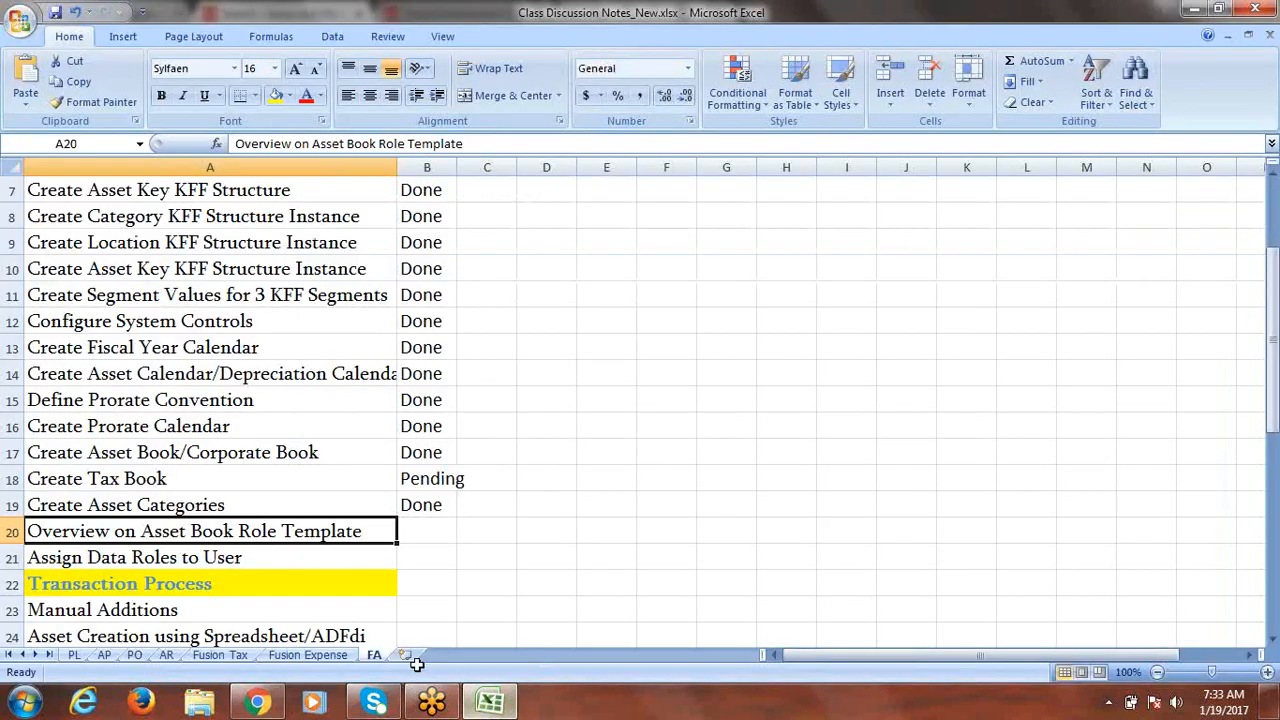
click(424, 533)
text(done)
key(Tab)
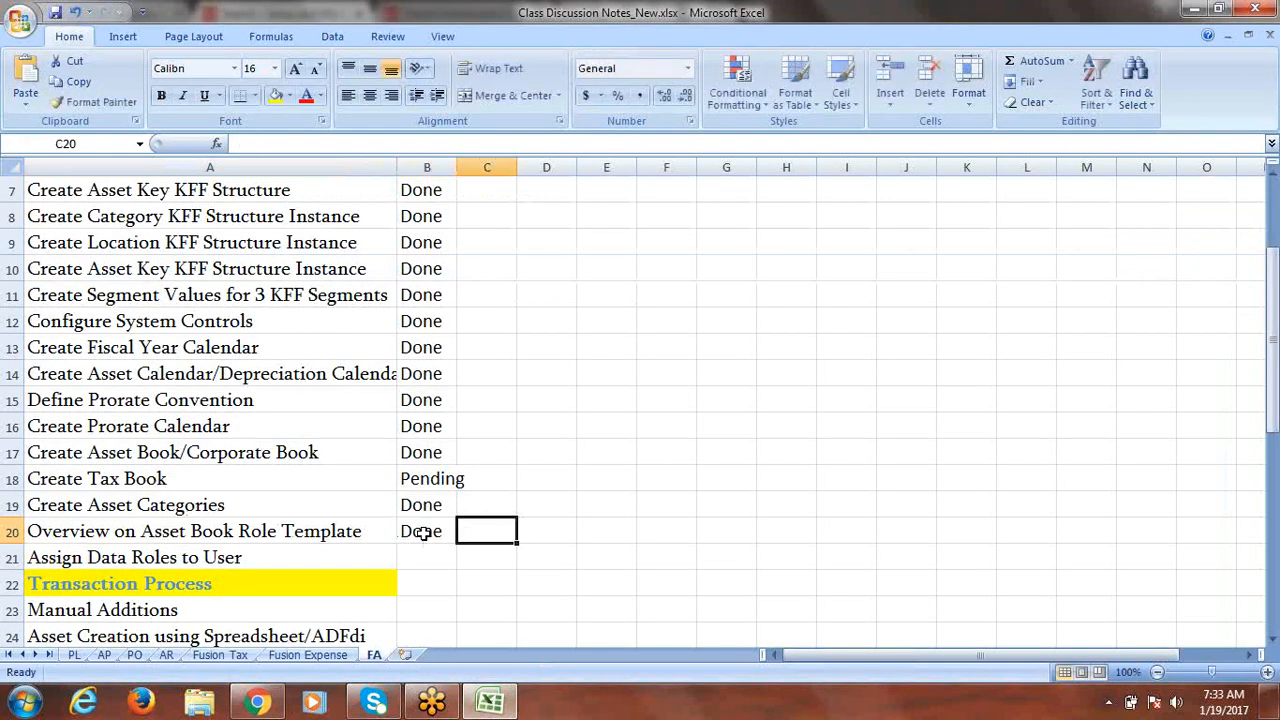
click(278, 560)
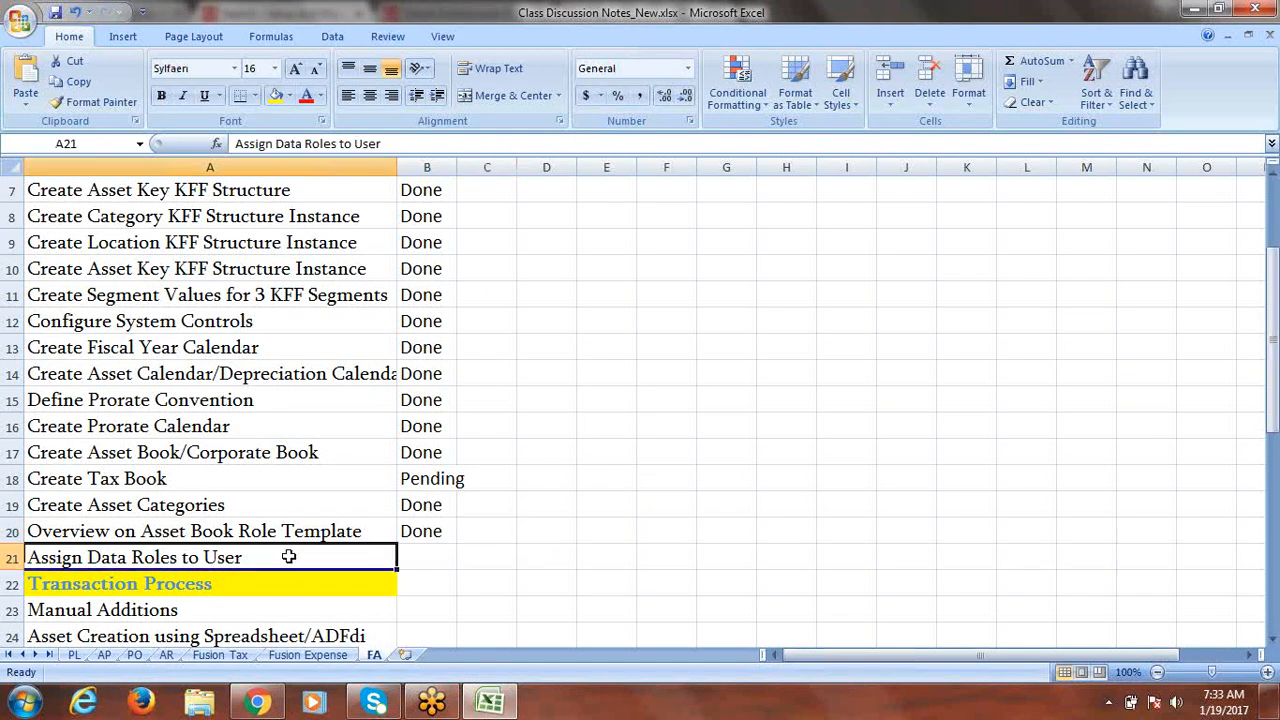
key(ctrl+s)
click(257, 703)
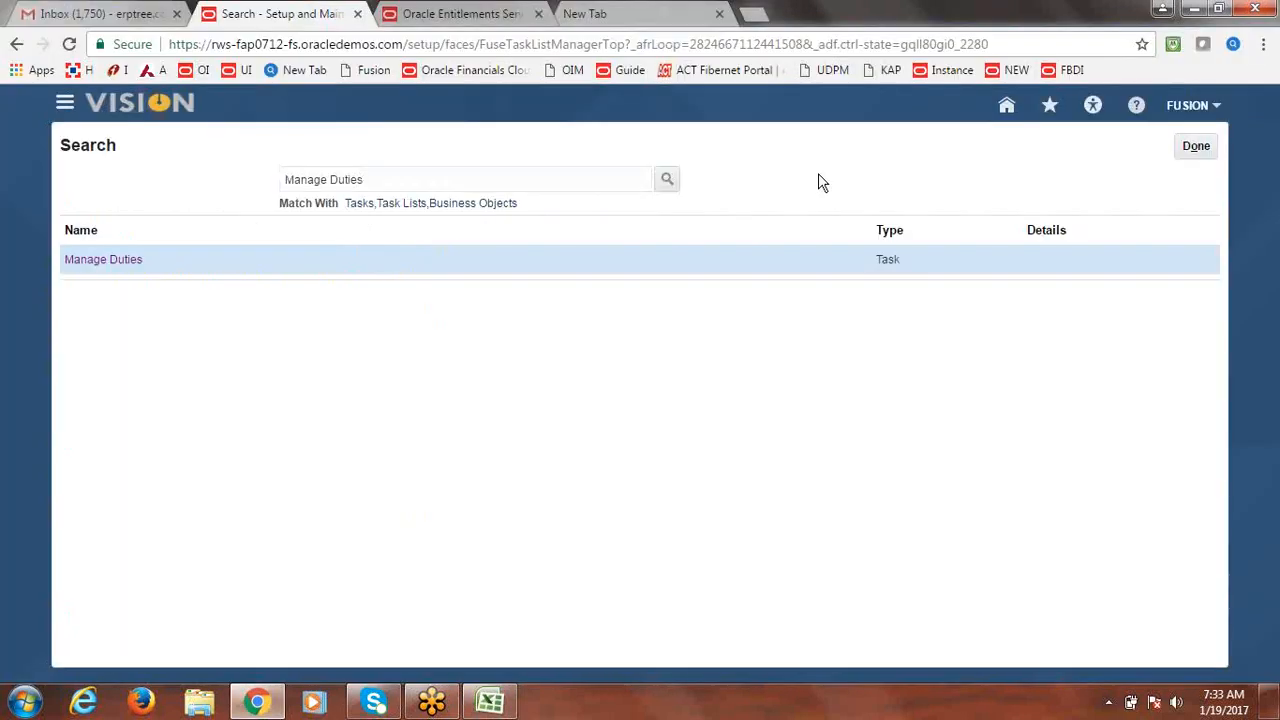
Search Setup and Maintenance for 'Manage job roles' and open the Manage Job Roles task.
click(448, 184)
key(BackSpace)
key(BackSpace)
key(BackSpace)
key(BackSpace)
key(BackSpace)
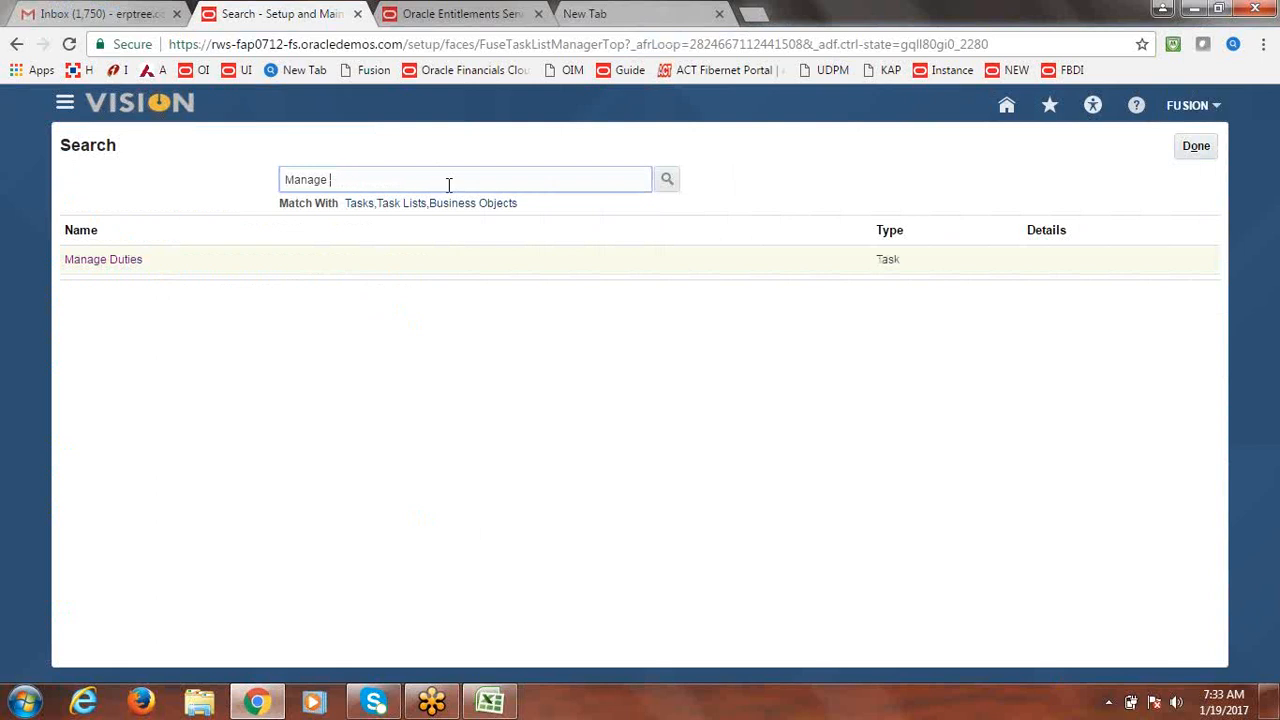
text(job roles)
key(Return)
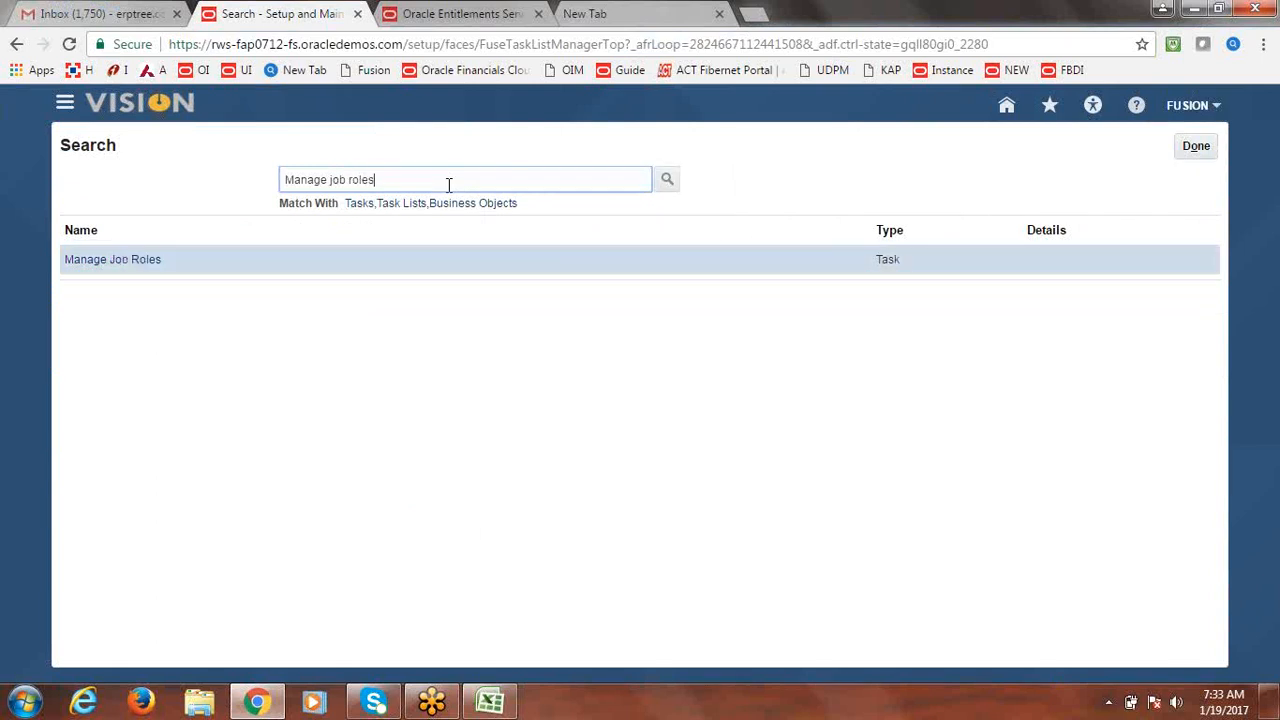
click(112, 259)
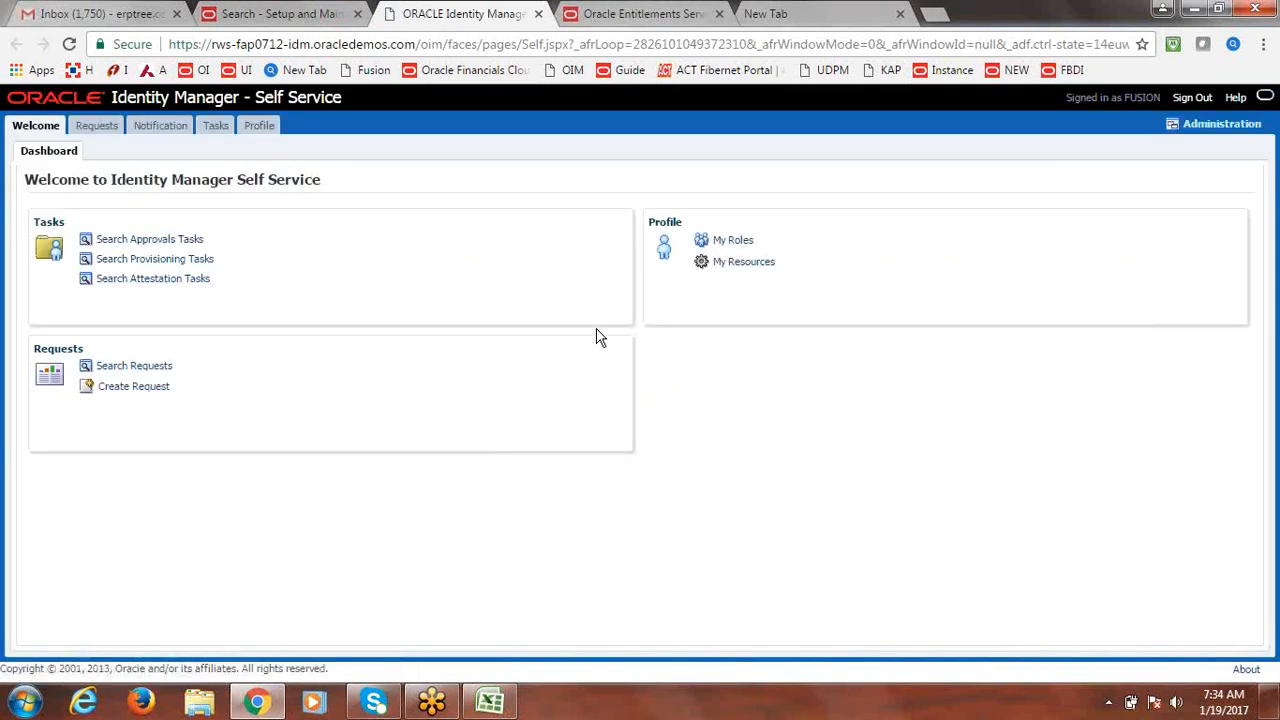
Find user FUSION in Identity Manager administration and start assigning a role from its Roles tab.
click(1204, 125)
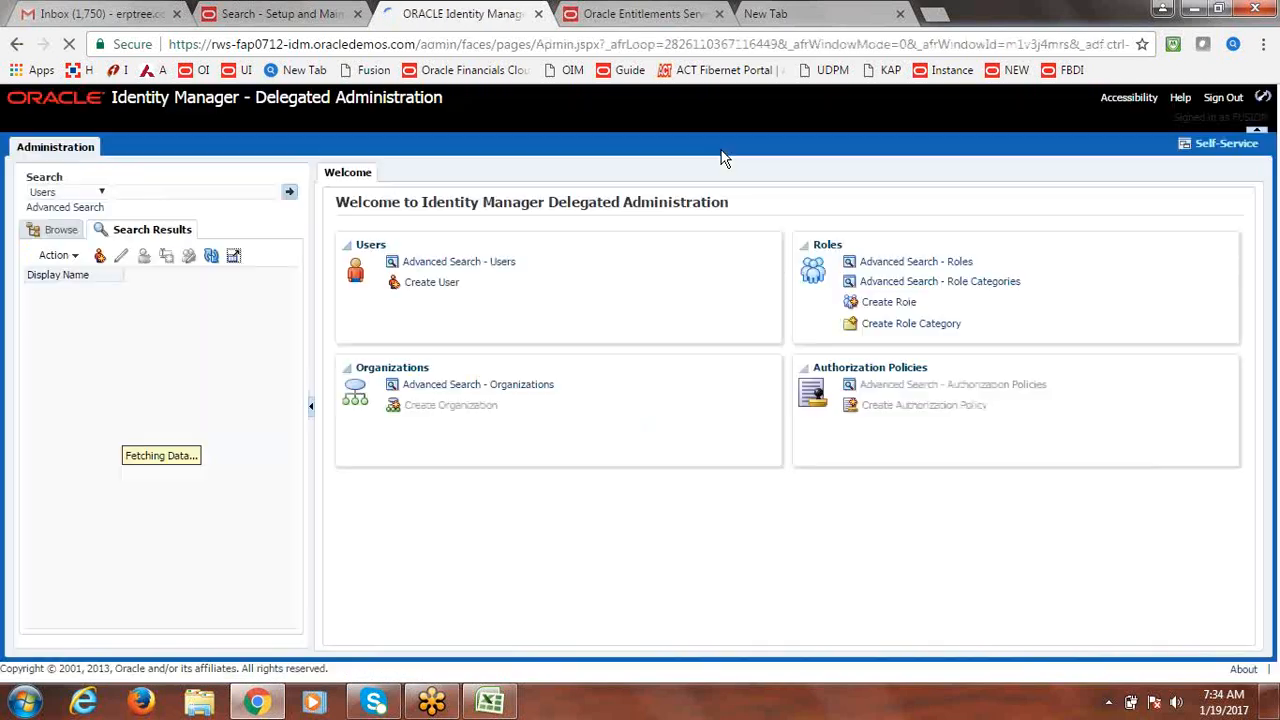
click(166, 189)
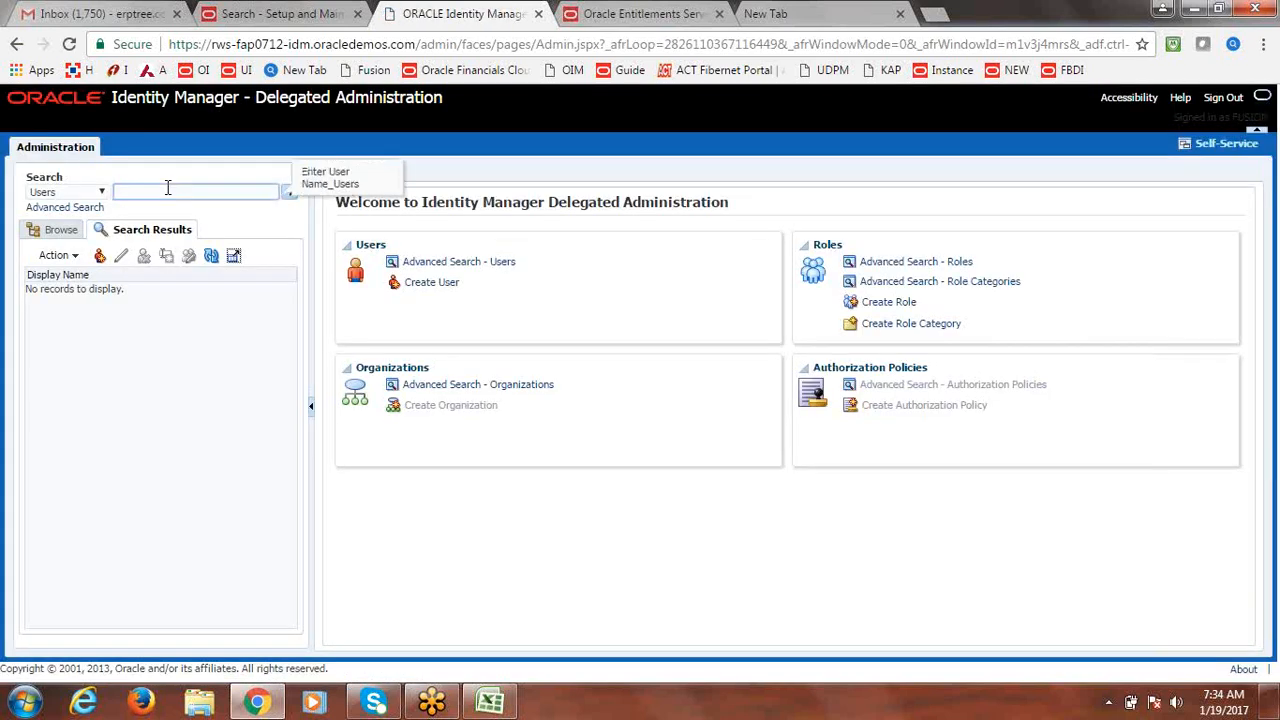
text(FUSION)
key(Return)
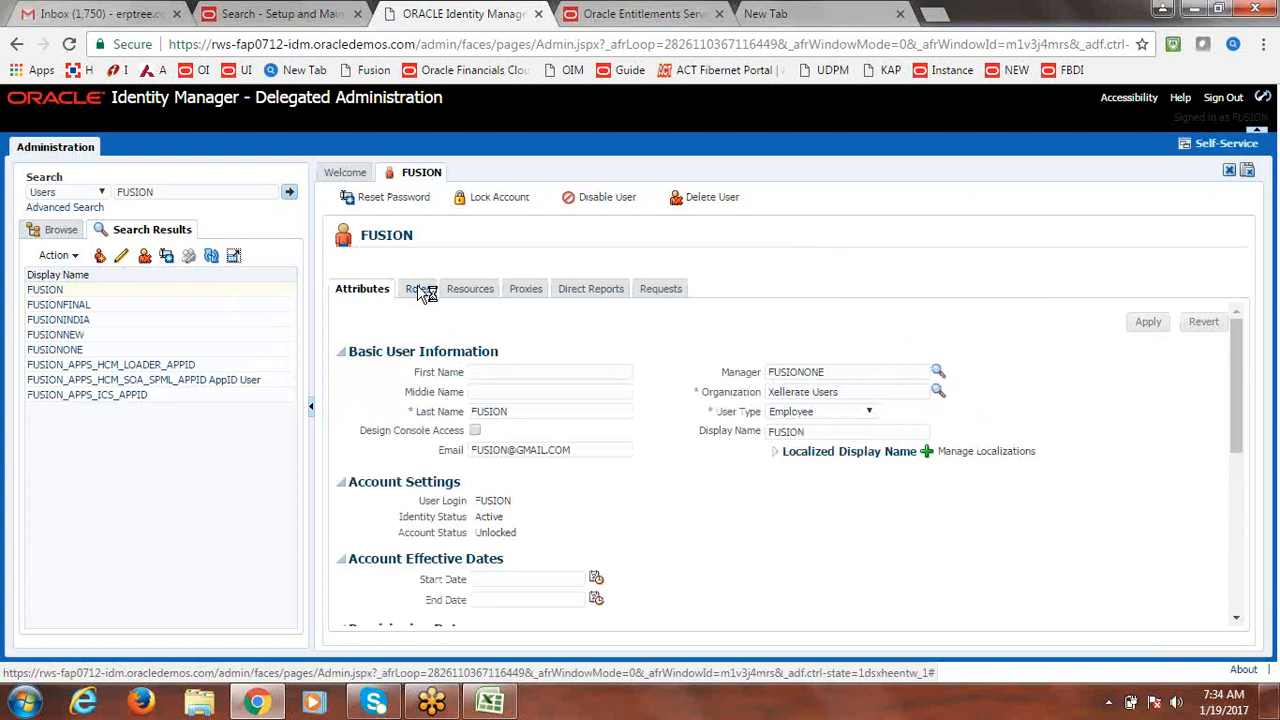
click(420, 291)
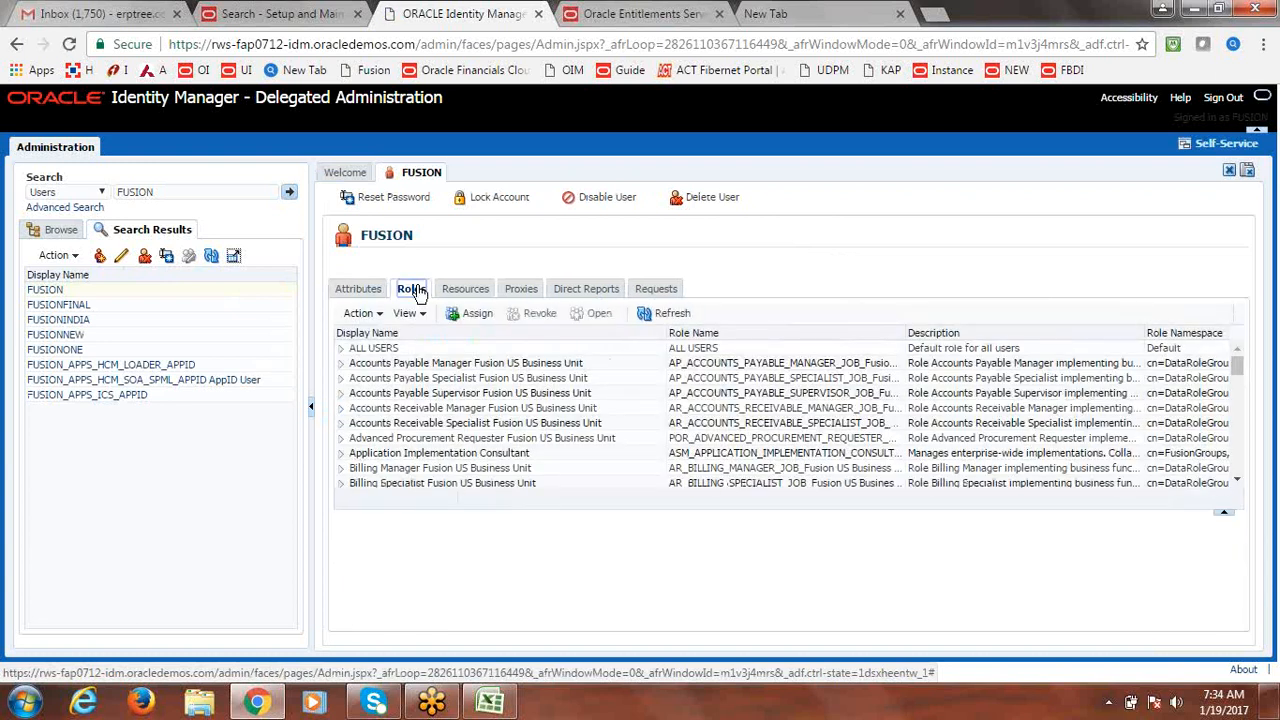
click(478, 314)
click(652, 186)
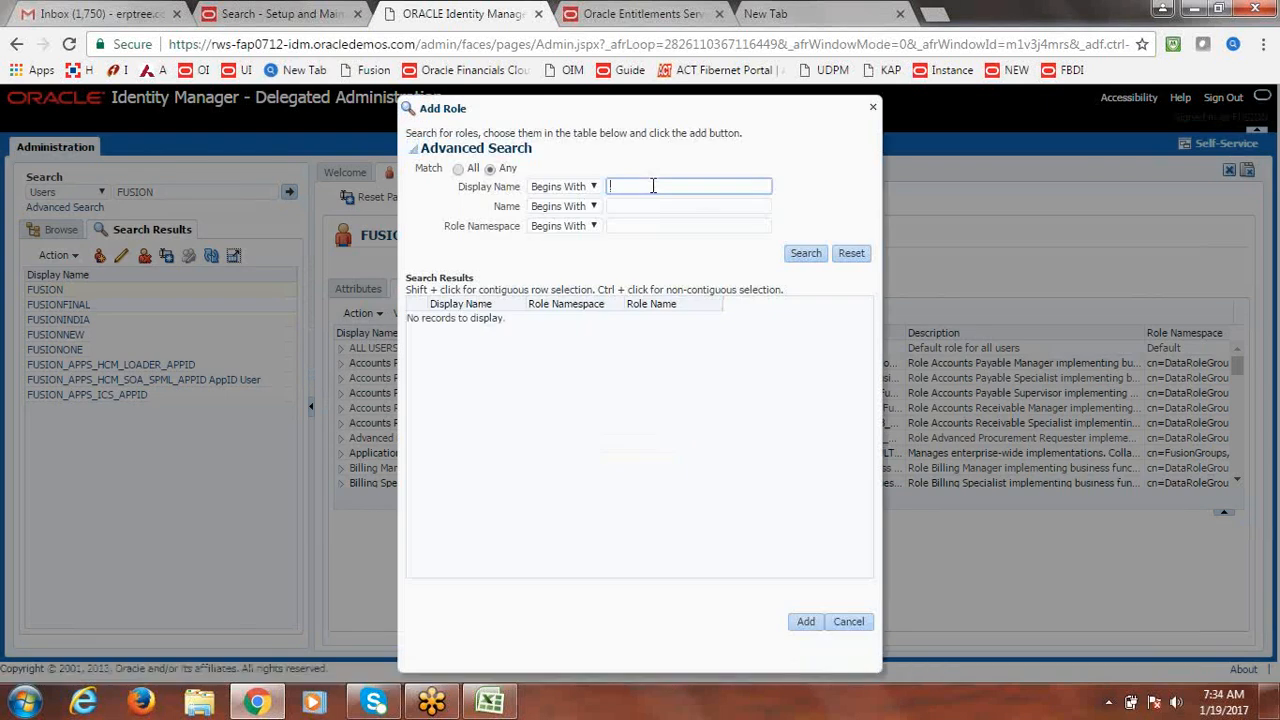
Filter roles by '%%Fusion Corp' and add both Asset Accountant and Asset Accounting Manager Fusion Corporate Book roles.
text(%%)
text(Fusion)
text( Corp%)
click(806, 257)
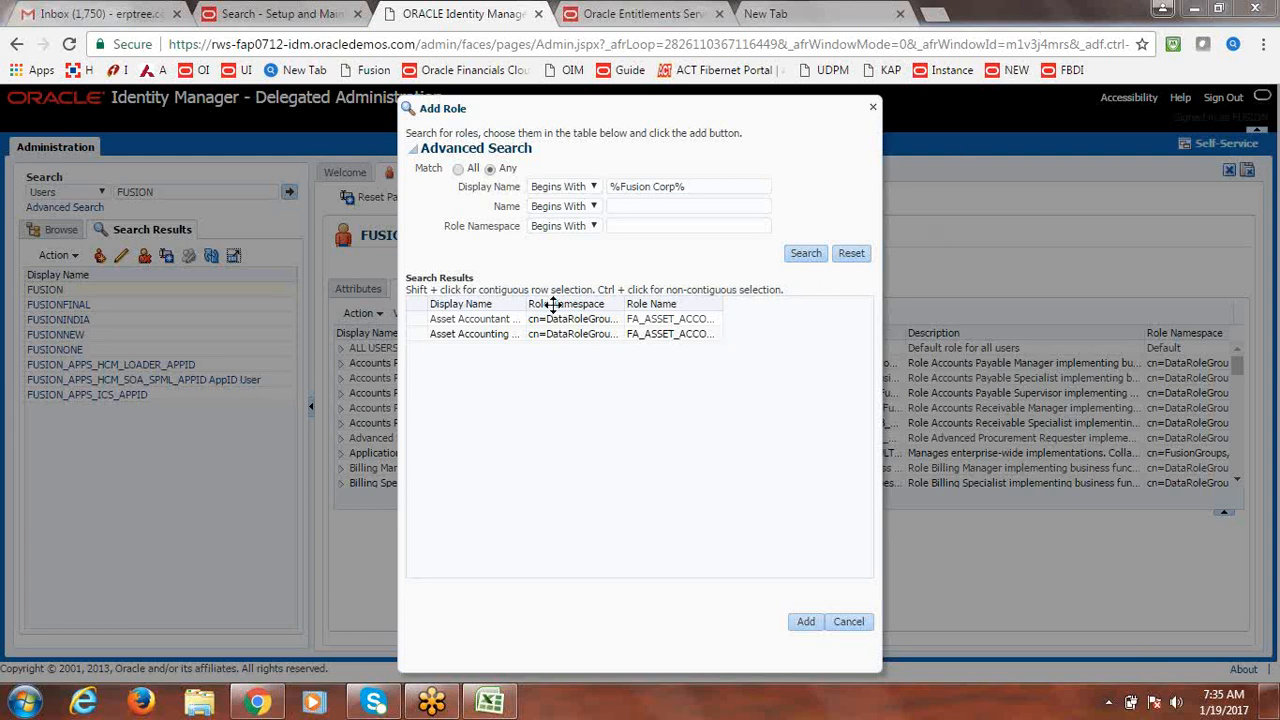
drag(522, 303, 683, 325)
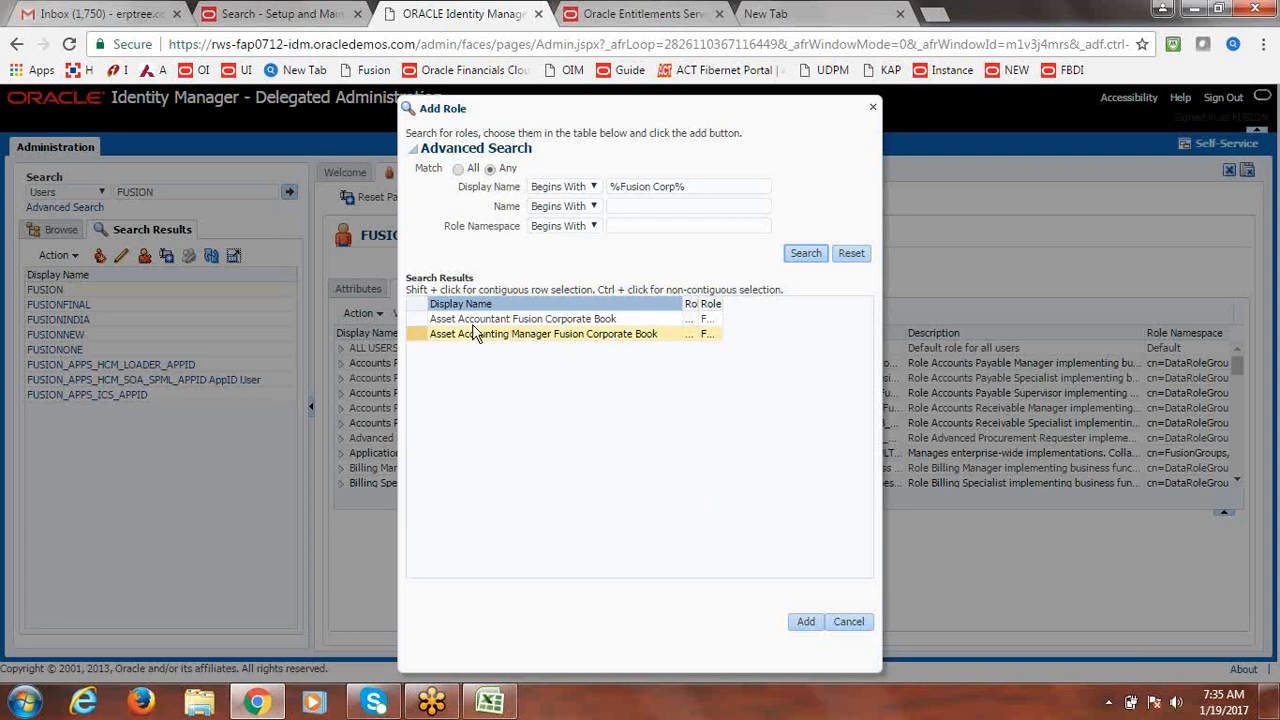
click(440, 321)
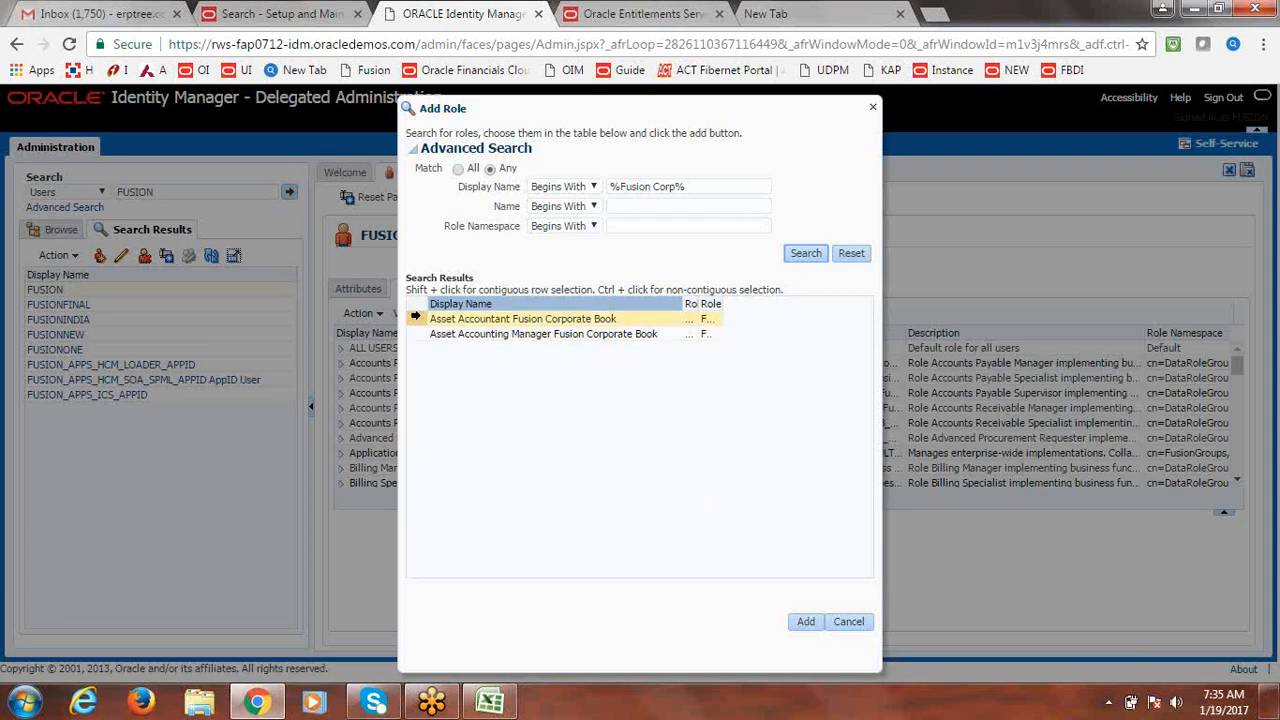
click(415, 318)
shift+click(414, 334)
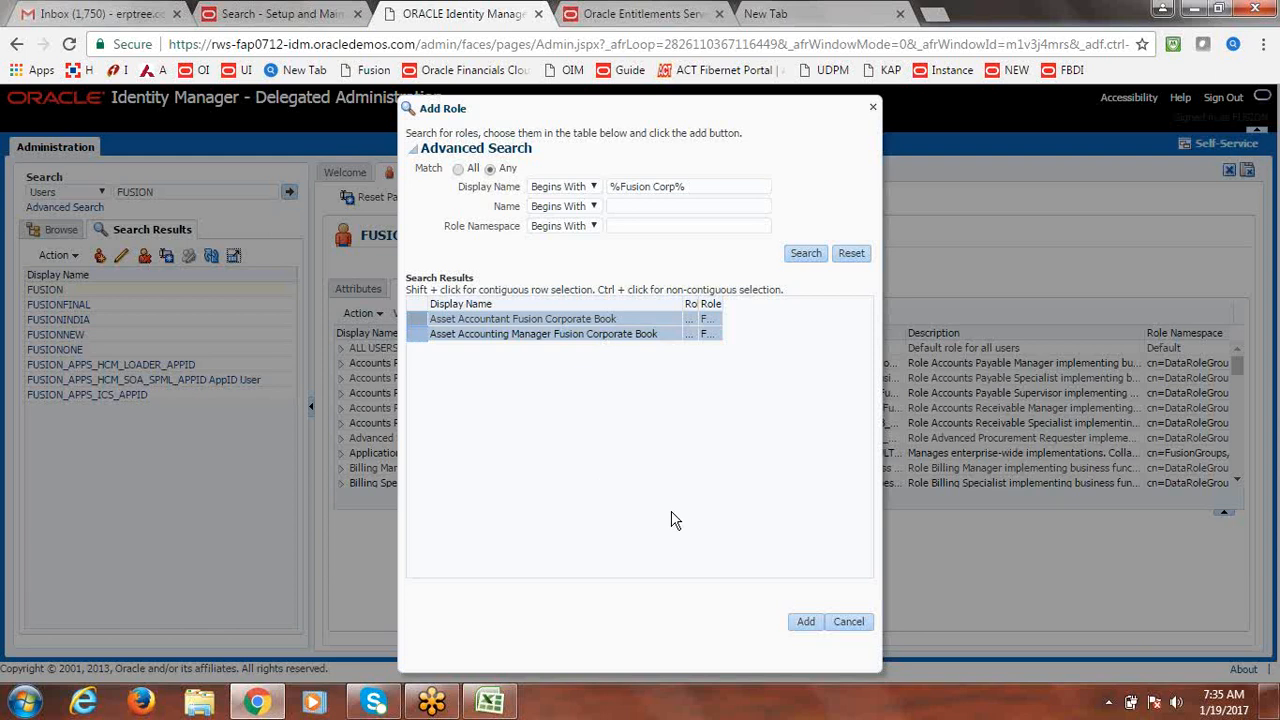
click(803, 622)
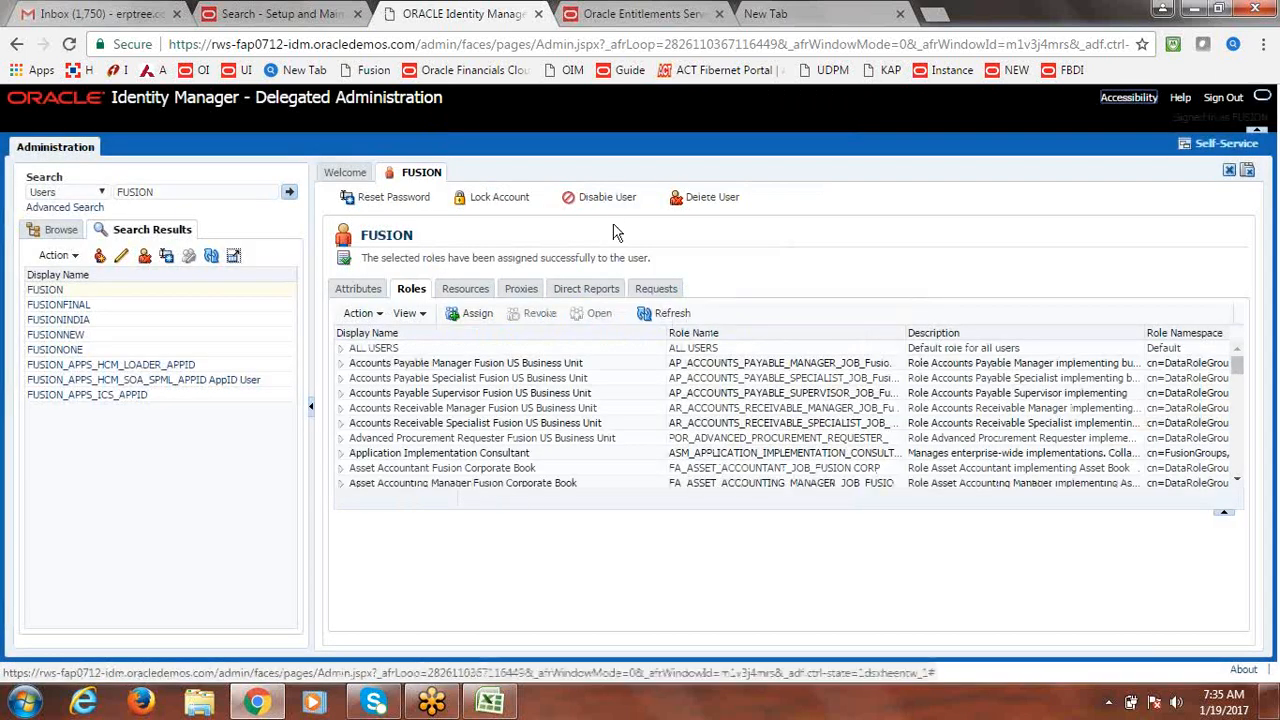
Open Scheduled Processes from the Navigator's Tools section in the Fusion tab.
click(306, 12)
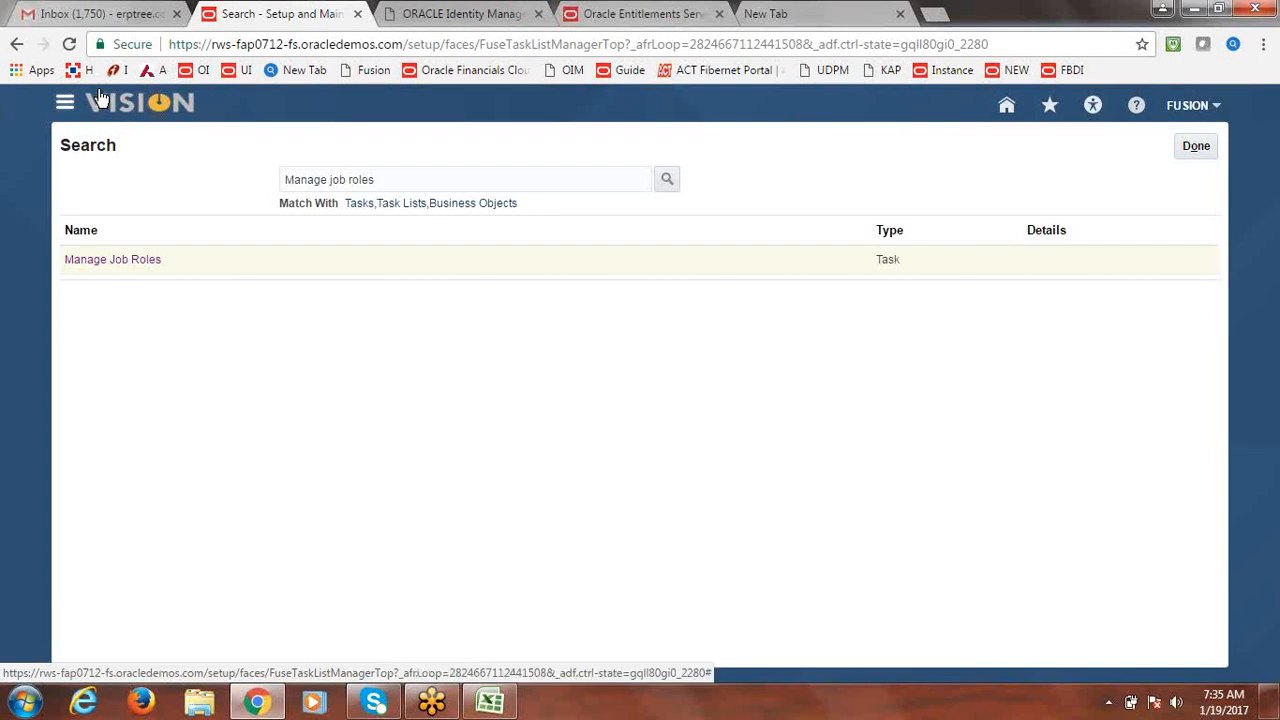
click(64, 102)
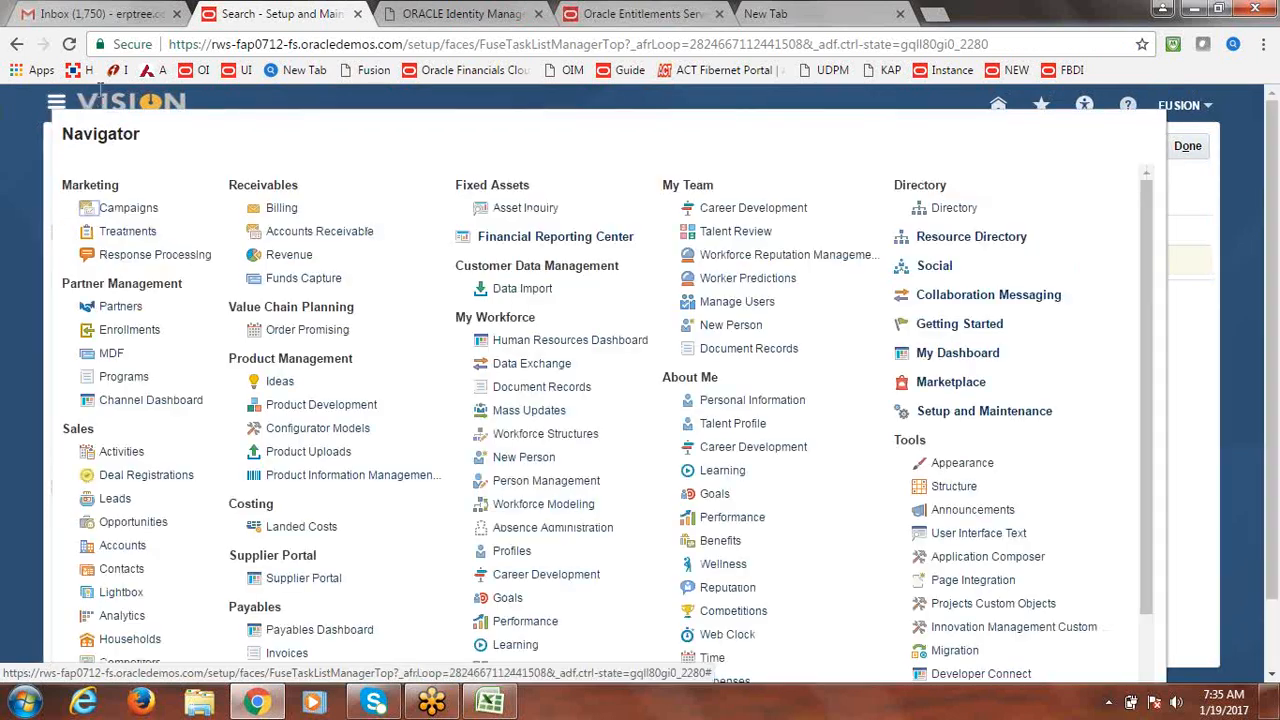
scroll(1137, 393, down, 2)
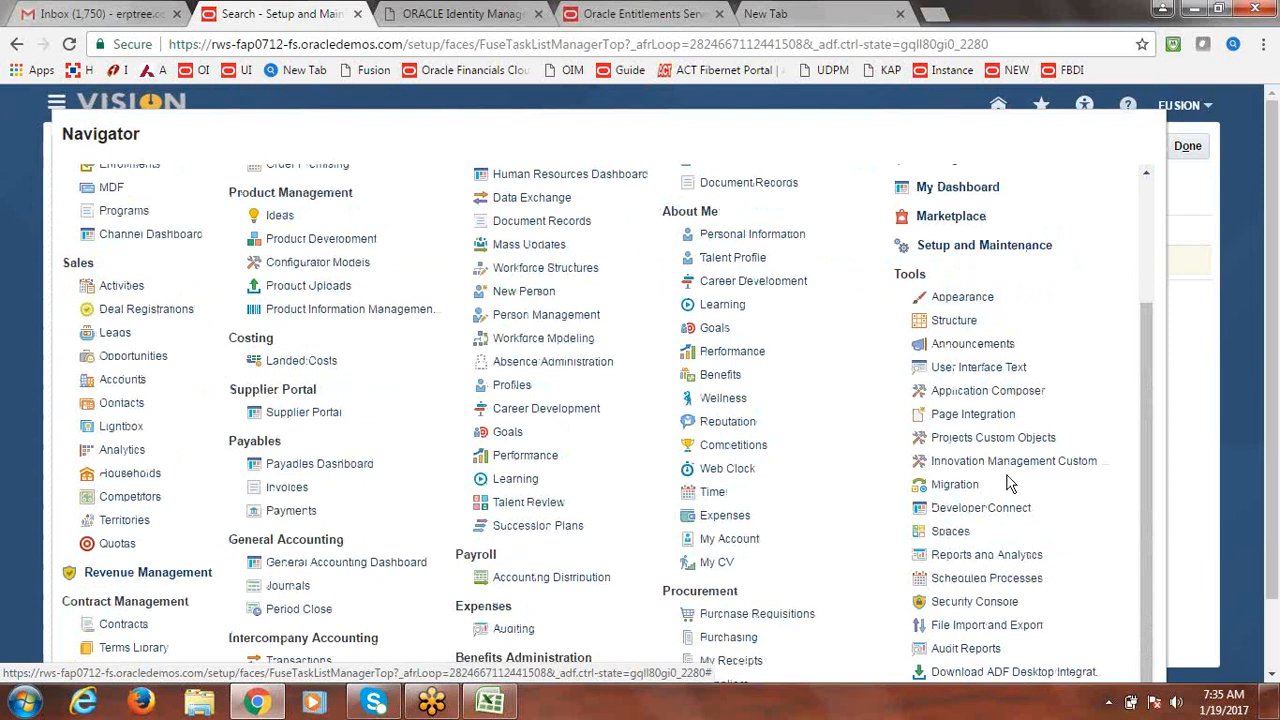
click(978, 582)
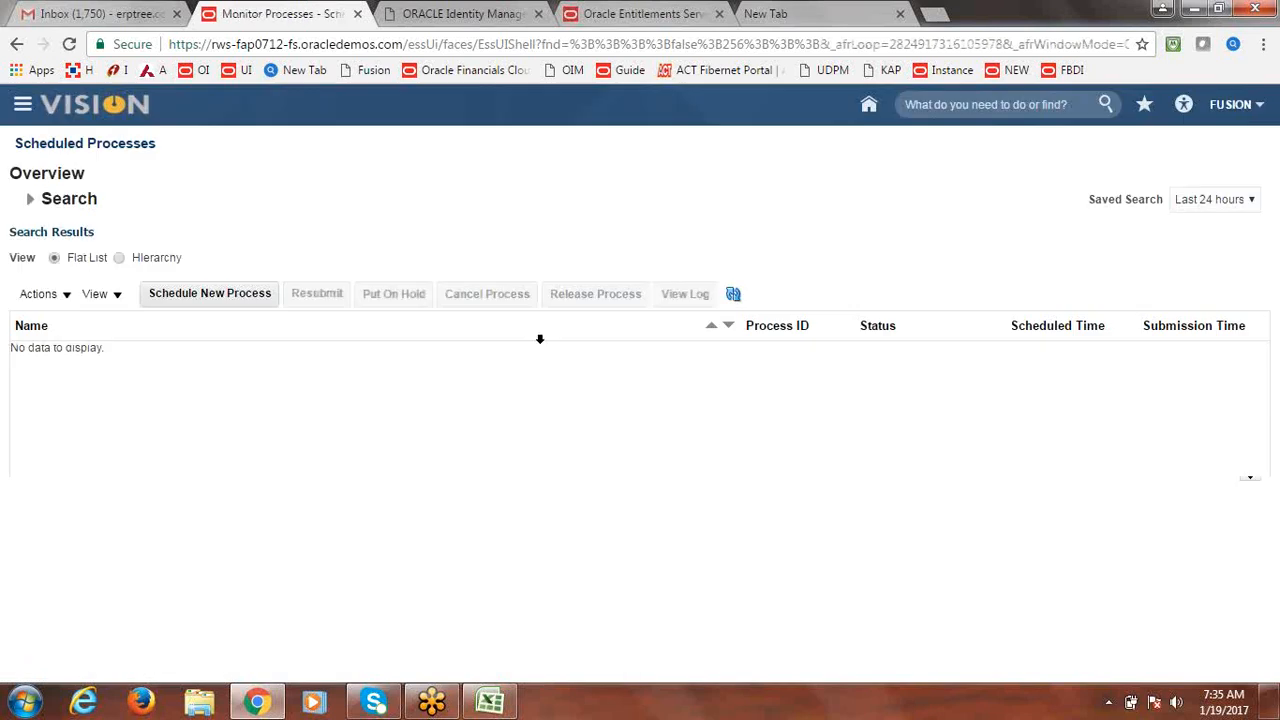
Schedule a new process, choosing Retrieve Latest LDAP Changes through an LDAP name search.
click(220, 288)
click(615, 343)
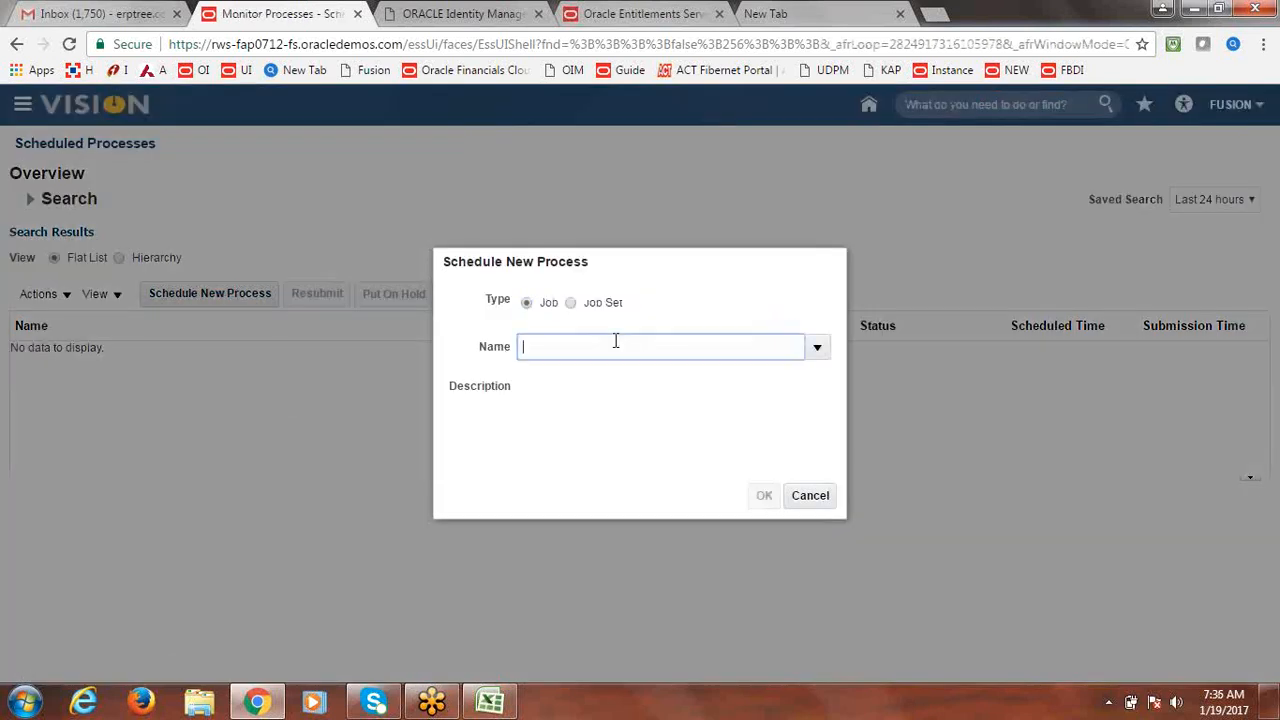
text(im)
key(Tab)
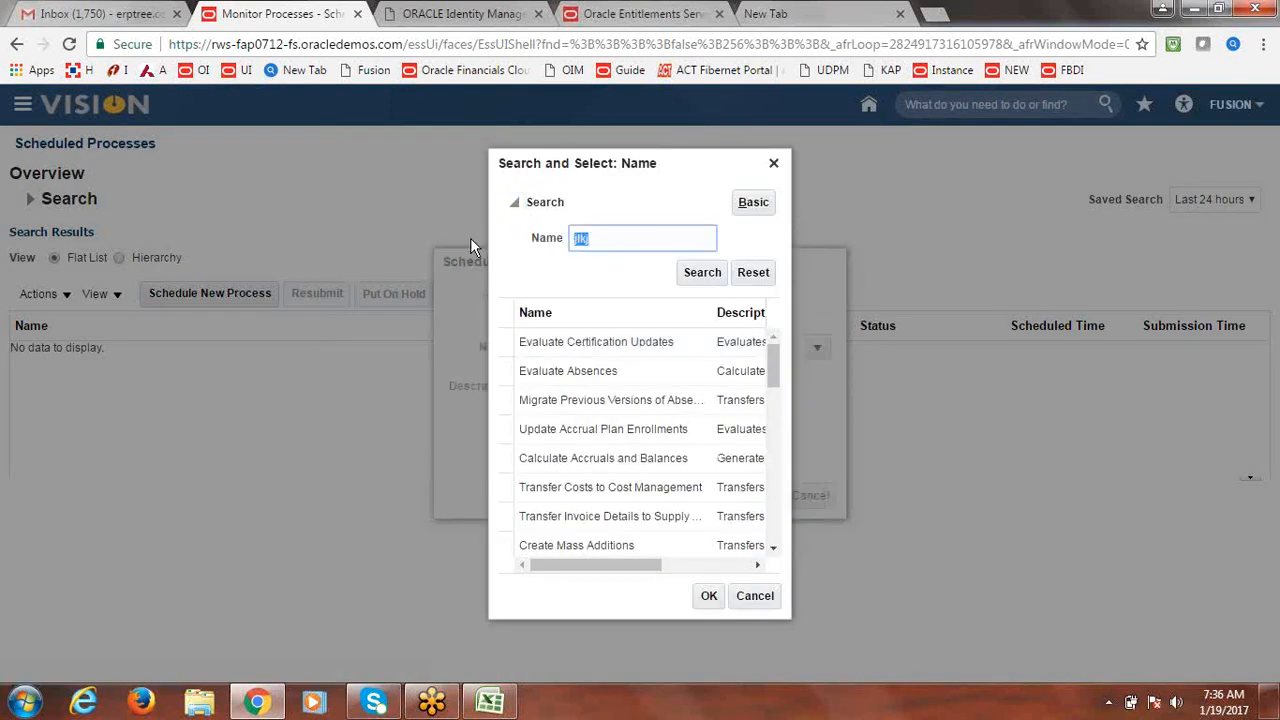
text(LDAP)
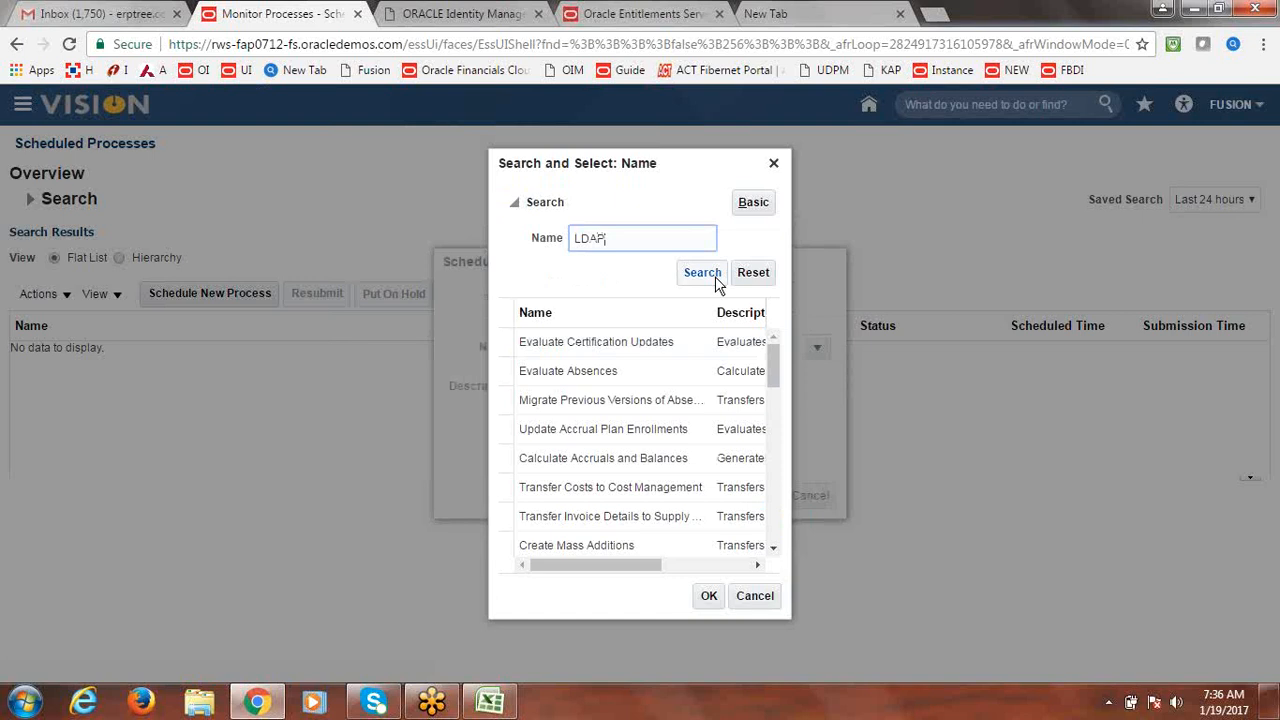
click(714, 276)
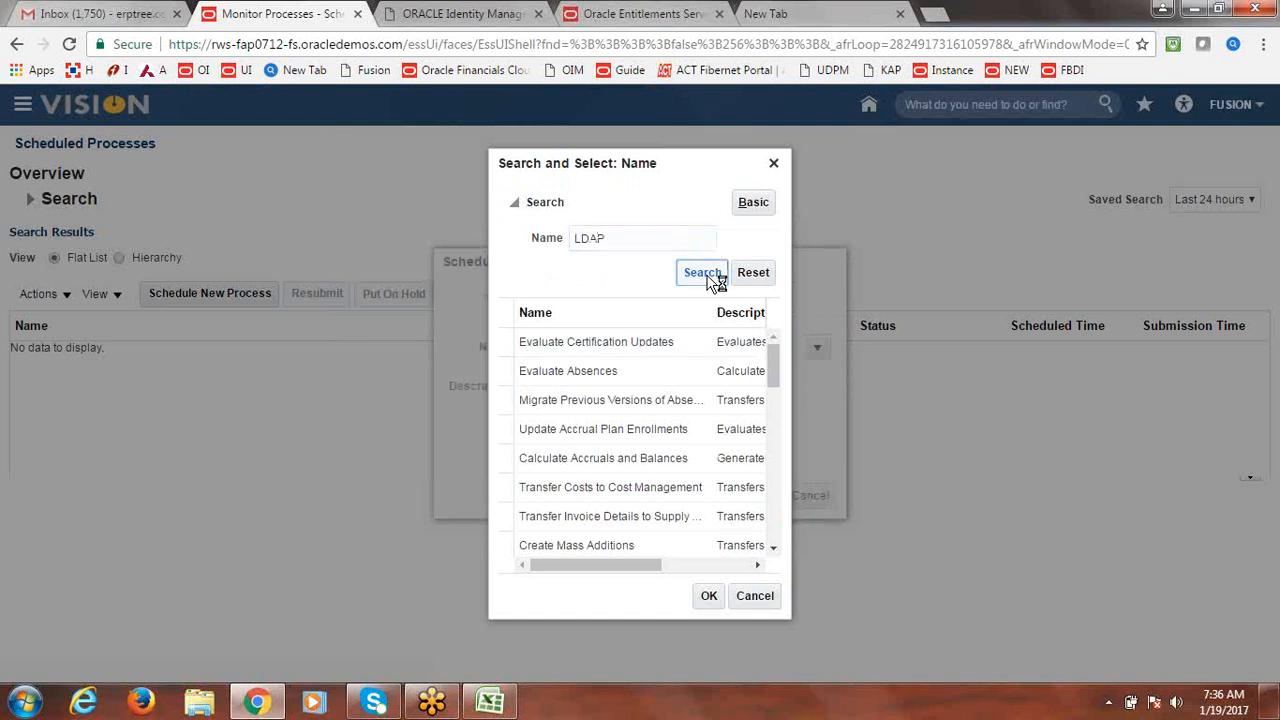
click(586, 340)
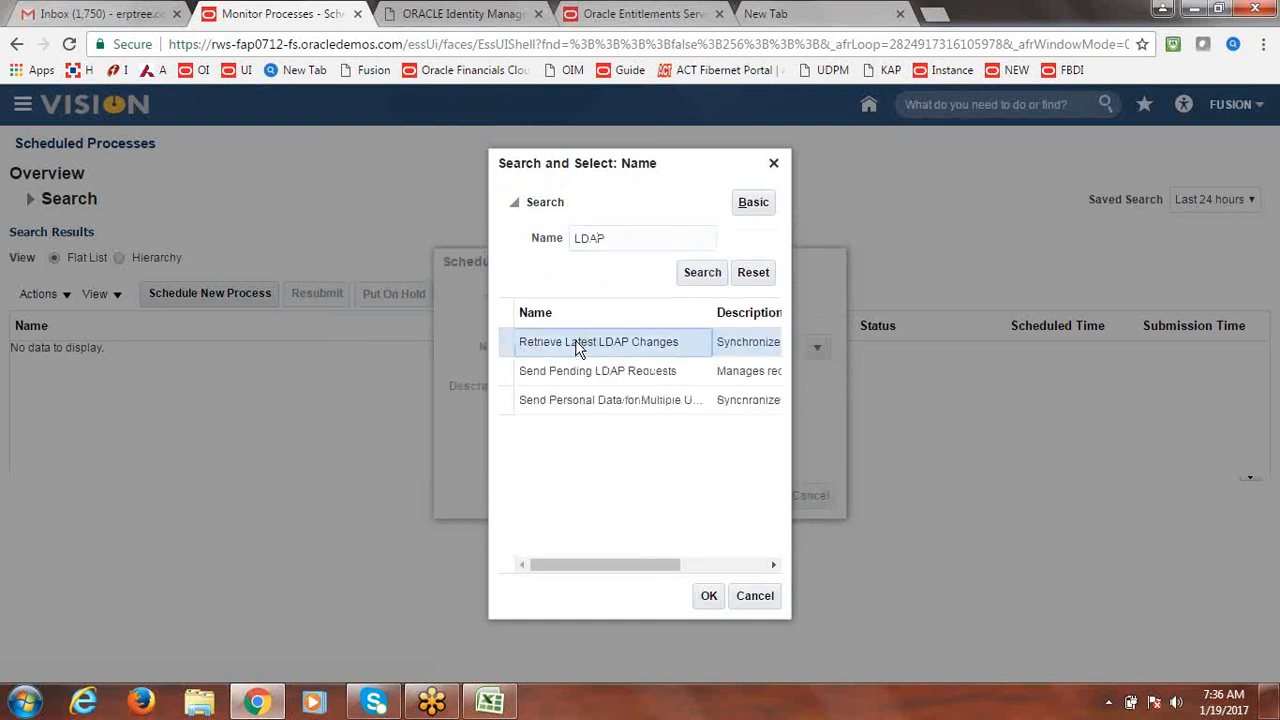
click(711, 598)
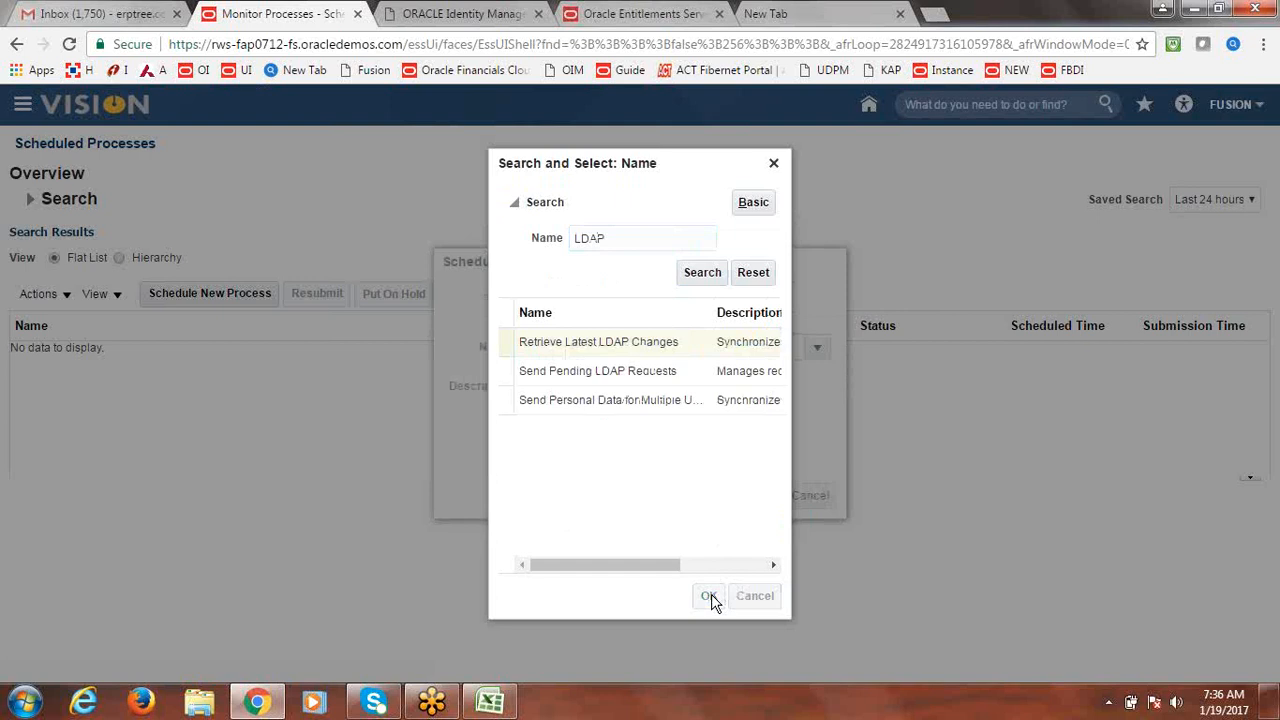
click(764, 496)
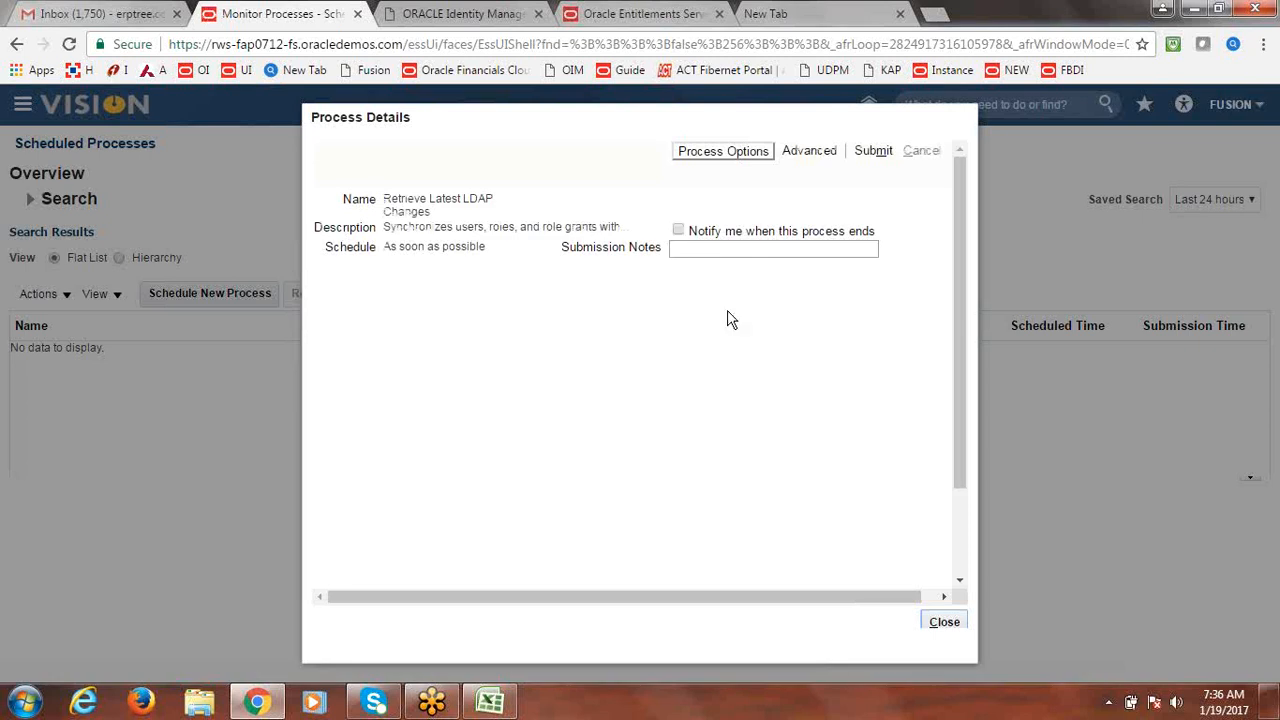
Submit the Retrieve Latest LDAP Changes process and close its confirmation and details window.
click(875, 151)
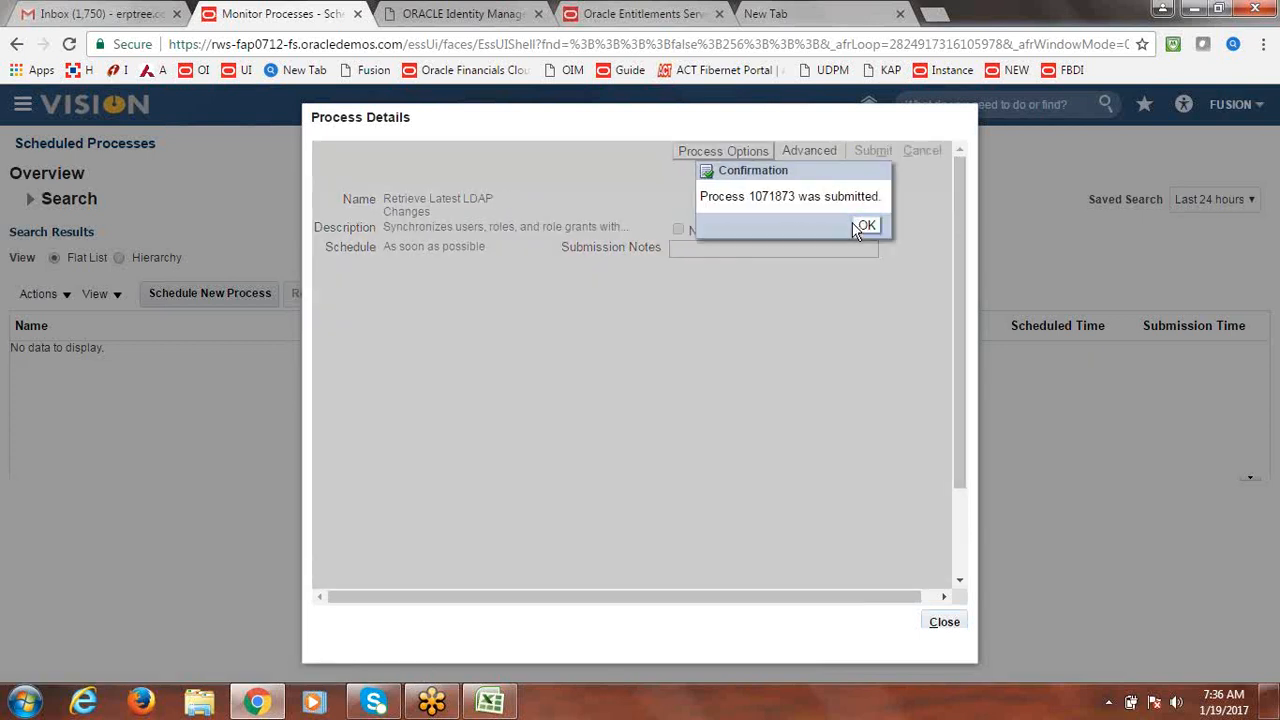
click(869, 226)
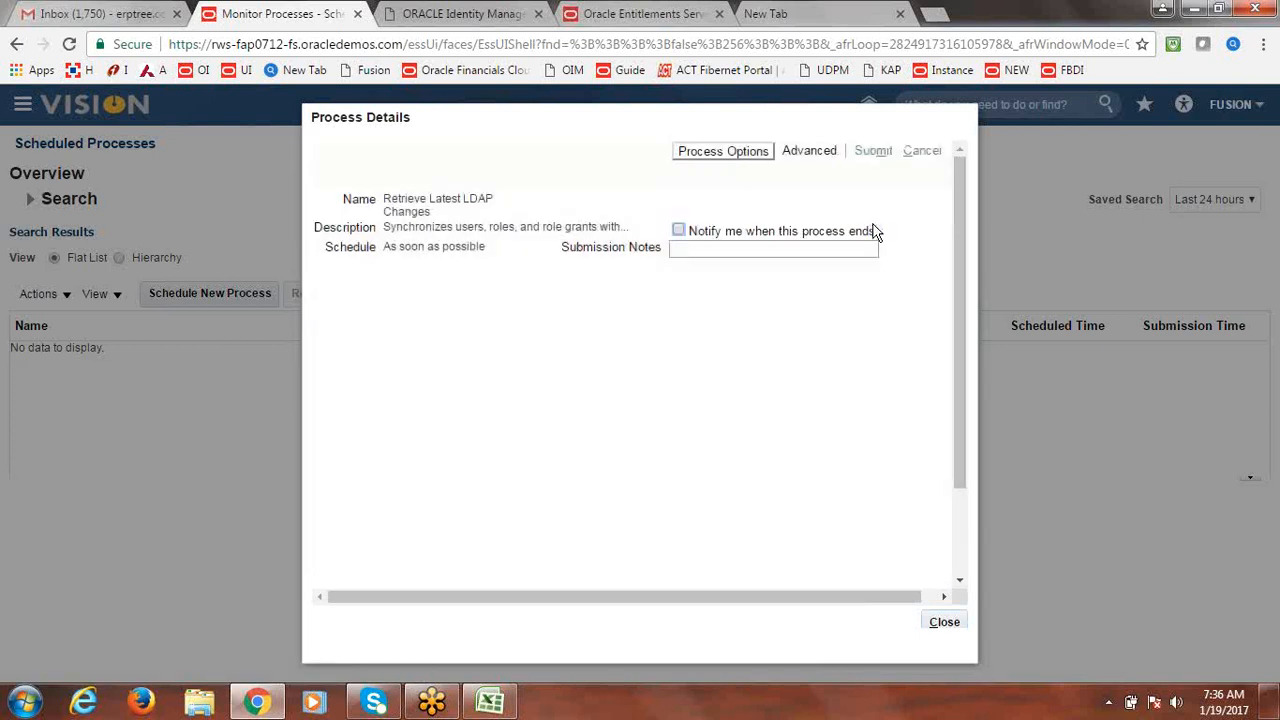
click(945, 623)
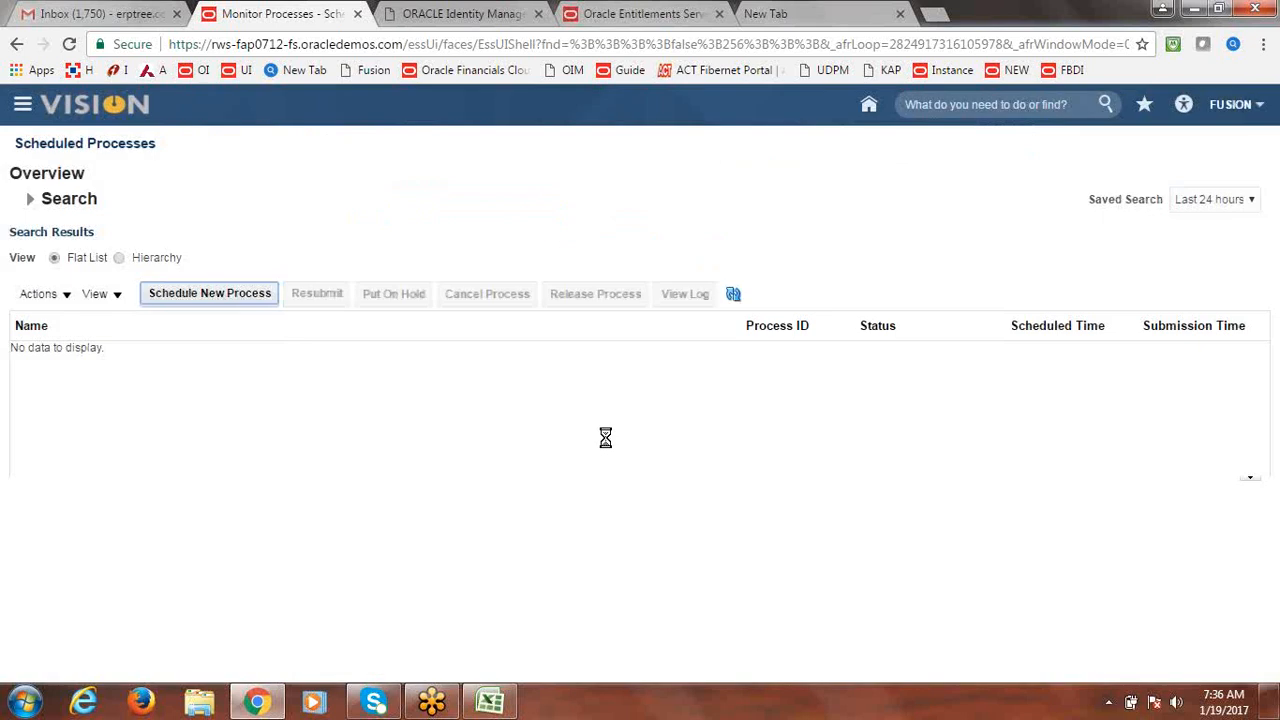
Refresh the process list repeatedly to track the submitted Retrieve Latest LDAP Changes process.
click(735, 296)
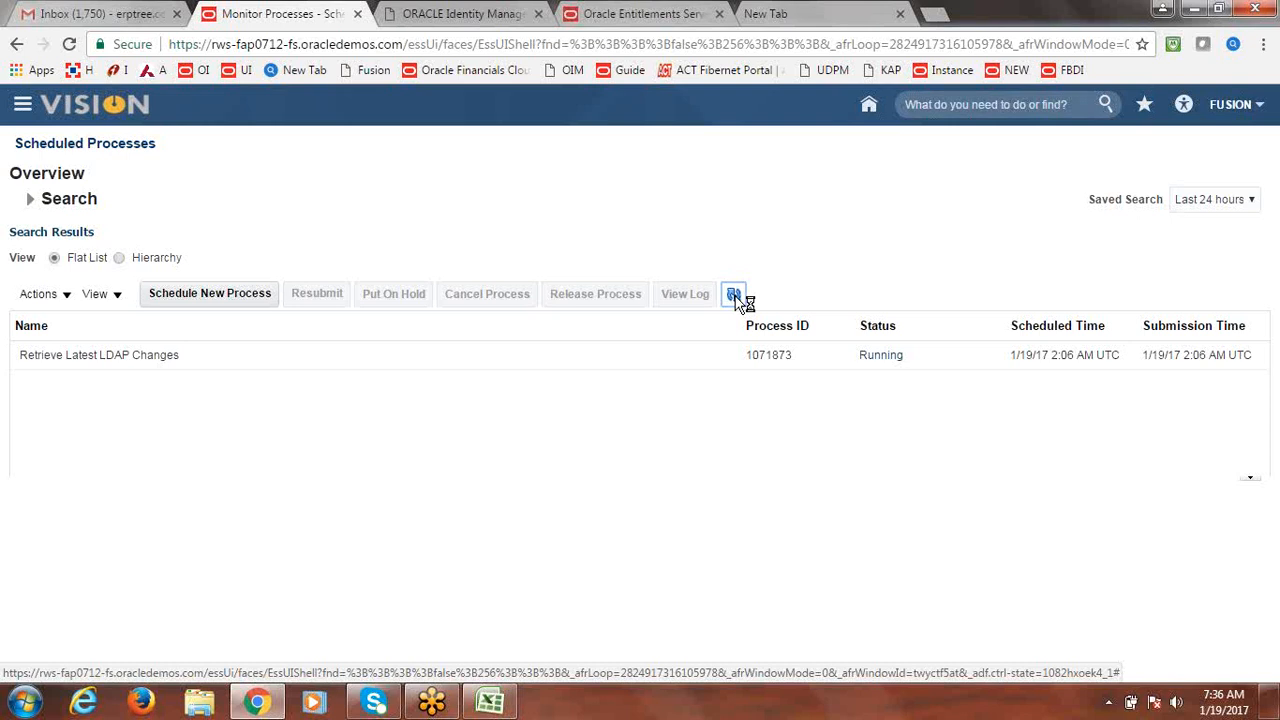
click(735, 296)
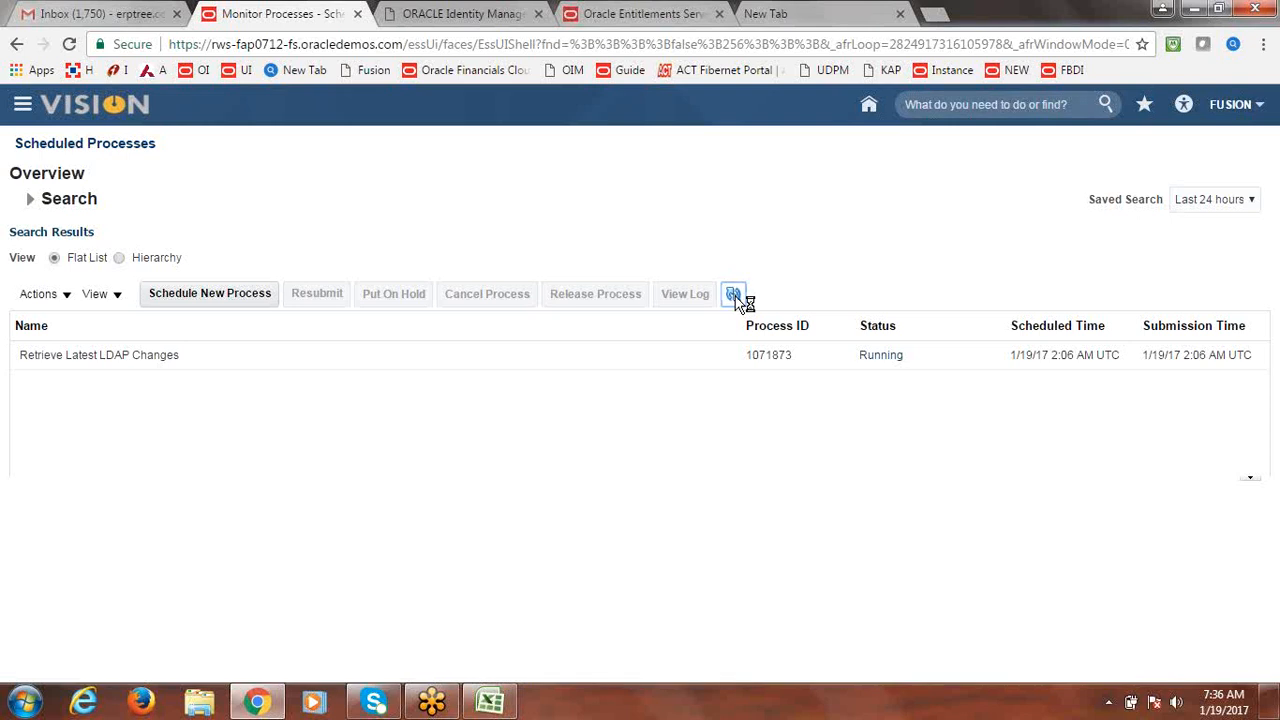
click(735, 296)
click(735, 296)
click(735, 297)
click(735, 296)
click(735, 297)
click(735, 297)
click(735, 297)
click(735, 297)
click(735, 297)
click(735, 297)
click(735, 297)
click(735, 297)
click(735, 297)
click(735, 297)
click(735, 297)
click(735, 297)
click(735, 297)
click(735, 297)
click(735, 297)
click(735, 297)
click(735, 297)
click(735, 297)
click(735, 297)
click(735, 297)
click(735, 297)
click(736, 295)
click(735, 297)
click(735, 297)
click(735, 297)
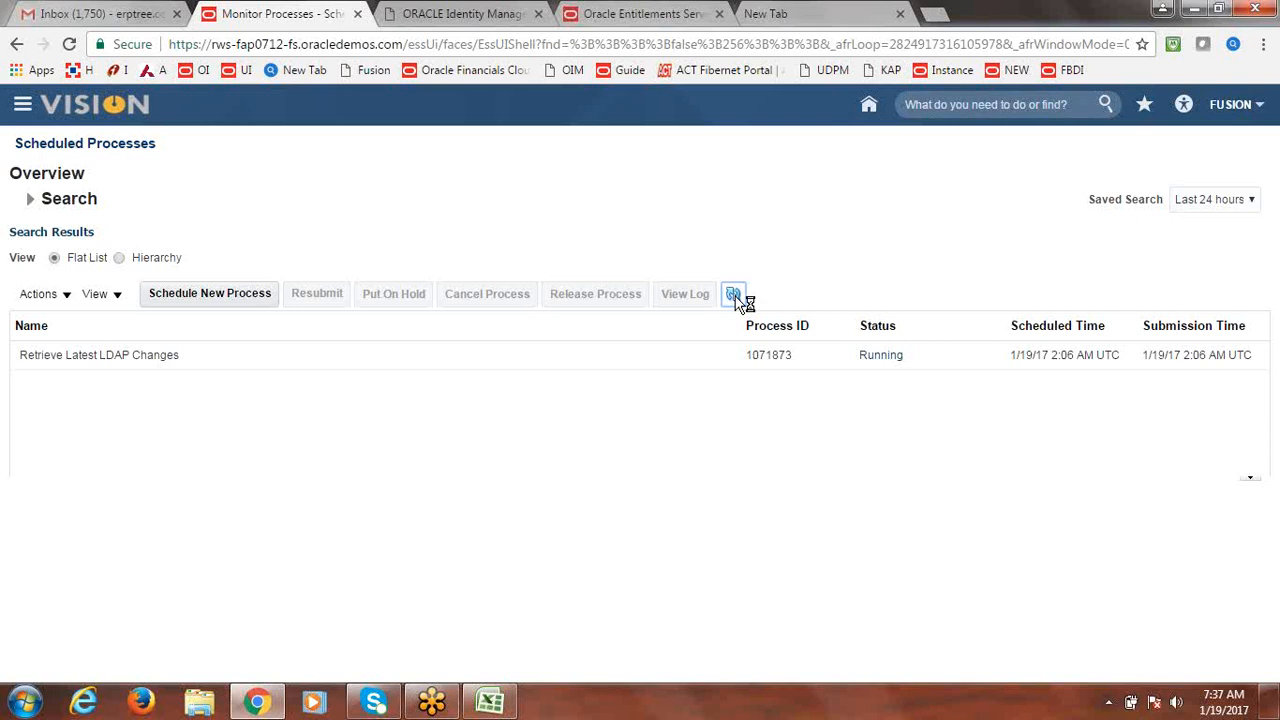
Close the Identity Manager, Entitlements Server and blank tabs, then refresh until process 1071873 shows Running.
click(538, 14)
click(538, 14)
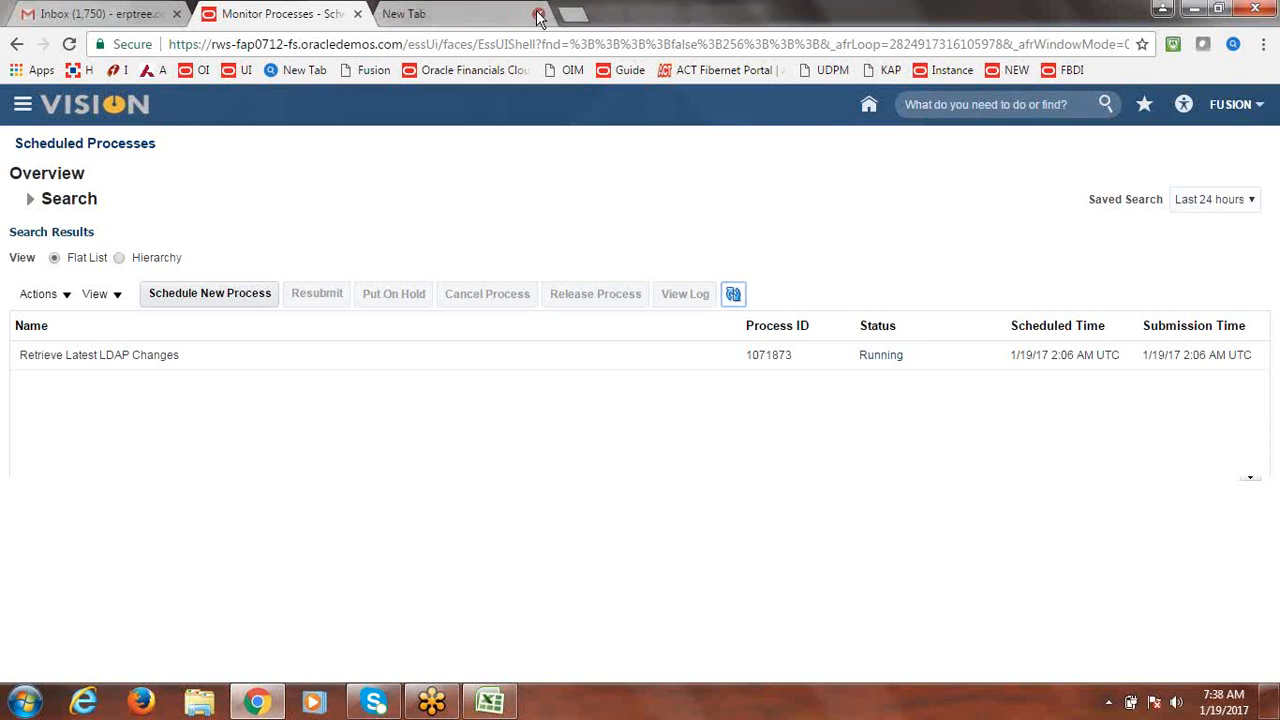
click(538, 14)
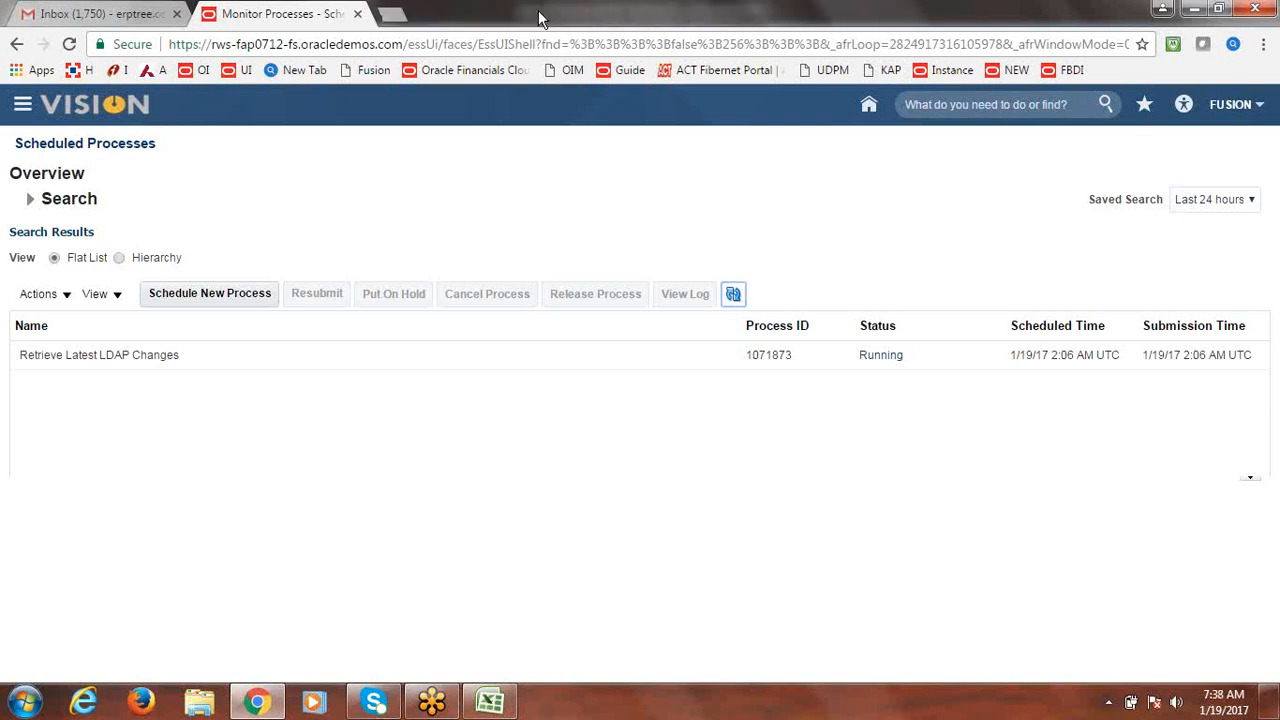
click(734, 295)
click(736, 300)
click(736, 299)
click(736, 299)
click(736, 296)
click(736, 299)
click(737, 296)
click(737, 296)
click(736, 296)
click(737, 295)
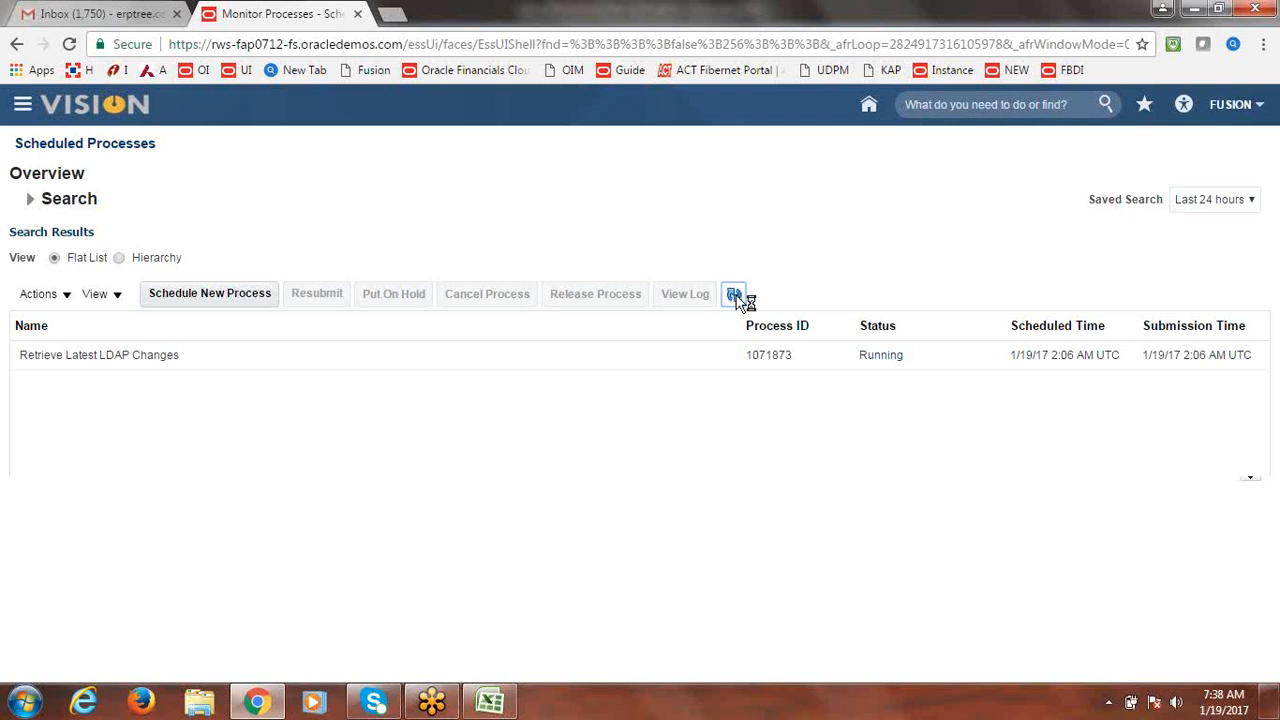
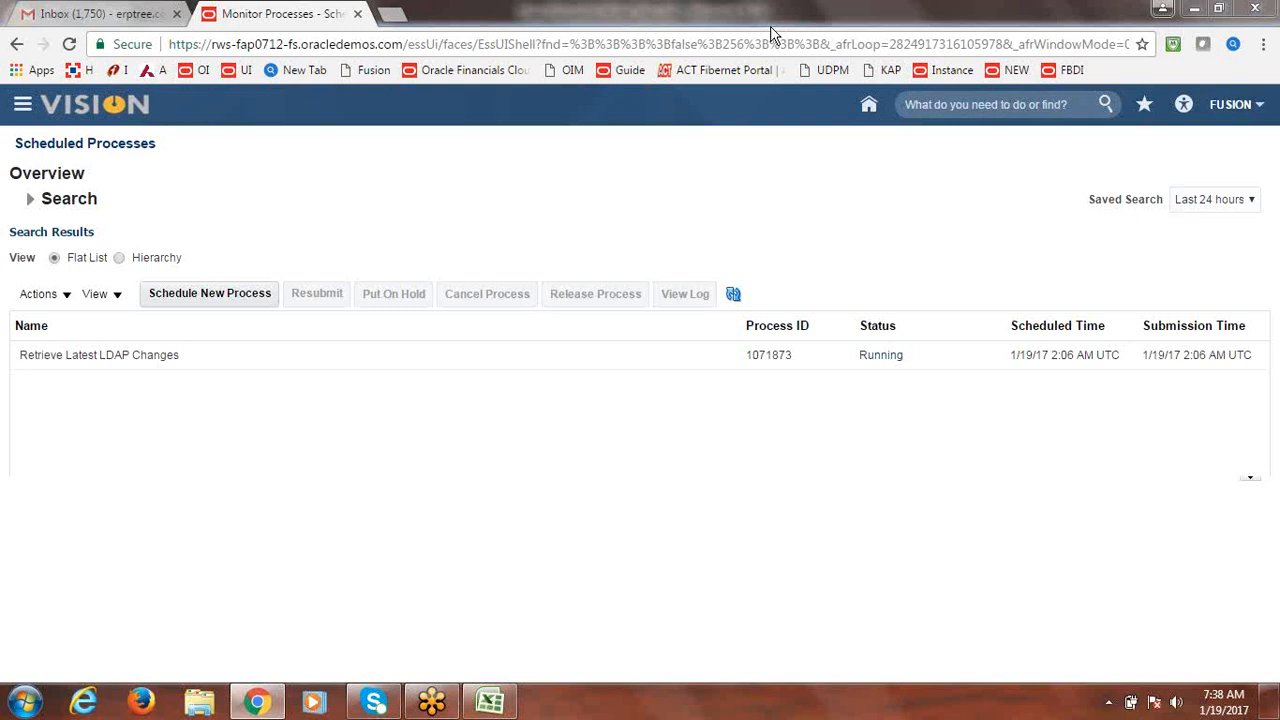
Save the Excel class notes workbook and return to the Oracle Scheduled Processes page.
key(alt+Tab)
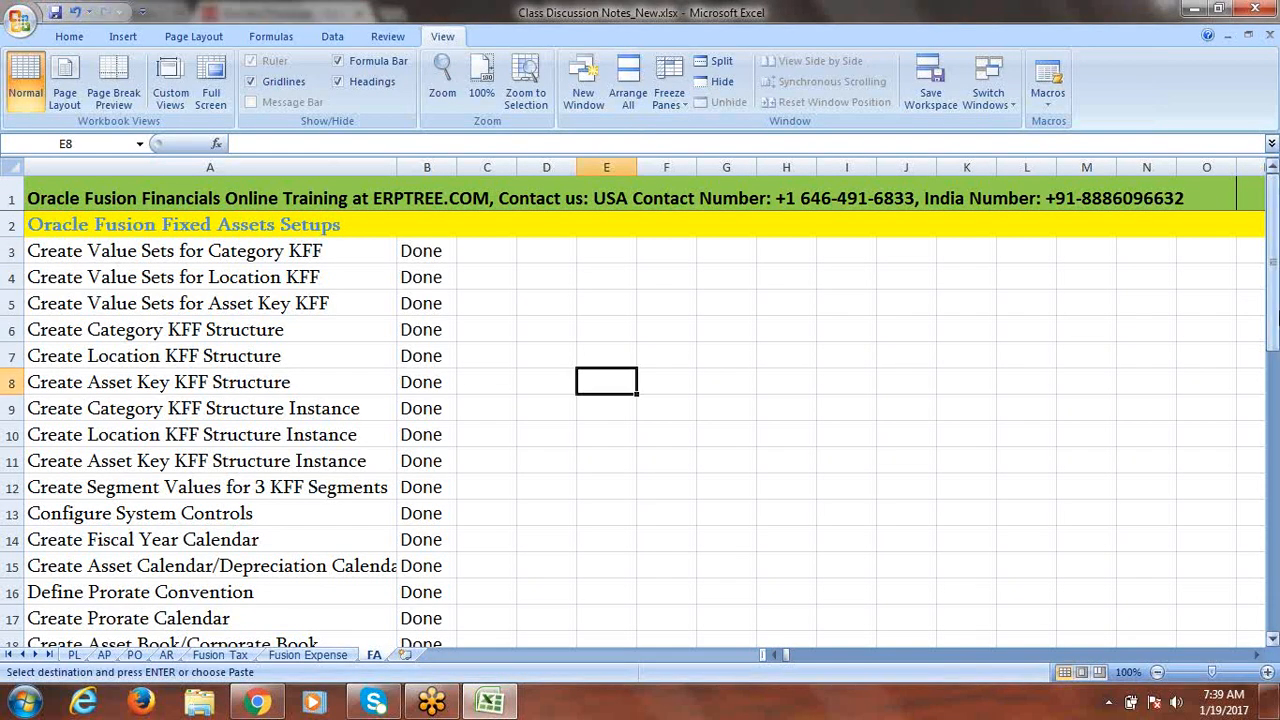
drag(1274, 288, 1274, 310)
key(ctrl+s)
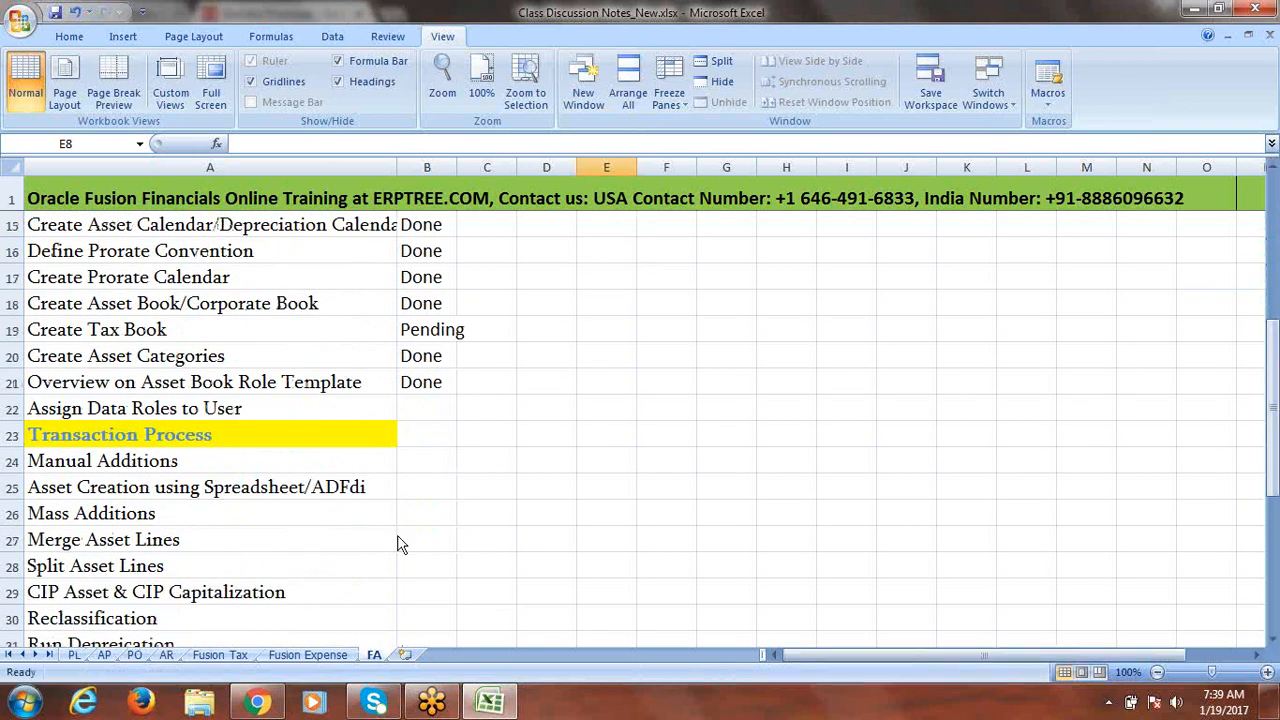
click(262, 704)
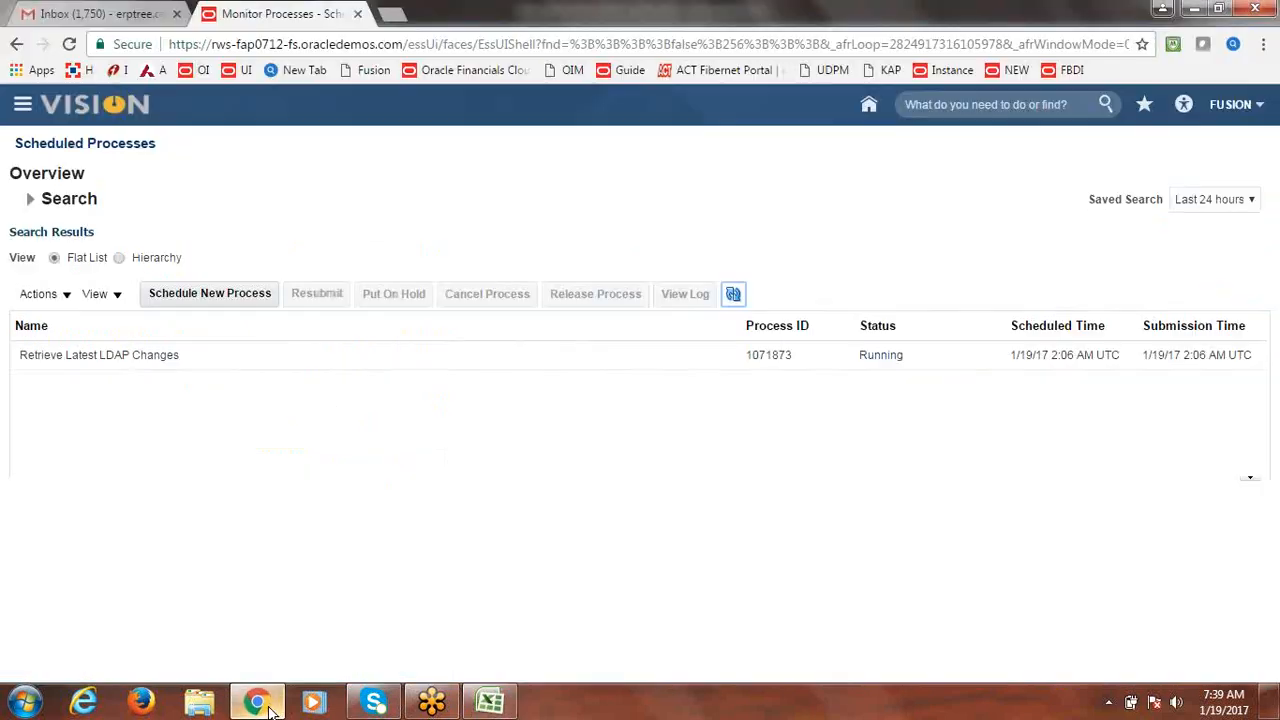
Refresh Scheduled Processes repeatedly while the LDAP job stays Running, then bring up the Excel notes.
click(734, 296)
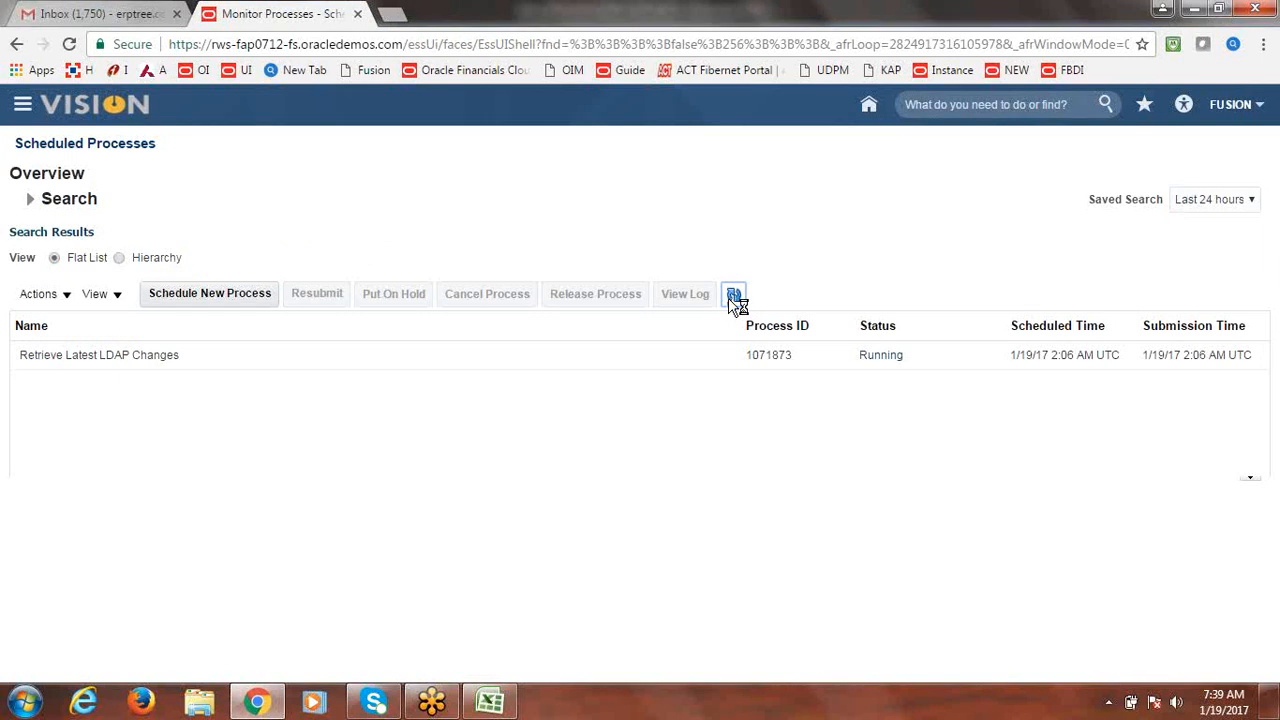
click(734, 296)
click(730, 298)
click(730, 298)
click(735, 297)
click(736, 296)
click(734, 295)
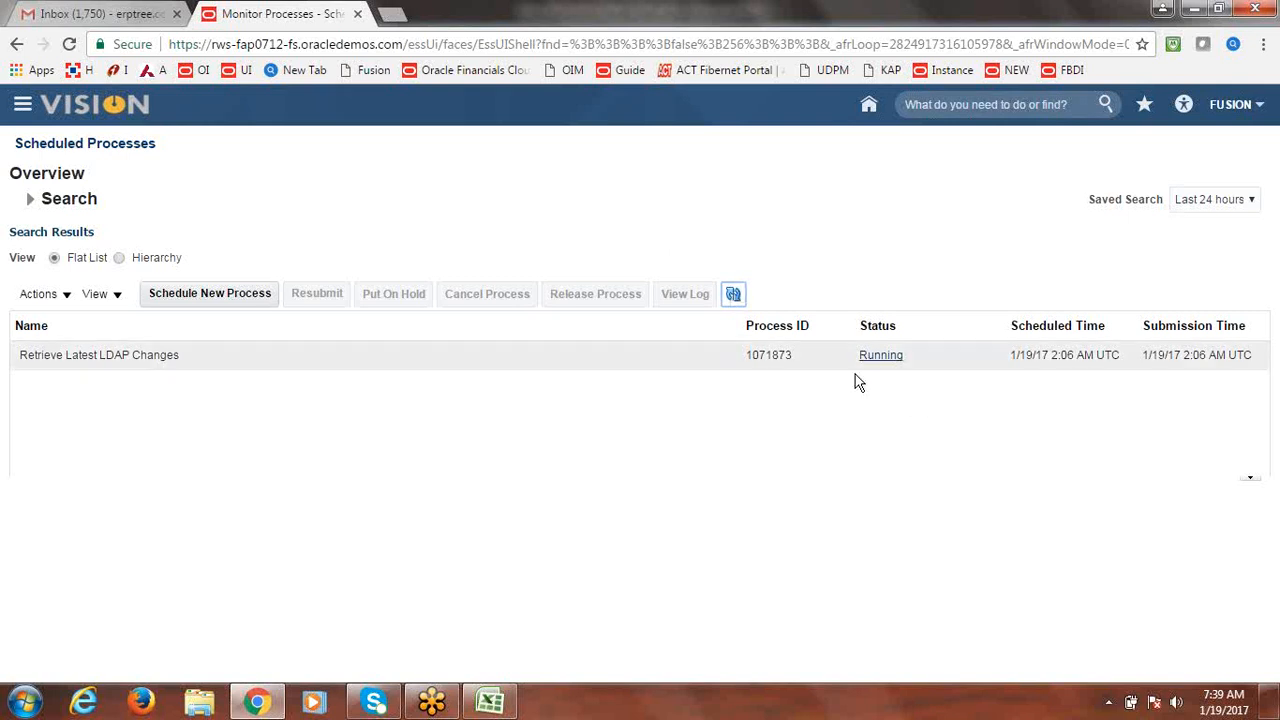
click(736, 296)
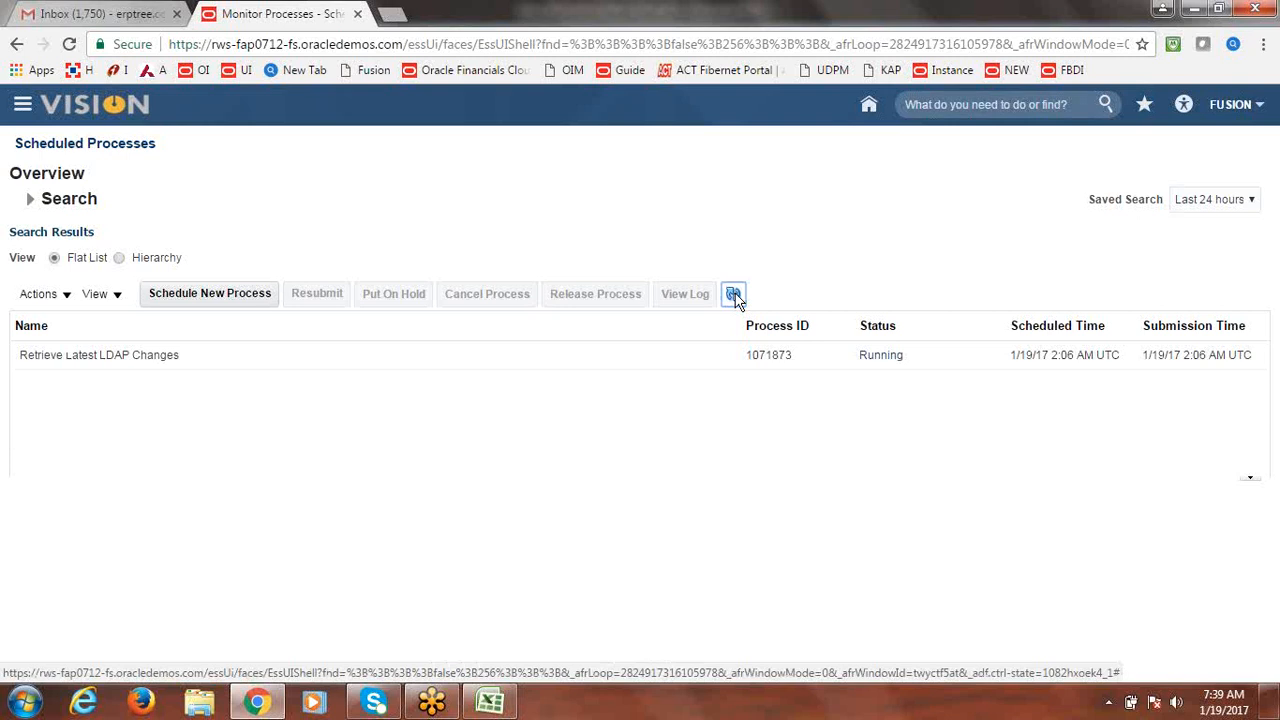
click(736, 298)
click(492, 705)
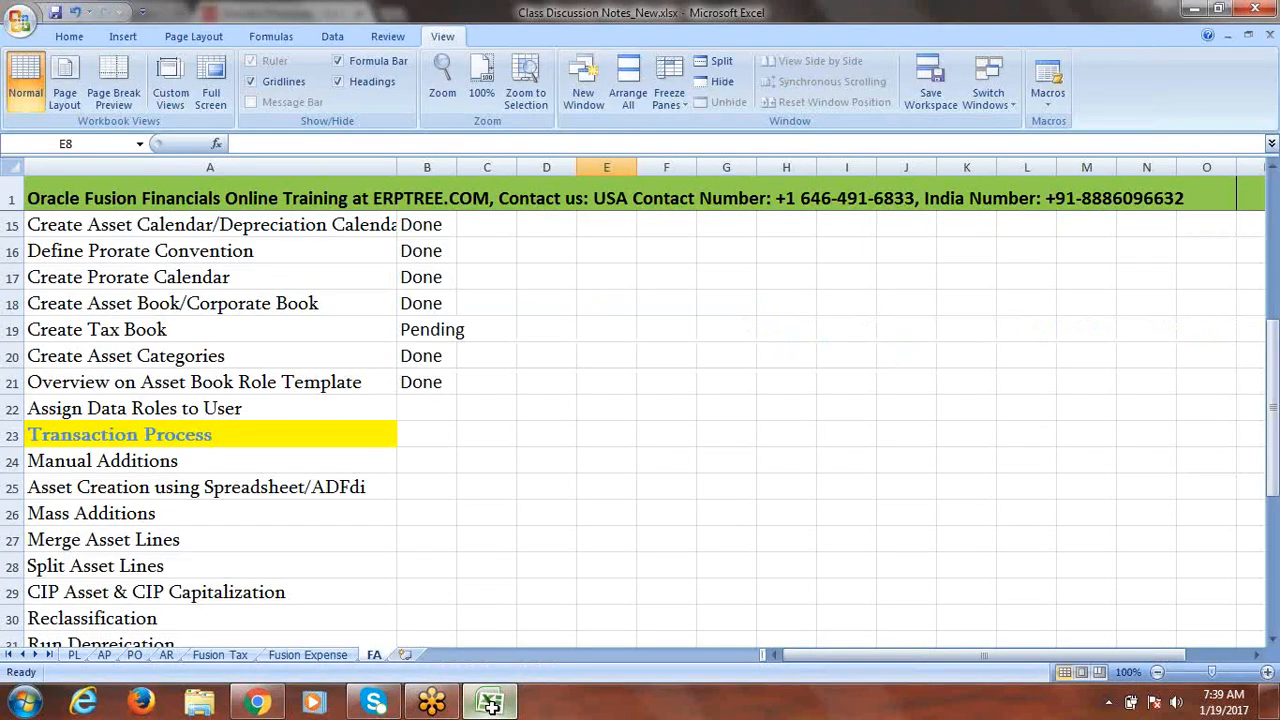
Mark Assign Data Roles to User as Done in B22, save the notes, and return to Oracle.
click(291, 409)
key(Right)
text(D)
key(Right)
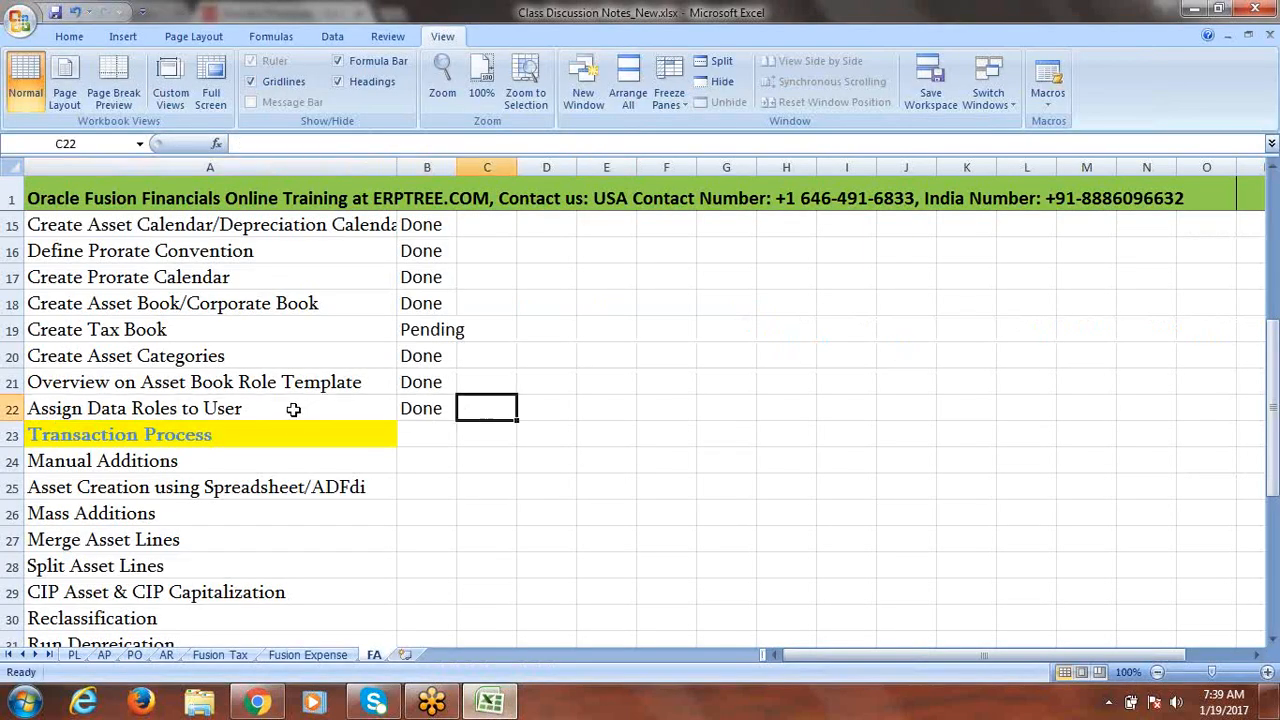
key(ctrl+s)
click(175, 445)
click(170, 462)
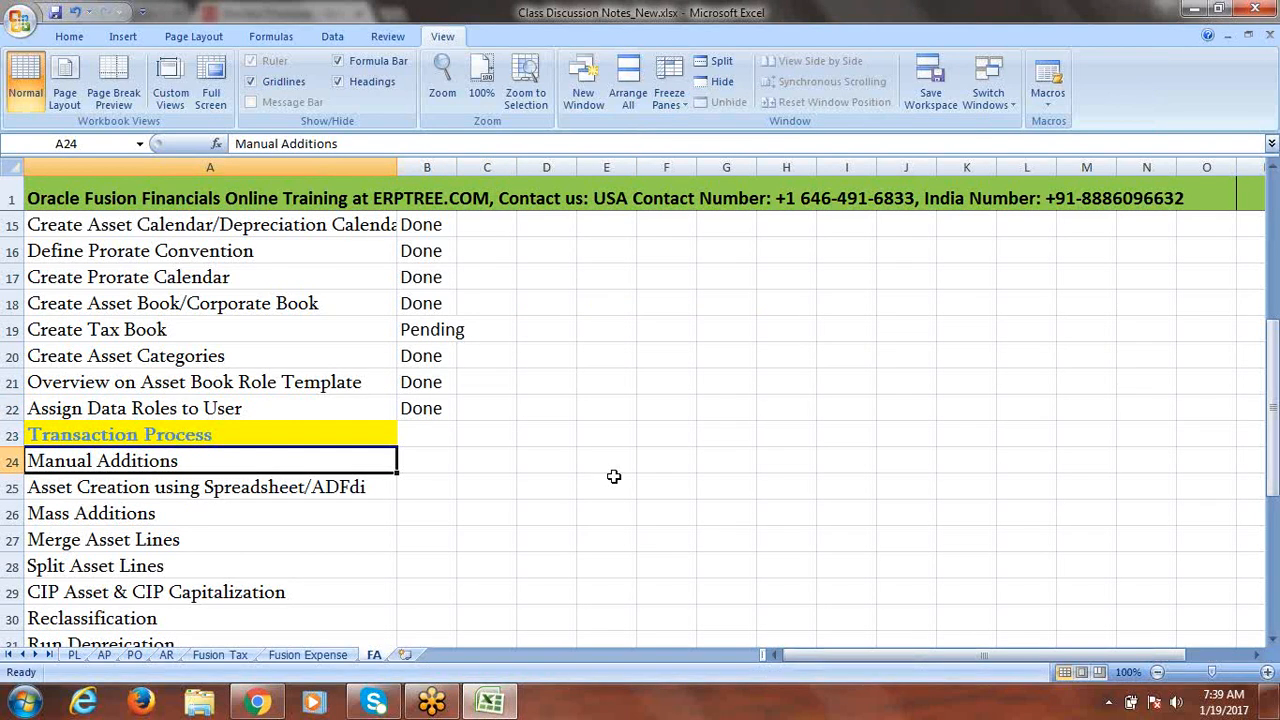
click(280, 707)
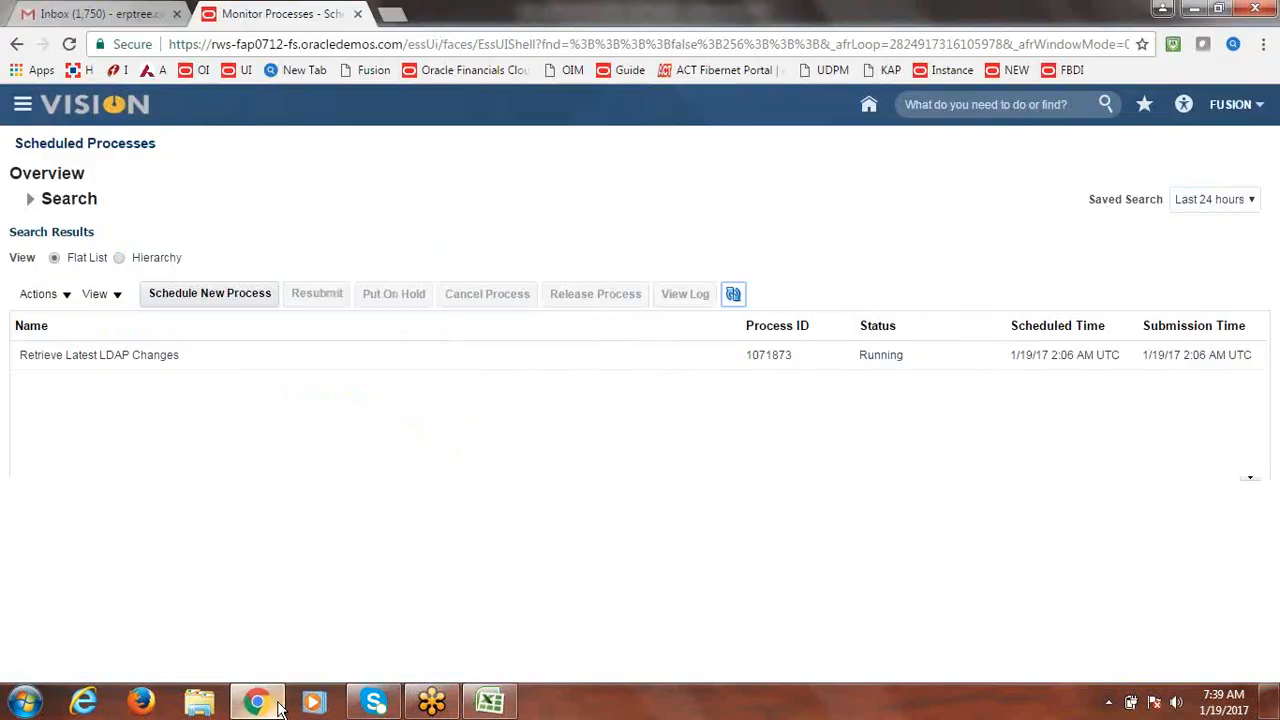
Sign out of Oracle Fusion from the user menu and reload the sign-in page.
click(1236, 112)
click(1238, 140)
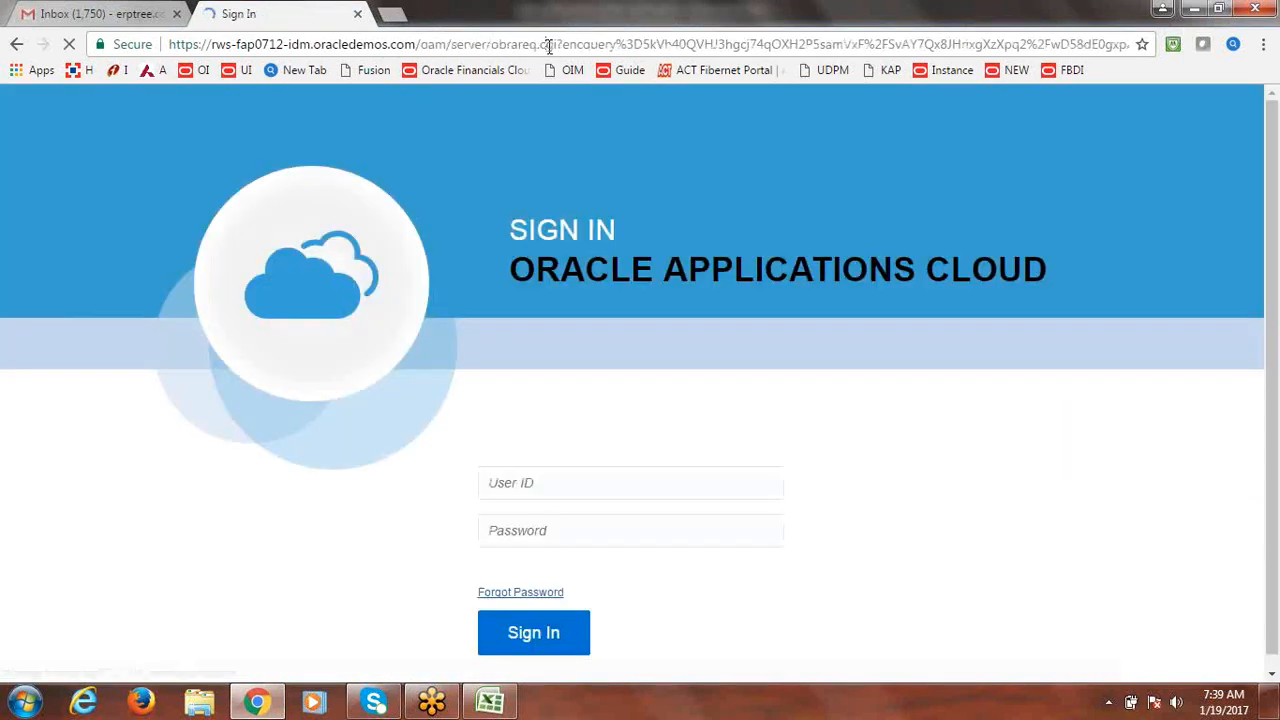
click(548, 47)
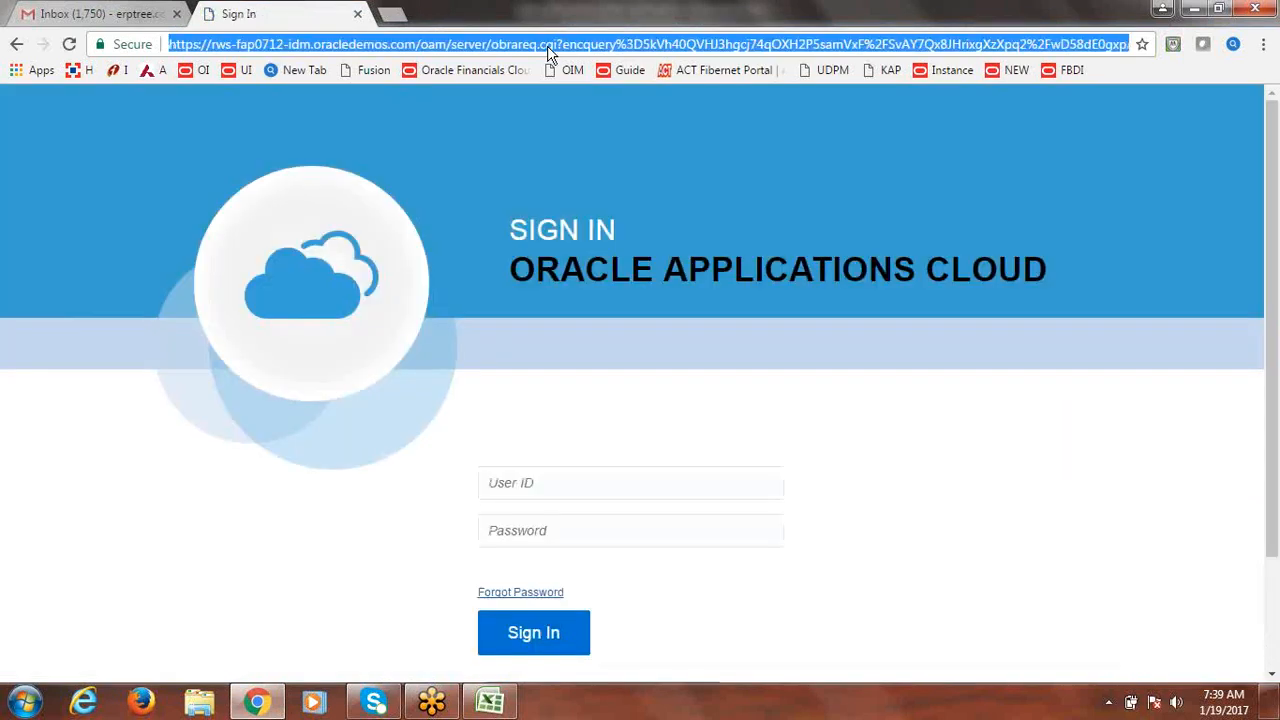
key(Return)
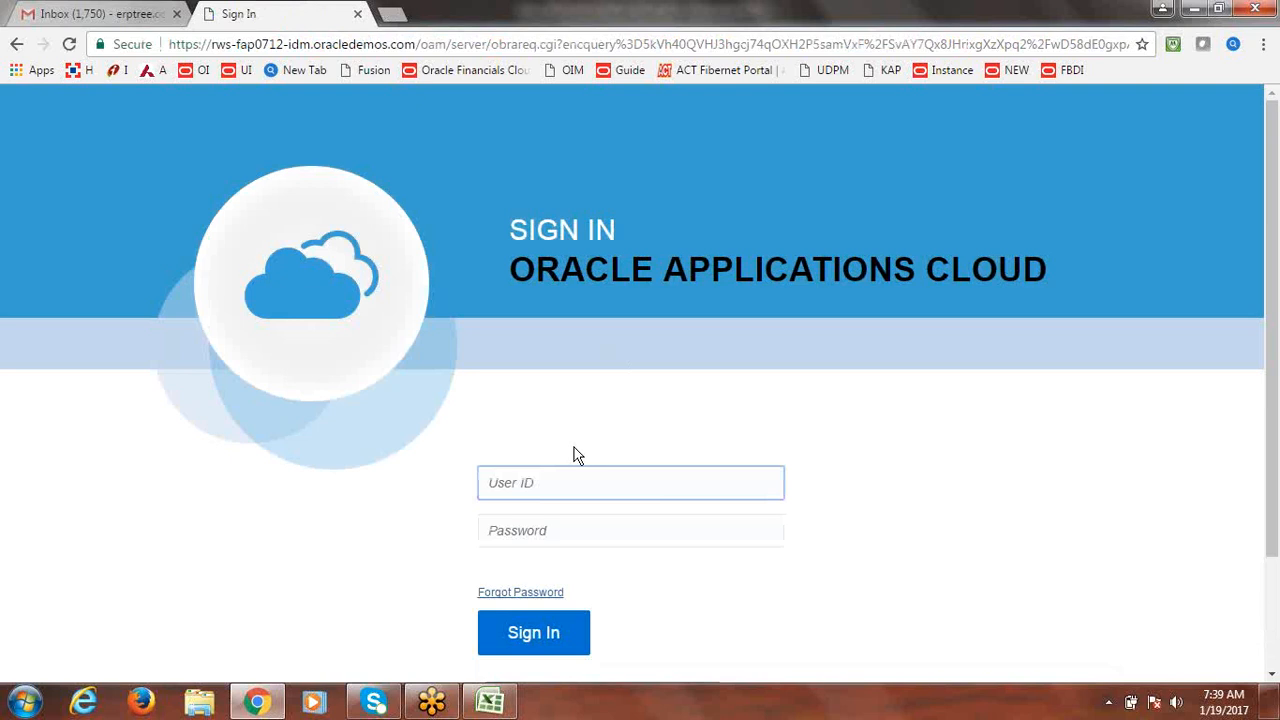
Sign back in with the user ID and account password to reach the home page.
text(fusion)
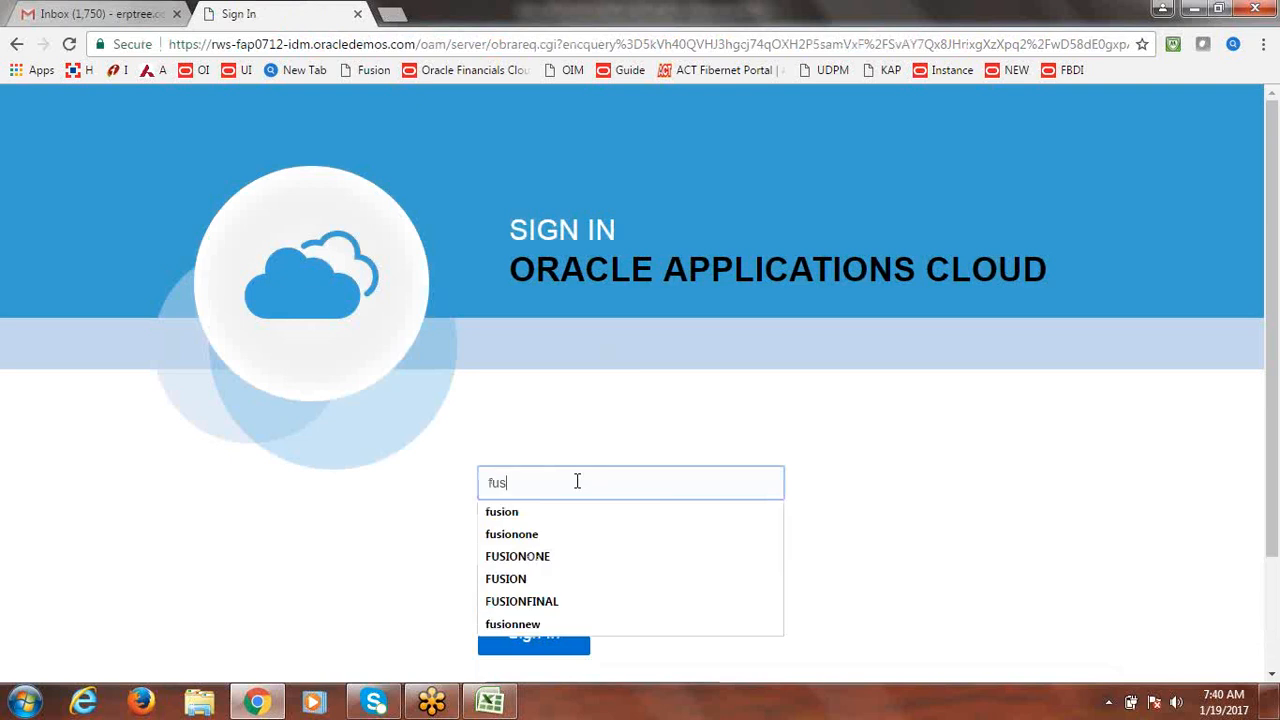
key(Tab)
text(We****)
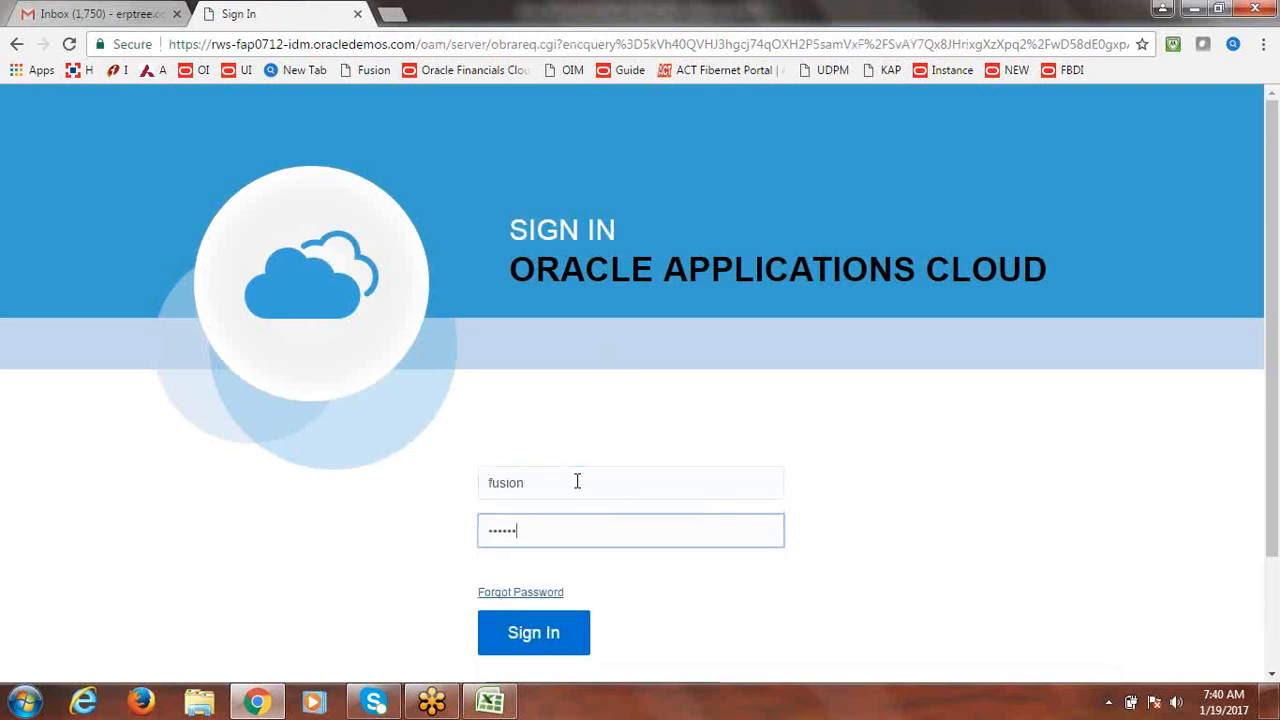
key(BackSpace)
key(BackSpace)
key(BackSpace)
key(BackSpace)
key(BackSpace)
key(BackSpace)
text(**********)
key(Return)
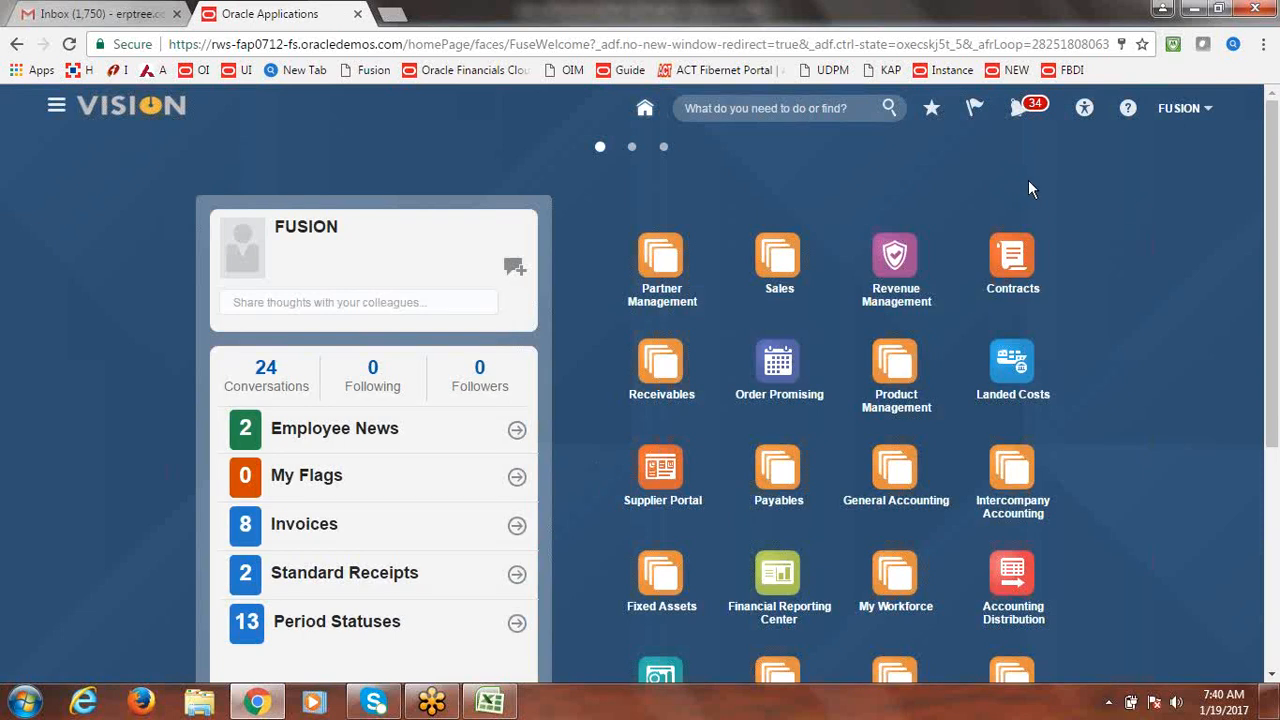
Open Fixed Assets > Assets for FUSION CORP - USD, view its tasks, then show the Excel notes.
click(57, 110)
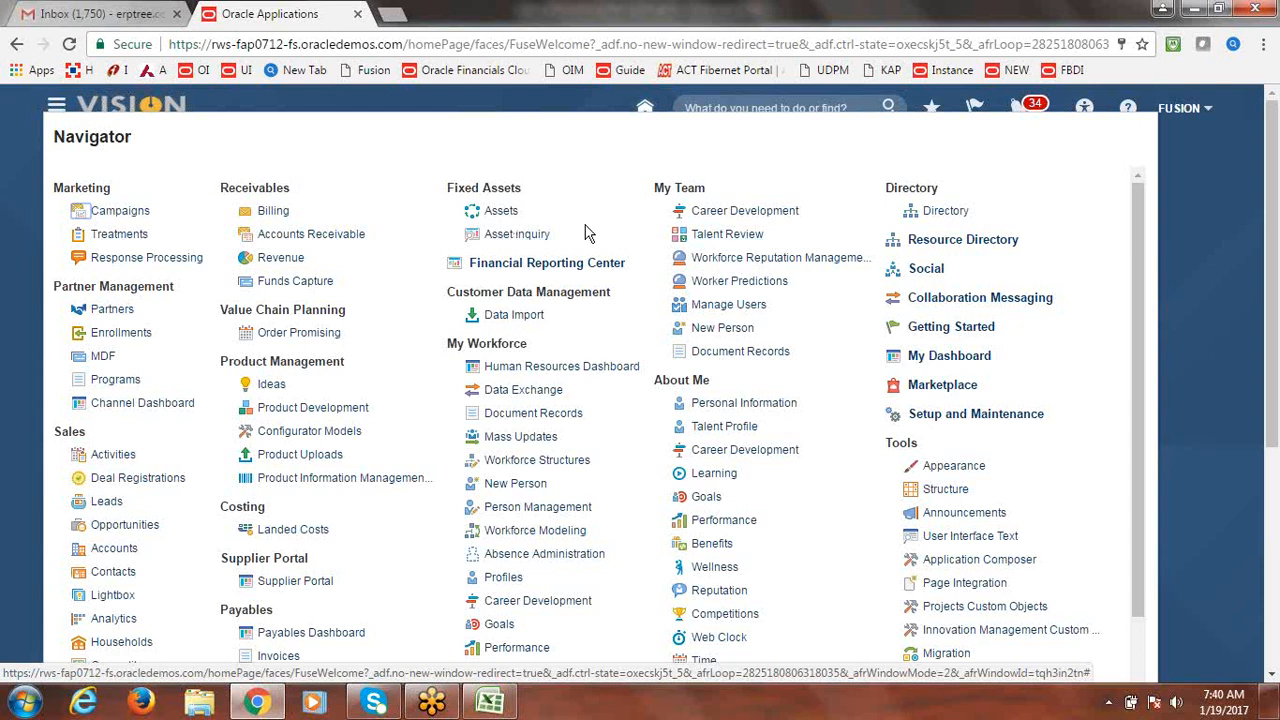
click(497, 219)
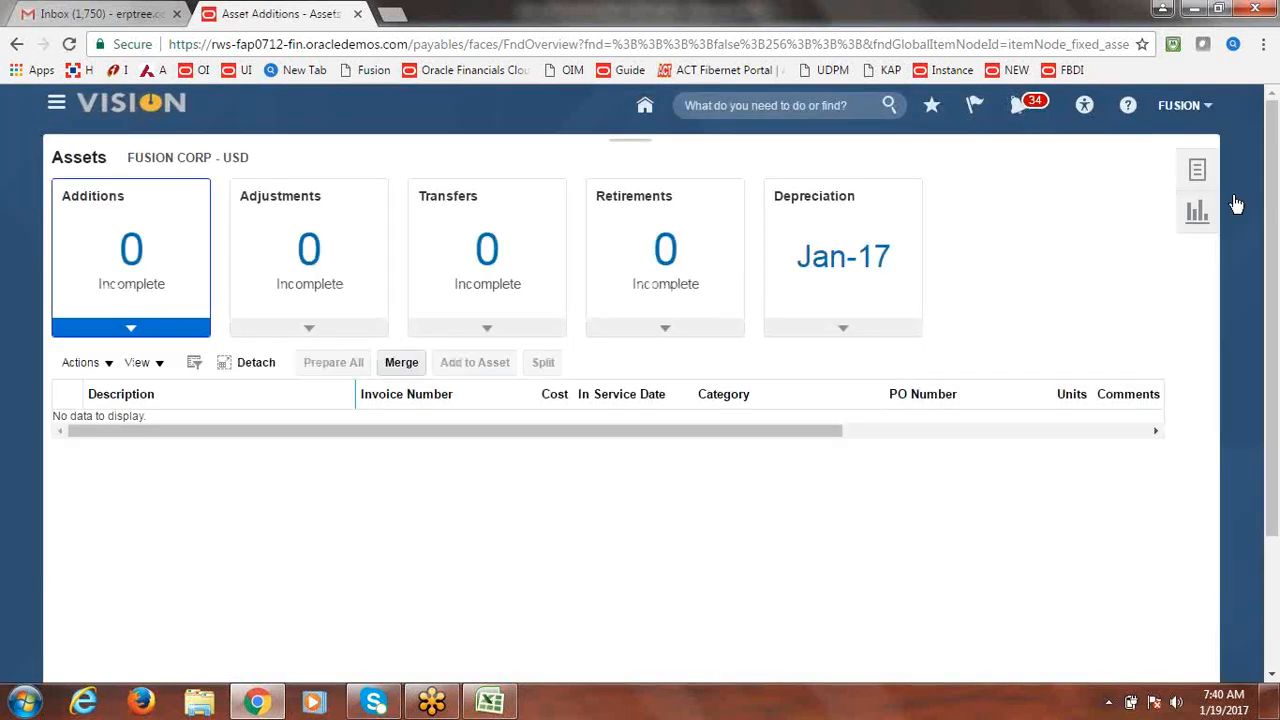
click(1199, 171)
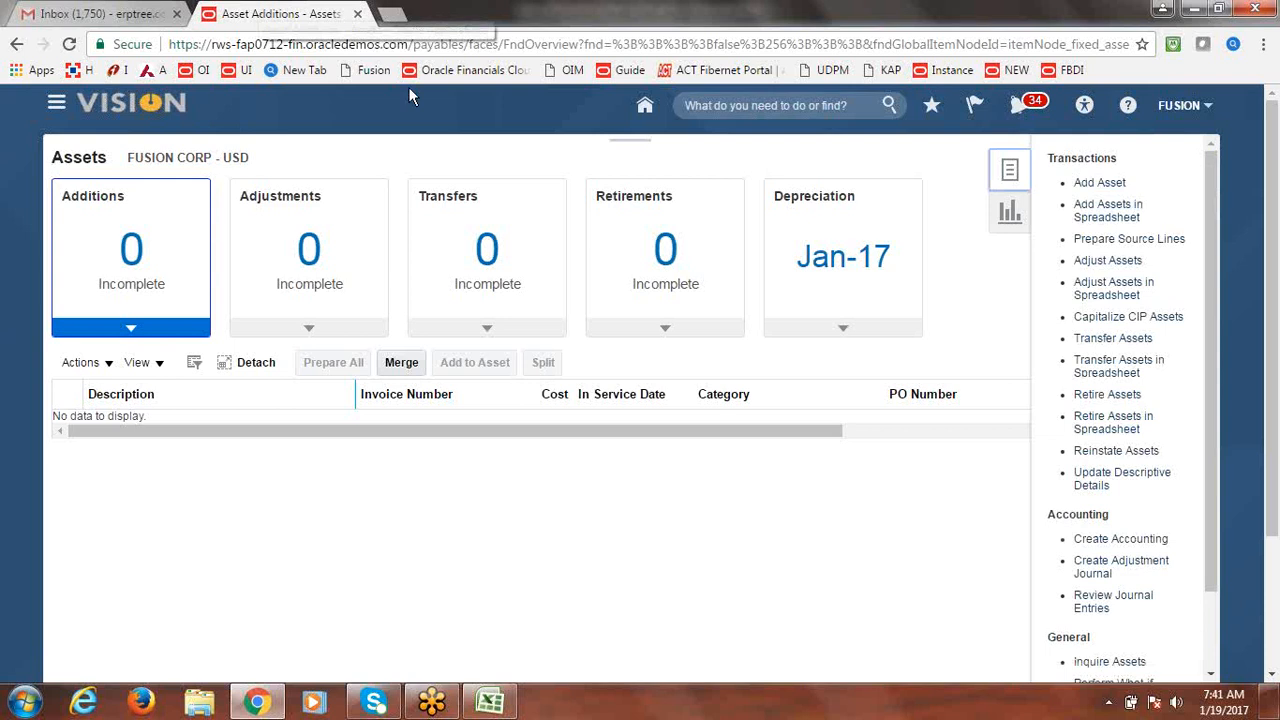
click(57, 107)
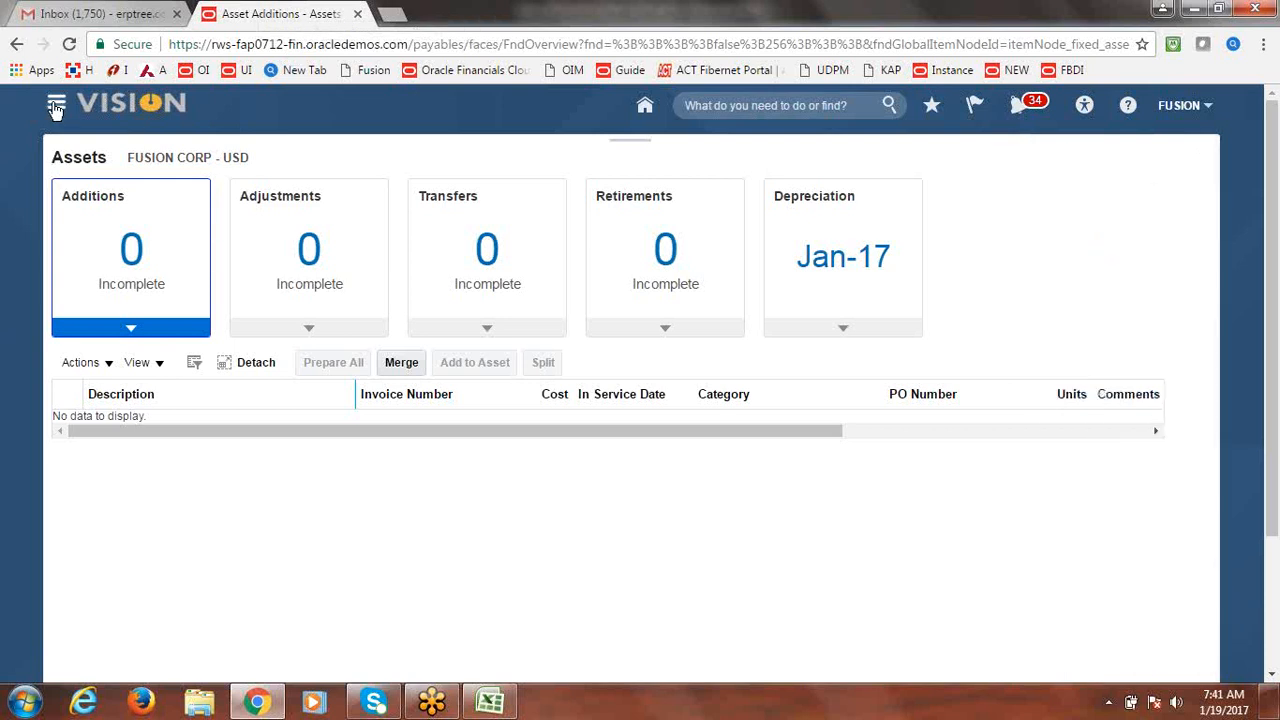
click(490, 702)
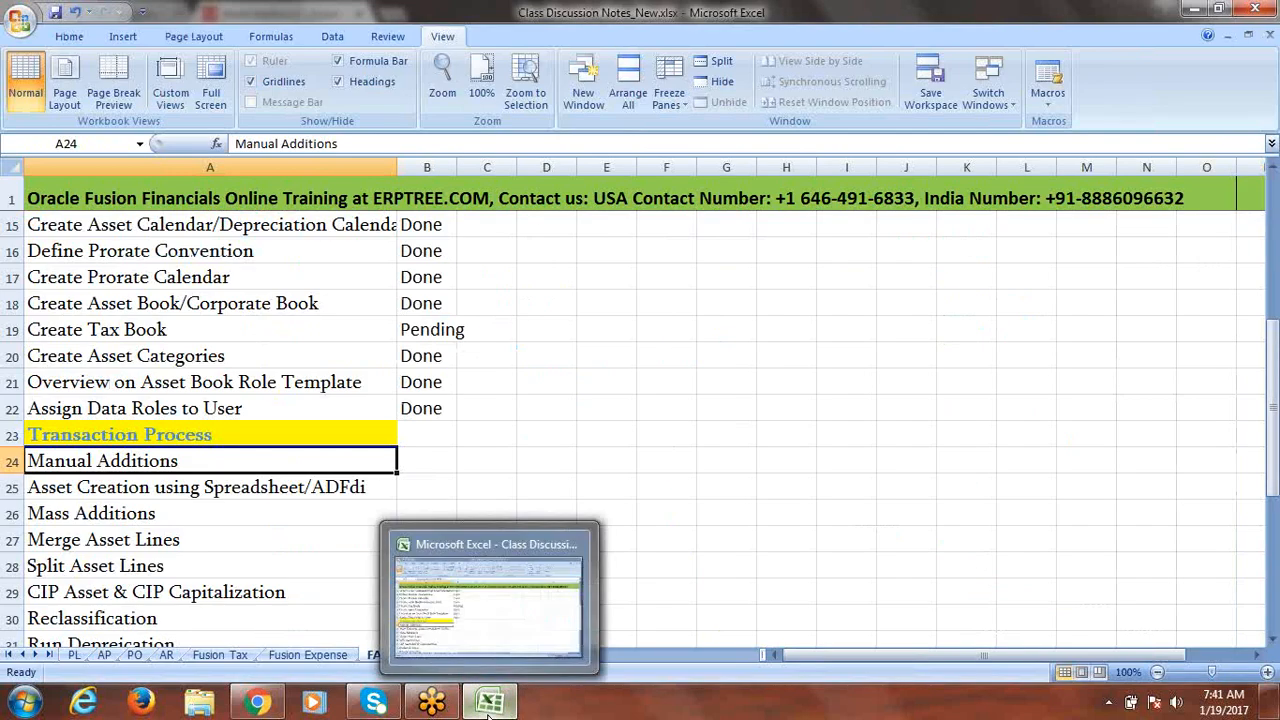
Minimize the Excel class notes so the Oracle Asset Additions page shows again.
click(491, 714)
click(490, 712)
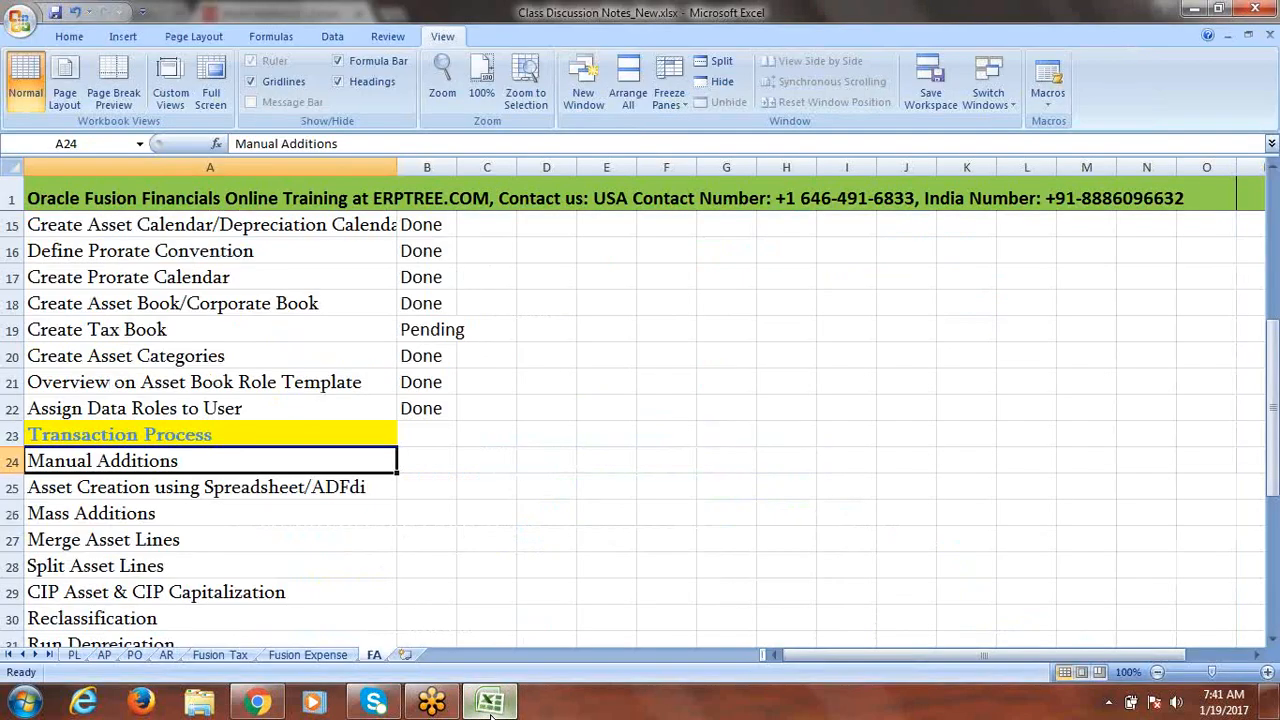
click(490, 705)
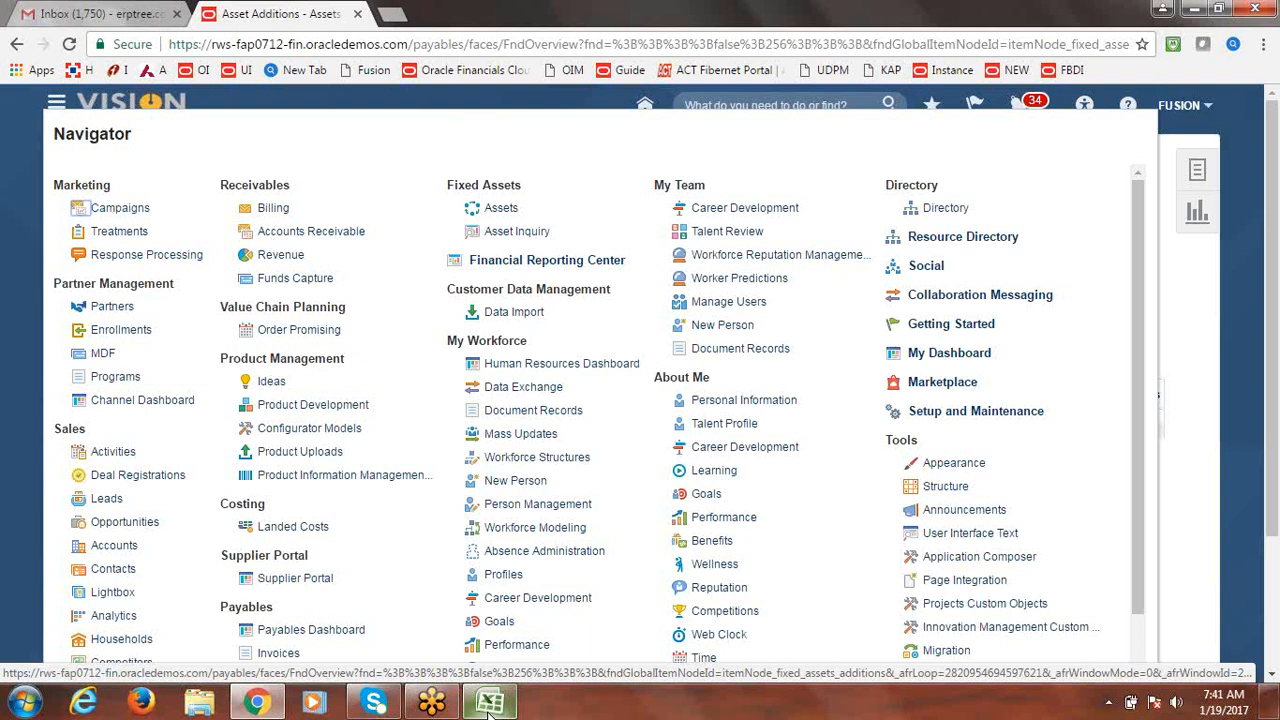
Reload Fixed Assets > Assets from the Navigator and open Add Asset from the Tasks panel.
click(55, 104)
click(55, 104)
drag(448, 185, 521, 186)
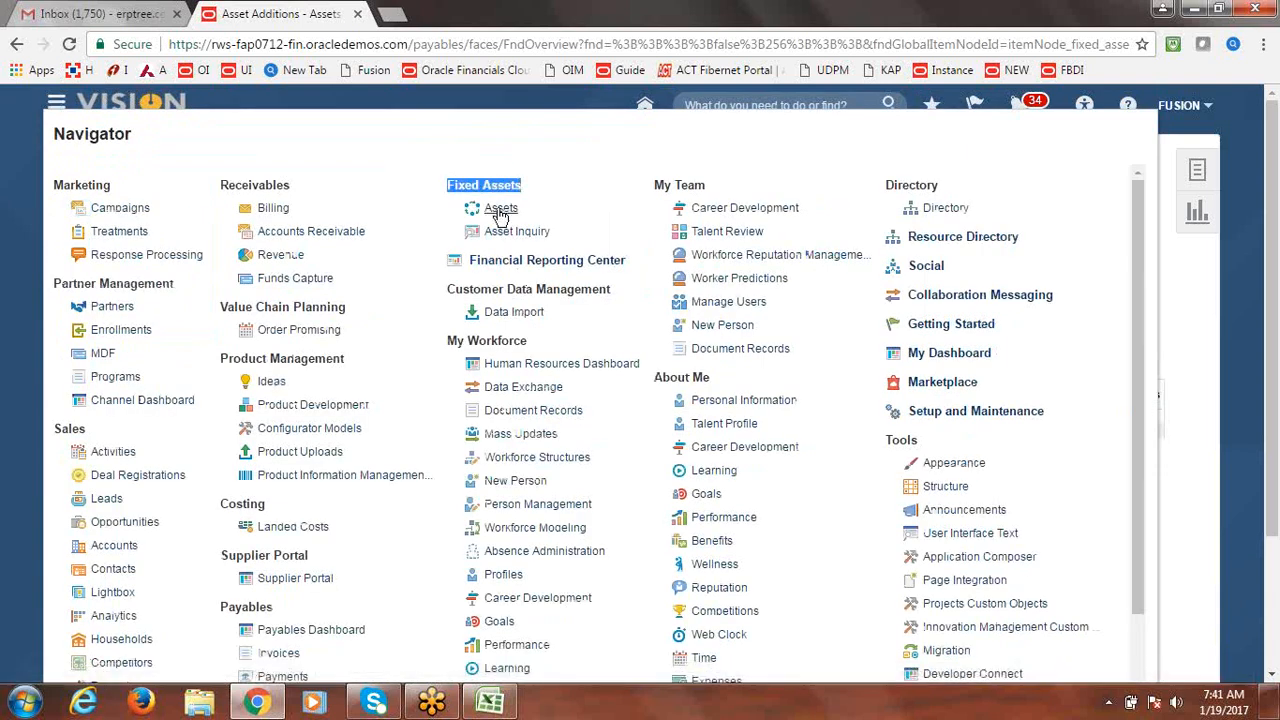
click(500, 212)
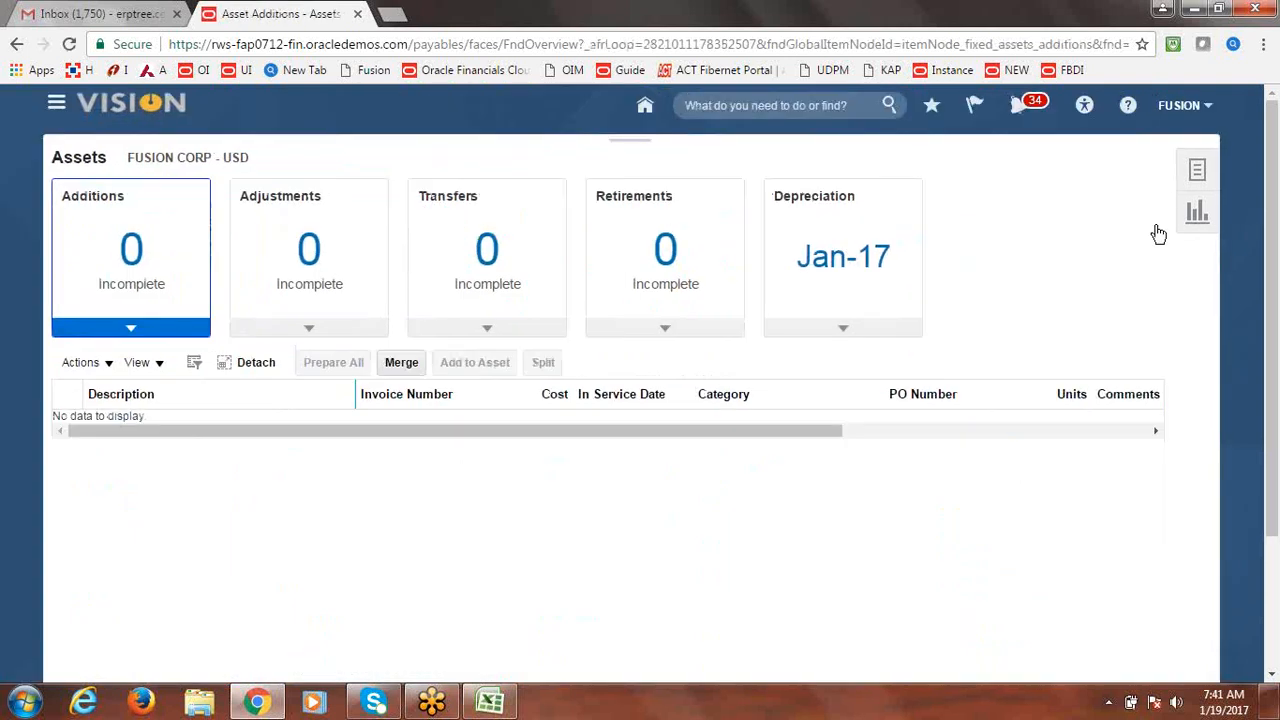
click(1199, 175)
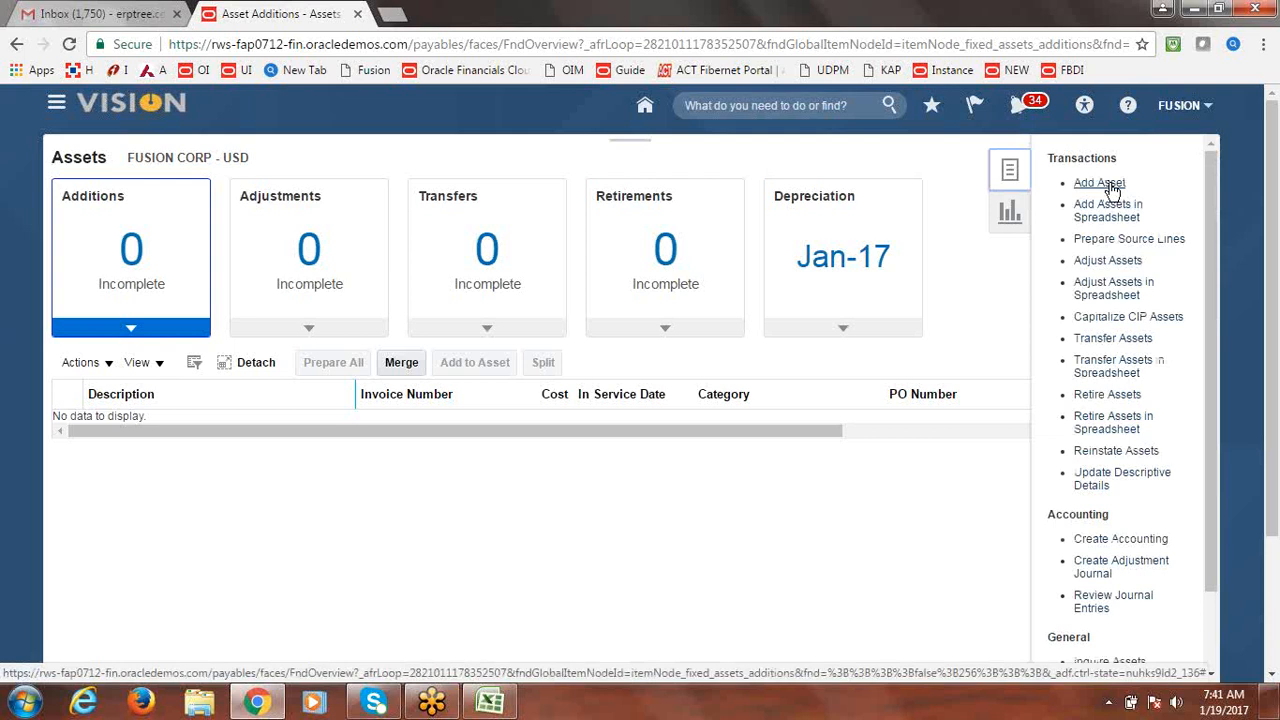
click(1114, 187)
click(1114, 187)
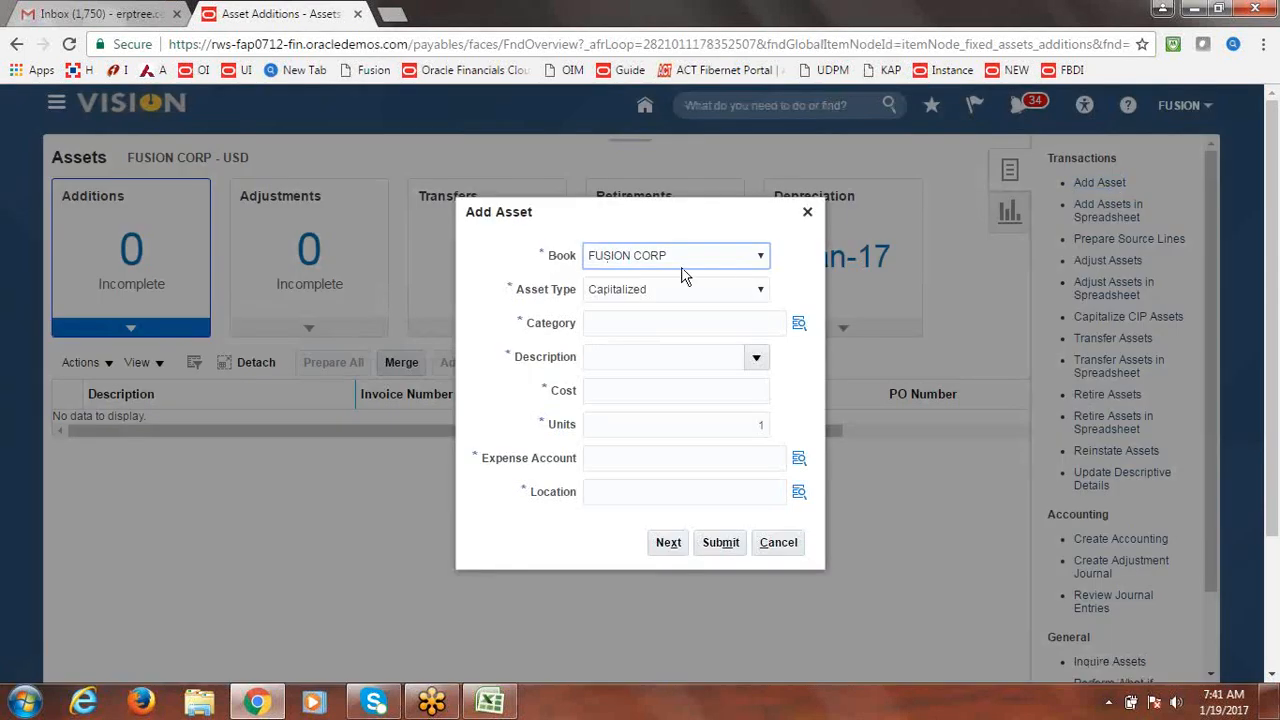
Keep book FUSION CORP with asset type Capitalized and bring up the Category search.
click(762, 258)
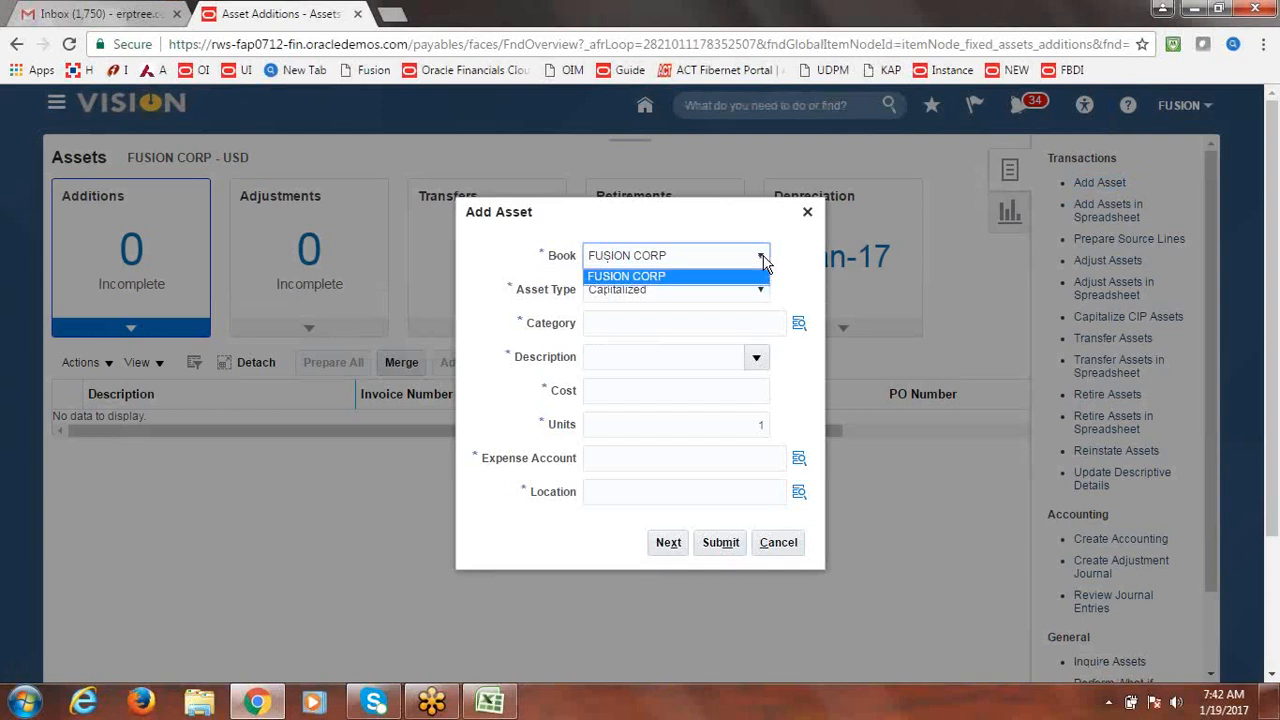
click(762, 258)
click(762, 258)
click(762, 258)
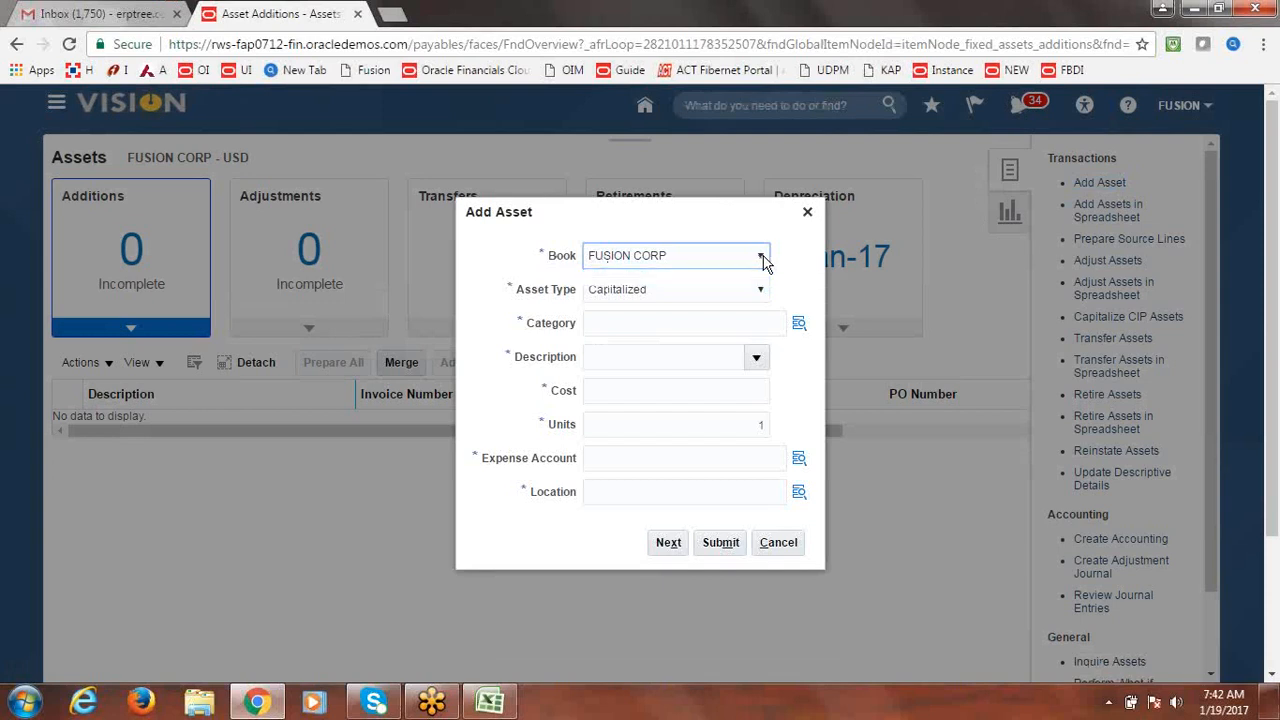
click(762, 258)
click(762, 258)
click(762, 258)
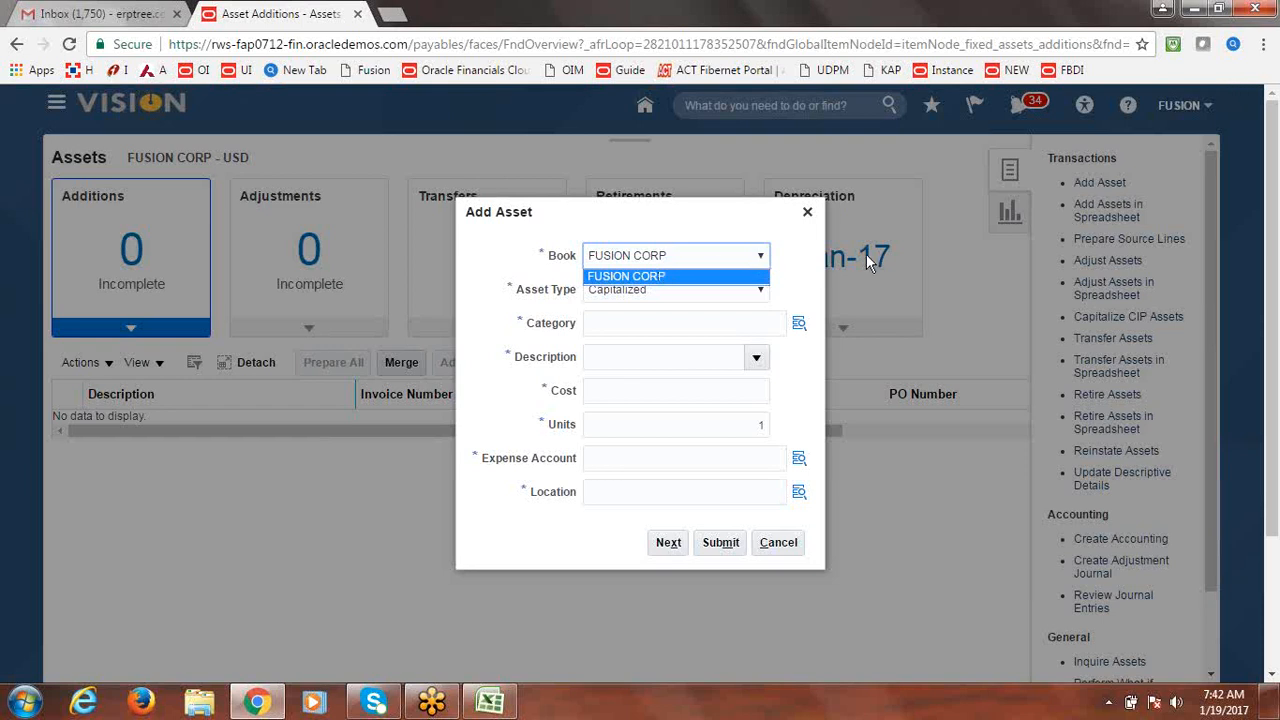
click(804, 272)
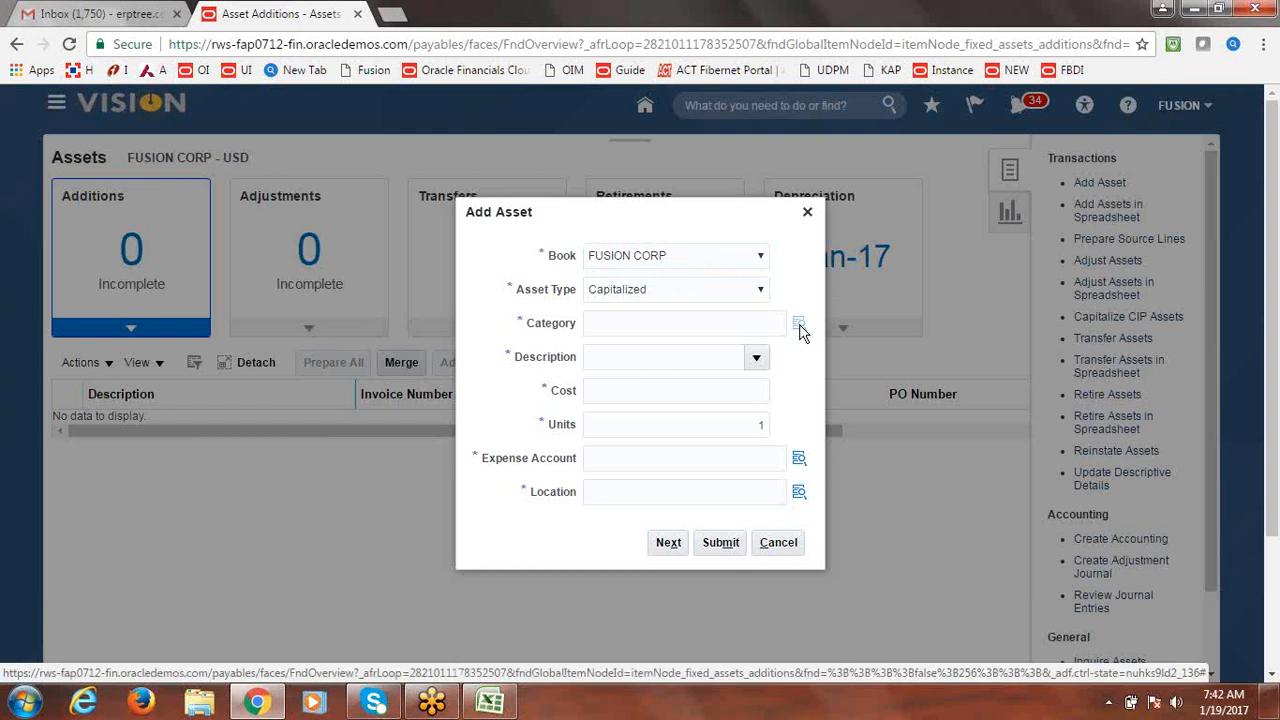
click(799, 326)
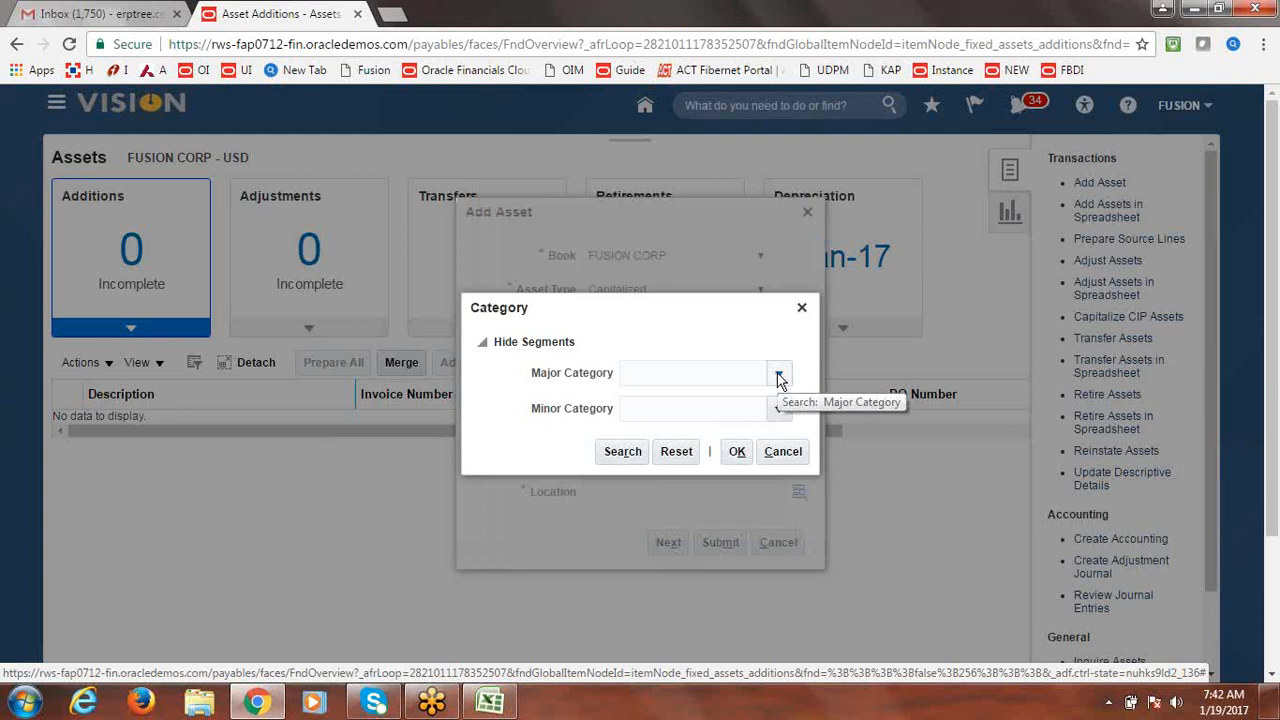
Choose major category FUSION BUILDINGS and minor category FUSION ADMIN B, then confirm.
click(779, 376)
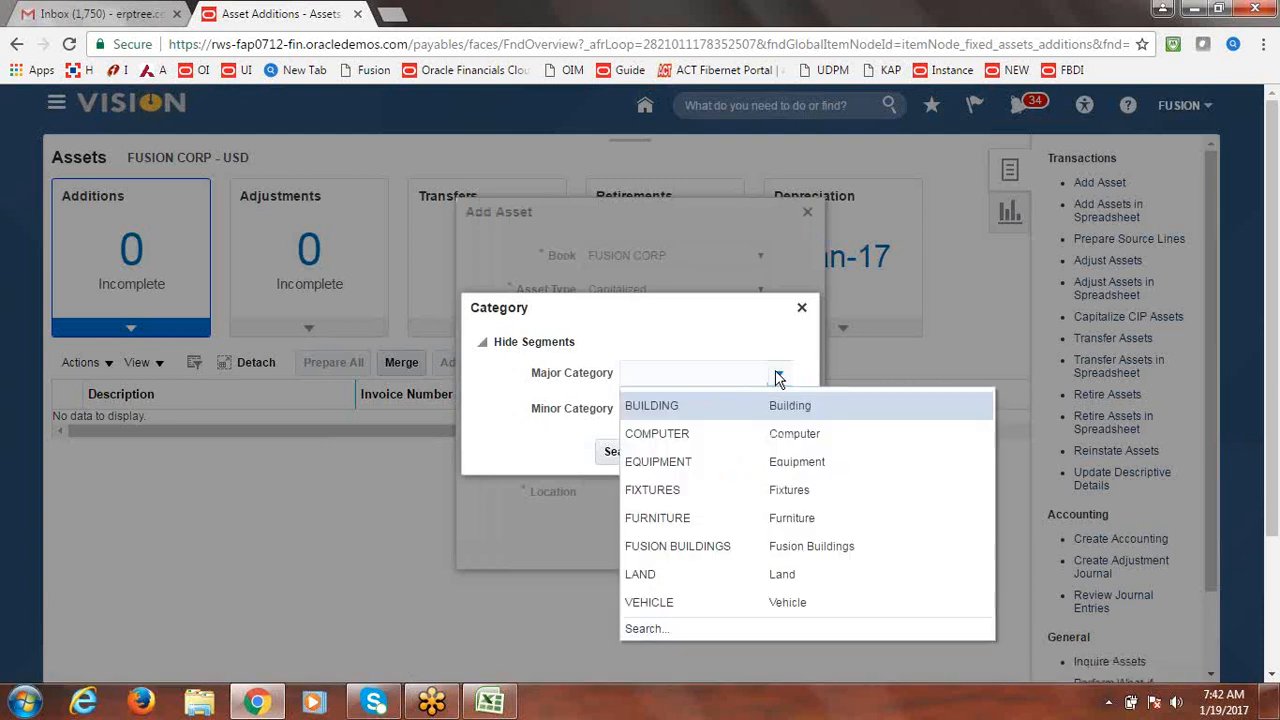
click(710, 546)
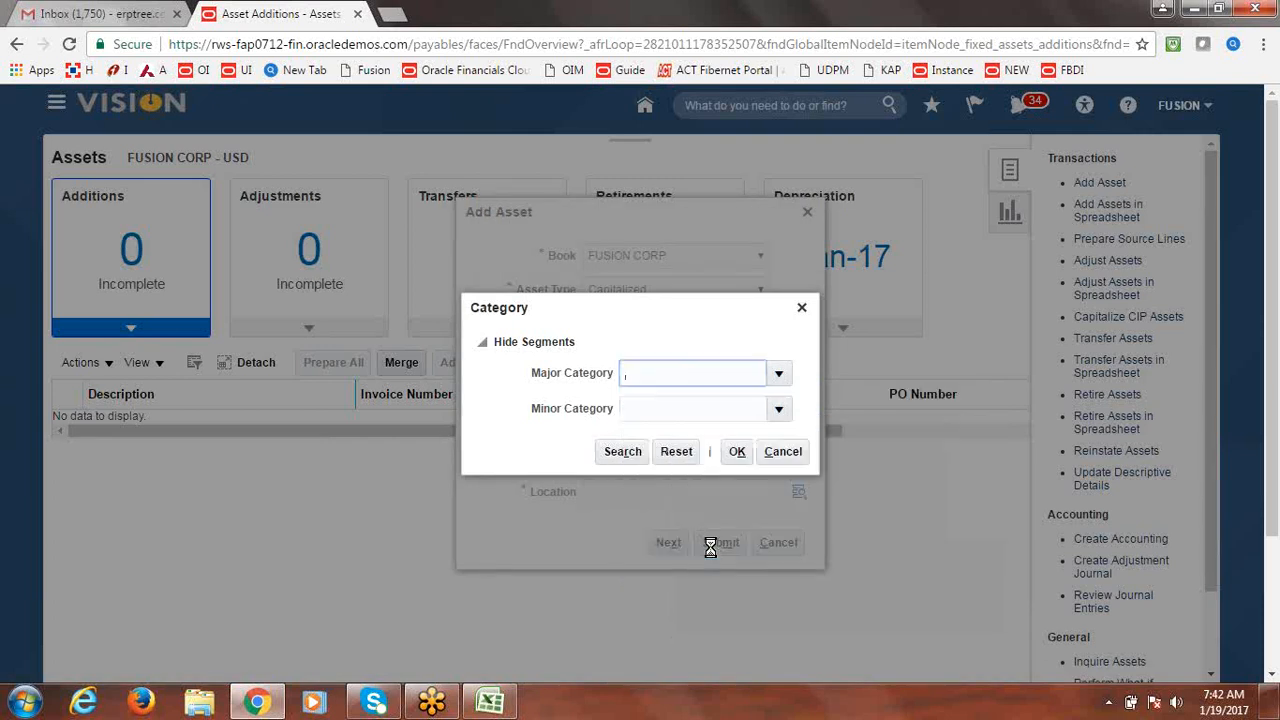
click(781, 413)
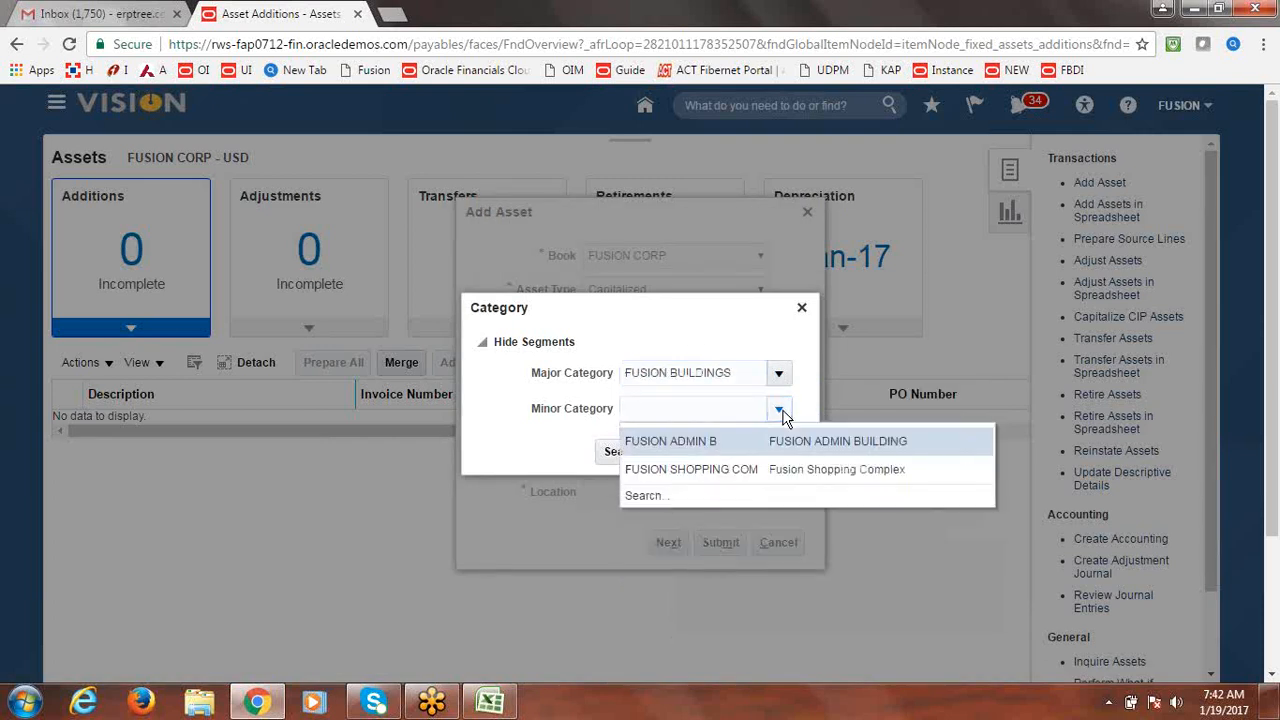
click(689, 450)
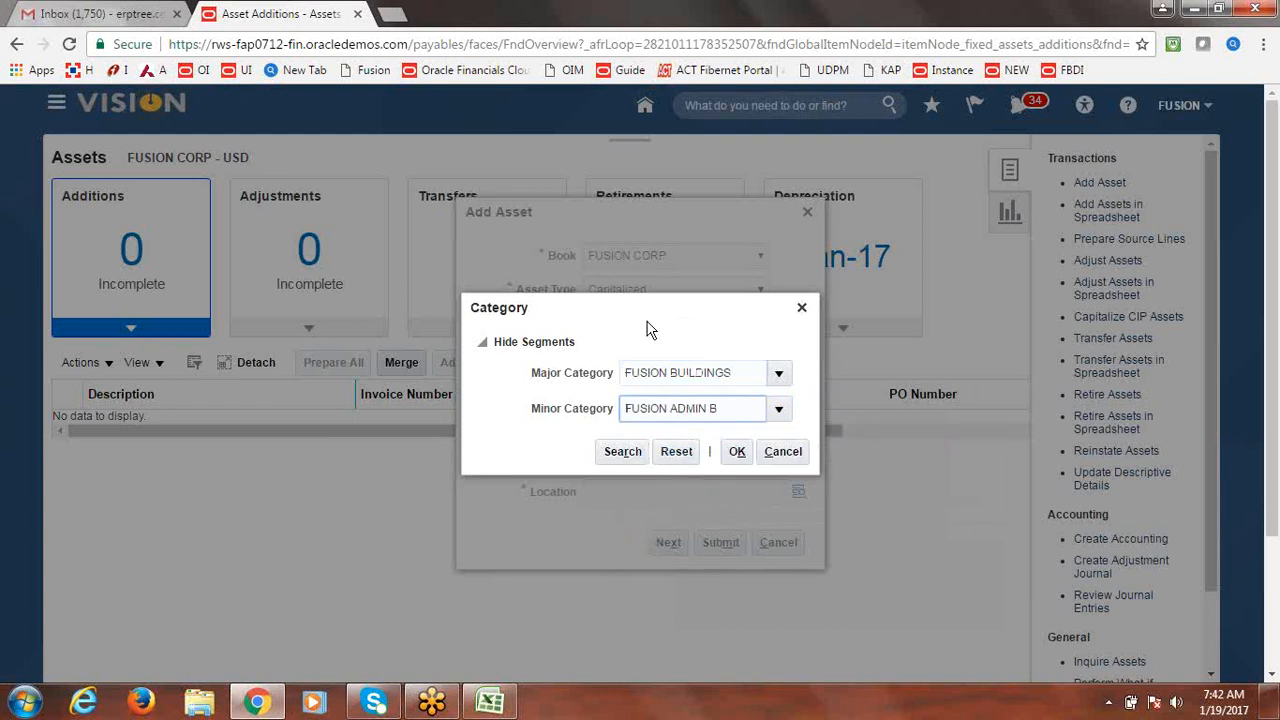
click(777, 409)
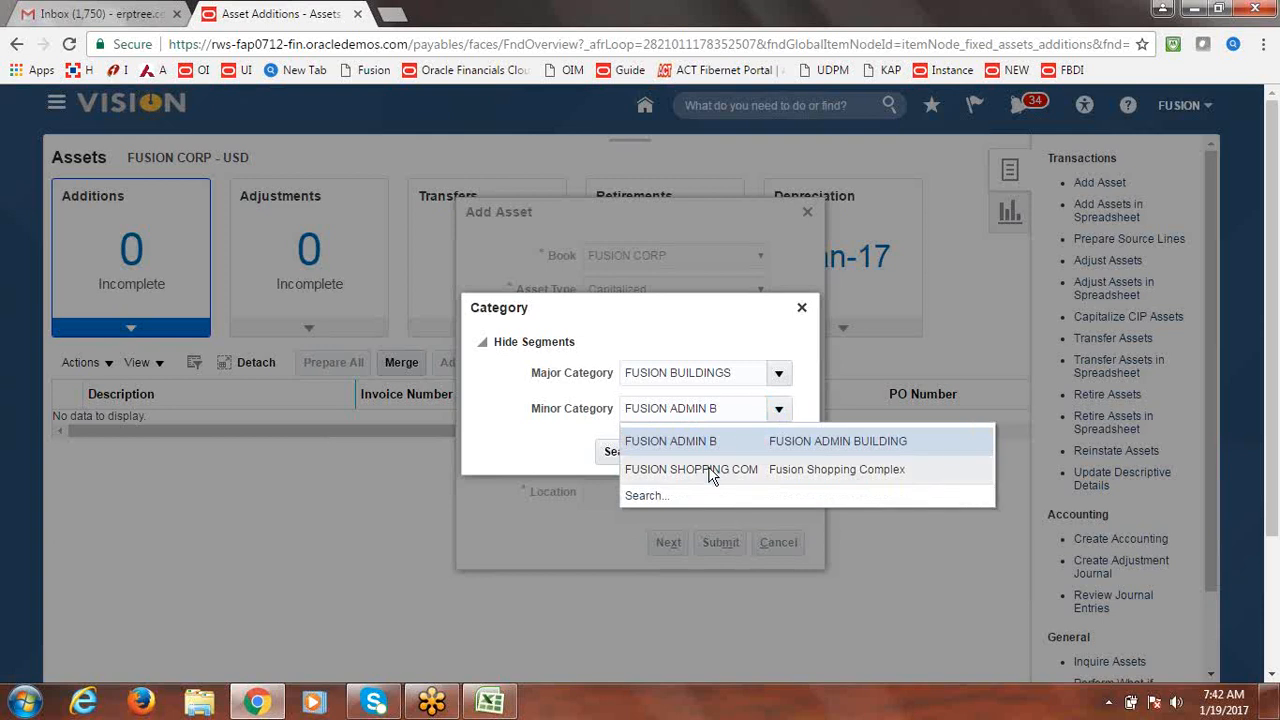
click(688, 334)
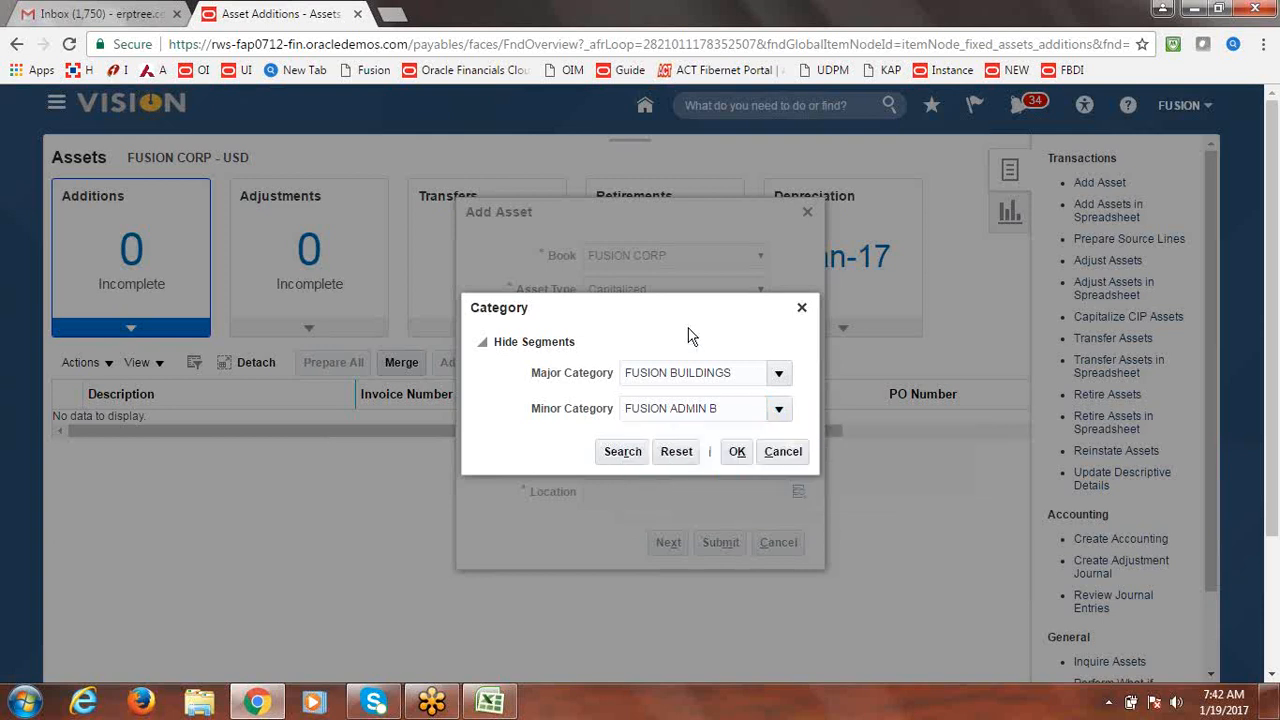
click(737, 455)
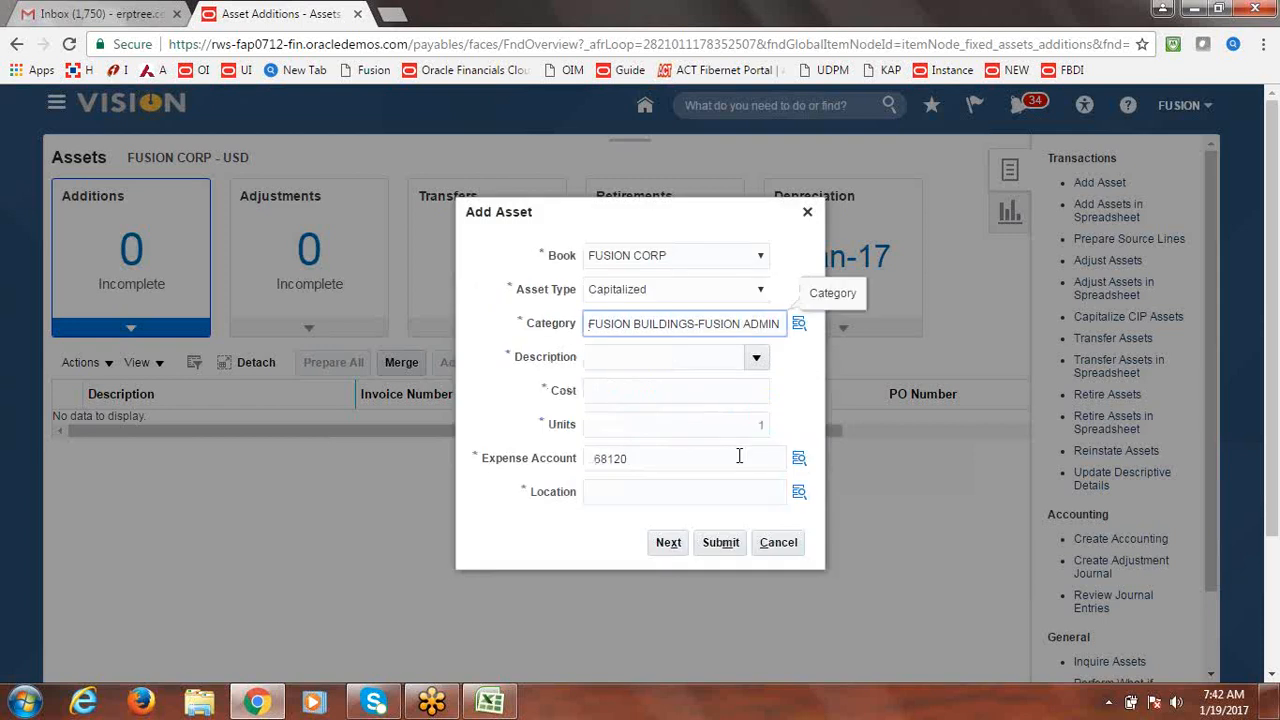
Enter description BUILDING1 and cost 1,000,000 on the Add Asset form.
click(756, 357)
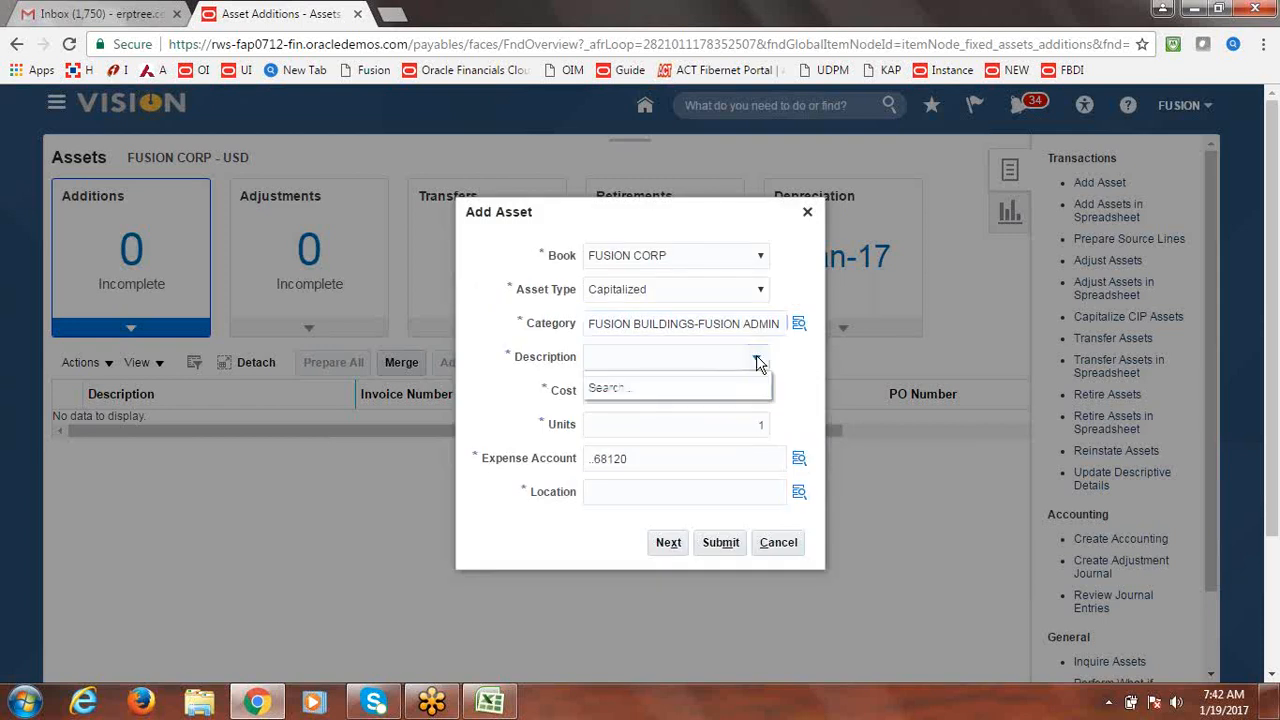
click(664, 356)
text(bui)
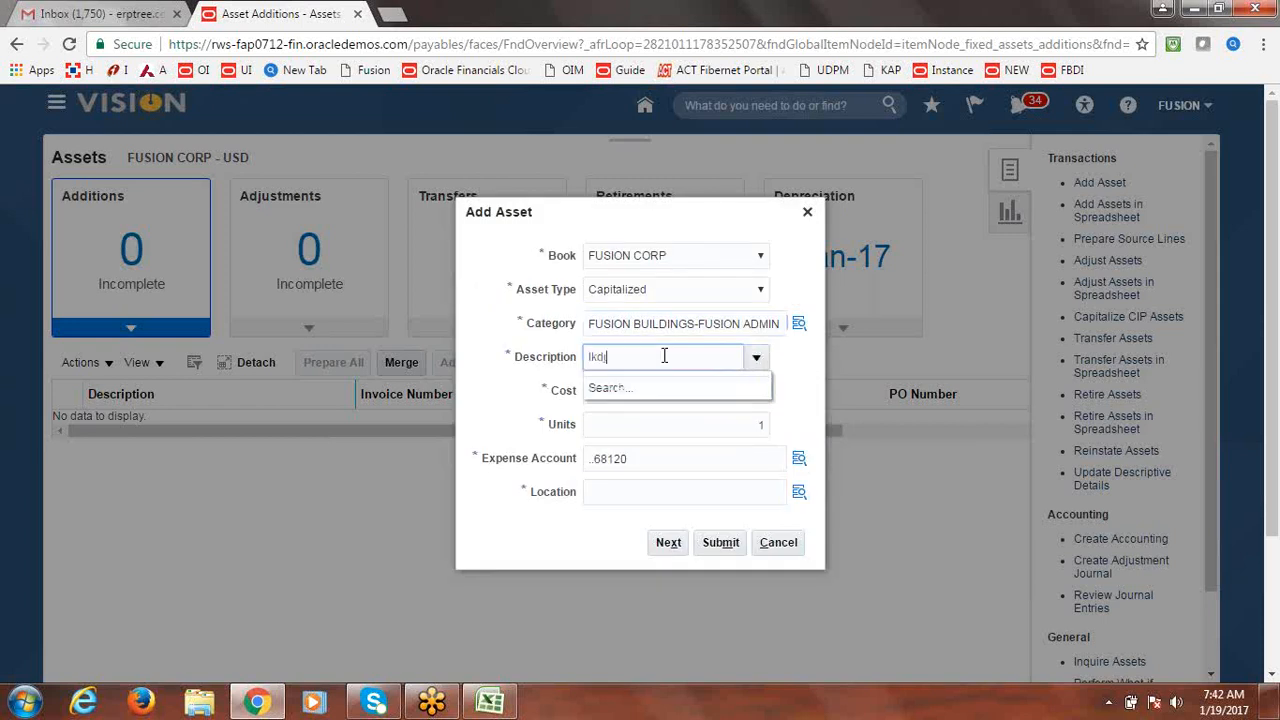
key(BackSpace)
key(BackSpace)
key(BackSpace)
text(Bl)
text(UILDING)
text(1)
key(Tab)
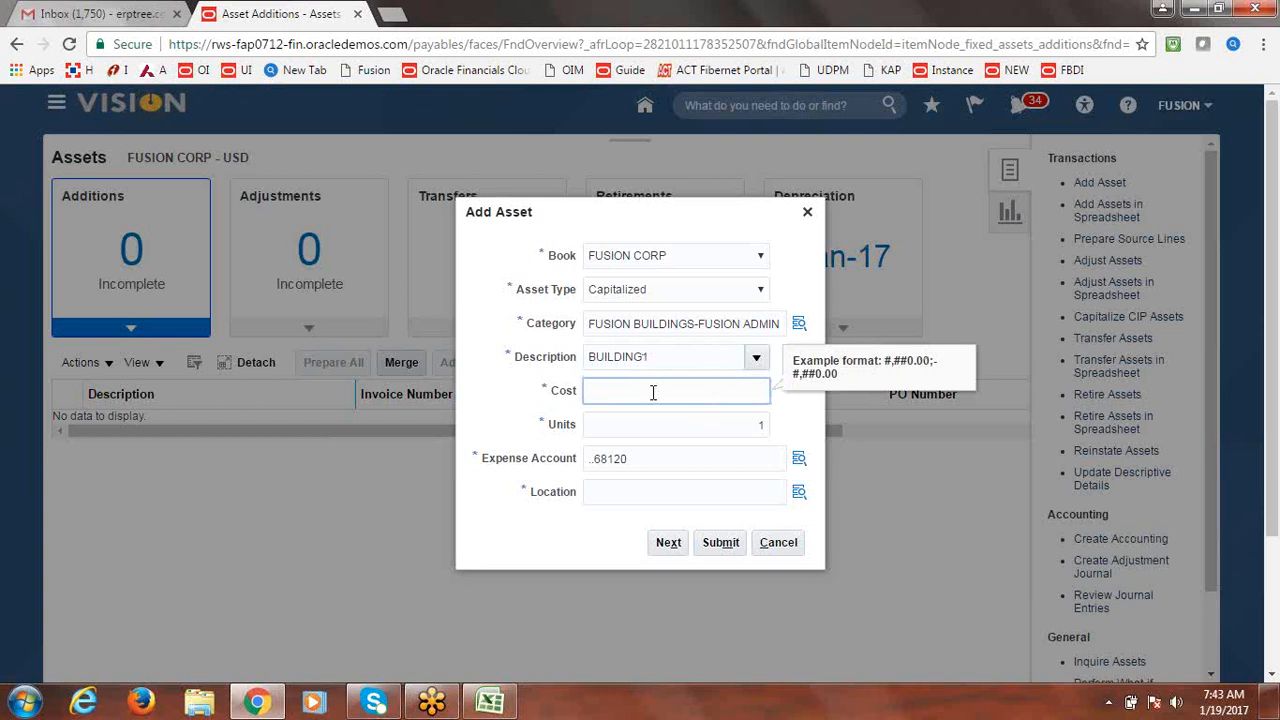
text(2)
key(BackSpace)
text(1,000,00)
text(0)
key(Tab)
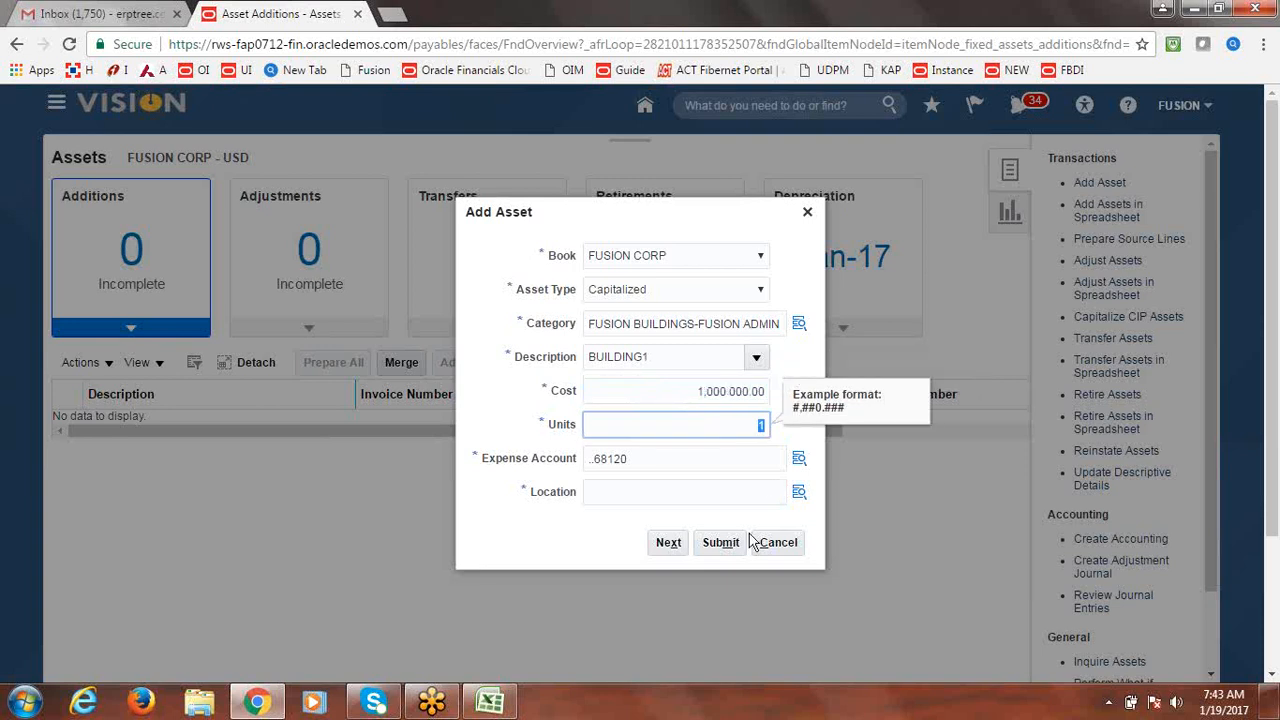
Build expense account 1000.1000.68120 by choosing company 1000 and department 1000 Finance.
click(797, 462)
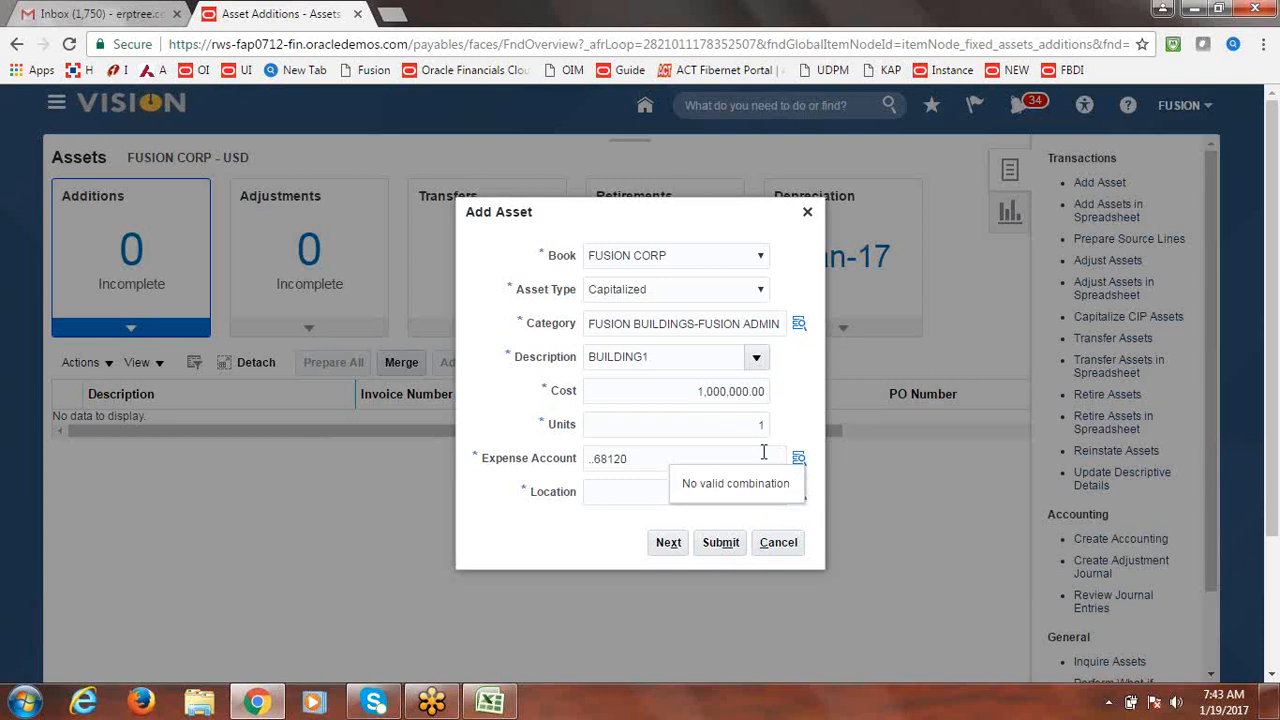
click(799, 465)
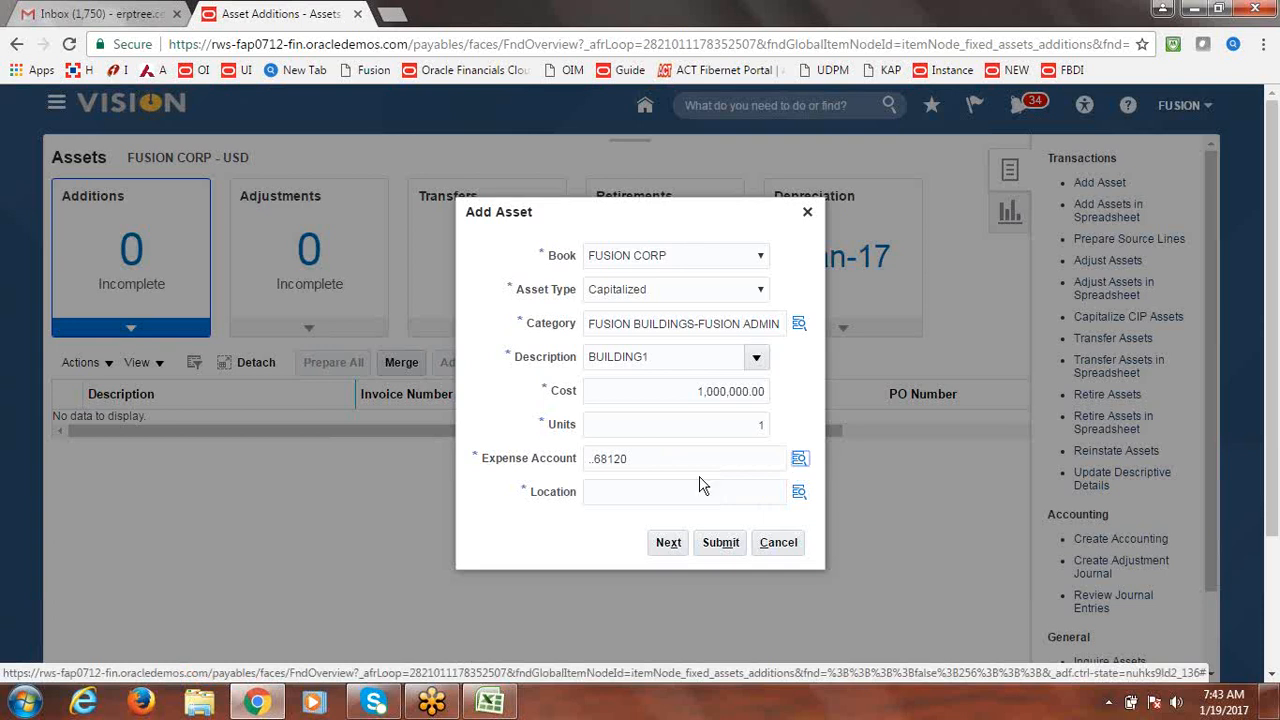
click(799, 465)
click(799, 465)
click(799, 465)
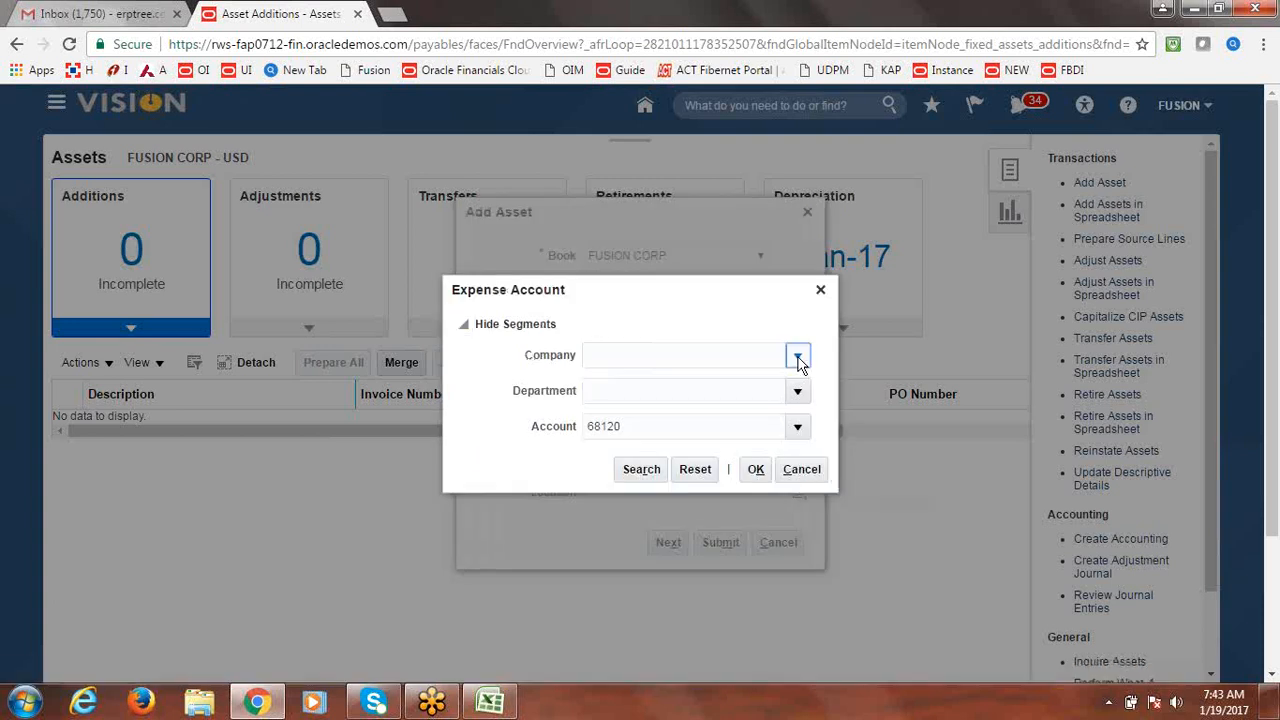
click(799, 360)
click(720, 386)
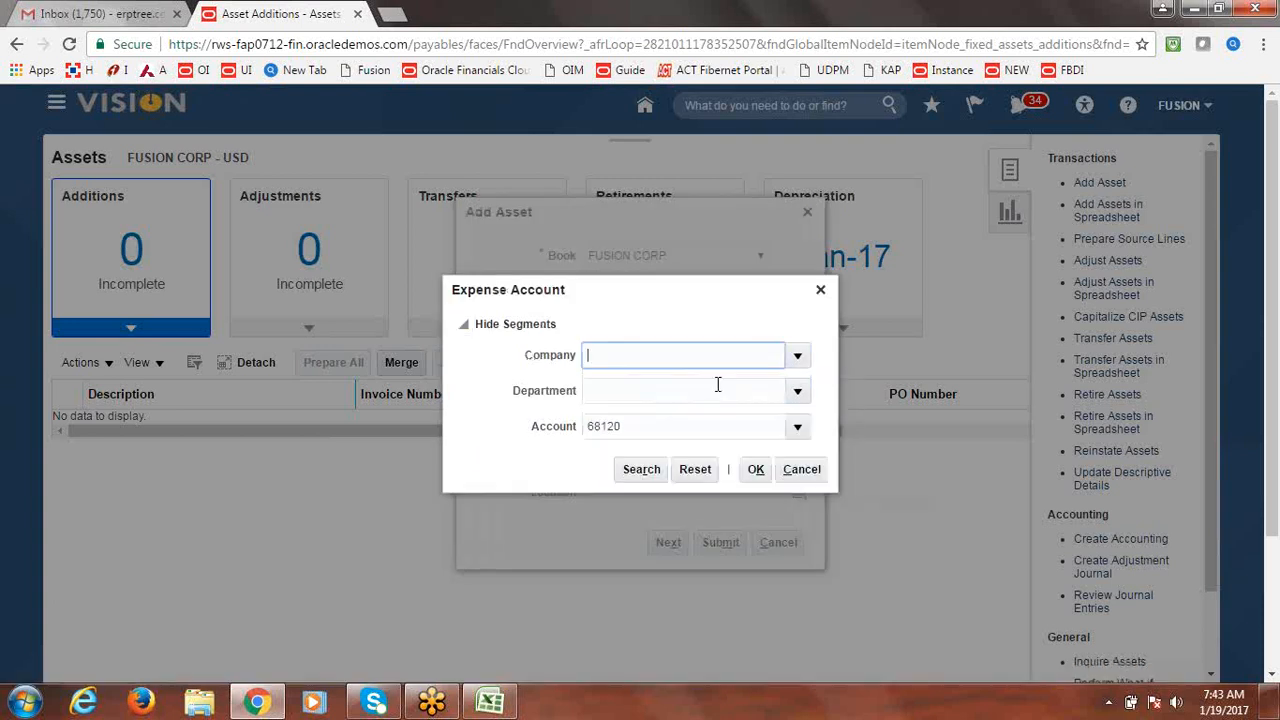
click(798, 392)
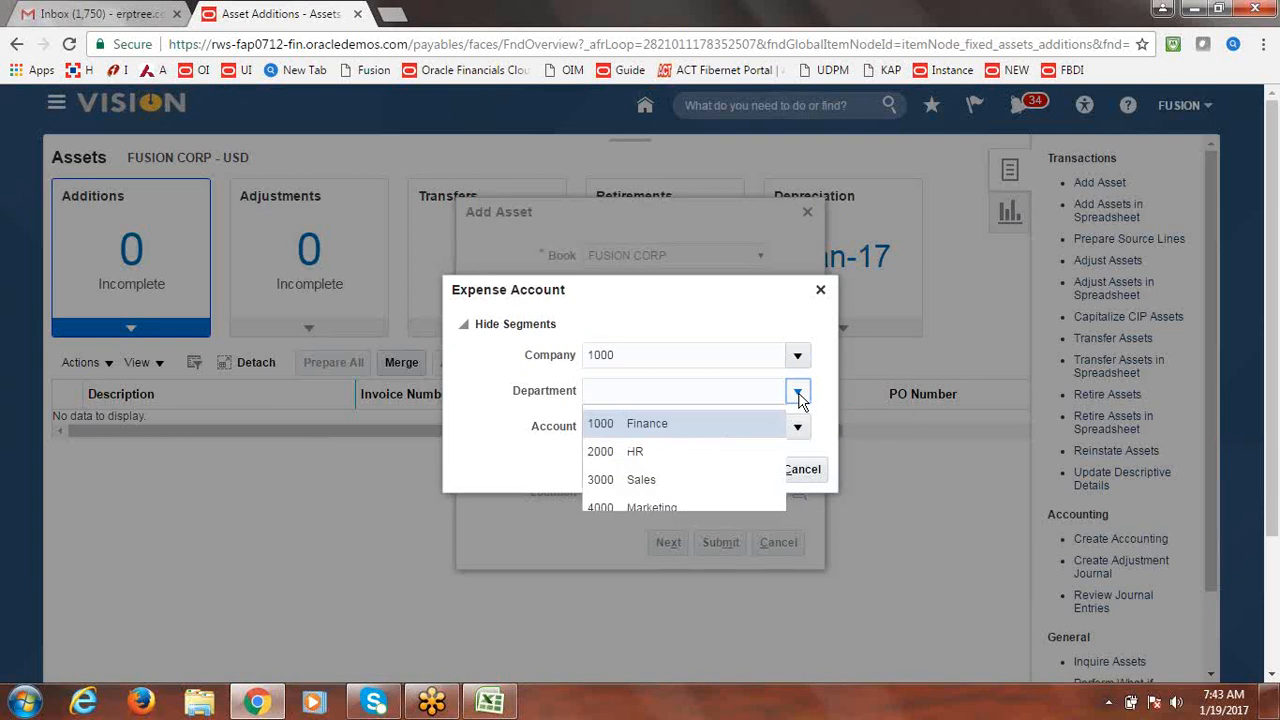
click(670, 418)
click(756, 470)
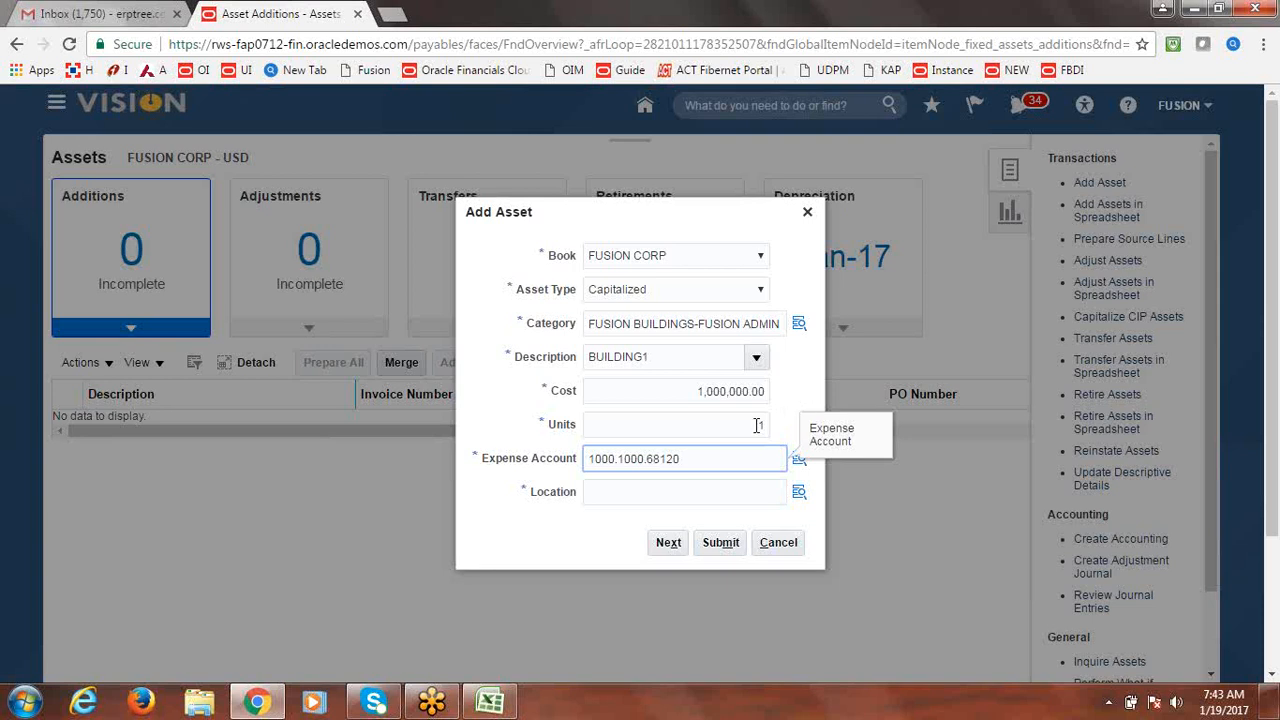
In the asset's Location dialog, set Country to USA and search the full State/County list.
click(798, 491)
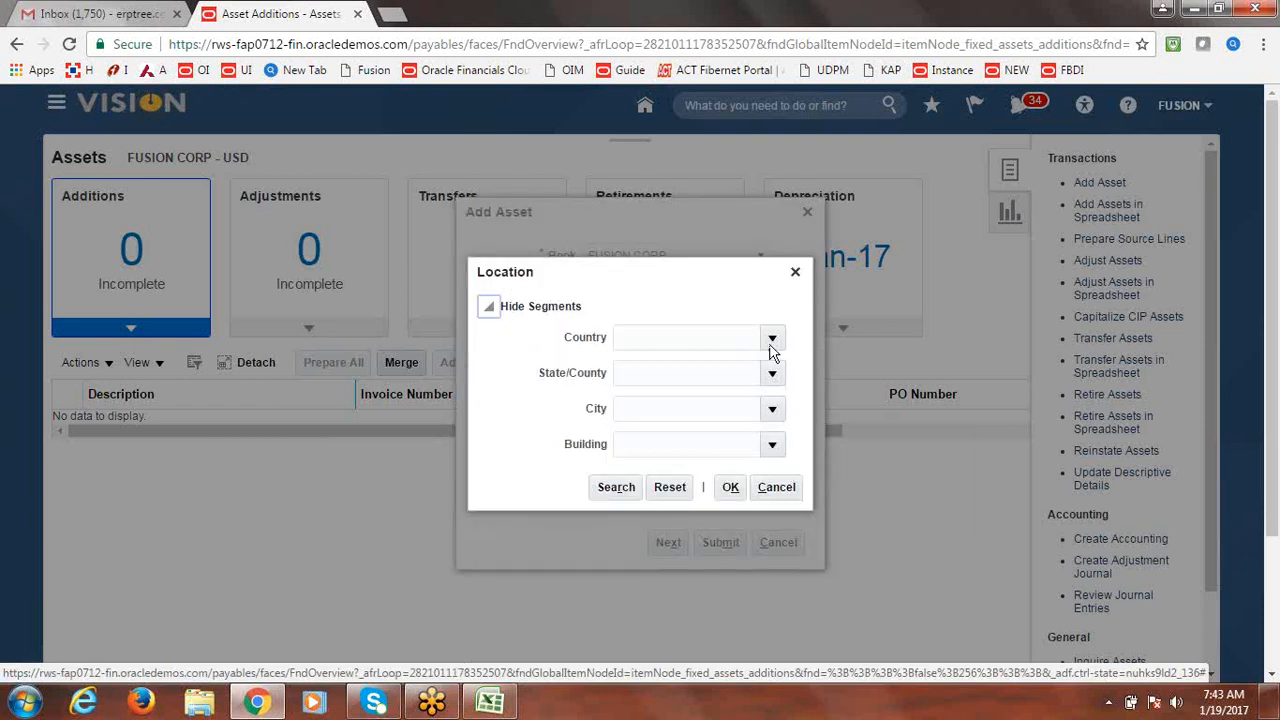
click(772, 339)
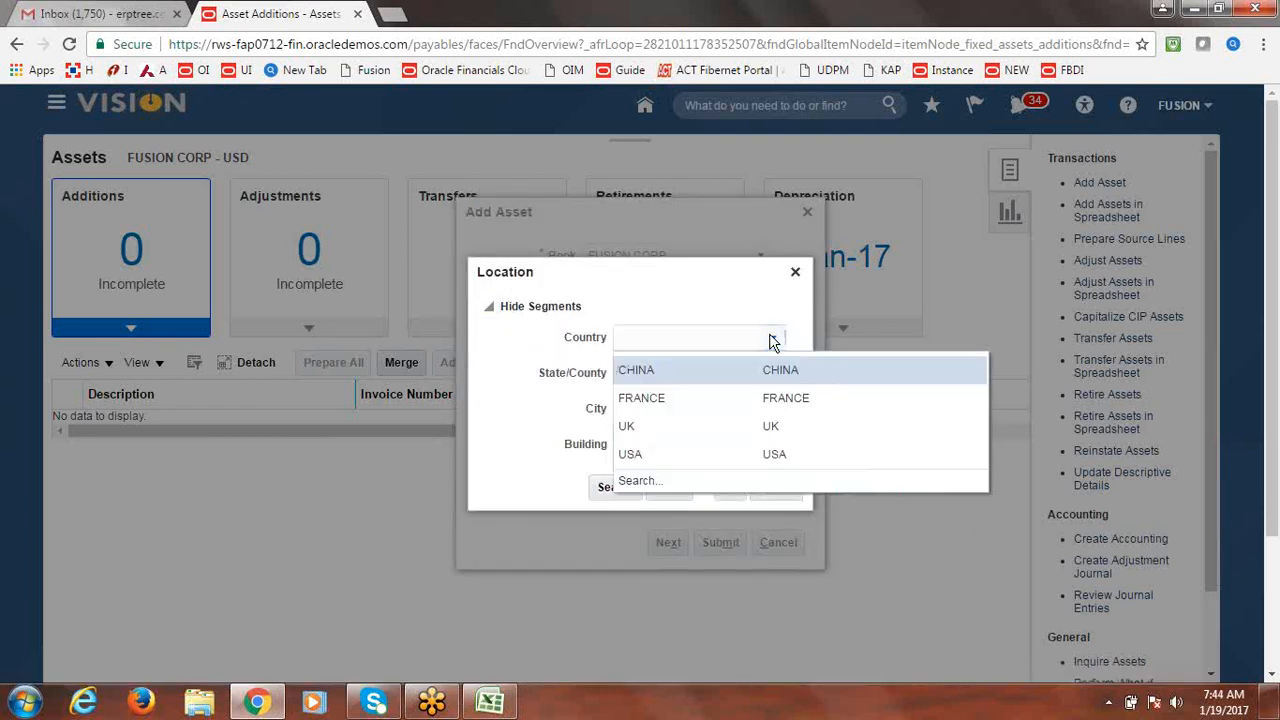
click(671, 455)
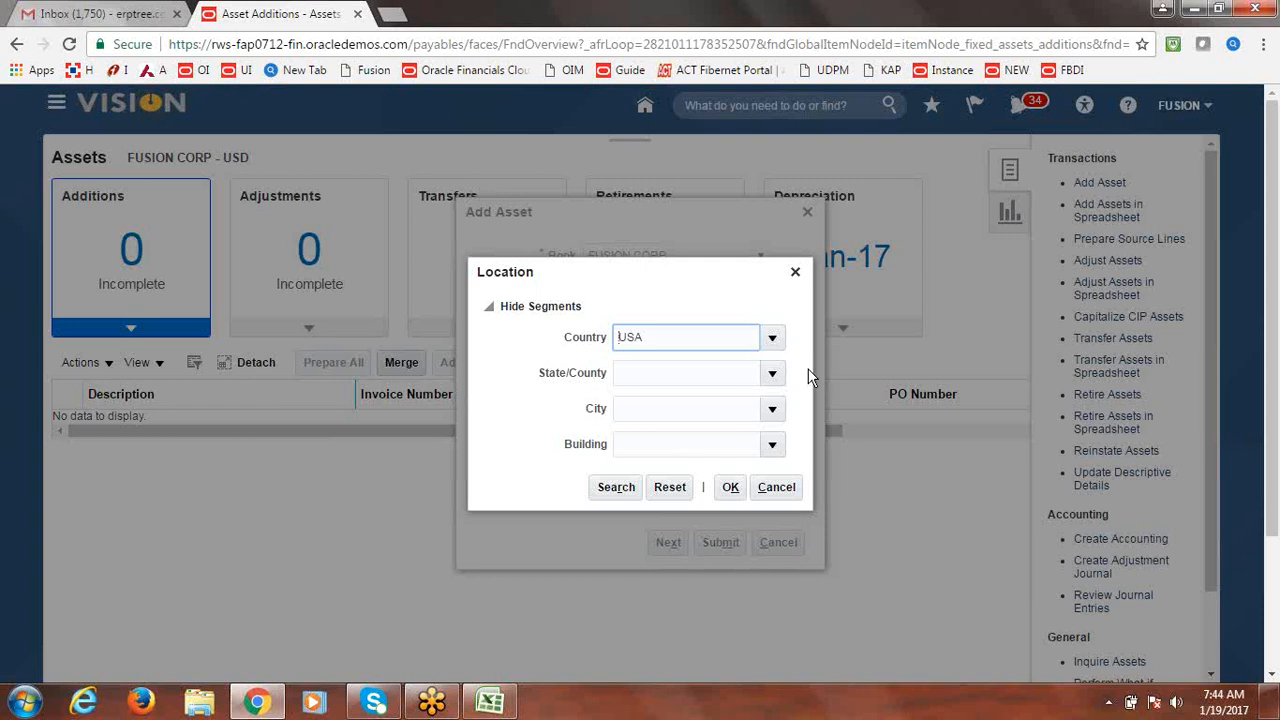
click(770, 377)
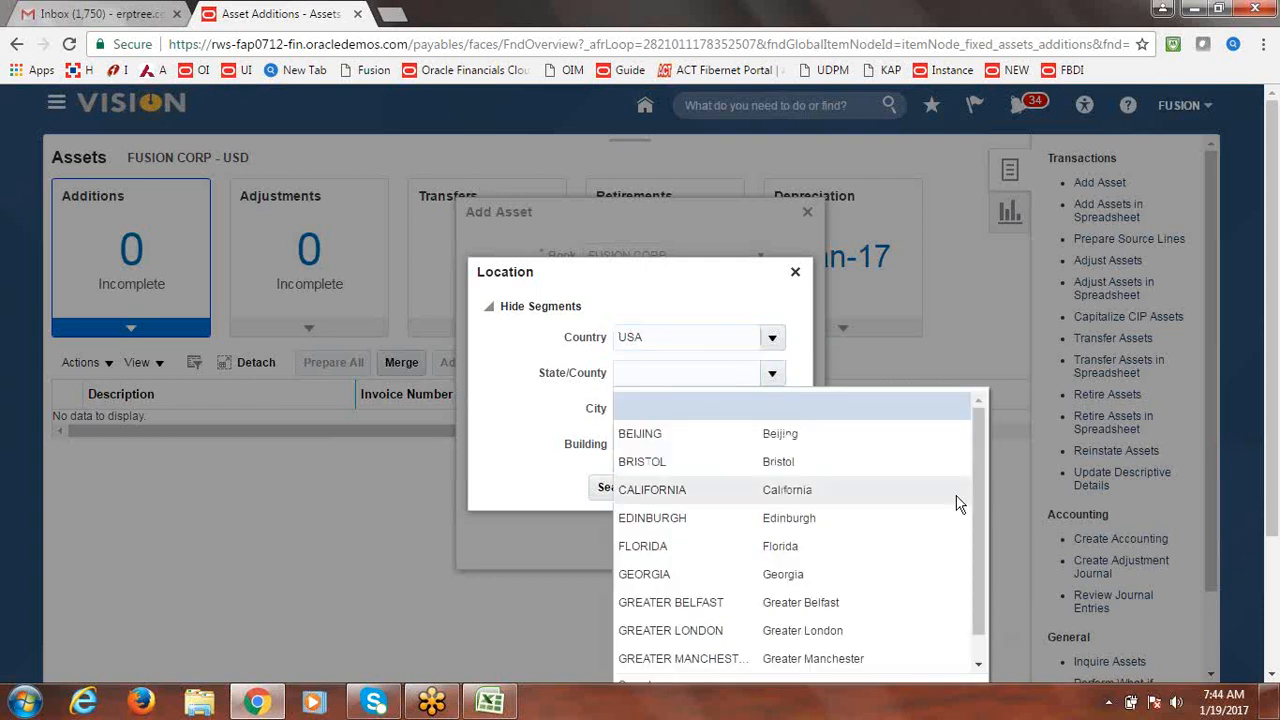
drag(981, 464, 978, 490)
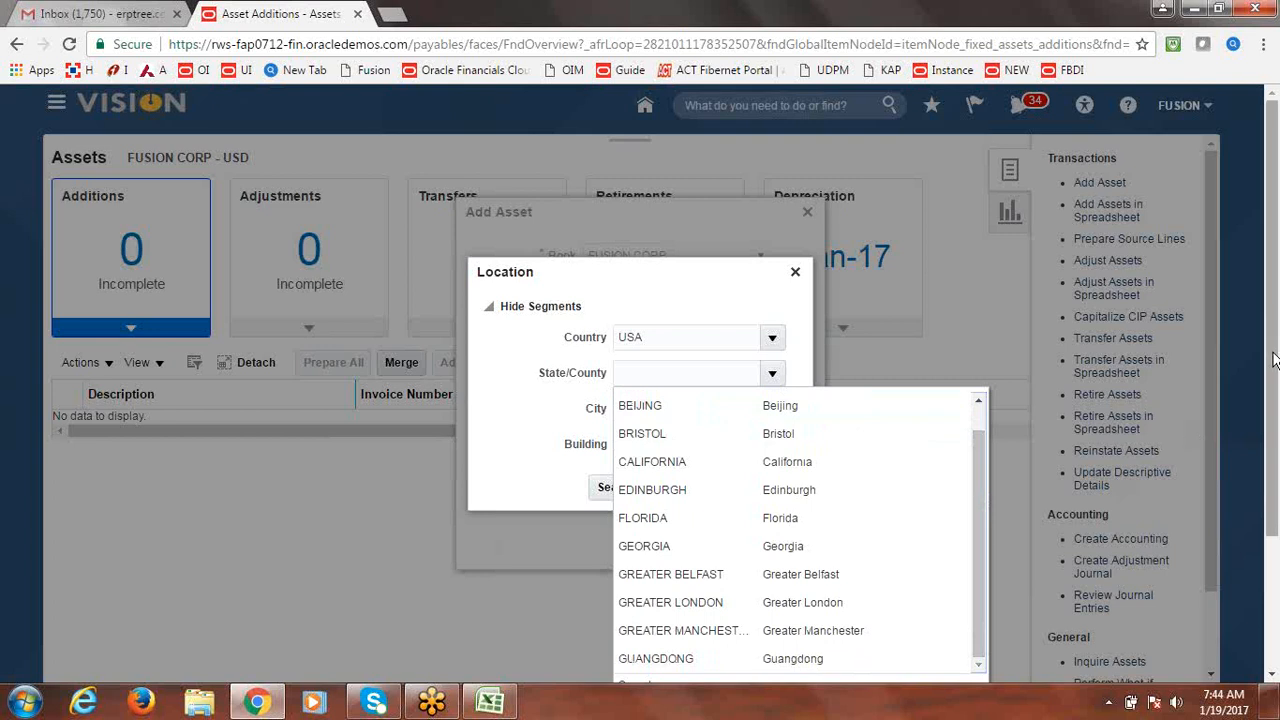
scroll(1274, 360, down, 1)
click(637, 608)
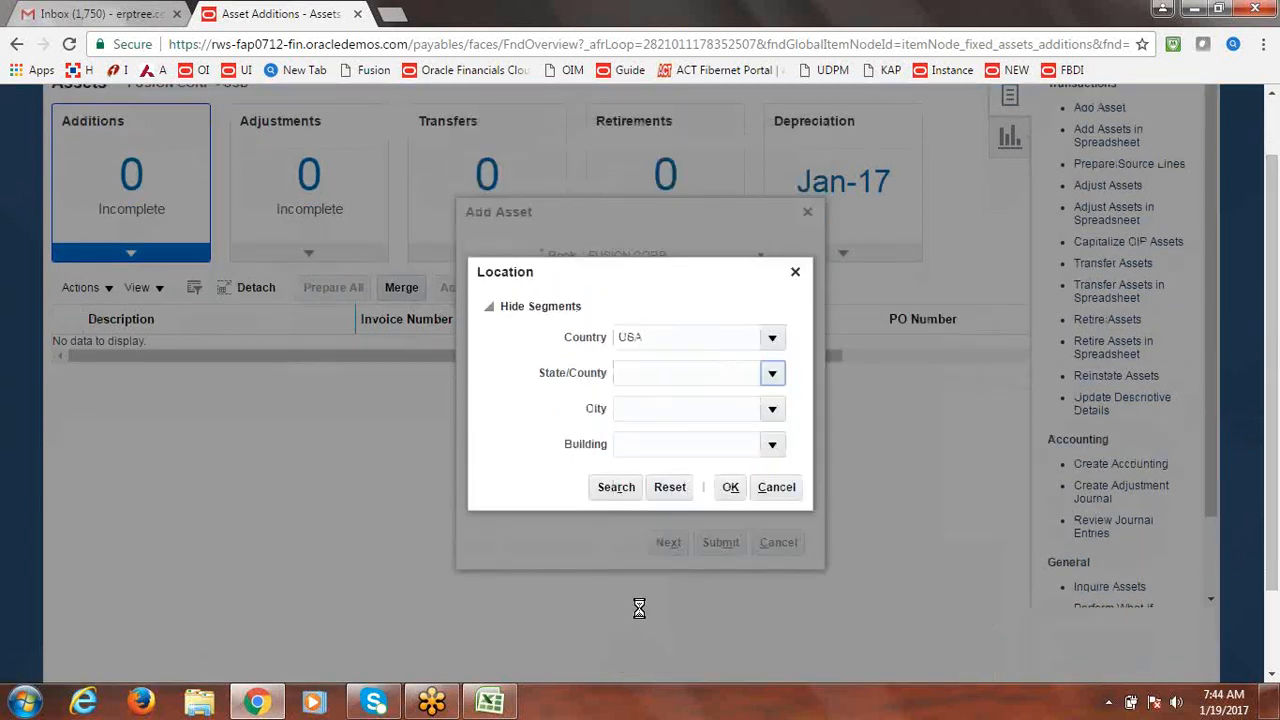
click(641, 344)
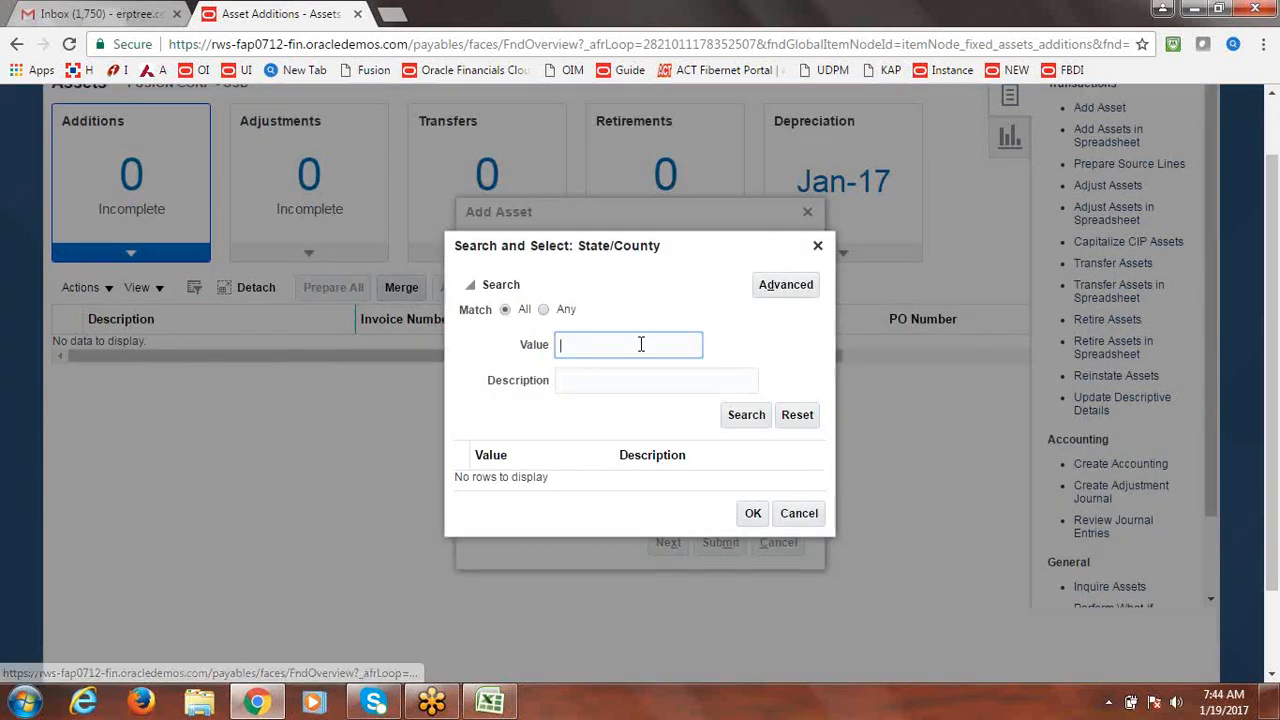
text(t)
text(TEXAS)
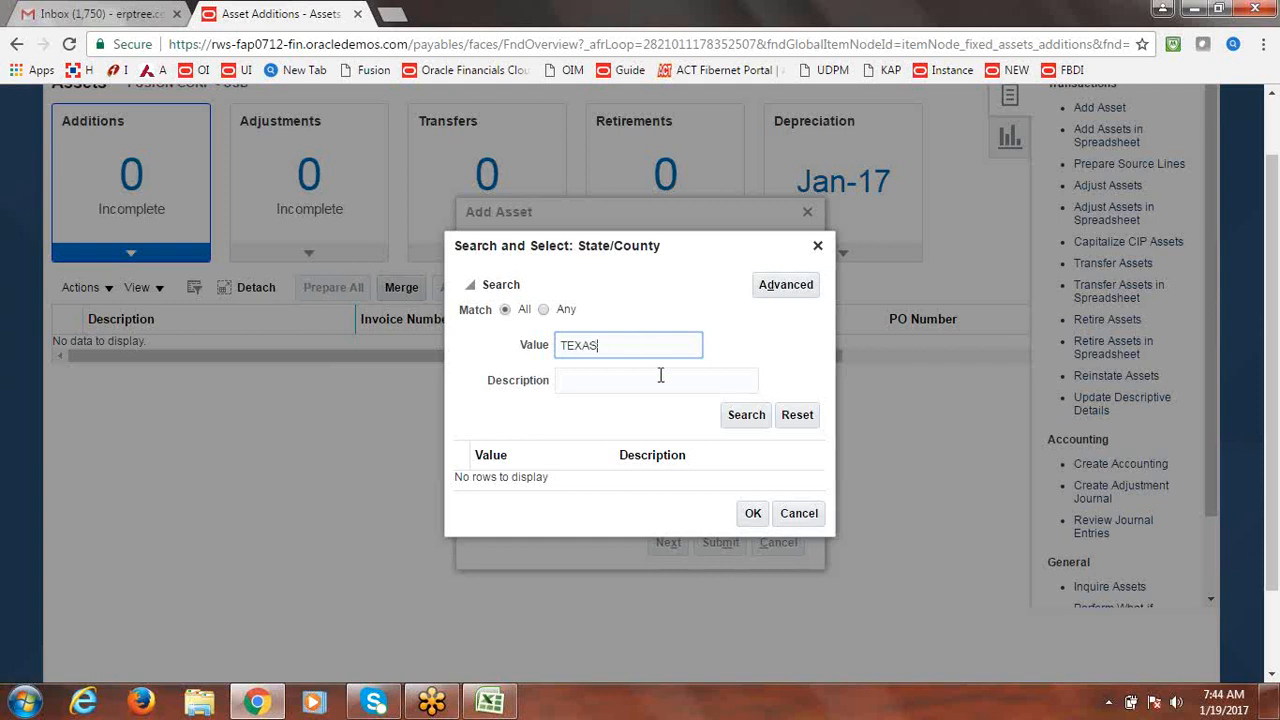
click(740, 418)
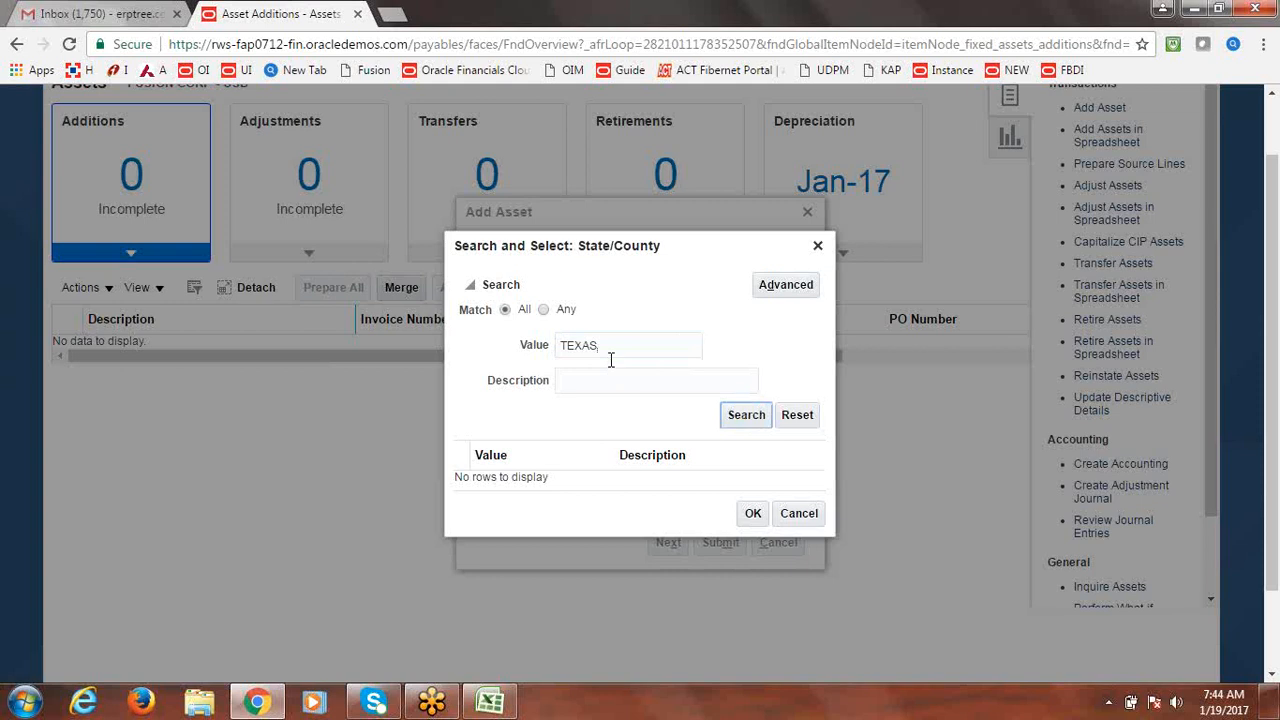
drag(612, 346, 535, 362)
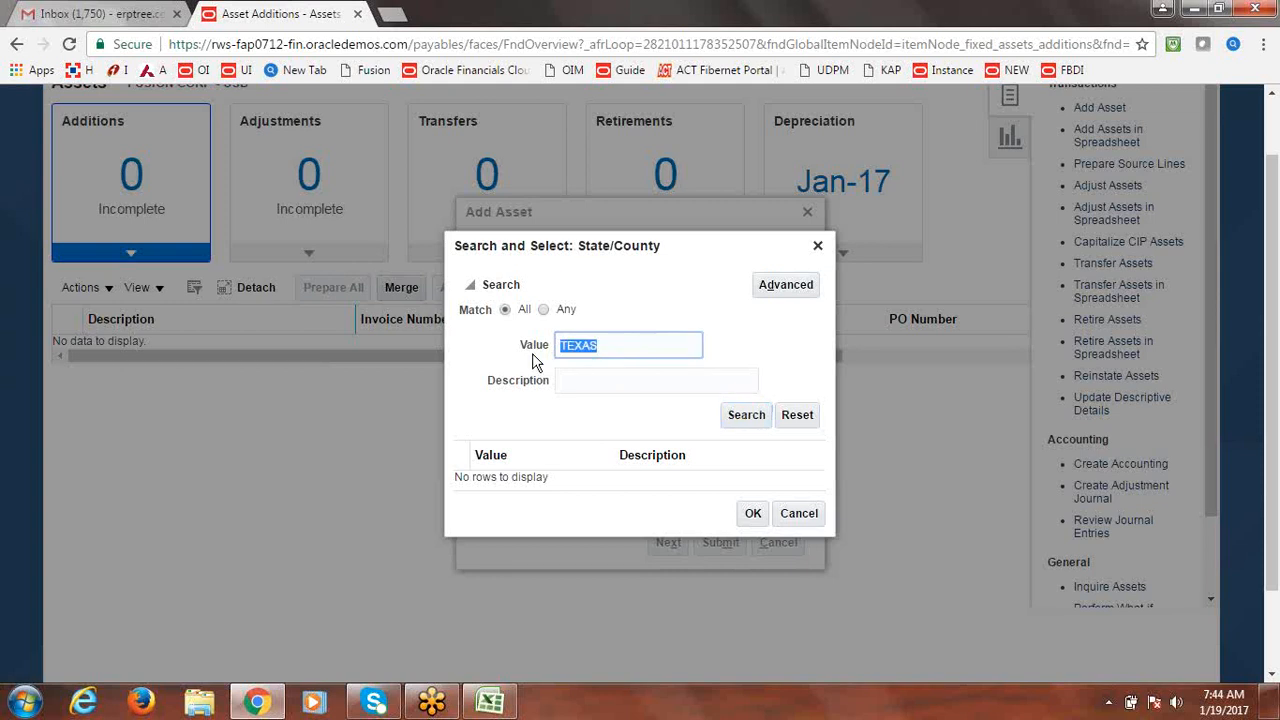
key(BackSpace)
key(Tab)
text(Texas)
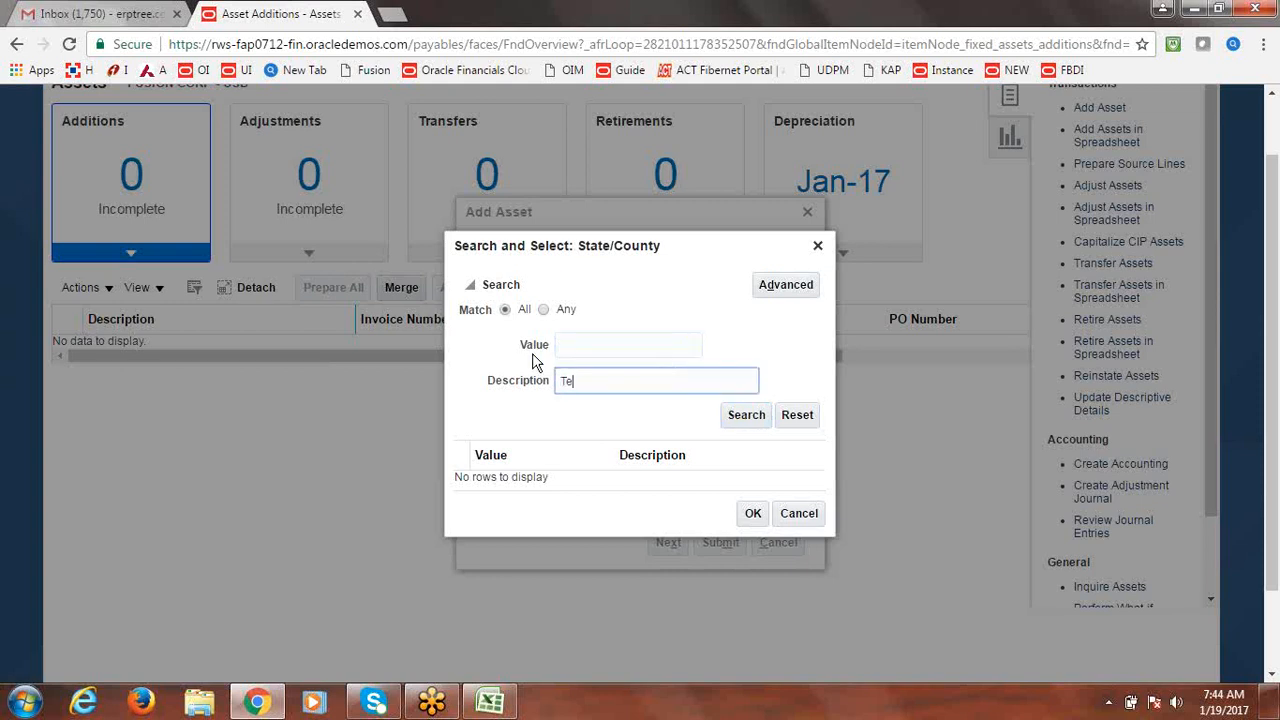
click(740, 415)
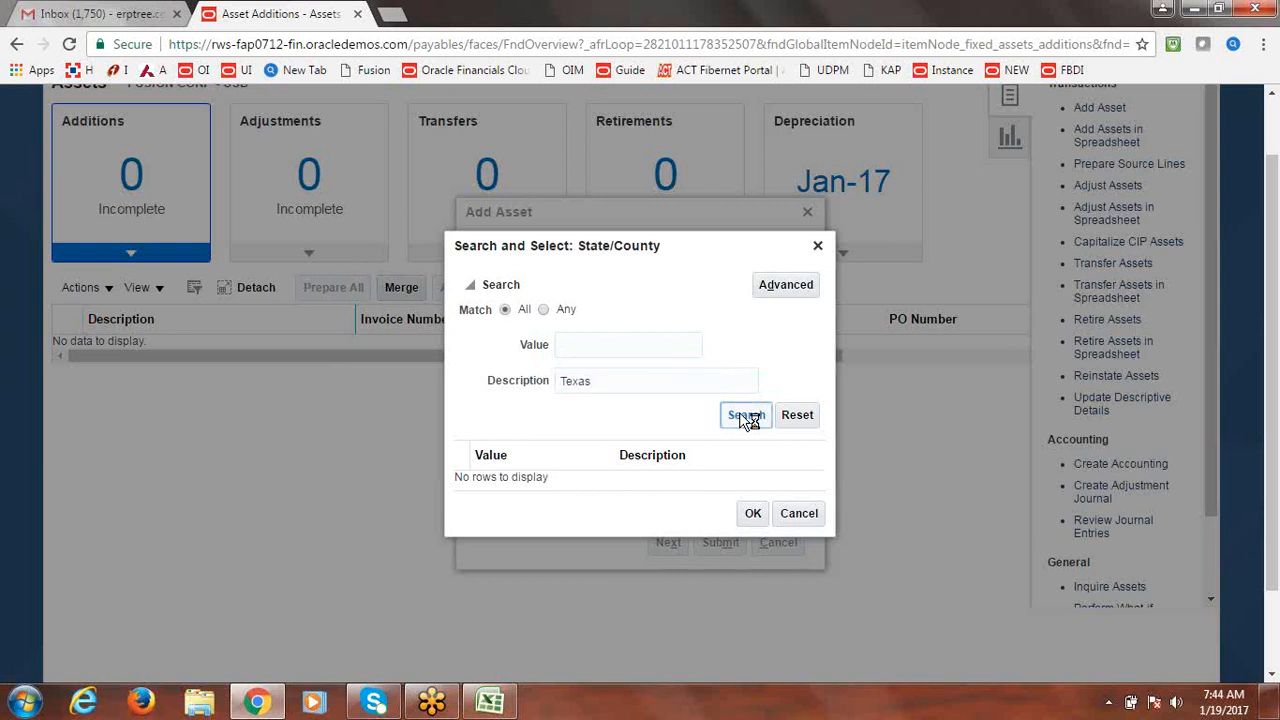
click(818, 246)
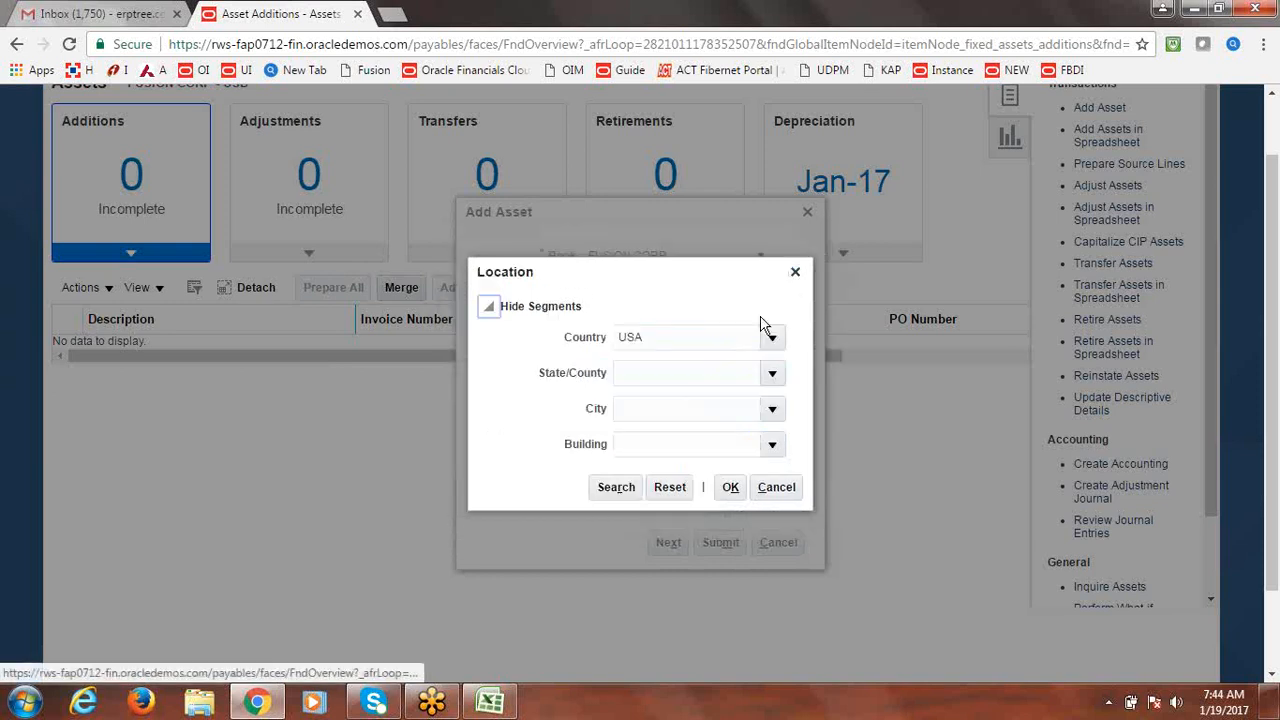
Set location State BEIJING, City ATLANTA, Building OFFICE, confirm it, and submit the BUILDING1 asset.
click(777, 387)
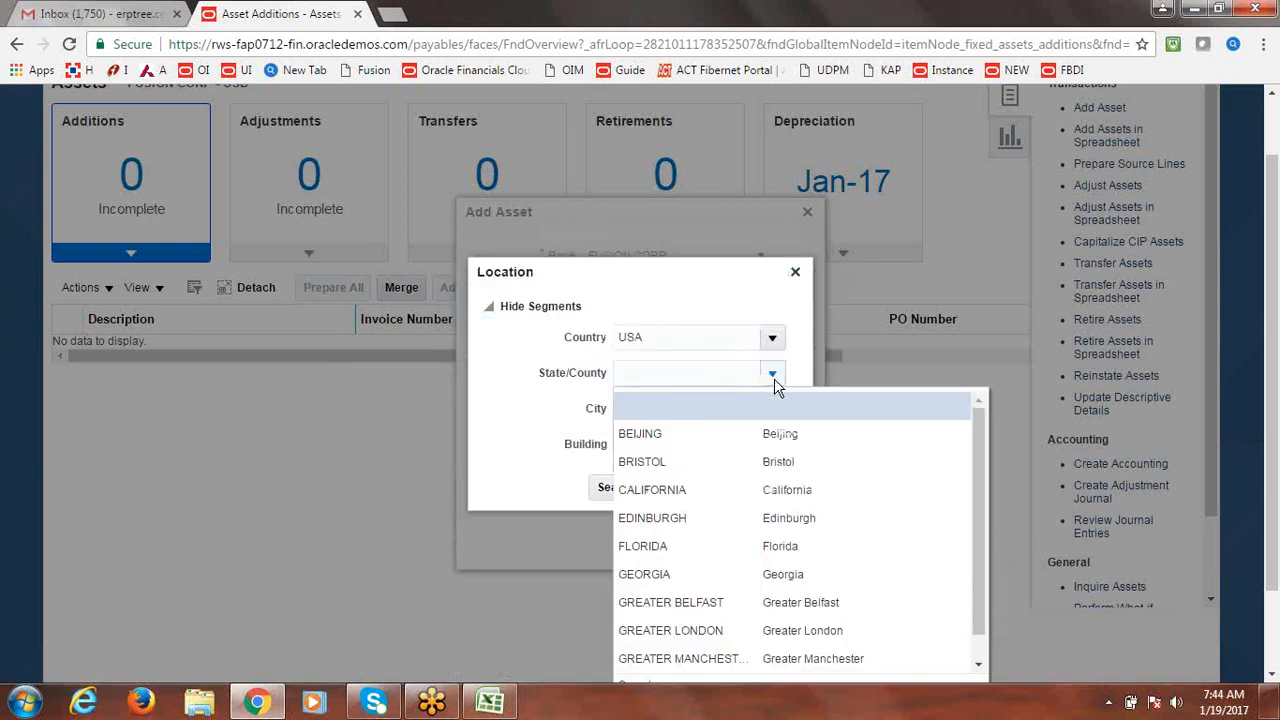
click(639, 458)
click(646, 440)
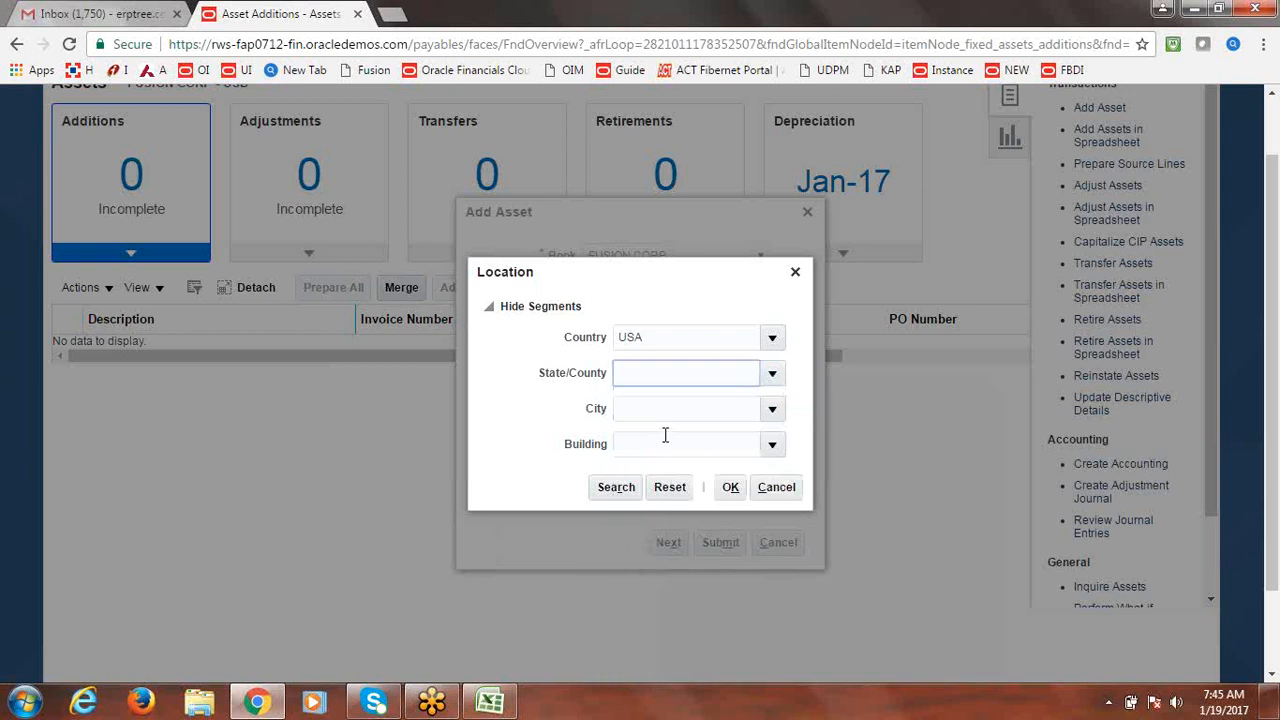
click(772, 409)
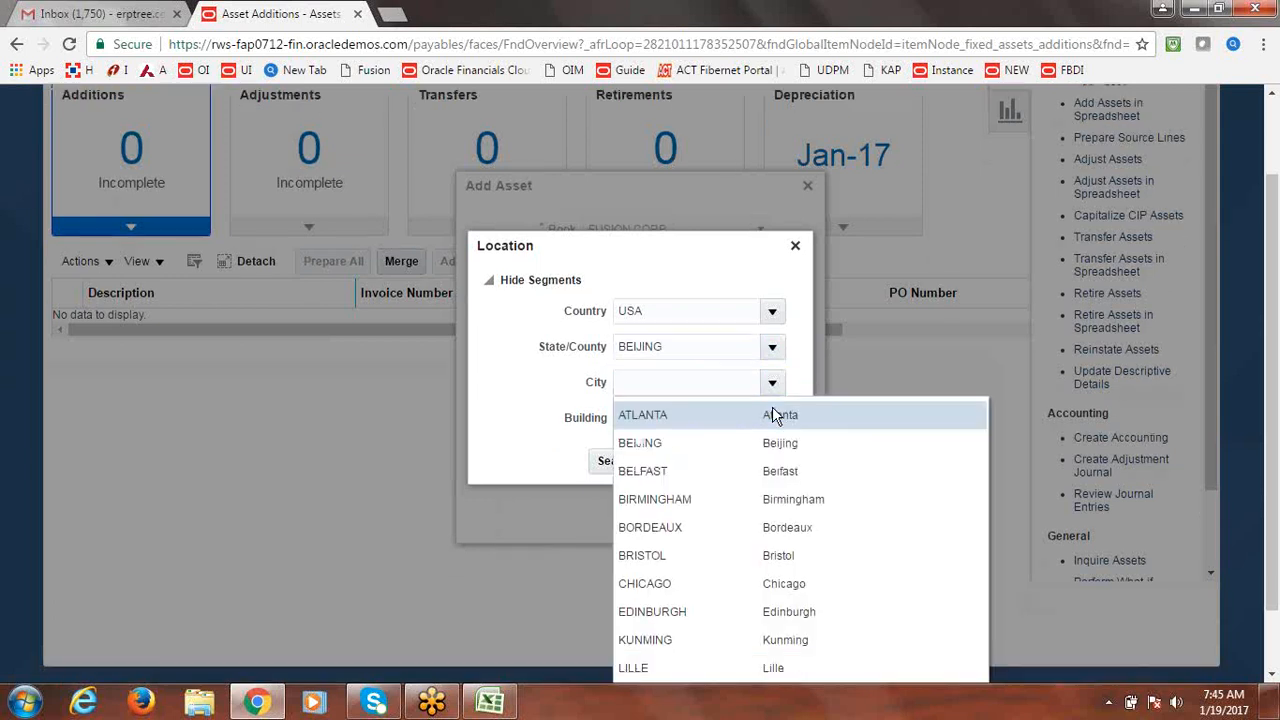
click(705, 410)
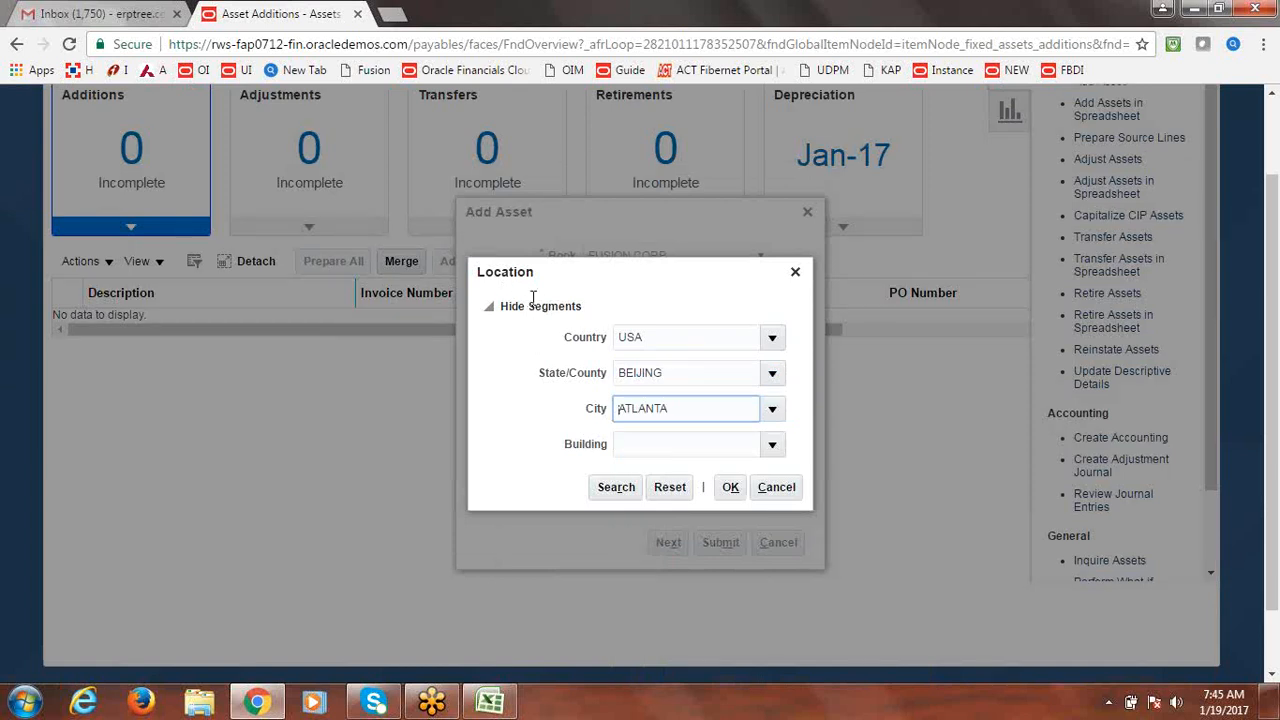
click(773, 443)
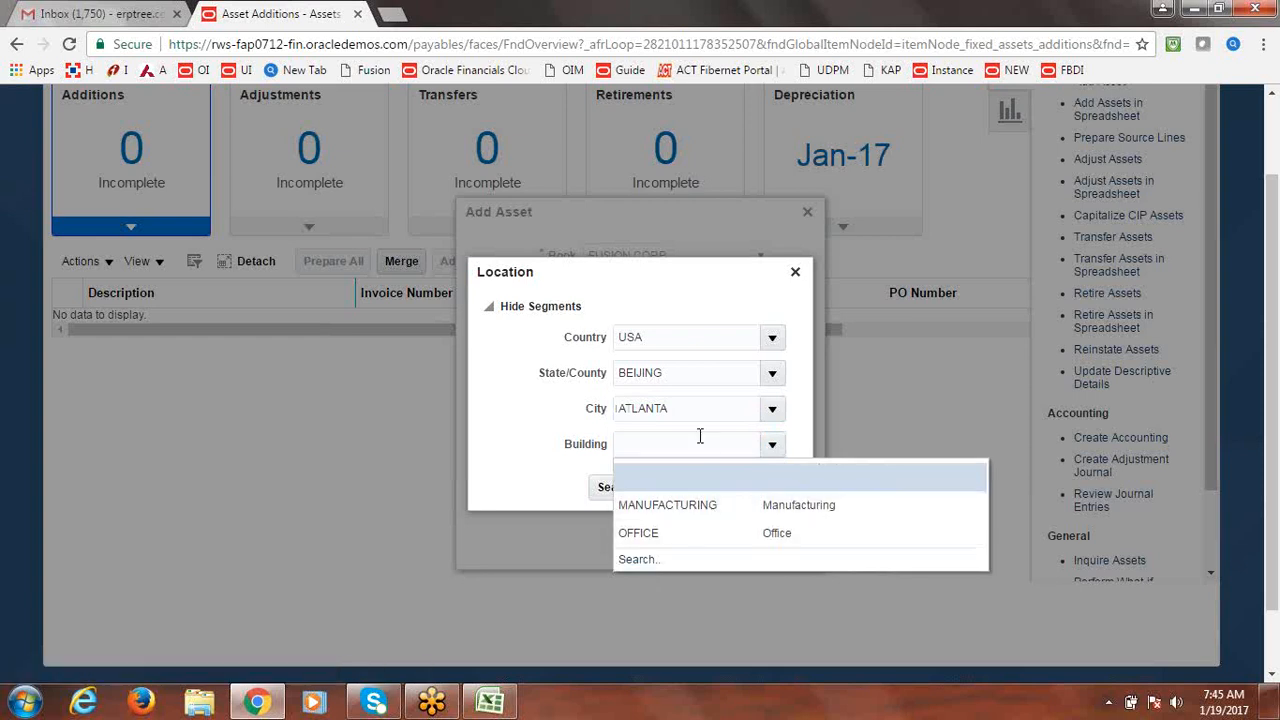
click(676, 533)
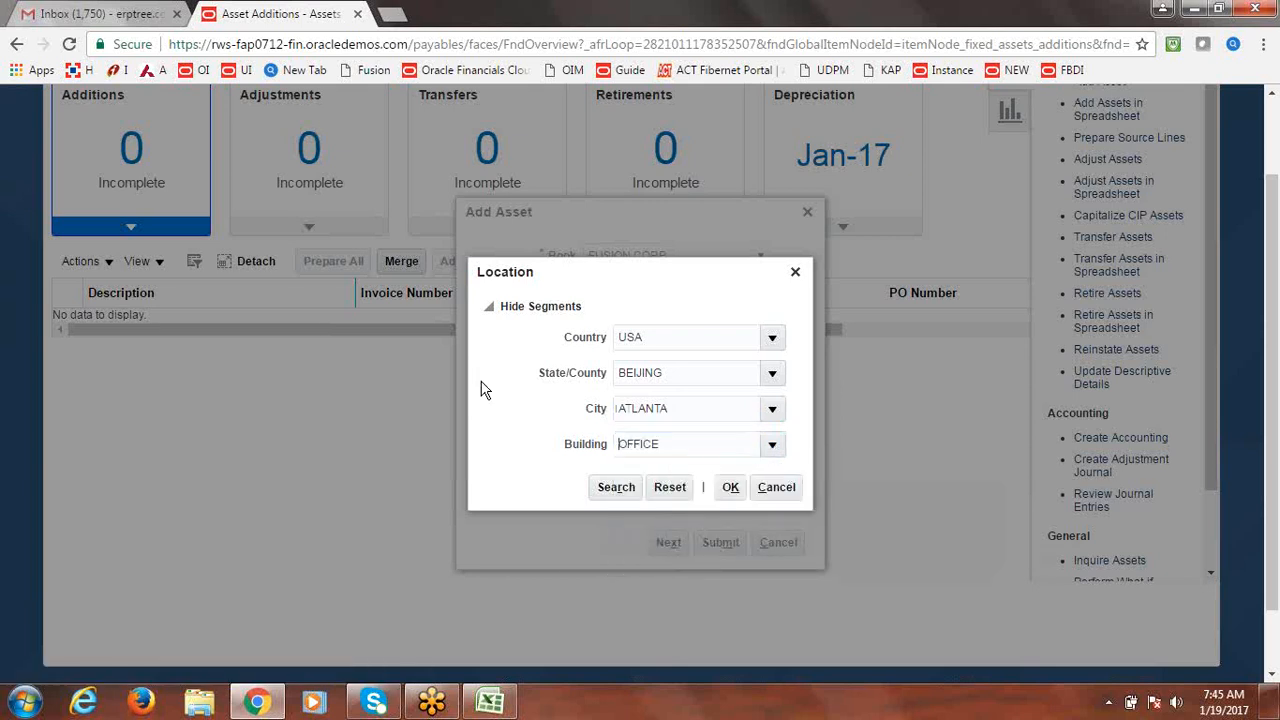
click(731, 487)
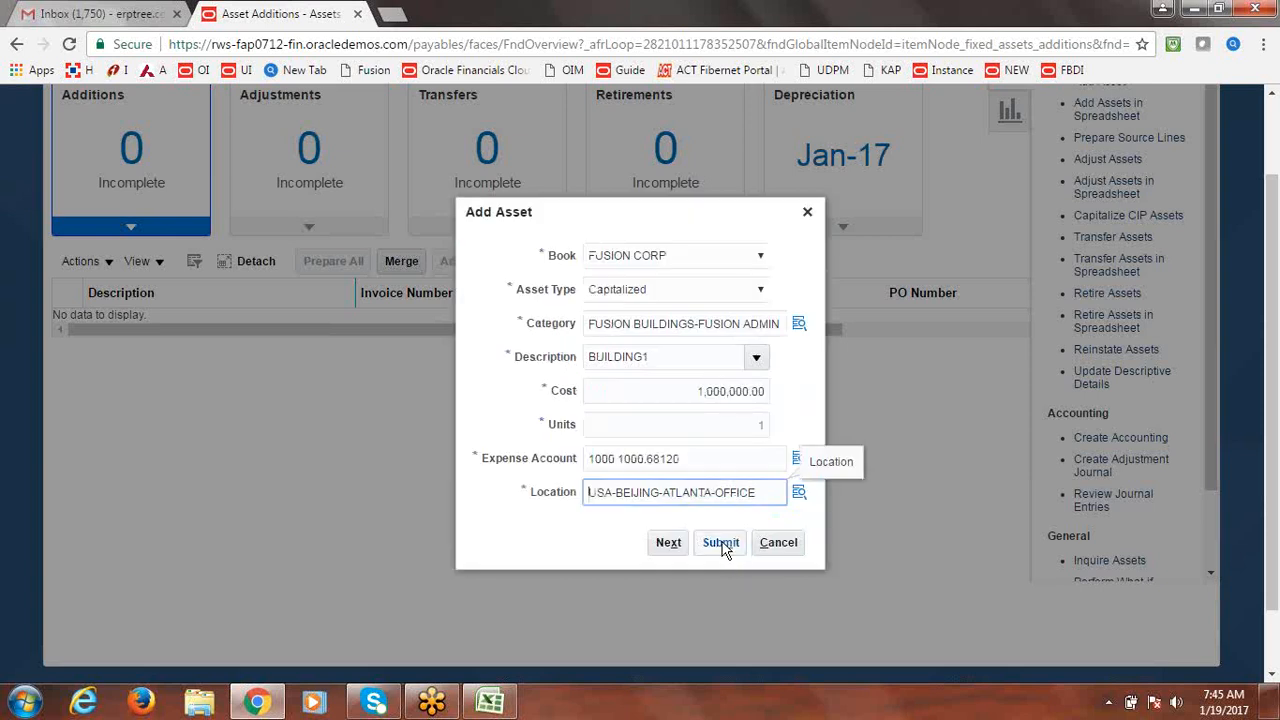
click(722, 545)
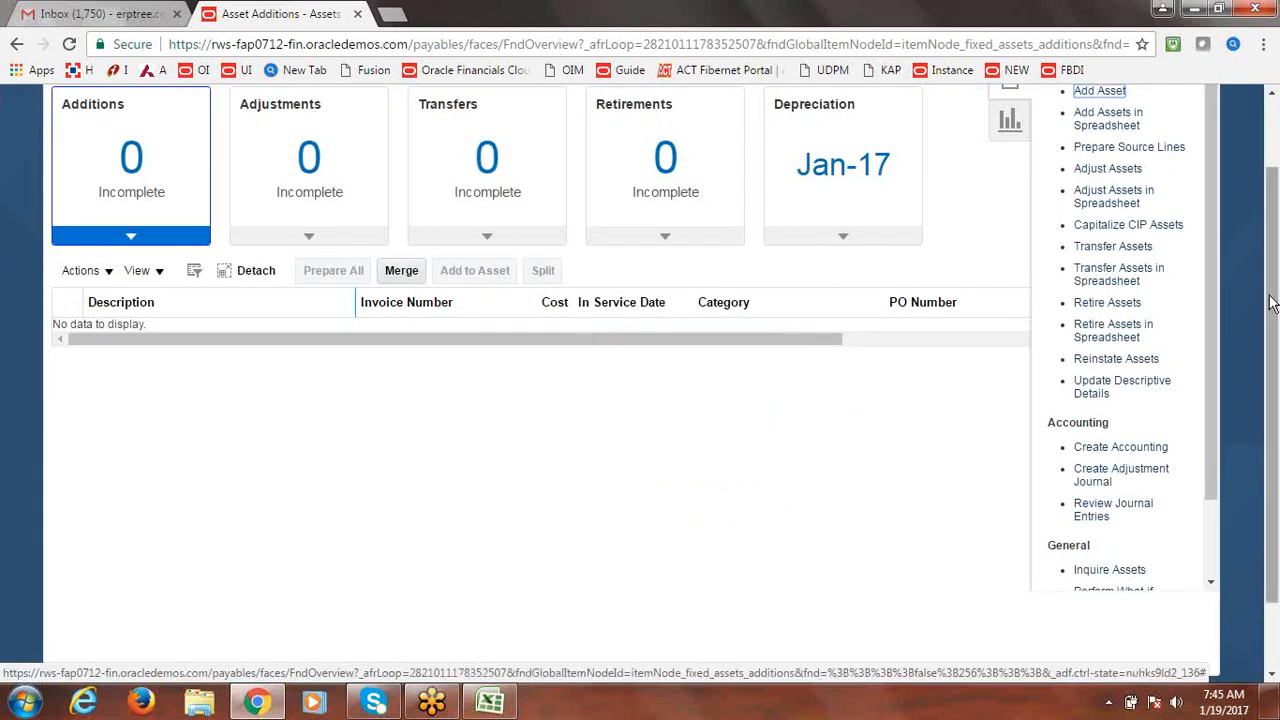
Switch the Assets side panel to Reports and back to the asset Tasks list.
drag(1275, 329, 1275, 240)
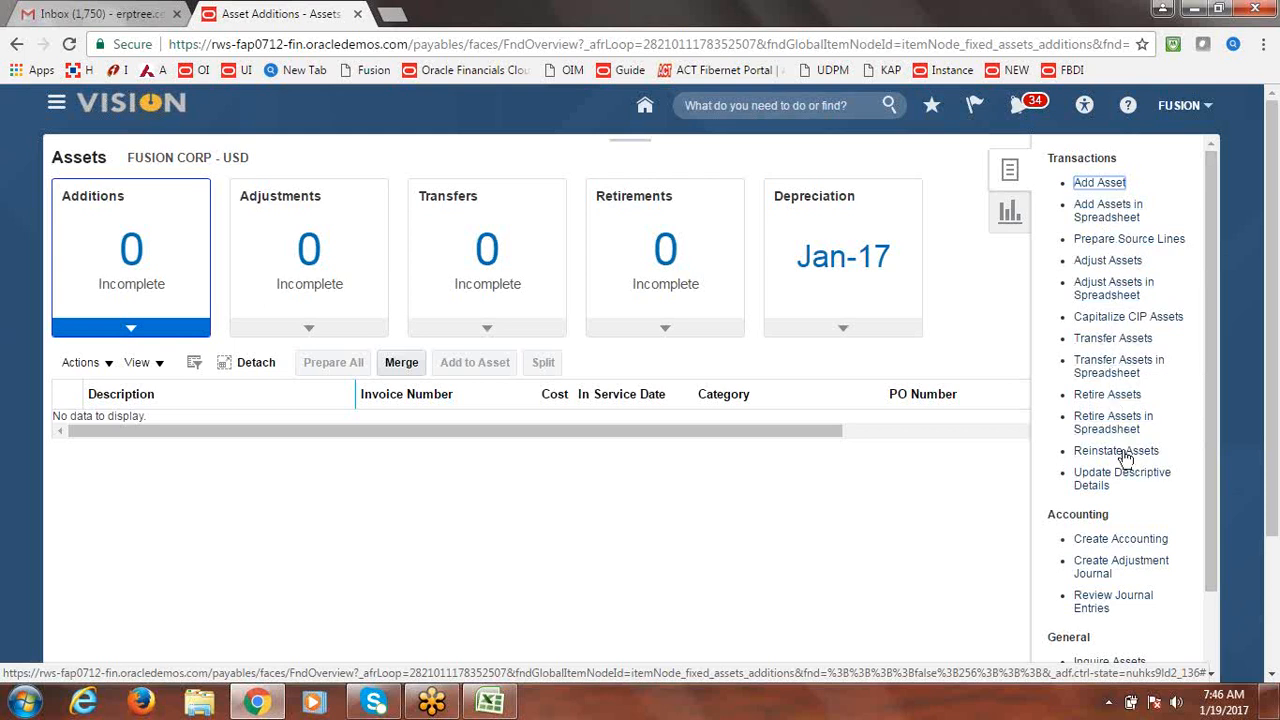
drag(1213, 373, 1206, 142)
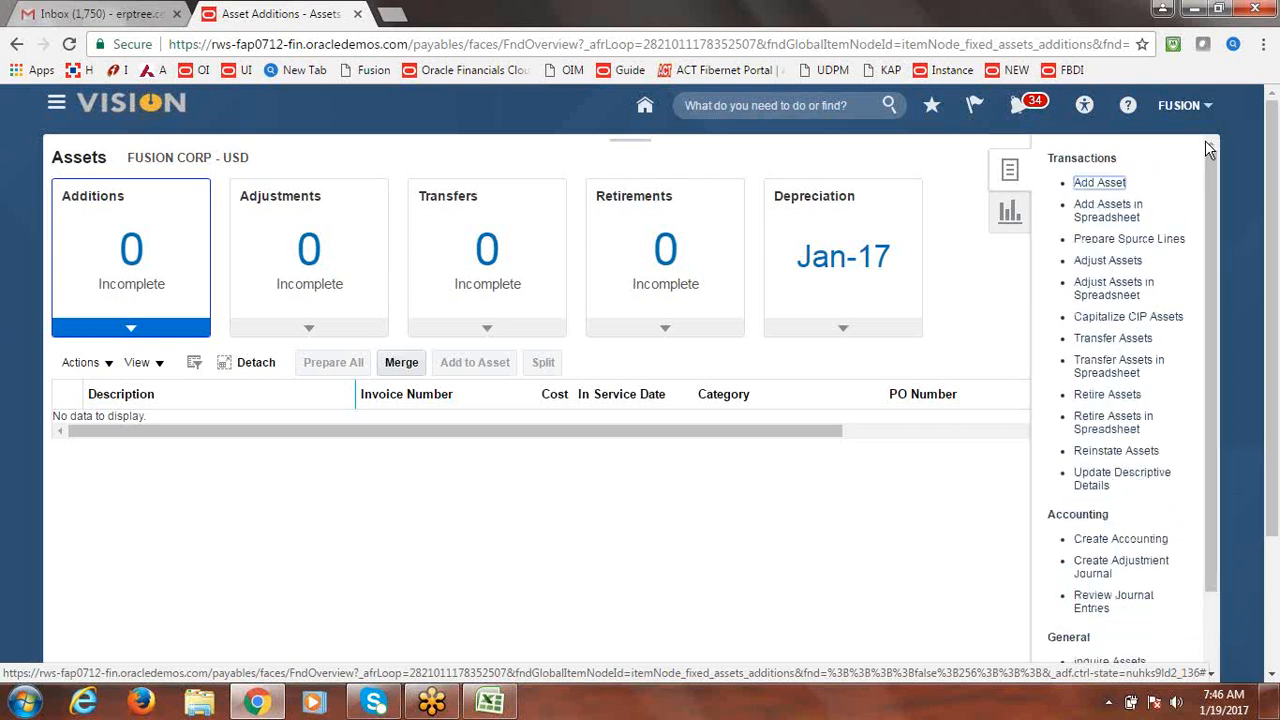
click(1012, 215)
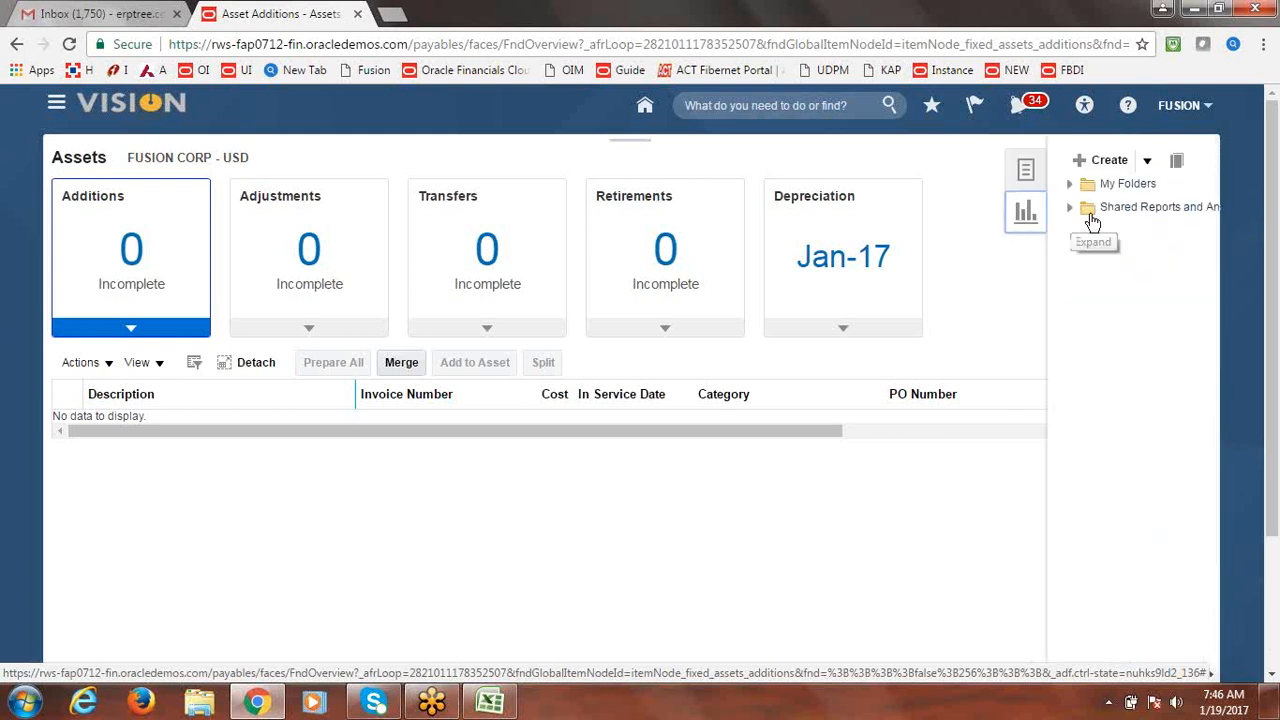
click(1025, 172)
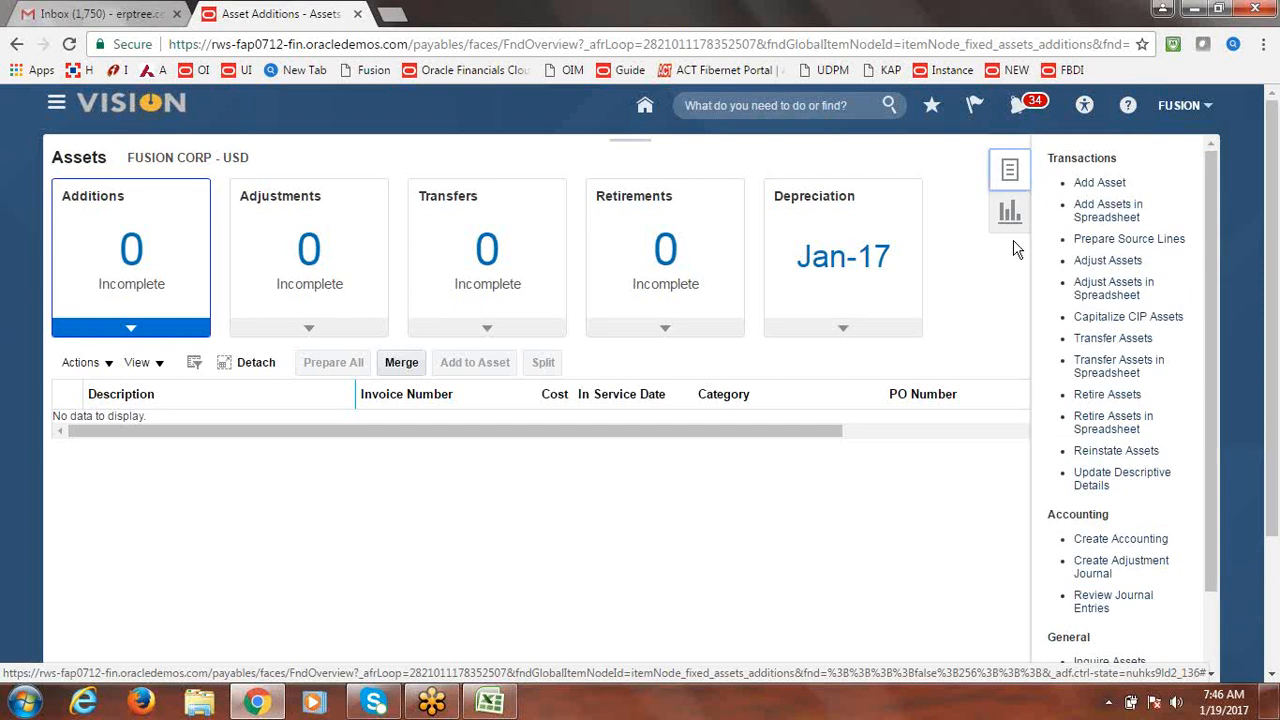
Reload the Assets page twice from the browser address bar.
click(468, 50)
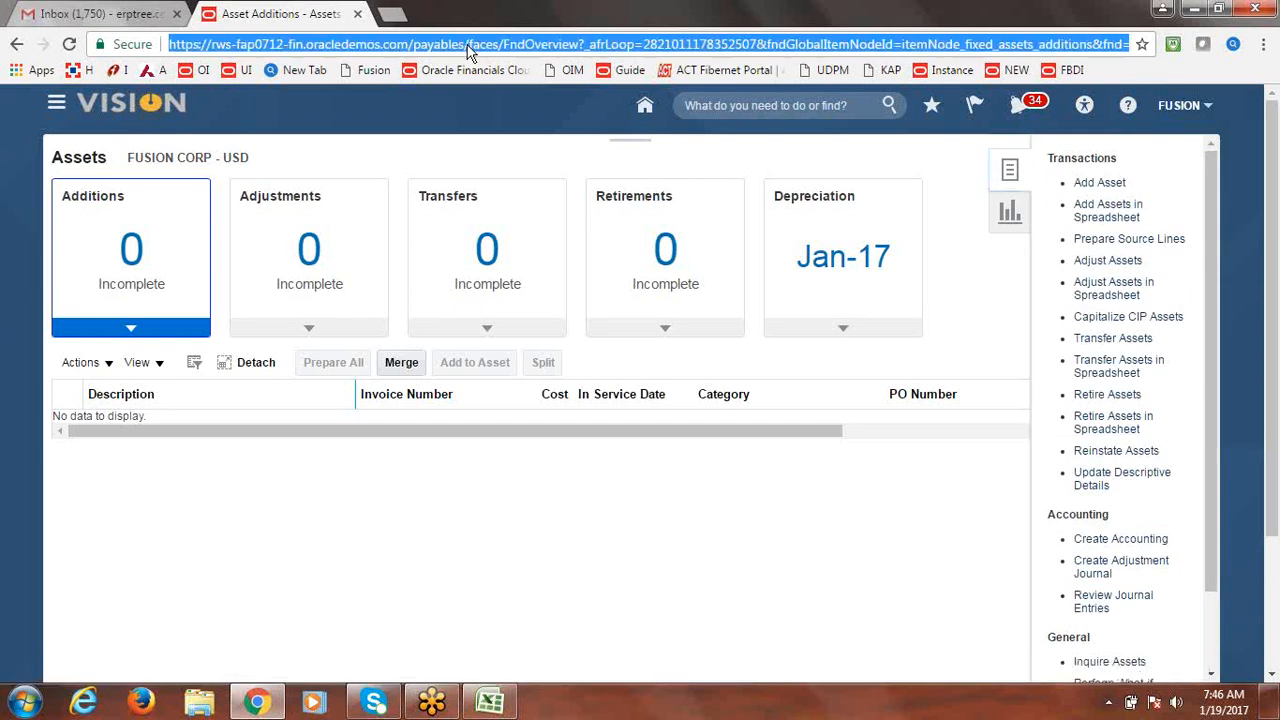
key(Return)
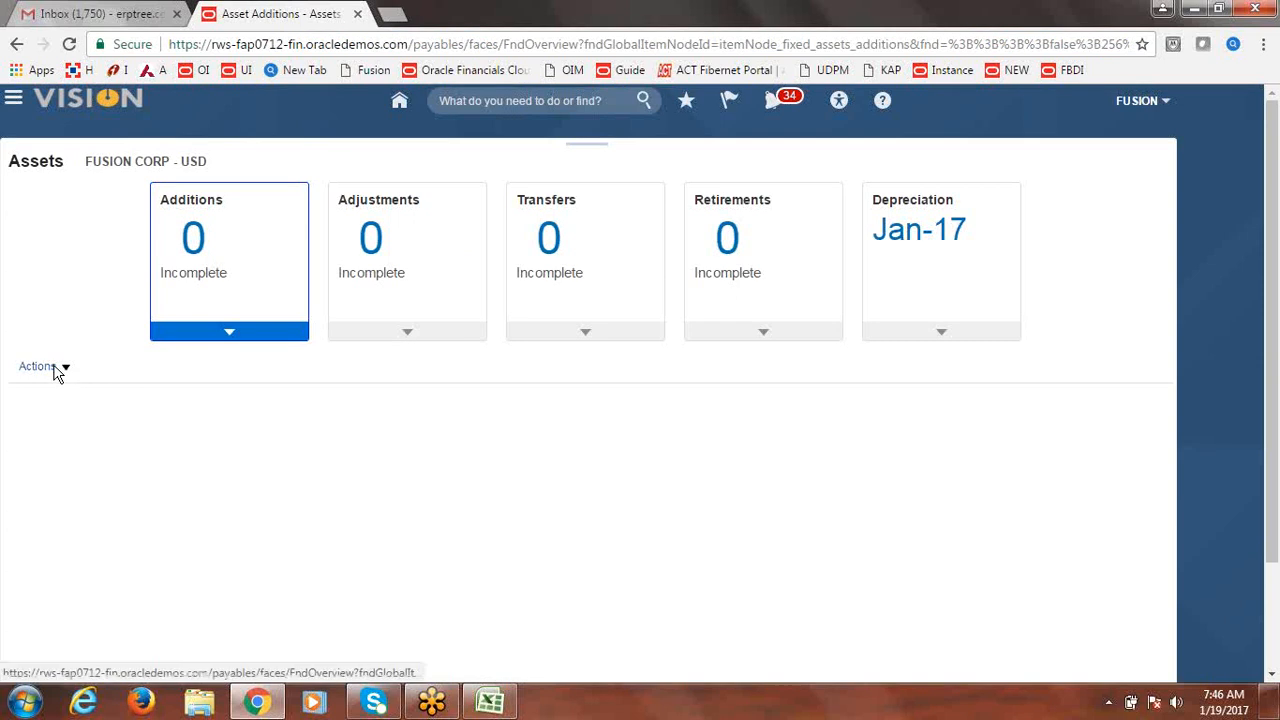
click(247, 44)
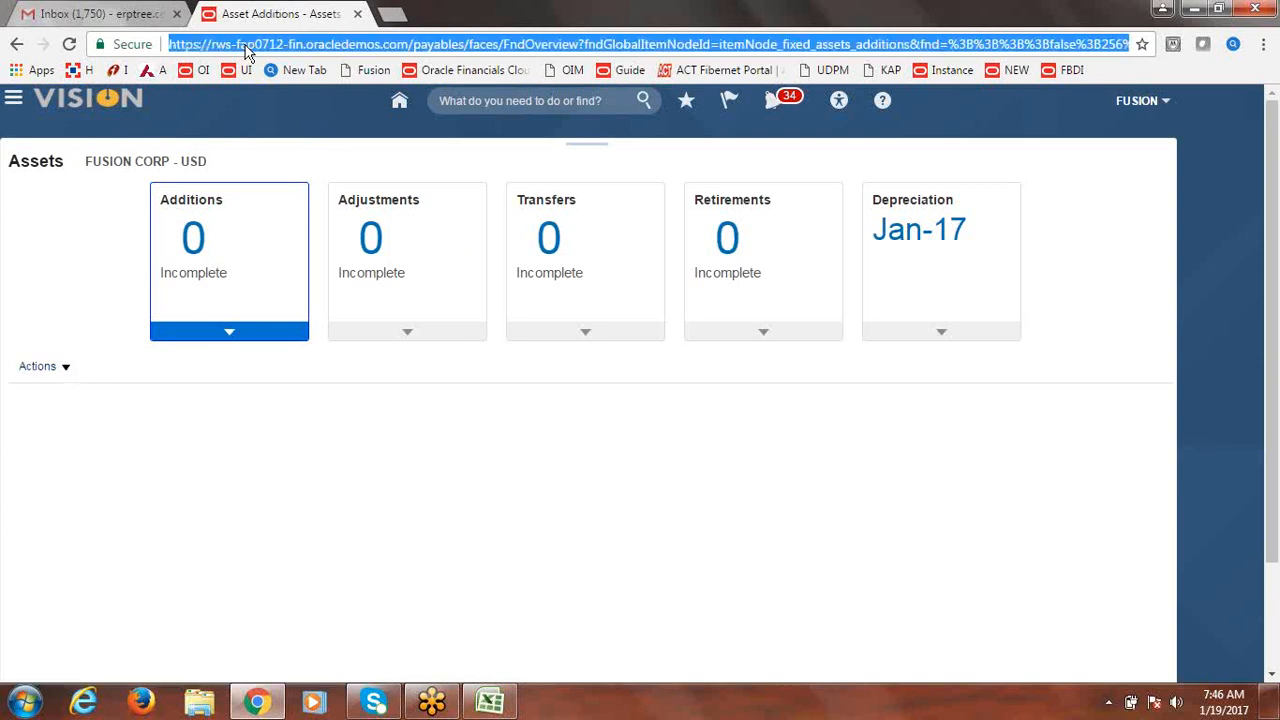
key(Return)
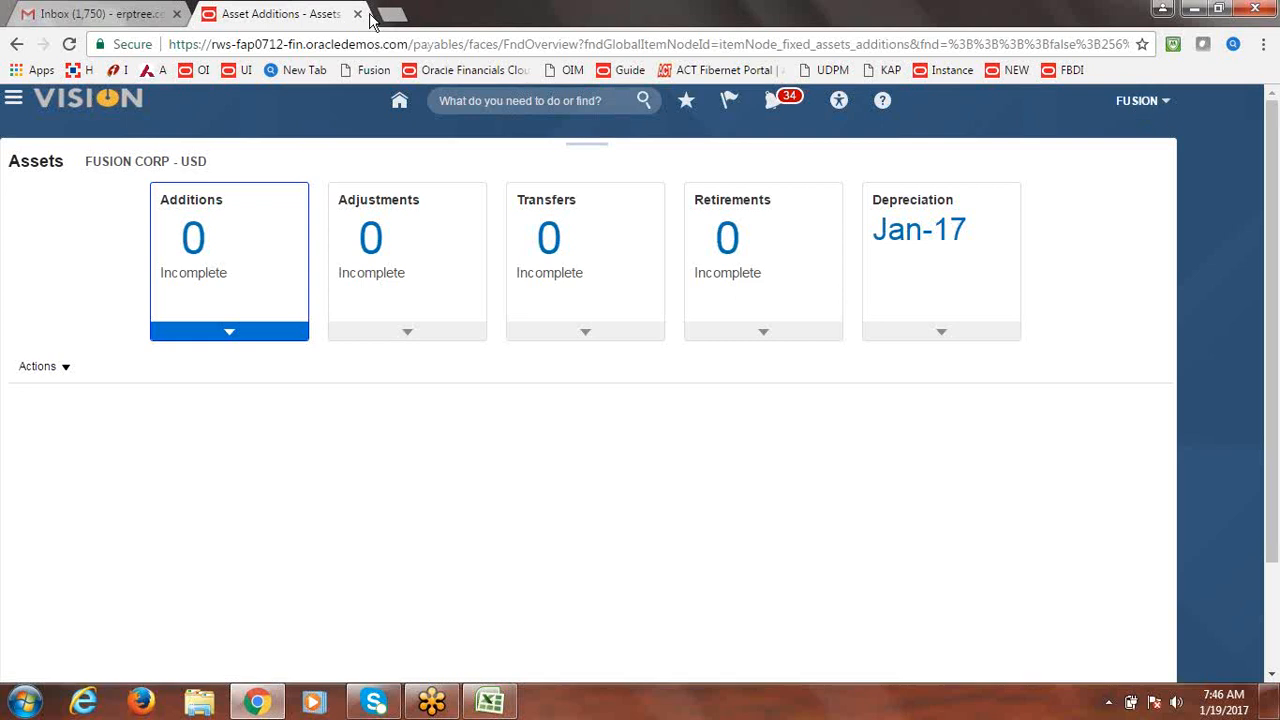
Replace the Asset Additions tab with a new tab opened to Fixed Assets > Asset Inquiry.
click(185, 16)
click(205, 15)
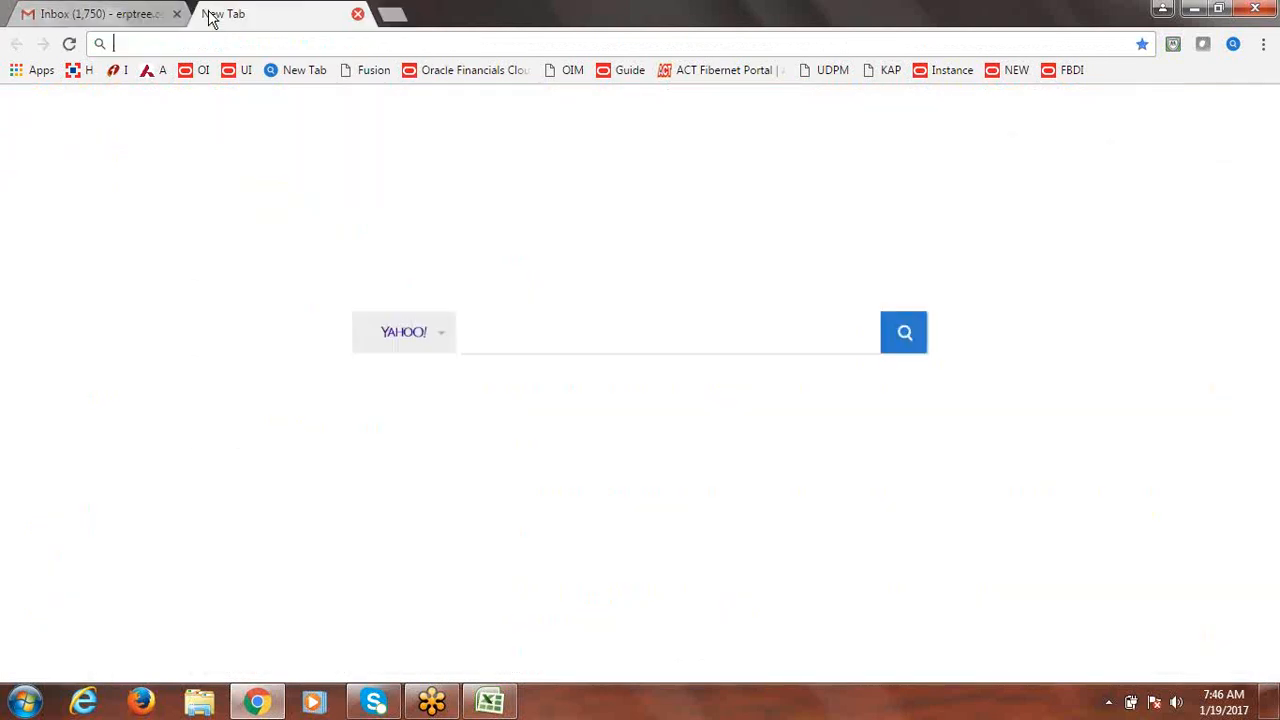
click(1016, 72)
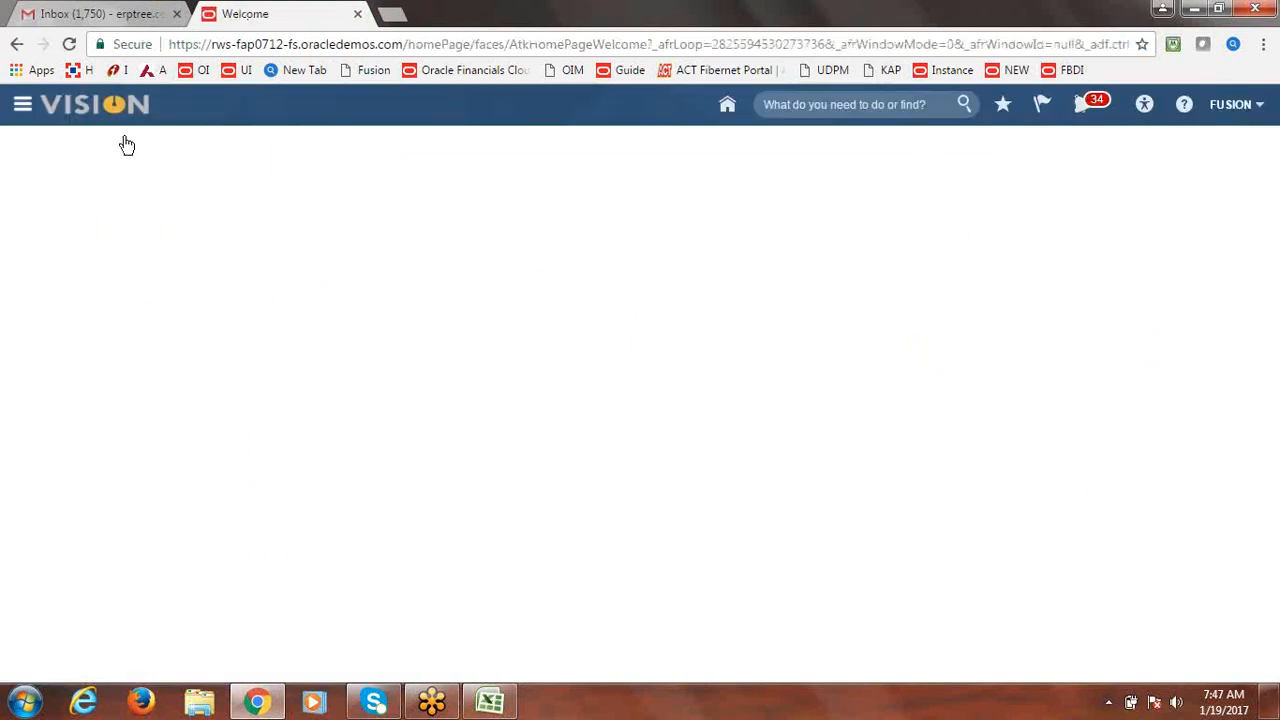
click(22, 108)
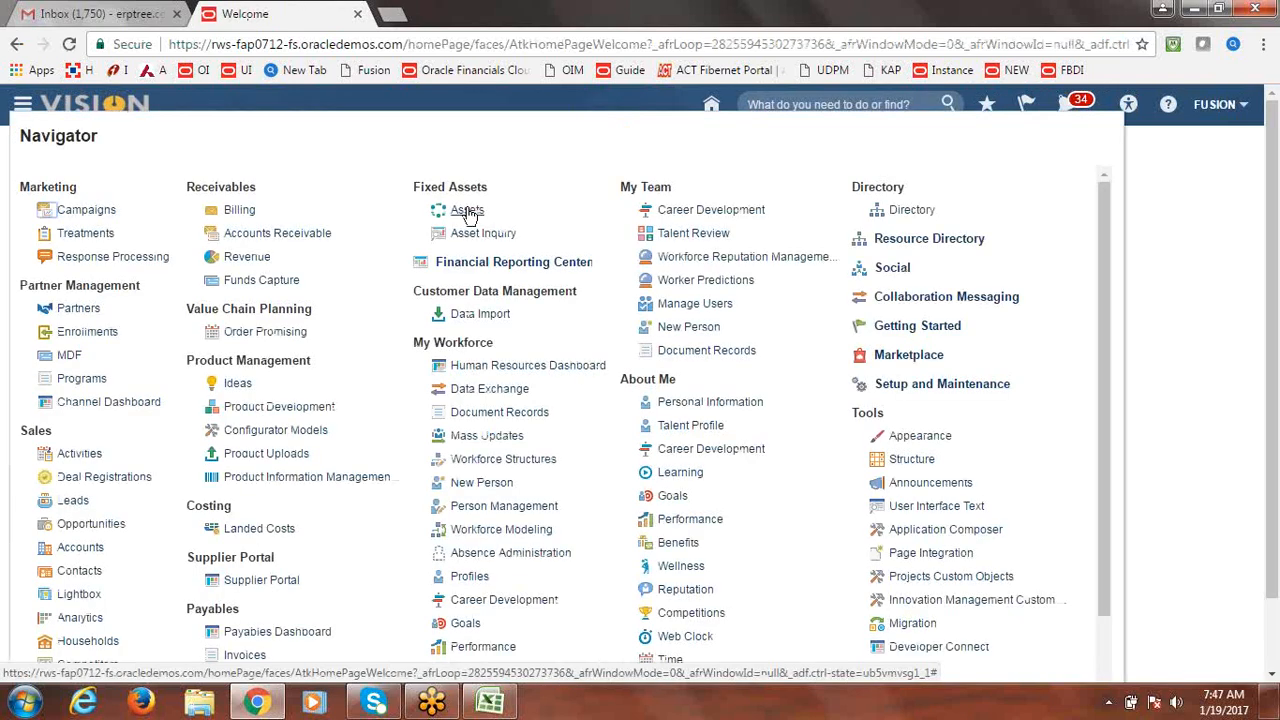
click(476, 236)
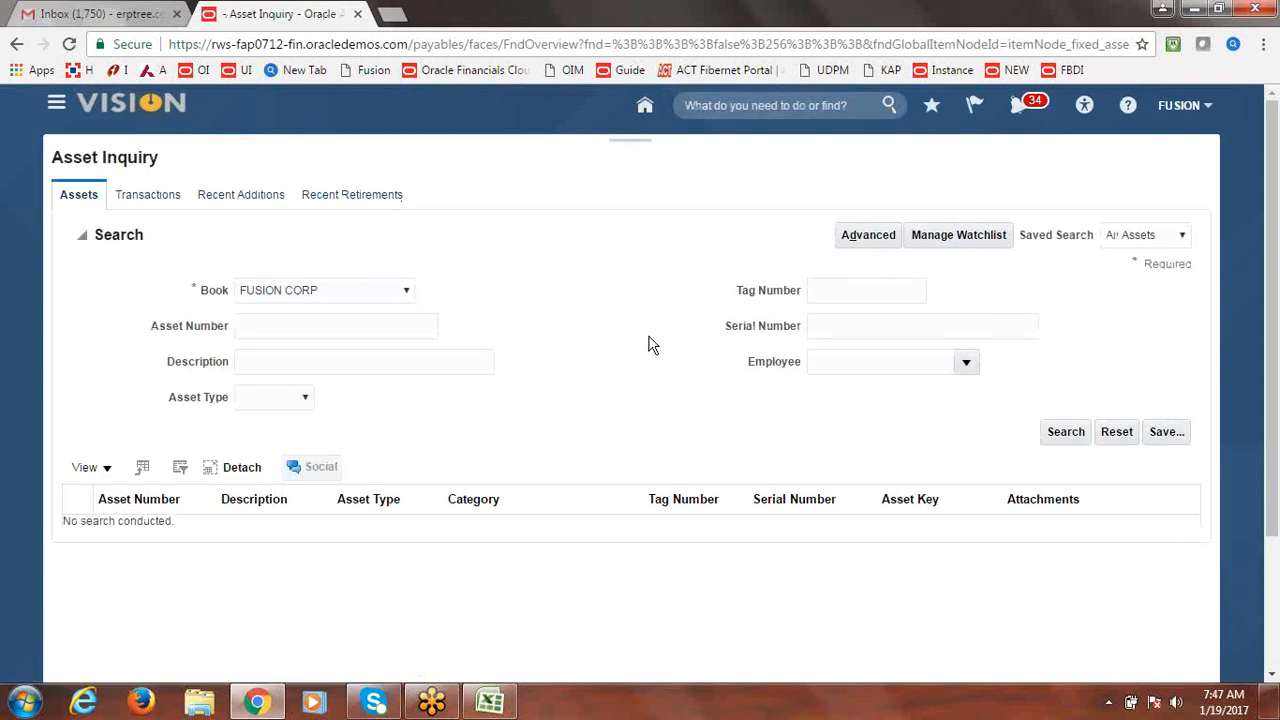
Search the FUSION CORP book and review asset 111584 BUILDING1: cost 1,000,000.00, STL over 60 years.
click(1087, 430)
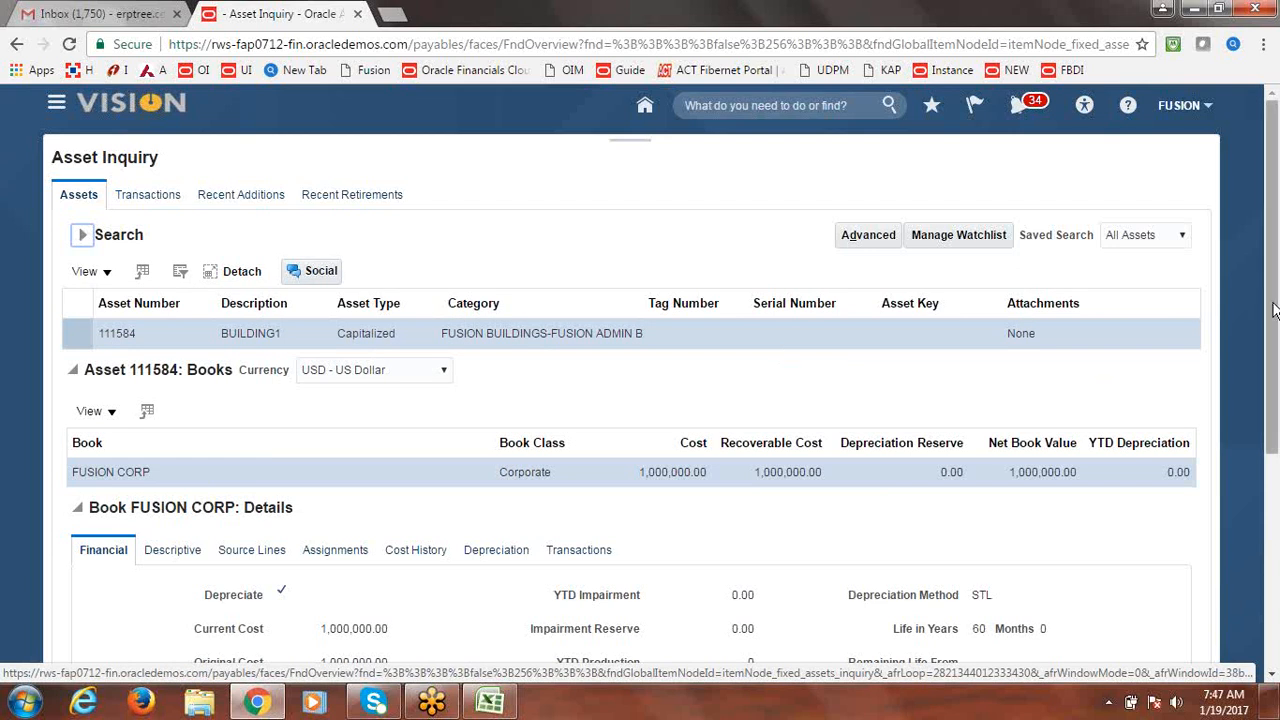
drag(1273, 310, 1273, 620)
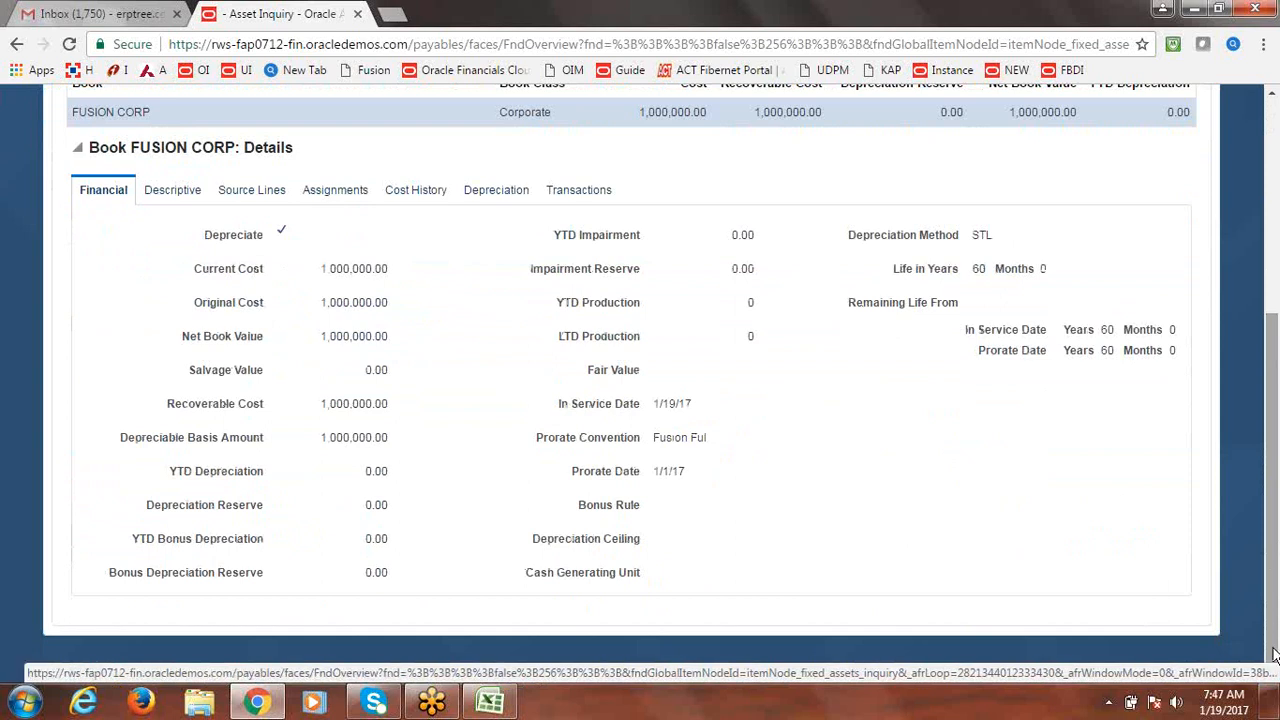
drag(1273, 645, 1276, 418)
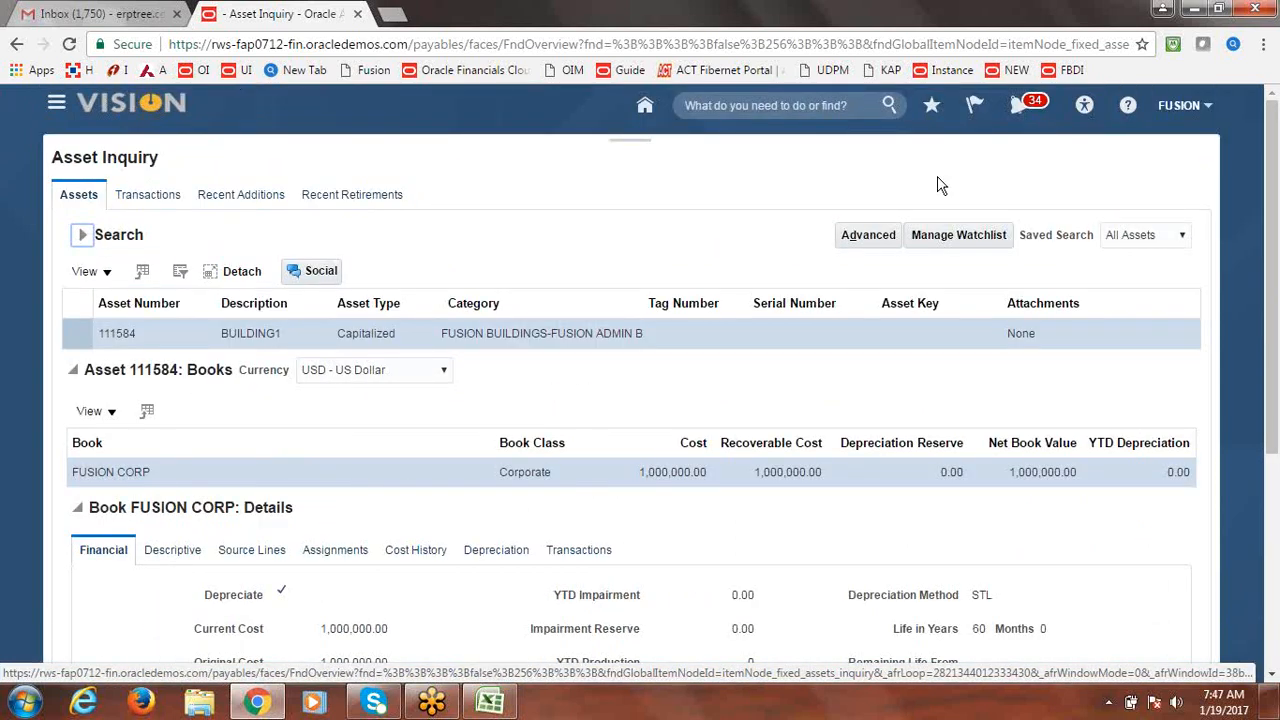
Enter Done in cell B24 for Manual Additions in the Excel checklist, then return to Chrome.
click(490, 703)
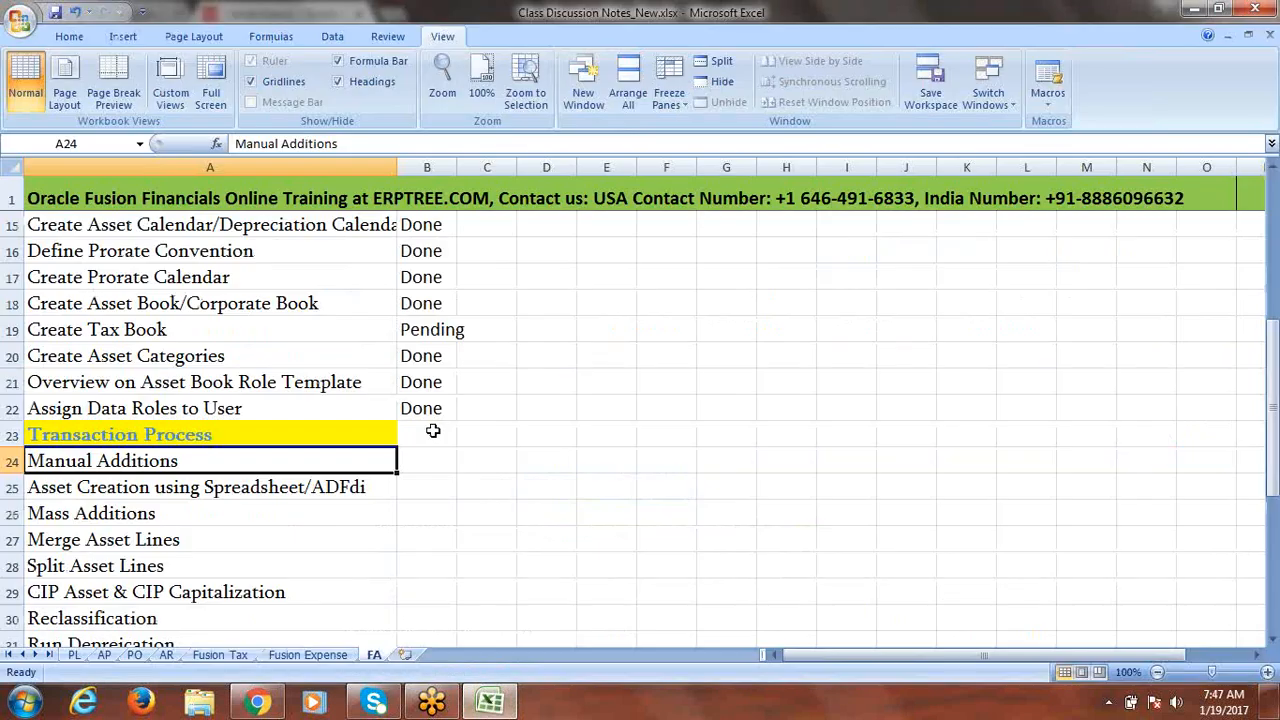
click(427, 456)
text(done)
key(Tab)
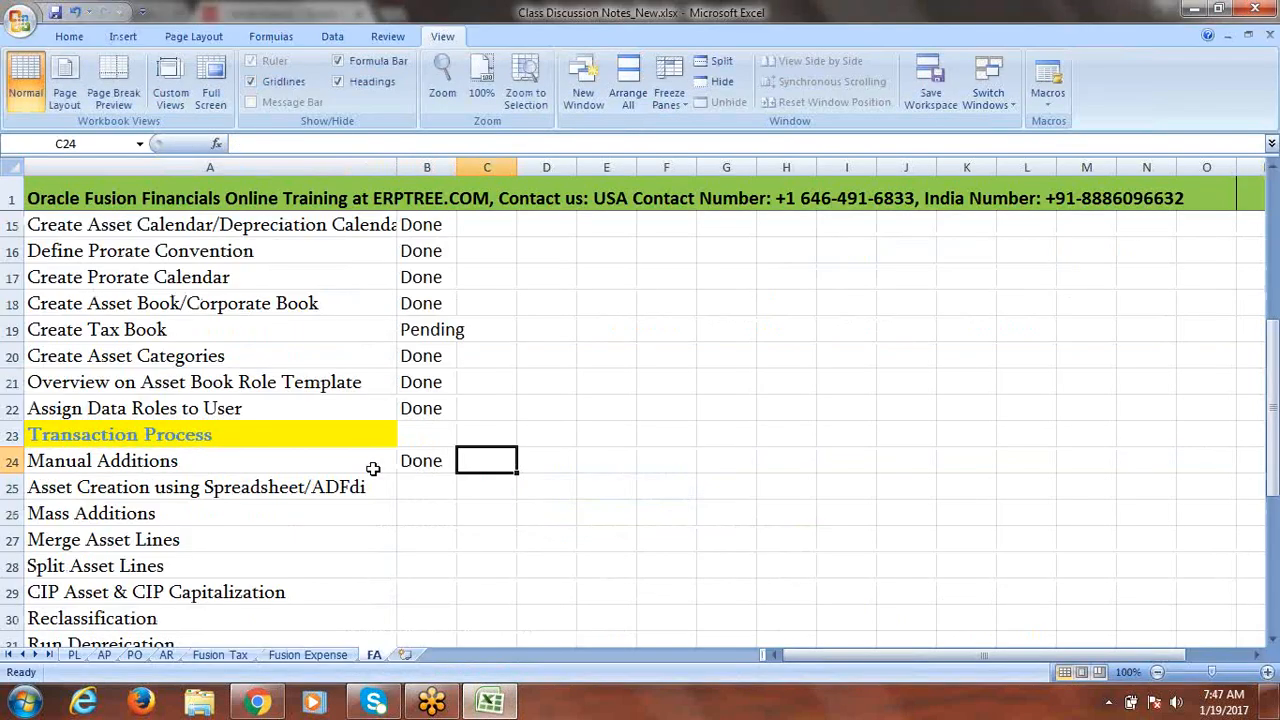
click(208, 492)
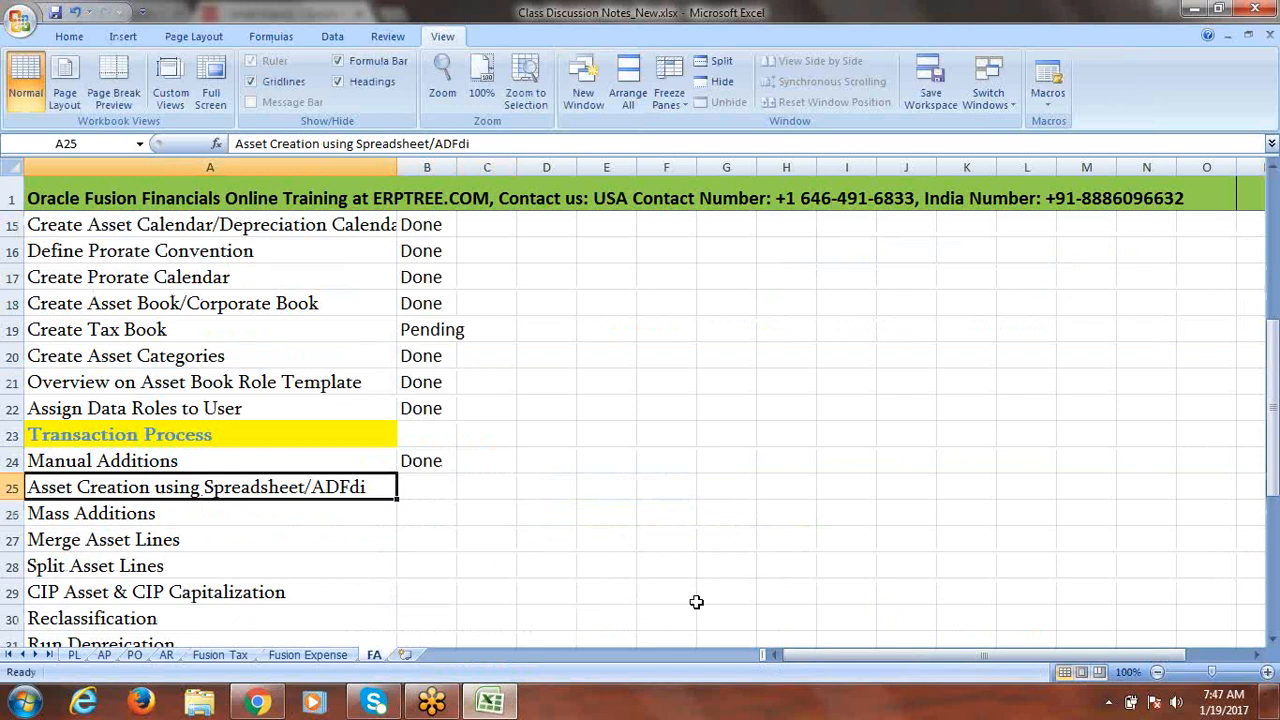
key(alt+Tab)
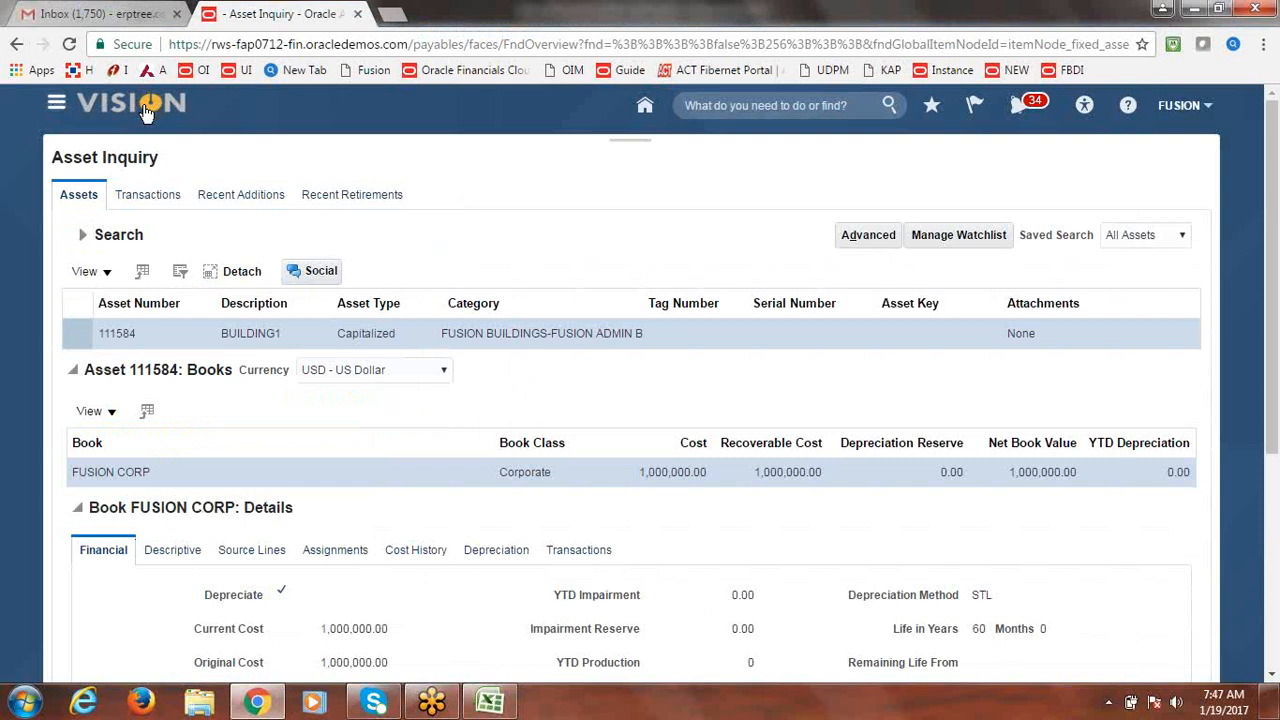
Browse the Navigator's work area list, close it back to Asset Inquiry, then reopen it.
click(56, 104)
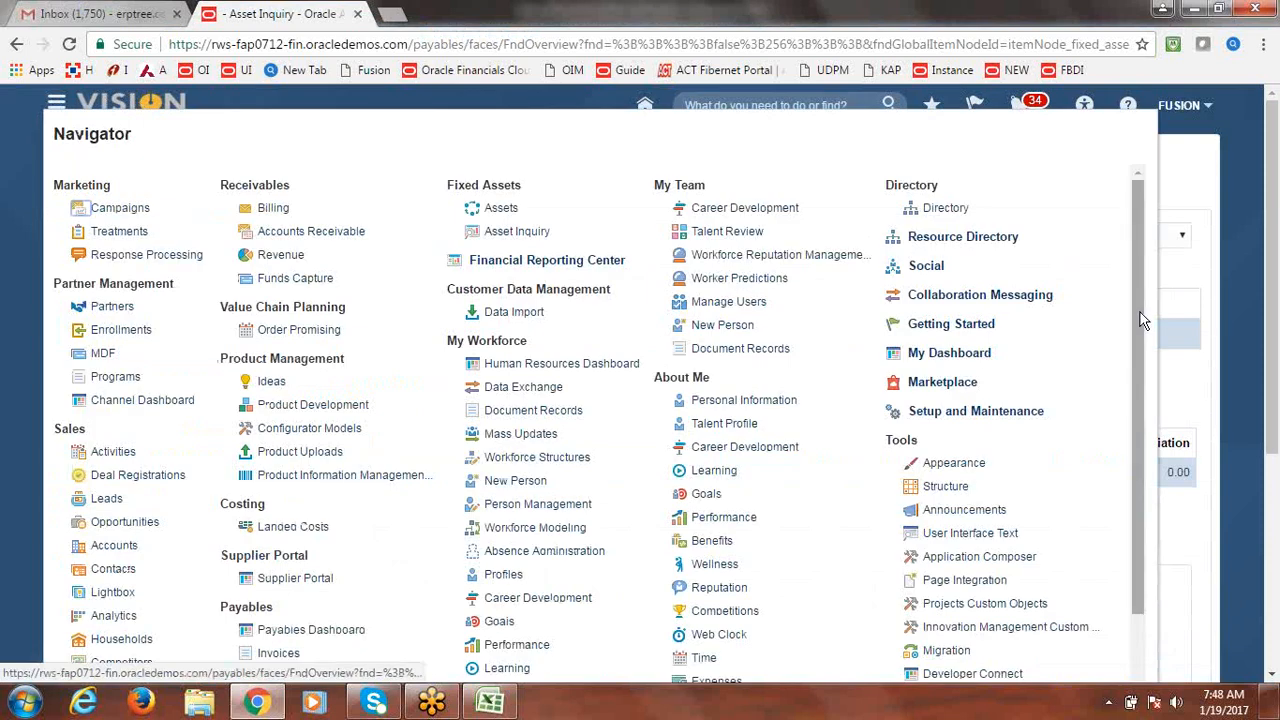
drag(1140, 310, 1162, 580)
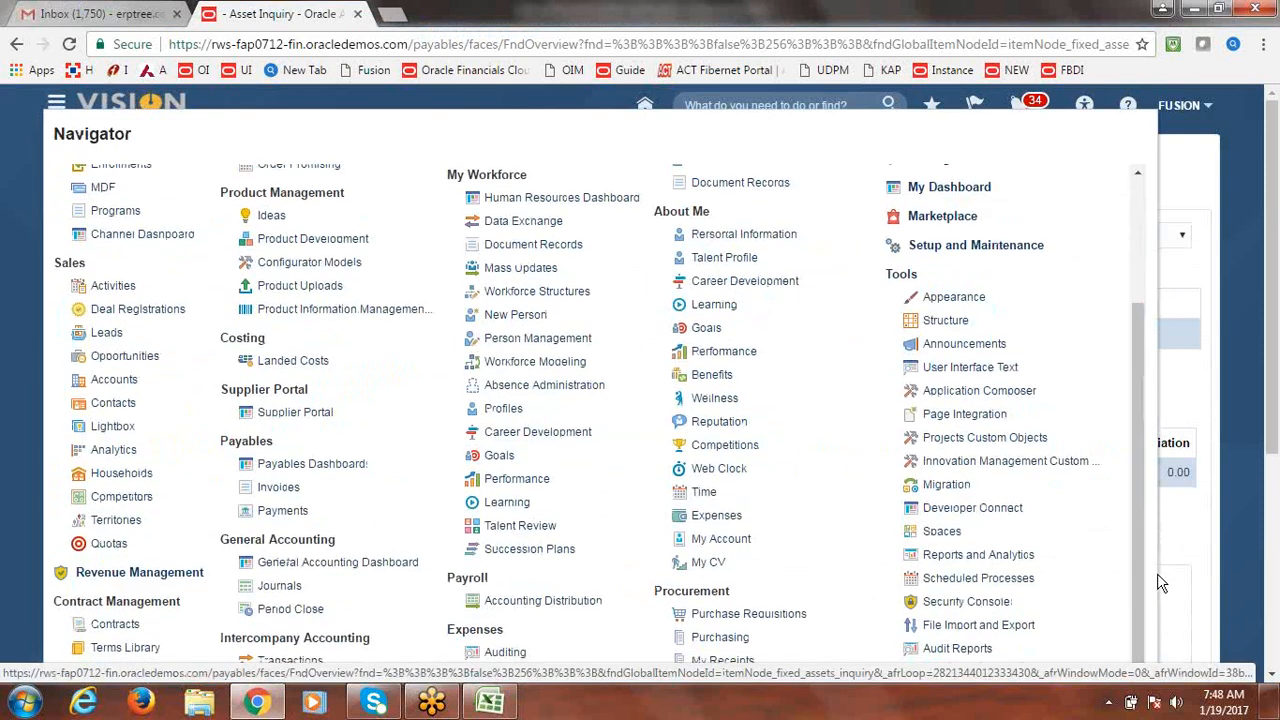
scroll(1275, 500, down, 3)
click(1275, 507)
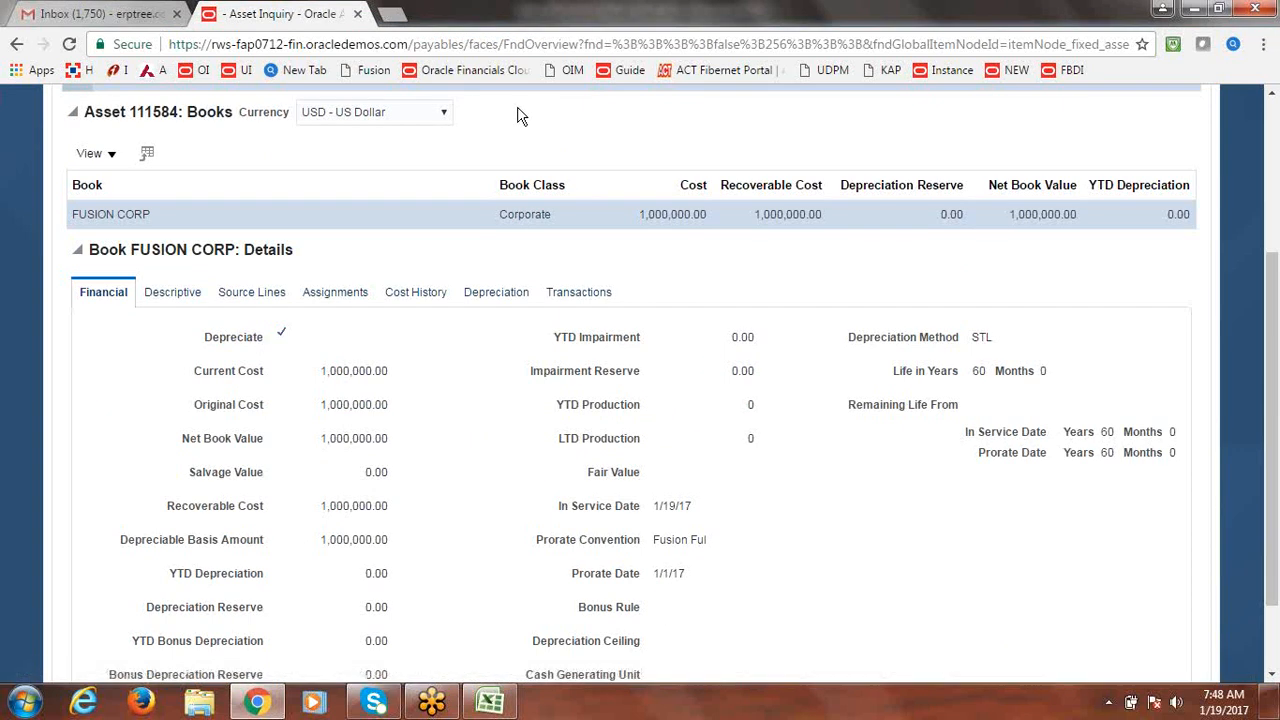
drag(1270, 352, 1277, 212)
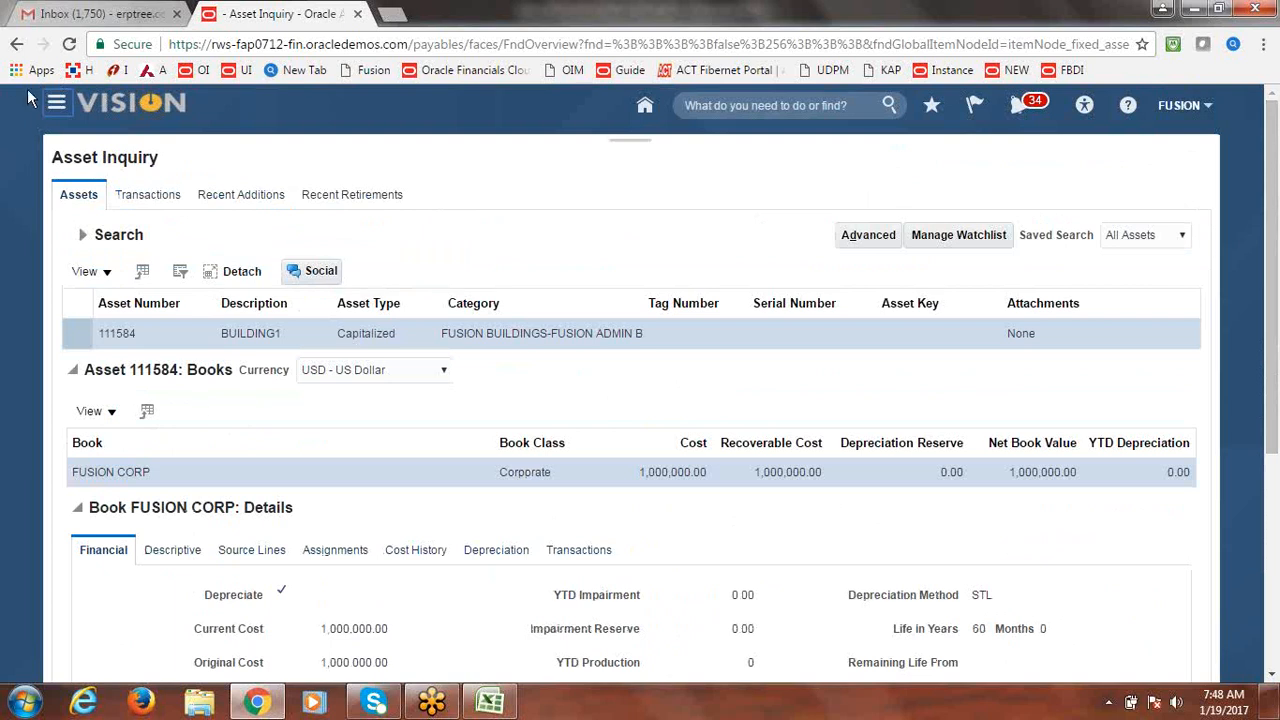
click(56, 102)
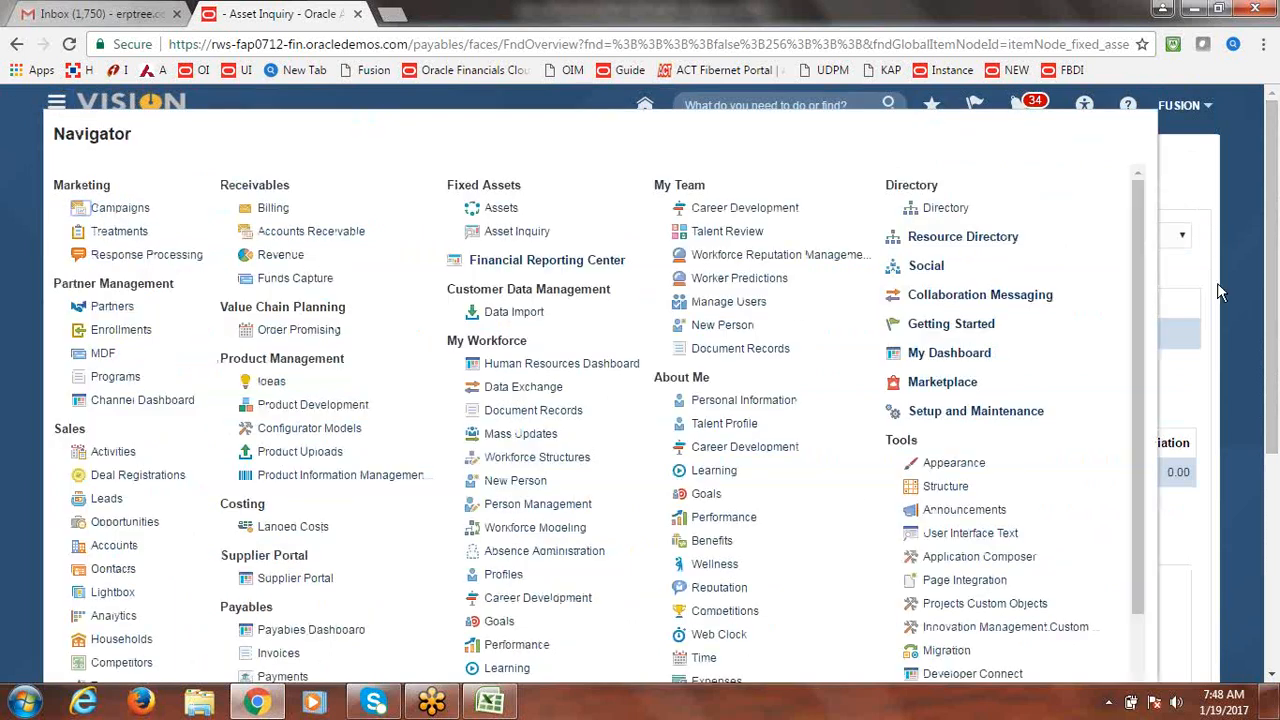
scroll(1140, 340, down, 3)
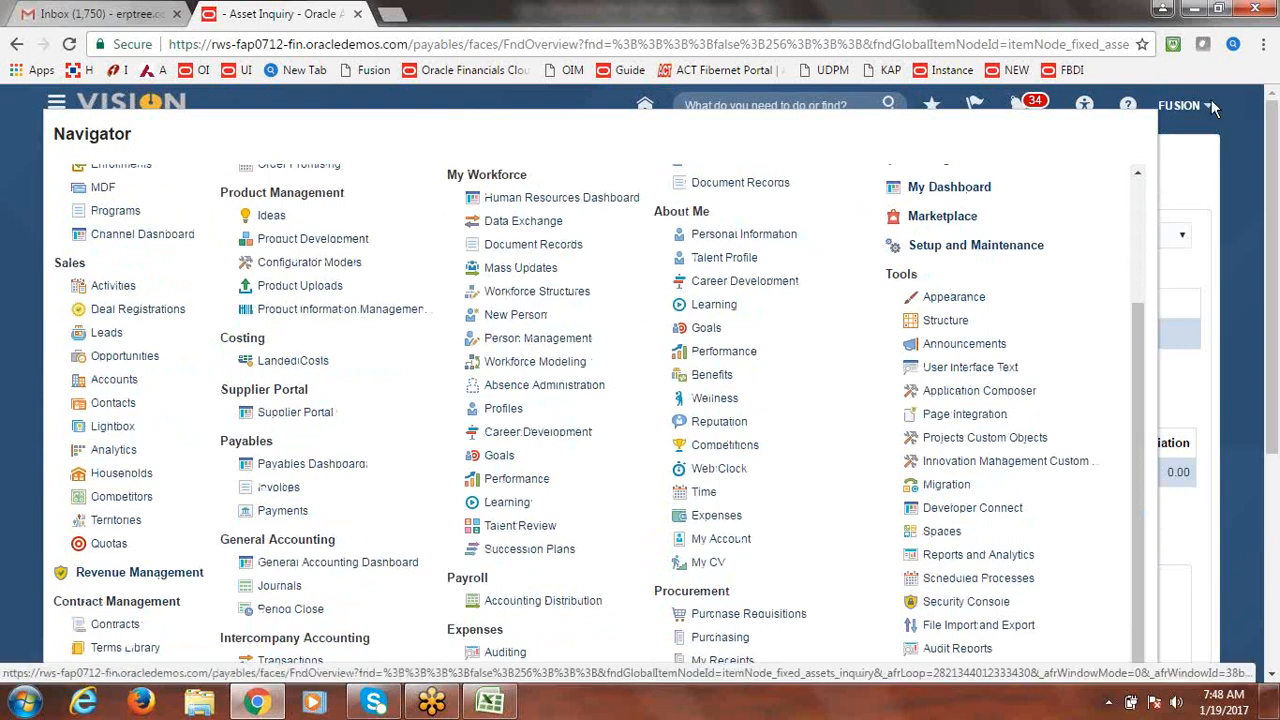
click(1186, 176)
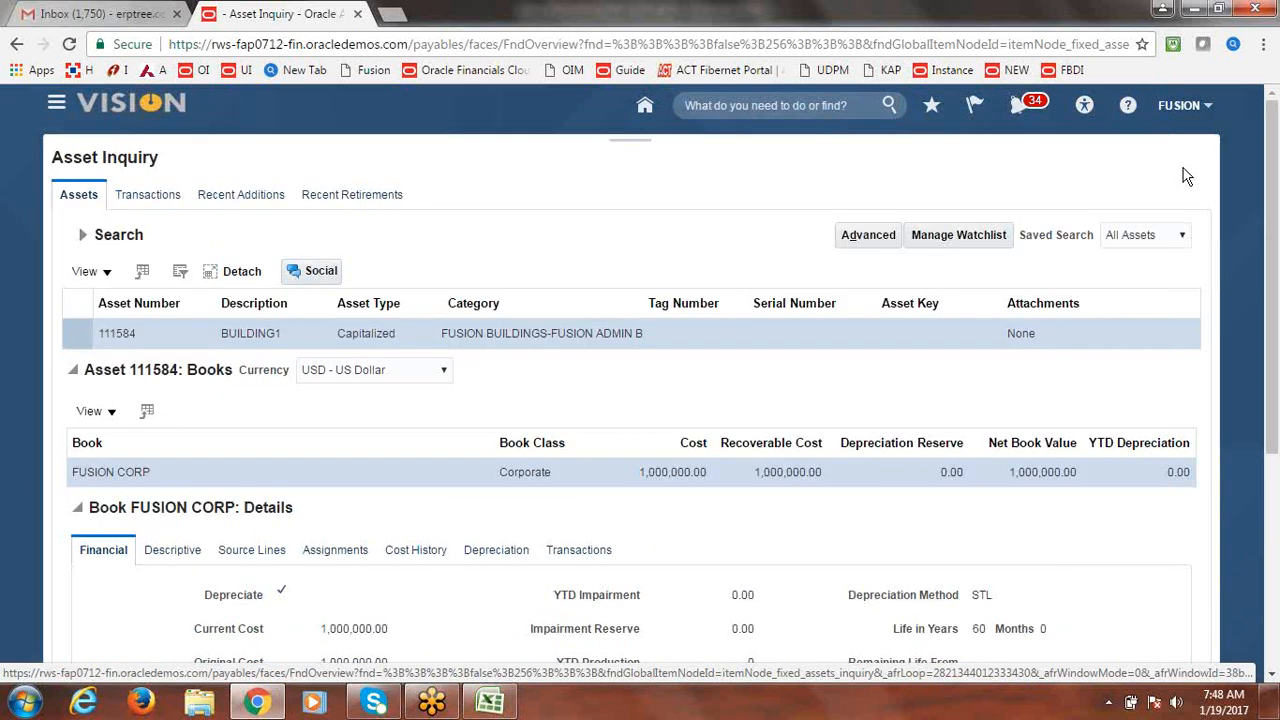
click(56, 102)
Download the Add Assets in Spreadsheet workbook for Book FUSION CORP, Asset Type Capitalized, and open it.
click(502, 209)
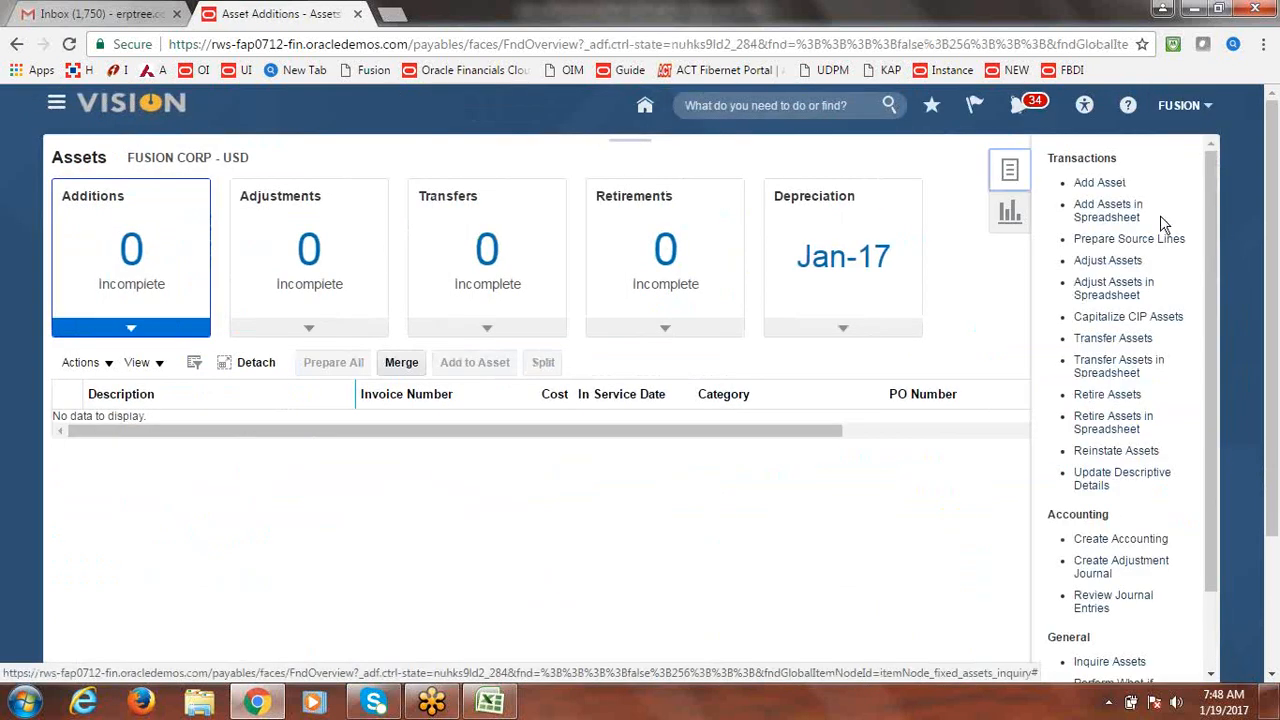
click(1109, 216)
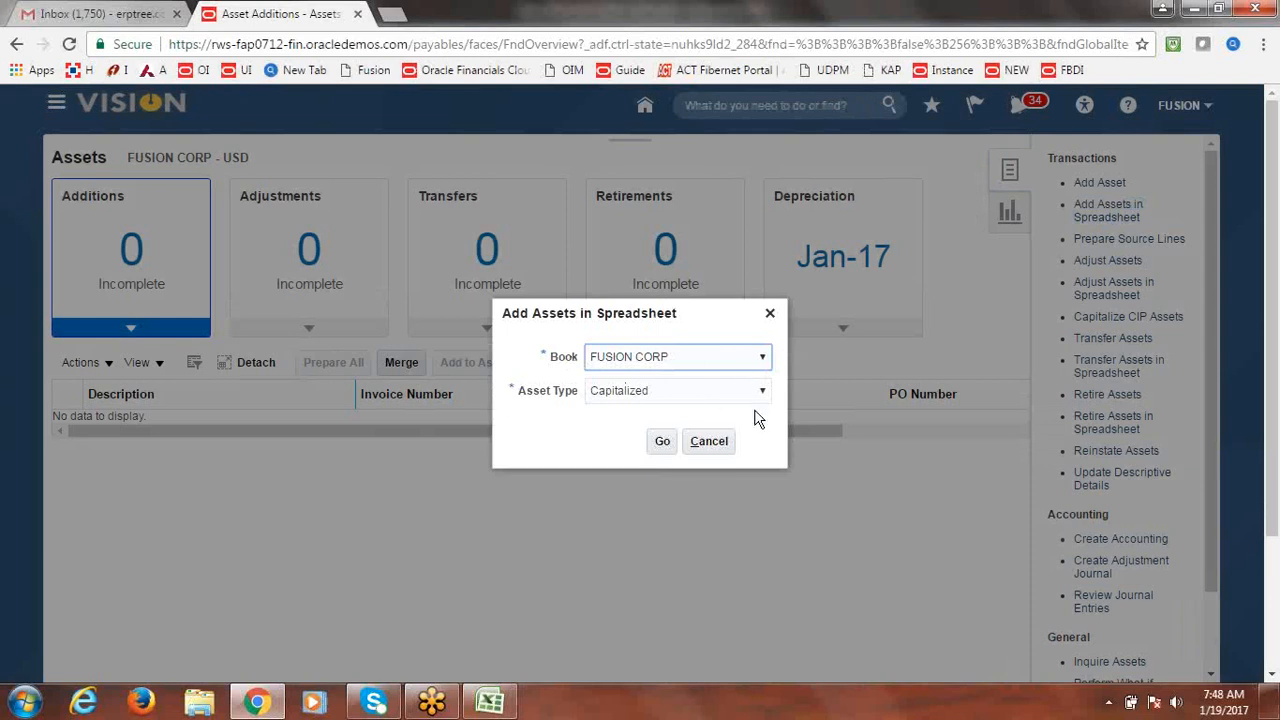
click(664, 439)
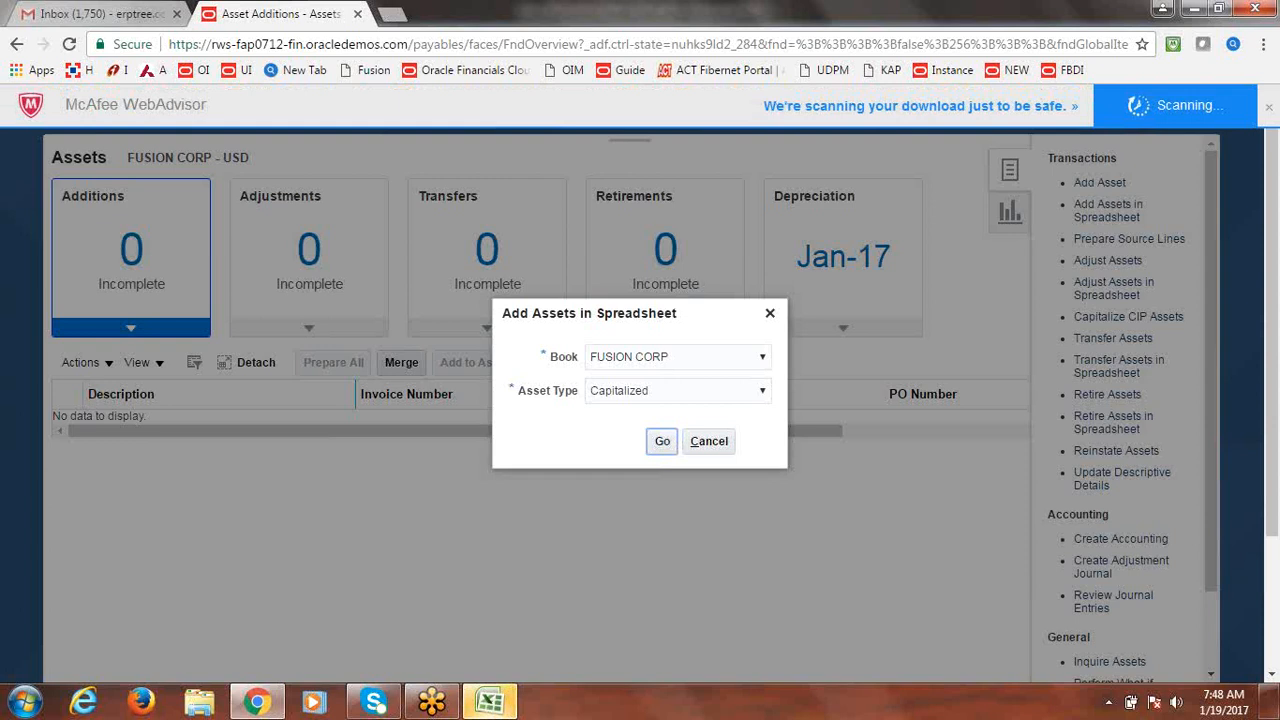
click(490, 706)
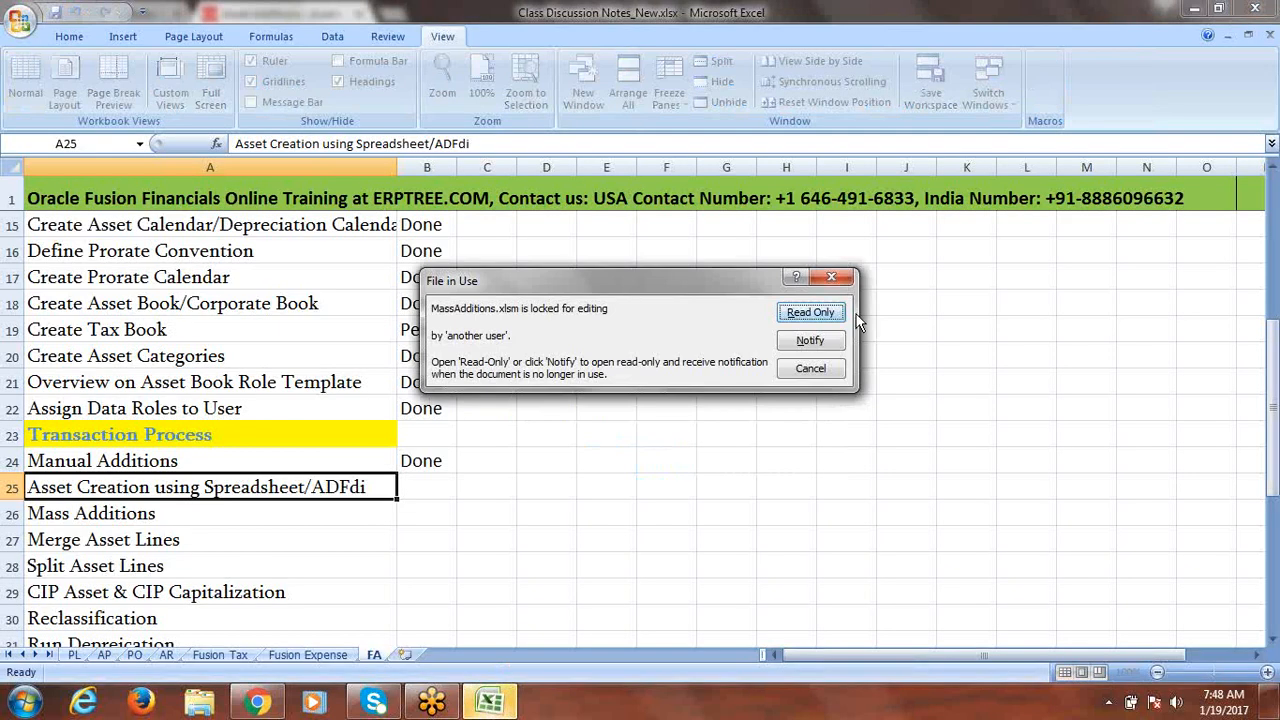
Open MassAdditions.xlsm read-only, sign in with the user's credentials, and dismiss the version mismatch warning.
click(813, 313)
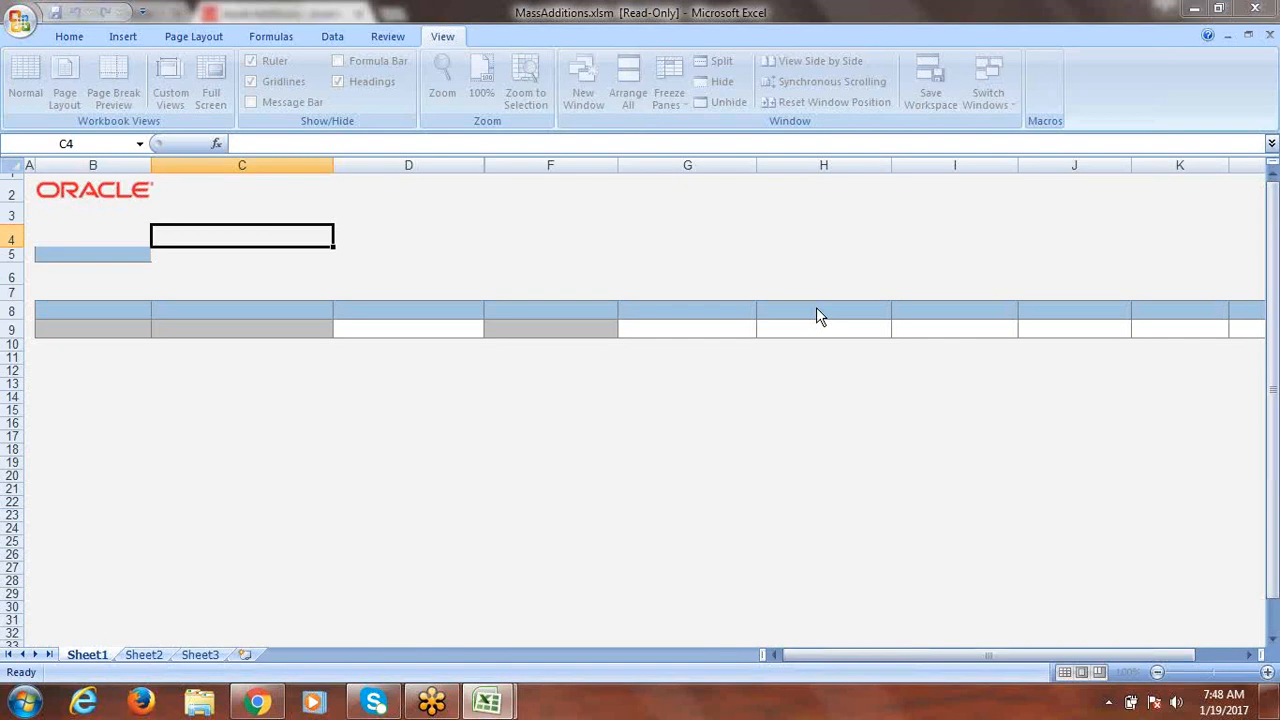
click(722, 441)
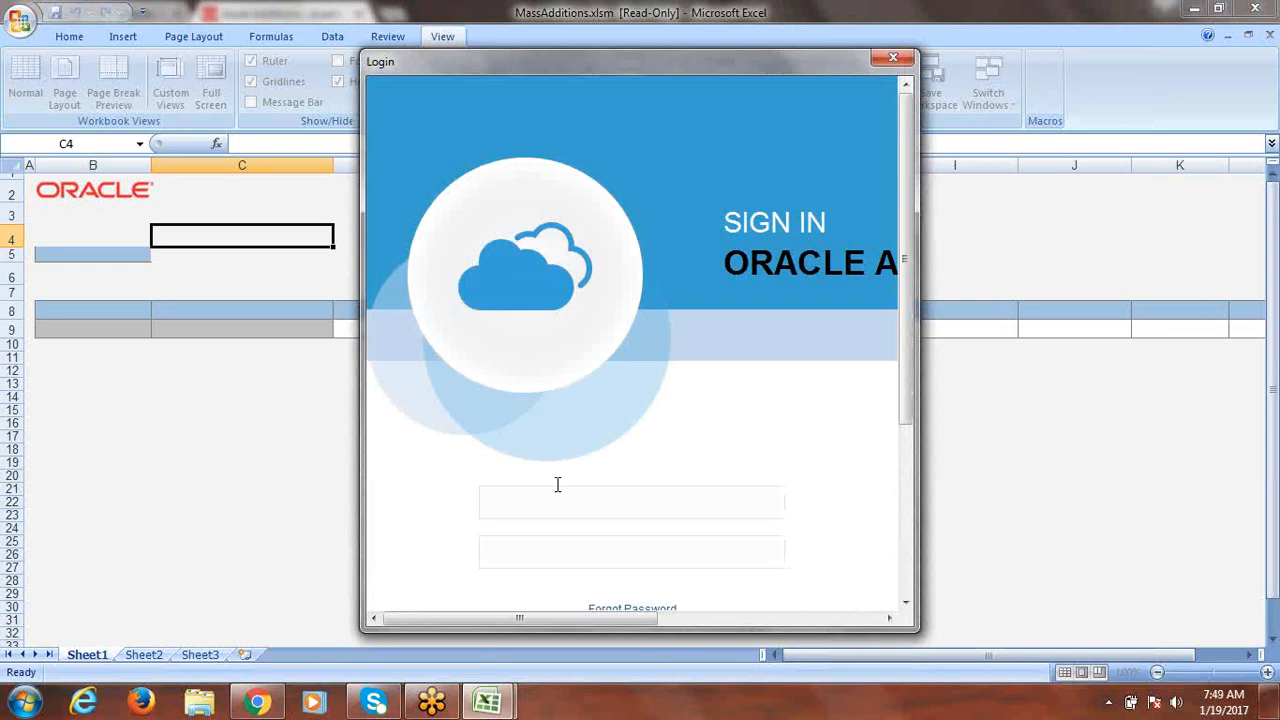
text(ion)
key(Tab)
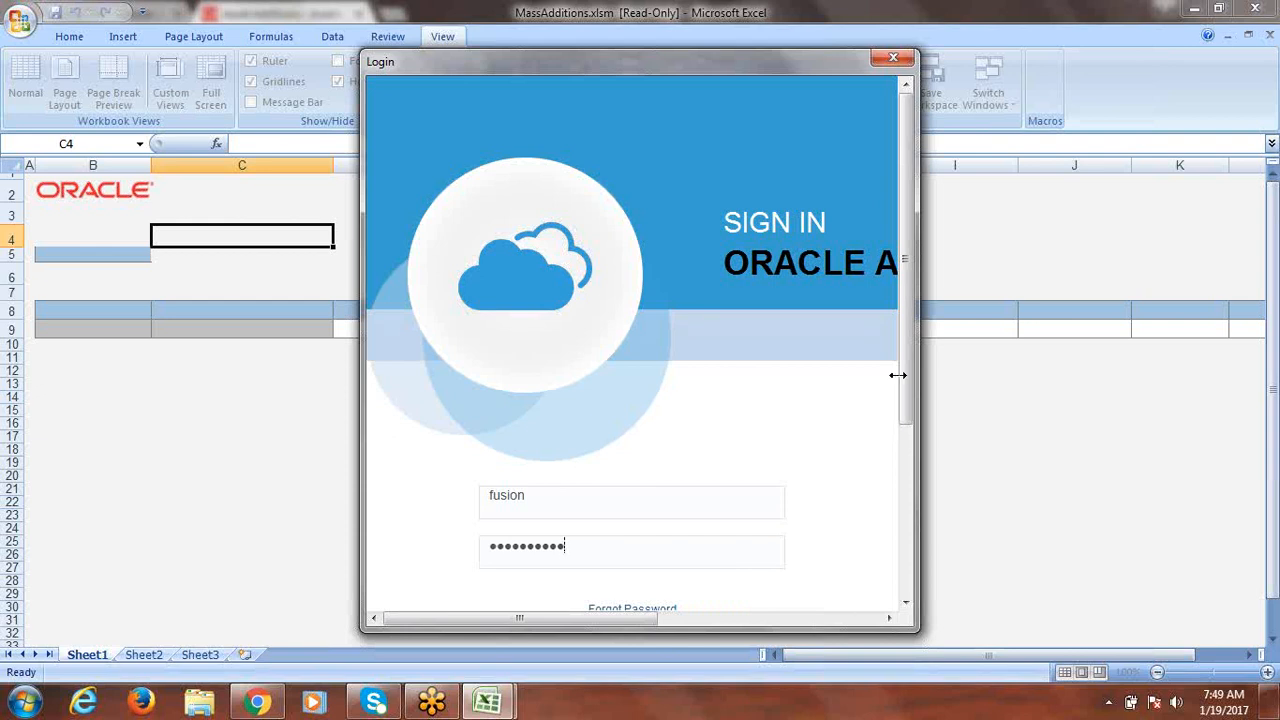
drag(906, 410, 905, 492)
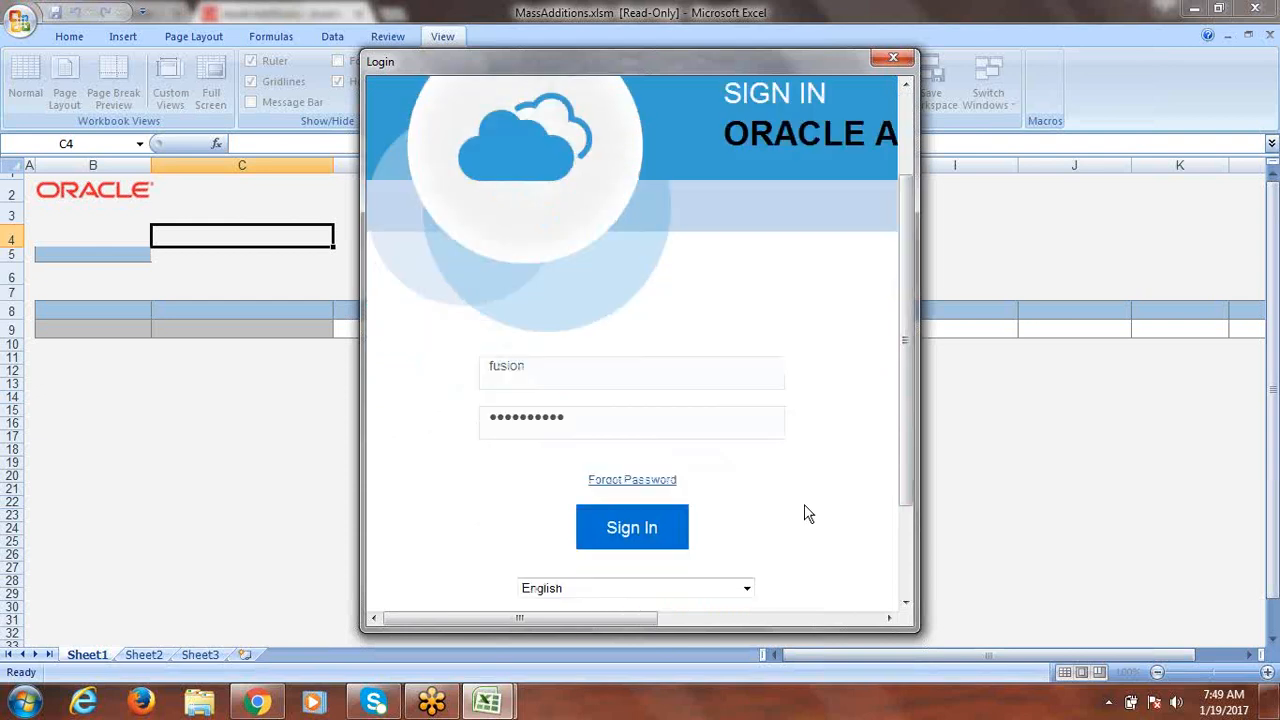
click(610, 520)
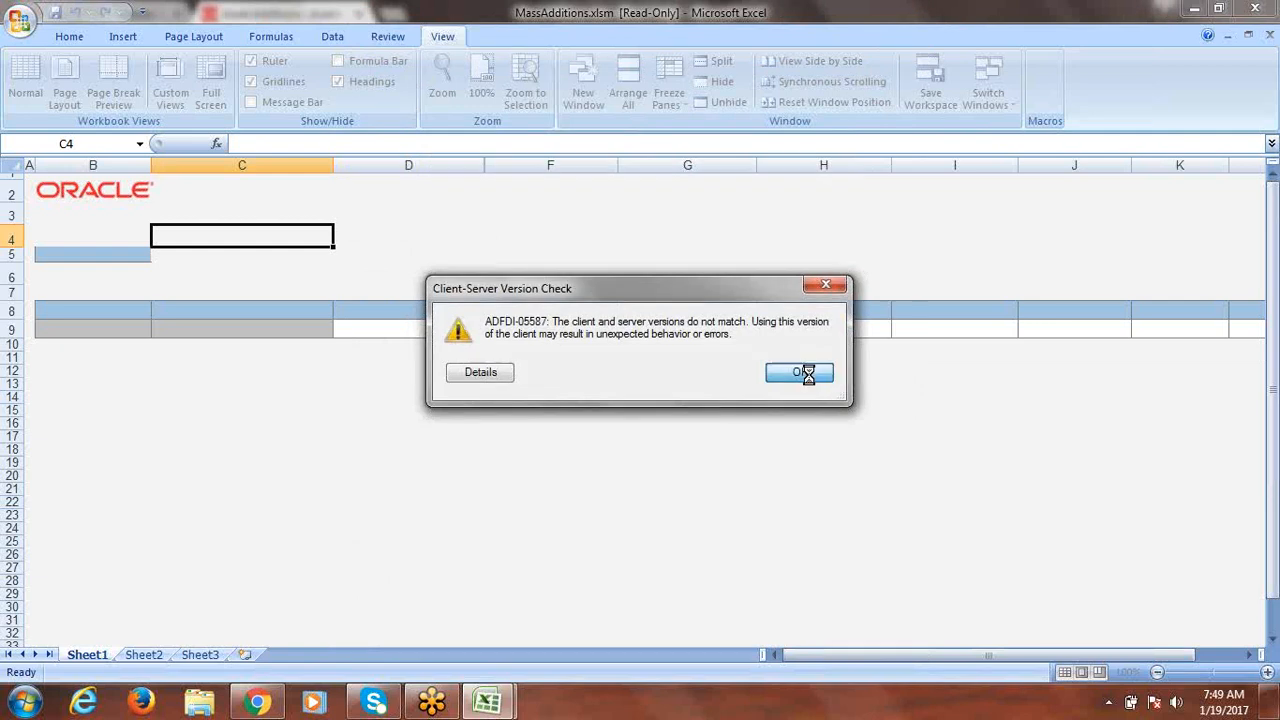
click(799, 372)
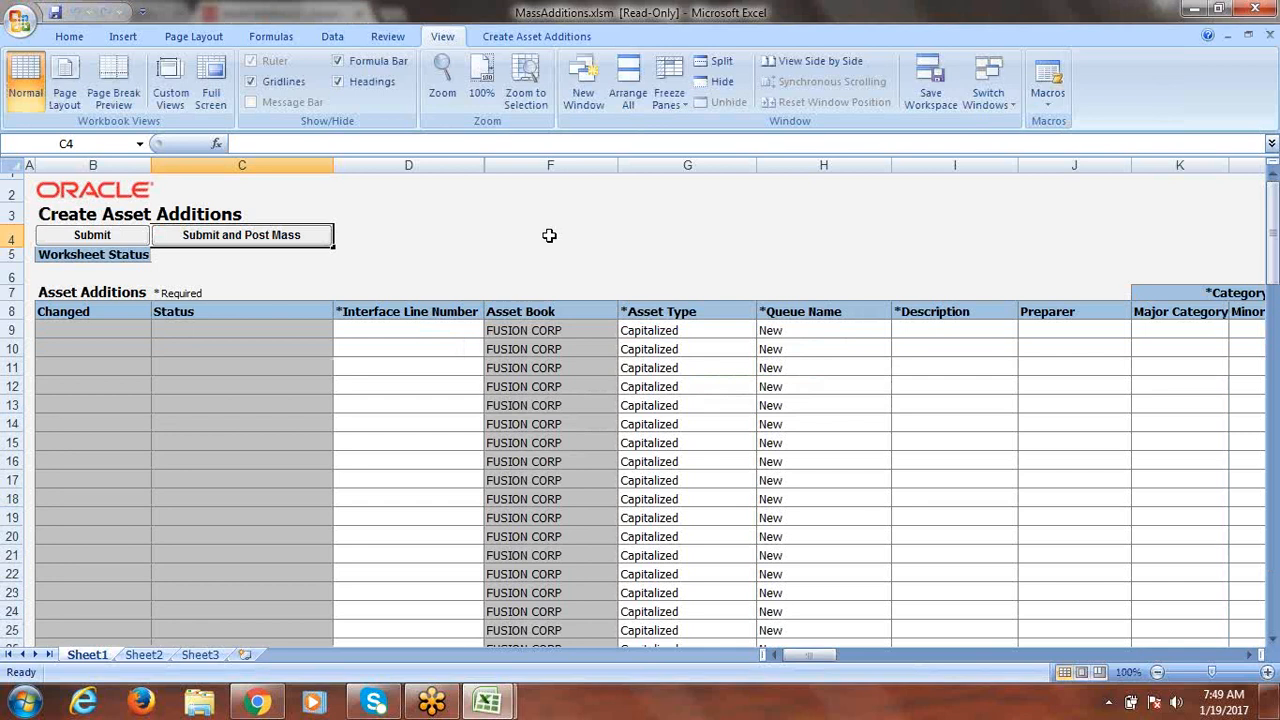
Fill row 9 with interface line number 2212 and description BUILDING2, then select its Major Category cell.
click(370, 330)
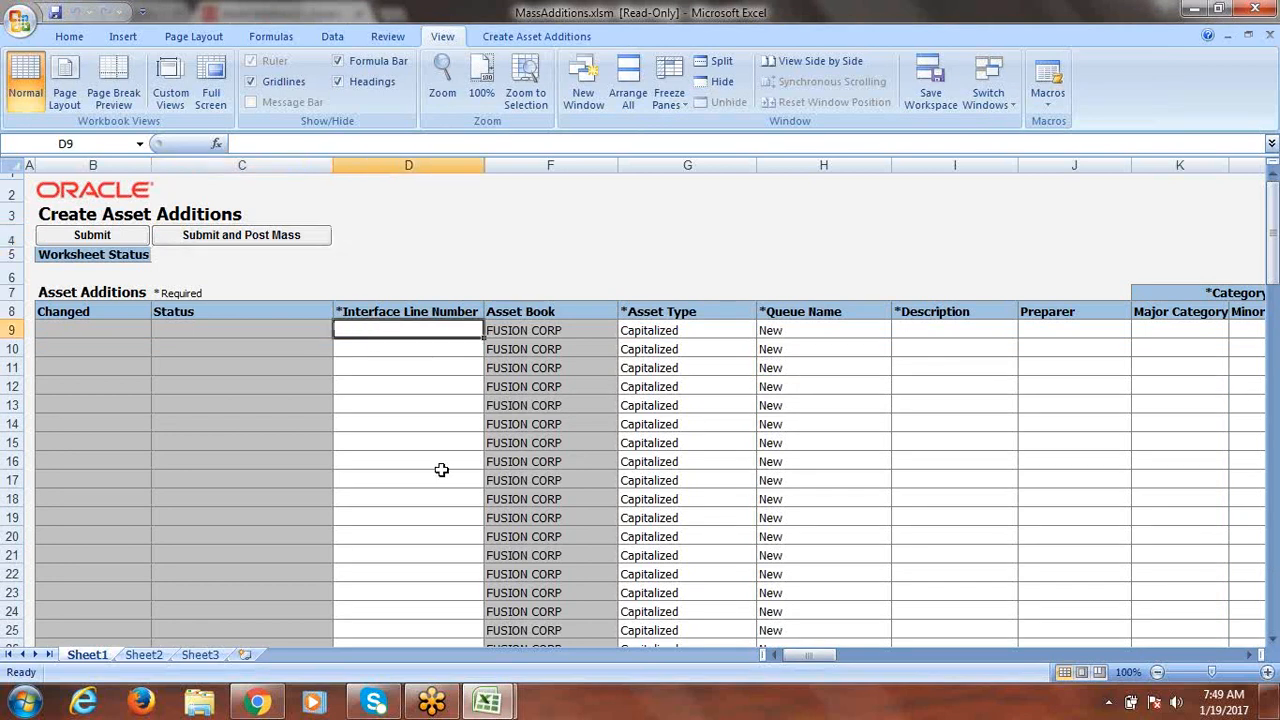
text(2212)
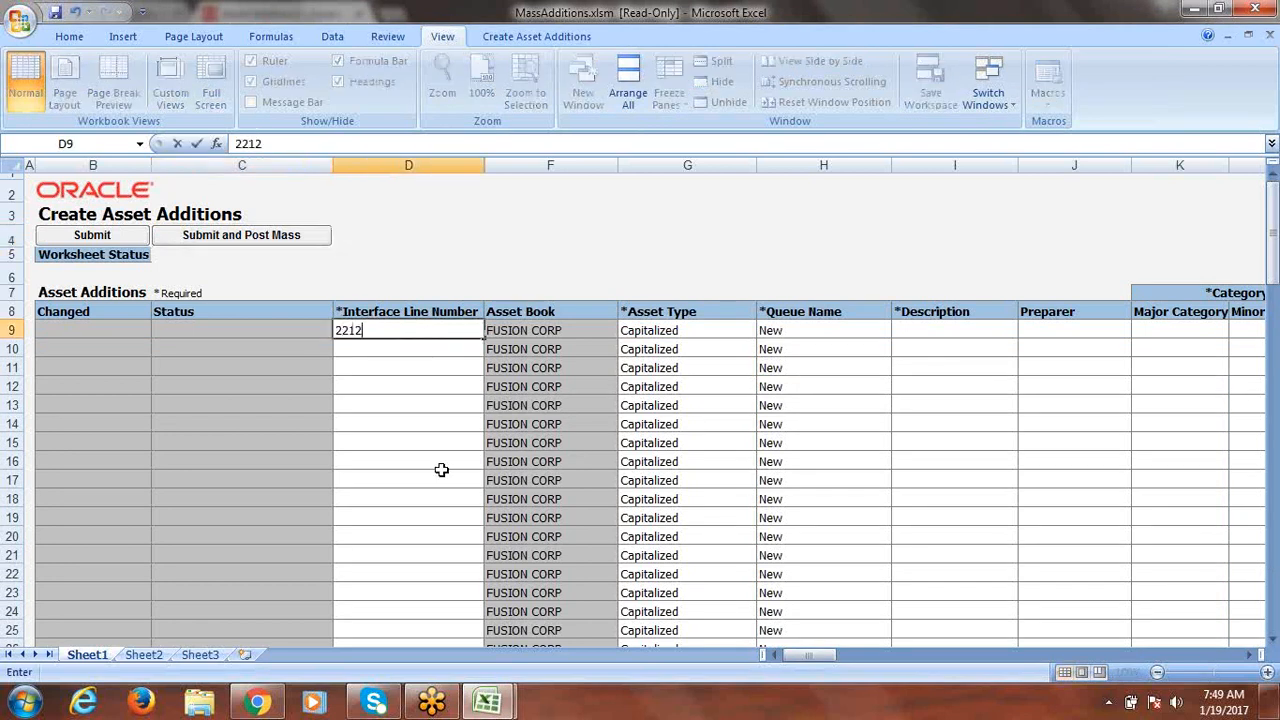
key(Tab)
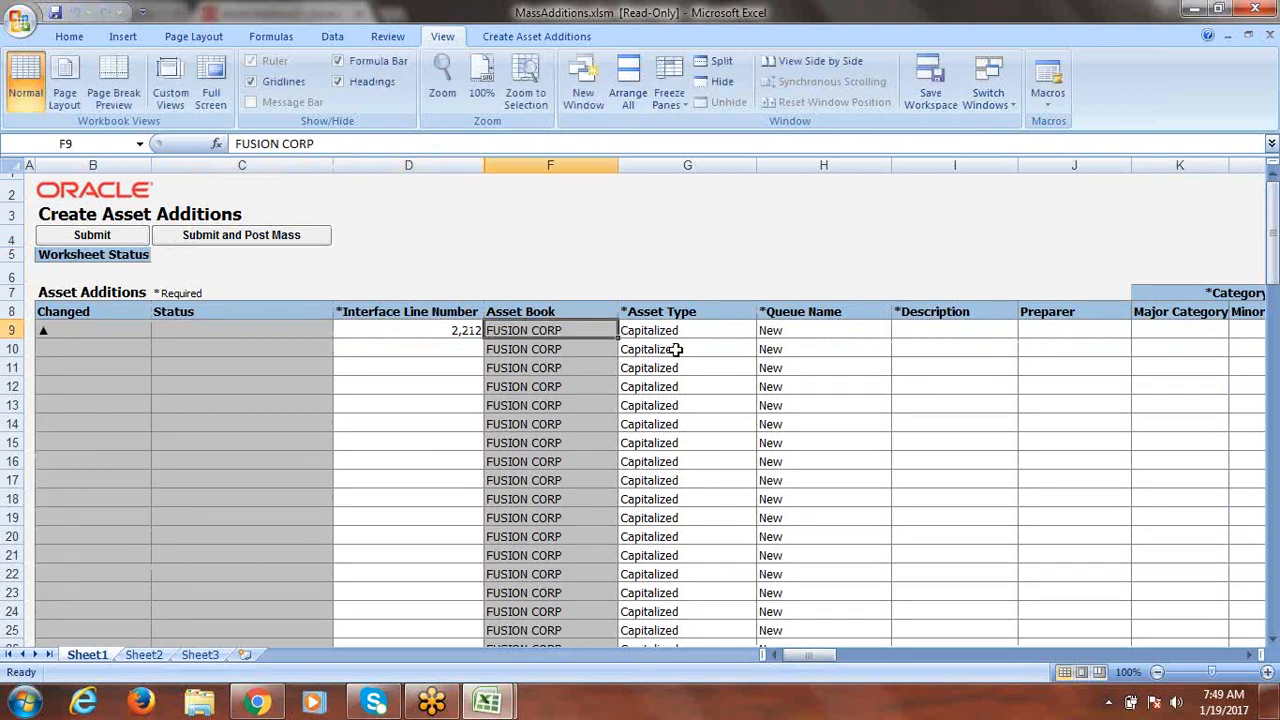
key(Right)
key(Right)
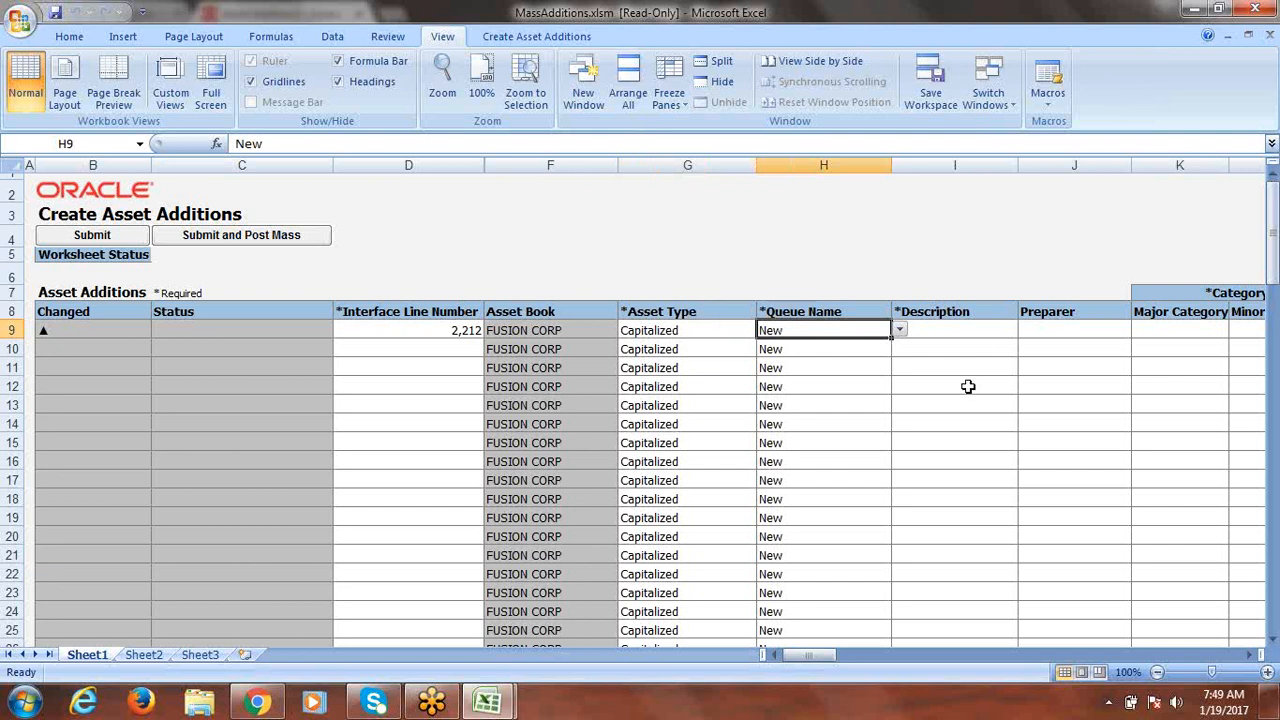
key(Right)
text(B)
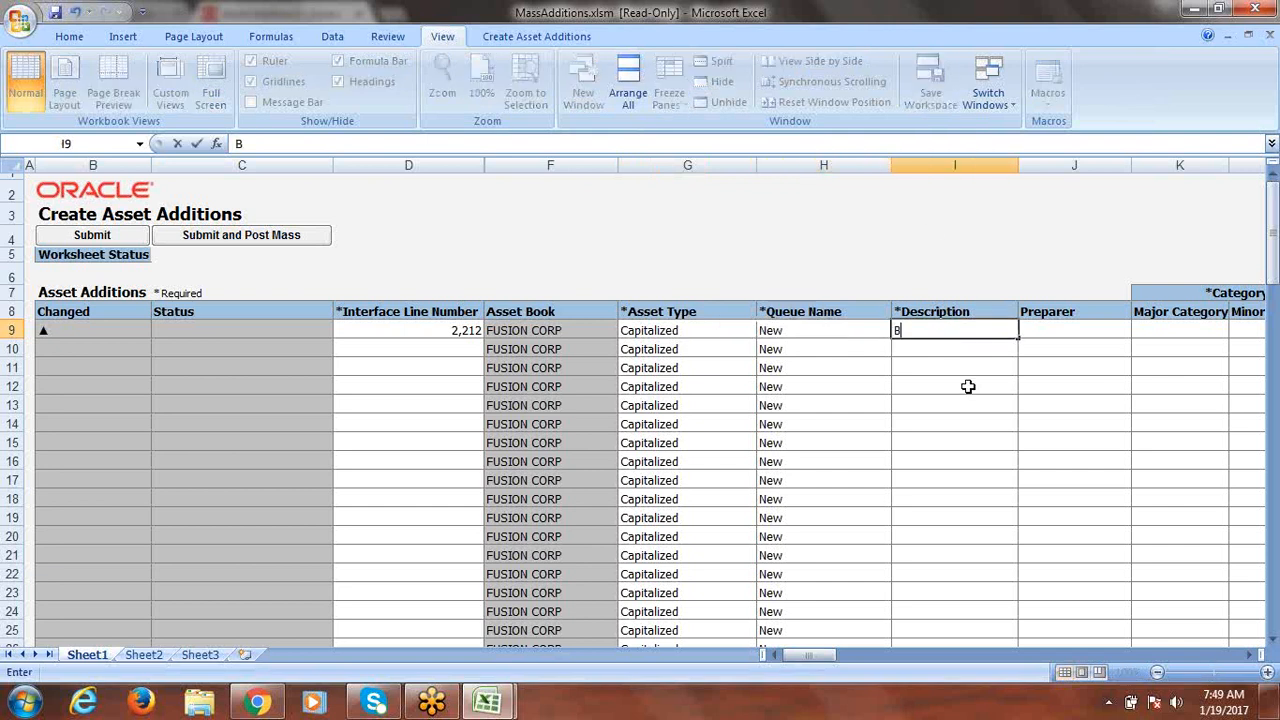
text(UILDING2)
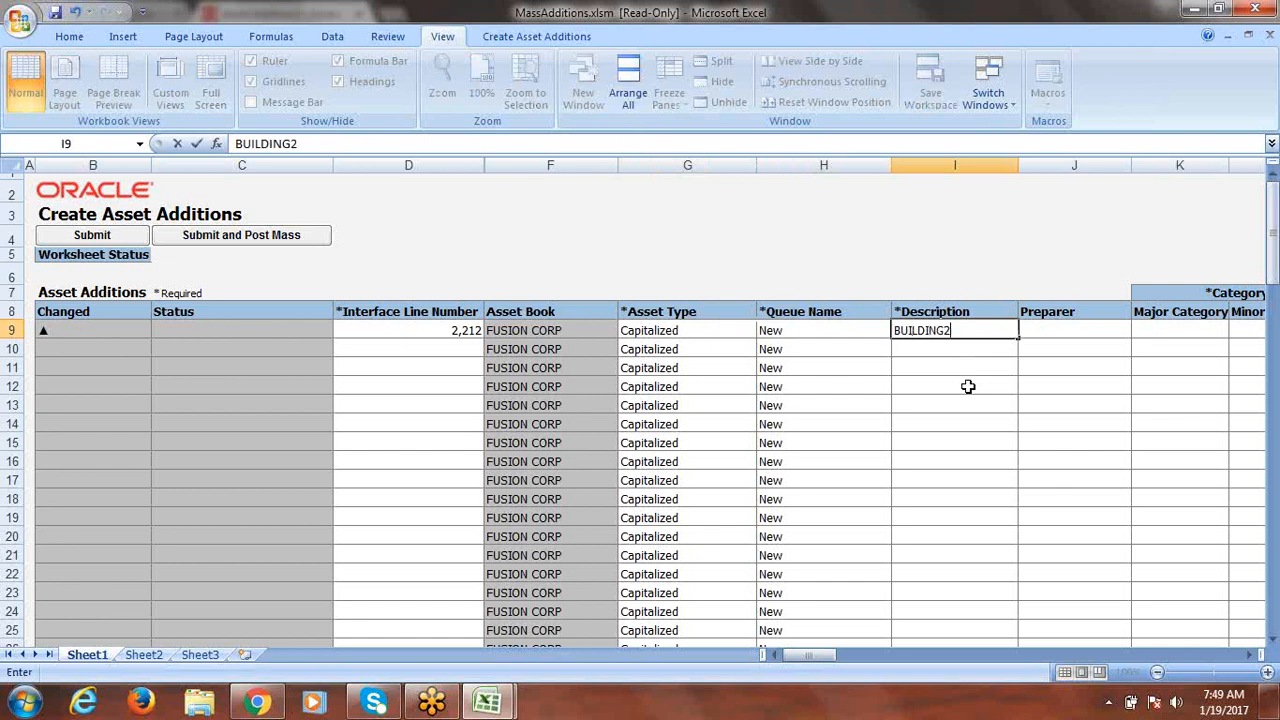
key(Tab)
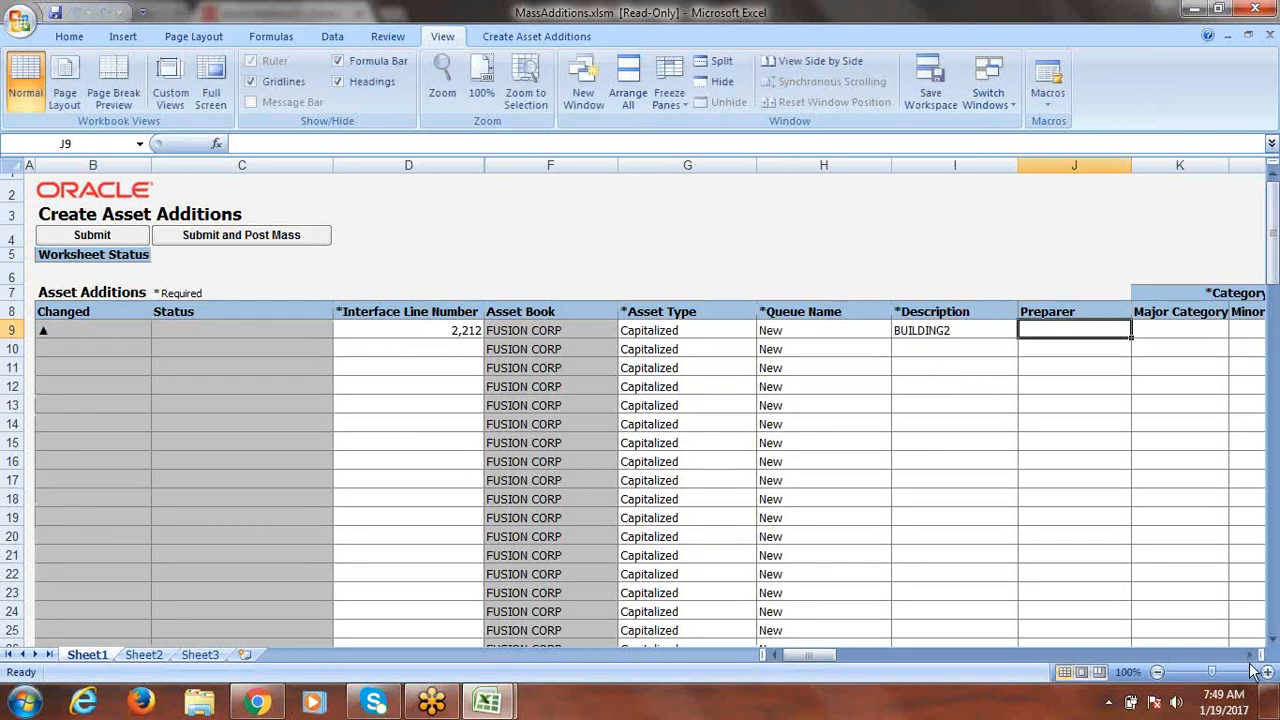
scroll(1250, 660, right, 5)
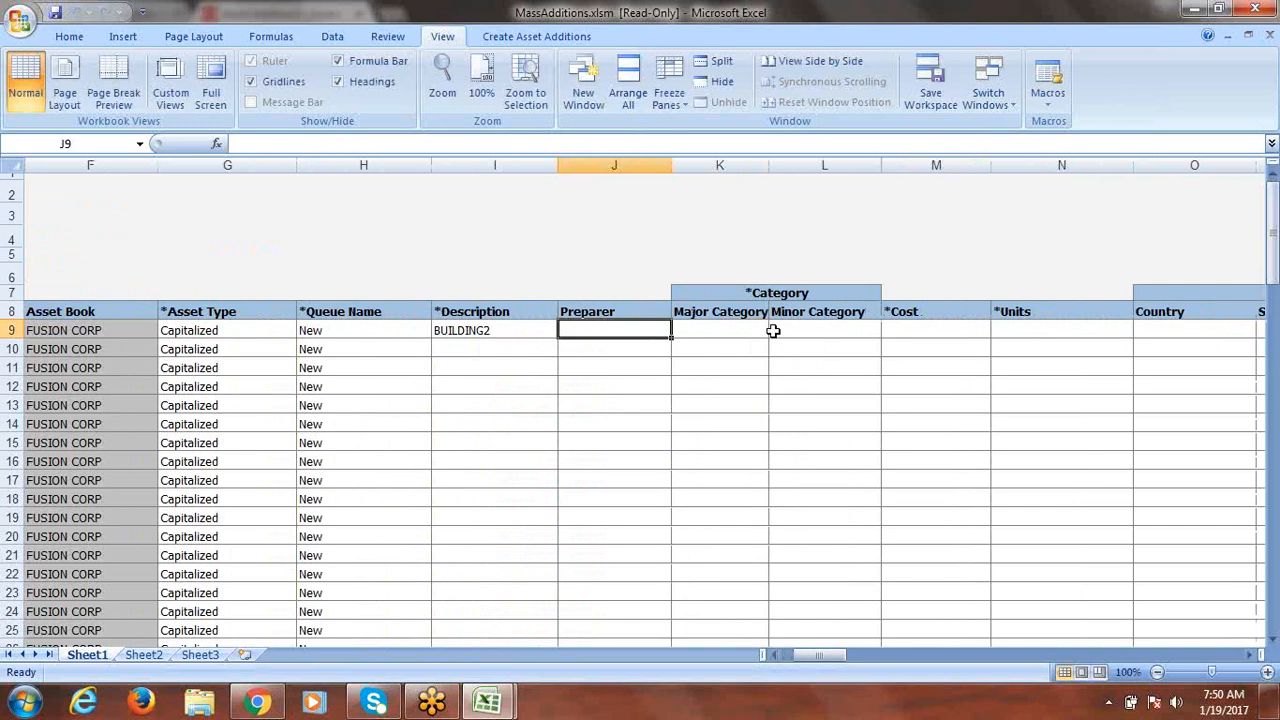
click(694, 328)
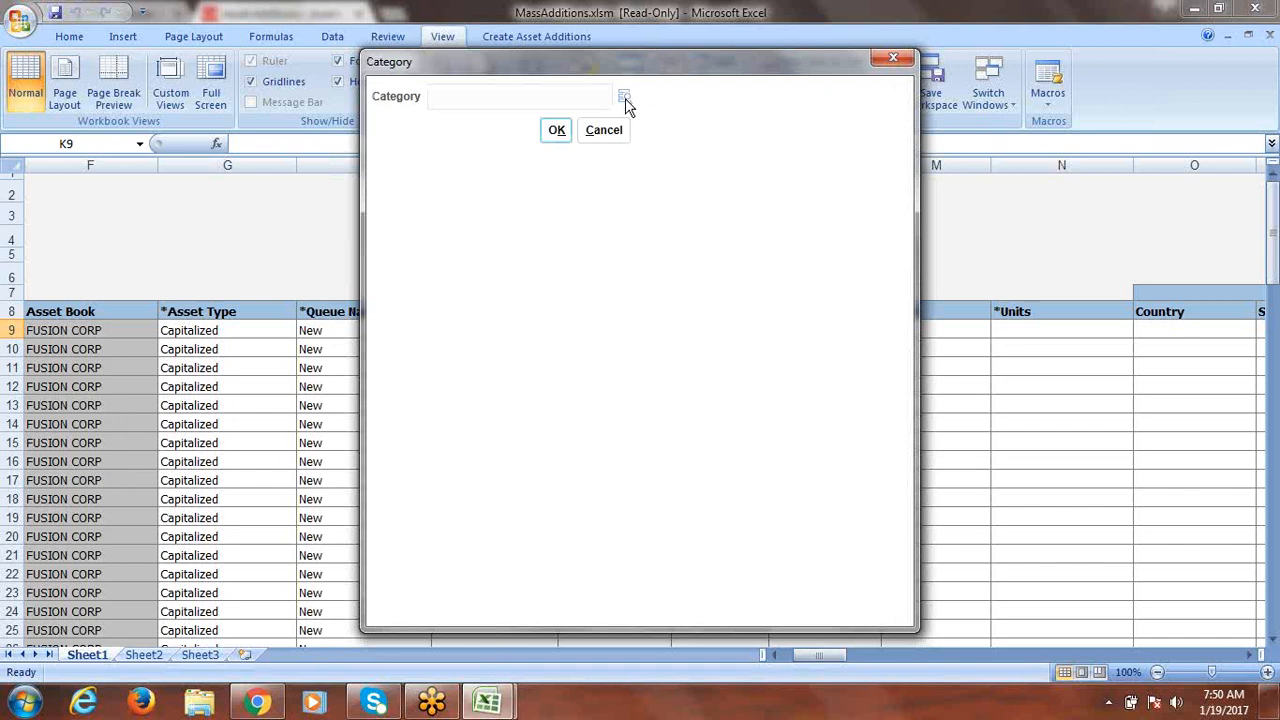
Set row 9's asset category to major FUSION BUILDINGS and minor FUSION ADMIN B.
click(625, 98)
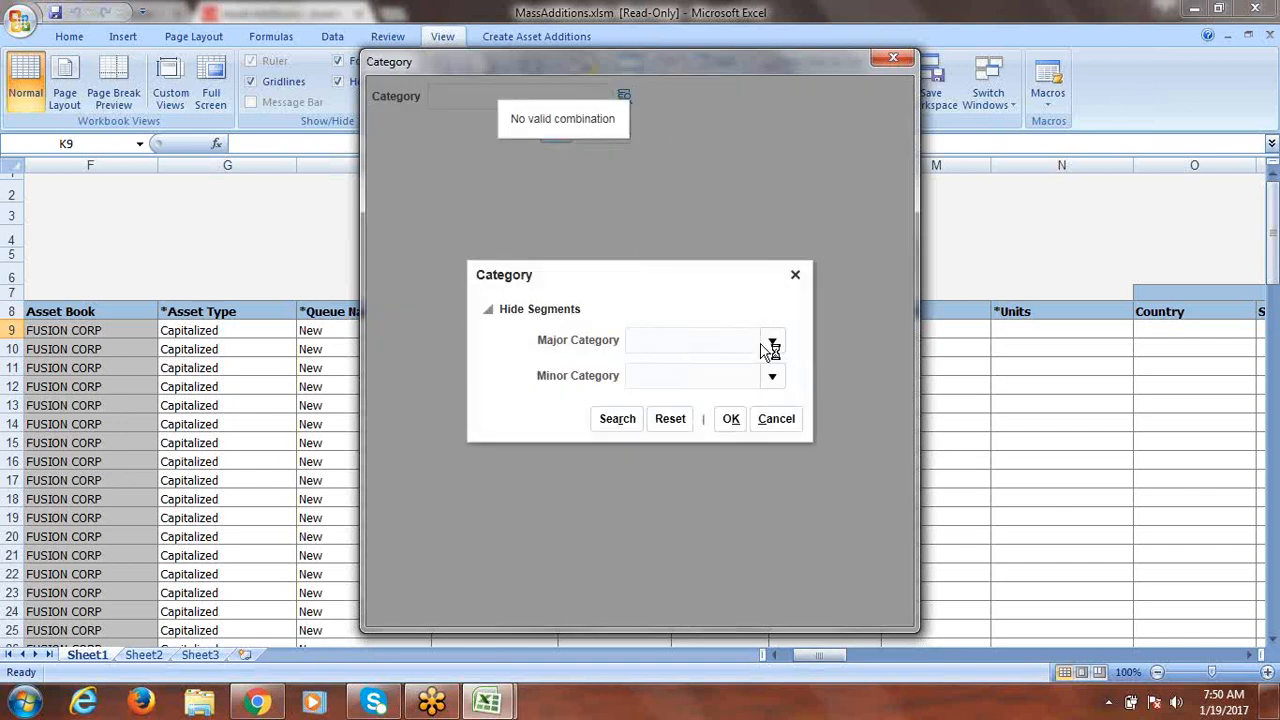
click(771, 342)
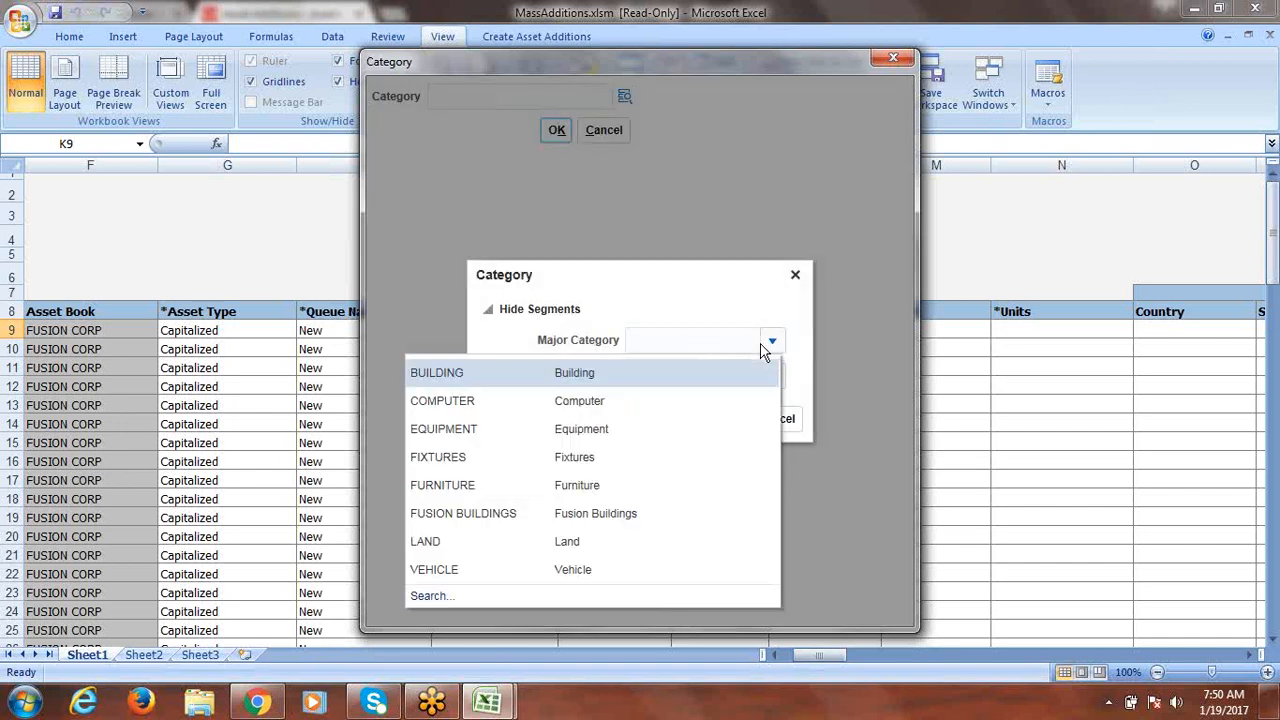
click(493, 514)
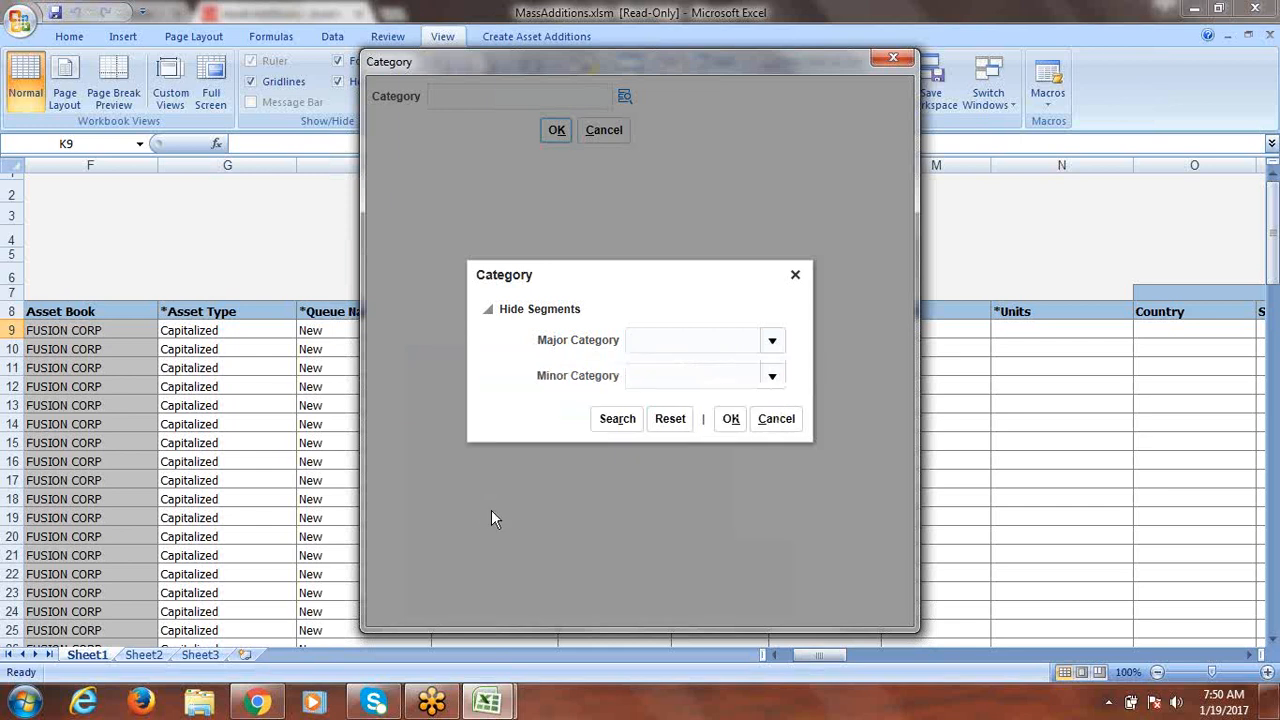
click(771, 378)
click(468, 407)
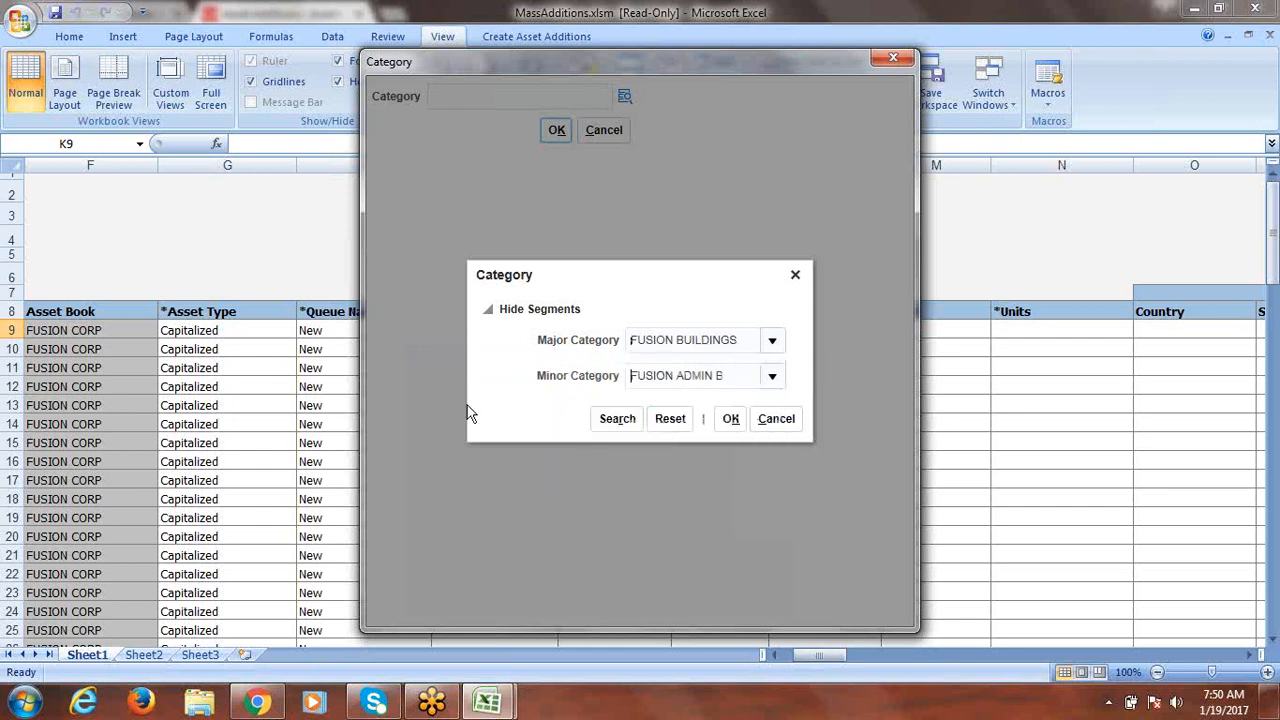
click(729, 420)
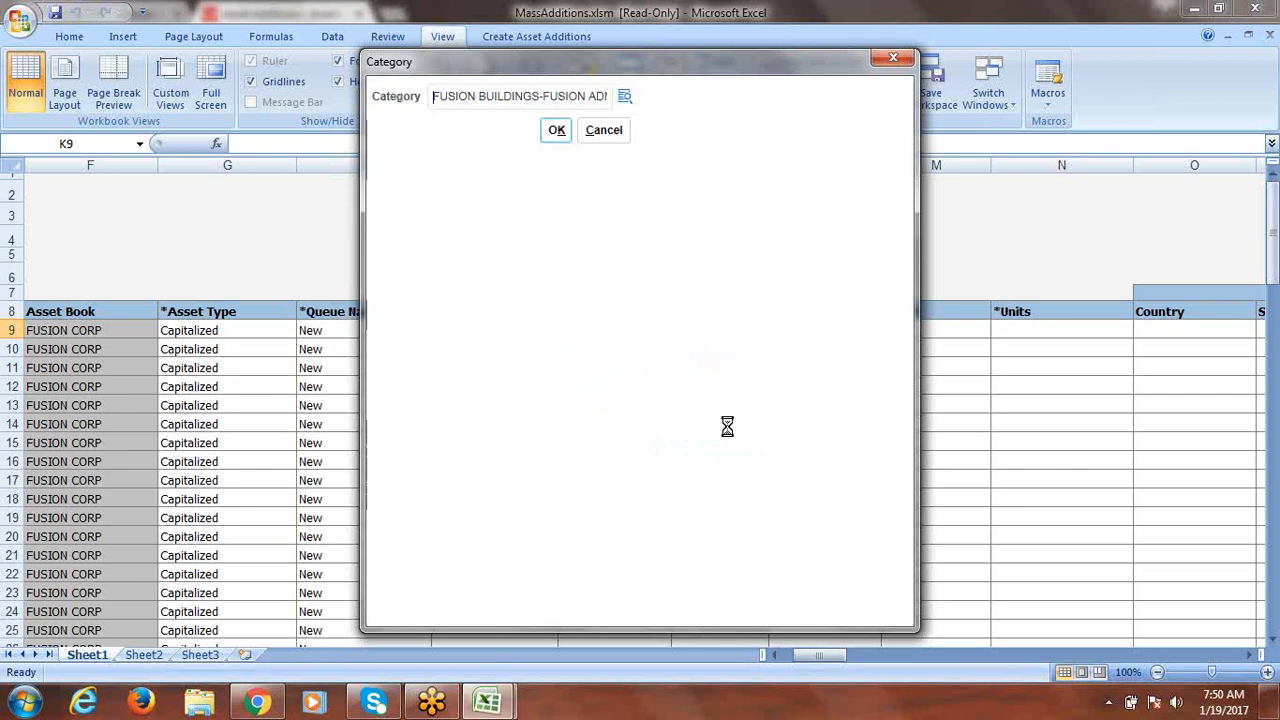
click(553, 128)
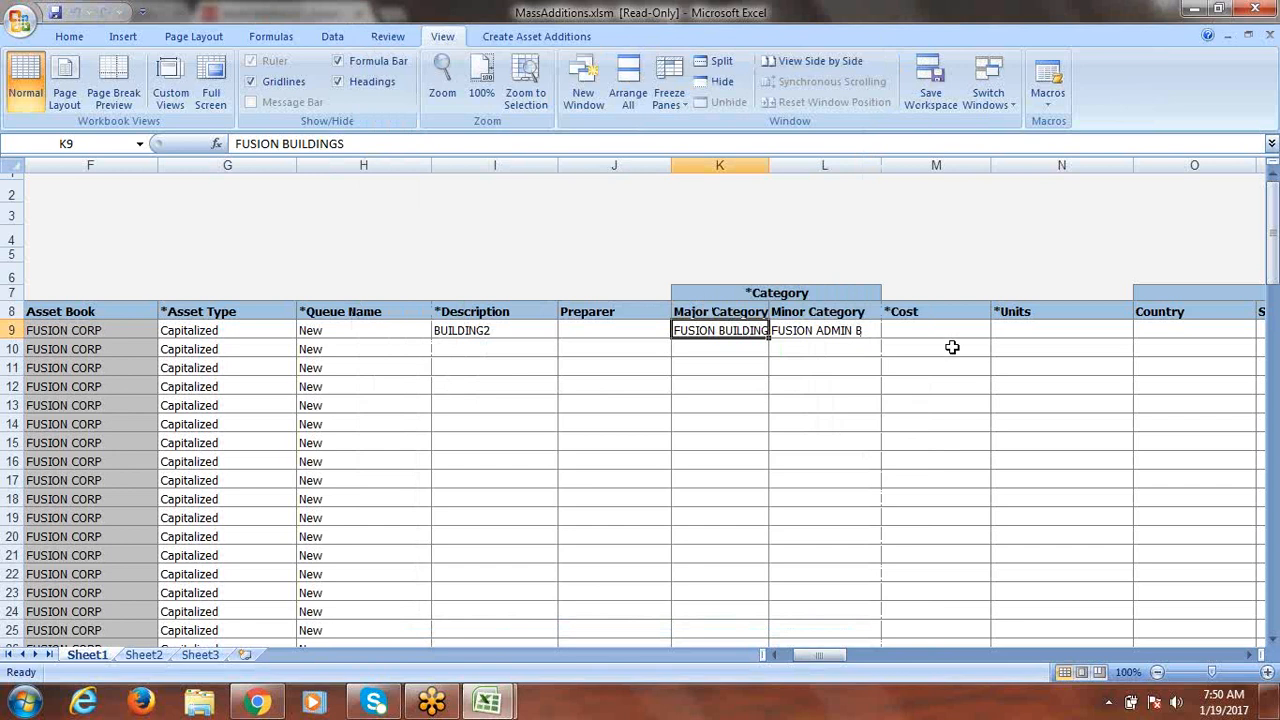
Enter cost 200,000 and 1 unit, then scroll right toward the Location columns.
click(916, 328)
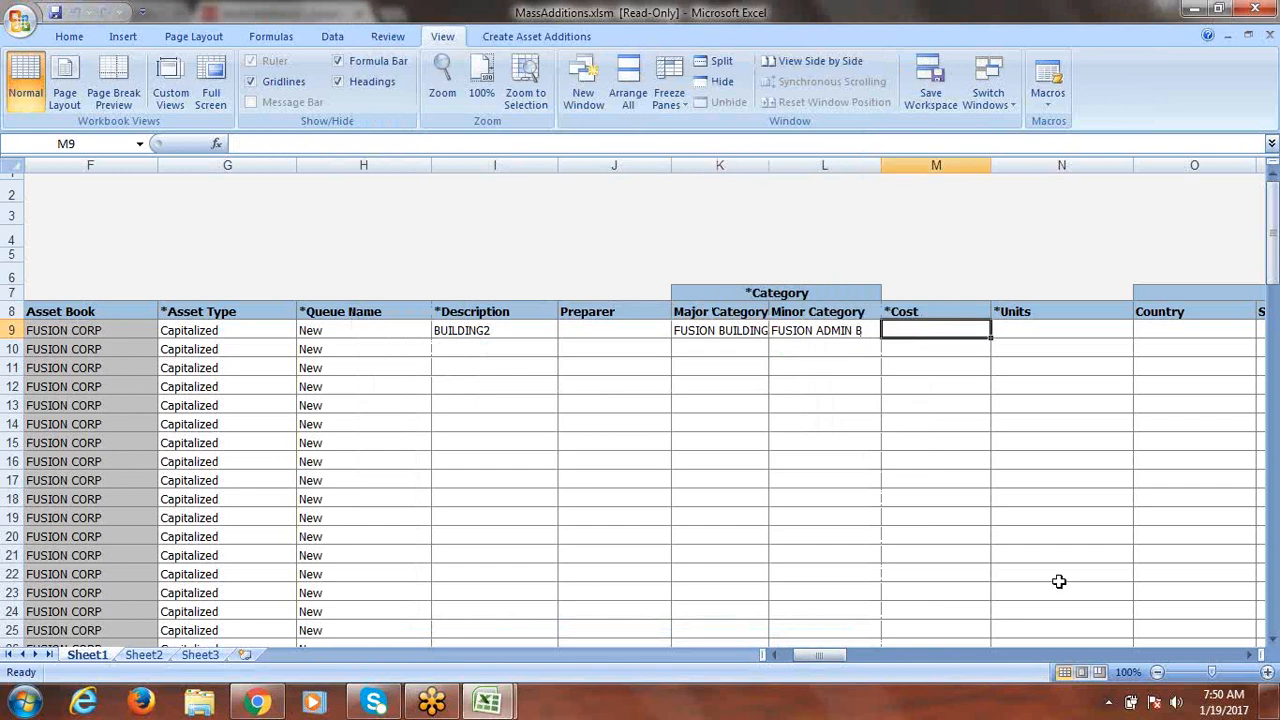
text(200000)
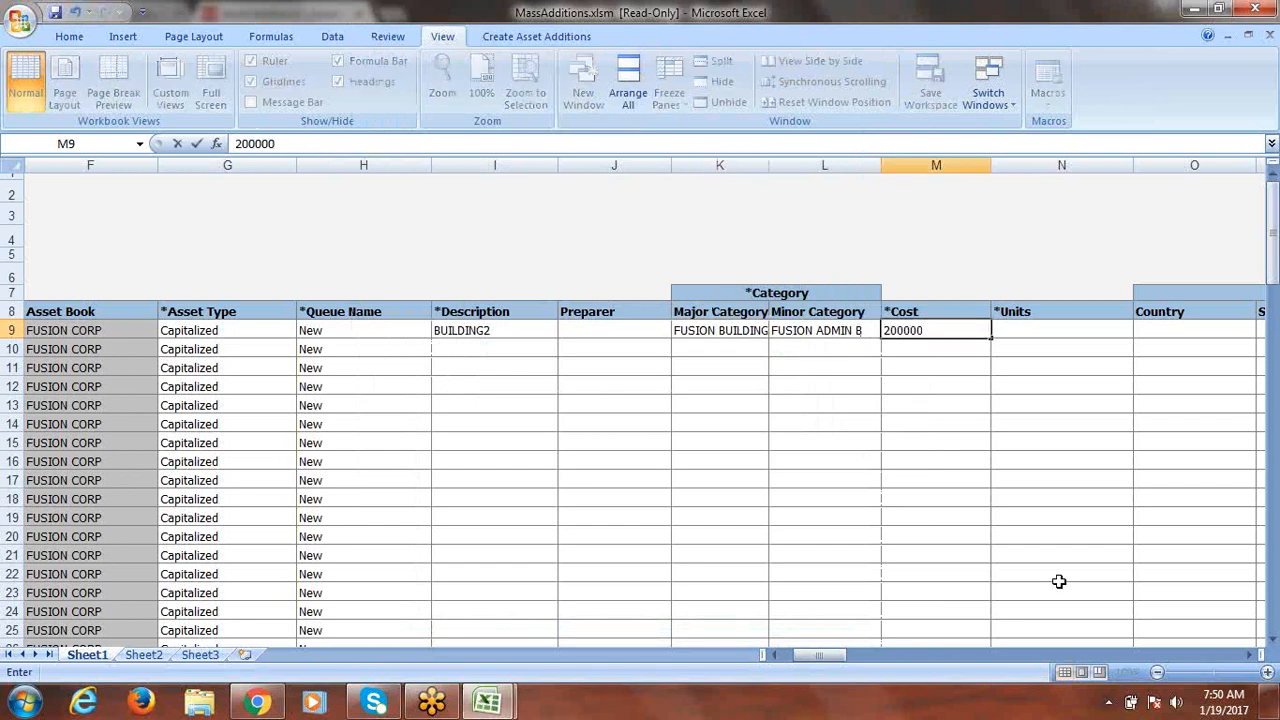
key(Tab)
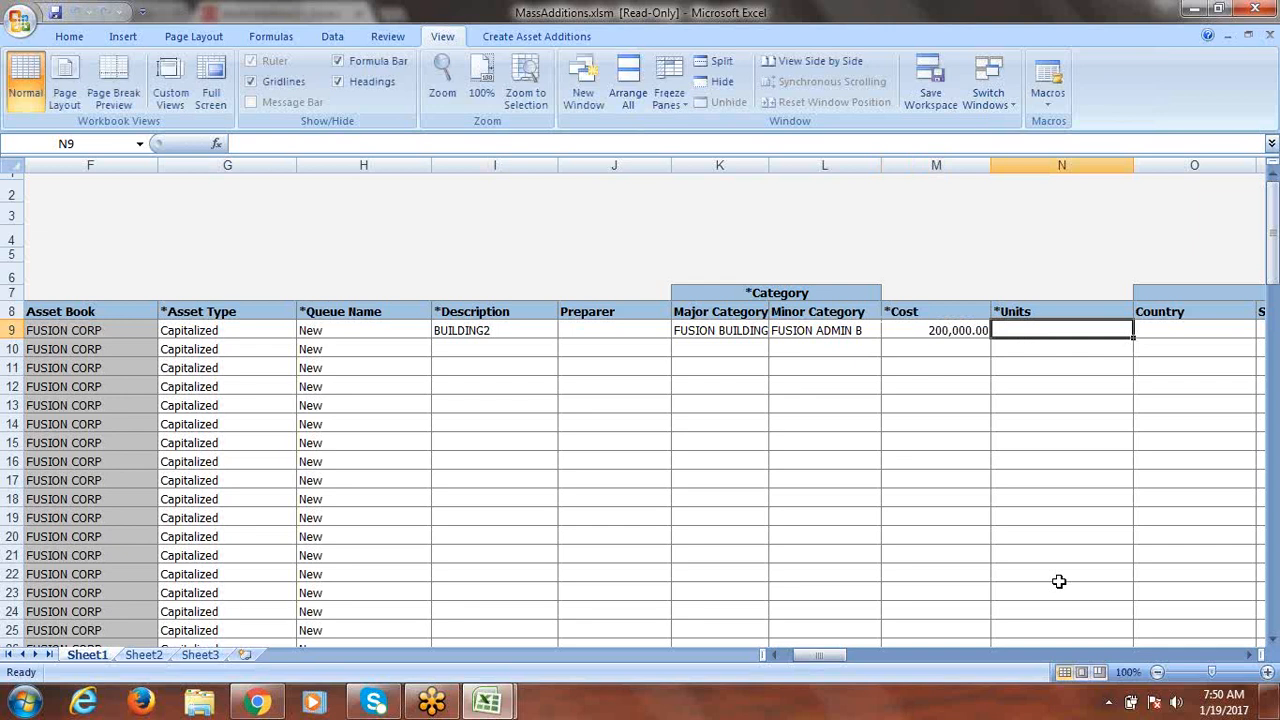
text(1)
key(Tab)
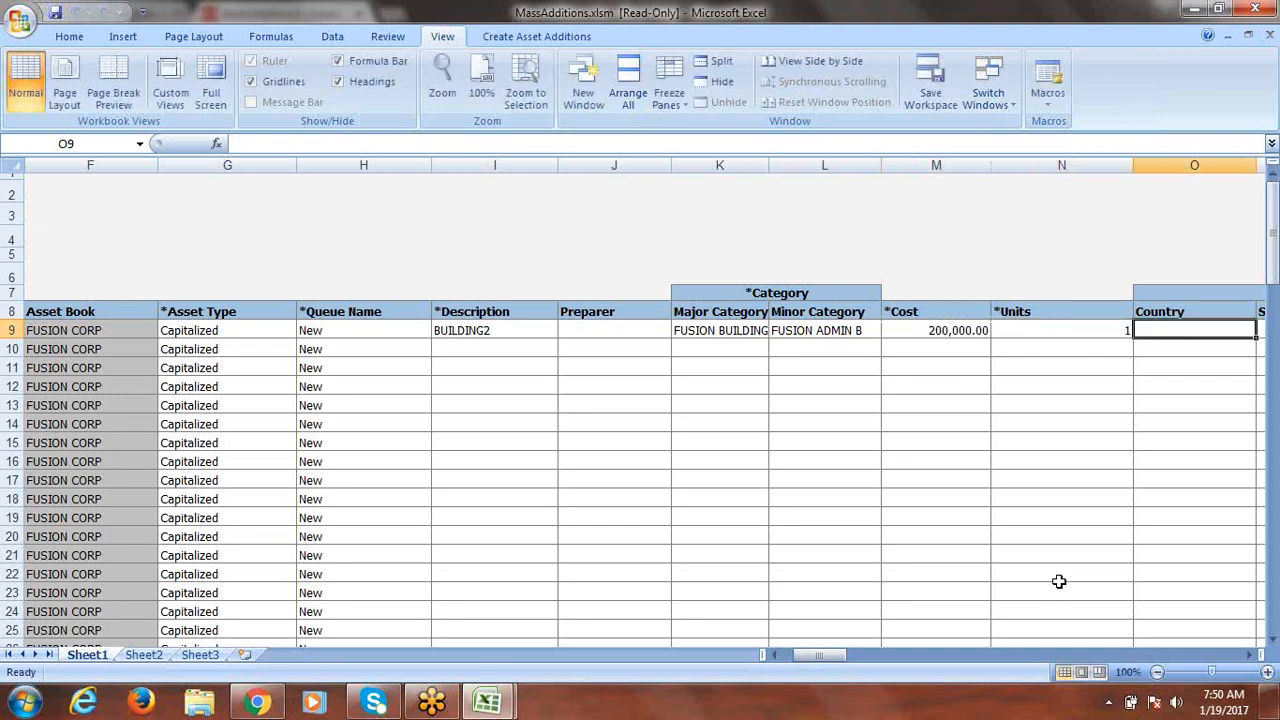
click(1250, 654)
click(1250, 654)
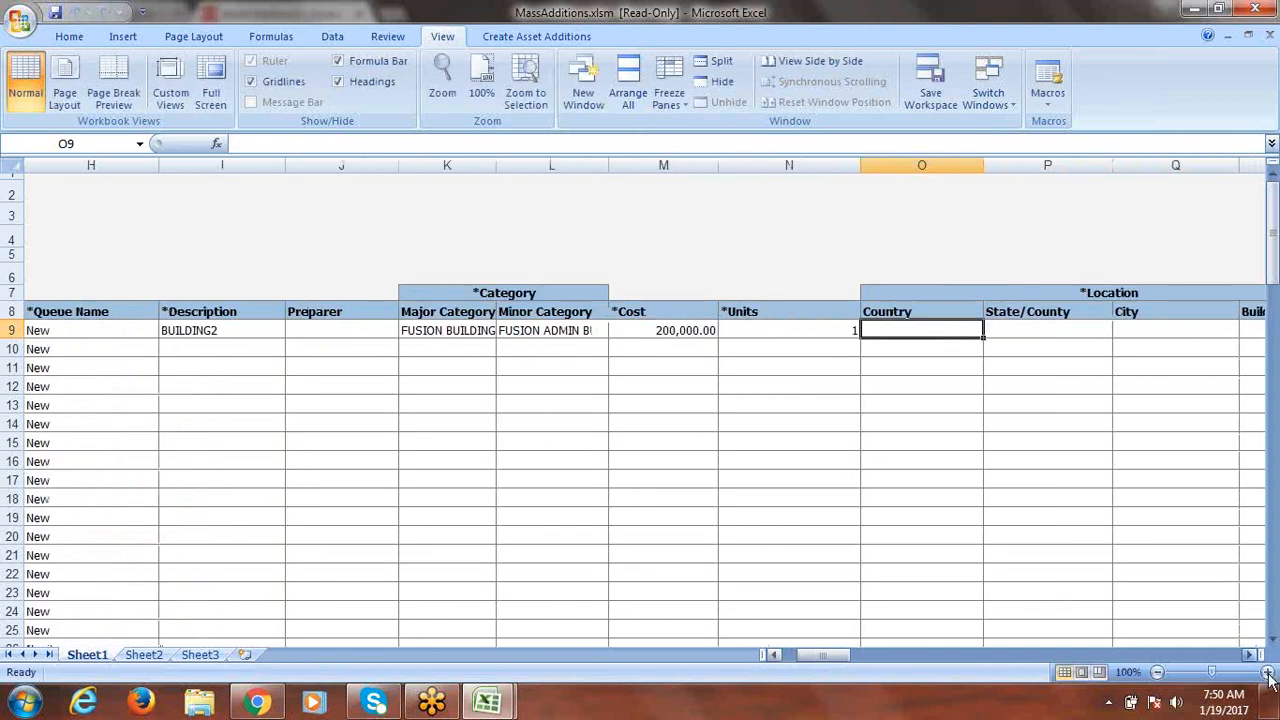
click(1250, 654)
click(1250, 654)
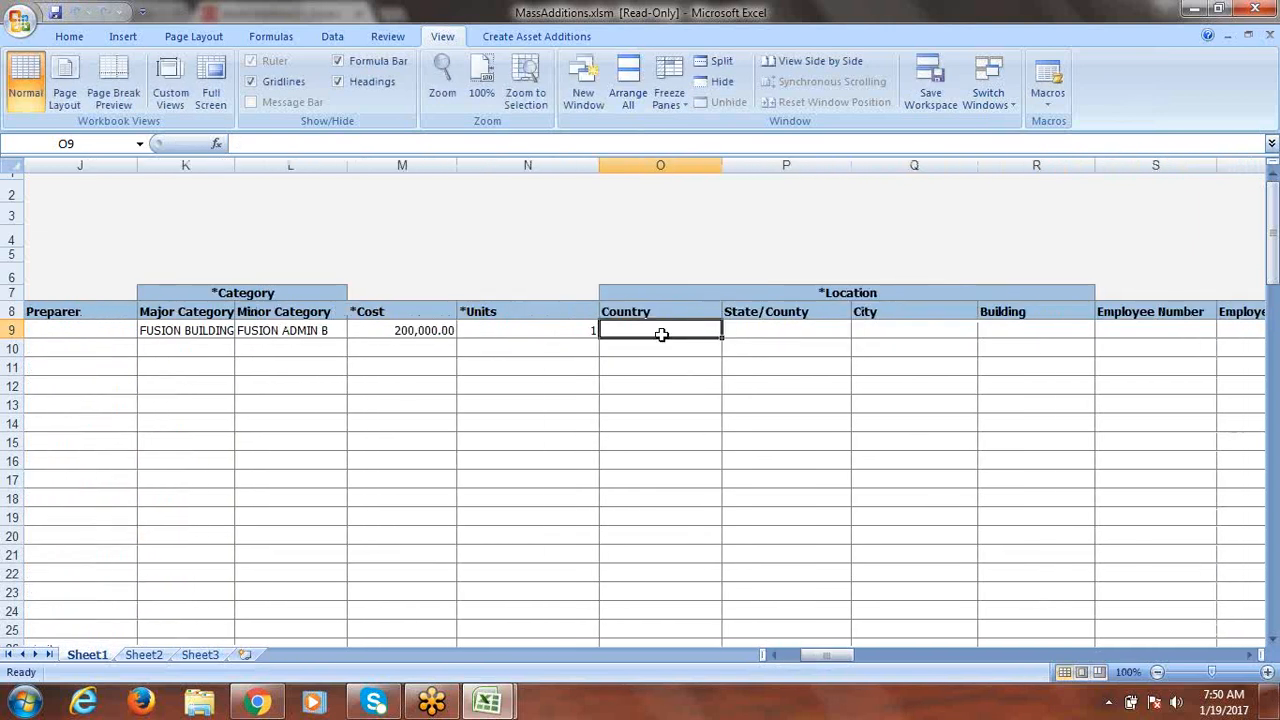
Set row 9's location to USA, BEIJING, ATLANTA, OFFICE through the location lookup.
double_click(659, 331)
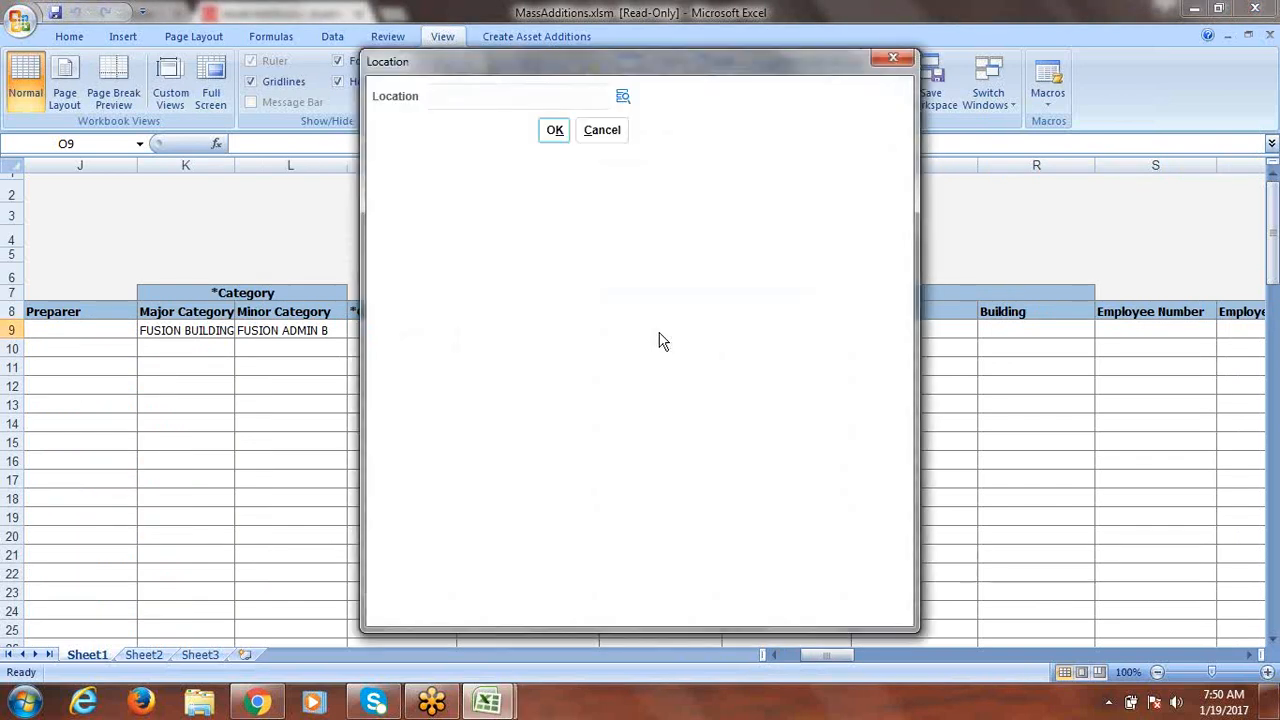
click(621, 96)
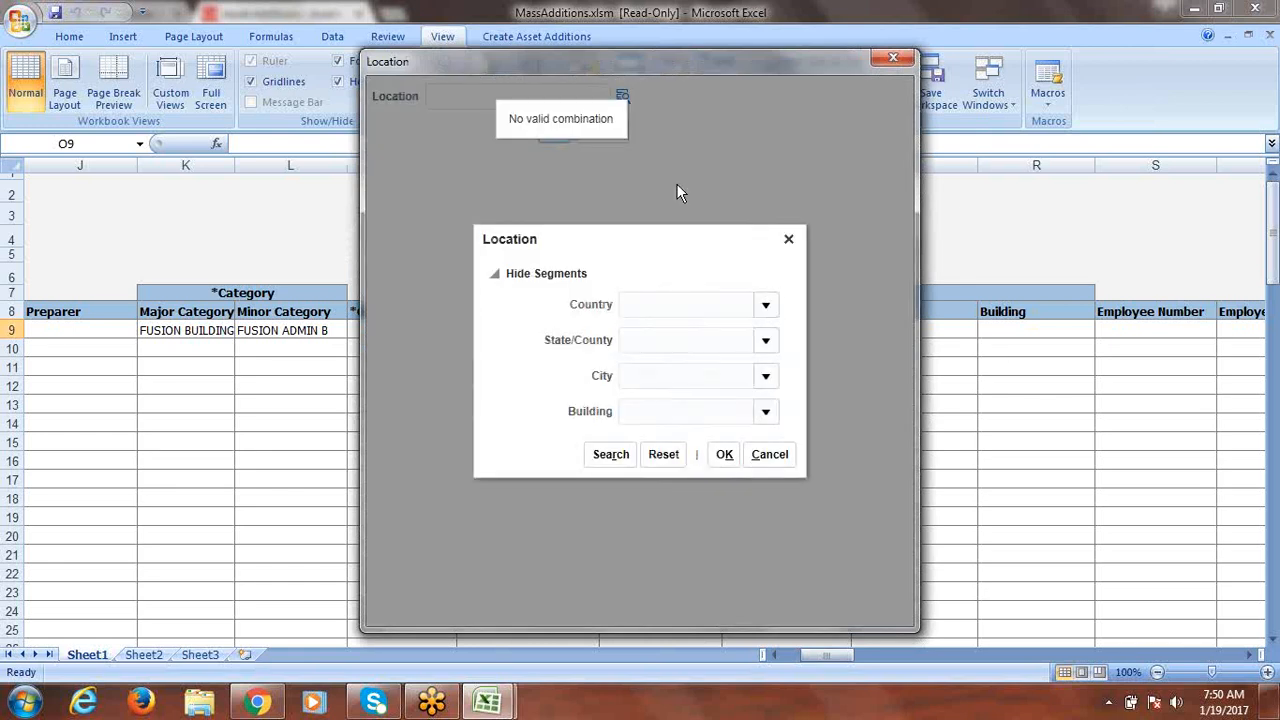
click(766, 309)
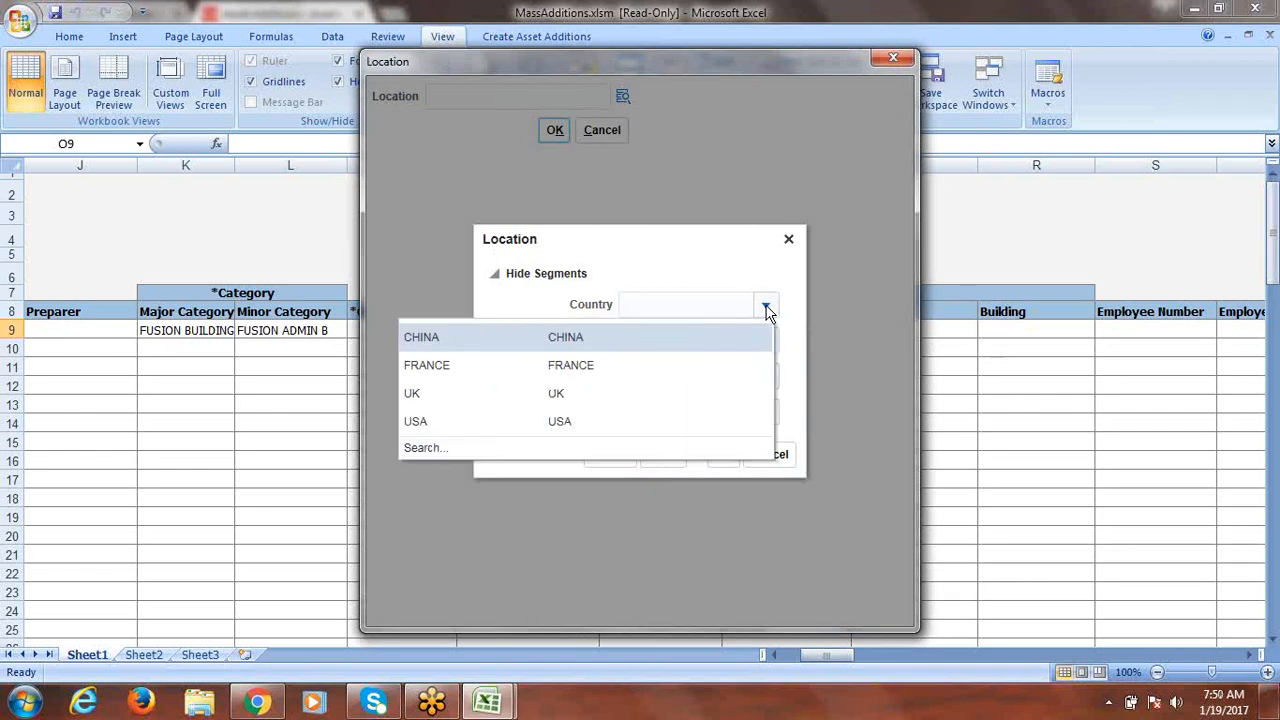
click(473, 422)
click(764, 341)
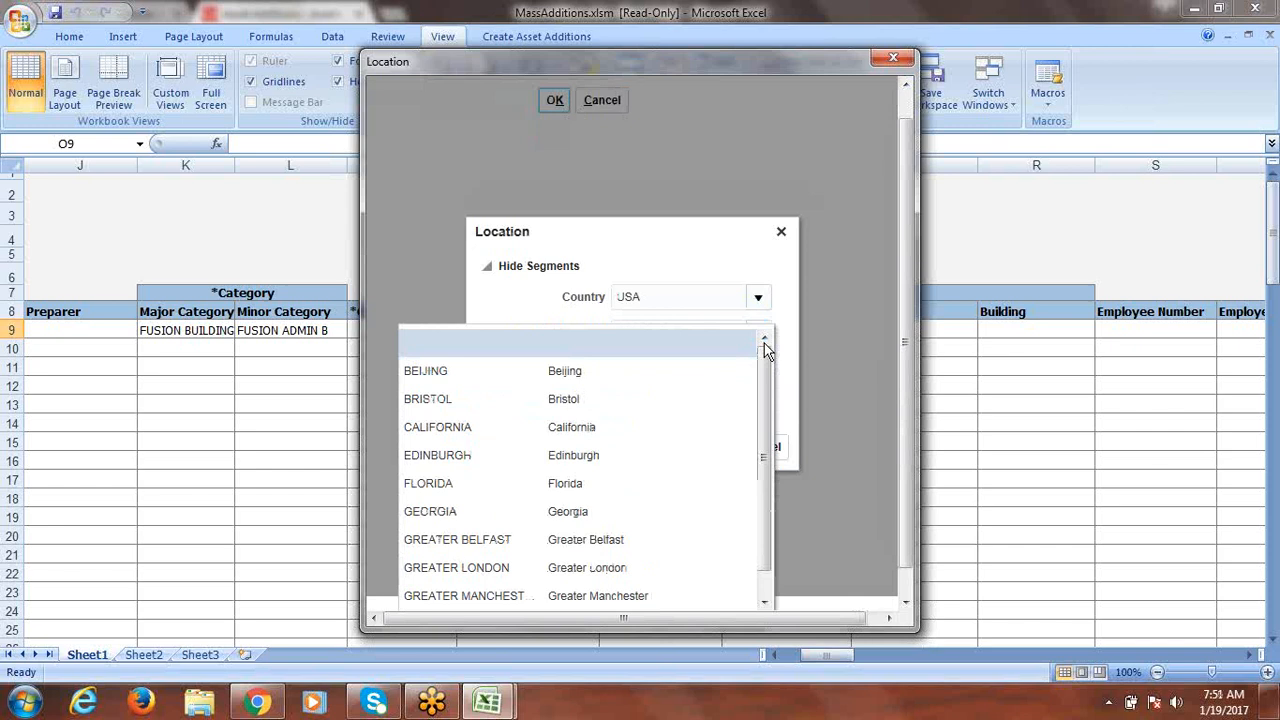
click(560, 371)
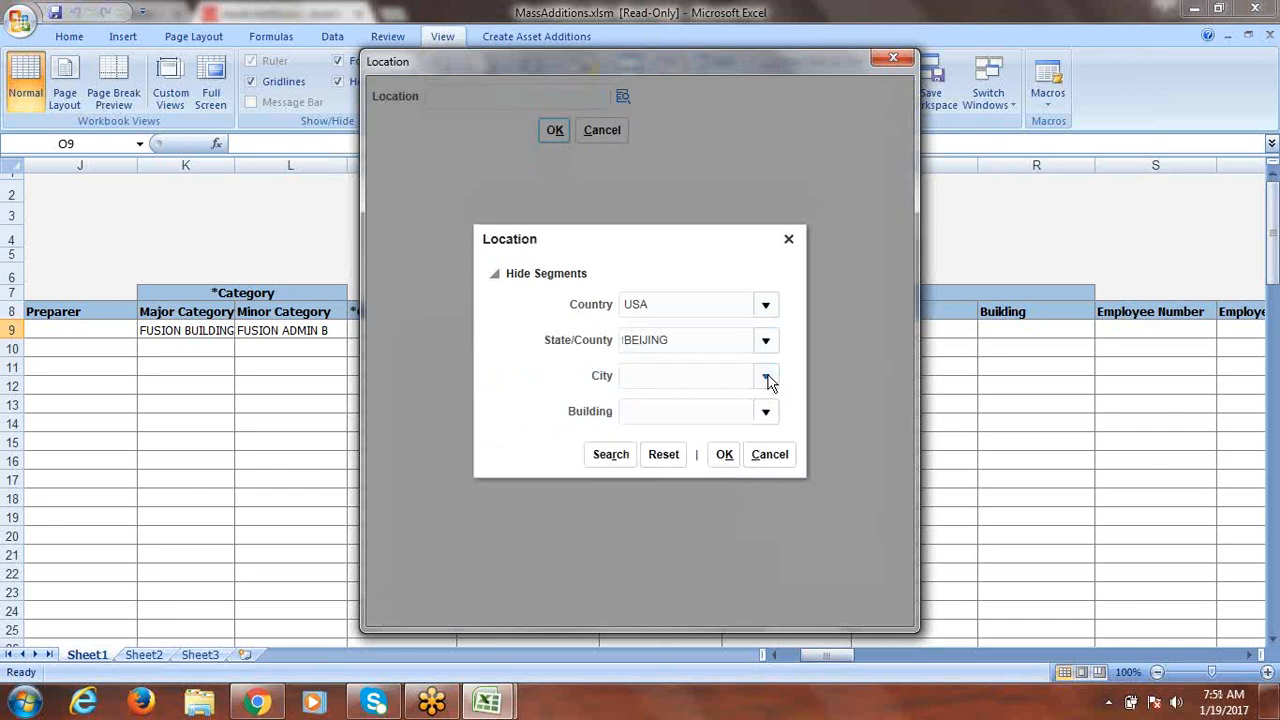
click(766, 378)
click(486, 343)
click(766, 413)
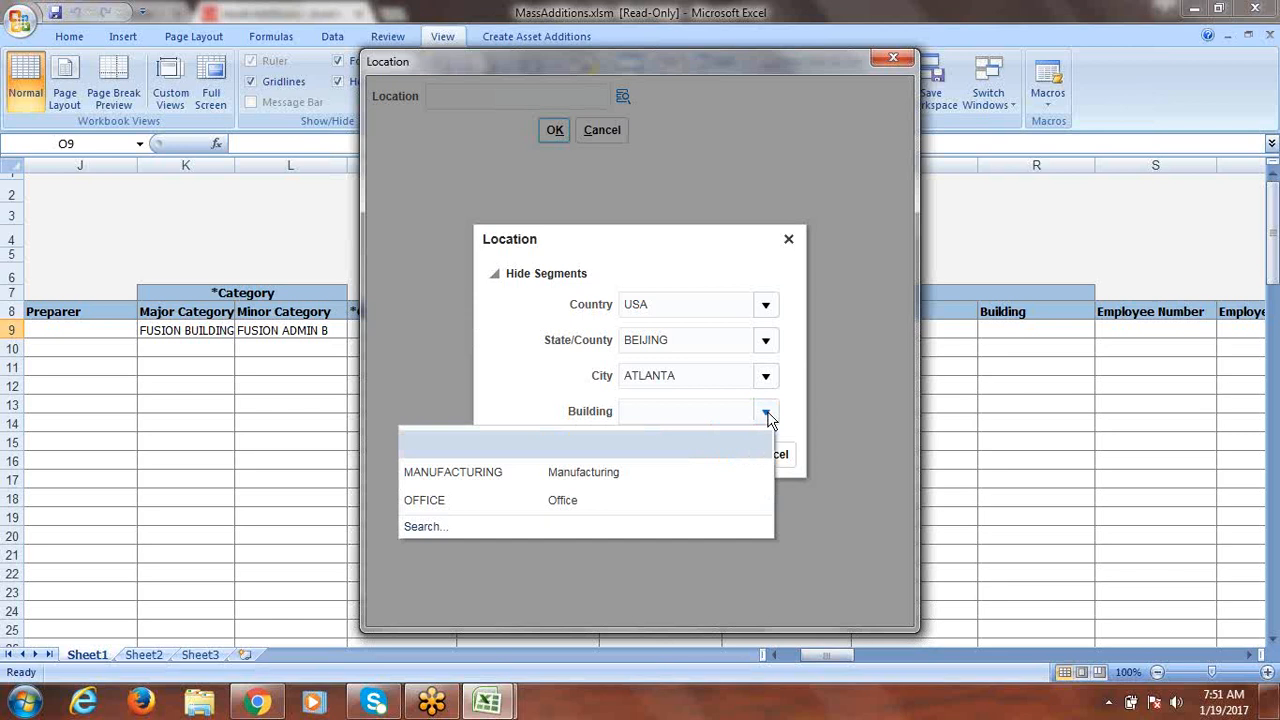
click(491, 502)
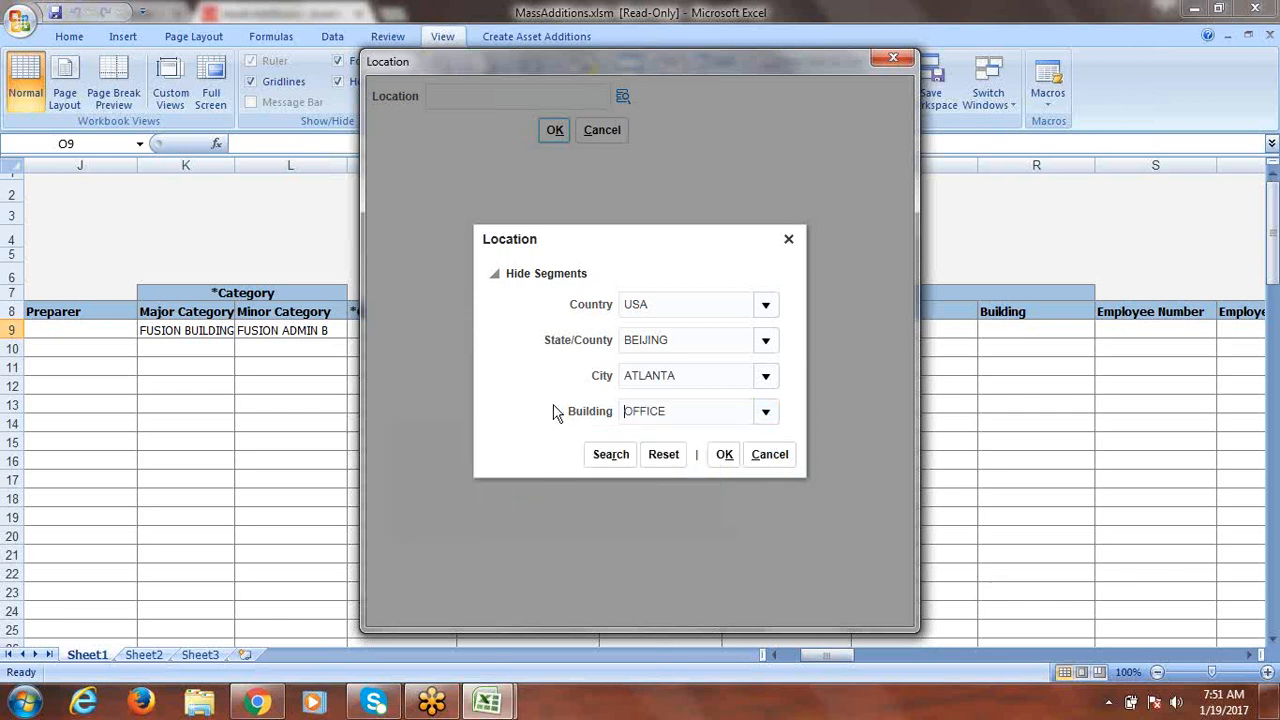
click(725, 455)
click(554, 131)
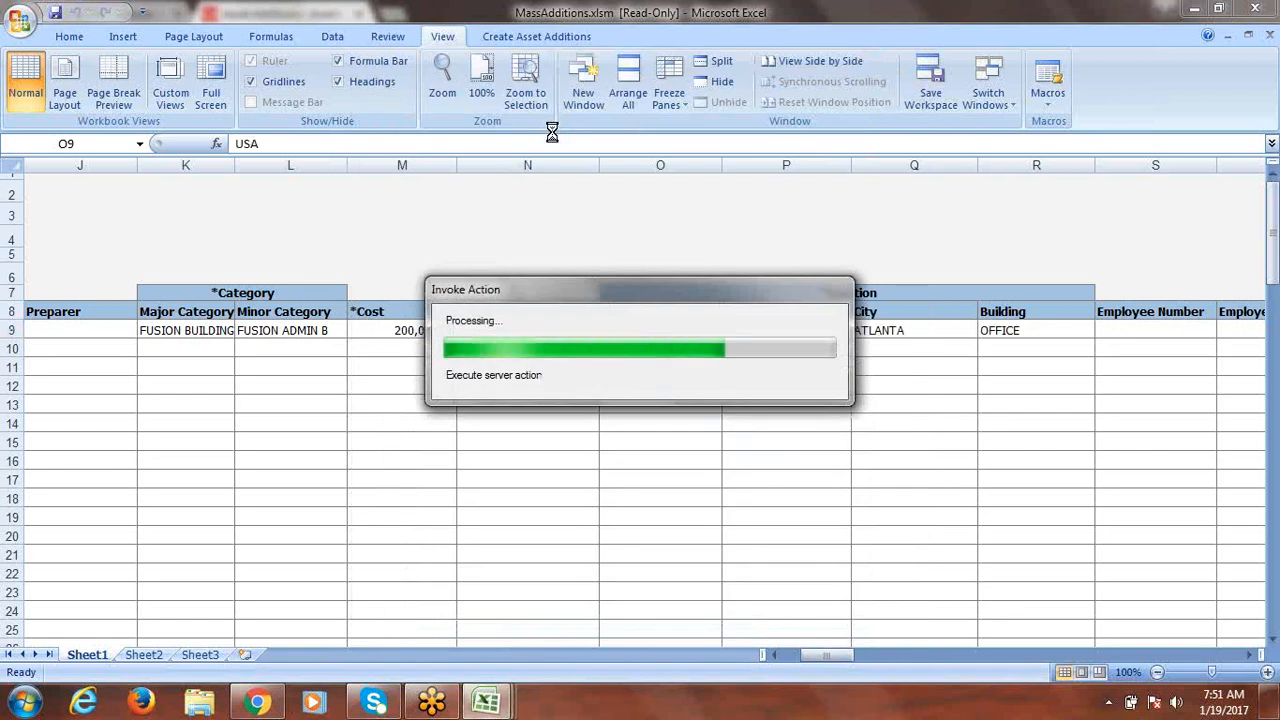
Scroll right to the employee columns and select row 9's Employee Name cell.
click(1249, 656)
click(1249, 656)
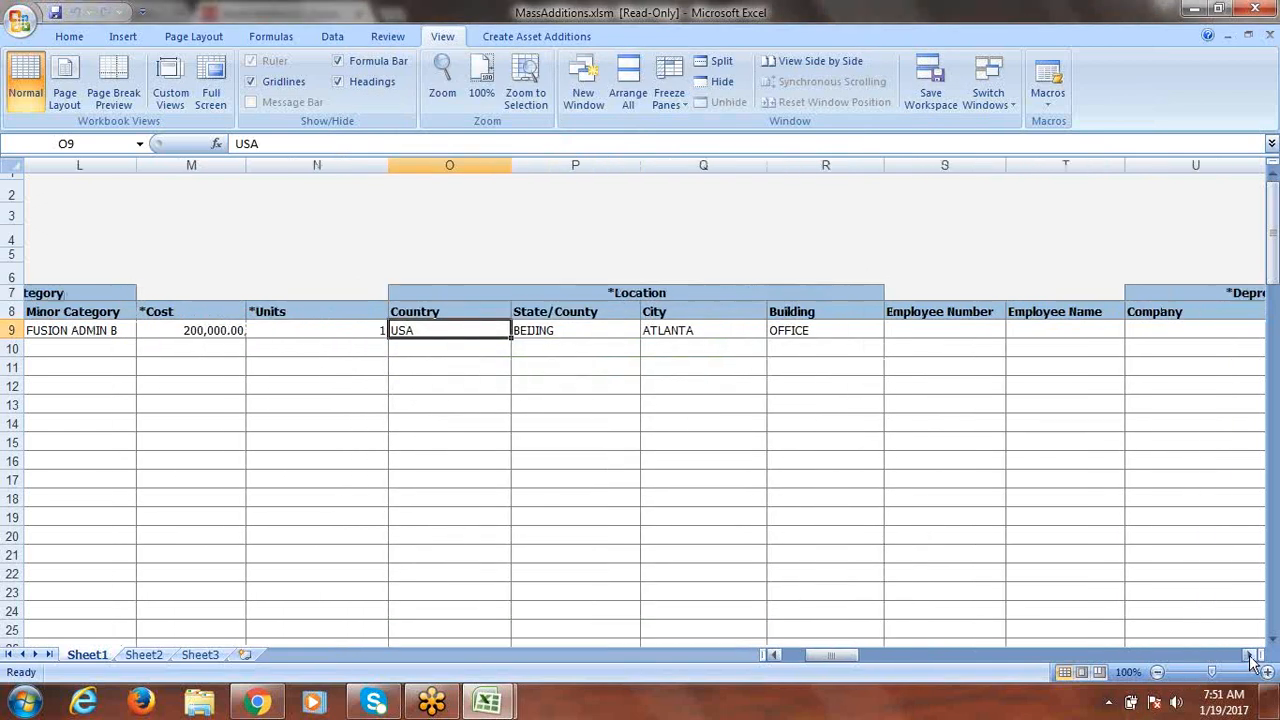
click(1249, 656)
click(1249, 656)
click(1249, 656)
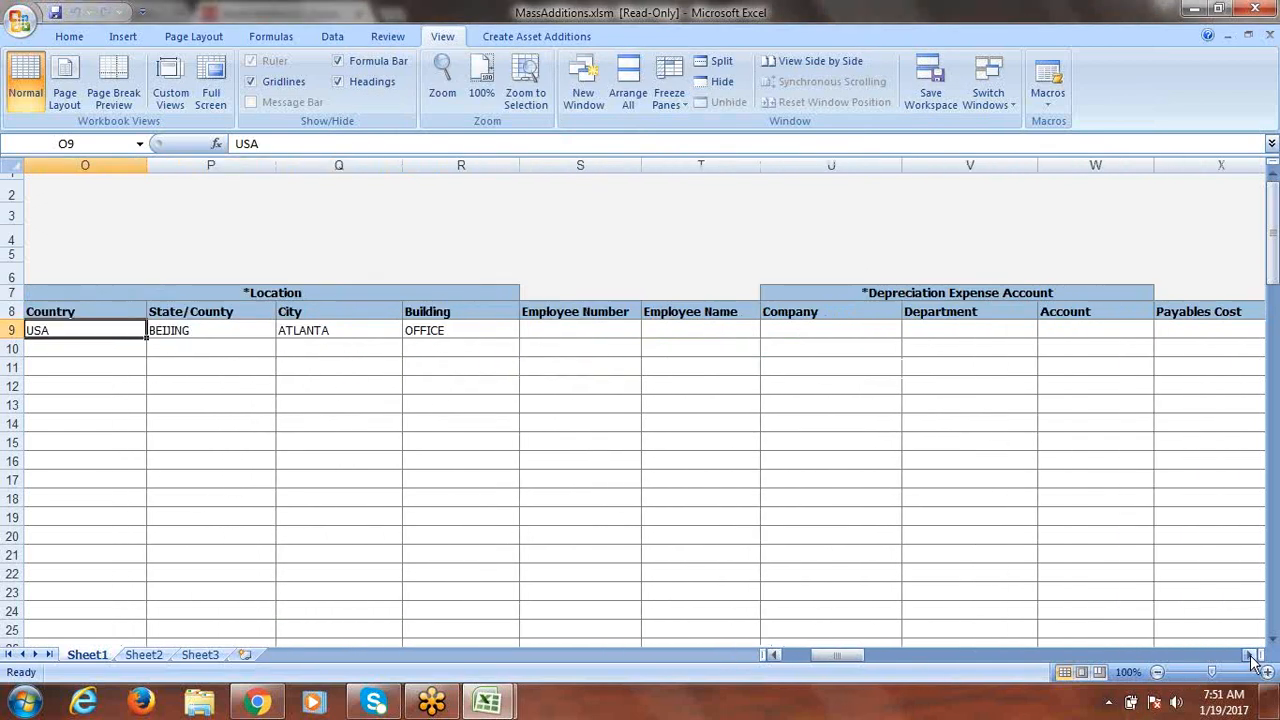
click(1252, 656)
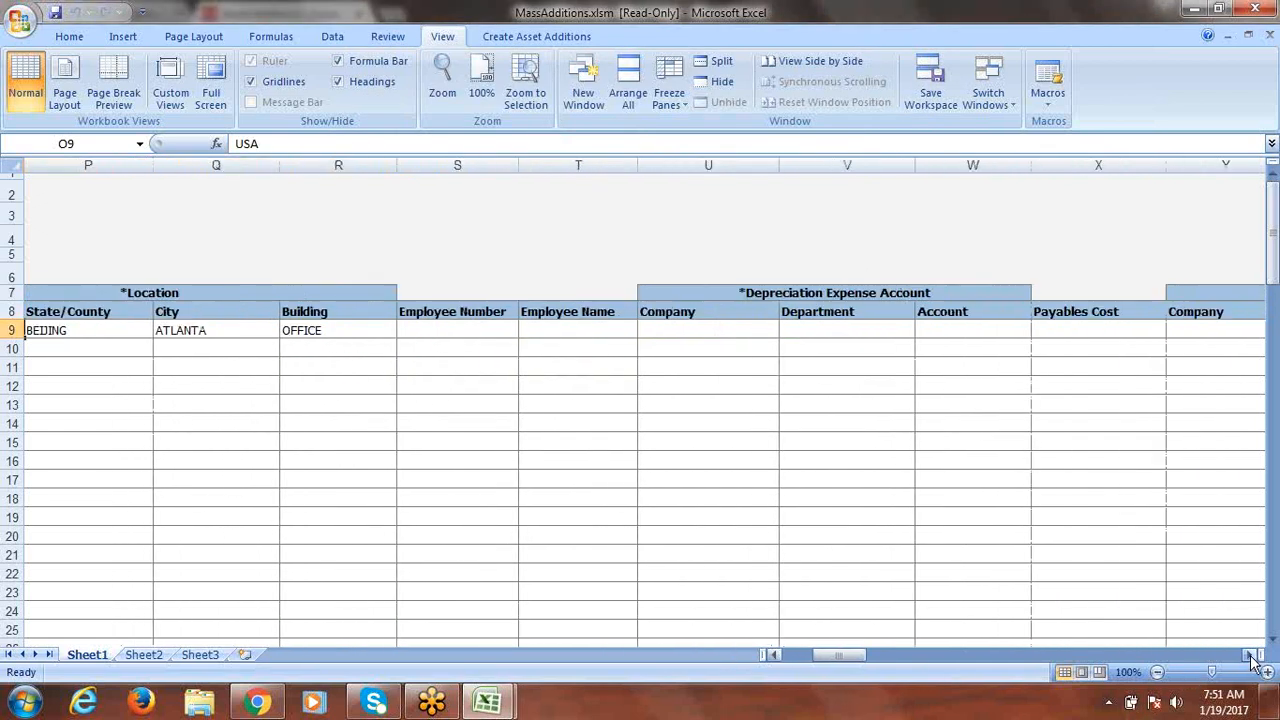
click(543, 327)
Search employees by name and assign the first match to row 9's employee fields.
double_click(543, 327)
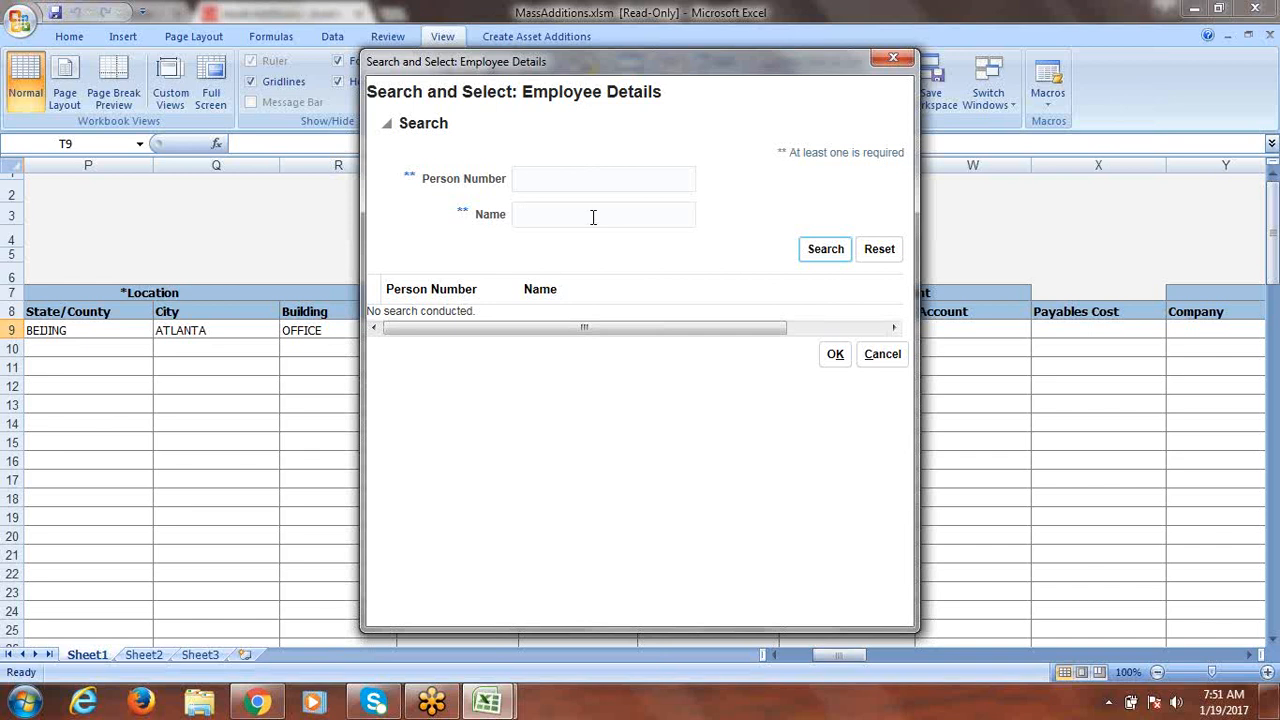
click(820, 249)
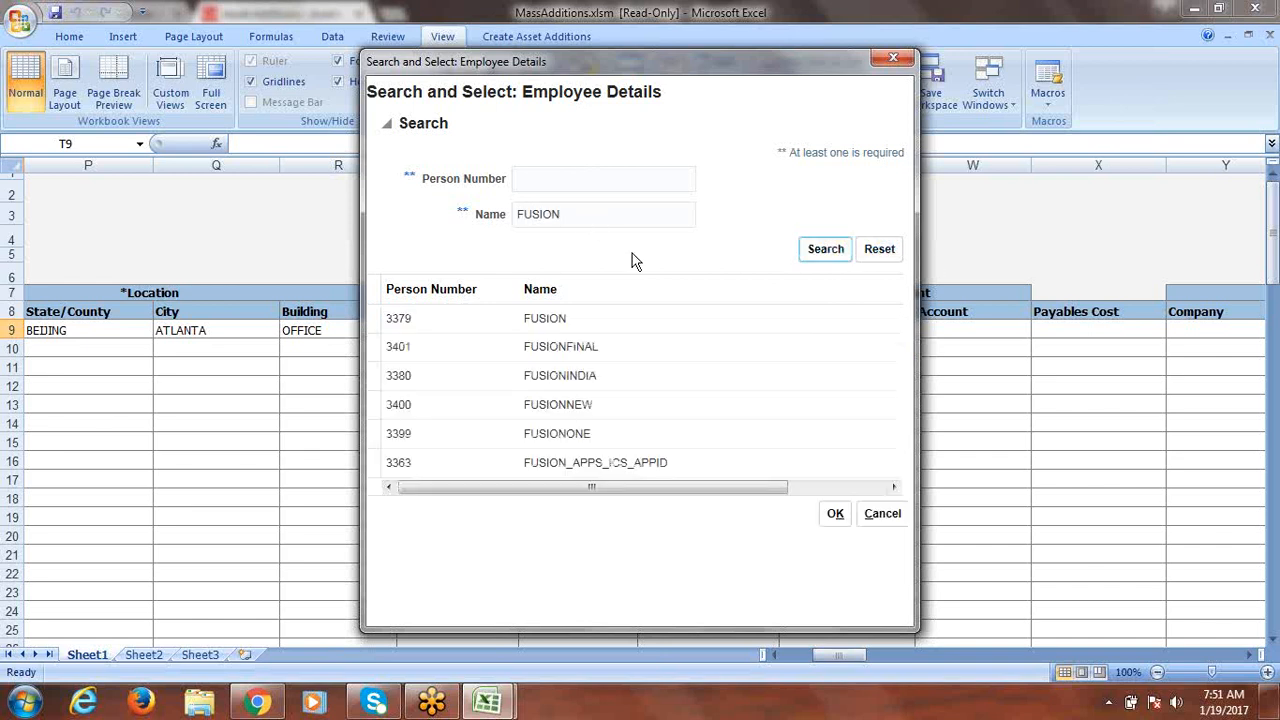
click(368, 318)
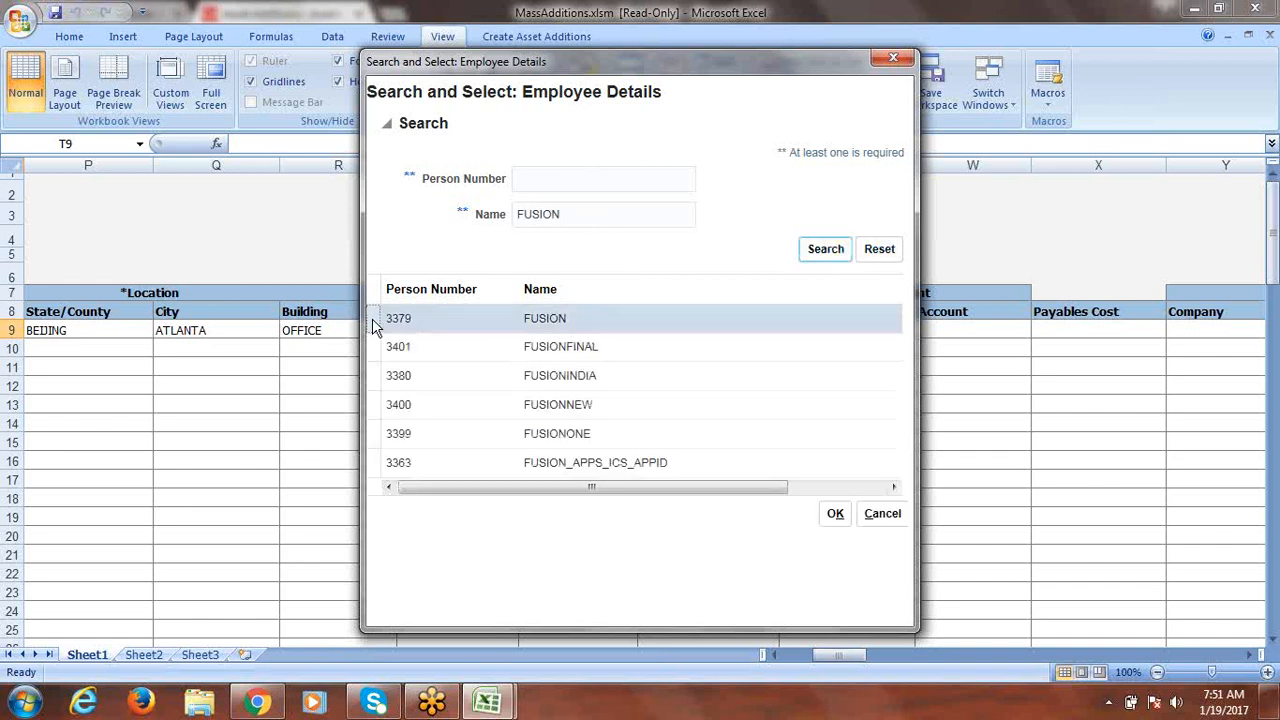
click(835, 514)
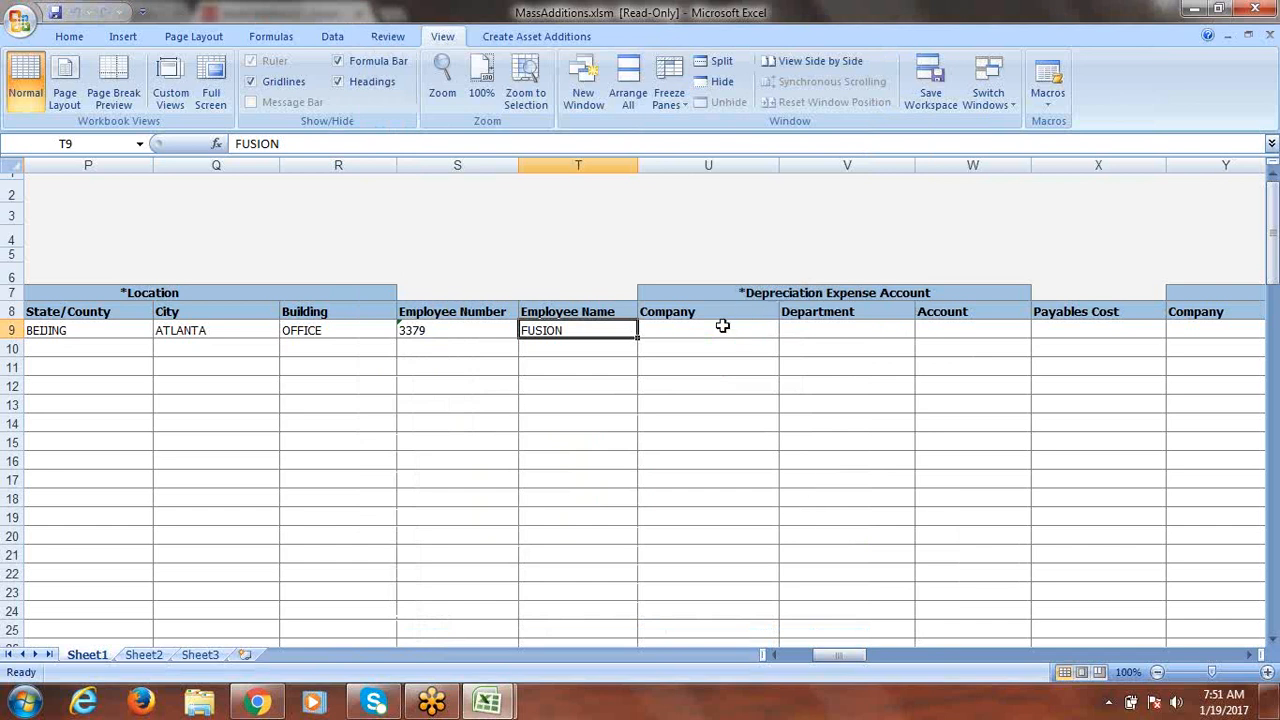
In the depreciation expense account lookup, choose Company 1000 and Department 1000 Finance.
click(690, 329)
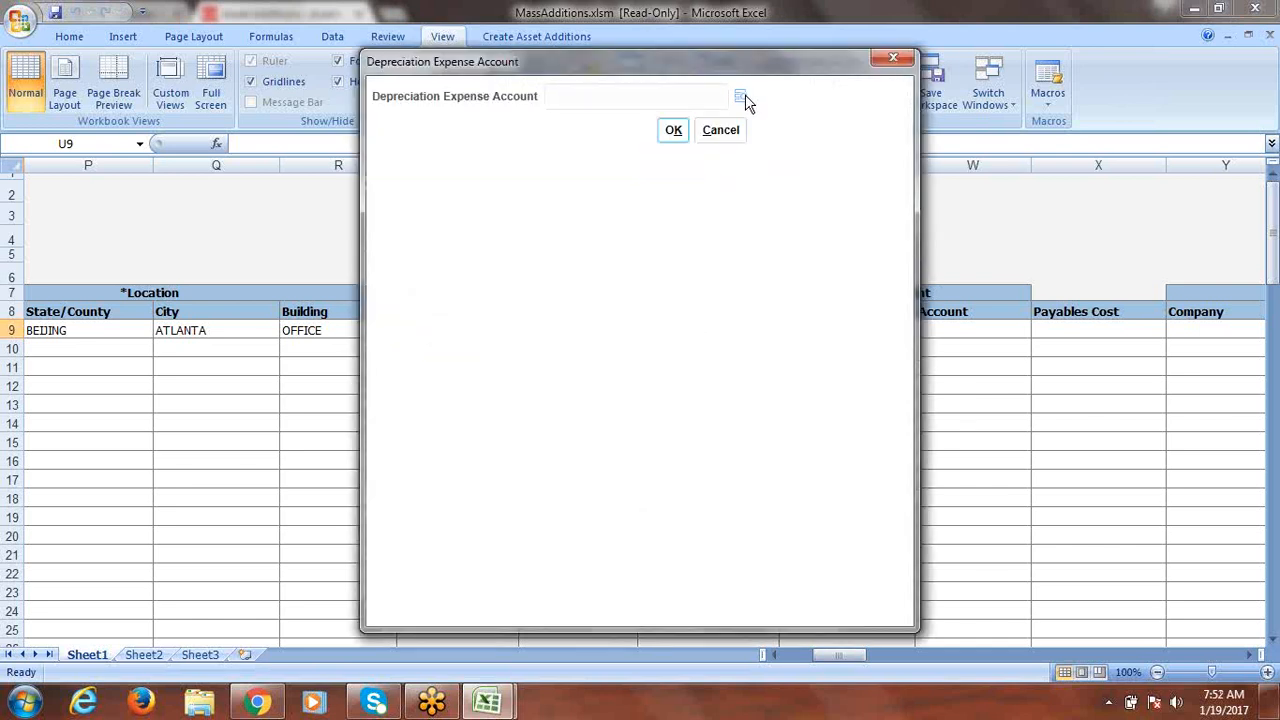
click(741, 97)
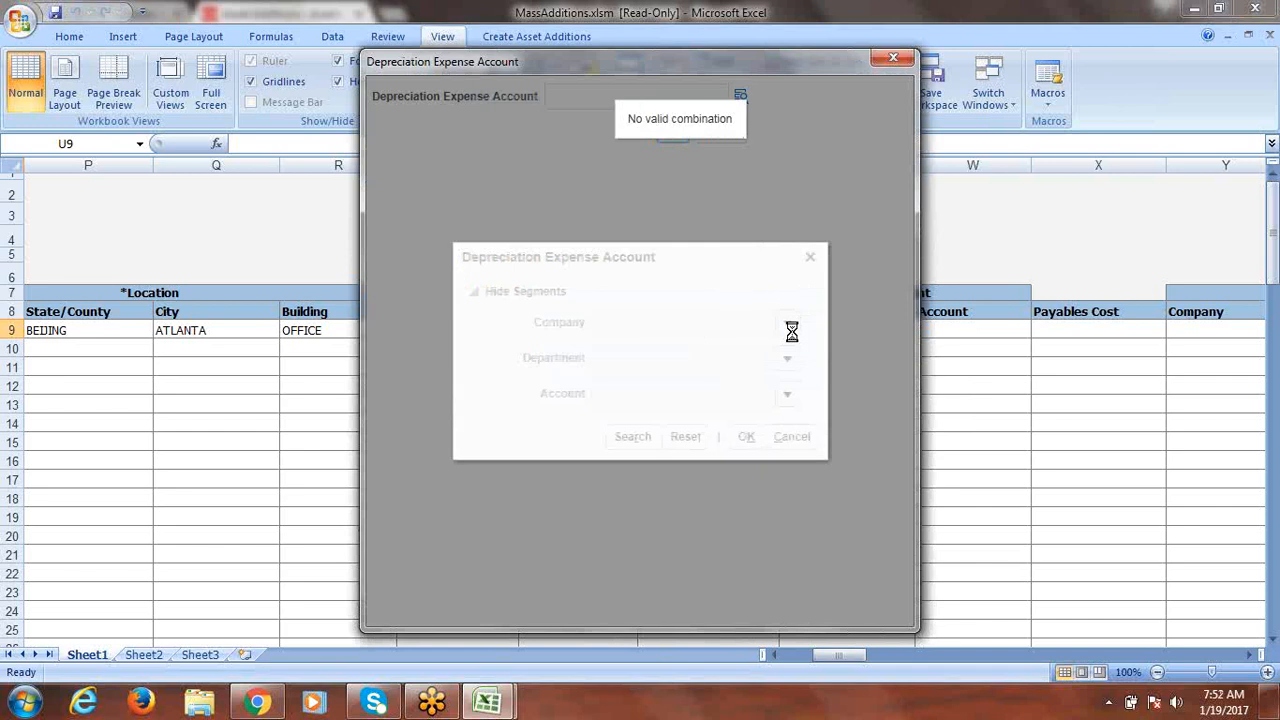
click(787, 326)
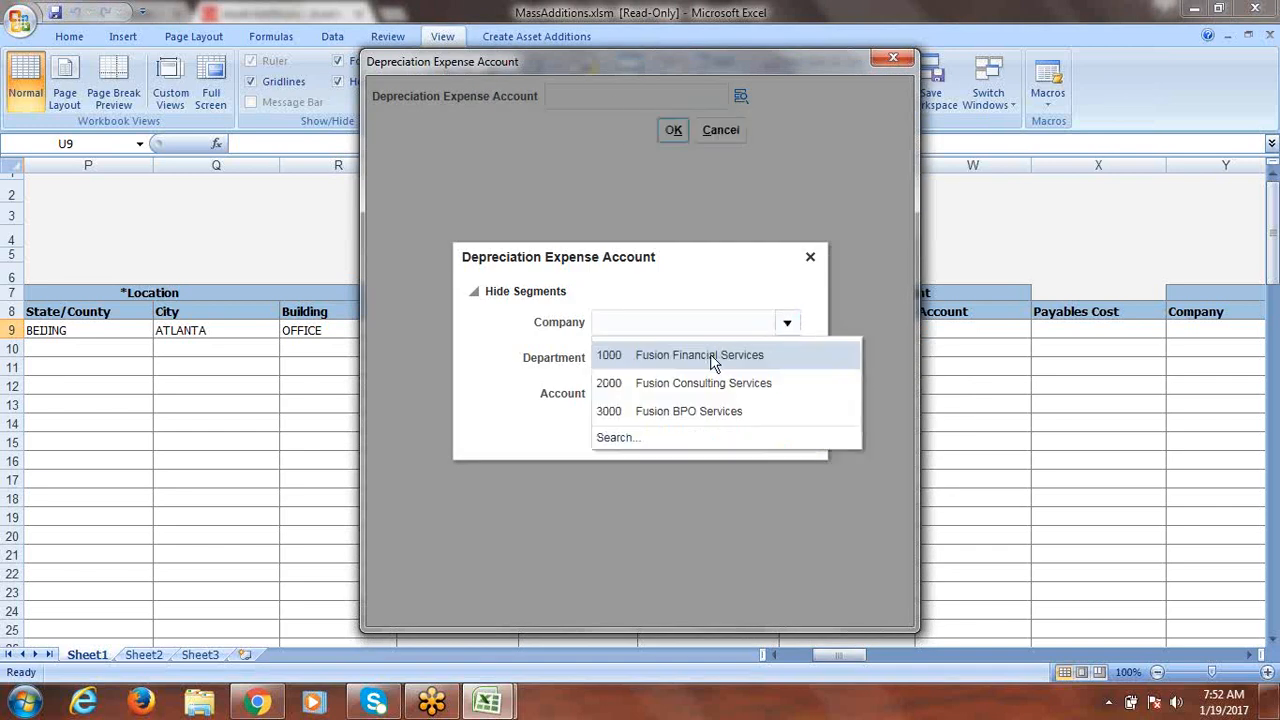
click(713, 357)
text(1000)
click(788, 358)
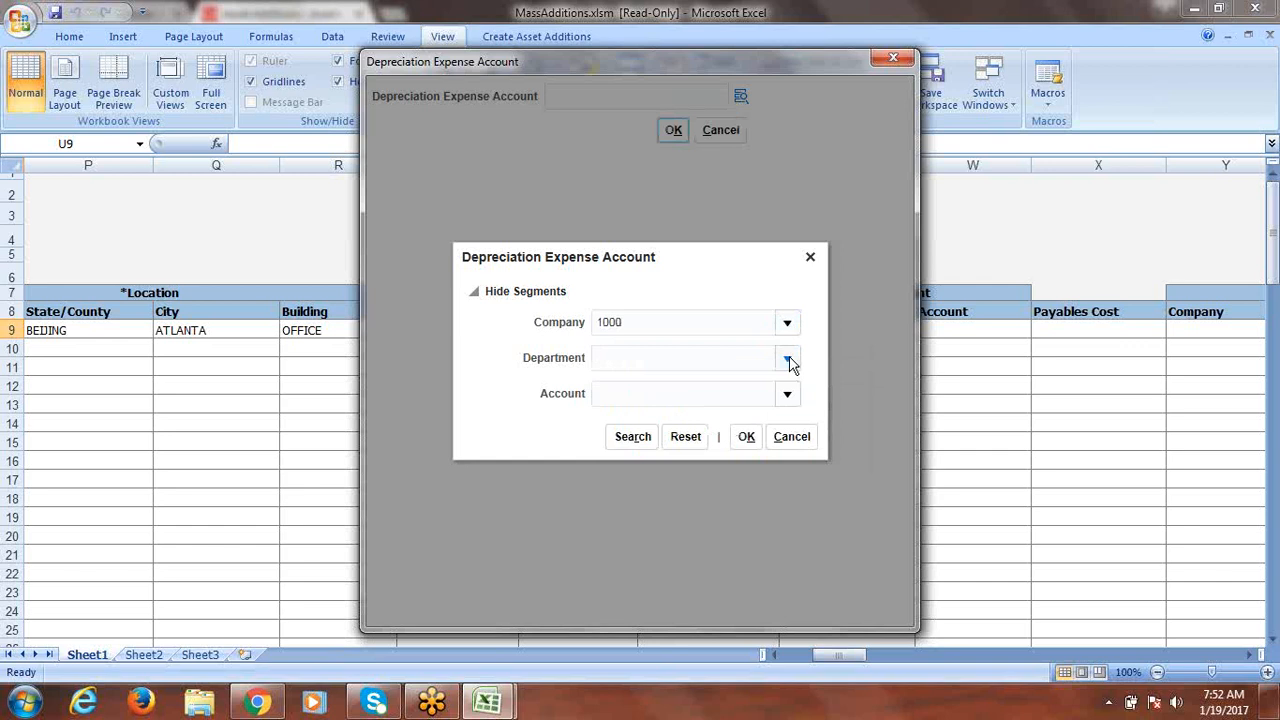
click(667, 394)
Find account 68120 Depreciation Building and Improvements and apply the combination to row 9.
click(787, 395)
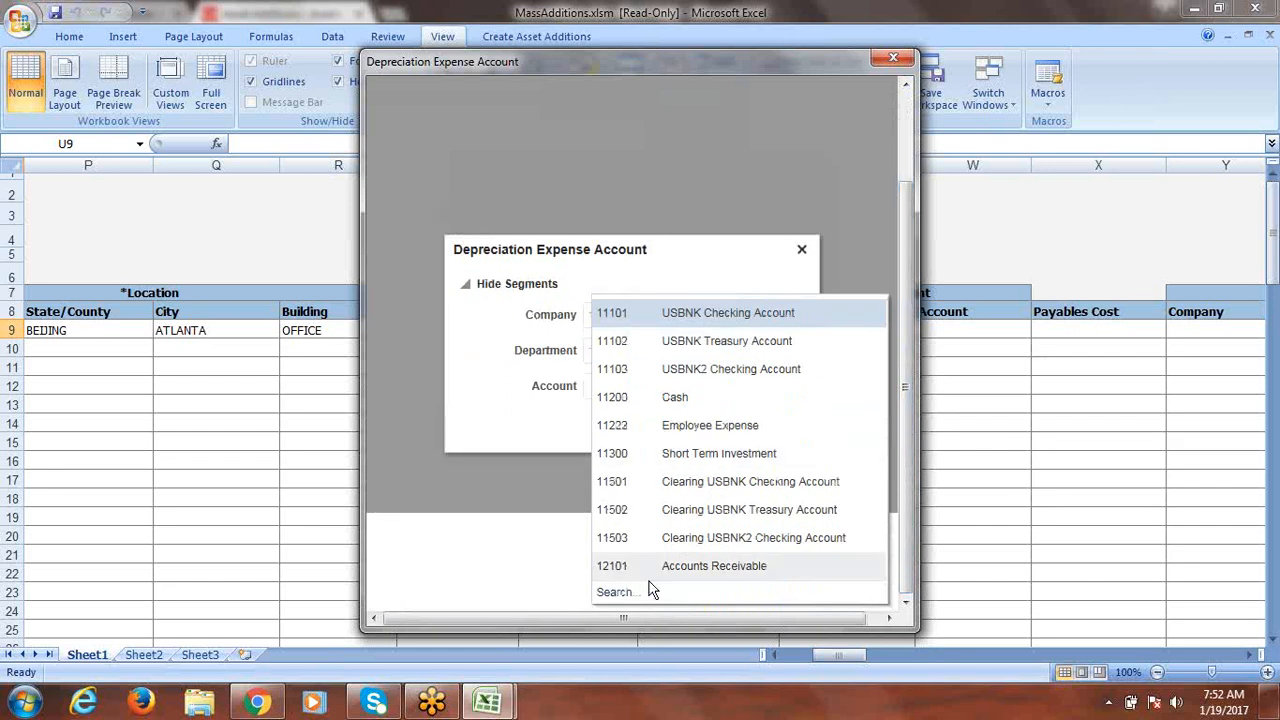
click(650, 589)
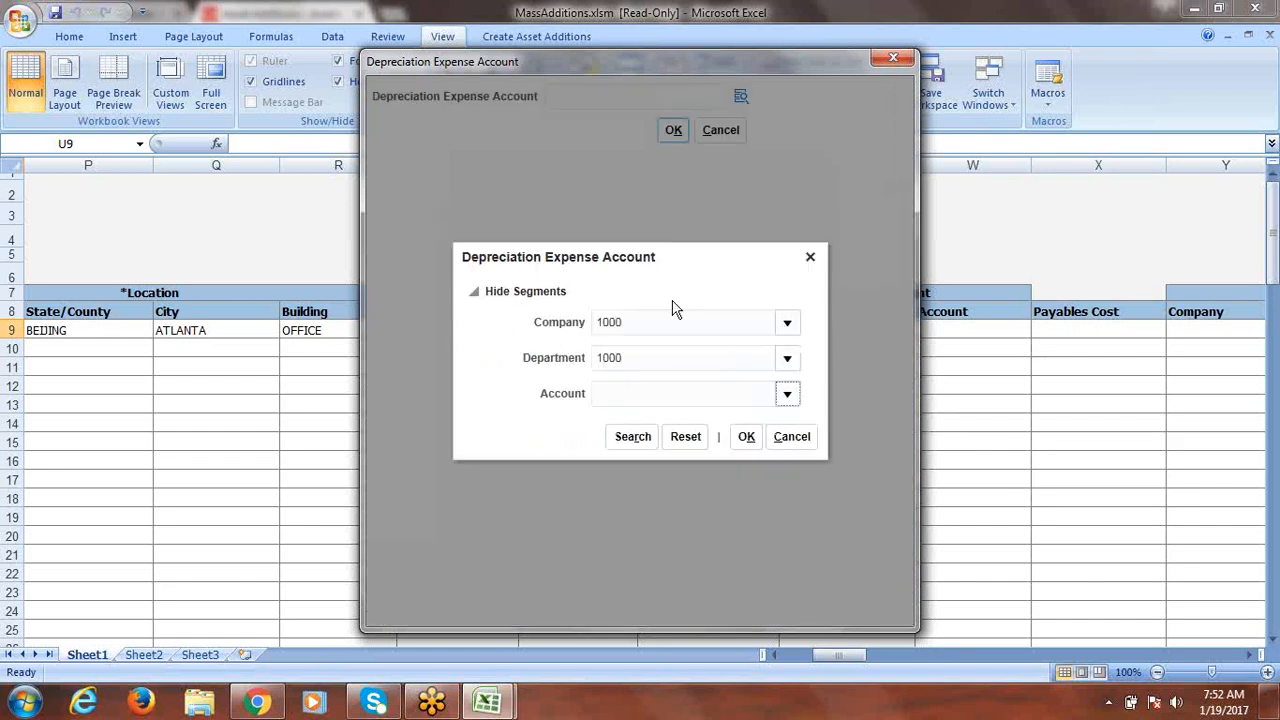
click(640, 231)
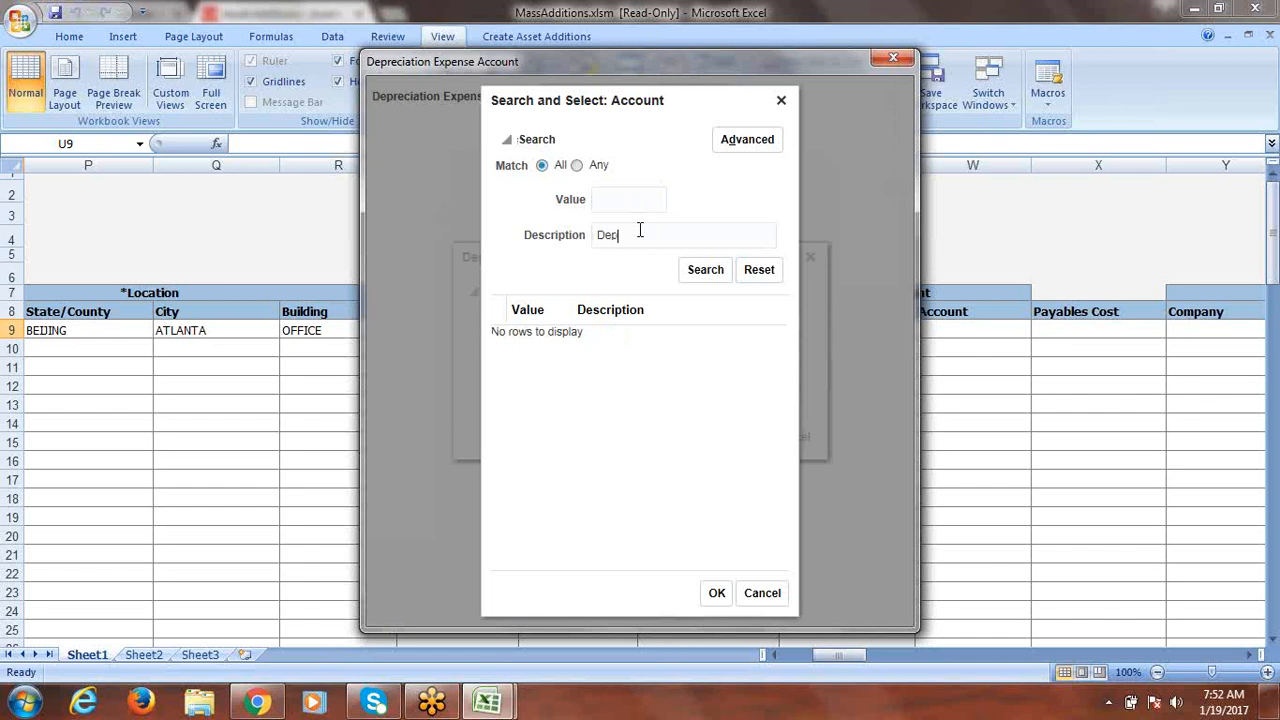
key(Return)
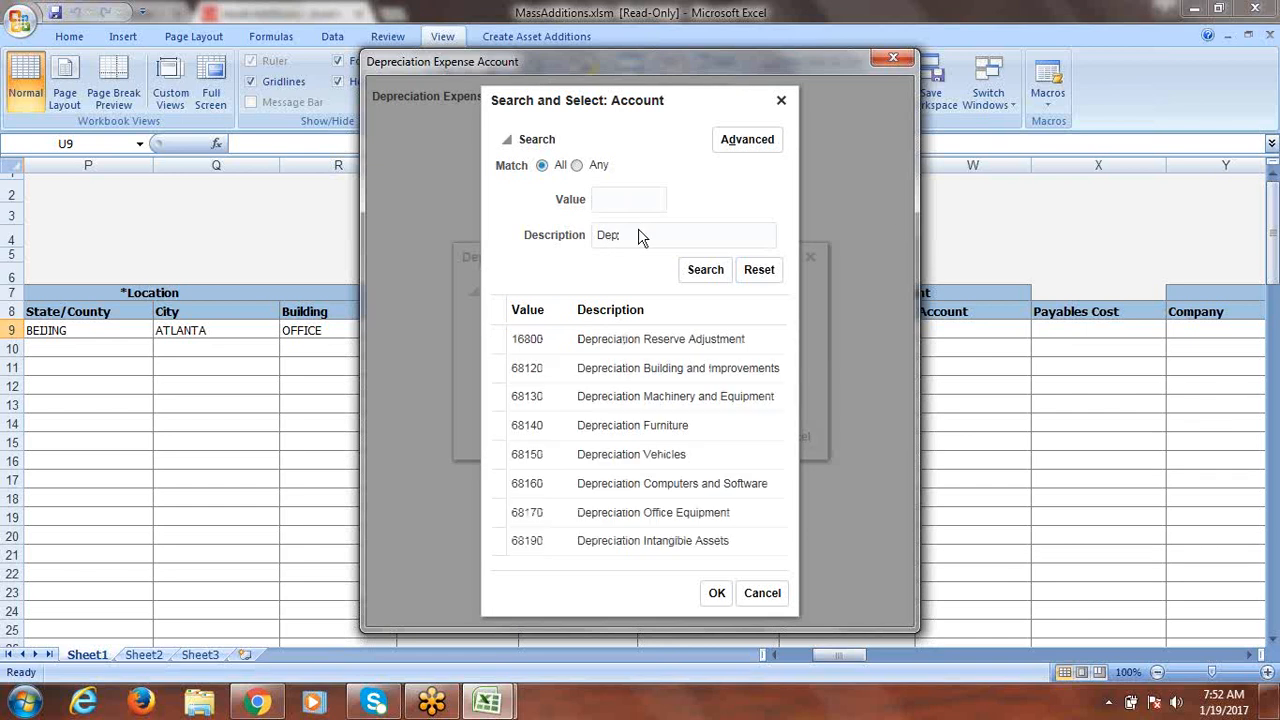
click(604, 376)
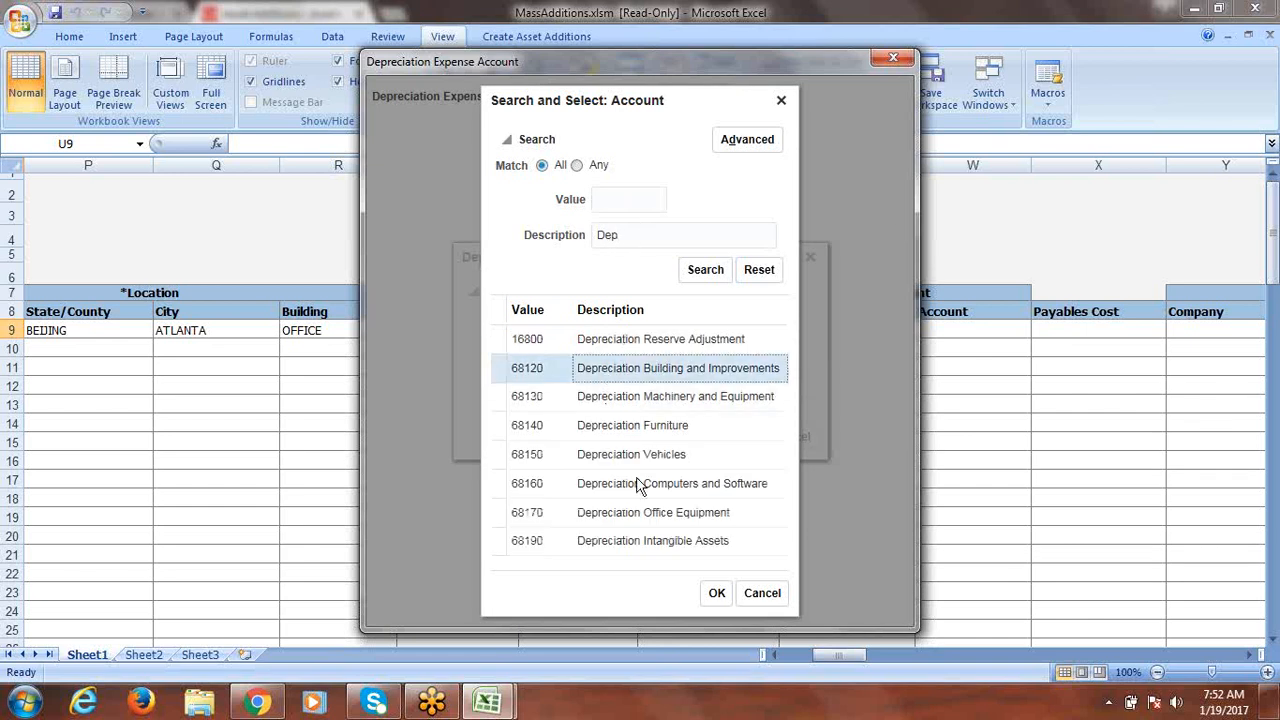
click(716, 594)
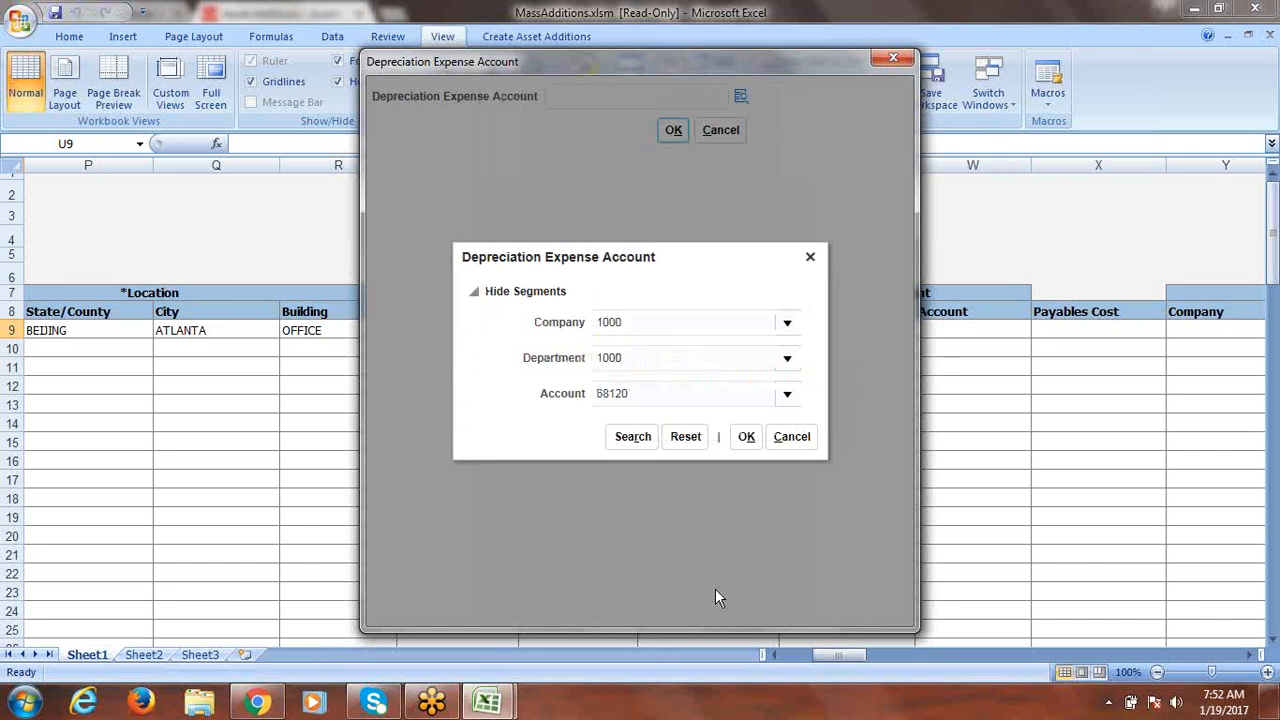
click(746, 437)
click(674, 131)
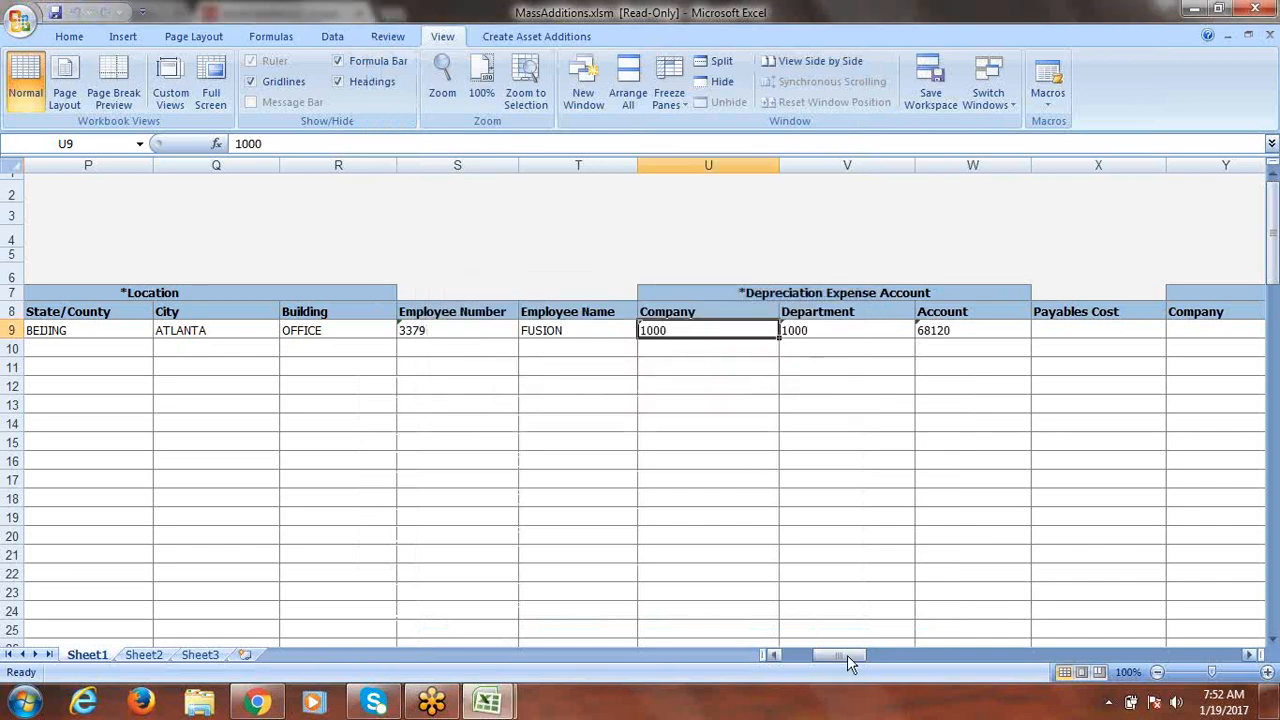
Scroll back to column A and confirm row 9's queue is New before submitting.
drag(847, 655, 742, 658)
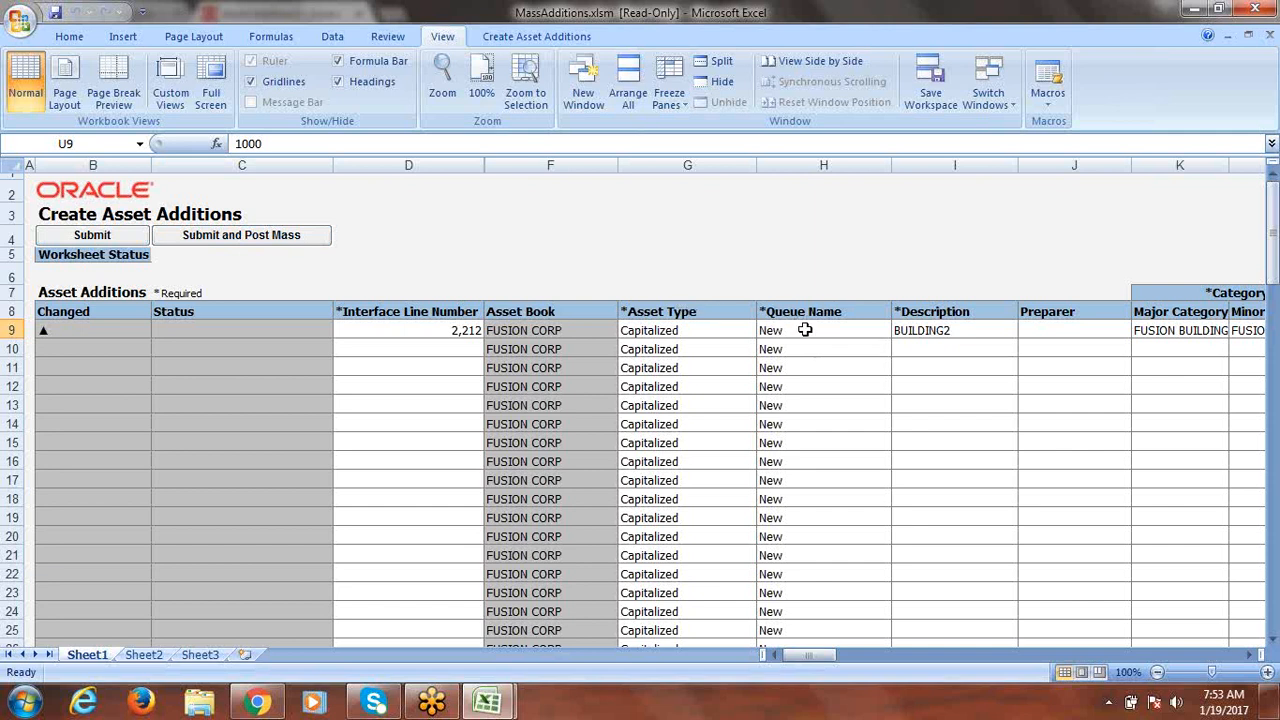
mouse_move(826, 656)
mouse_down()
mouse_move(843, 660)
mouse_move(820, 666)
mouse_up()
click(810, 332)
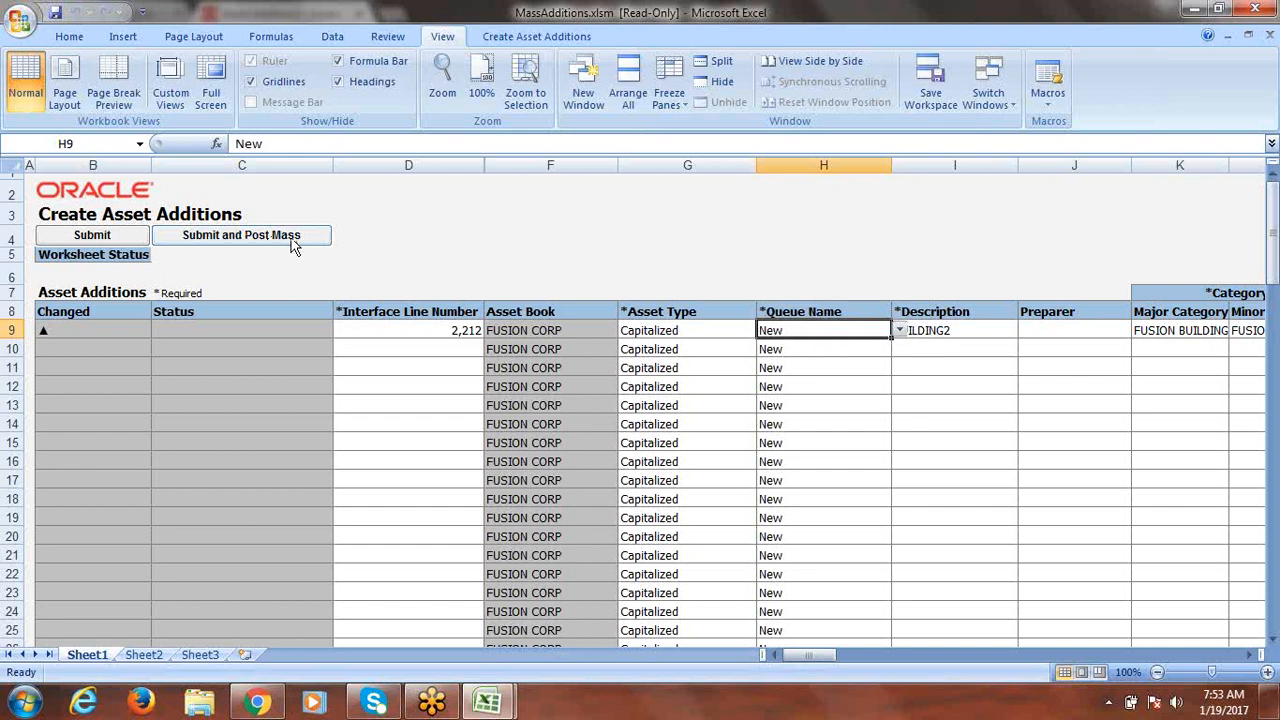
click(419, 244)
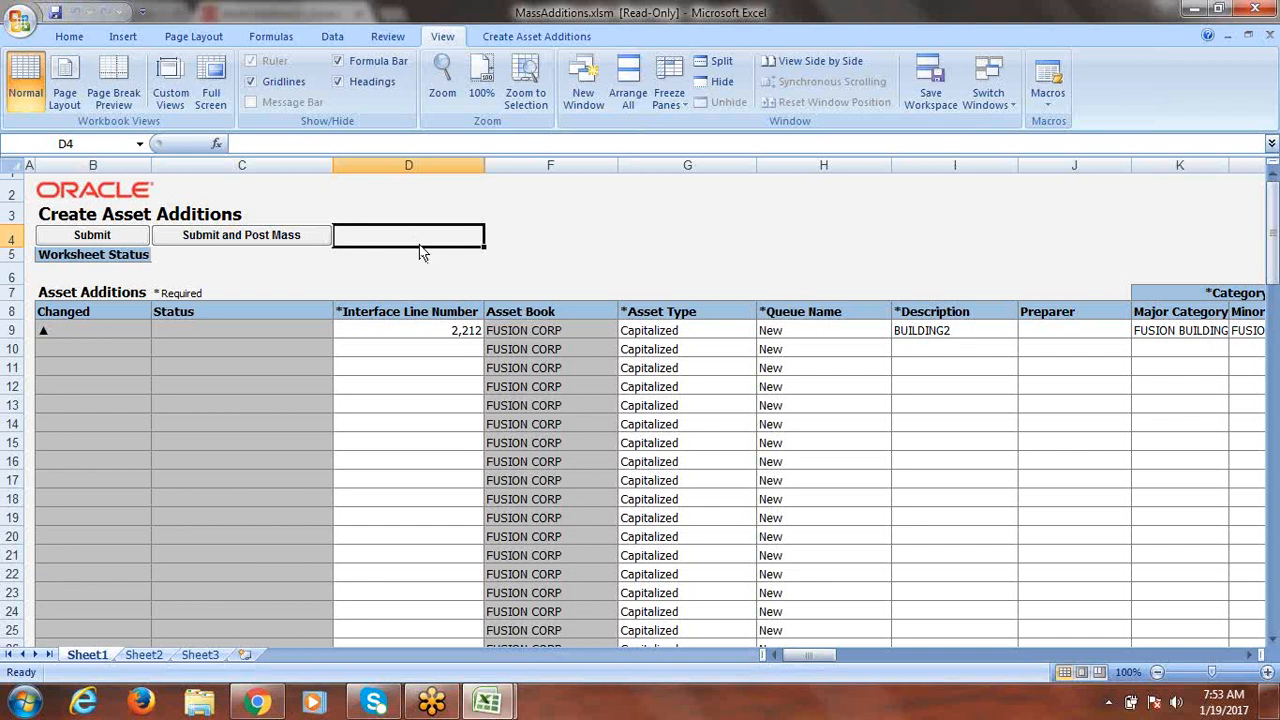
Upload the BUILDING2 row, acknowledge the Post Mass Additions submission, and return to the browser.
click(107, 240)
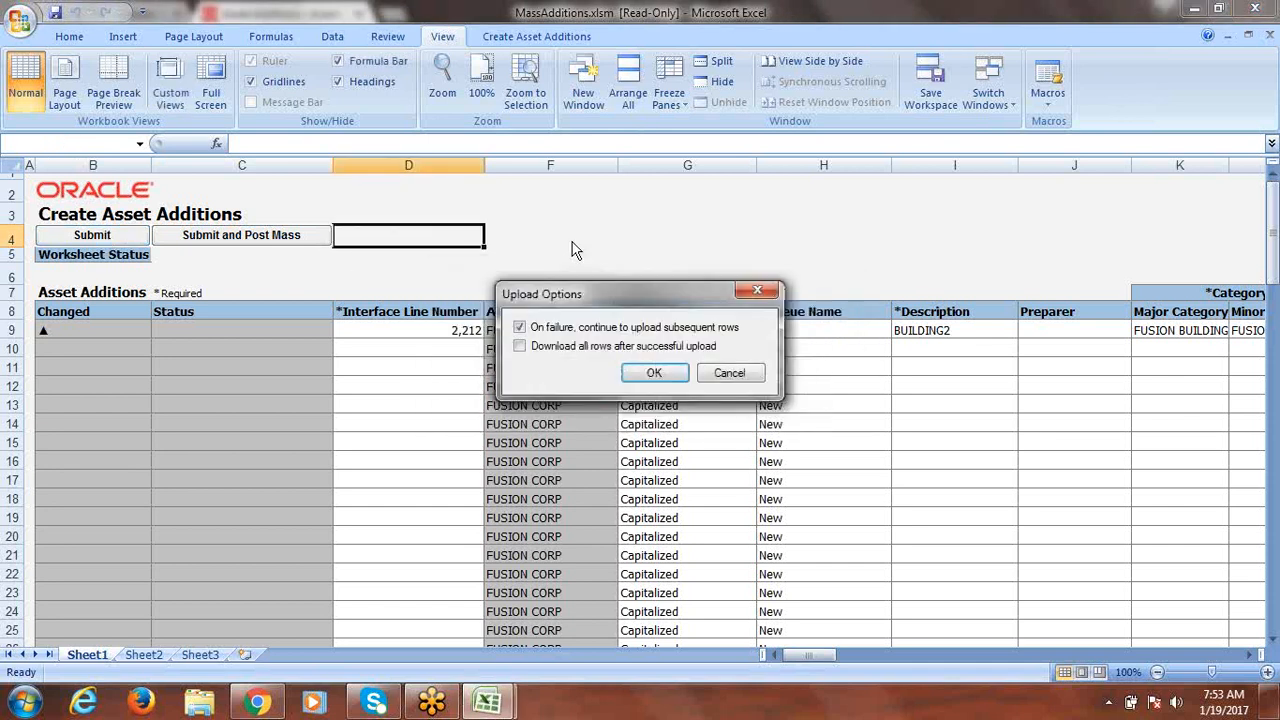
click(651, 377)
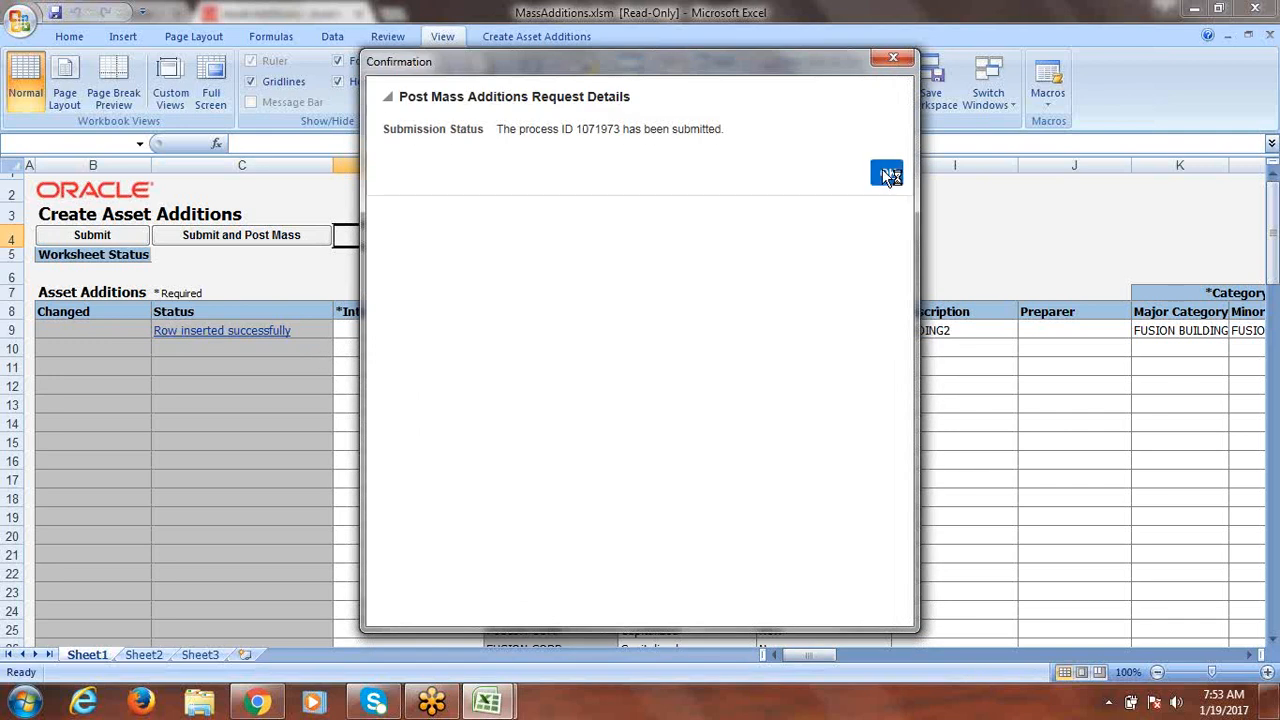
click(888, 175)
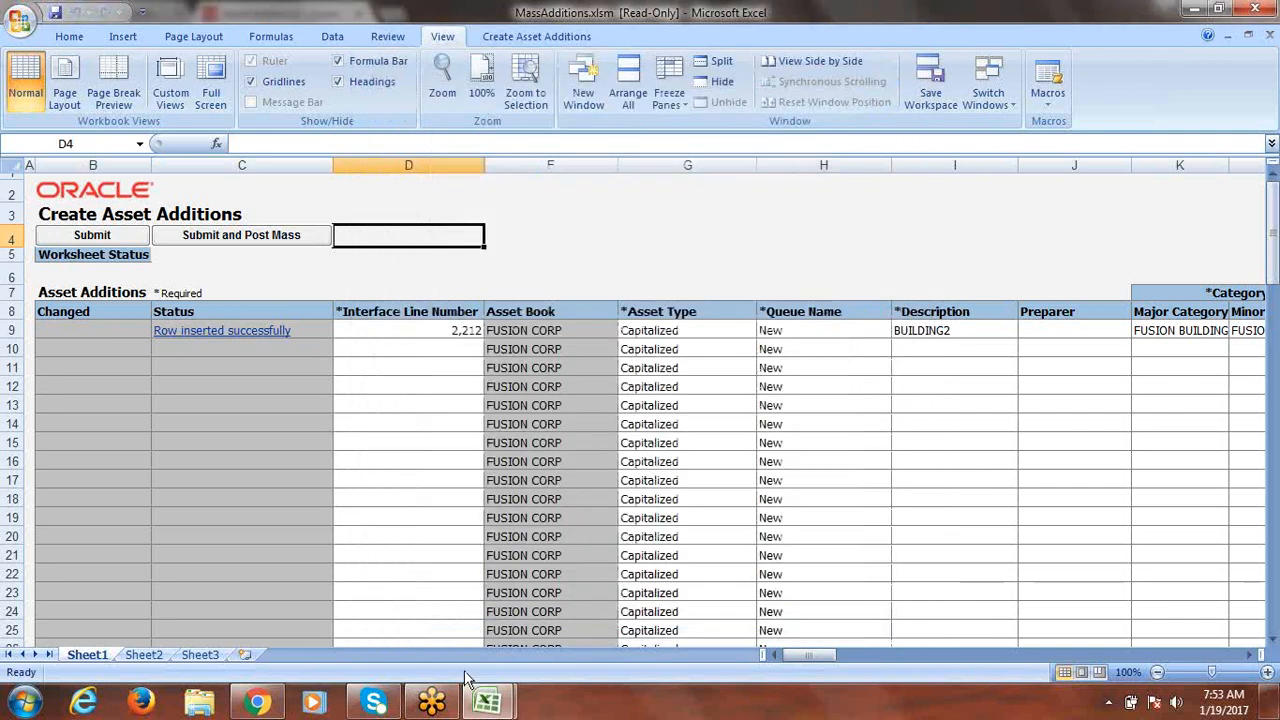
click(257, 702)
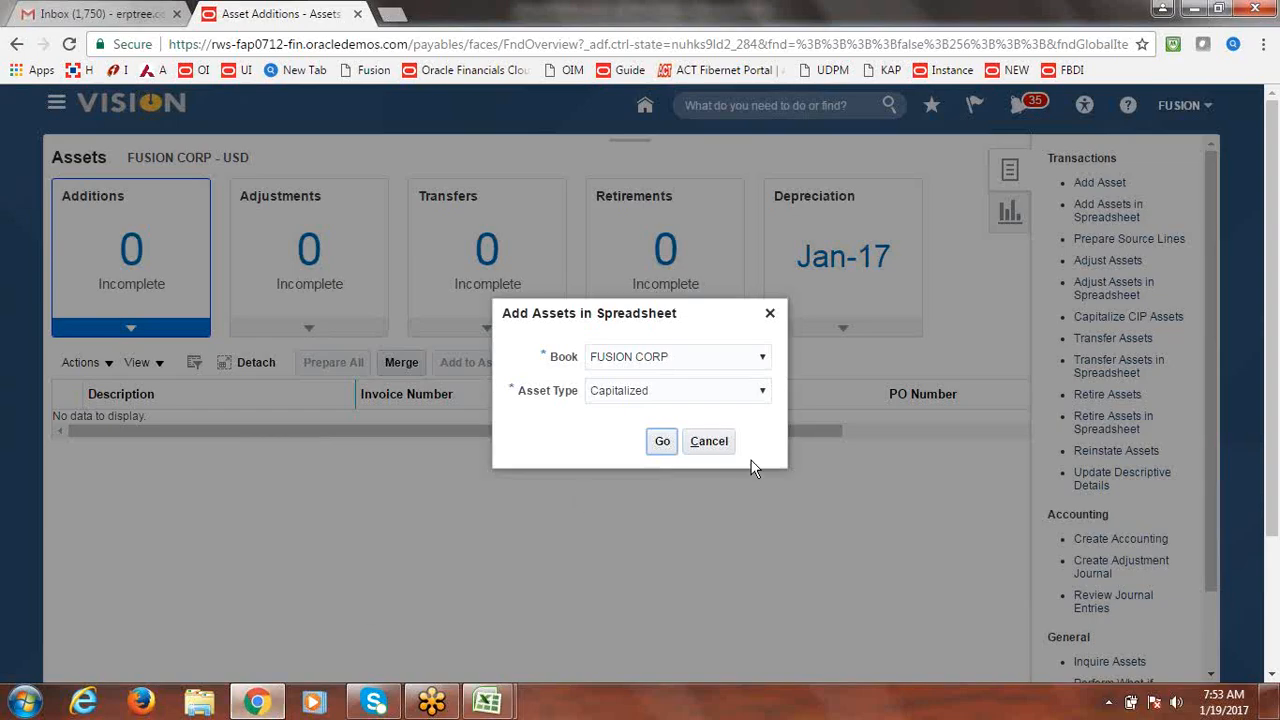
Cancel the Add Assets in Spreadsheet prompt and go to Prepare Source Lines for FUSION CORP.
click(712, 441)
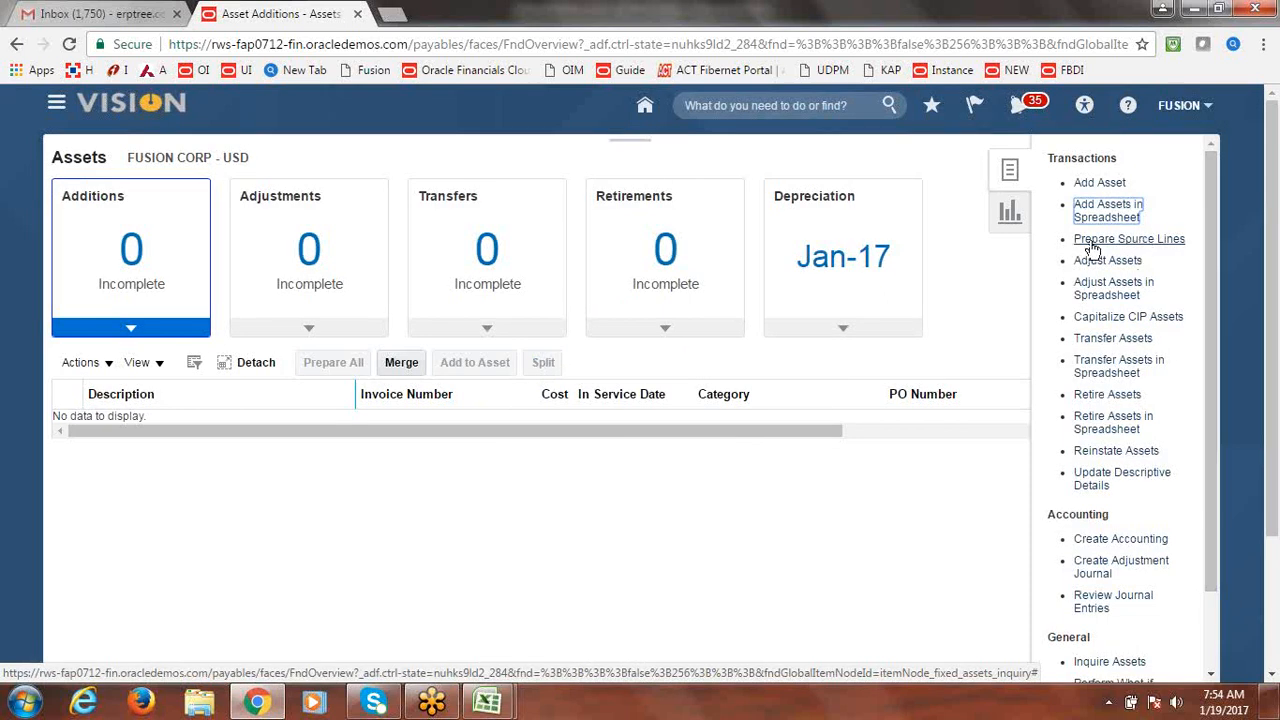
click(1186, 210)
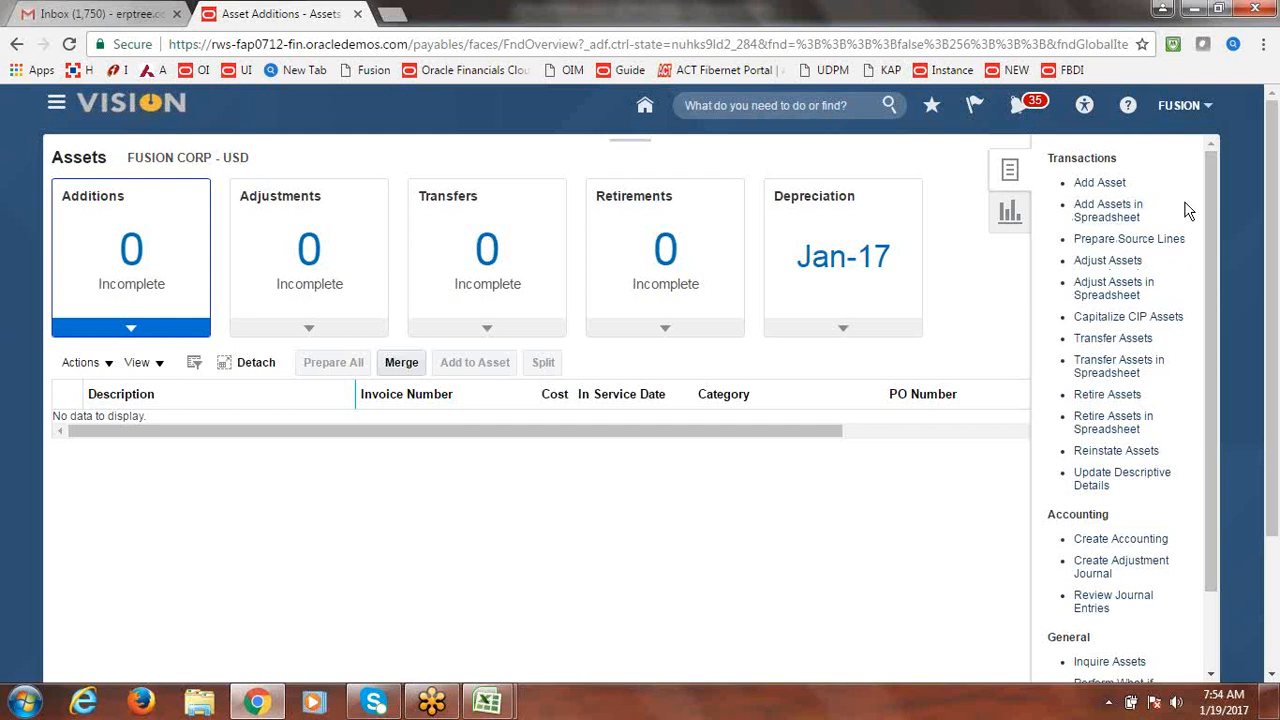
click(1122, 241)
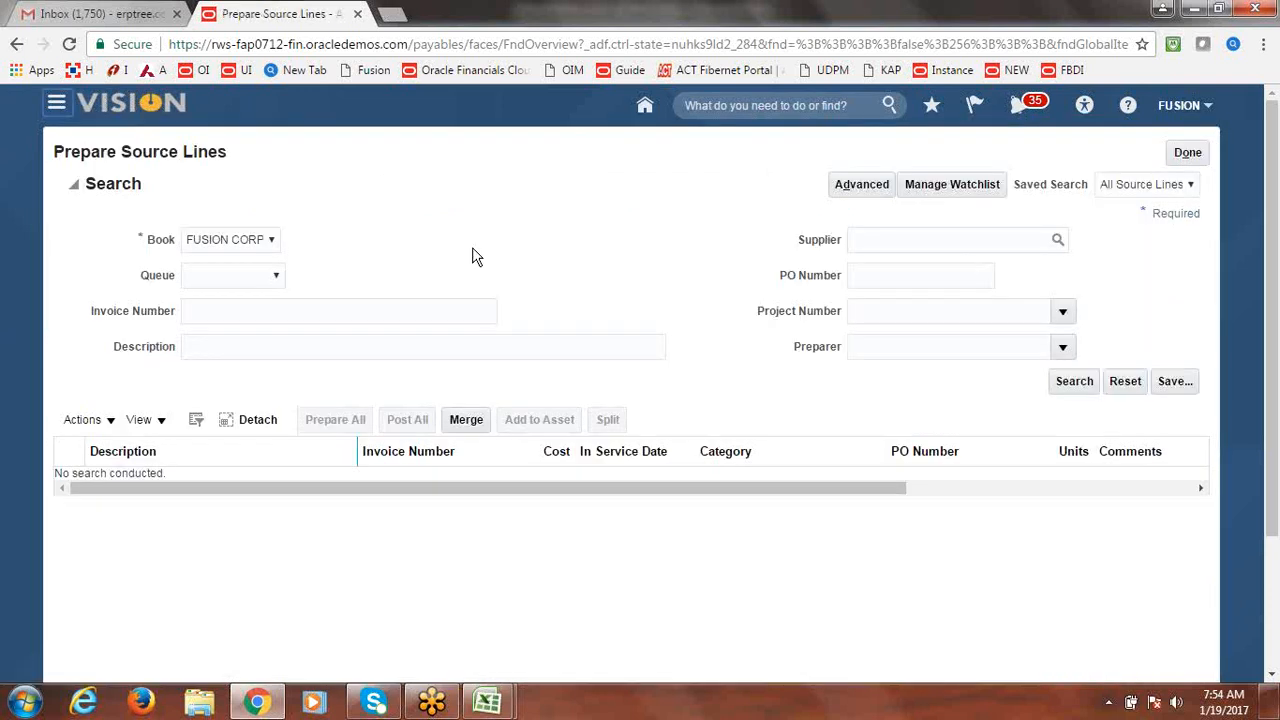
Search FUSION CORP source lines and edit the BUILDING2 line's queue to Post.
click(1073, 383)
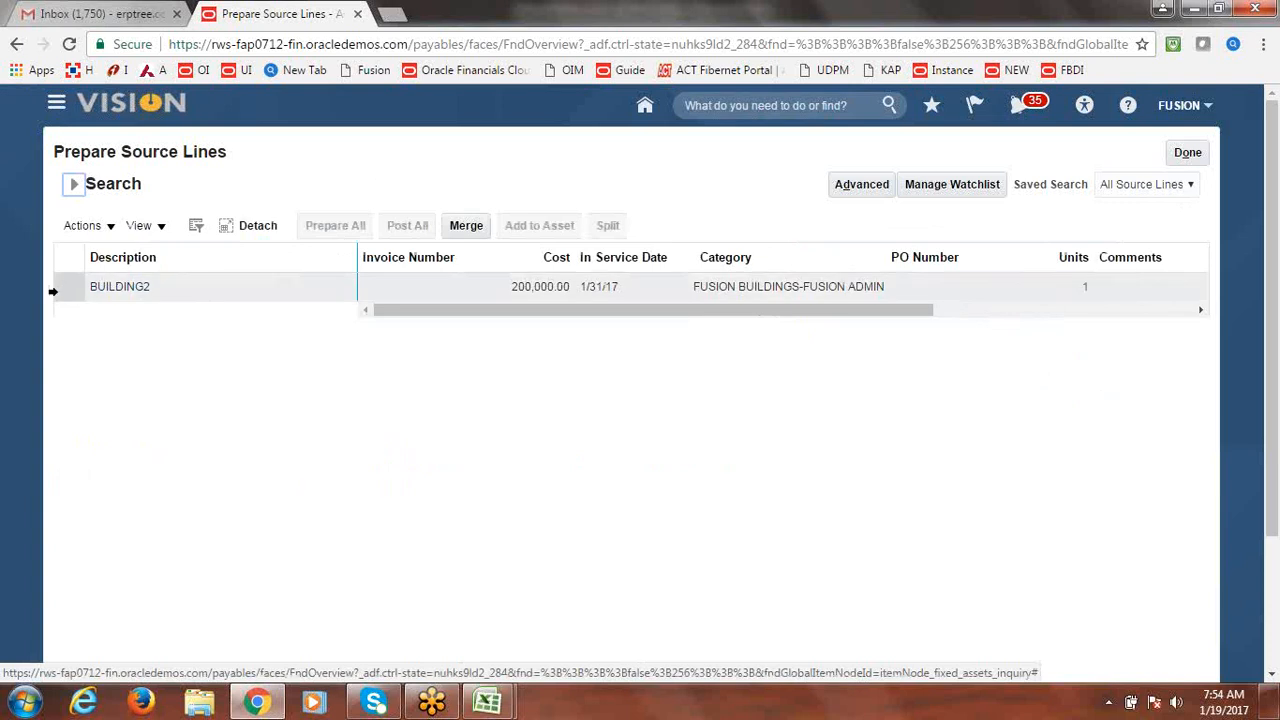
click(140, 287)
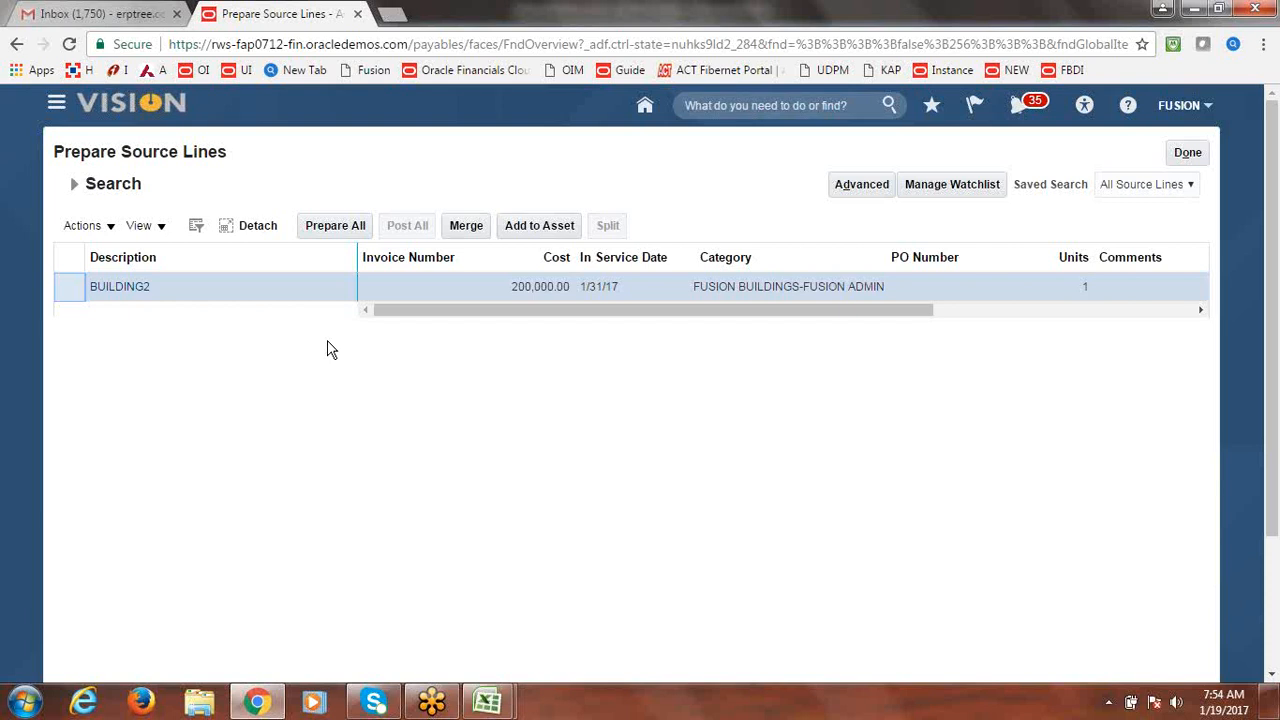
click(115, 229)
click(103, 254)
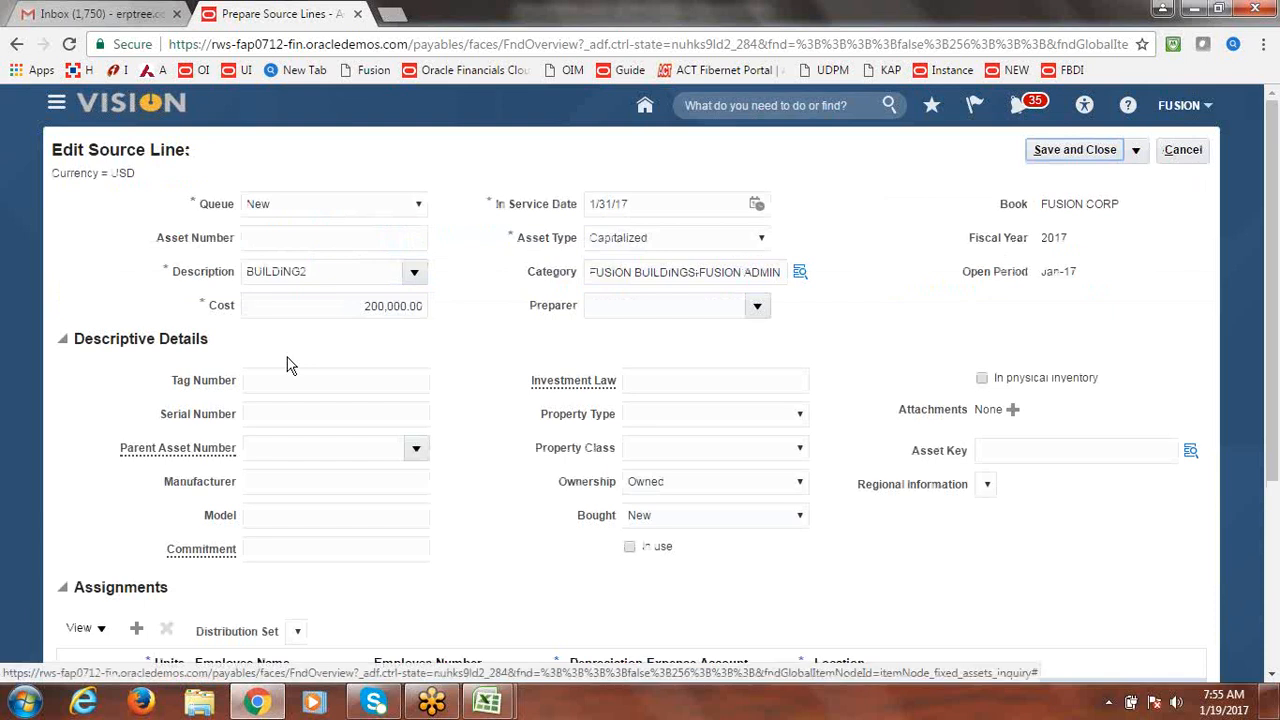
click(419, 204)
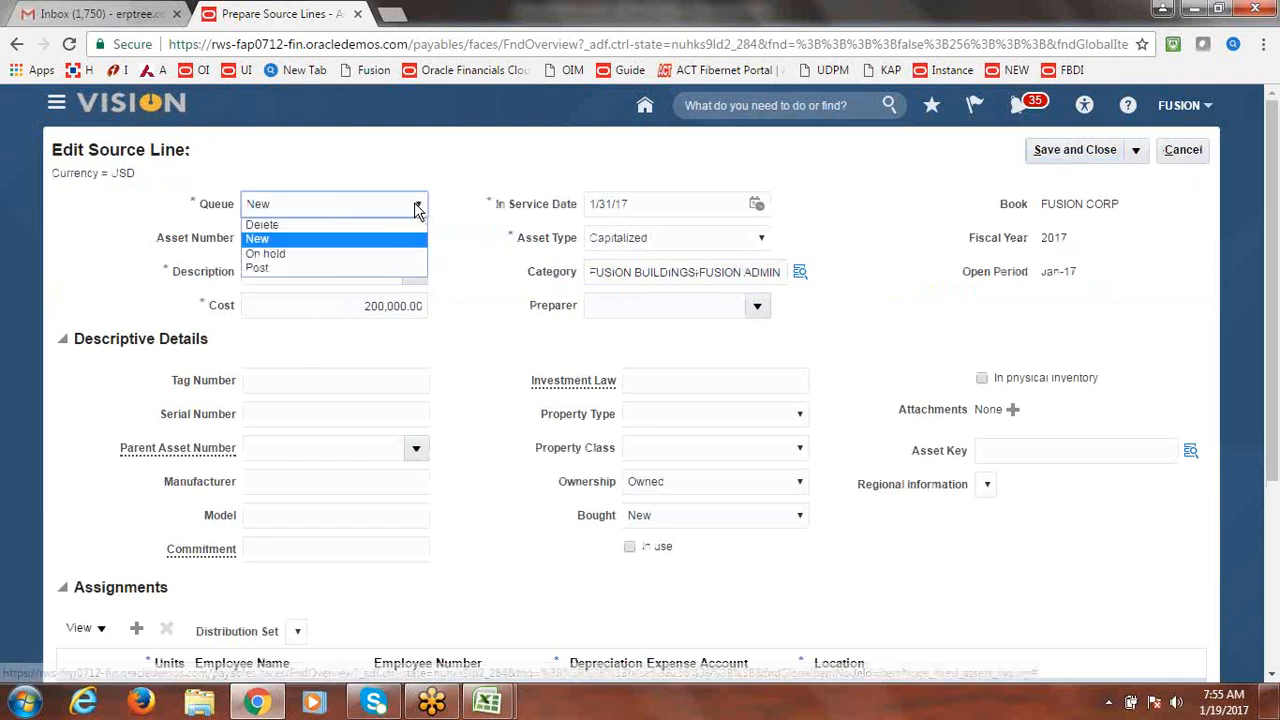
click(326, 266)
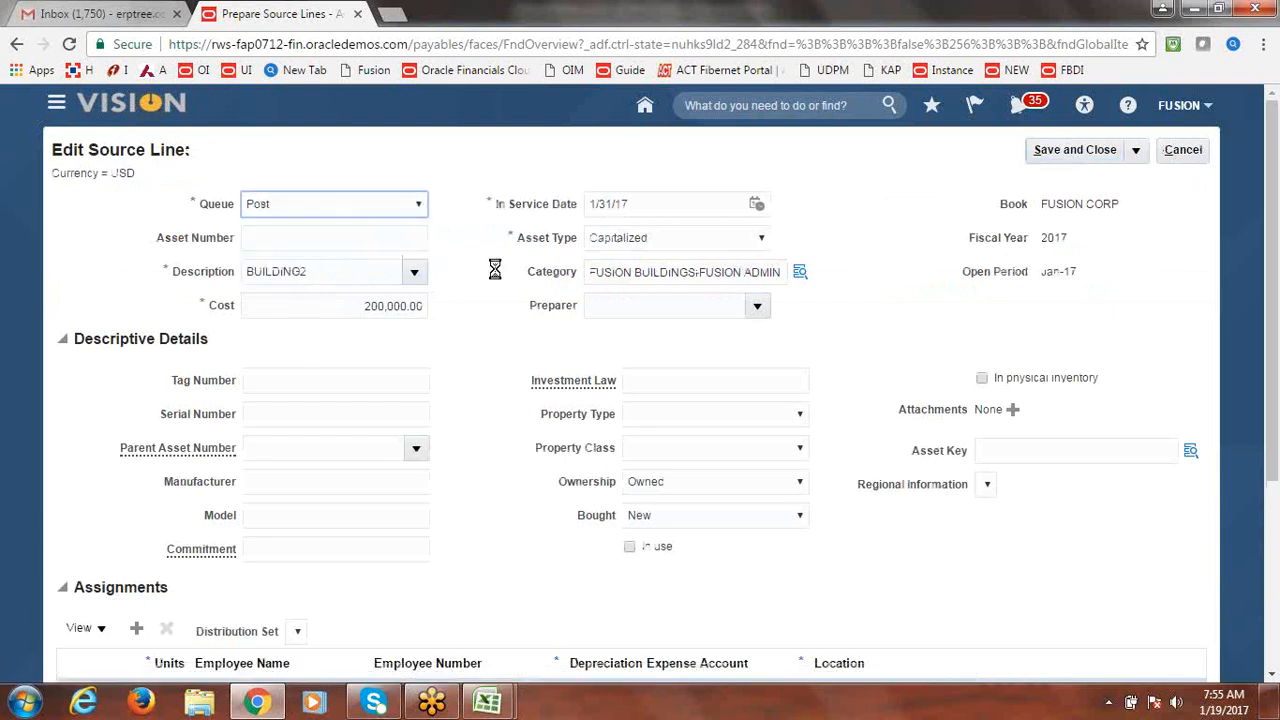
drag(1276, 278, 1274, 246)
Save and close the edited BUILDING2 line and select it in the results.
click(1096, 152)
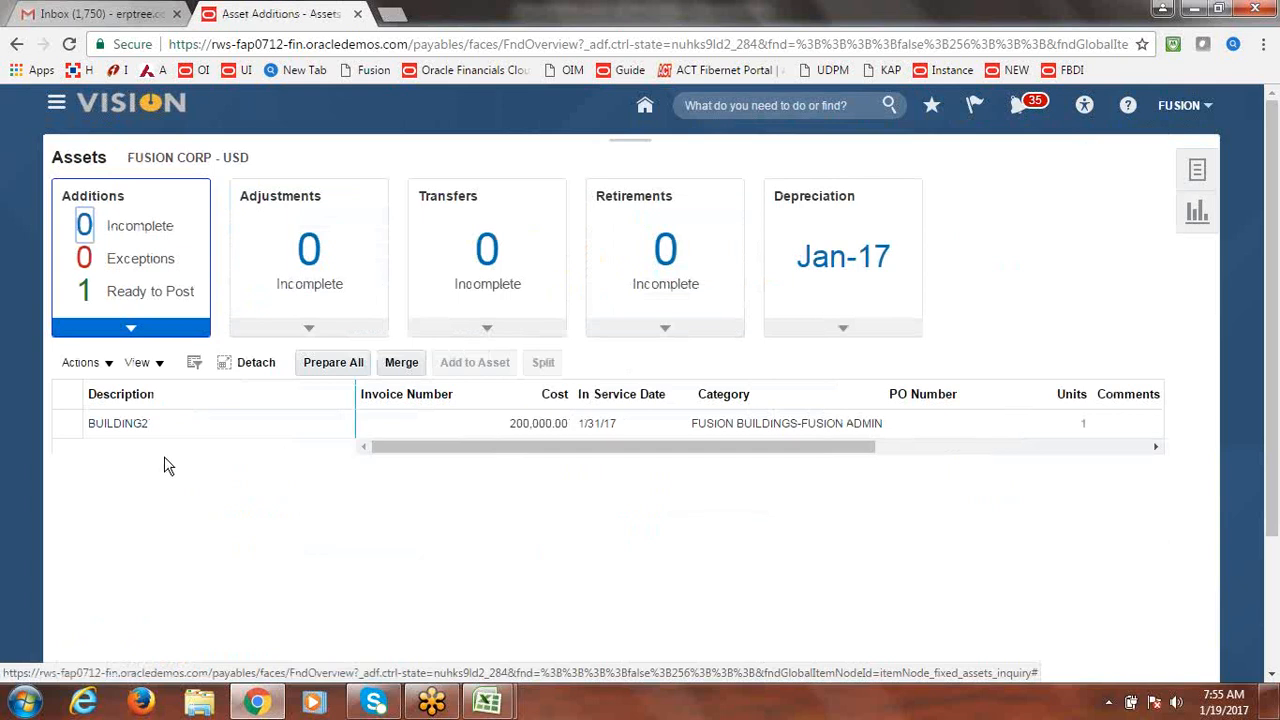
click(56, 425)
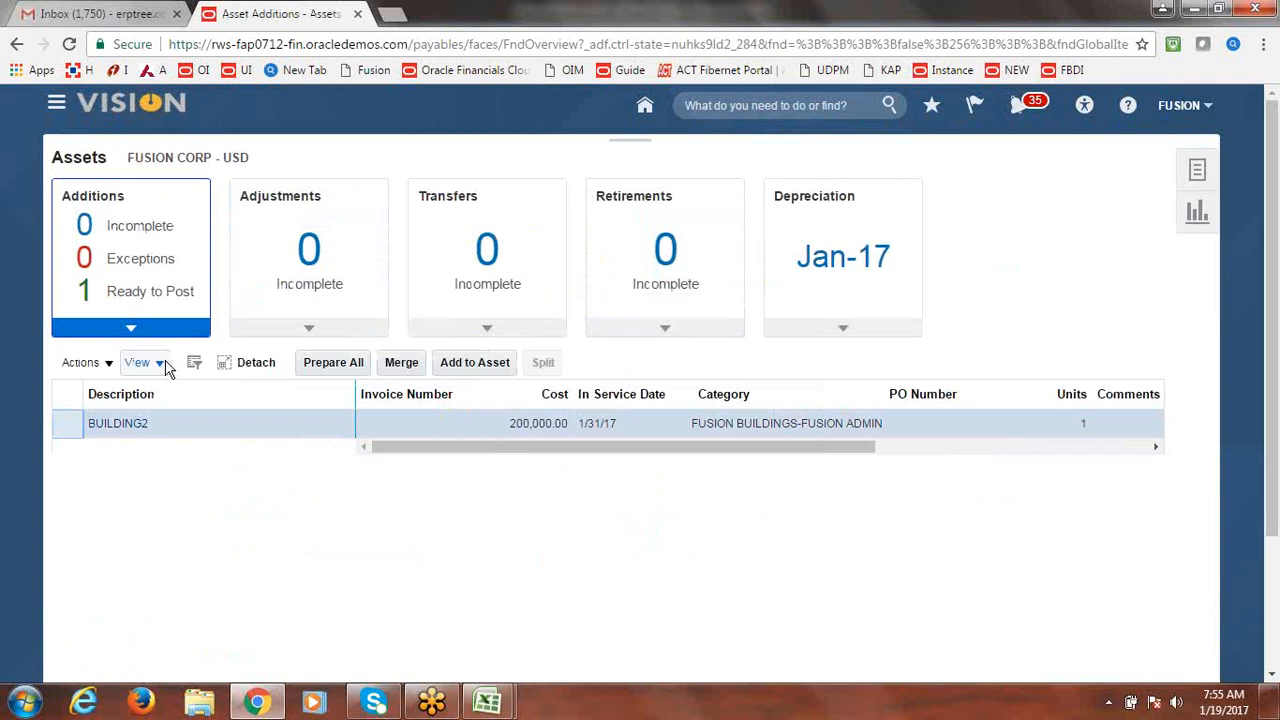
click(108, 366)
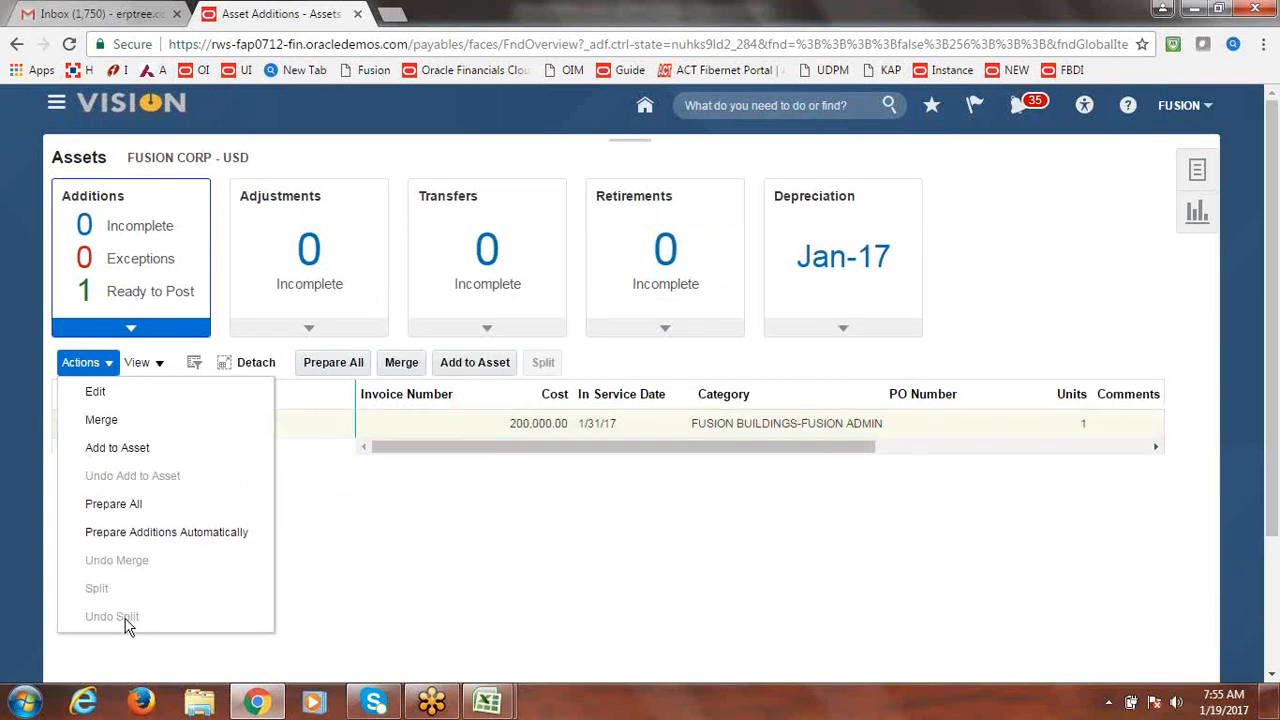
click(480, 543)
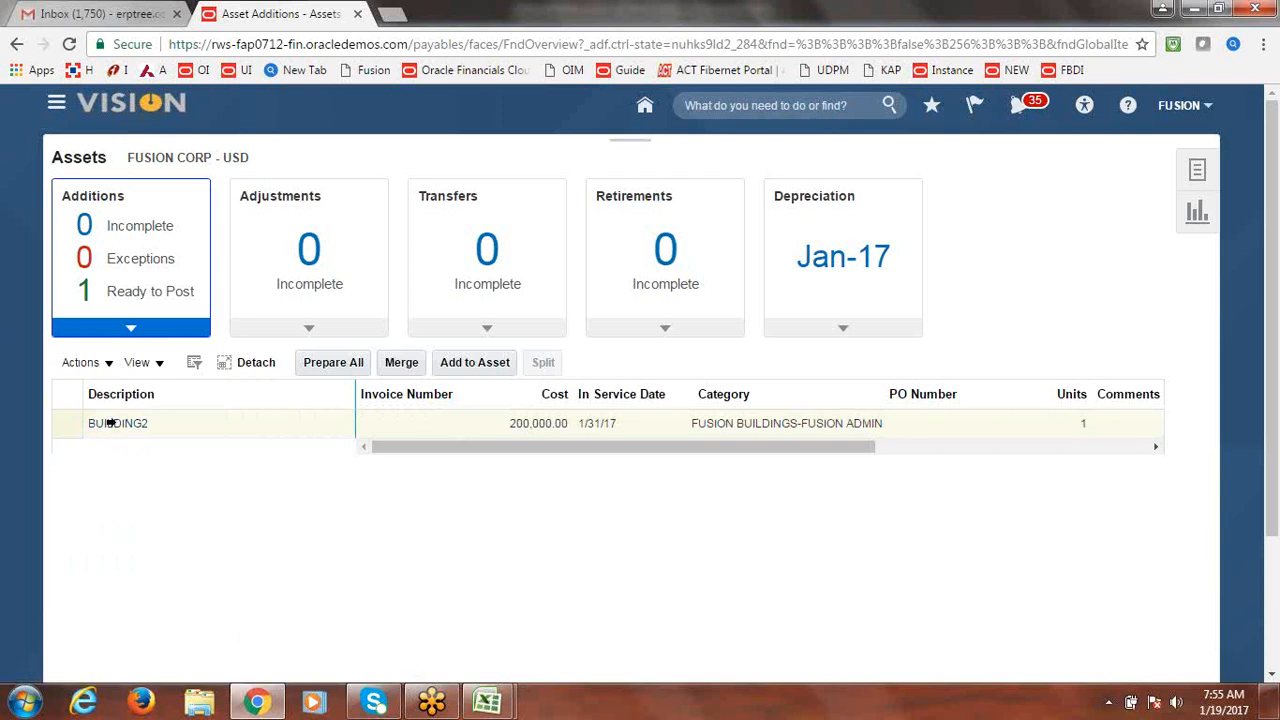
Show the Ready to Post additions and select the BUILDING2 line costing 200,000.00.
click(1197, 173)
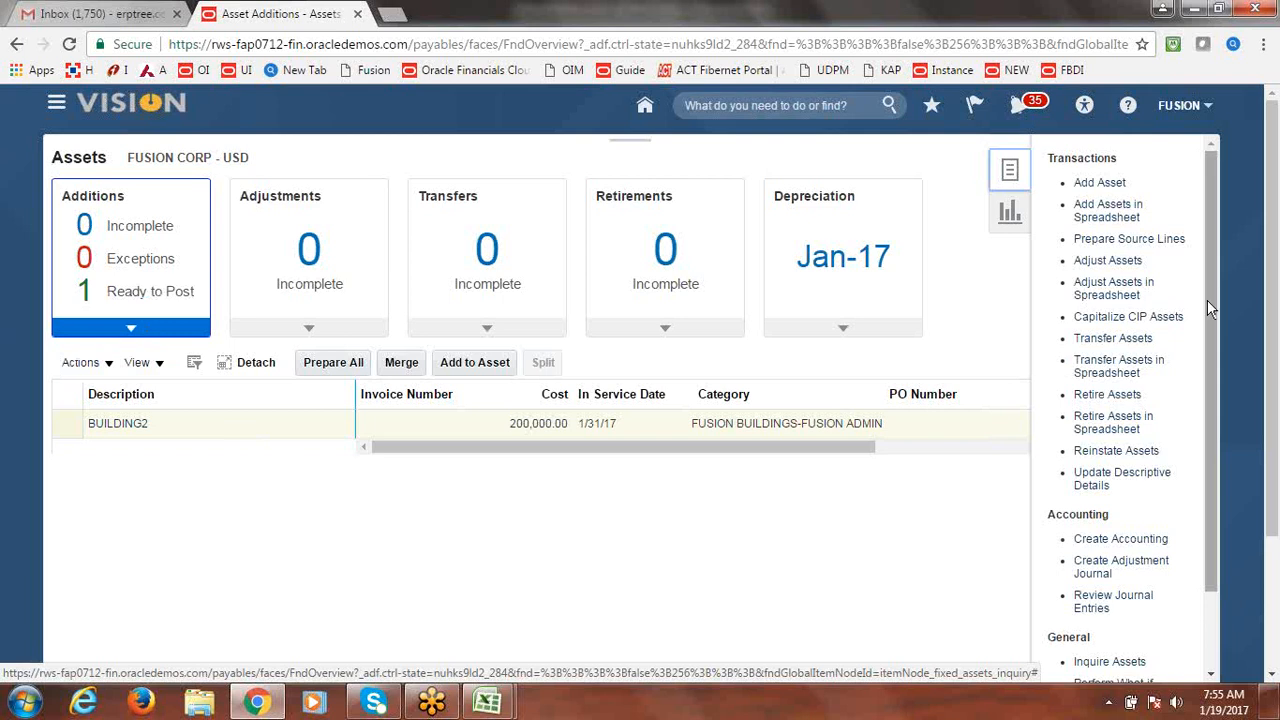
drag(1210, 275, 1217, 385)
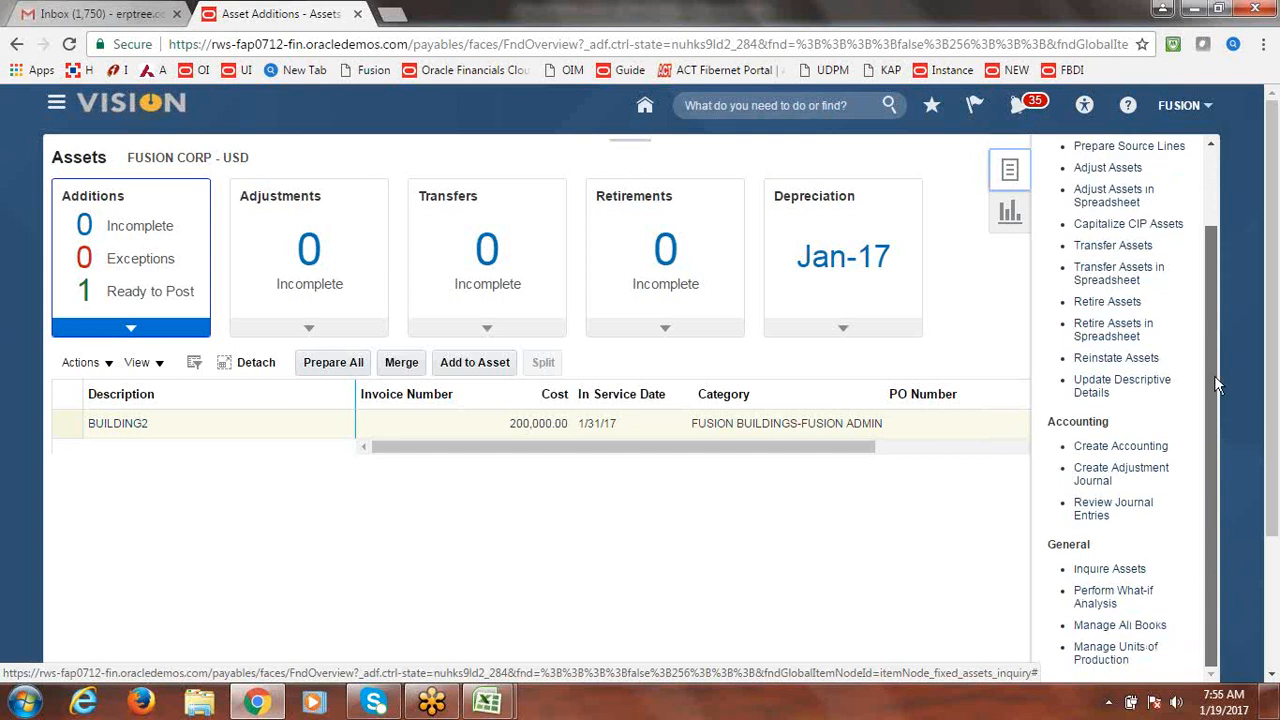
drag(1214, 375, 1205, 242)
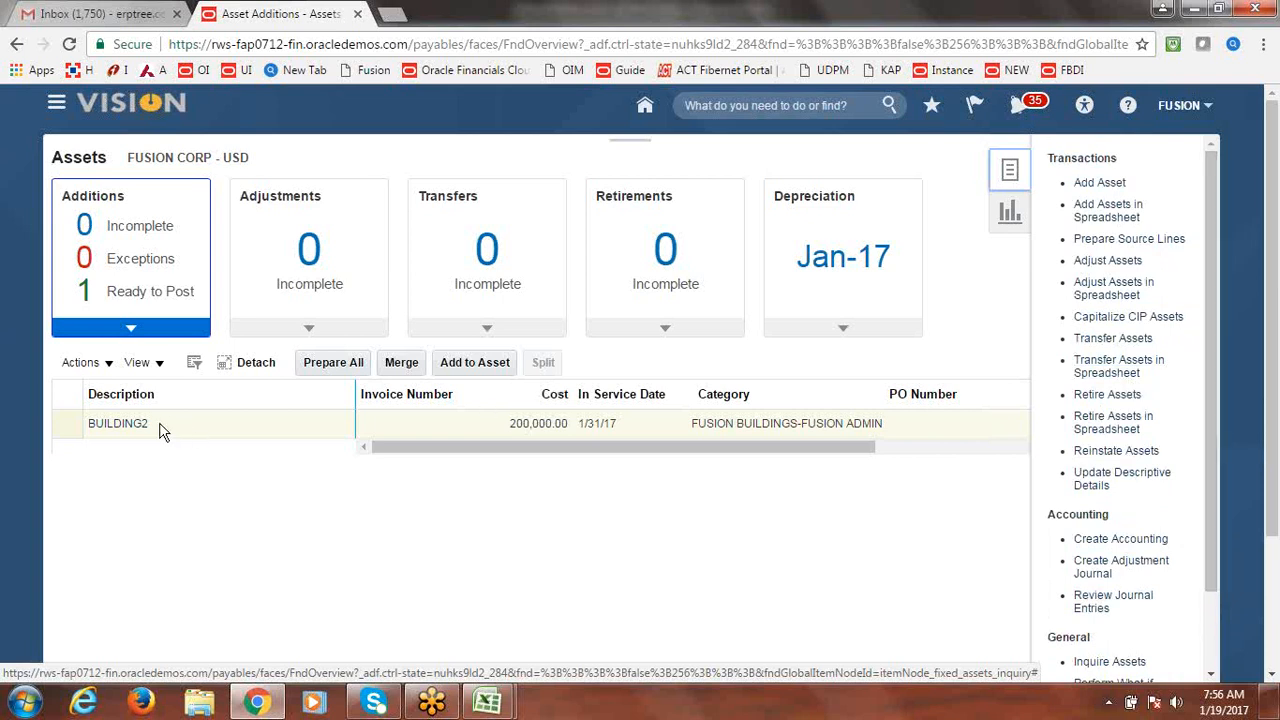
click(153, 298)
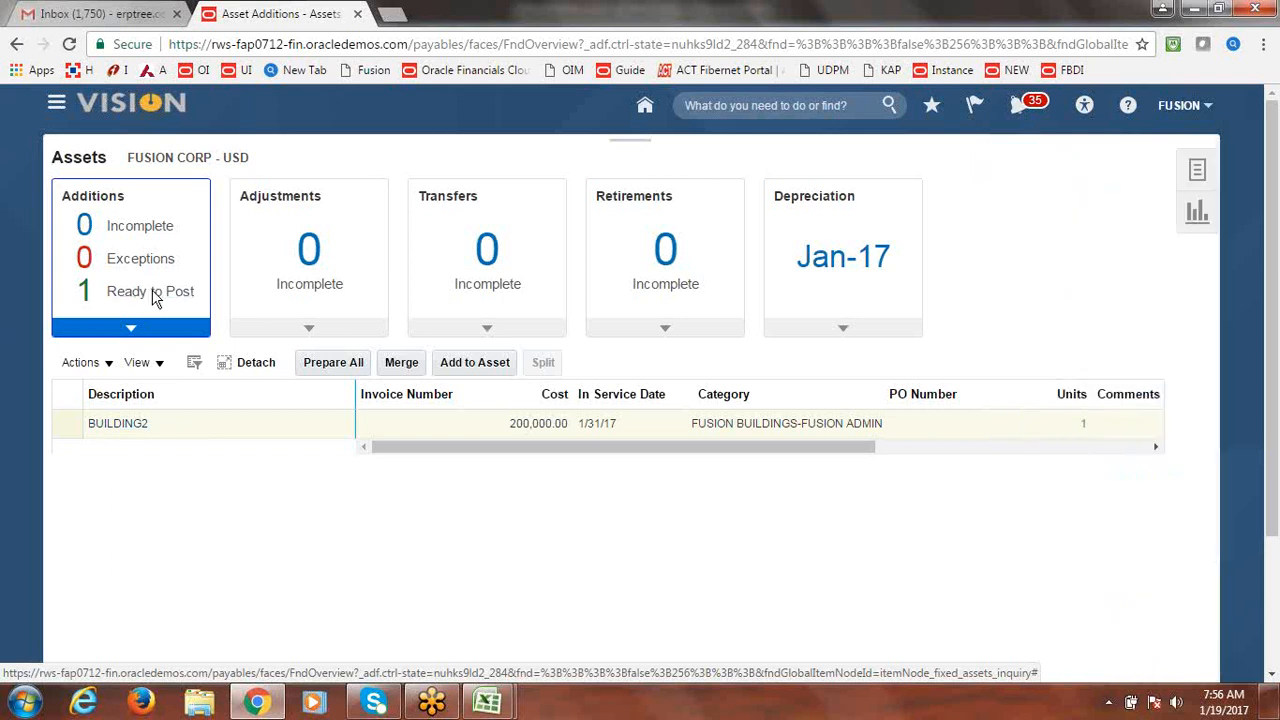
click(153, 298)
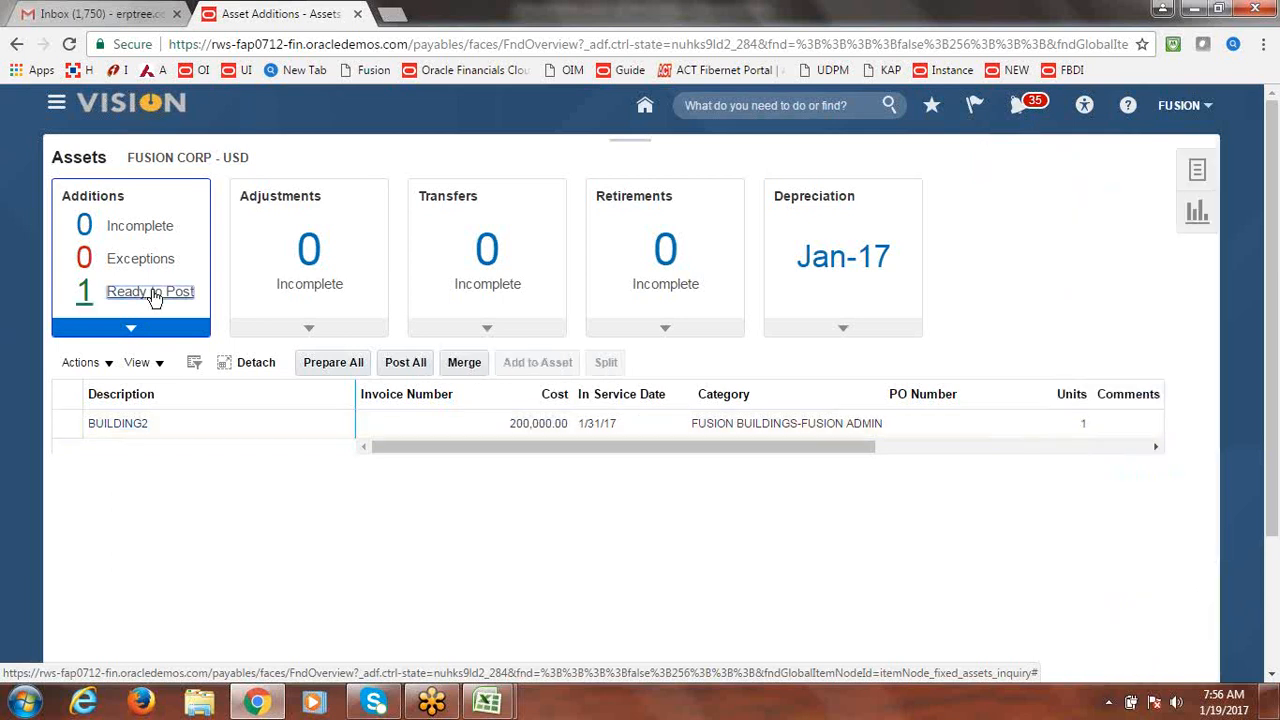
click(65, 423)
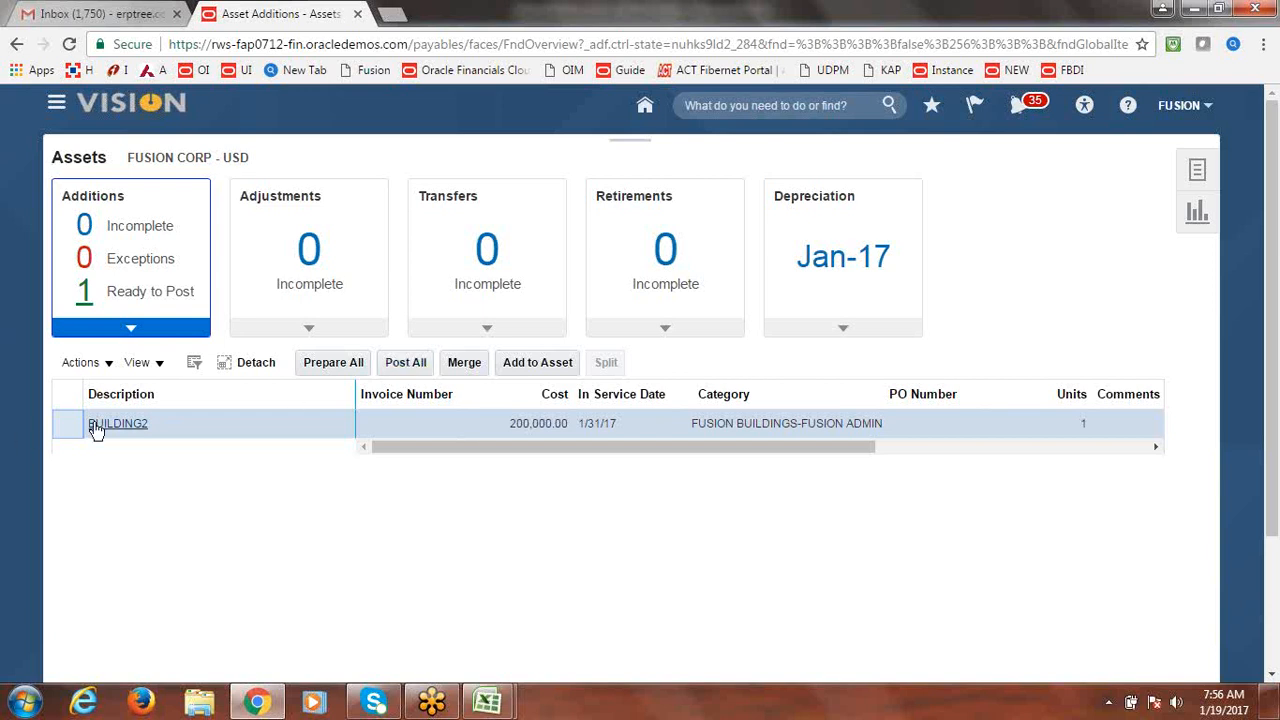
click(1228, 161)
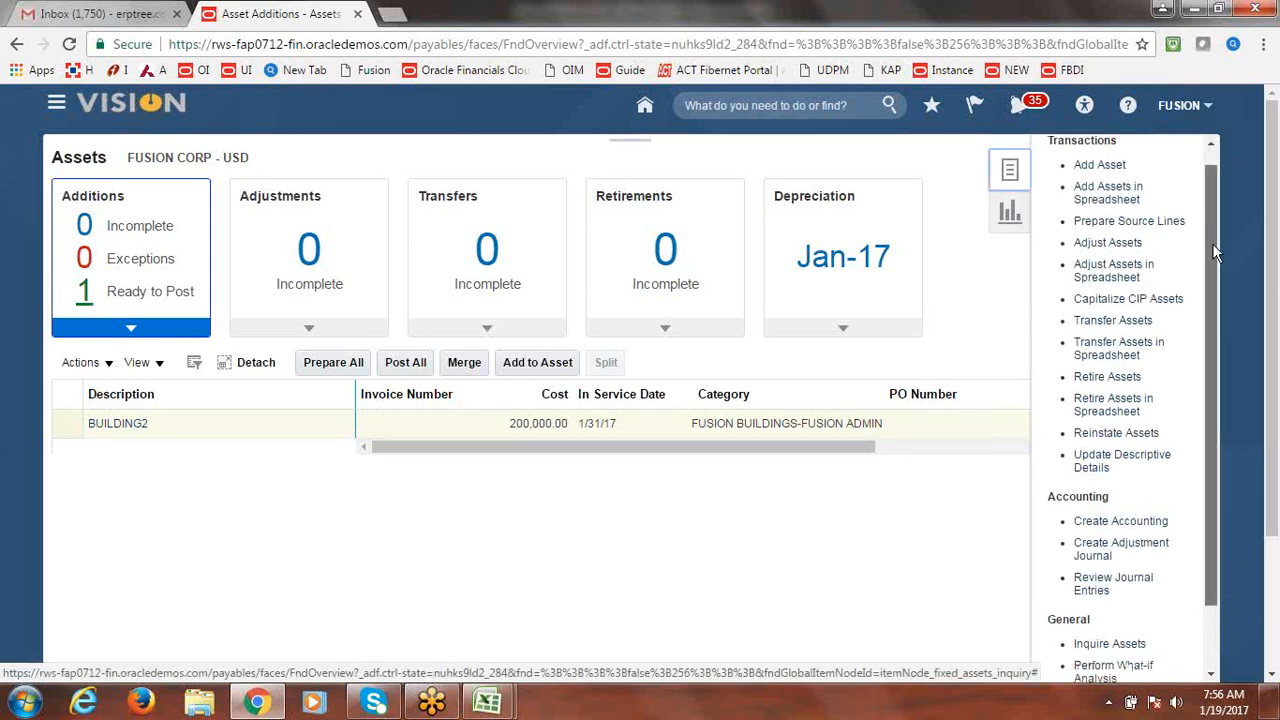
drag(1212, 243, 1205, 215)
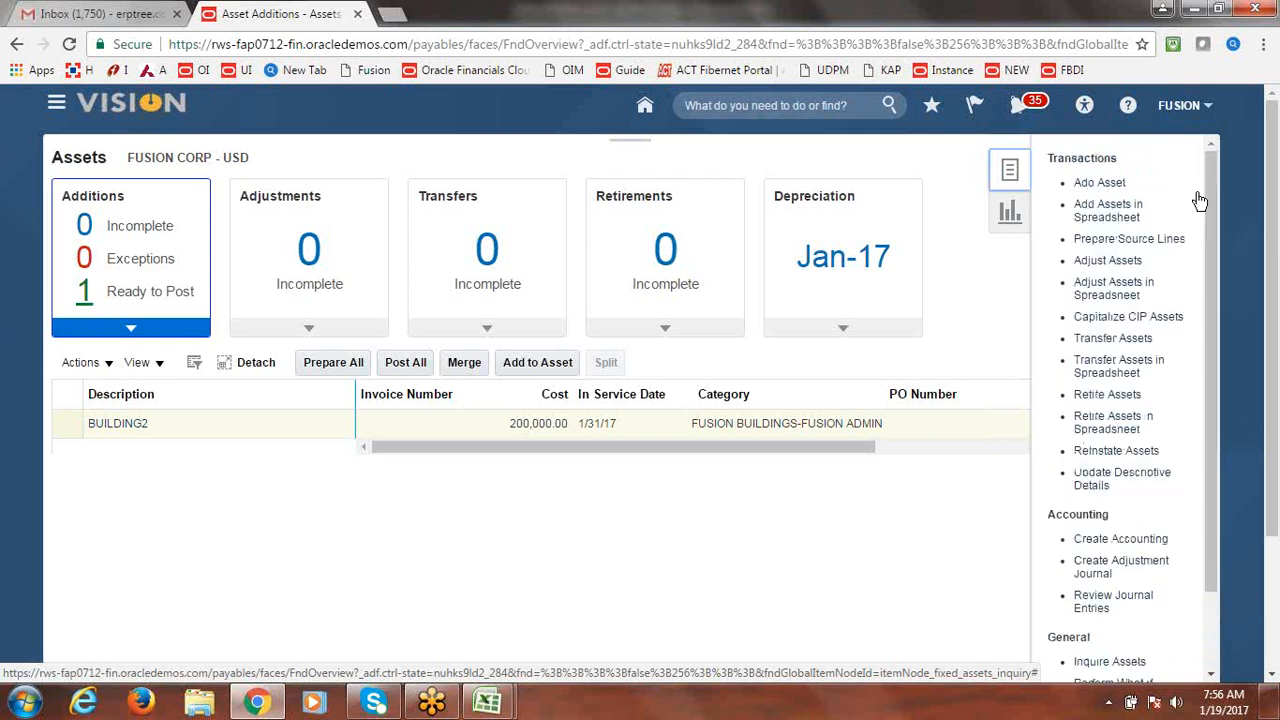
click(58, 424)
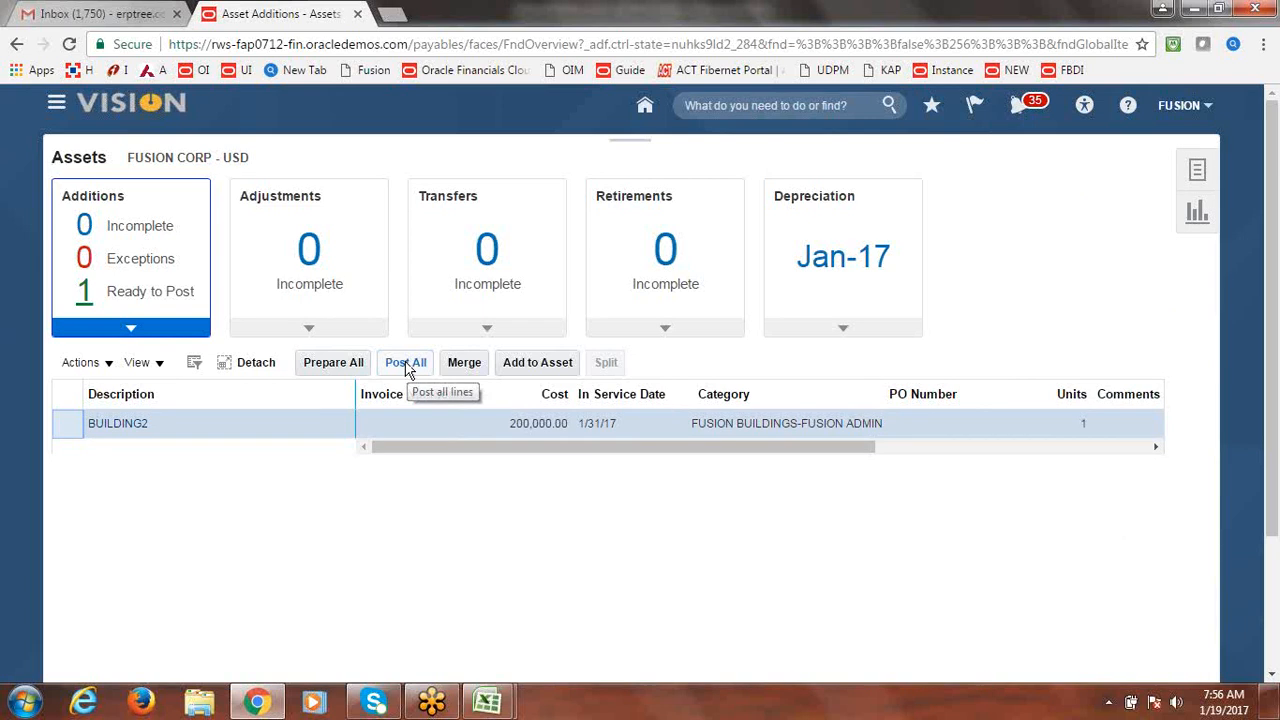
Post all ready additions including BUILDING2, dismiss the confirmation, and open the Navigator.
click(409, 368)
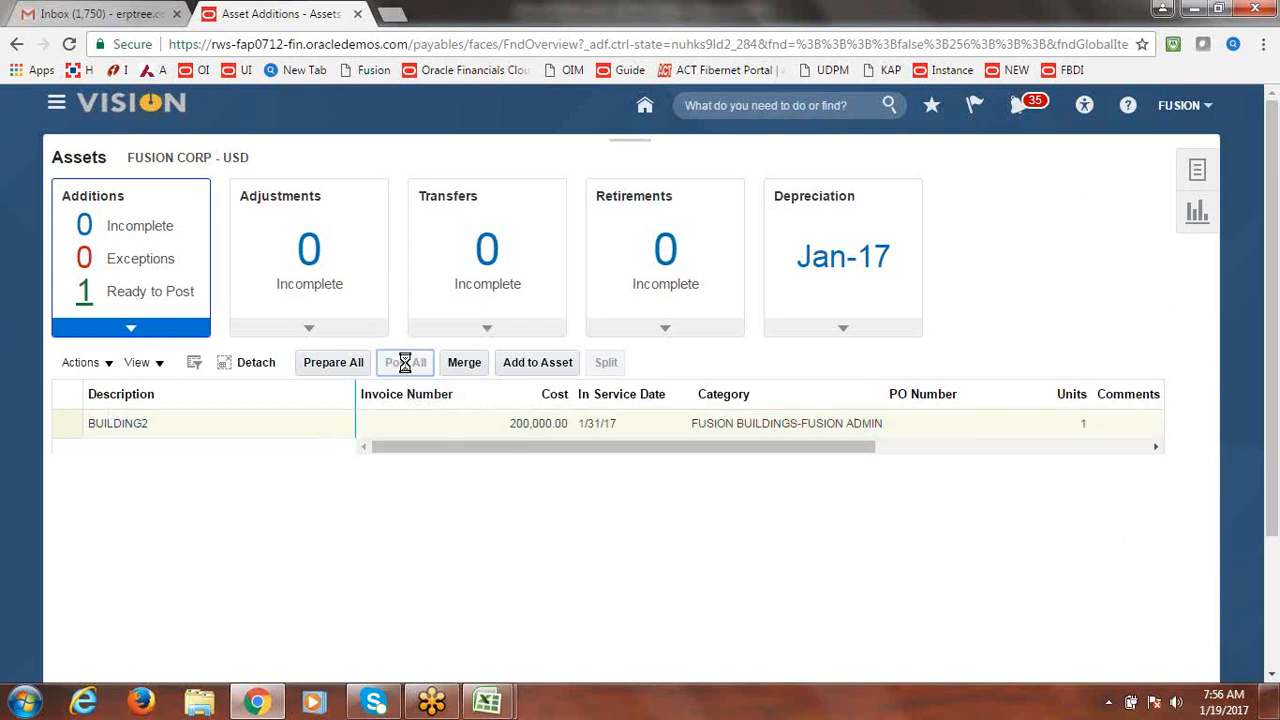
click(704, 414)
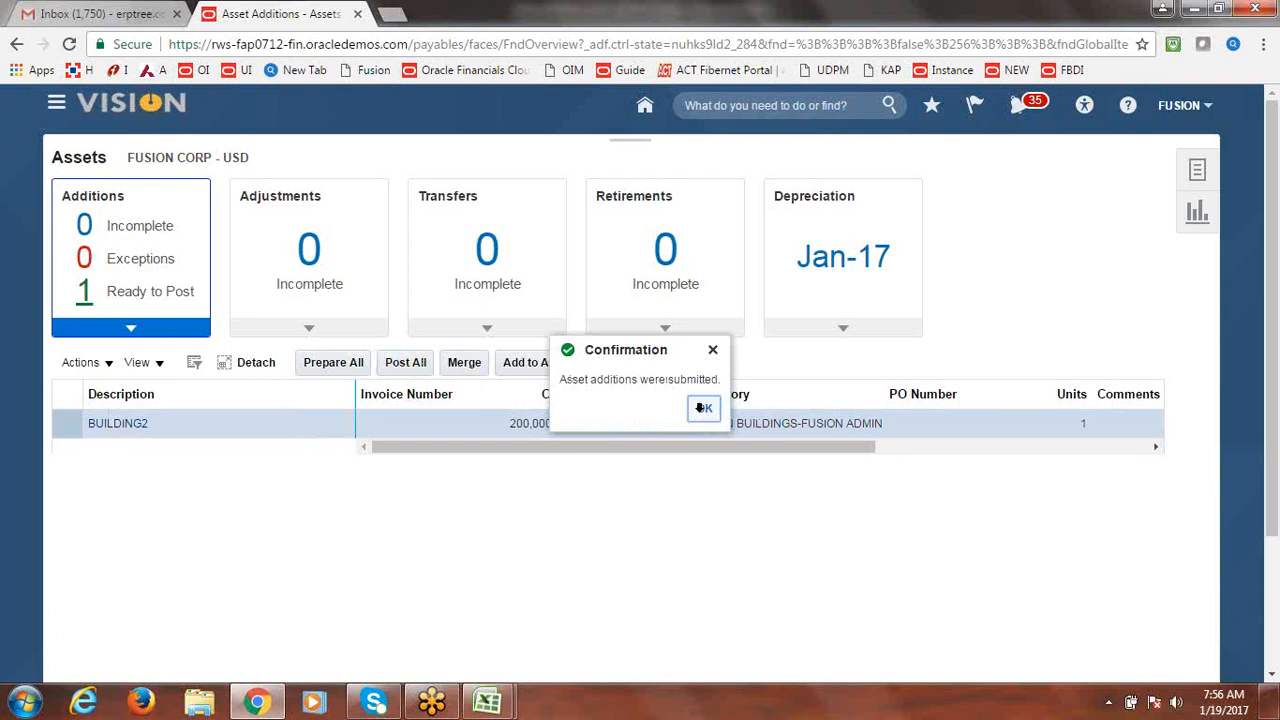
click(704, 412)
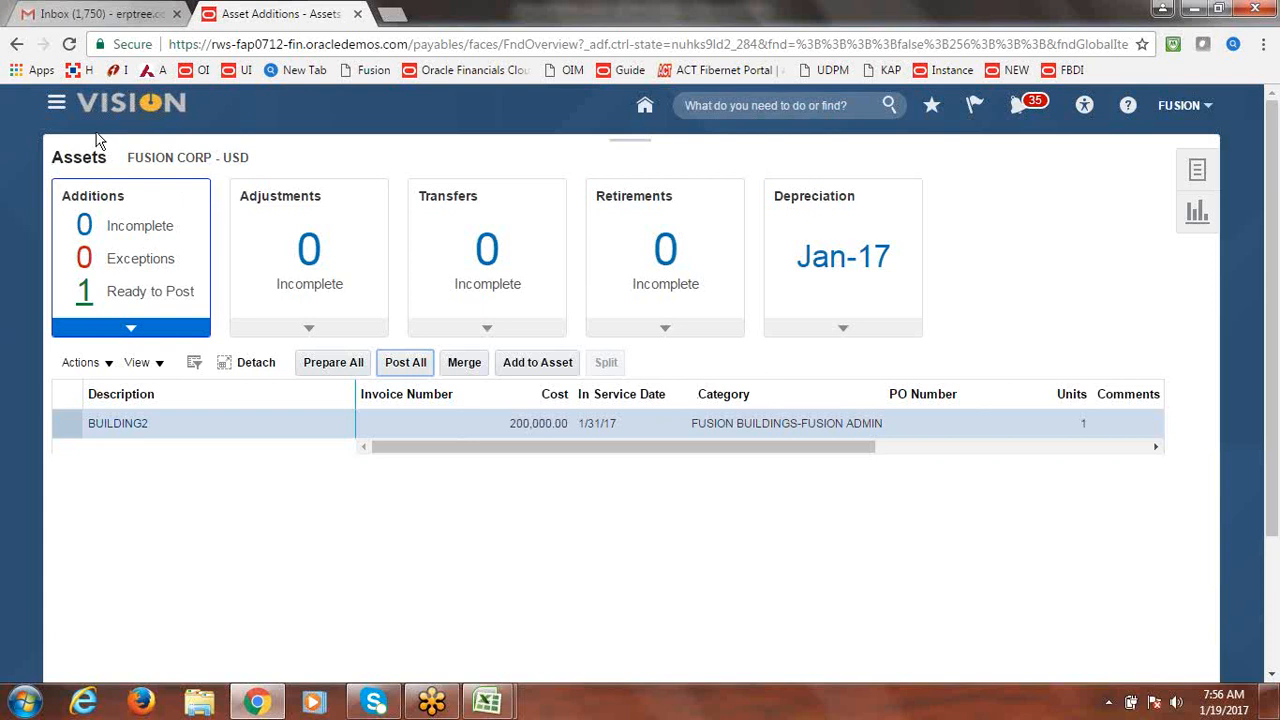
click(72, 118)
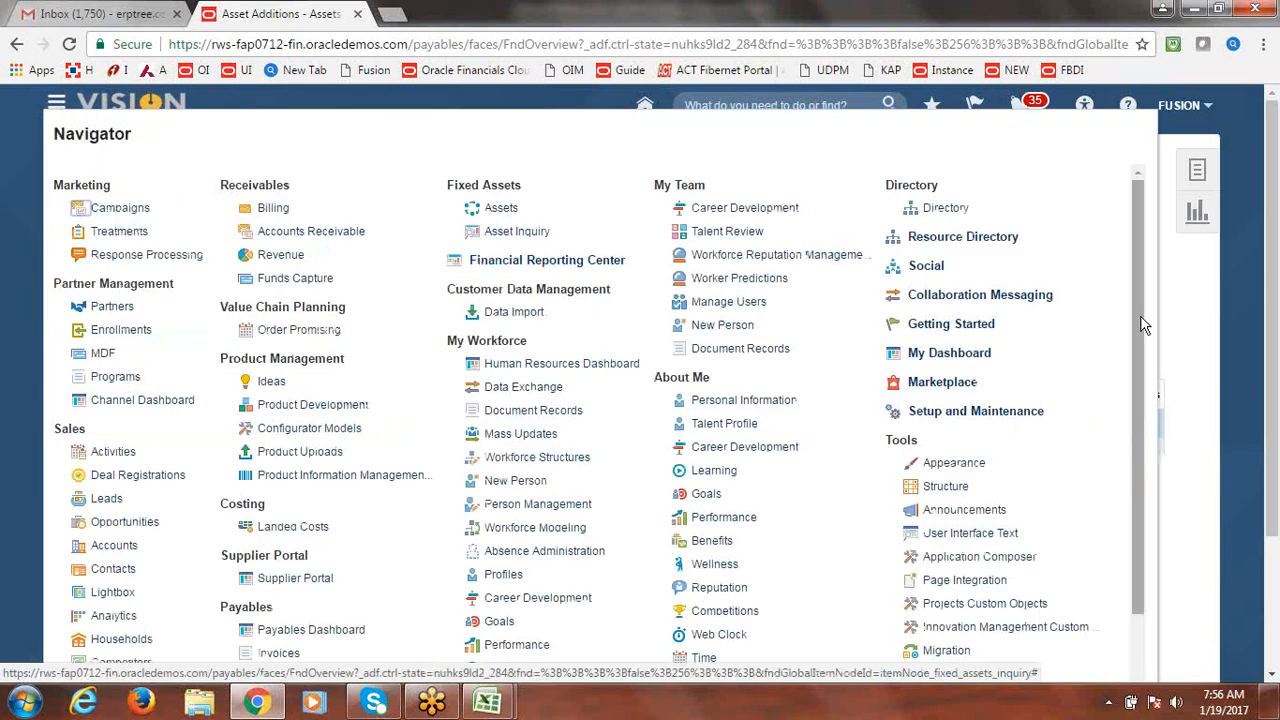
Open Scheduled Processes and refresh until Post Mass Additions Report and Post Subledger Journal Entries succeed.
drag(1148, 323, 1152, 414)
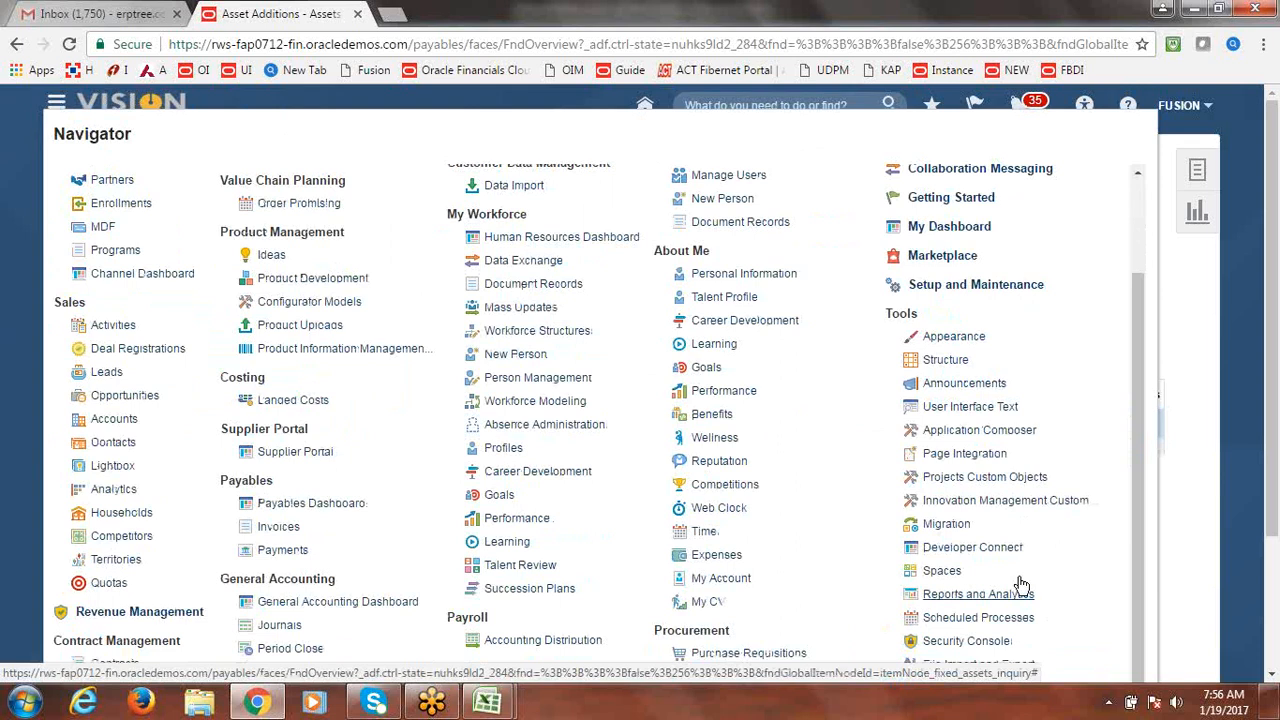
click(1001, 618)
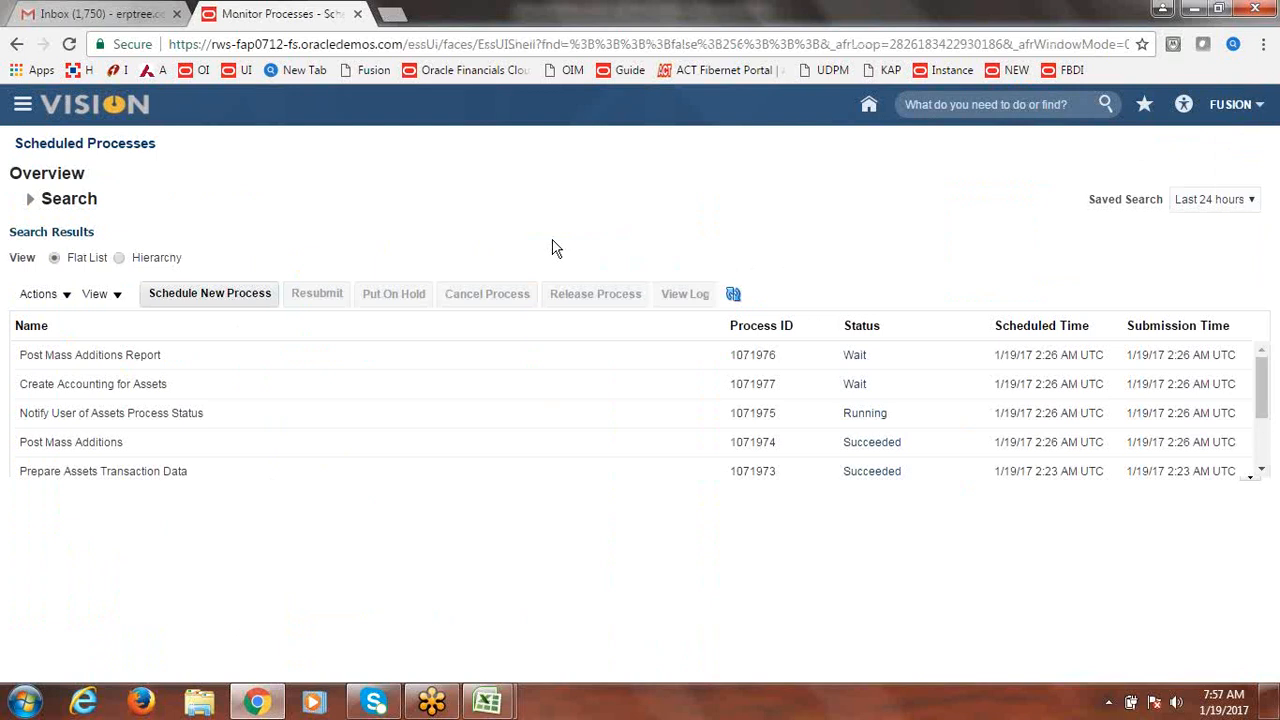
click(736, 294)
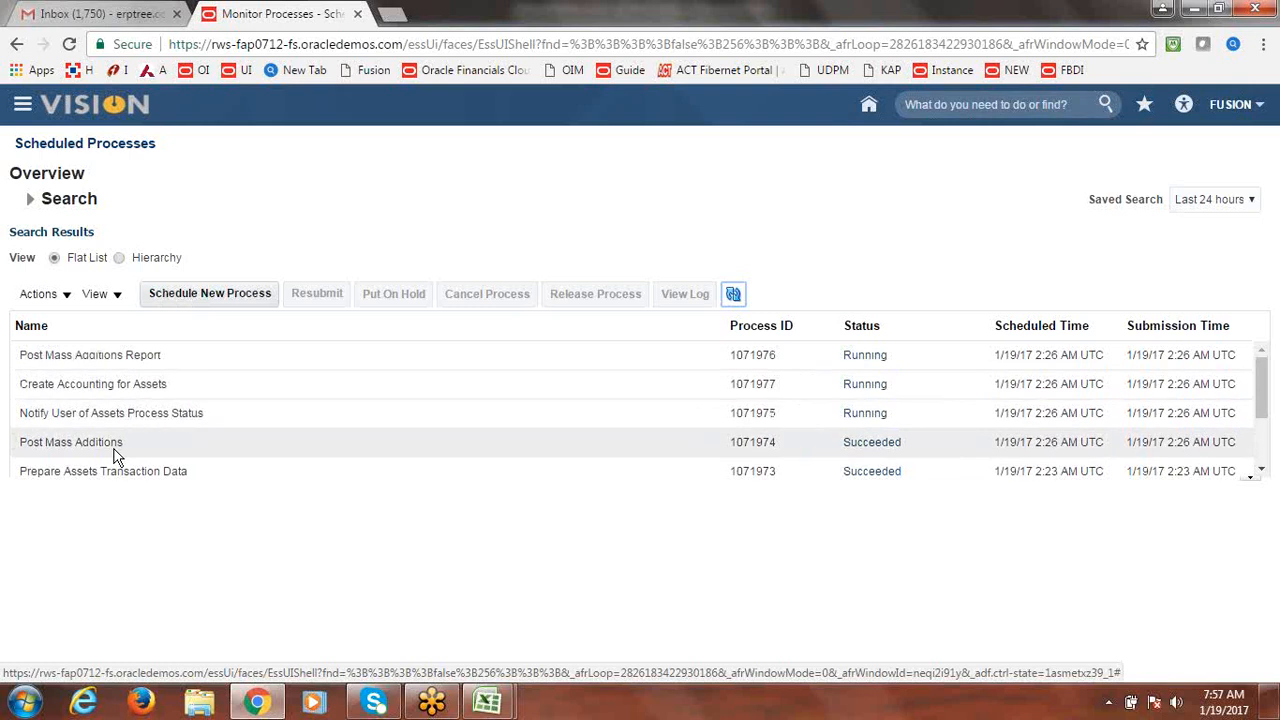
click(734, 294)
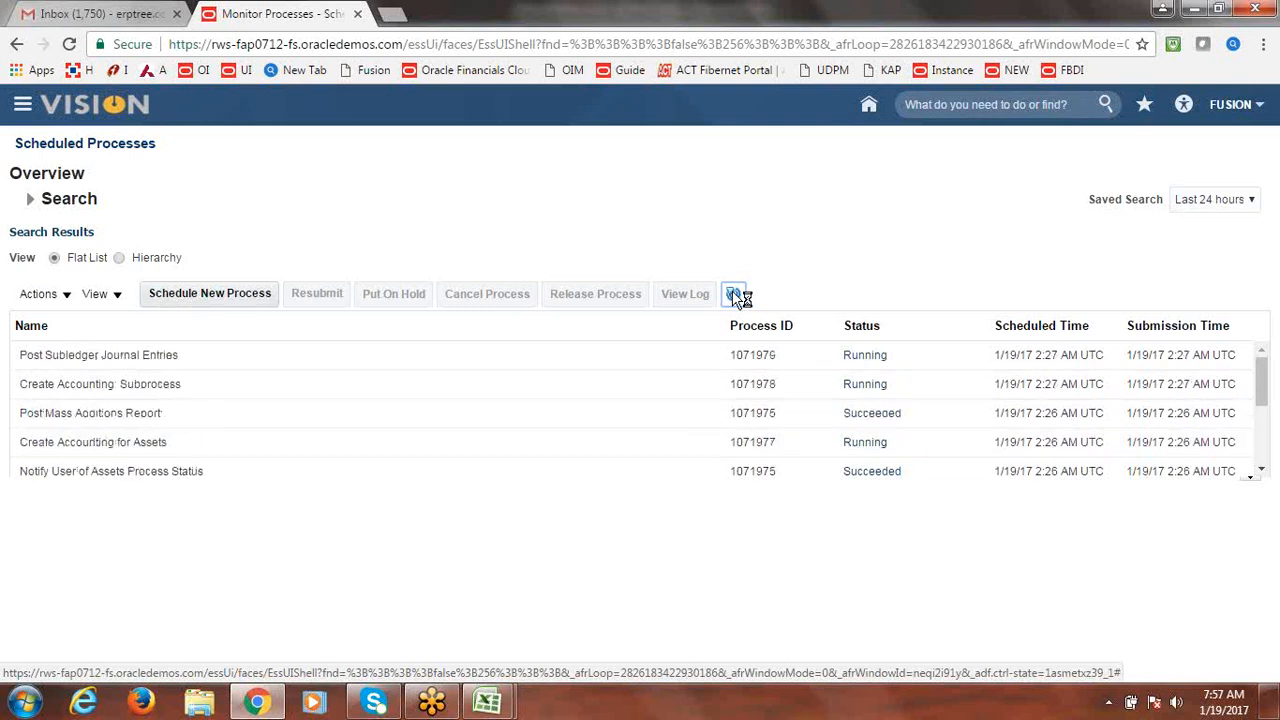
click(736, 295)
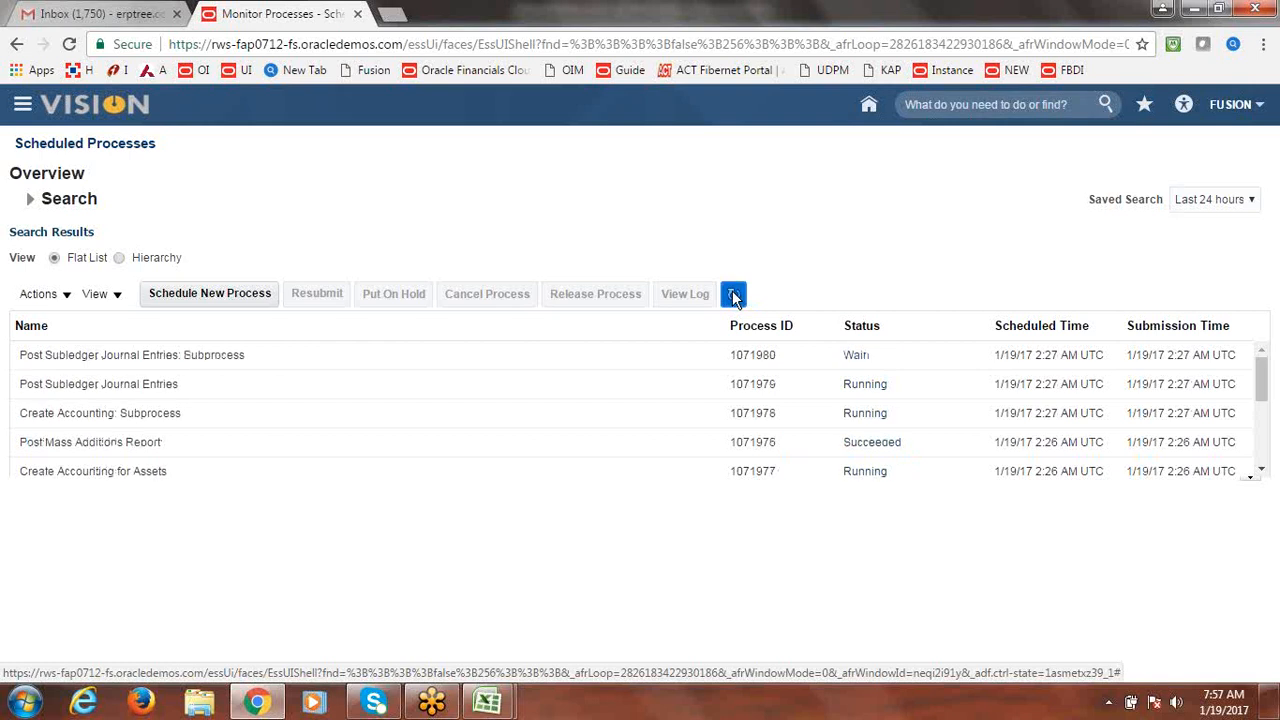
click(735, 295)
click(736, 295)
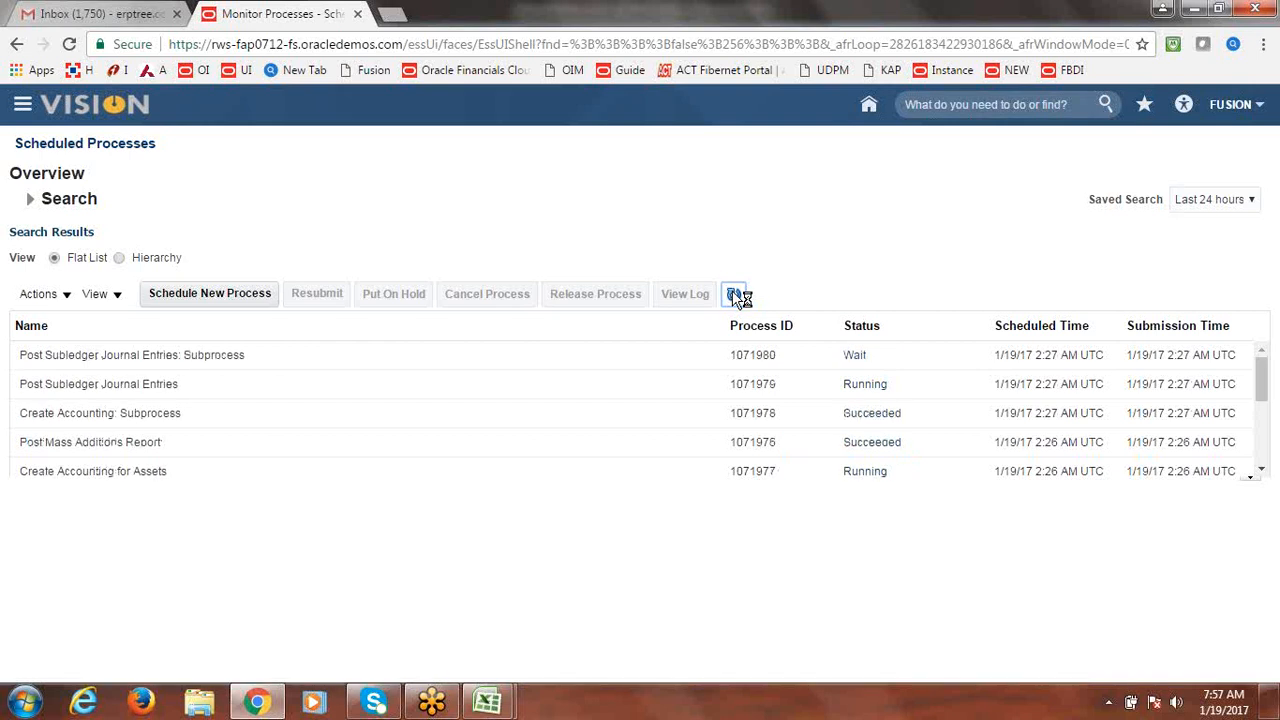
click(736, 297)
click(736, 295)
click(734, 294)
Keep refreshing Scheduled Processes until Create Accounting Execution Report also shows Succeeded.
click(736, 294)
click(736, 298)
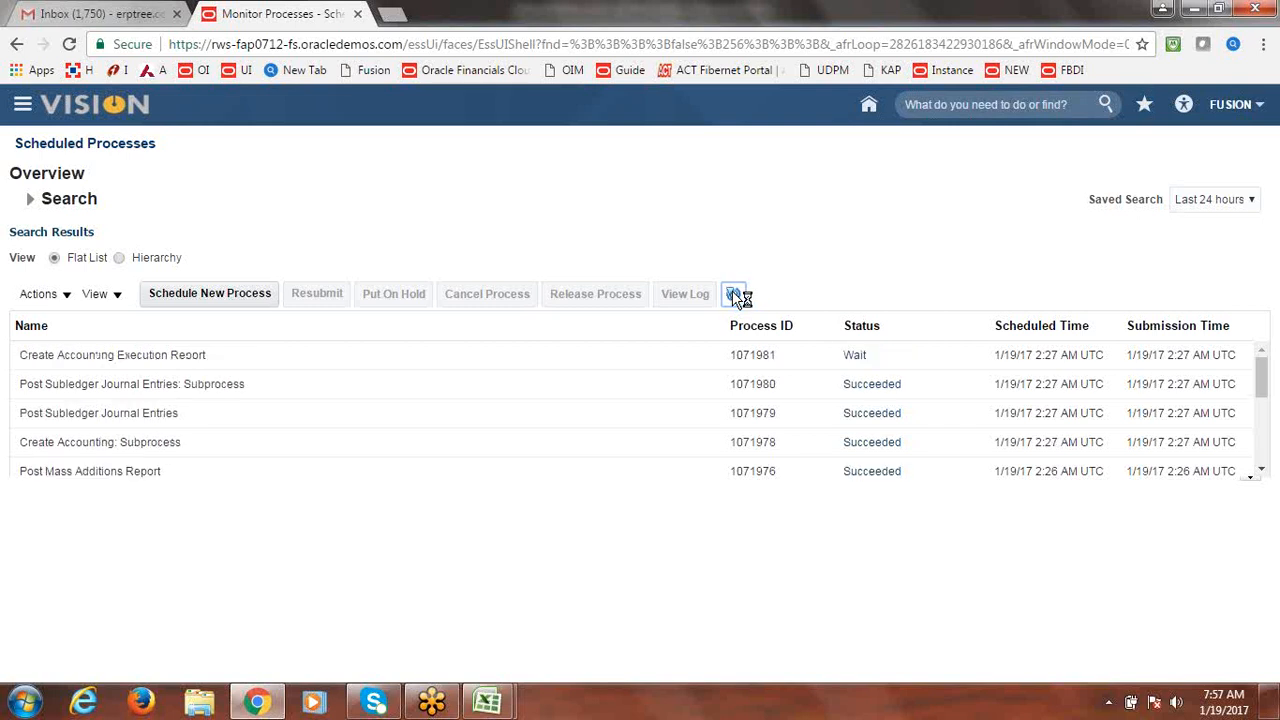
click(735, 295)
click(735, 295)
click(735, 295)
click(735, 297)
click(735, 297)
click(735, 298)
click(735, 298)
click(735, 298)
click(735, 297)
click(735, 297)
click(735, 297)
click(735, 297)
click(735, 297)
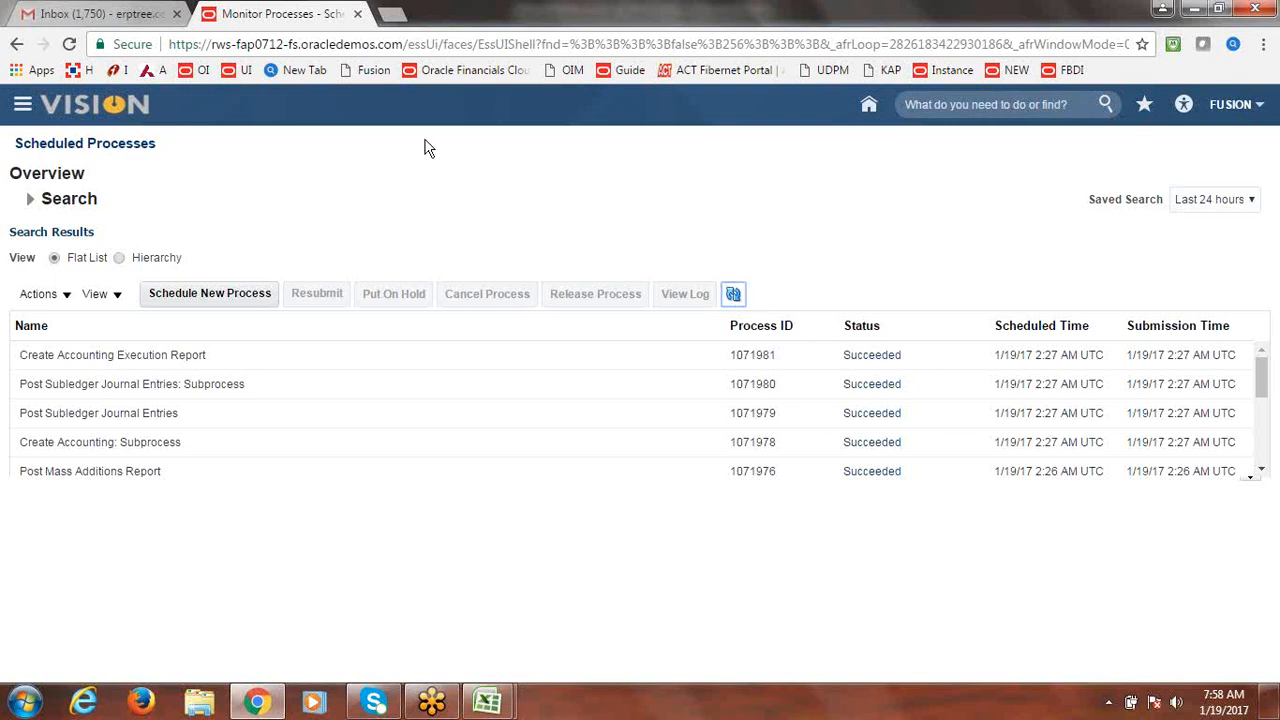
Search Asset Inquiry in book FUSION CORP to list BUILDING2 (111585) beside BUILDING1 (111584).
click(22, 106)
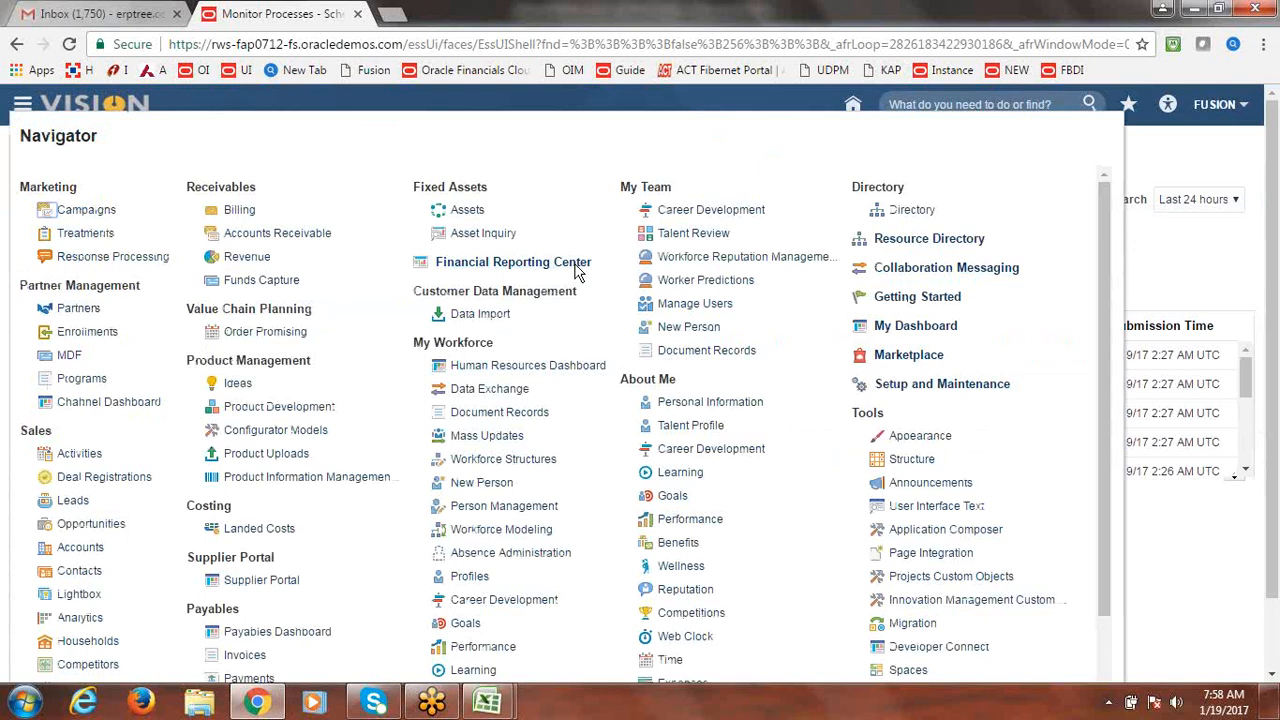
click(492, 238)
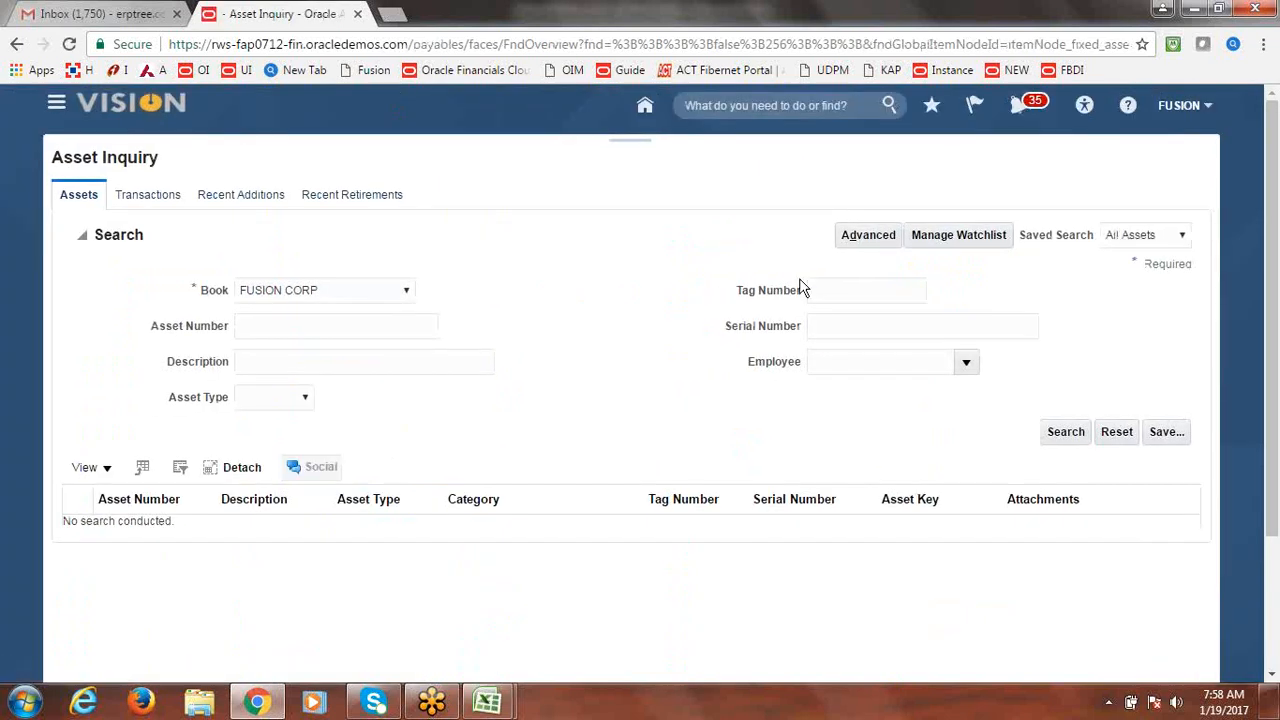
click(406, 292)
click(481, 289)
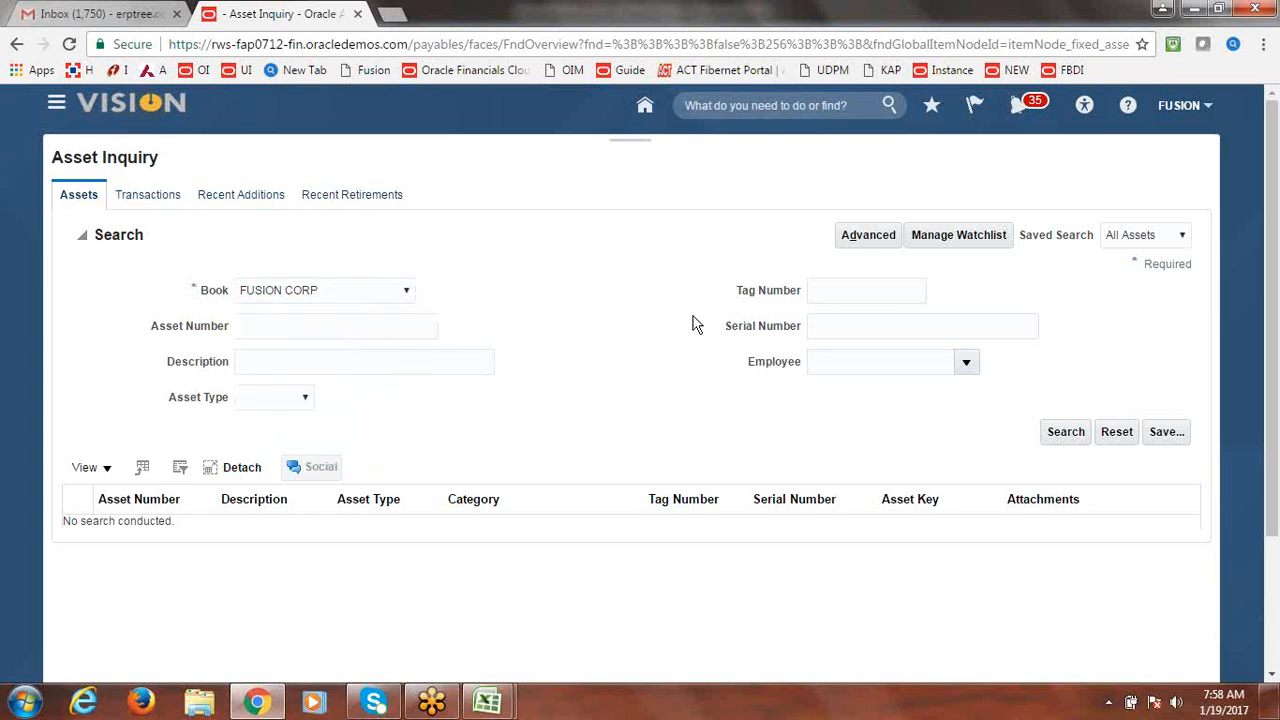
click(1070, 440)
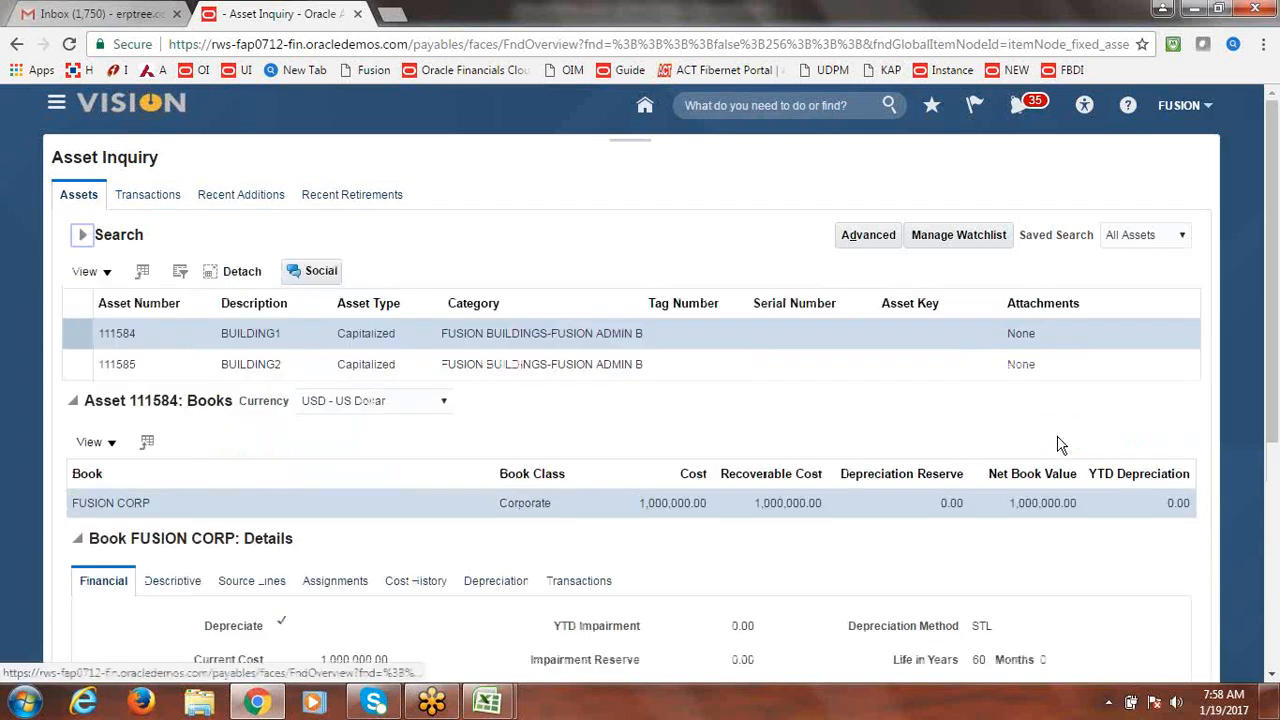
drag(1267, 293, 1267, 341)
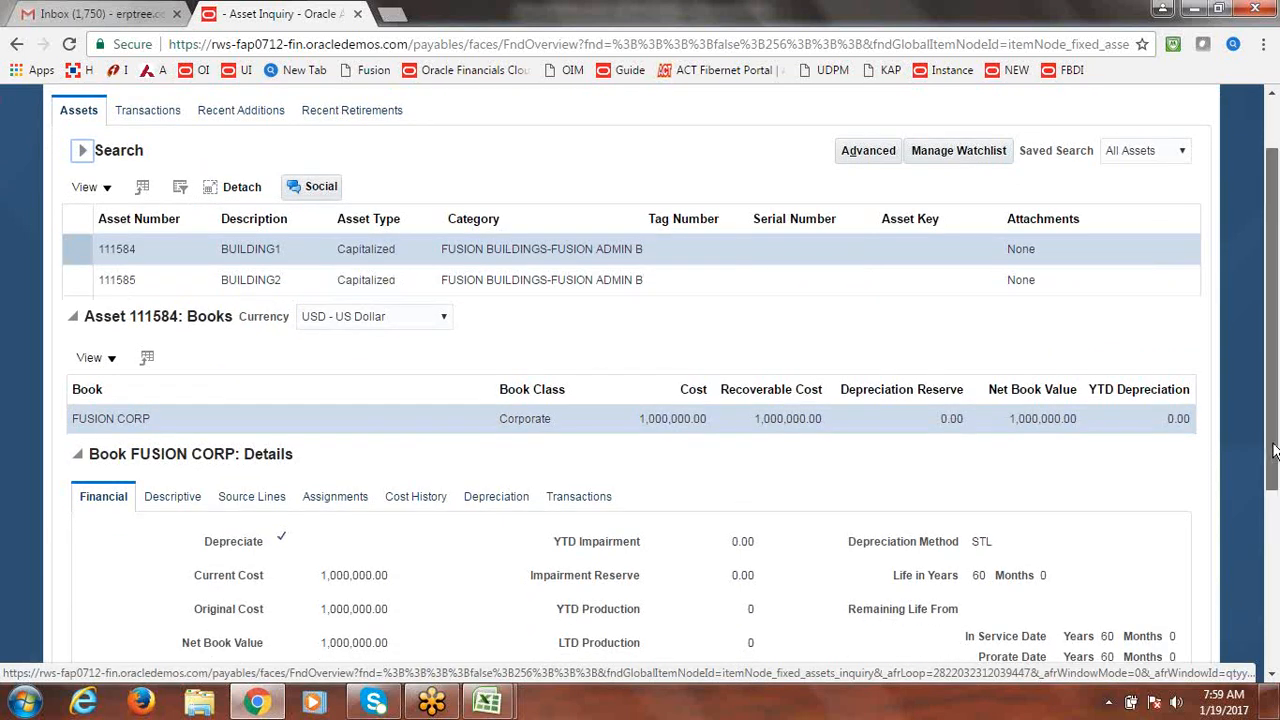
scroll(1277, 373, up, 1)
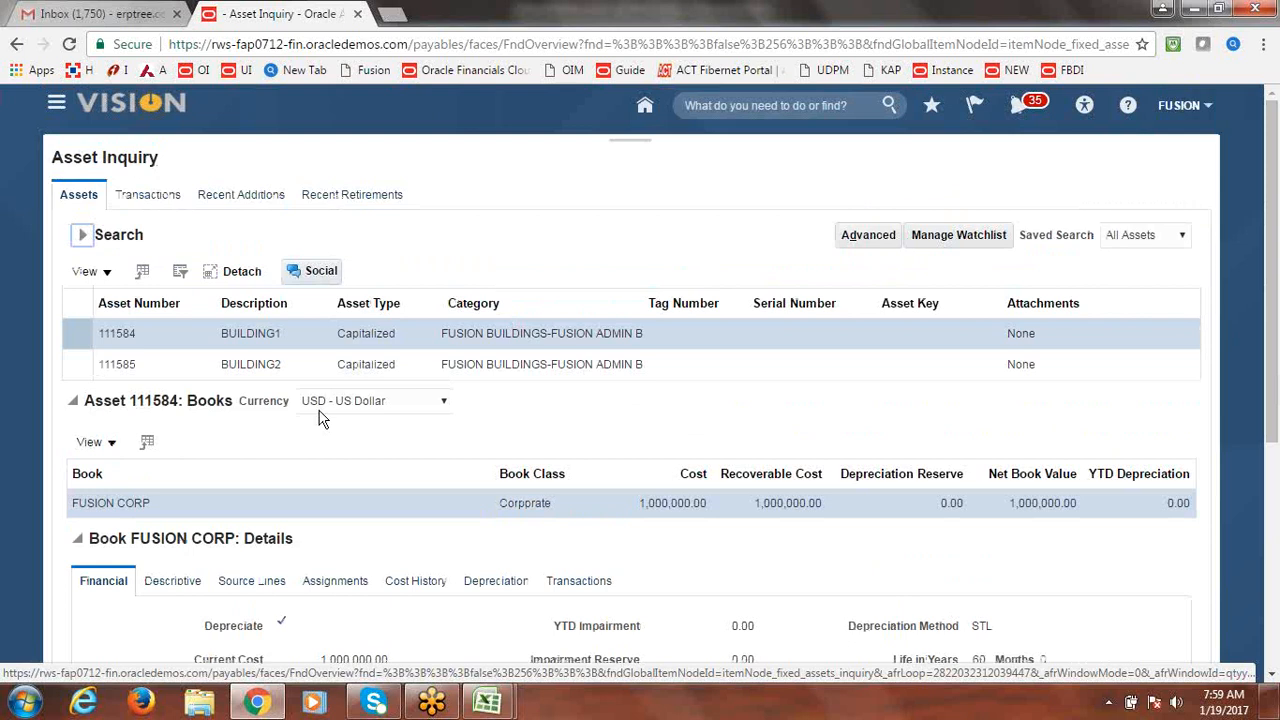
click(490, 702)
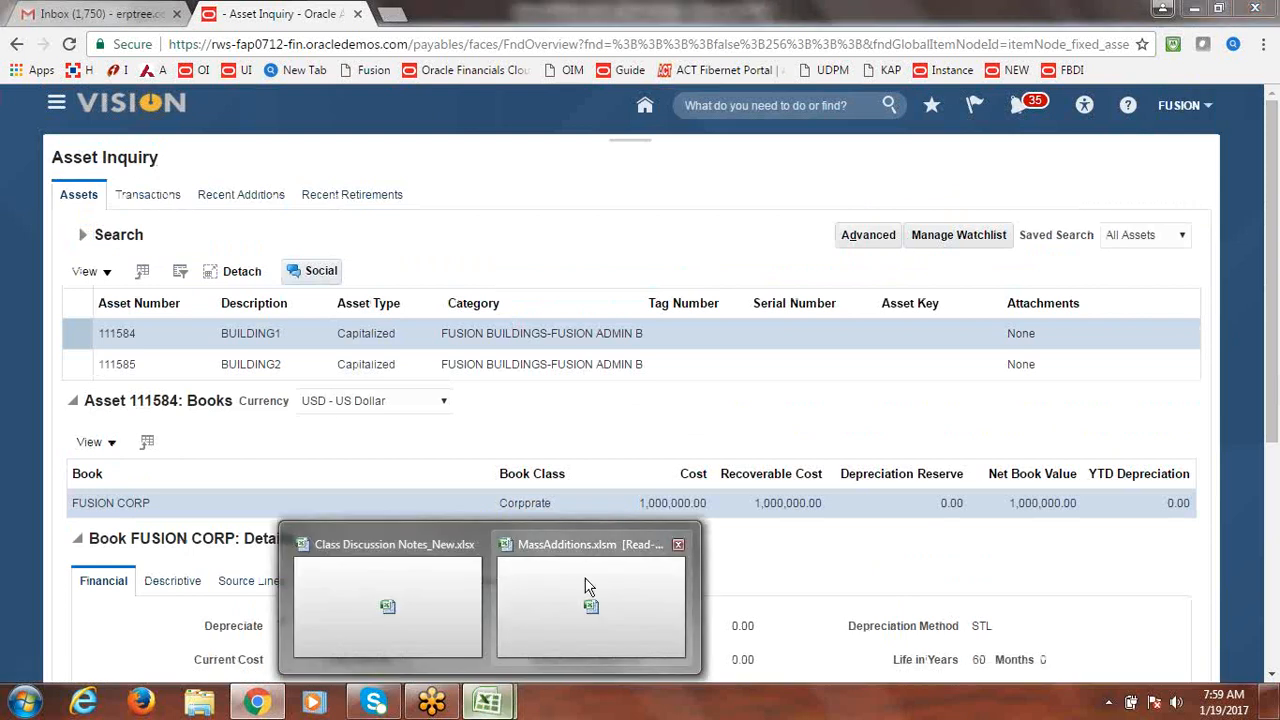
Mark Asset Creation using Spreadsheet/ADFdi as Done in the Class Discussion Notes workbook and save it.
click(437, 604)
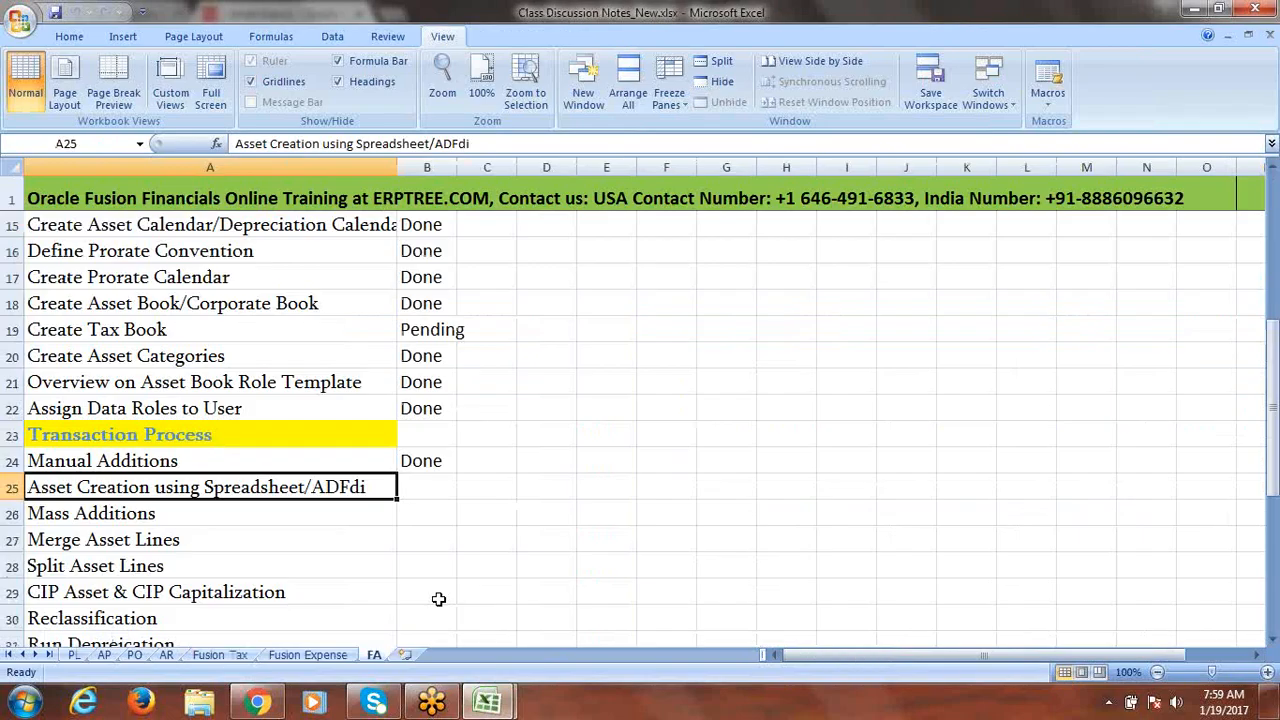
click(436, 484)
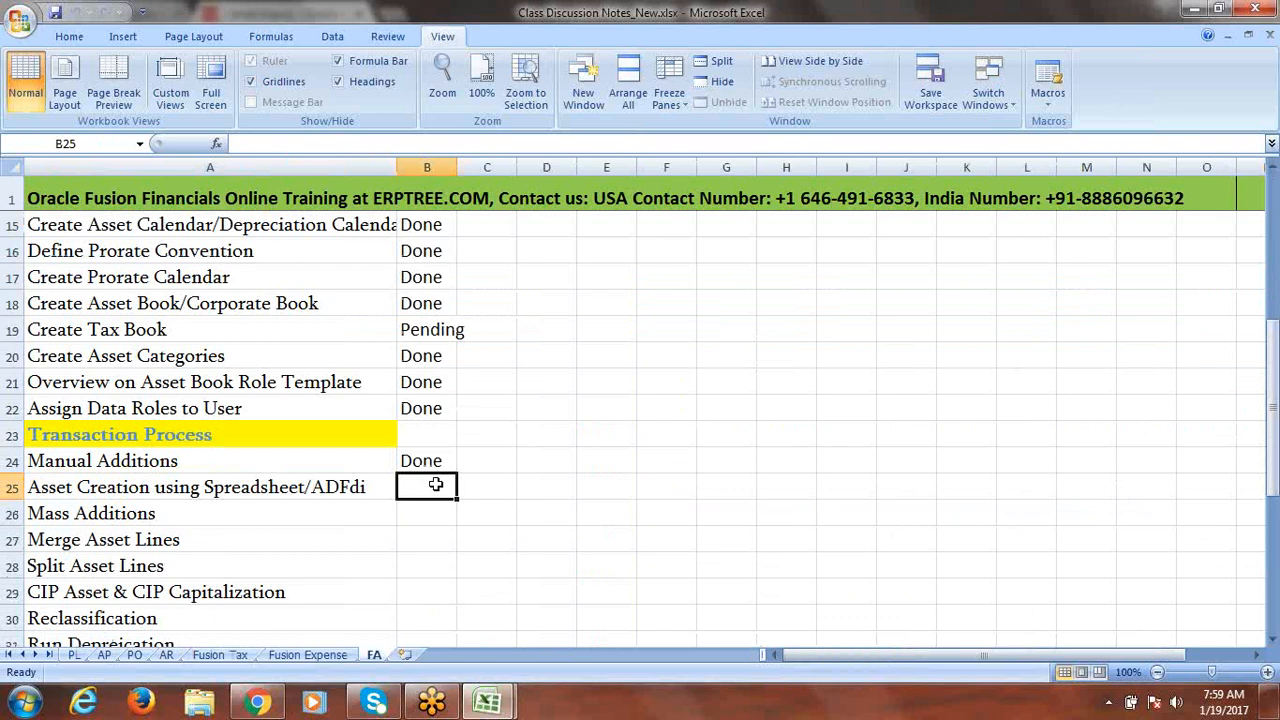
text(d)
key(Tab)
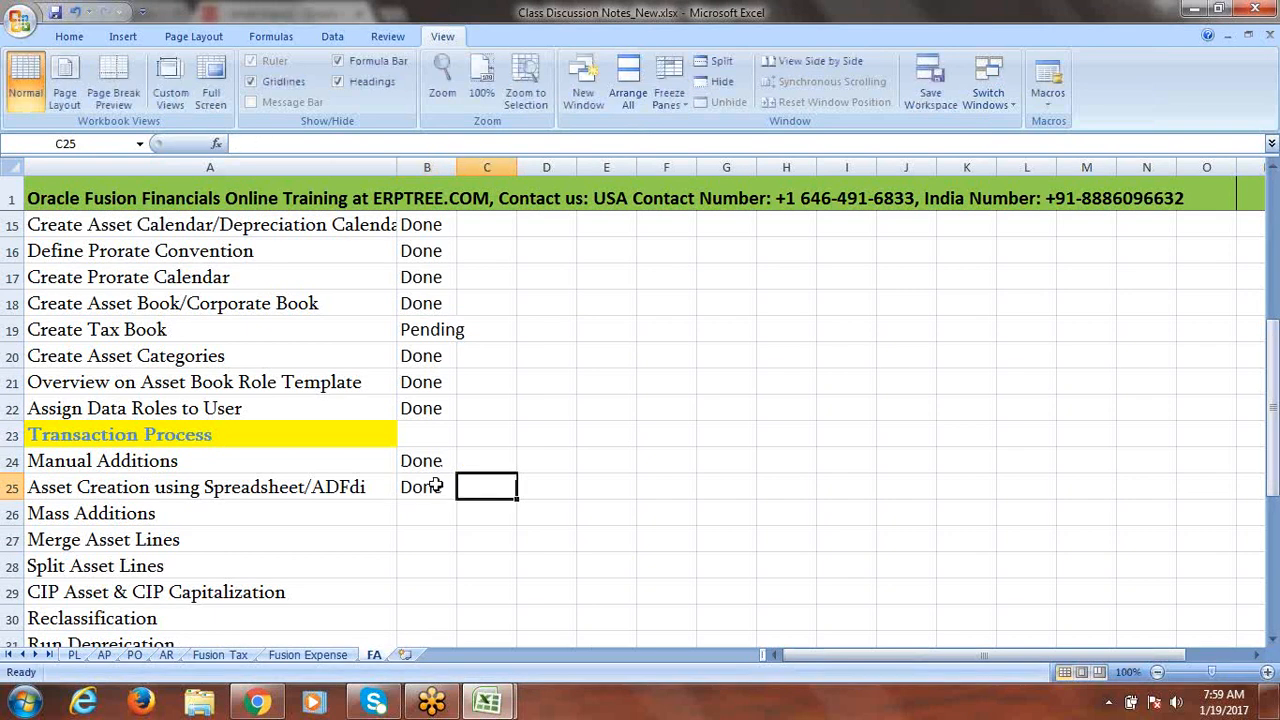
key(ctrl+s)
click(608, 398)
click(167, 522)
Back in the browser, go to Navigator > Payables > Invoices, reloading the page and retrying once.
click(257, 702)
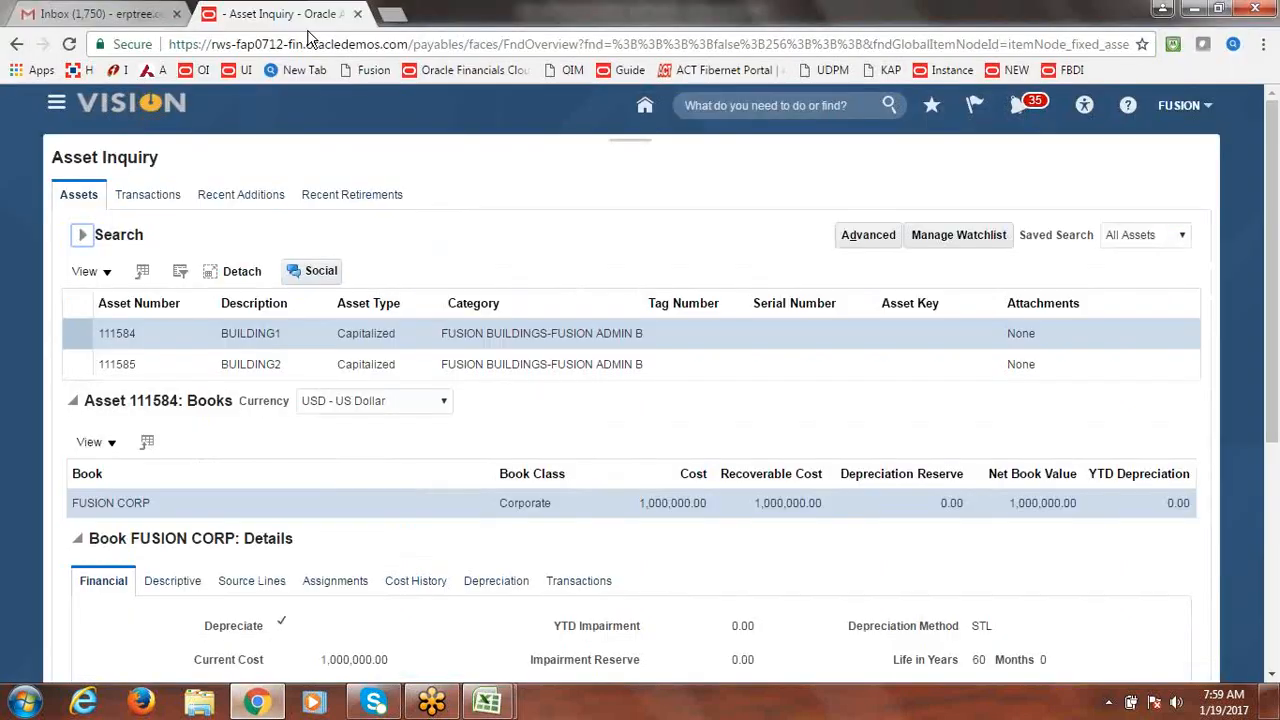
click(57, 108)
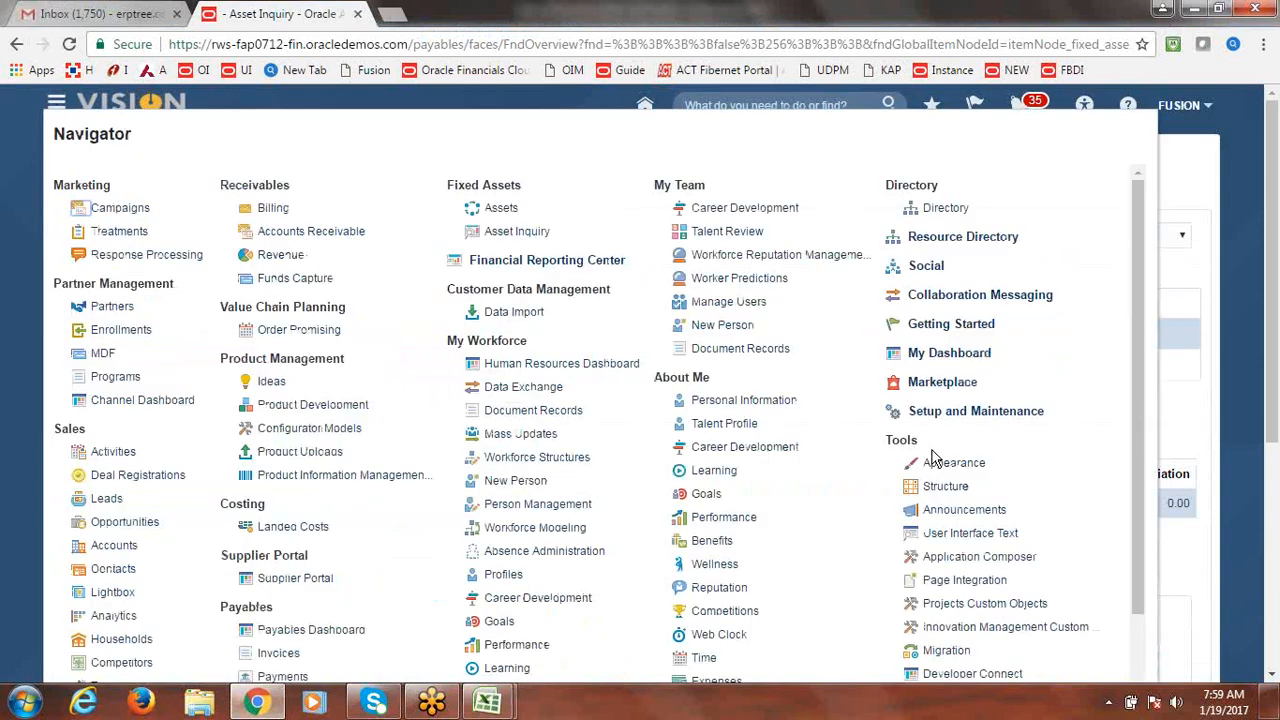
scroll(1136, 358, down, 1)
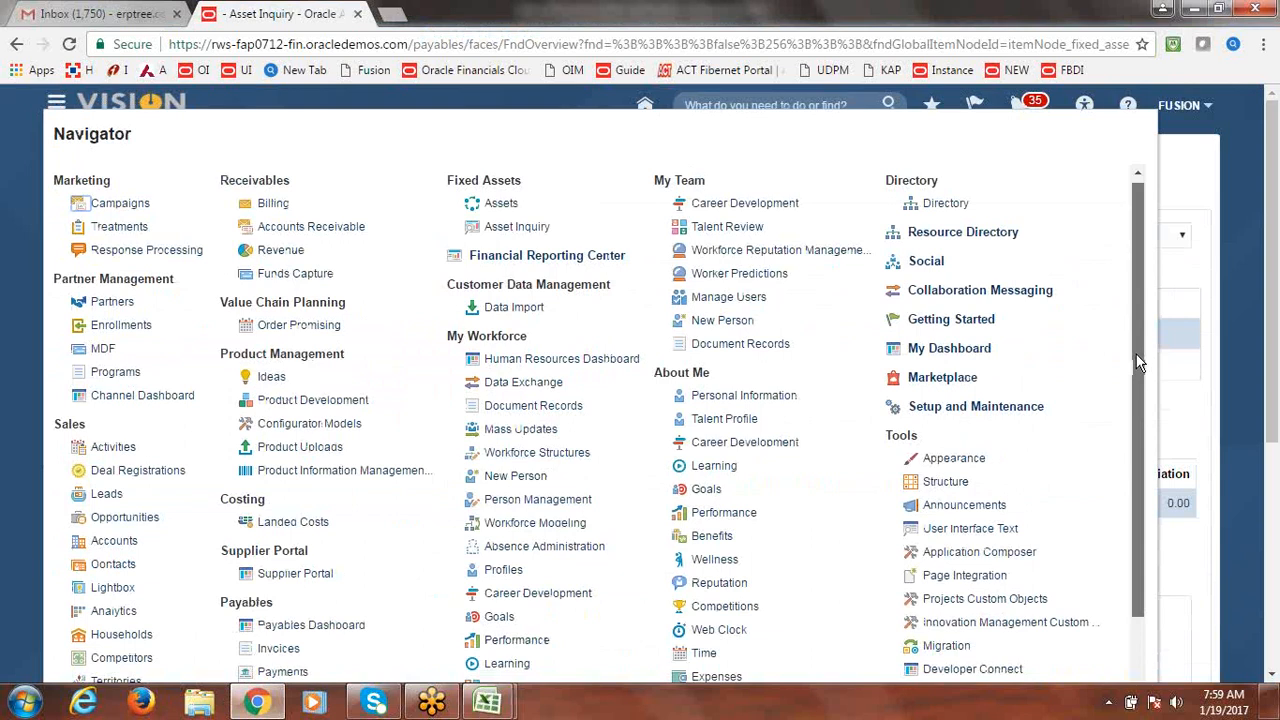
scroll(1136, 362, down, 1)
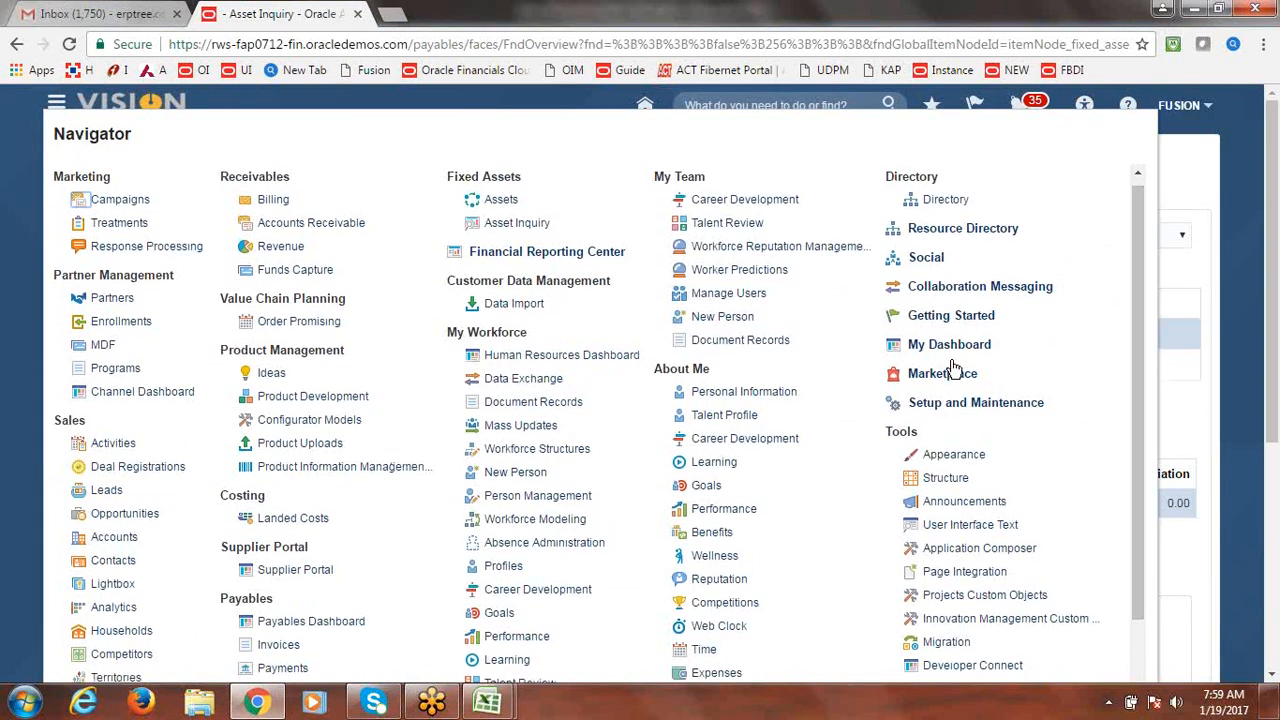
click(277, 648)
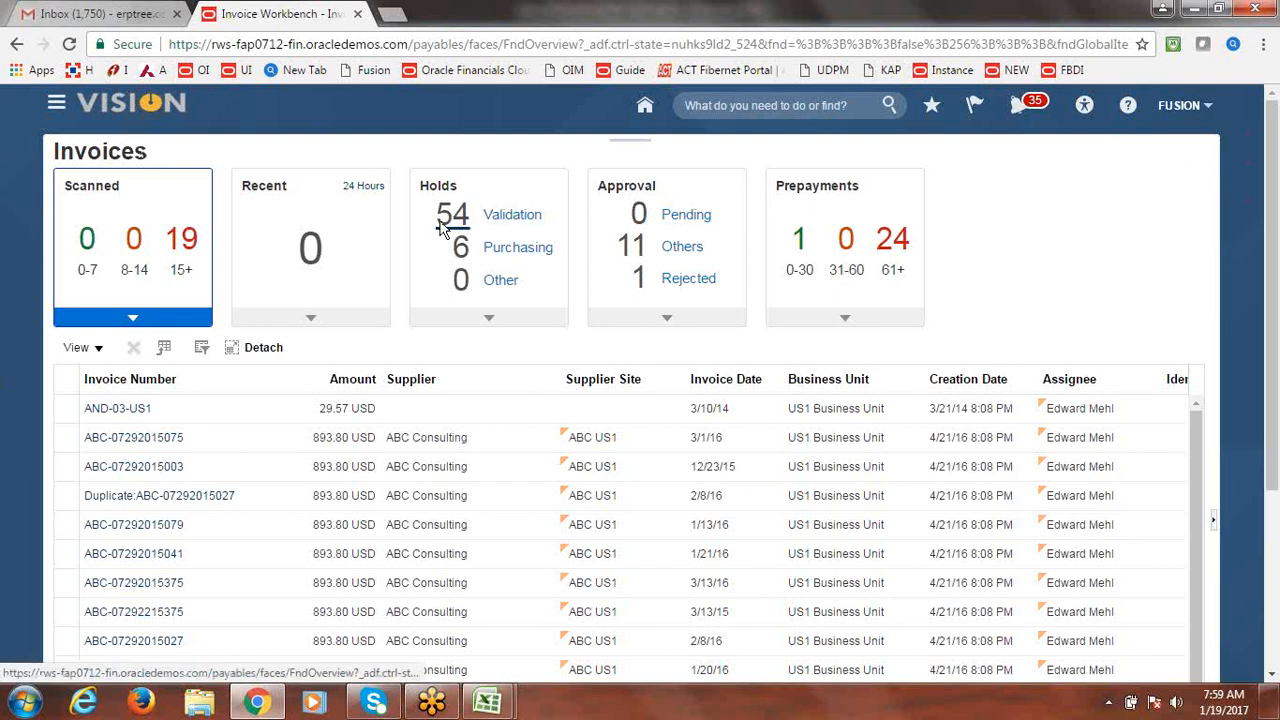
click(607, 47)
key(Return)
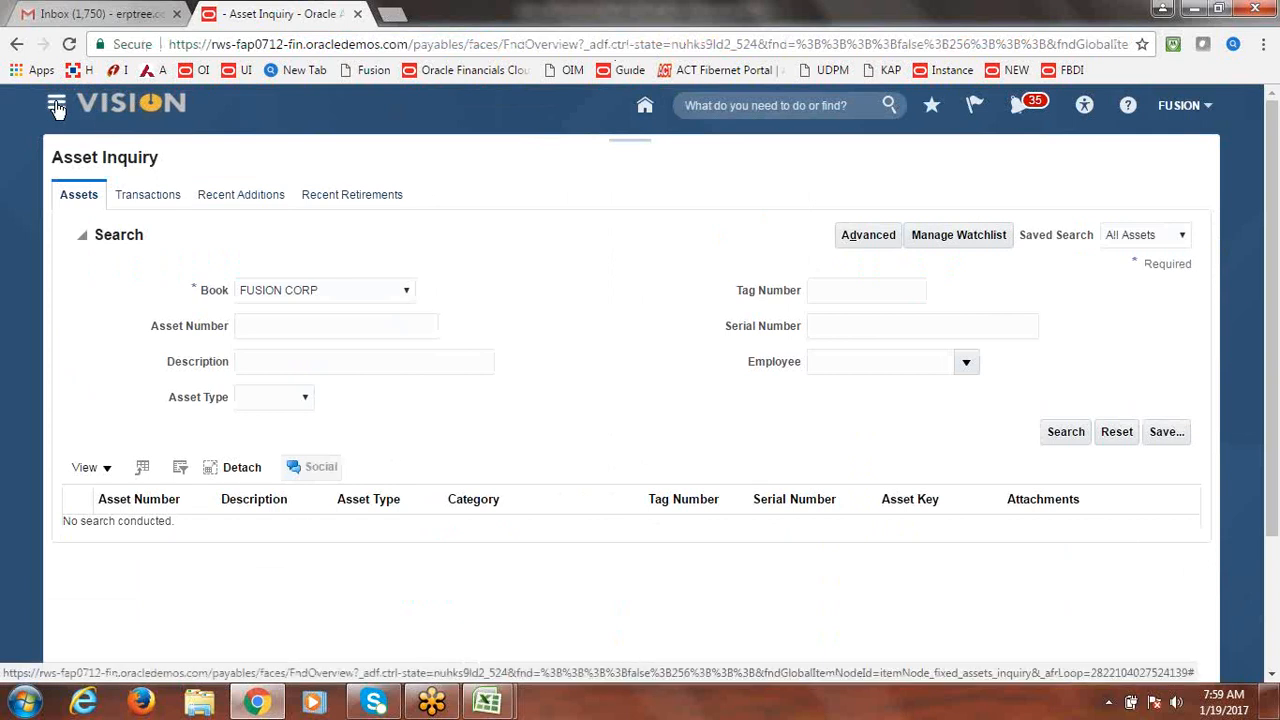
click(57, 106)
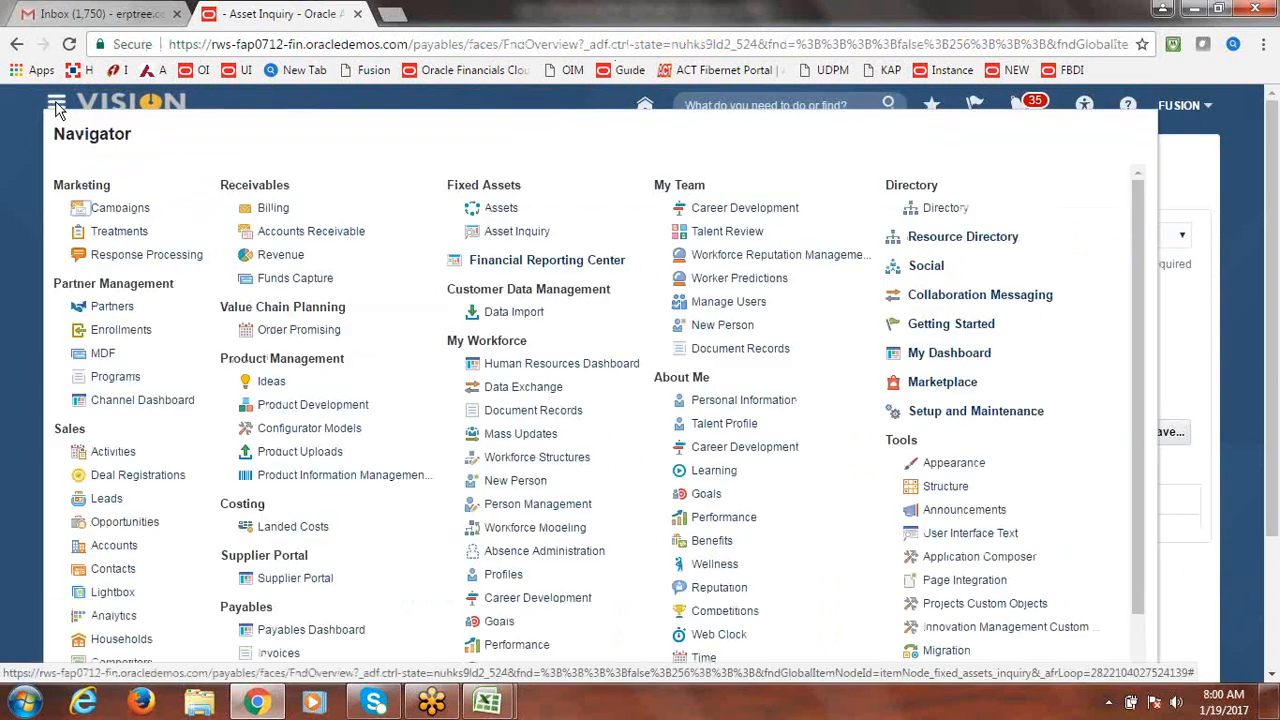
click(279, 654)
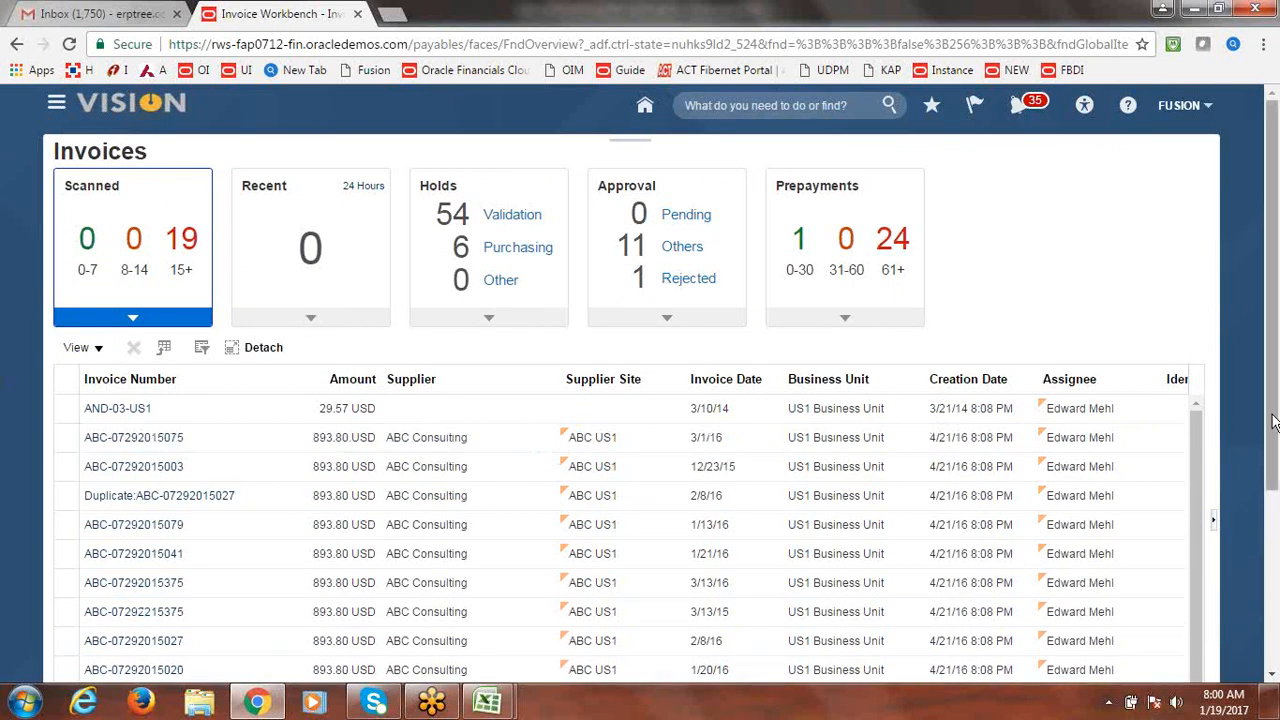
Filter the Invoices workbench to Recent invoices from the last 24 hours, which shows none.
scroll(1273, 420, down, 2)
scroll(1275, 405, up, 2)
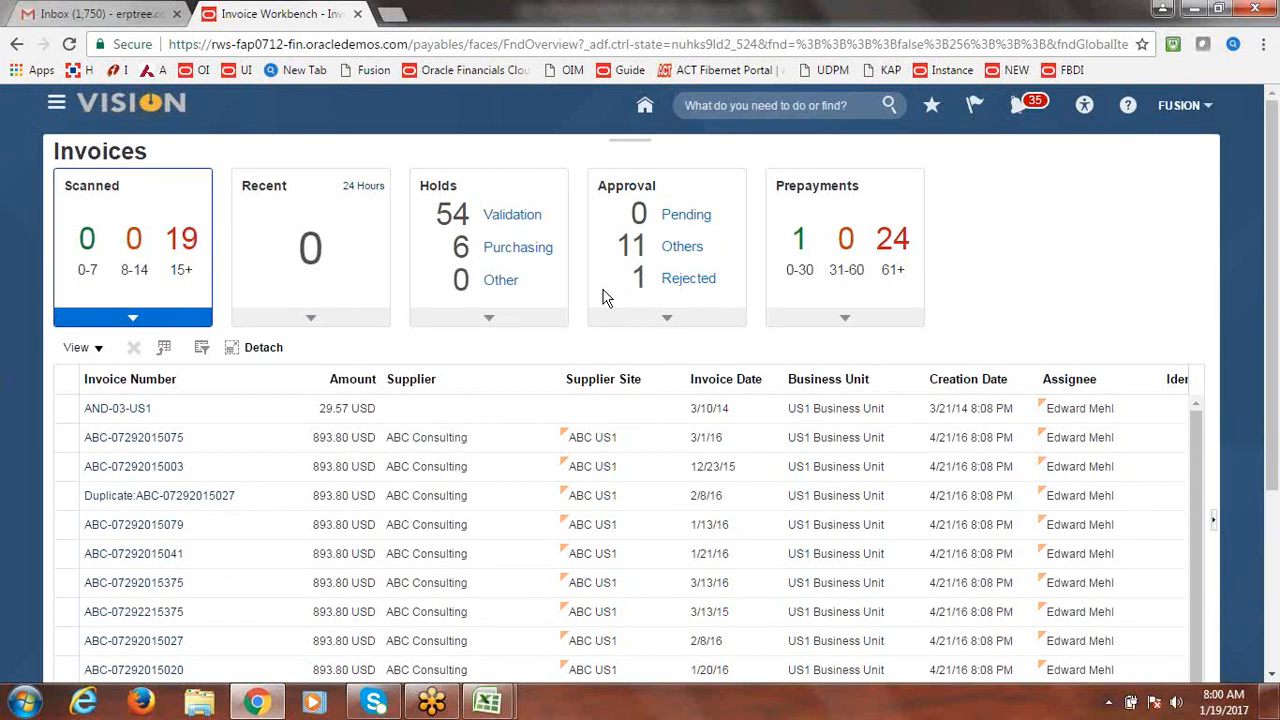
click(311, 320)
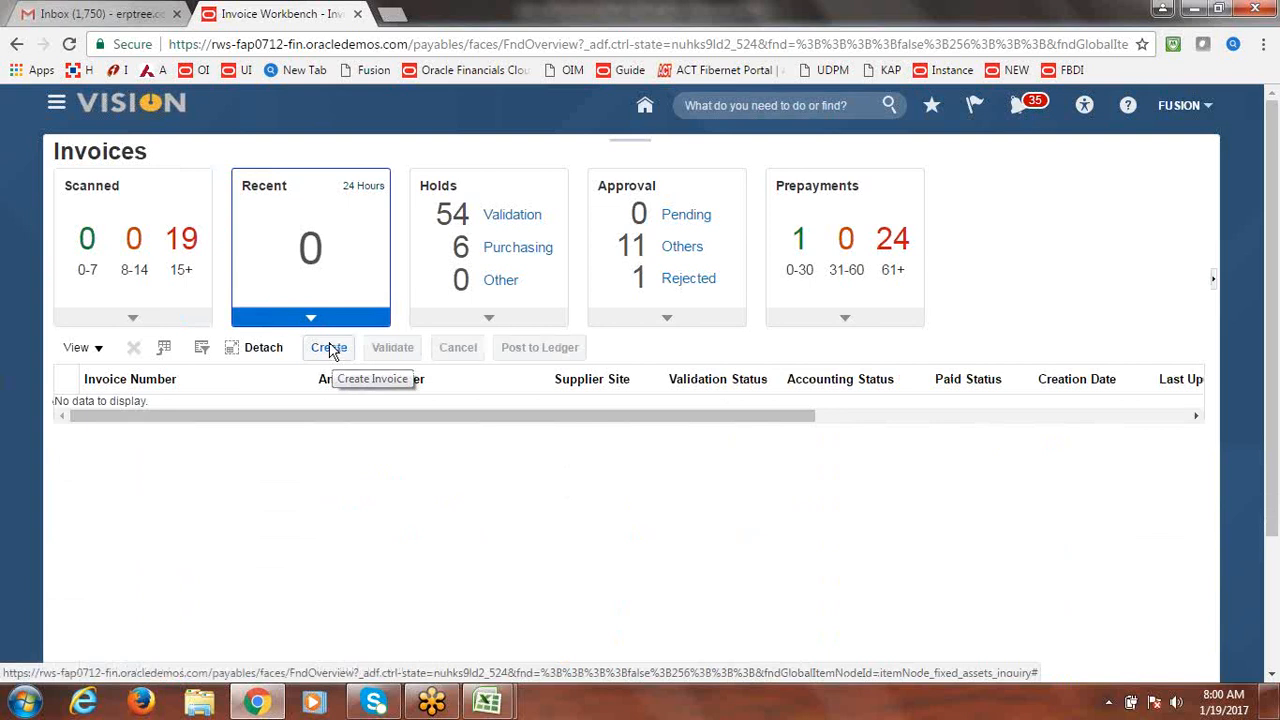
click(331, 350)
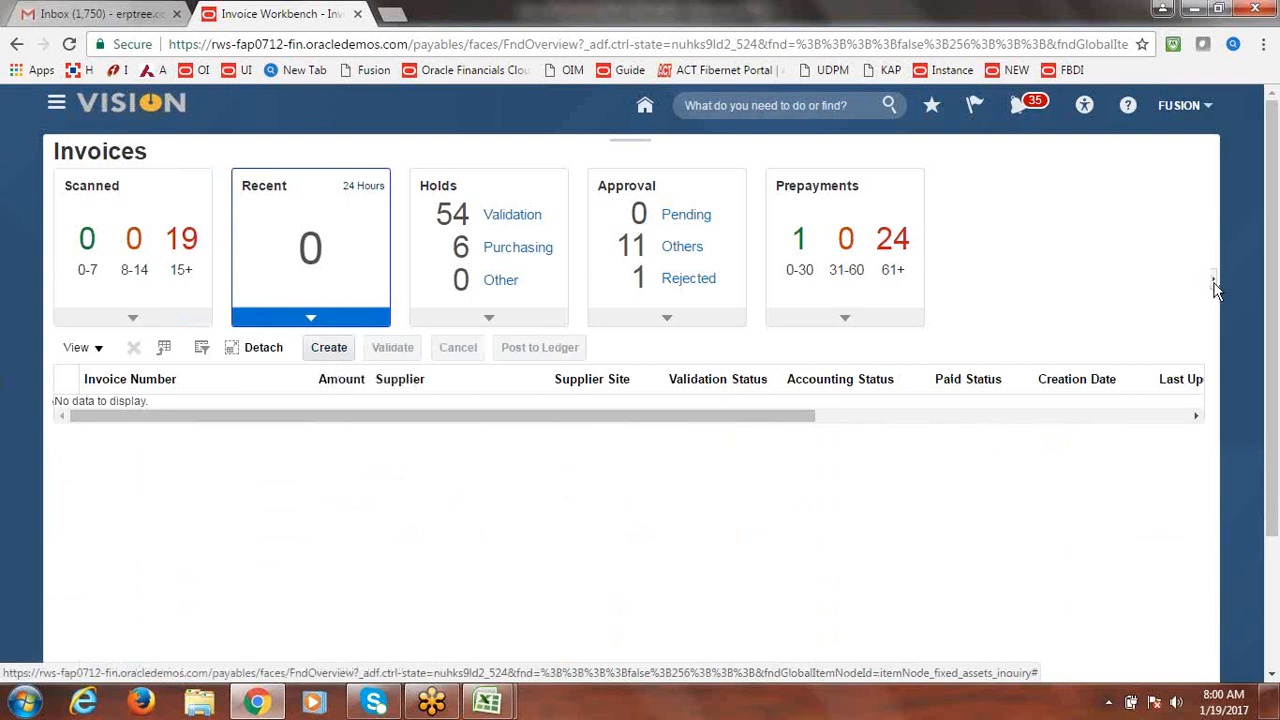
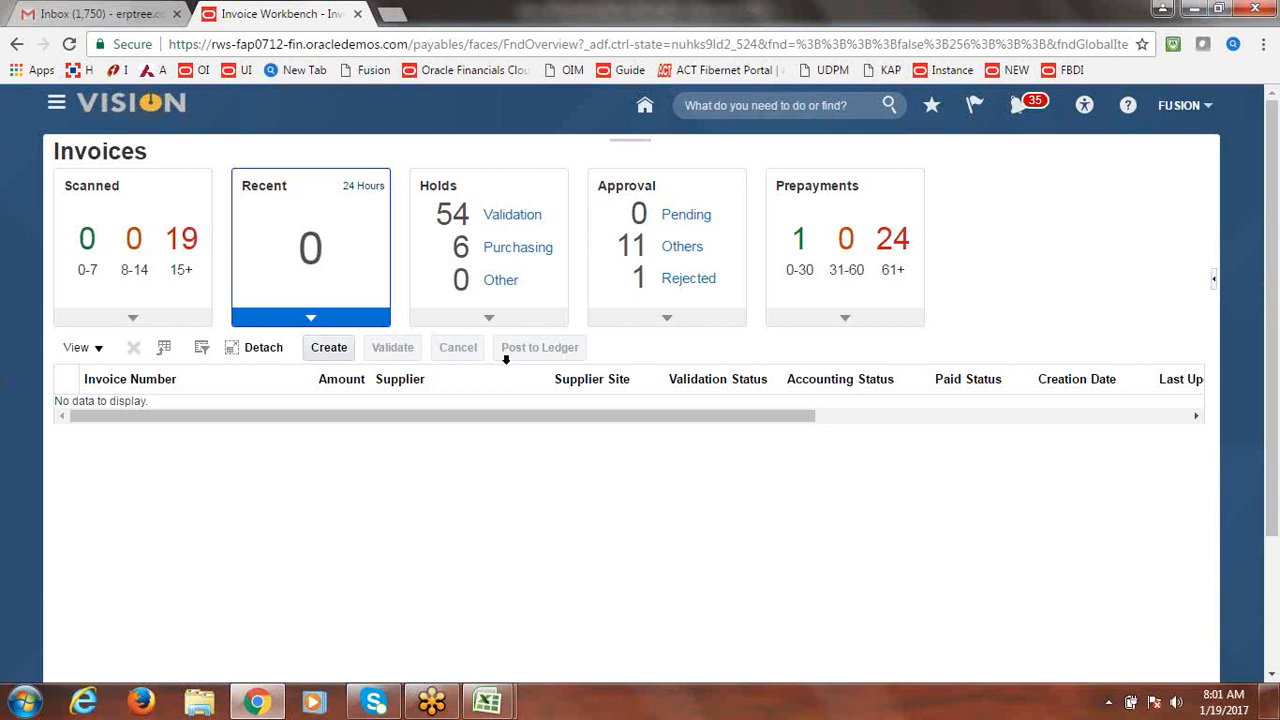
Start a new Standard invoice for Fusion US Business Unit from the Invoices workbench.
click(330, 350)
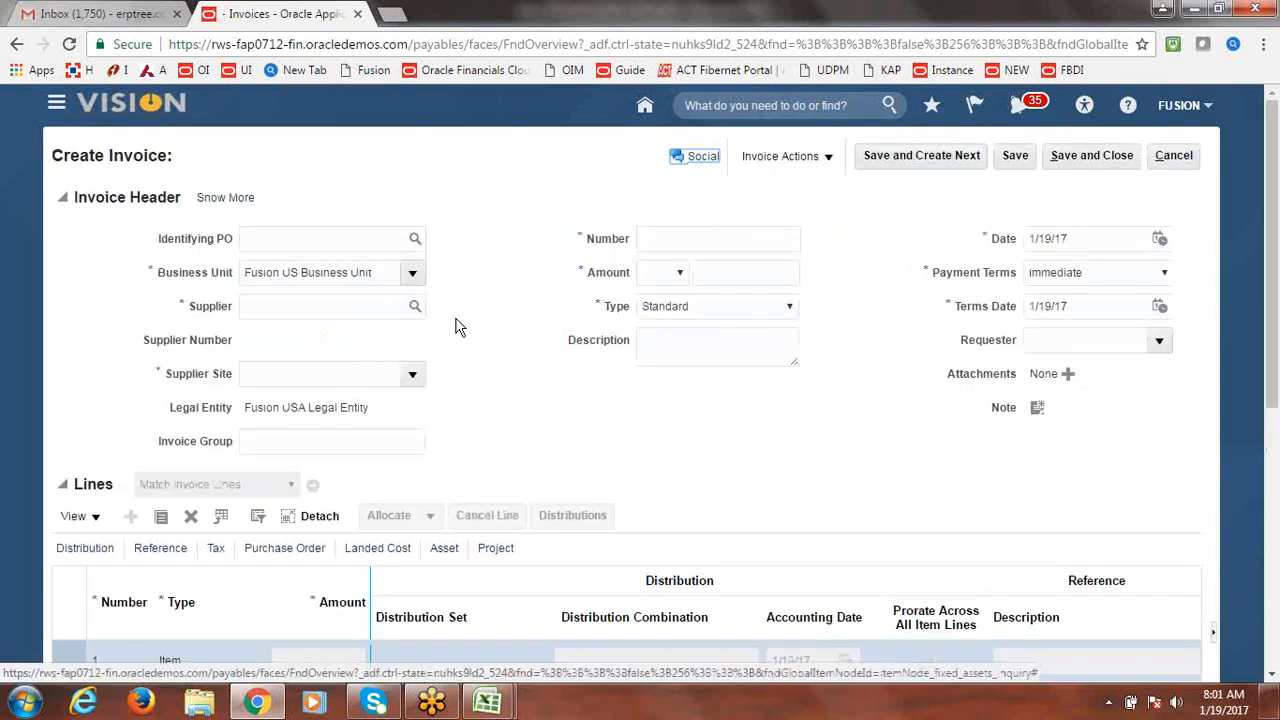
Enter supplier Fusion Supplier-2, invoice number FUSION123 and amount 500,000 in the invoice header.
click(373, 309)
text(Fusion)
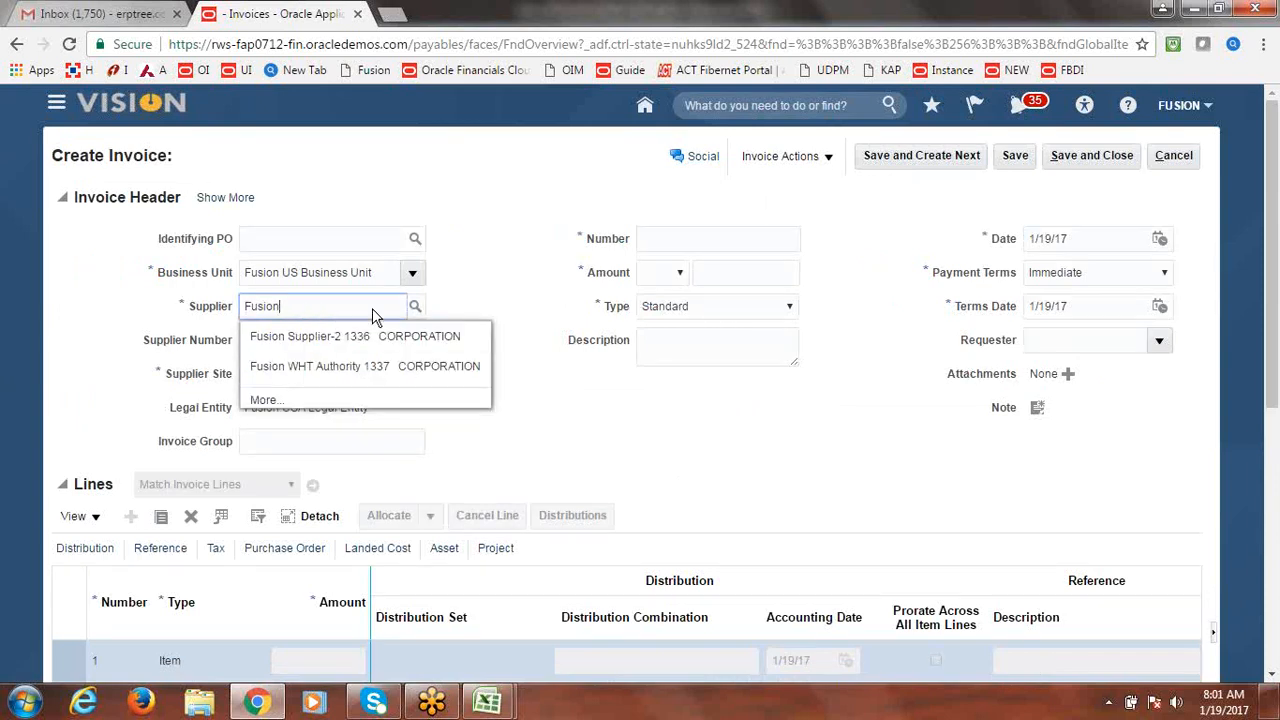
click(312, 338)
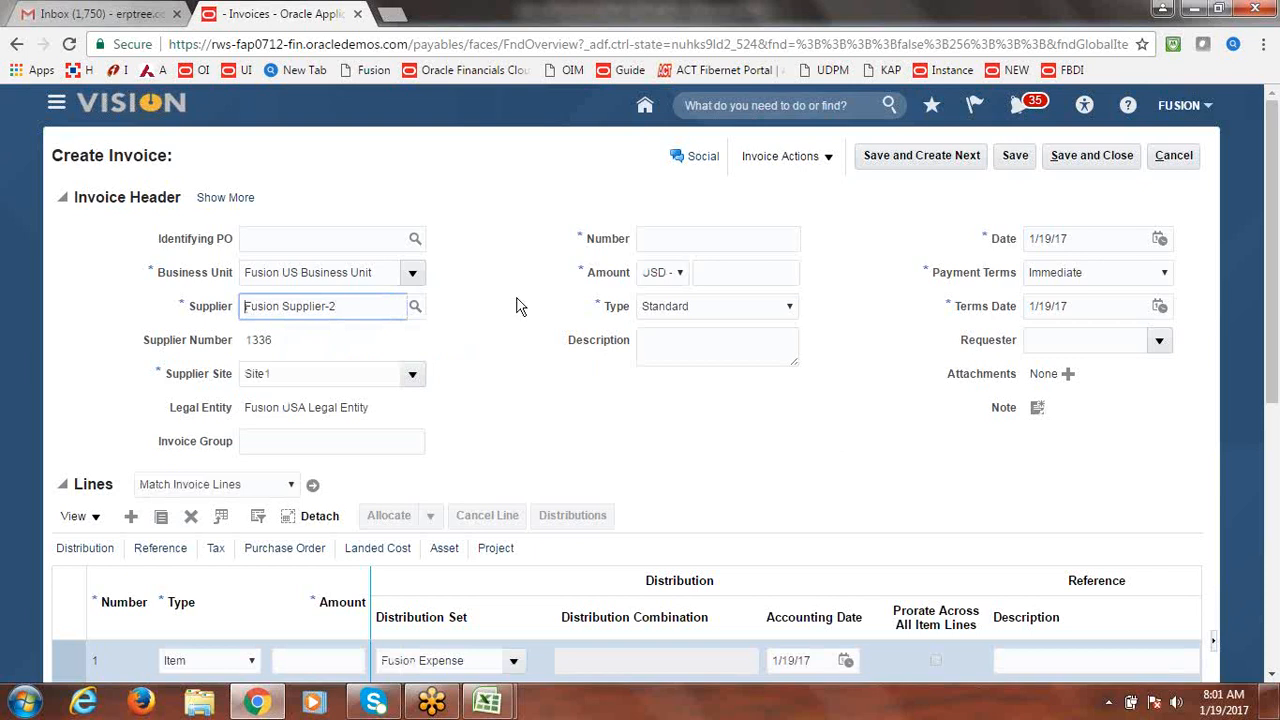
click(666, 243)
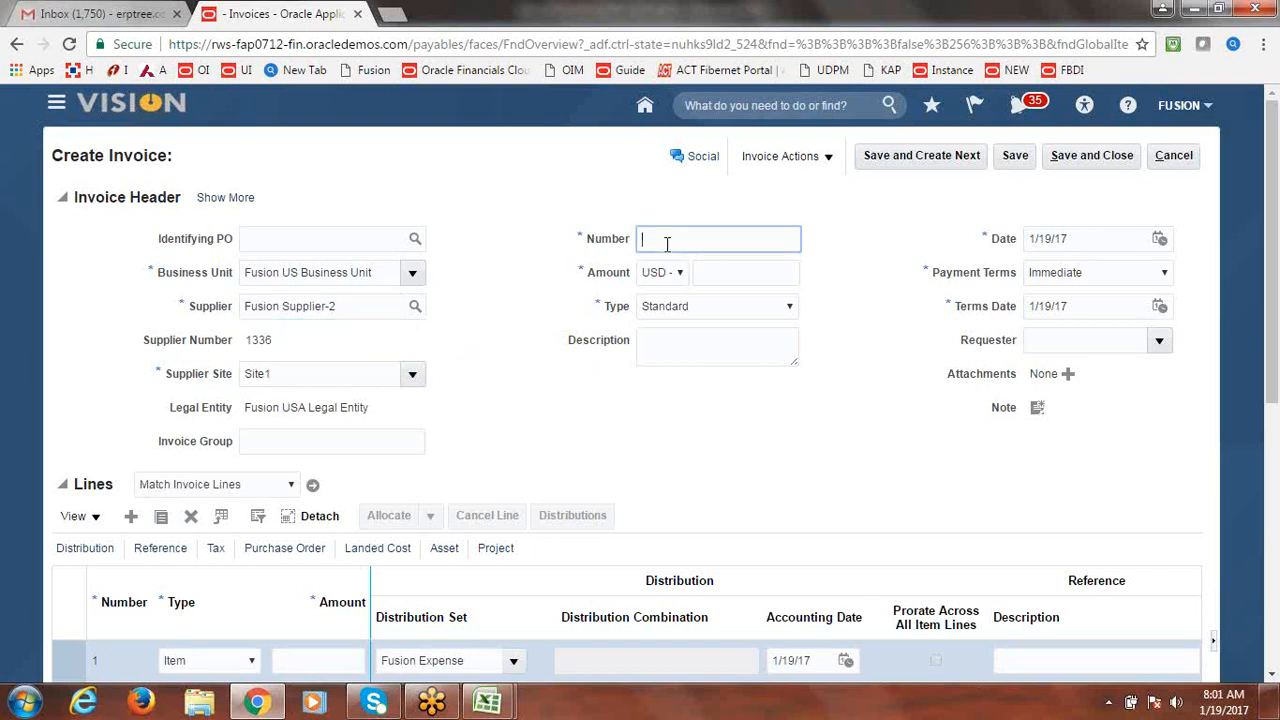
text(FUSION123)
click(723, 268)
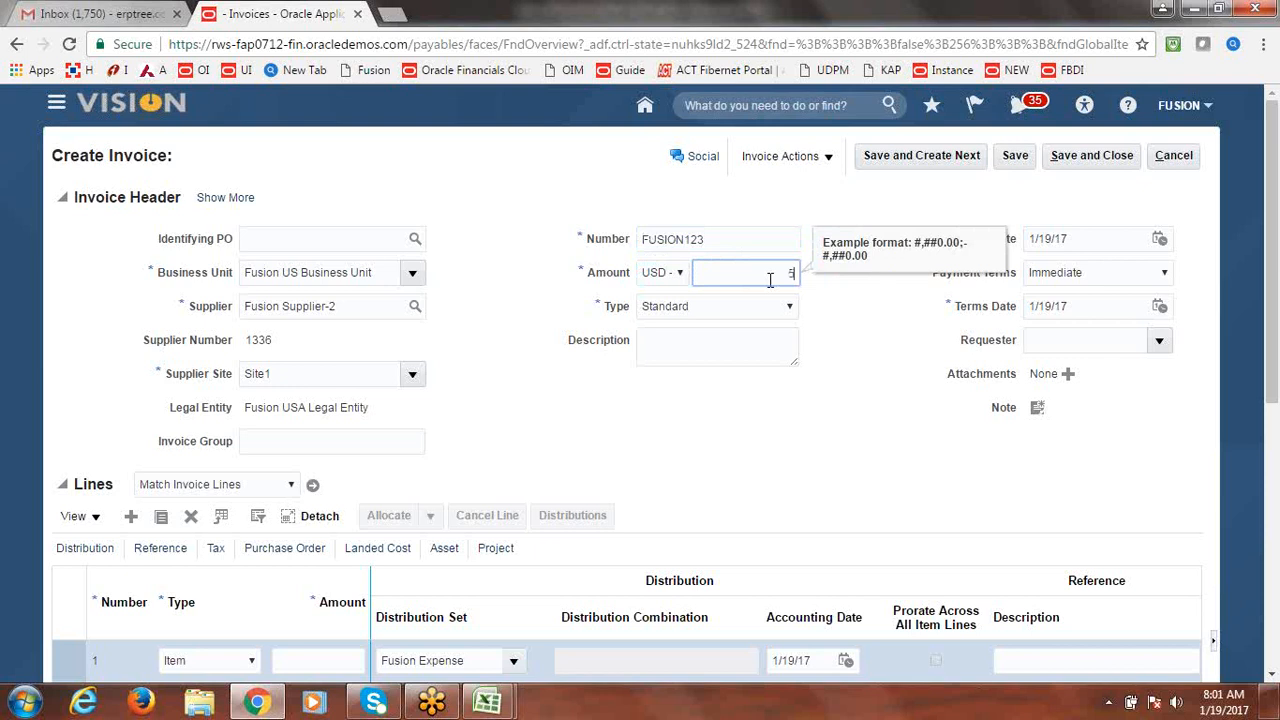
text(500000)
key(Tab)
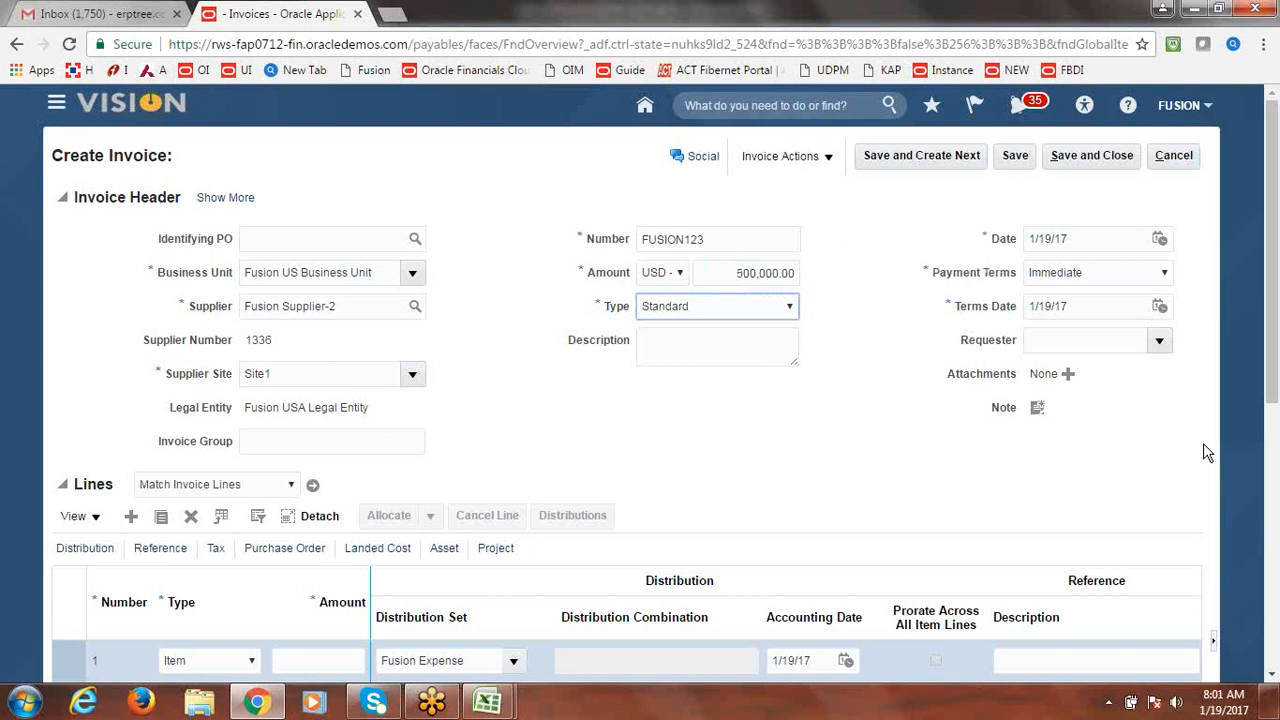
drag(1274, 337, 1274, 399)
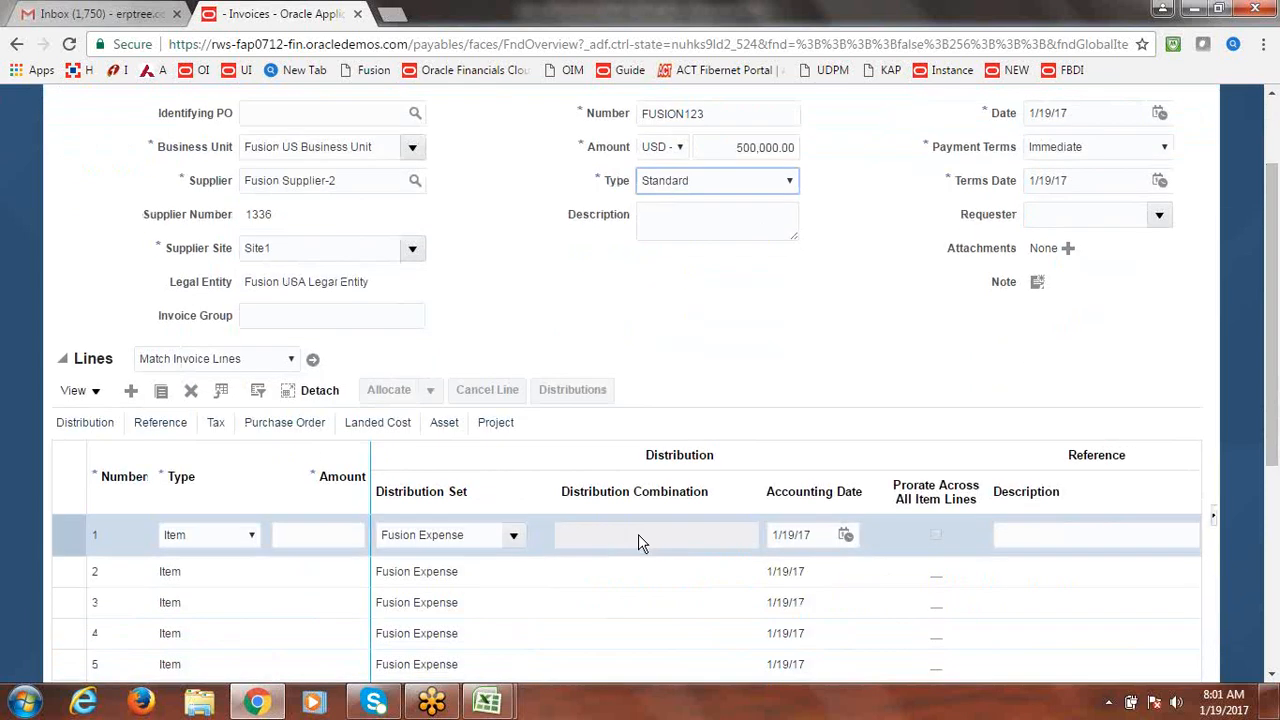
Enter 500,000 as the amount of invoice line 1.
click(312, 534)
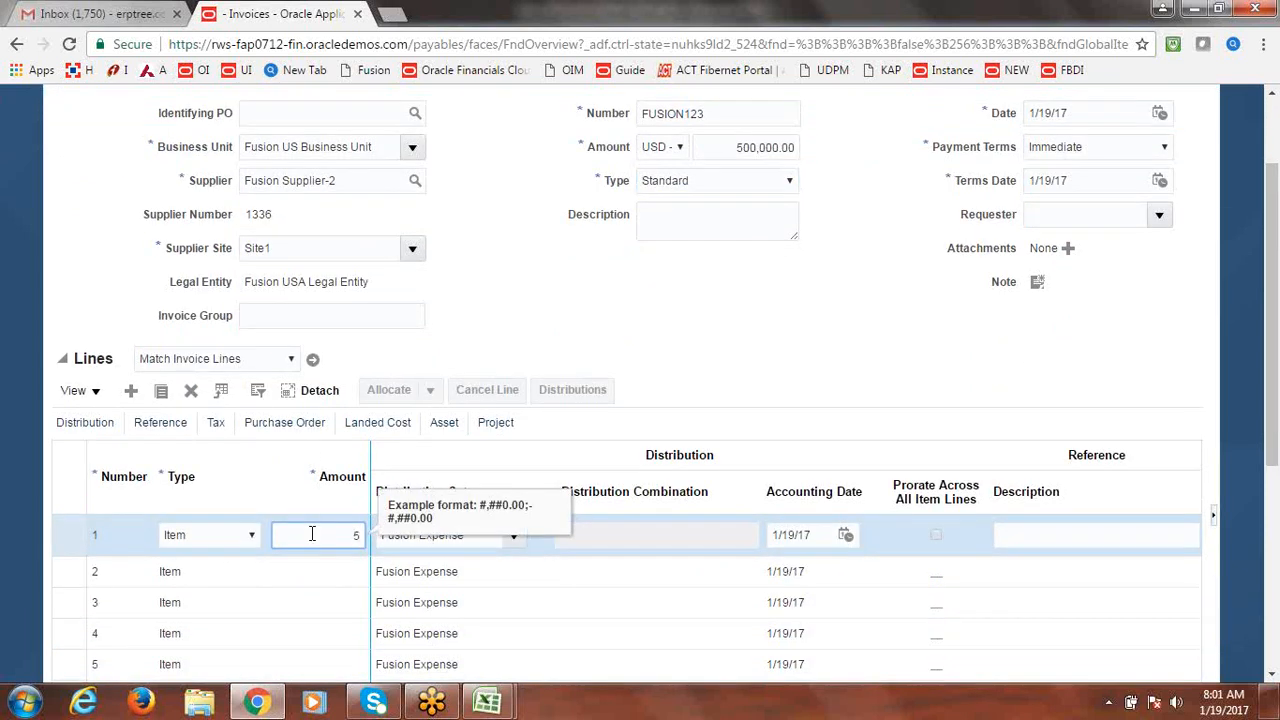
text(500000)
key(Tab)
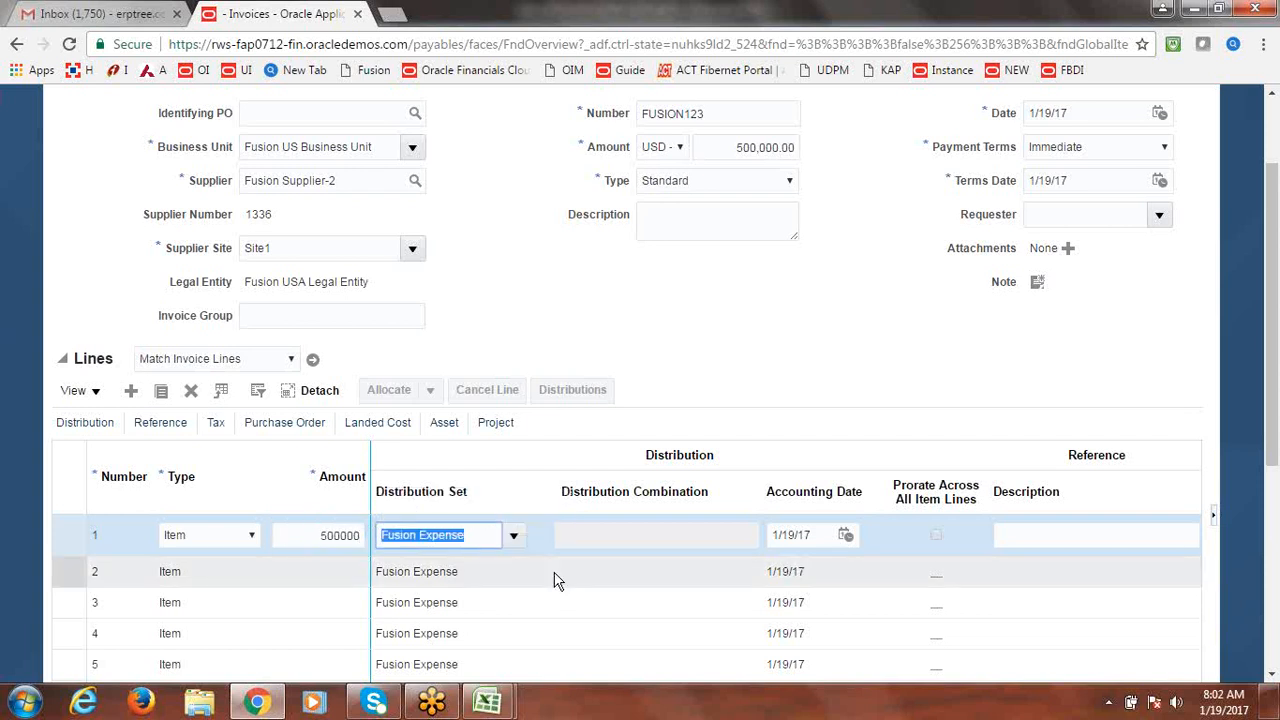
click(514, 543)
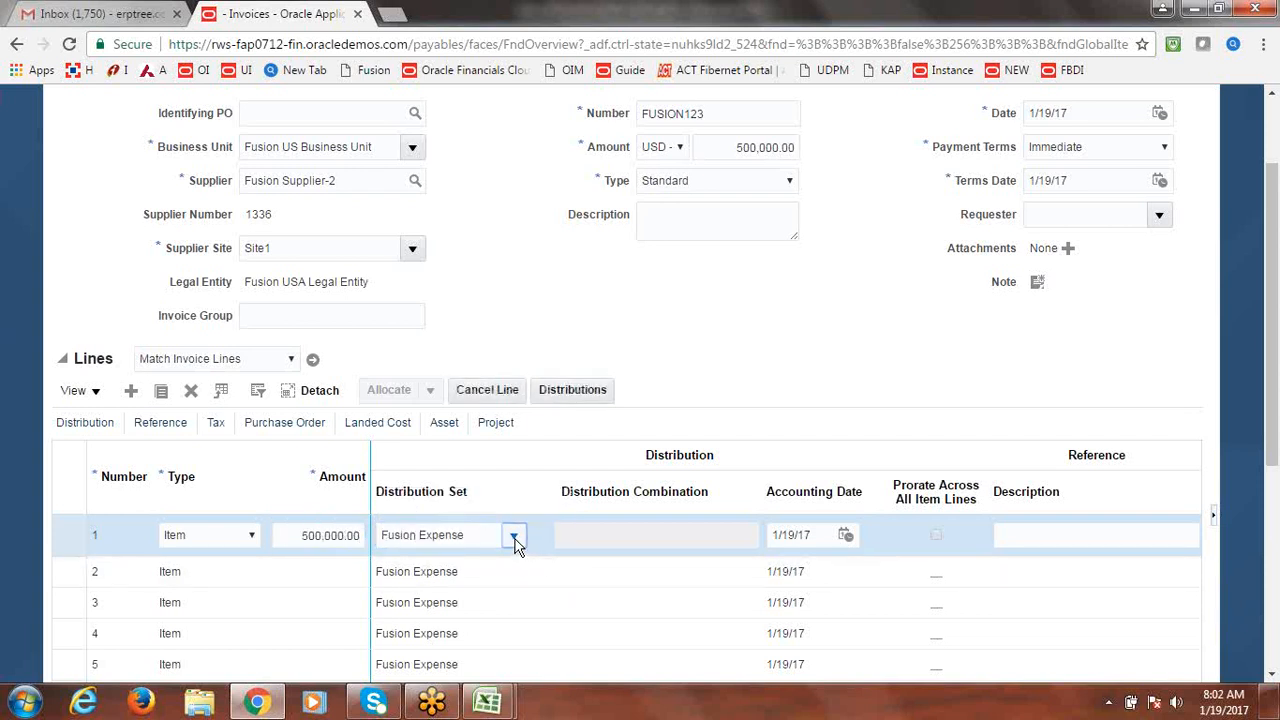
click(714, 373)
Clear line 1's Fusion Expense distribution set and begin a distribution combination instead.
click(476, 534)
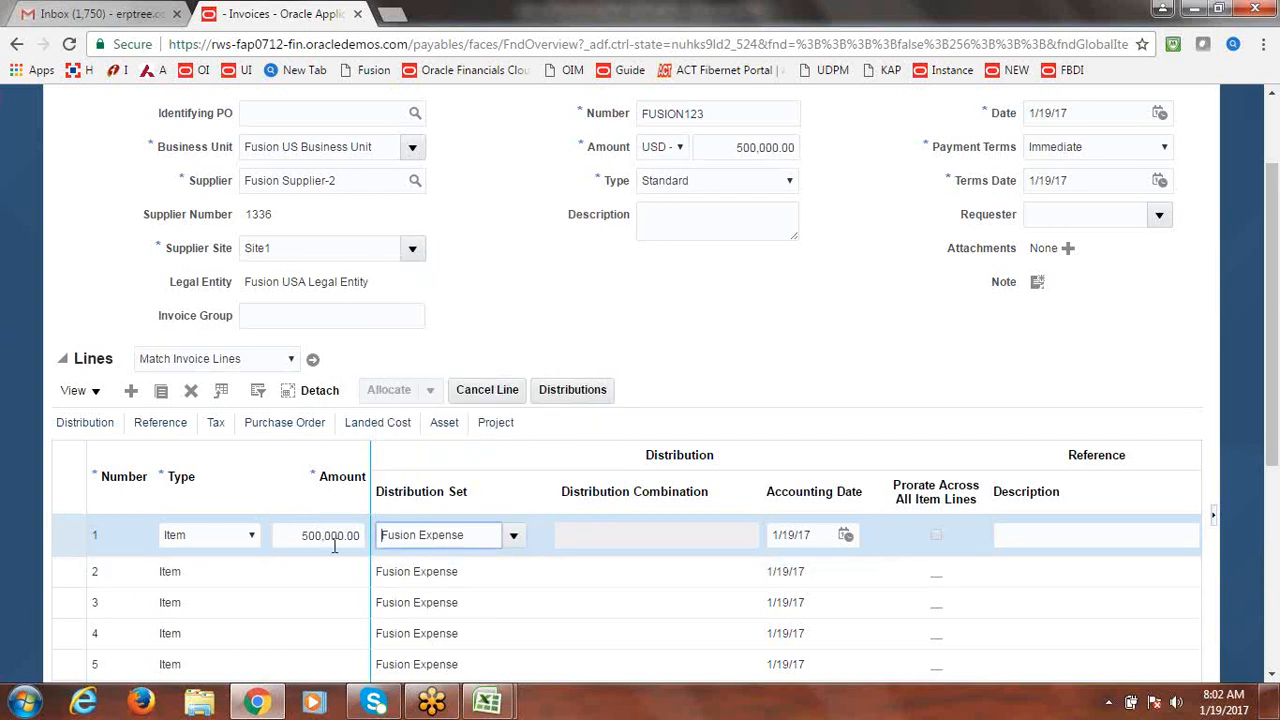
triple_click(482, 534)
key(BackSpace)
key(Tab)
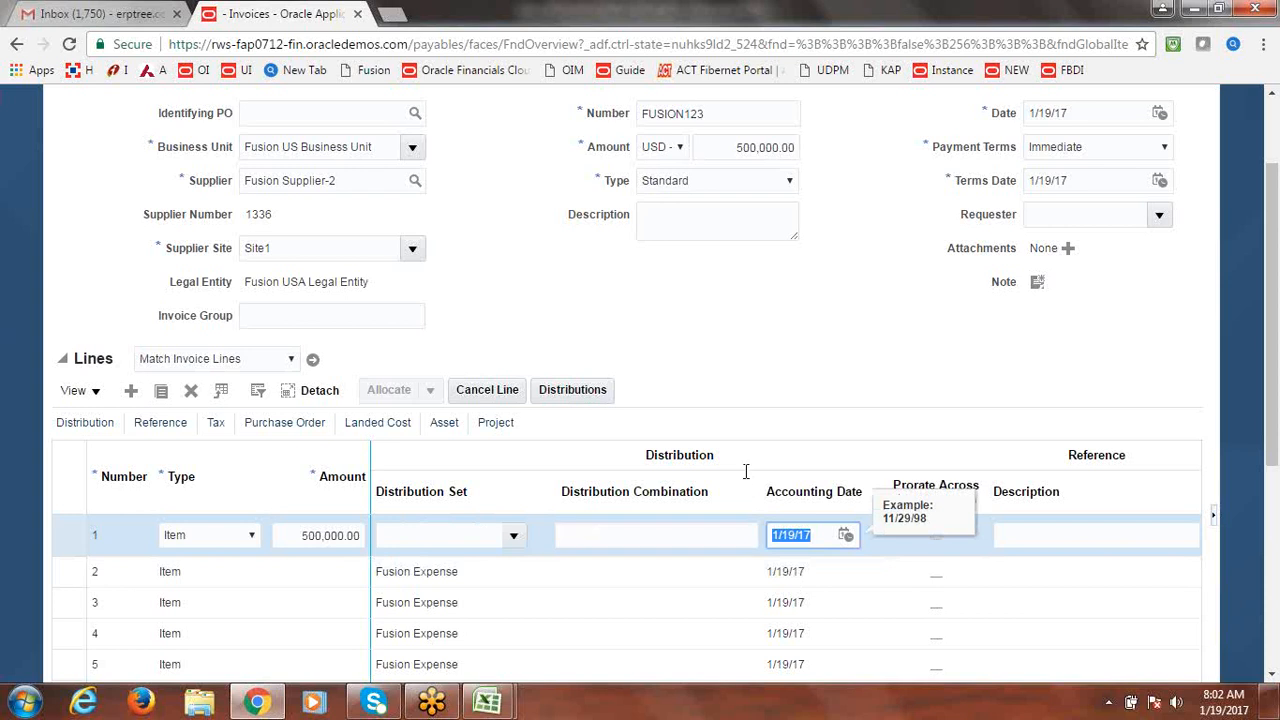
click(671, 533)
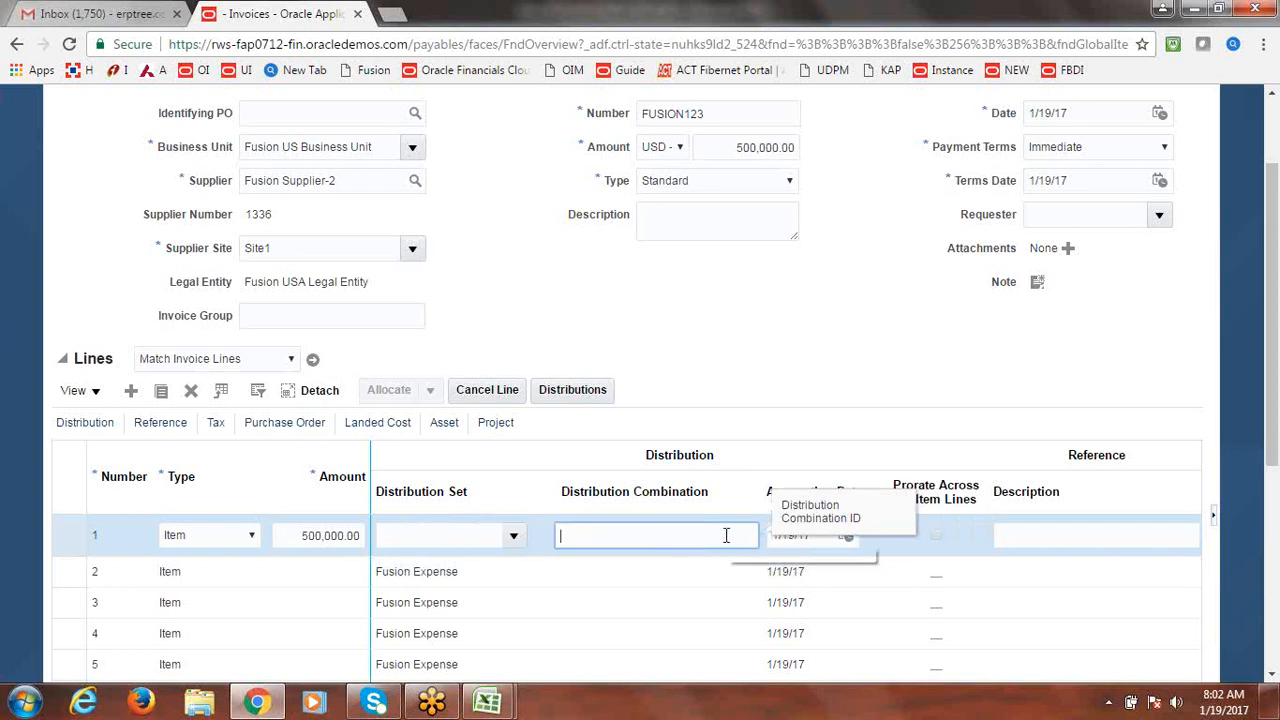
text(LJLKJ)
key(Tab)
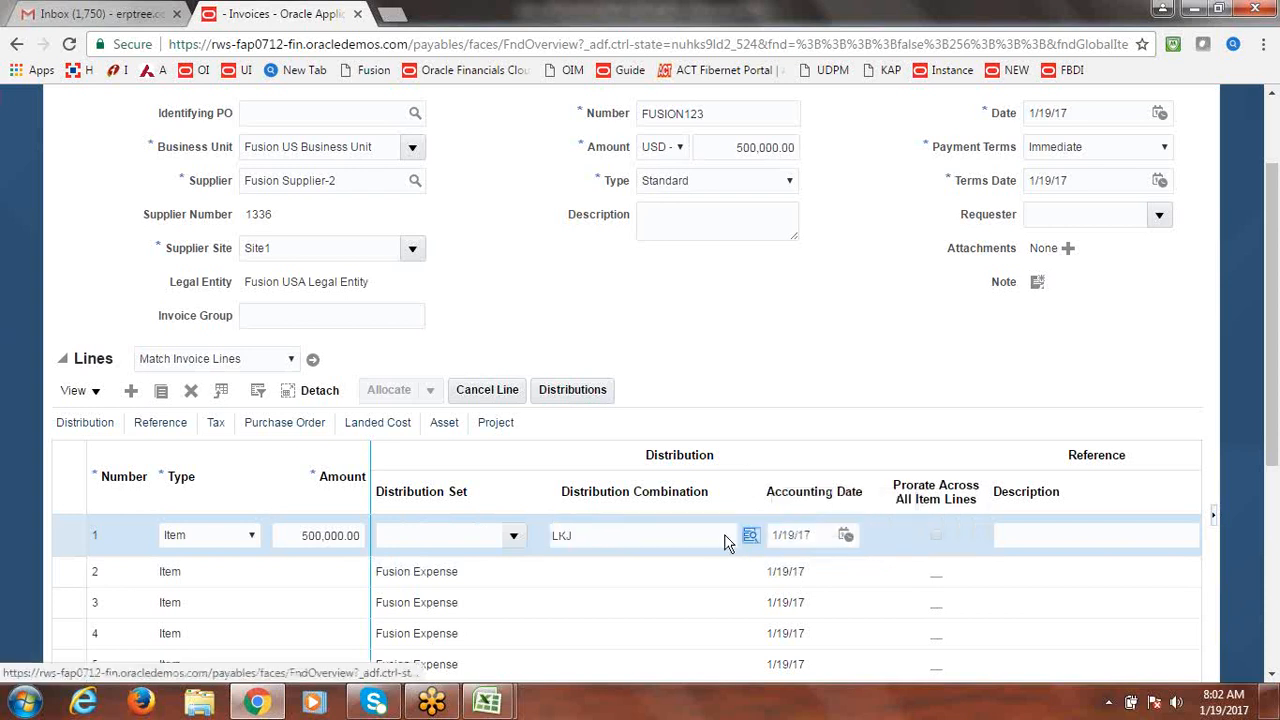
In the distribution combination picker, set Company 1000 and Department 1000.
click(750, 535)
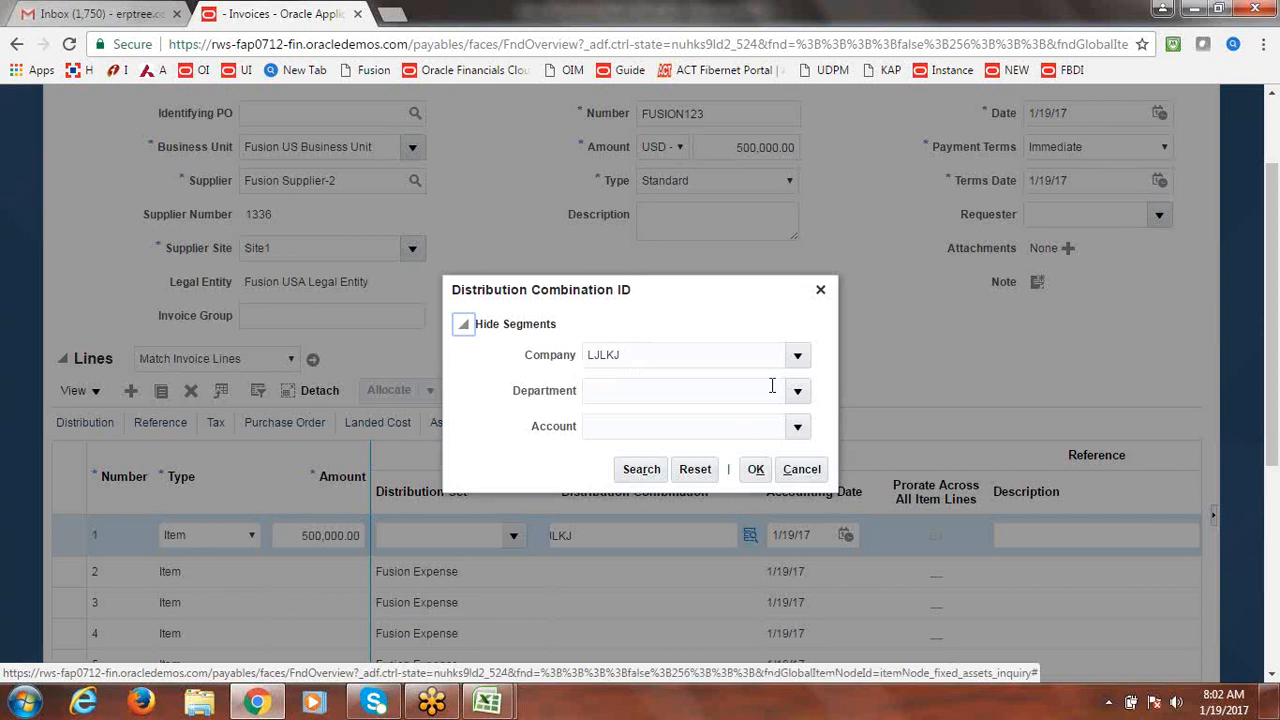
double_click(643, 362)
key(BackSpace)
click(796, 356)
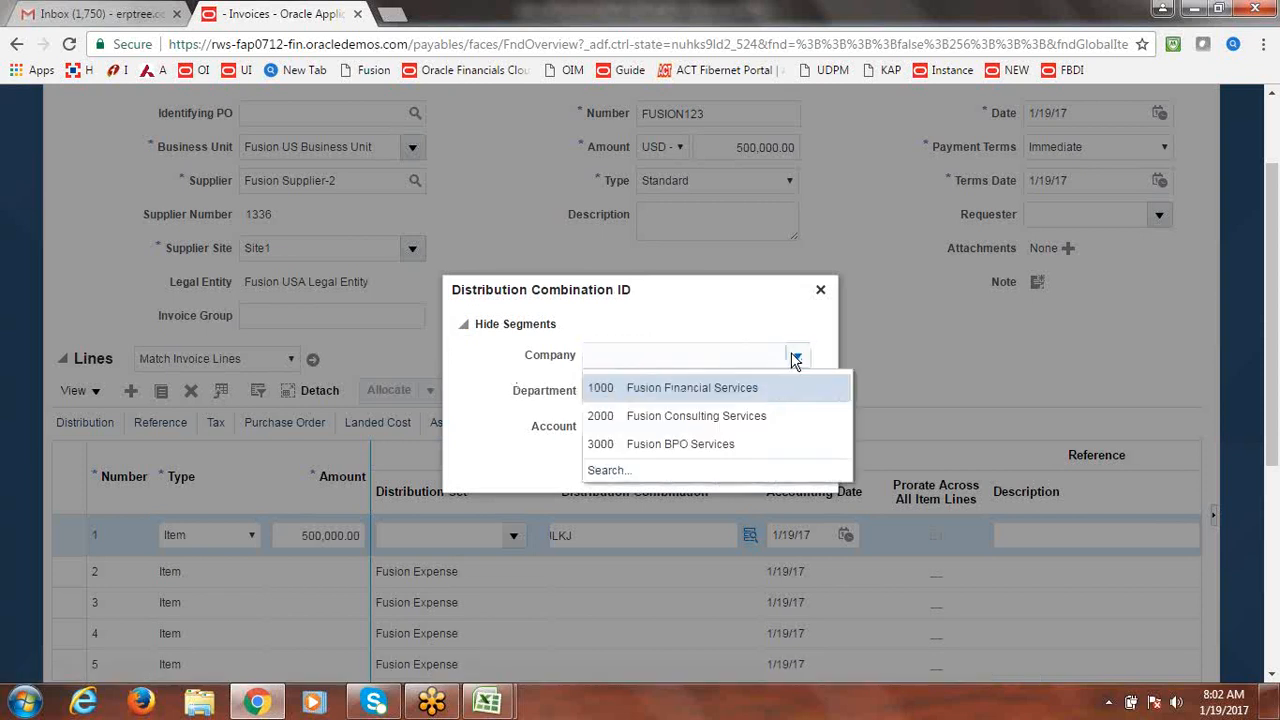
click(703, 386)
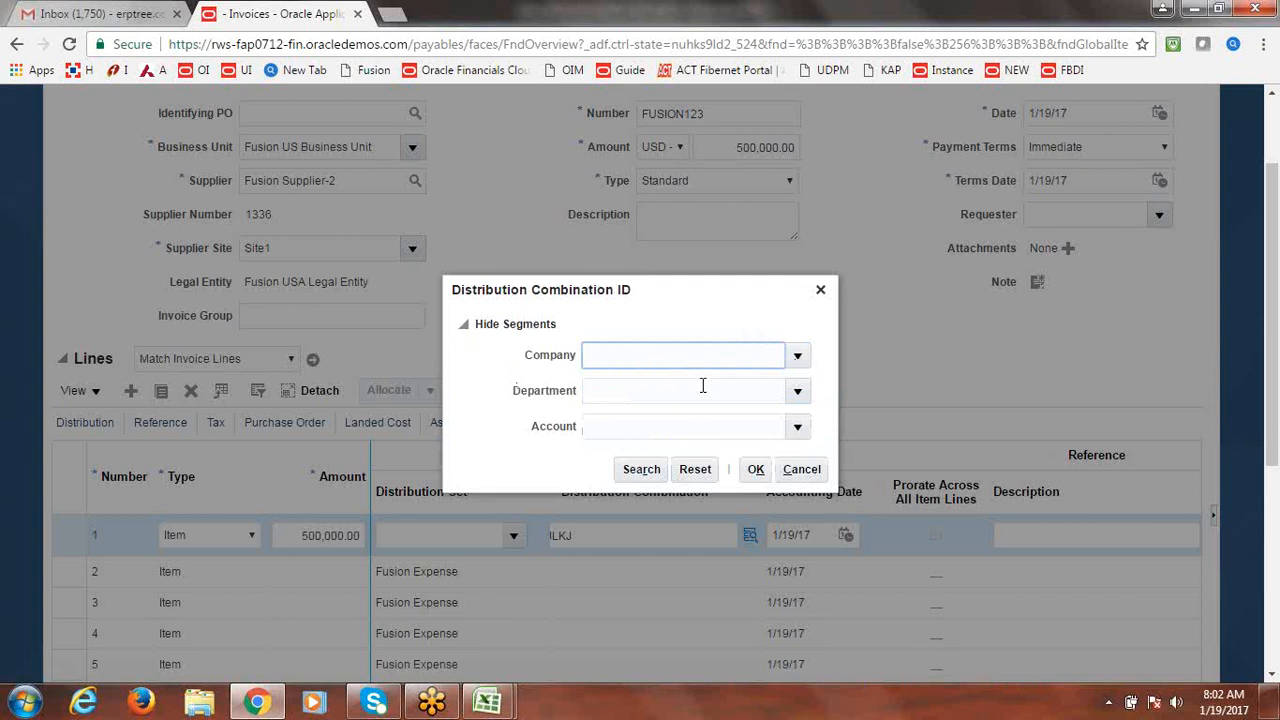
click(799, 395)
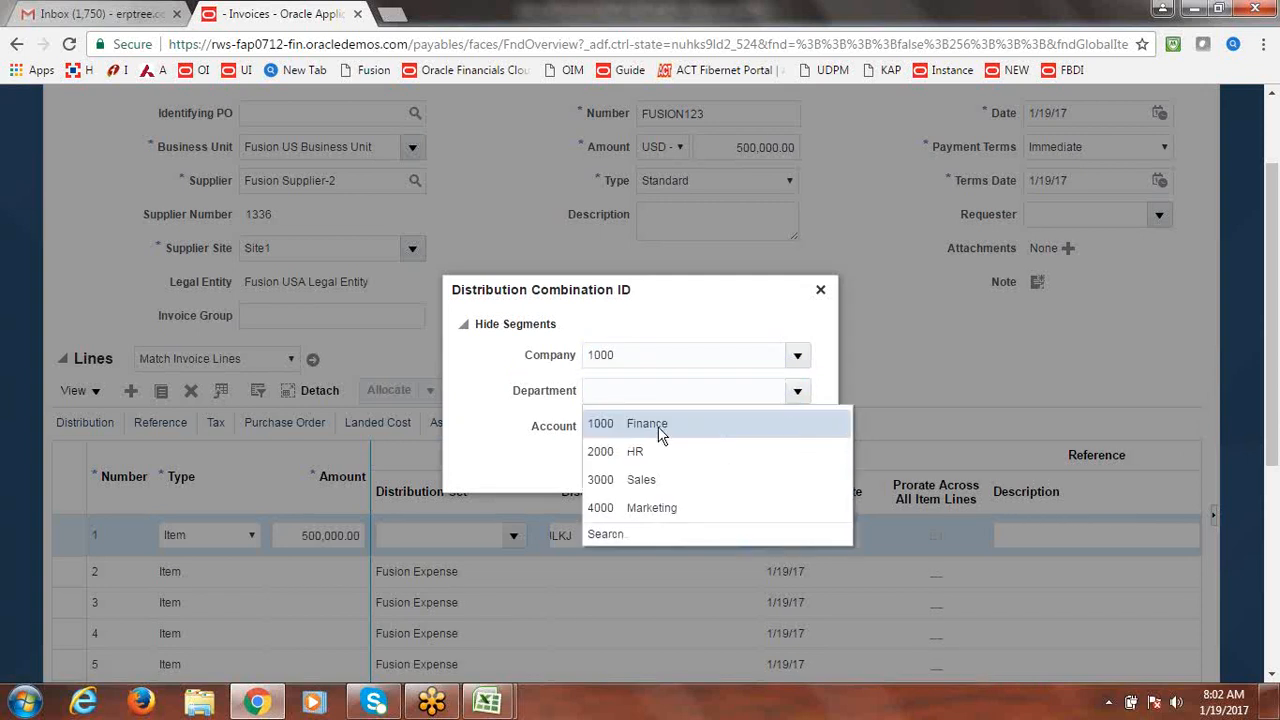
click(660, 425)
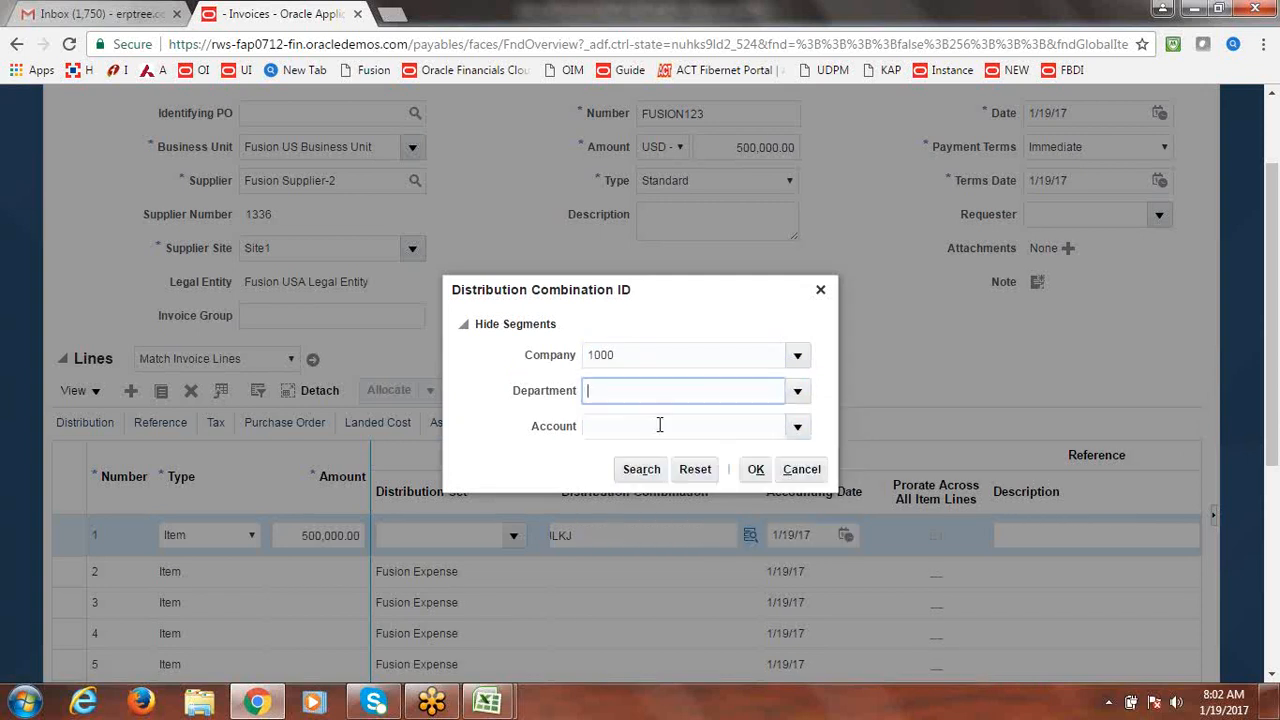
Search accounts for Asset Clearing, choose account 15910 and confirm the combination 1000.1000.15910.
click(799, 428)
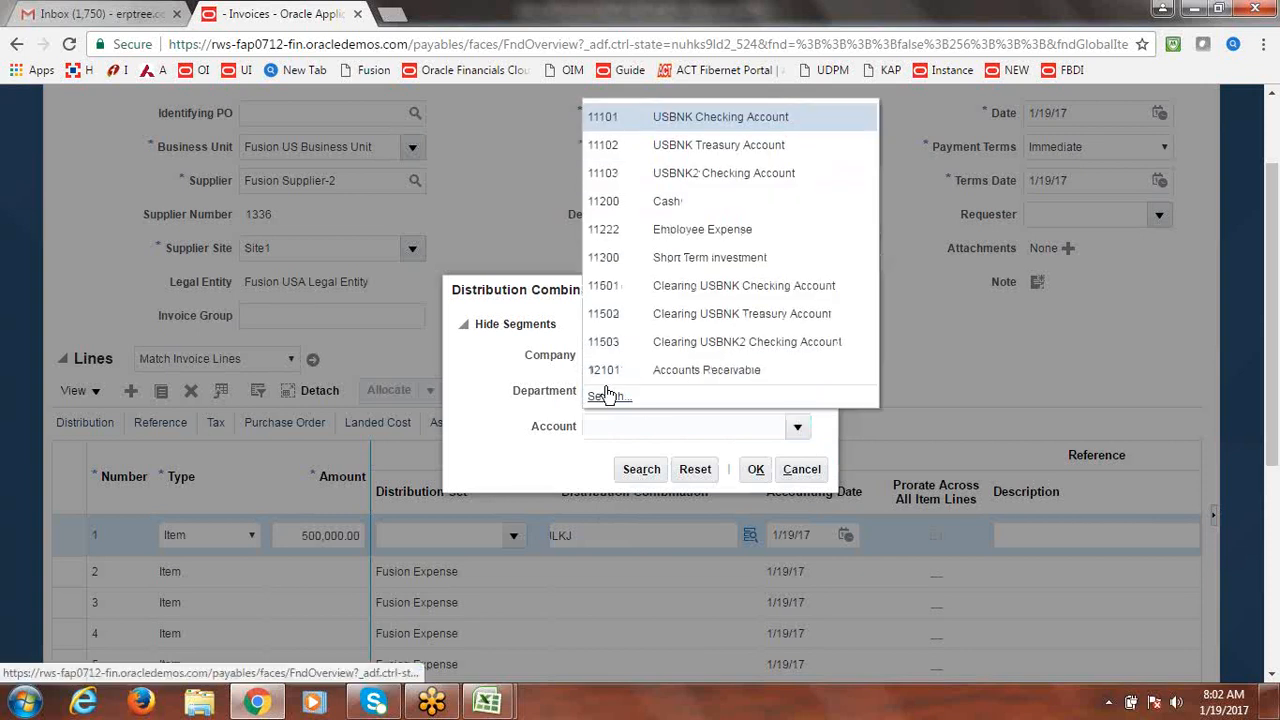
click(607, 396)
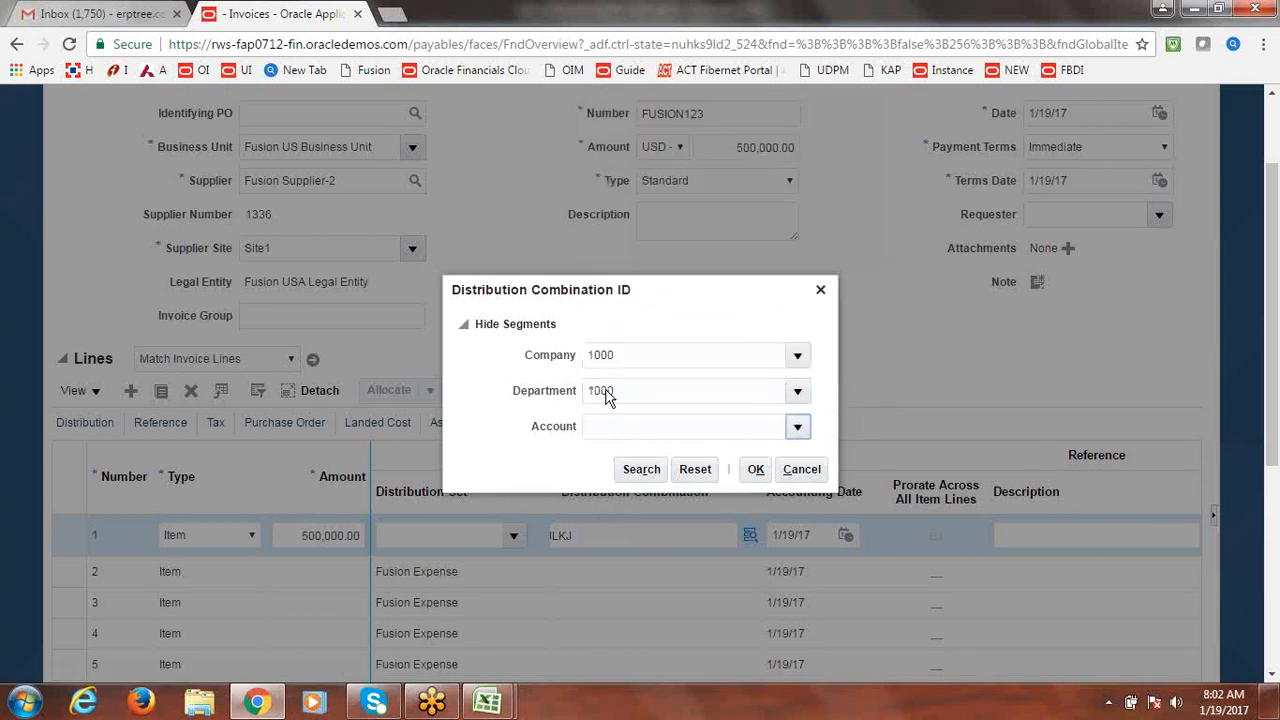
click(607, 390)
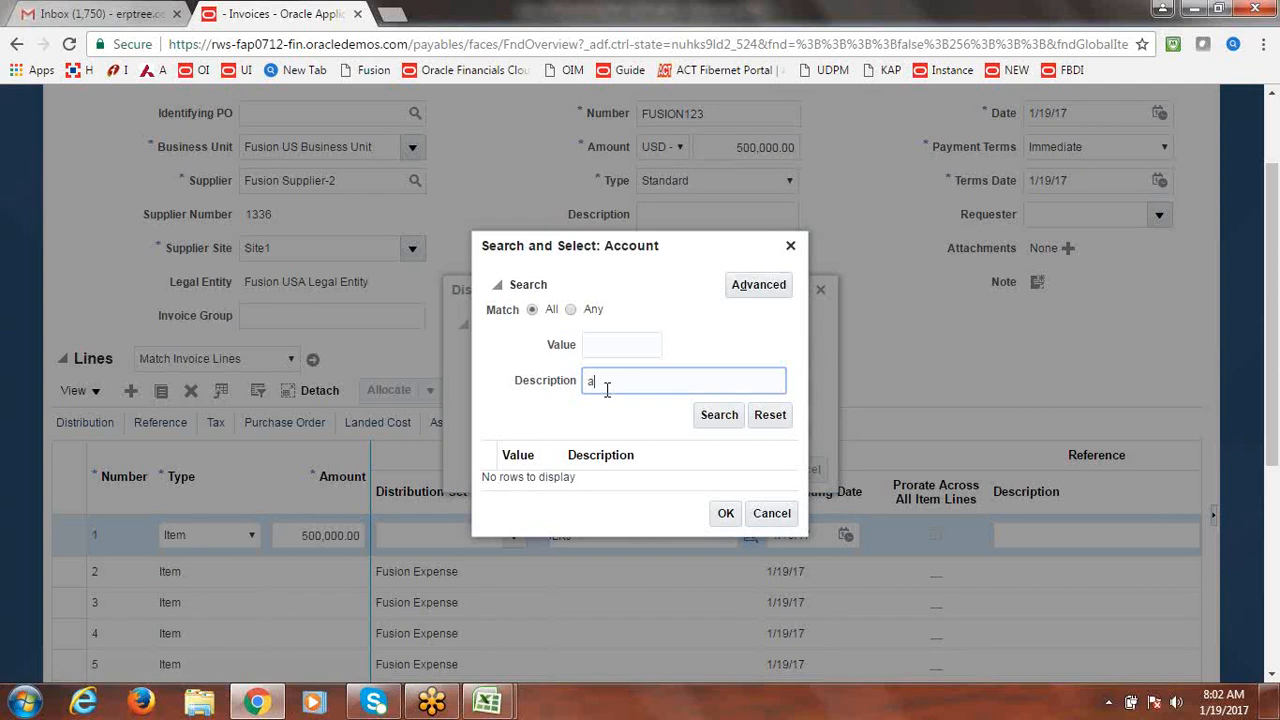
text(Asset Clearning)
click(710, 411)
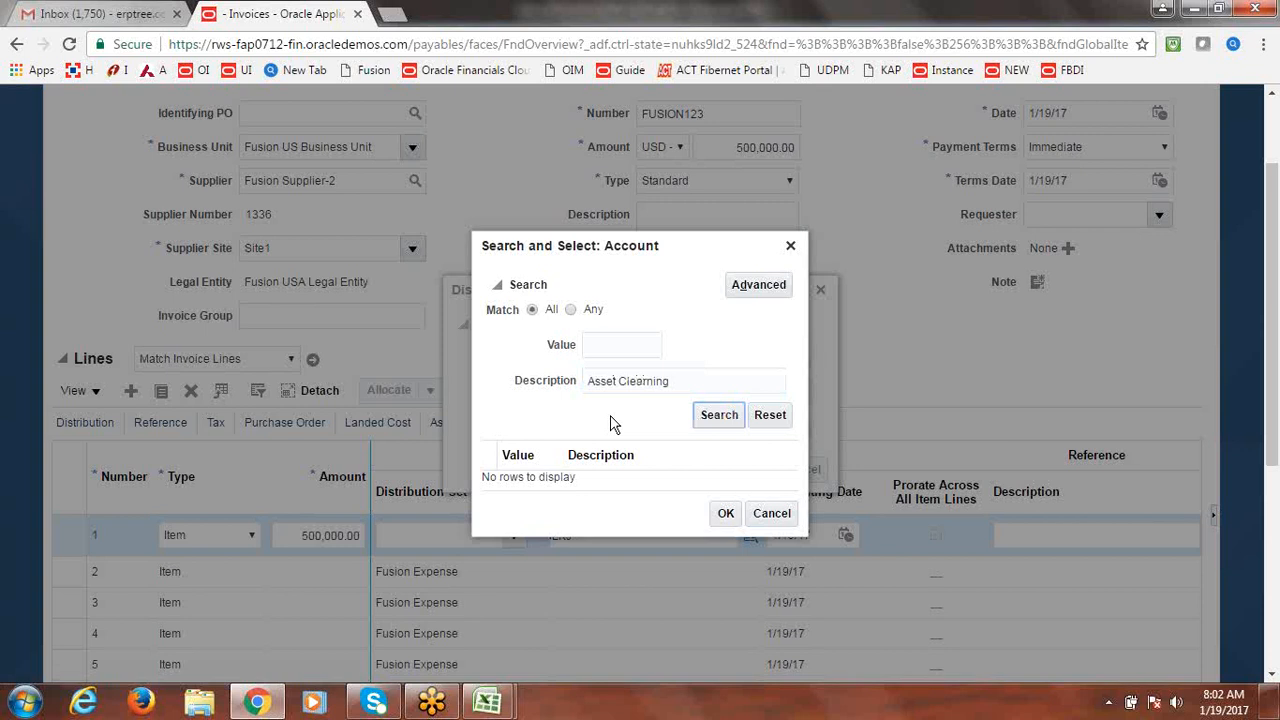
click(690, 382)
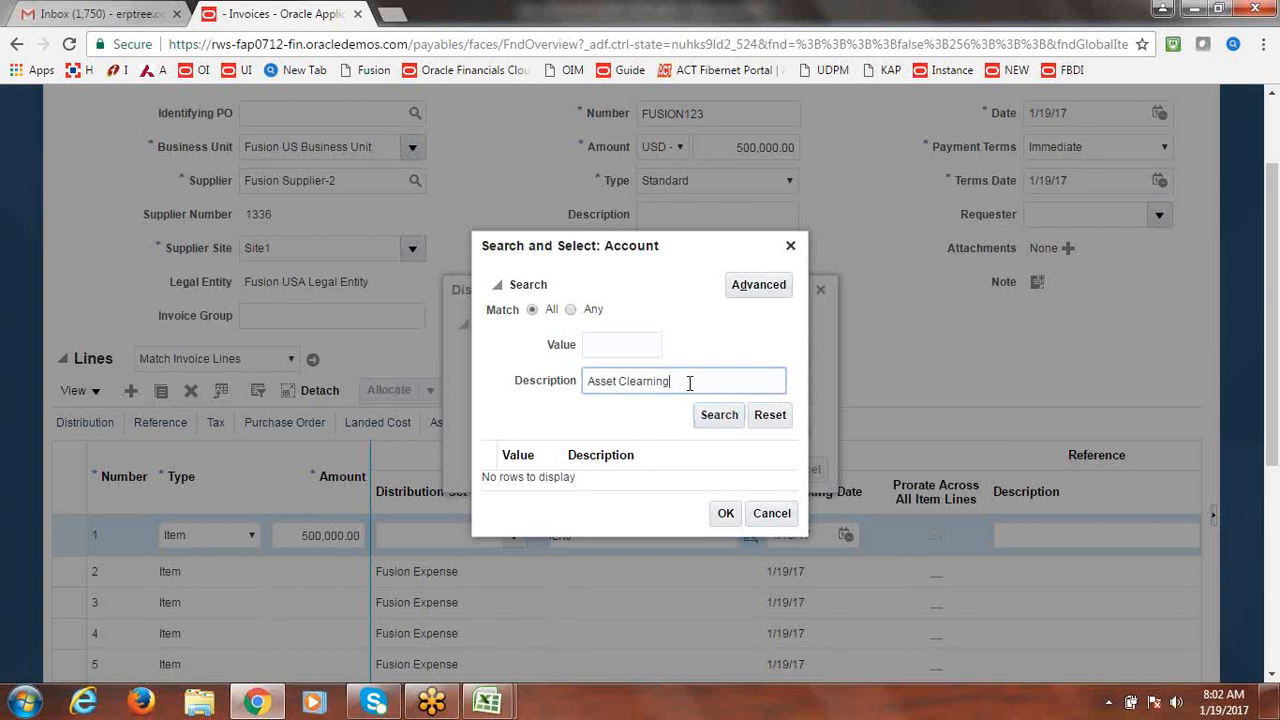
key(BackSpace)
key(BackSpace)
key(BackSpace)
key(BackSpace)
key(BackSpace)
click(716, 417)
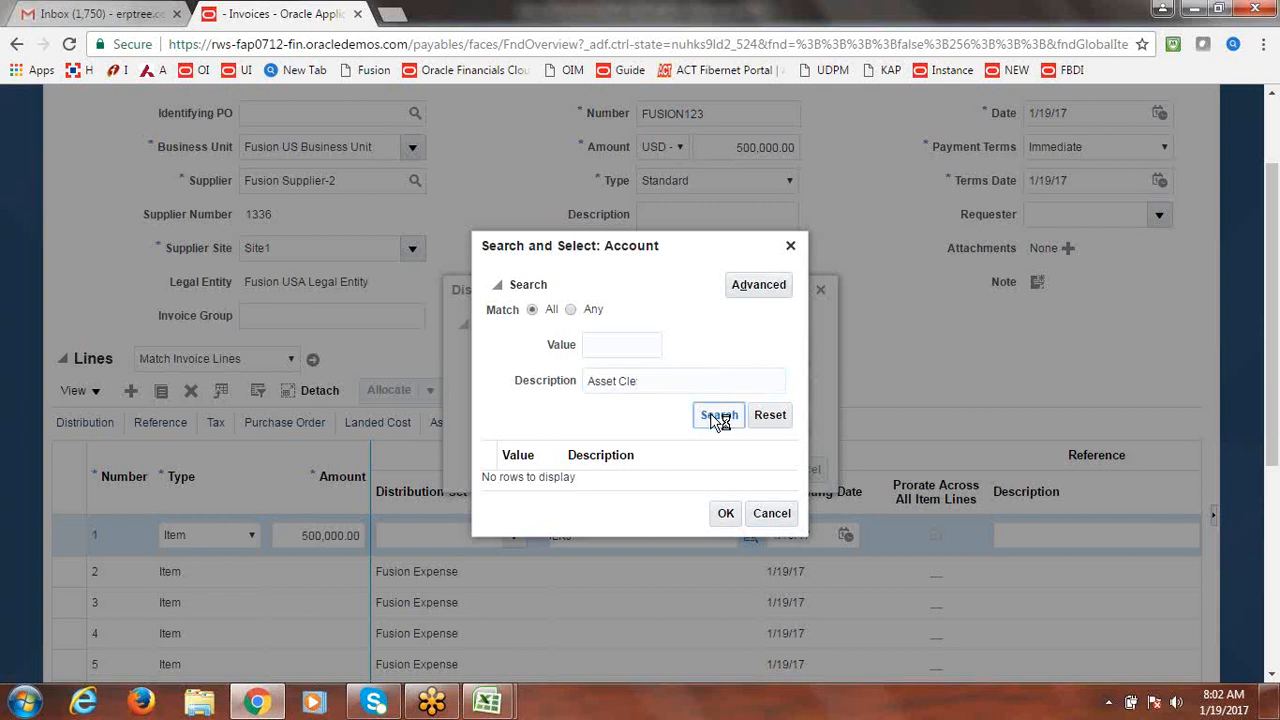
click(507, 482)
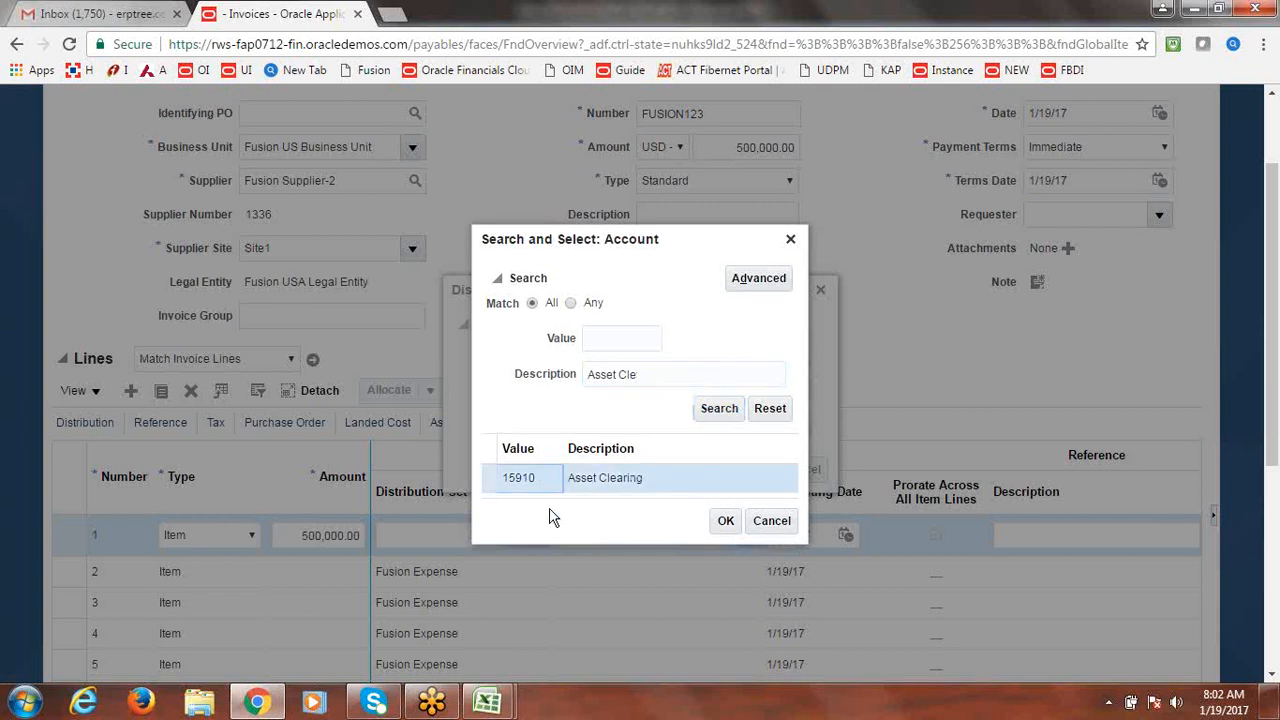
click(735, 525)
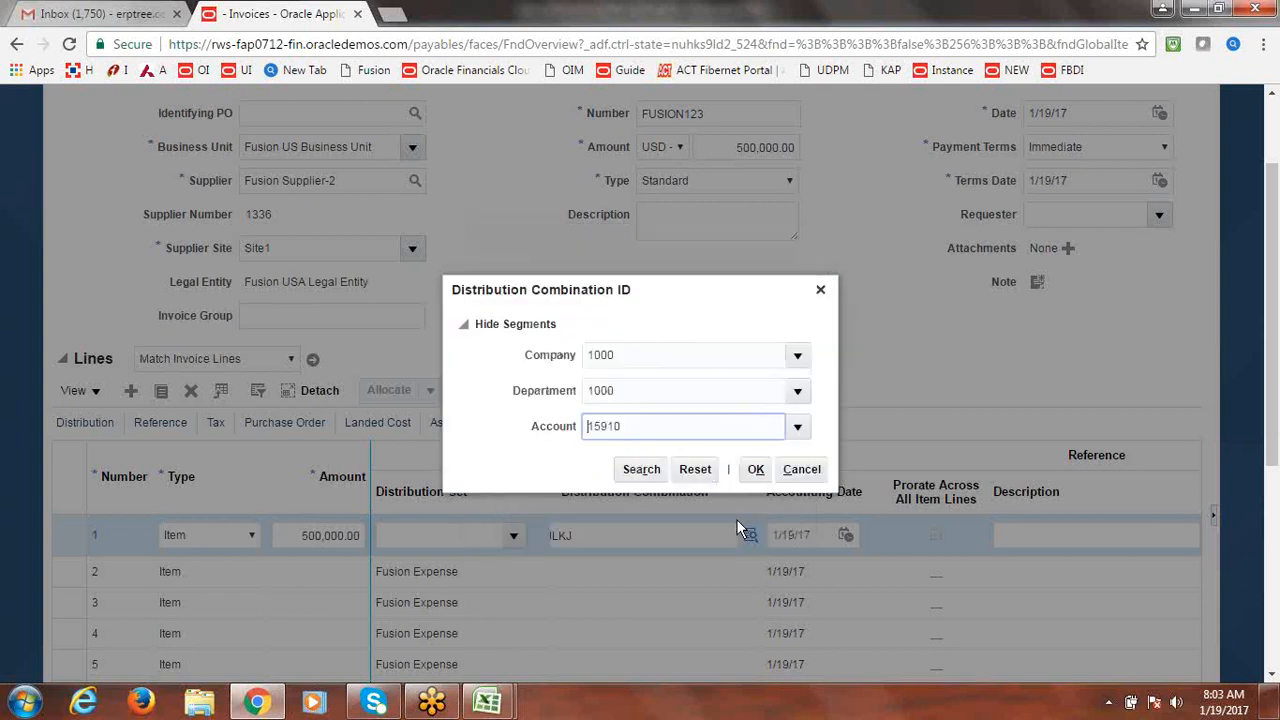
click(757, 469)
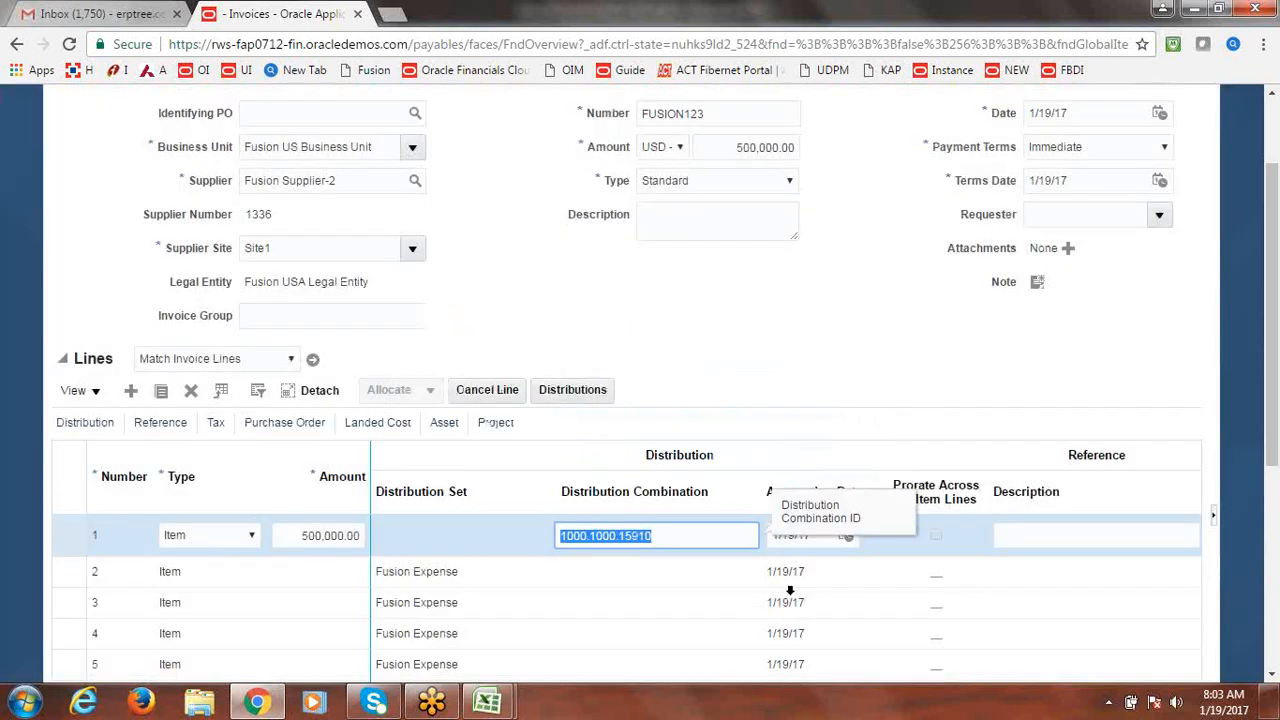
Show the Asset details for the lines and tick Track as Asset on line 1.
click(446, 426)
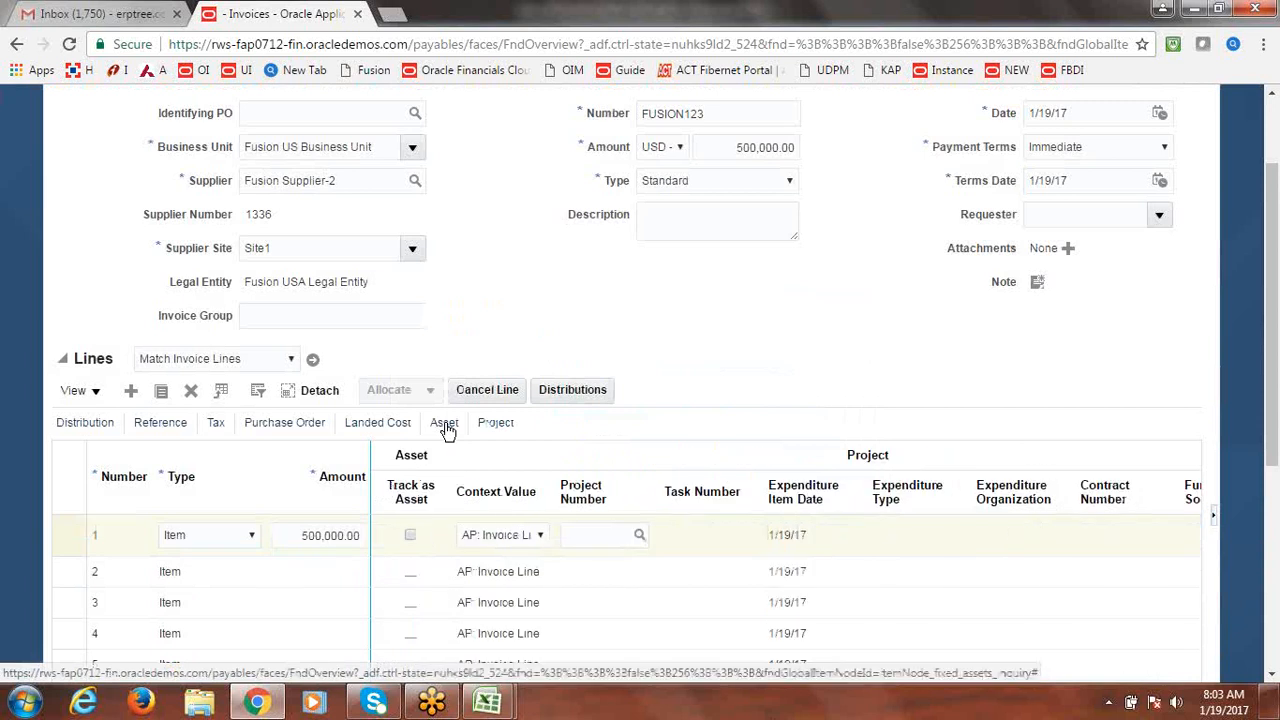
click(410, 537)
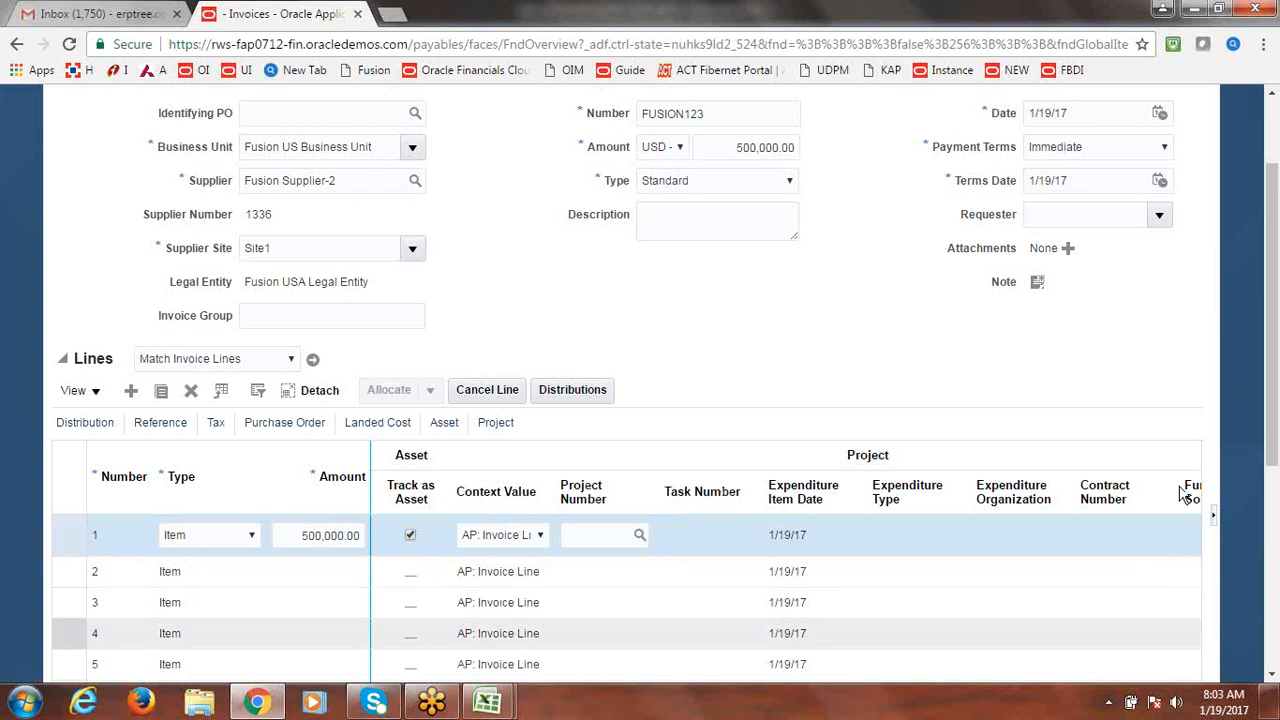
drag(1273, 443, 1273, 432)
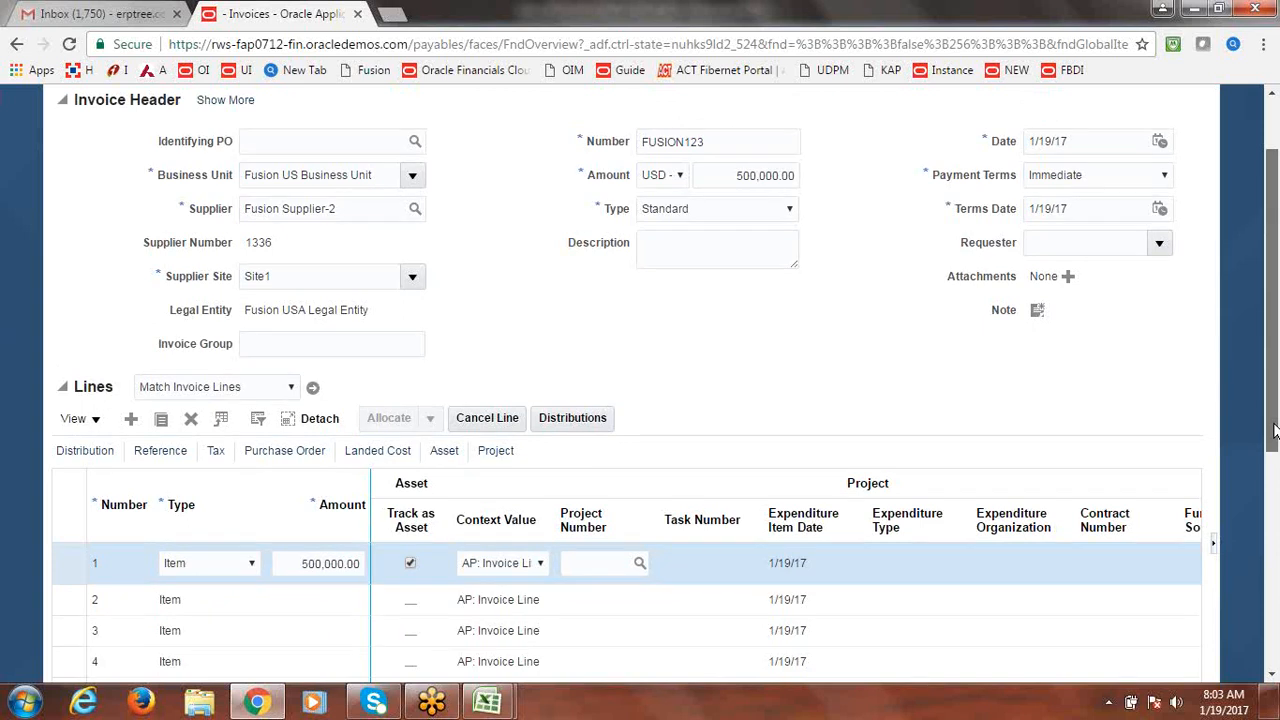
scroll(1275, 432, down, 2)
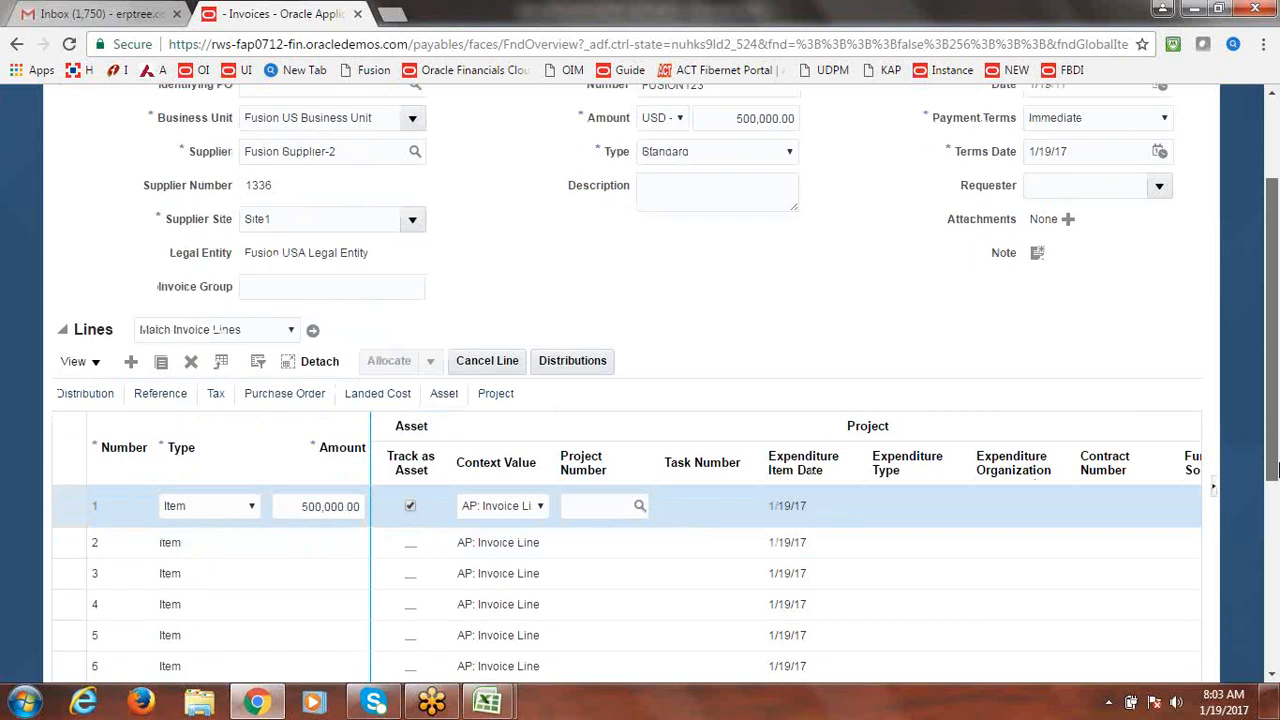
scroll(1275, 432, up, 3)
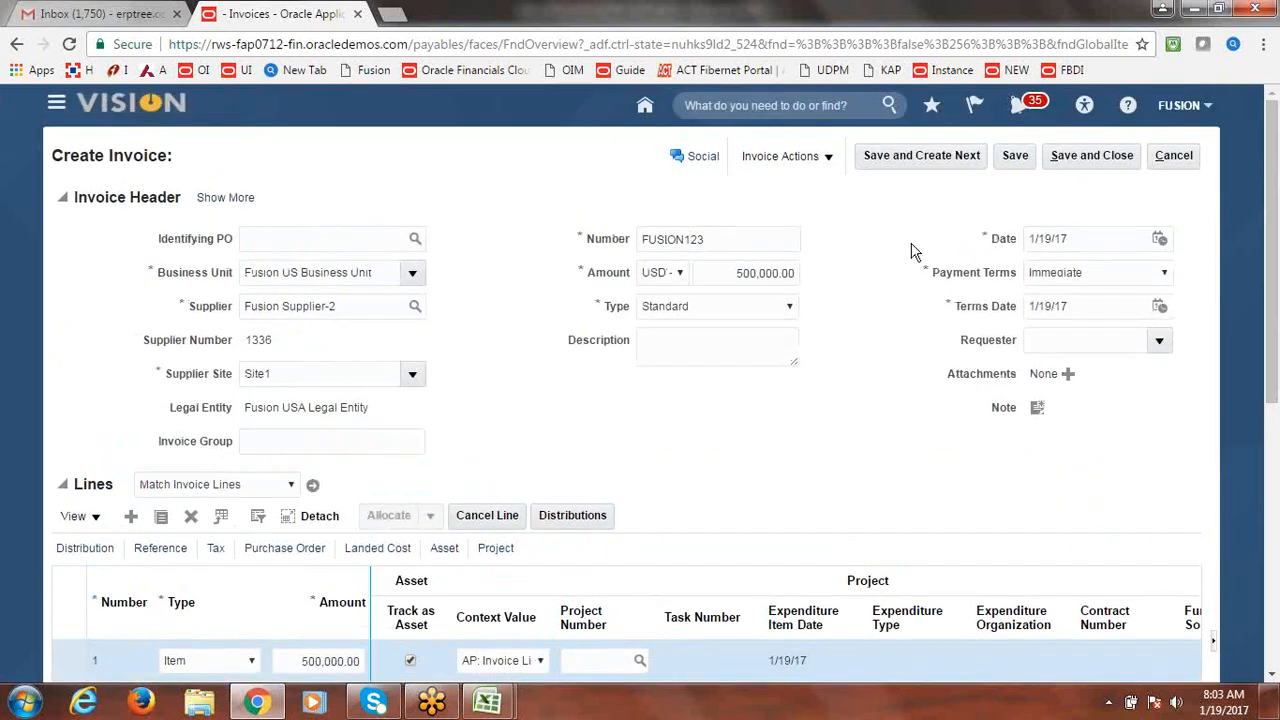
click(828, 158)
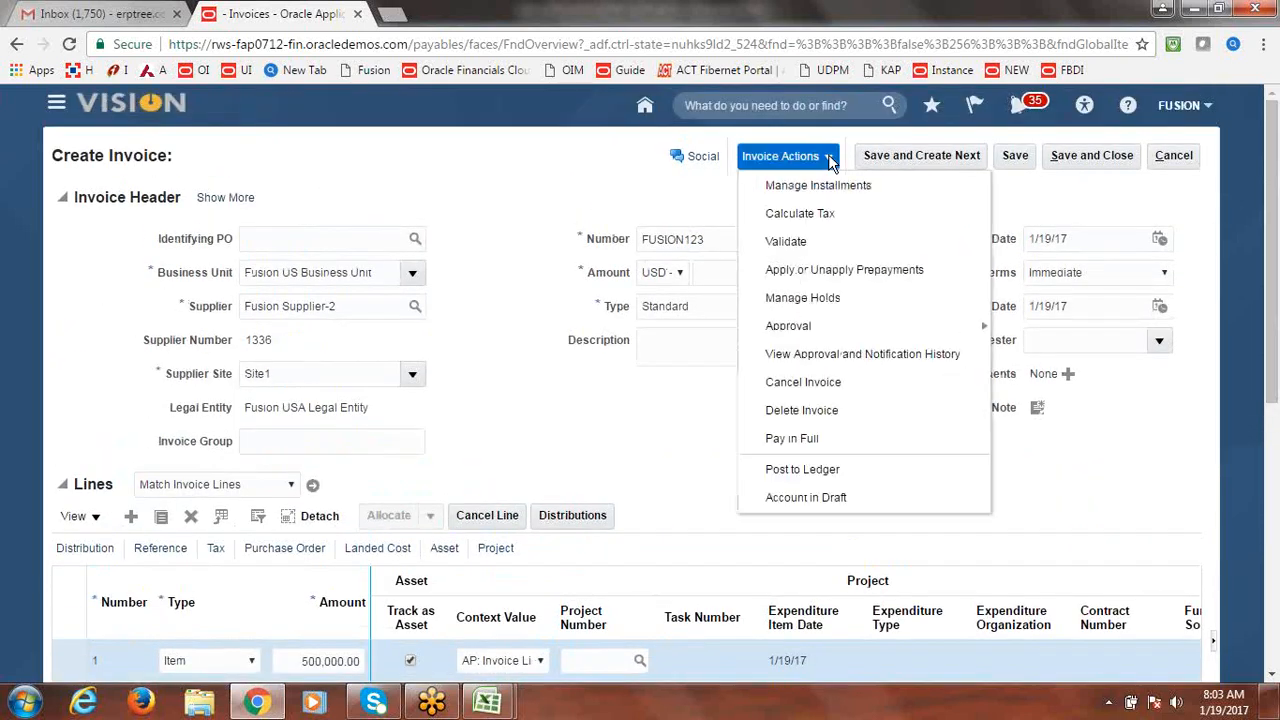
Validate invoice FUSION123 through Invoice Actions > Validate.
click(819, 241)
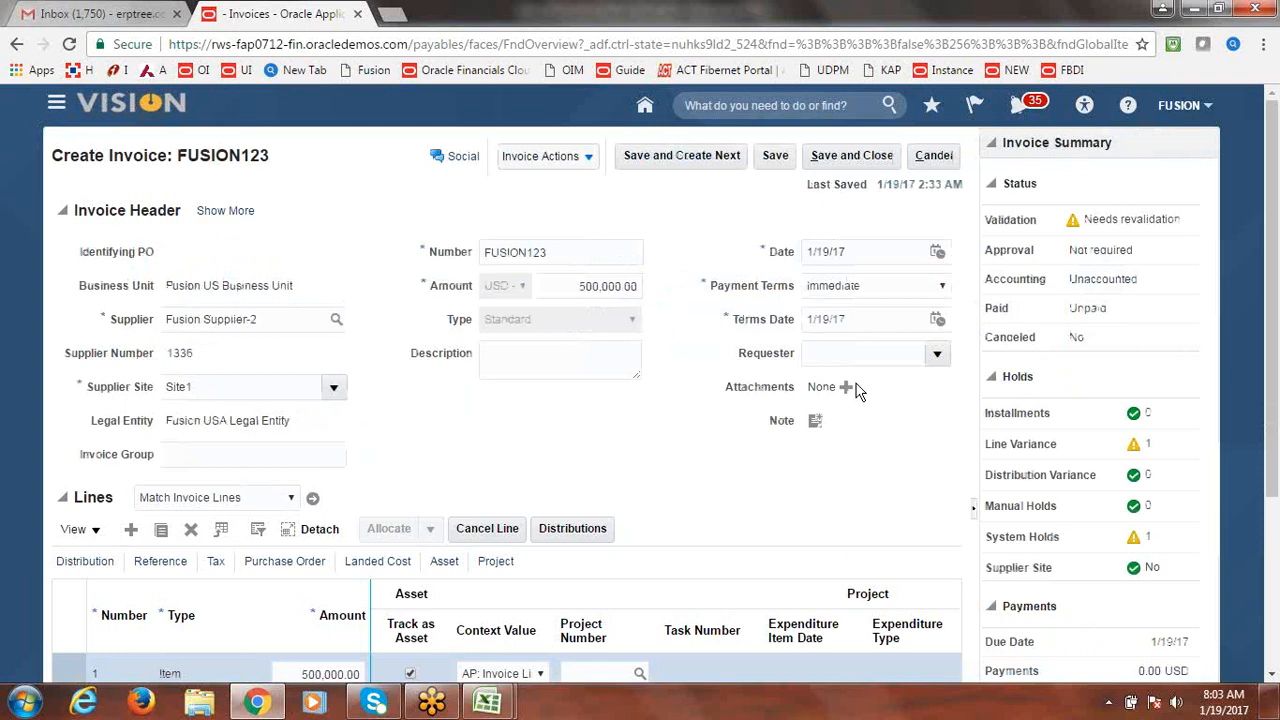
Check the totals and change the header amount to 550,000.00 to cover the 50,000 tax.
drag(1275, 318, 1275, 373)
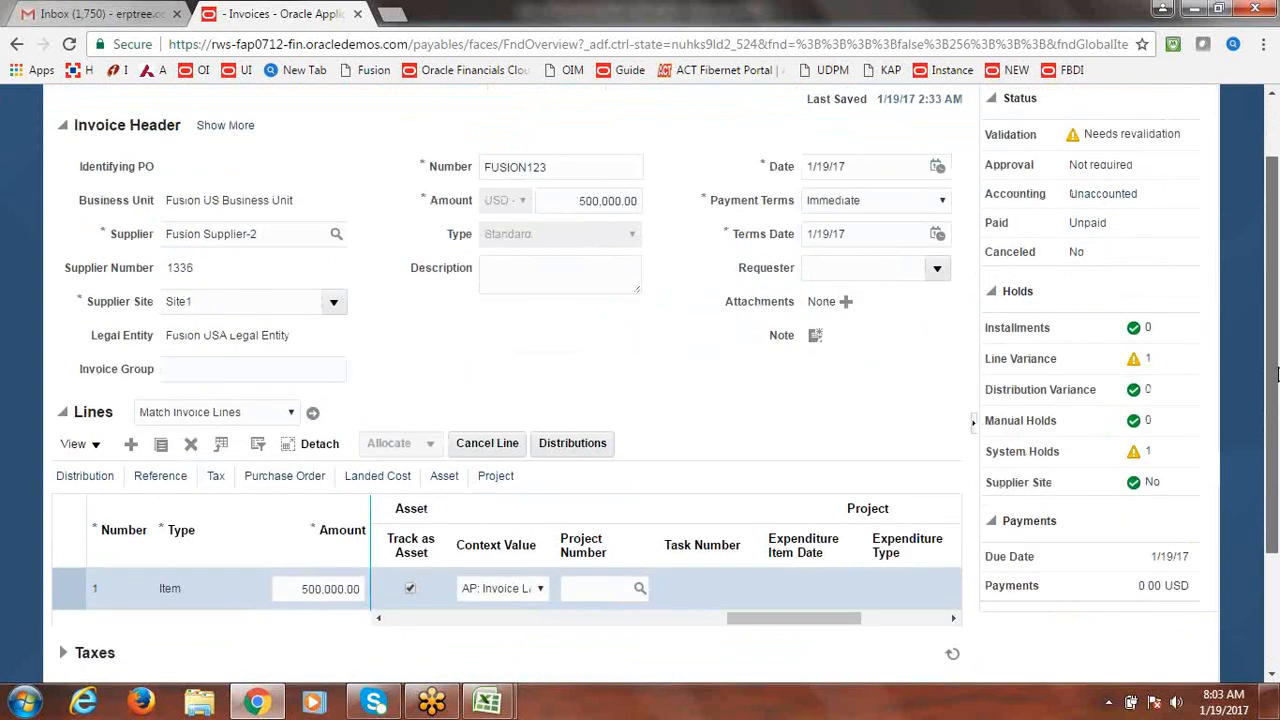
mouse_move(1275, 373)
mouse_down()
mouse_move(1275, 285)
mouse_move(1275, 372)
mouse_up()
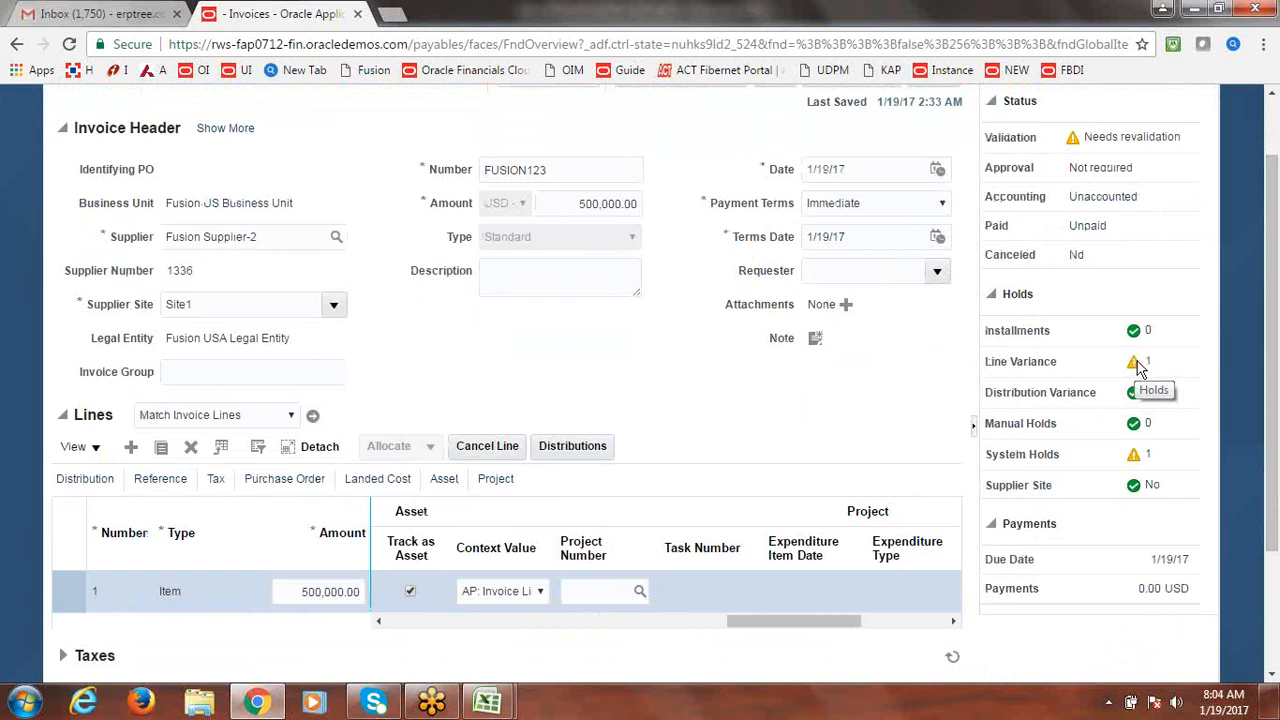
drag(1273, 385, 1273, 446)
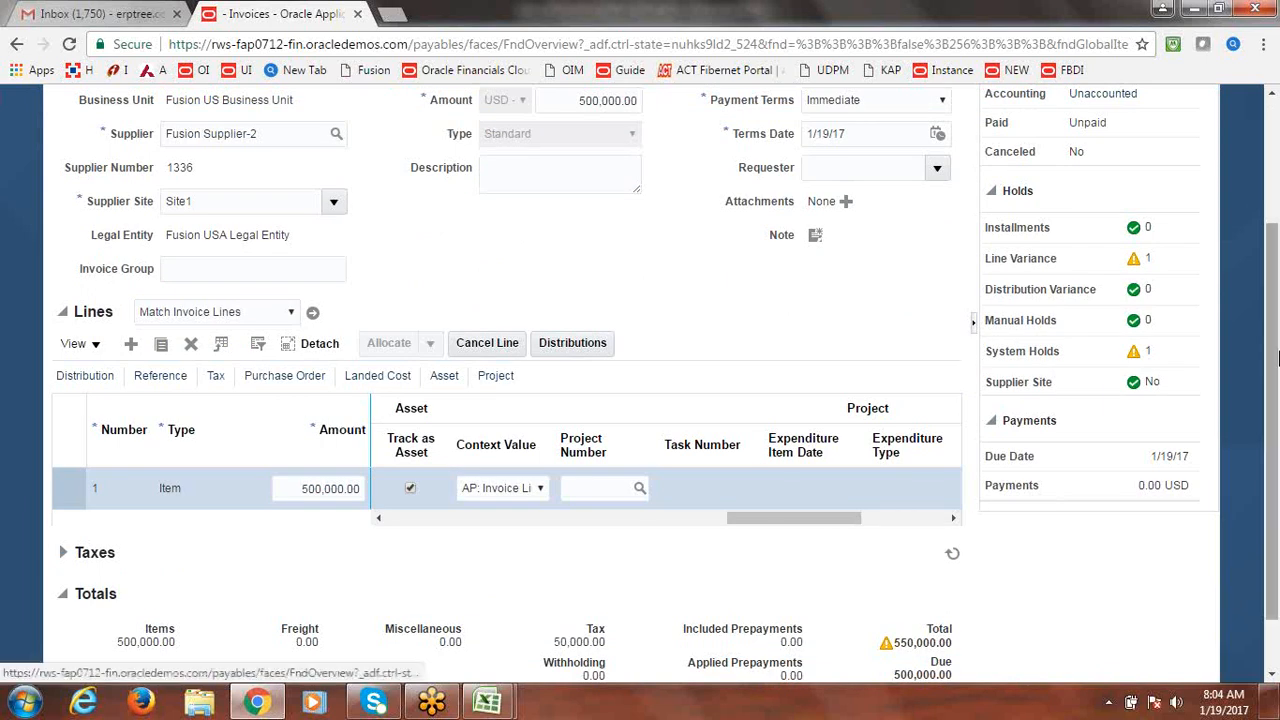
drag(1276, 391, 1276, 290)
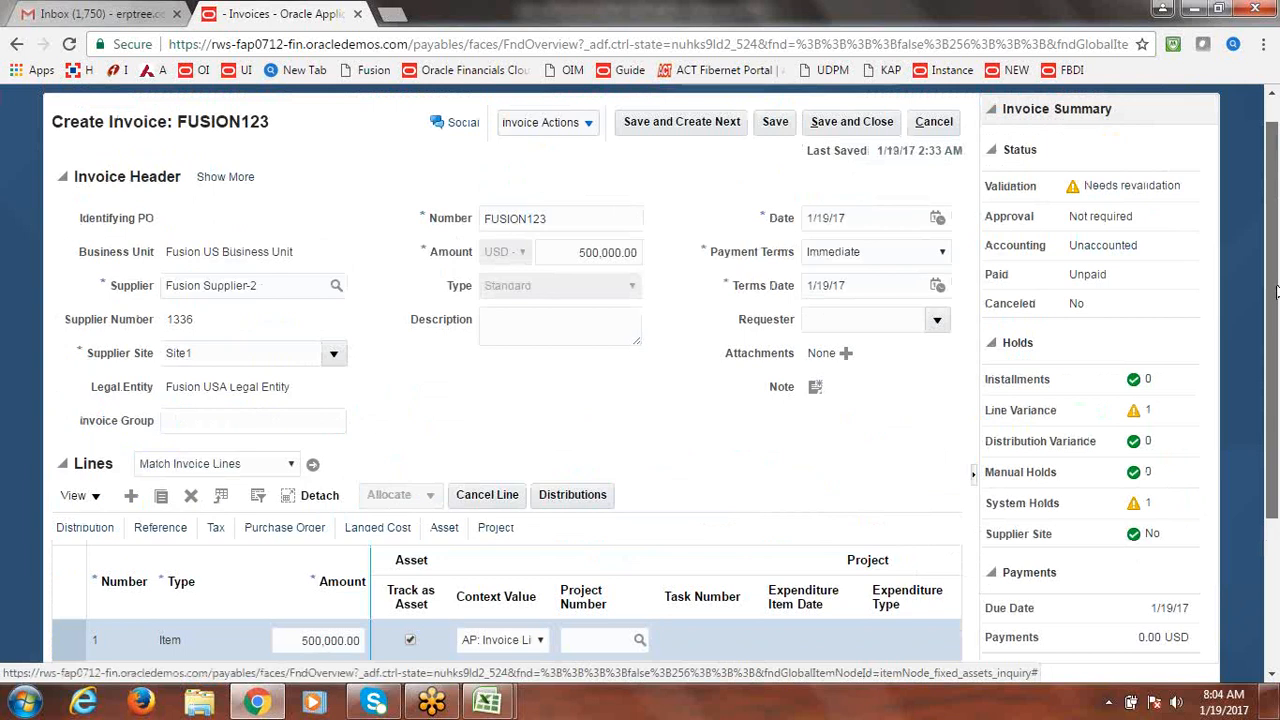
drag(1276, 290, 1276, 428)
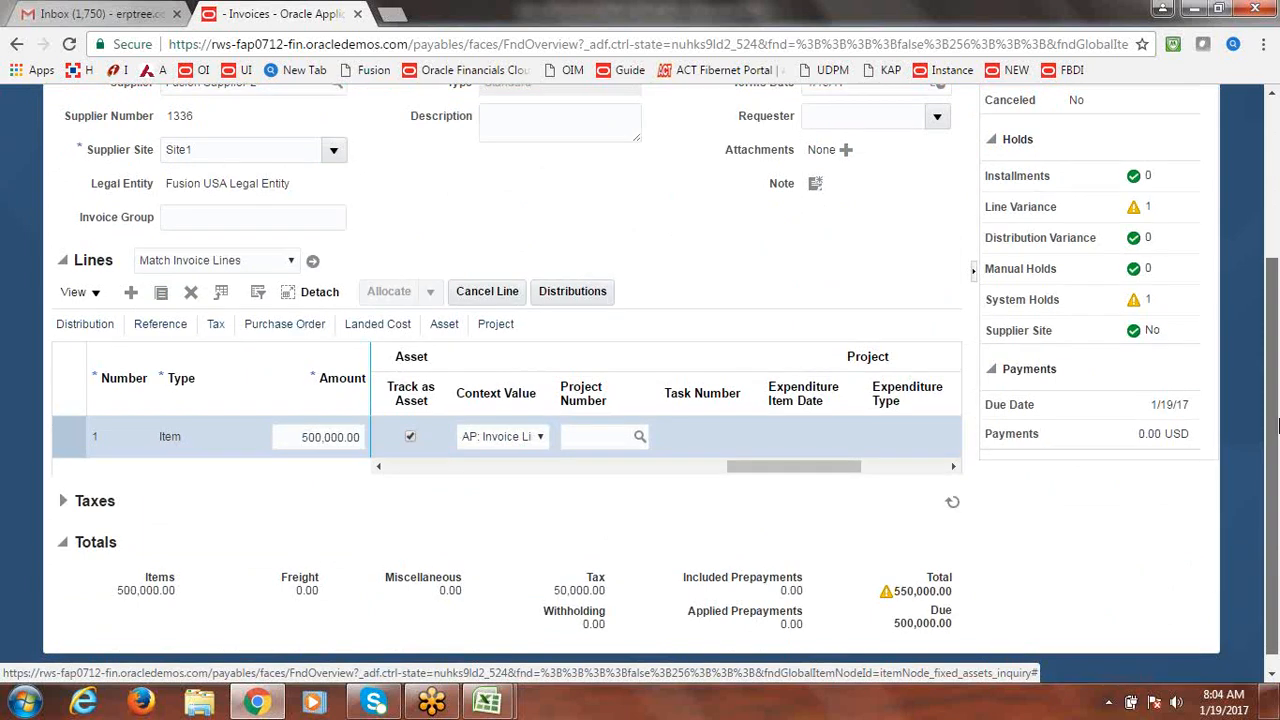
scroll(1272, 400, up, 2)
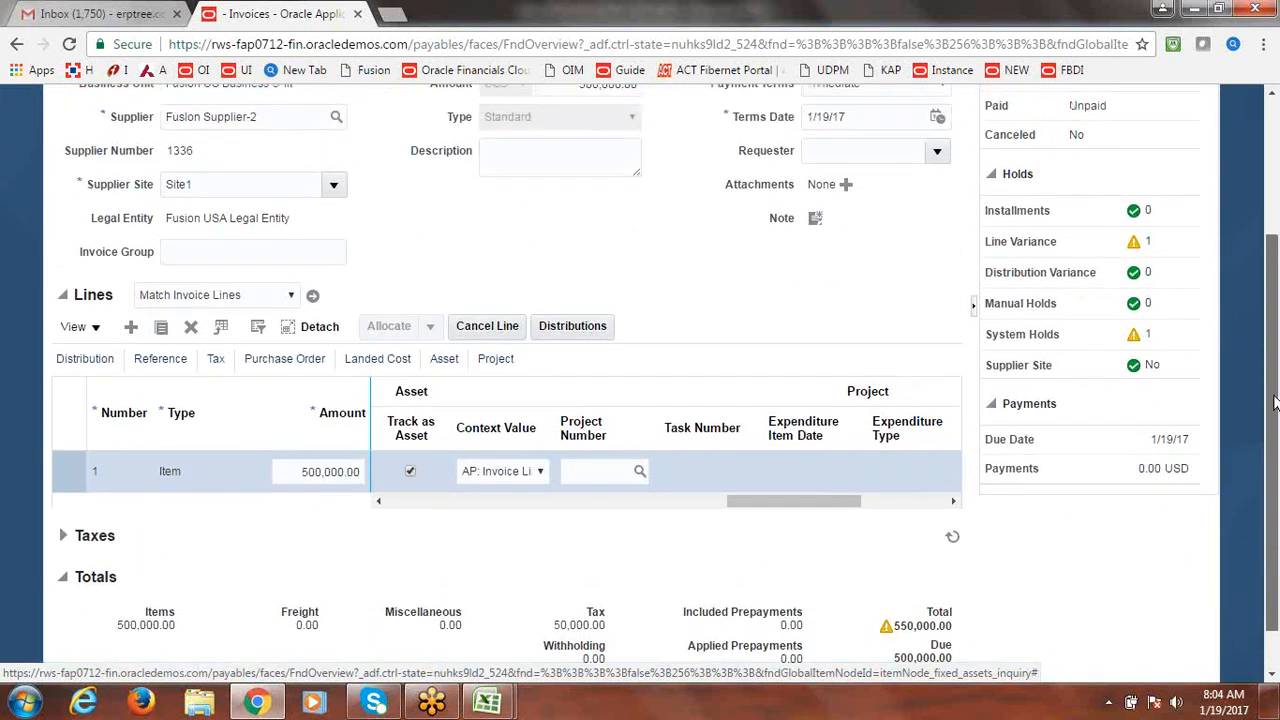
scroll(1272, 347, up, 3)
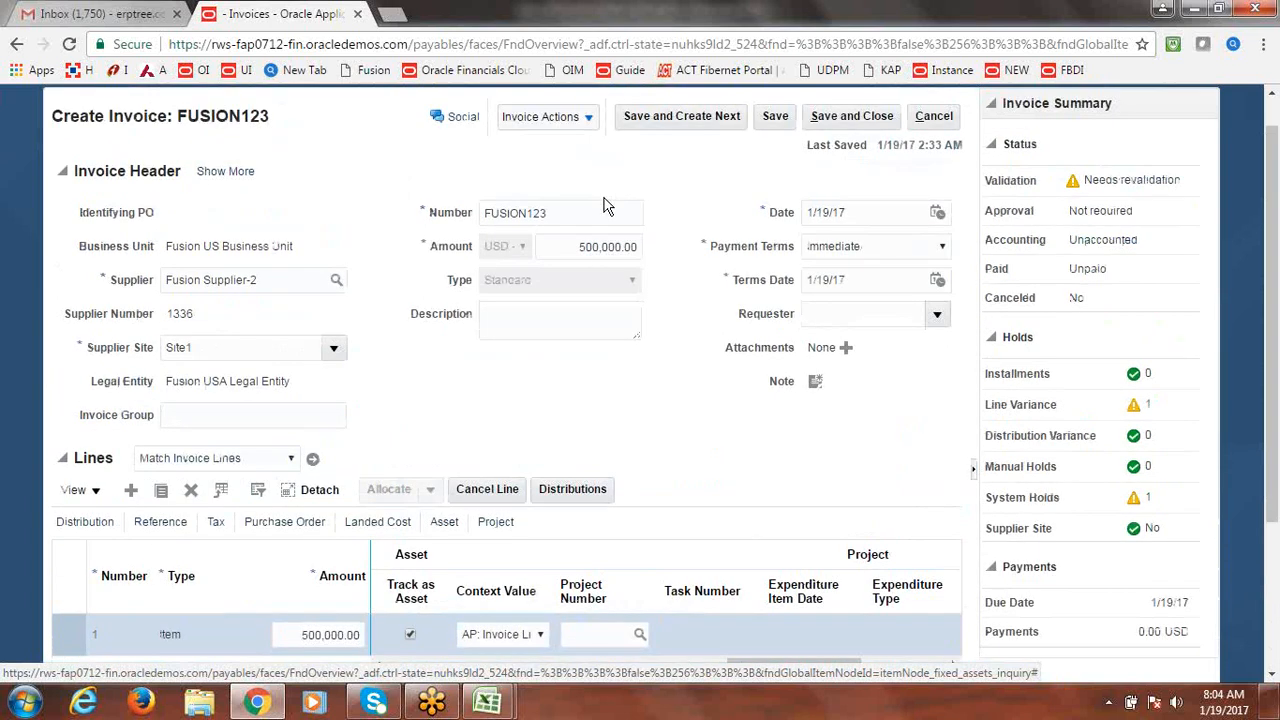
click(590, 250)
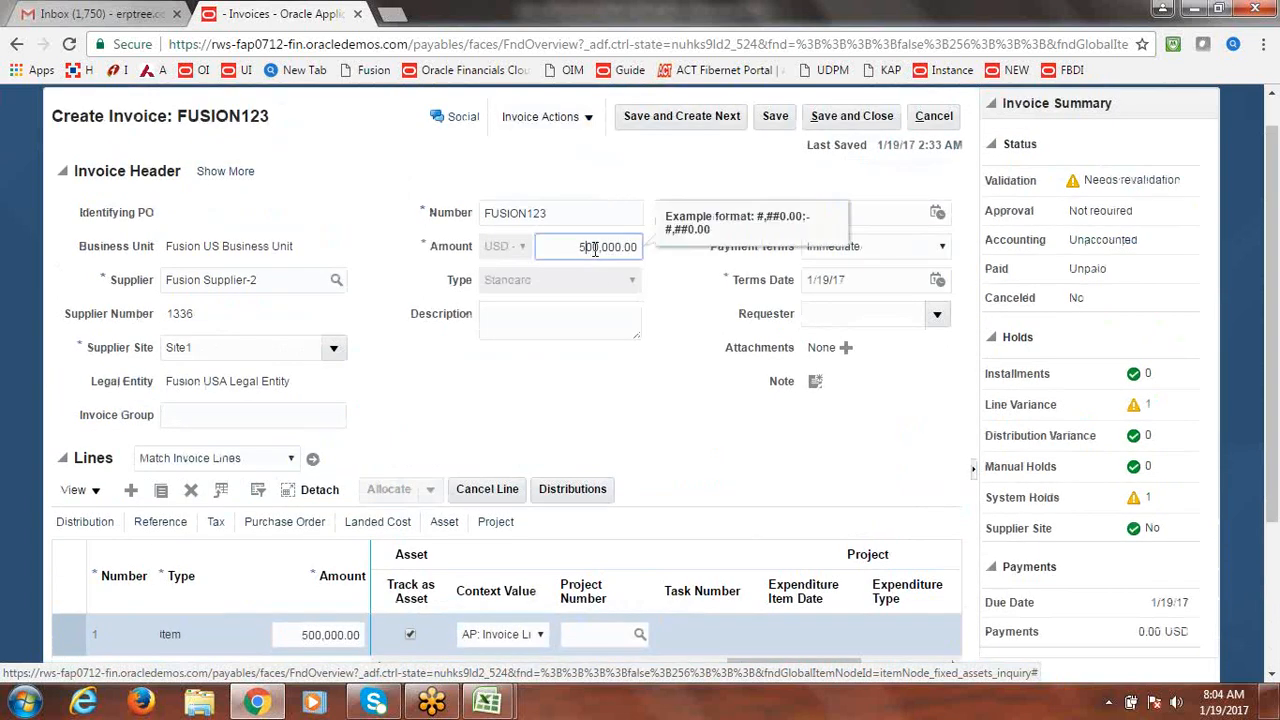
text(5)
key(Tab)
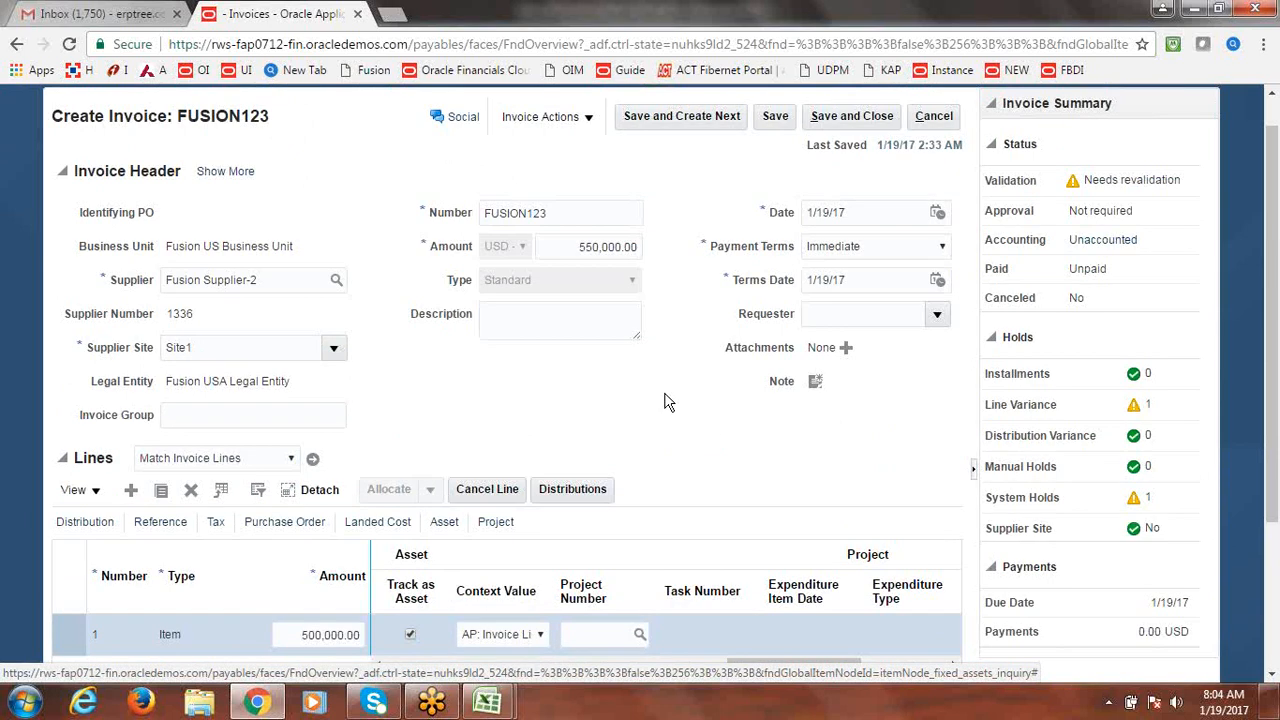
Revalidate invoice FUSION123 after the amount correction.
scroll(1276, 432, up, 2)
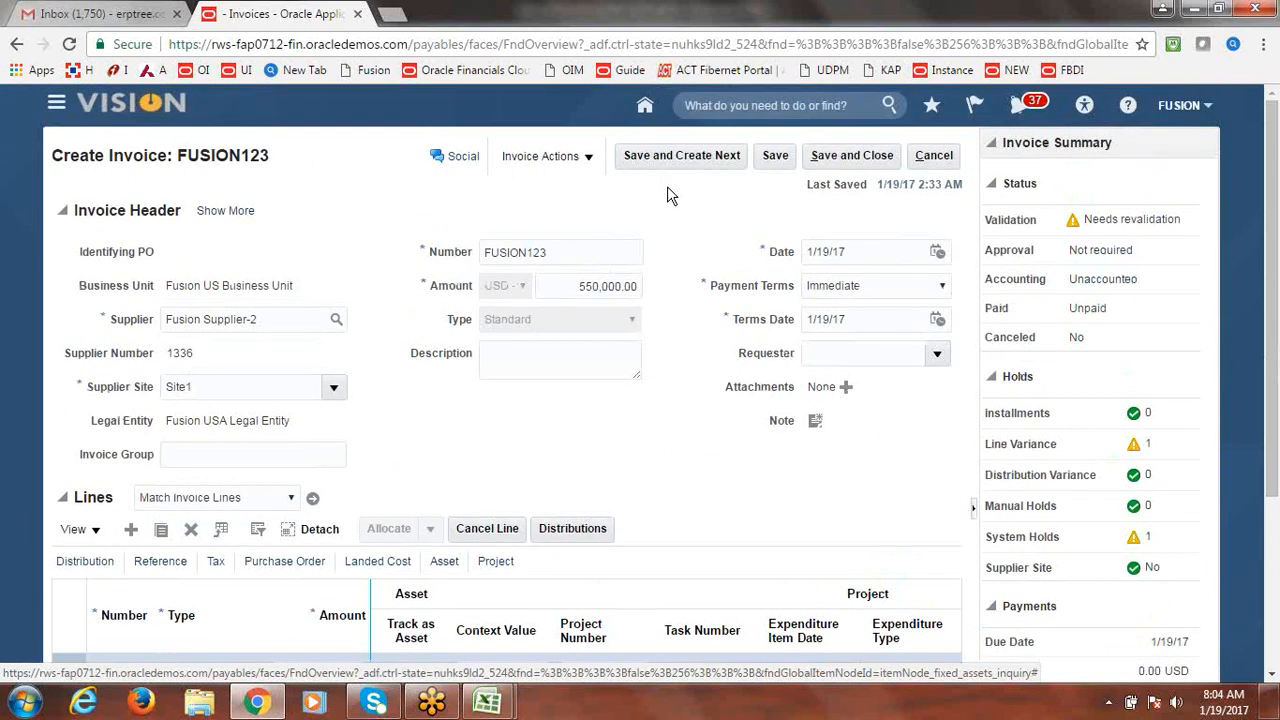
click(540, 156)
click(571, 241)
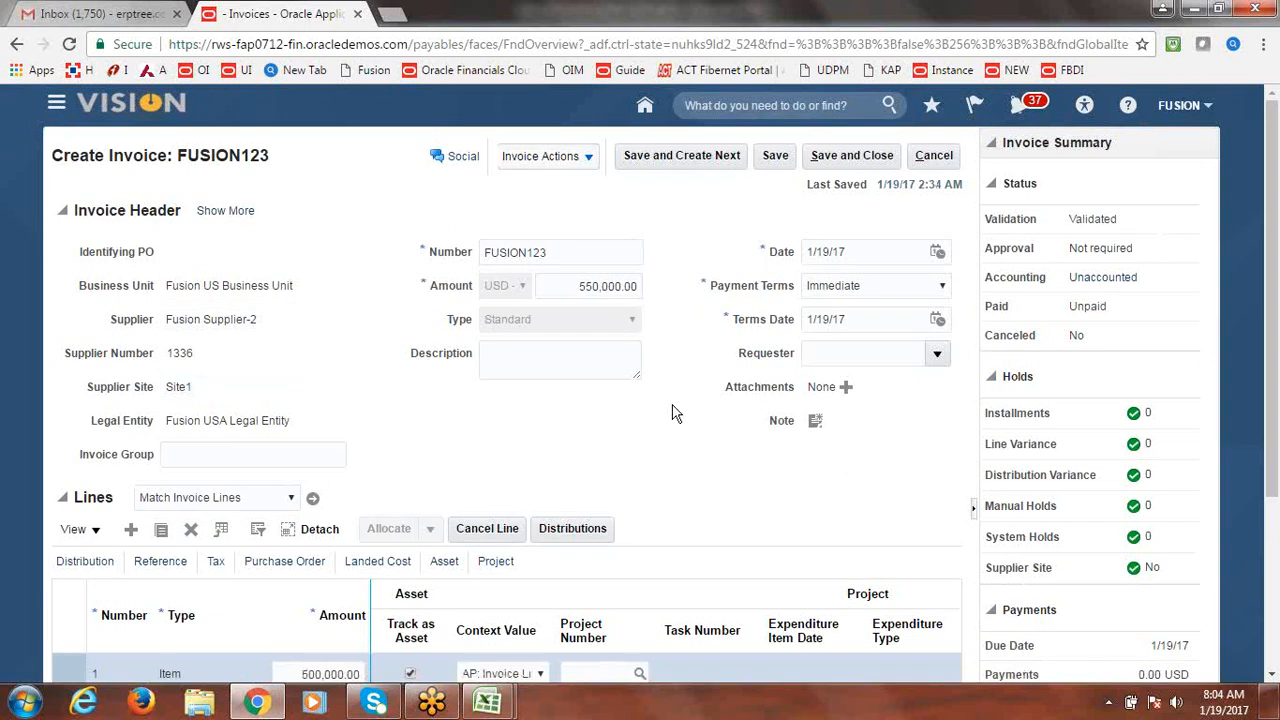
Post FUSION123 to the ledger, then save and close the invoice.
click(588, 160)
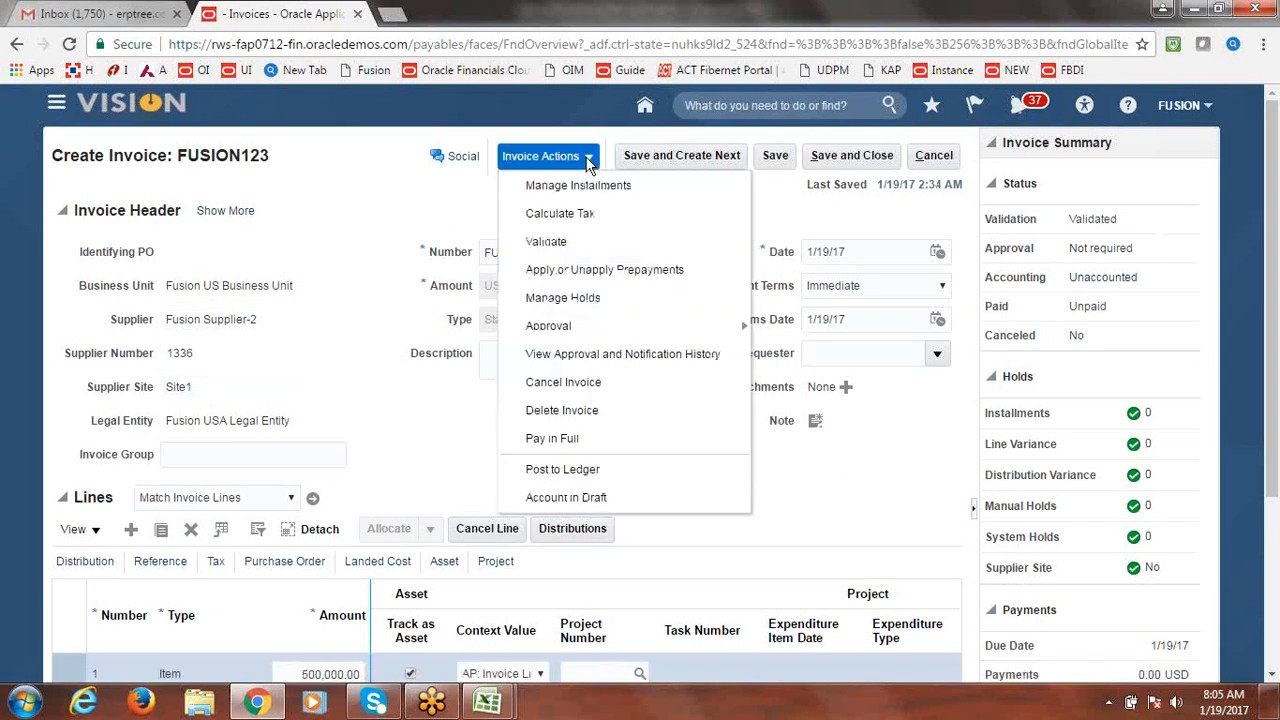
click(593, 470)
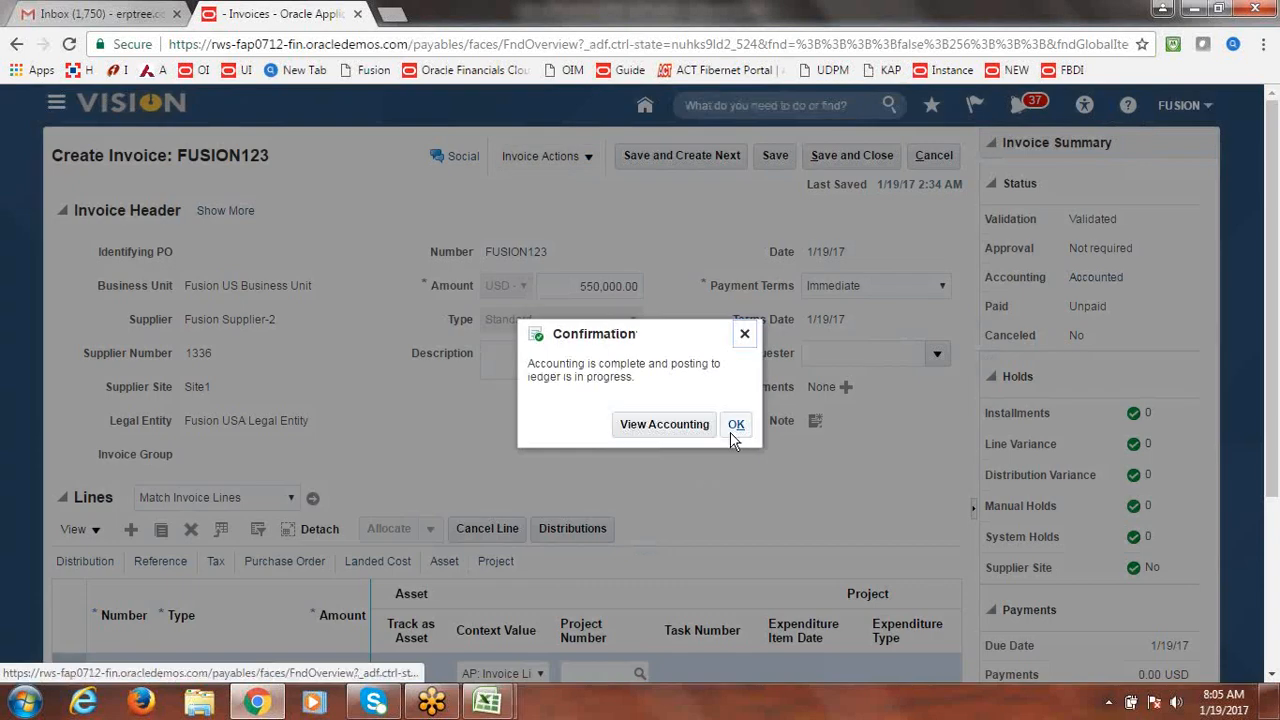
click(733, 428)
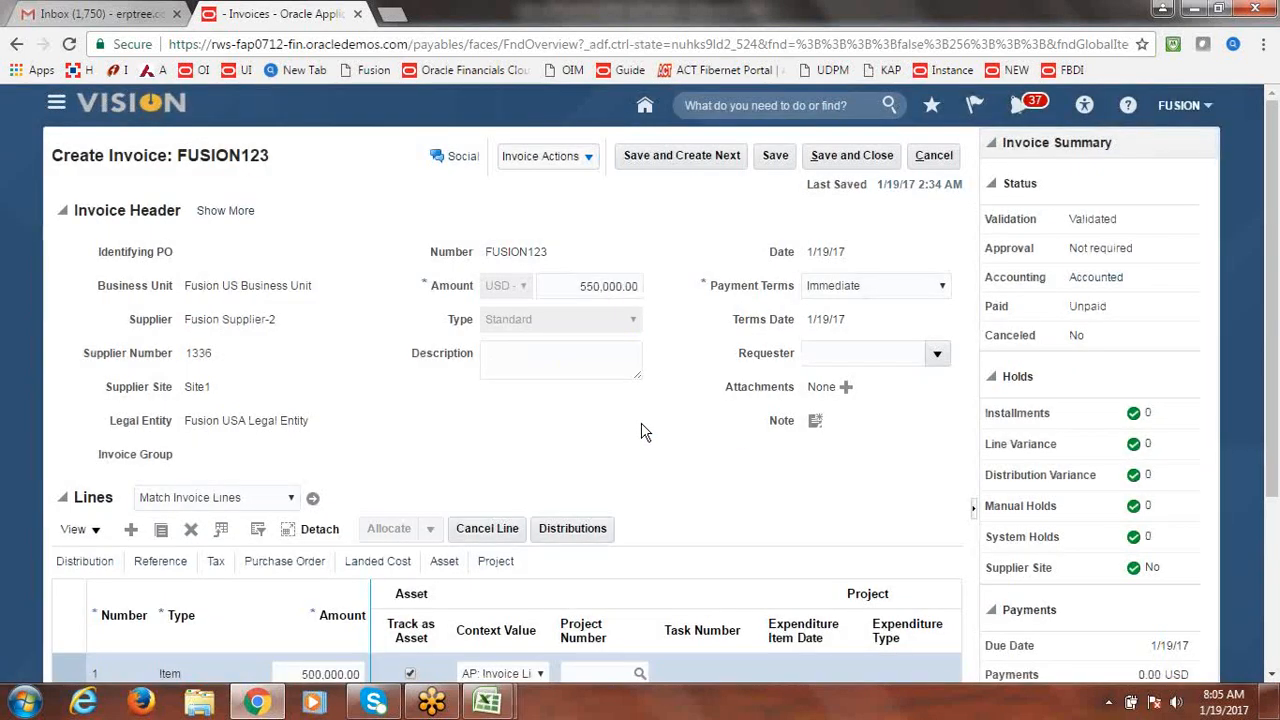
click(859, 156)
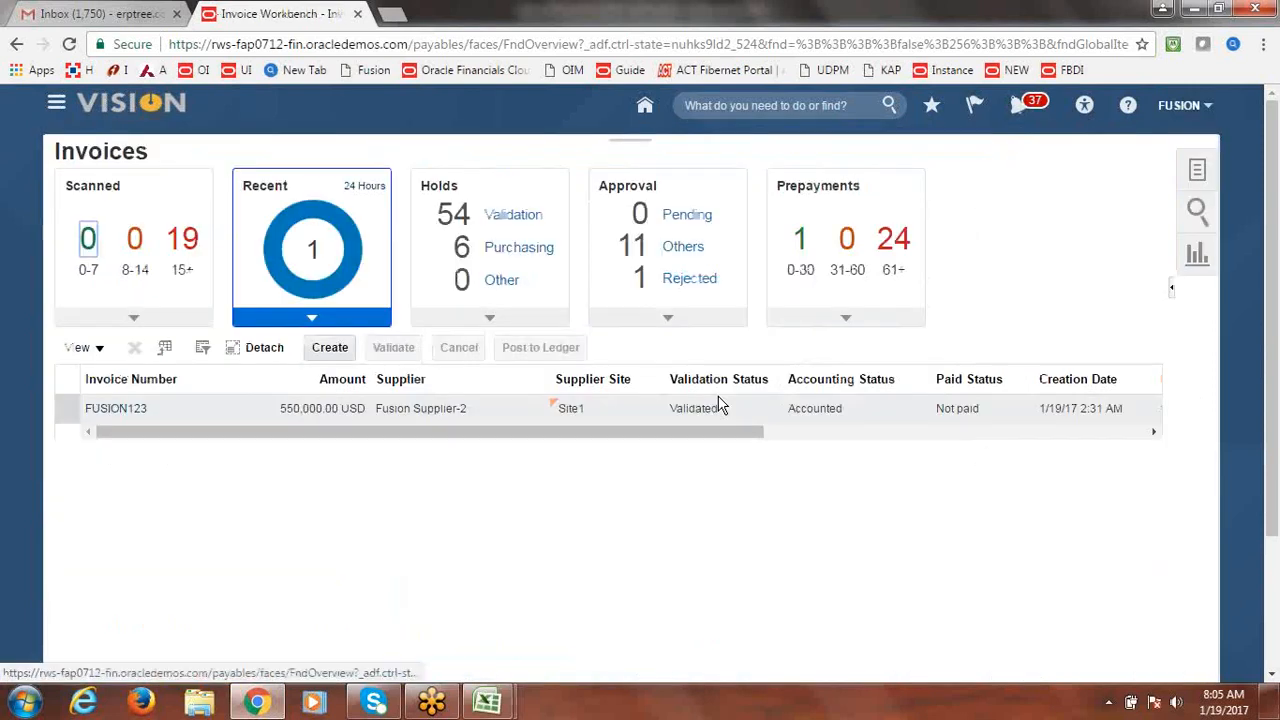
Submit Create Mass Additions with accounting date 1/19/17 and asset book FUSION CORP.
click(1199, 172)
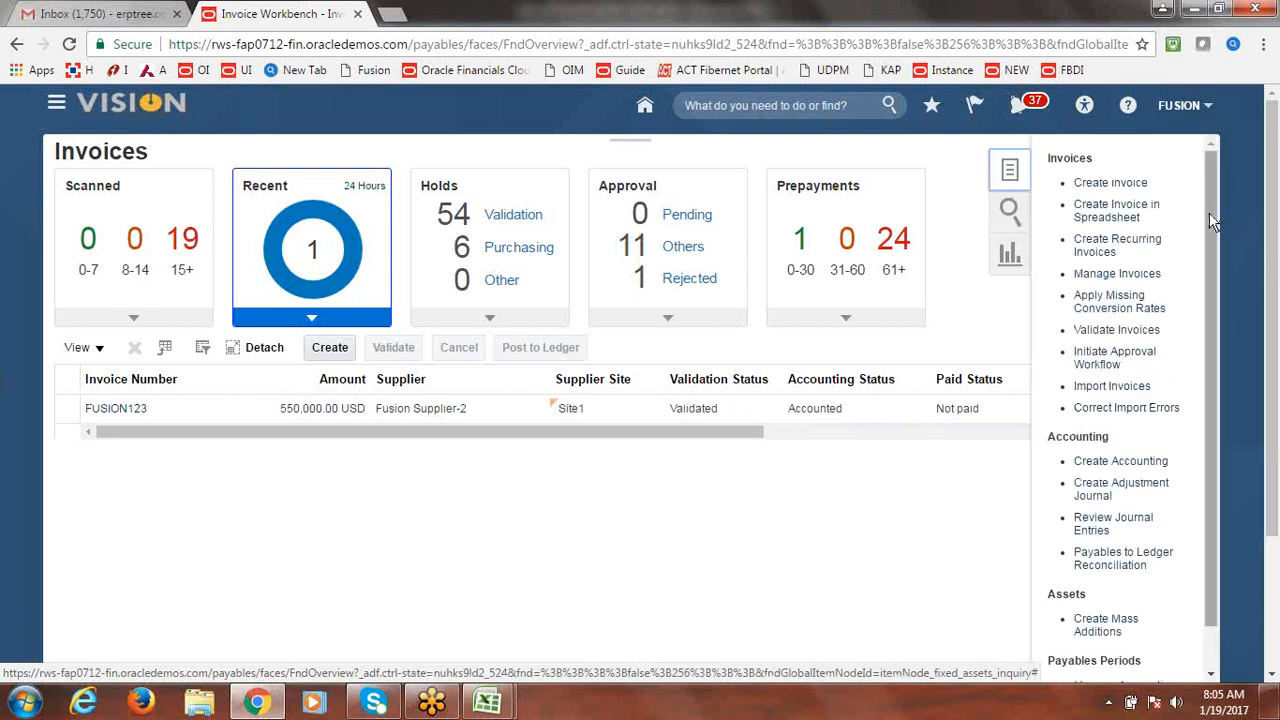
drag(1210, 214, 1216, 265)
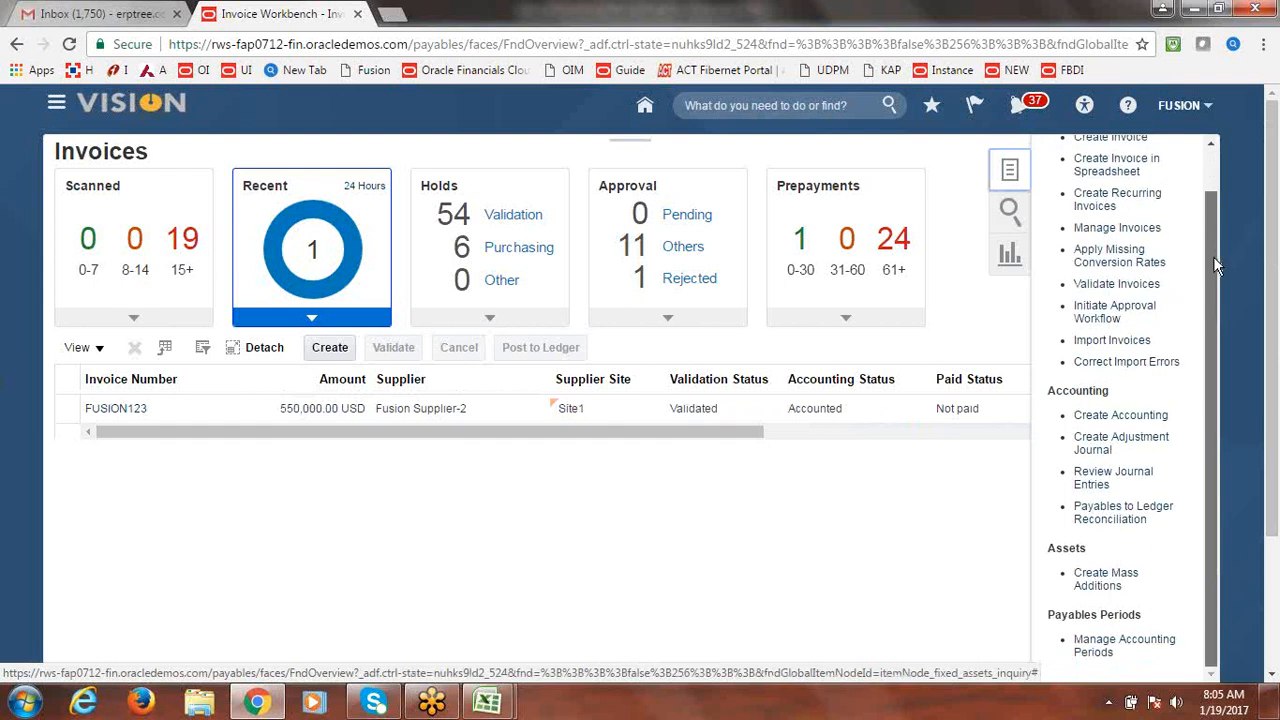
click(1102, 585)
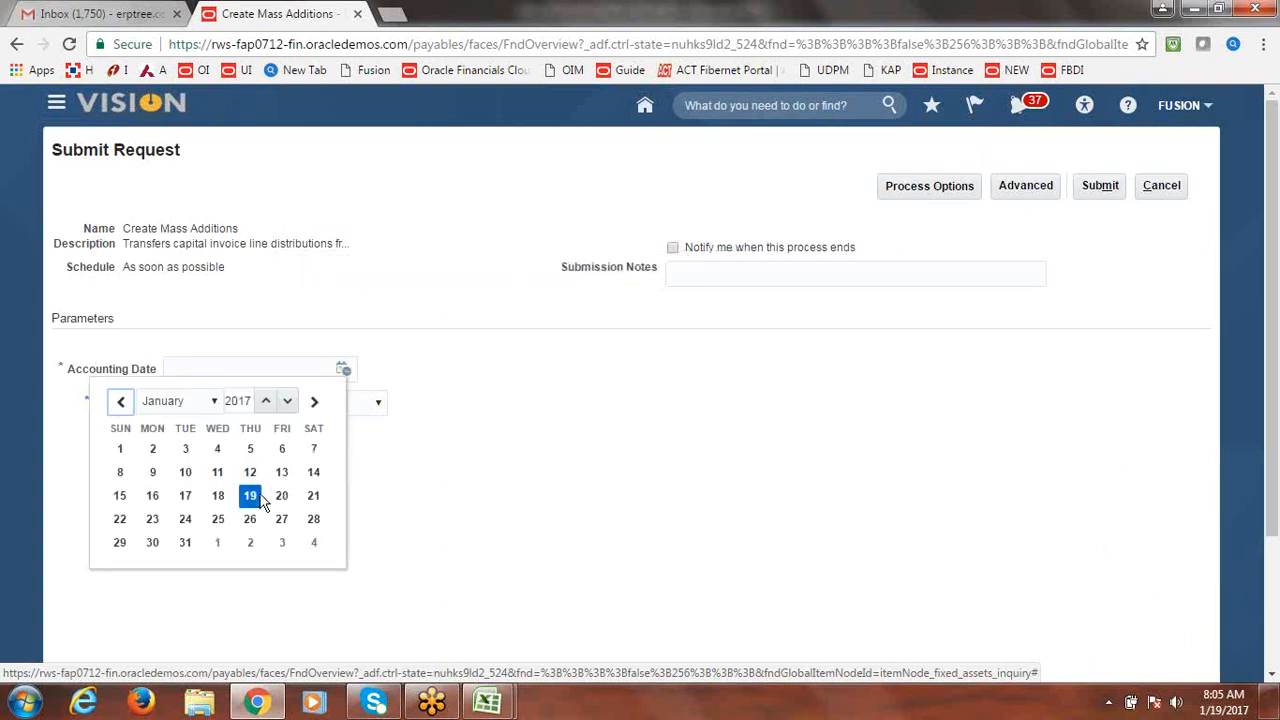
click(250, 496)
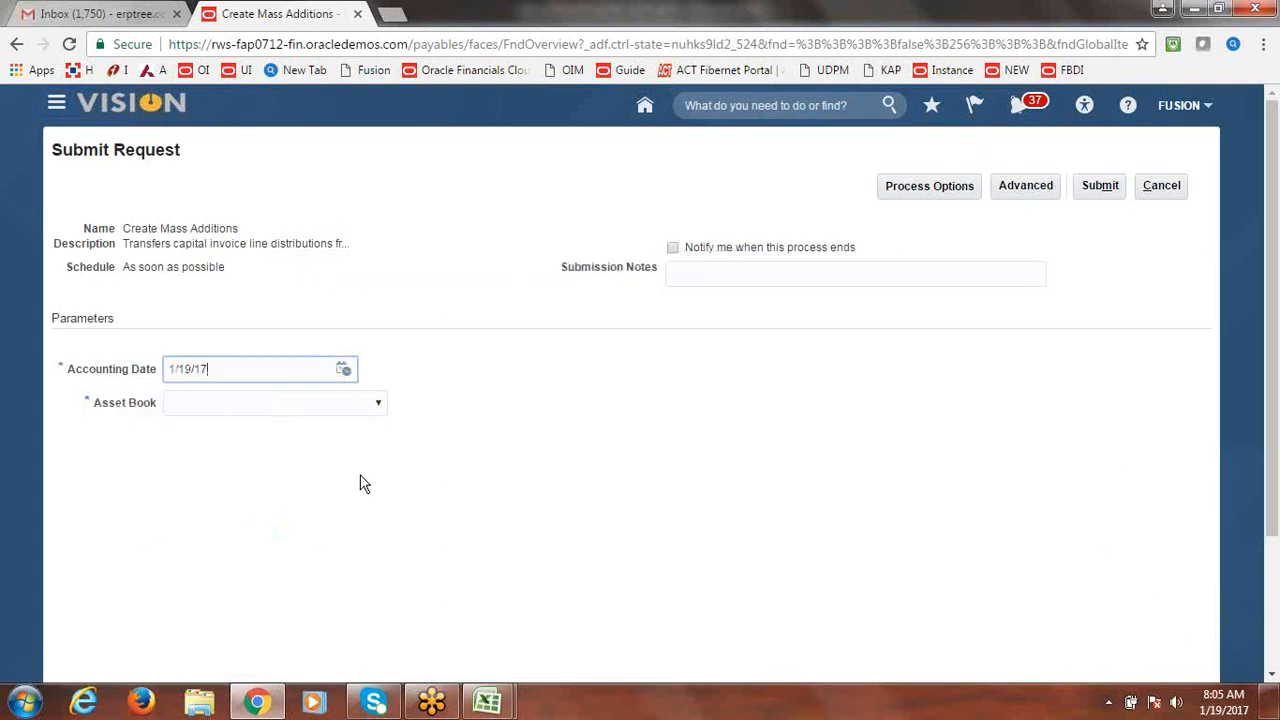
click(378, 406)
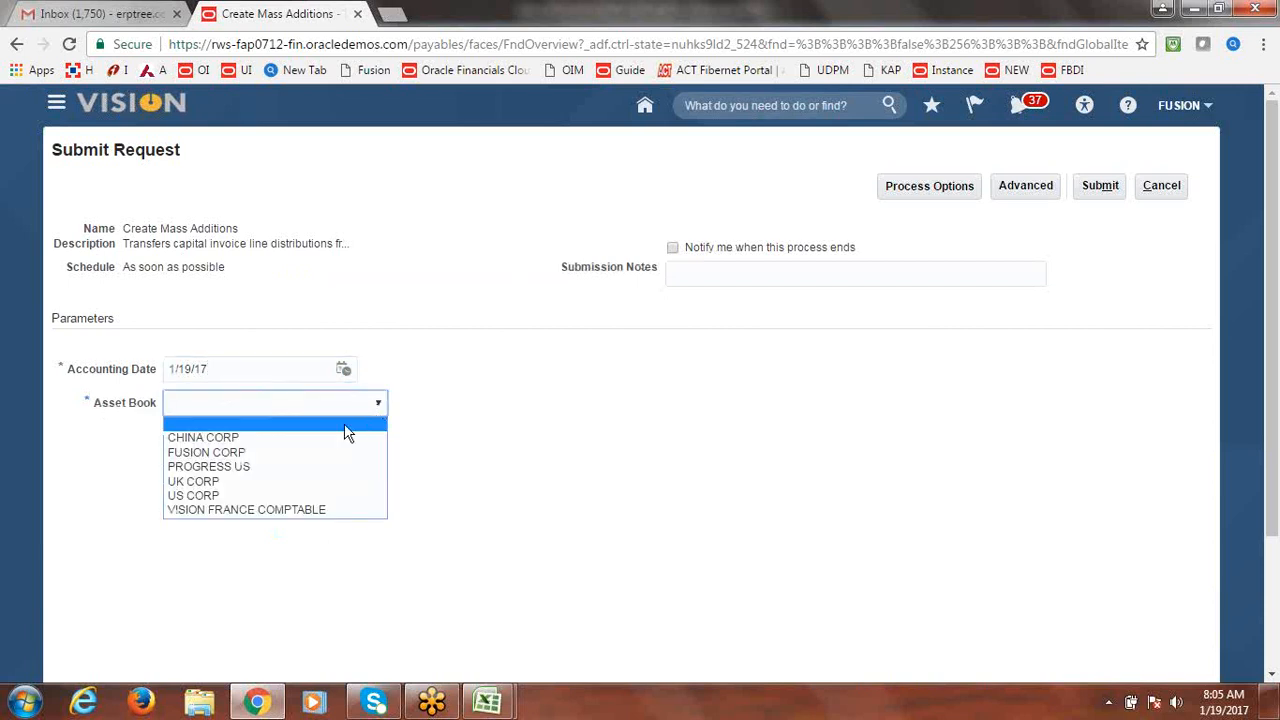
click(324, 450)
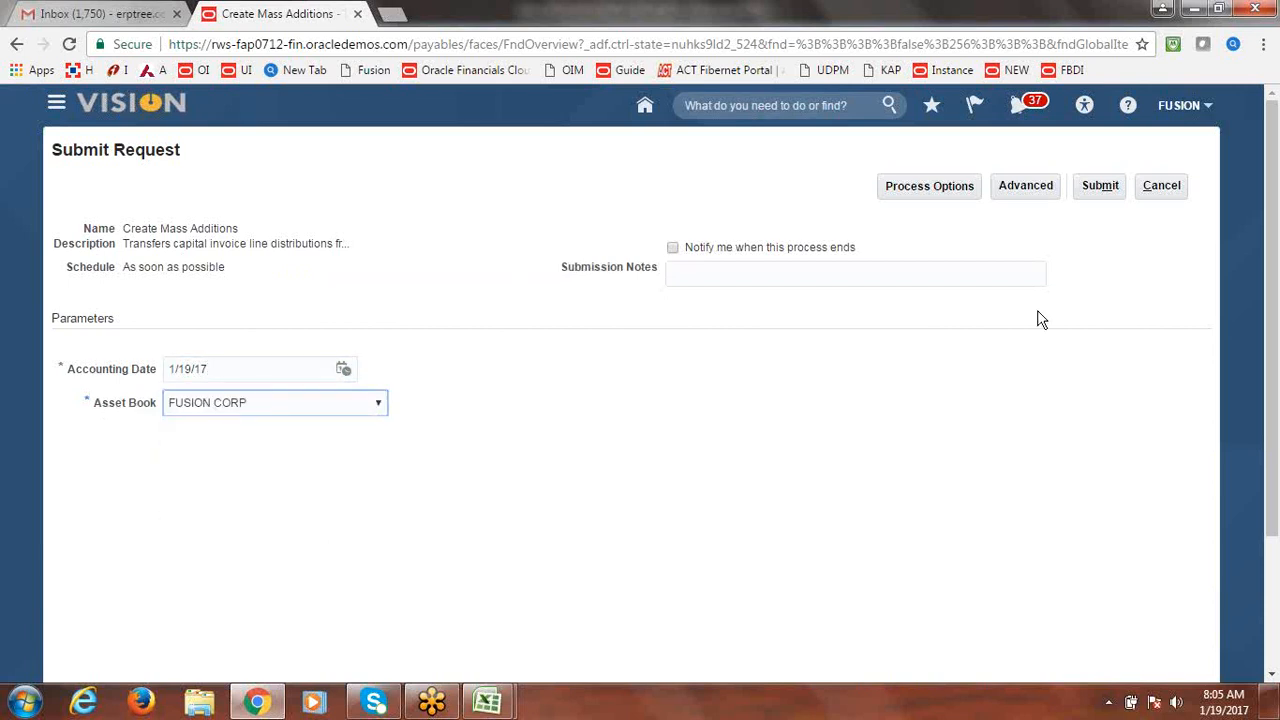
click(1104, 188)
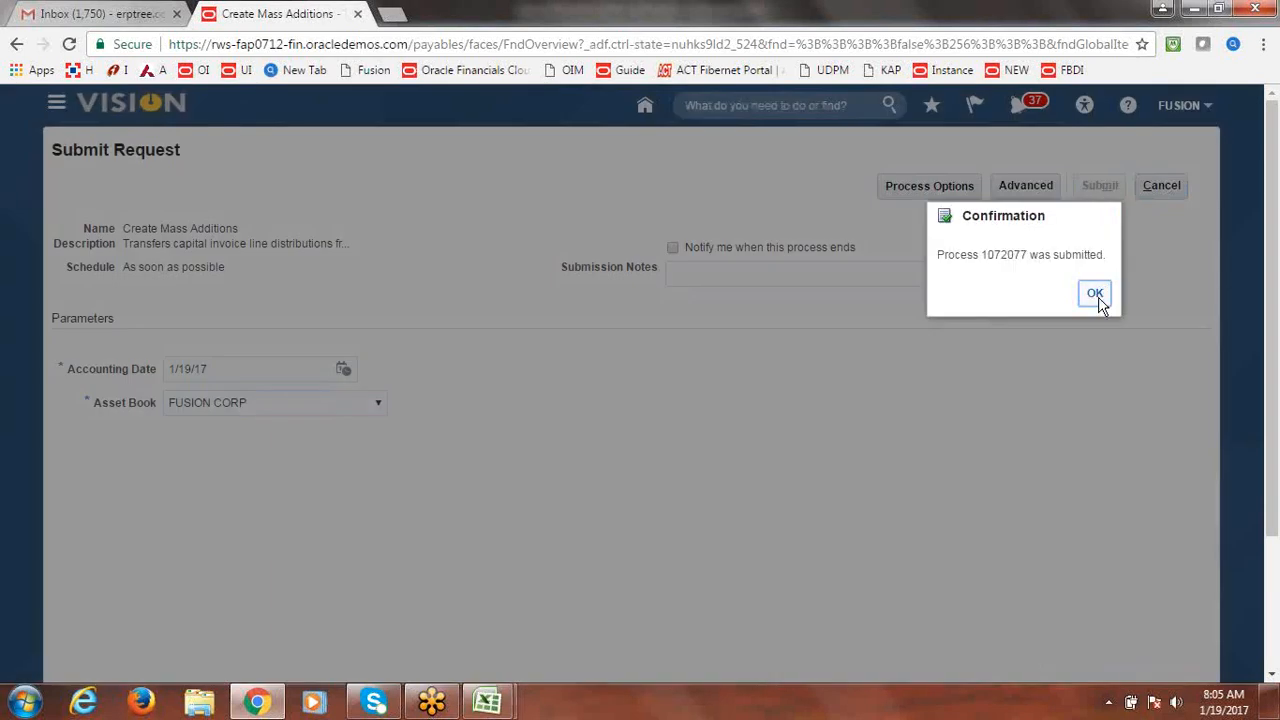
click(1095, 294)
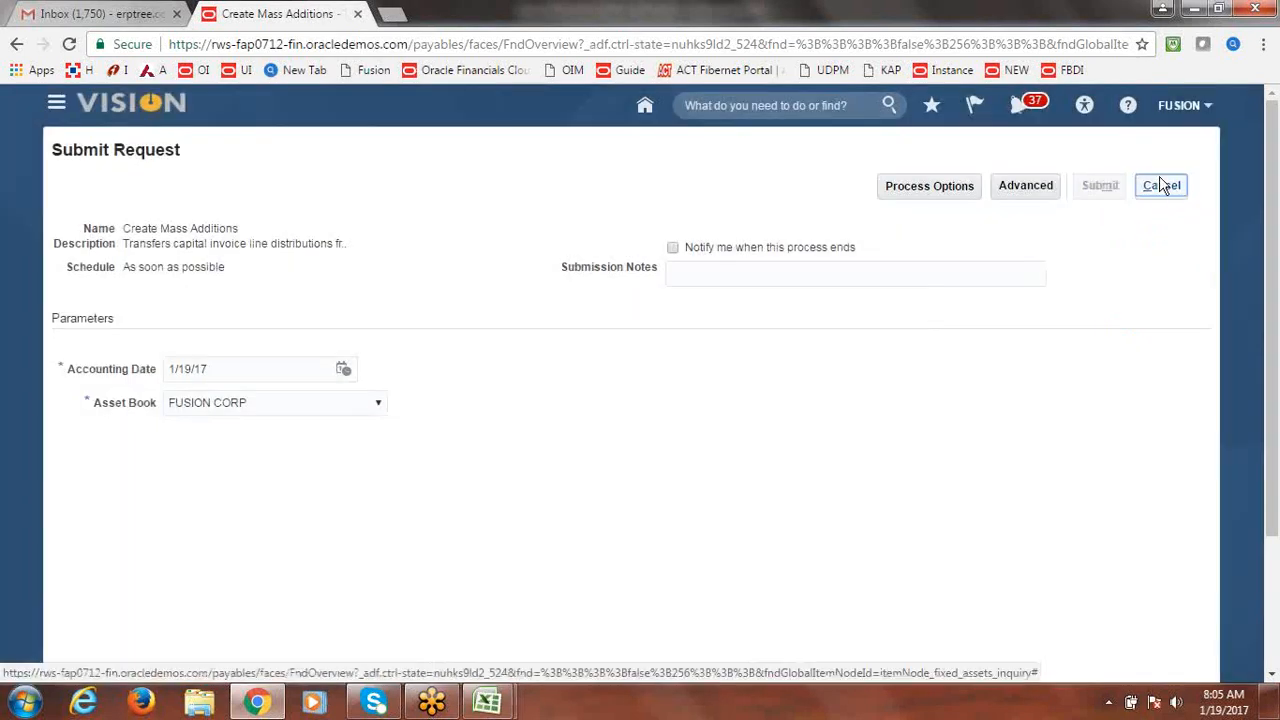
In Scheduled Processes, refresh until Create Mass Additions 1072077 and report 1072078 show Succeeded.
click(56, 104)
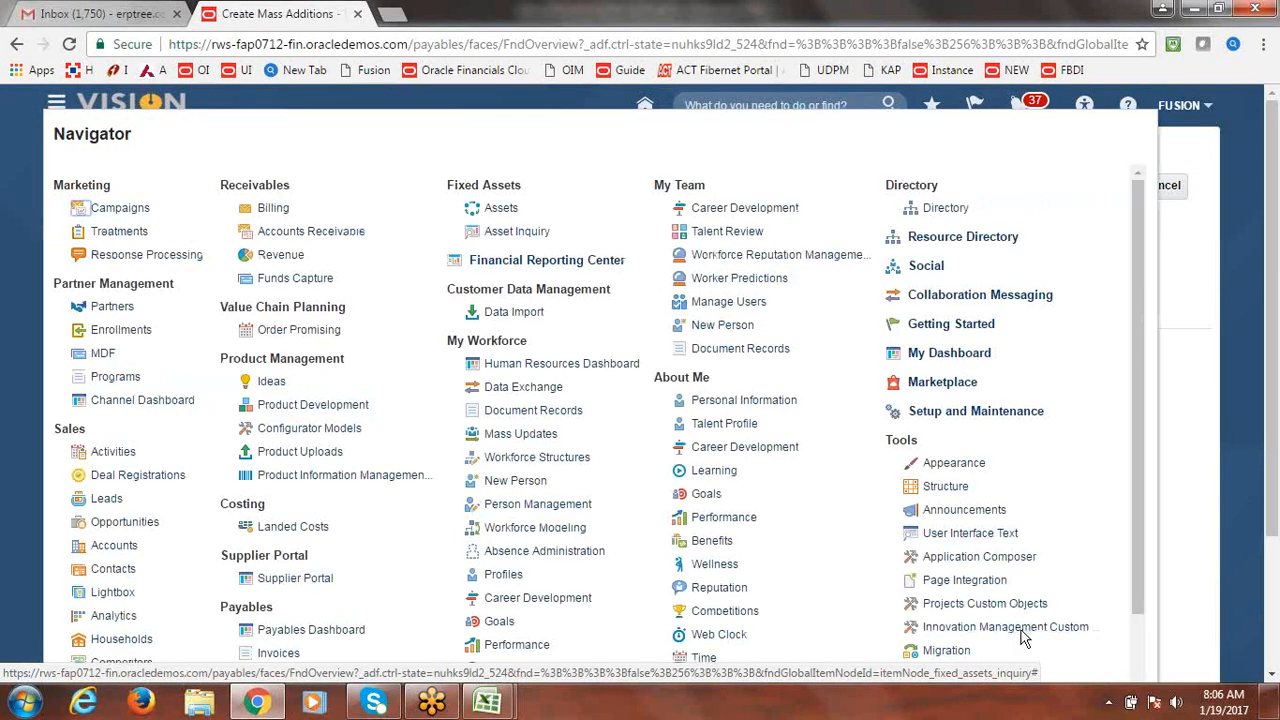
drag(1142, 412, 1145, 545)
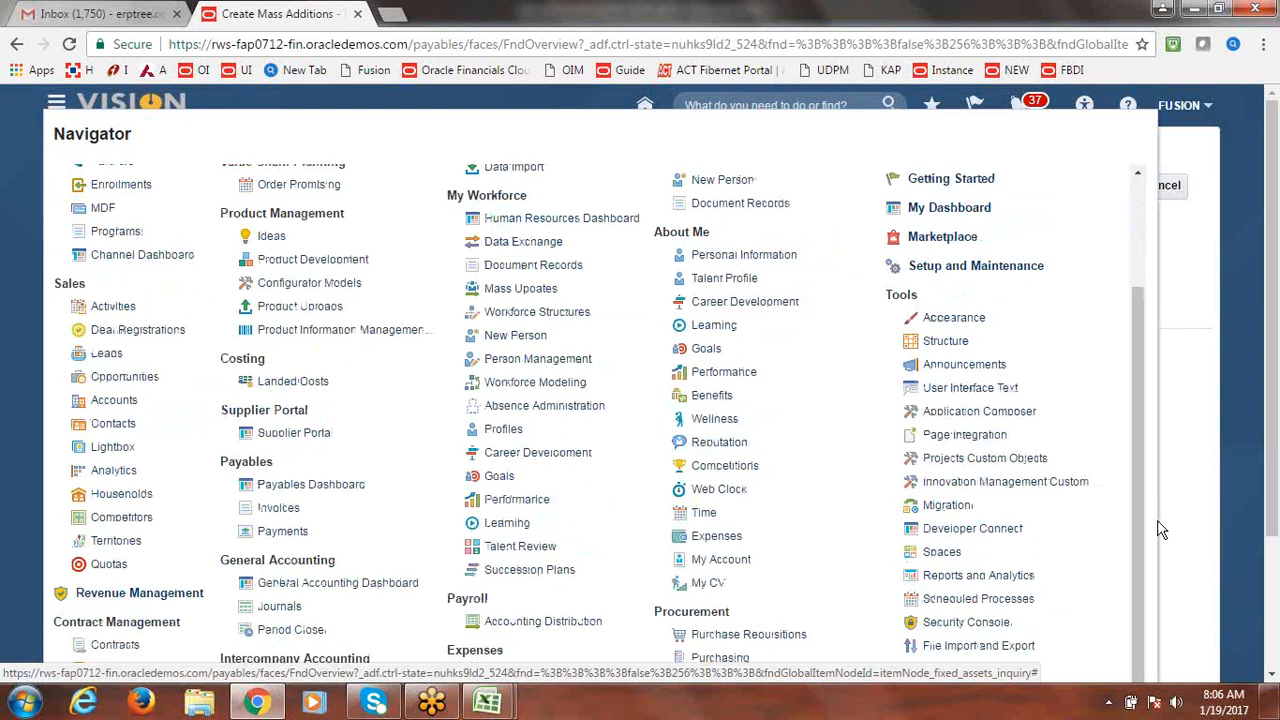
click(1002, 598)
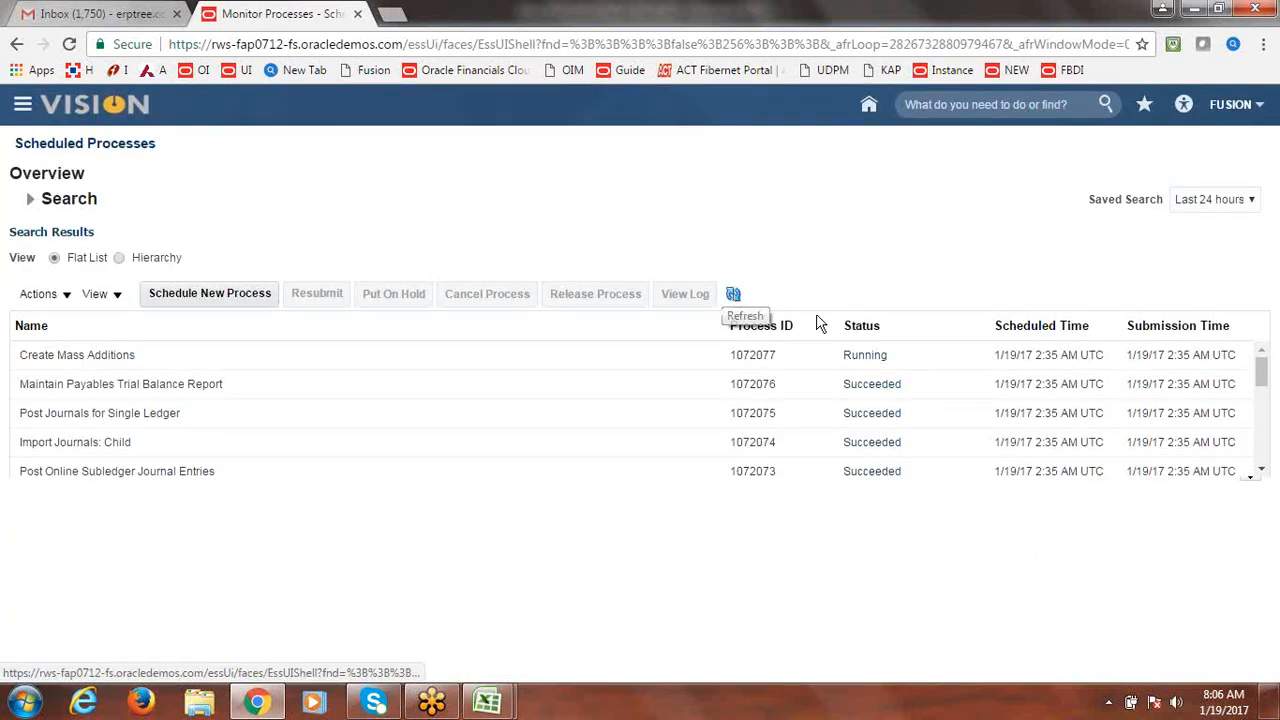
click(733, 295)
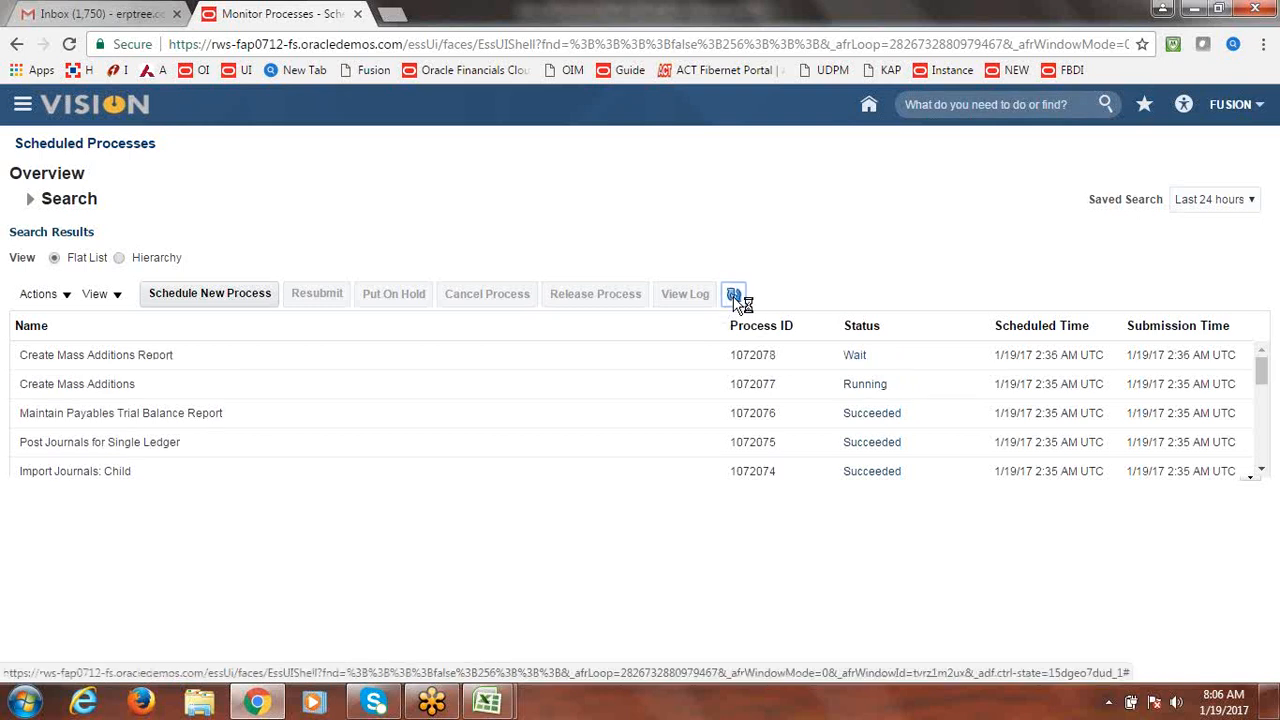
click(733, 296)
click(734, 297)
click(734, 297)
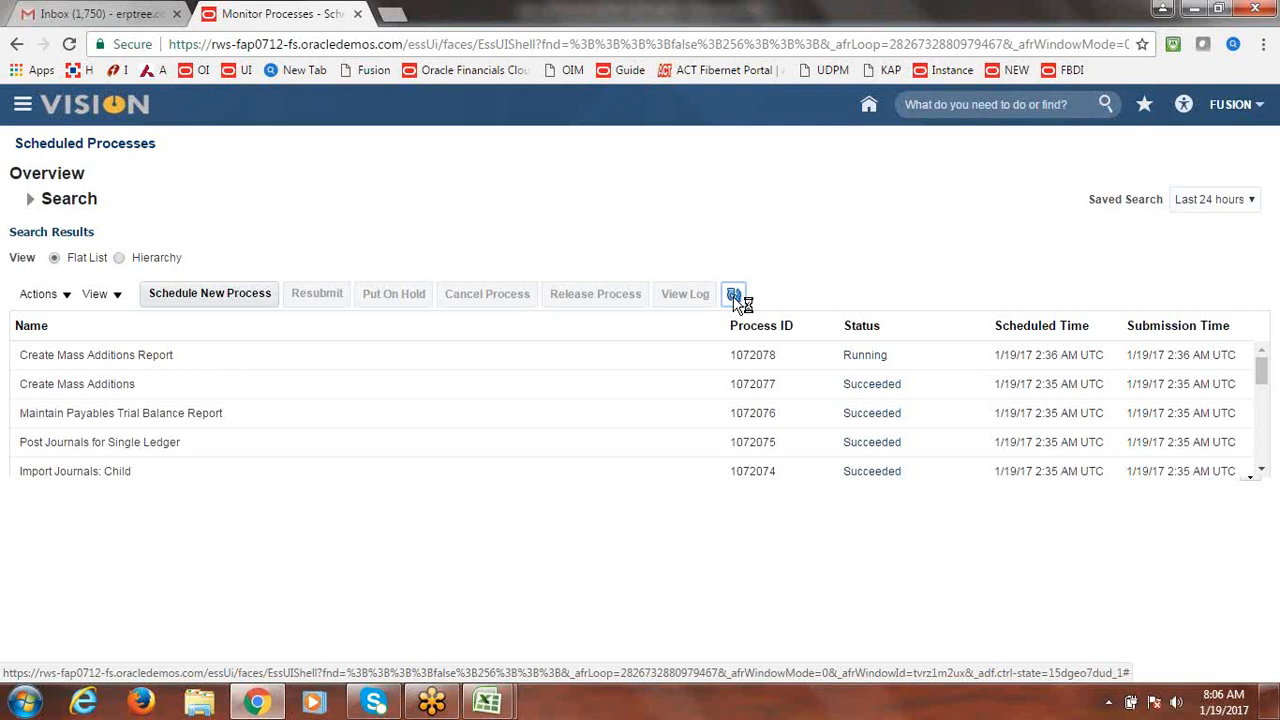
click(735, 299)
click(735, 299)
click(735, 292)
click(22, 104)
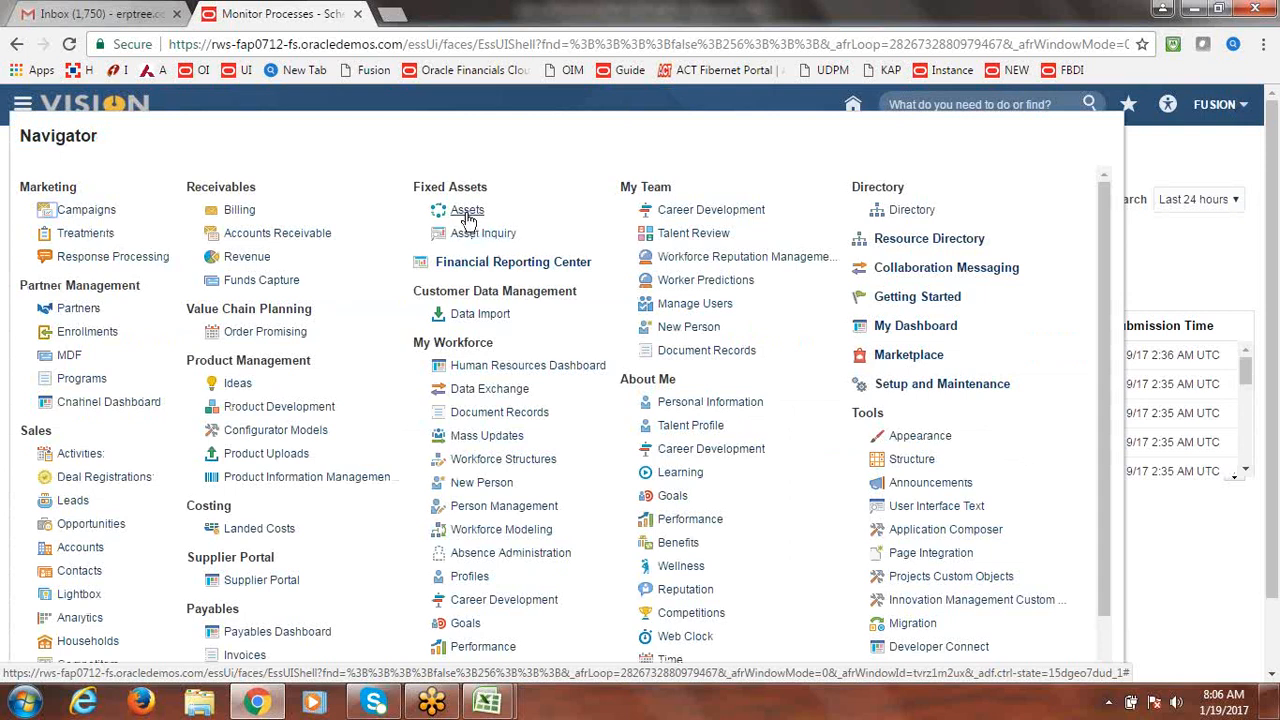
From the Fixed Assets tasks, open Prepare Source Lines and search all lines, including FUSION123's 500,000.00.
click(467, 213)
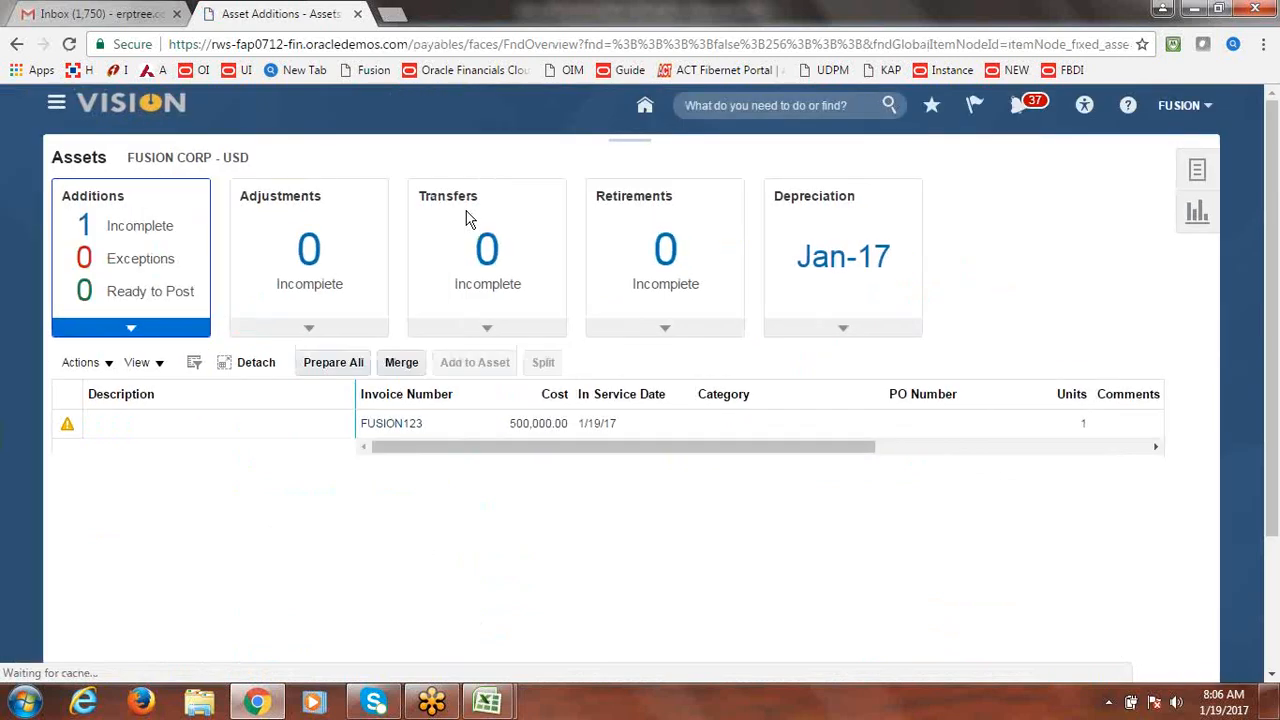
click(1203, 162)
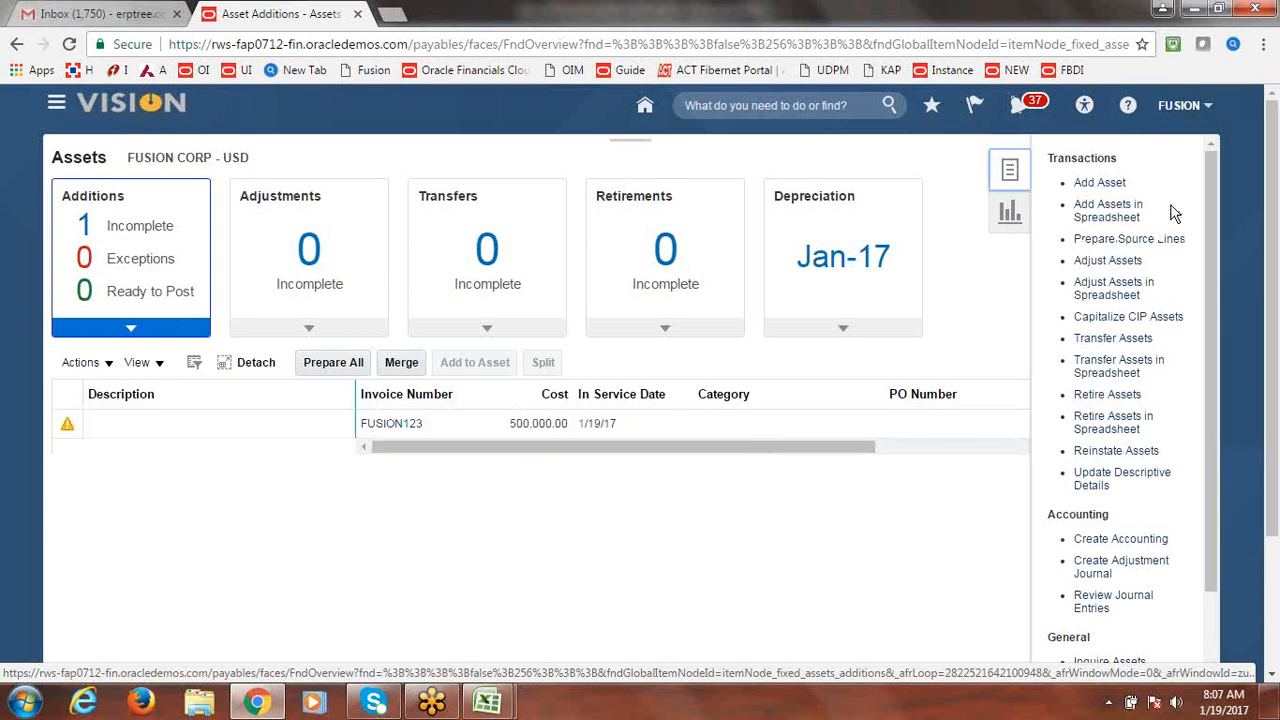
click(1099, 240)
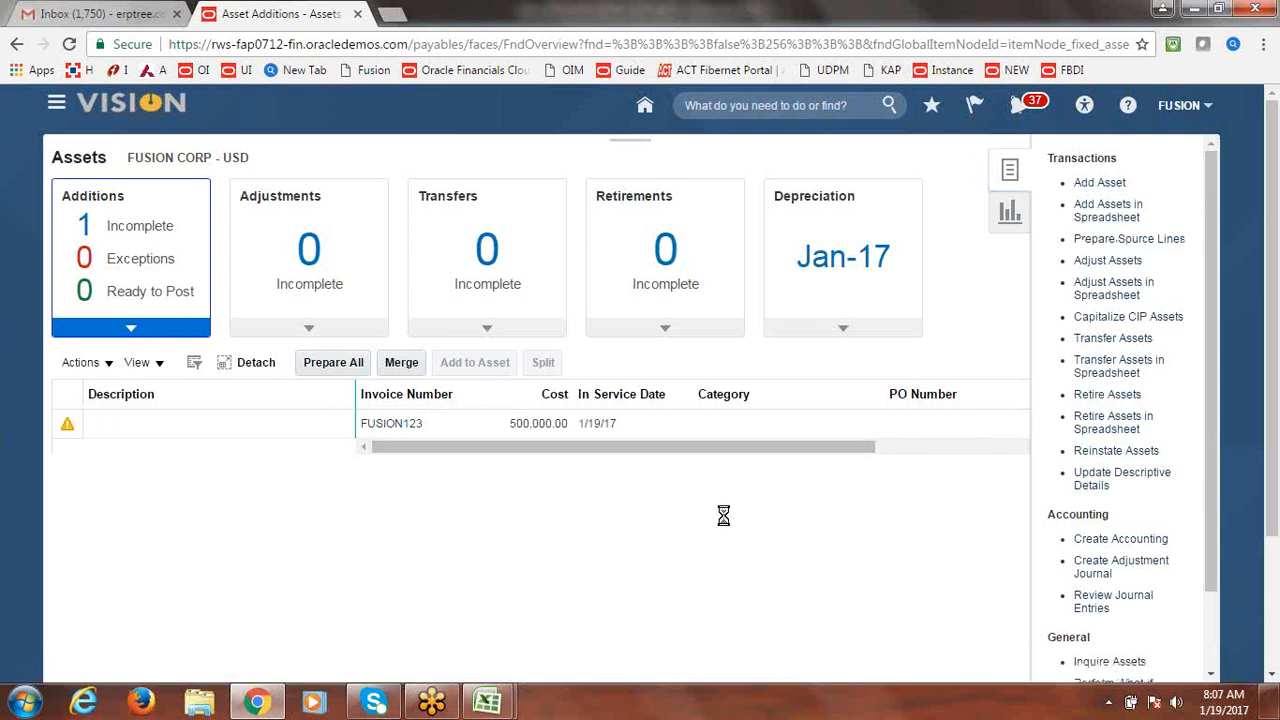
click(1062, 382)
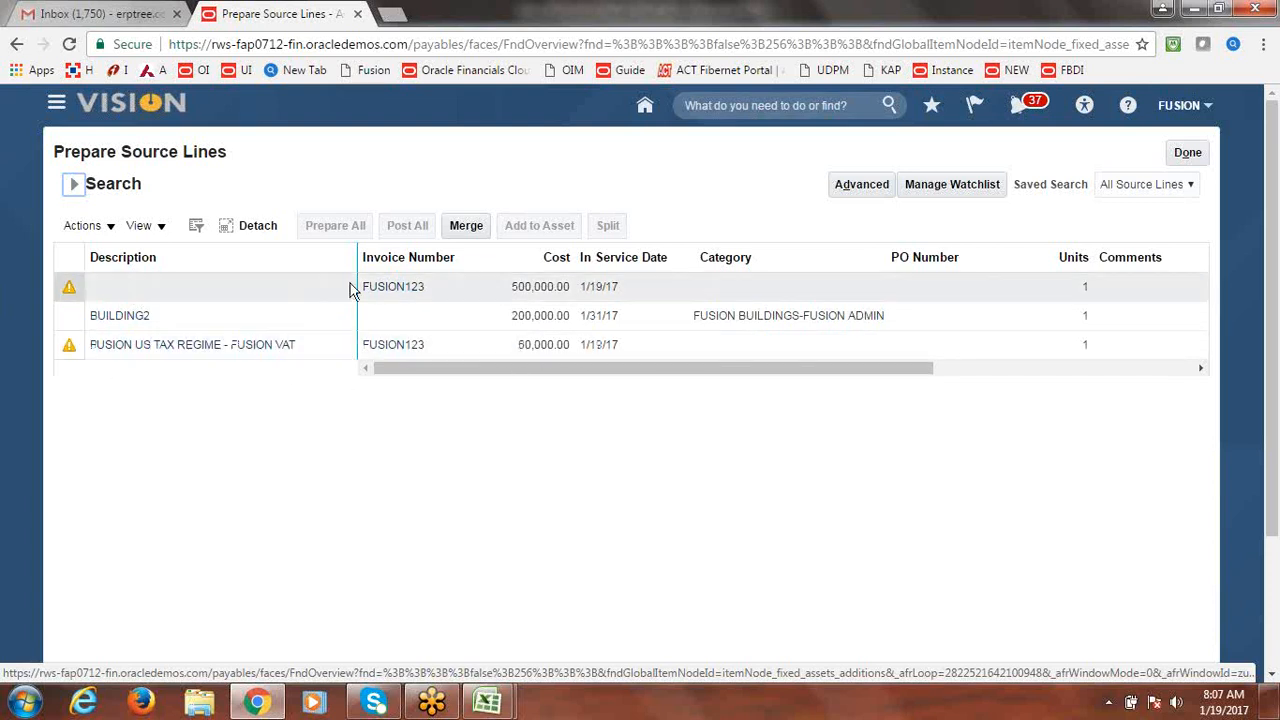
Edit the FUSION123 500,000.00 source line to show its merged 550,000.00 total.
click(68, 292)
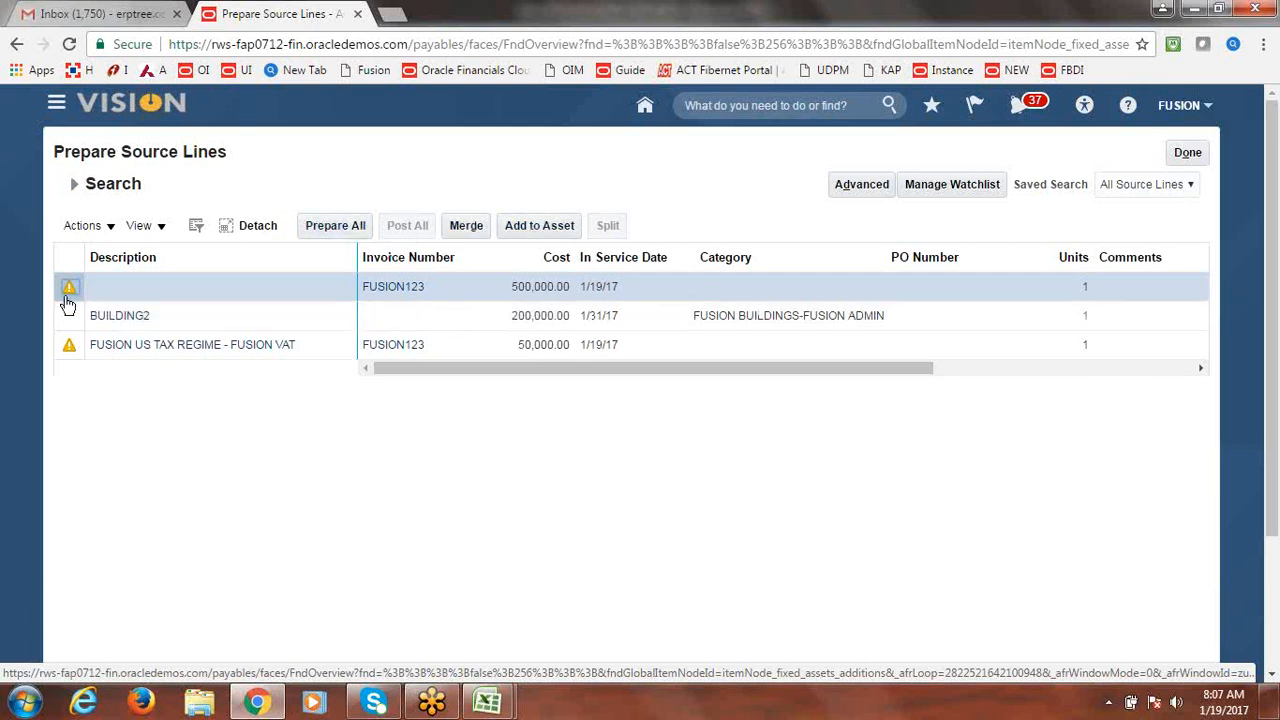
drag(51, 289, 57, 287)
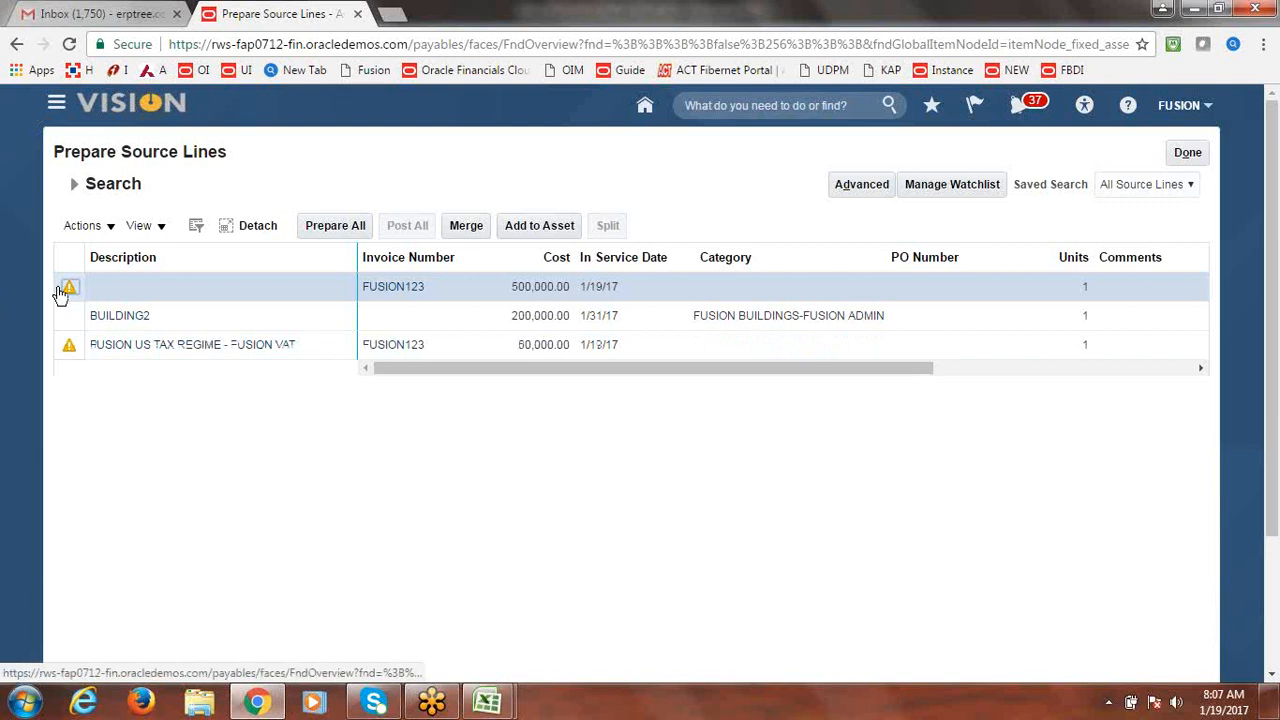
click(116, 226)
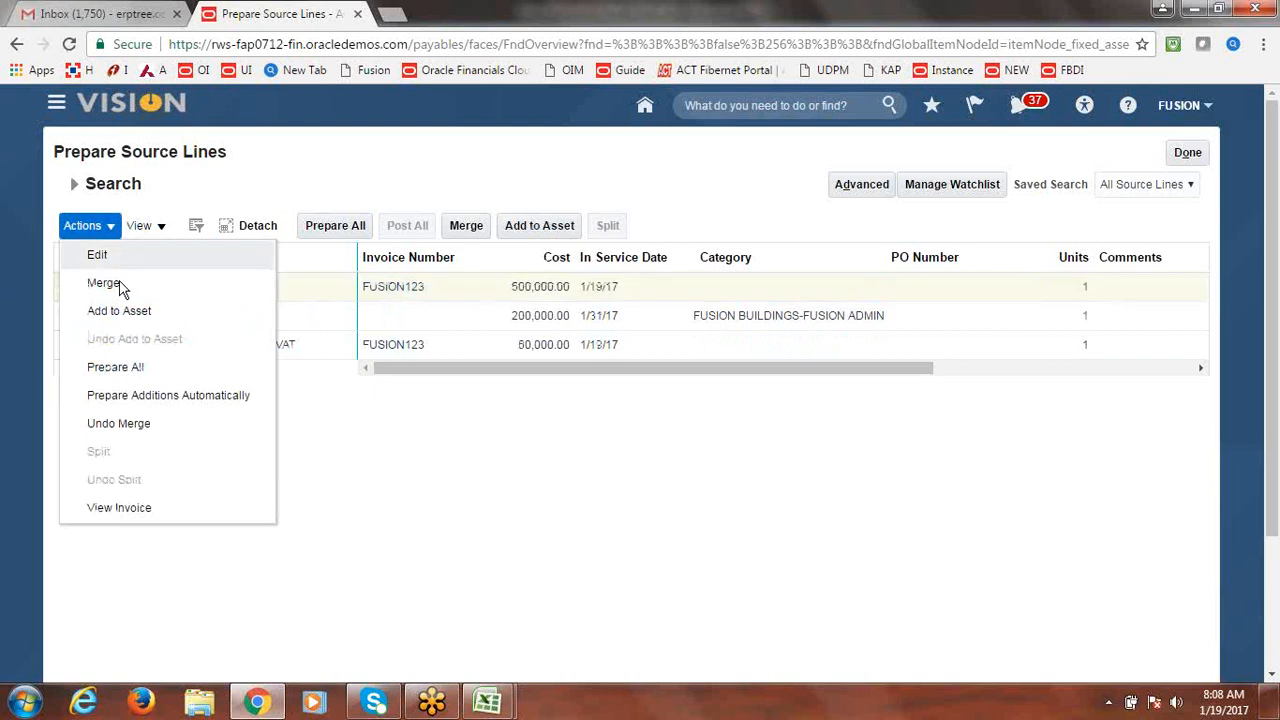
click(97, 254)
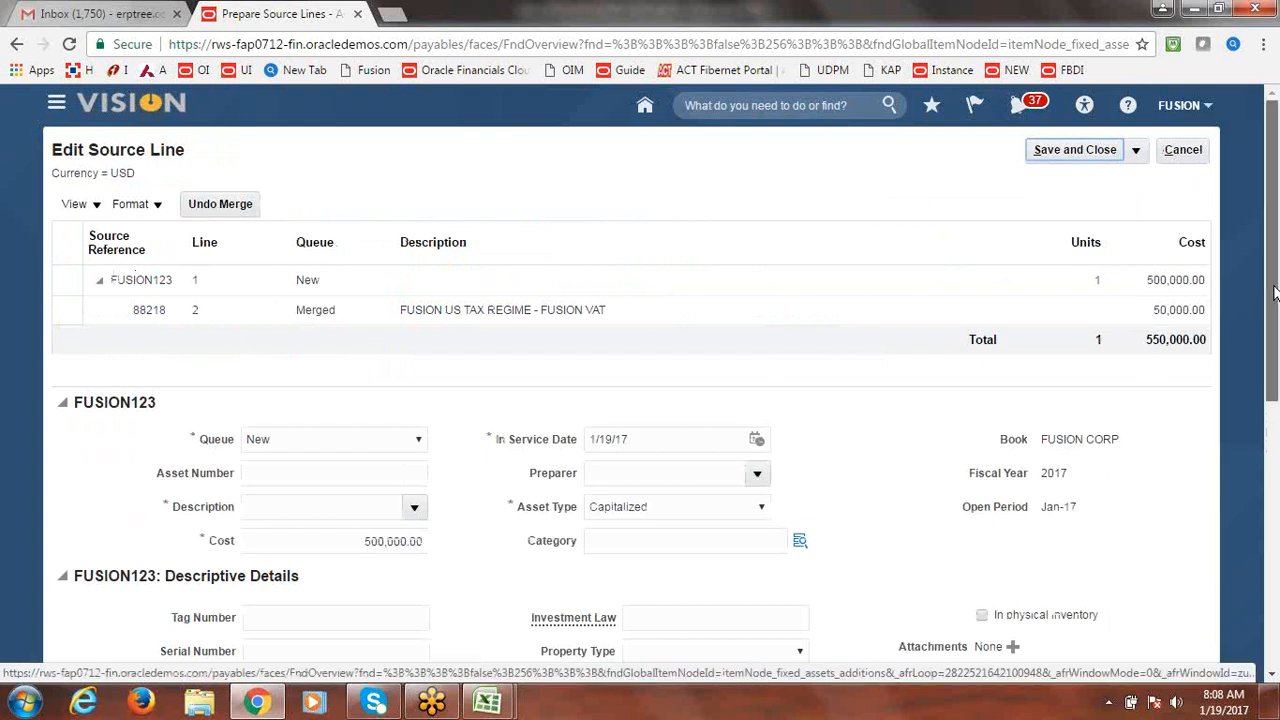
Set the line's queue to Post and its asset description to BUILDING3.
drag(1275, 292, 1272, 316)
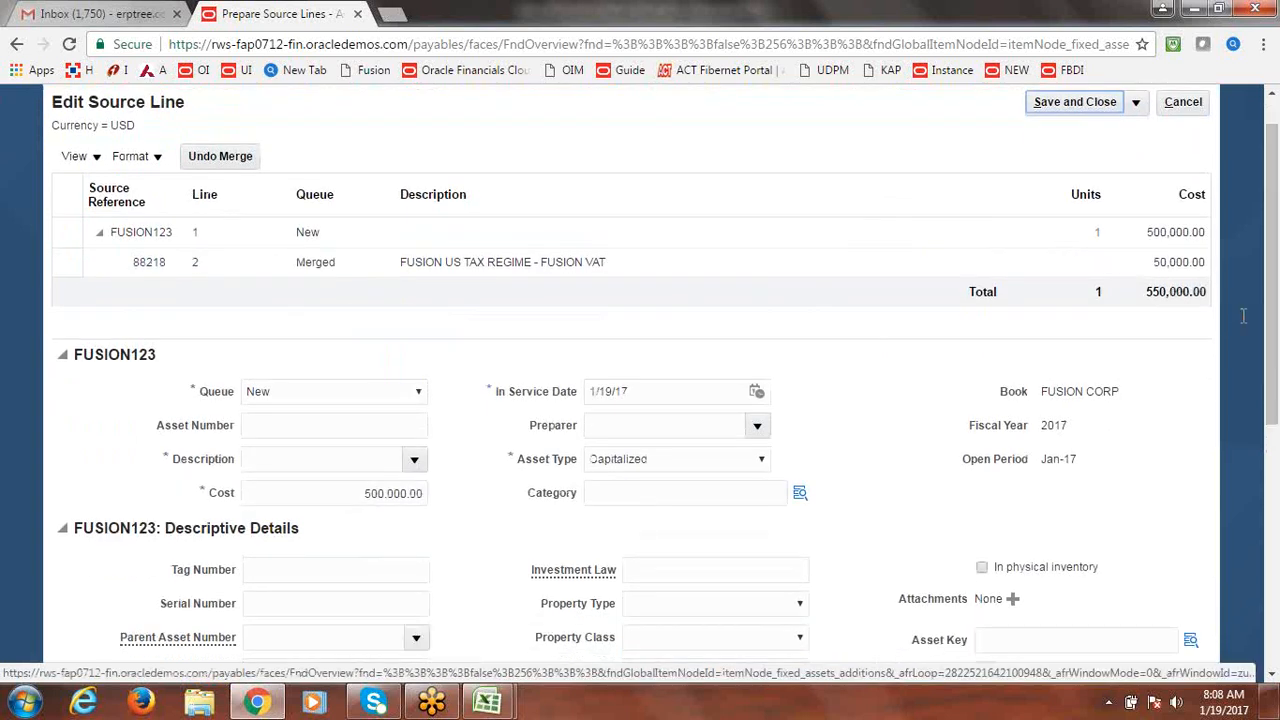
click(420, 391)
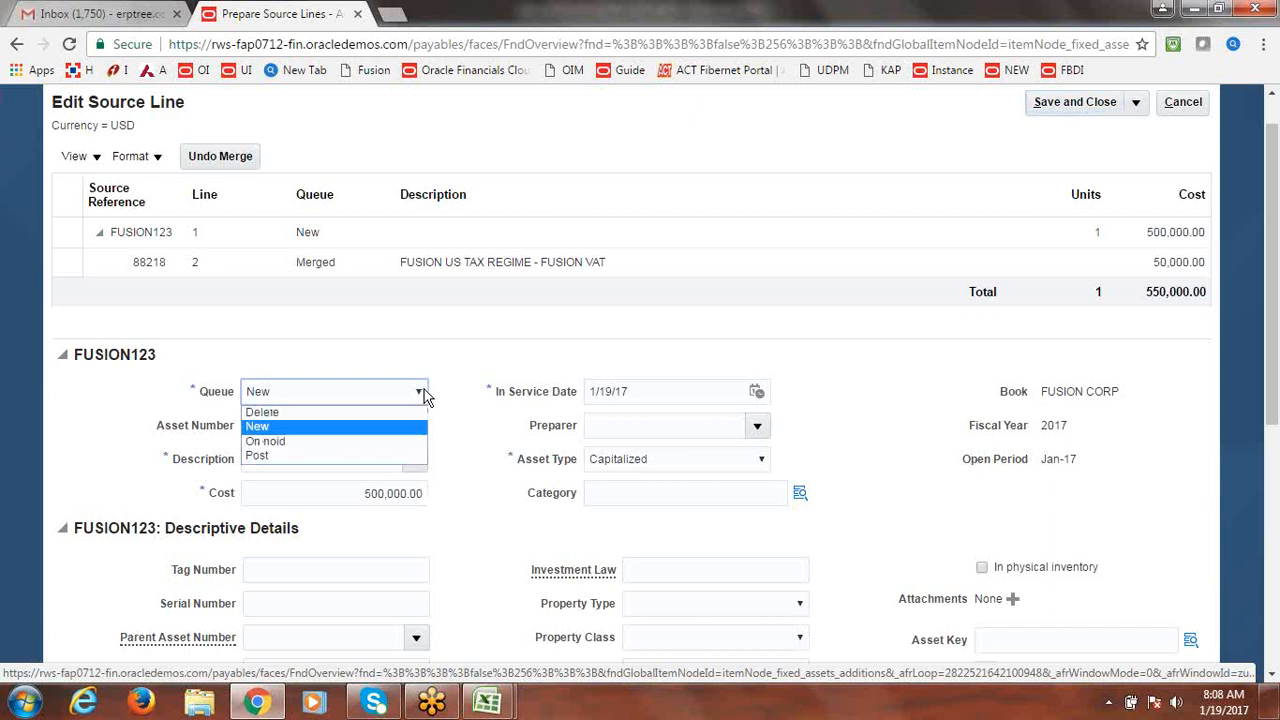
click(330, 455)
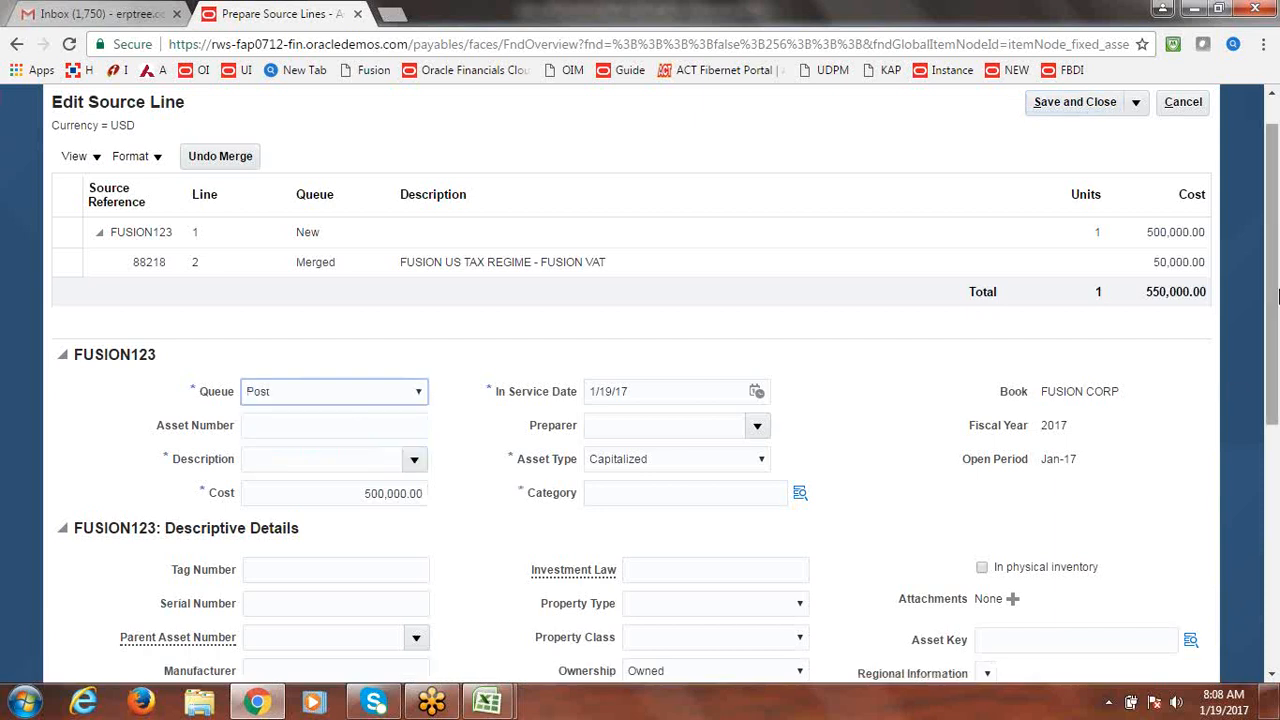
drag(1277, 275, 1278, 305)
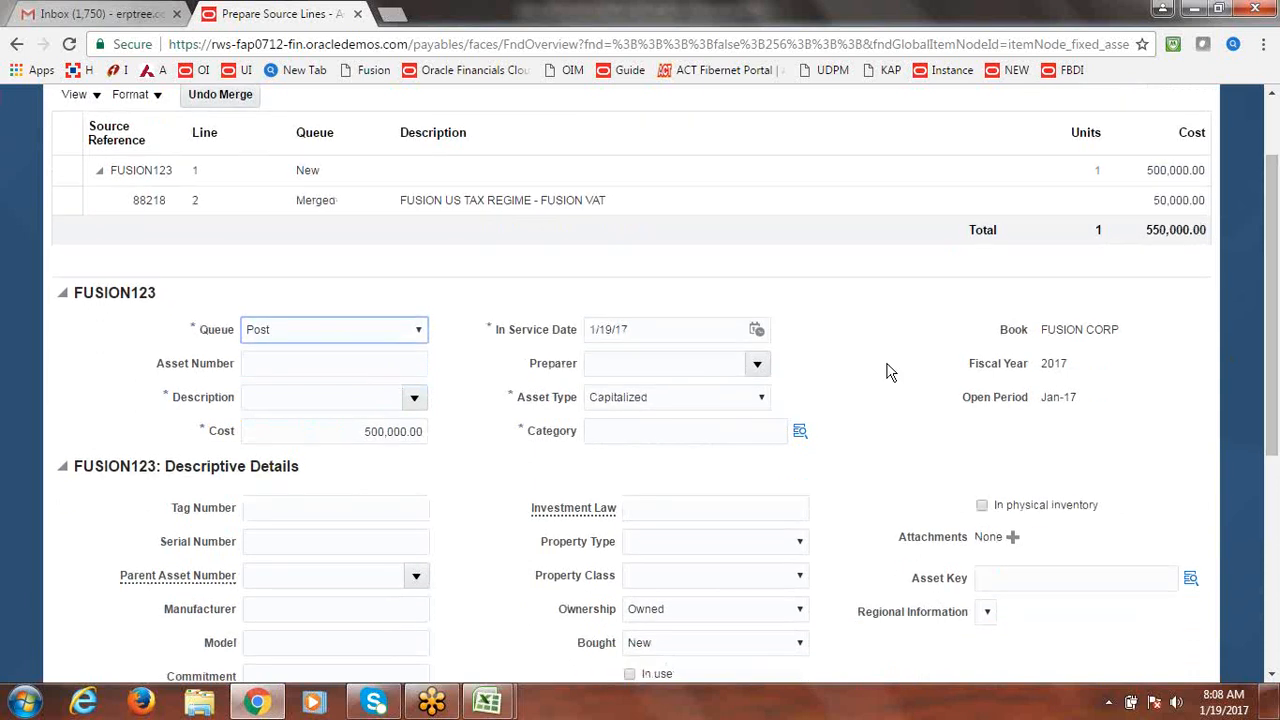
click(800, 432)
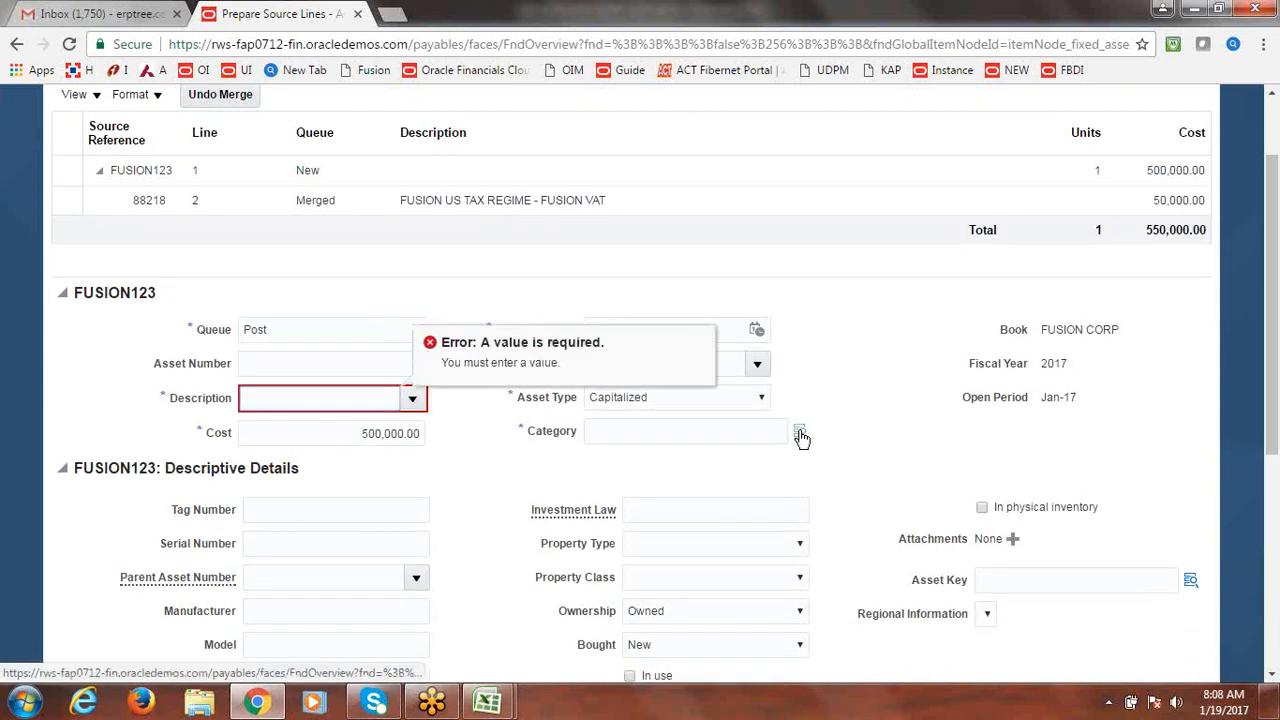
click(333, 401)
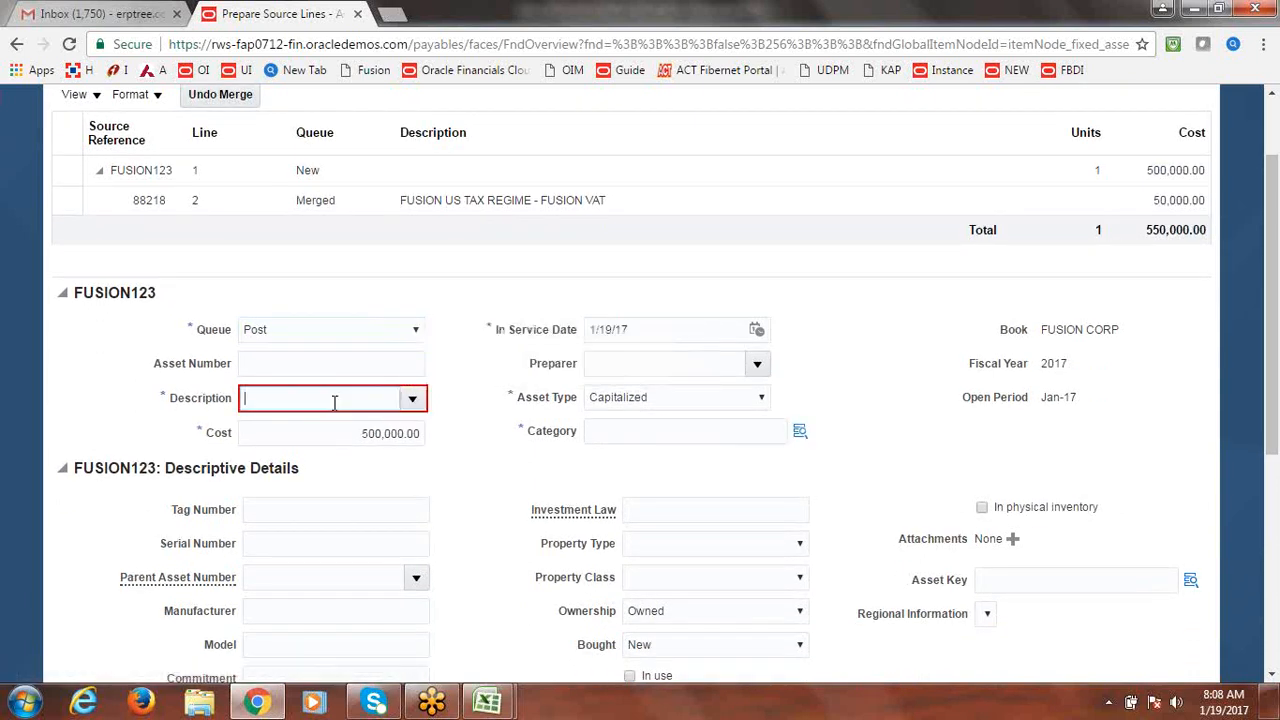
text(B)
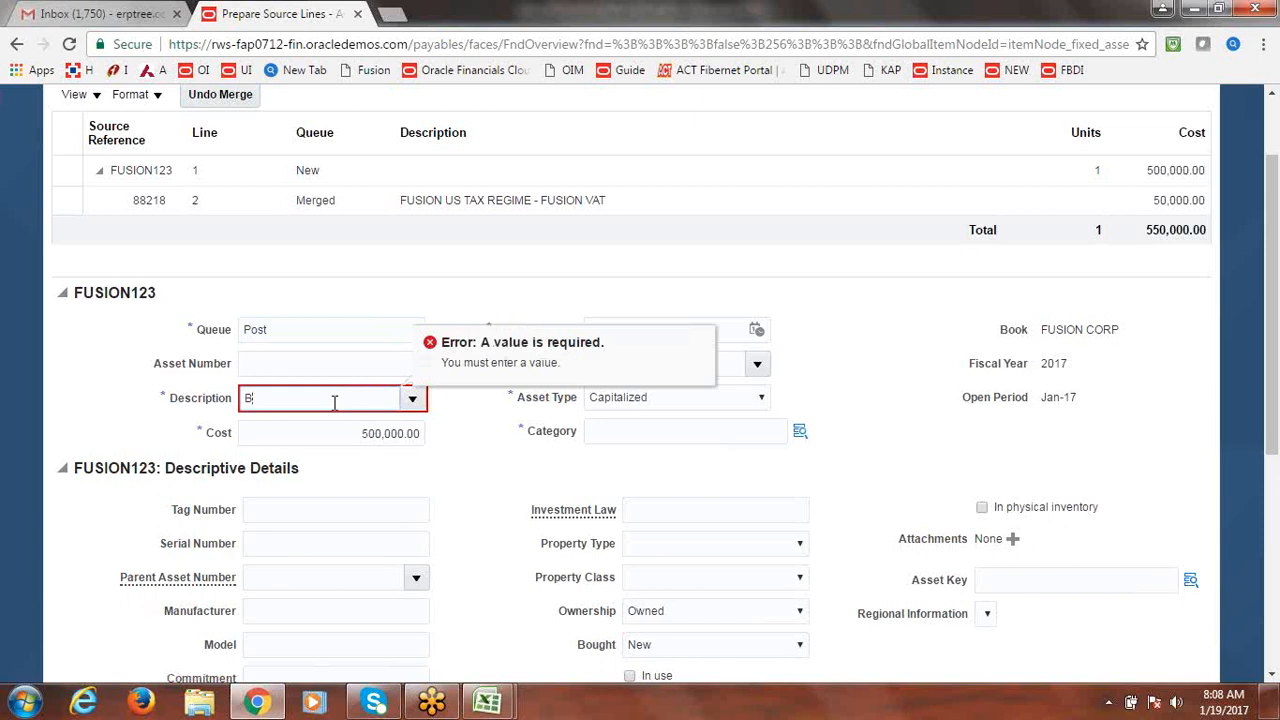
text(uUI)
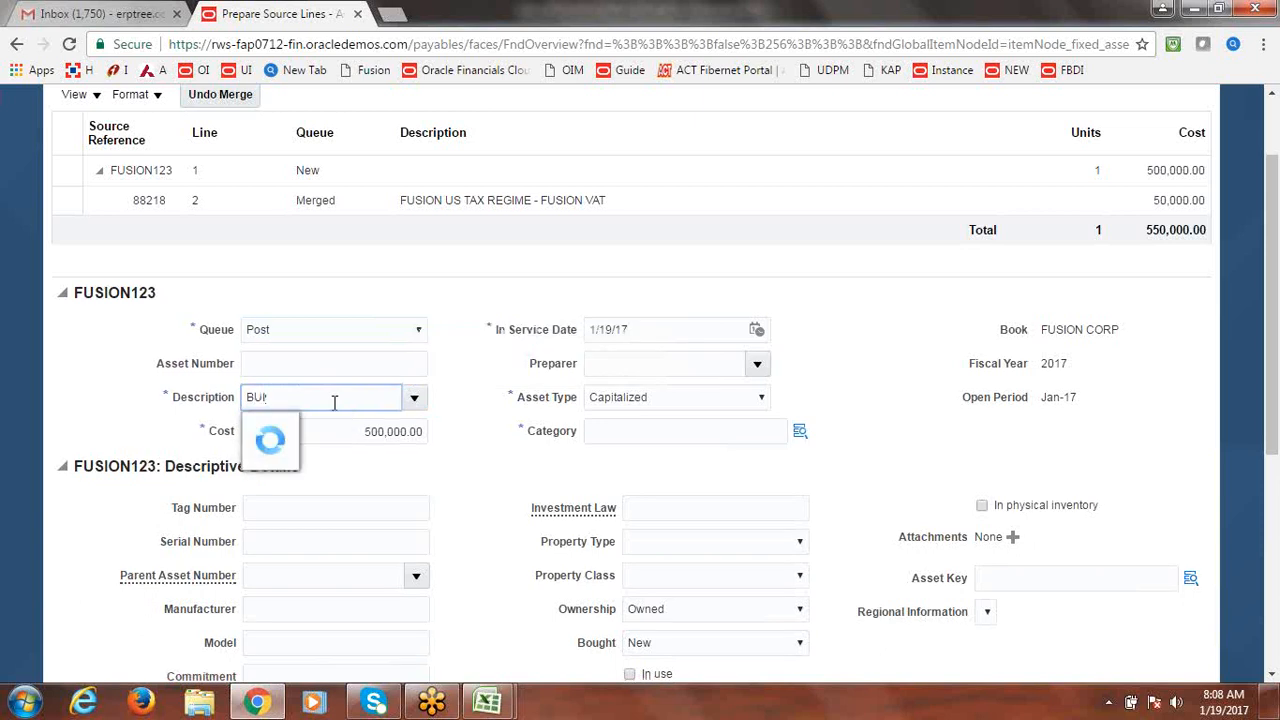
text(LDING3)
key(Tab)
key(Tab)
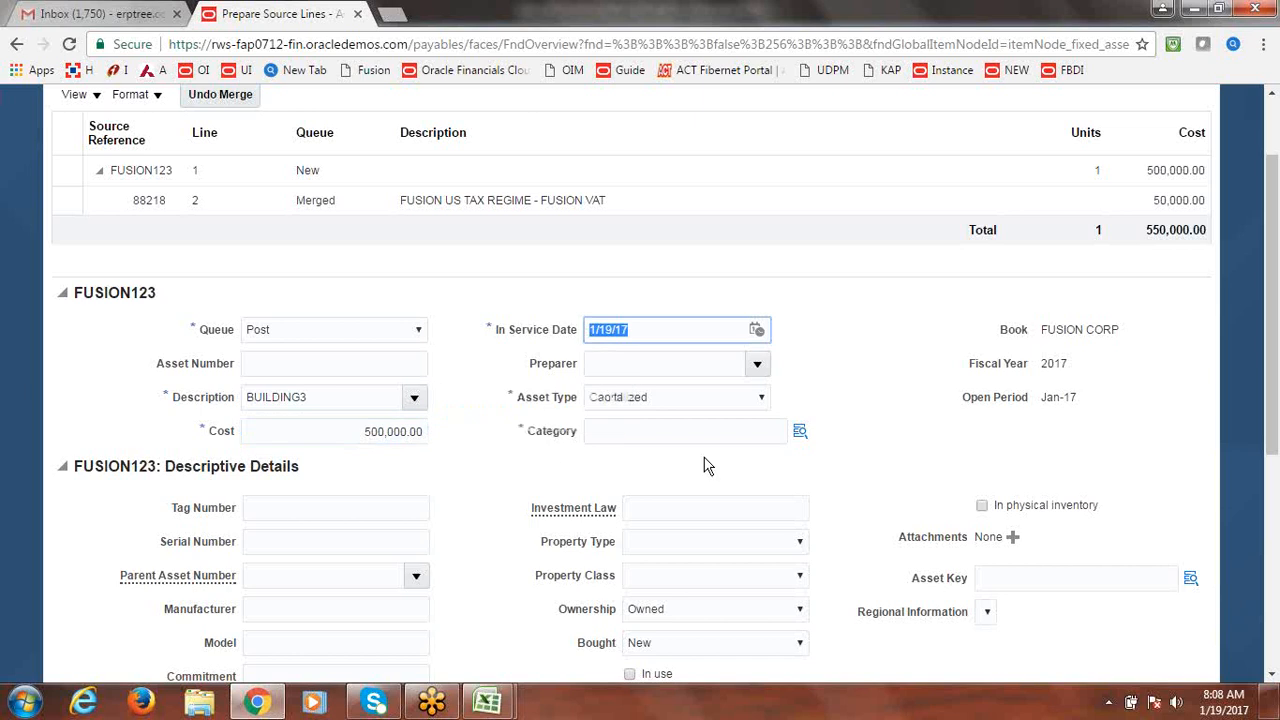
Give the asset category FUSION BUILDINGS with minor category FUSION ADMIN BUILDING.
click(807, 433)
click(806, 433)
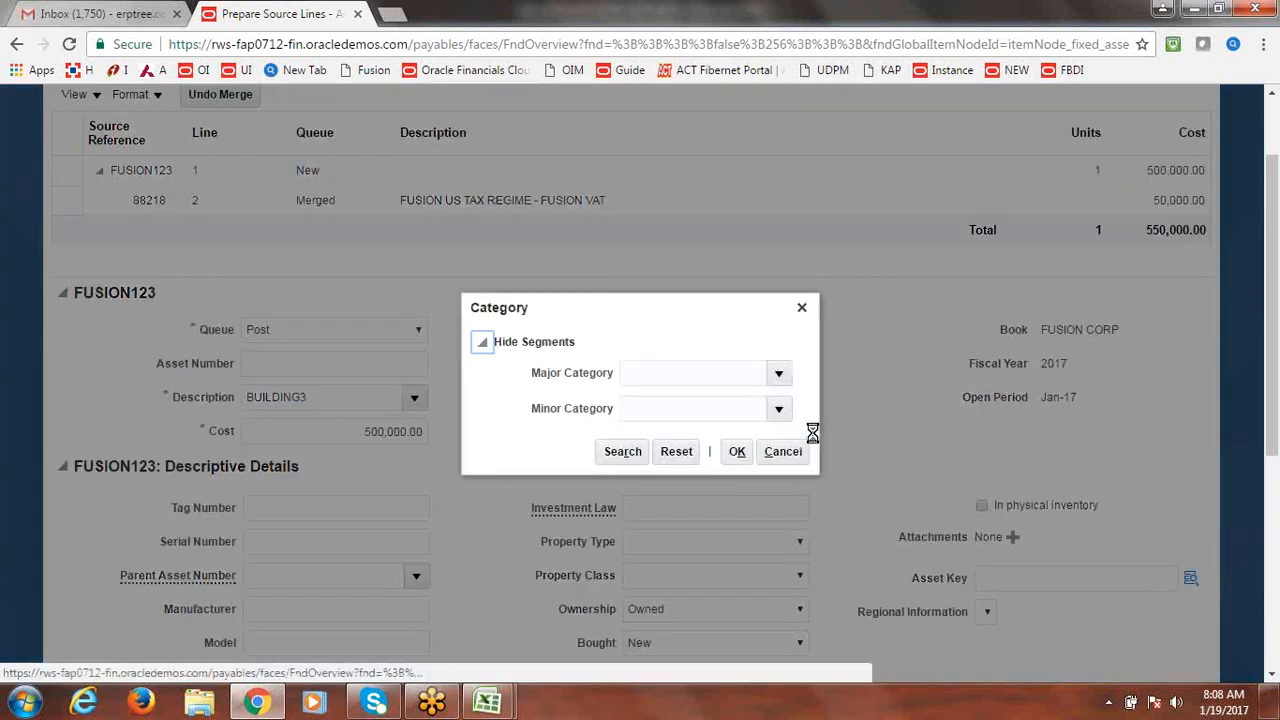
click(778, 372)
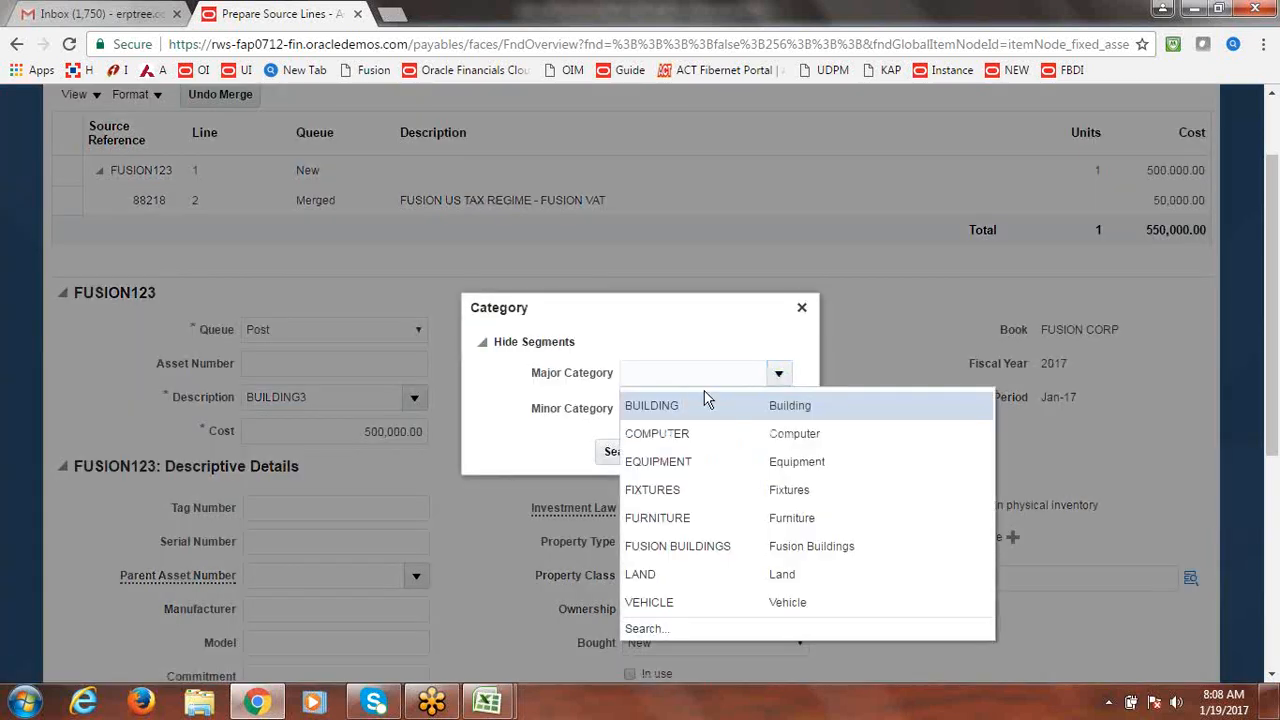
click(702, 545)
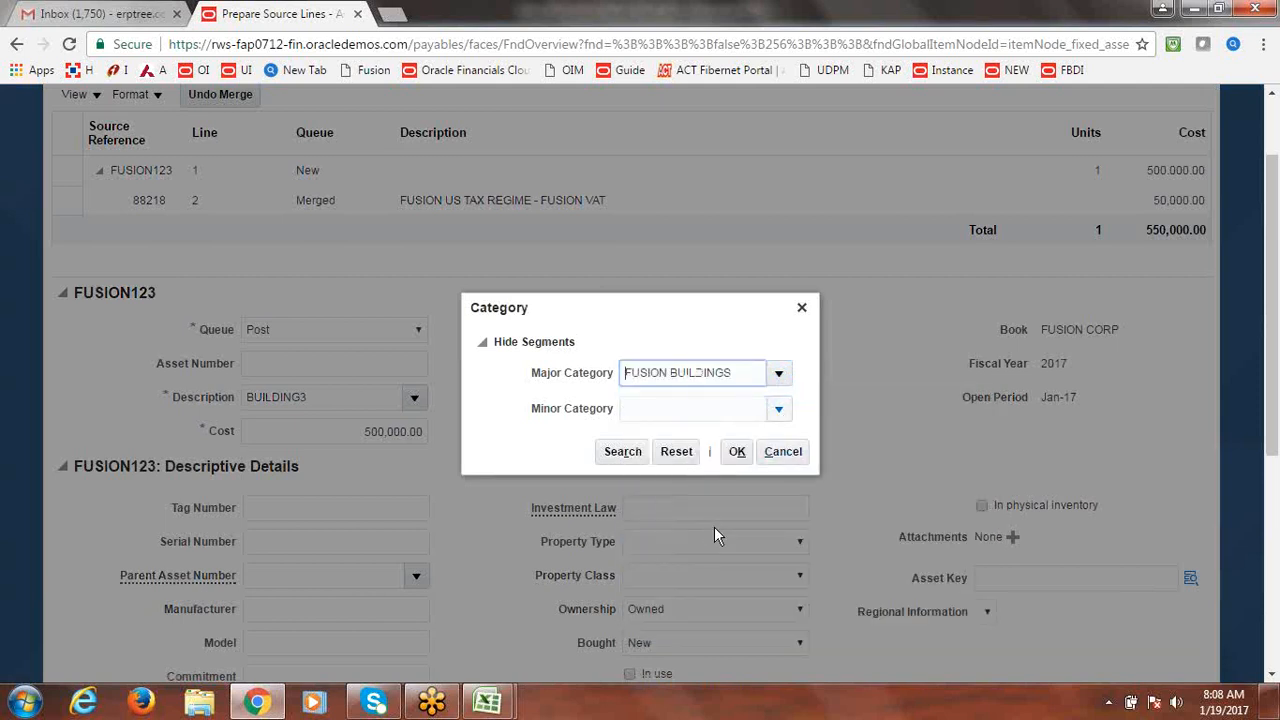
click(780, 412)
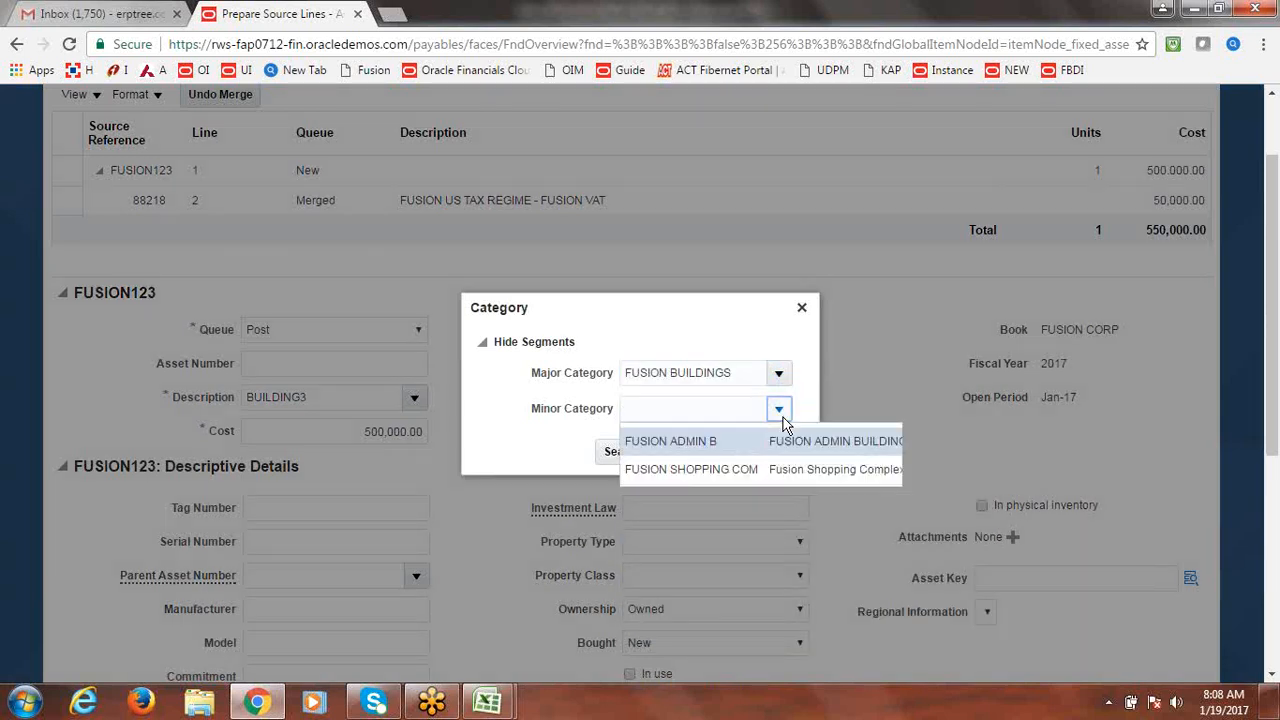
click(700, 442)
click(737, 451)
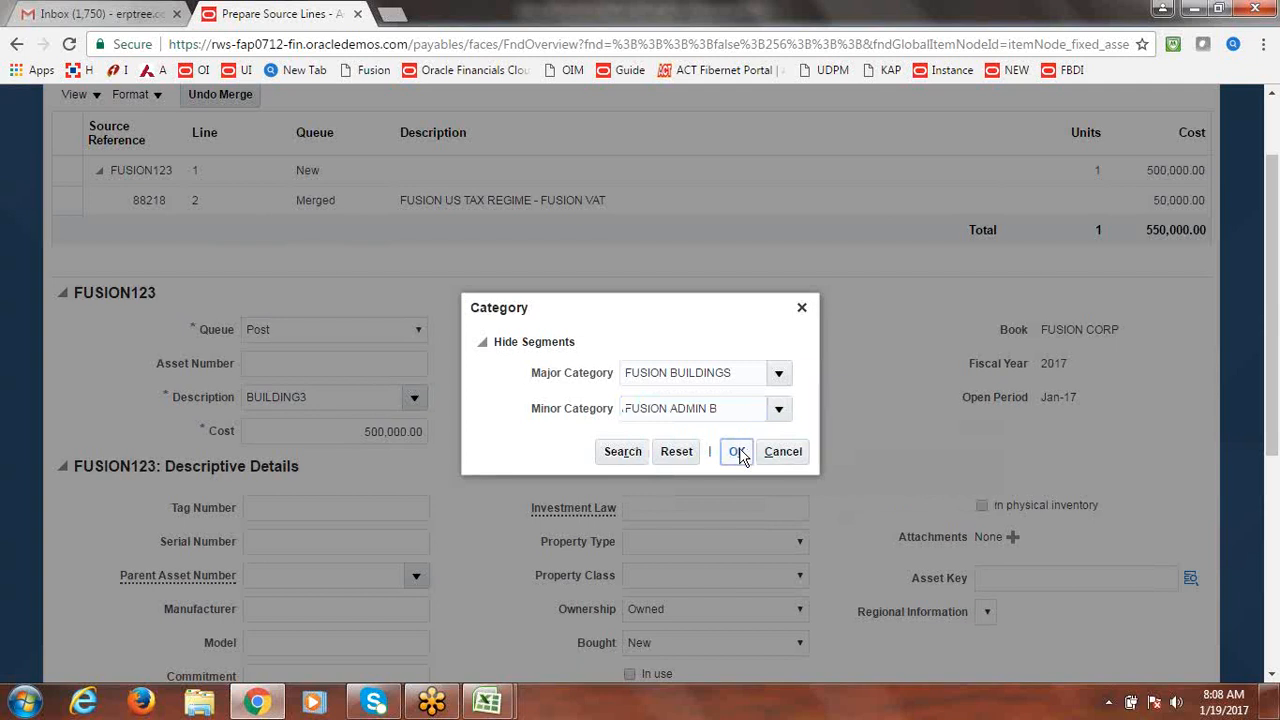
Check the assignment's employee list, leave Employee Name blank, and begin the depreciation expense account.
scroll(1270, 416, down, 2)
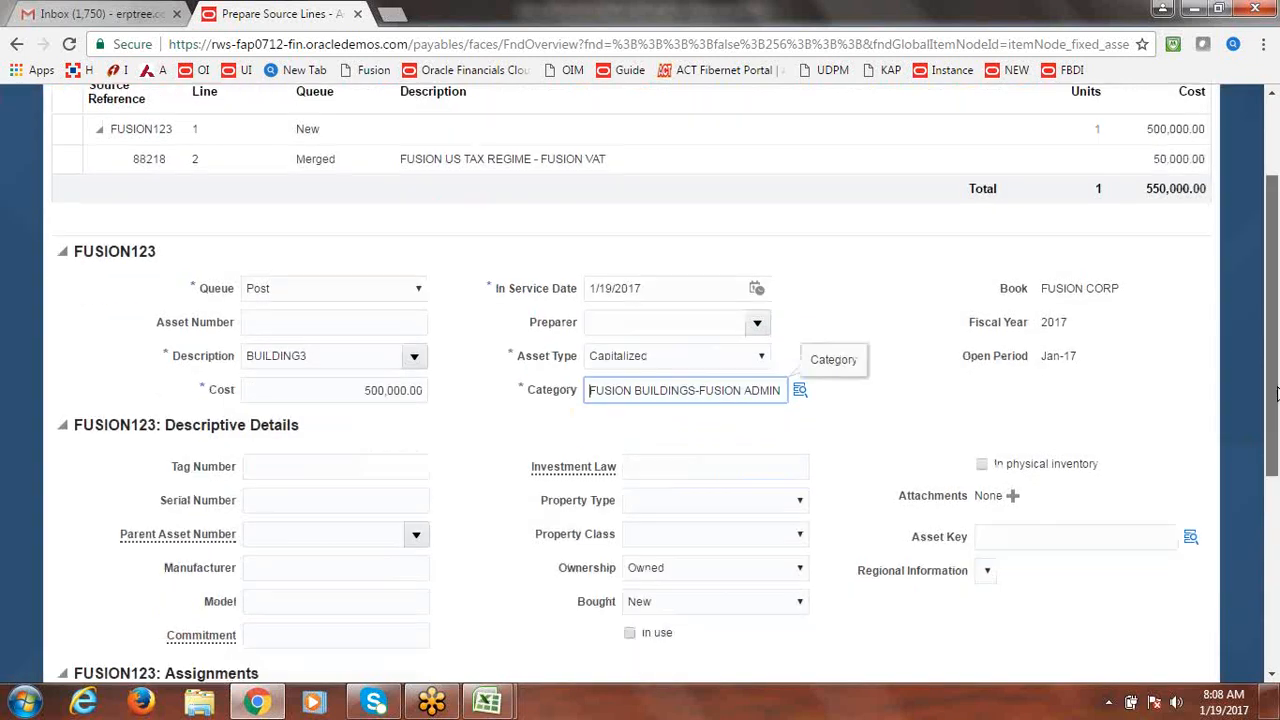
drag(1276, 416, 1276, 456)
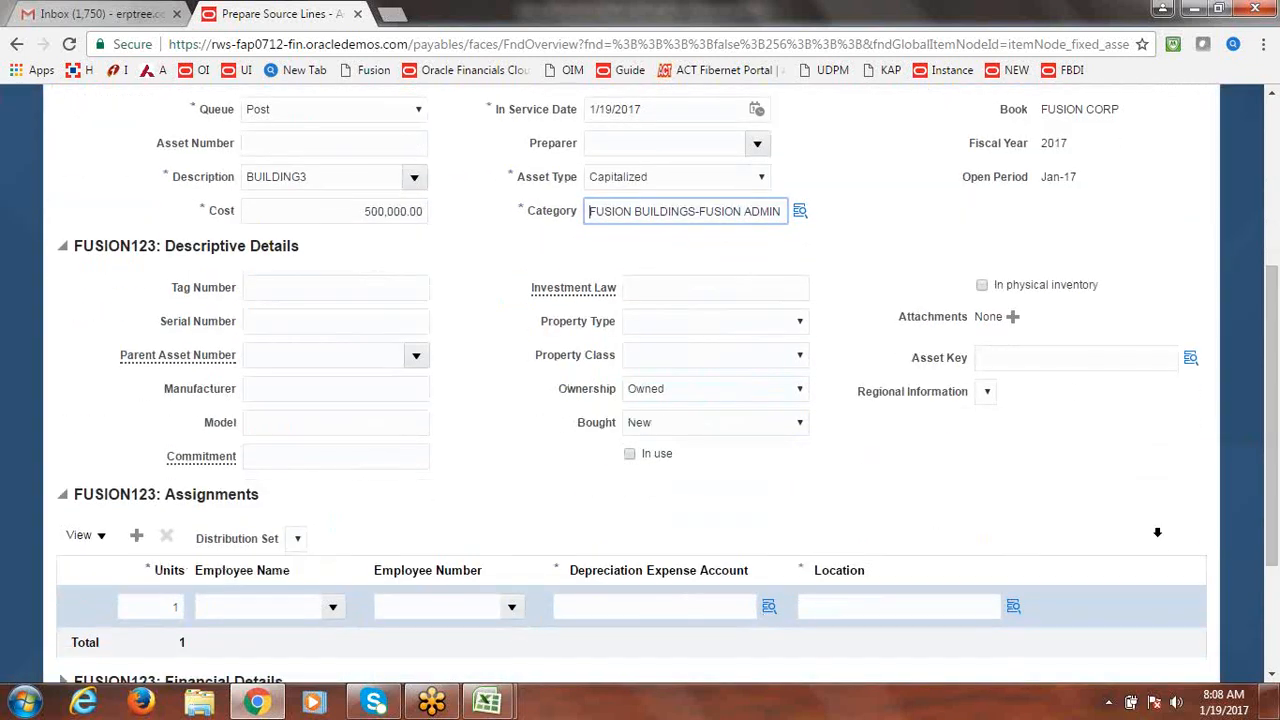
click(335, 612)
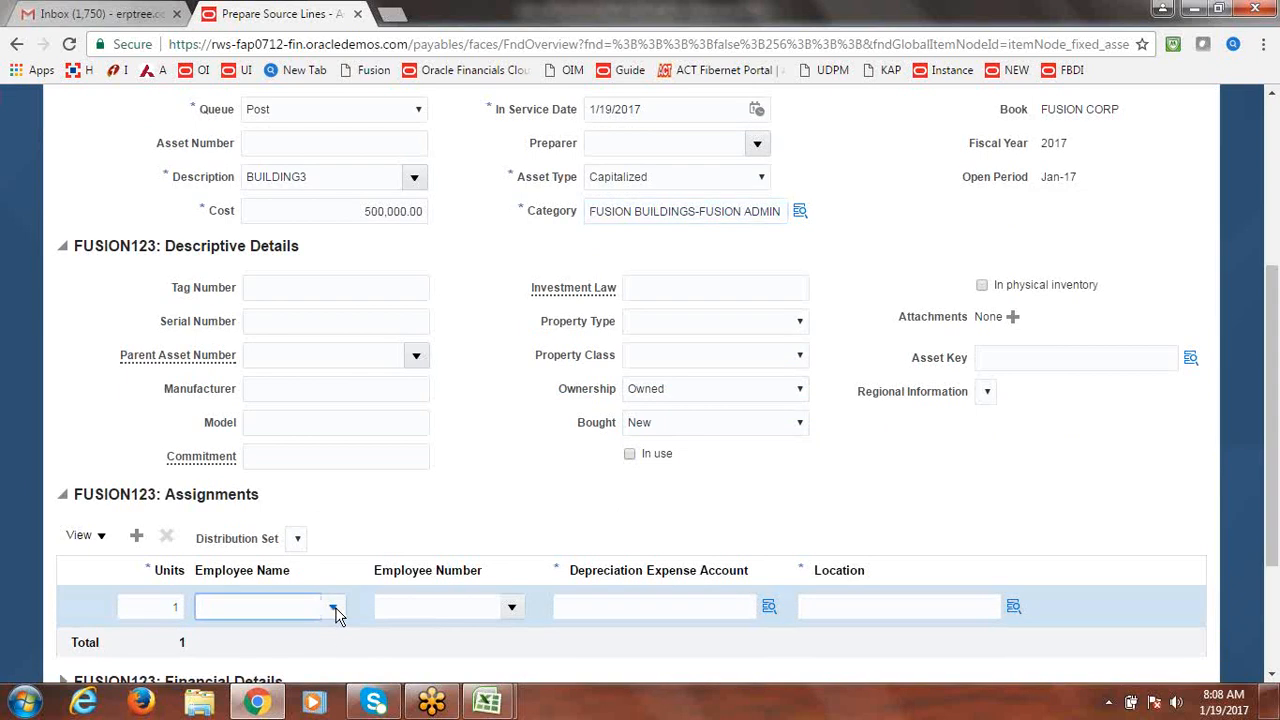
click(336, 614)
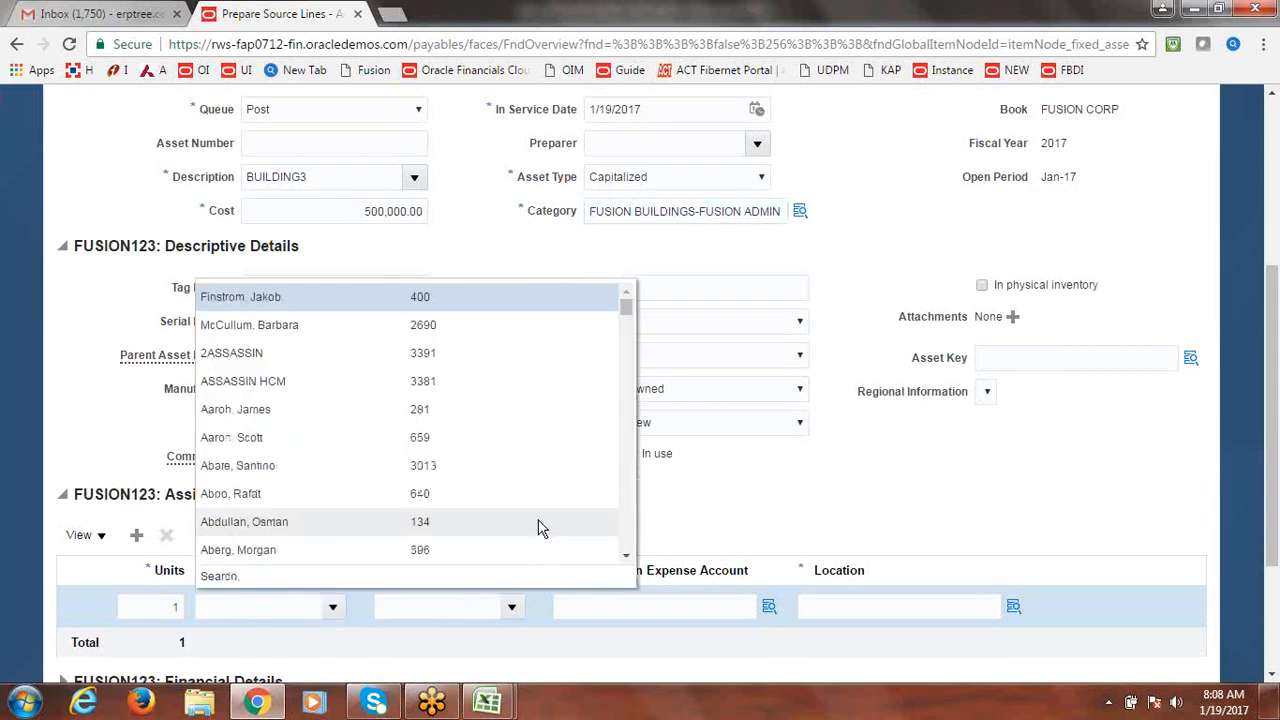
click(810, 506)
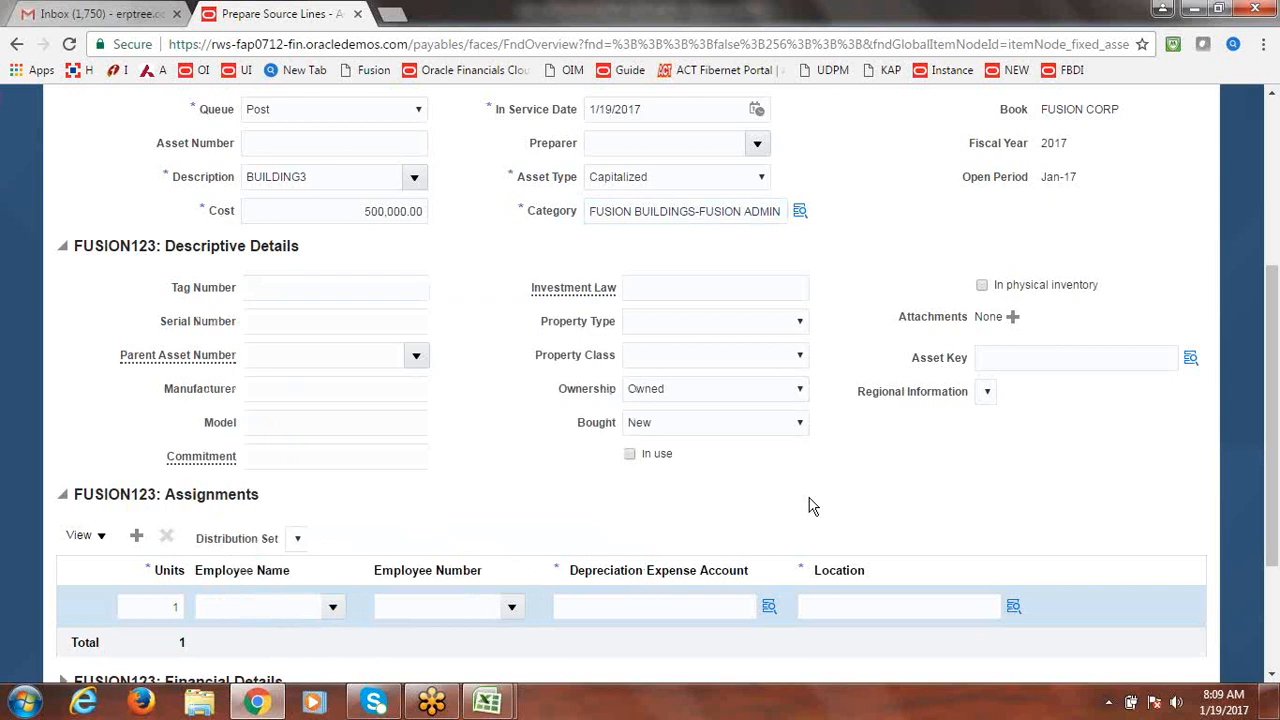
click(781, 614)
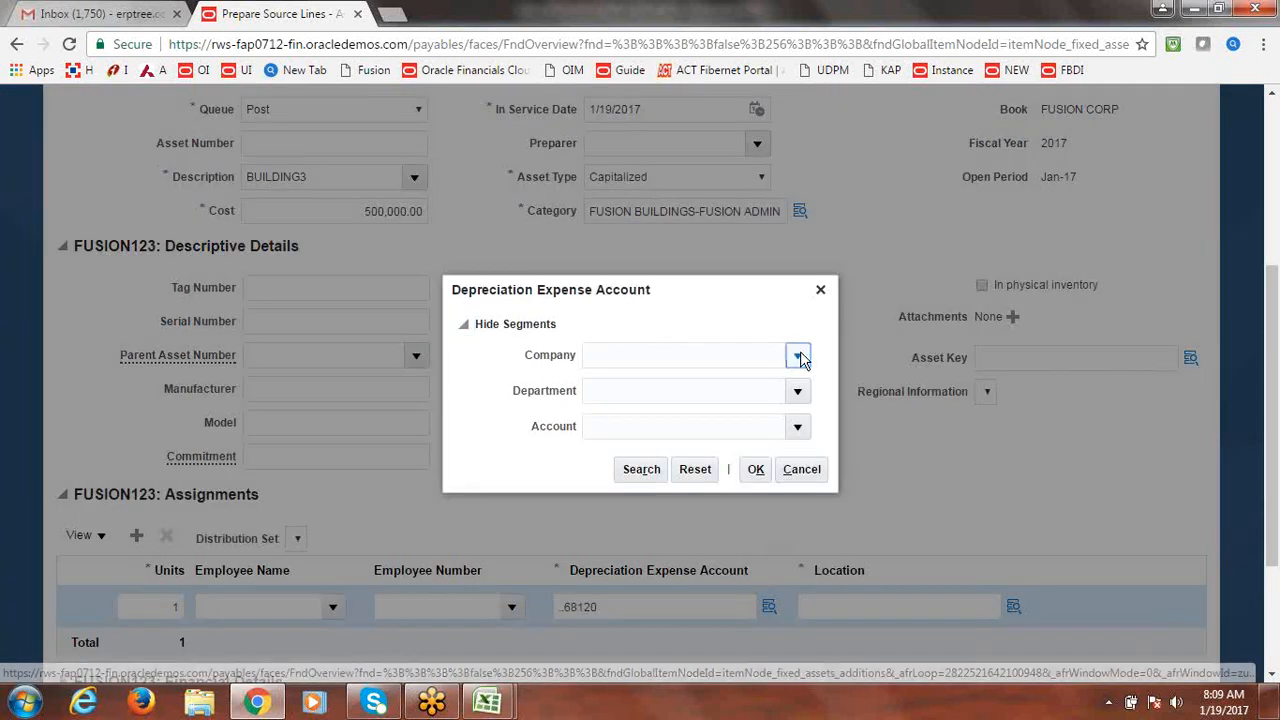
Try company 1000 and department 1000, then abandon the account after an invalid combination error.
click(798, 356)
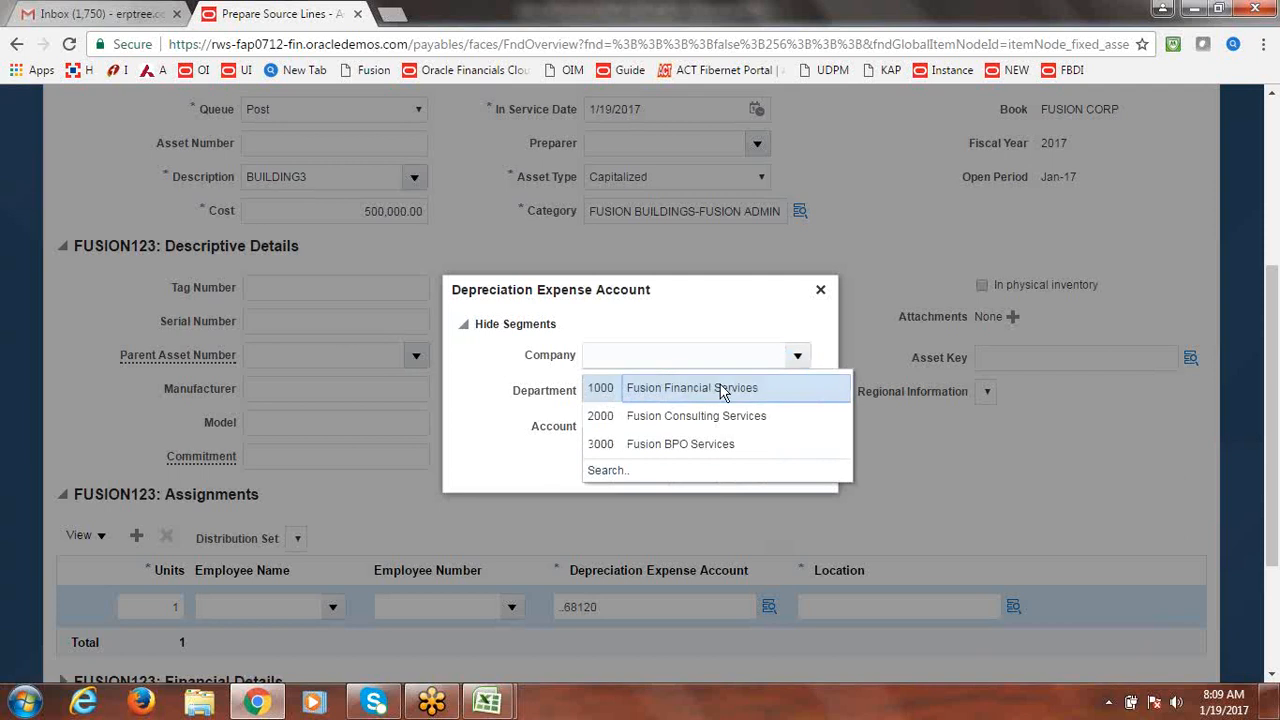
click(721, 388)
click(797, 392)
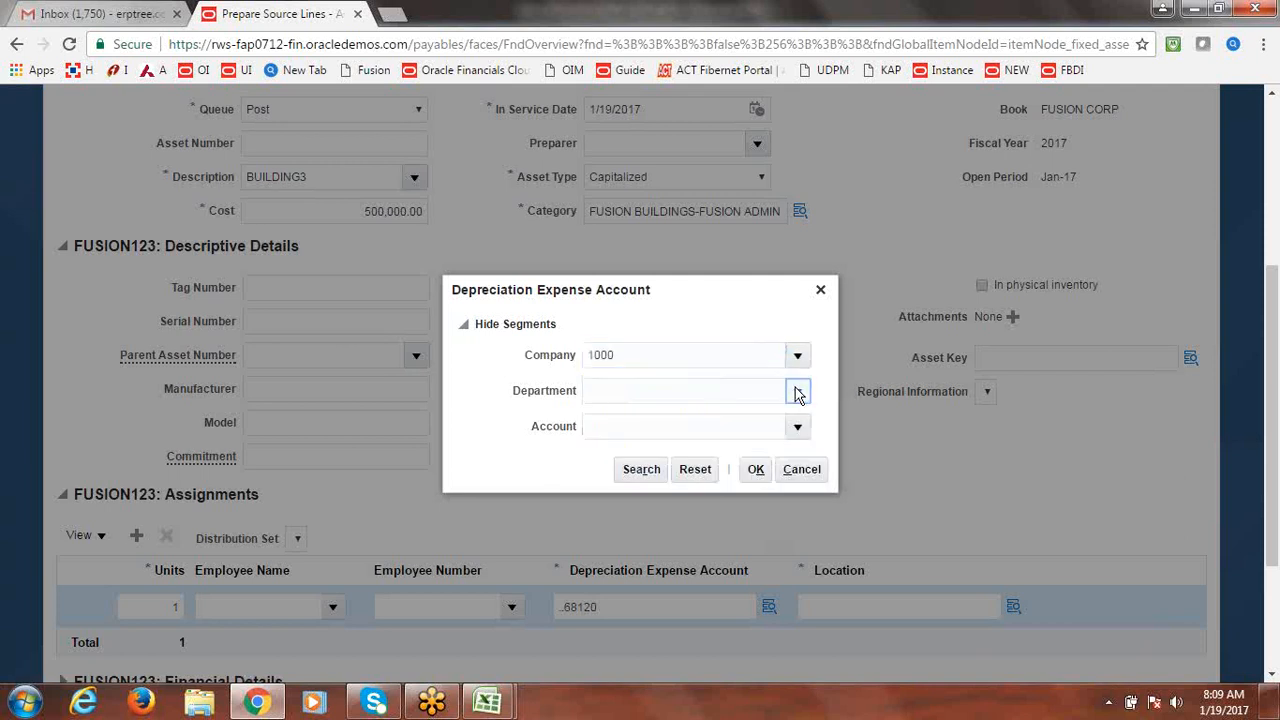
click(660, 424)
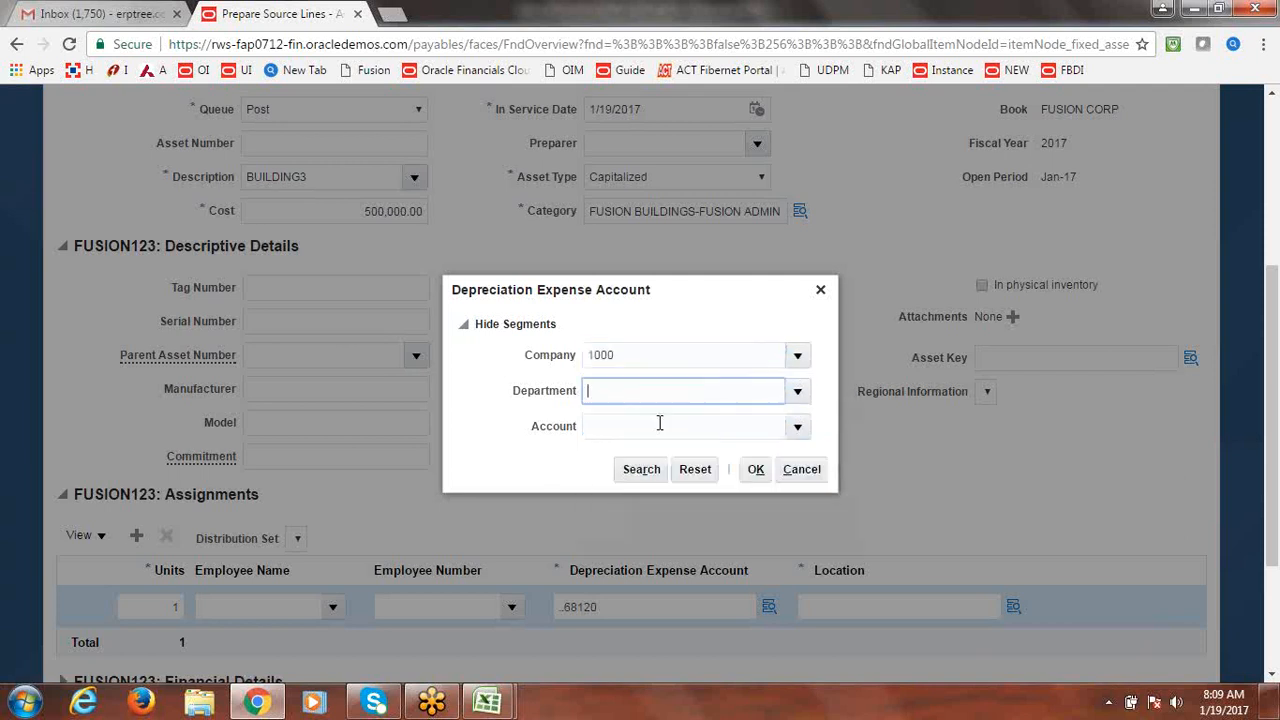
click(796, 427)
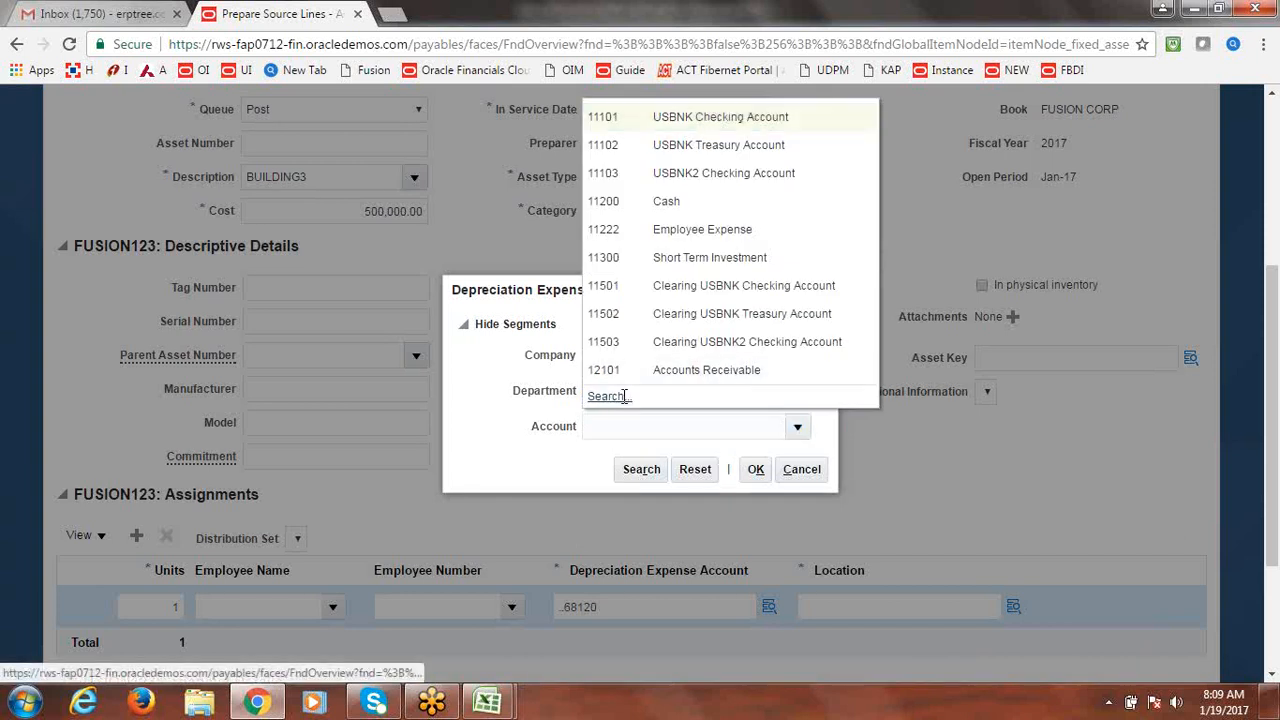
click(608, 396)
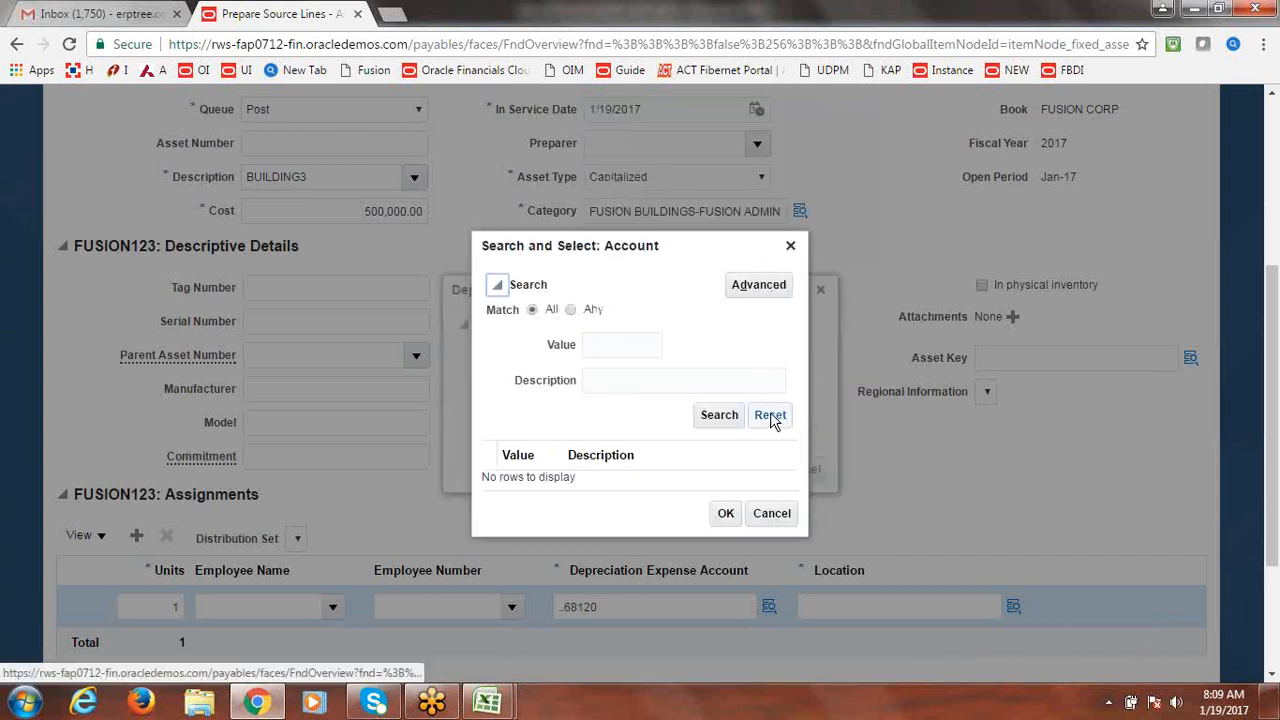
click(792, 246)
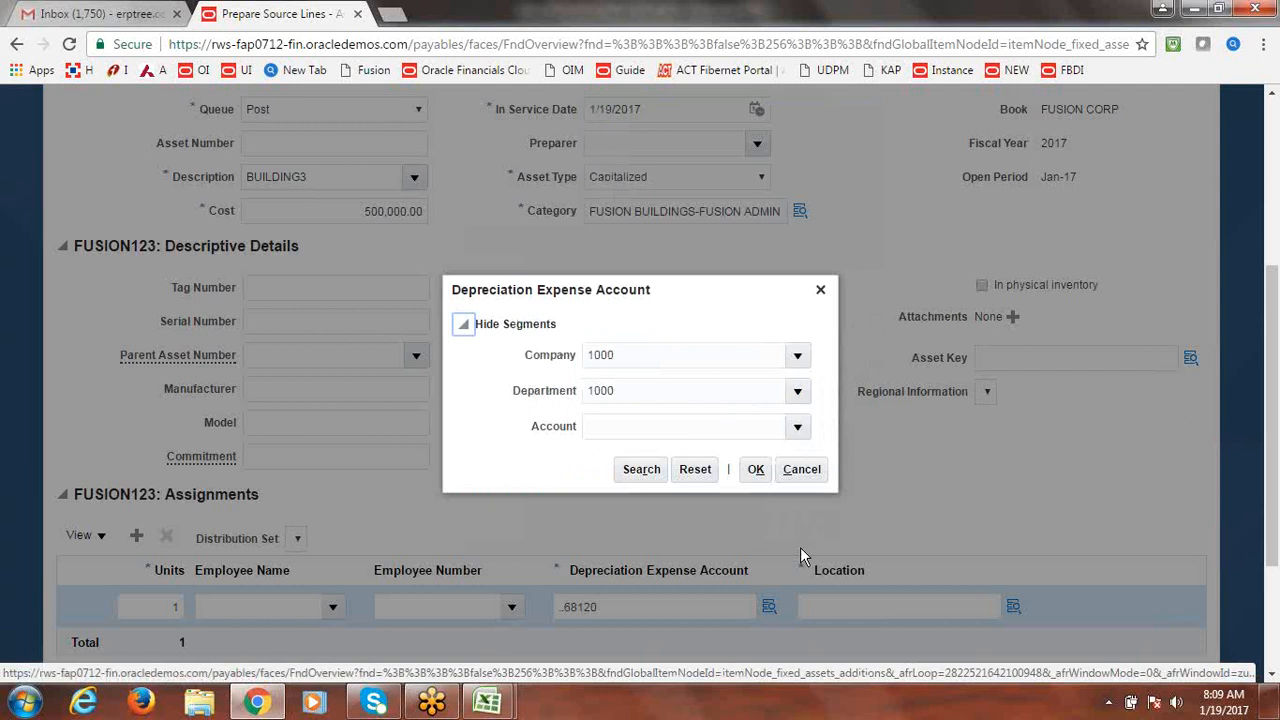
click(757, 470)
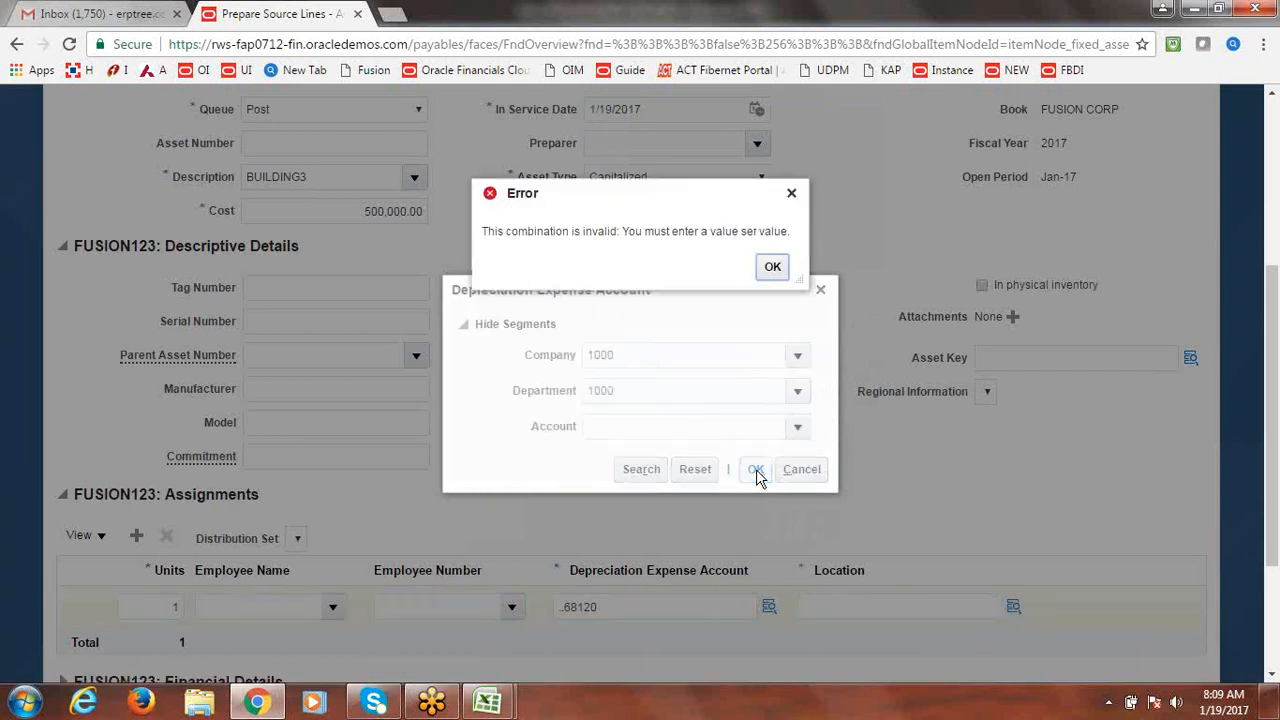
click(771, 266)
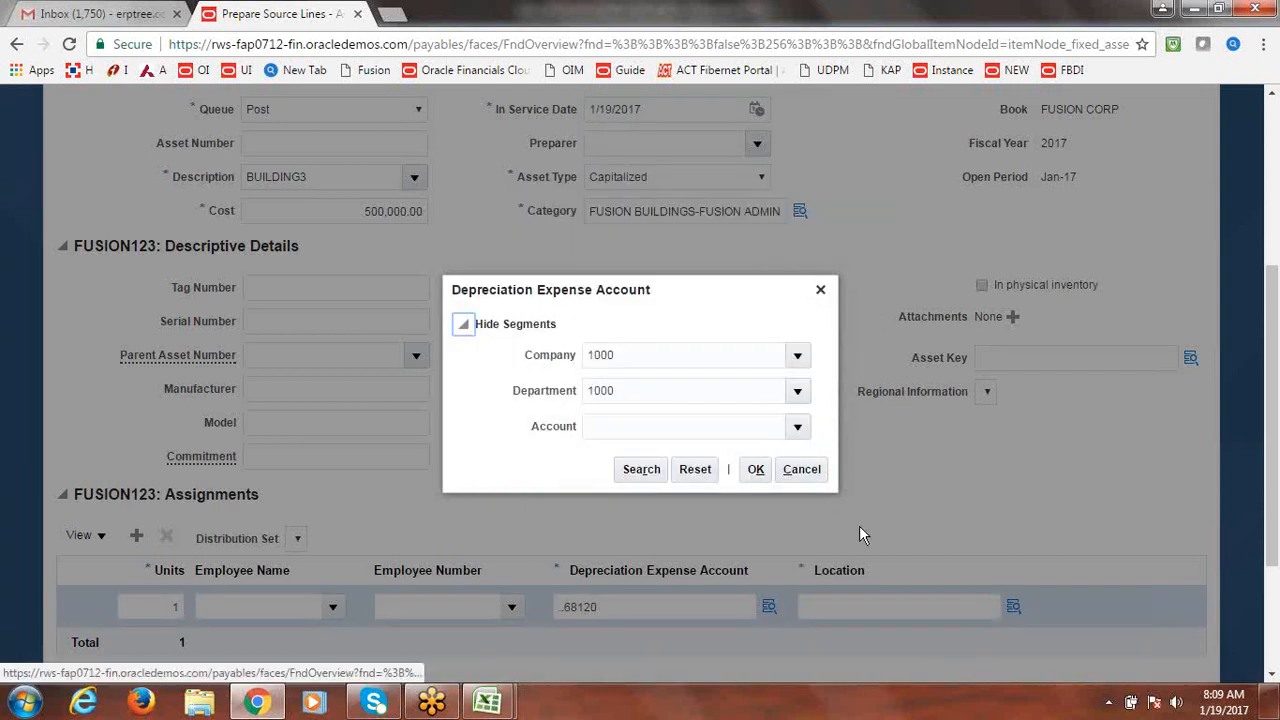
click(806, 468)
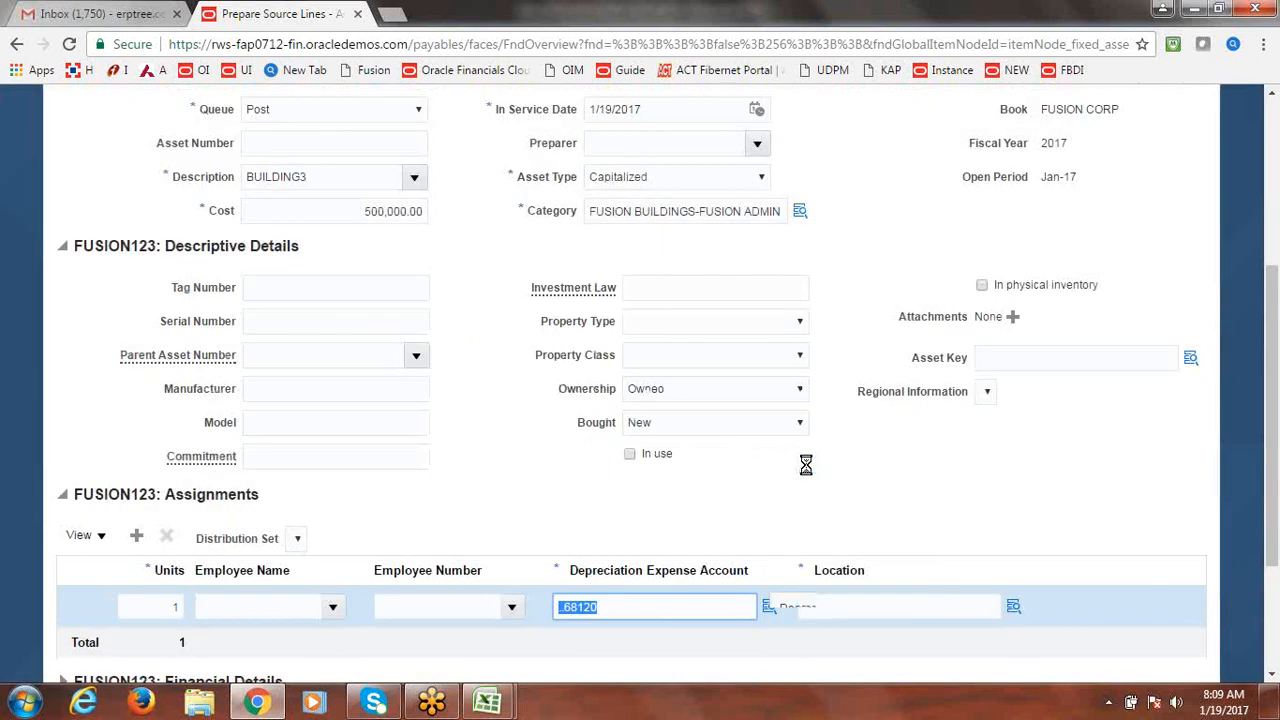
Re-enter company 1000 and department 1000 with account 68120, accepting 1000.1000.68120.
click(770, 609)
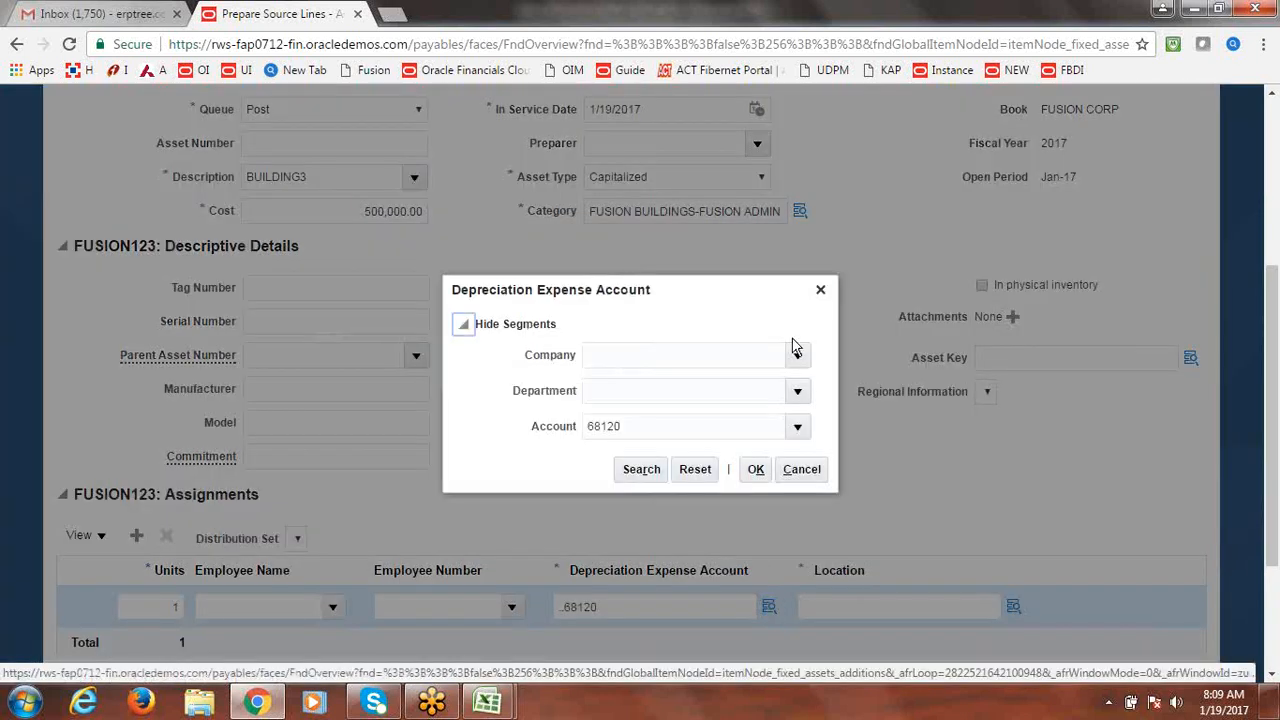
click(798, 357)
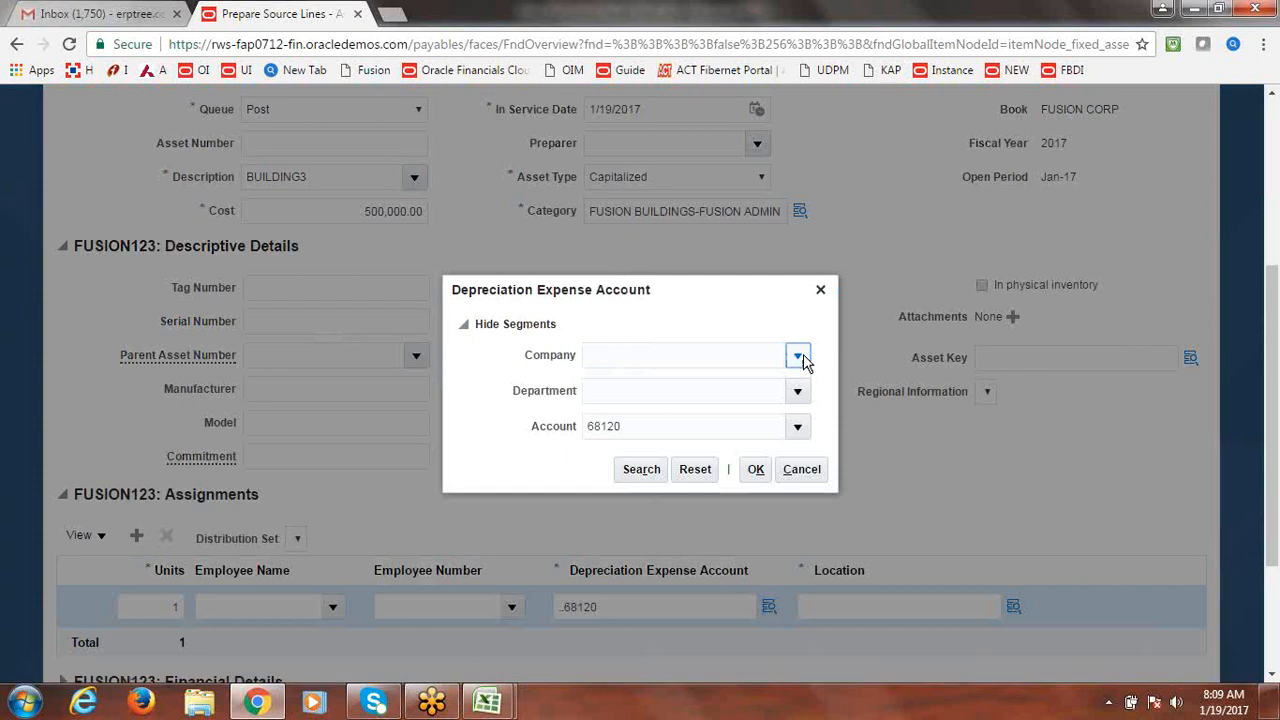
click(705, 391)
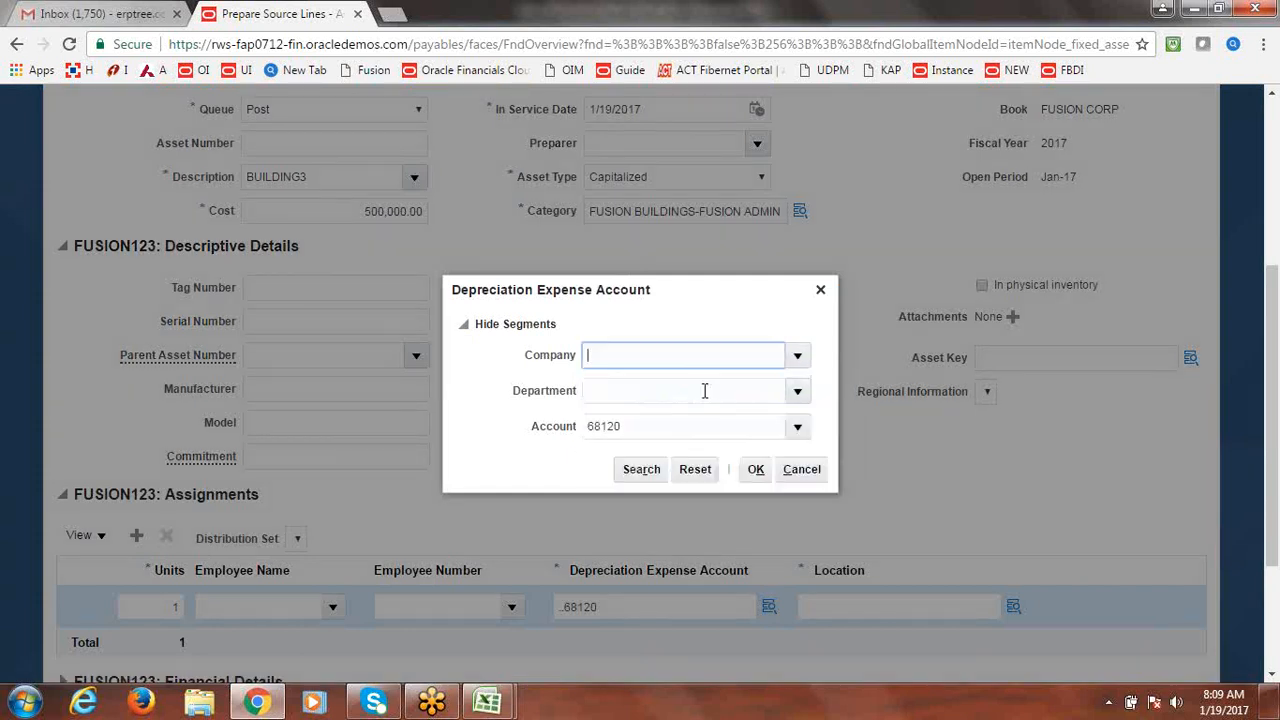
click(797, 391)
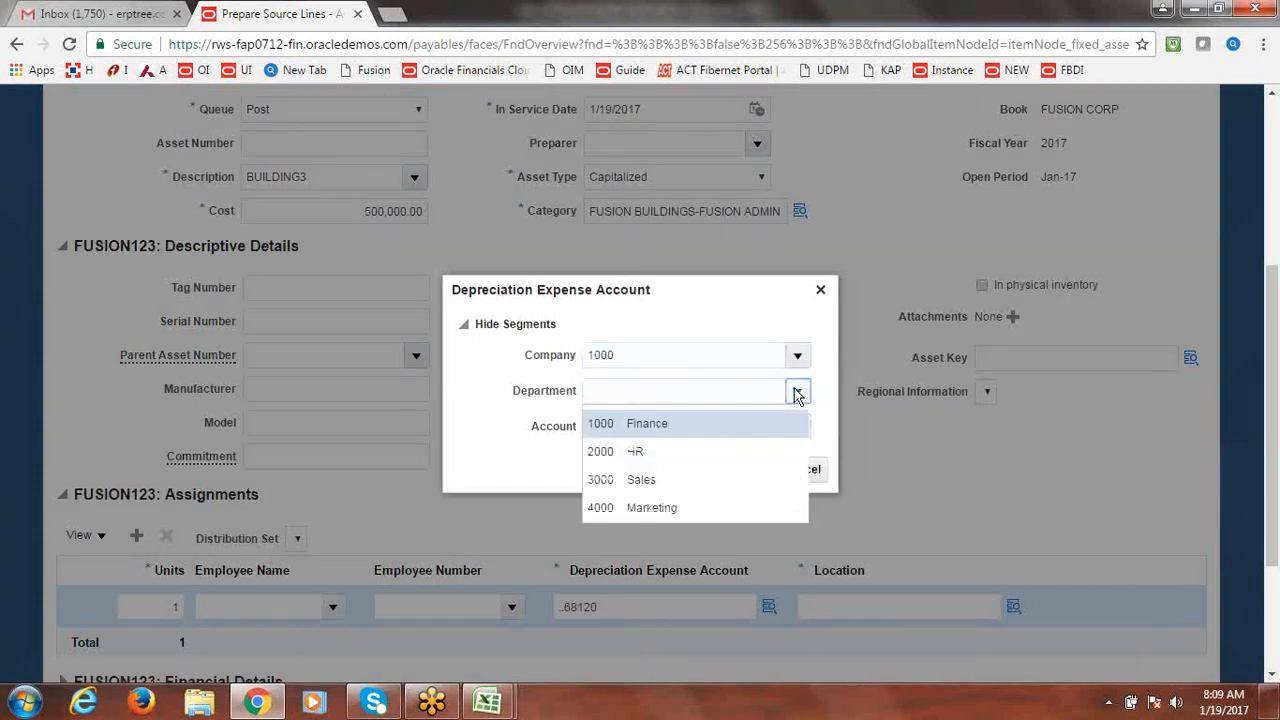
click(631, 427)
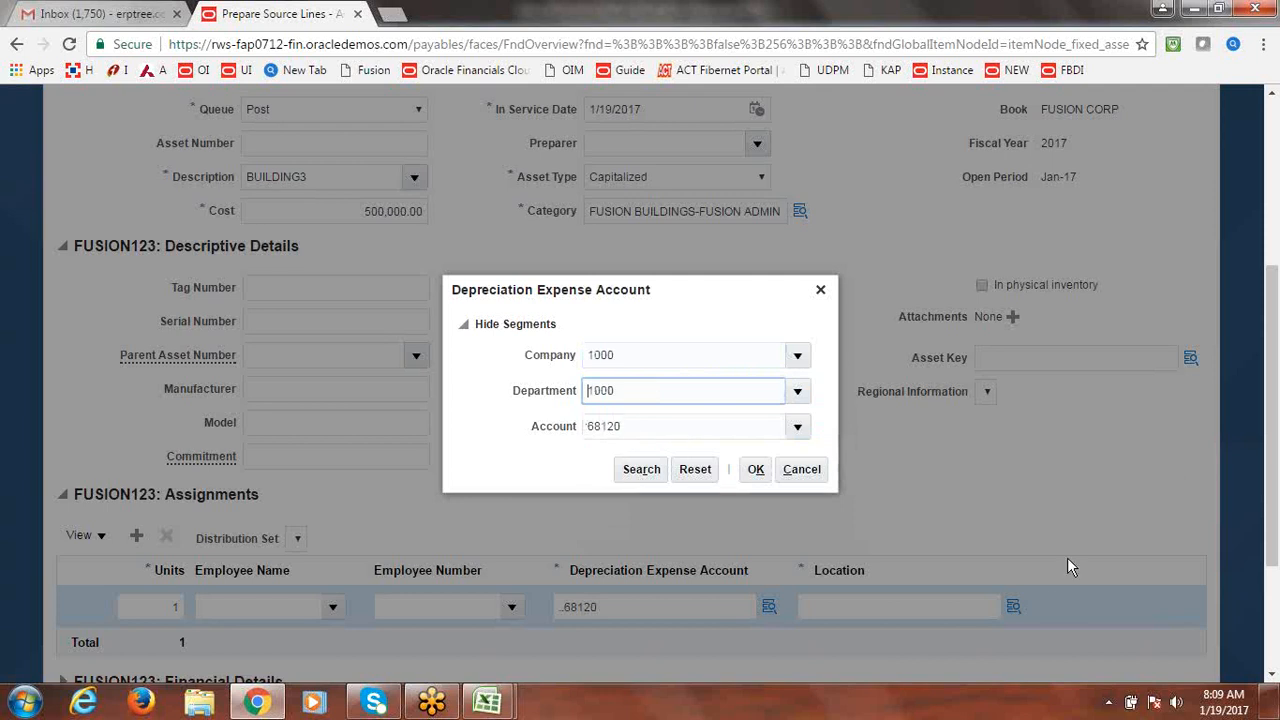
click(756, 469)
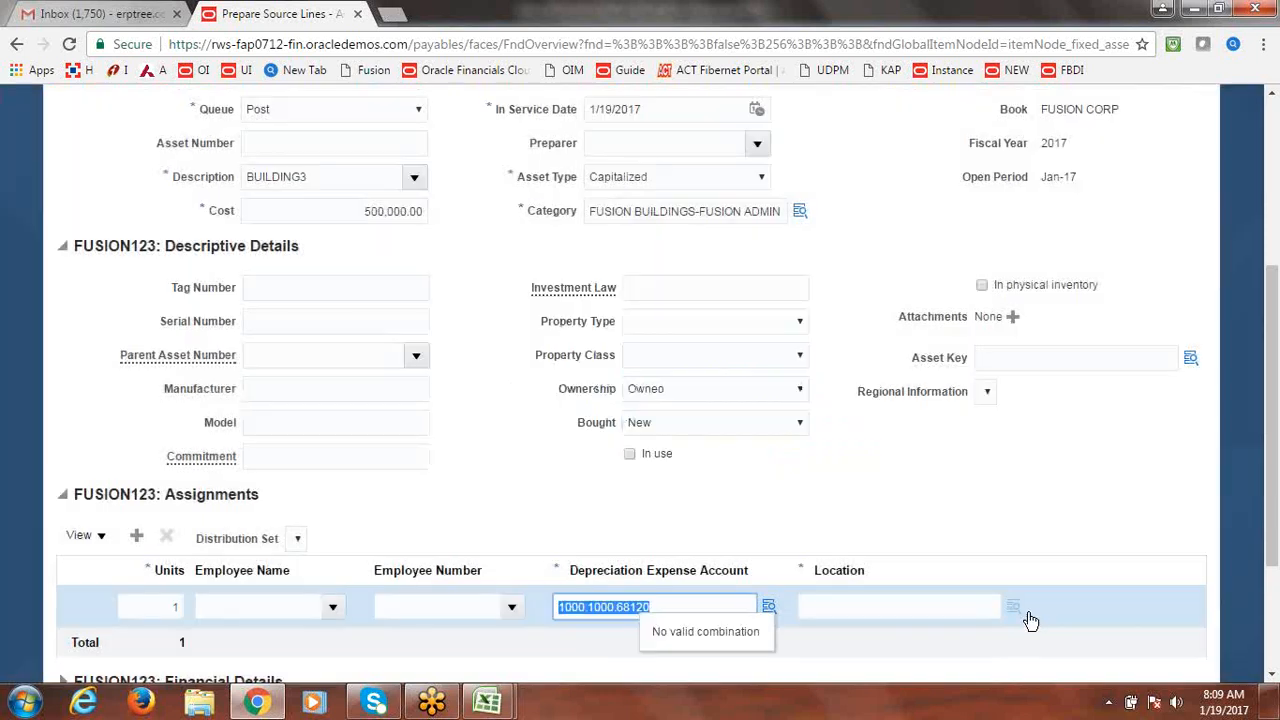
click(1026, 614)
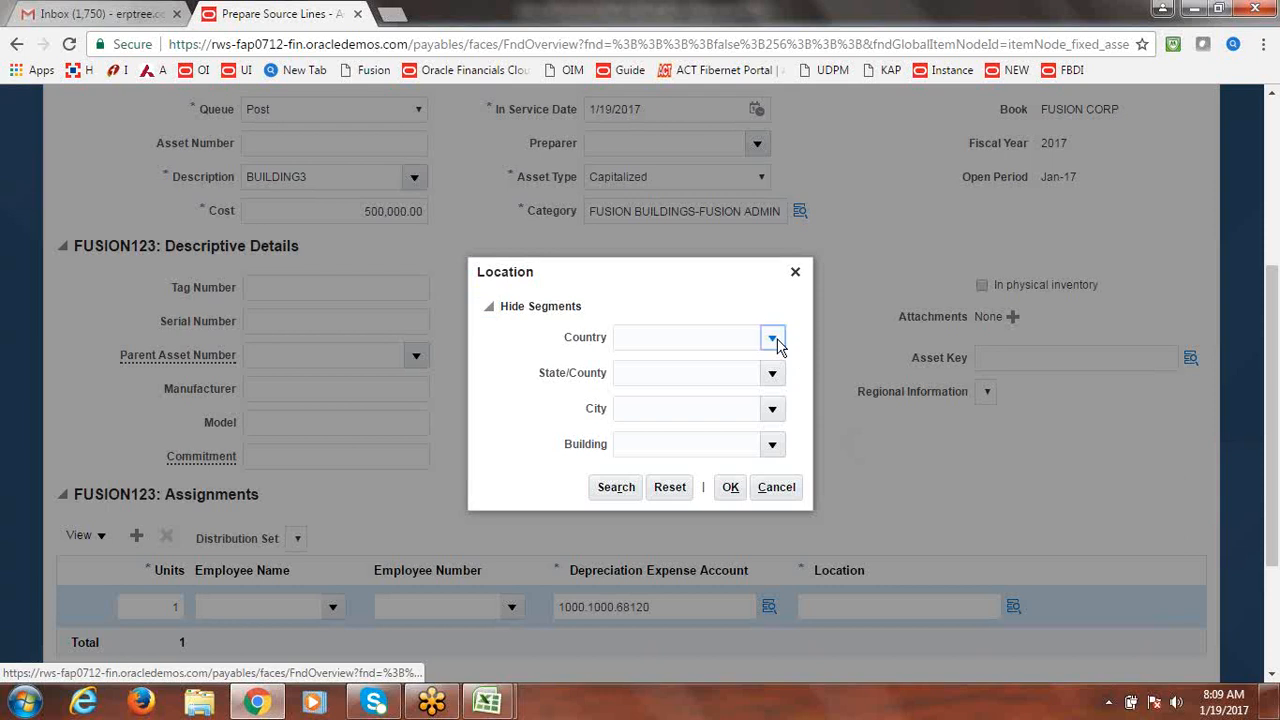
Build the location from USA, BEIJING, ATLANTA and OFFICE, giving USA-BEIJING-ATLANTA-OFFICE.
click(778, 344)
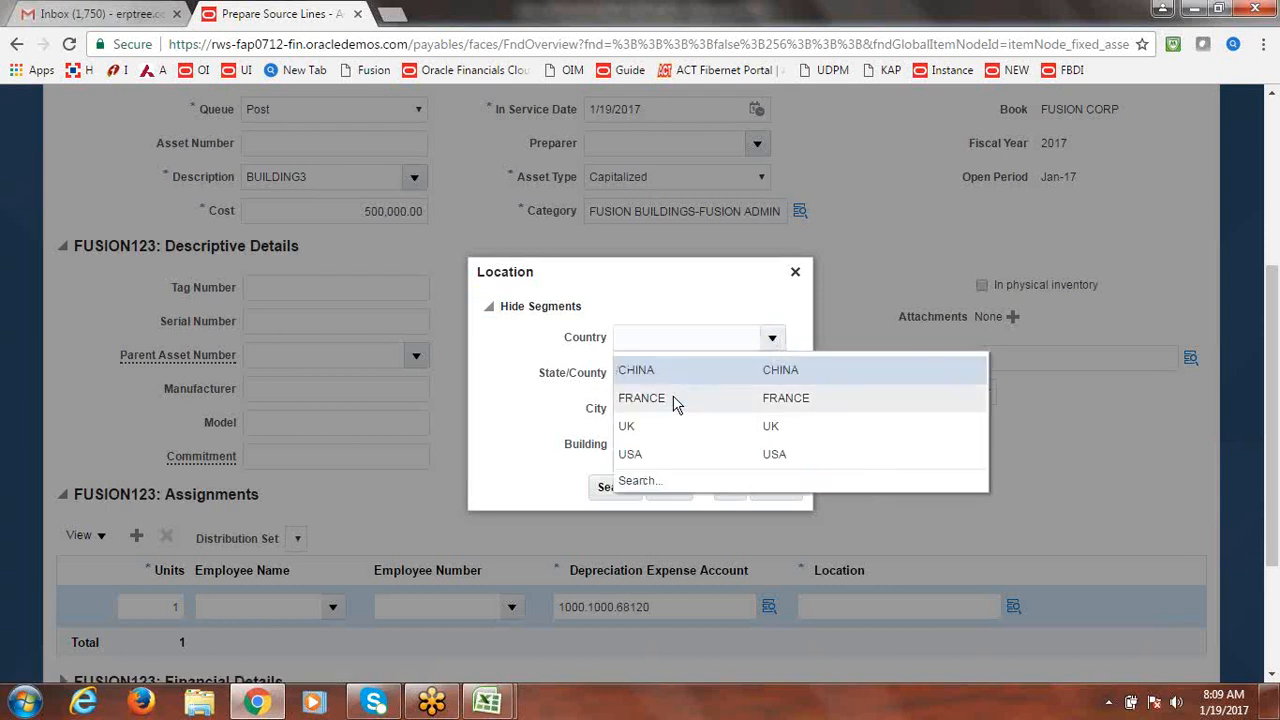
click(665, 453)
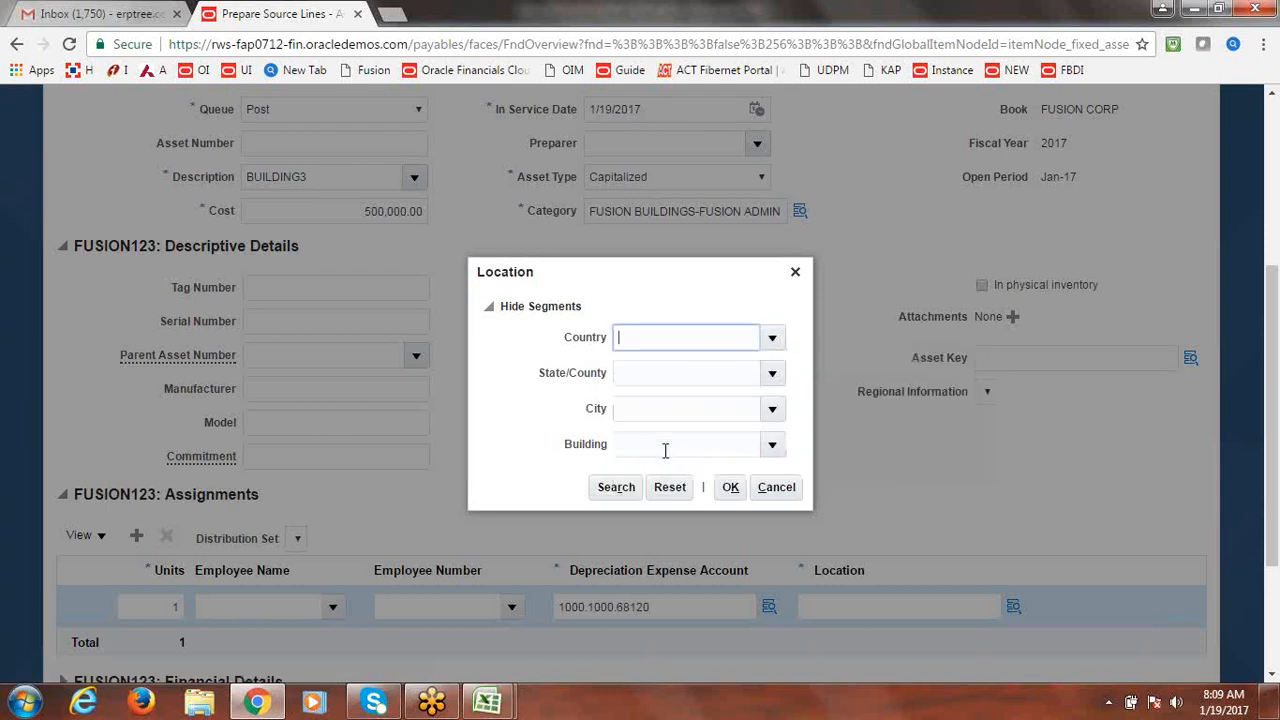
click(774, 375)
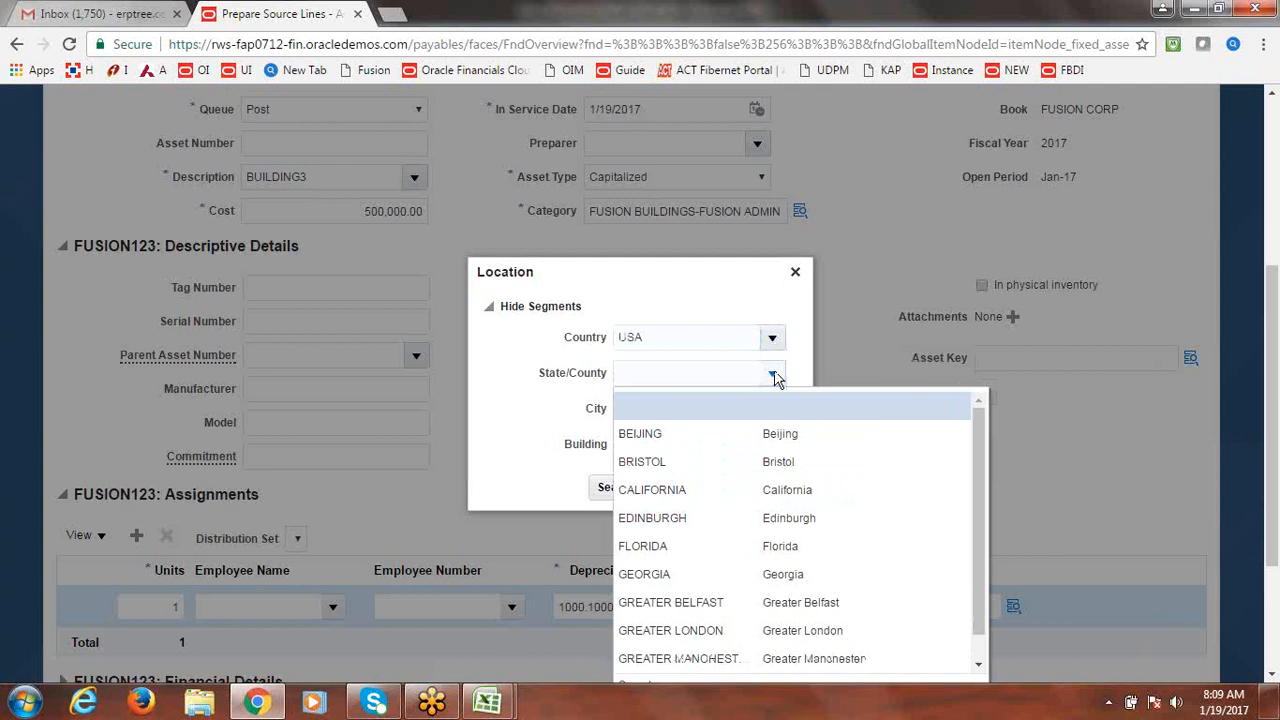
click(652, 438)
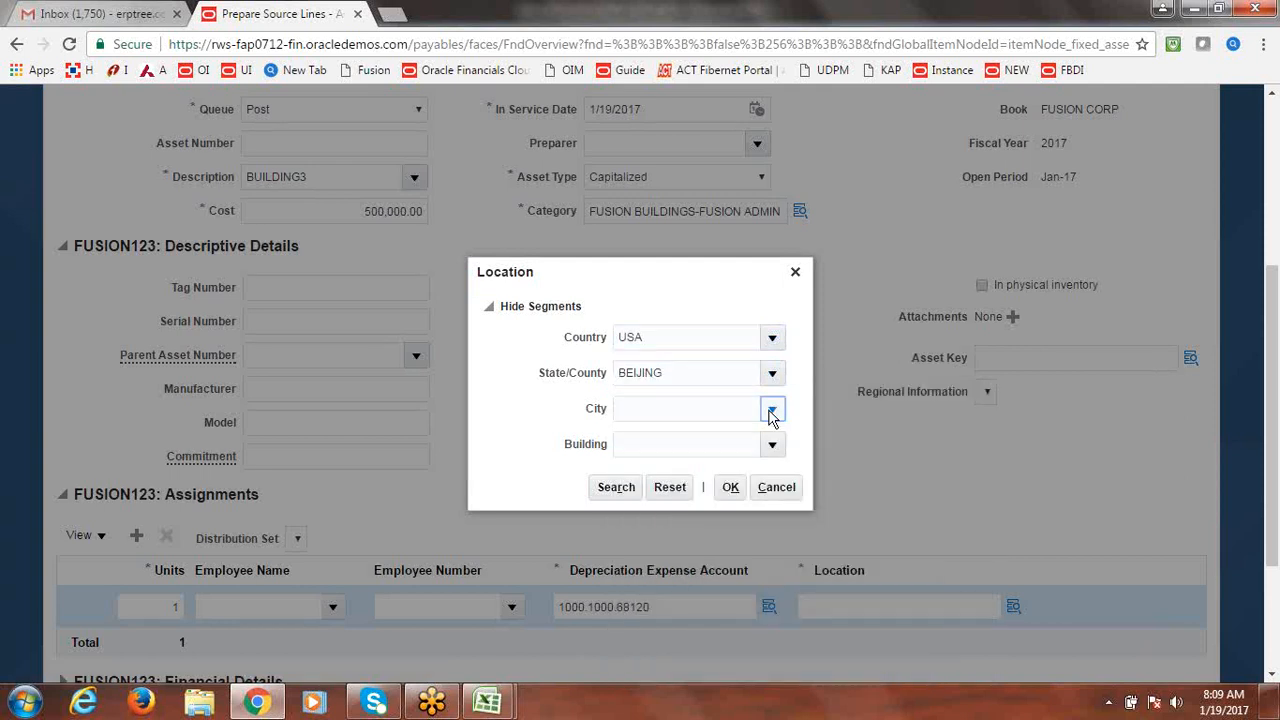
click(772, 409)
click(660, 424)
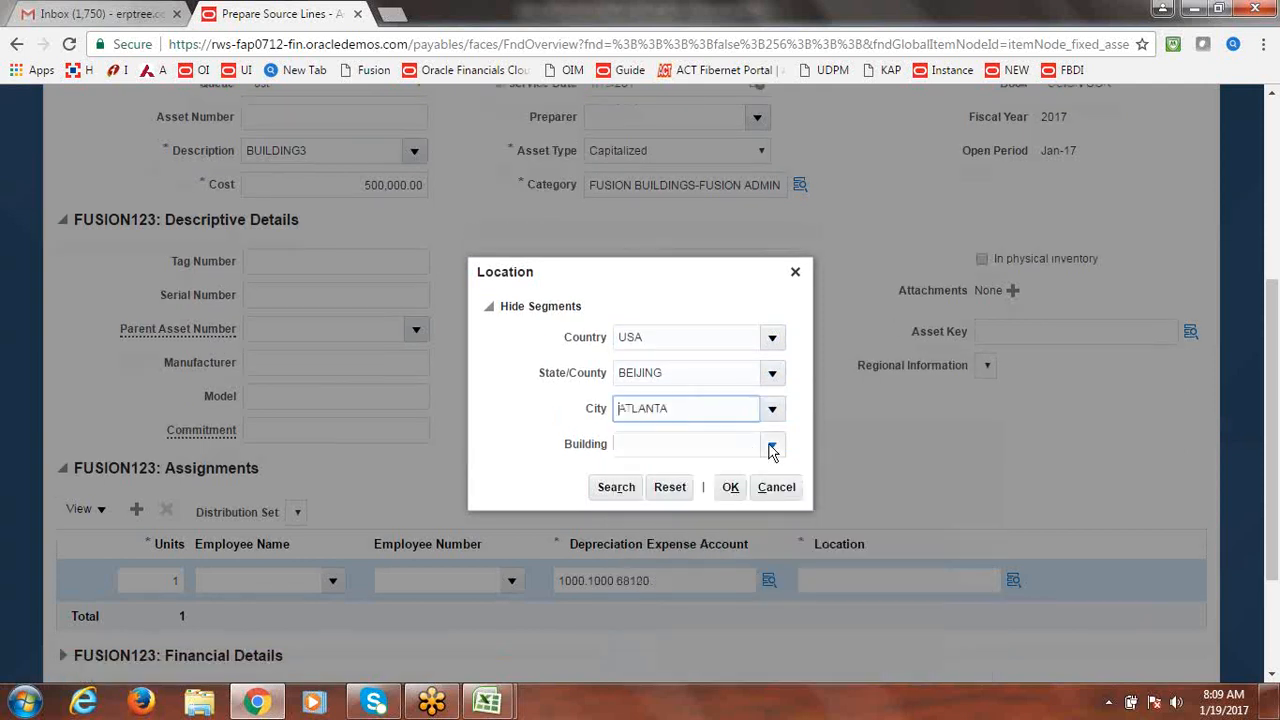
click(772, 446)
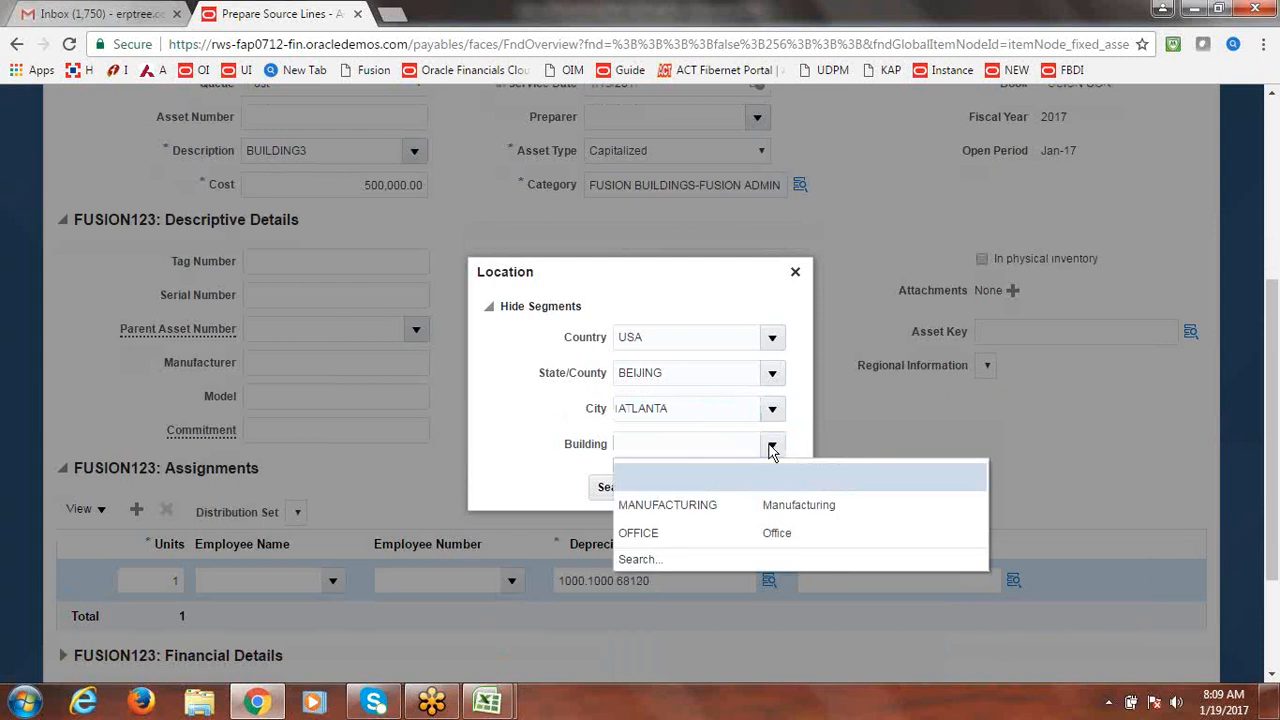
click(653, 535)
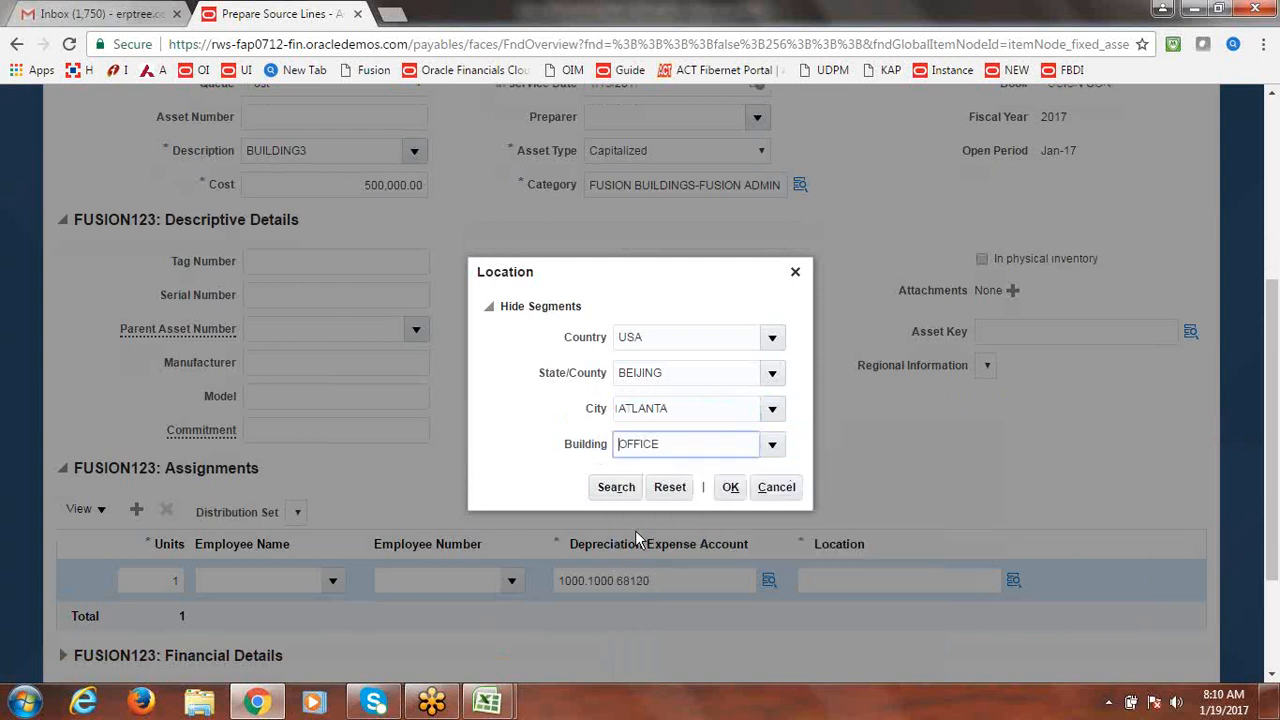
click(733, 490)
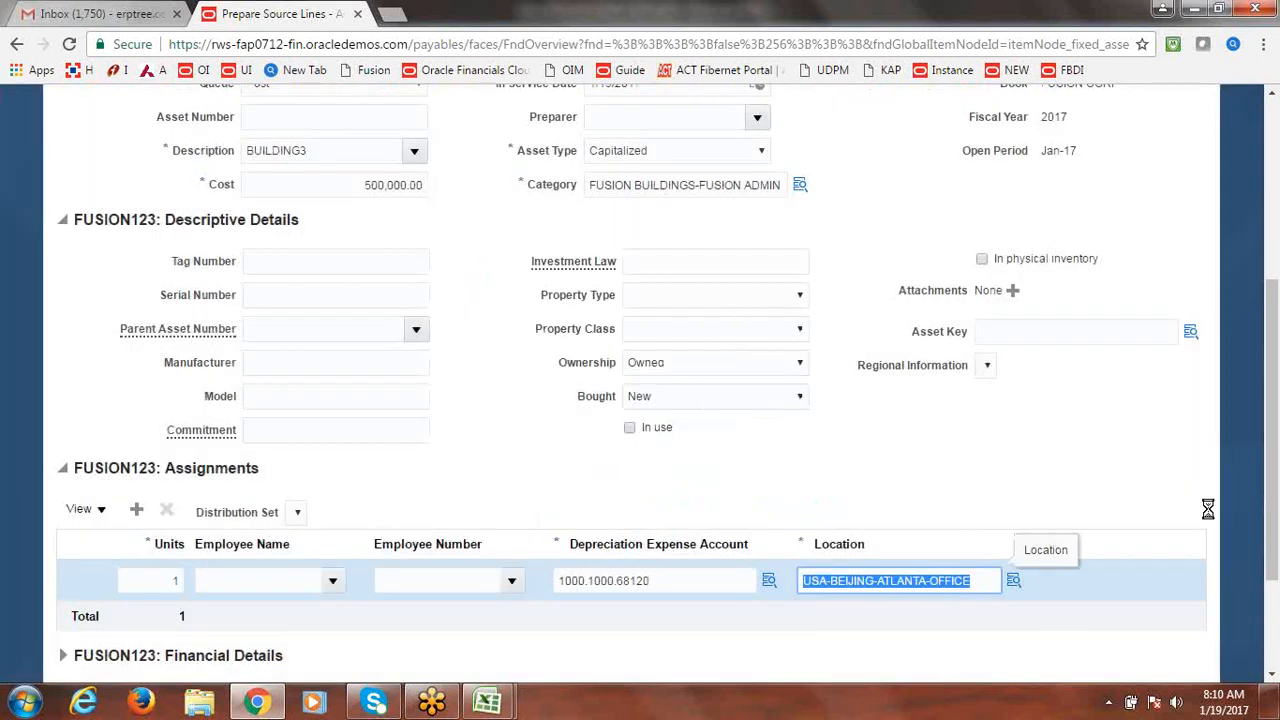
Save the source line, then post the ready BUILDING3 addition with Post All.
drag(1276, 543, 1276, 363)
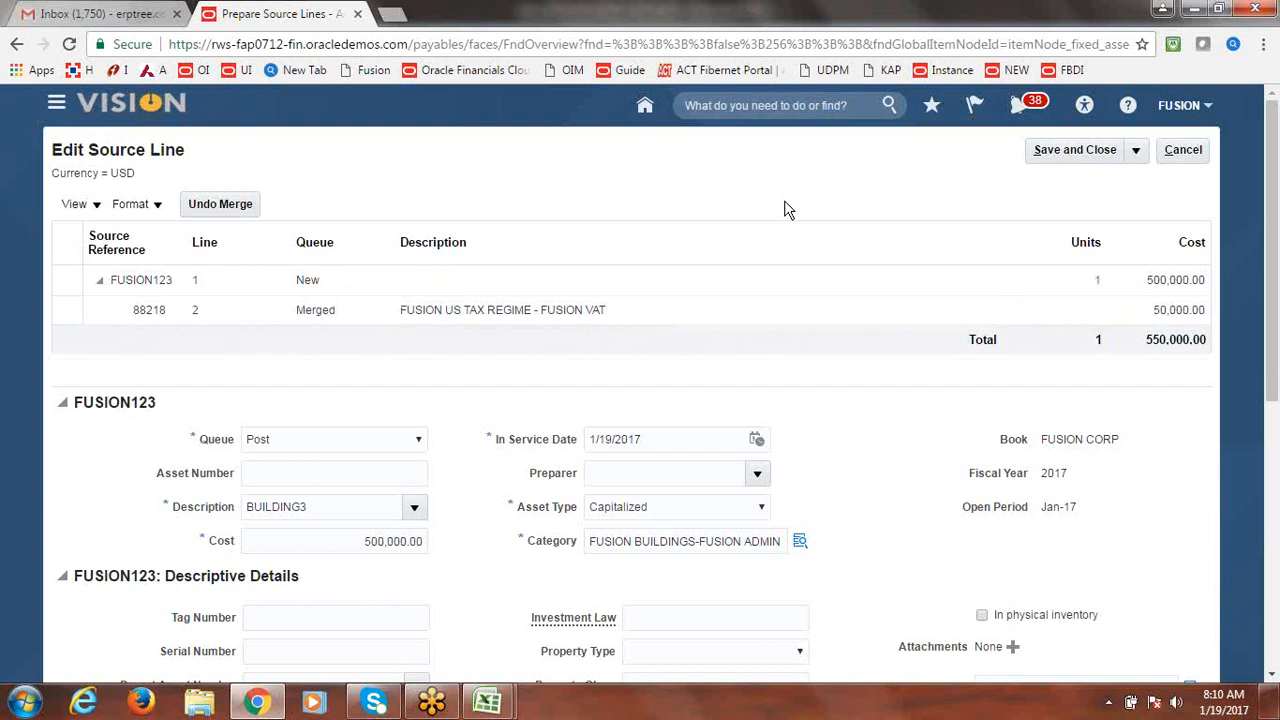
click(1084, 152)
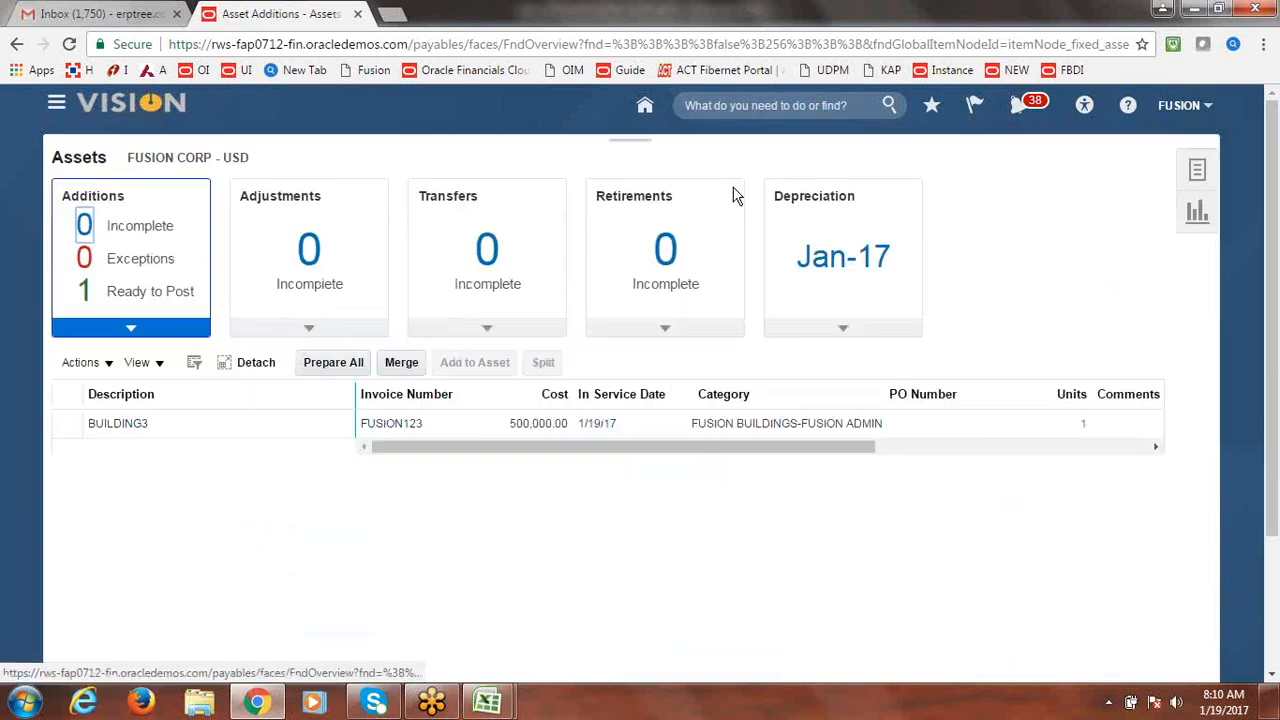
click(60, 423)
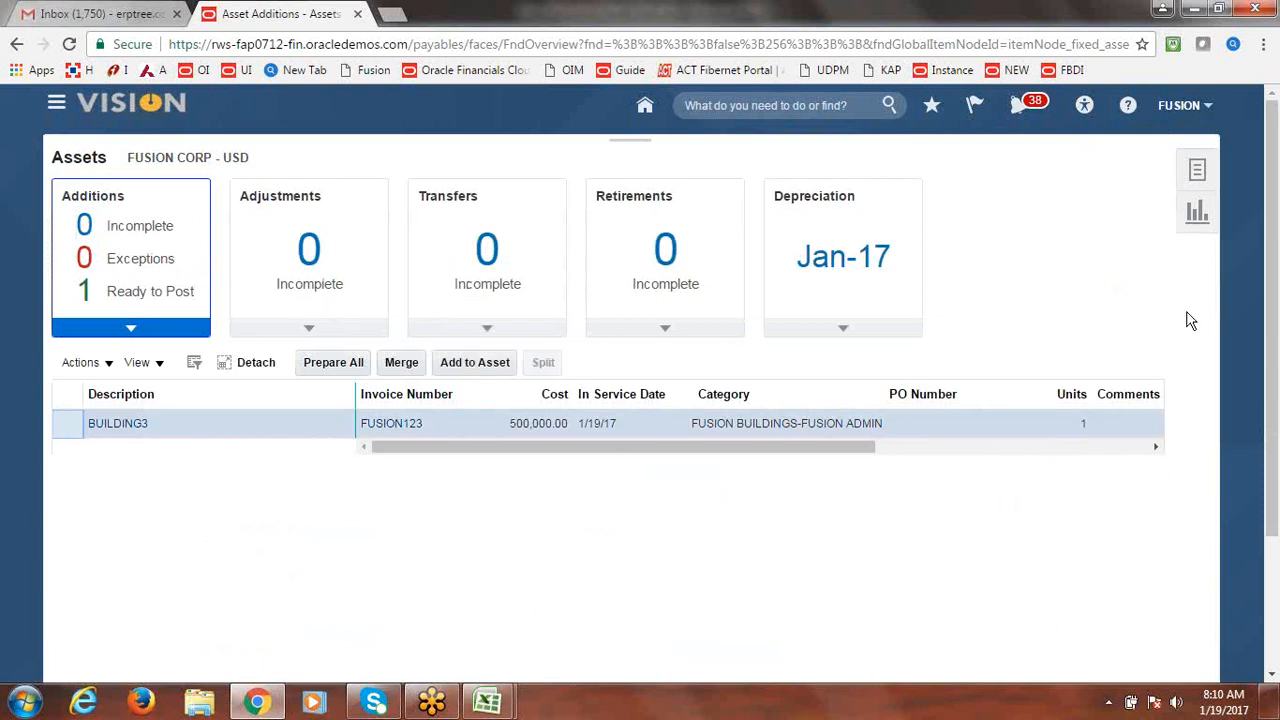
click(168, 296)
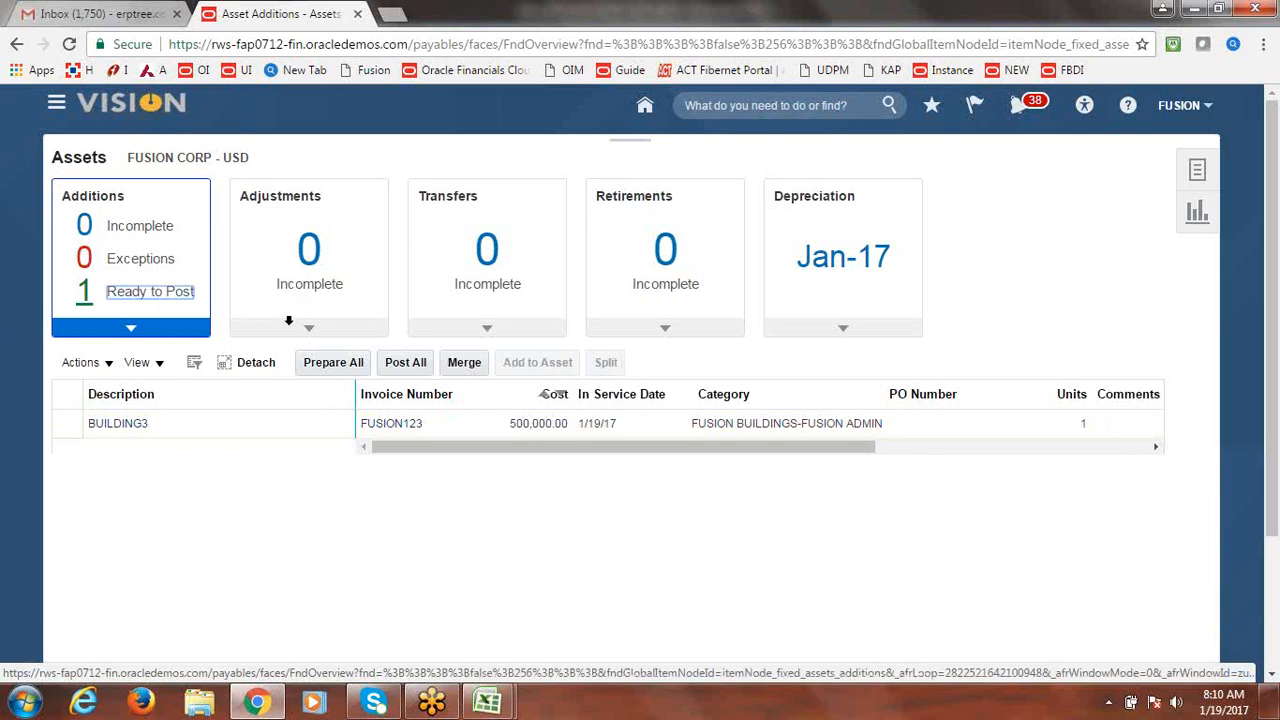
click(49, 428)
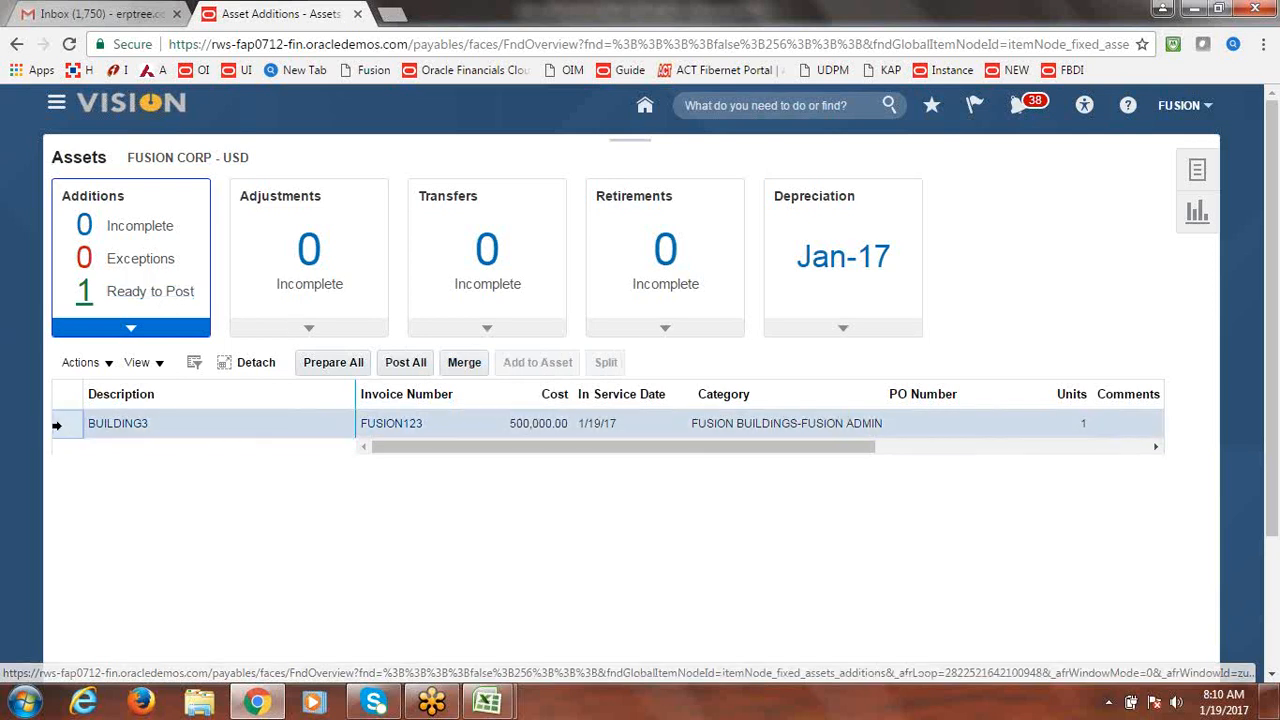
click(411, 366)
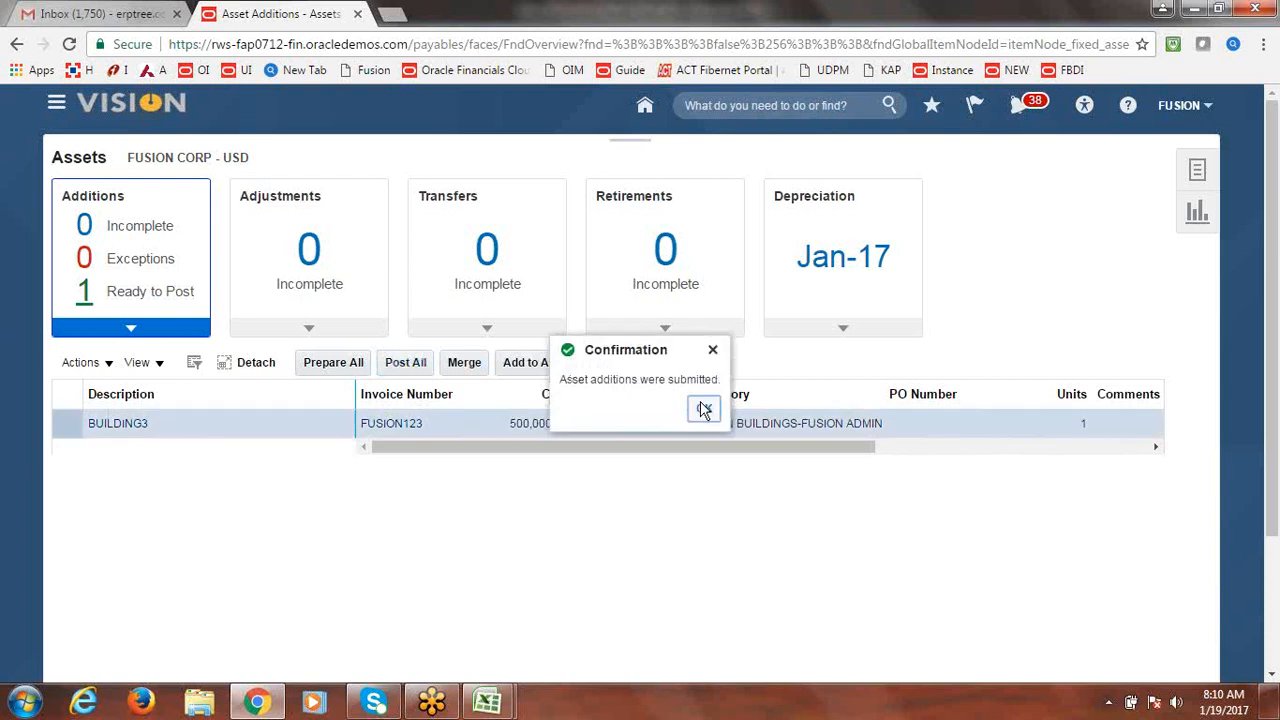
click(704, 409)
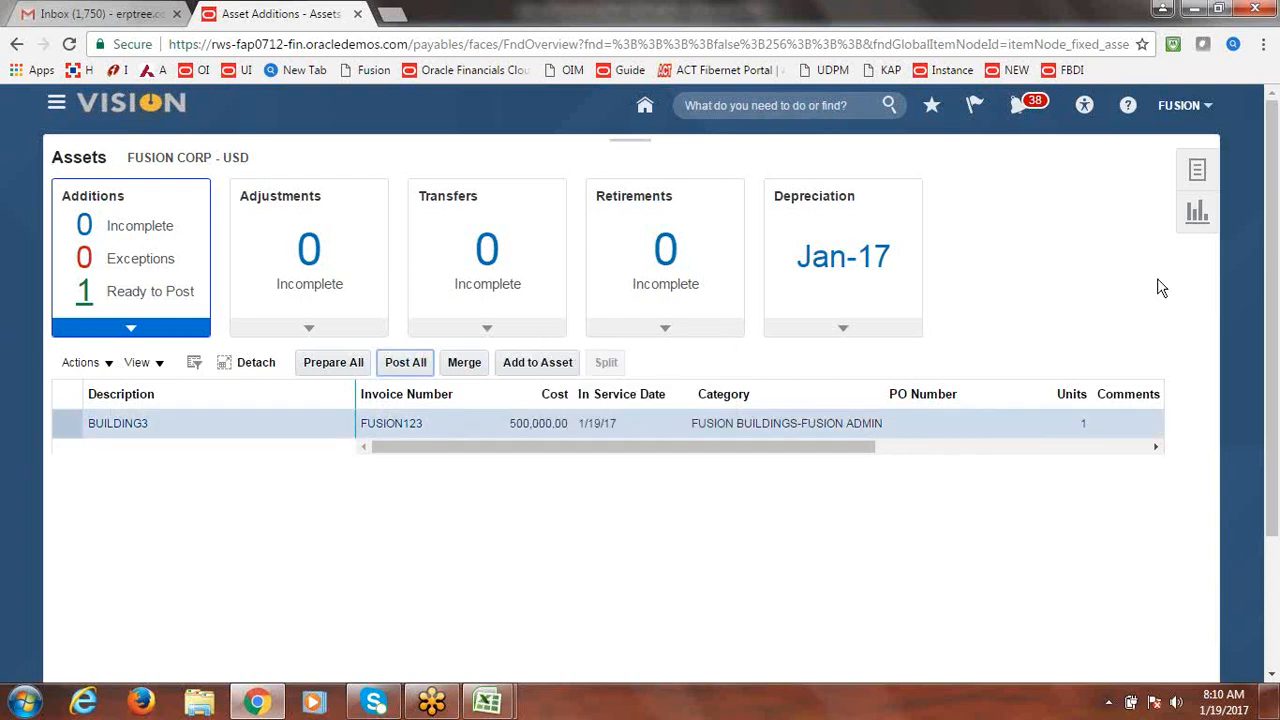
click(64, 105)
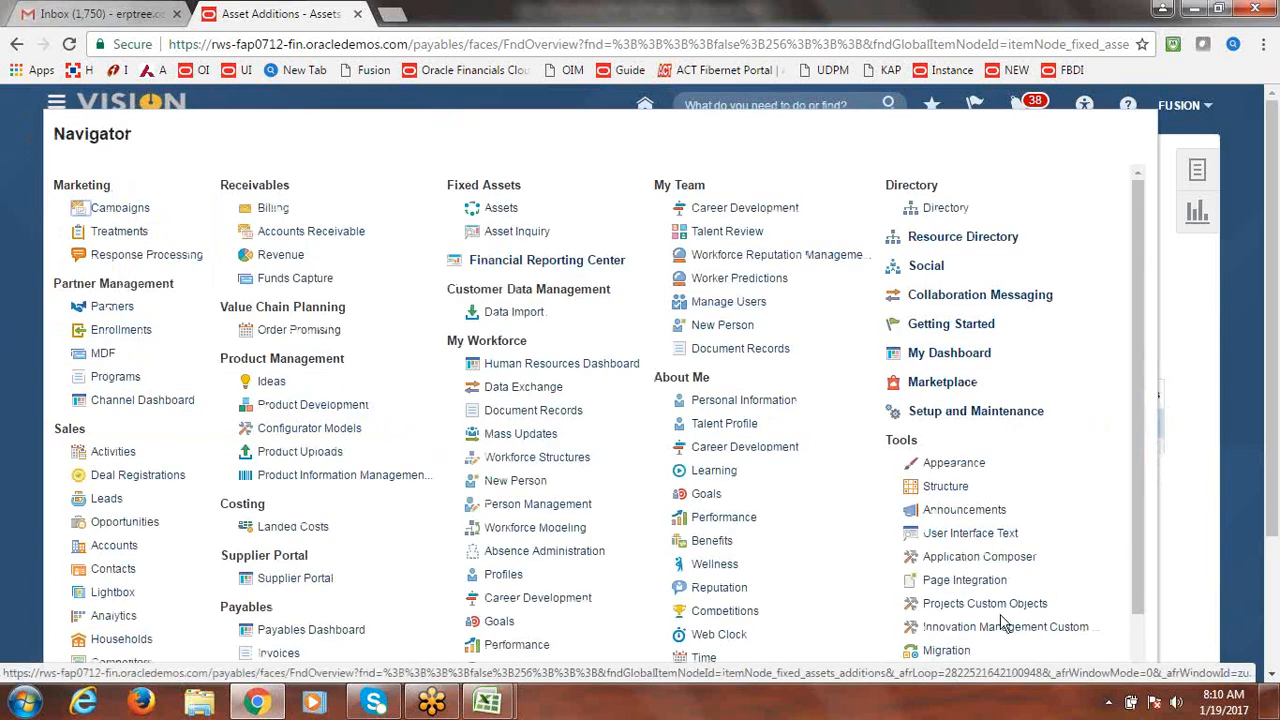
Refresh Scheduled Processes until Create Accounting for Assets and the posting jobs show Succeeded.
drag(1135, 494, 1143, 562)
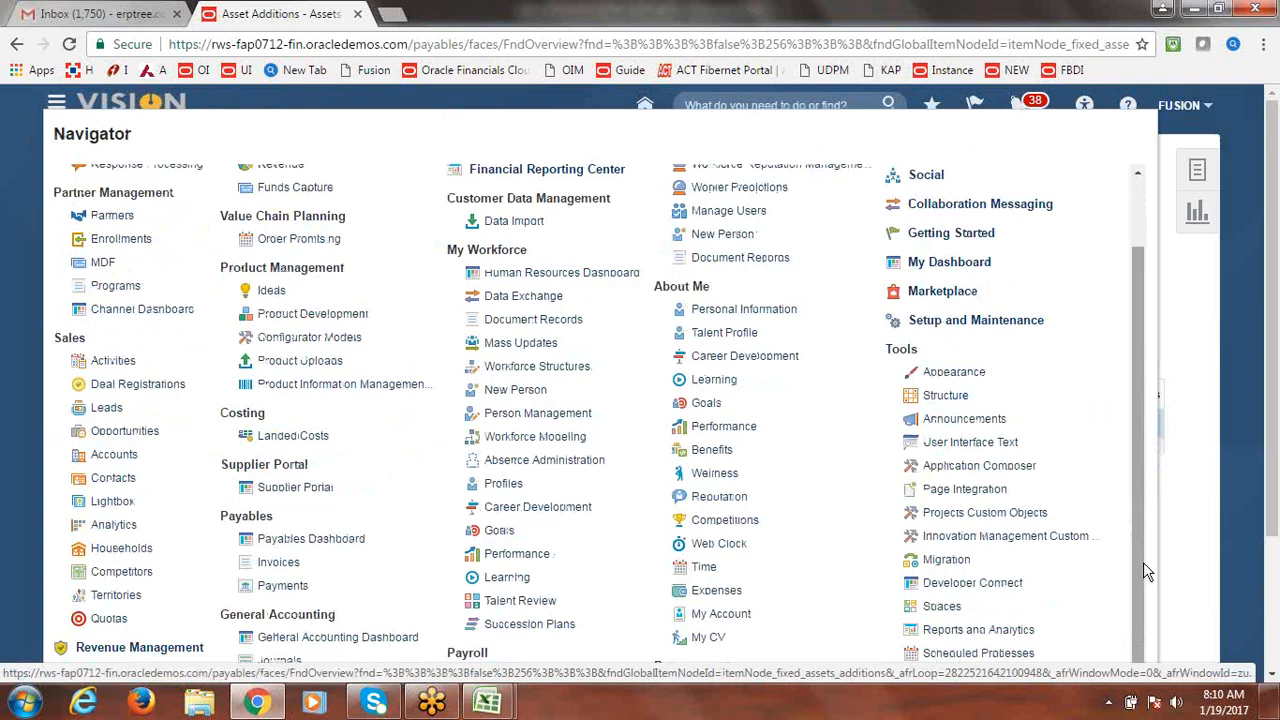
click(1025, 660)
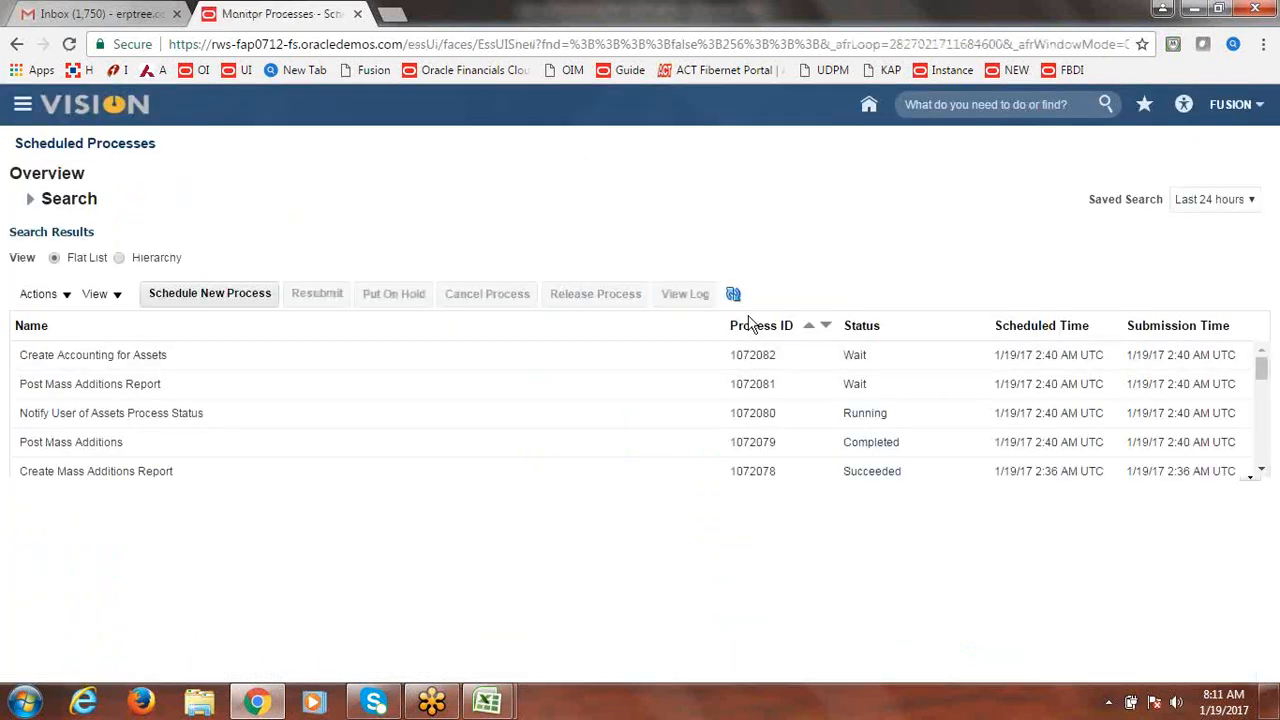
click(733, 296)
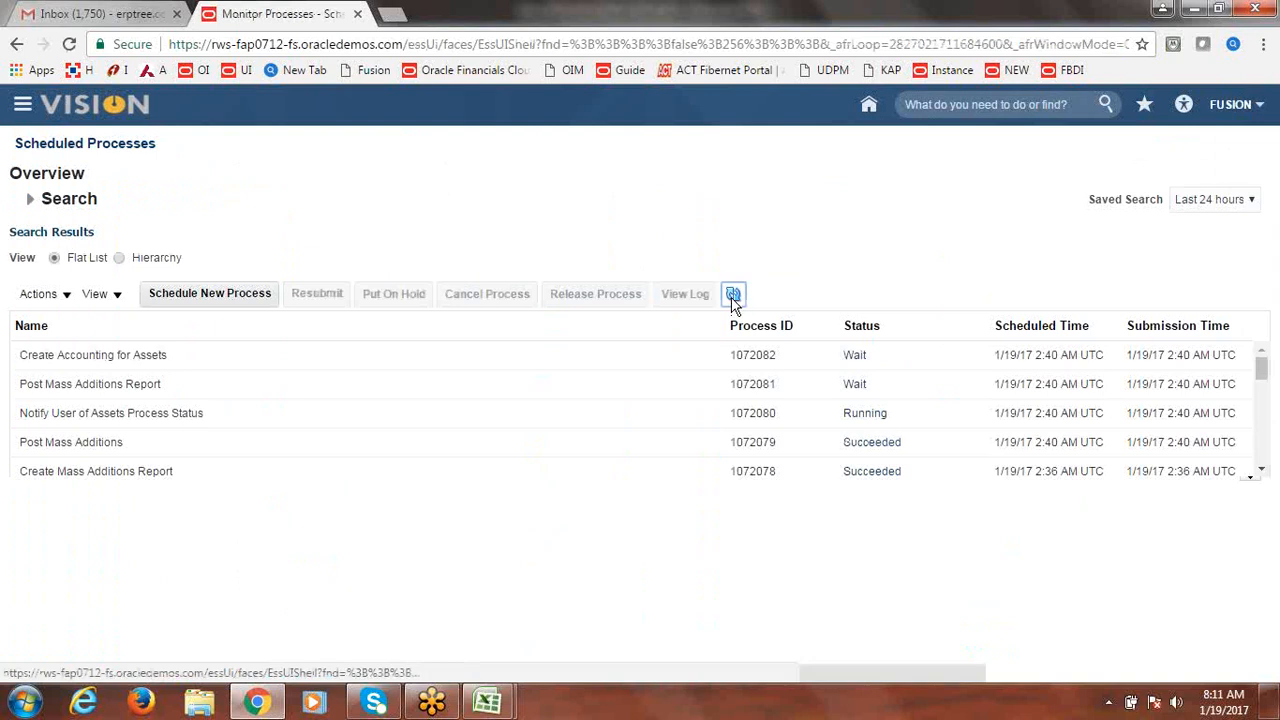
click(733, 296)
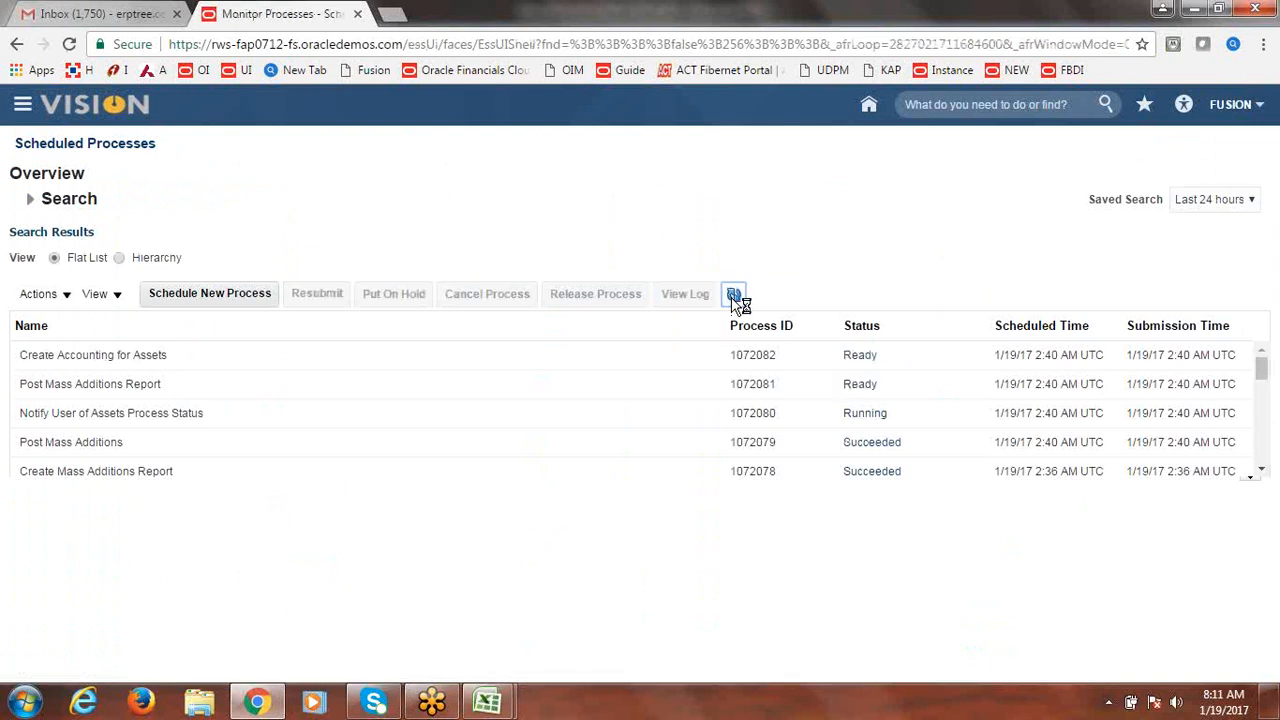
click(733, 296)
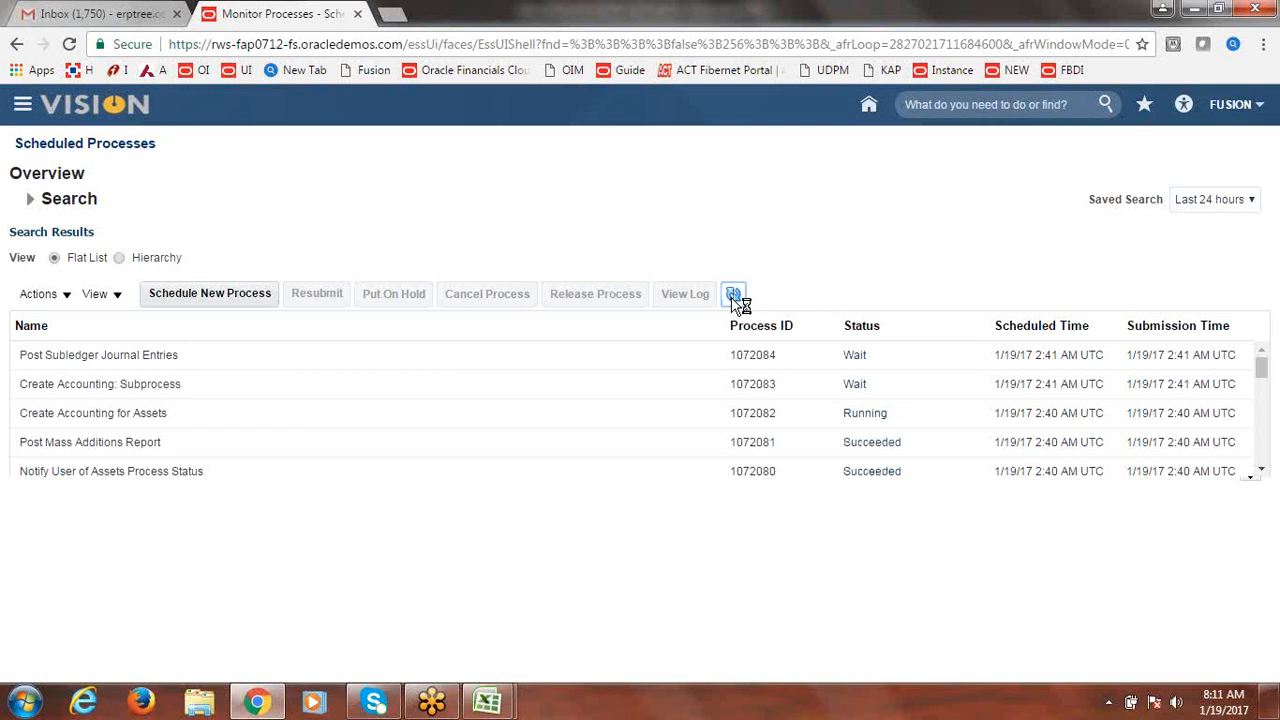
click(732, 299)
click(732, 299)
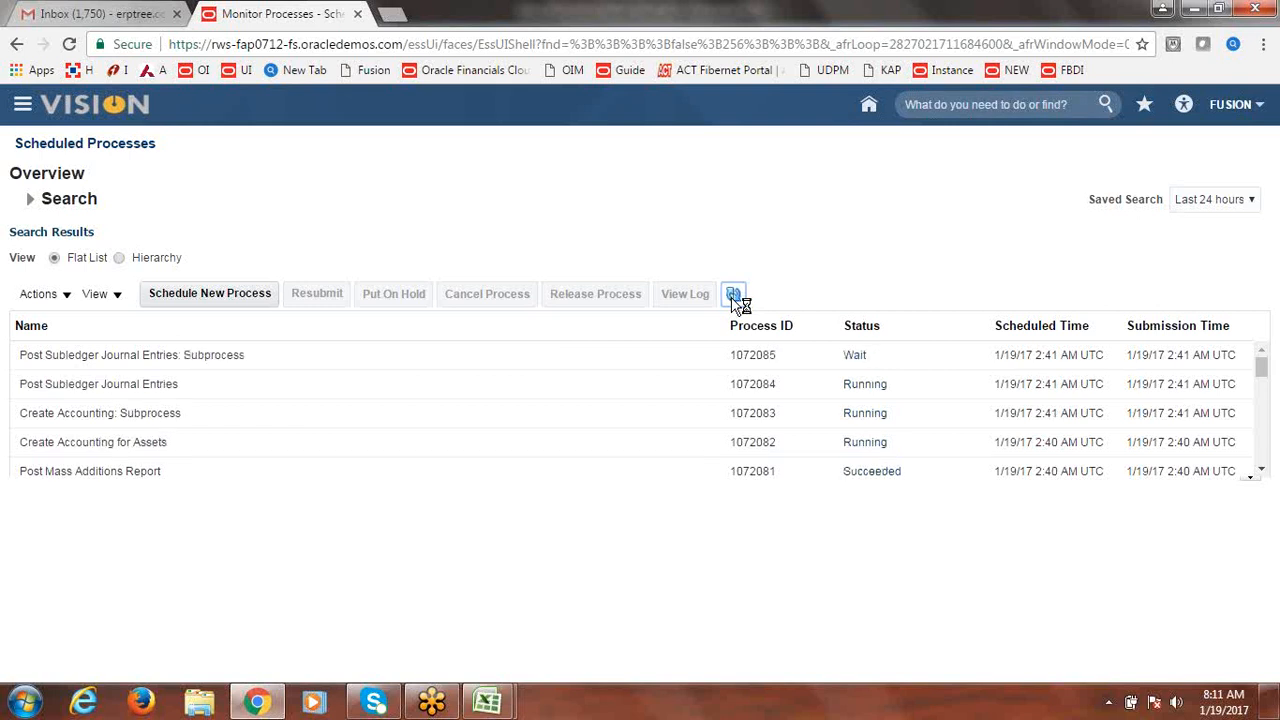
click(732, 299)
click(732, 299)
click(733, 297)
click(733, 297)
click(733, 297)
click(733, 297)
click(733, 297)
click(733, 297)
click(733, 297)
click(733, 297)
click(733, 297)
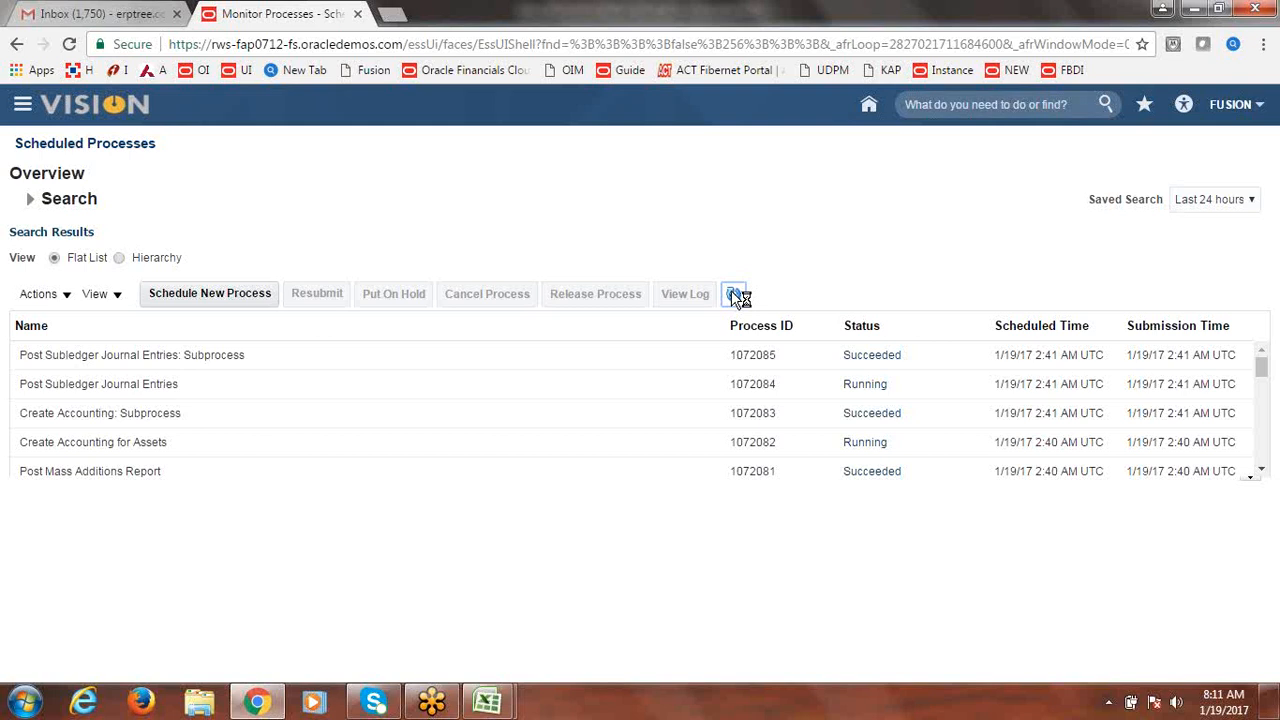
click(734, 294)
click(735, 295)
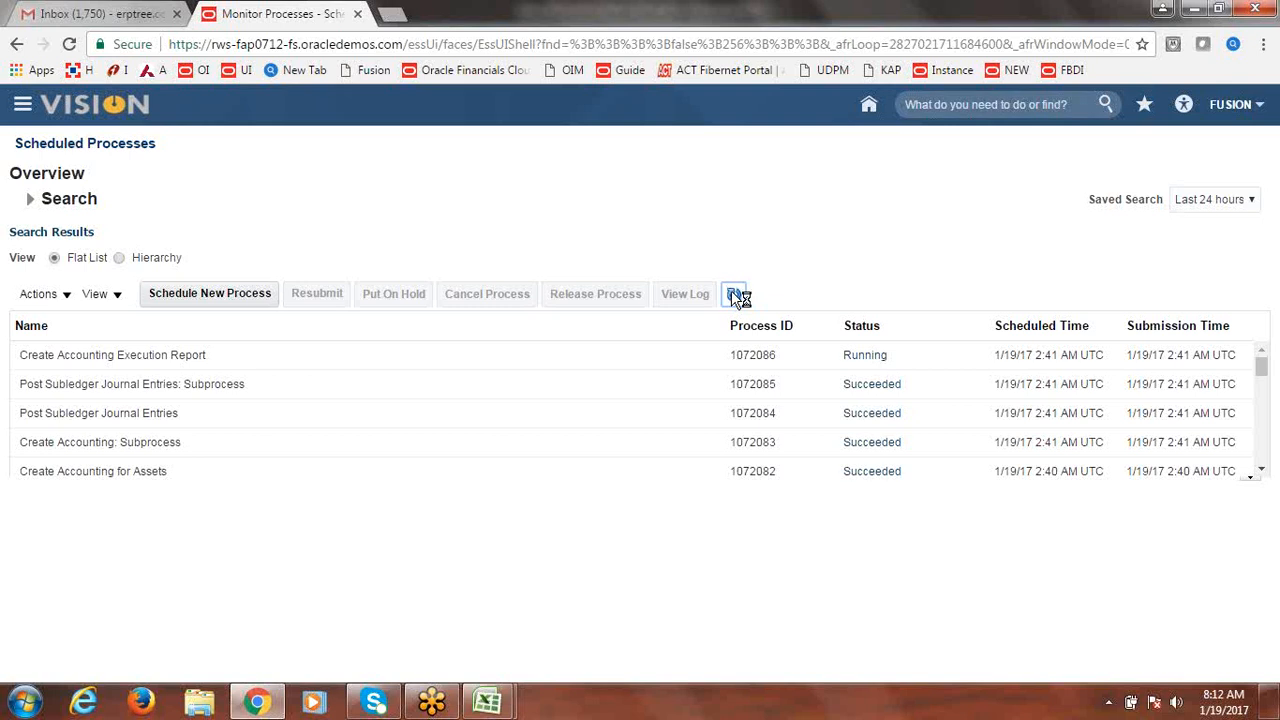
click(734, 295)
click(733, 293)
click(733, 294)
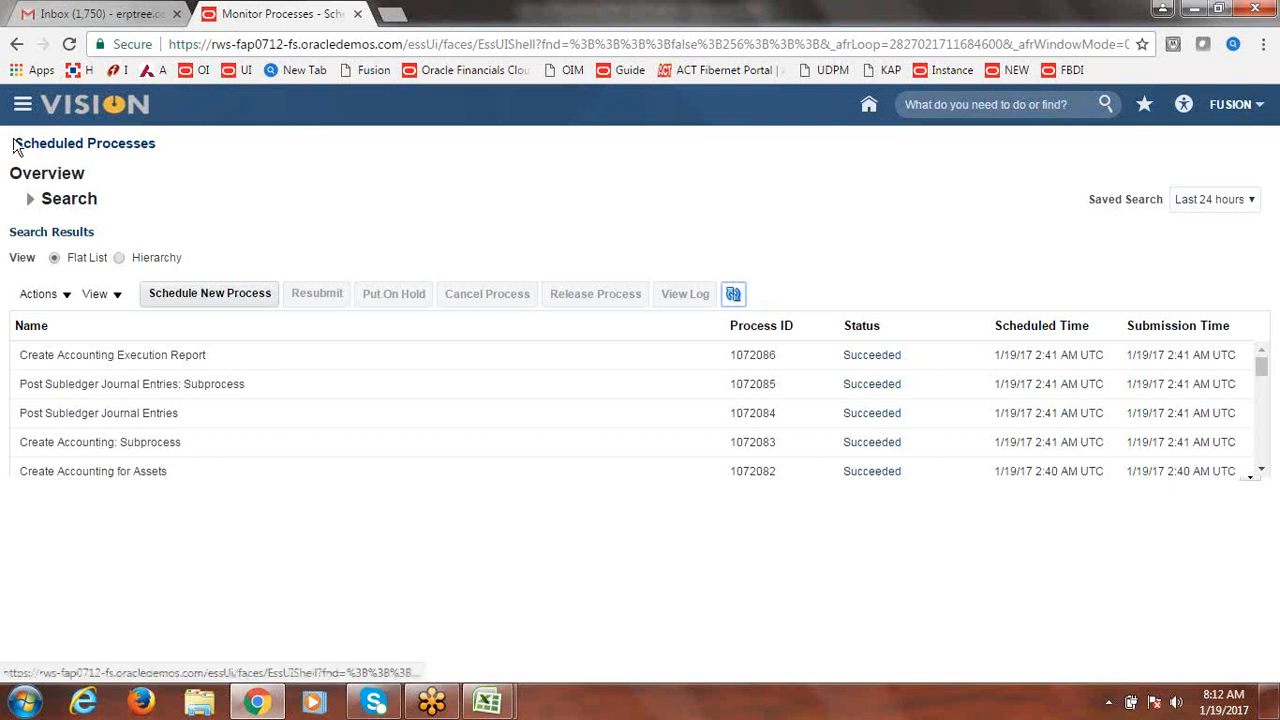
click(21, 108)
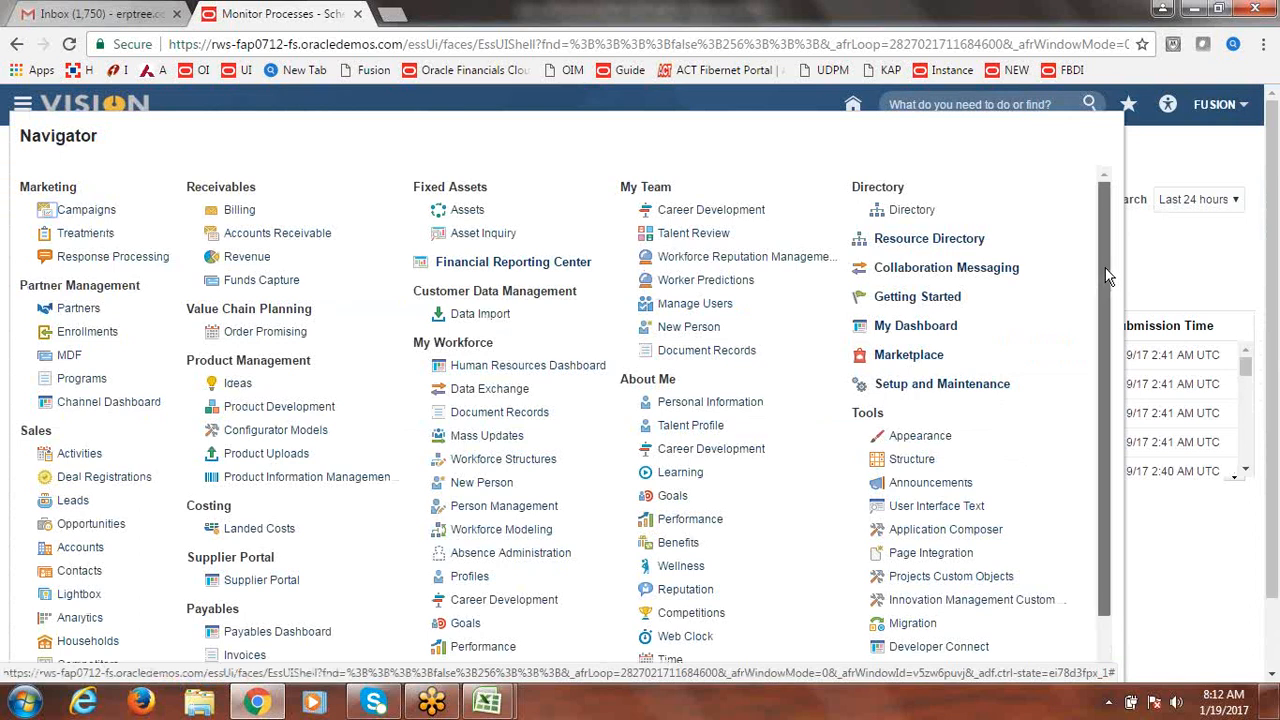
Search FUSION CORP assets in Asset Inquiry and view asset 111586 BUILDING3 costing 550,000.00.
drag(1106, 268, 1103, 277)
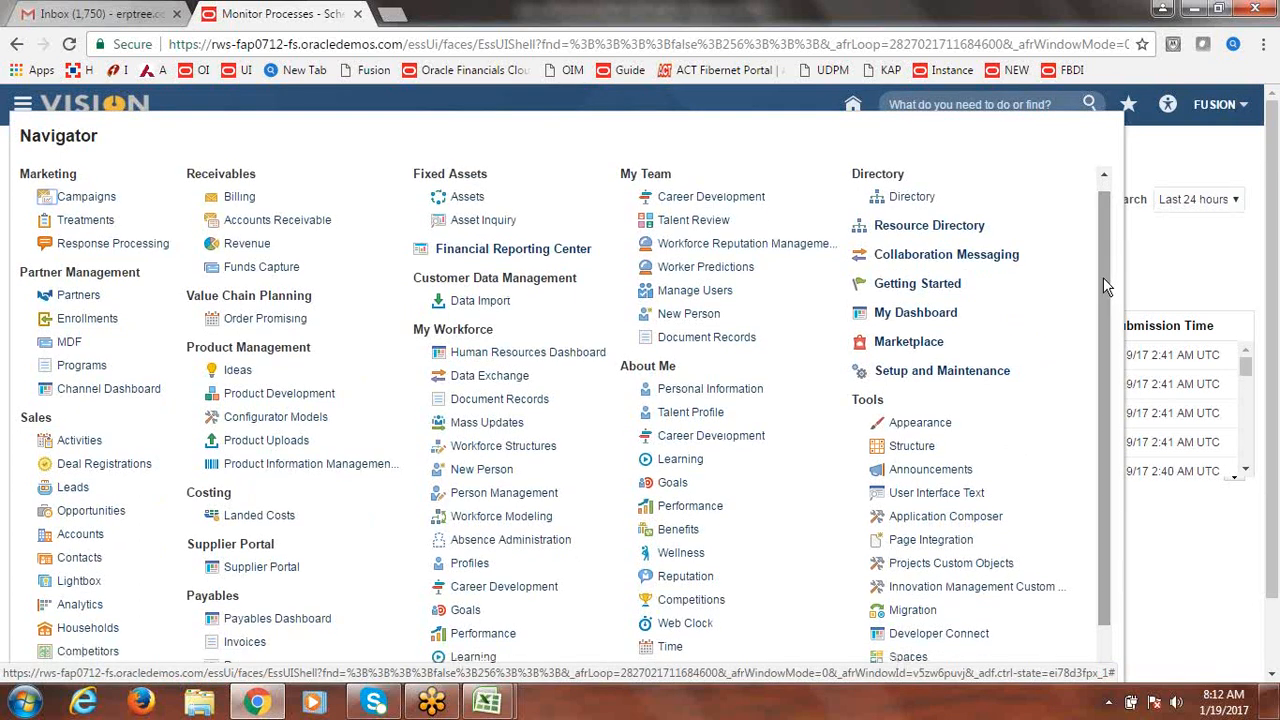
click(467, 199)
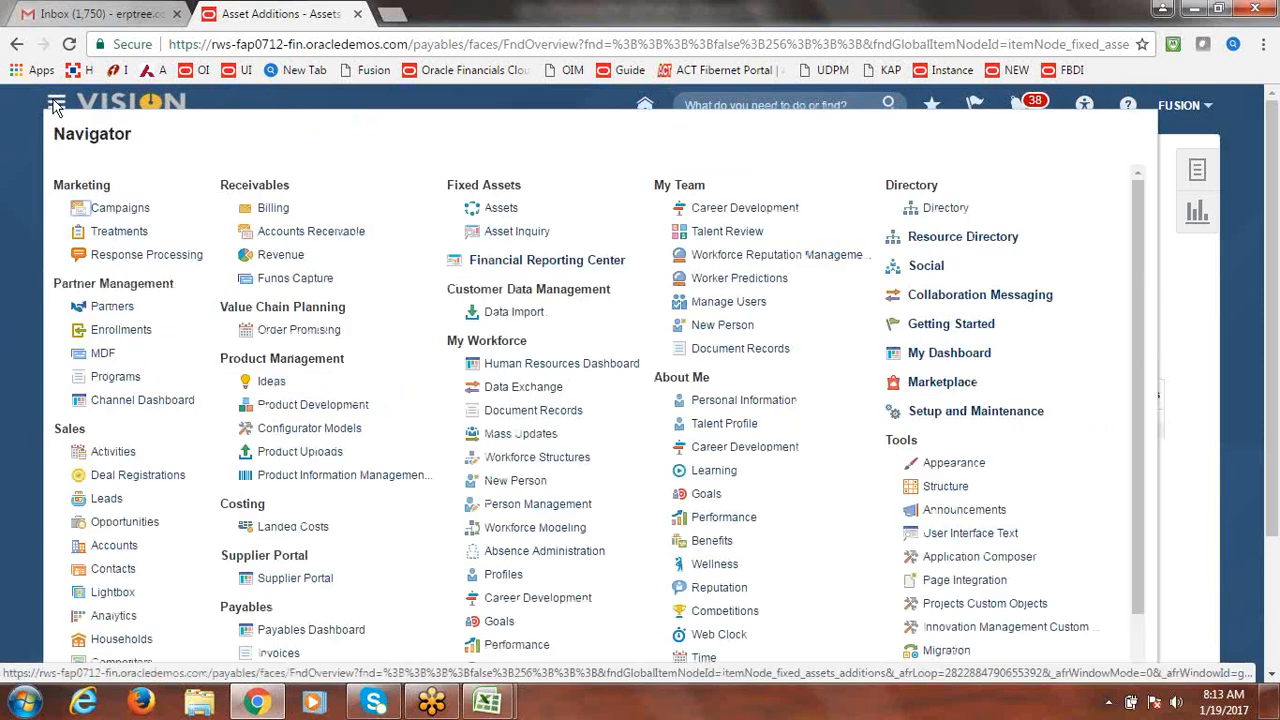
click(510, 236)
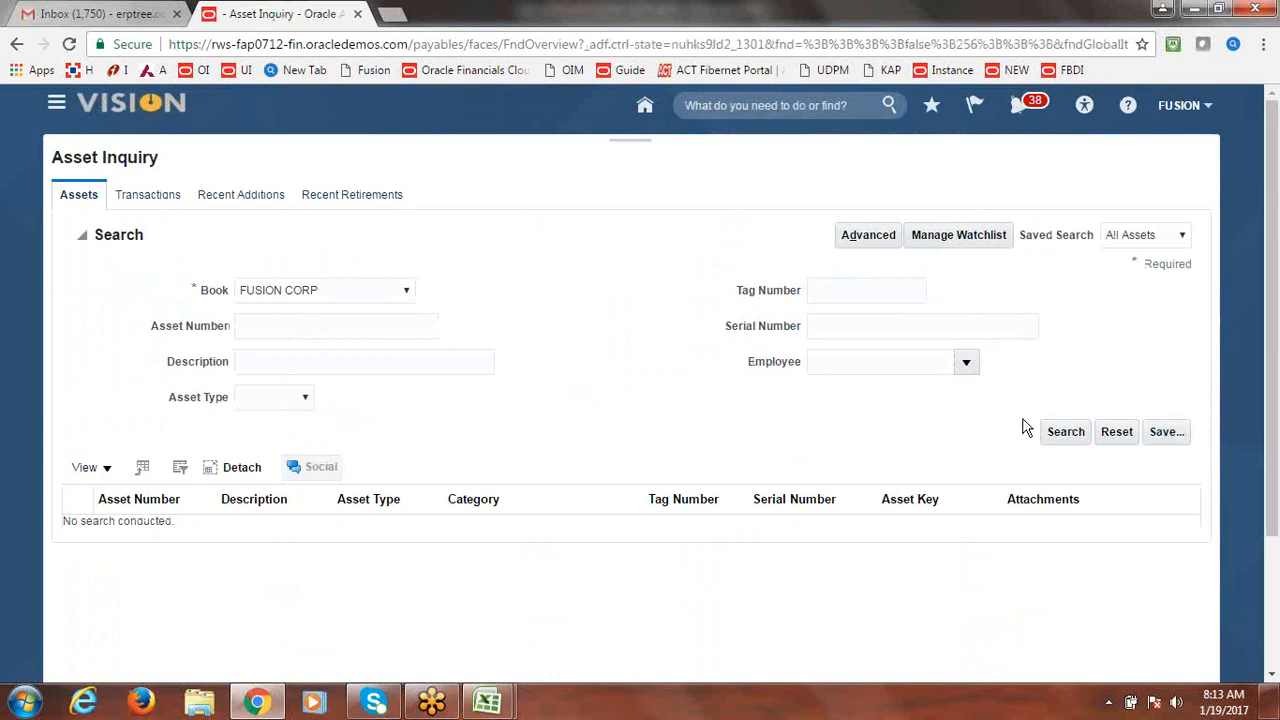
click(1057, 431)
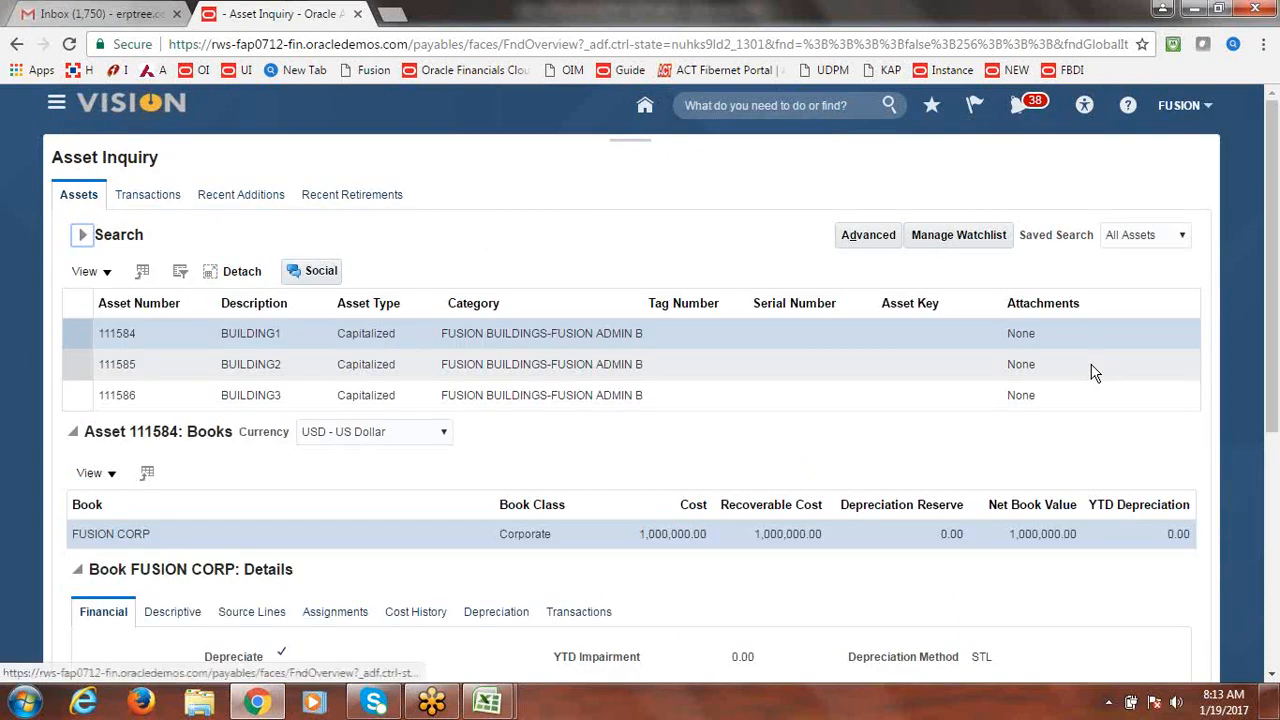
click(172, 400)
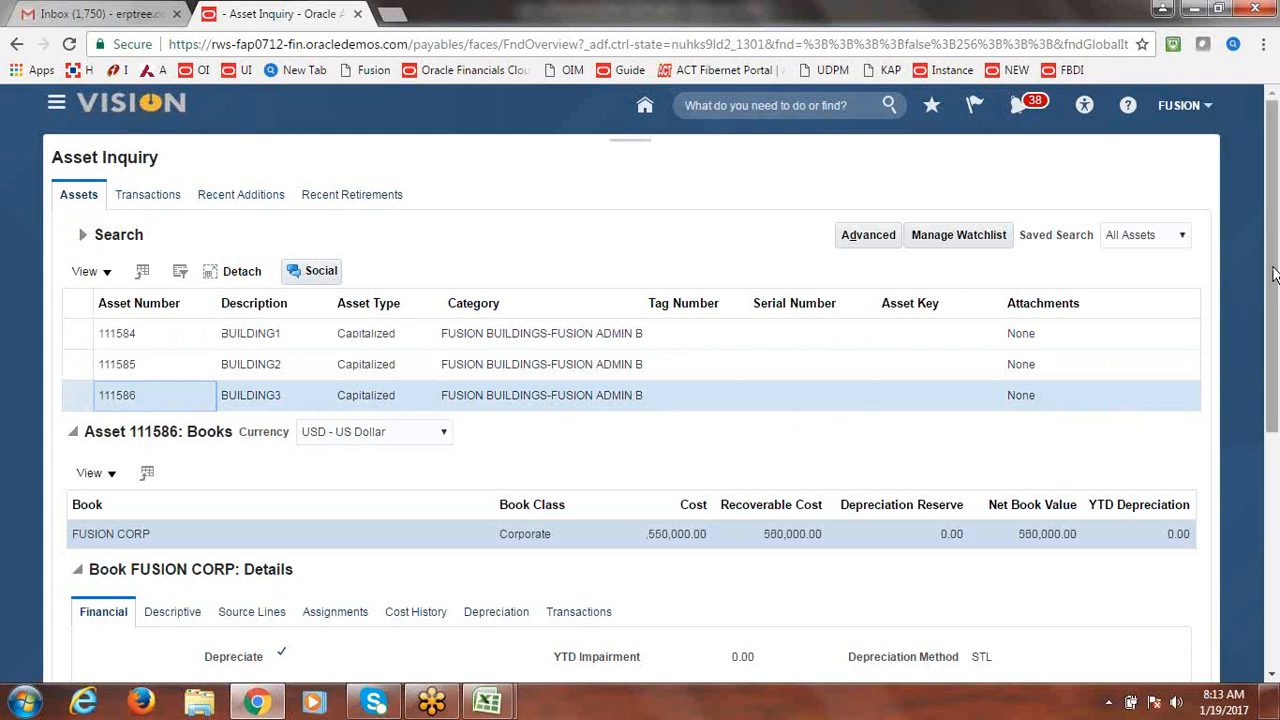
drag(1274, 275, 1276, 232)
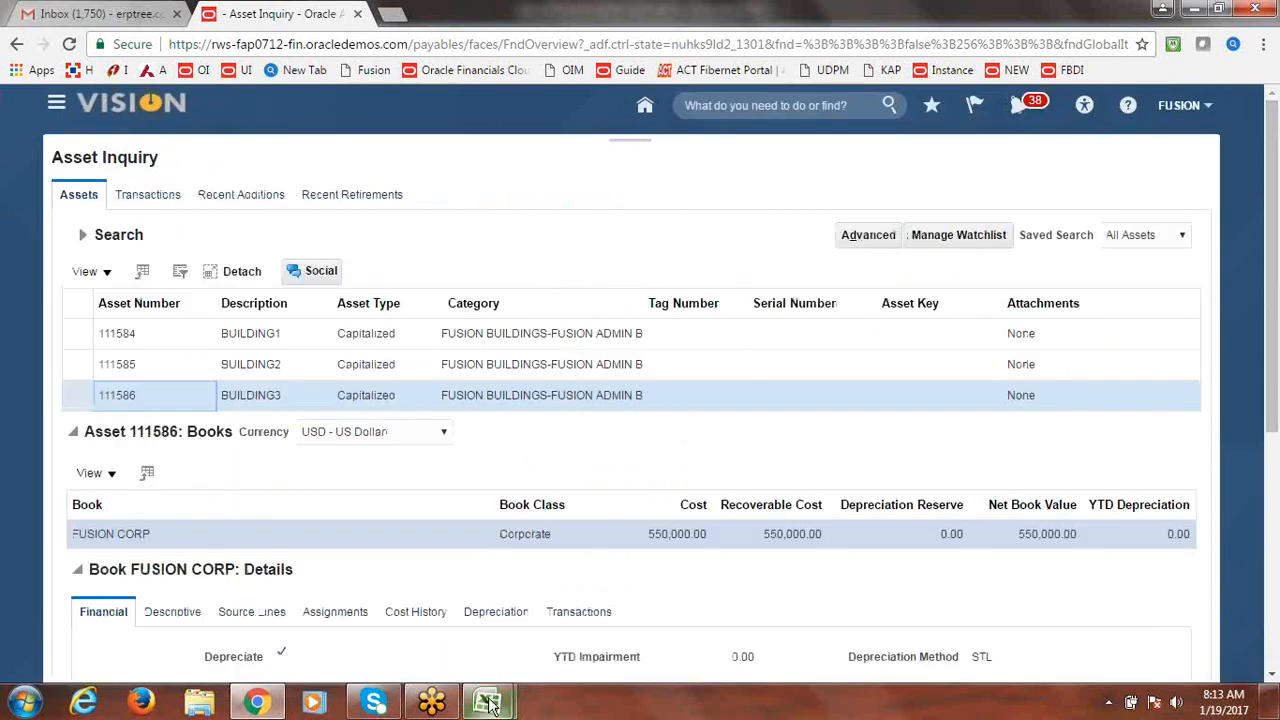
Mark Mass Additions as Done in the FA checklist workbook.
mouse_move(488, 702)
click(413, 610)
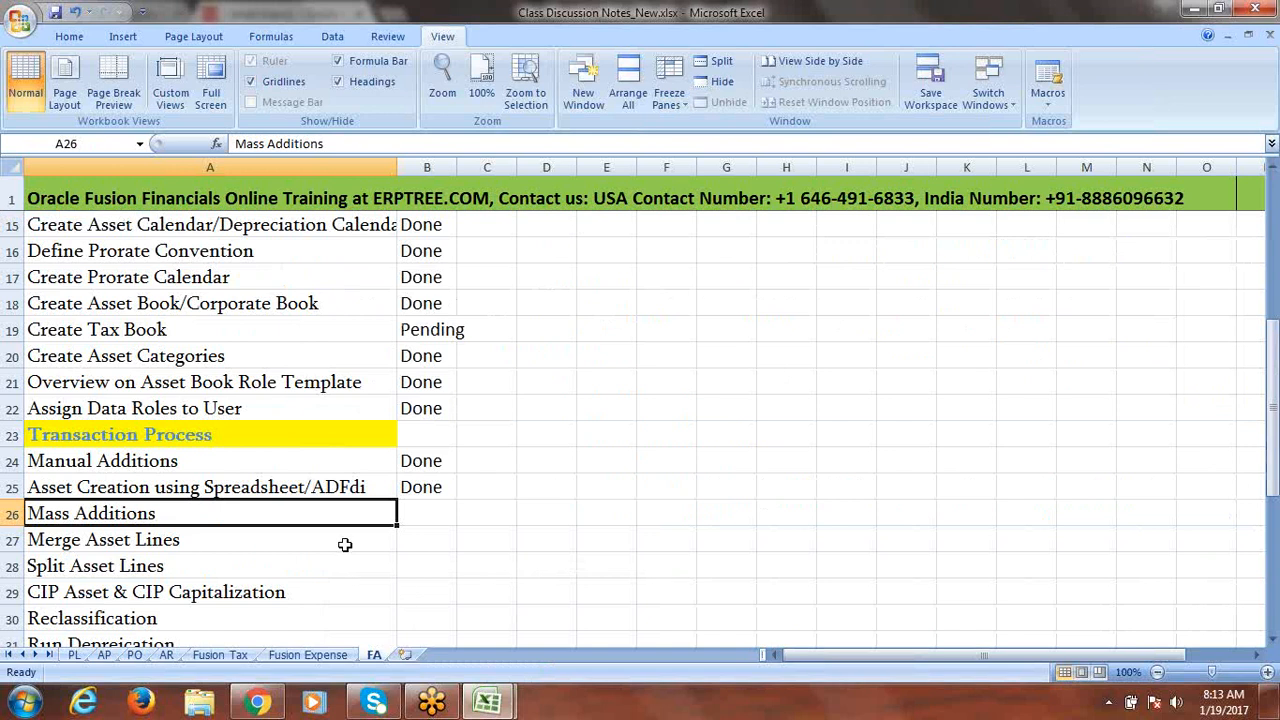
key(Tab)
text(Done)
key(Tab)
Save the workbook, check the Merge Asset Lines status, and return to Asset Inquiry.
click(212, 543)
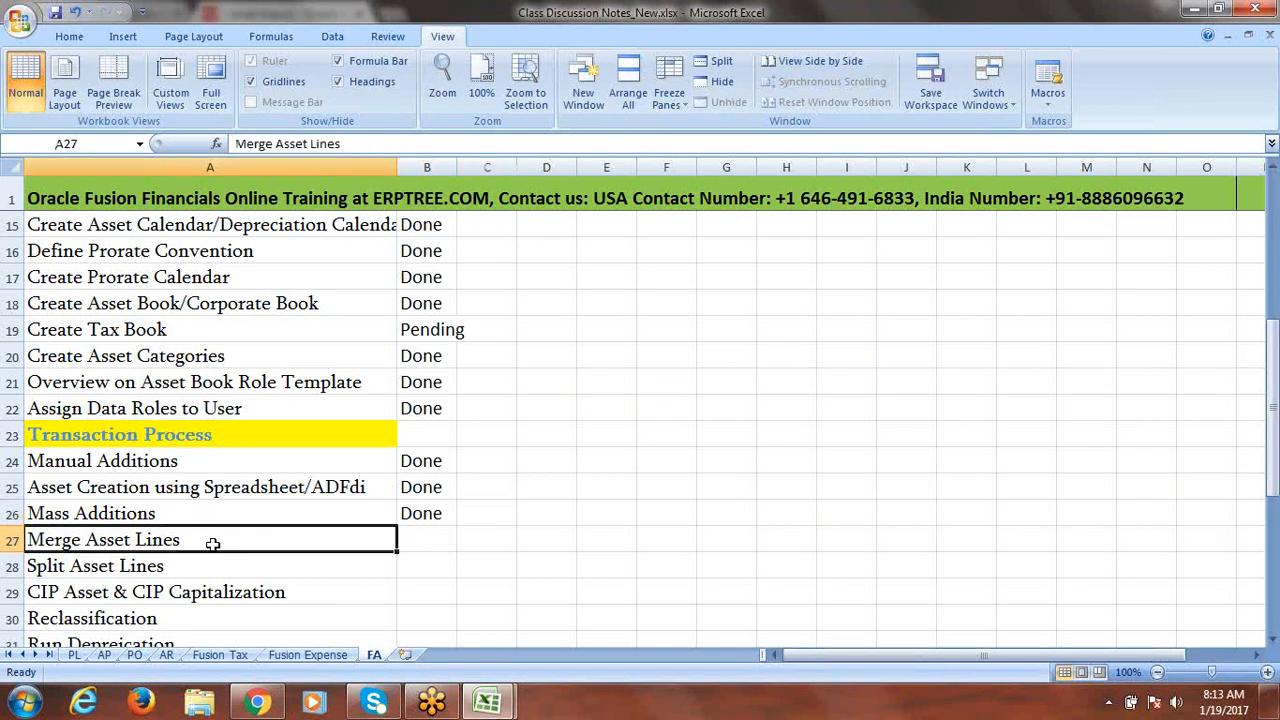
key(ctrl+s)
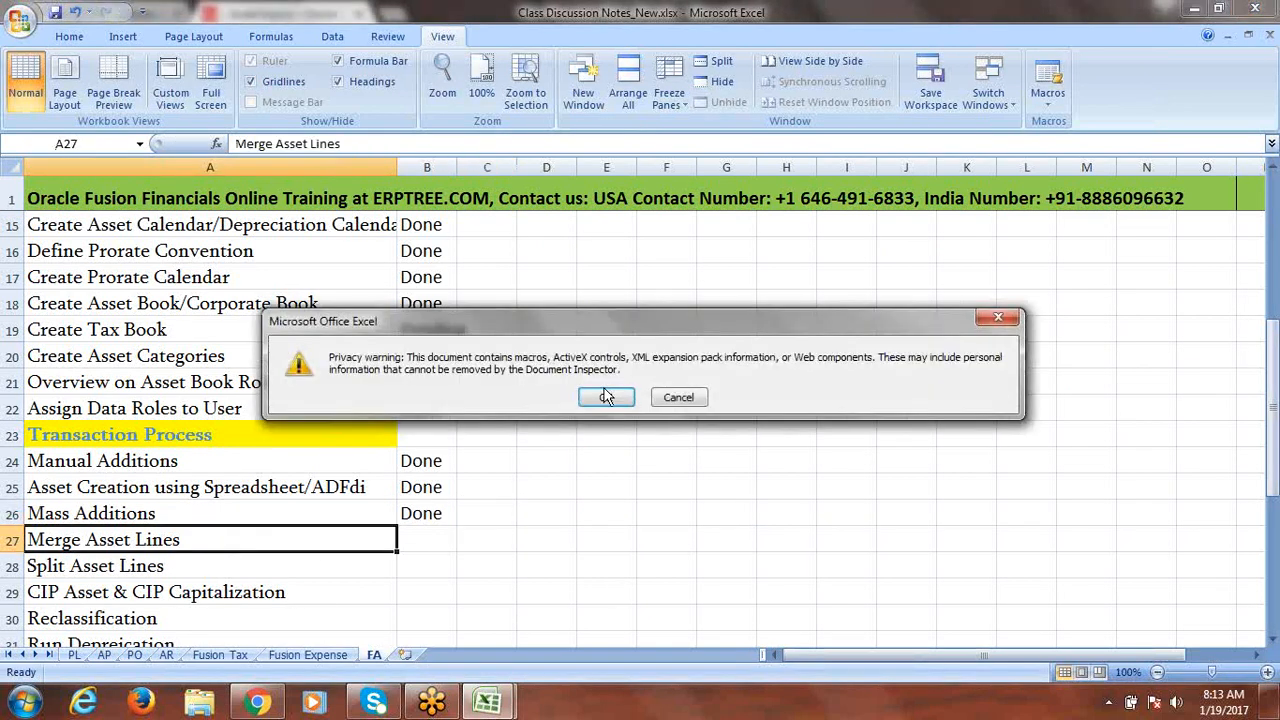
click(606, 395)
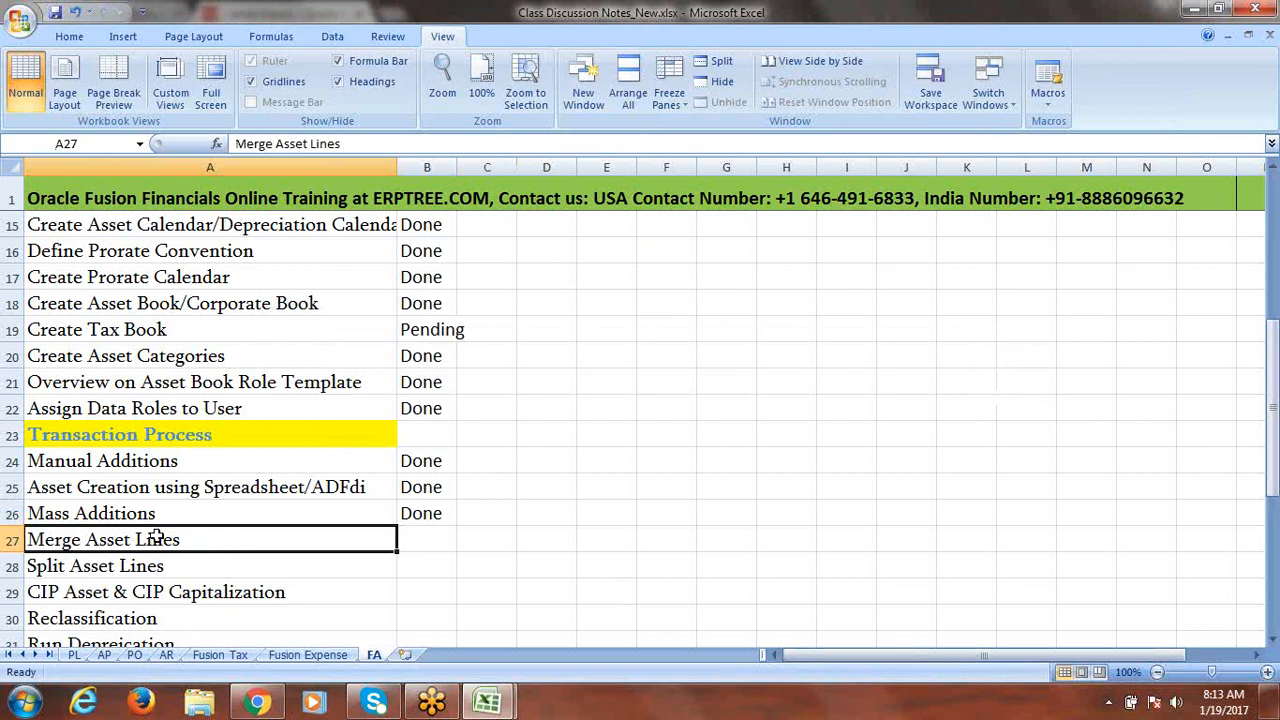
click(432, 545)
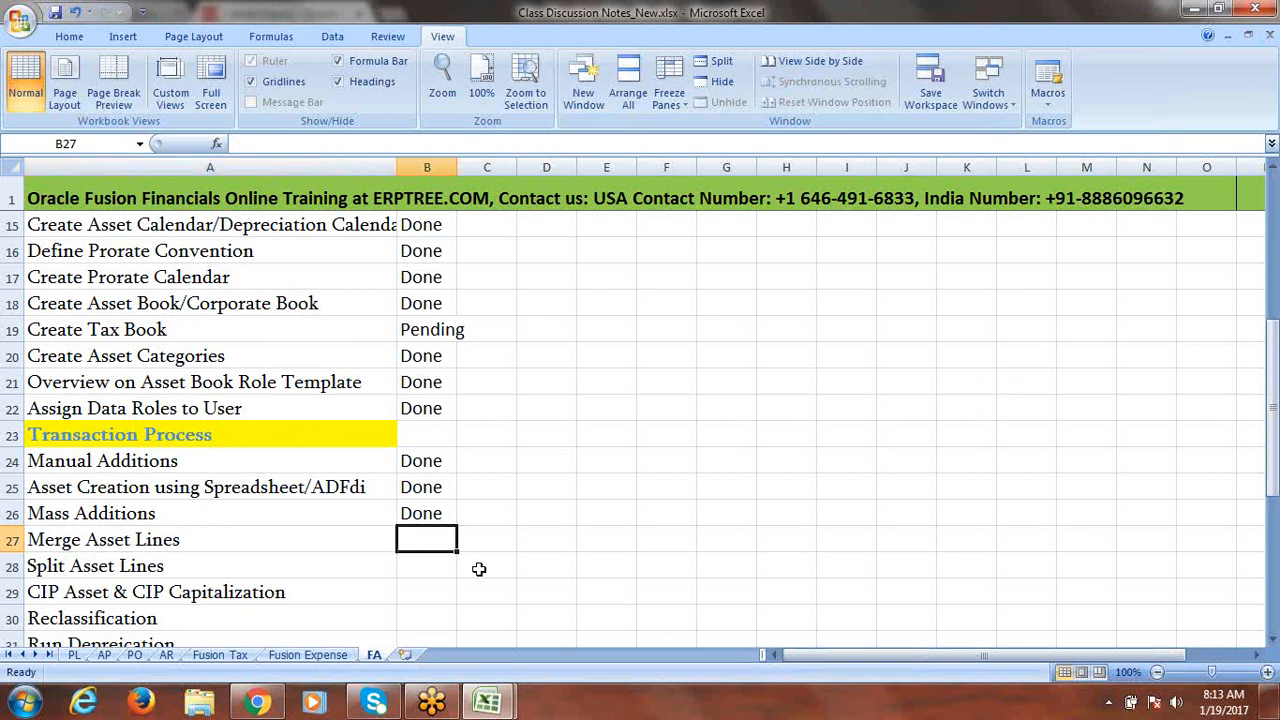
click(257, 703)
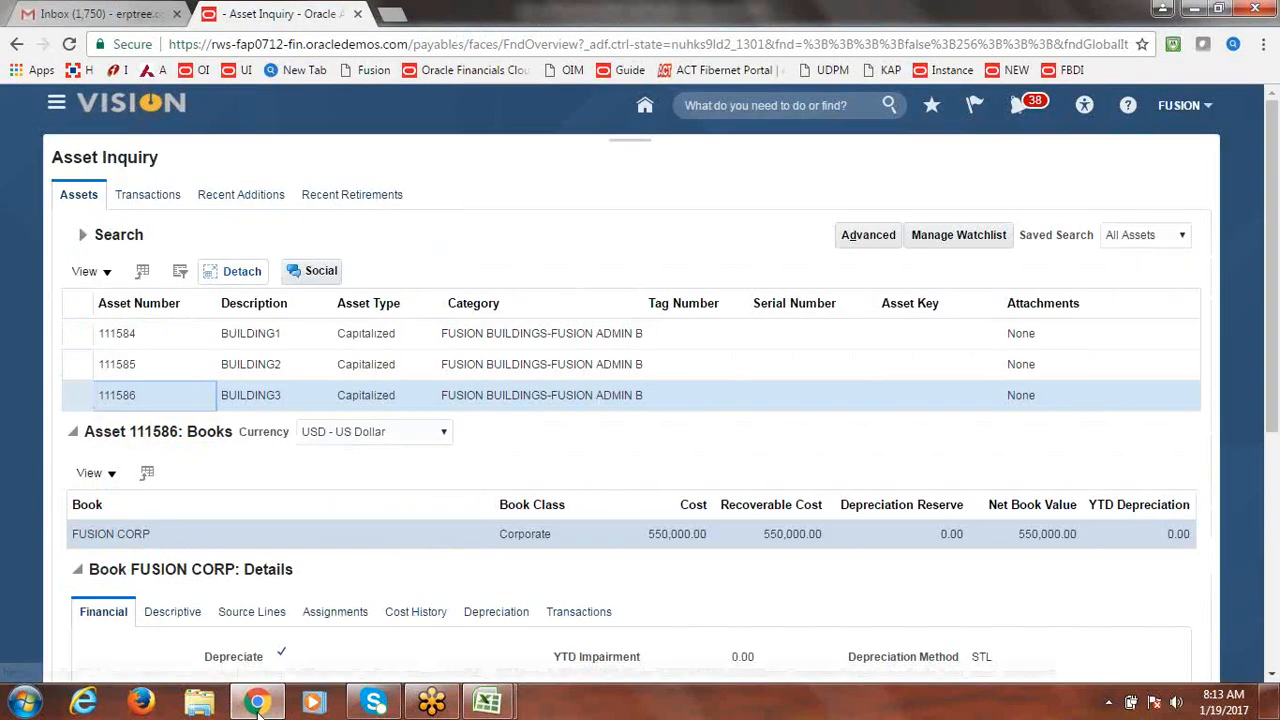
In Setup and Maintenance, search for 'Manage Taxes' and open that task.
click(1186, 107)
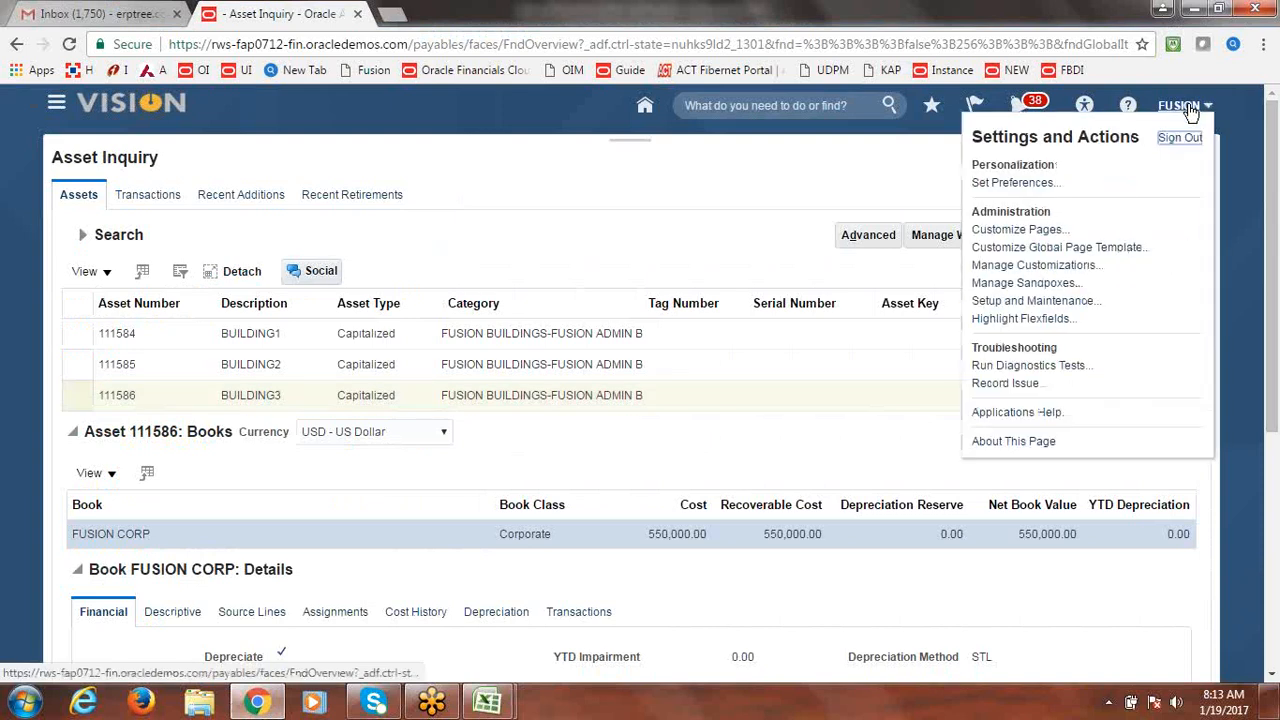
click(1048, 302)
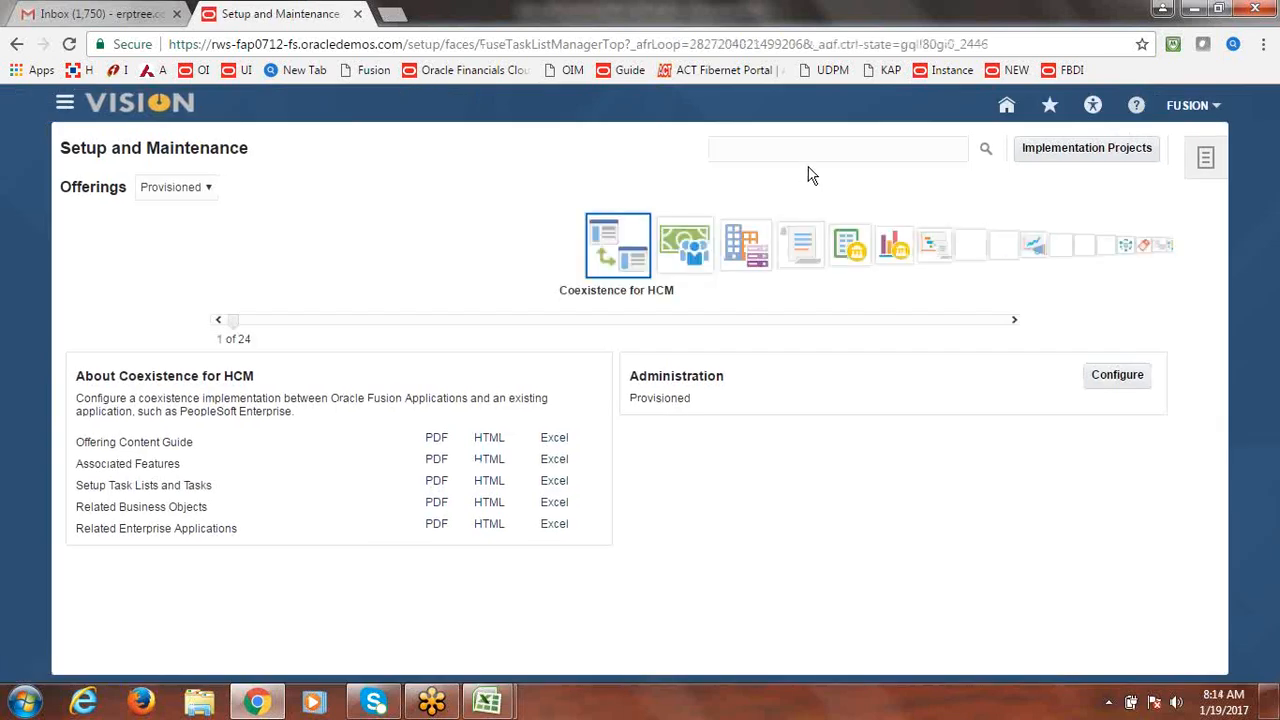
click(803, 153)
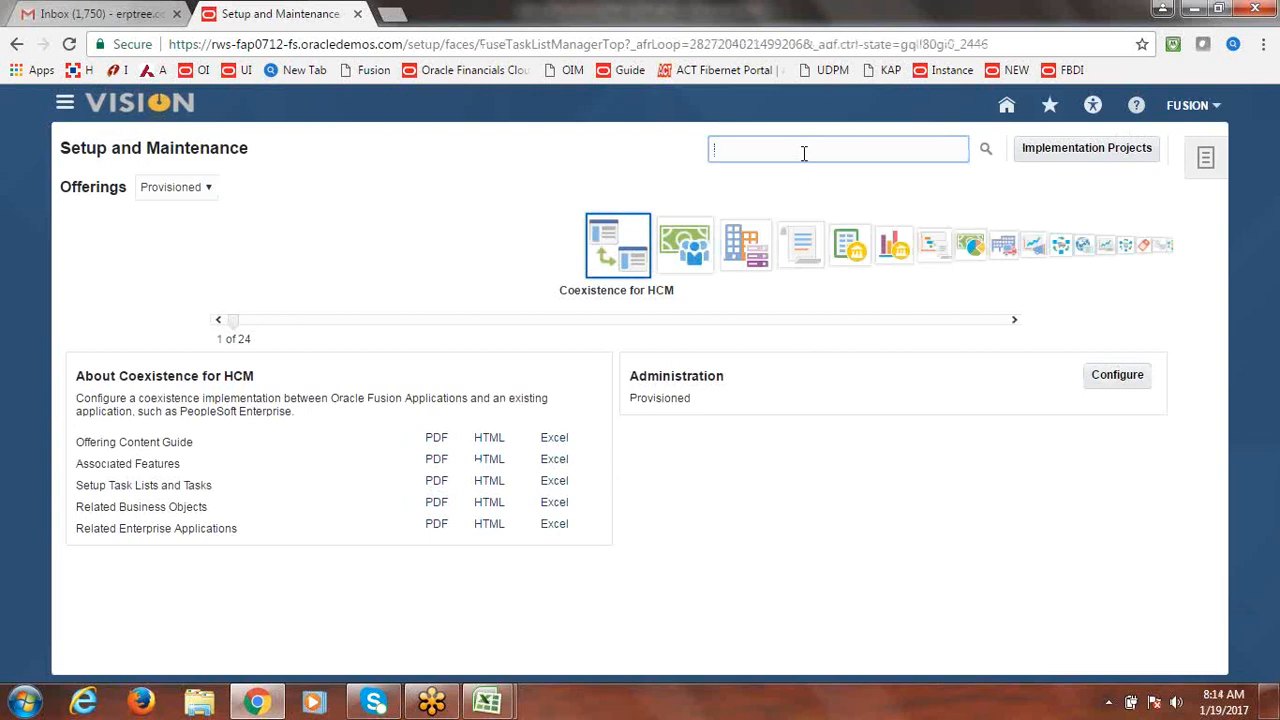
text(M)
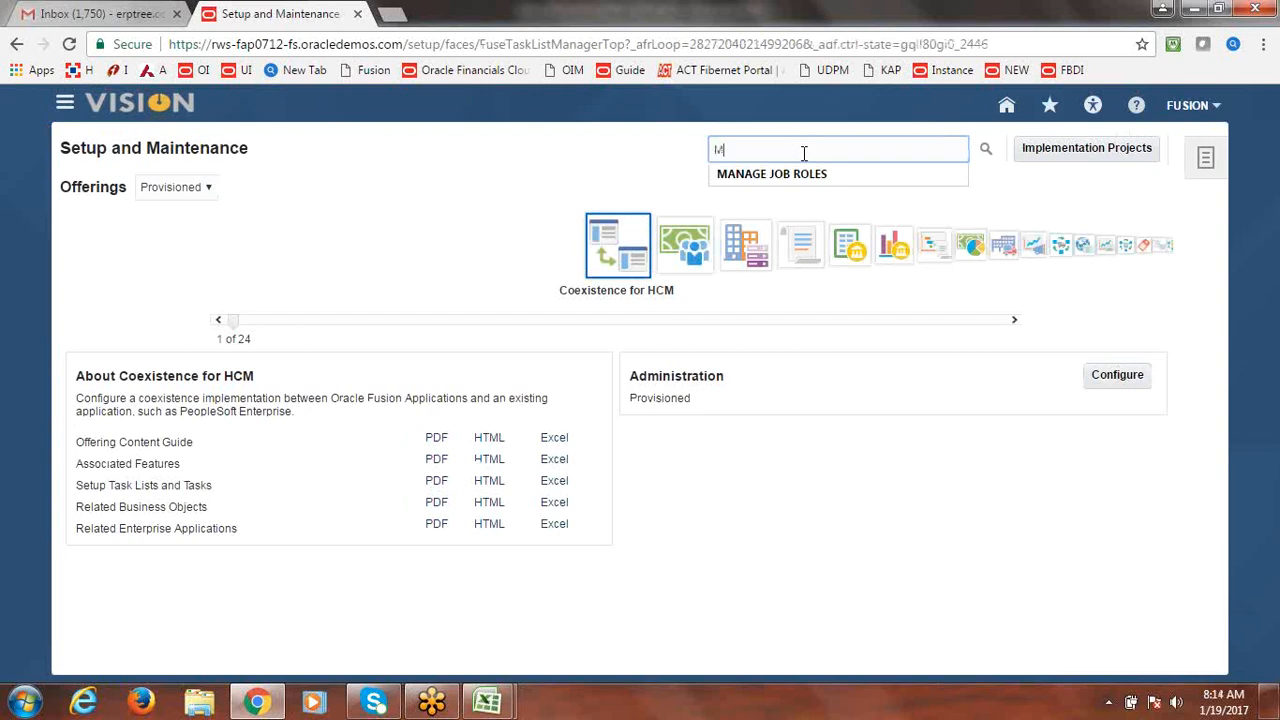
text(anage Tax)
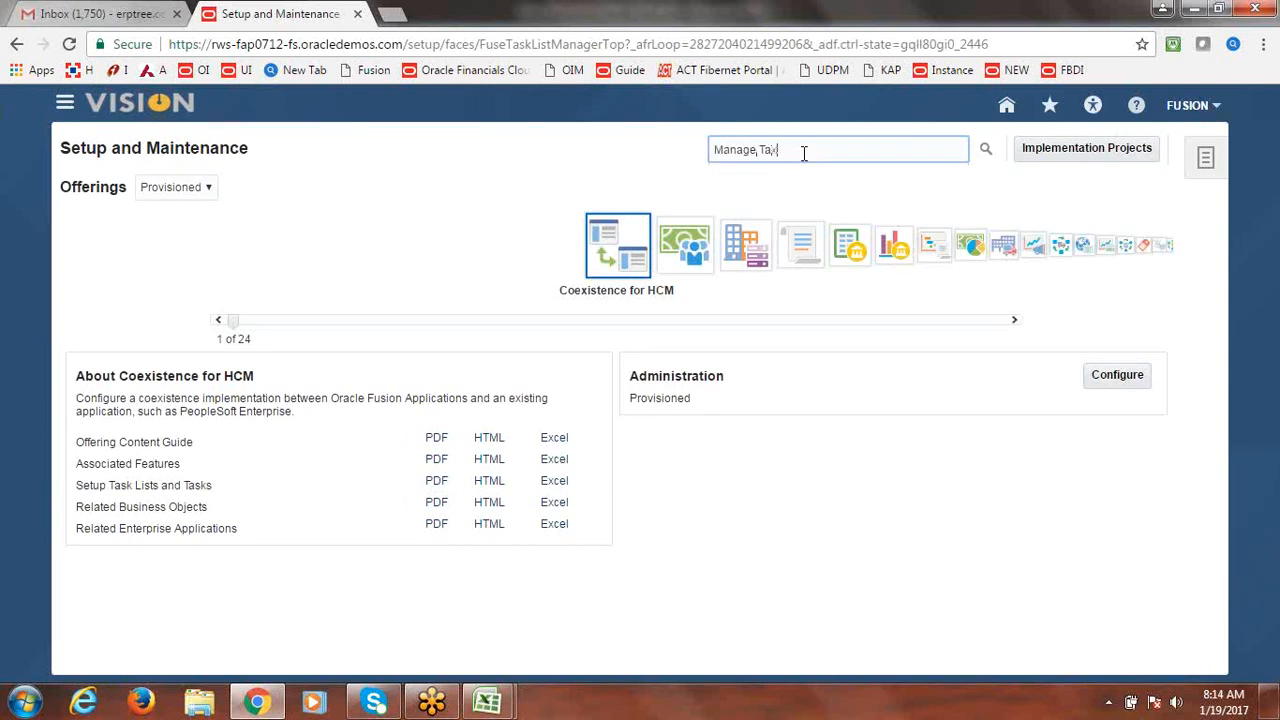
text(es)
key(Return)
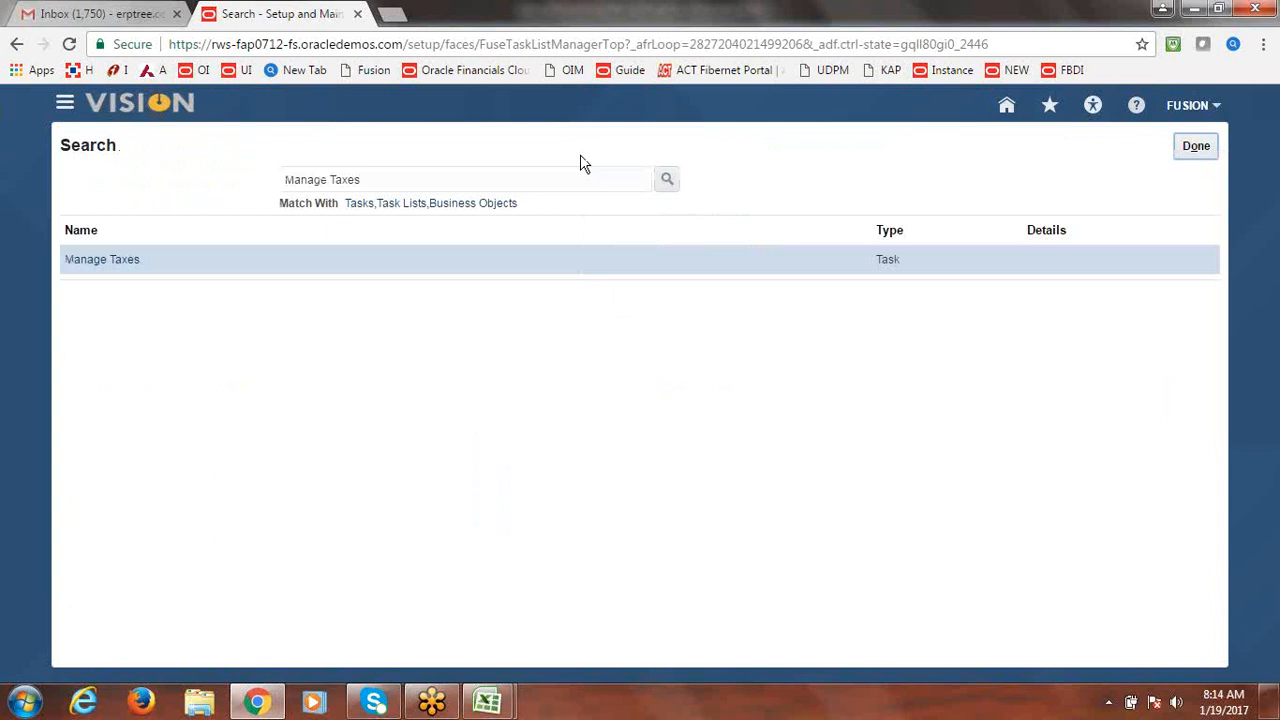
click(124, 265)
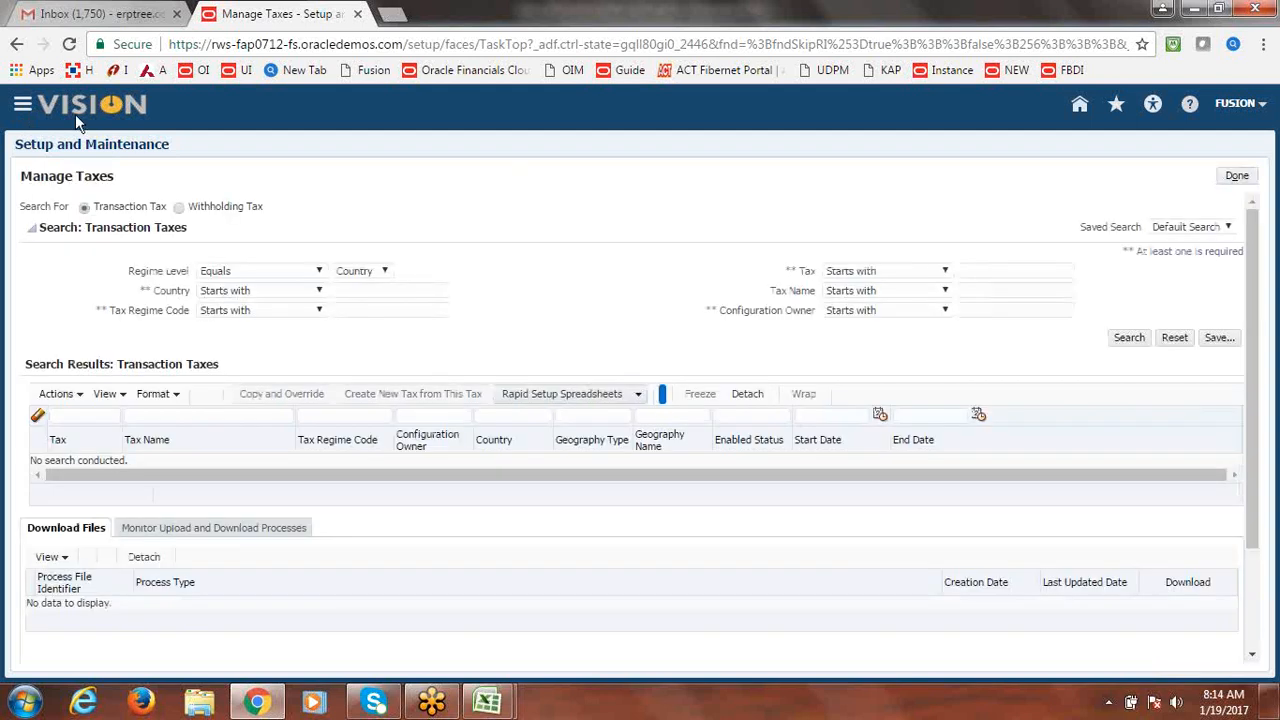
Zoom Chrome to 90% and go to Procurement > Suppliers from the Navigator.
click(27, 106)
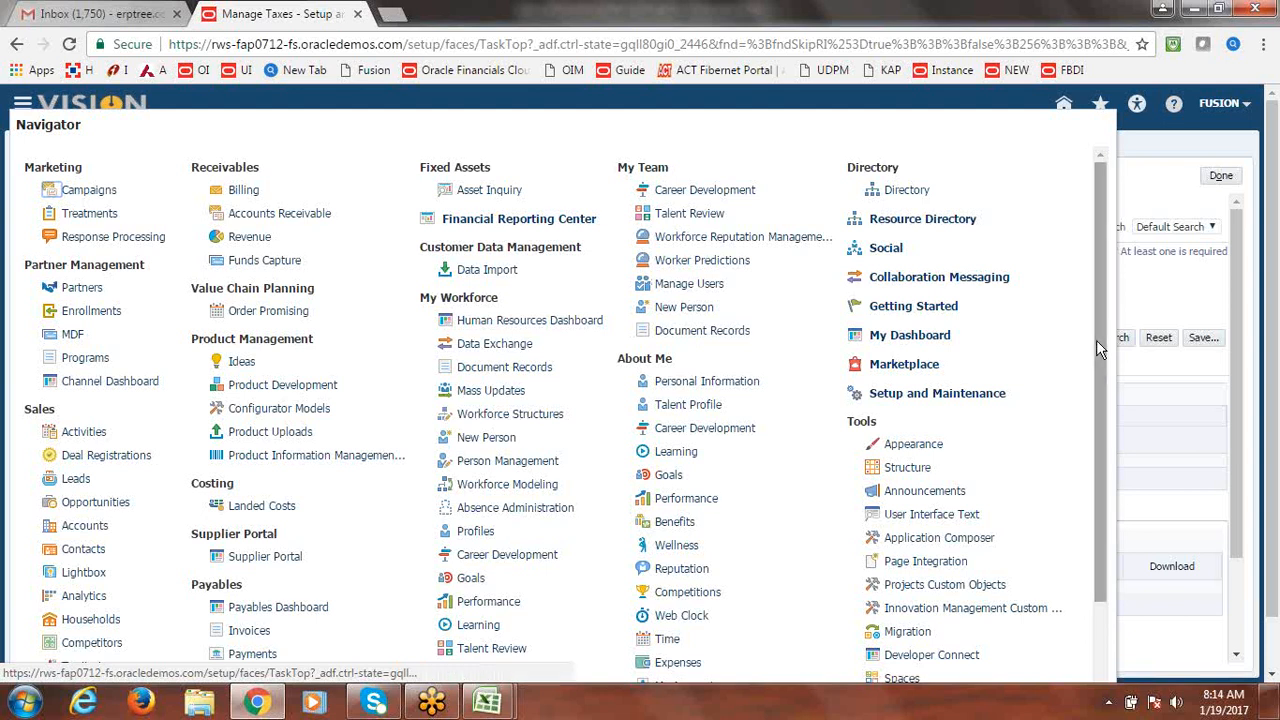
drag(1096, 339, 1121, 541)
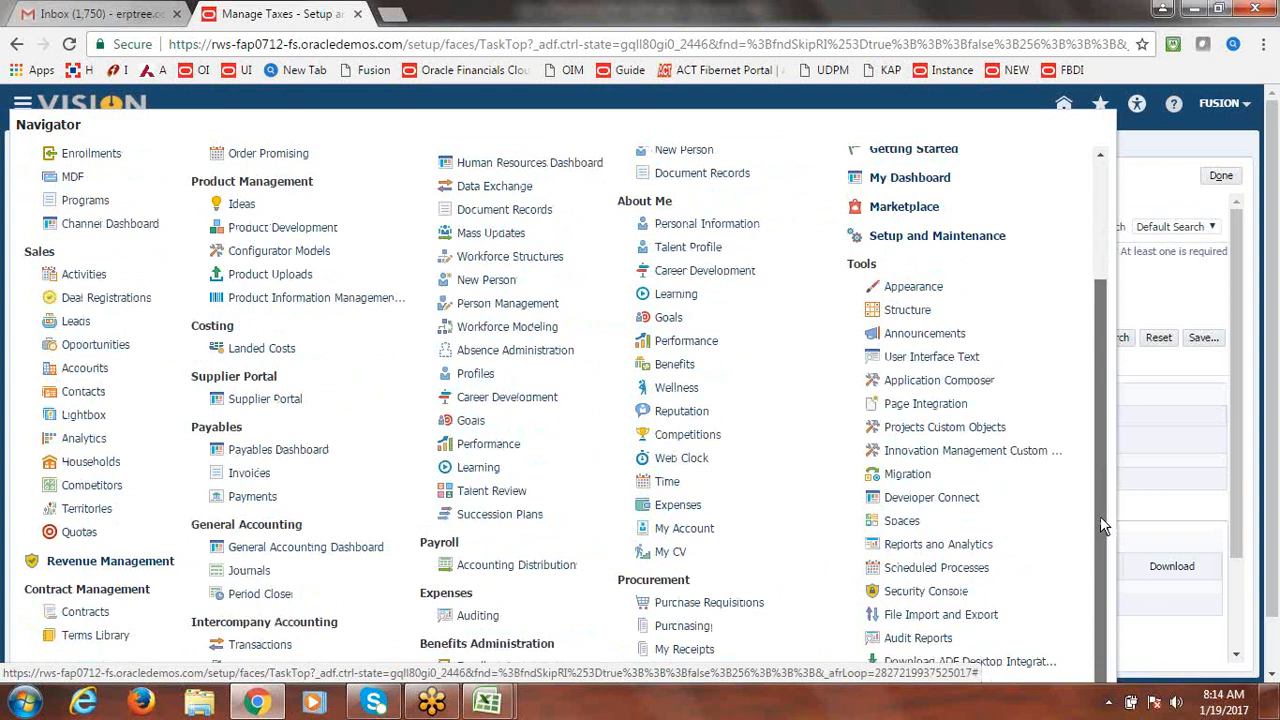
click(1272, 460)
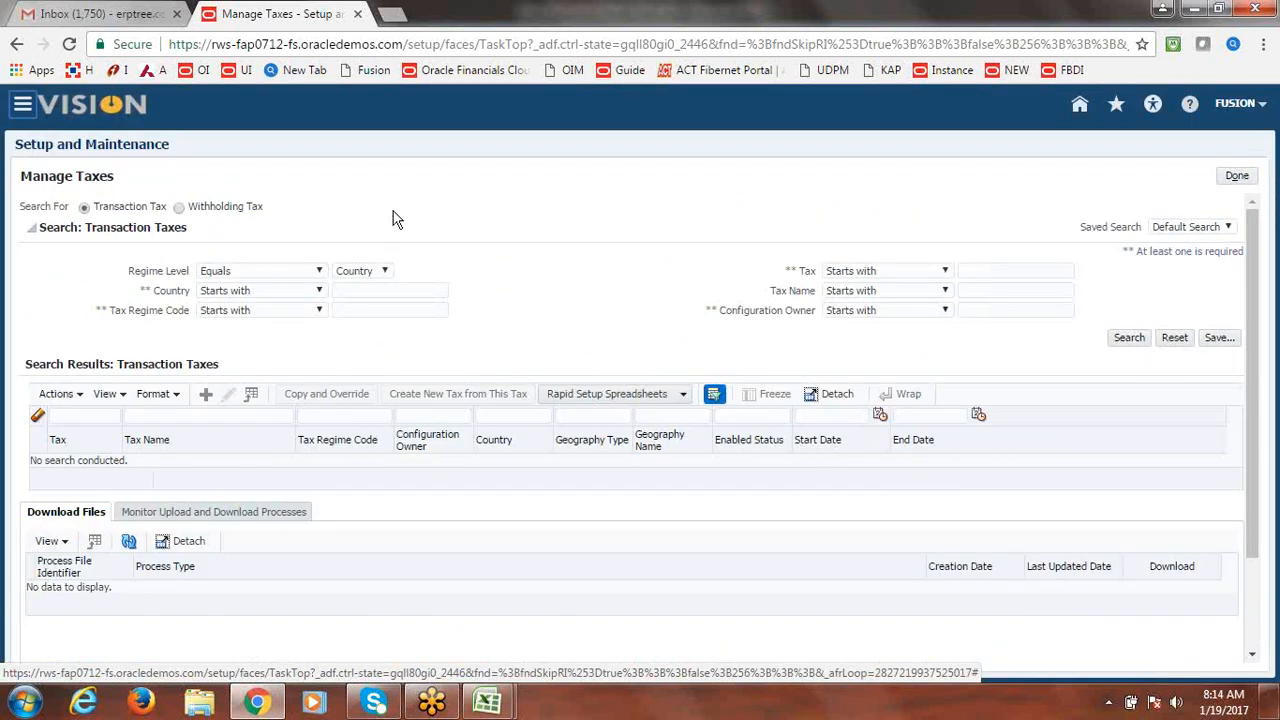
click(42, 108)
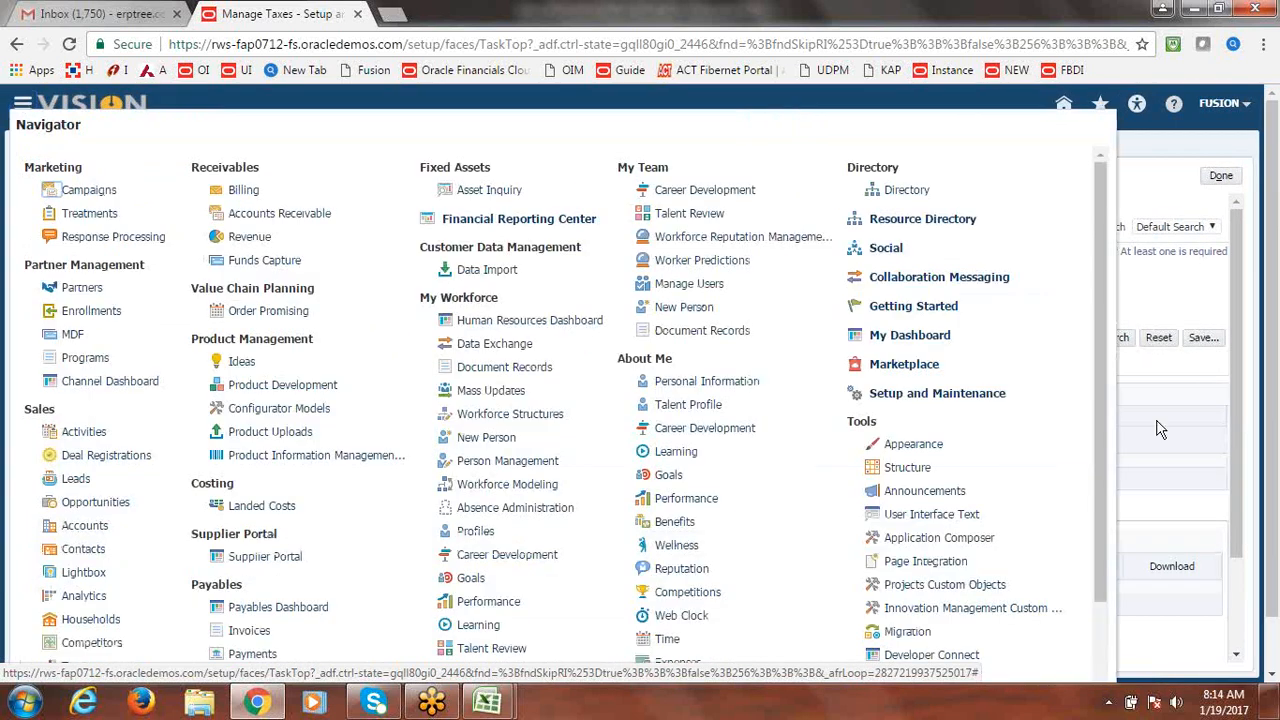
click(1275, 420)
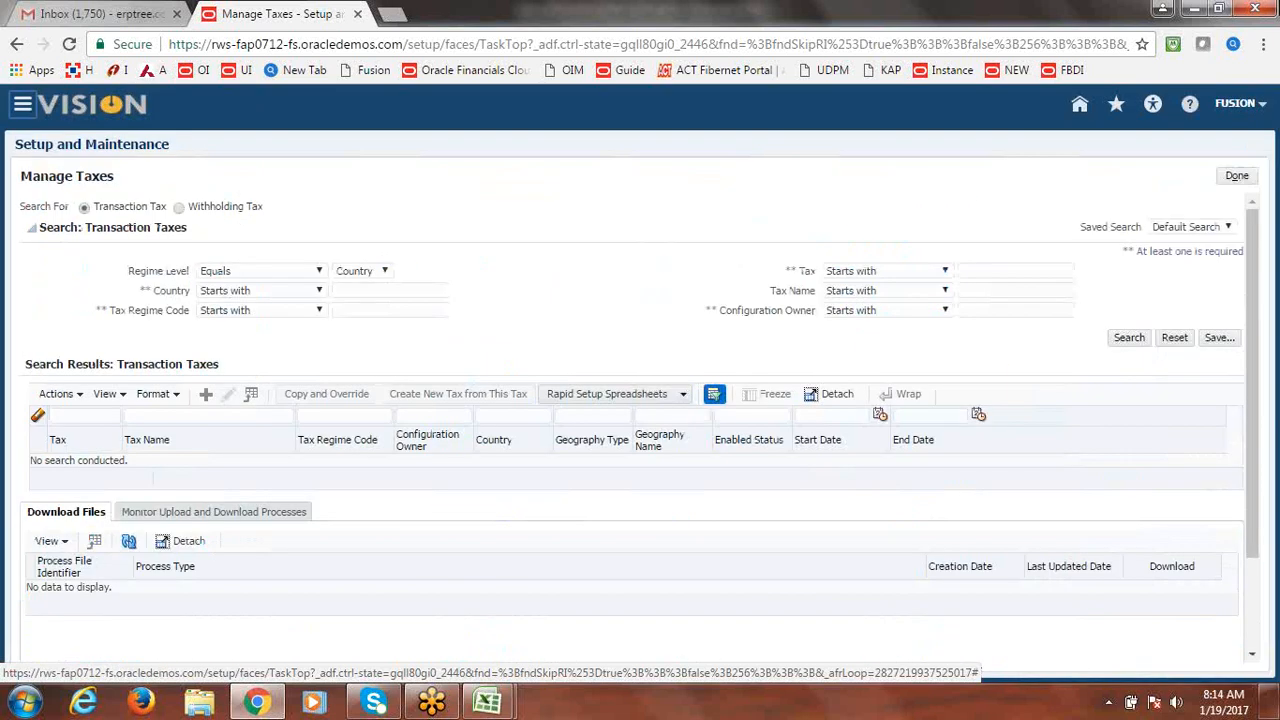
click(1263, 44)
click(1137, 221)
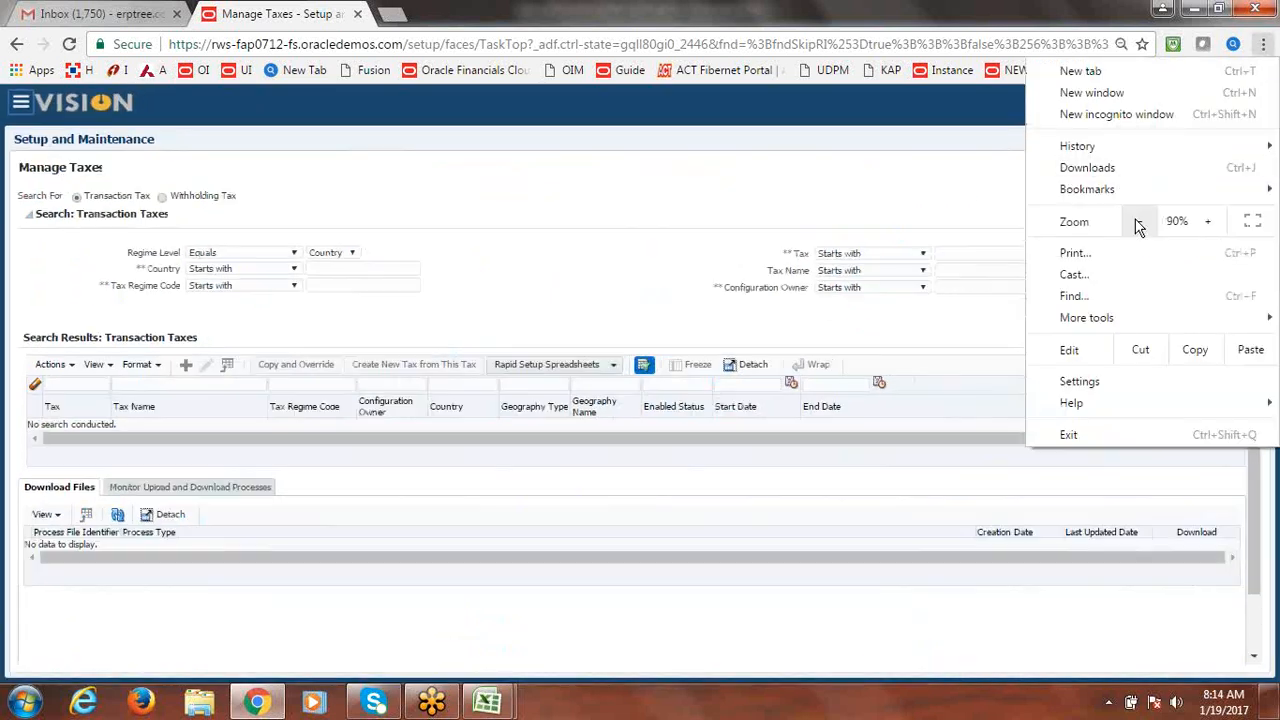
click(19, 104)
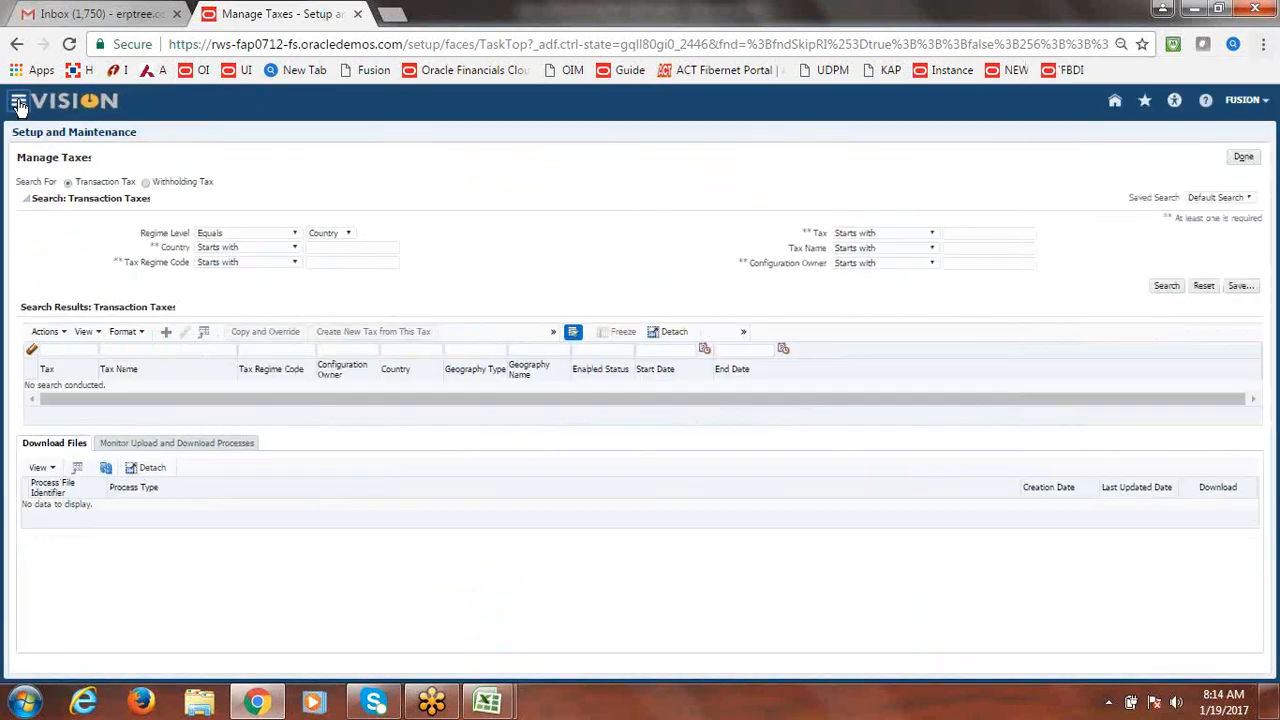
click(18, 105)
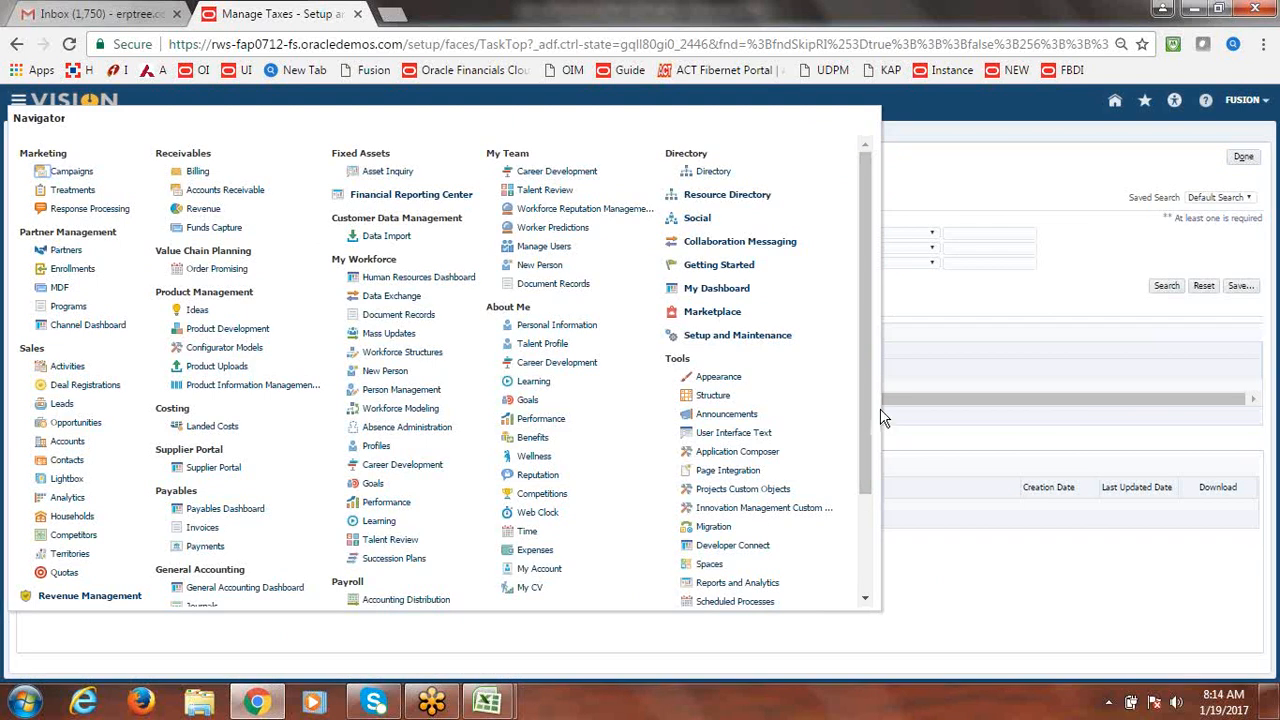
drag(868, 432, 865, 528)
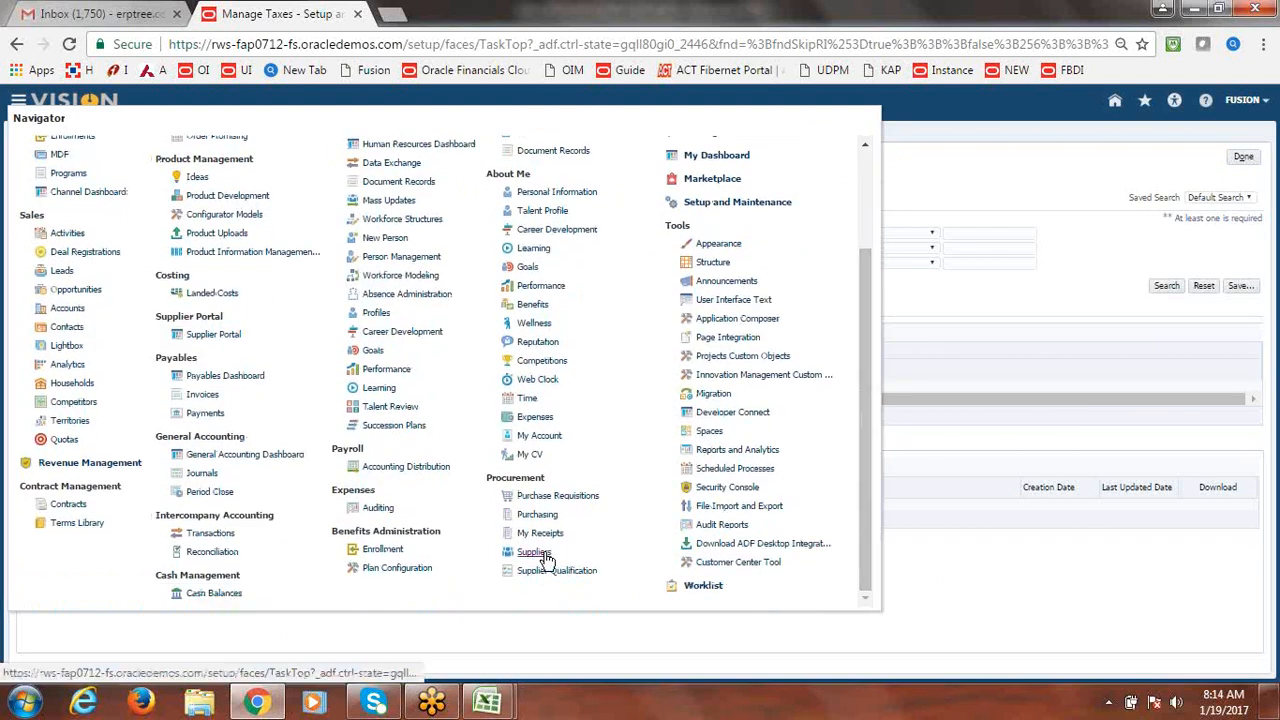
click(533, 551)
Reset Chrome's page zoom from 125% to 100% and show the Suppliers task list.
click(1263, 44)
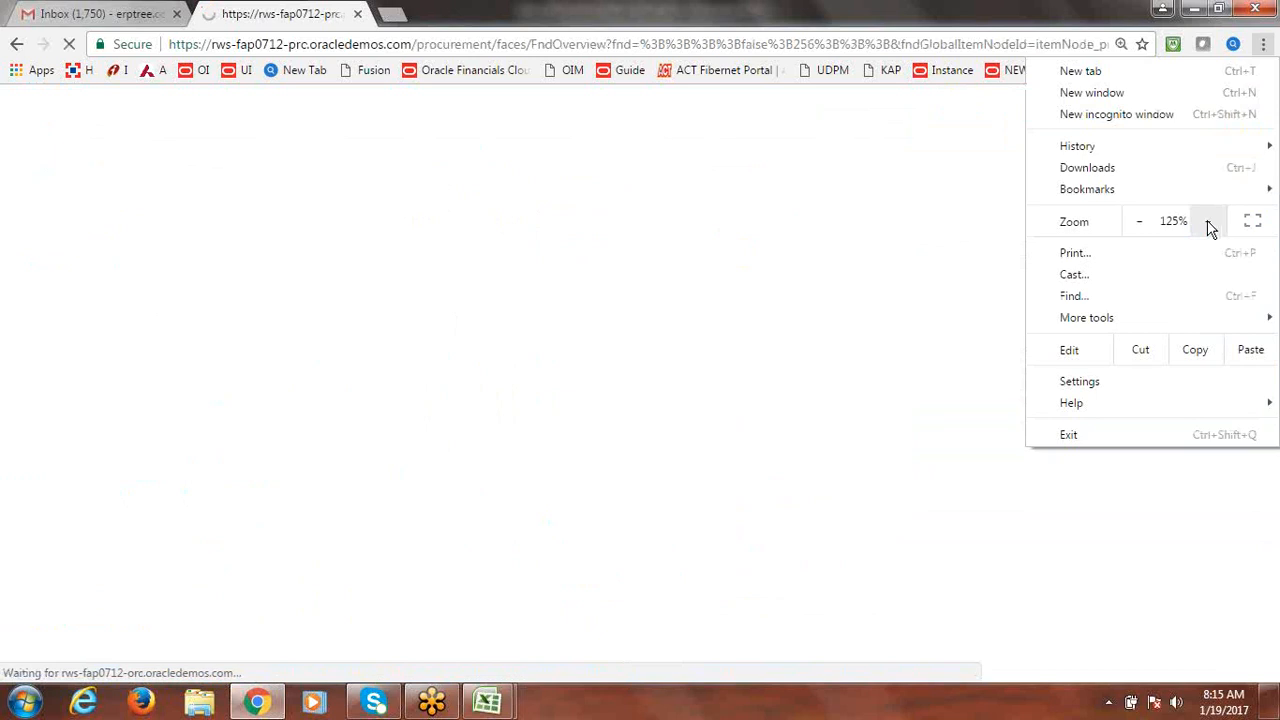
click(1138, 226)
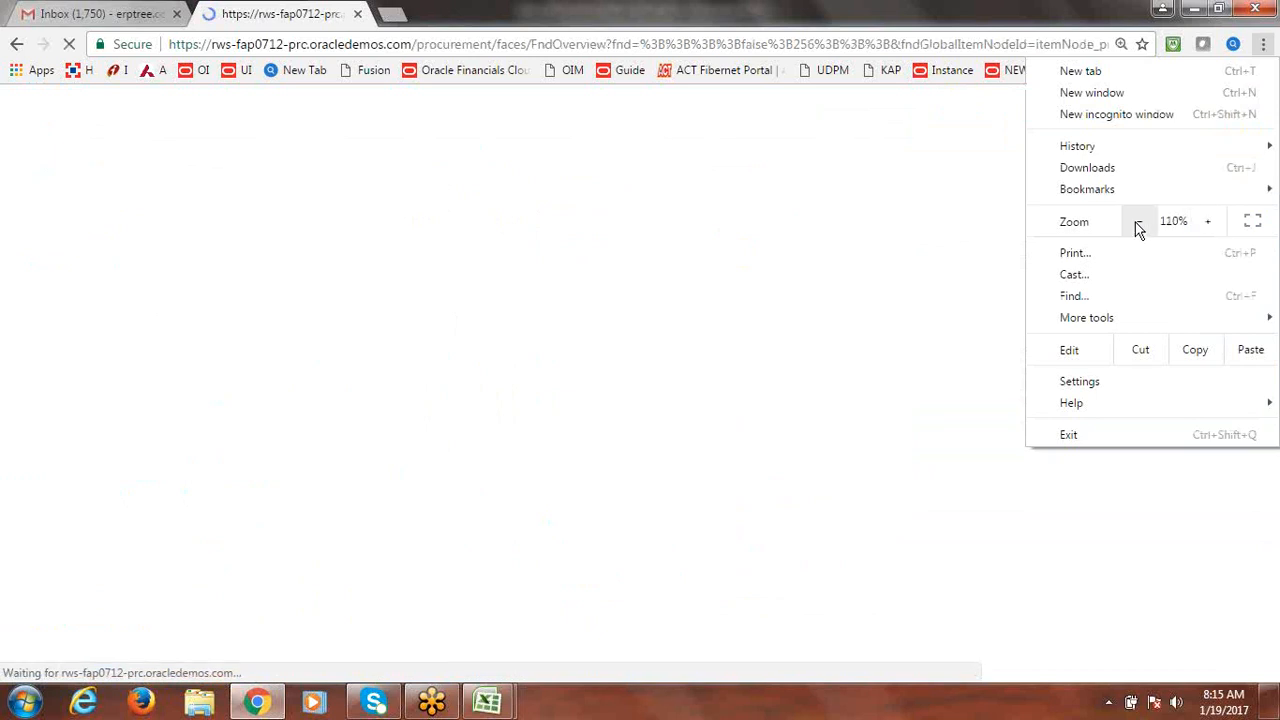
click(1138, 226)
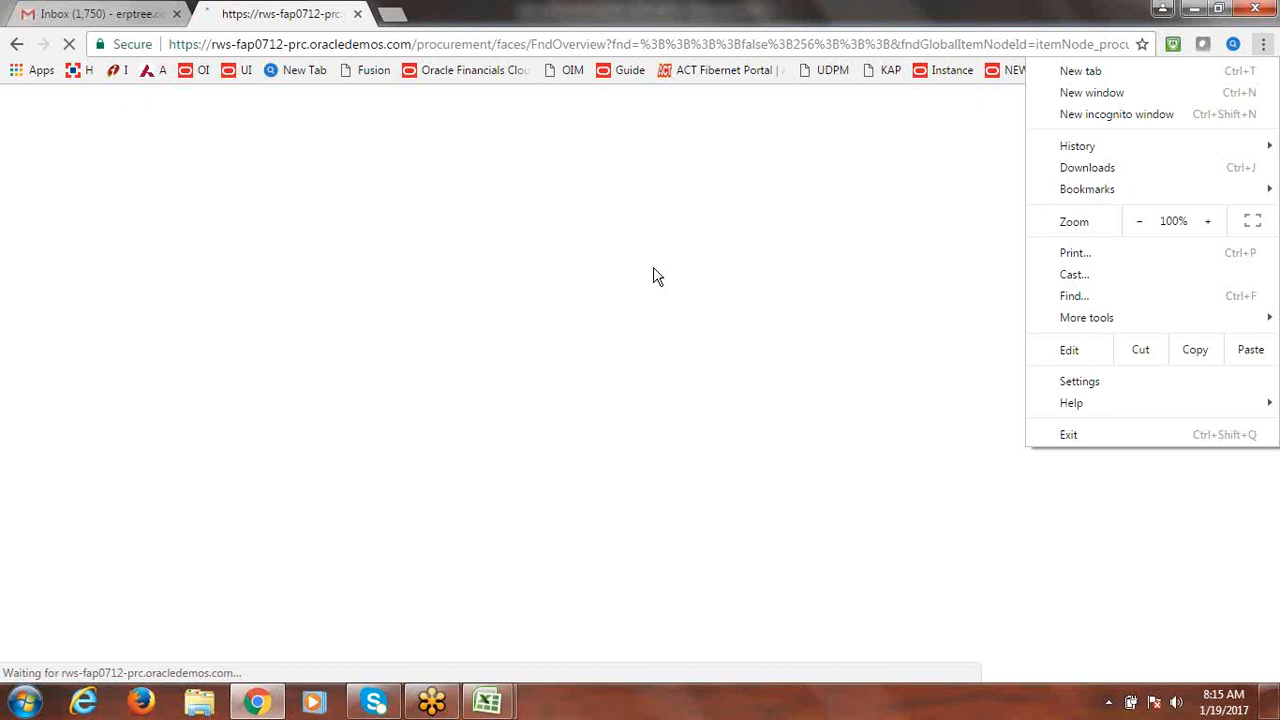
click(574, 148)
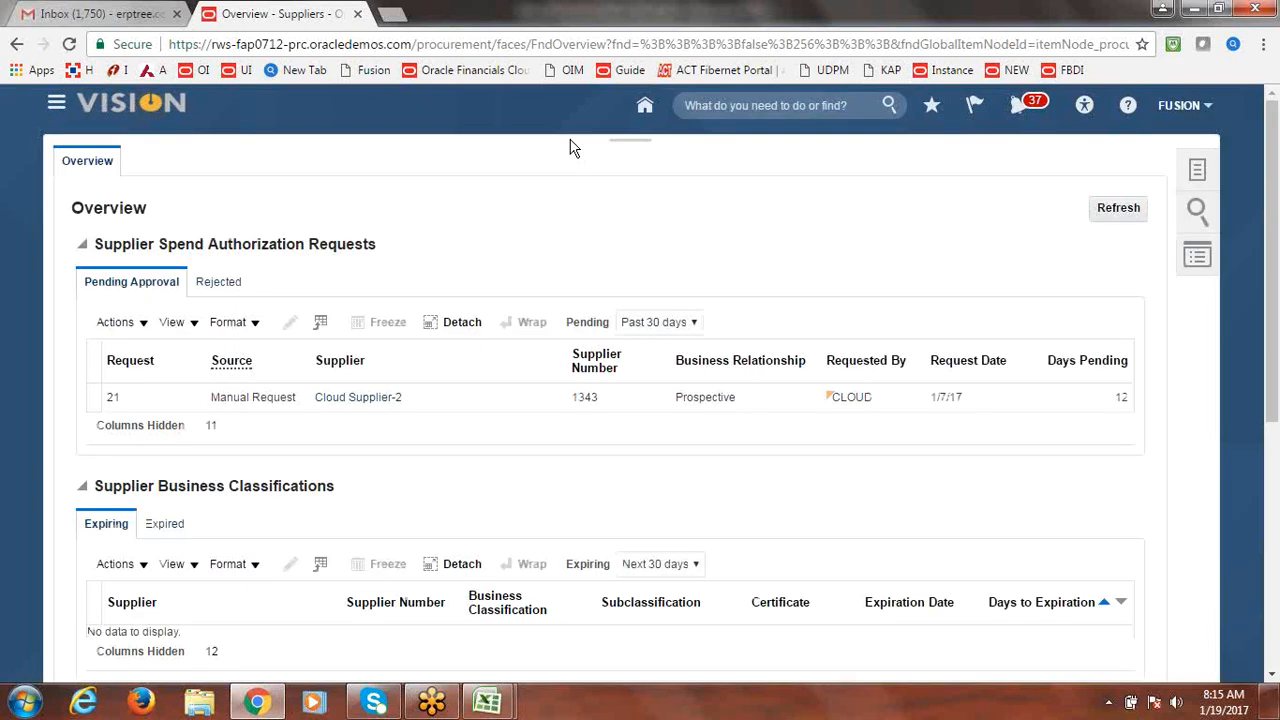
click(1200, 172)
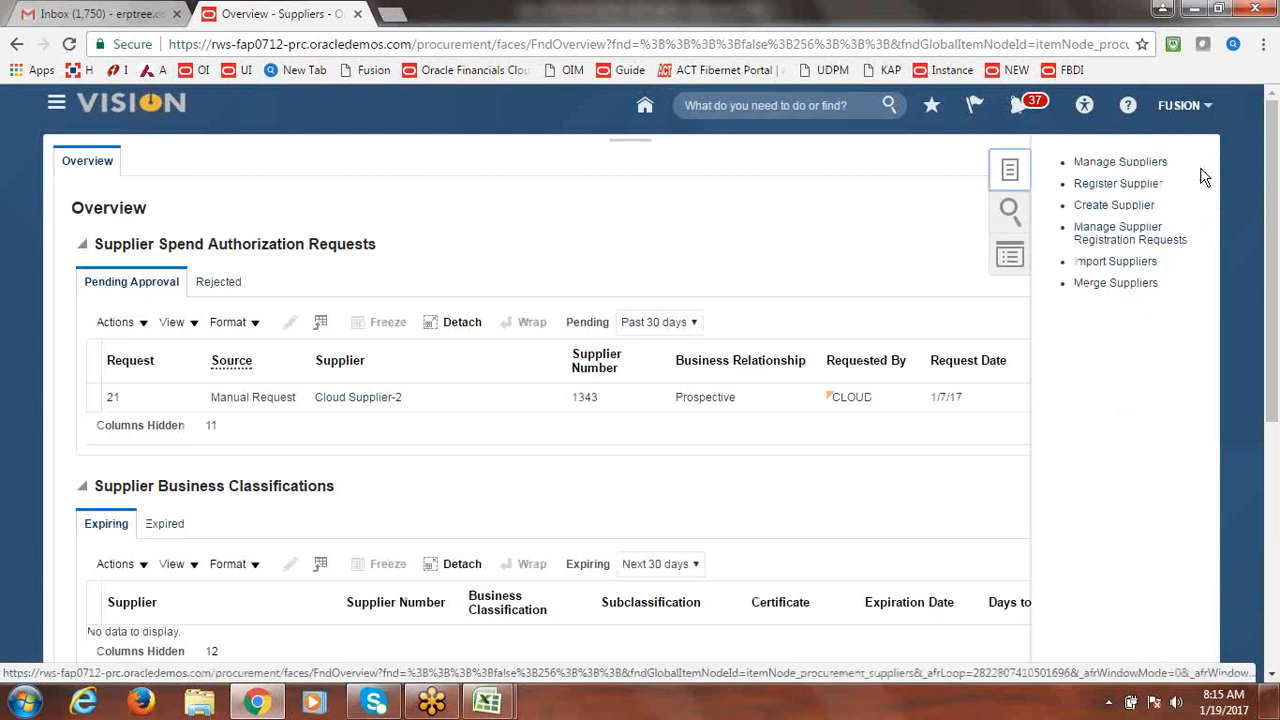
Search Manage Suppliers for Fusion Supplier-2 and open it for editing.
click(1111, 167)
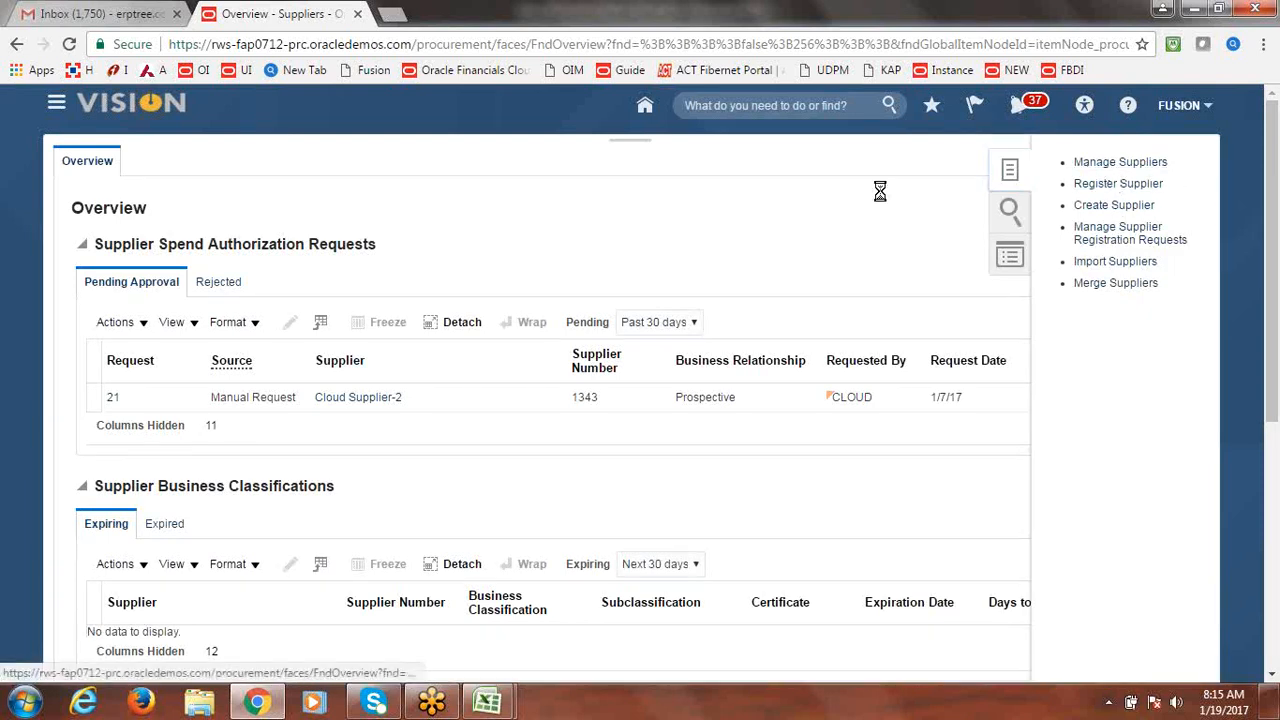
click(444, 303)
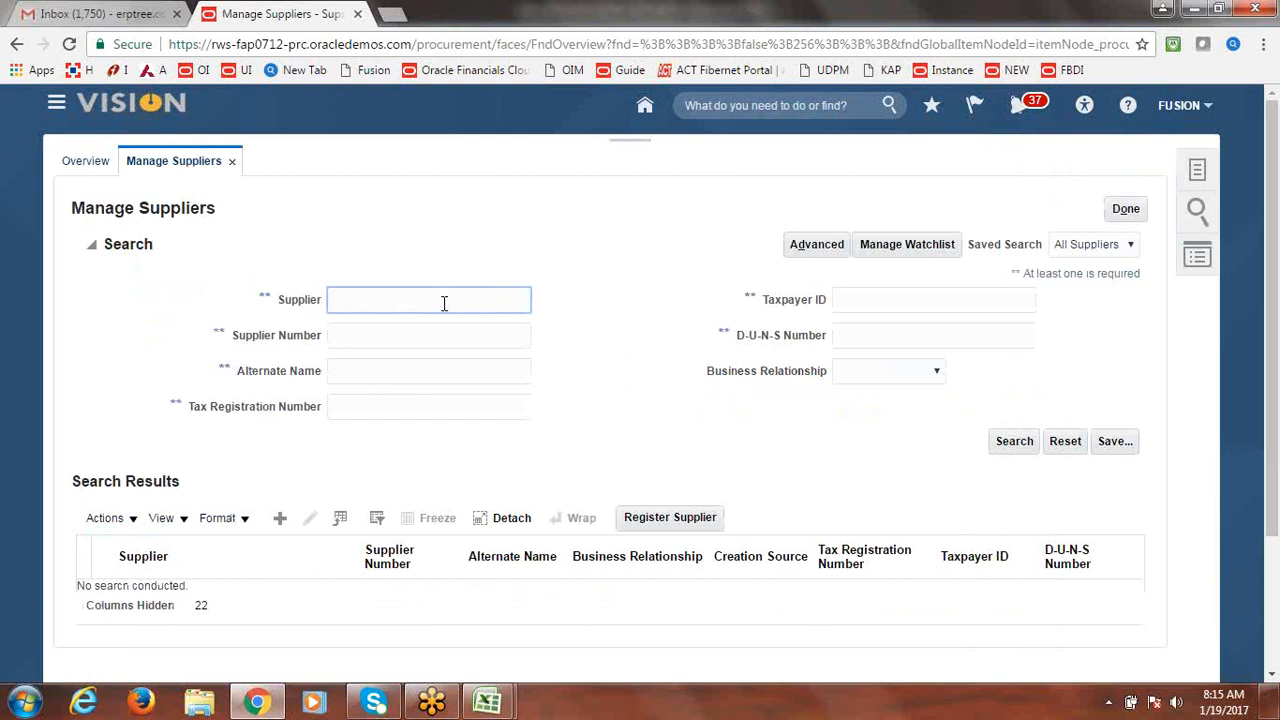
text(Fusion Bud)
text(plier-1)
key(Return)
key(BackSpace)
text(2)
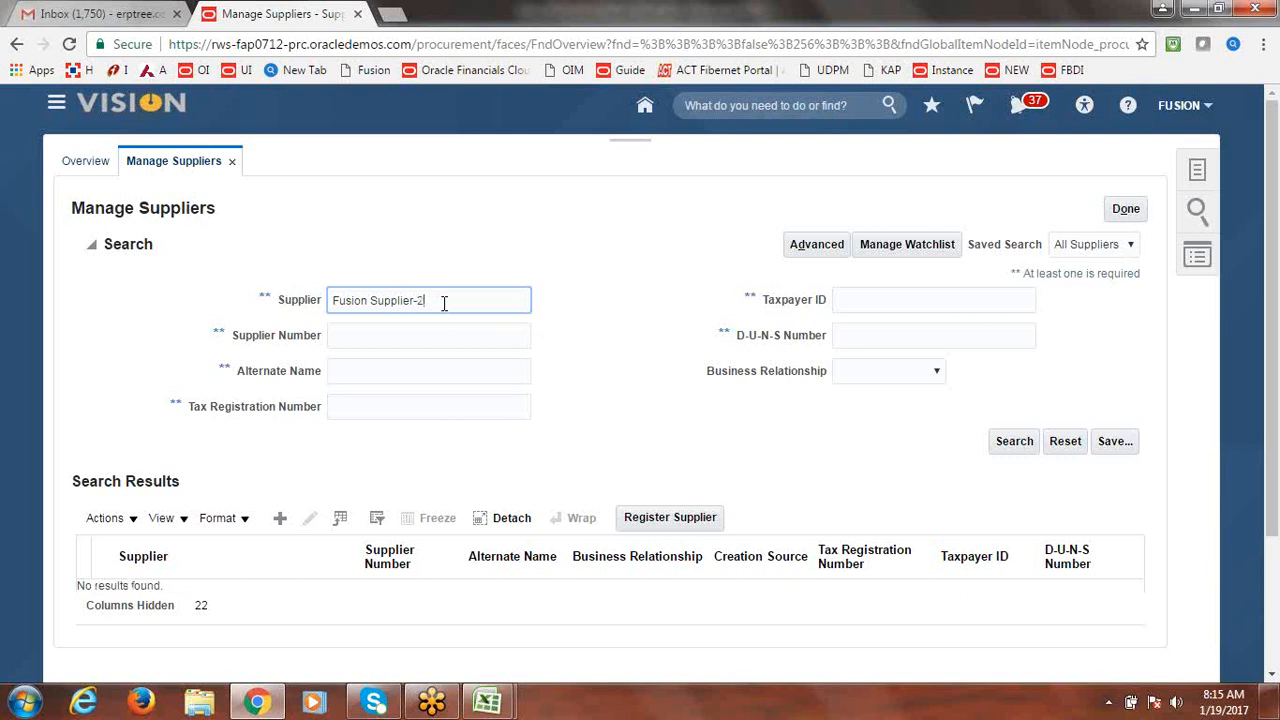
key(Return)
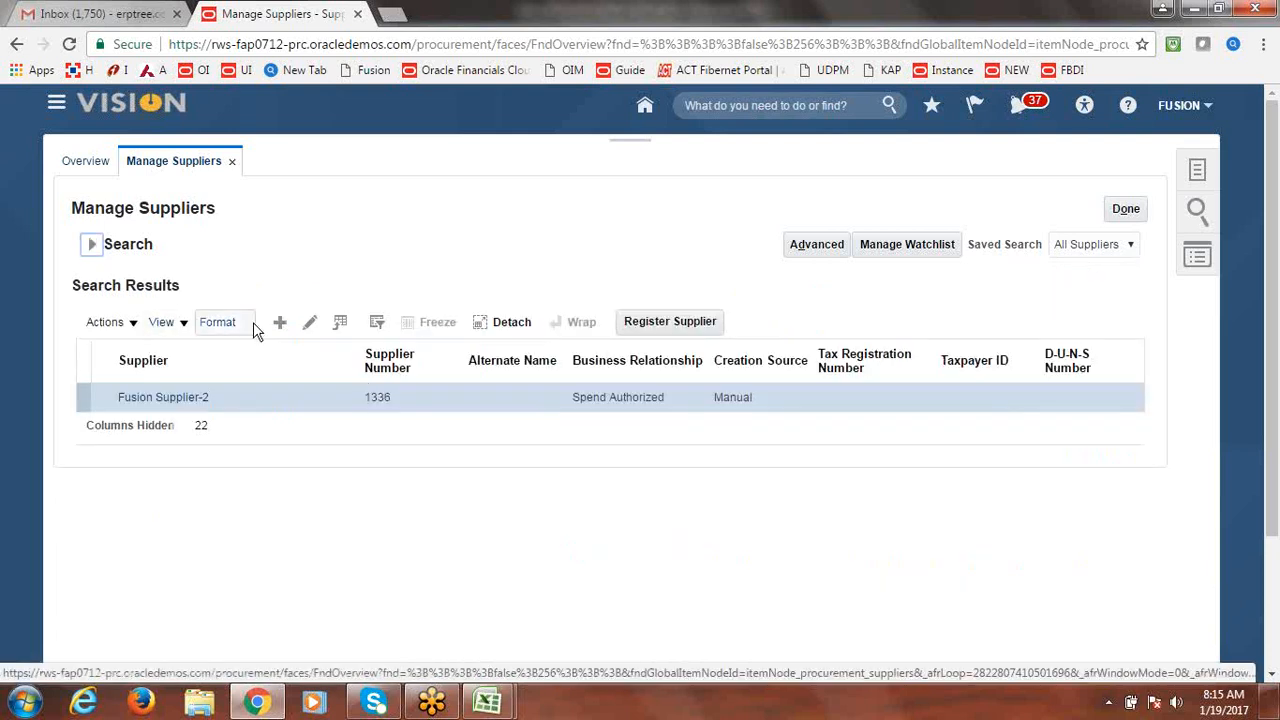
click(311, 320)
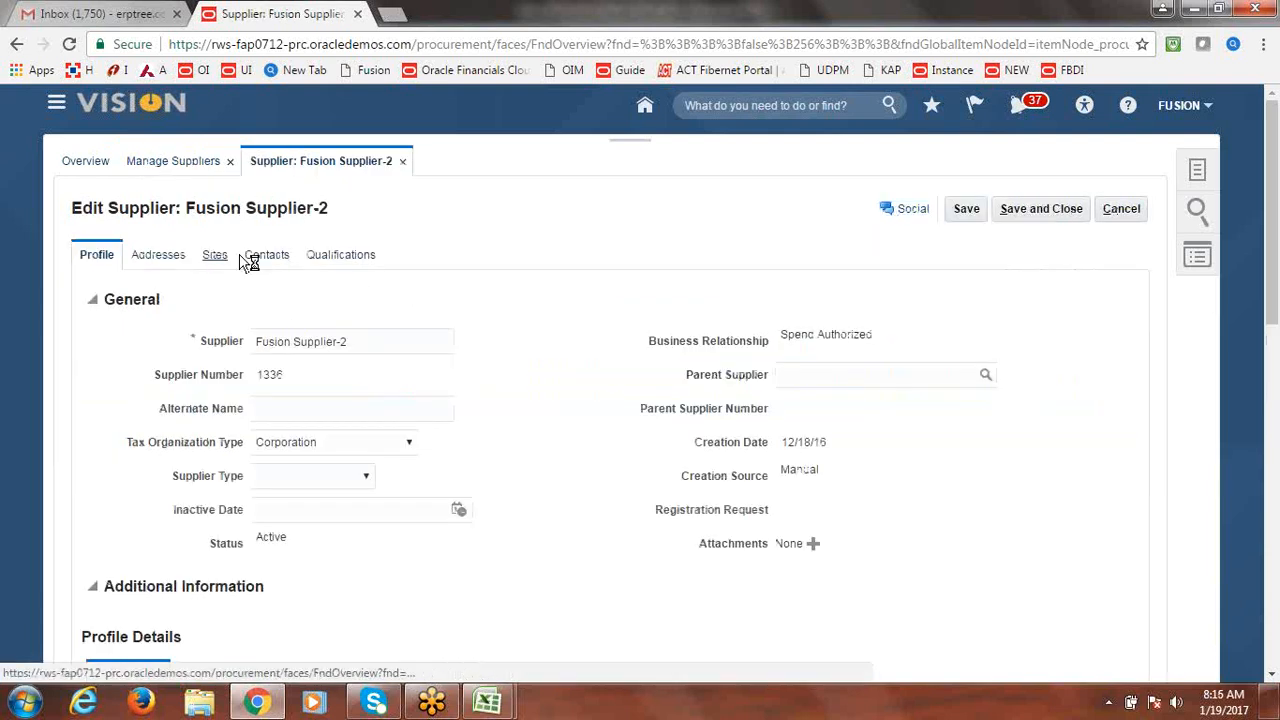
Clear the Ship-to Location on Site1's business unit assignment.
click(233, 257)
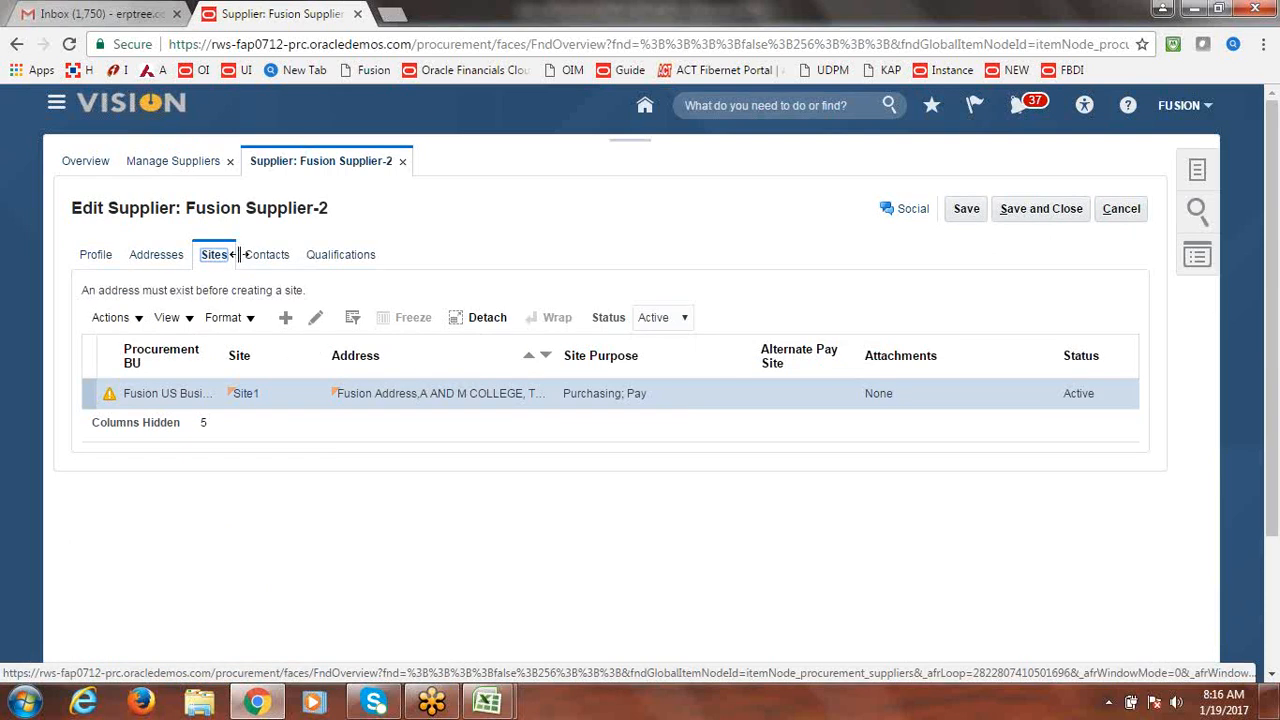
click(316, 319)
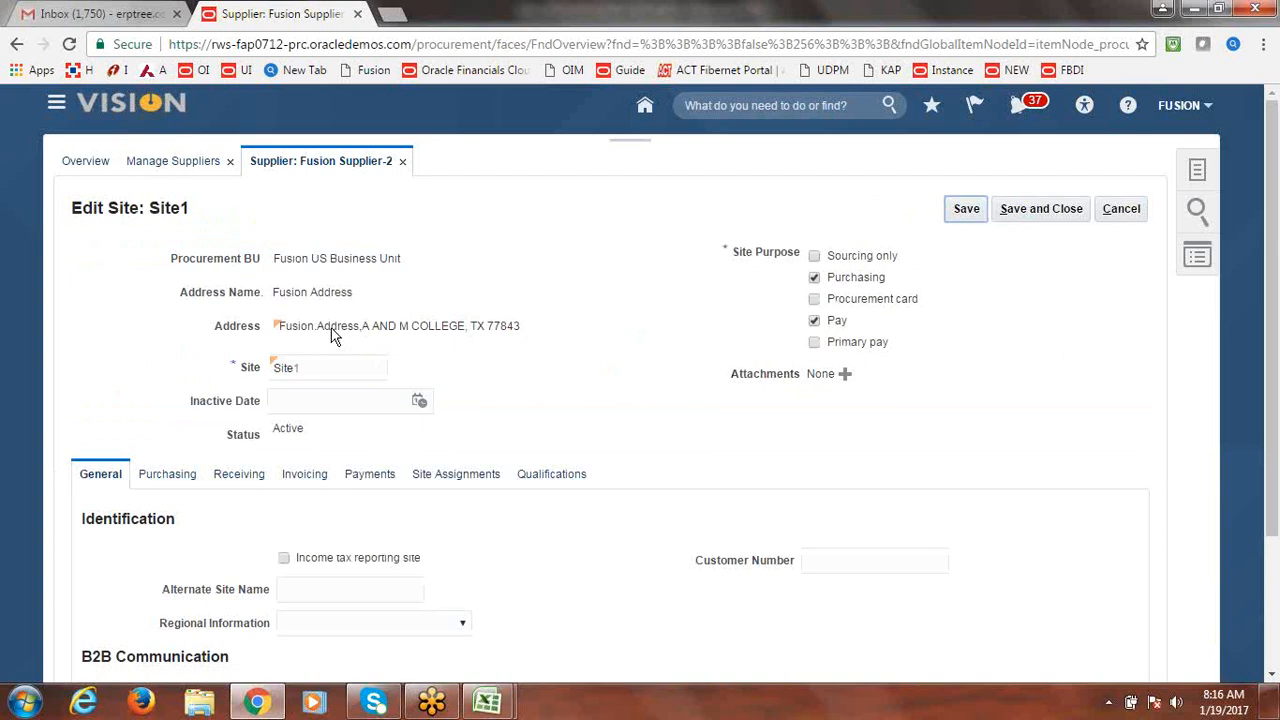
click(462, 478)
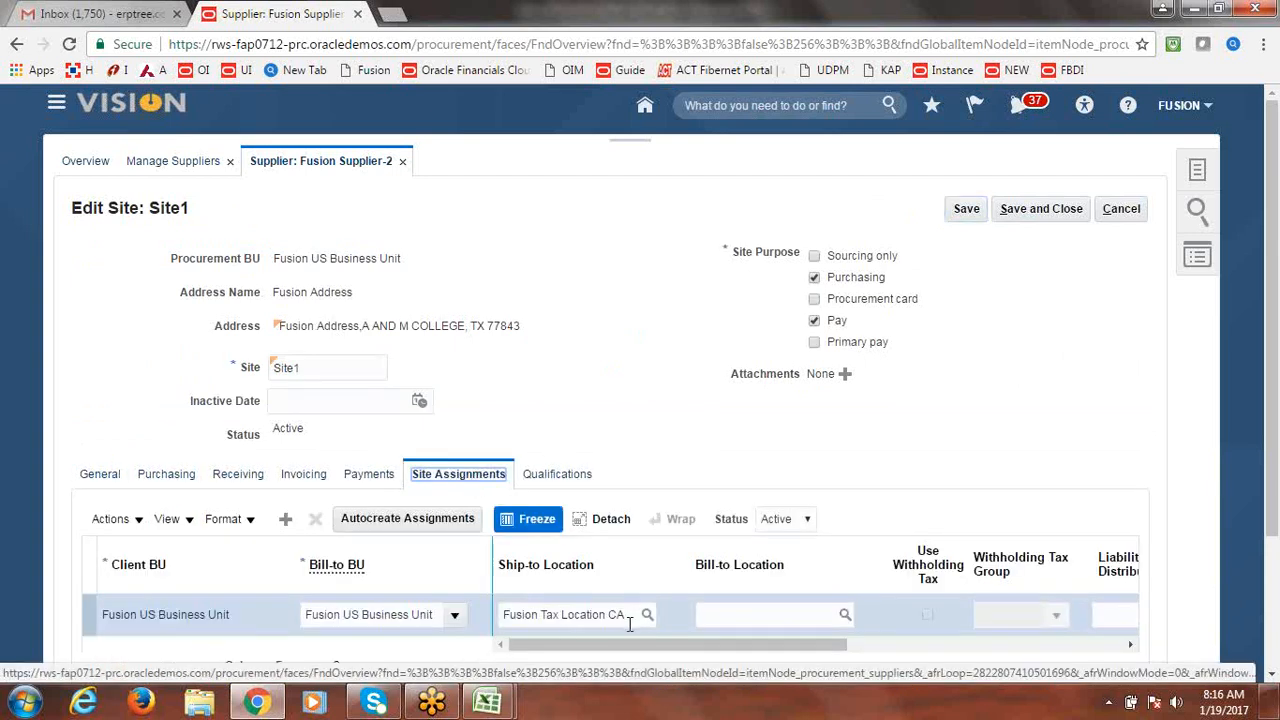
triple_click(629, 616)
key(BackSpace)
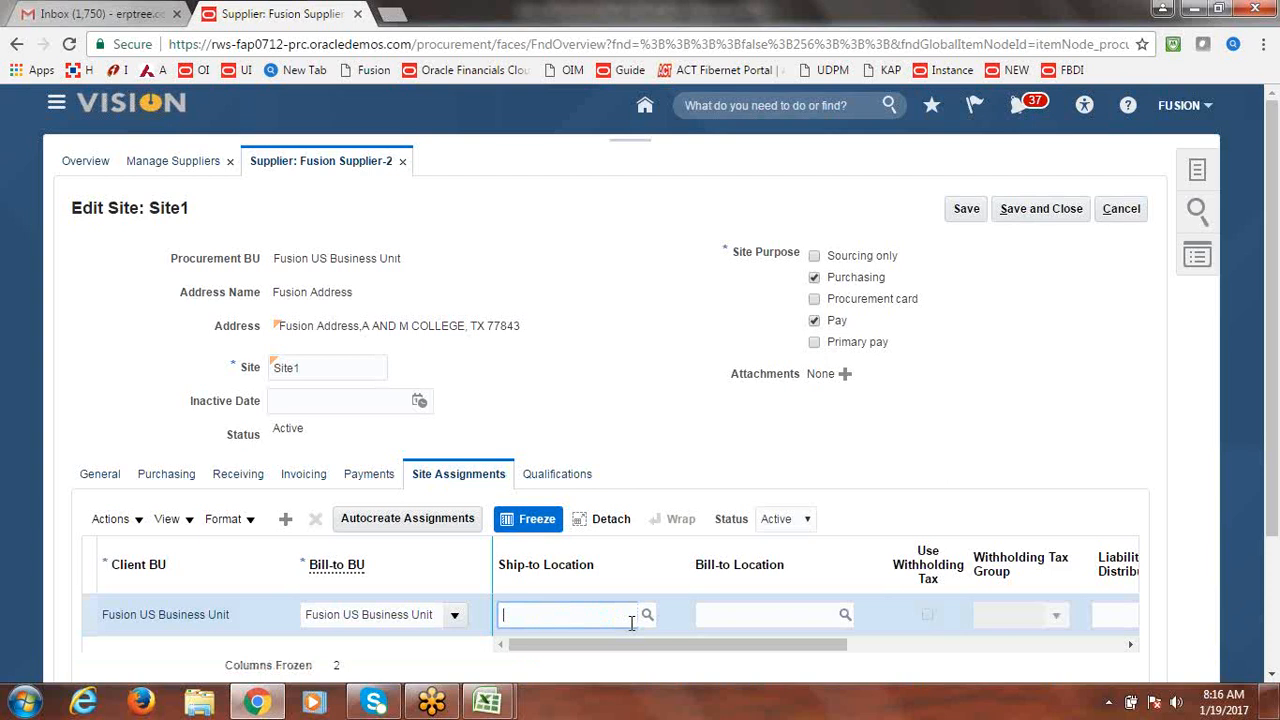
click(697, 466)
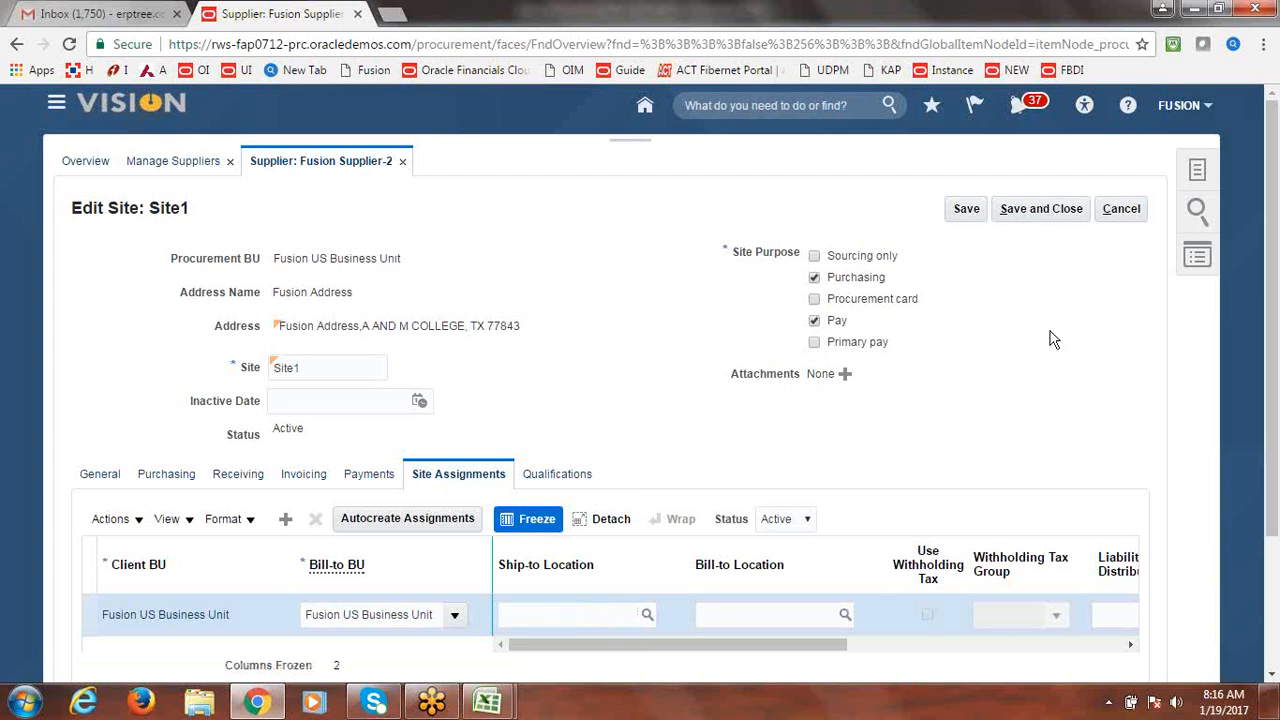
Save and close Site1 and Fusion Supplier-2, acknowledging both confirmations, then finish.
click(1038, 220)
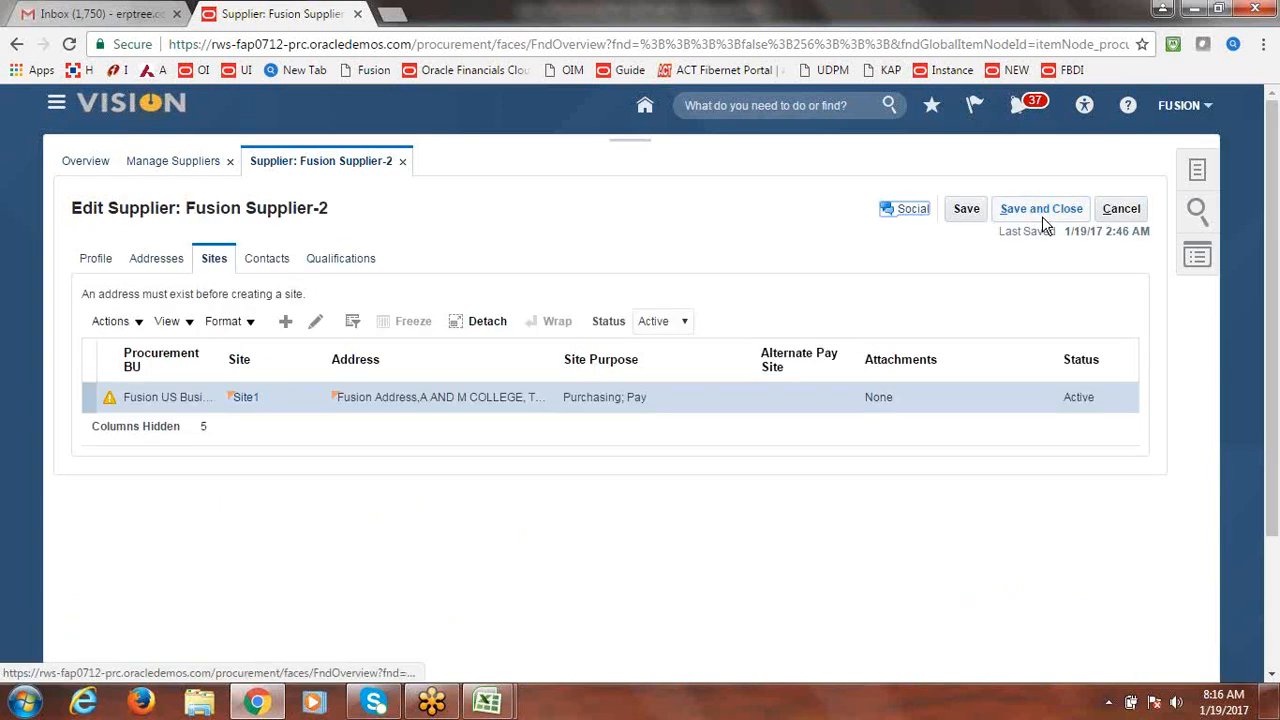
click(691, 408)
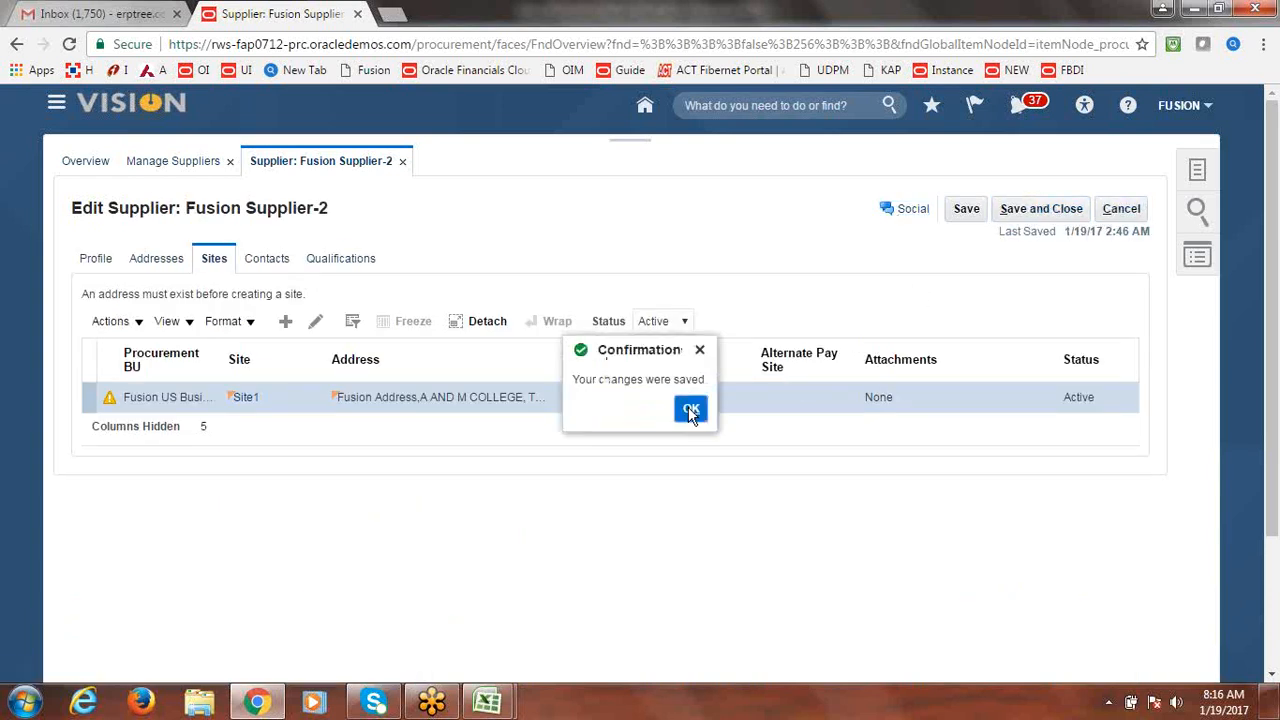
click(1063, 214)
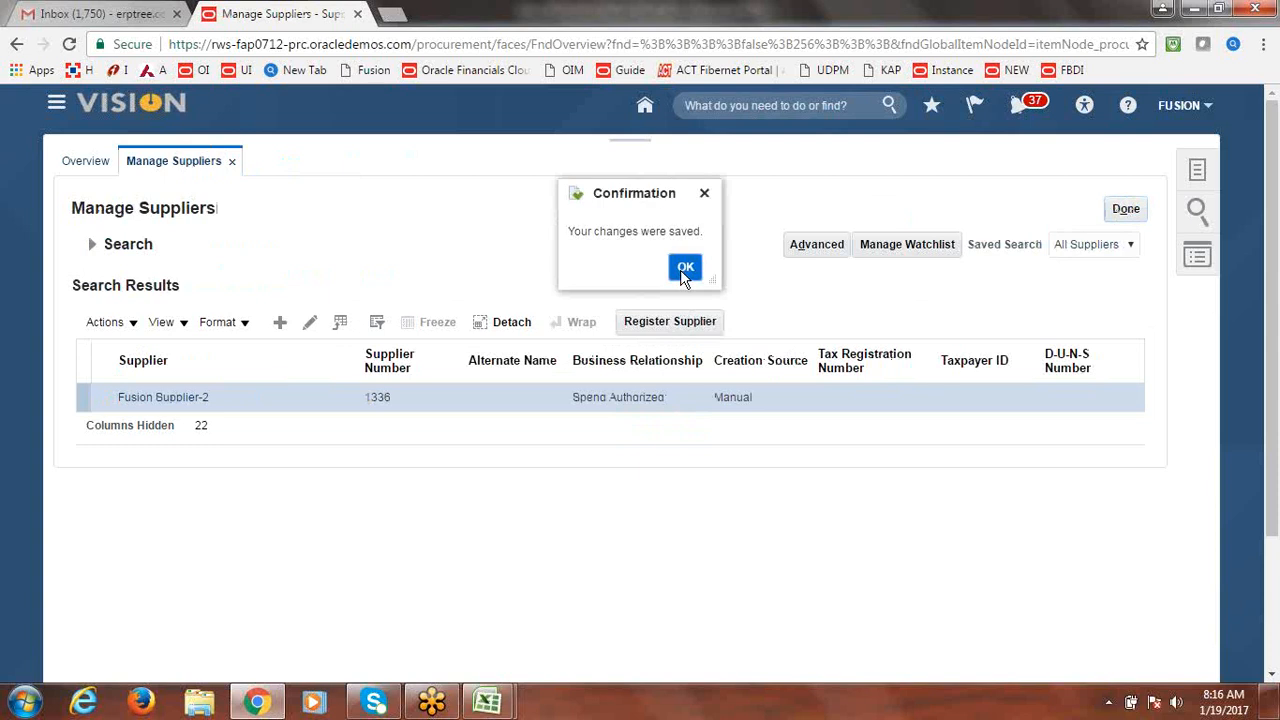
click(683, 267)
click(1122, 208)
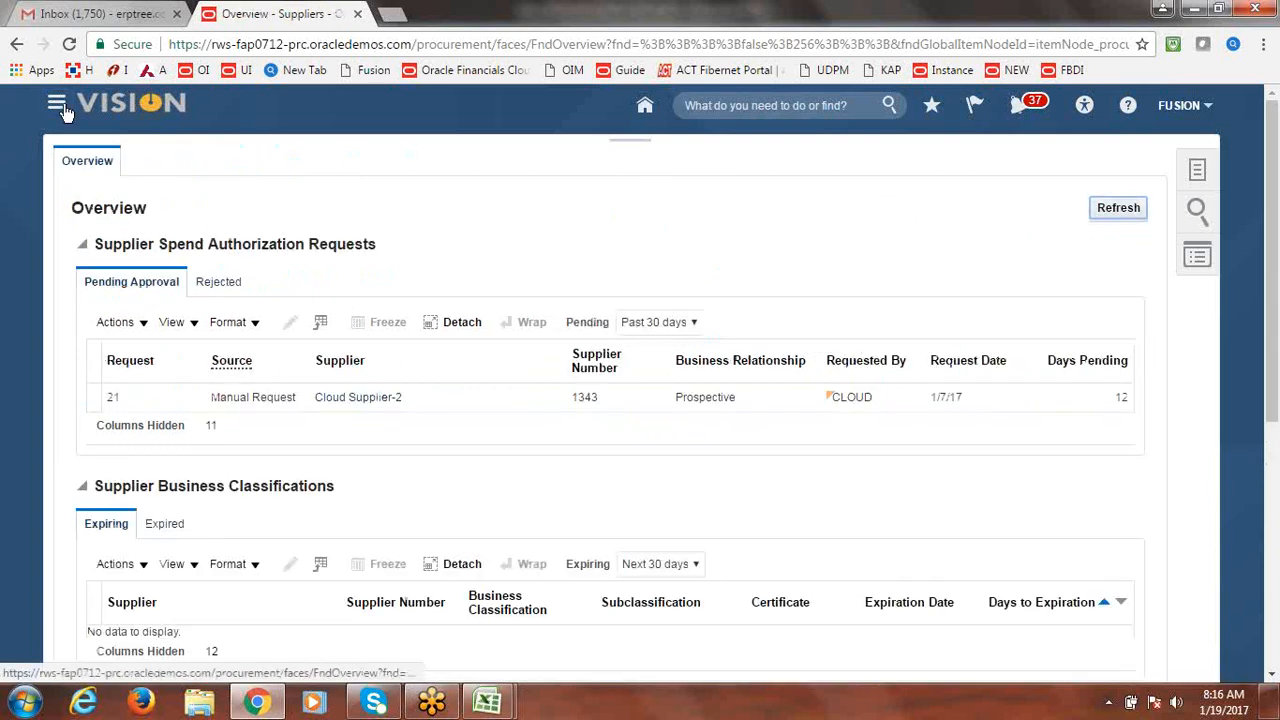
Go to Payables > Invoices and start a new invoice from the Tasks panel.
click(57, 105)
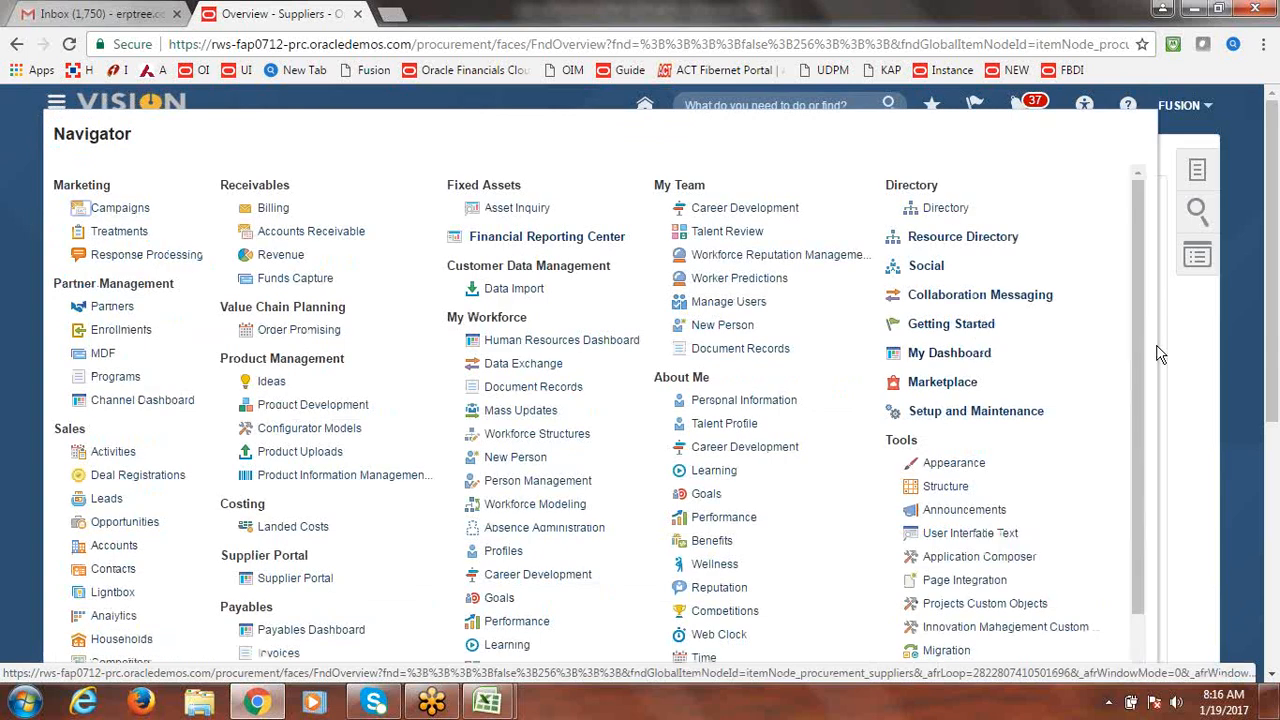
click(280, 653)
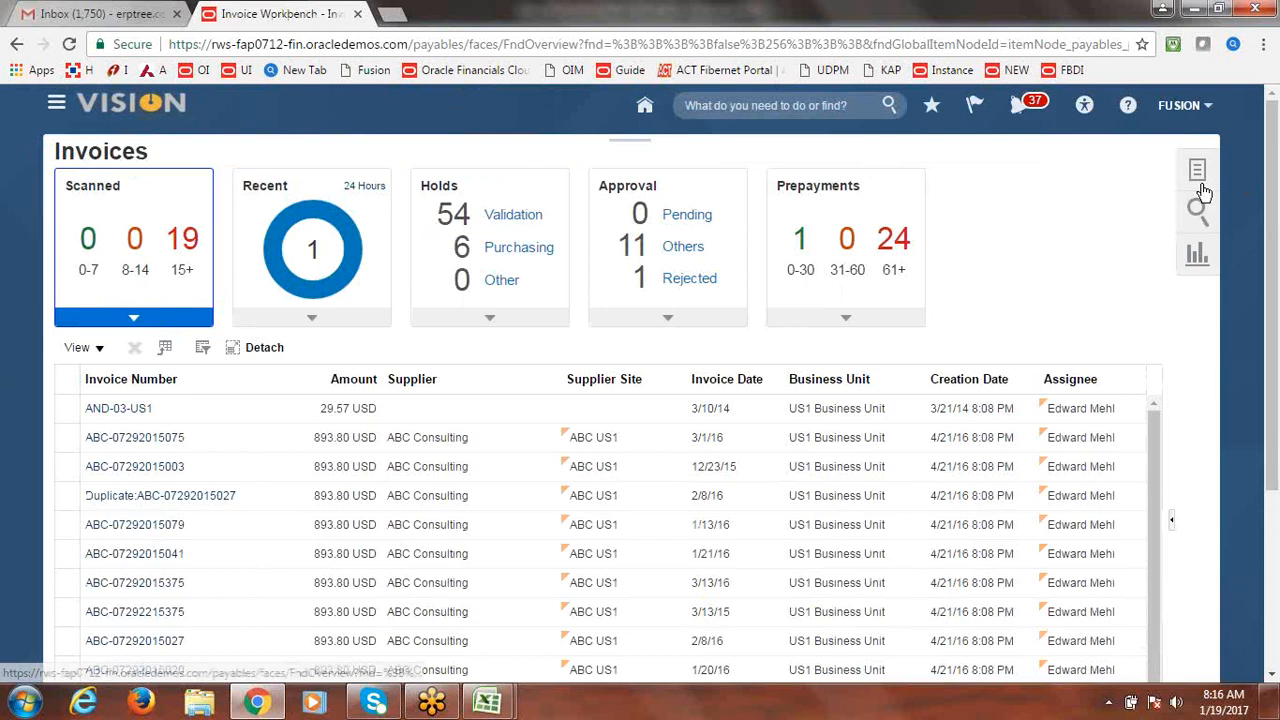
click(1198, 172)
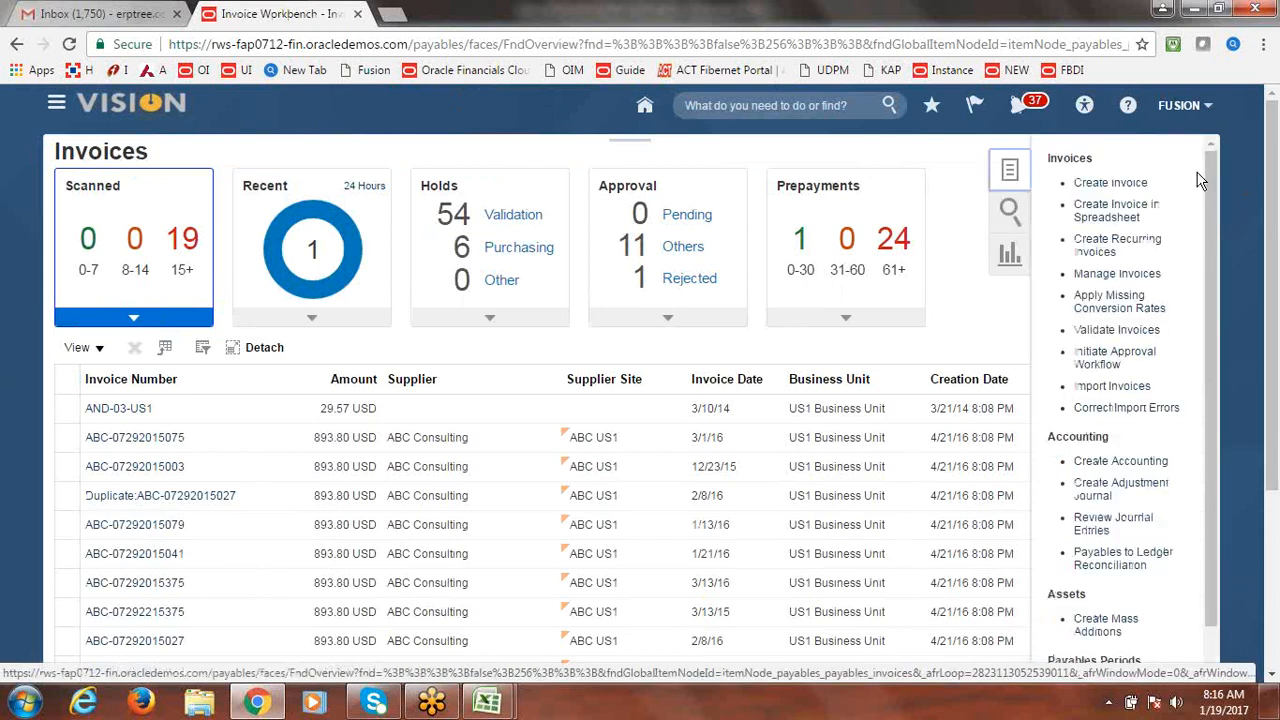
click(1112, 183)
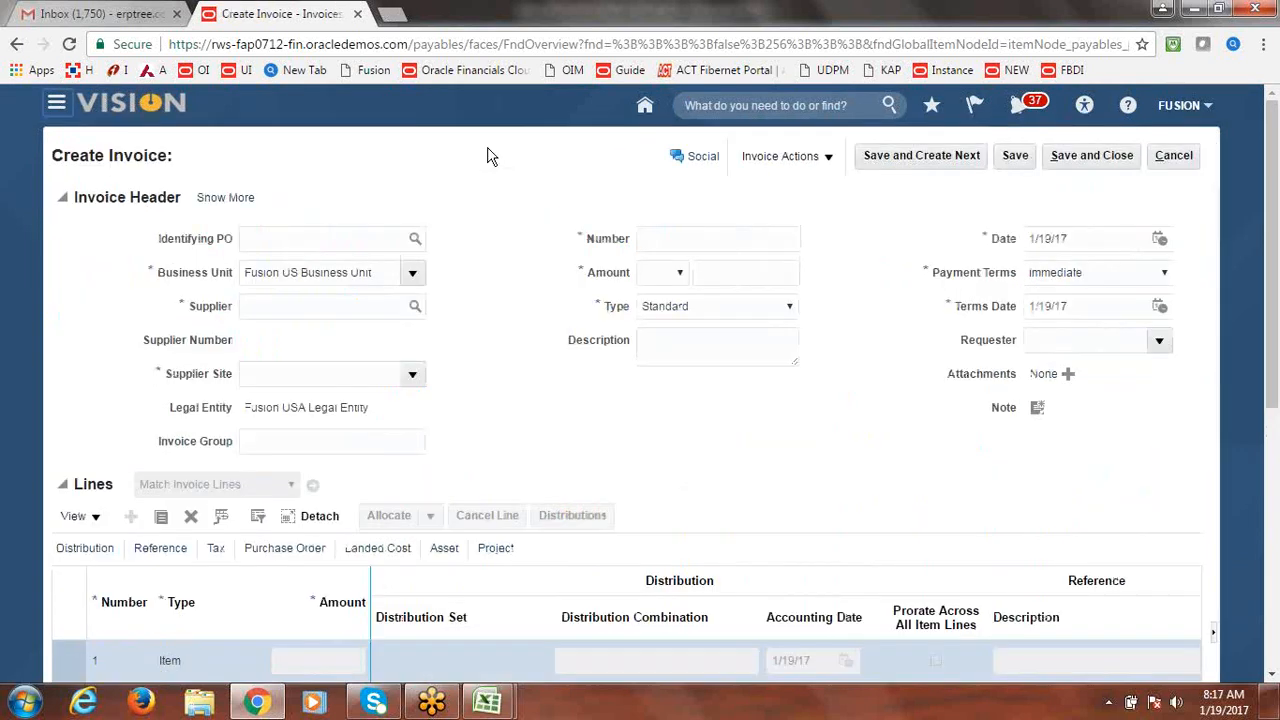
Choose Fusion Supplier-2 as the invoice supplier, with site Site1.
click(379, 307)
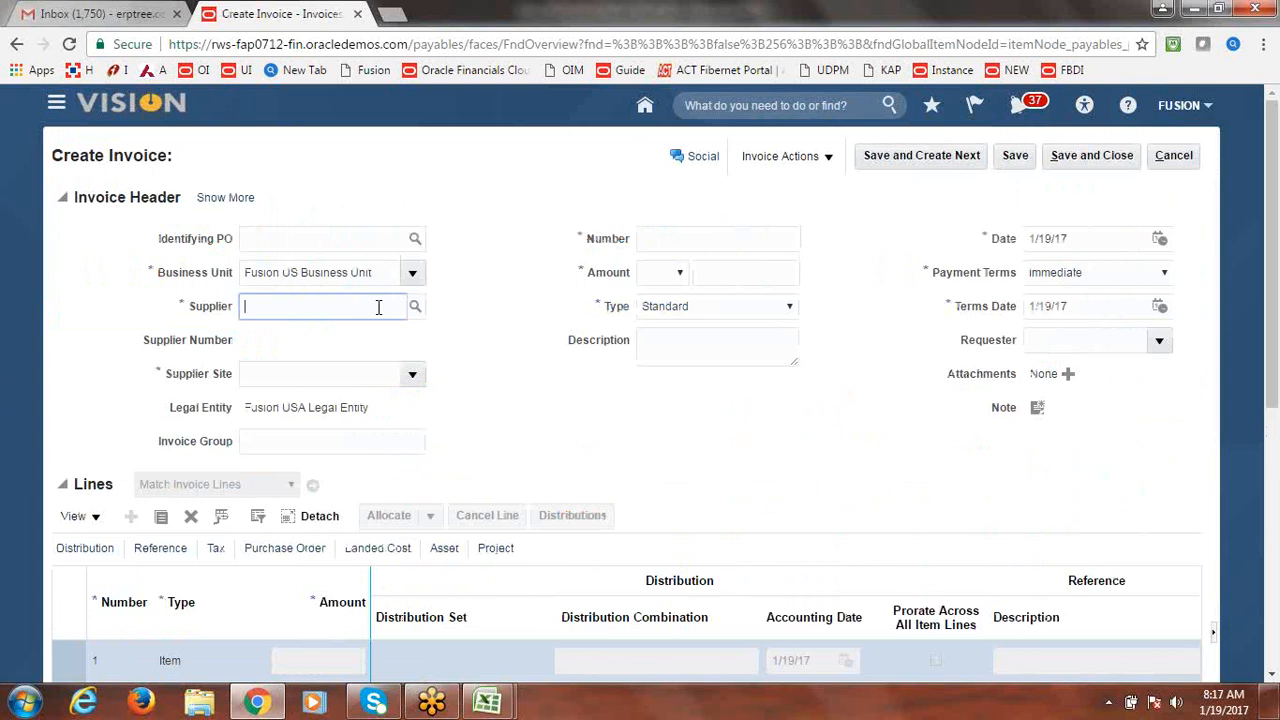
text(Fusion S)
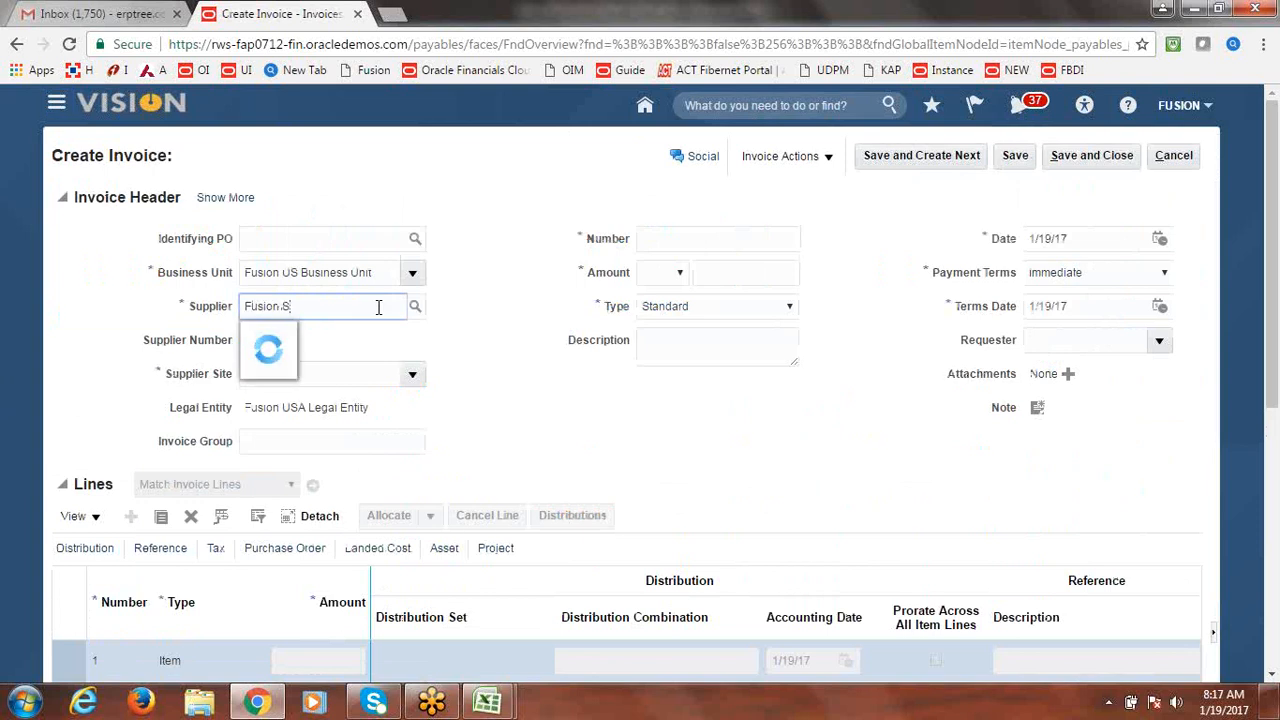
click(346, 323)
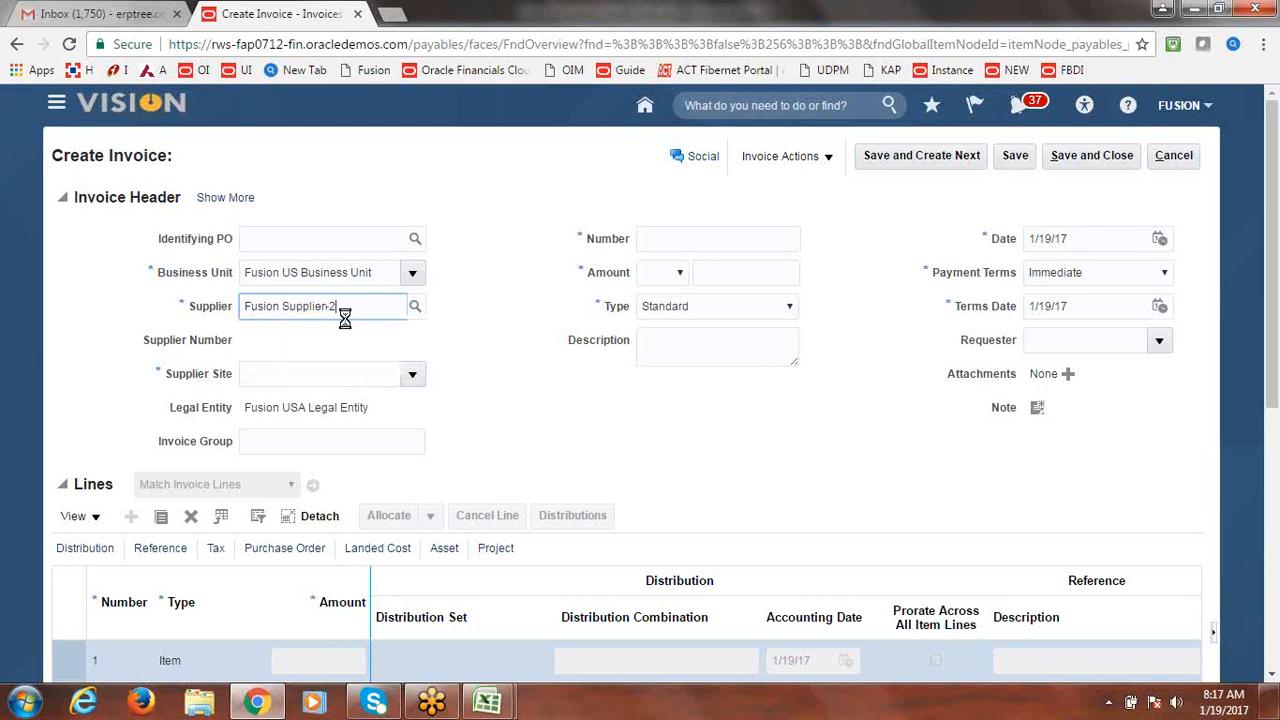
key(Tab)
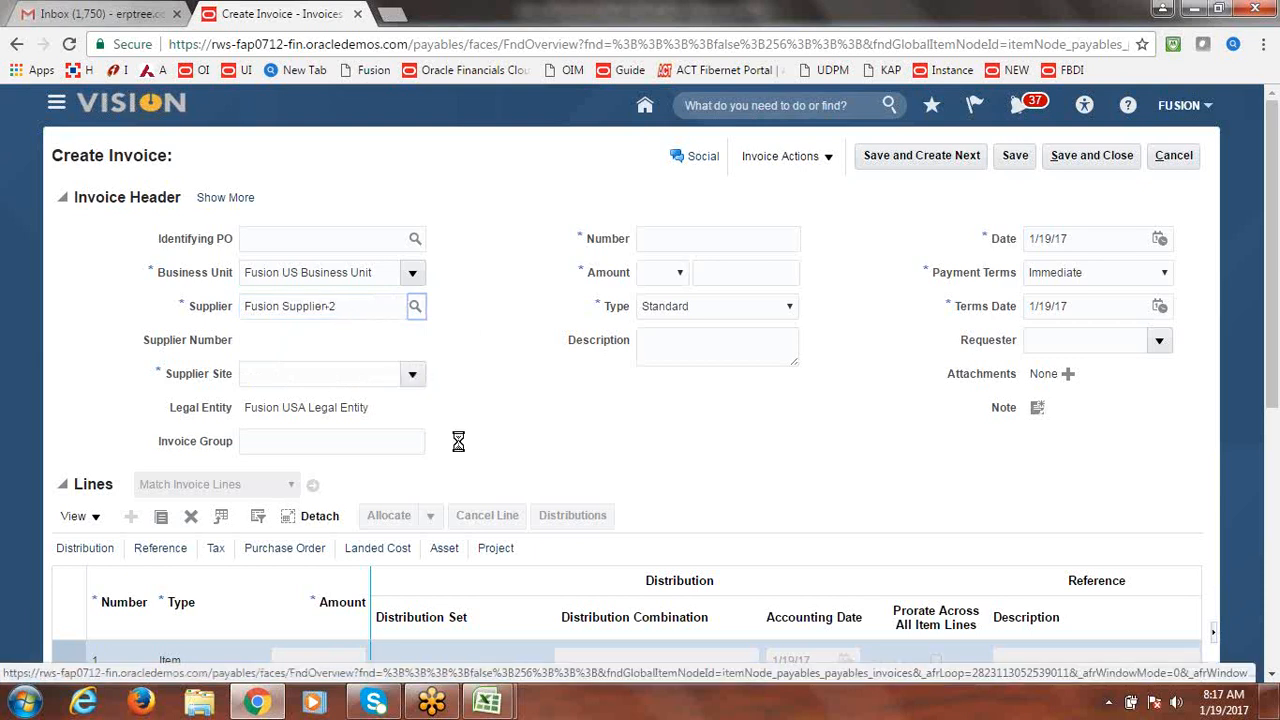
Enter invoice number FUSION234 and amount 600,000.00 USD, leaving the description blank.
click(686, 242)
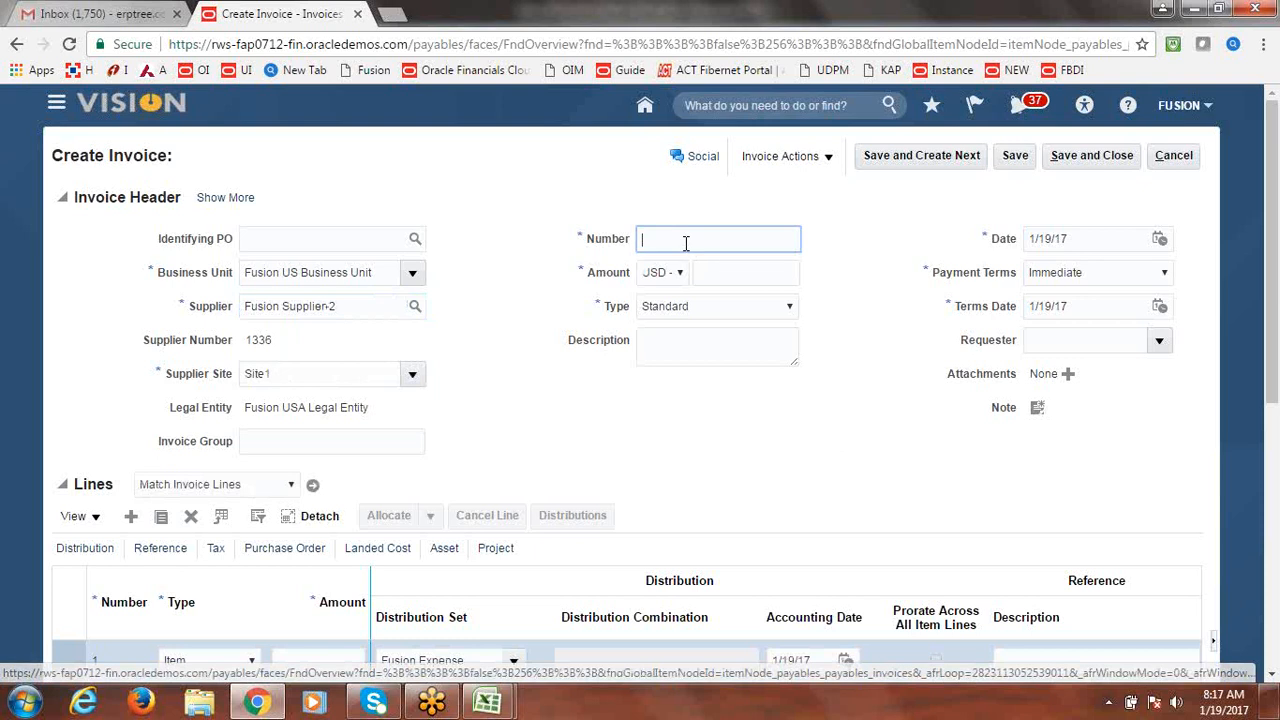
text(1)
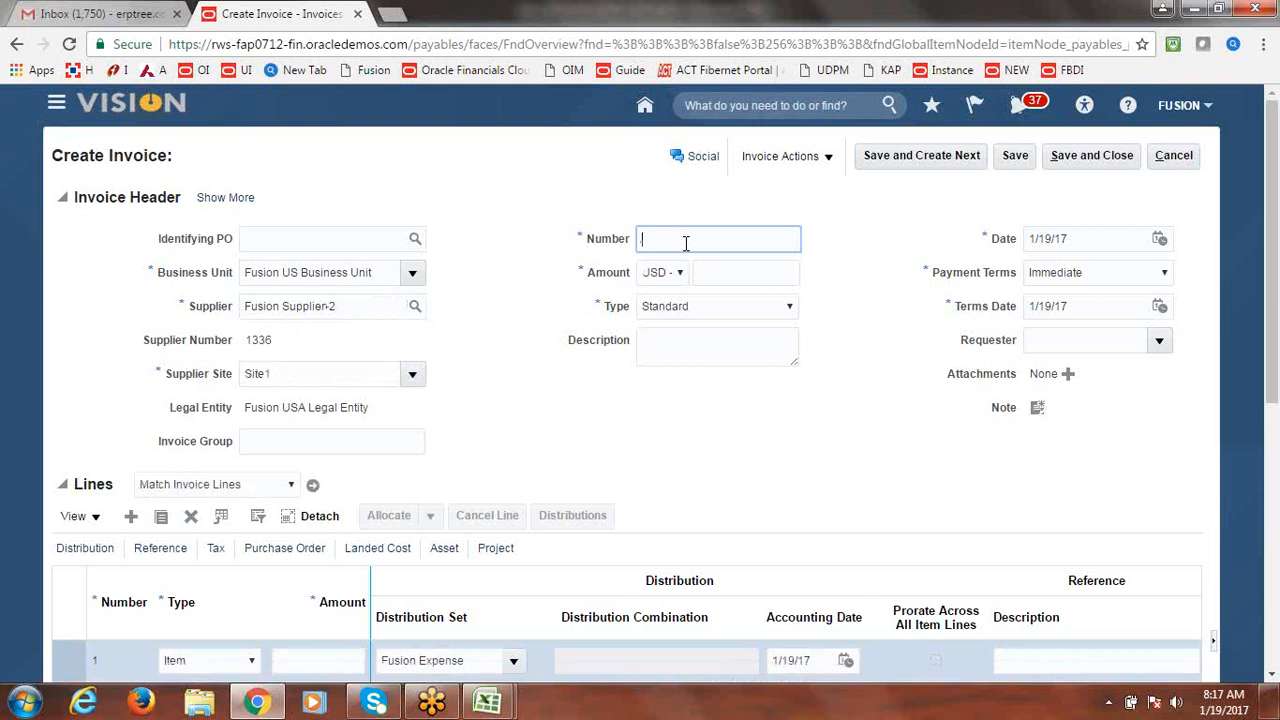
text(USION234)
click(754, 272)
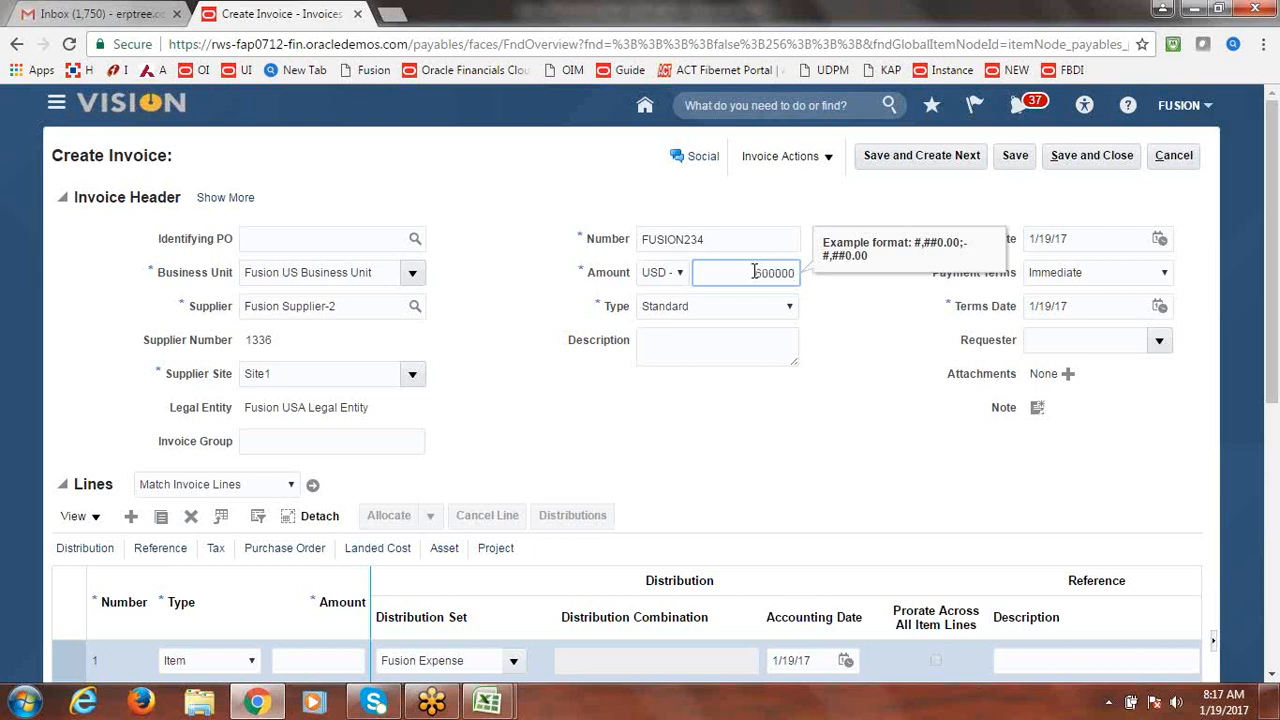
key(Tab)
key(Tab)
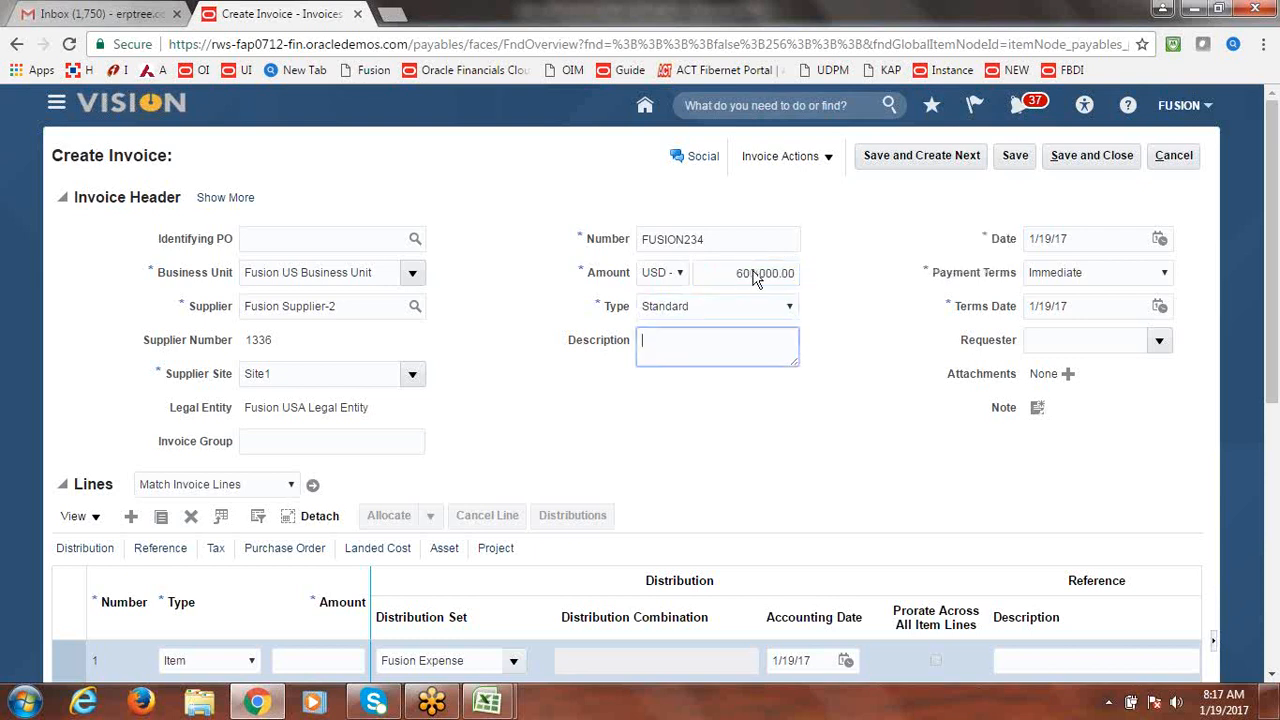
click(557, 401)
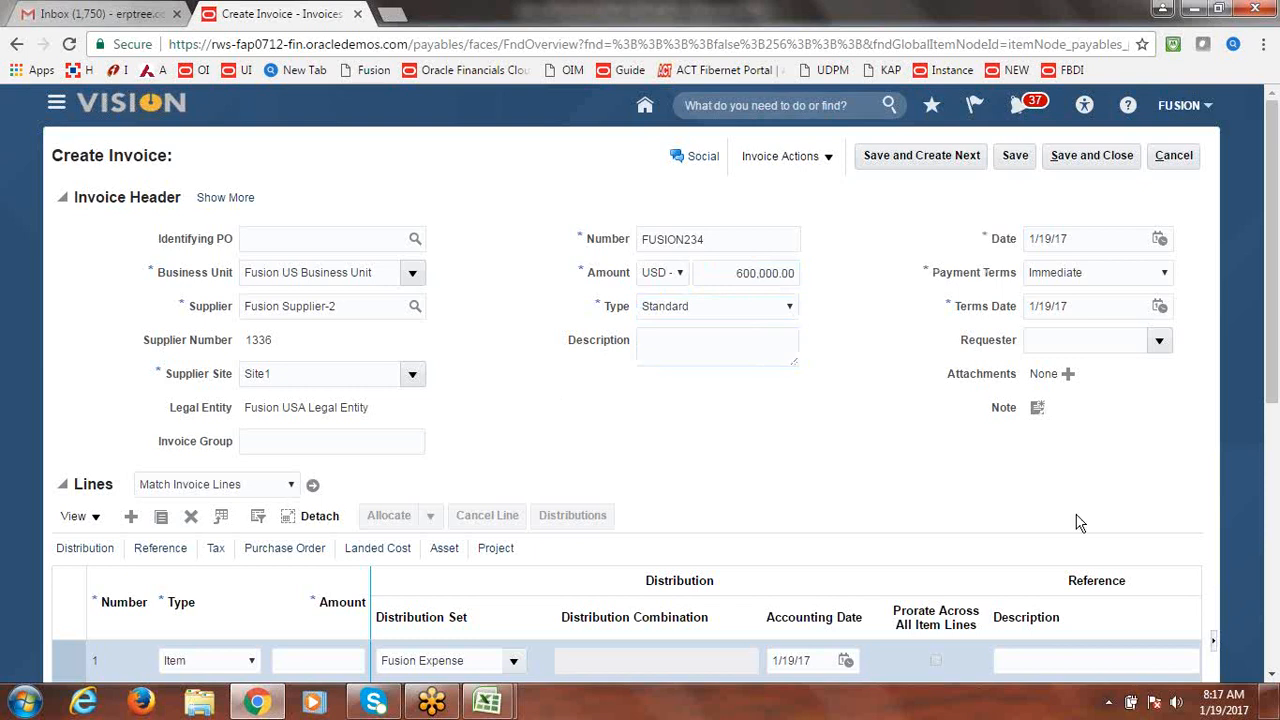
drag(1273, 350, 1273, 412)
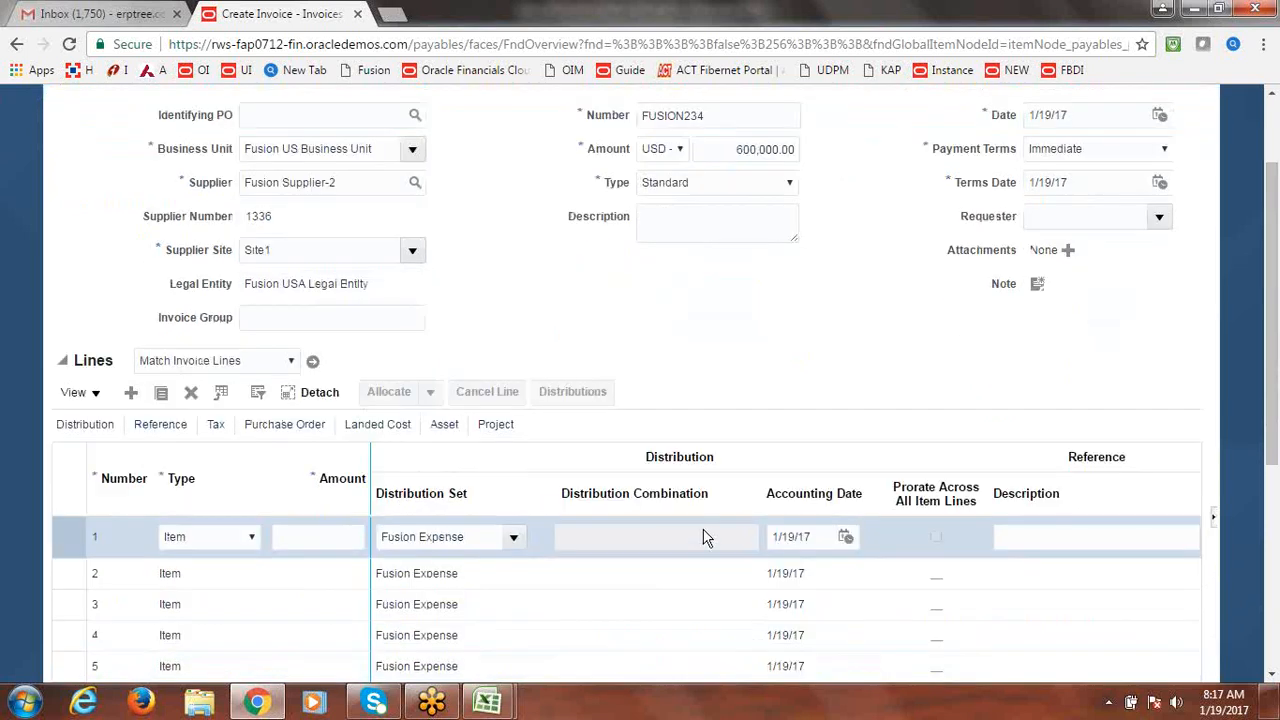
Give line 1 an amount of 300,000.00 and clear its Fusion Expense distribution set.
triple_click(476, 545)
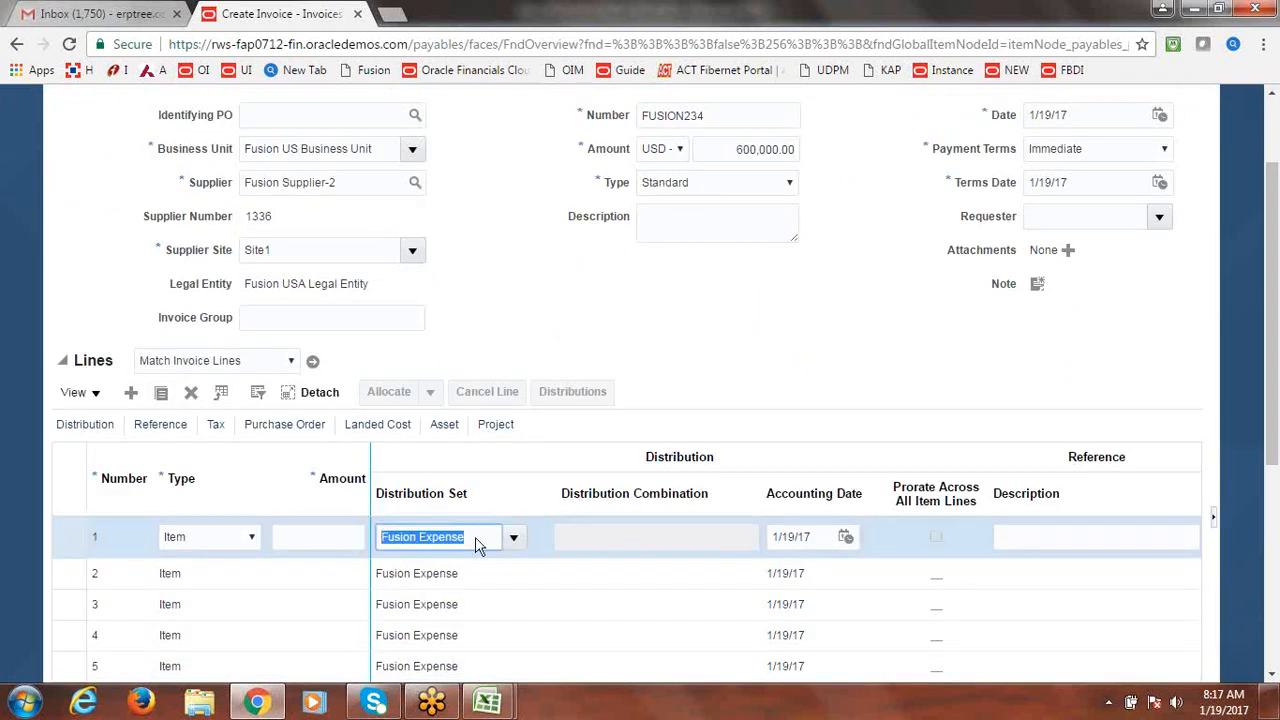
click(342, 543)
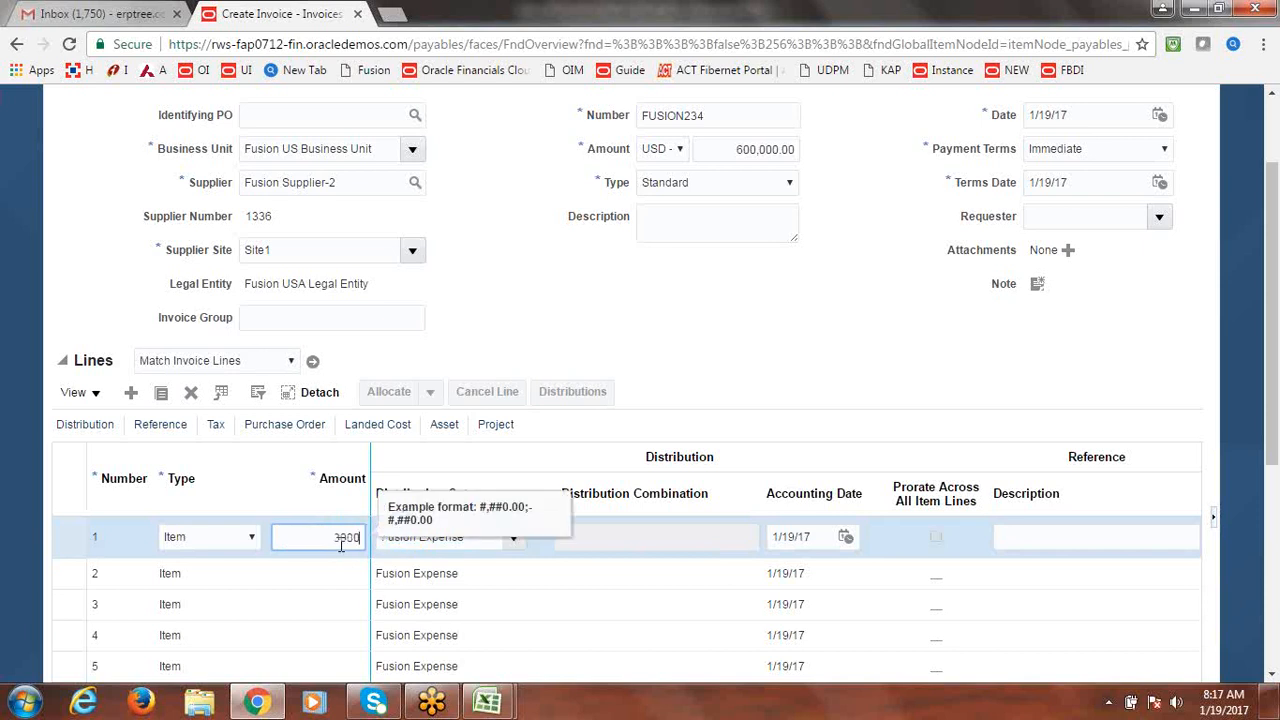
key(Tab)
key(BackSpace)
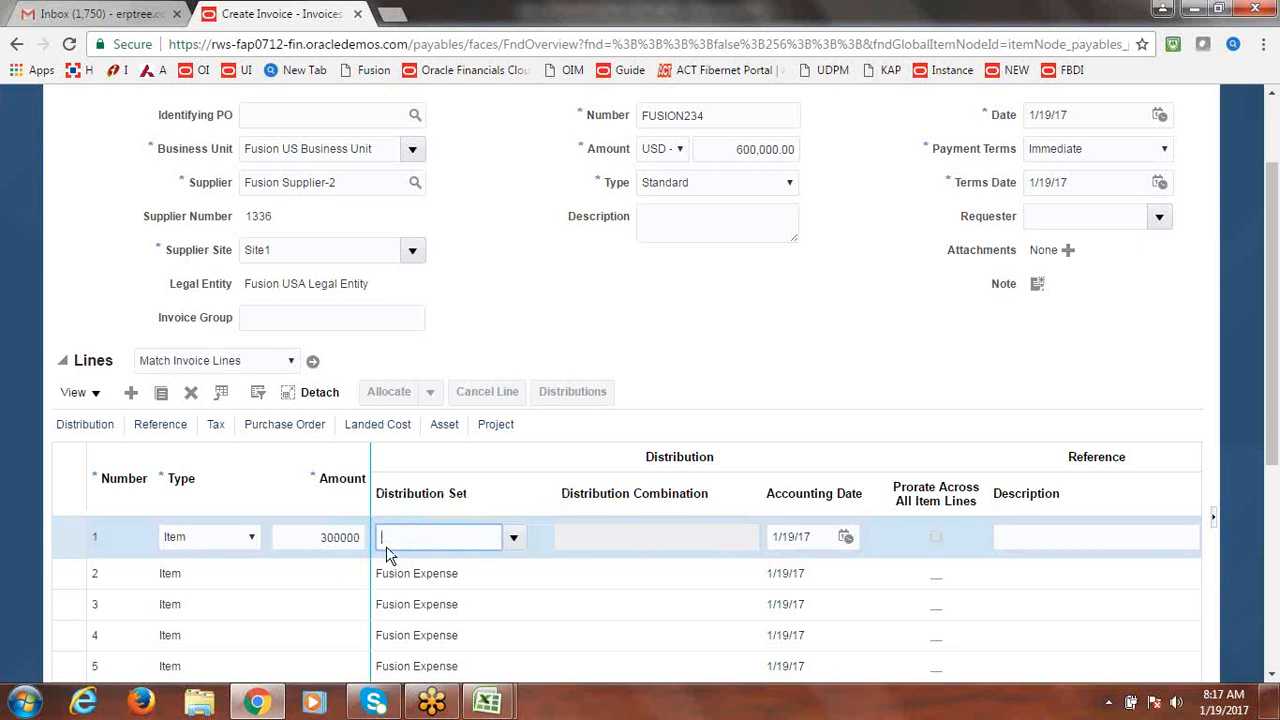
key(Tab)
click(615, 537)
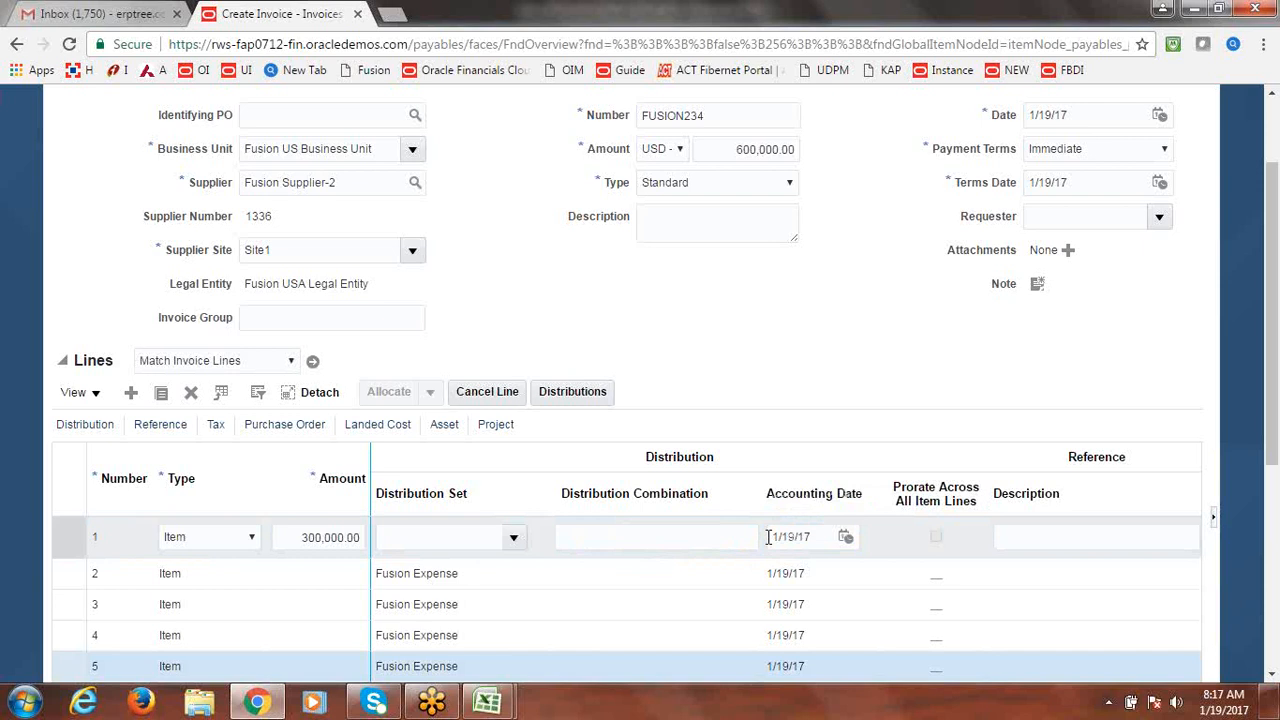
text(LDKF)
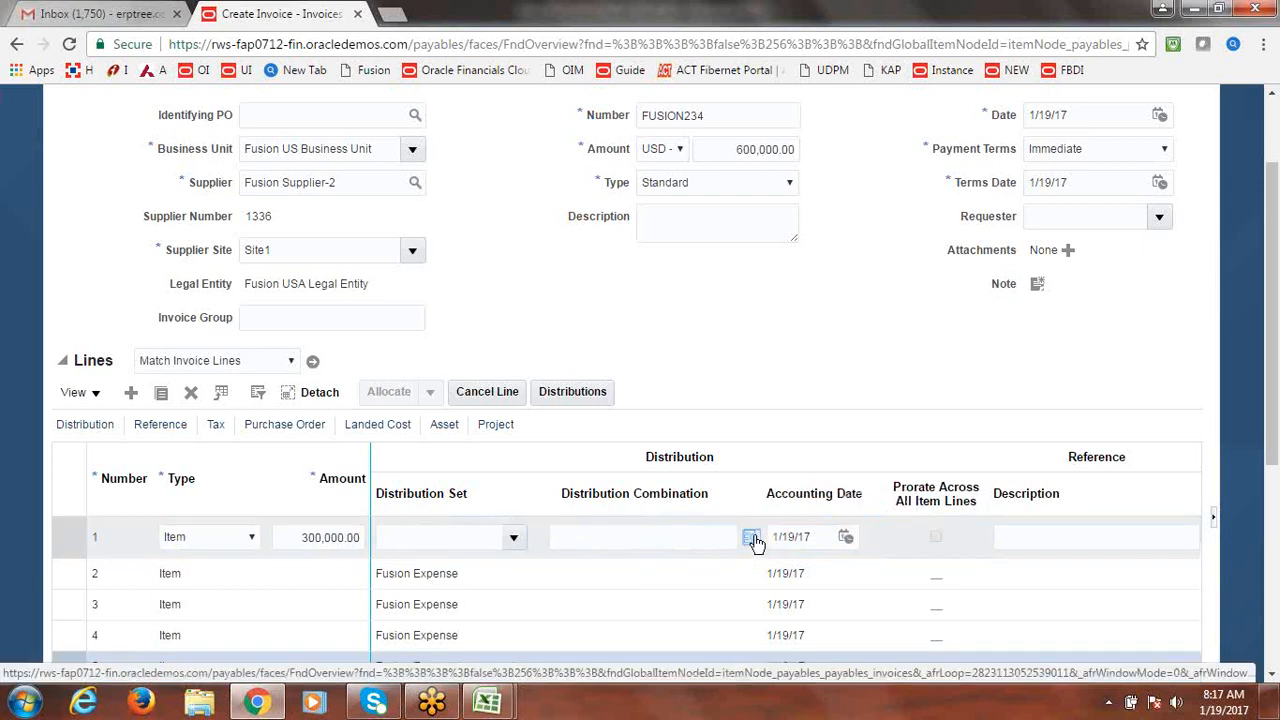
In the distribution combination picker, choose Company 1000 and Department 1000 Finance.
click(751, 539)
click(691, 362)
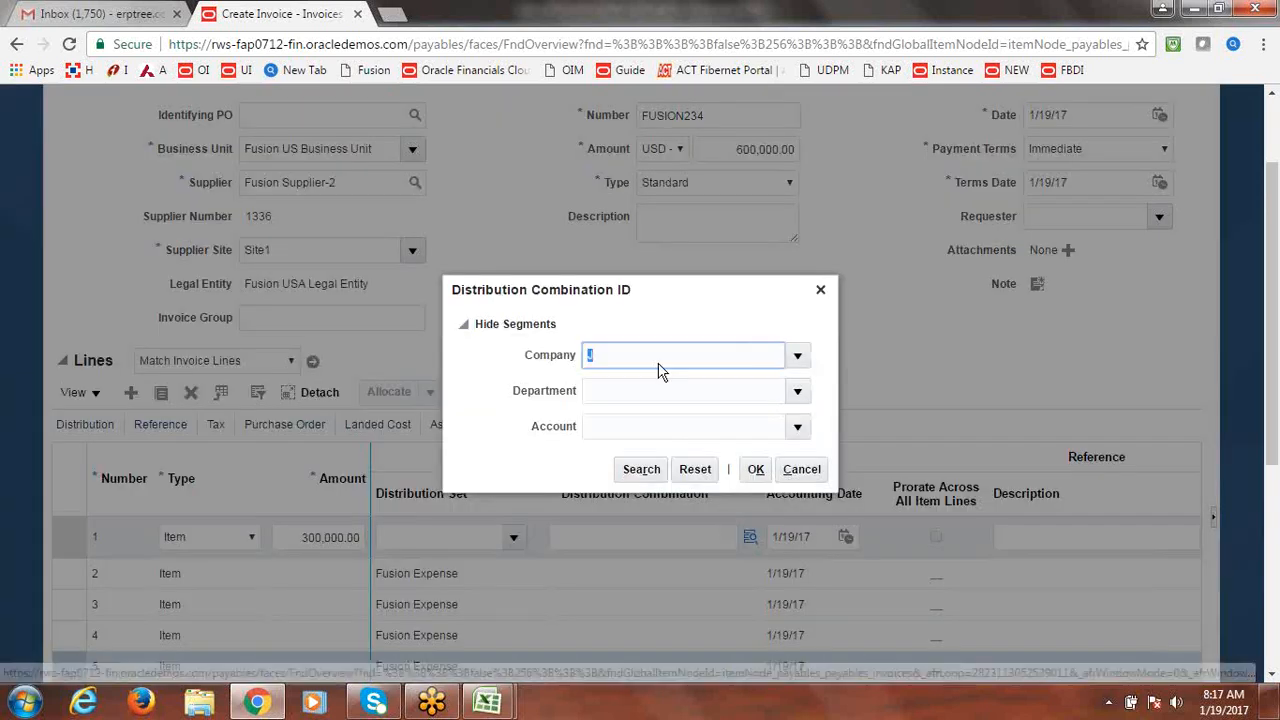
key(BackSpace)
click(799, 356)
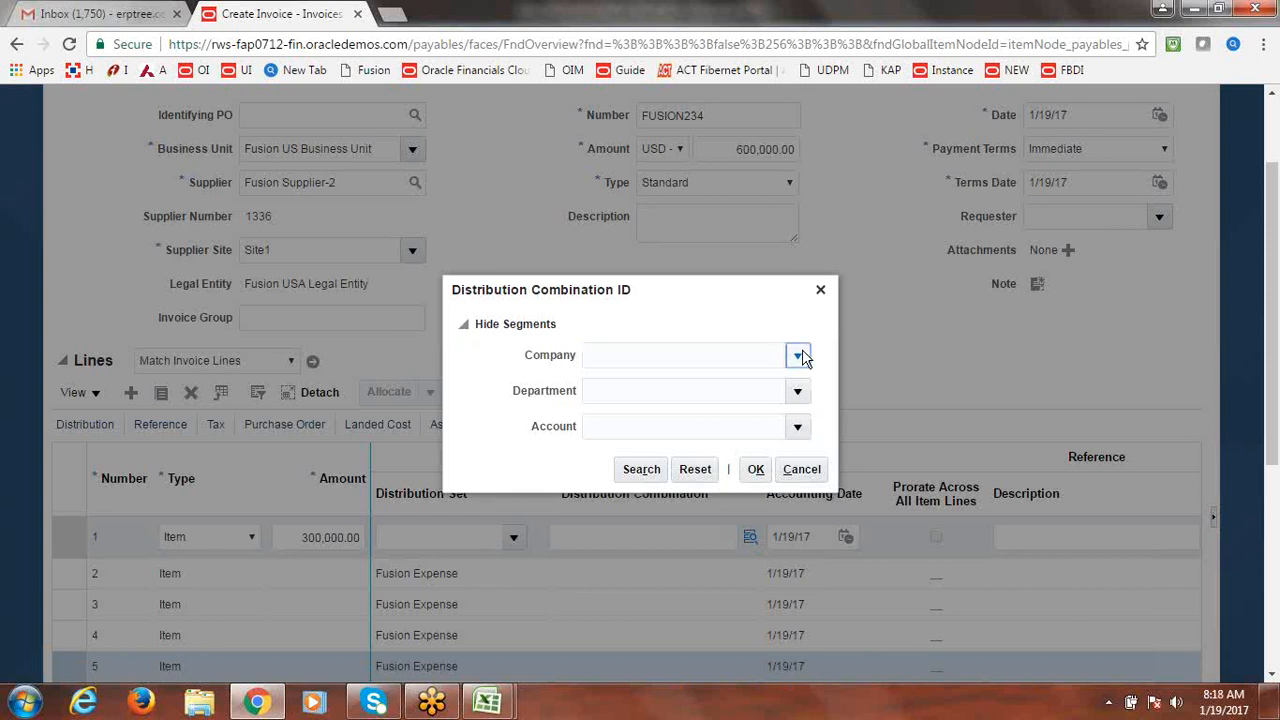
click(805, 358)
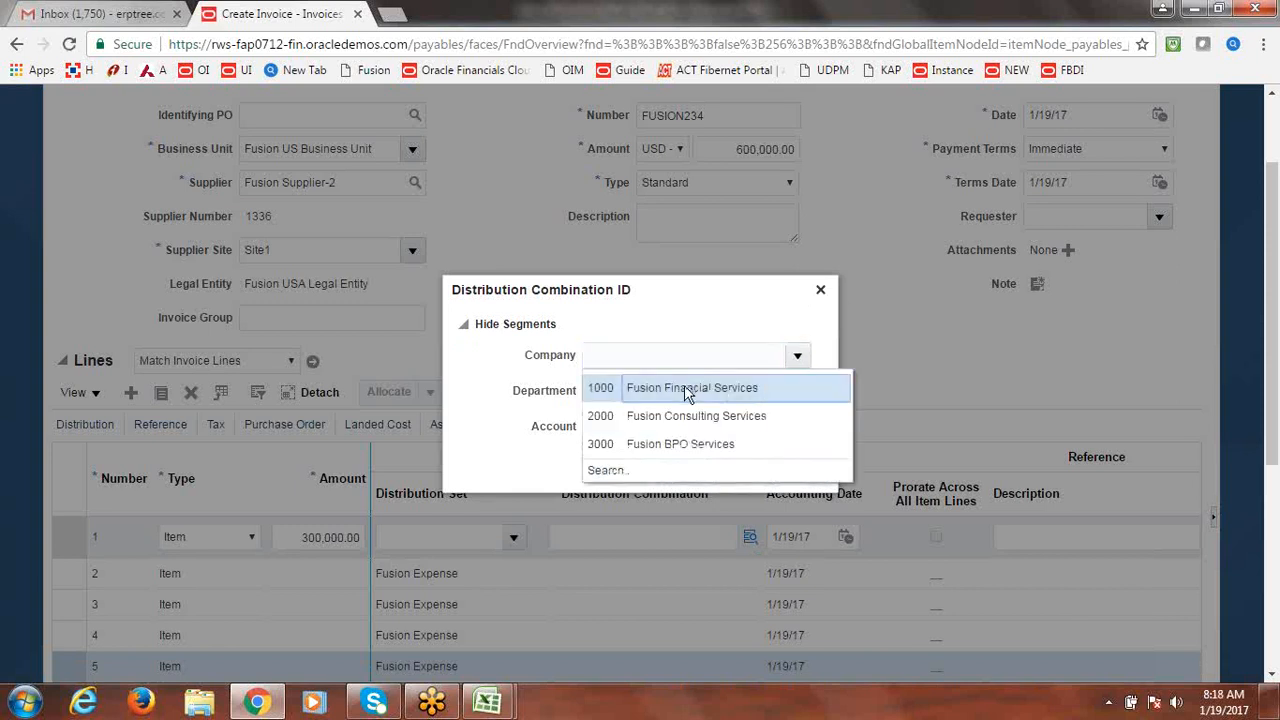
click(689, 384)
click(799, 396)
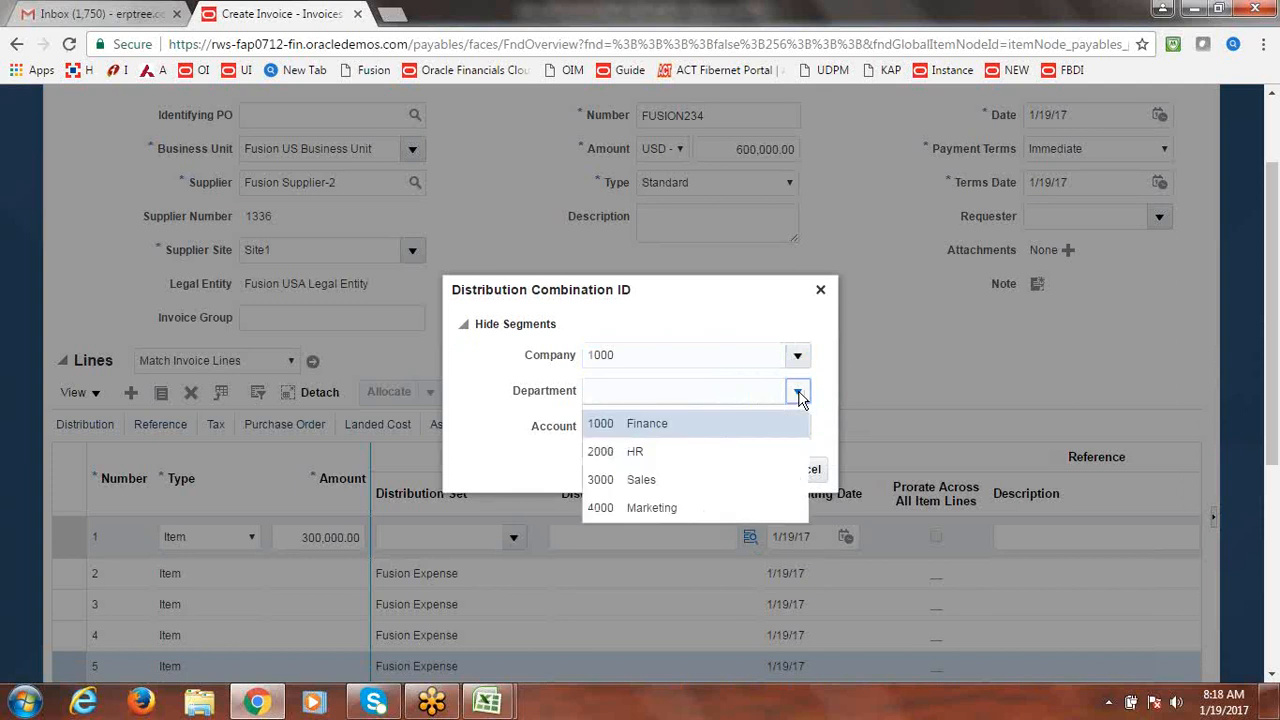
click(665, 423)
Search for and select account 15910 Asset Clearing, applying combination 1000.1000.15910.
click(798, 428)
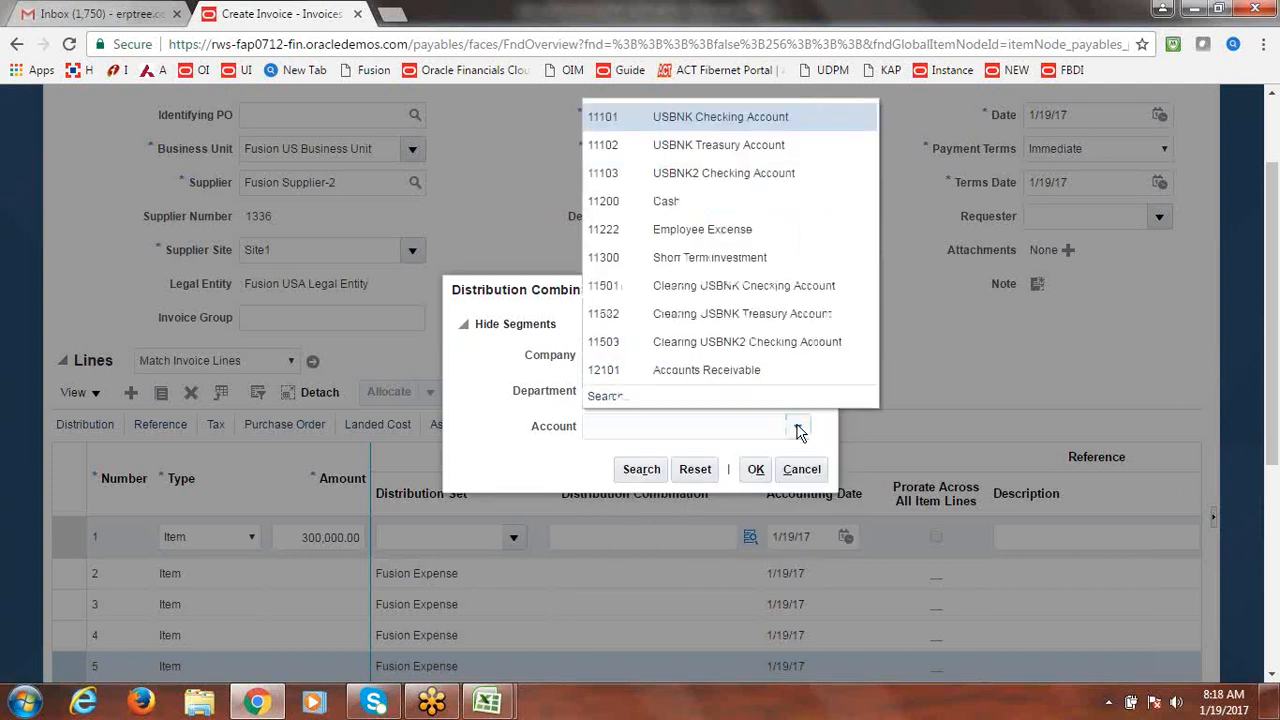
click(604, 394)
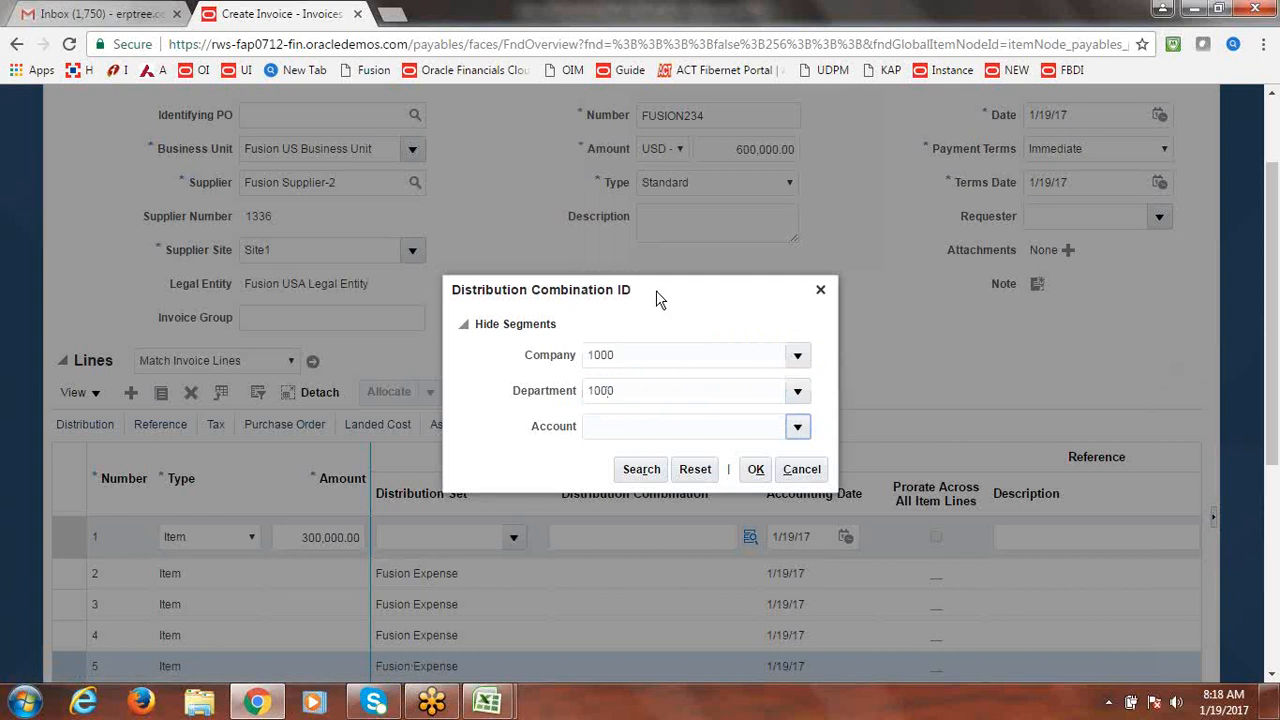
click(628, 381)
text(a)
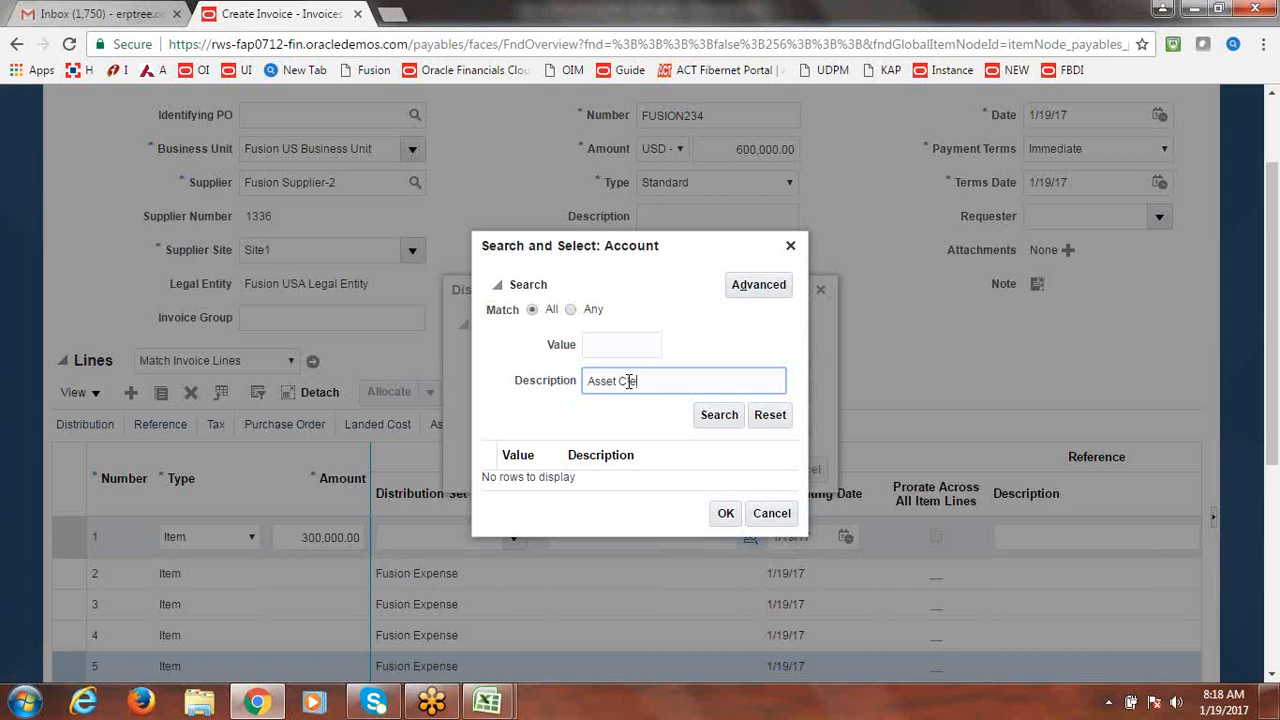
key(Return)
click(544, 481)
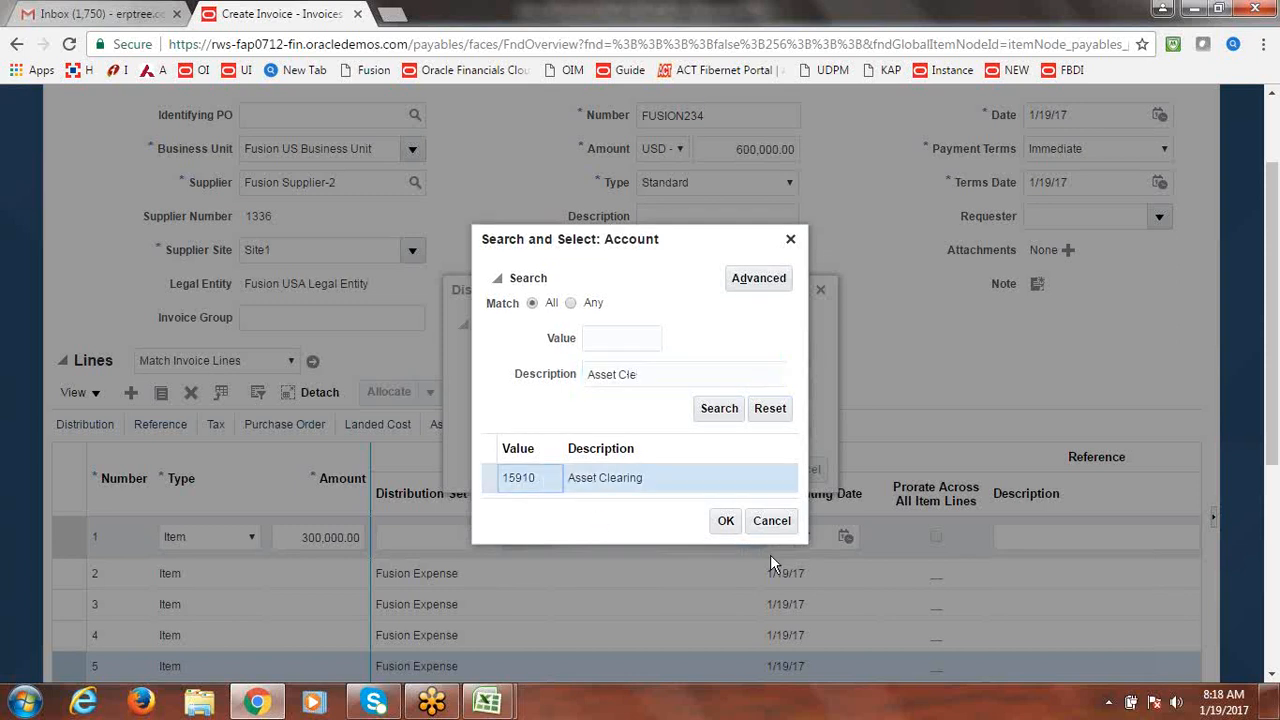
click(734, 525)
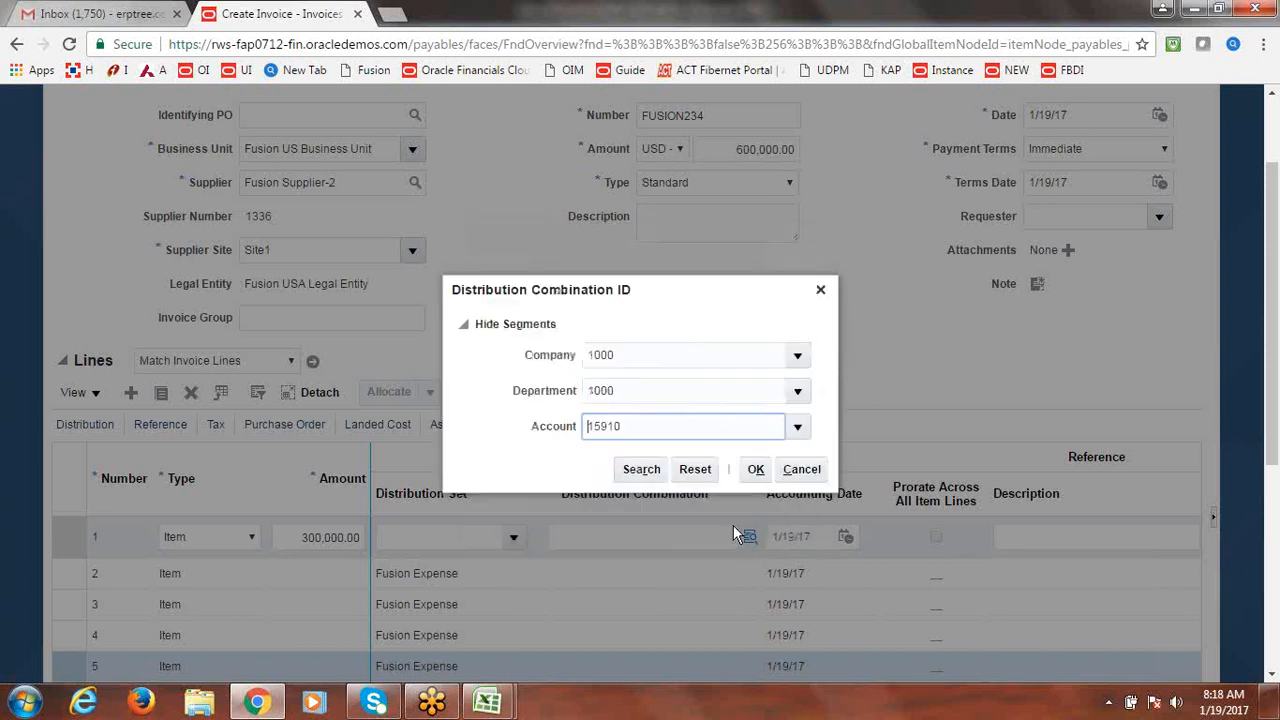
click(763, 481)
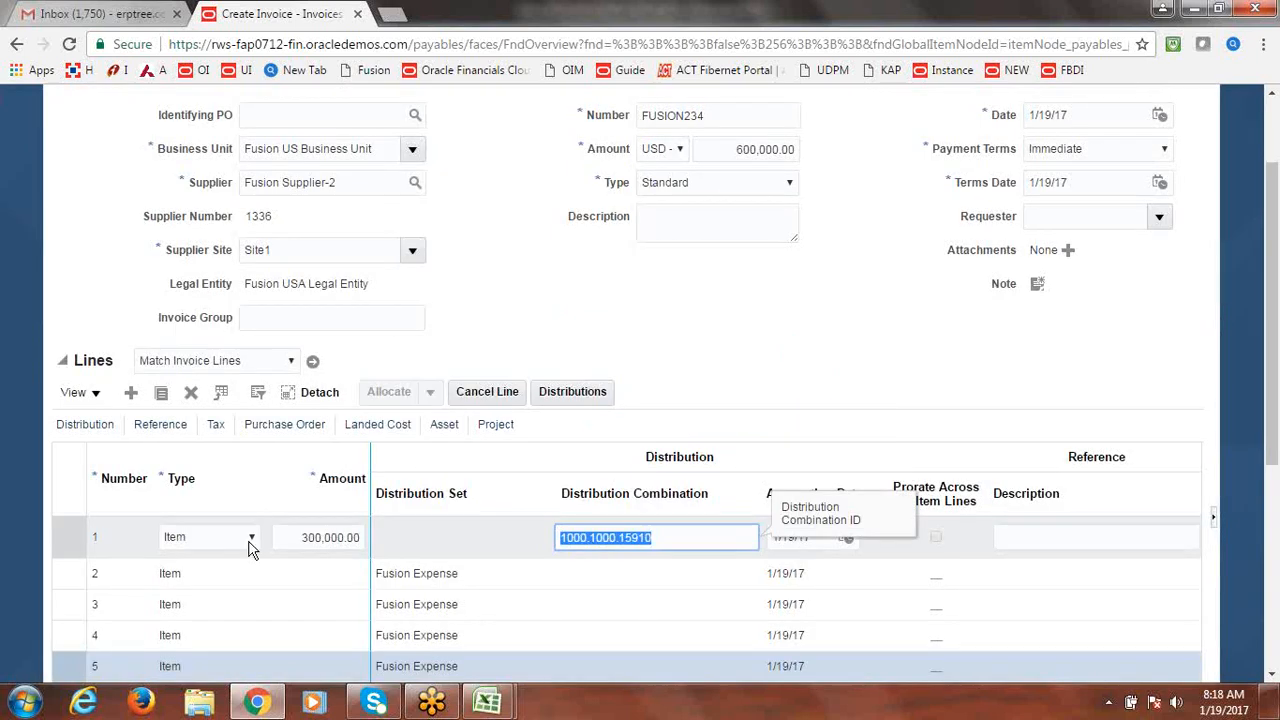
Dismiss the repeated missing-amount errors while moving between invoice lines 1 and 2.
click(211, 573)
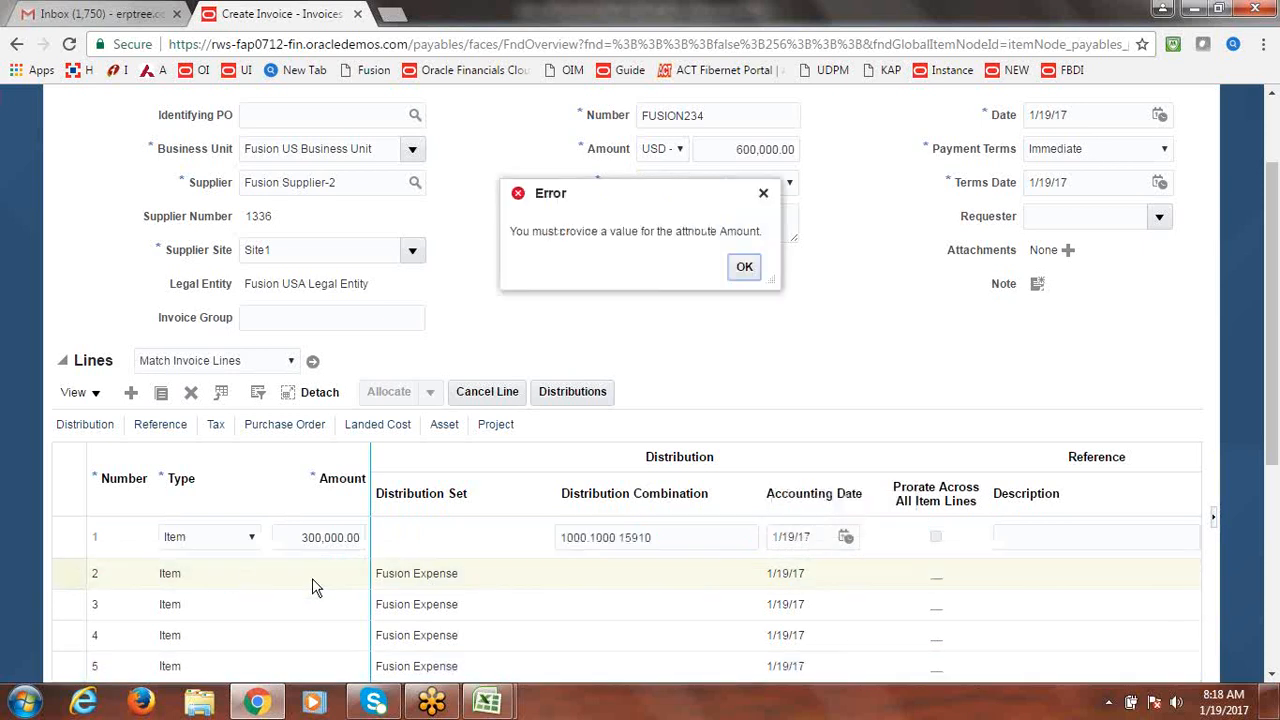
click(745, 269)
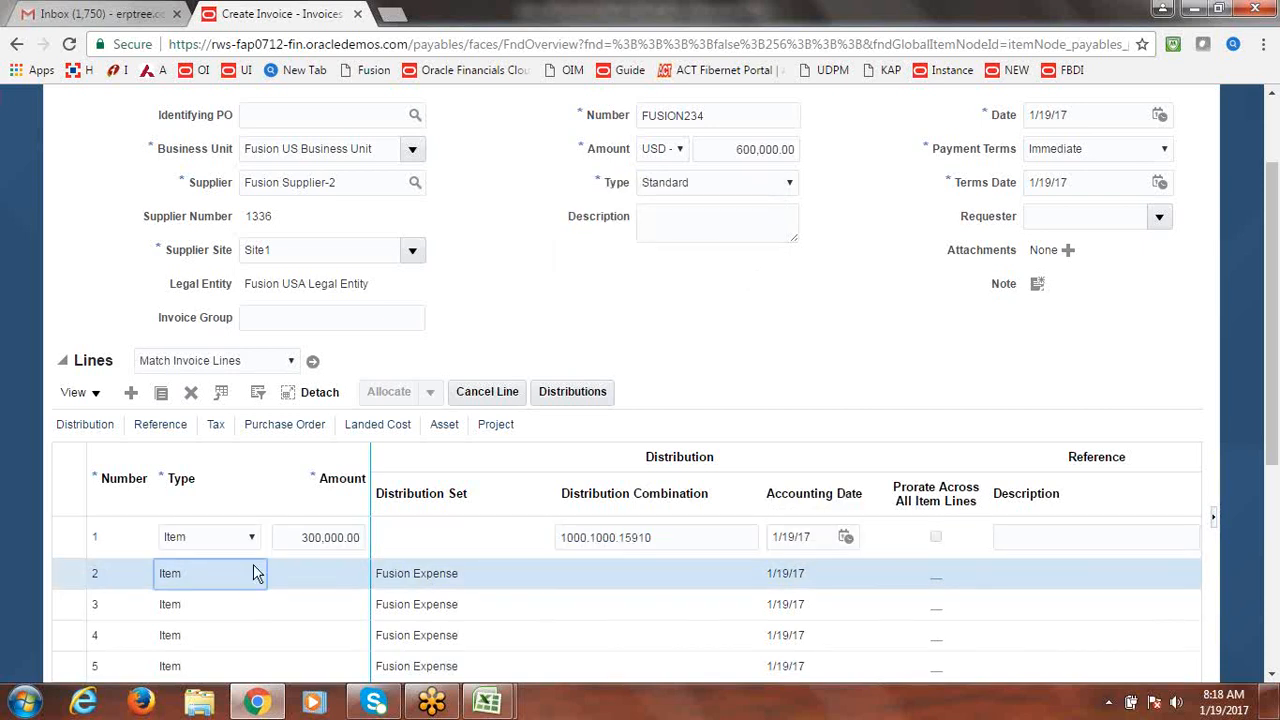
click(311, 572)
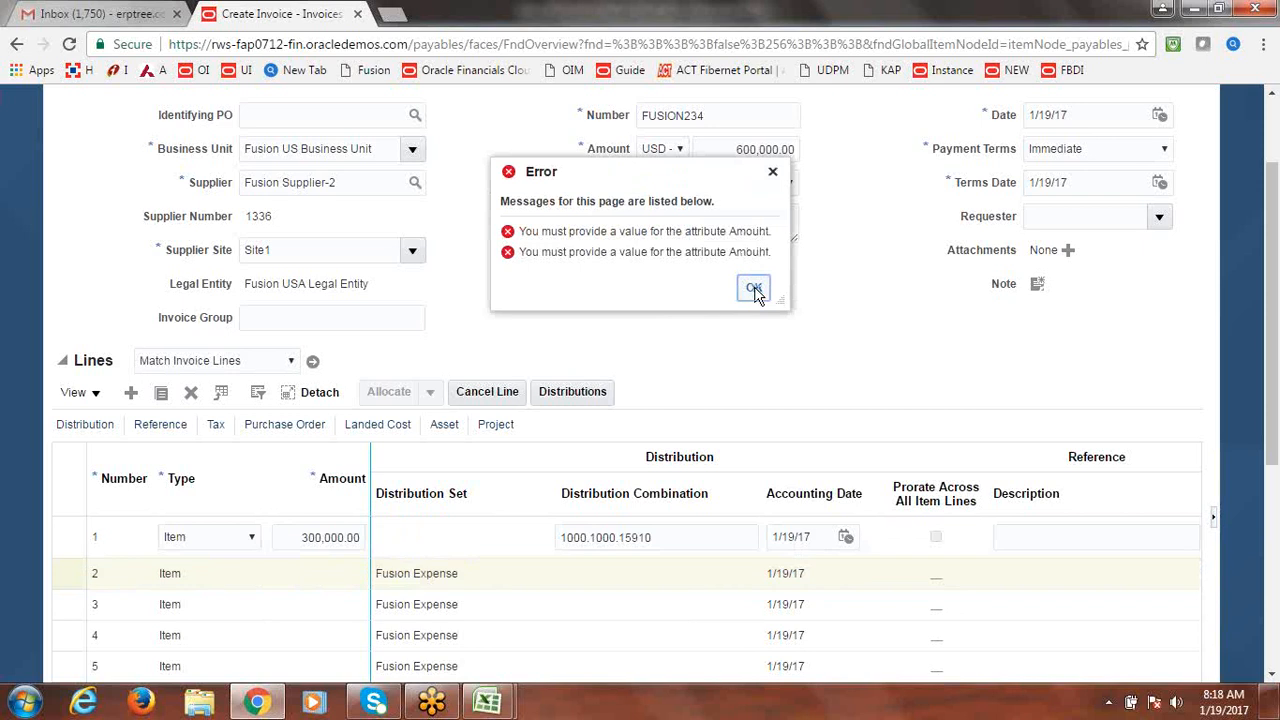
click(755, 290)
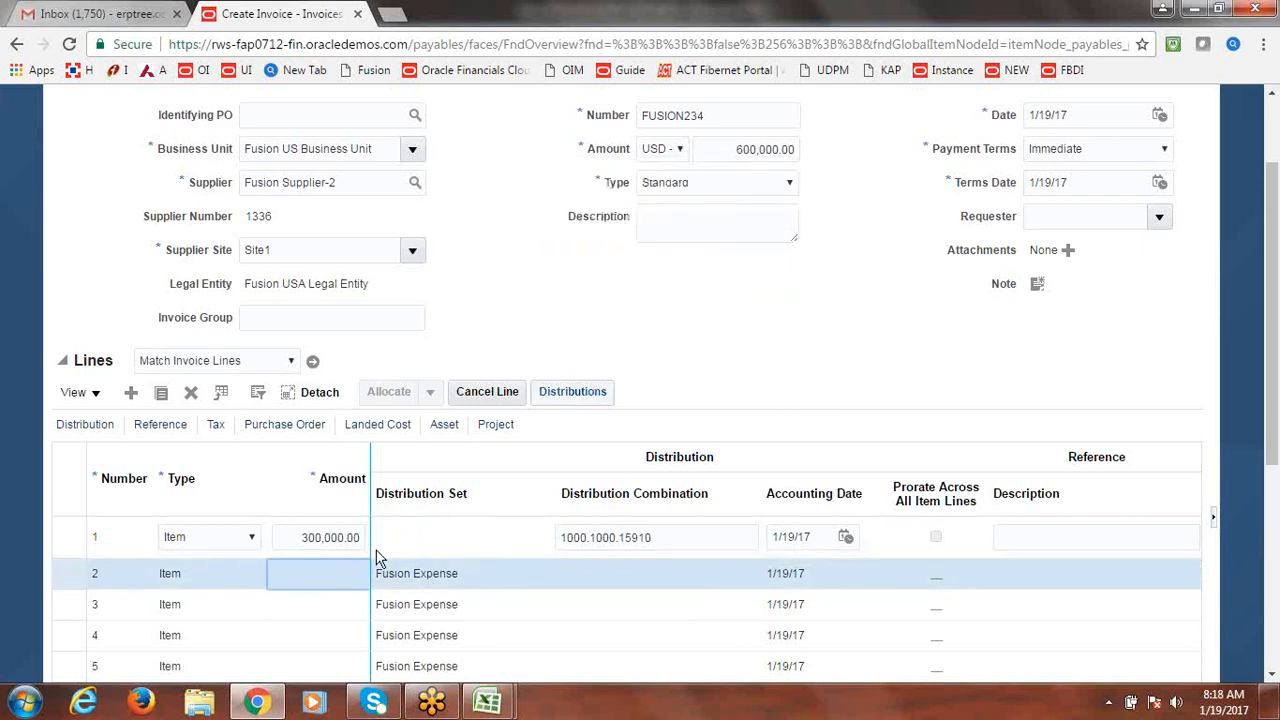
click(412, 540)
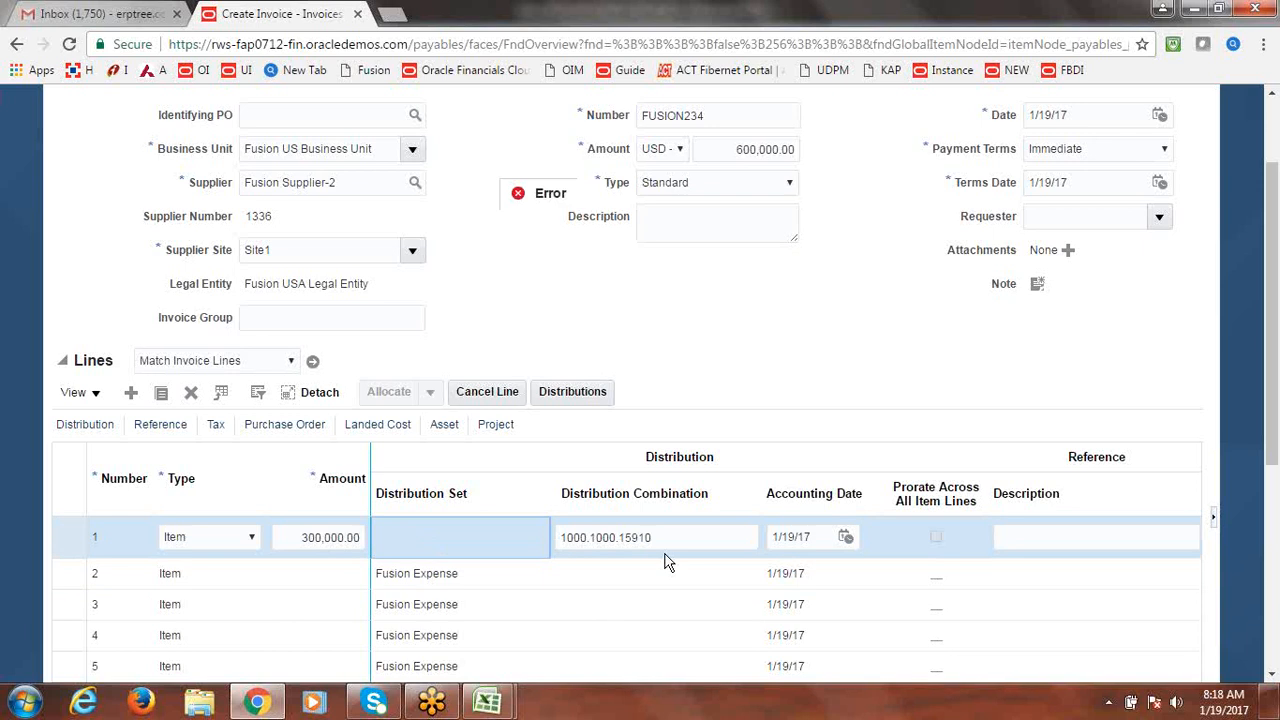
click(266, 577)
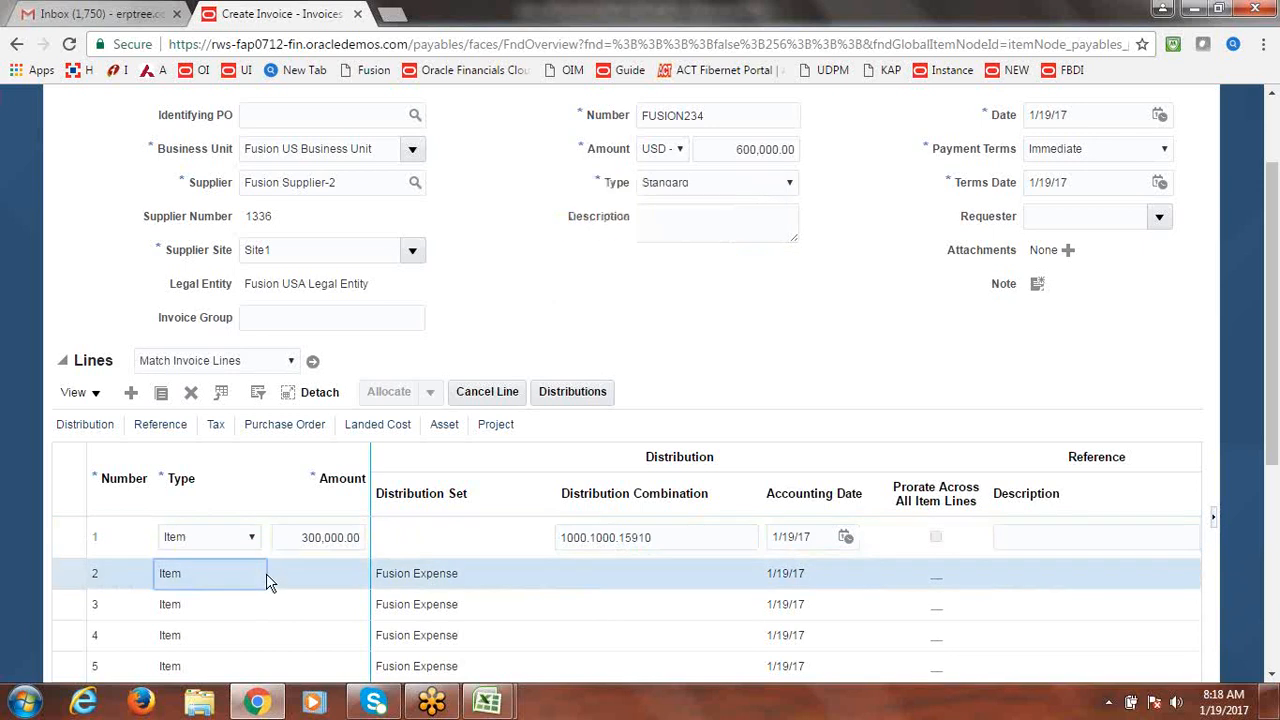
click(298, 535)
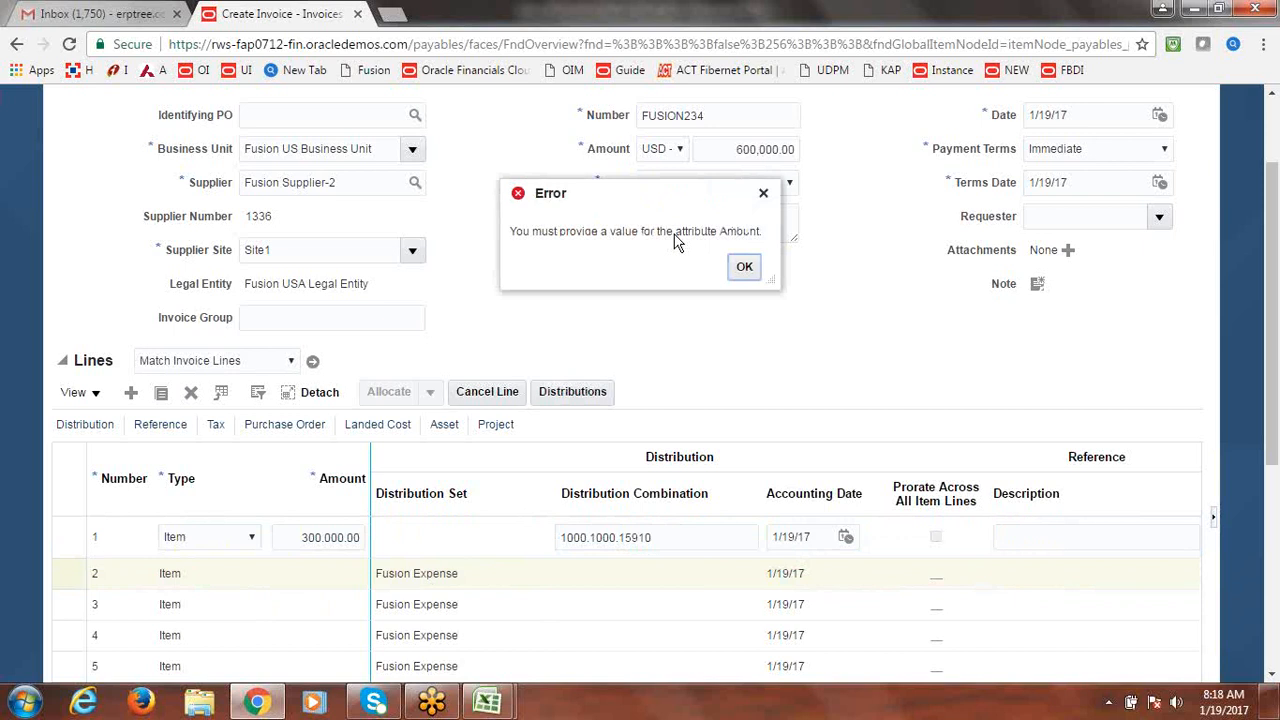
click(745, 264)
click(340, 537)
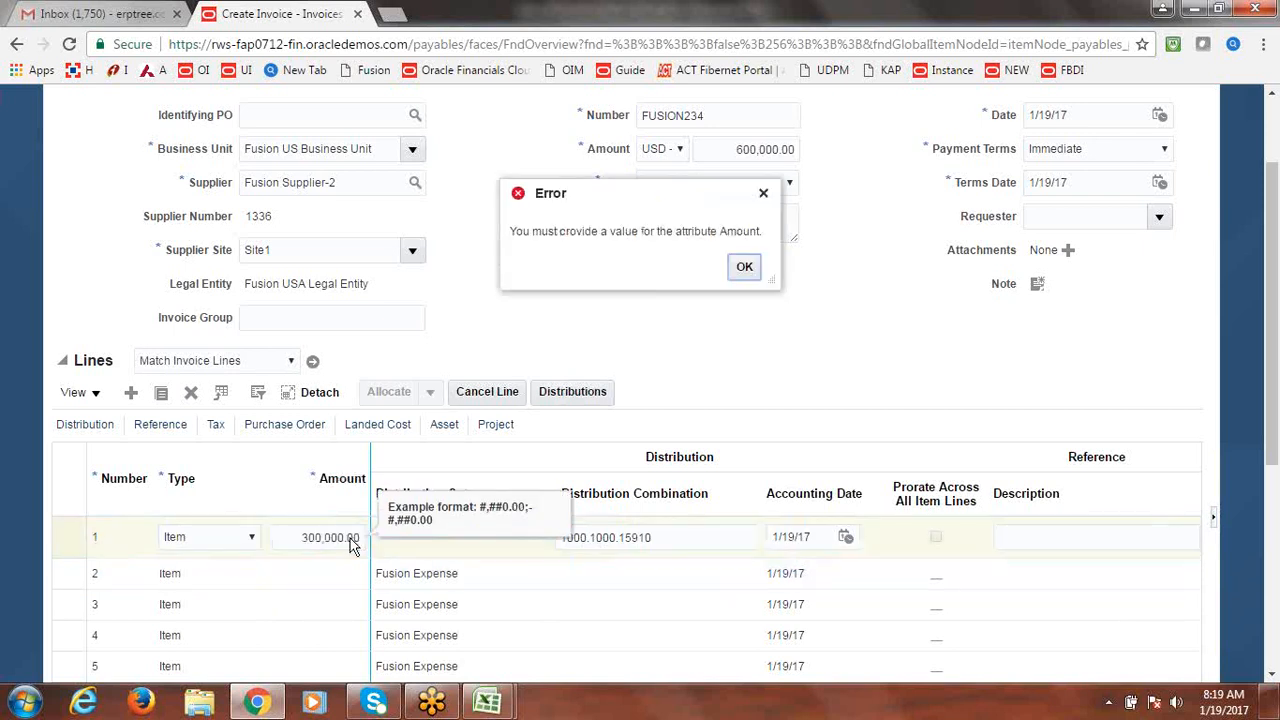
click(744, 266)
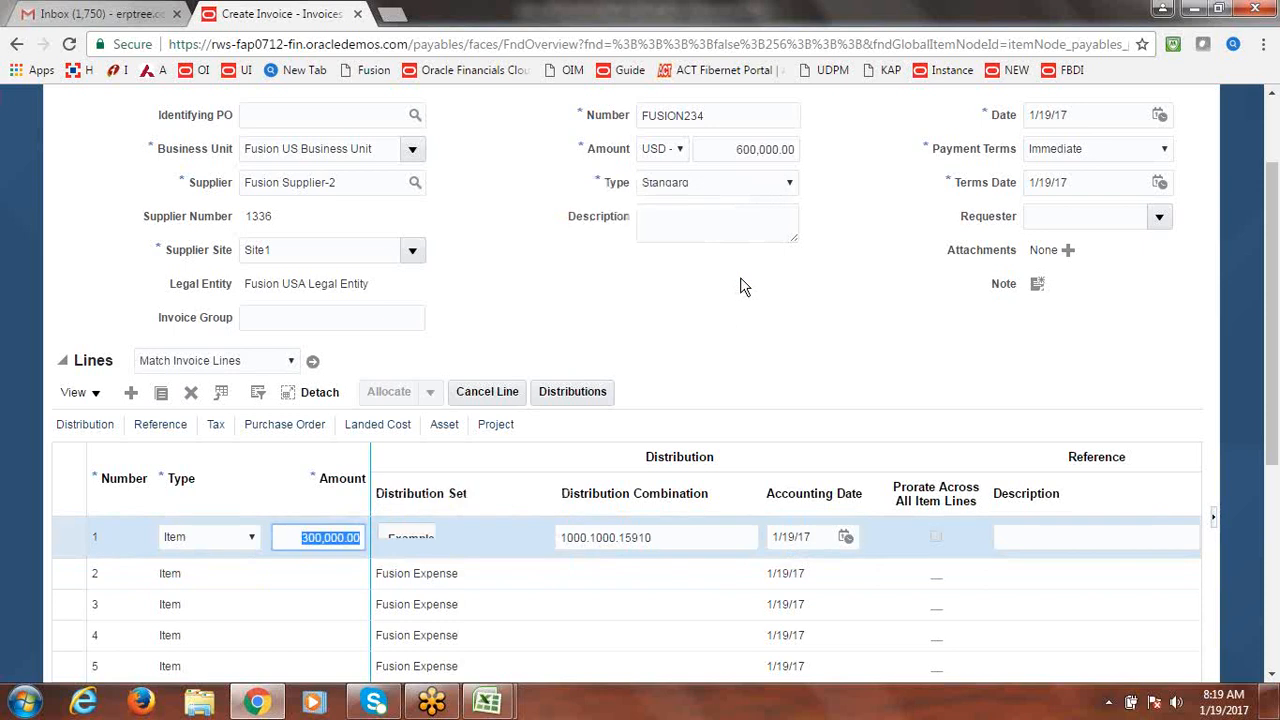
Change line 1's amount to 600,000.
text(3)
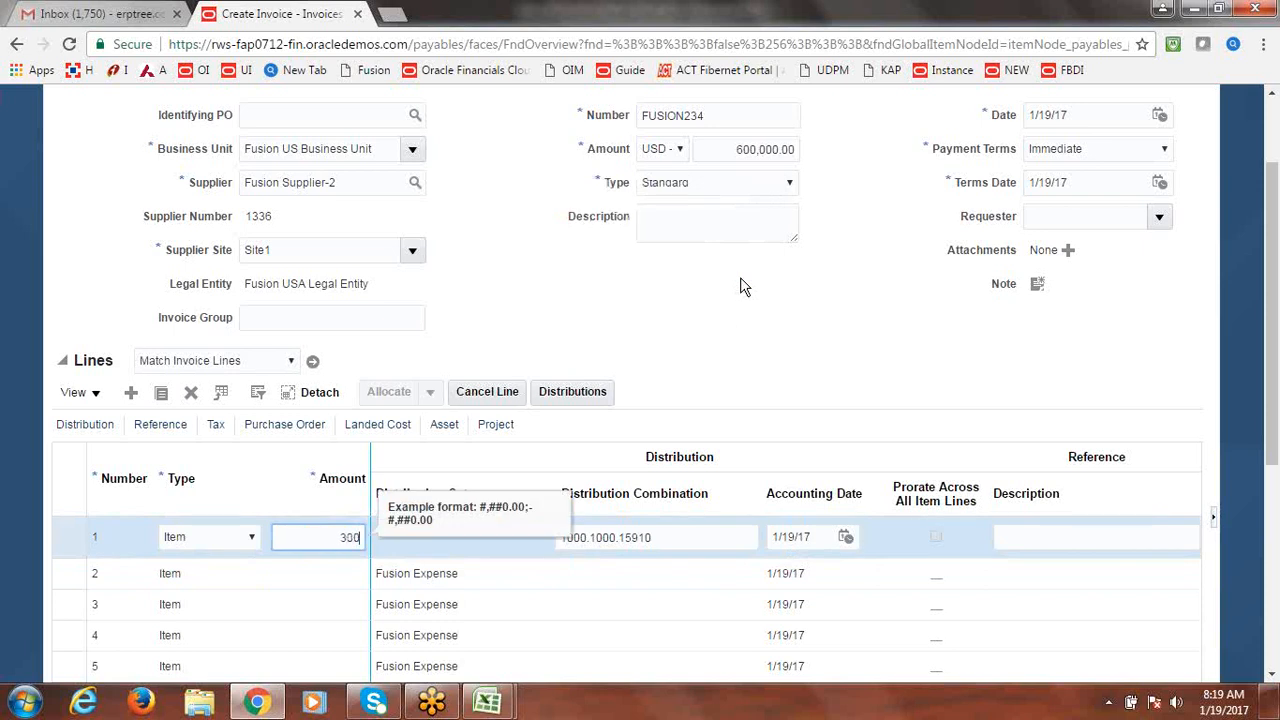
key(Tab)
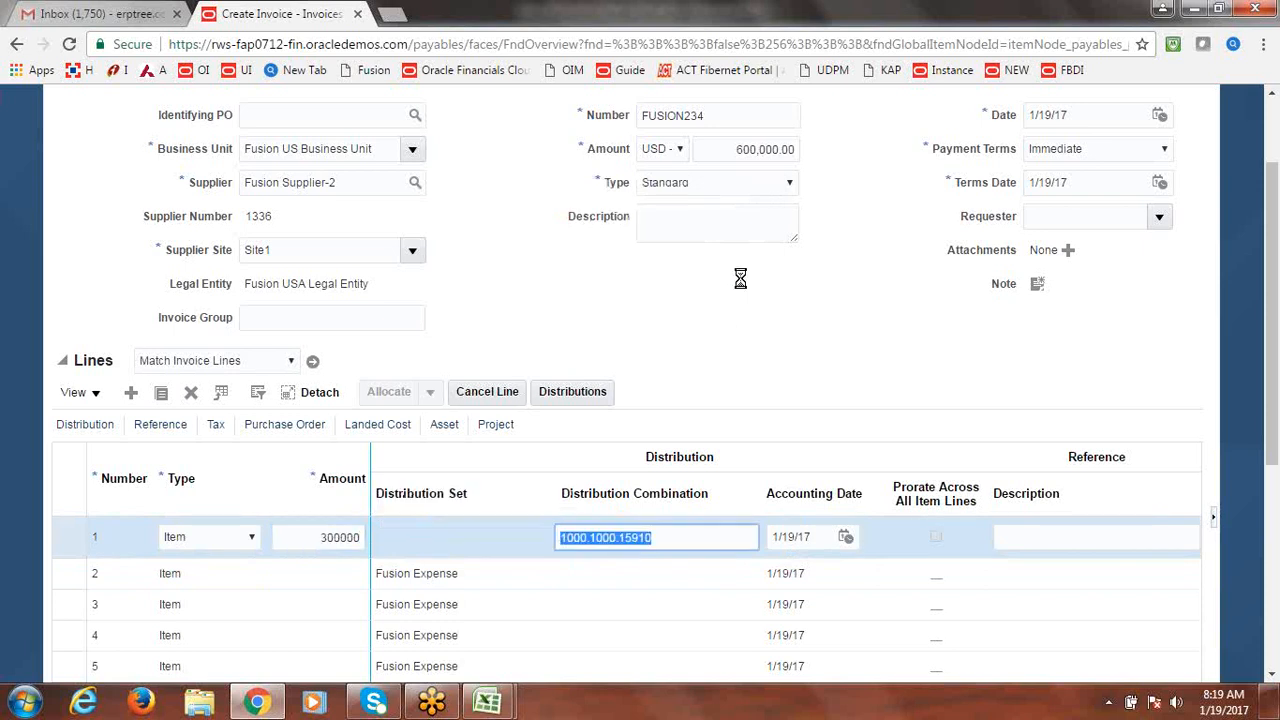
click(322, 580)
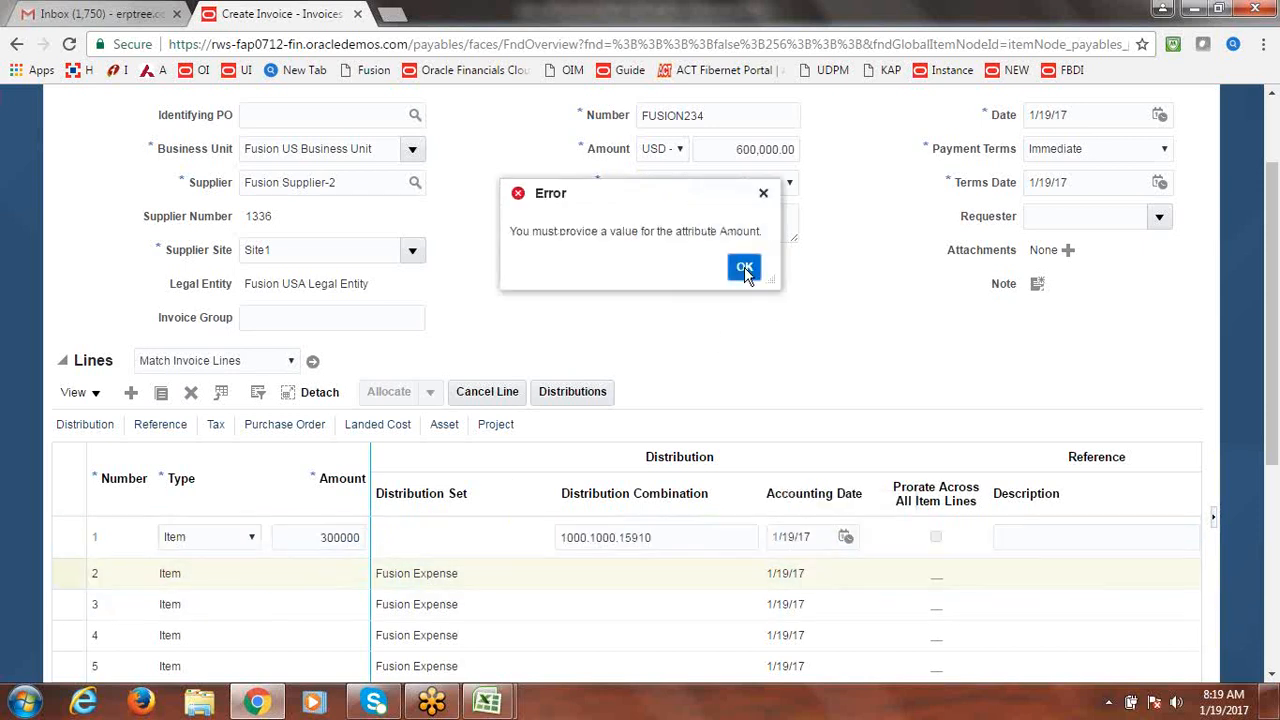
click(744, 267)
click(340, 537)
double_click(352, 537)
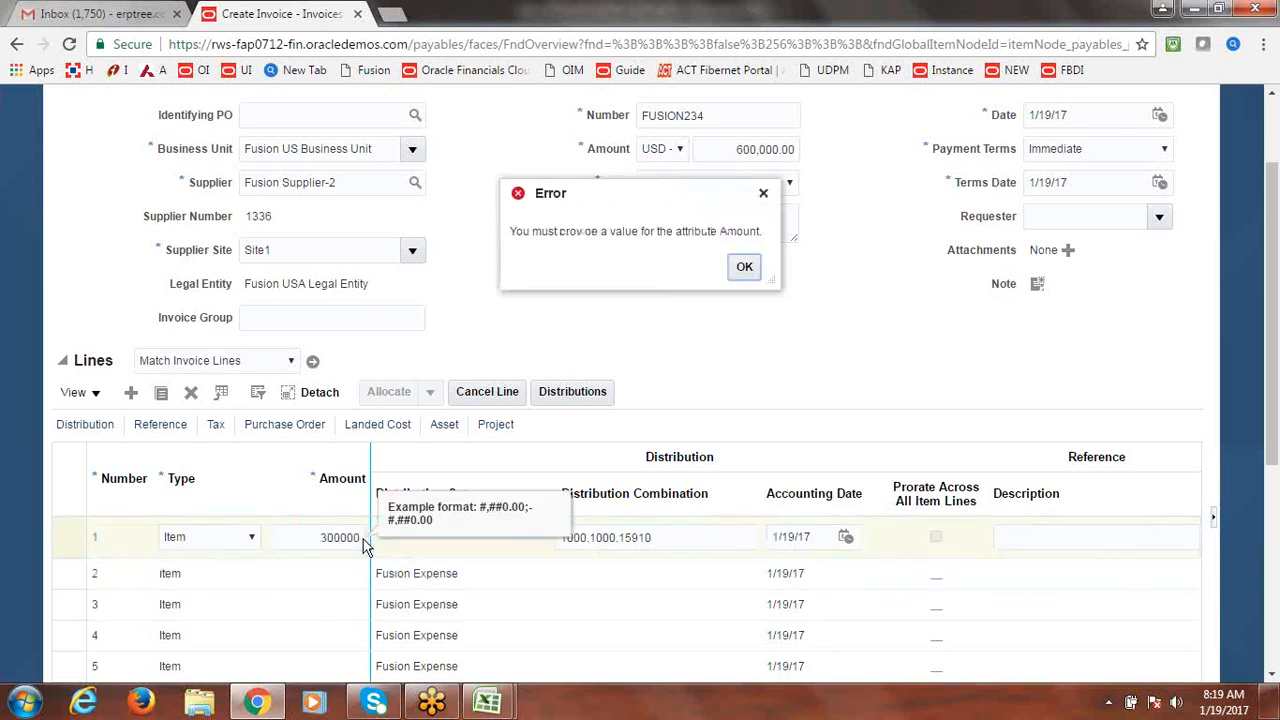
click(747, 270)
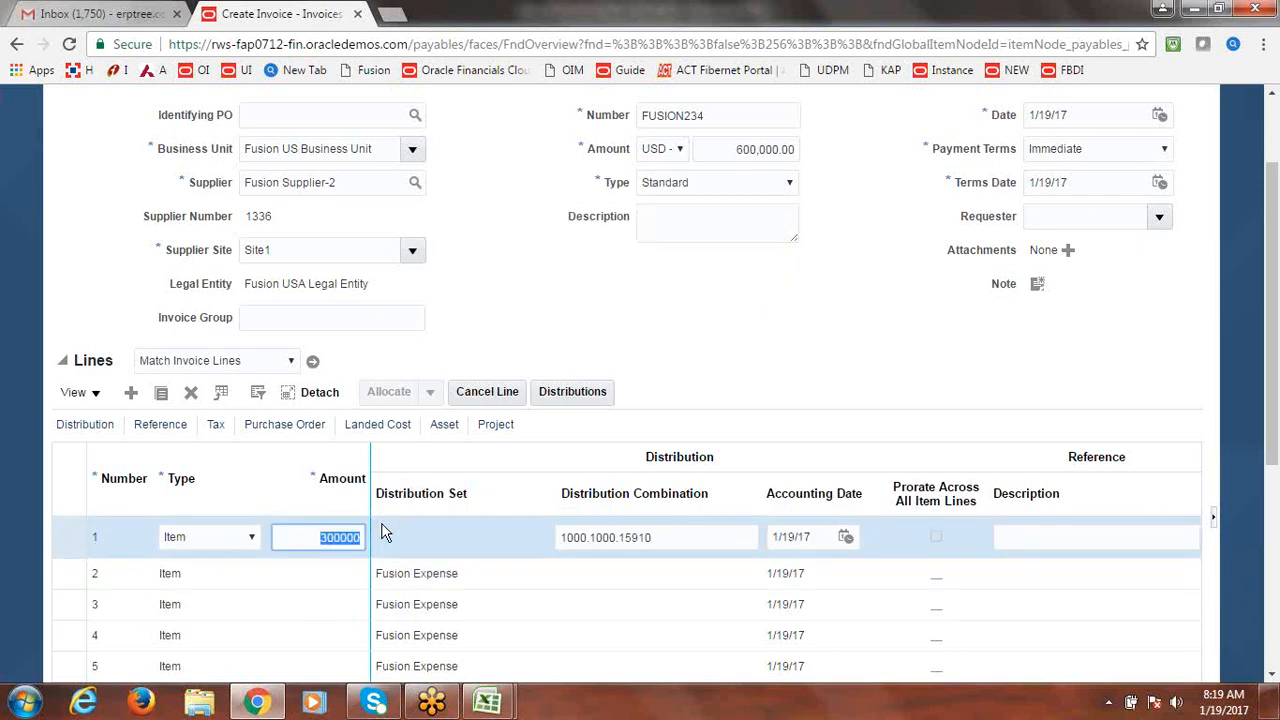
text(6)
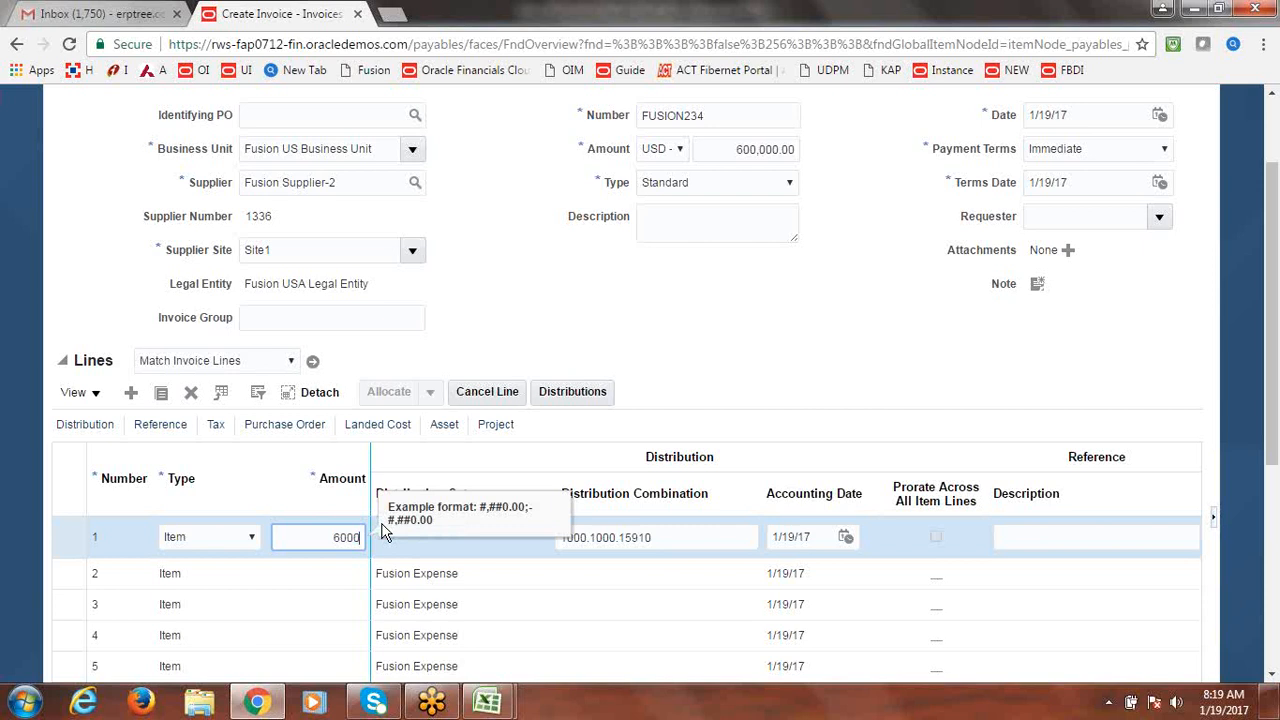
text(00,000)
key(Tab)
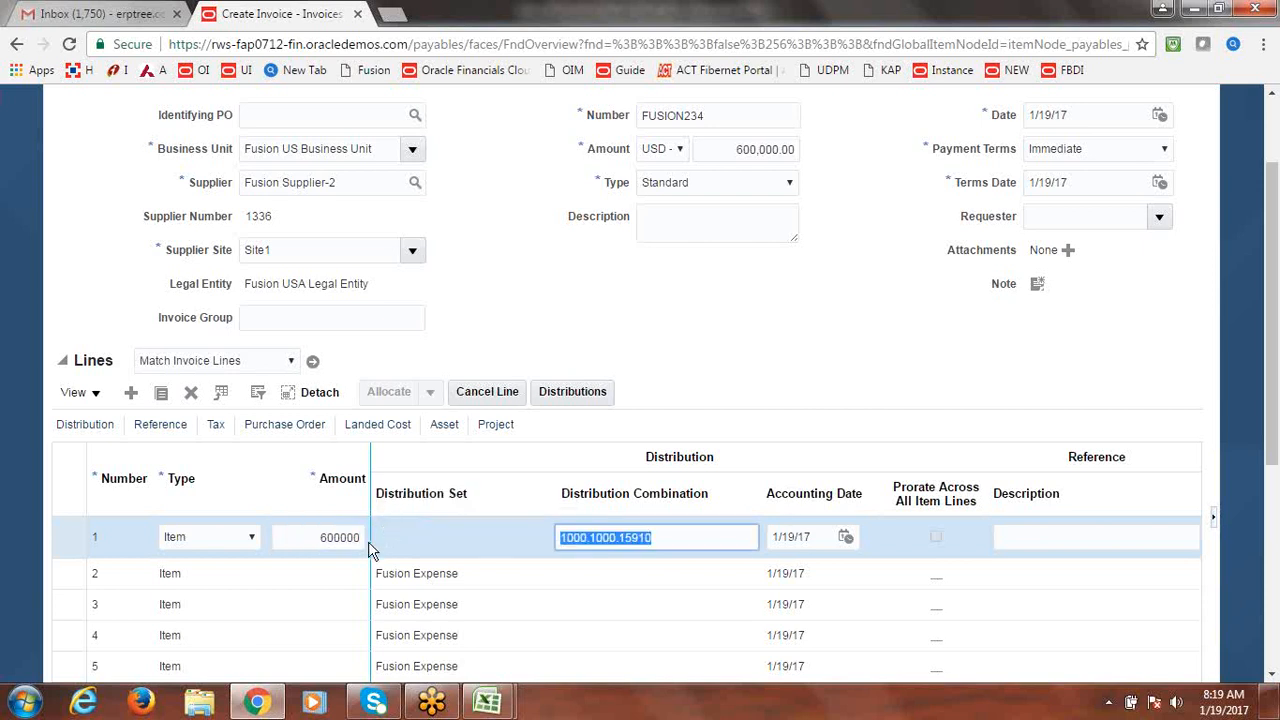
Dismiss line 2's missing-amount error and select the first invoice line.
click(340, 575)
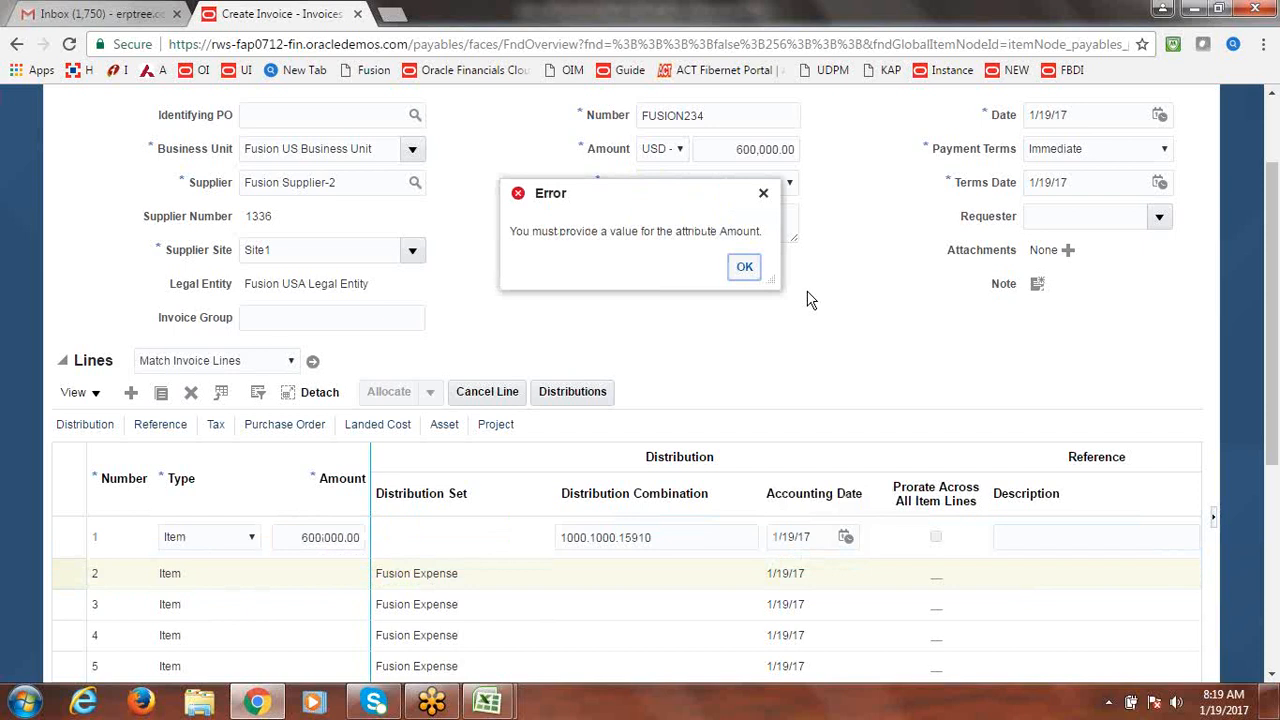
click(743, 270)
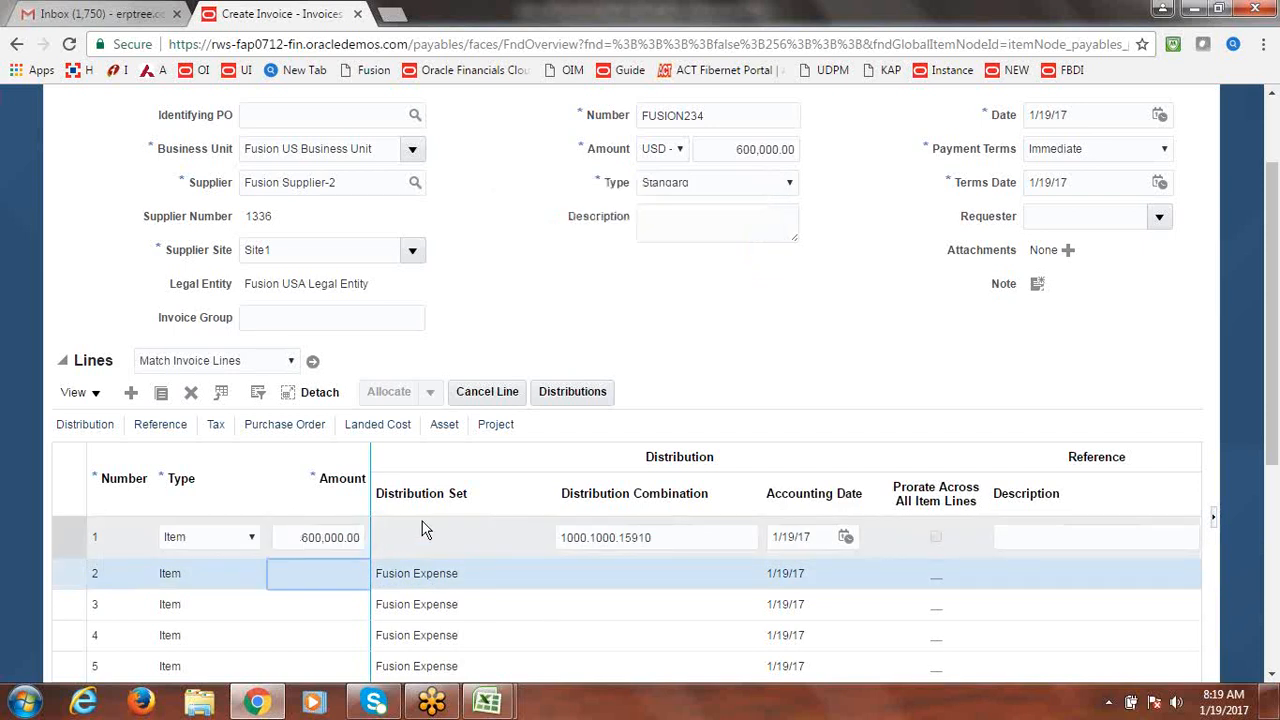
click(70, 542)
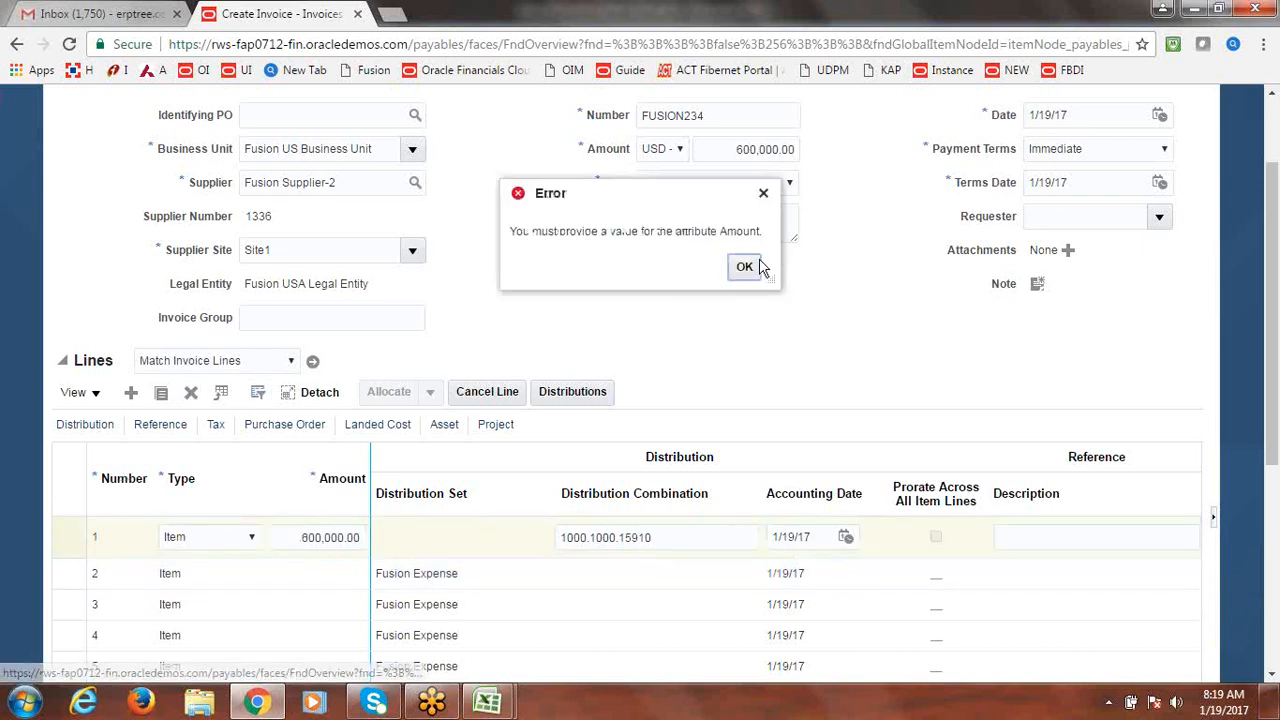
click(755, 266)
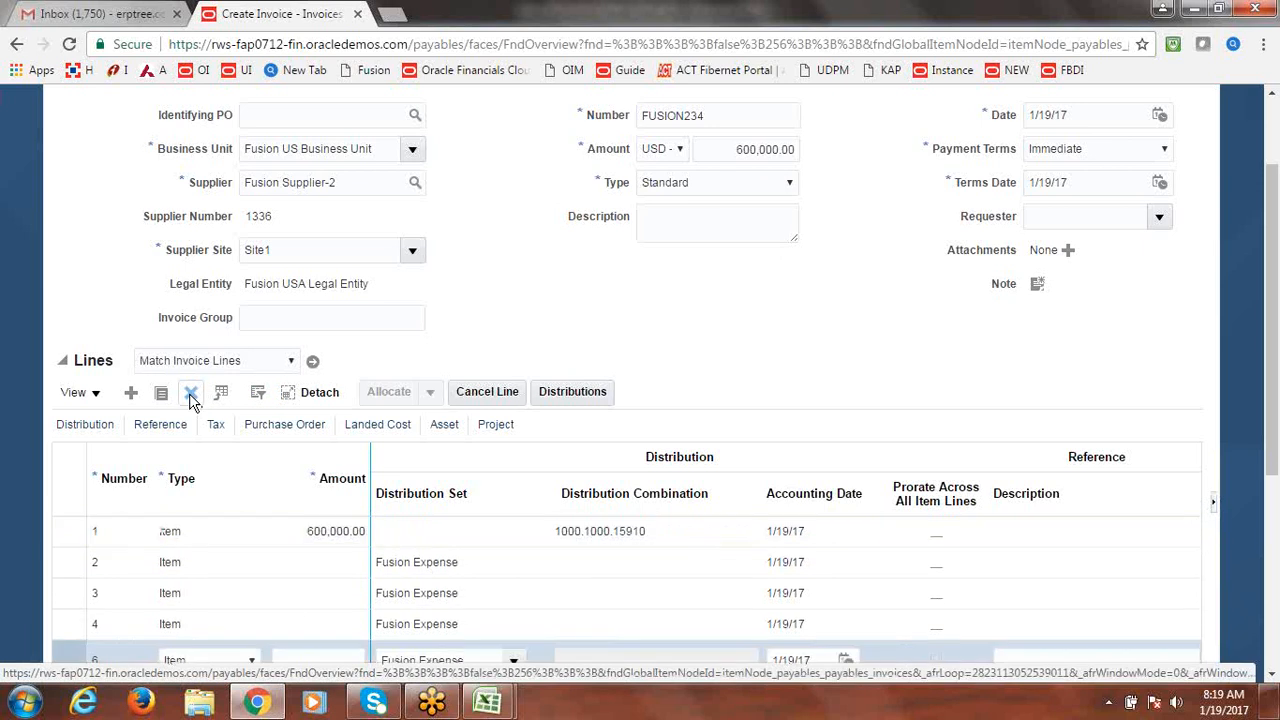
Enter 300000 on line 2 and change line 1 from 600,000.00 to 300000.
click(311, 577)
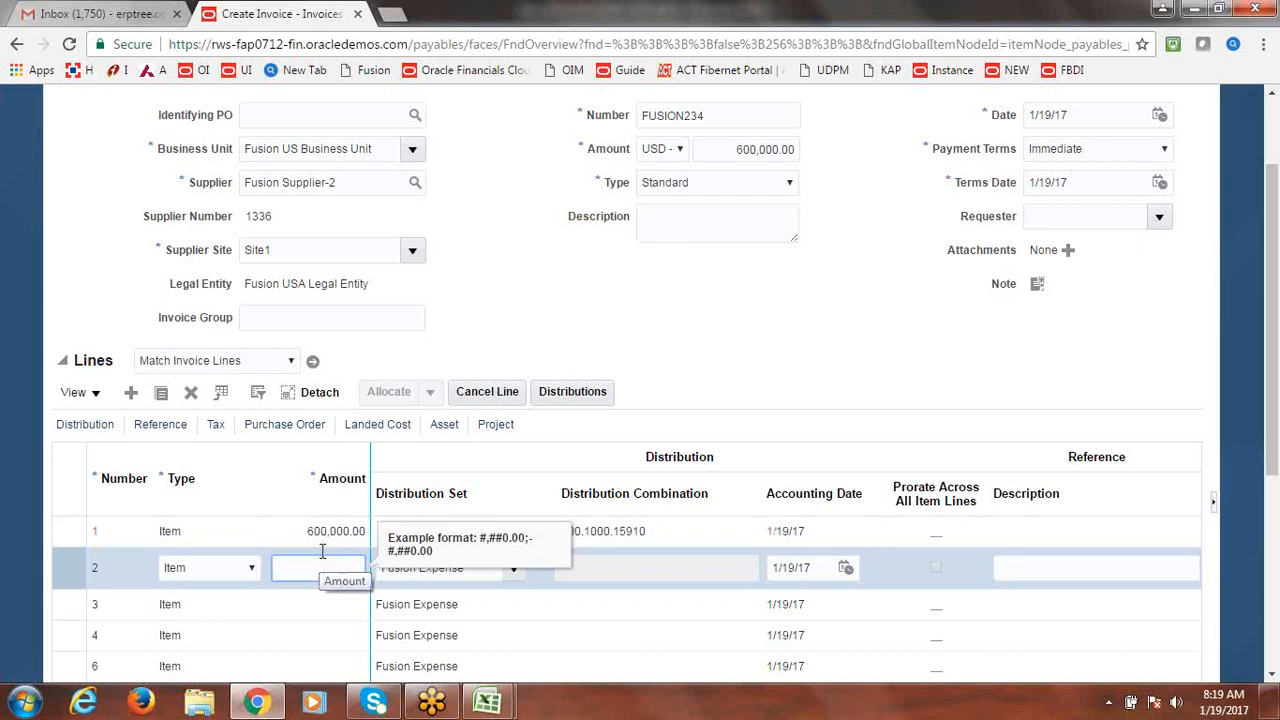
text(30000)
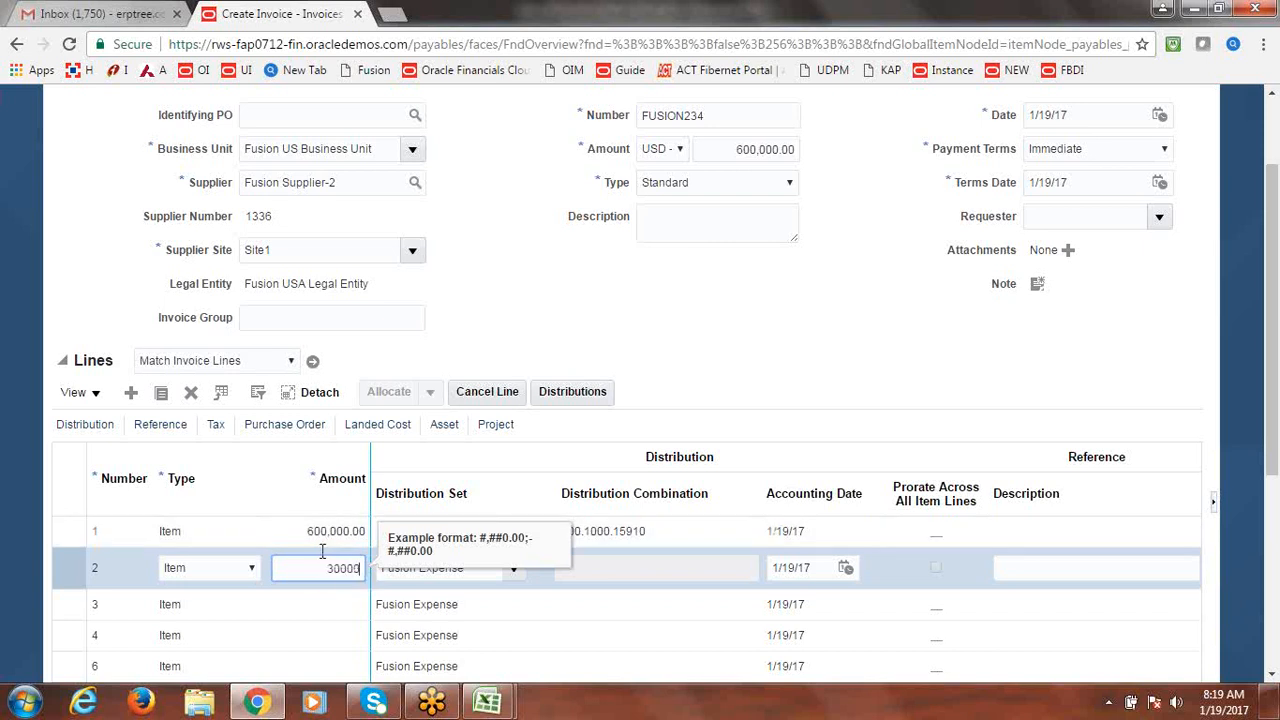
text(0)
click(330, 533)
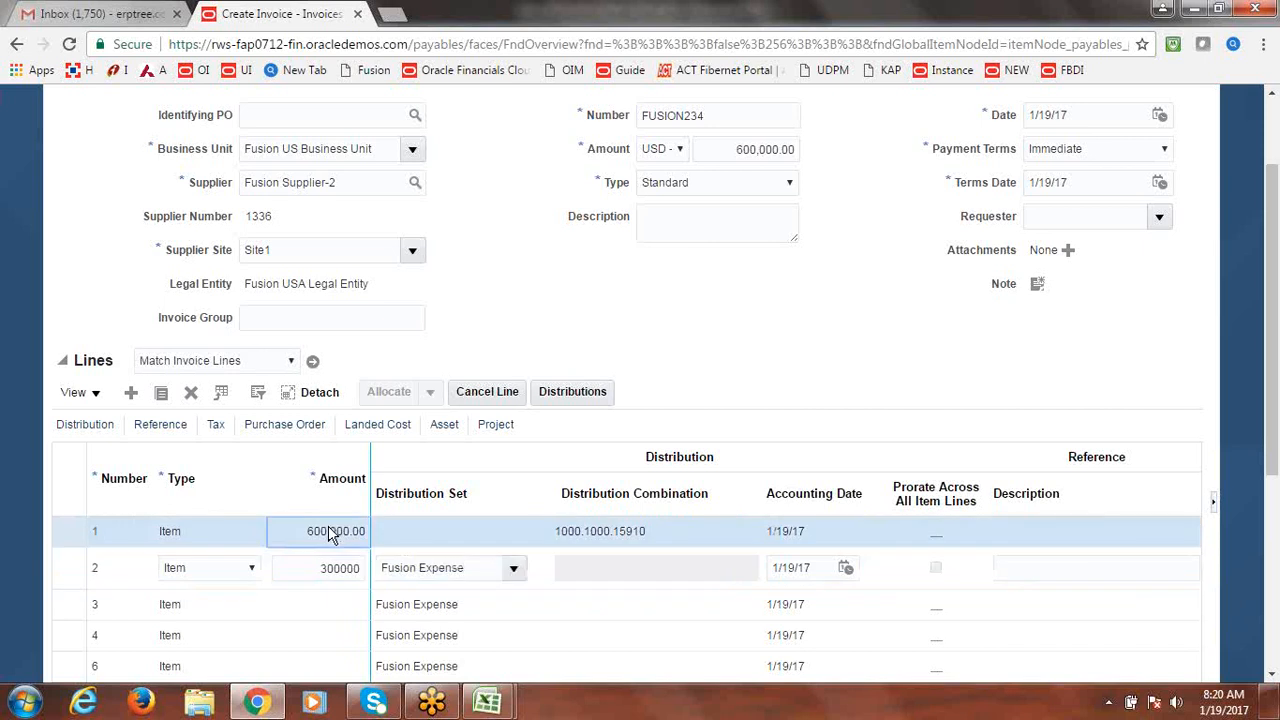
click(330, 533)
text(300000)
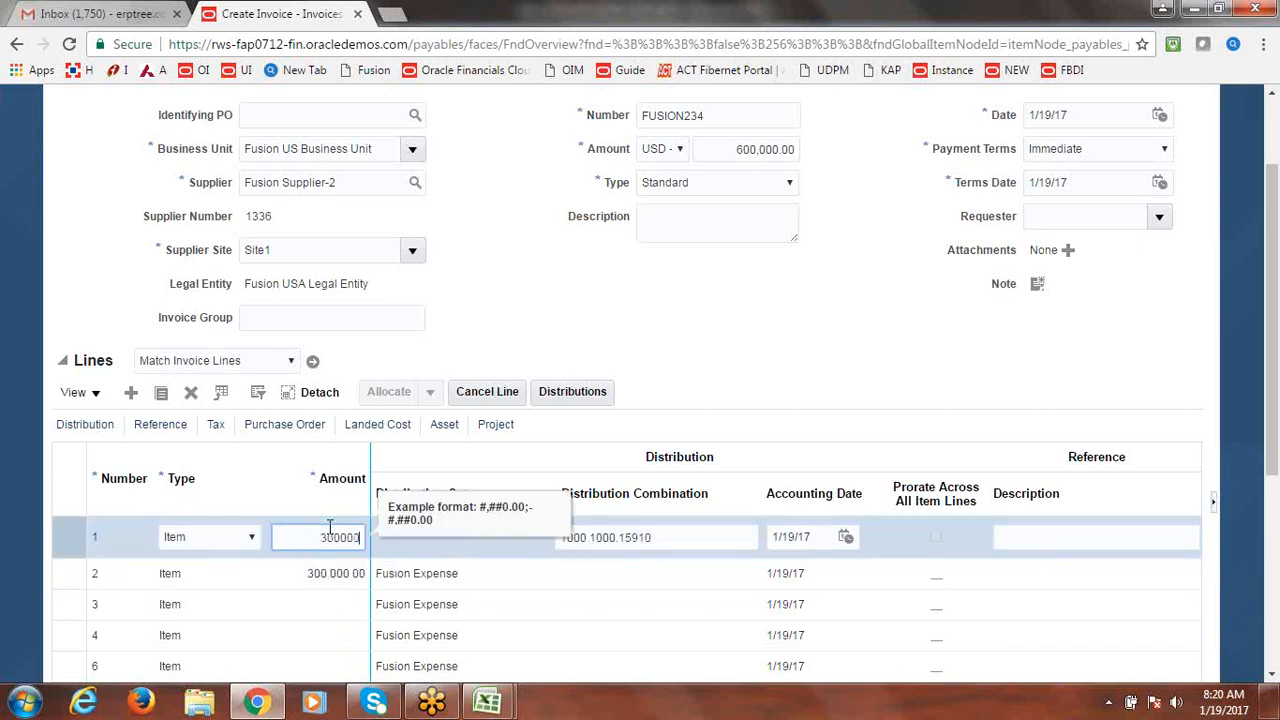
key(Tab)
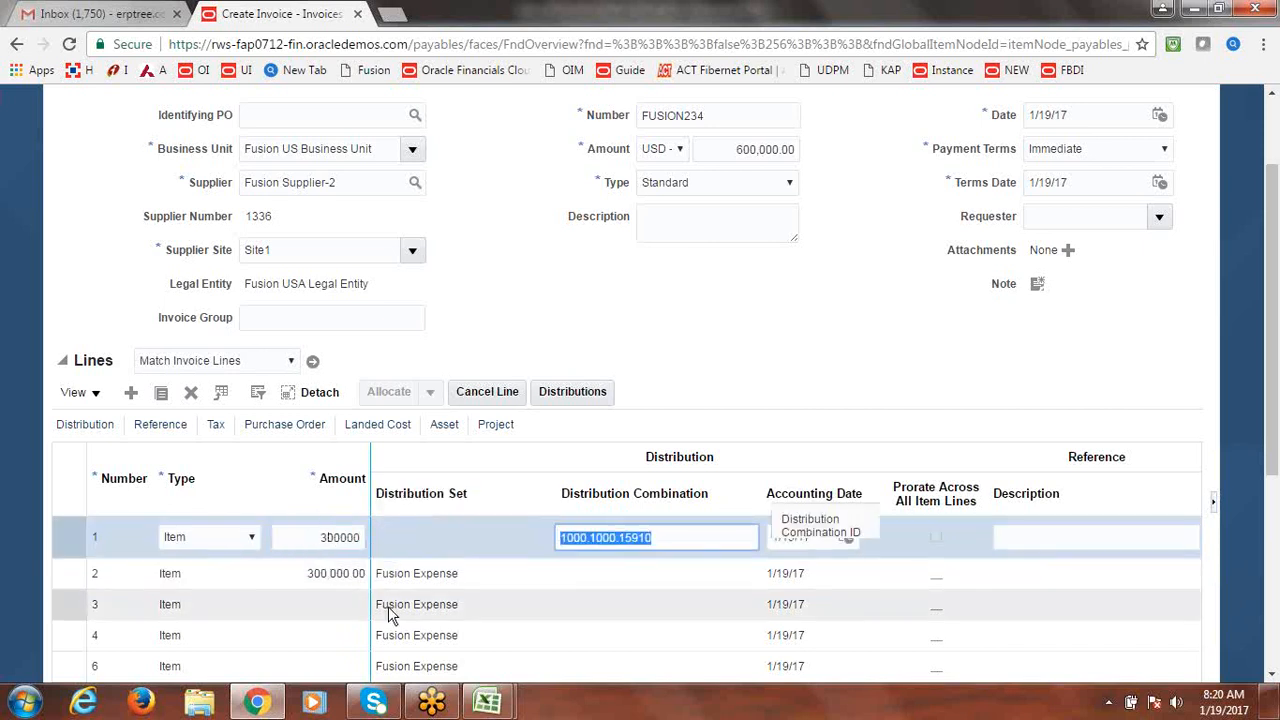
Clear line 2's Fusion Expense distribution set.
click(342, 580)
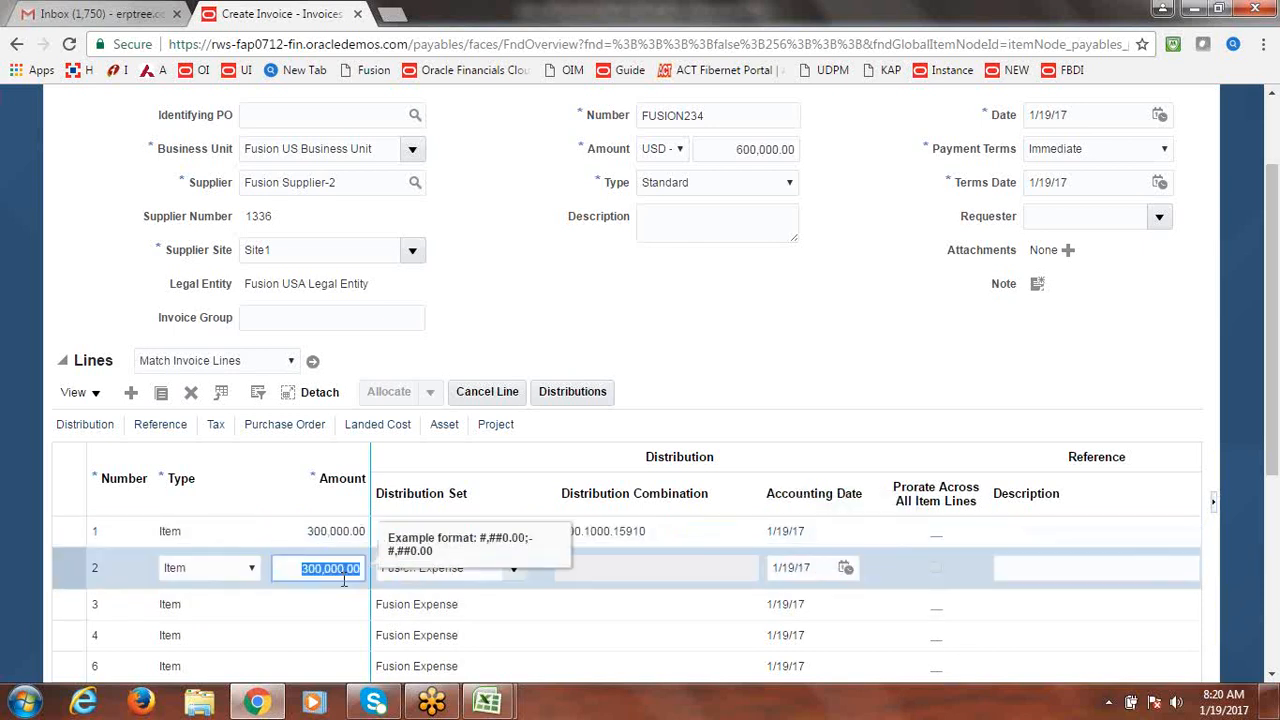
key(Tab)
key(Delete)
key(Tab)
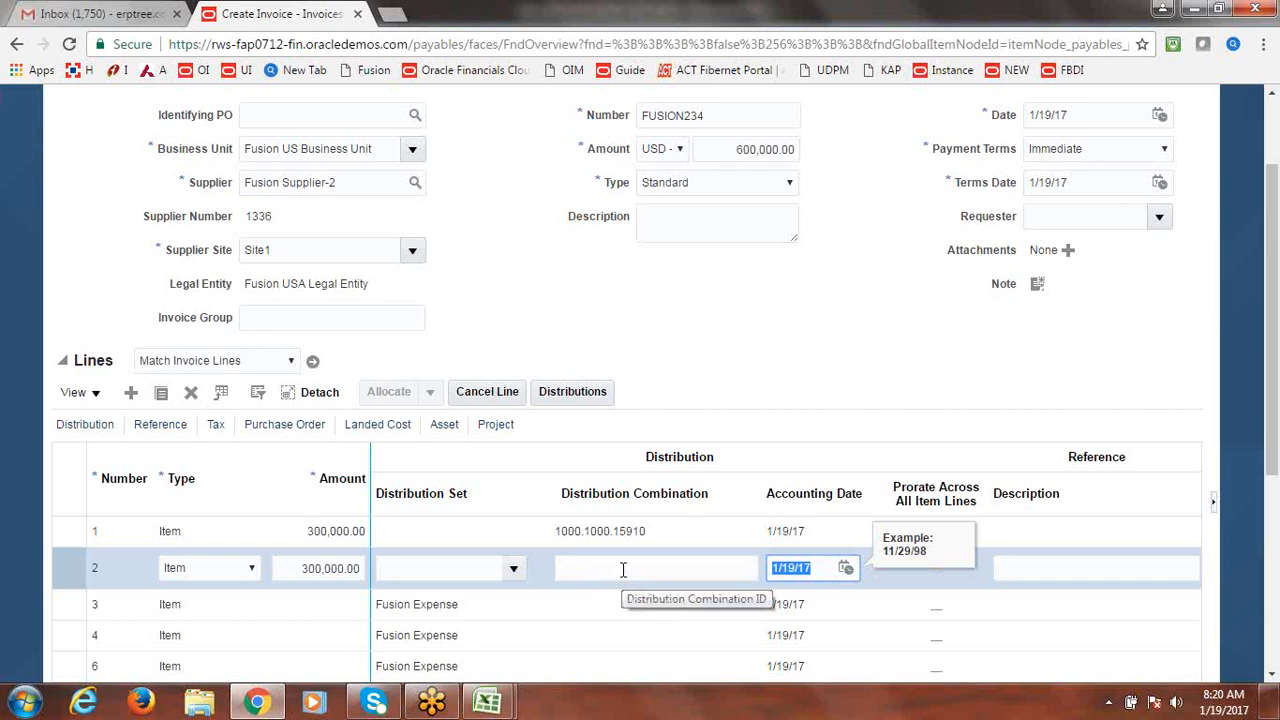
click(623, 569)
Choose Company 1000 and Department 1000 for line 2's distribution combination.
text(d)
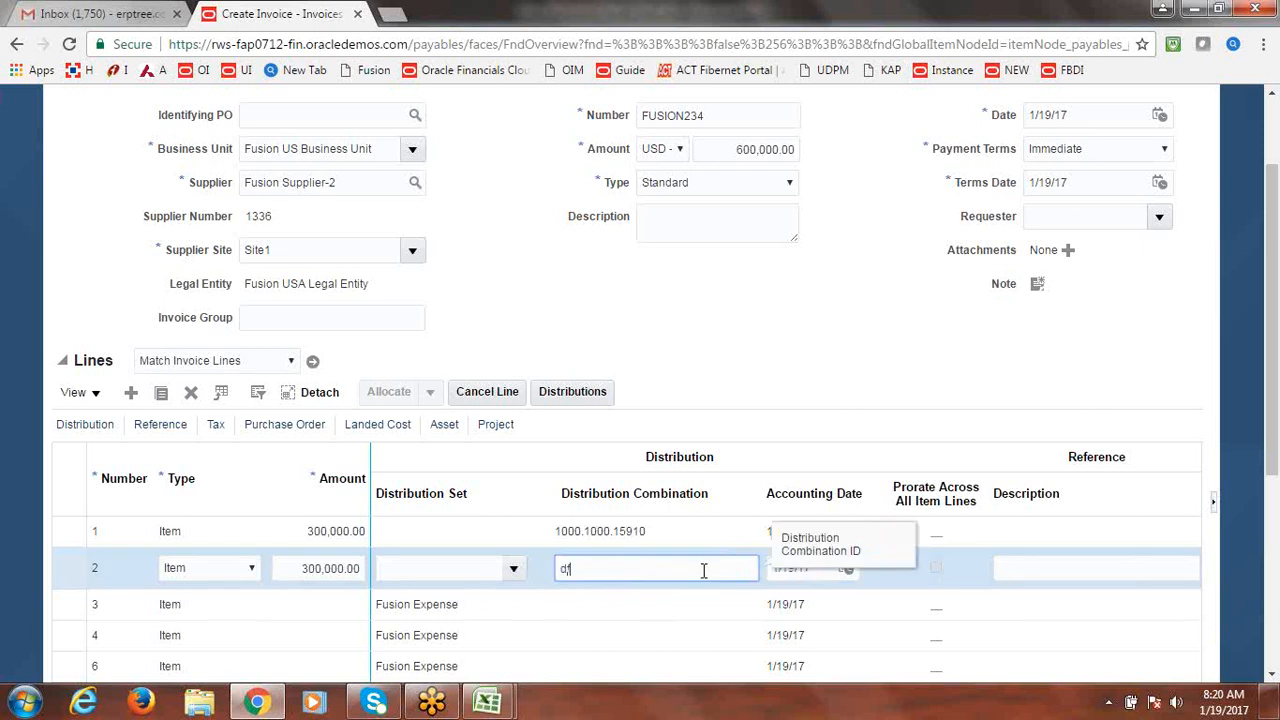
key(BackSpace)
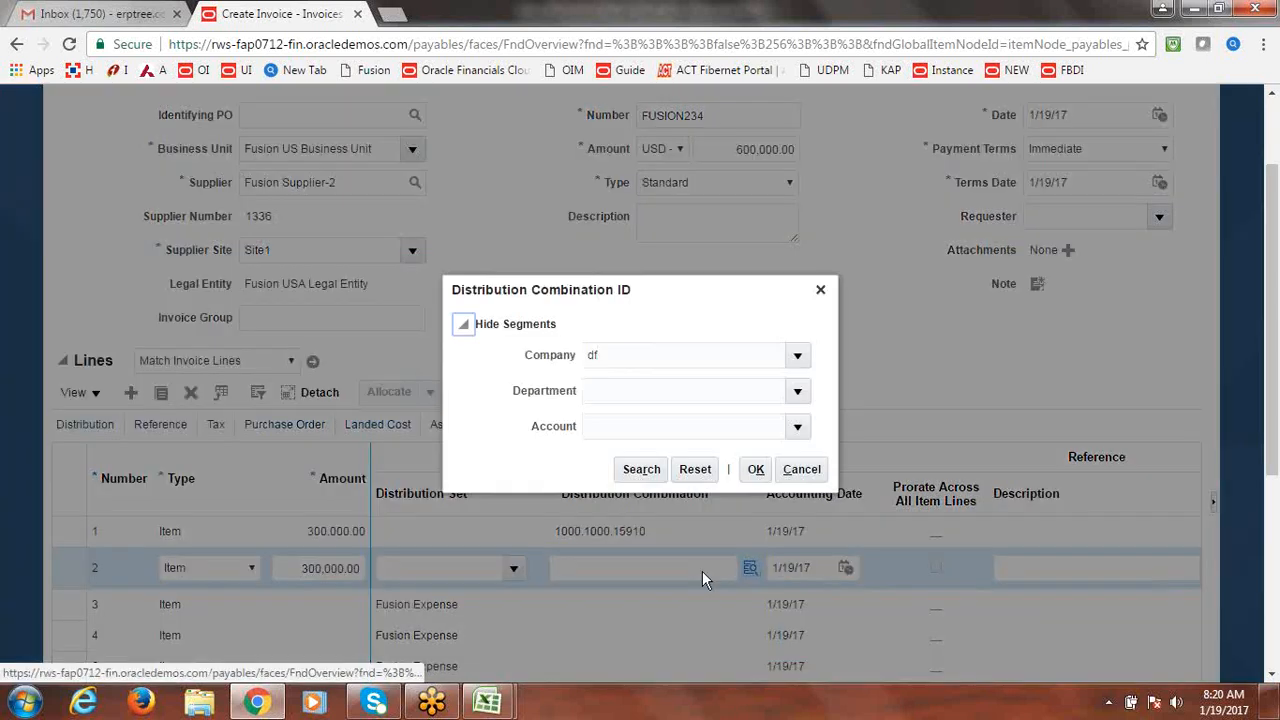
click(798, 354)
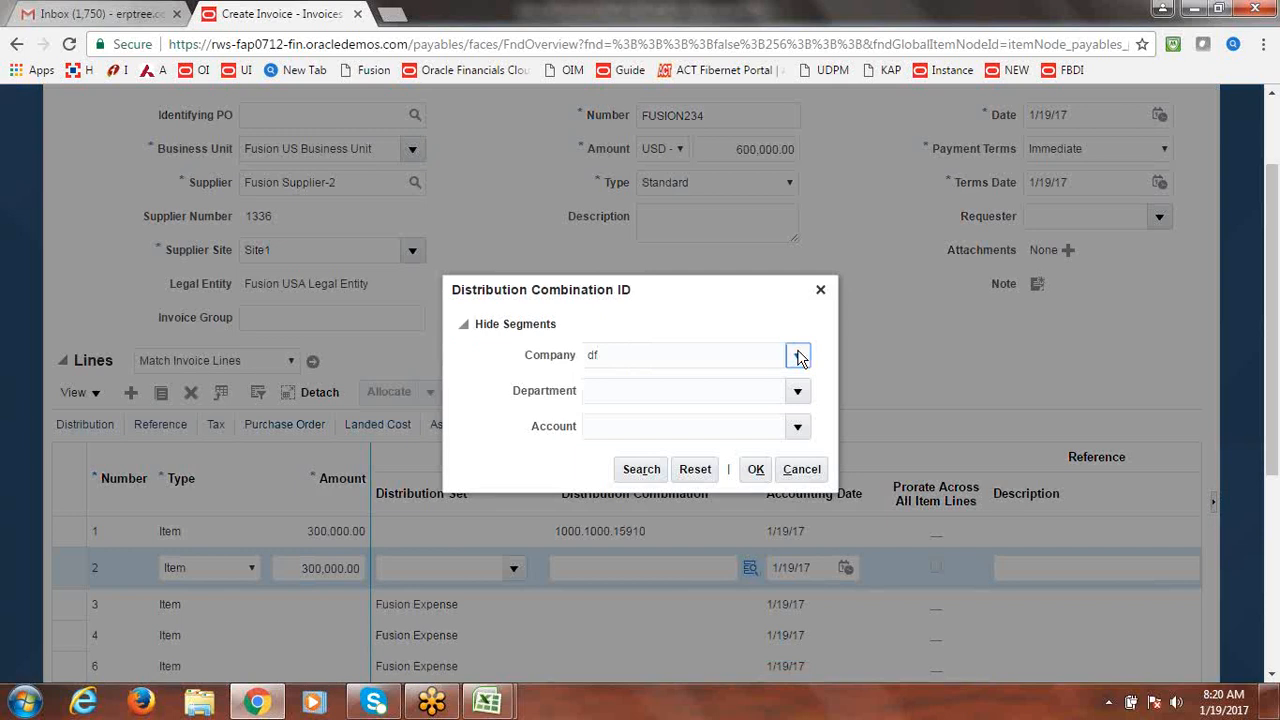
click(691, 386)
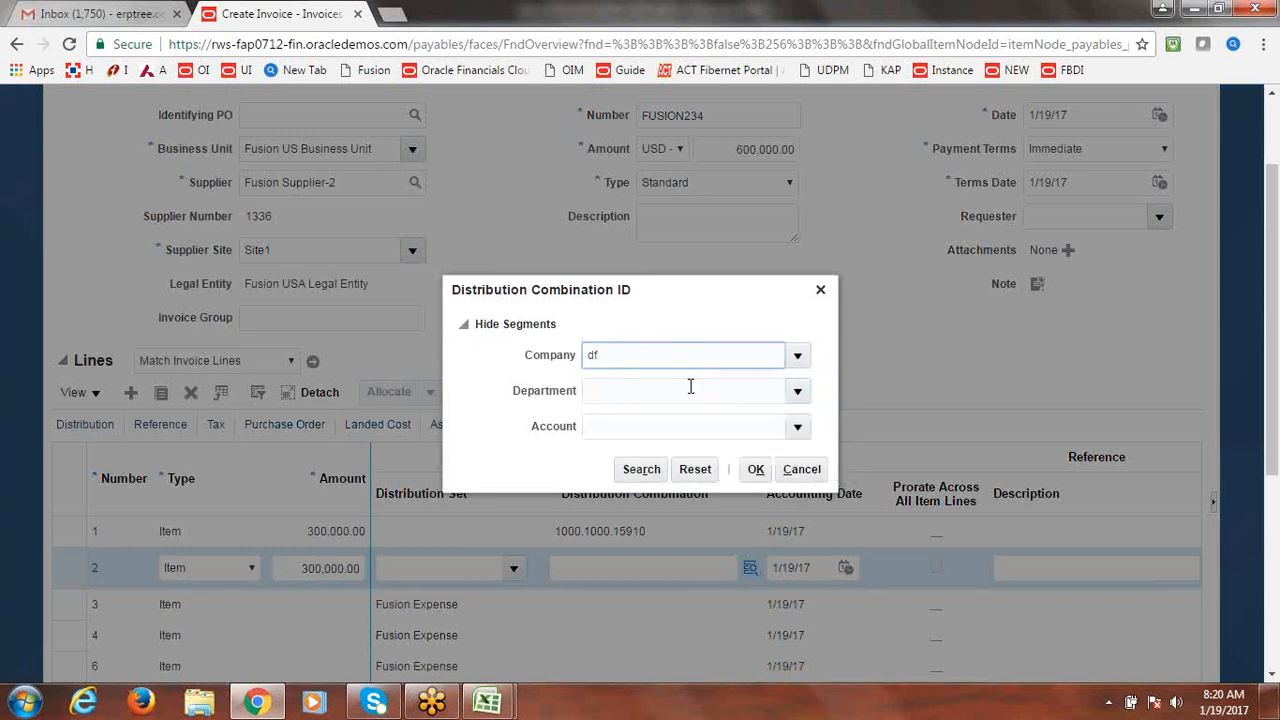
click(799, 396)
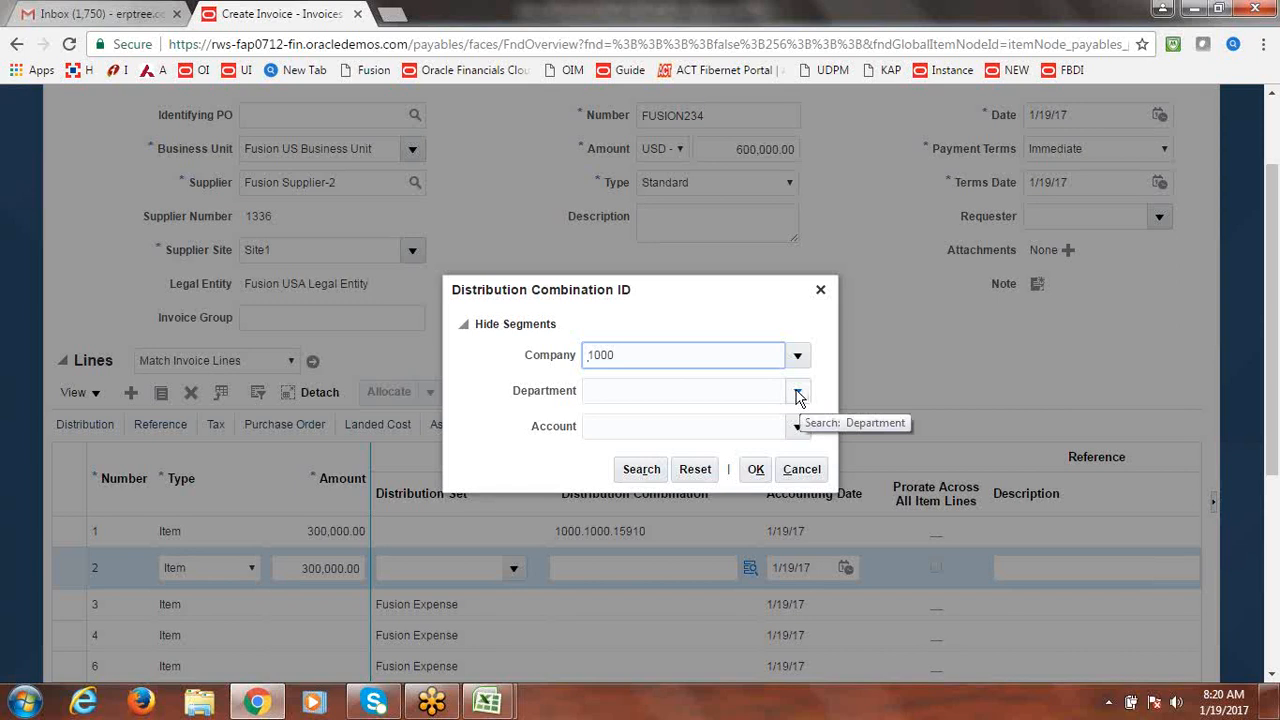
click(799, 396)
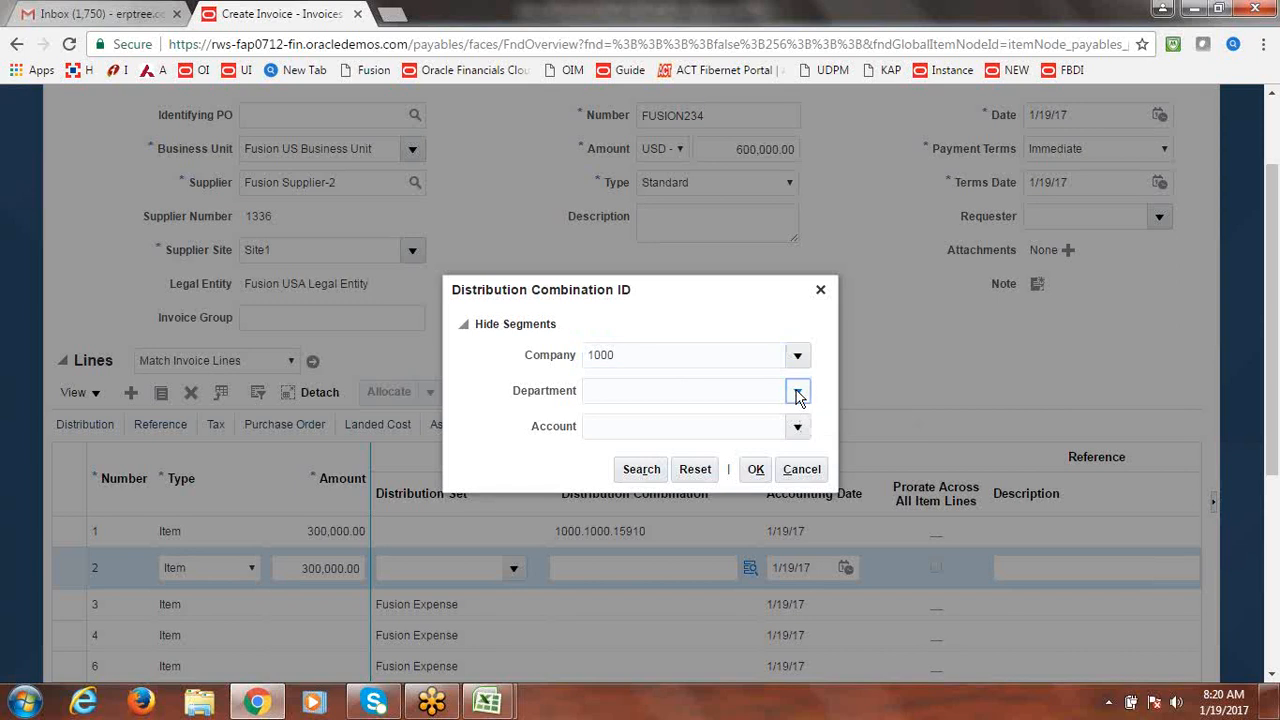
click(682, 427)
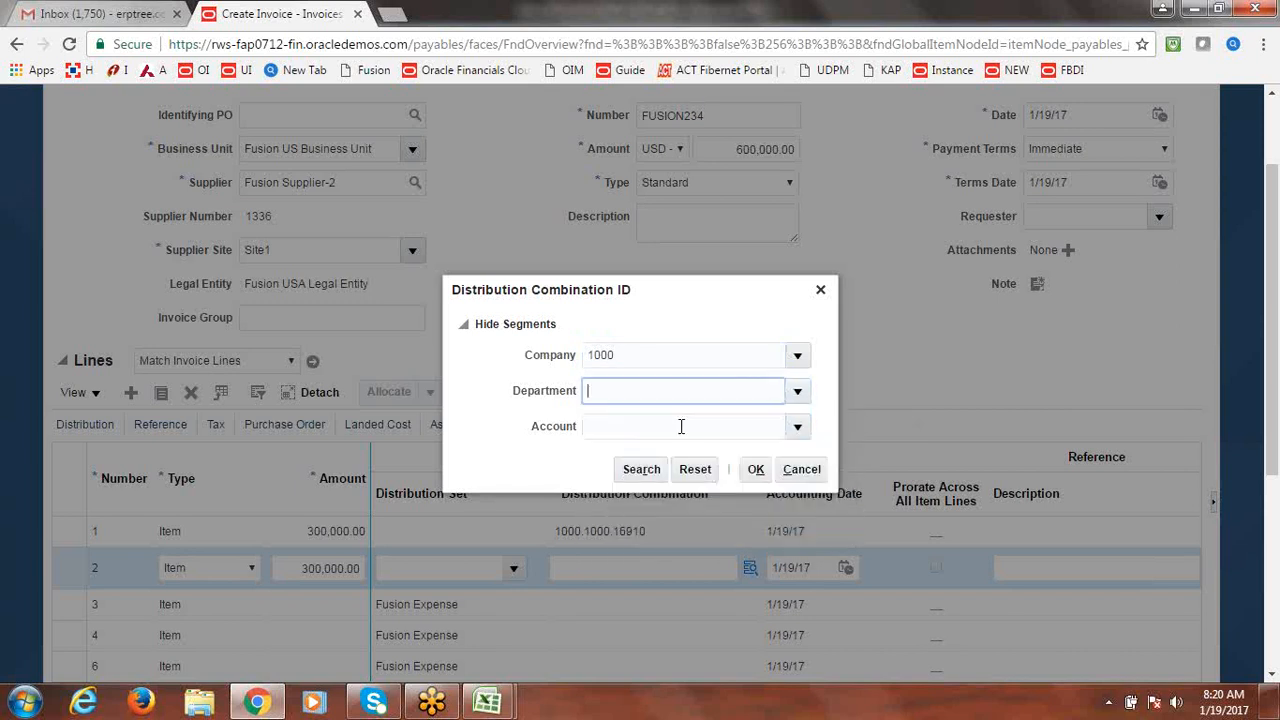
Search account 15910 Asset Clearing and accept combination 1000.1000.15910 for line 2.
click(800, 430)
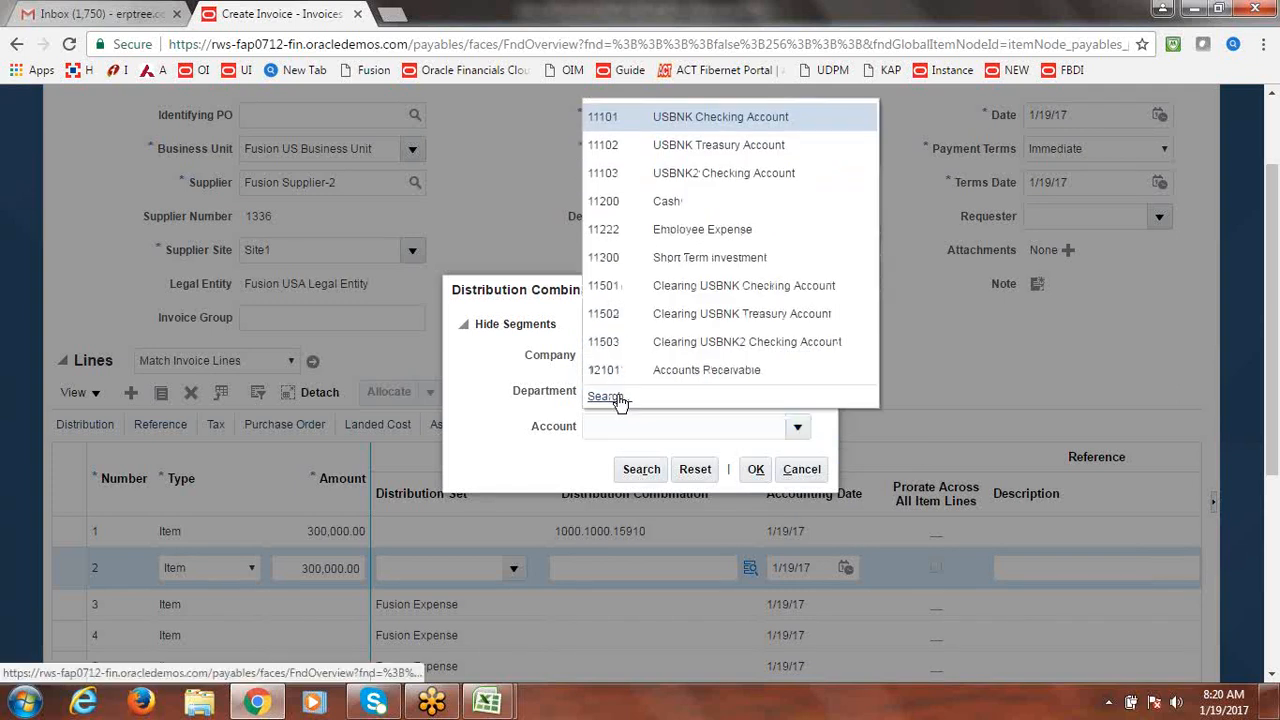
click(606, 397)
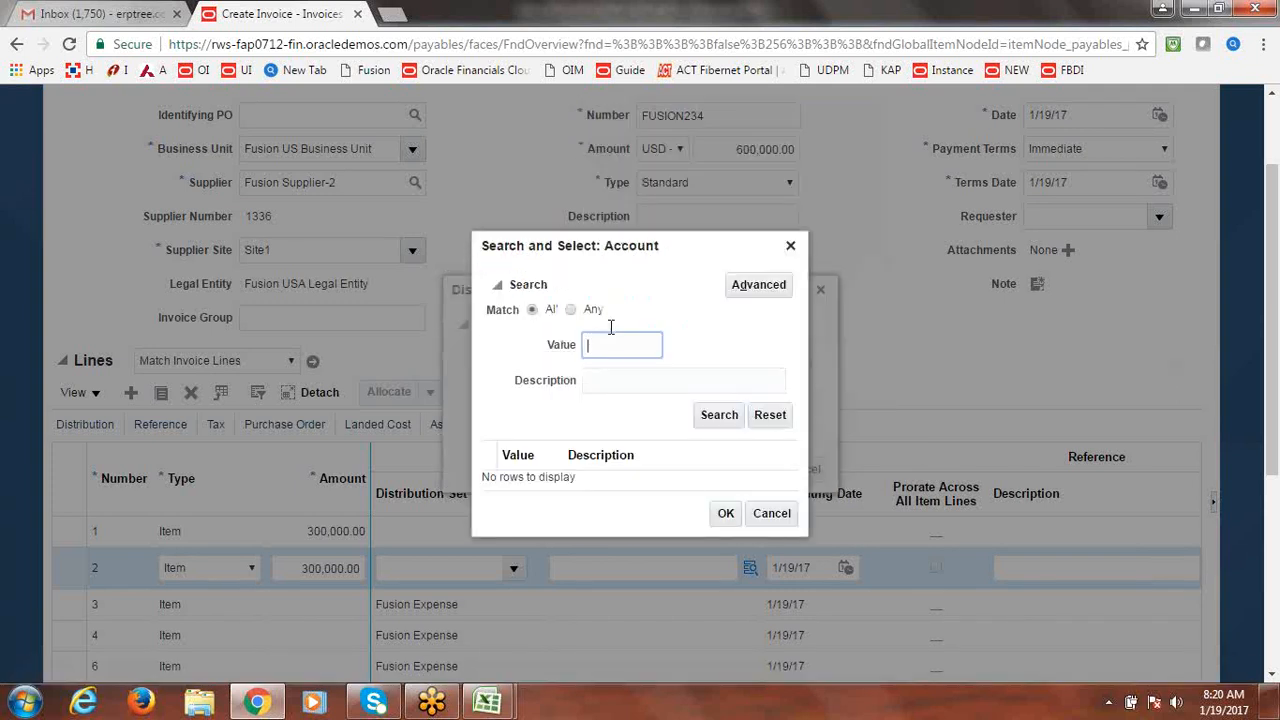
text(15910)
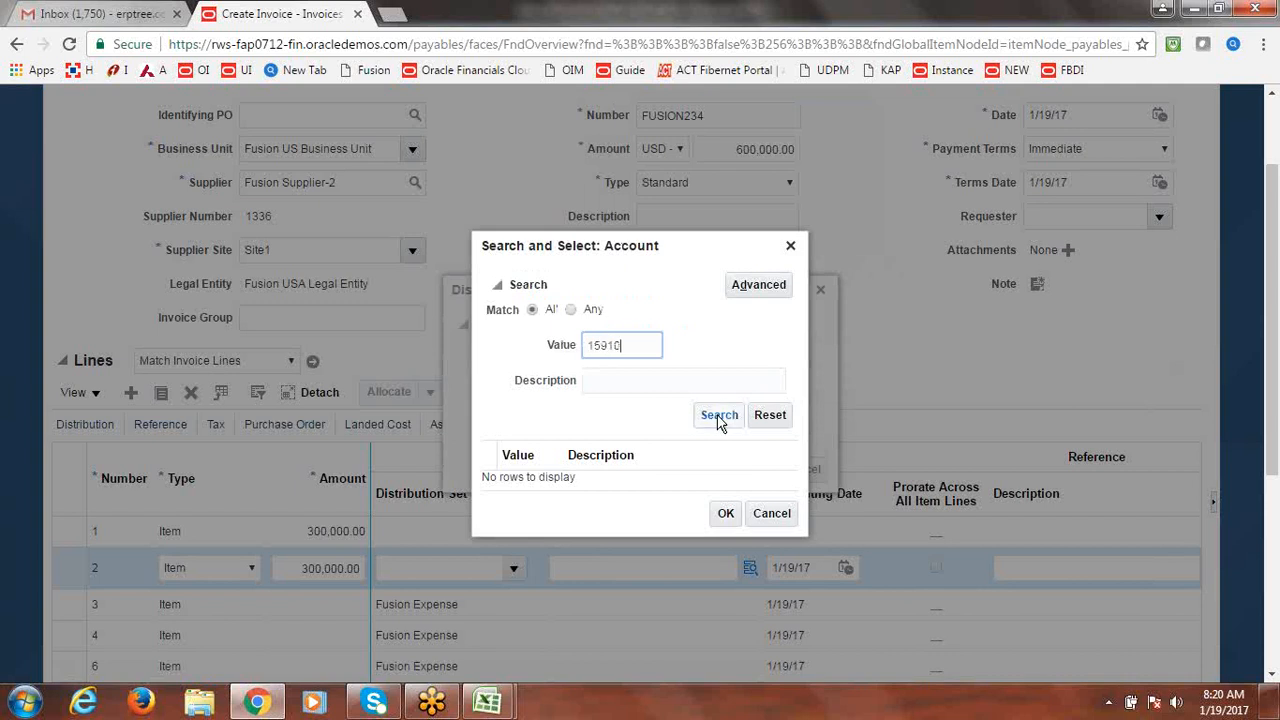
click(719, 415)
click(553, 484)
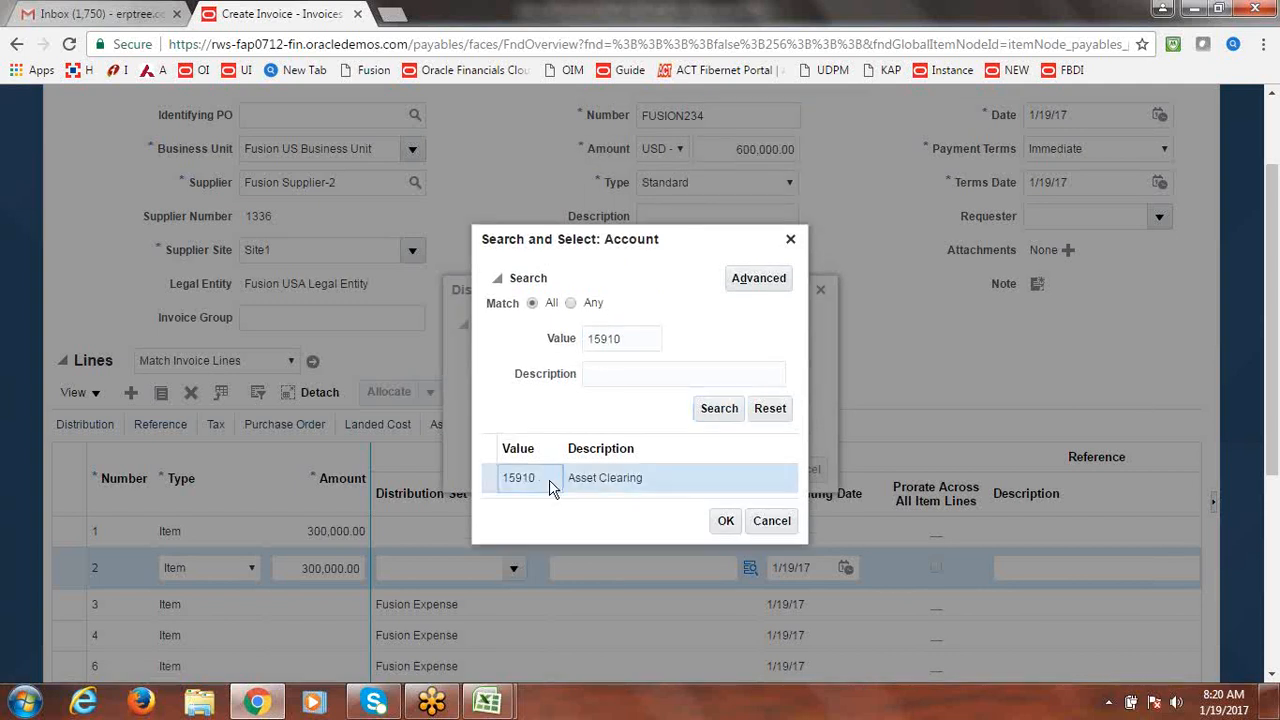
click(726, 522)
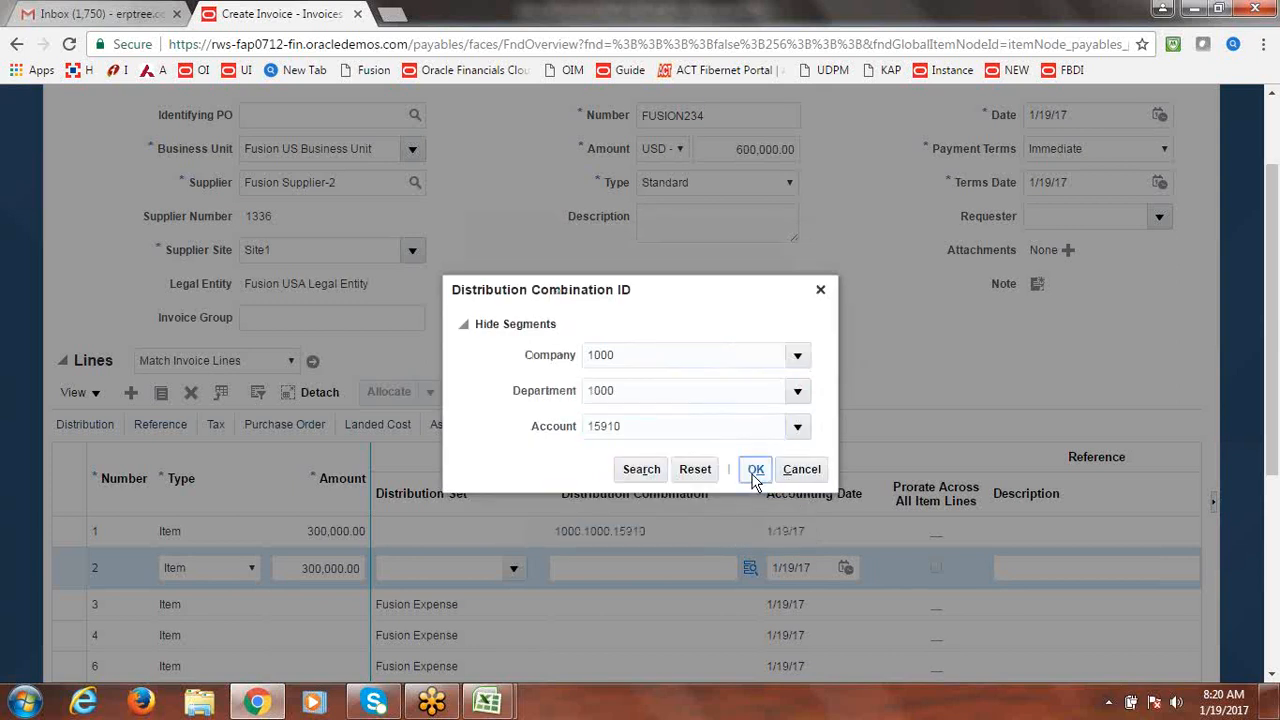
click(755, 469)
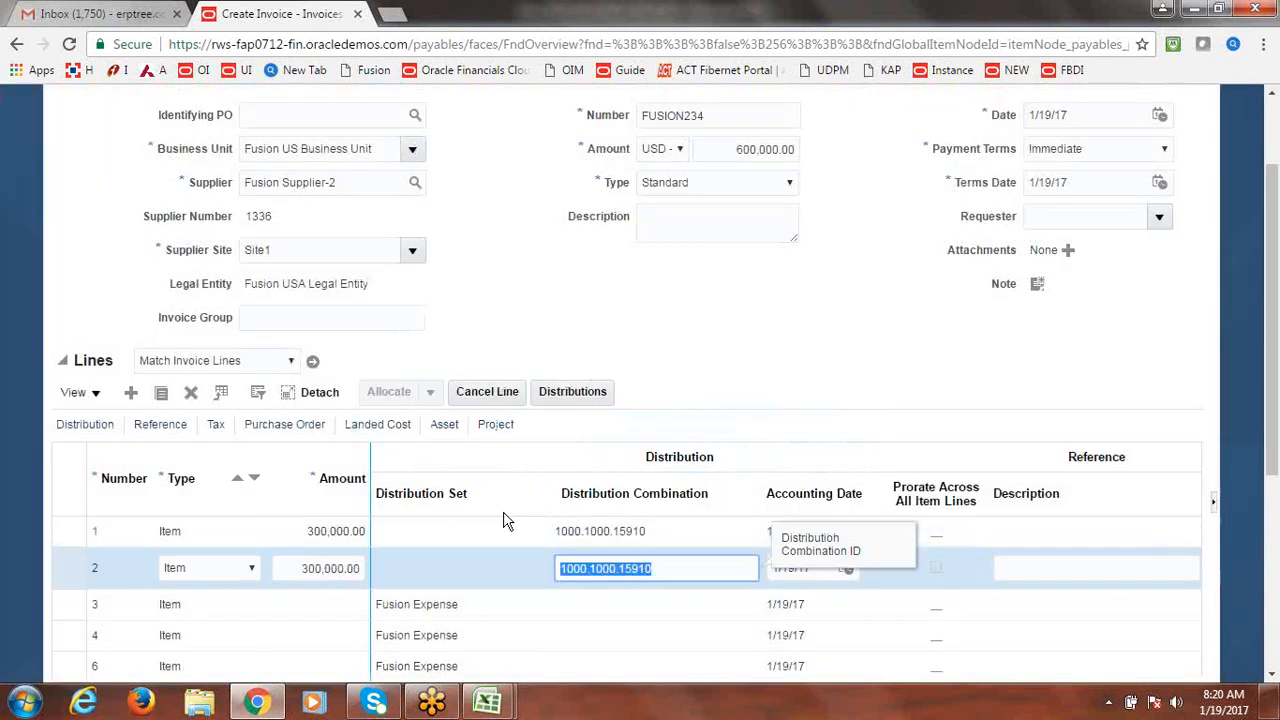
On the Lines Asset tab, flag lines 2 and 1 (300,000.00 each) as Track as Asset.
click(444, 425)
click(410, 568)
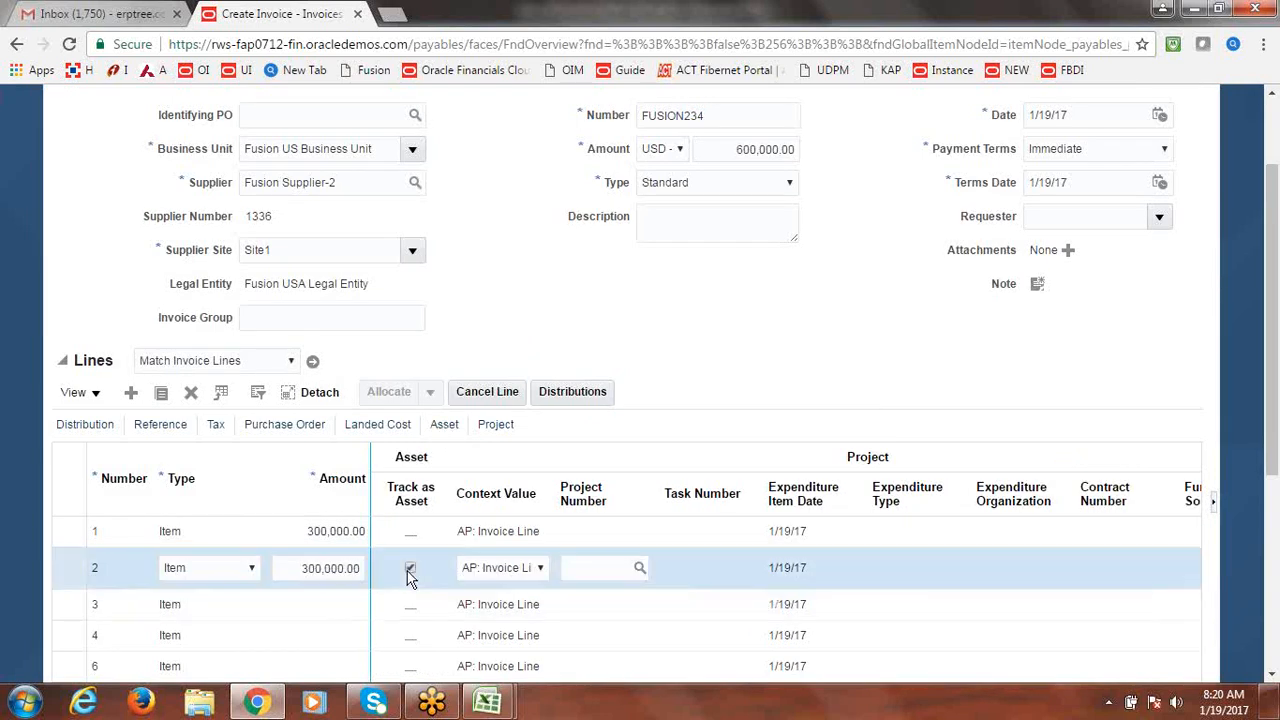
click(64, 531)
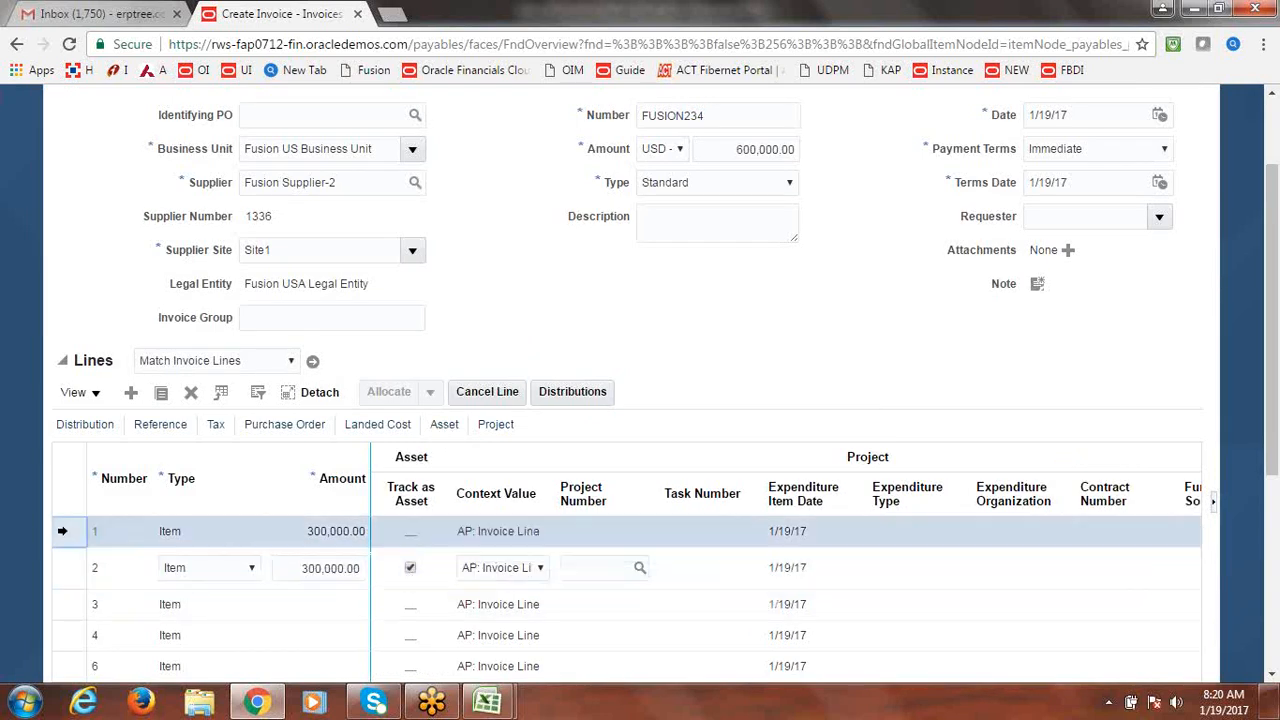
click(411, 540)
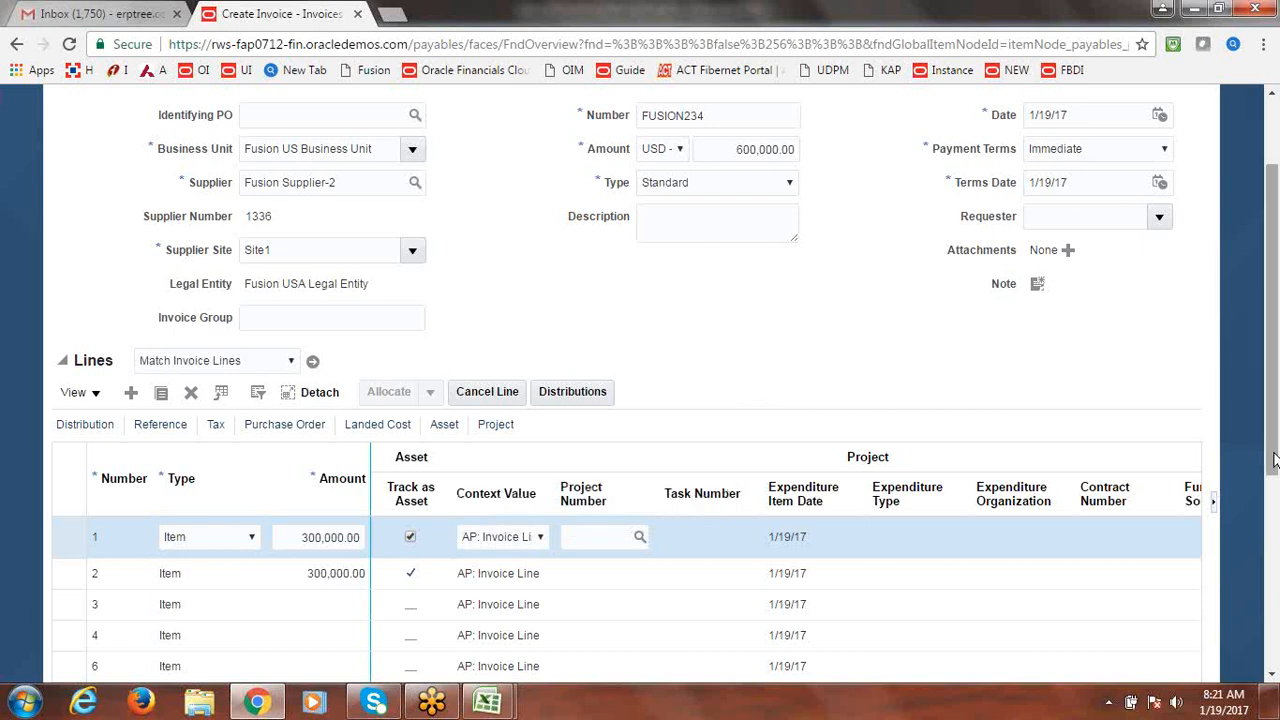
scroll(1262, 380, up, 2)
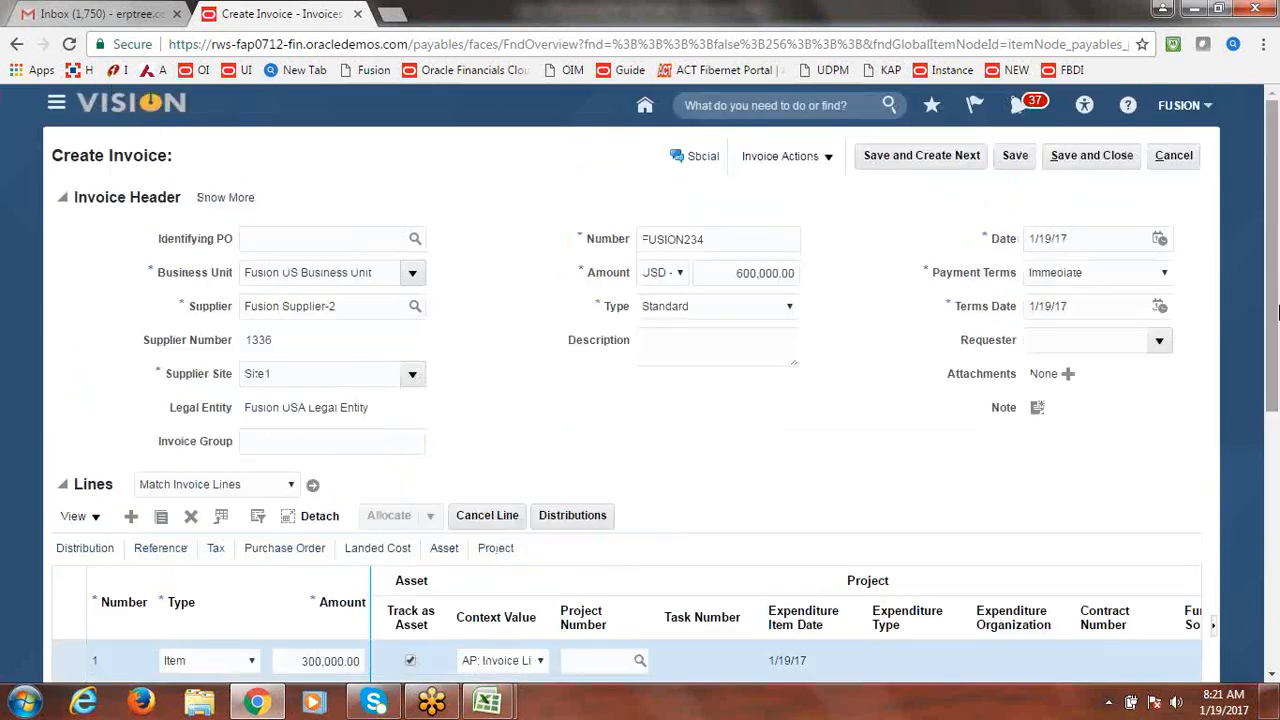
Save and close invoice FUSION234, then reopen it from the Recent invoices list.
click(1087, 157)
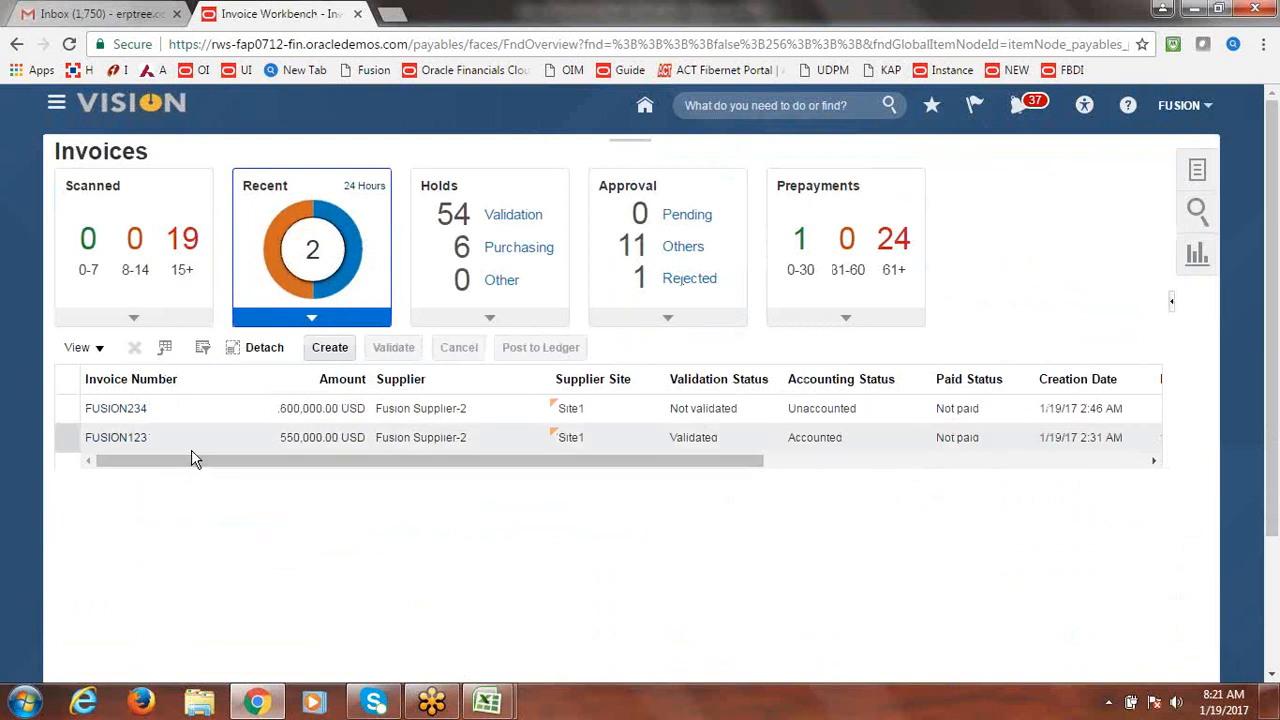
click(98, 413)
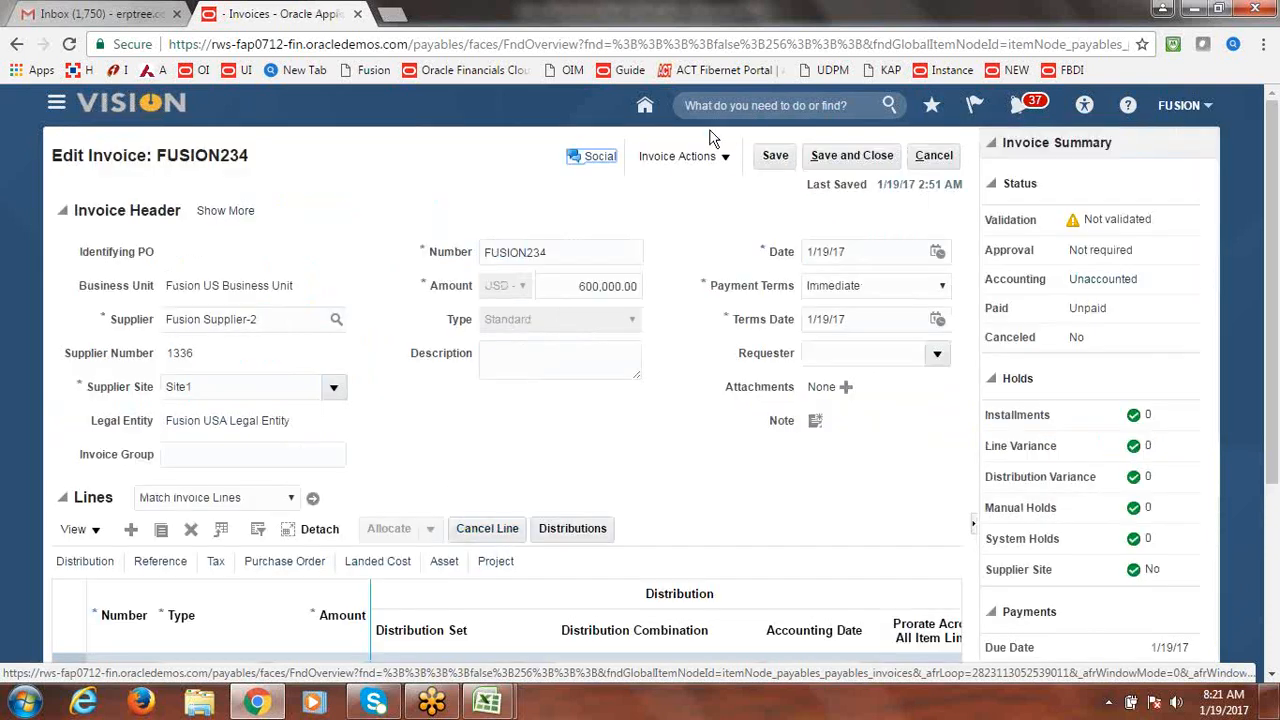
Validate invoice FUSION234 through Invoice Actions, then choose Post to Ledger.
click(728, 160)
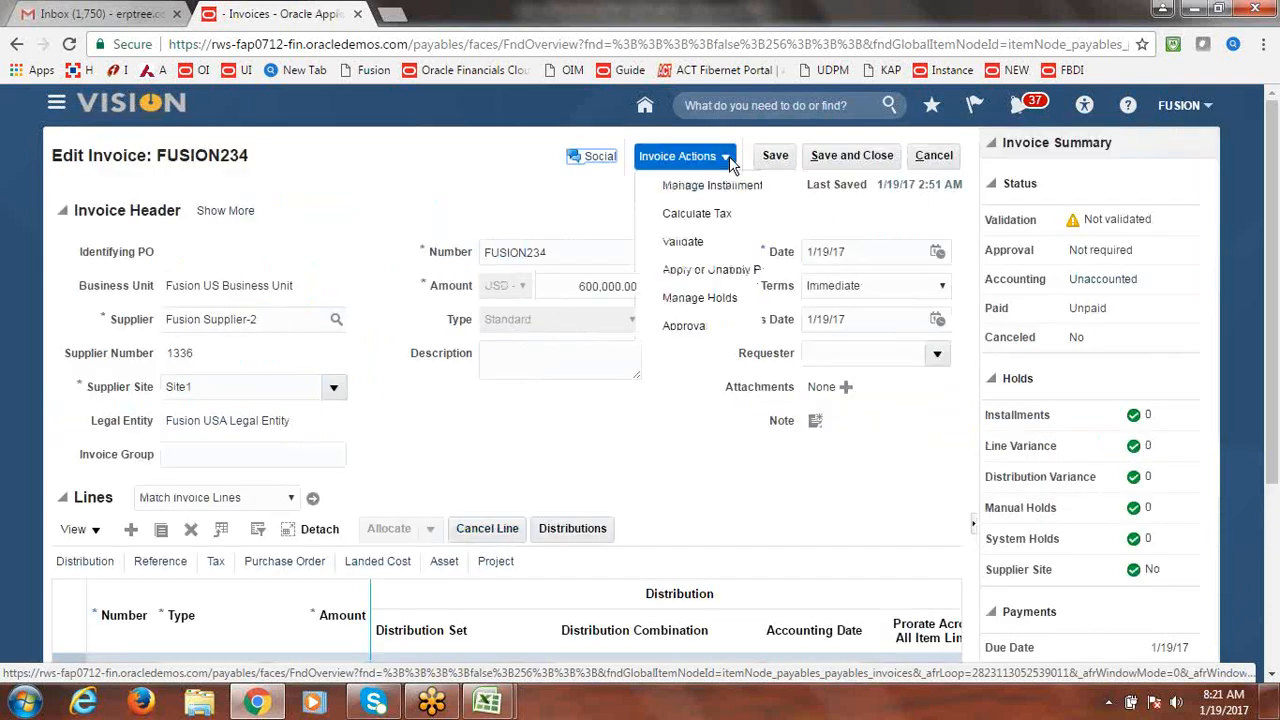
click(703, 240)
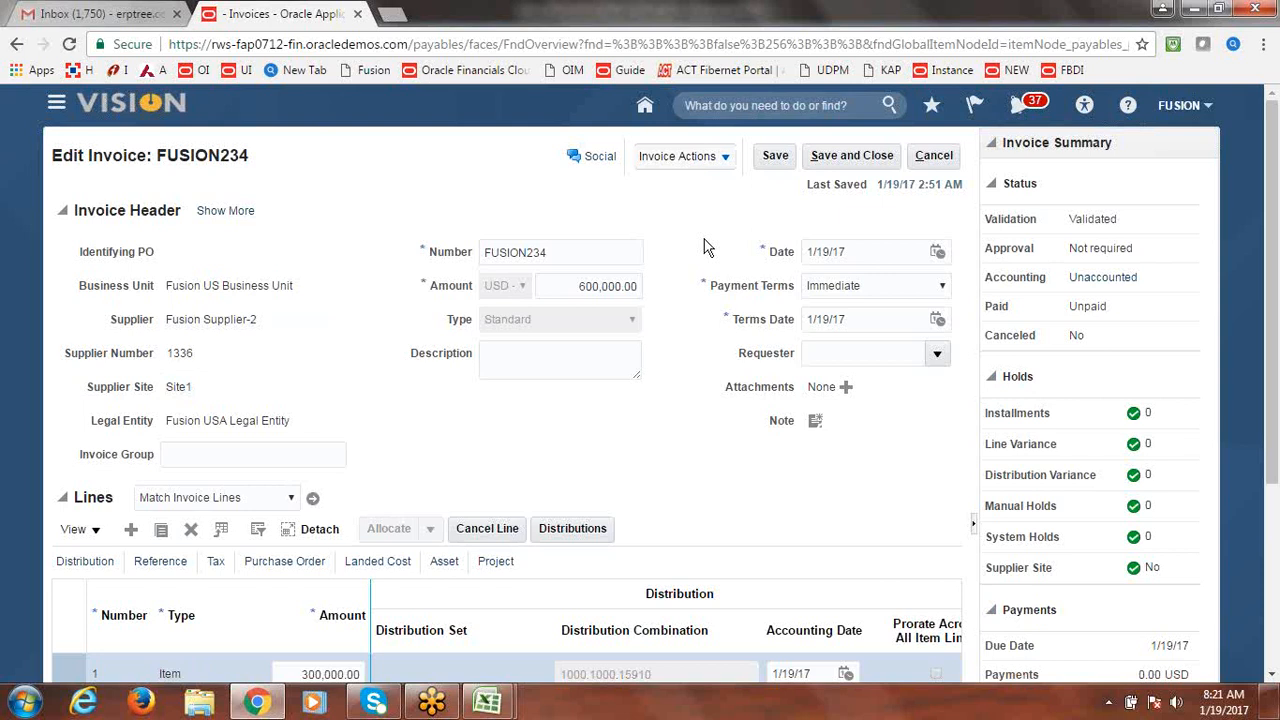
click(722, 160)
click(700, 470)
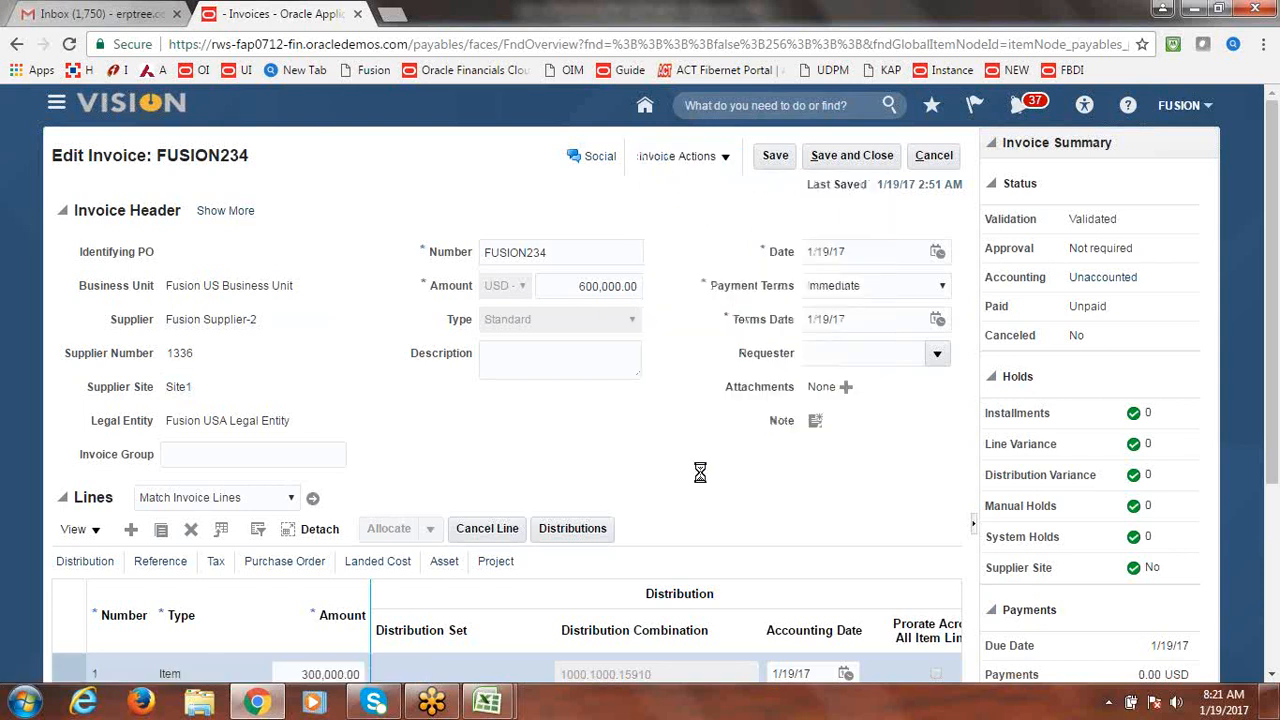
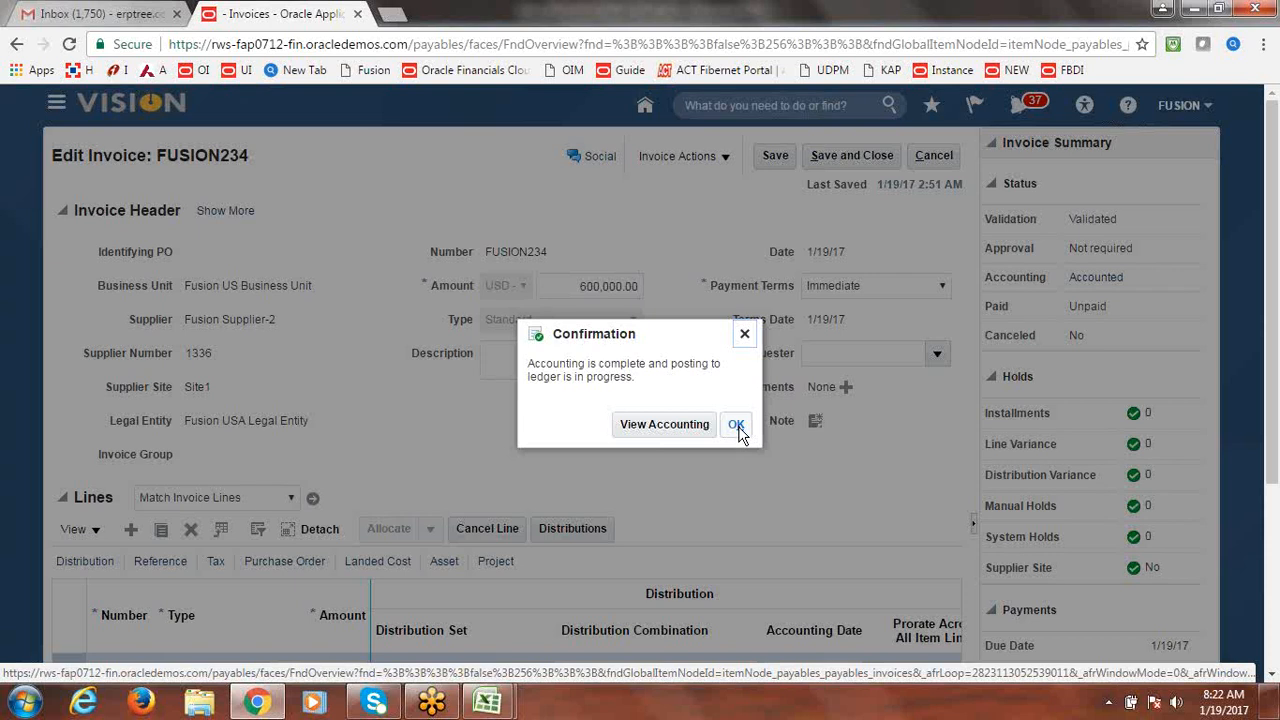
Dismiss the accounting confirmation on invoice FUSION234 and open the Navigator.
click(737, 428)
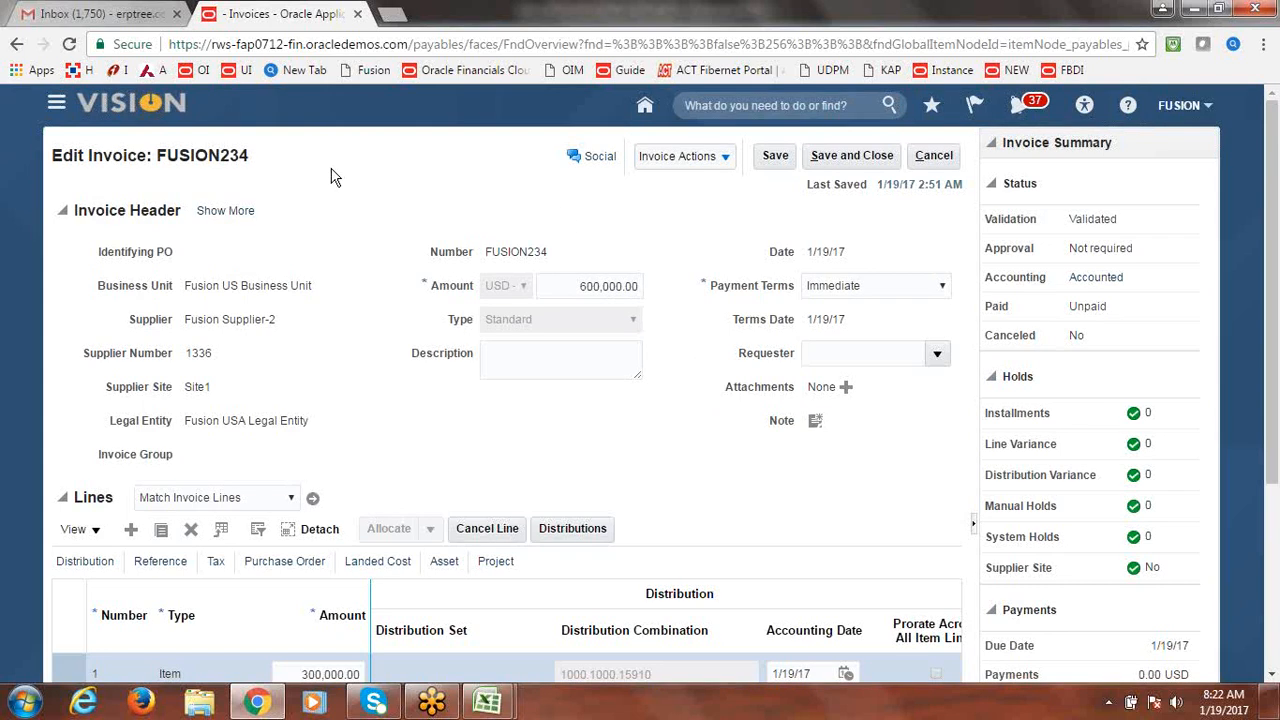
click(57, 107)
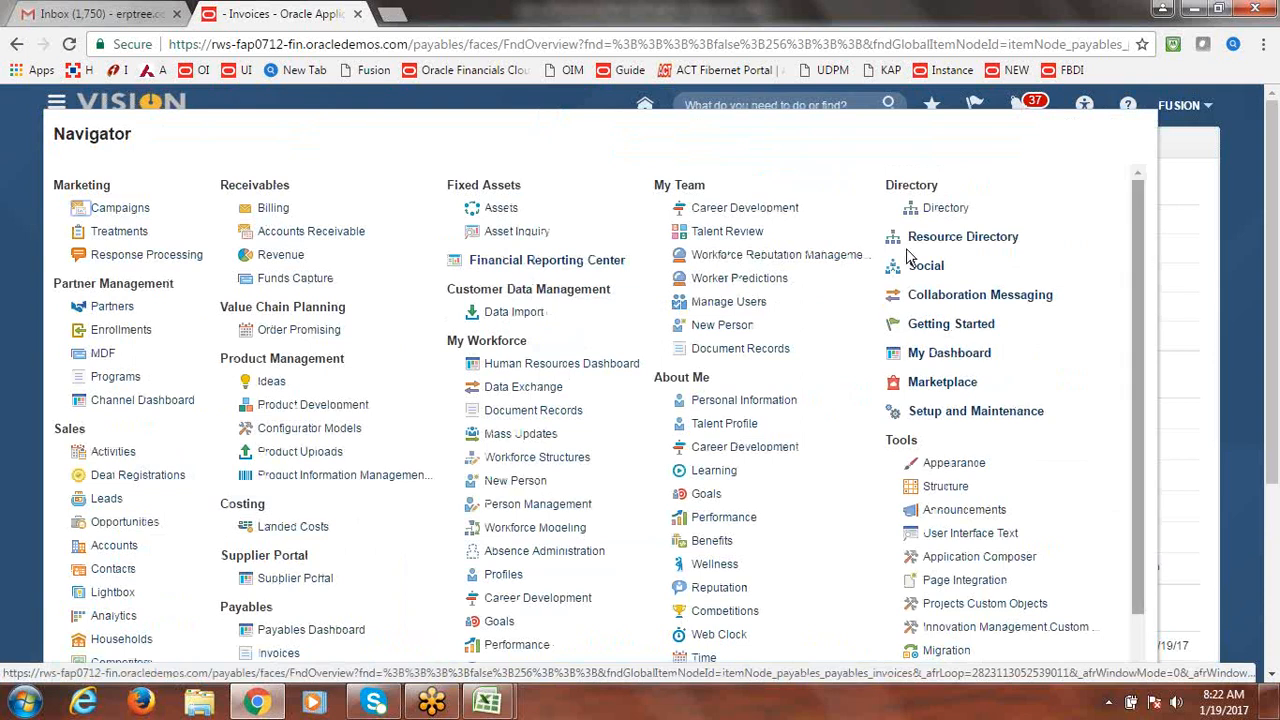
In Fixed Assets, search Prepare Source Lines for FUSION CORP, find none, and close it.
click(493, 212)
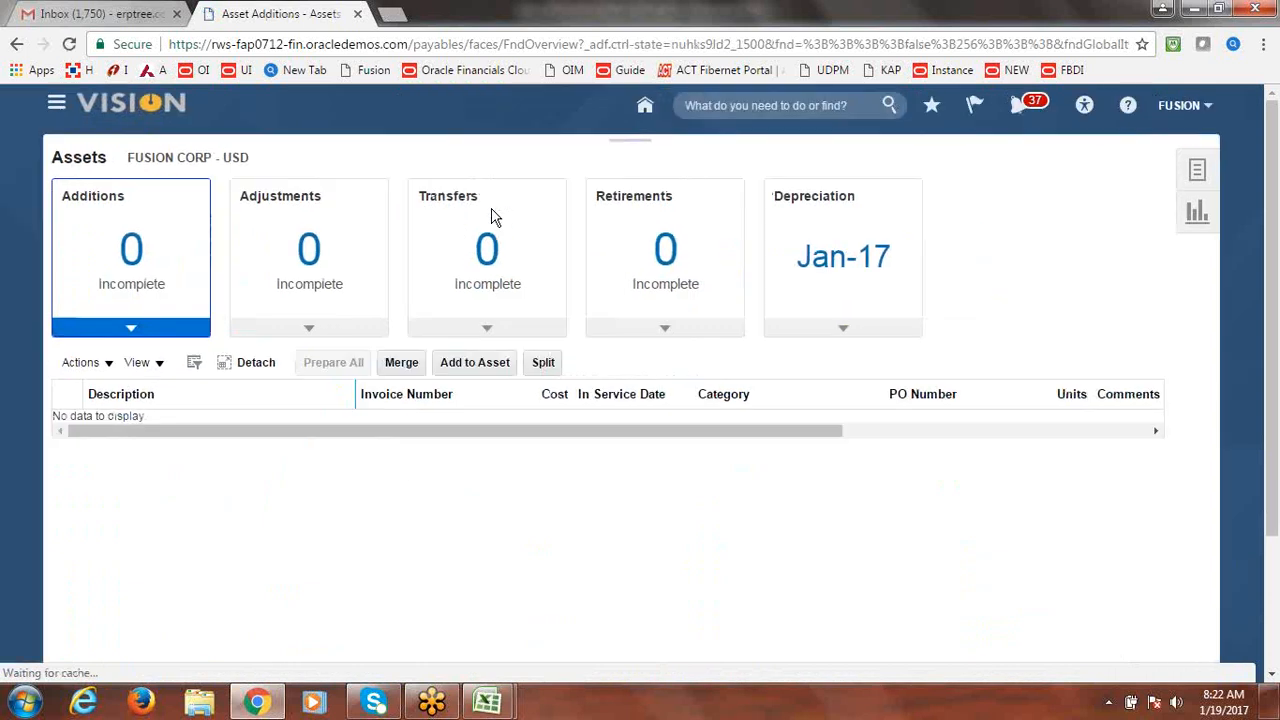
click(1216, 170)
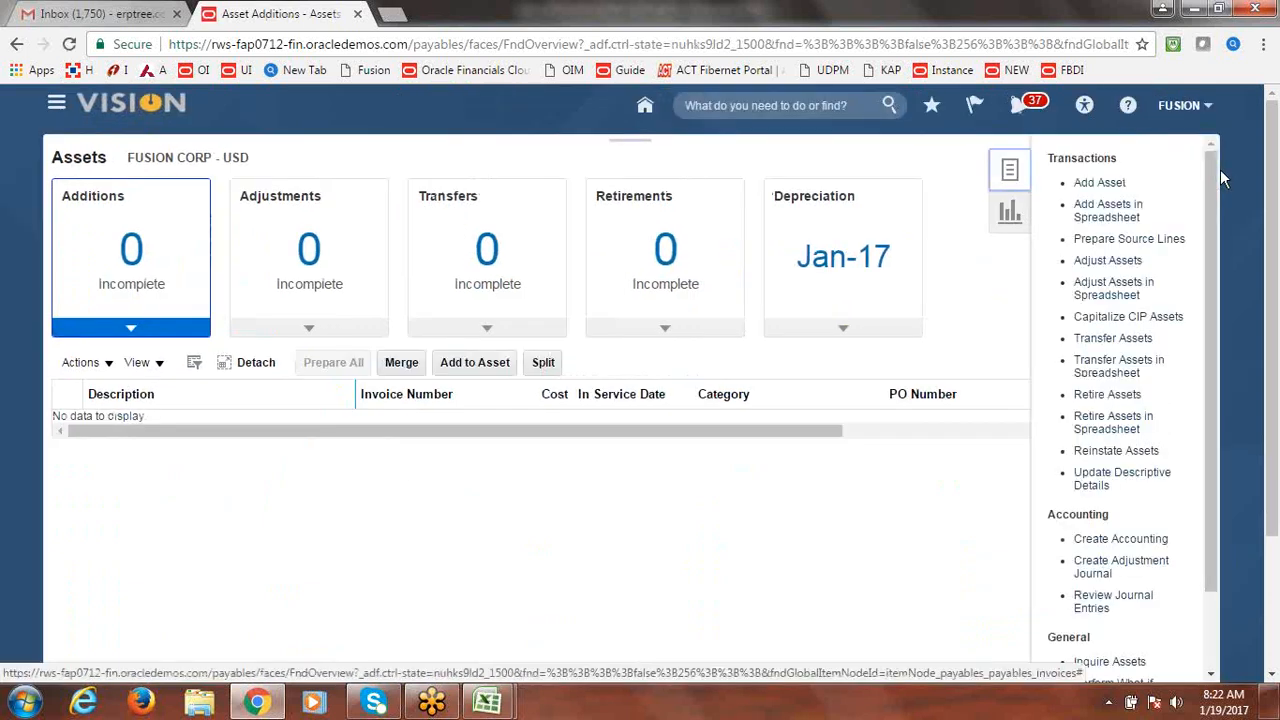
click(1120, 240)
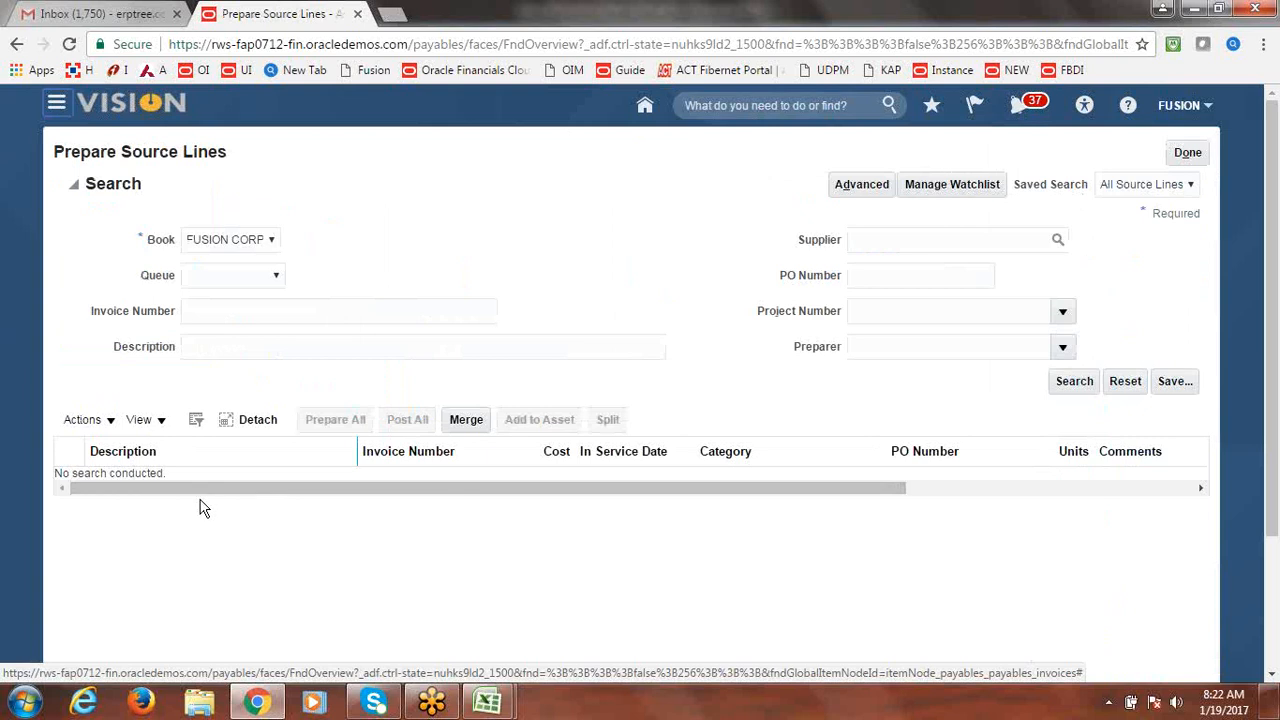
click(1079, 386)
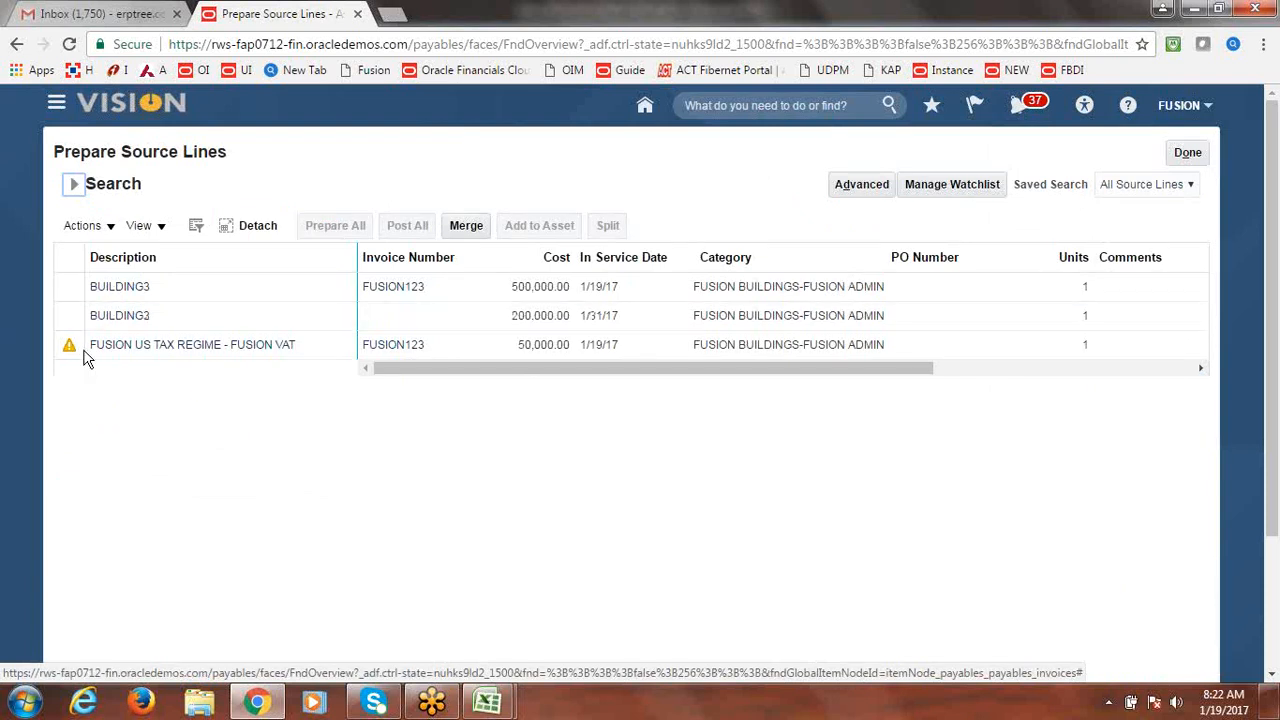
click(1190, 156)
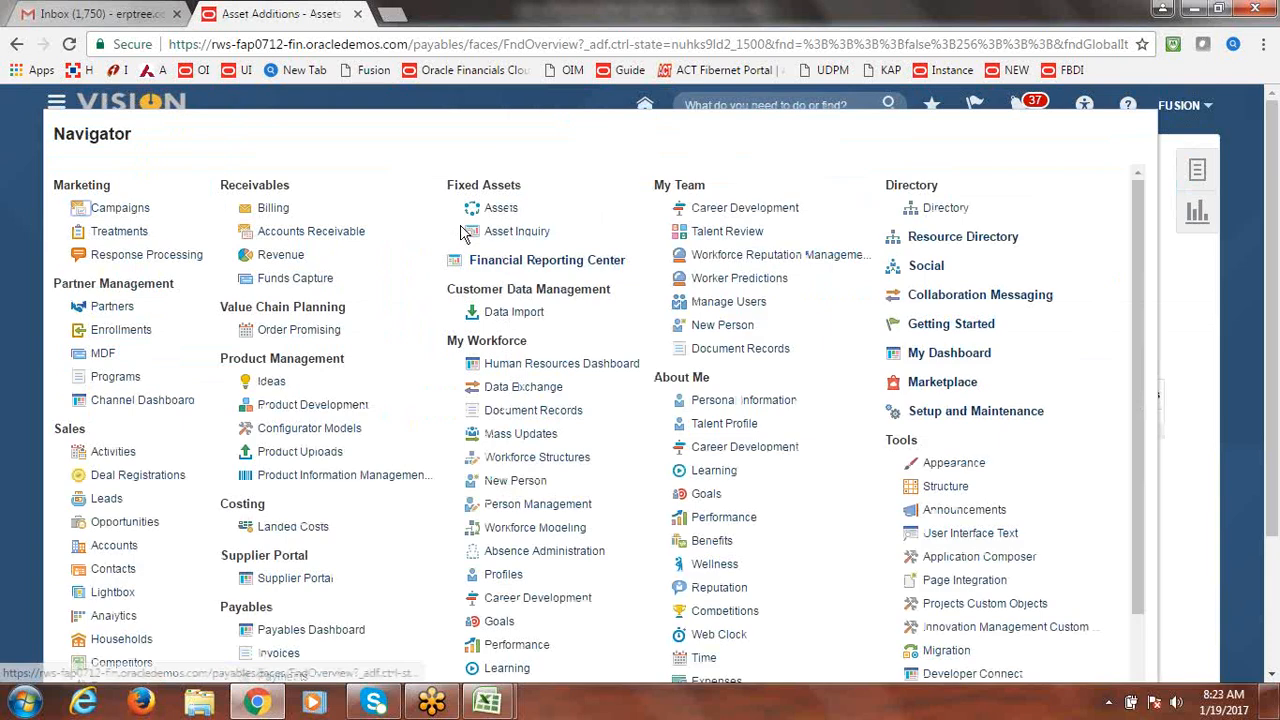
Start the Create Mass Additions request from the Payables Invoices tasks.
click(272, 655)
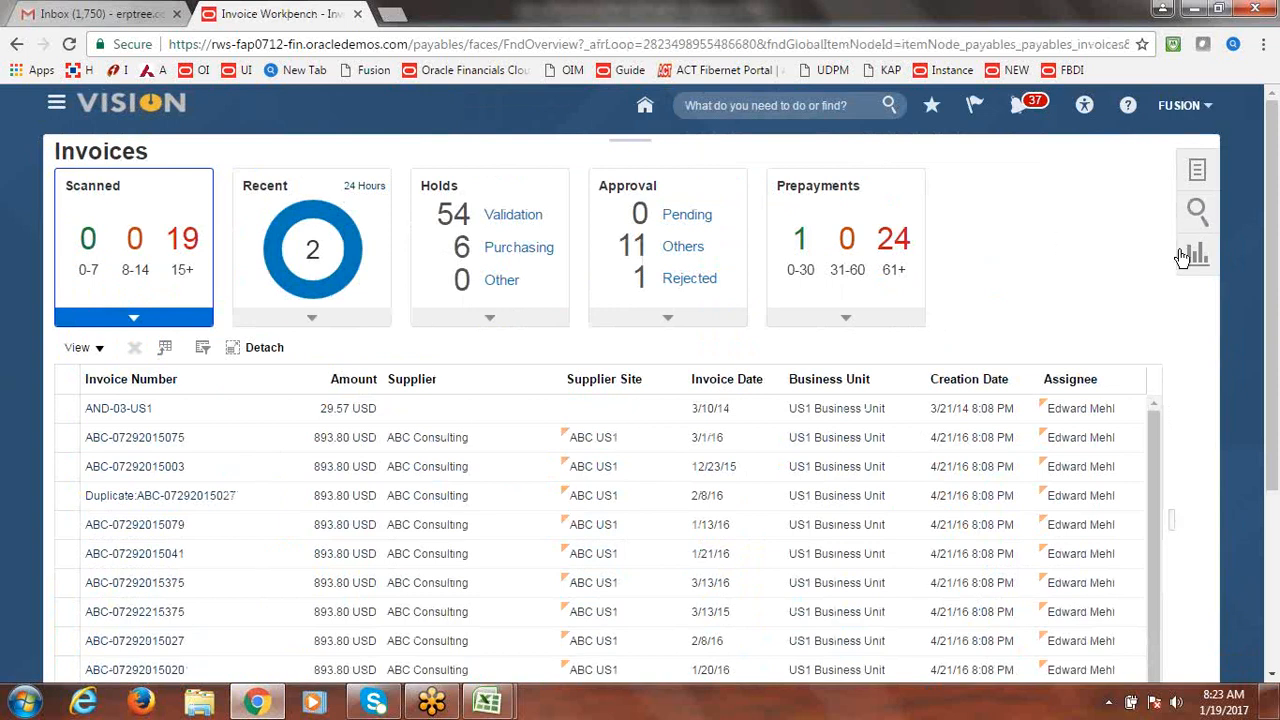
click(1201, 172)
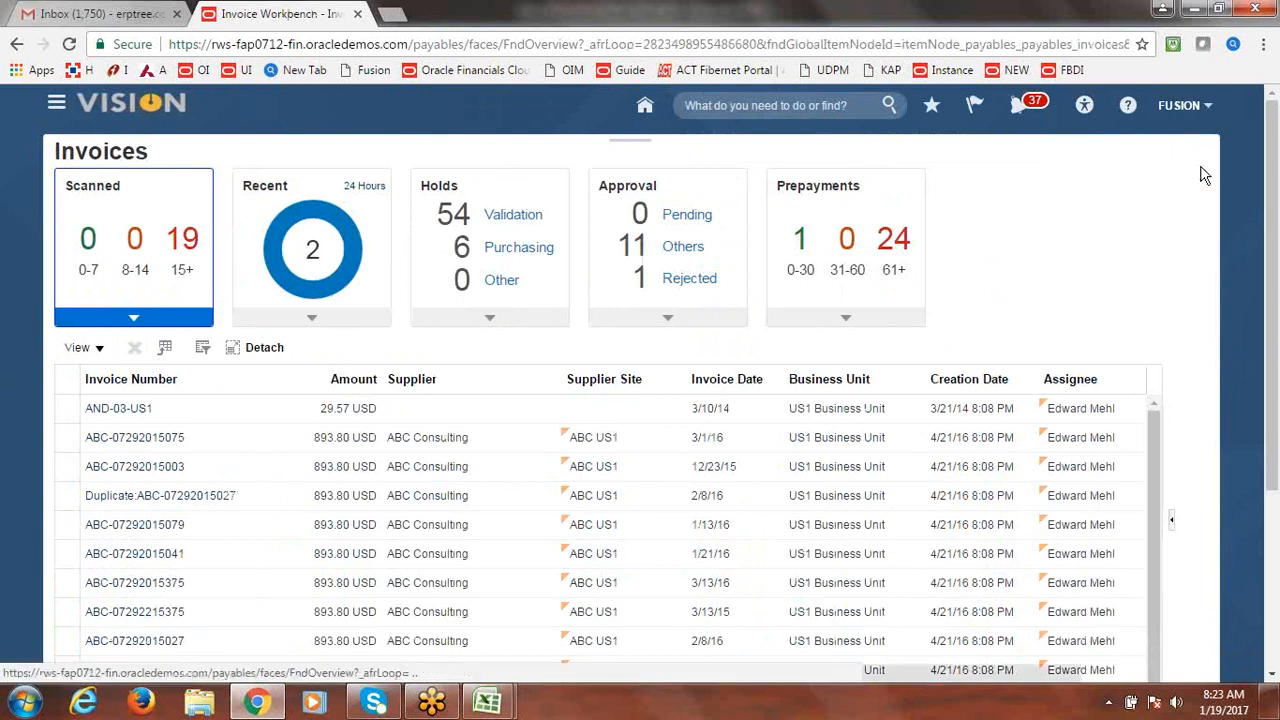
scroll(1216, 420, down, 1)
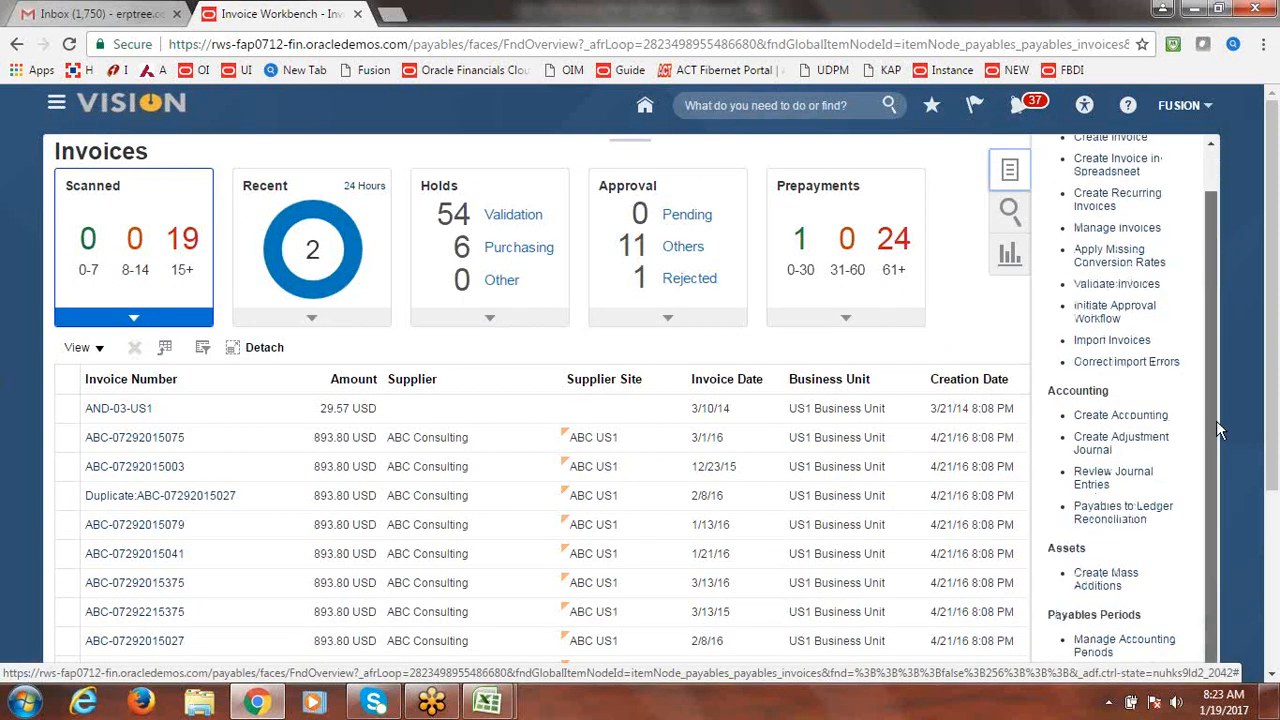
click(1104, 578)
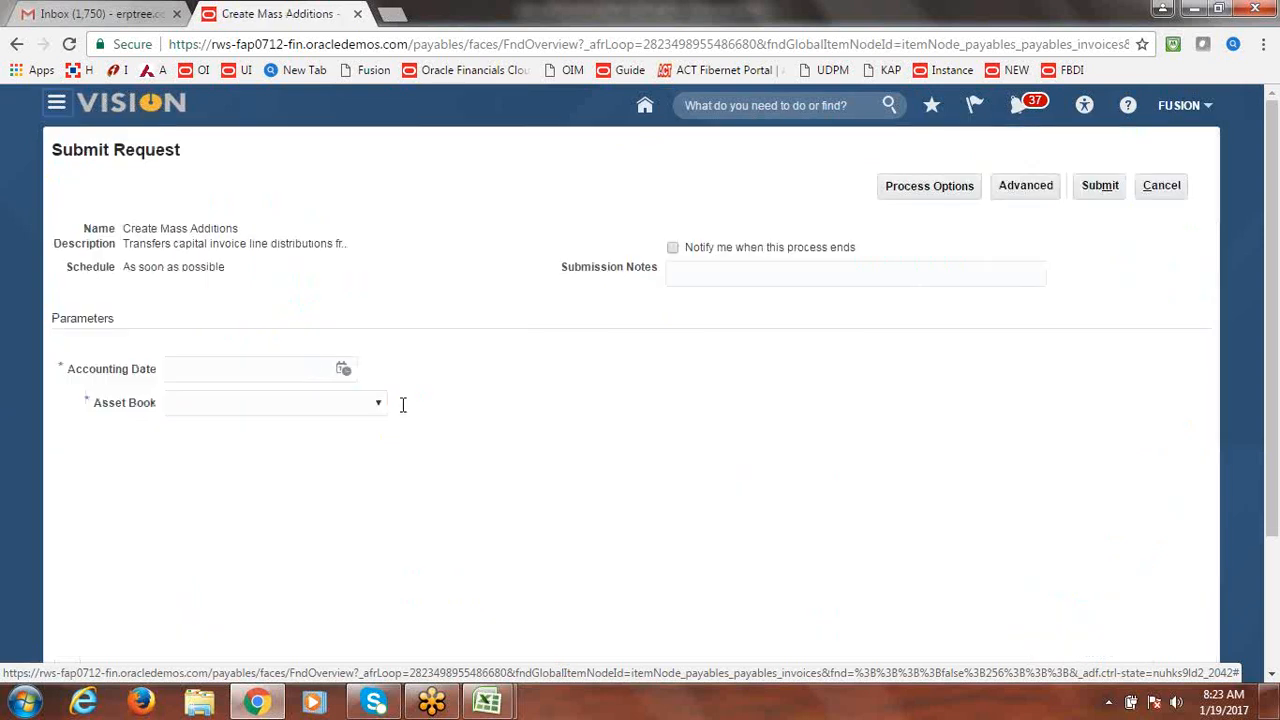
Submit Create Mass Additions with accounting date 1/19/17 and asset book FUSION CORP, then reload.
click(342, 371)
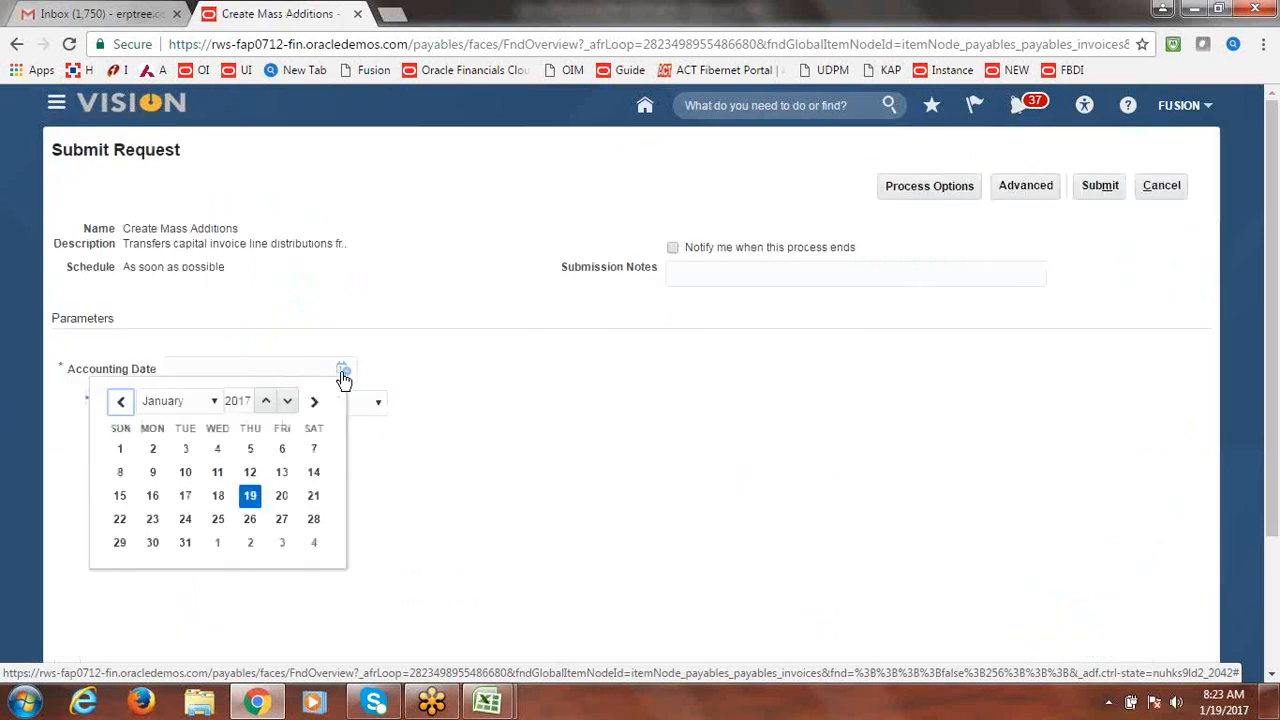
click(251, 498)
click(378, 404)
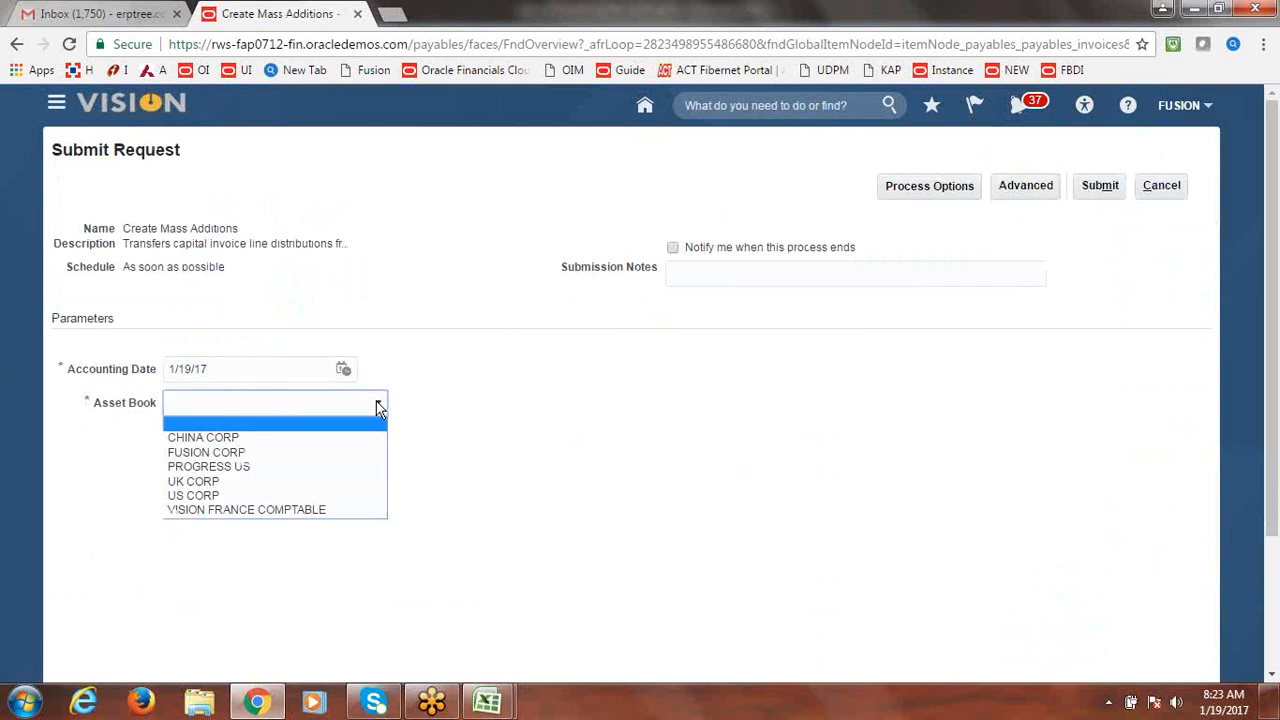
click(322, 452)
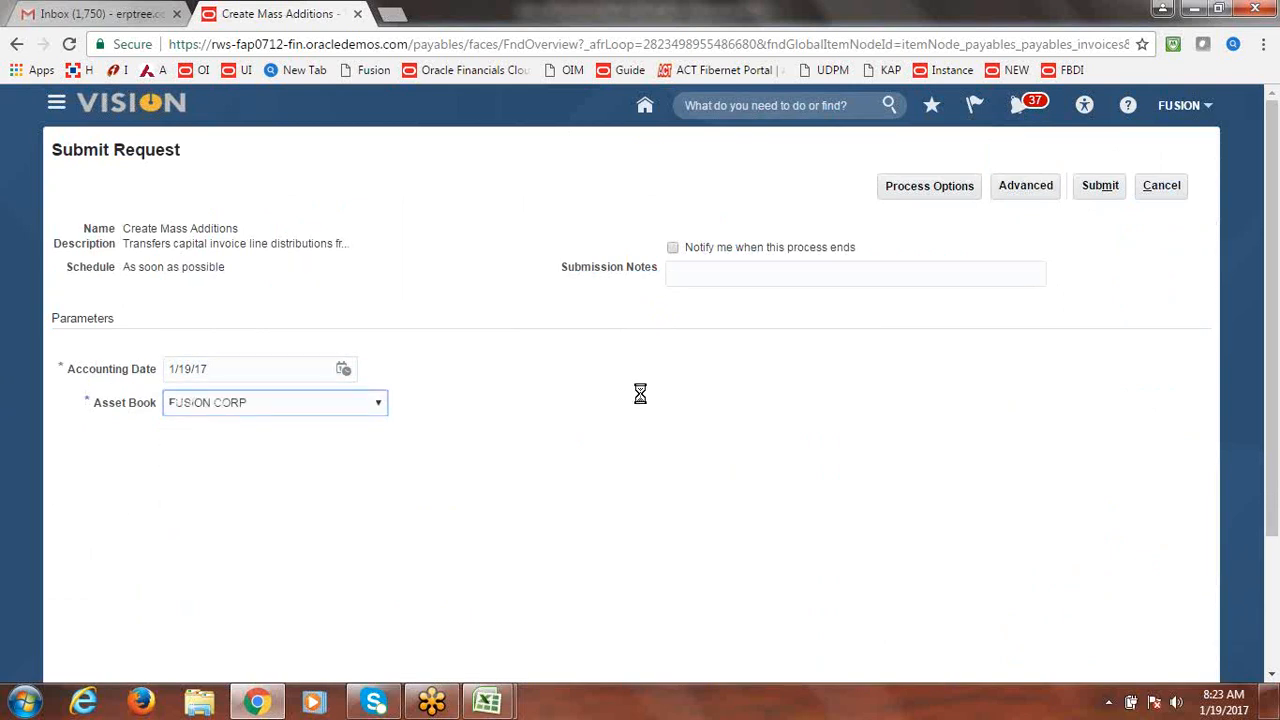
click(1110, 184)
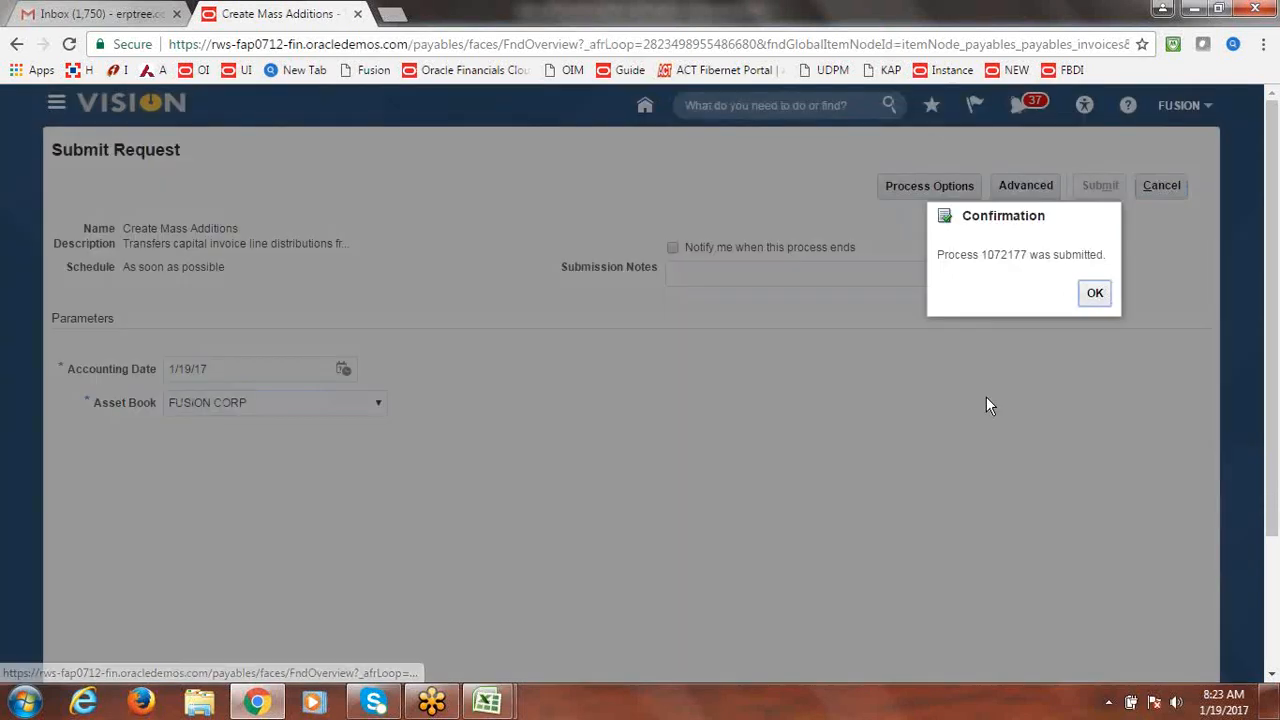
click(1095, 293)
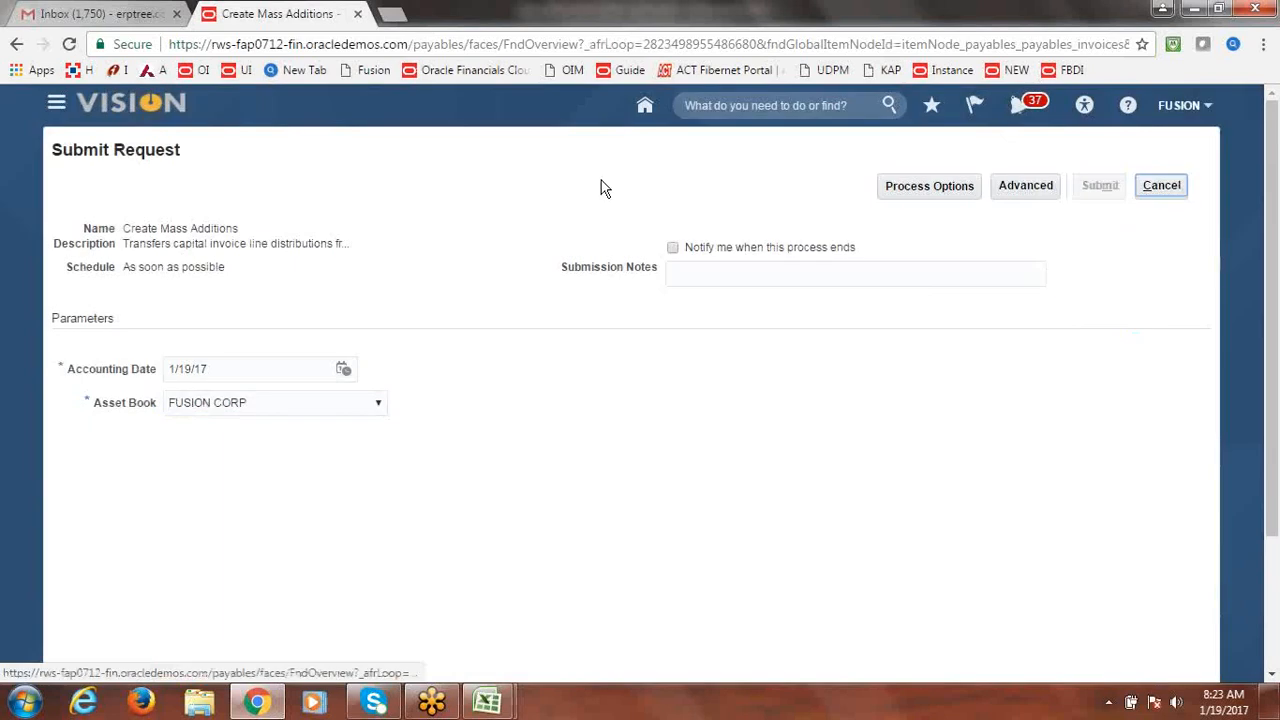
click(218, 46)
key(Return)
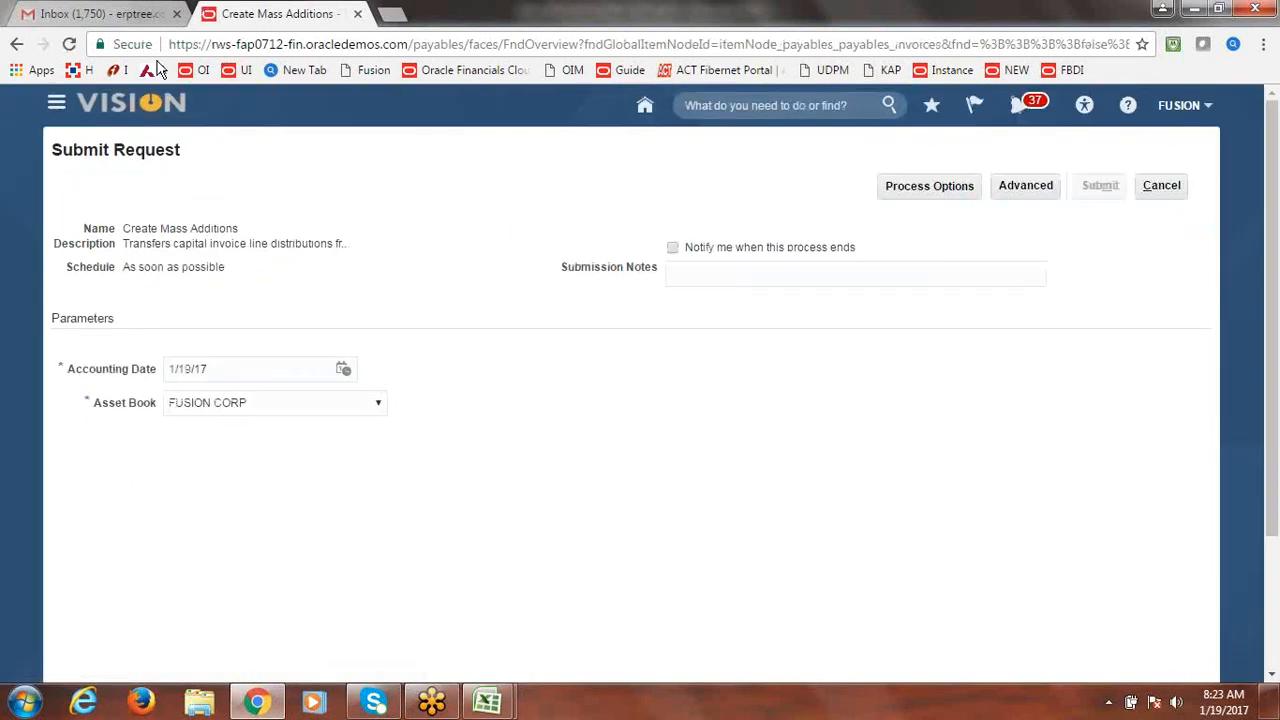
Go to Scheduled Processes and set the browser zoom to 100%.
click(55, 102)
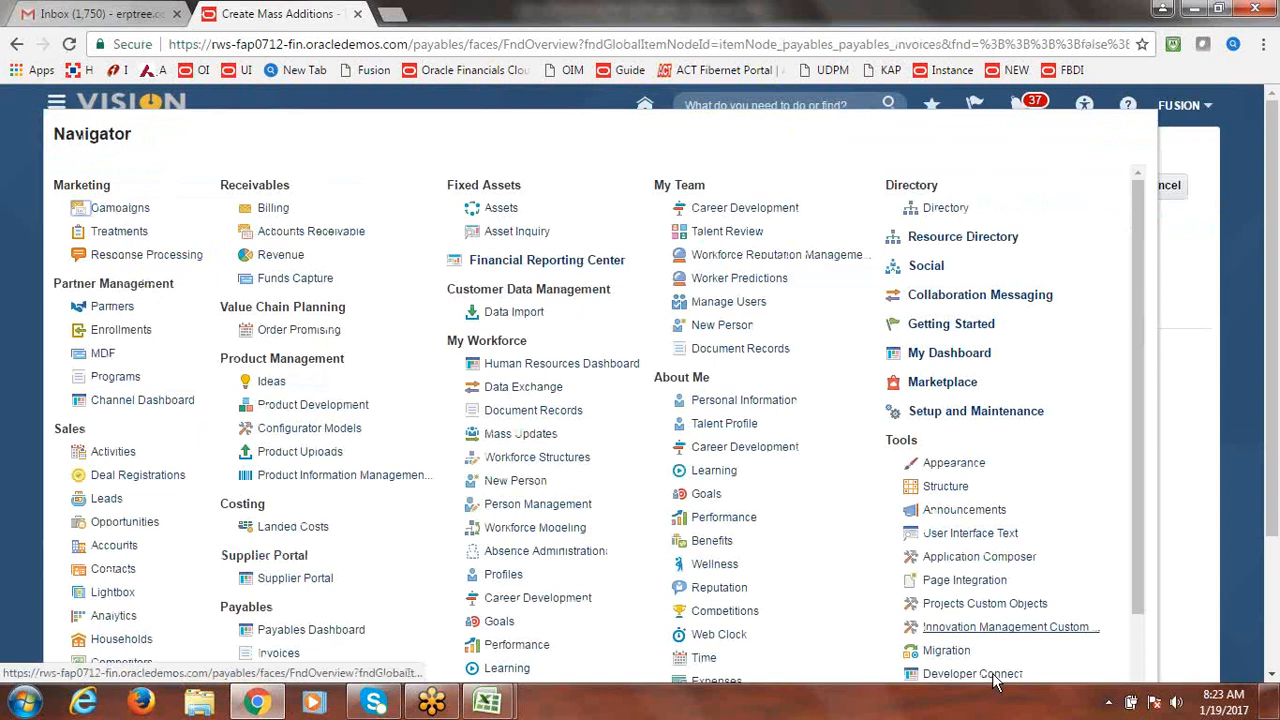
drag(1135, 504, 1137, 575)
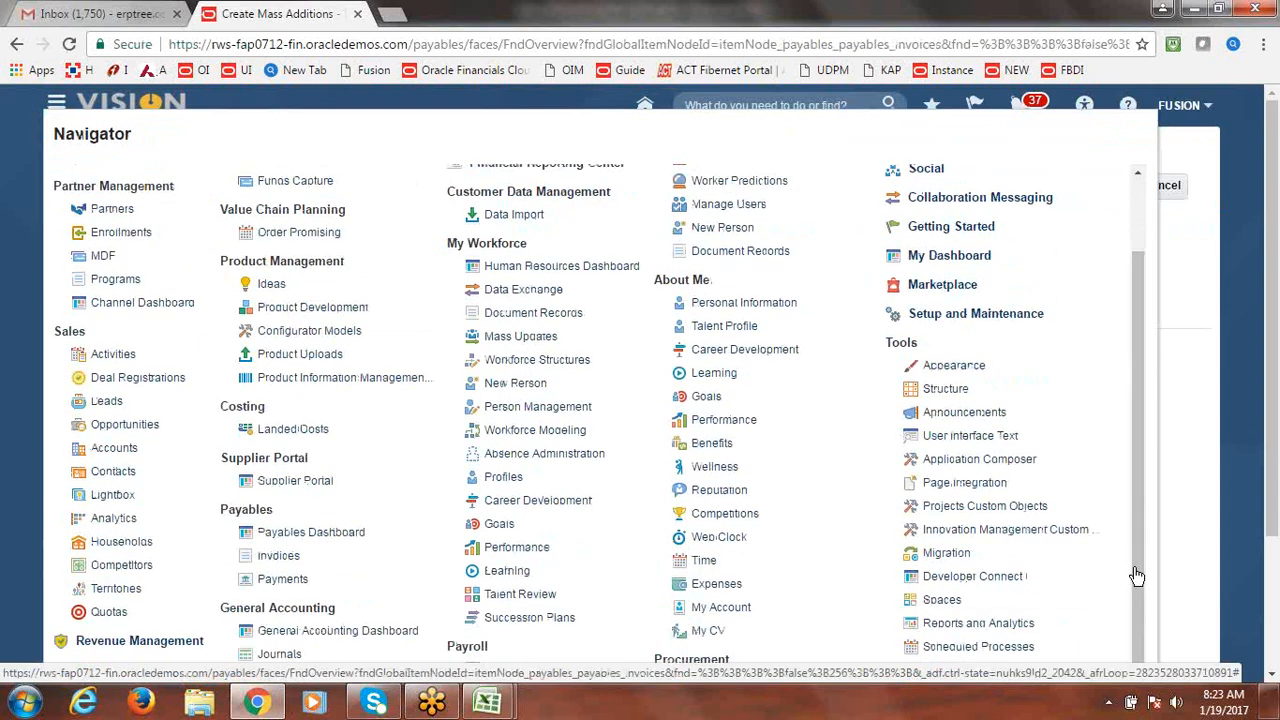
click(978, 646)
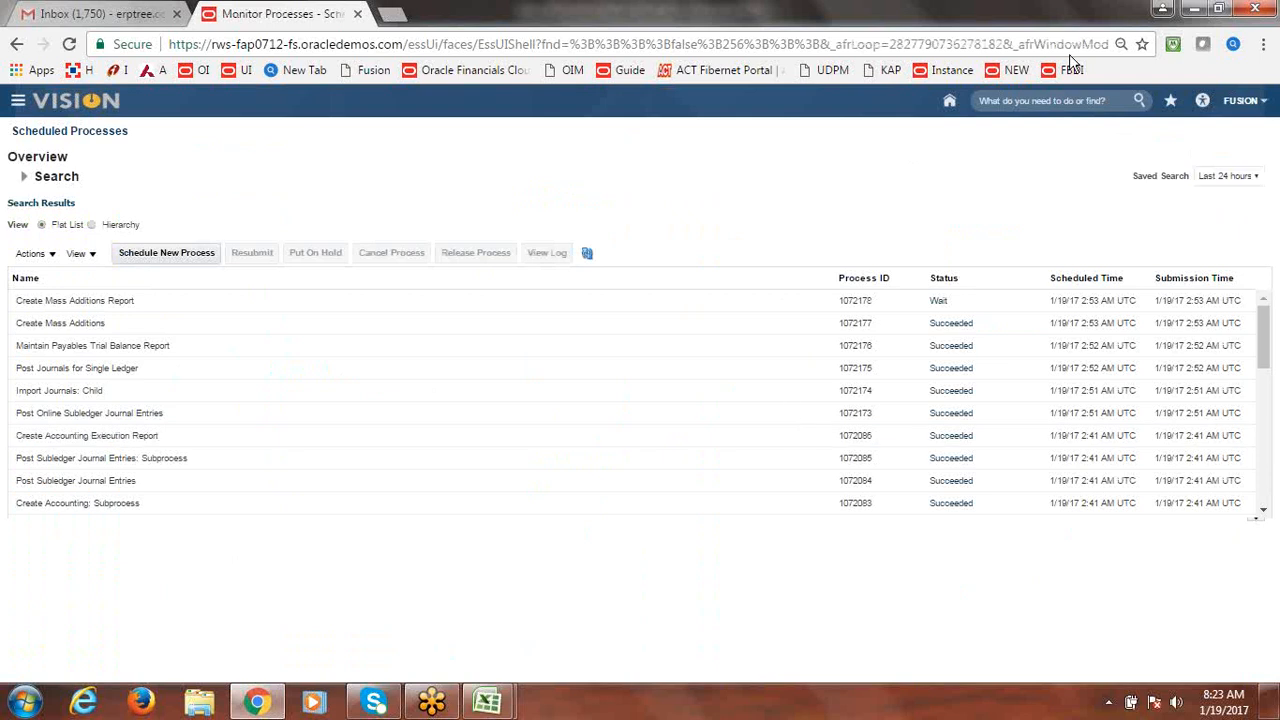
click(1263, 45)
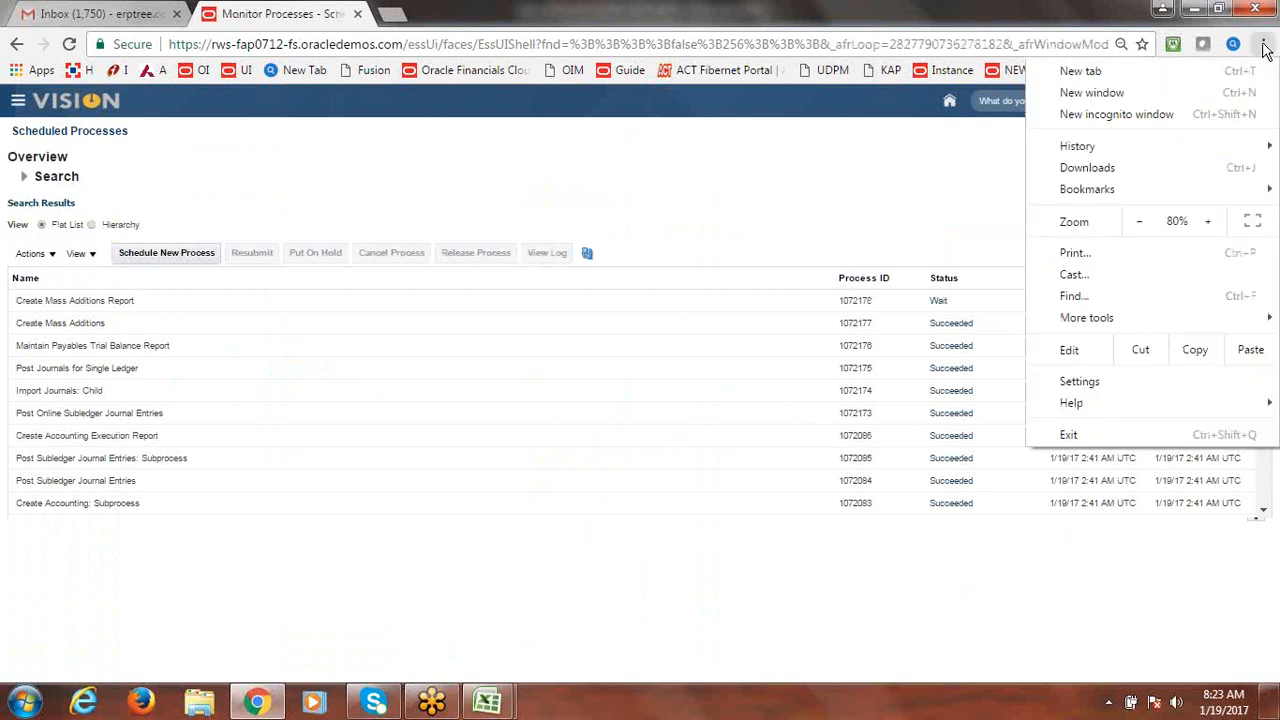
click(1207, 221)
click(1207, 221)
click(631, 230)
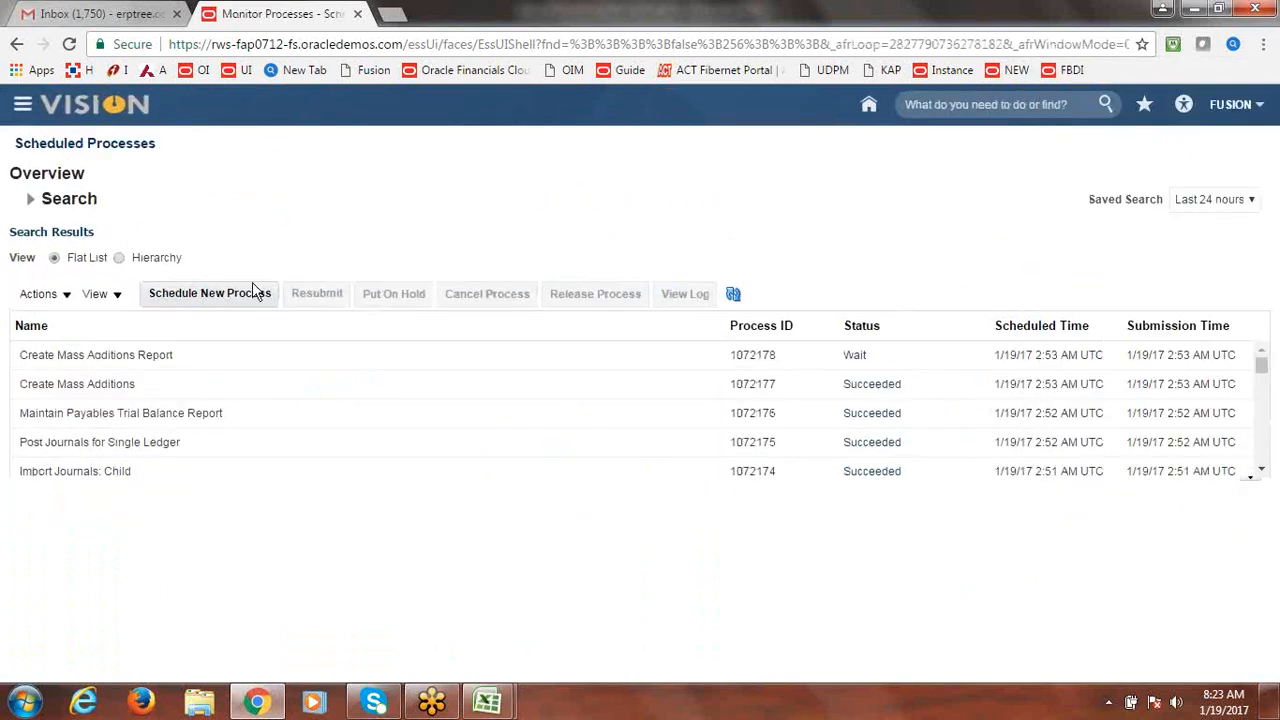
Refresh until Create Mass Additions 1072177 and report 1072178 both show Succeeded.
click(735, 303)
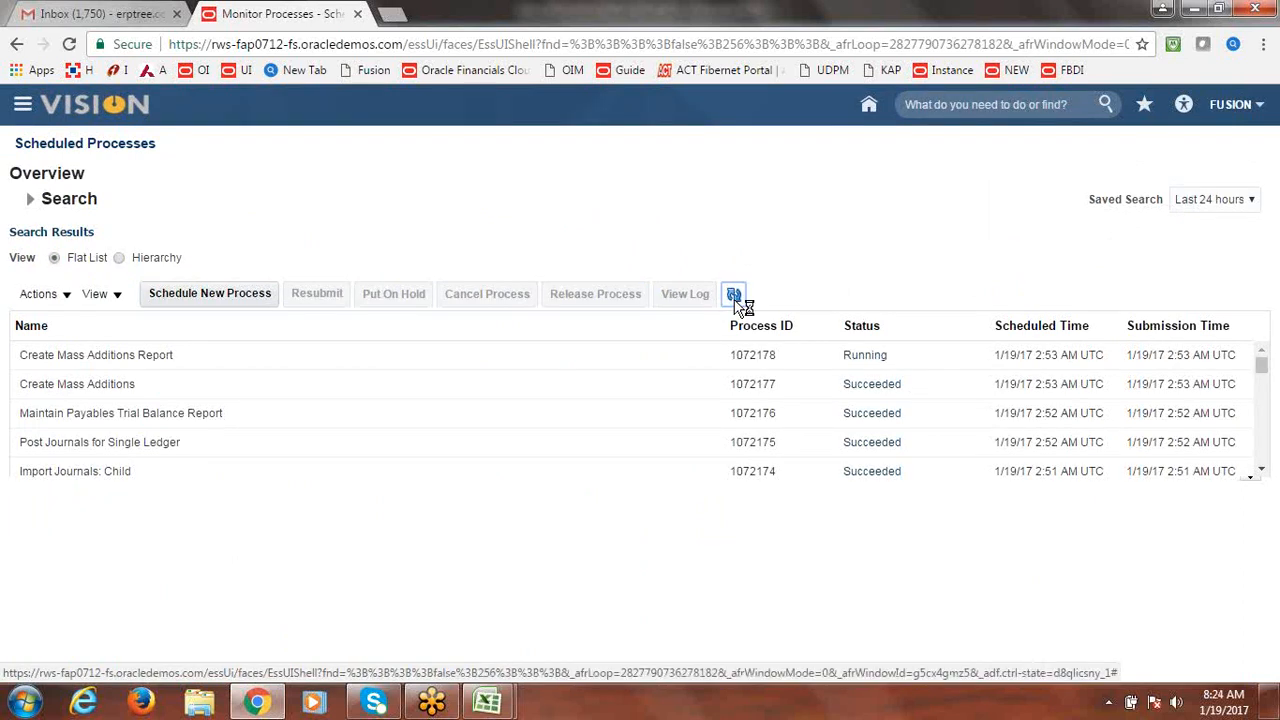
click(735, 303)
click(735, 297)
In Fixed Assets Additions, select the first 300,000.00 FUSION234 line and start a merge.
click(22, 106)
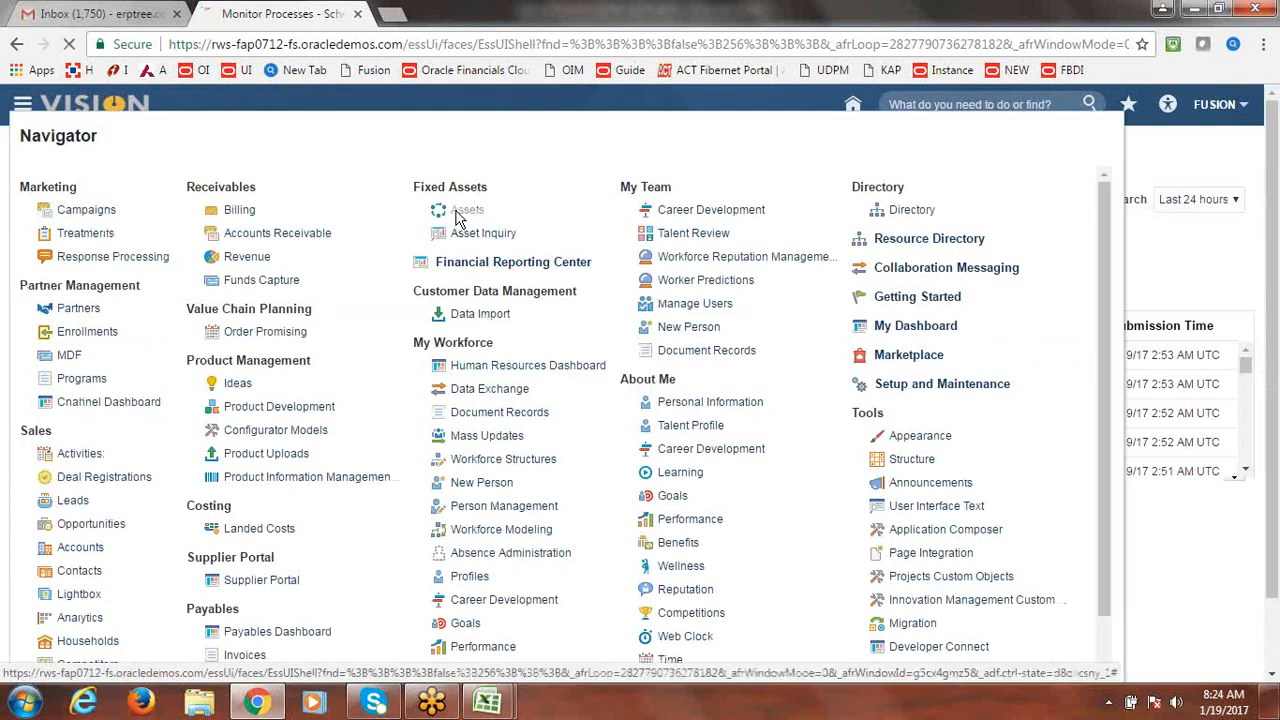
click(462, 212)
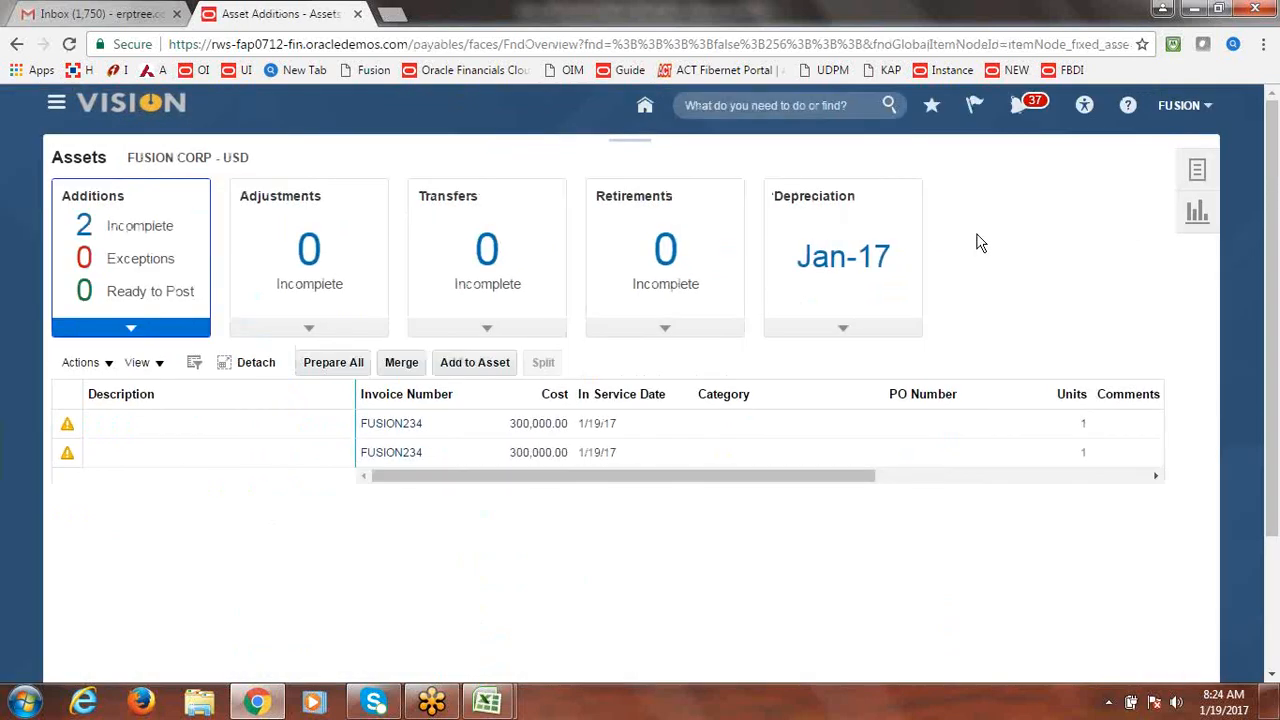
click(1198, 175)
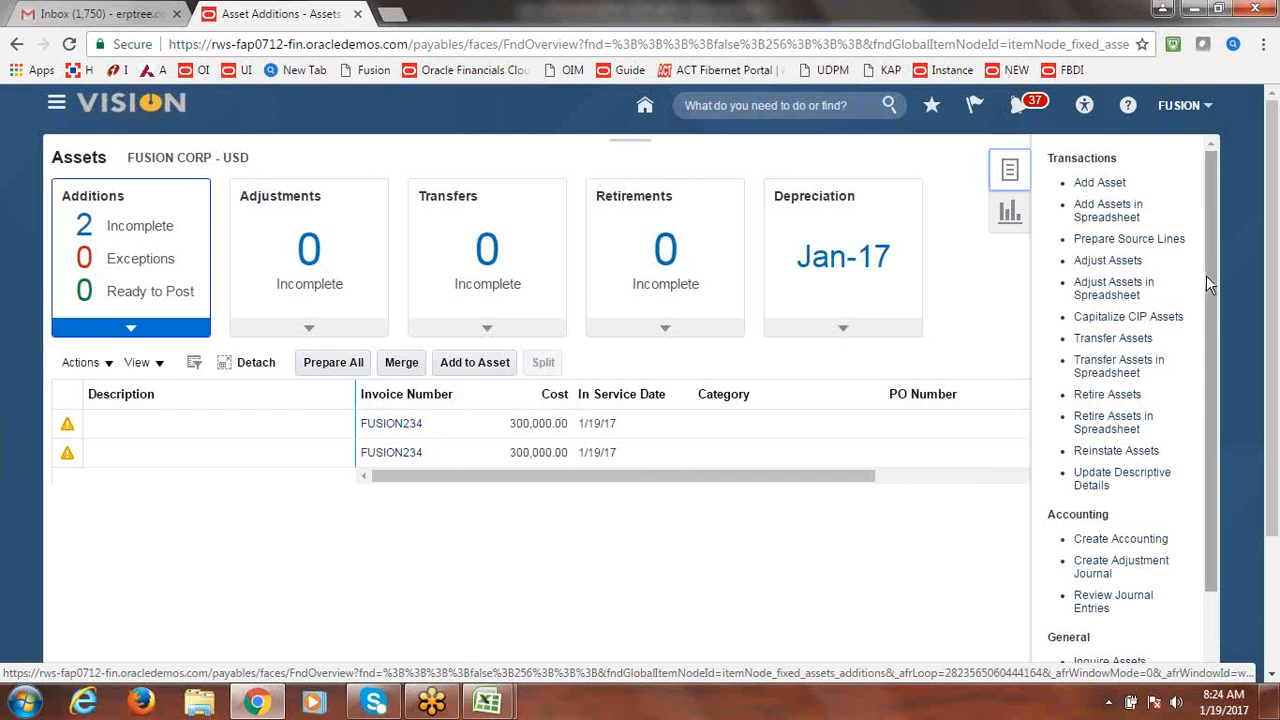
click(760, 574)
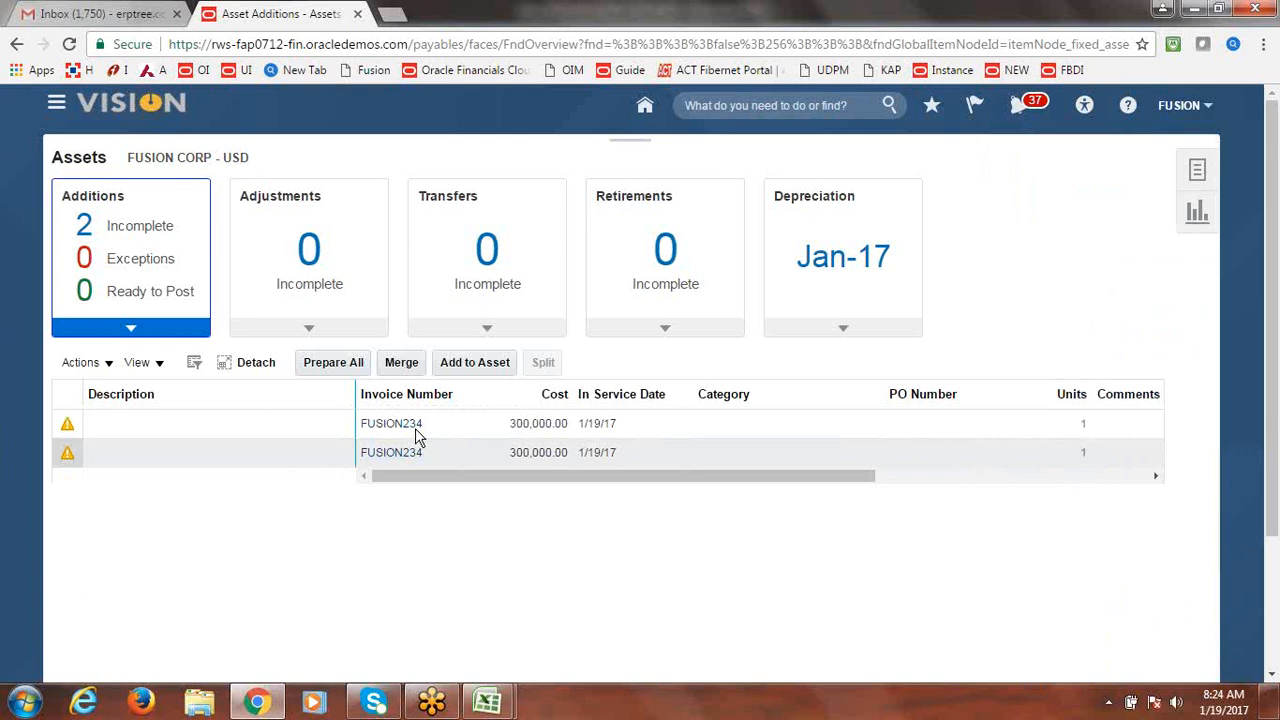
click(290, 434)
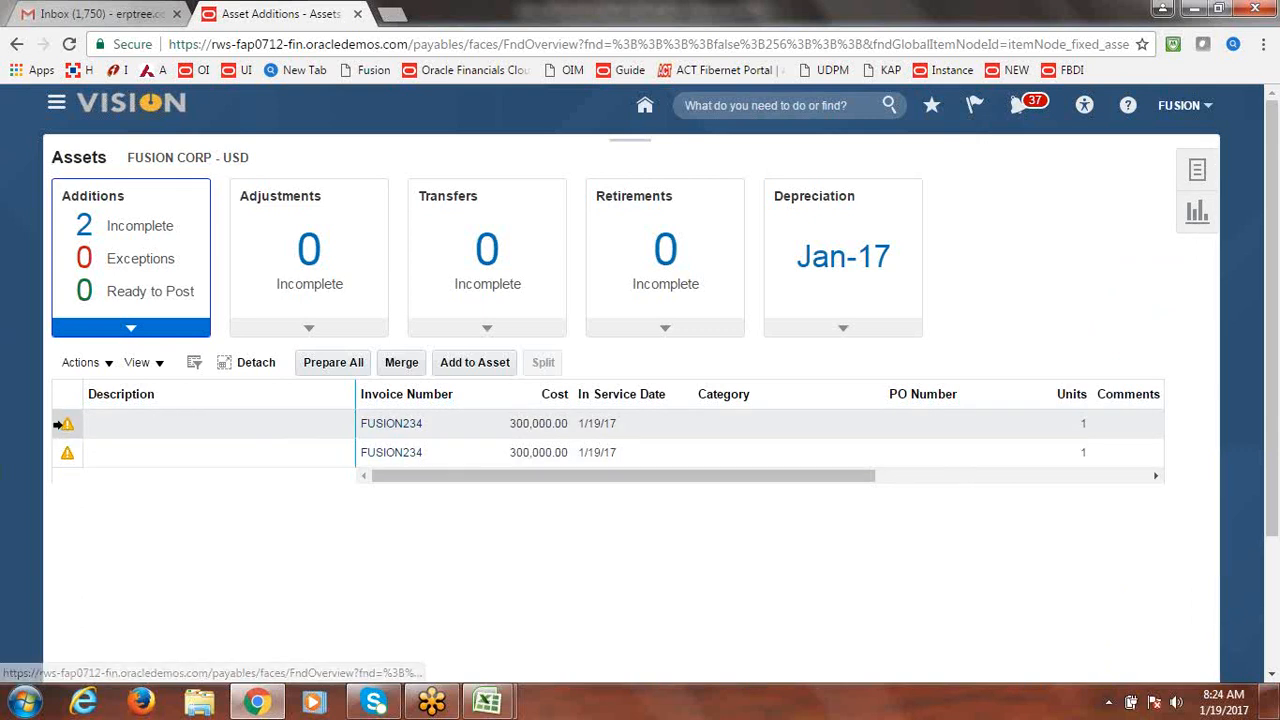
click(57, 424)
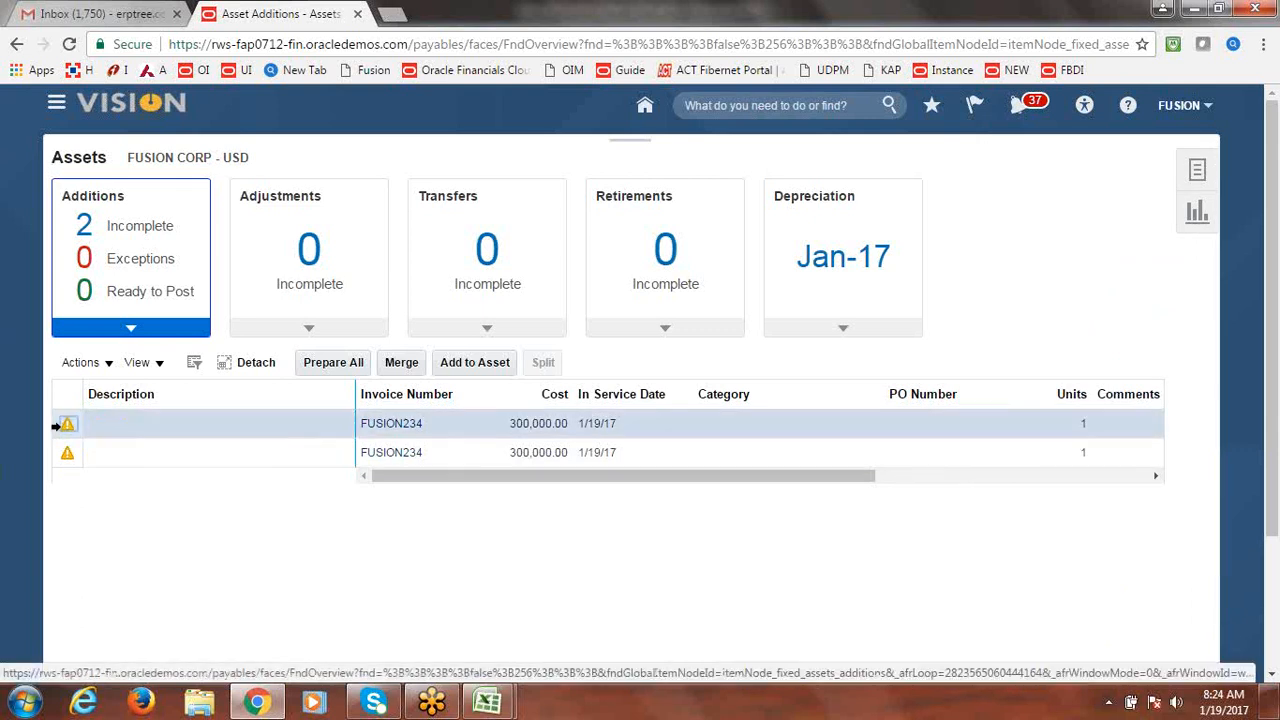
click(402, 364)
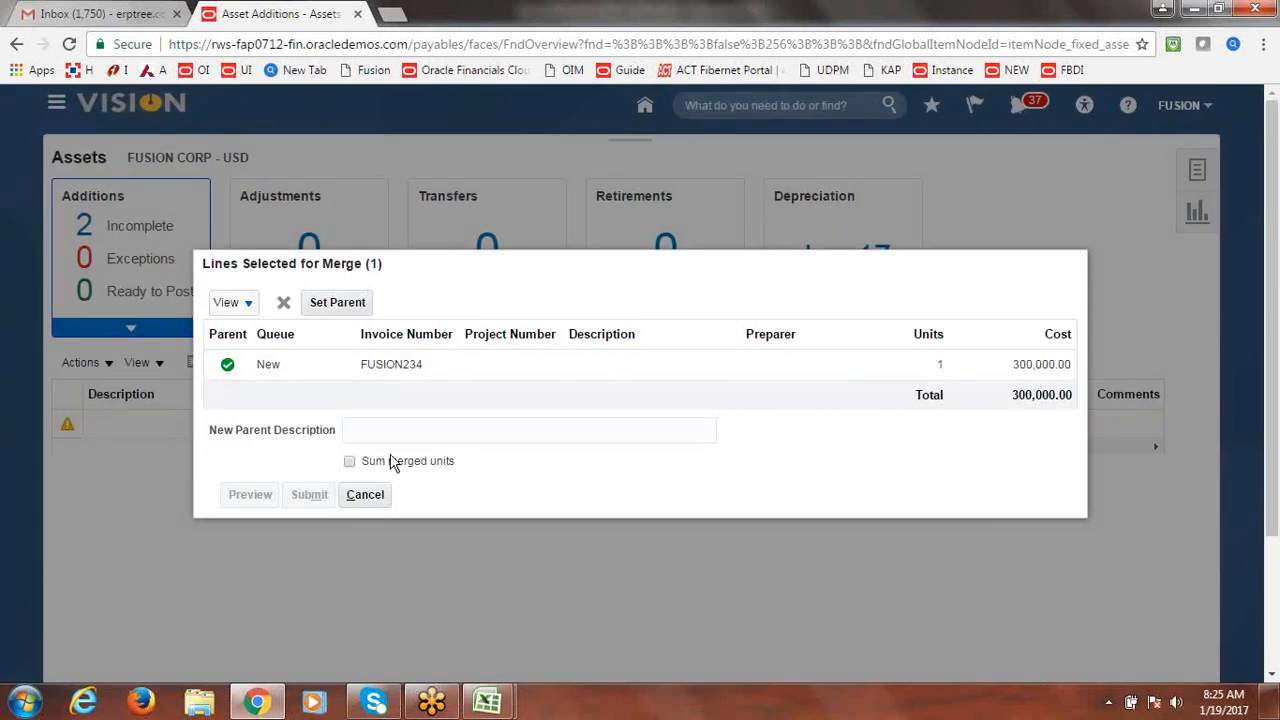
Set the FUSION234 line as merge parent, then cancel the merge and confirm.
click(335, 303)
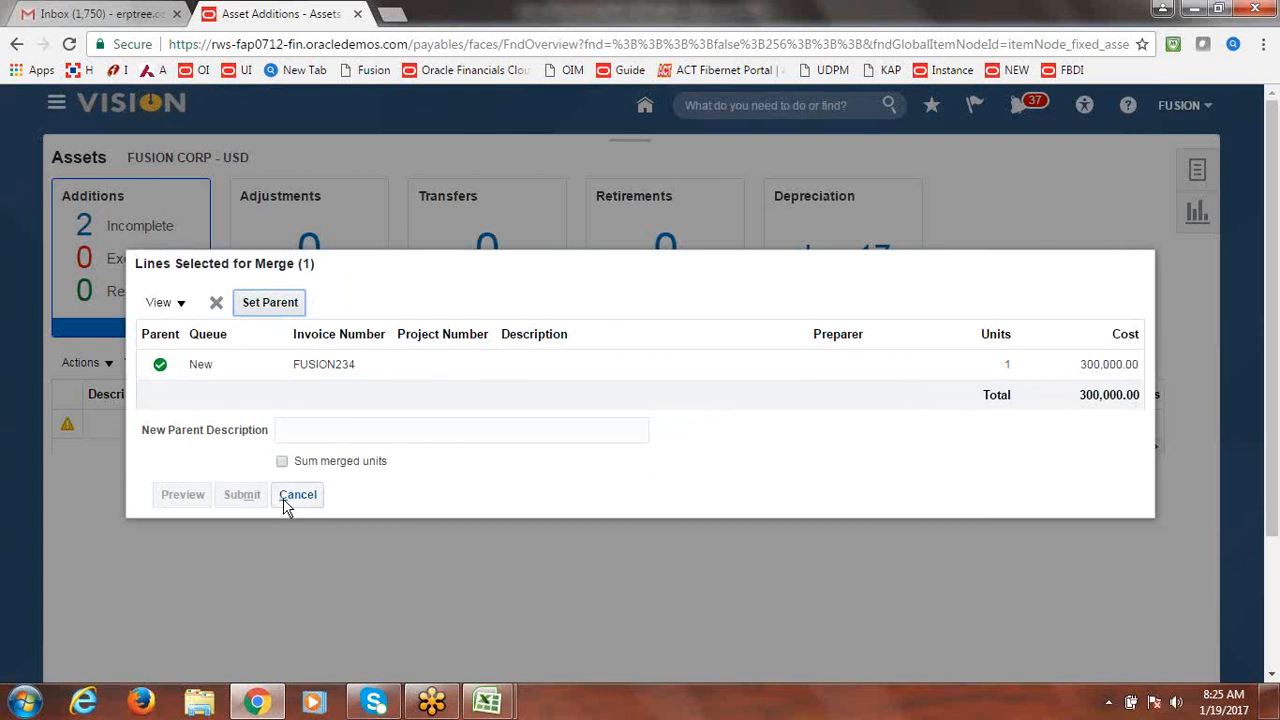
click(143, 363)
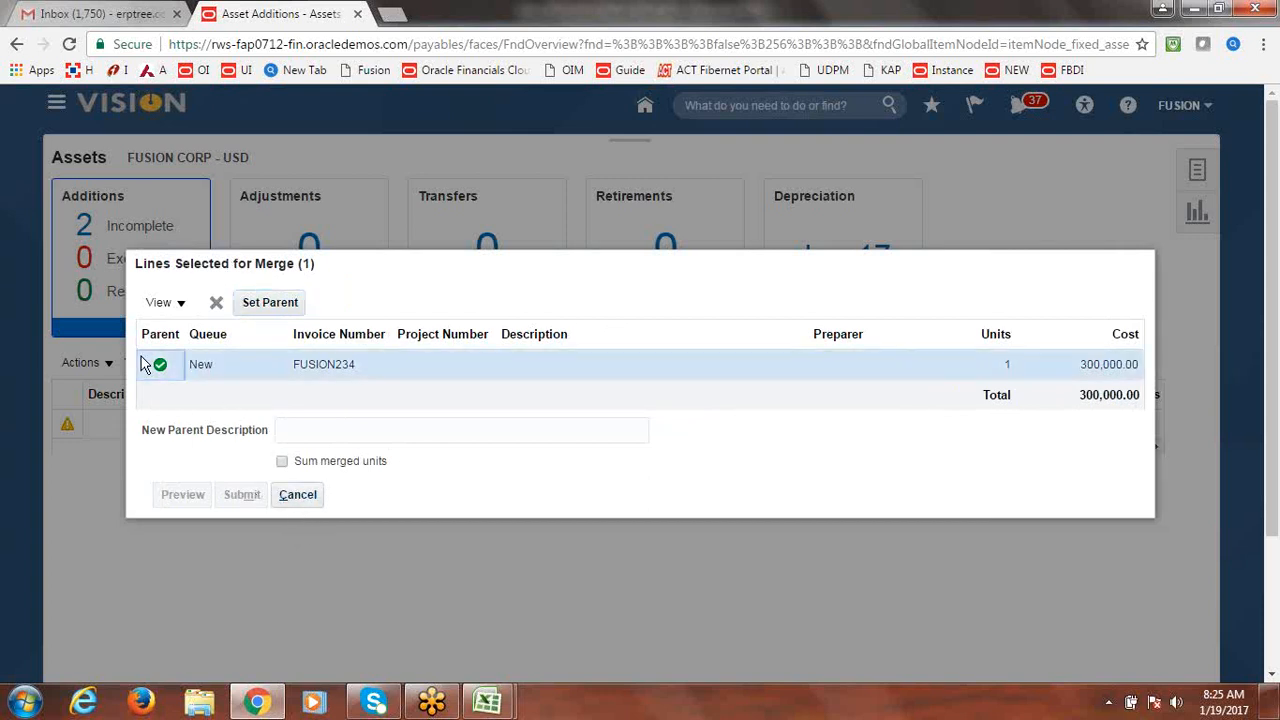
click(266, 303)
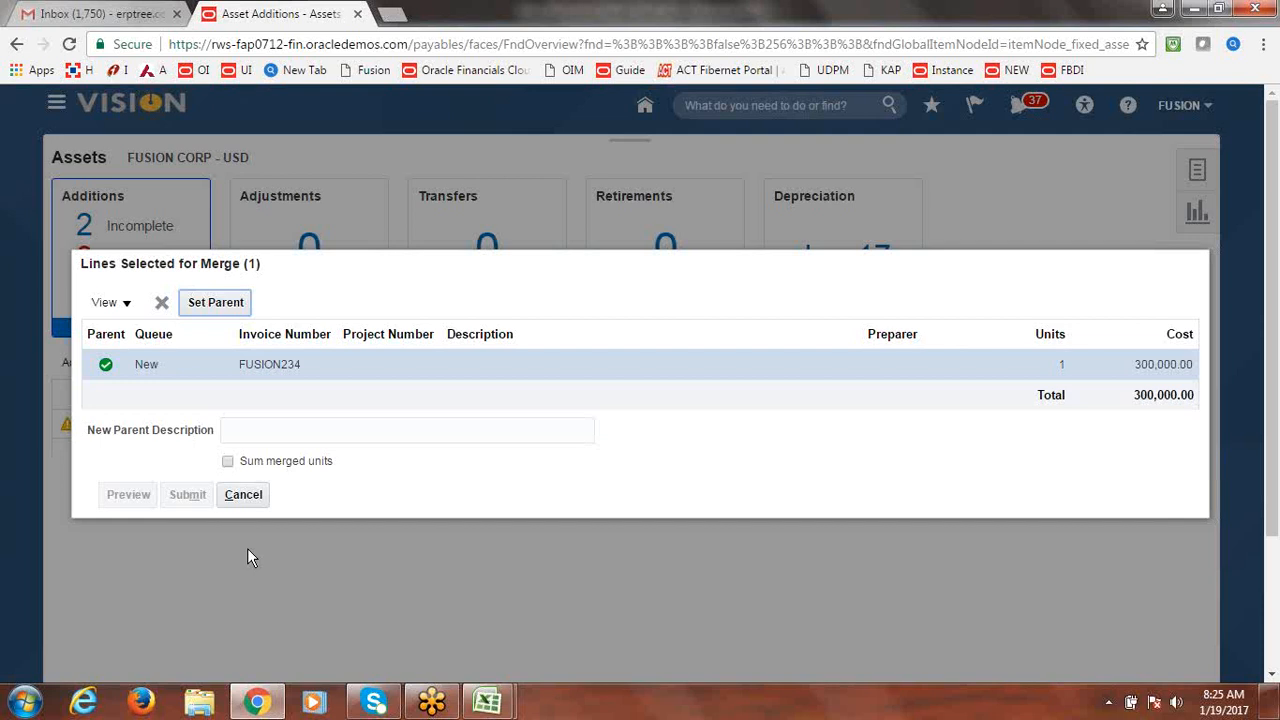
click(237, 500)
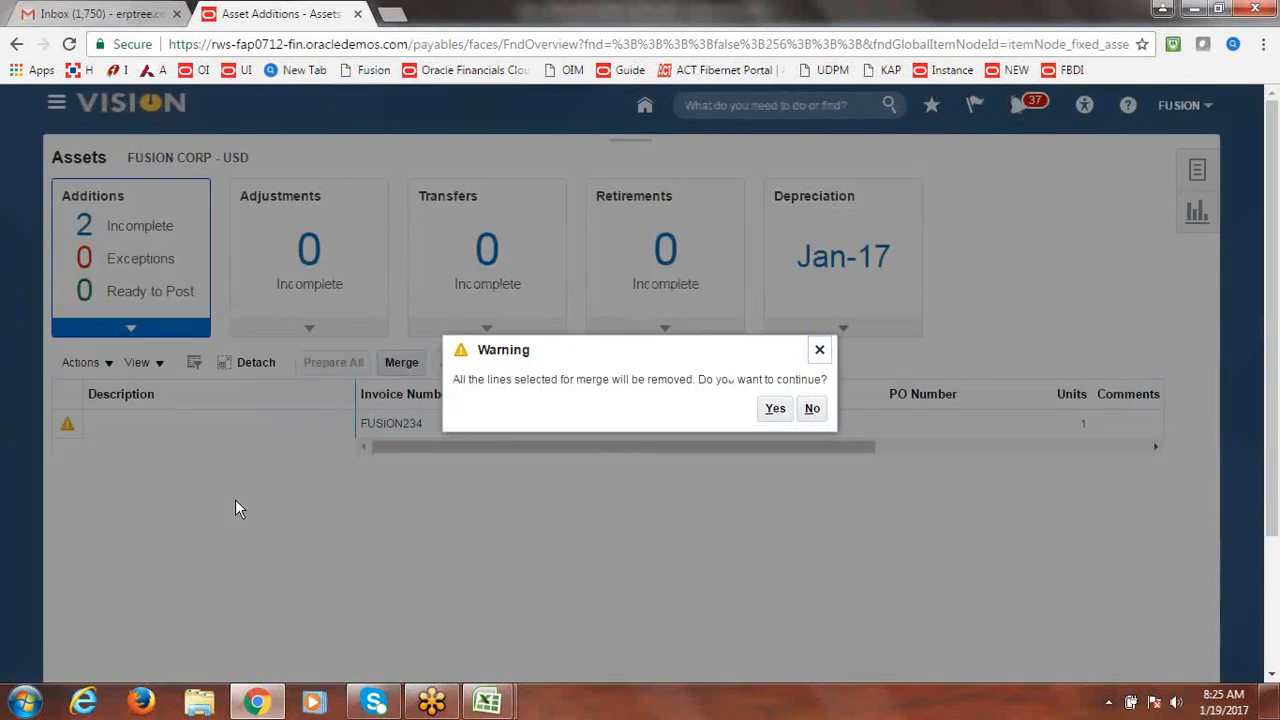
click(773, 409)
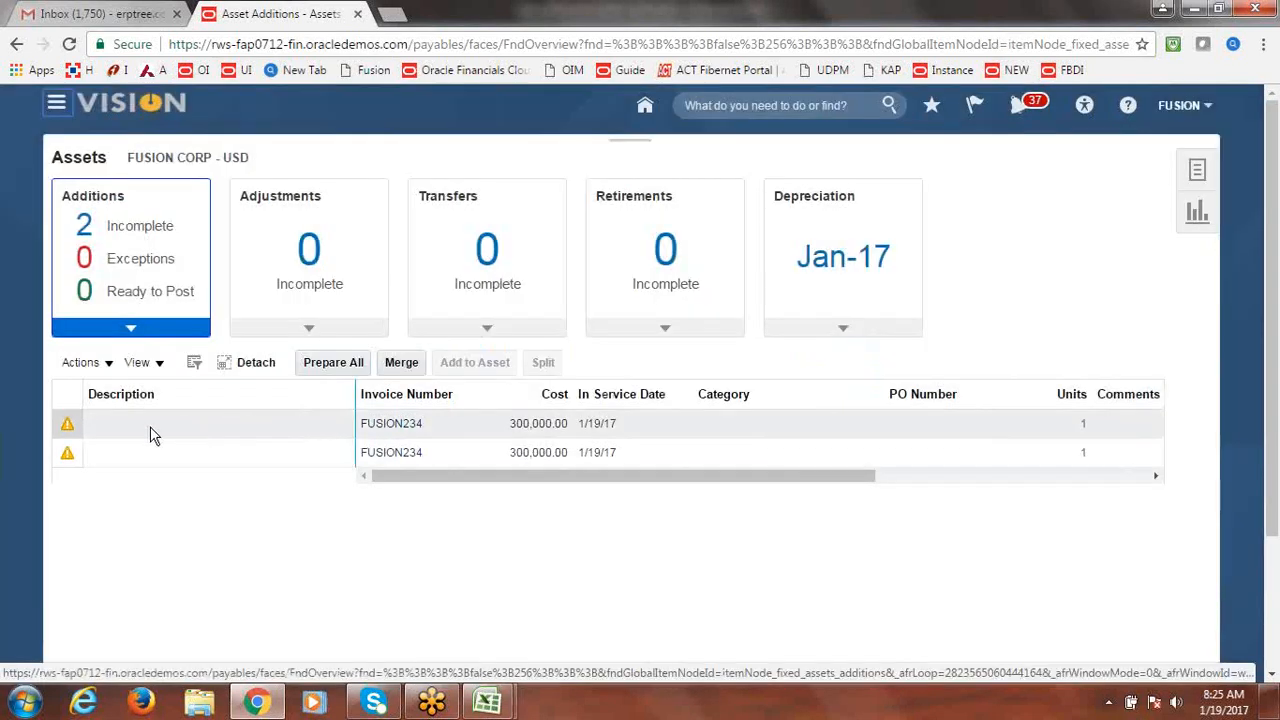
Start a merge from the second FUSION234 line, then cancel and discard the selection.
click(61, 454)
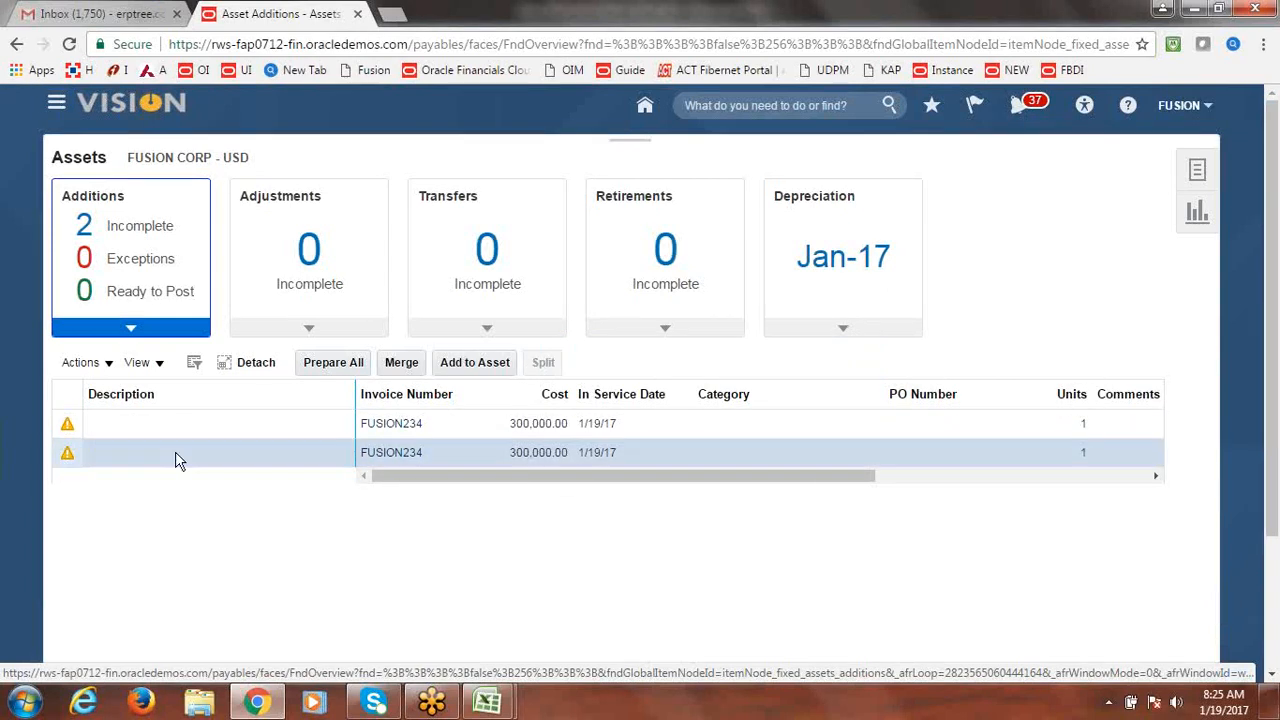
click(404, 364)
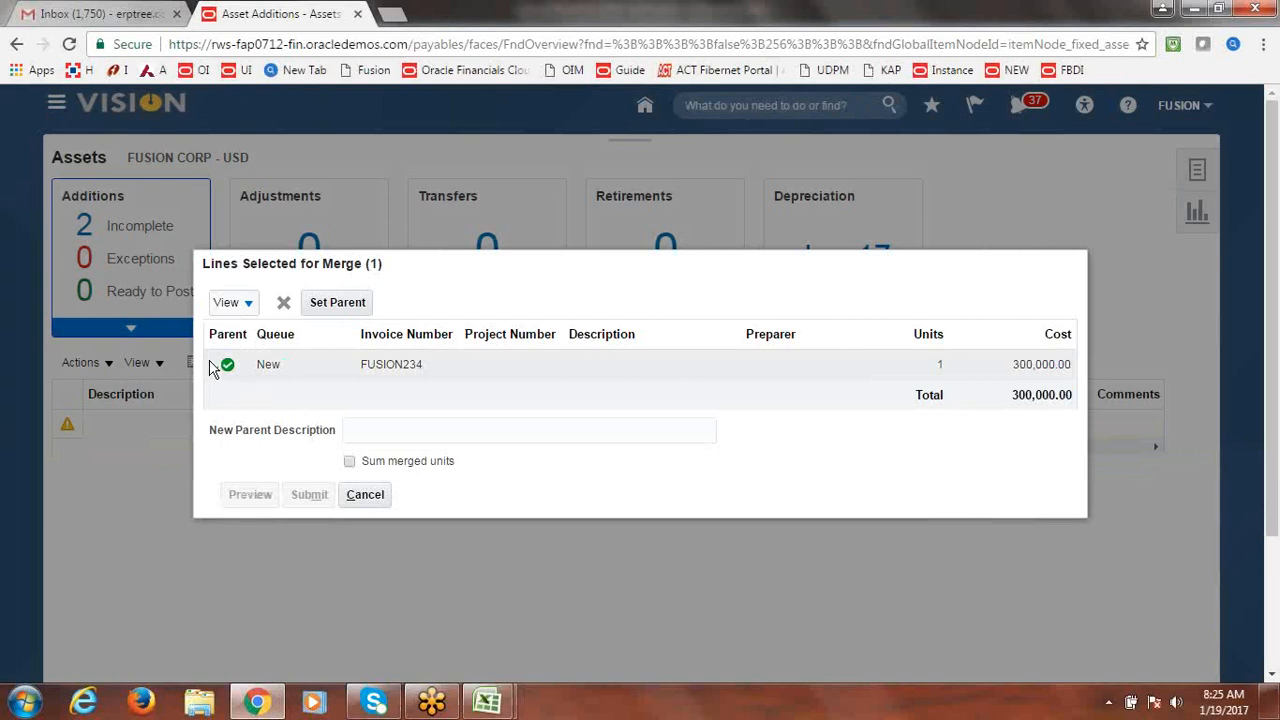
click(248, 307)
click(1113, 301)
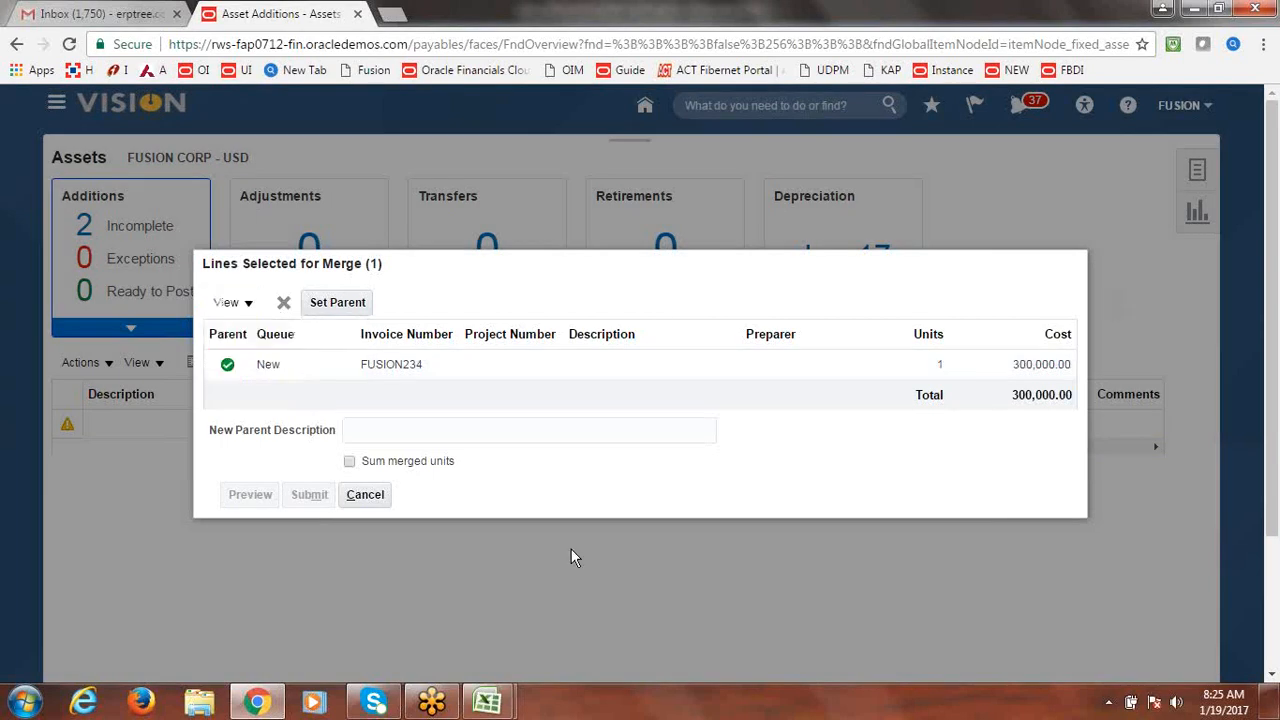
click(366, 500)
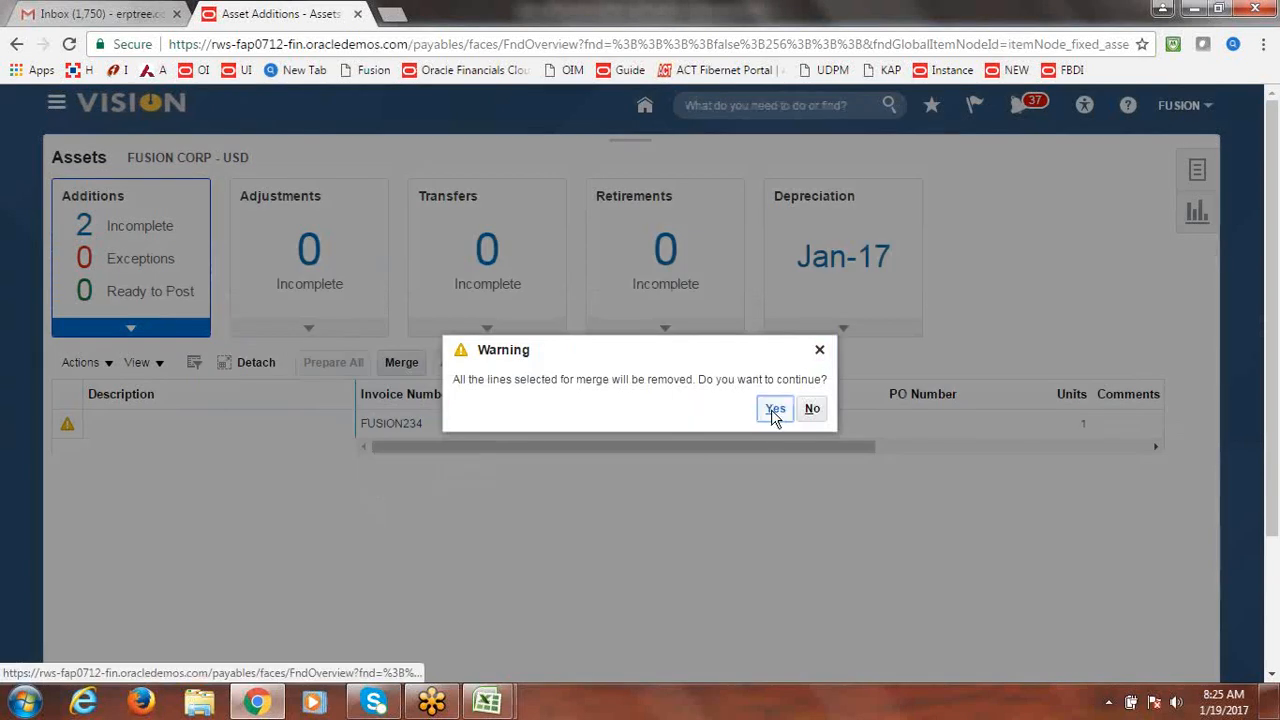
click(774, 409)
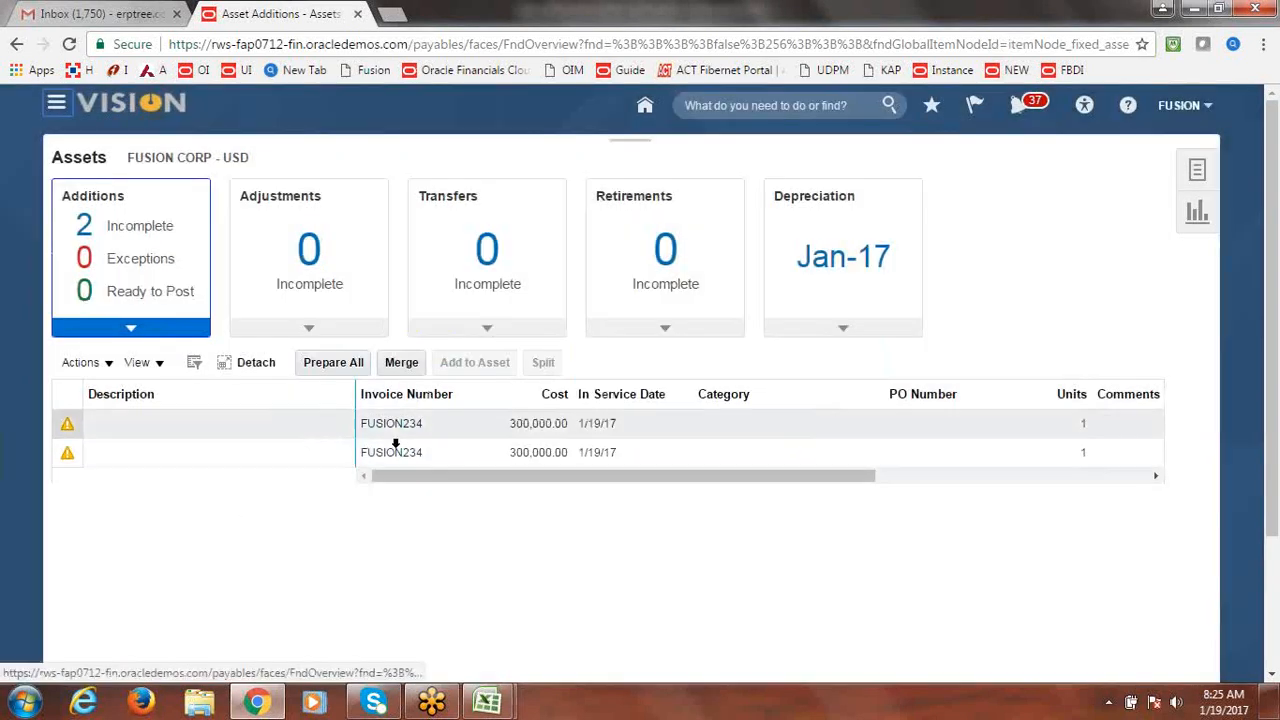
Merge the first FUSION234 line through the Actions menu, then cancel and confirm removal.
click(59, 423)
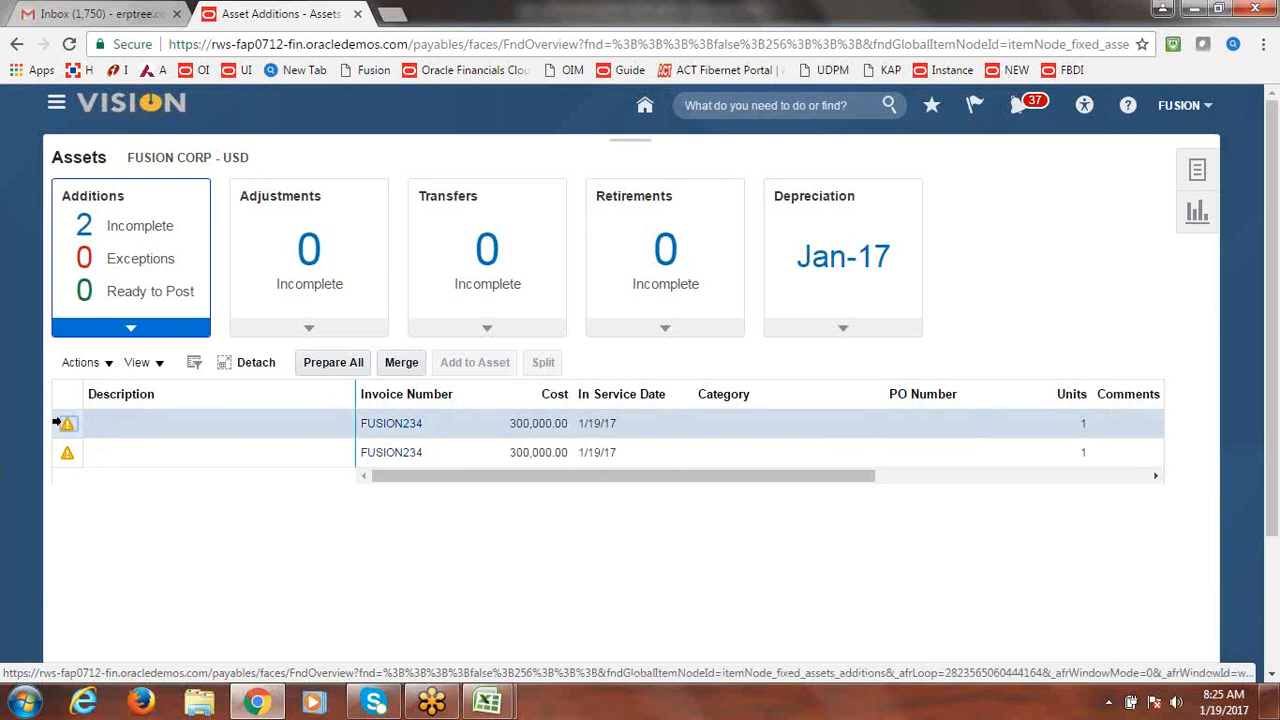
click(109, 364)
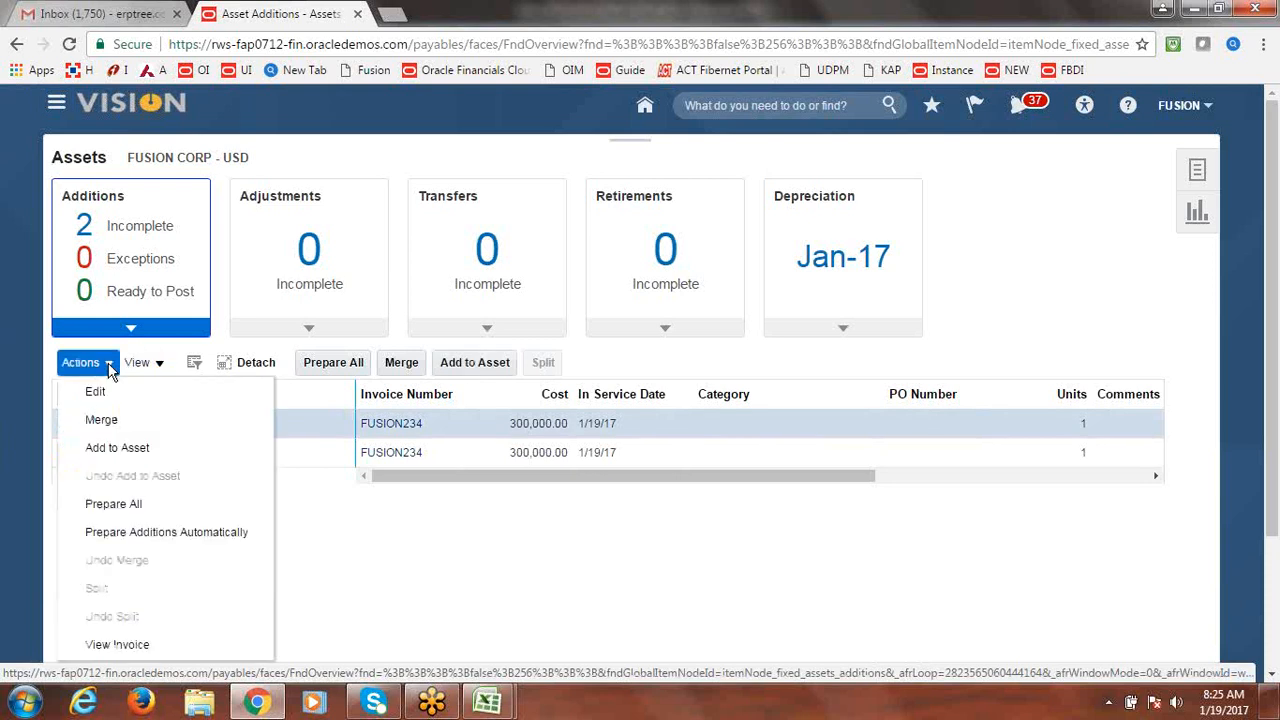
click(108, 422)
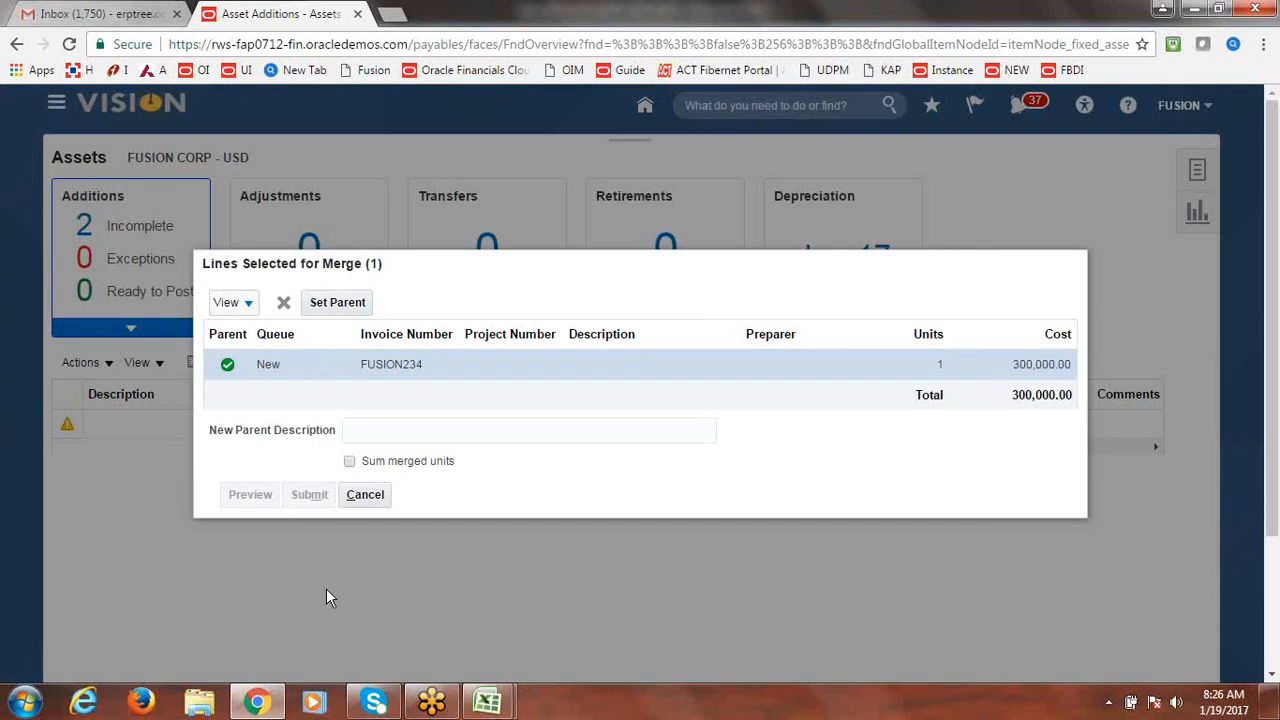
click(360, 498)
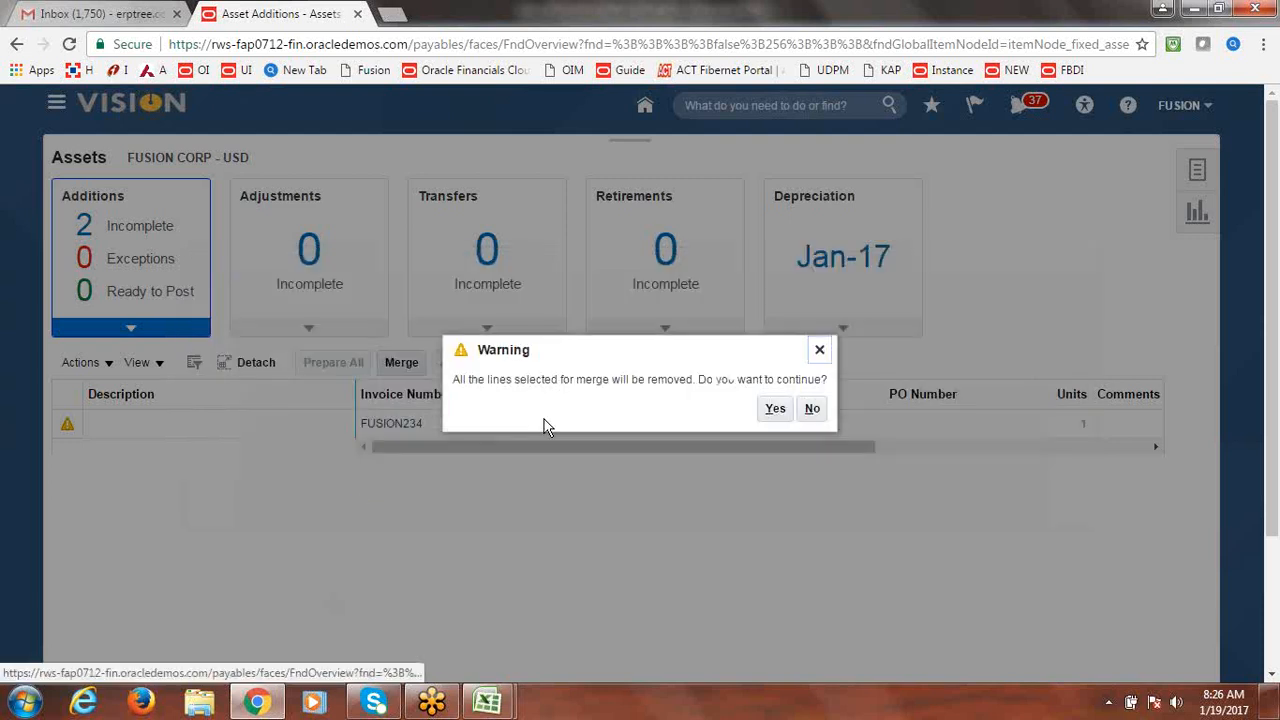
click(772, 412)
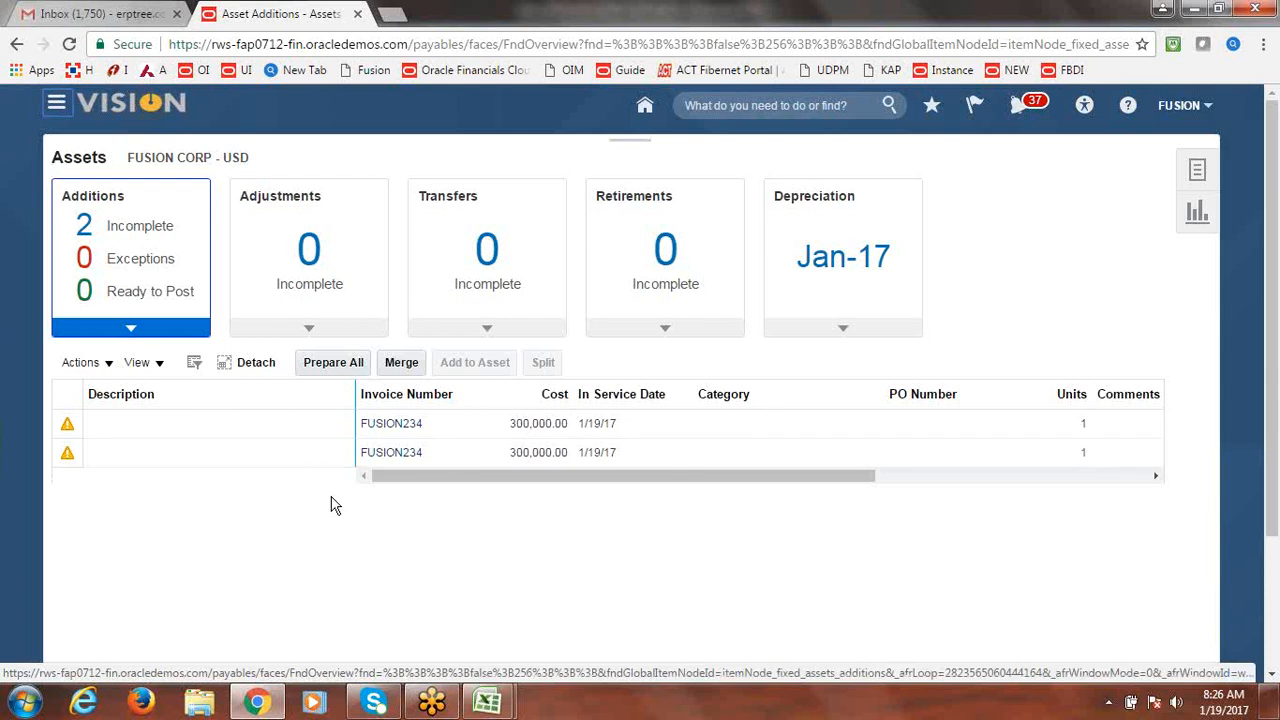
Retry the FUSION234 merge toggling Sum Units on and off, cancel, then reopen Actions.
click(50, 448)
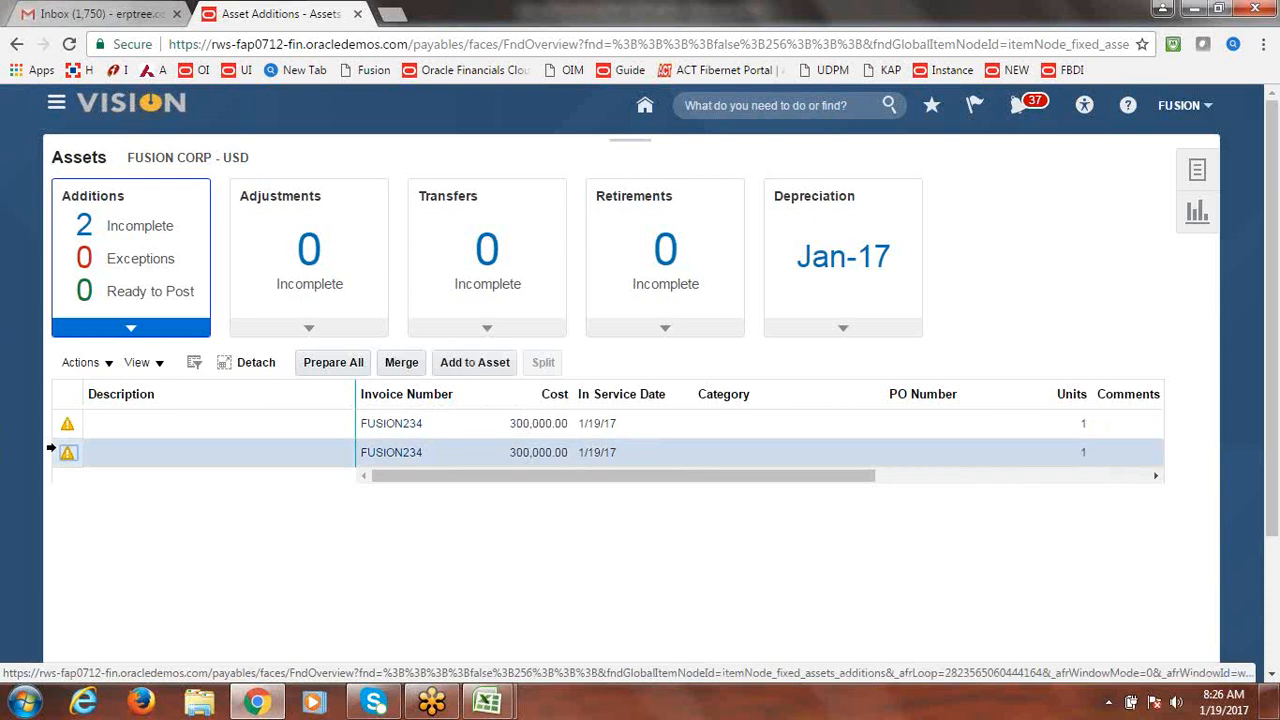
click(54, 428)
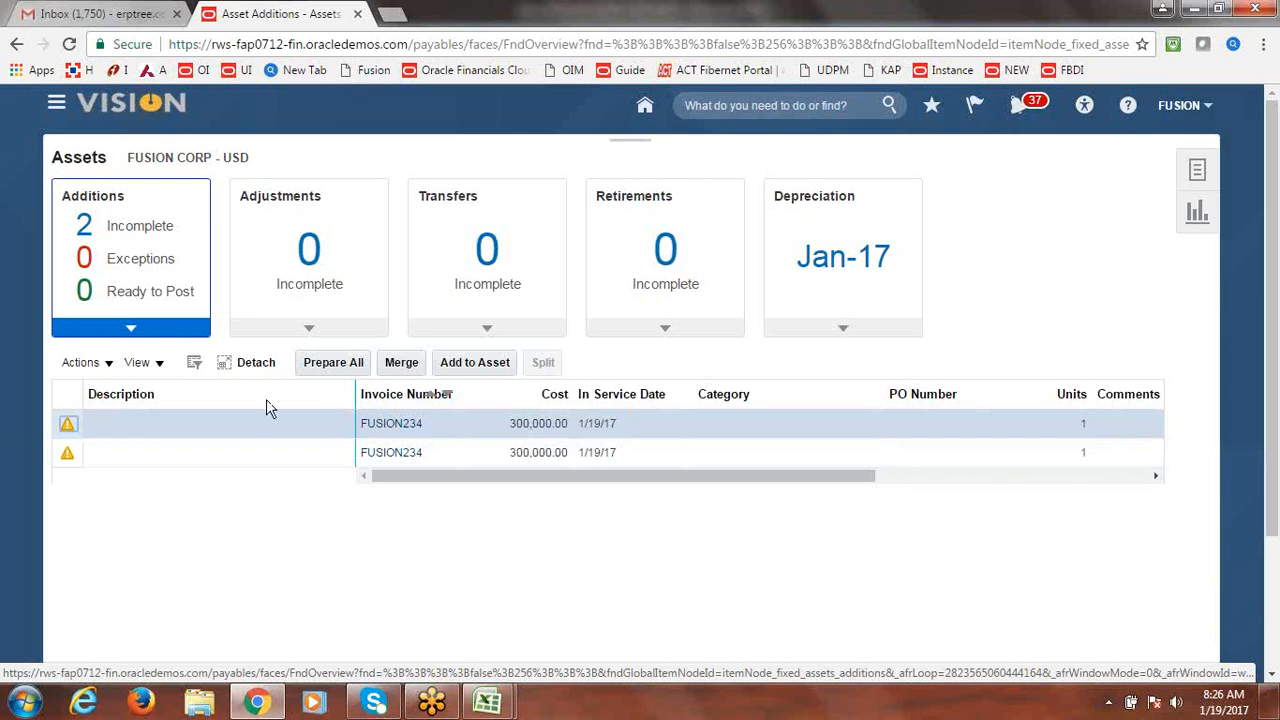
click(420, 363)
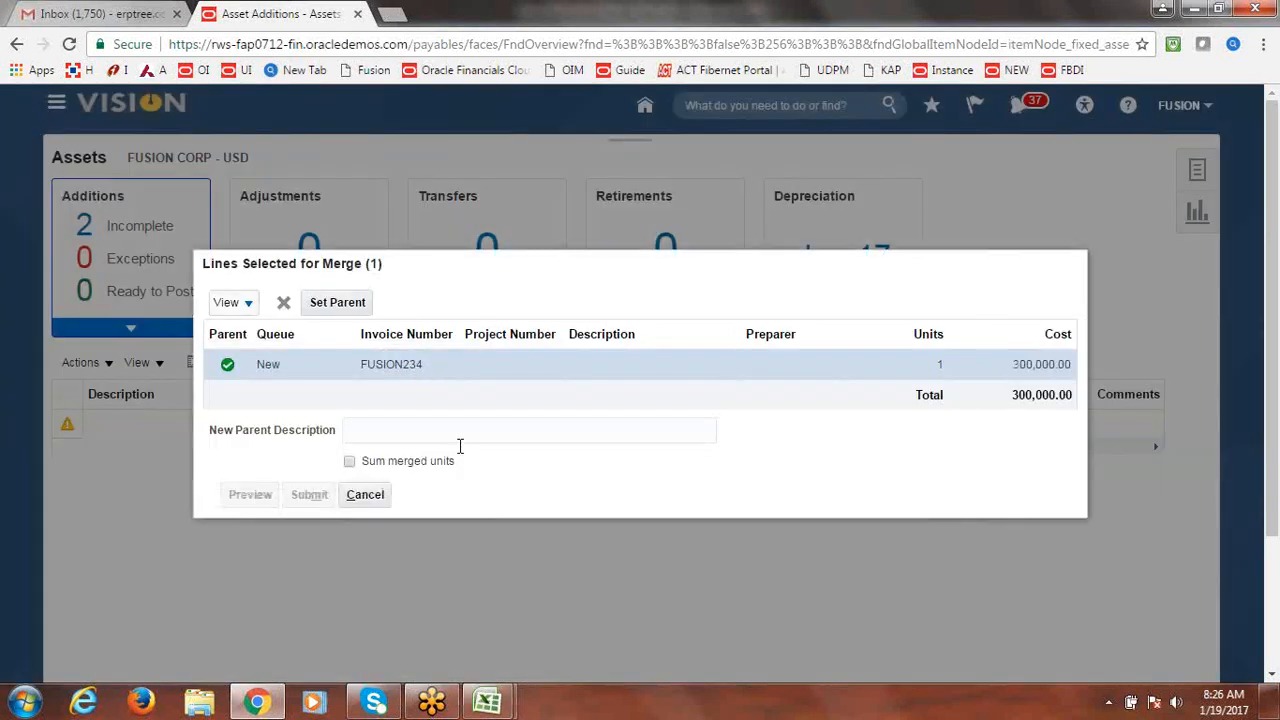
click(350, 462)
click(350, 464)
click(364, 500)
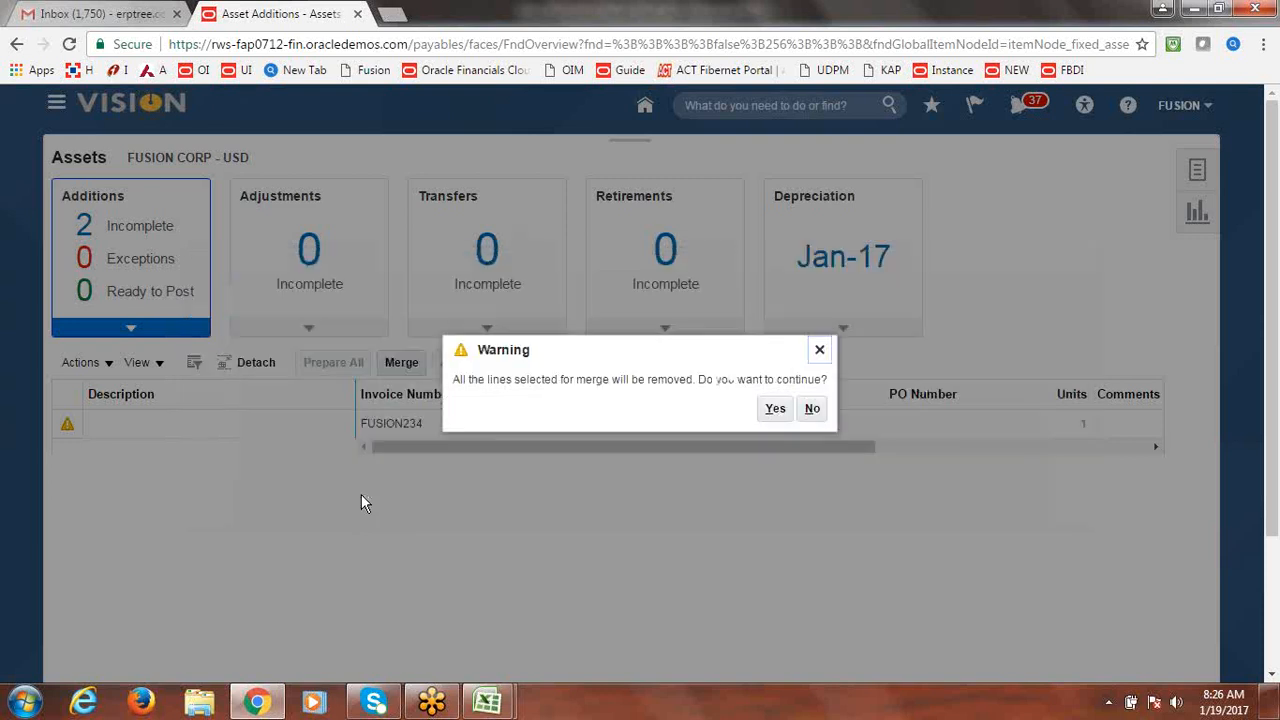
click(778, 410)
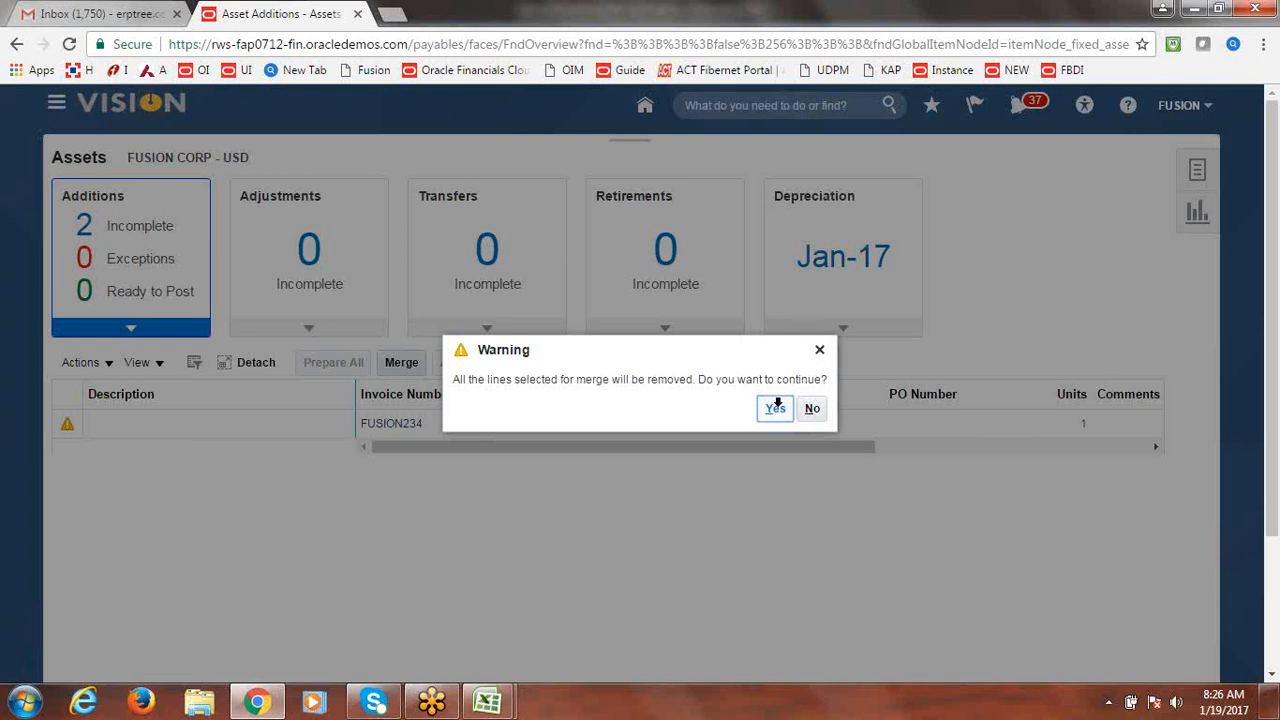
click(58, 420)
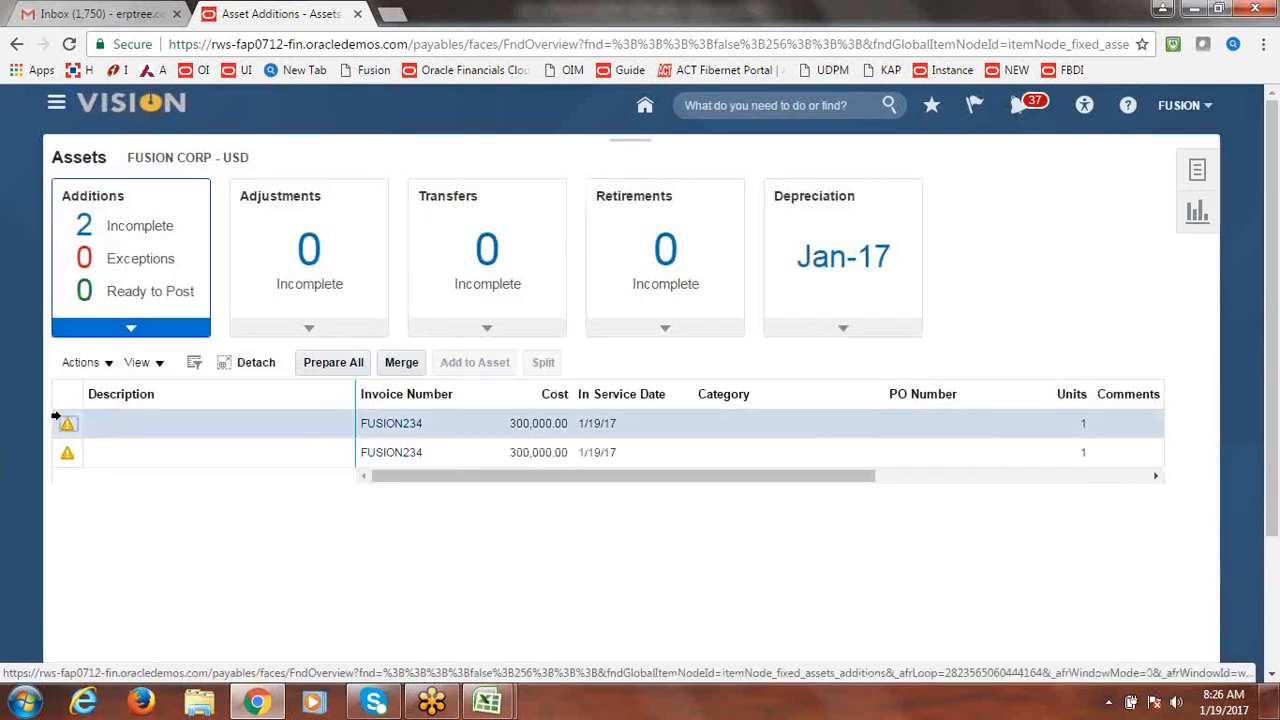
click(108, 367)
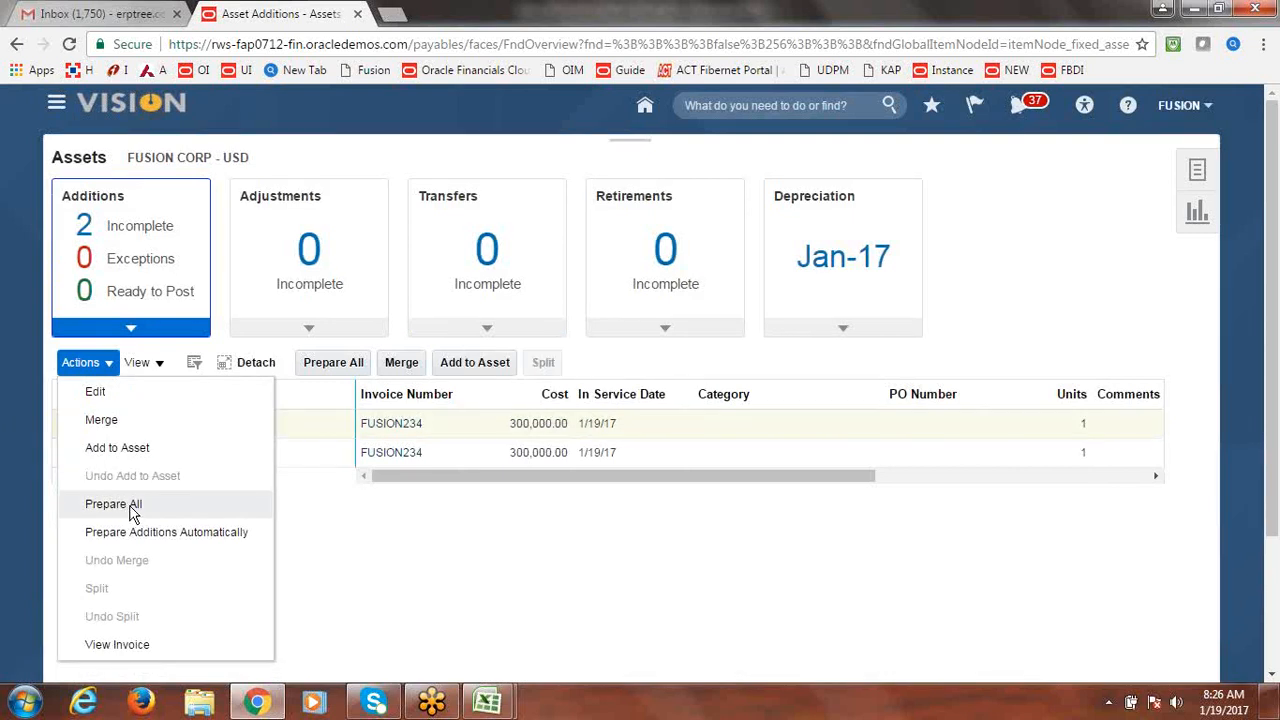
click(346, 533)
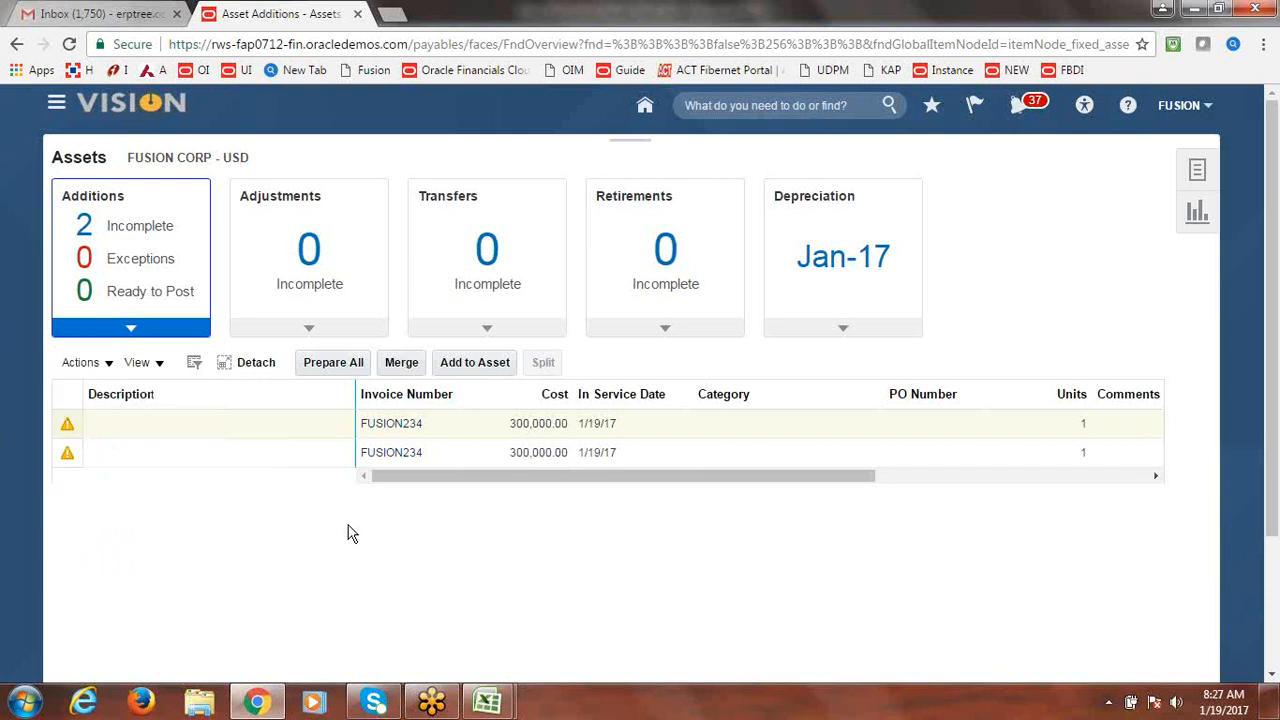
click(72, 428)
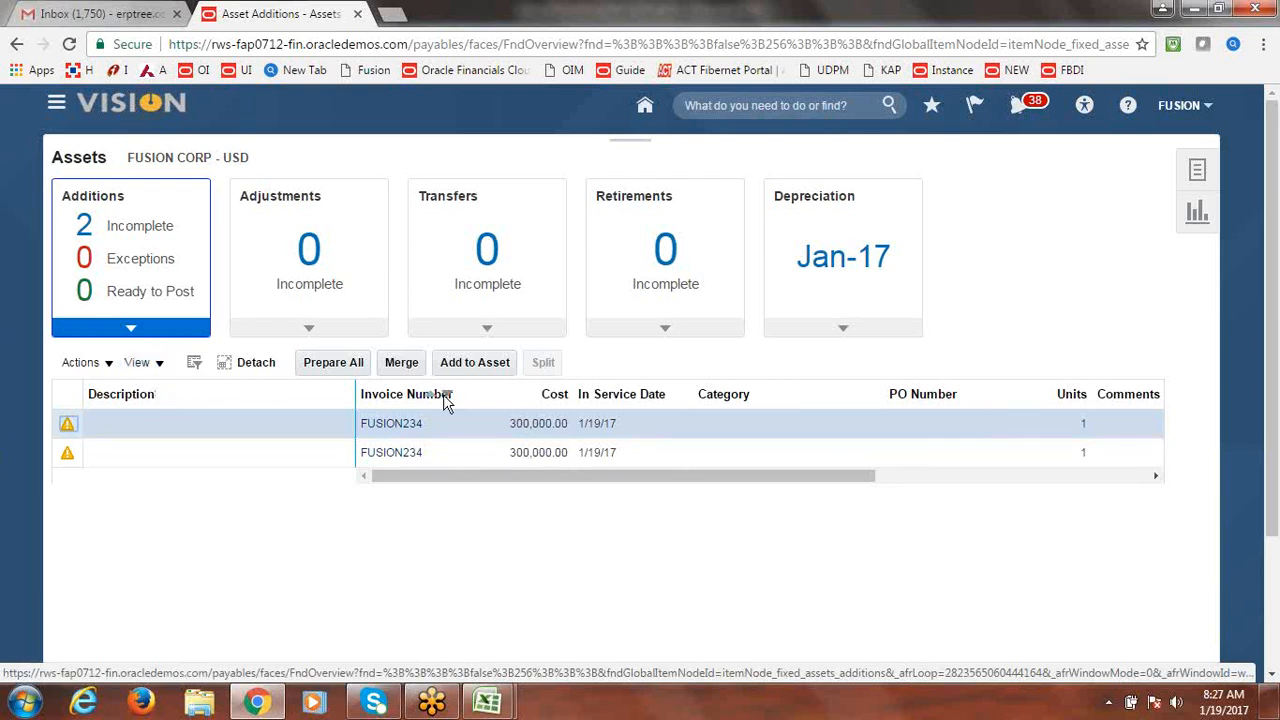
click(400, 362)
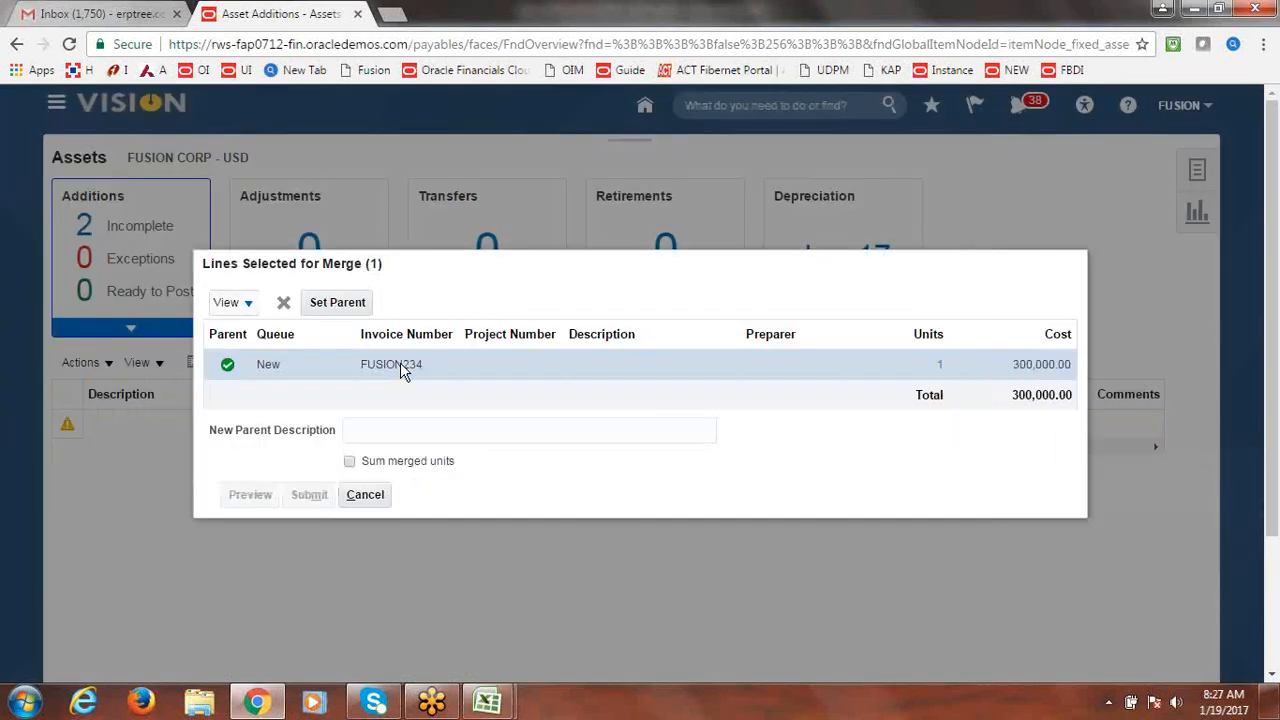
Restart the merge and set FUSION234 as parent with the description 'llk'.
click(228, 367)
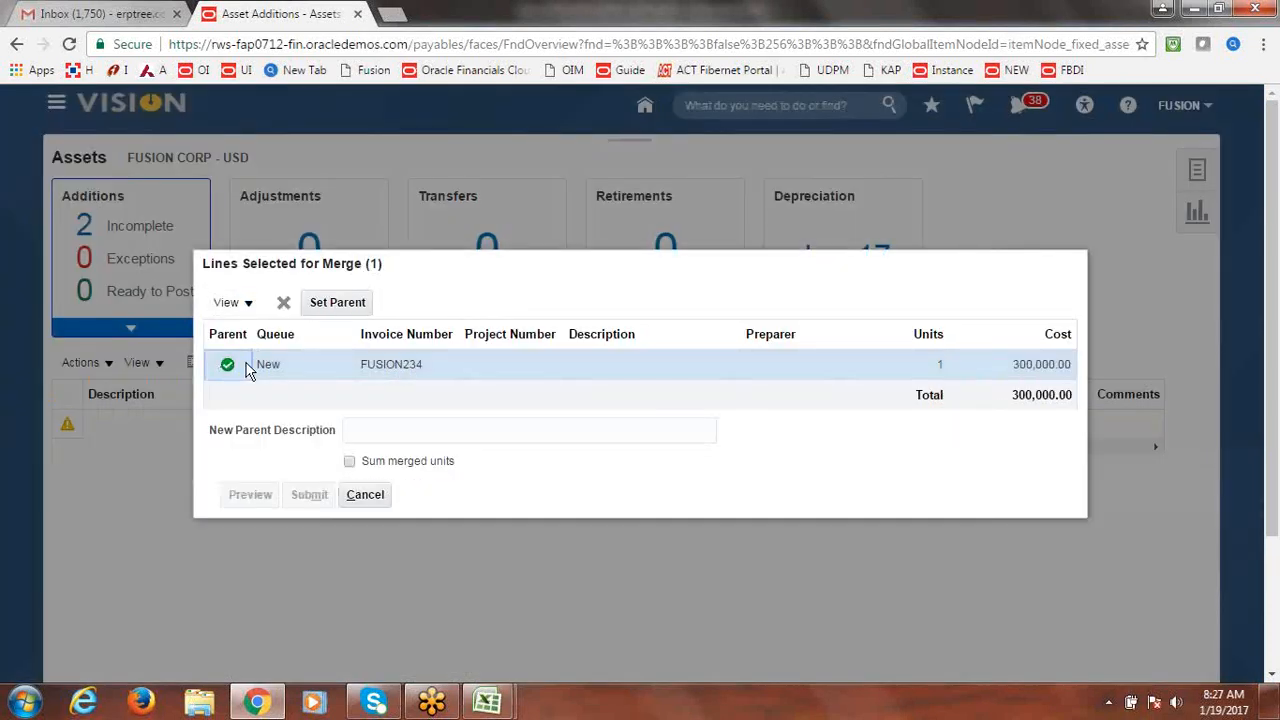
click(284, 304)
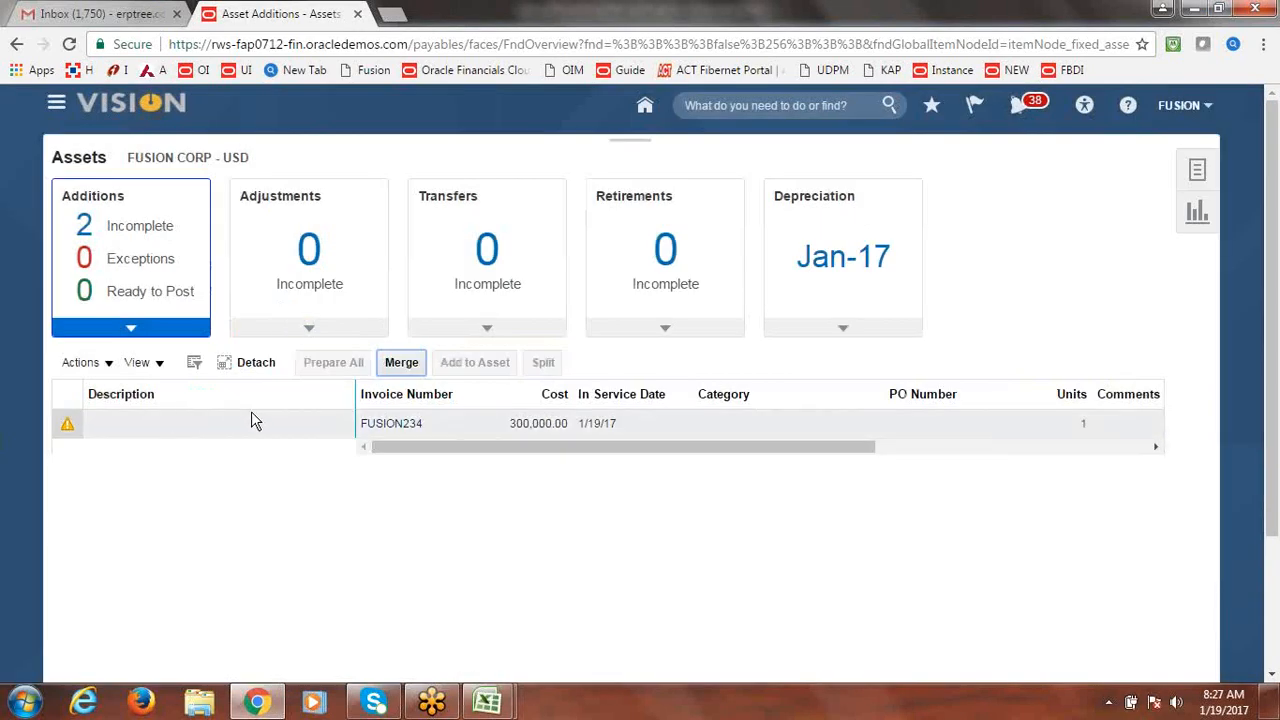
click(68, 424)
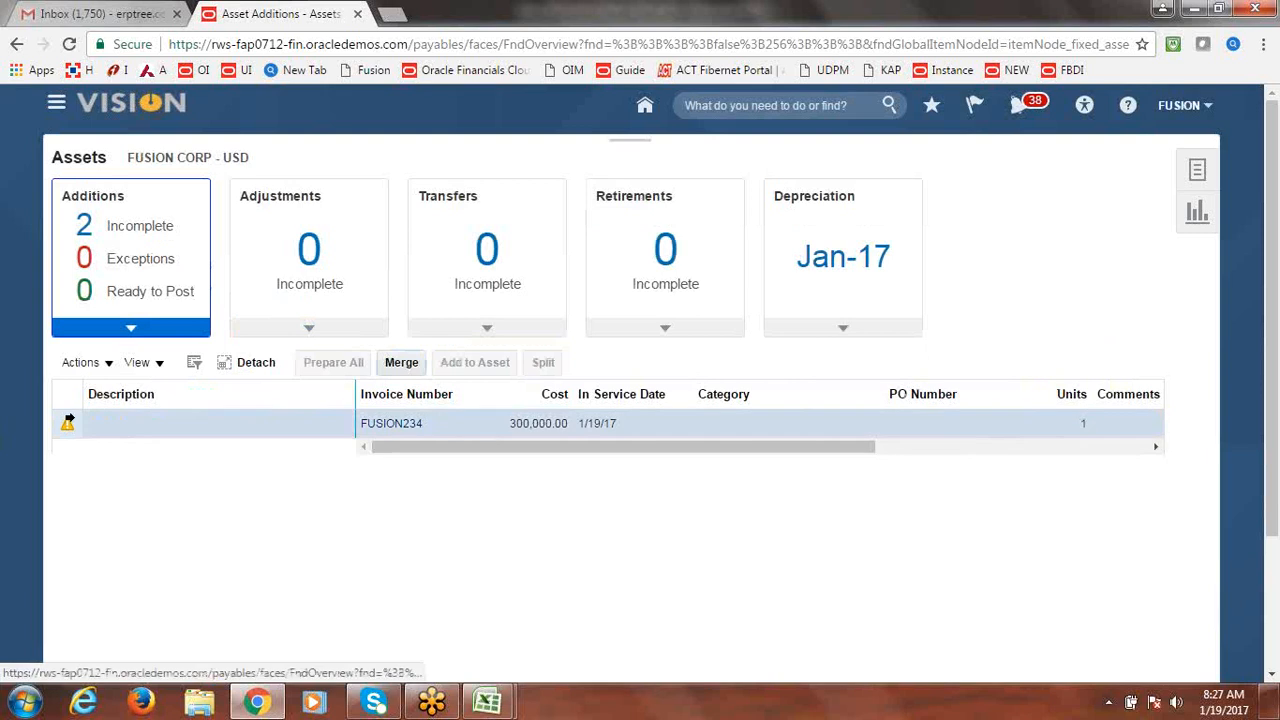
click(408, 364)
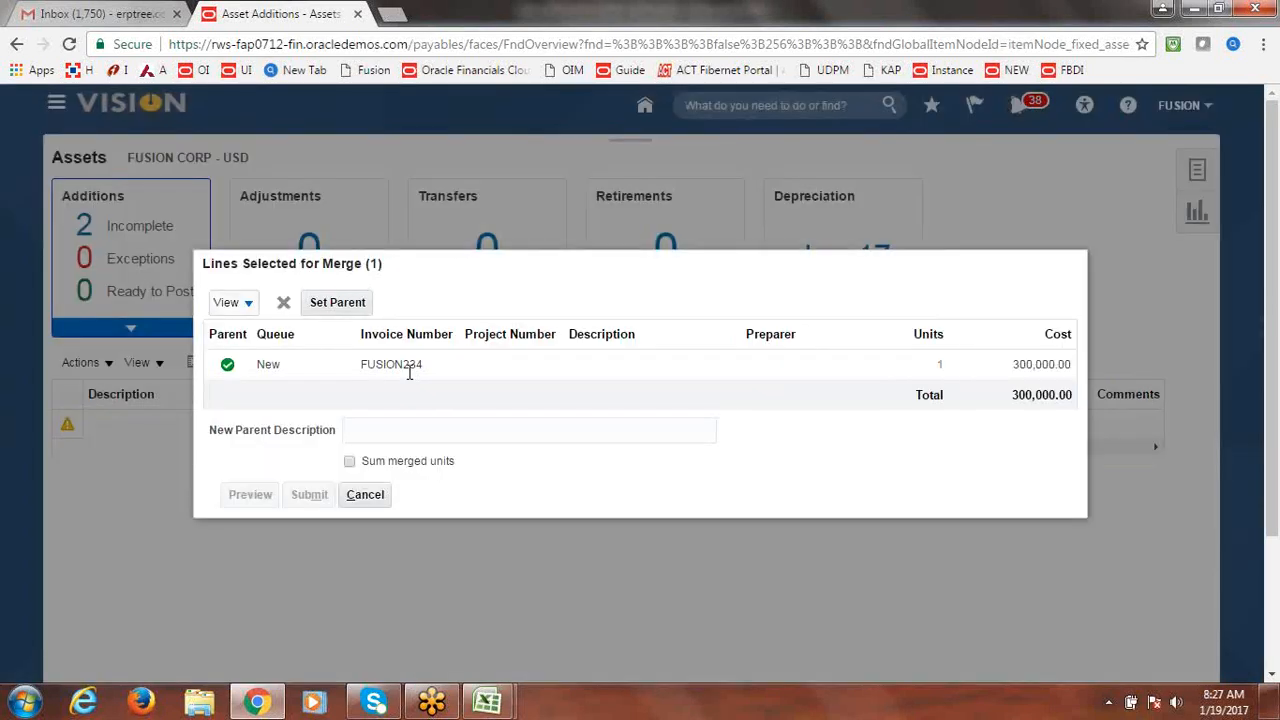
click(435, 428)
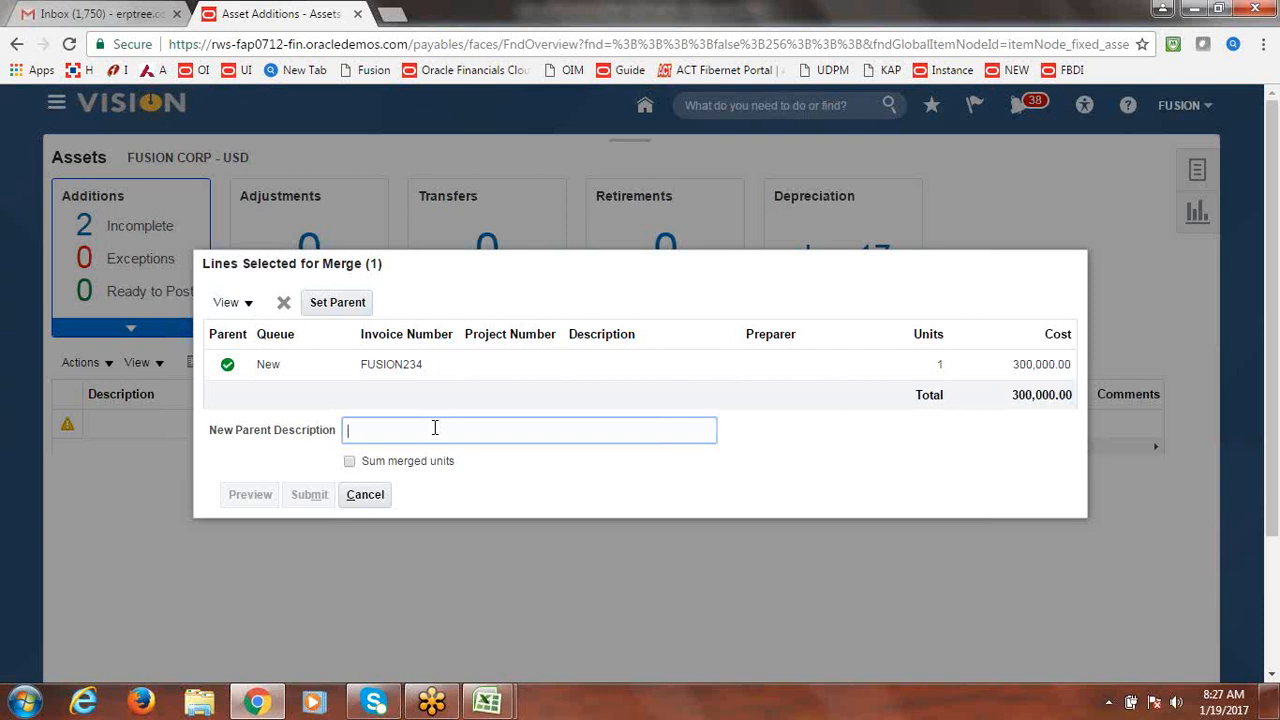
text(llk)
click(306, 304)
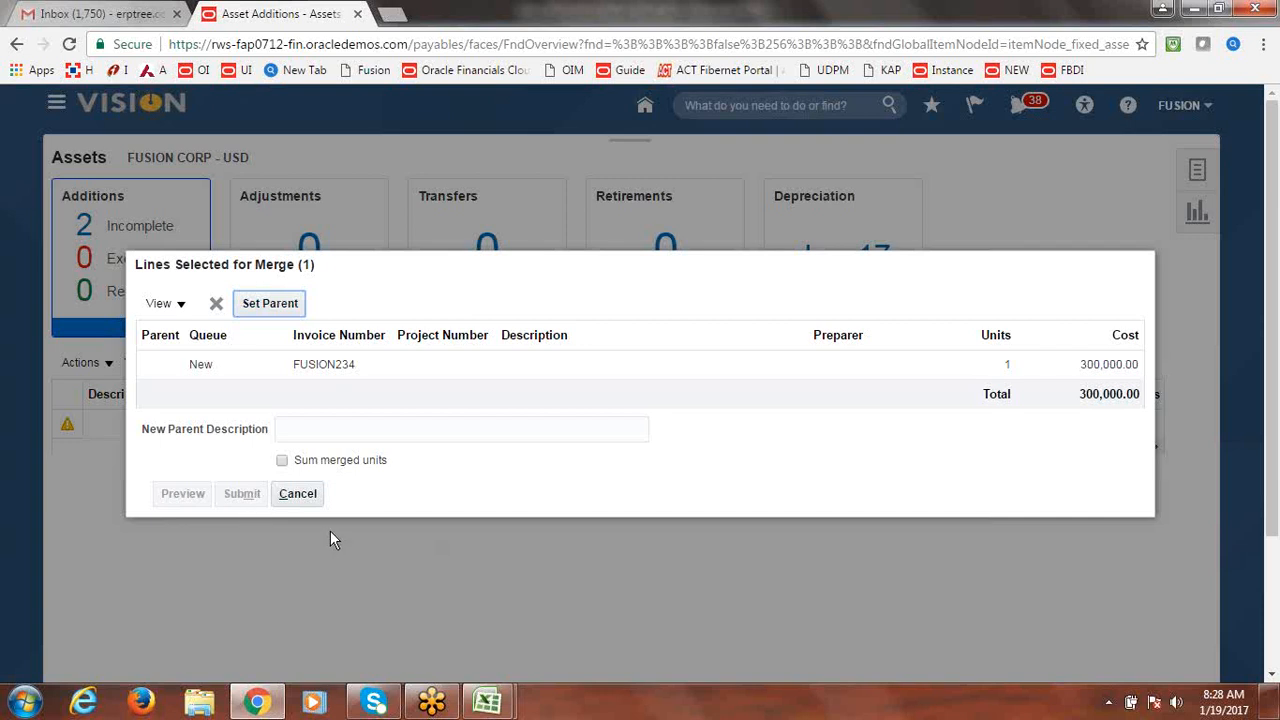
Remove the FUSION234 line from the merge selection, closing the merge without merging.
click(149, 367)
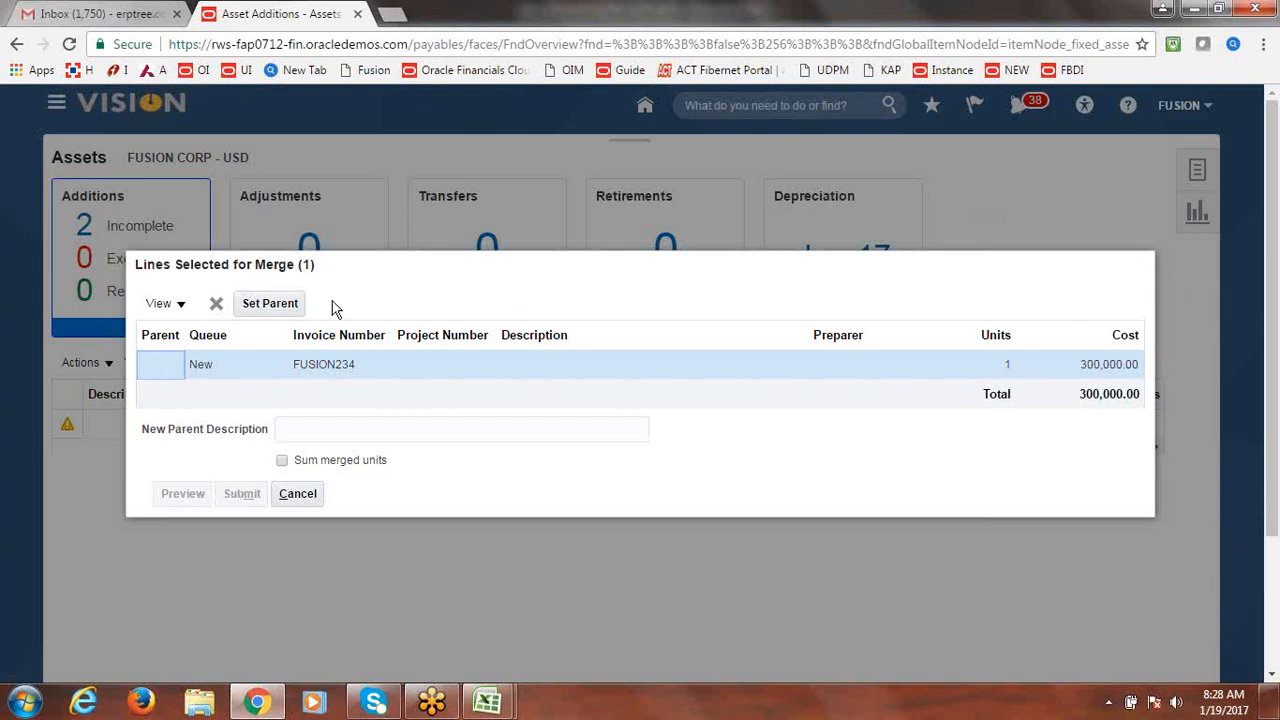
click(216, 305)
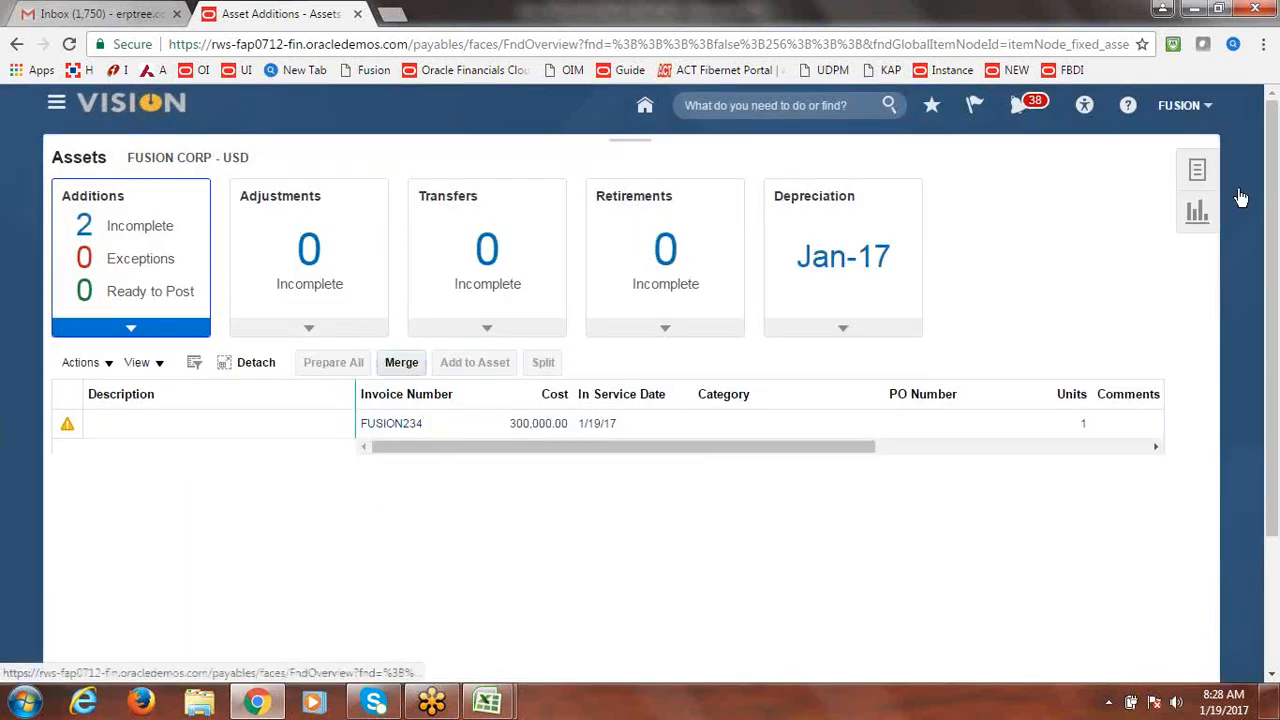
click(1197, 170)
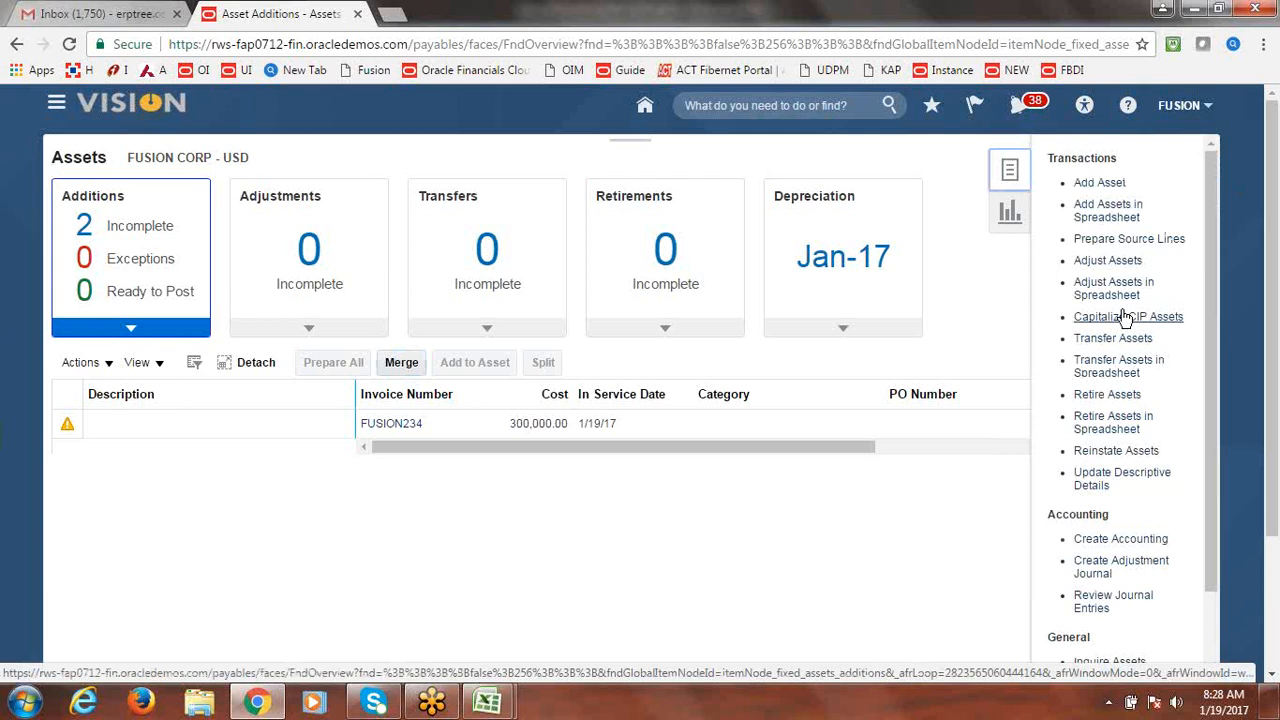
Search all source lines in Prepare Source Lines and merge the second 300,000 FUSION234 line.
click(1122, 240)
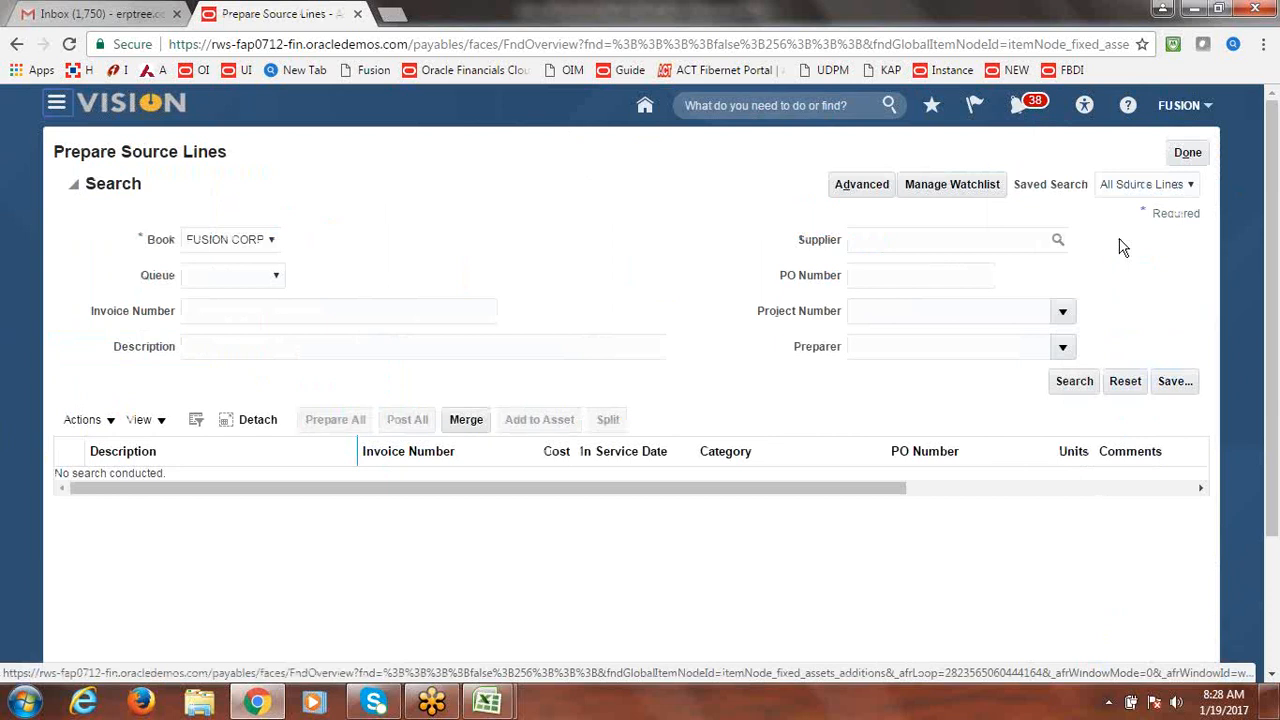
click(1086, 387)
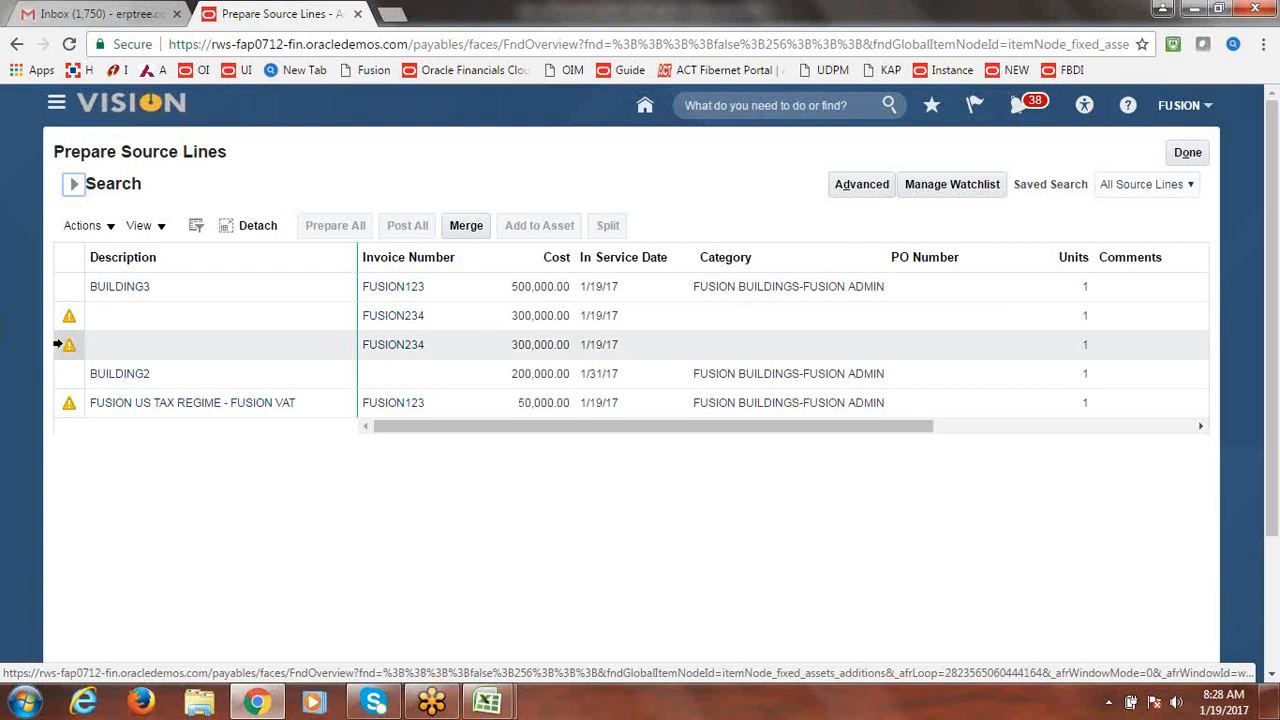
click(58, 344)
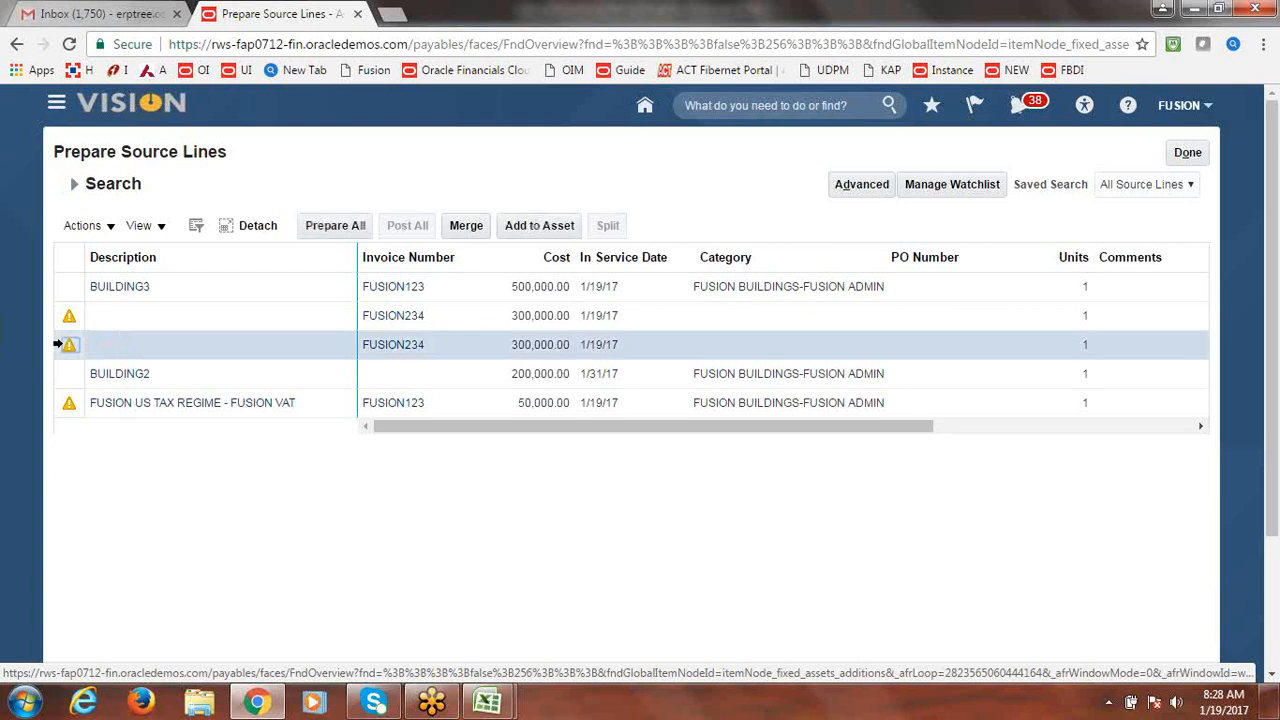
click(466, 225)
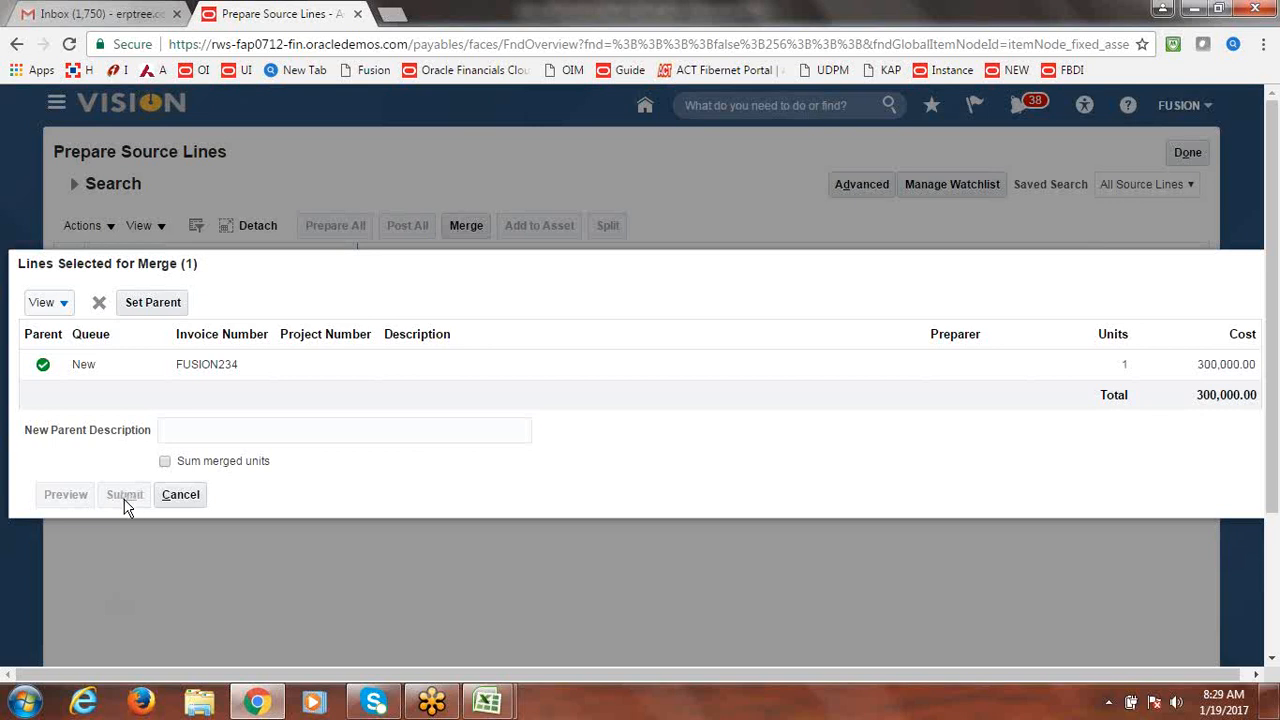
Make the FUSION234 line merge parent, then cancel the merge and confirm the warning.
click(42, 367)
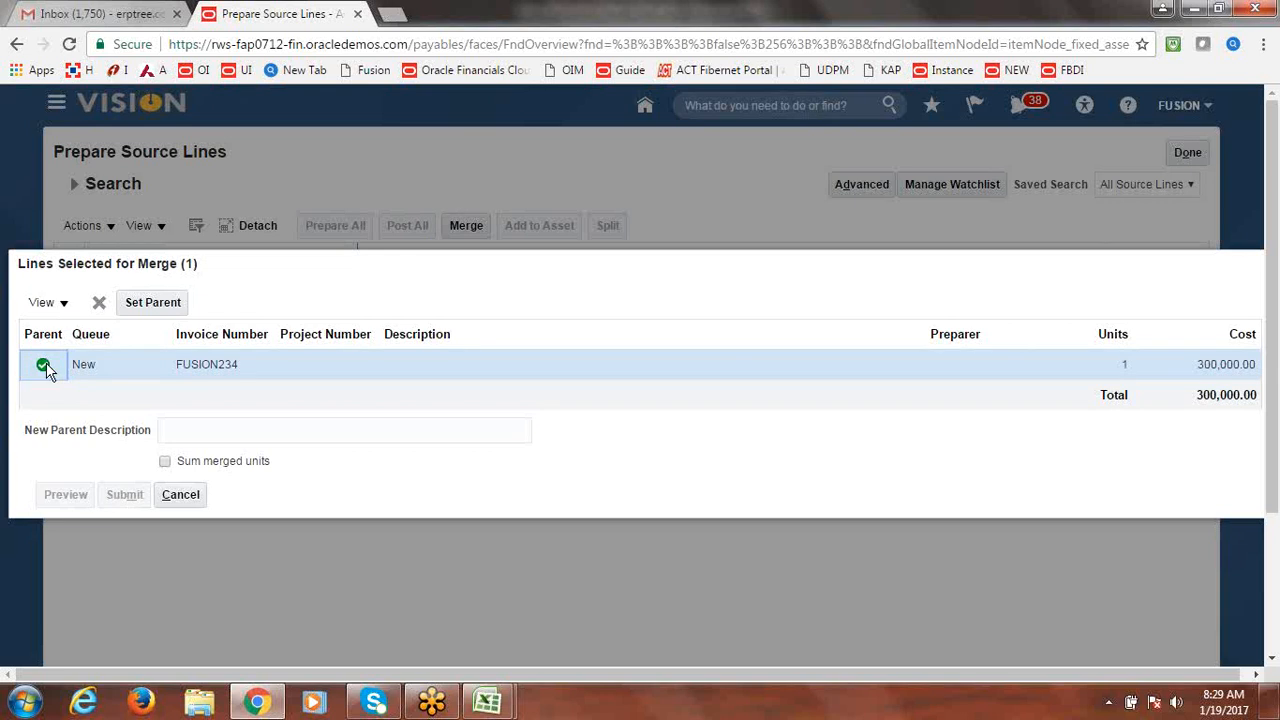
click(155, 306)
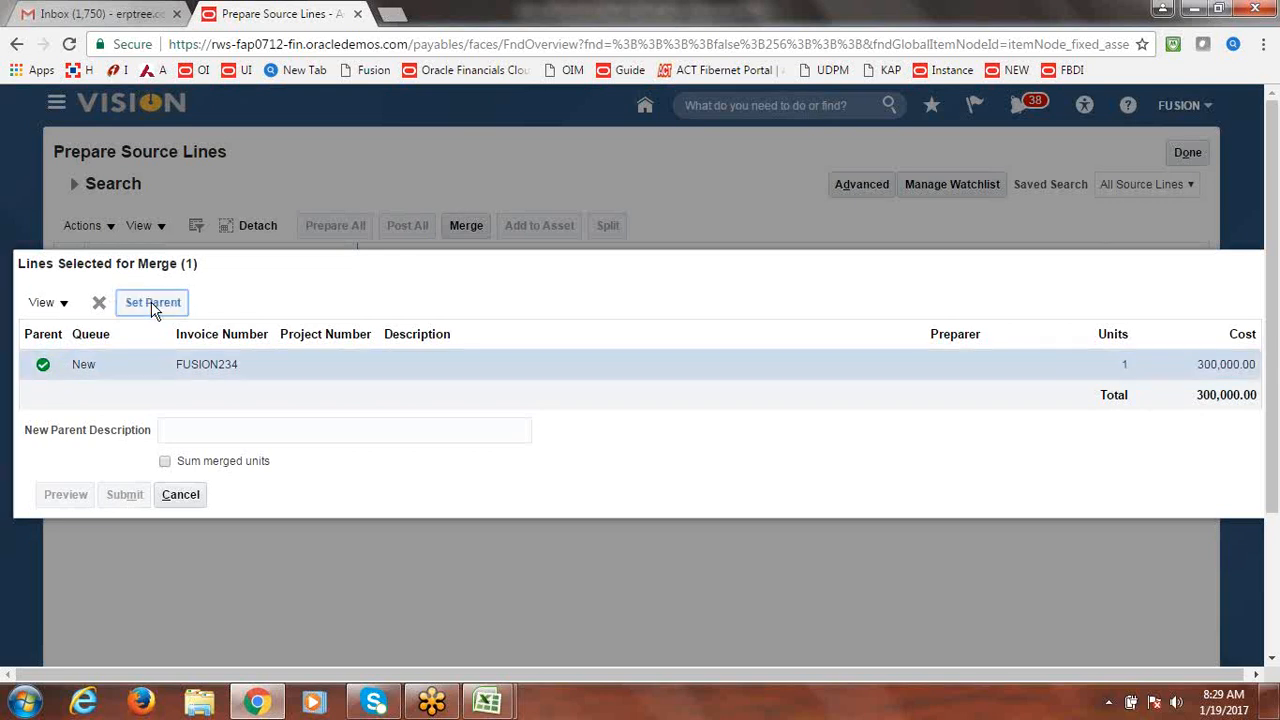
click(153, 306)
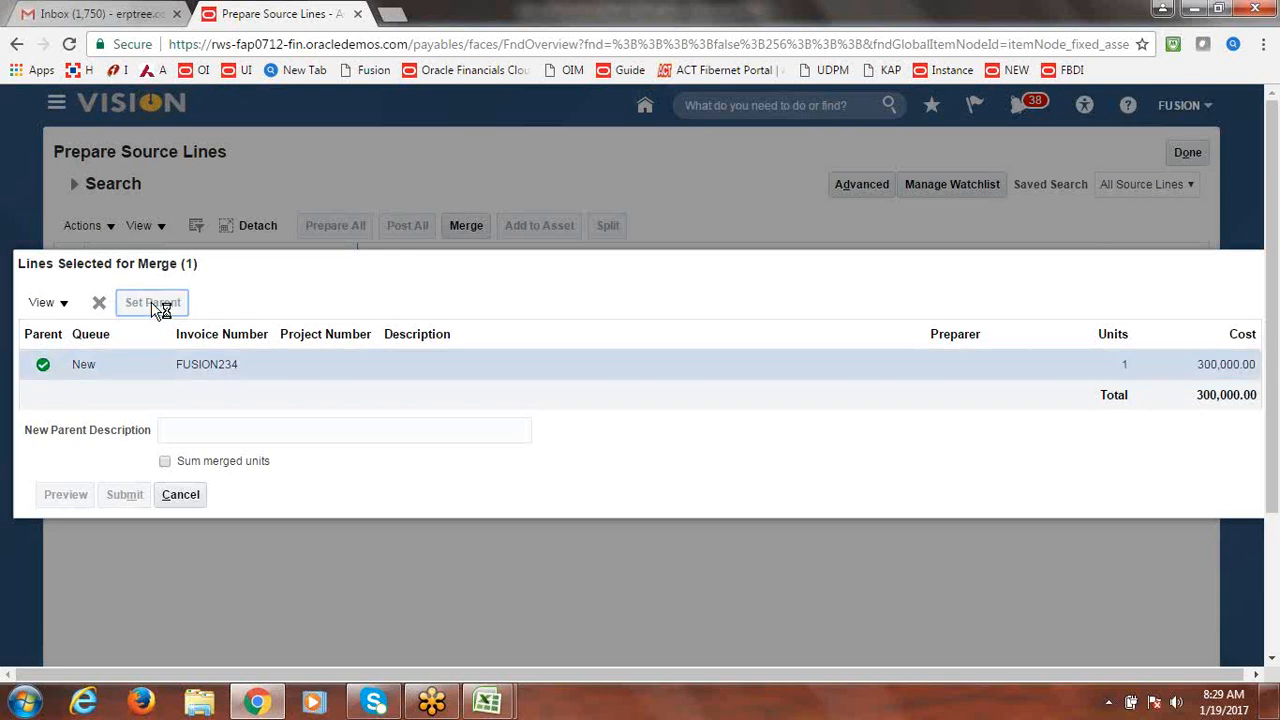
click(180, 495)
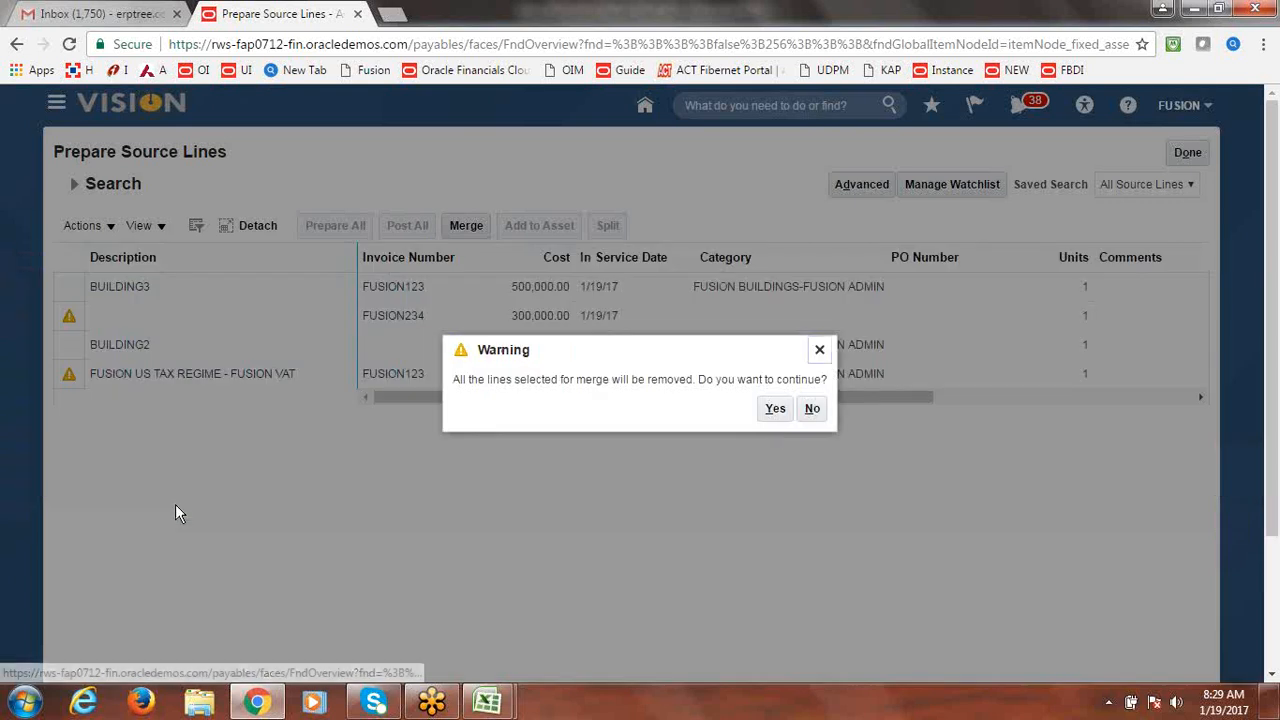
click(774, 409)
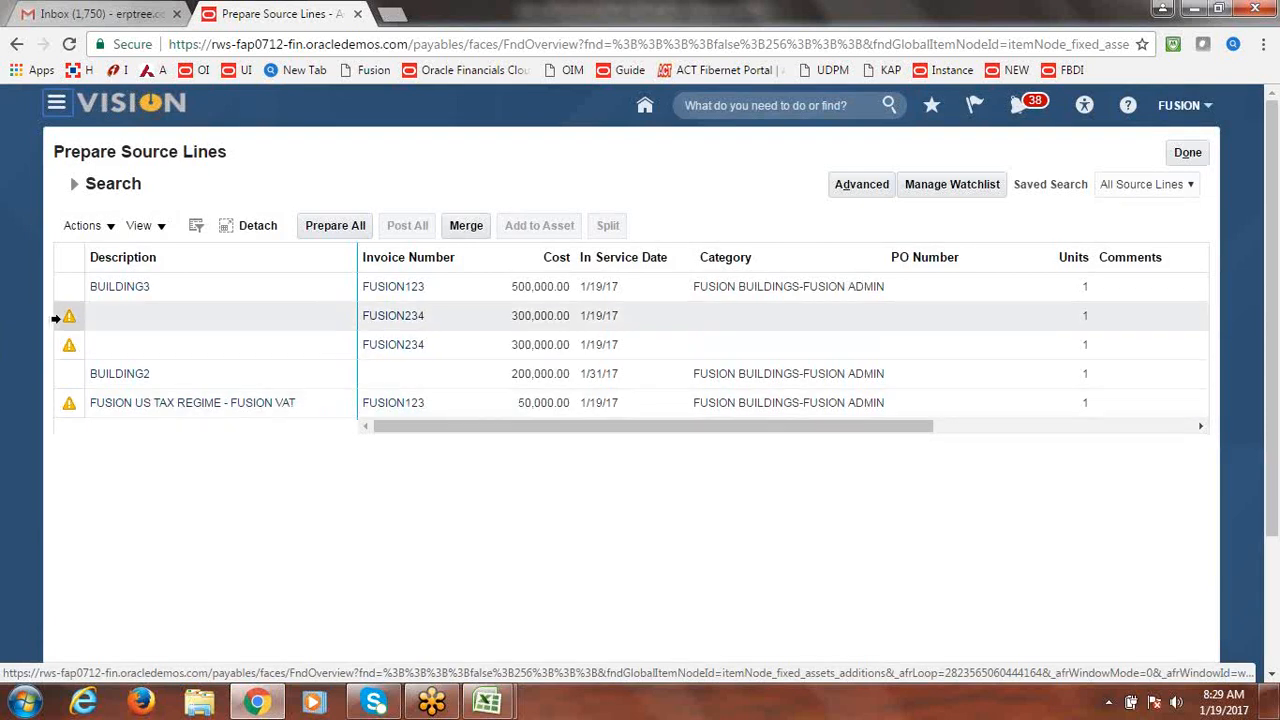
Retry merging the first 300,000 FUSION234 line, cancel again, and open its Actions.
click(57, 318)
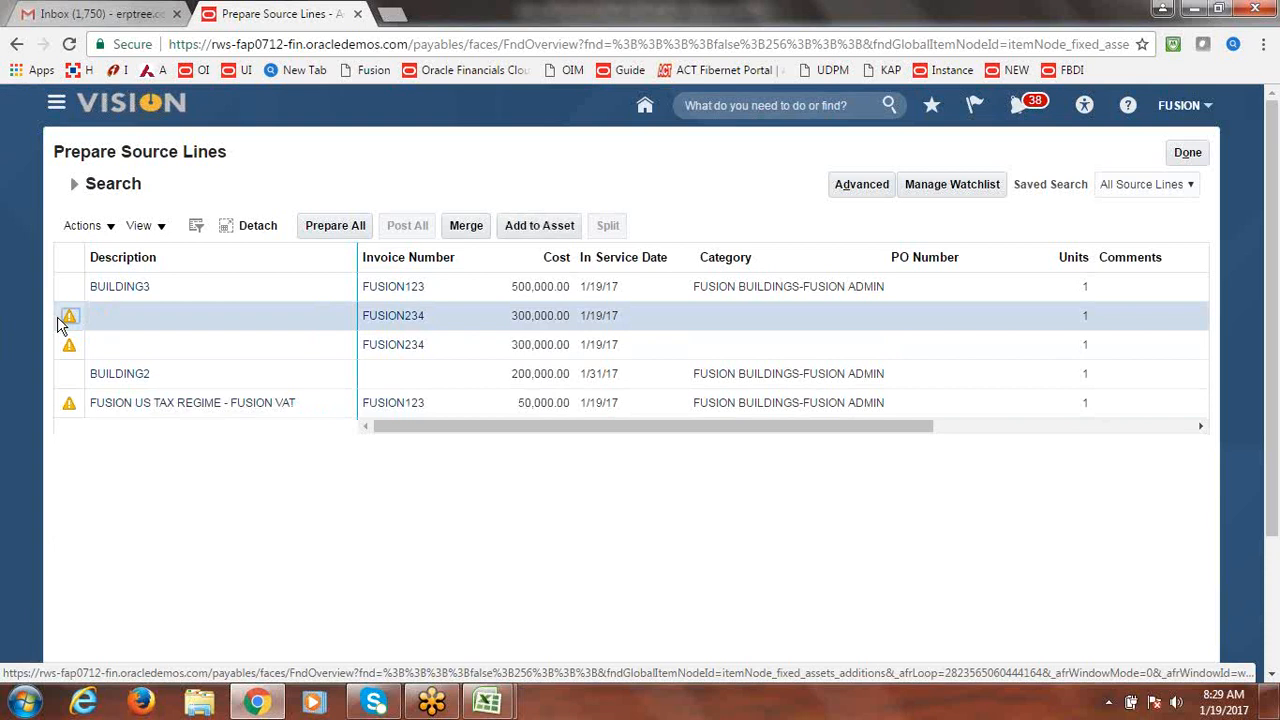
click(468, 227)
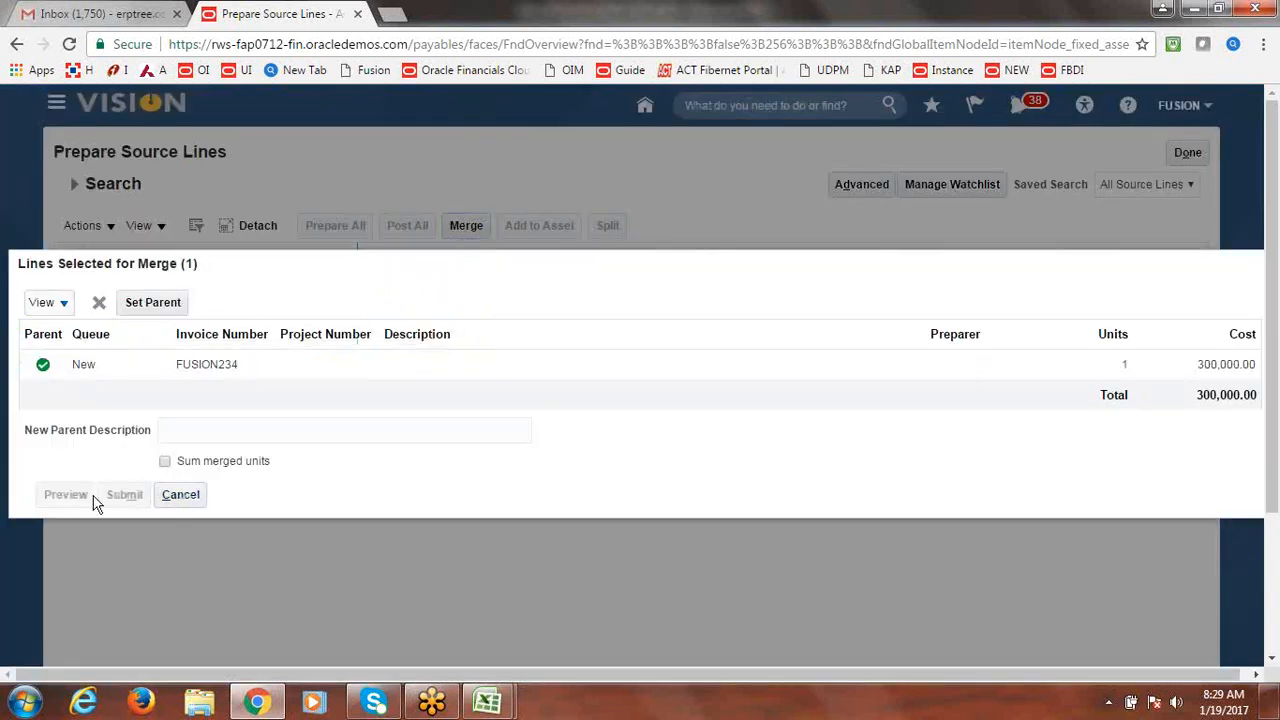
click(192, 500)
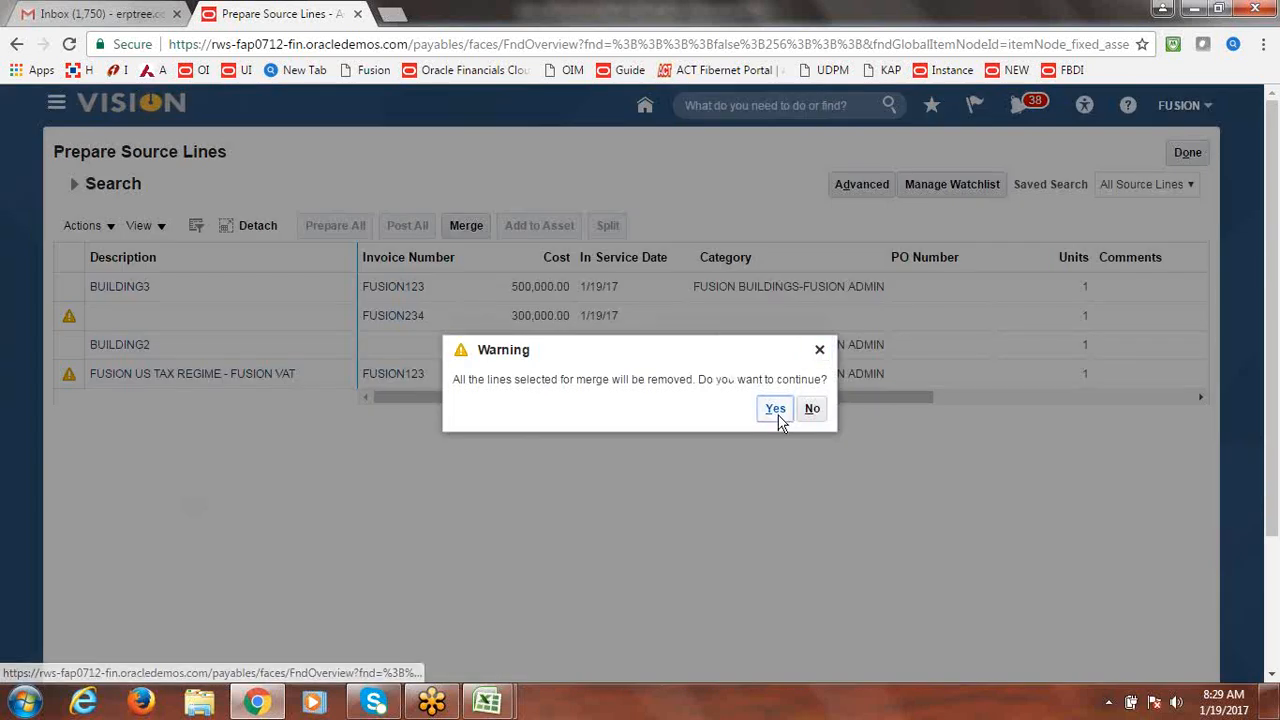
click(776, 414)
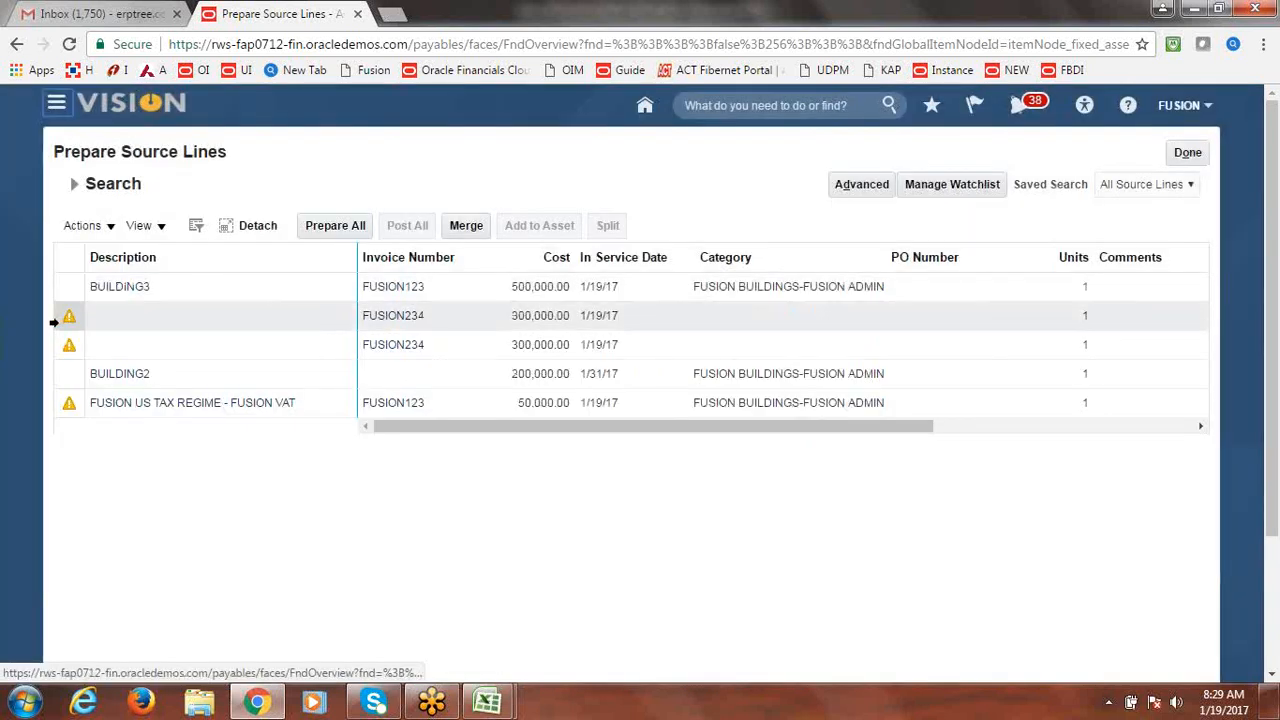
click(62, 318)
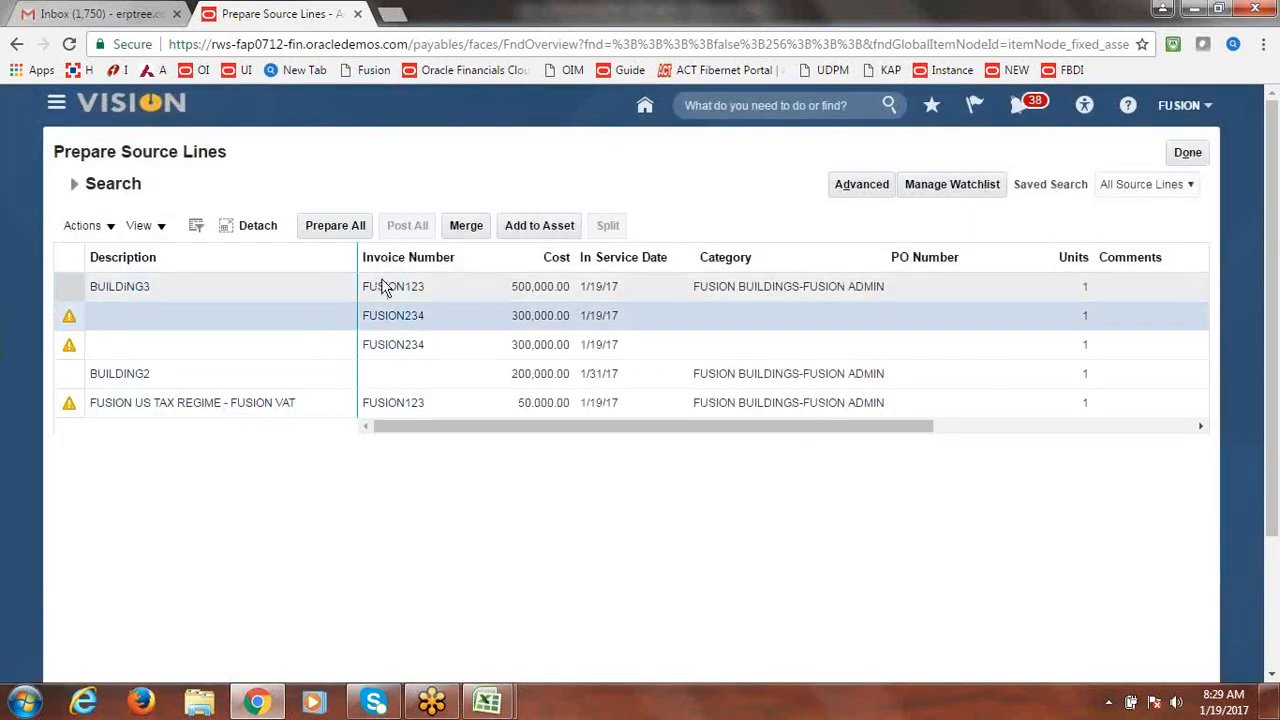
click(112, 227)
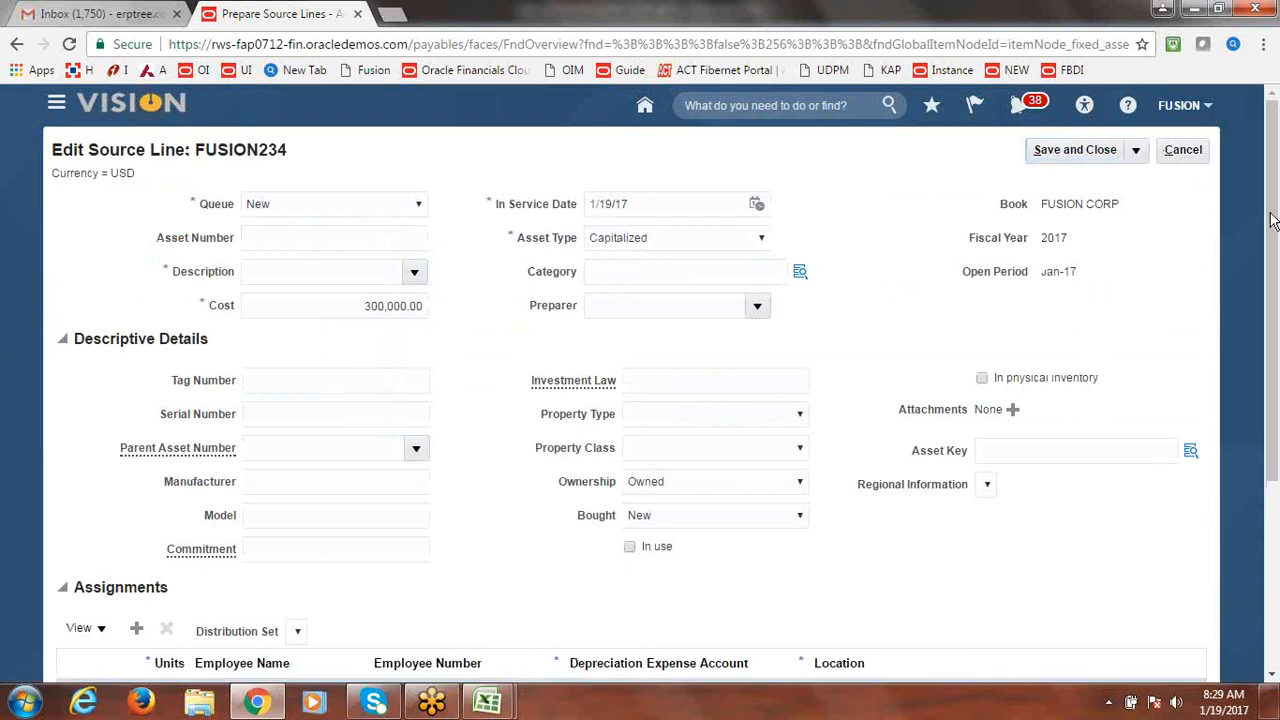
Cancel the FUSION234 Edit Source Line page and discard the unsaved changes.
click(1201, 153)
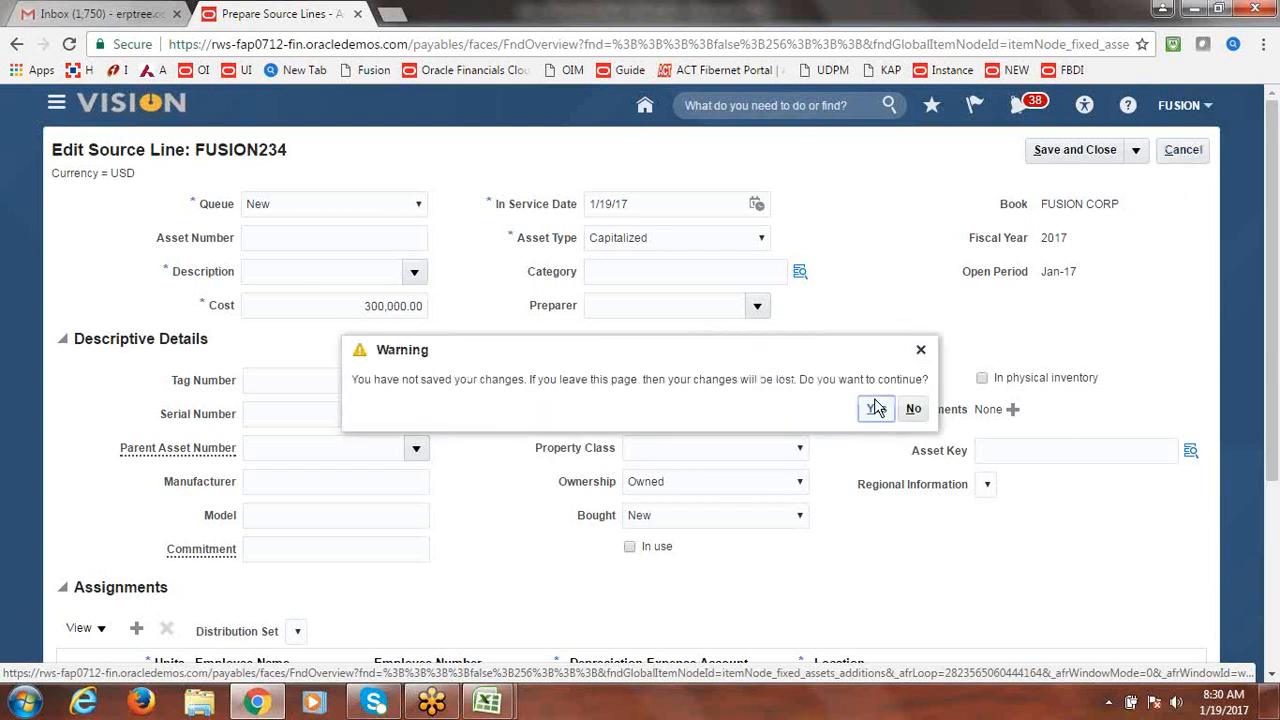
click(876, 408)
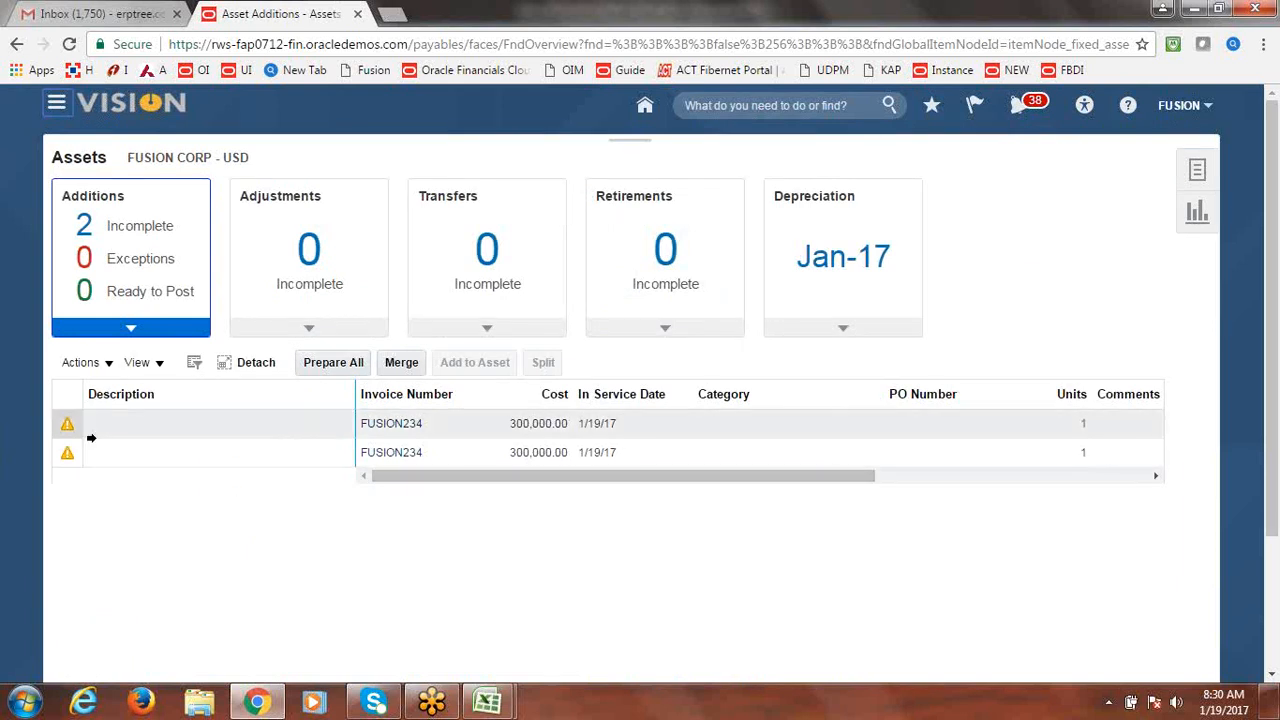
Select both 300,000 FUSION234 lines and merge them, totalling 600,000 with the first as parent.
click(57, 424)
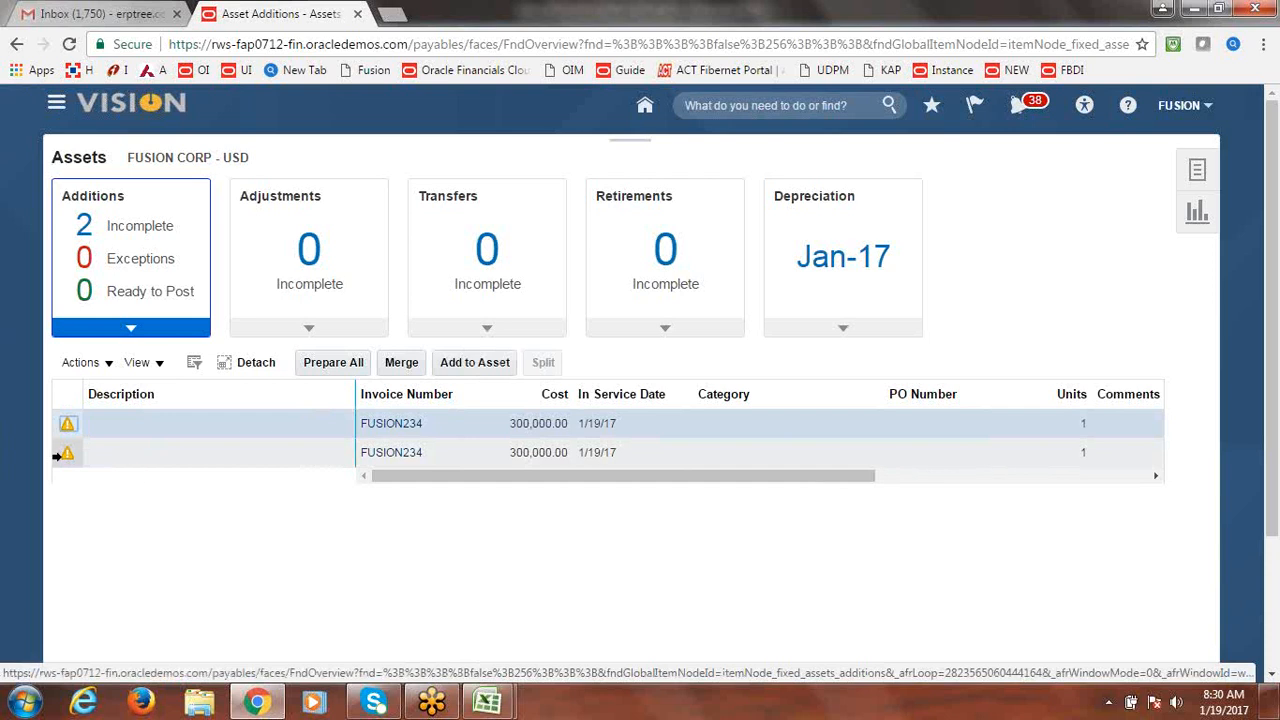
ctrl+click(58, 454)
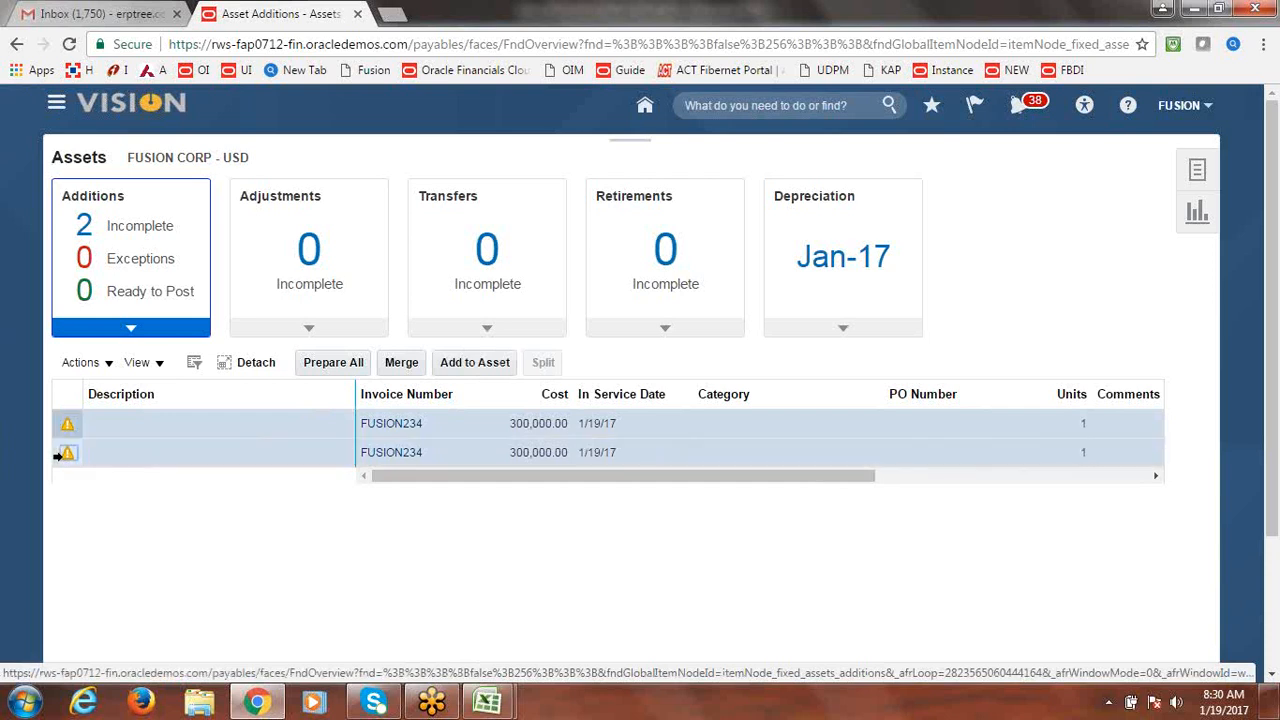
click(405, 363)
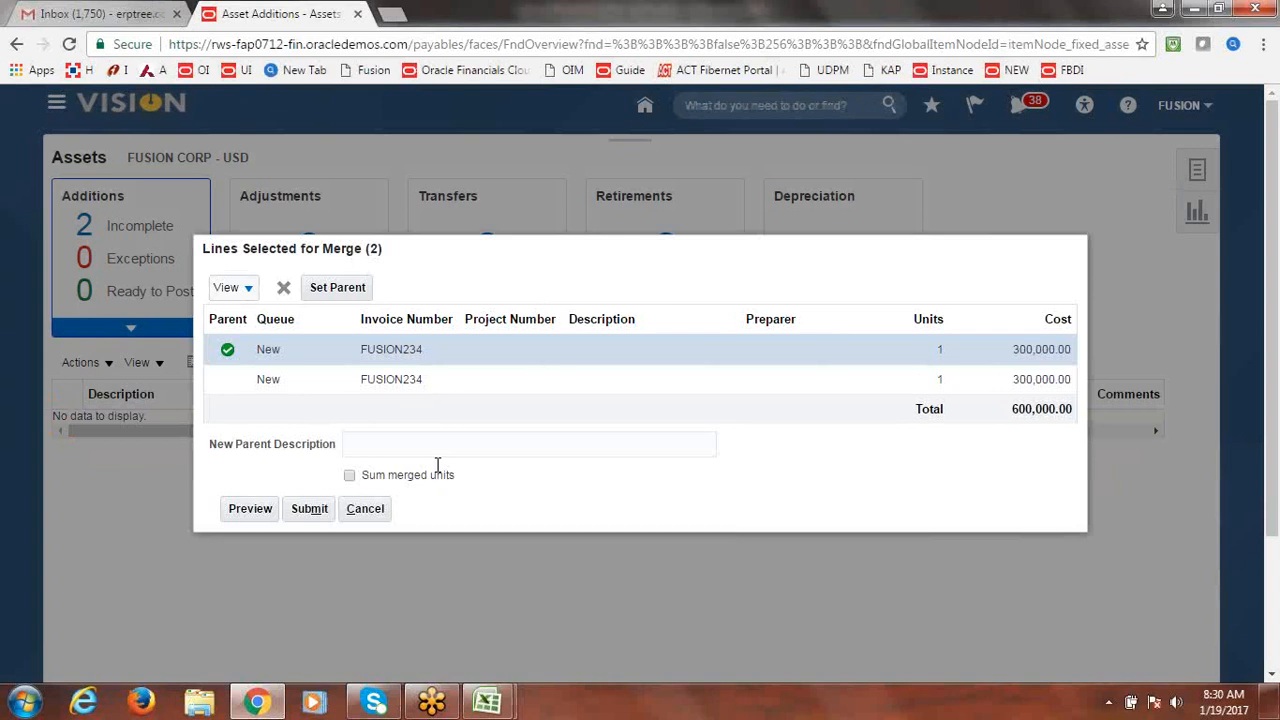
Review the two FUSION234 lines in the merge dialog and submit the merge.
drag(418, 261, 448, 248)
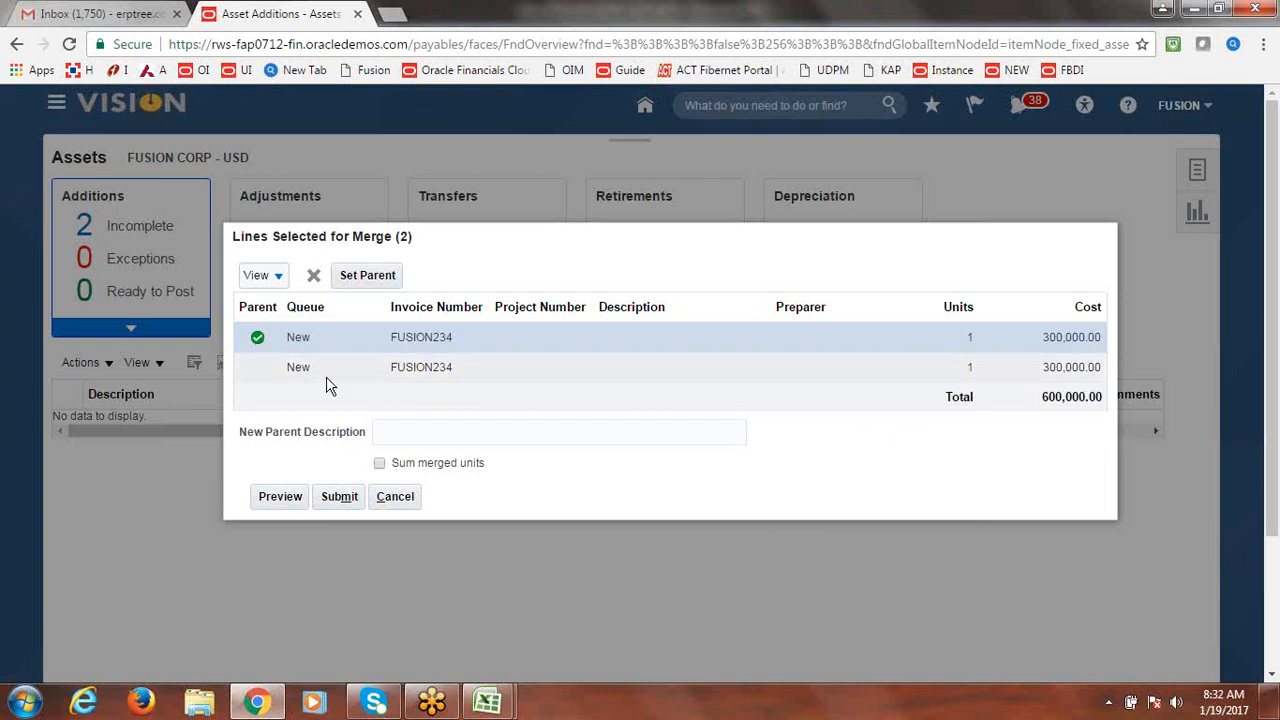
click(338, 500)
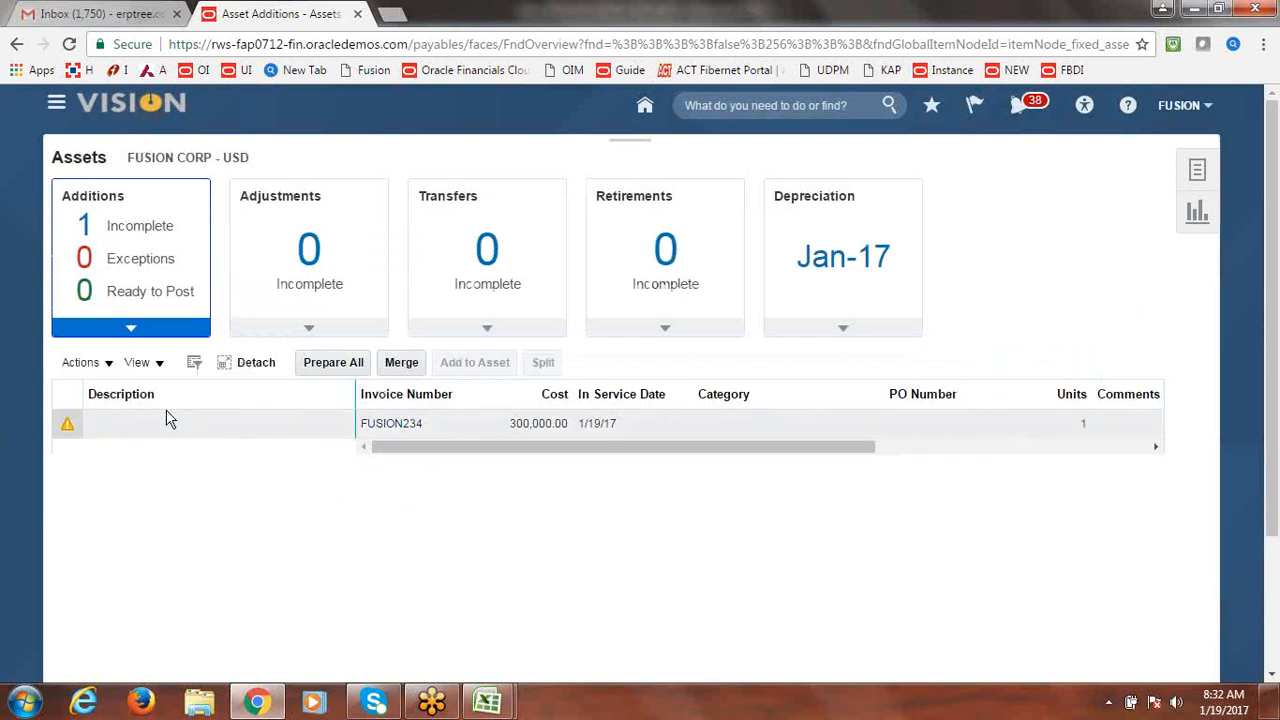
Refresh Additions Incomplete and select the single remaining 300,000 FUSION234 line.
click(1198, 170)
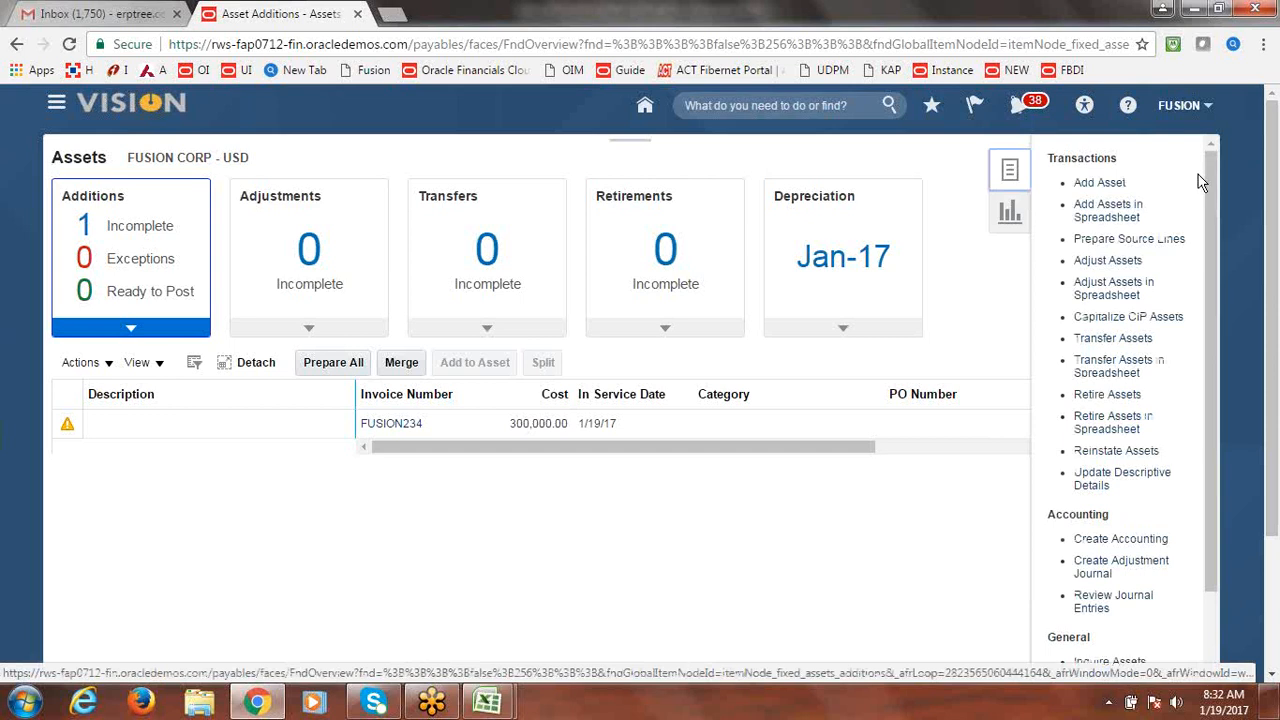
click(139, 230)
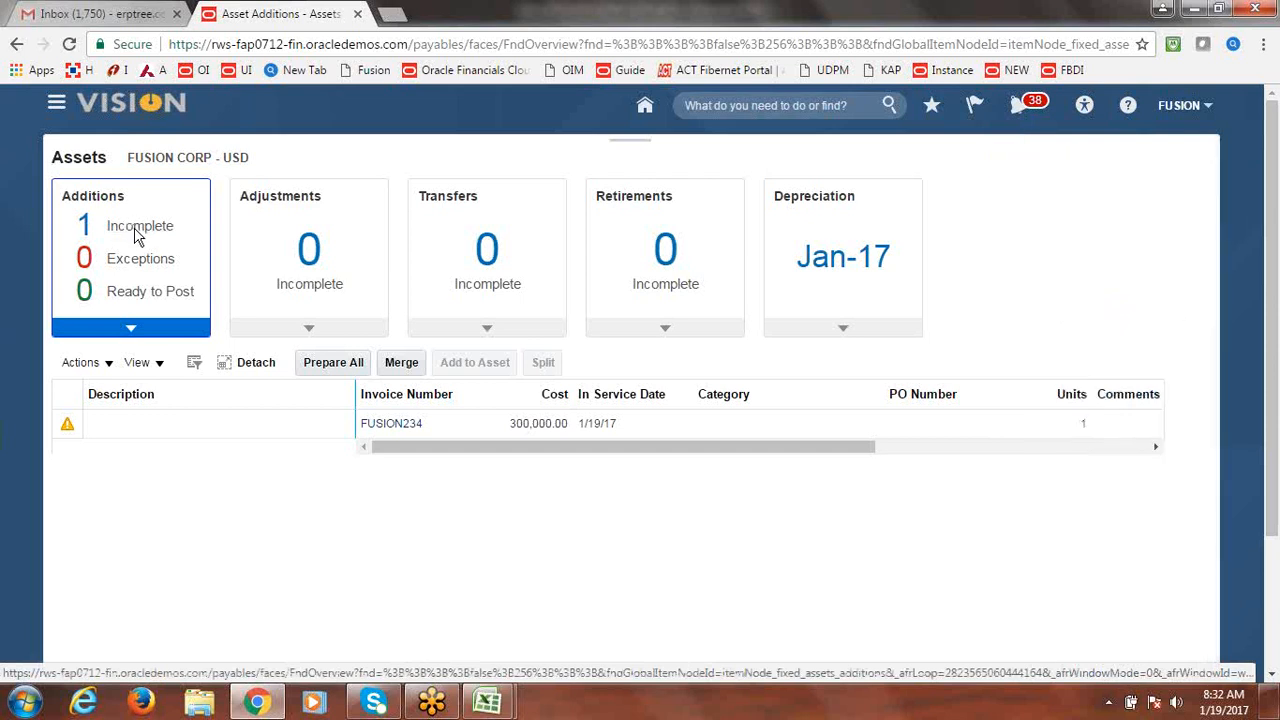
click(138, 234)
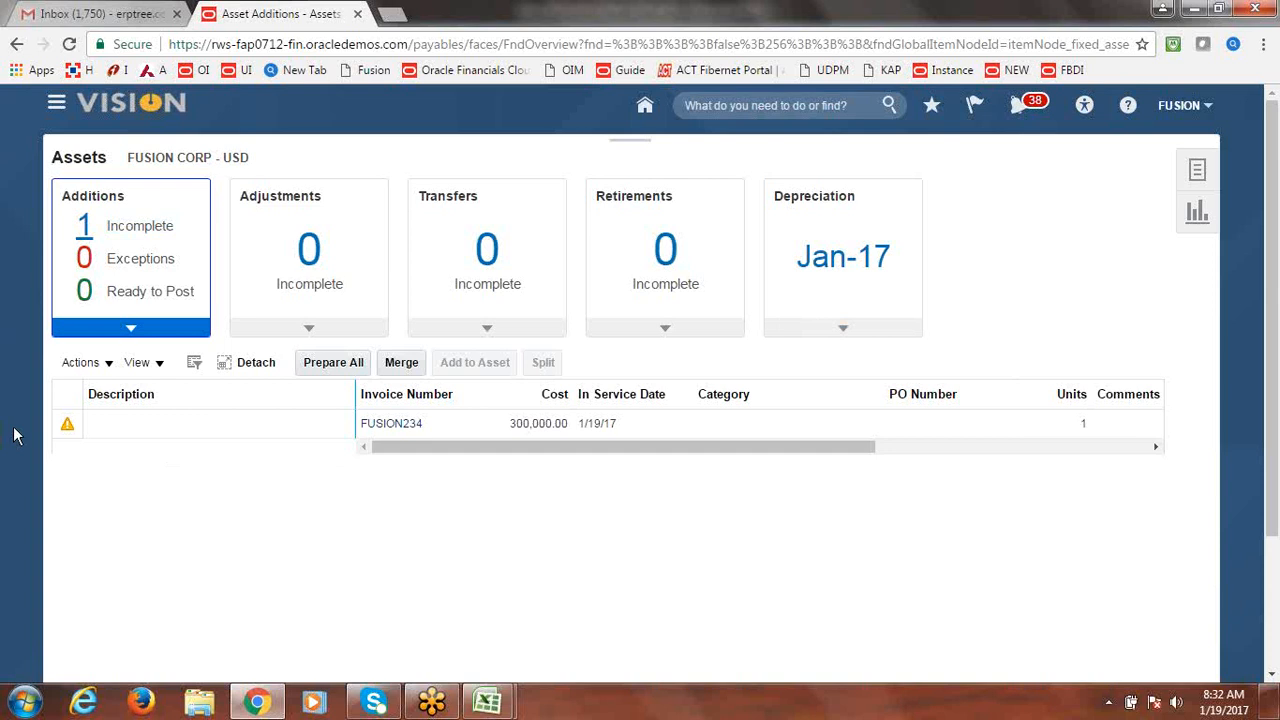
click(56, 424)
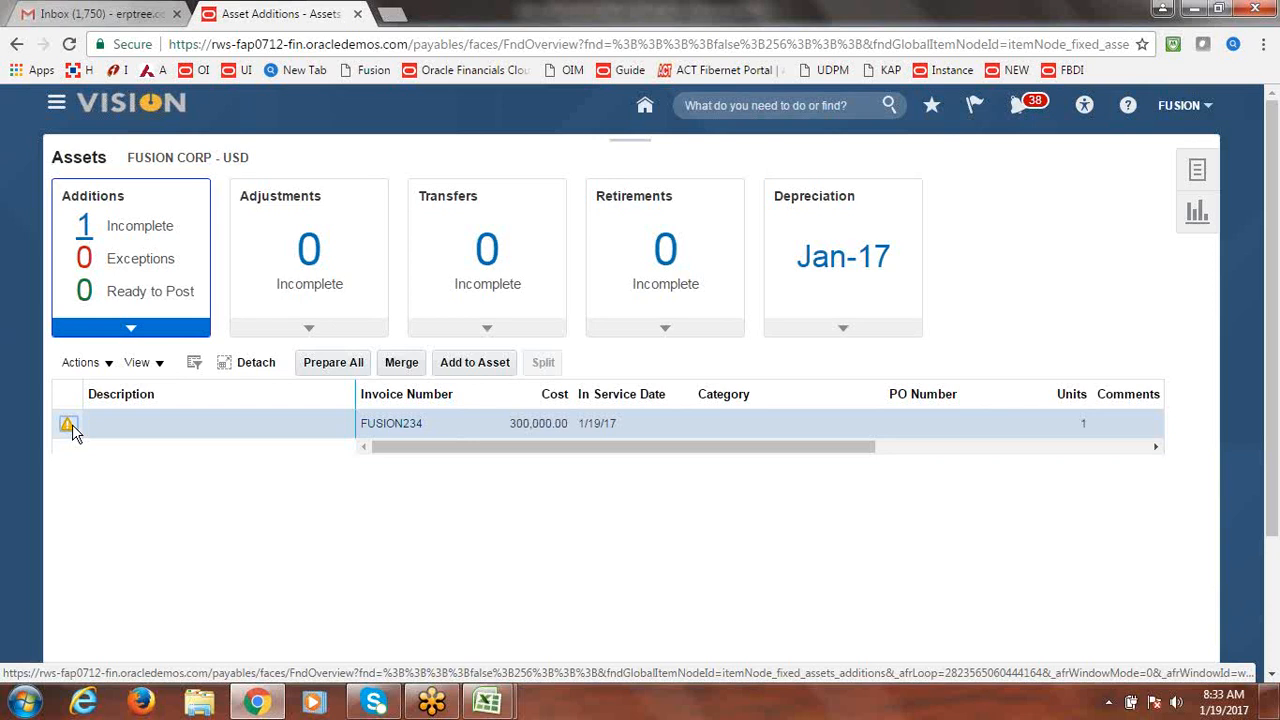
Cancel the single-line FUSION234 merge, then reselect the line and bring up its Actions menu.
click(70, 426)
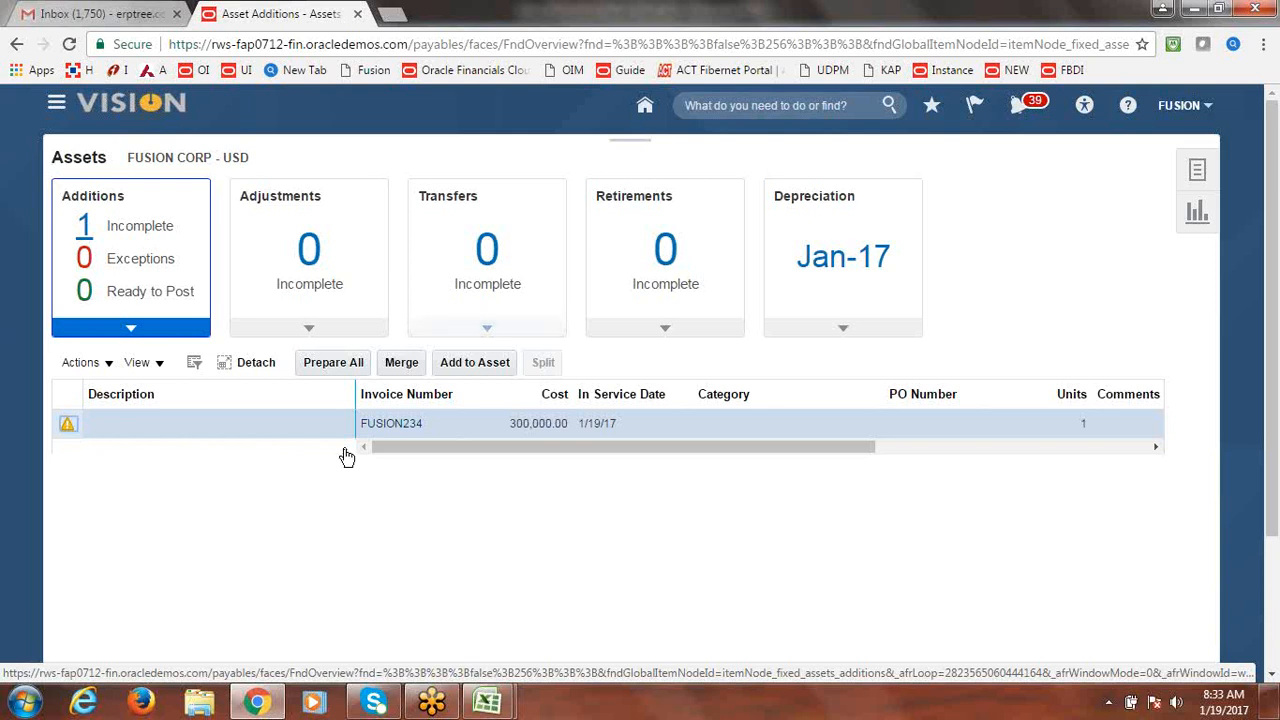
click(400, 367)
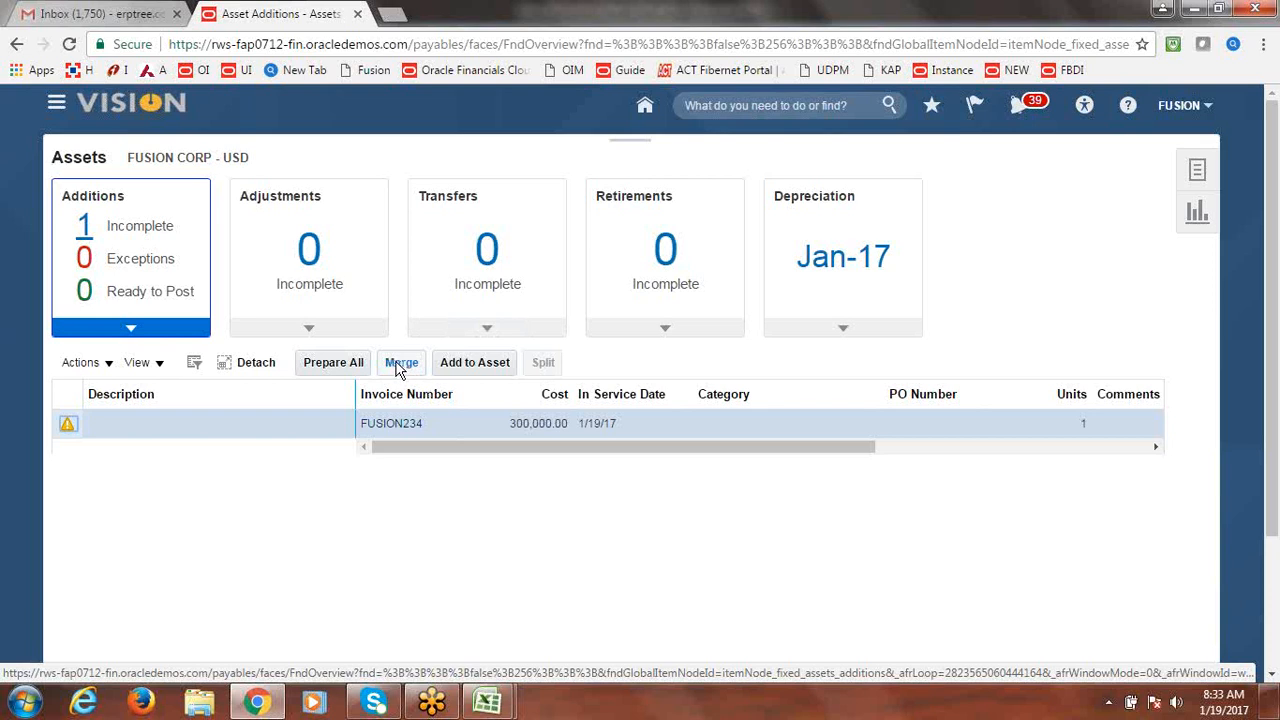
click(401, 366)
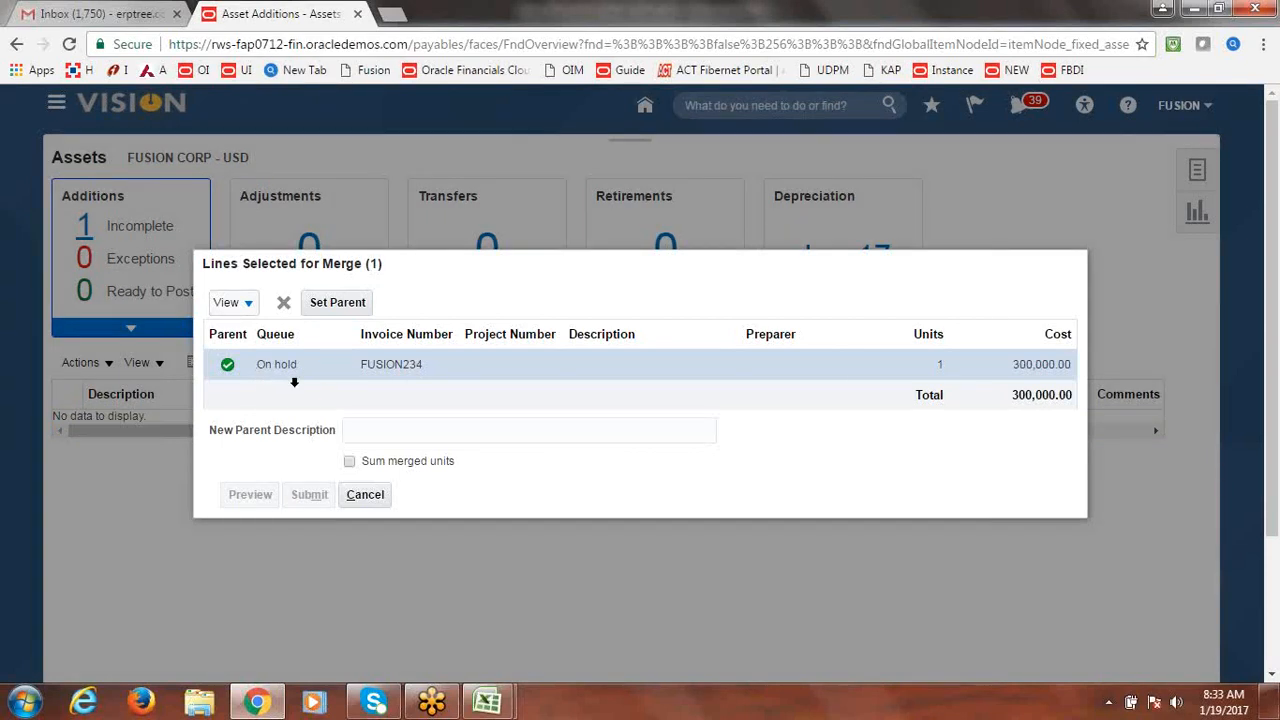
click(365, 494)
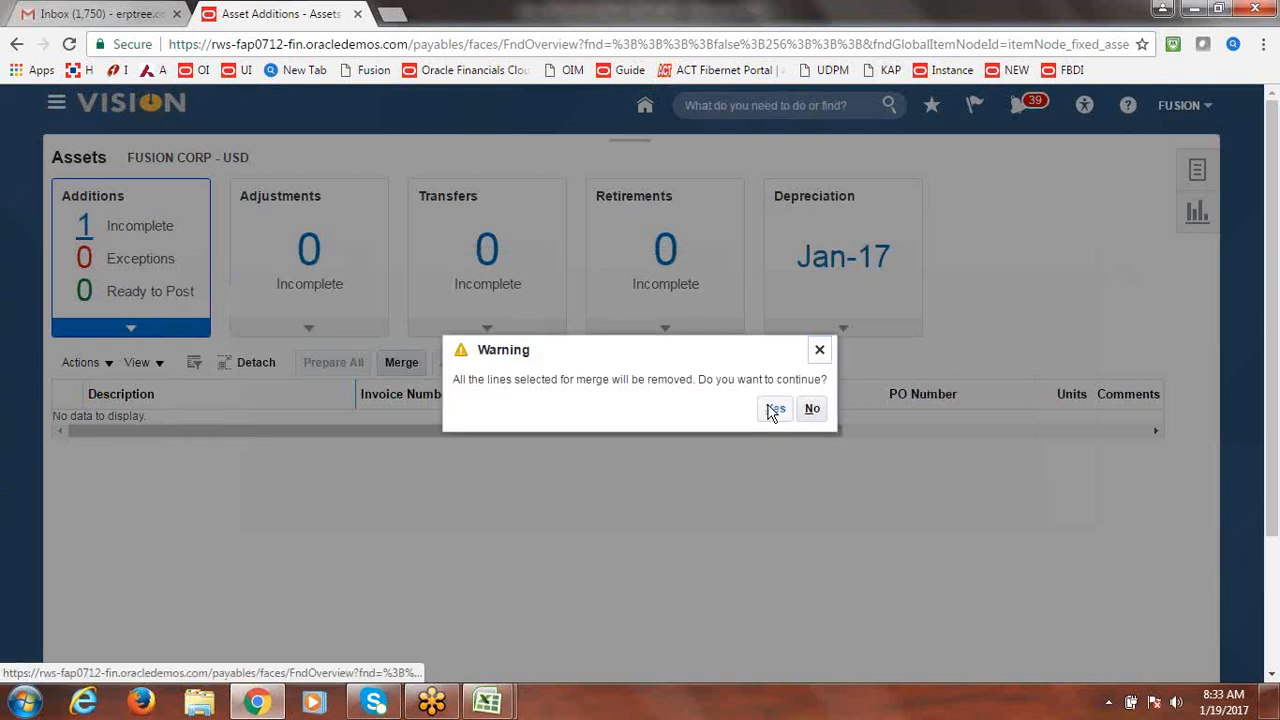
click(775, 410)
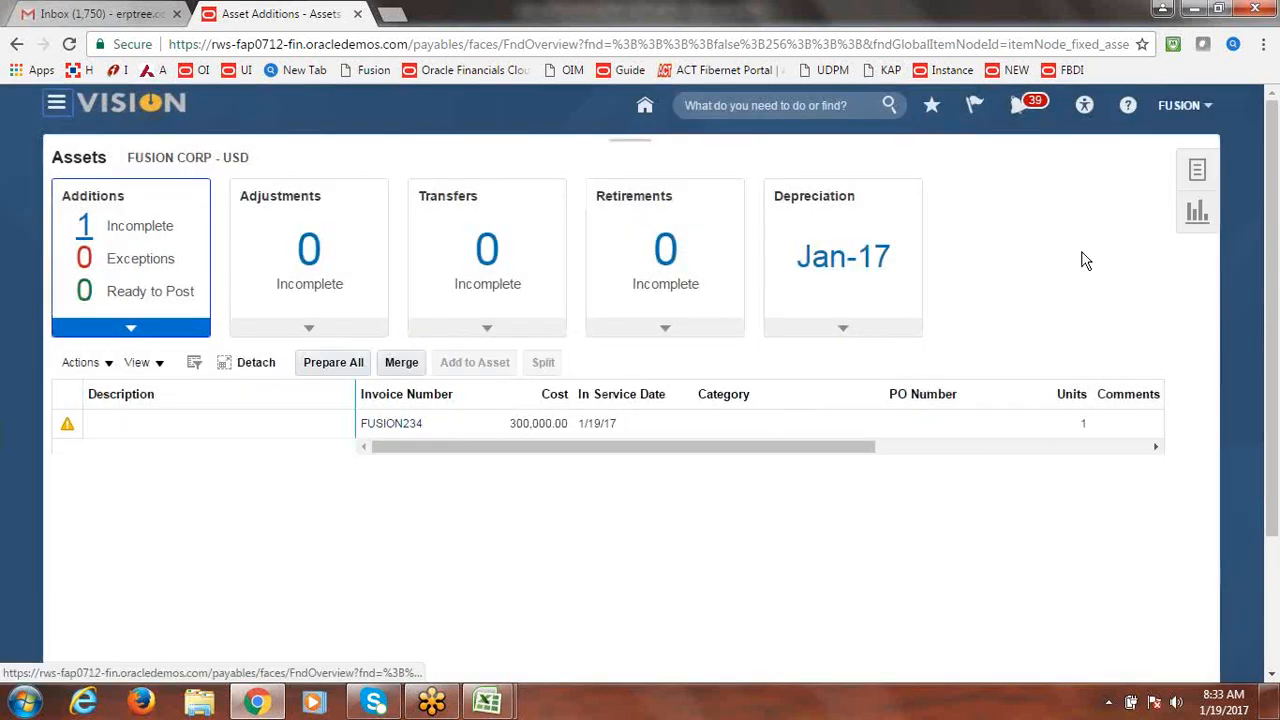
click(62, 422)
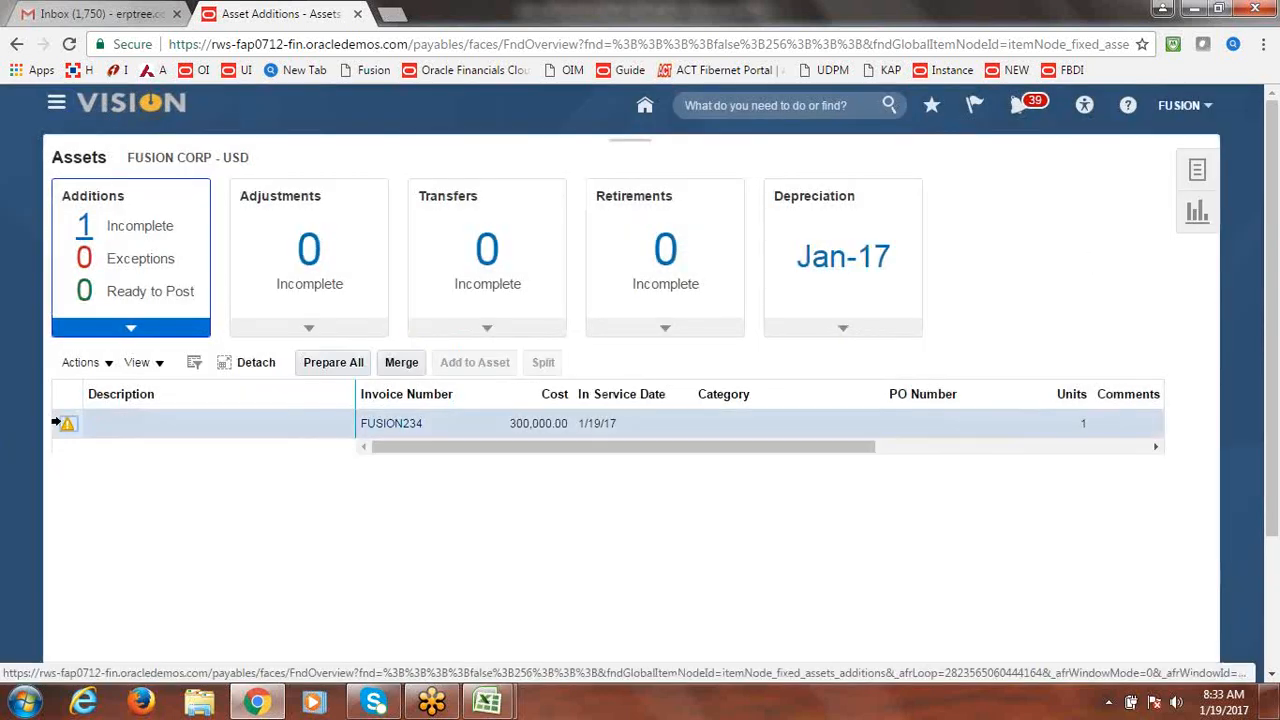
click(100, 363)
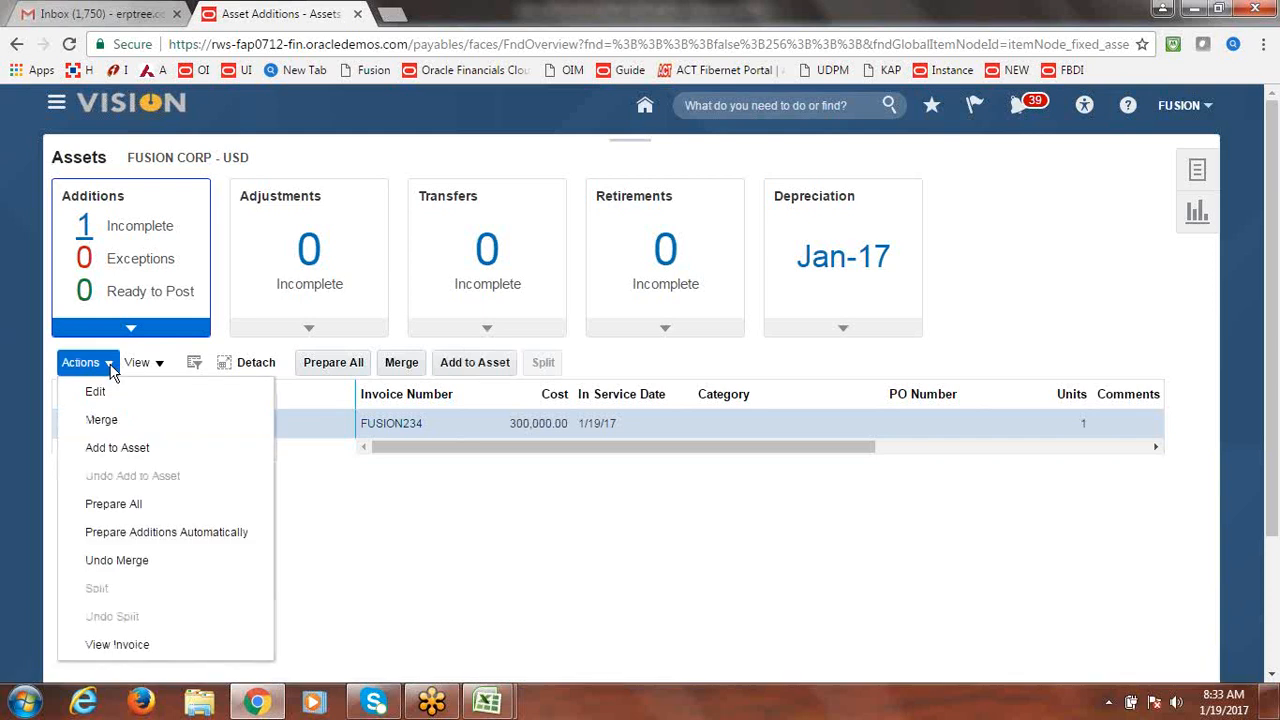
Edit the FUSION234 source line, setting Queue to Post and Description to Building4.
click(105, 419)
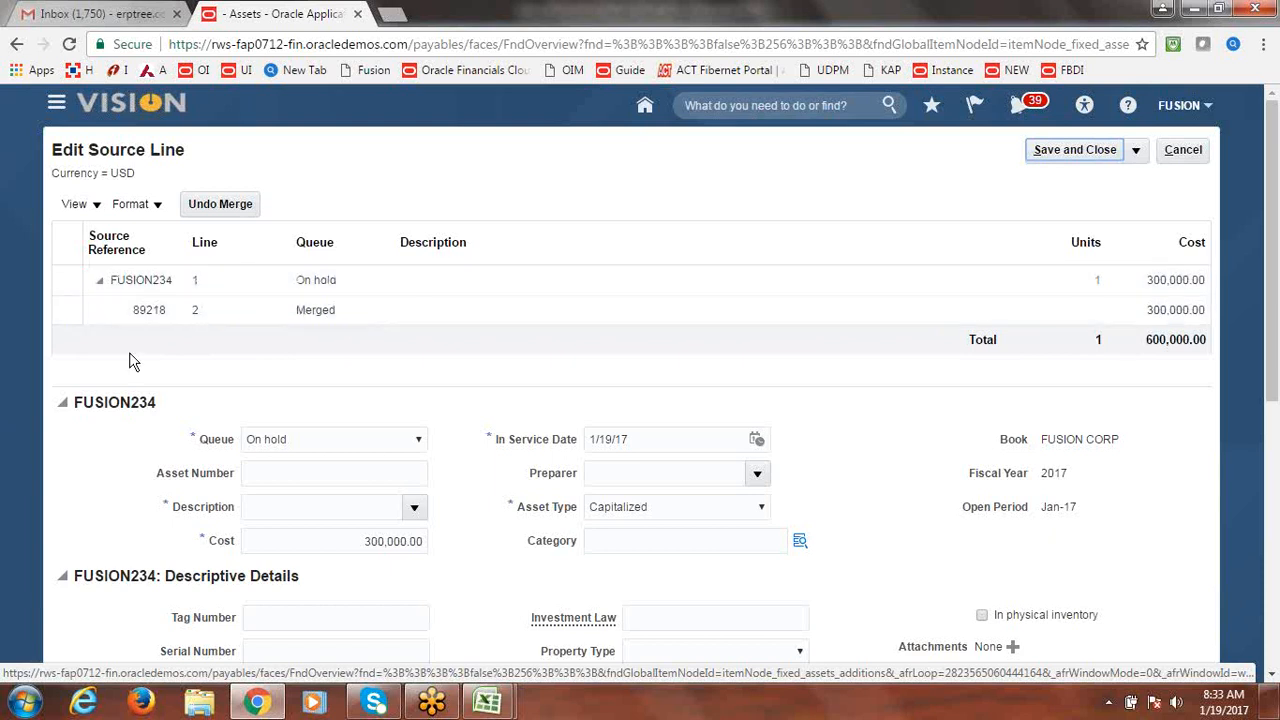
click(420, 441)
click(326, 489)
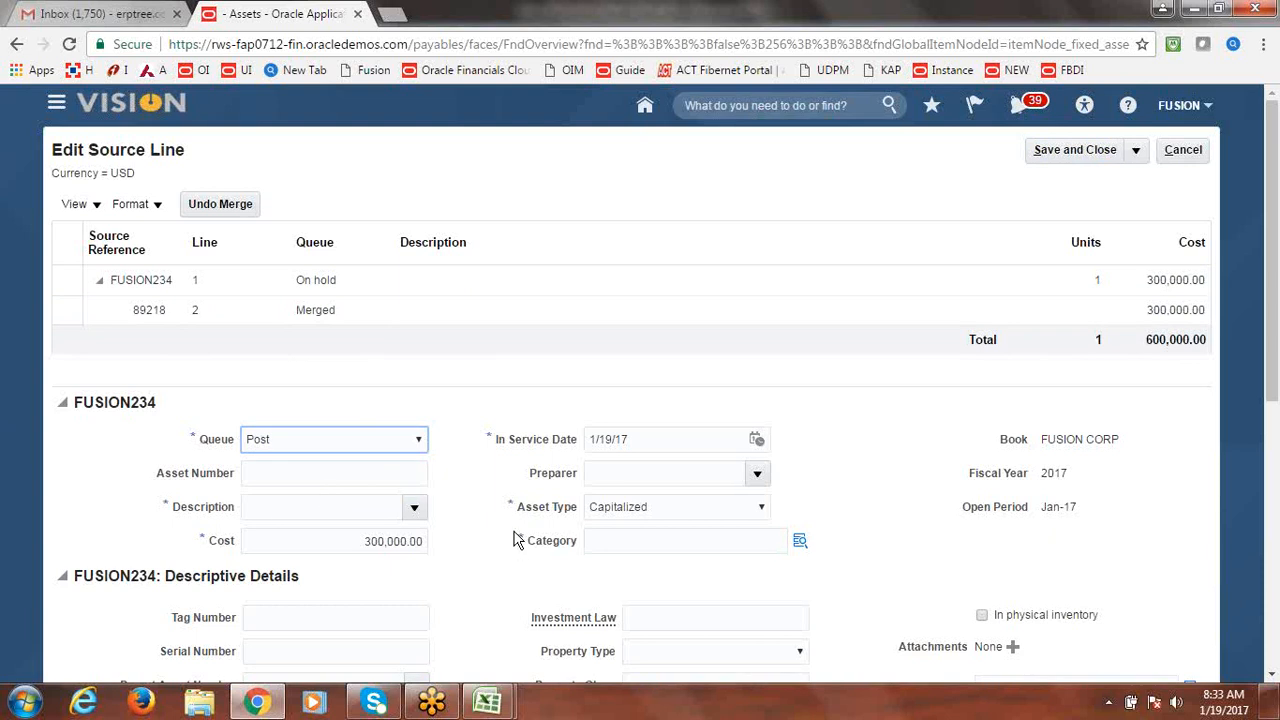
scroll(1272, 350, down, 1)
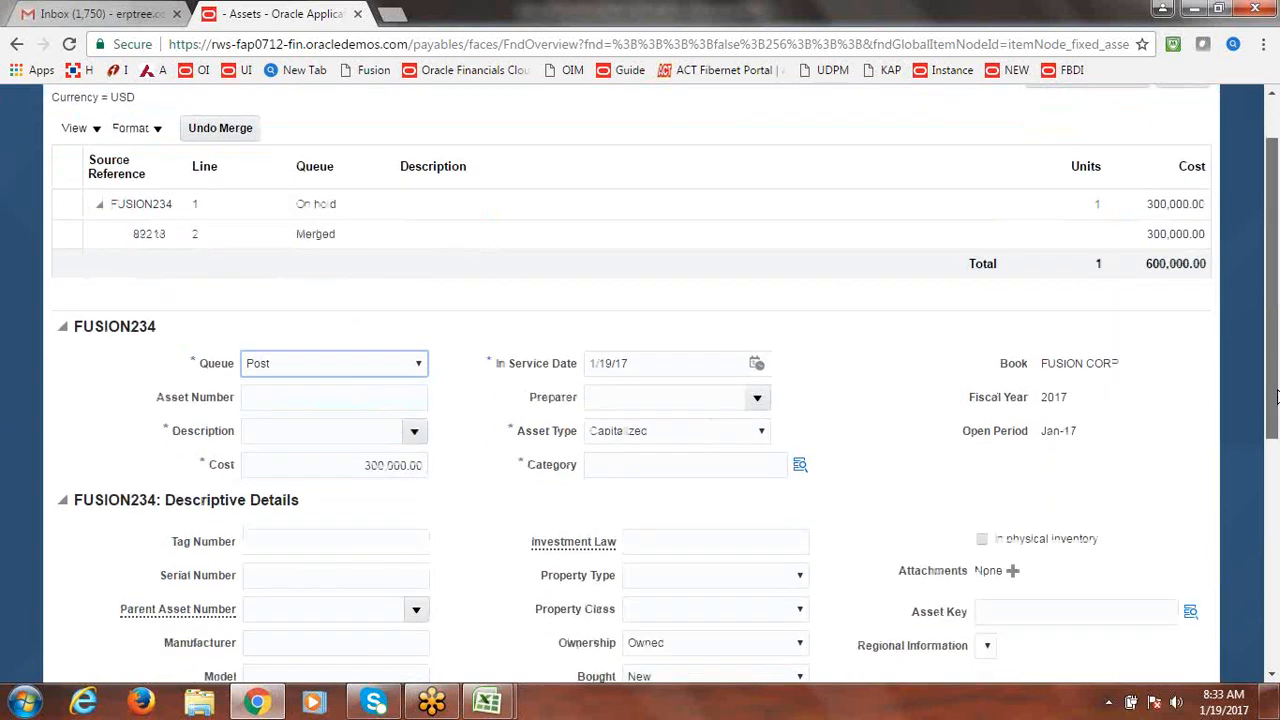
click(413, 430)
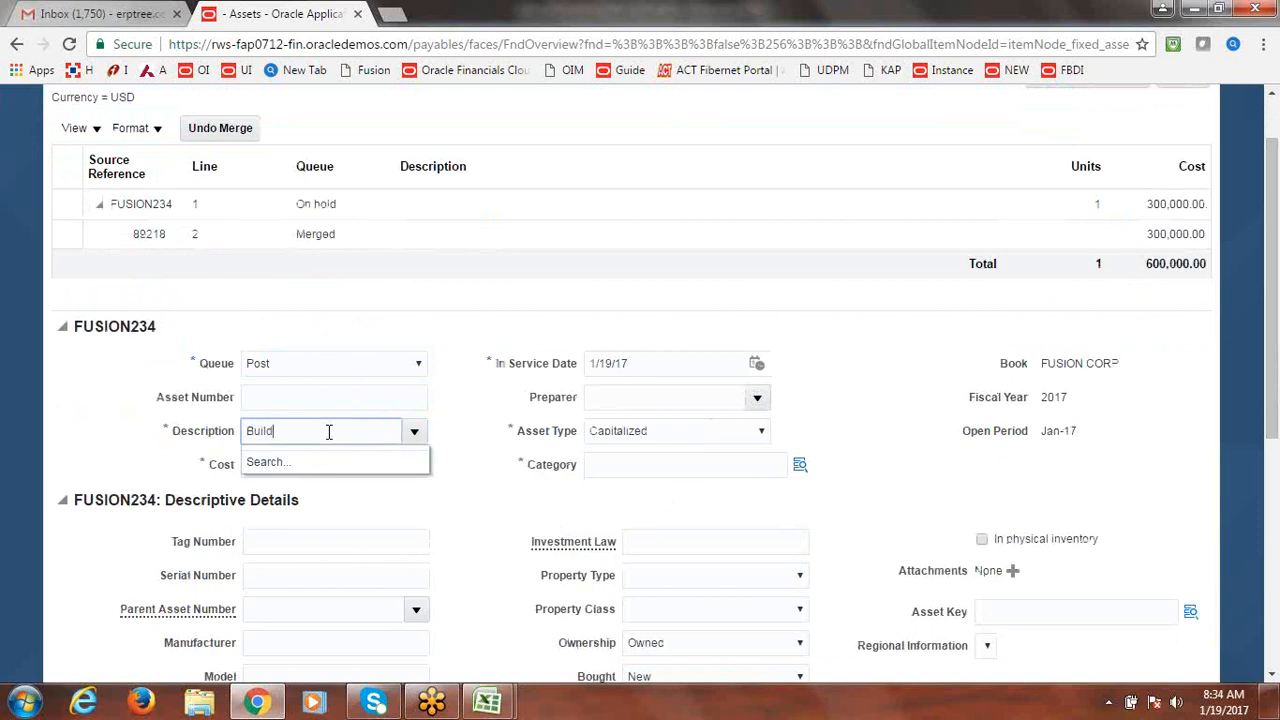
key(Tab)
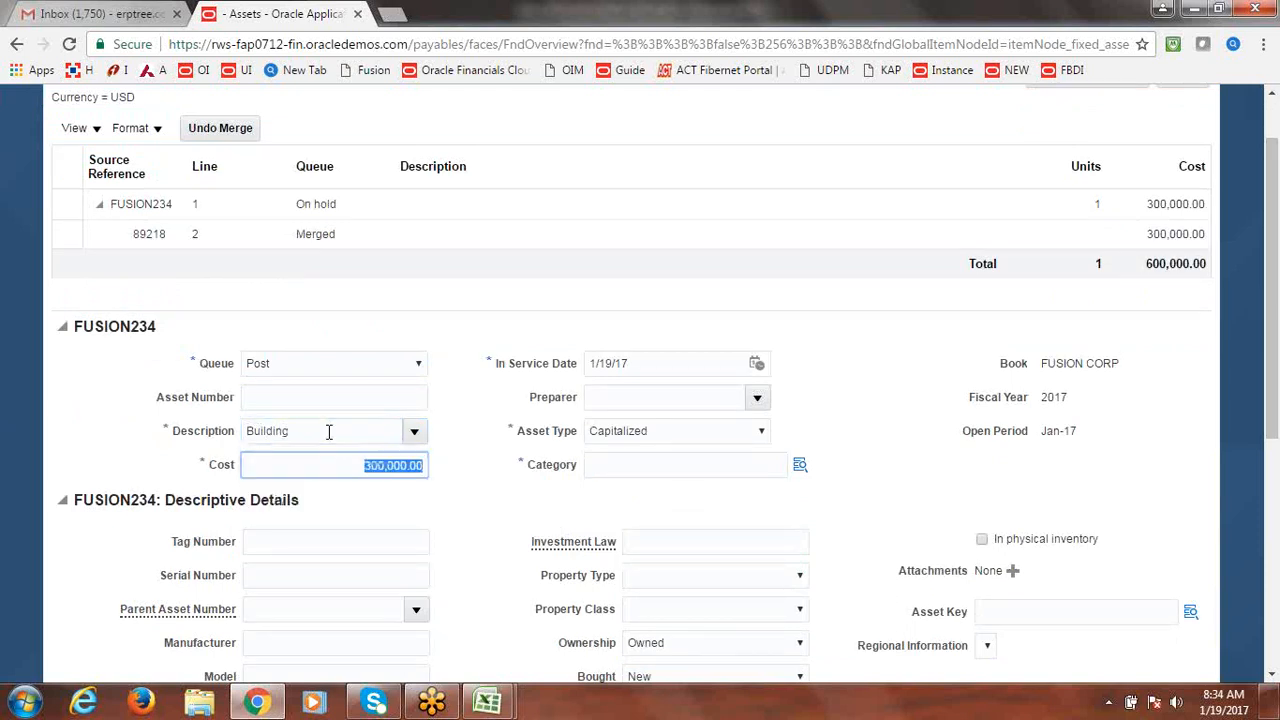
click(334, 431)
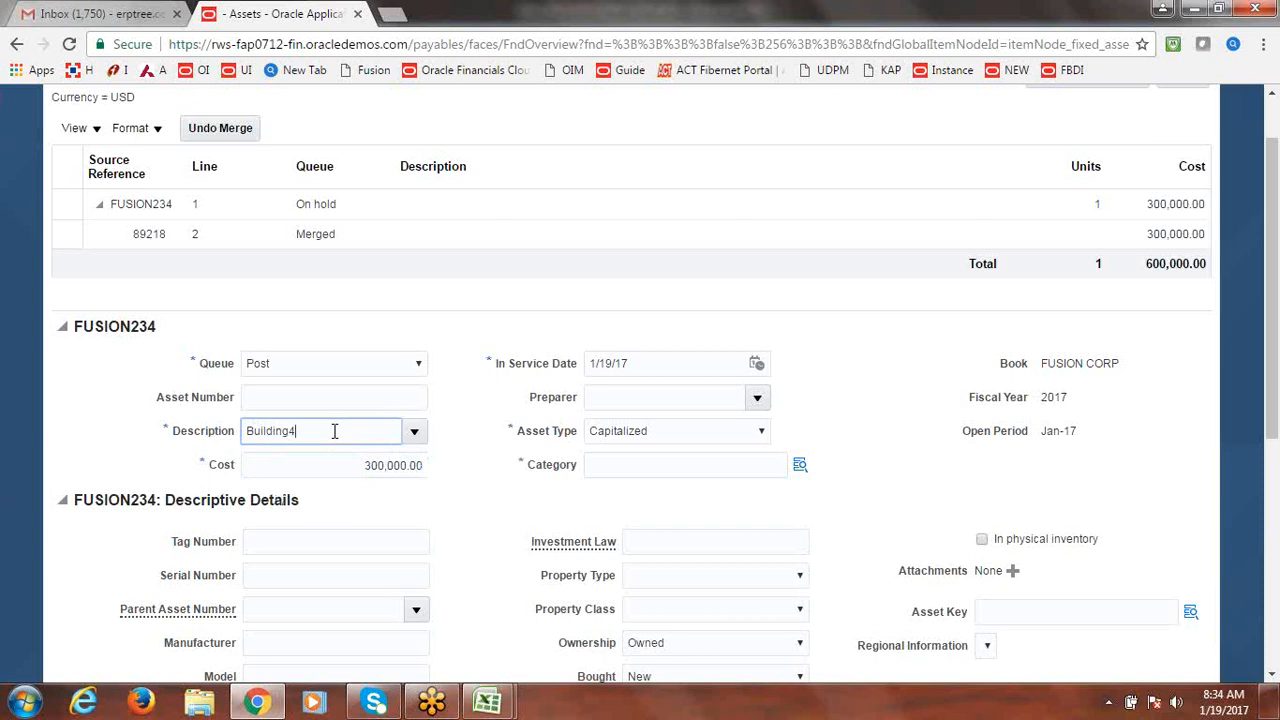
key(Tab)
key(Tab)
click(895, 409)
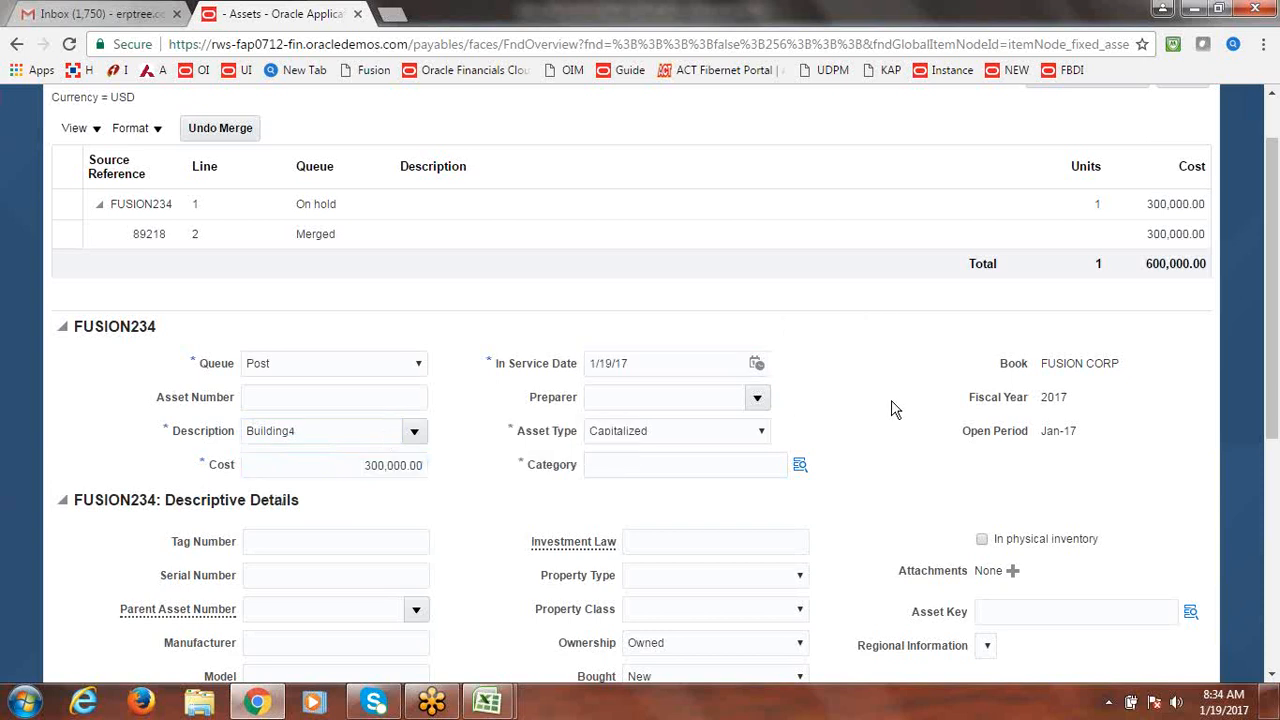
Set the asset category to FUSION BUILDINGS – FUSION ADMIN BUILDING.
click(800, 467)
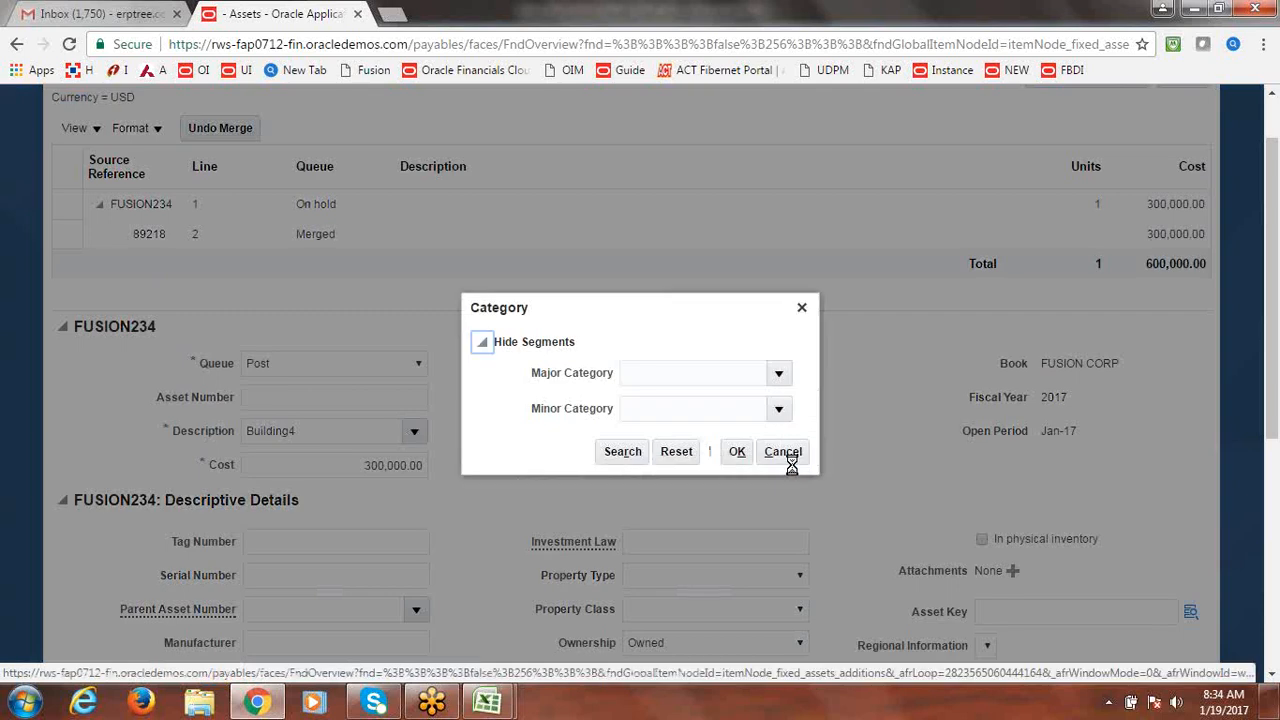
click(779, 374)
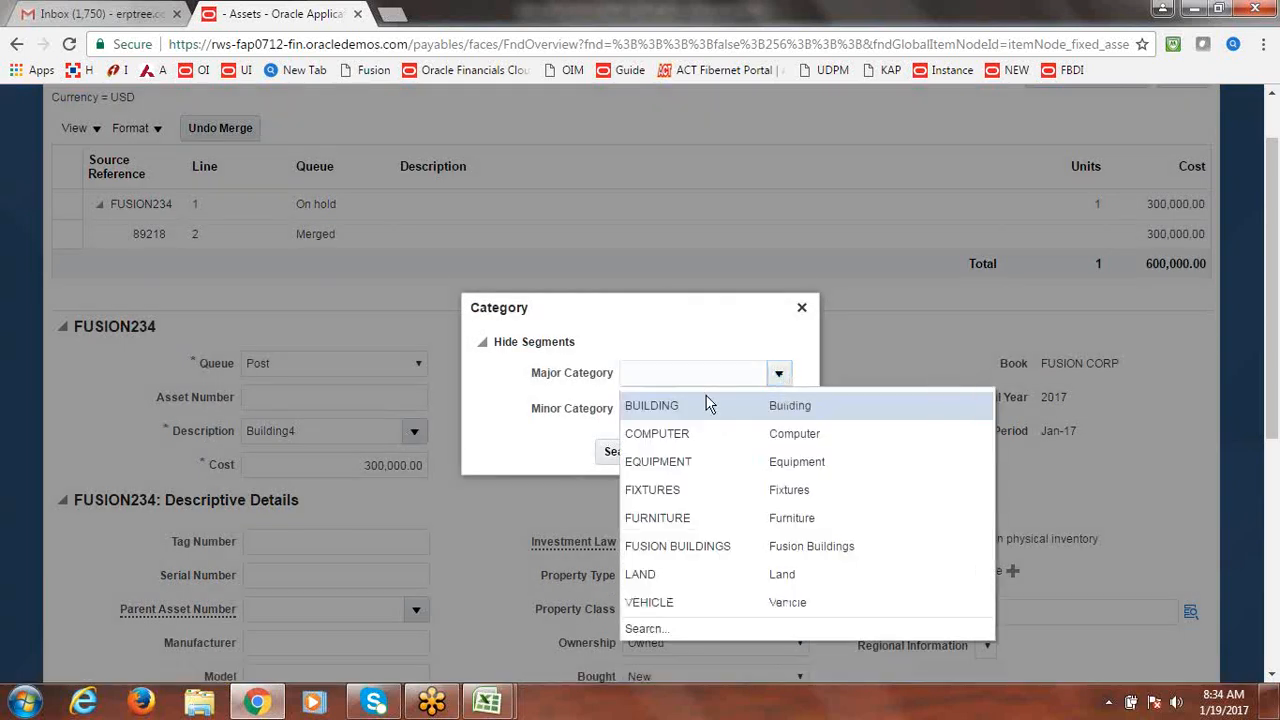
click(683, 550)
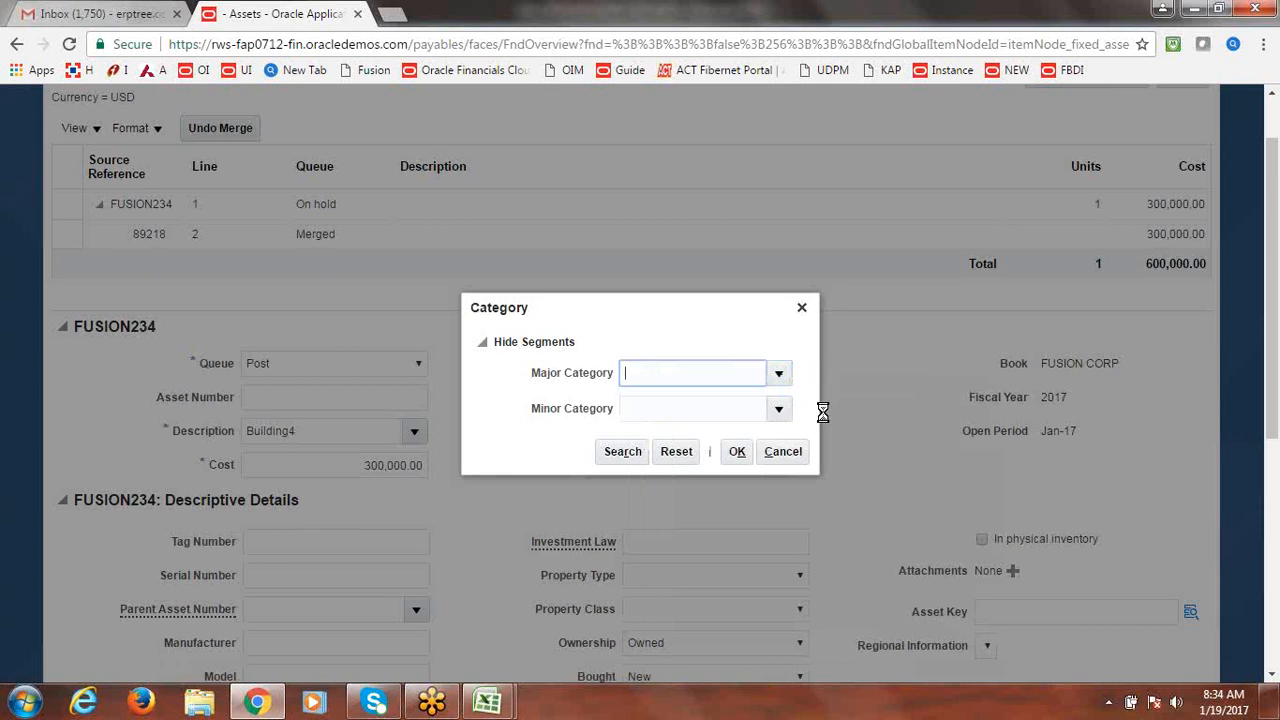
click(781, 411)
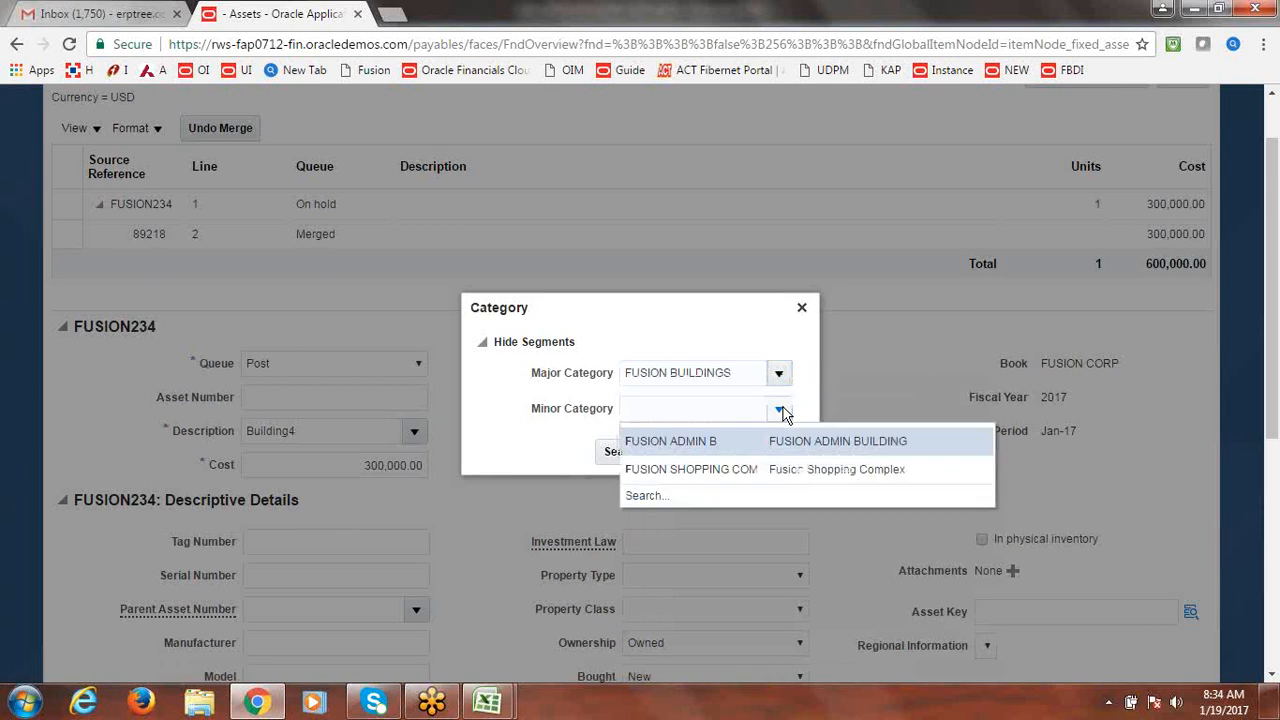
click(717, 443)
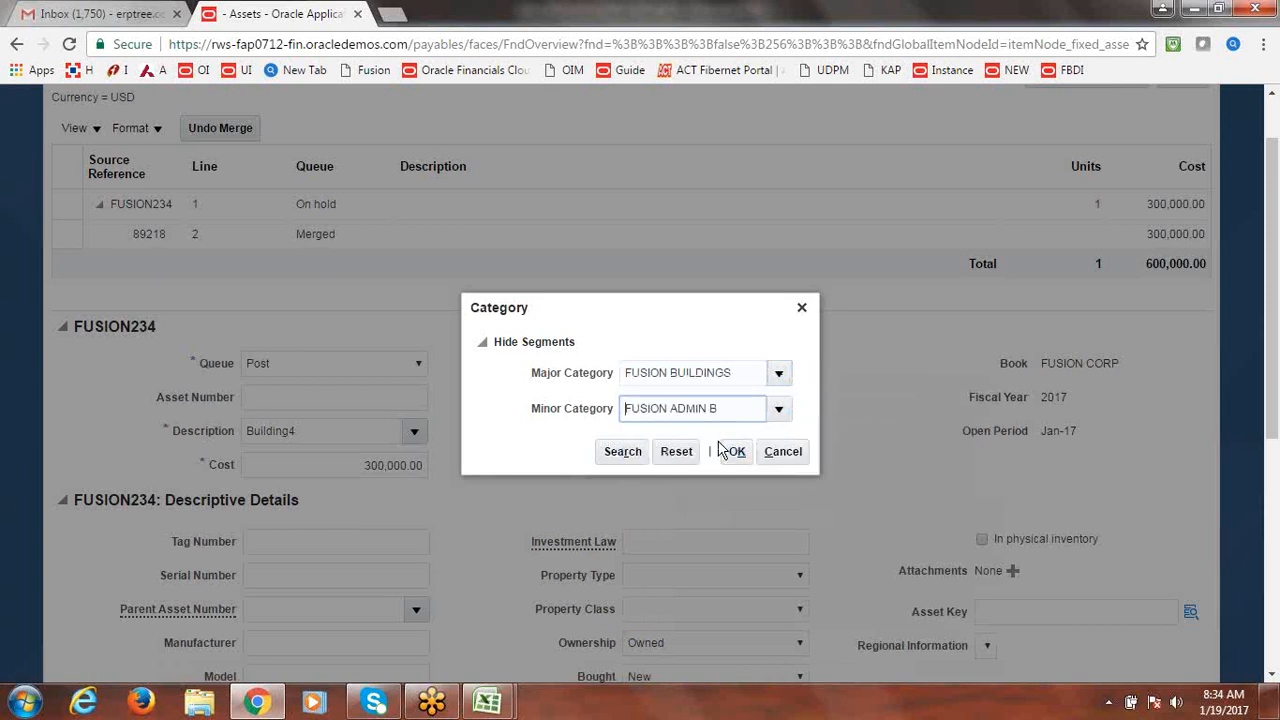
click(738, 453)
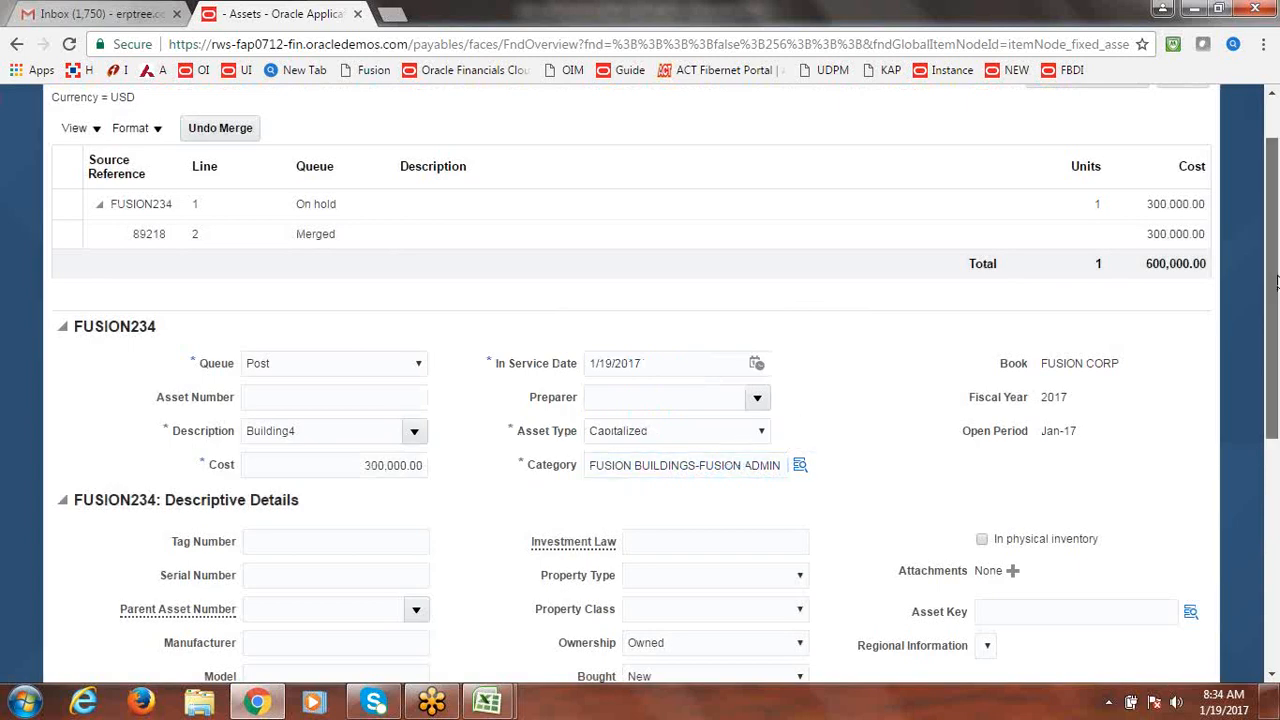
drag(1278, 287, 1278, 493)
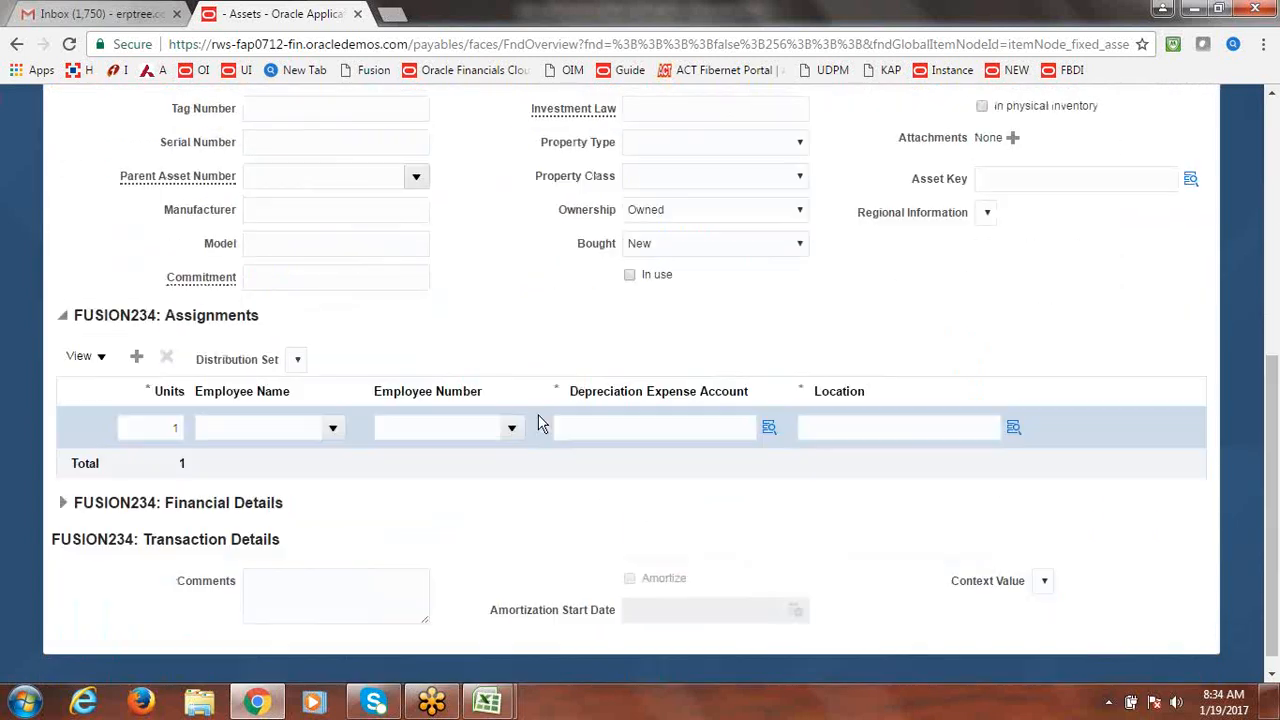
Set the depreciation expense account to 1000.1000.68120 (company 1000, department 1000 Finance).
click(768, 430)
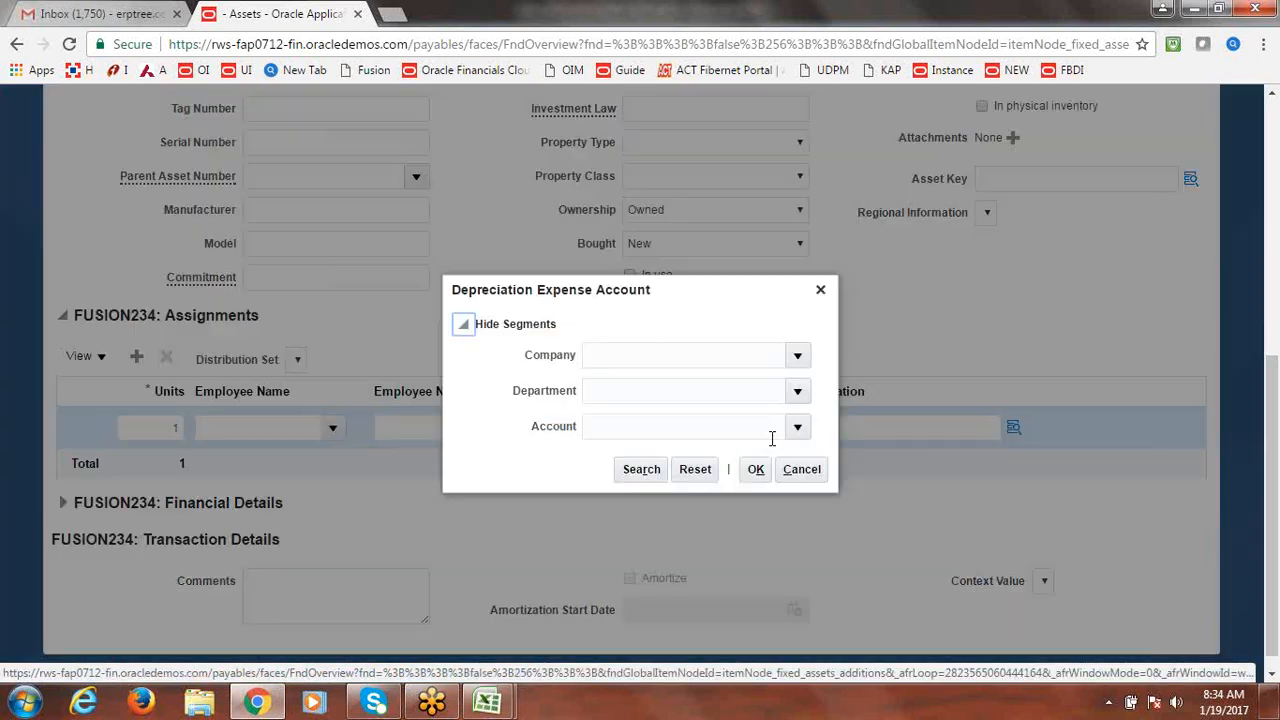
click(756, 476)
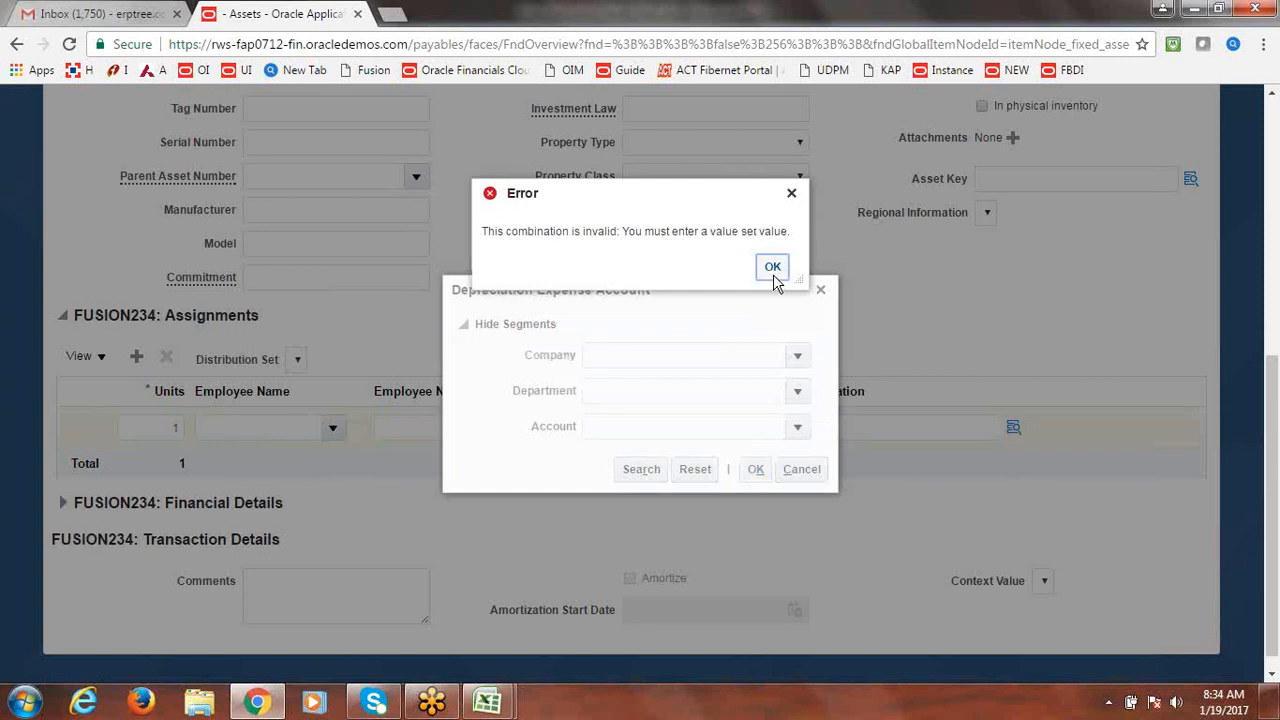
click(771, 268)
click(805, 470)
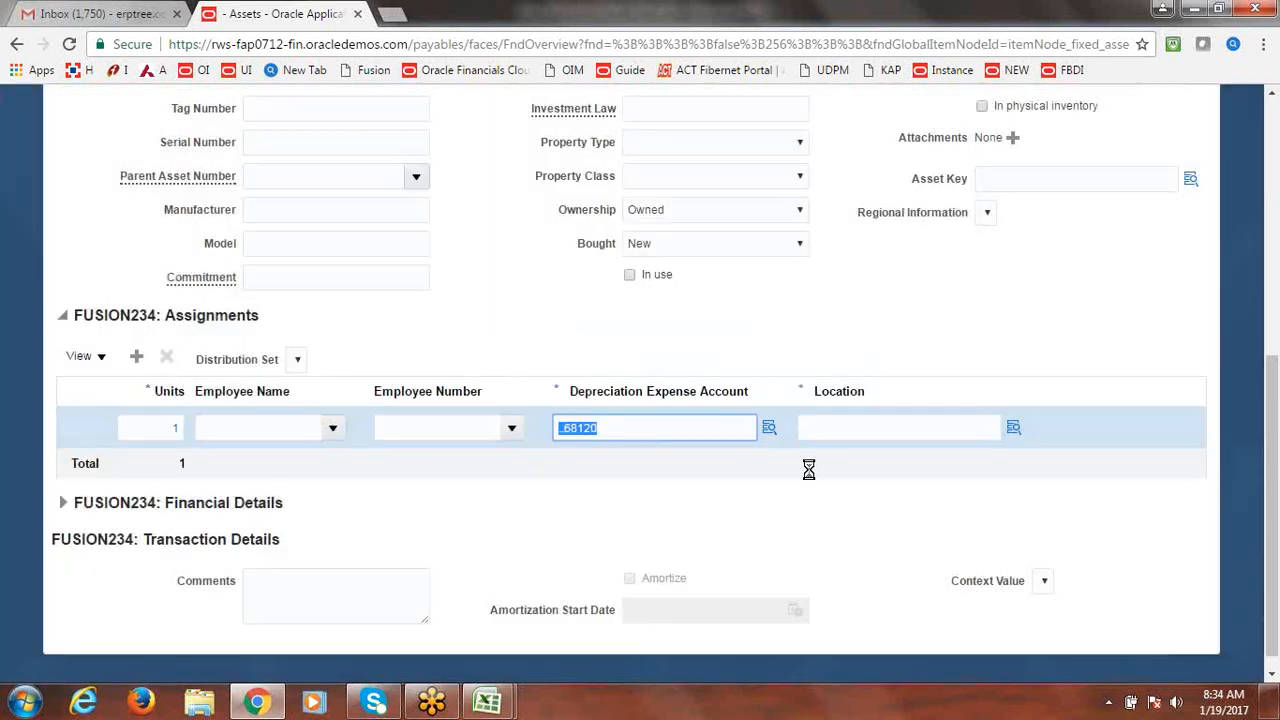
double_click(770, 430)
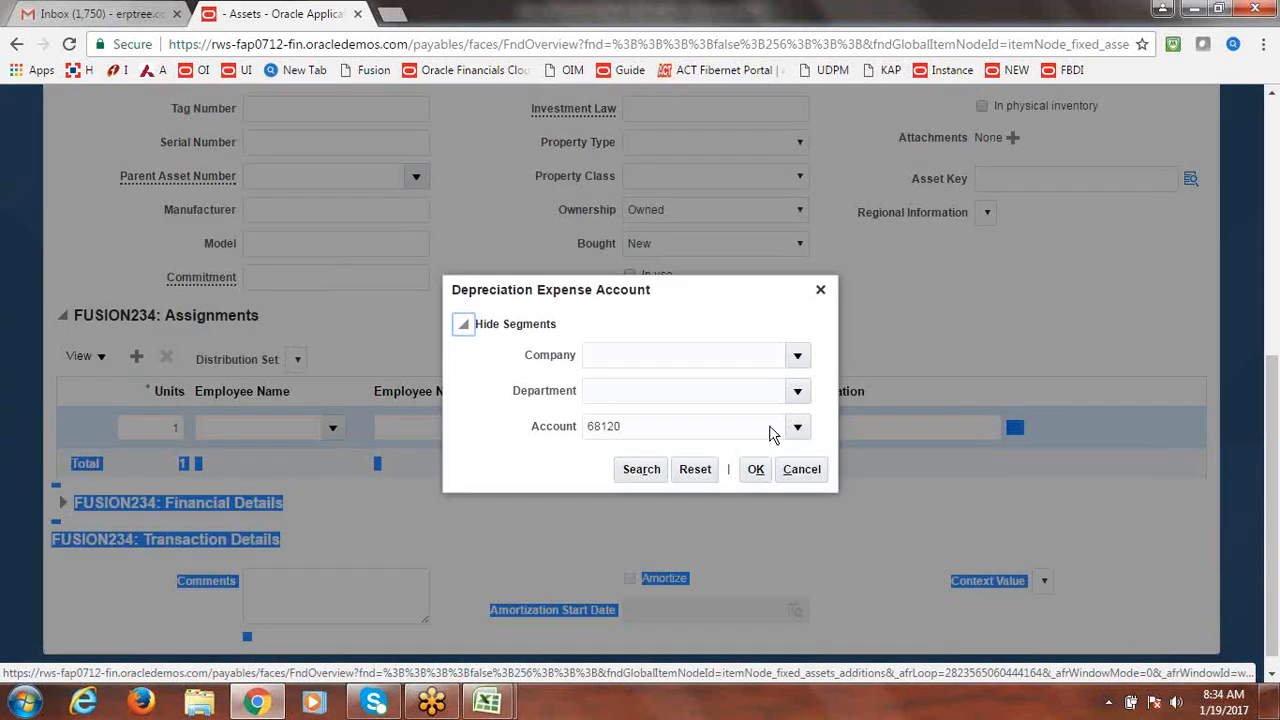
click(798, 359)
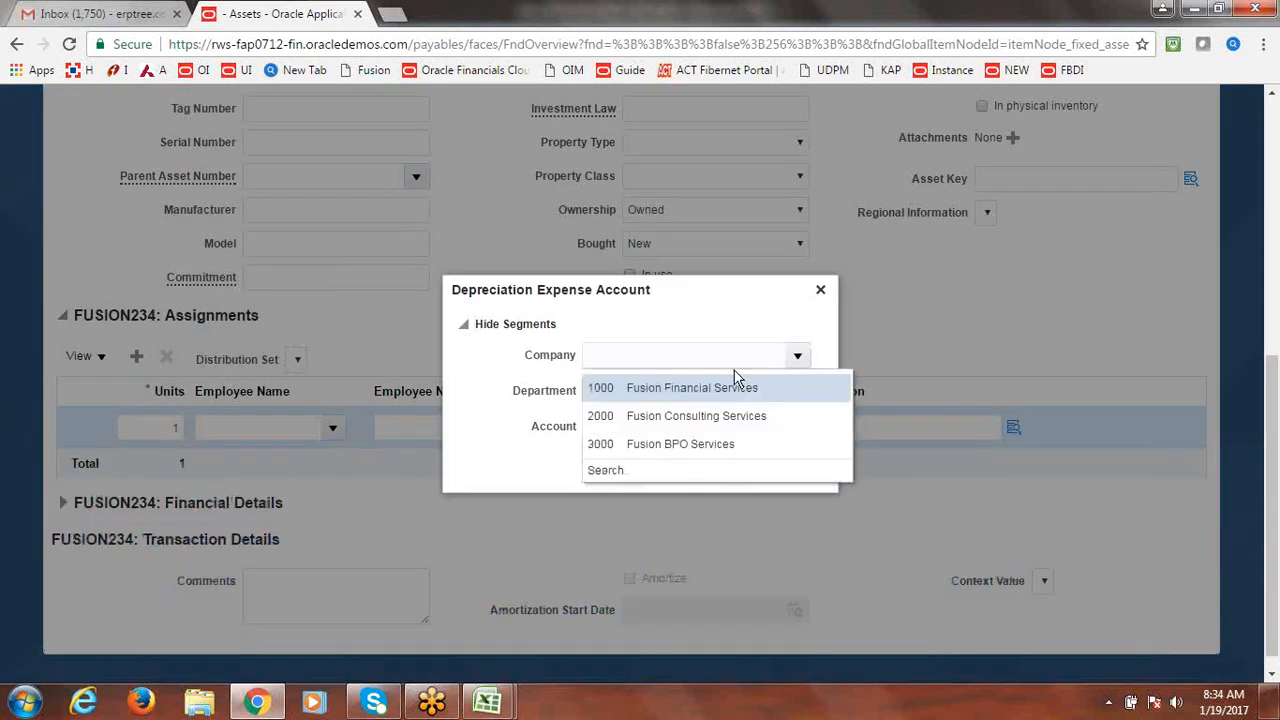
click(714, 384)
click(797, 396)
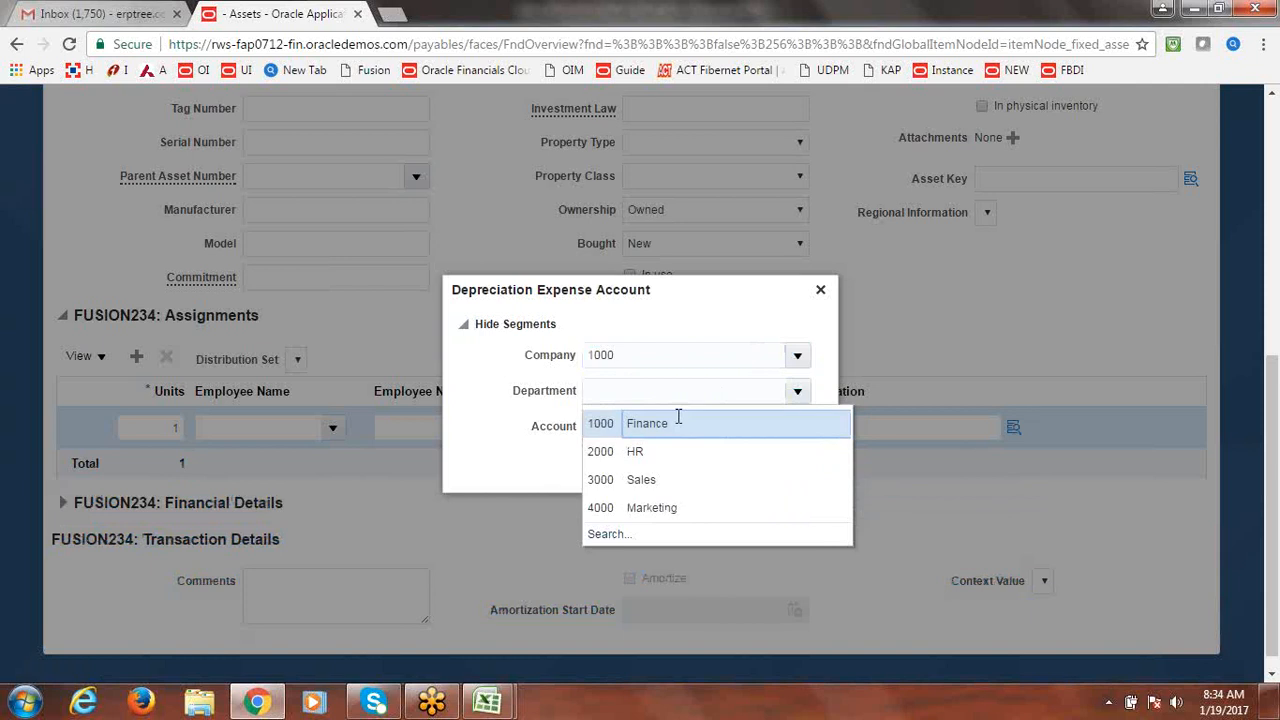
click(680, 420)
click(755, 470)
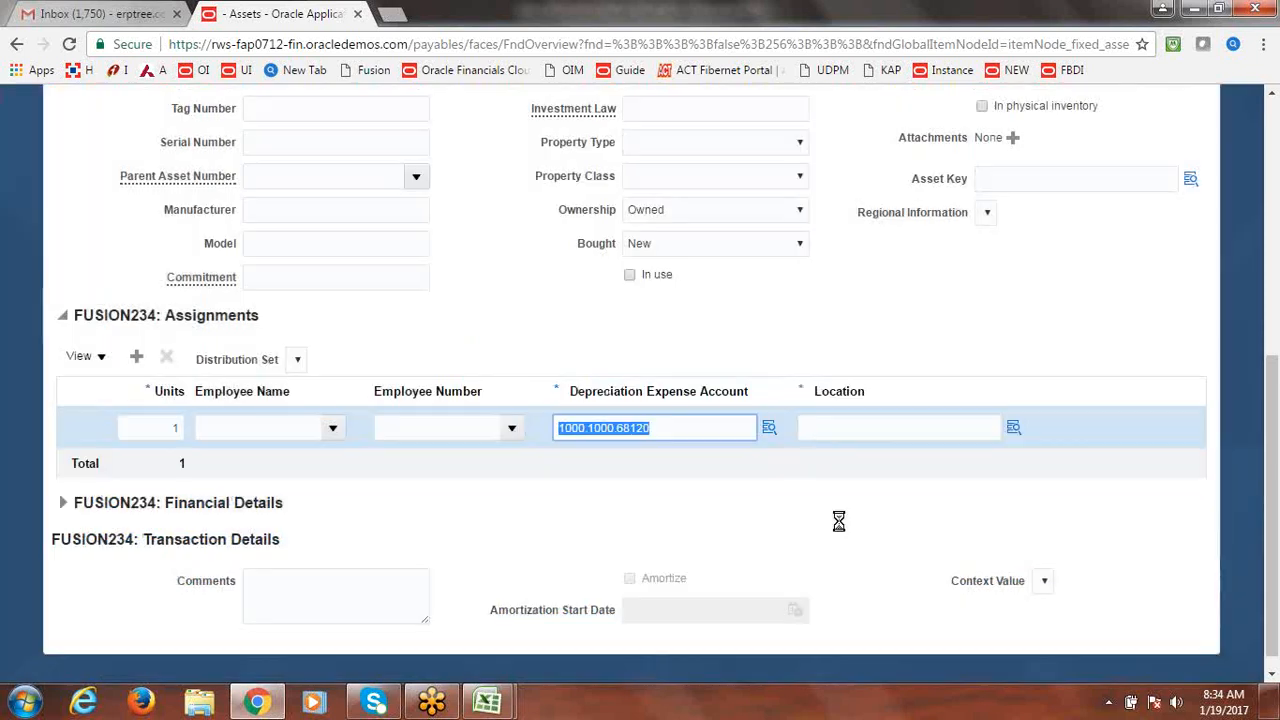
Assign location USA-BEIJING-ATLANTA-MANUFACTURING to the line.
click(1014, 428)
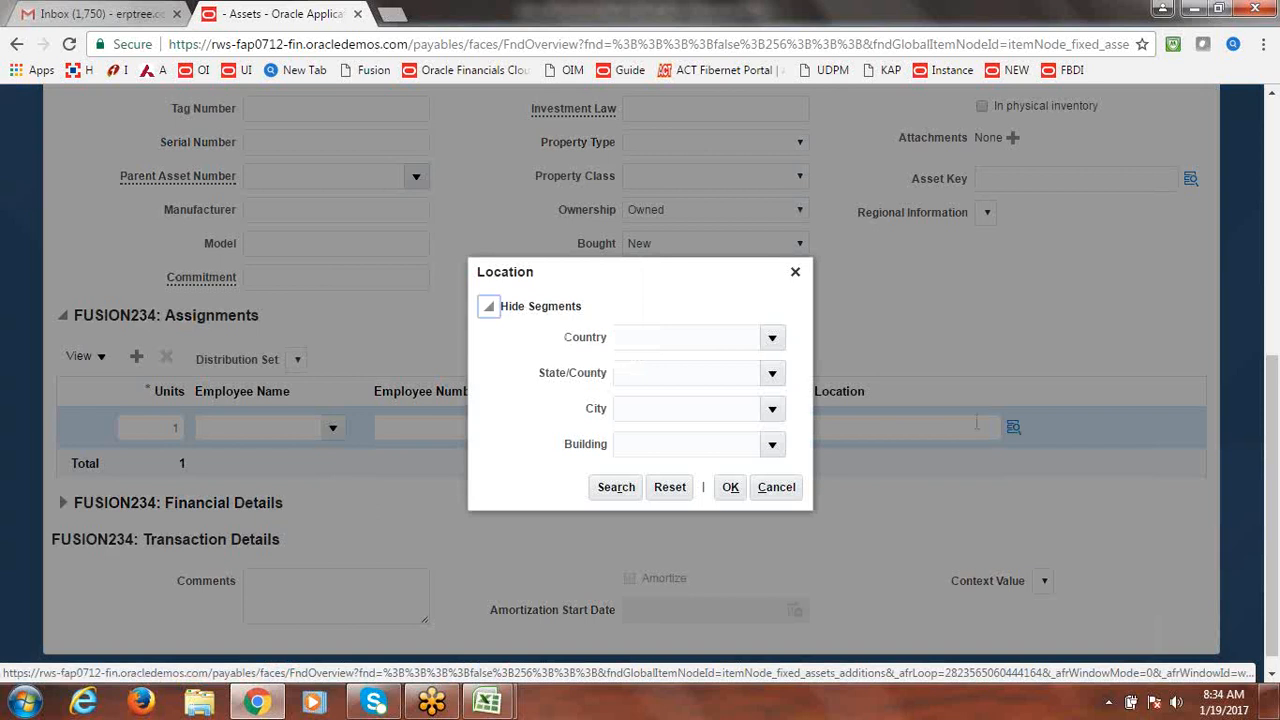
click(773, 340)
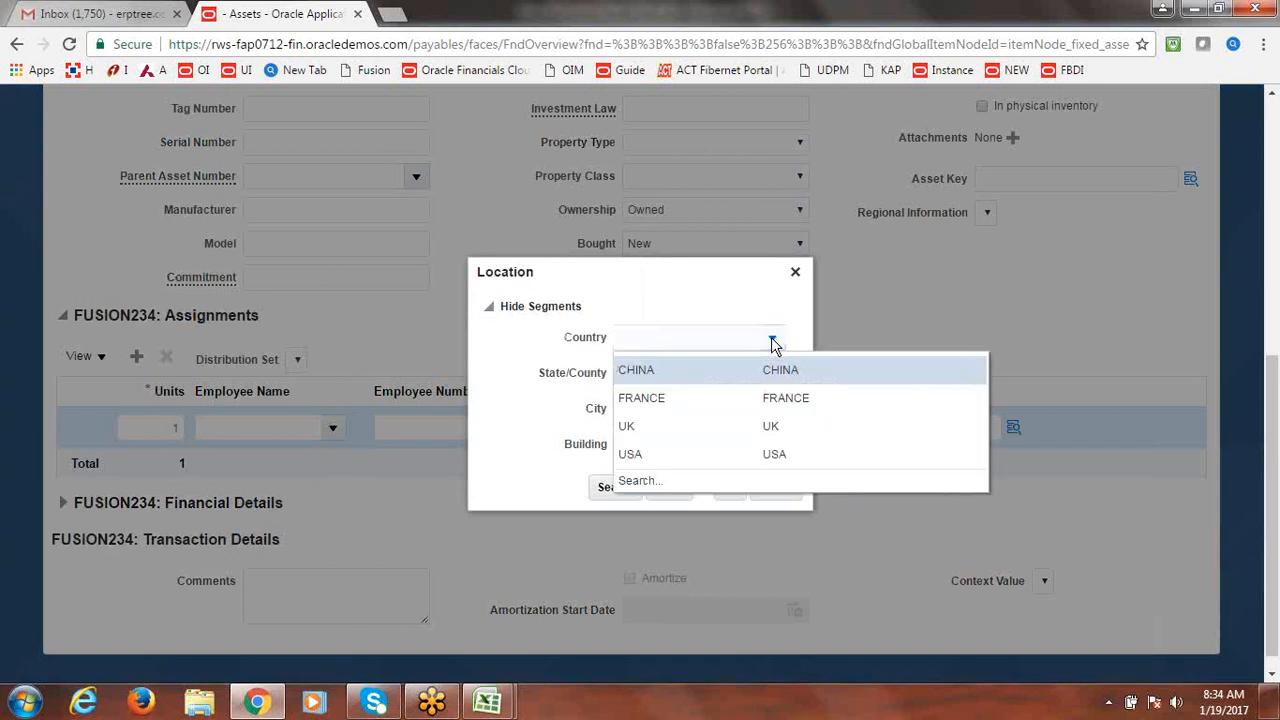
click(651, 456)
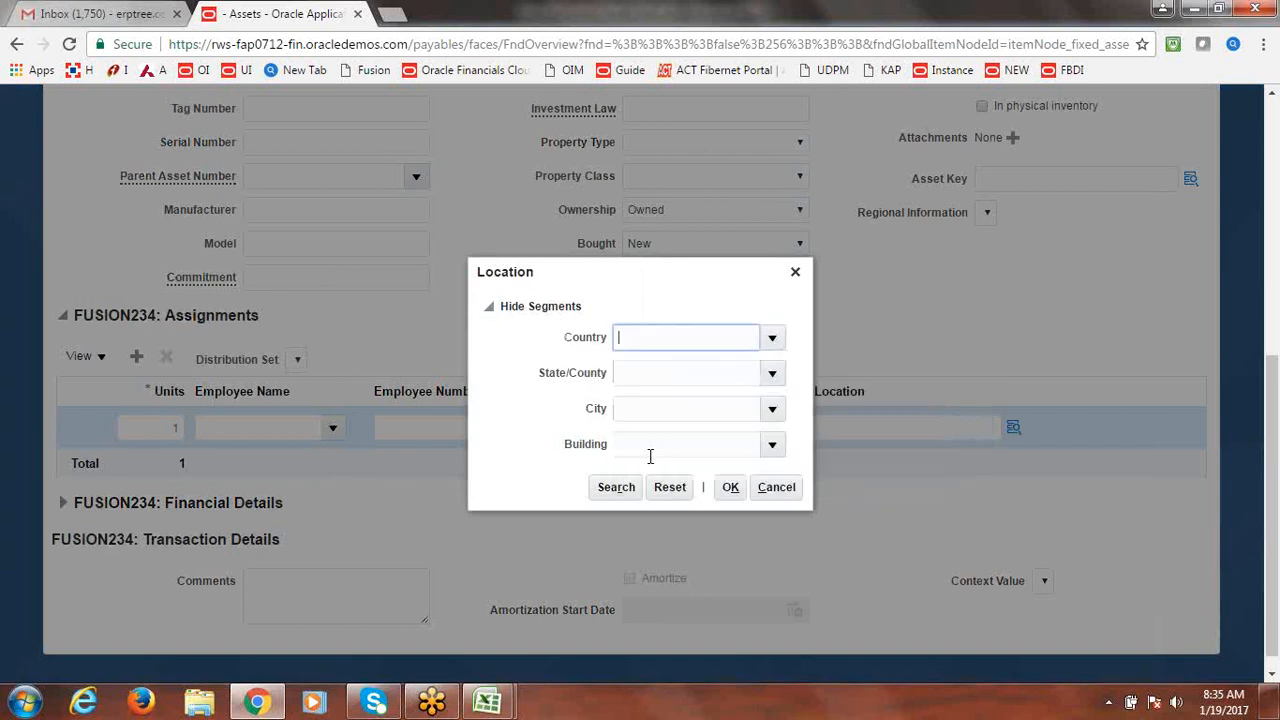
click(774, 374)
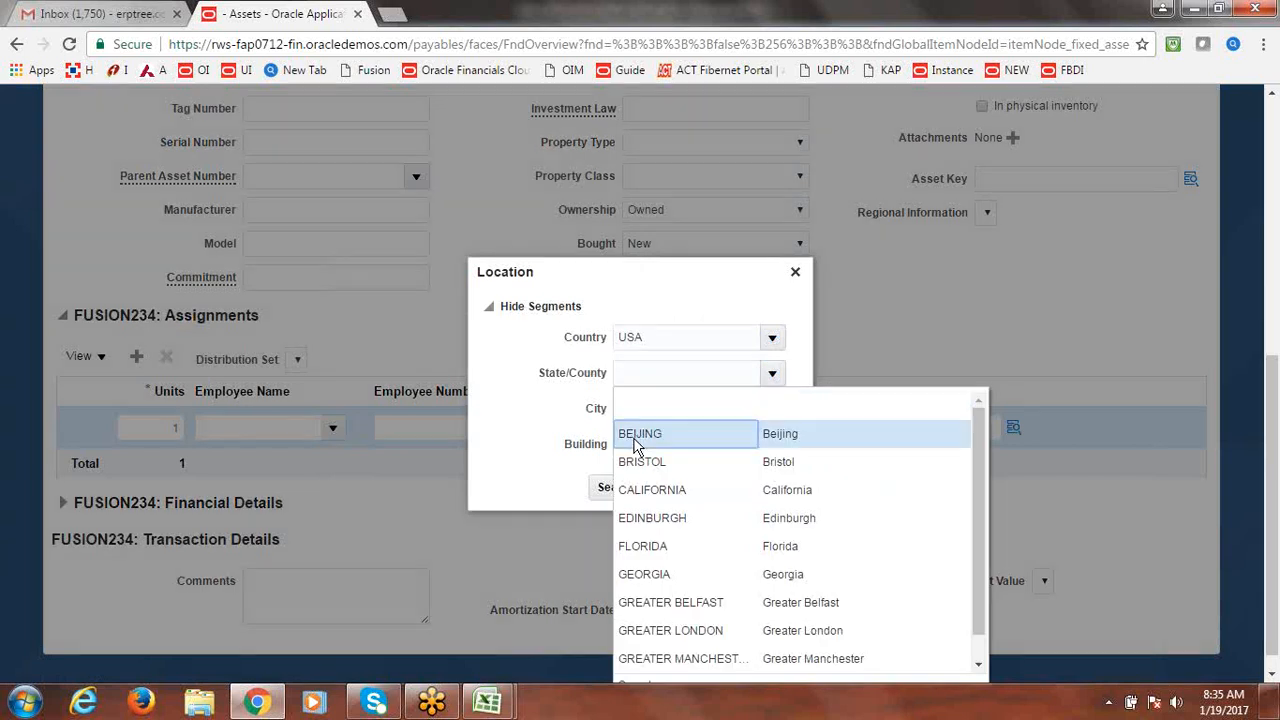
click(634, 434)
click(774, 410)
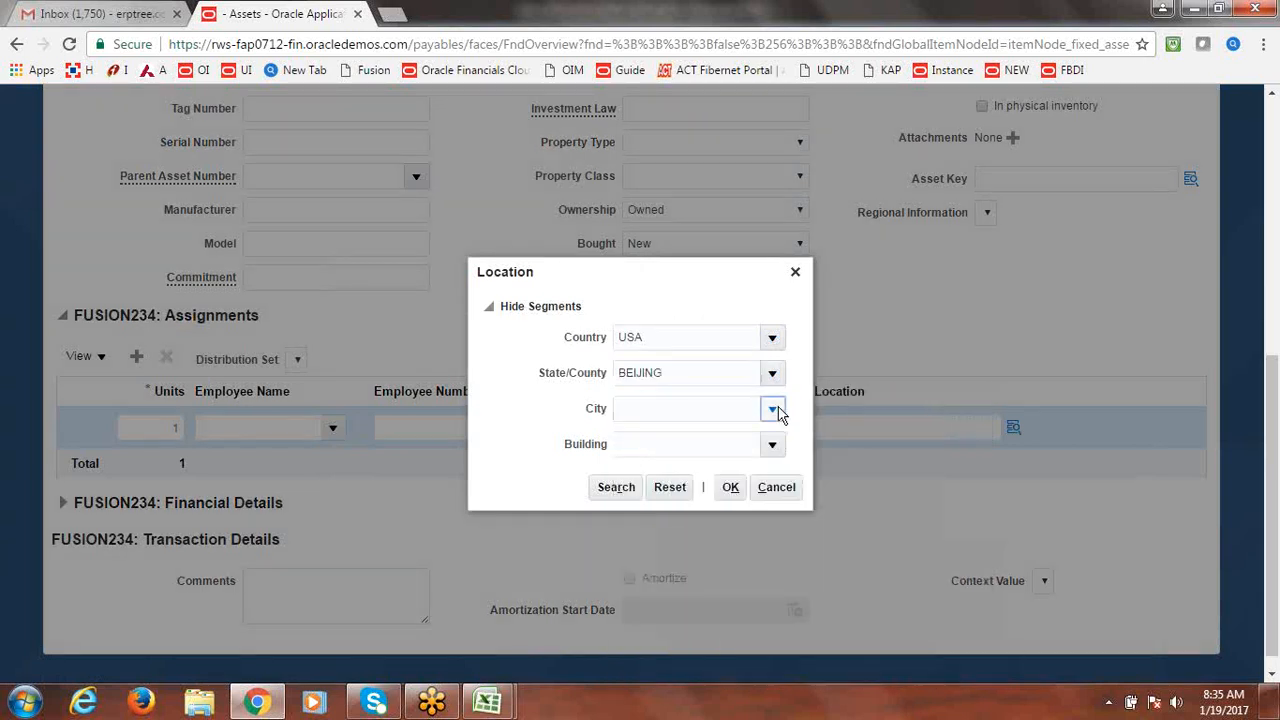
click(690, 416)
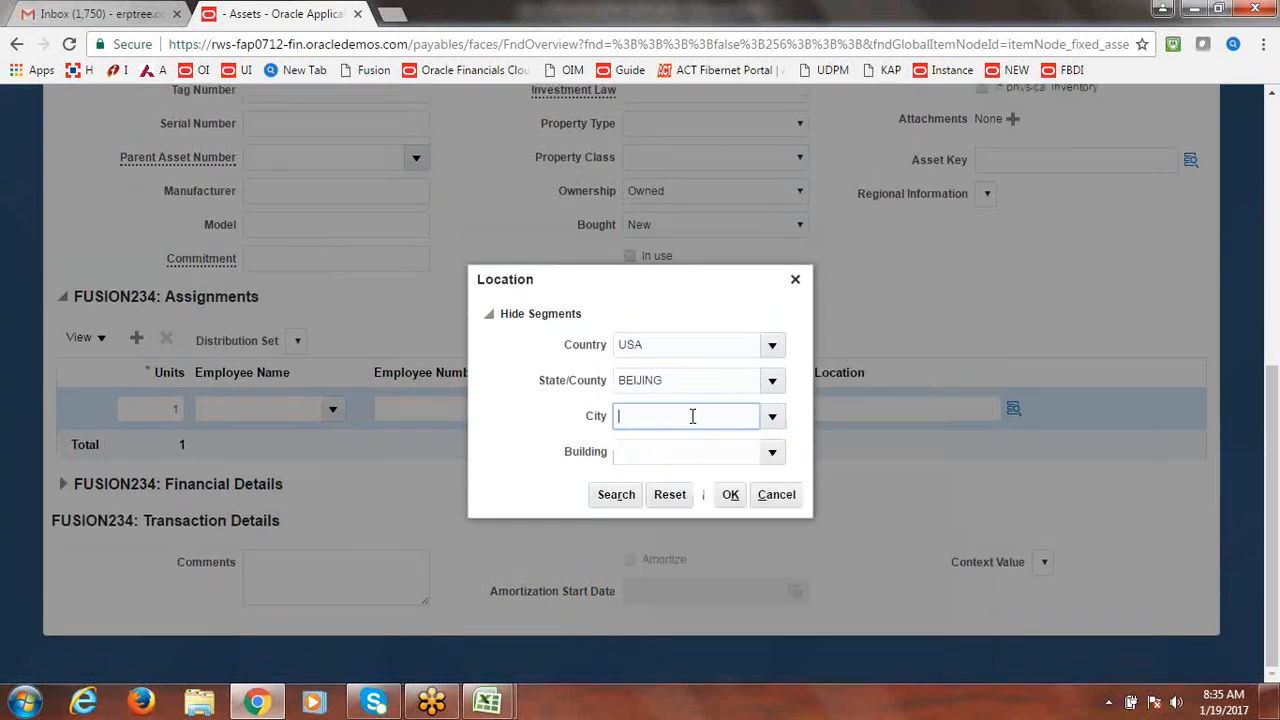
click(775, 451)
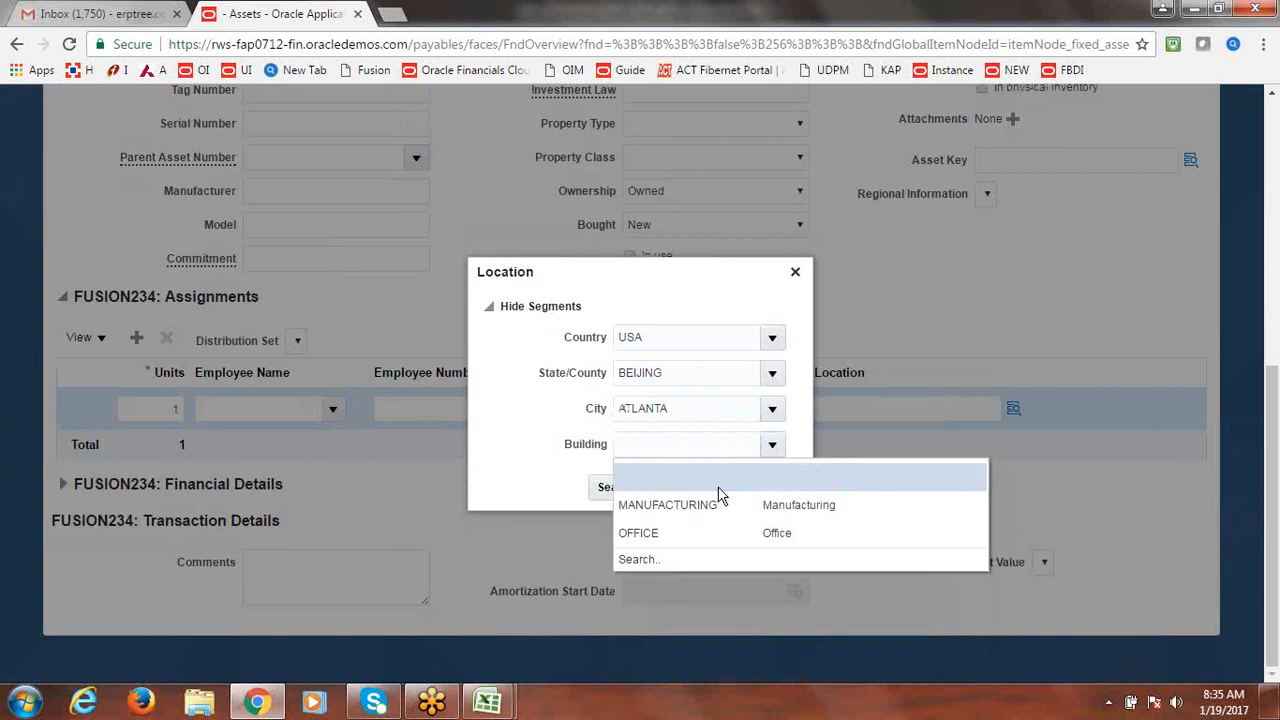
click(708, 508)
click(730, 487)
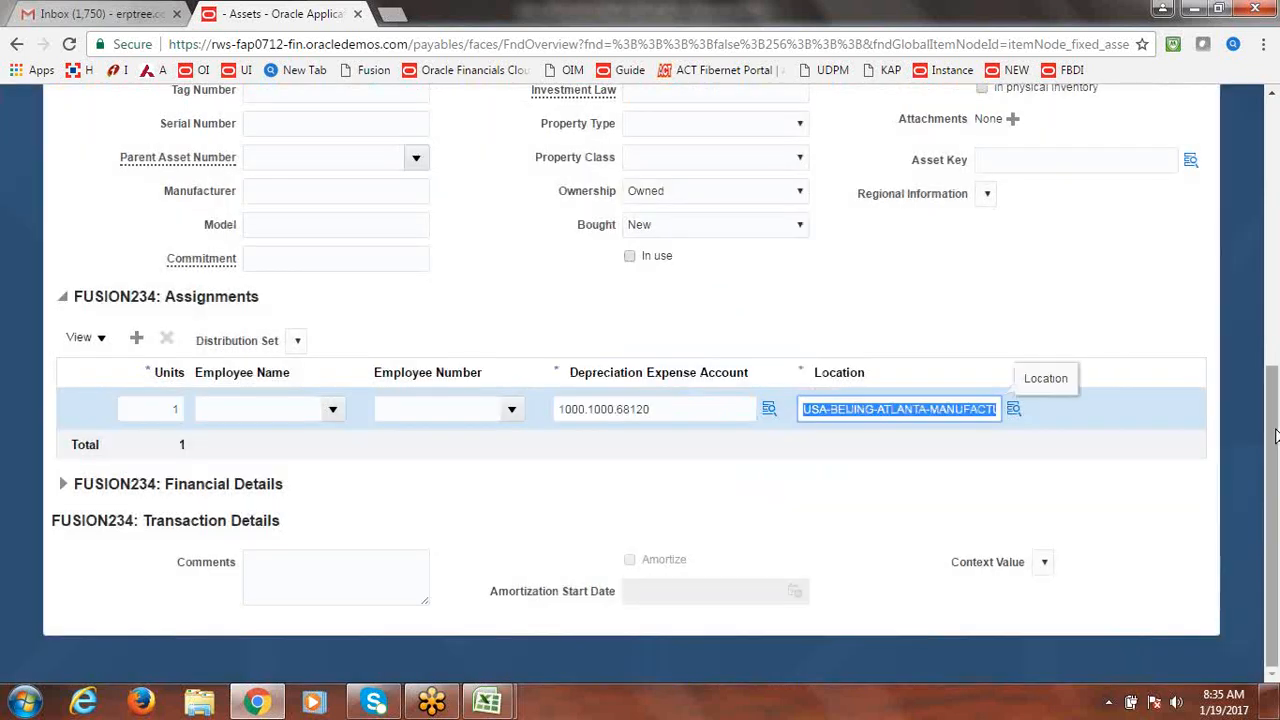
drag(1274, 450, 1275, 175)
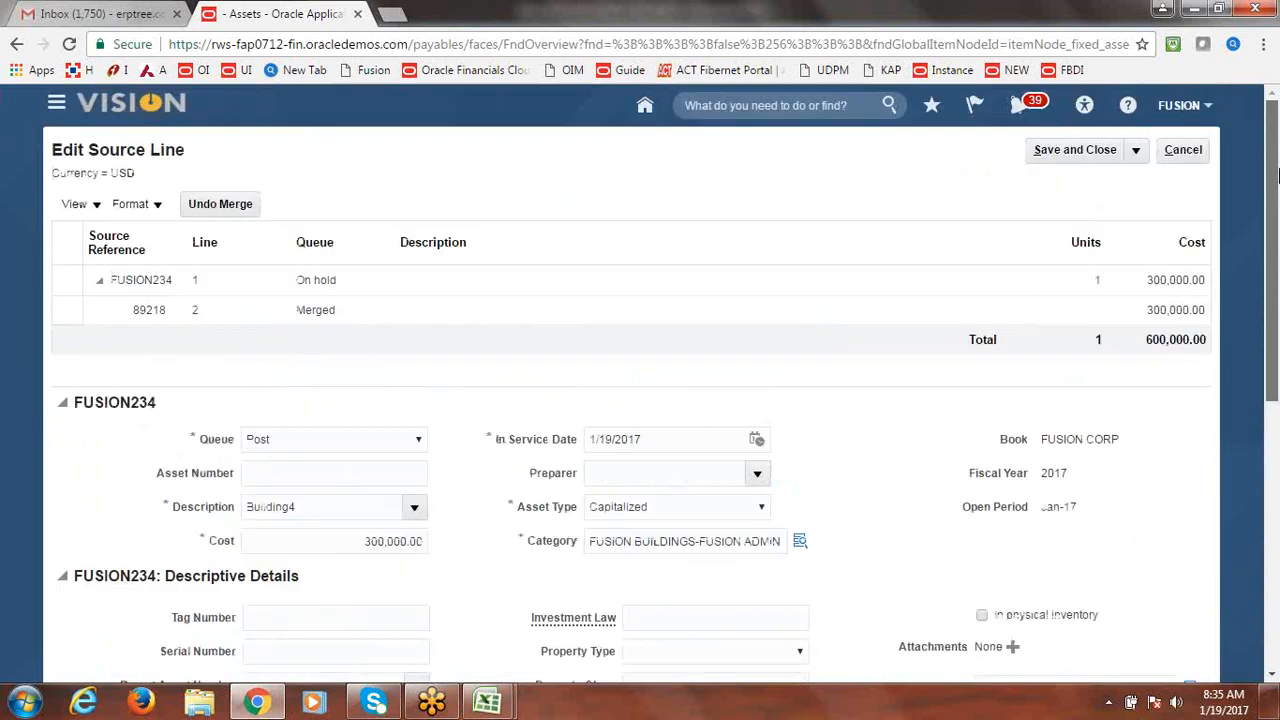
Save the Building4 source line and submit the 300,000 ready-to-post addition with Post All.
click(1072, 148)
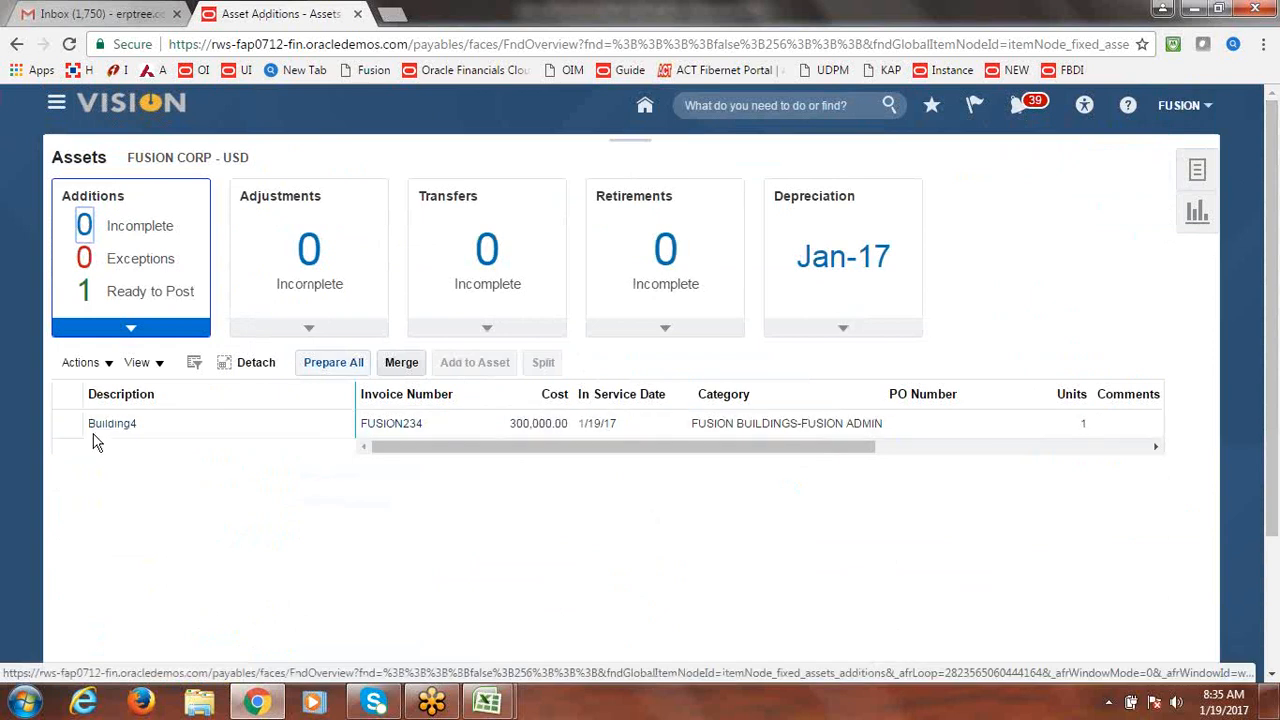
click(146, 292)
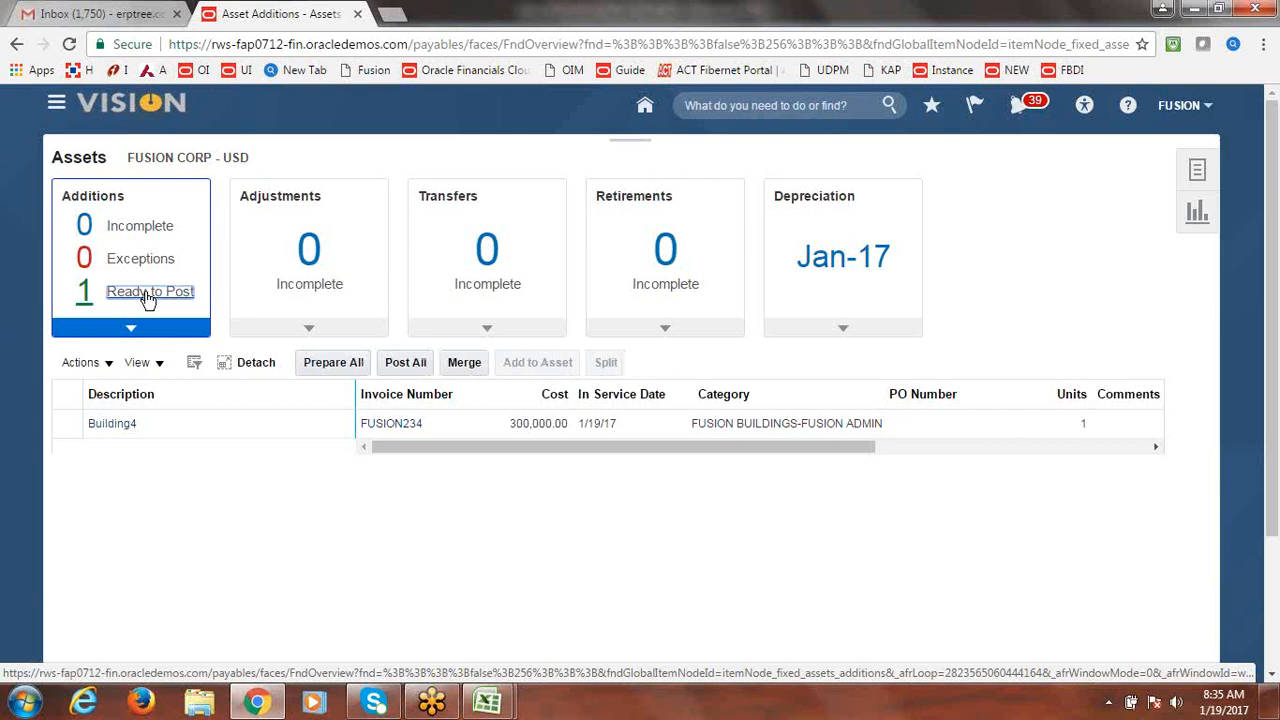
click(58, 428)
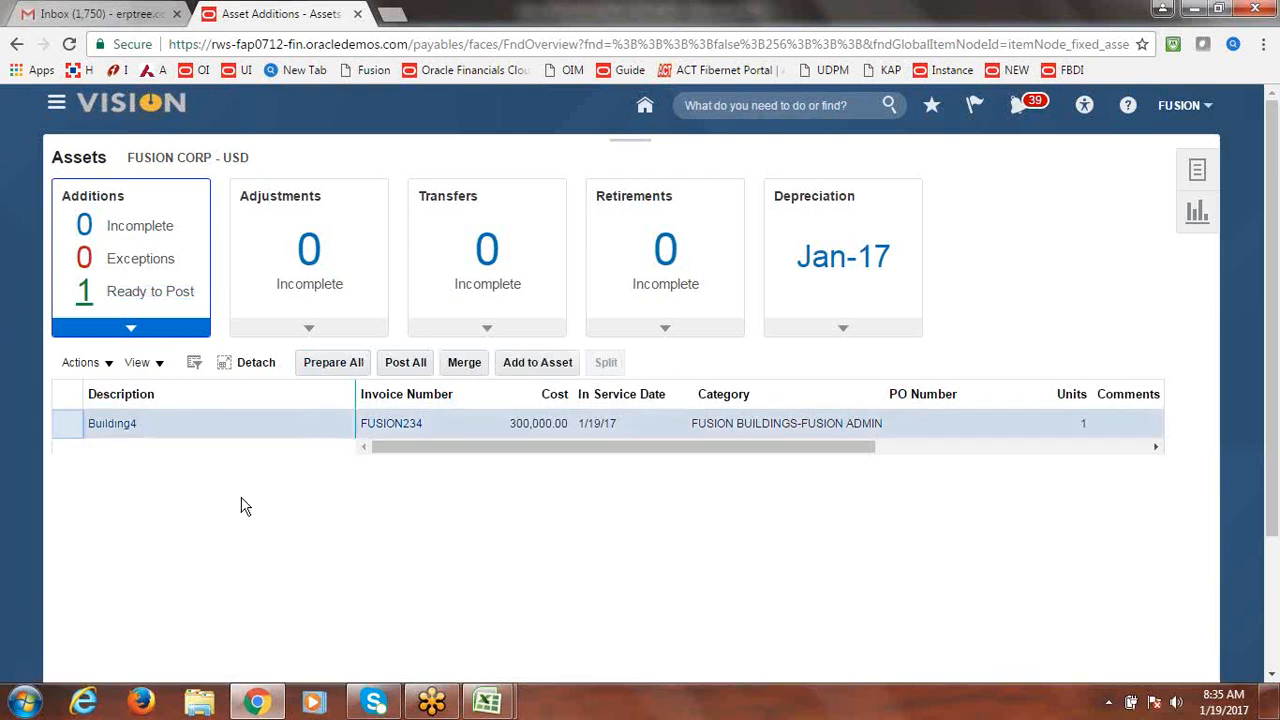
click(409, 365)
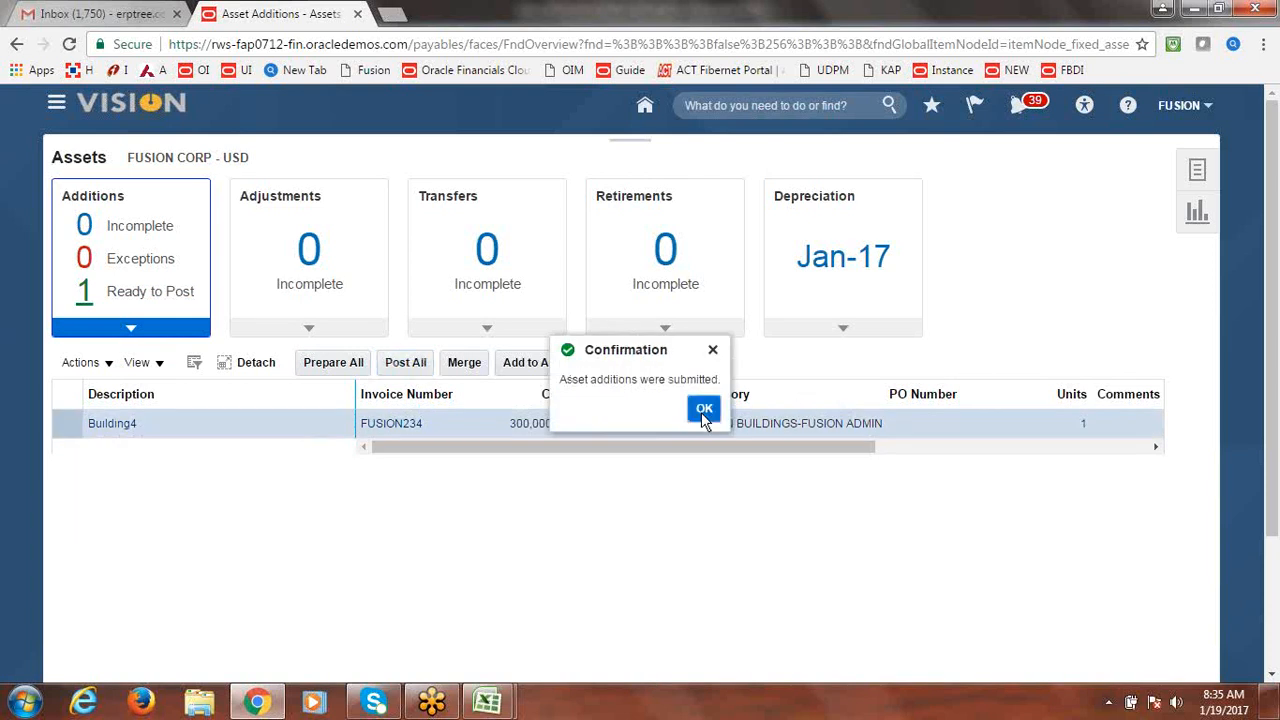
click(704, 409)
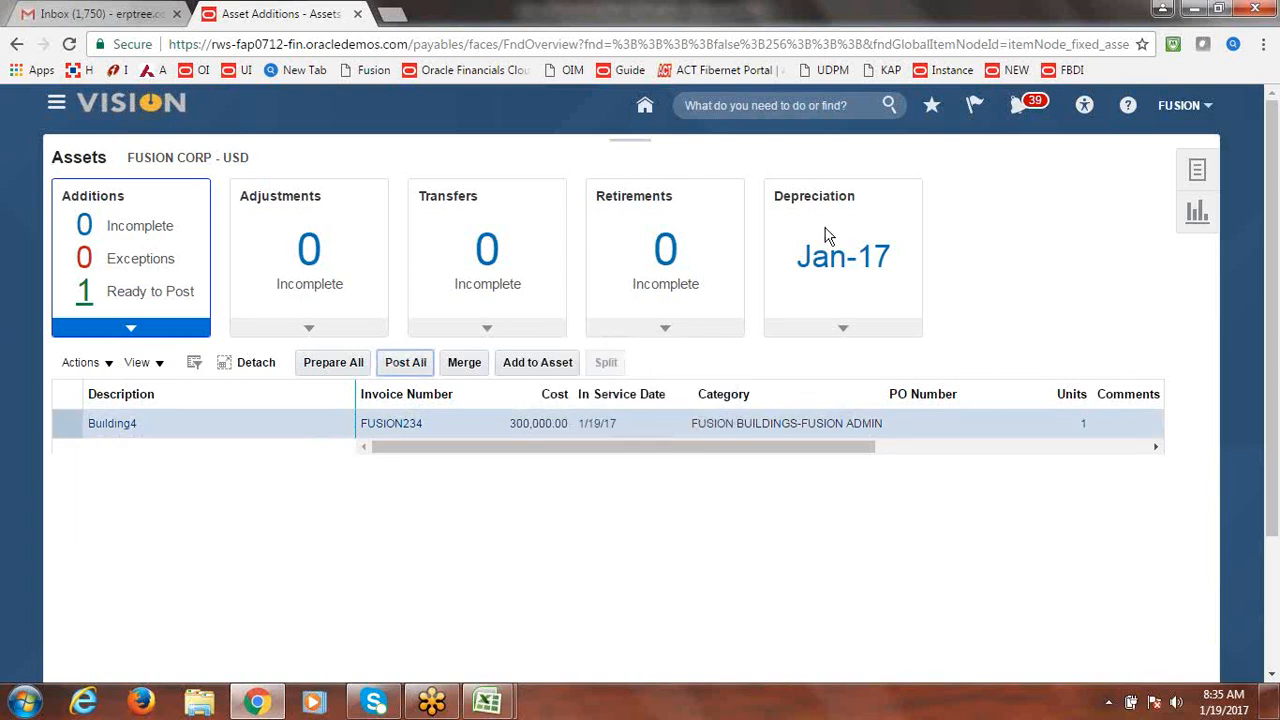
click(56, 106)
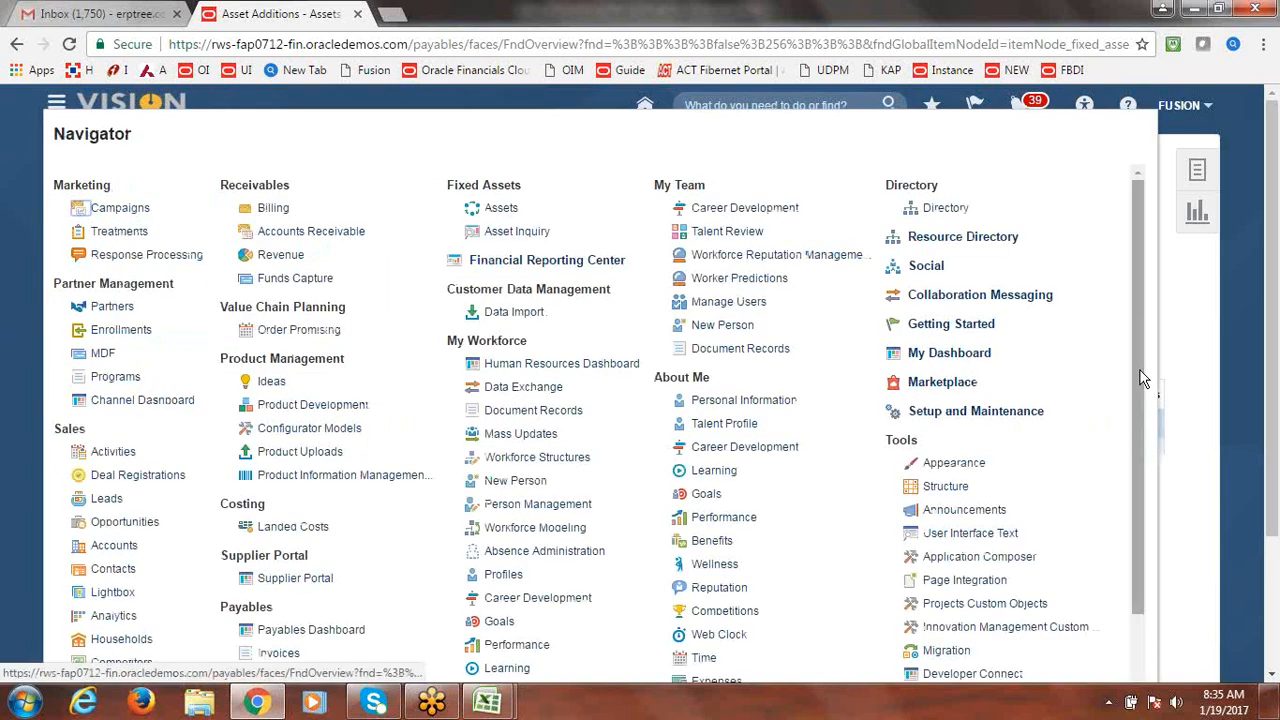
Open Scheduled Processes and refresh until Post Mass Additions 1072273 shows Running.
drag(1143, 378, 1172, 600)
click(1017, 580)
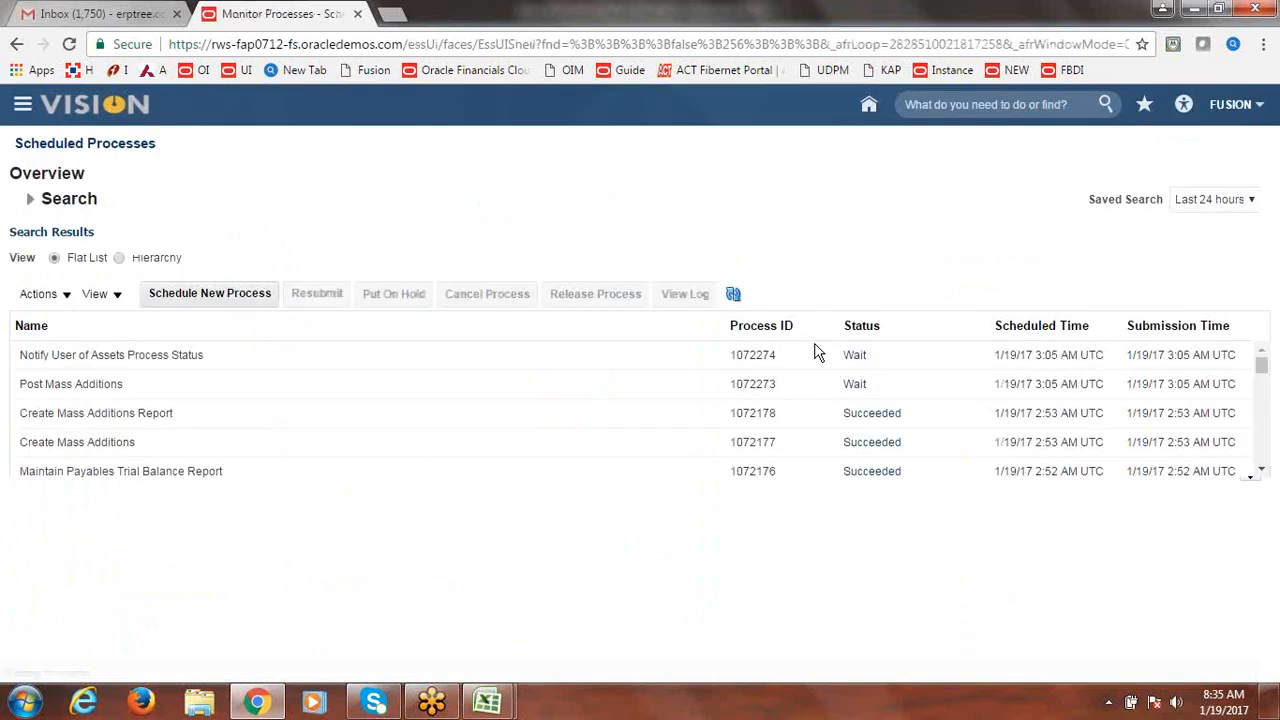
click(736, 293)
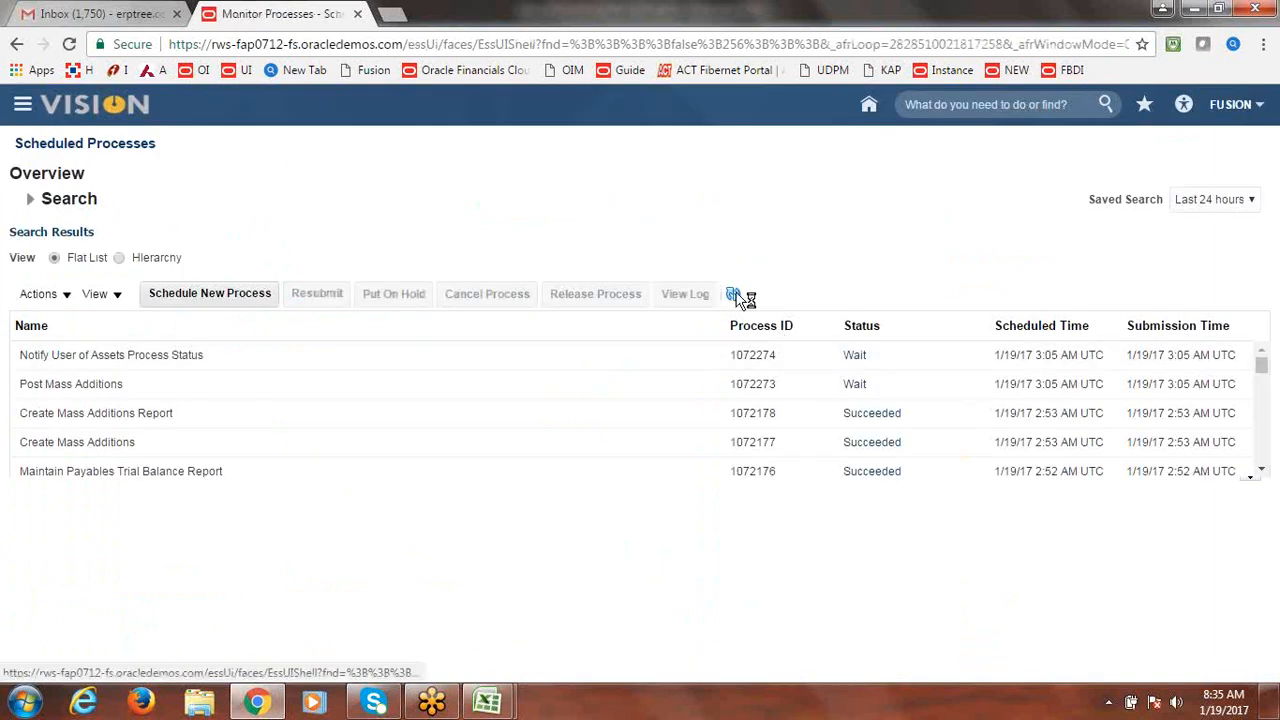
click(736, 294)
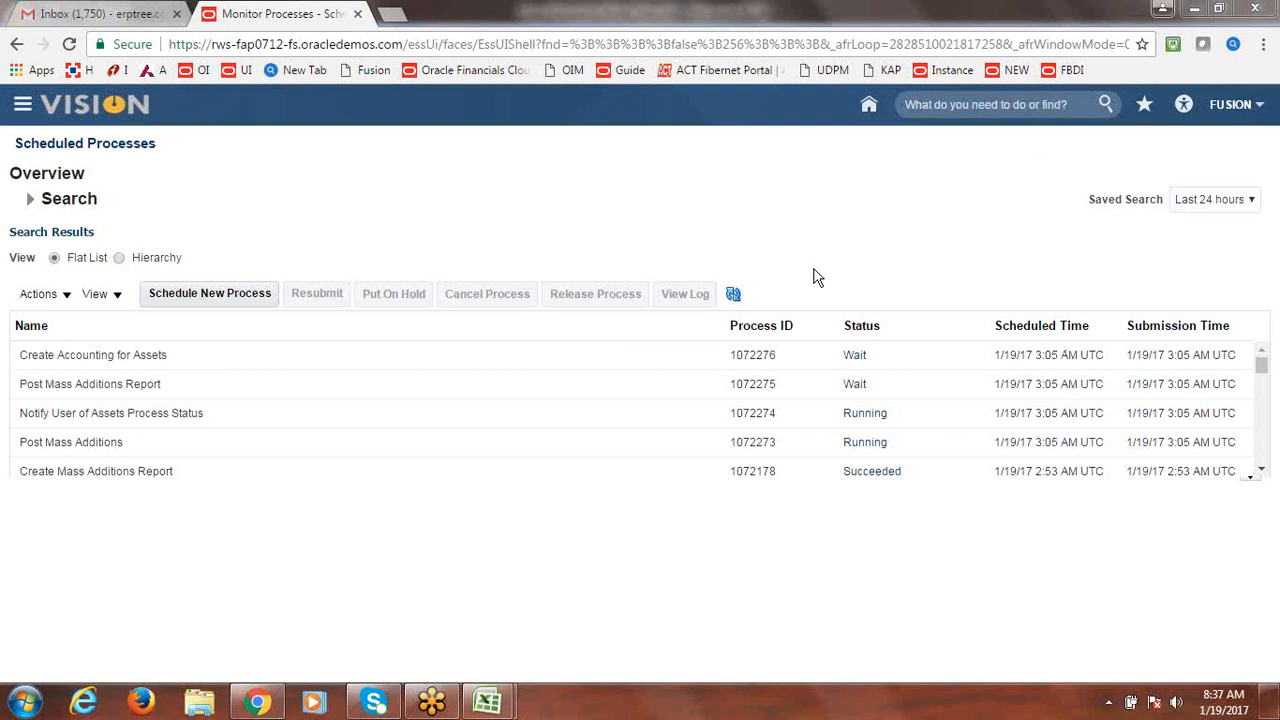
Refresh until Create Accounting for Assets 1072276 through 1072280 all show Succeeded.
click(734, 294)
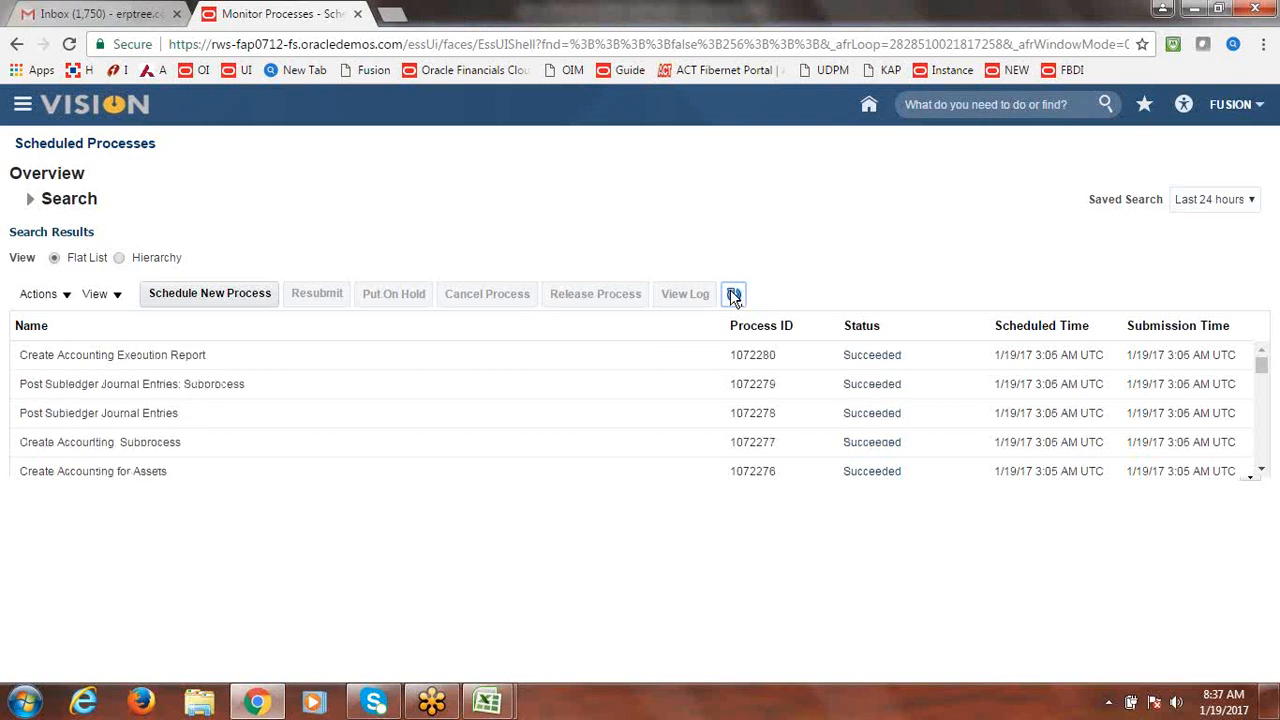
click(734, 294)
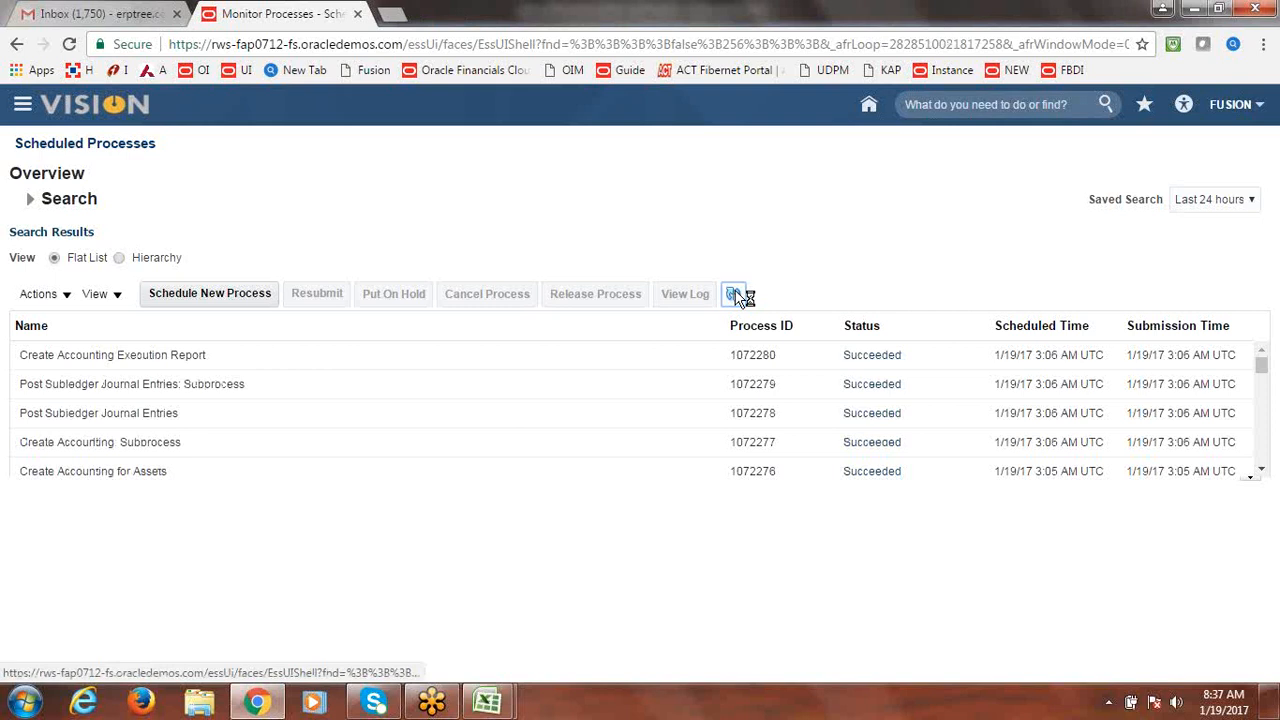
click(24, 106)
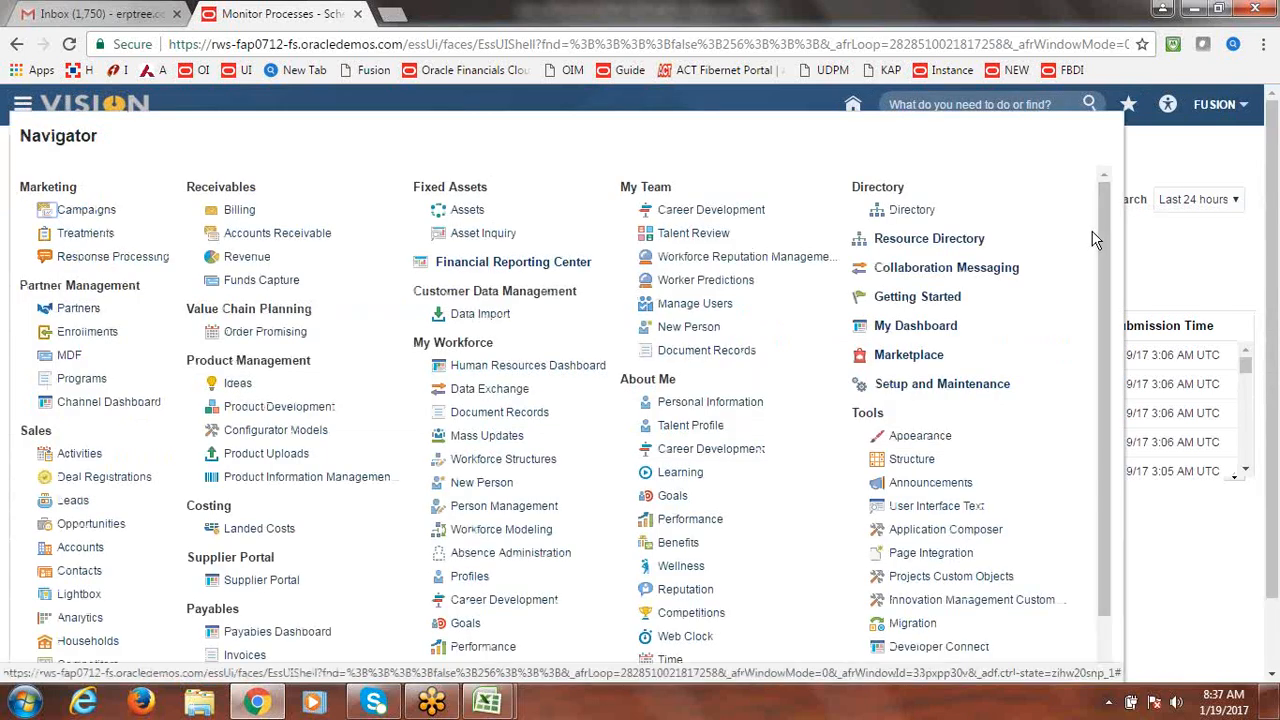
Confirm the Assets work area shows 0 pending additions, then go to Asset Inquiry for FUSION CORP.
click(467, 212)
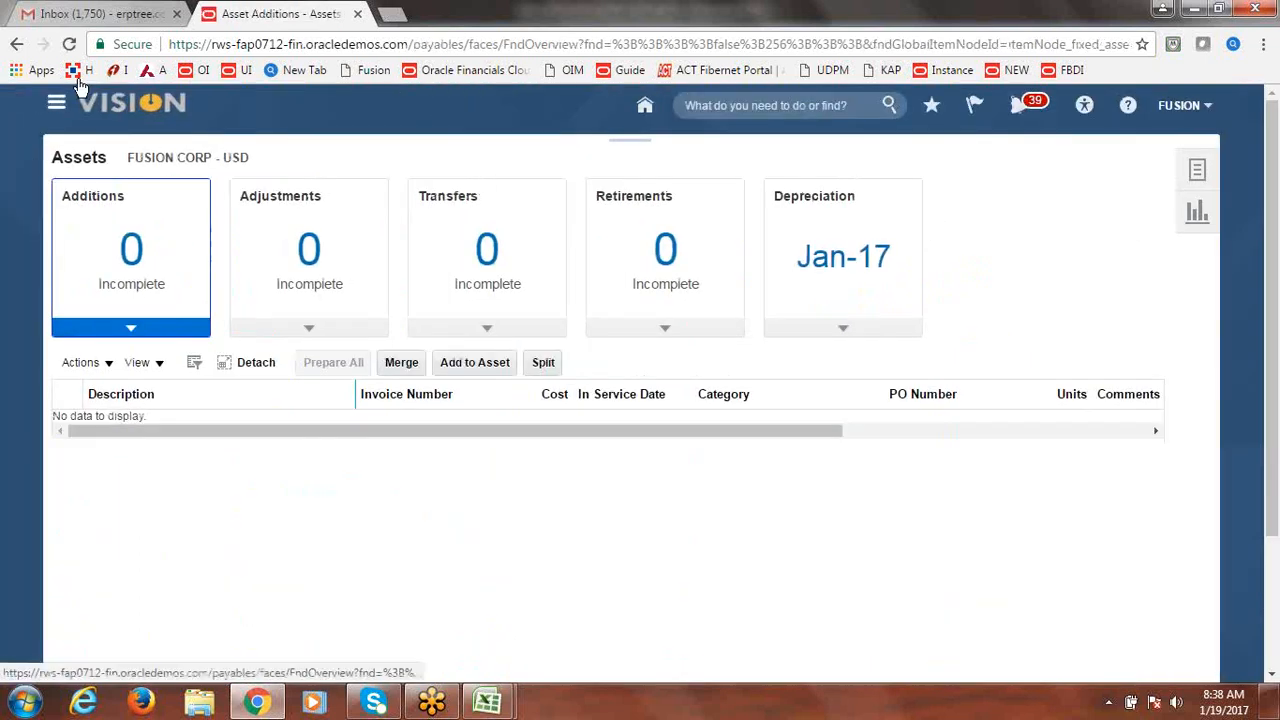
click(56, 102)
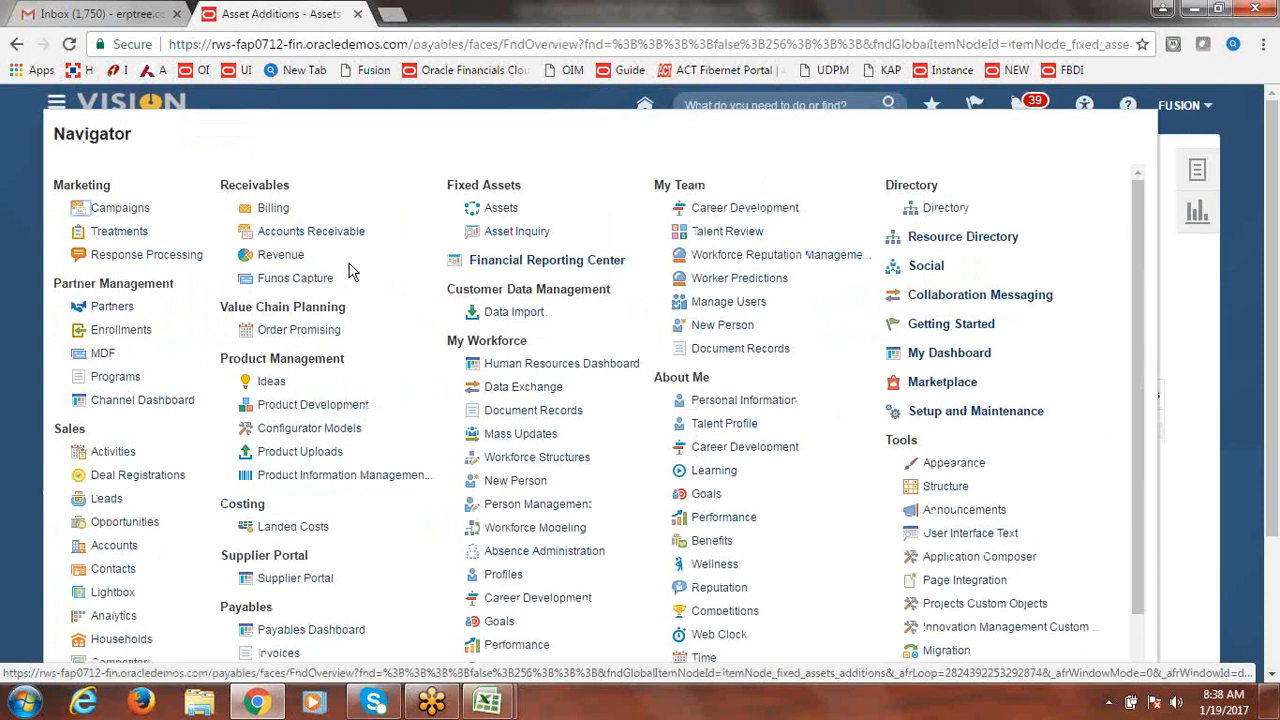
click(507, 238)
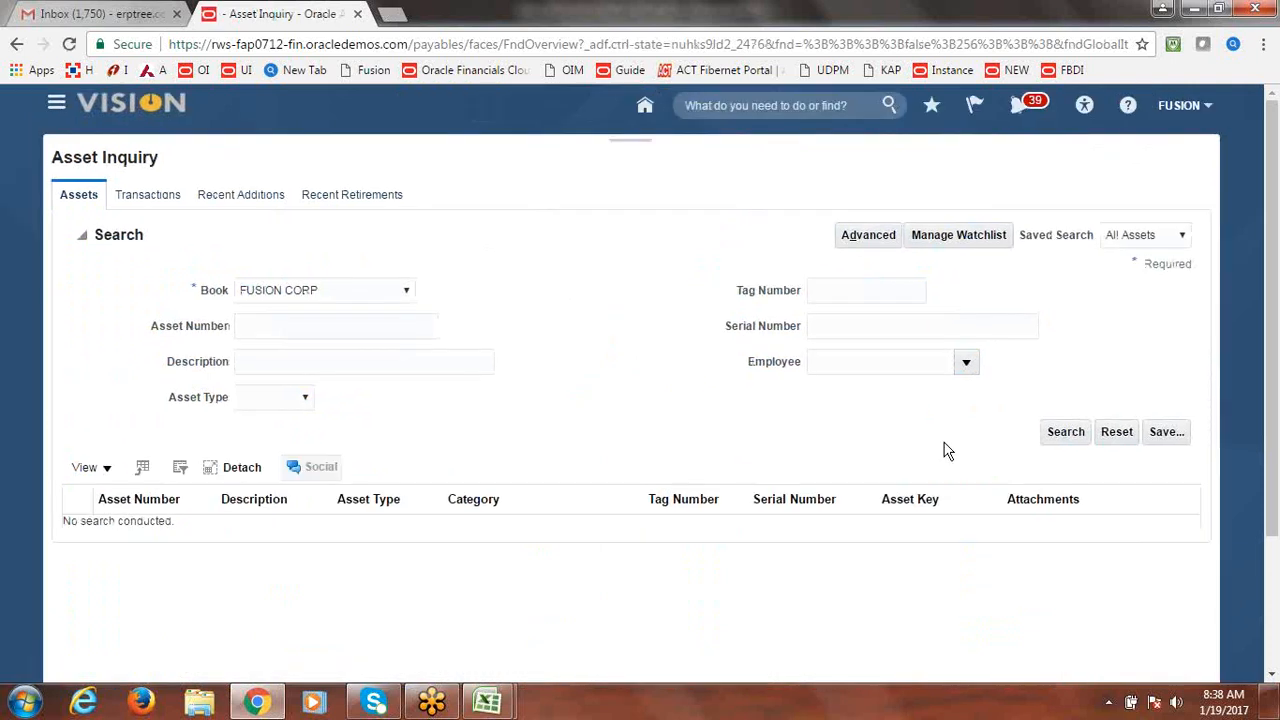
Search FUSION CORP's assets and review Building4 (111587) at 600,000.00 cost and net book value.
click(1065, 431)
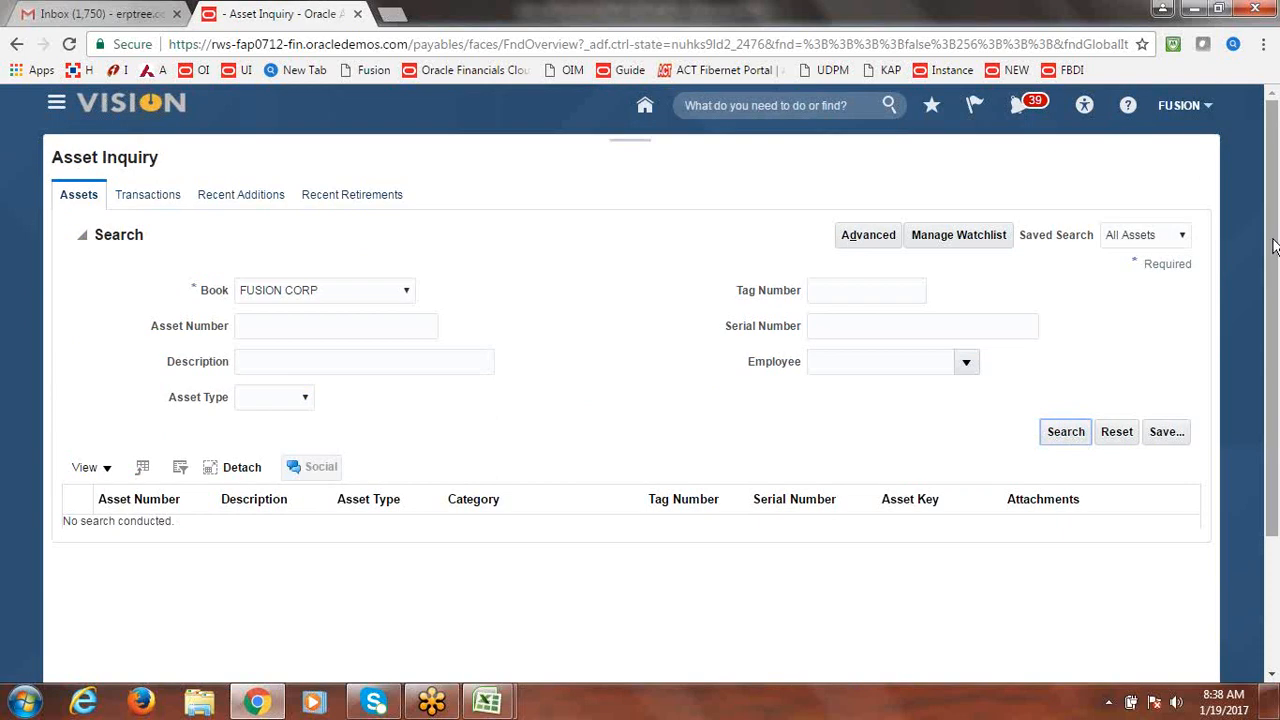
scroll(1274, 267, down, 1)
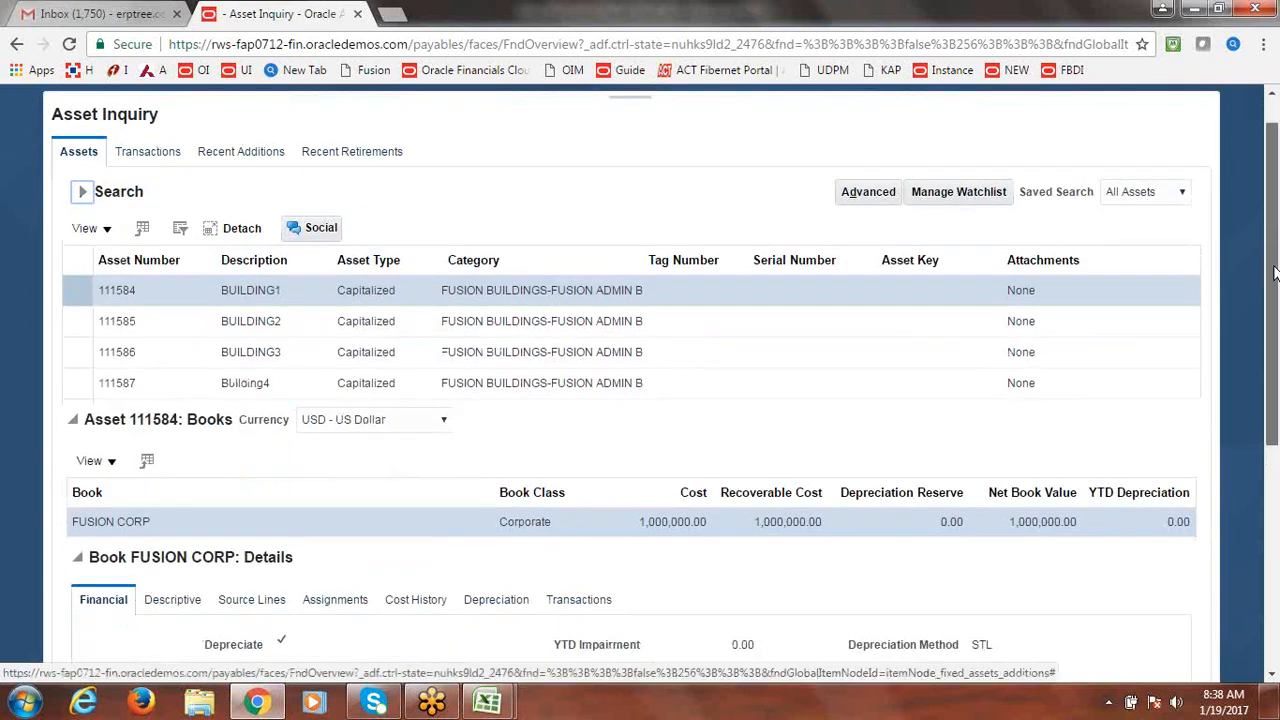
scroll(1274, 267, down, 1)
click(273, 348)
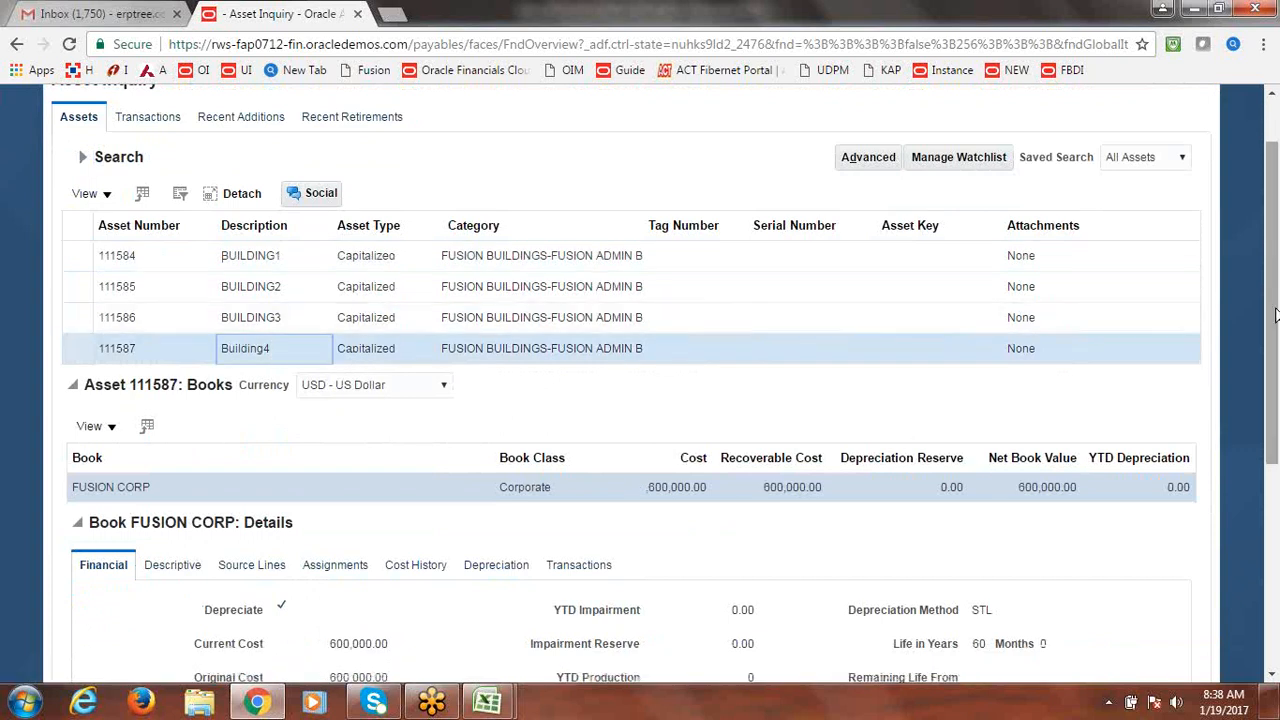
mouse_move(1272, 318)
mouse_down()
mouse_move(1260, 475)
mouse_move(1265, 320)
mouse_up()
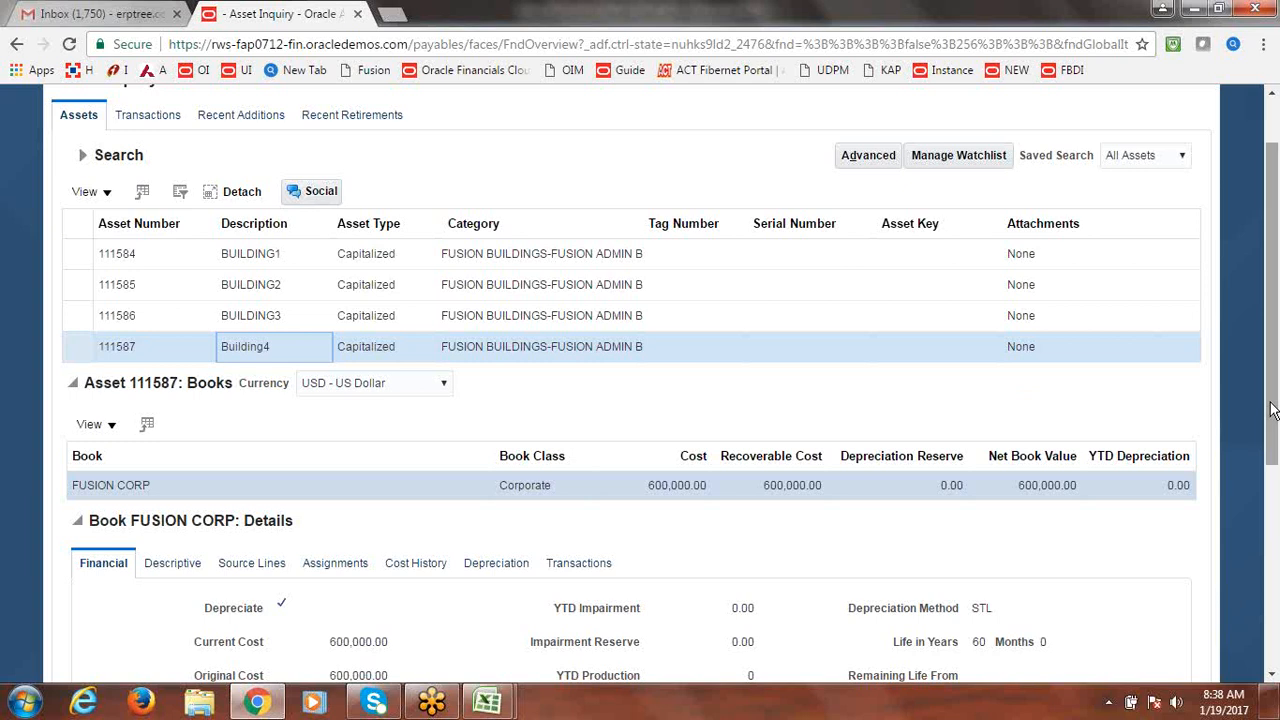
drag(1272, 410, 1276, 288)
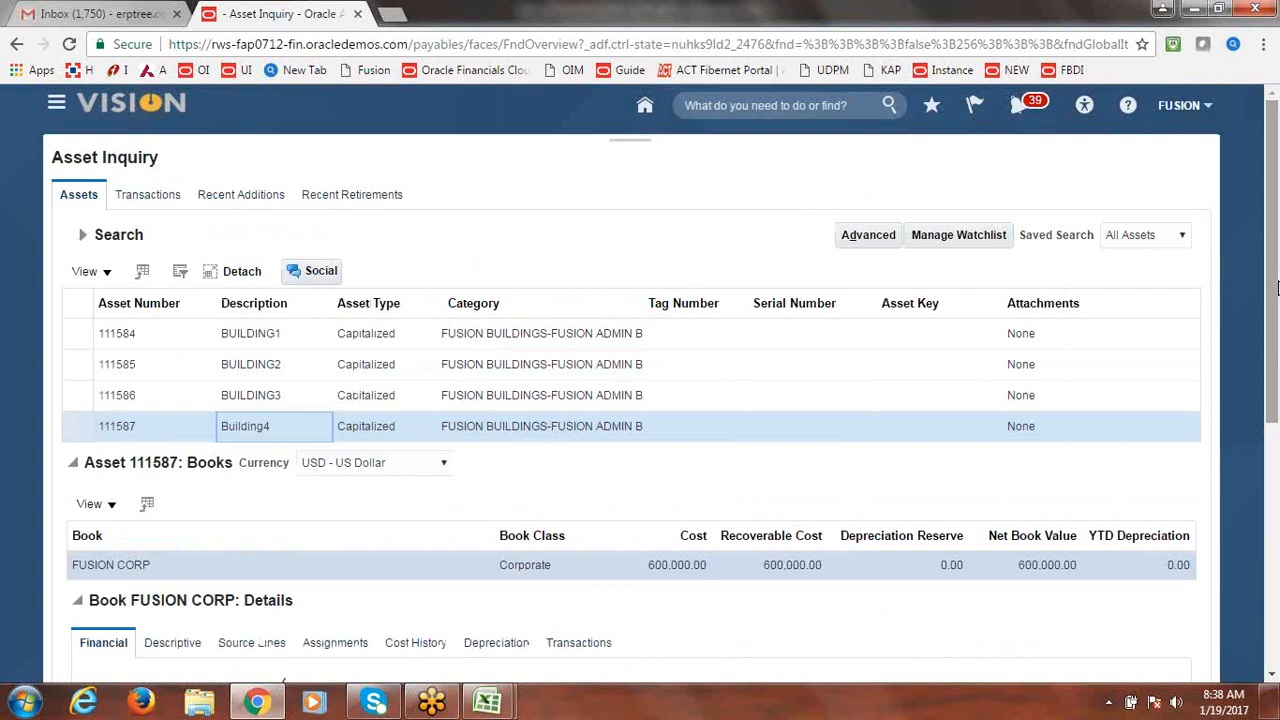
click(542, 242)
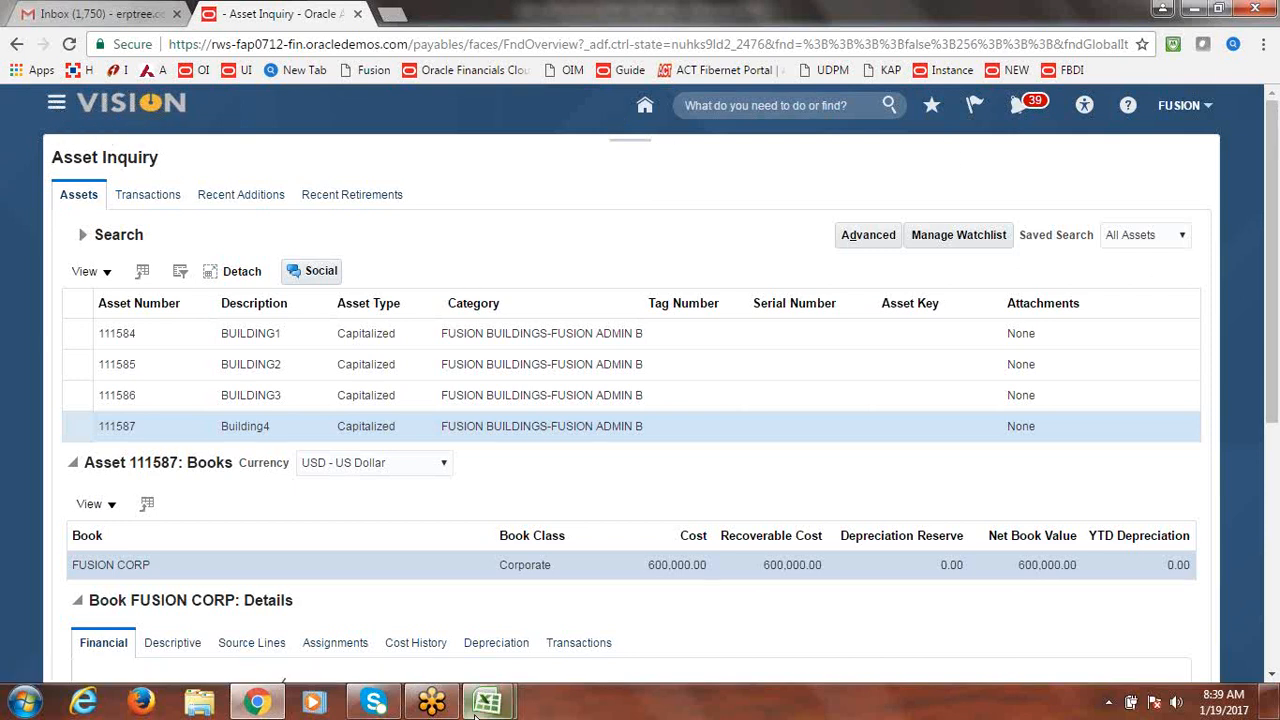
Mark Merge Asset Lines as Done in the training checklist workbook.
mouse_move(487, 705)
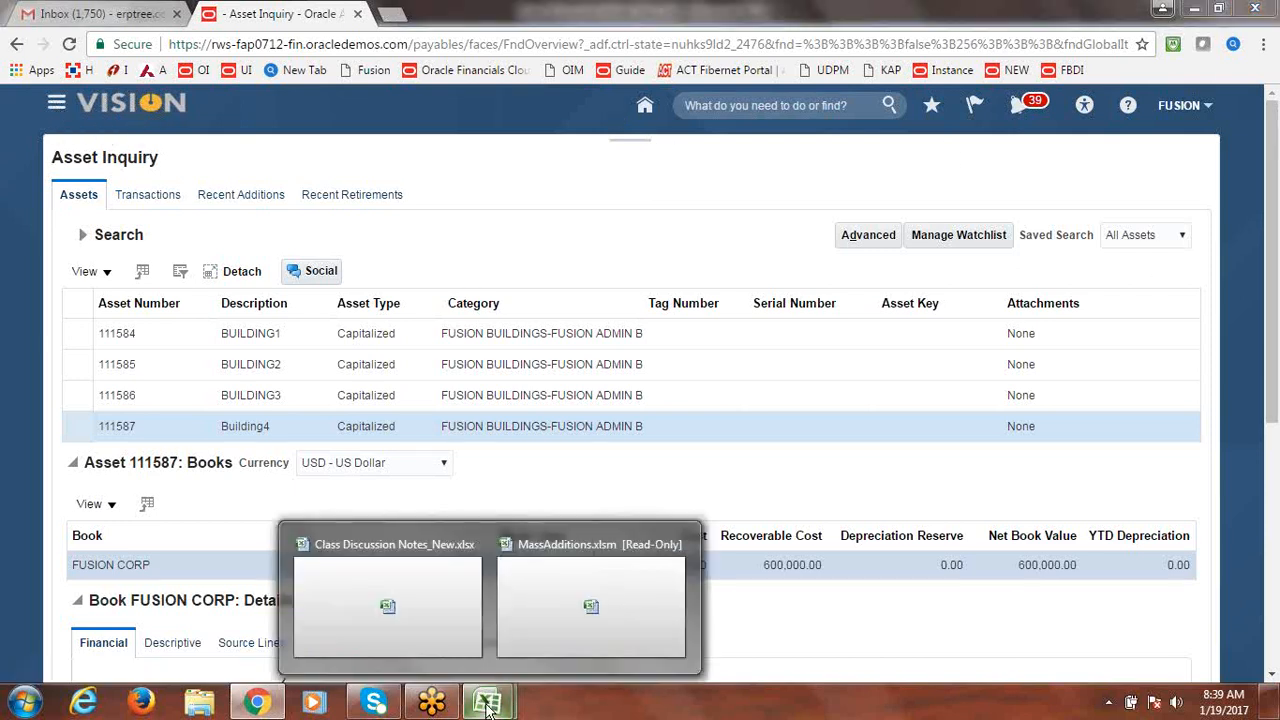
click(441, 605)
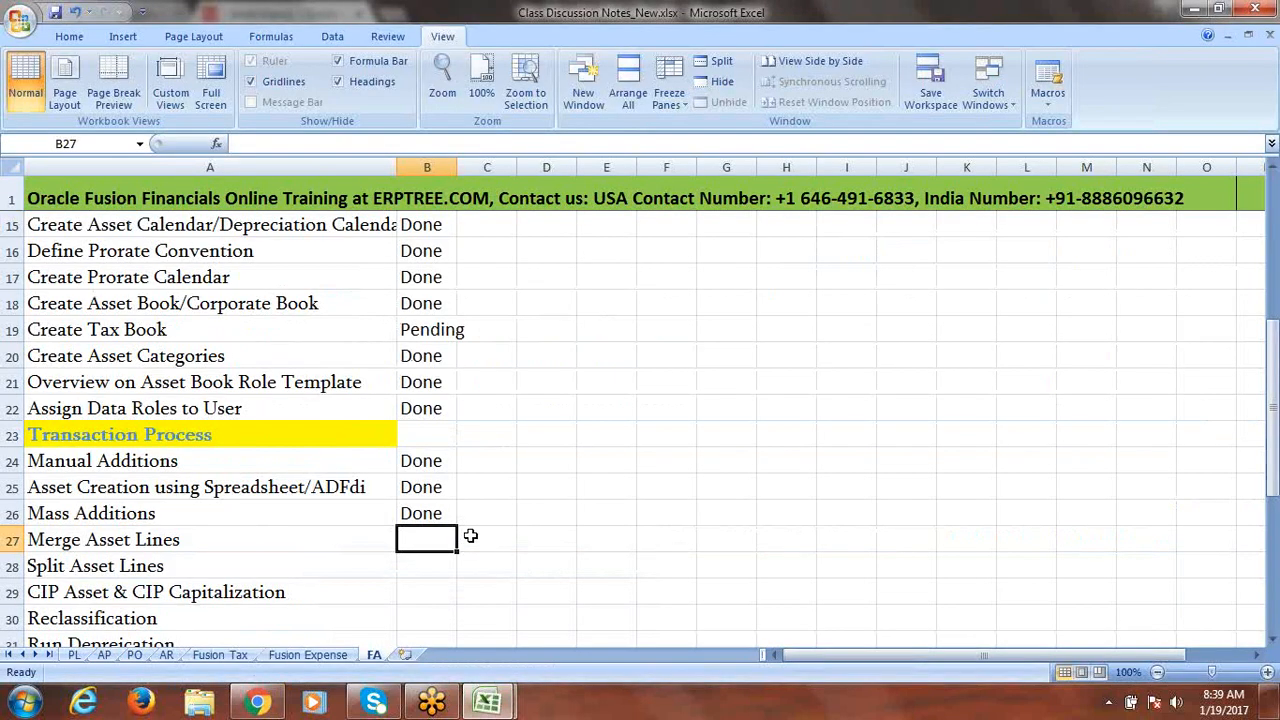
text(d)
click(470, 537)
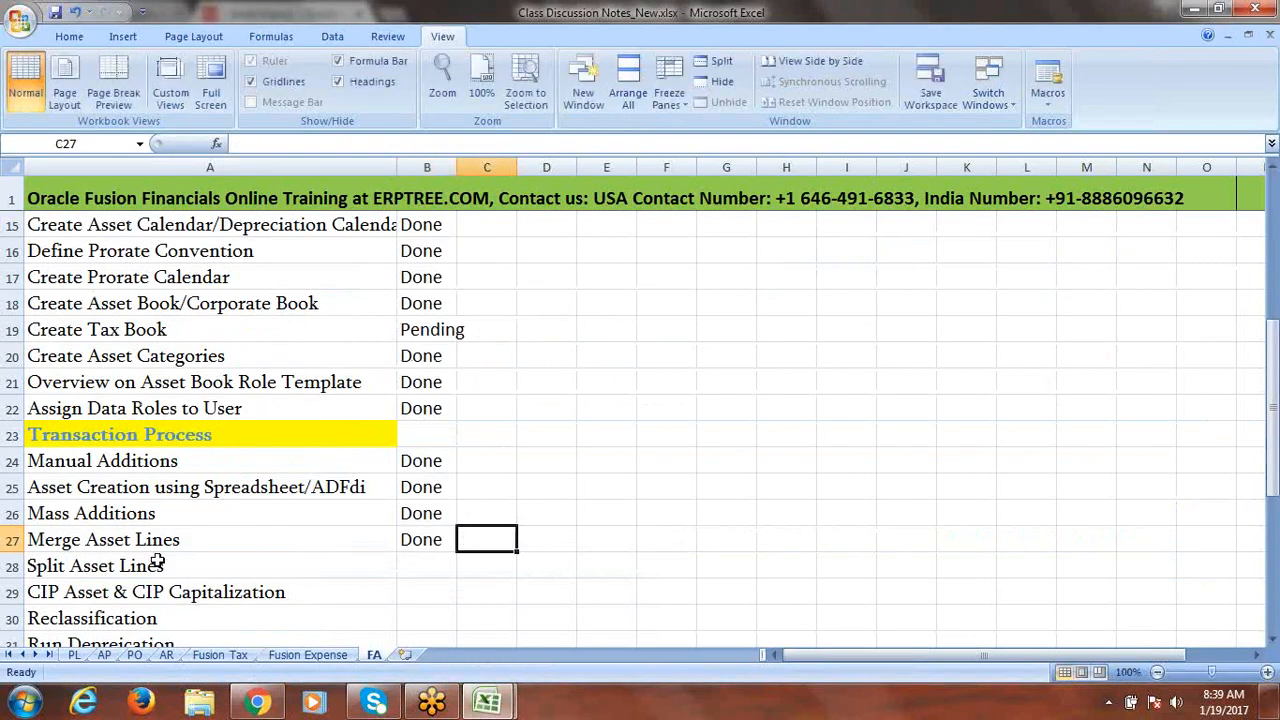
click(213, 570)
Save the checklist workbook and return to the Oracle Asset Inquiry page.
key(ctrl+s)
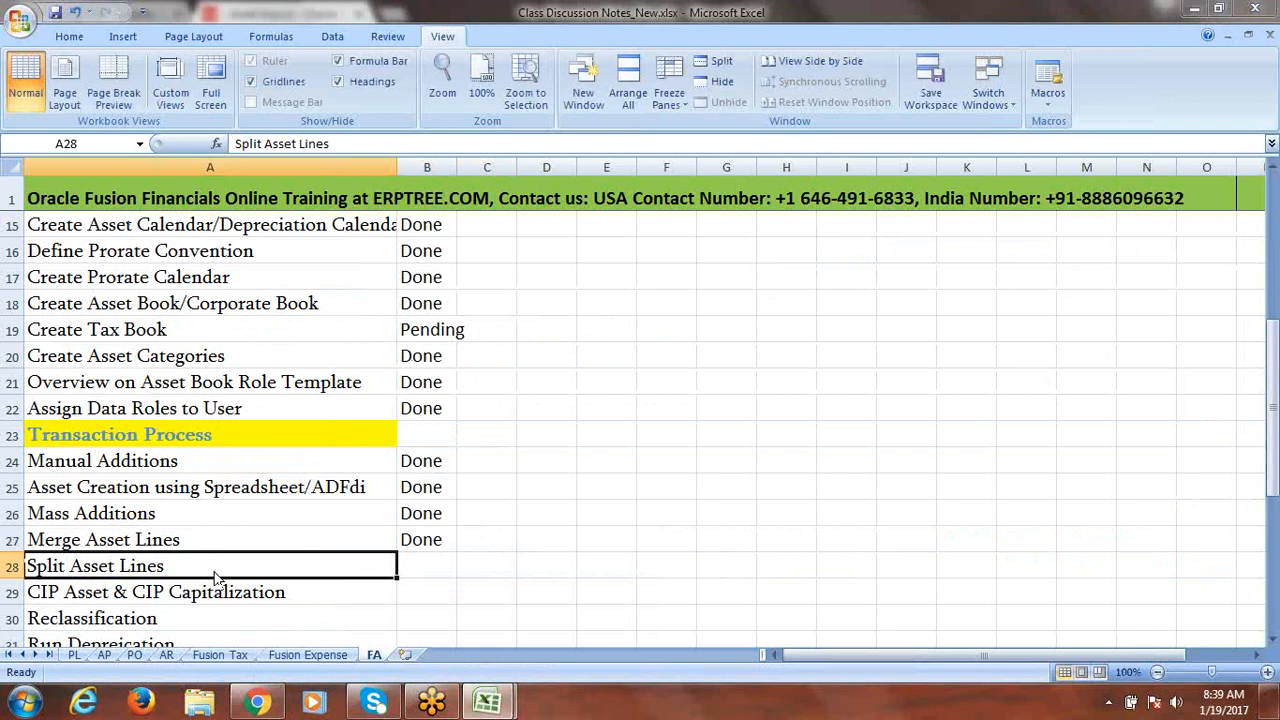
click(603, 397)
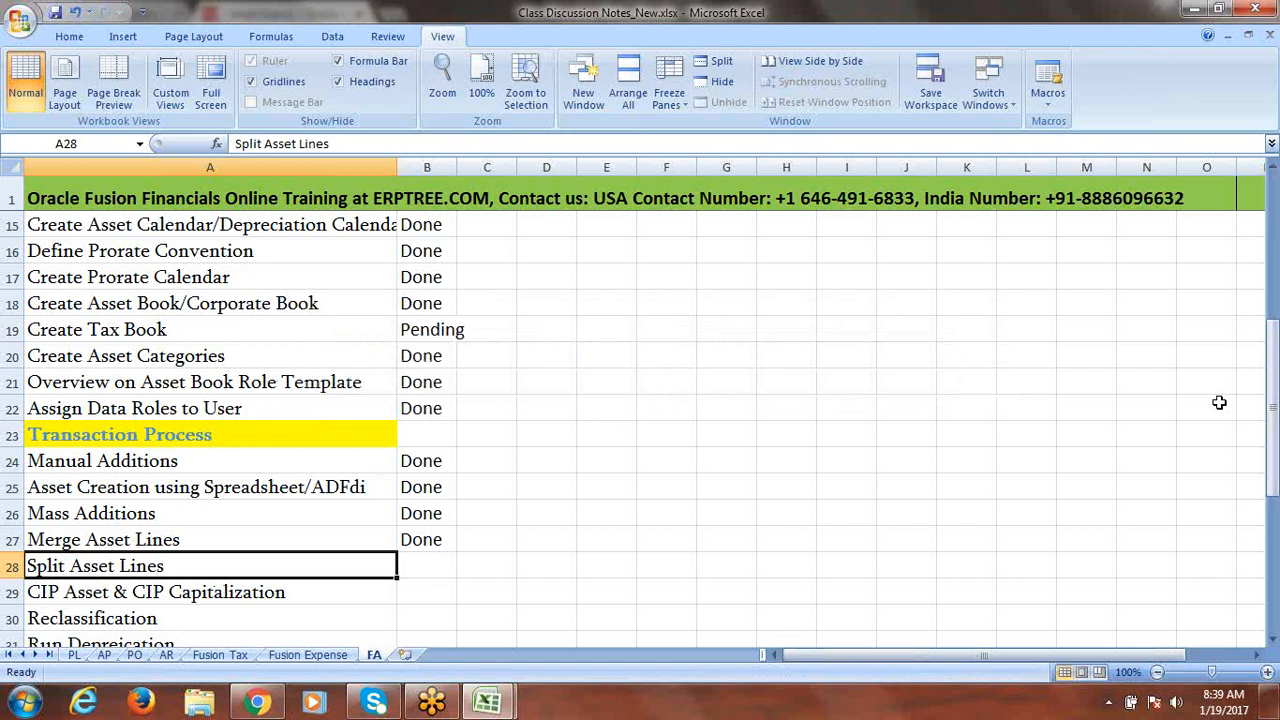
drag(1274, 398, 1275, 424)
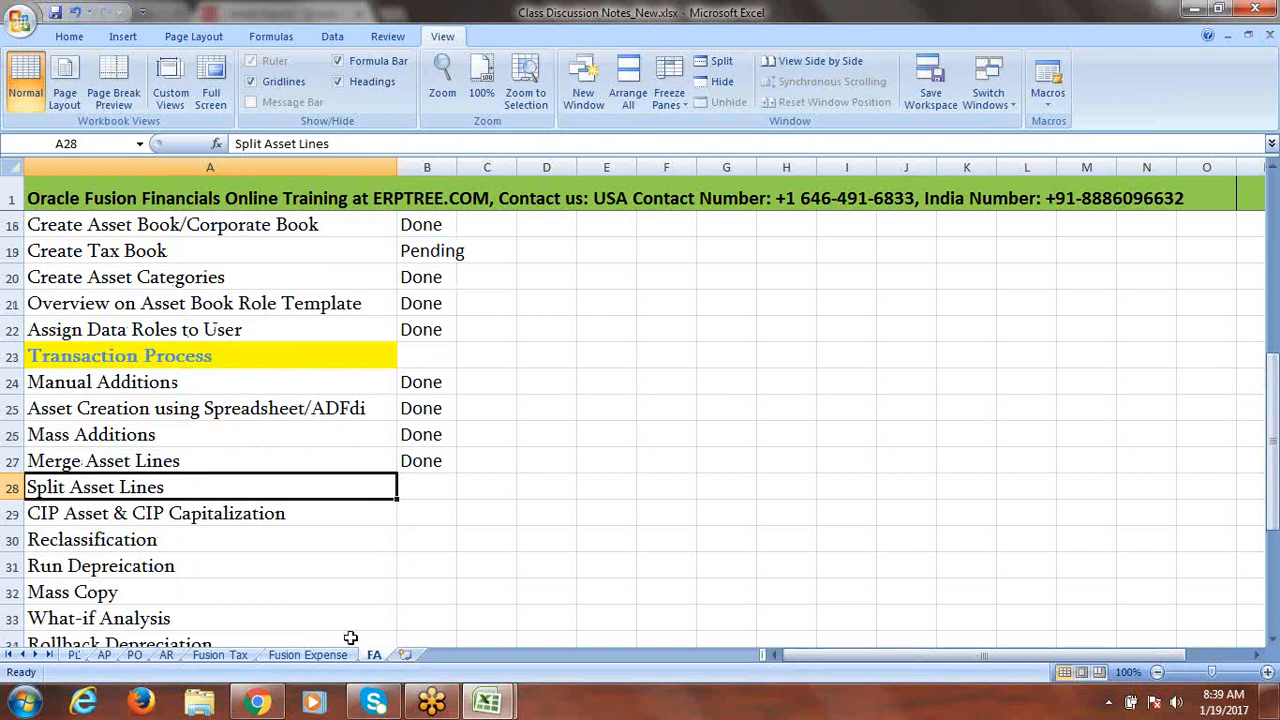
click(258, 702)
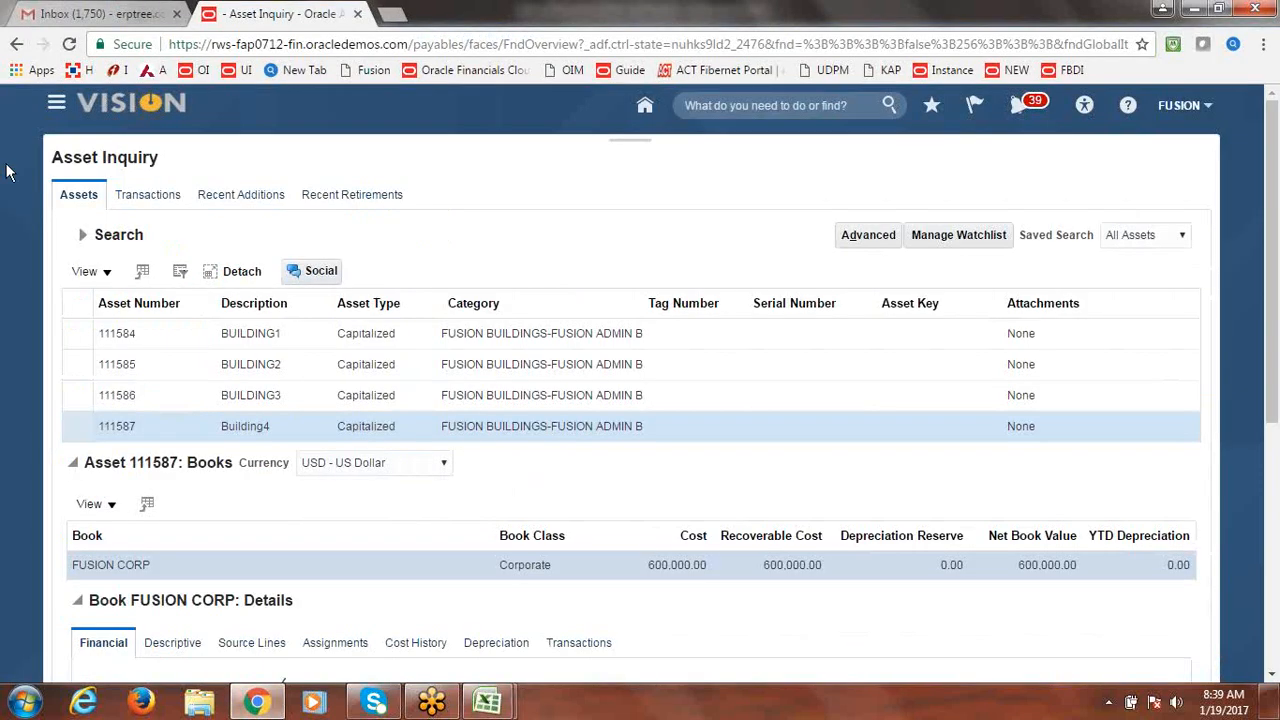
Go to Payables > Invoices, show recent invoices and start a new invoice.
click(57, 105)
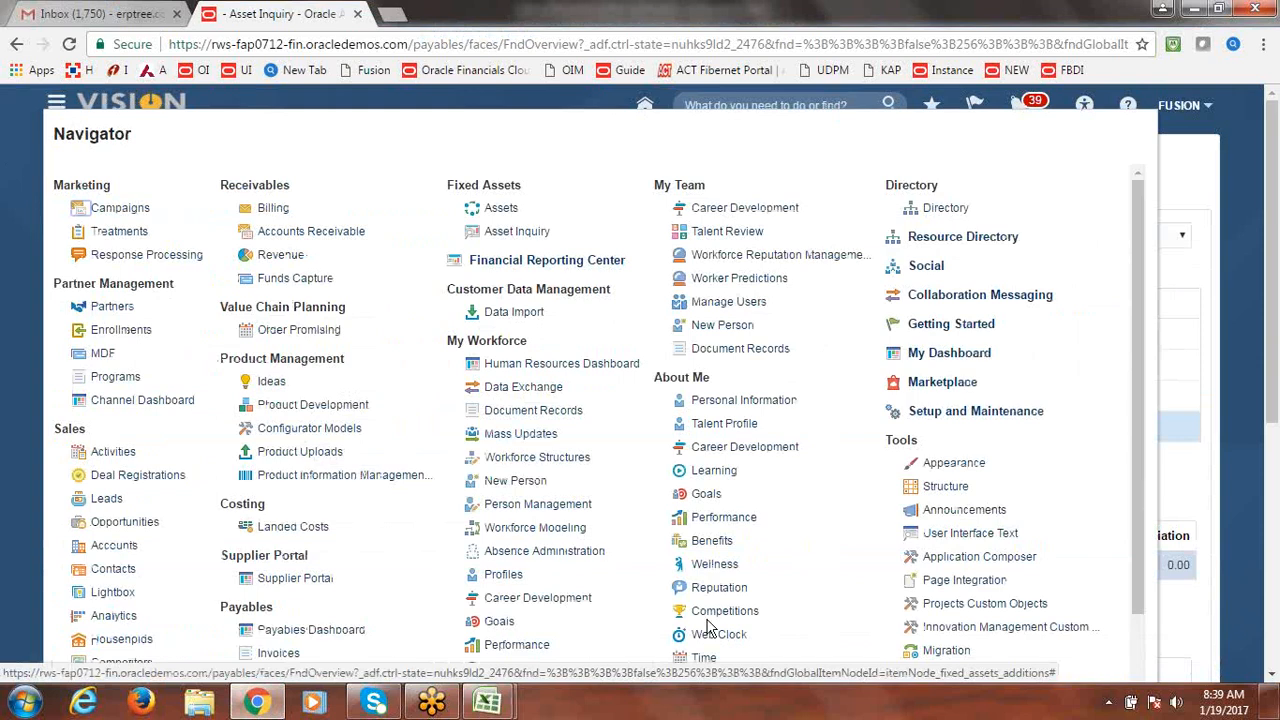
click(320, 655)
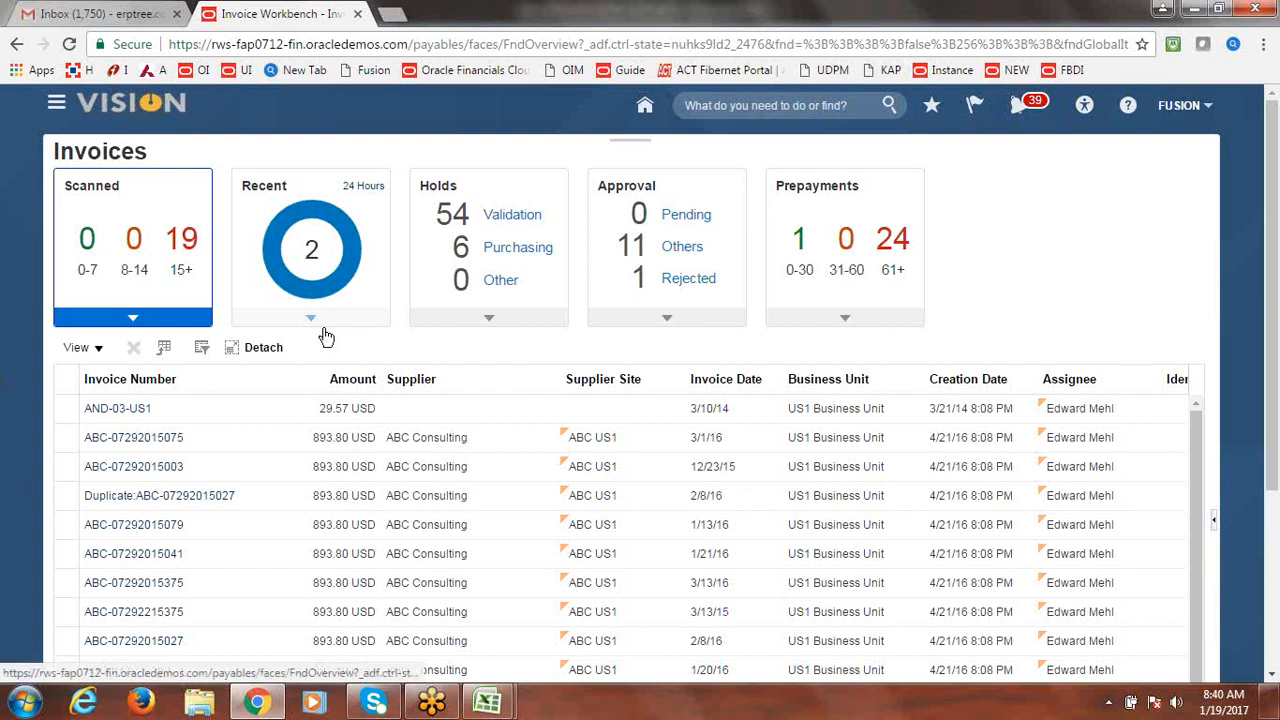
click(310, 280)
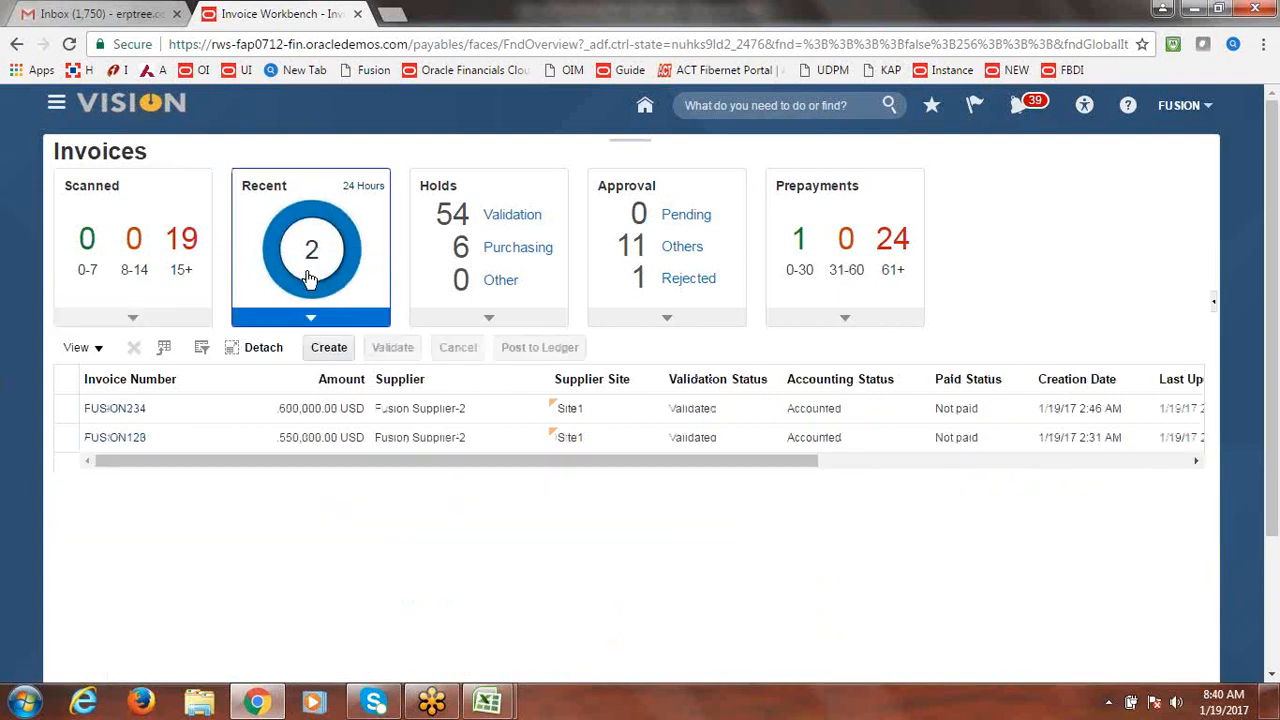
click(333, 348)
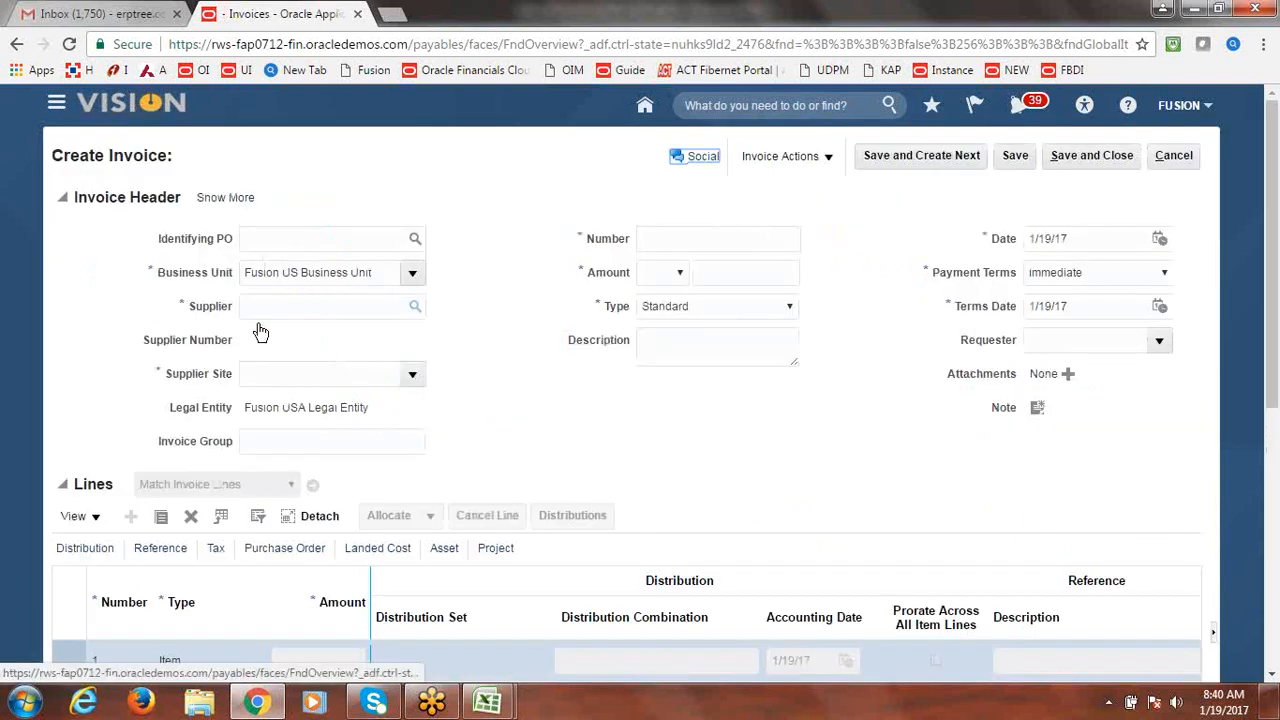
Set the invoice supplier to Fusion Supplier-2.
click(365, 302)
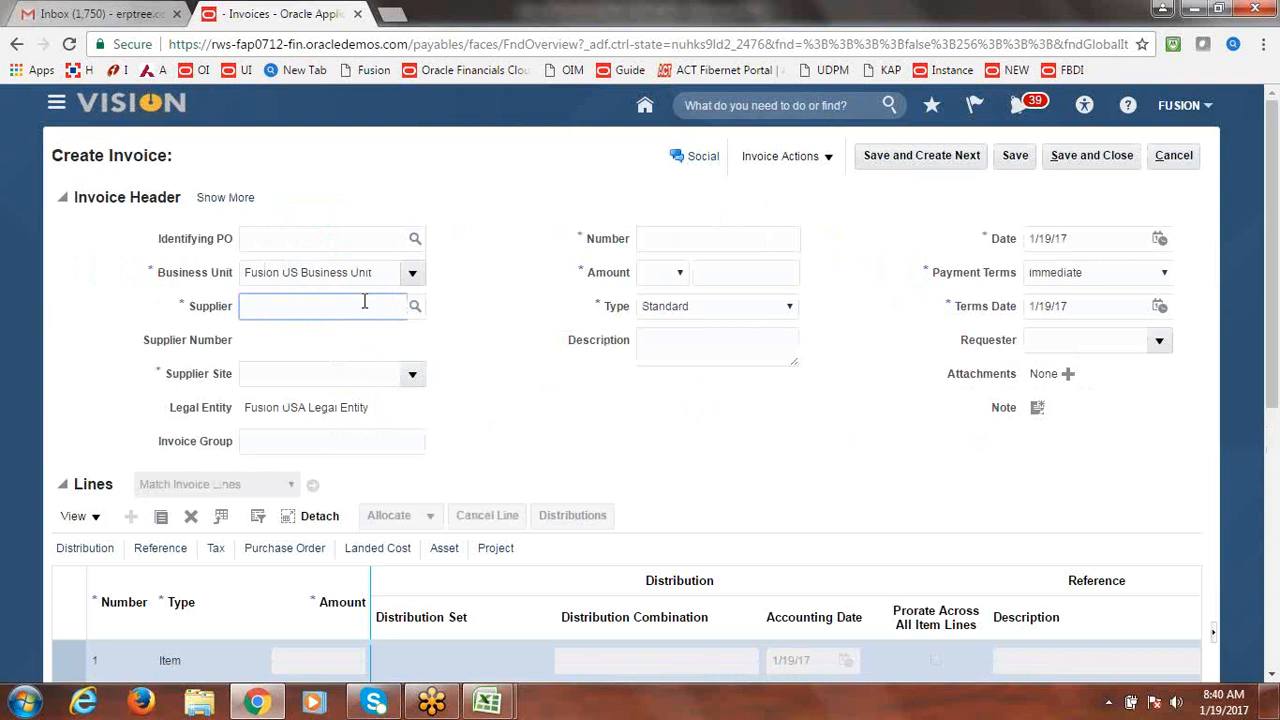
text(Fusion)
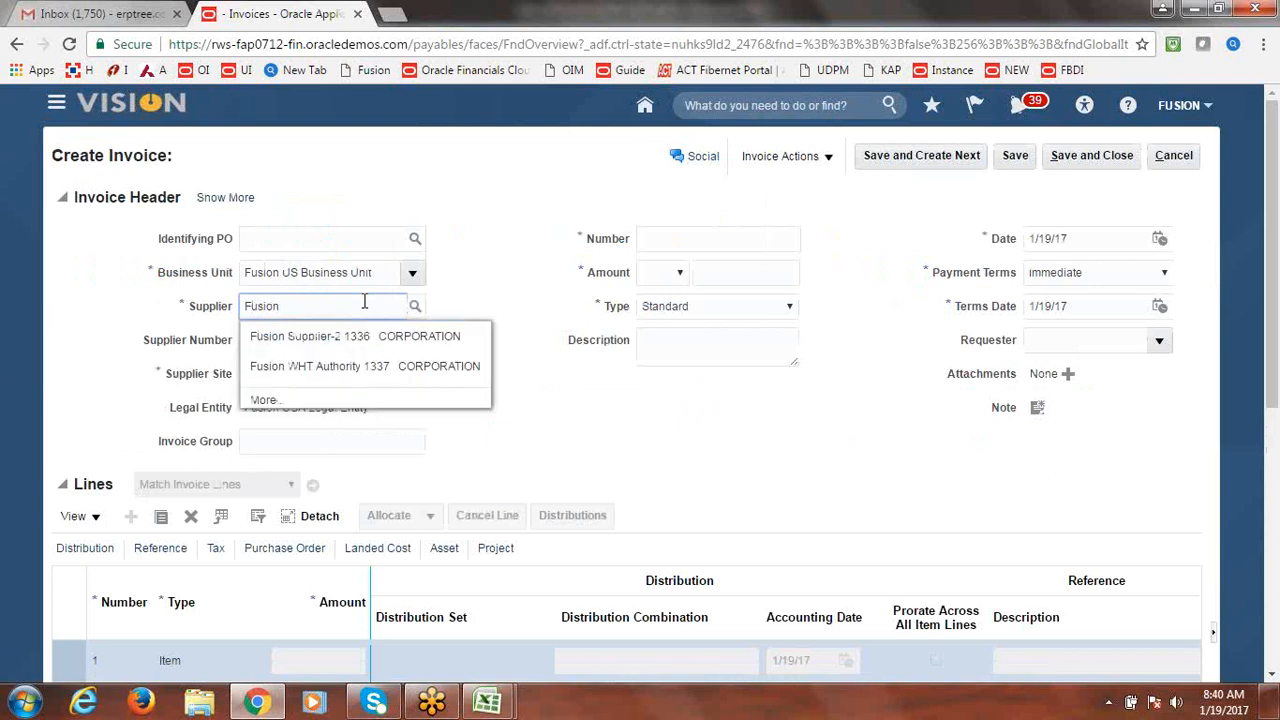
click(330, 336)
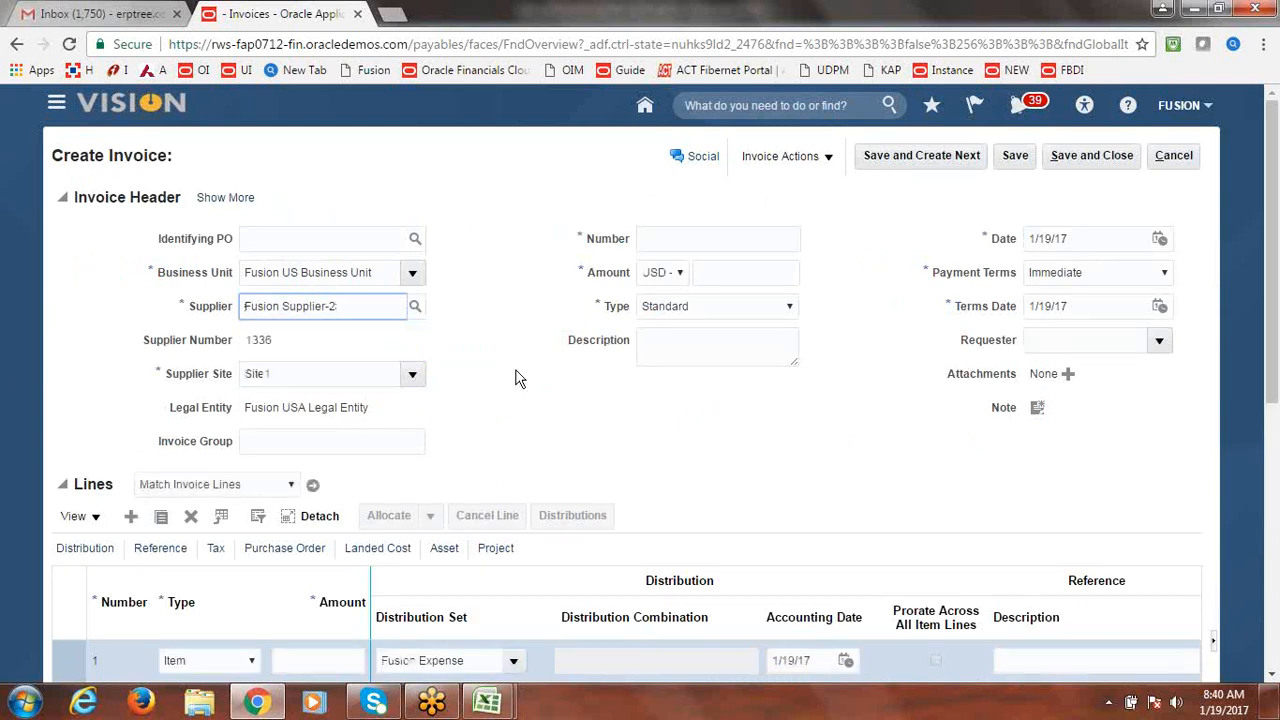
Enter invoice number Fusionone and amount 1,000,000.00.
click(666, 240)
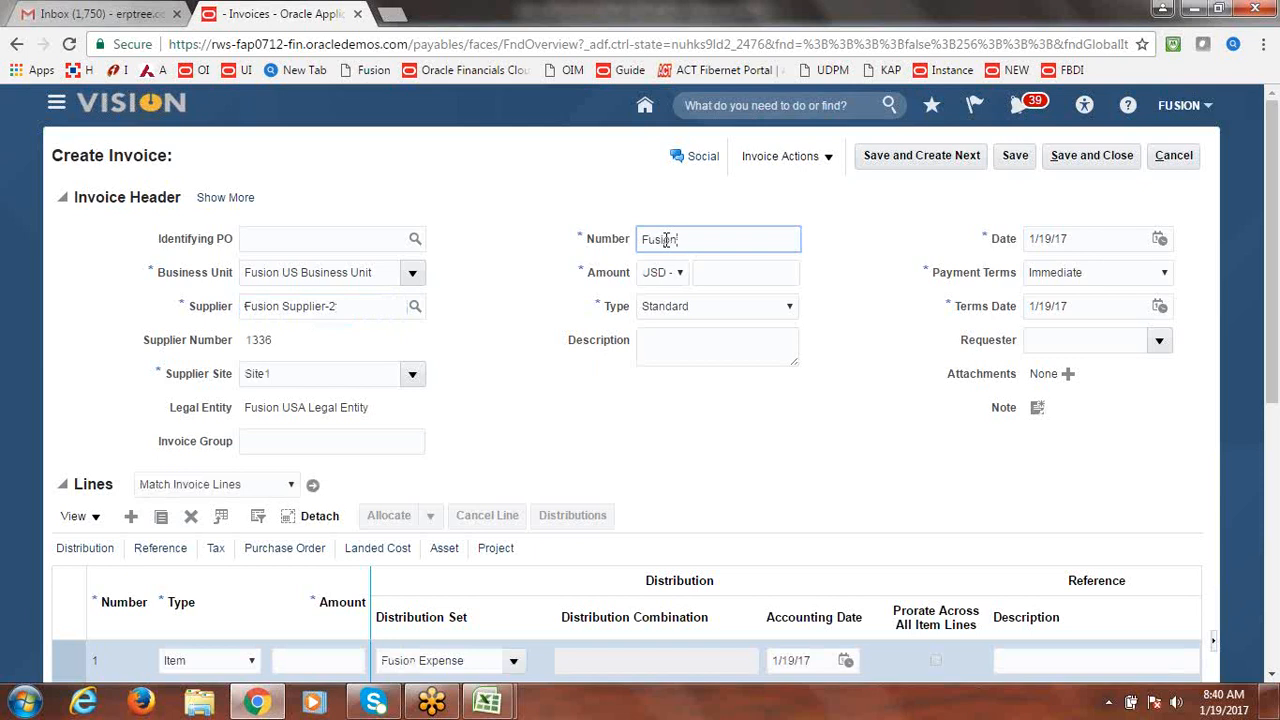
text(Fusionone)
key(Tab)
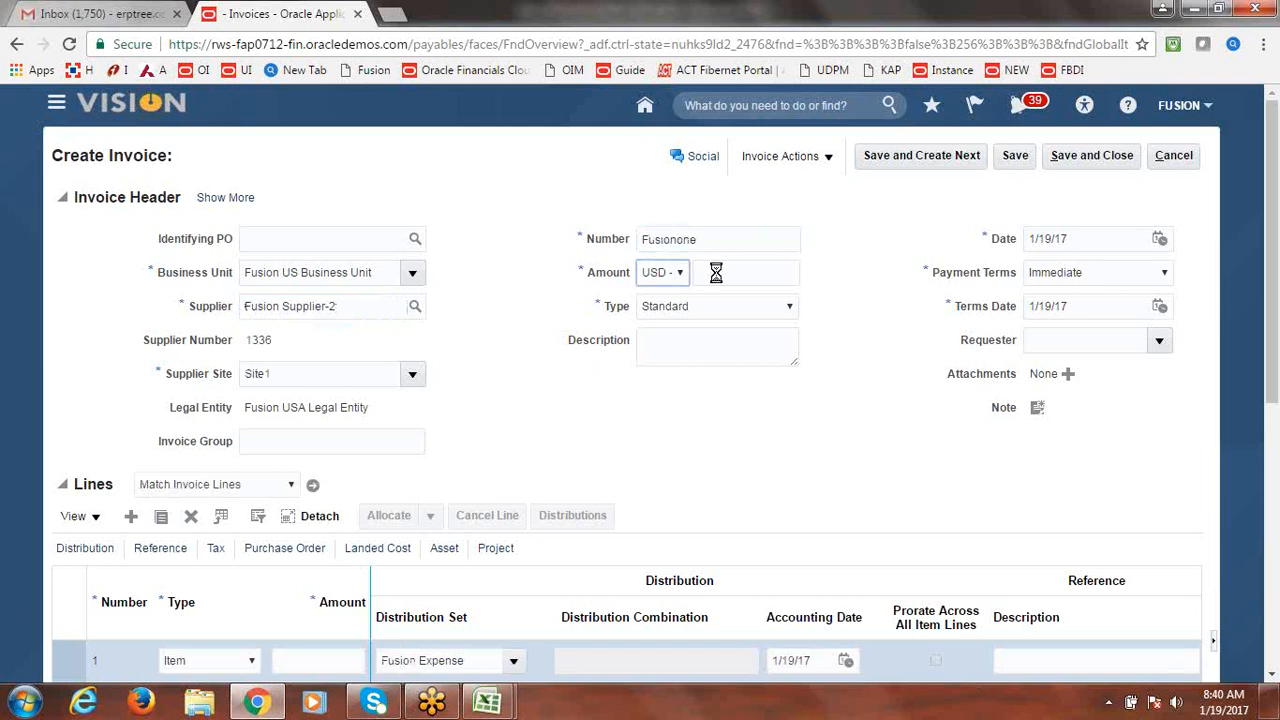
key(Tab)
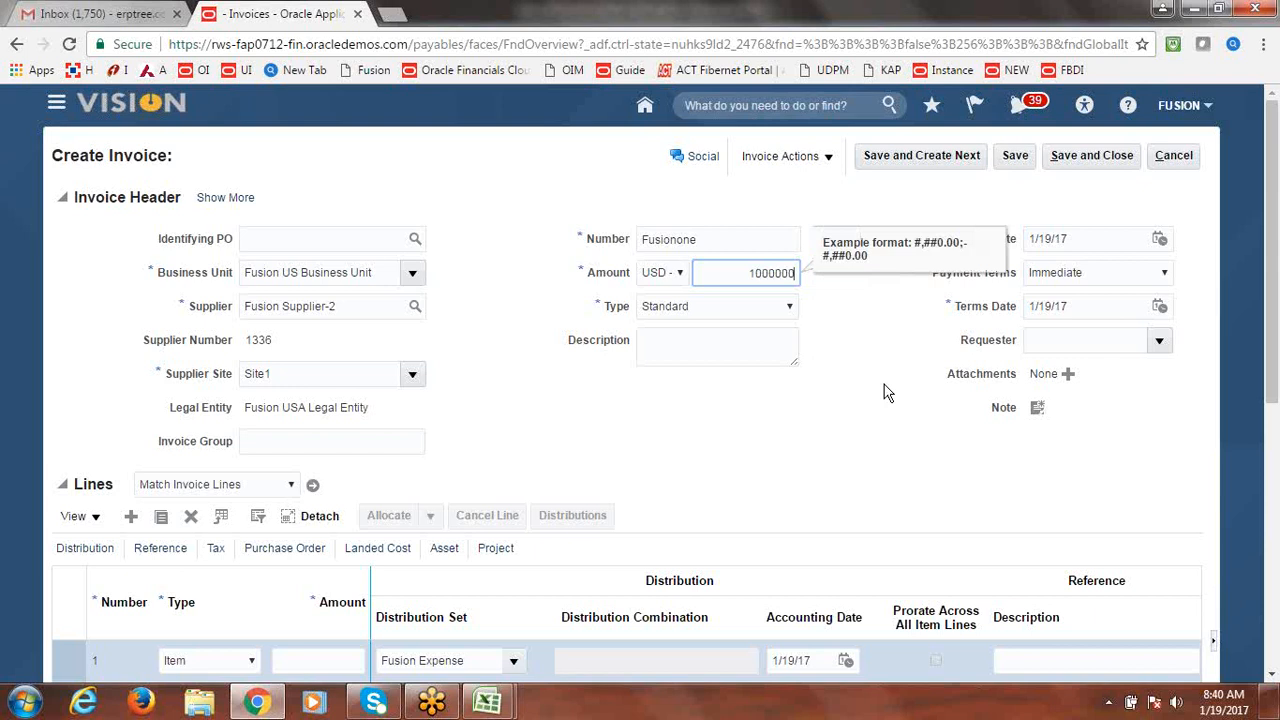
key(Tab)
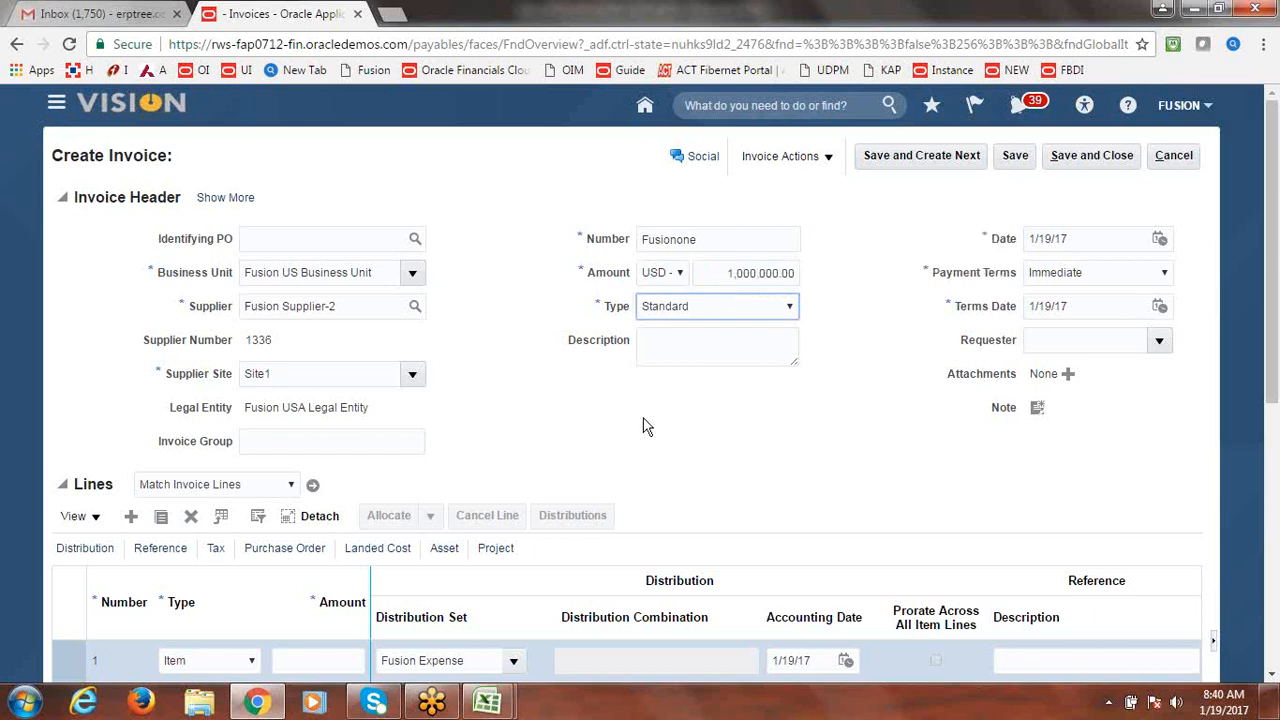
scroll(1272, 322, down, 1)
scroll(1272, 322, down, 2)
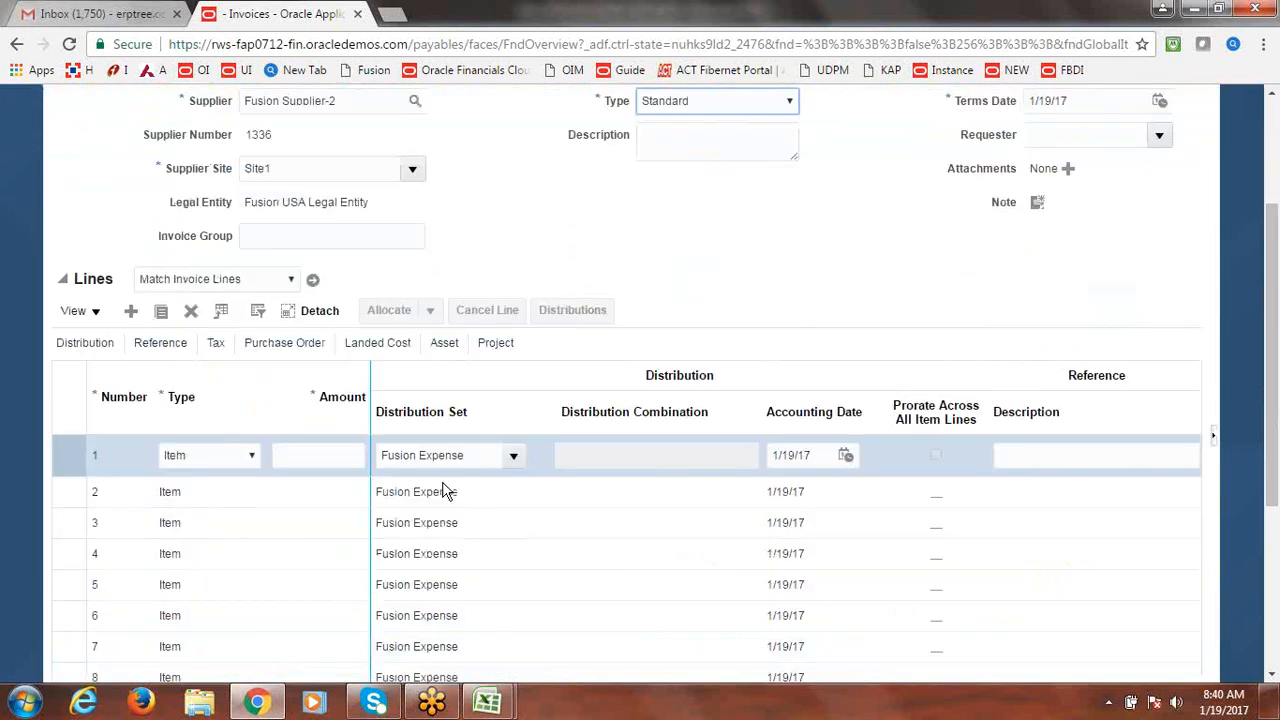
Give line 1 an amount of 1,000,000.00 and clear the Fusion Expense distribution set.
click(318, 454)
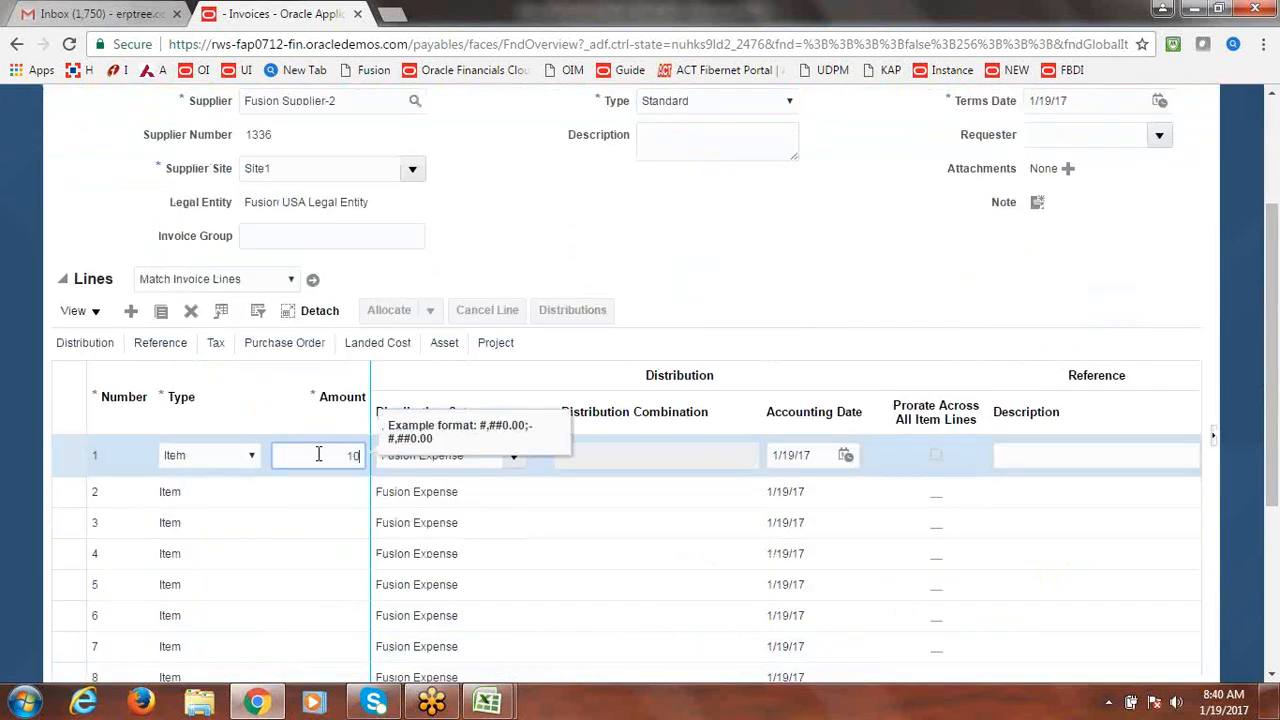
key(Tab)
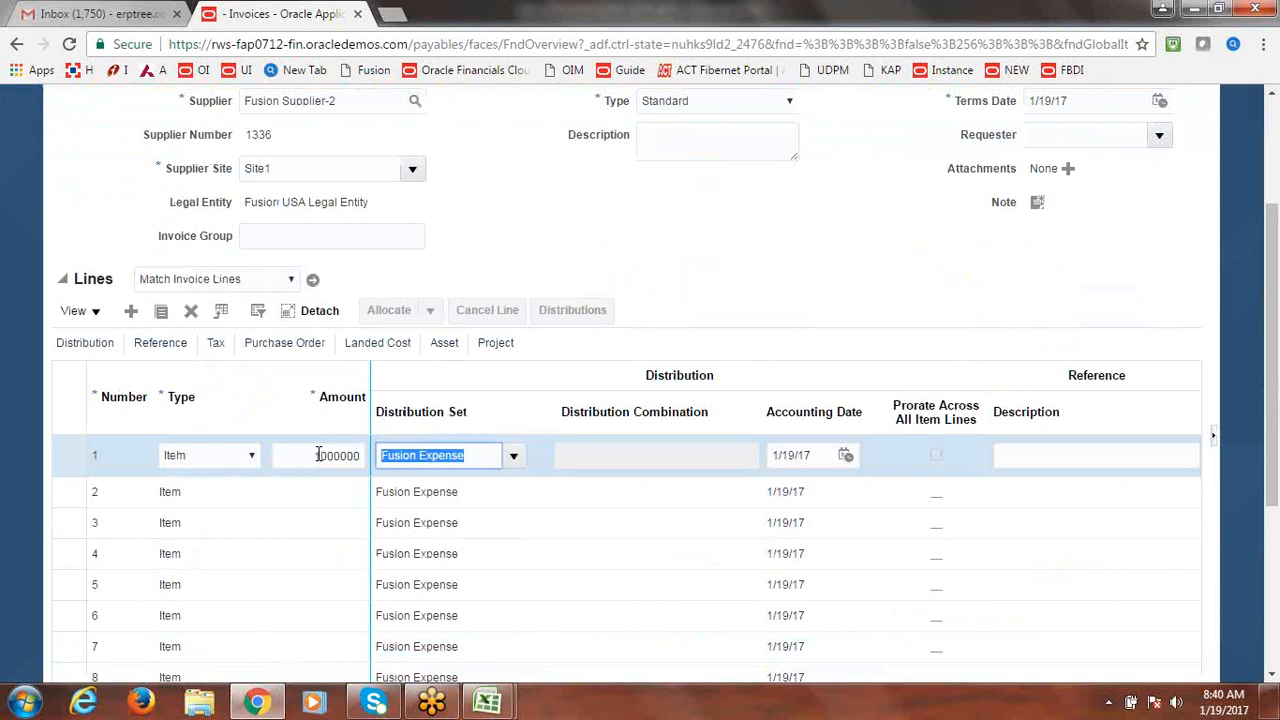
key(BackSpace)
key(Tab)
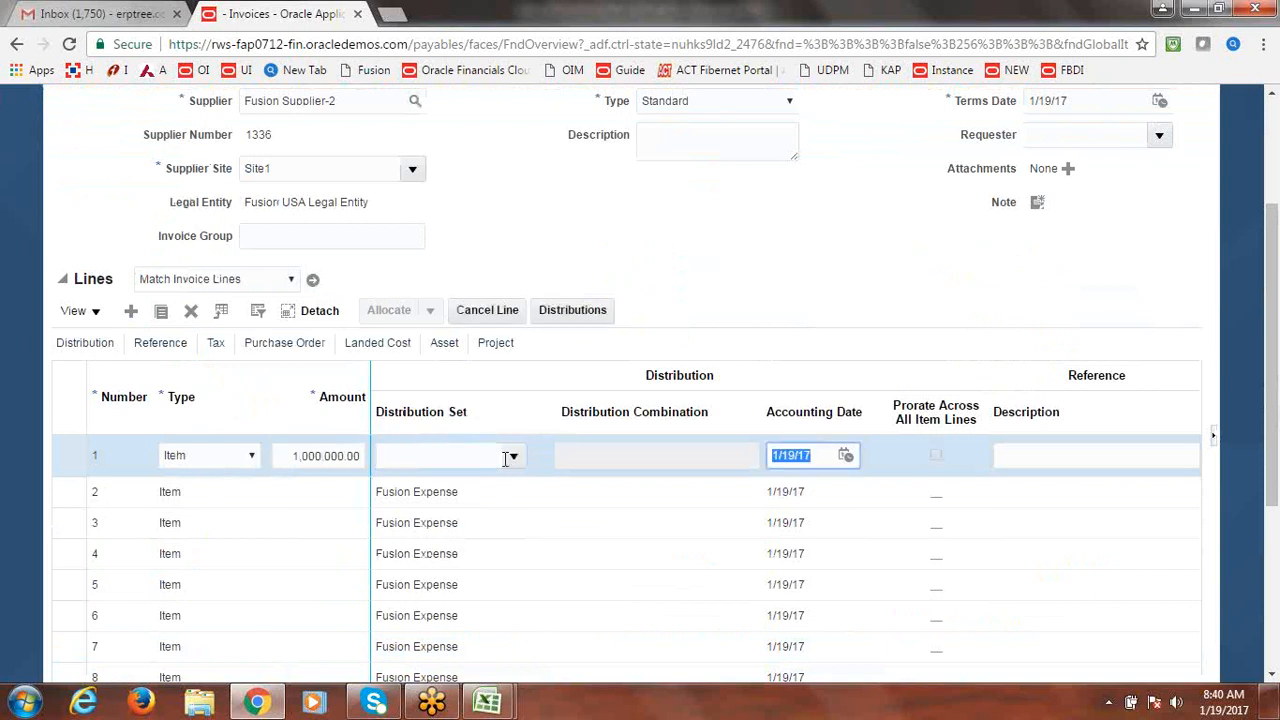
click(620, 458)
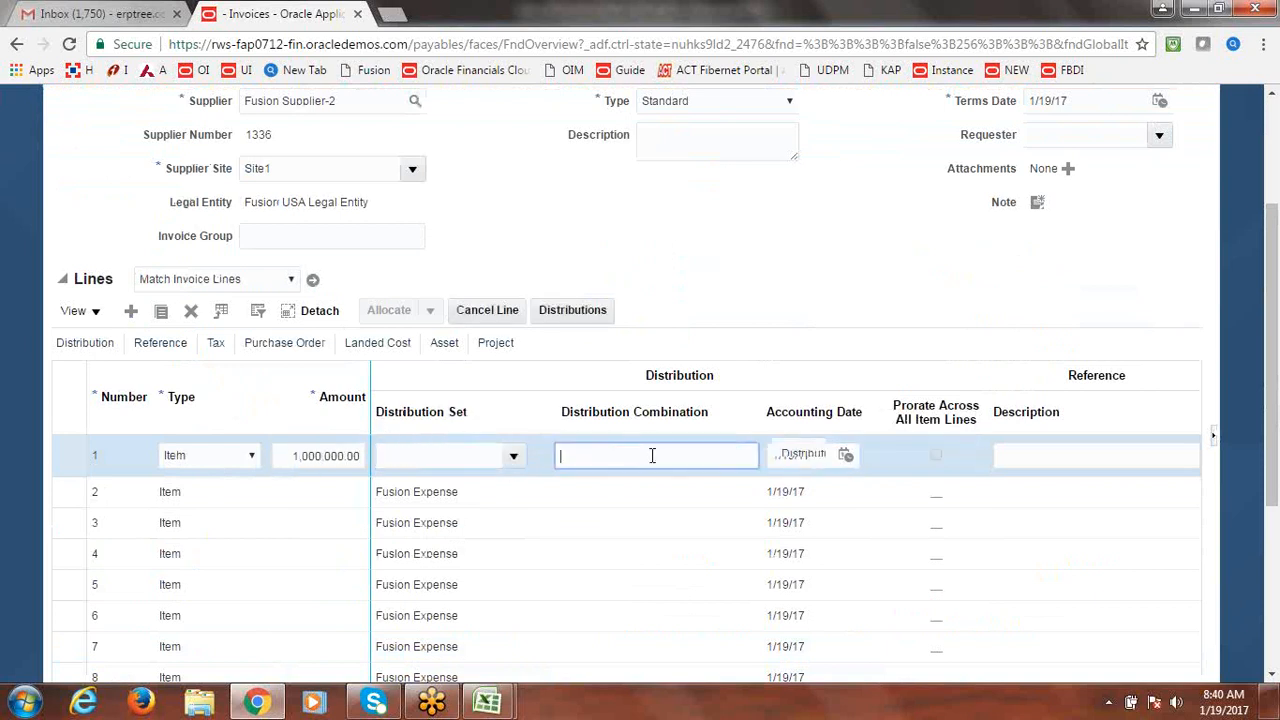
text(0)
key(Tab)
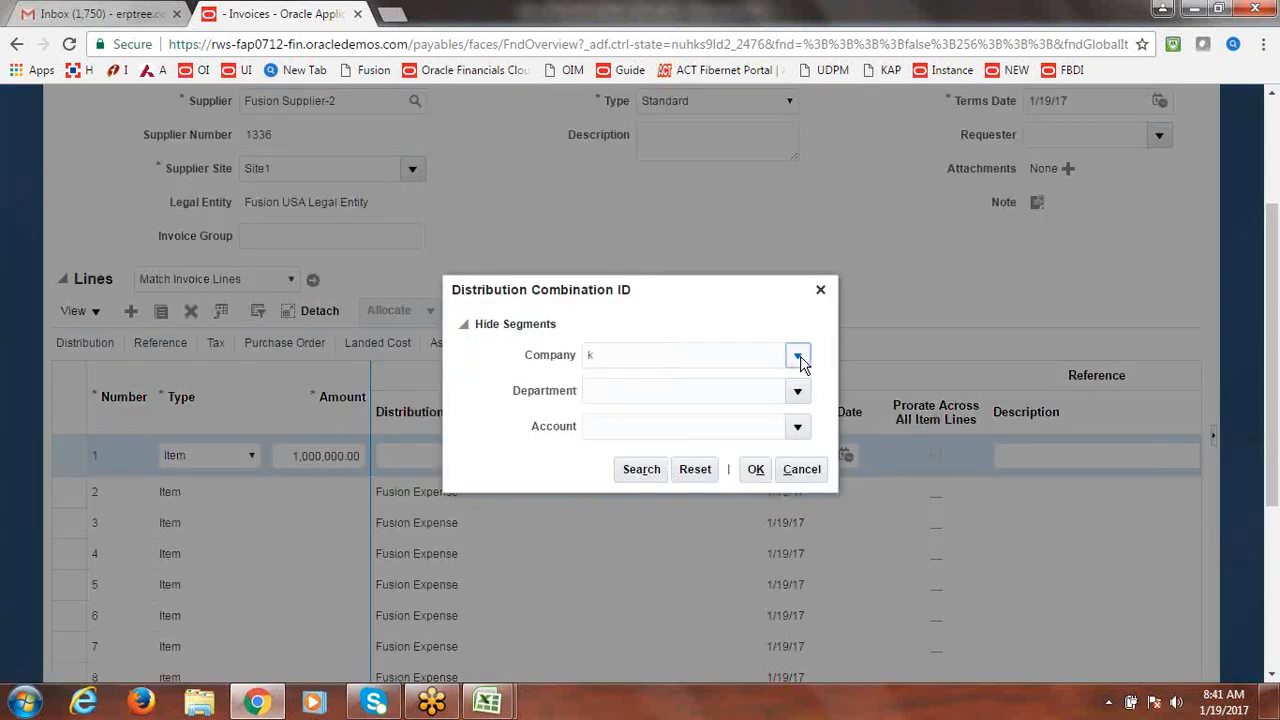
Choose company 1000 and department 1000 Finance for the line's distribution combination.
click(798, 357)
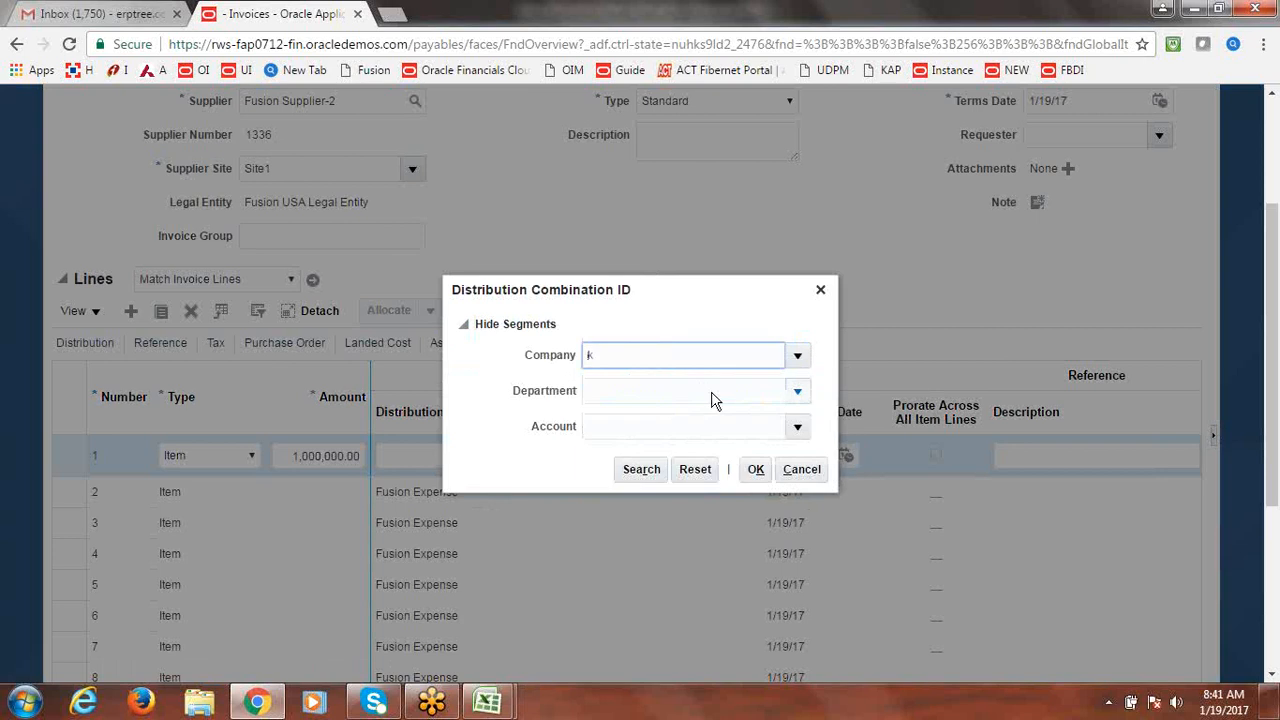
click(798, 392)
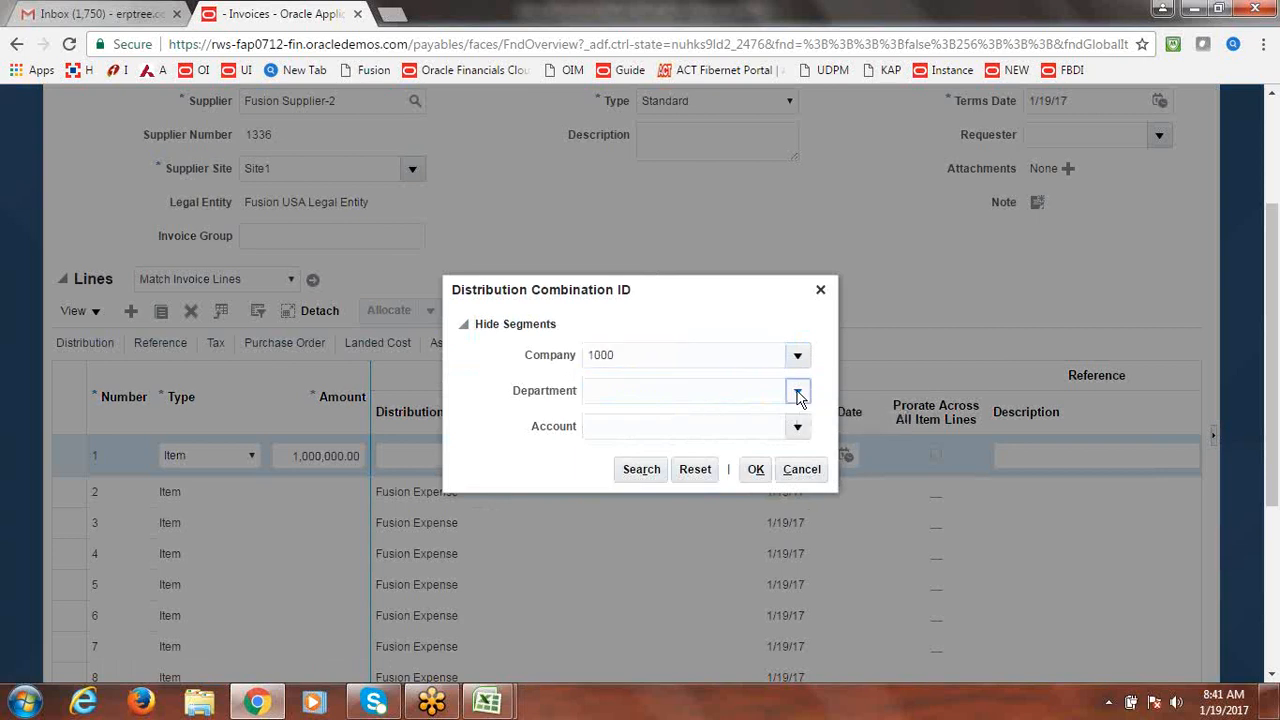
click(798, 393)
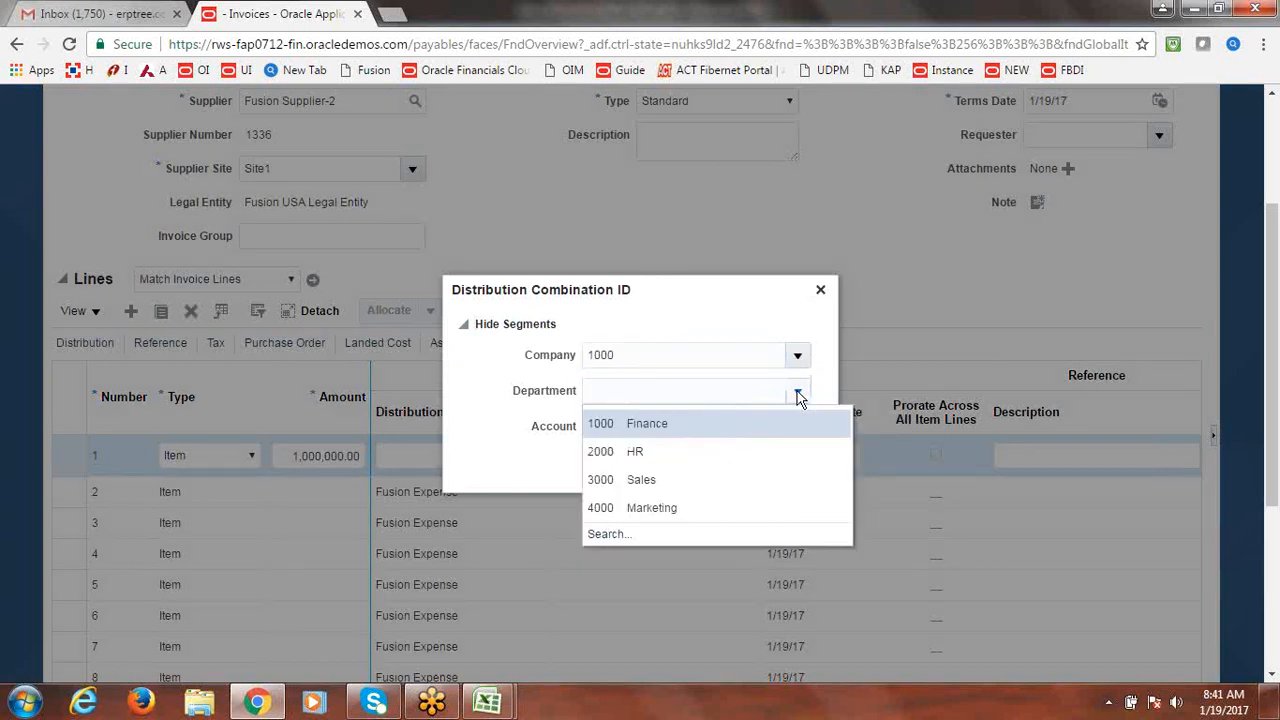
click(671, 423)
click(798, 428)
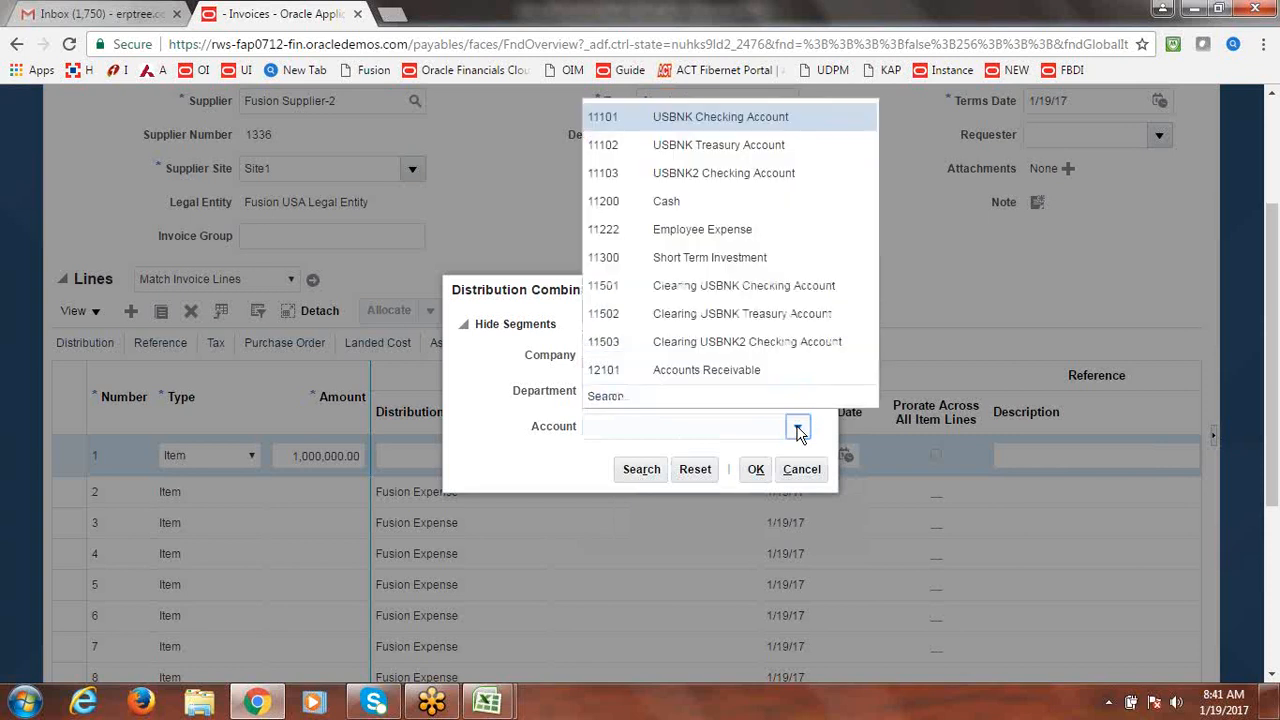
Find account 15910 Asset Clearing by searching 'Asset Cl' and confirm combination 1000.1000.15910.
click(605, 397)
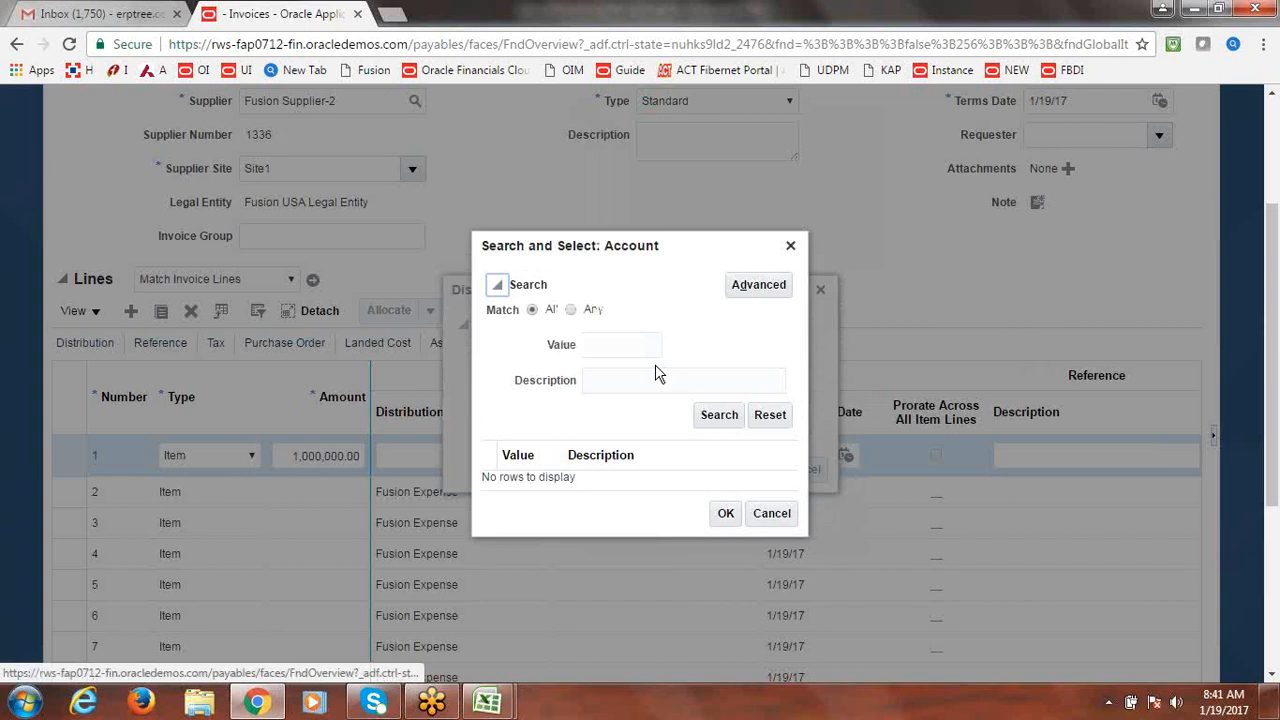
click(650, 372)
text(A)
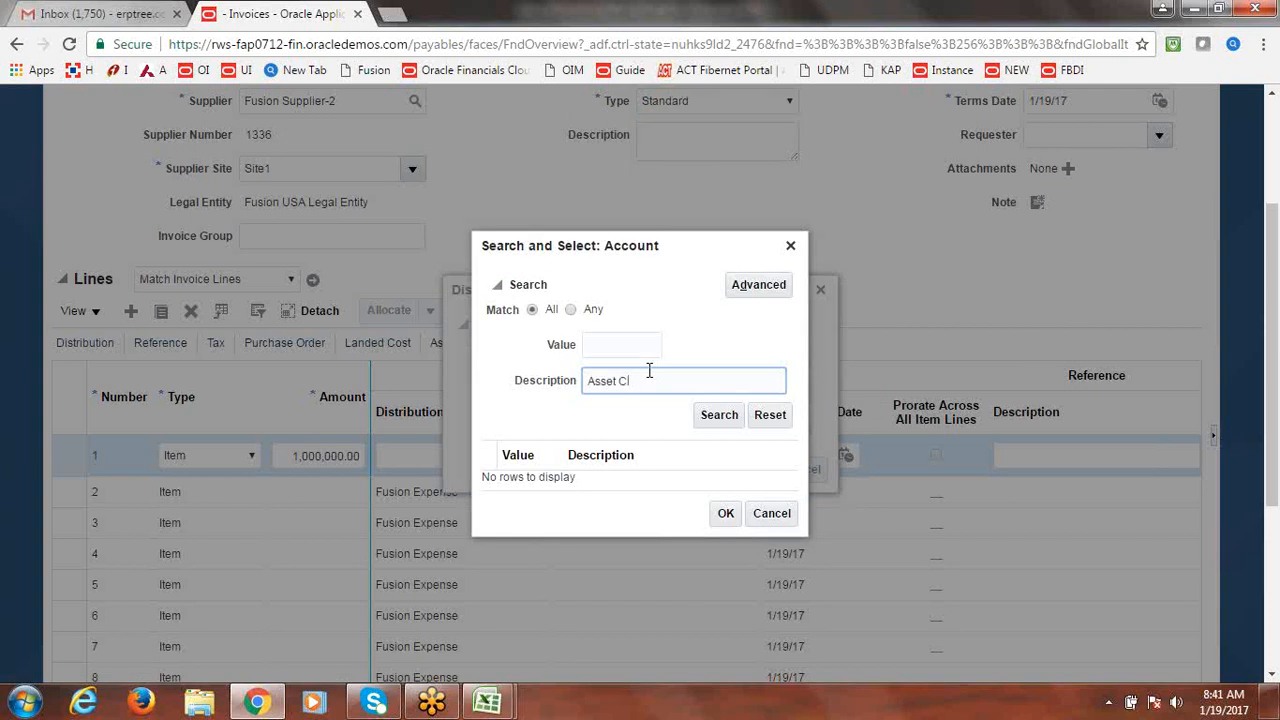
text(sset Cl)
key(Return)
click(520, 480)
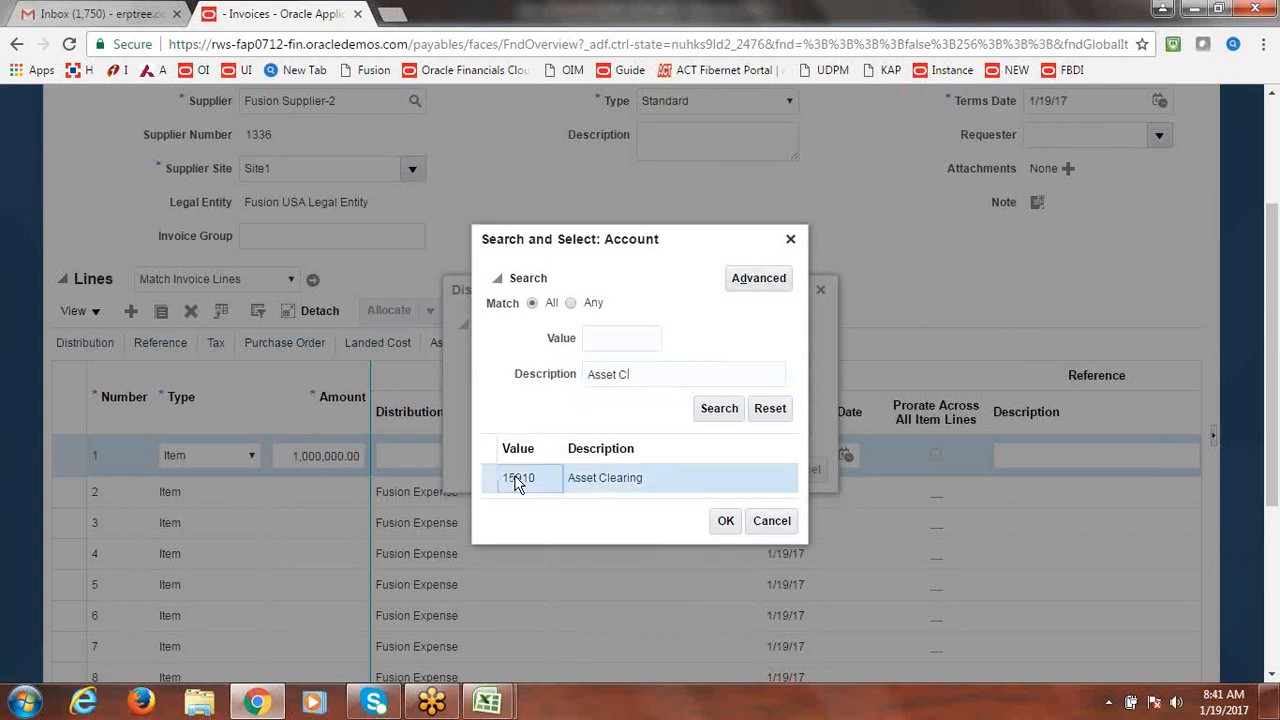
click(722, 522)
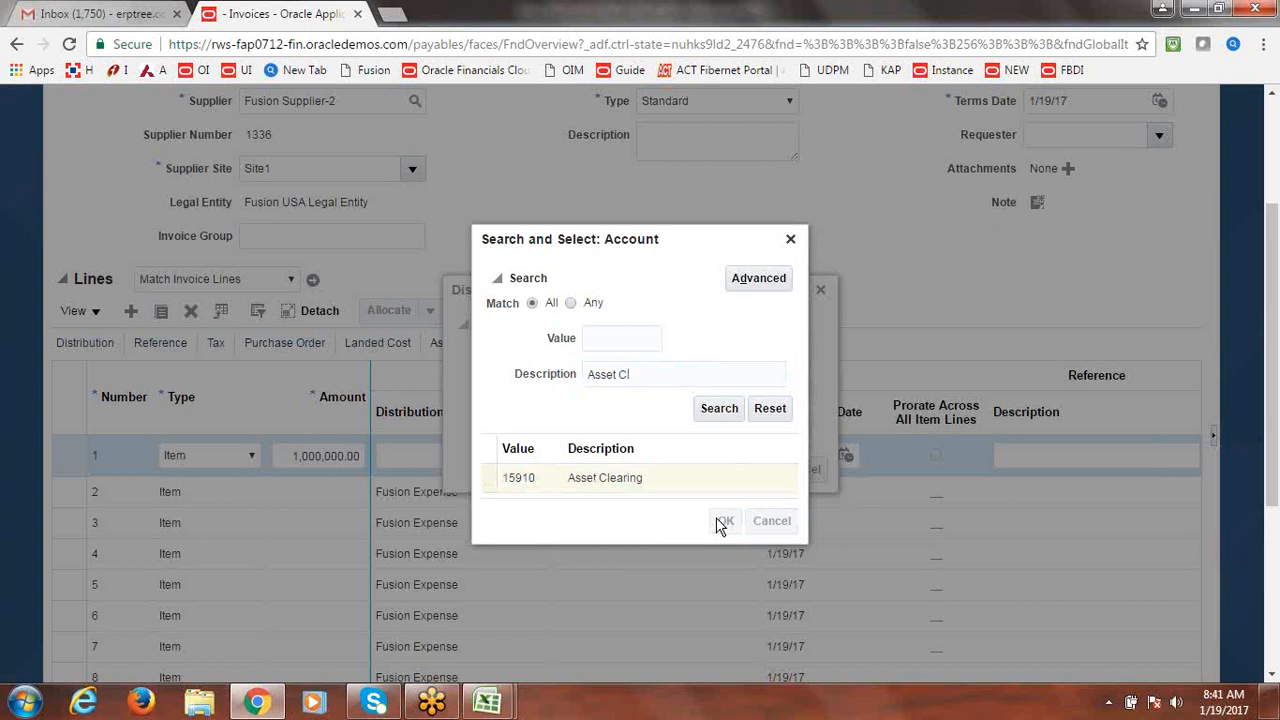
click(756, 469)
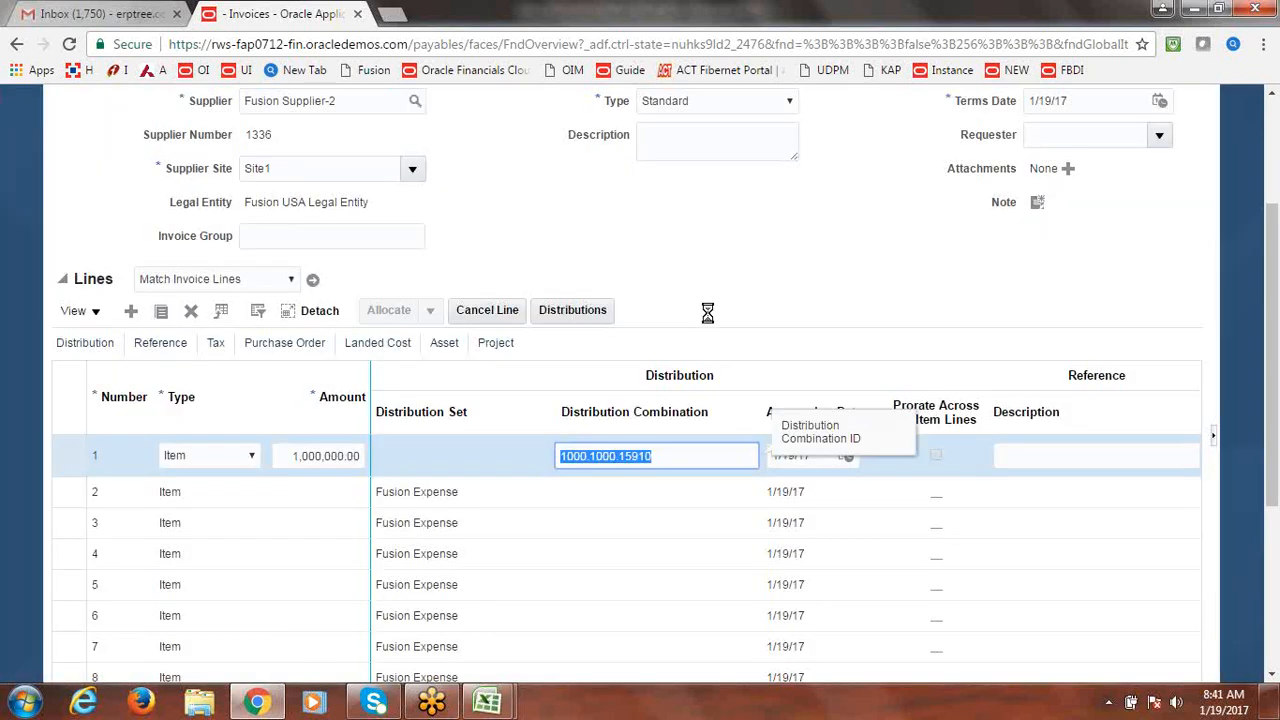
click(444, 344)
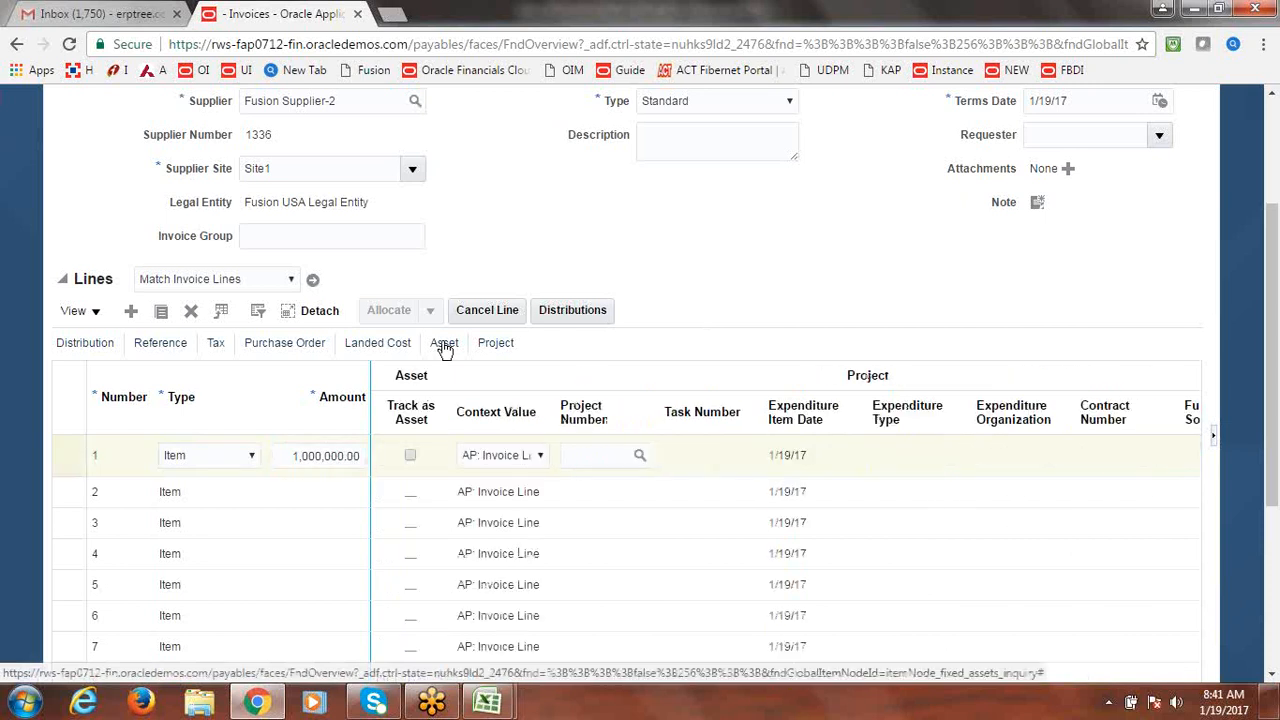
Track invoice line 1 as an asset and validate the Fusionone invoice.
click(410, 455)
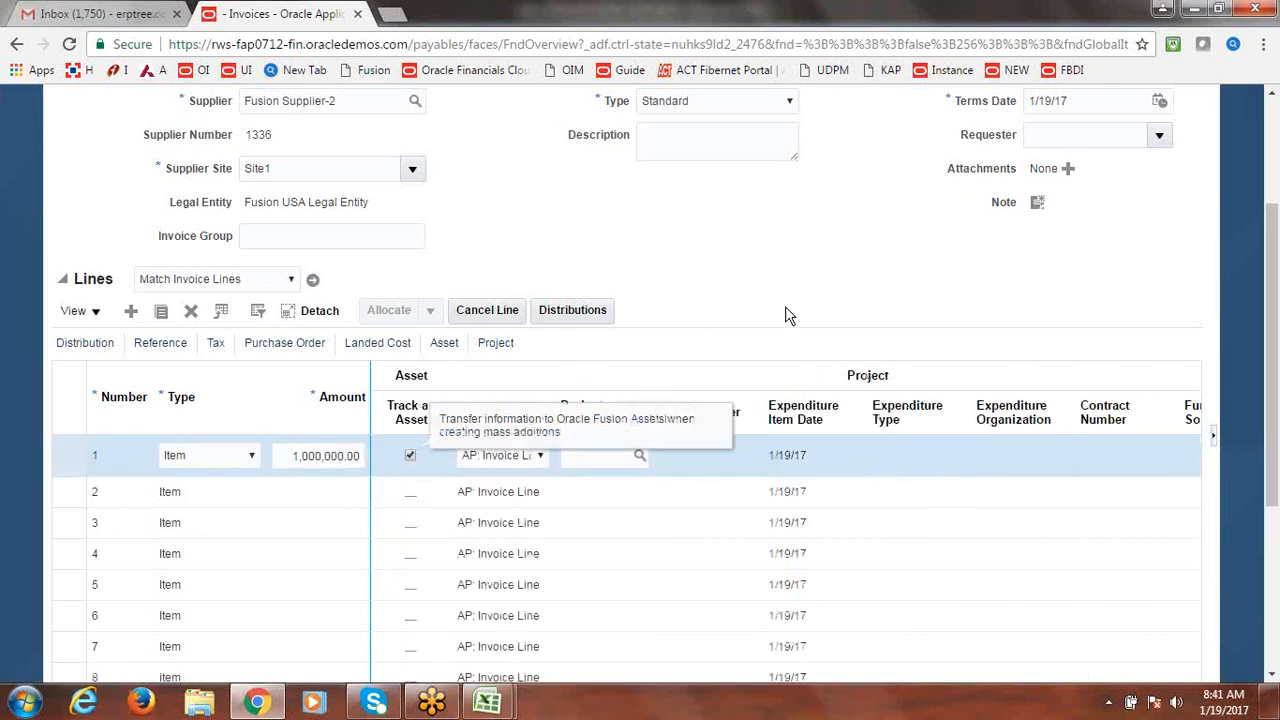
drag(1273, 334, 980, 186)
click(830, 160)
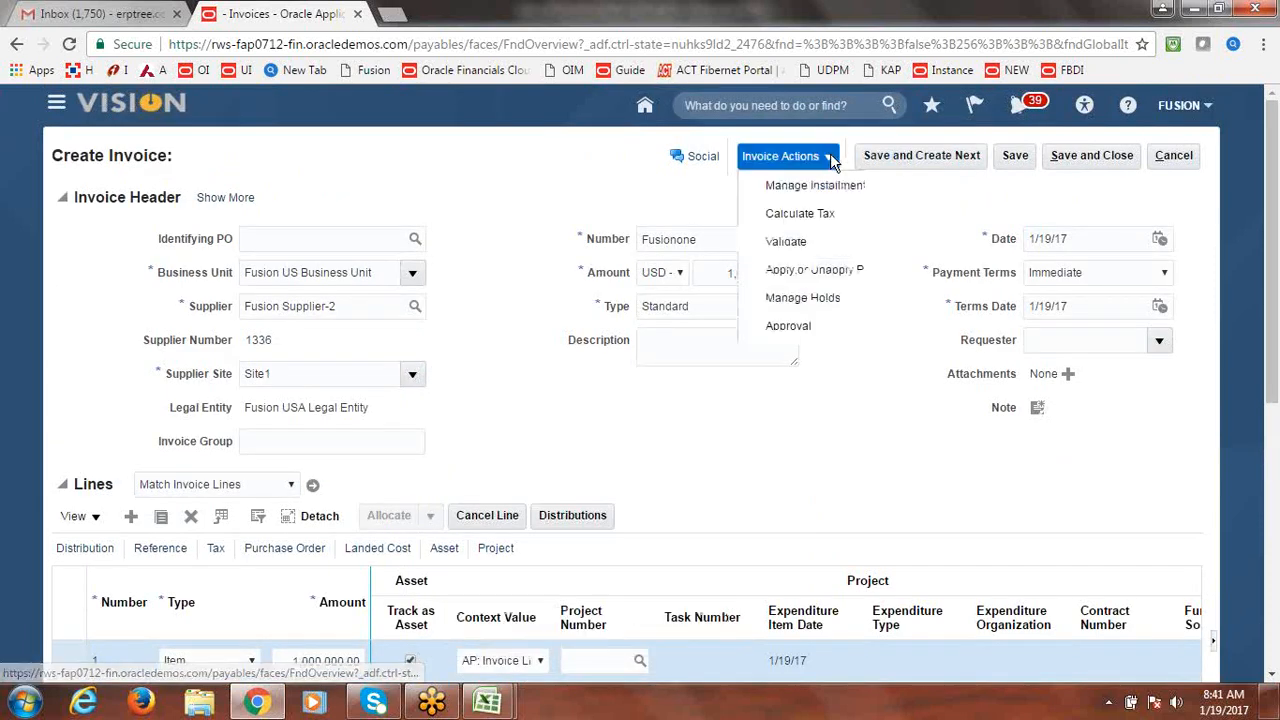
click(803, 241)
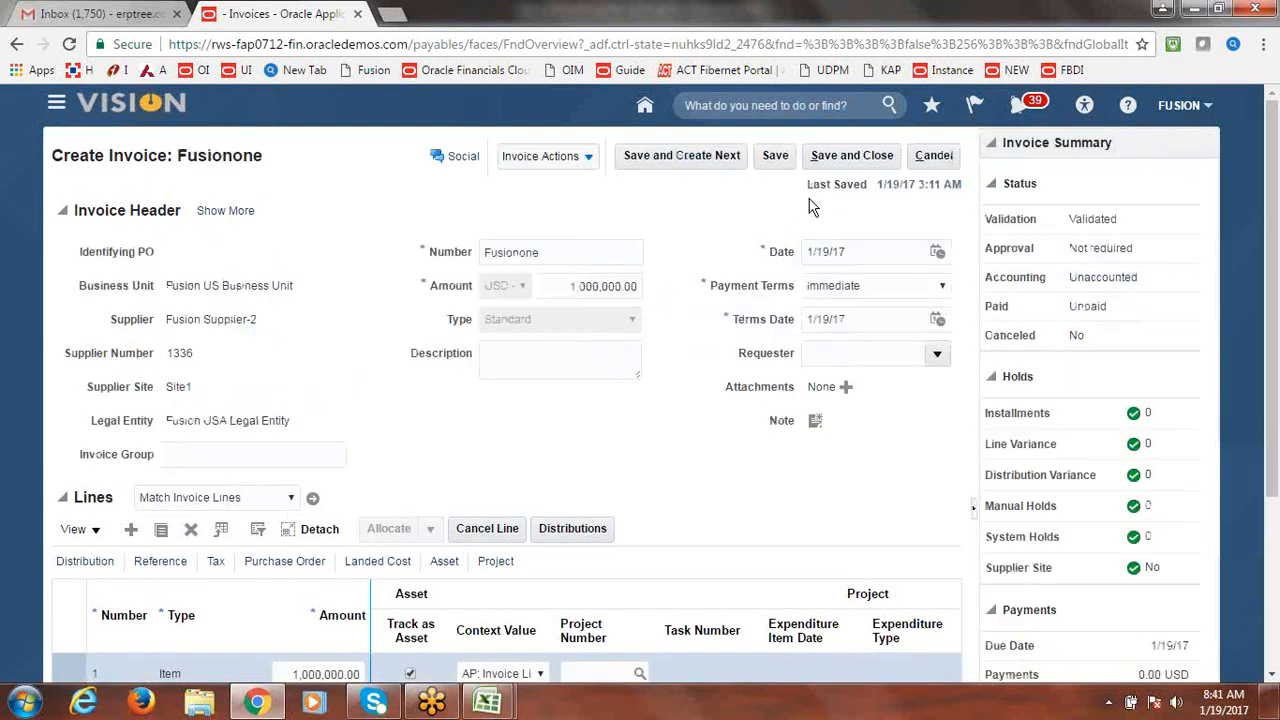
Post the Fusionone invoice to the ledger, then save and close it.
click(588, 160)
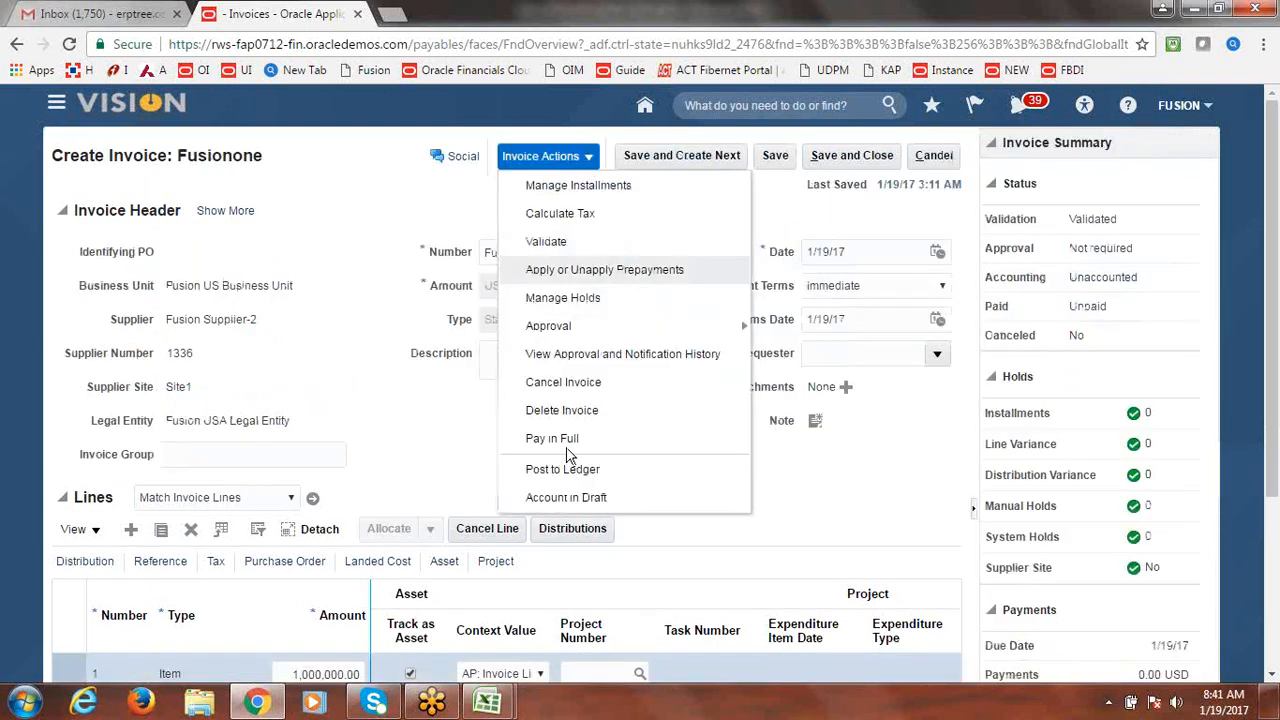
click(575, 475)
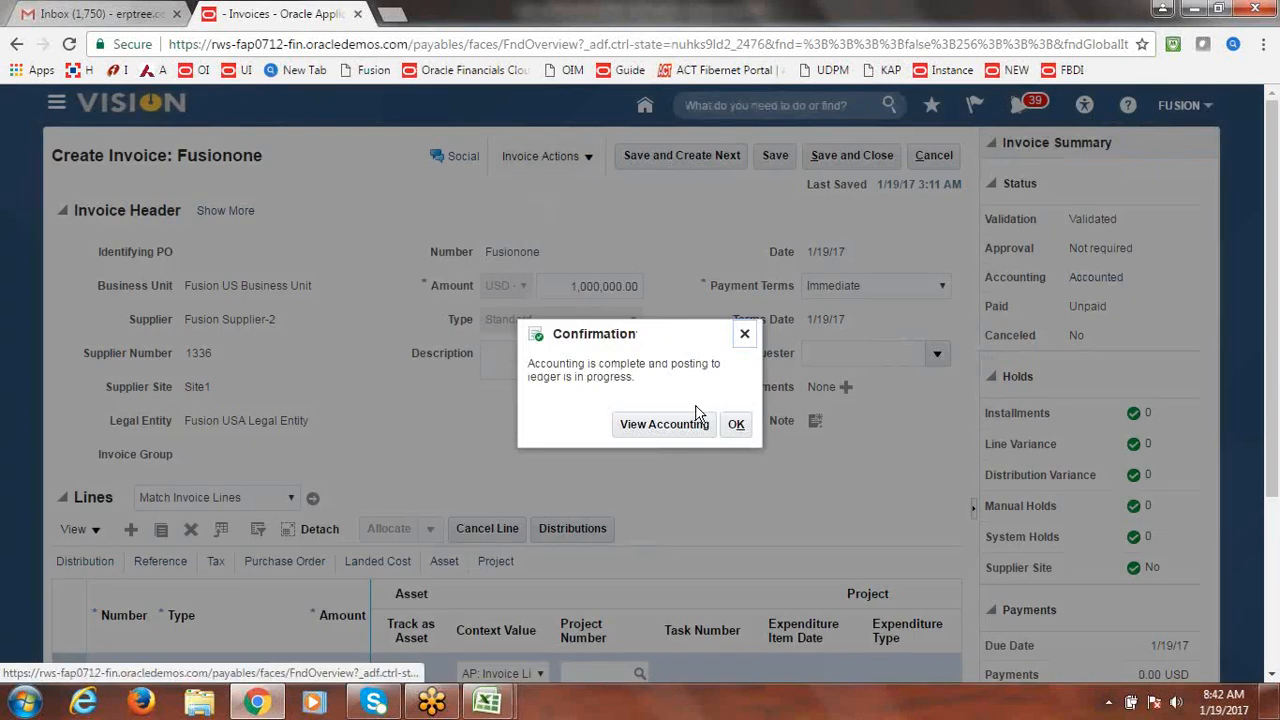
click(737, 427)
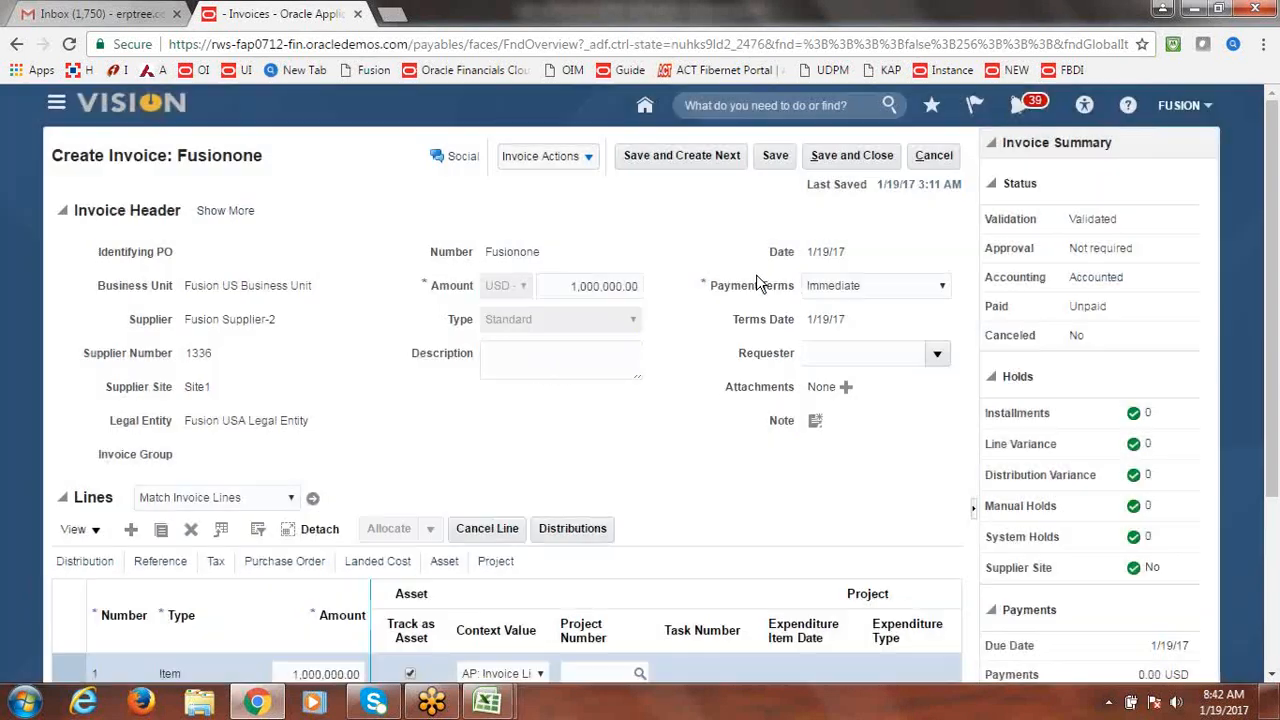
click(849, 157)
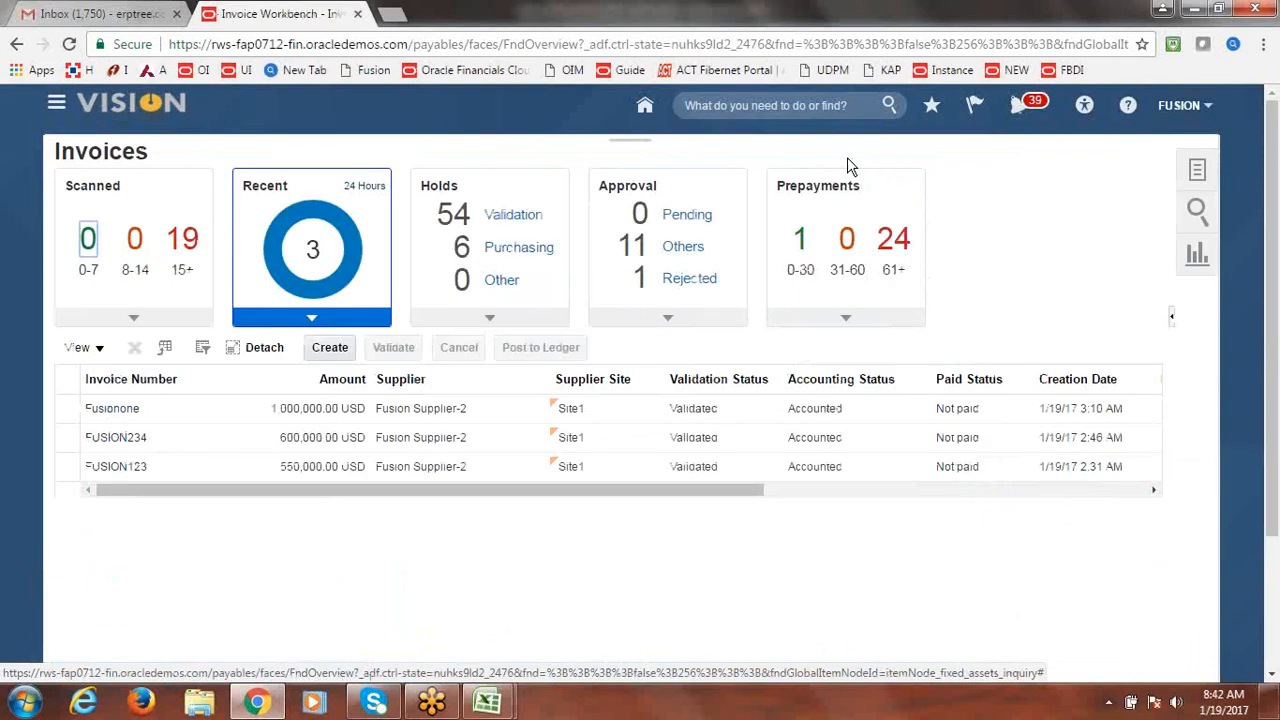
Submit Create Mass Additions for asset book FUSION CORP with accounting date 1/19/17.
click(1198, 171)
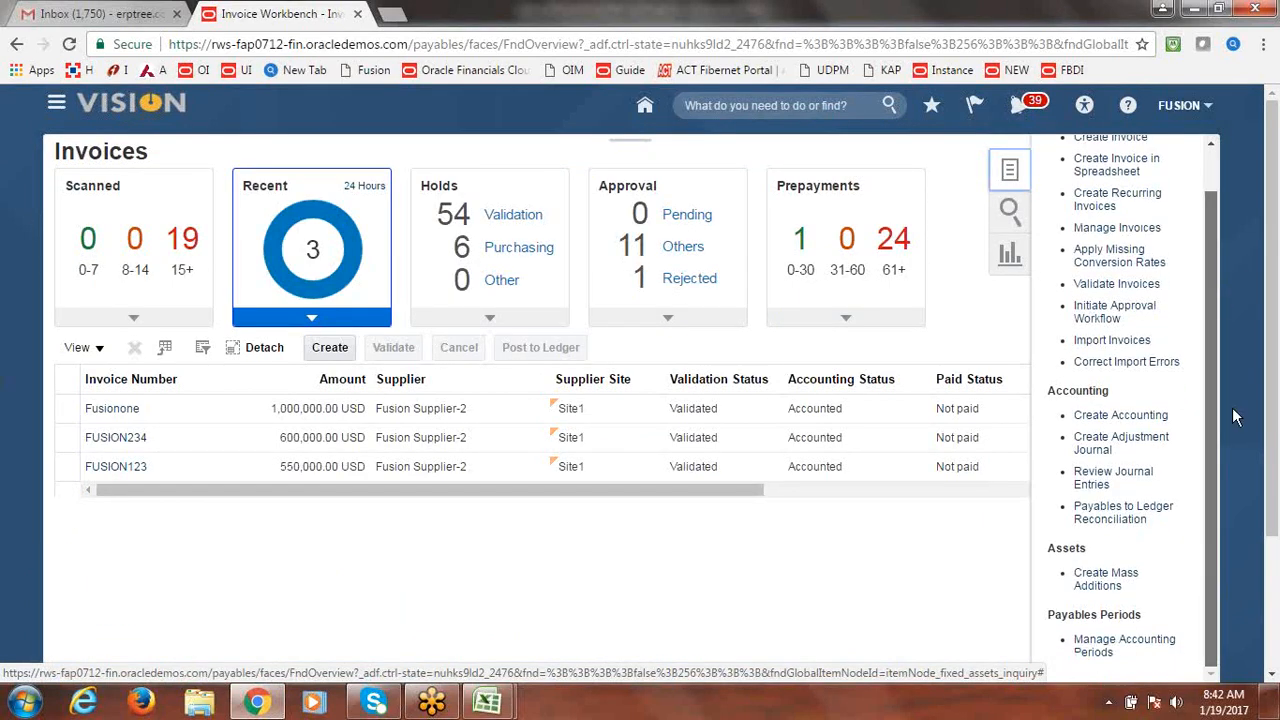
click(1106, 580)
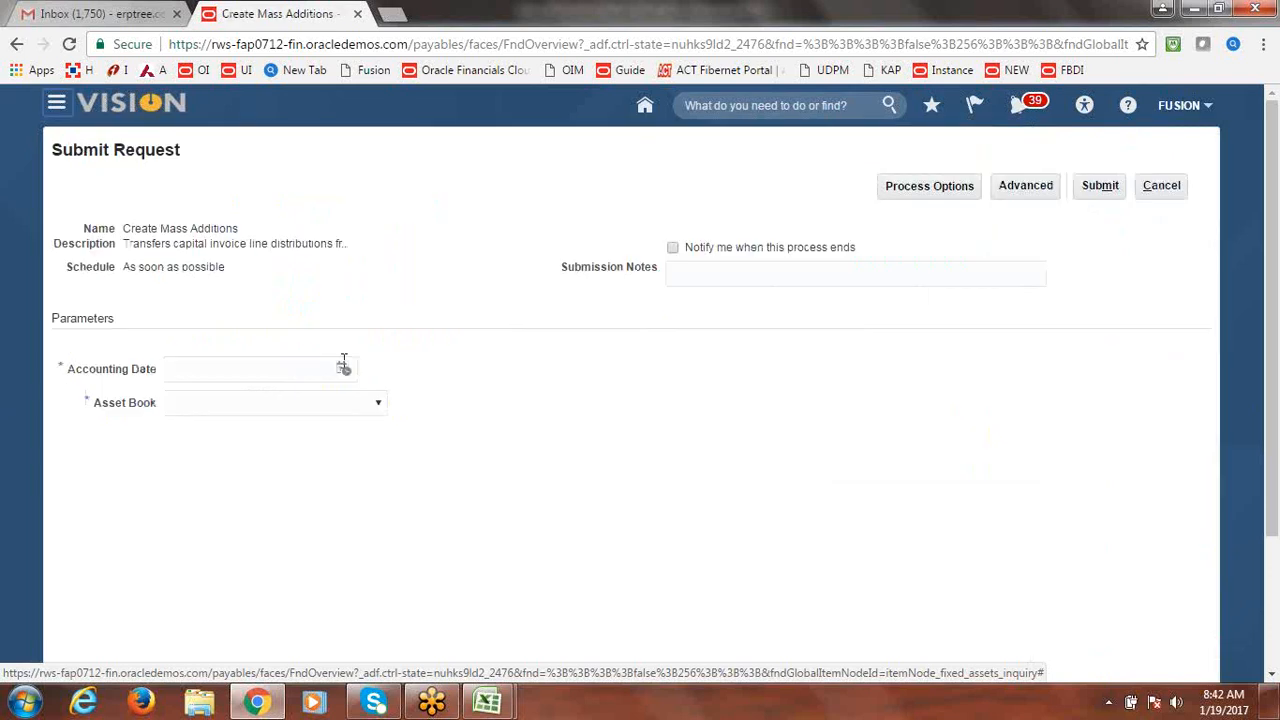
click(345, 370)
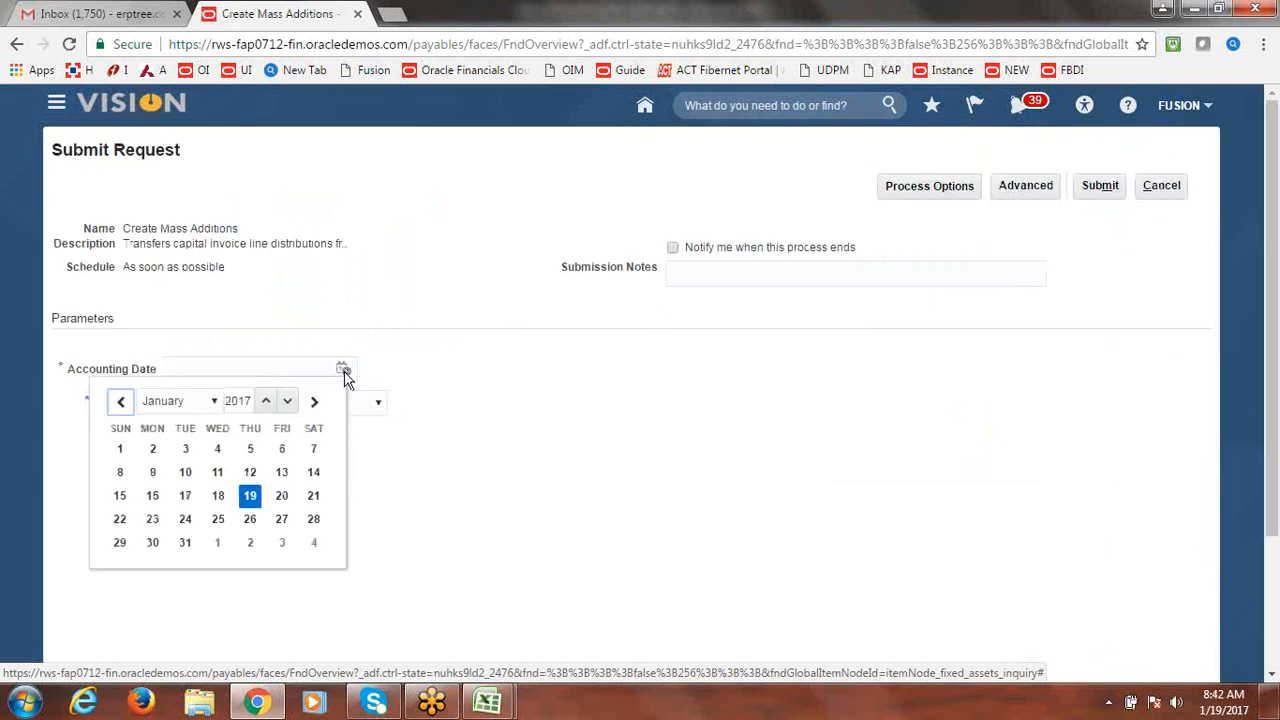
click(250, 496)
click(379, 405)
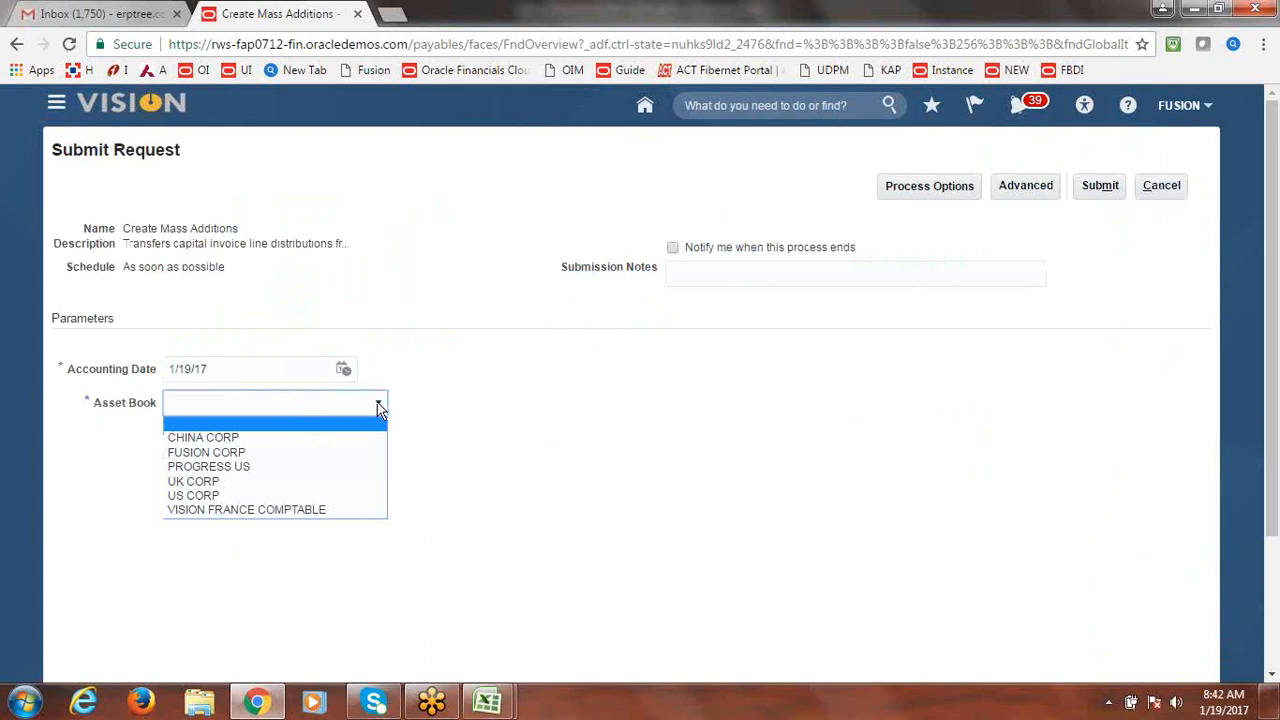
click(258, 452)
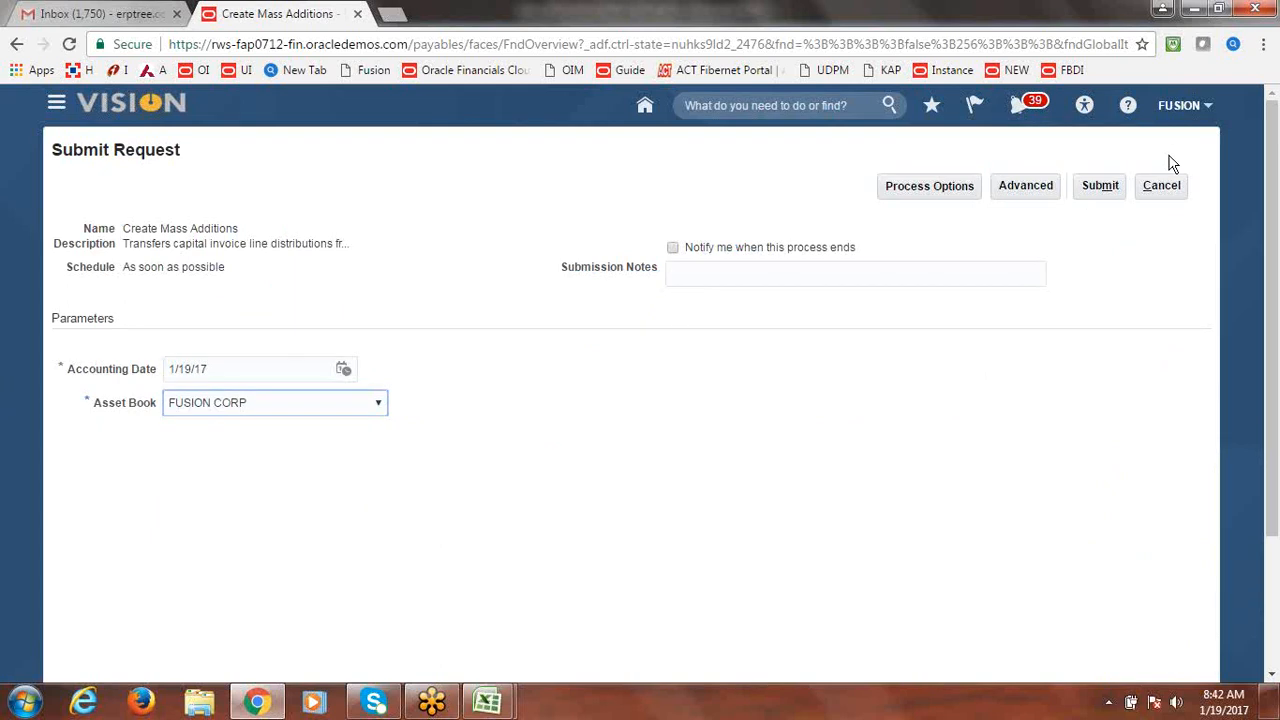
click(1100, 188)
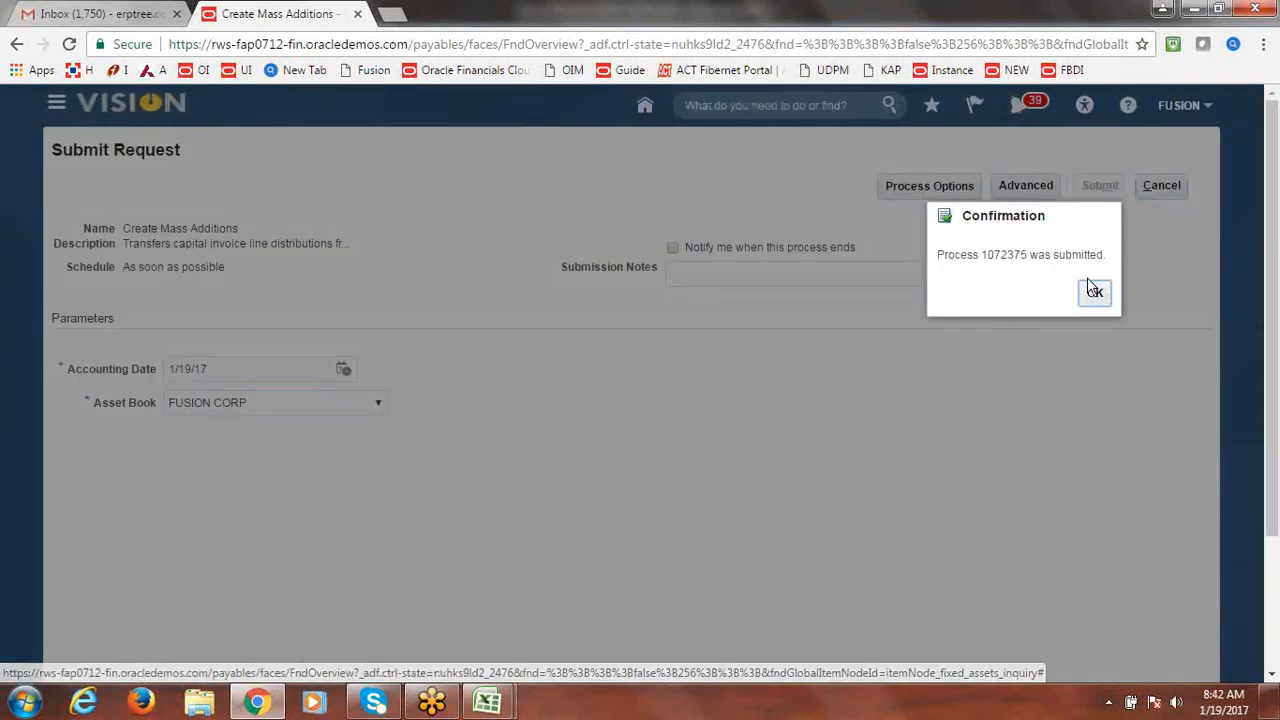
click(1095, 293)
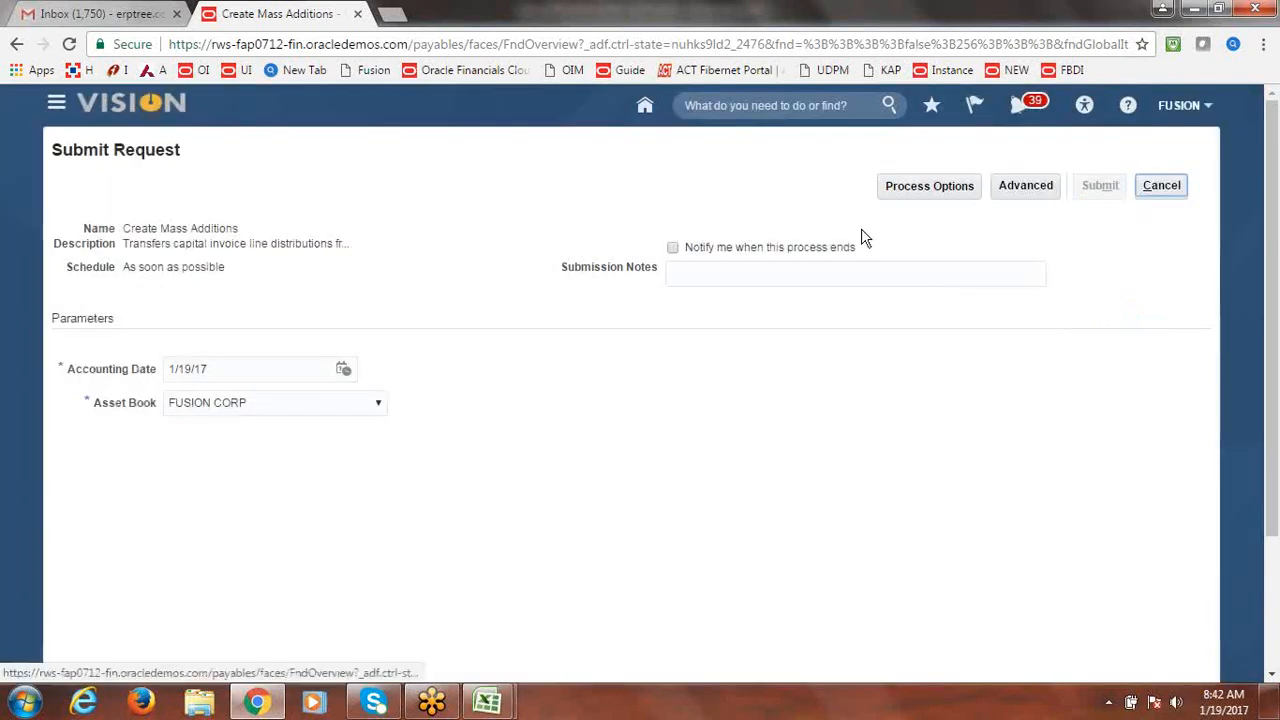
click(1164, 187)
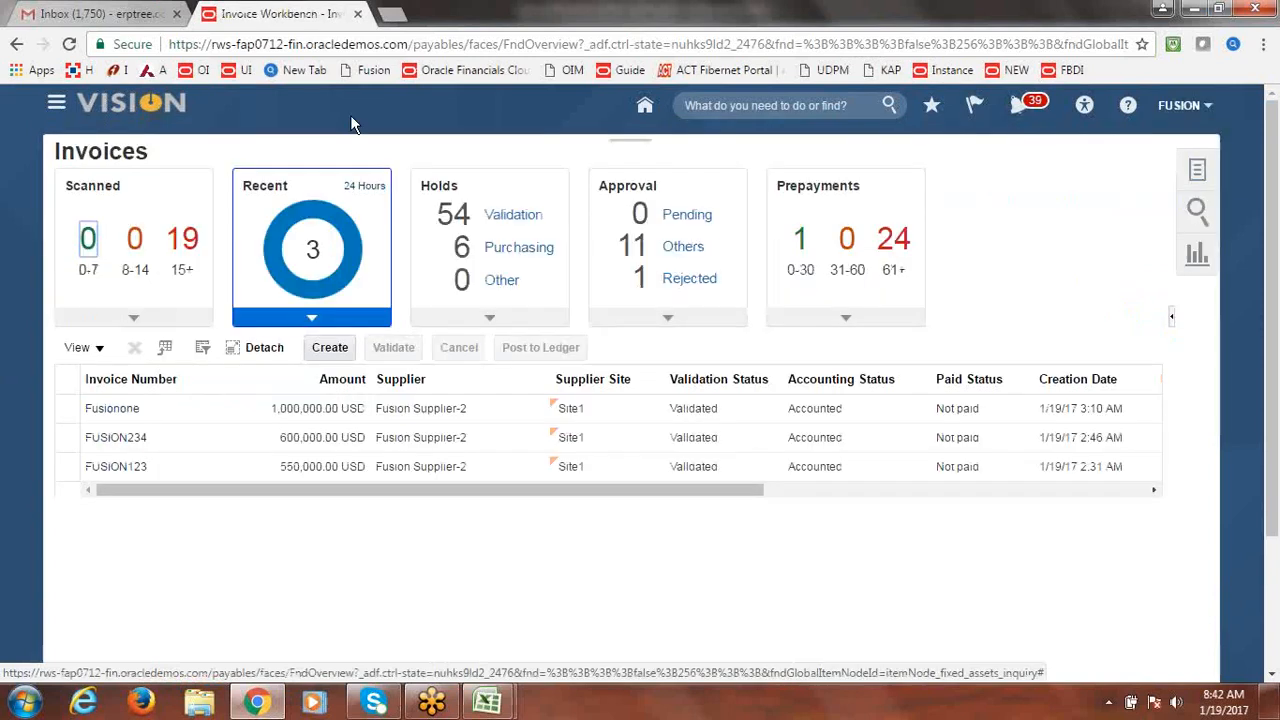
Move through Asset Inquiry to the Fixed Assets > Assets work area.
click(57, 105)
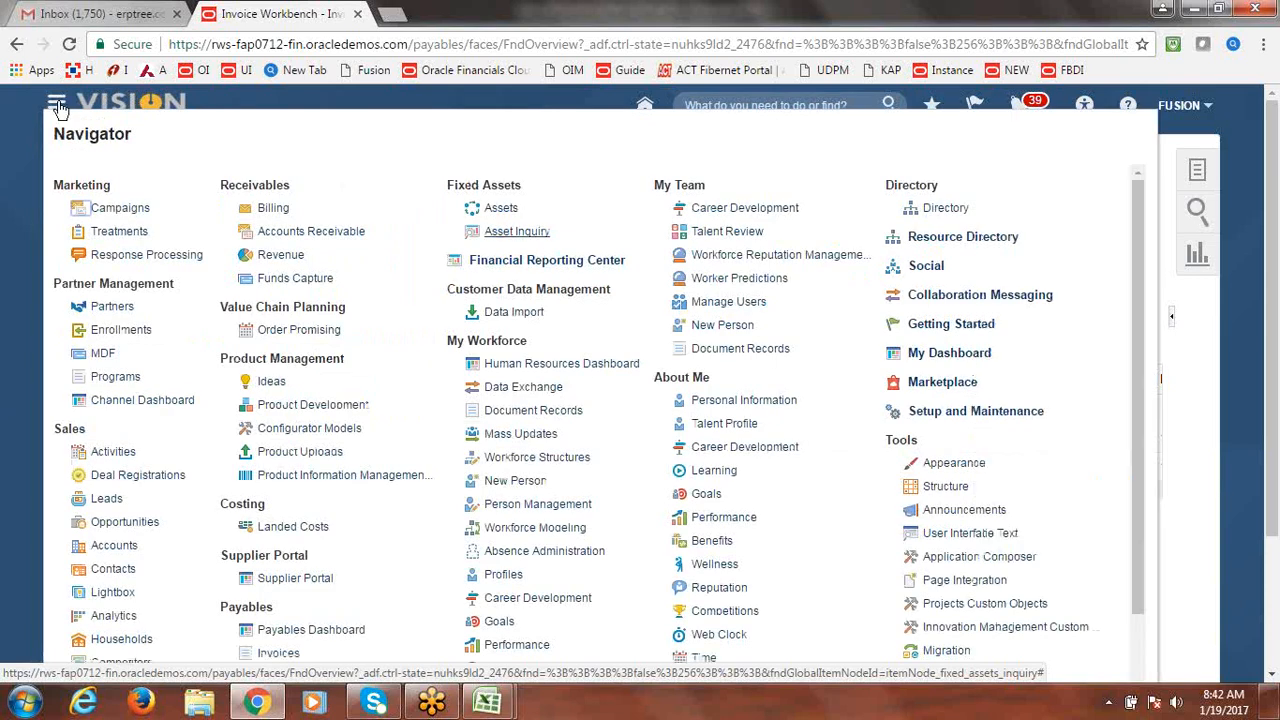
click(513, 234)
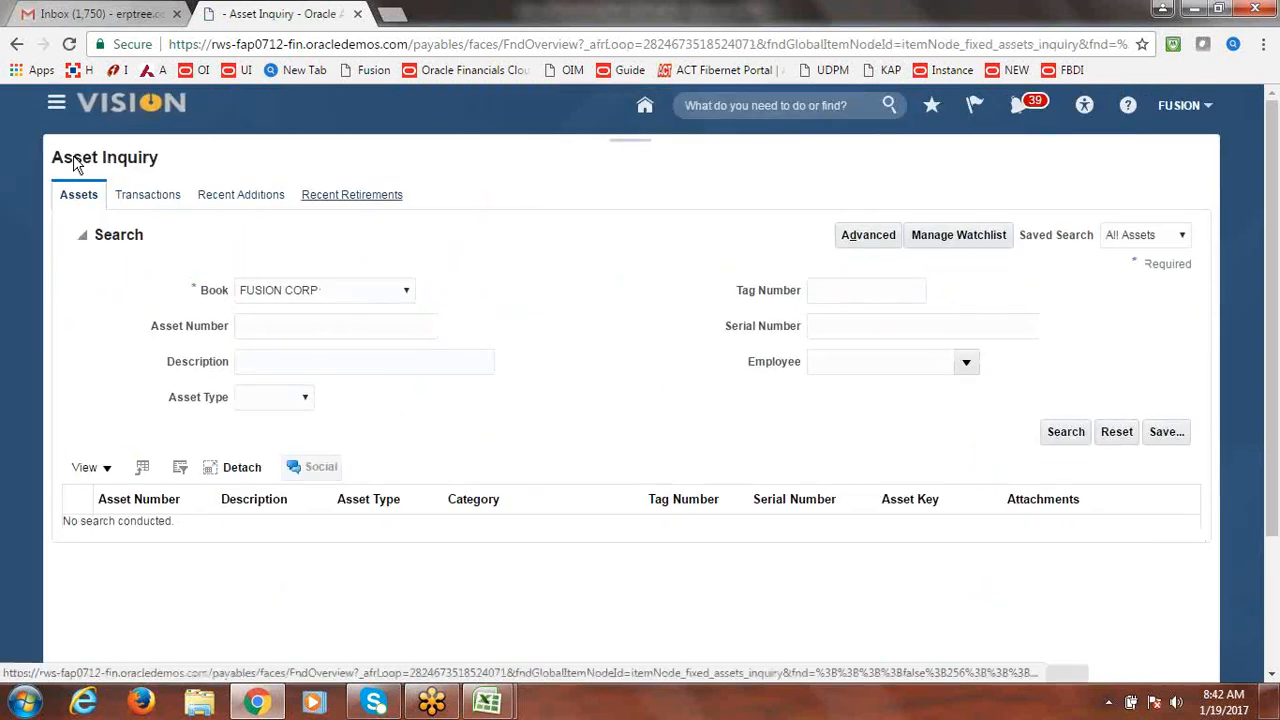
click(57, 105)
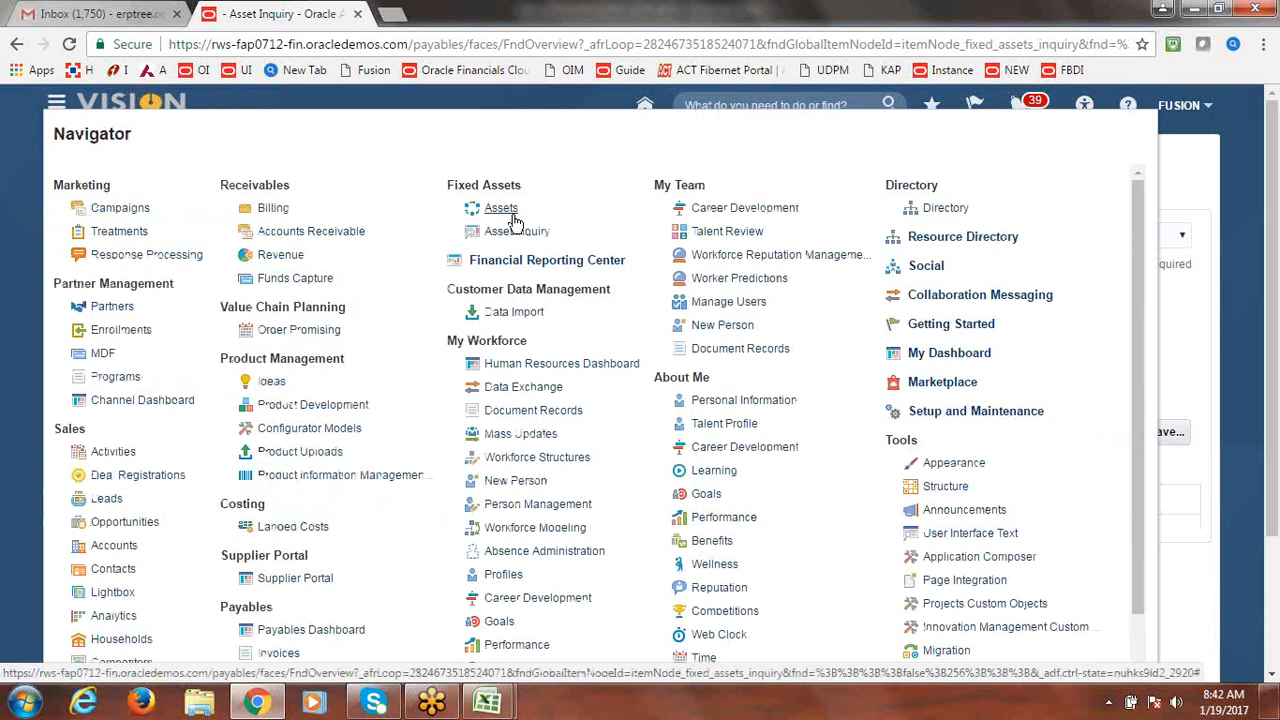
click(510, 210)
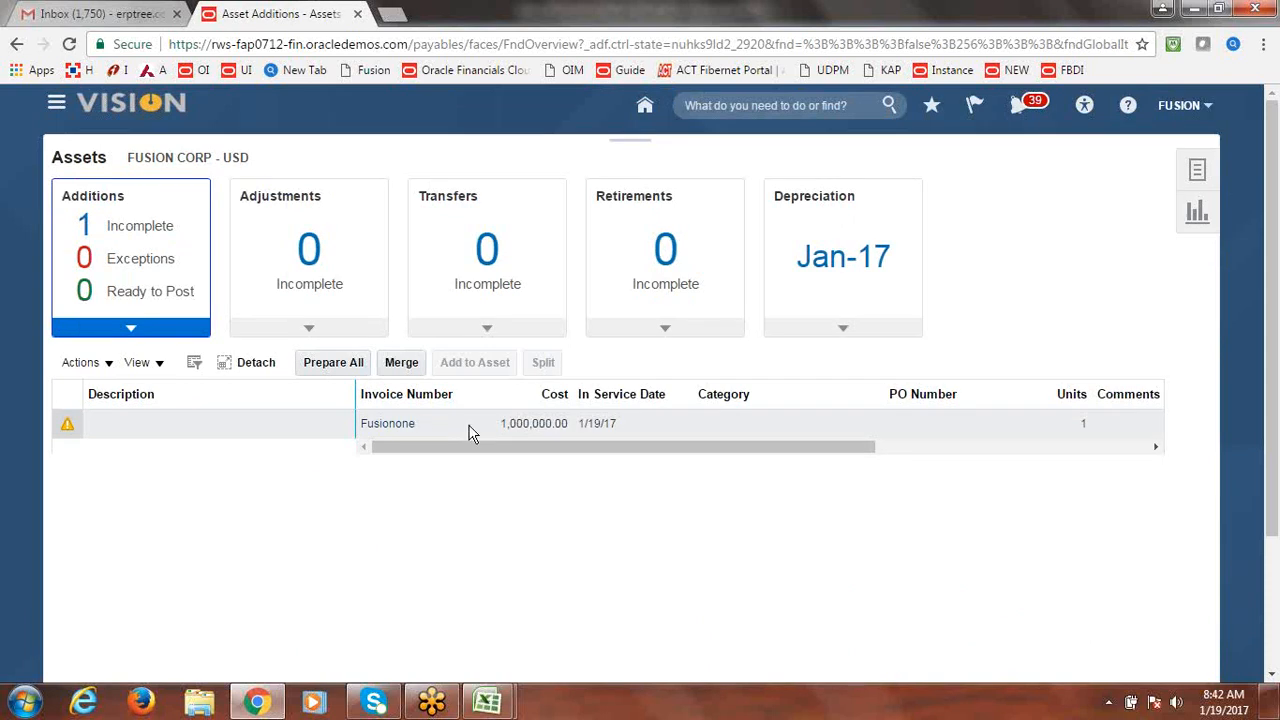
click(1198, 177)
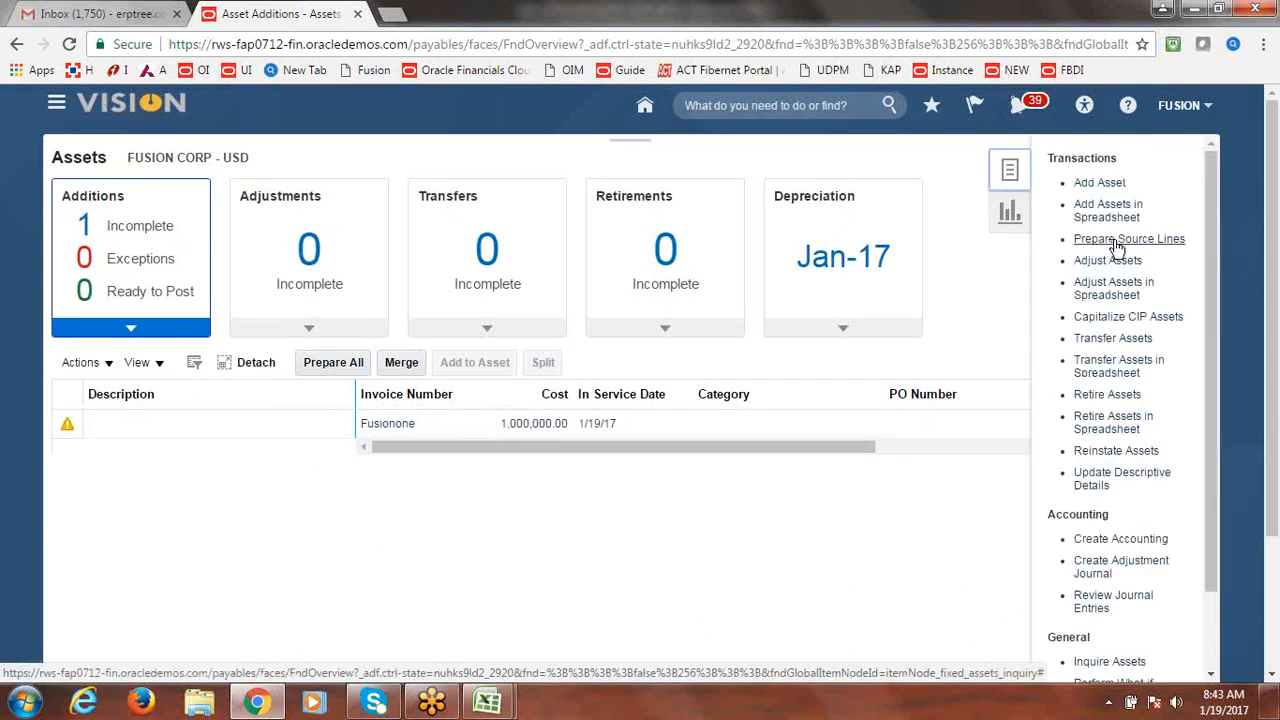
click(966, 314)
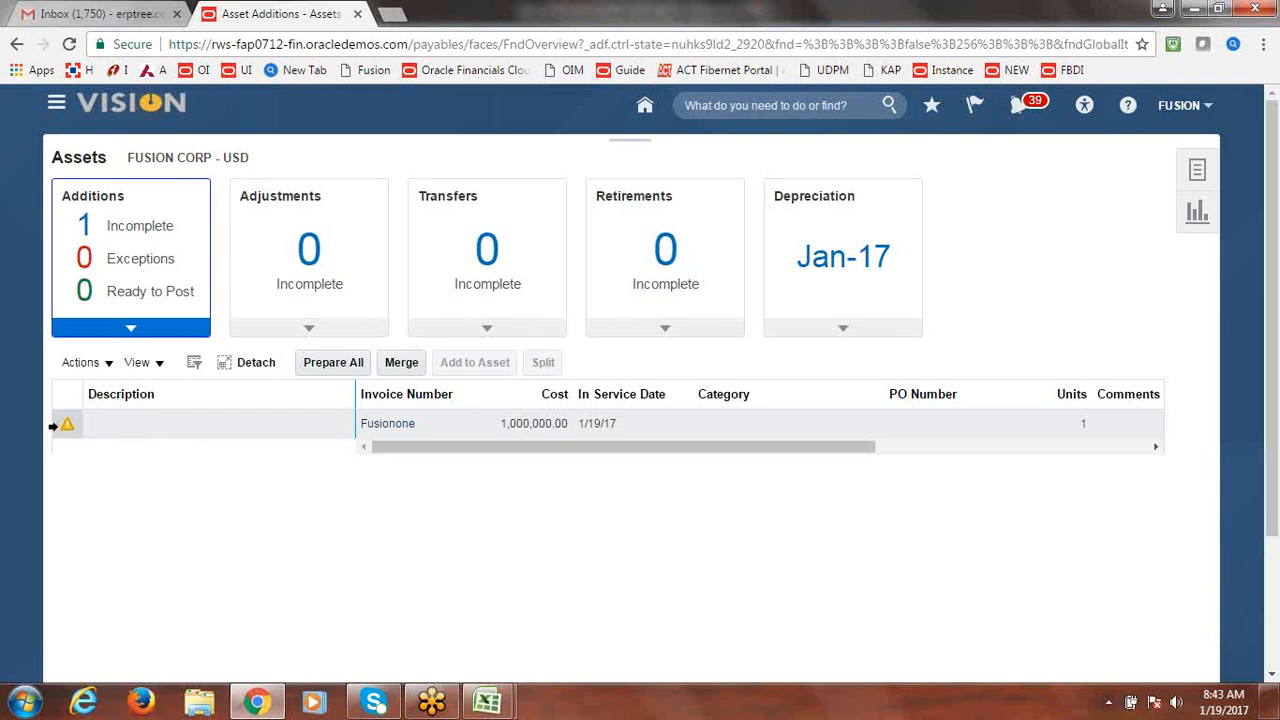
click(55, 423)
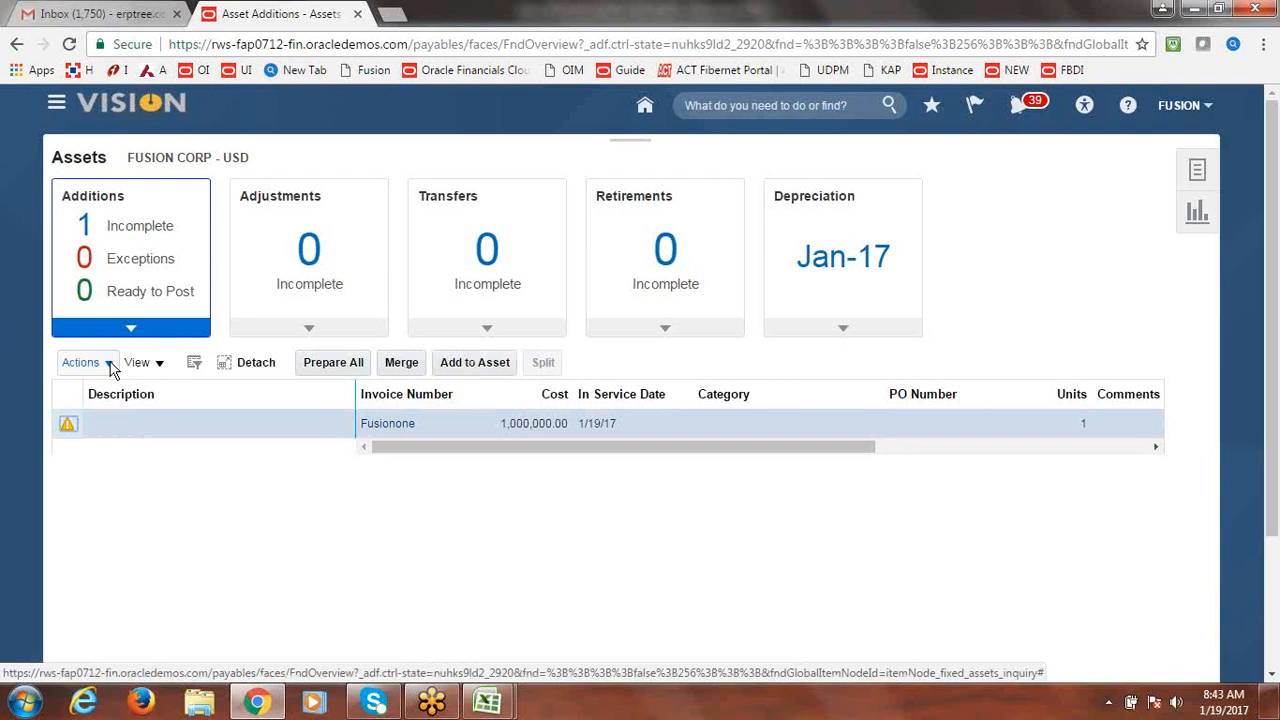
Edit the Fusionone source line and set its queue to Post.
click(109, 364)
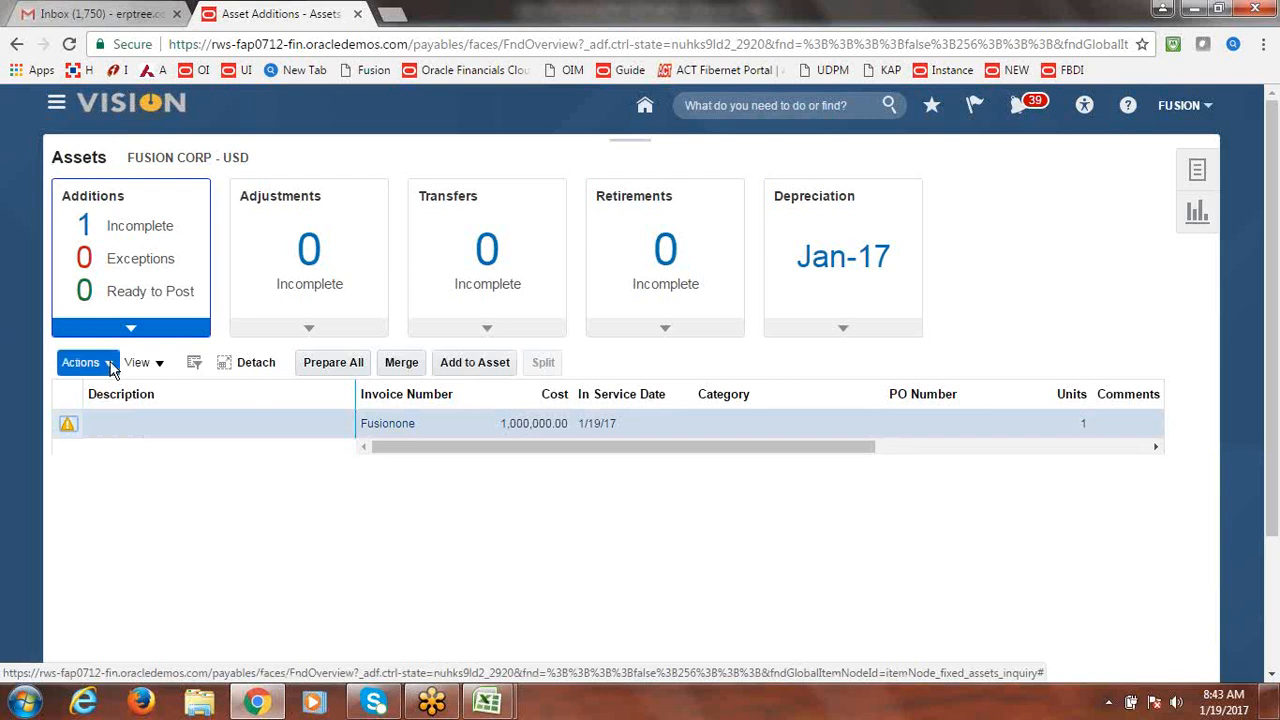
click(96, 393)
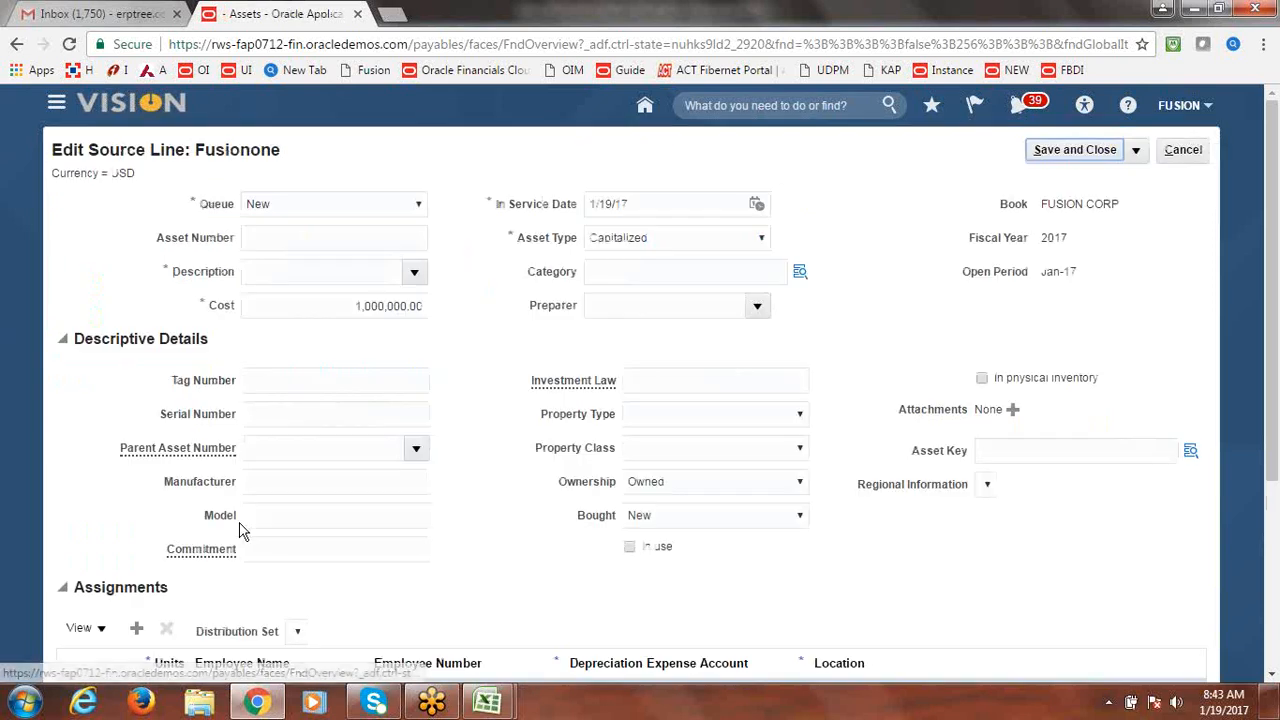
click(418, 205)
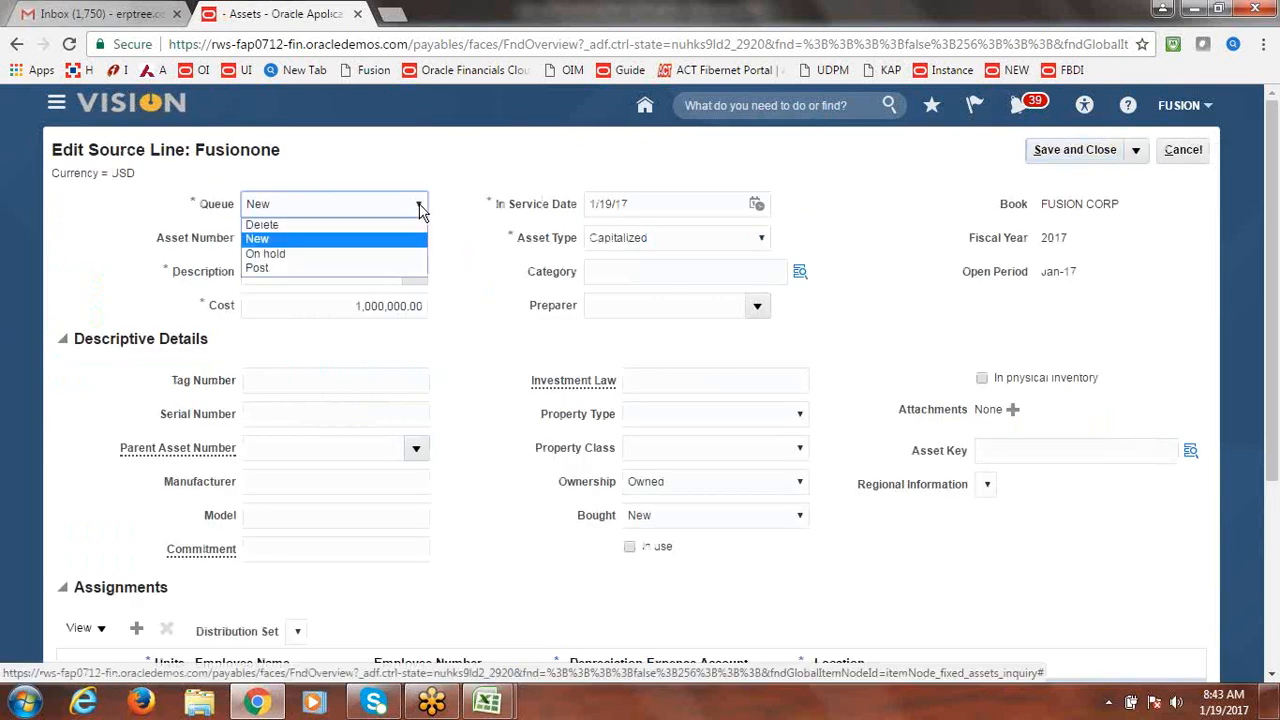
click(336, 270)
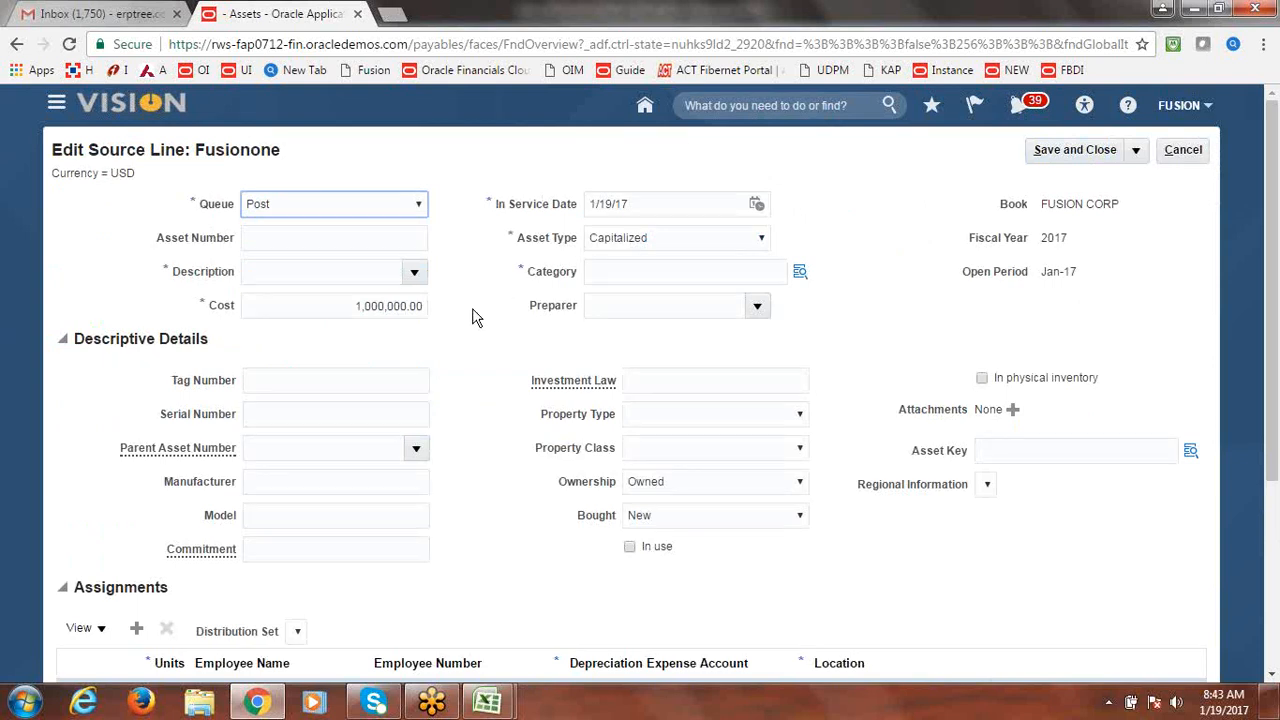
Set the line's category to FUSION BUILDINGS with minor category FUSION ADMIN BLDG.
click(800, 274)
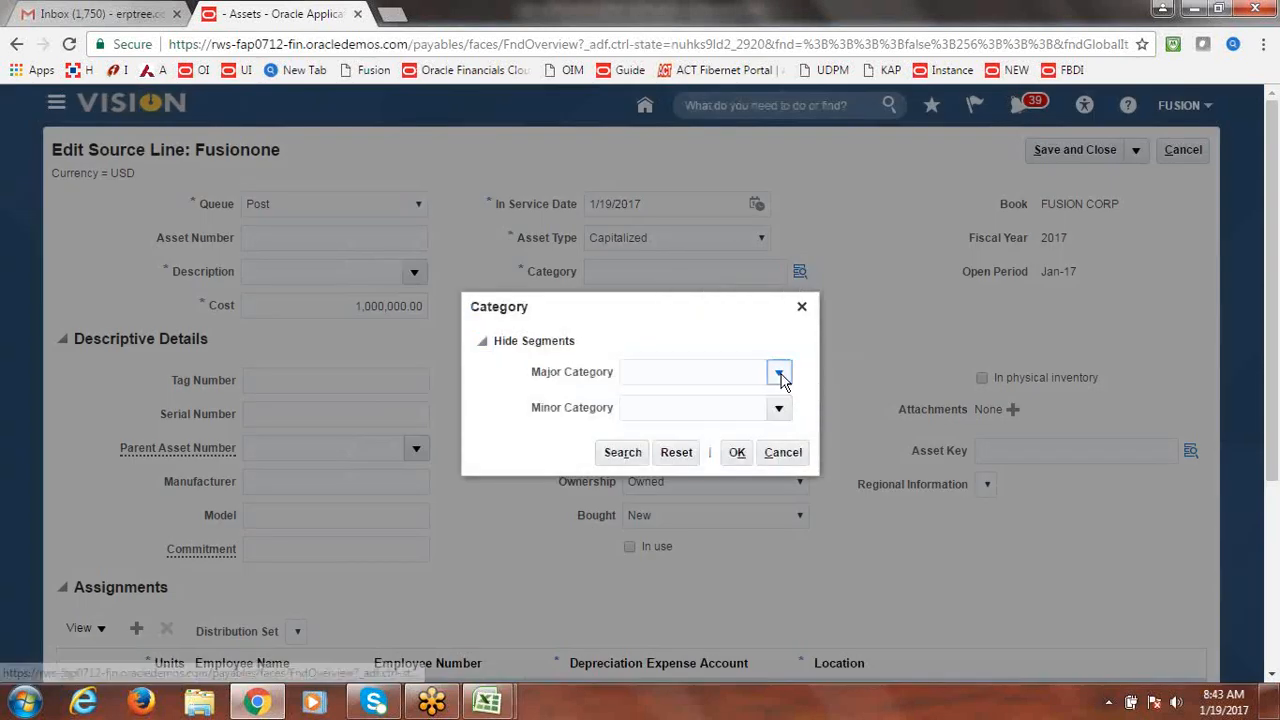
click(779, 373)
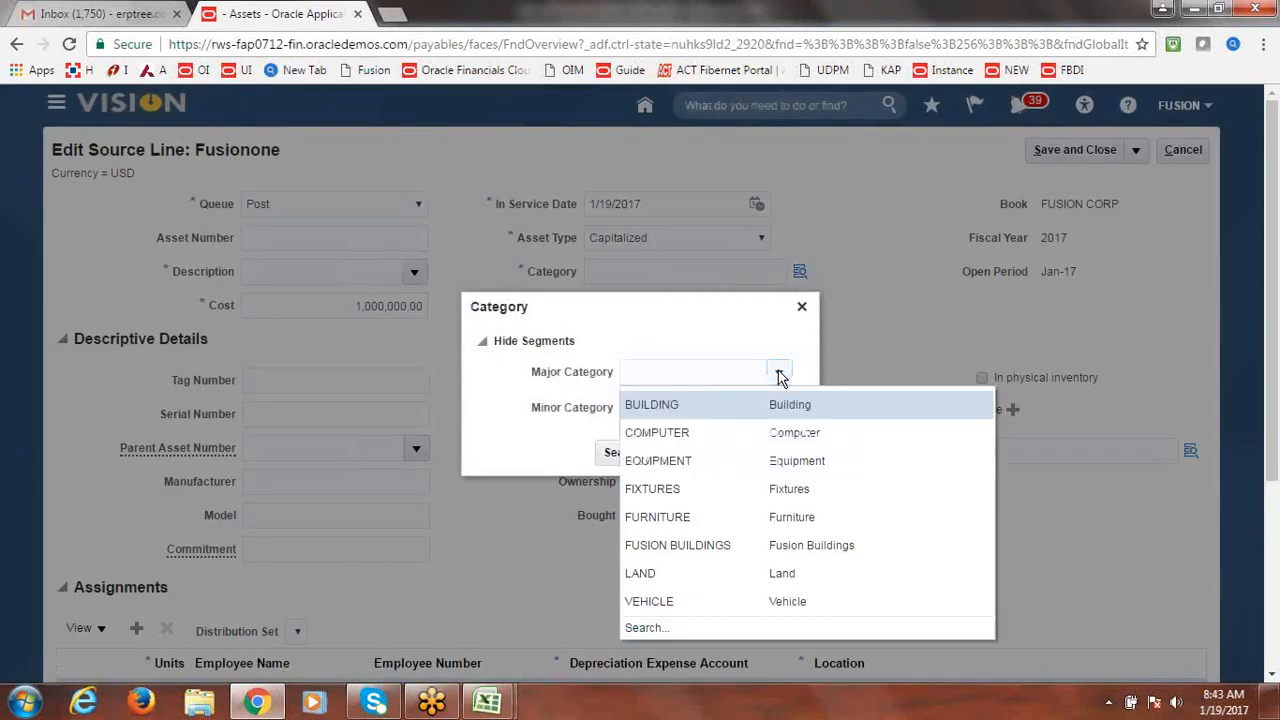
click(683, 545)
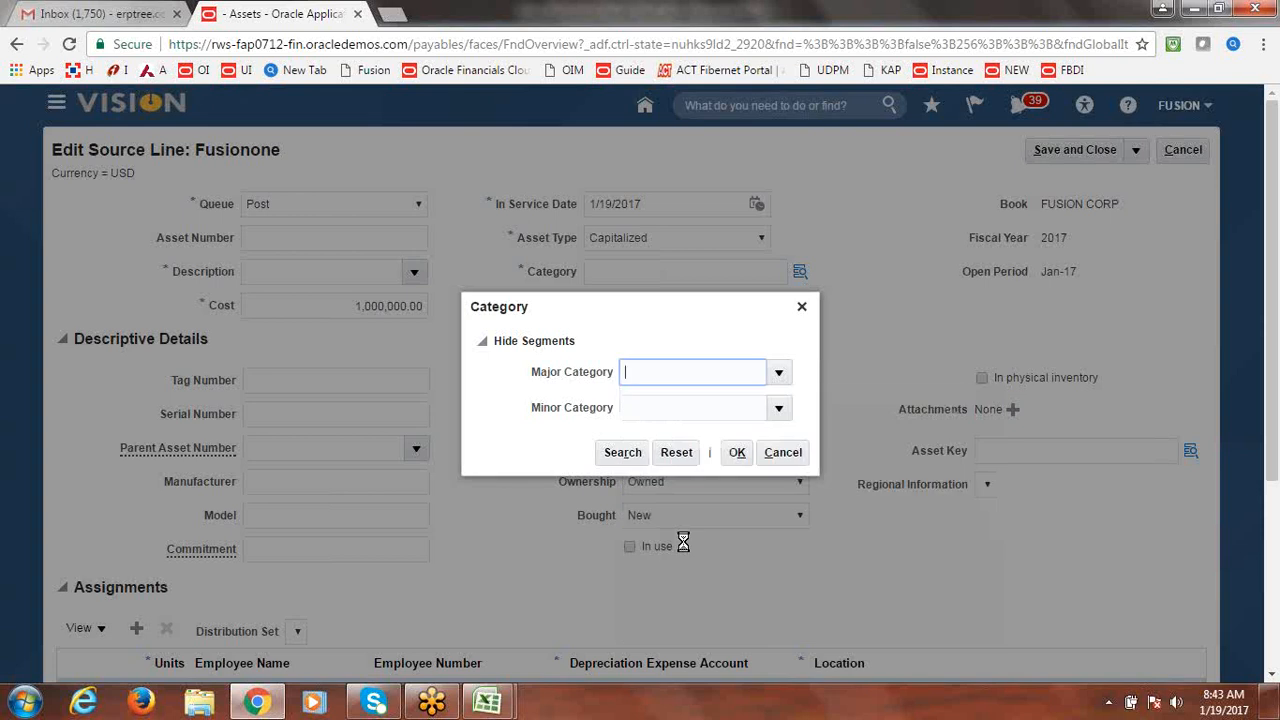
click(780, 409)
click(719, 436)
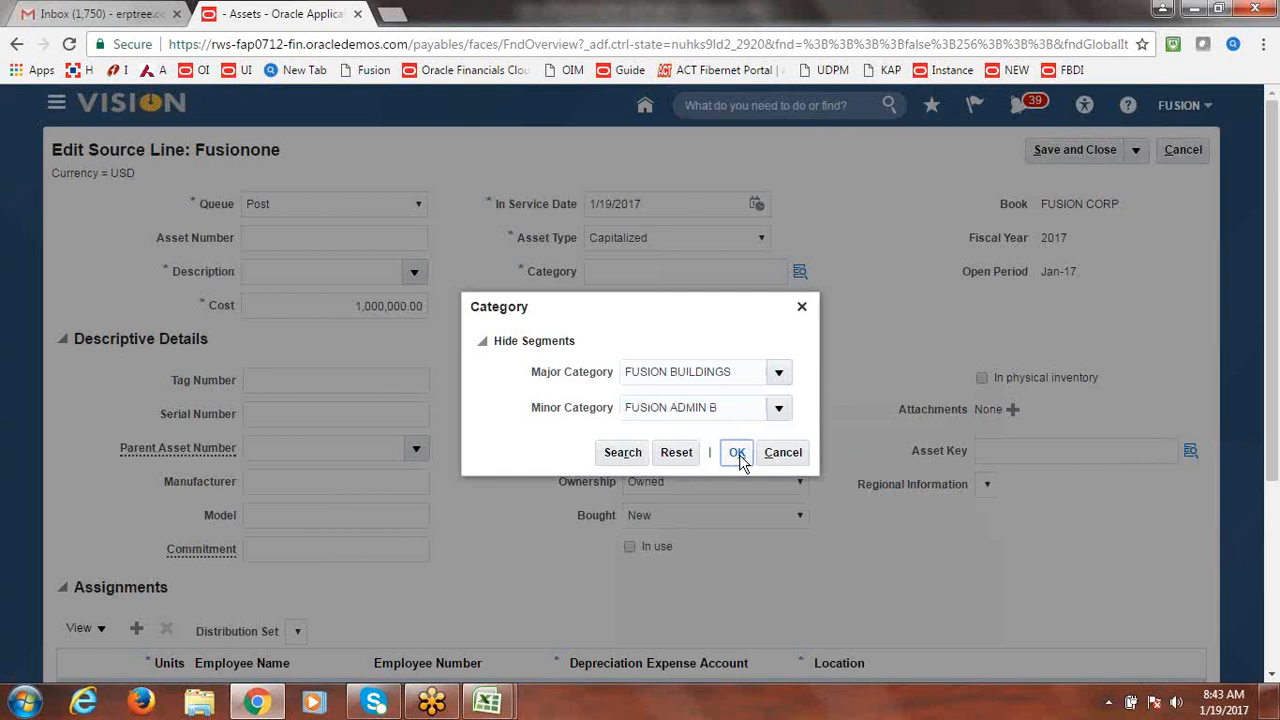
click(737, 453)
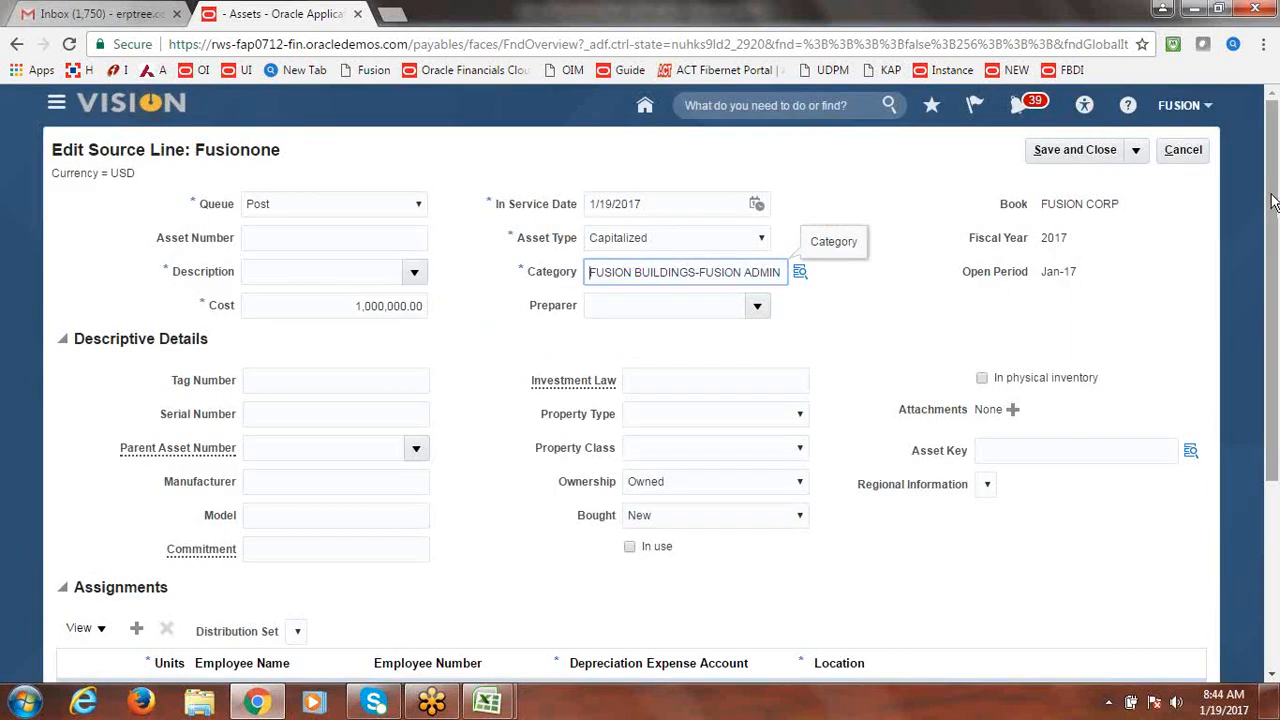
drag(1272, 200, 1276, 303)
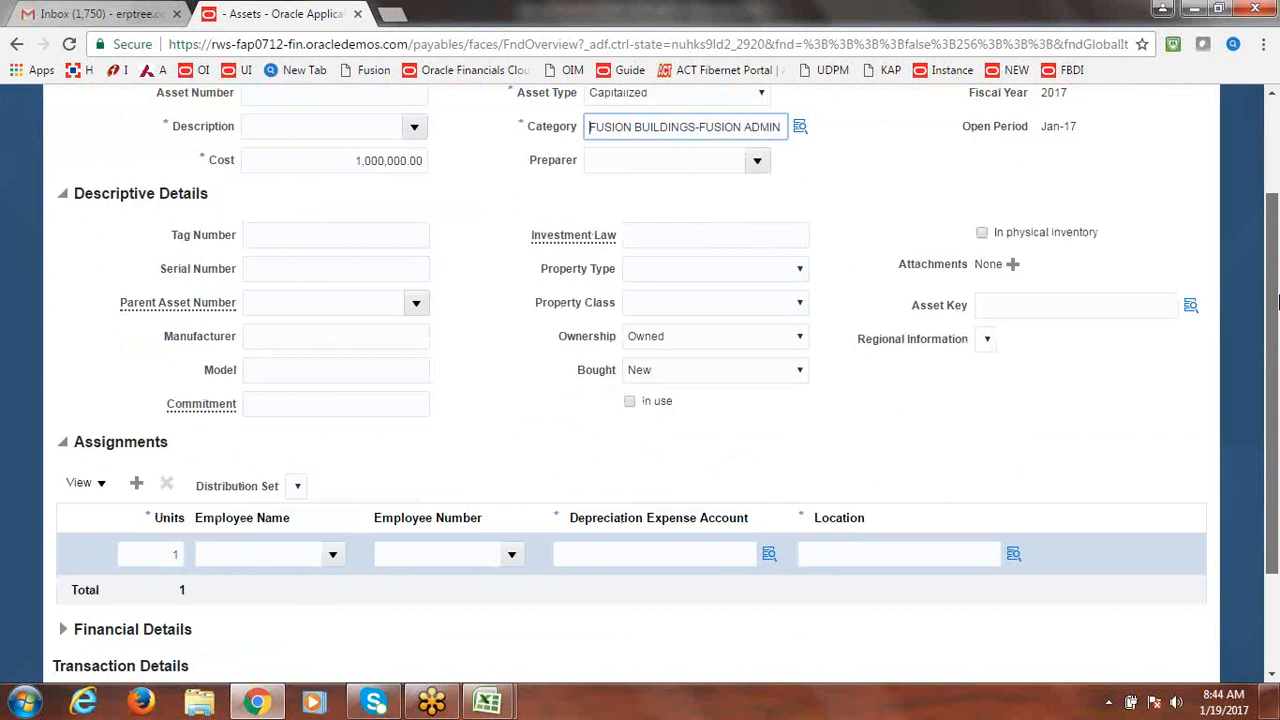
Set the units to 5 and the depreciation expense account to 1000.1000.68120.
click(172, 553)
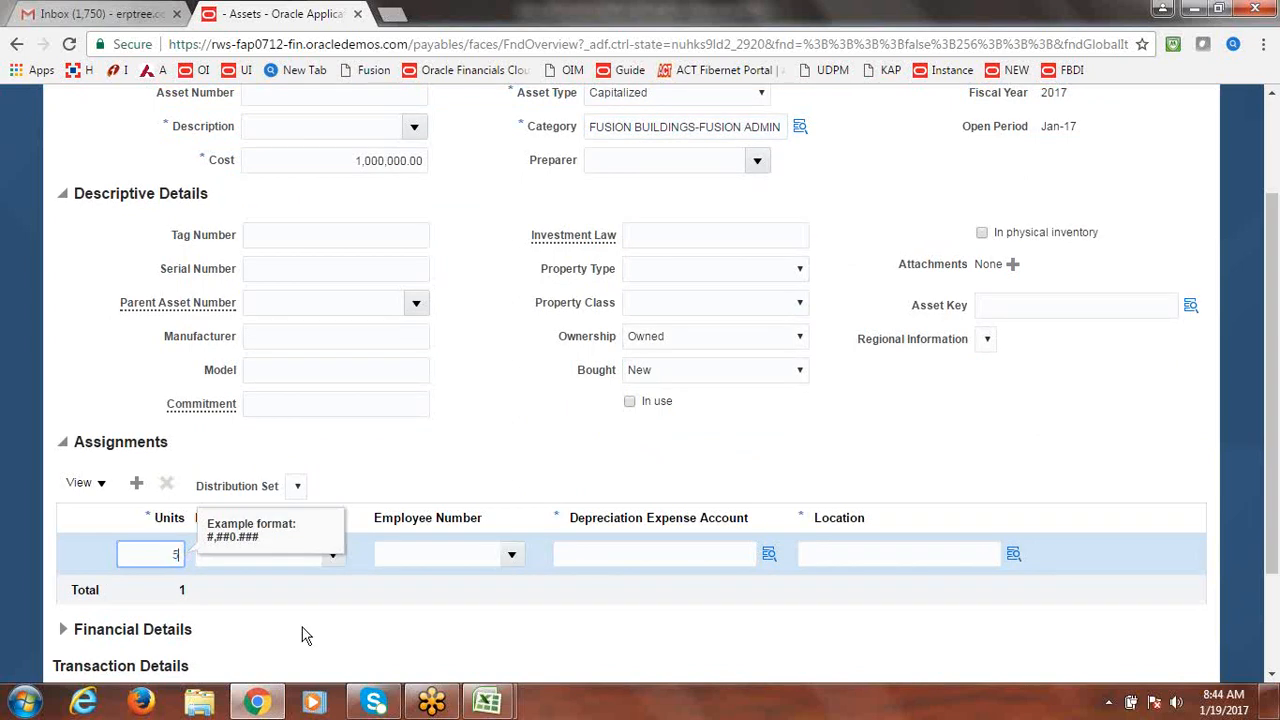
text(5)
key(Tab)
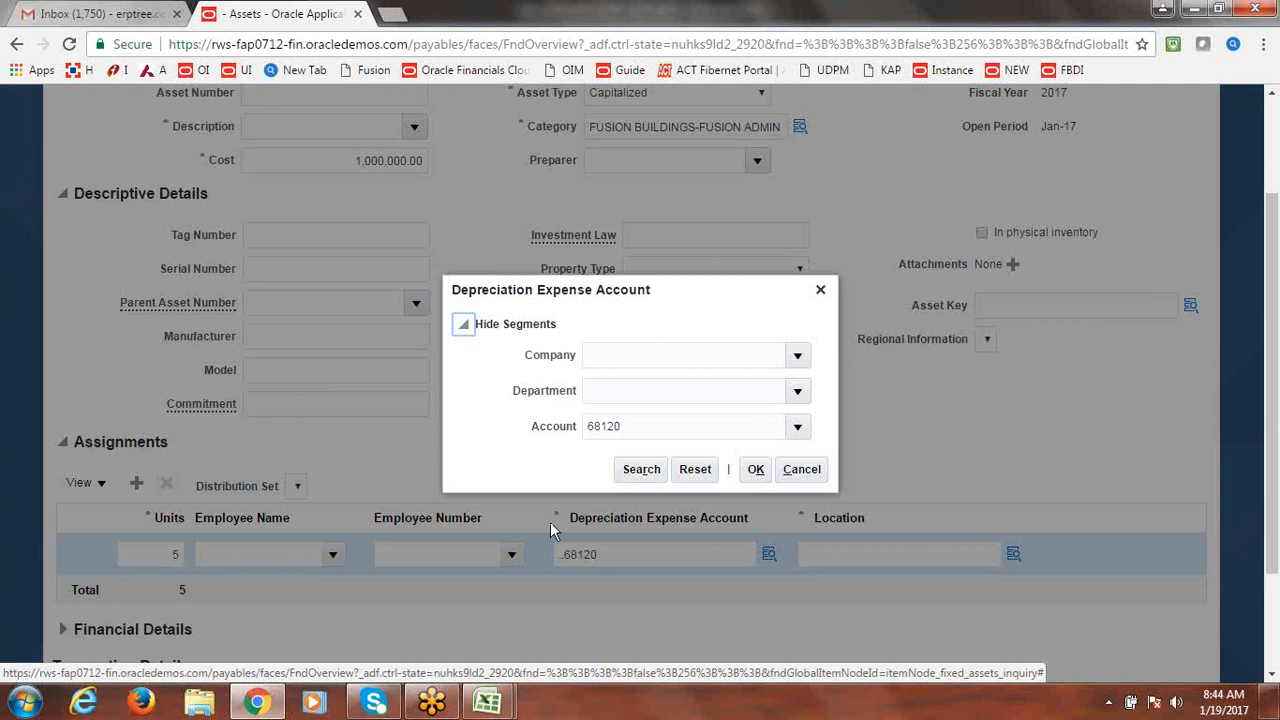
click(805, 361)
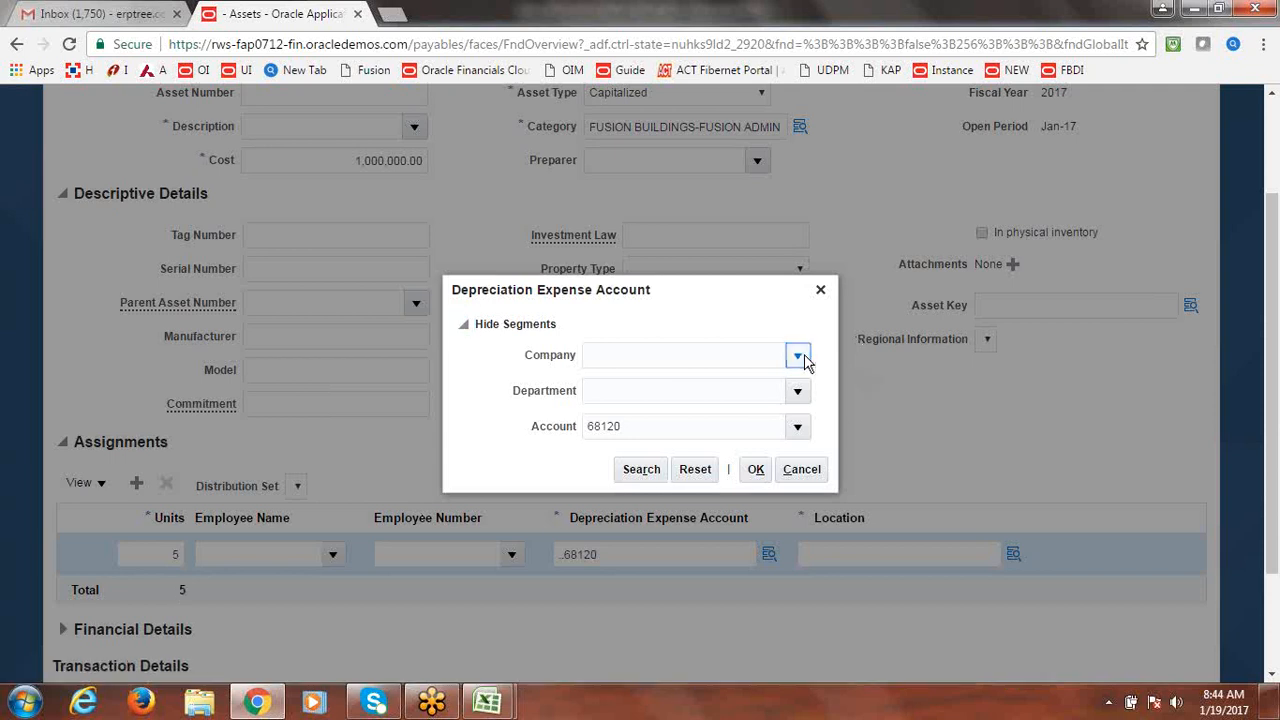
click(716, 388)
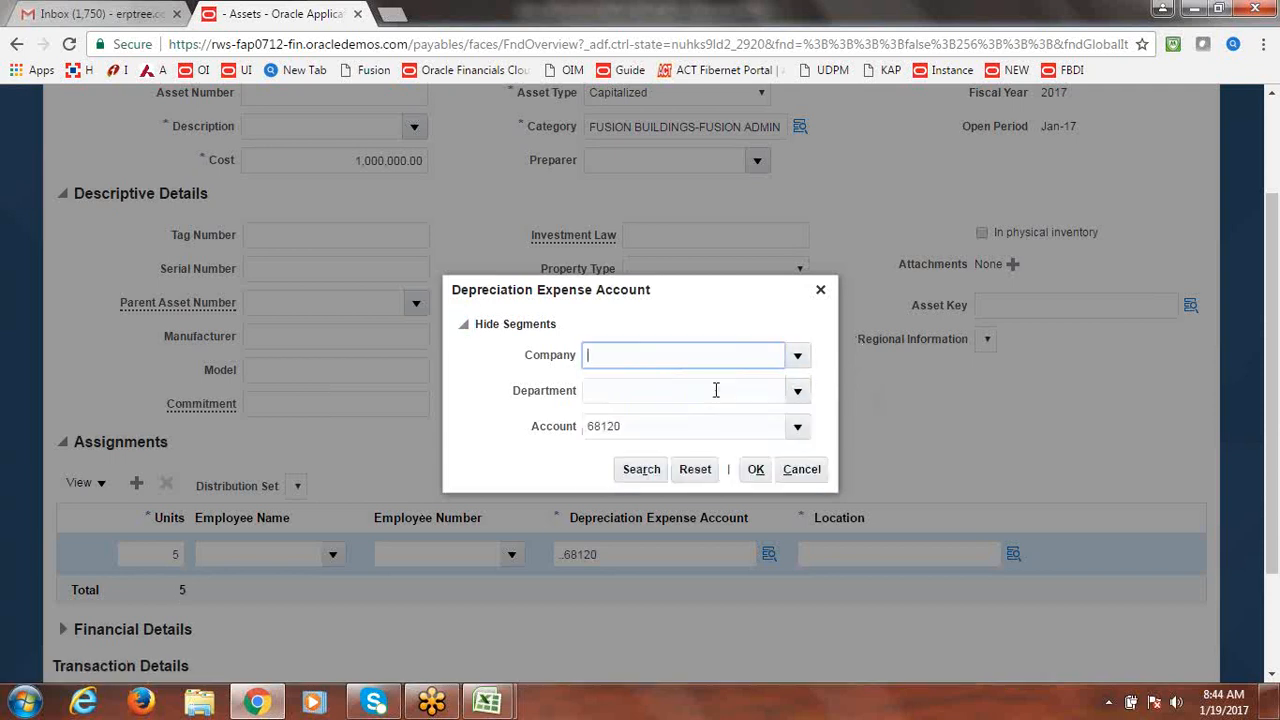
click(800, 392)
click(668, 421)
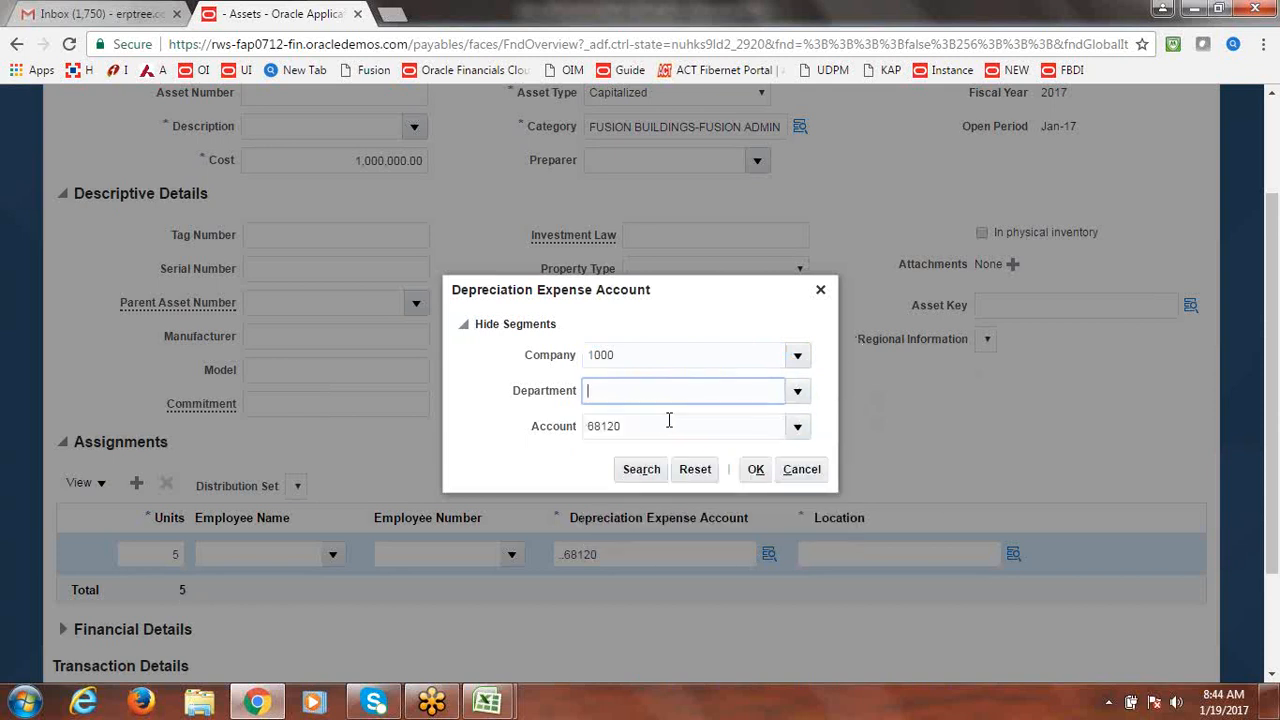
click(757, 469)
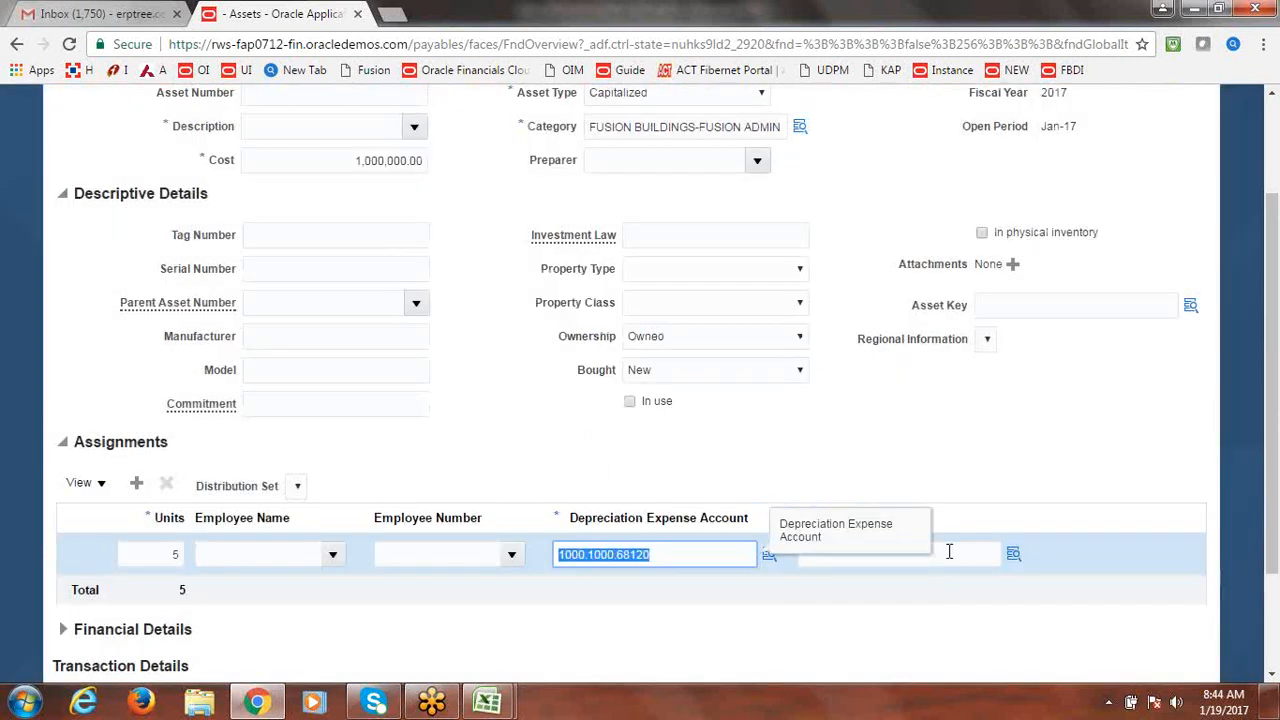
Set the asset location to USA-BEIJING-ATLANTA-OFFICE.
click(949, 551)
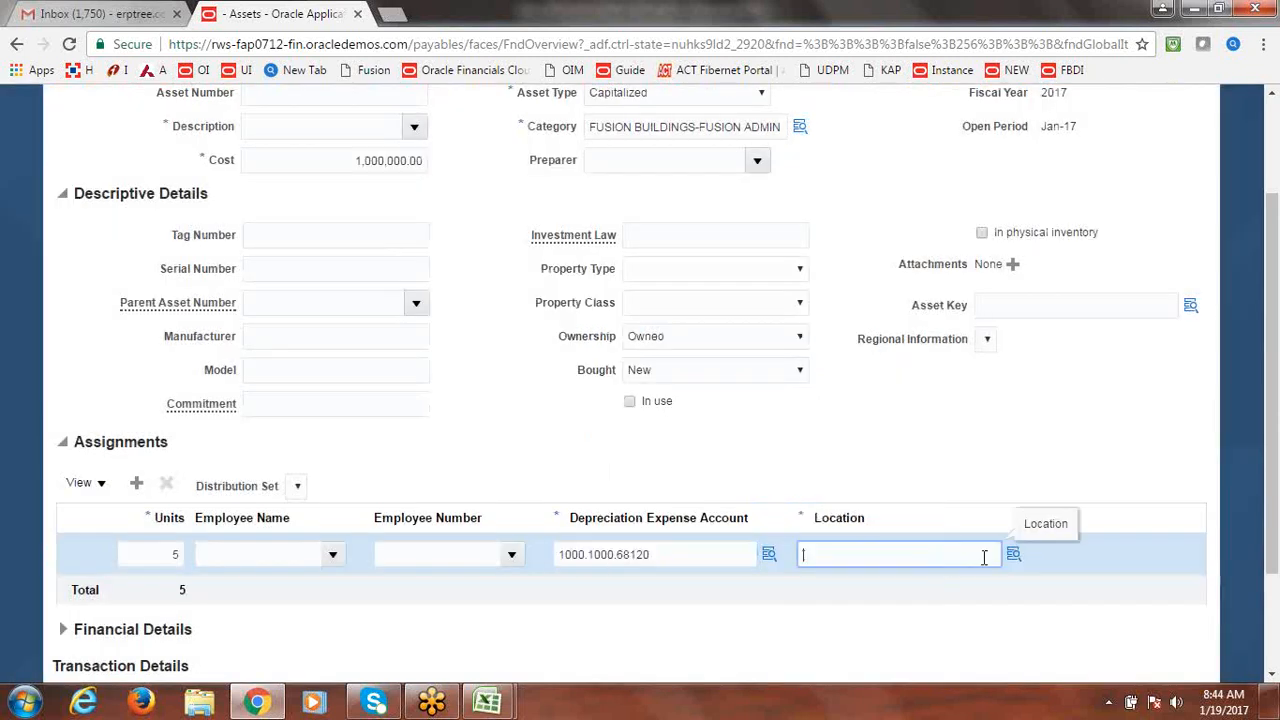
click(1016, 556)
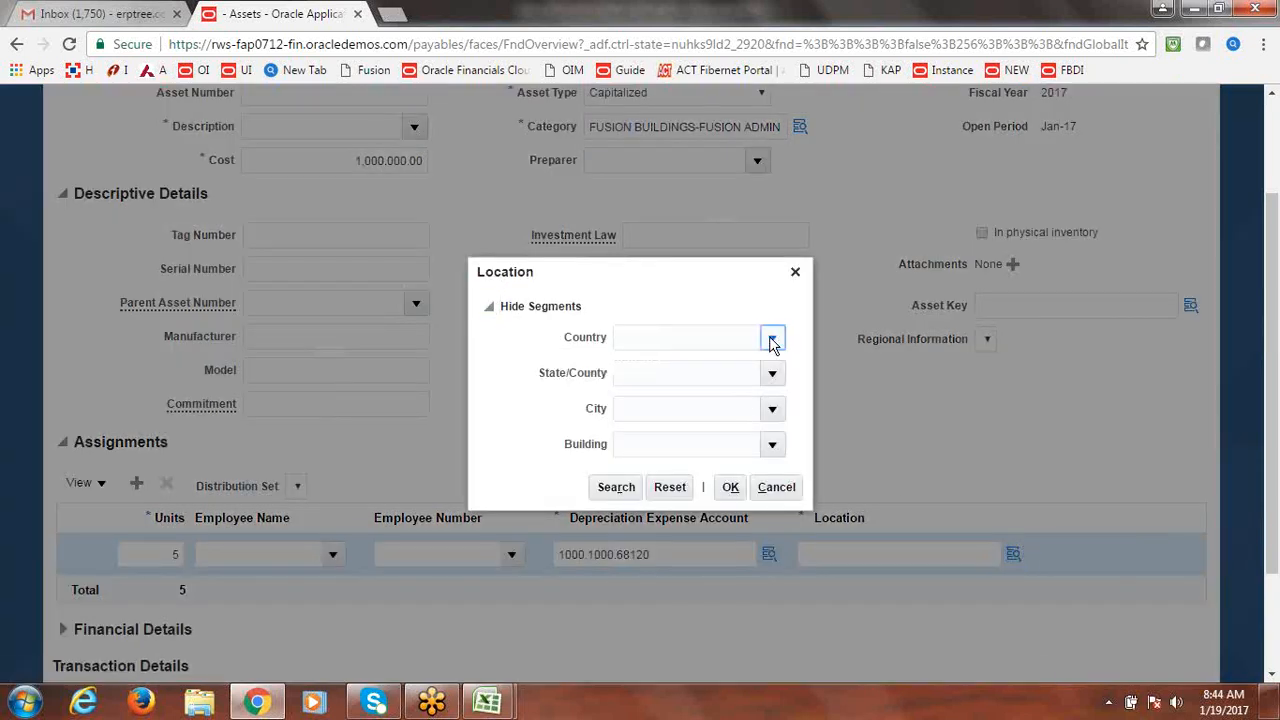
click(773, 341)
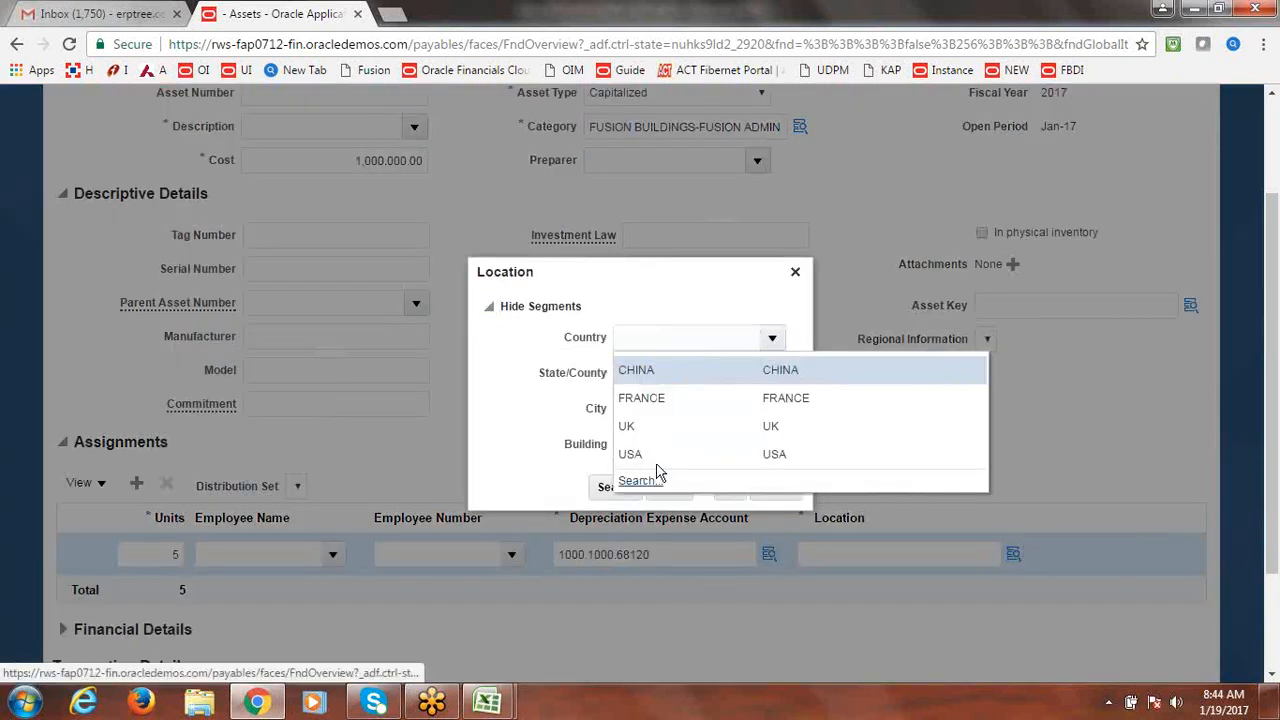
click(660, 474)
text(USA)
click(773, 375)
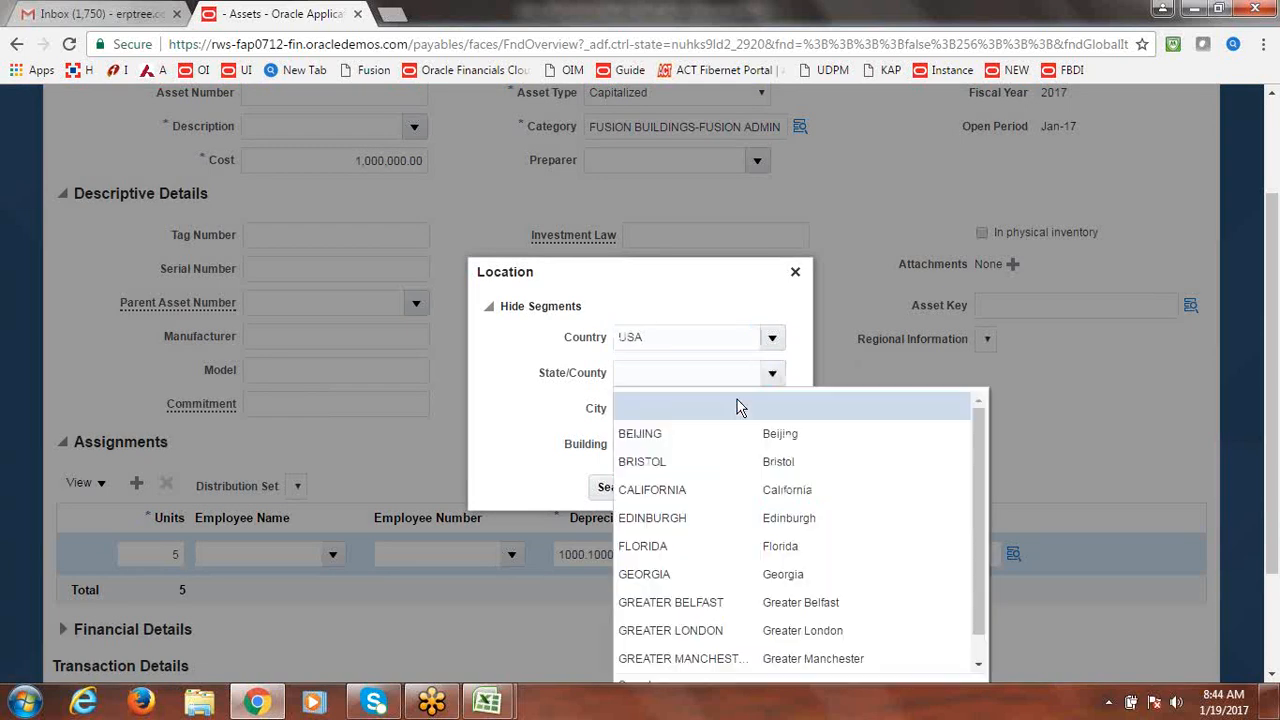
click(670, 440)
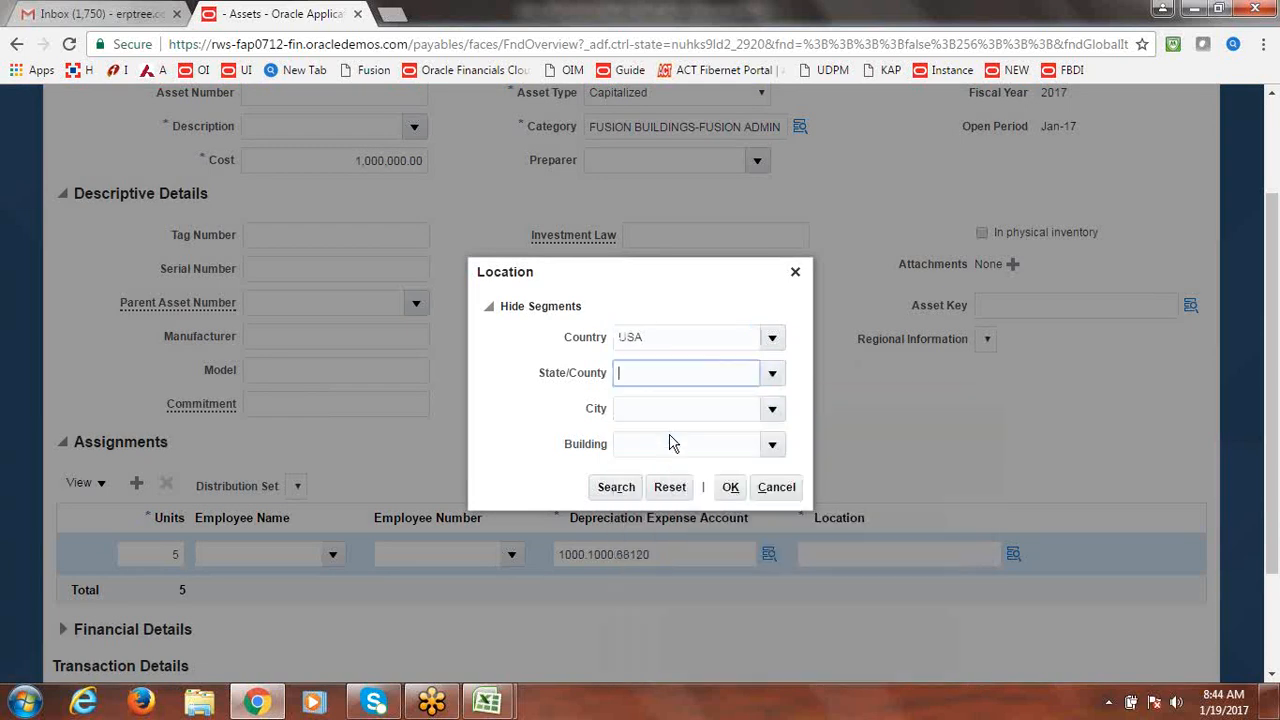
click(773, 410)
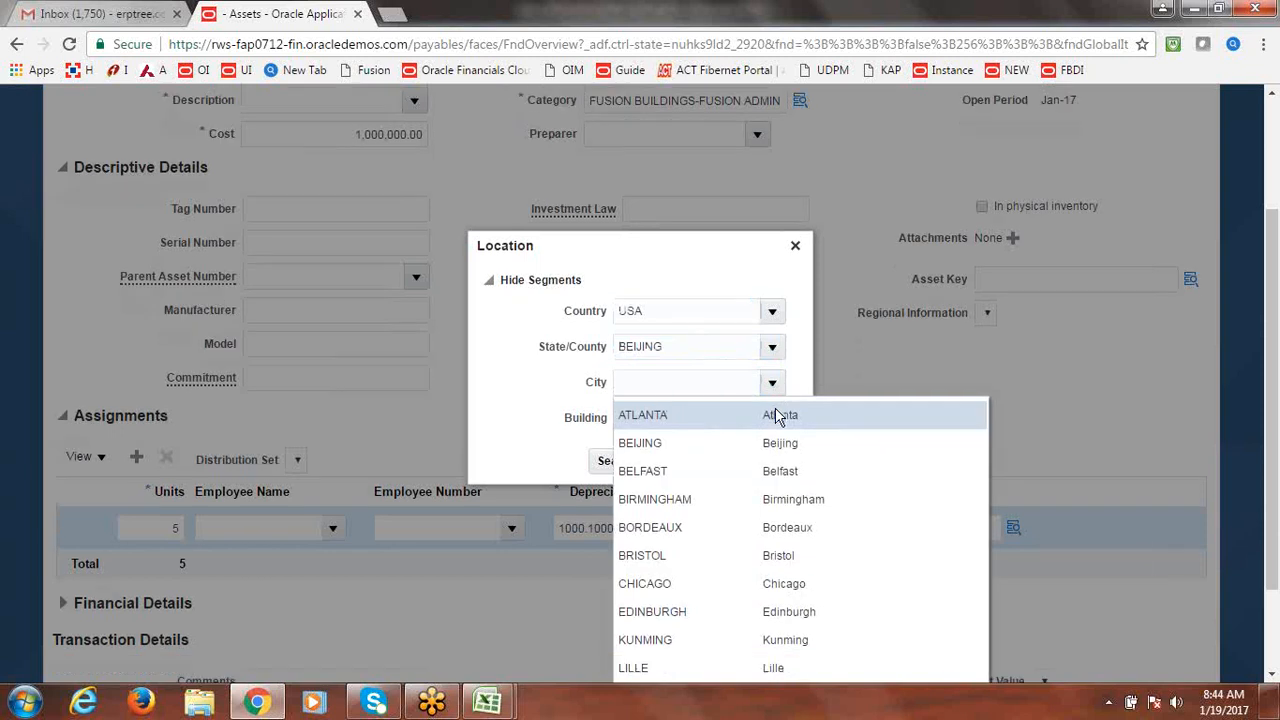
click(748, 414)
text(ATLANTA)
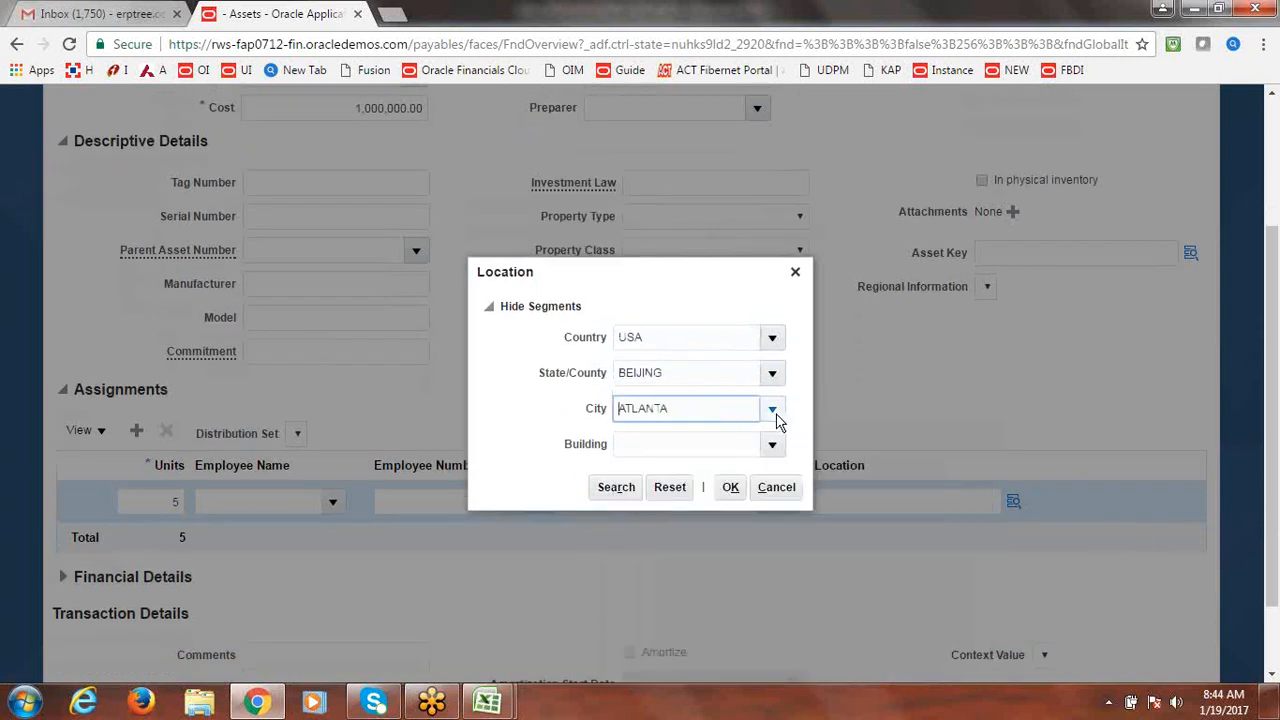
click(772, 445)
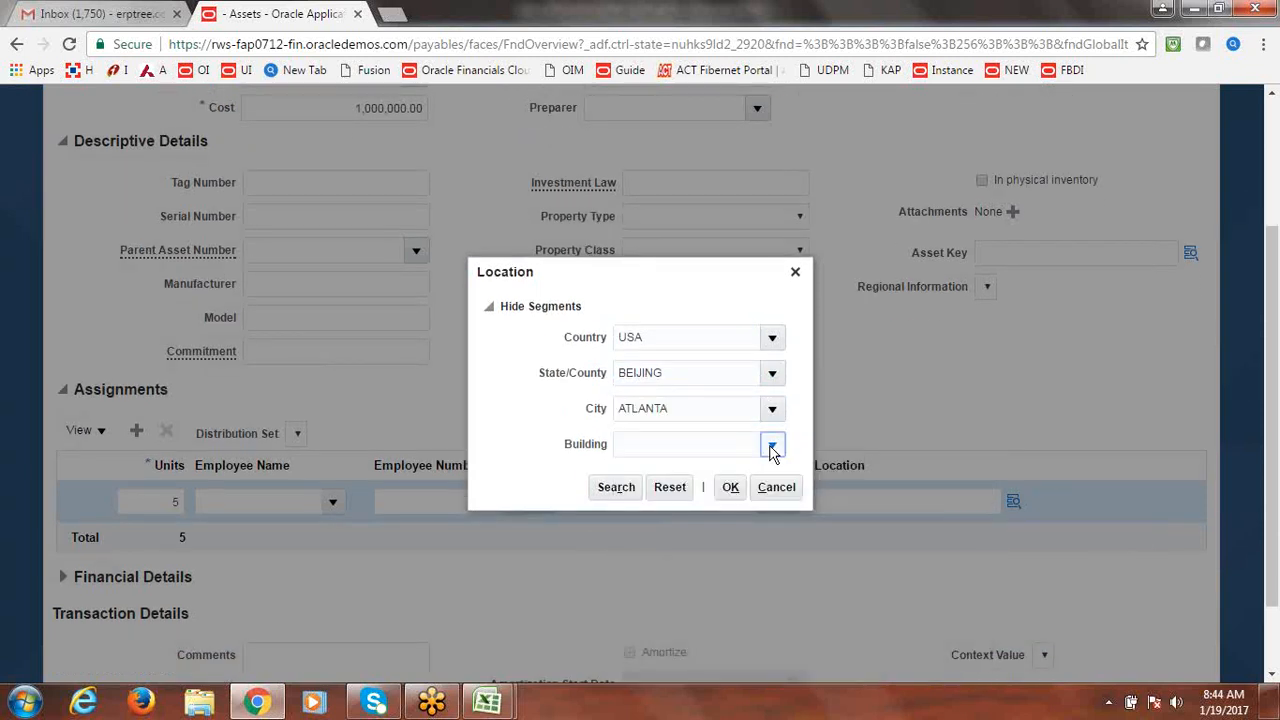
click(734, 531)
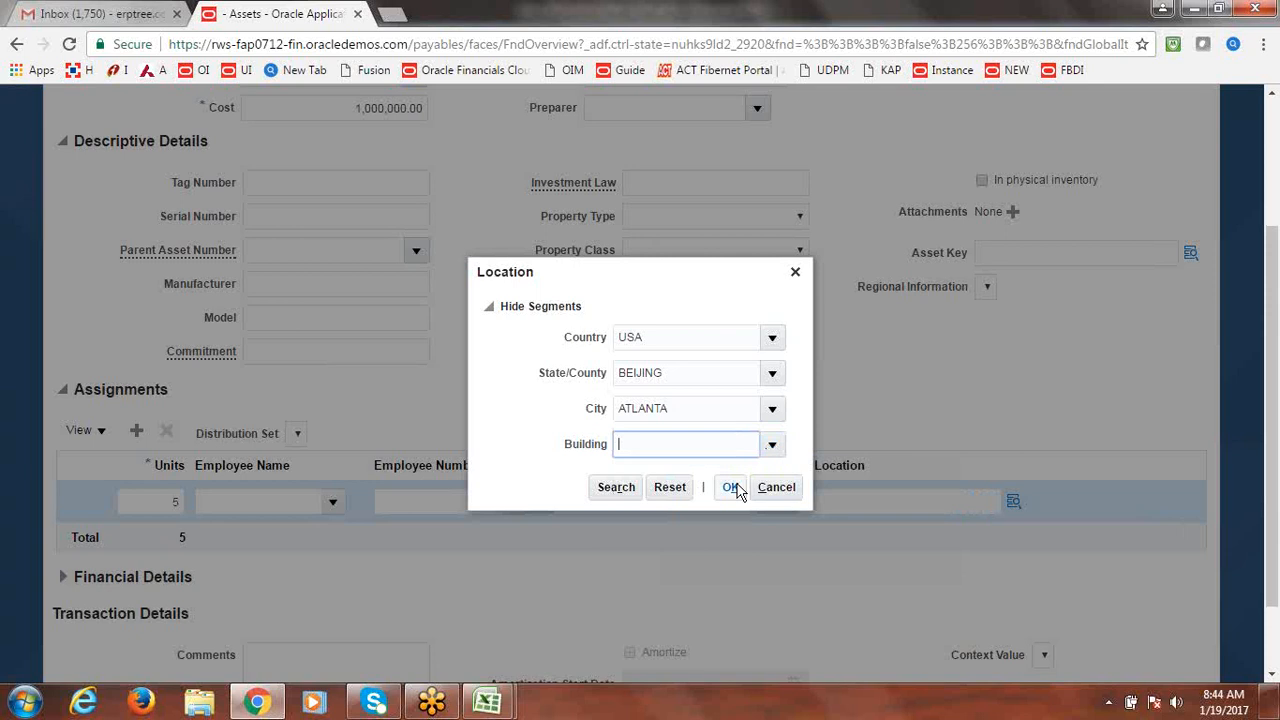
click(733, 492)
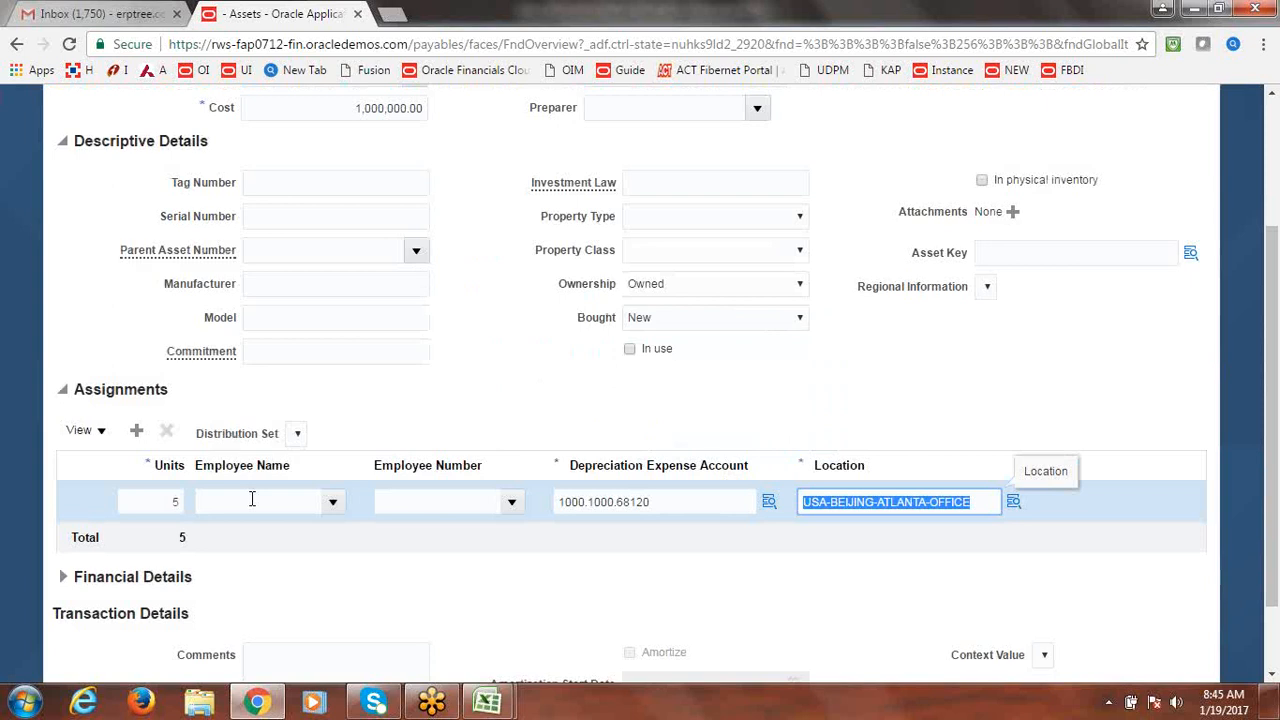
double_click(150, 502)
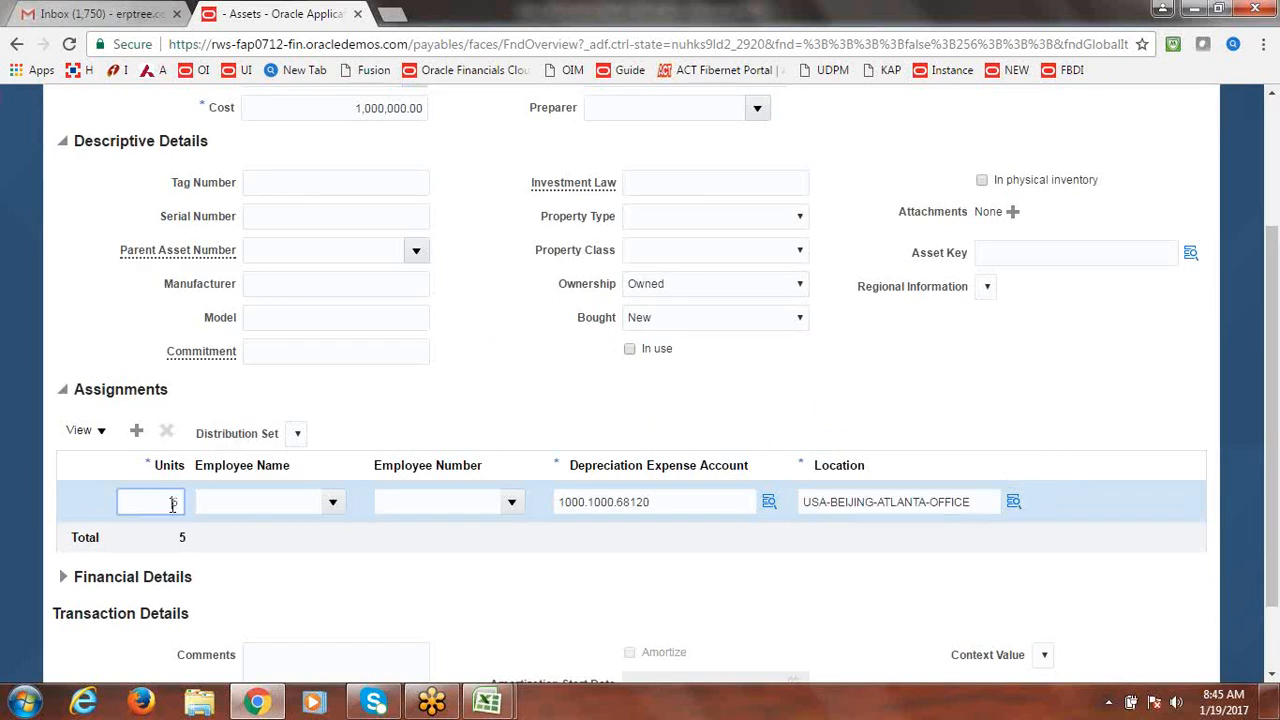
Enter 'Buildings' as the Fusionone line description, then save and close.
click(609, 381)
drag(1274, 396, 1276, 250)
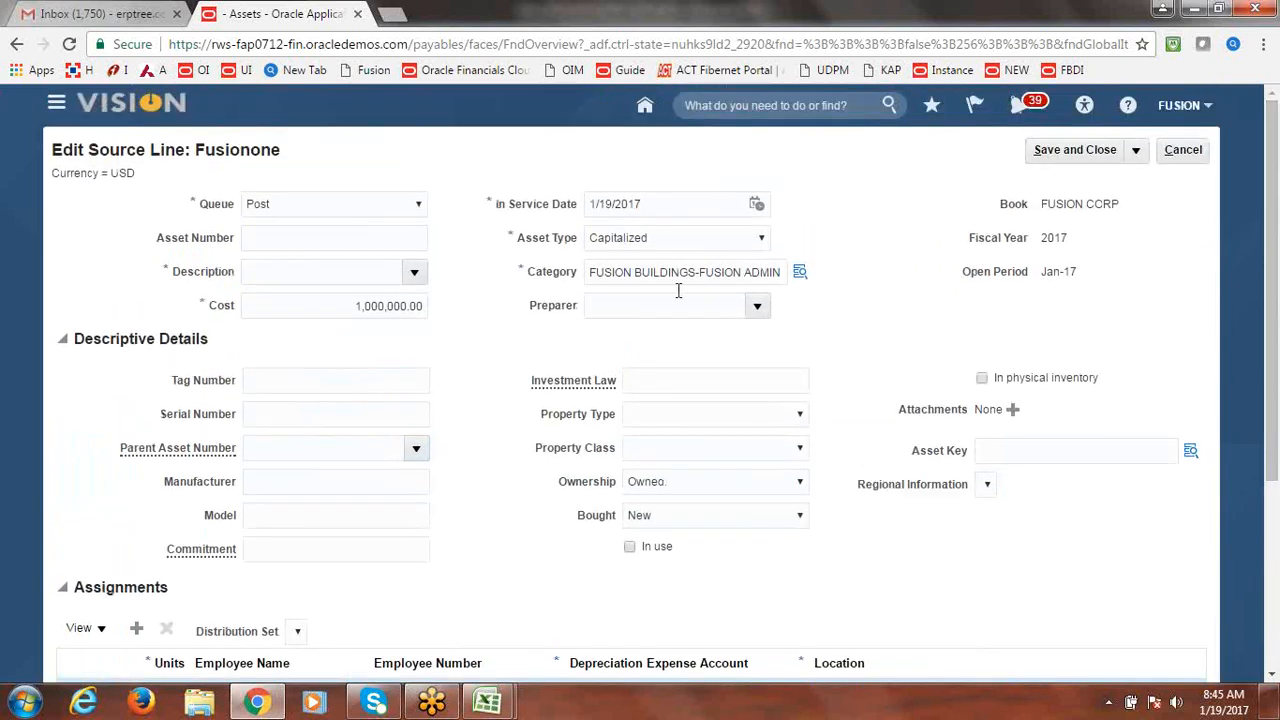
click(360, 272)
text(B)
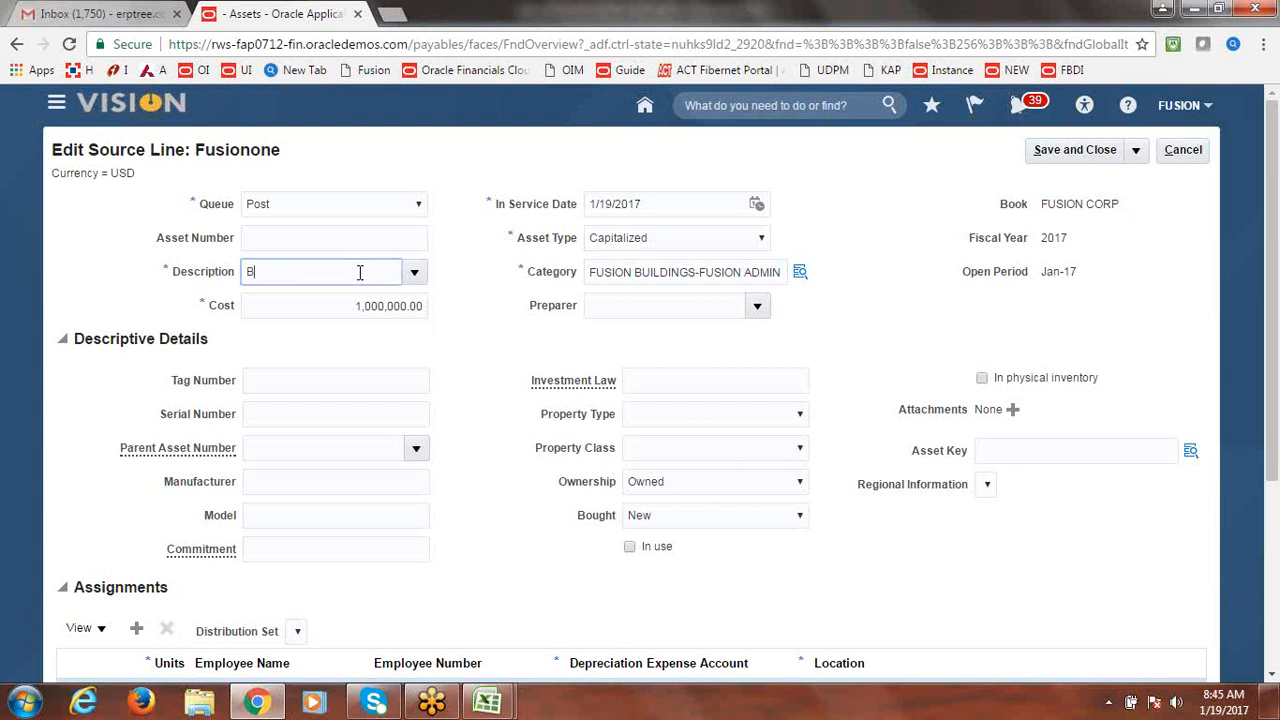
text(uild)
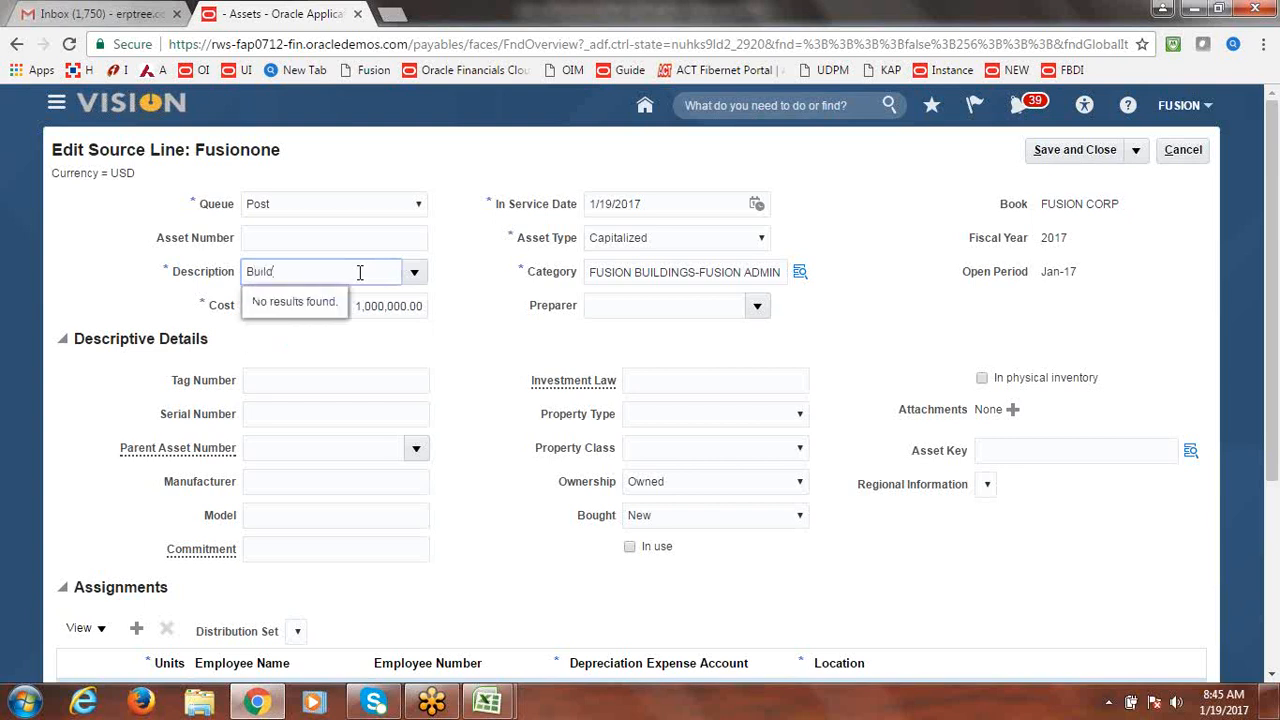
text(ings)
key(Tab)
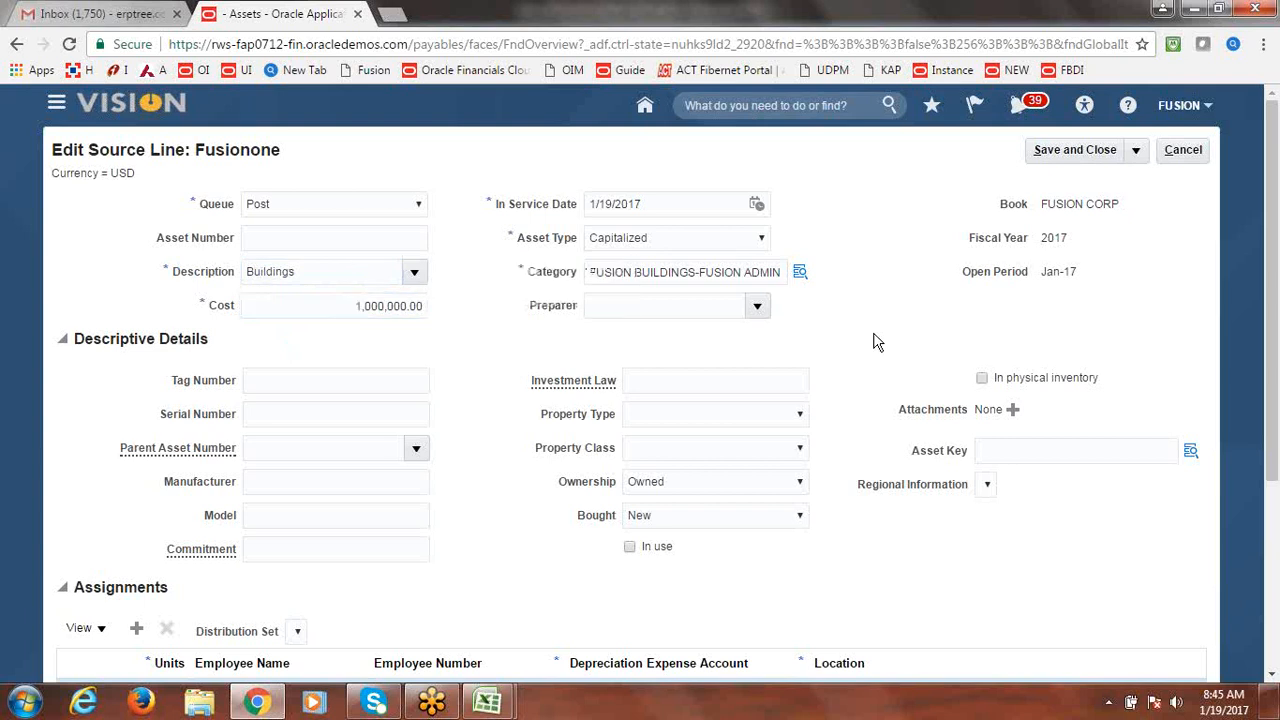
click(1088, 155)
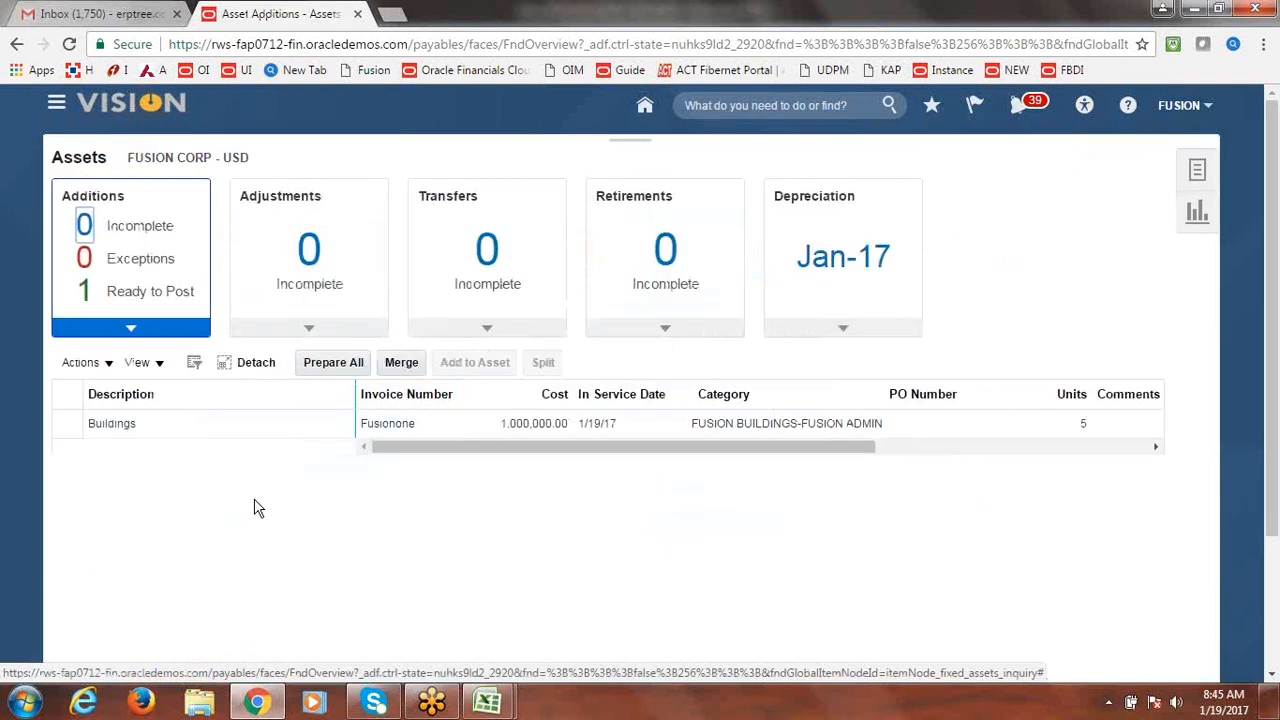
Split the Buildings addition line into five one-unit lines of 200,000.00 each.
click(64, 426)
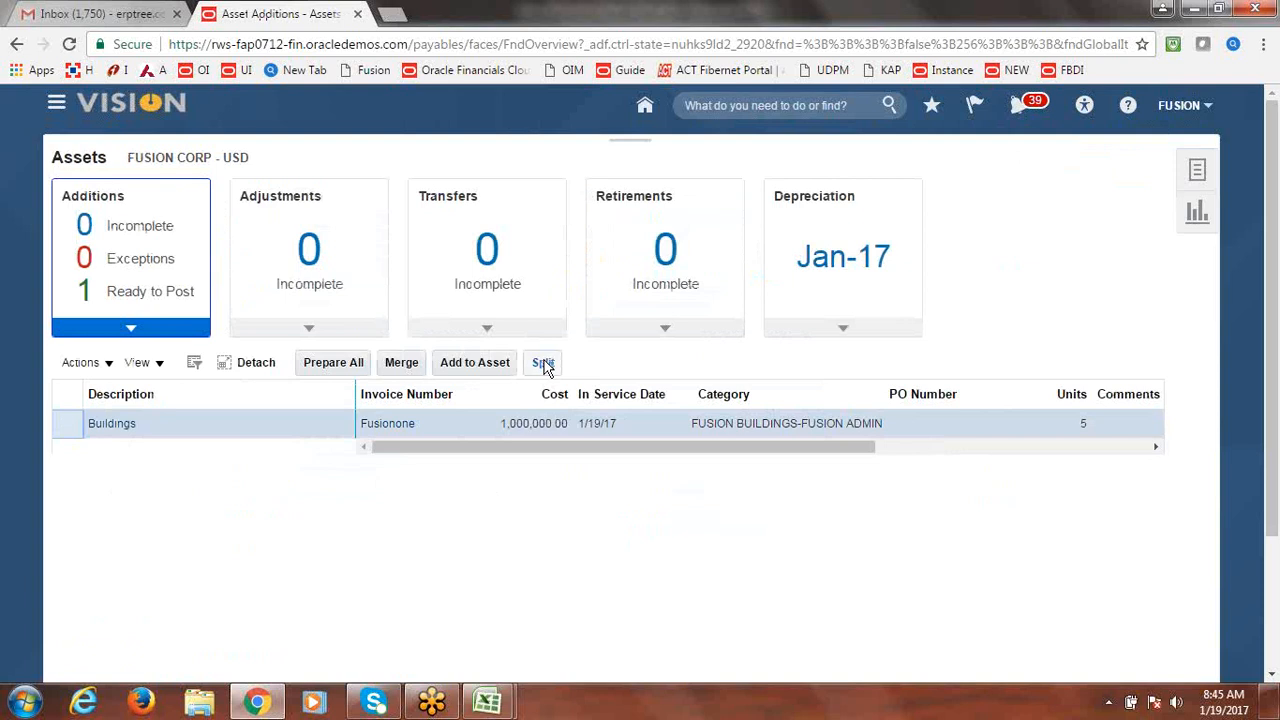
click(548, 366)
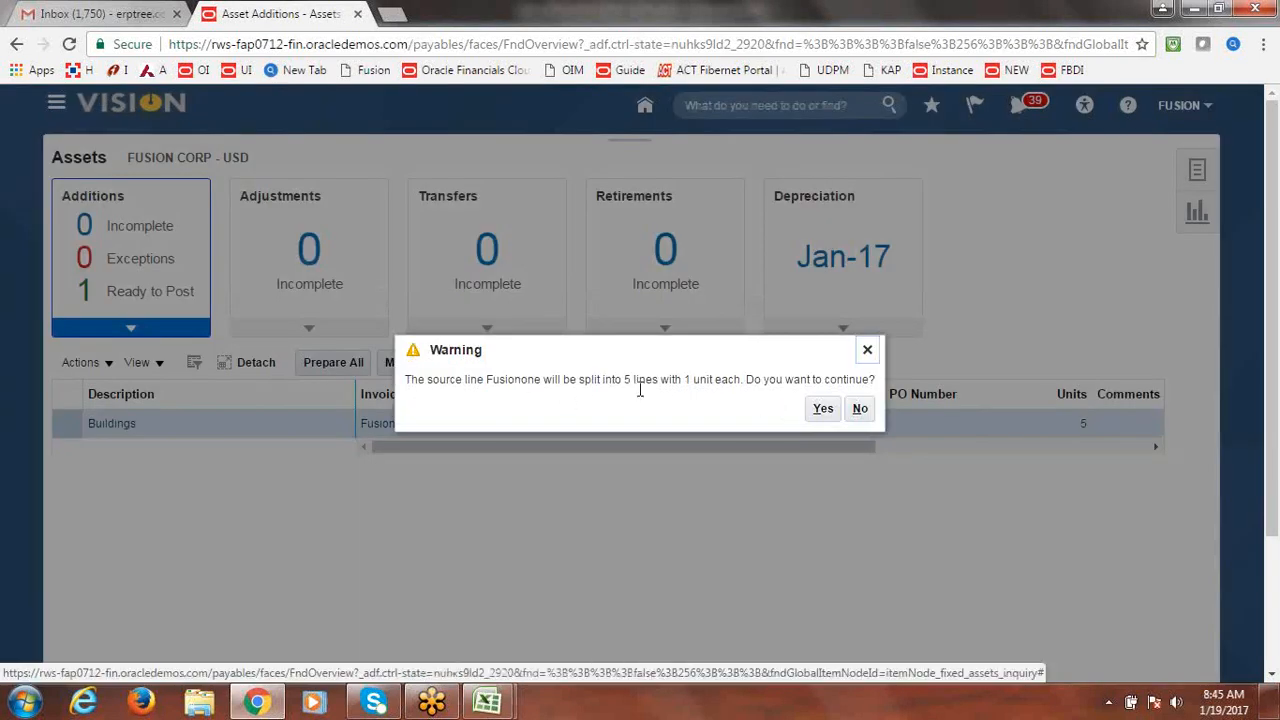
click(822, 410)
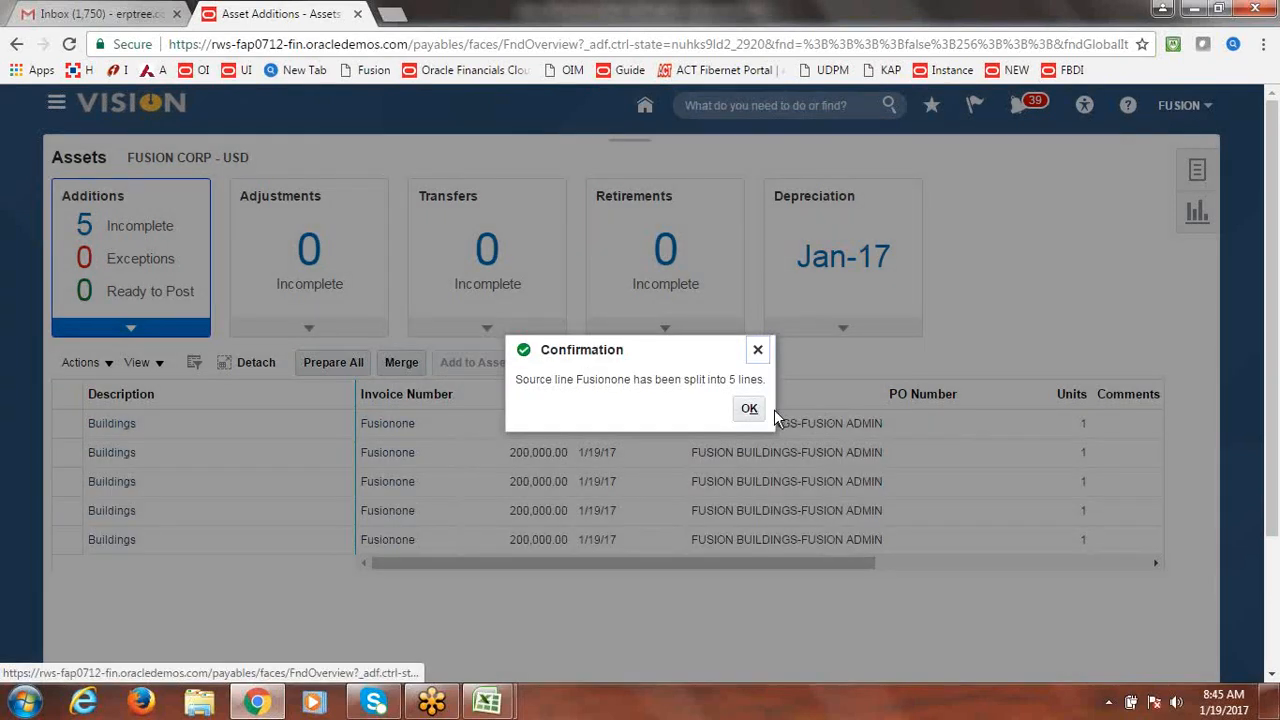
click(757, 409)
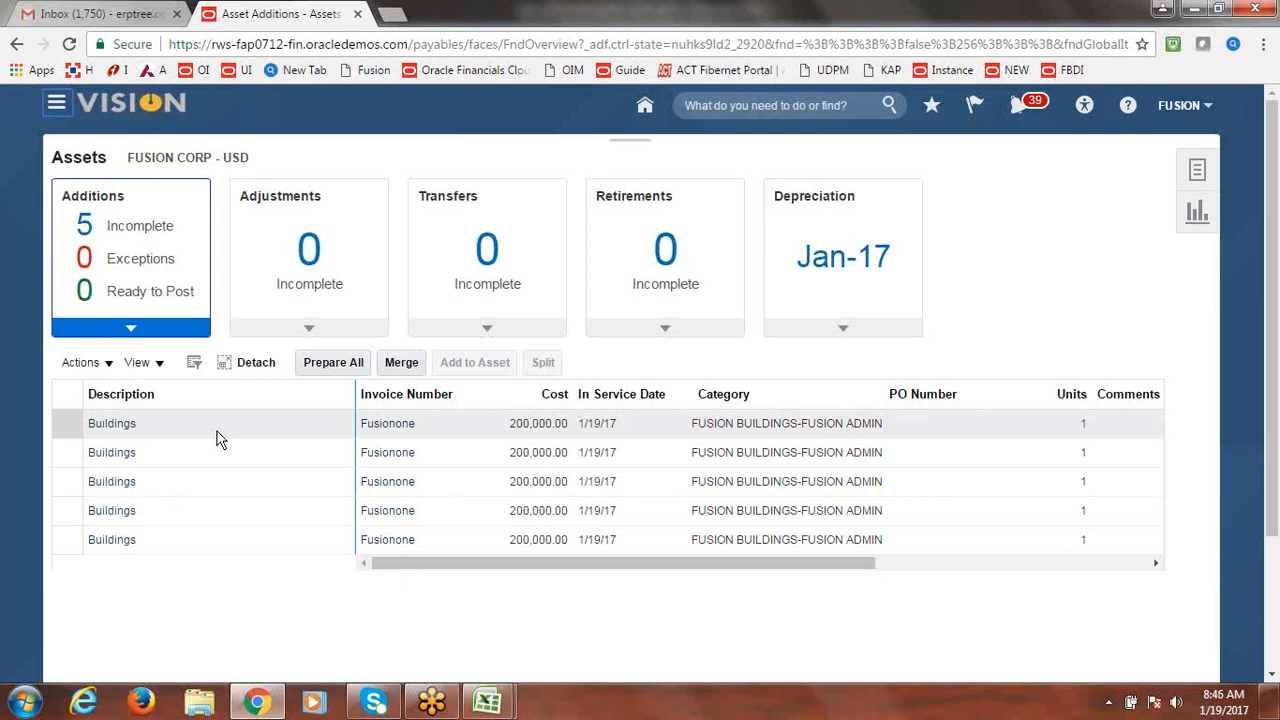
click(143, 229)
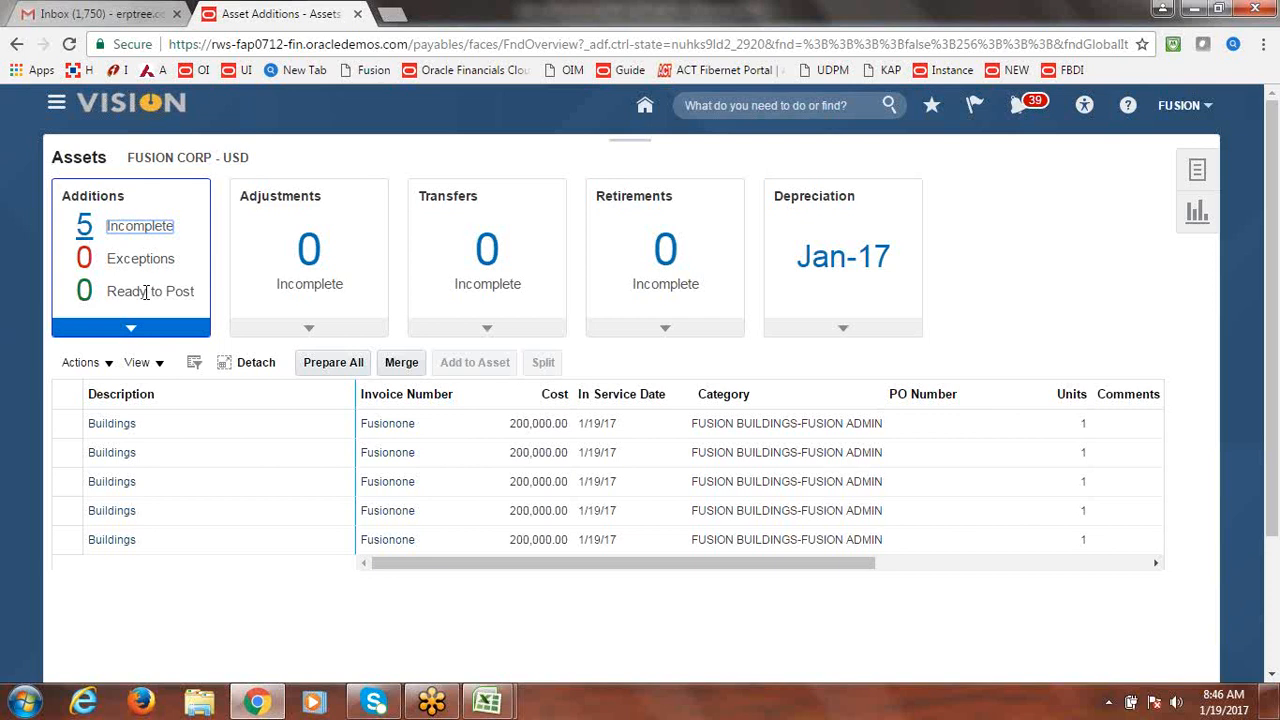
key(ctrl+l)
key(Return)
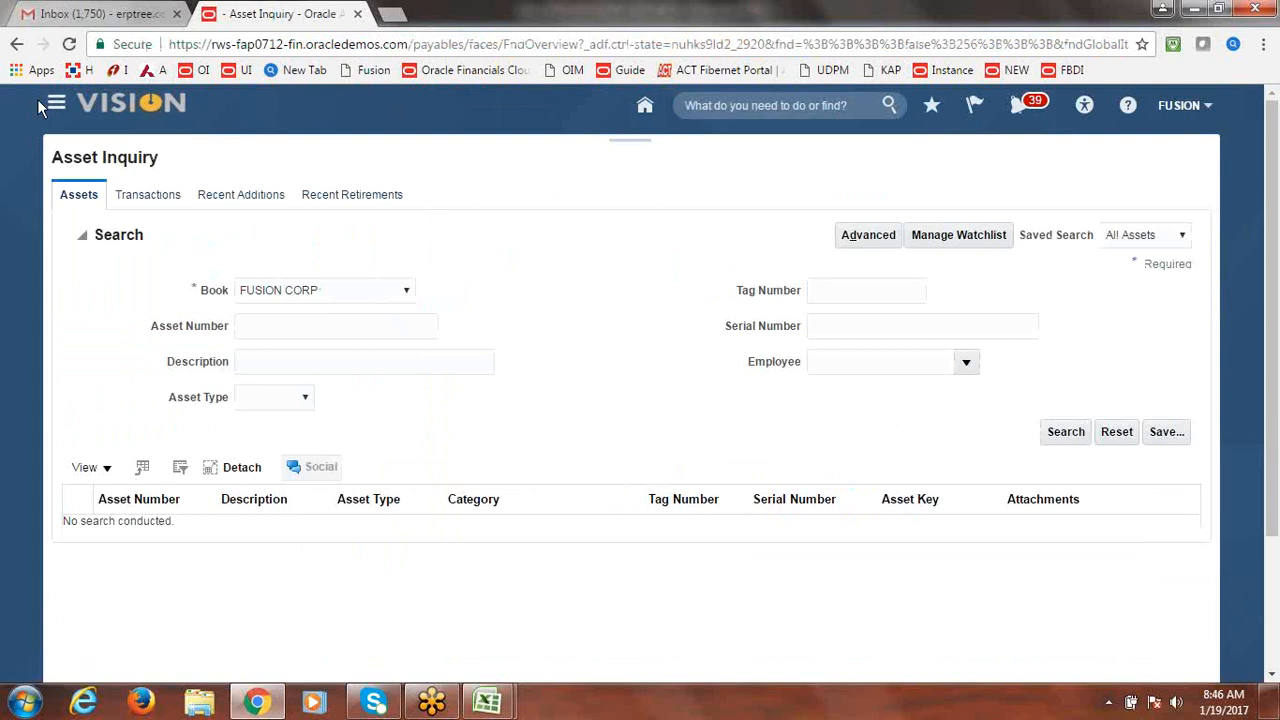
click(39, 102)
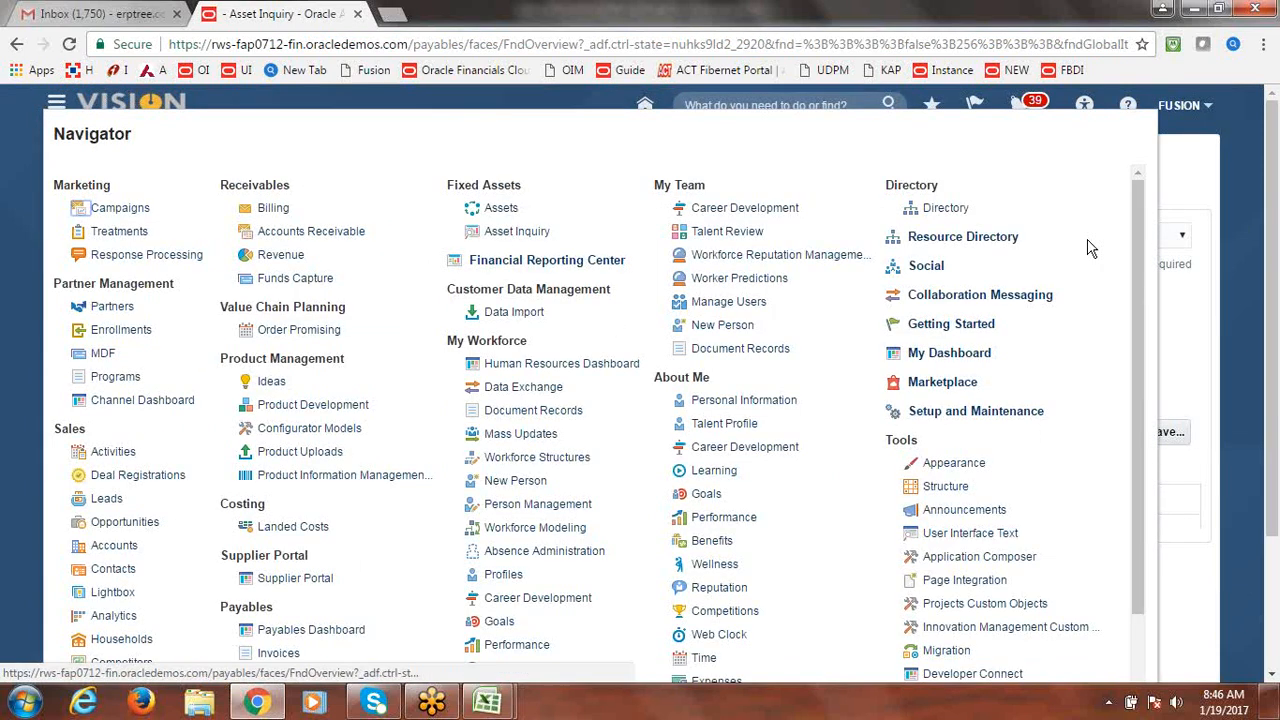
click(492, 212)
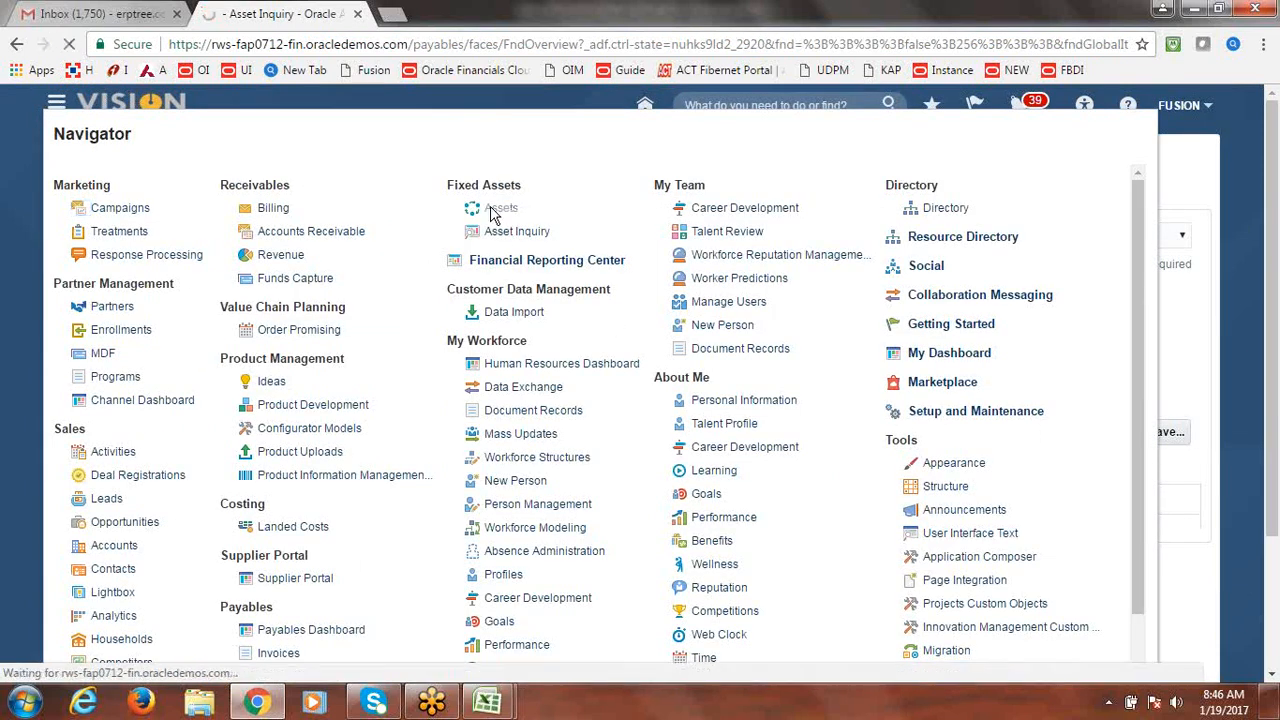
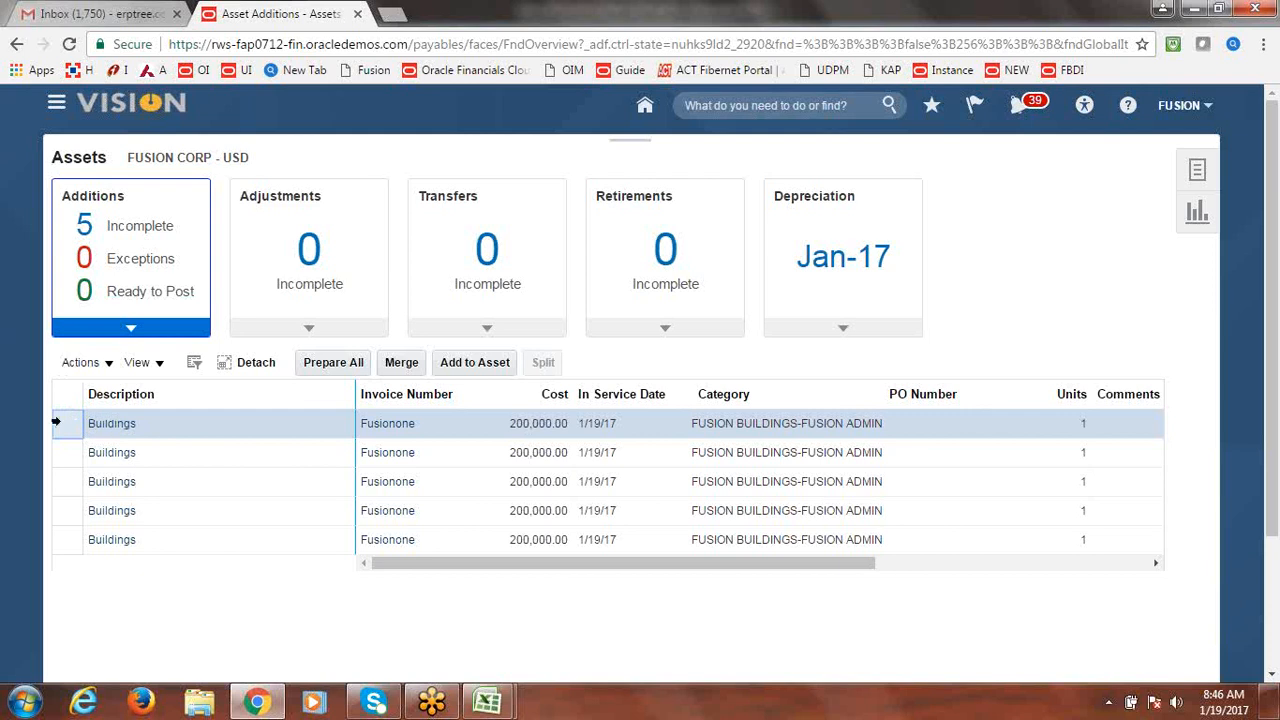
Open the first two Buildings source lines for editing and leave each without saving.
click(108, 364)
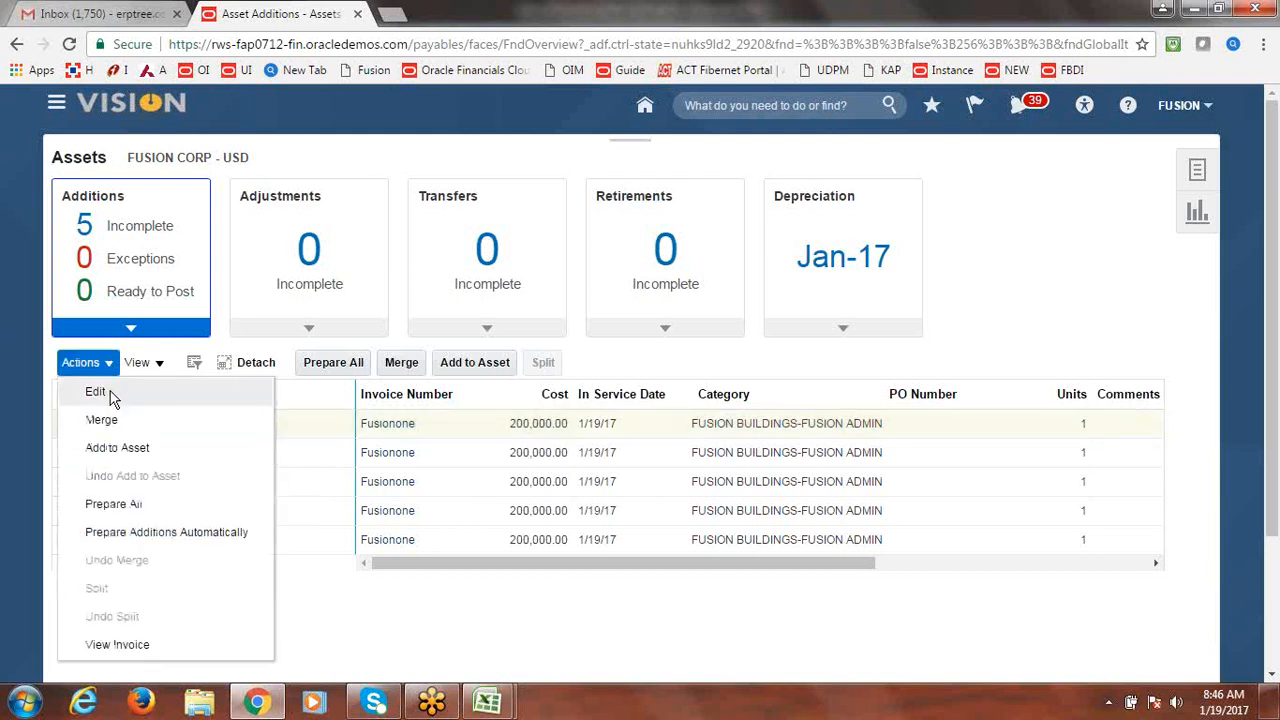
click(110, 393)
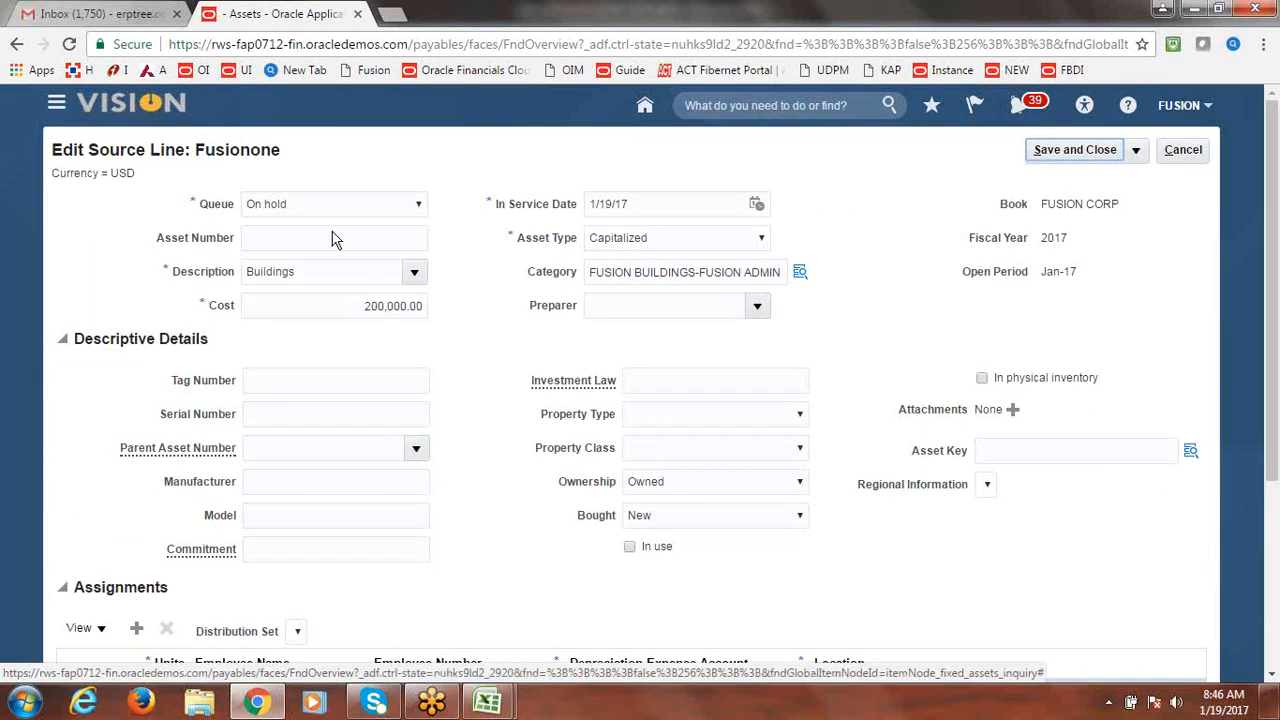
click(1190, 152)
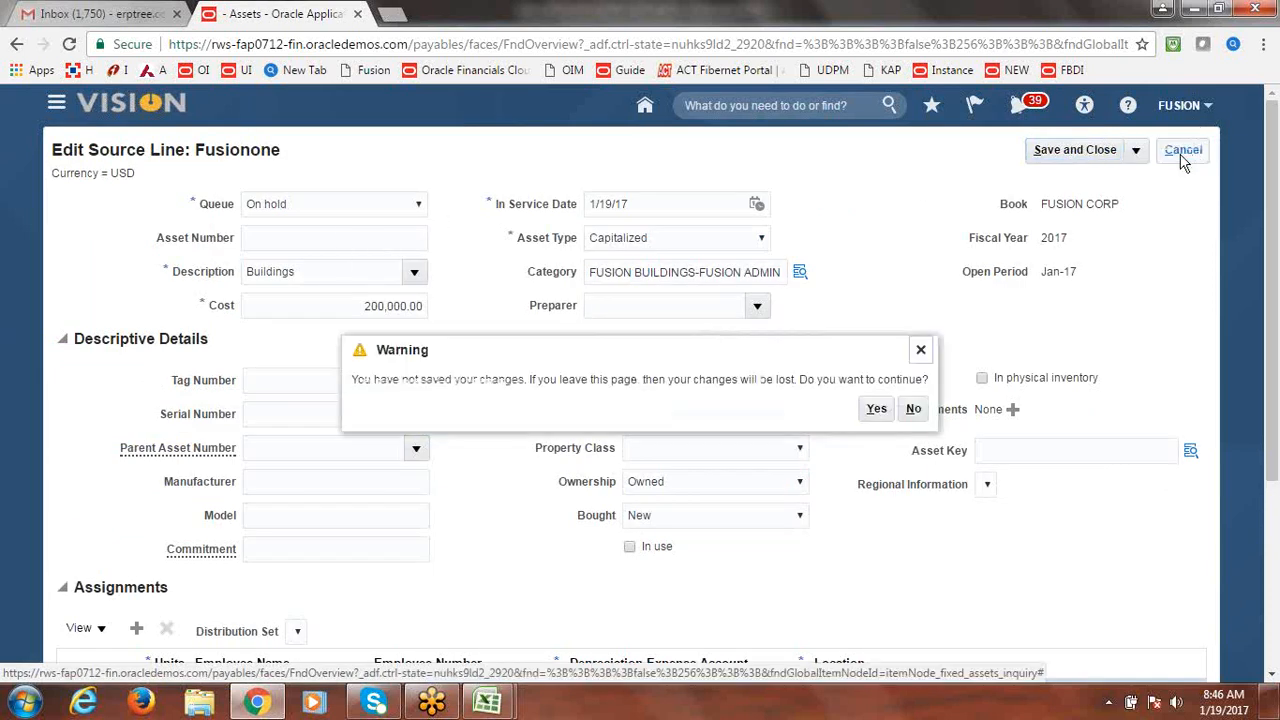
click(876, 410)
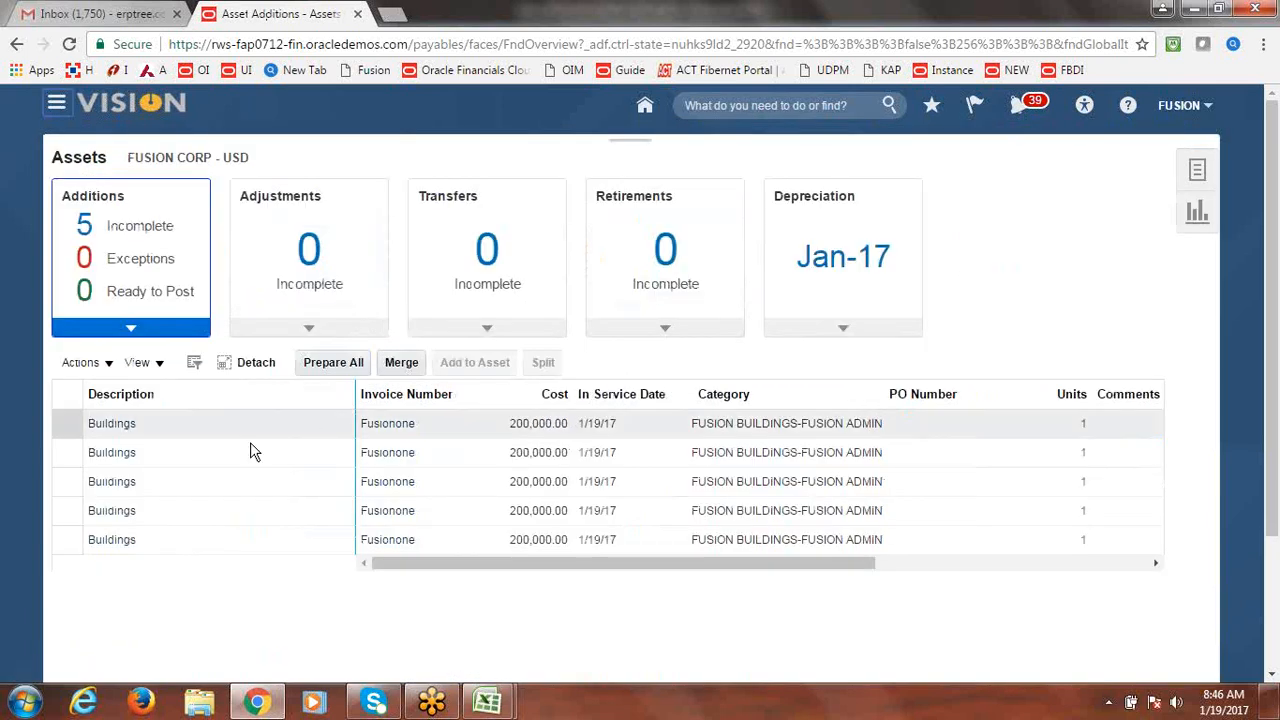
click(92, 452)
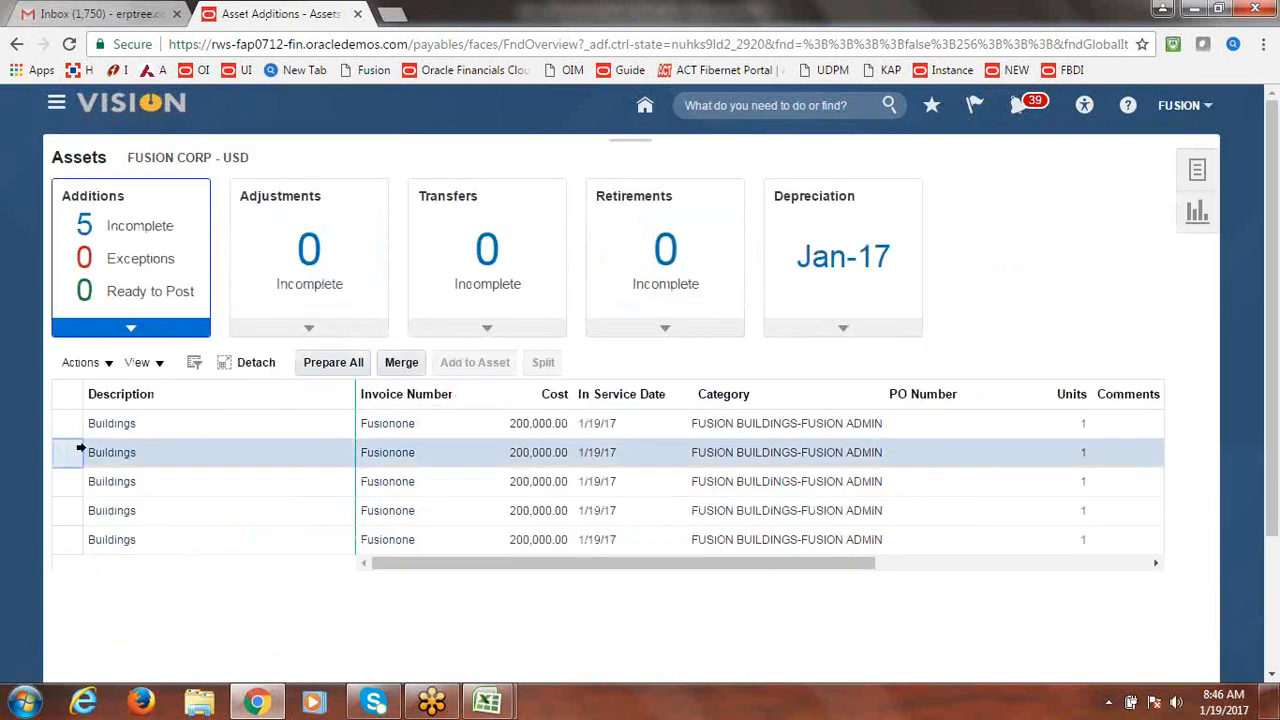
click(106, 364)
click(113, 388)
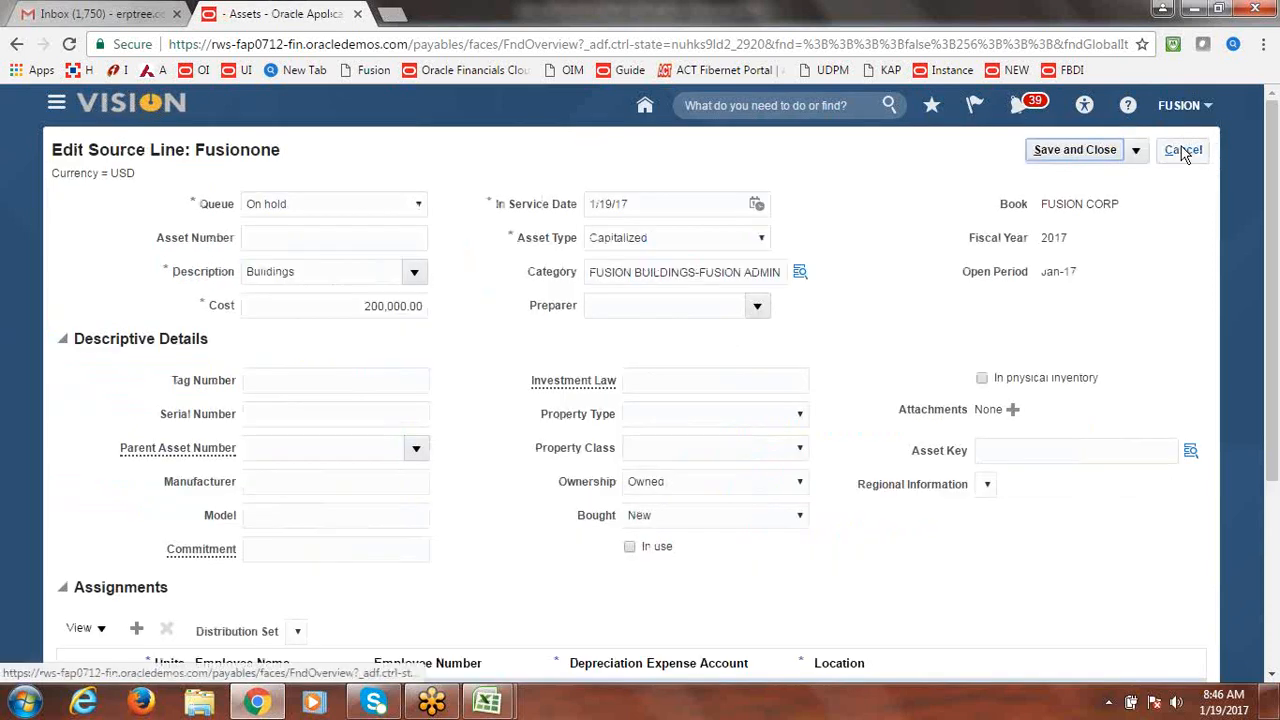
click(1093, 162)
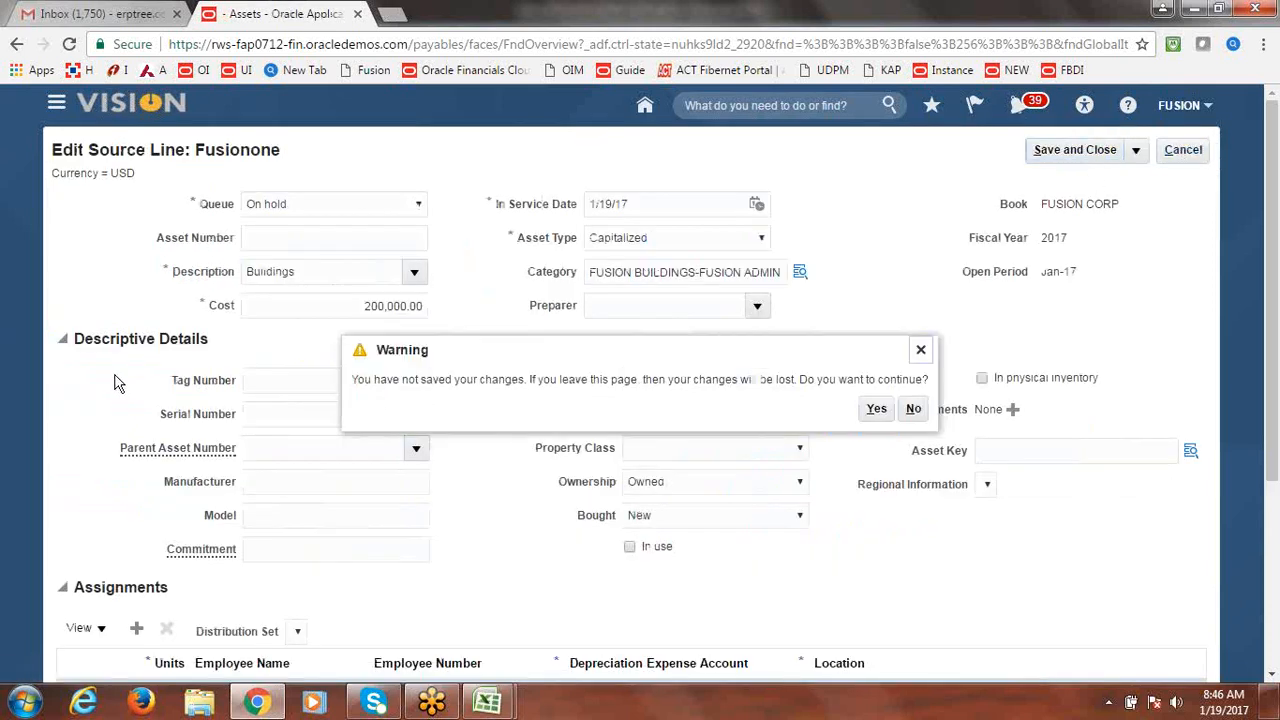
click(876, 410)
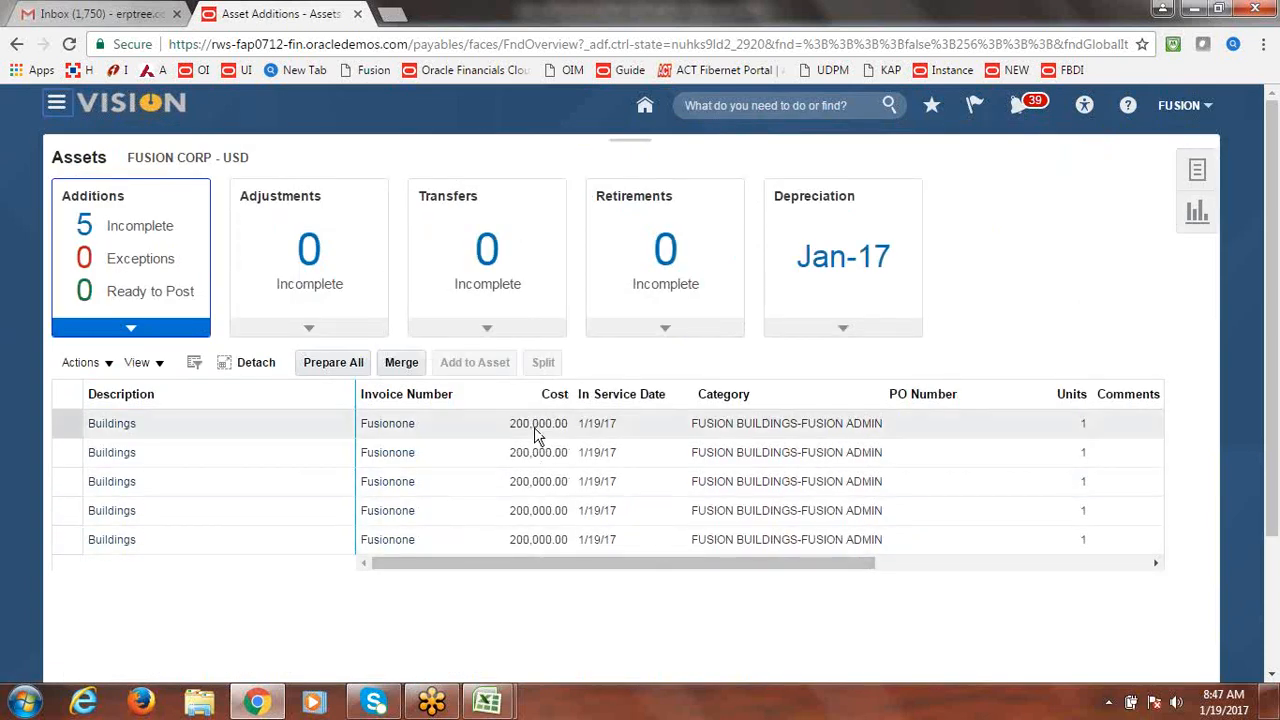
Set the first Buildings source line's queue to Post and save it.
click(62, 427)
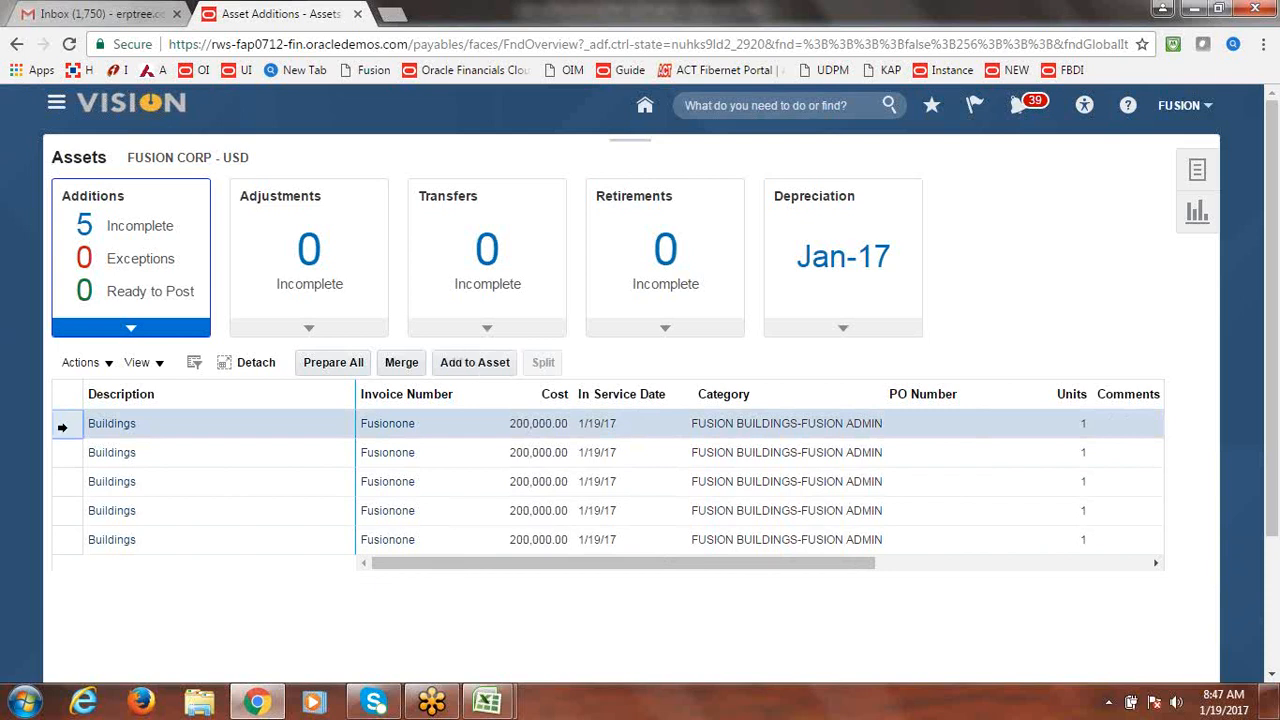
click(111, 372)
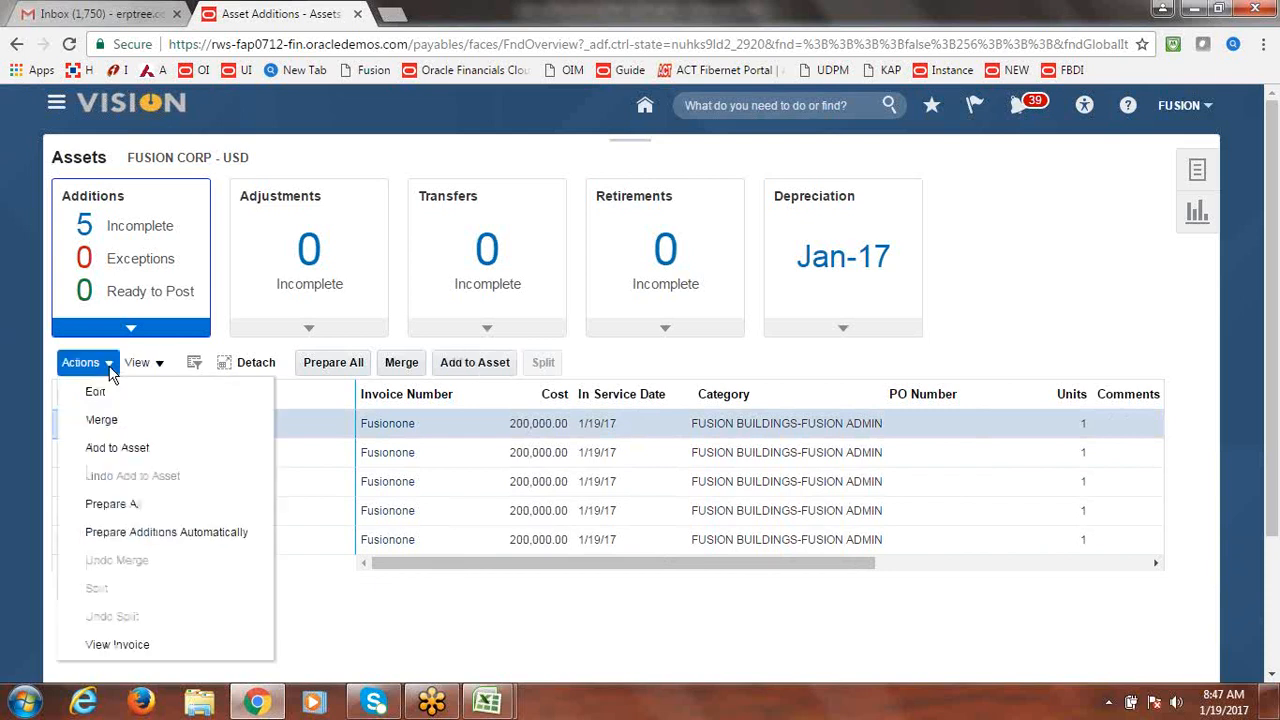
click(97, 392)
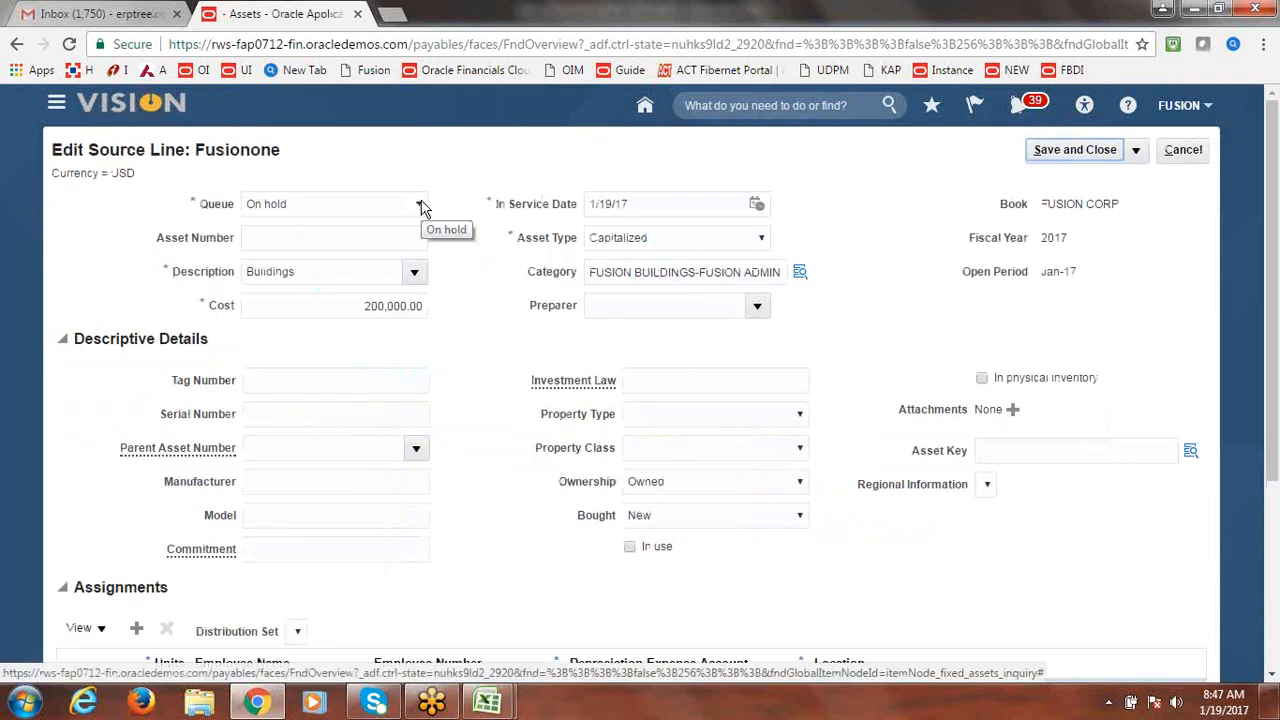
drag(1275, 287, 1252, 378)
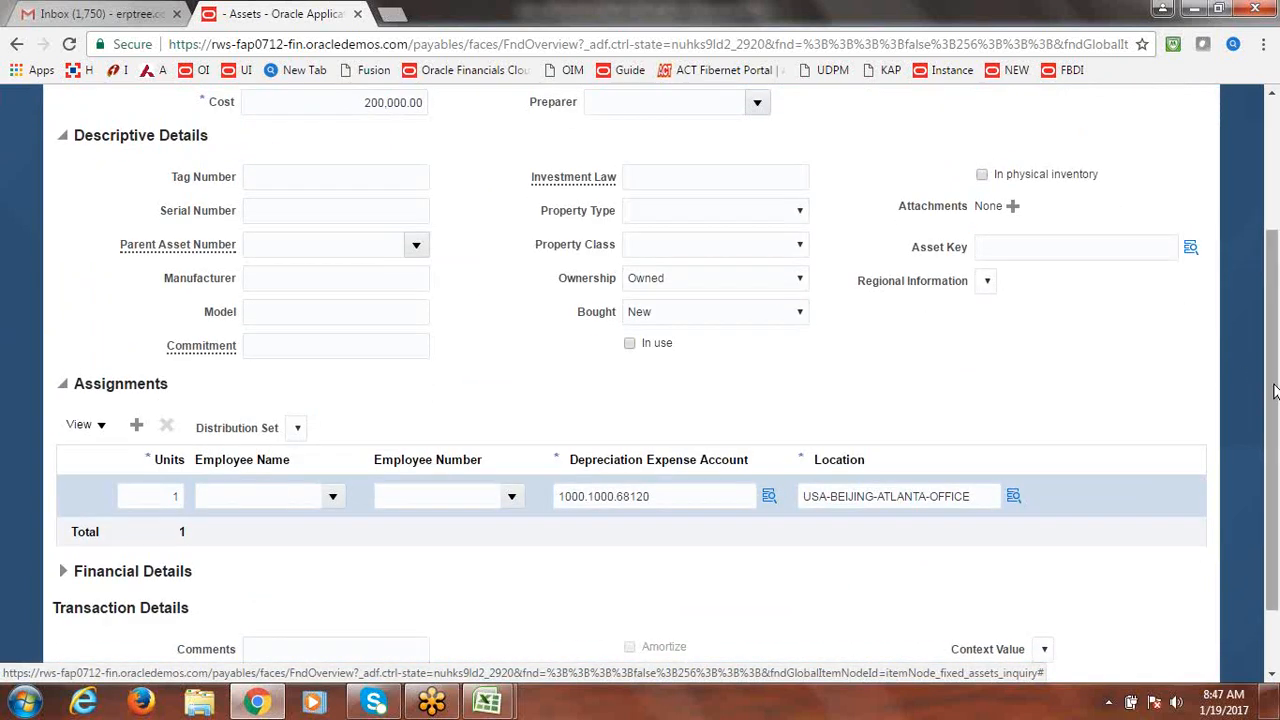
drag(1276, 395, 1275, 392)
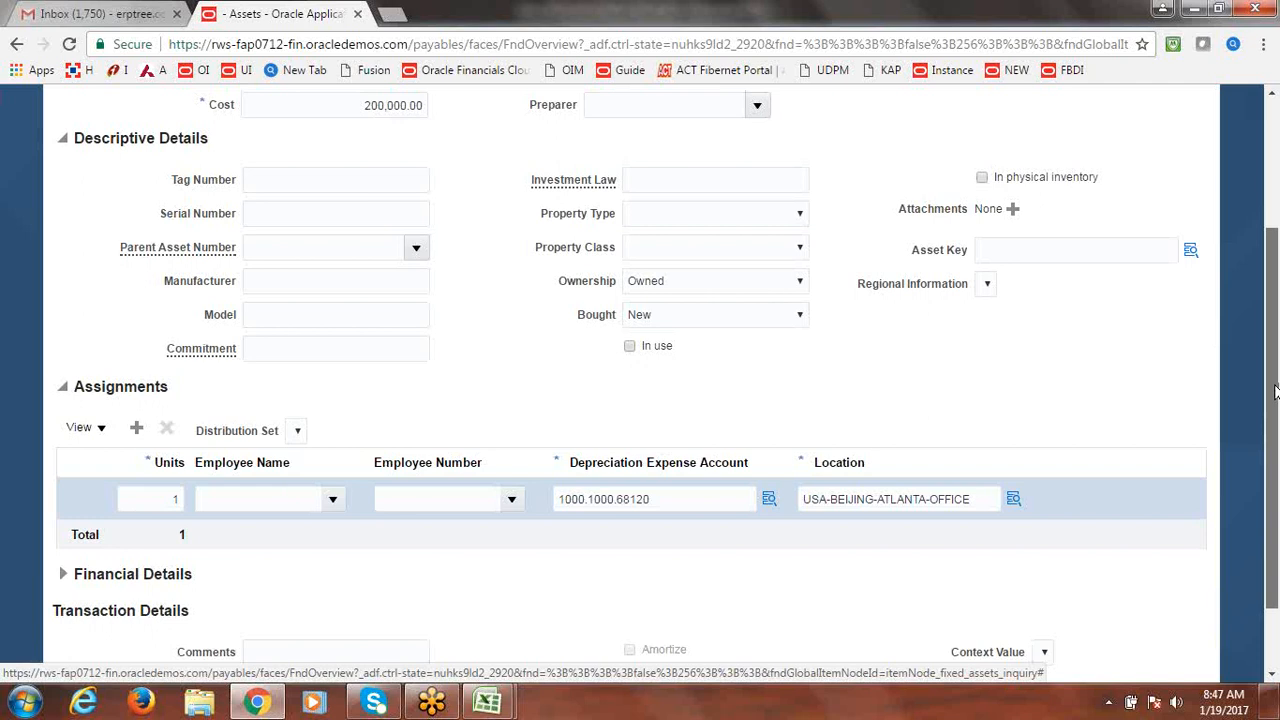
scroll(1276, 388, up, 3)
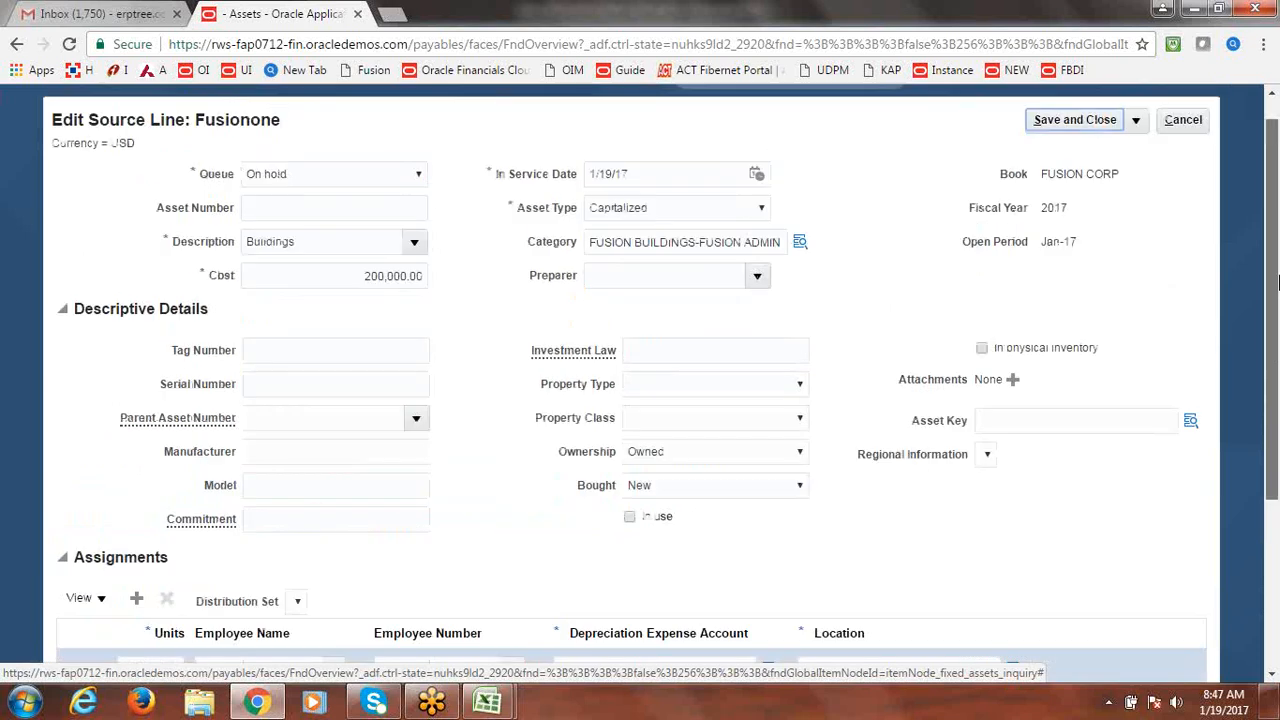
click(420, 174)
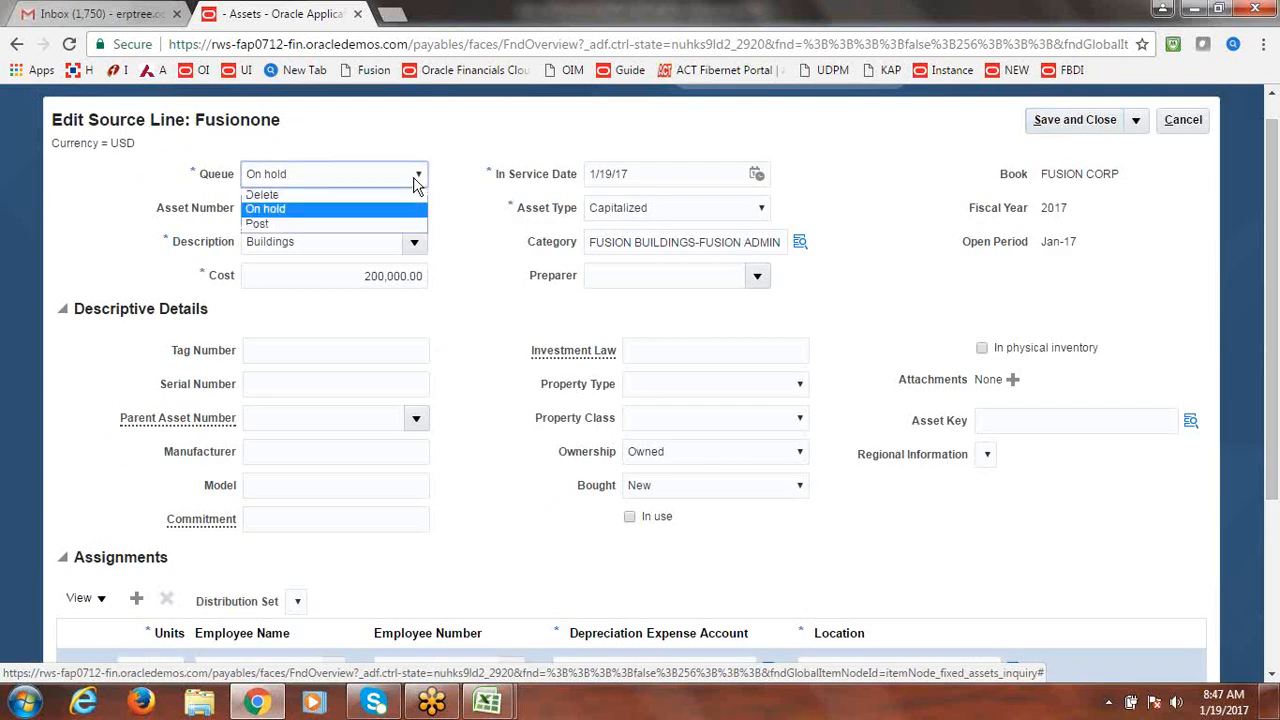
click(333, 221)
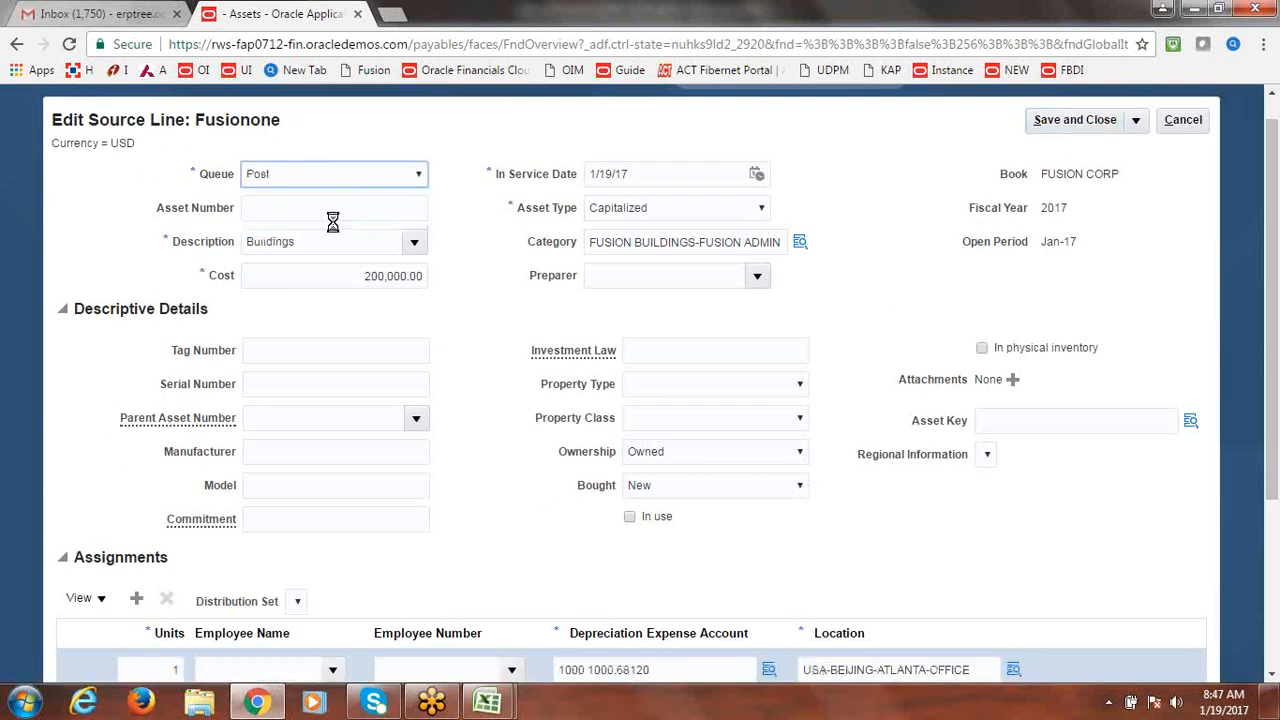
click(1100, 120)
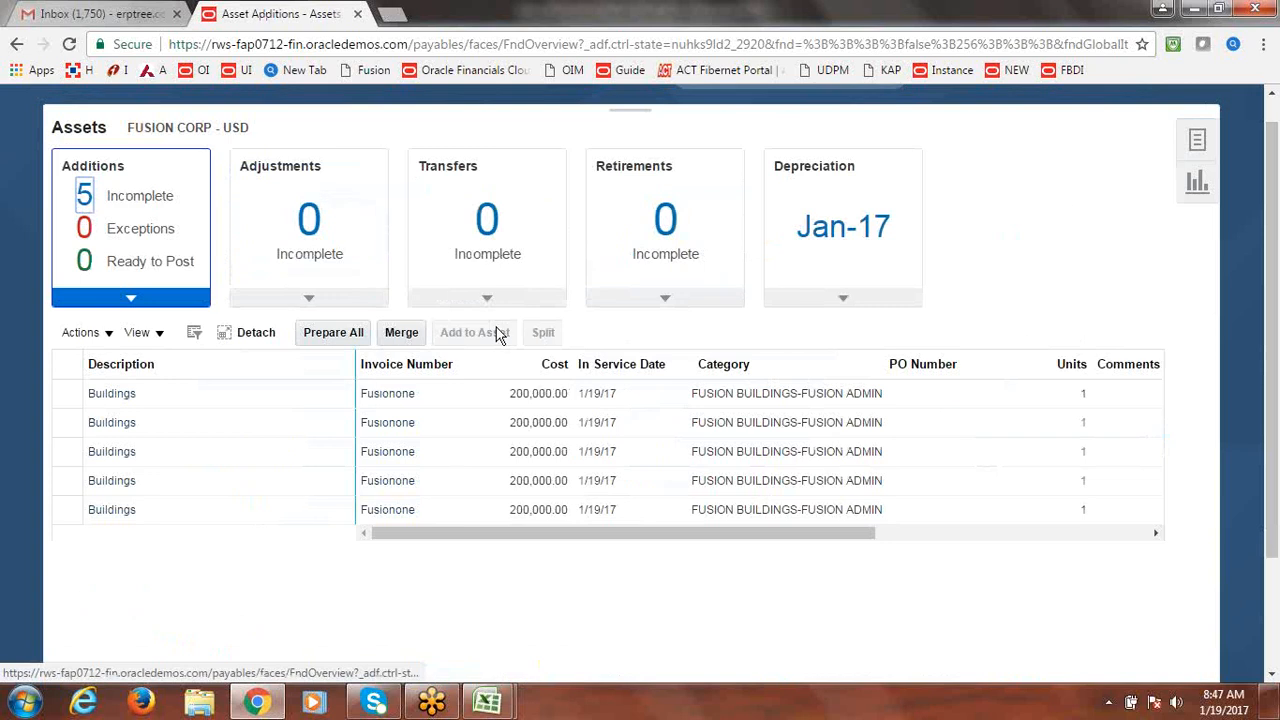
Set the second Buildings source line's queue to Post and save it.
click(130, 421)
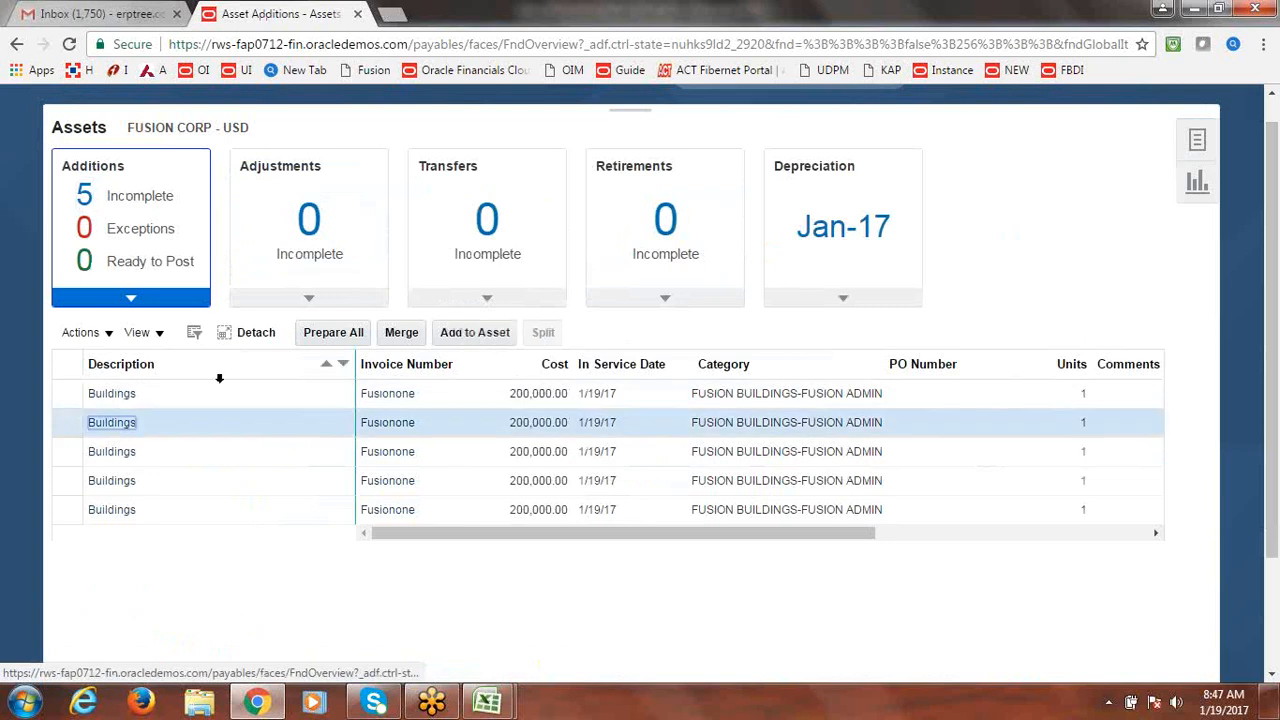
click(110, 334)
click(98, 361)
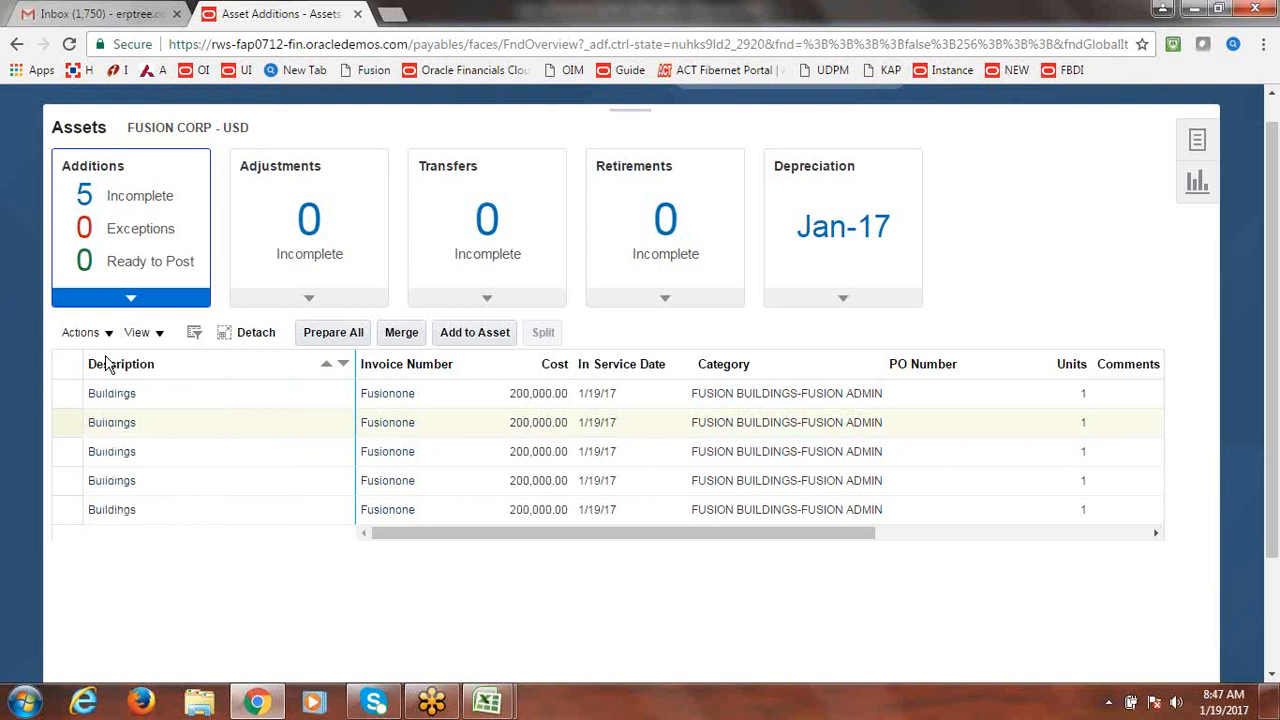
click(418, 174)
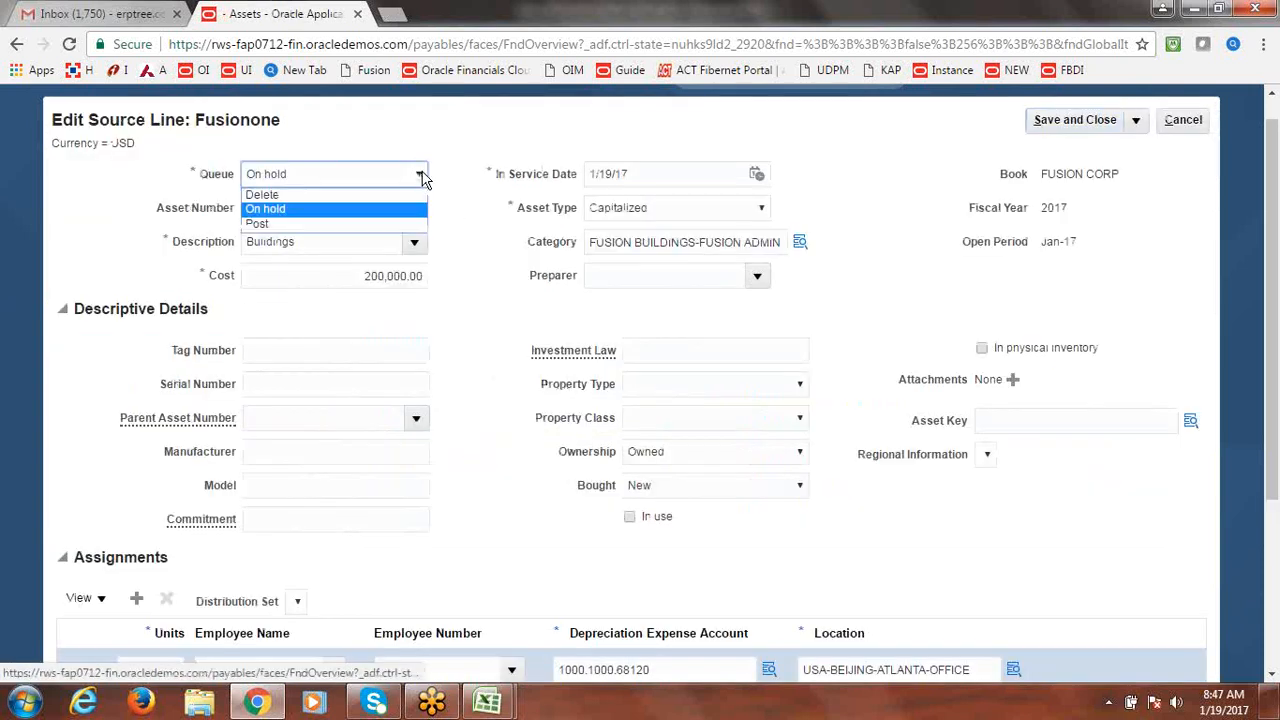
click(330, 222)
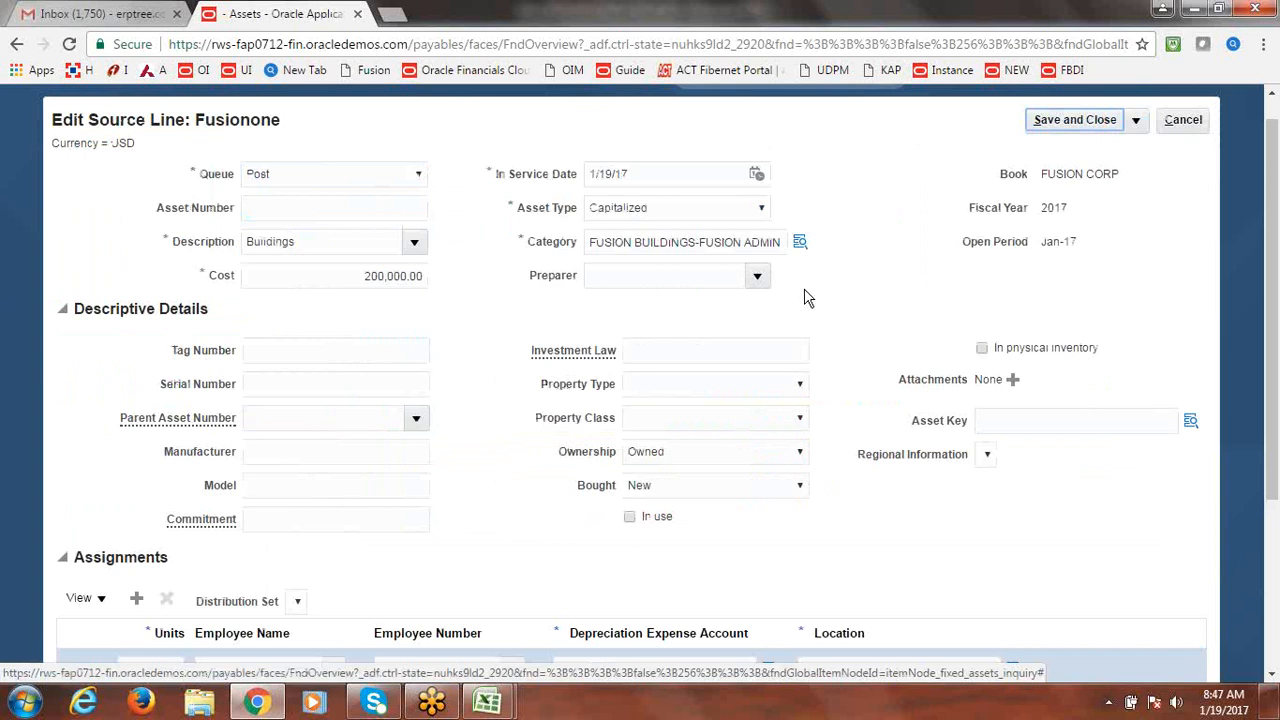
click(1070, 119)
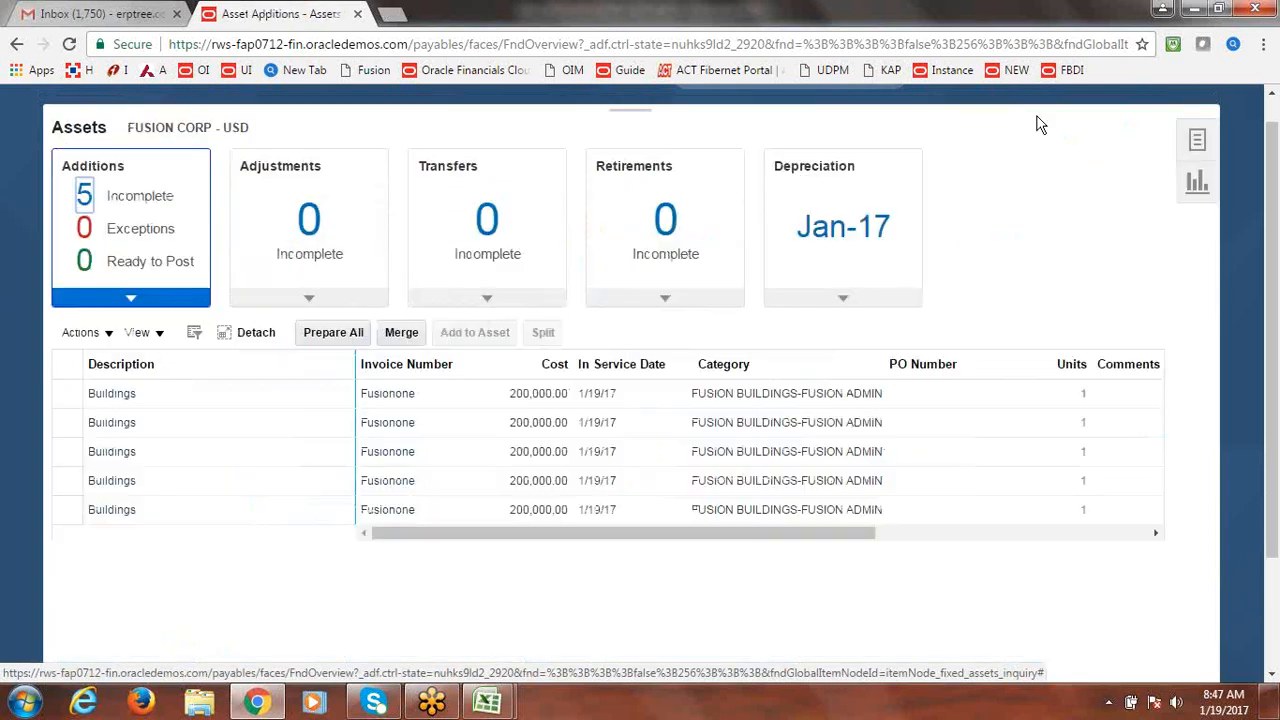
Open the third Buildings source line for editing and save it.
click(231, 458)
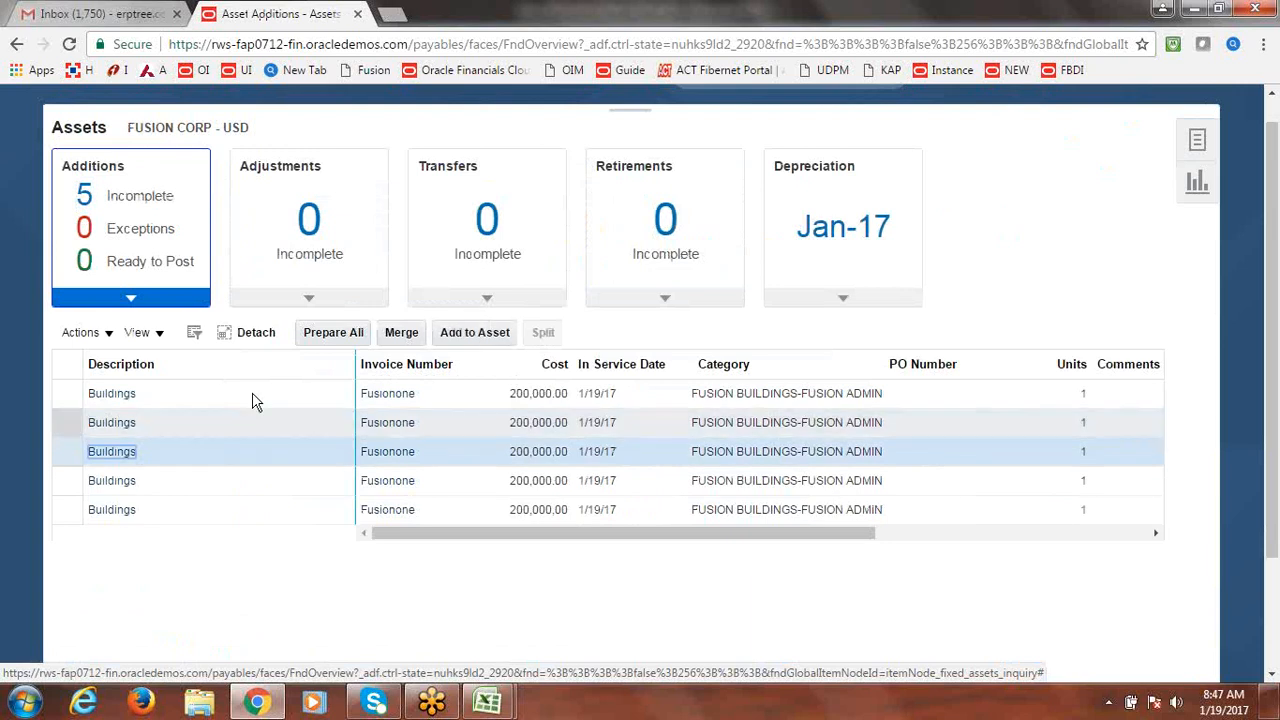
click(85, 332)
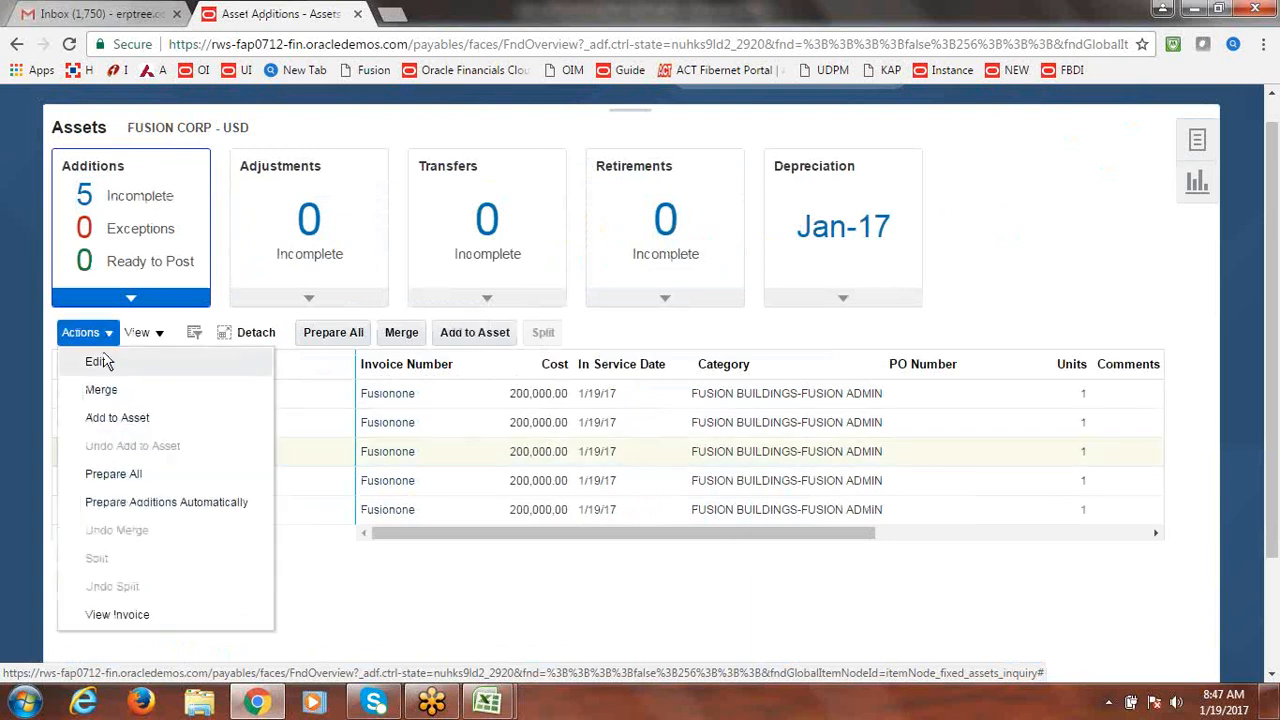
click(102, 362)
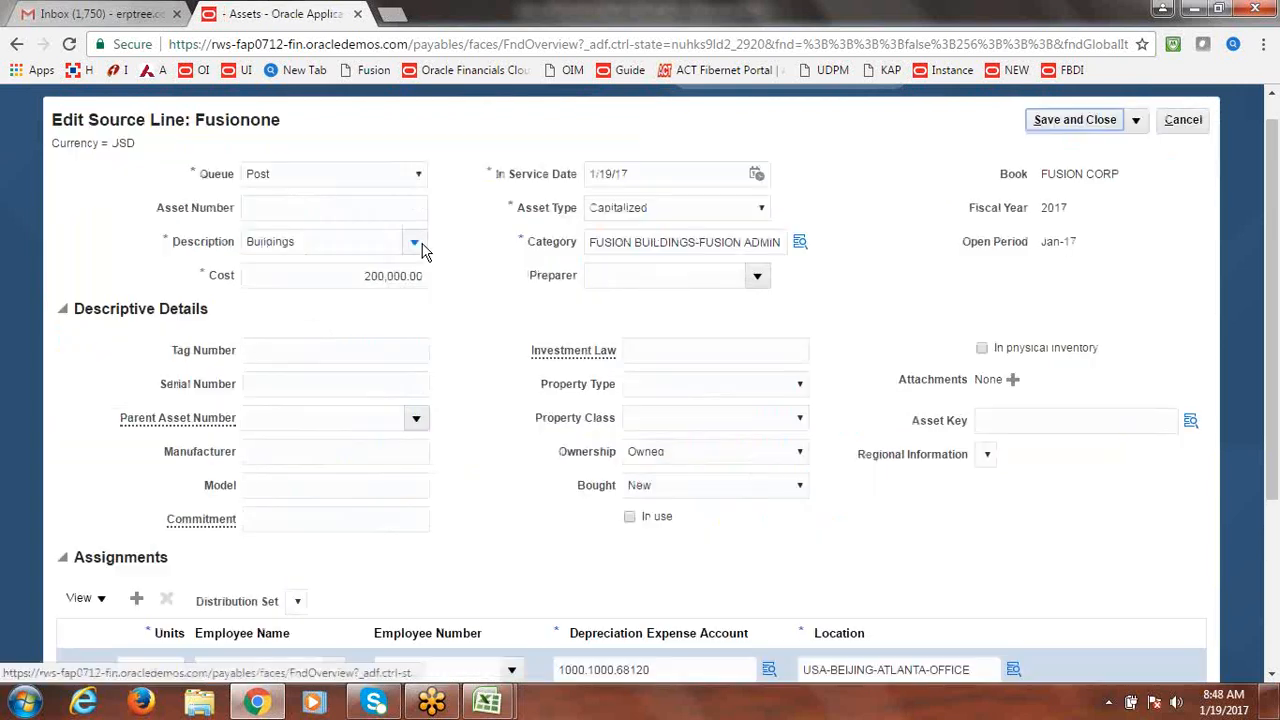
click(1087, 122)
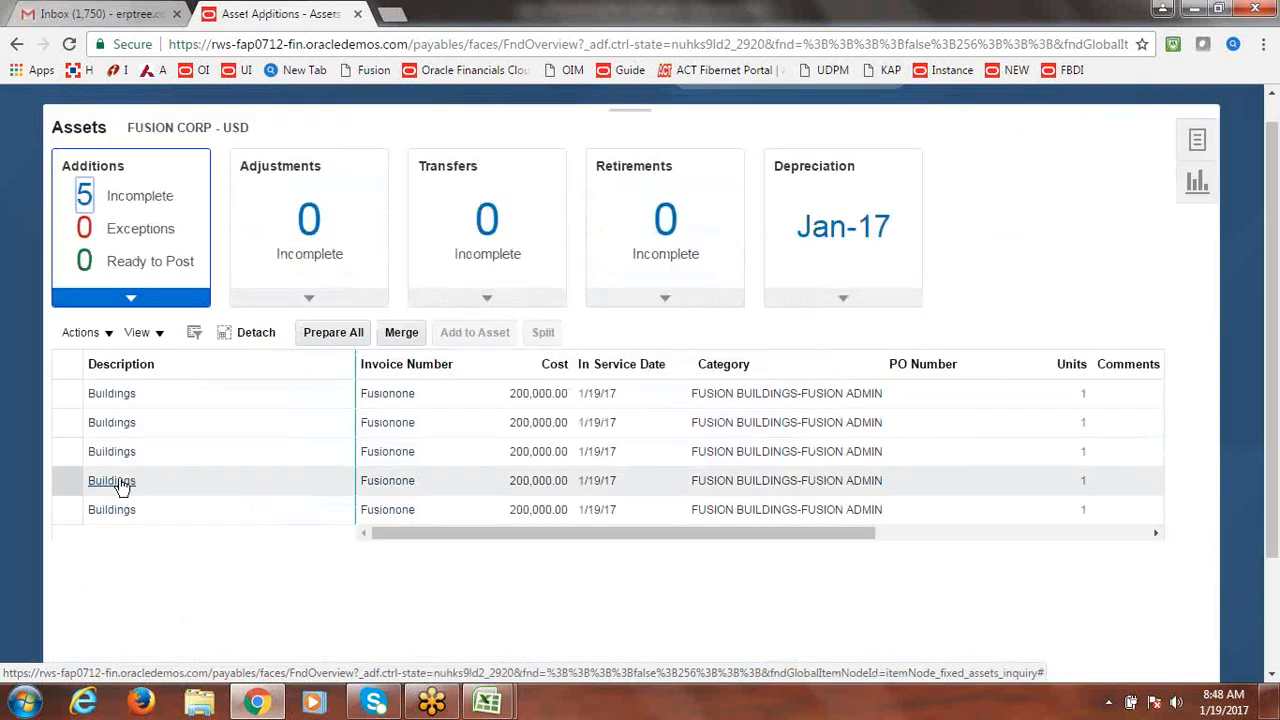
Select the fourth Buildings source line and save it with its queue.
click(155, 485)
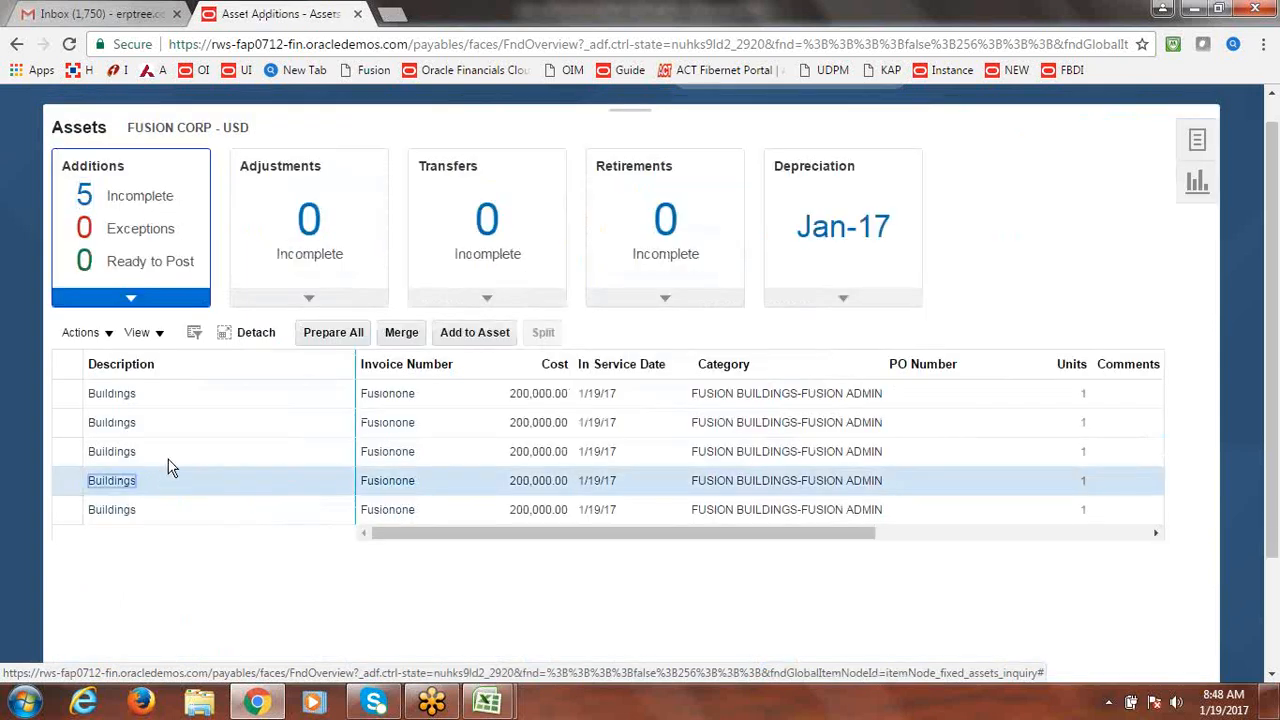
click(158, 334)
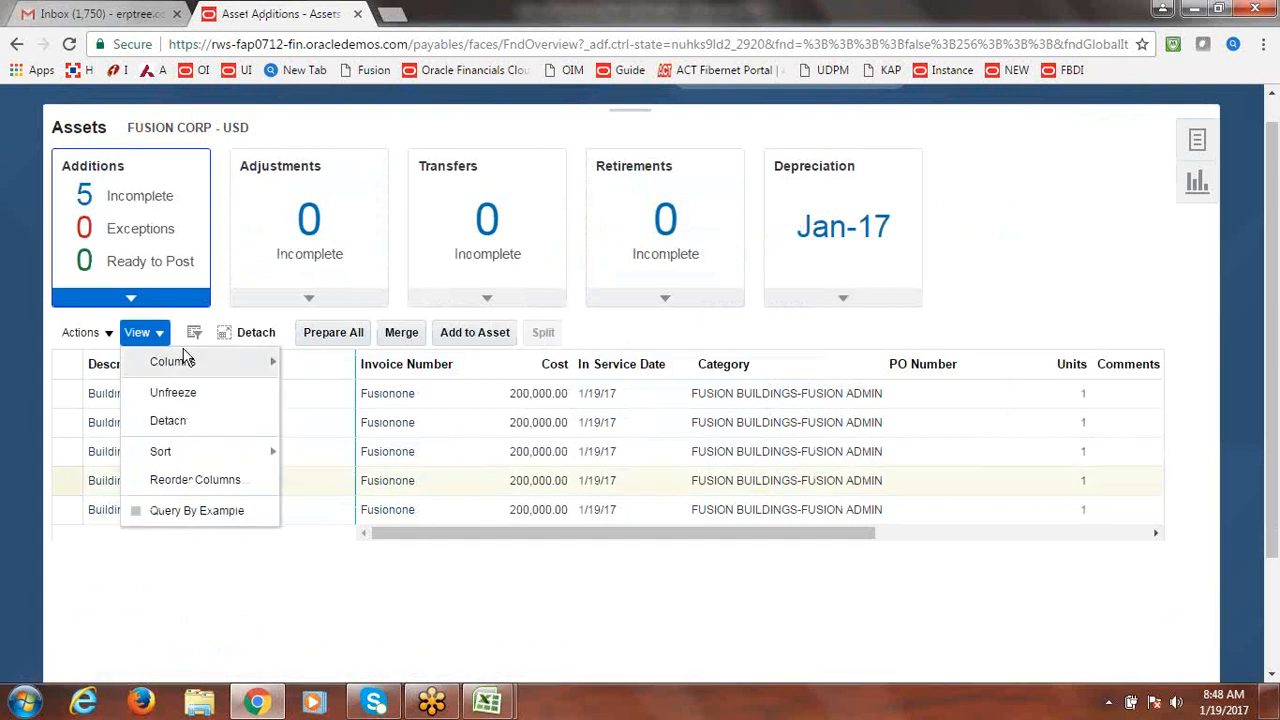
click(100, 340)
click(100, 336)
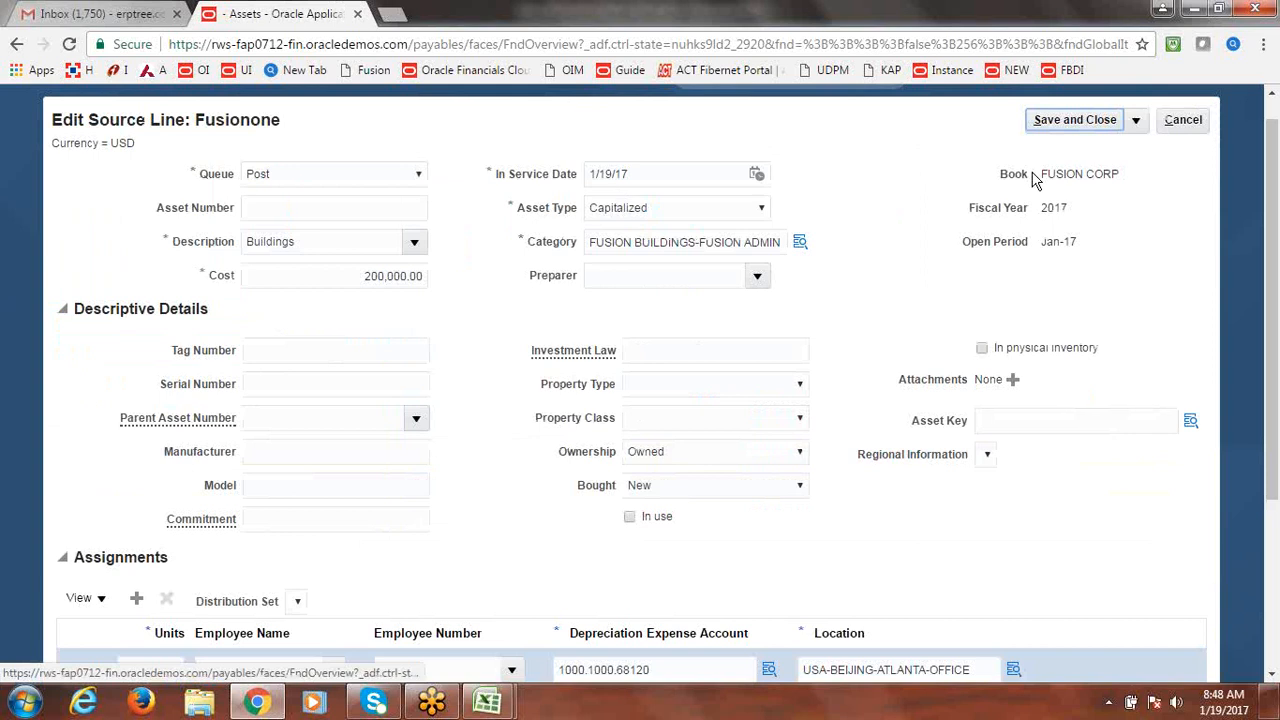
click(1105, 120)
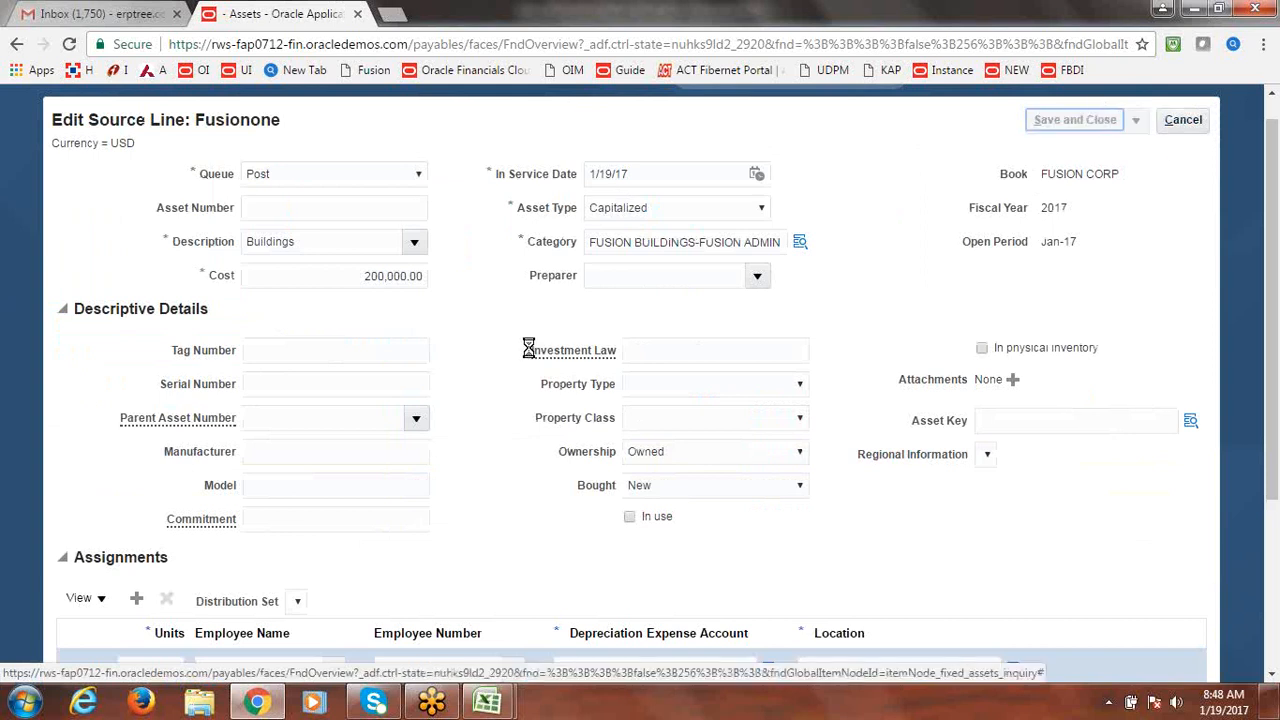
Move the first Buildings addition line to the Post queue and save it.
click(208, 398)
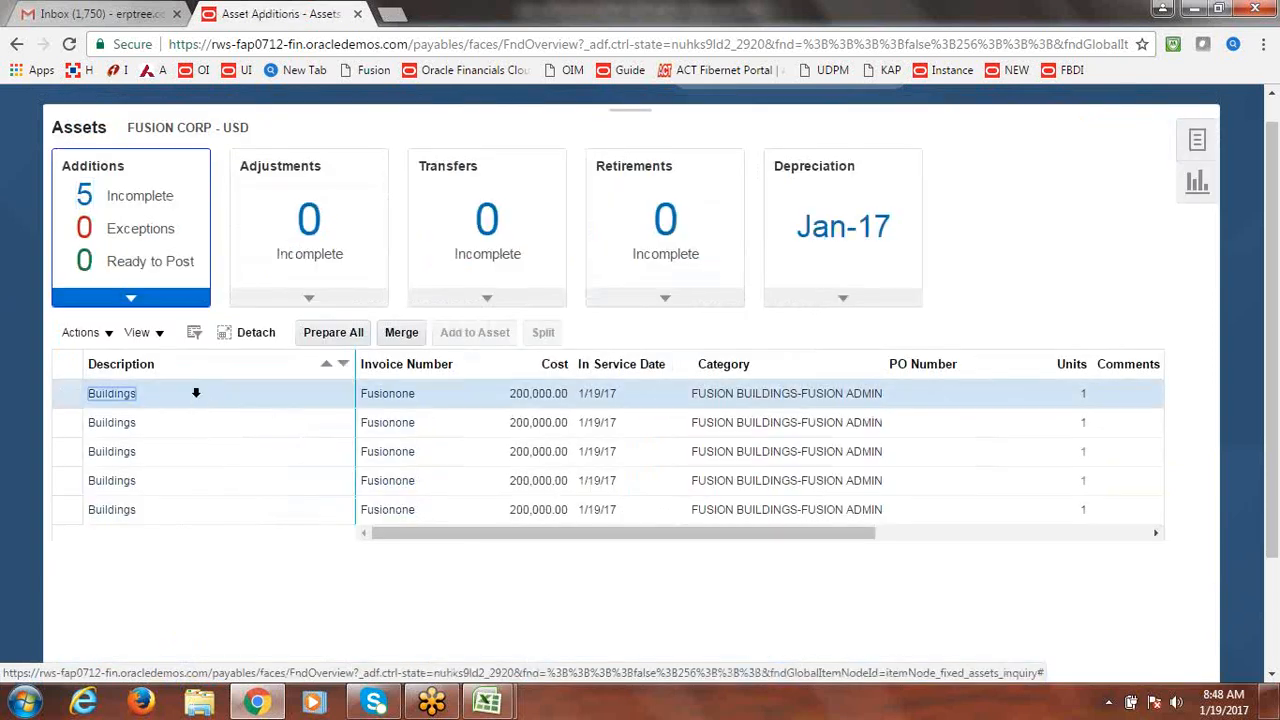
click(112, 334)
click(114, 362)
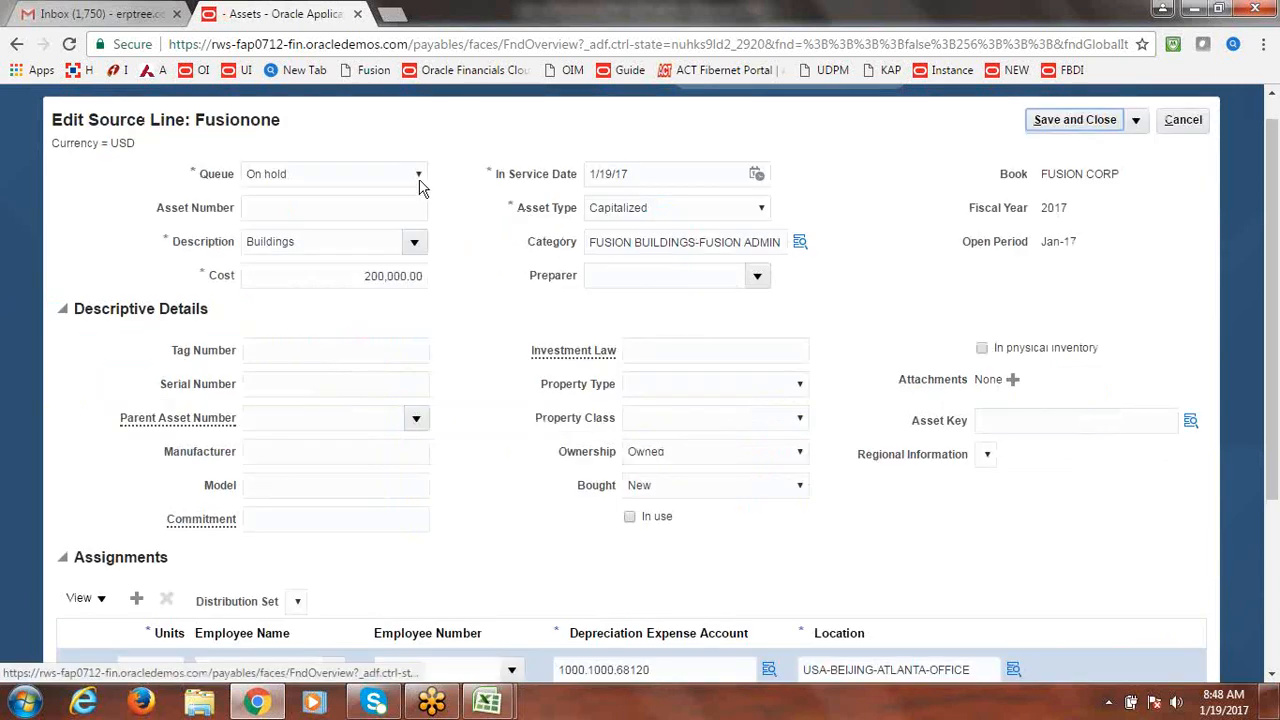
click(418, 174)
click(331, 226)
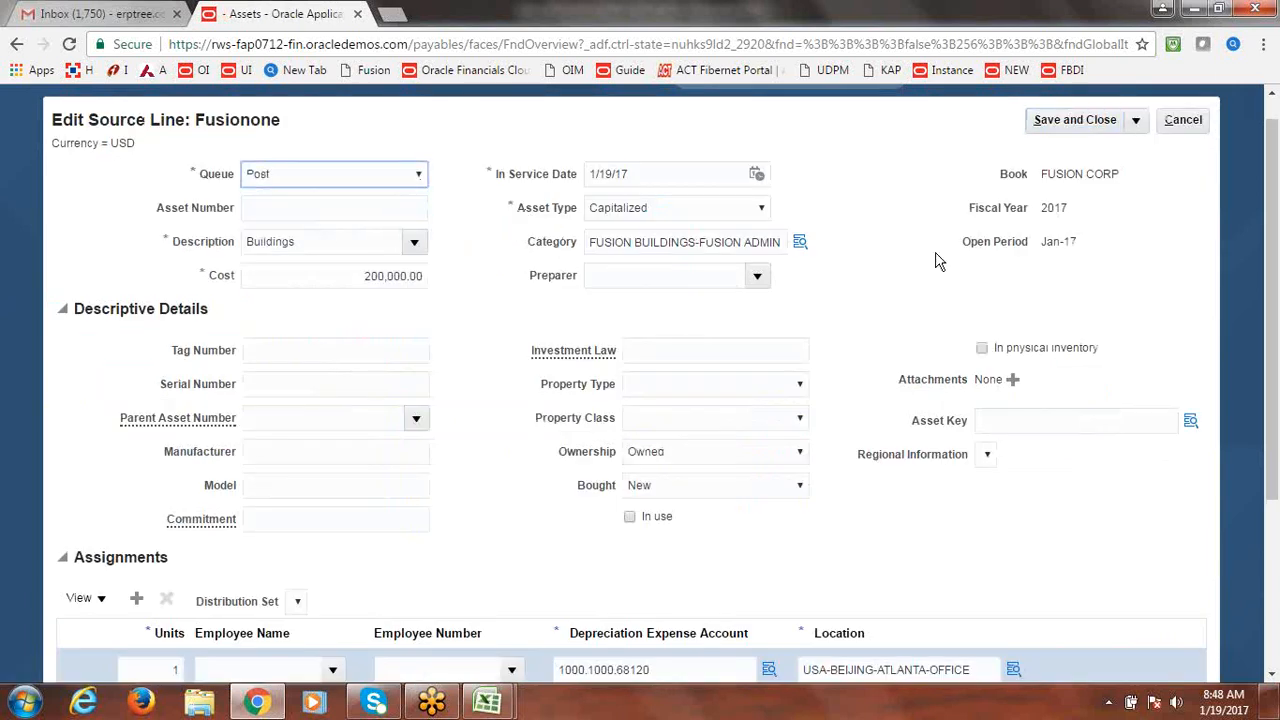
click(1071, 129)
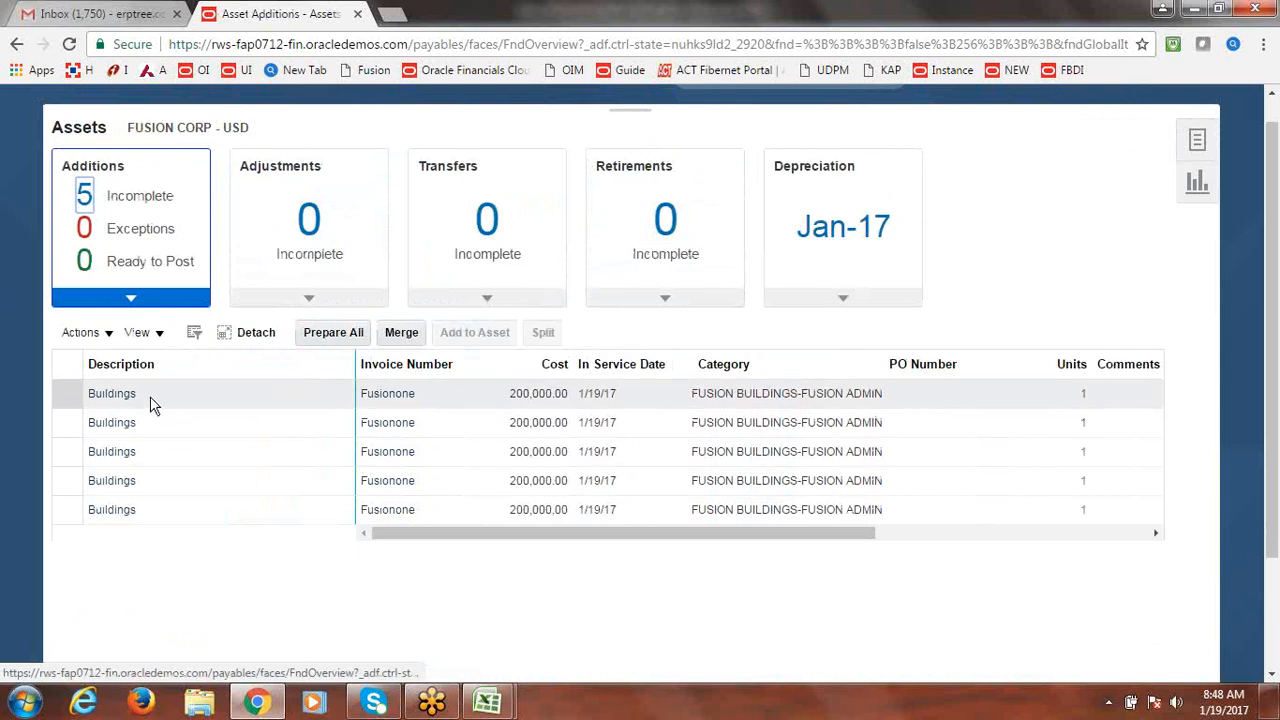
Put the remaining Buildings line in the Post queue and save, returning to additions.
click(149, 398)
click(100, 333)
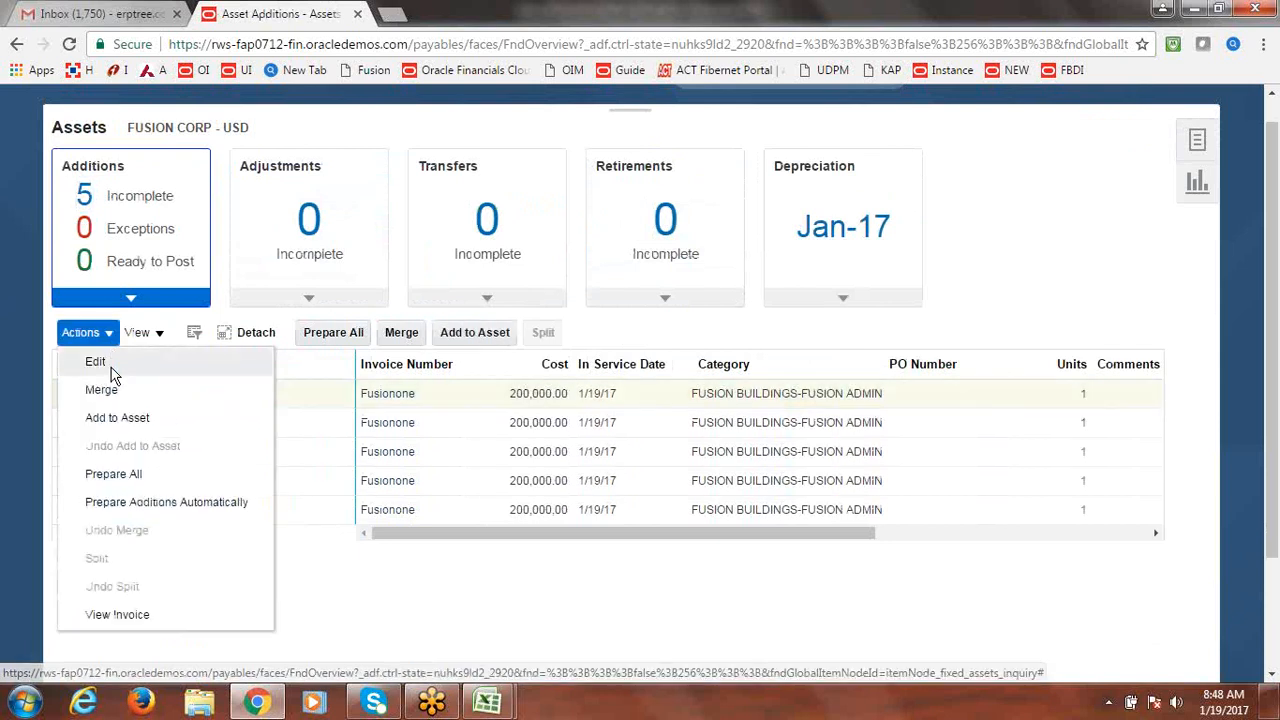
click(104, 362)
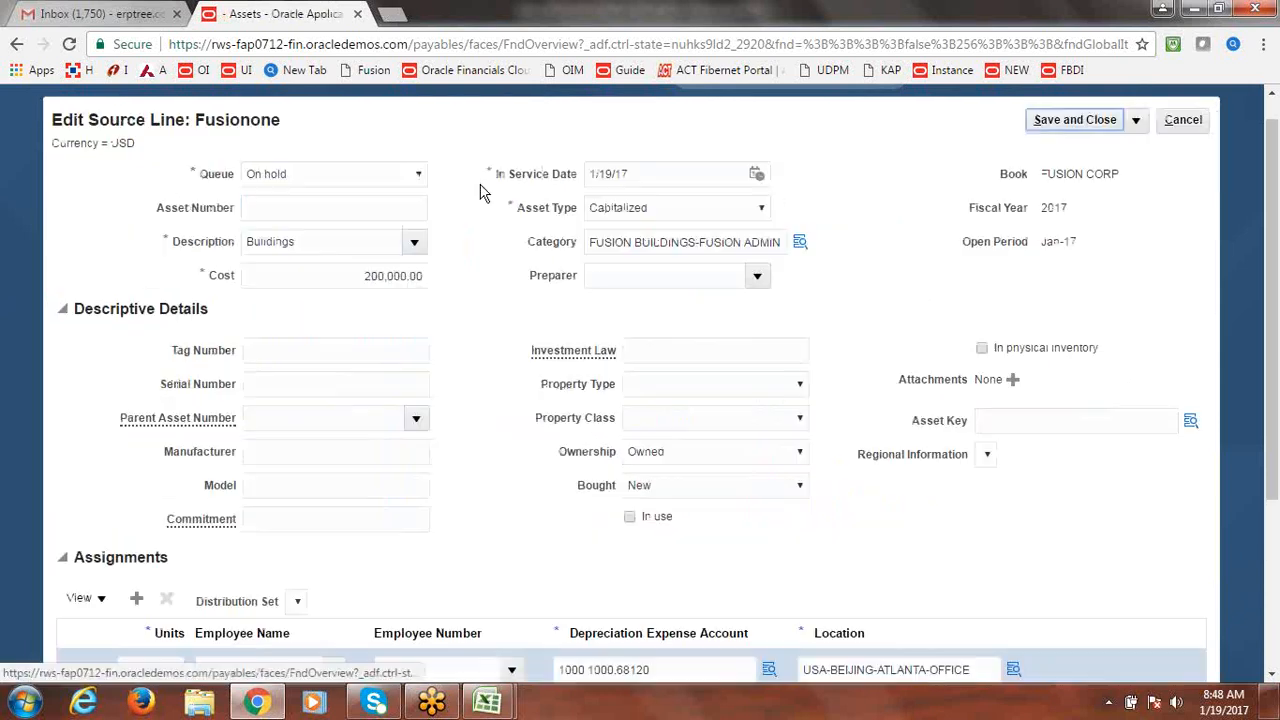
click(416, 175)
click(364, 223)
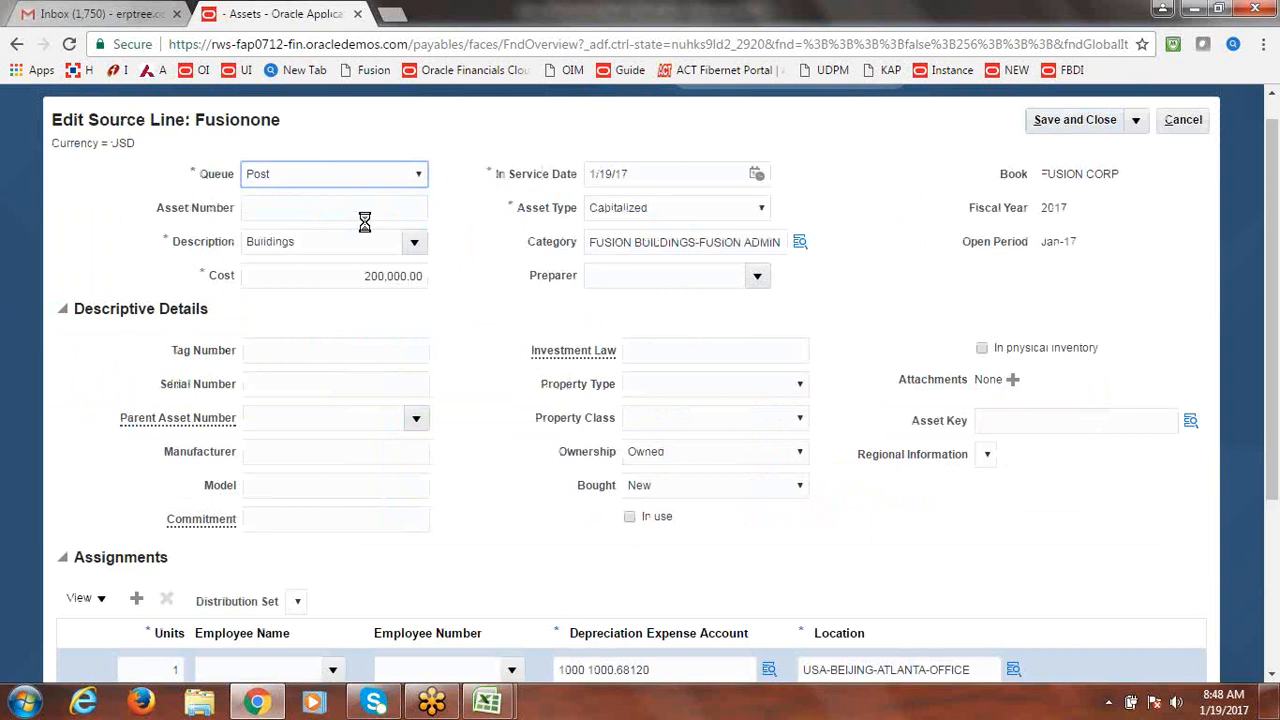
click(1076, 127)
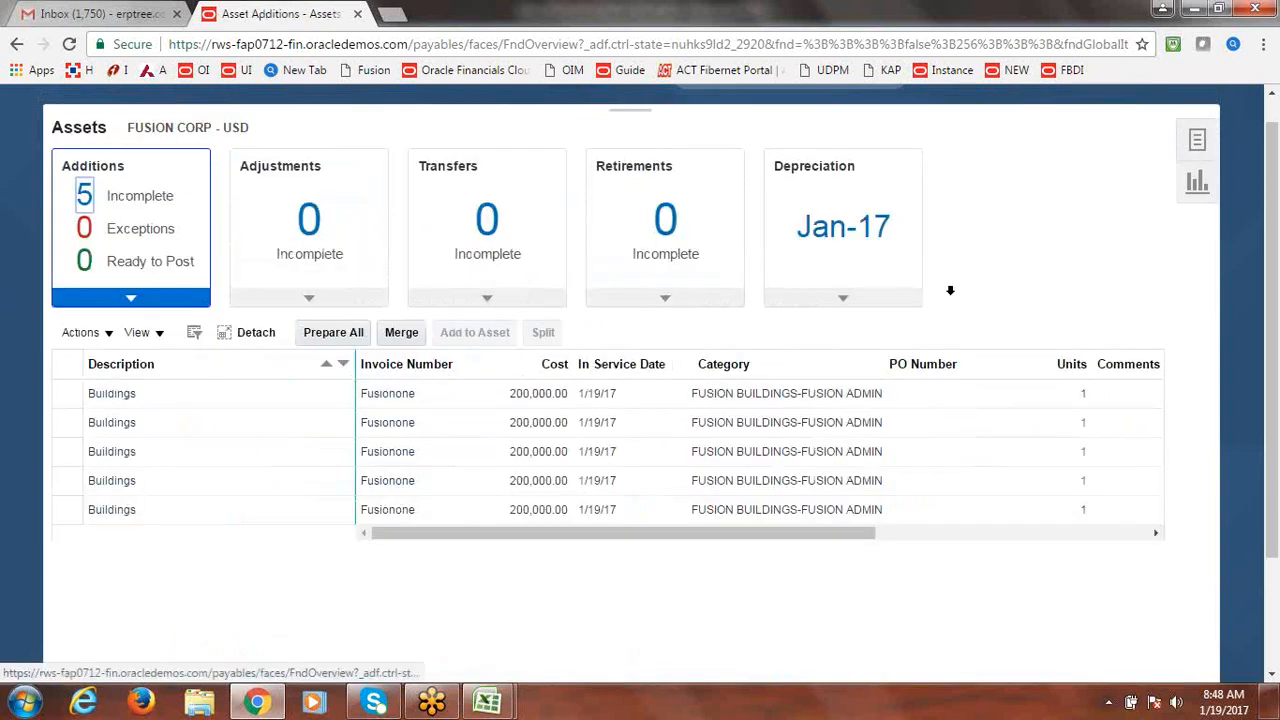
Filter to Ready to Post, select the four Buildings additions, and post them all.
click(59, 393)
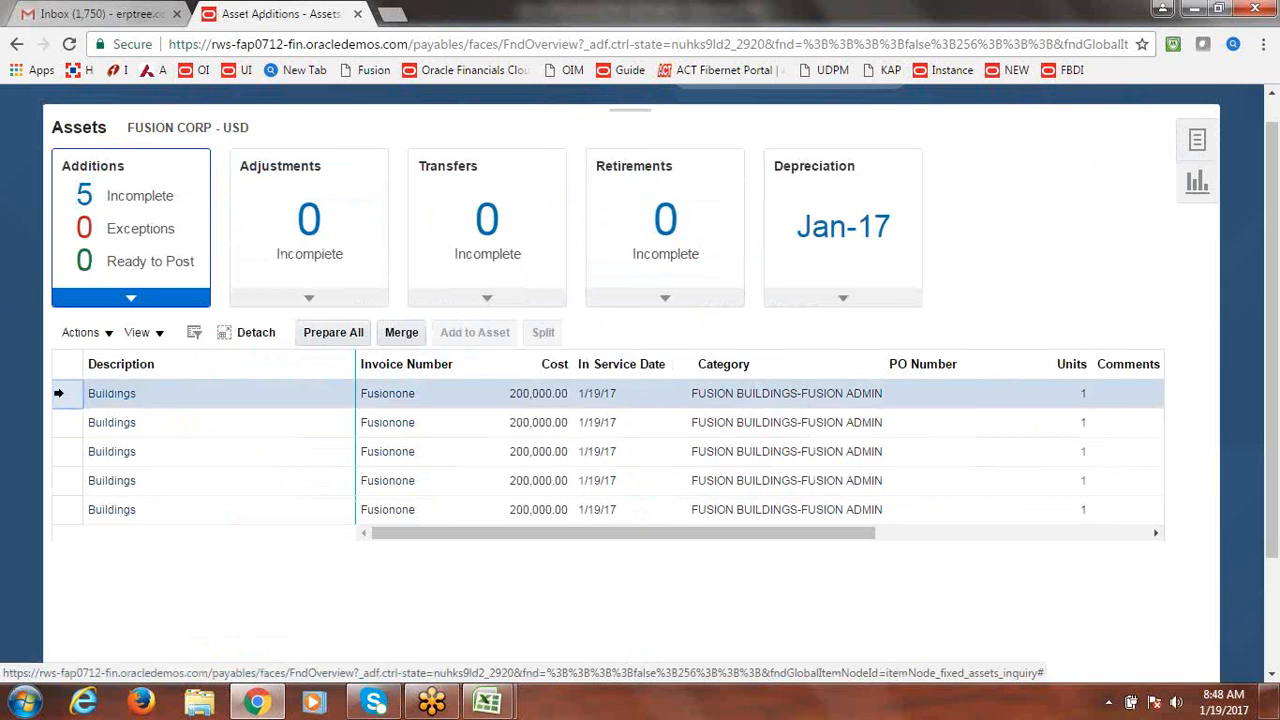
shift+click(66, 516)
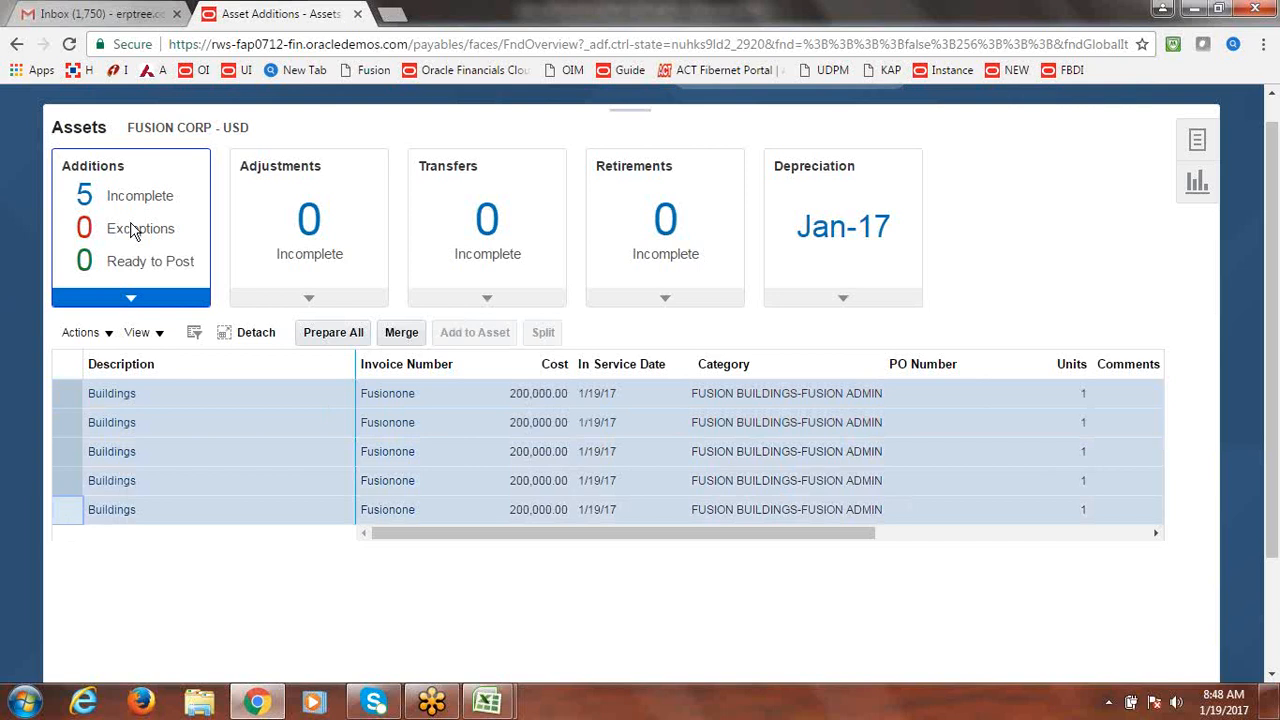
click(145, 266)
click(146, 266)
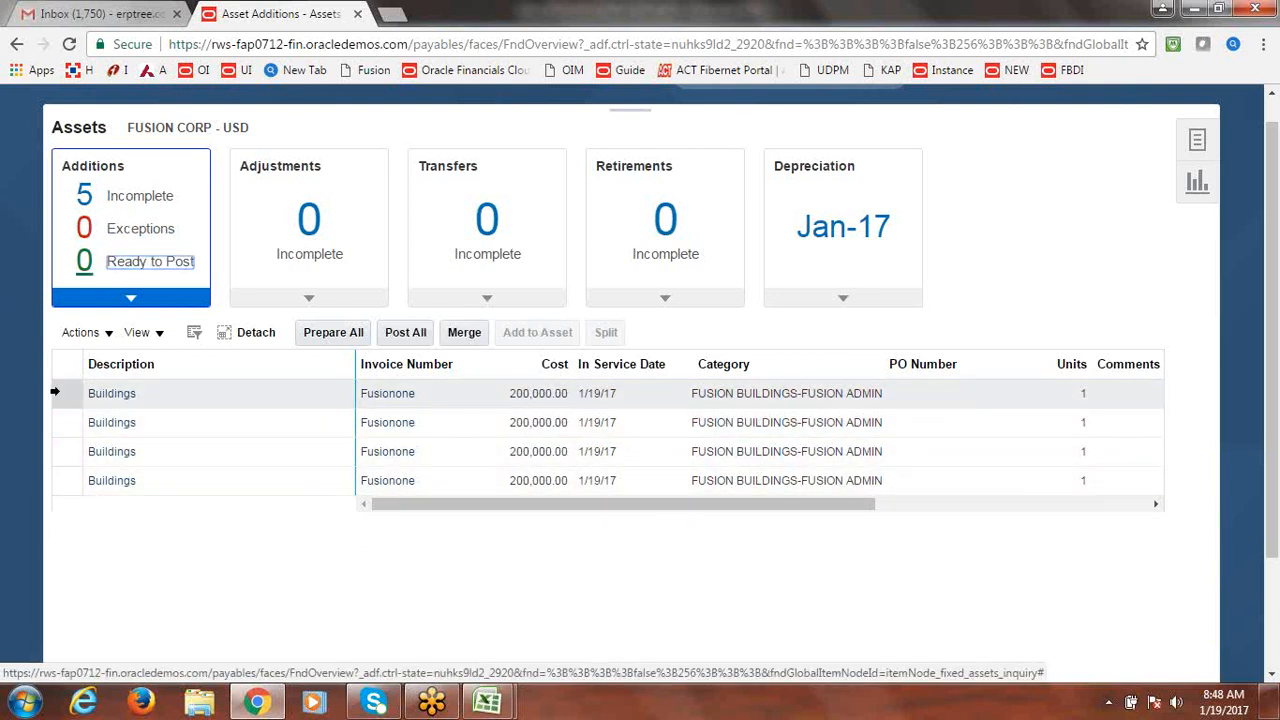
click(55, 393)
shift+click(64, 486)
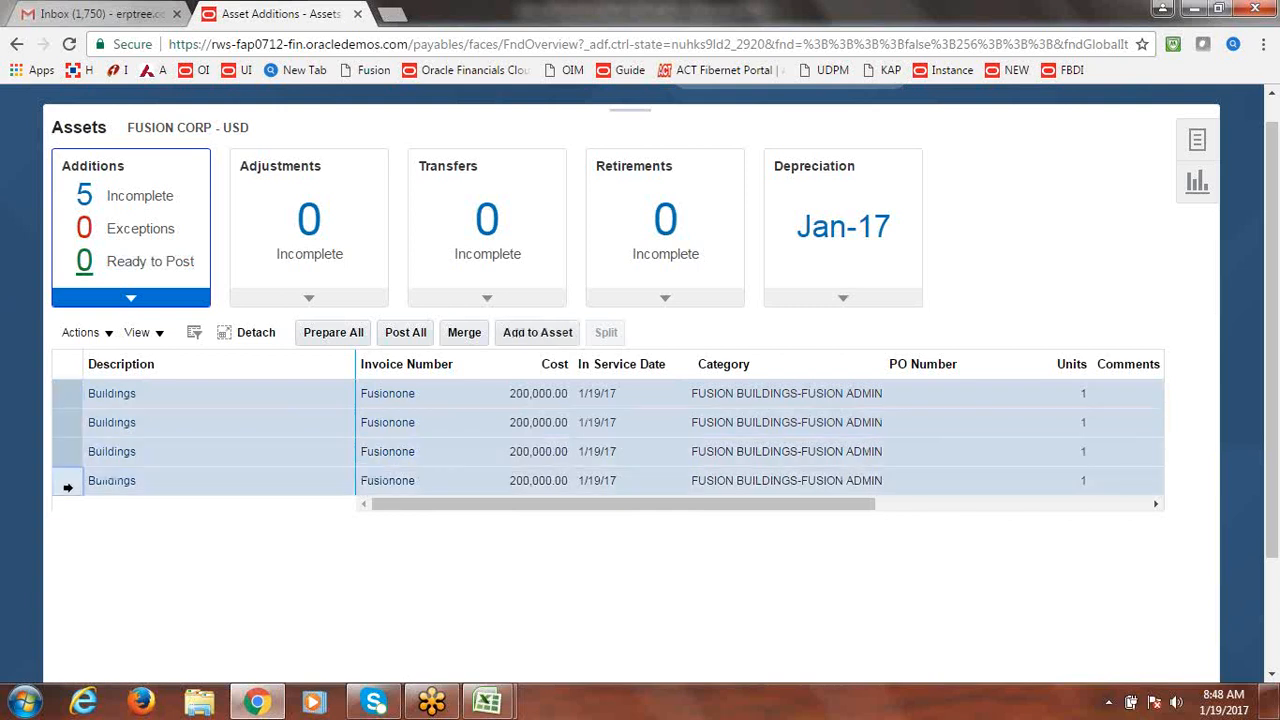
click(405, 334)
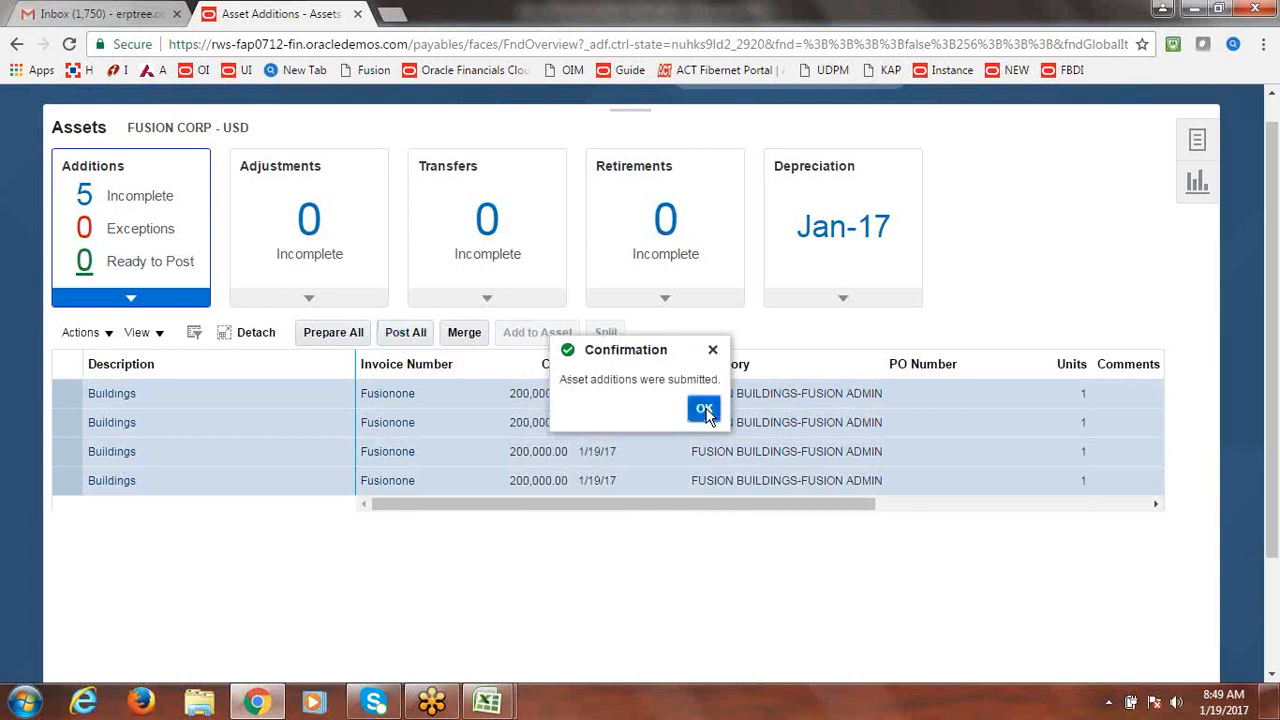
click(704, 411)
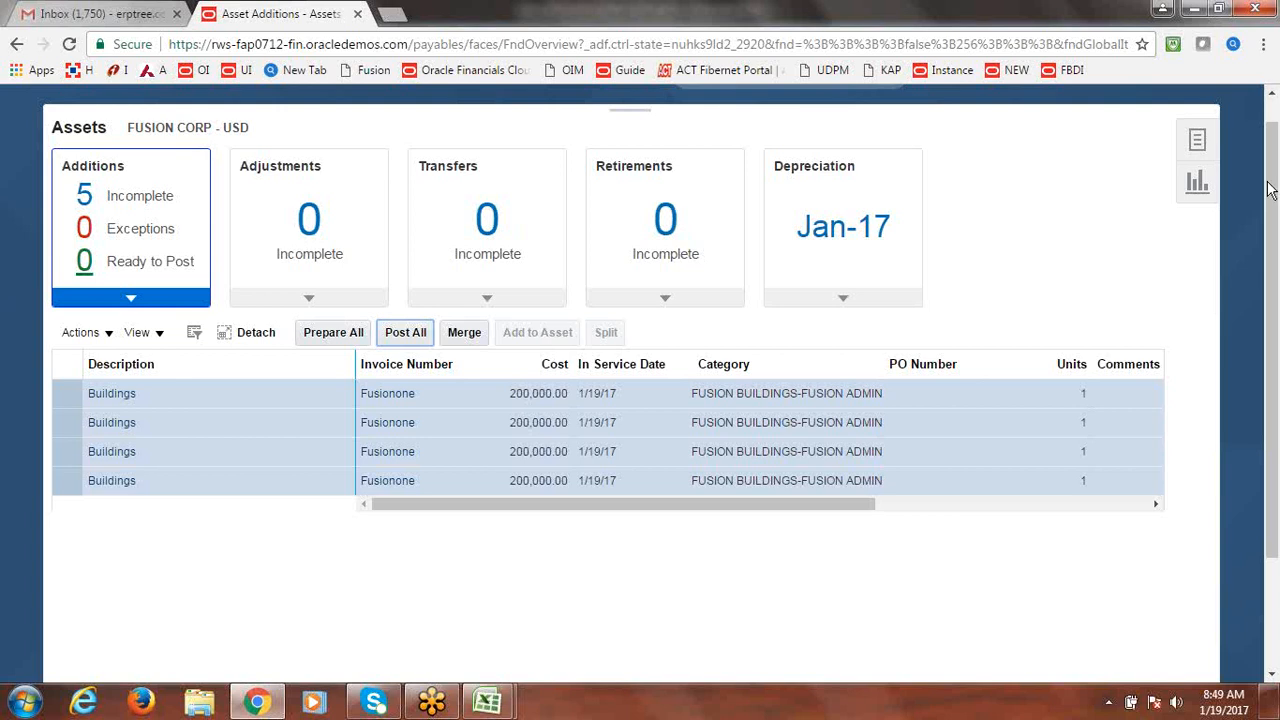
Go to Tools > Scheduled Processes from the Navigator.
scroll(335, 165, up, 1)
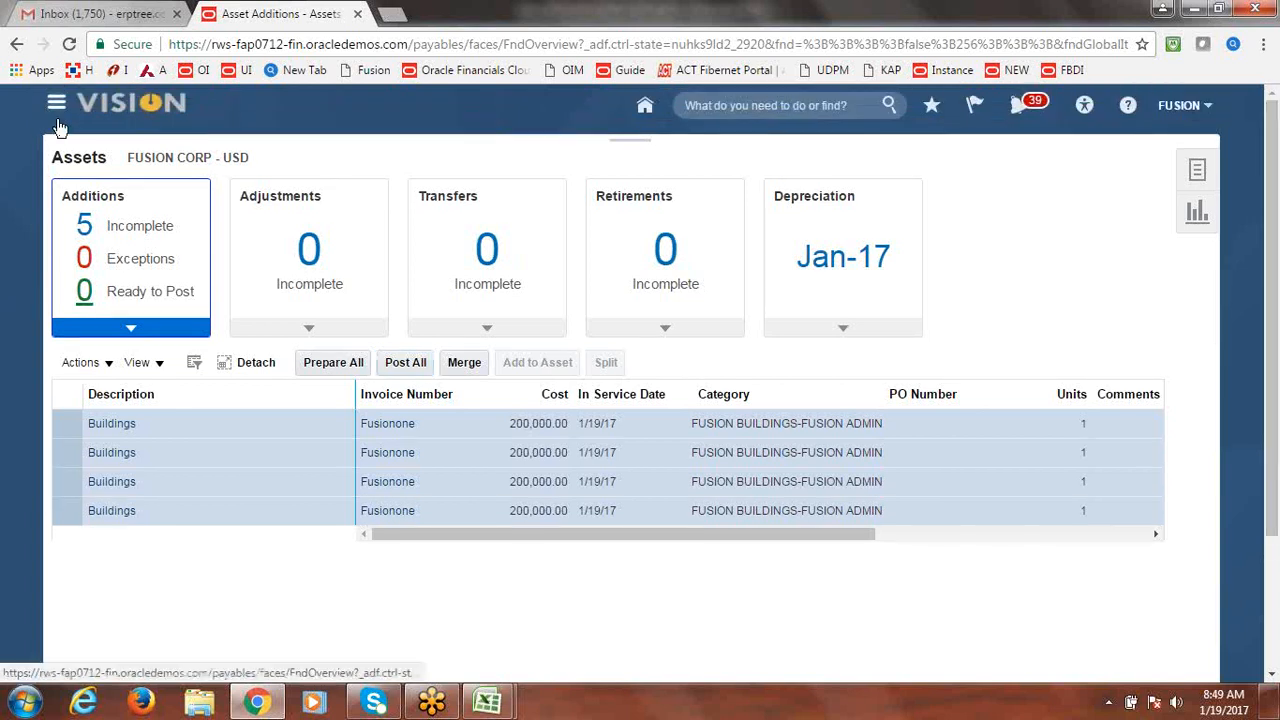
click(57, 112)
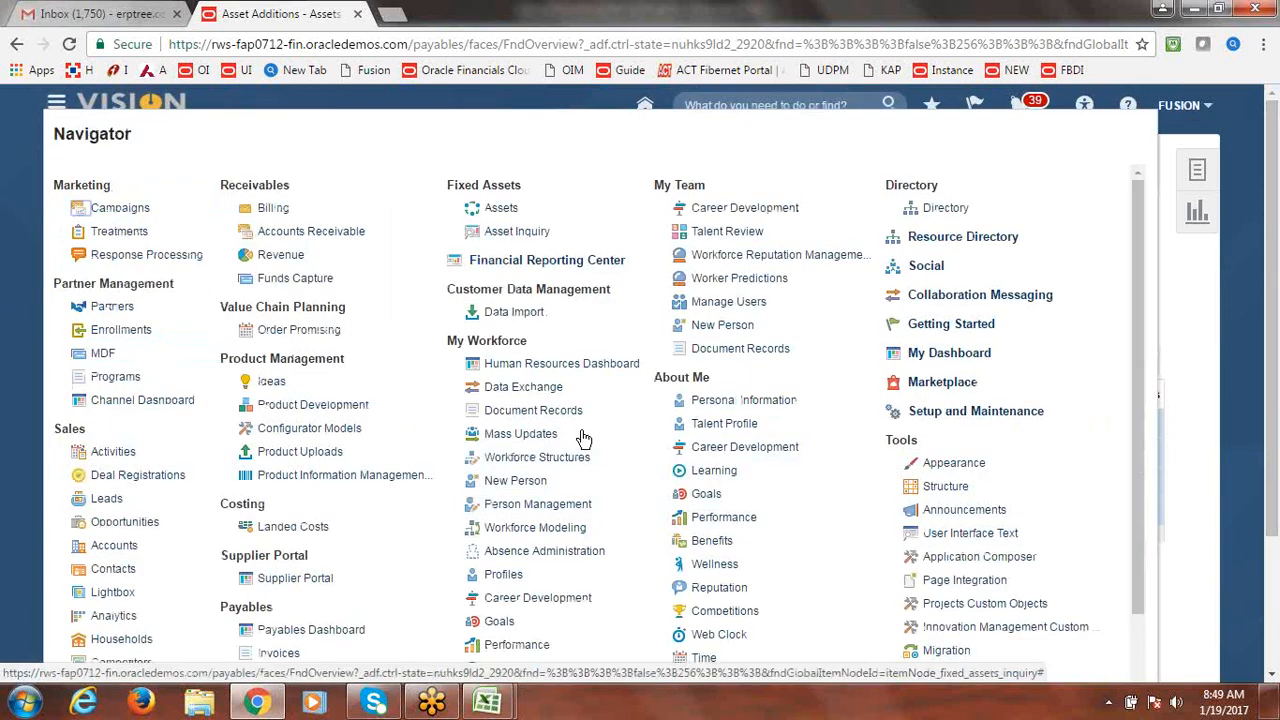
scroll(1150, 545, down, 1)
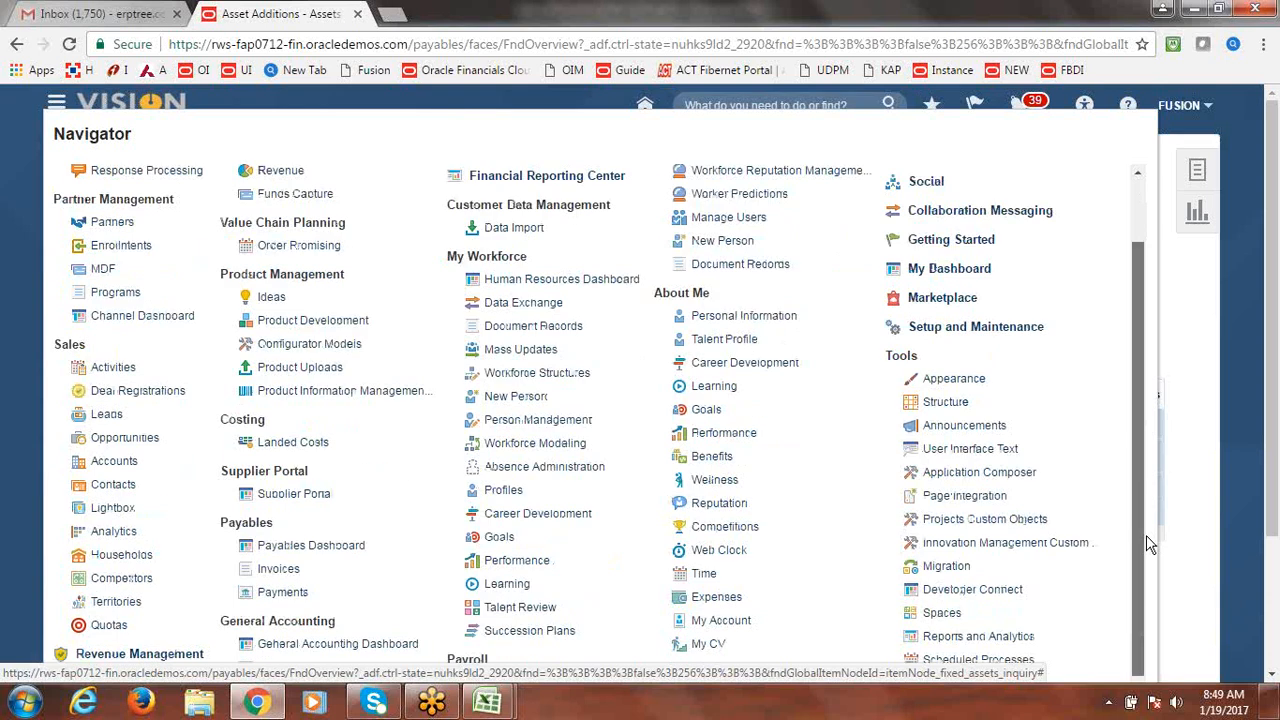
scroll(1150, 545, down, 1)
click(990, 588)
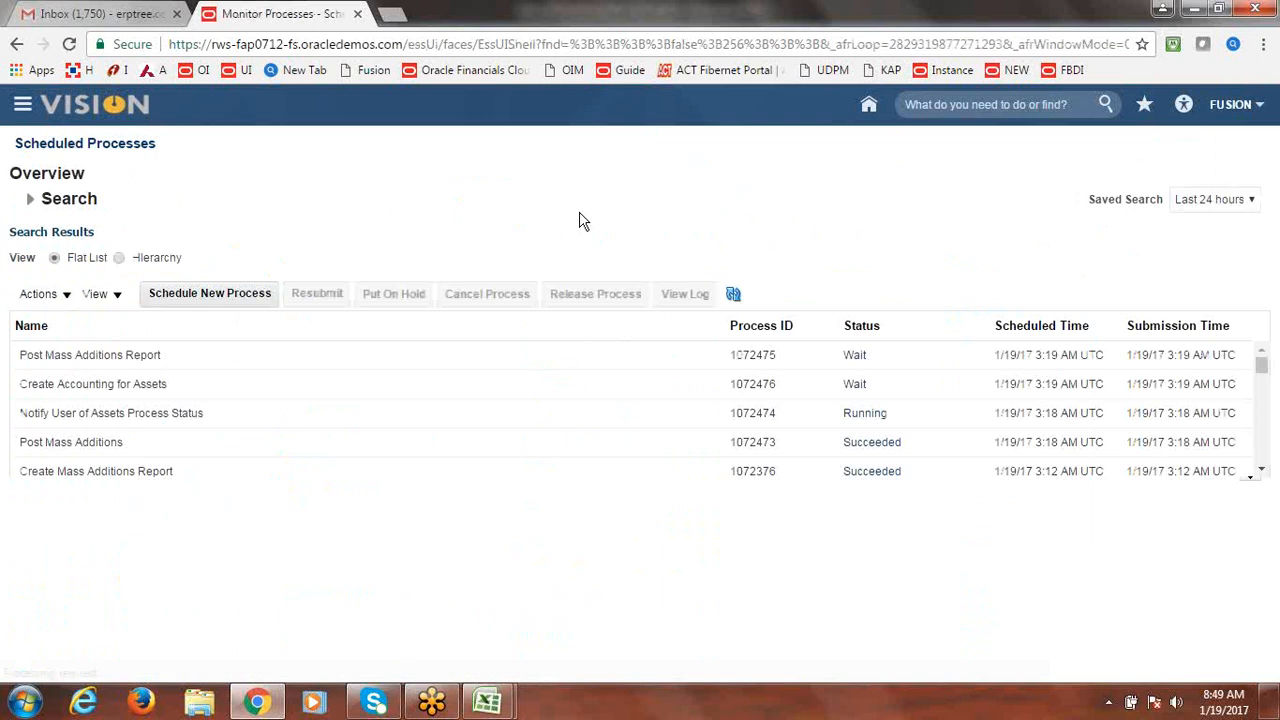
Refresh the process list until Post Mass Additions Report and journal posting show Succeeded.
click(734, 295)
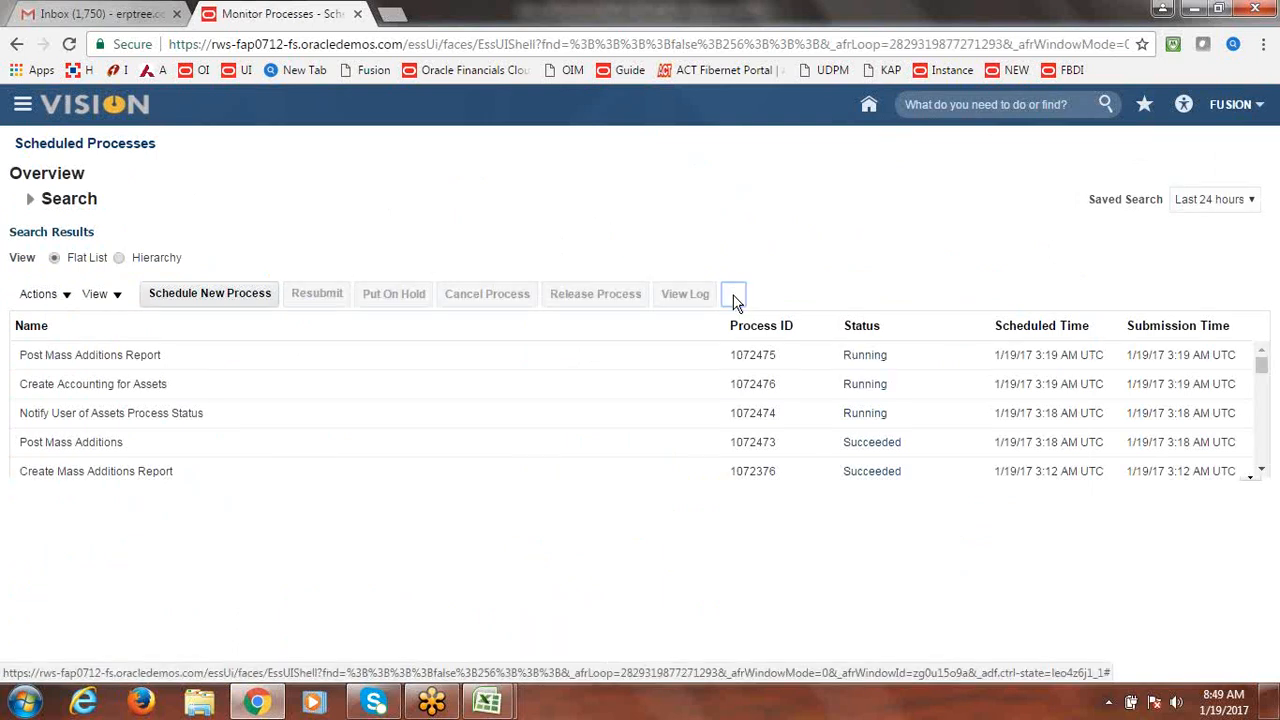
click(735, 297)
click(735, 298)
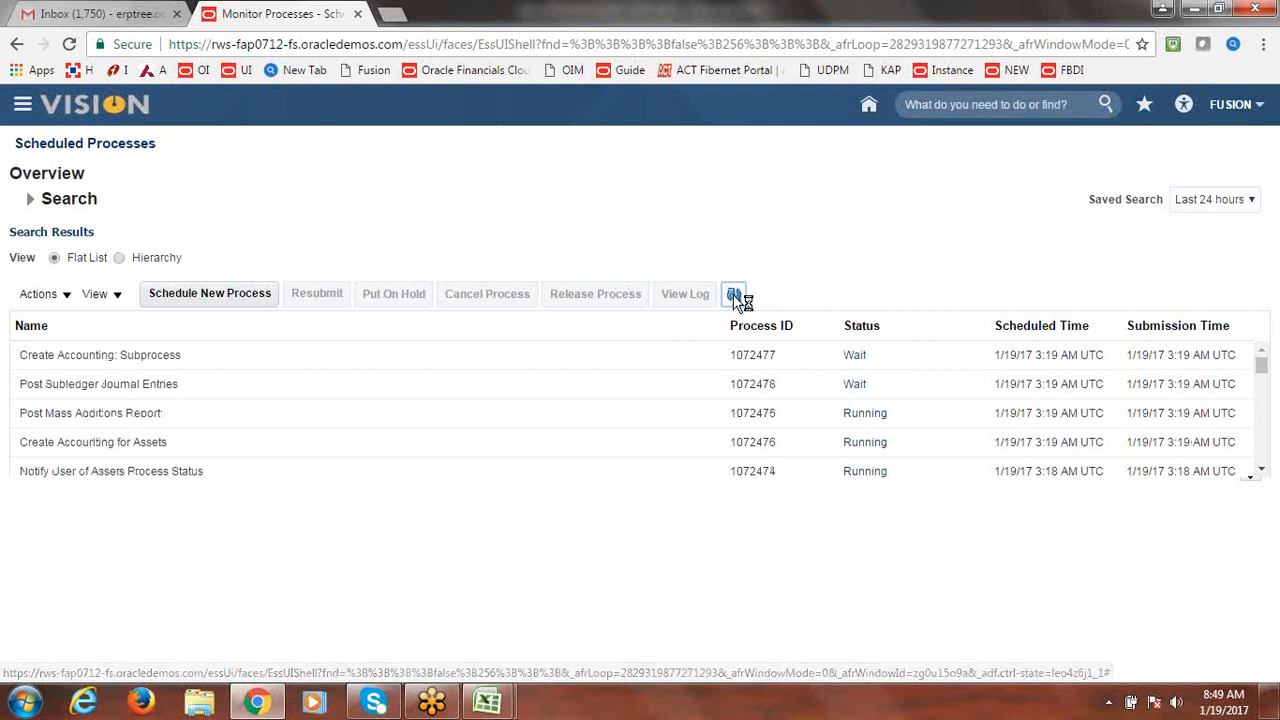
click(735, 301)
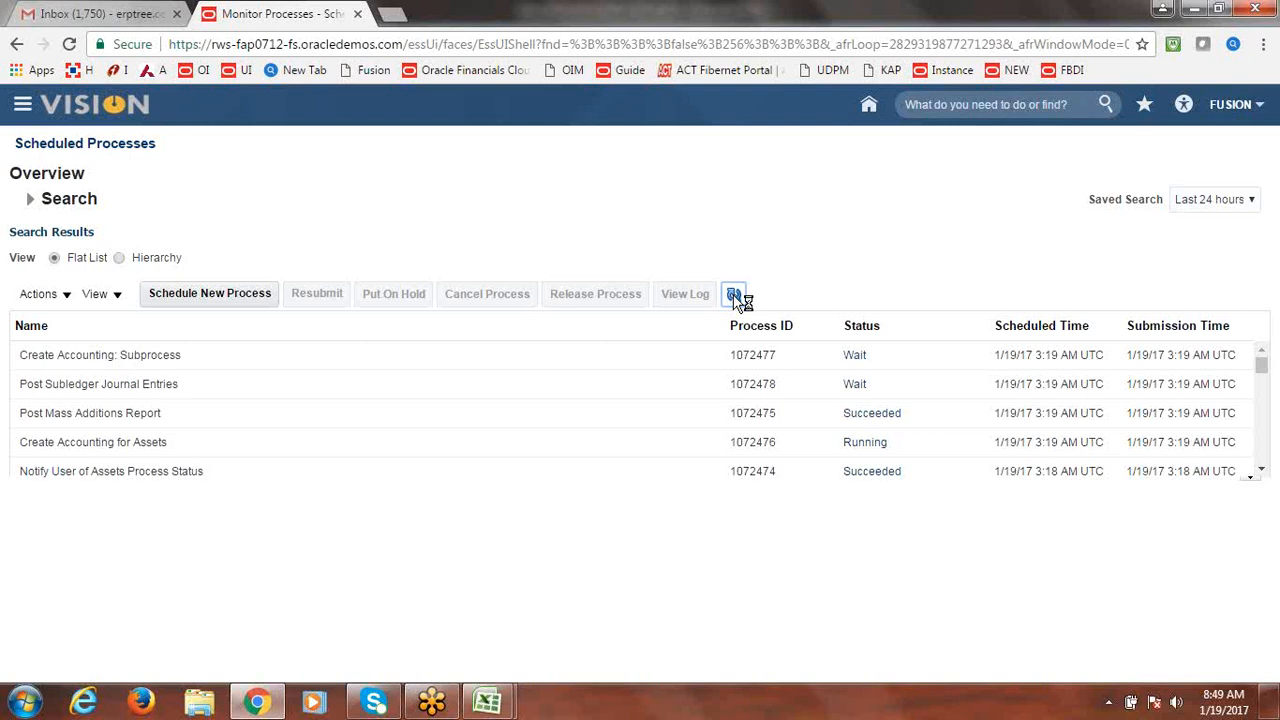
click(735, 298)
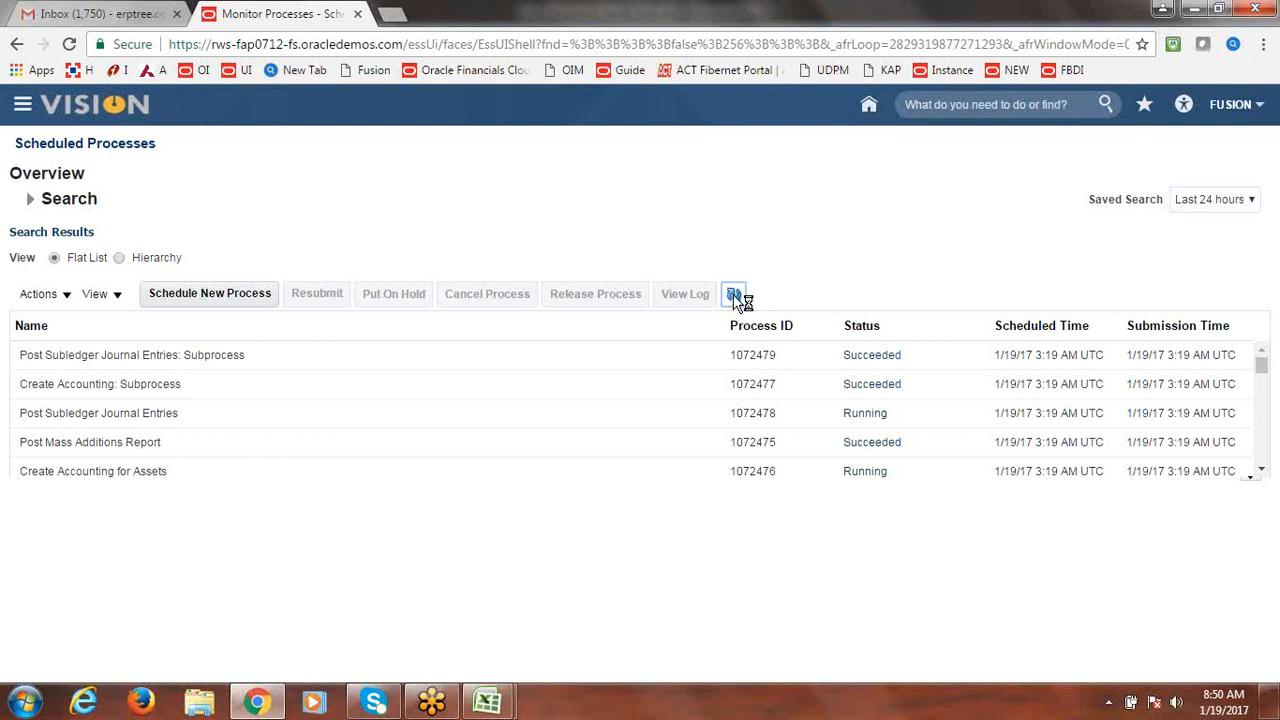
click(734, 296)
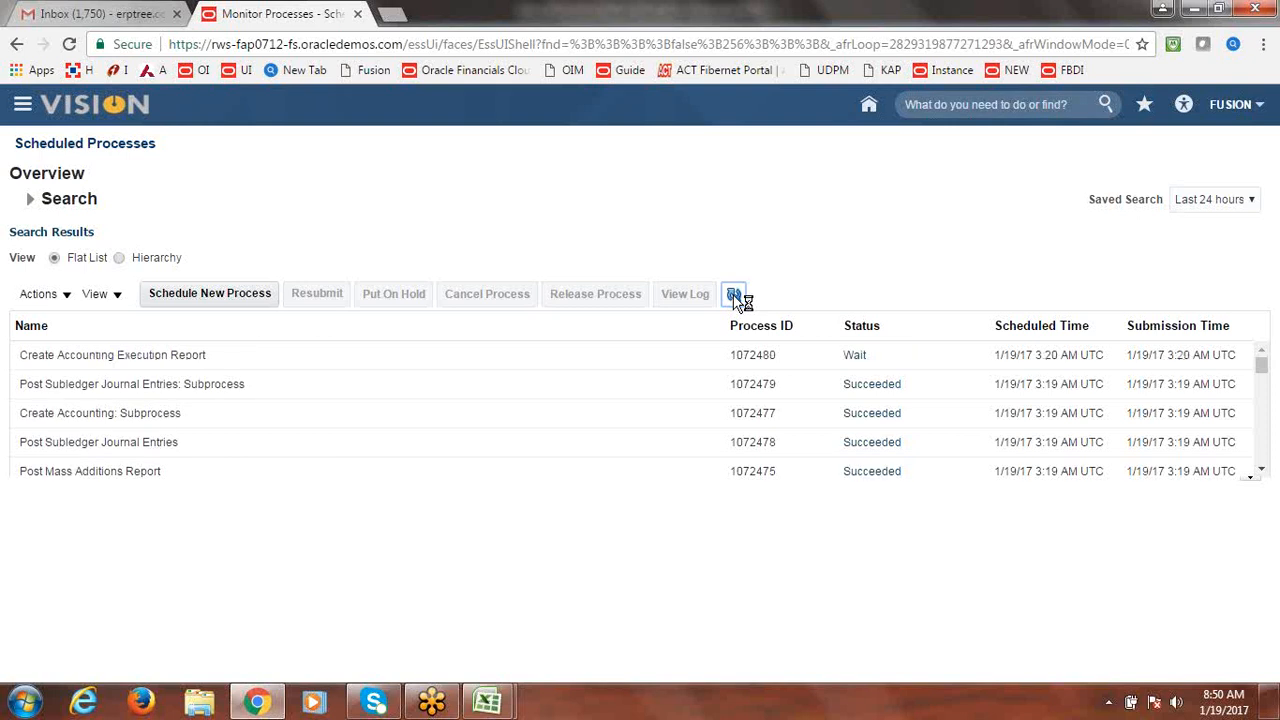
click(735, 298)
click(735, 298)
click(735, 298)
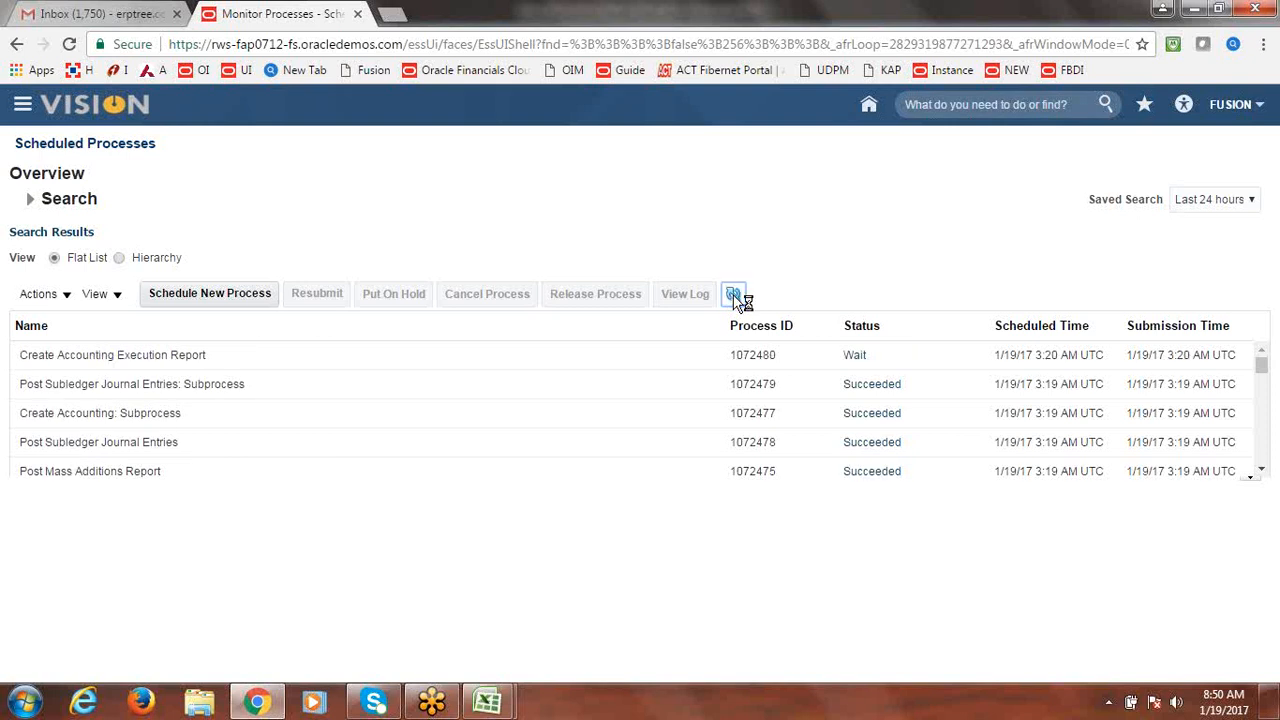
Search the FUSION CORP book in Asset Inquiry to list capitalized assets 111584–111591.
click(22, 106)
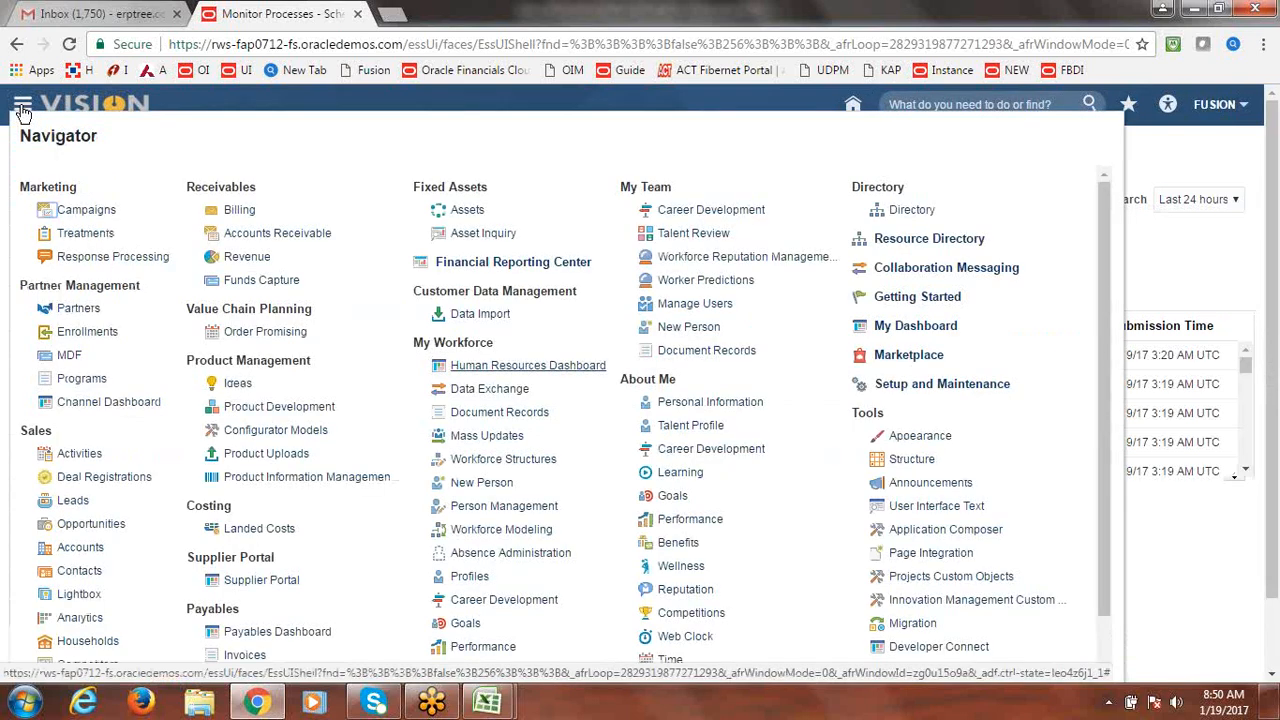
click(480, 236)
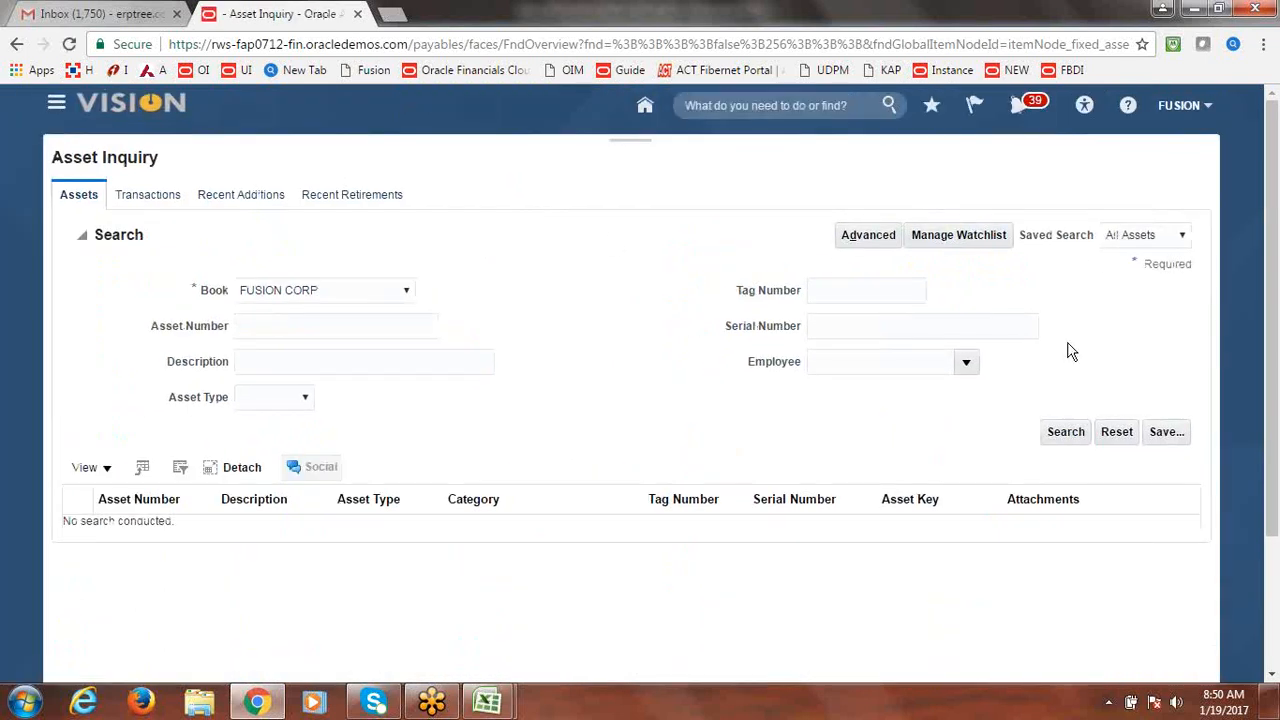
click(1063, 438)
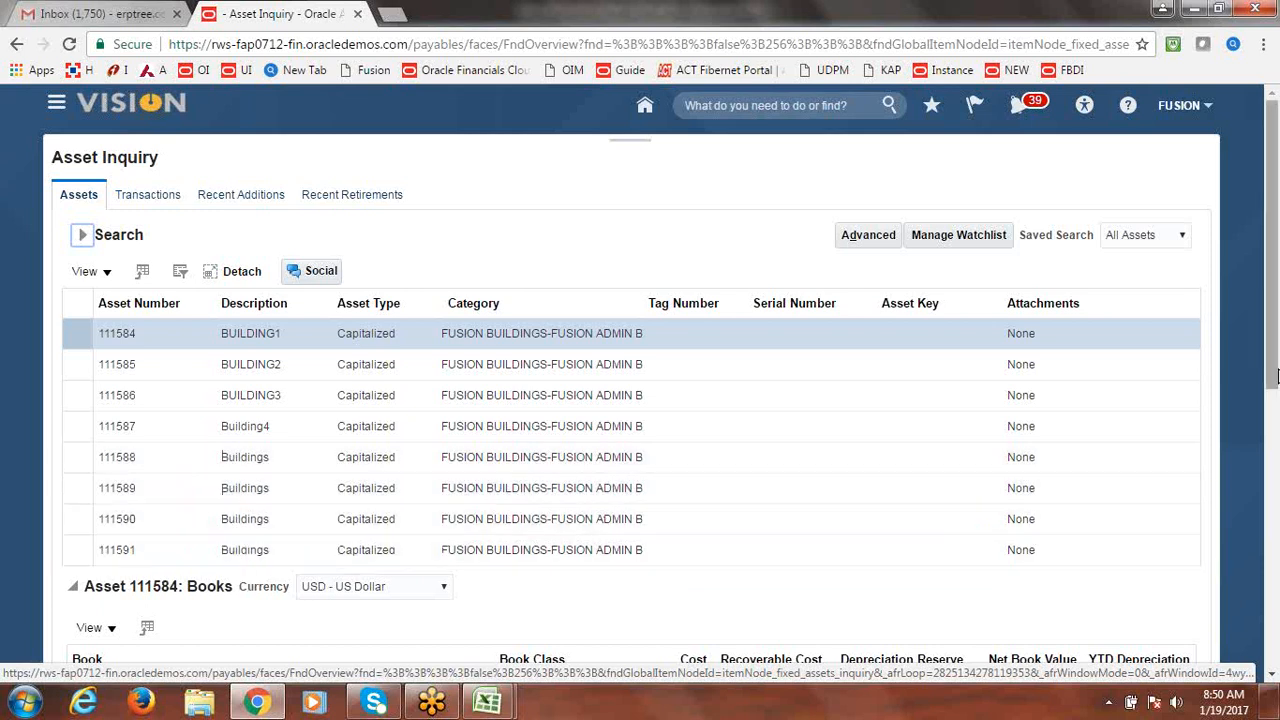
drag(1276, 376, 1276, 428)
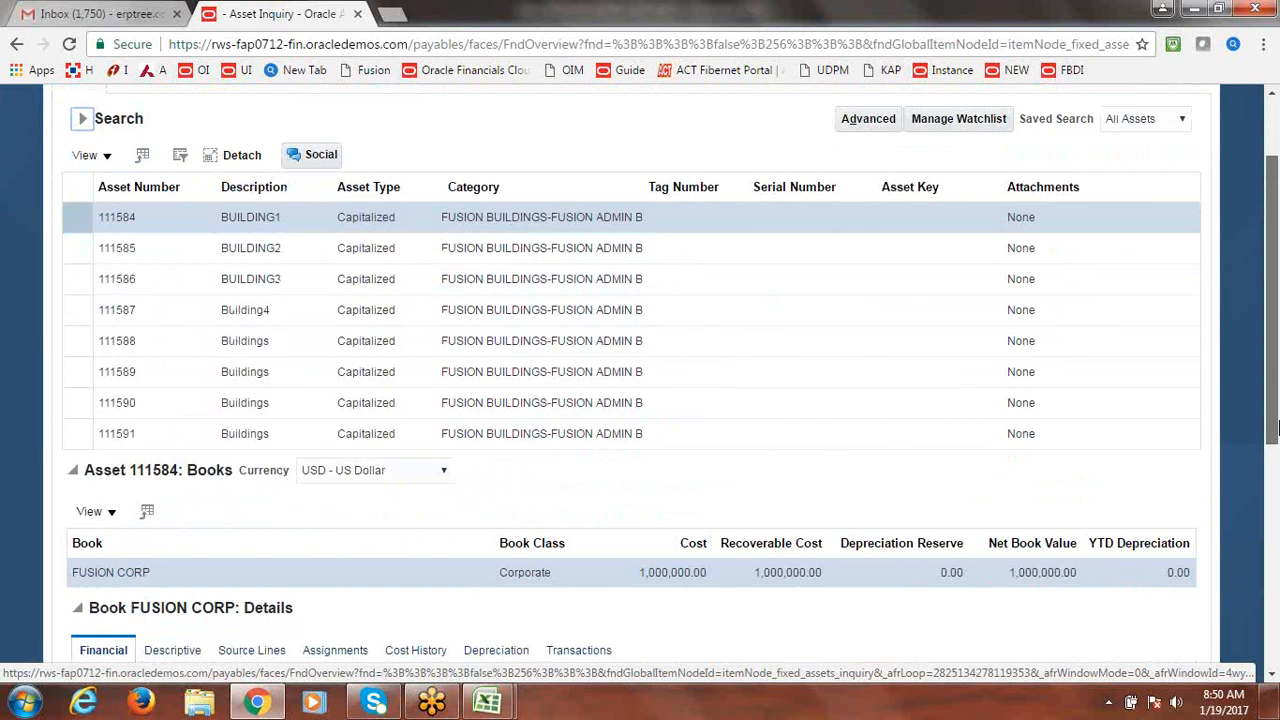
drag(1276, 420, 1273, 300)
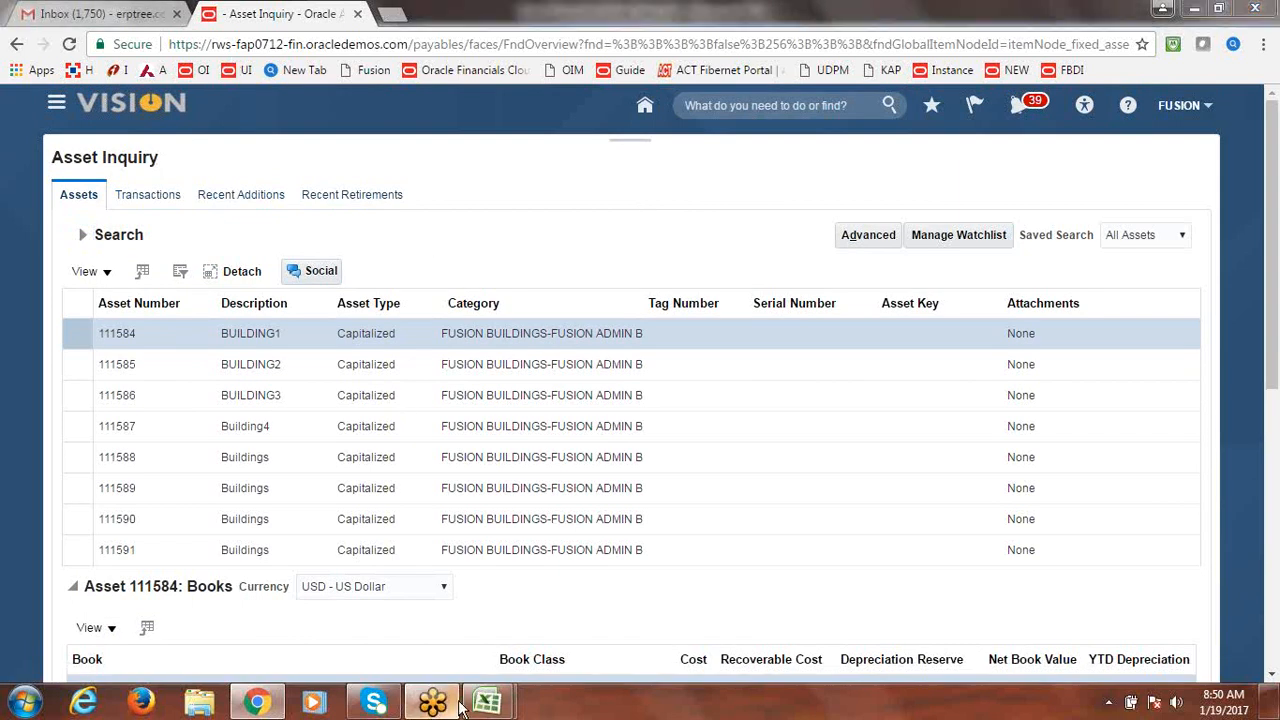
Mark Split Asset Lines as Done in the Class Discussion Notes_New.xlsx checklist.
mouse_move(485, 705)
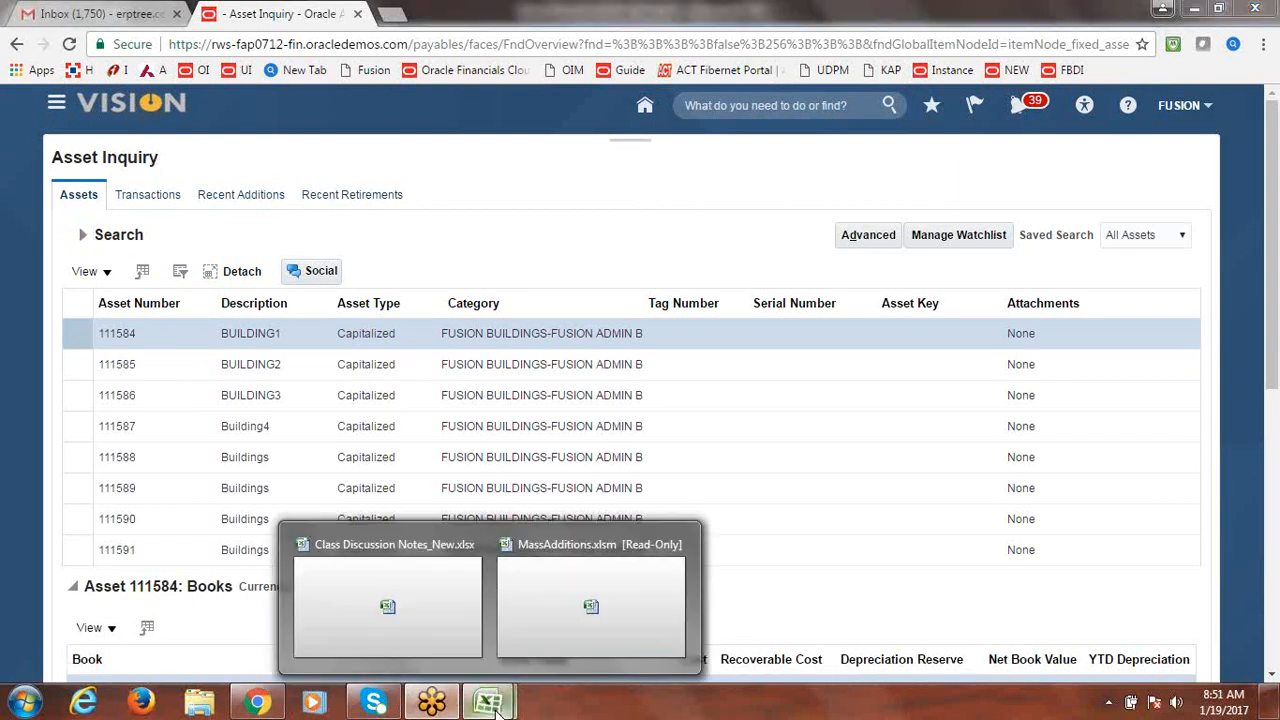
click(446, 651)
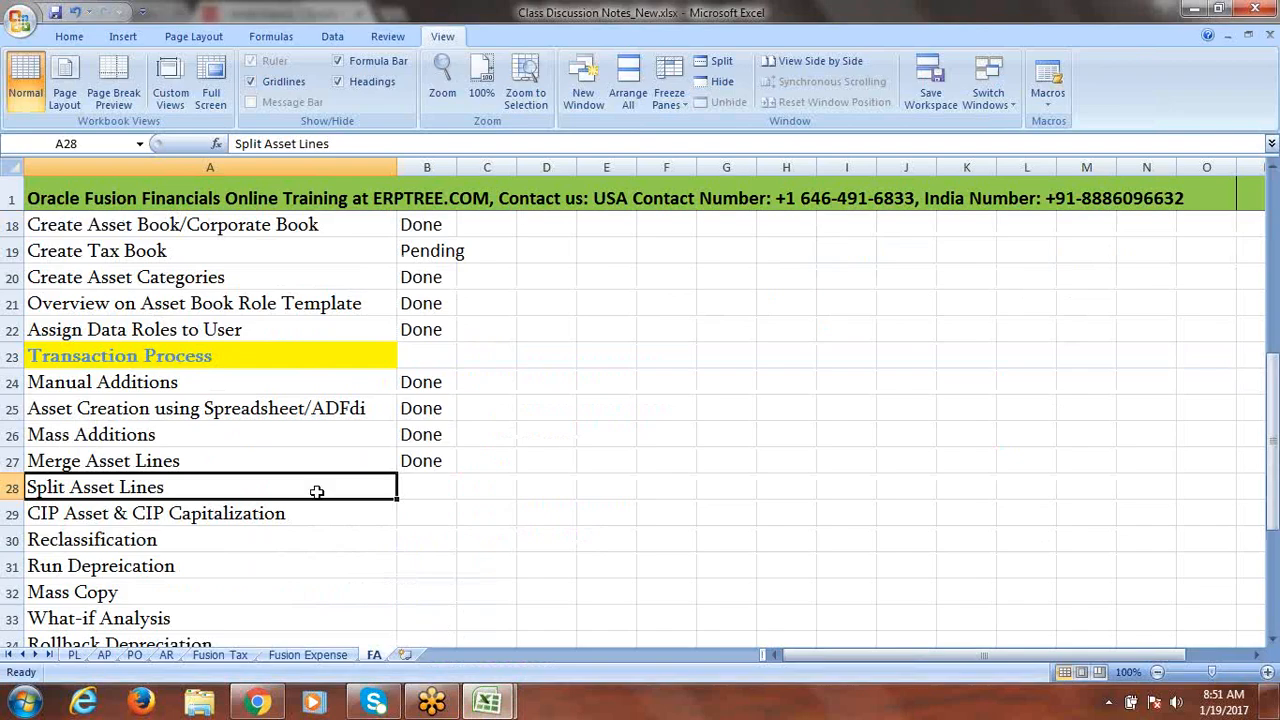
key(Tab)
text(done)
key(Tab)
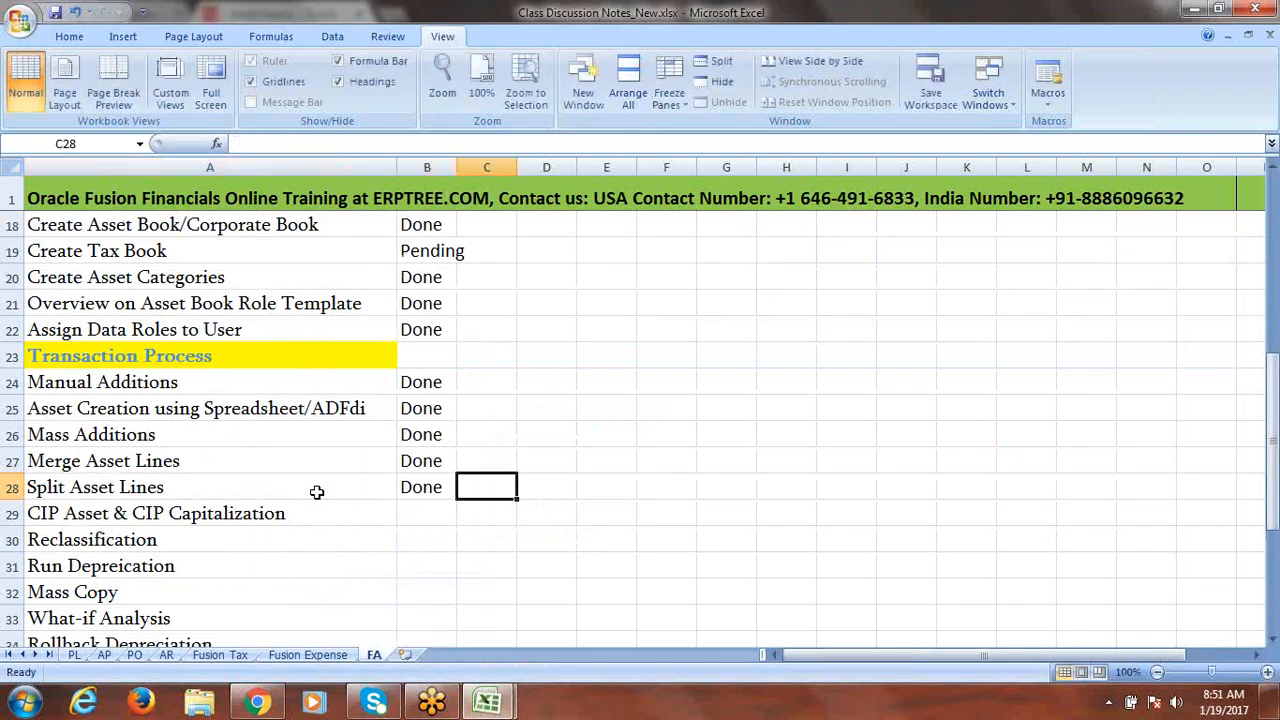
Save the workbook past the privacy warning and return to Oracle Asset Inquiry.
key(ctrl+s)
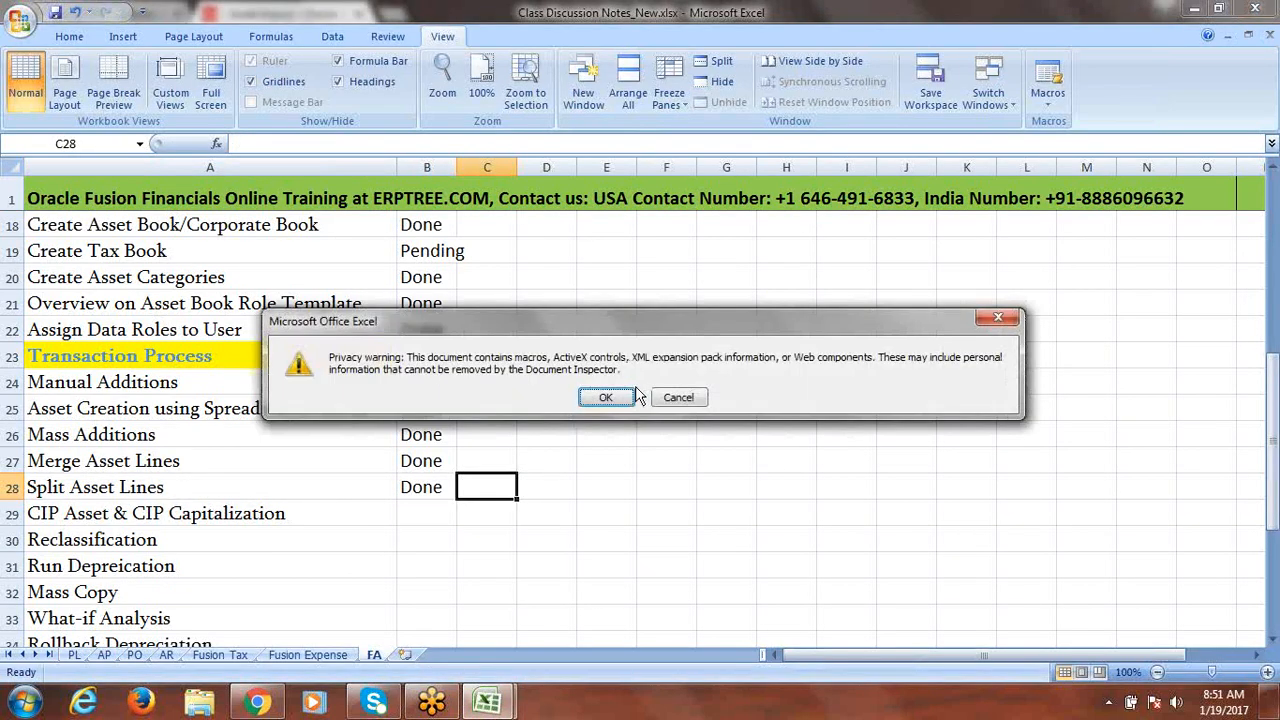
click(620, 396)
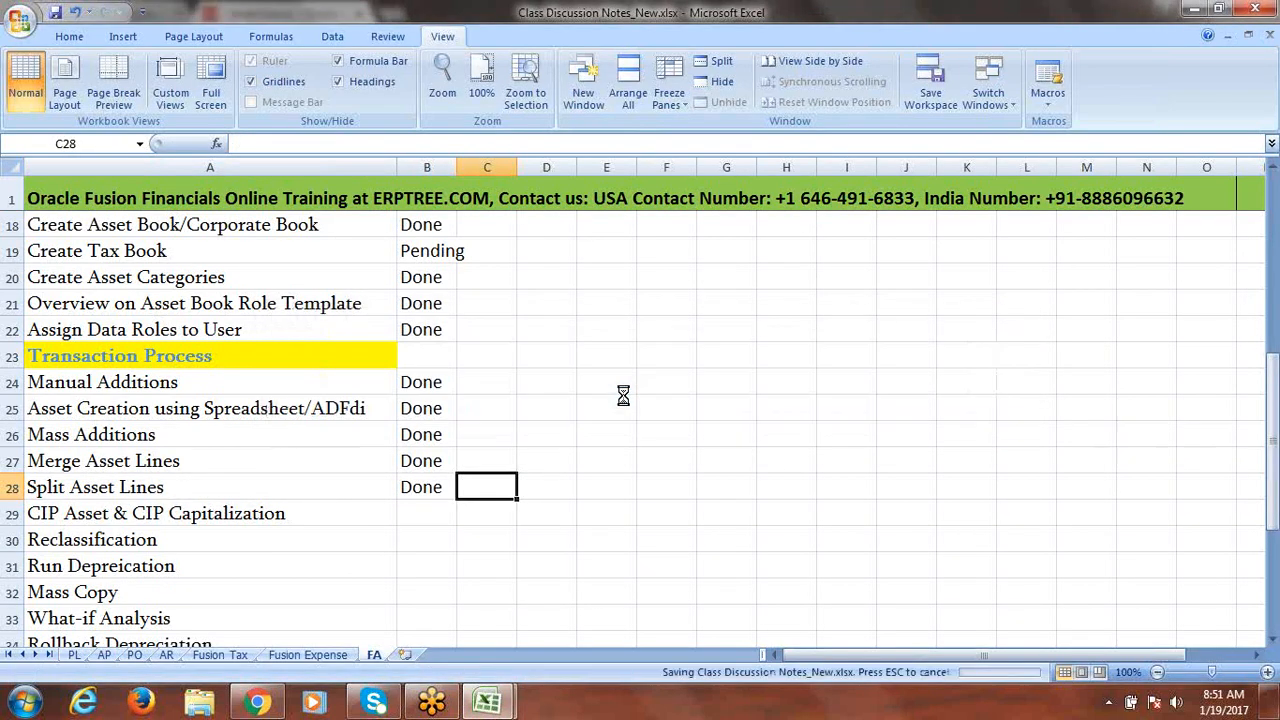
click(291, 514)
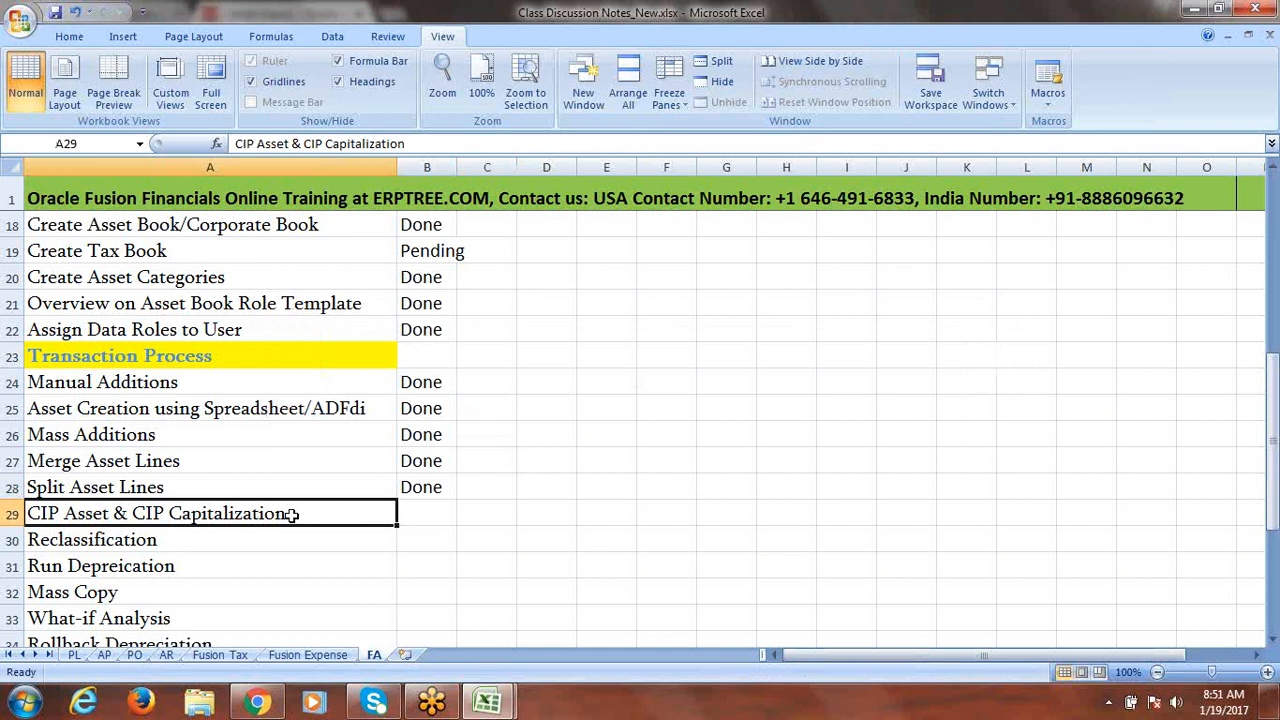
click(257, 701)
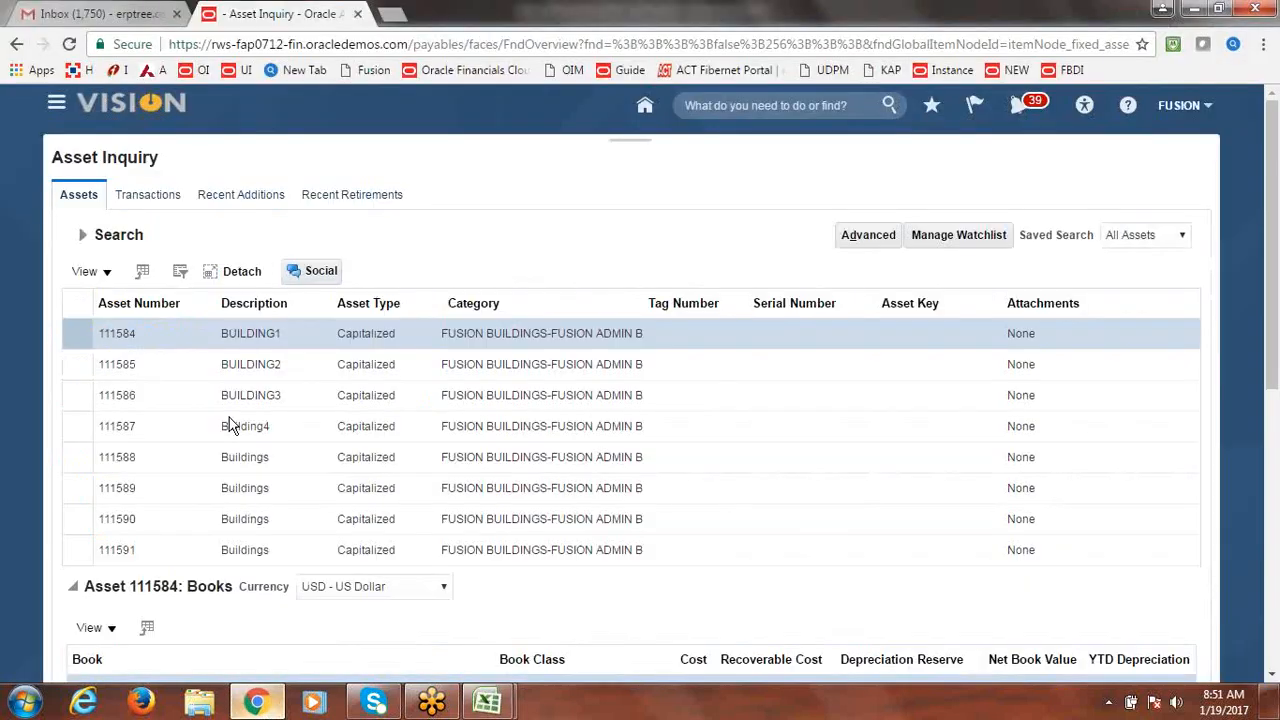
Go to Fixed Assets > Assets and start Add Asset in the FUSION CORP book.
click(74, 111)
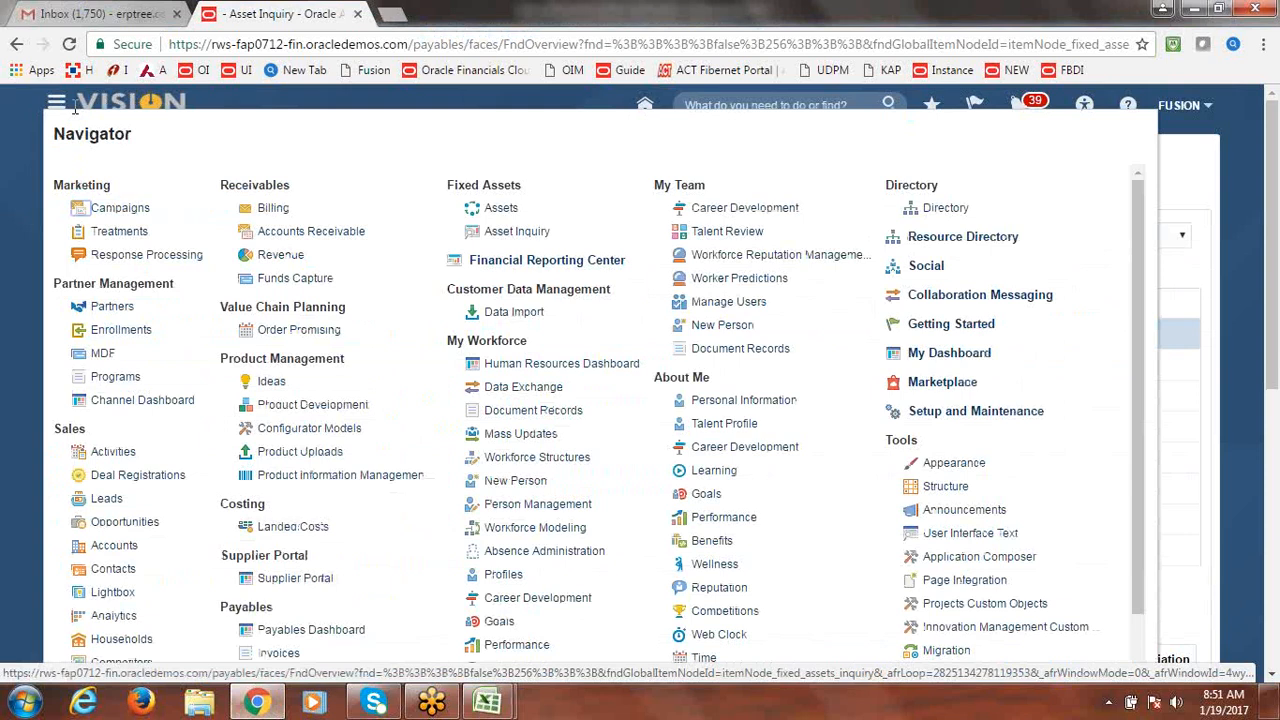
click(500, 209)
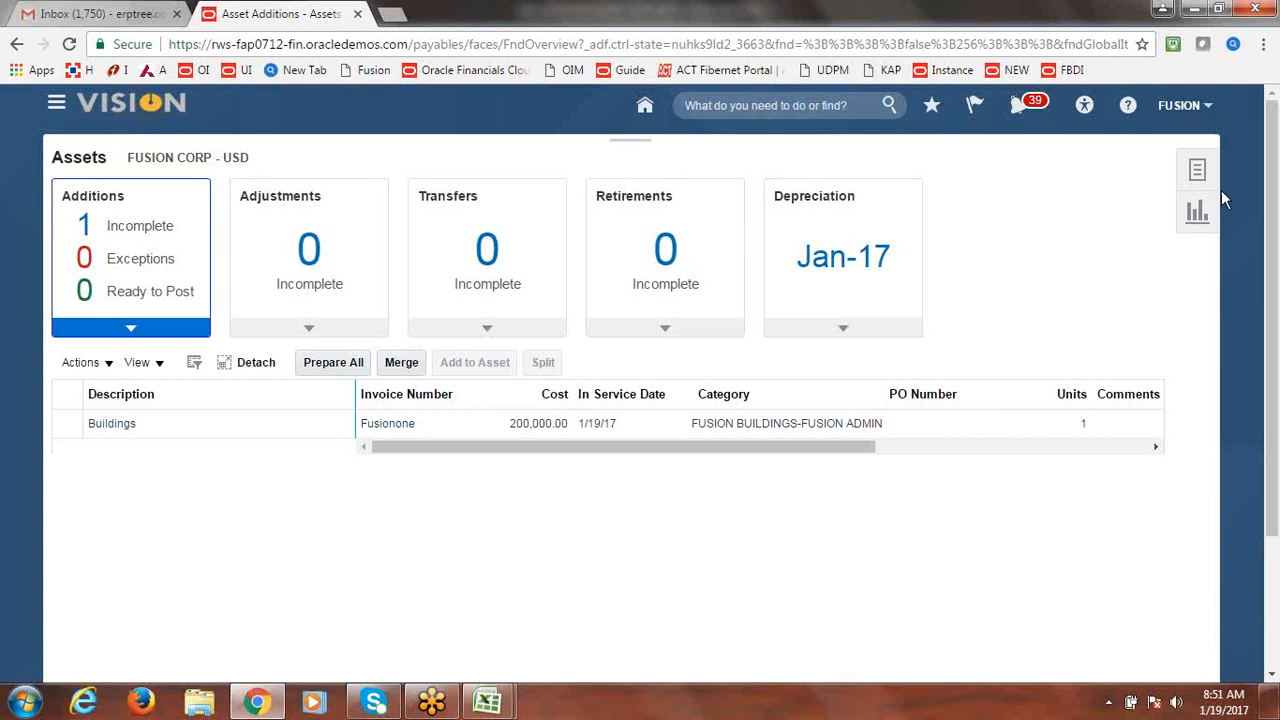
click(1202, 178)
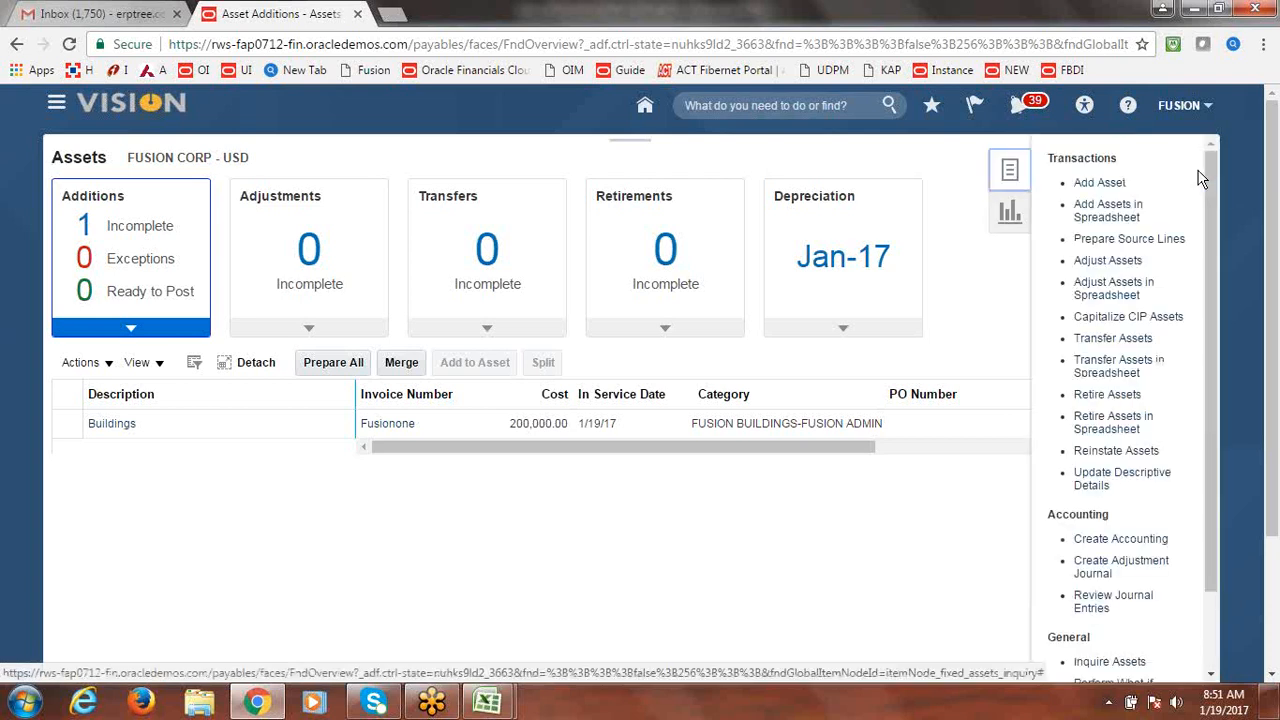
click(1114, 185)
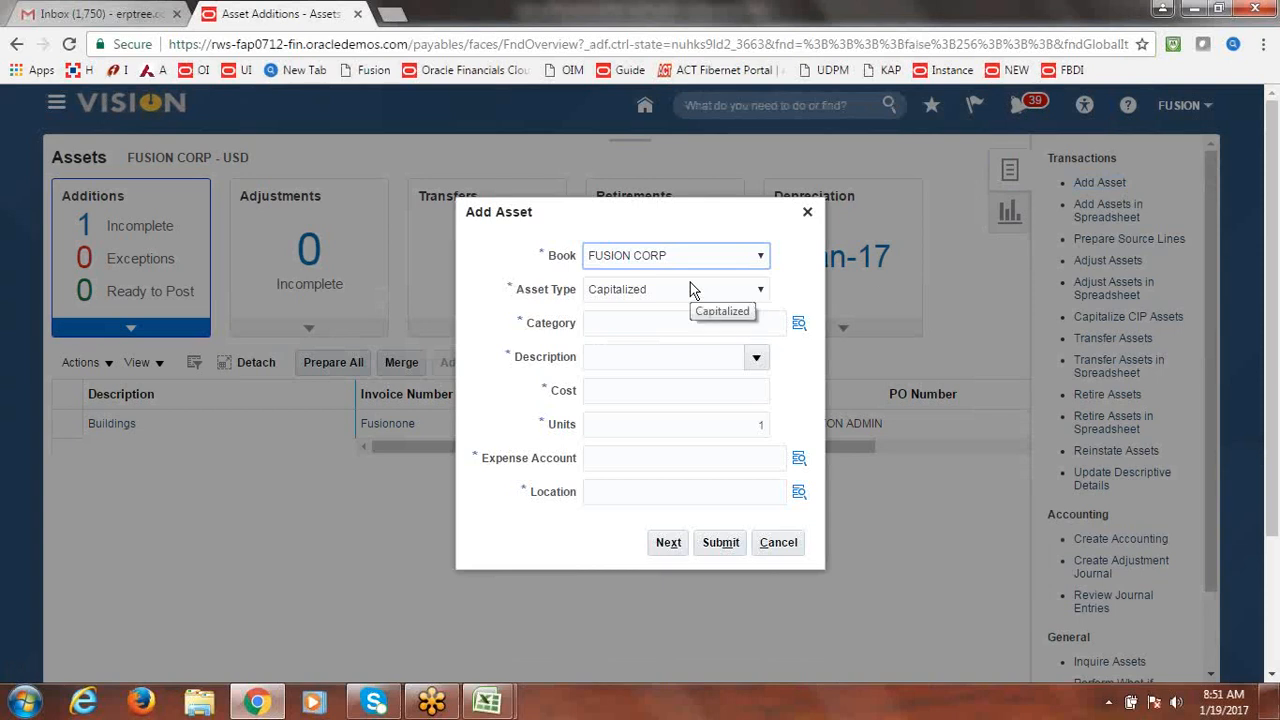
Try the category lookup, close it without choosing, and open the Asset Type list.
click(800, 323)
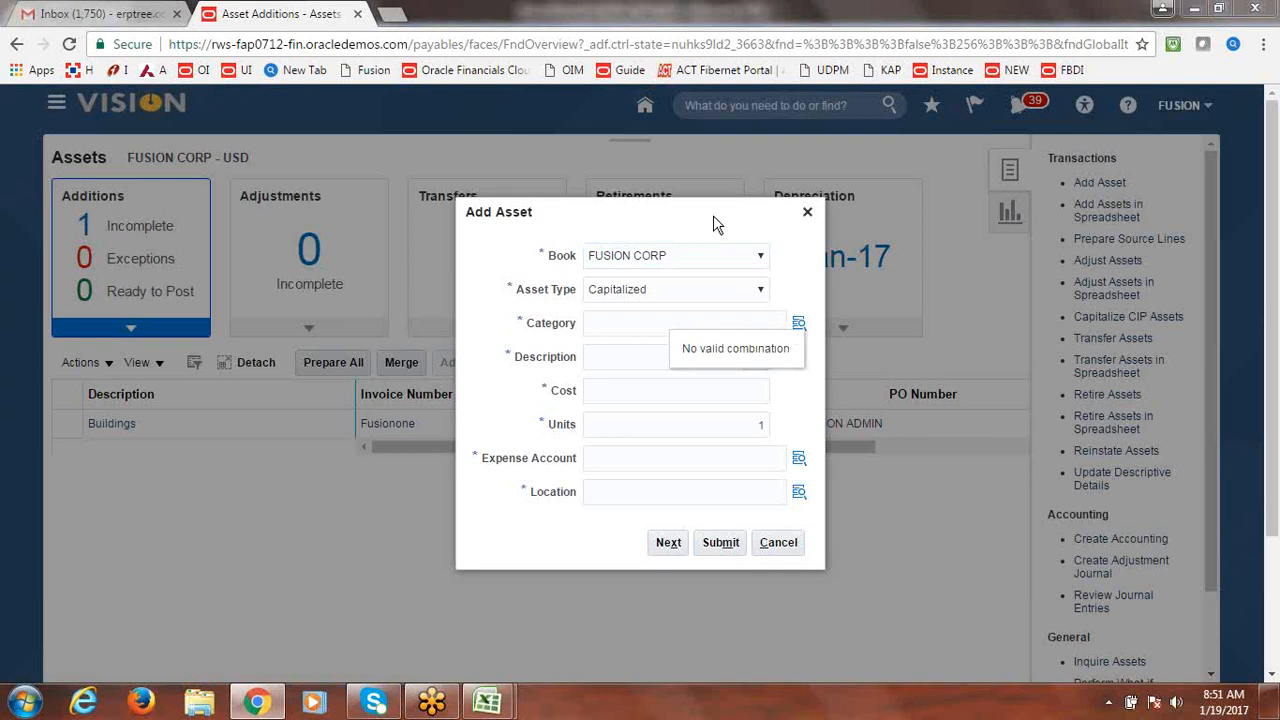
drag(717, 217, 726, 189)
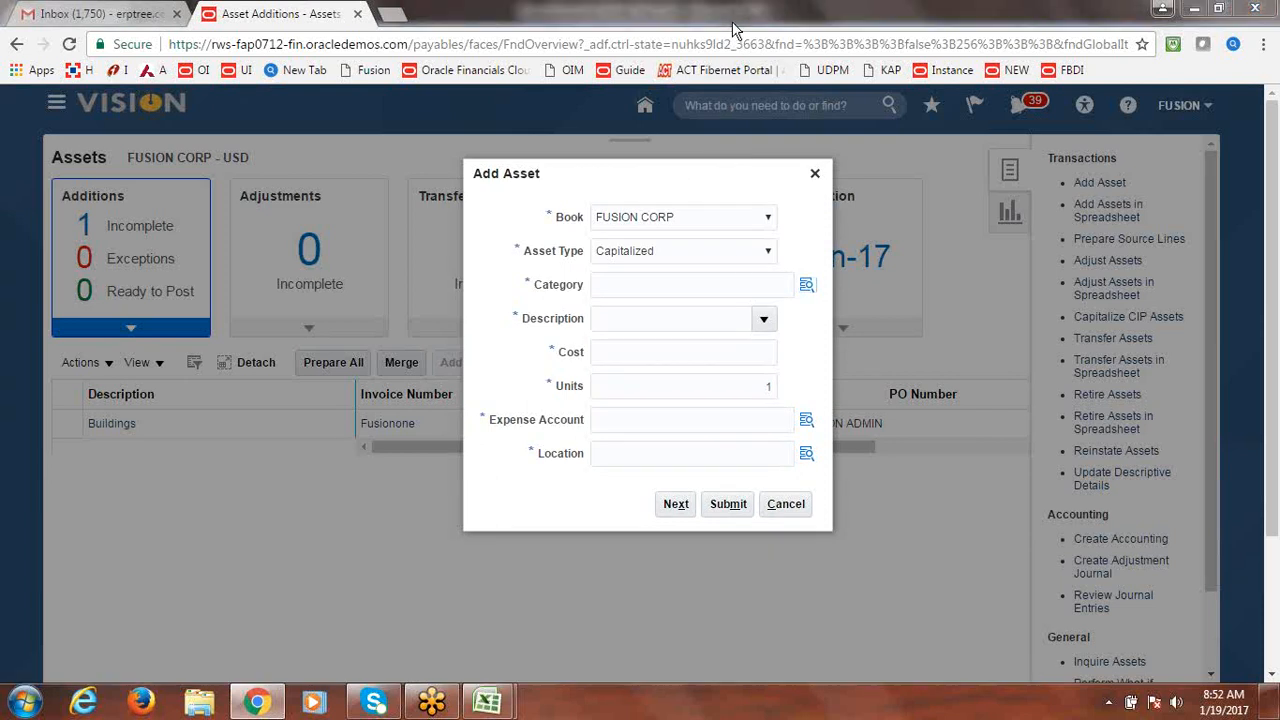
click(805, 284)
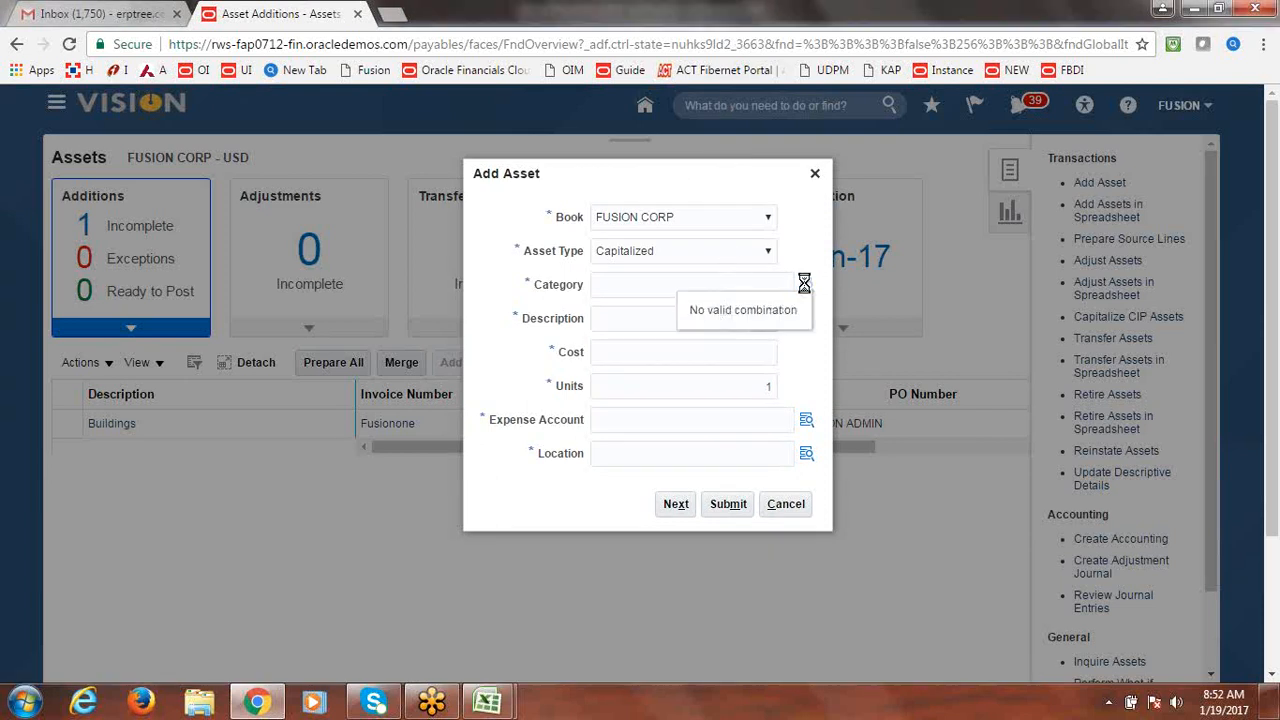
click(804, 308)
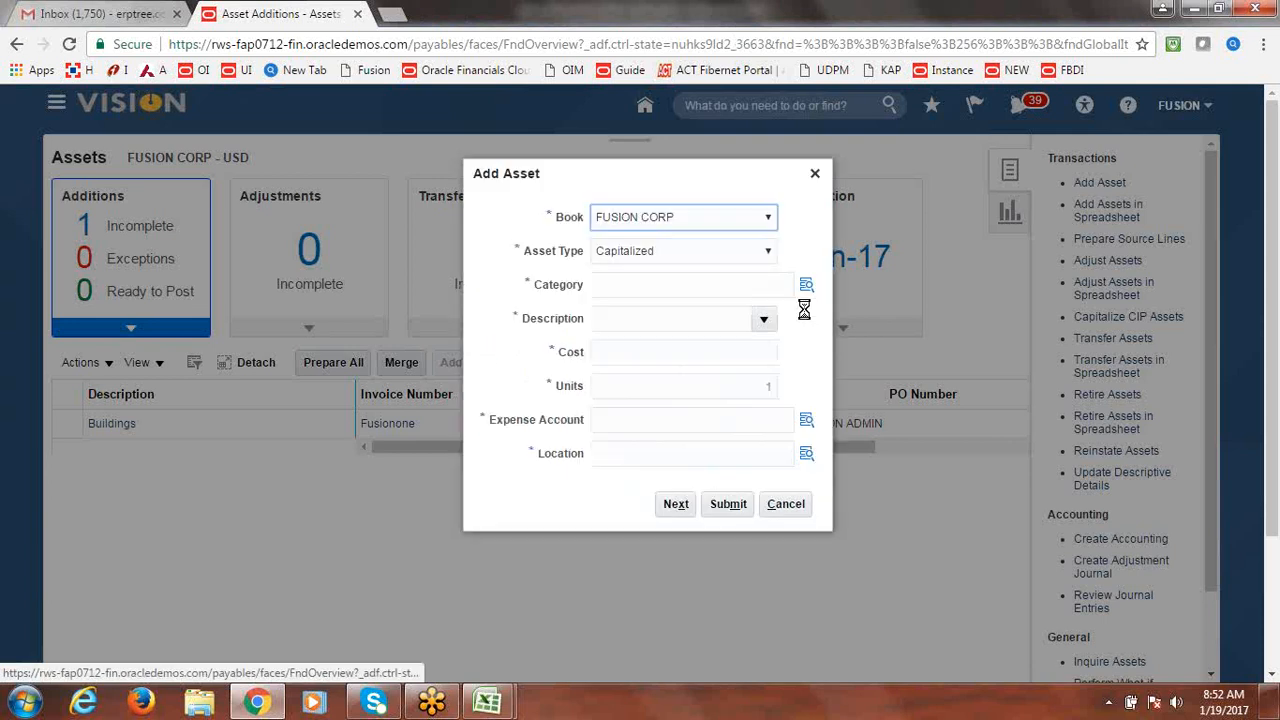
click(742, 251)
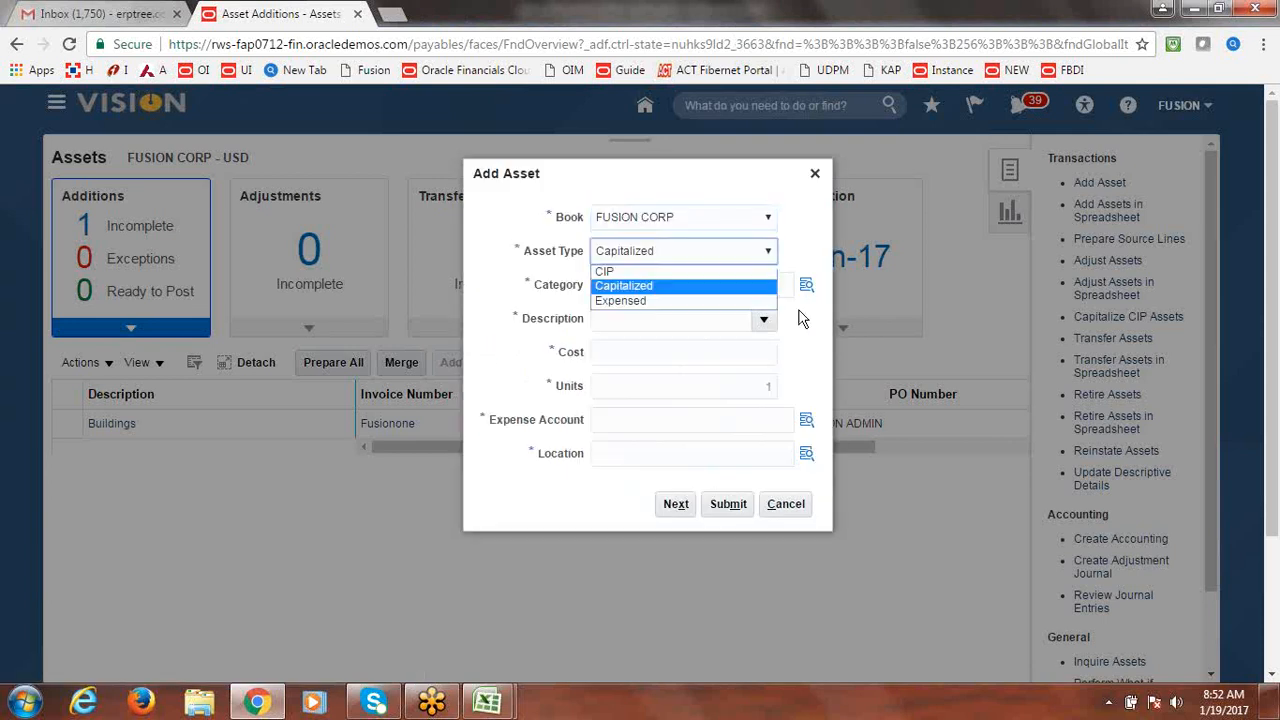
Set the asset type to CIP and category FUSION BUILDINGS / FUSION ADMIN B.
click(705, 272)
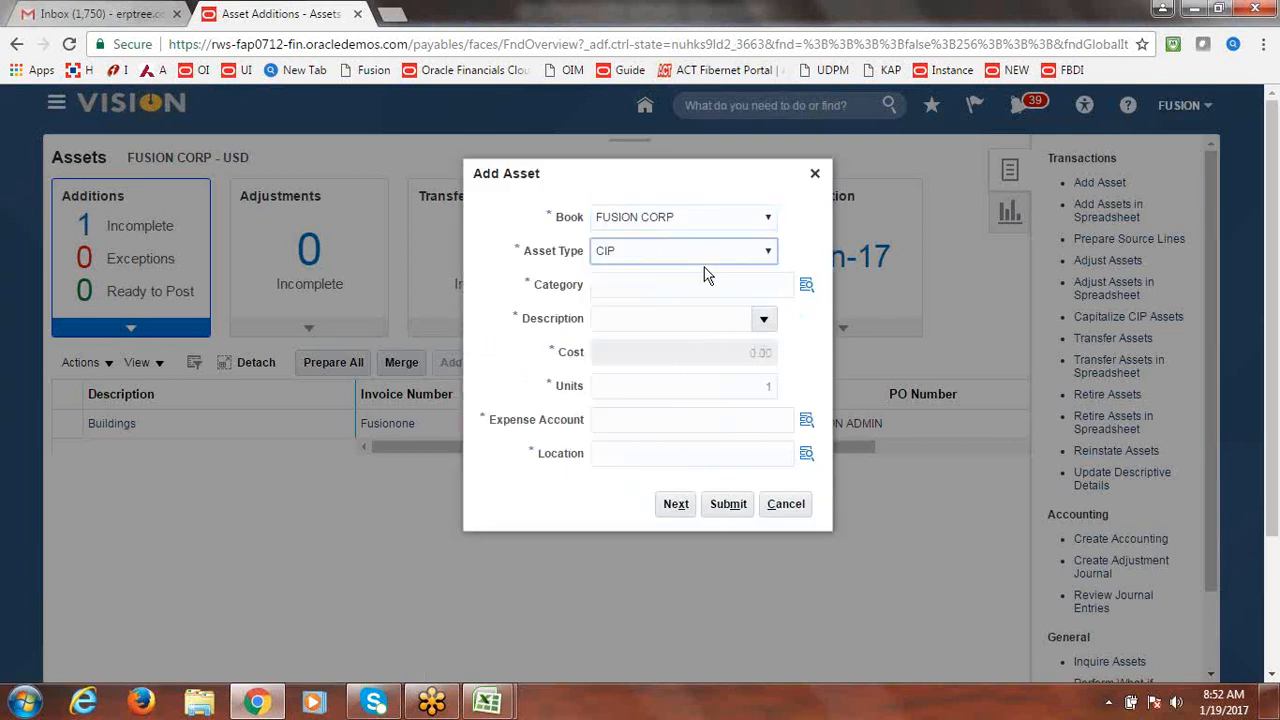
click(745, 286)
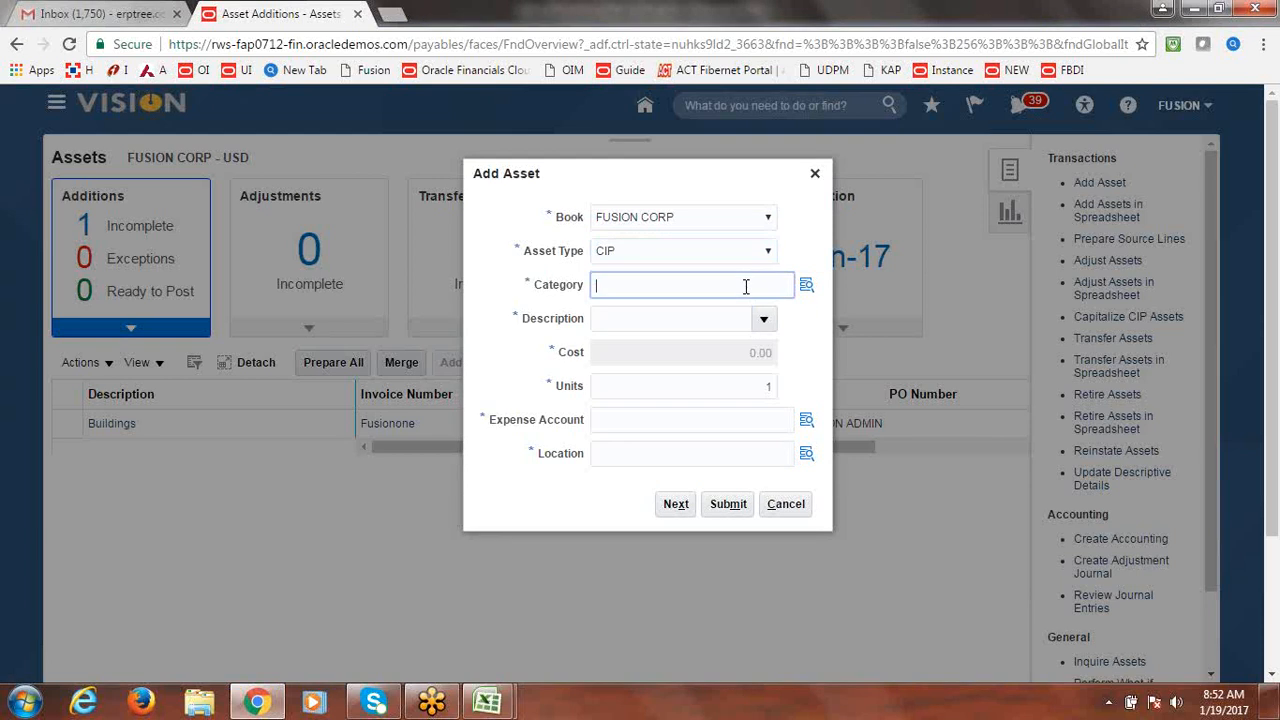
click(806, 285)
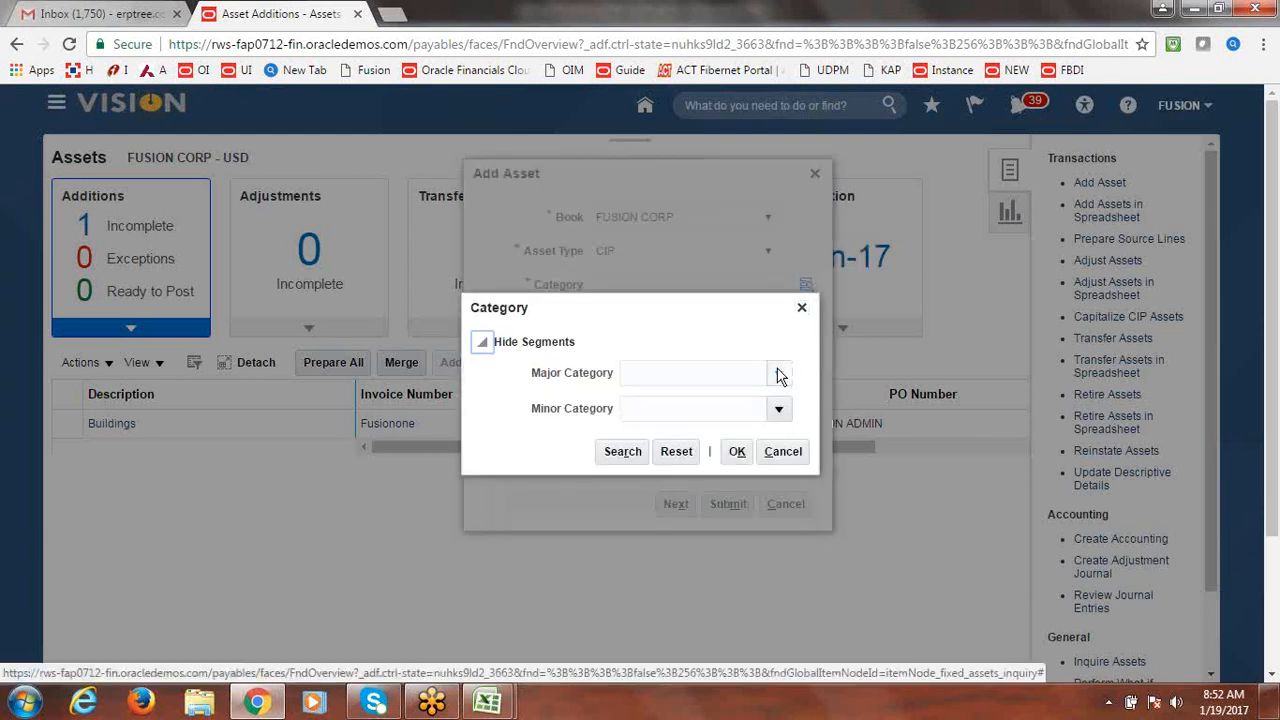
click(780, 374)
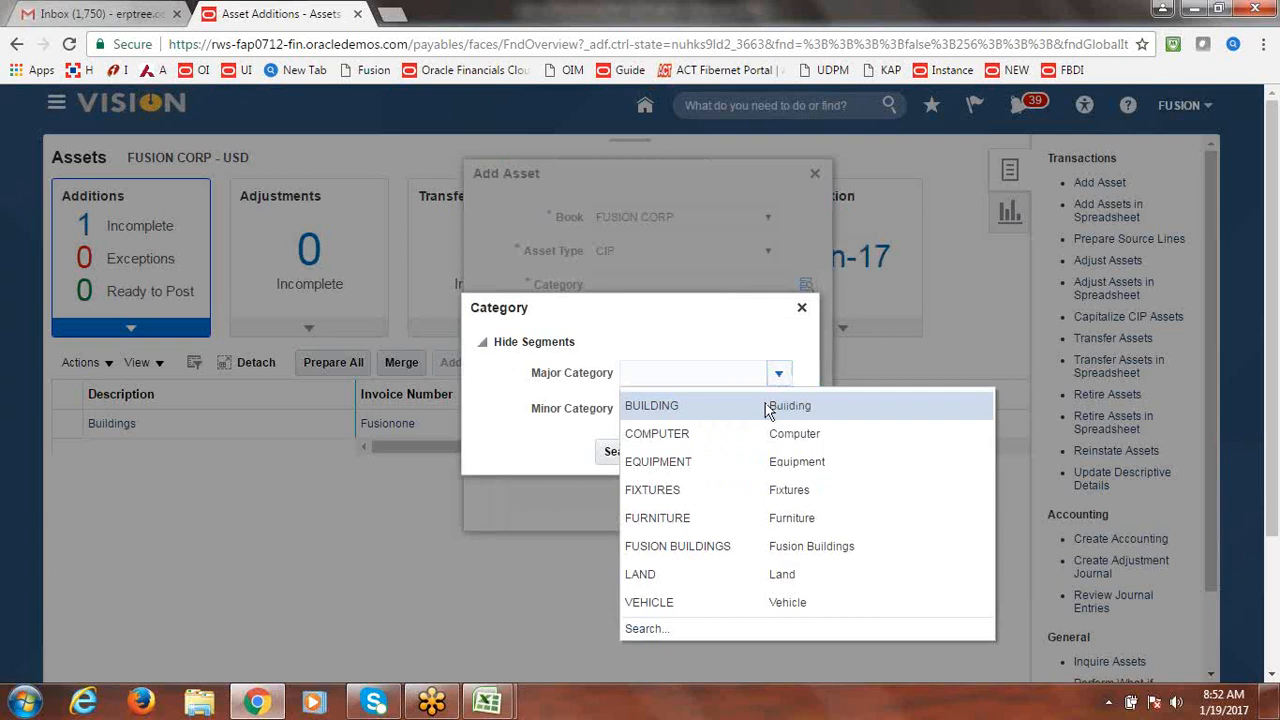
click(730, 546)
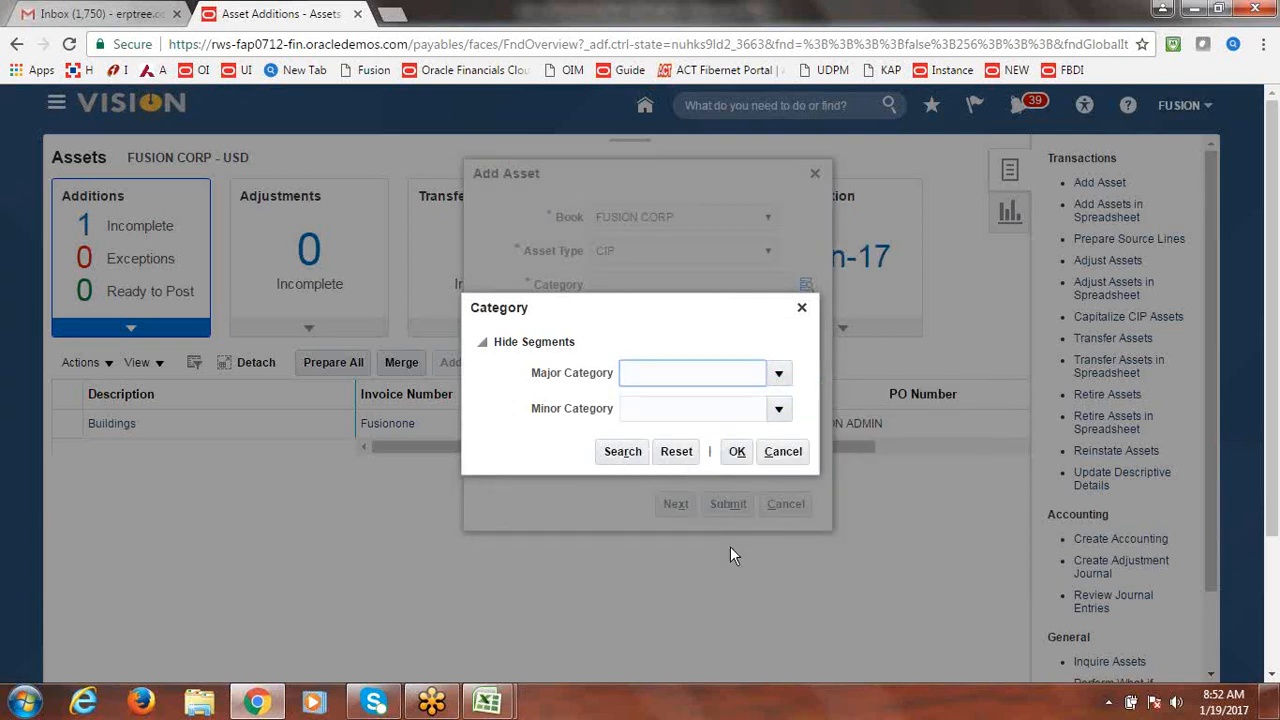
click(779, 410)
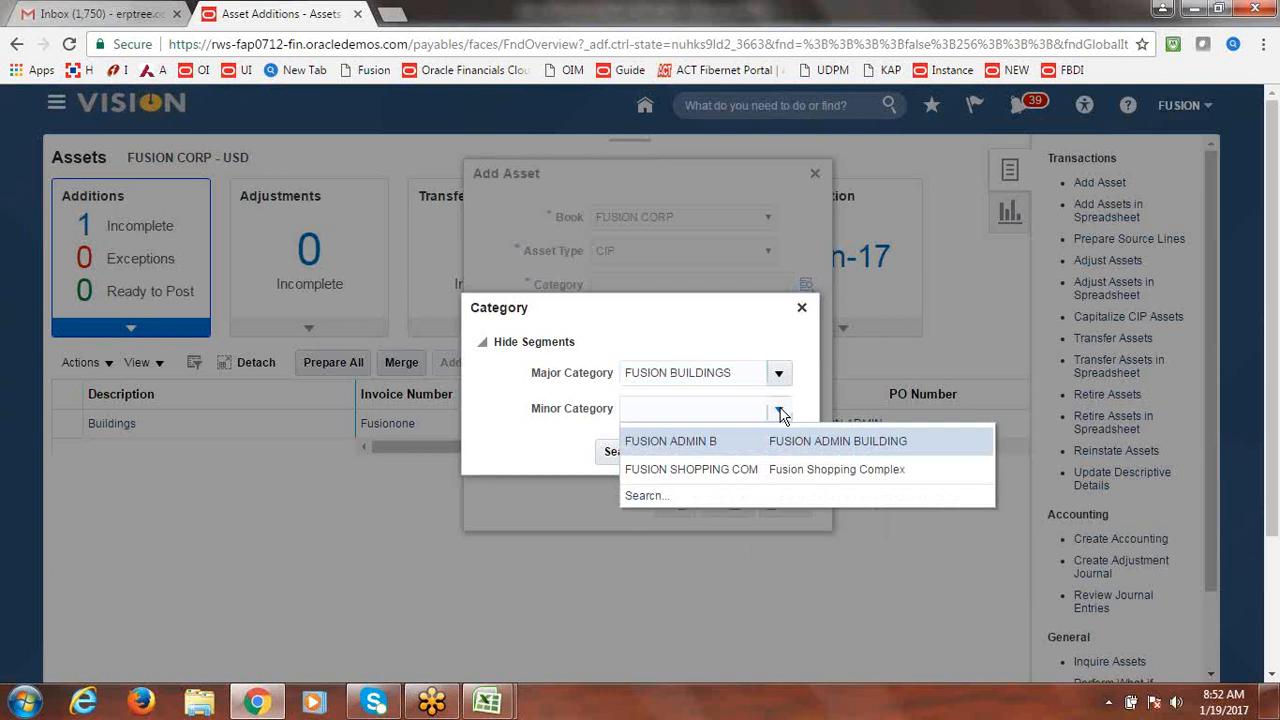
click(714, 440)
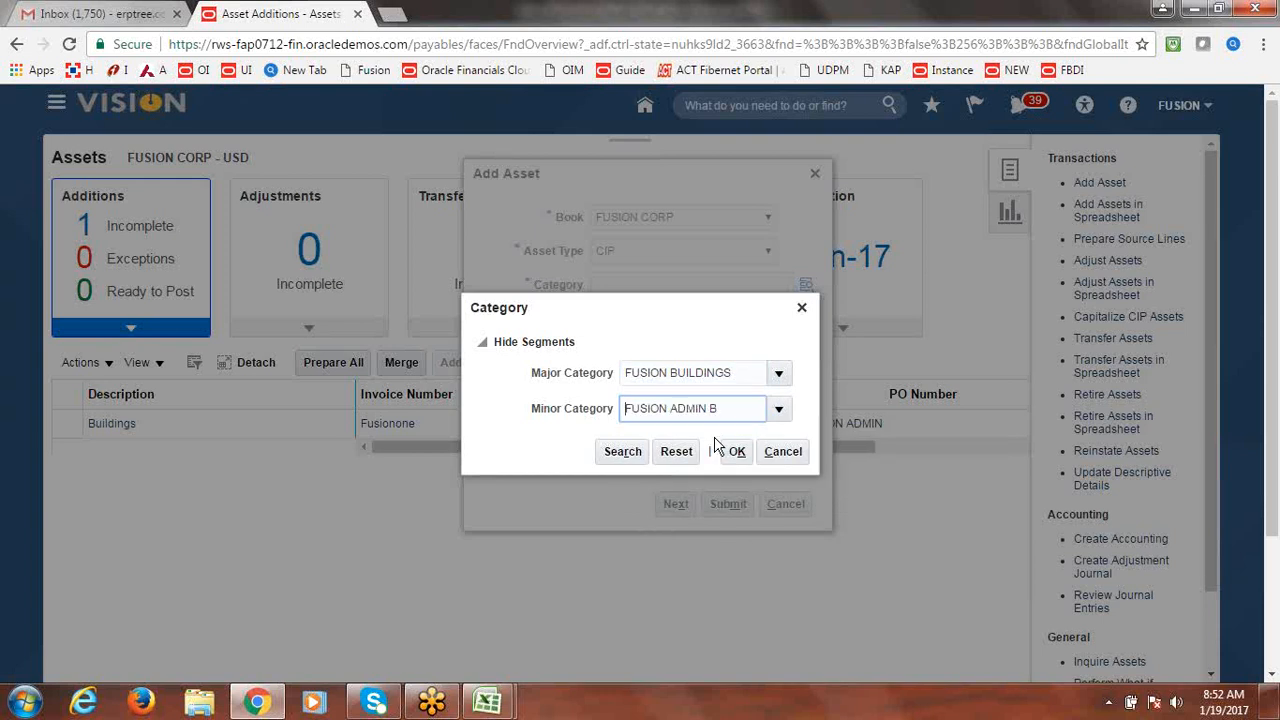
click(737, 451)
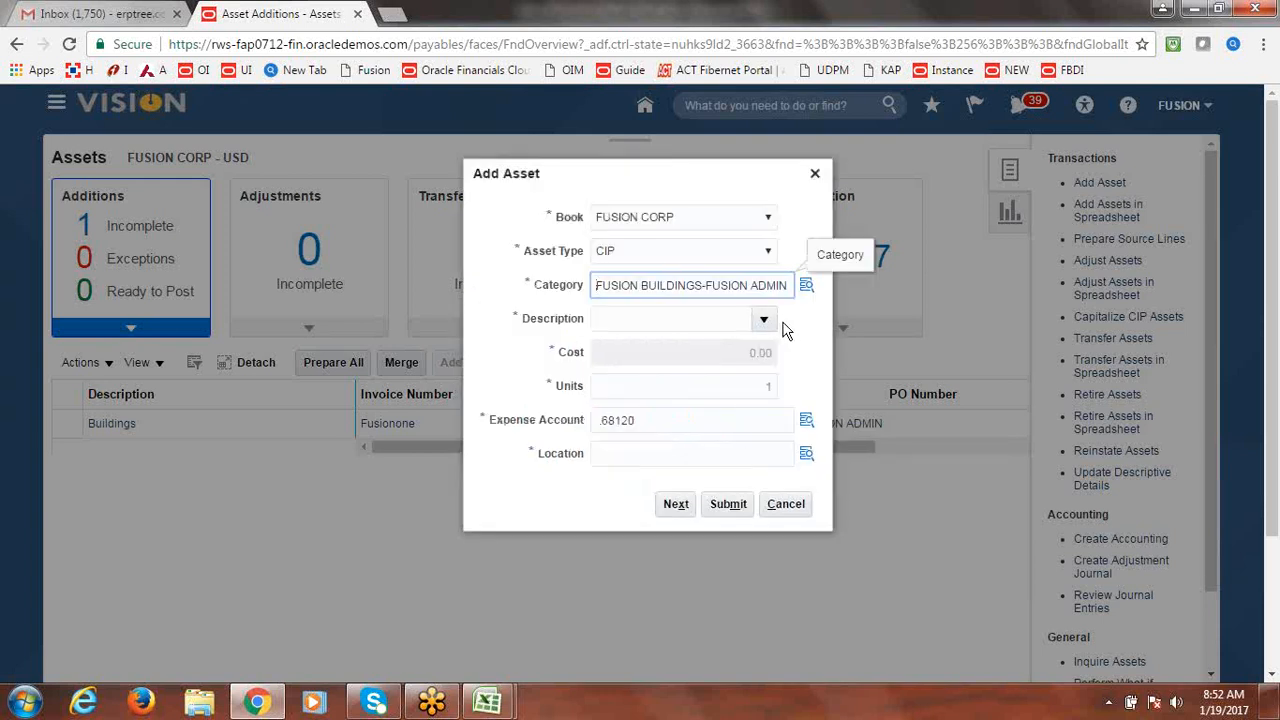
Enter 'CIP' as the description and open the expense account Company list.
click(699, 316)
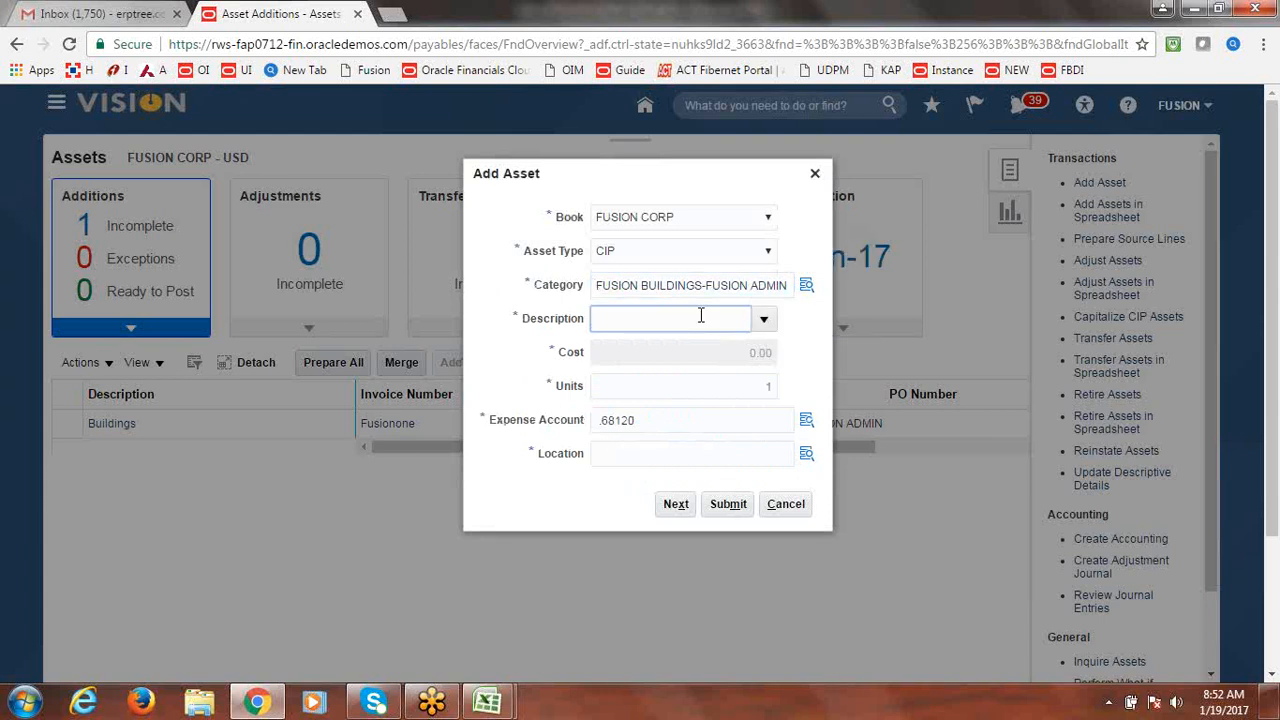
text(CIP)
key(Tab)
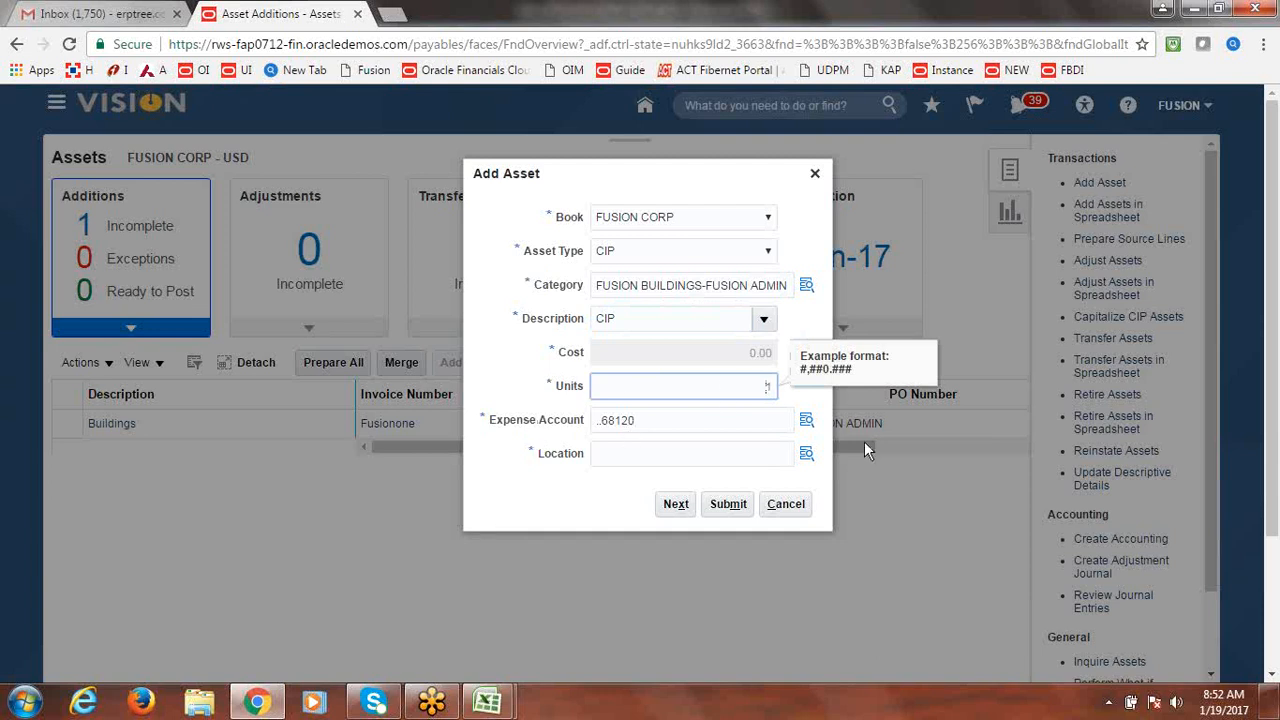
click(808, 423)
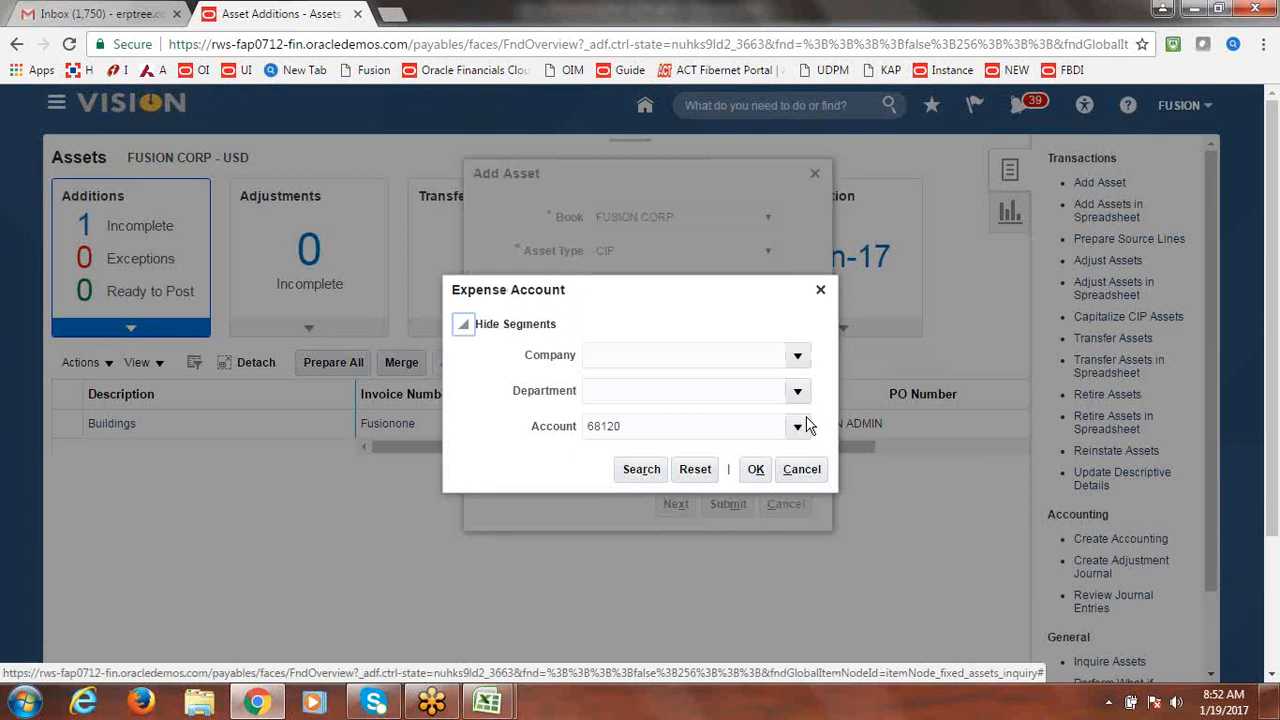
click(797, 357)
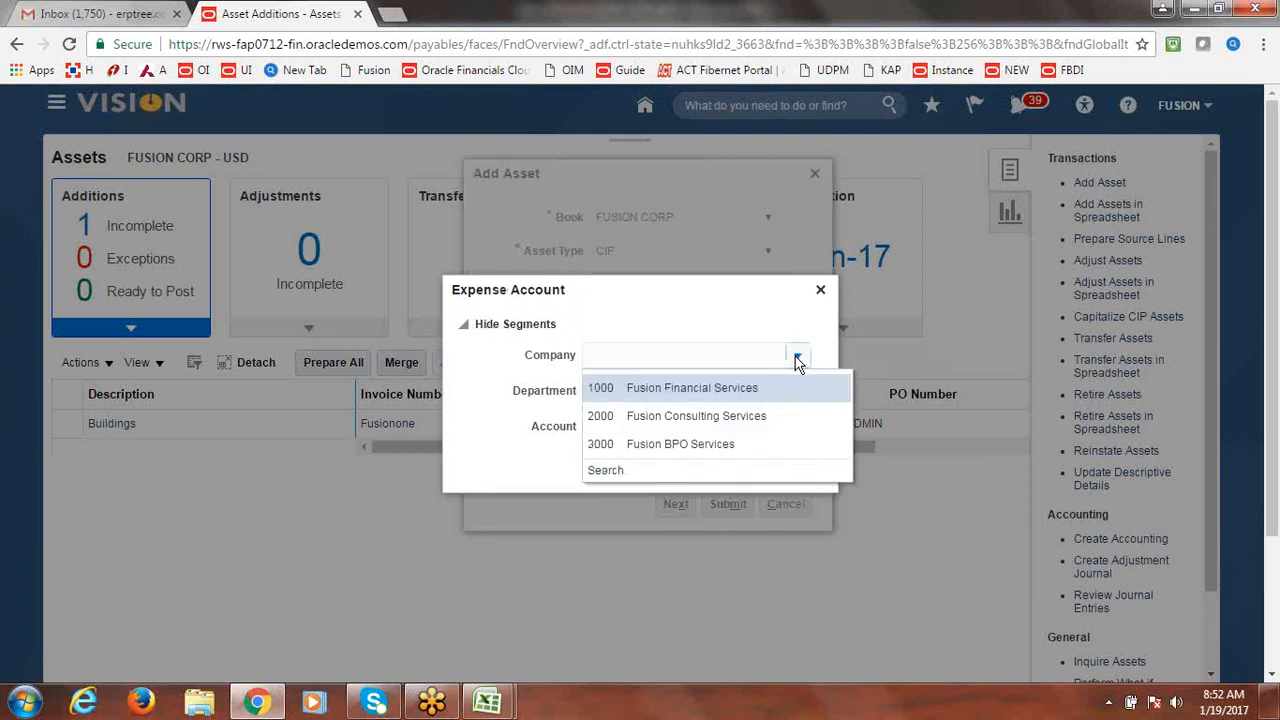
Set the expense account to company 1000 and department 1000 (1000.1000.68120).
click(697, 387)
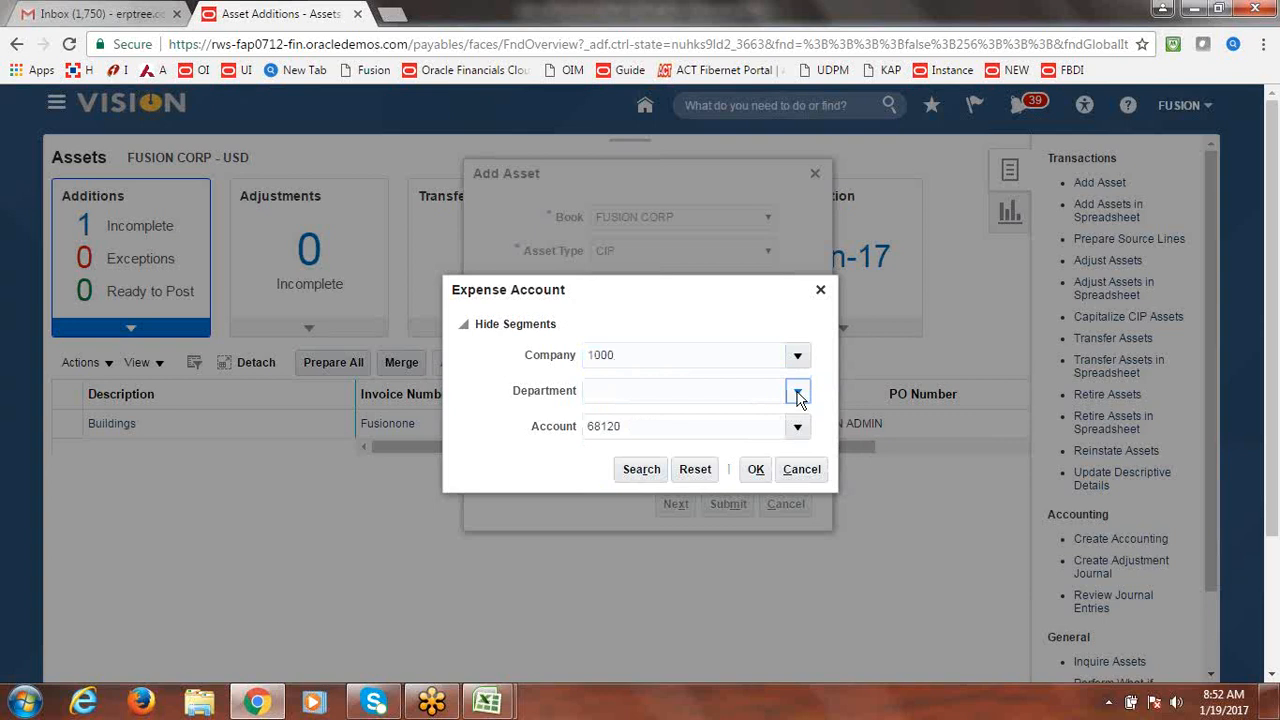
click(797, 392)
click(676, 424)
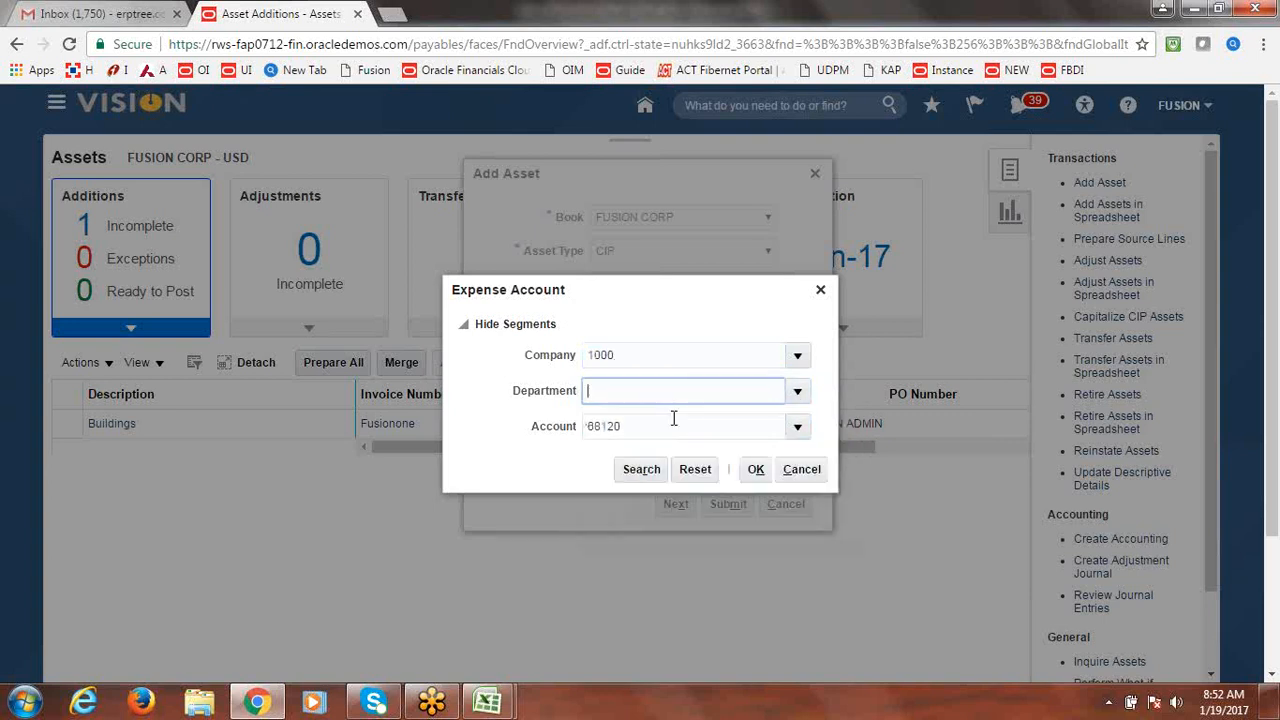
click(755, 472)
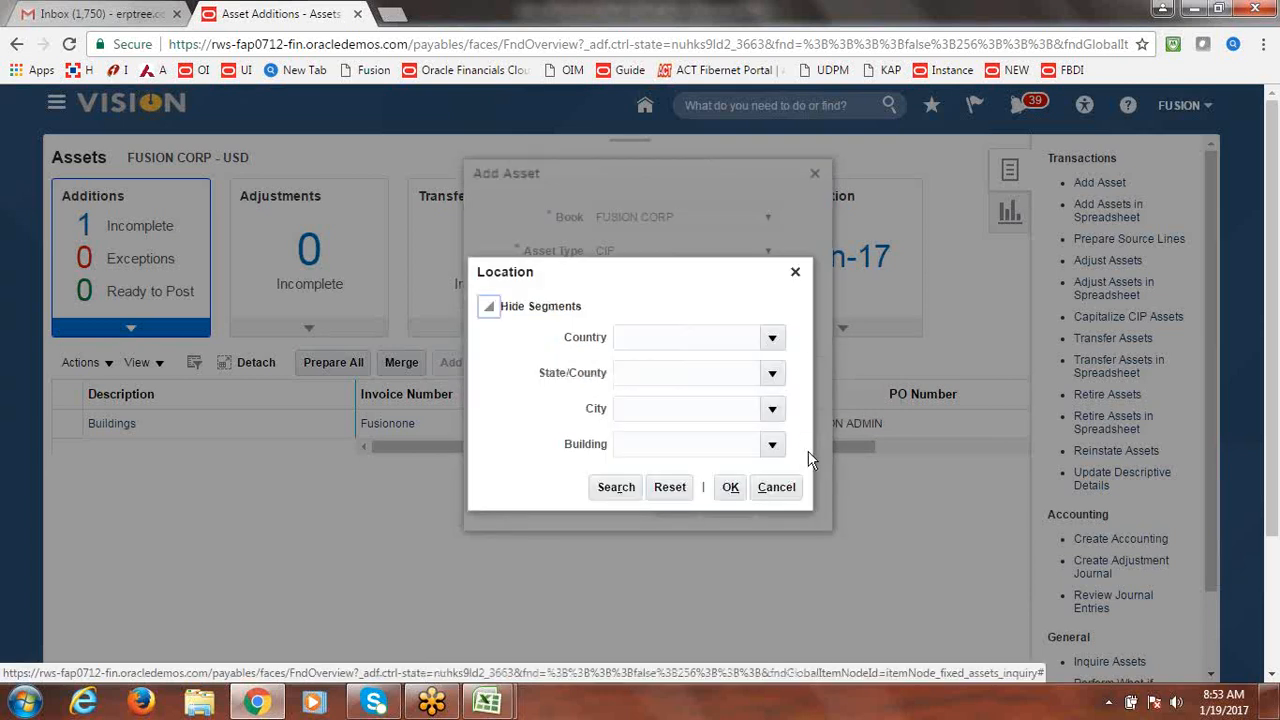
Set location USA-BEIJING-ATLANTA-OFFICE and submit the new CIP asset.
click(772, 339)
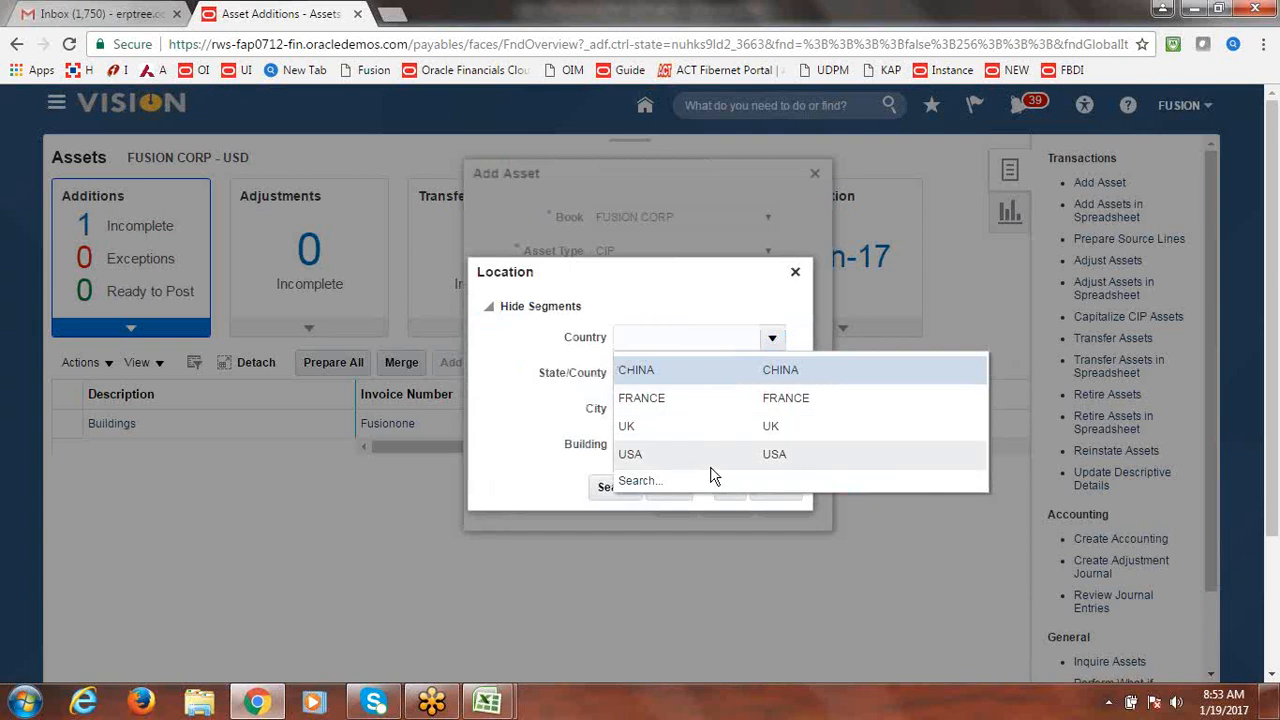
click(707, 463)
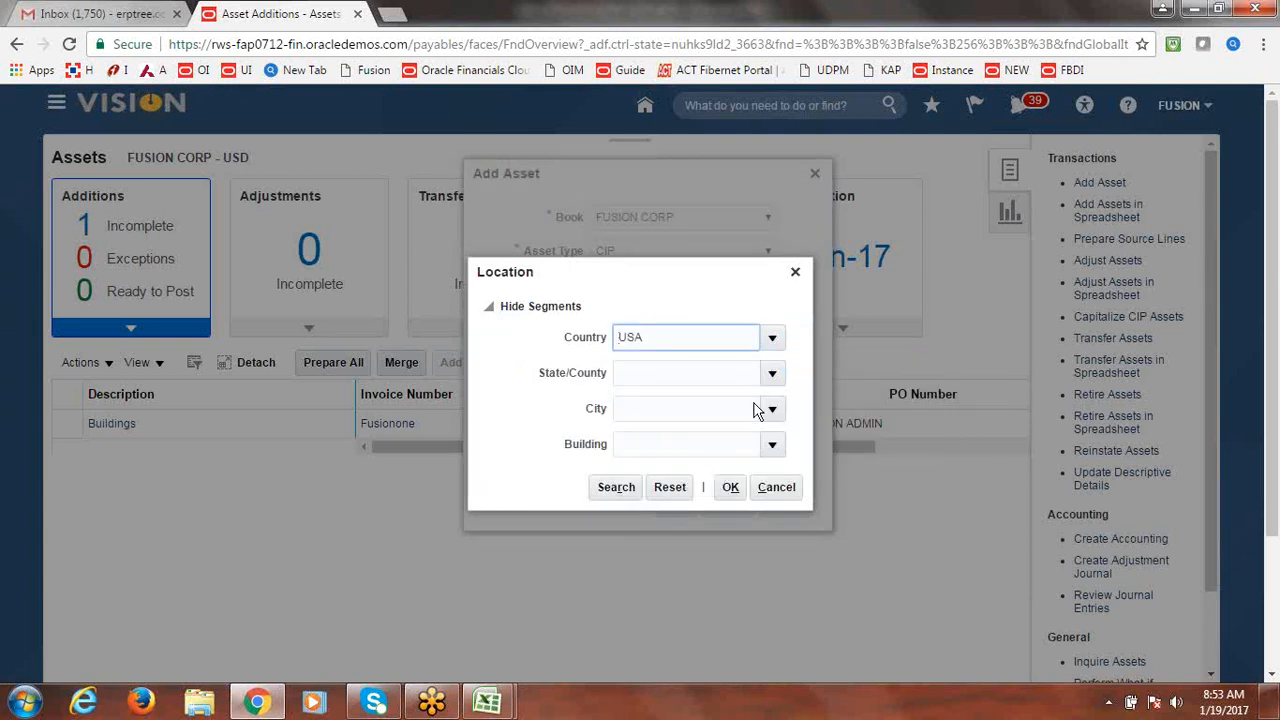
click(772, 373)
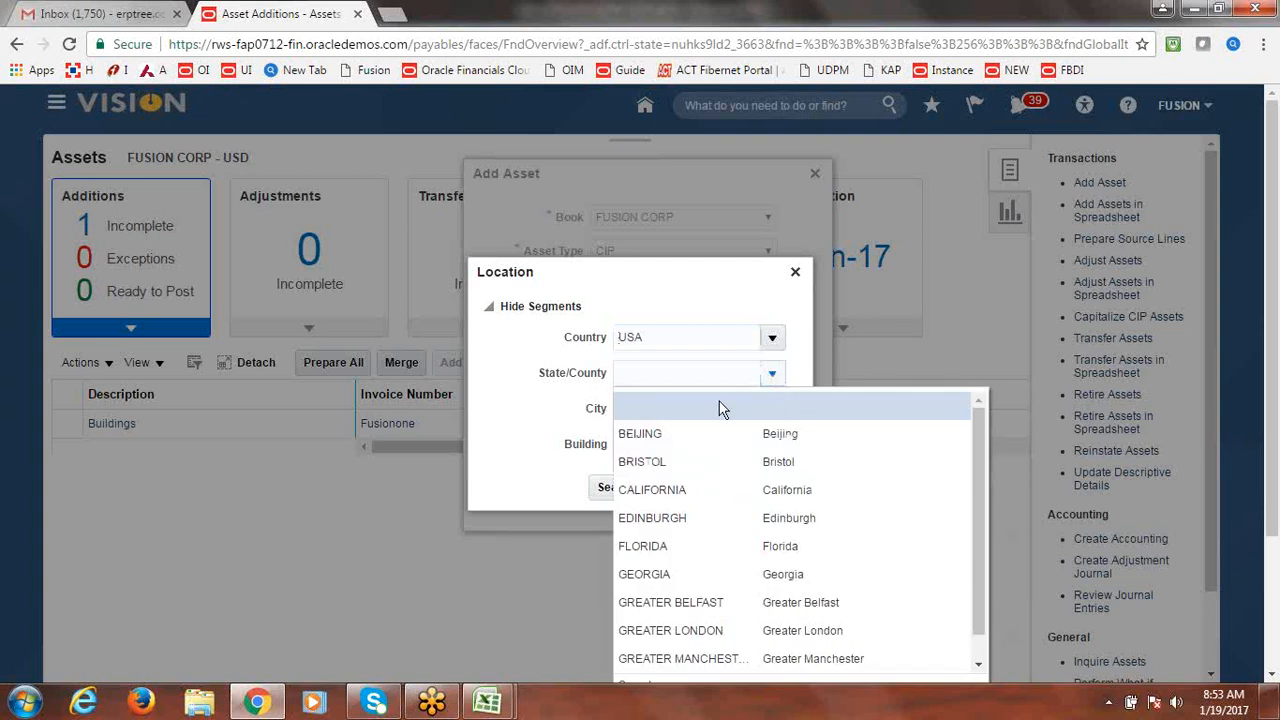
click(653, 434)
click(772, 410)
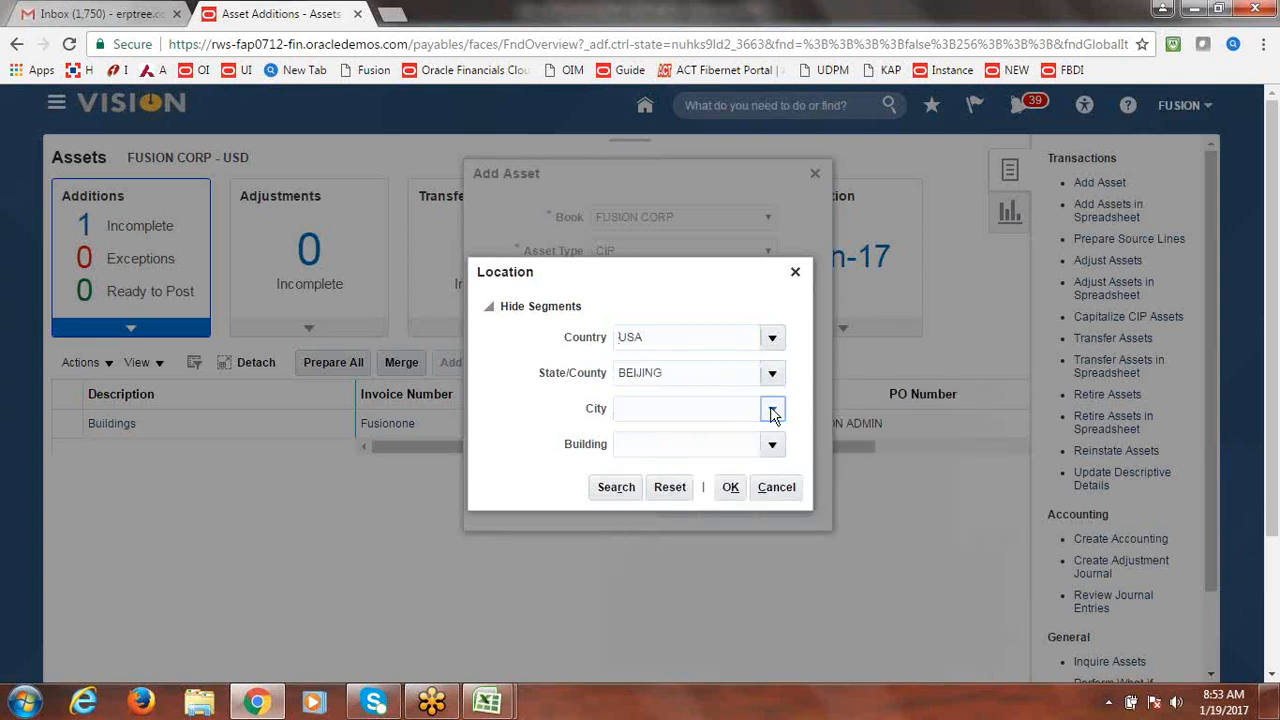
click(666, 418)
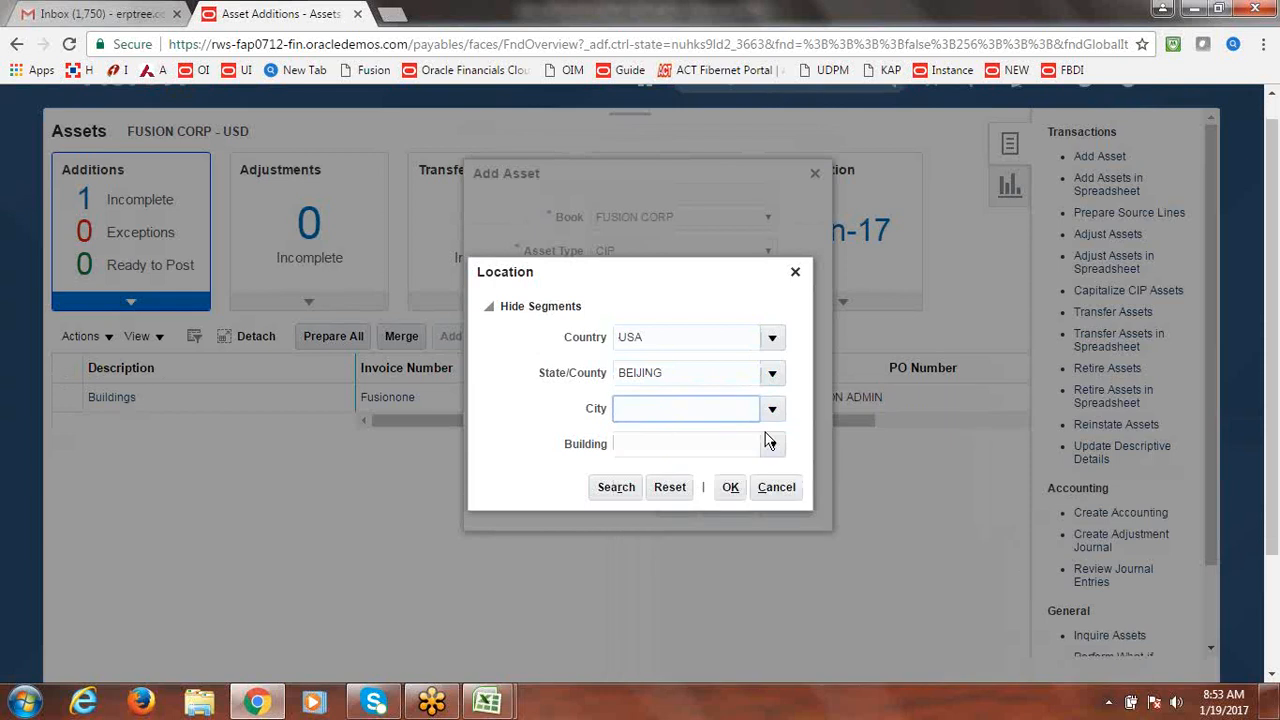
click(772, 446)
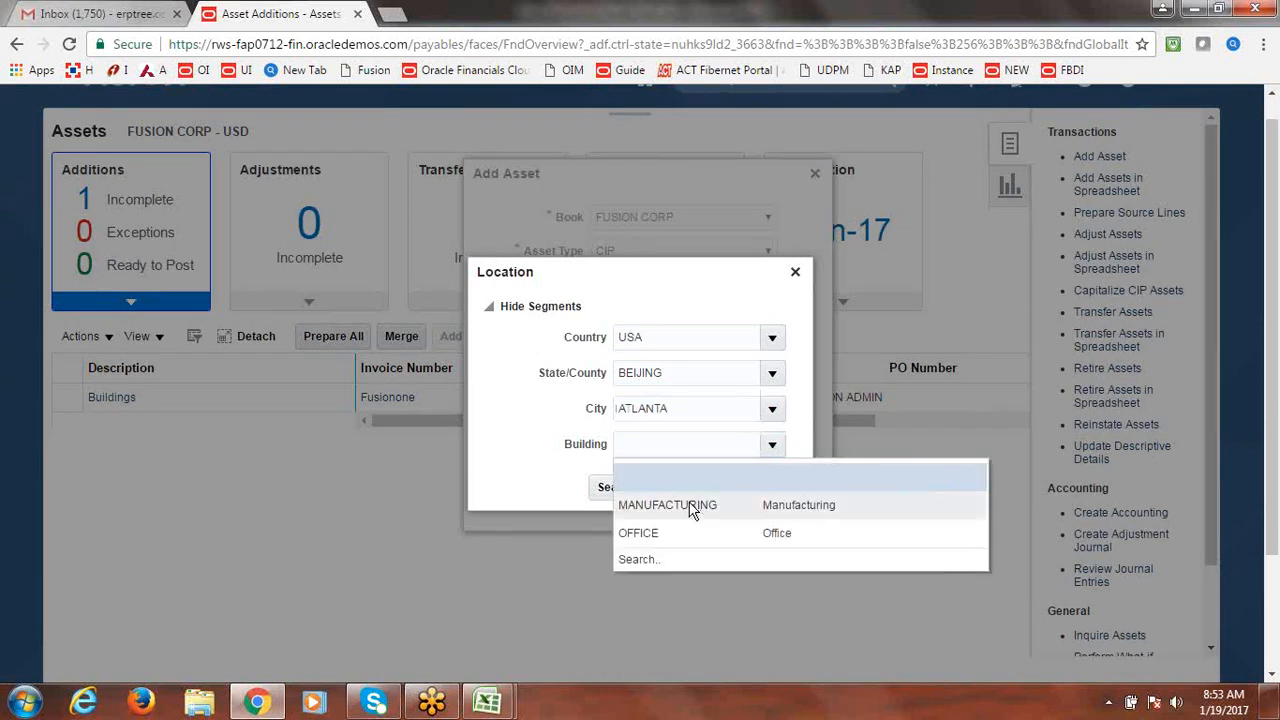
click(670, 535)
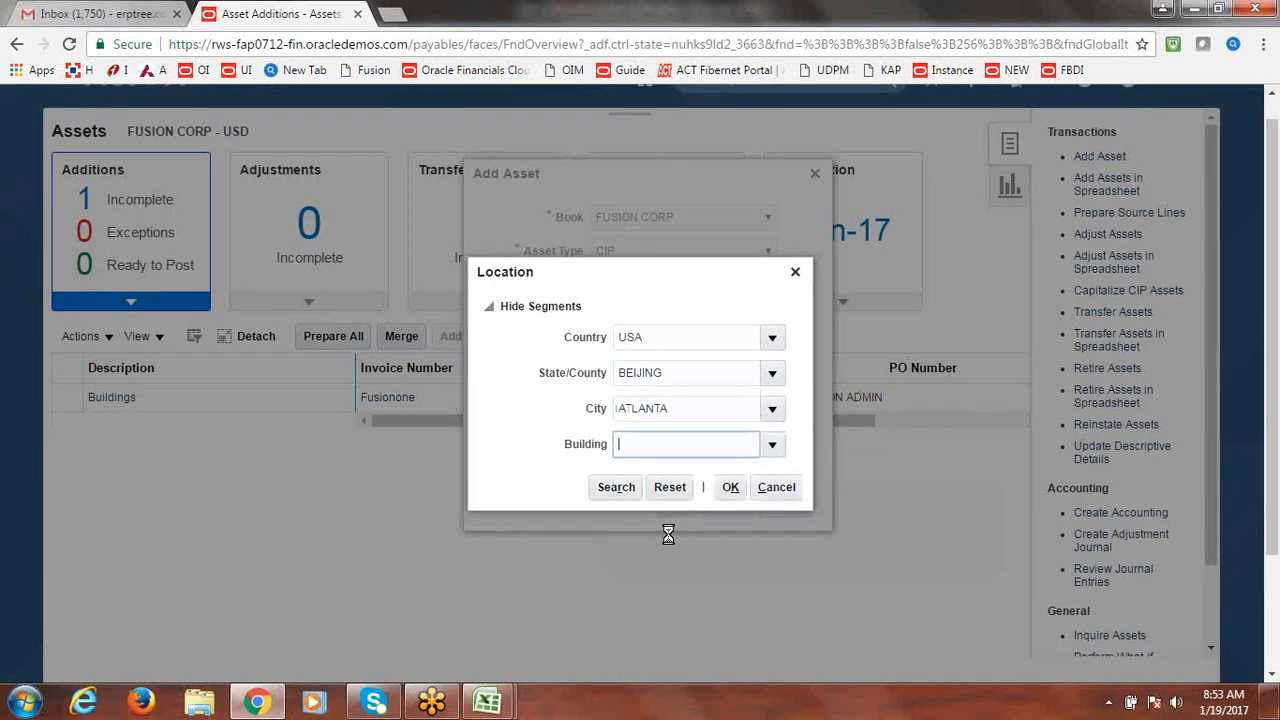
click(733, 490)
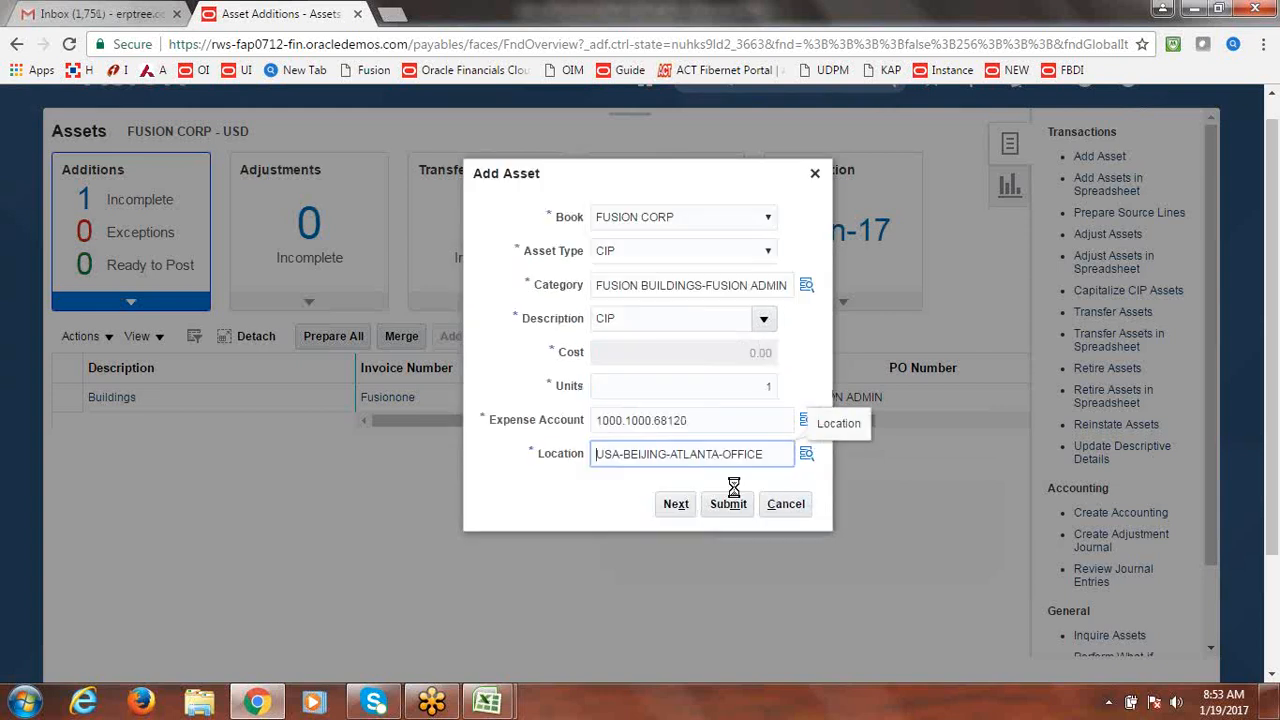
click(728, 504)
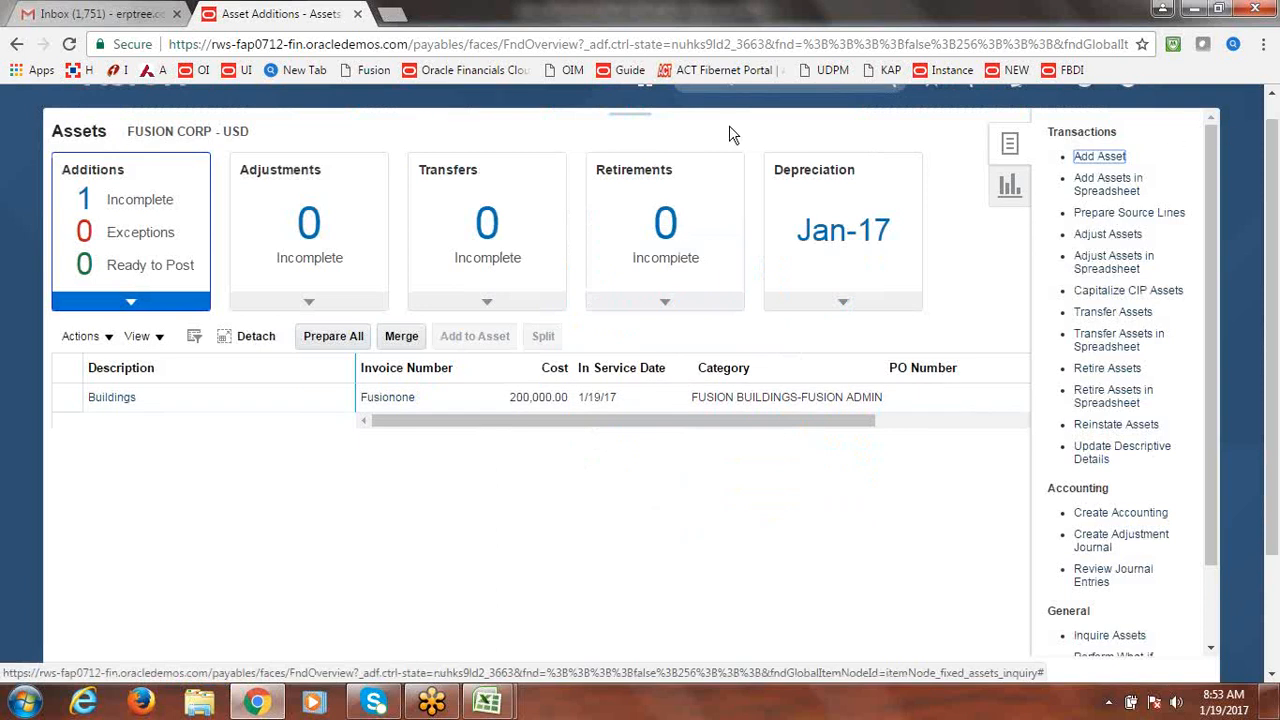
Search FUSION CORP in Asset Inquiry and review CIP asset 111592's 0.00 cost and 60-year life.
scroll(1273, 160, up, 1)
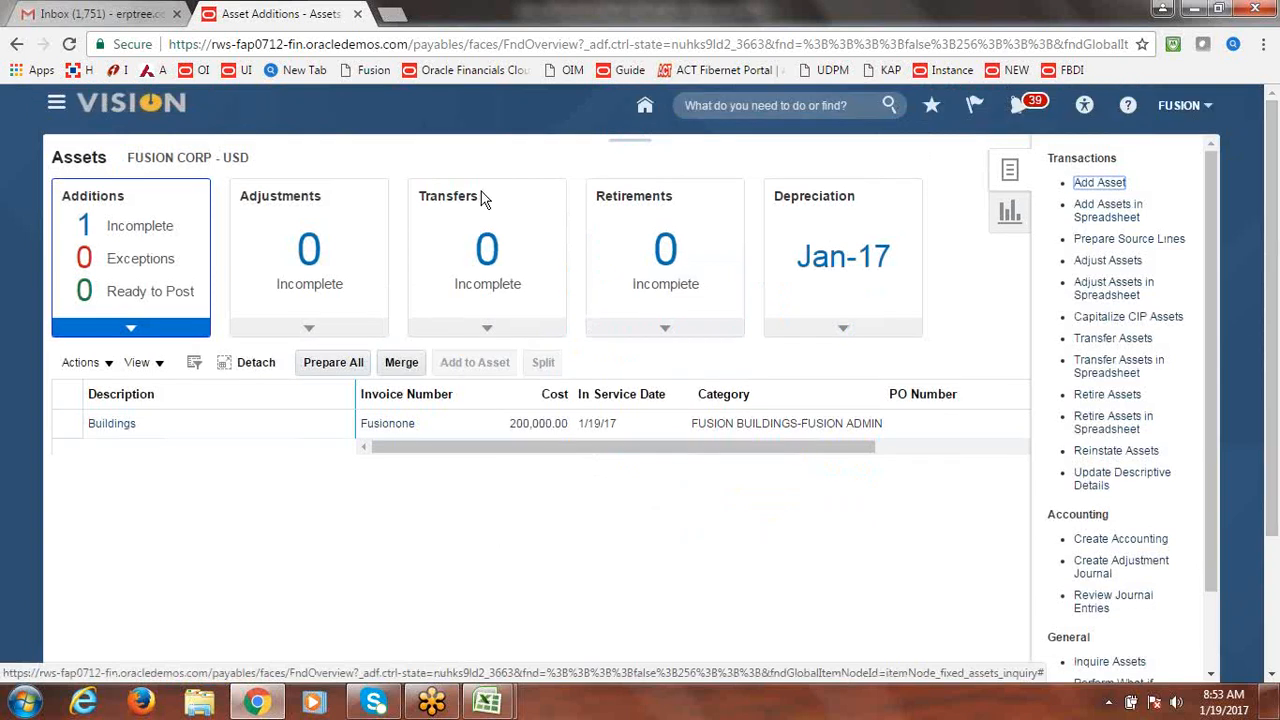
click(55, 104)
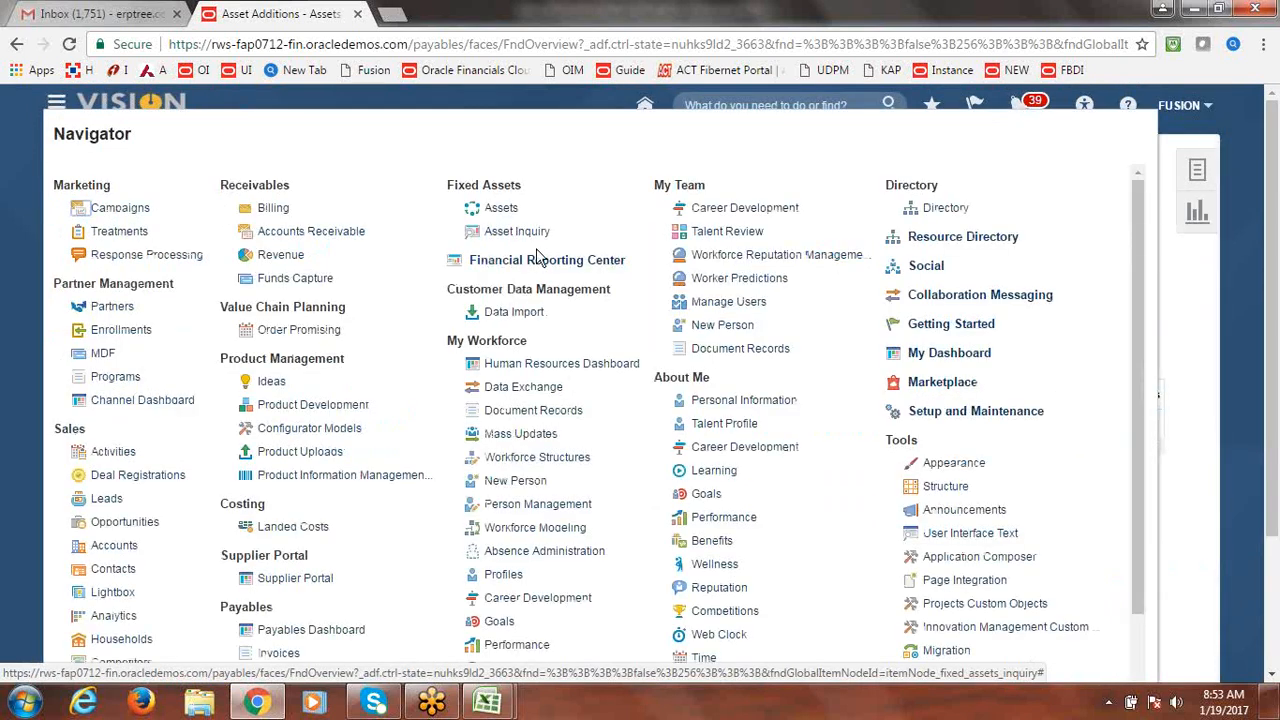
click(520, 233)
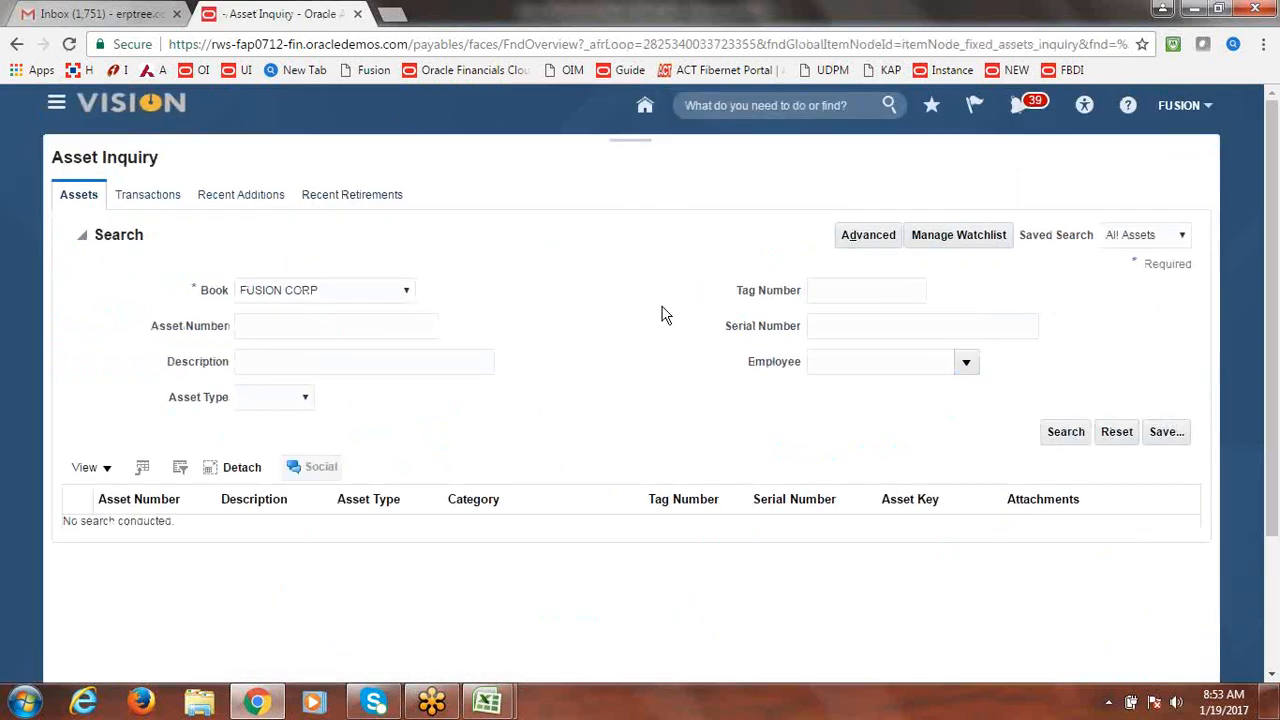
click(1060, 436)
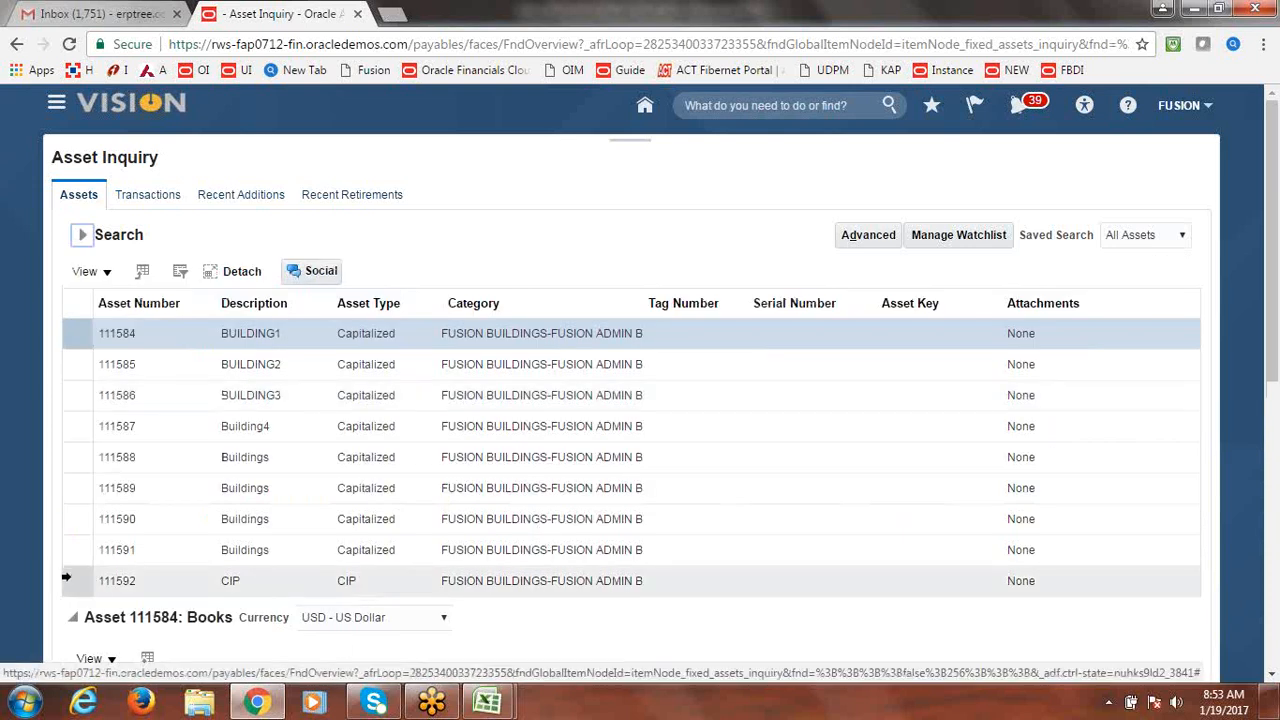
click(66, 578)
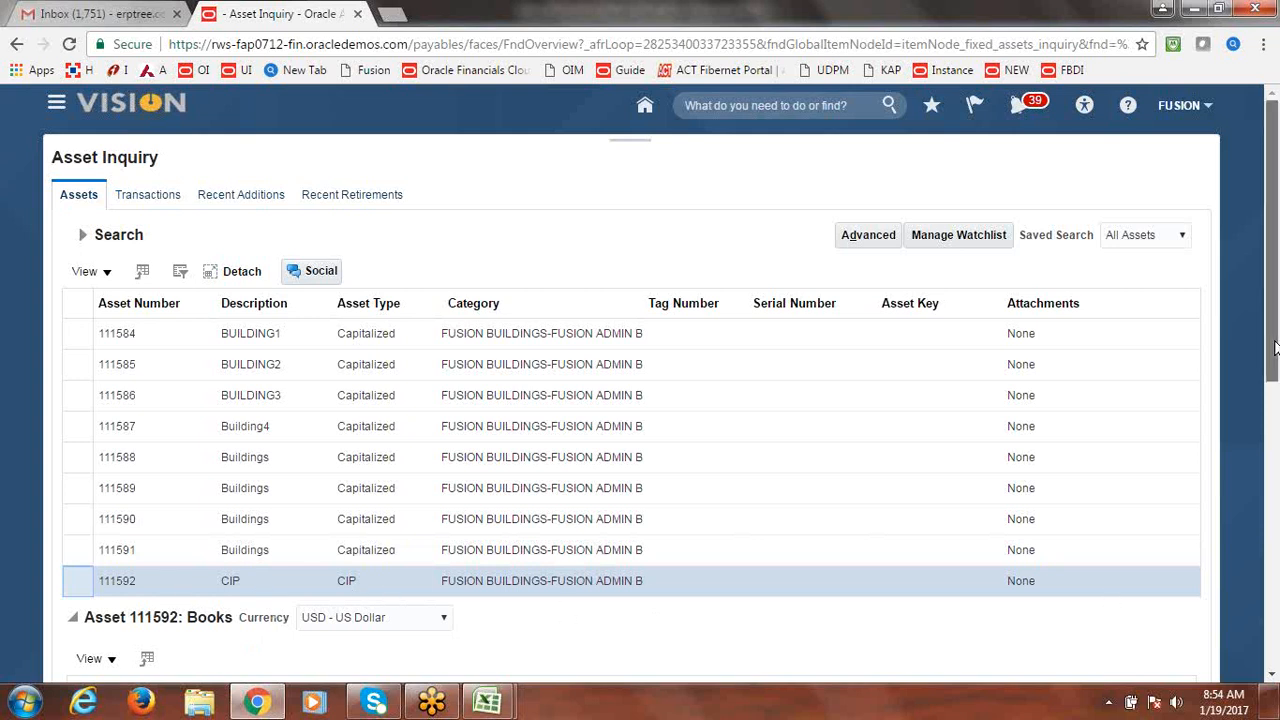
drag(1274, 347, 1276, 510)
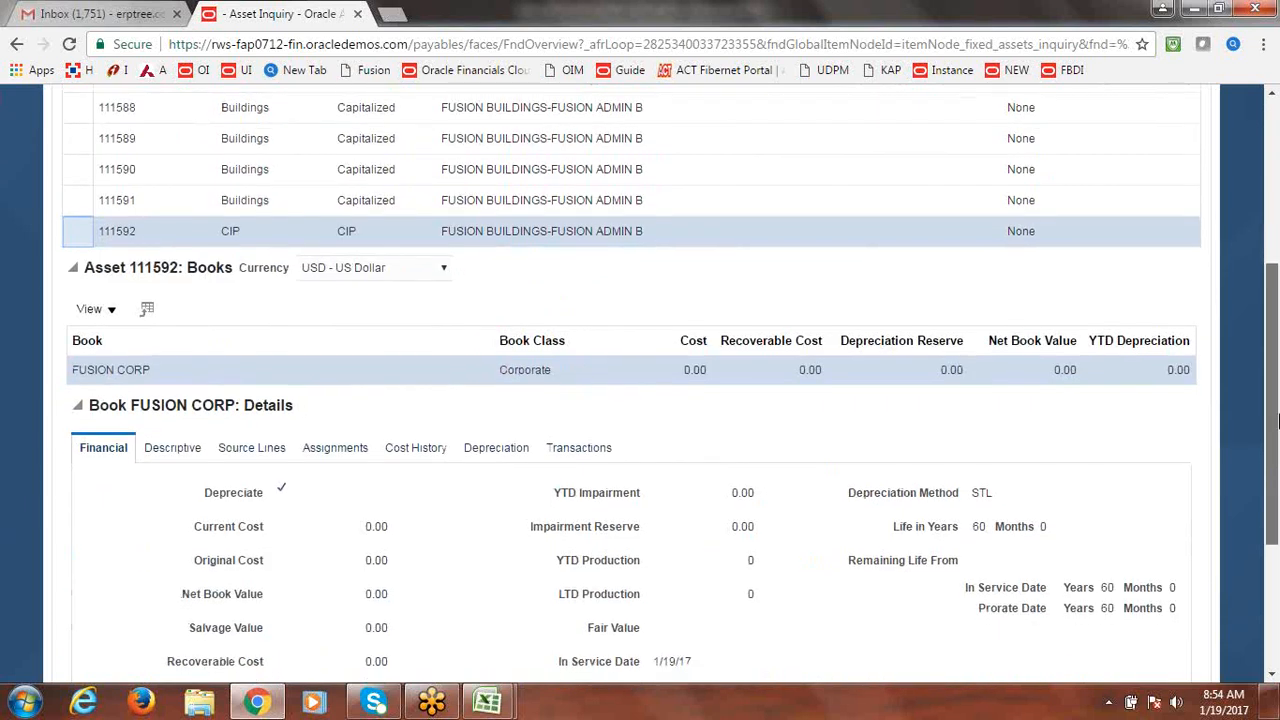
drag(1276, 512, 1276, 343)
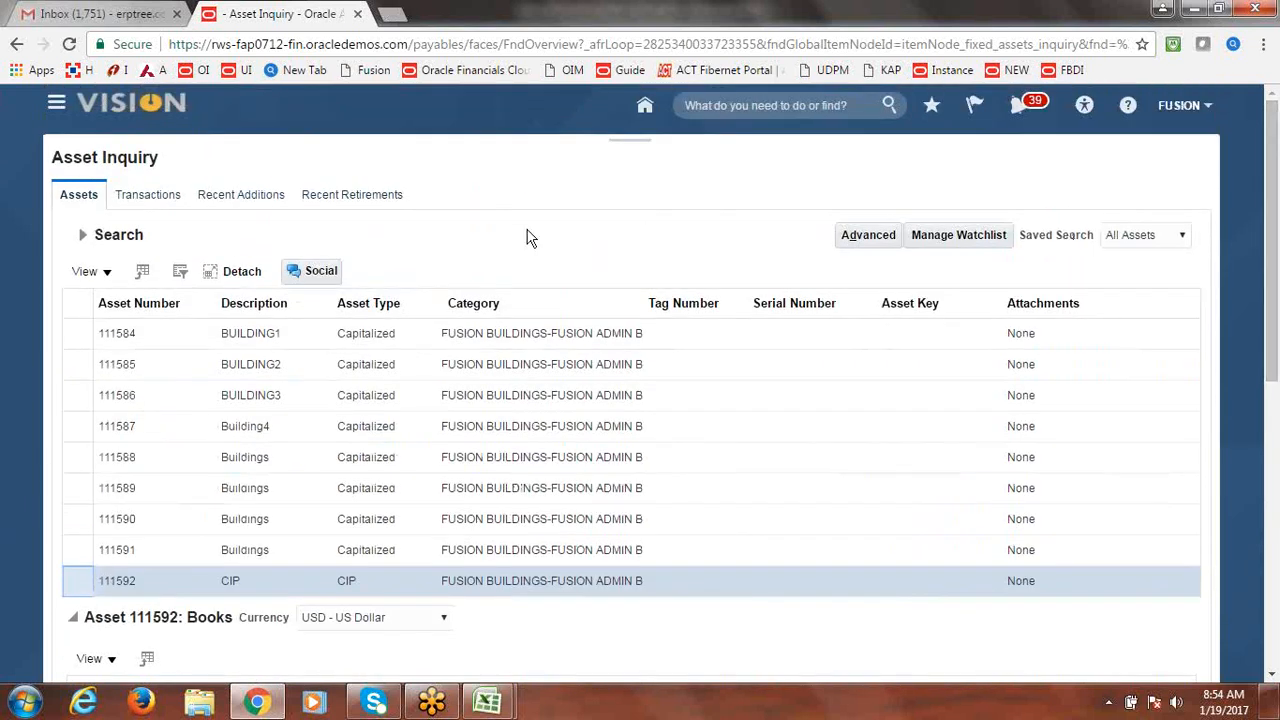
click(58, 106)
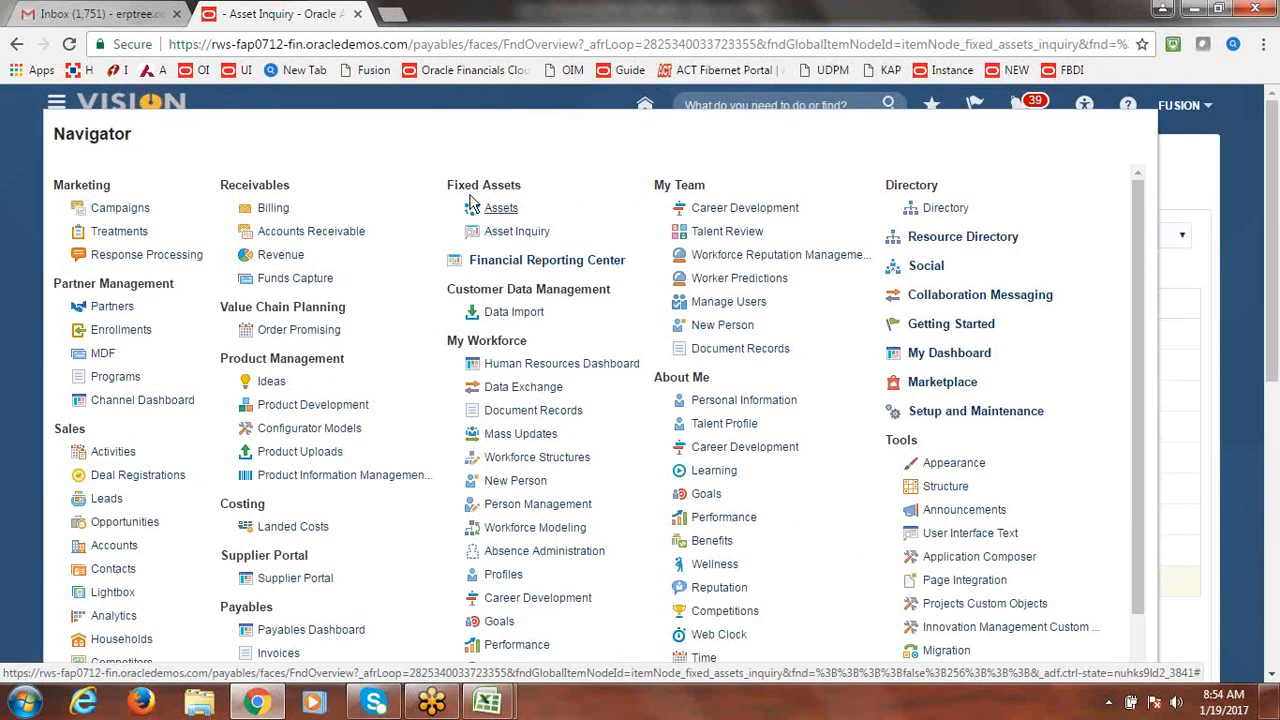
Open the Buildings source line from the incomplete Assets additions for editing.
click(501, 209)
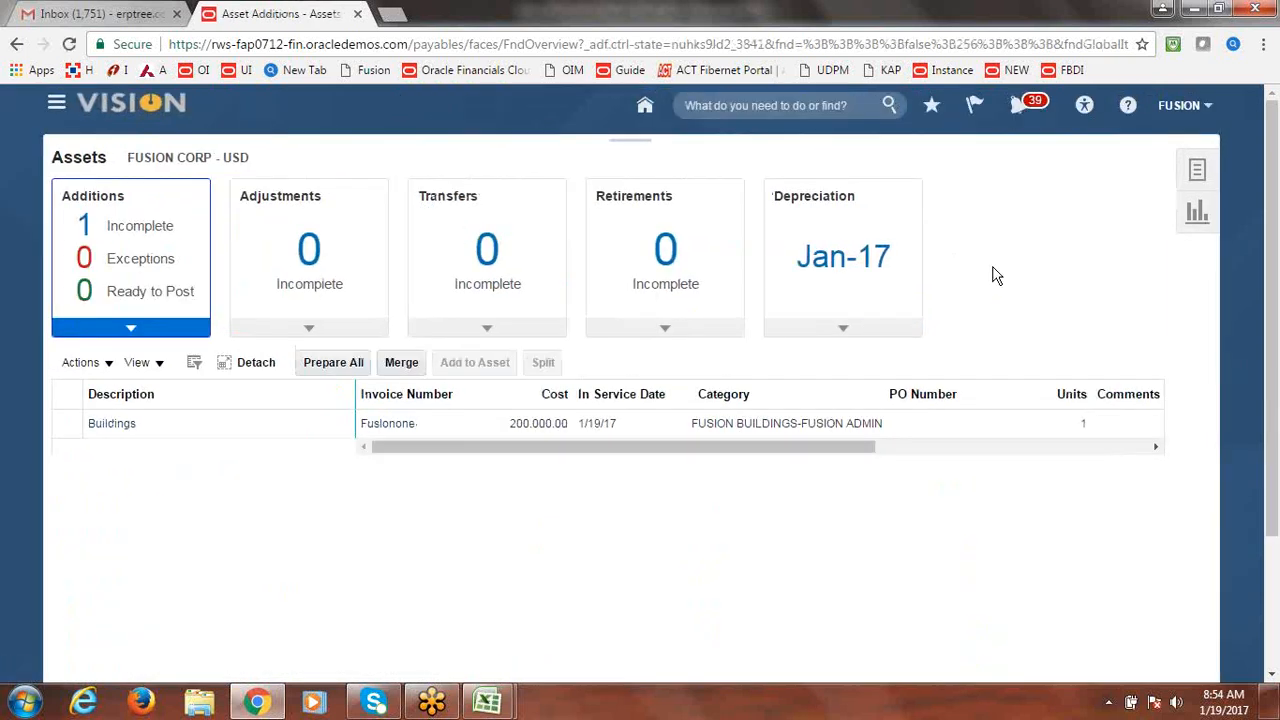
click(146, 235)
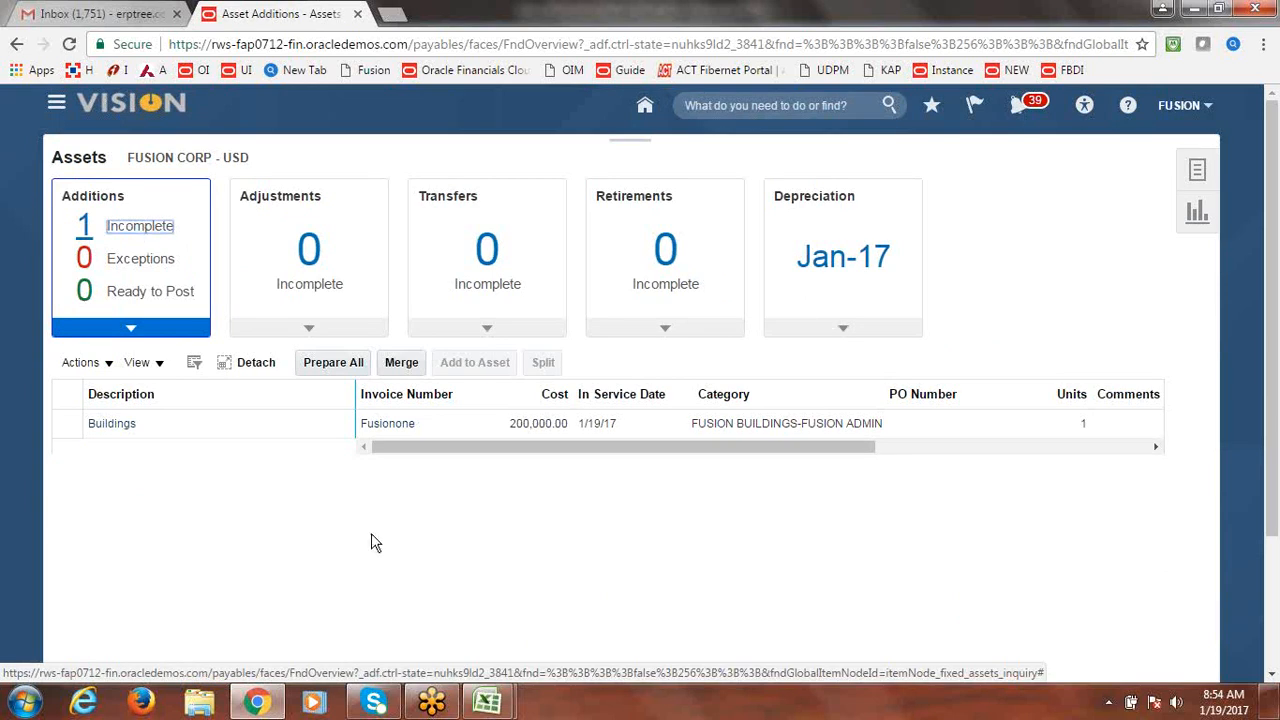
click(57, 423)
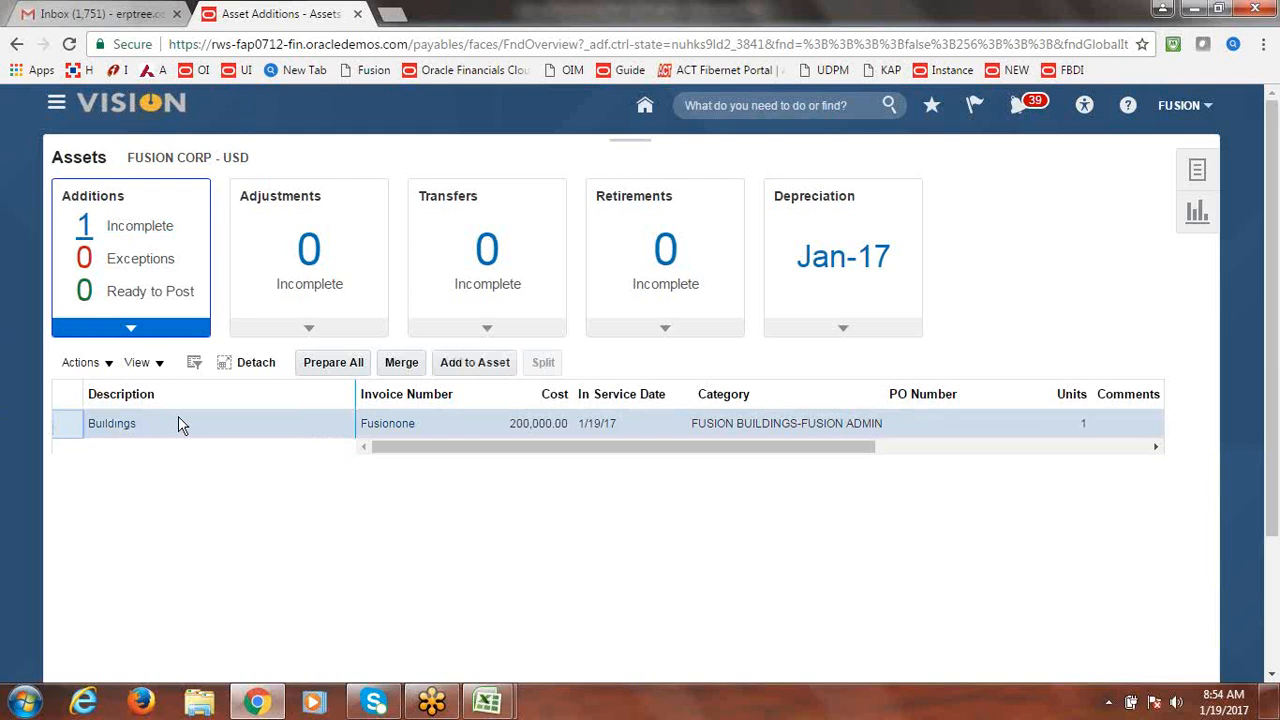
click(112, 368)
click(107, 392)
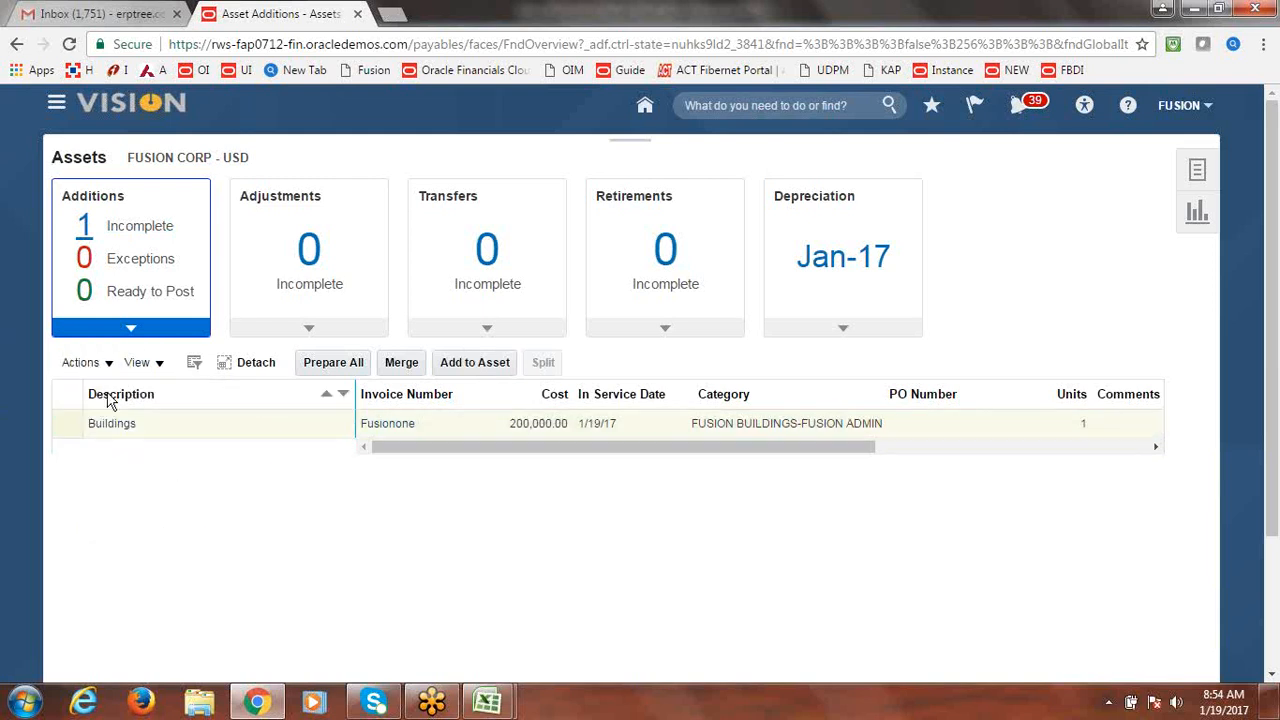
Set the Buildings source line's queue to Post and save it.
click(420, 204)
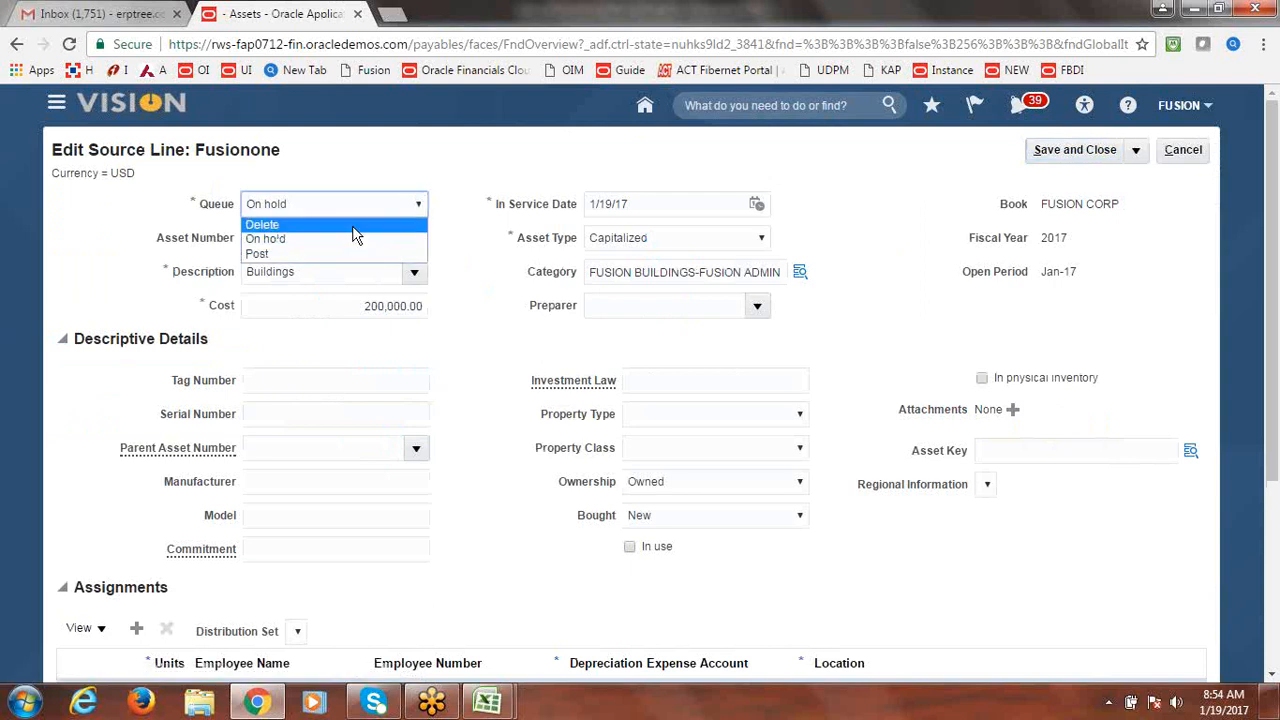
click(336, 252)
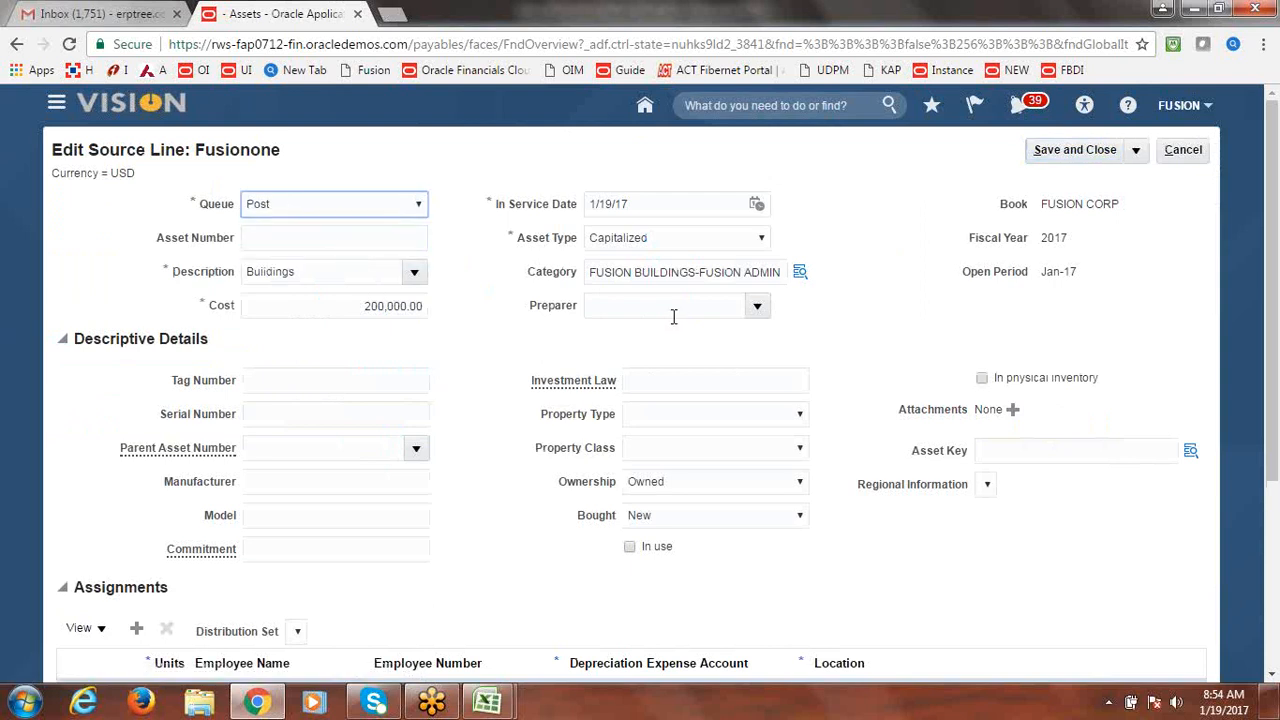
click(1088, 155)
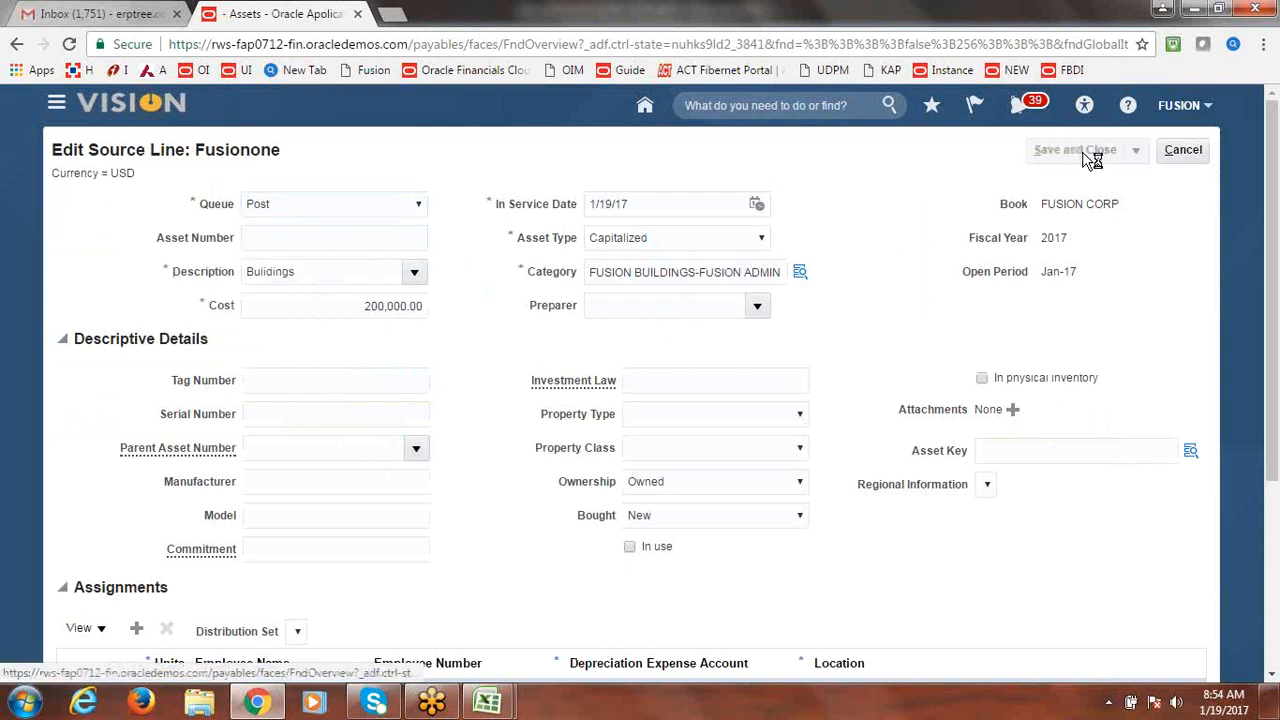
click(62, 430)
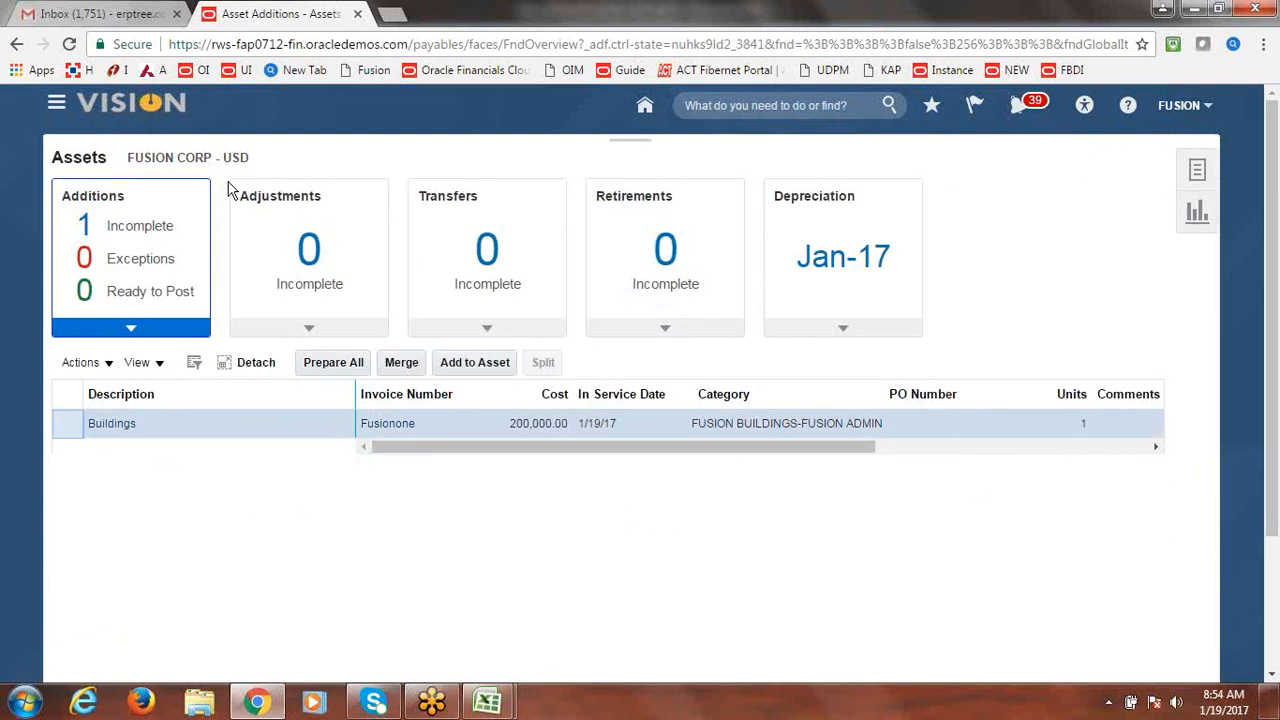
click(336, 50)
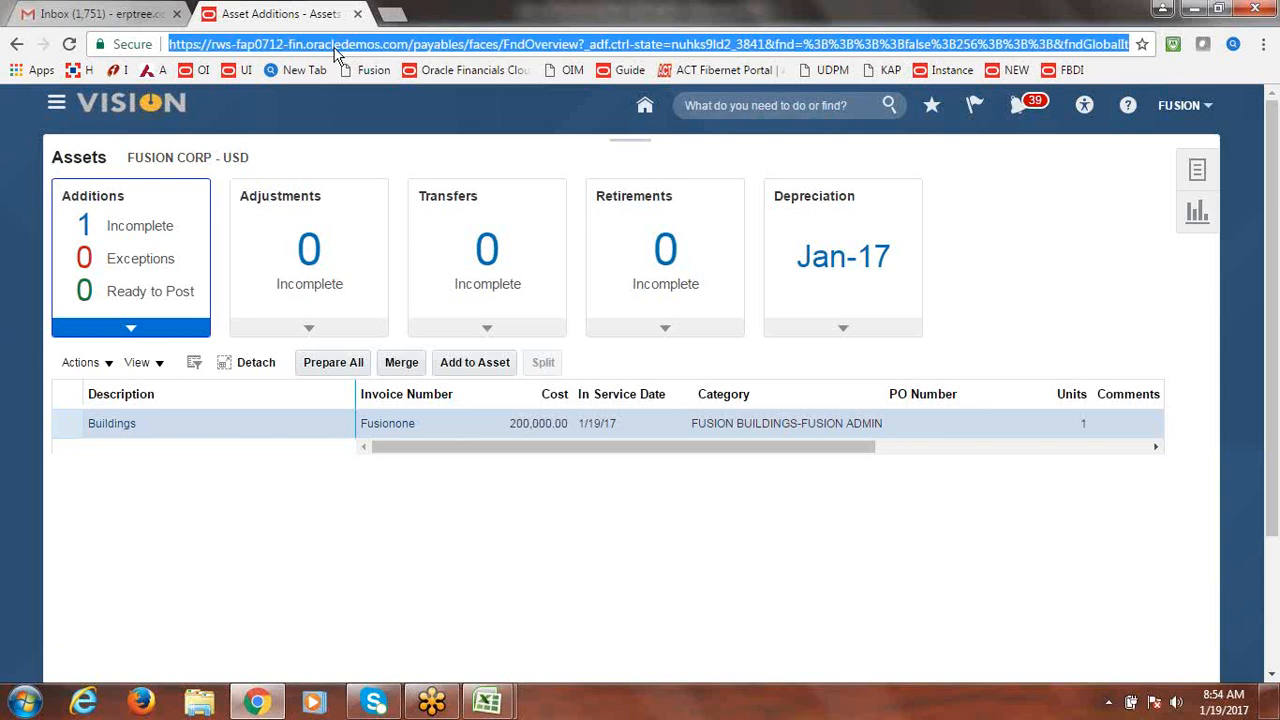
Reload the page and return to the Assets work area additions list.
key(Return)
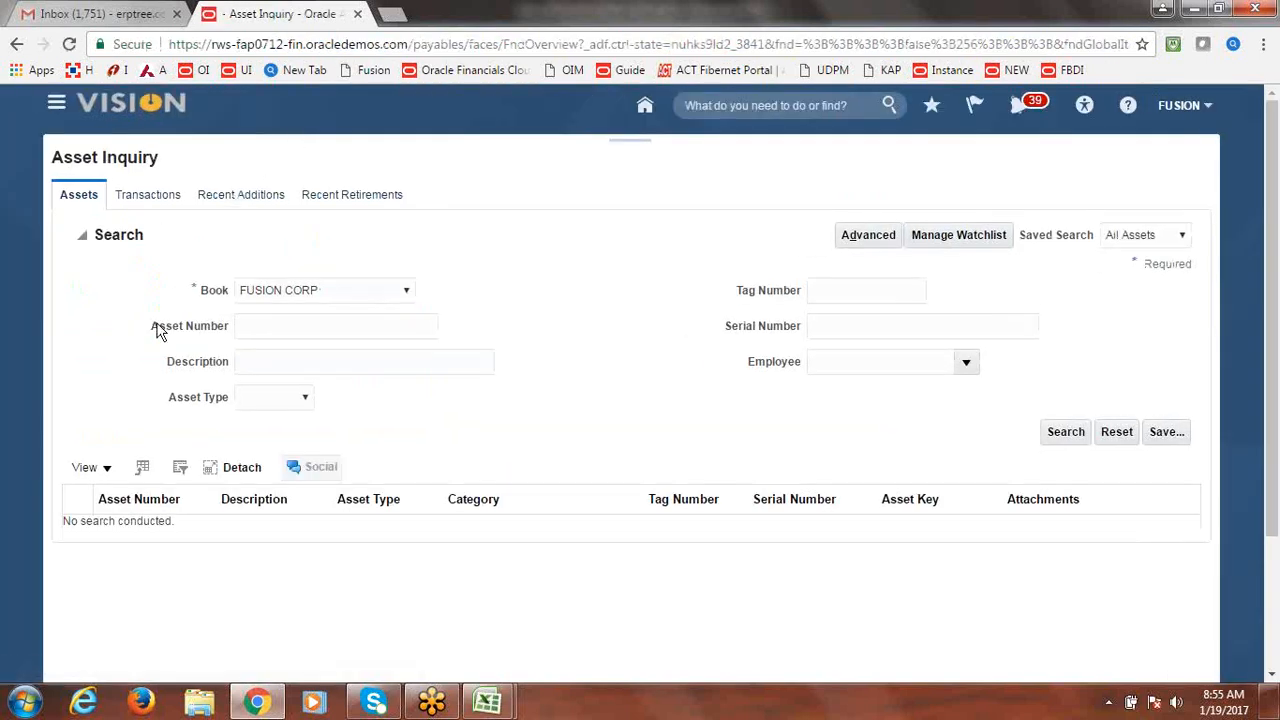
click(56, 103)
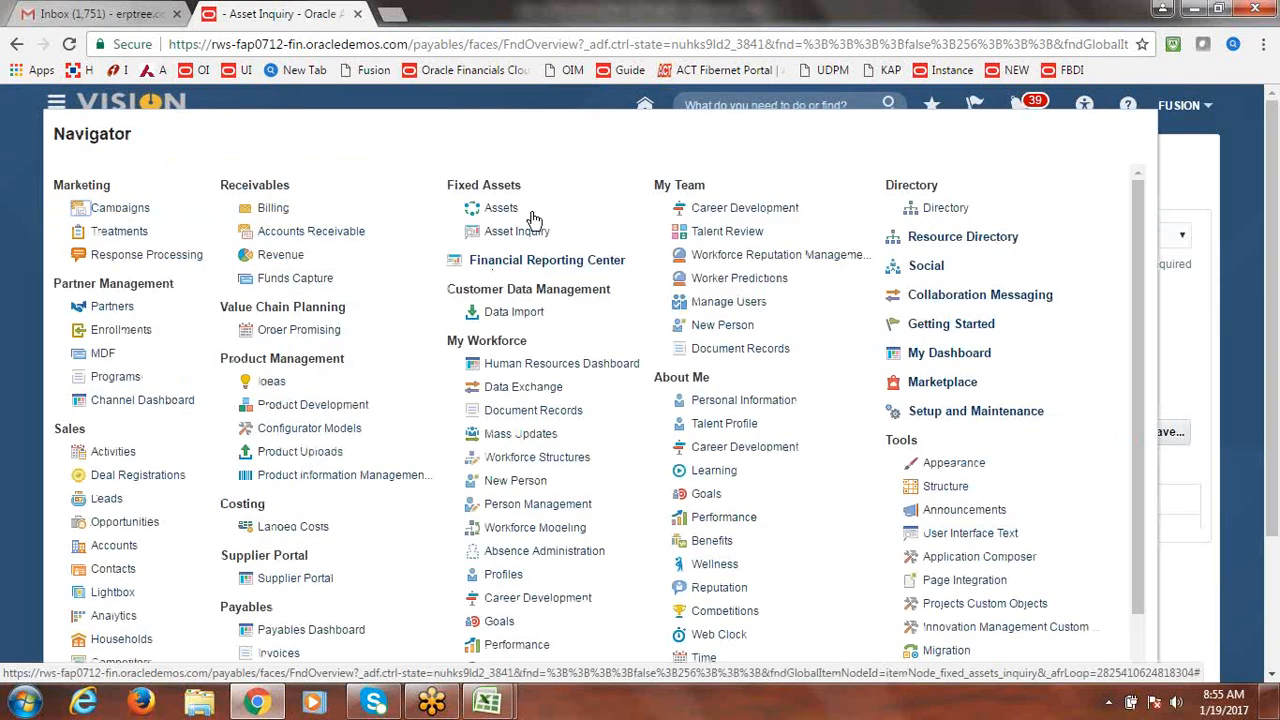
click(500, 208)
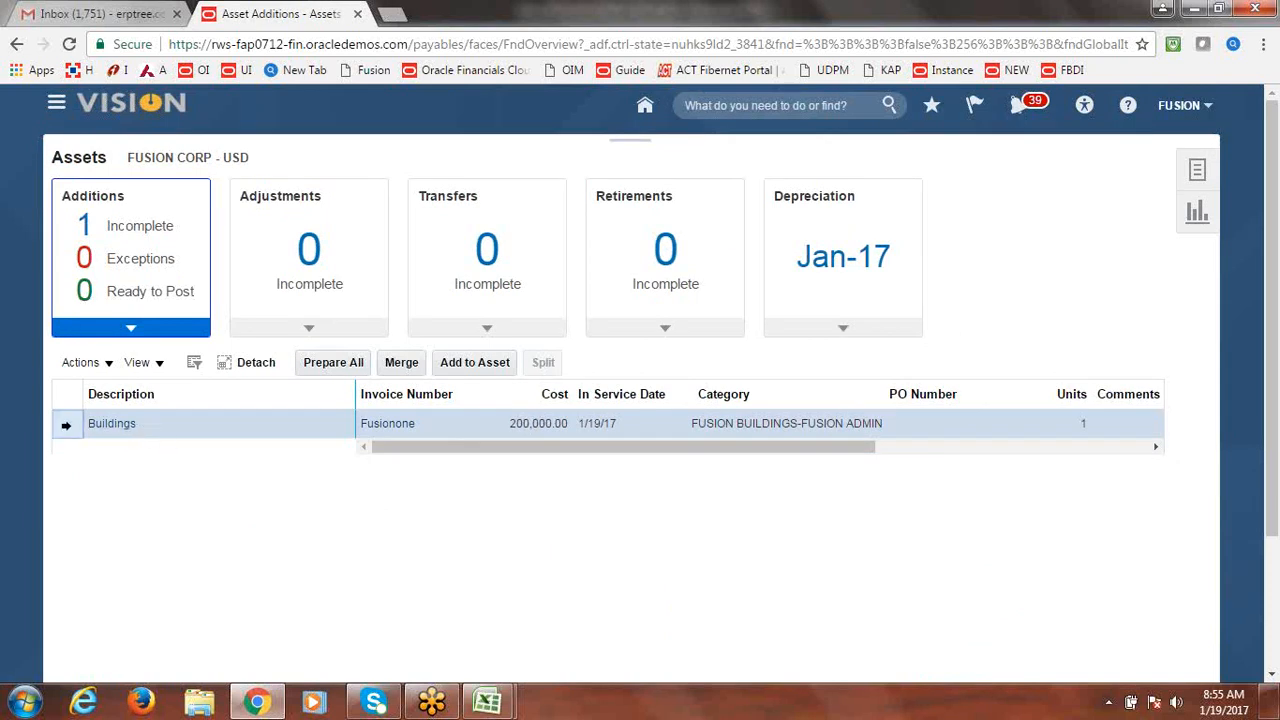
click(109, 365)
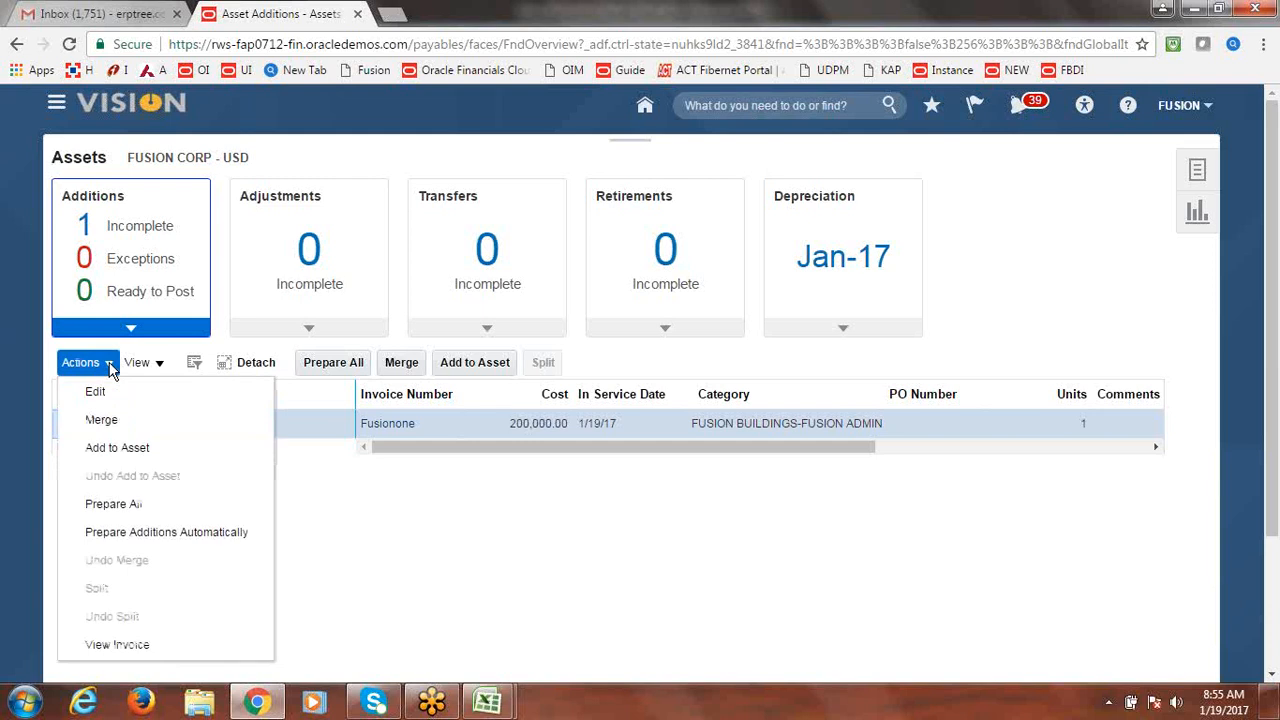
click(138, 362)
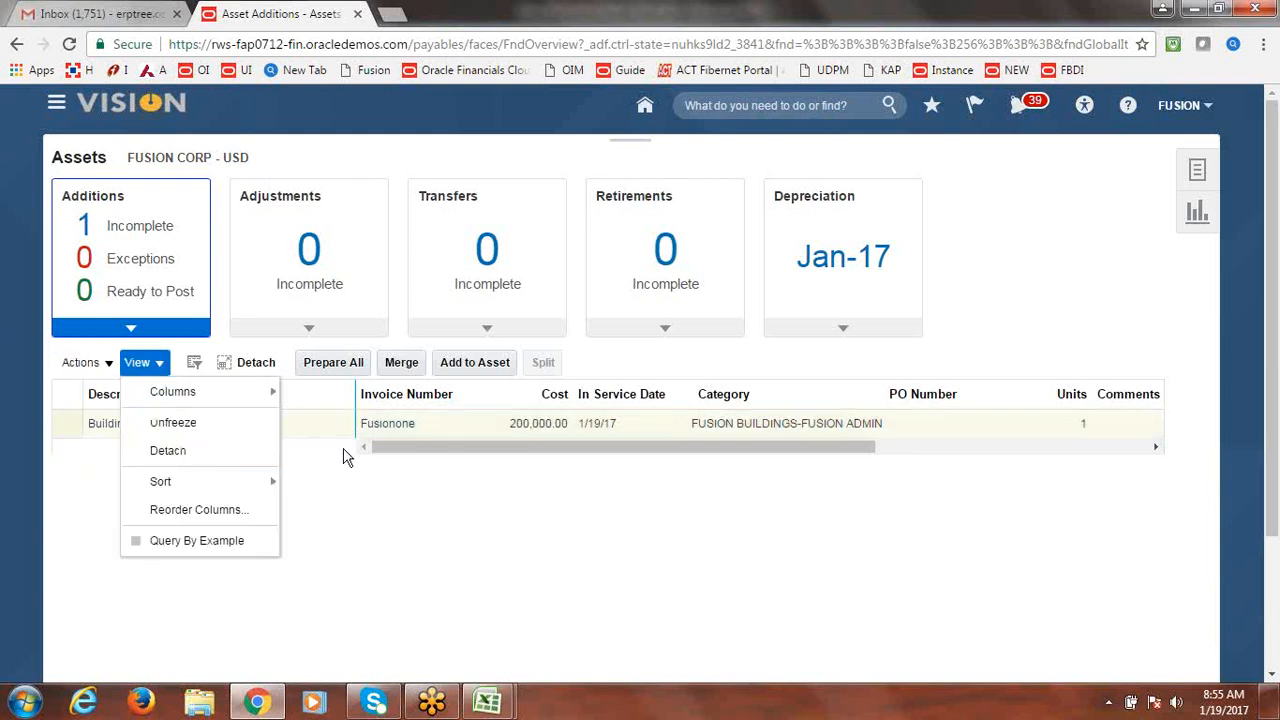
Review the Fusionone Buildings source line (Post queue, 200,000.00) and save it again.
click(432, 436)
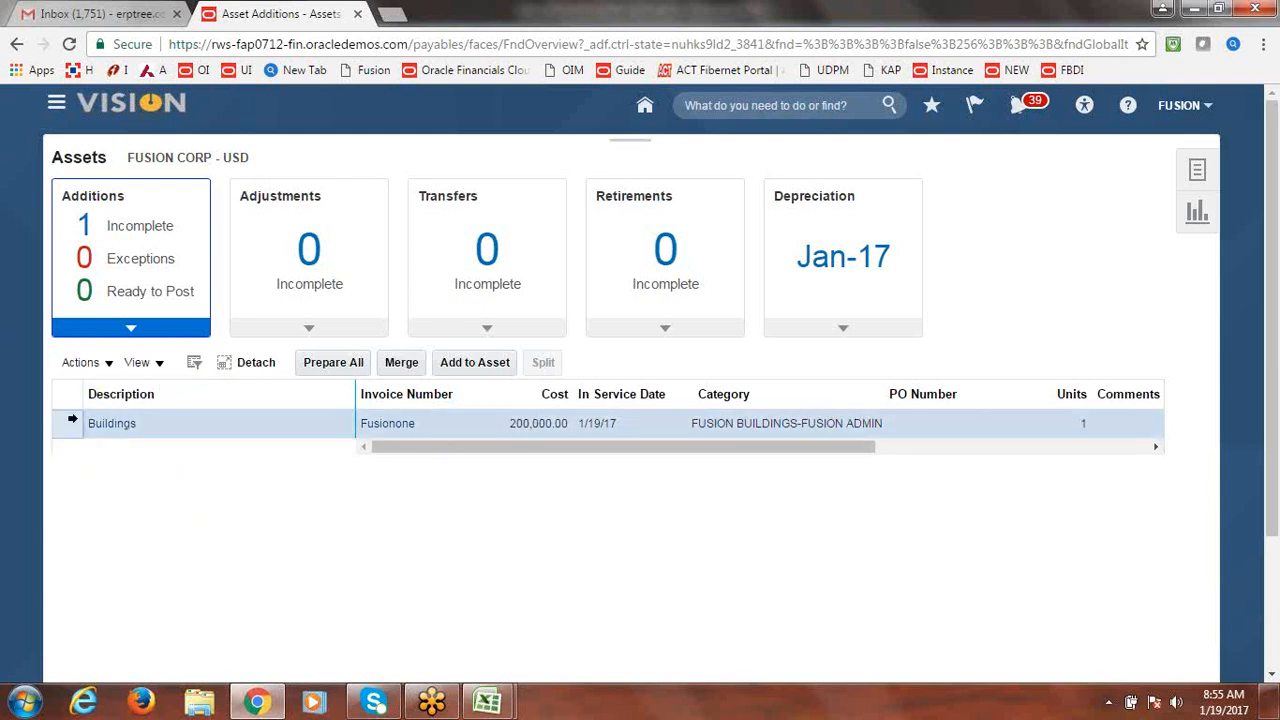
click(108, 364)
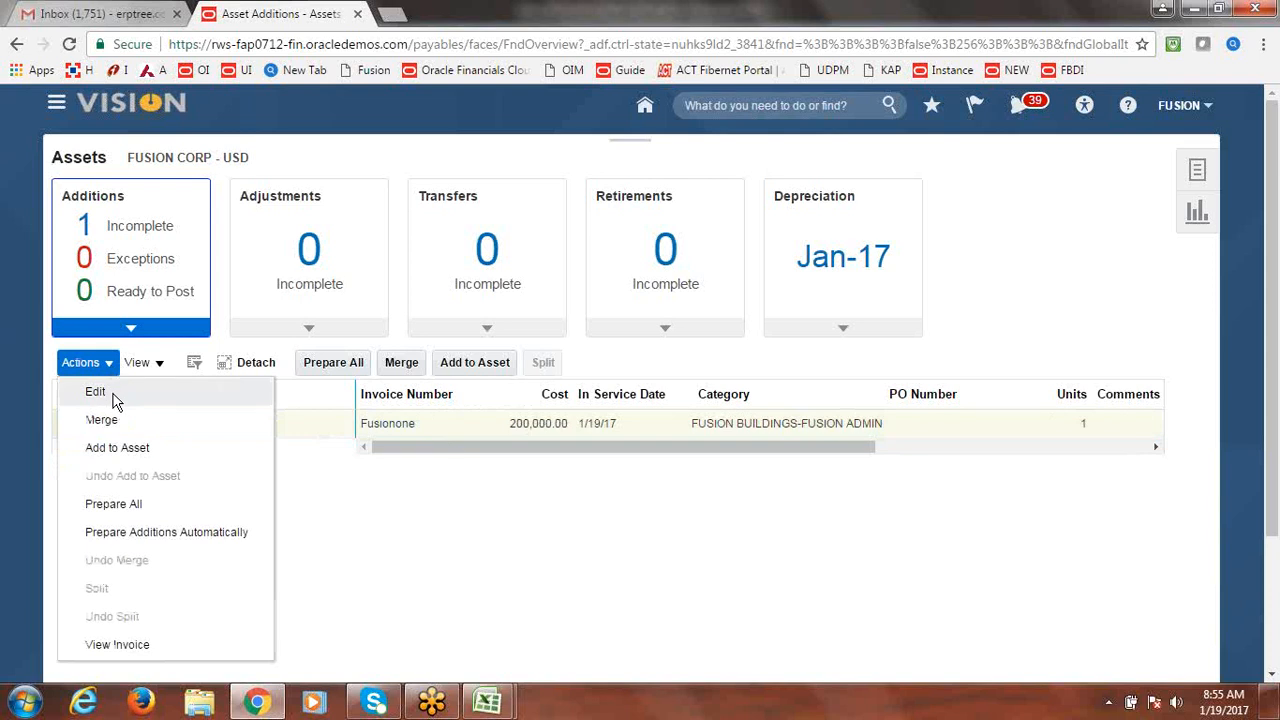
click(113, 395)
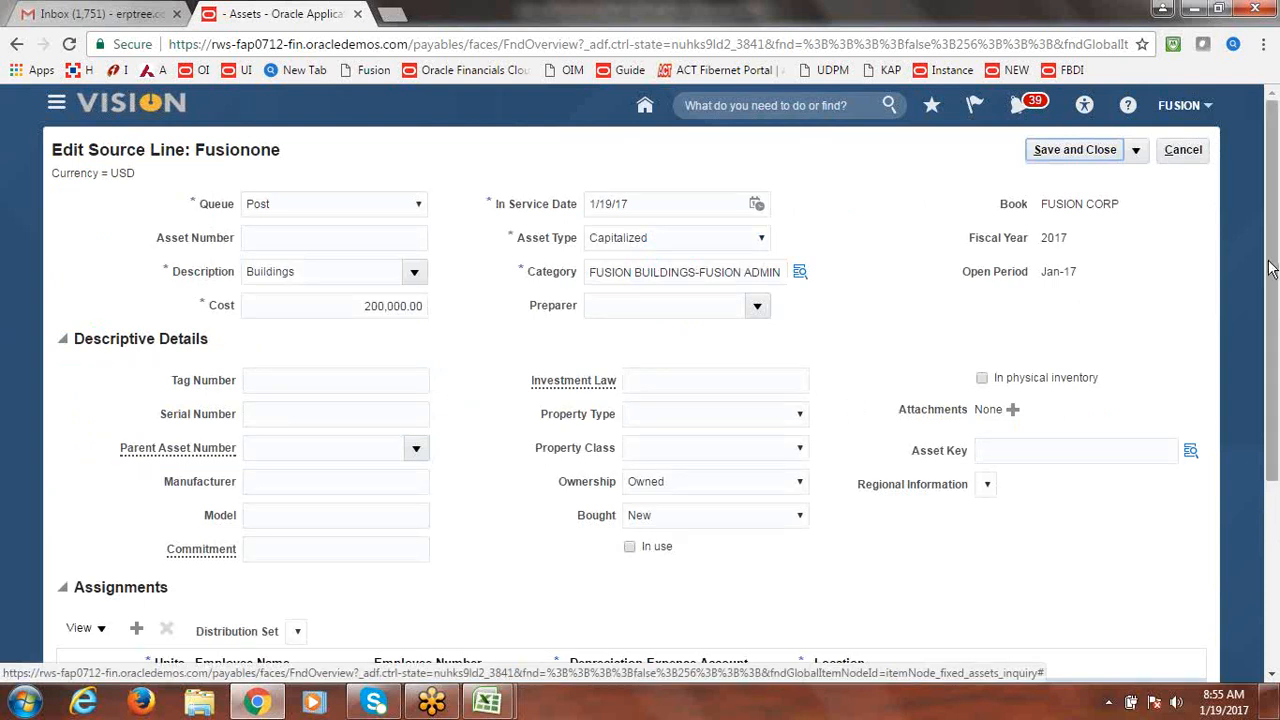
drag(1270, 268, 1276, 368)
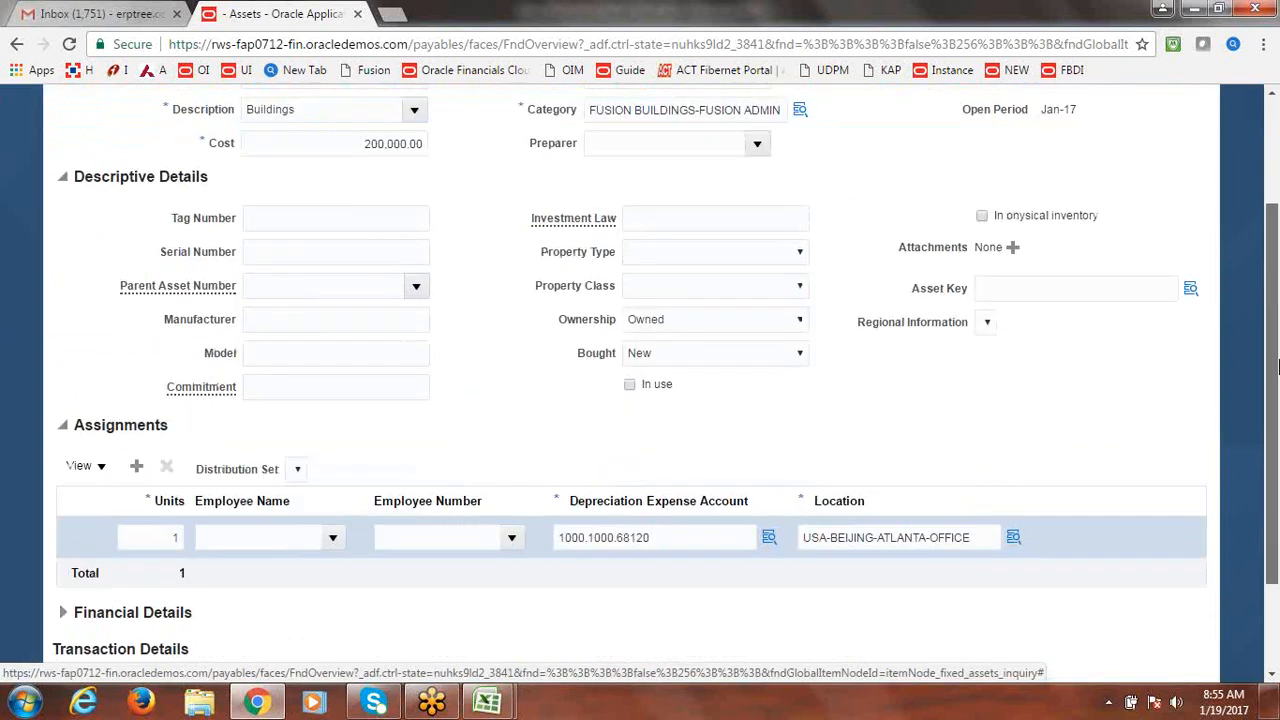
drag(1275, 295, 1276, 178)
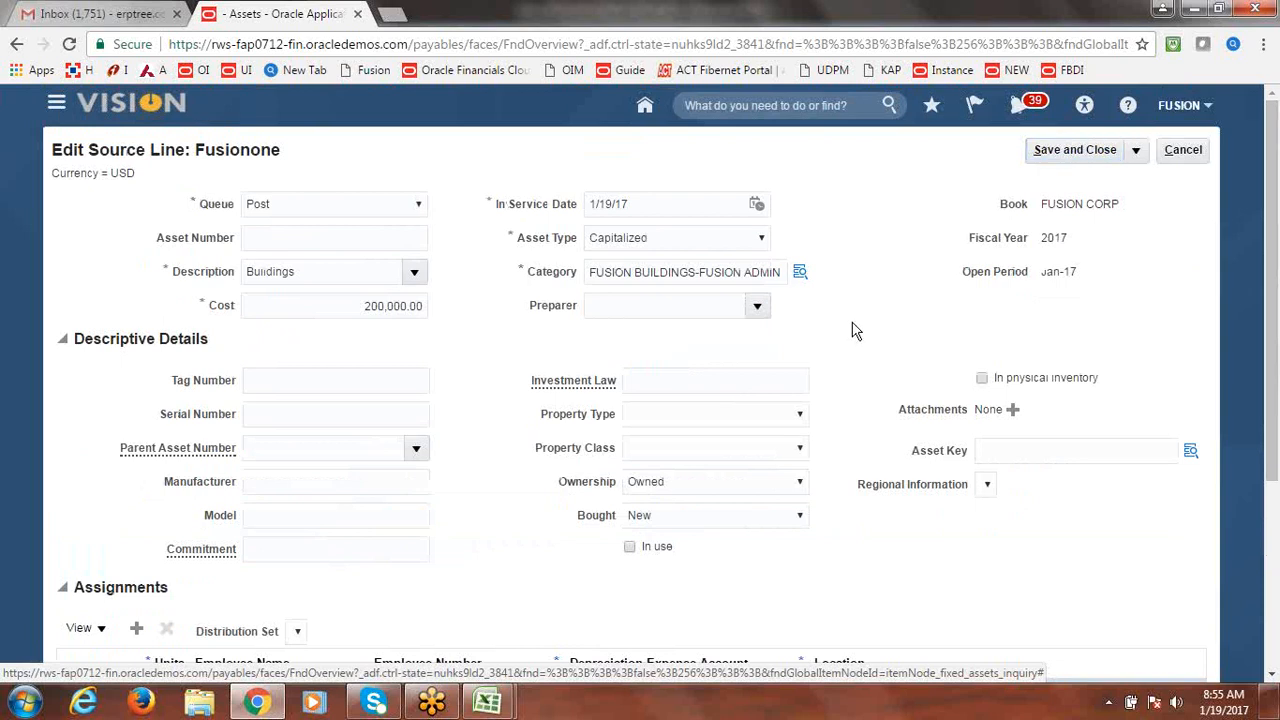
click(1100, 155)
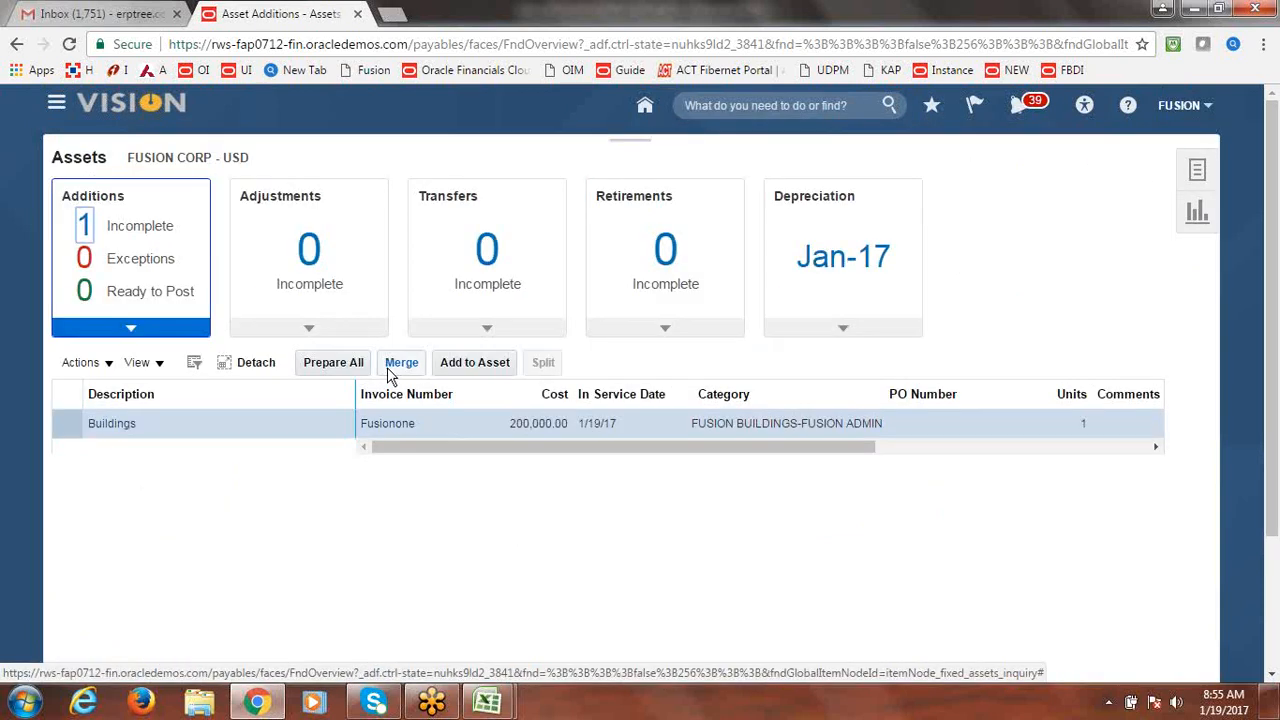
Post all Ready to Post additions, acknowledge the submission, and bring up the asset Tasks panel.
click(132, 294)
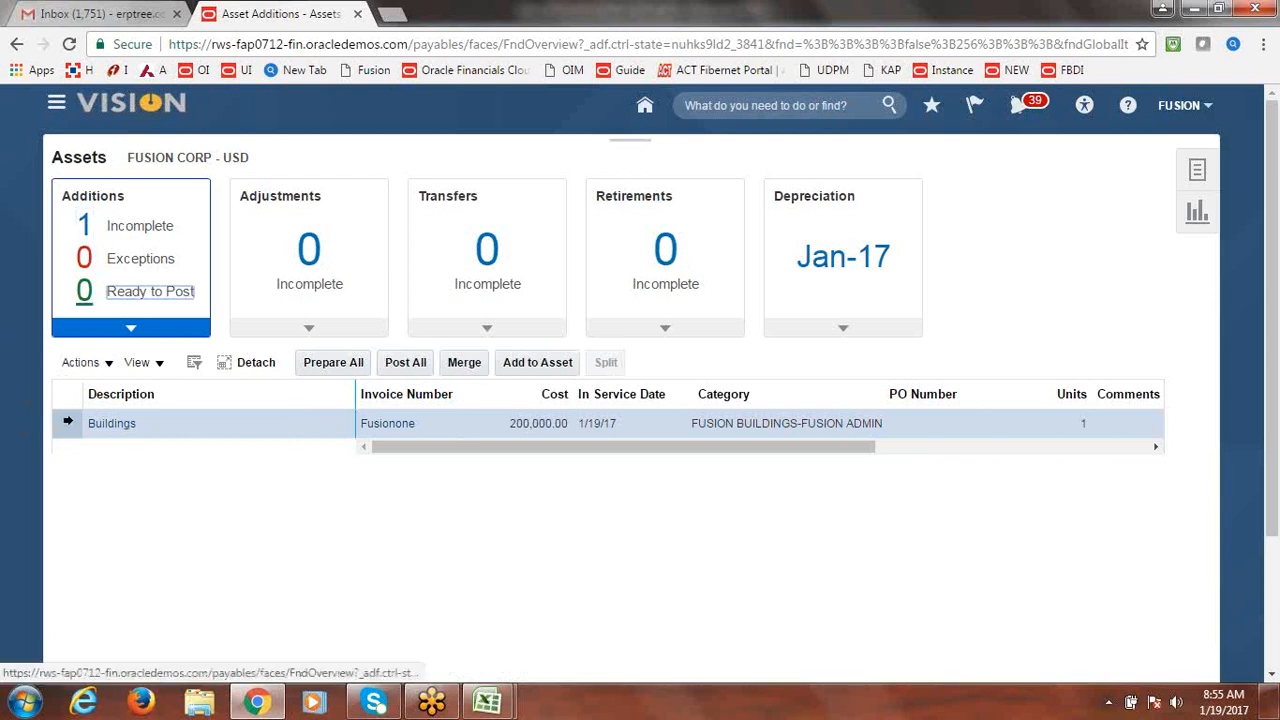
click(408, 364)
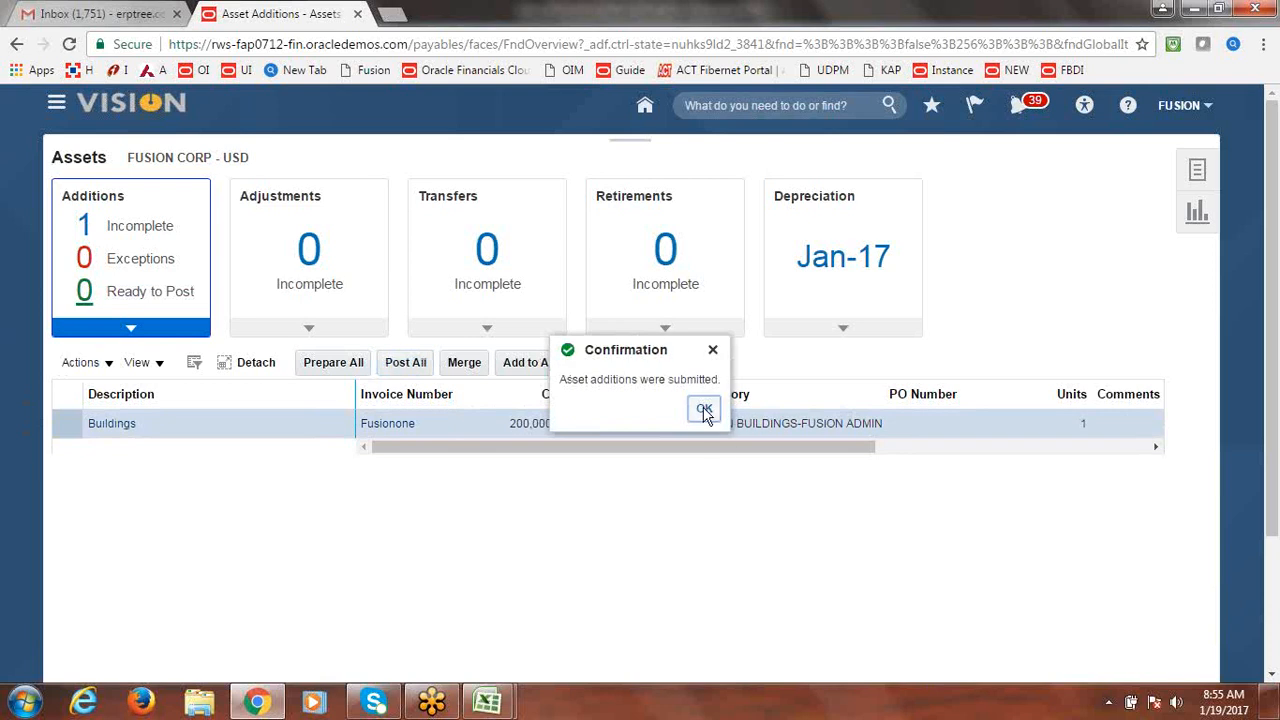
click(703, 406)
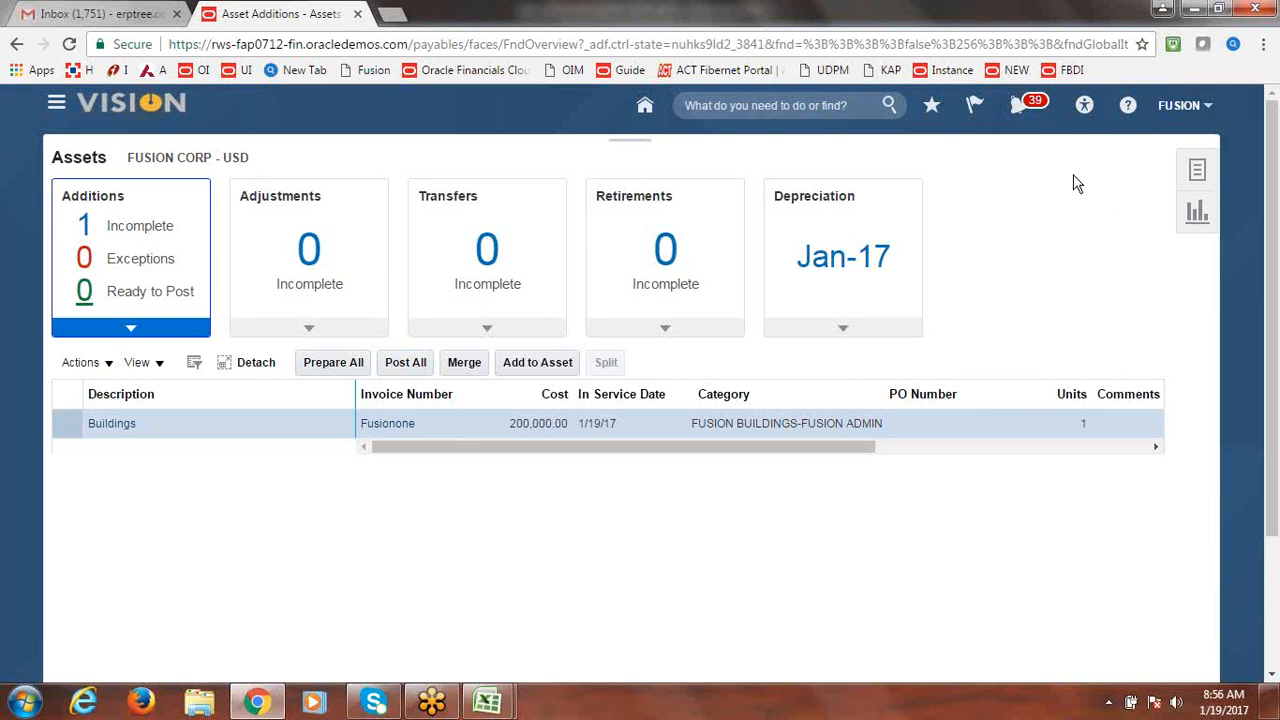
click(1200, 188)
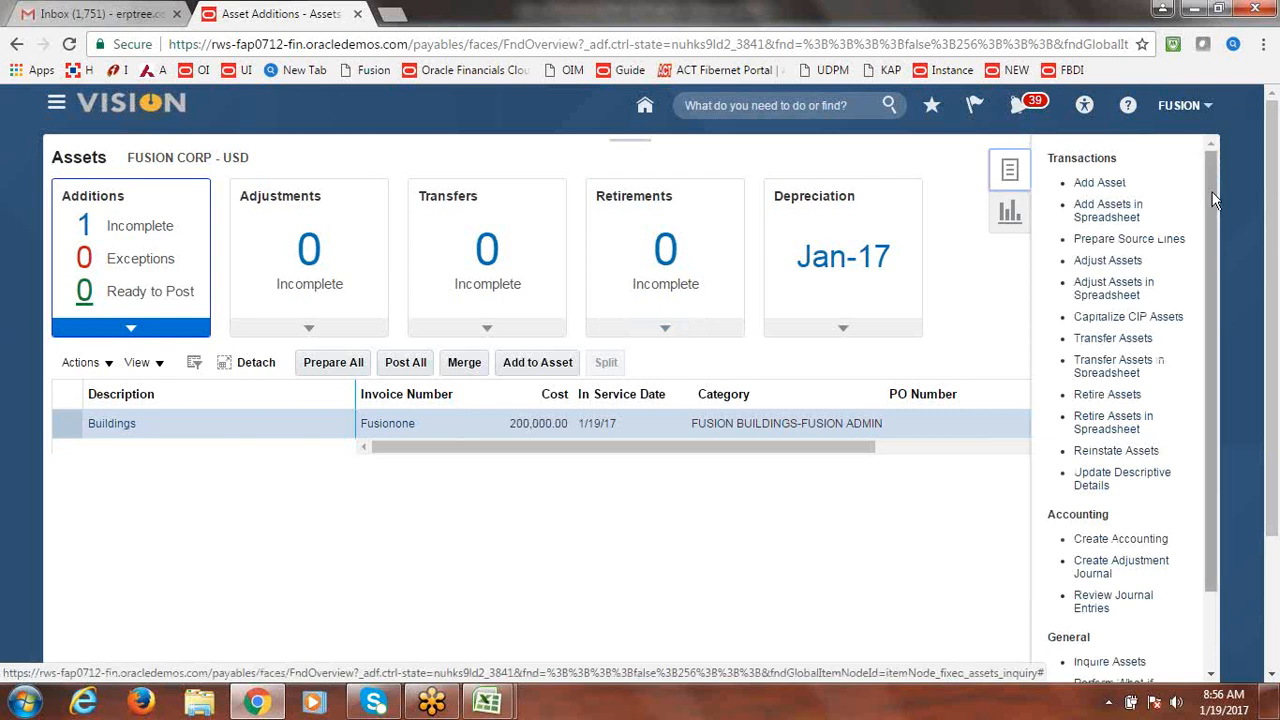
drag(1212, 192, 1212, 192)
Search all lines in Prepare Source Lines, review the results, and return to Assets.
click(1139, 244)
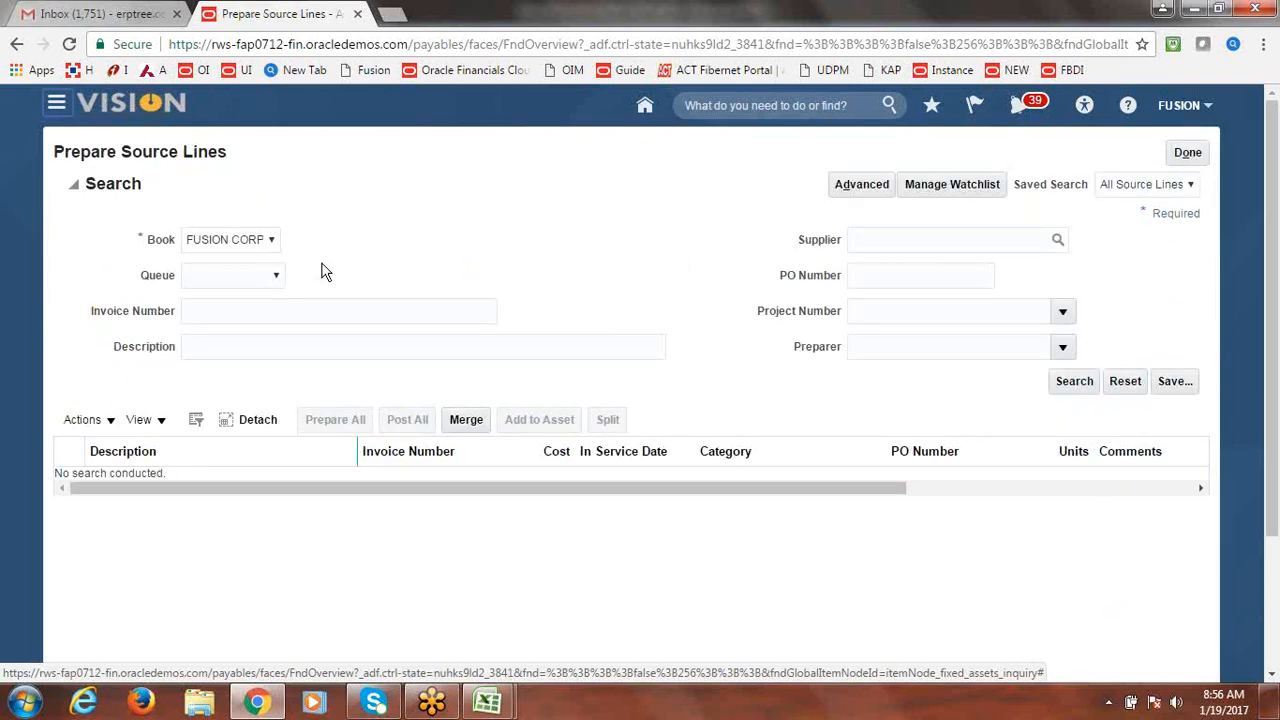
click(1074, 385)
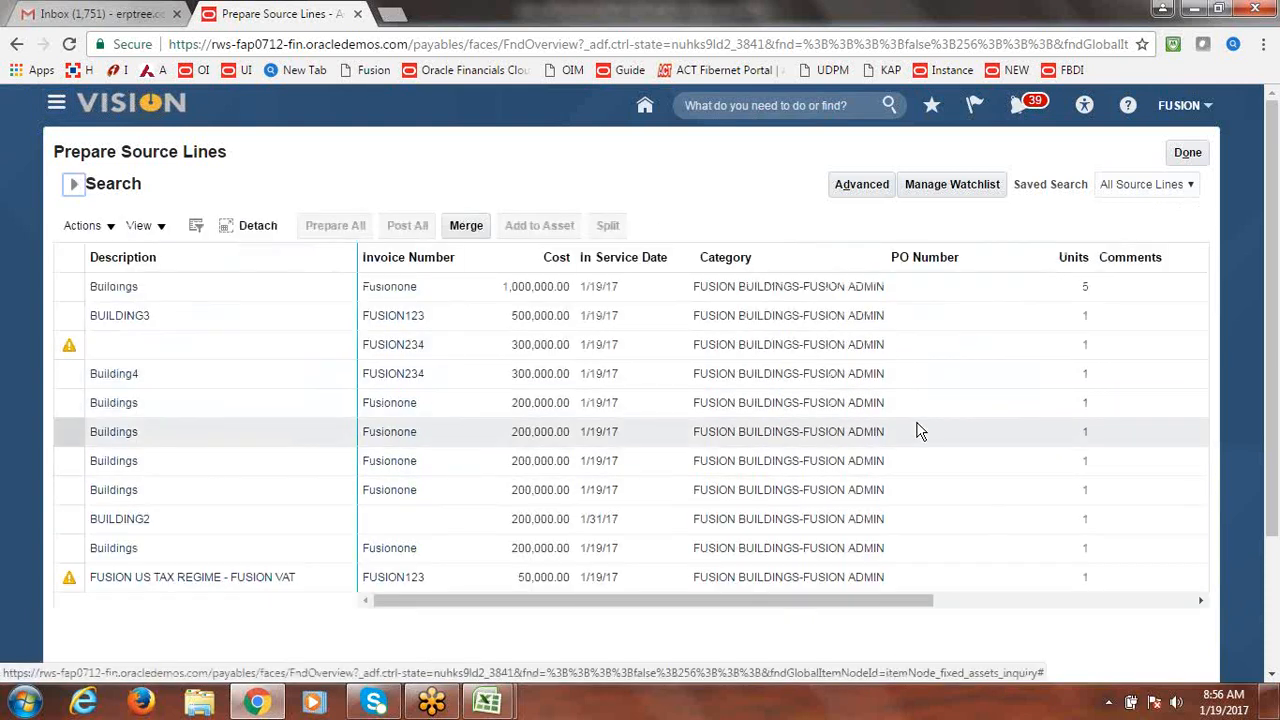
drag(1275, 357, 1268, 332)
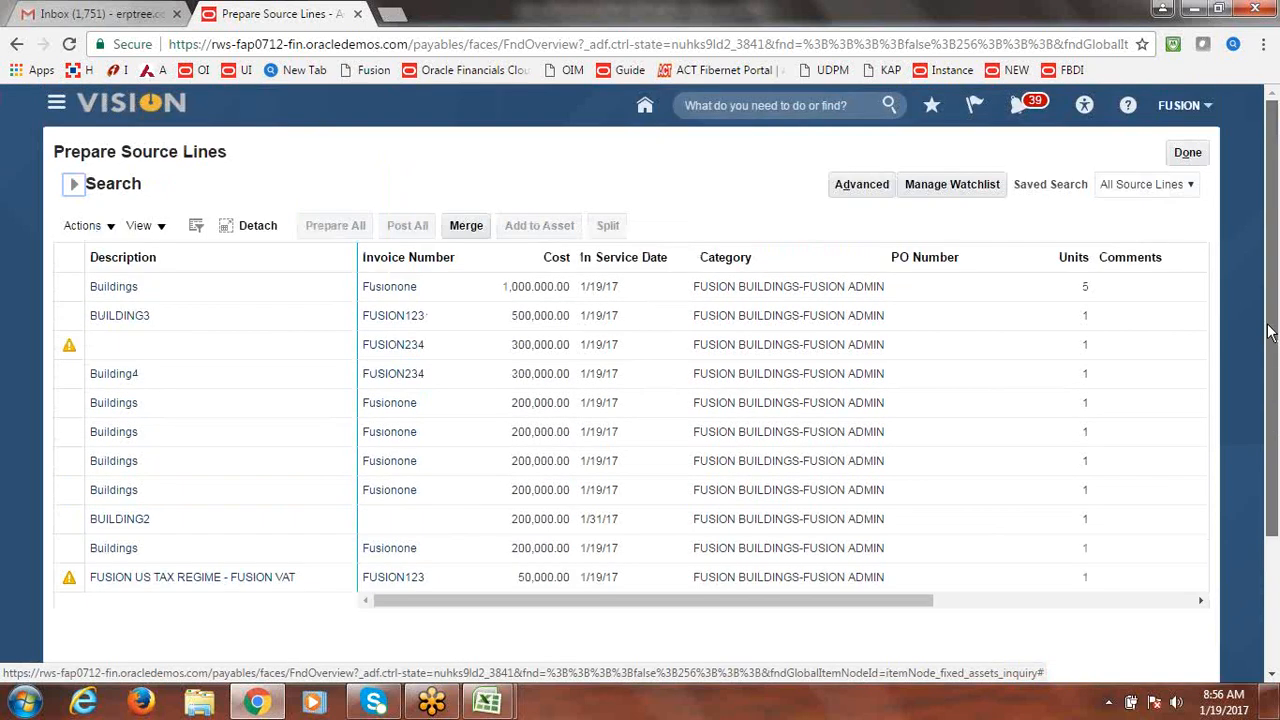
click(1190, 153)
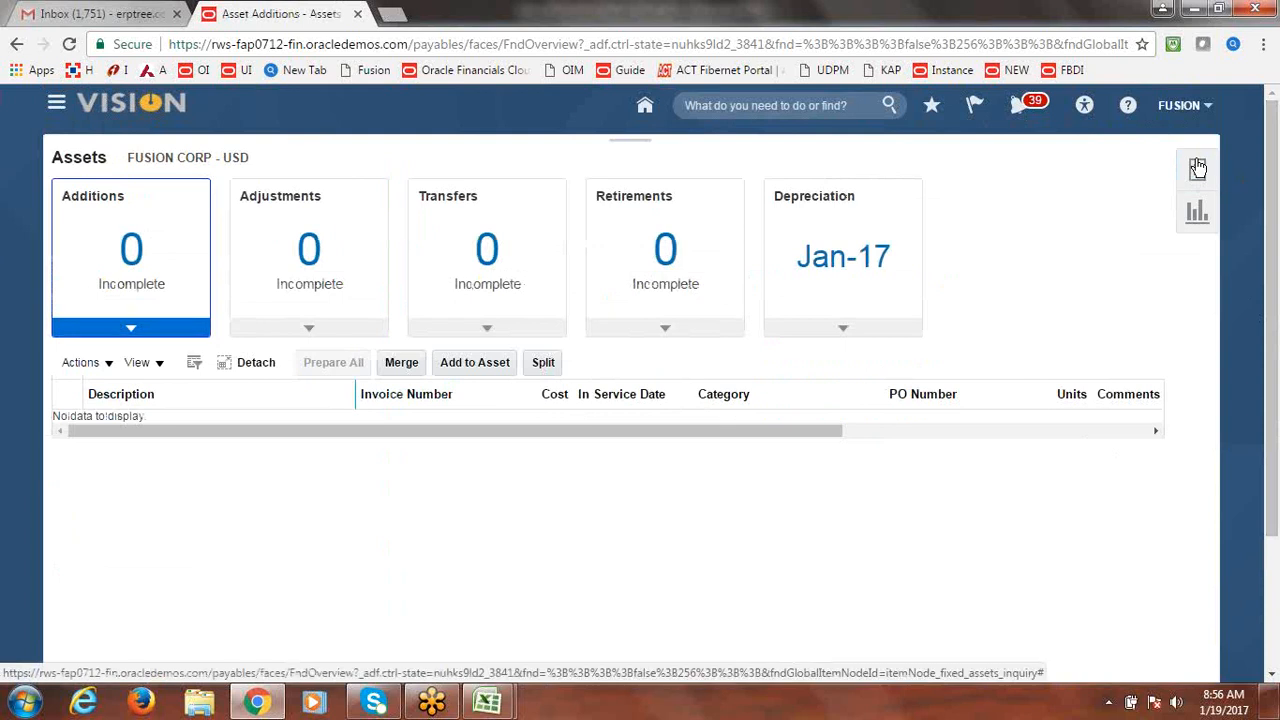
Search for assets available to capitalize in Capitalize CIP Assets.
click(1198, 168)
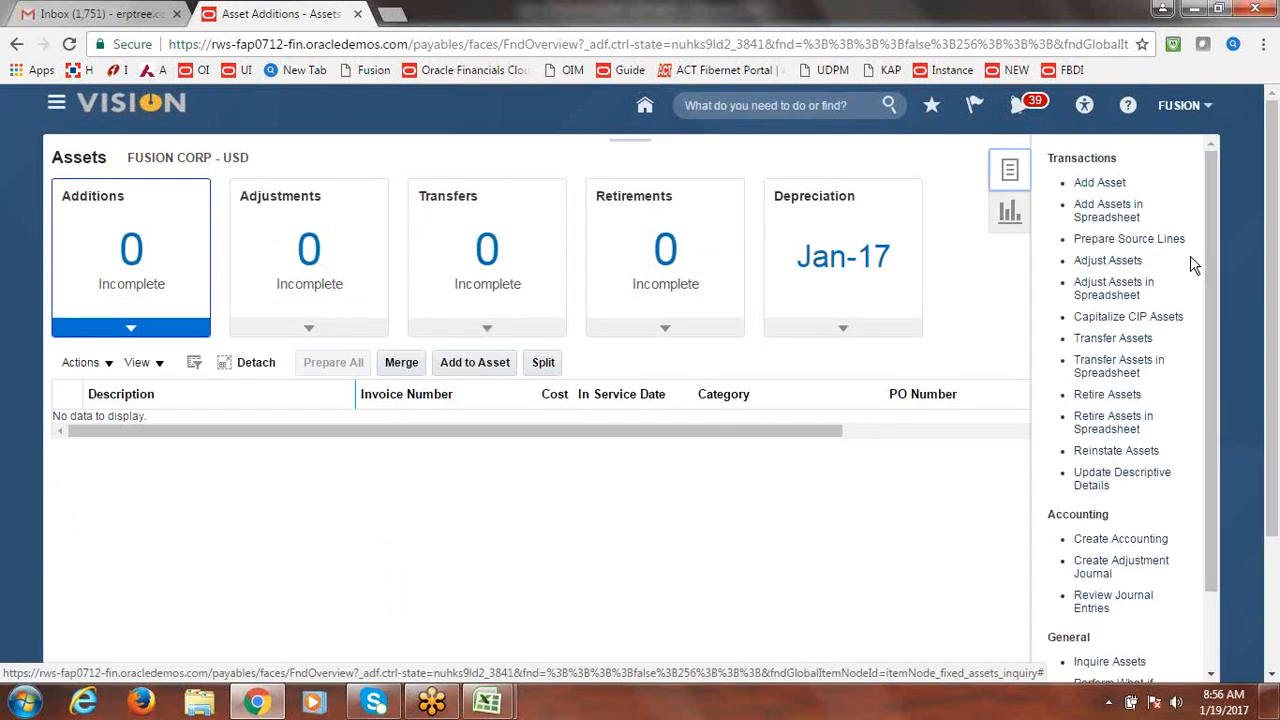
drag(1203, 244, 1205, 251)
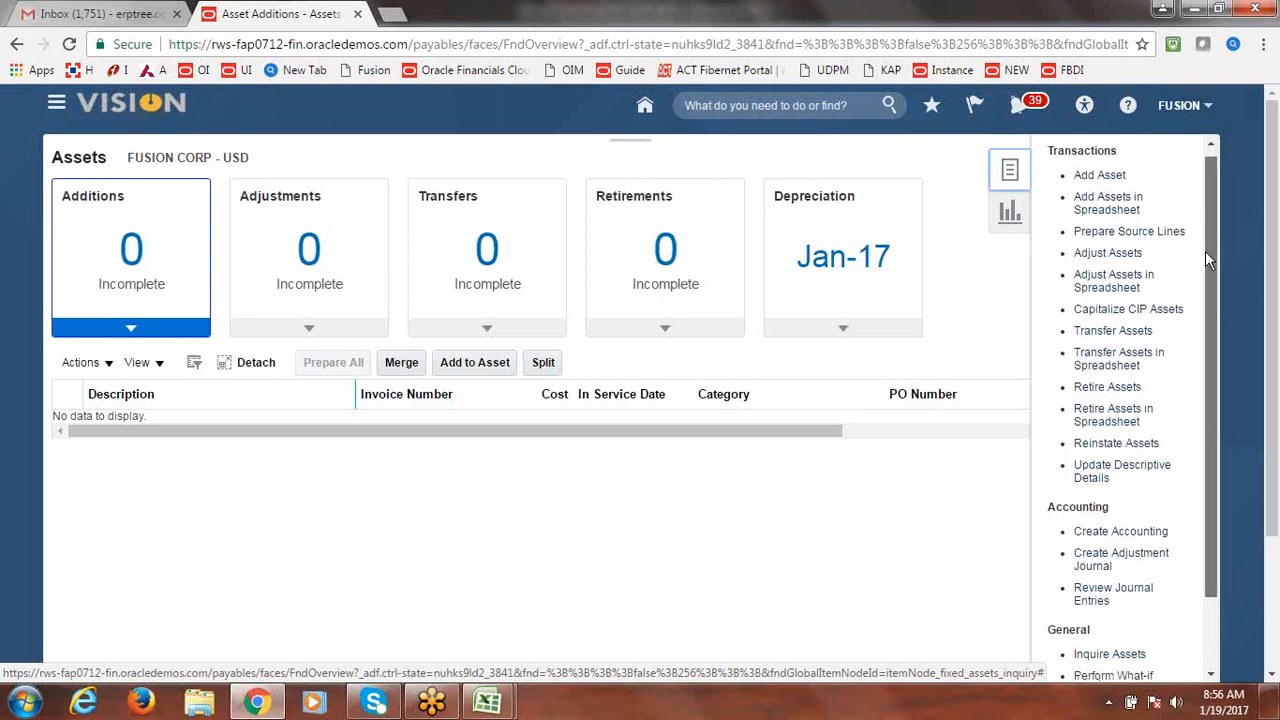
click(1138, 308)
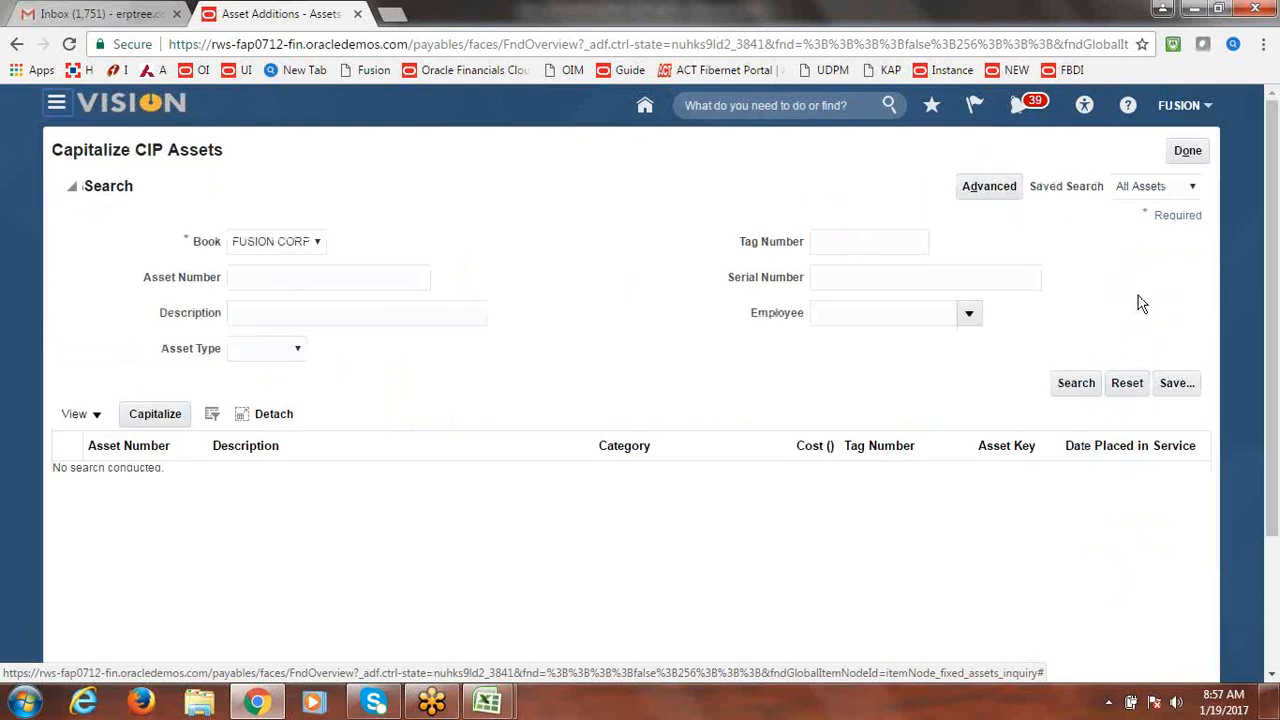
click(1073, 381)
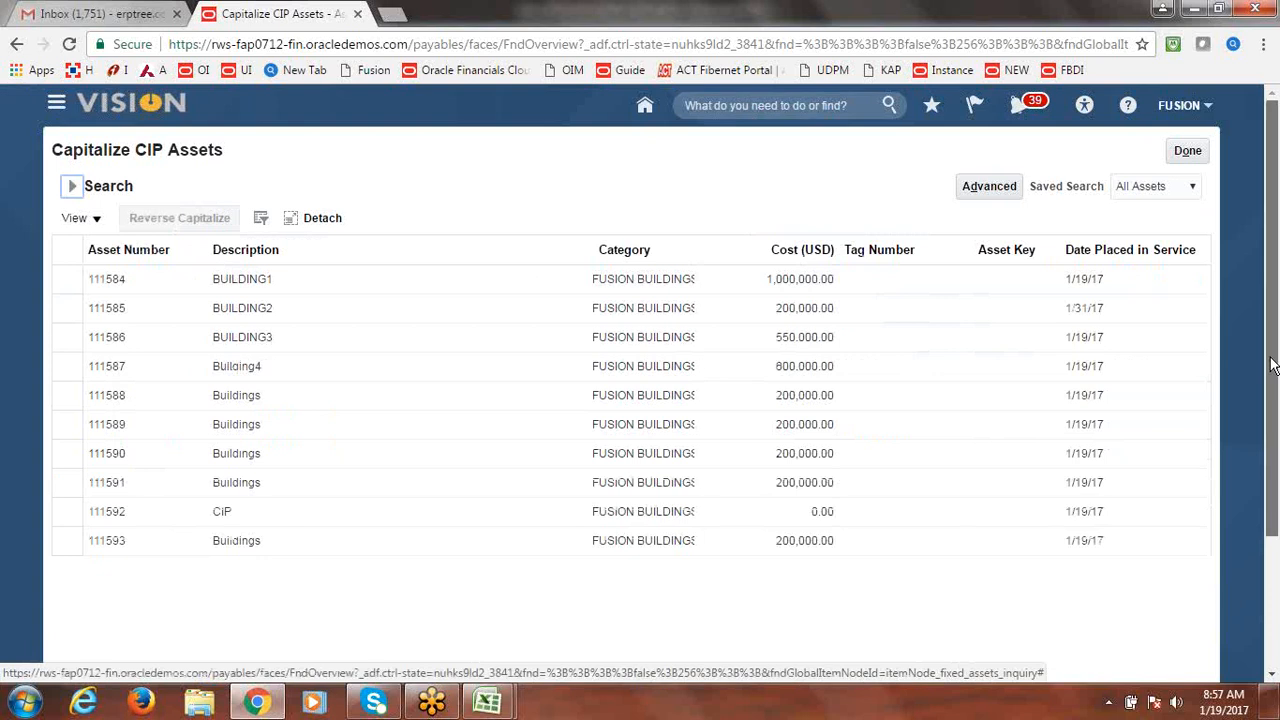
Select CIP asset 111592, review the list, and return to the Assets overview.
click(60, 512)
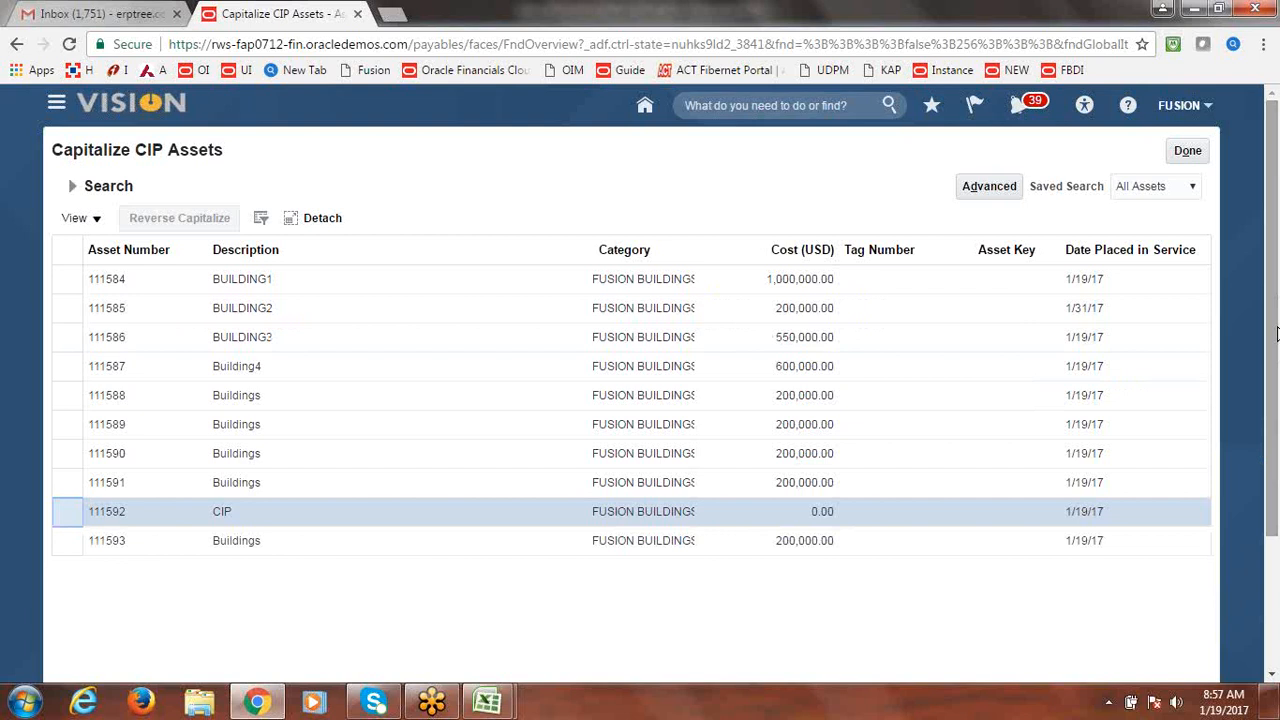
scroll(1276, 325, down, 2)
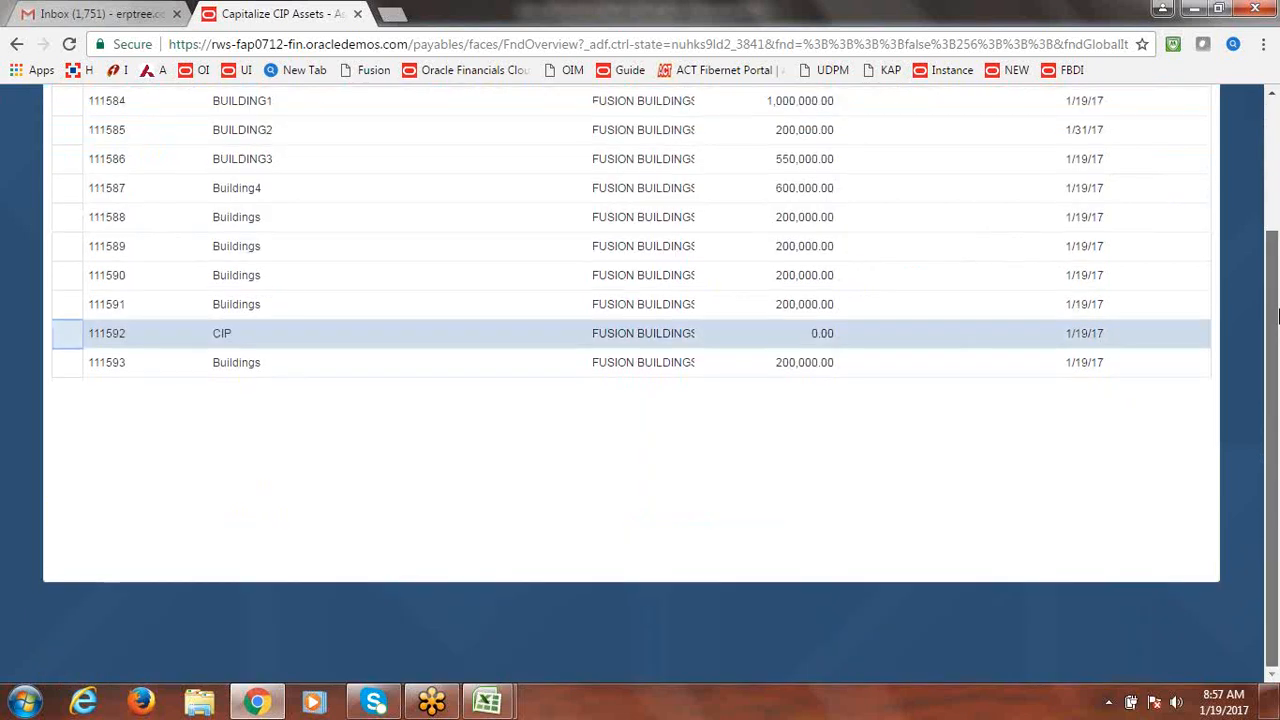
scroll(1276, 318, up, 2)
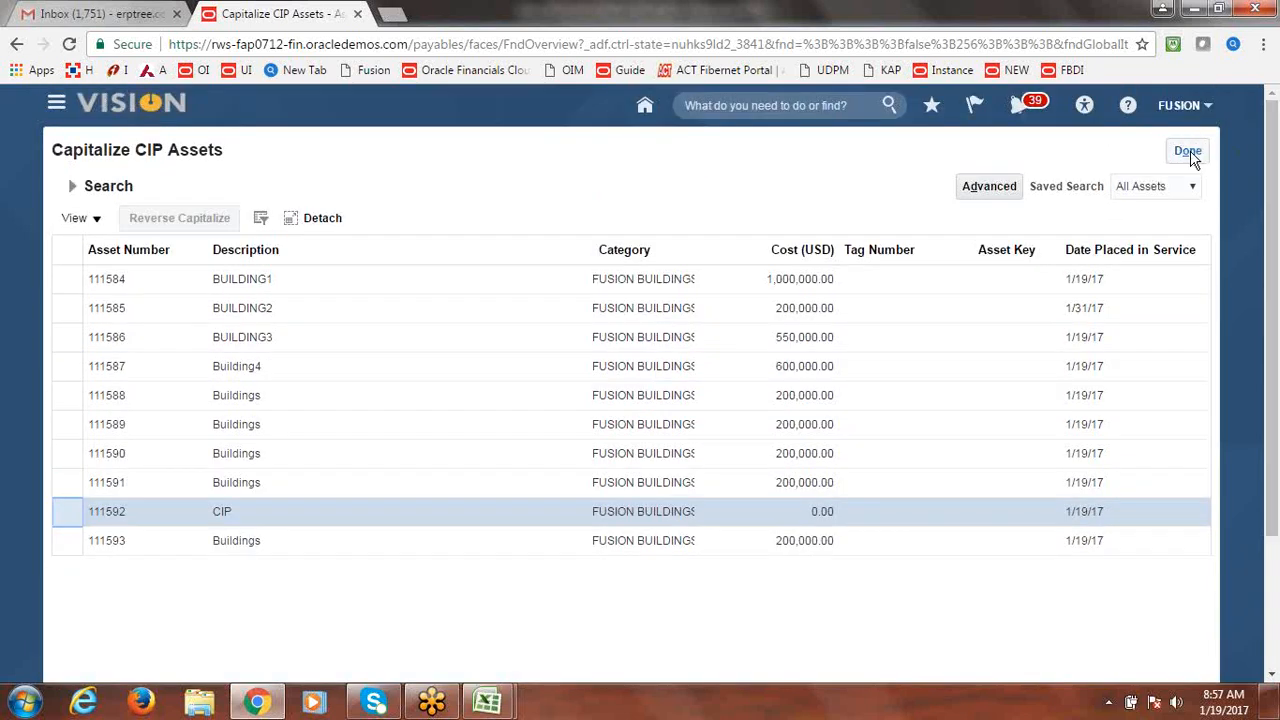
click(1190, 155)
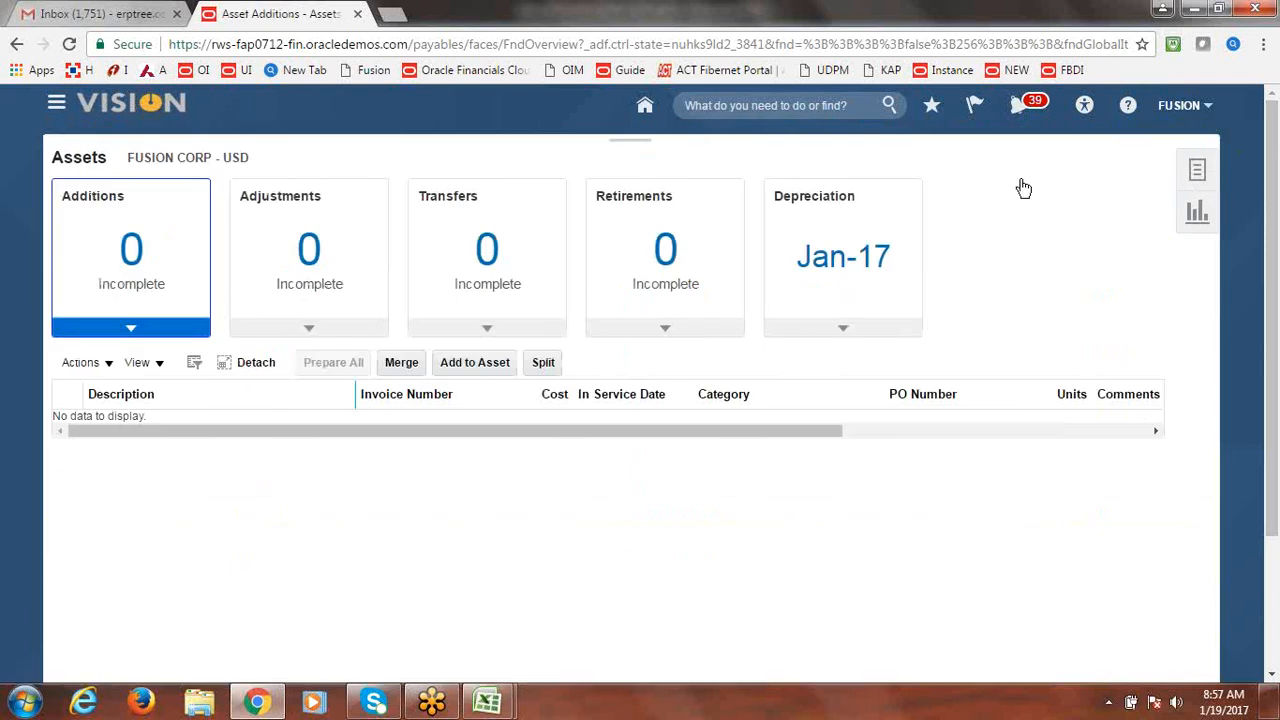
click(1200, 171)
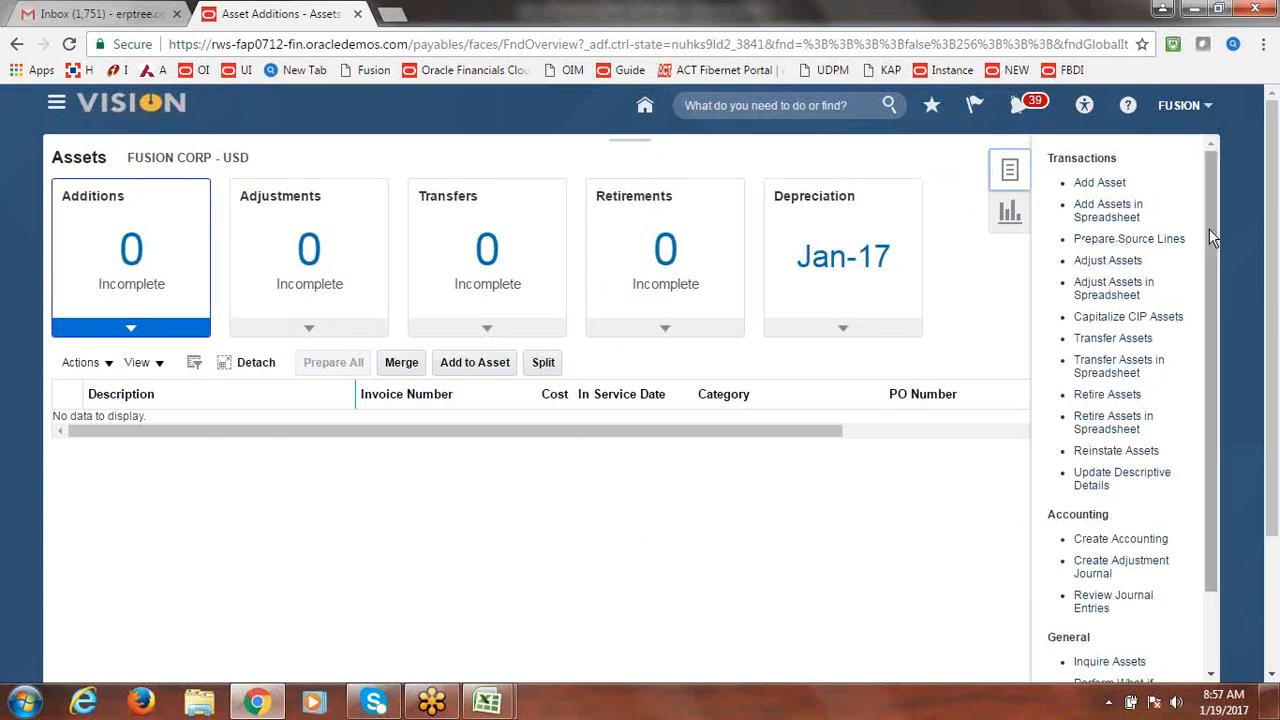
Search Capitalize CIP Assets with the asset type limited to CIP.
click(1150, 318)
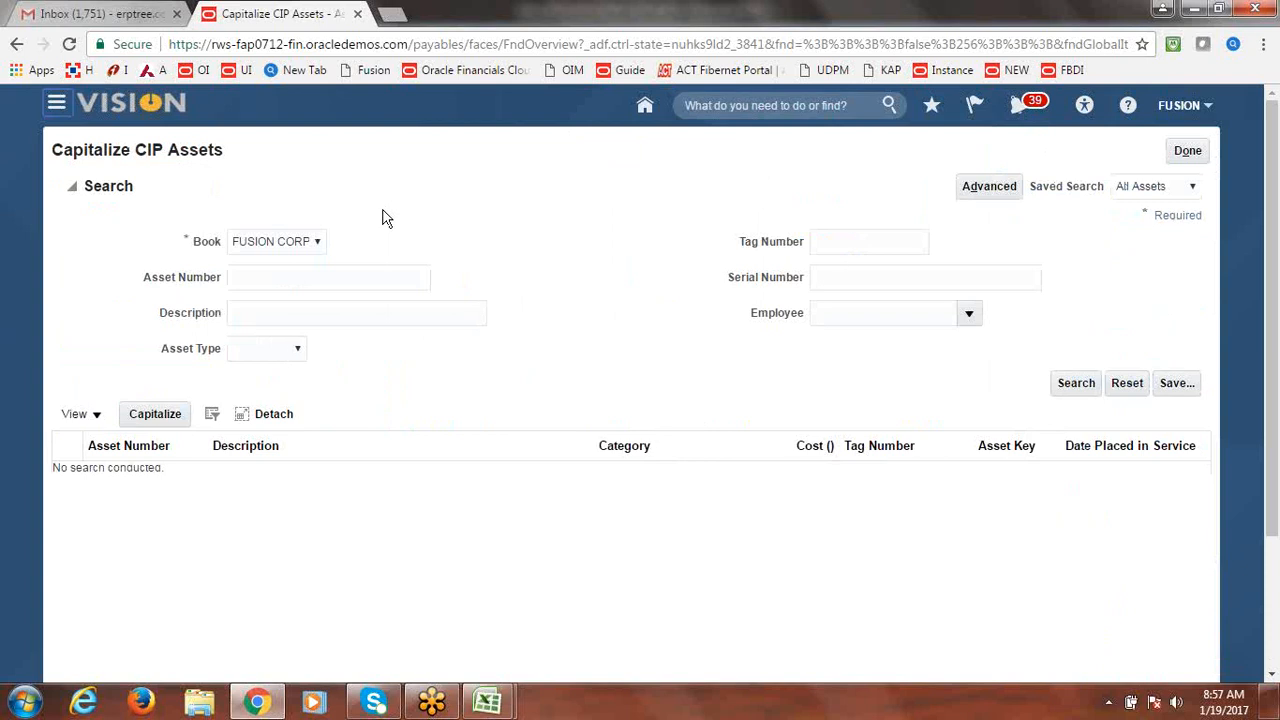
click(297, 350)
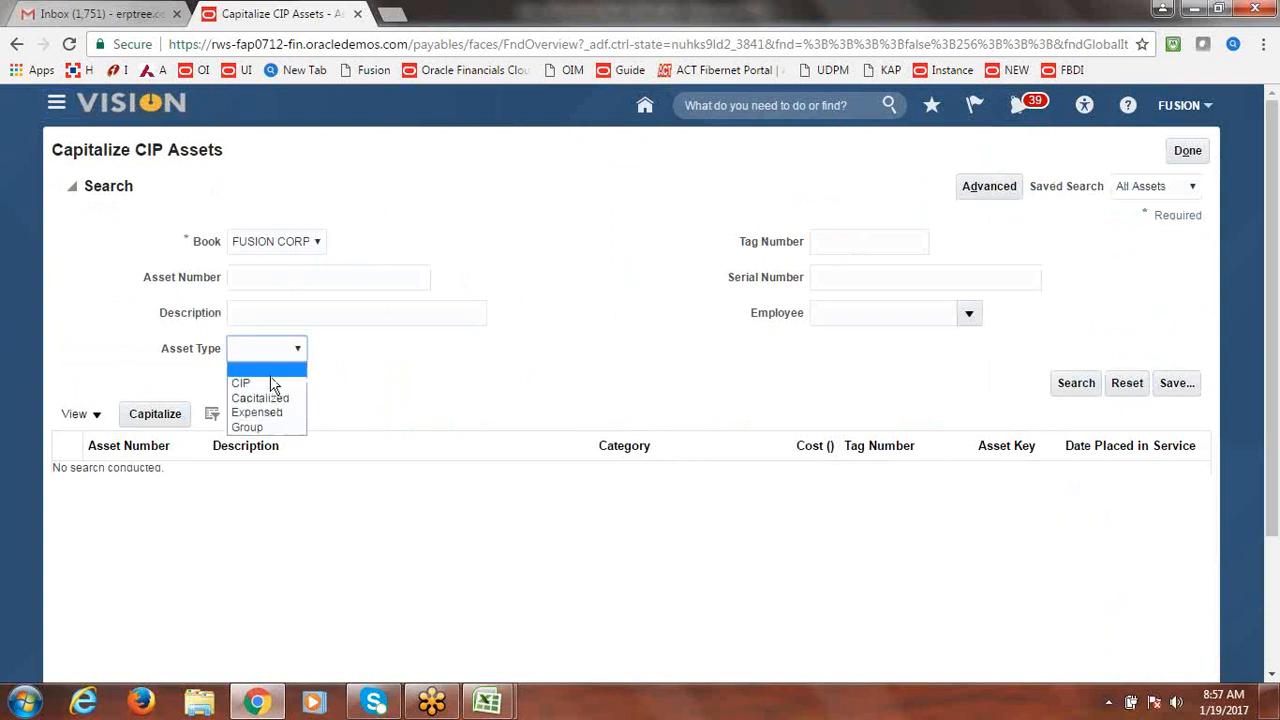
click(271, 378)
click(297, 347)
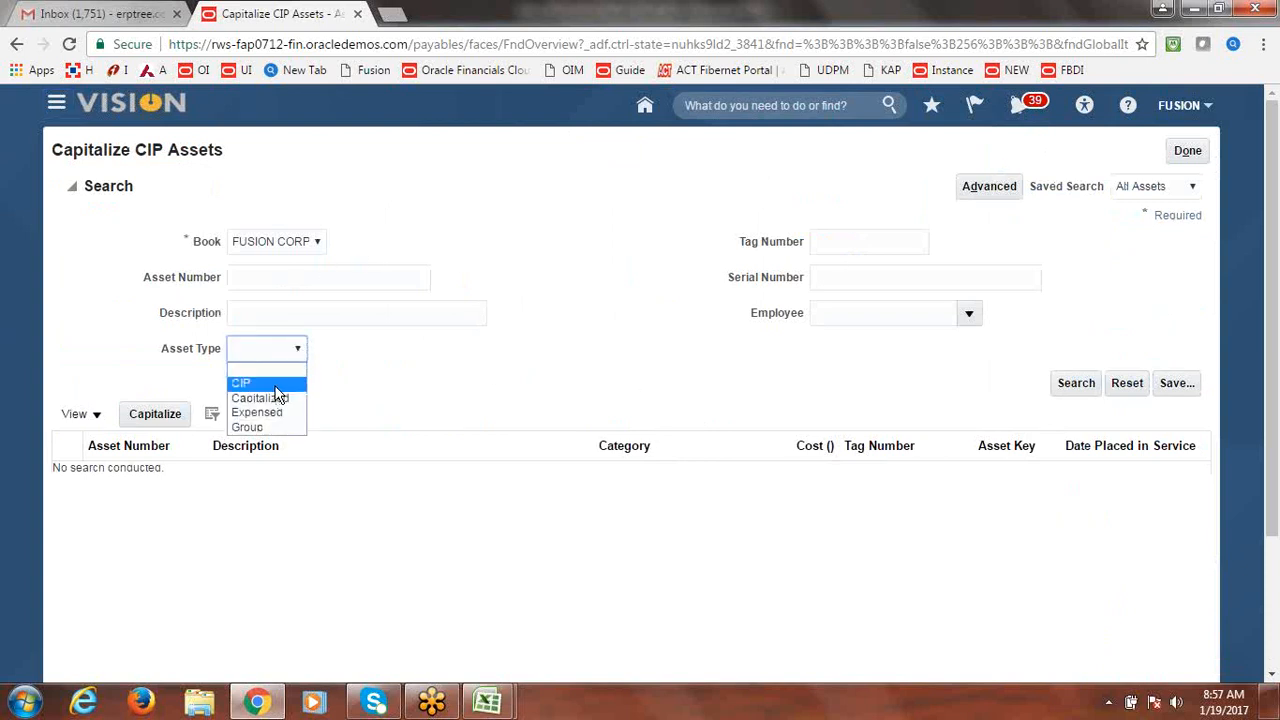
click(276, 385)
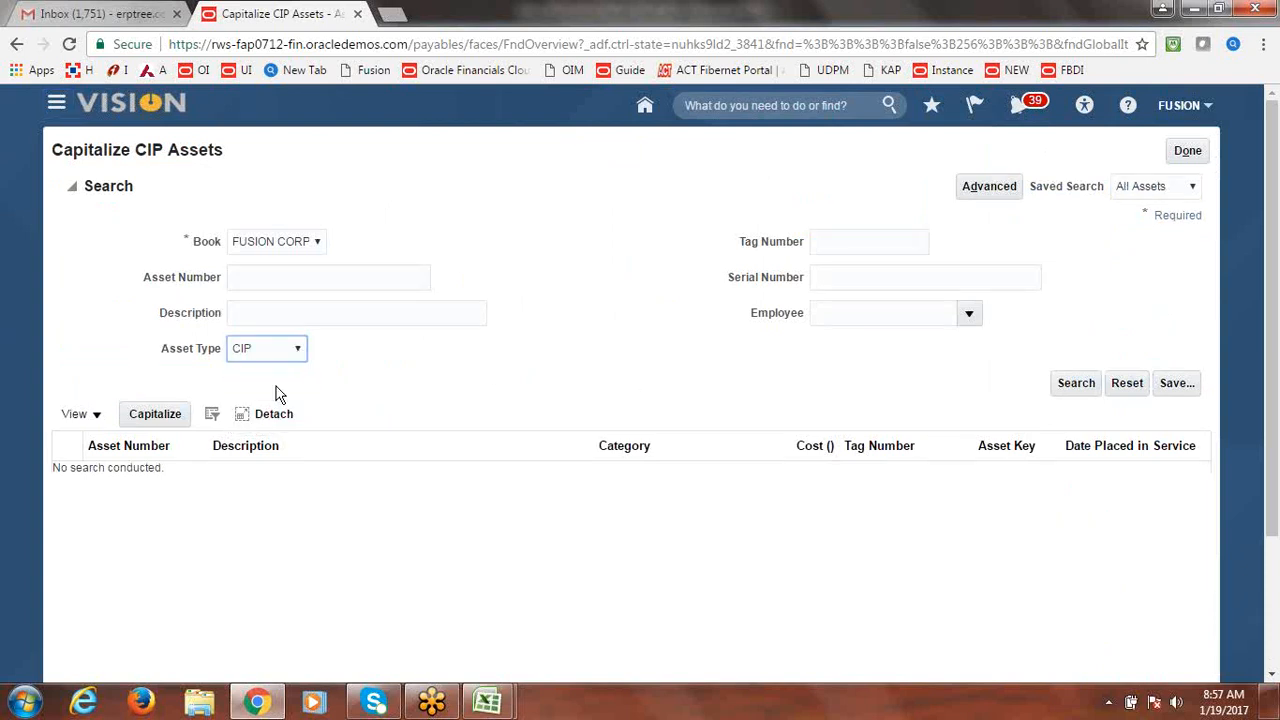
click(1077, 390)
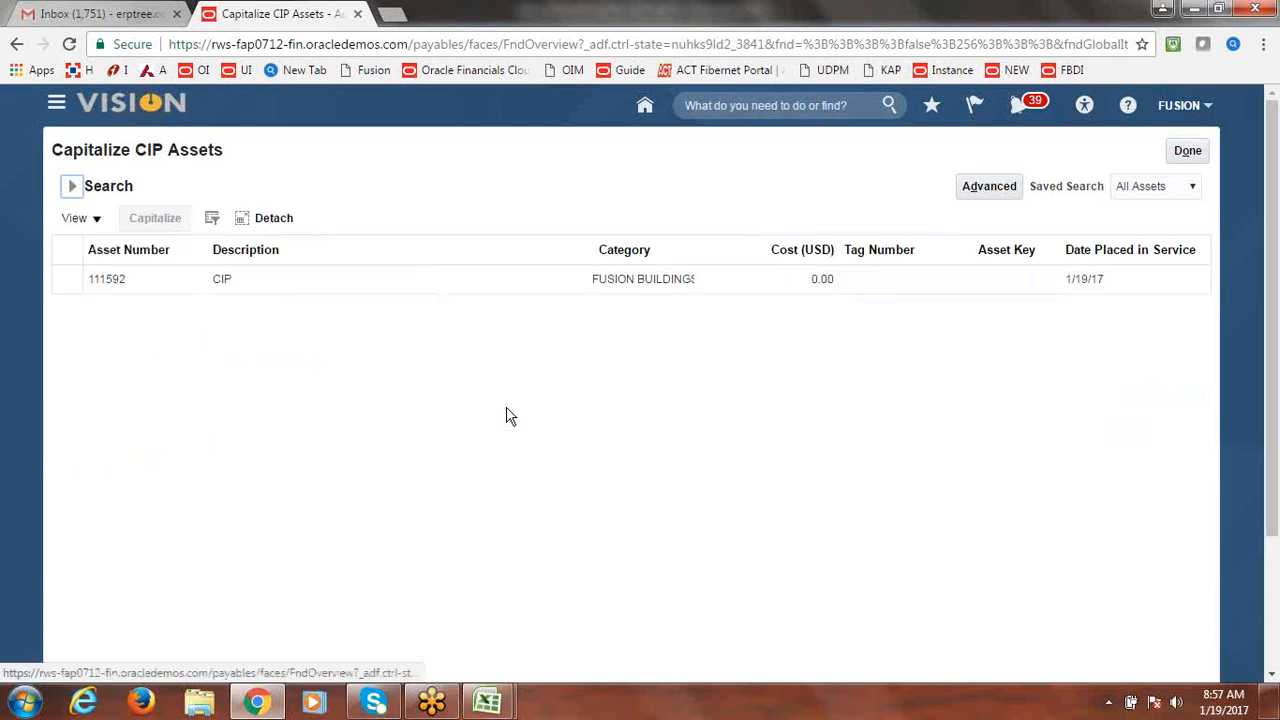
Capitalize asset 111592 with placed-in-service date 1/19/17 and return to Assets.
click(70, 278)
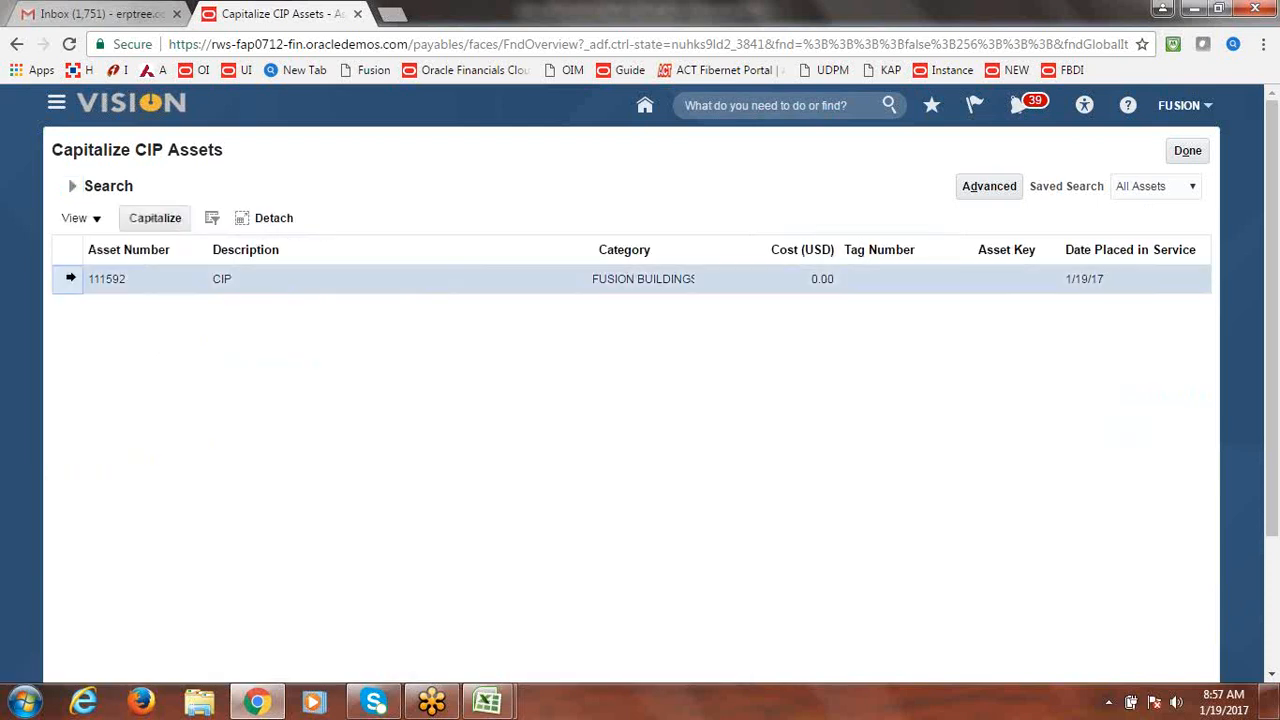
click(155, 218)
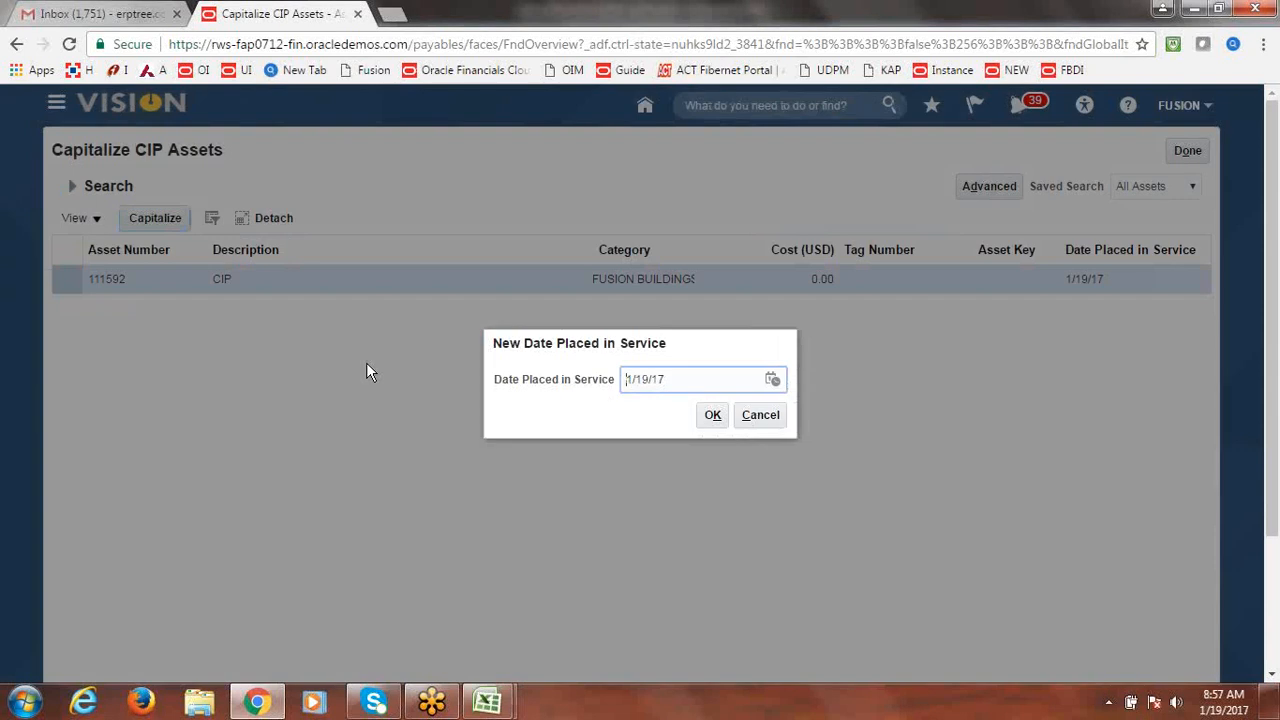
click(713, 416)
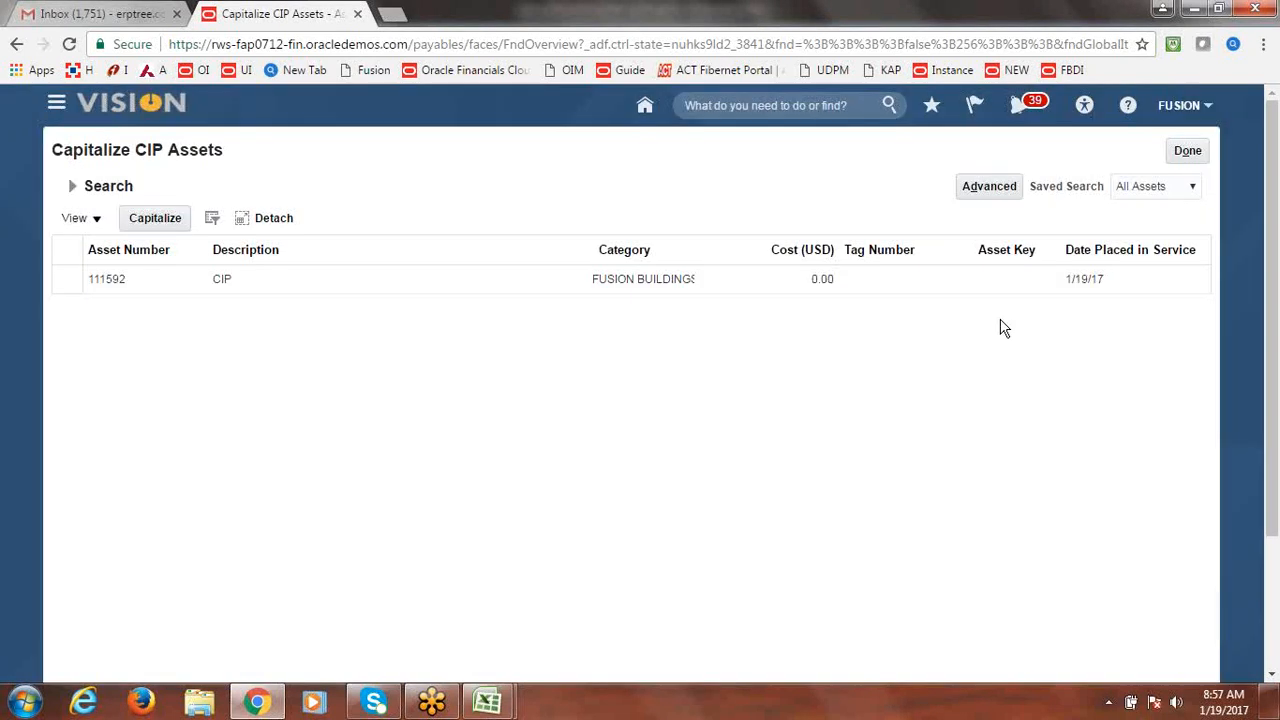
click(1201, 148)
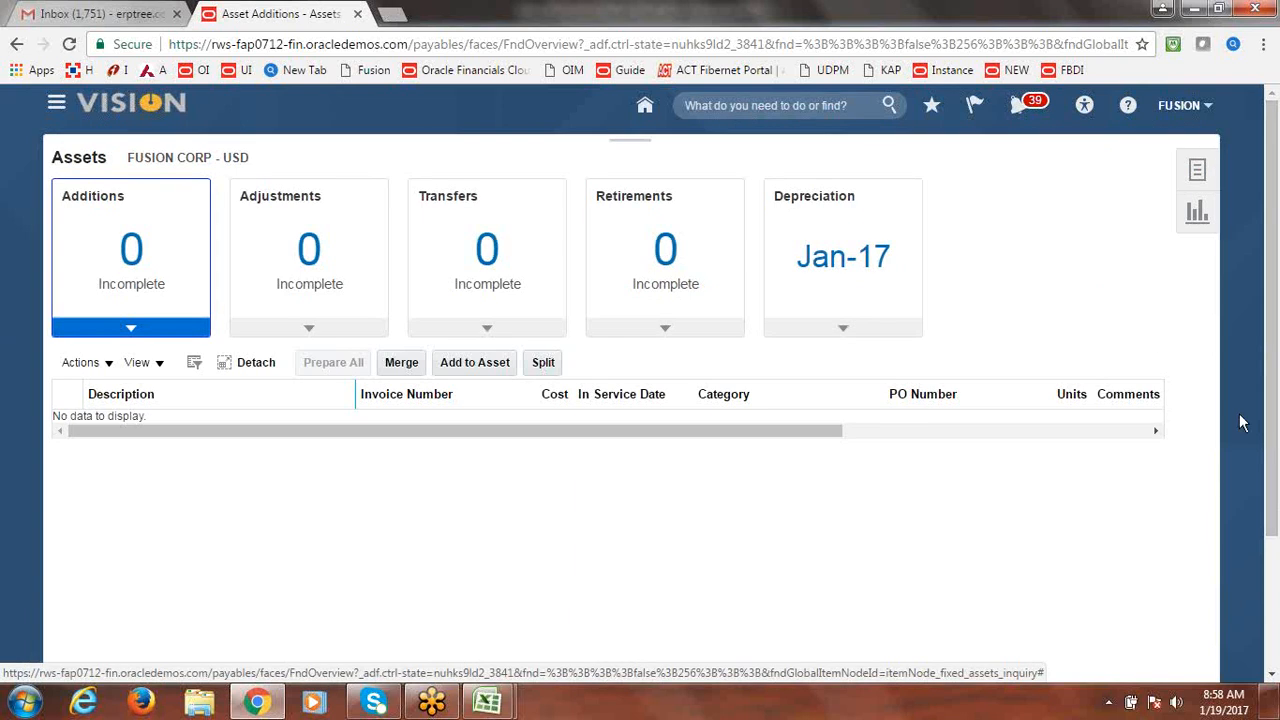
click(1197, 172)
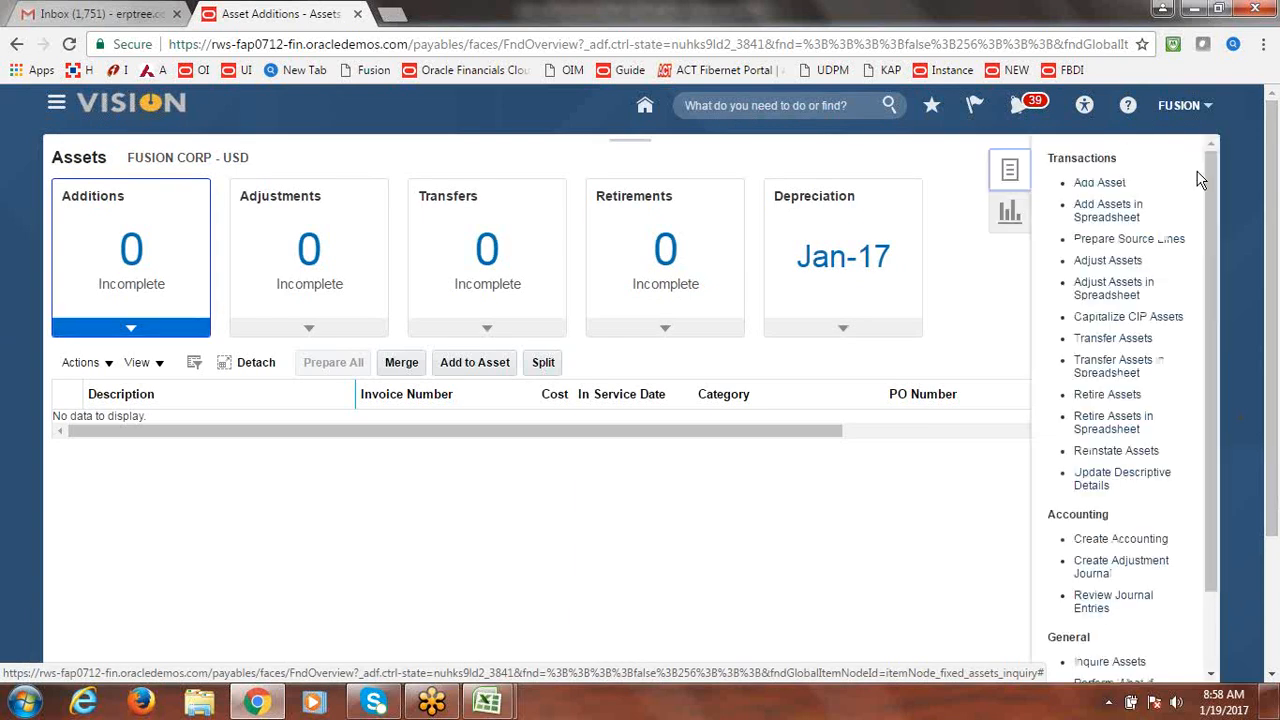
click(988, 305)
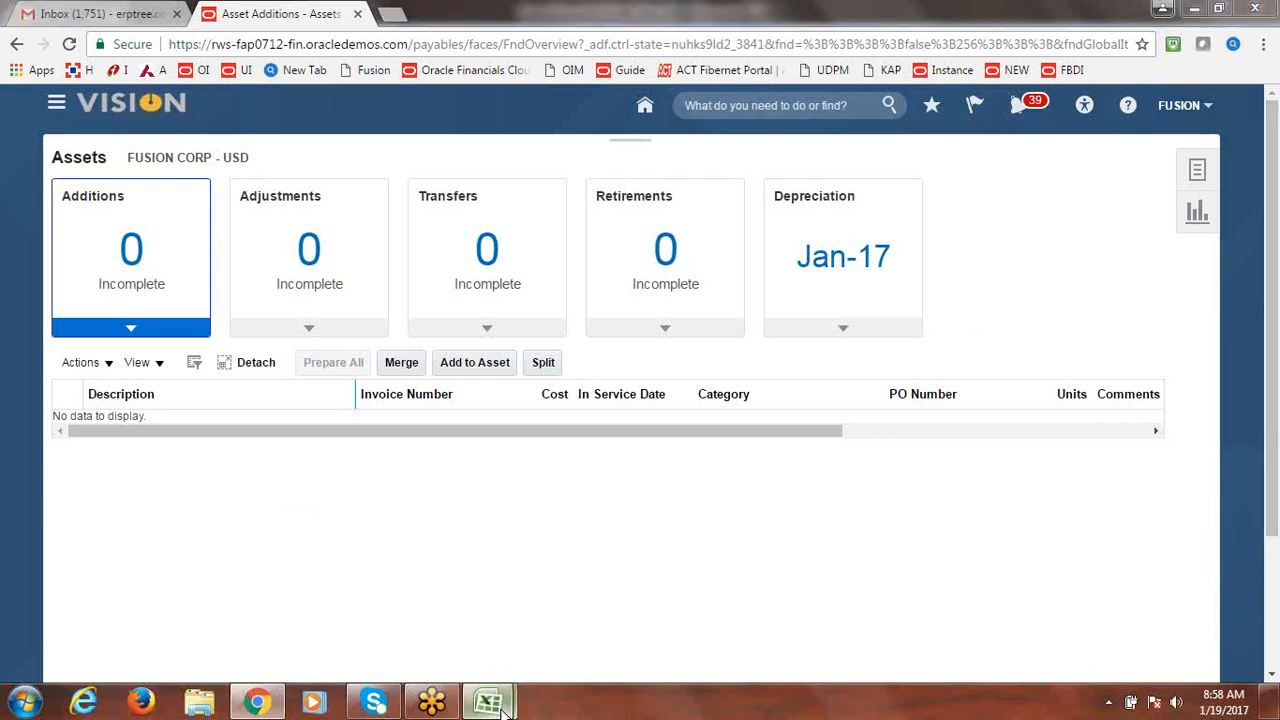
Bring the Class Discussion Notes checklist forward and save it past the privacy warning.
mouse_move(488, 700)
click(600, 570)
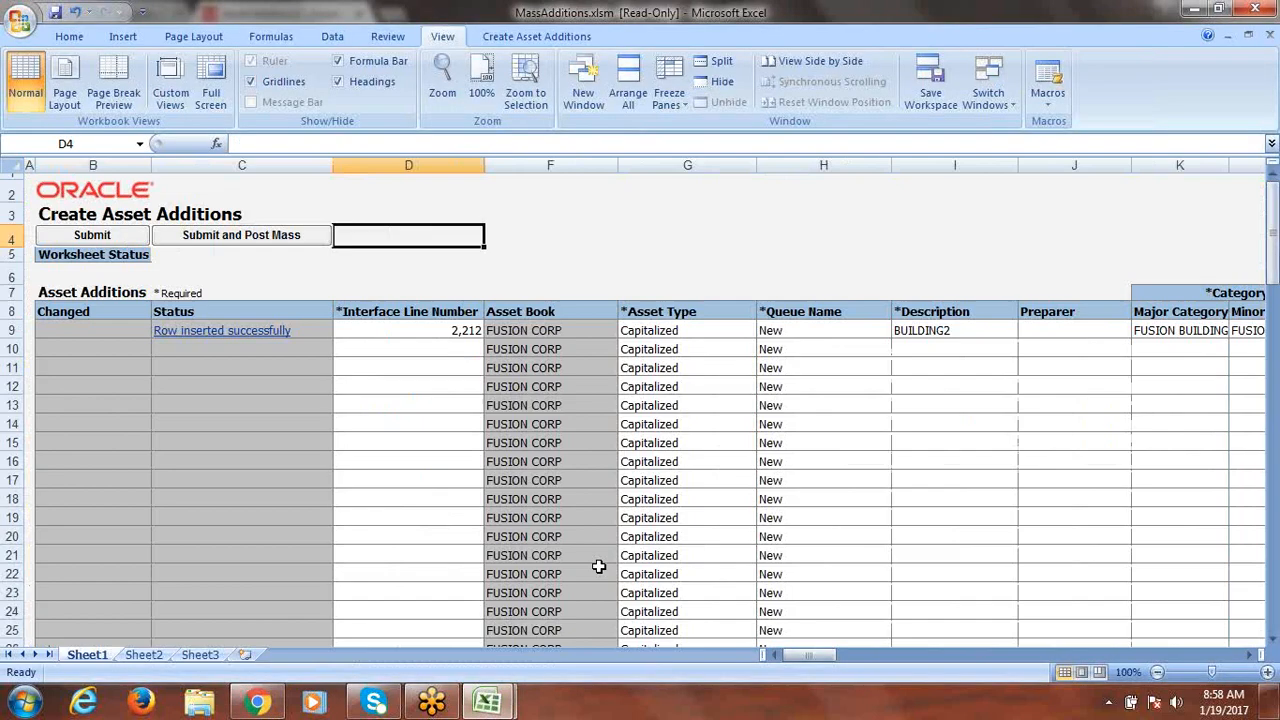
mouse_move(470, 705)
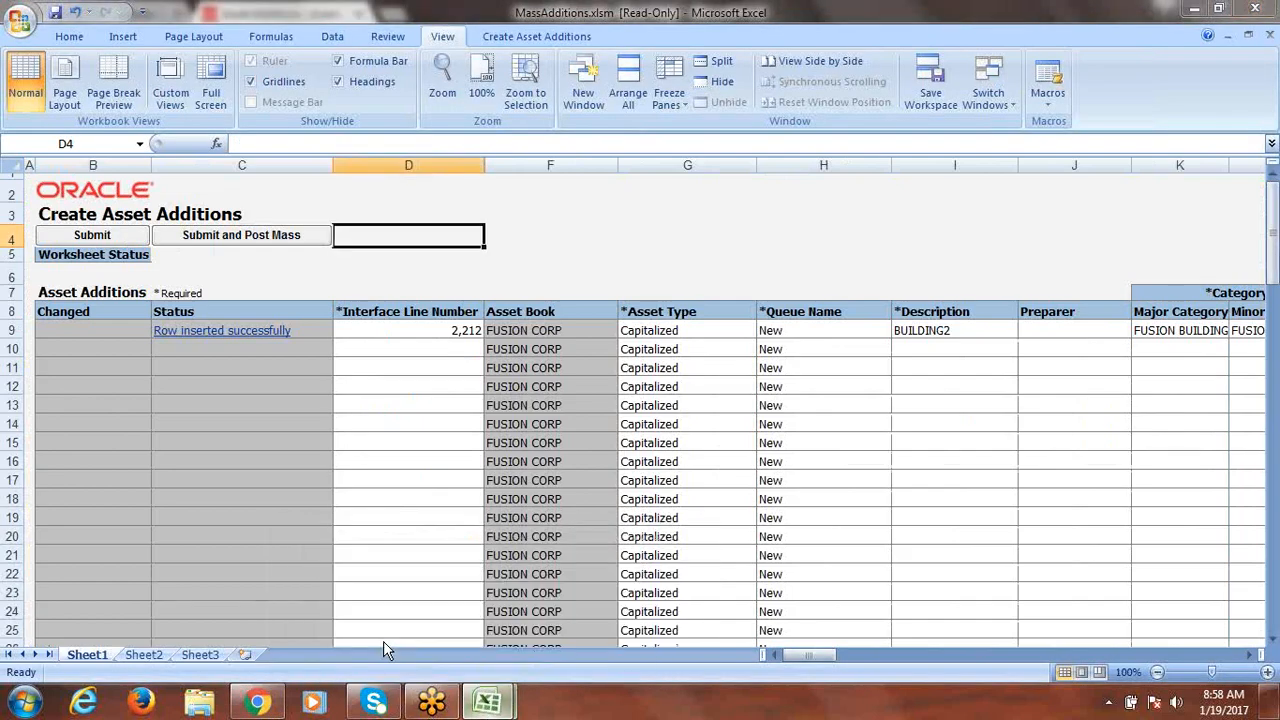
click(383, 641)
click(422, 487)
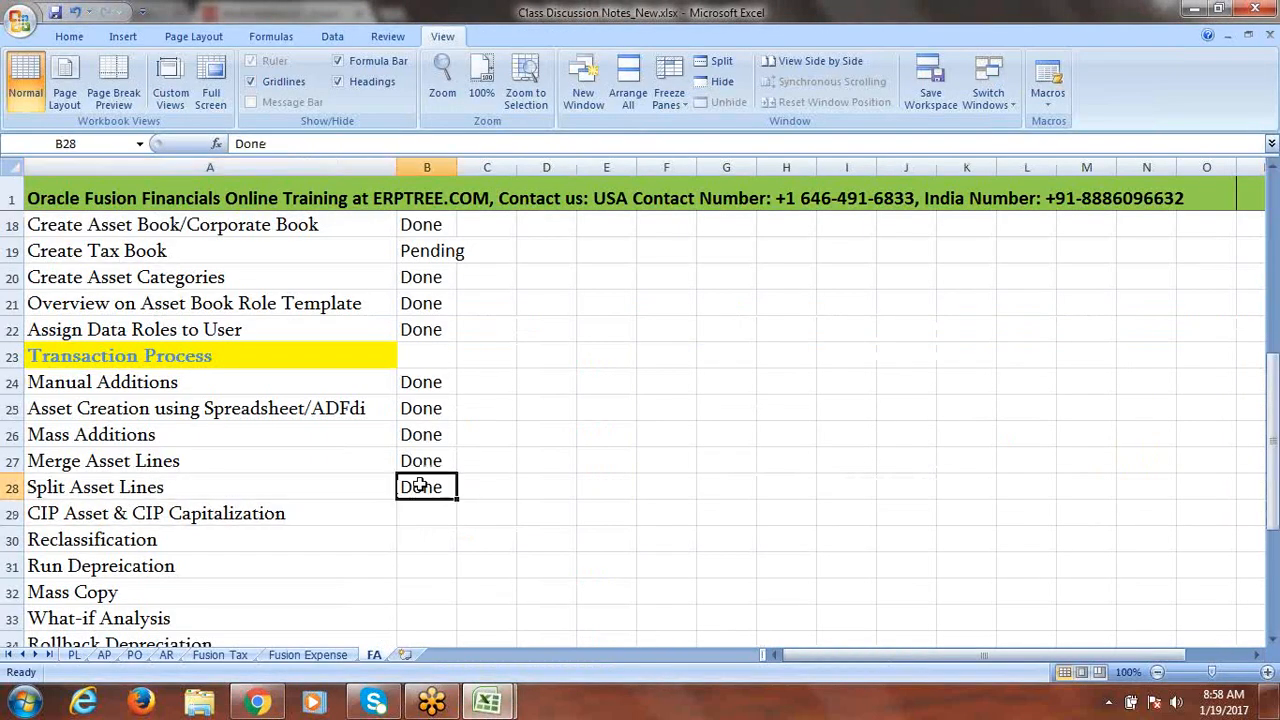
key(ctrl+s)
click(606, 397)
drag(1272, 432, 1272, 444)
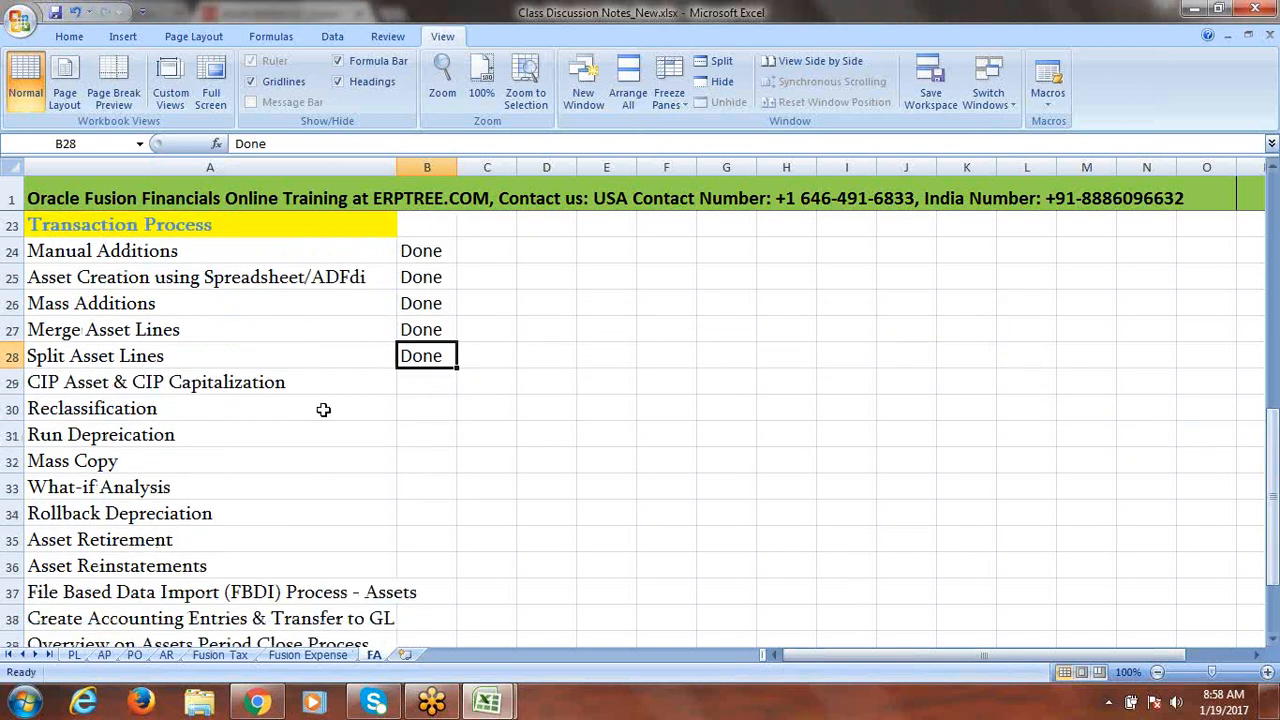
Review the topics from CIP Asset & CIP Capitalization through Asset Reinstatements.
click(158, 382)
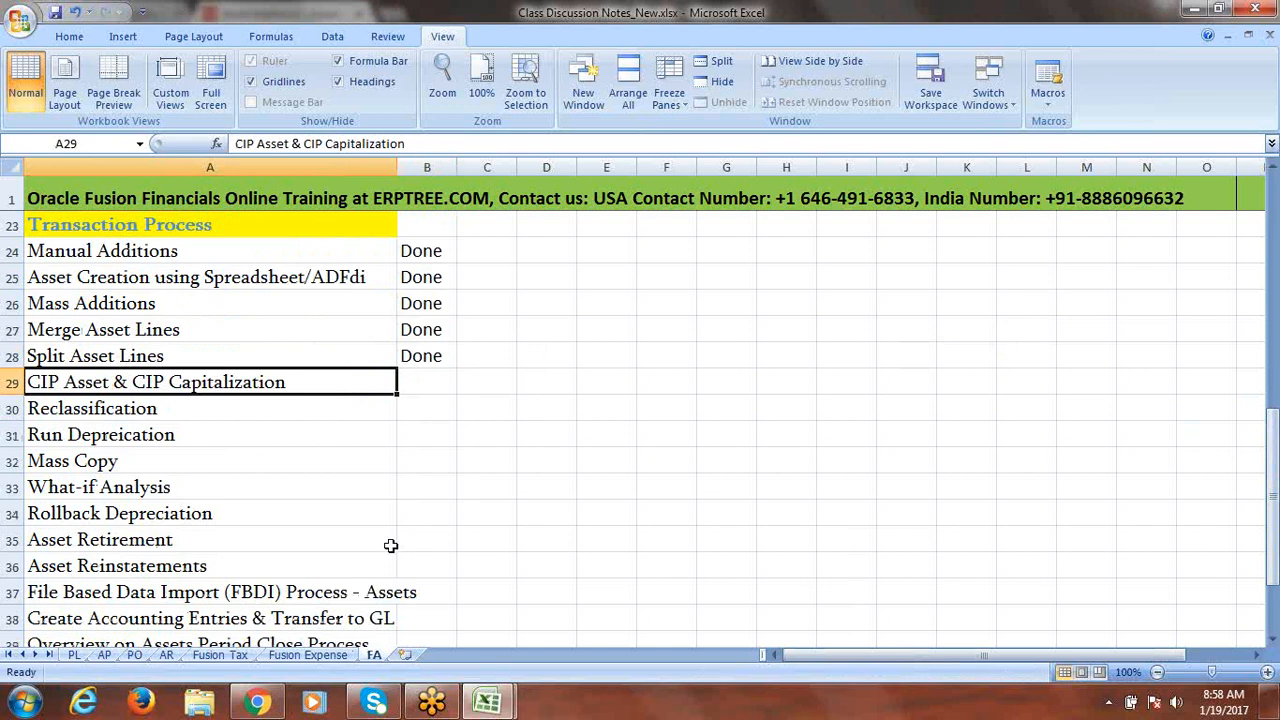
click(206, 408)
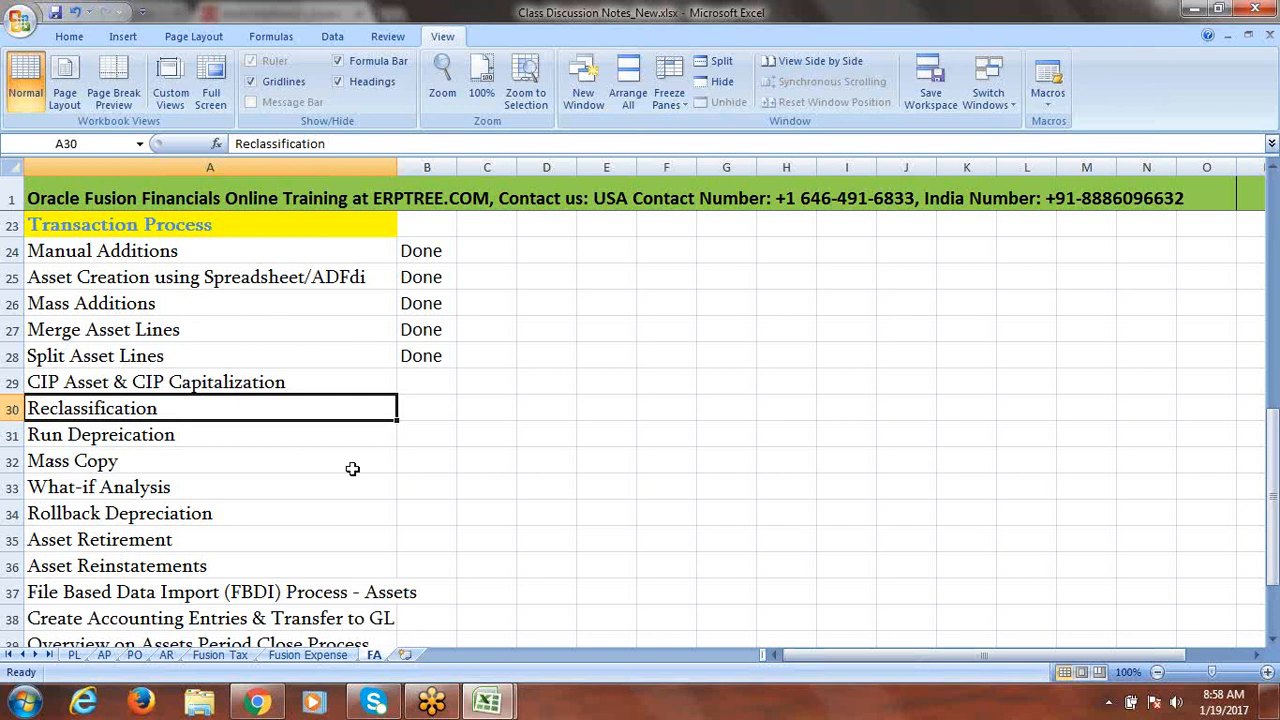
drag(129, 484, 130, 468)
click(130, 470)
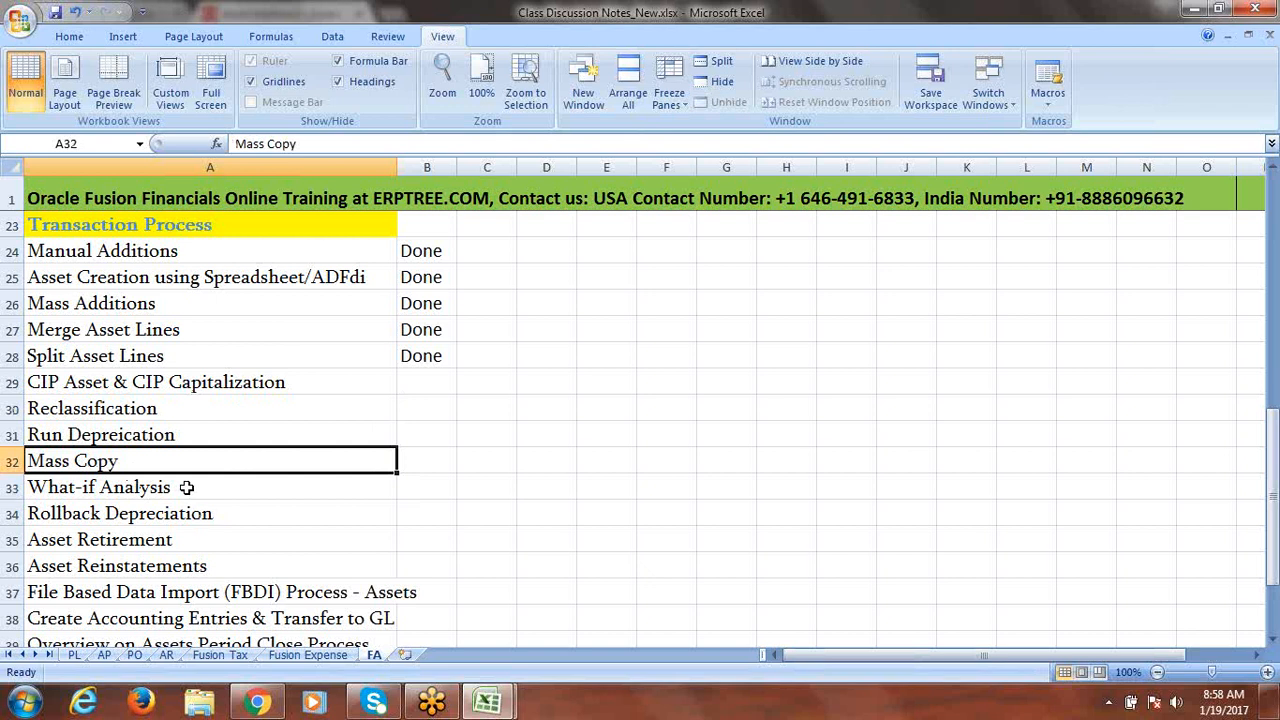
click(187, 490)
click(230, 519)
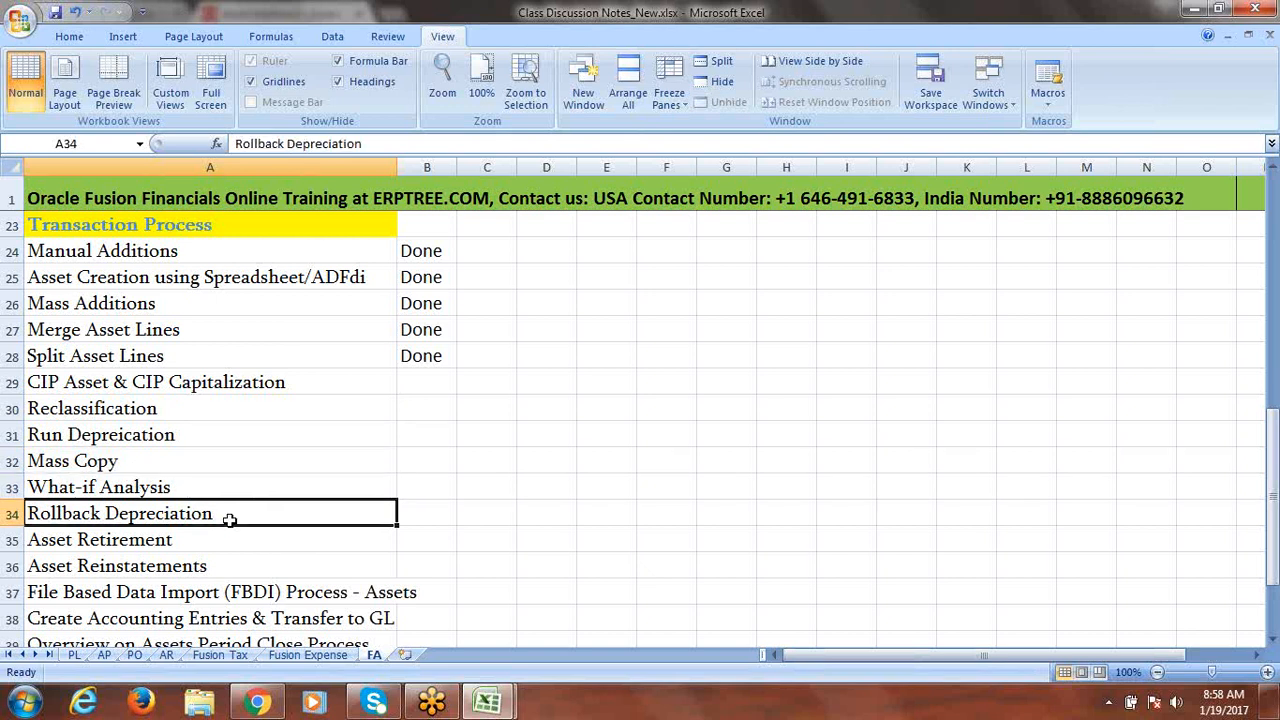
click(212, 542)
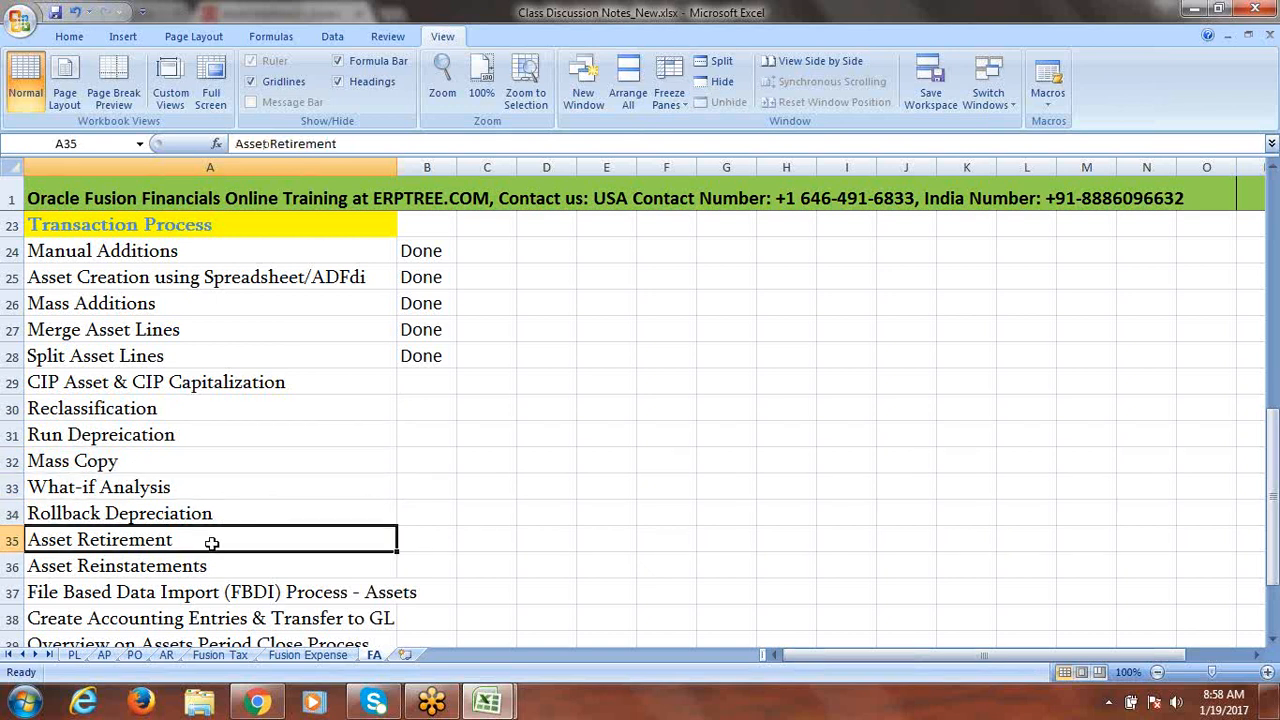
click(220, 566)
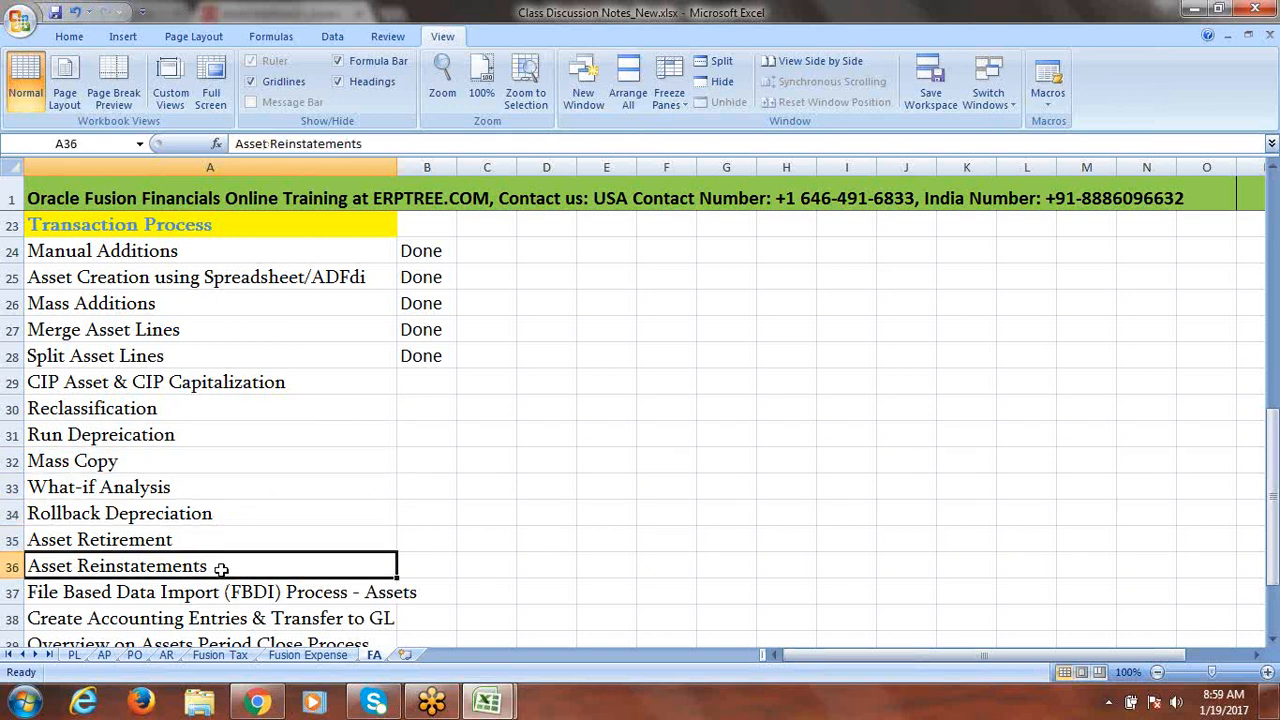
drag(1272, 438, 1257, 287)
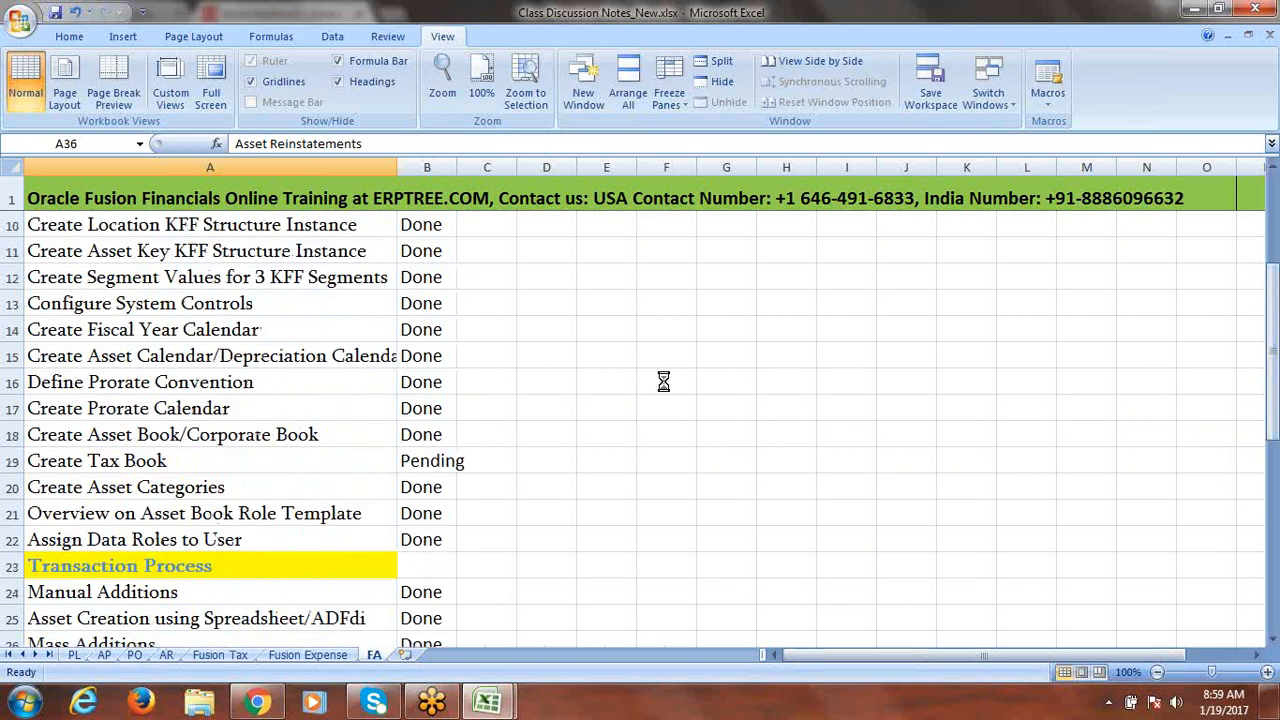
Save the checklist workbook and select cell C19 beside Create Tax Book.
key(ctrl+s)
click(604, 397)
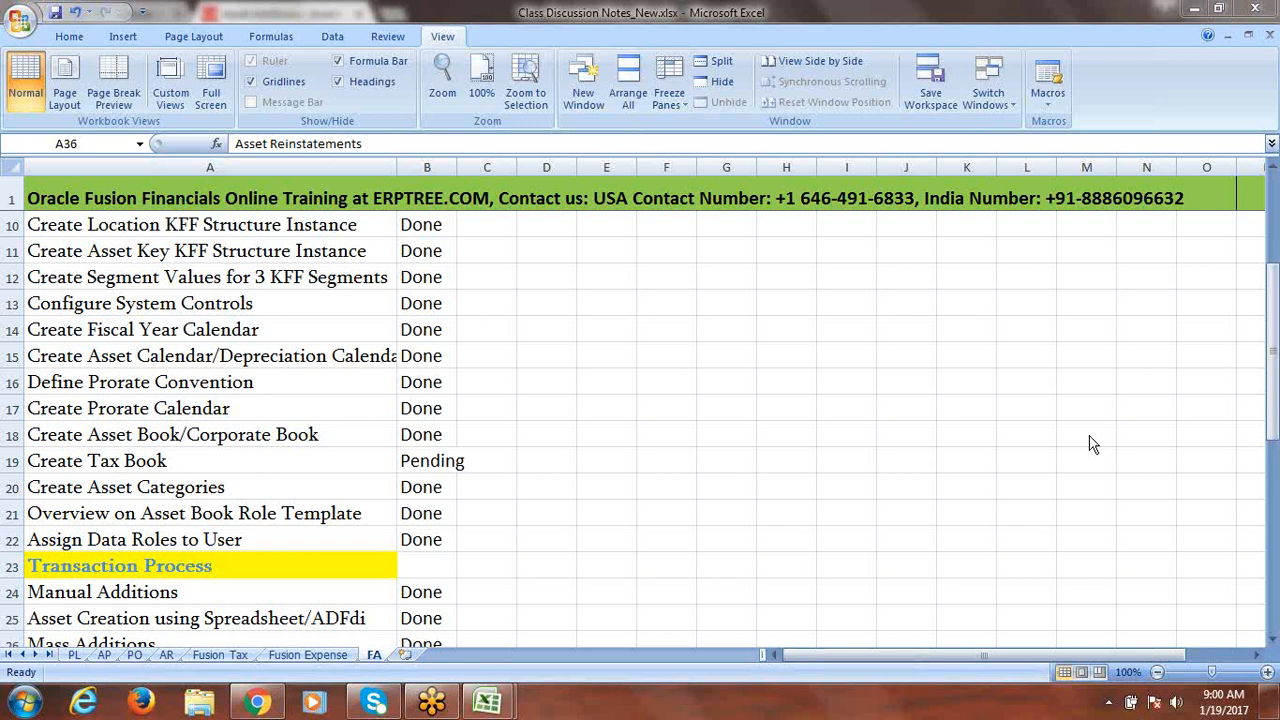
click(700, 437)
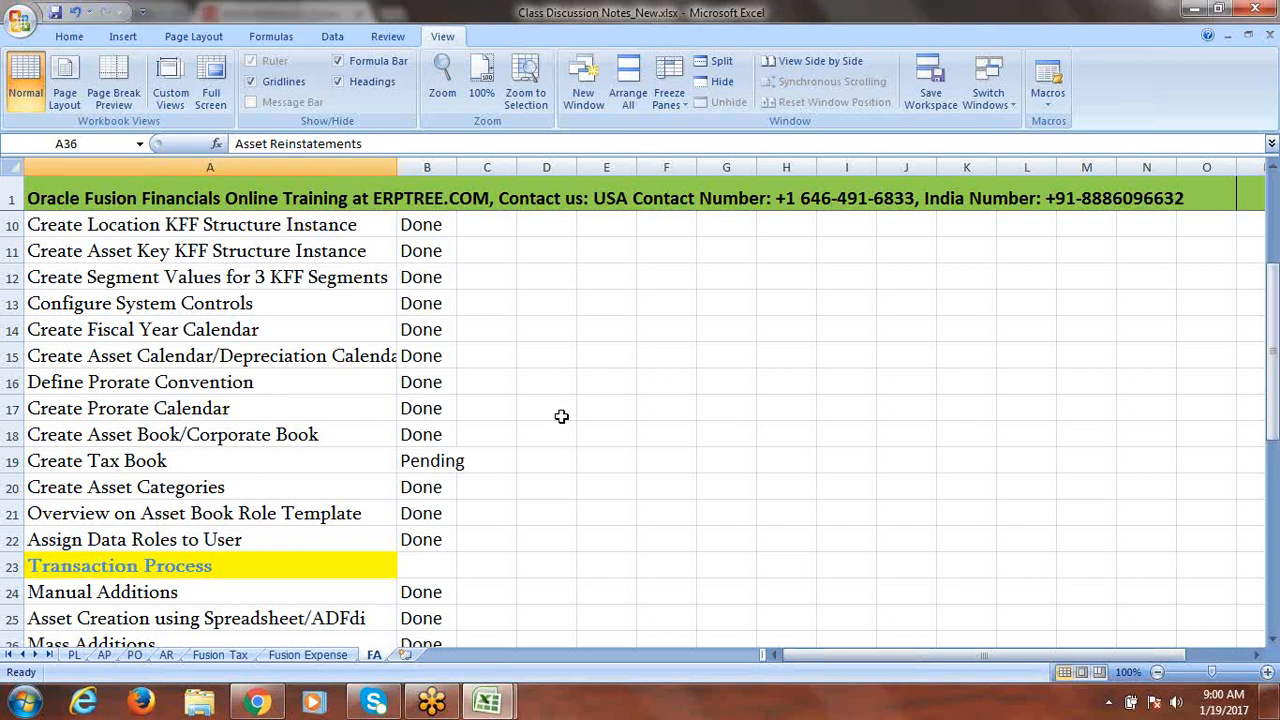
click(508, 456)
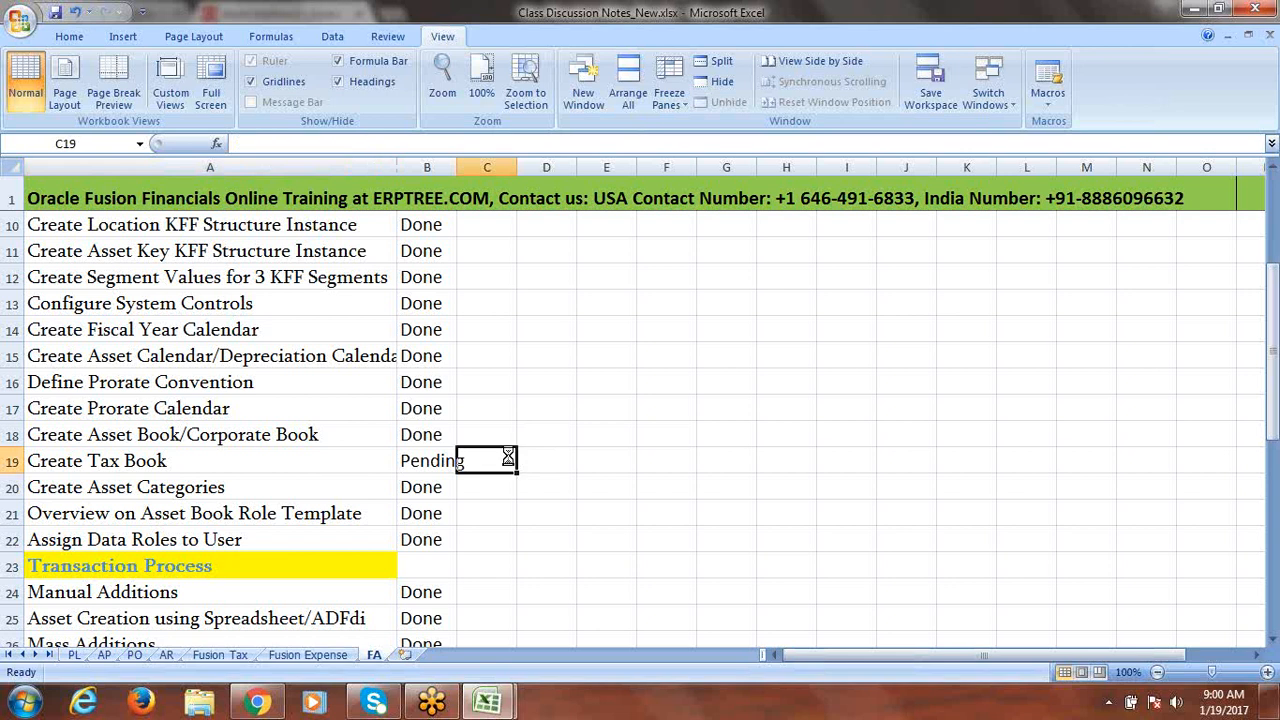
Save the workbook again and return to the Oracle Assets page in Chrome.
key(ctrl+s)
click(606, 396)
click(258, 704)
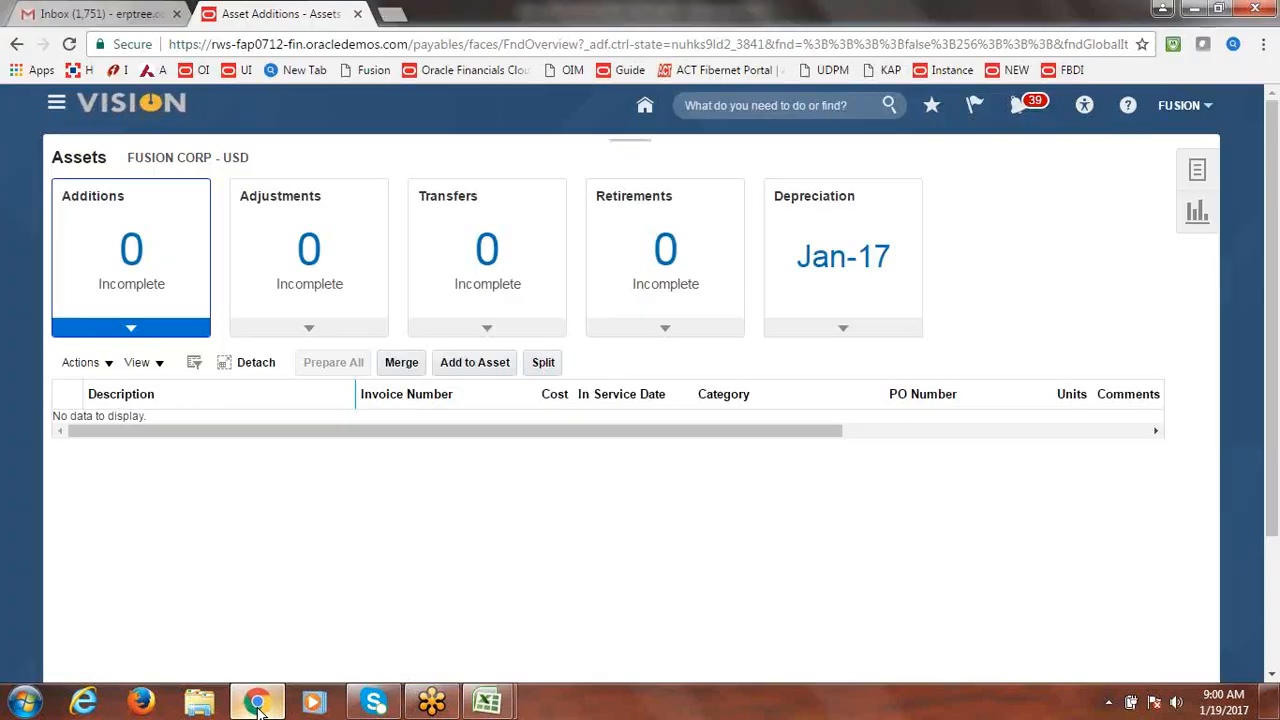
click(394, 20)
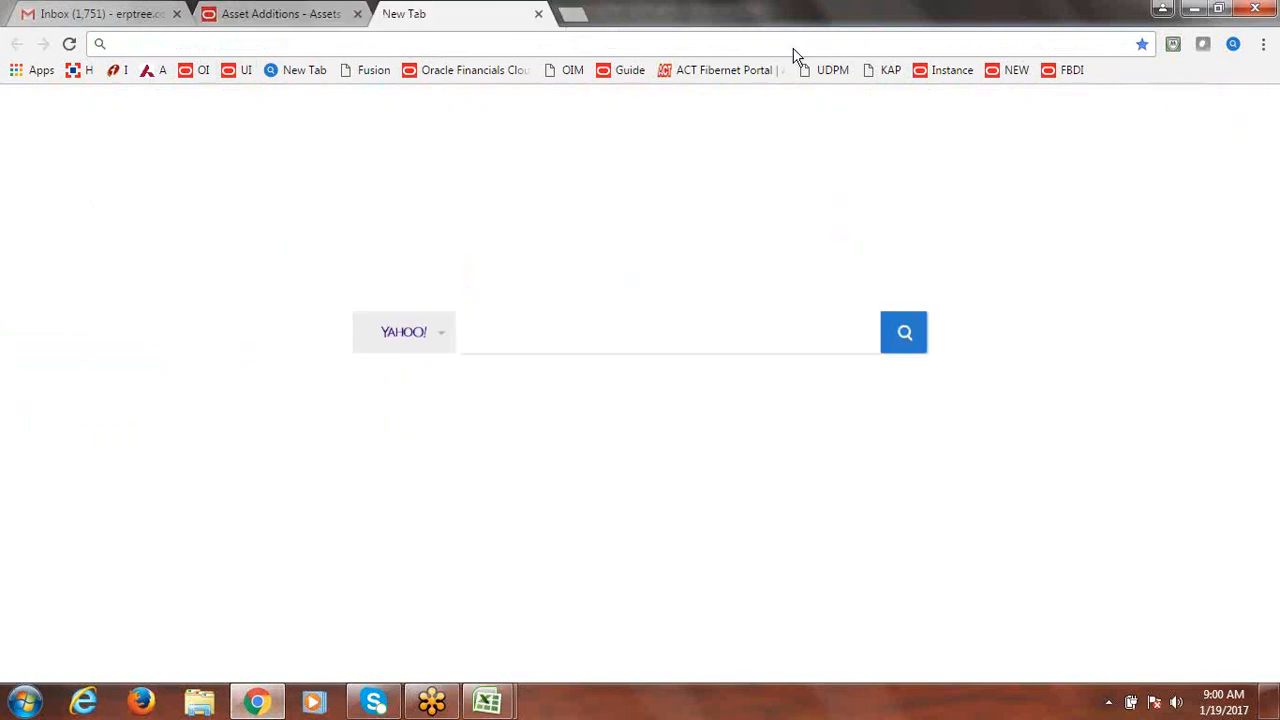
click(952, 74)
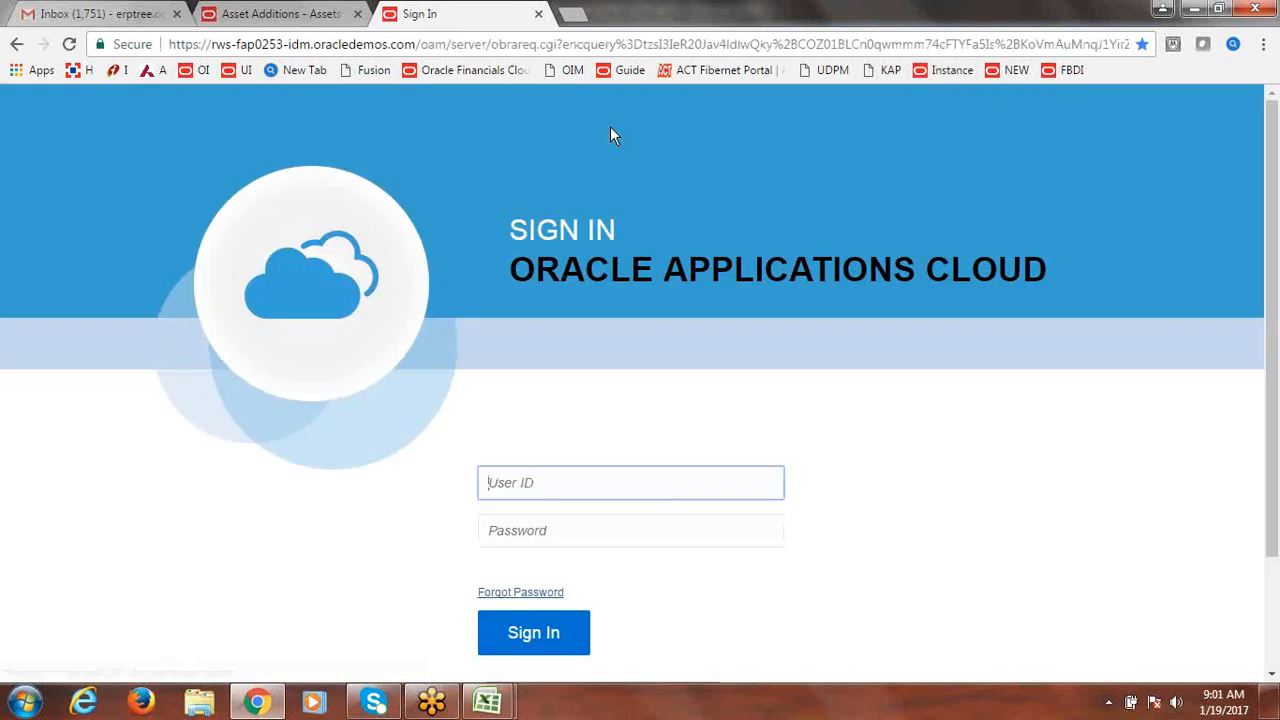
click(538, 14)
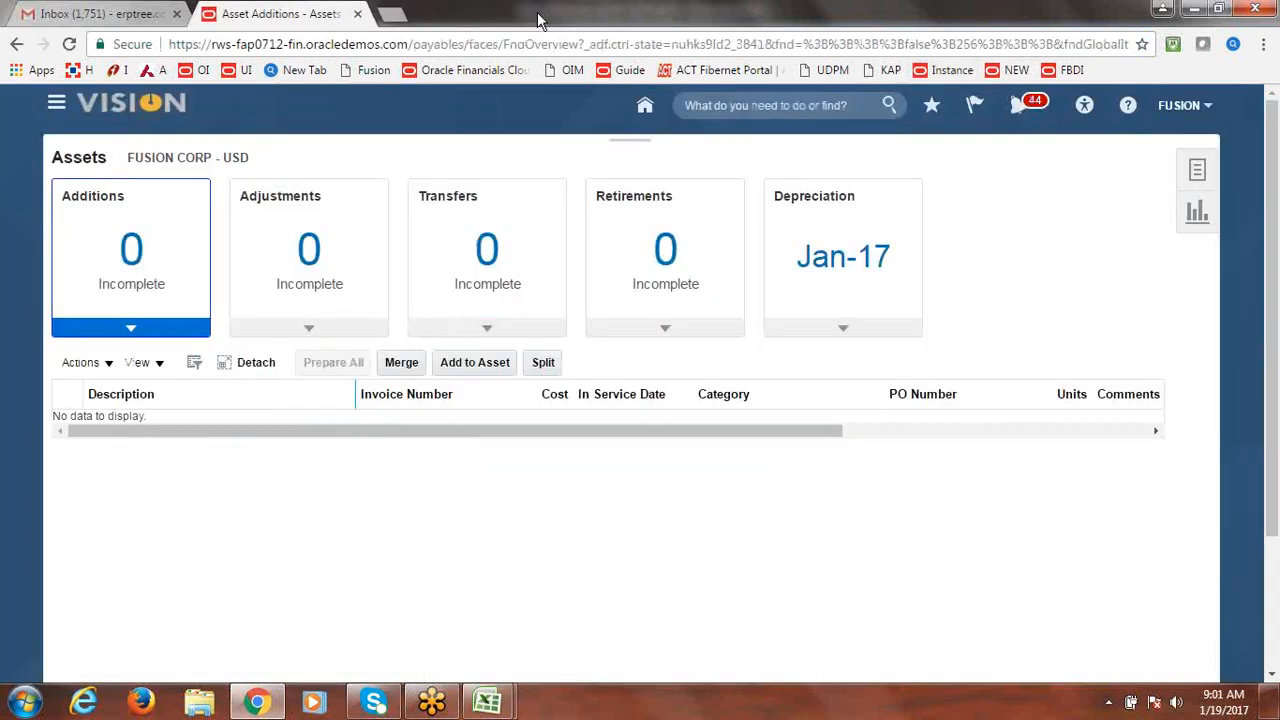